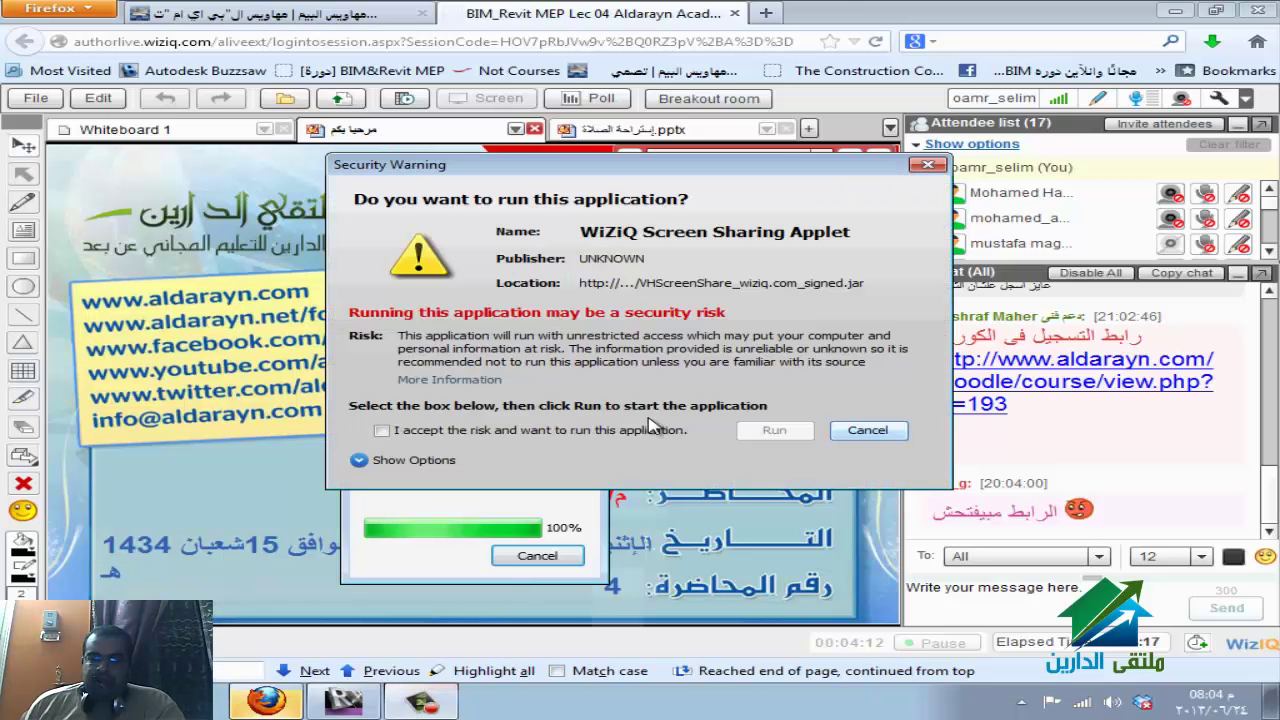
Accept and run the WiZiQ screen-sharing applet without blocking it, then bring Revit forward.
left_click(465, 433)
left_click(748, 434)
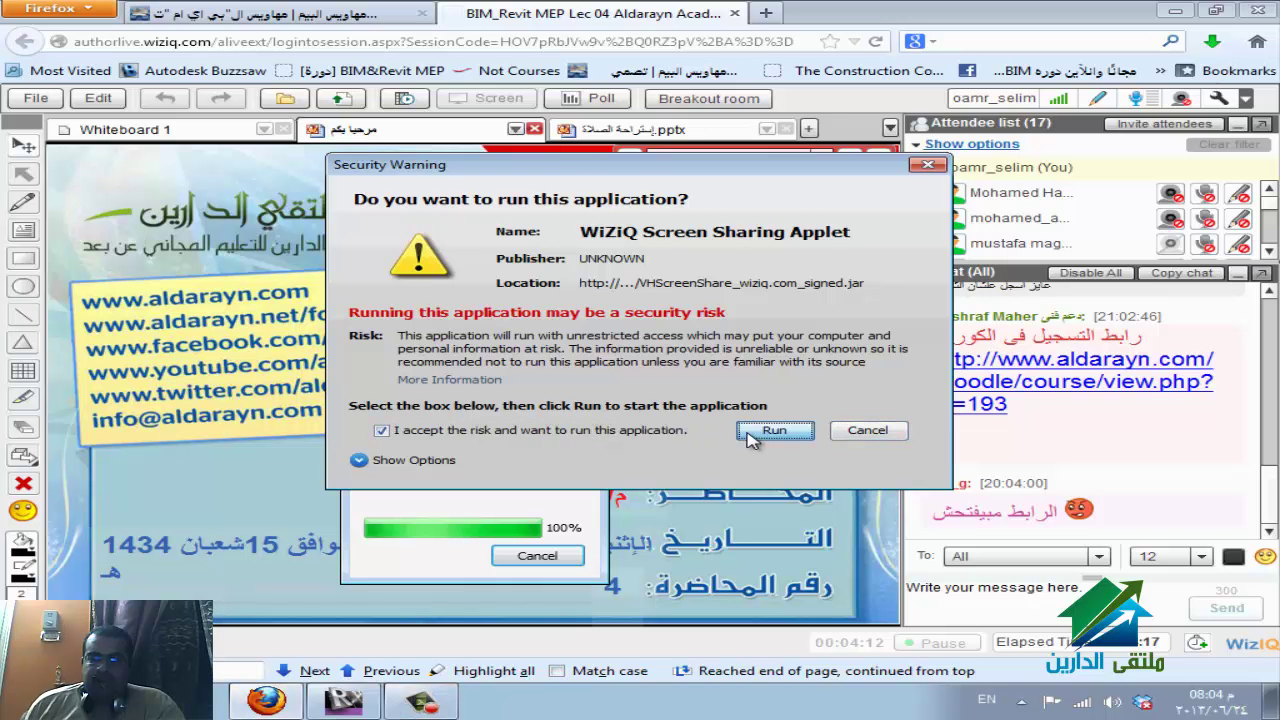
left_click(872, 369)
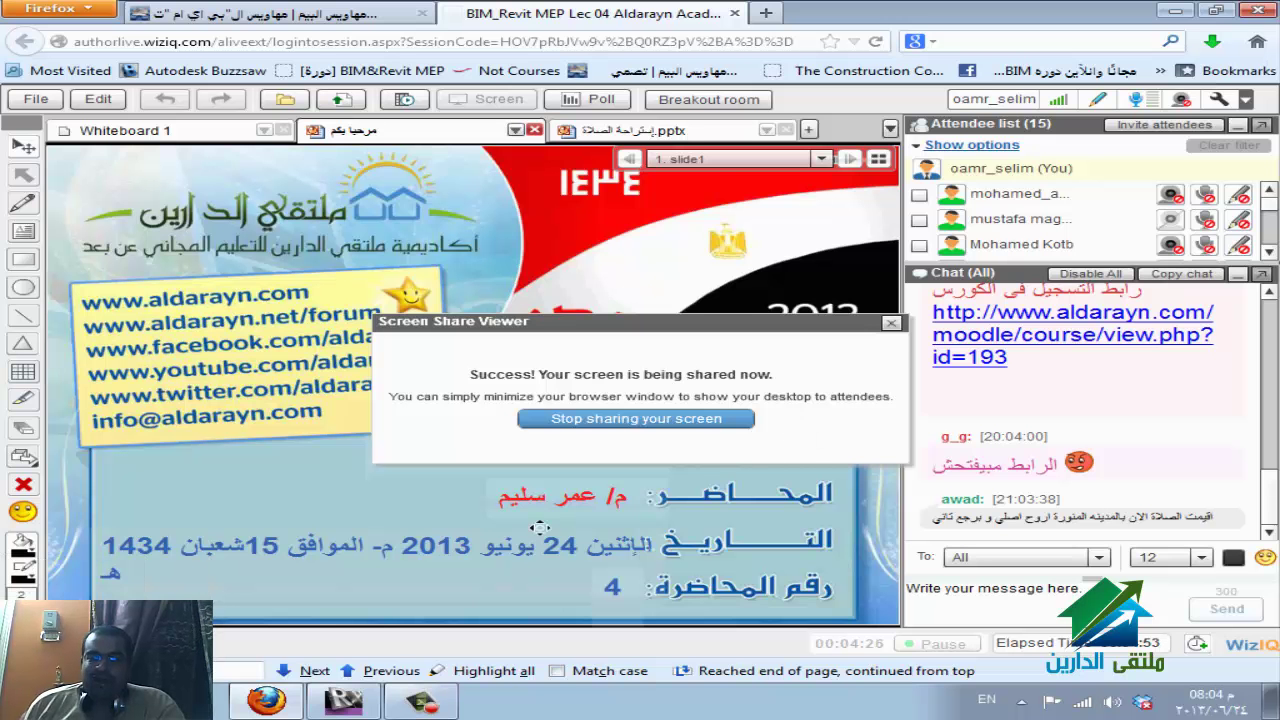
left_click(350, 702)
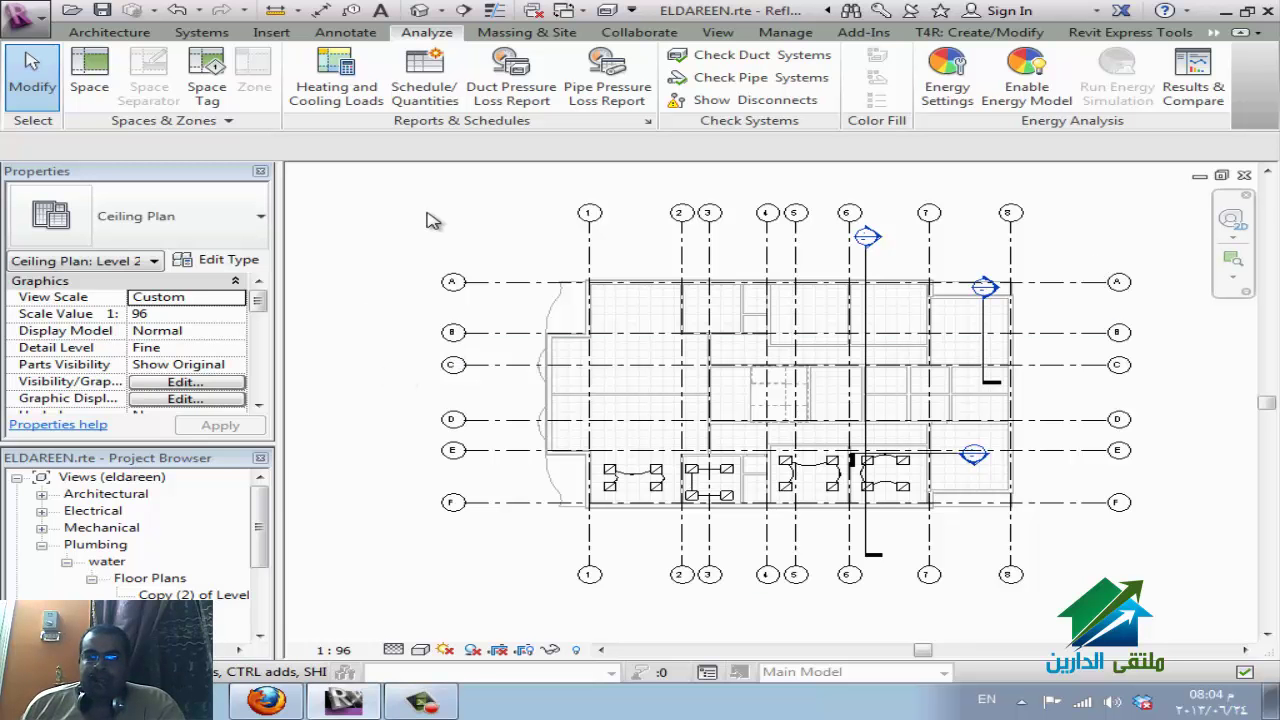
Draw a 6000 mm rectangular duct at 1500 offset above grid A, then select it.
left_click(205, 33)
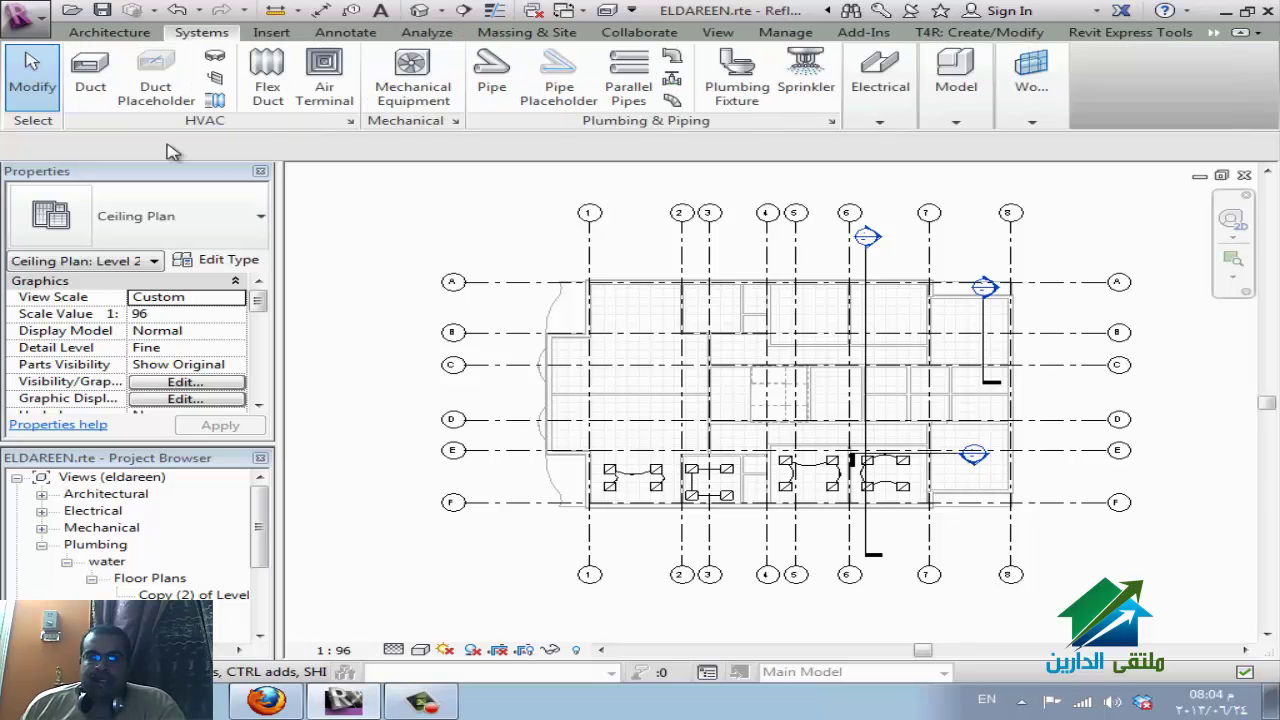
left_click(88, 85)
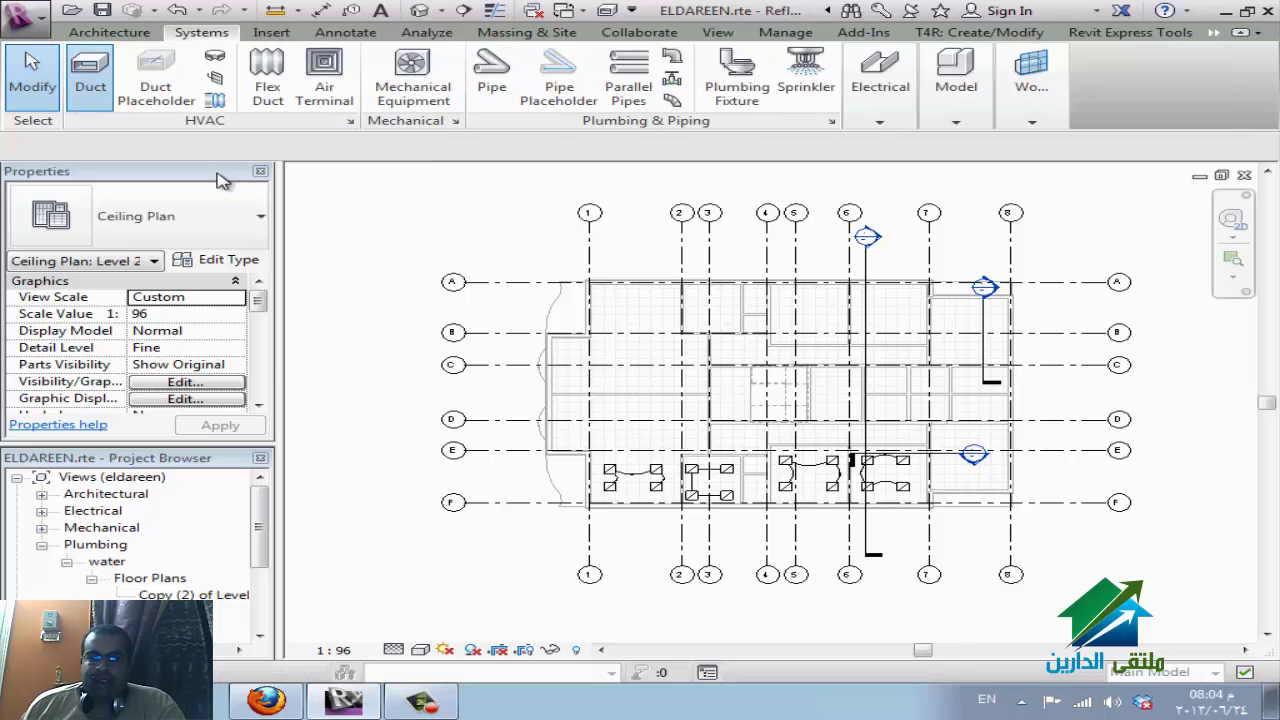
left_click(496, 251)
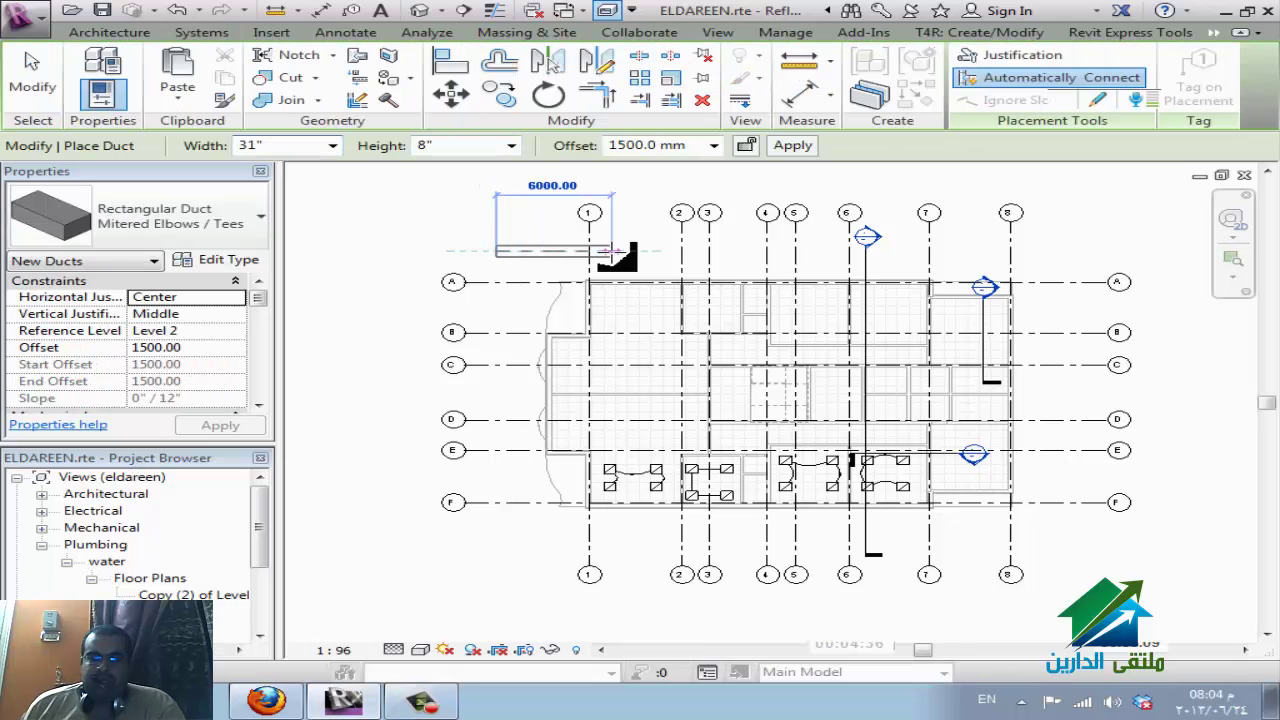
left_click(604, 322)
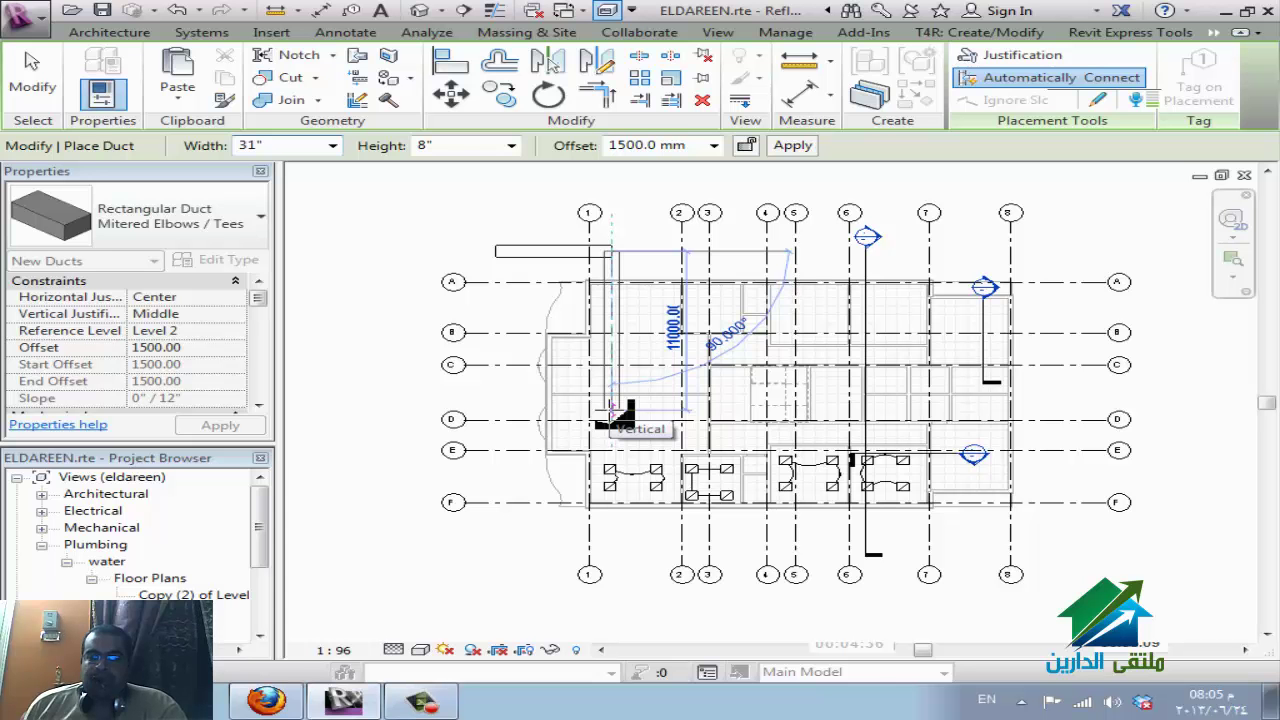
key("Escape")
key("Escape")
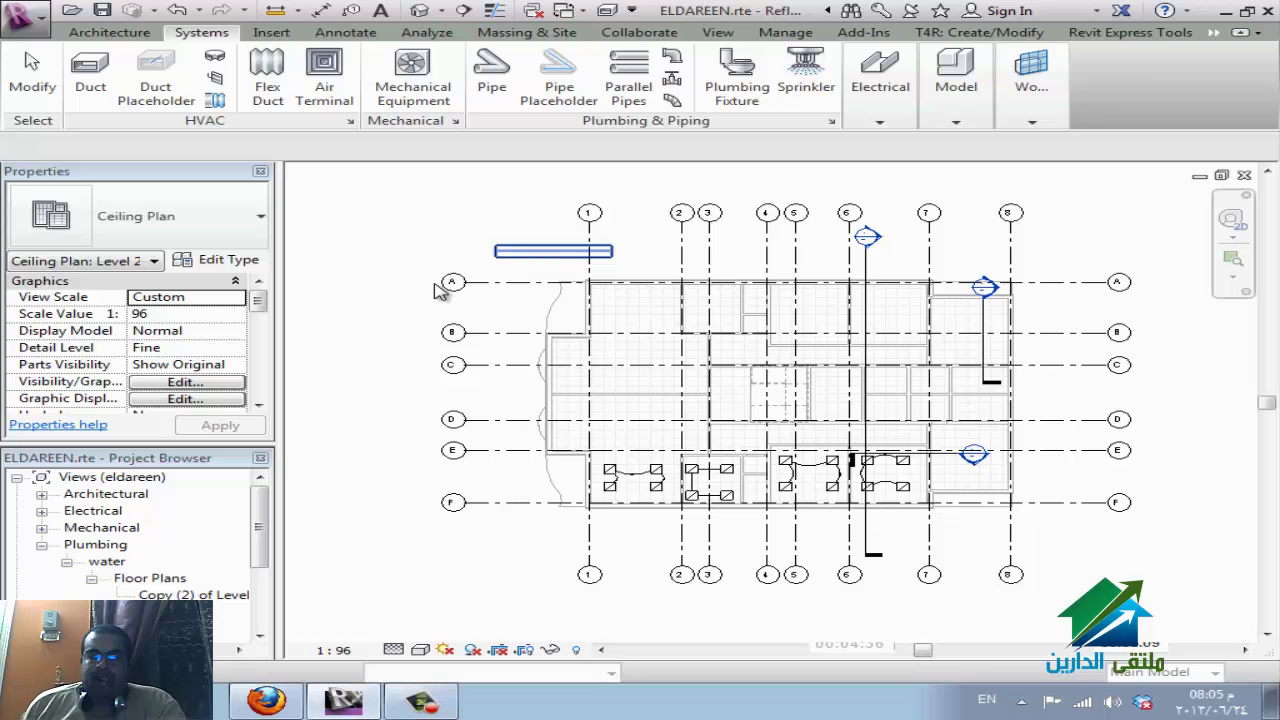
left_click(552, 252)
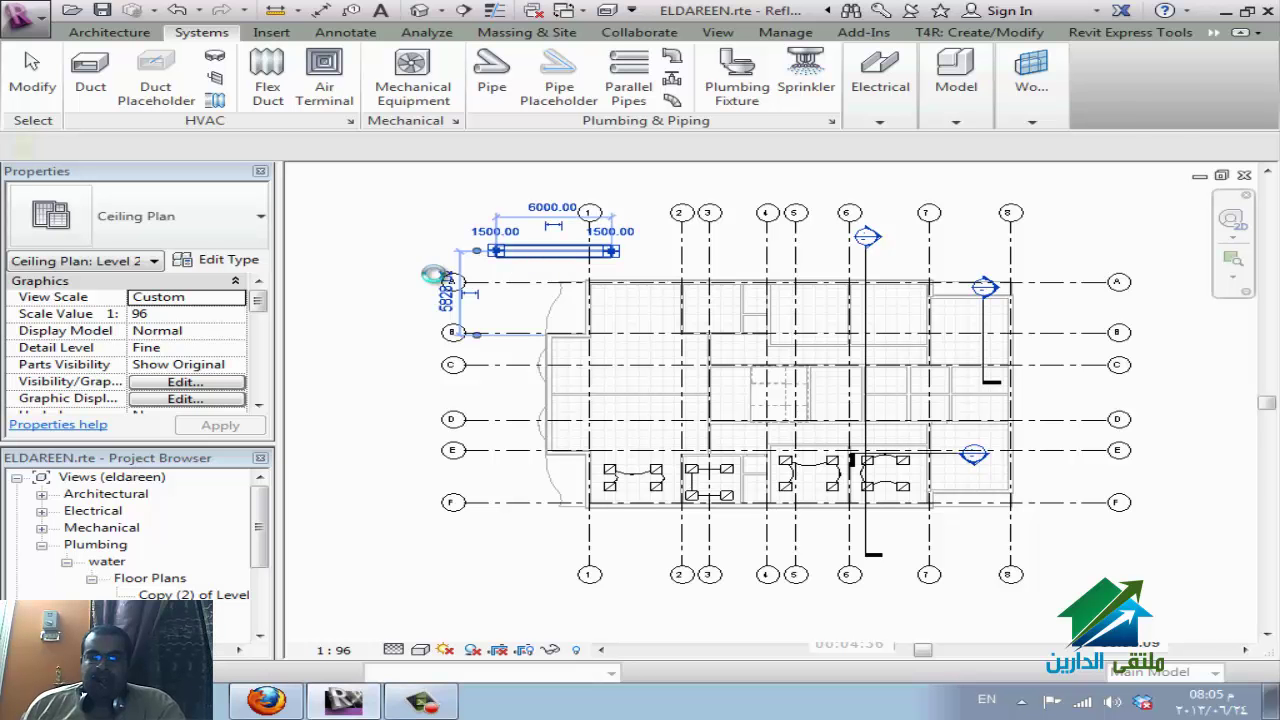
left_click(552, 251)
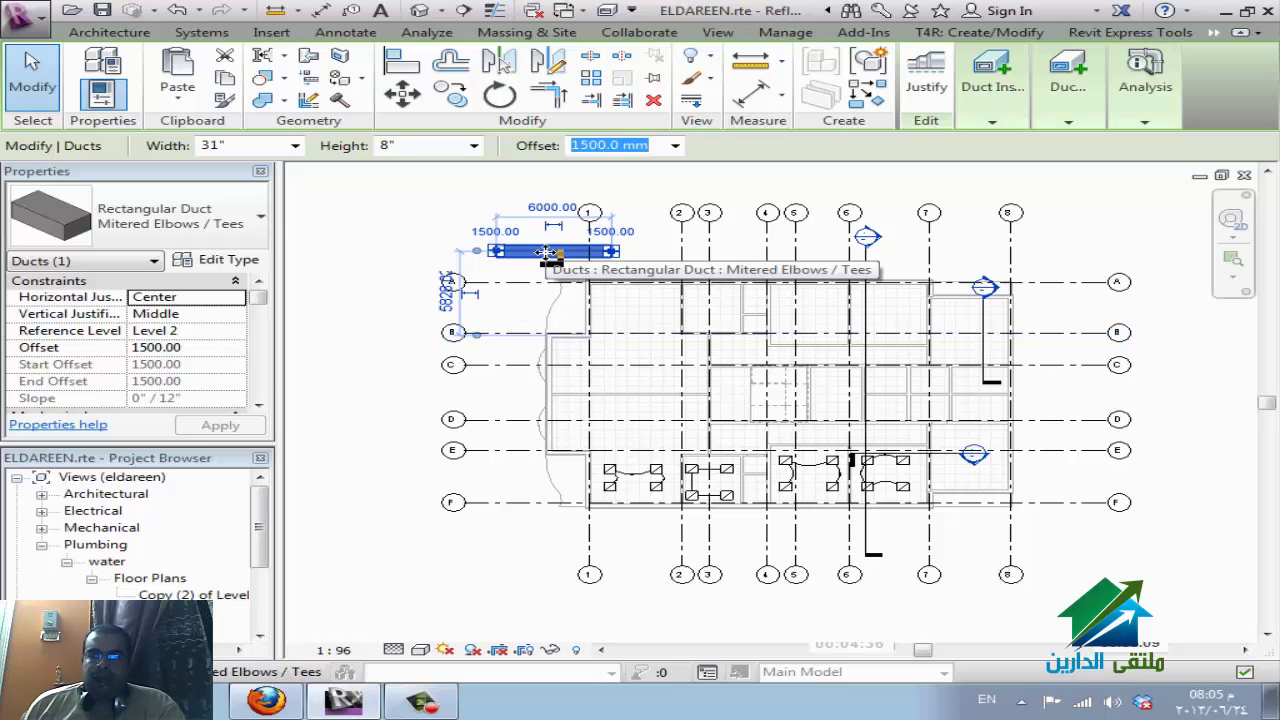
left_click(212, 261)
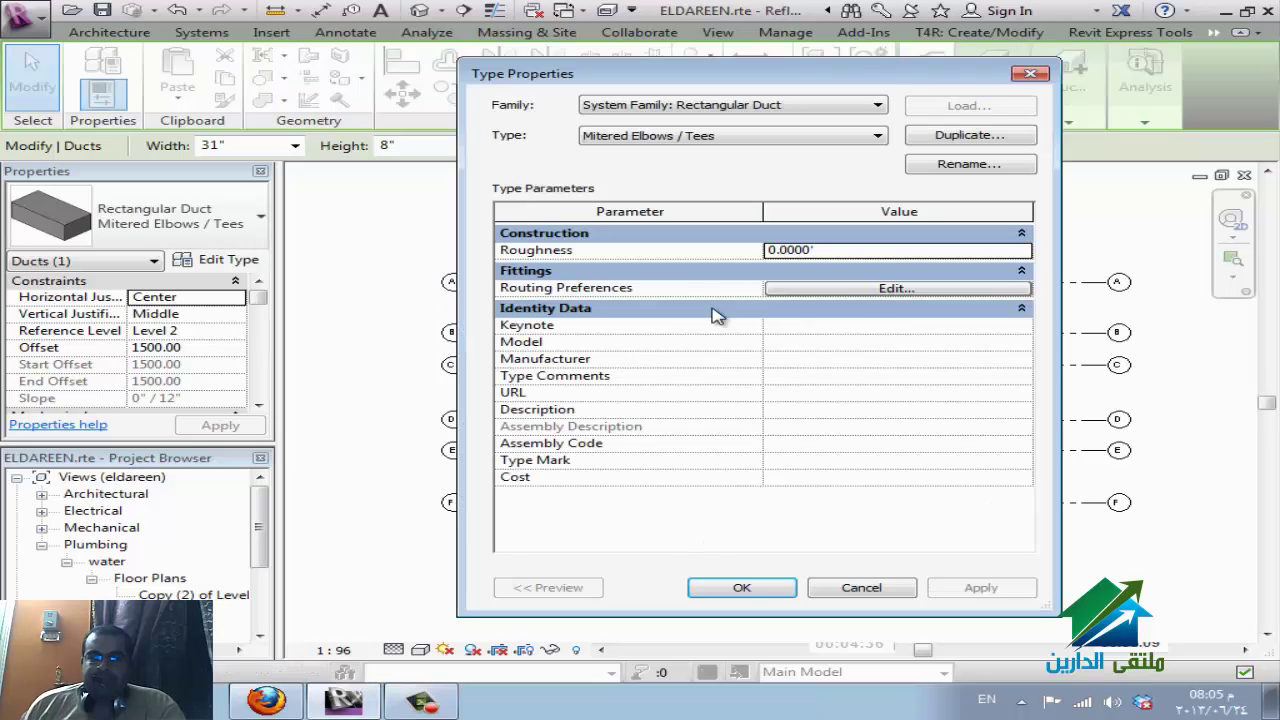
left_click(875, 290)
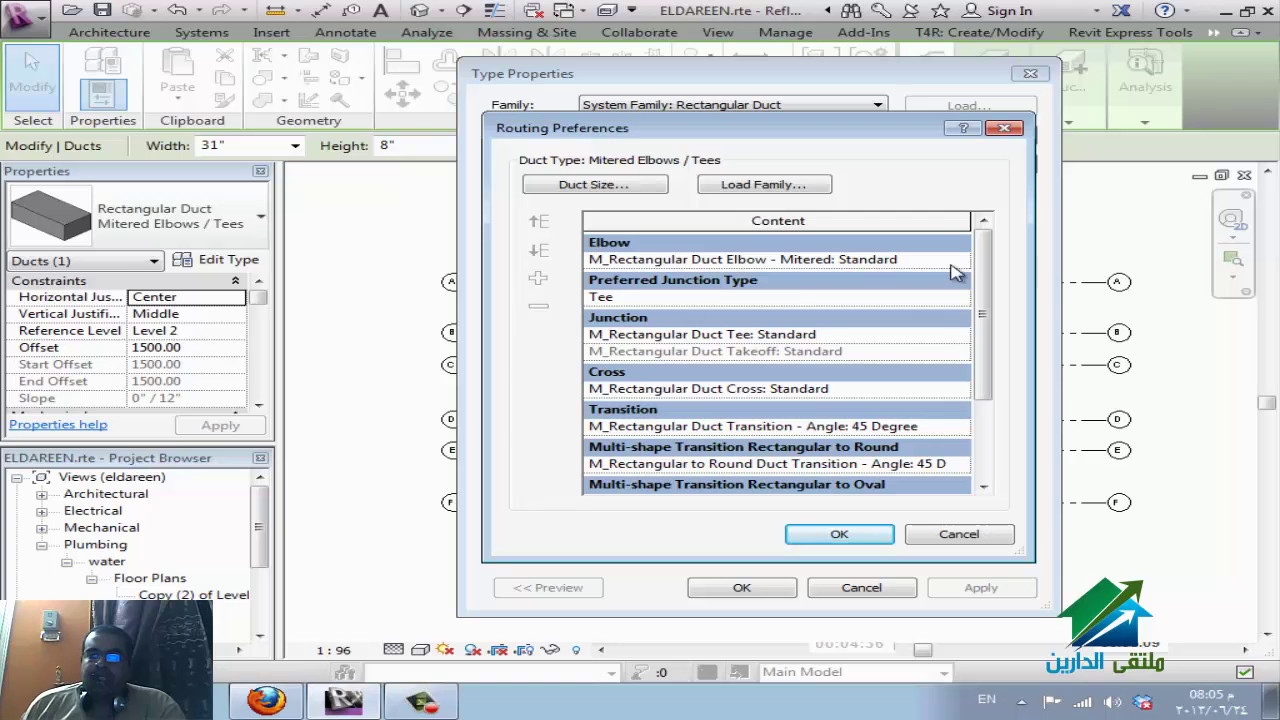
left_click(960, 261)
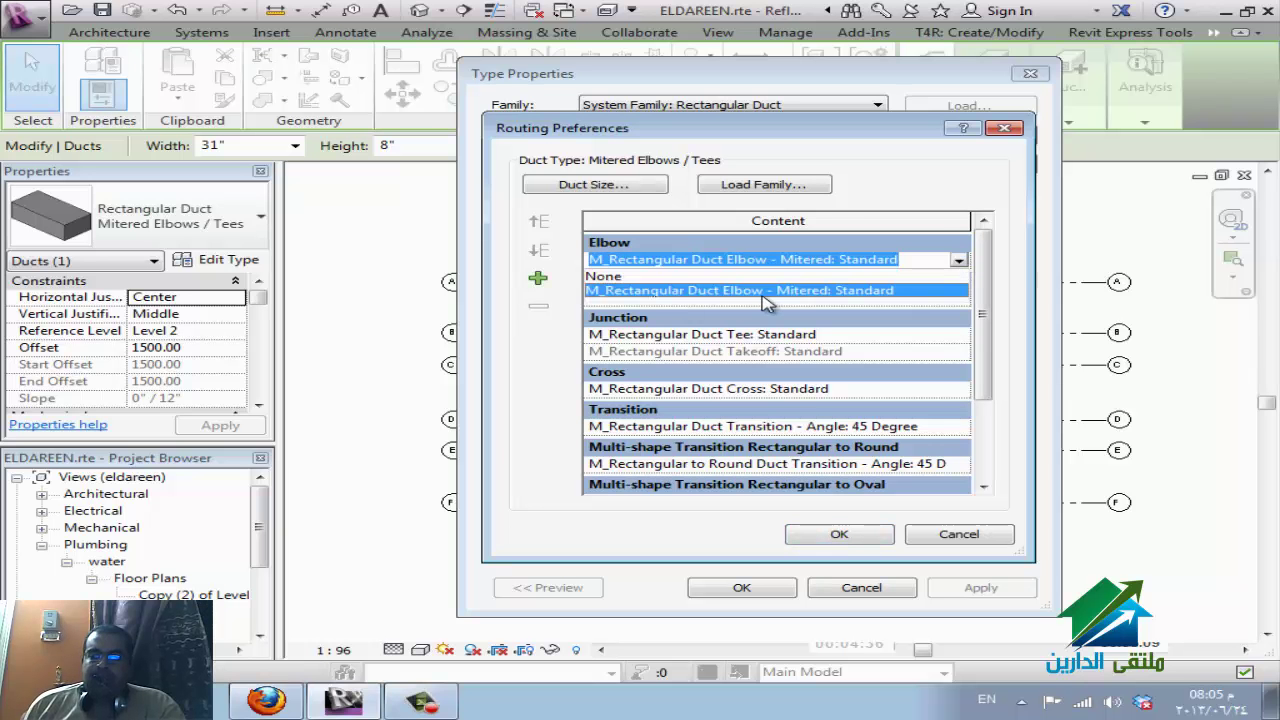
left_click(605, 276)
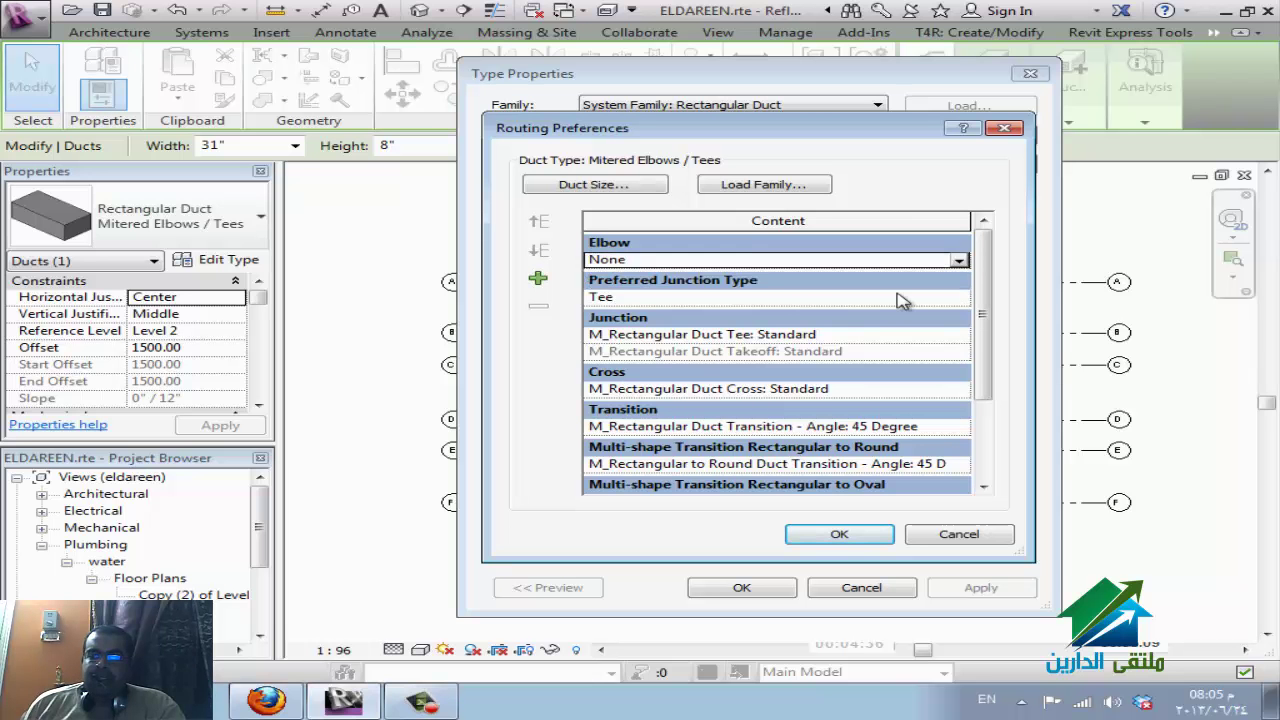
left_click(958, 260)
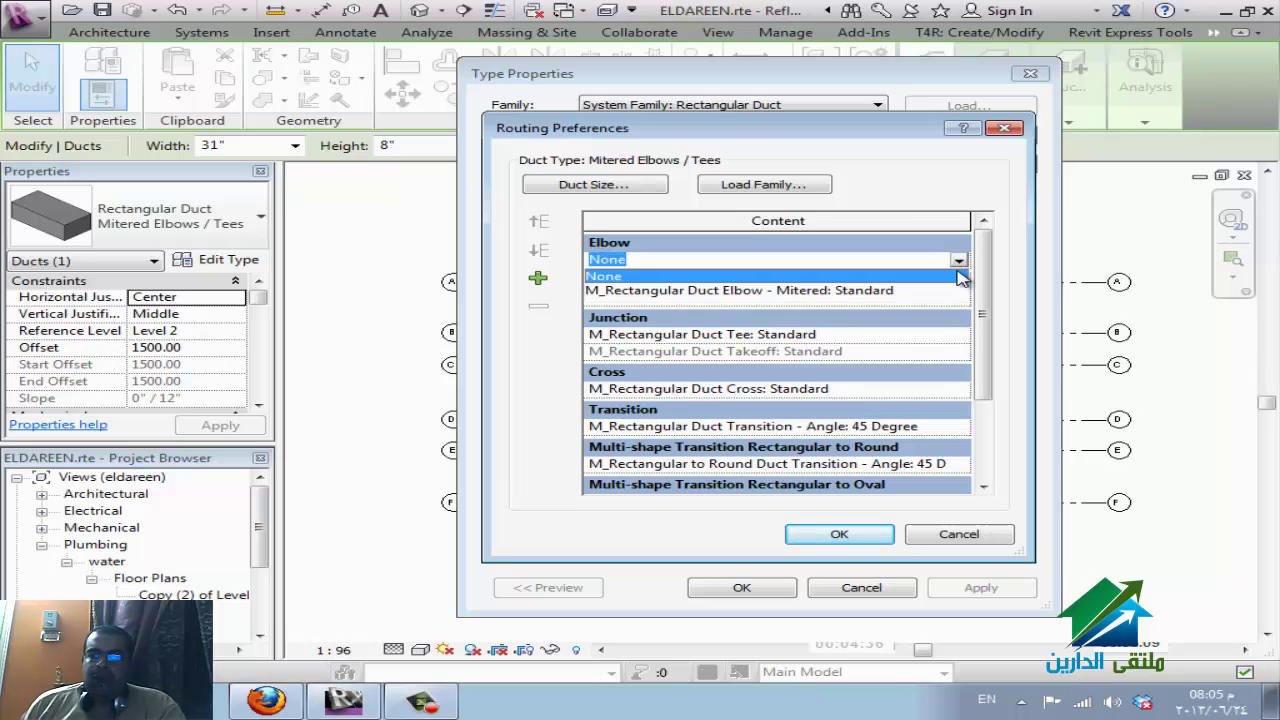
left_click(843, 291)
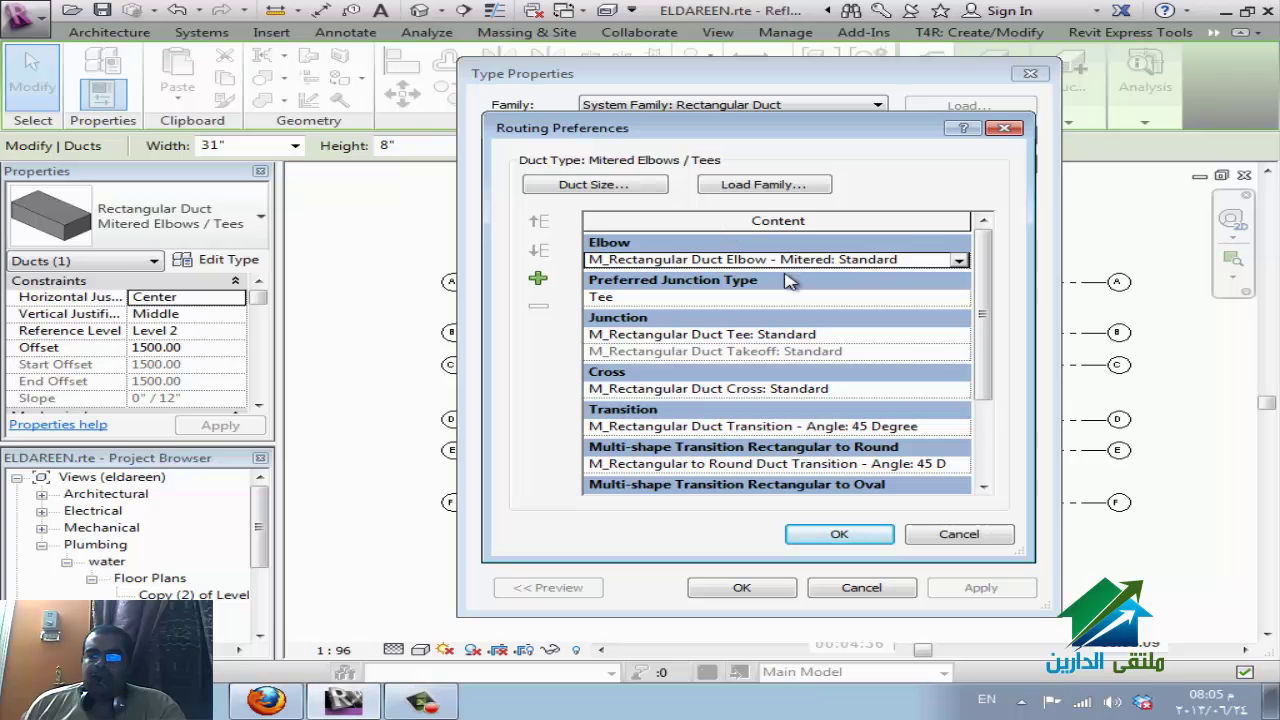
left_click(960, 428)
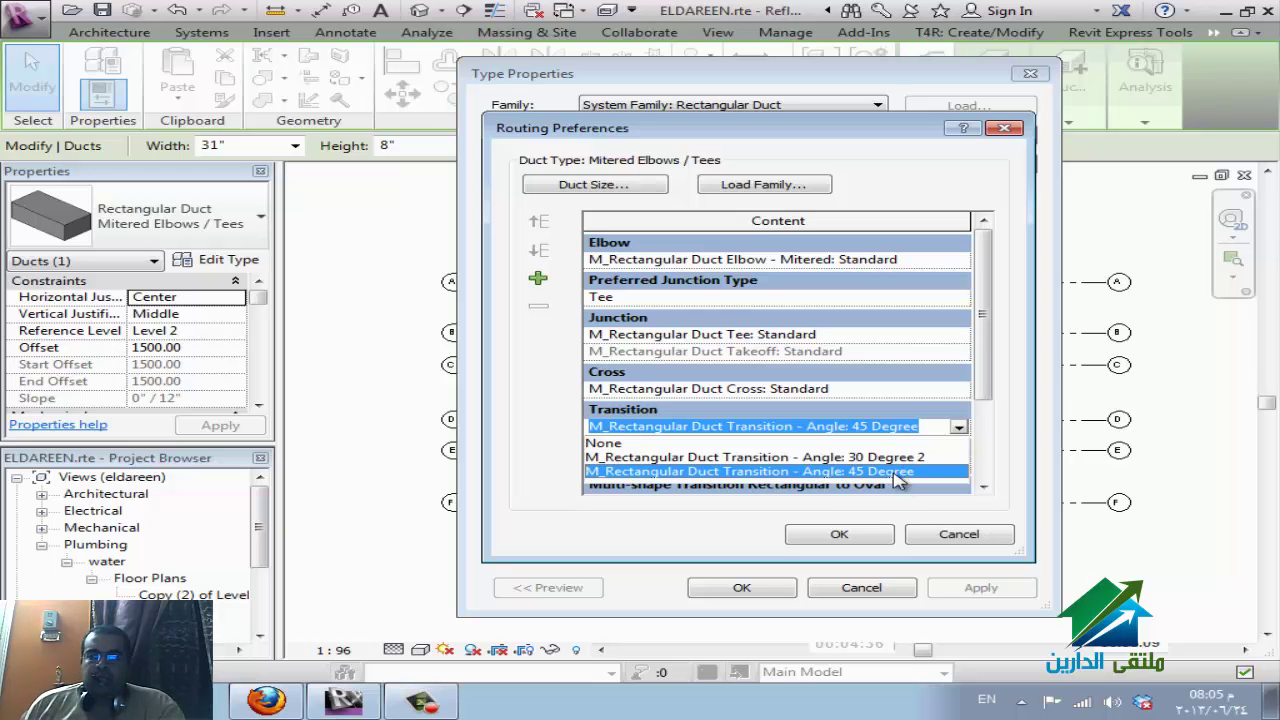
key("Up")
key("Up")
key("Return")
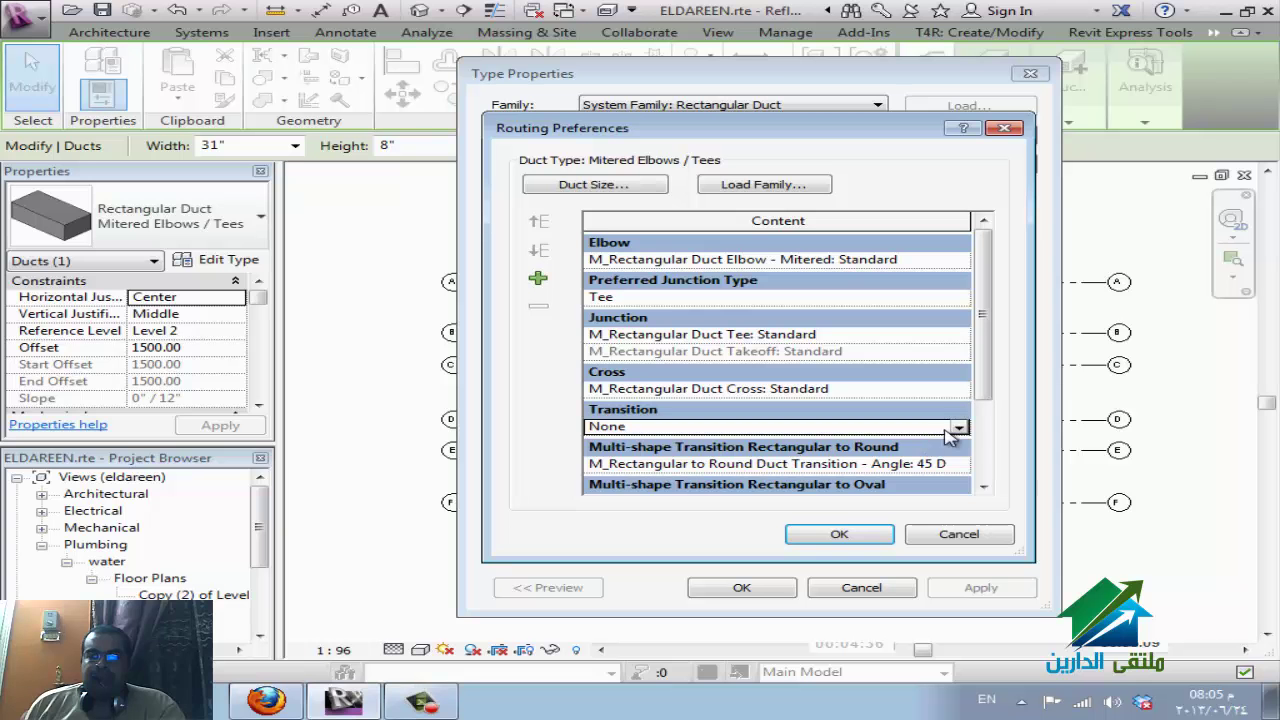
left_click(960, 428)
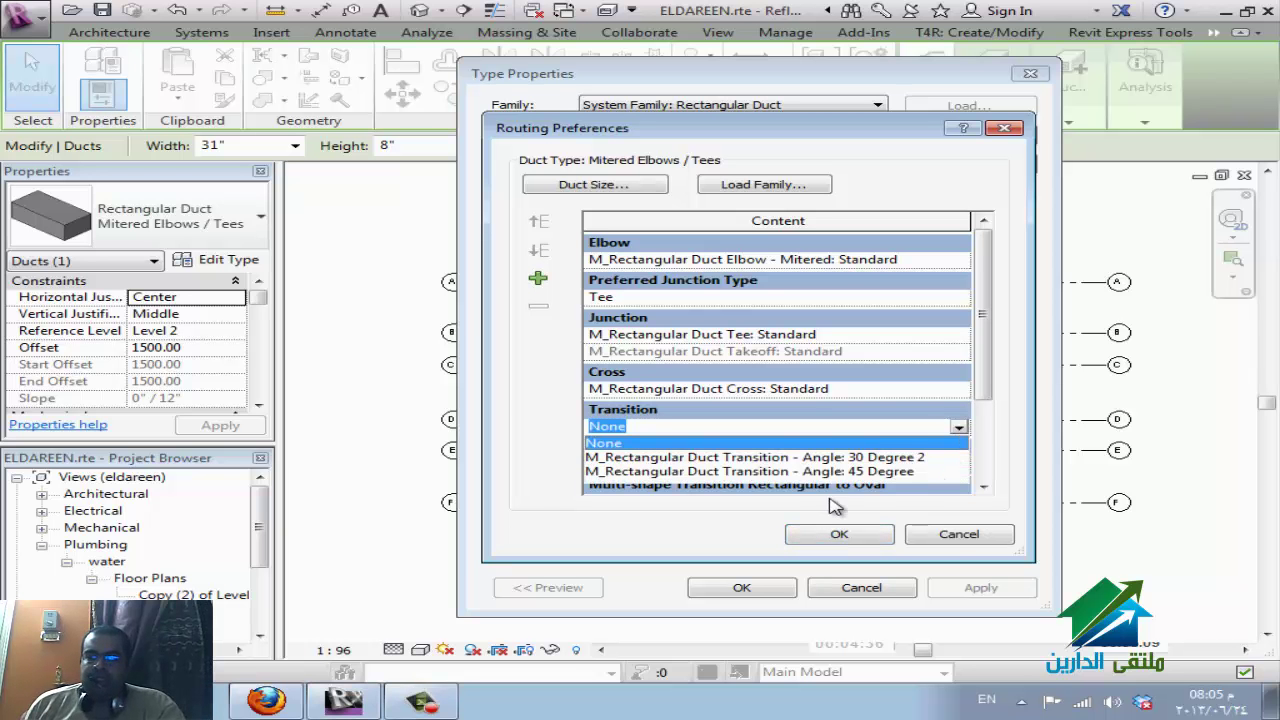
left_click(948, 540)
left_click(950, 543)
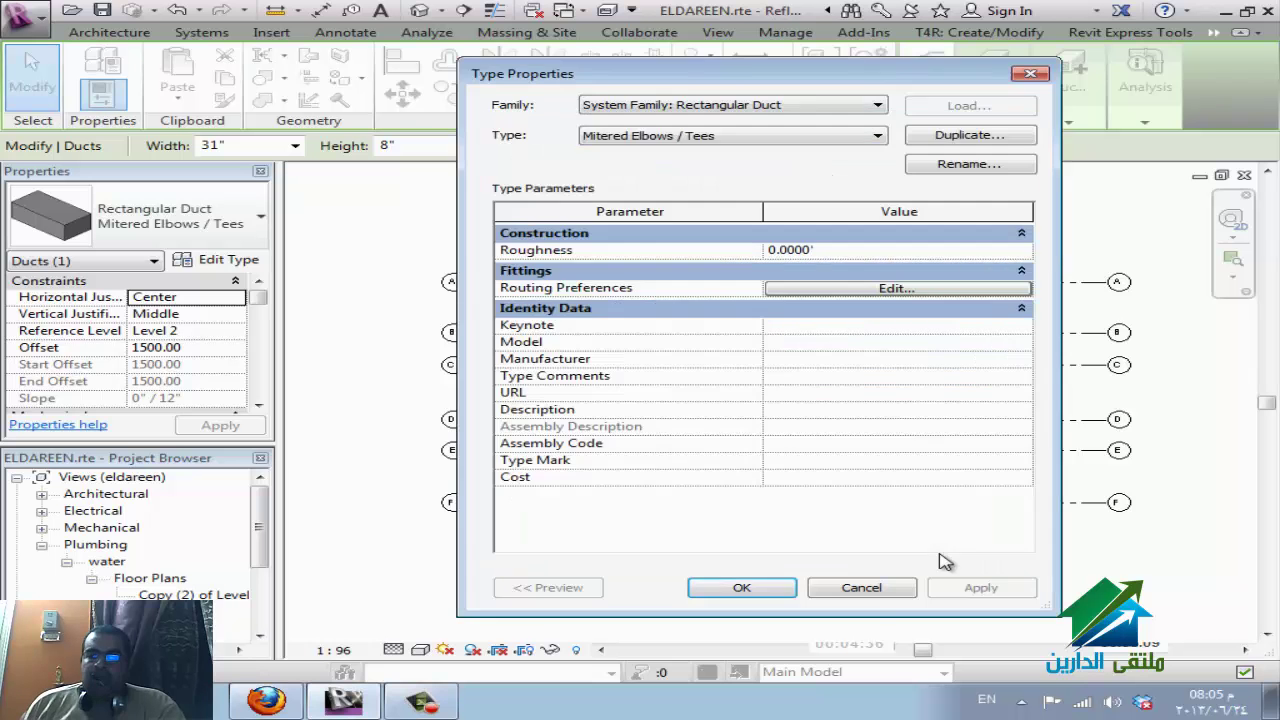
left_click(895, 589)
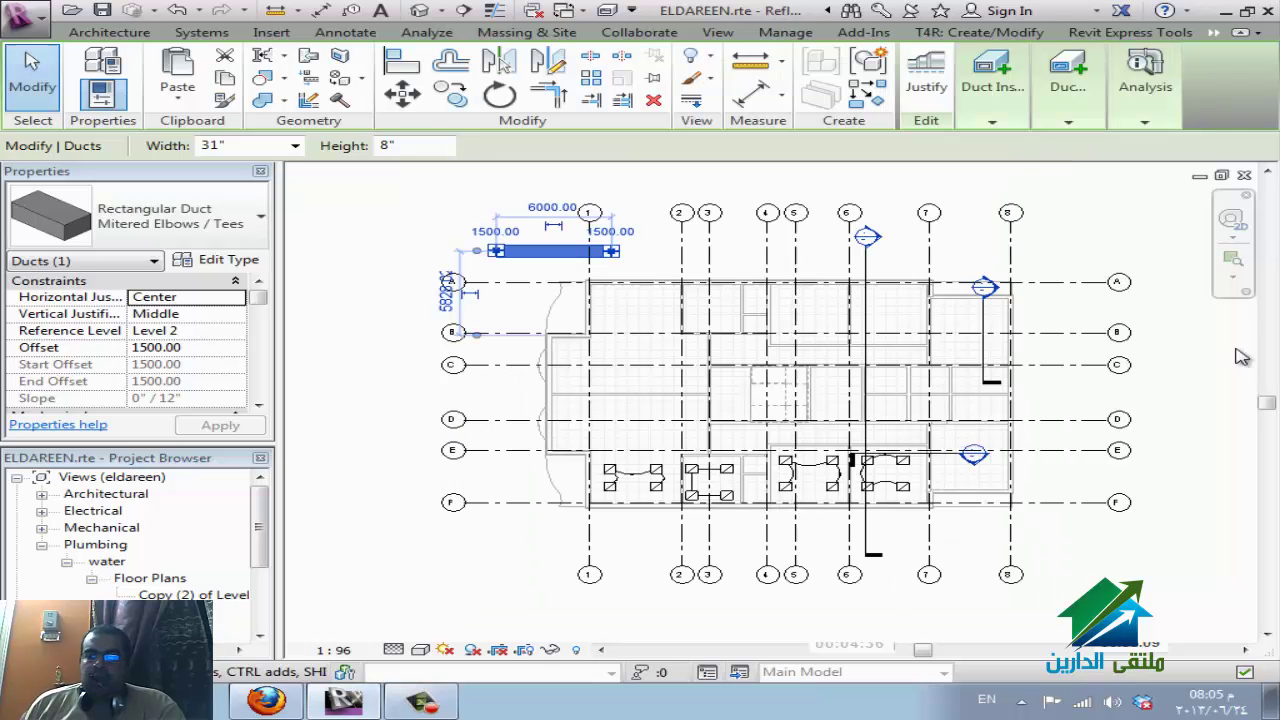
left_click(265, 36)
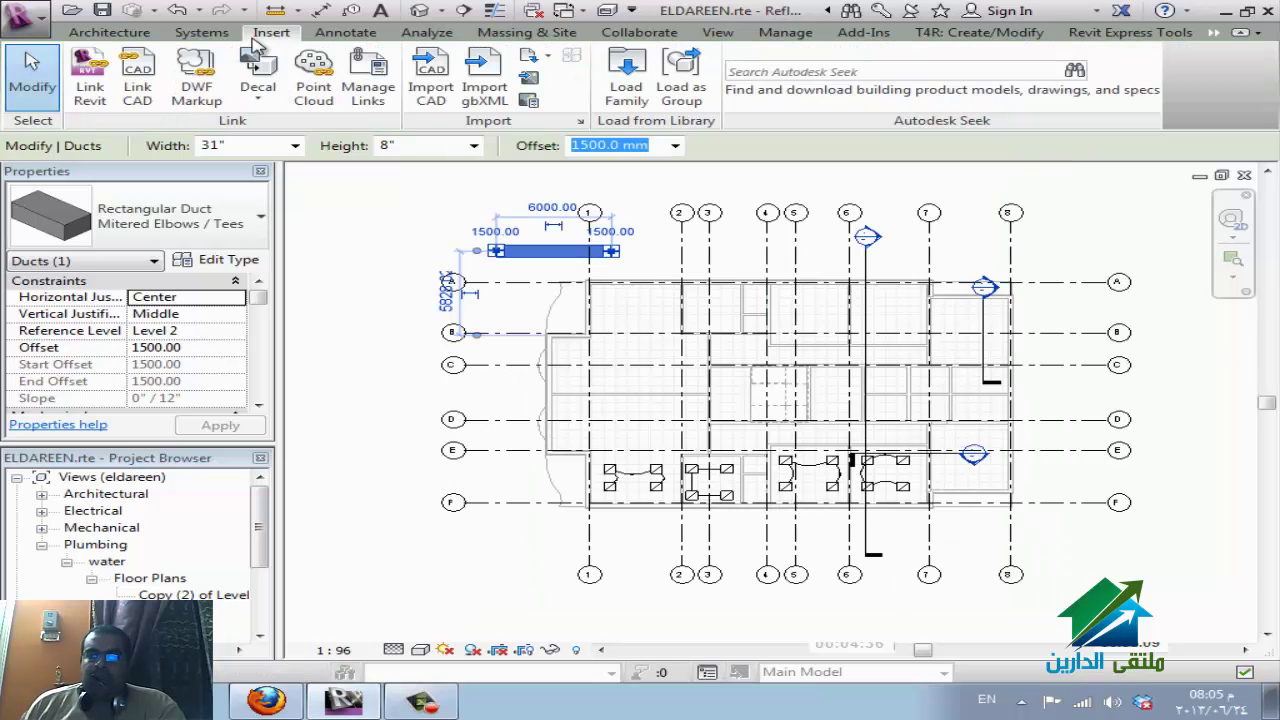
left_click(815, 72)
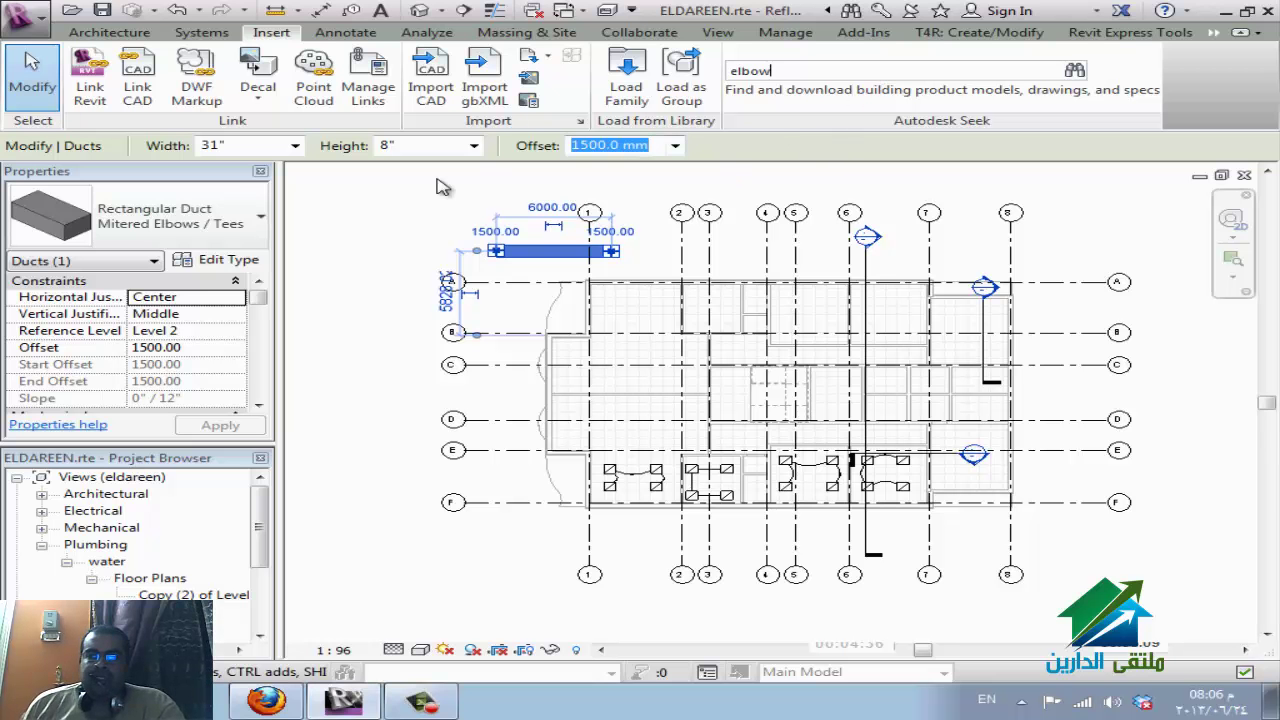
left_click(393, 208)
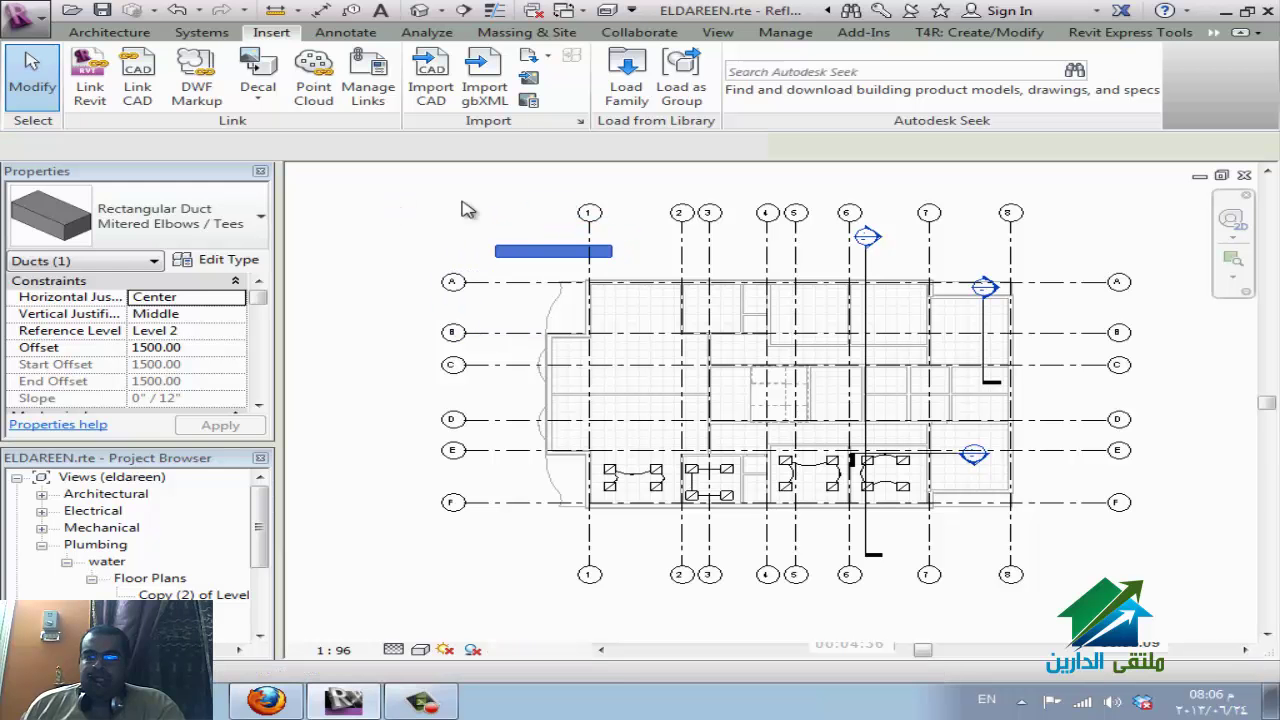
left_click(608, 264)
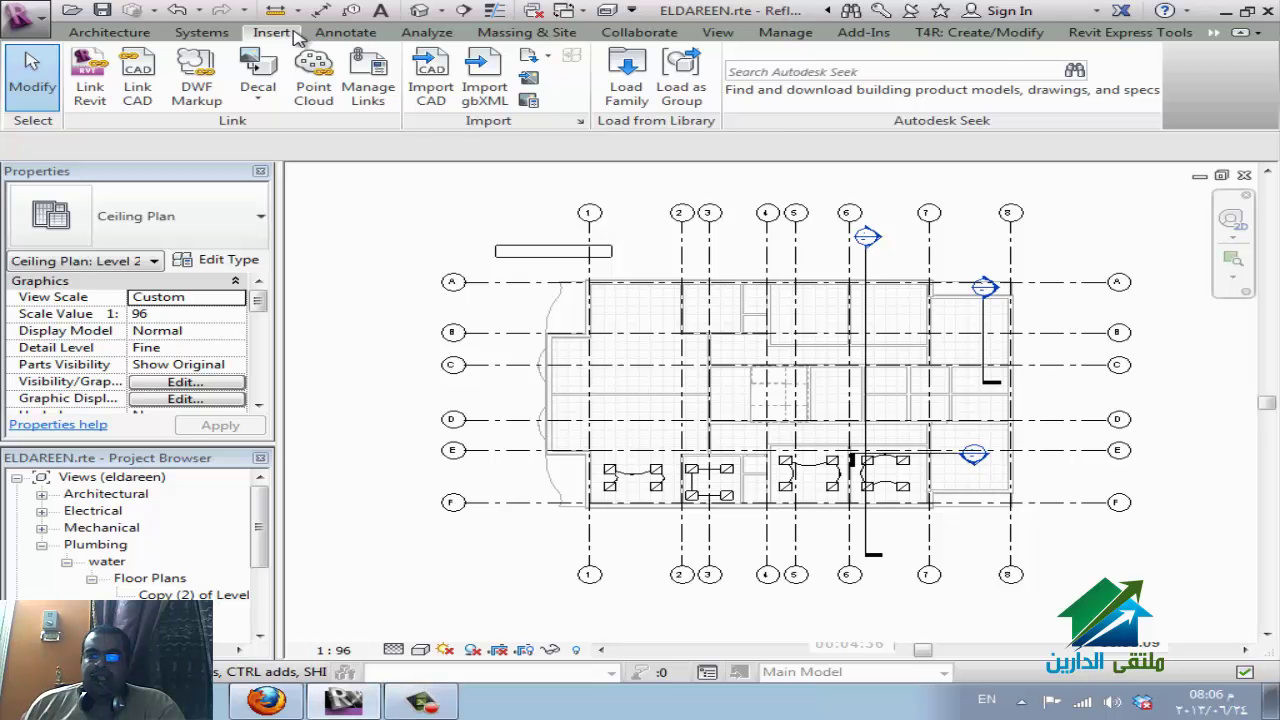
Draw a Channel Cable Tray above grid A from grid 1 to grid 7, discarding the vertical run.
left_click(201, 32)
left_click(889, 118)
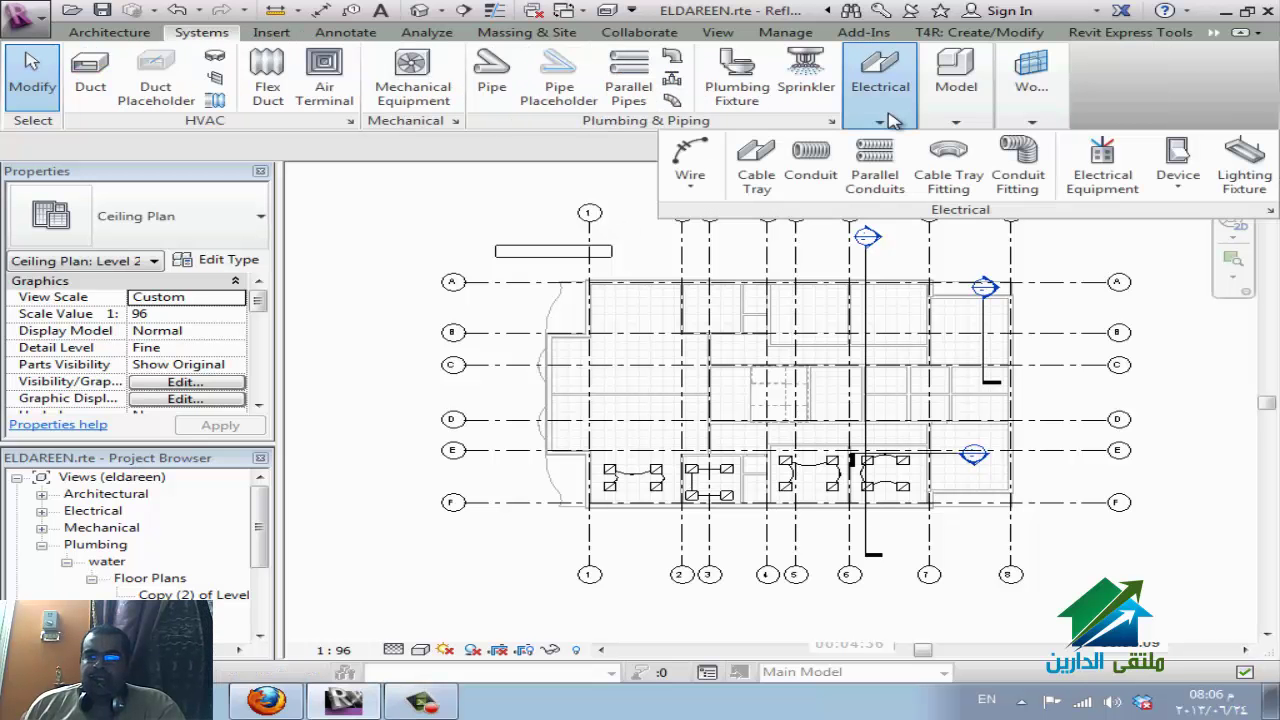
left_click(756, 165)
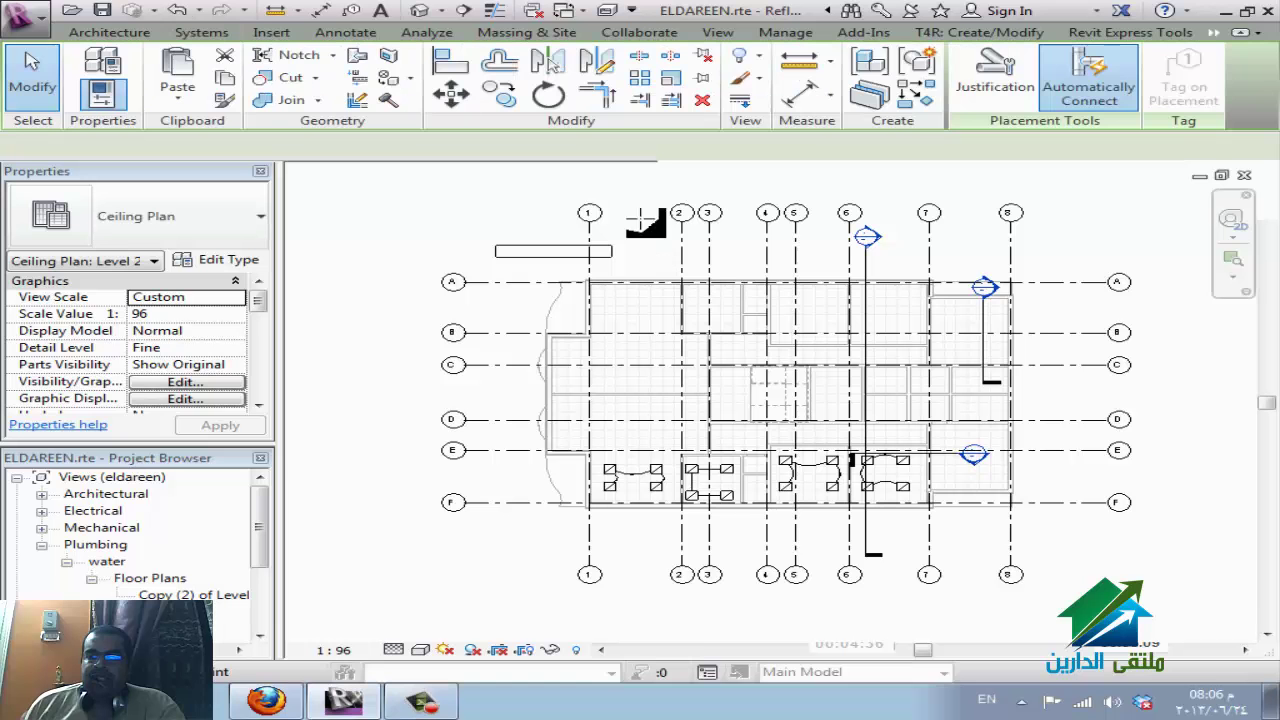
left_click(631, 227)
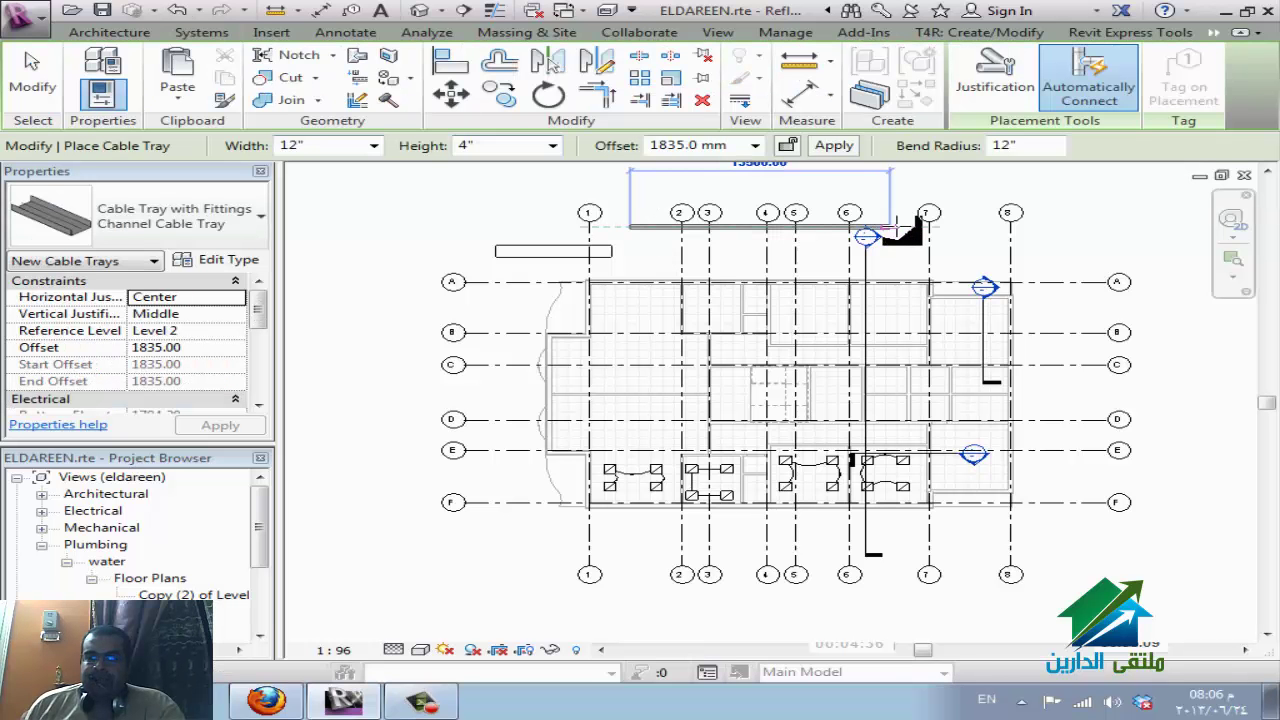
left_click(897, 227)
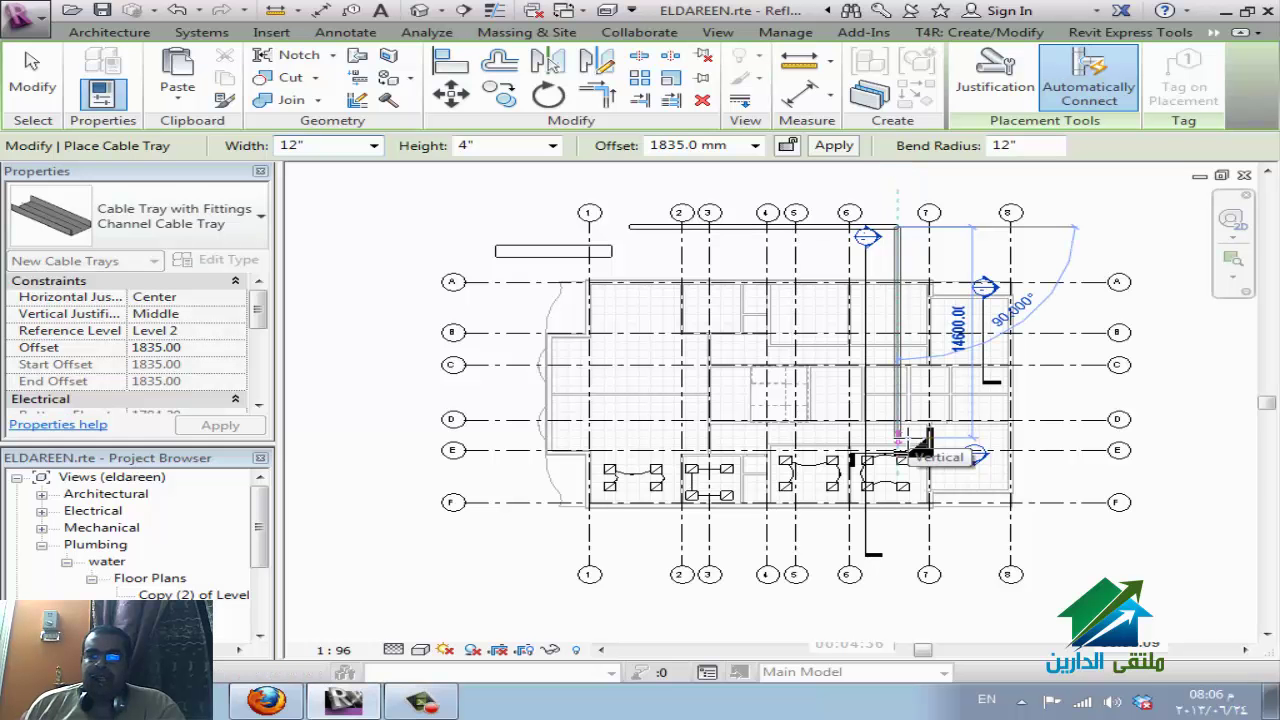
key("Escape")
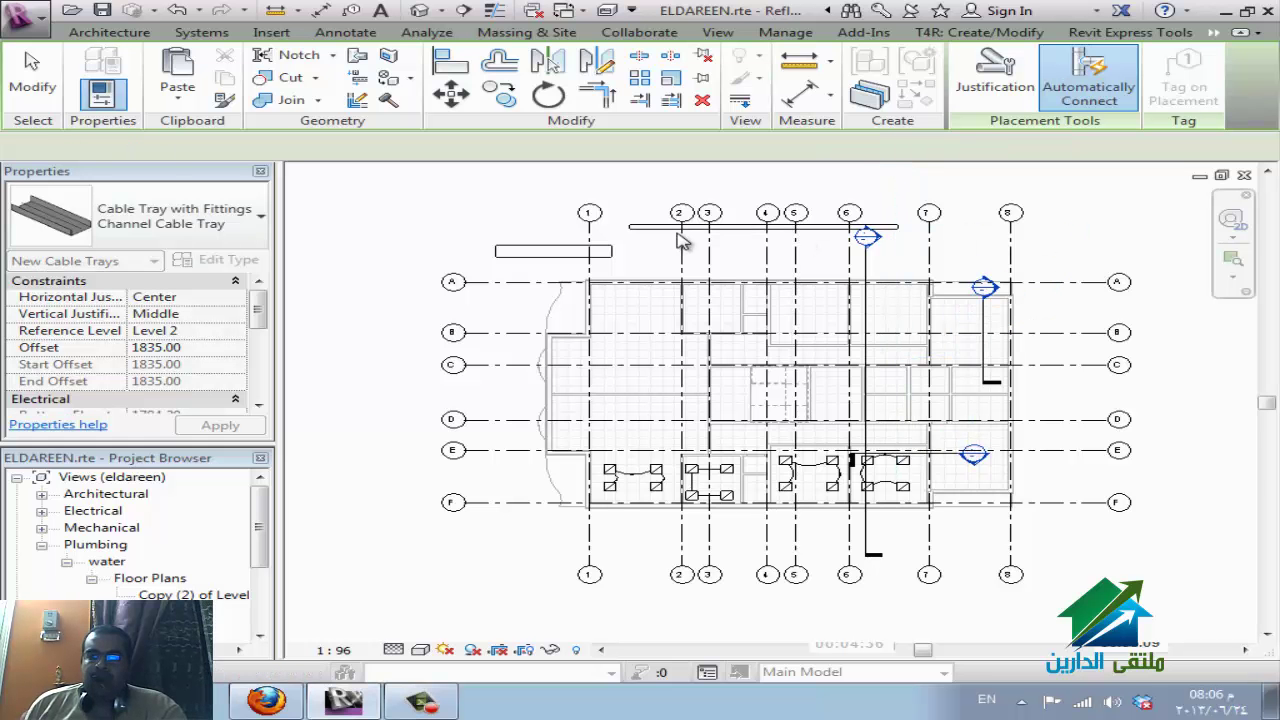
key("Escape")
left_click(728, 227)
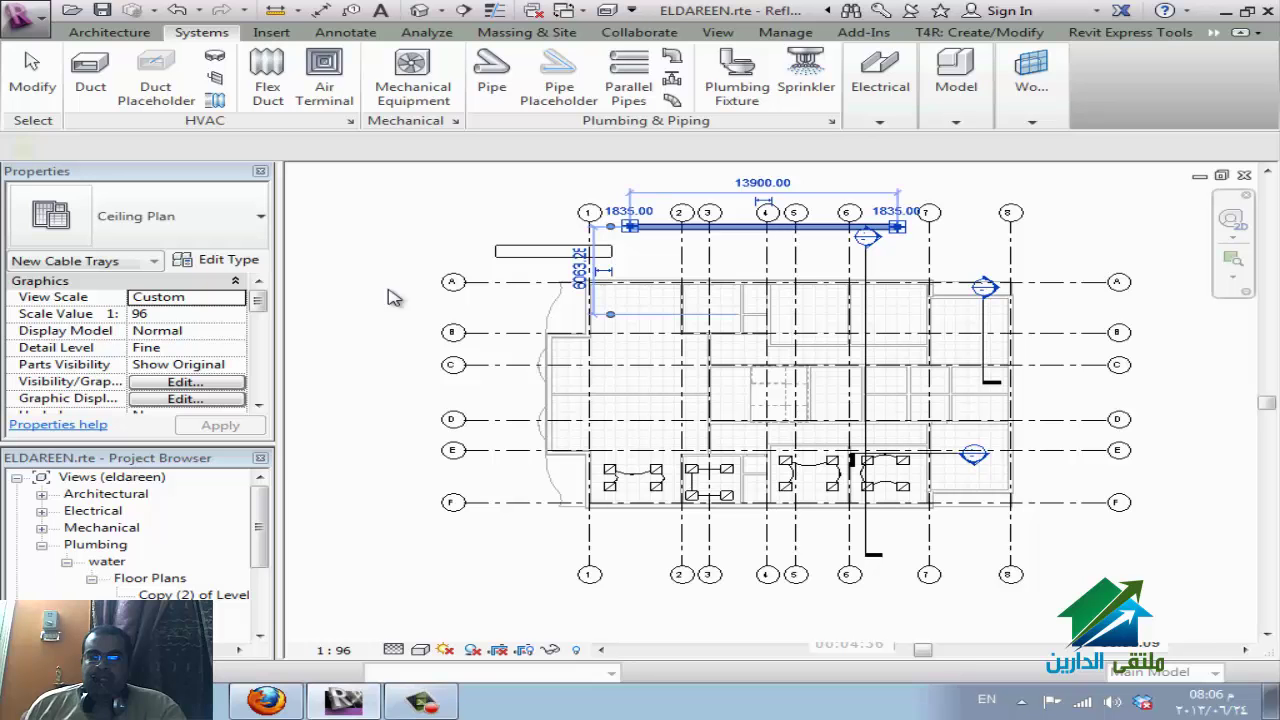
left_click(219, 261)
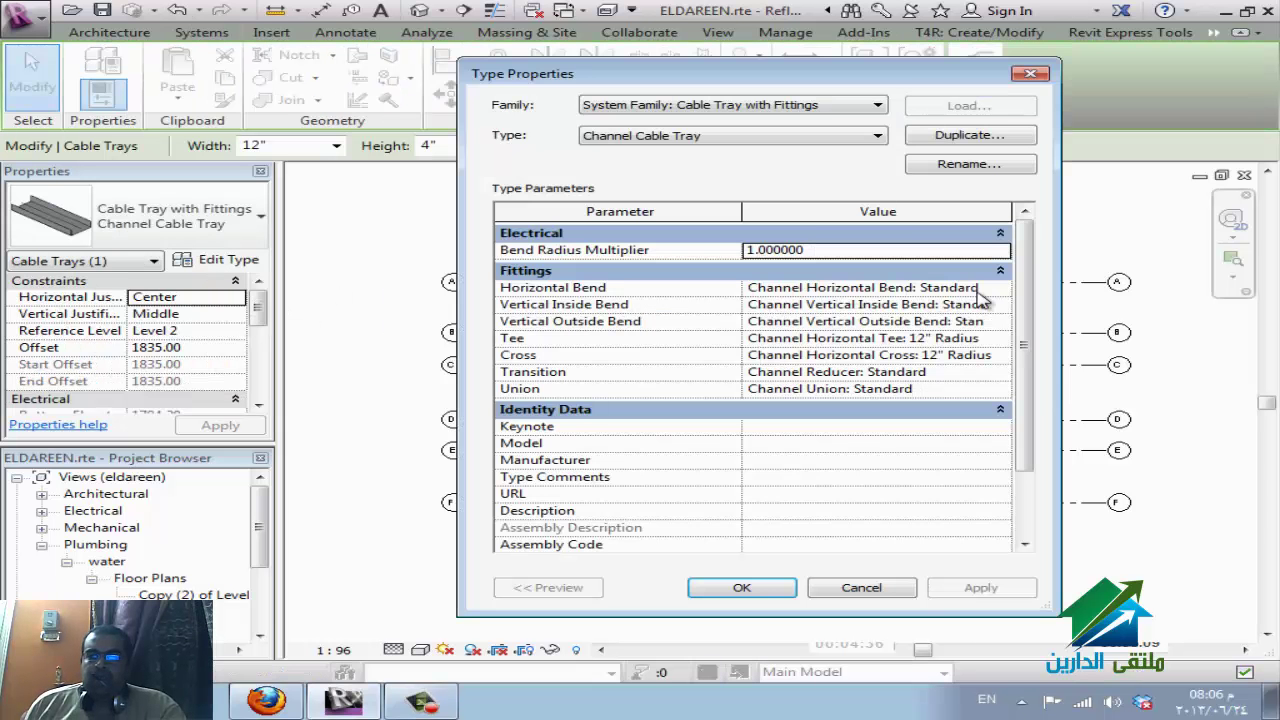
left_click(999, 288)
left_click(999, 288)
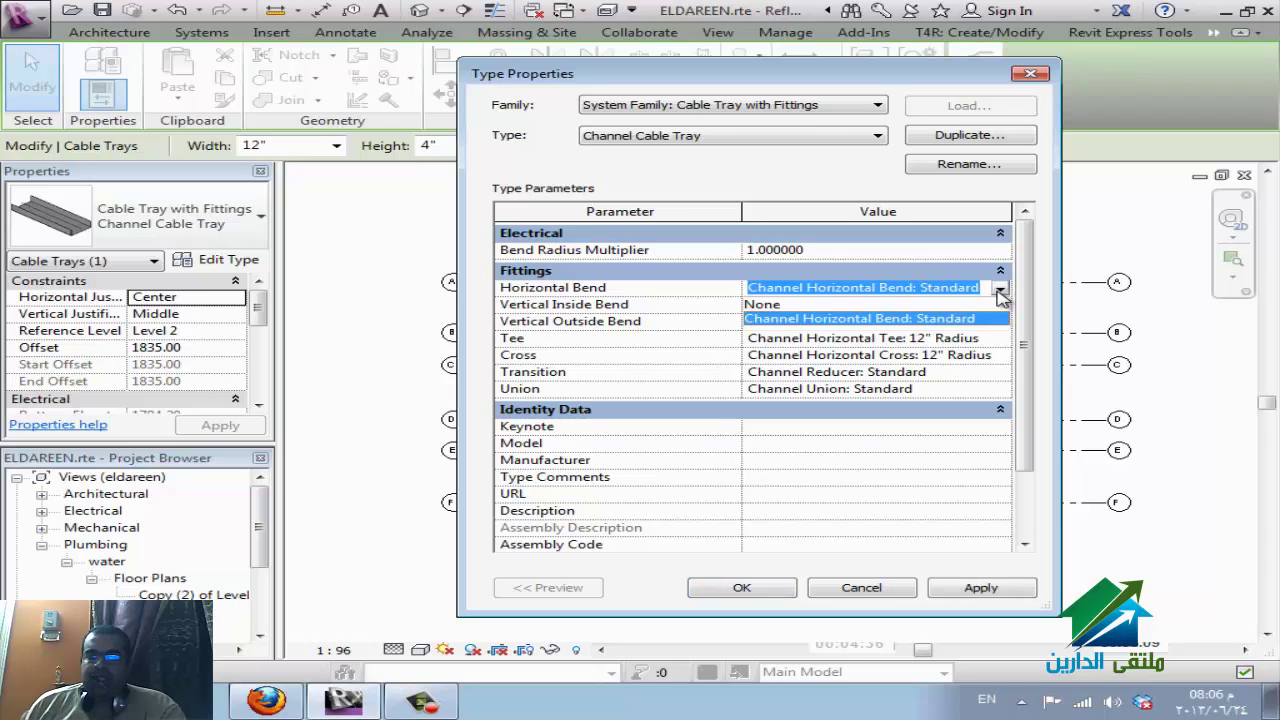
left_click(999, 288)
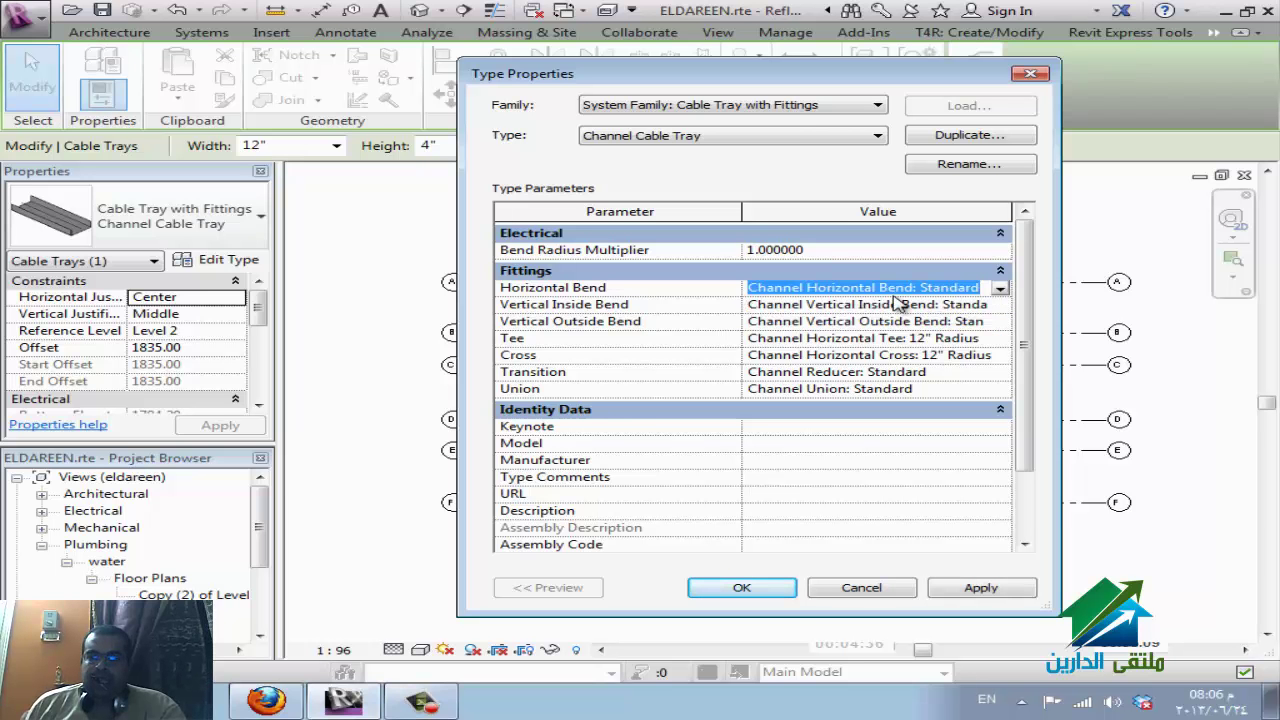
left_click(1000, 291)
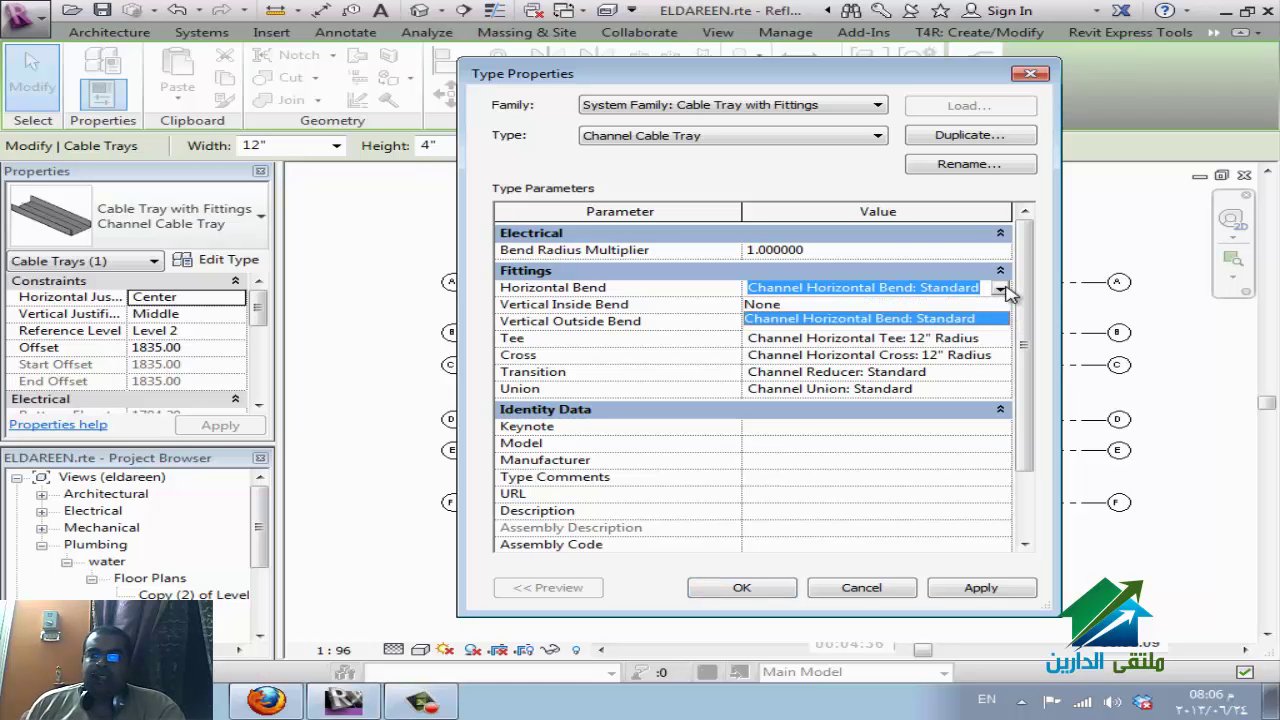
left_click(1000, 290)
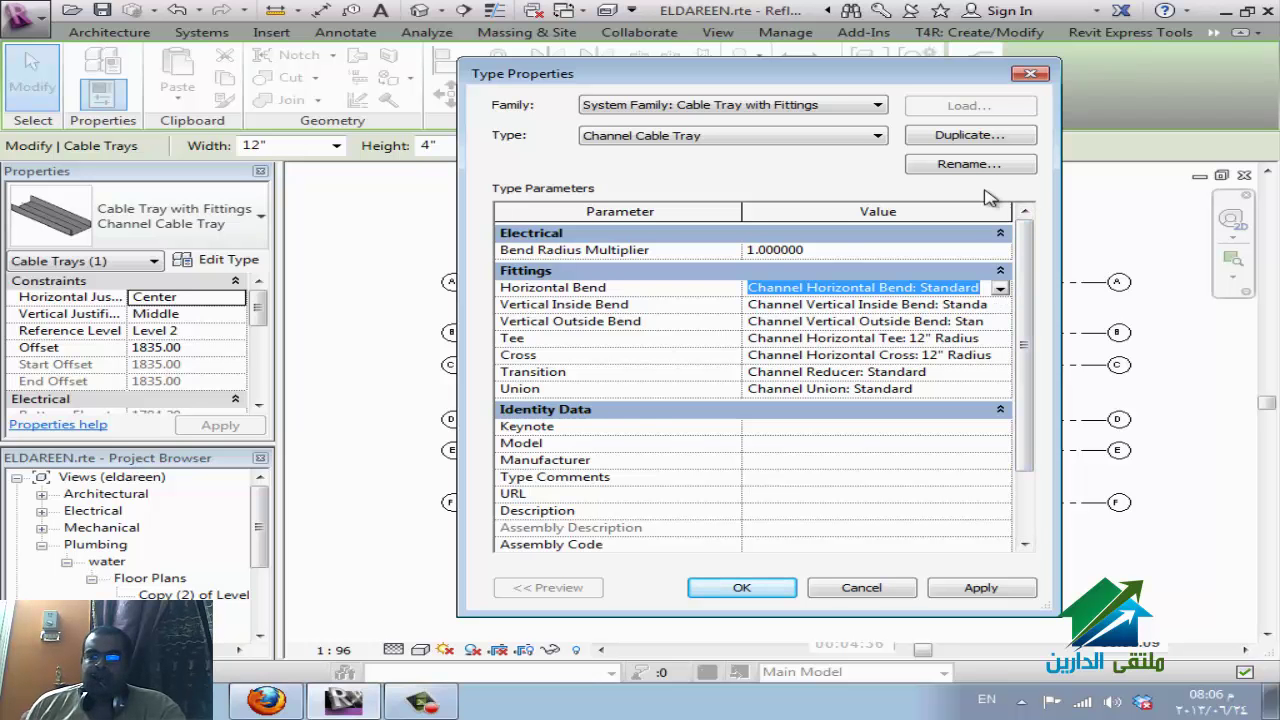
left_click(1030, 73)
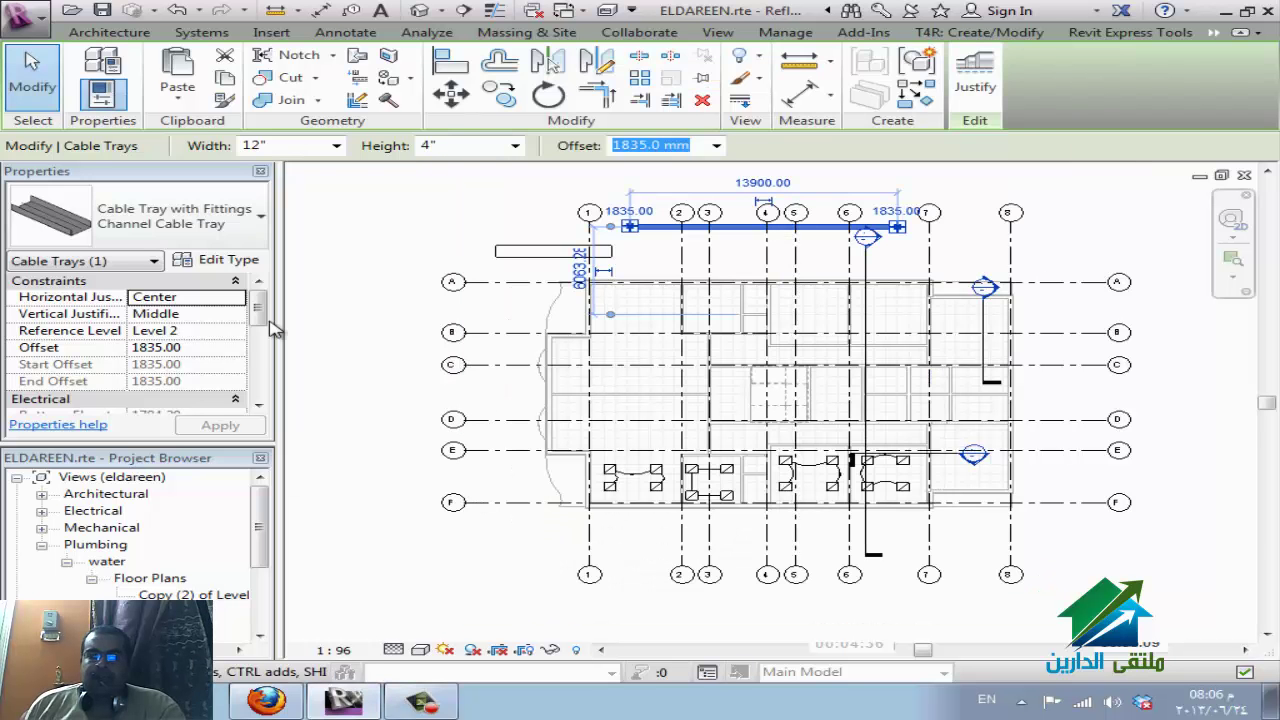
Change the 6000 mm rectangular duct above grid A to the Mitered Elbows / Taps type.
left_click(522, 270)
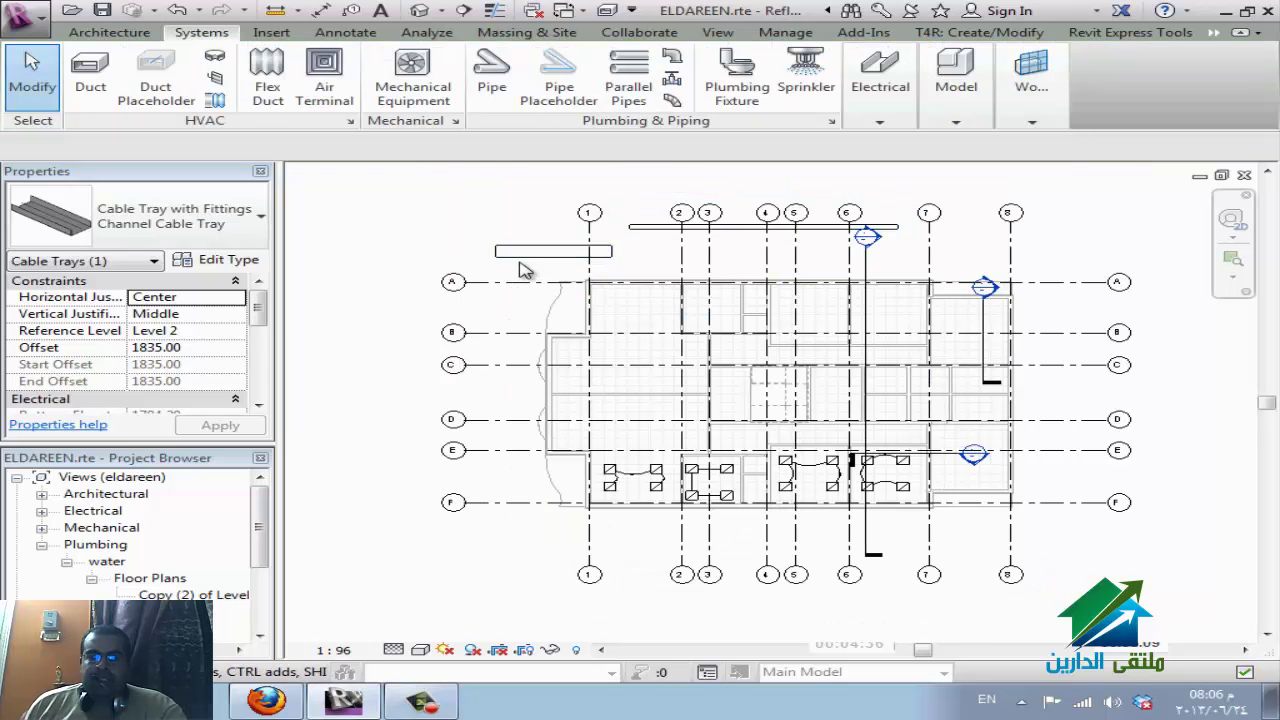
left_click(577, 262)
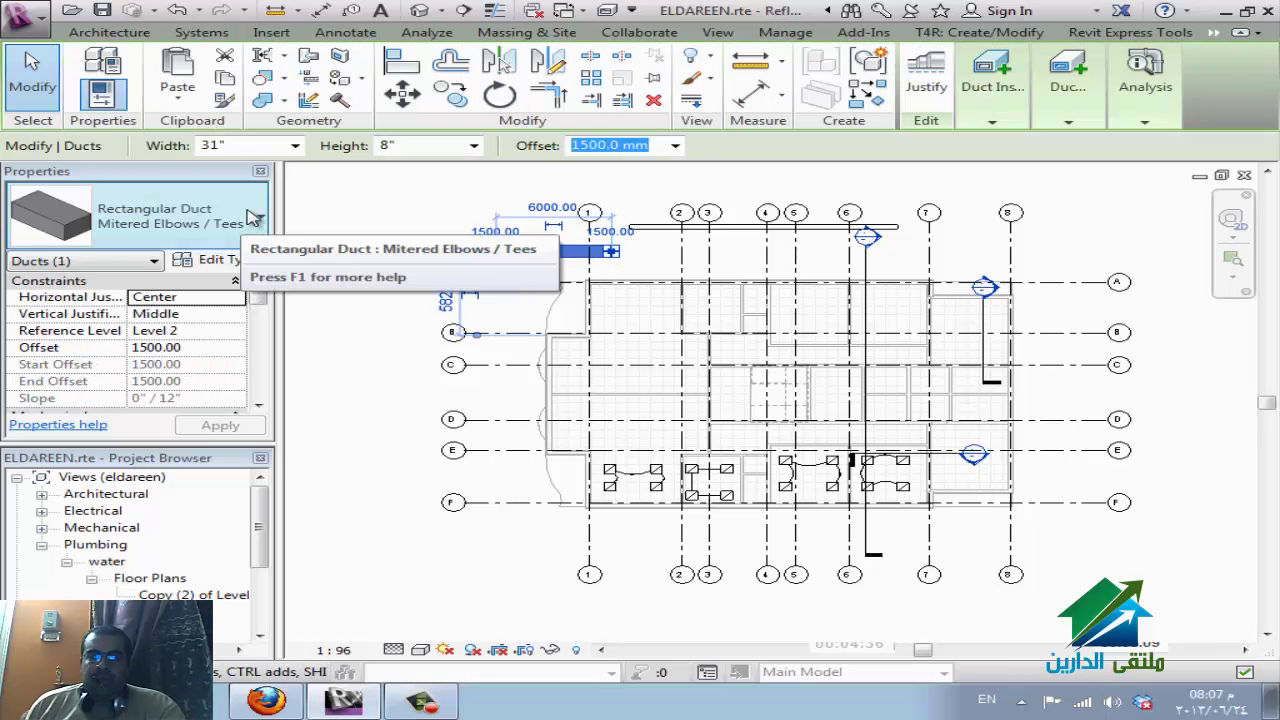
left_click(254, 212)
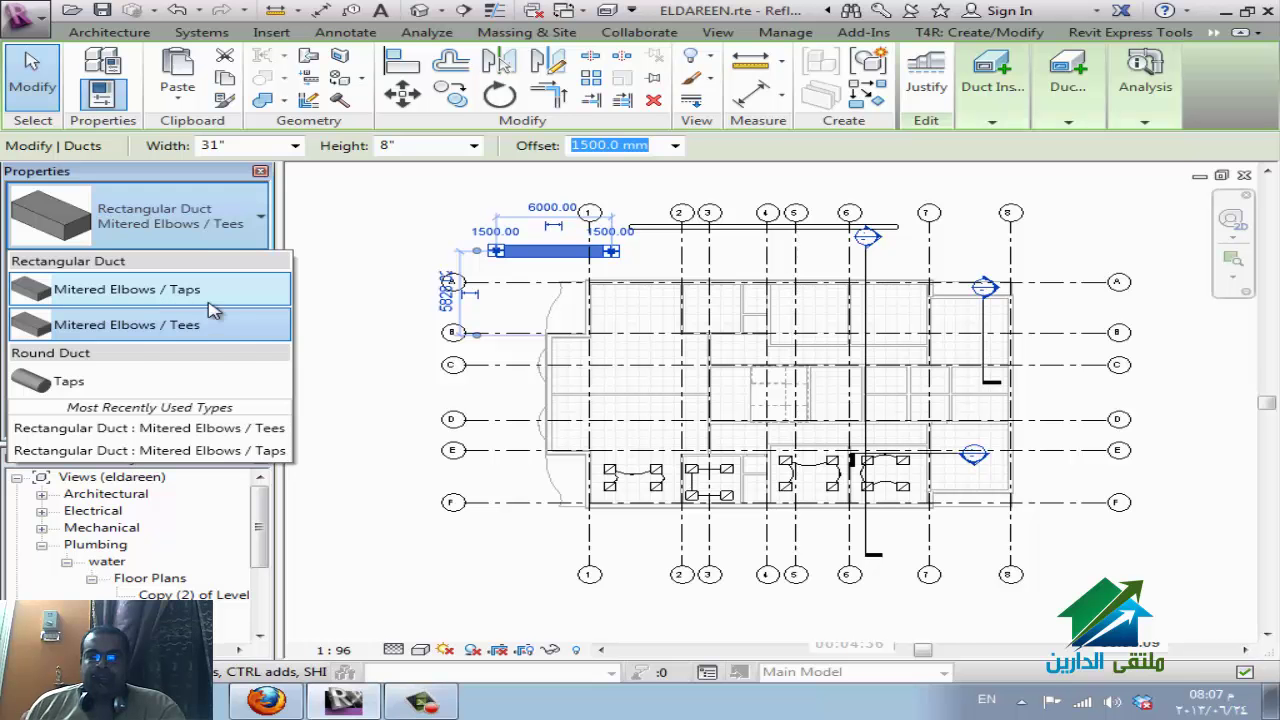
left_click(170, 292)
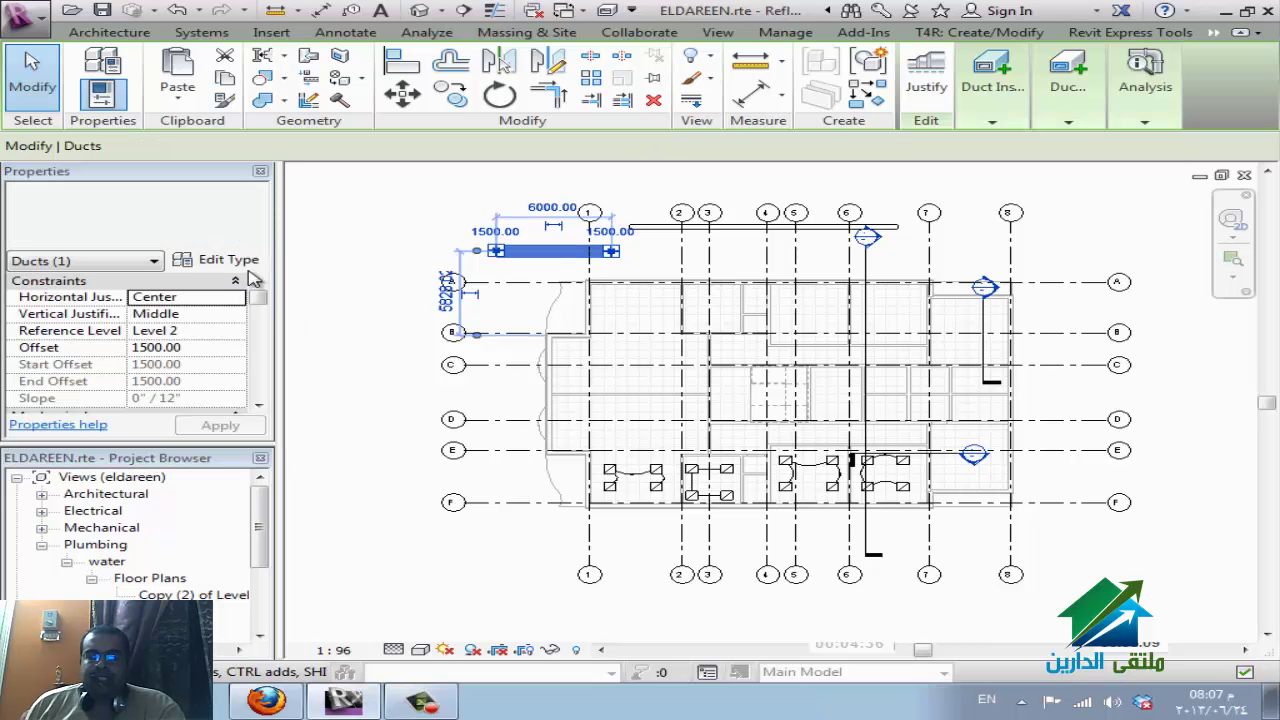
Delete the Mitered Elbows / Tees rectangular duct type from the Project Browser families.
left_click_drag(258, 545, 254, 633)
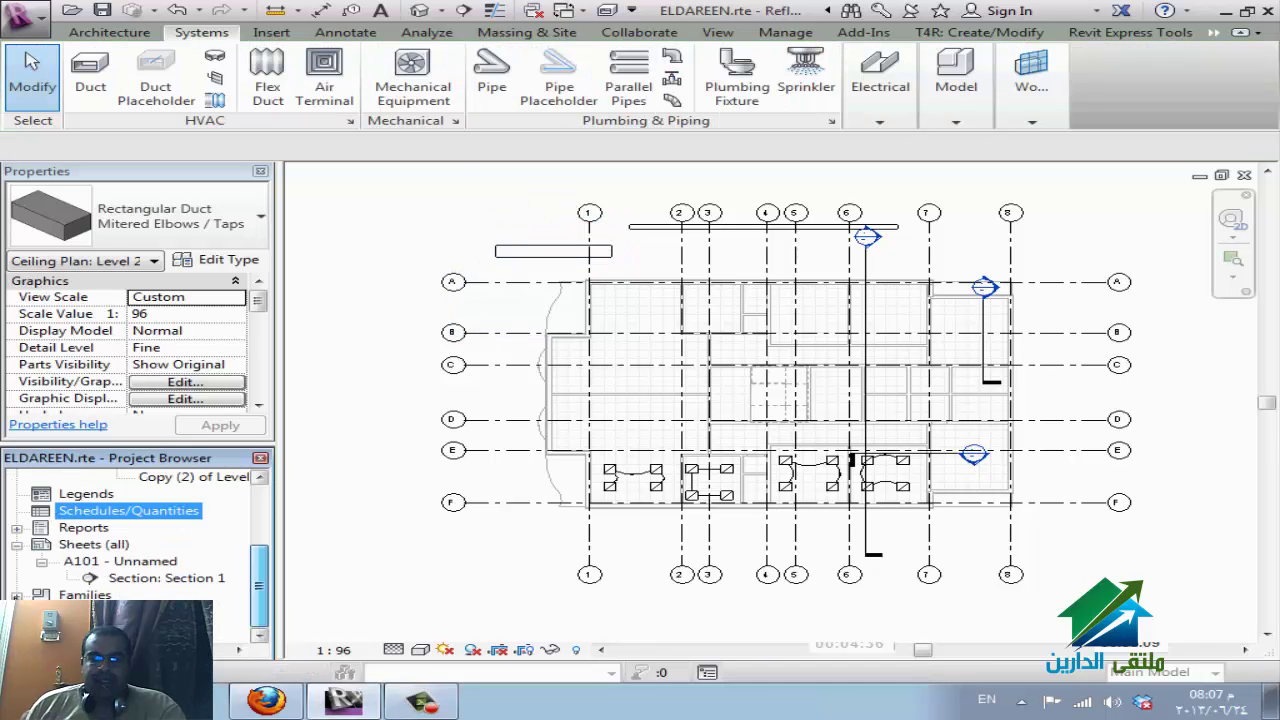
double_click(62, 594)
scroll(121, 574, "down", 1)
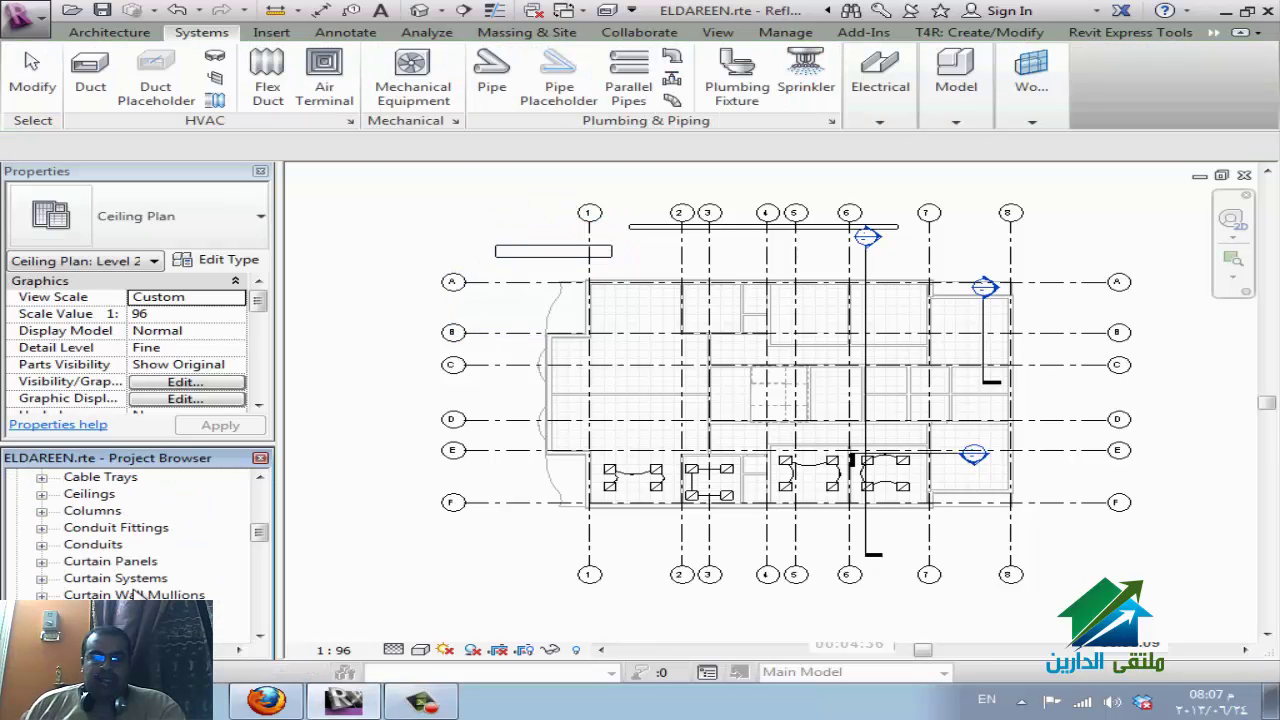
scroll(140, 592, "down", 1)
scroll(140, 560, "down", 1)
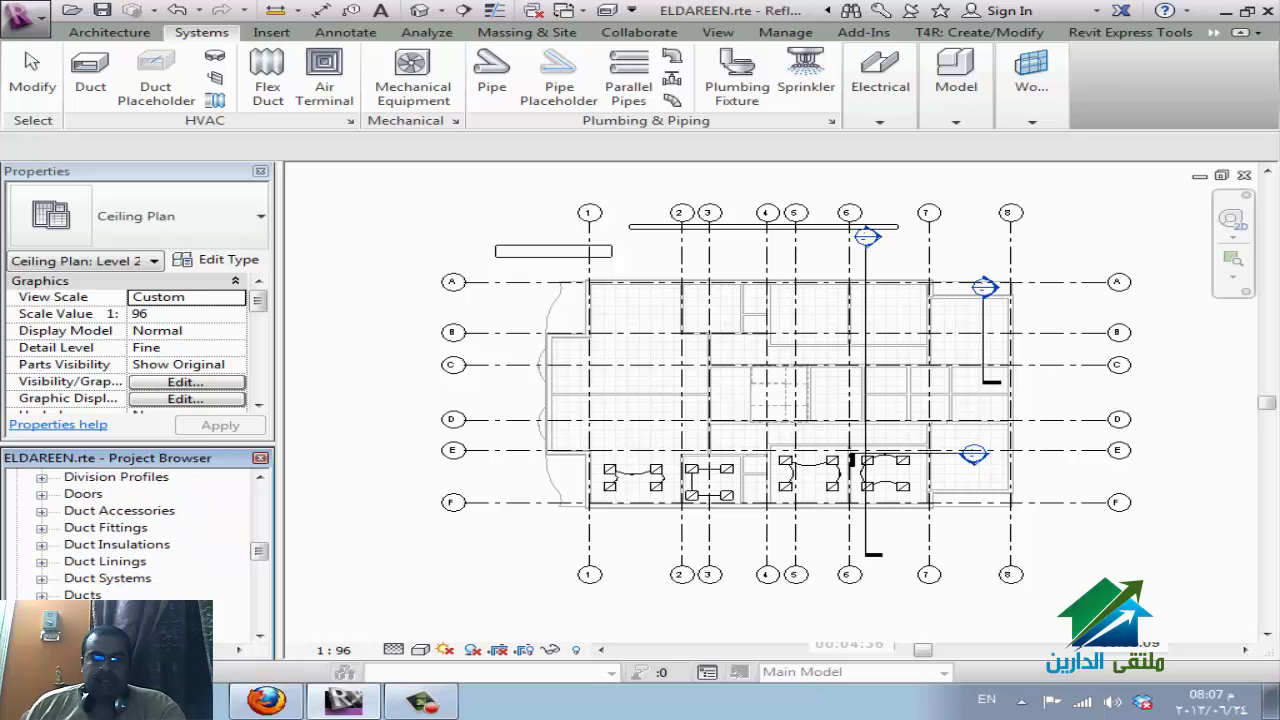
scroll(140, 560, "down", 1)
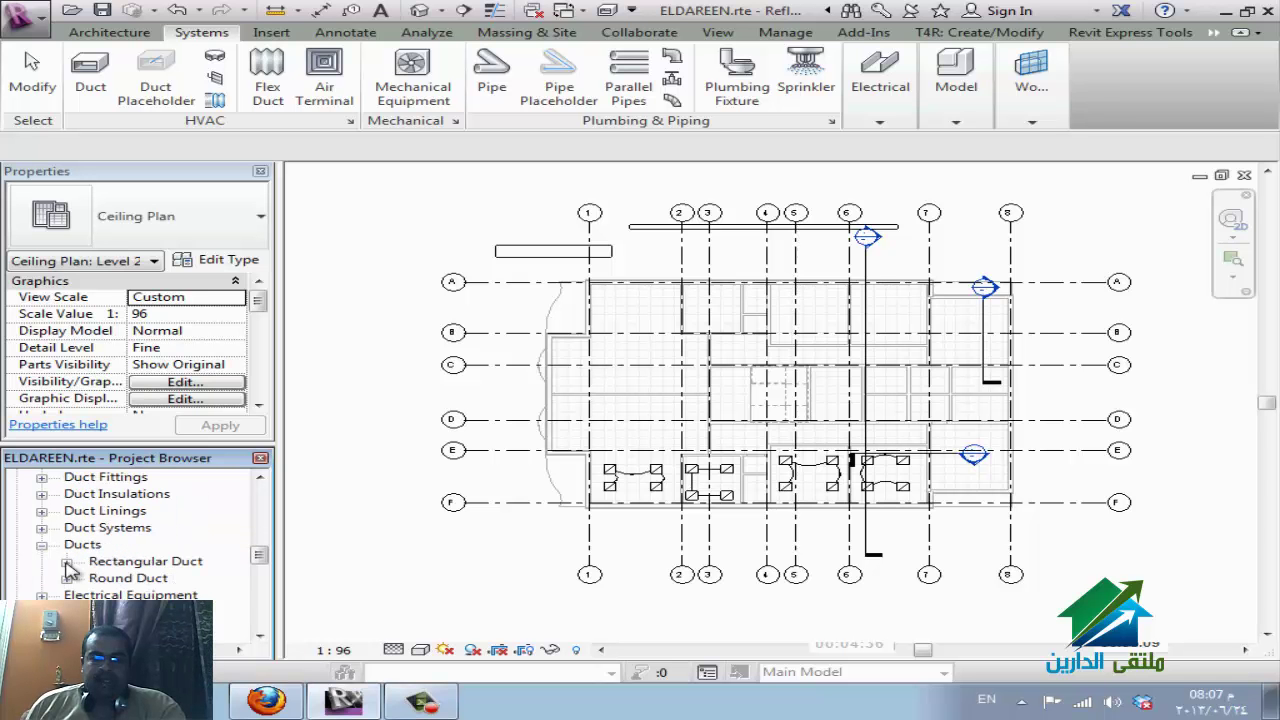
left_click(66, 561)
left_click(200, 594)
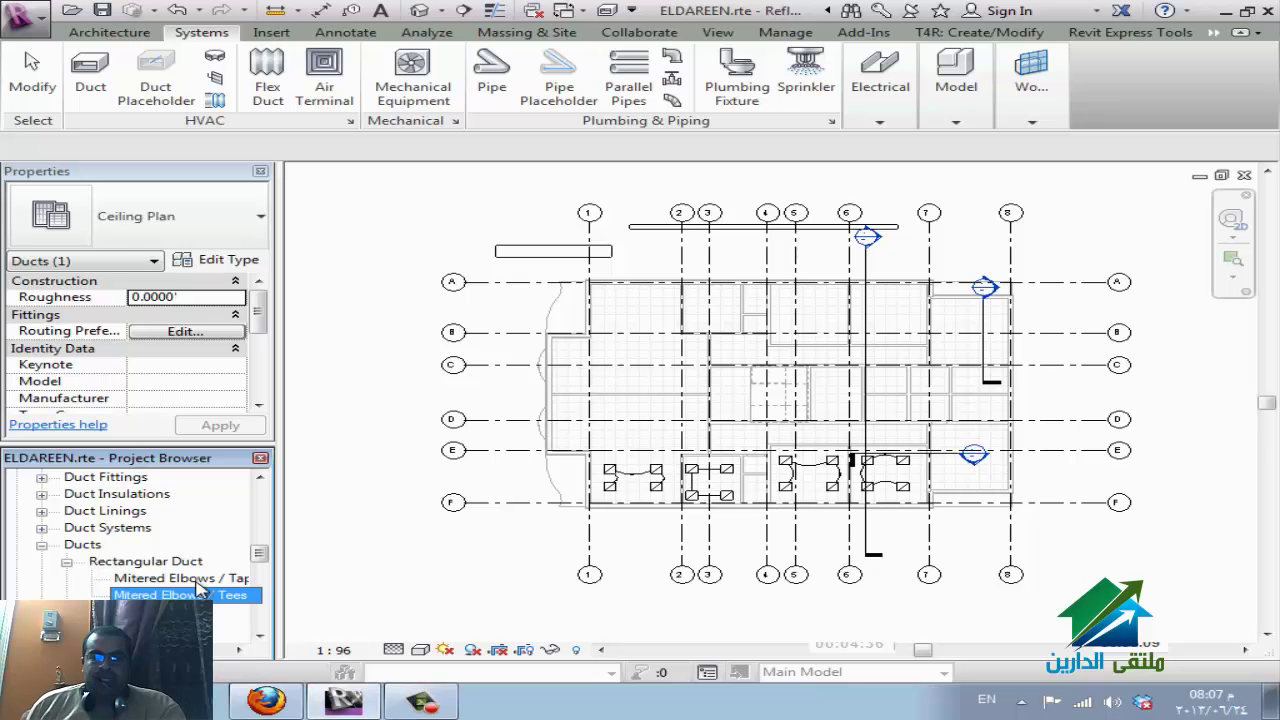
right_click(200, 596)
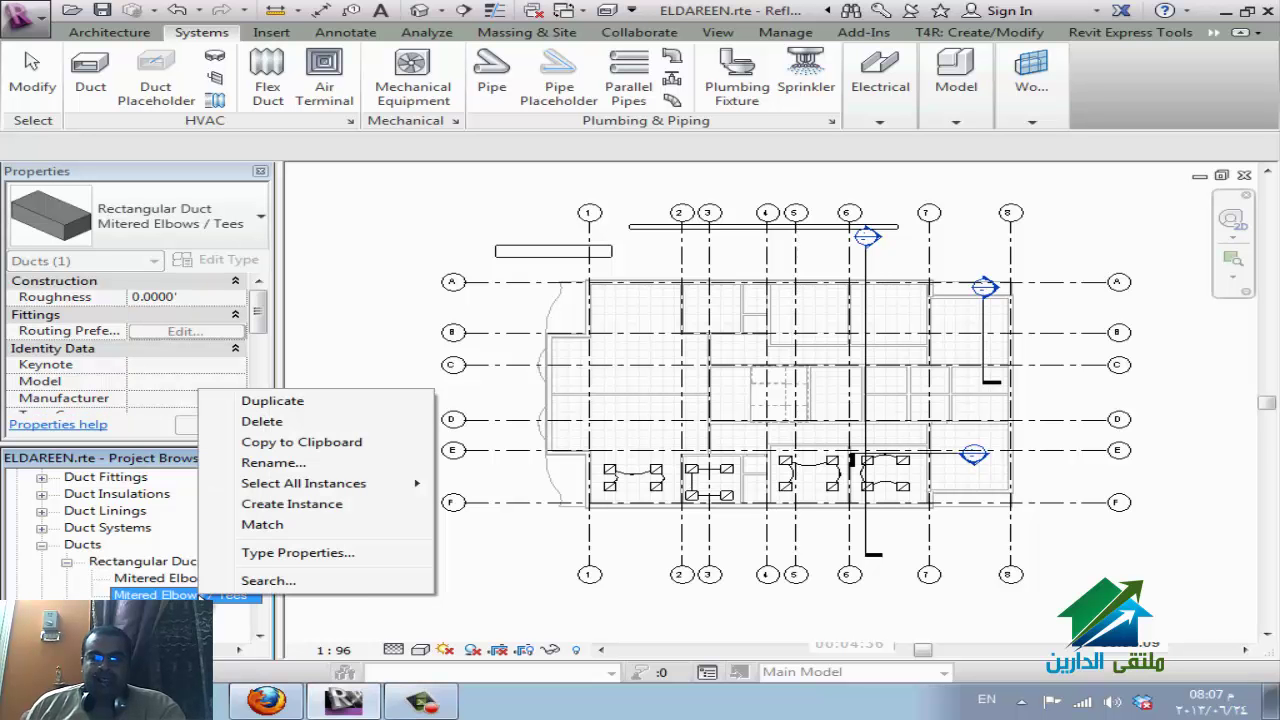
left_click(268, 422)
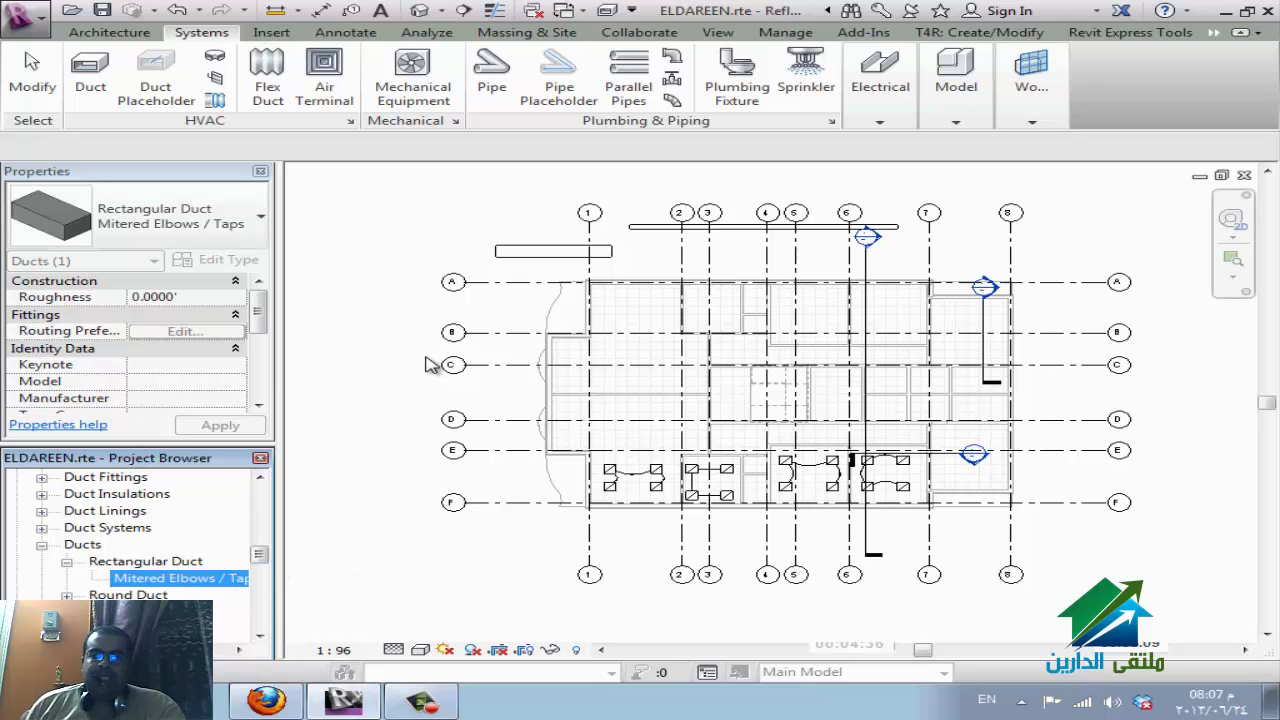
Duplicate Mitered Elbows / Taps to create the Mitered Elbows / Taps 2 type.
right_click(214, 587)
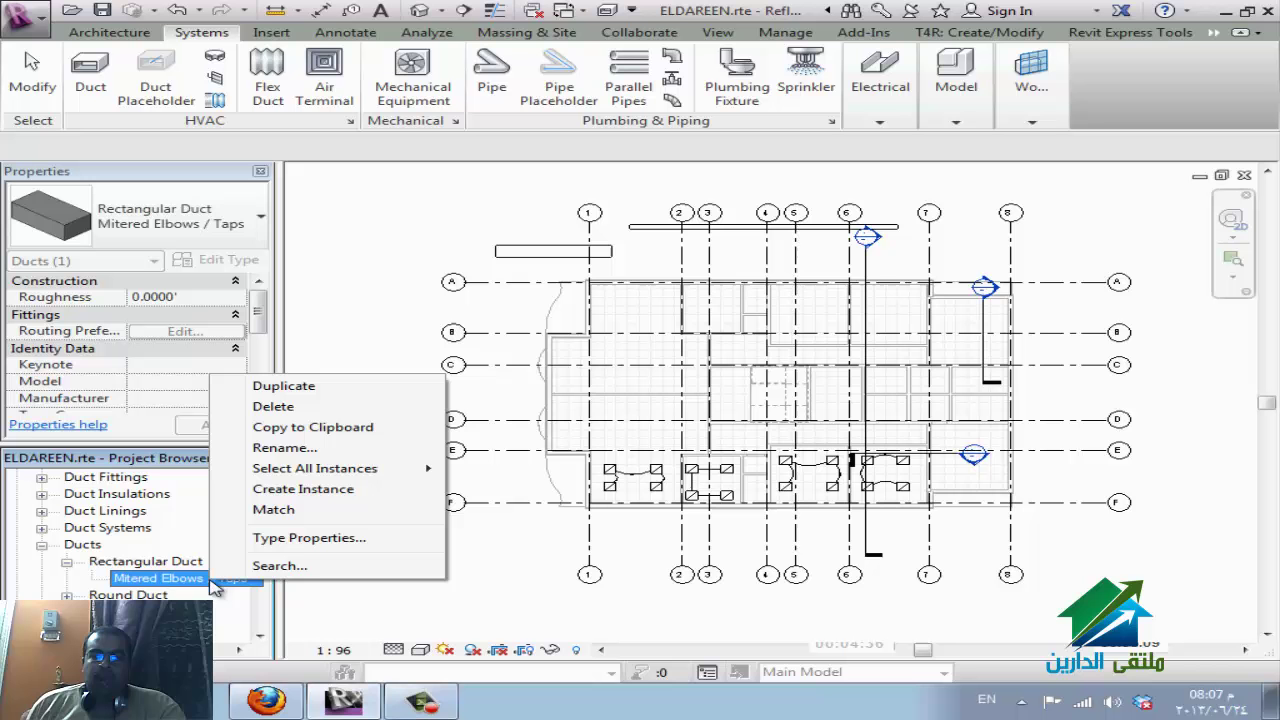
left_click(350, 392)
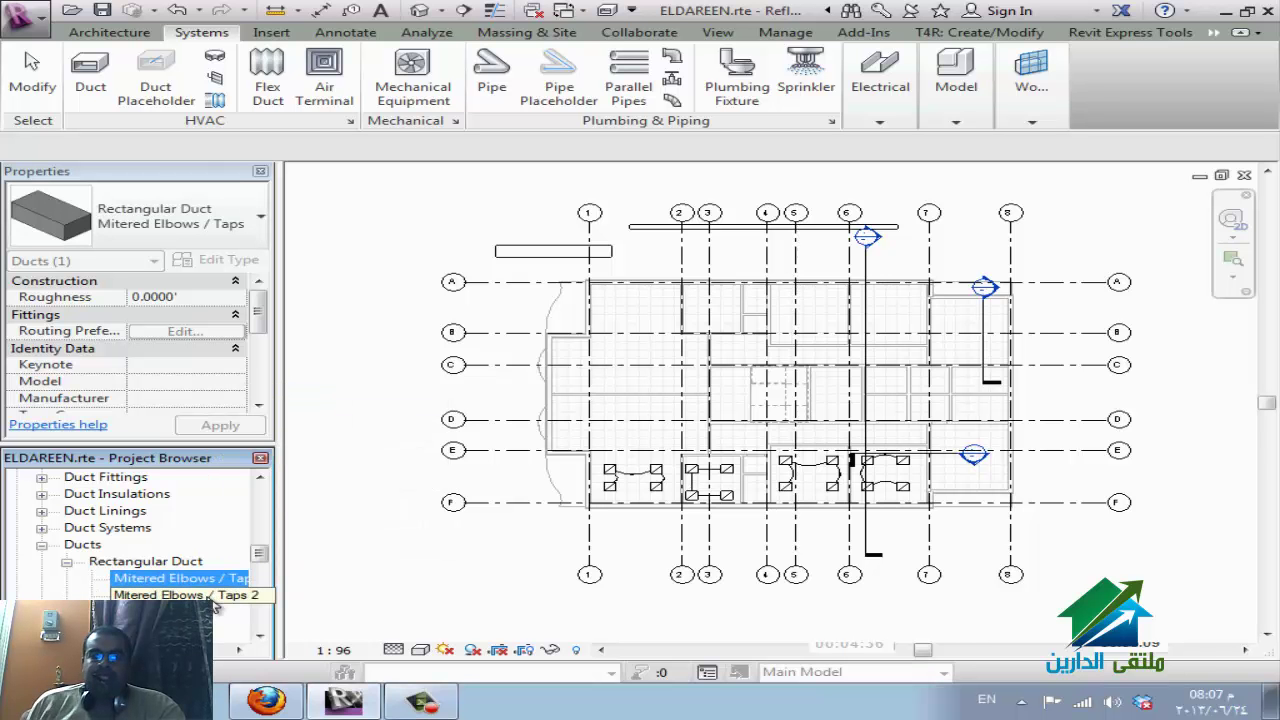
left_click(213, 598)
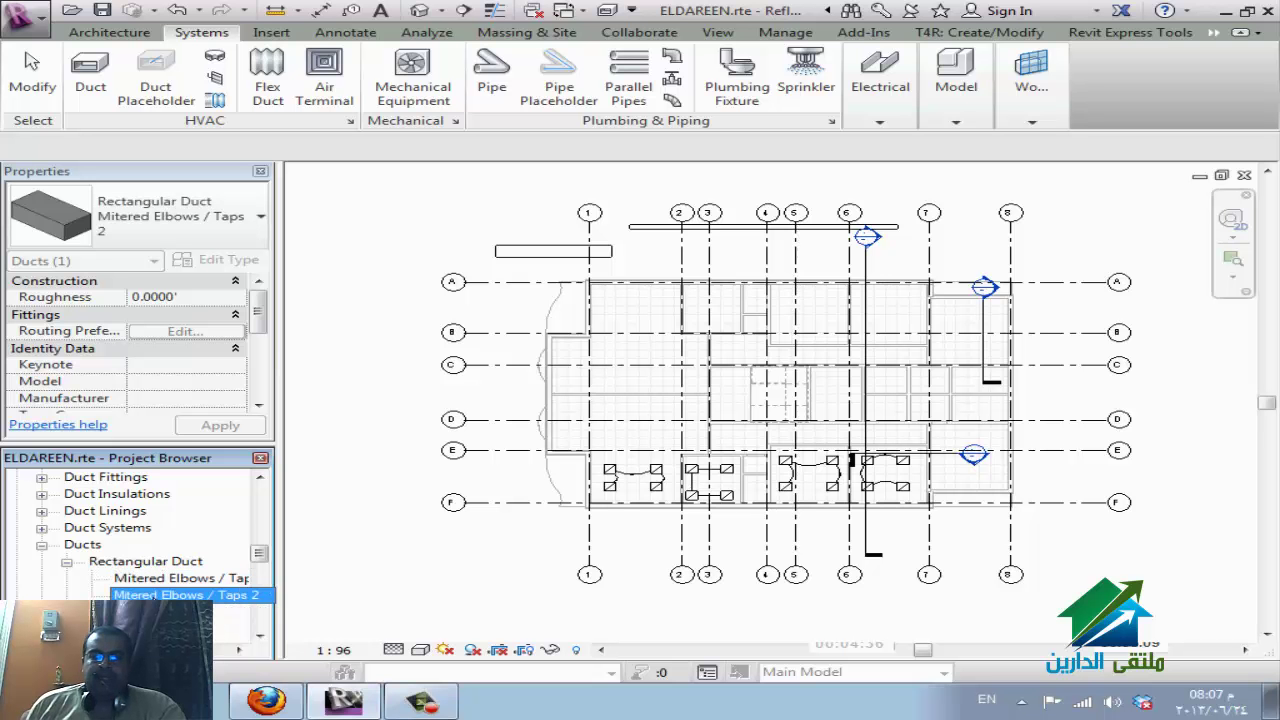
Duplicate the Supply Air duct system type and name the copy fresh Air.
left_click(48, 529)
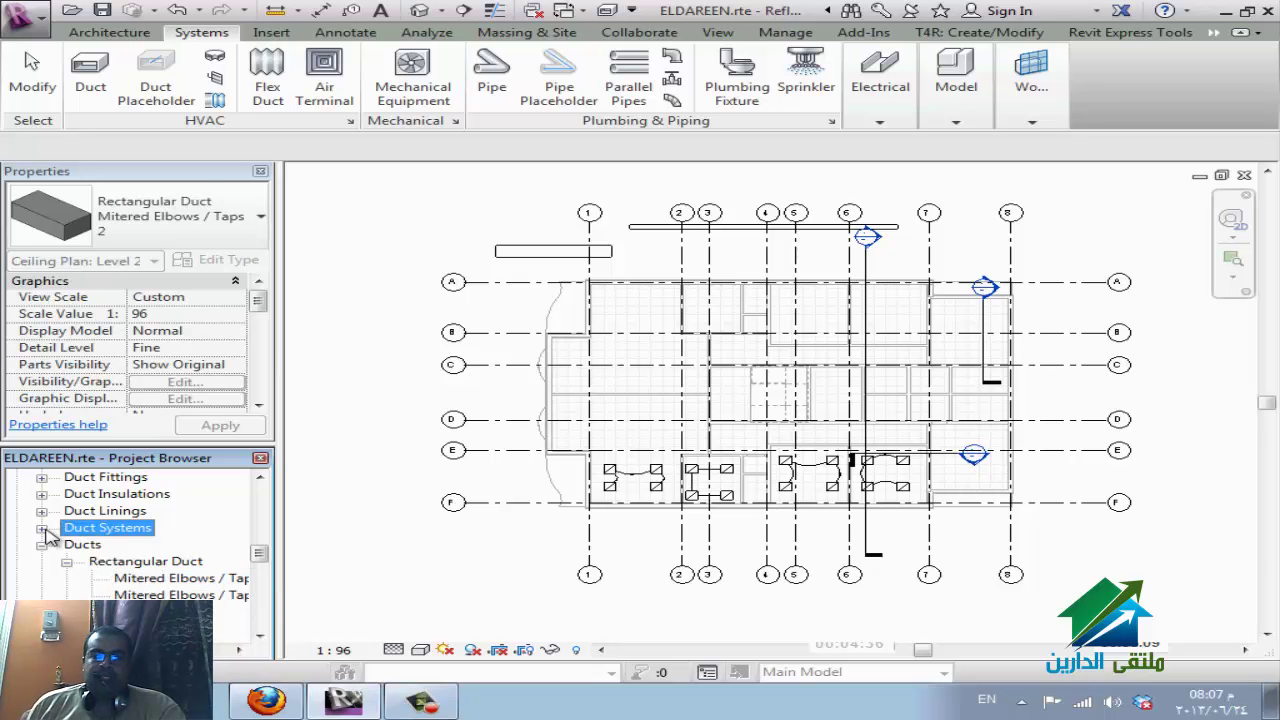
left_click(43, 529)
left_click(117, 545)
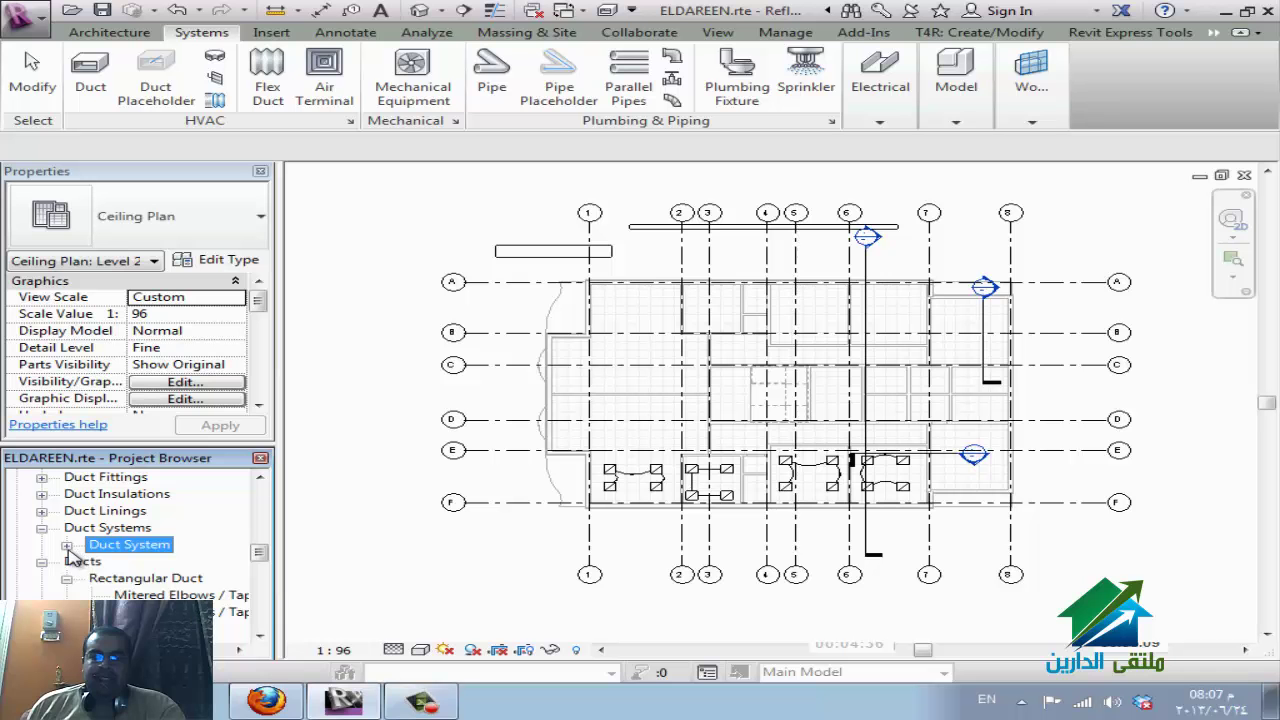
left_click(66, 546)
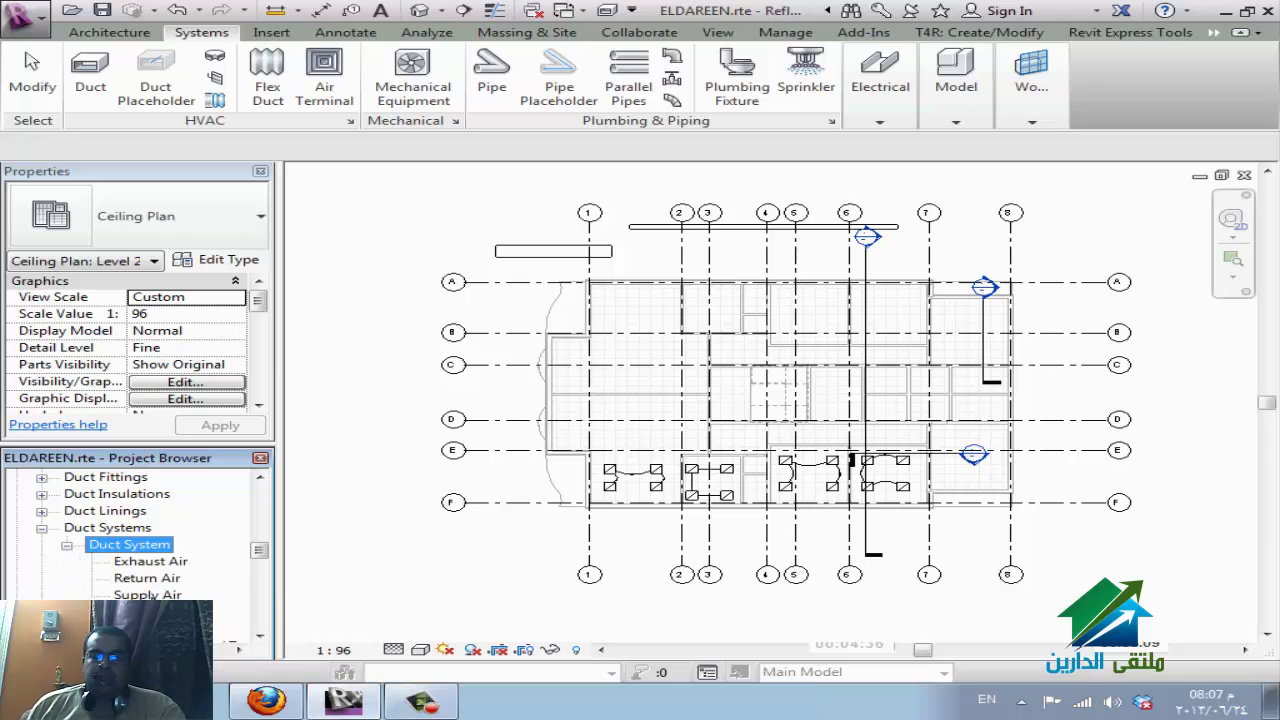
left_click(147, 595)
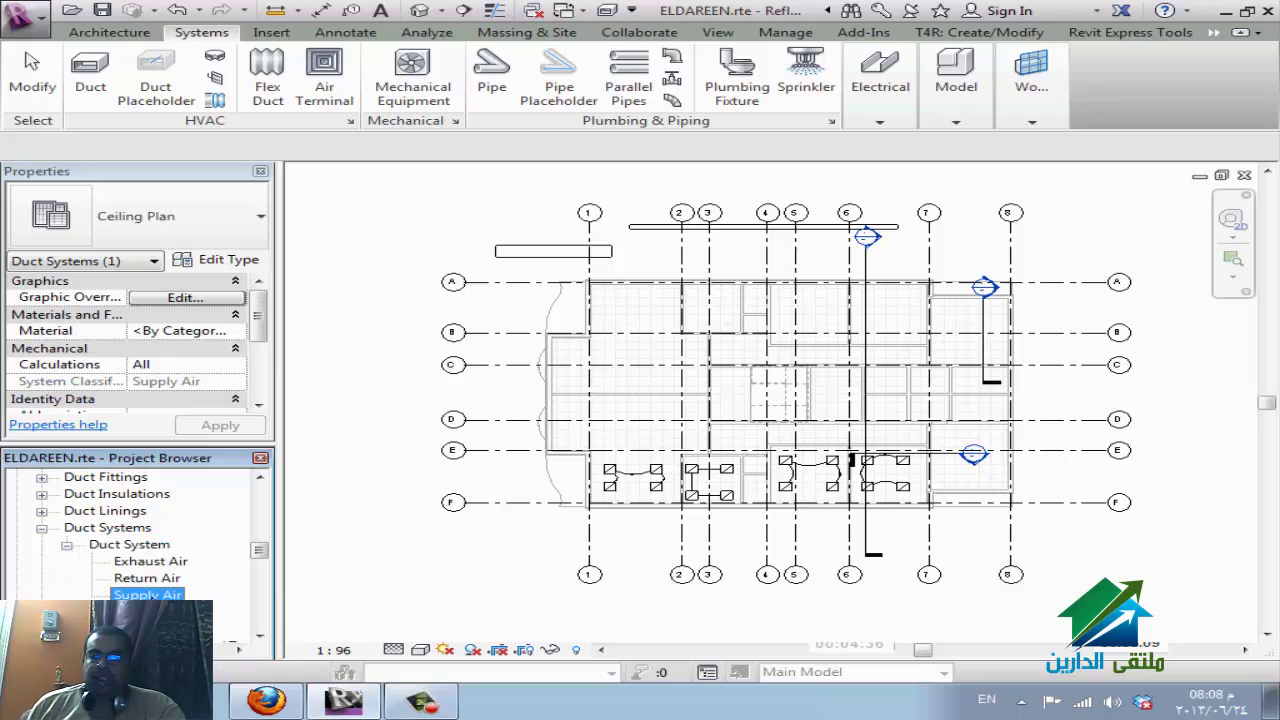
right_click(165, 595)
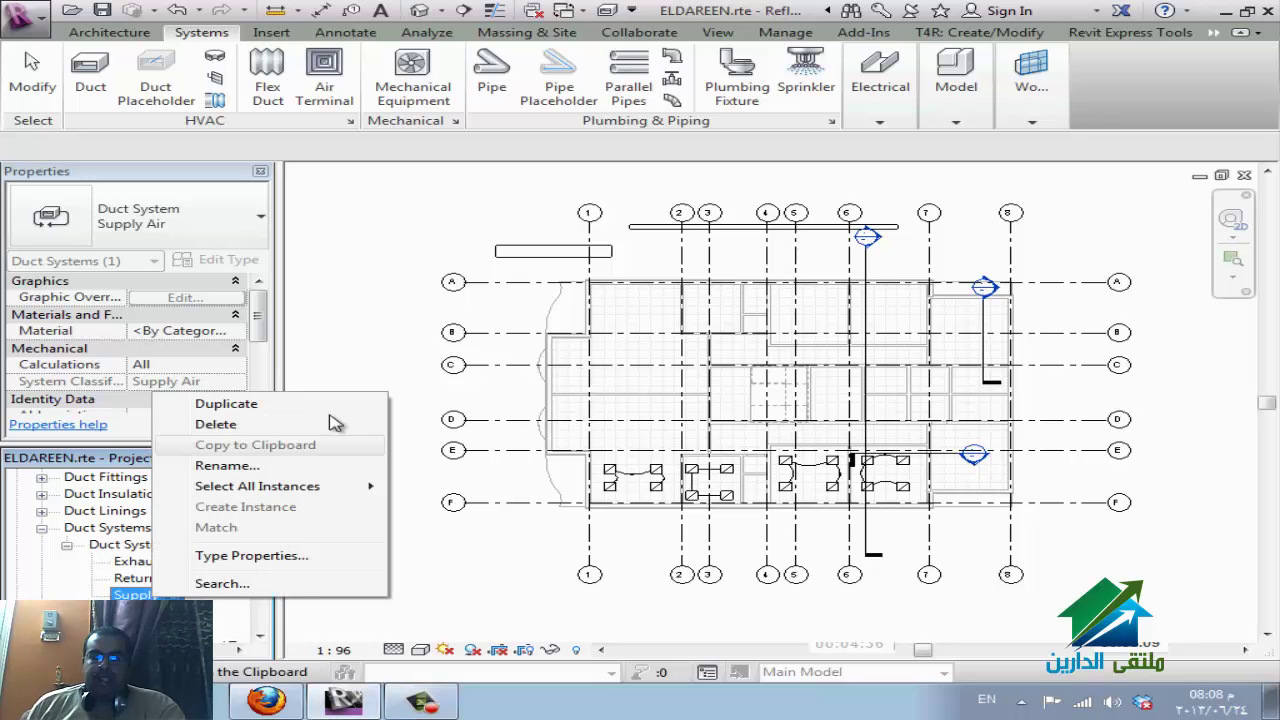
key("Escape")
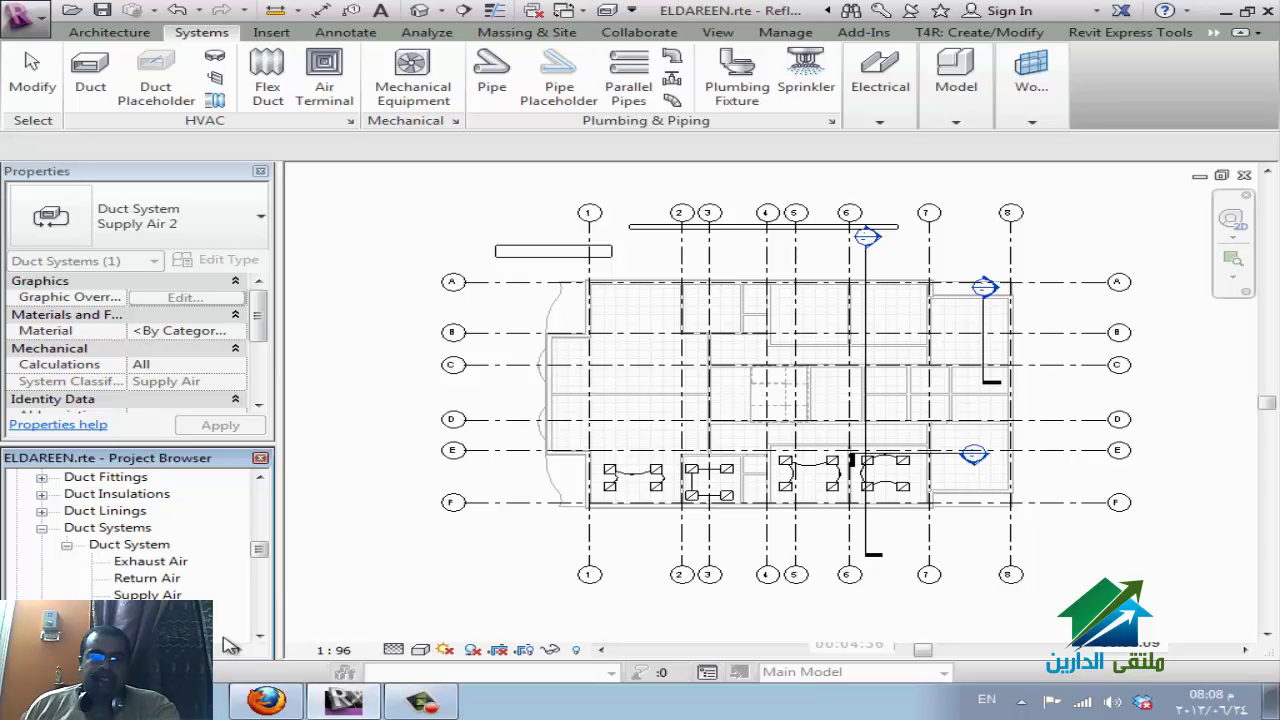
key("Return")
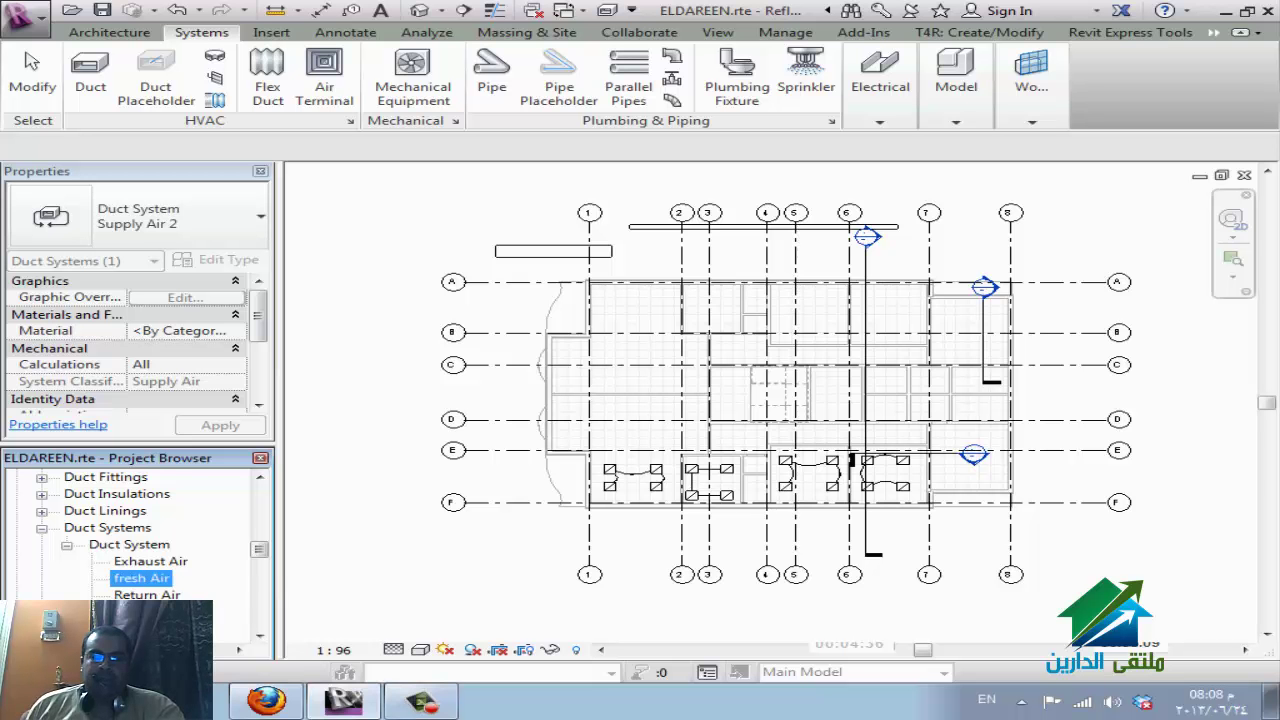
right_click(155, 590)
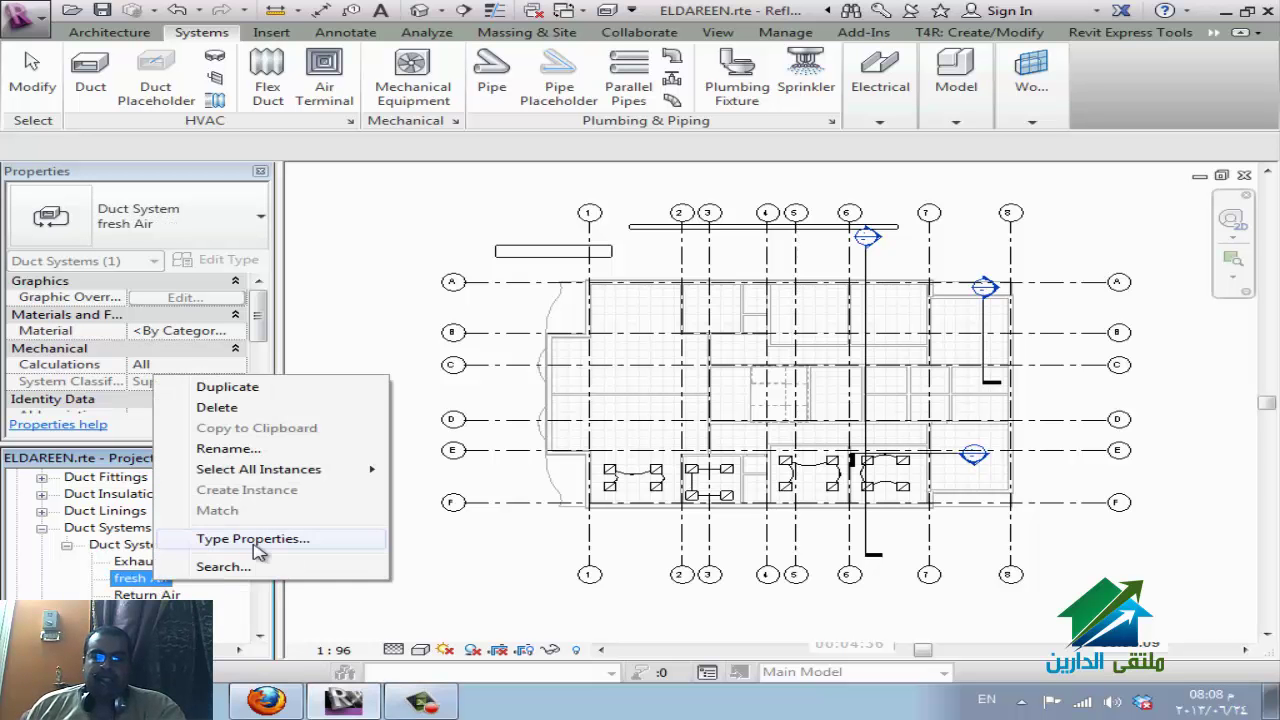
Set the fresh Air system's graphic override line colour to green.
left_click(235, 538)
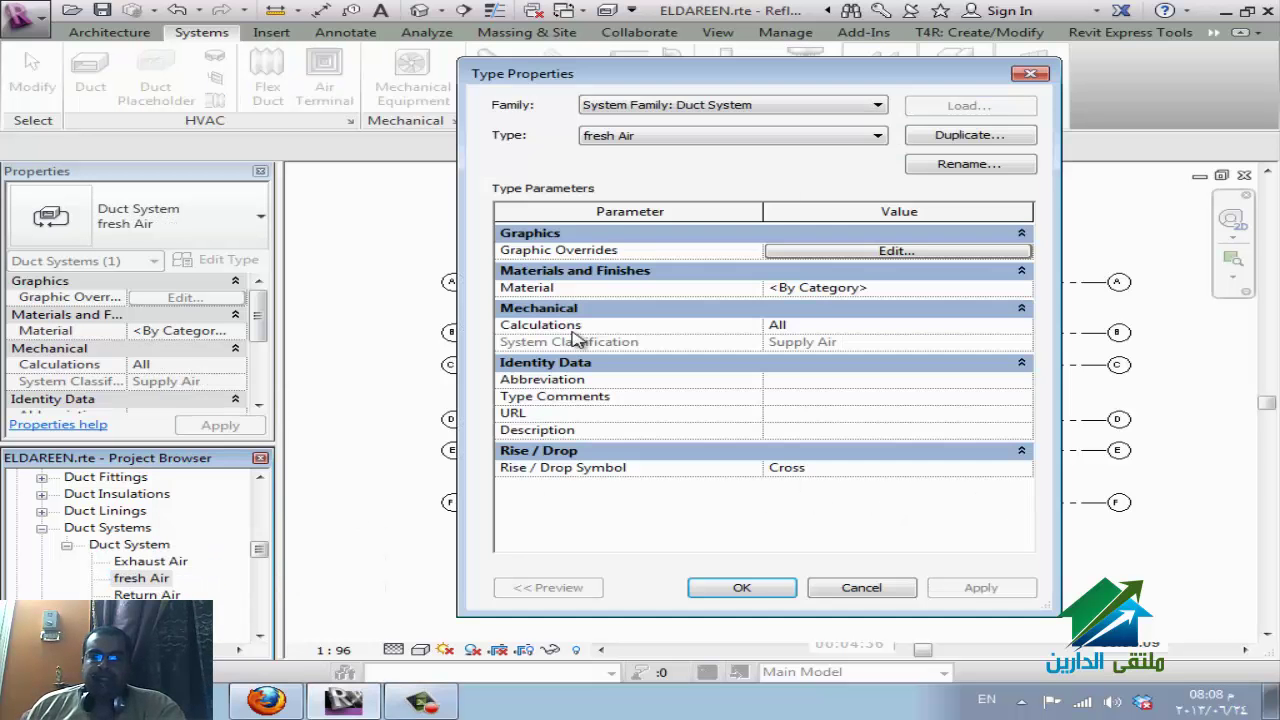
left_click(945, 258)
left_click(910, 388)
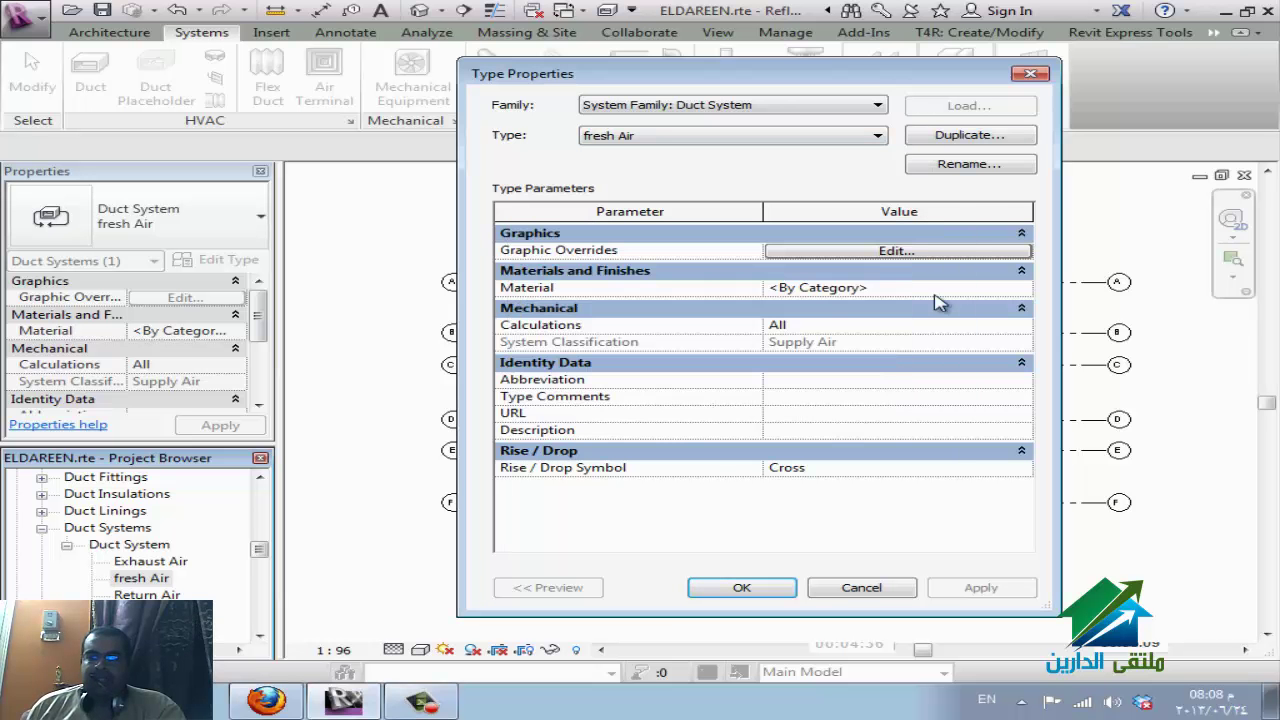
left_click(1013, 251)
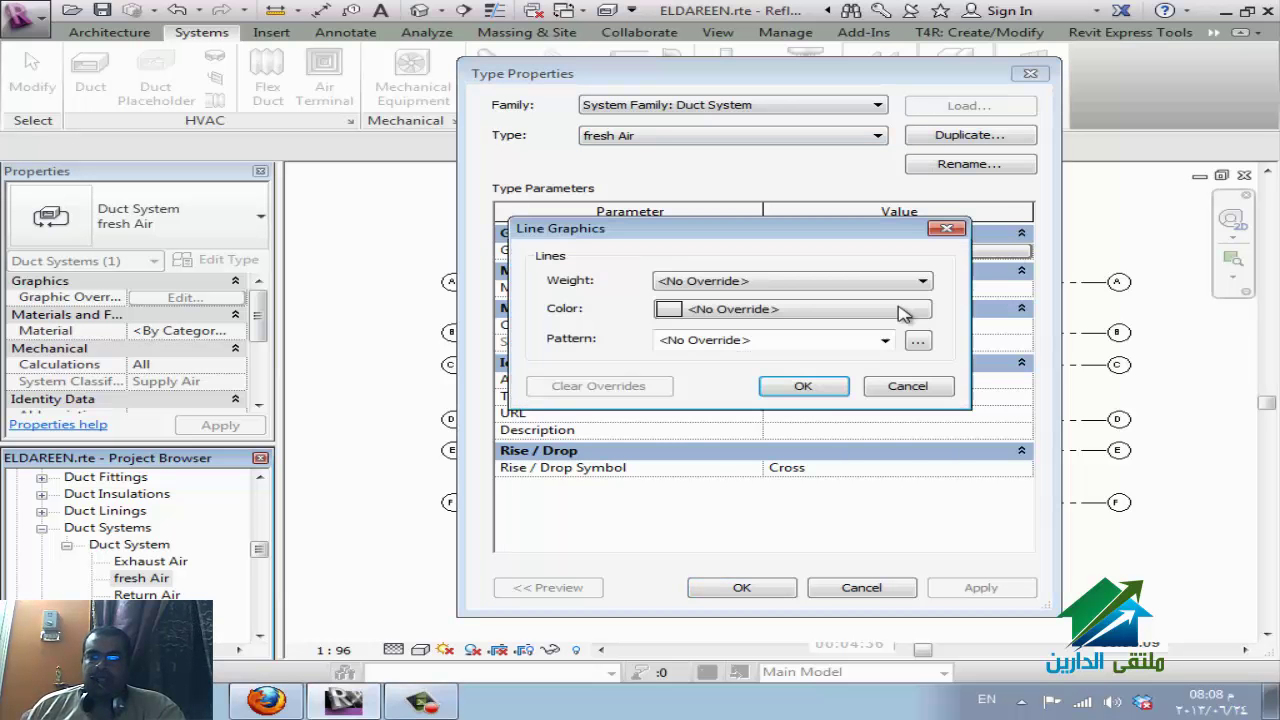
left_click(745, 310)
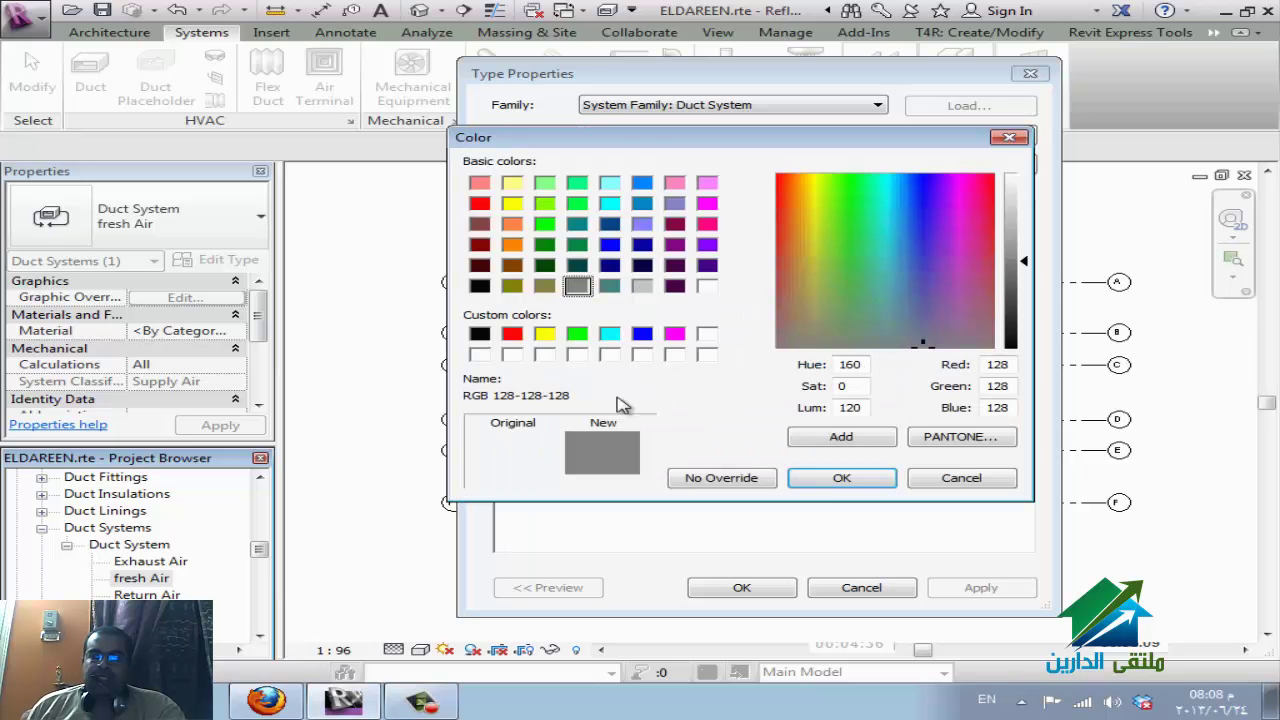
left_click(546, 336)
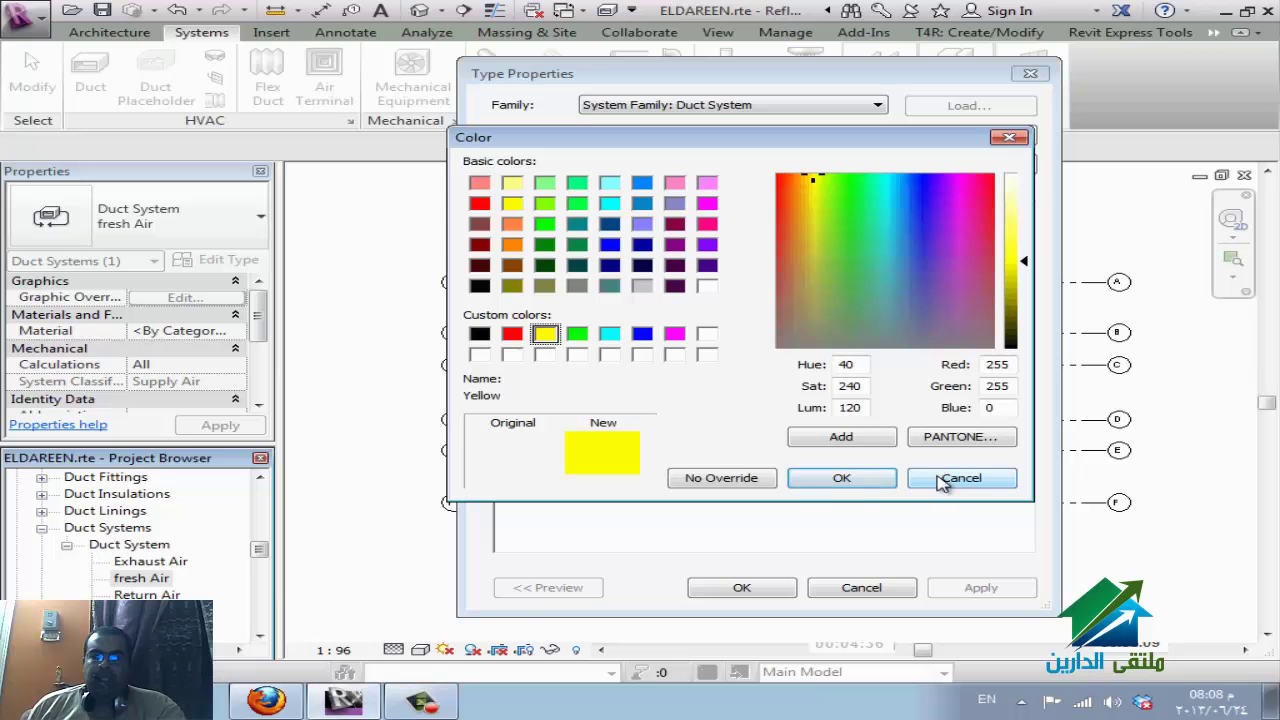
left_click(583, 337)
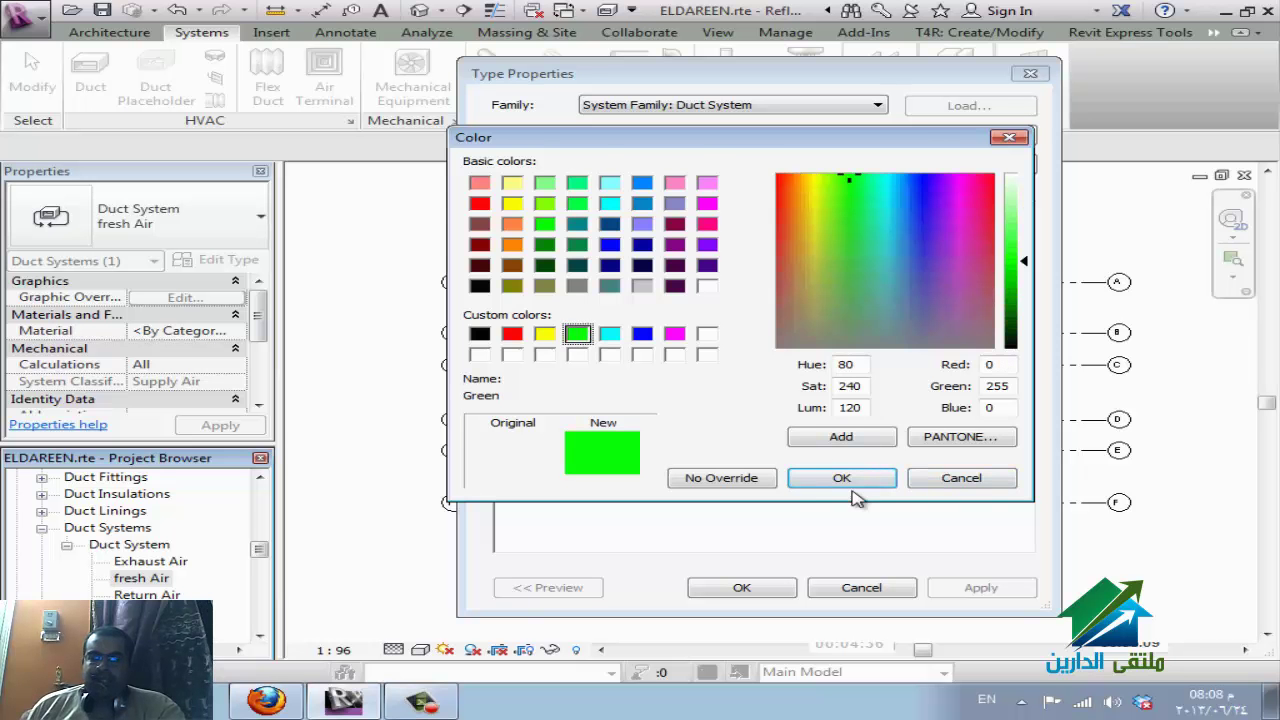
left_click(850, 482)
left_click(806, 384)
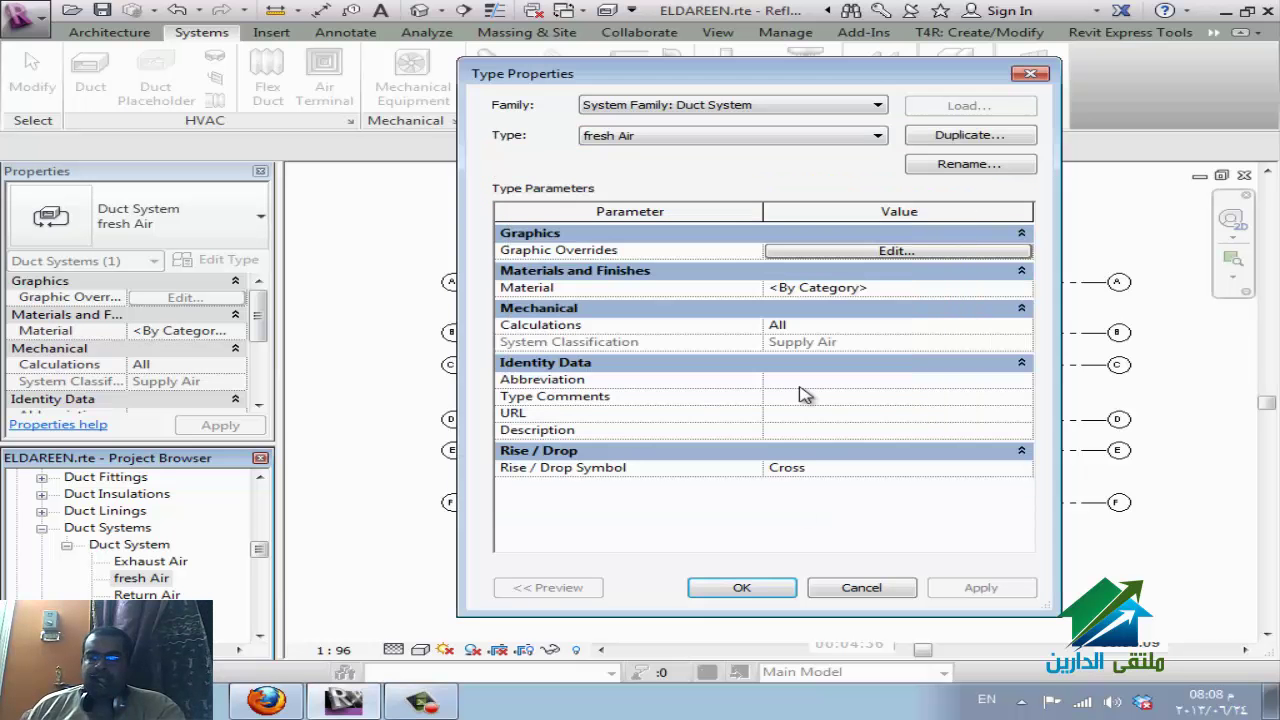
Apply the type property changes, clear the selection and switch to the WizIQ session.
left_click(1005, 288)
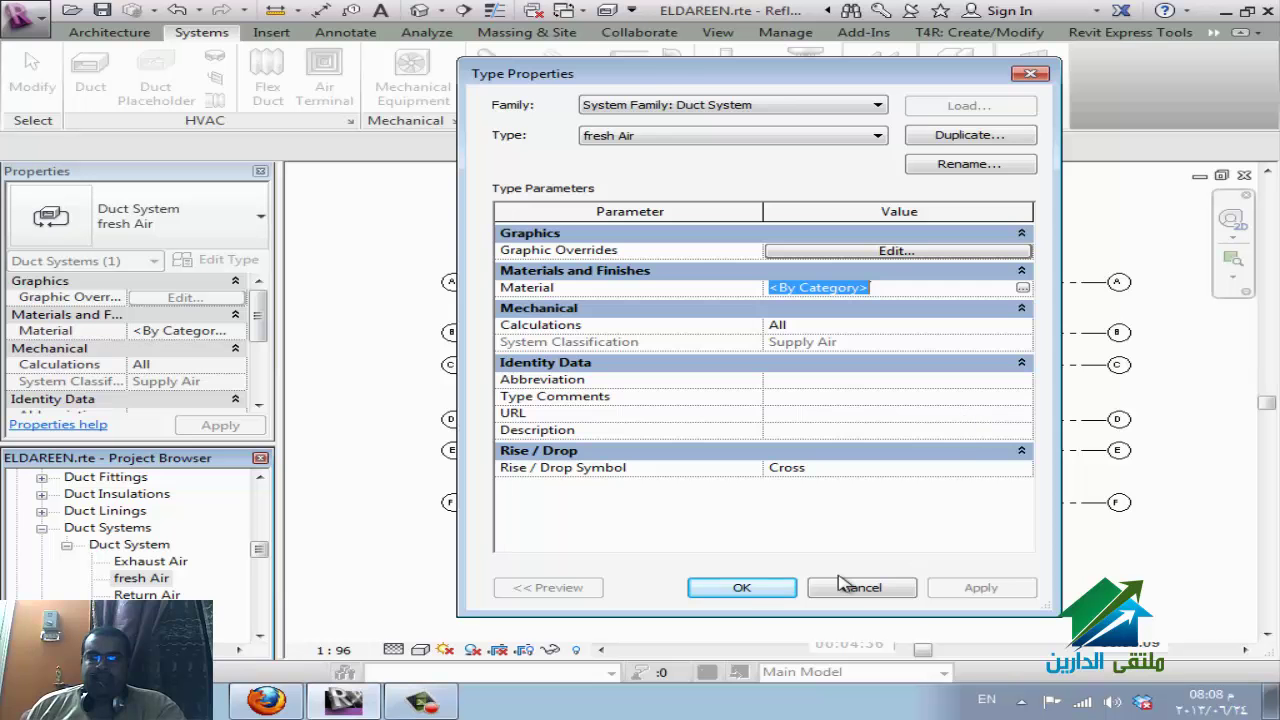
left_click(740, 588)
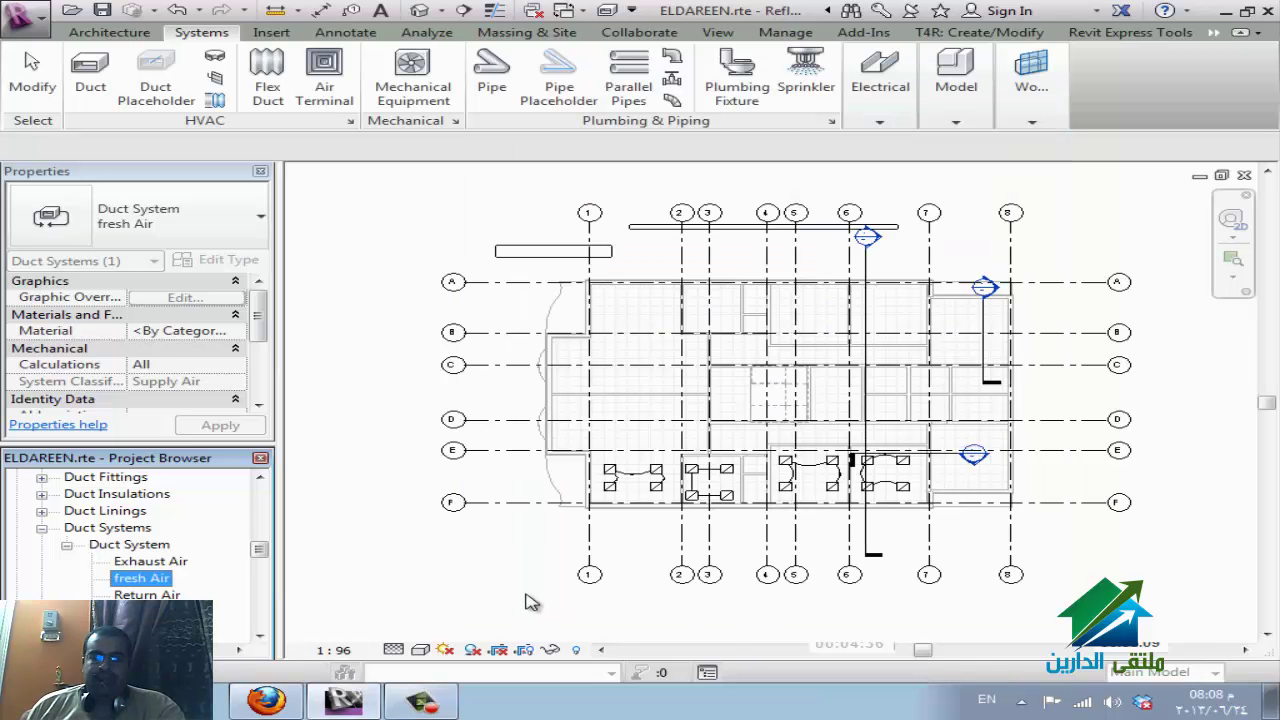
left_click(478, 603)
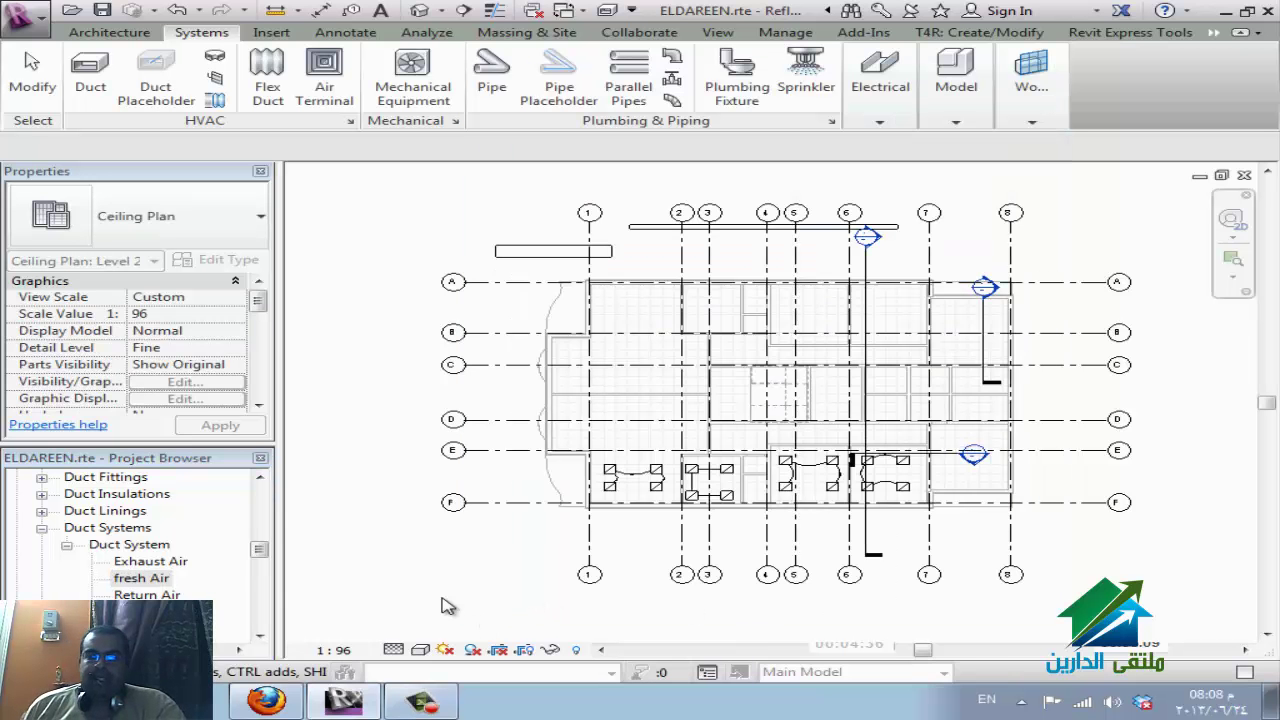
left_click(266, 700)
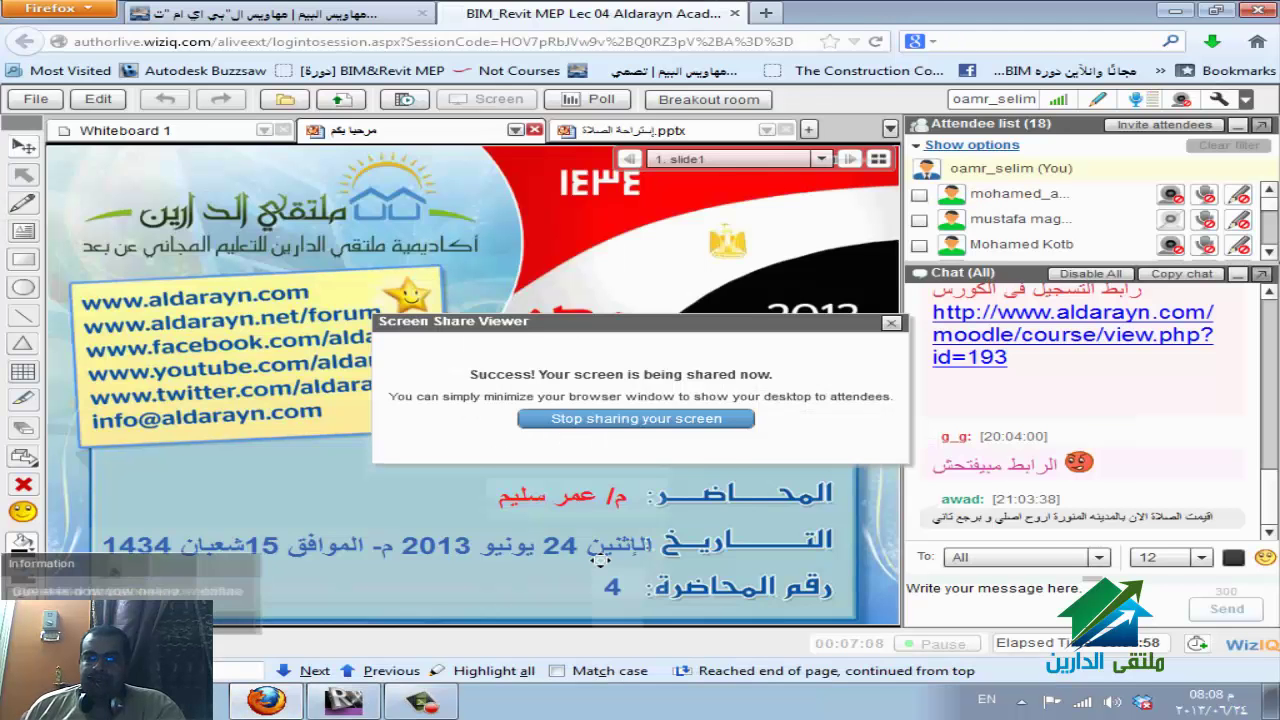
Return from the WizIQ share confirmation to the Revit Level 2 ceiling plan.
key("alt+Tab")
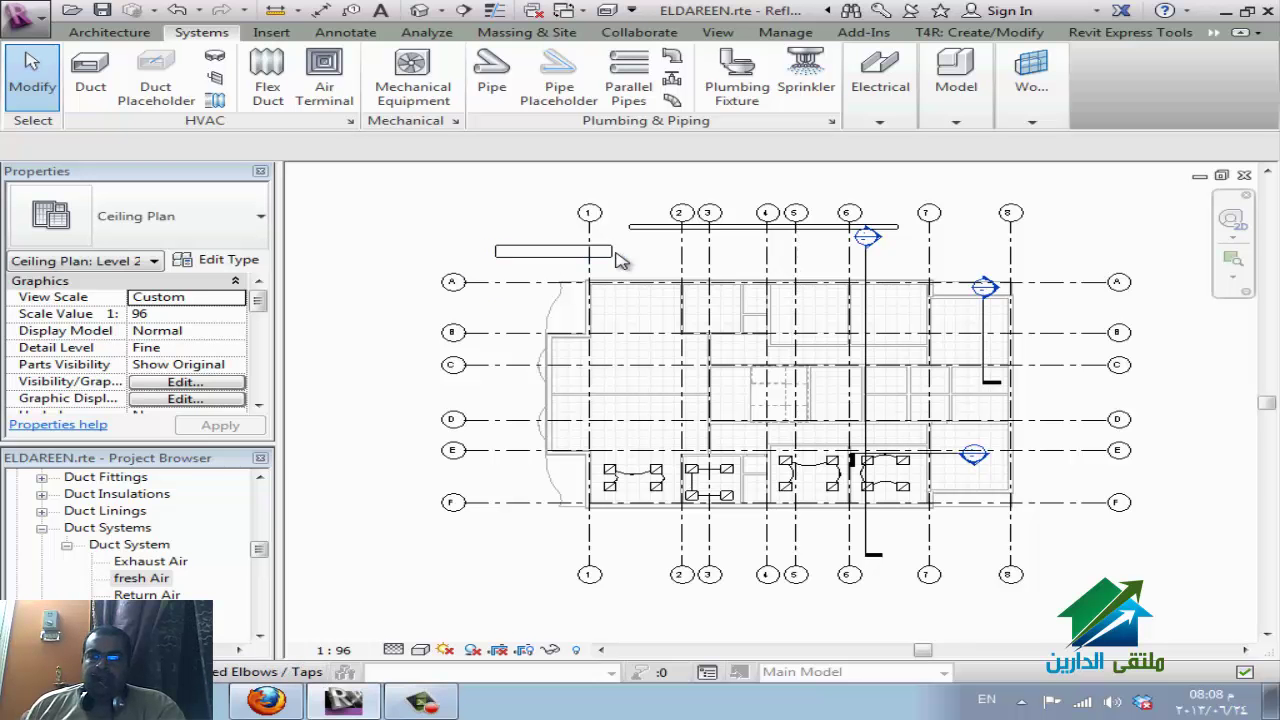
Draw a 150 mm PVC - Sanitary pipe at 2743.2 mm offset from grid 8, elbowing downward.
left_click(503, 88)
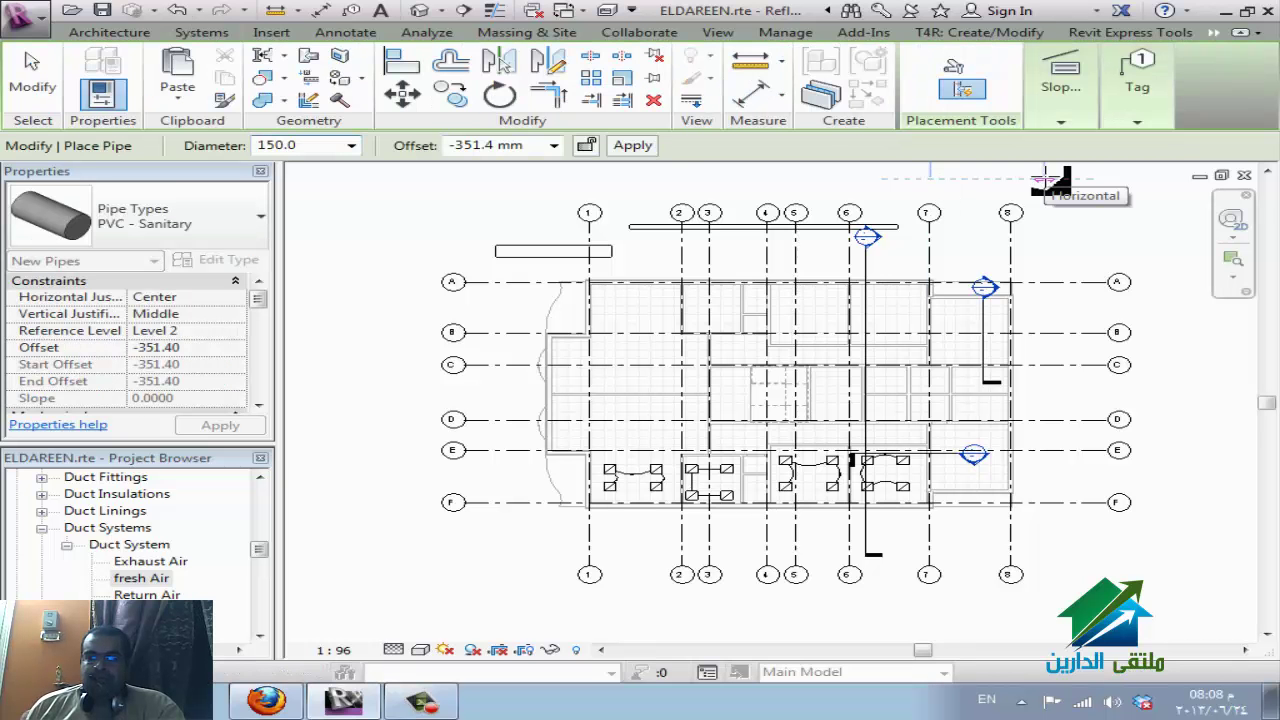
key("Escape")
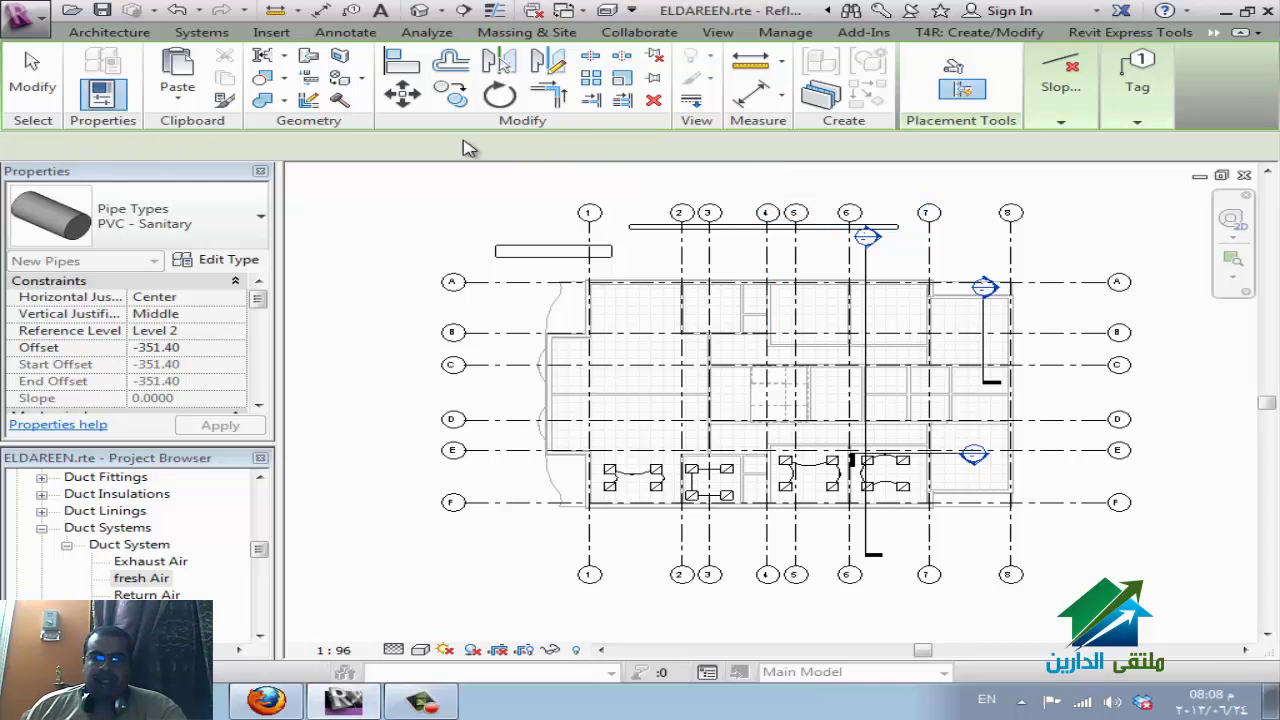
key("Escape")
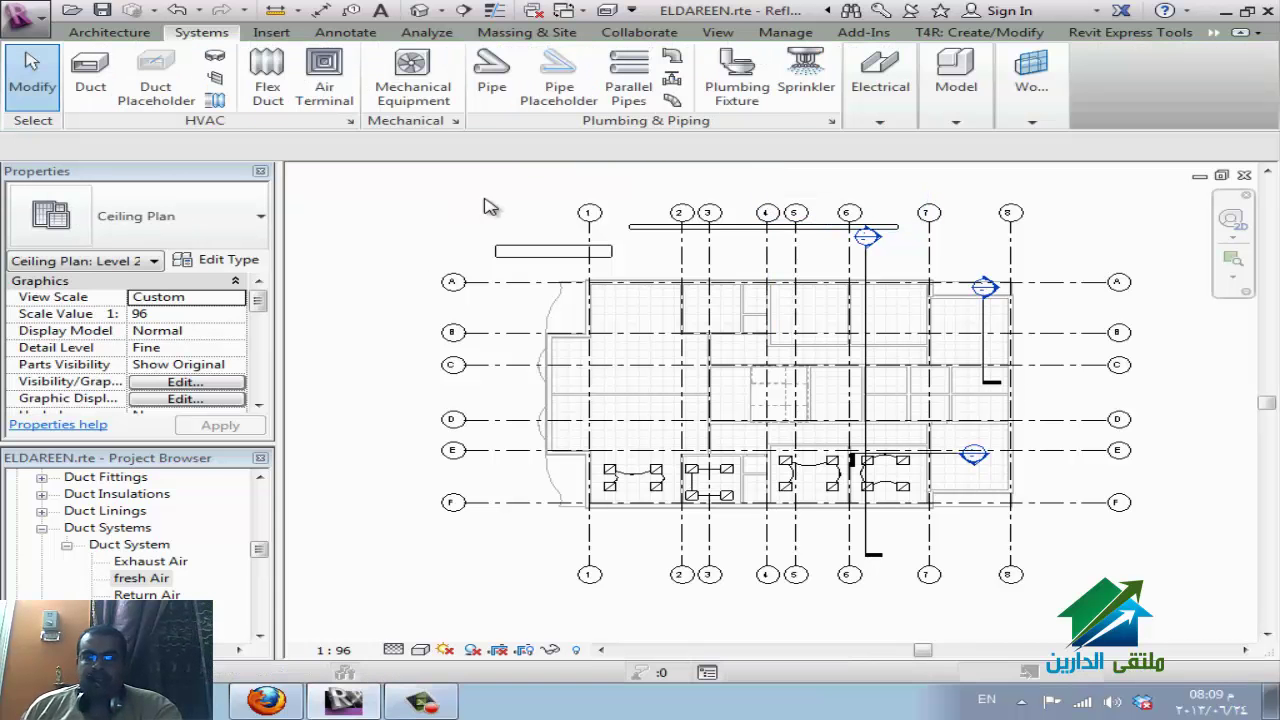
key("p")
key("i")
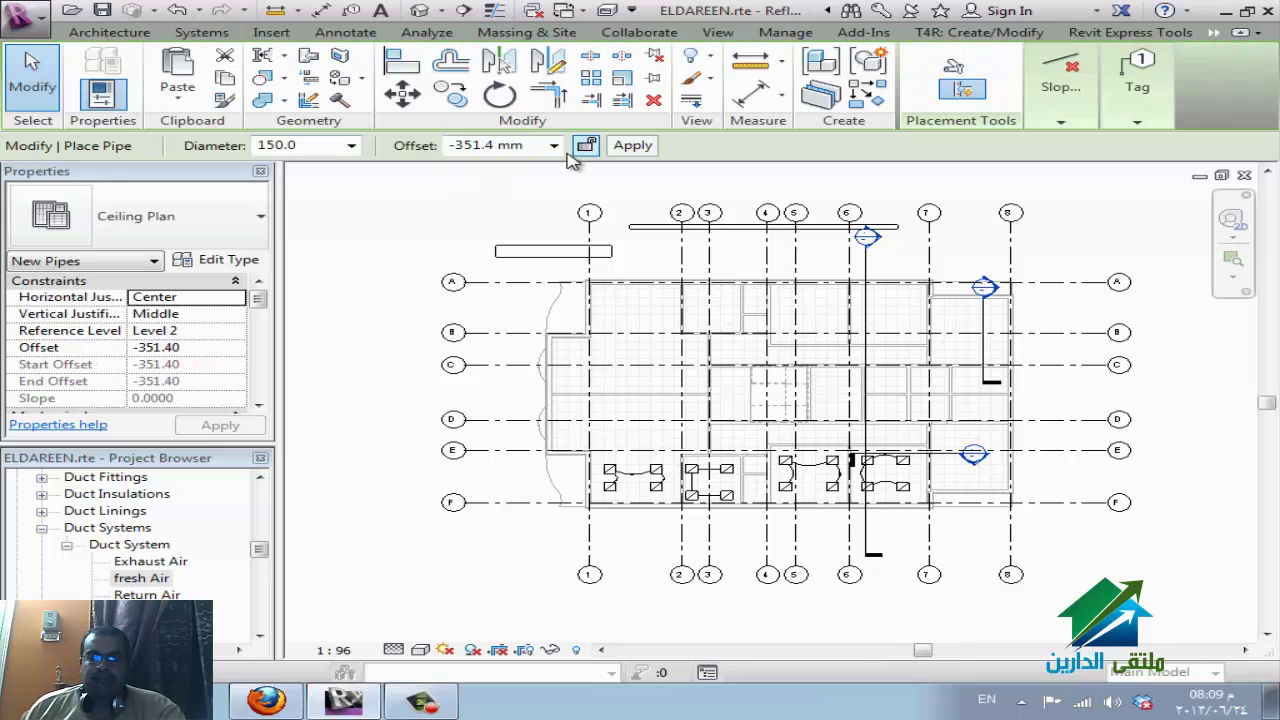
left_click(553, 145)
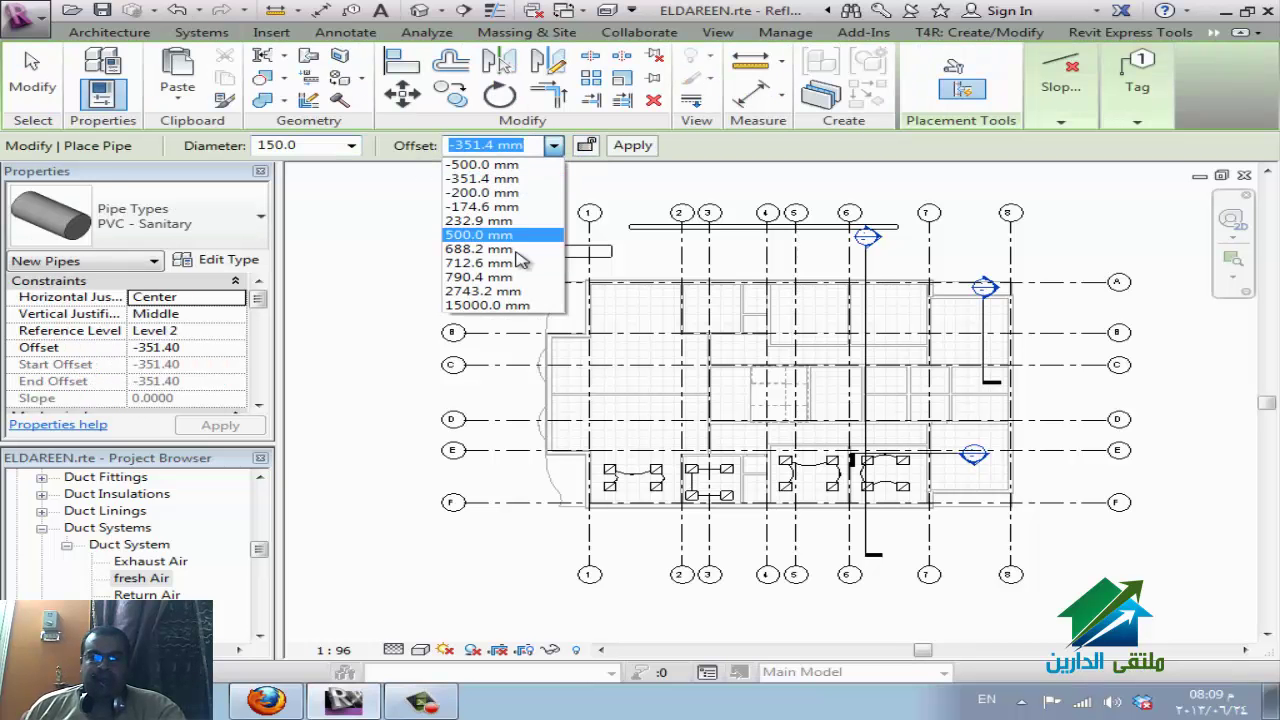
left_click(514, 291)
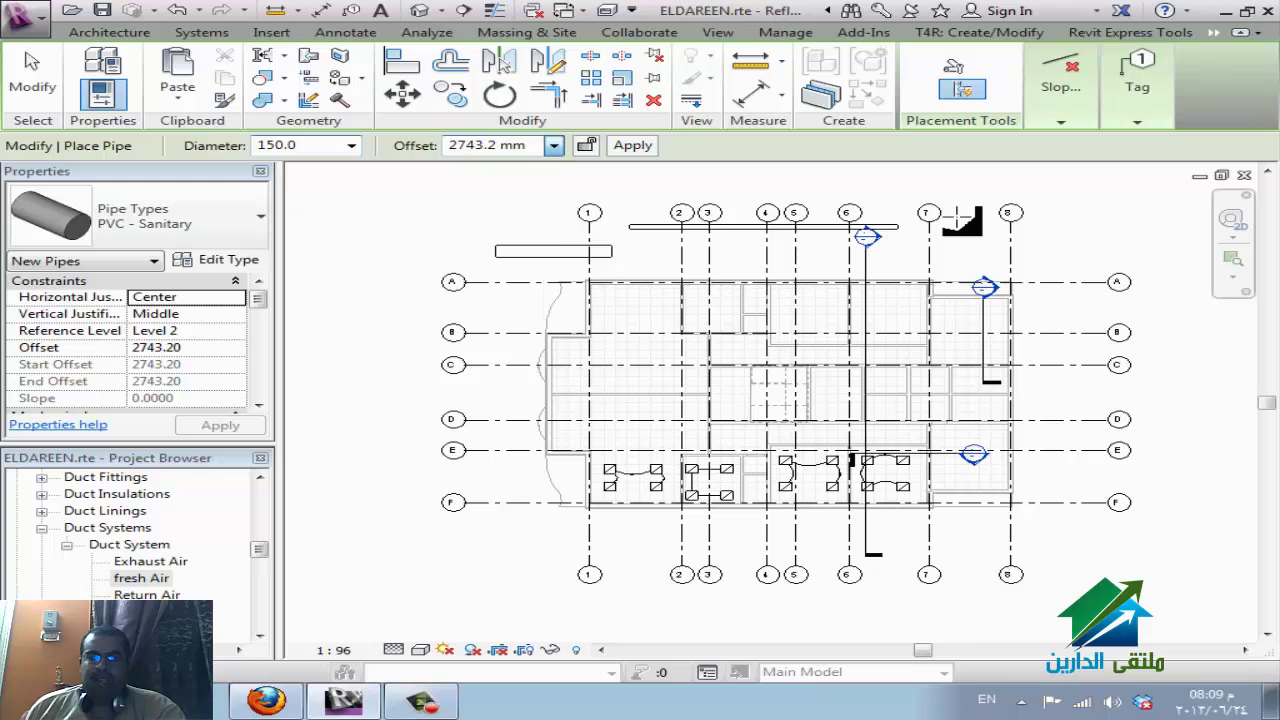
left_click(1005, 213)
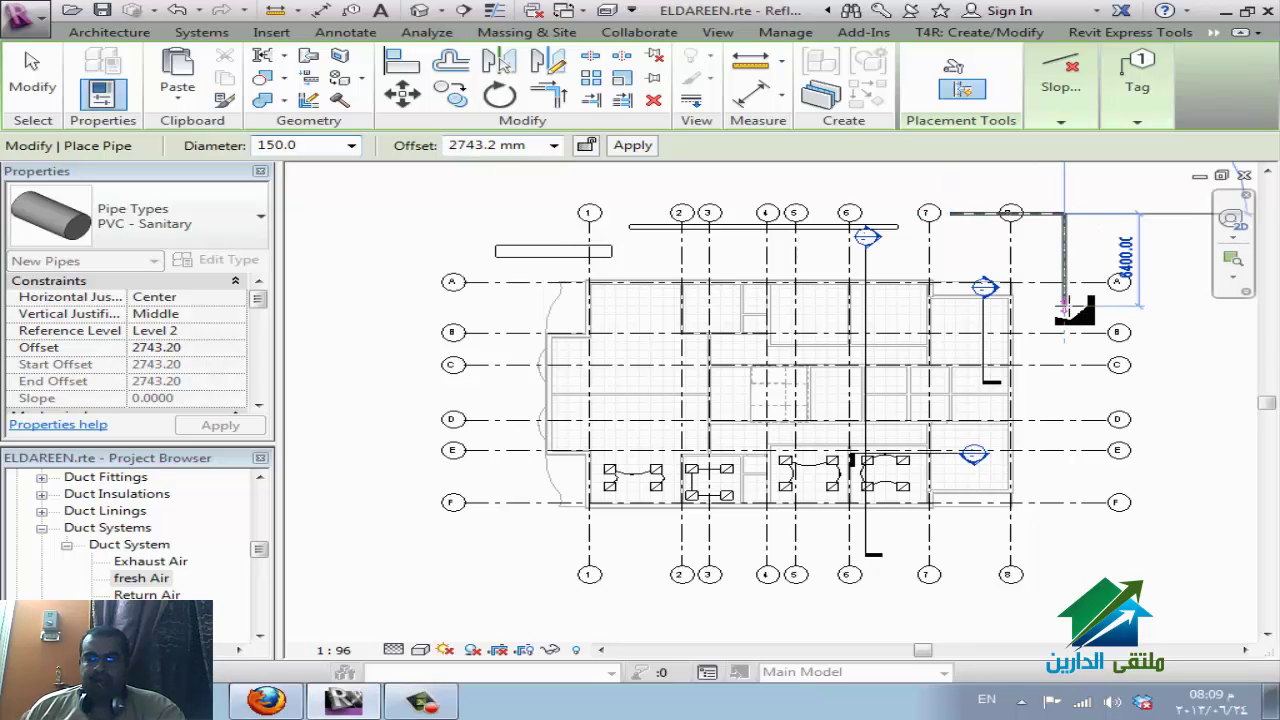
left_click(1065, 305)
key("Escape")
key("Escape")
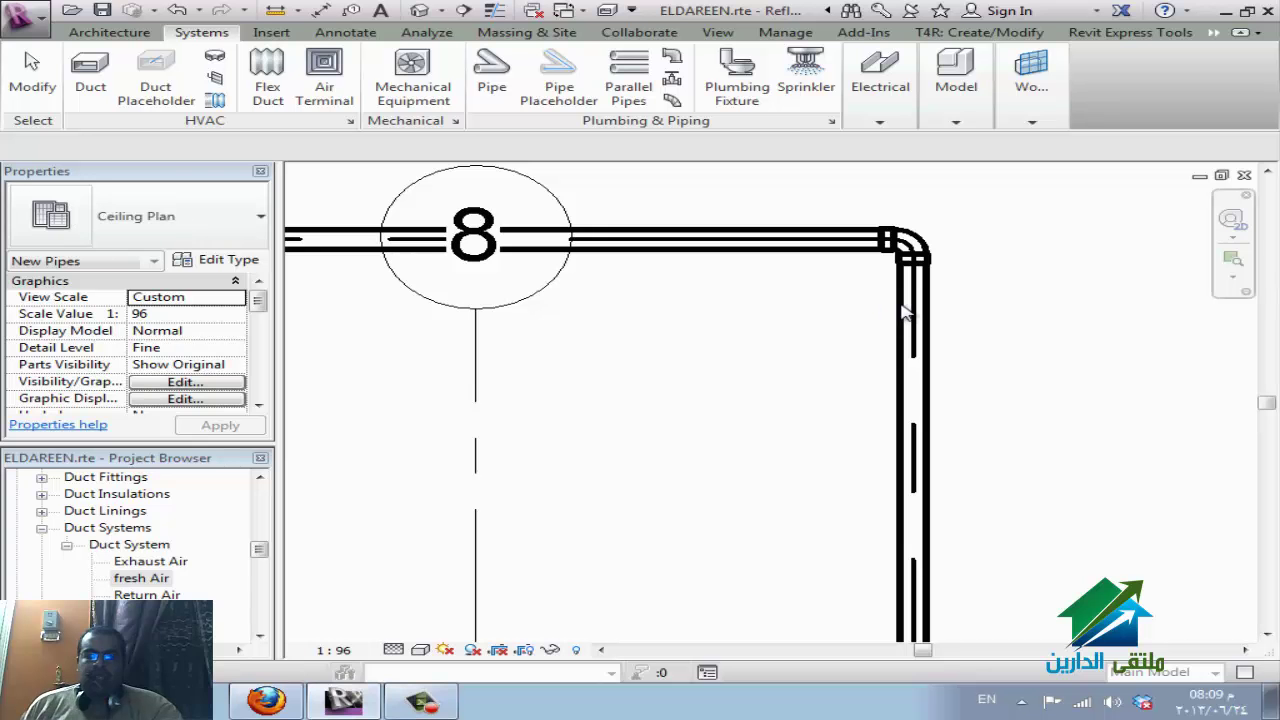
Toggle thin lines with TL, then browse the Pipe lookup tables, selecting Cap - PVC - Sch 40.csv.
key("t")
key("l")
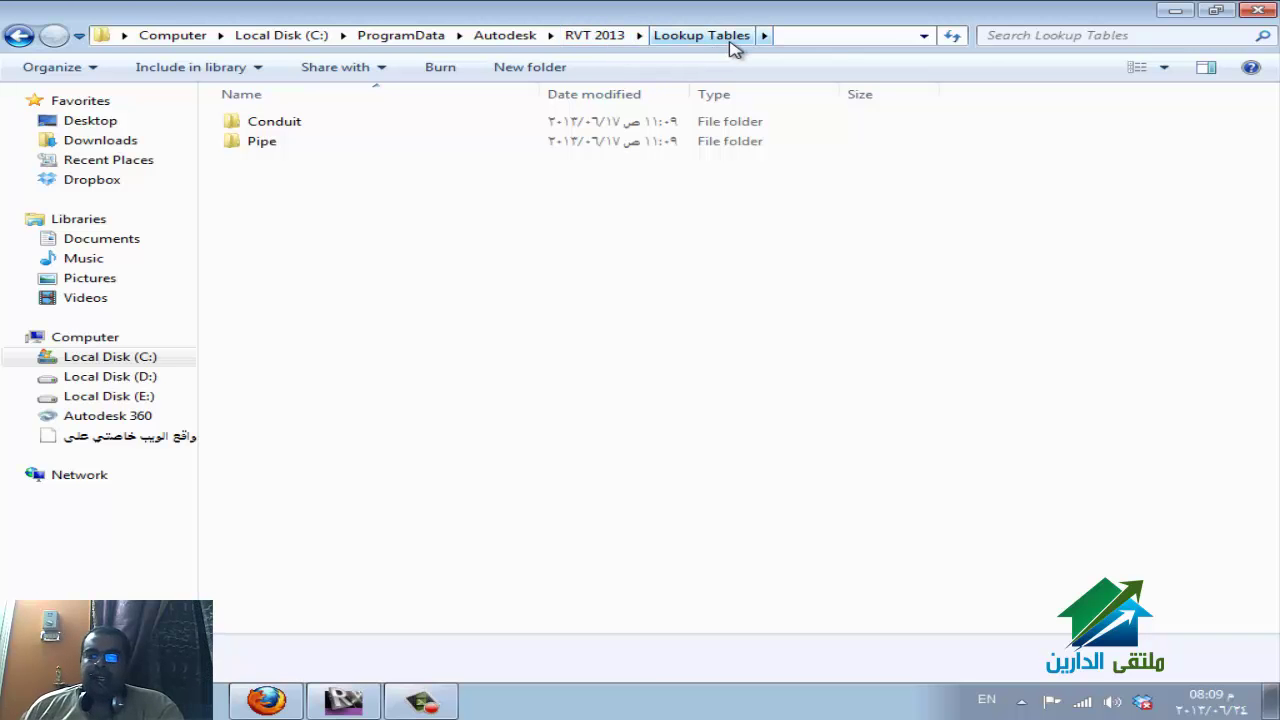
double_click(475, 150)
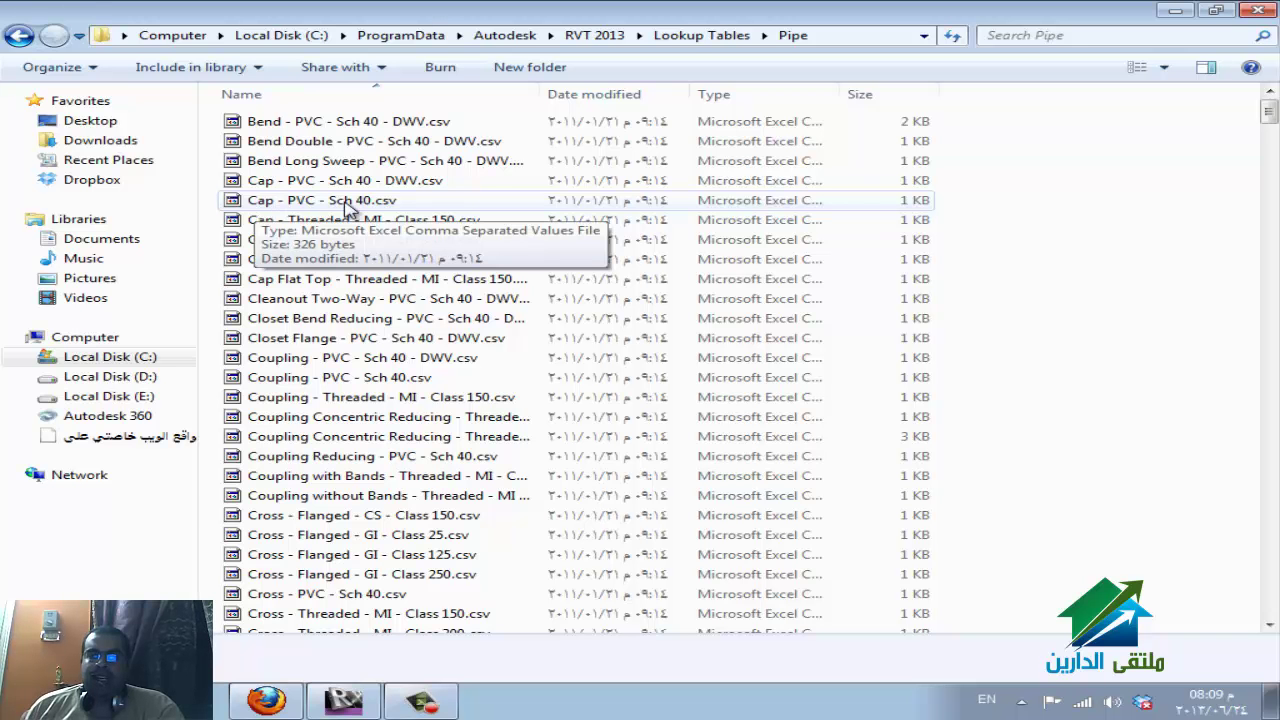
left_click(374, 203)
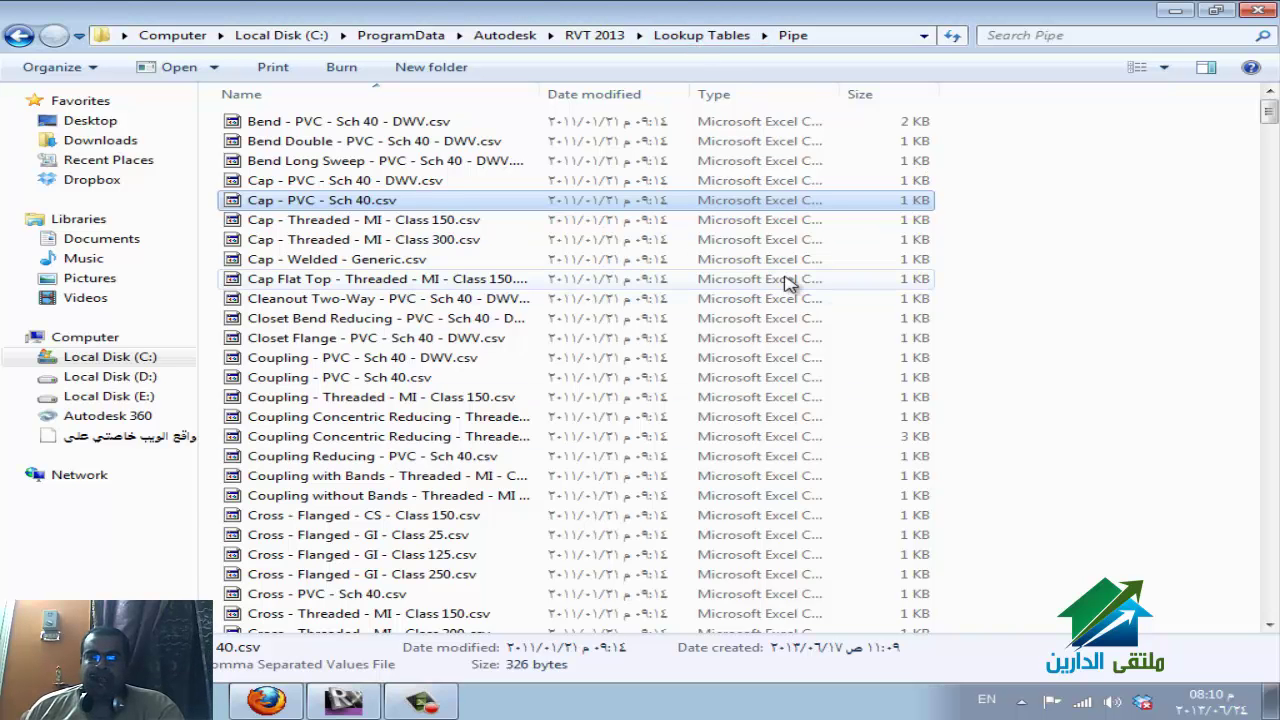
Go up to Lookup Tables and open the Conduit folder to review its CSV fitting files.
left_click(700, 35)
left_click(268, 128)
double_click(268, 126)
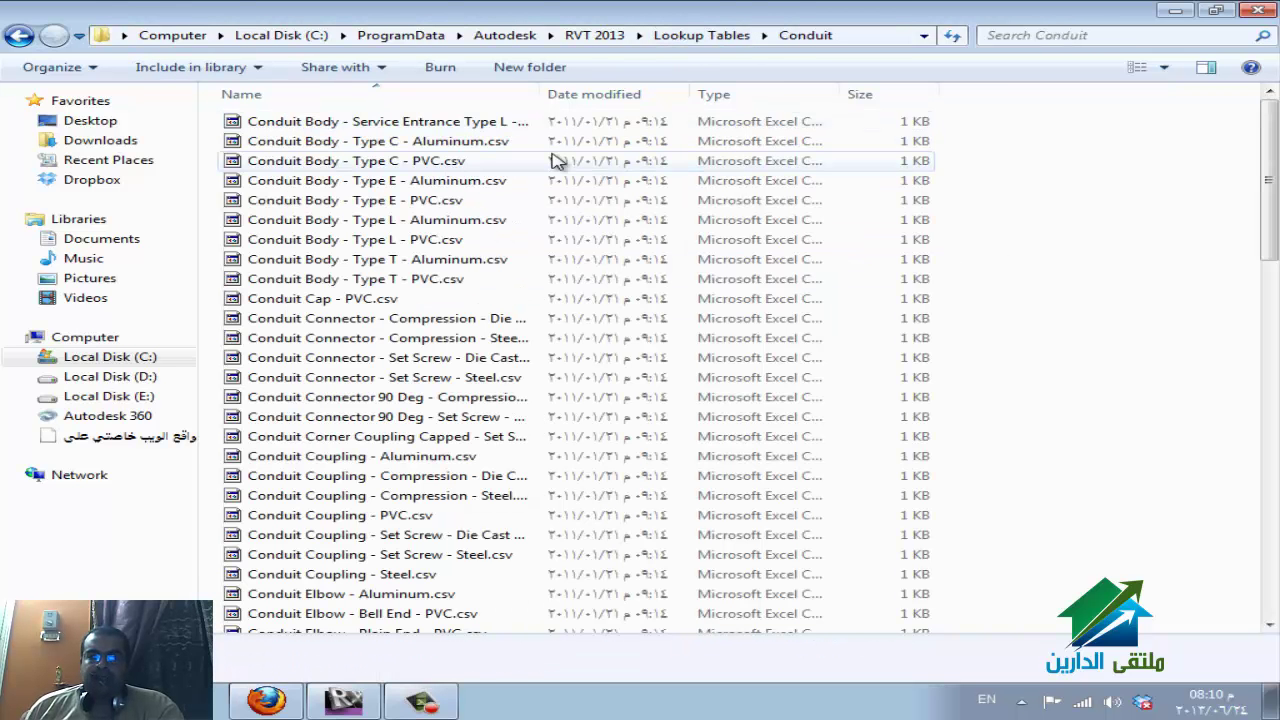
left_click(557, 261)
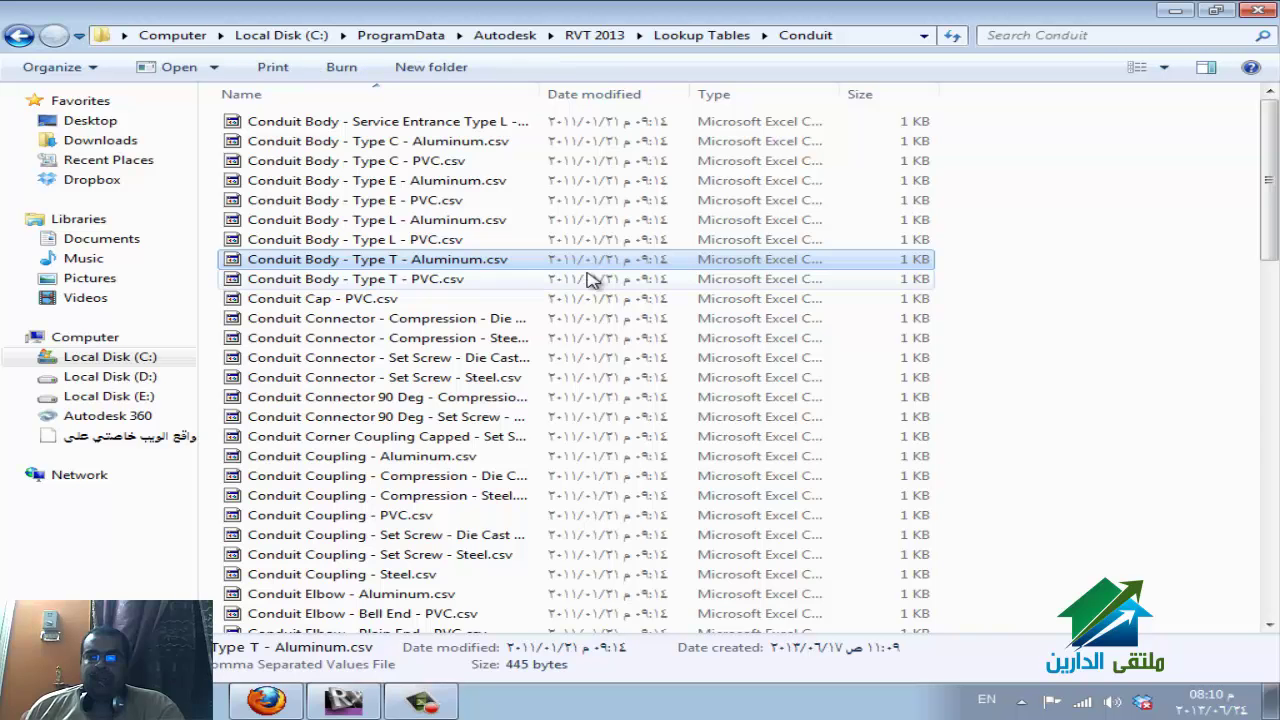
scroll(500, 520, "down", 10)
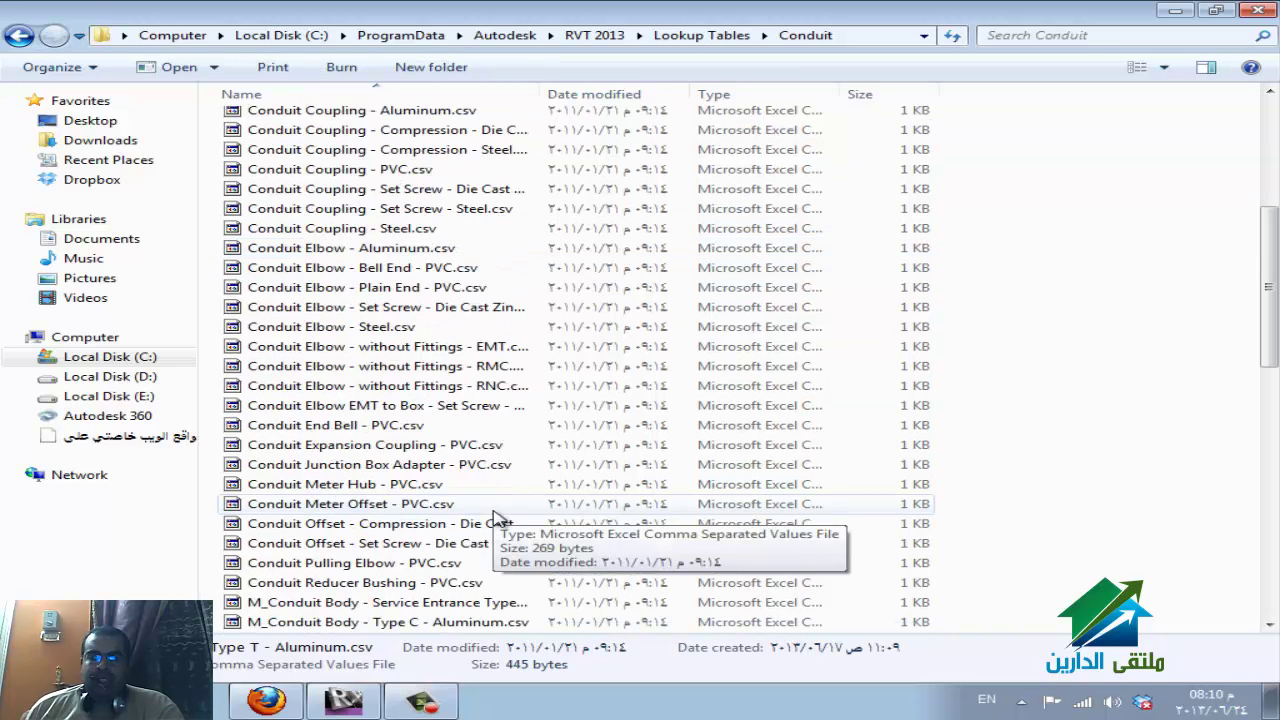
scroll(500, 510, "up", 6)
scroll(500, 505, "up", 4)
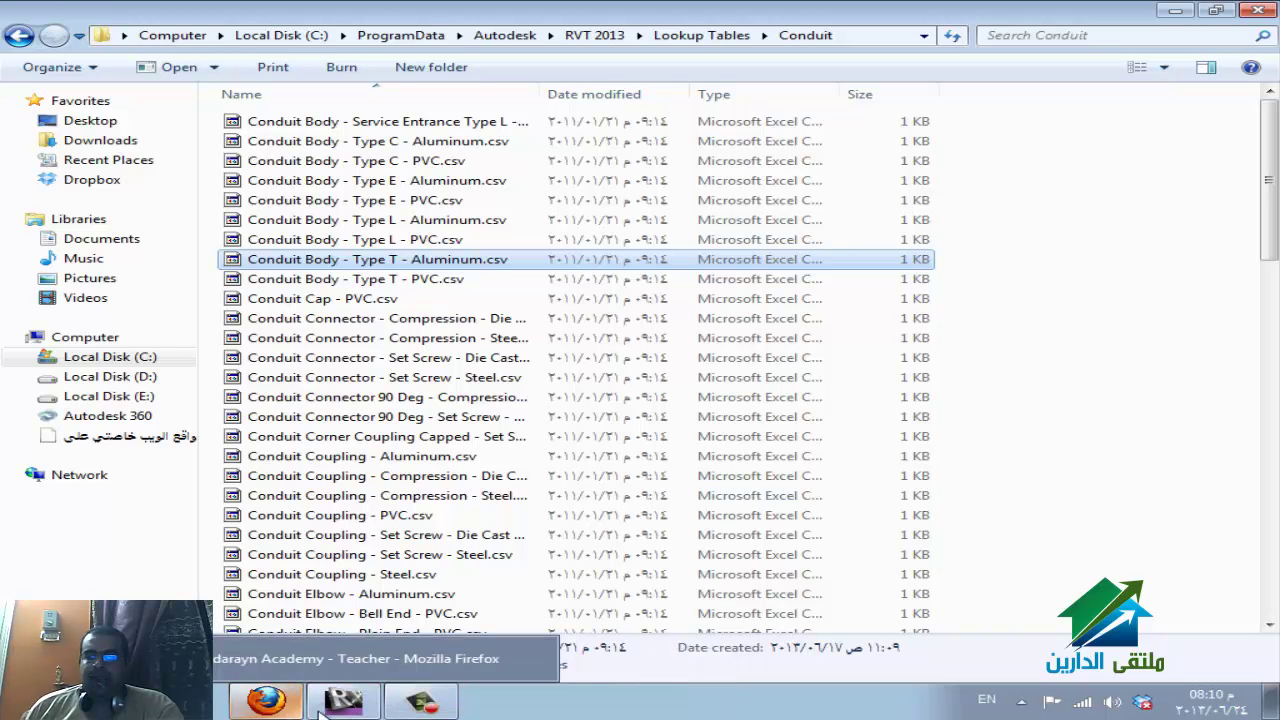
Bring Revit back from Explorer and zoom out to fit the whole Level 2 ceiling plan.
left_click(341, 702)
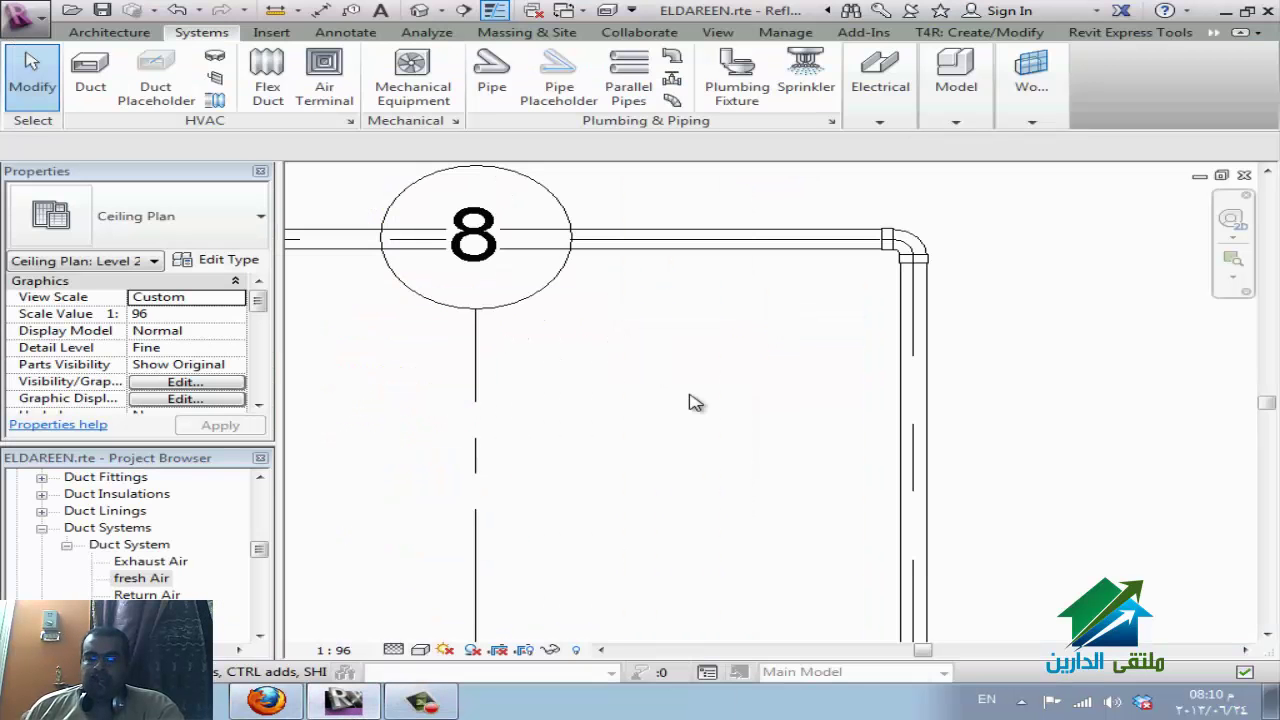
scroll(768, 360, "down", 5)
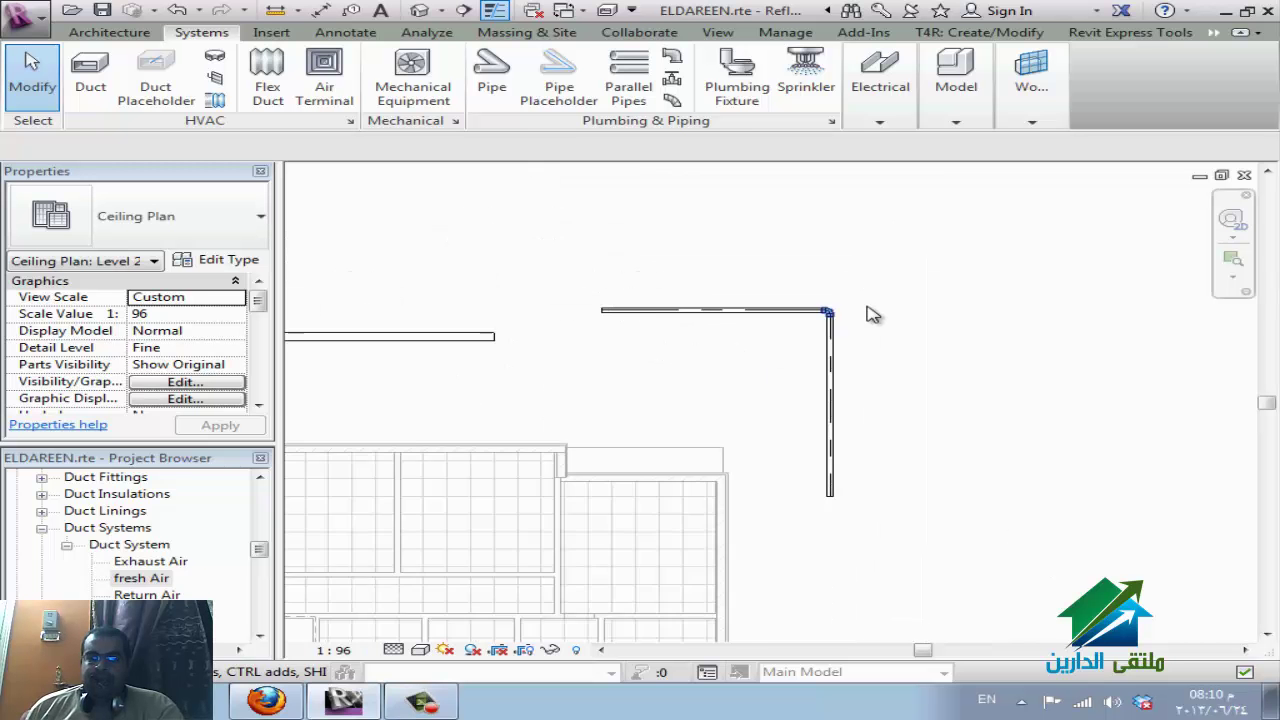
scroll(860, 335, "down", 3)
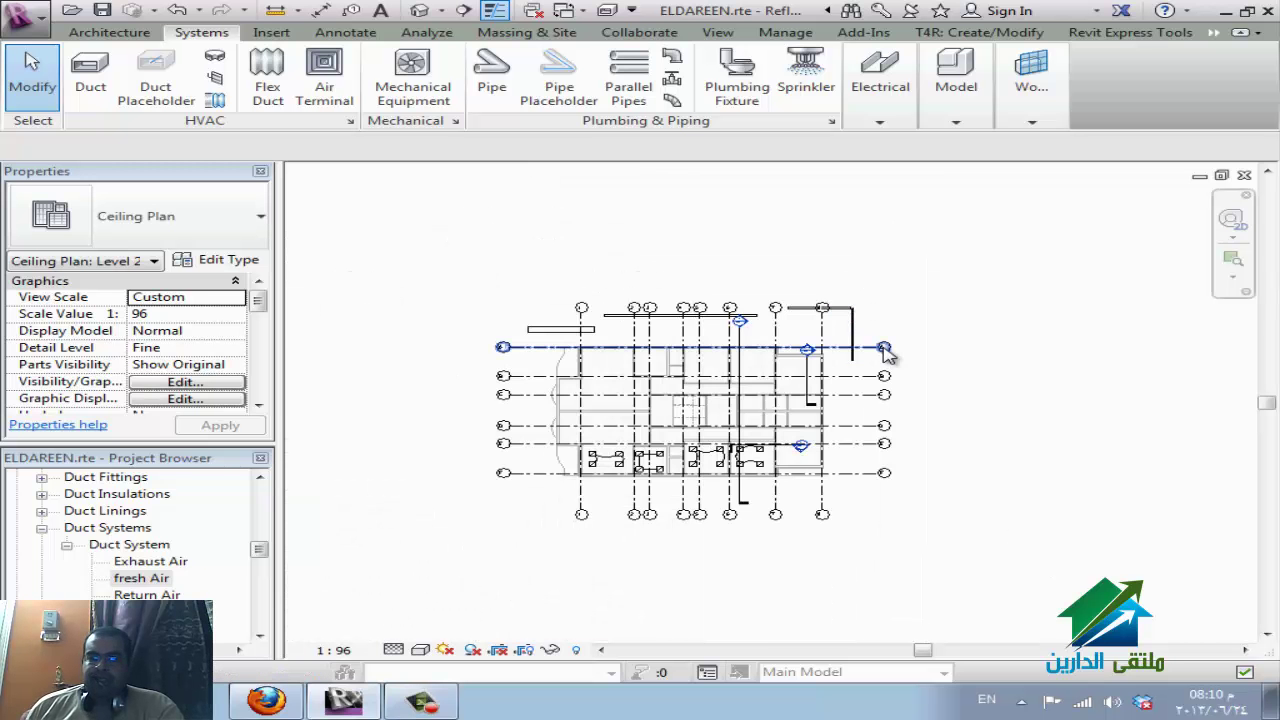
scroll(718, 432, "up", 2)
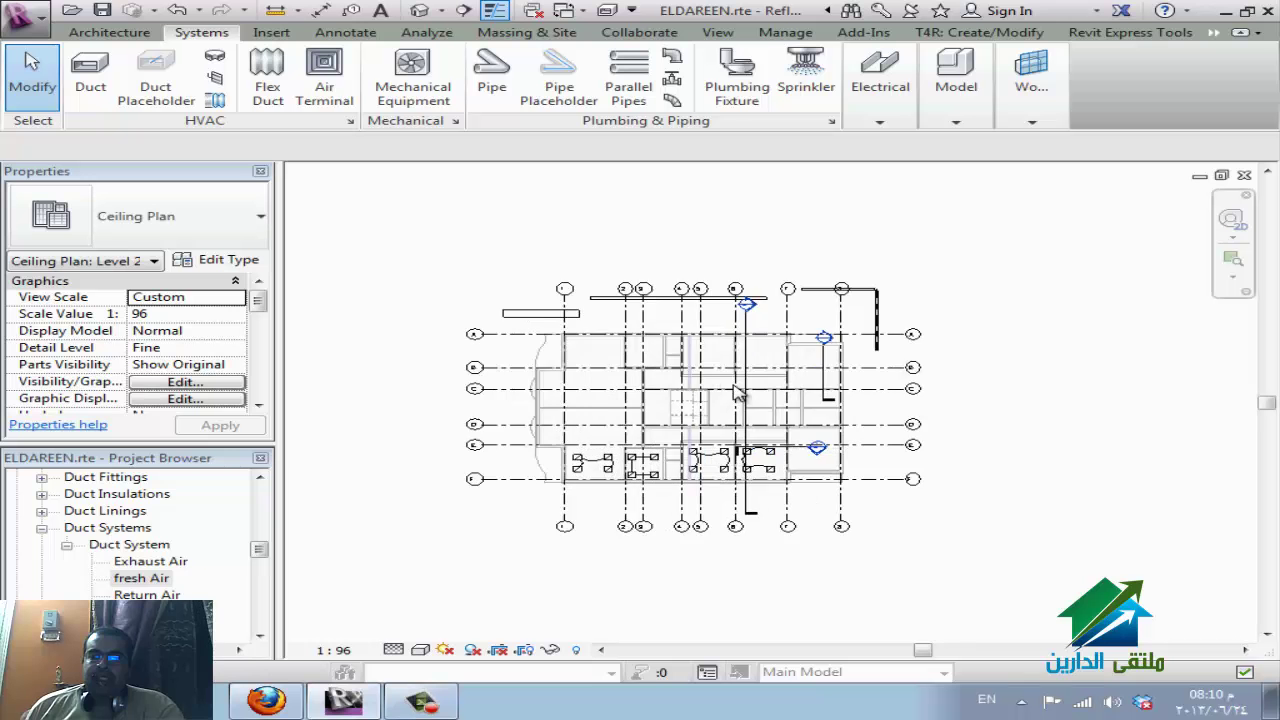
key("Escape")
scroll(729, 346, "up", 2)
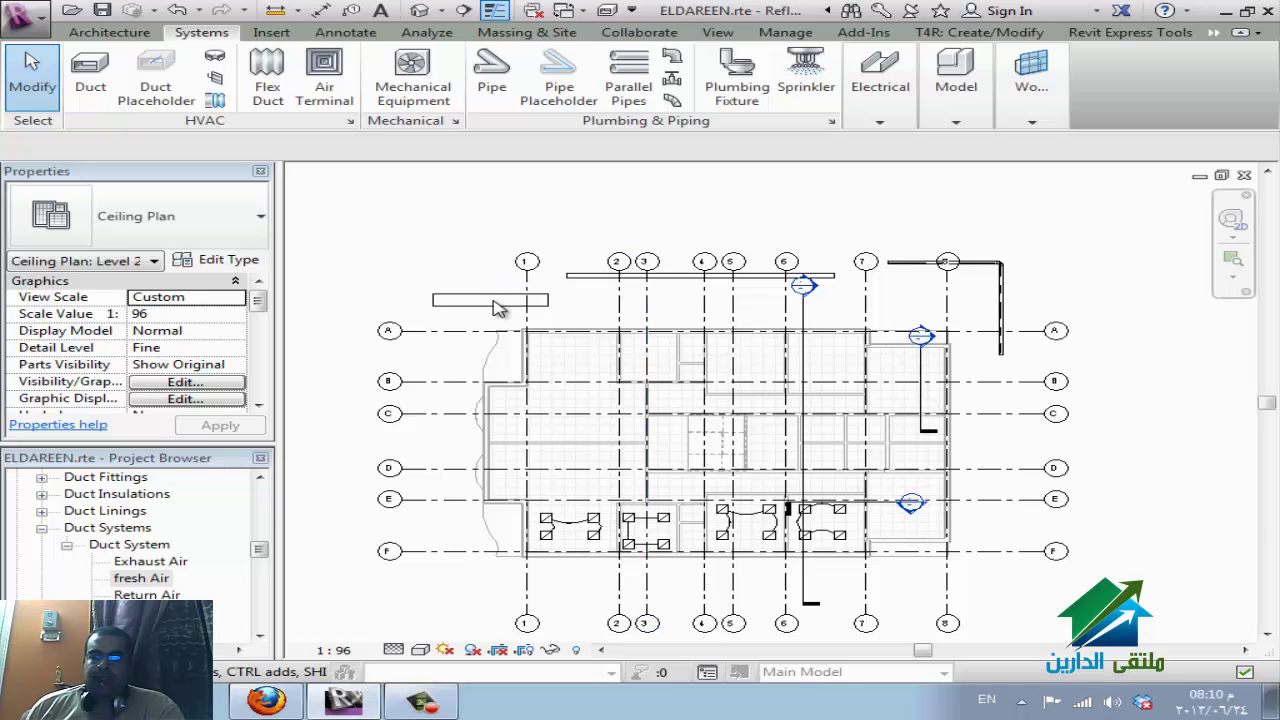
In Visibility/Graphics, filter to Mechanical and Electrical categories and uncheck Ducts.
key("v")
key("v")
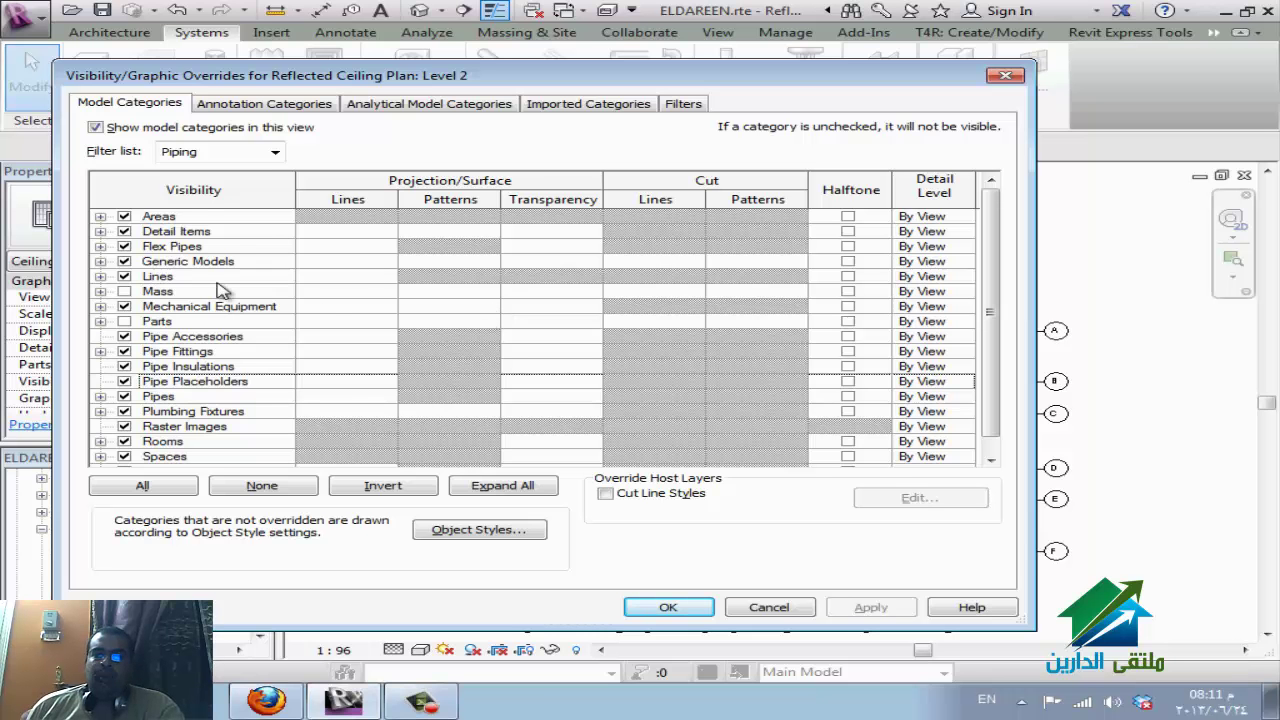
left_click(270, 155)
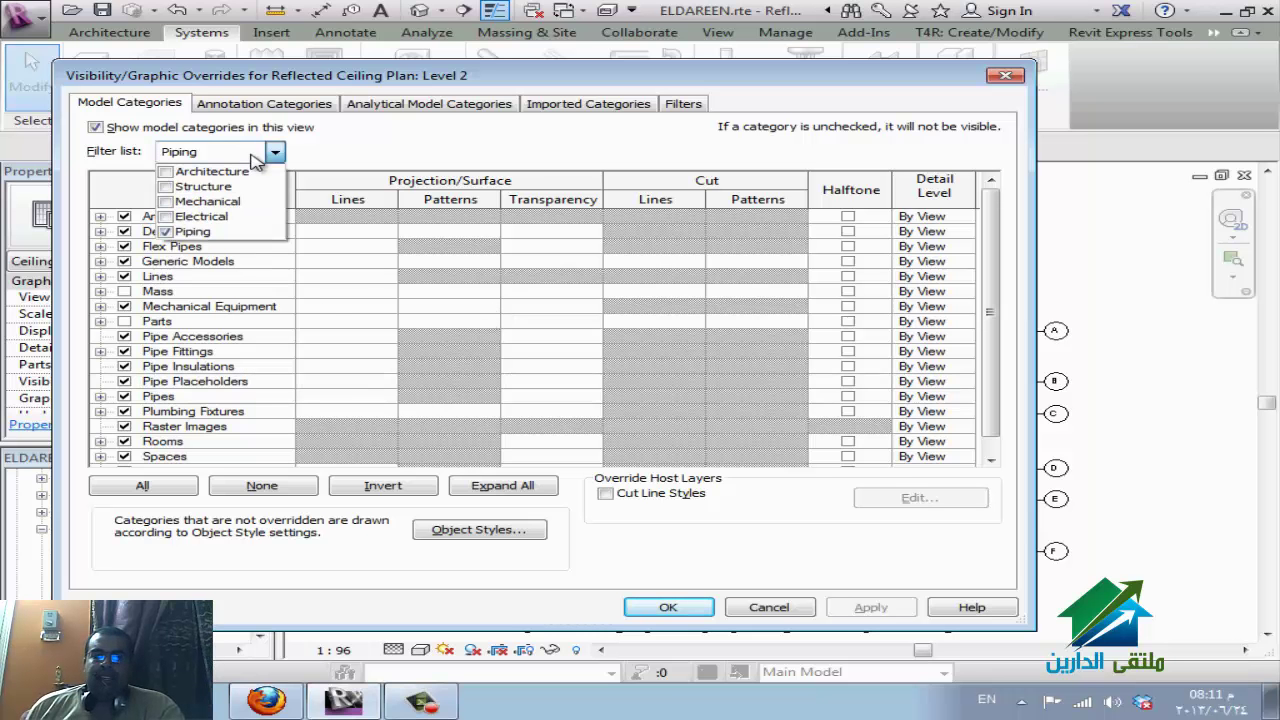
left_click(205, 201)
left_click(213, 218)
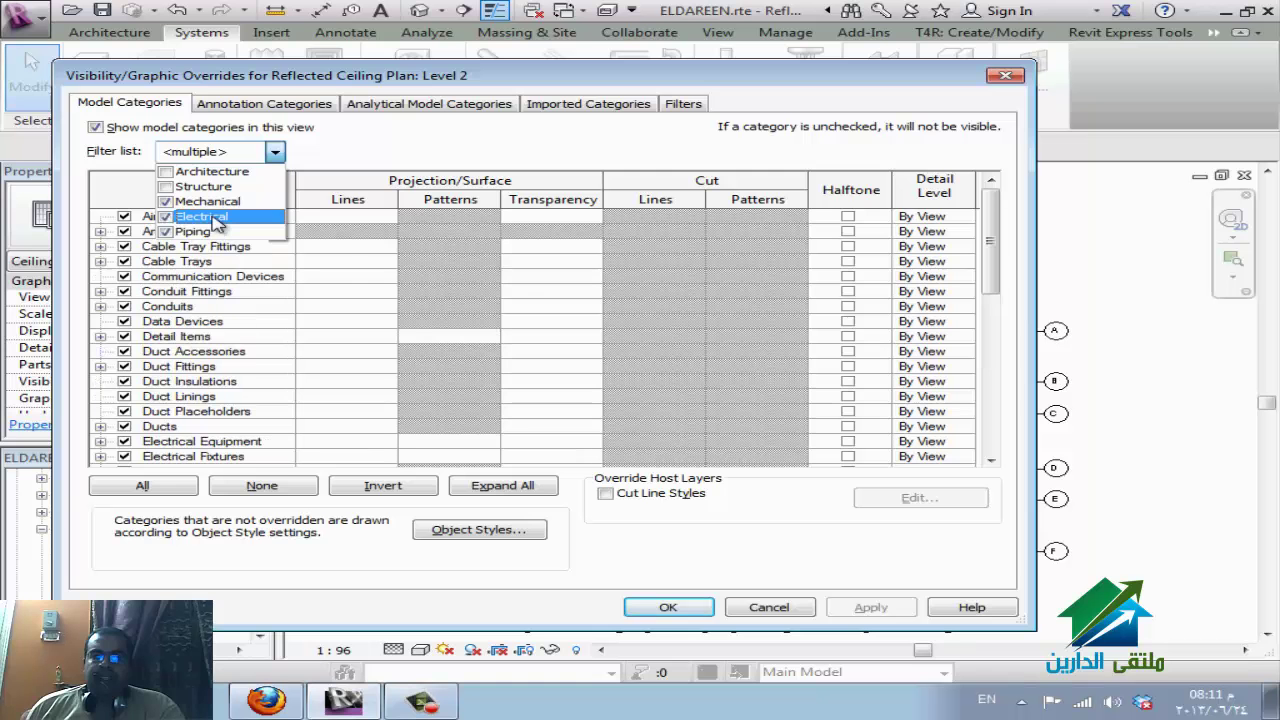
left_click(262, 380)
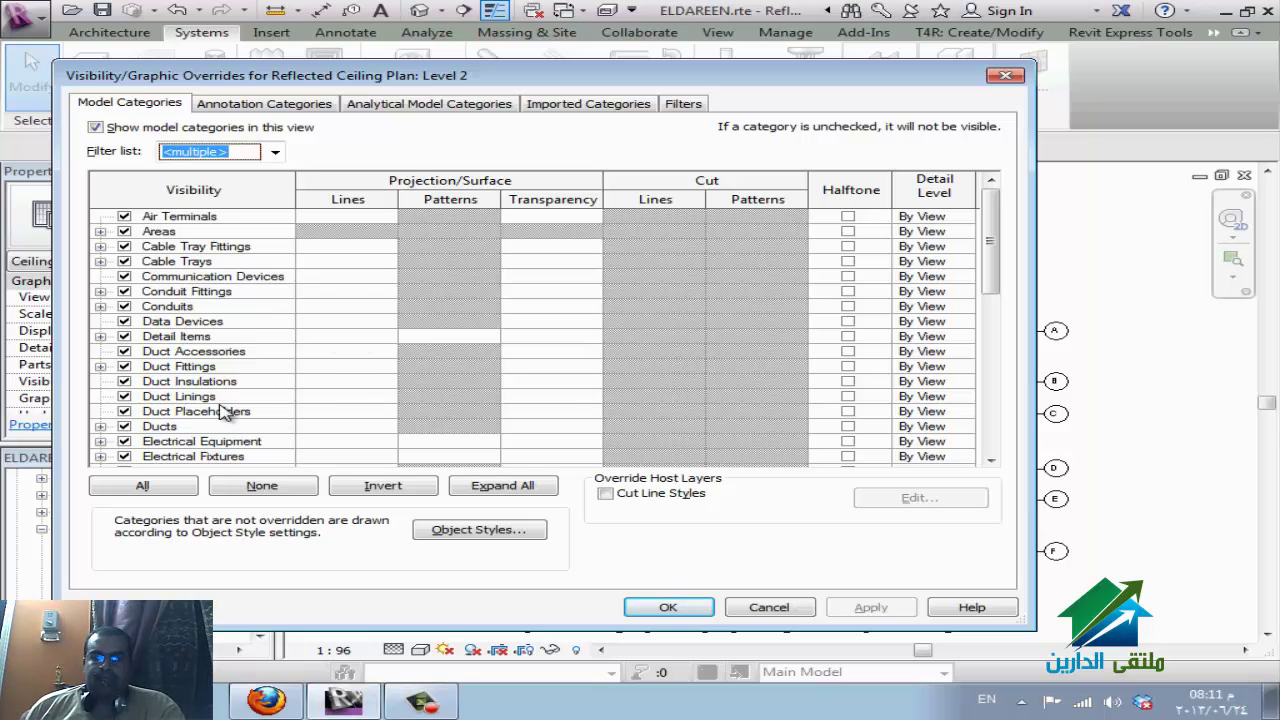
left_click(265, 441)
scroll(268, 437, "down", 2)
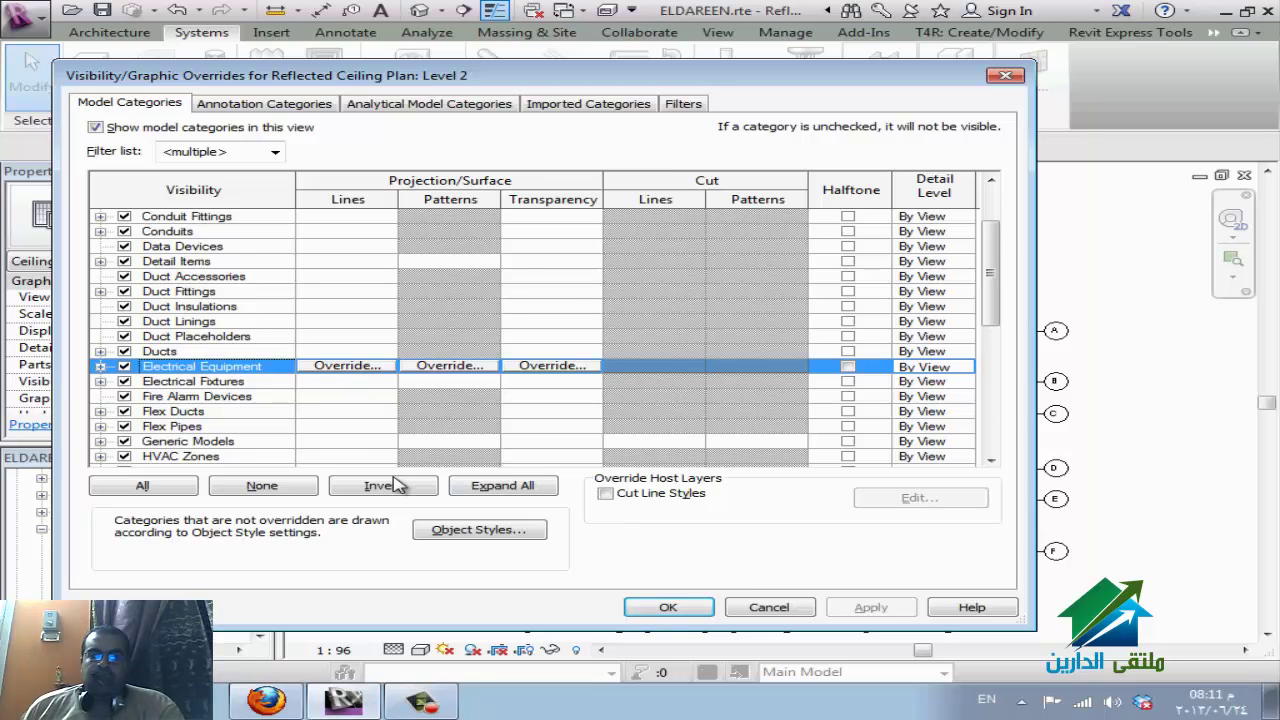
scroll(175, 355, "up", 2)
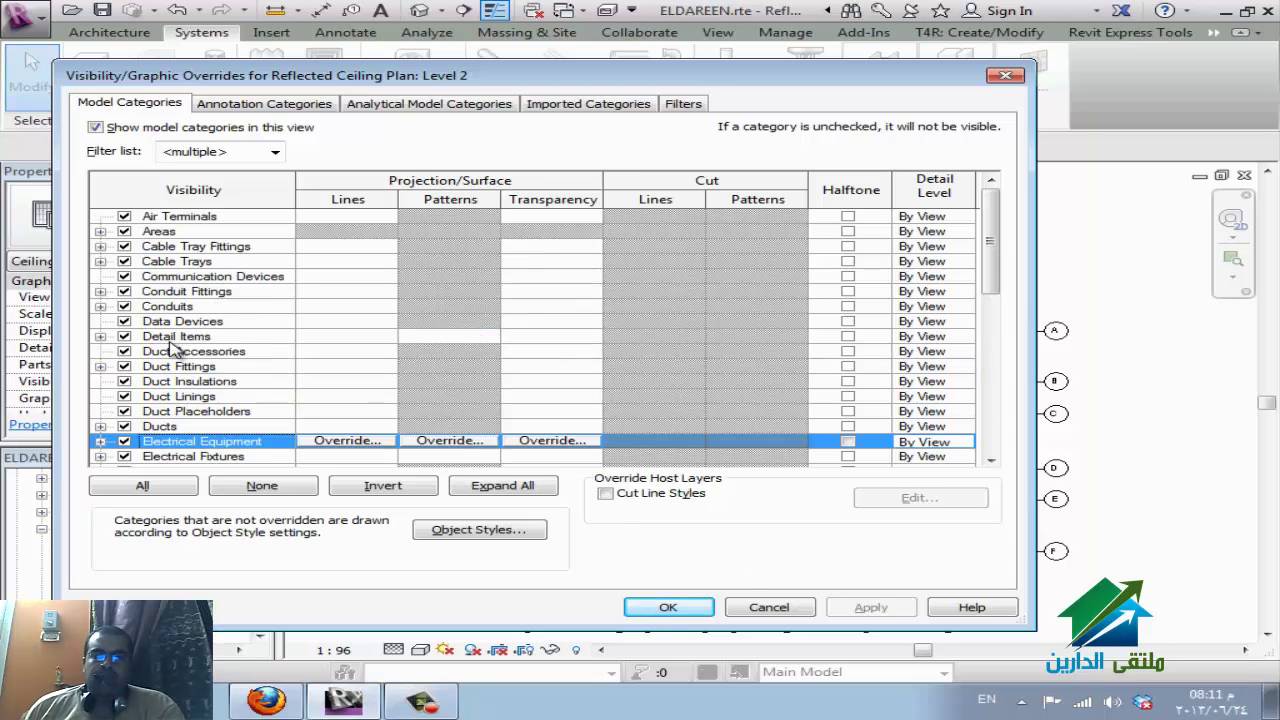
left_click(123, 427)
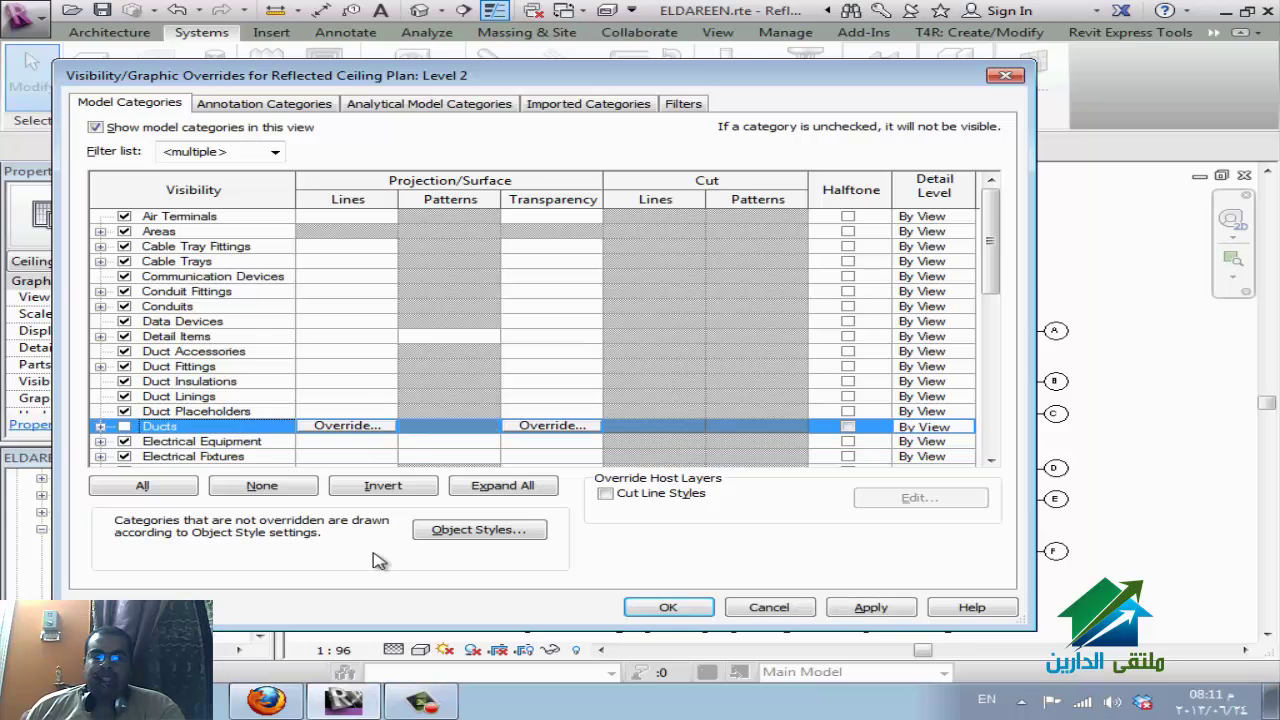
left_click(648, 610)
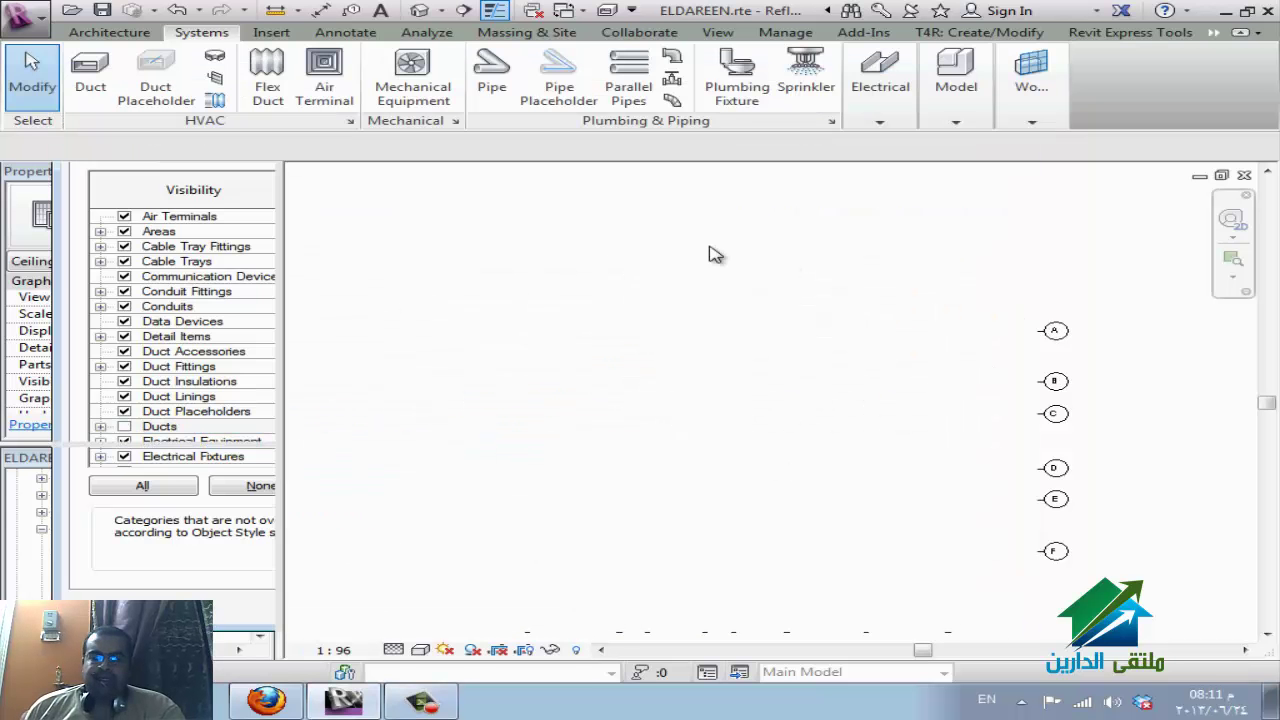
Draw a new duct near grids 6 to 8 using the DT command.
key("d")
key("t")
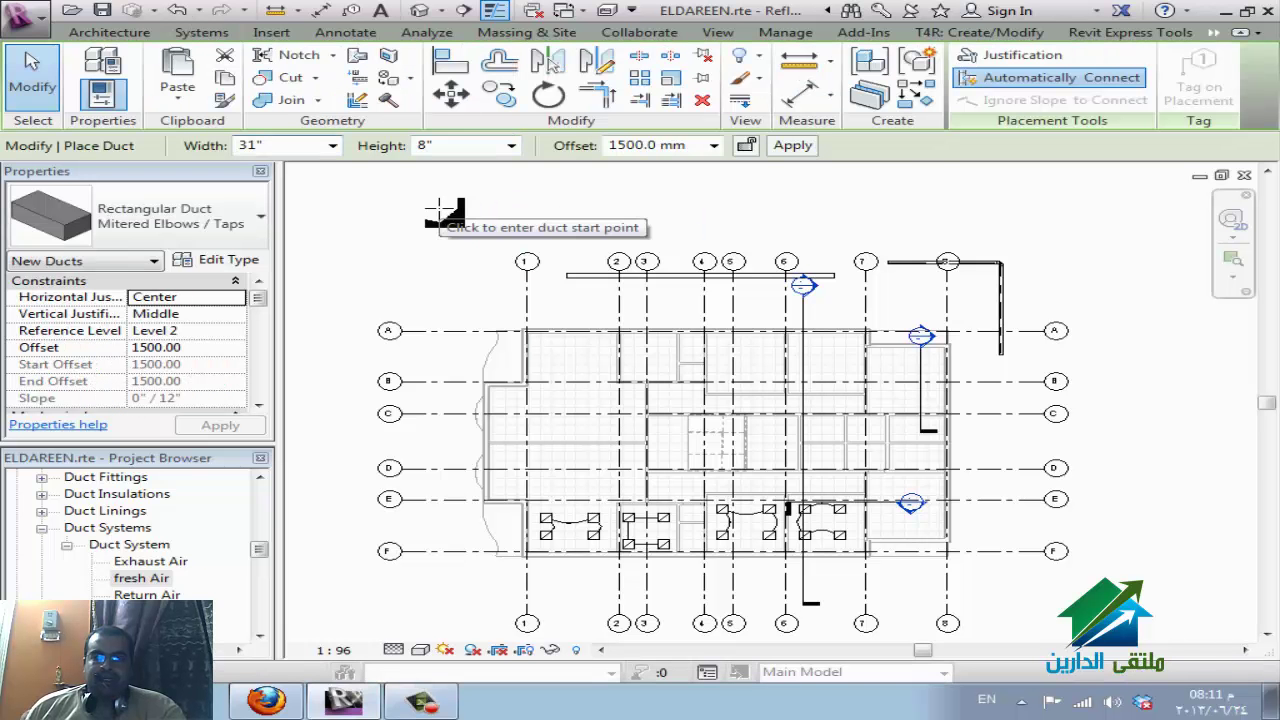
left_click(665, 210)
left_click(756, 215)
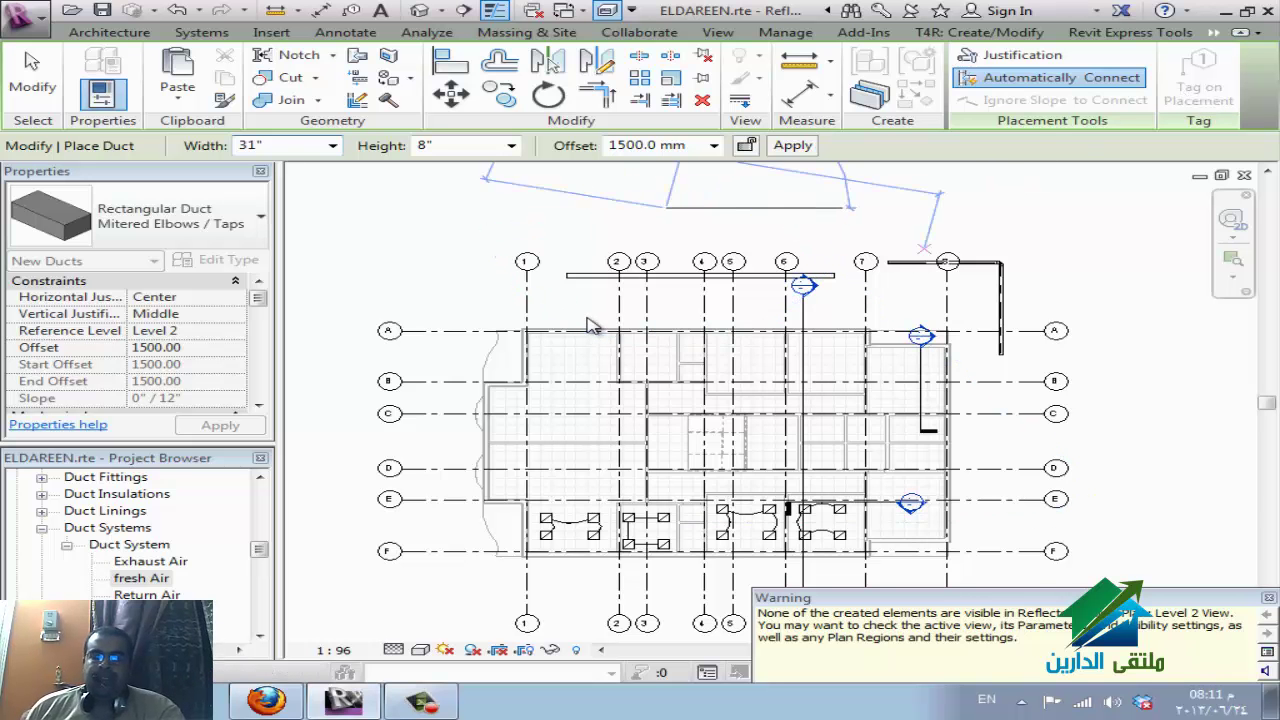
Reopen Visibility/Graphics, tick Ducts again, review the Filters tab, and cancel the dialog.
key("v")
key("v")
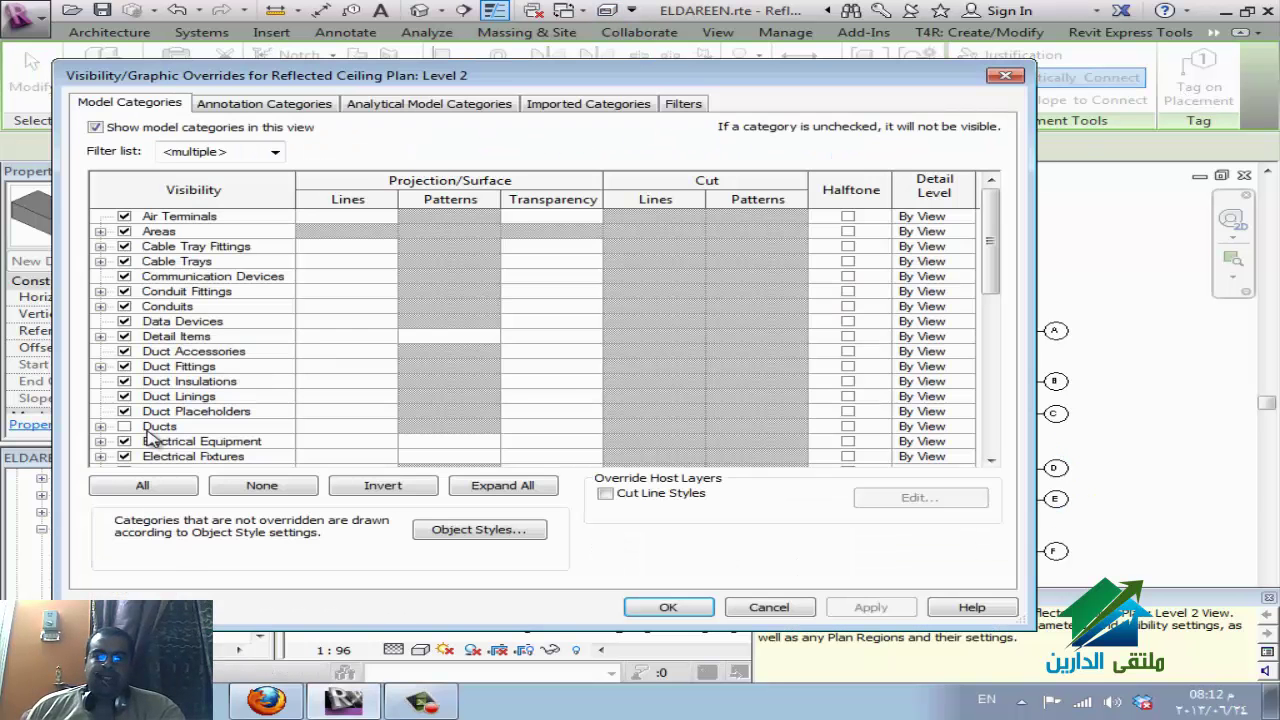
left_click(127, 430)
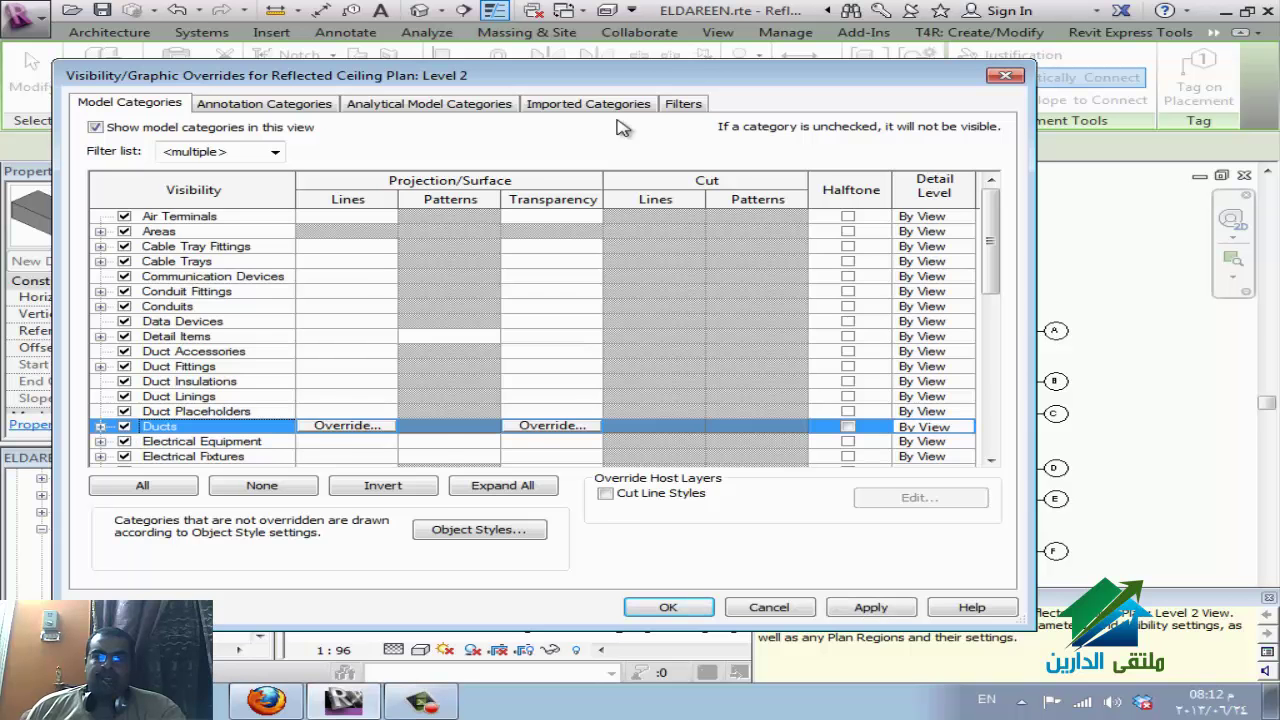
left_click(683, 104)
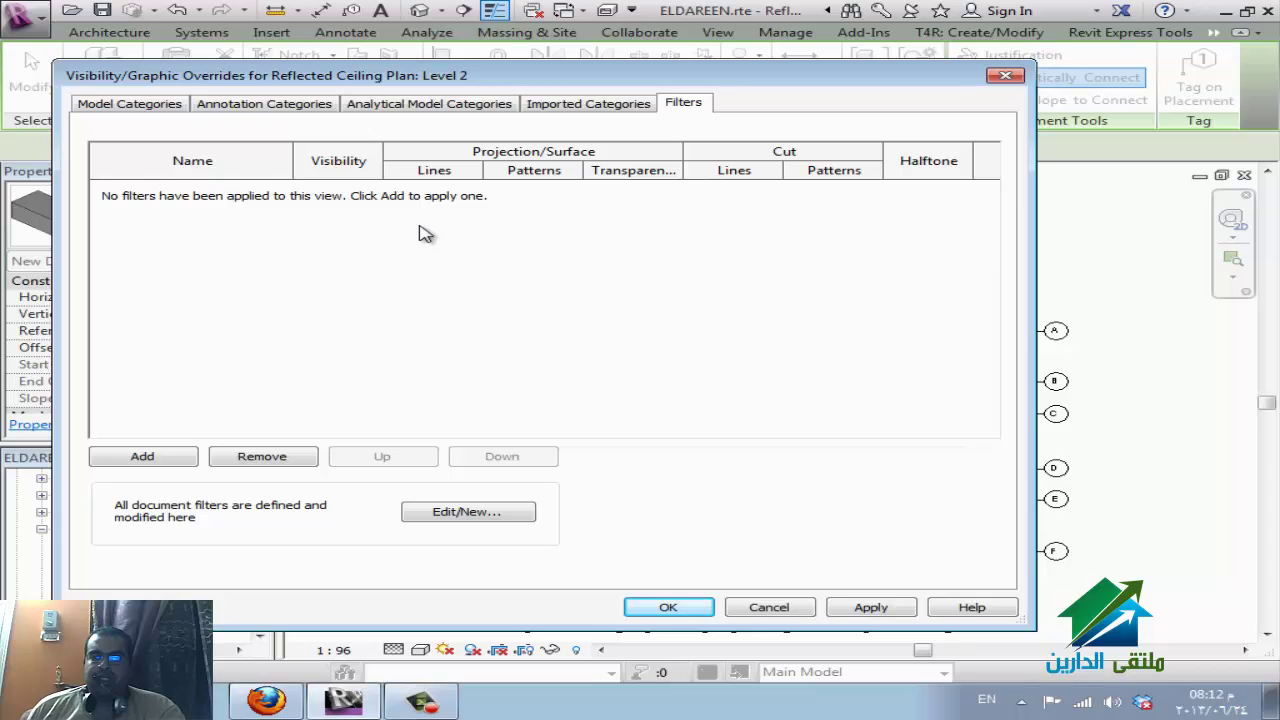
left_click(766, 607)
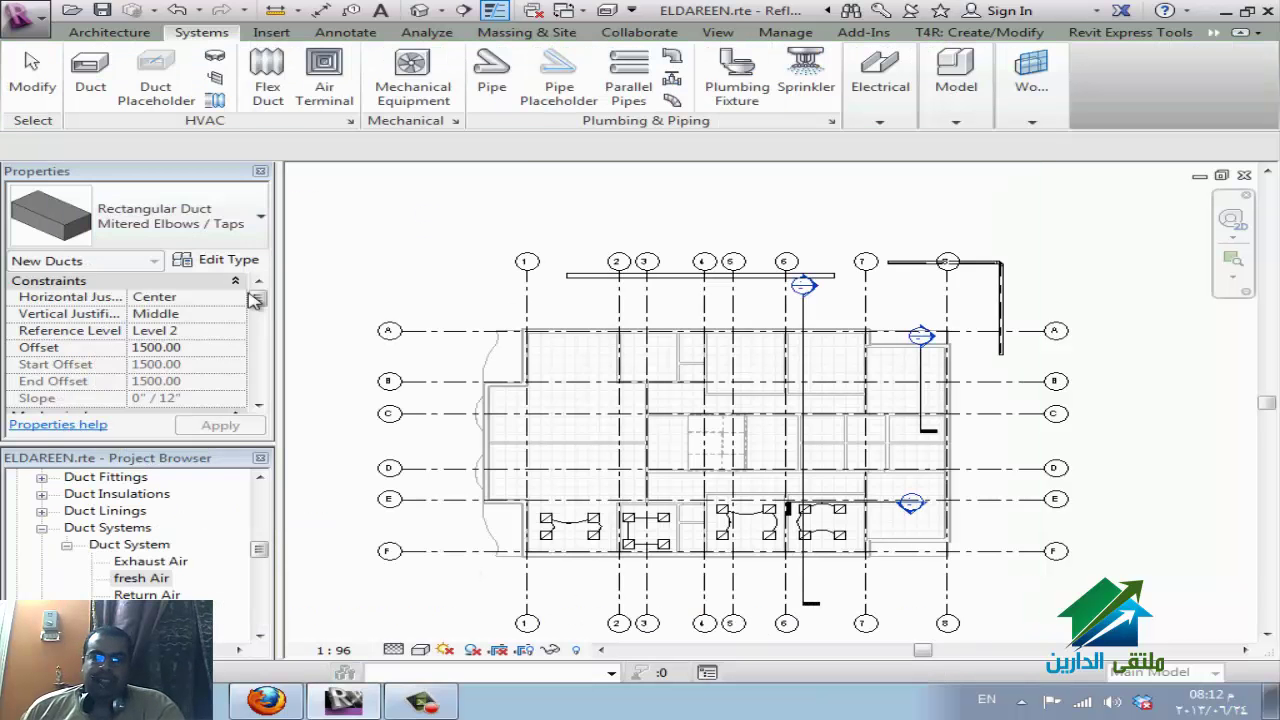
scroll(258, 386, "down", 3)
scroll(256, 386, "down", 3)
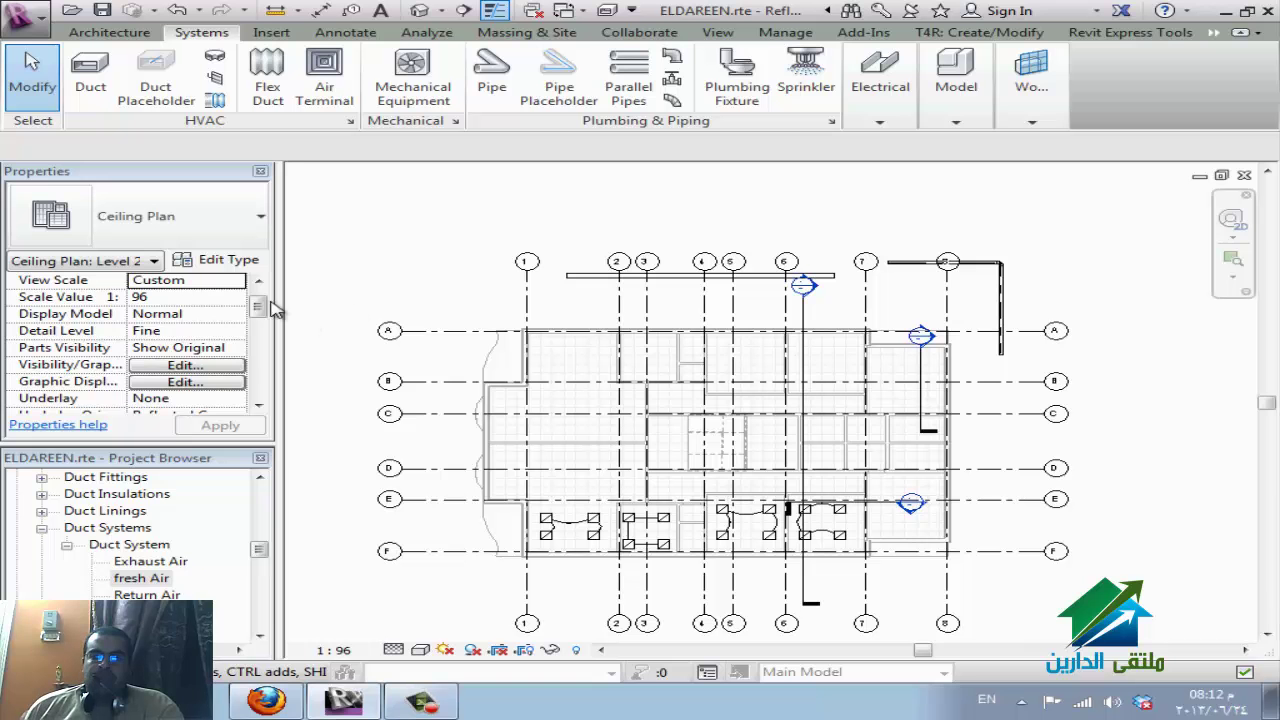
scroll(258, 390, "down", 3)
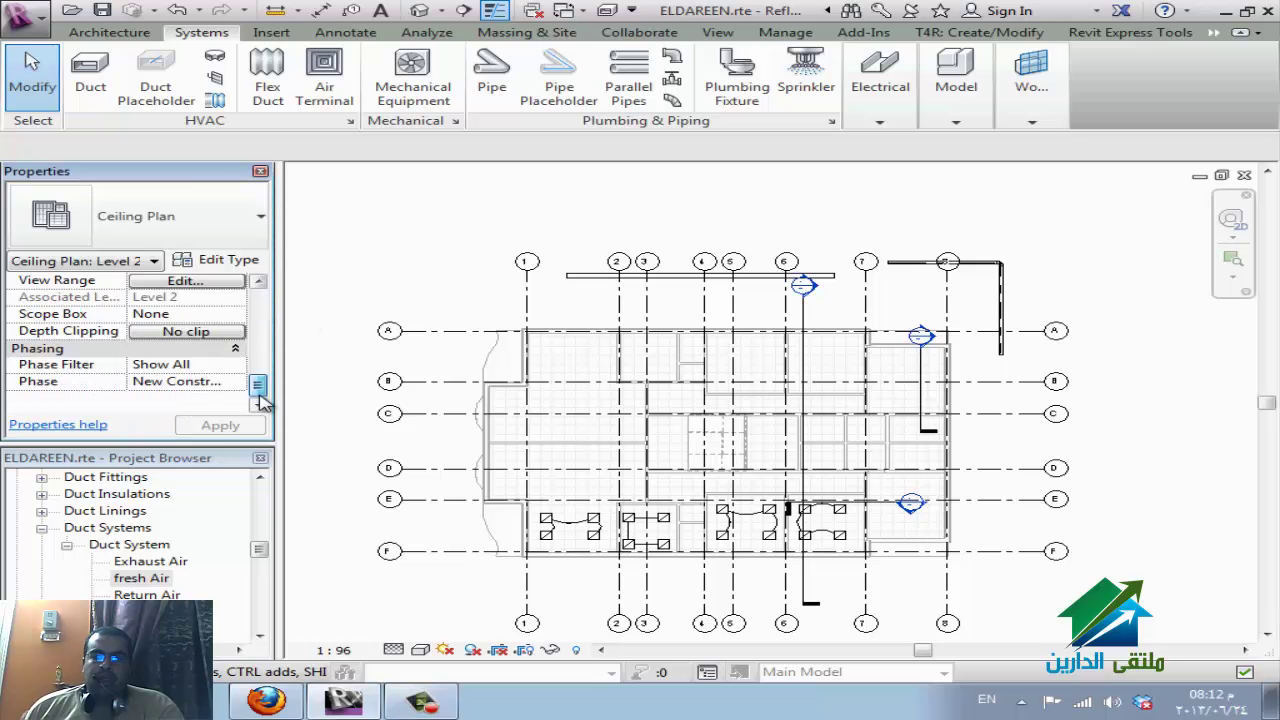
left_click(222, 282)
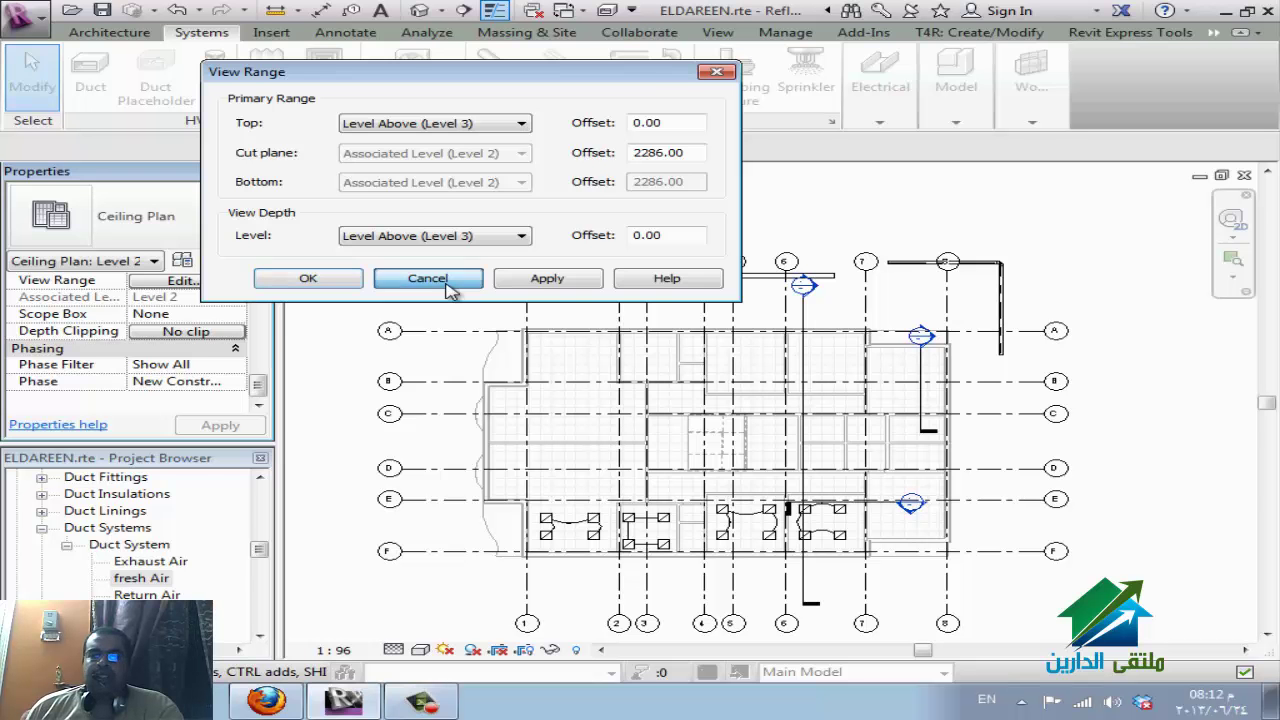
left_click(430, 279)
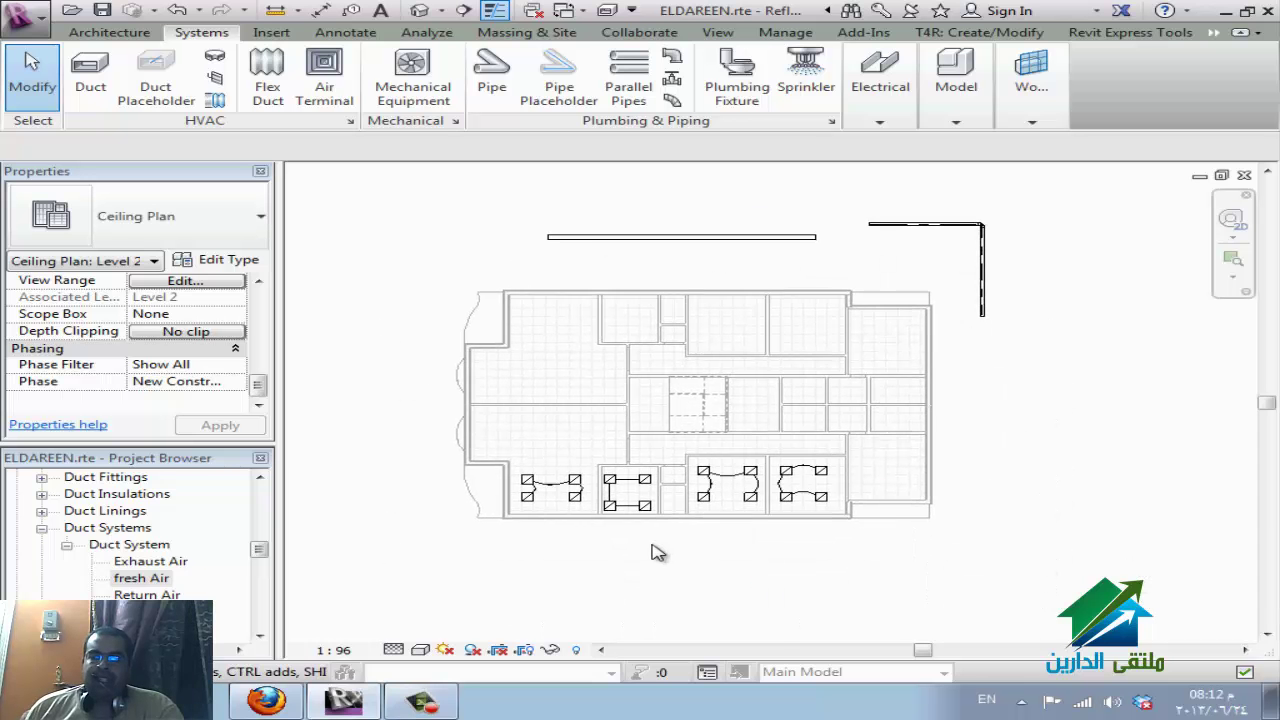
scroll(657, 553, "up", 3)
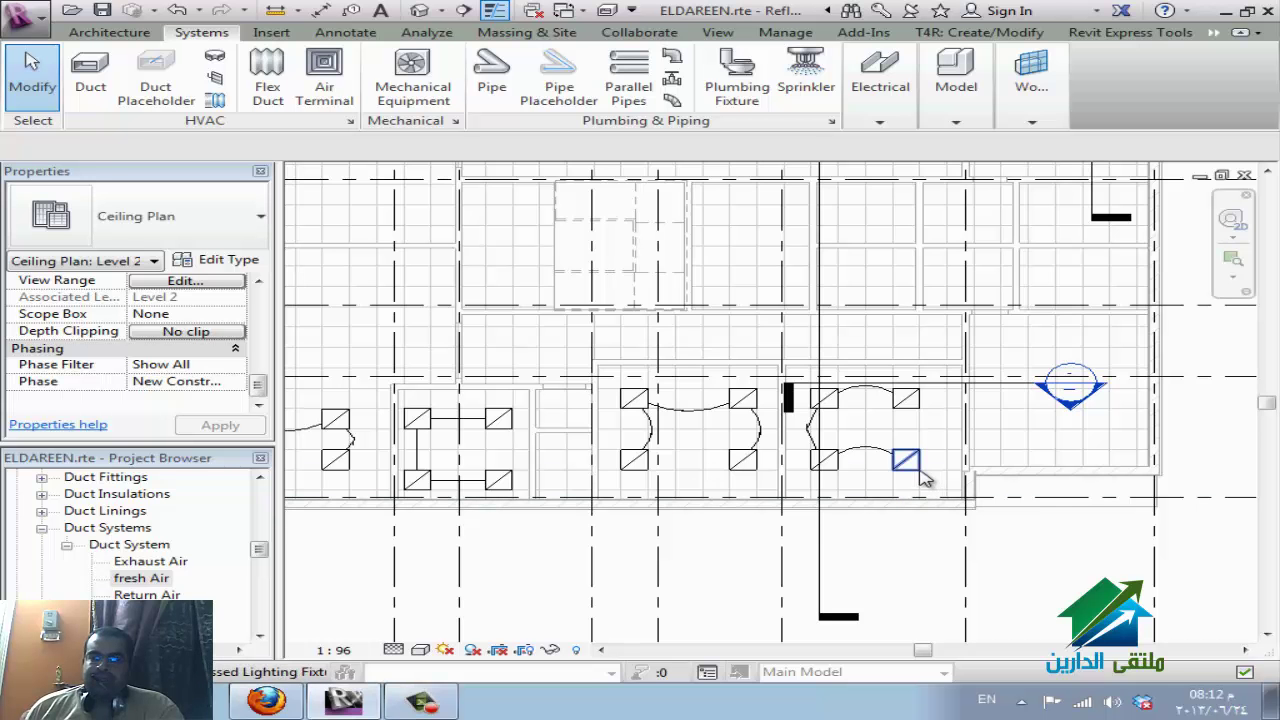
left_click(972, 553)
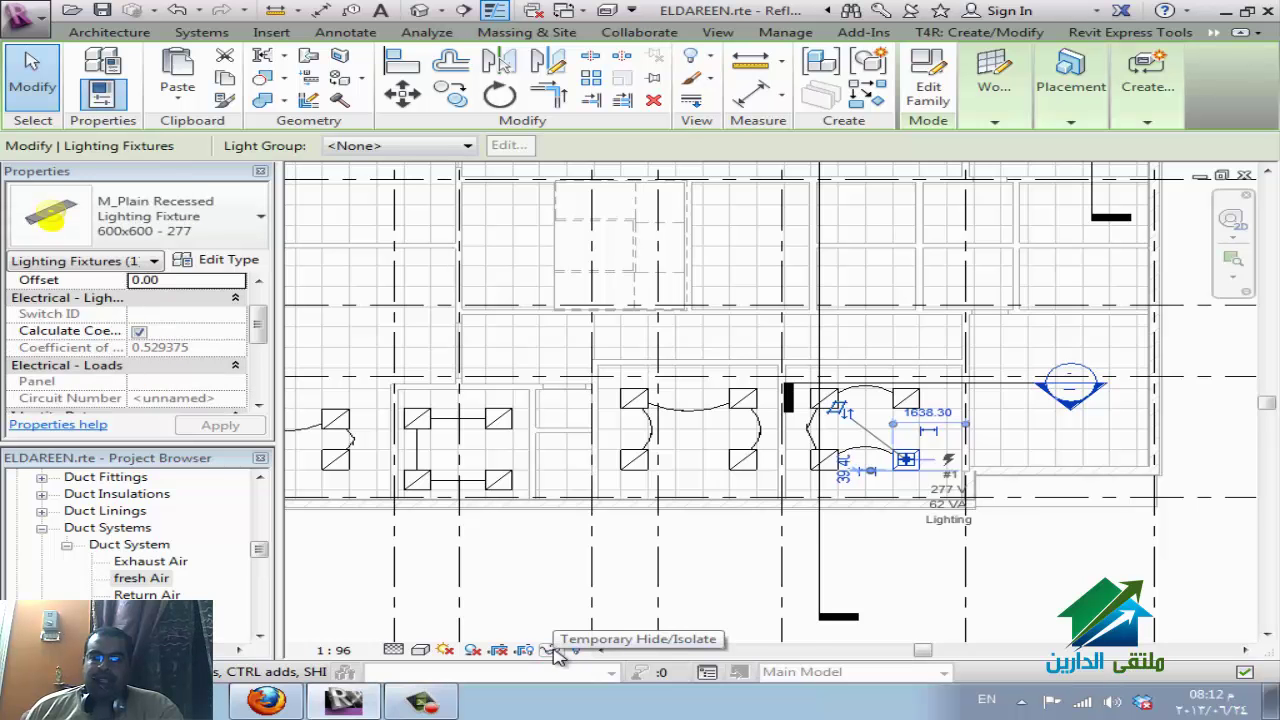
left_click(551, 651)
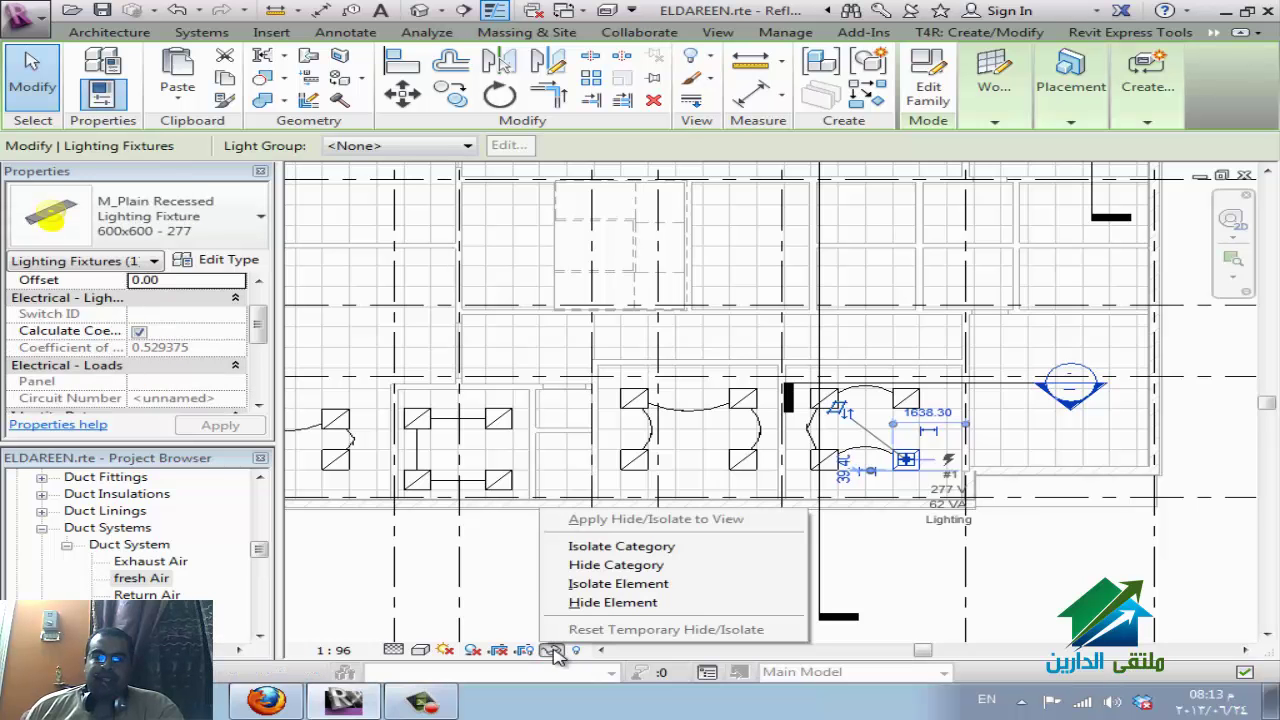
left_click(610, 602)
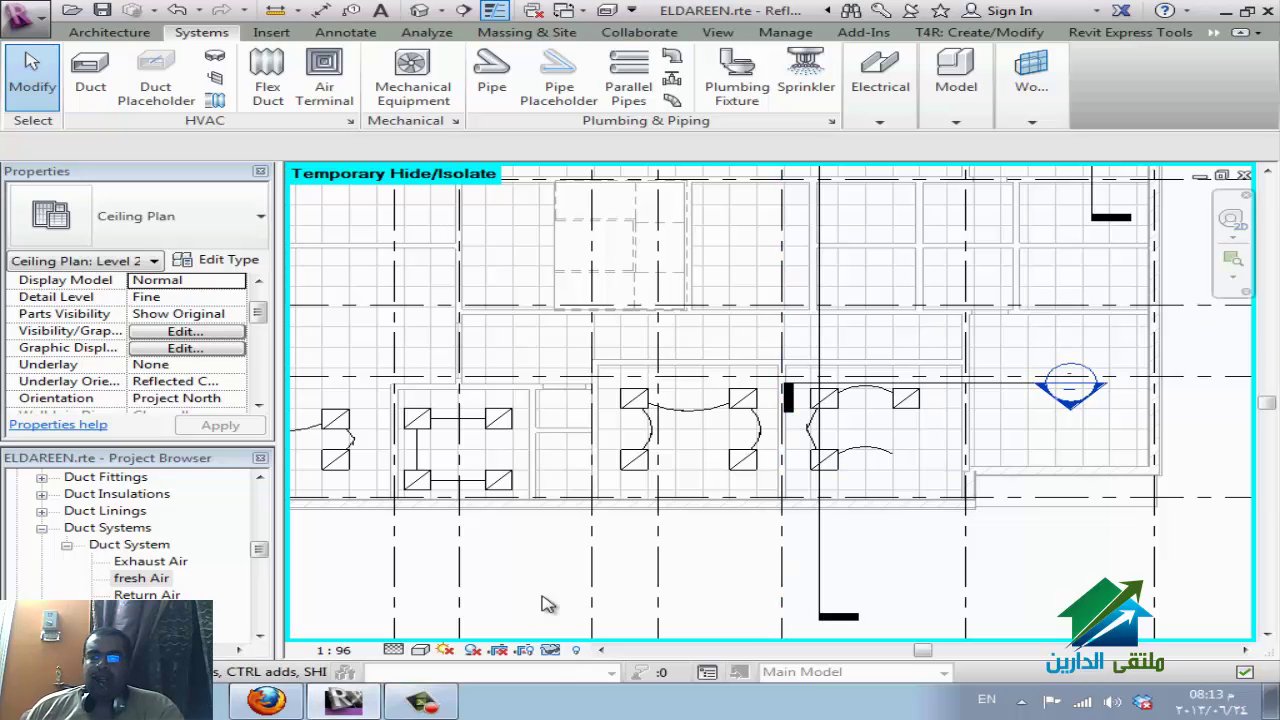
left_click(551, 651)
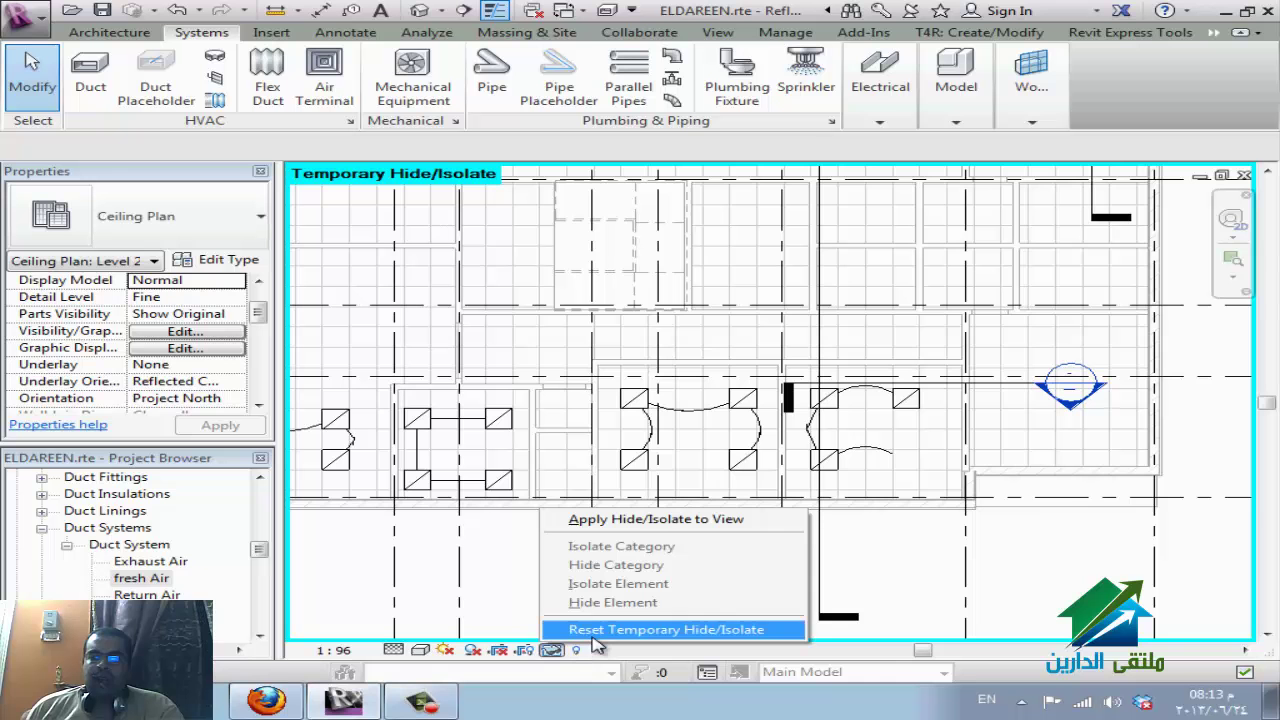
left_click(596, 632)
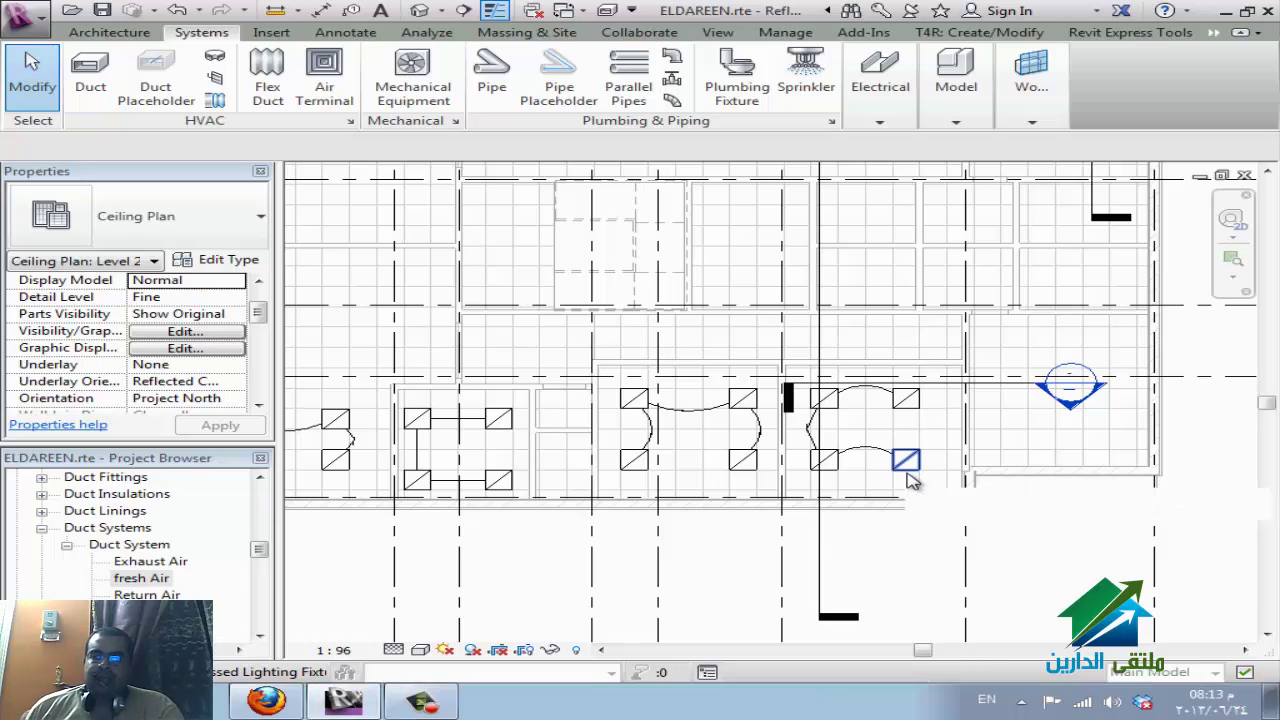
Temporarily hide the lighting fixtures category, then reset the temporary hide.
left_click(907, 477)
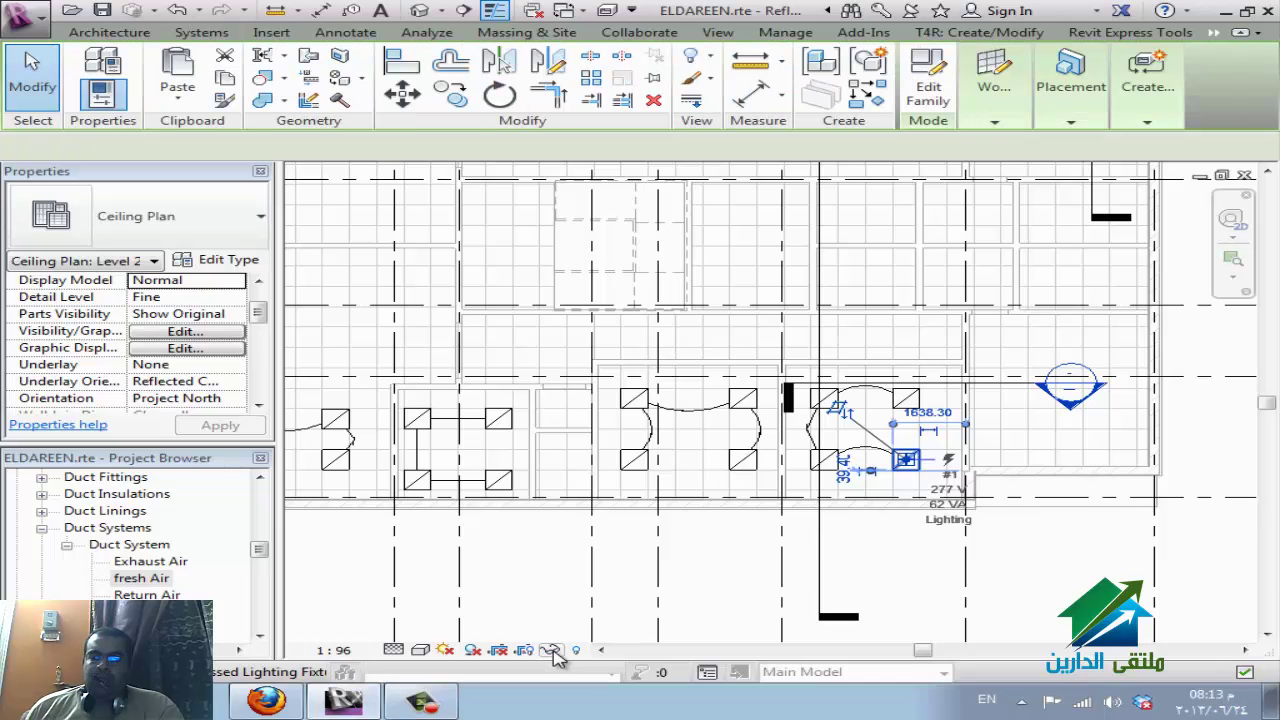
left_click(552, 651)
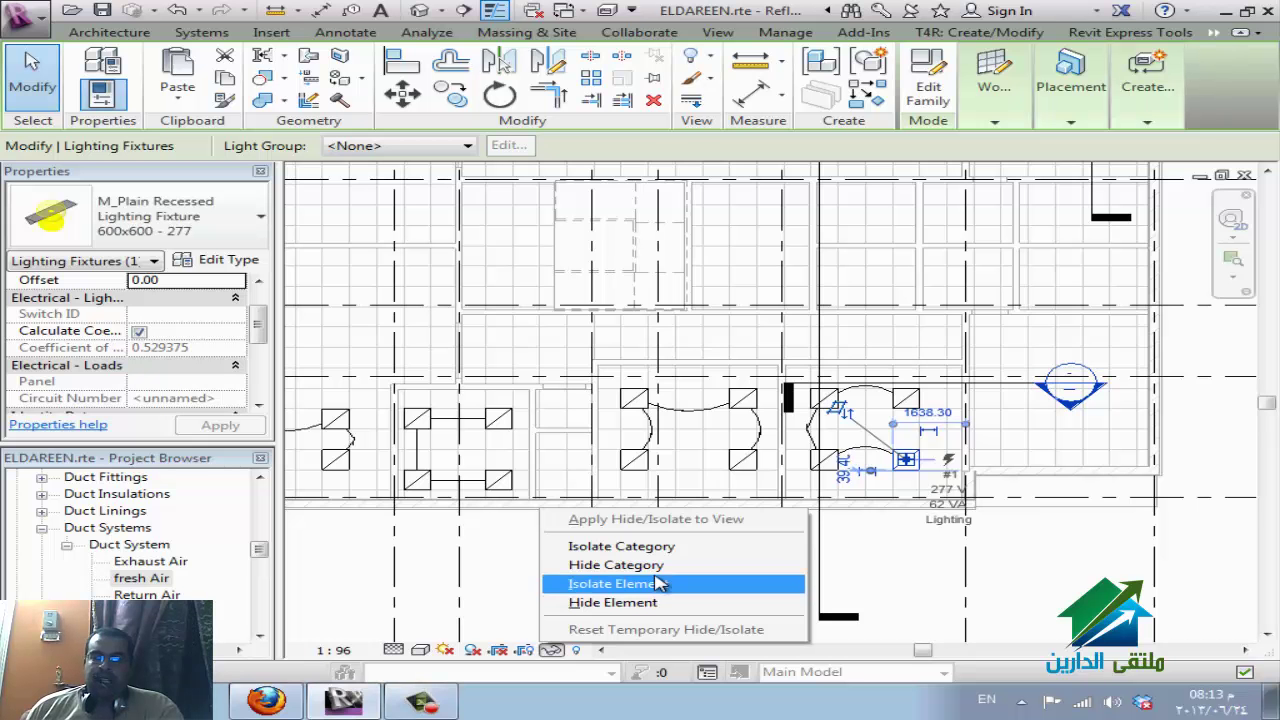
left_click(652, 566)
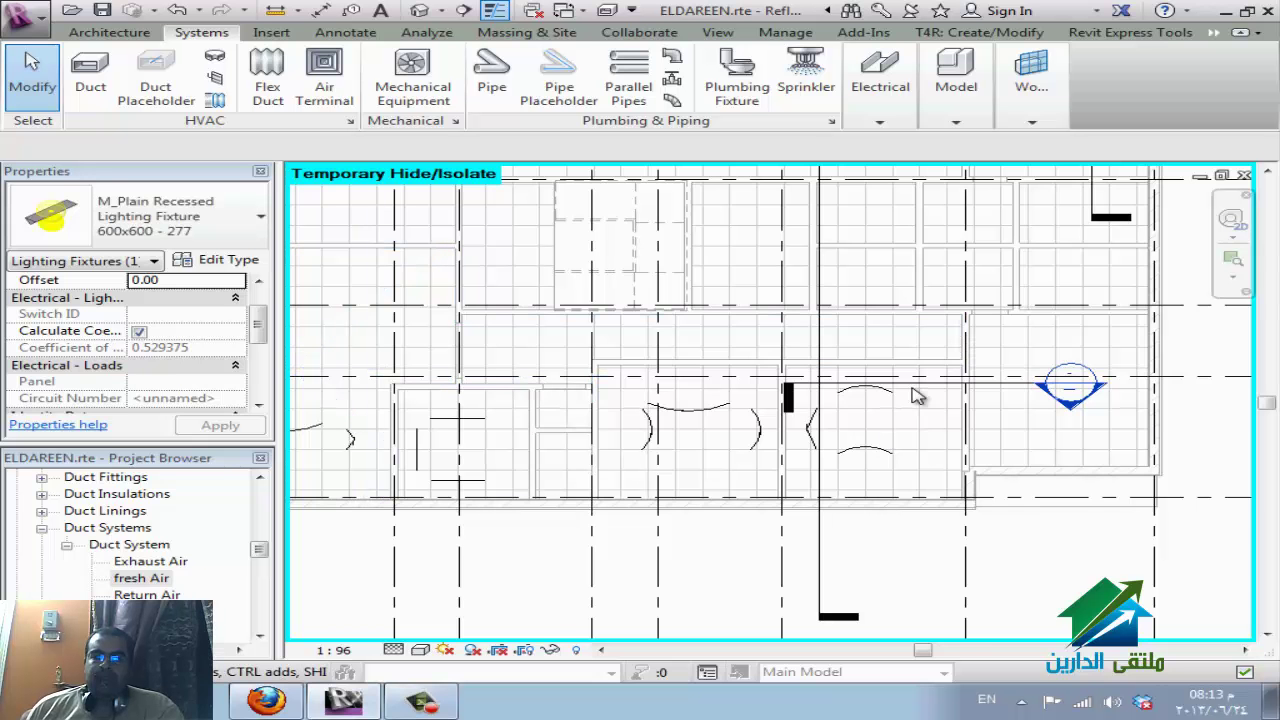
key("Escape")
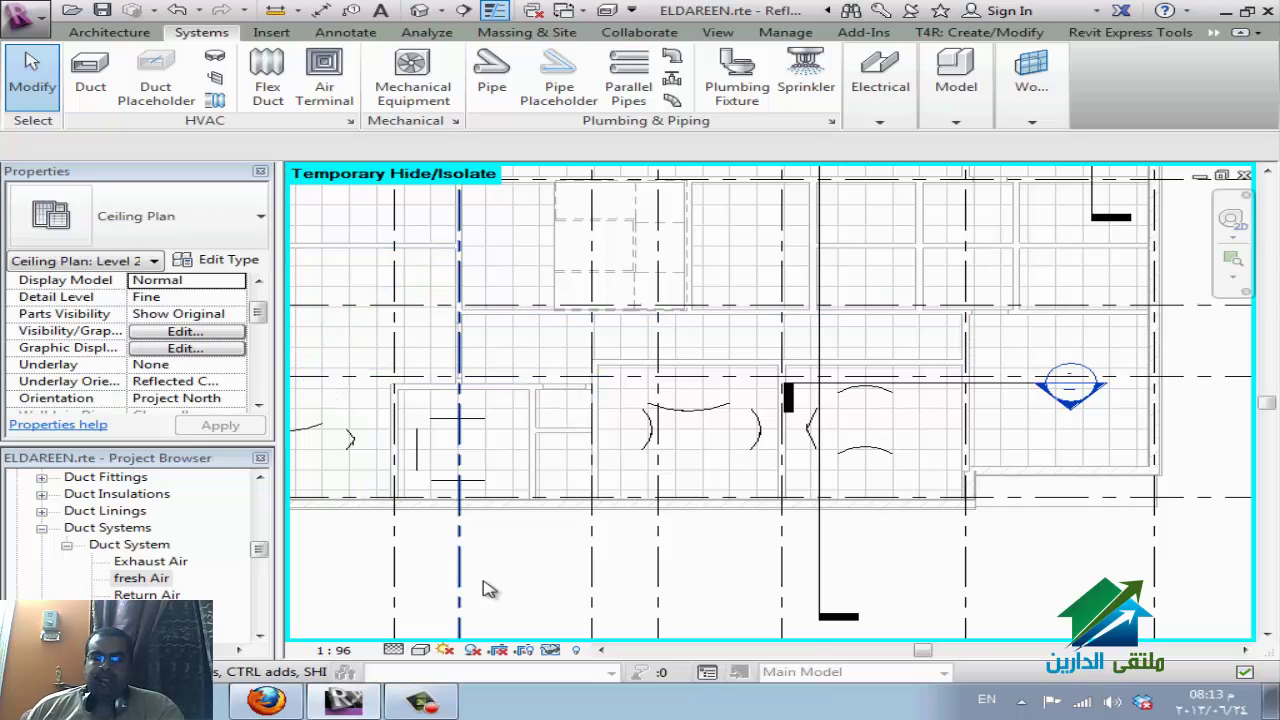
left_click(552, 651)
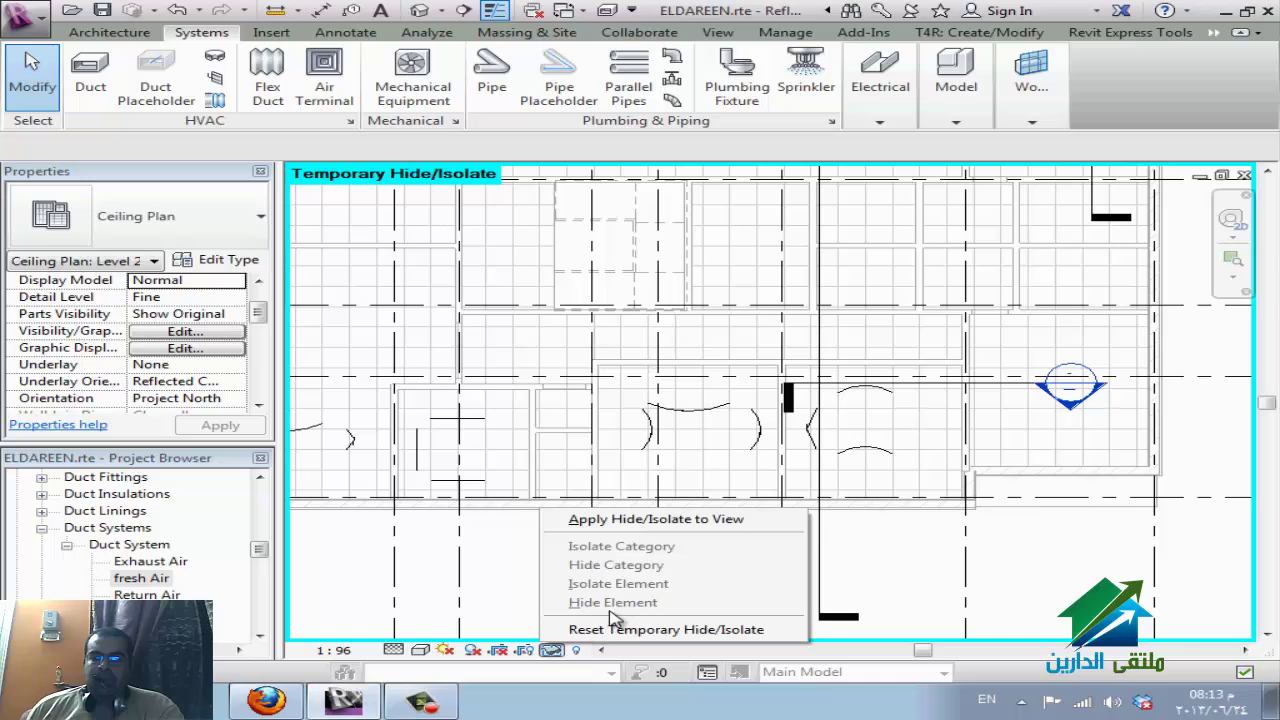
left_click(597, 630)
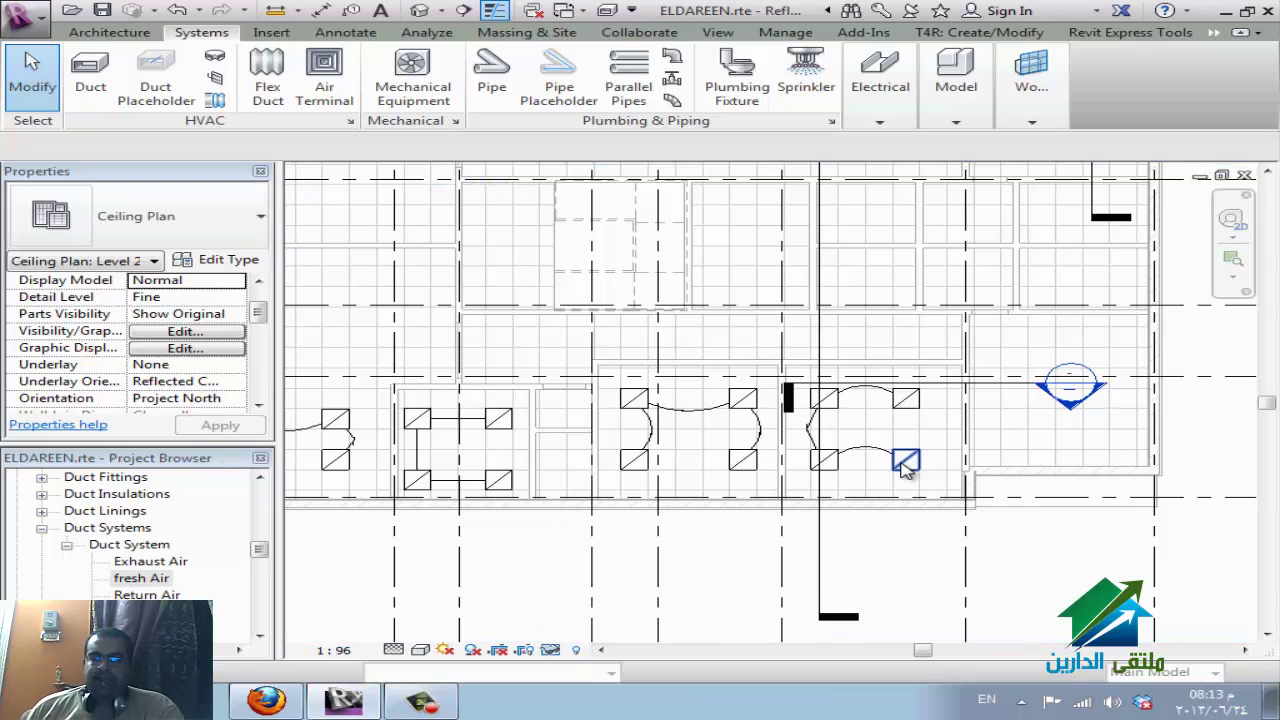
Temporarily isolate the bottom-right lighting fixture, then reset the isolation.
left_click(905, 463)
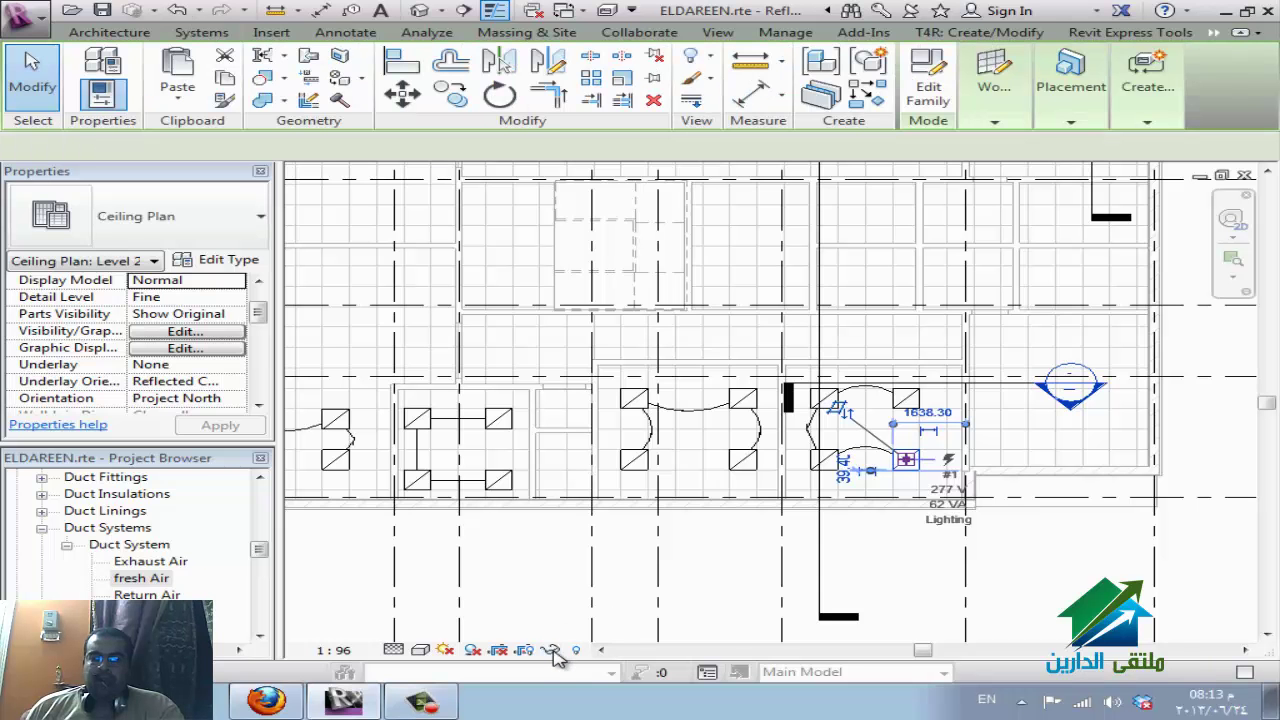
left_click(551, 650)
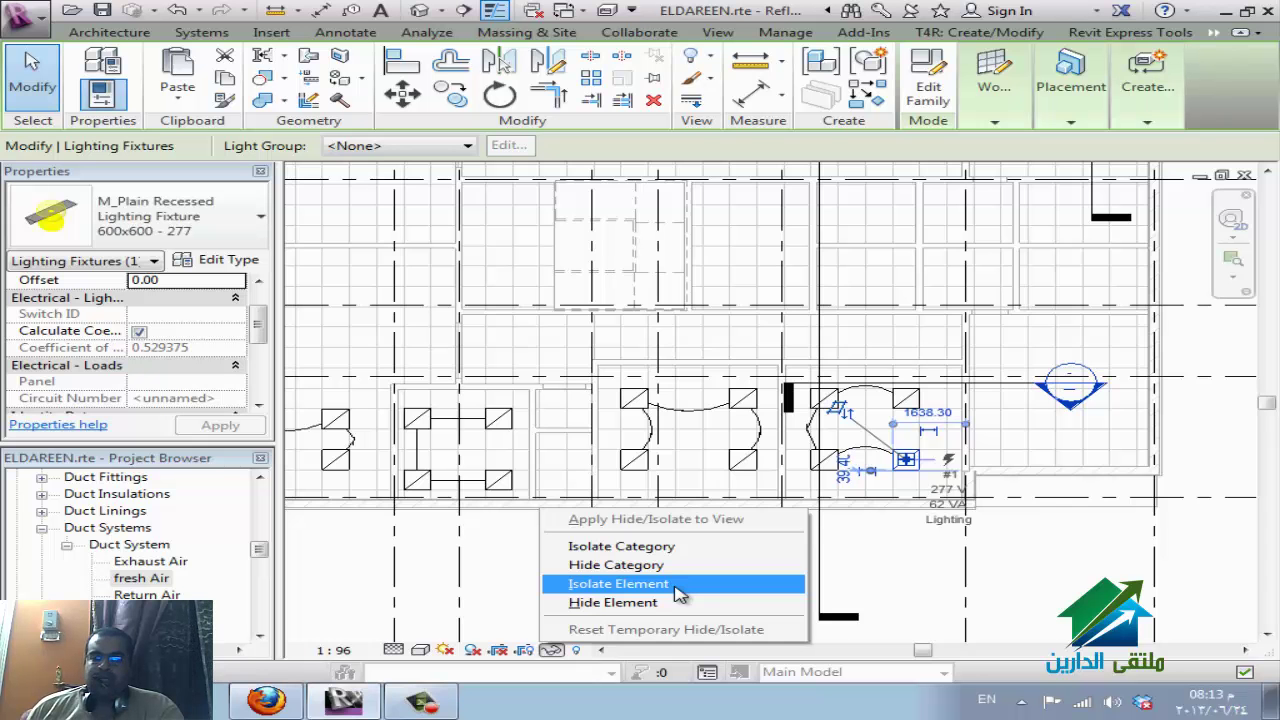
left_click(677, 590)
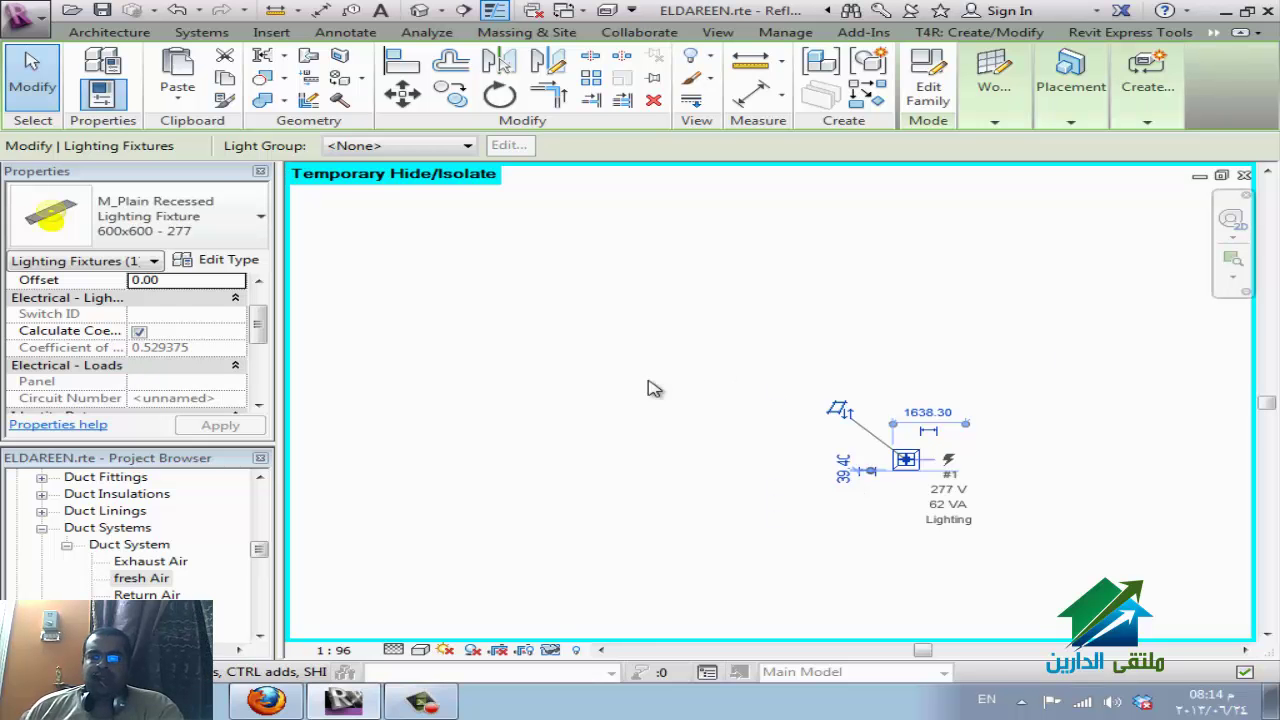
left_click(551, 651)
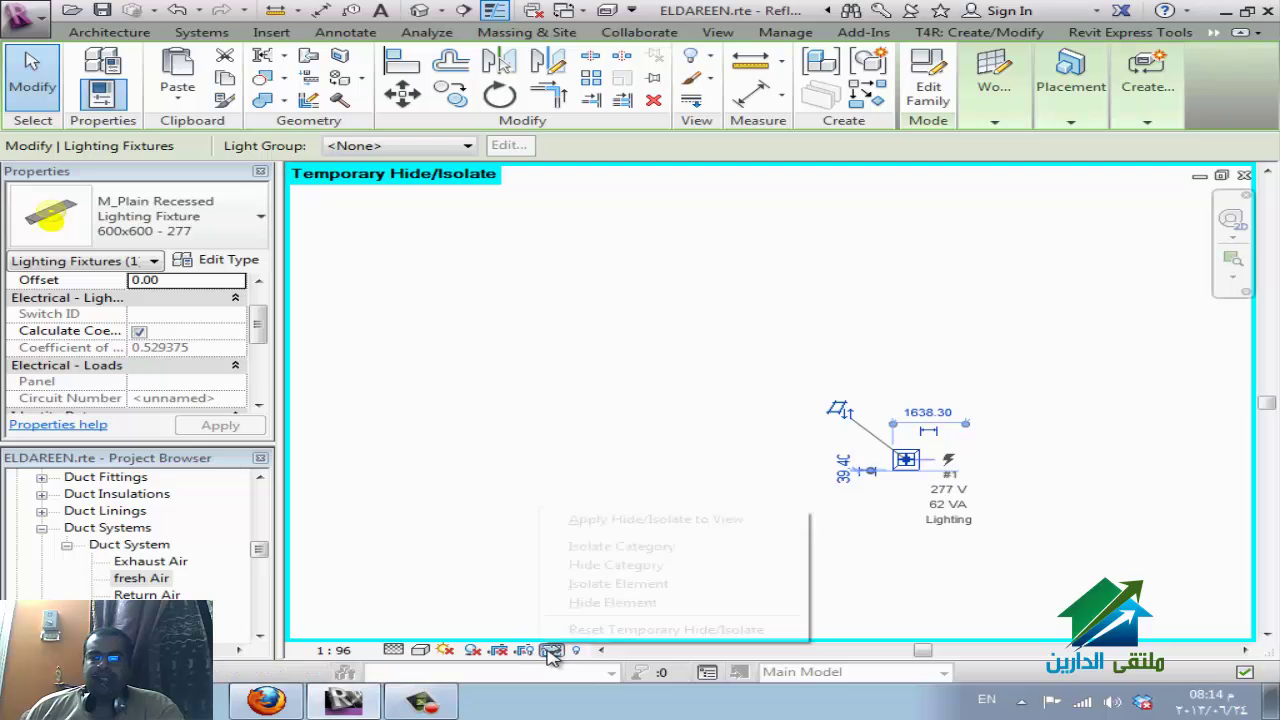
left_click(580, 629)
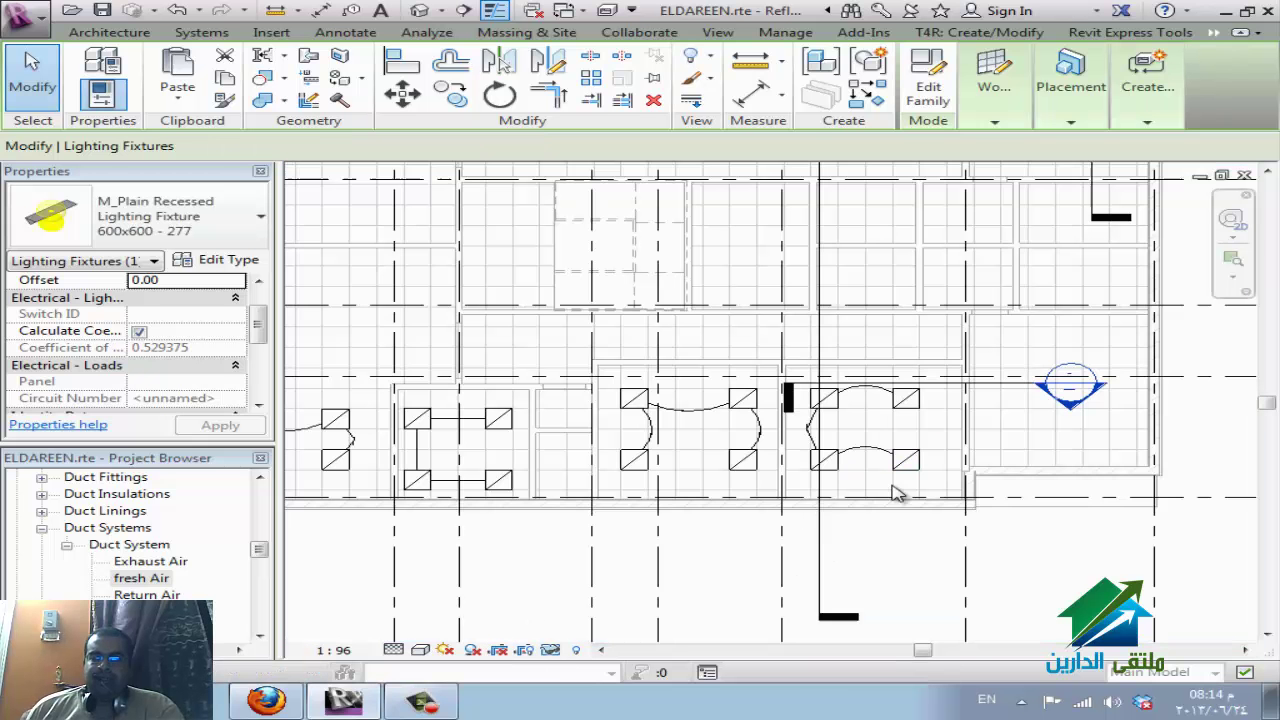
key("Escape")
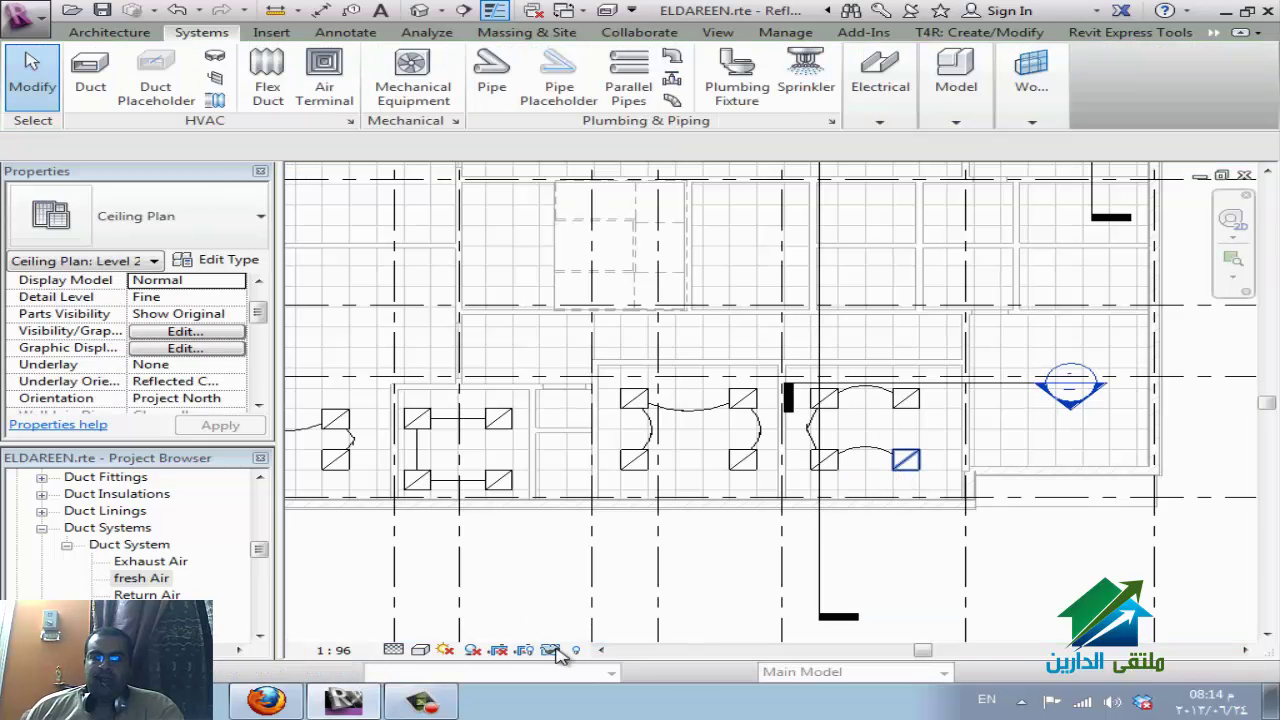
Temporarily isolate the lighting fixtures category, then restore the full plan.
left_click(553, 650)
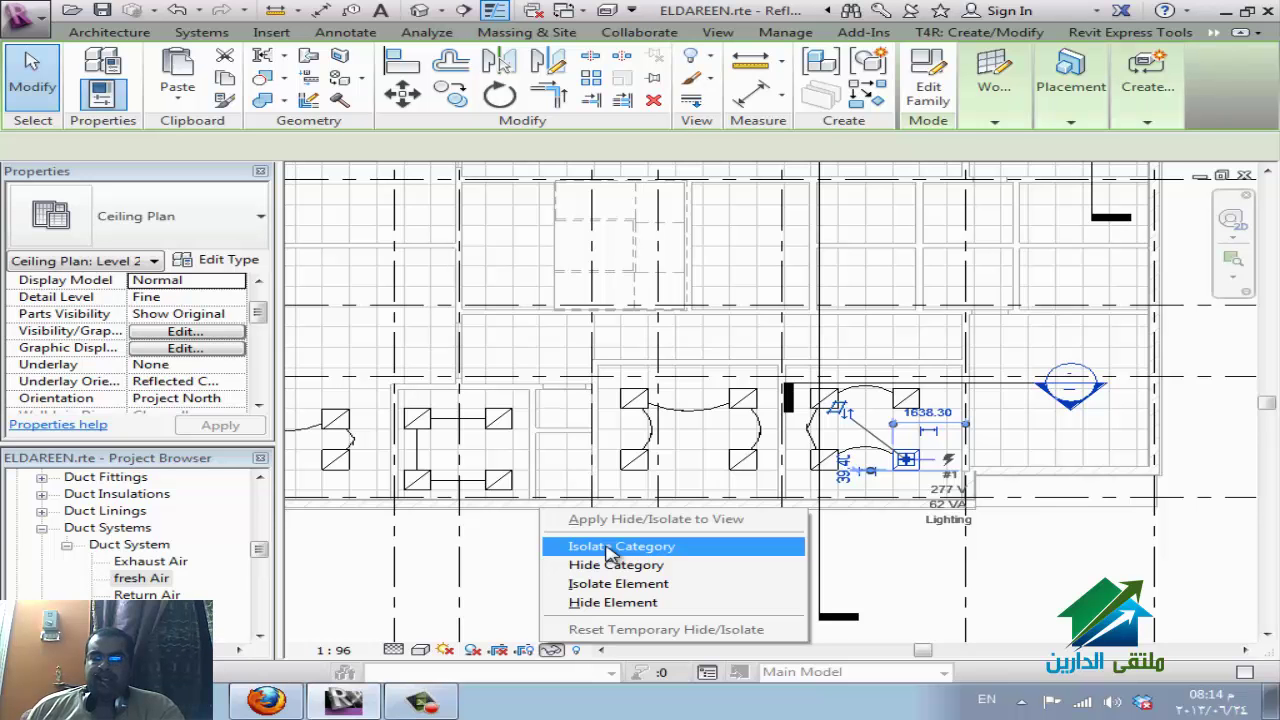
left_click(609, 548)
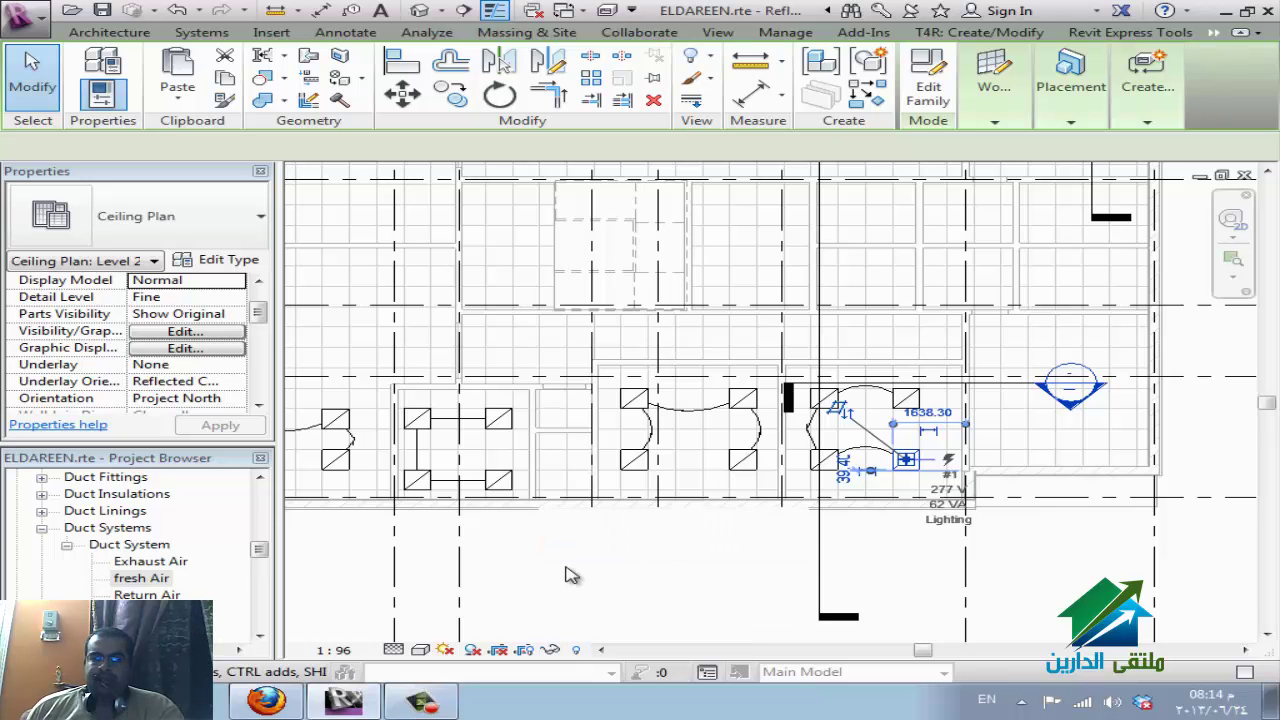
left_click(549, 650)
left_click(630, 626)
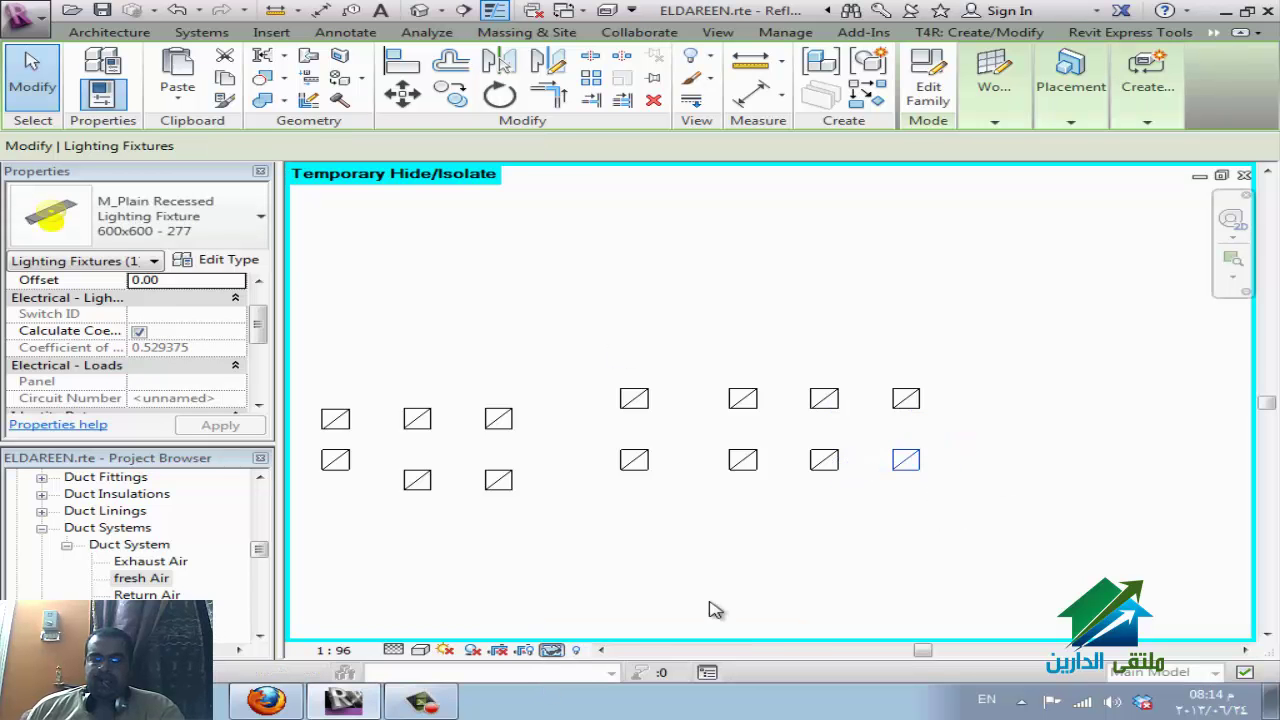
key("Escape")
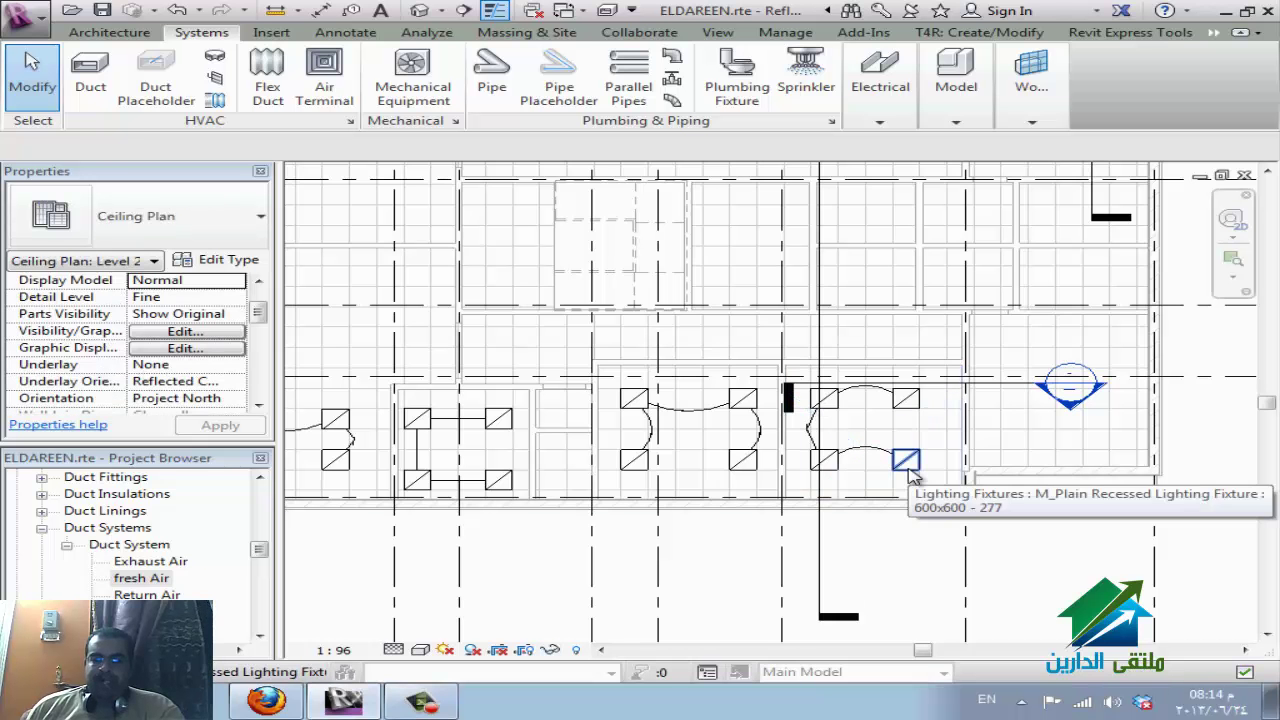
Hide the bottom-right fixture and apply the hide permanently to the view.
left_click(907, 466)
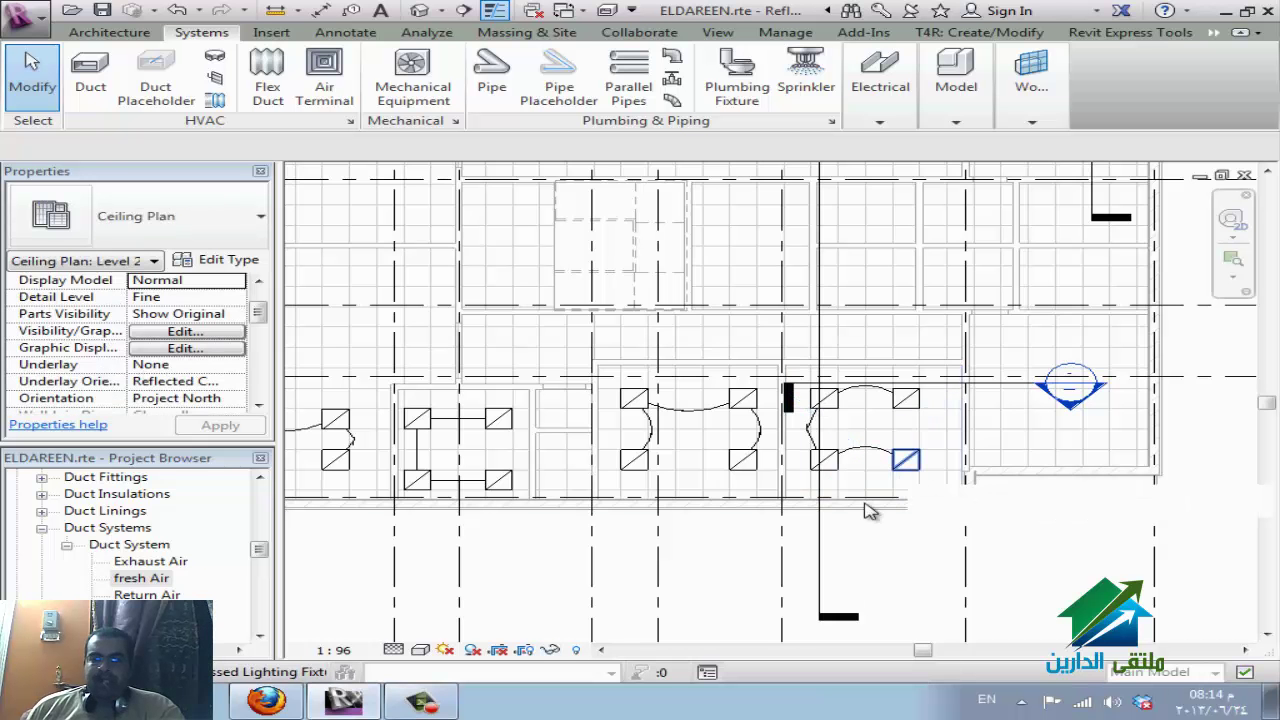
left_click(551, 650)
left_click(605, 603)
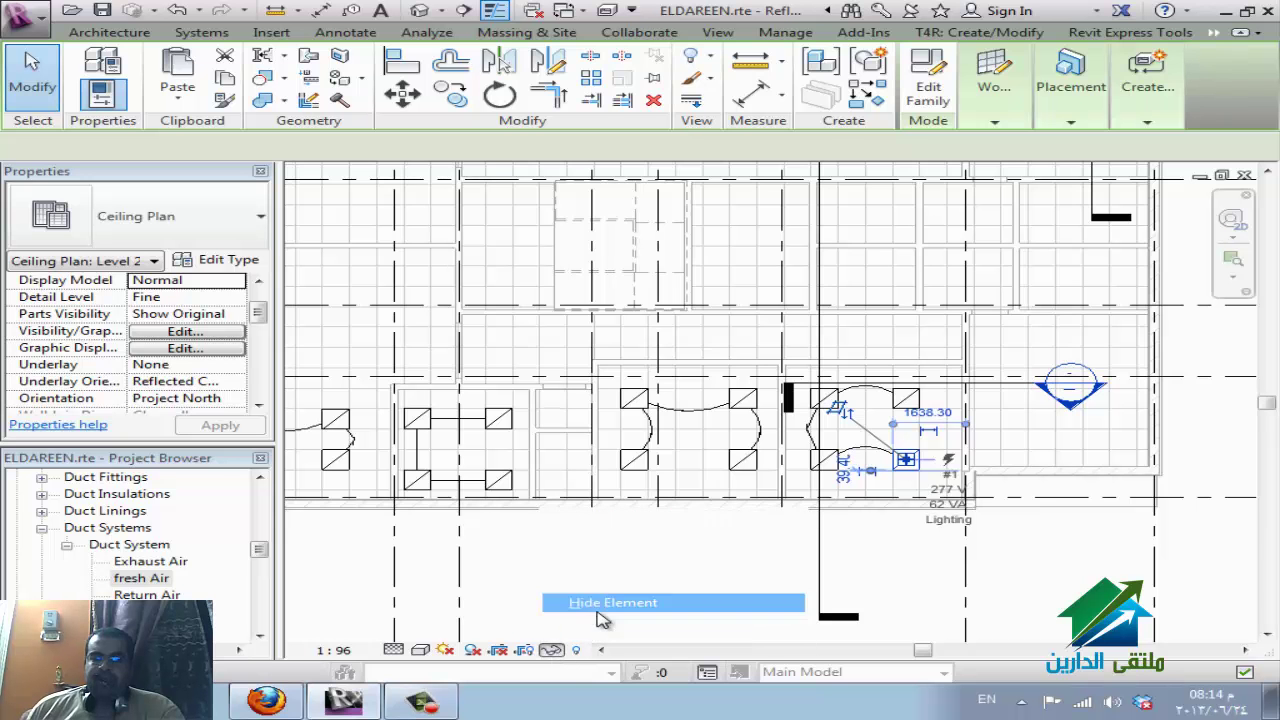
left_click(553, 651)
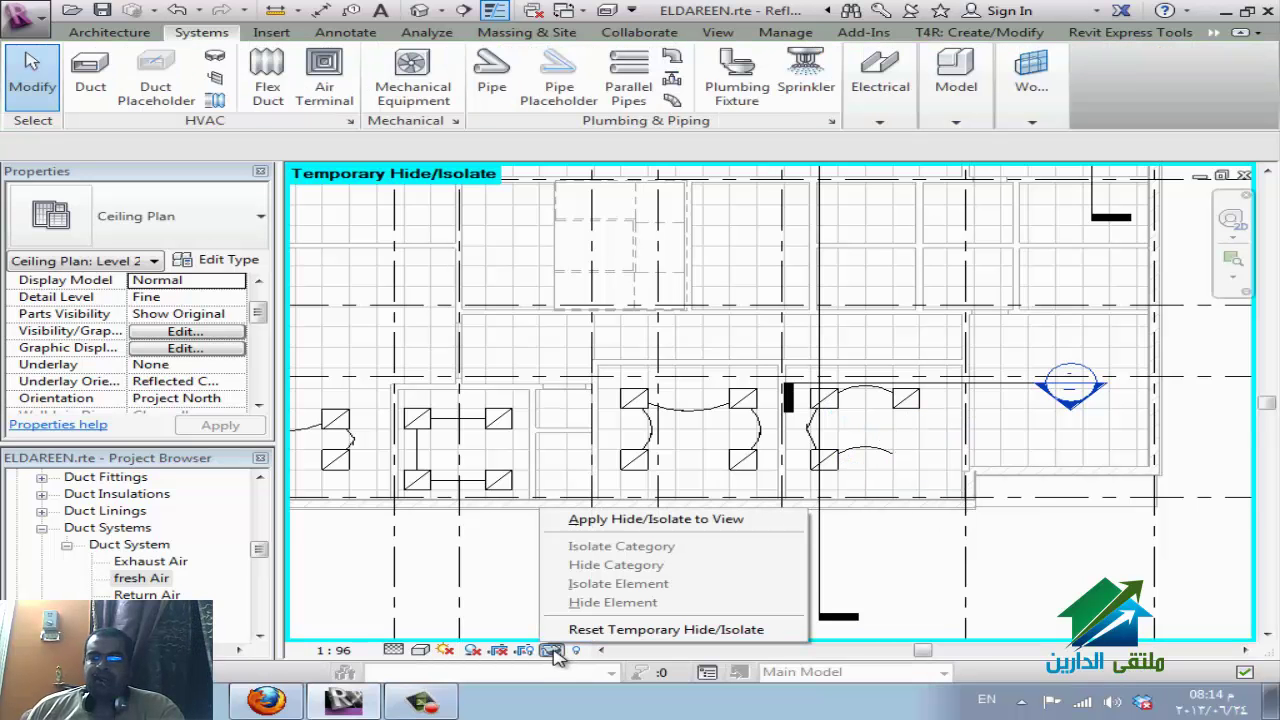
left_click(613, 527)
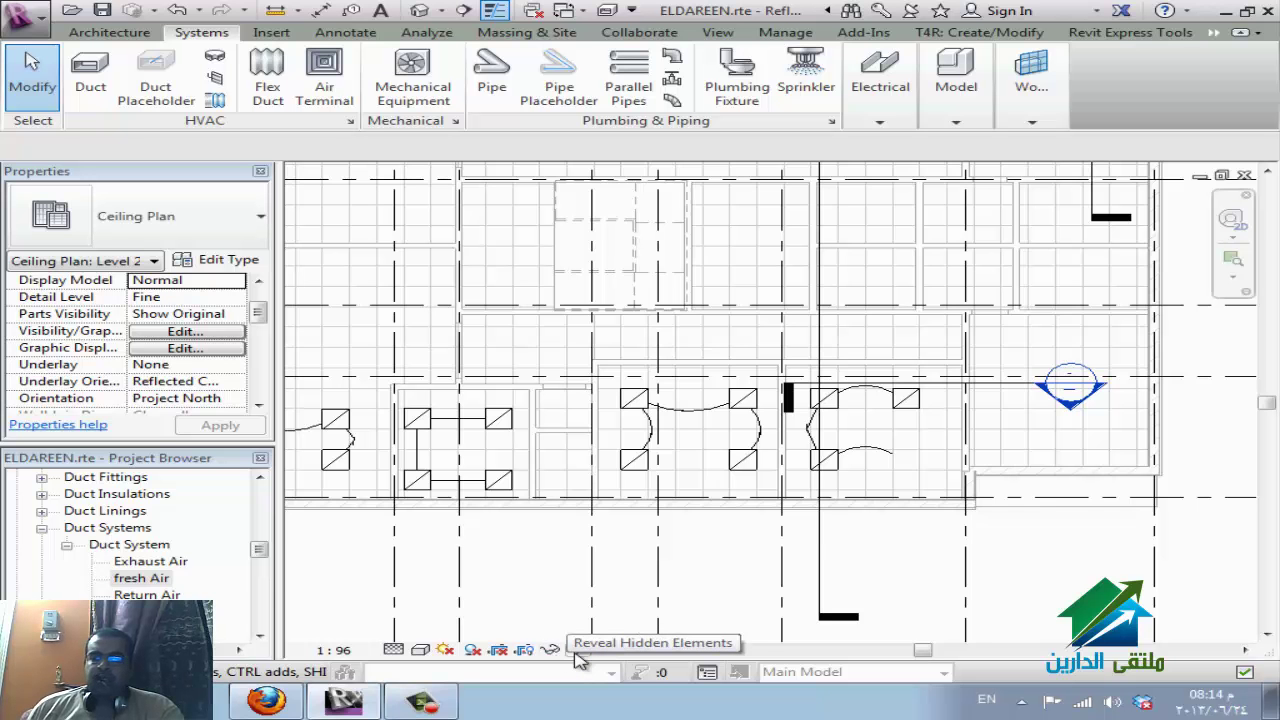
Reveal hidden elements and unhide the bottom-right fixture via Unhide in View > Elements.
left_click(578, 654)
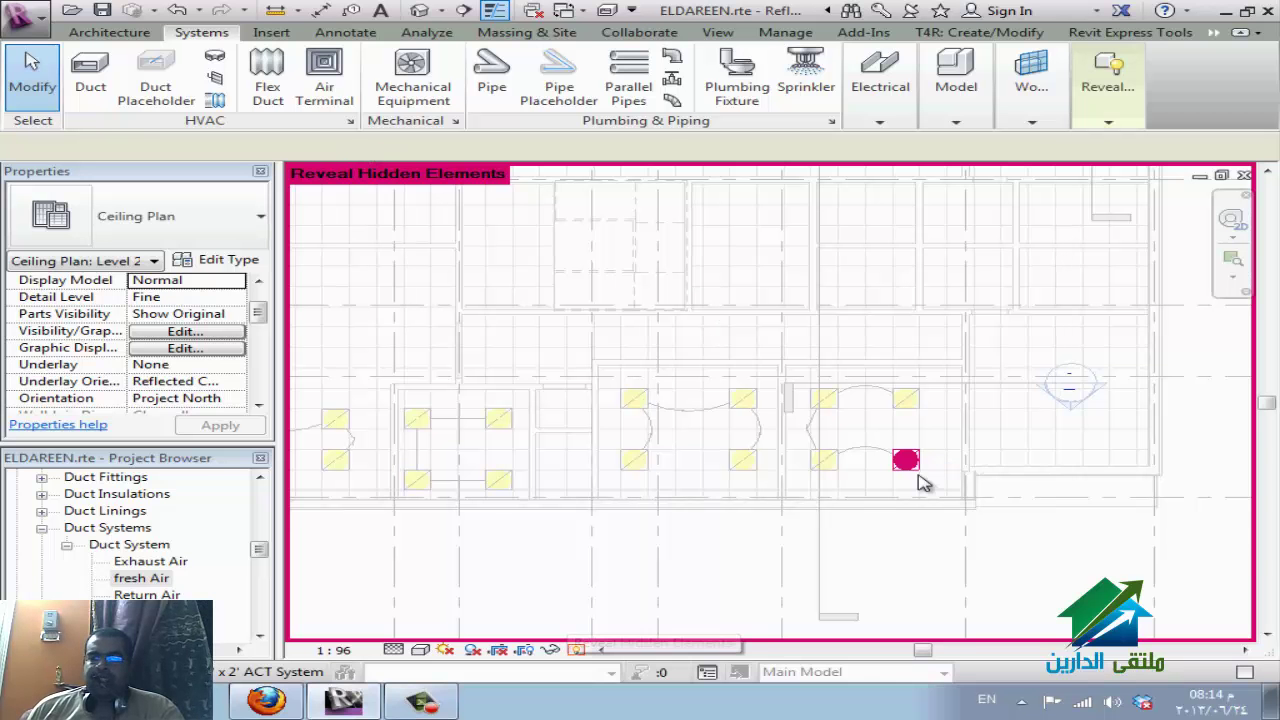
left_click(912, 466)
left_click(913, 475)
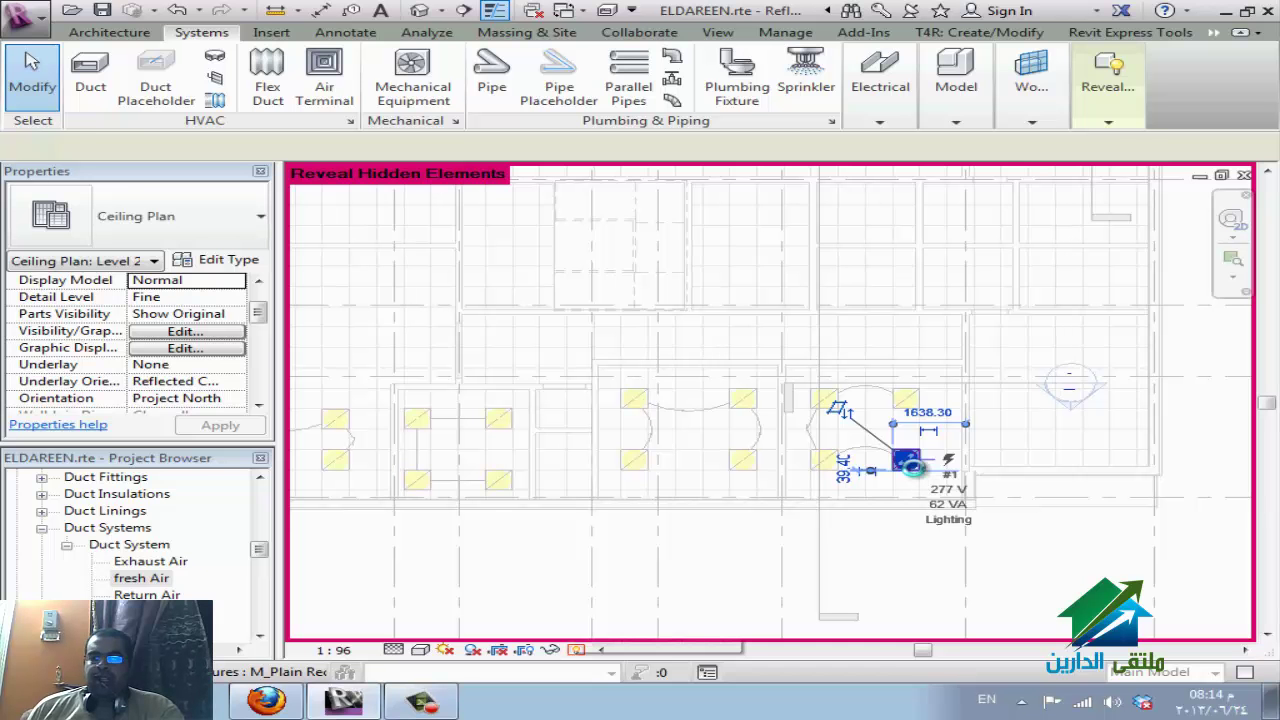
right_click(916, 482)
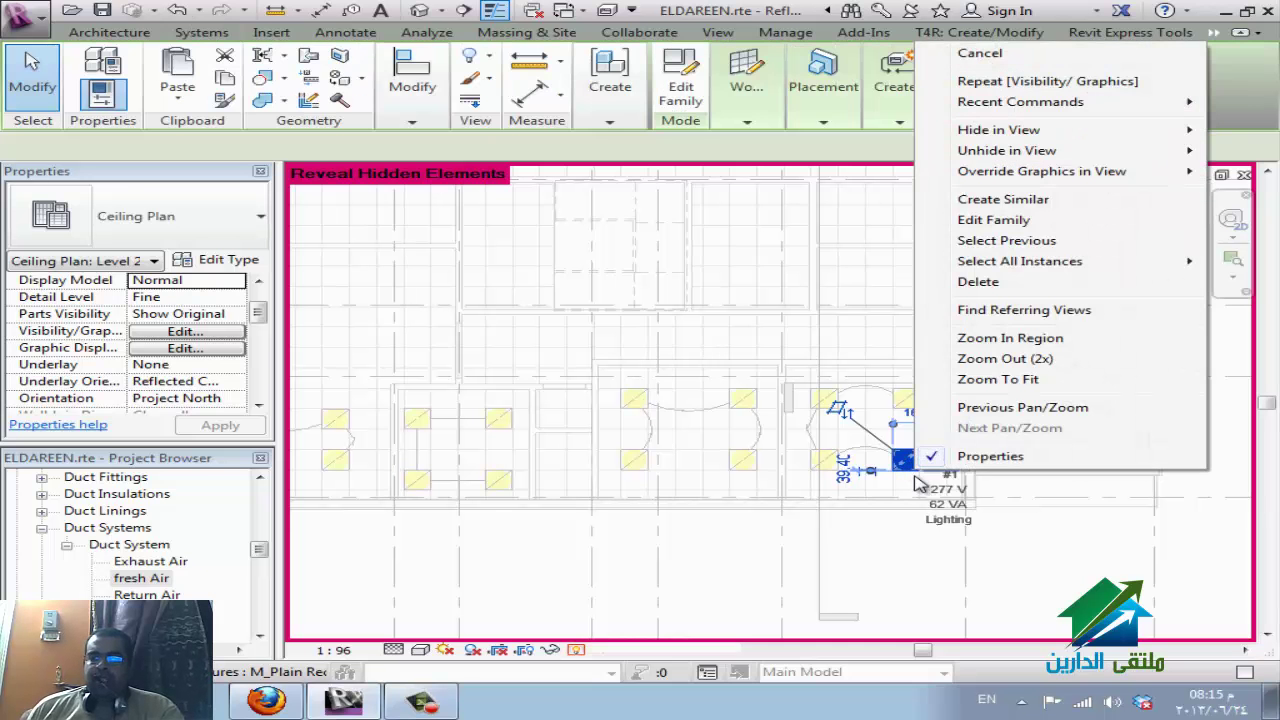
mouse_move(952, 153)
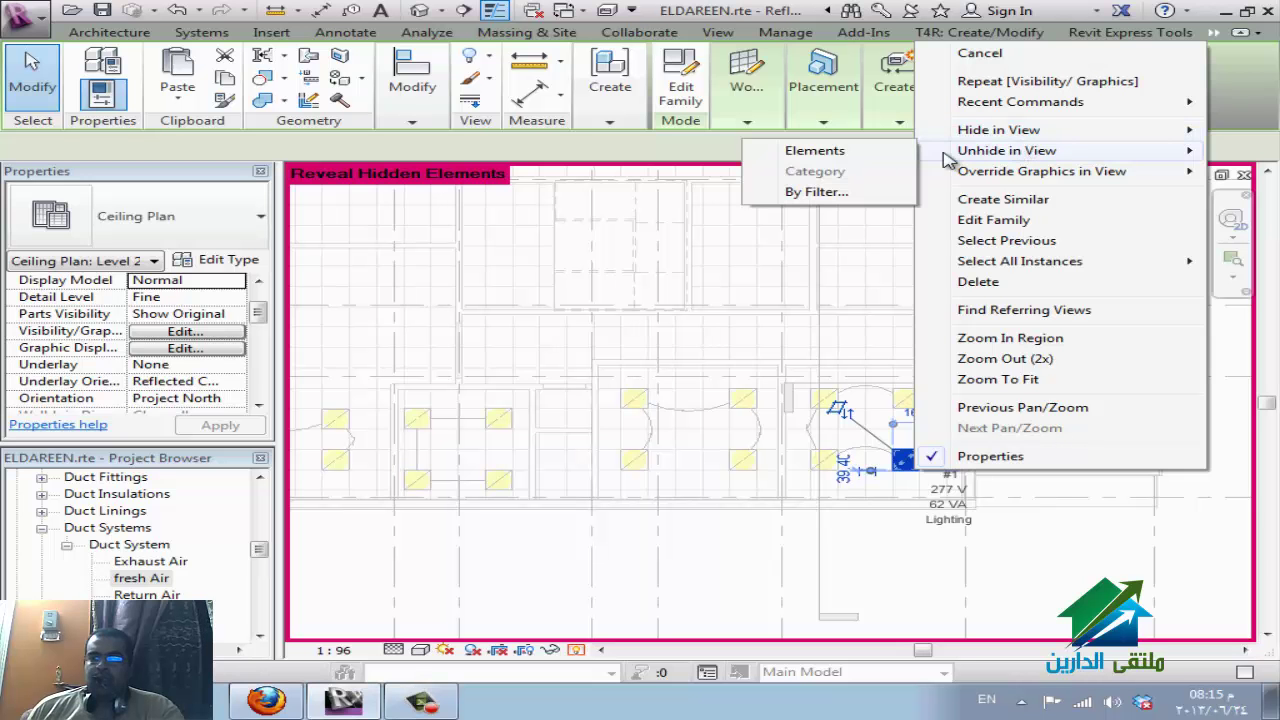
left_click(866, 155)
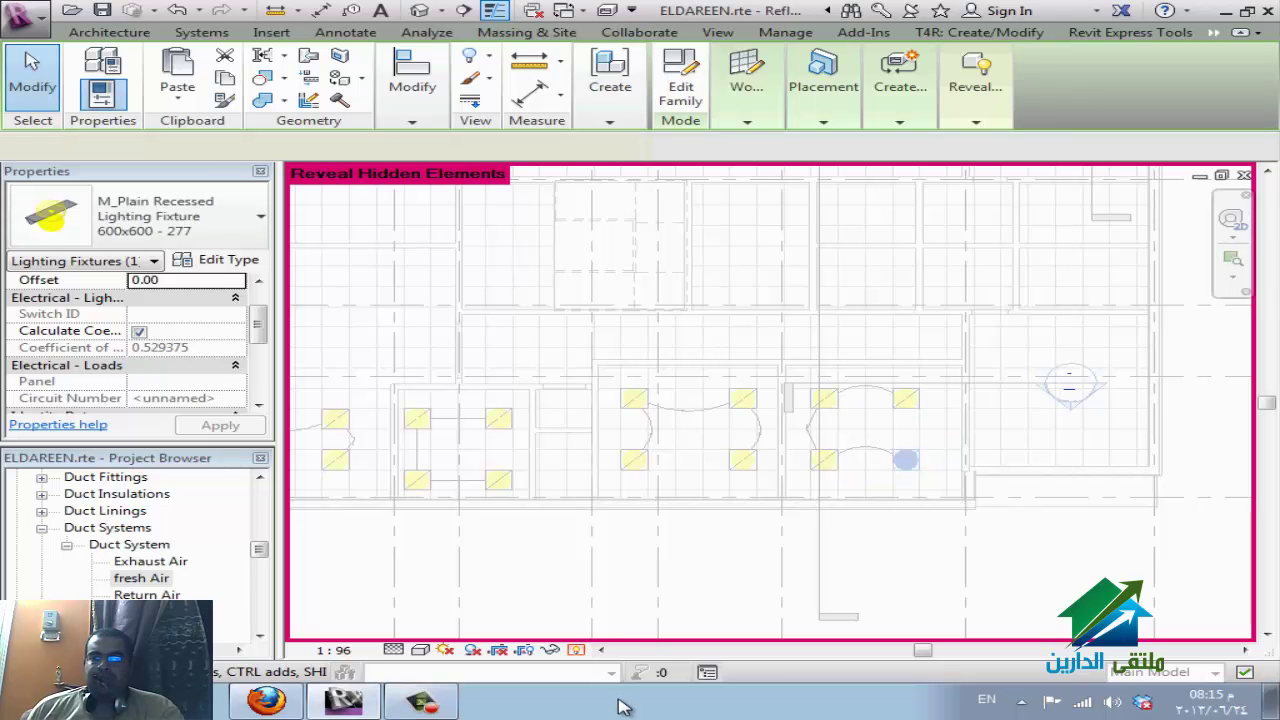
key("Escape")
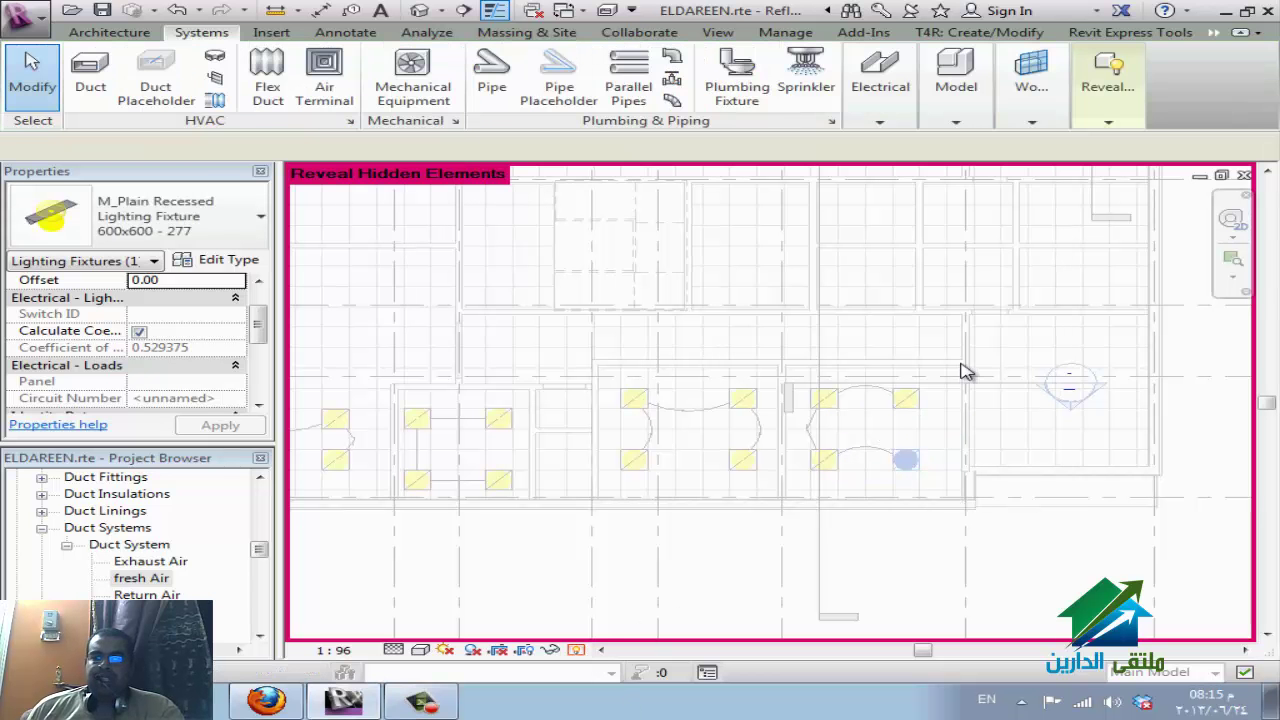
Turn off Reveal Hidden Elements, check the WizIQ screen share, then return to Revit.
key("r")
key("h")
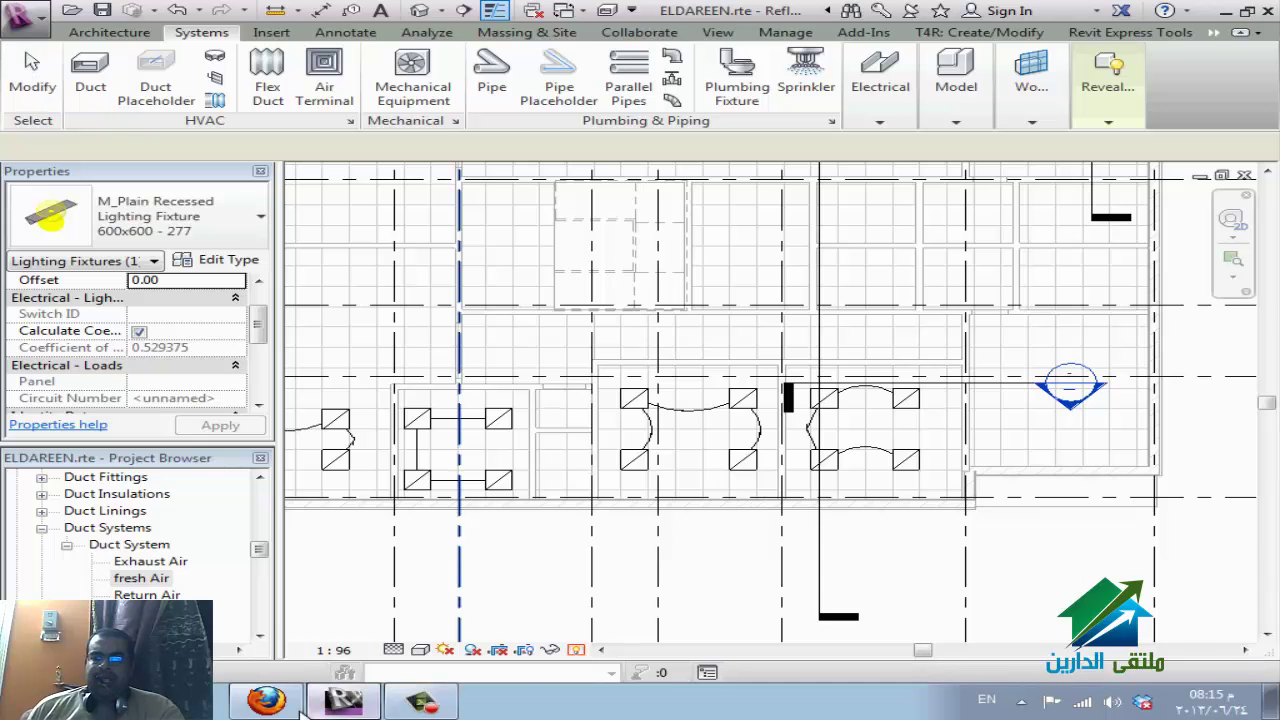
left_click(340, 704)
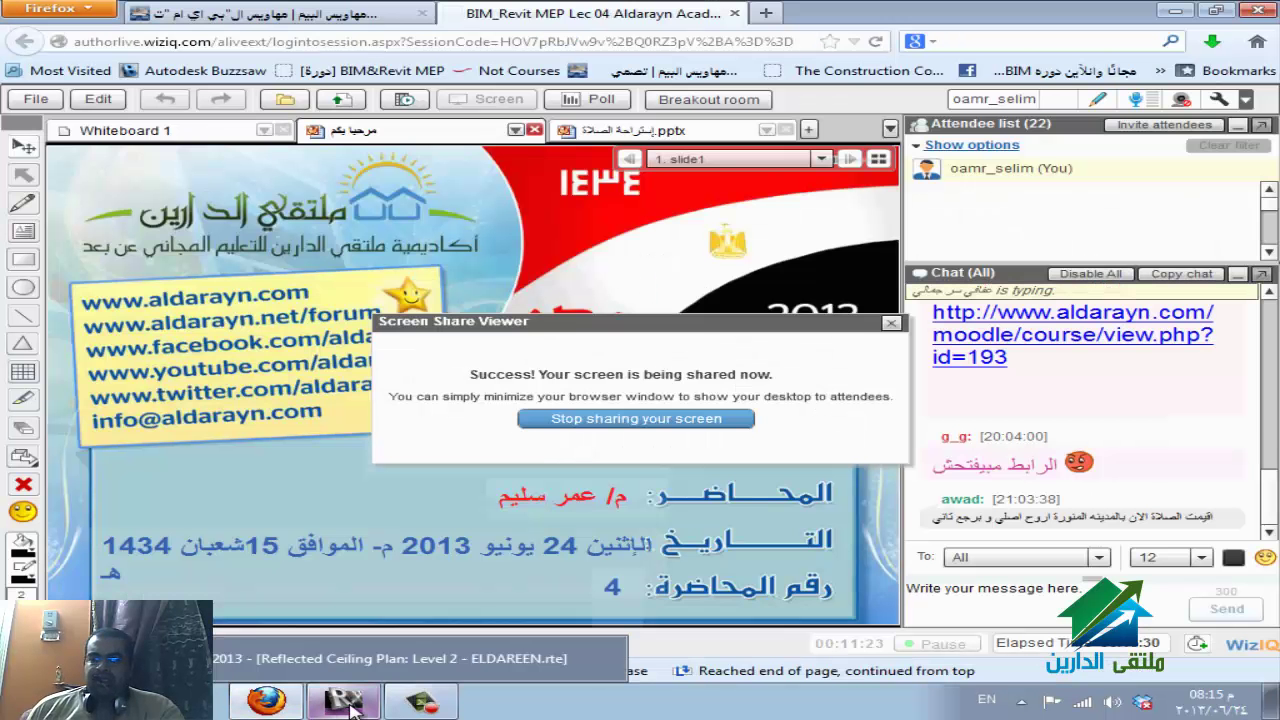
left_click(1268, 520)
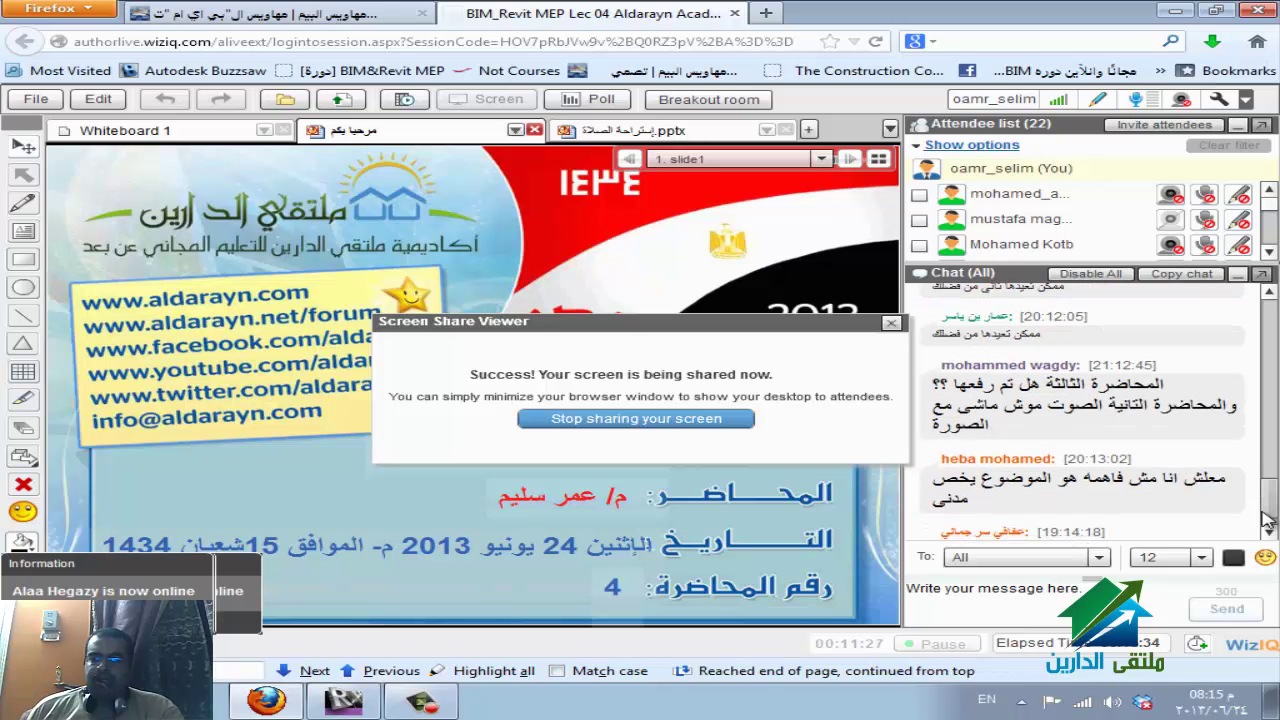
scroll(1098, 469, "down", 1)
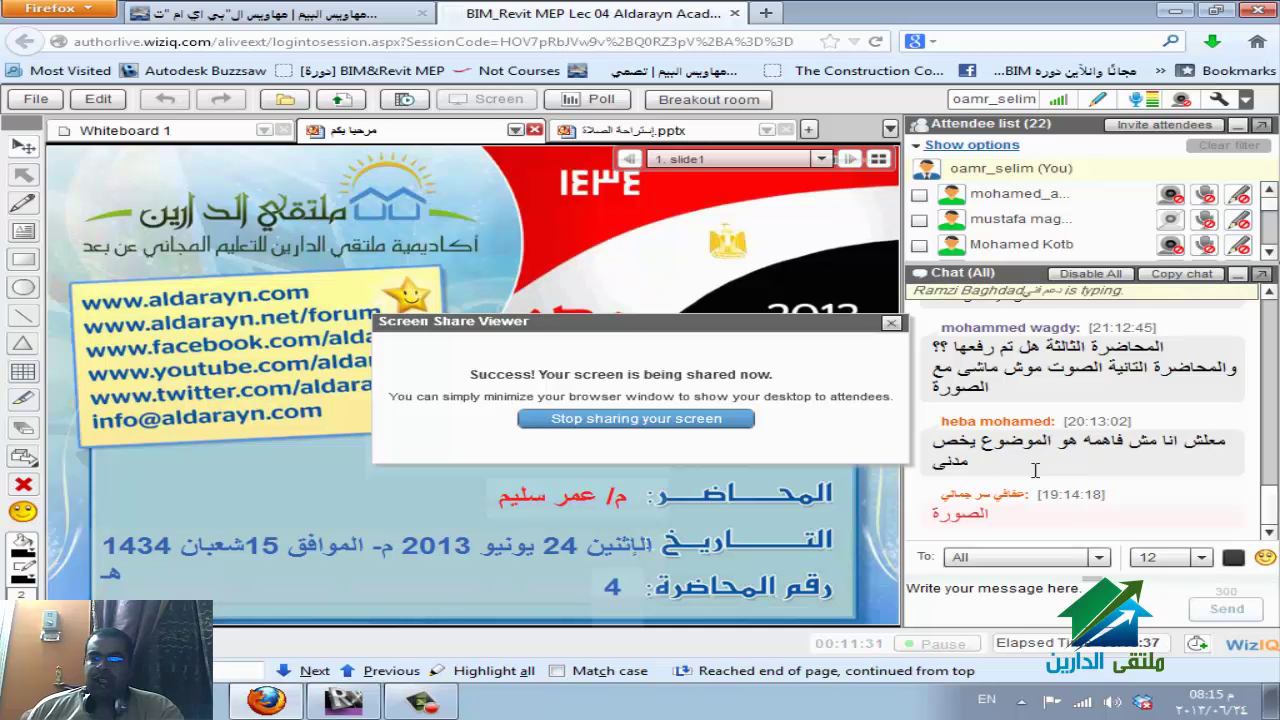
left_click_drag(968, 462, 935, 447)
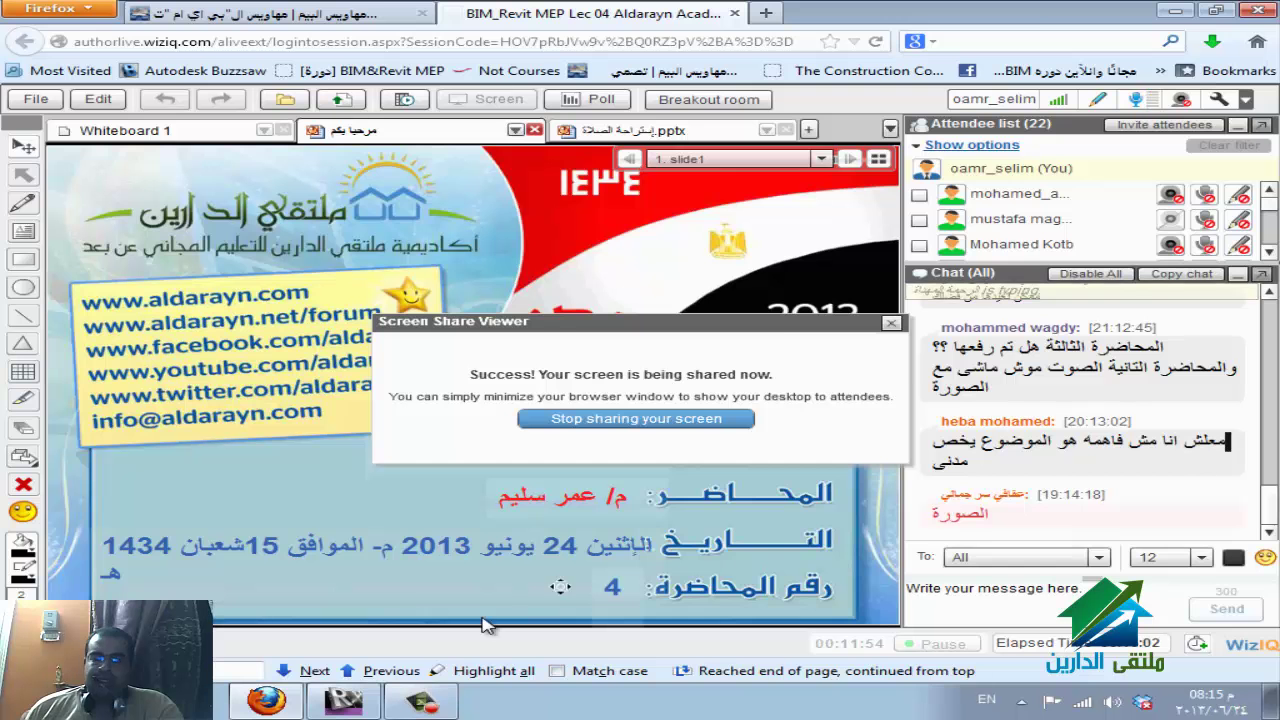
left_click(343, 703)
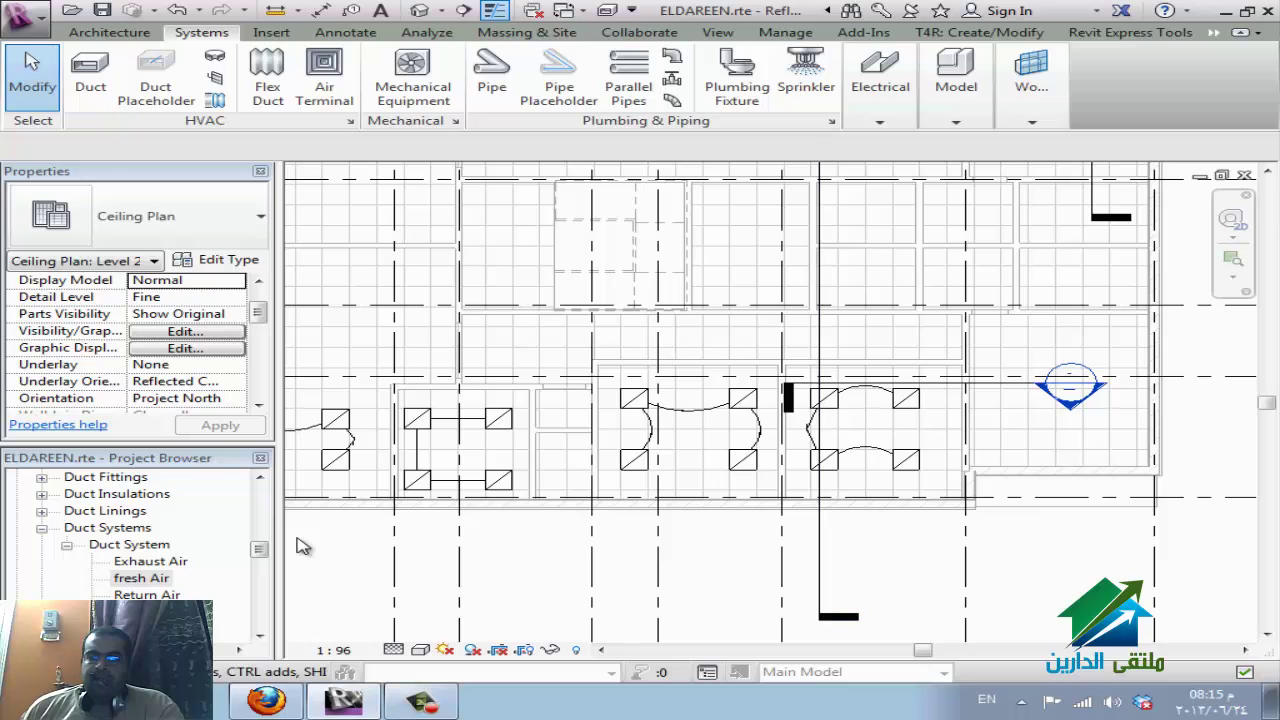
In the Project Browser, expand Mechanical > hvac > Floor Plans and select Level 2.
scroll(235, 545, "up", 10)
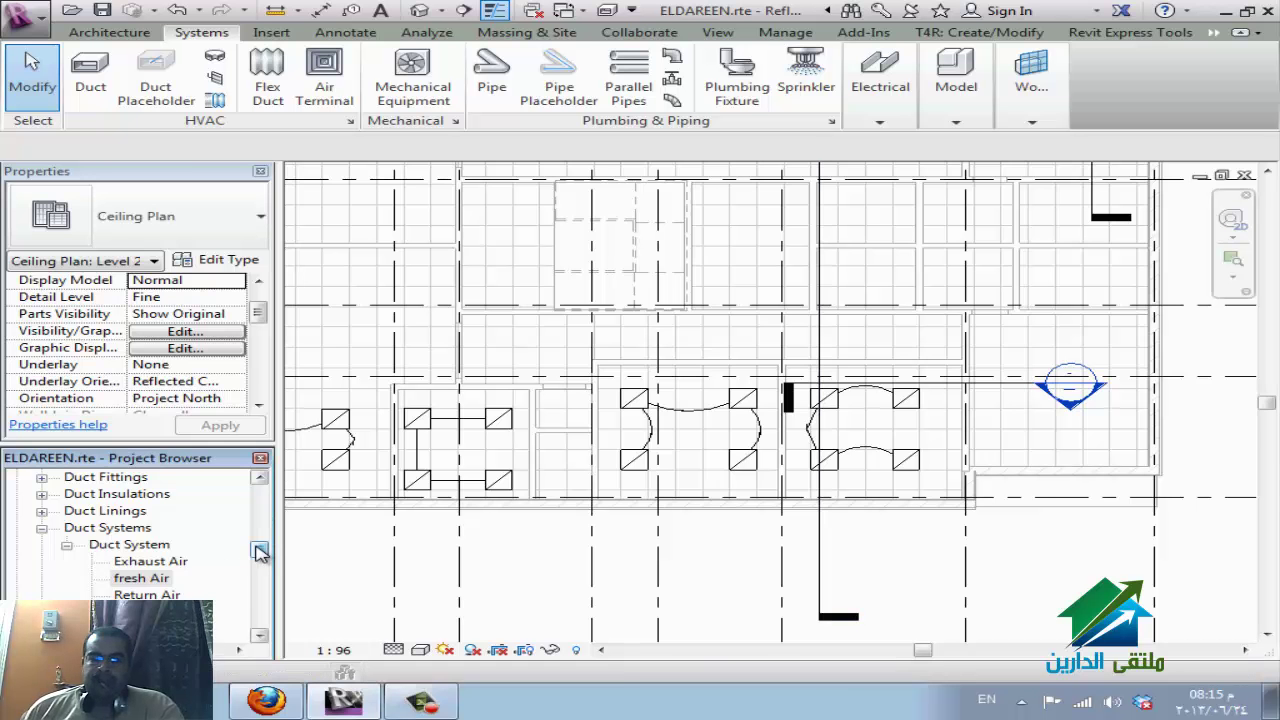
double_click(105, 527)
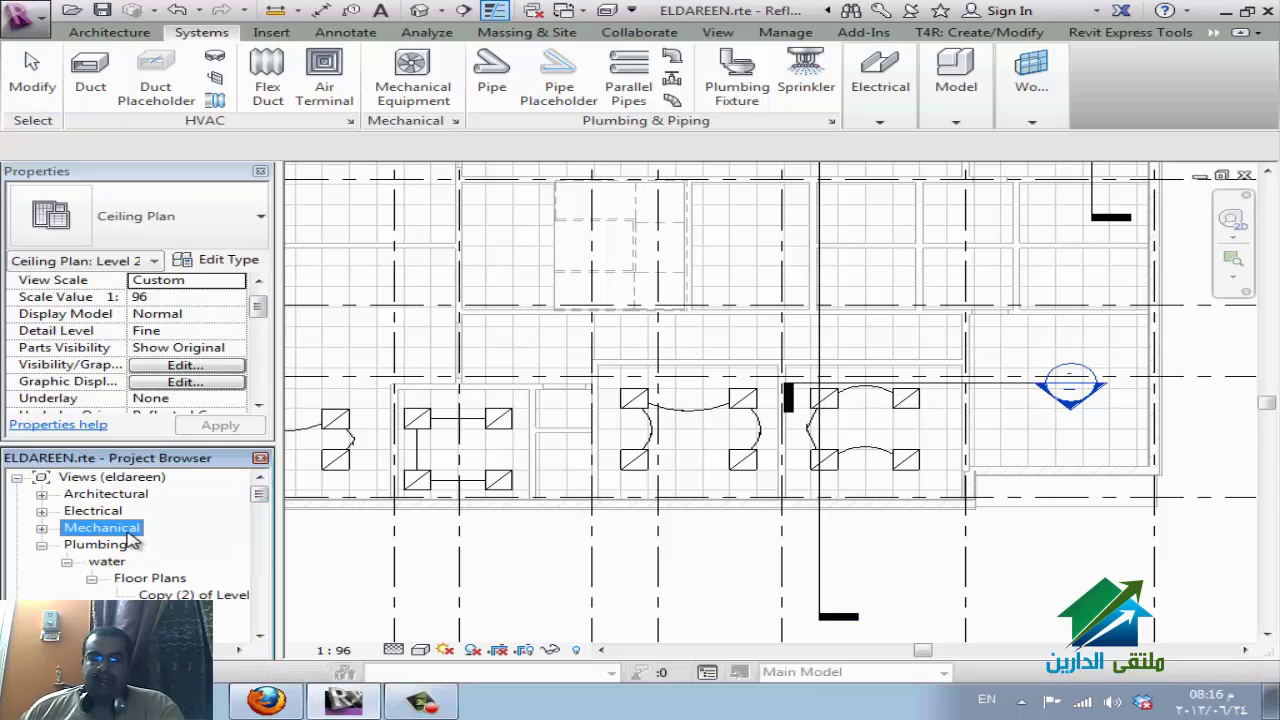
scroll(170, 575, "down", 2)
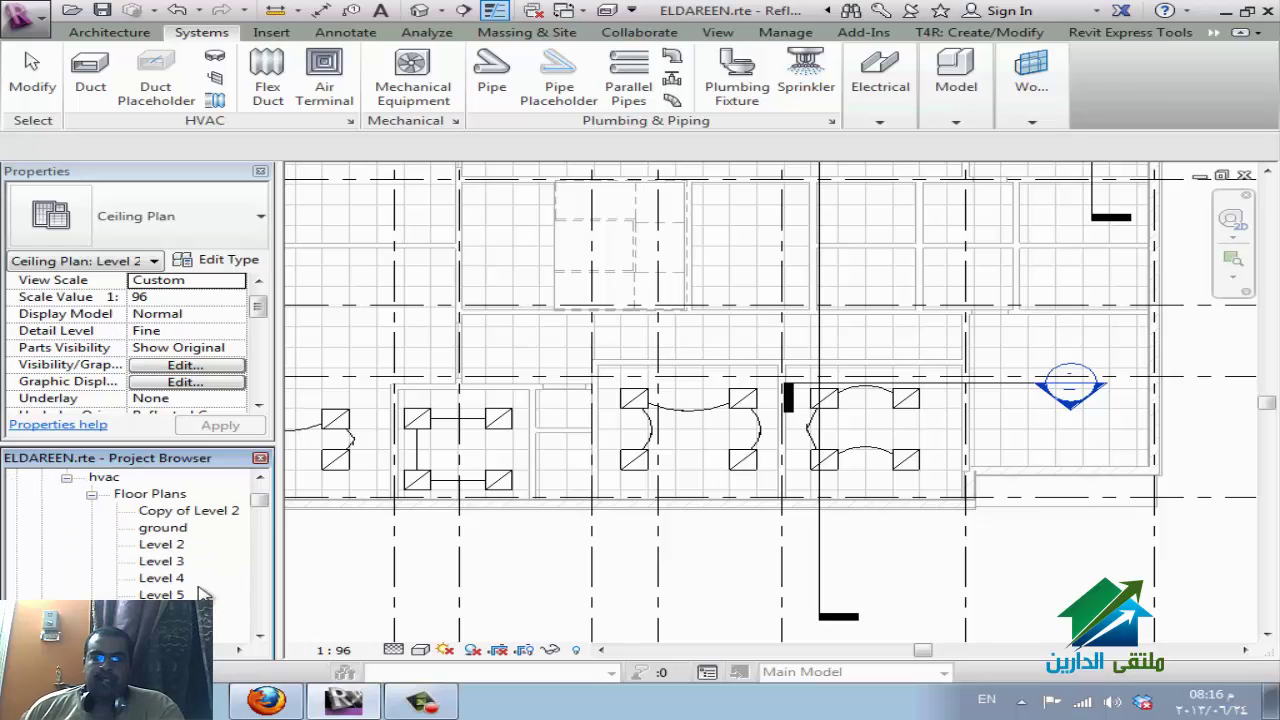
left_click(172, 549)
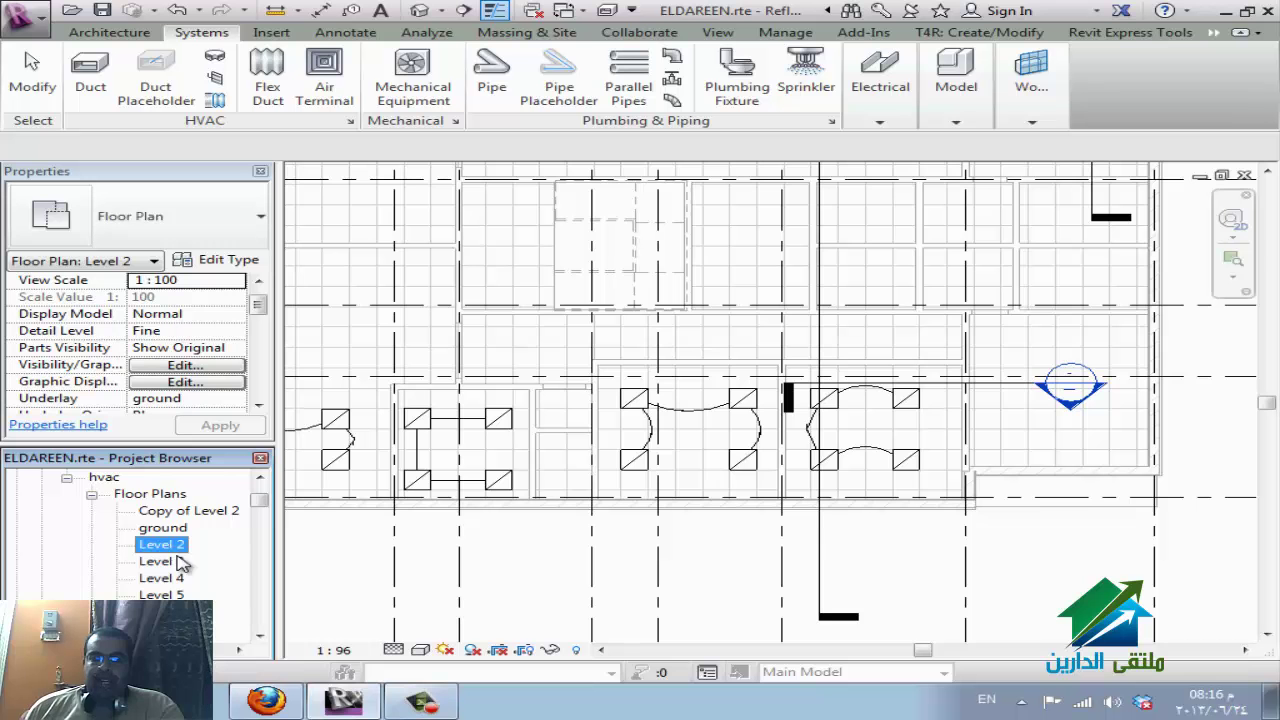
scroll(183, 566, "down", 2)
scroll(183, 568, "up", 1)
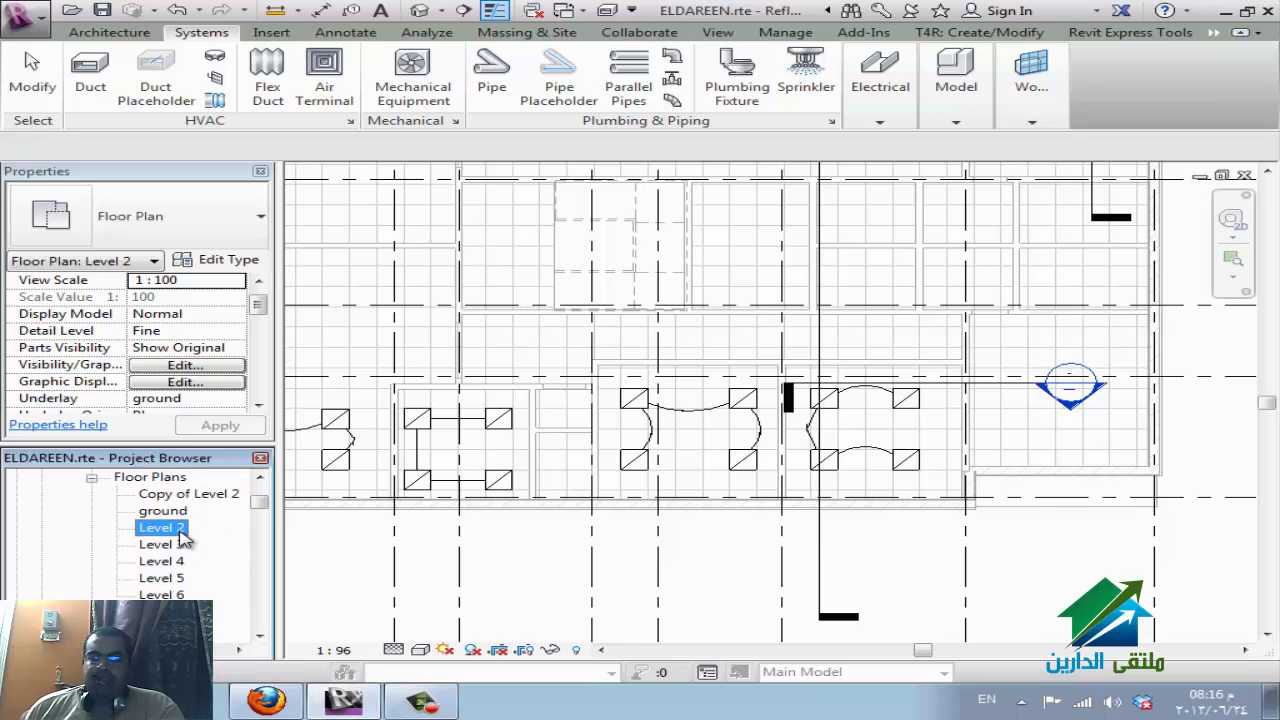
scroll(183, 540, "up", 1)
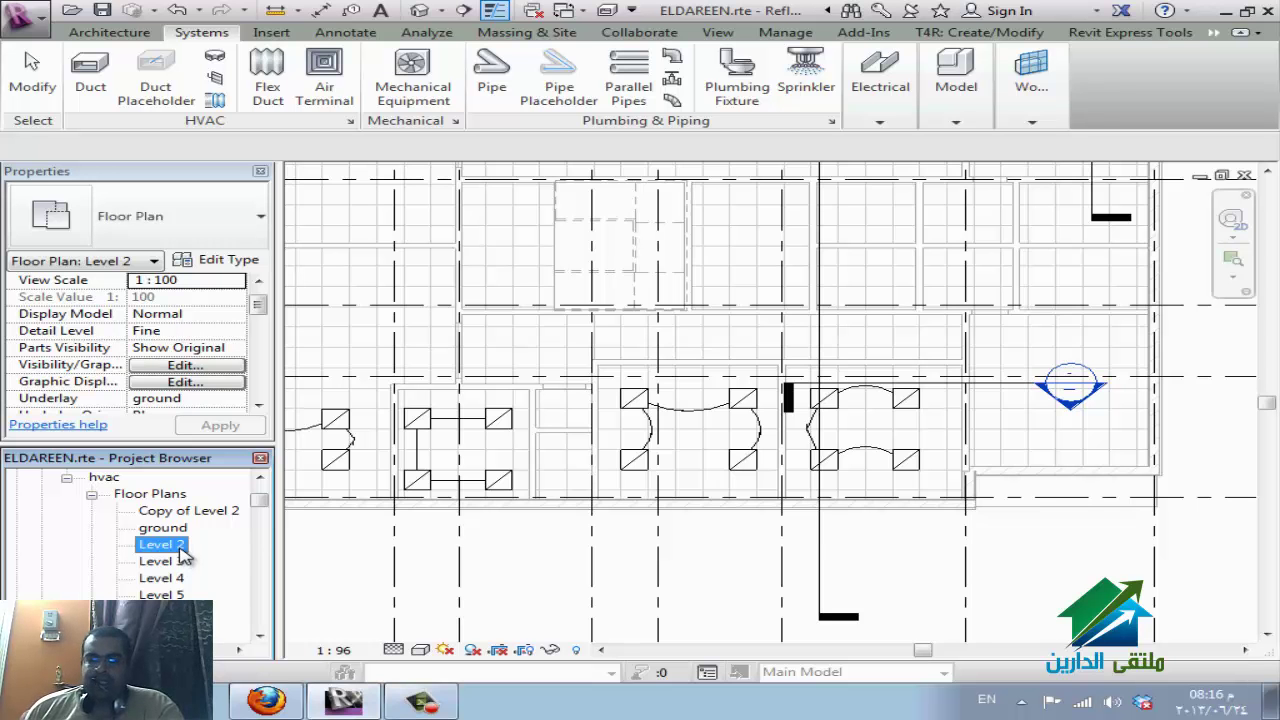
Duplicate Level 2 without annotations, creating Copy (3) of Level 2.
right_click(181, 550)
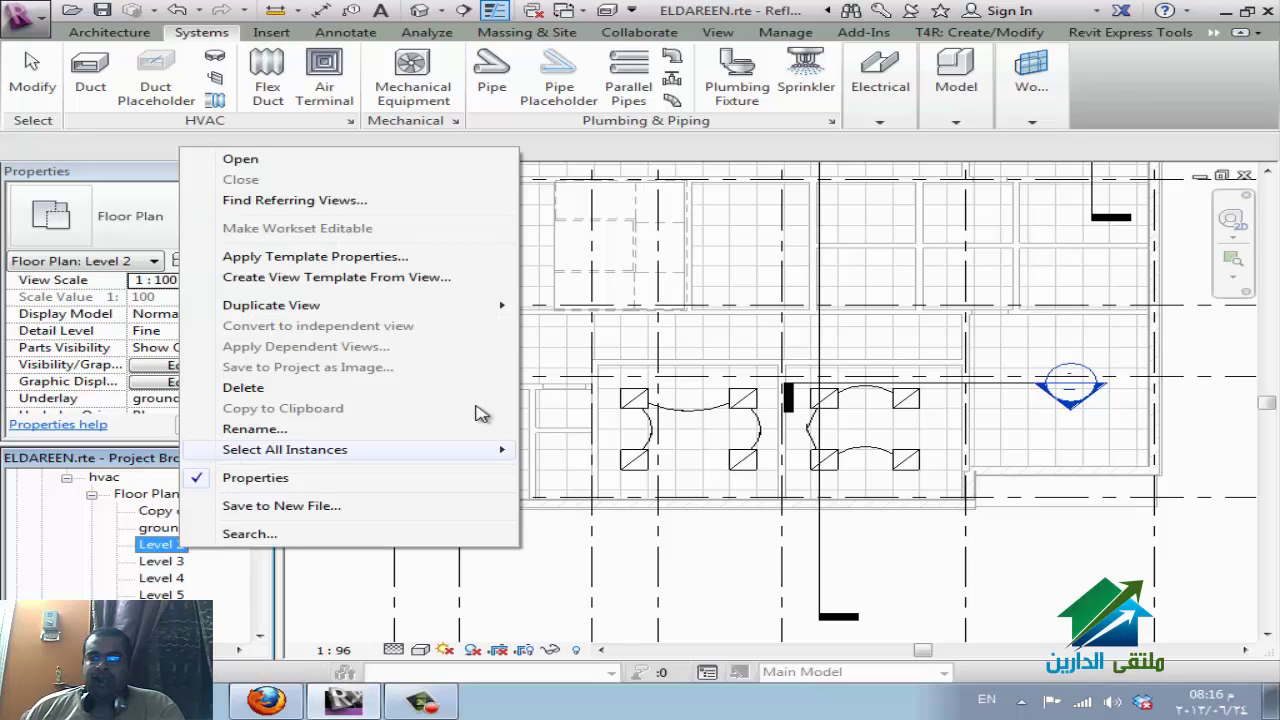
mouse_move(500, 310)
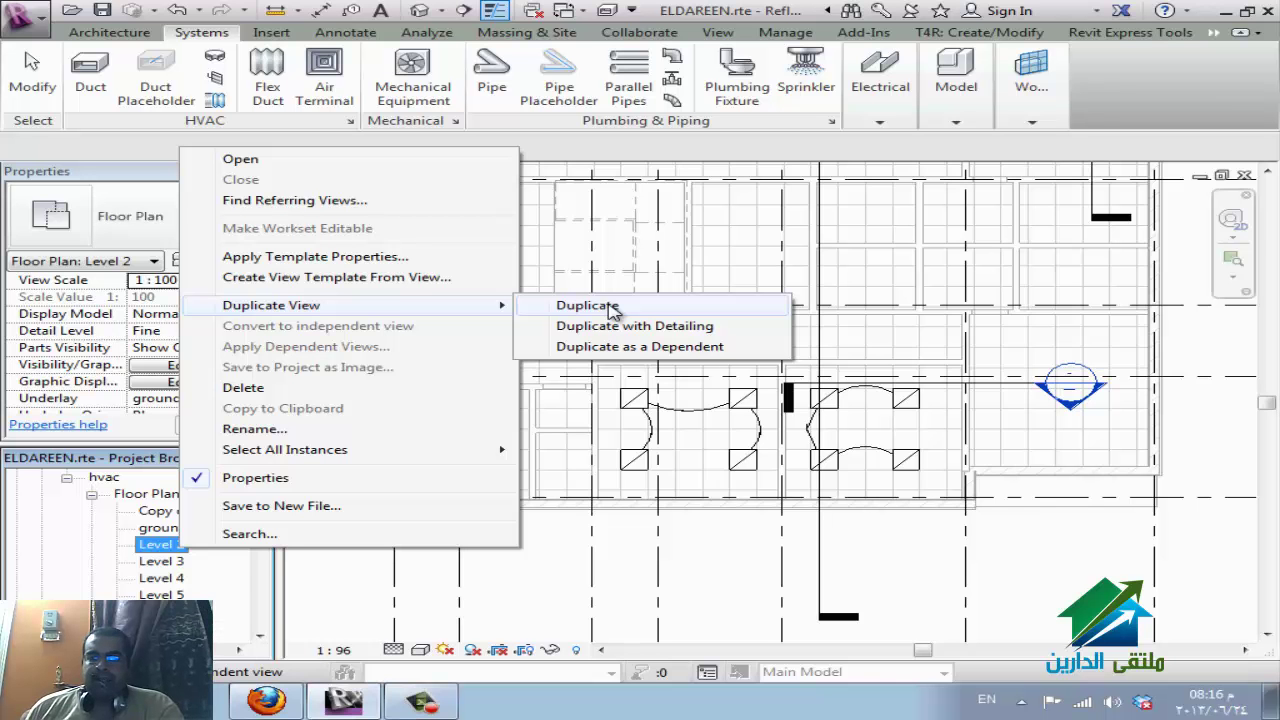
left_click(610, 305)
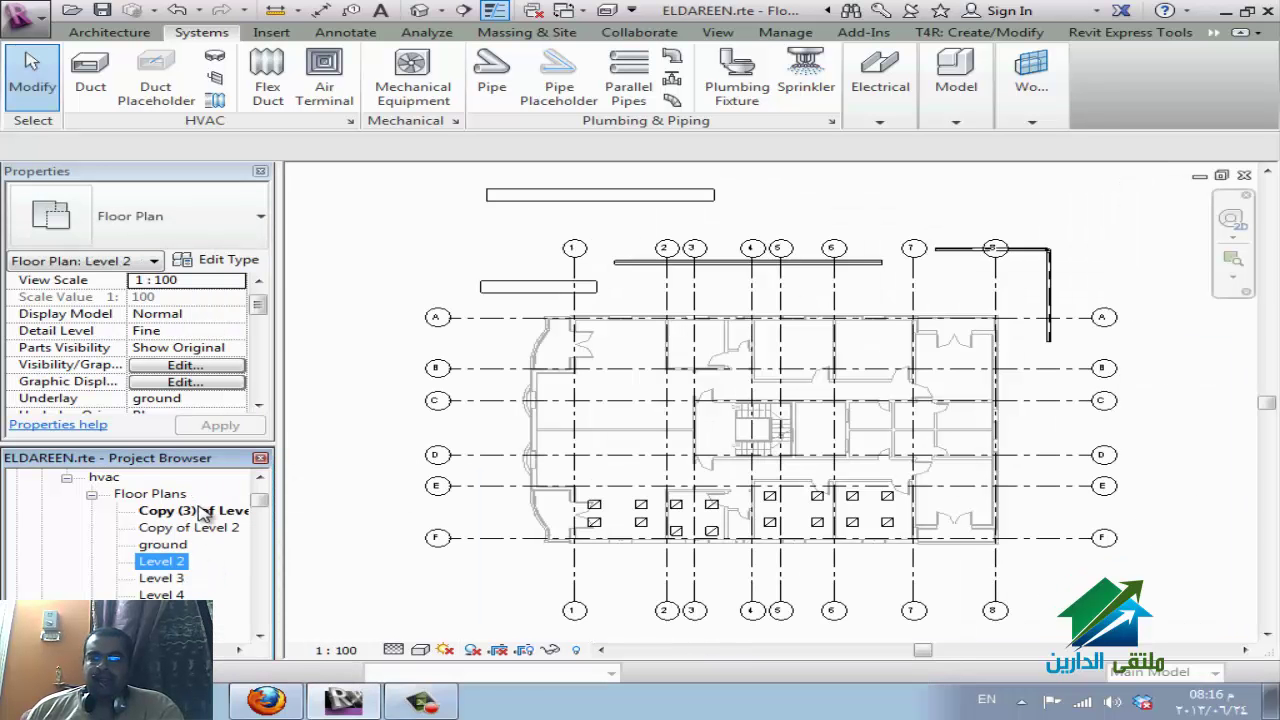
left_click(198, 510)
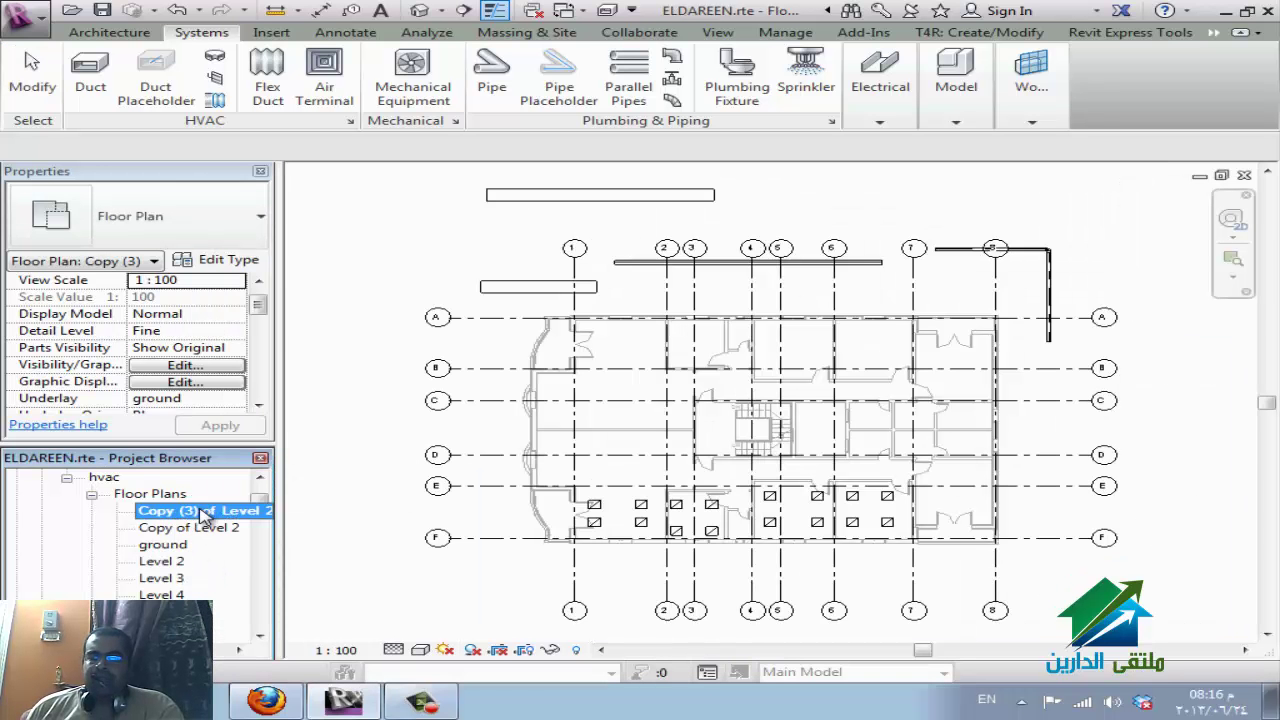
left_click(174, 562)
Duplicate Level 2 with Detailing to make a copy including its dimensions and room tags.
right_click(172, 561)
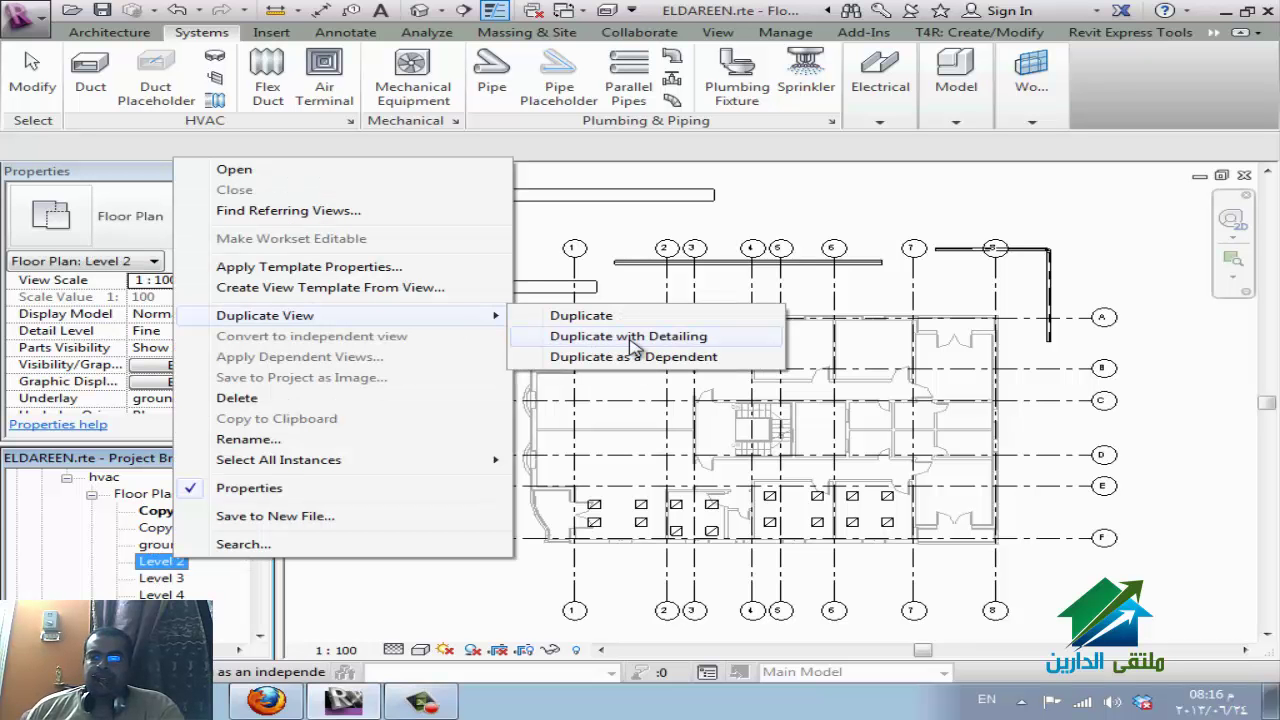
left_click(630, 337)
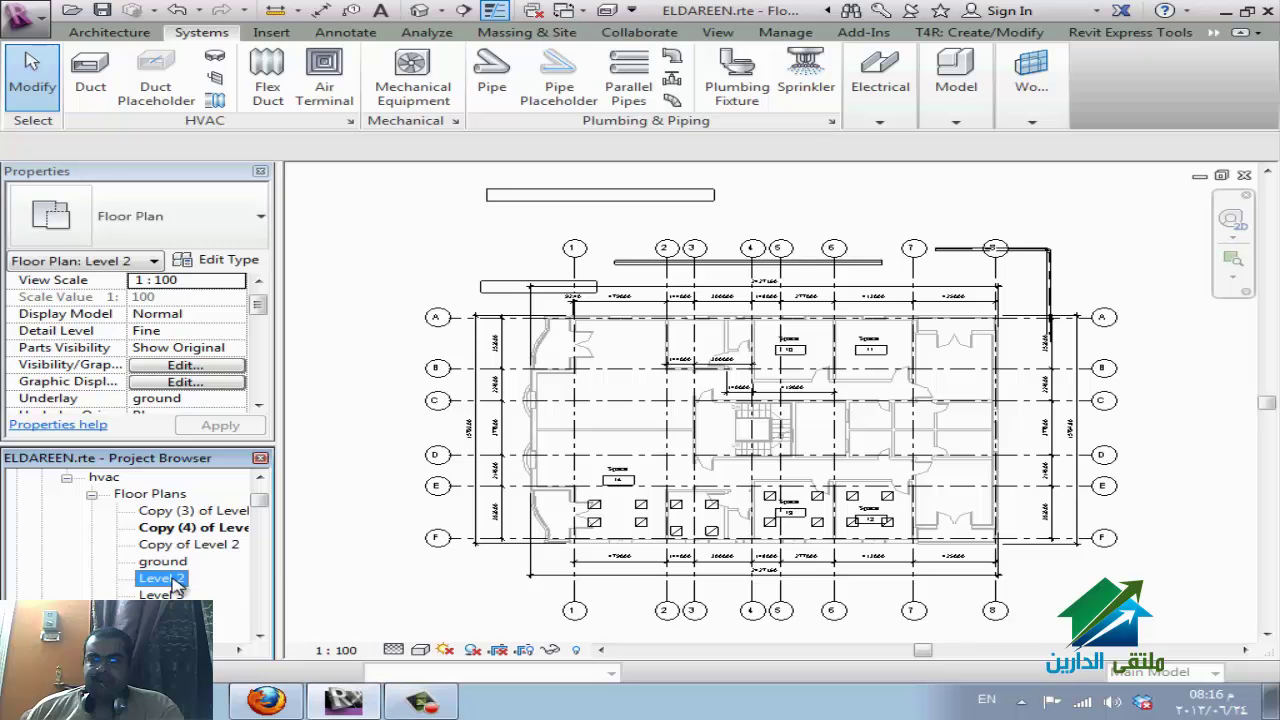
right_click(171, 580)
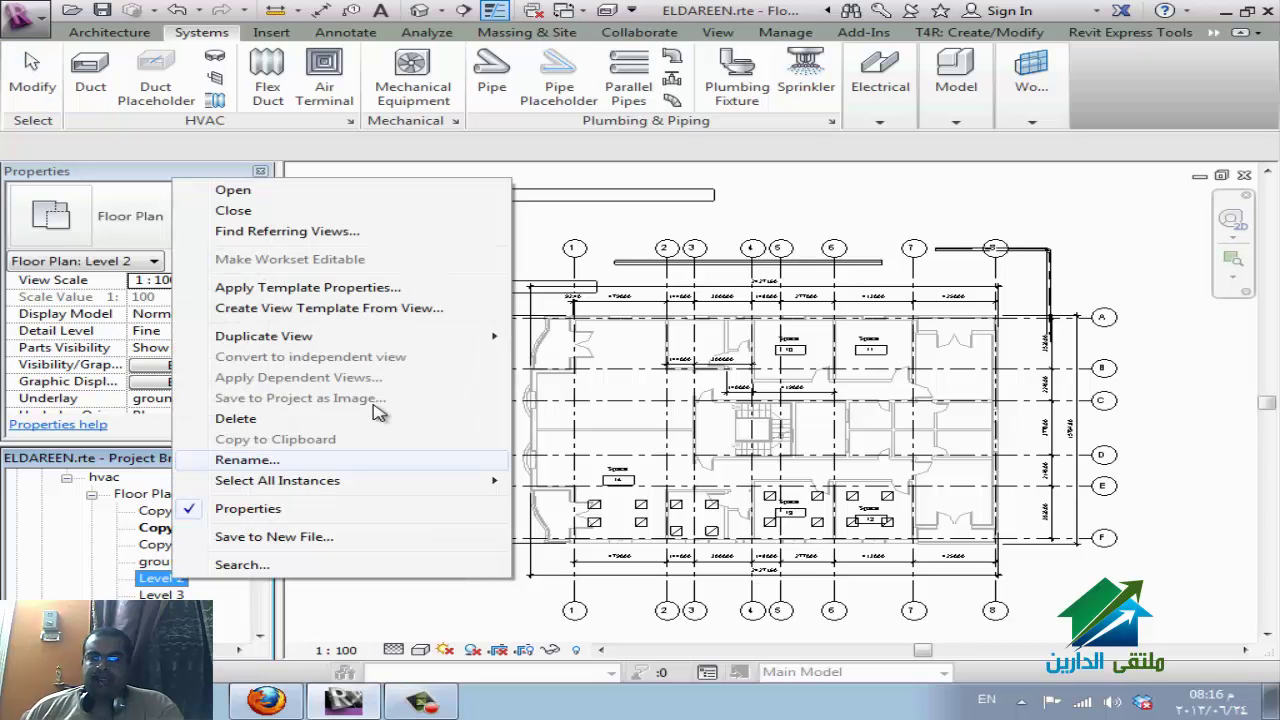
mouse_move(440, 338)
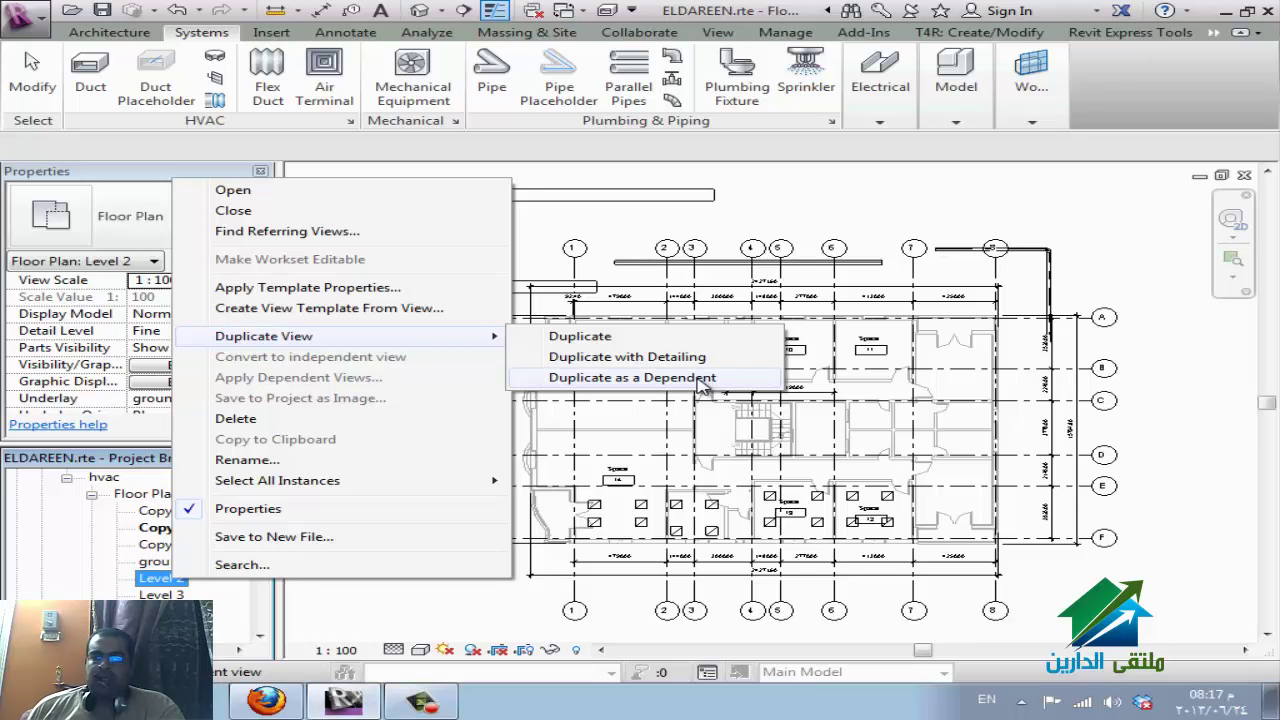
Create four dependent views of Level 2 with Duplicate as a Dependent.
left_click(660, 378)
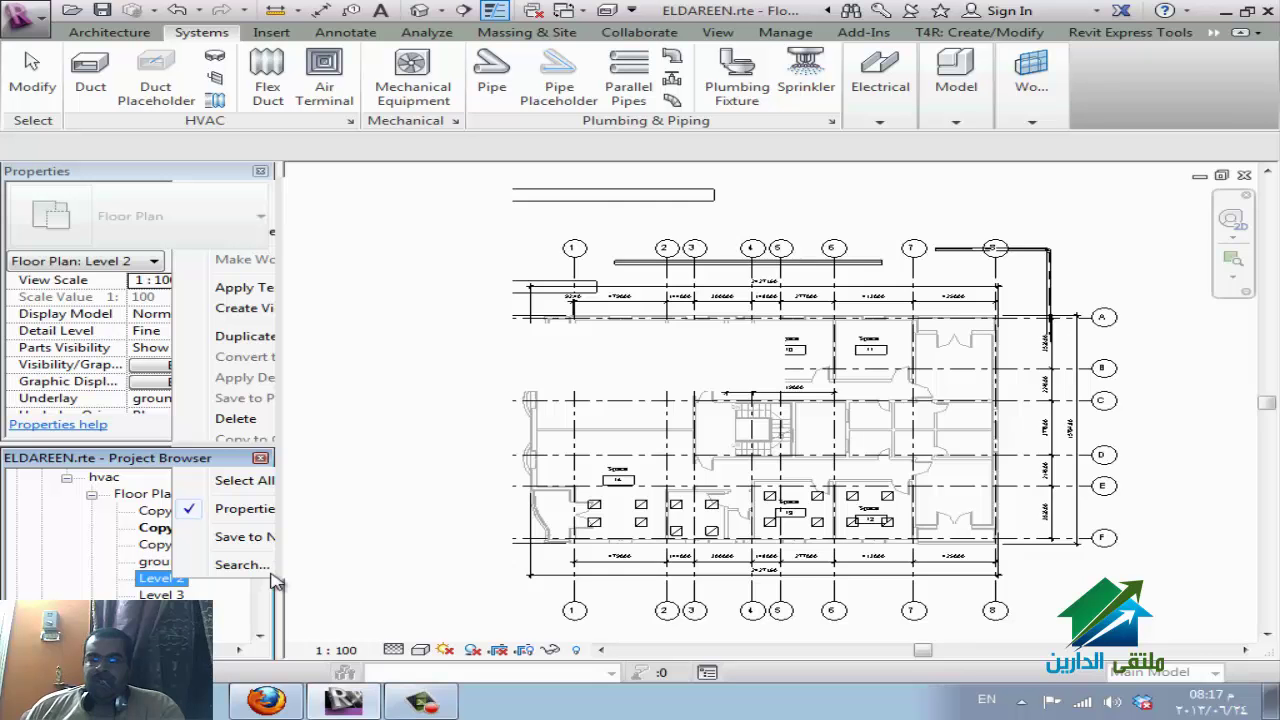
right_click(186, 582)
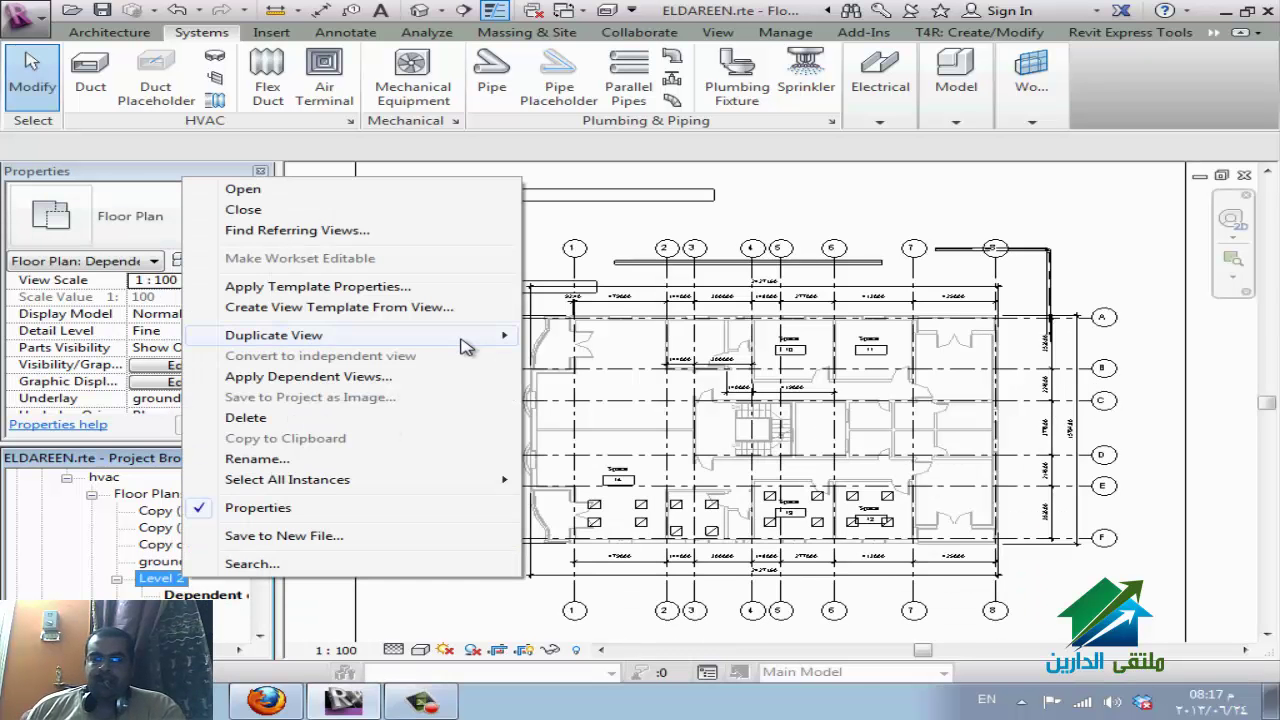
mouse_move(470, 337)
left_click(592, 378)
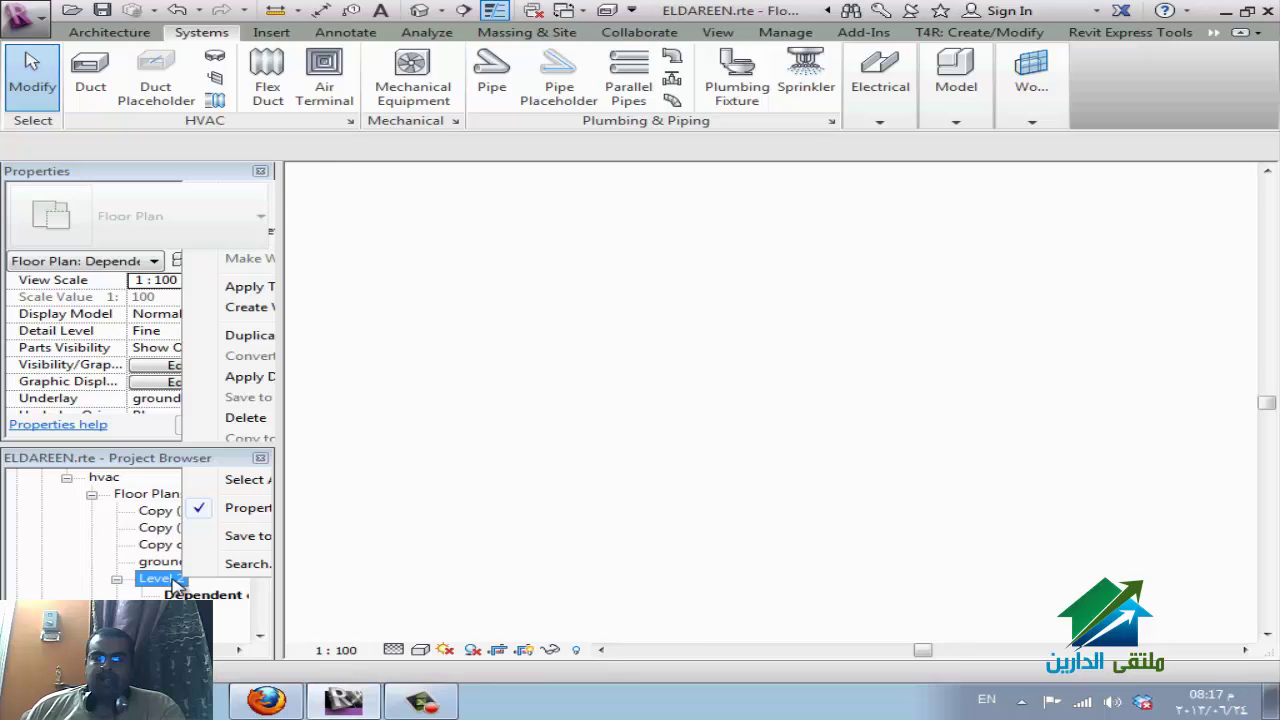
right_click(175, 583)
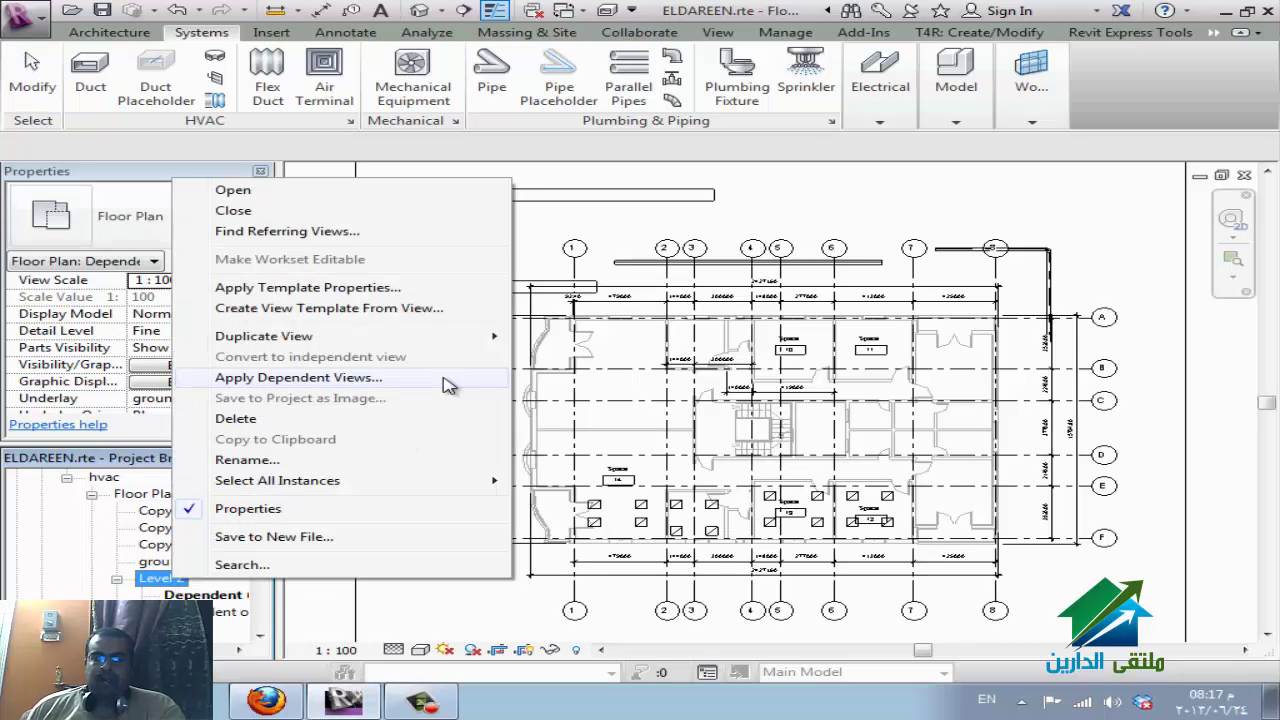
mouse_move(480, 336)
left_click(595, 378)
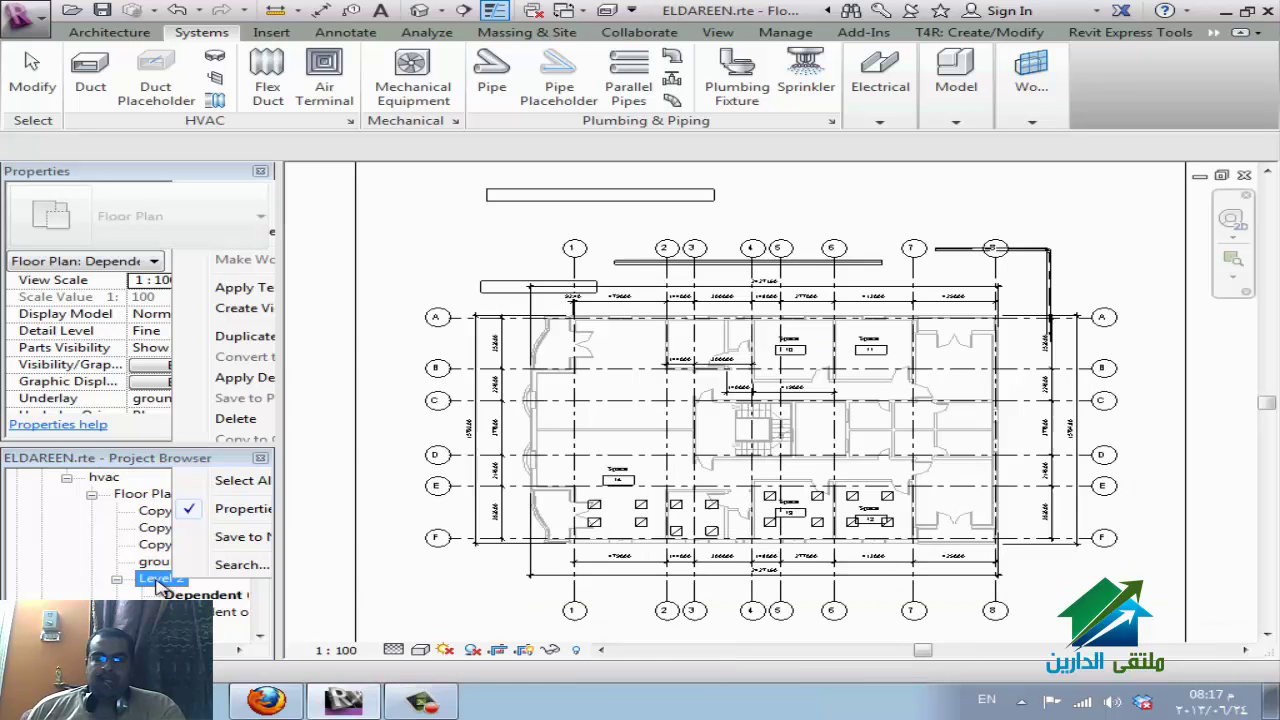
right_click(157, 585)
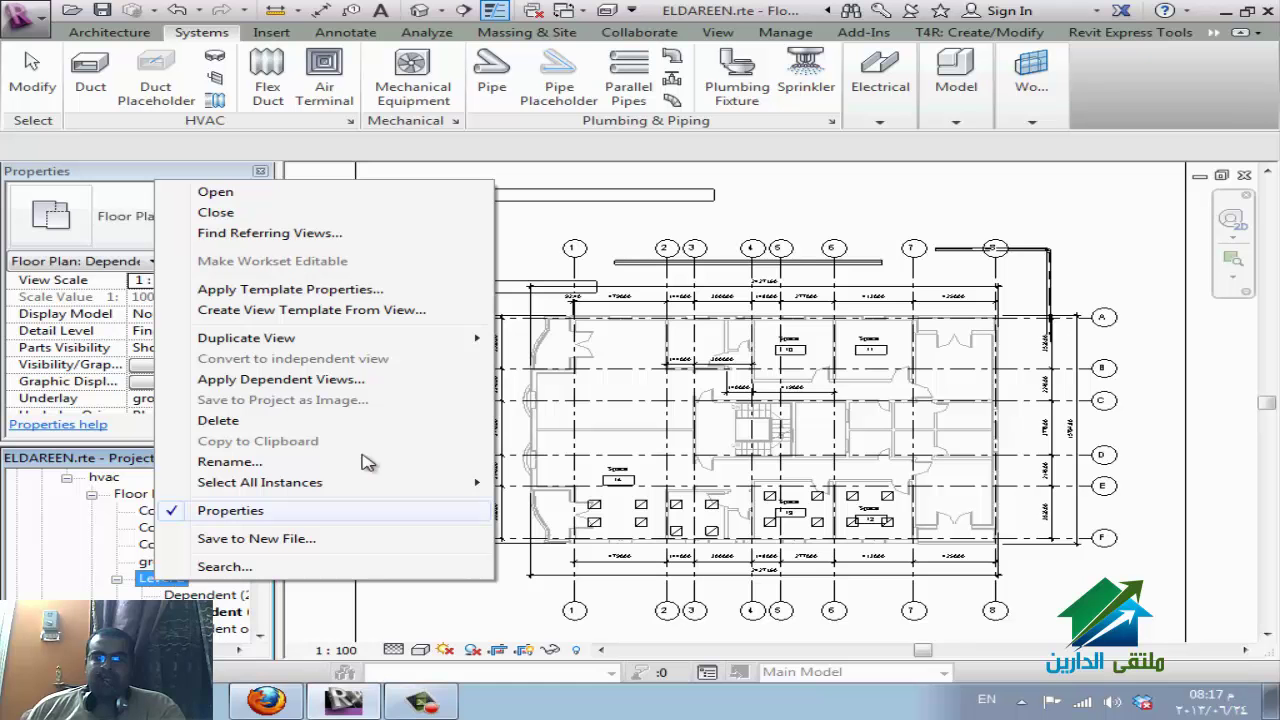
mouse_move(458, 346)
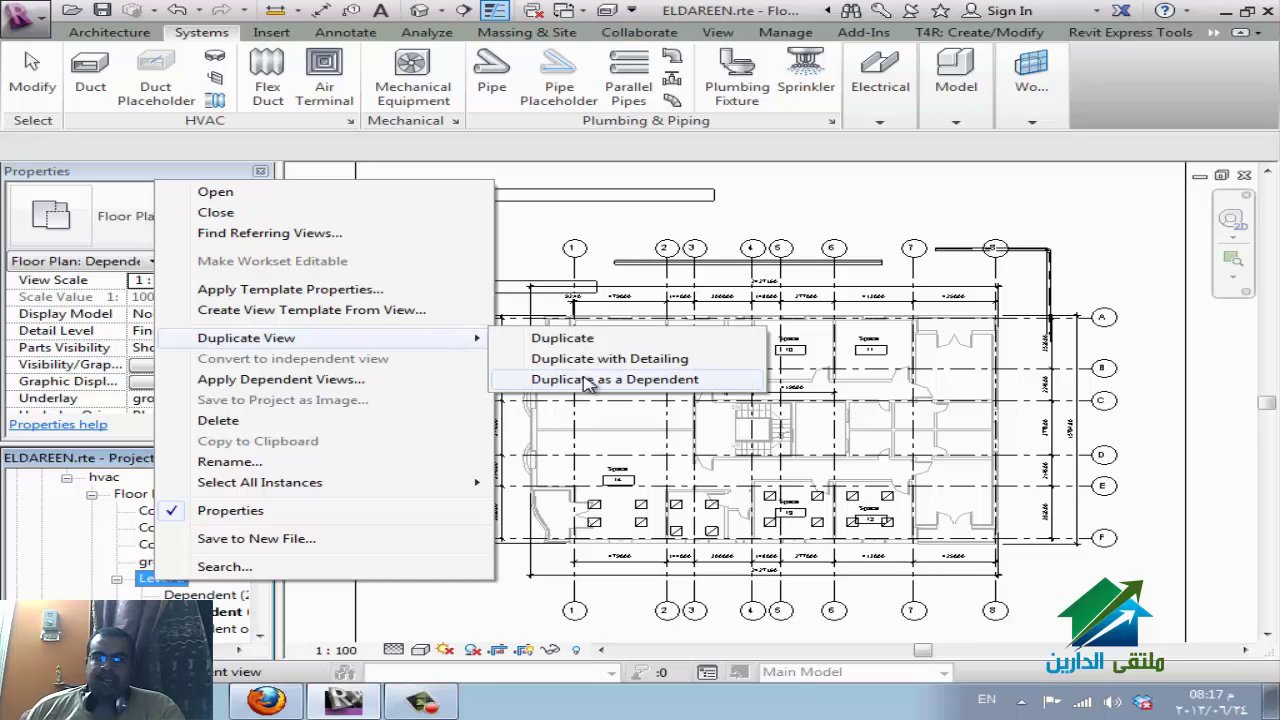
left_click(590, 381)
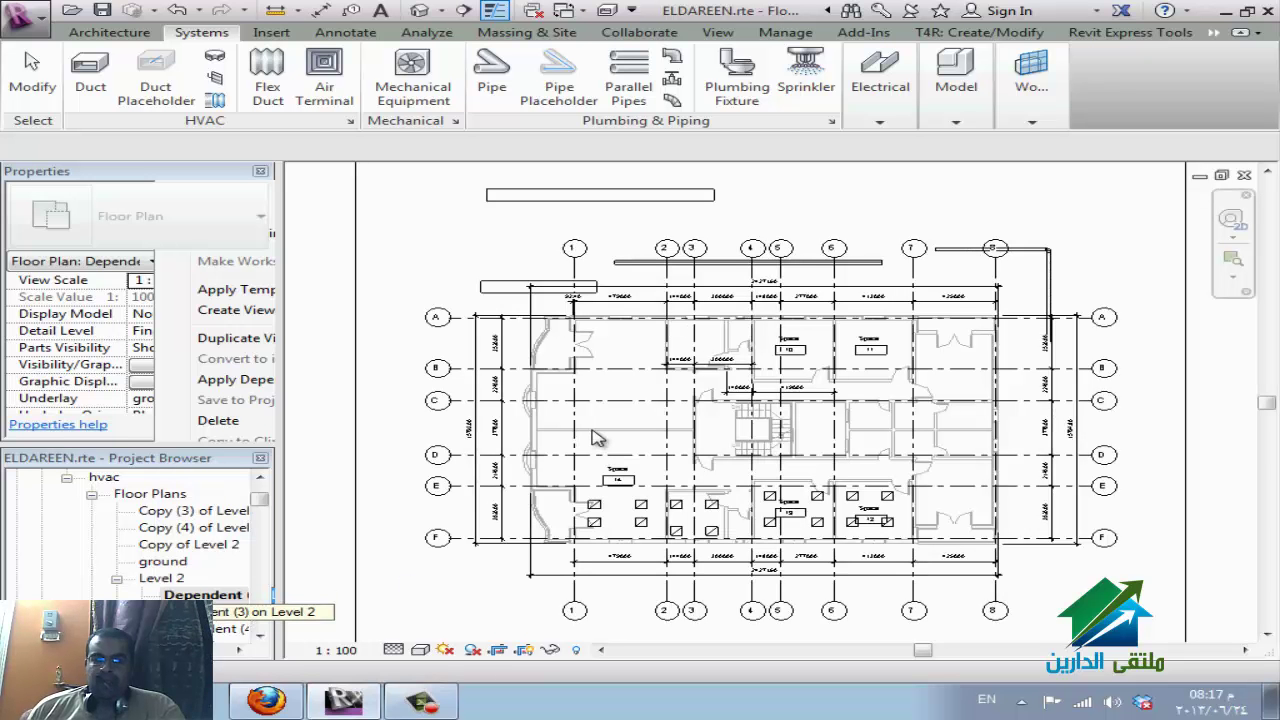
Trim the current dependent view's crop, raising its bottom edge to mid-plan and narrowing it rightward.
key("z")
key("o")
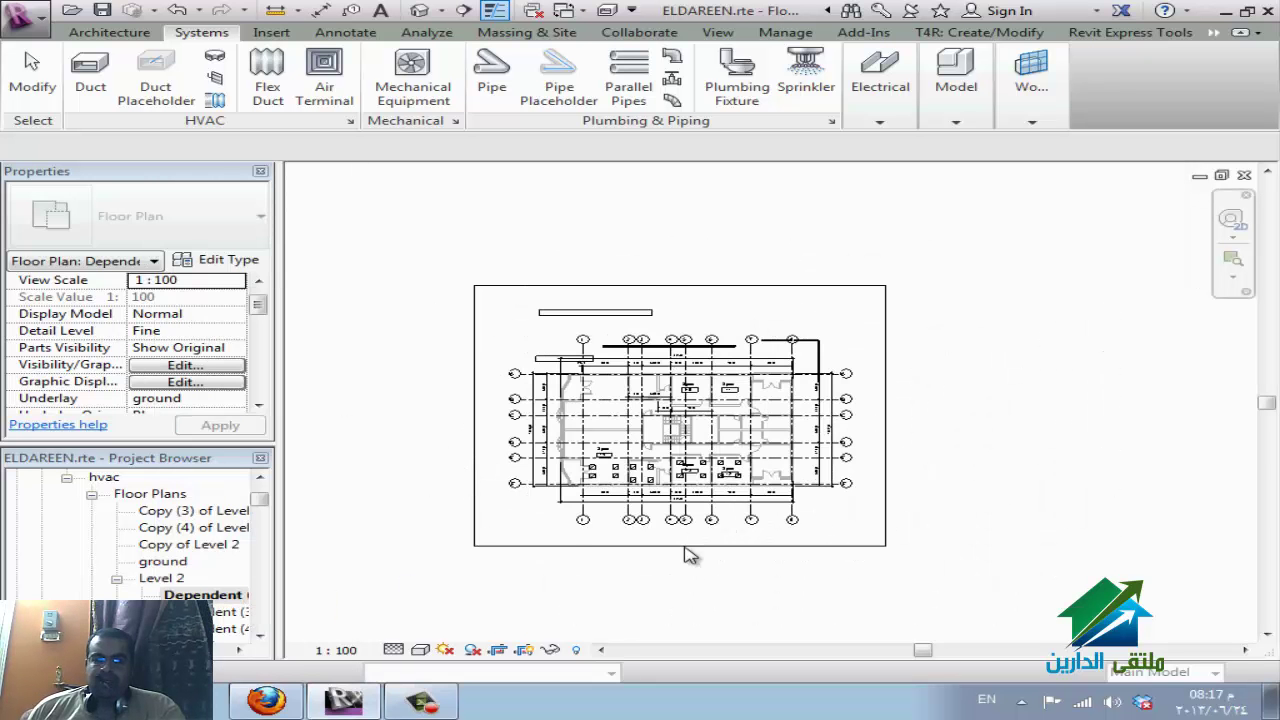
left_click(681, 547)
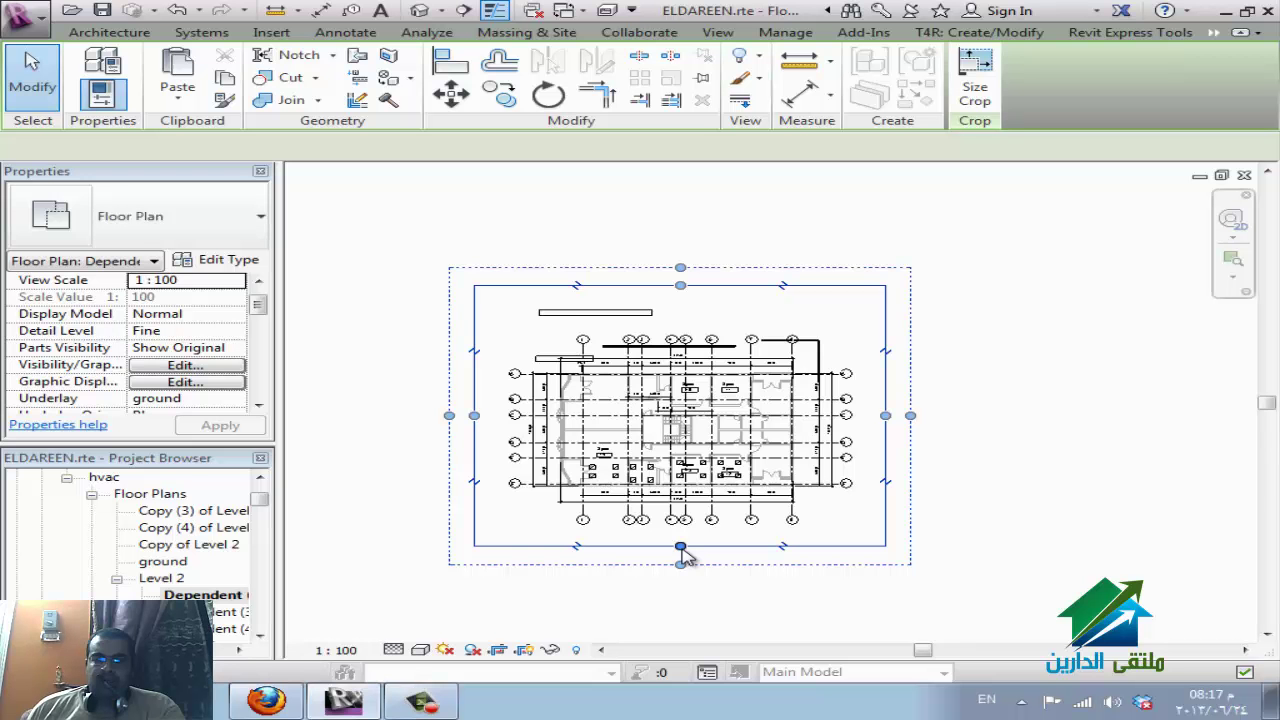
mouse_move(681, 552)
left_mouse_down()
mouse_move(705, 476)
mouse_move(690, 432)
left_mouse_up()
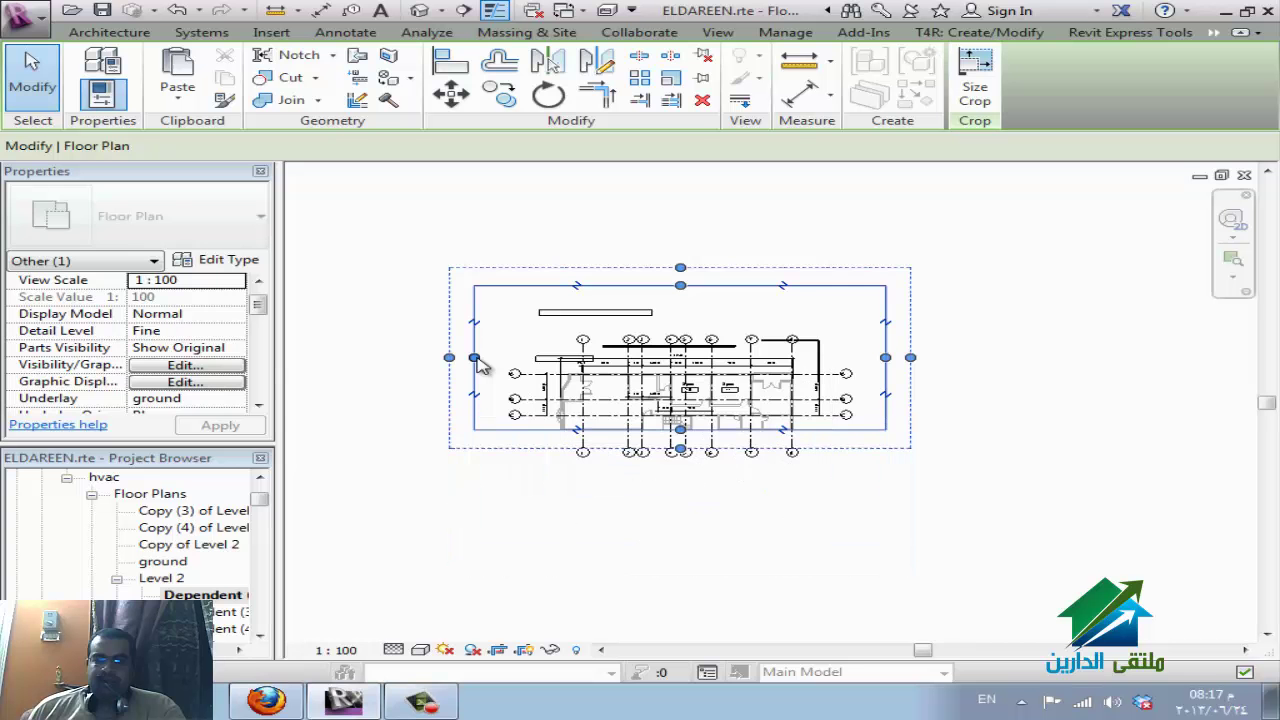
left_click_drag(476, 360, 691, 358)
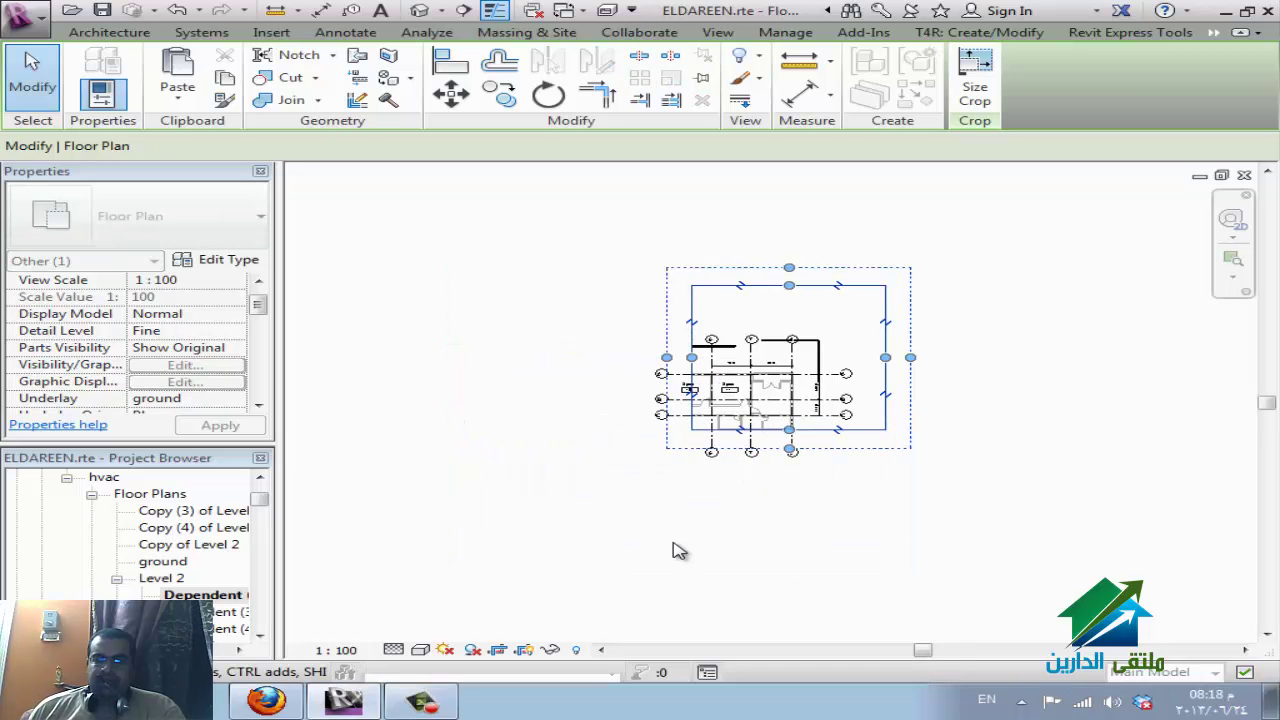
left_click_drag(695, 362, 689, 362)
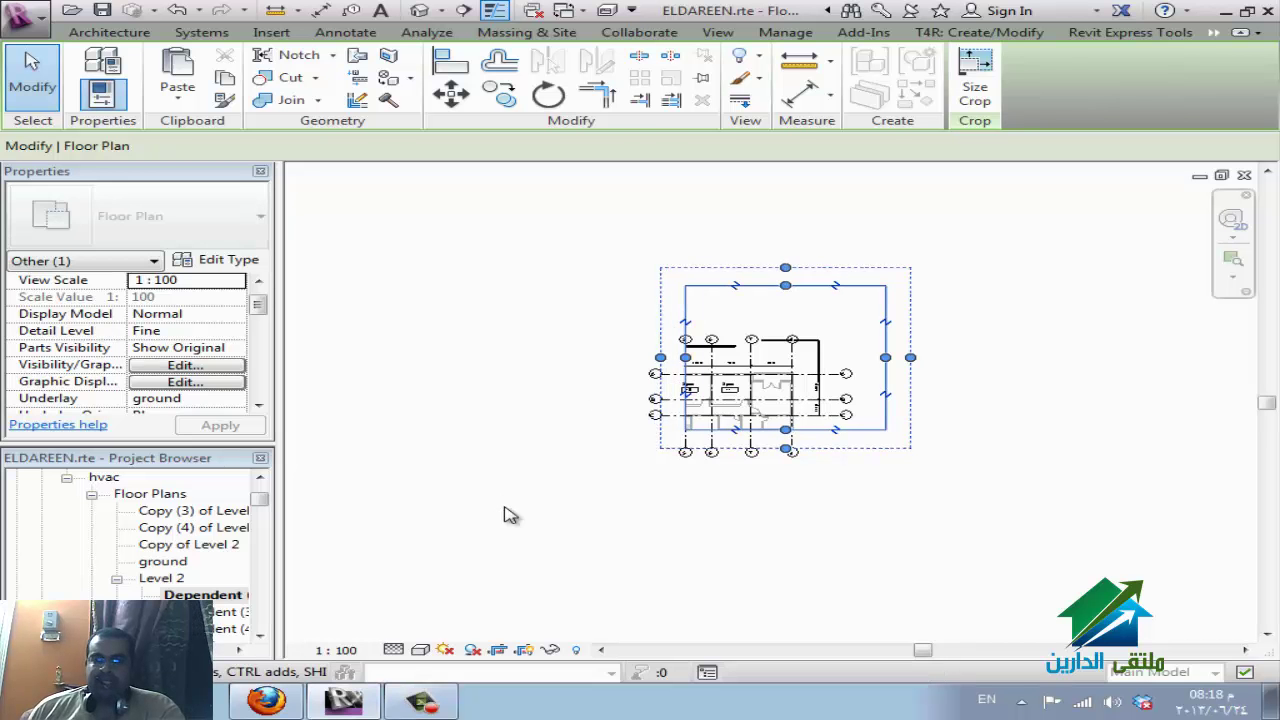
left_click(414, 531)
Split another Level 2 dependent view's crop, keeping only the upper-left part, grids 1–6 and A–C.
double_click(258, 612)
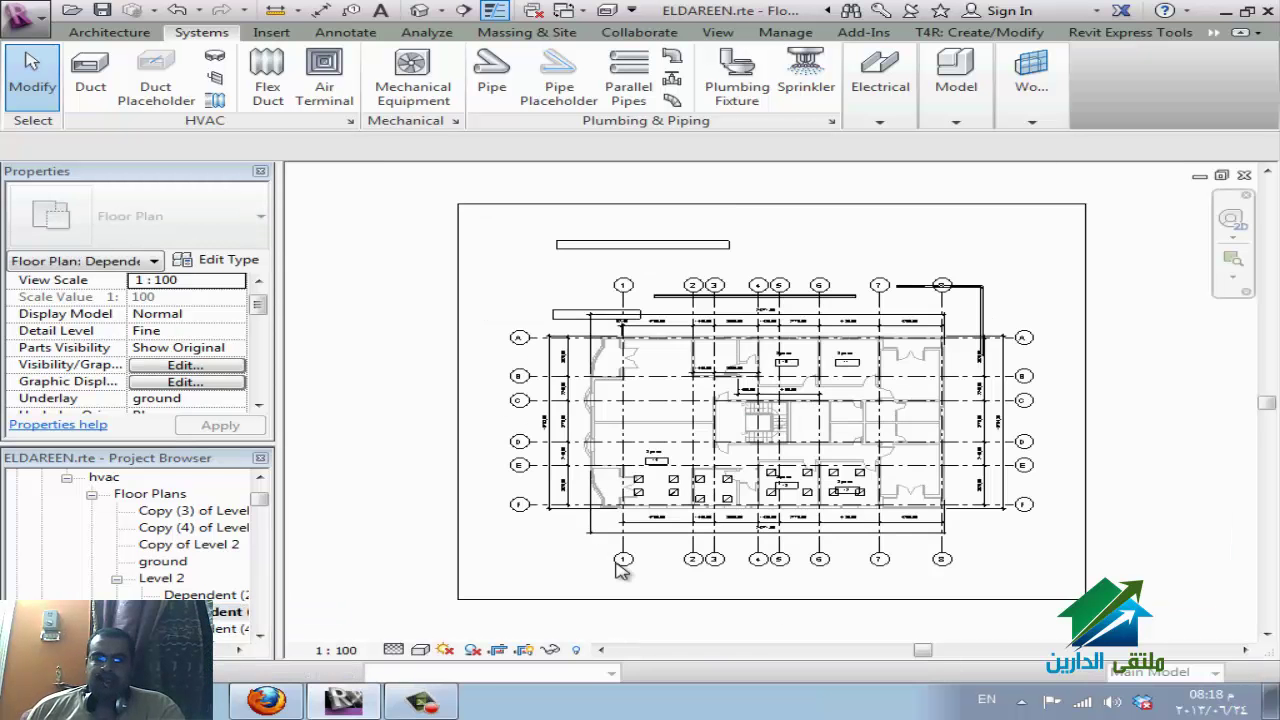
left_click(1122, 410)
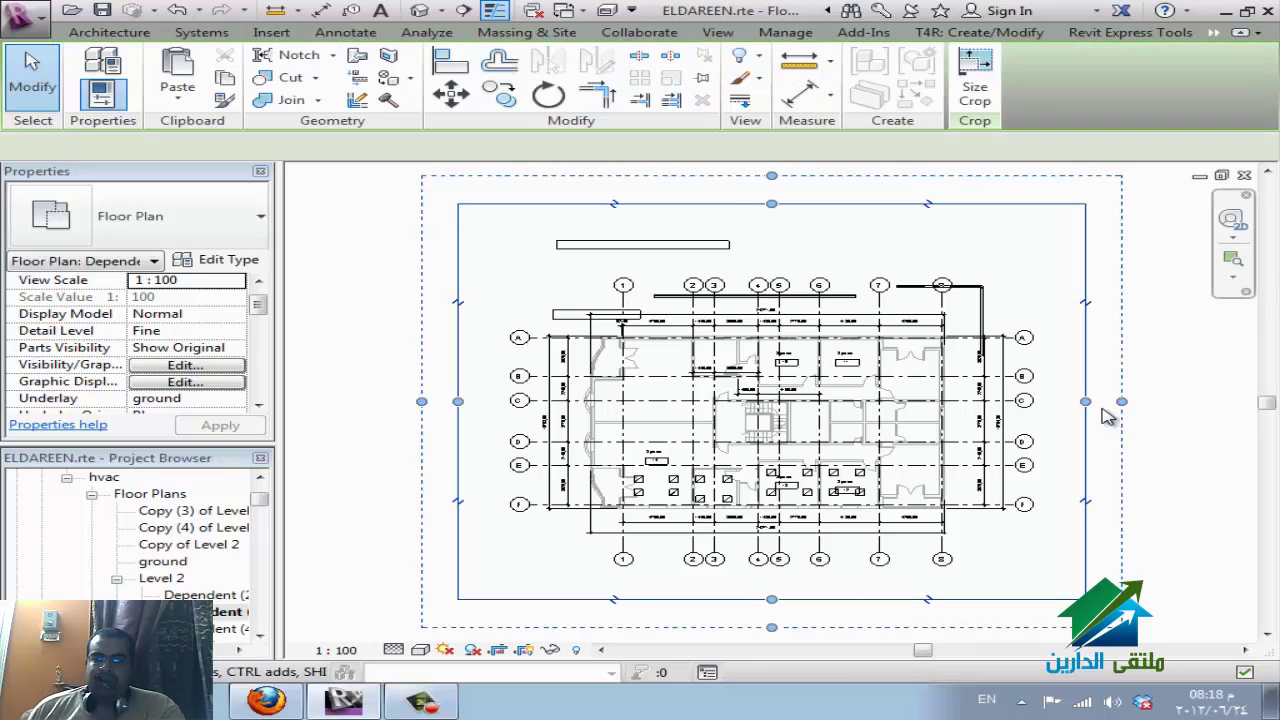
left_click(929, 599)
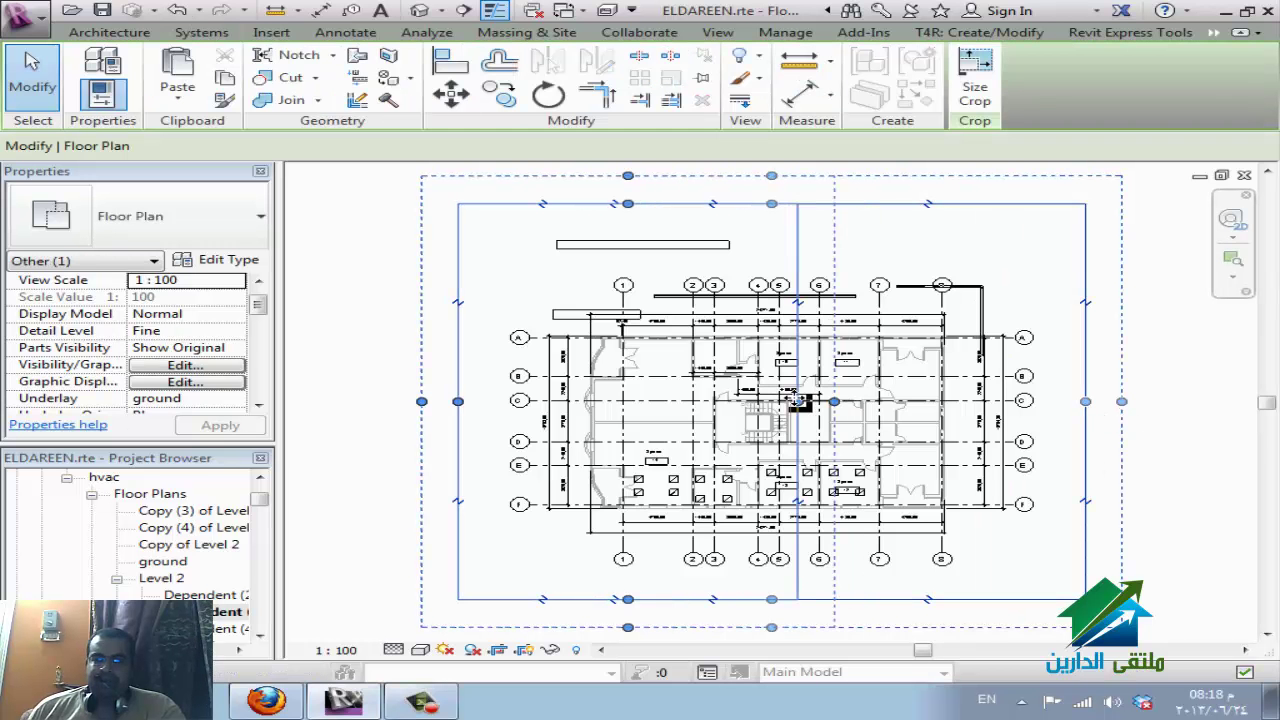
left_click(693, 562)
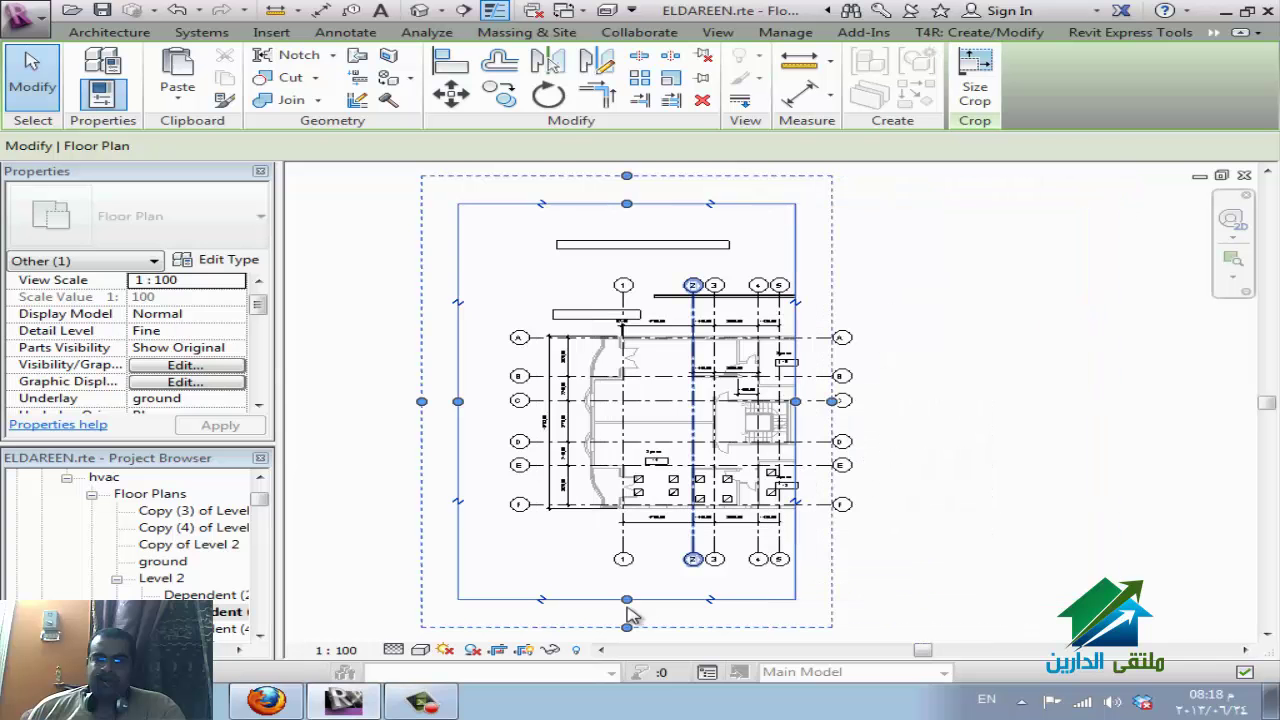
left_click(630, 612)
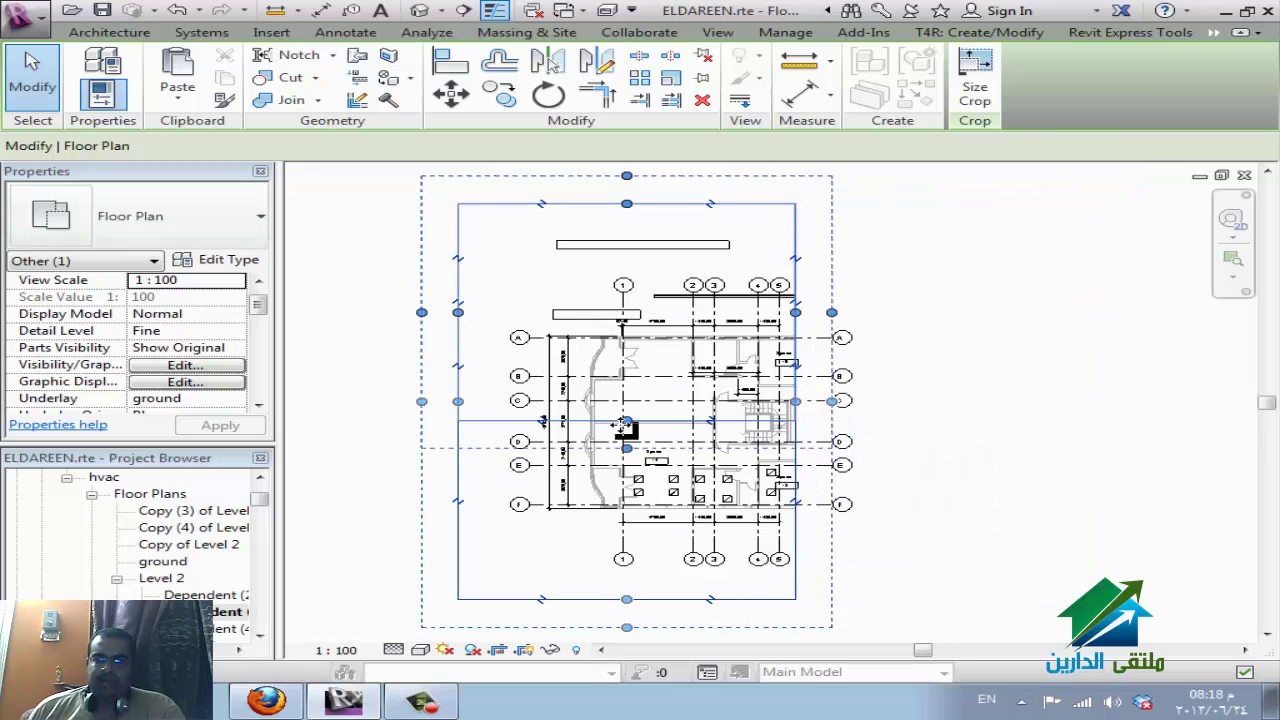
left_click(621, 430)
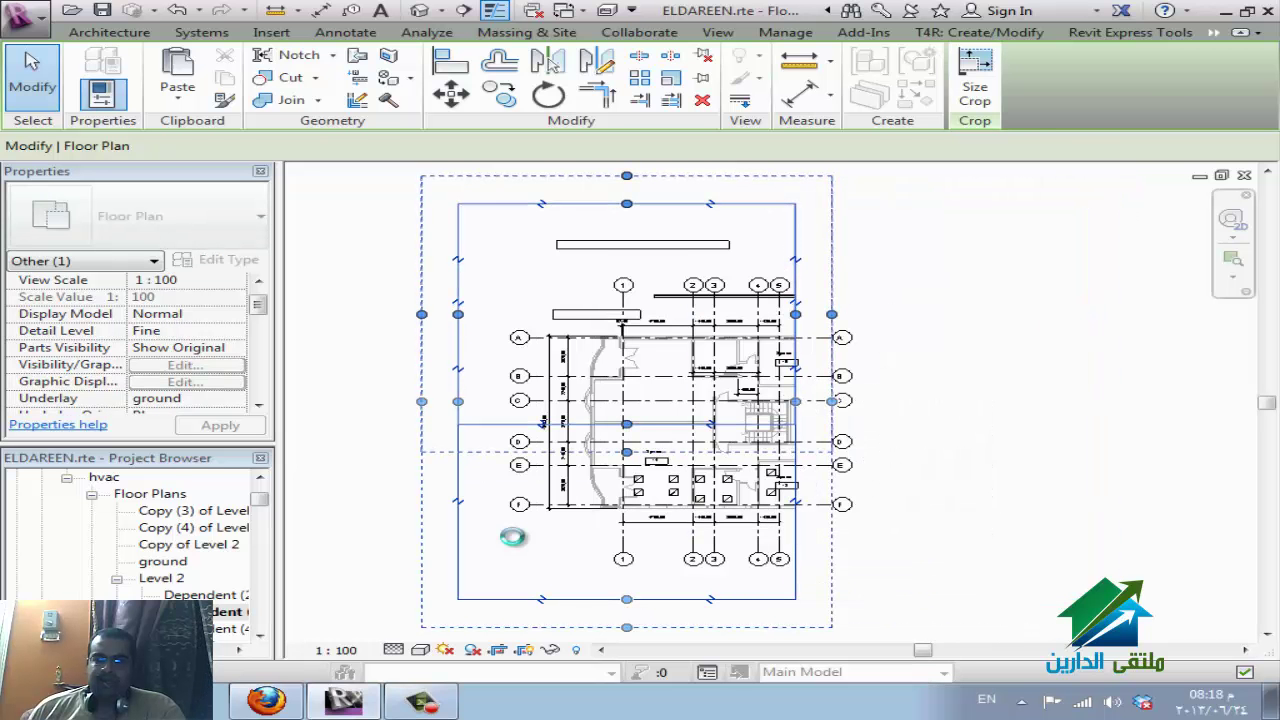
left_click(163, 578)
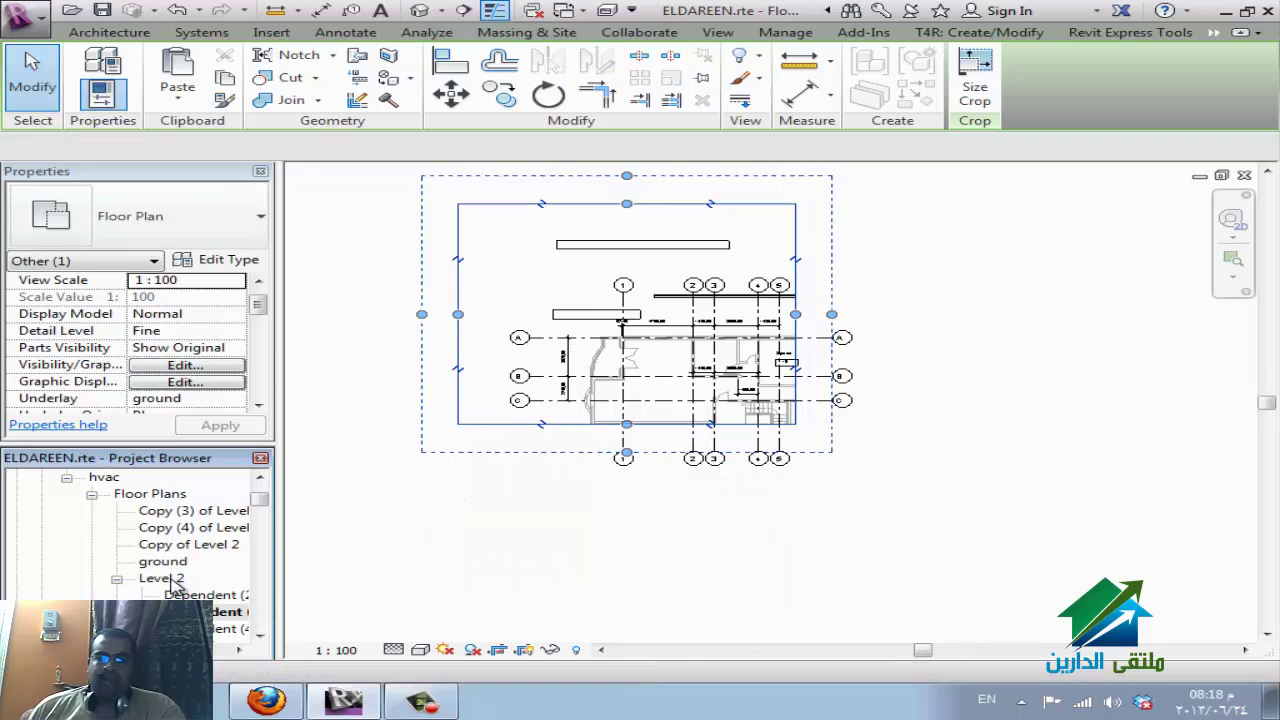
scroll(220, 588, "down", 1)
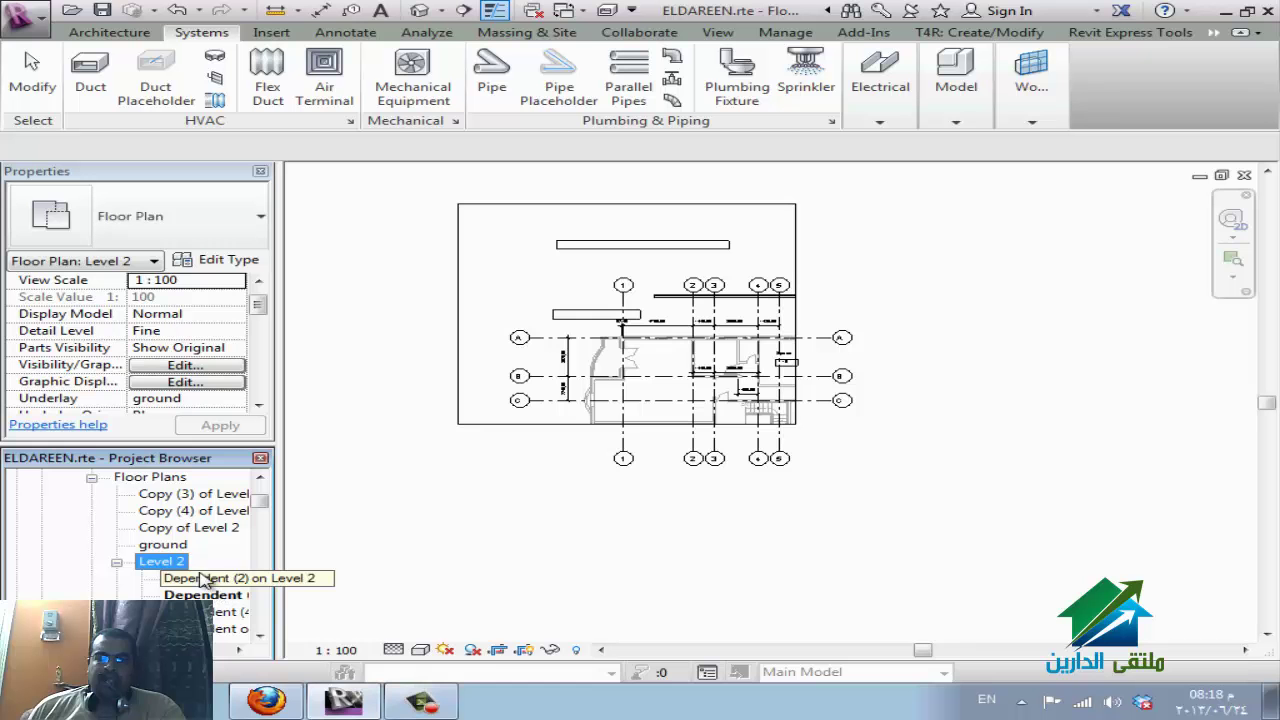
Set the Level 2 floor plan's view scale to 1 : 50, then open Dependent (2) on Level 2.
double_click(160, 562)
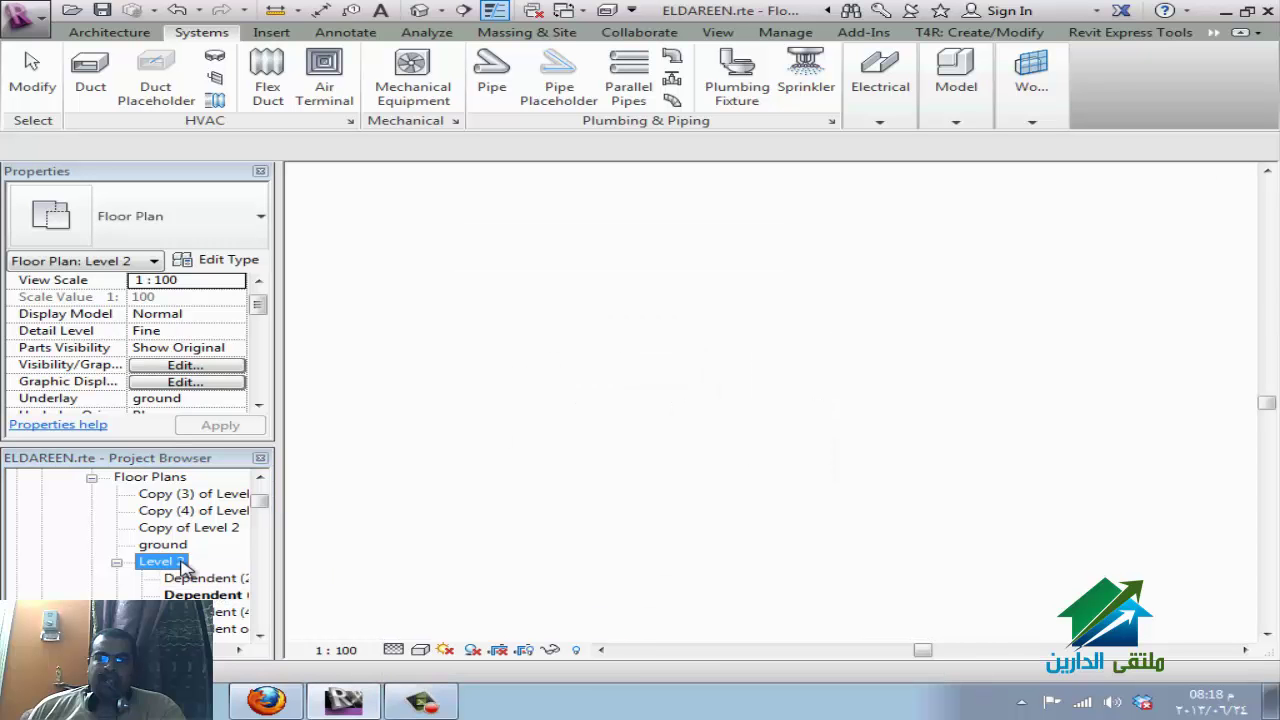
left_click(348, 656)
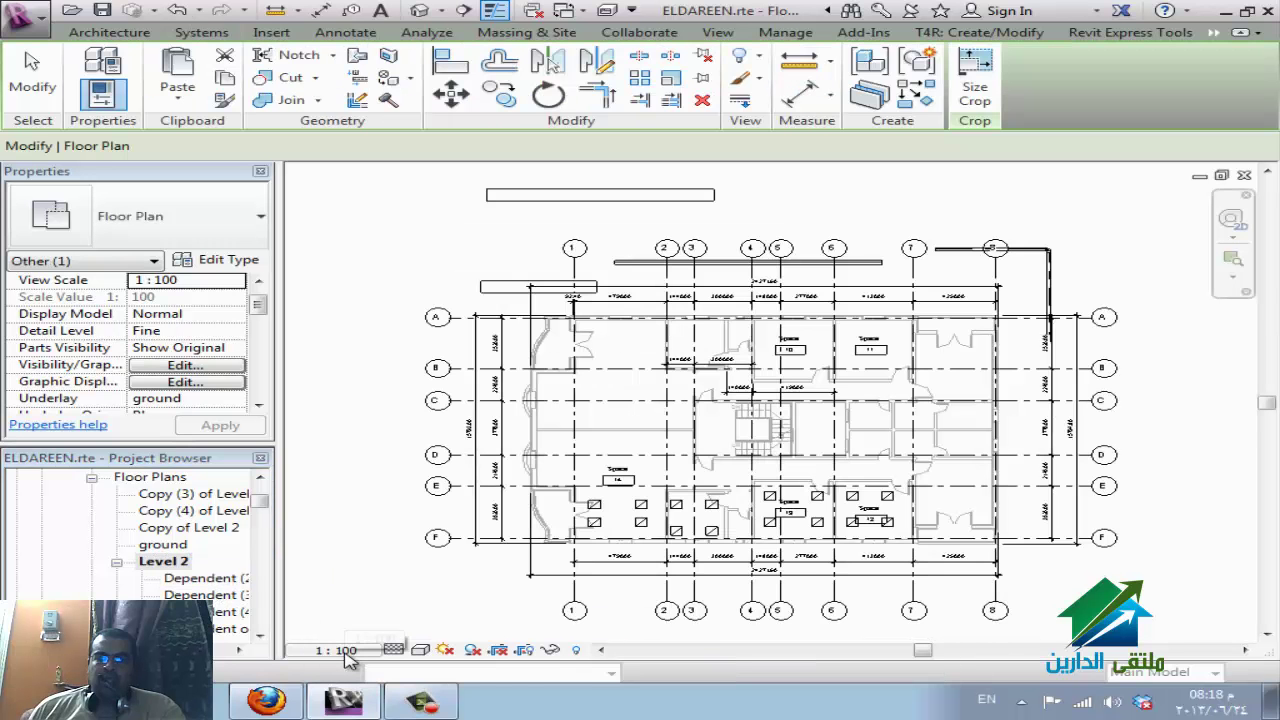
left_click(355, 527)
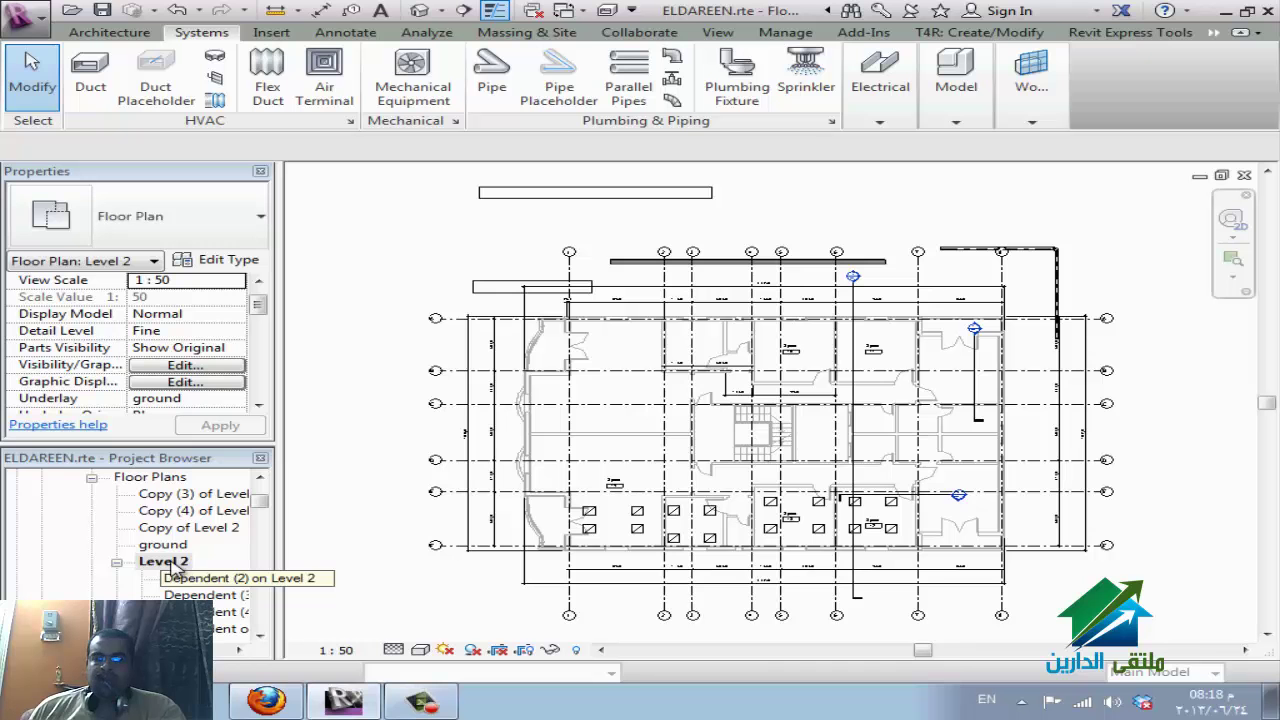
left_click(165, 562)
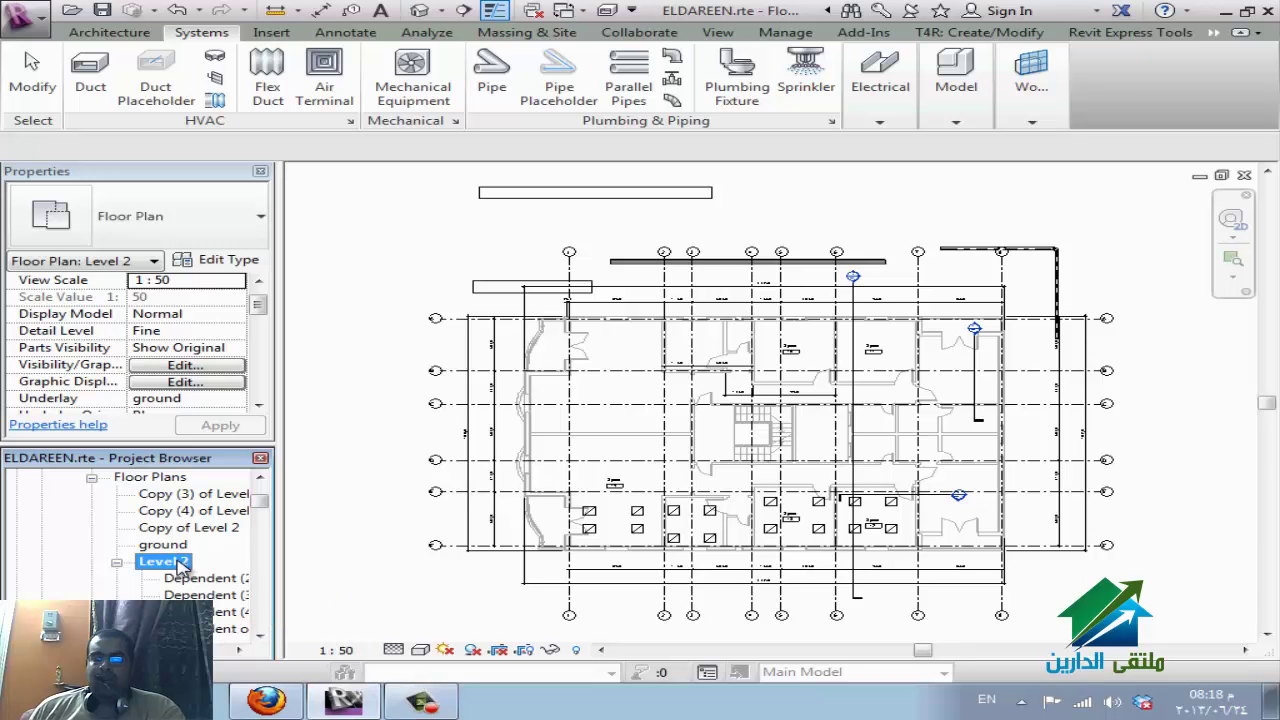
double_click(185, 563)
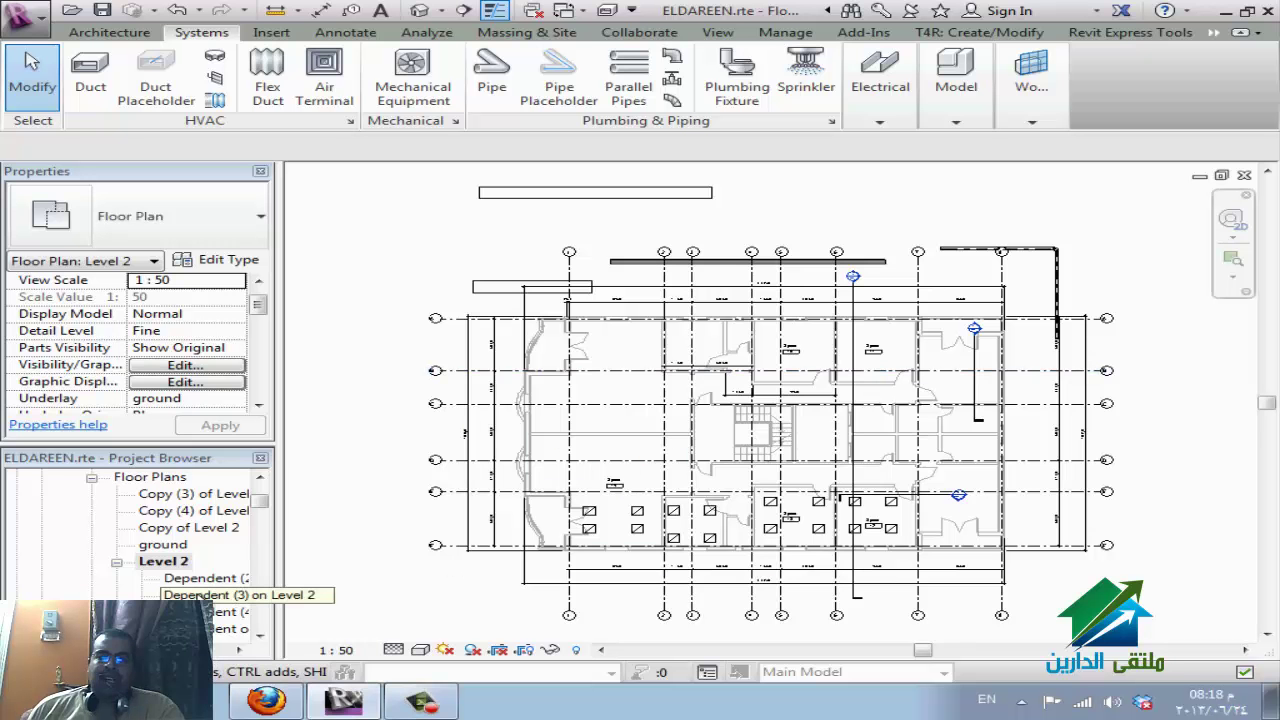
double_click(210, 579)
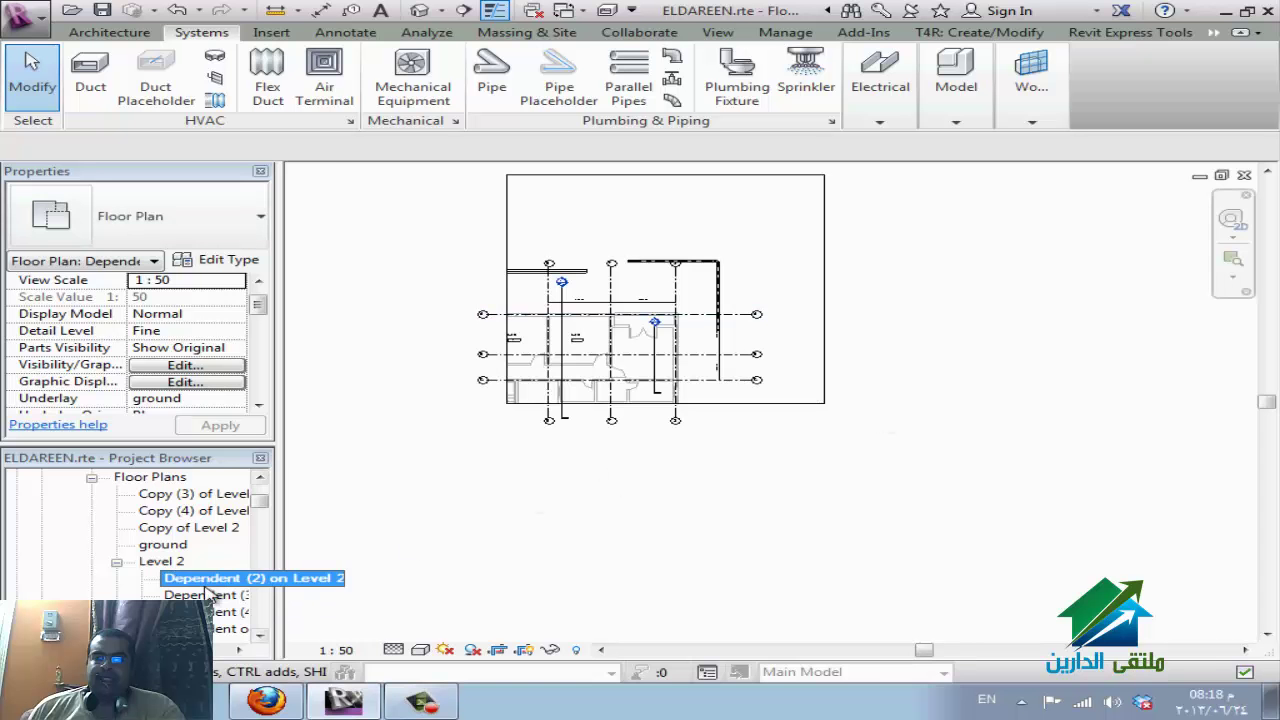
Trim Dependent (4) on Level 2 by pulling its crop's top edge down and dropping the extra piece.
left_click(206, 594)
scroll(195, 585, "down", 1)
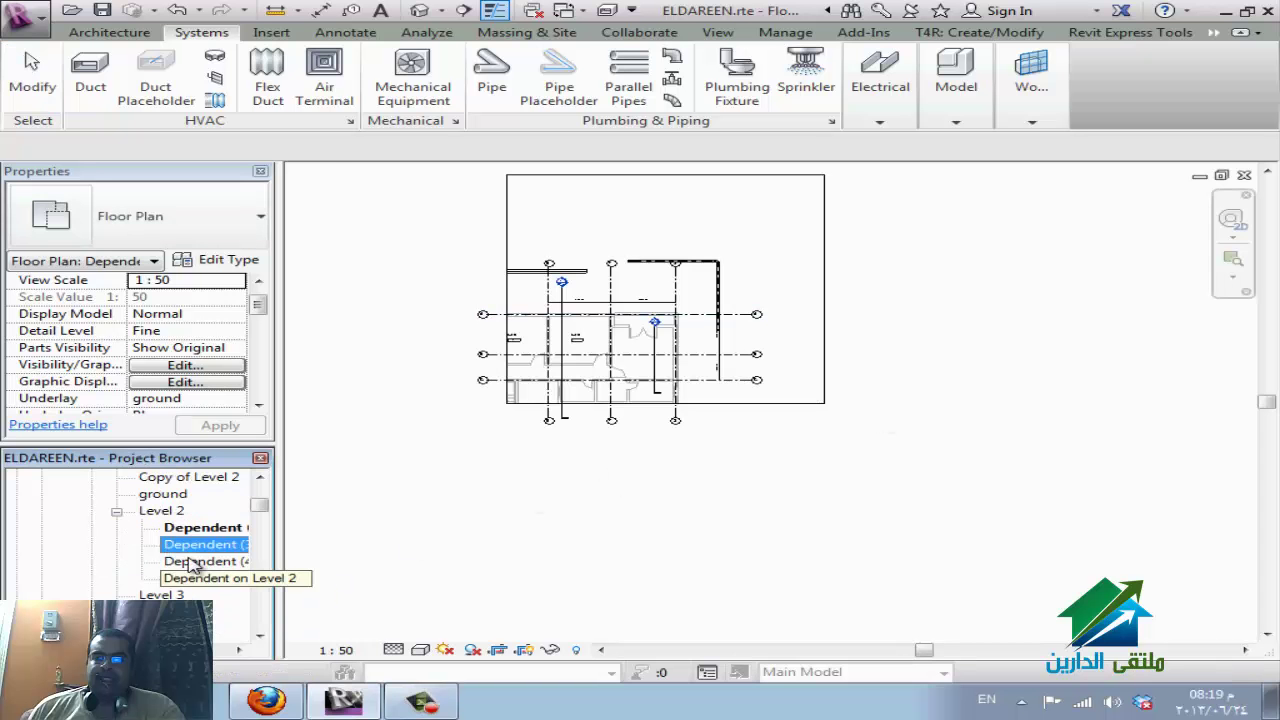
left_click(197, 562)
double_click(200, 562)
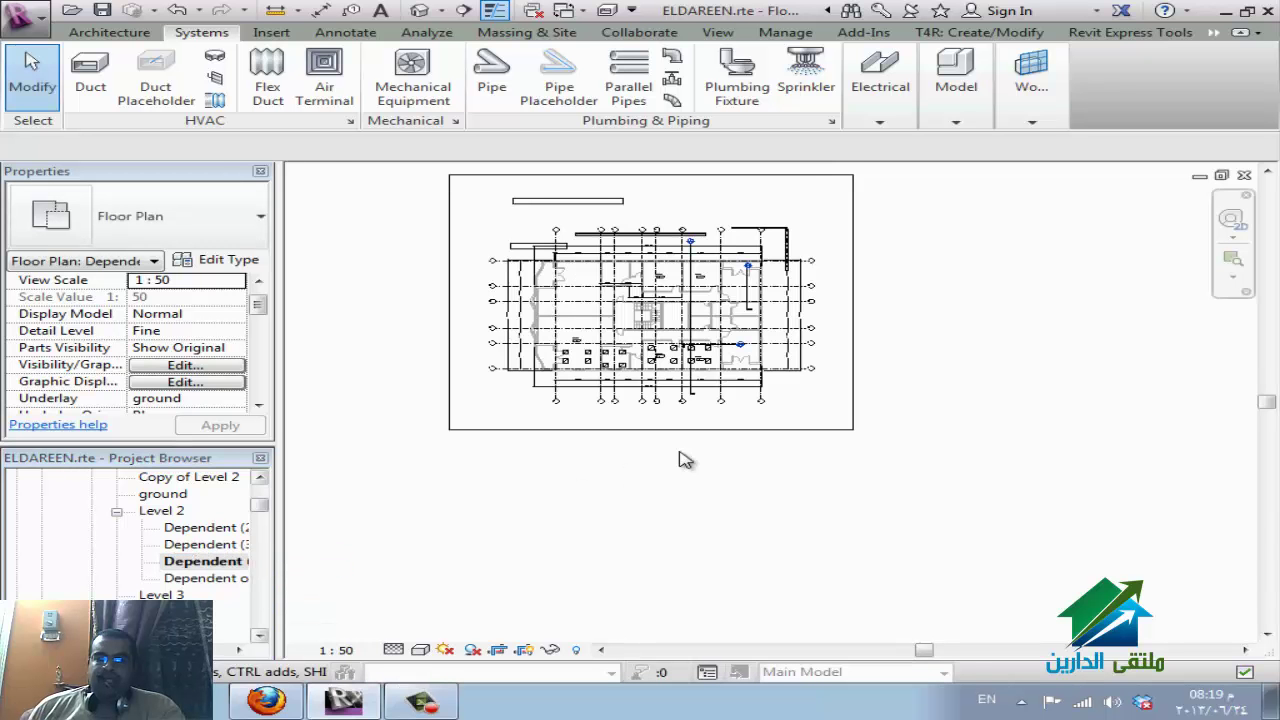
left_click(707, 430)
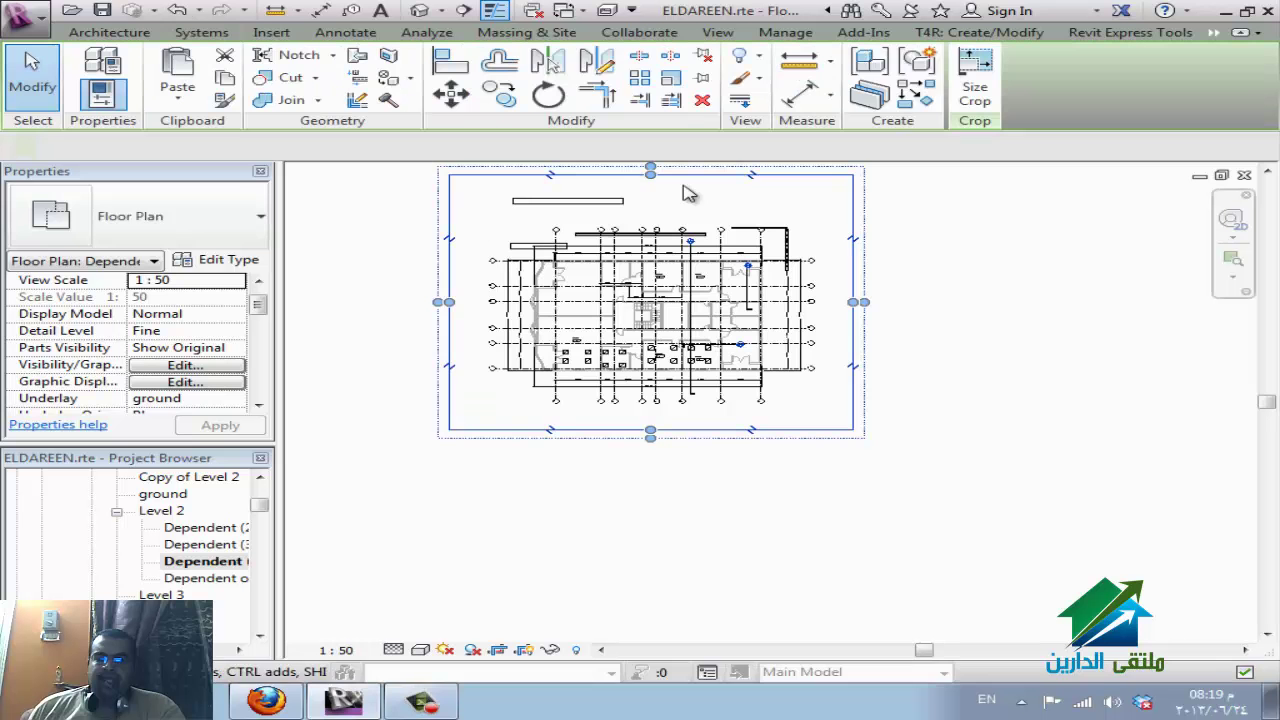
left_click_drag(650, 177, 650, 306)
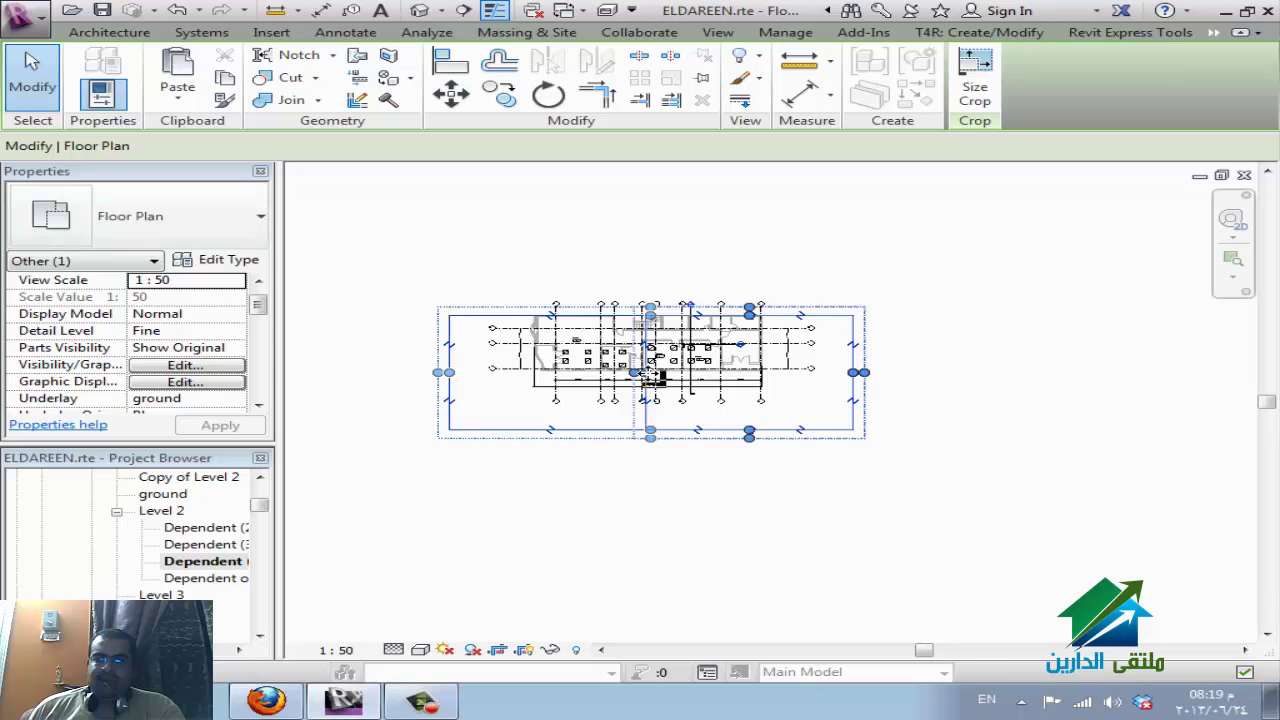
left_click(650, 368)
key("Escape")
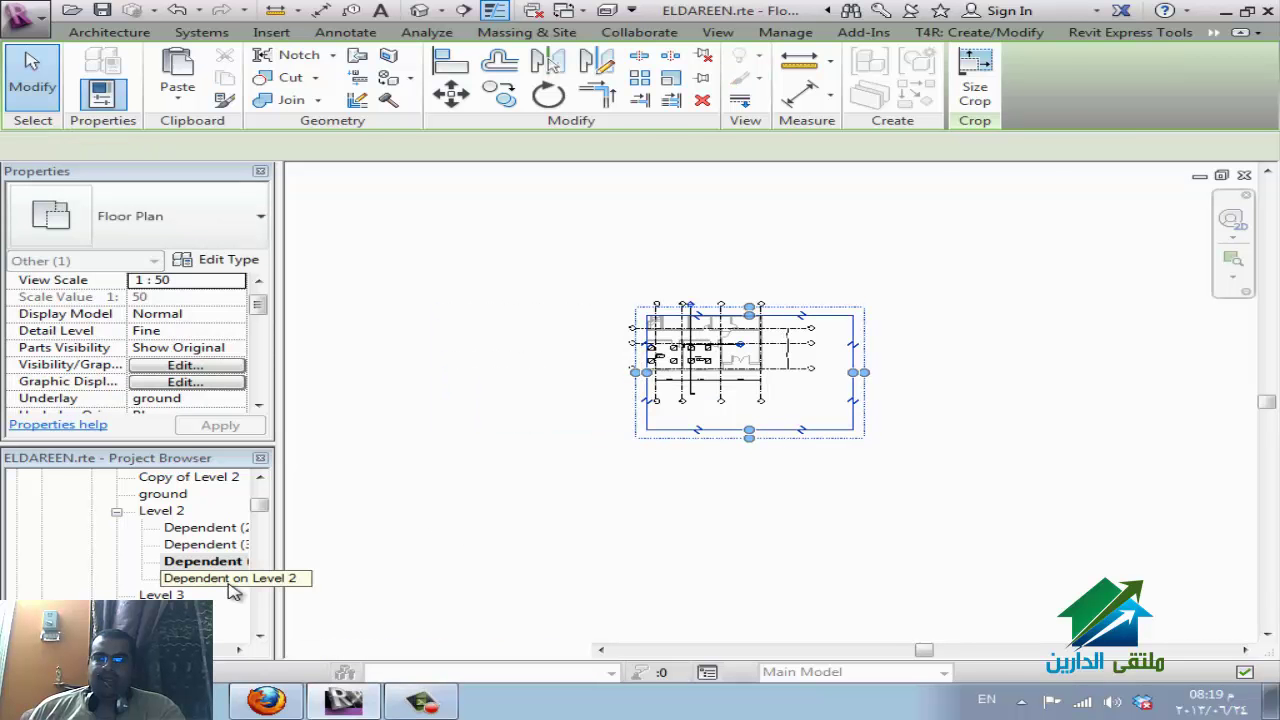
Trim the Dependent on Level 2 crop from the right and top to the plan's lower-left portion.
double_click(229, 581)
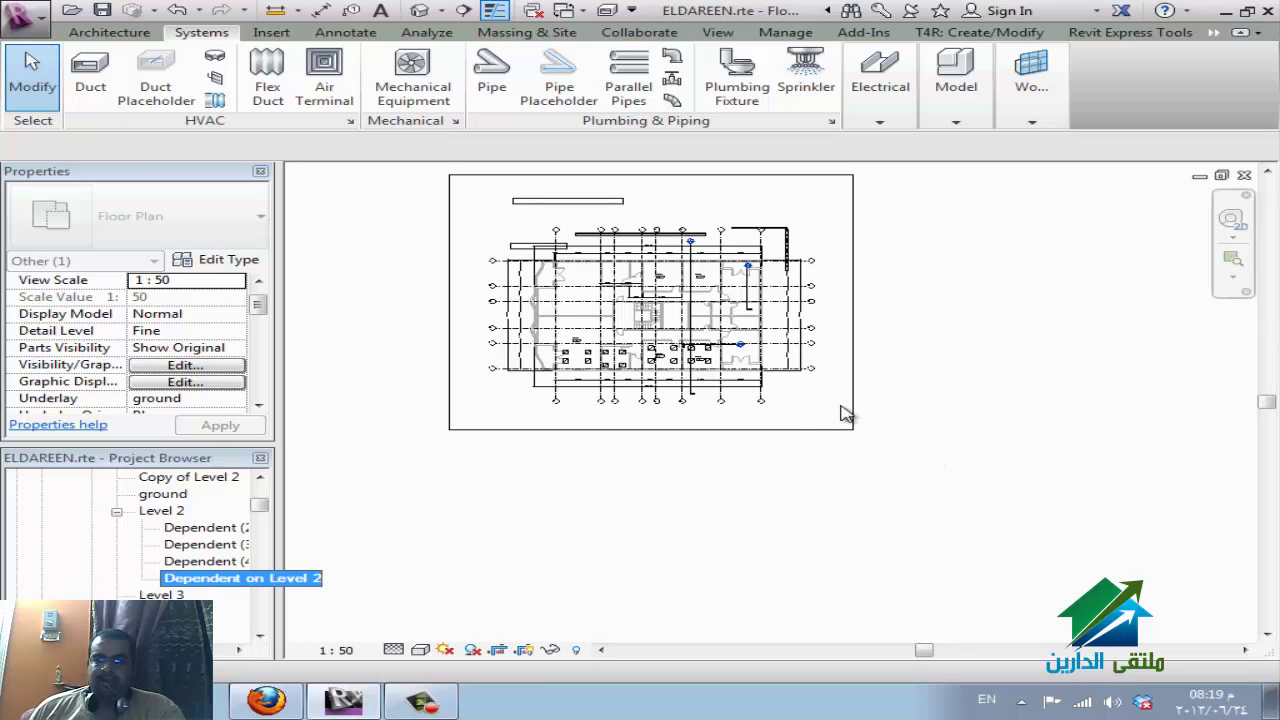
left_click(815, 480)
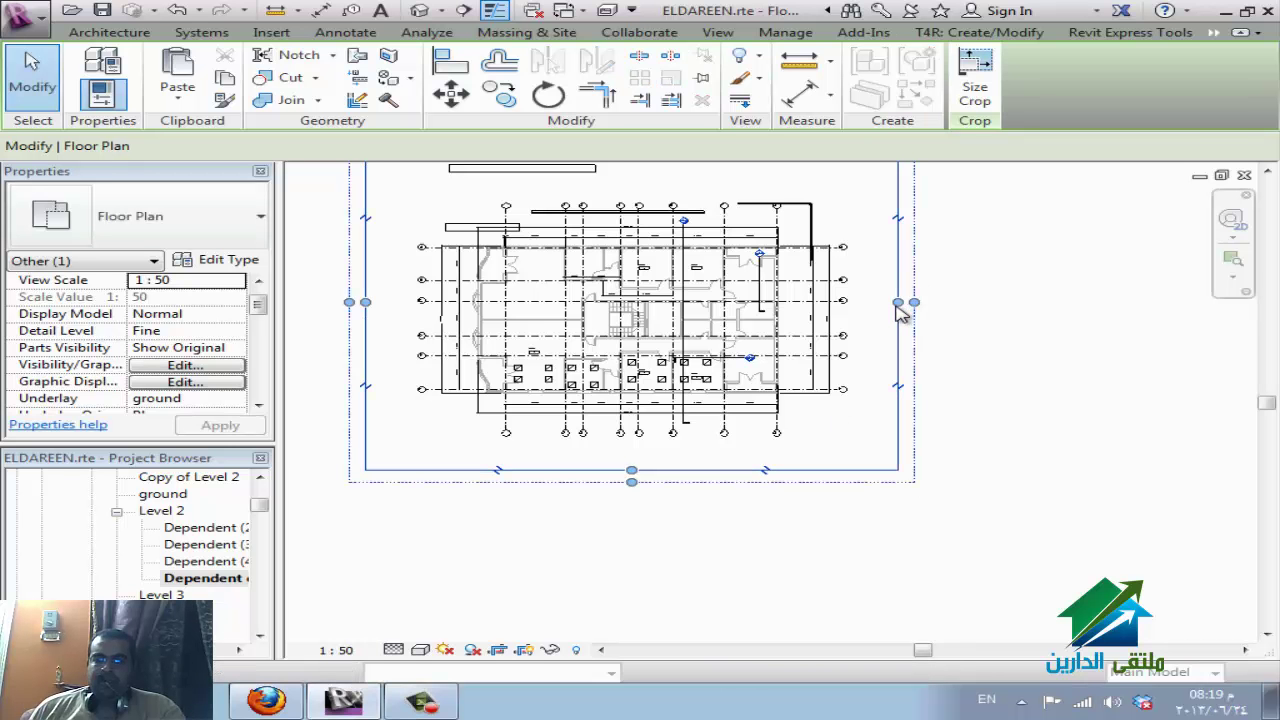
left_click_drag(897, 306, 648, 318)
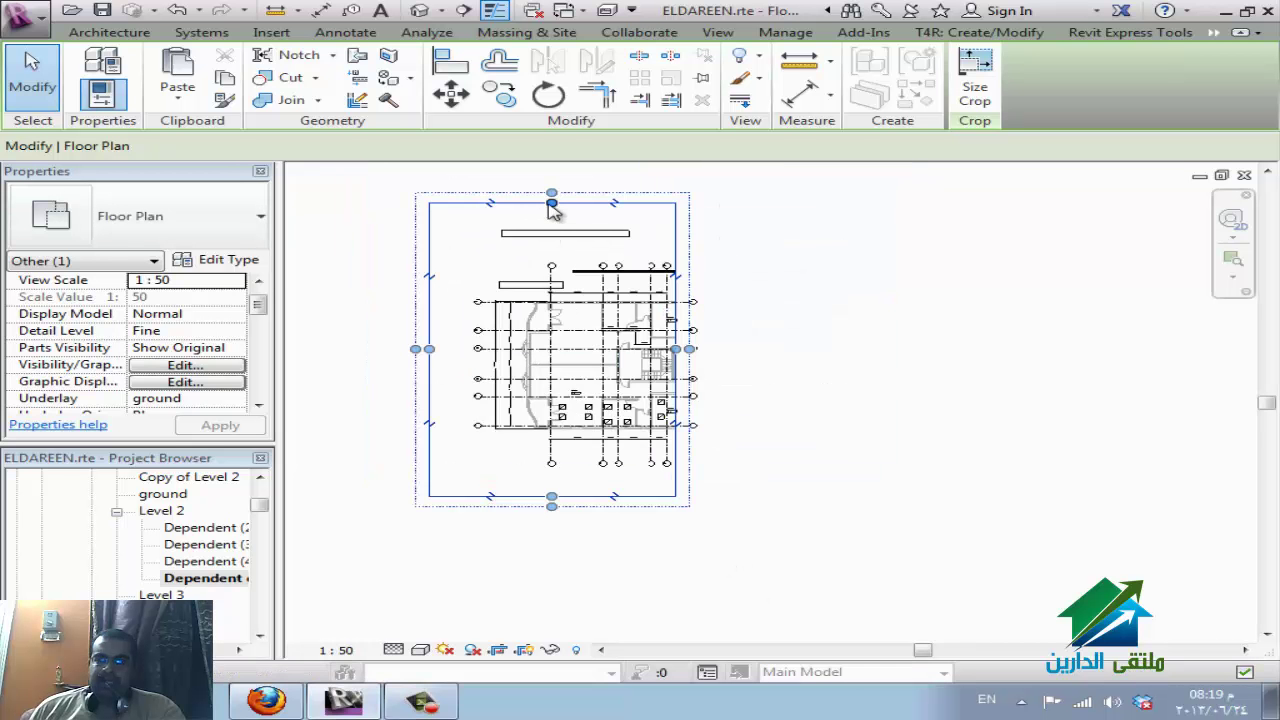
left_click_drag(552, 205, 552, 365)
left_click(800, 581)
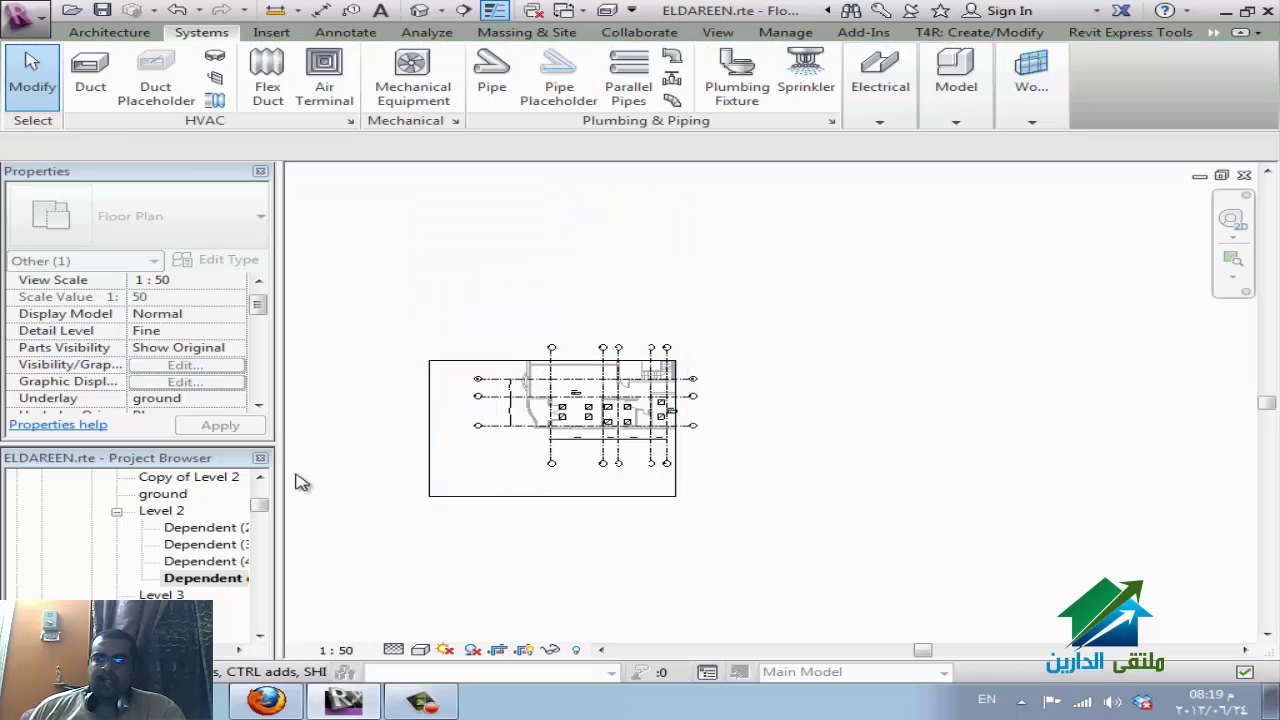
left_click(160, 512)
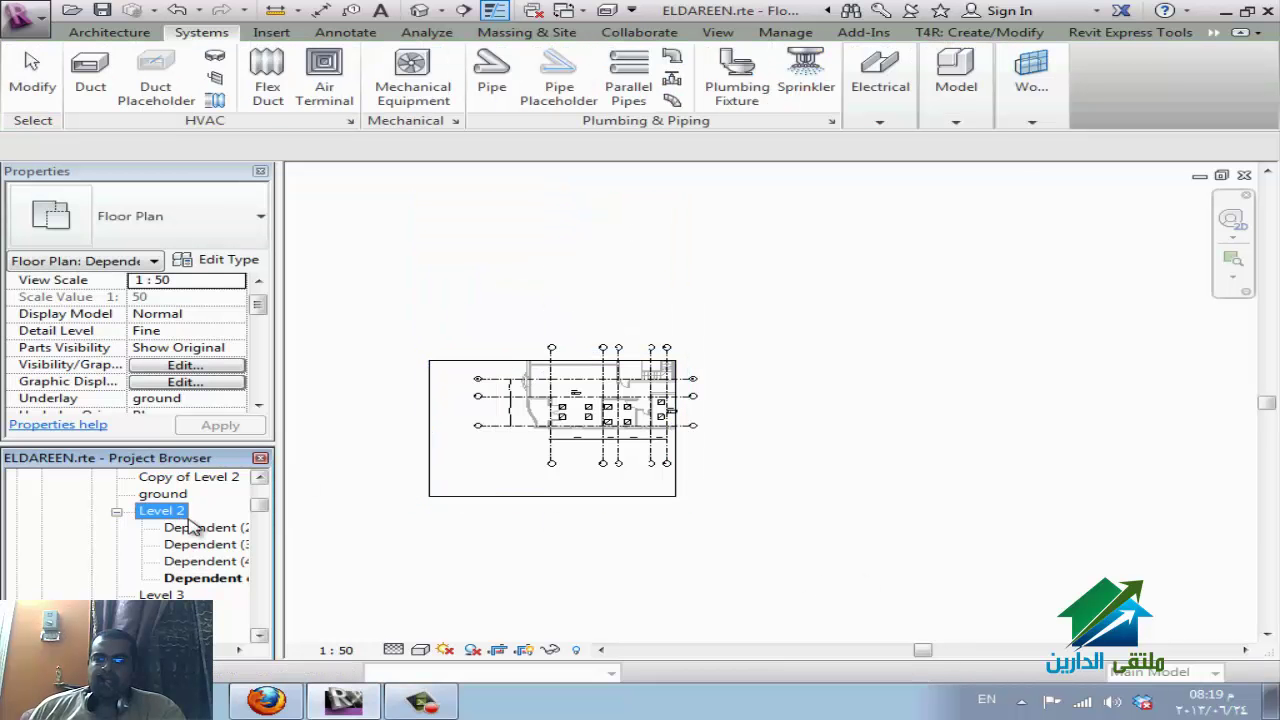
Start a new sheet from the Sheets category in the Project Browser.
scroll(195, 530, "down", 8)
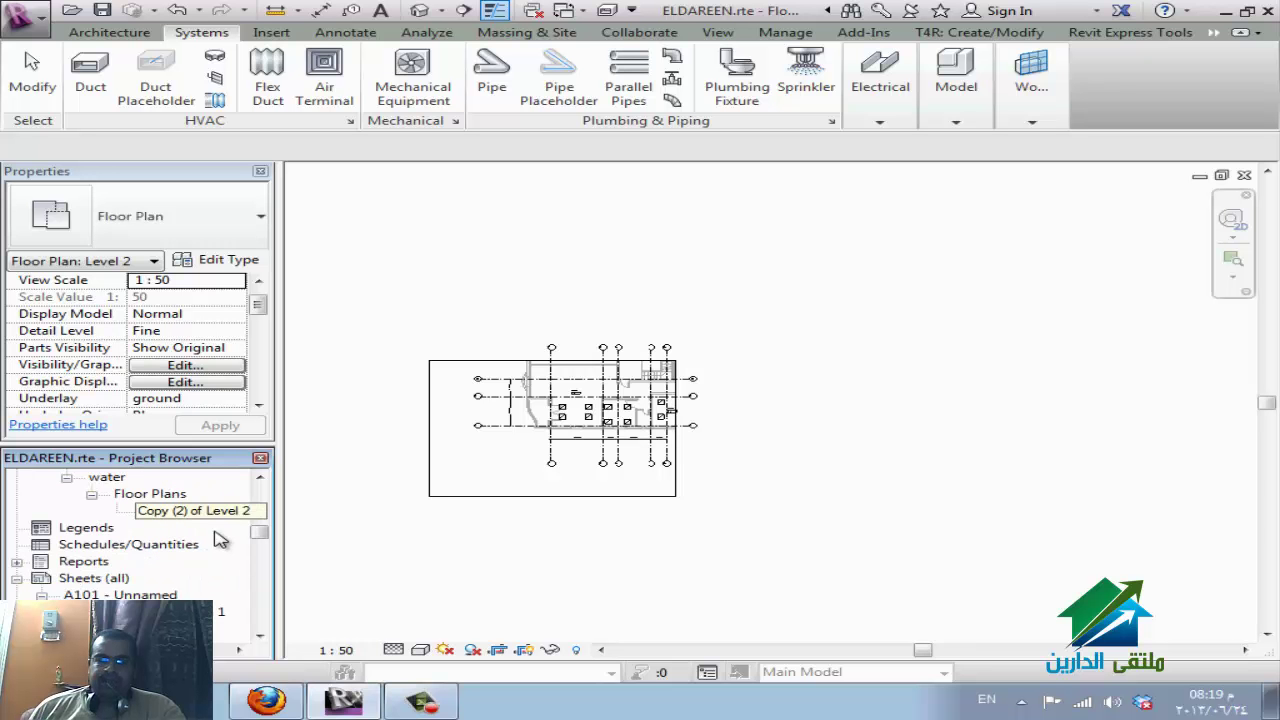
left_click(134, 579)
scroll(200, 575, "down", 1)
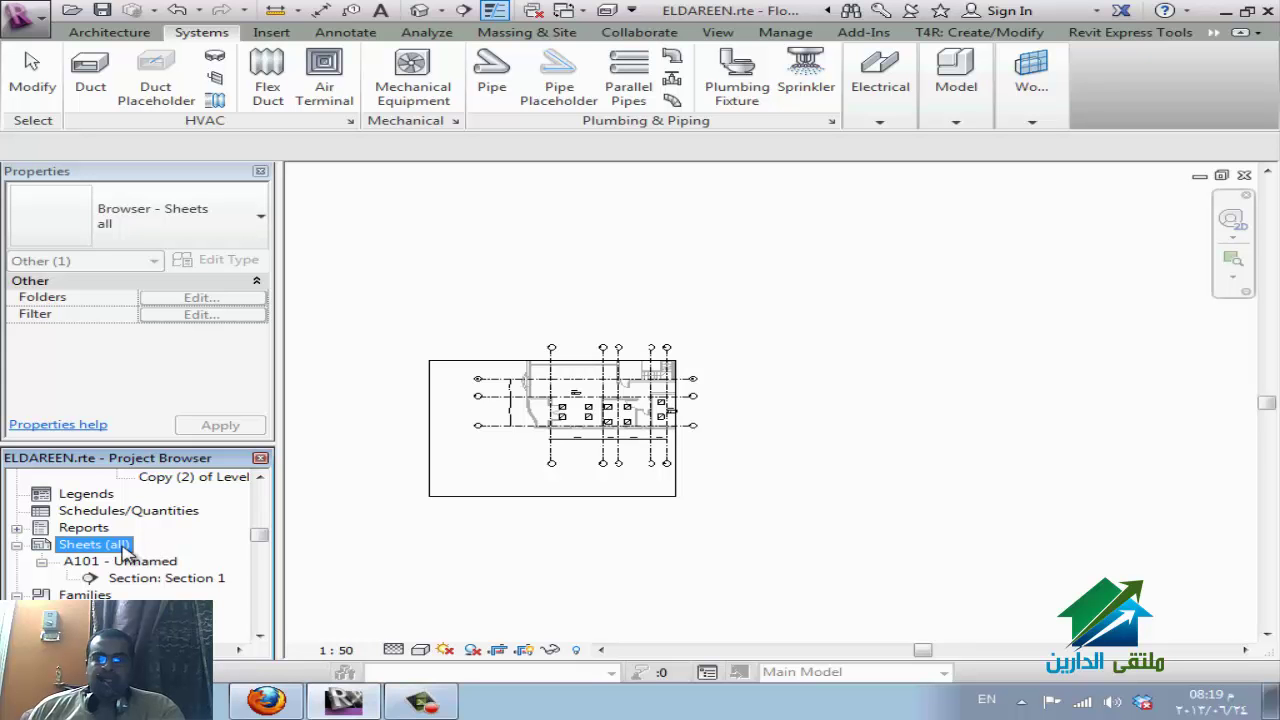
right_click(124, 553)
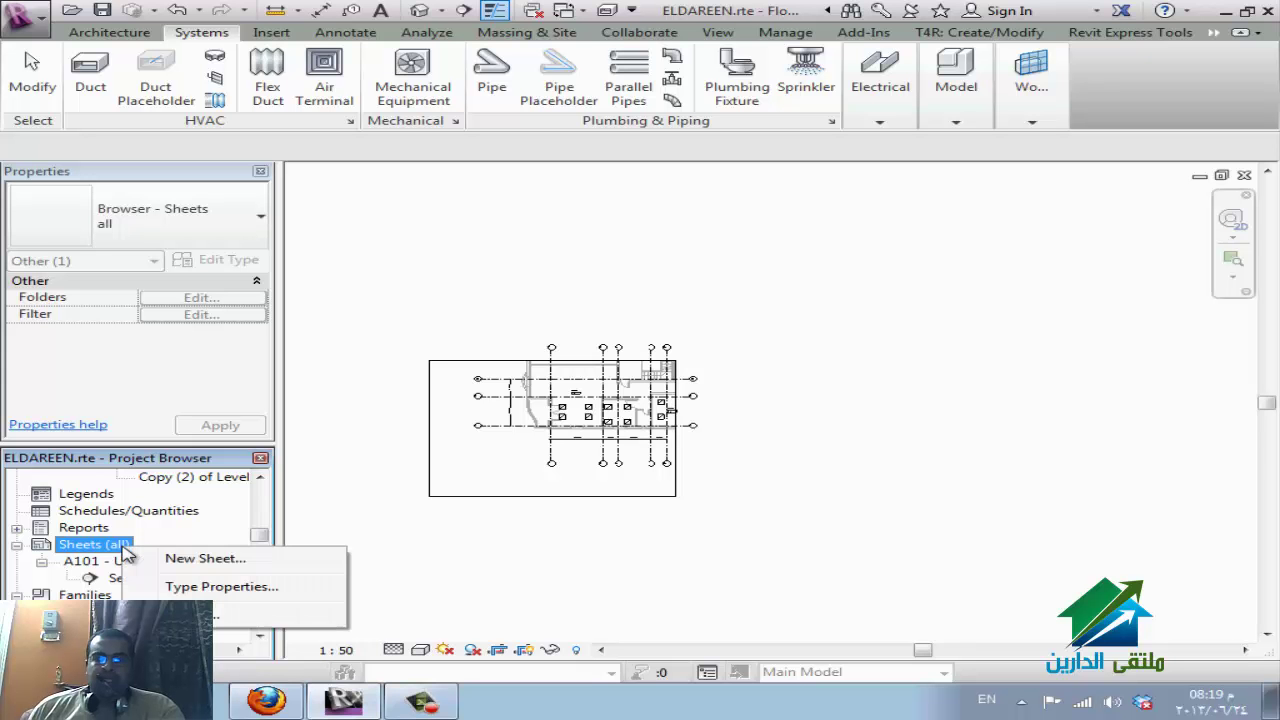
left_click(224, 560)
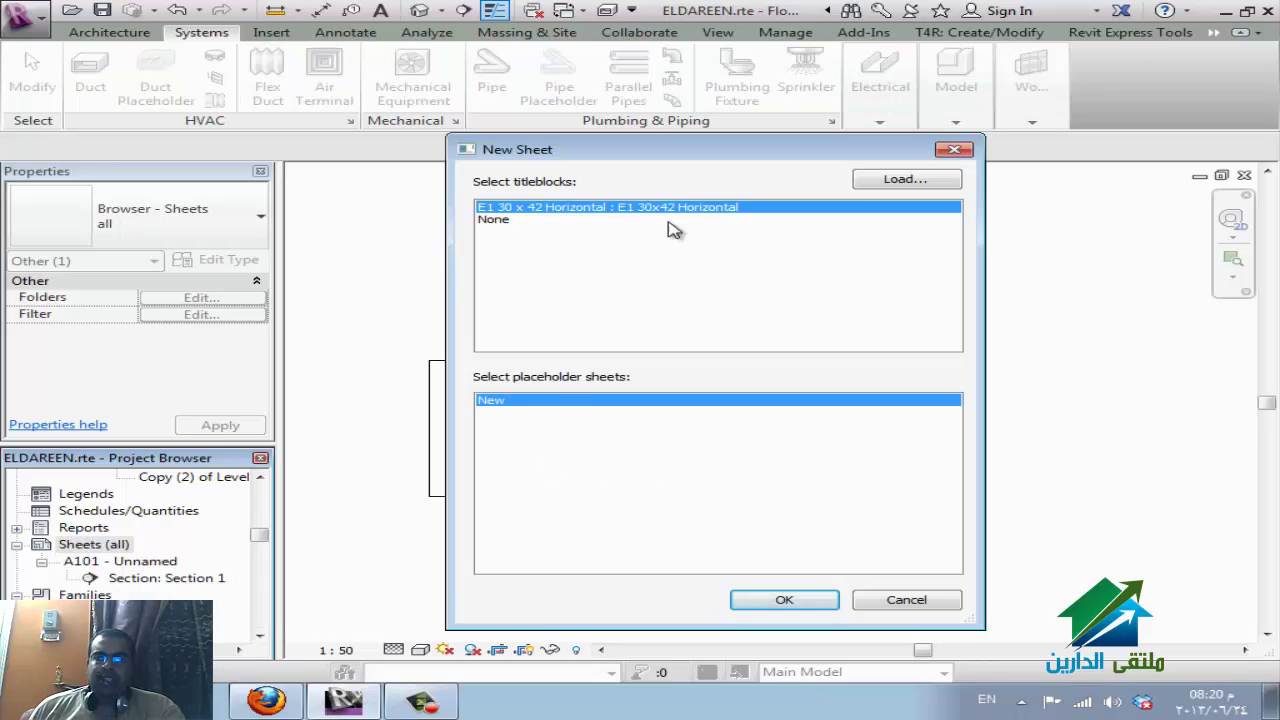
Browse to E:\REVIT\family\Exported Families\Title Blocks to load a title block family.
left_click(912, 181)
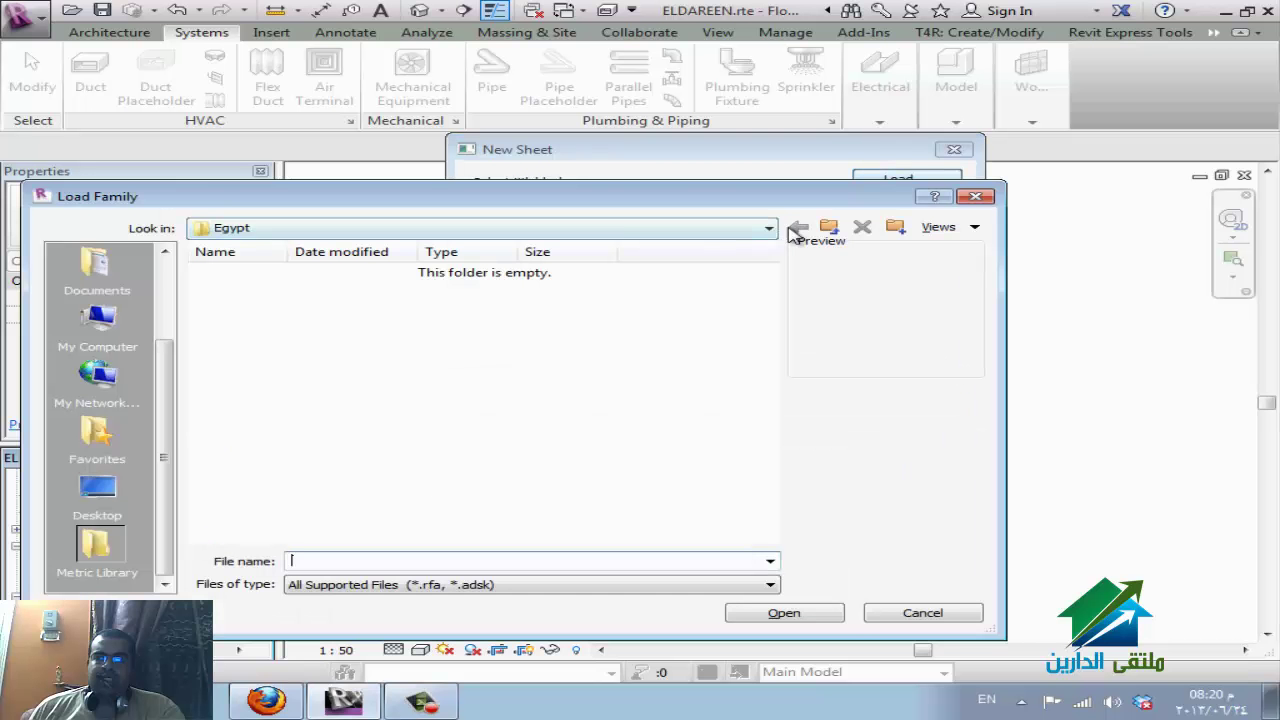
left_click(628, 230)
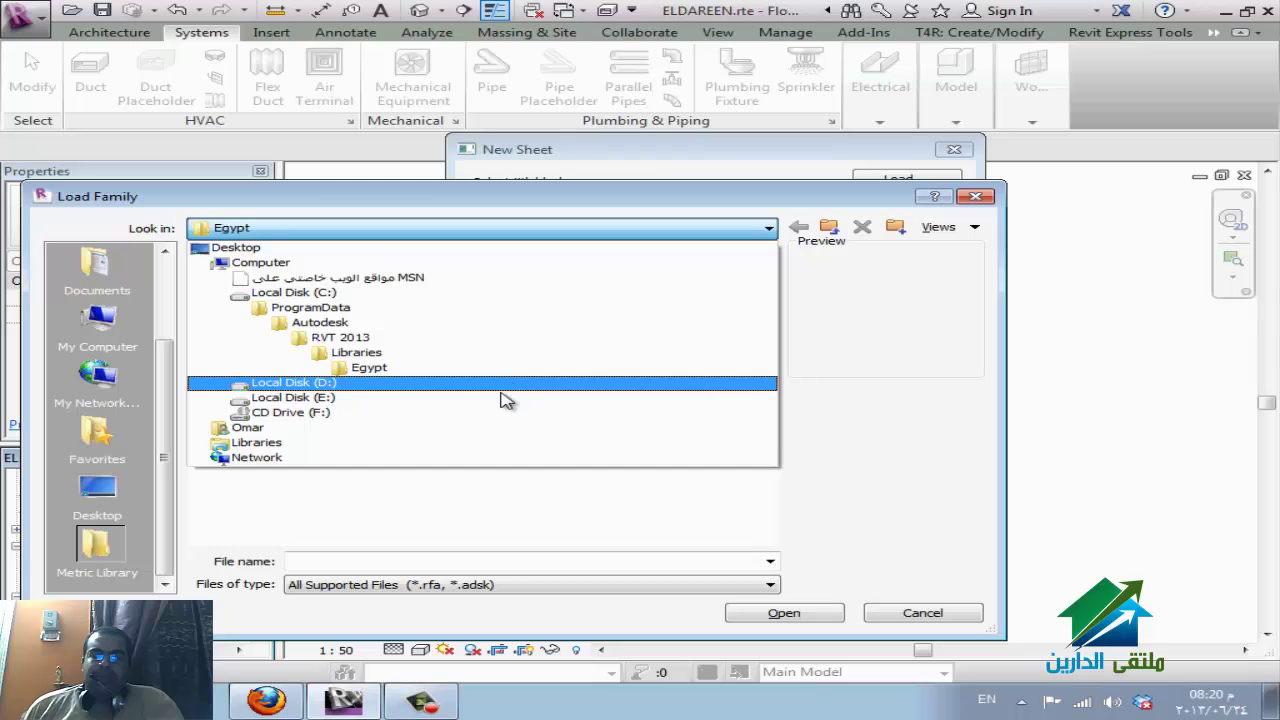
left_click(505, 398)
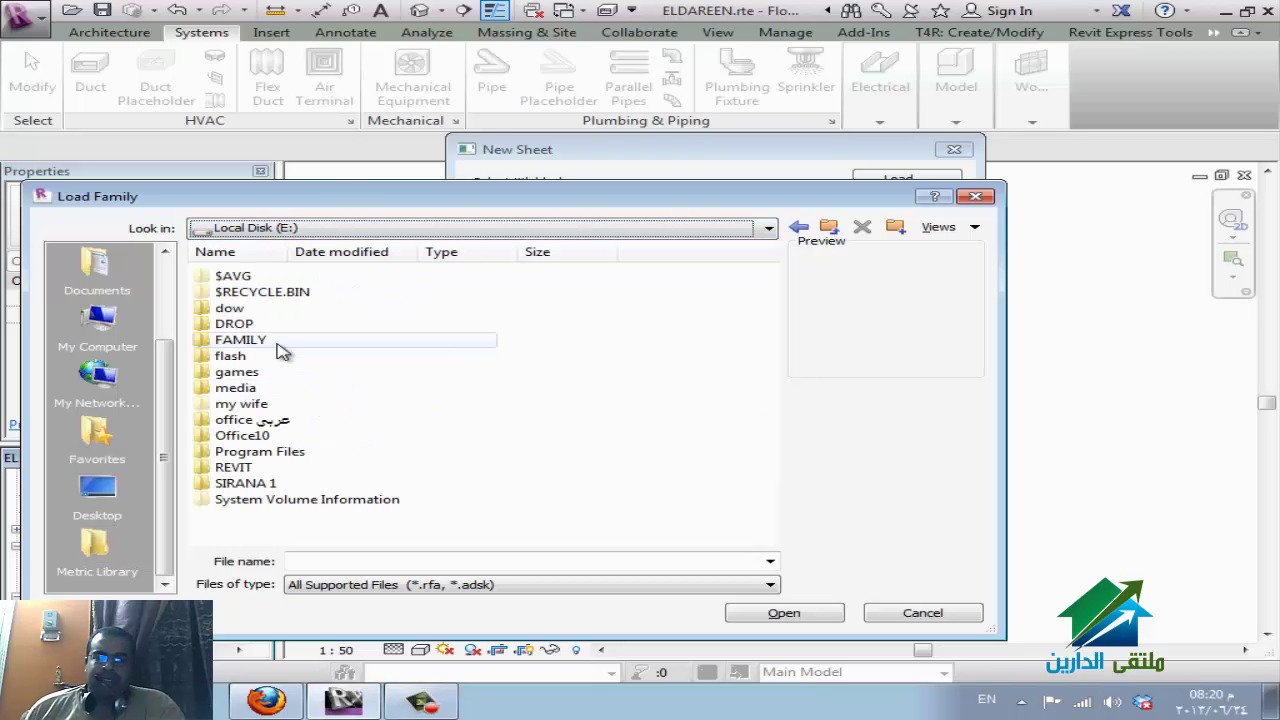
double_click(245, 468)
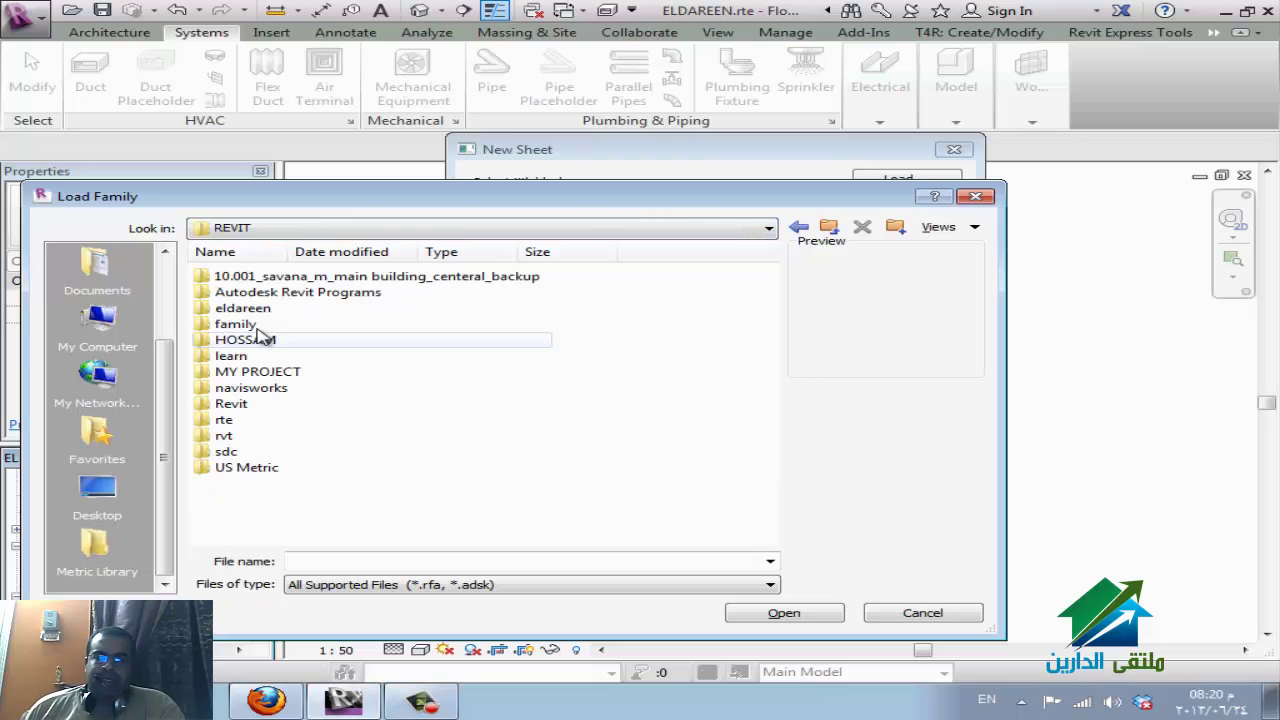
double_click(240, 325)
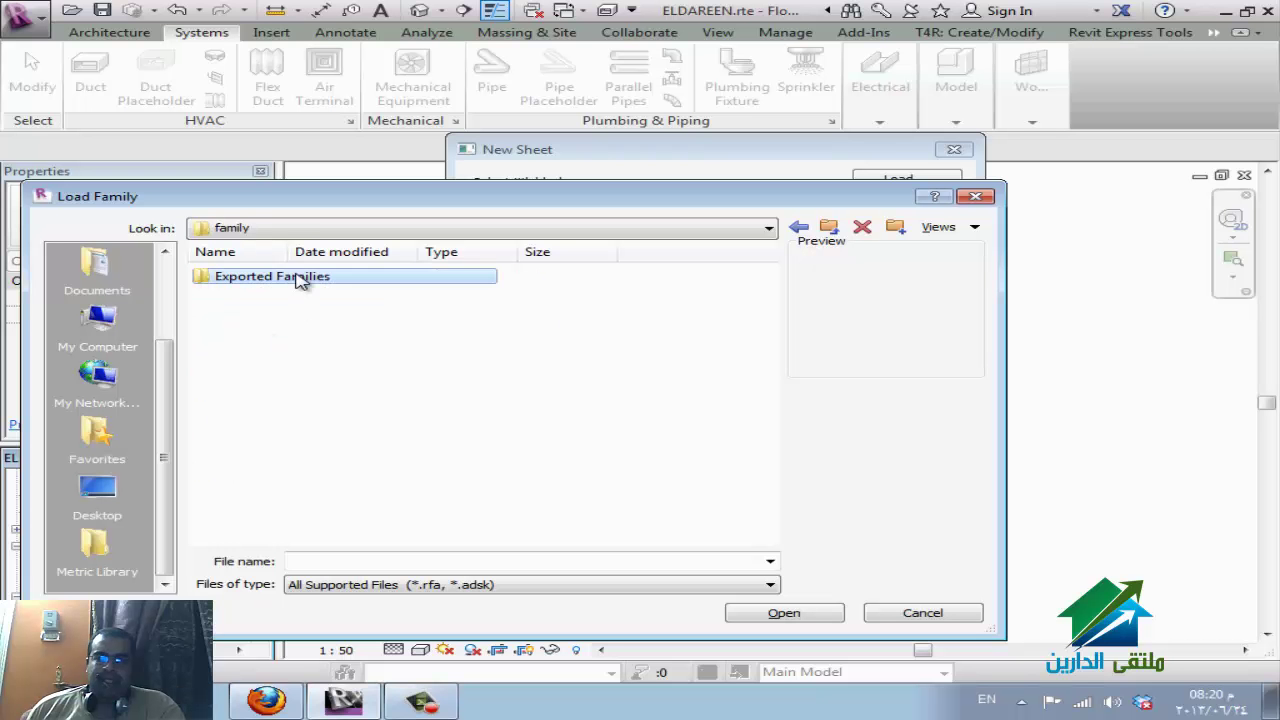
double_click(299, 278)
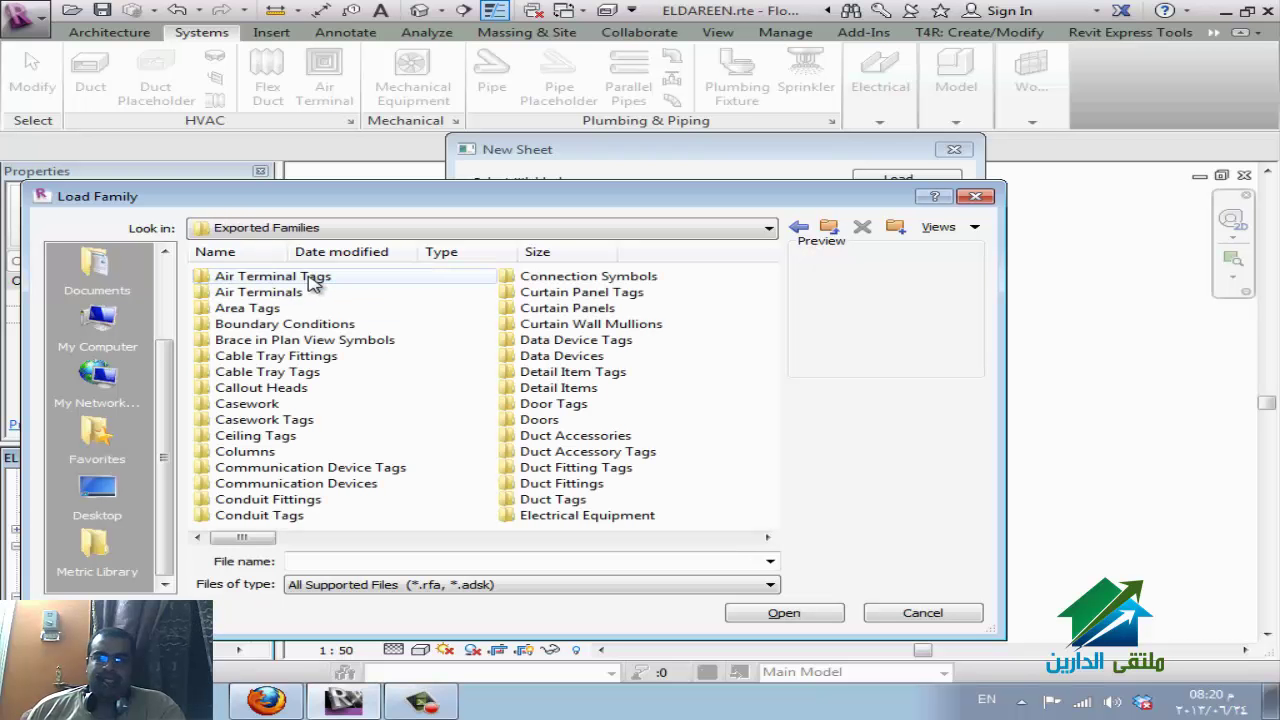
left_click(440, 441)
scroll(440, 441, "down", 6)
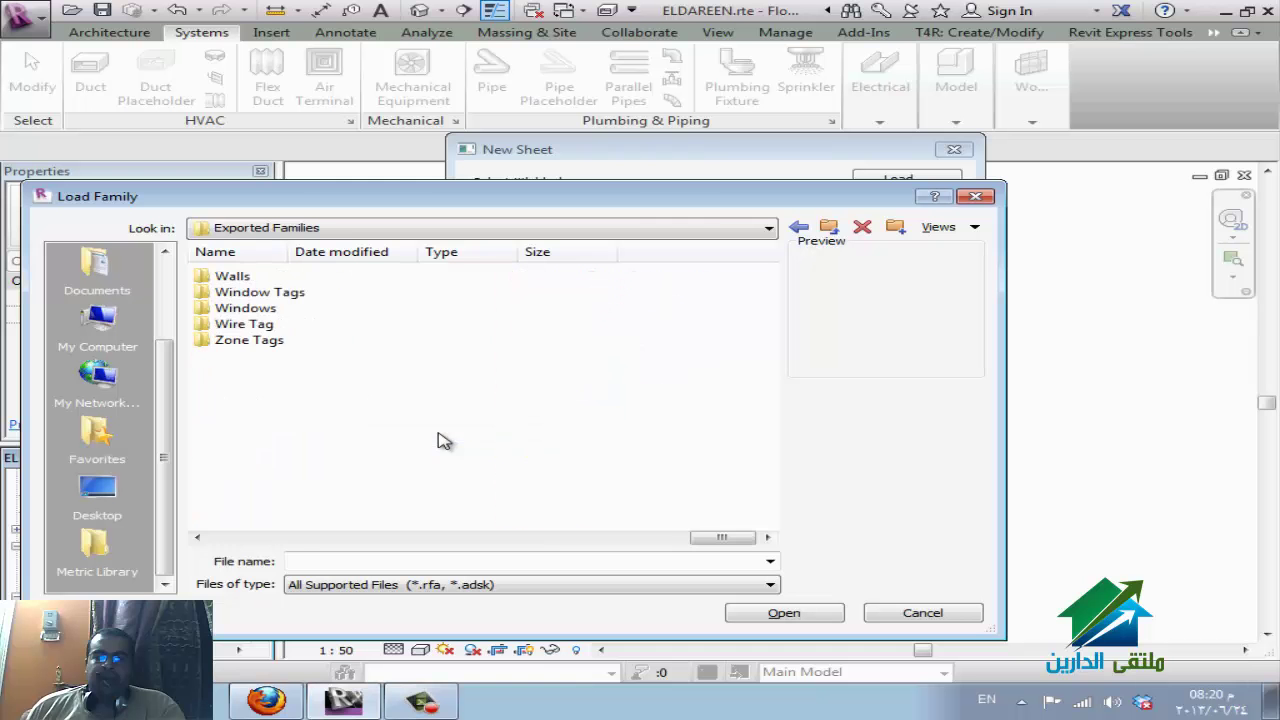
scroll(357, 330, "up", 2)
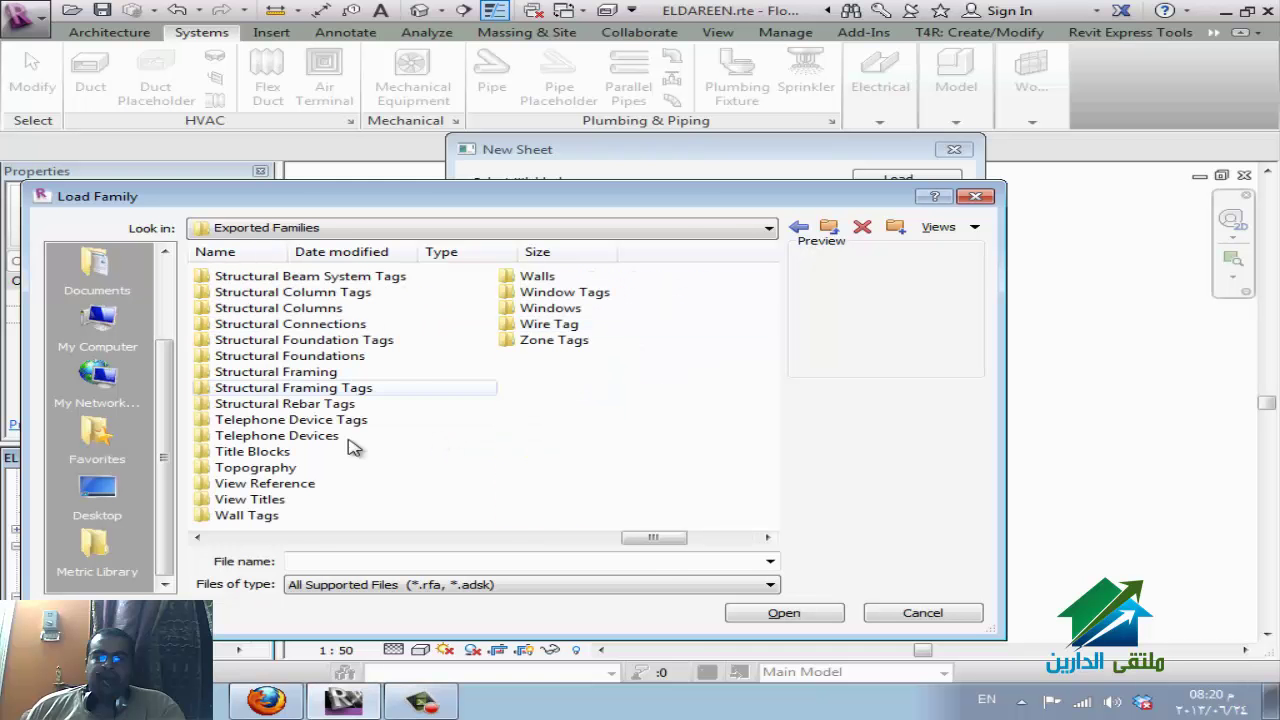
left_click(273, 455)
double_click(273, 455)
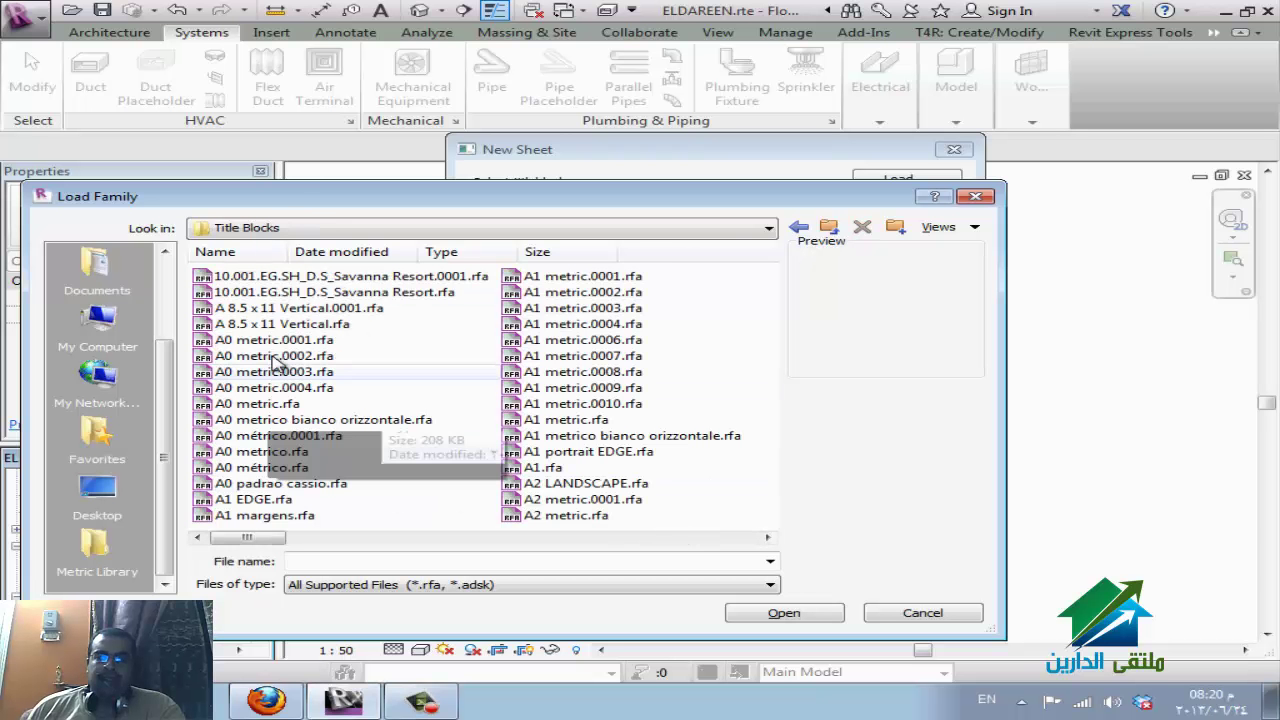
Load A0 metric.rfa and create sheet A102 using that title block.
left_click(283, 403)
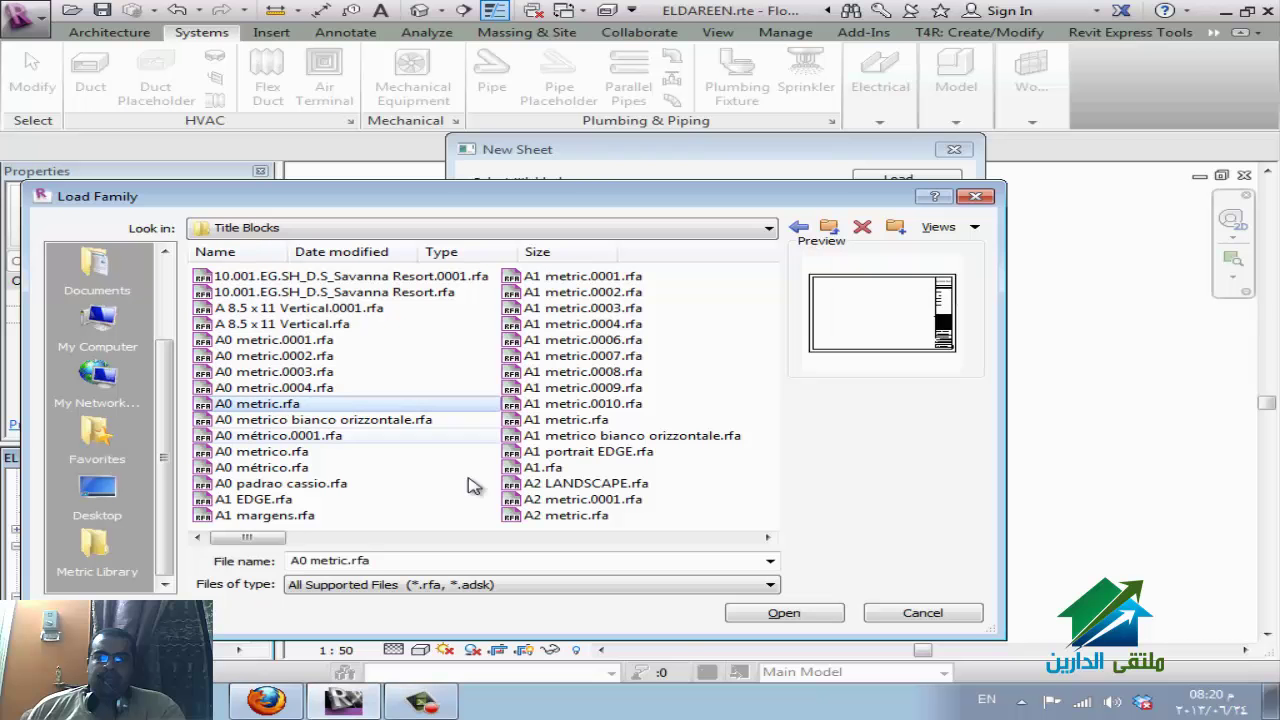
left_click(818, 613)
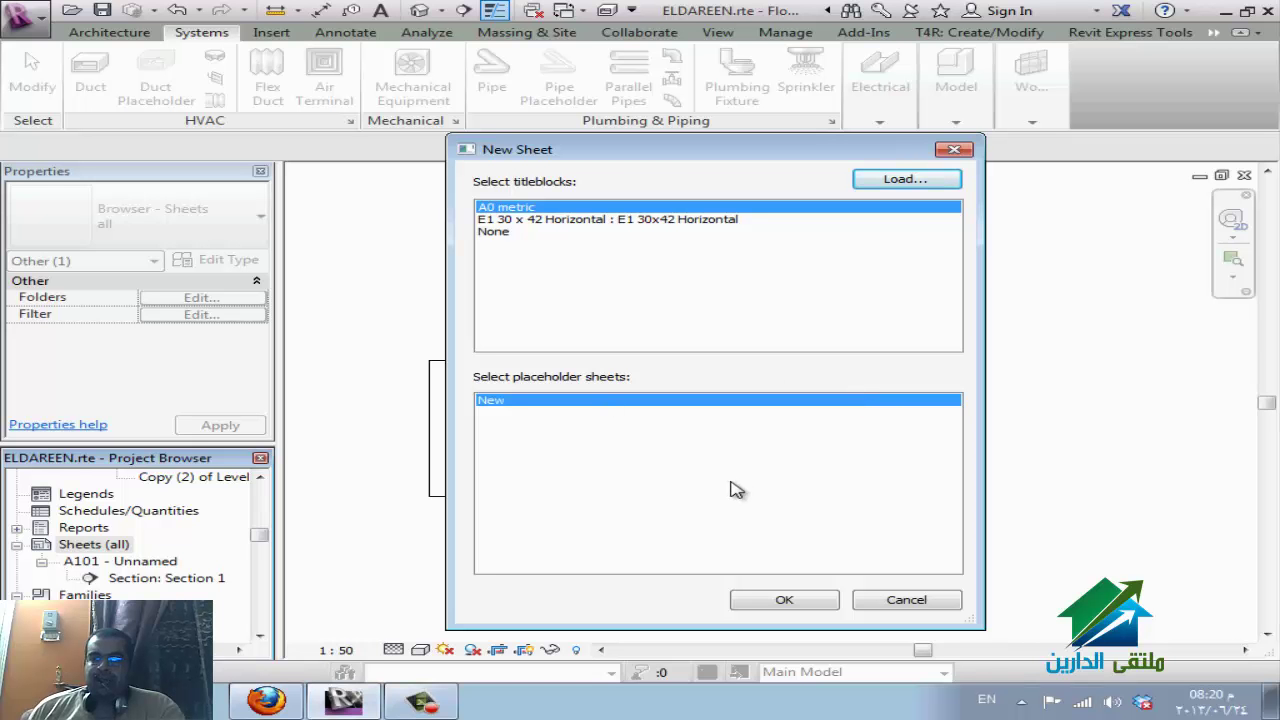
left_click(793, 601)
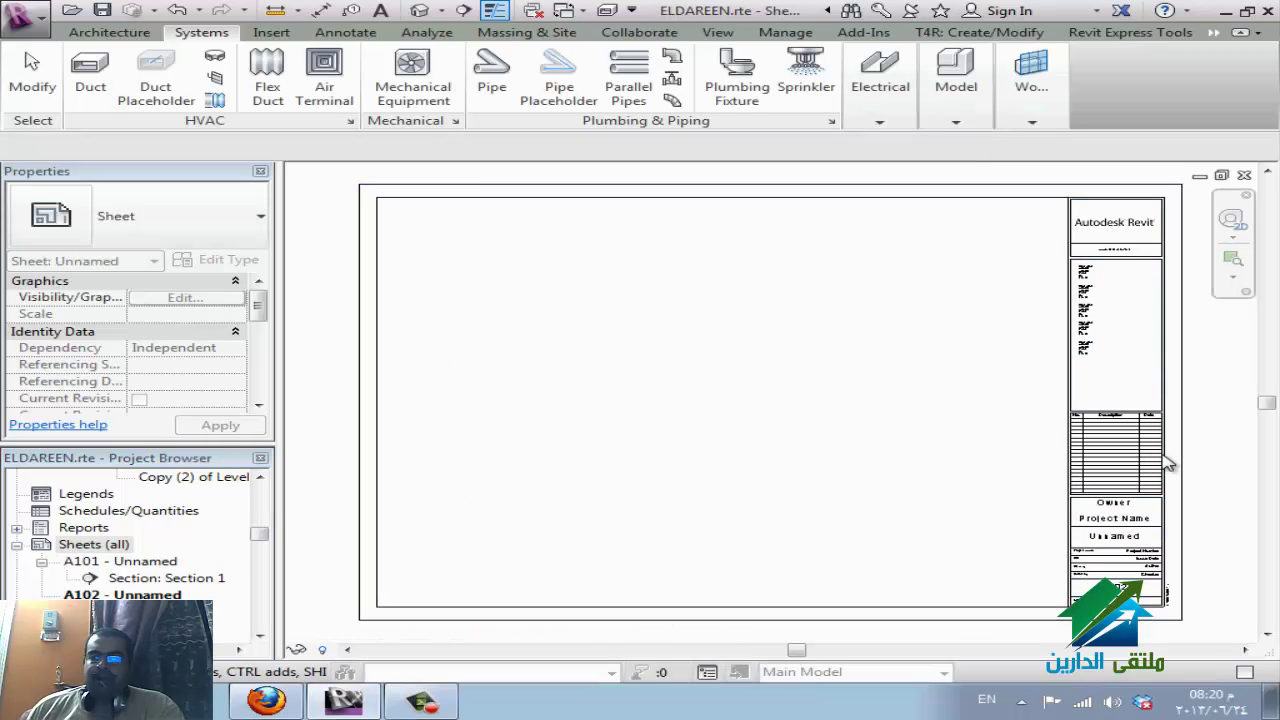
Open the sheet's A0 metric title block in the family editor, leaving the URL text note unchanged.
left_click(1169, 462)
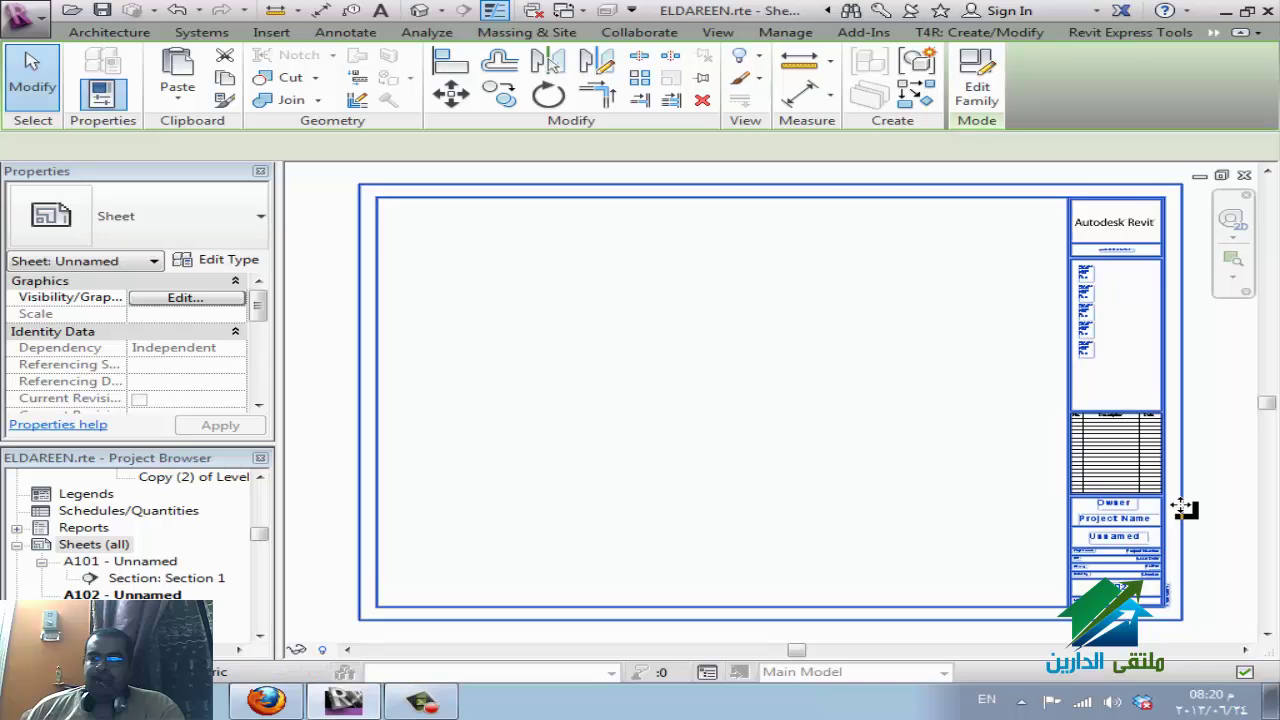
left_click(1182, 510)
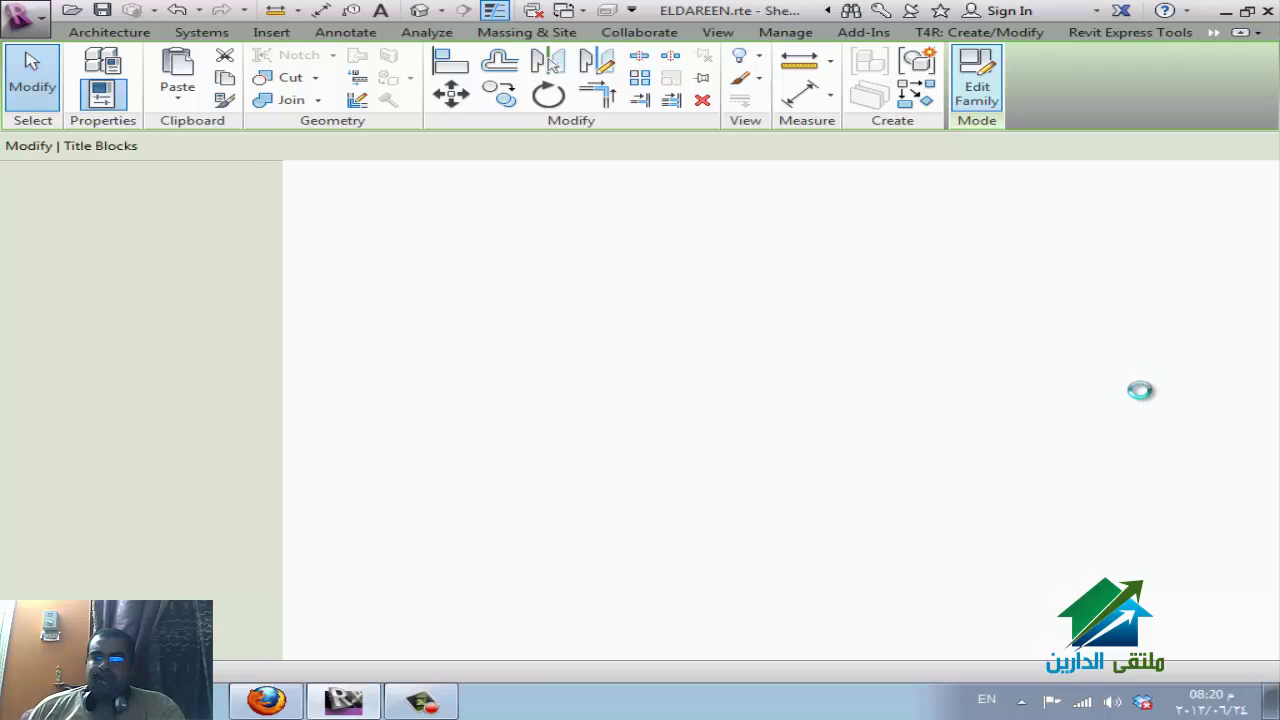
scroll(1142, 225, "up", 2)
scroll(1142, 225, "up", 1)
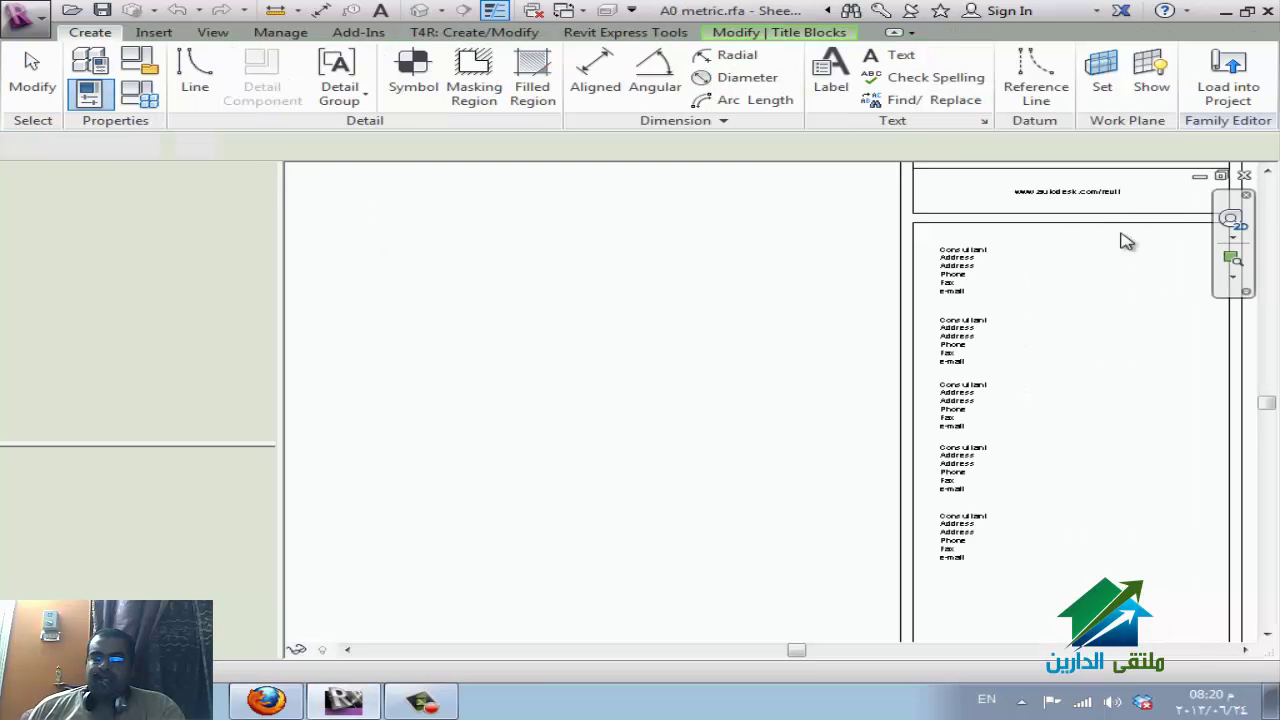
middle_click_drag(1123, 240, 603, 128)
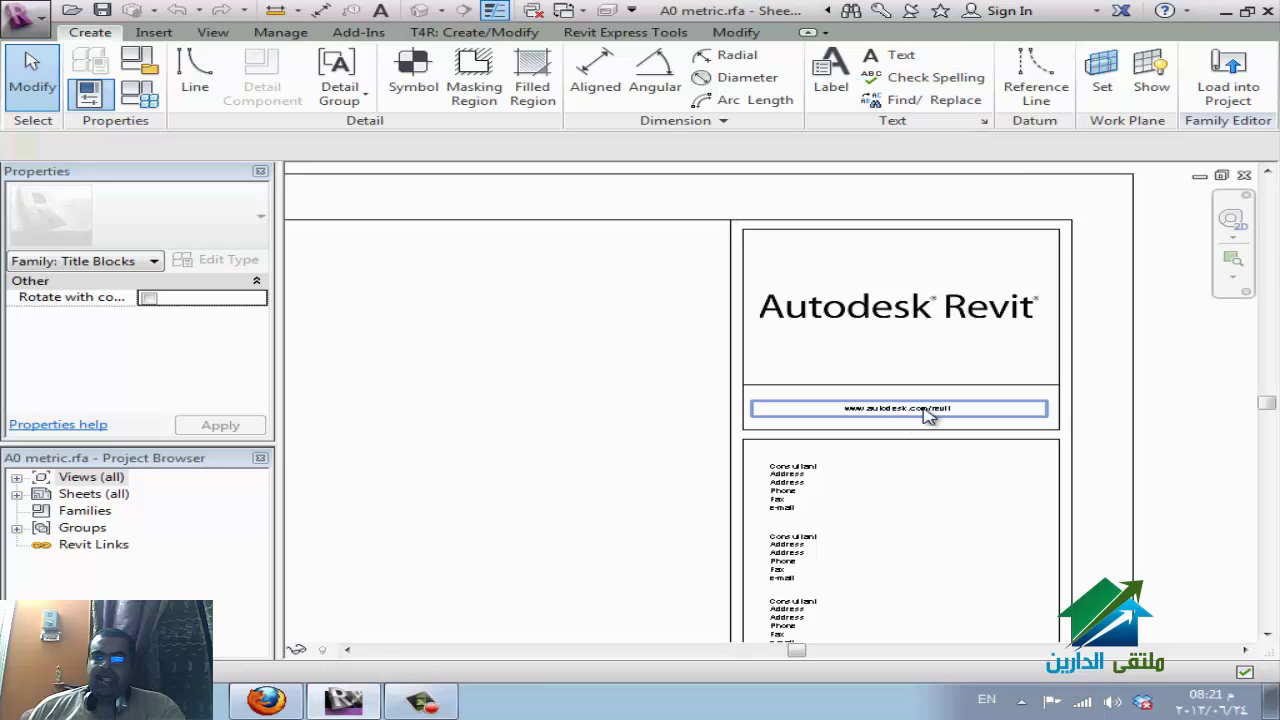
double_click(883, 409)
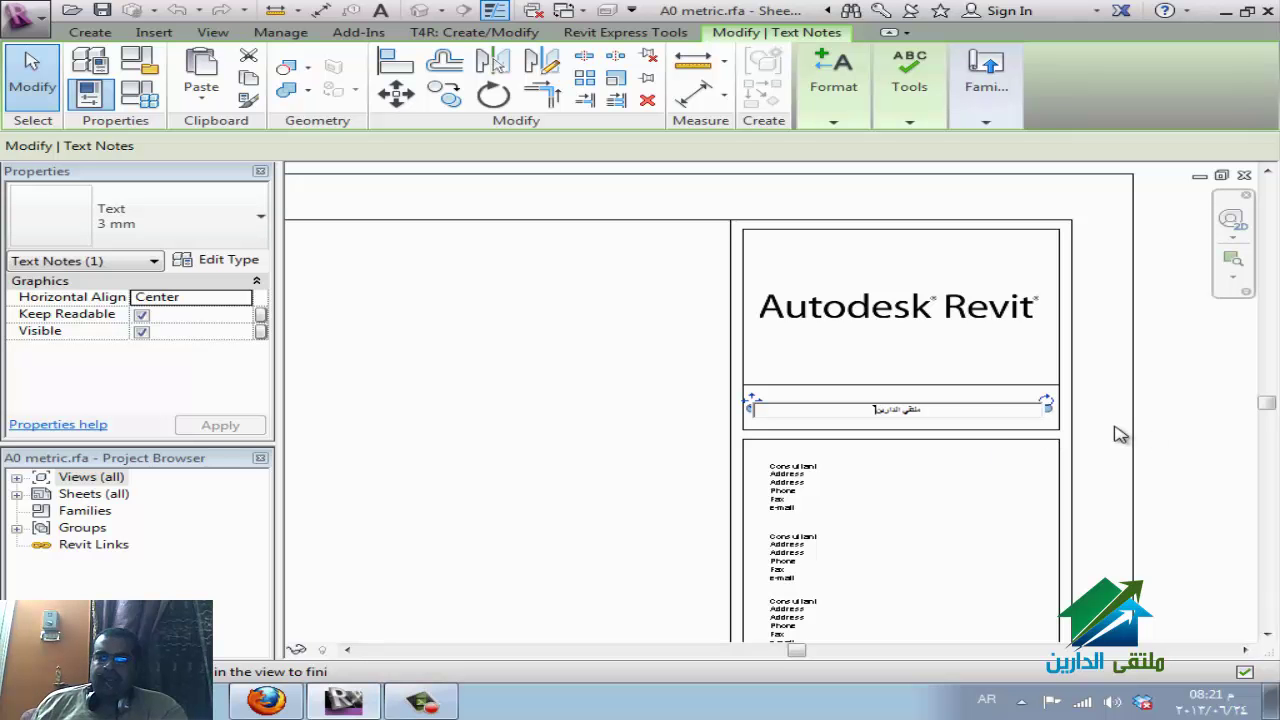
key("ctrl+z")
left_click(960, 445)
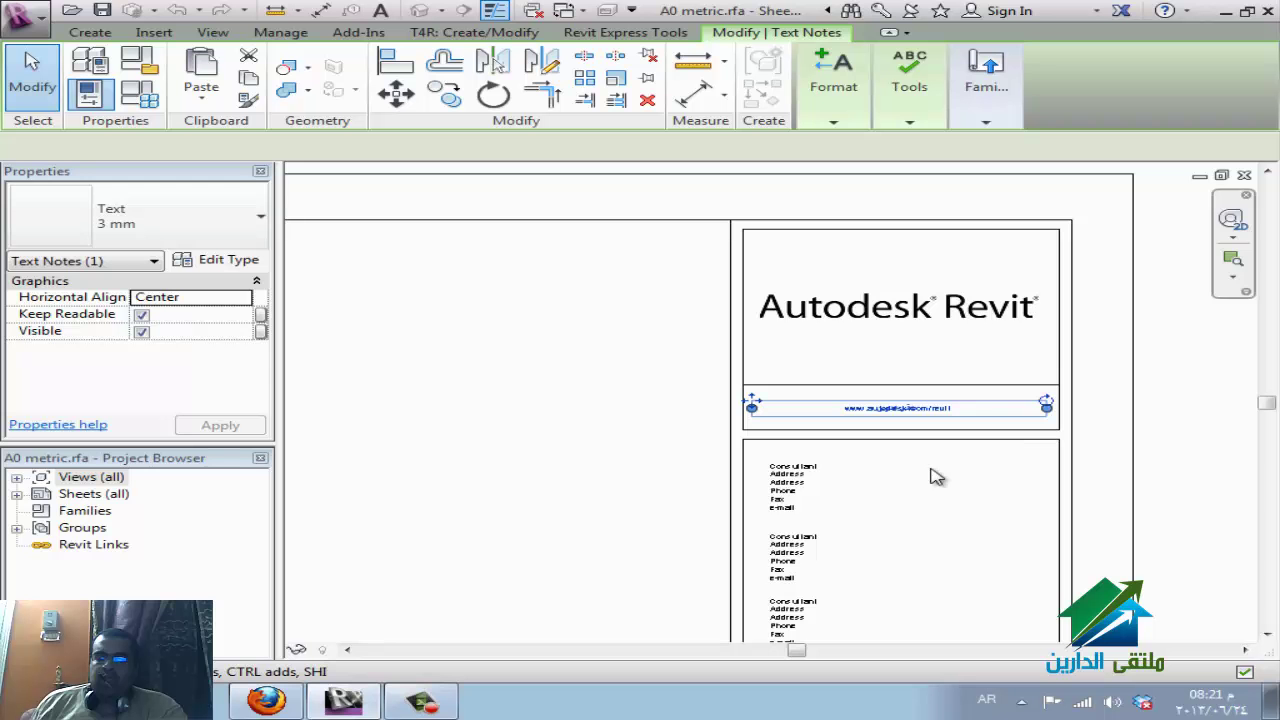
scroll(860, 306, "down", 5)
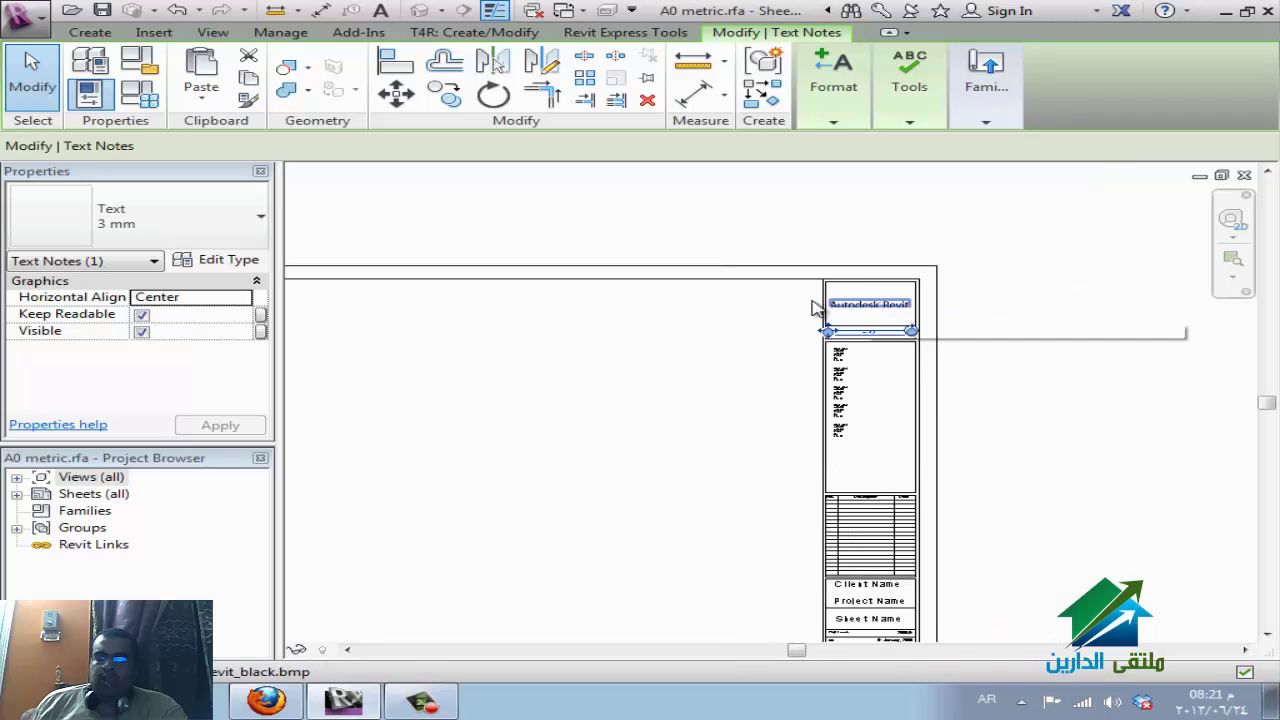
left_click(874, 260)
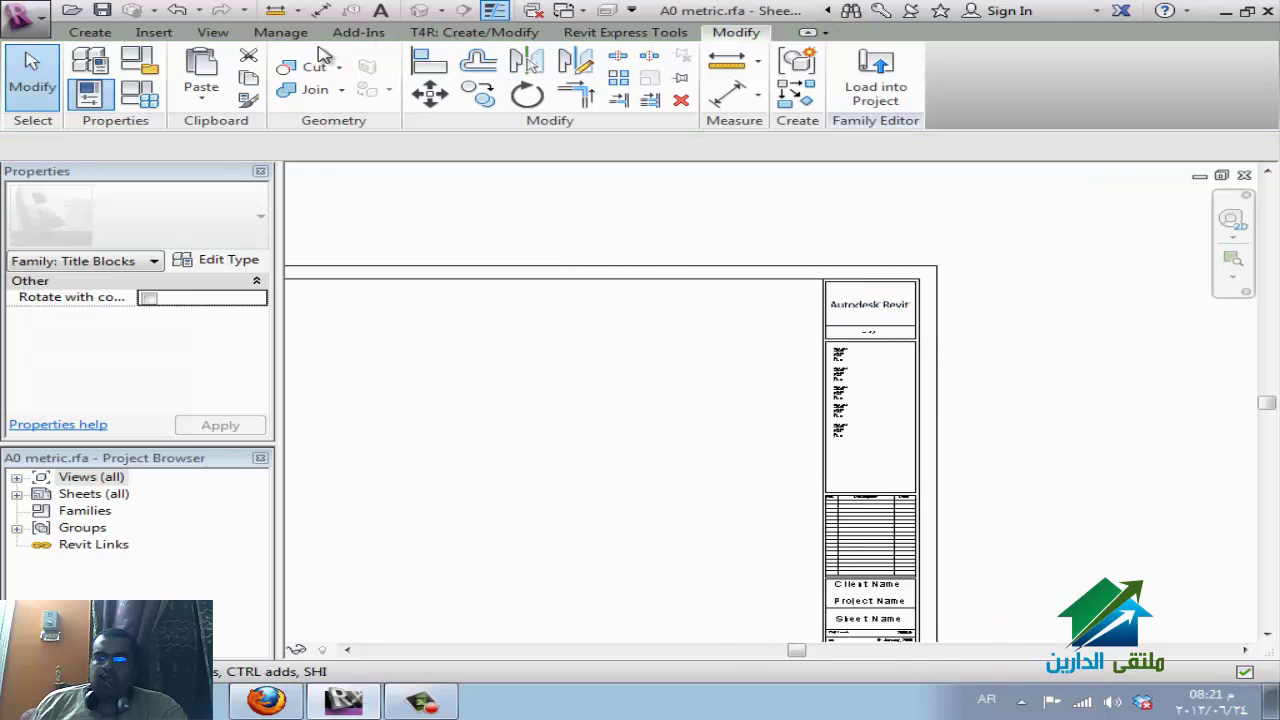
left_click(90, 32)
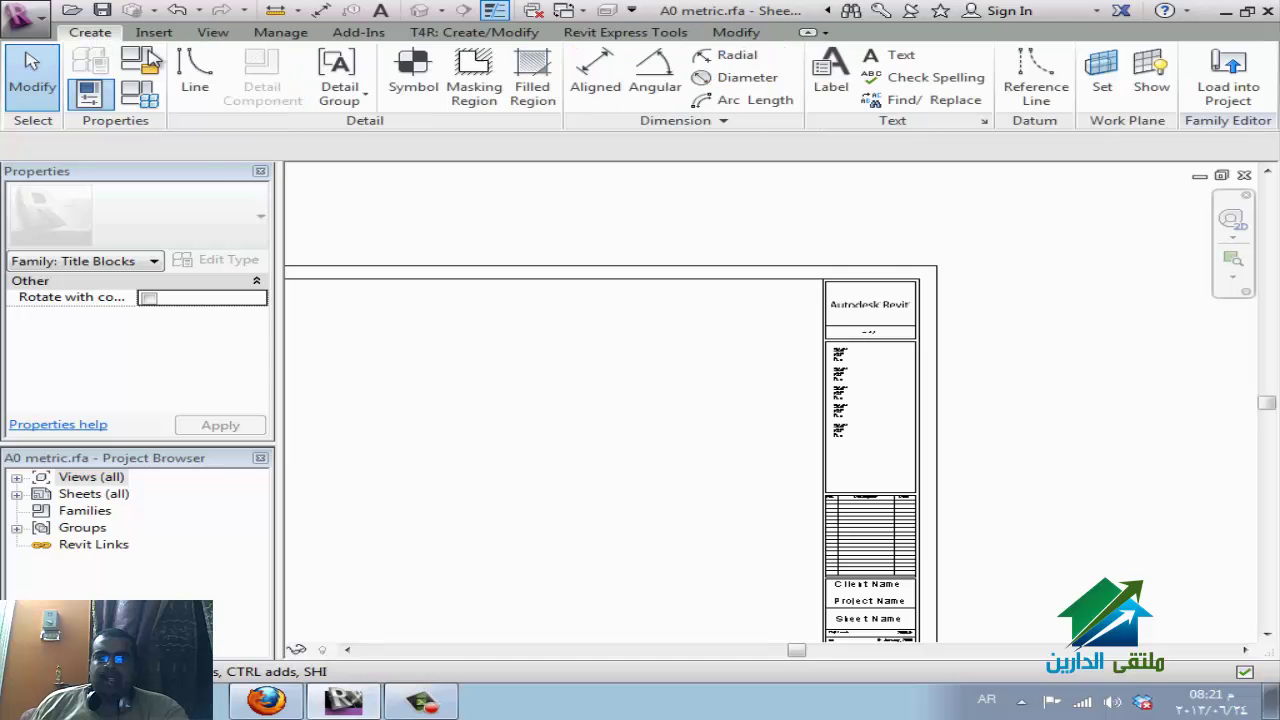
Place a label in the title block combining the Project Name and Project Number parameters.
left_click(831, 72)
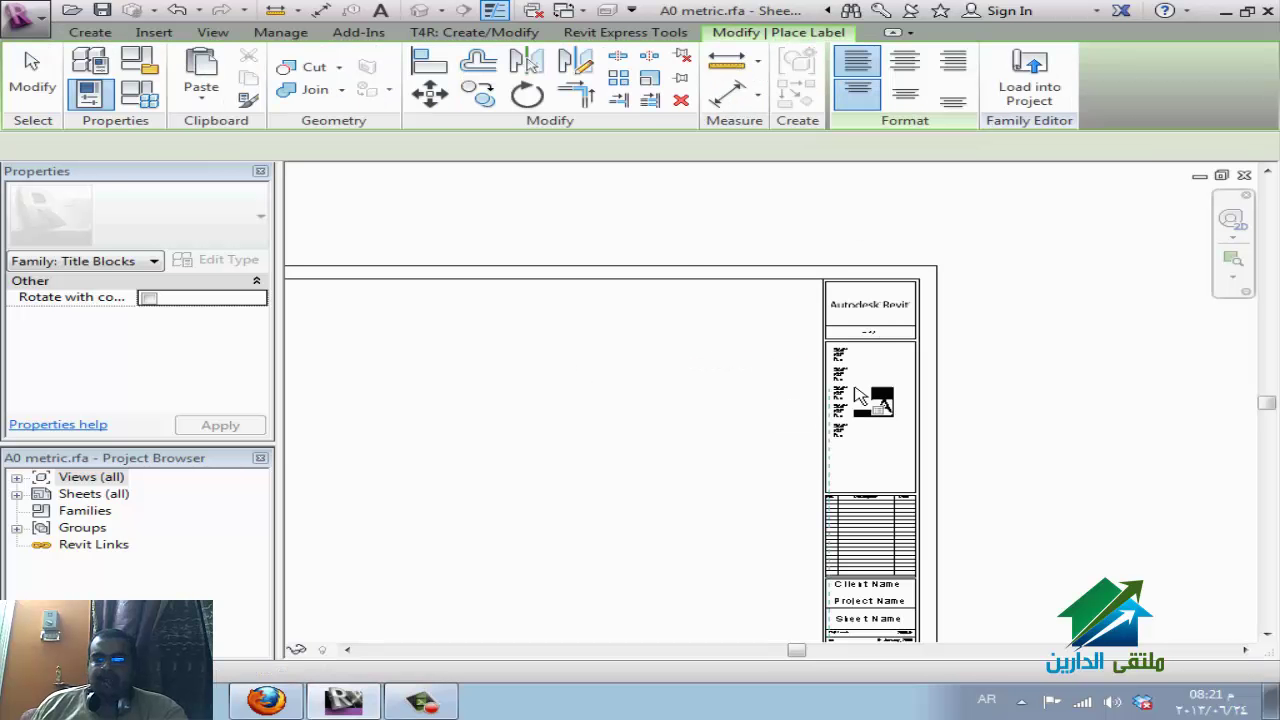
left_click(845, 470)
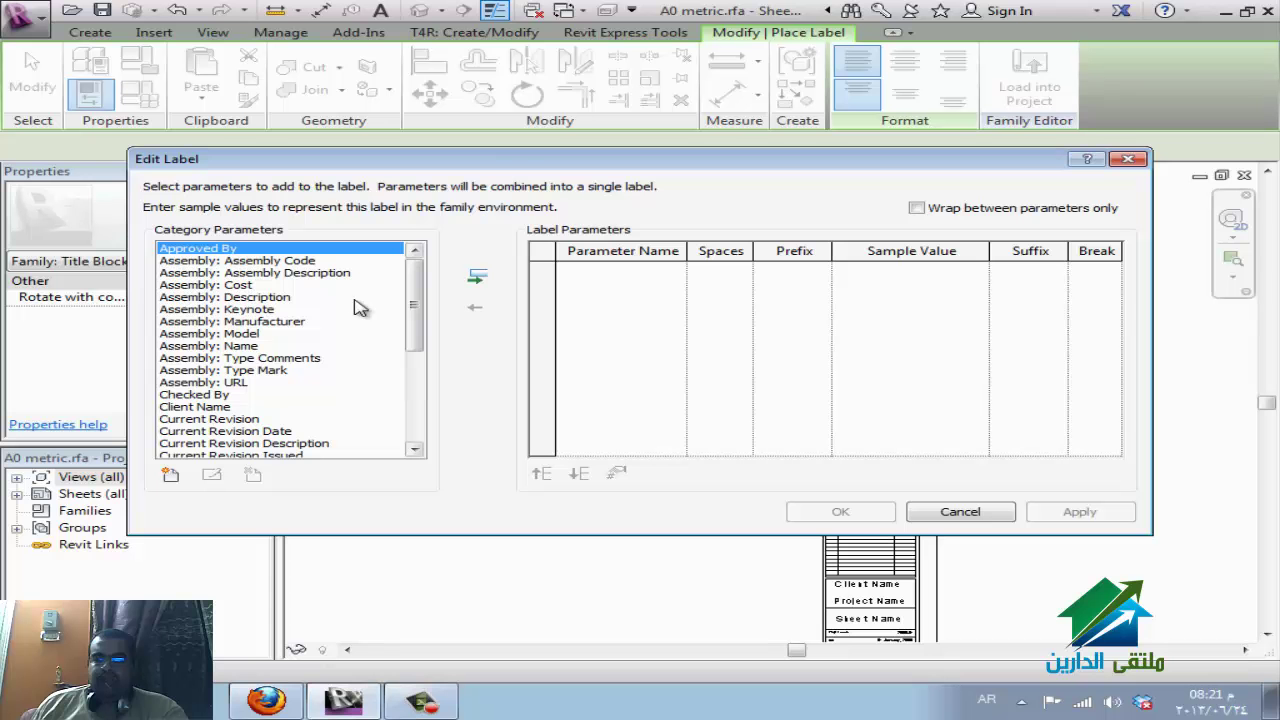
left_click(220, 398)
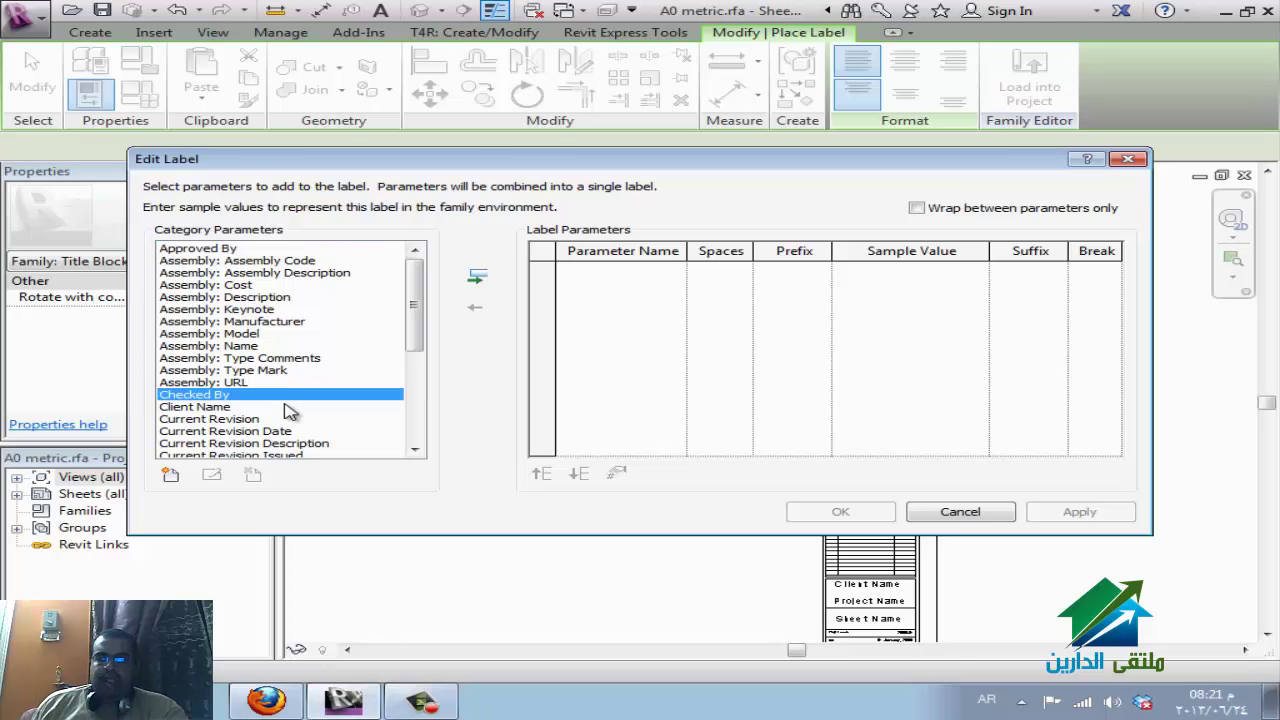
scroll(290, 412, "down", 5)
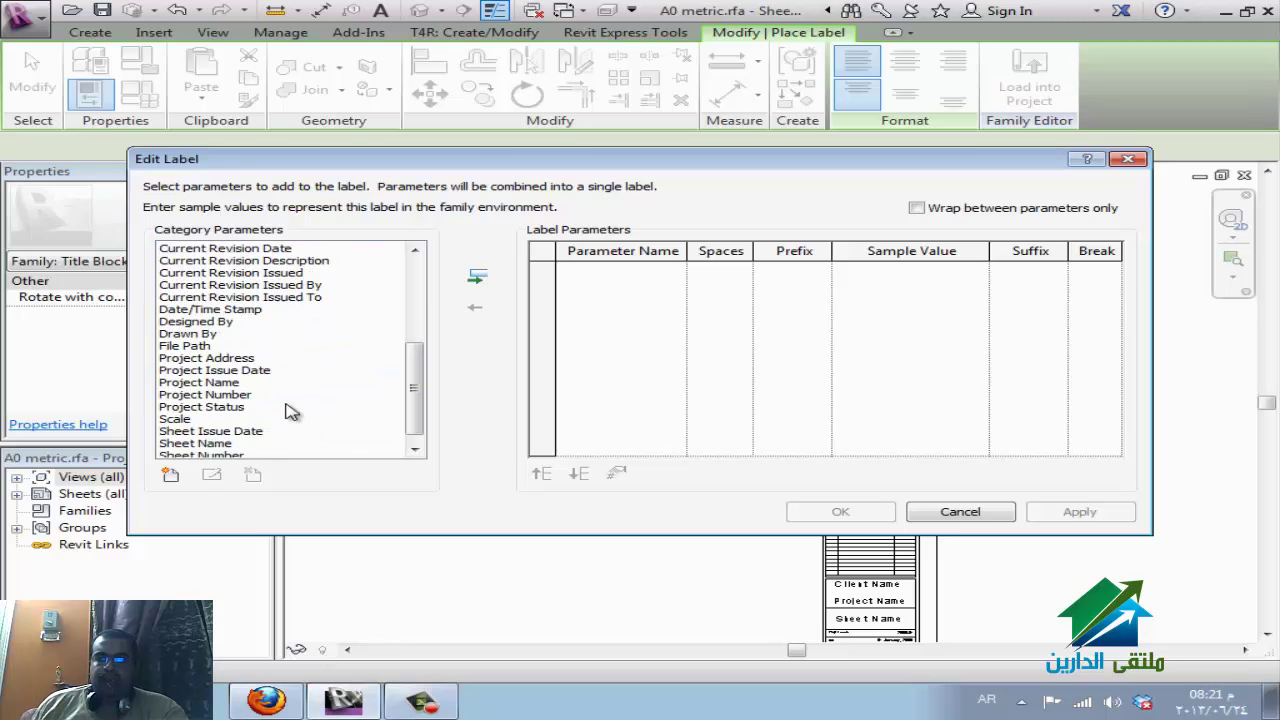
left_click(217, 337)
scroll(275, 362, "down", 1)
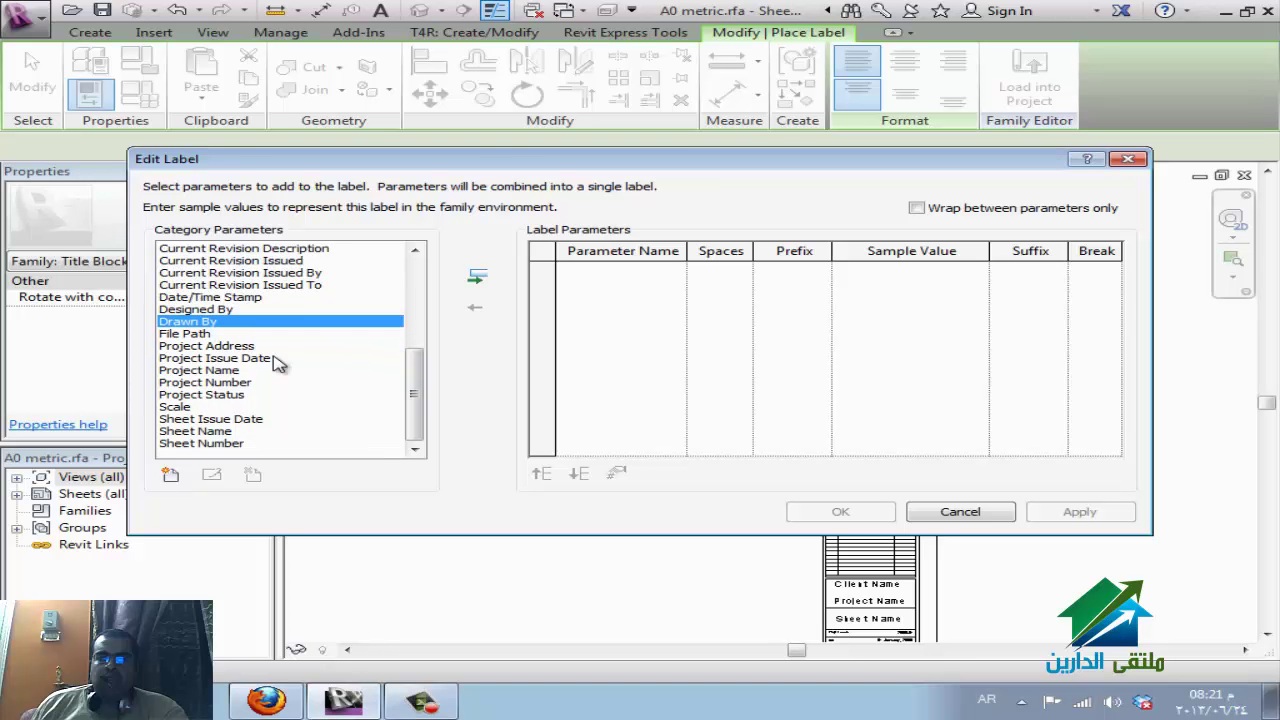
left_click(237, 371)
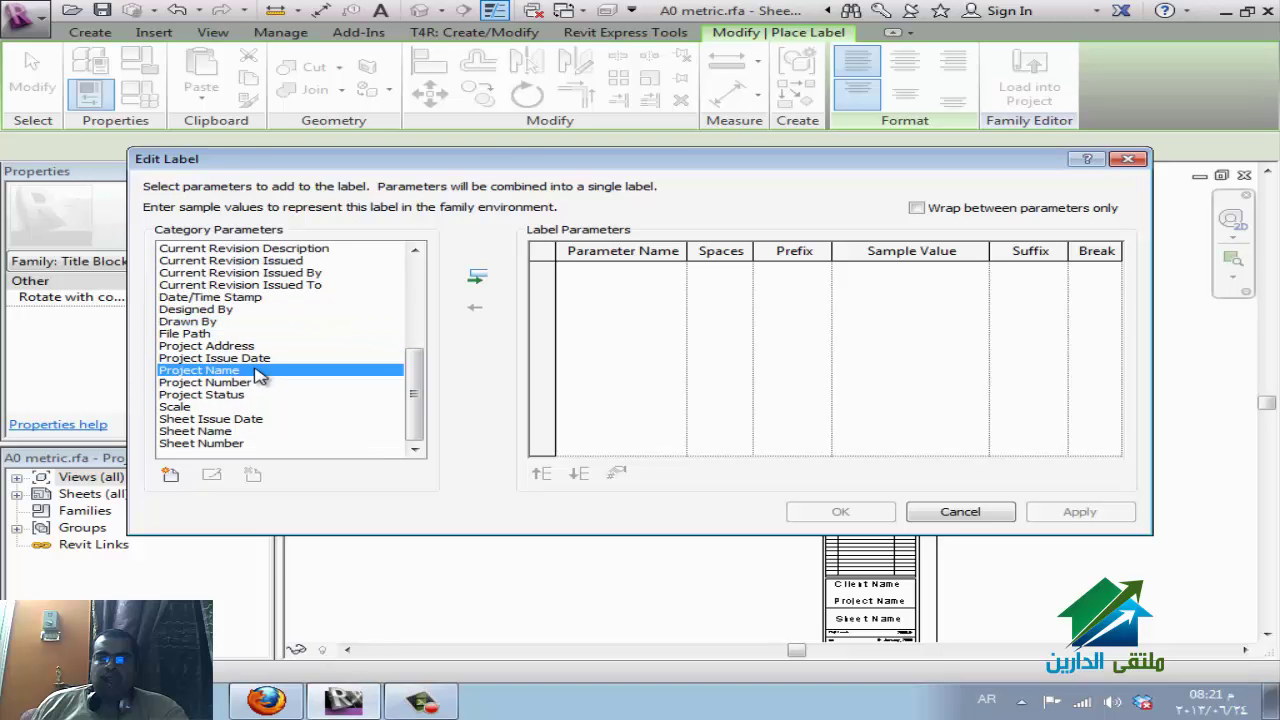
left_click(241, 383)
double_click(240, 371)
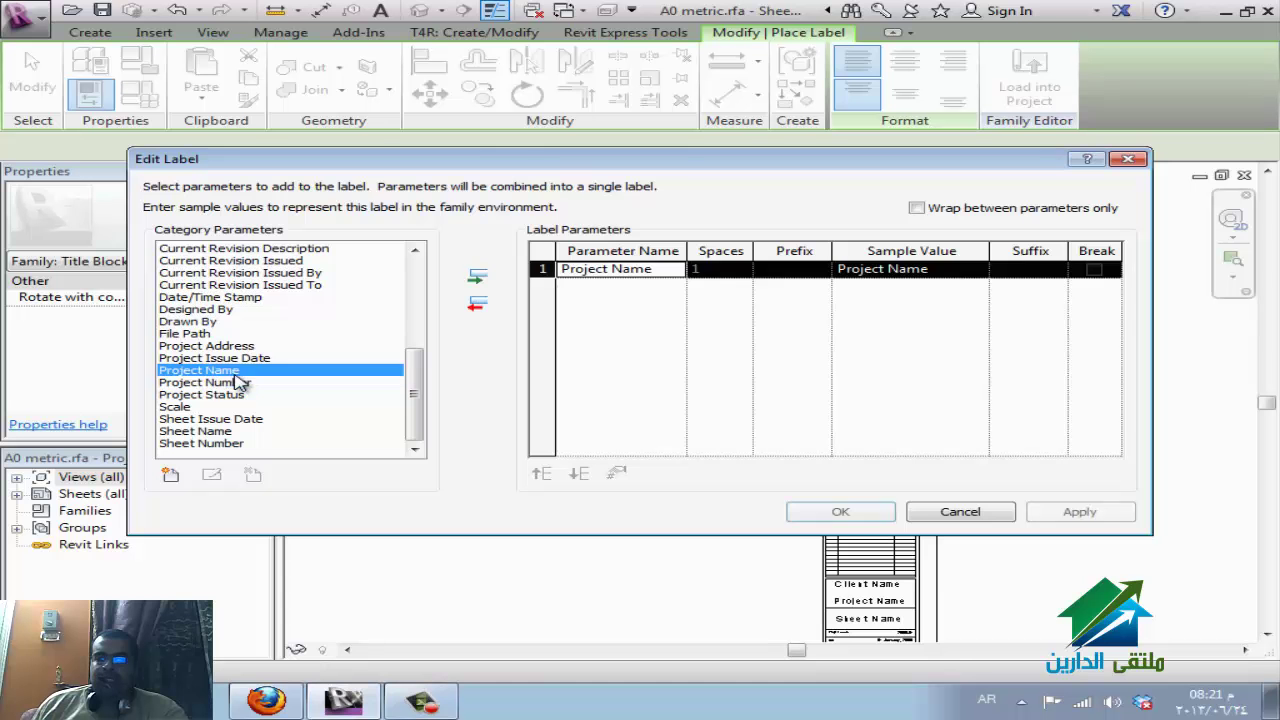
left_click(243, 383)
double_click(243, 384)
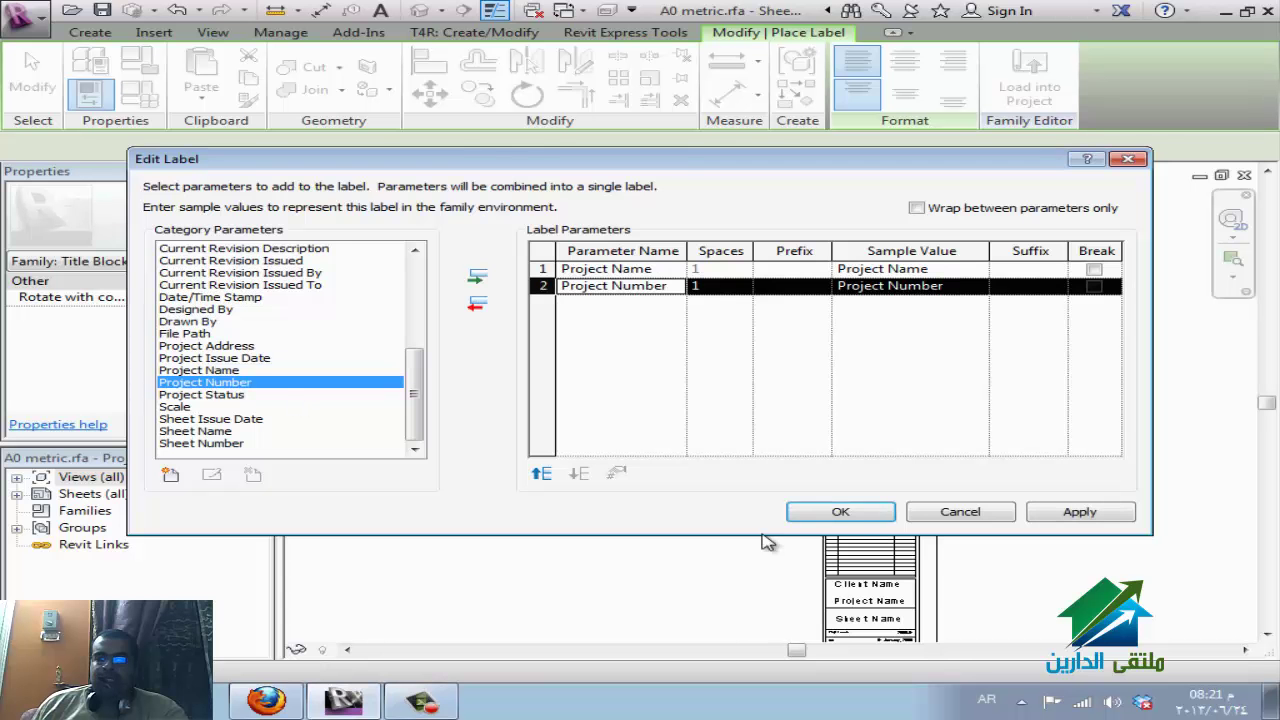
left_click(840, 511)
Review the title block's lower fields, starting and then cancelling the Line tool.
scroll(943, 571, "up", 3)
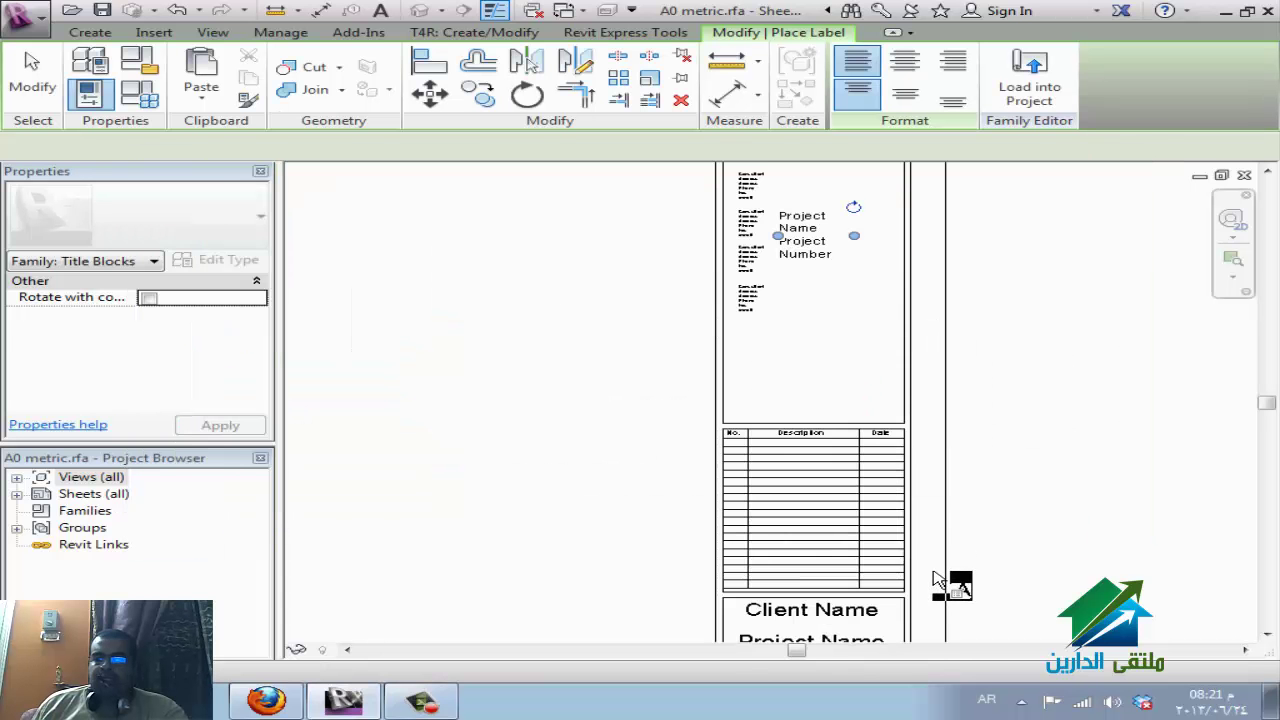
middle_click_drag(940, 580, 943, 212)
key("Escape")
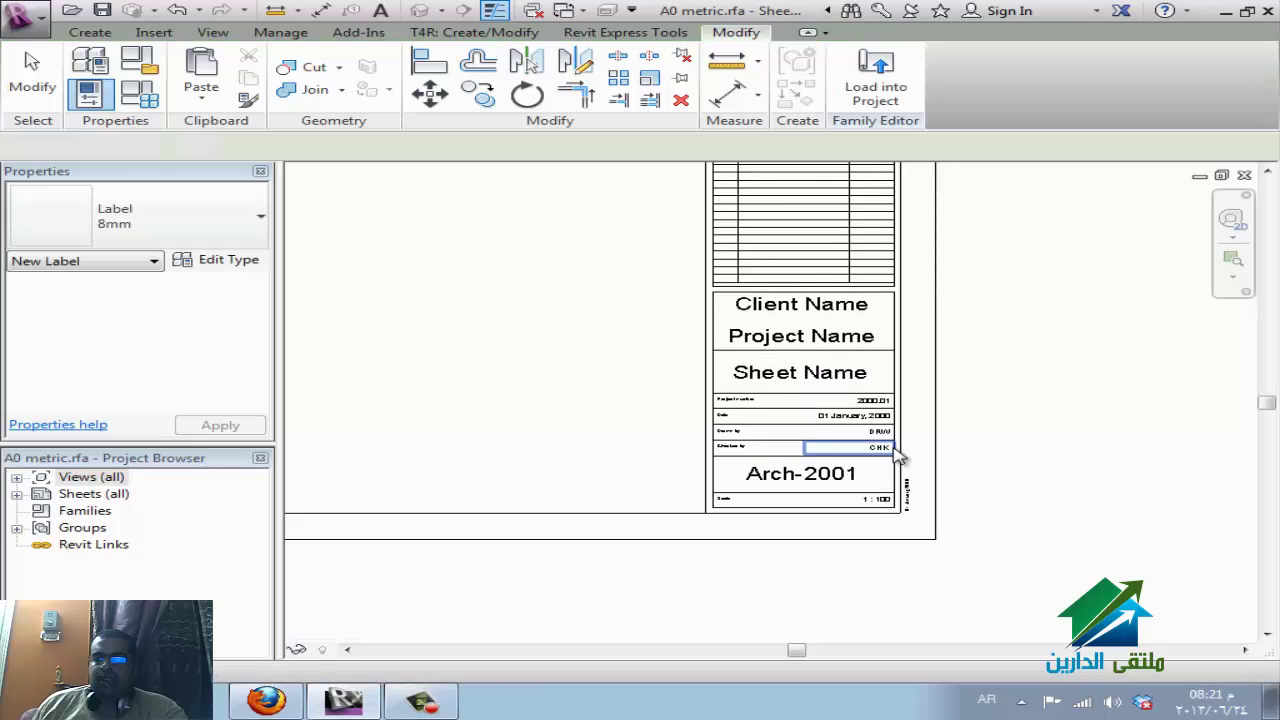
key("Escape")
scroll(915, 513, "down", 2)
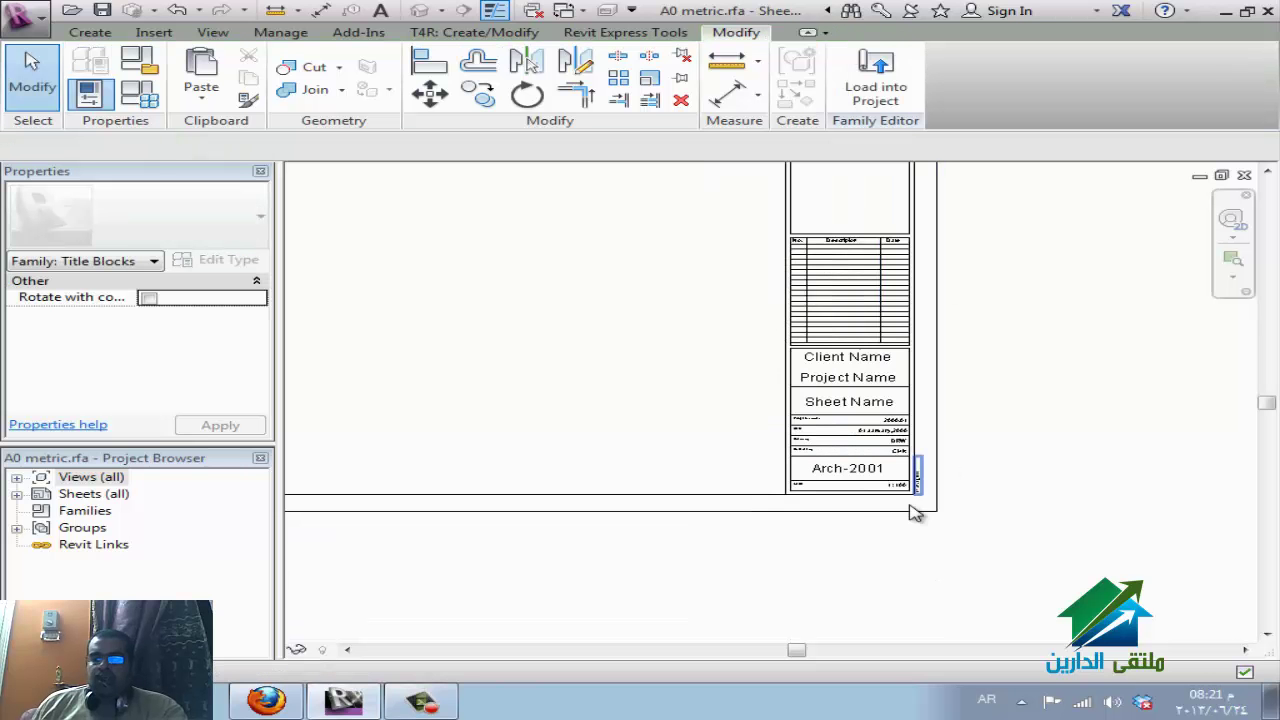
left_click(90, 32)
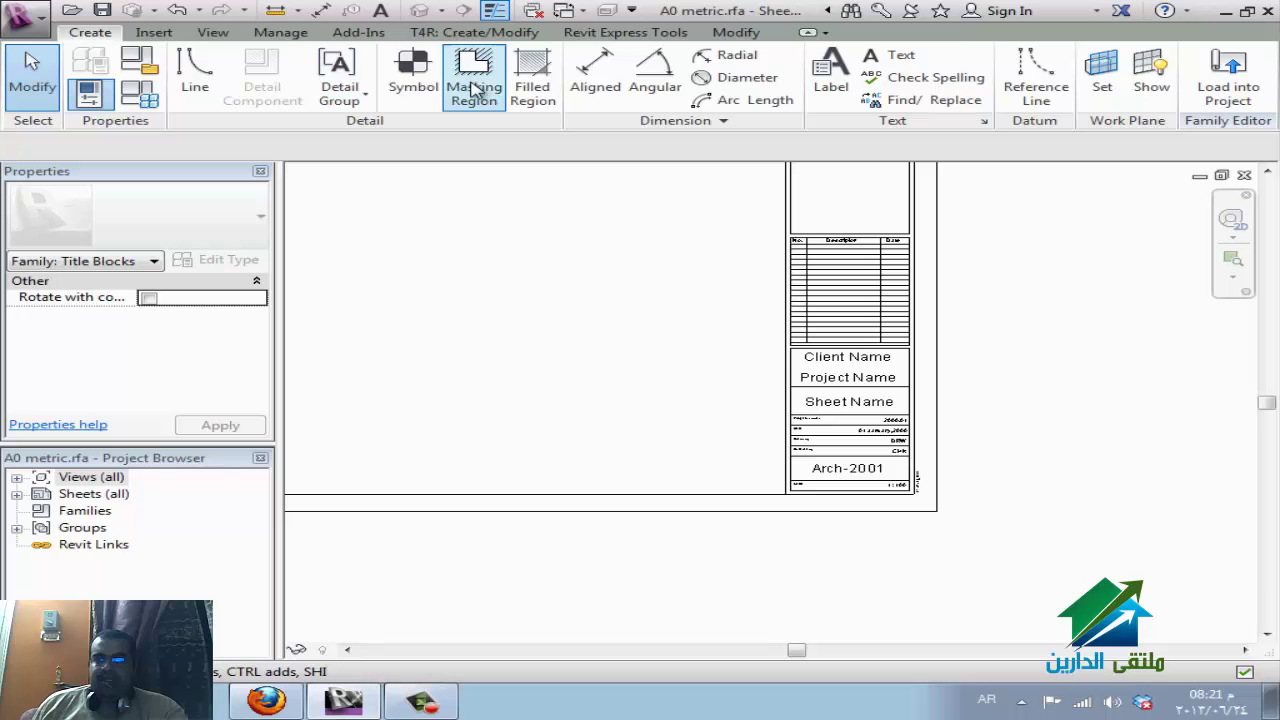
left_click(190, 80)
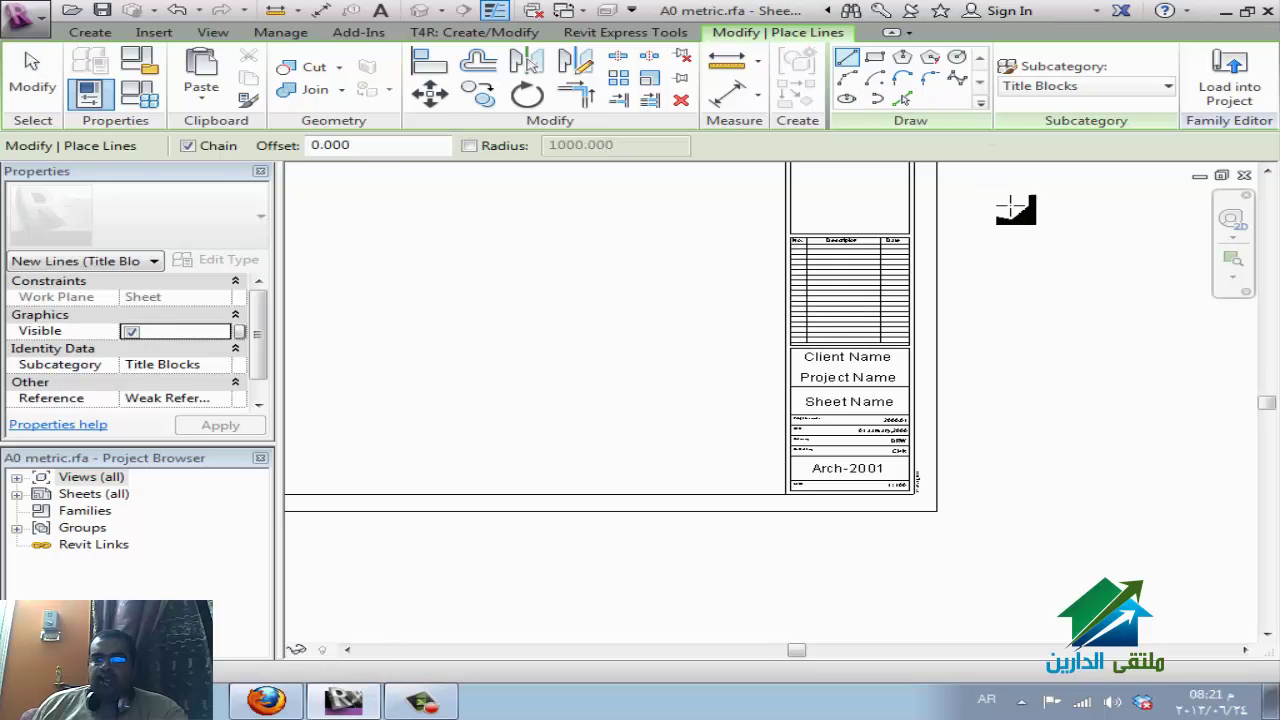
key("Escape")
key("Escape")
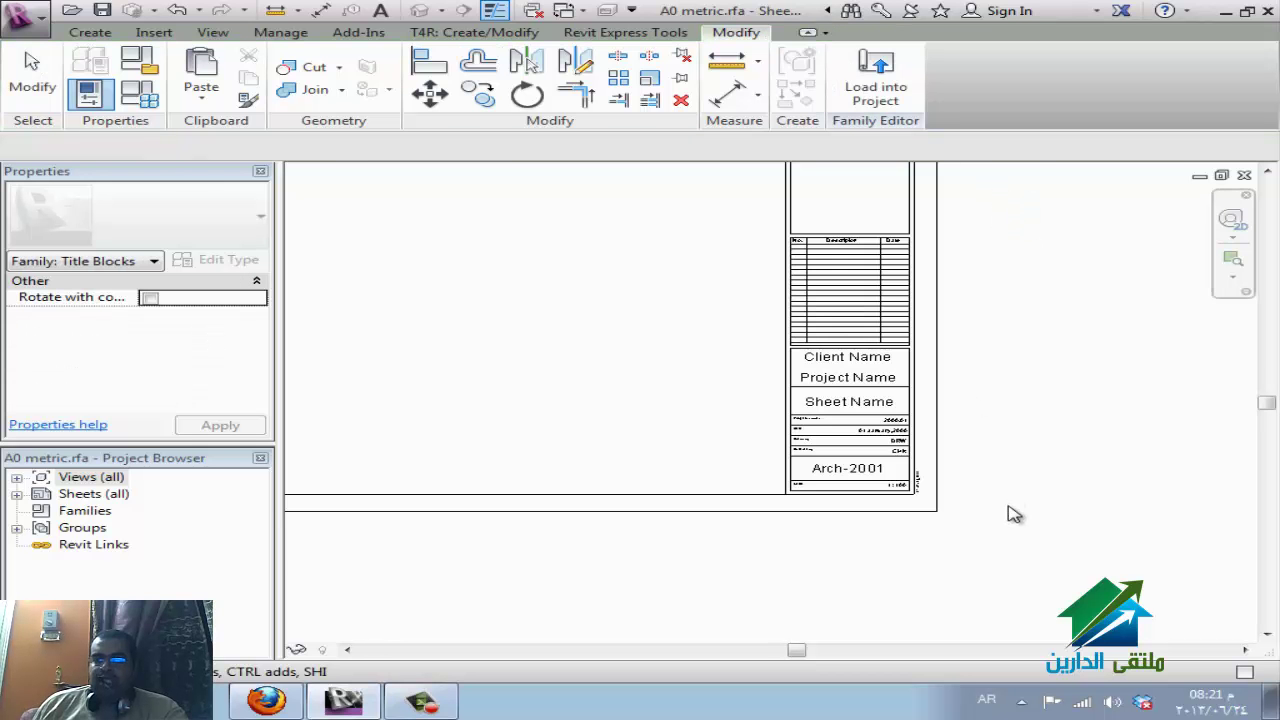
scroll(1010, 514, "down", 2)
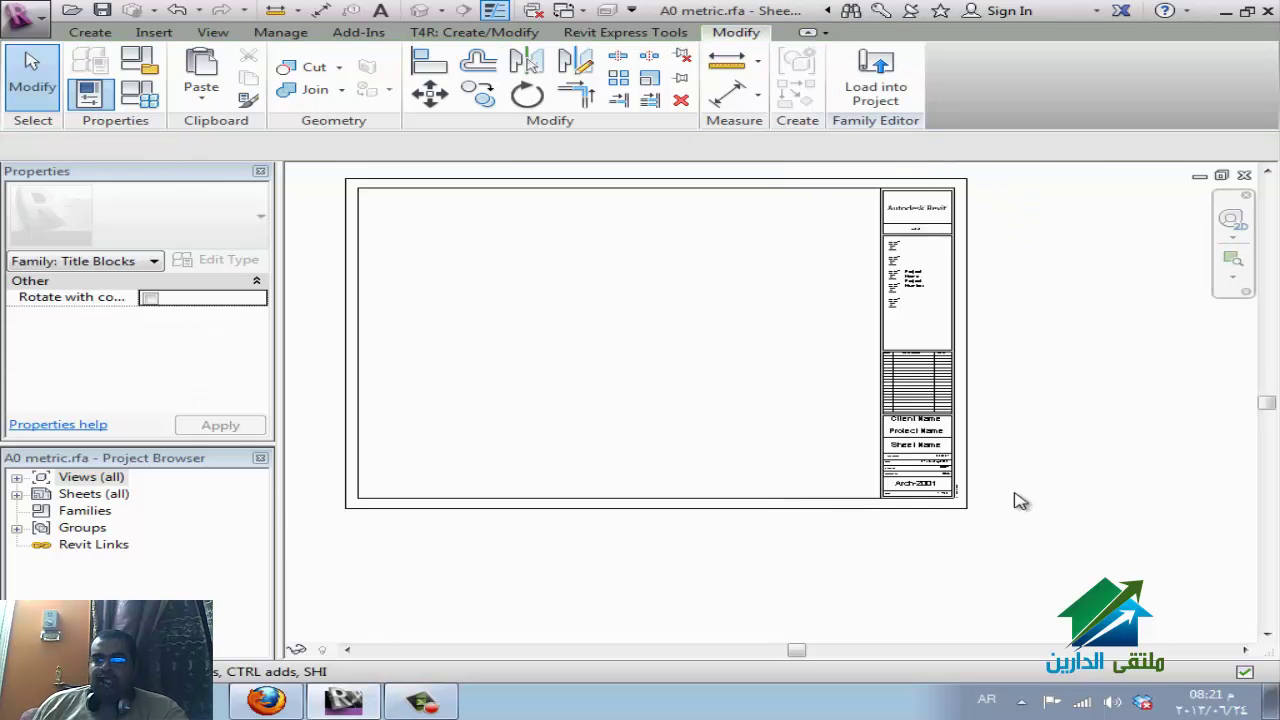
Load the edited A0 metric into ELDAREEN.rte, overwriting the existing version and its parameter values.
left_click(893, 90)
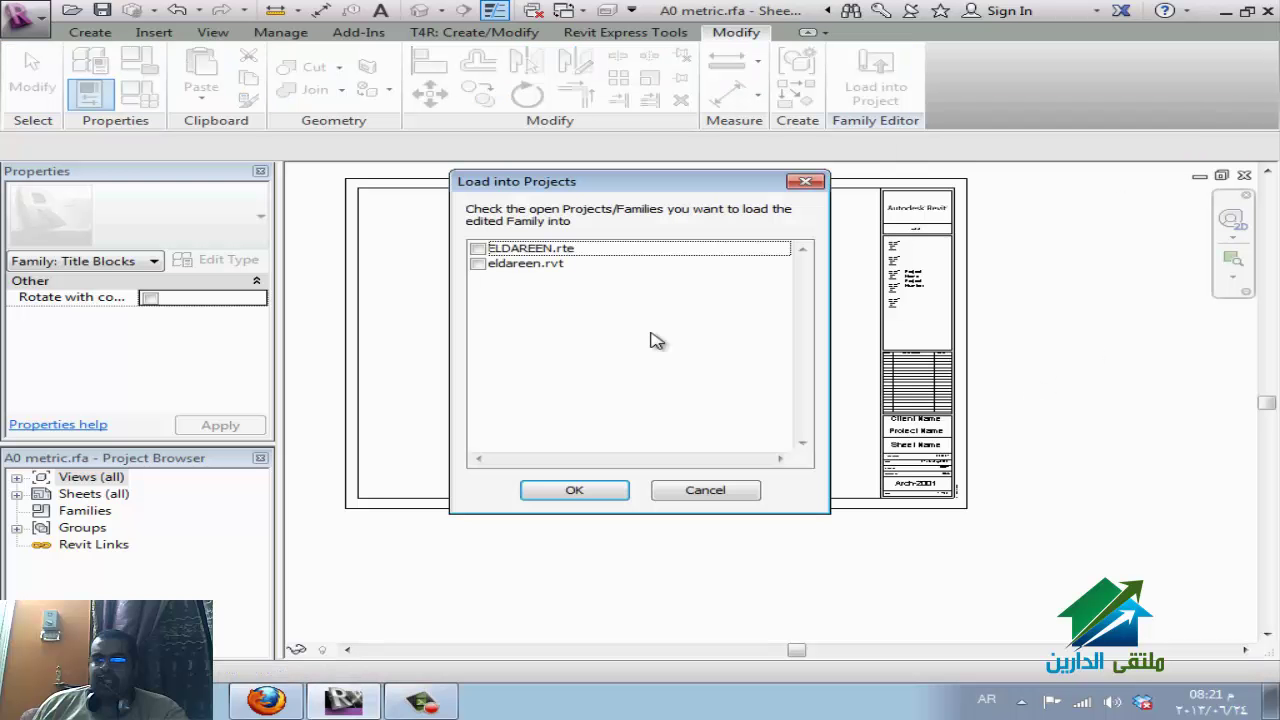
left_click(478, 249)
left_click(575, 491)
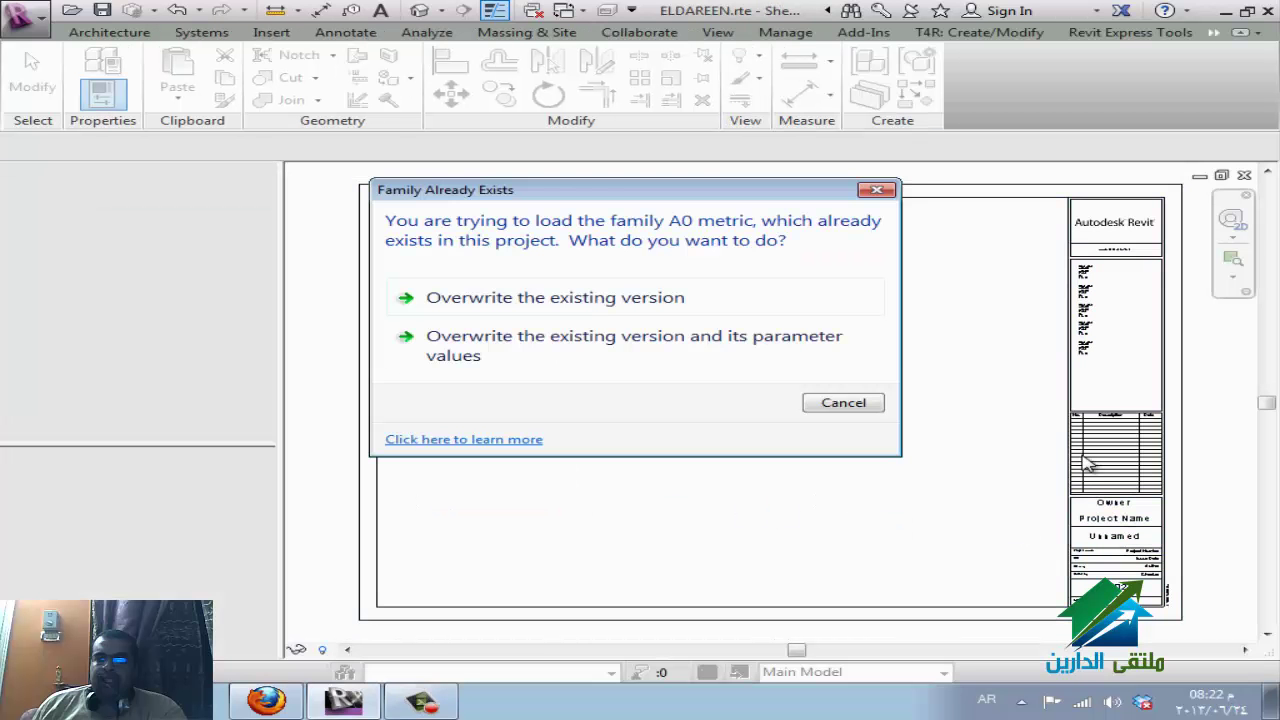
left_click(628, 360)
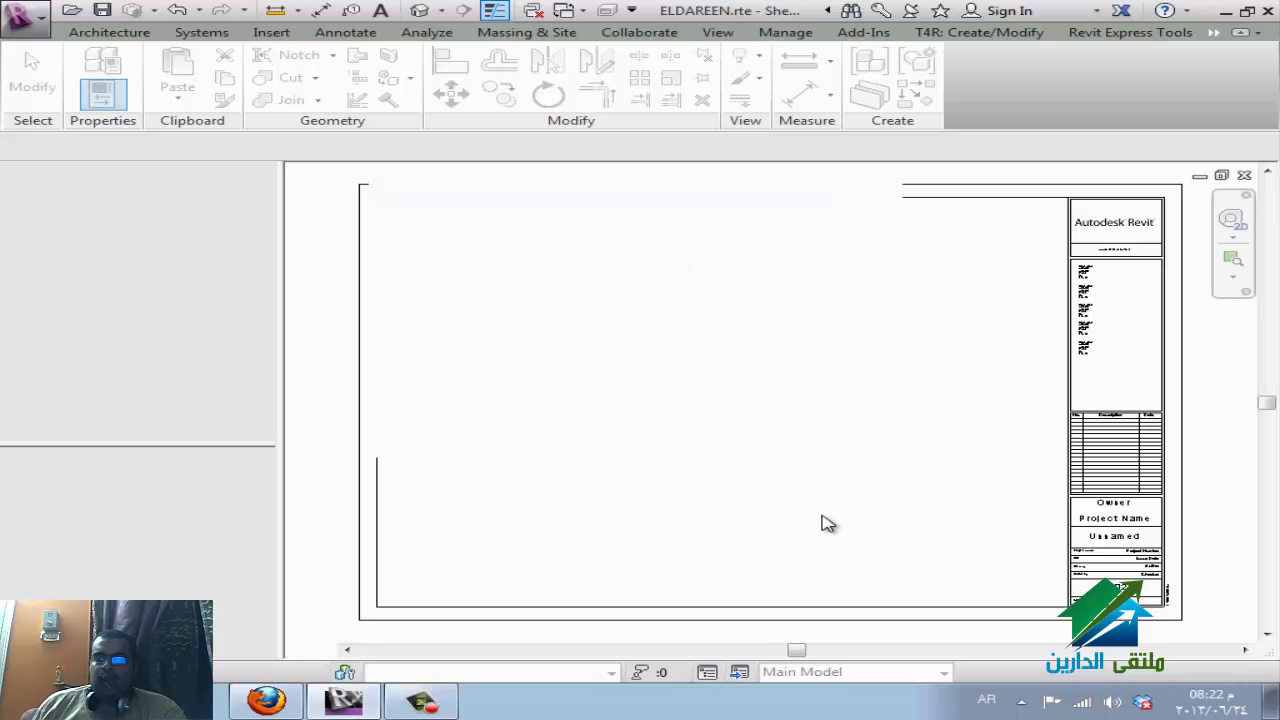
left_click(268, 700)
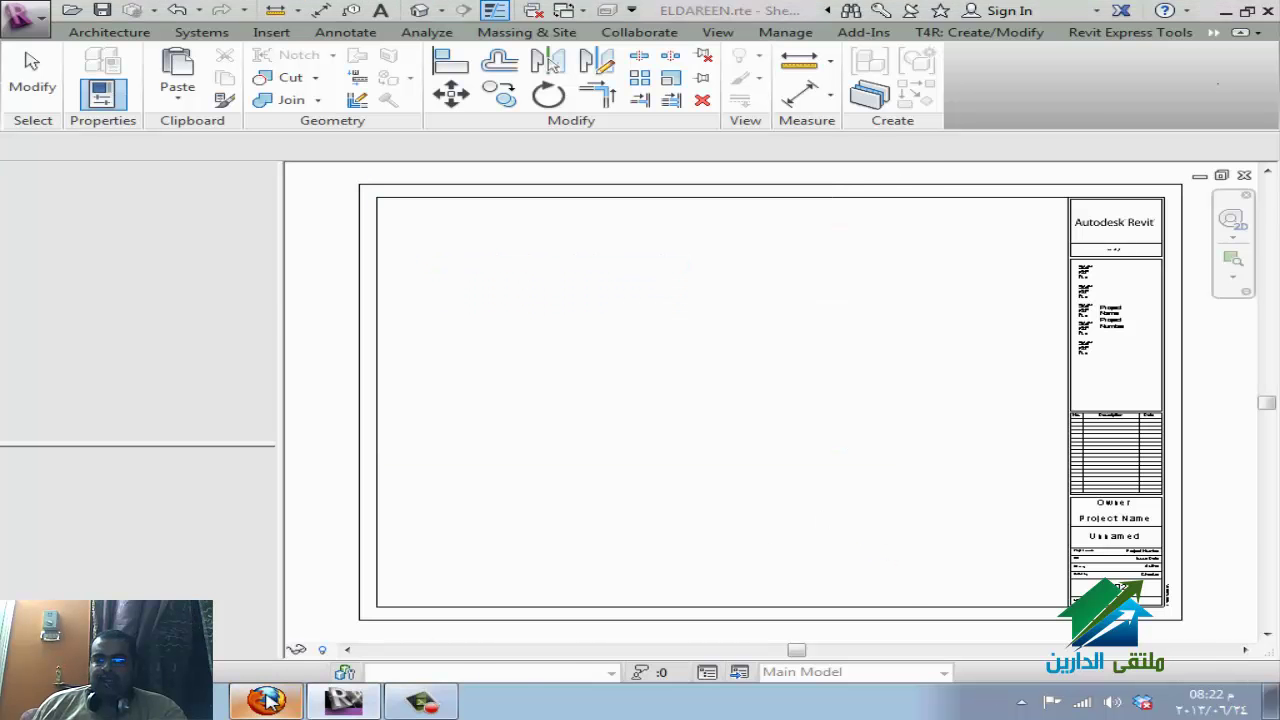
left_click(278, 700)
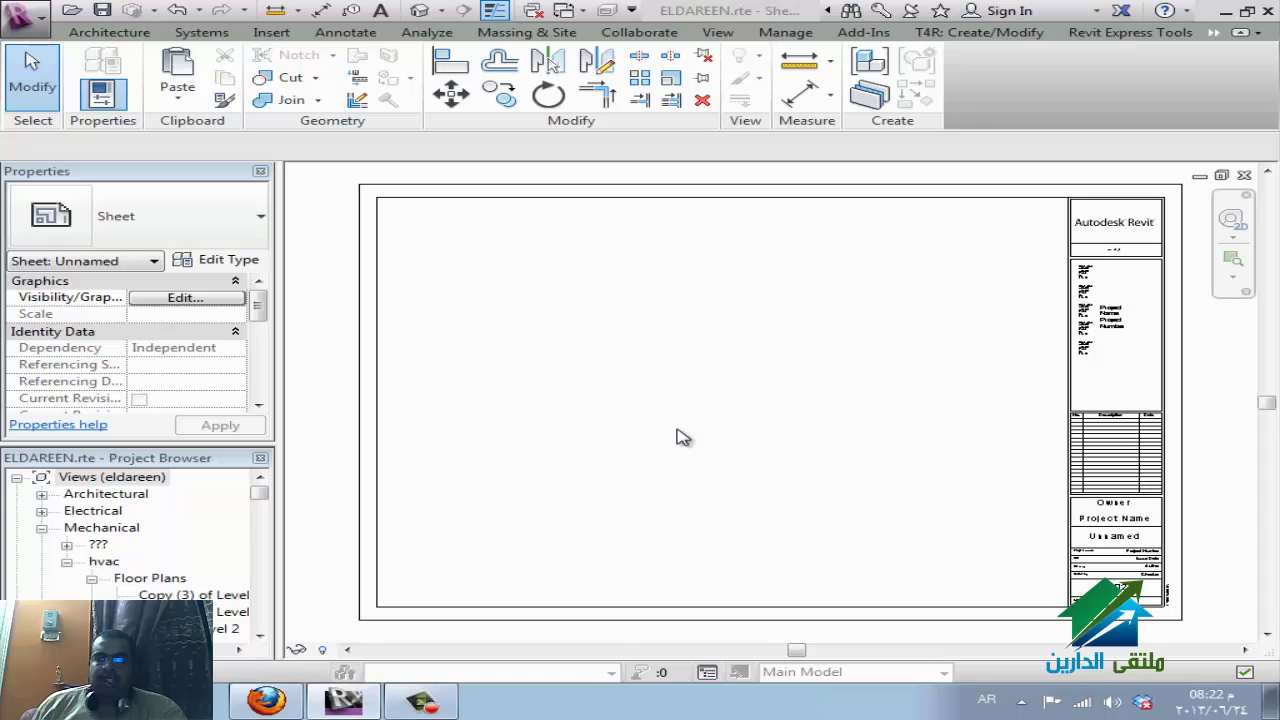
Place Copy (4) of Level 2 as a 1 : 100 viewport at the sheet's upper left.
left_click(228, 611)
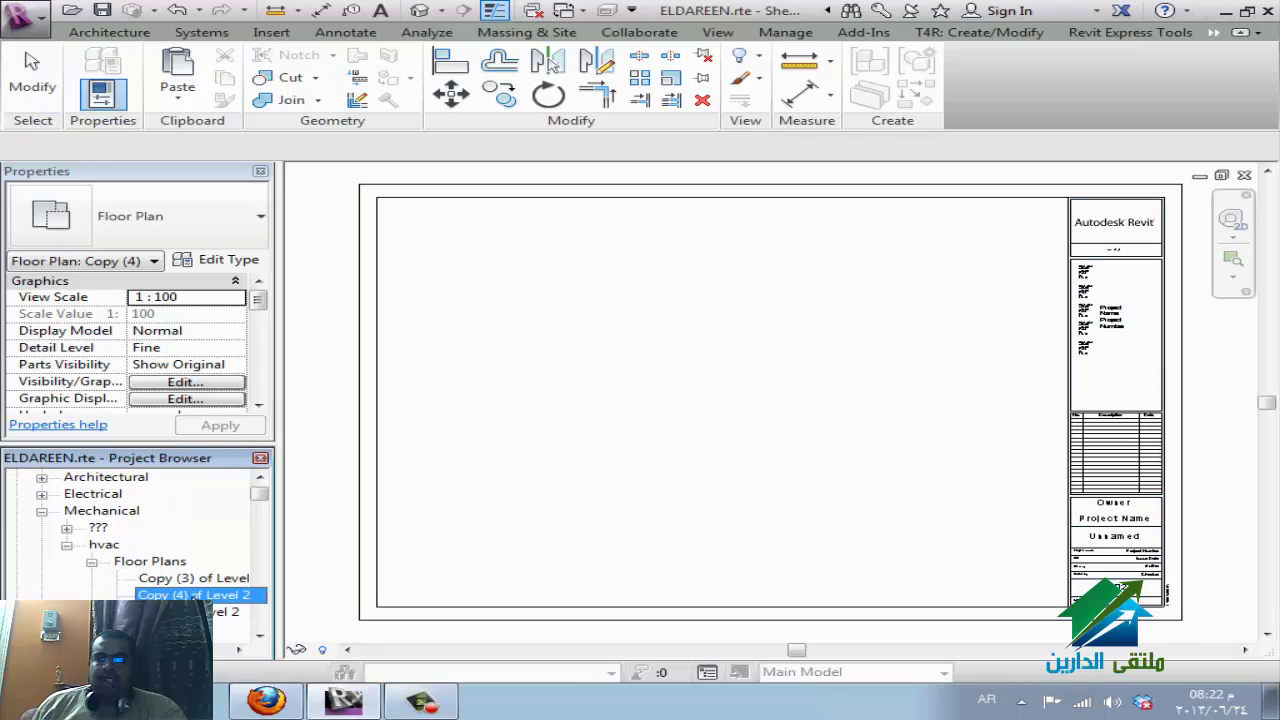
scroll(150, 550, "down", 1)
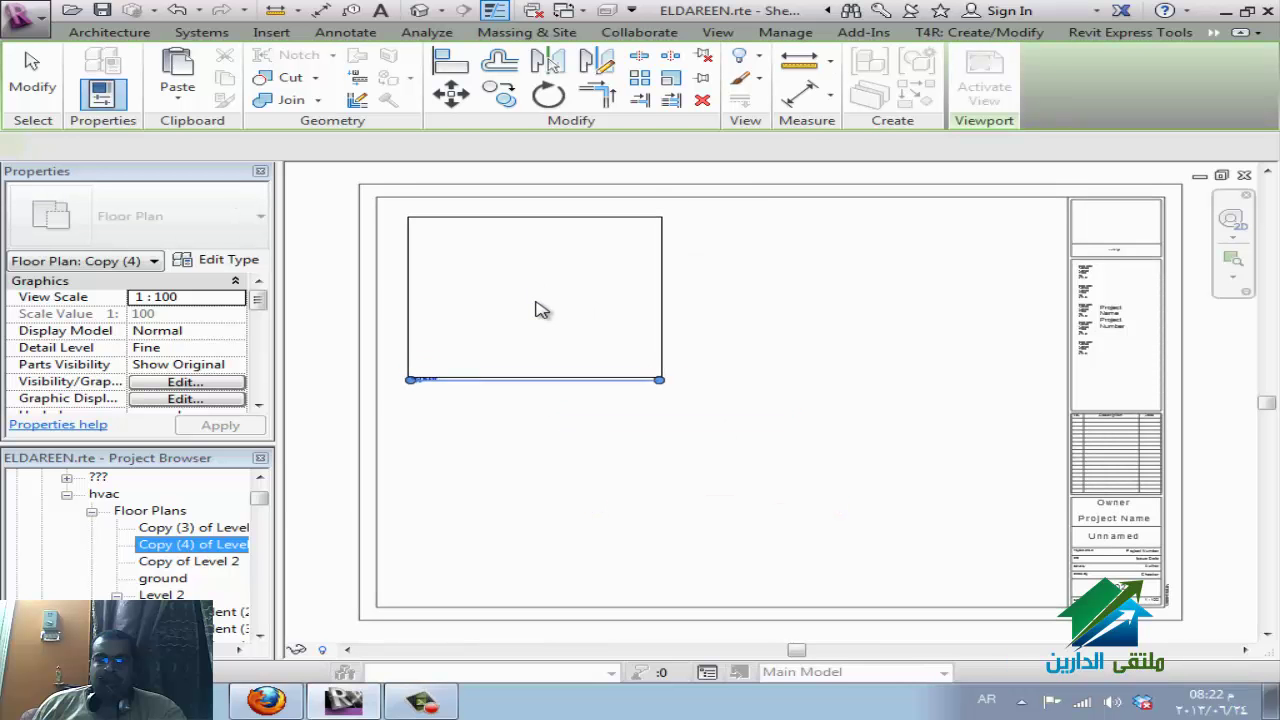
left_click(537, 306)
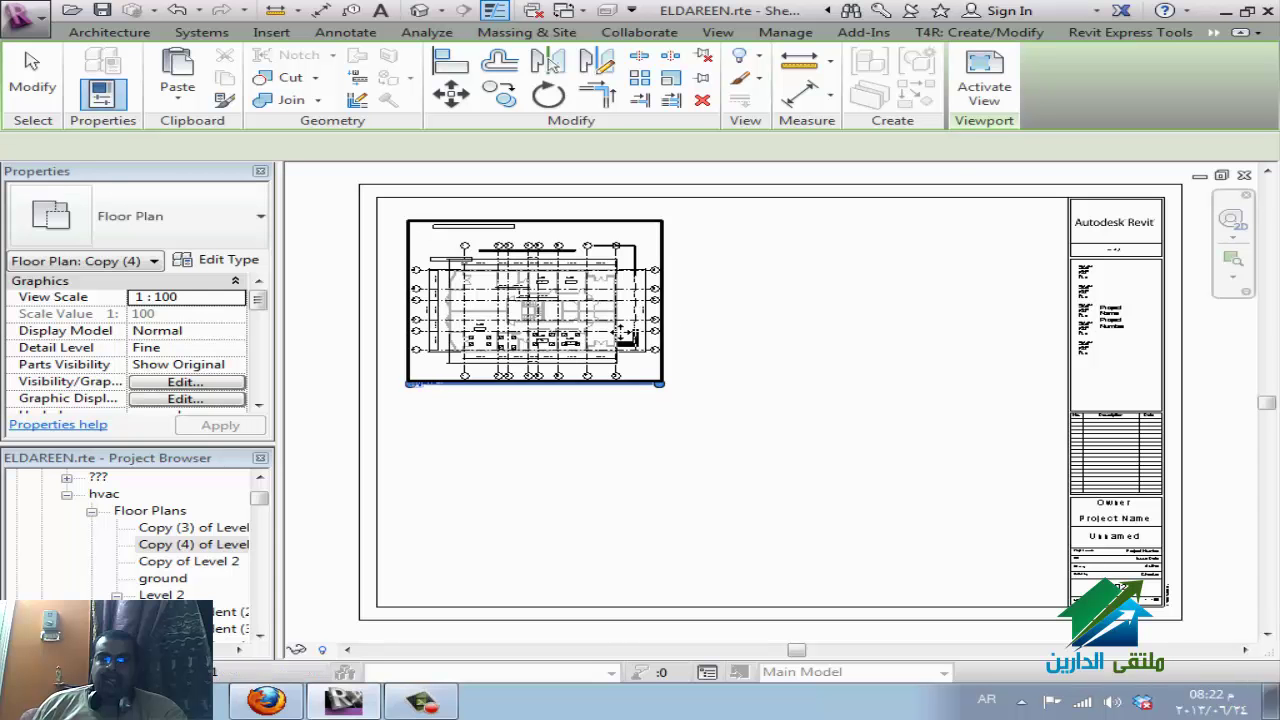
left_click(640, 350)
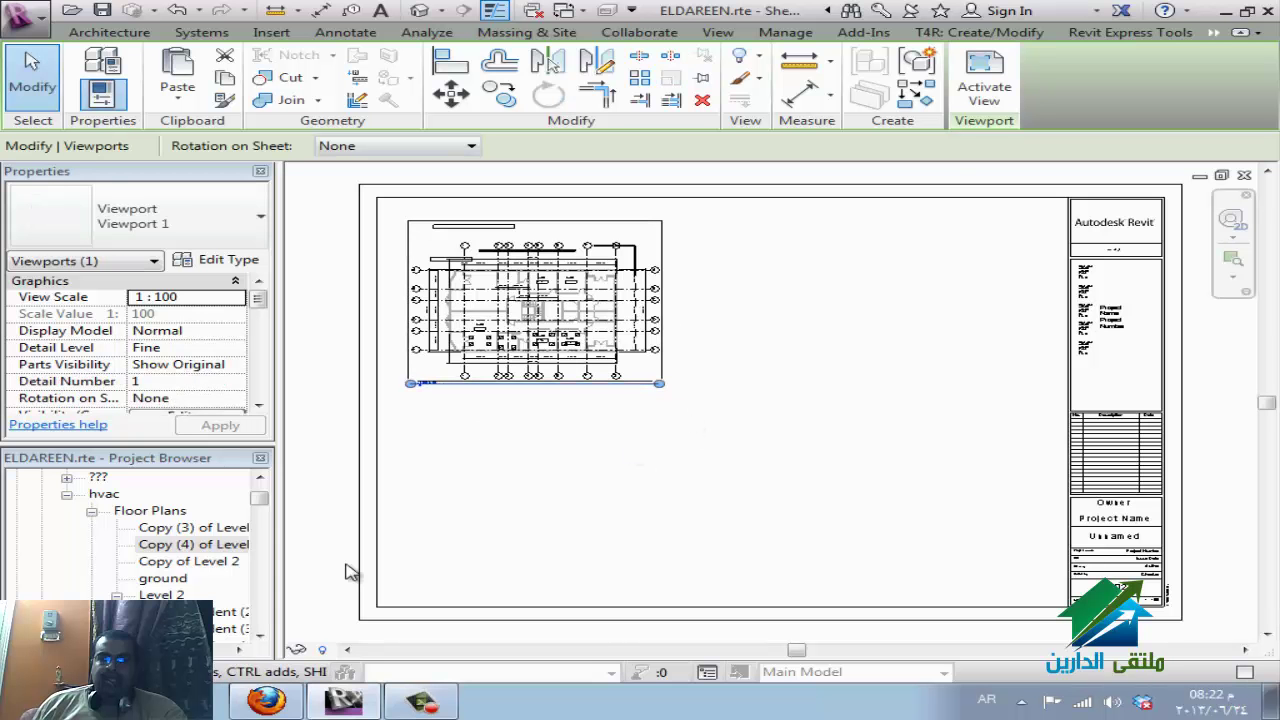
Draw a vertical section line through Copy (4) of Level 2, with its head above gridlines 5–6.
double_click(187, 548)
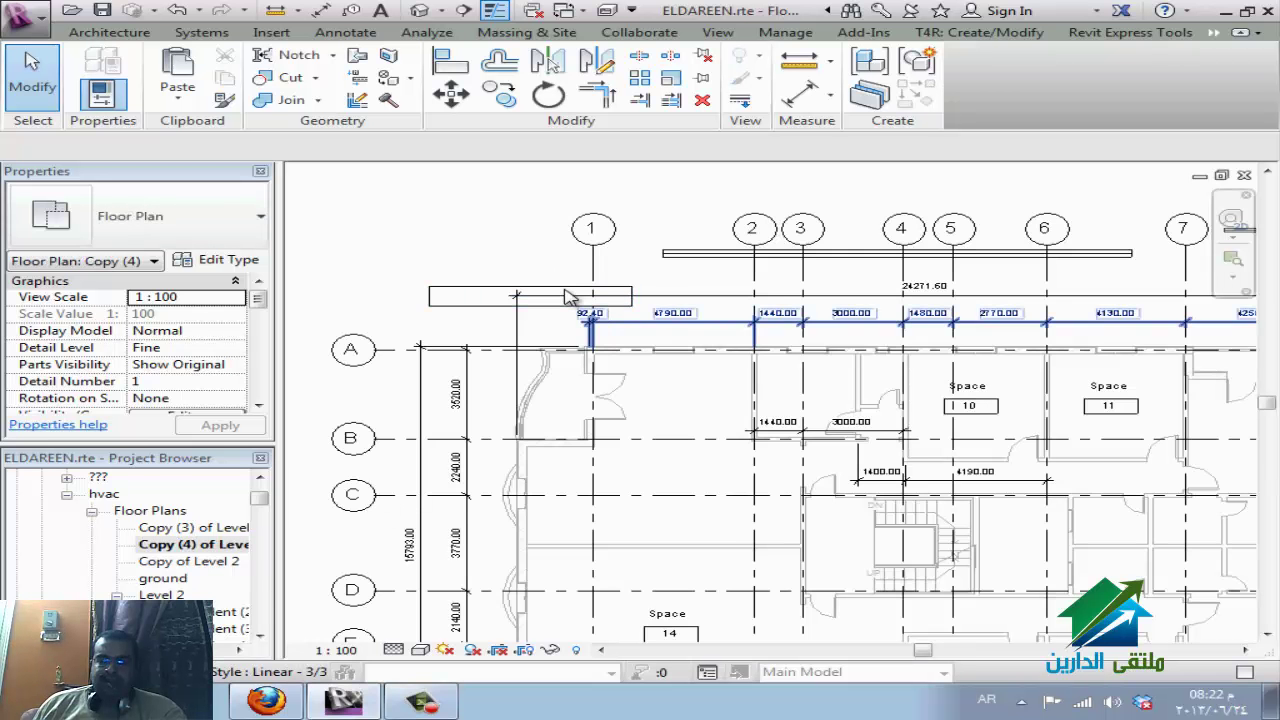
scroll(583, 286, "down", 3)
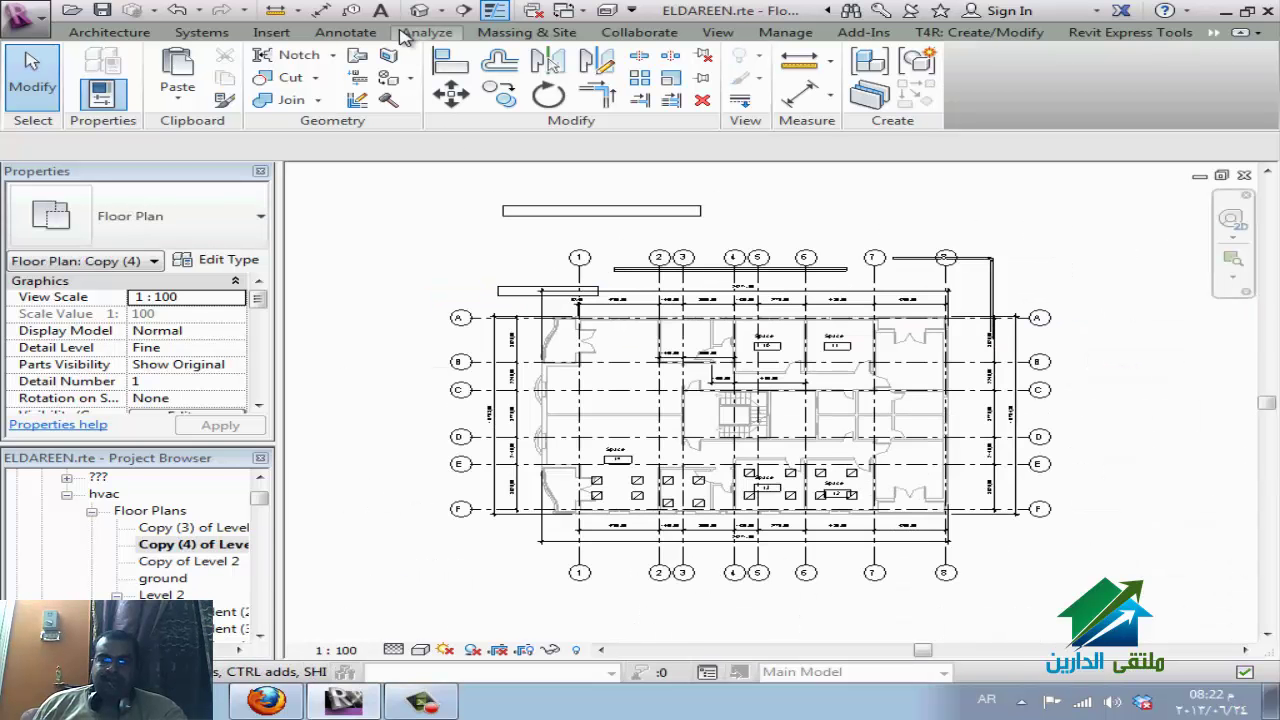
left_click(463, 12)
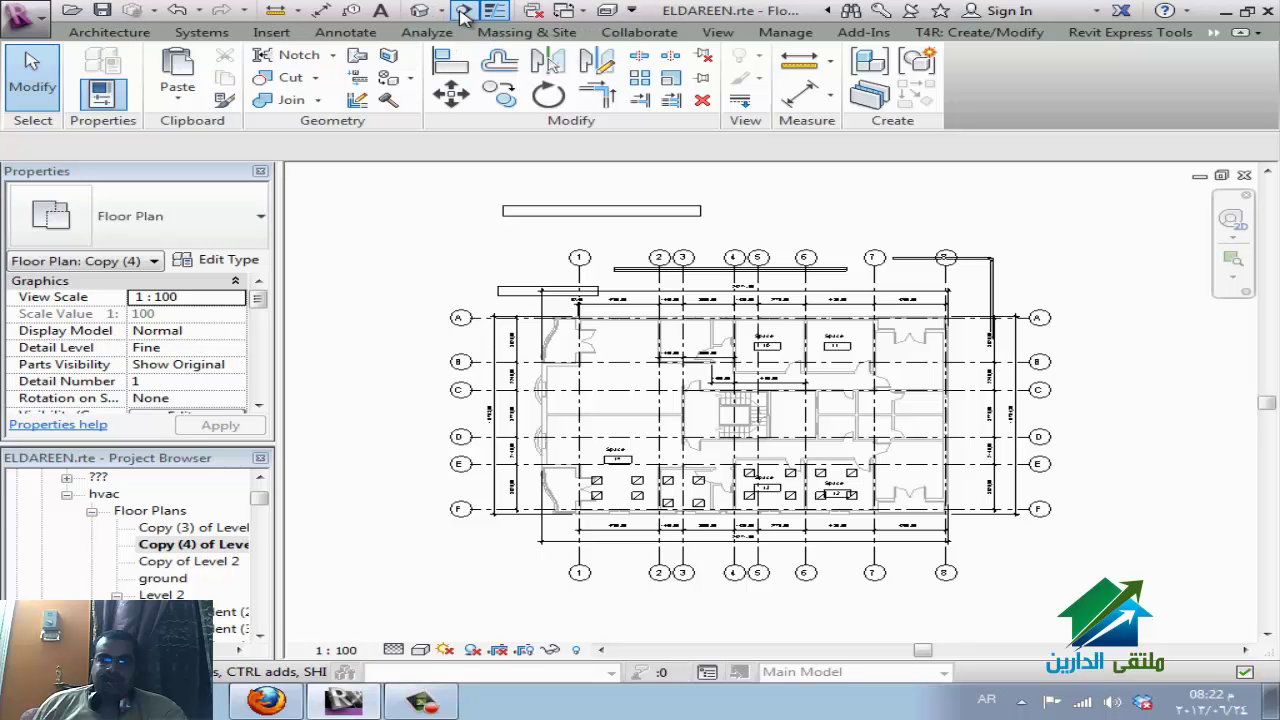
left_click(783, 242)
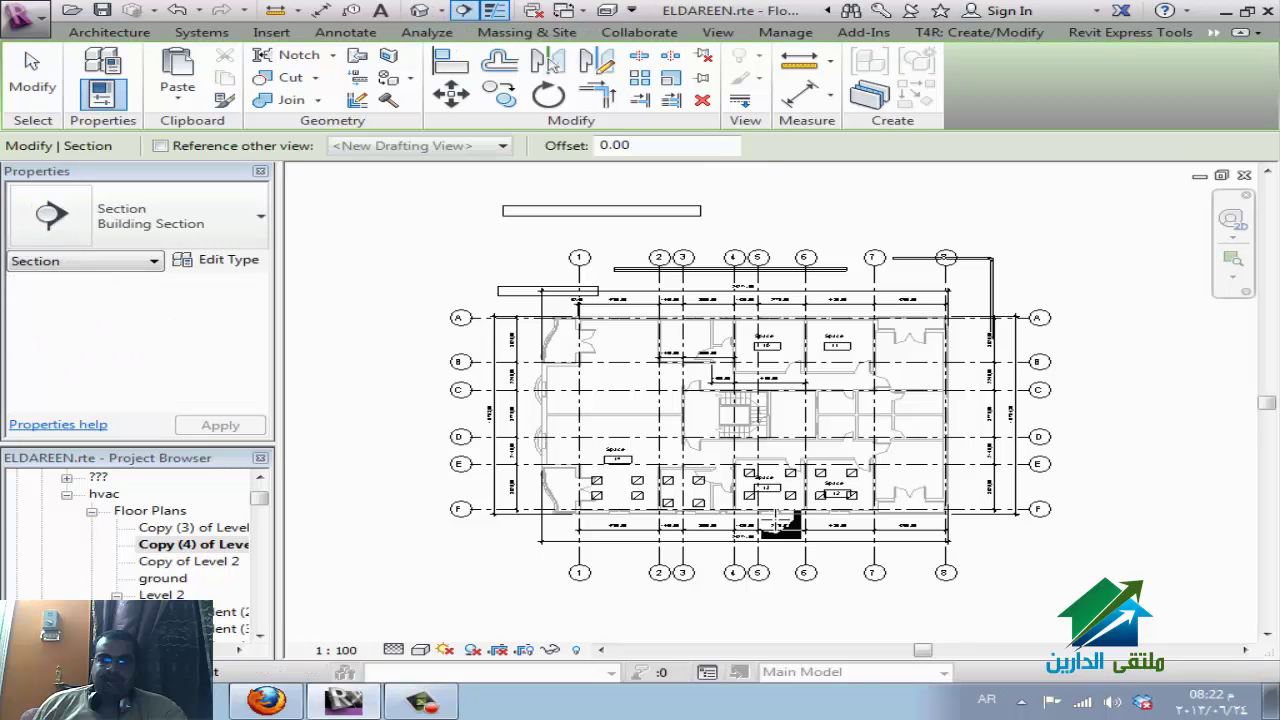
left_click(782, 580)
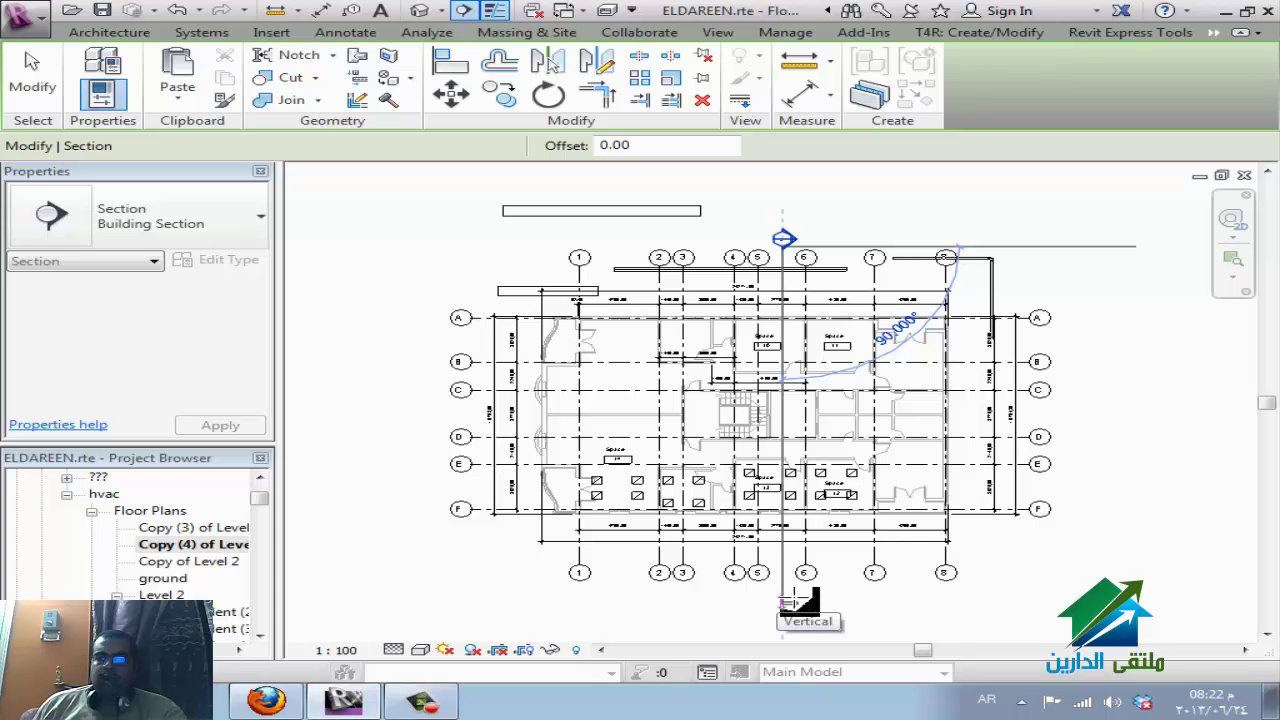
left_click(782, 603)
Split the section line and shift its upper segment left toward gridline 3, forming a jog.
left_click(782, 430)
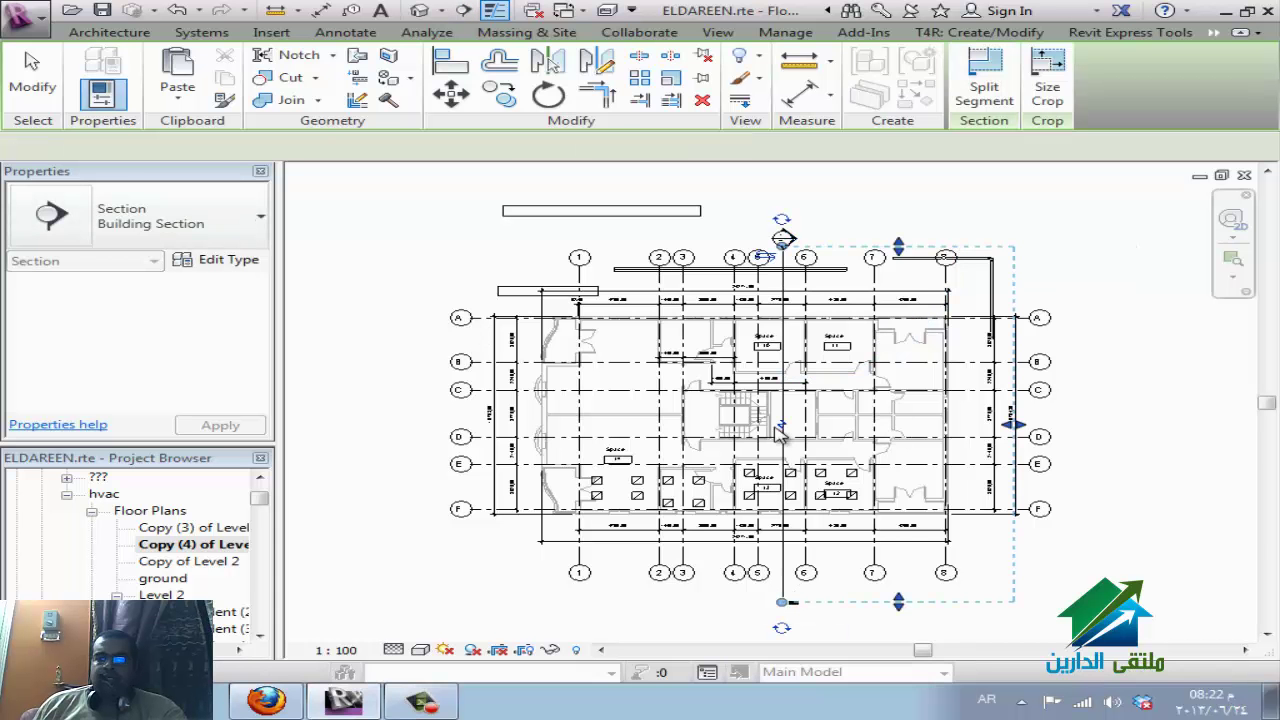
left_click(781, 418)
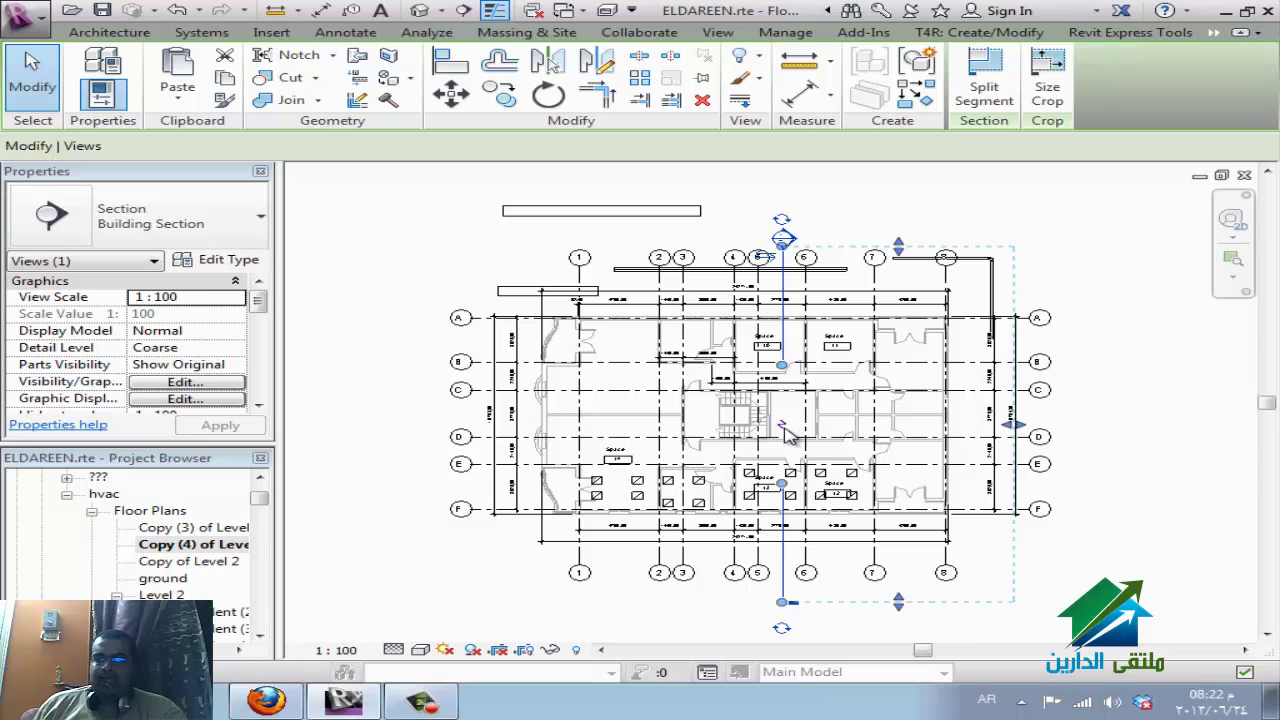
left_click(1005, 95)
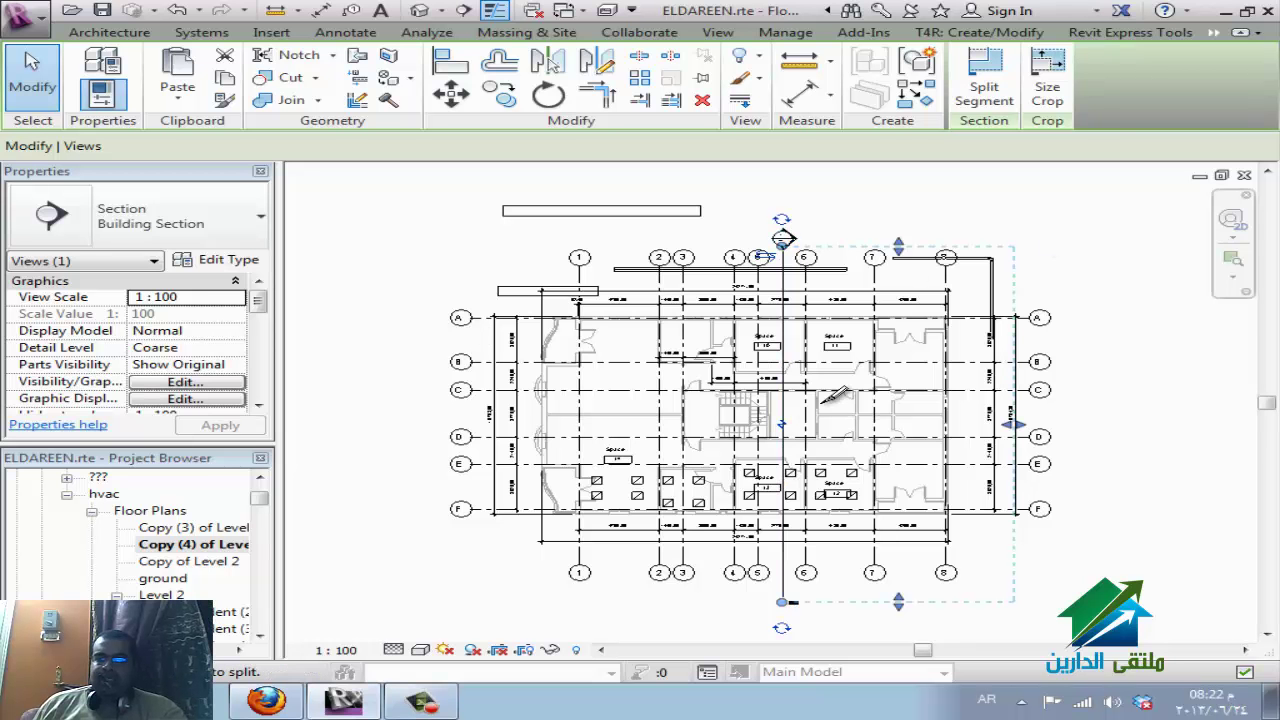
left_click(782, 400)
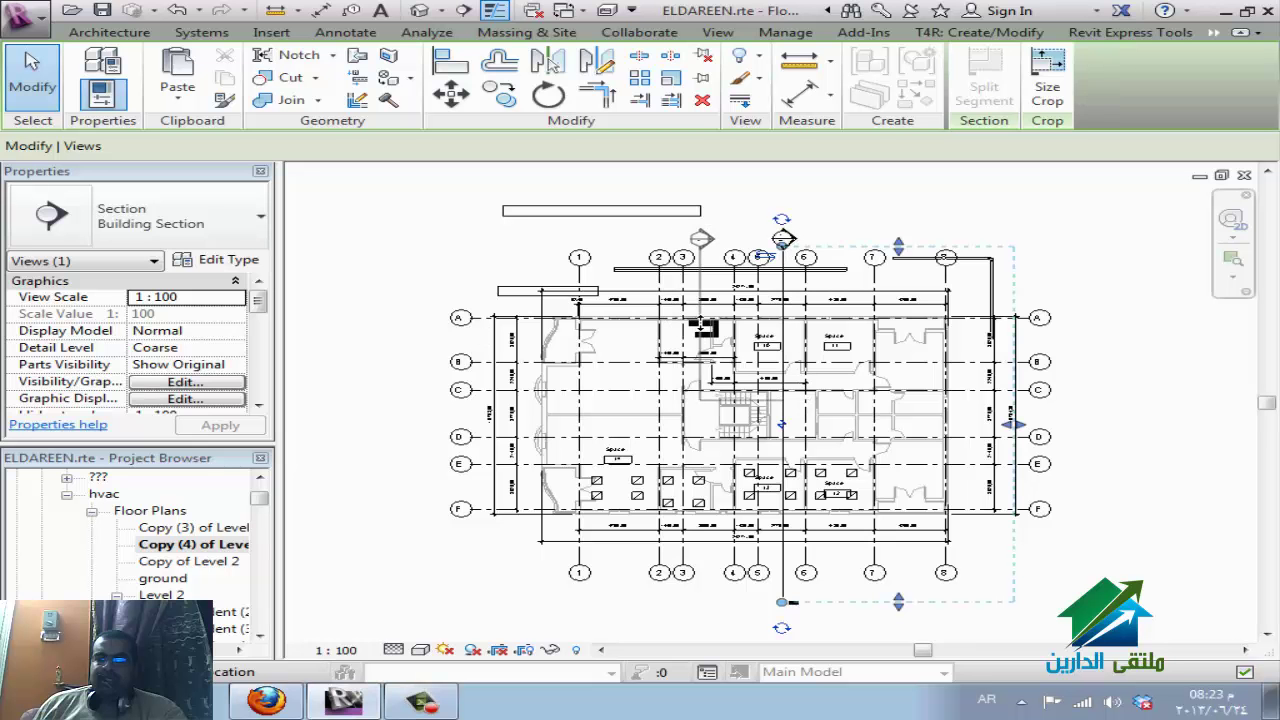
left_click(700, 335)
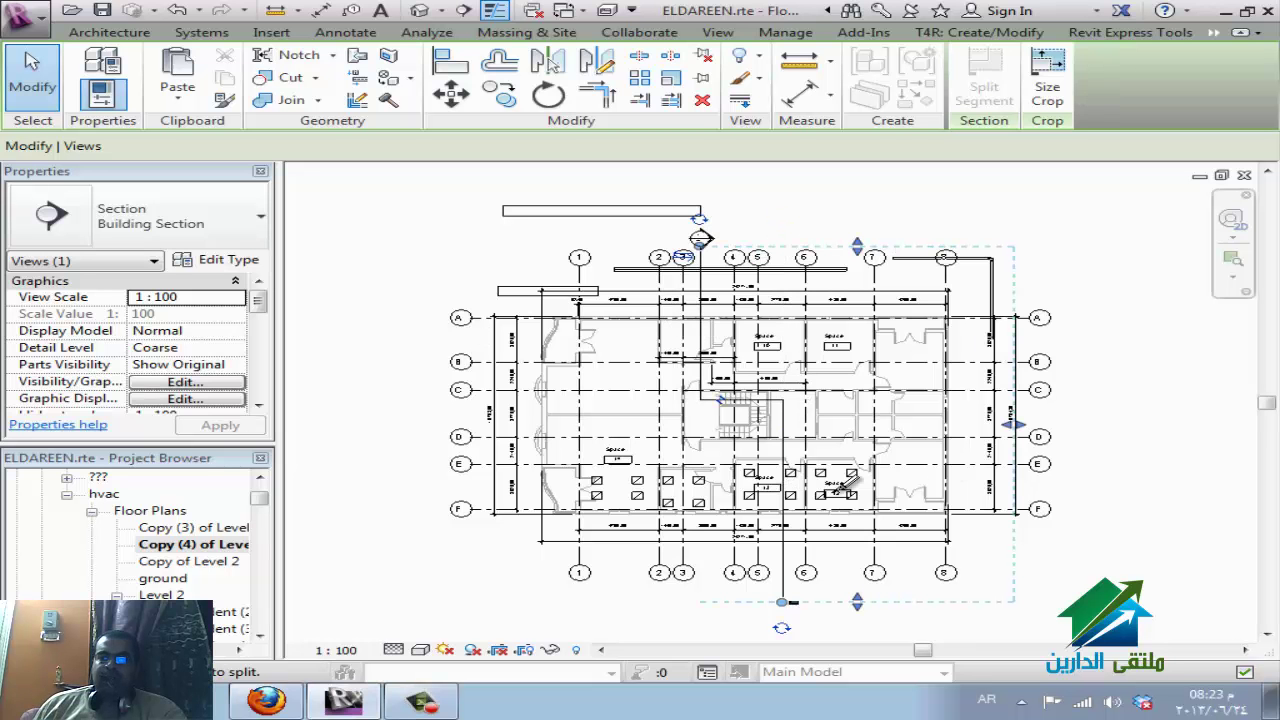
key("Escape")
key("Escape")
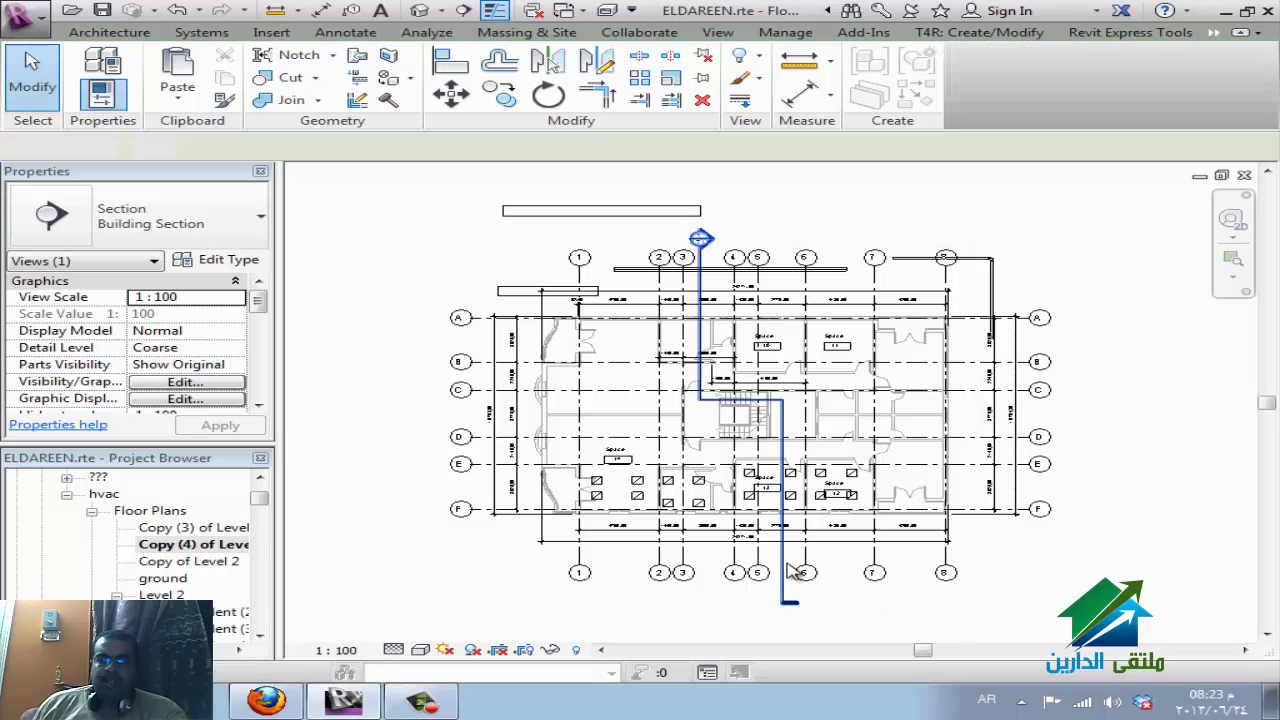
Select the section at its head, then open the sheet holding the plan viewport.
left_click(701, 240)
scroll(701, 240, "up", 8)
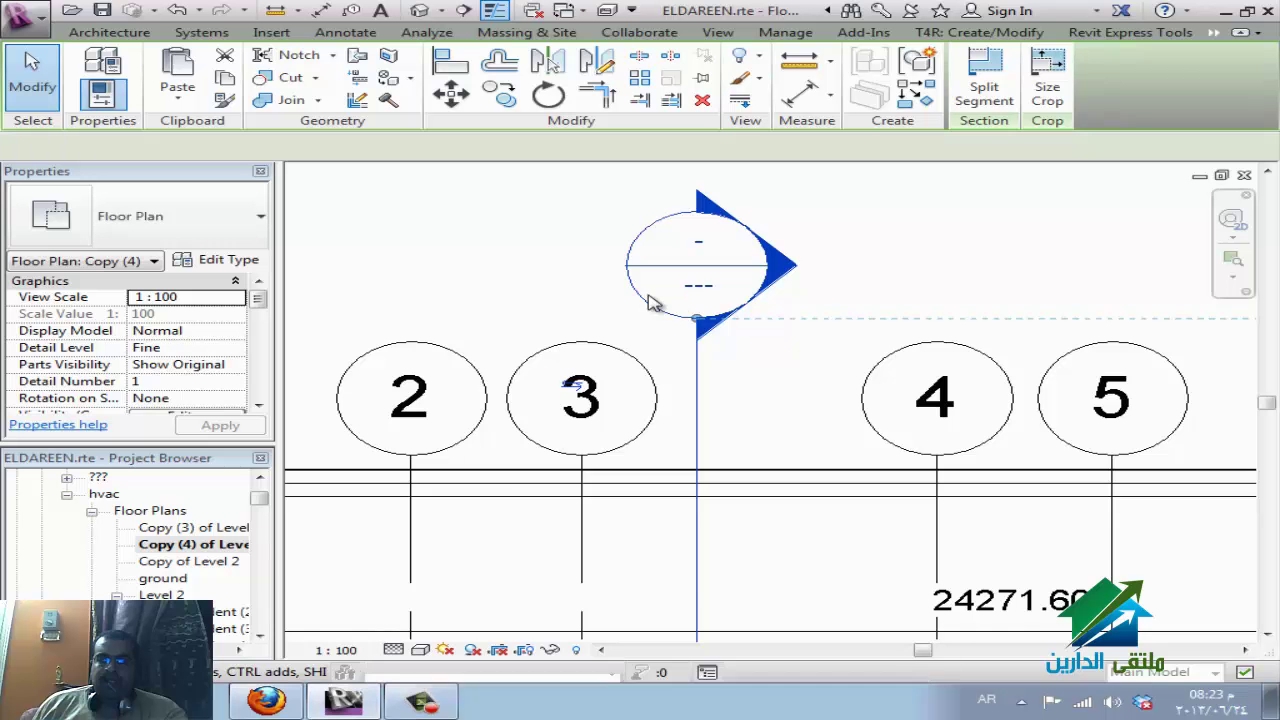
left_click(657, 309)
scroll(648, 290, "down", 3)
scroll(648, 277, "down", 3)
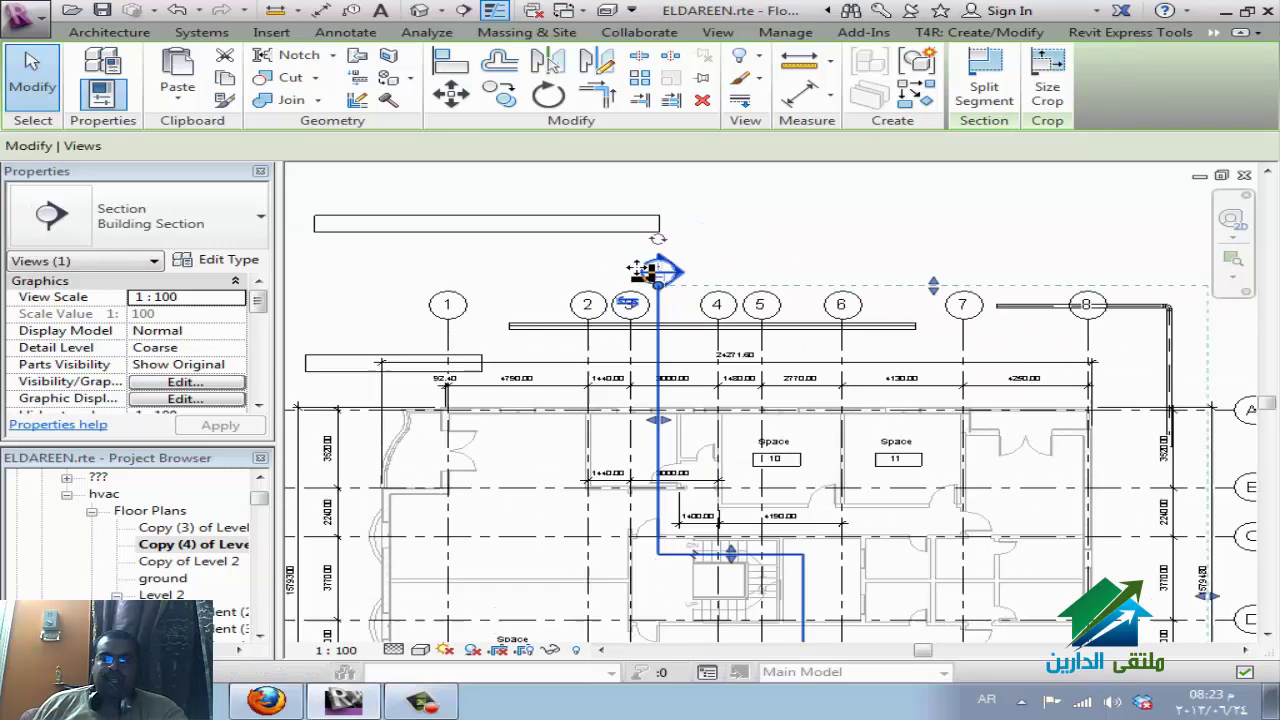
double_click(651, 270)
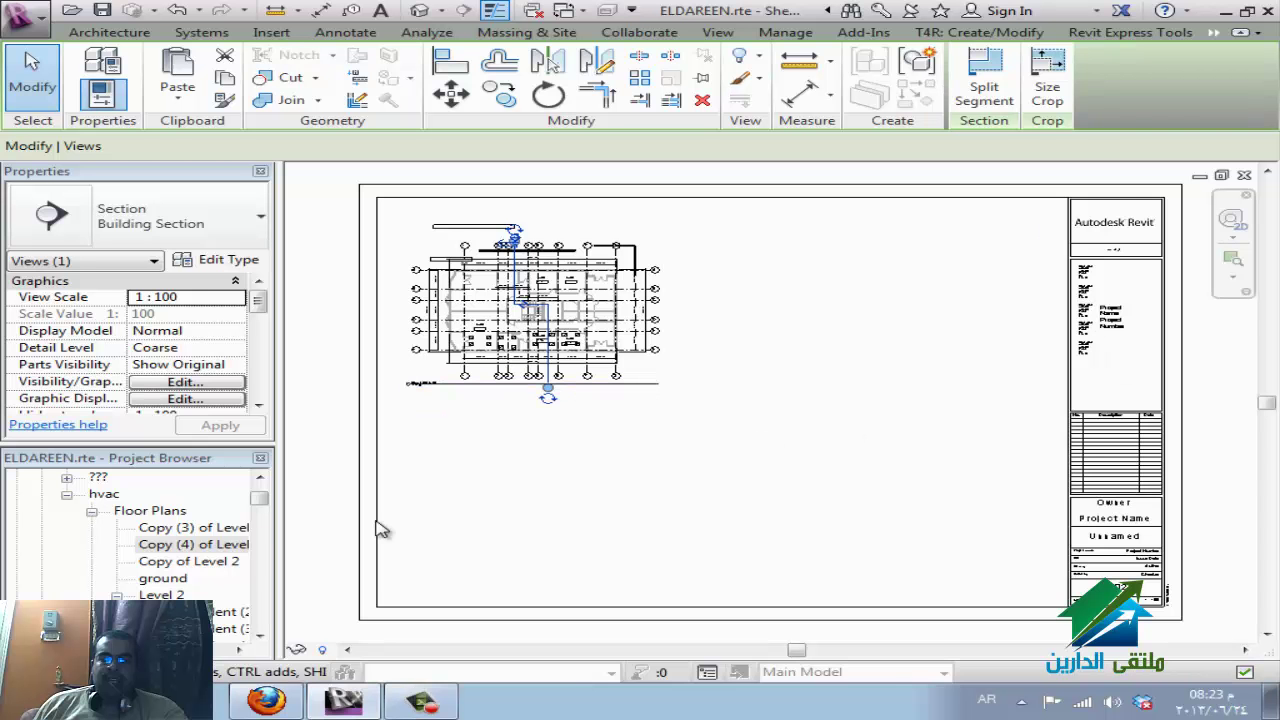
Briefly open the A0 metric title block, return, and go to the Section 5 view.
left_click(198, 548)
scroll(198, 553, "down", 3)
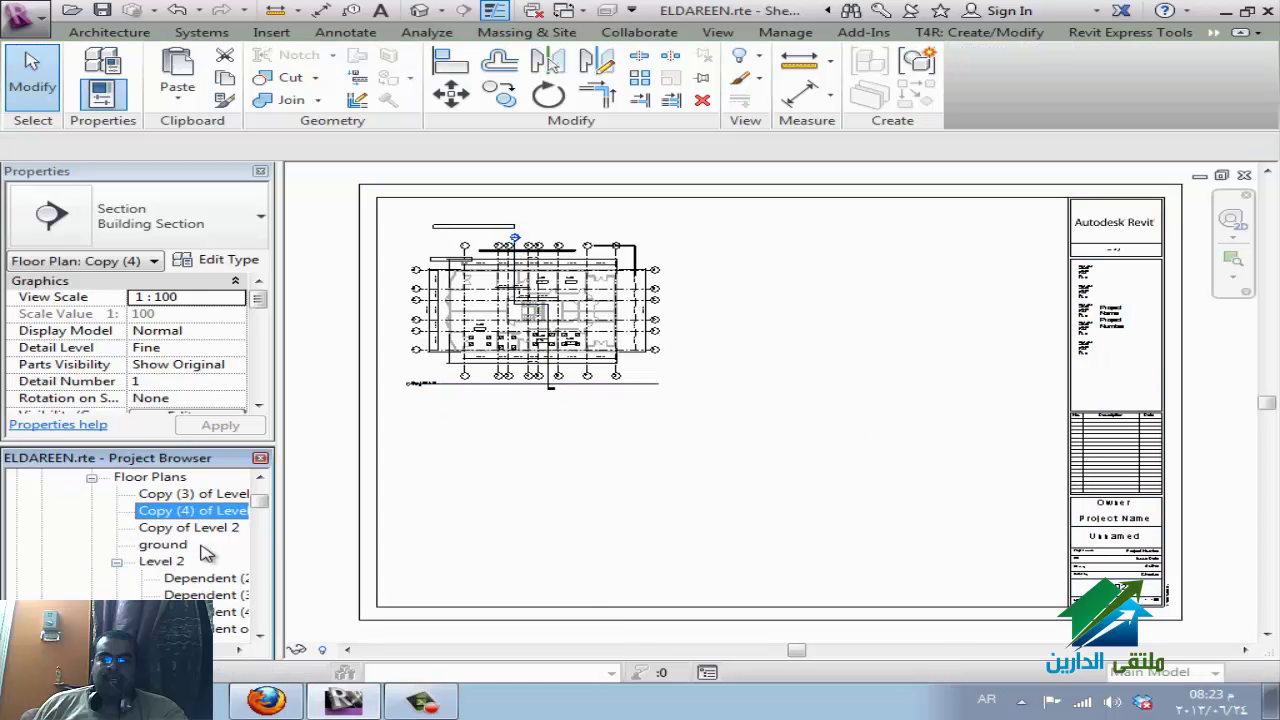
scroll(197, 527, "down", 2)
scroll(198, 530, "up", 10)
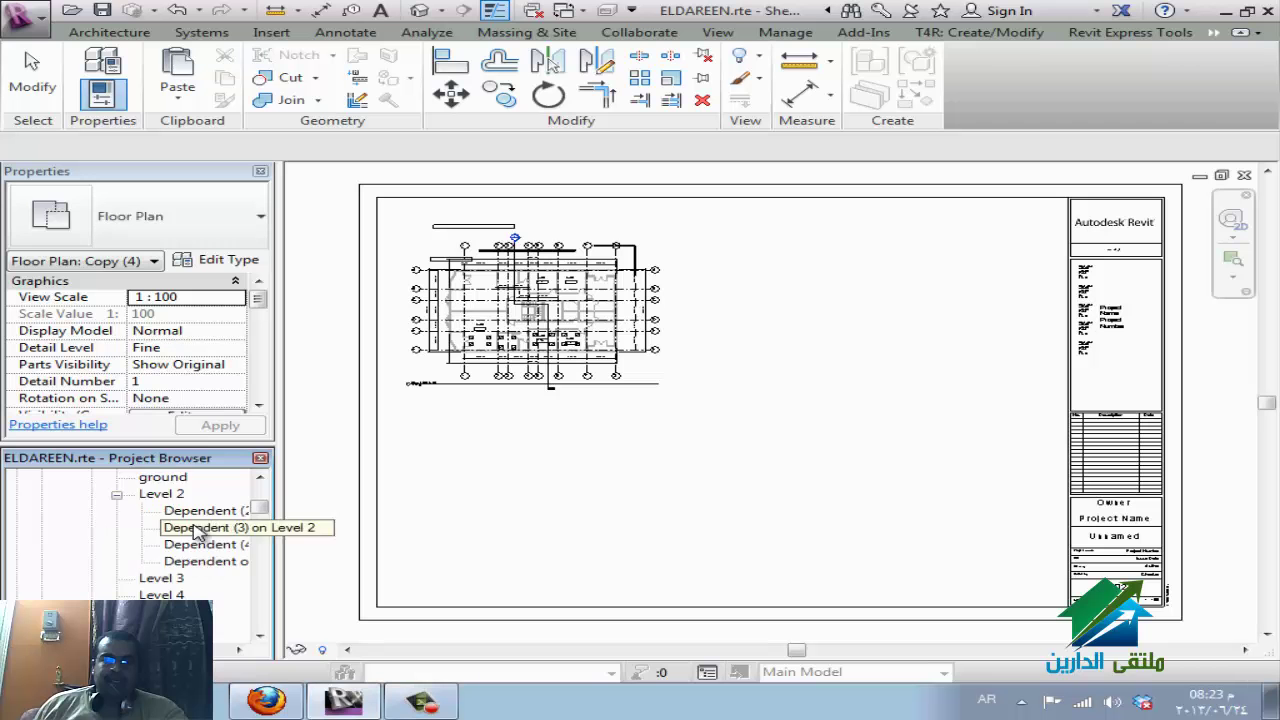
double_click(435, 463)
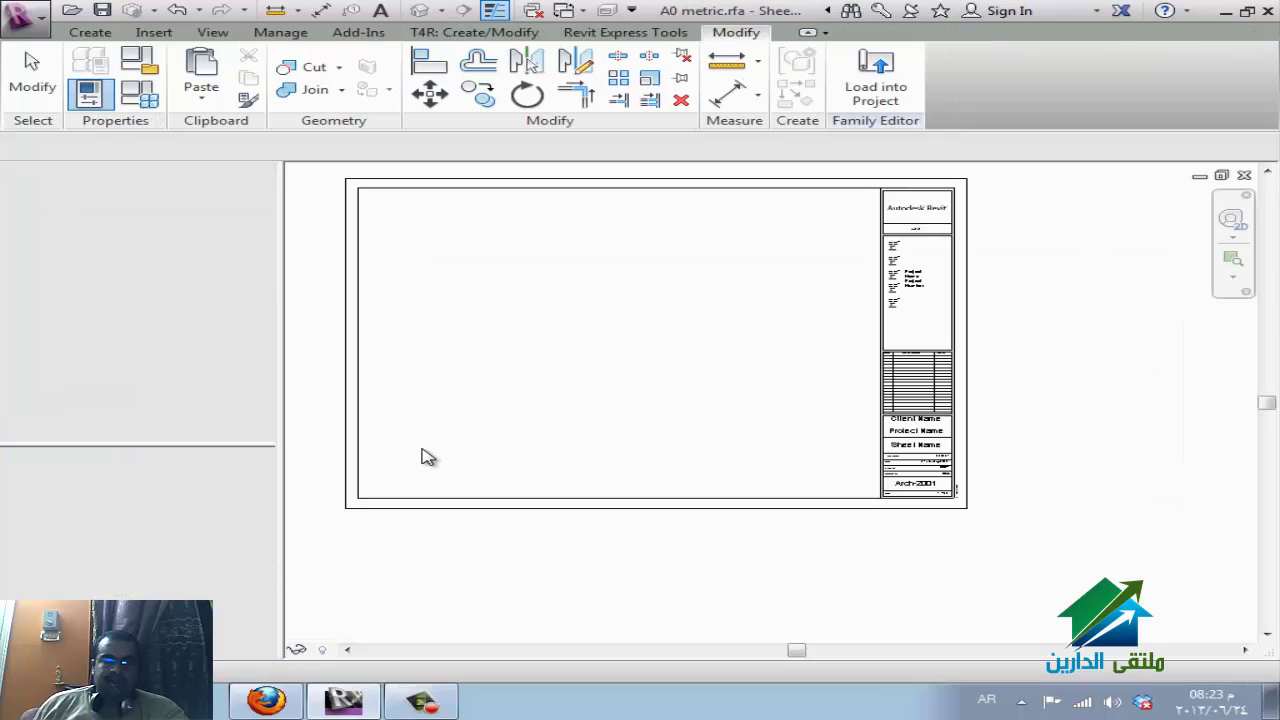
key("ctrl+Tab")
key("ctrl+Tab")
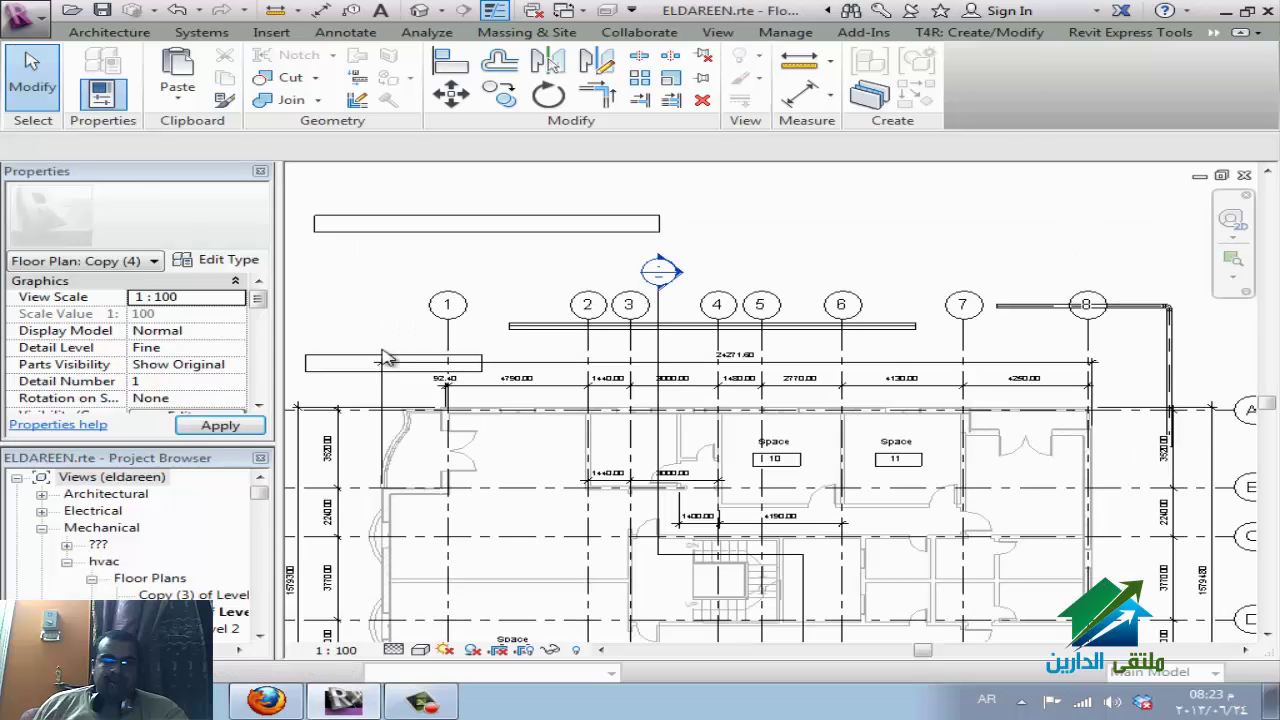
right_click(660, 348)
left_click(700, 306)
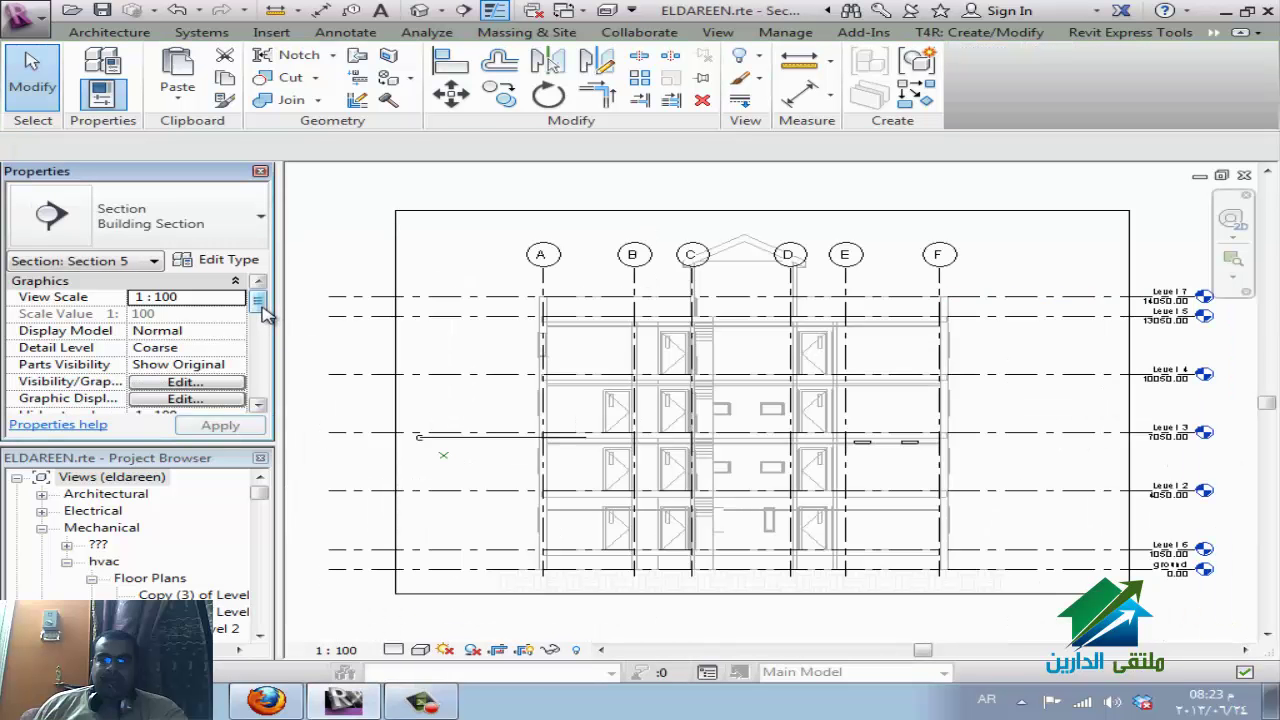
Set Section 5's Sub-Discipline property to hvac.
left_click_drag(259, 302, 260, 333)
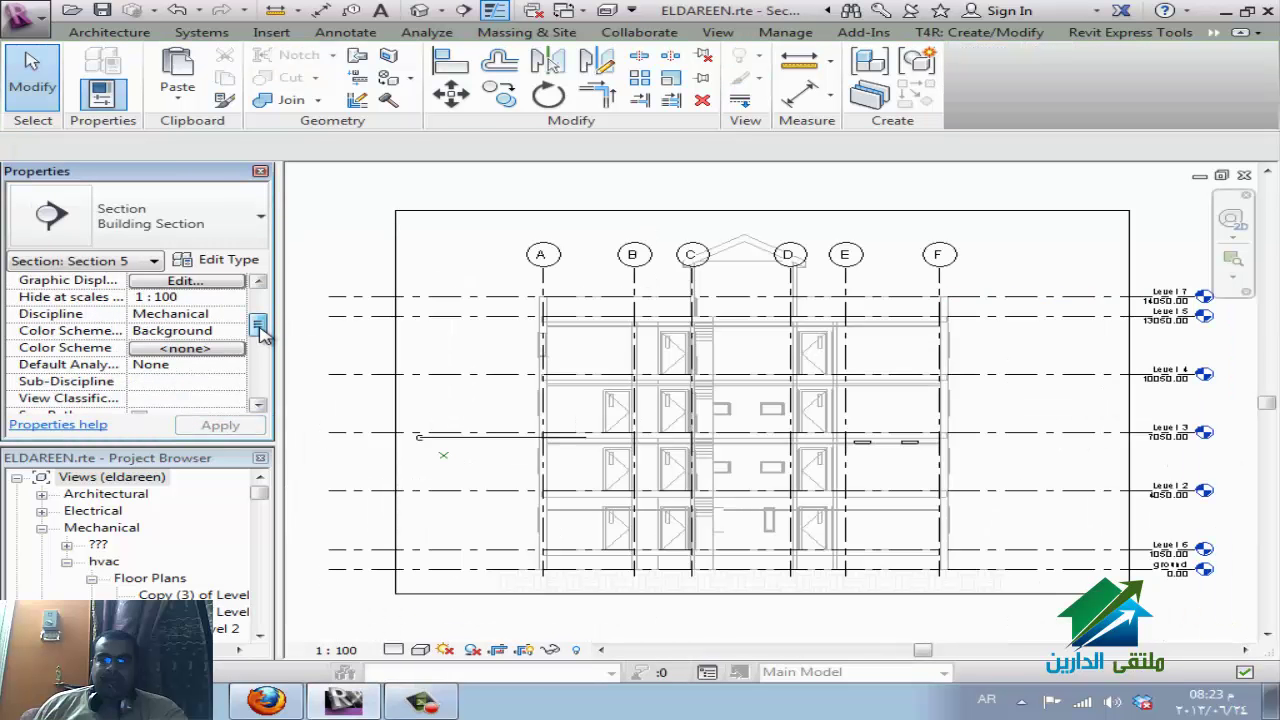
left_click(237, 381)
left_click(237, 383)
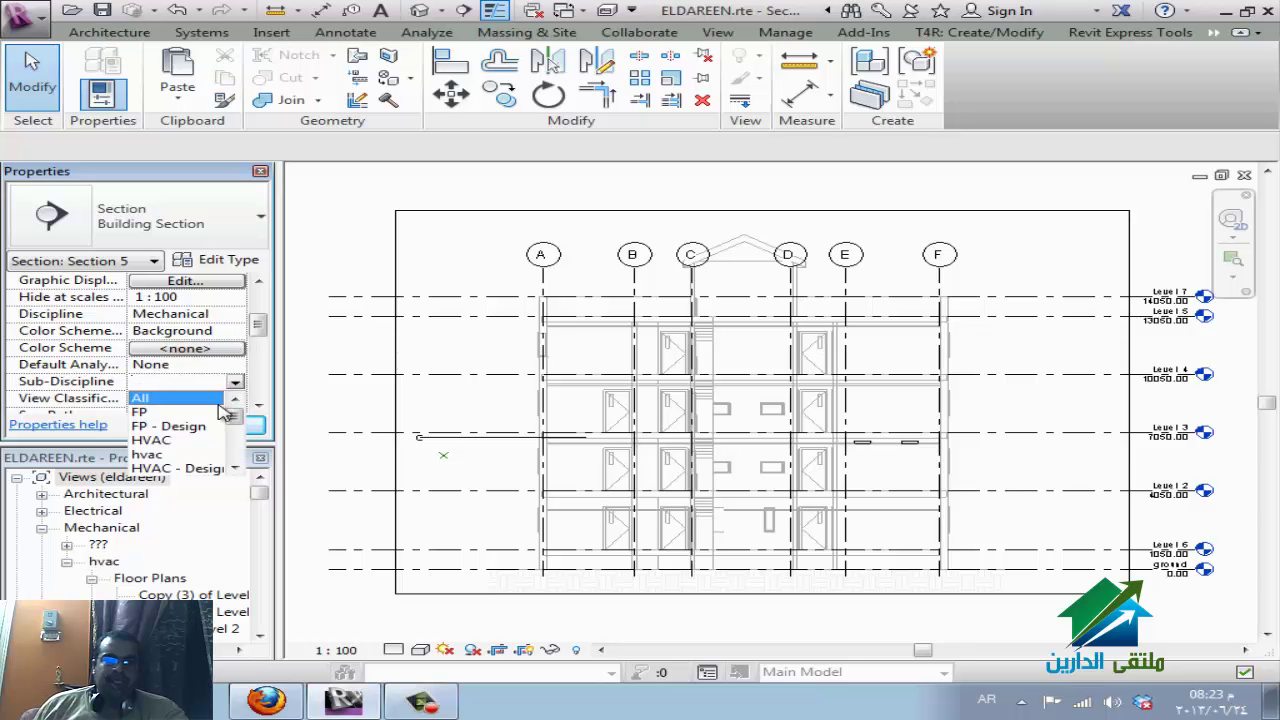
left_click(178, 454)
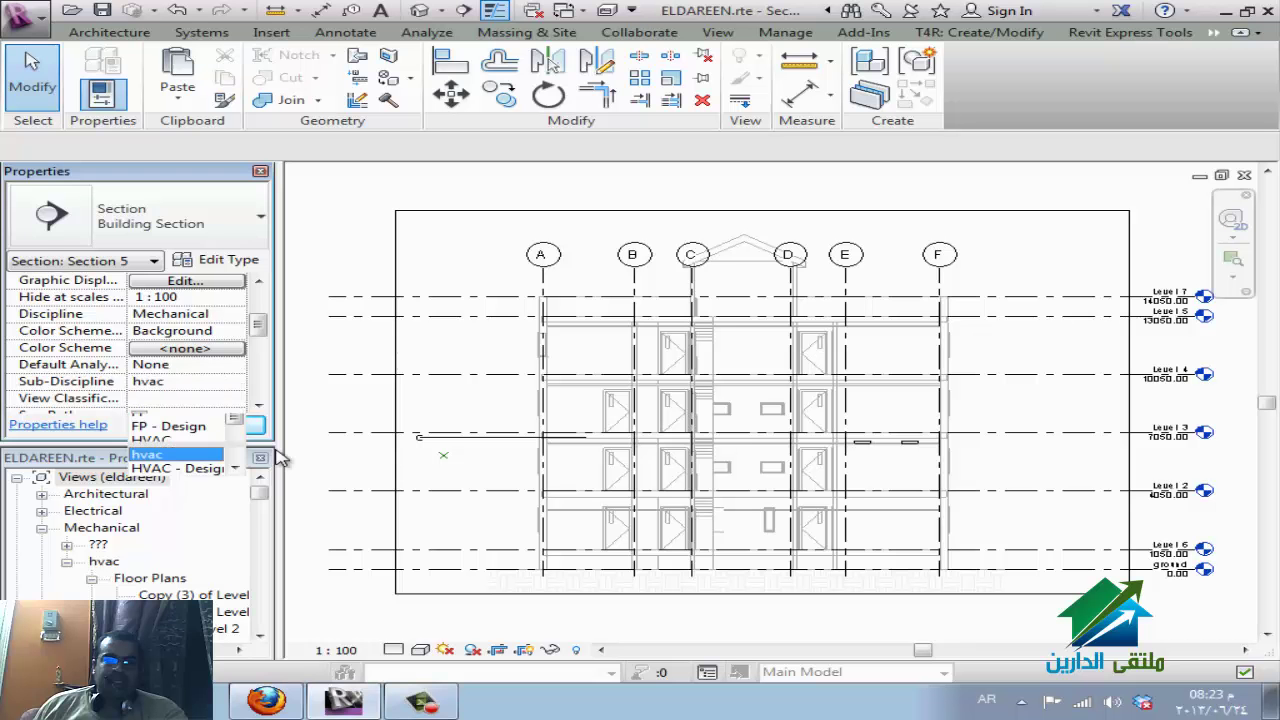
Expand Sections (Building Section) in the Project Browser, then return to the Copy (4) floor plan.
left_click(150, 579)
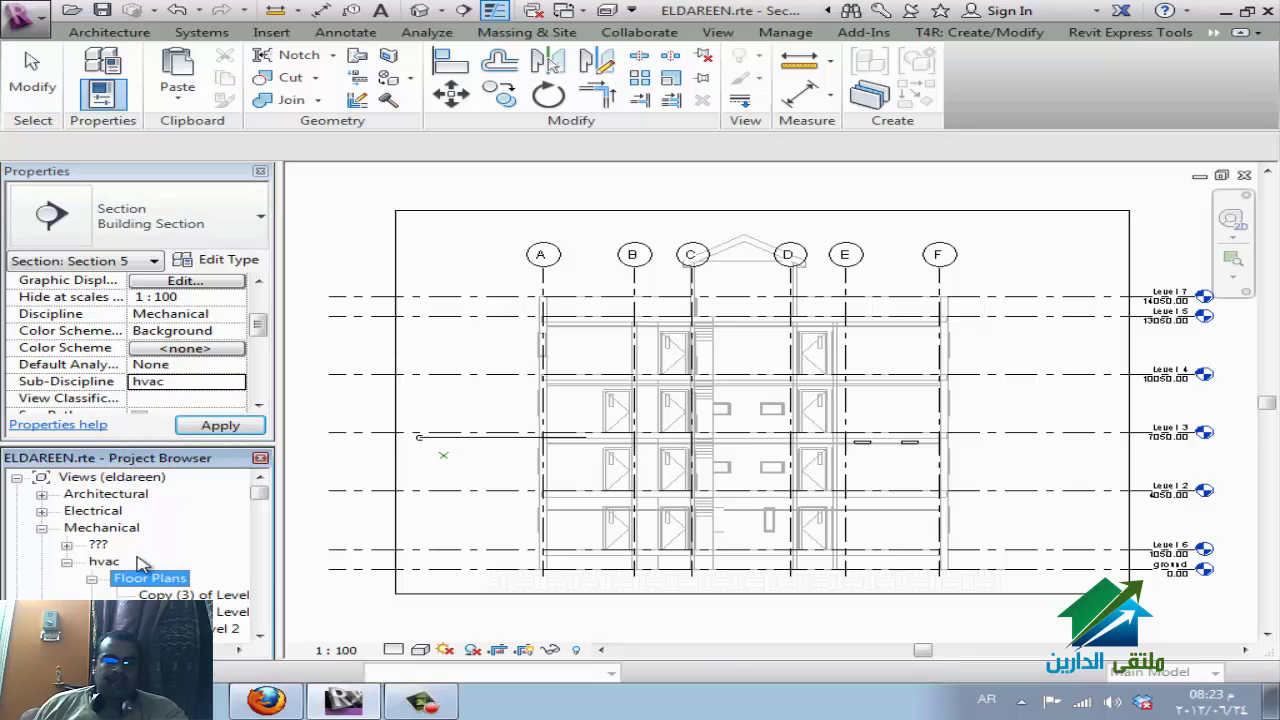
scroll(140, 563, "down", 8)
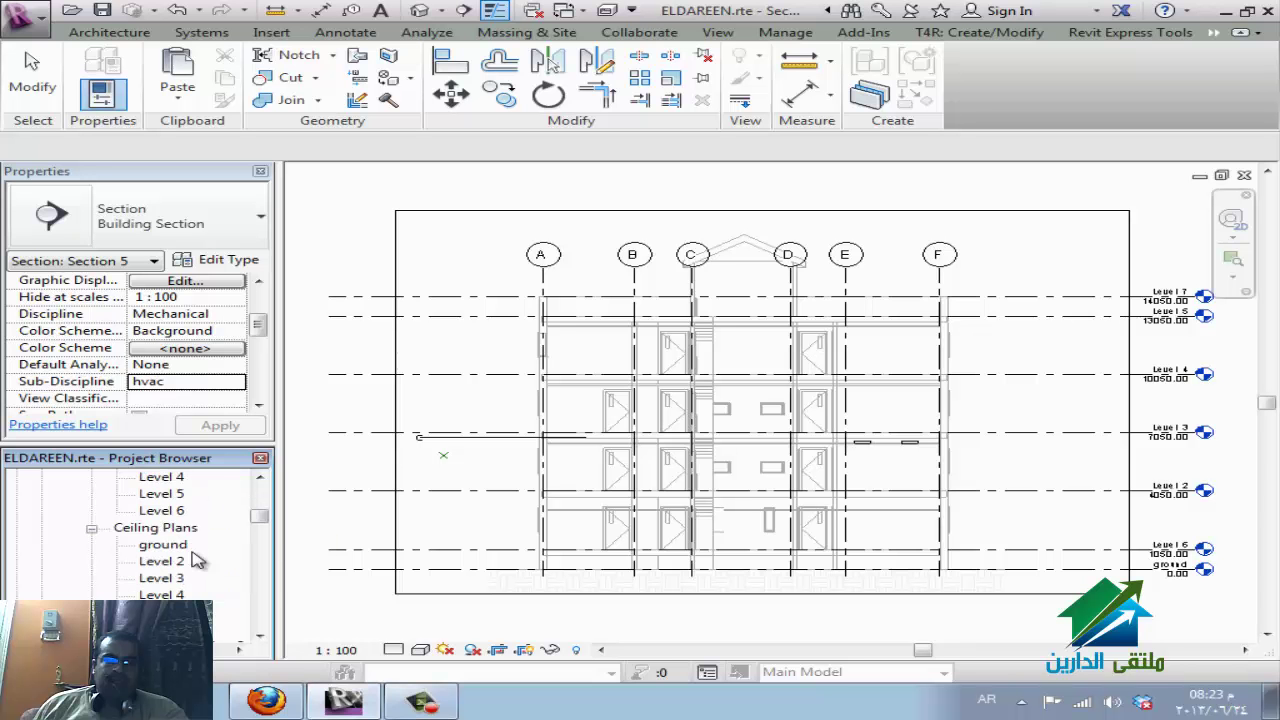
scroll(197, 560, "down", 1)
left_click(197, 579)
left_click(92, 579)
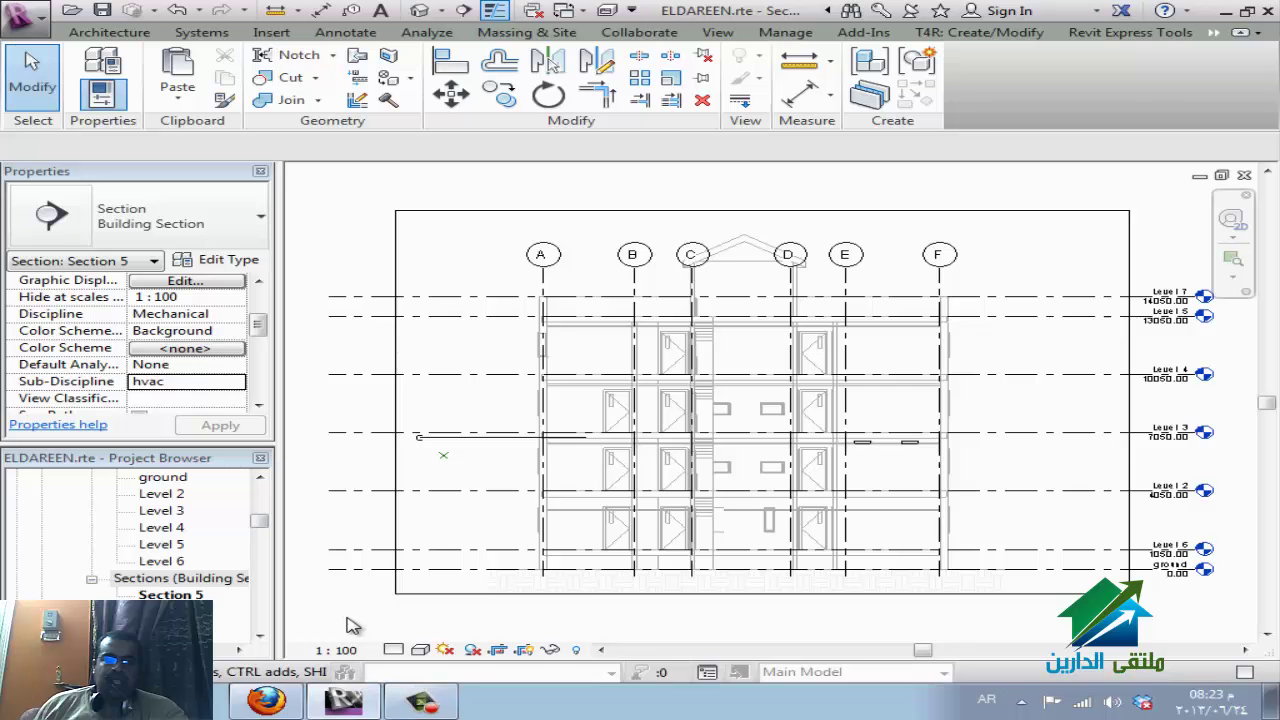
key("ctrl+Tab")
key("Escape")
Cycle through the open views with Ctrl+Tab until the A102 sheet is shown.
scroll(740, 290, "down", 5)
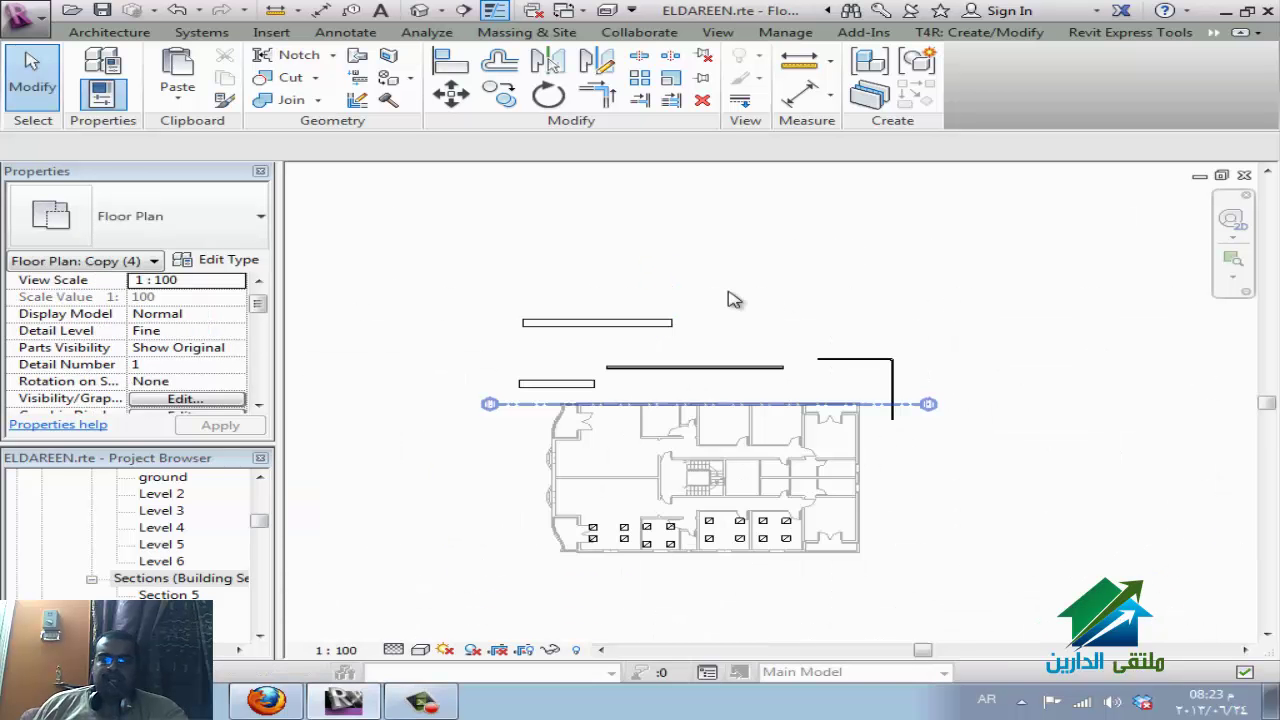
key("ctrl+Tab")
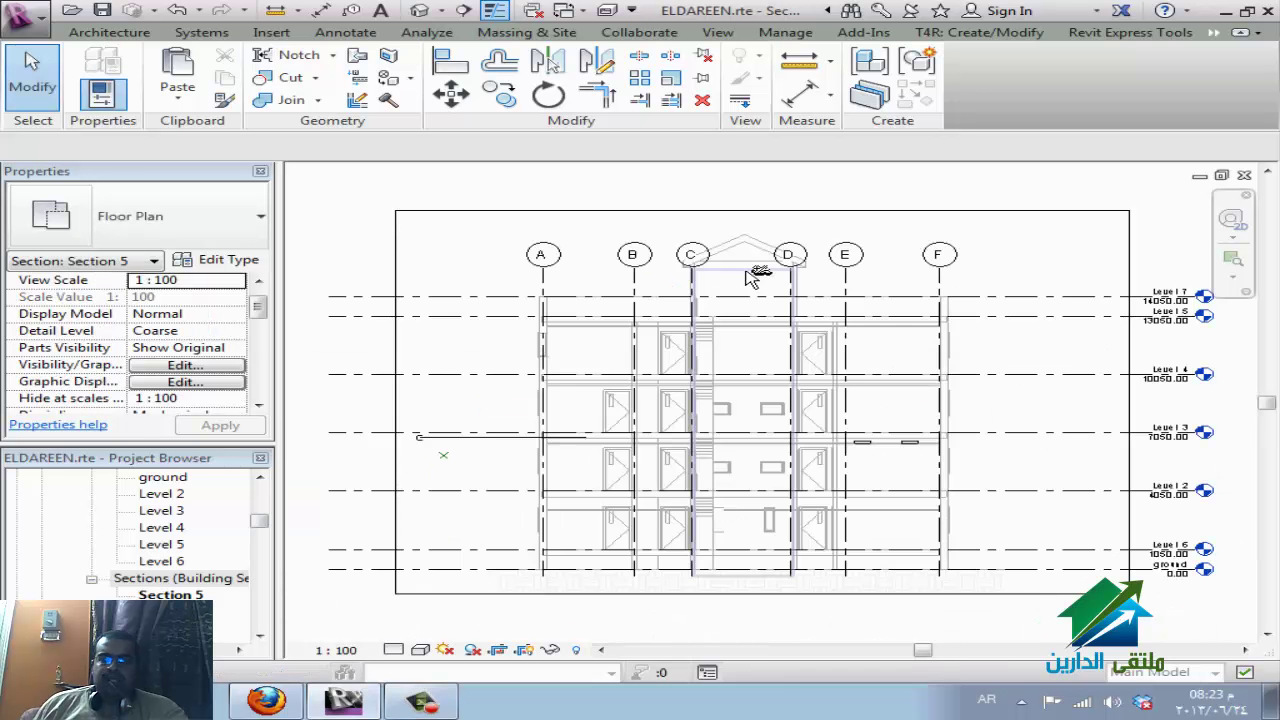
key("ctrl+Tab")
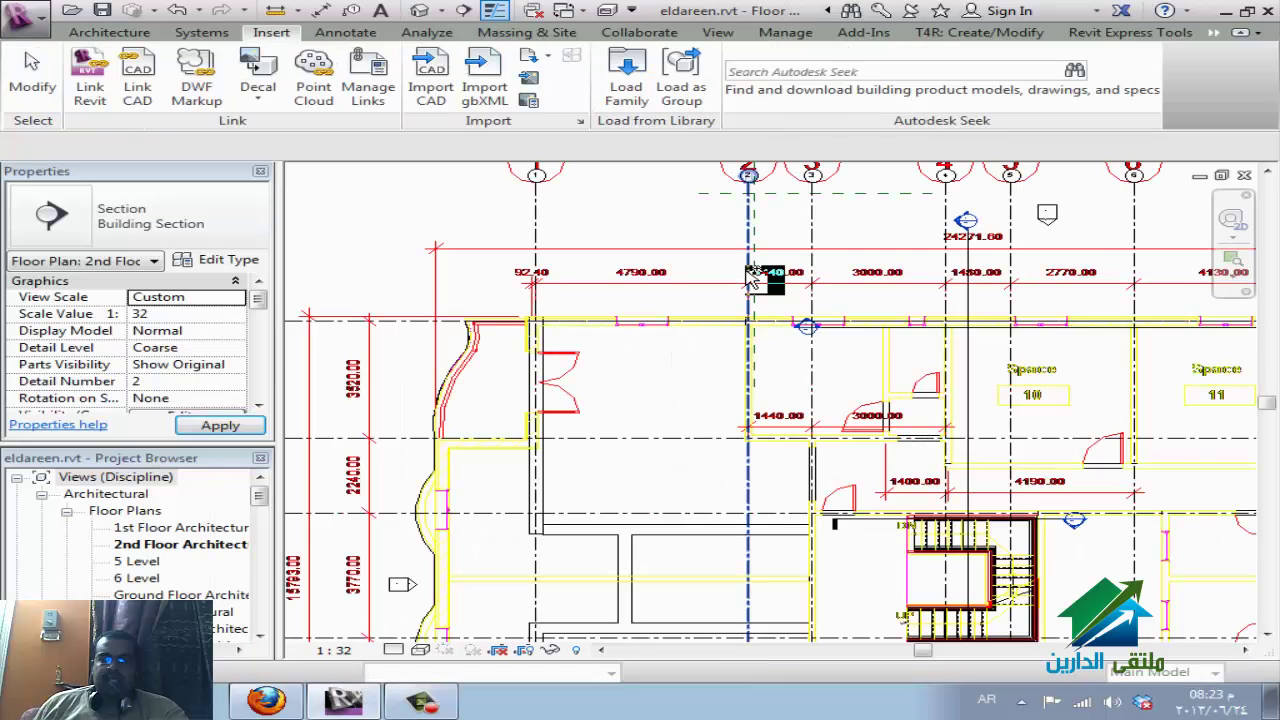
key("ctrl+Tab")
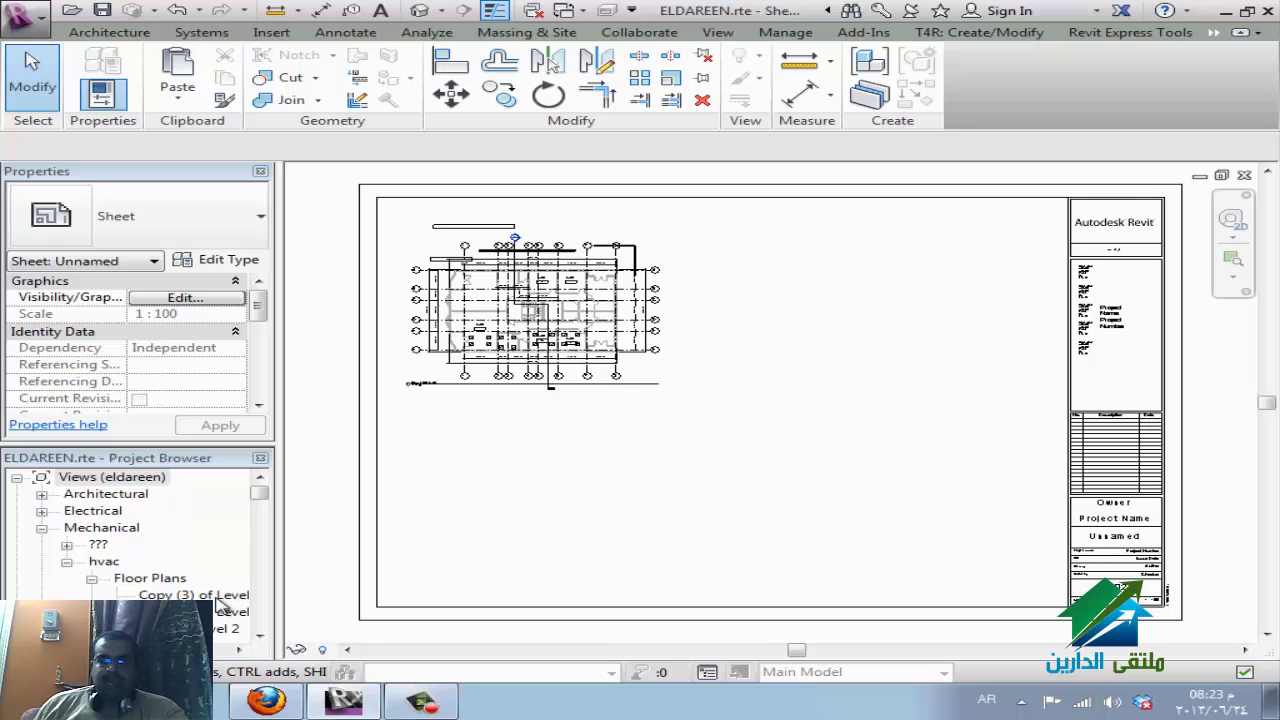
Pick Section 5 in the Project Browser for placement on the sheet.
left_click(218, 598)
scroll(175, 595, "down", 2)
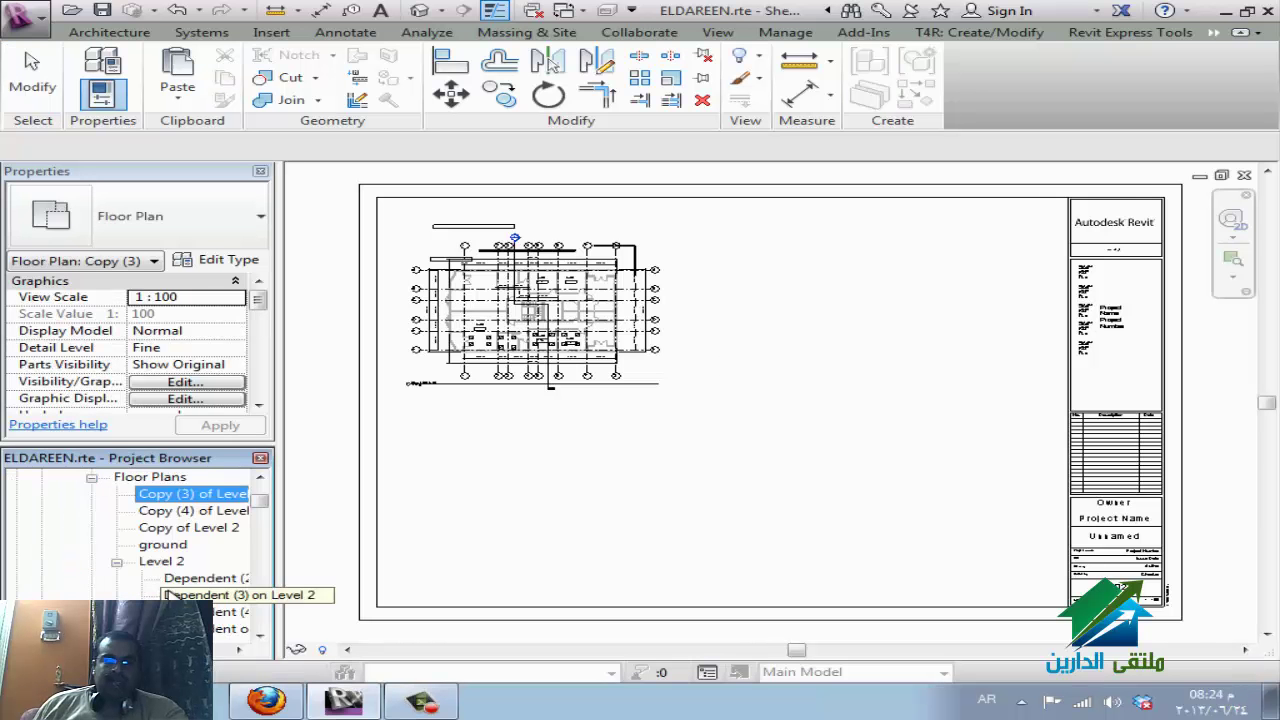
scroll(170, 594, "down", 7)
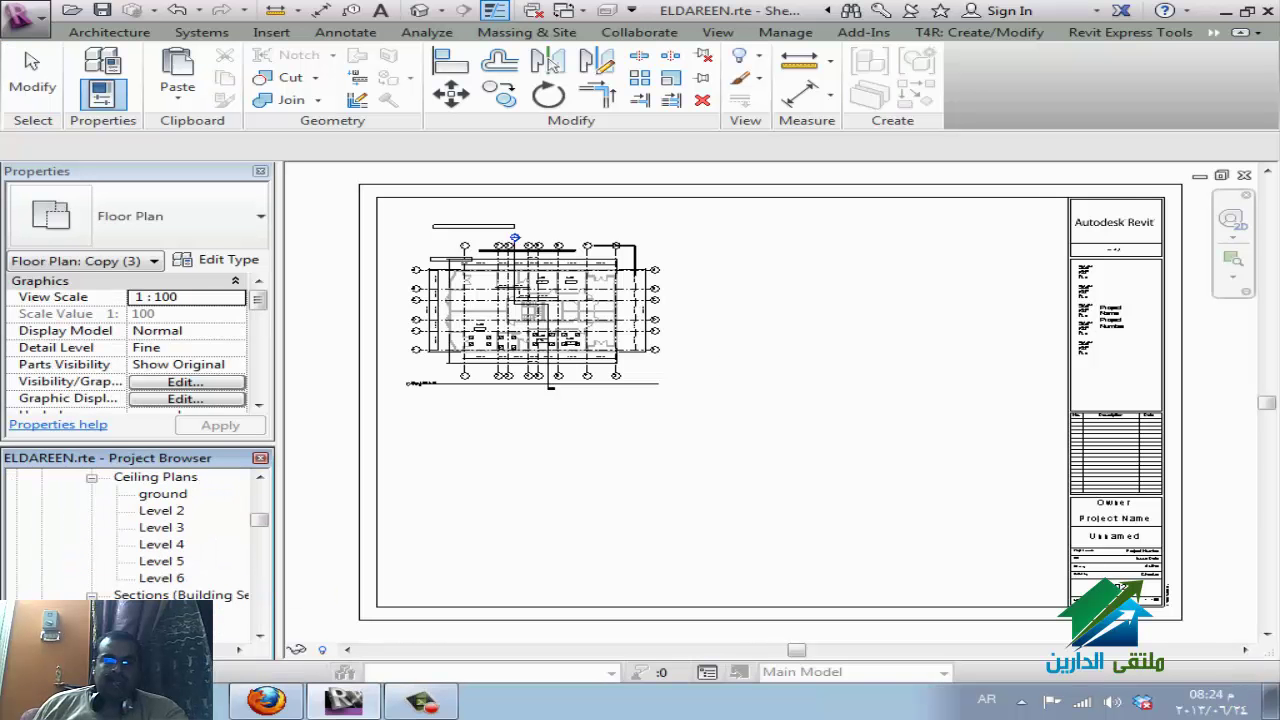
left_click(165, 612)
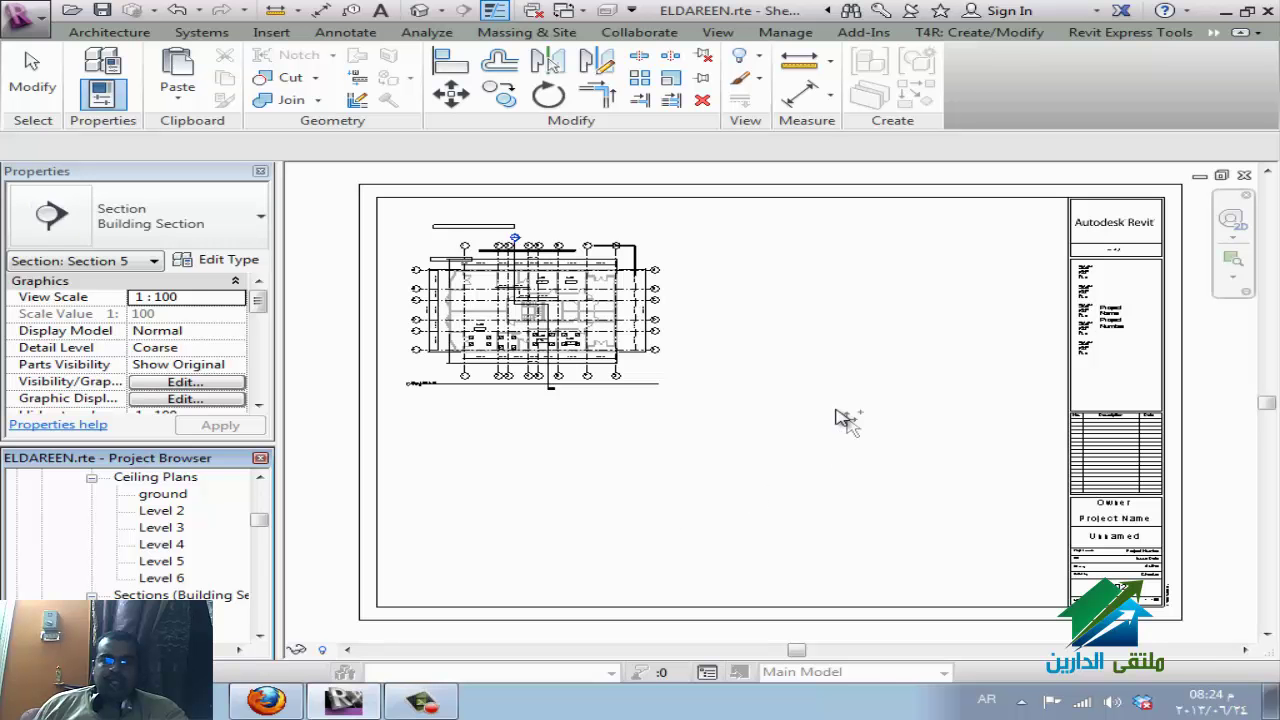
Drop the Section 5 viewport on the A102 sheet, right of the plan viewport.
left_click(862, 340)
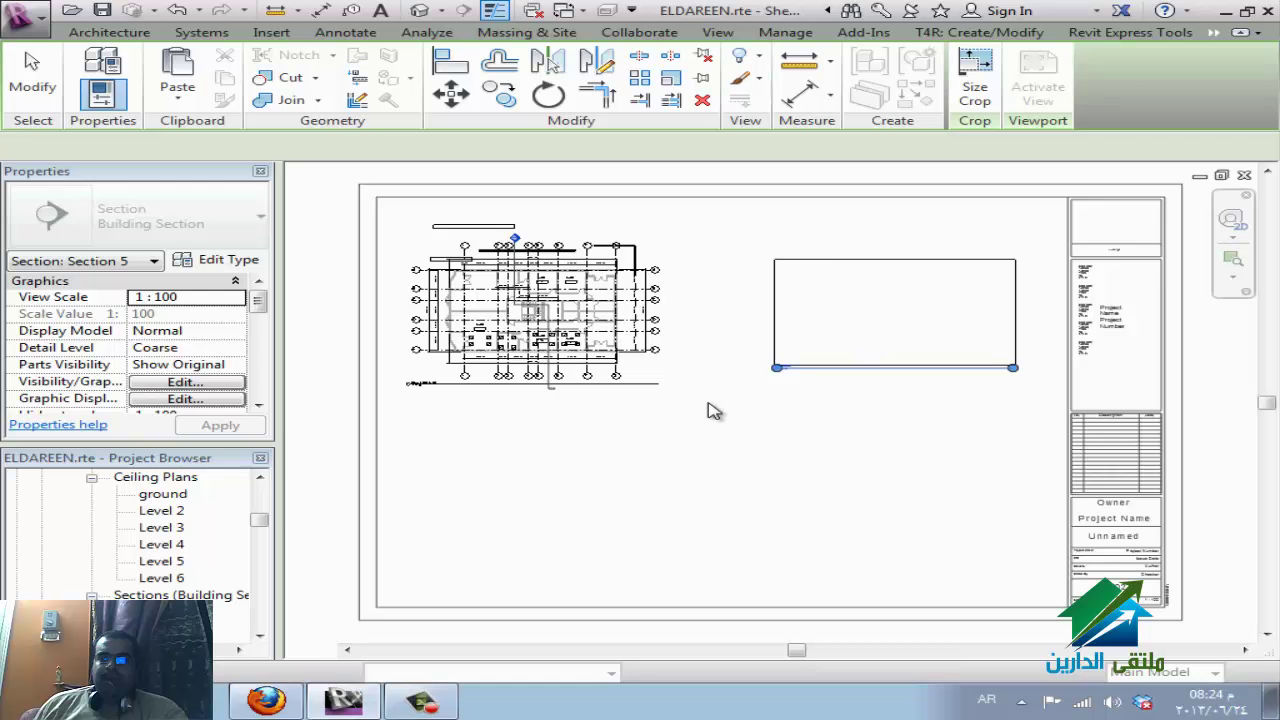
left_click_drag(270, 527, 264, 482)
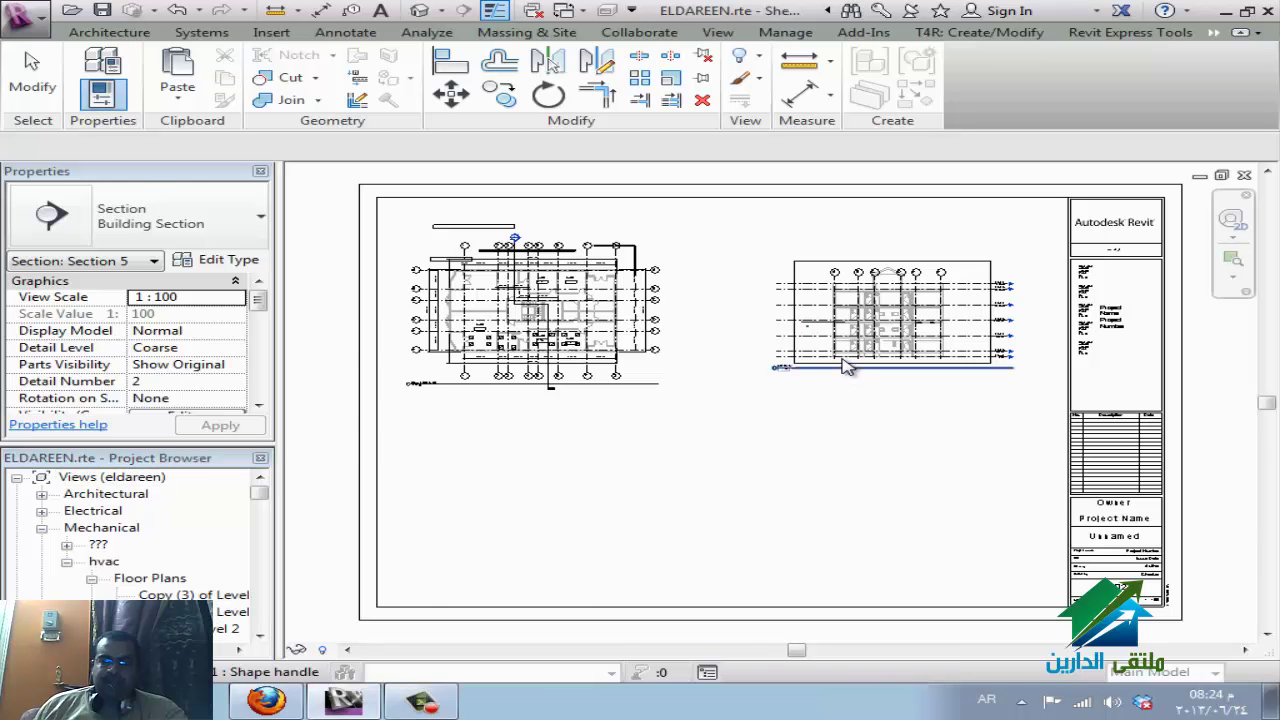
key("Escape")
Zoom in on the plan's section head to confirm it reads 2 / A102.
scroll(490, 348, "up", 2)
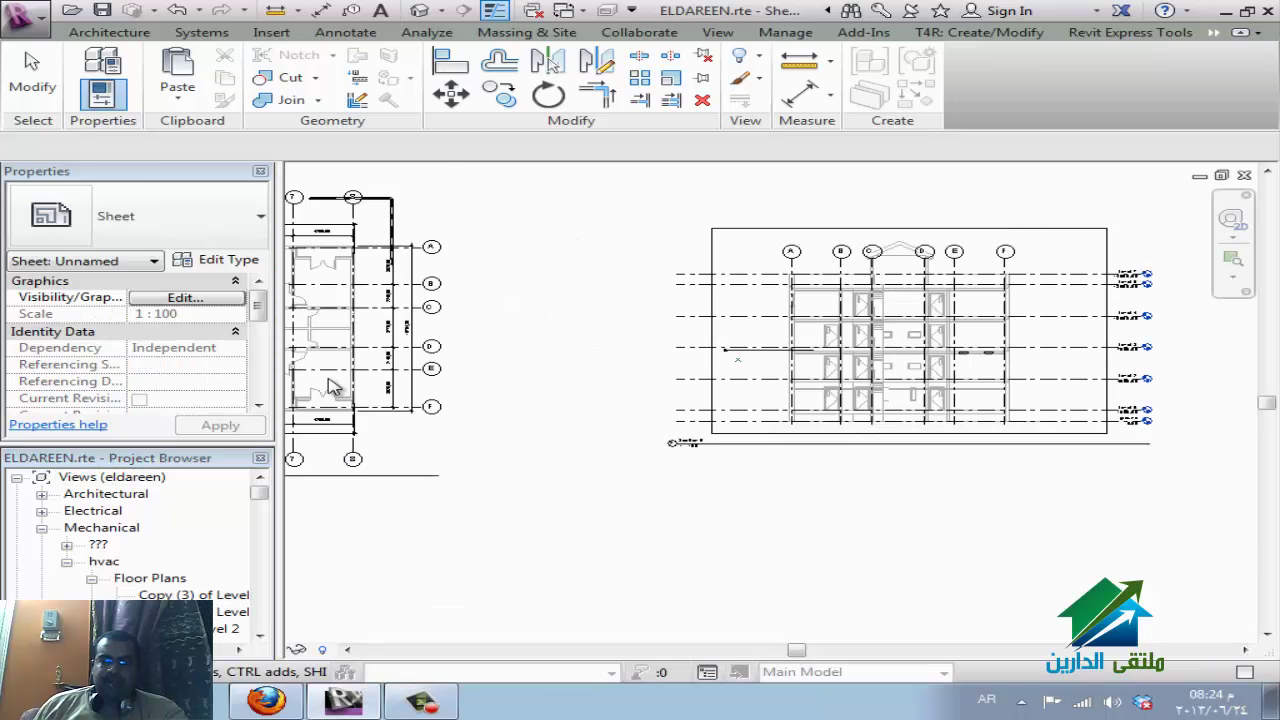
scroll(686, 466, "up", 2)
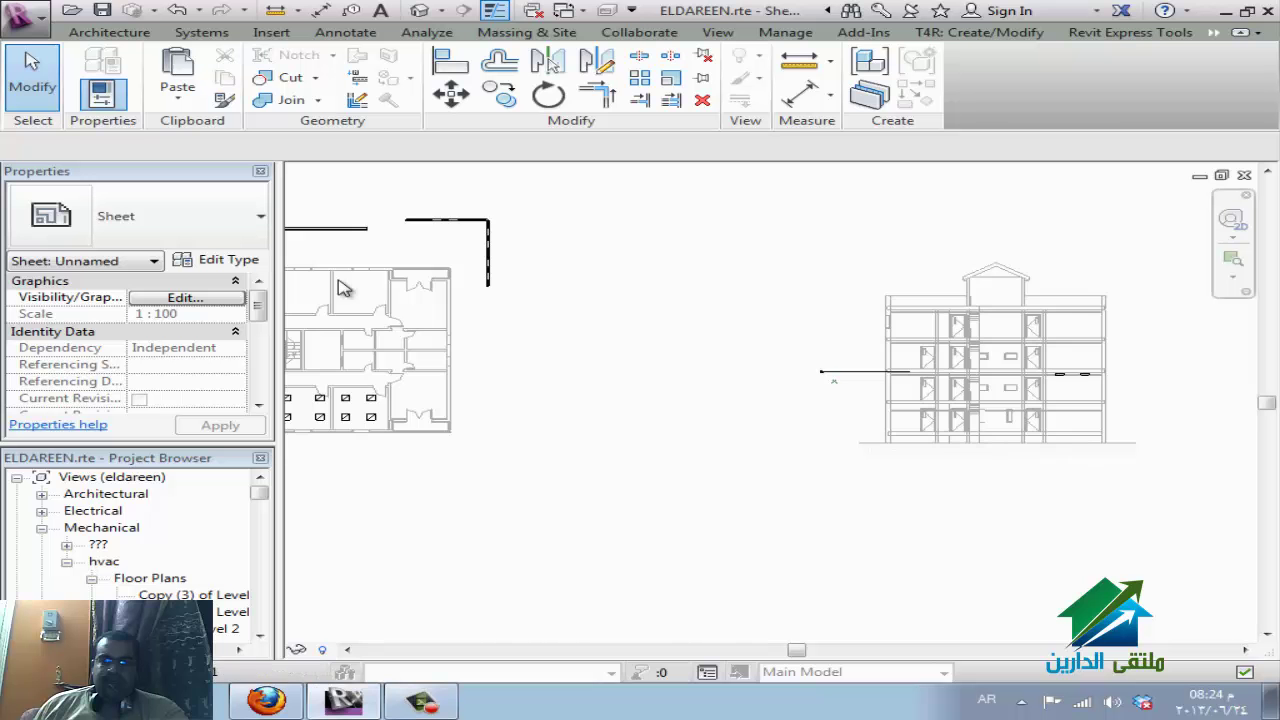
scroll(623, 434, "down", 1)
scroll(700, 500, "up", 3)
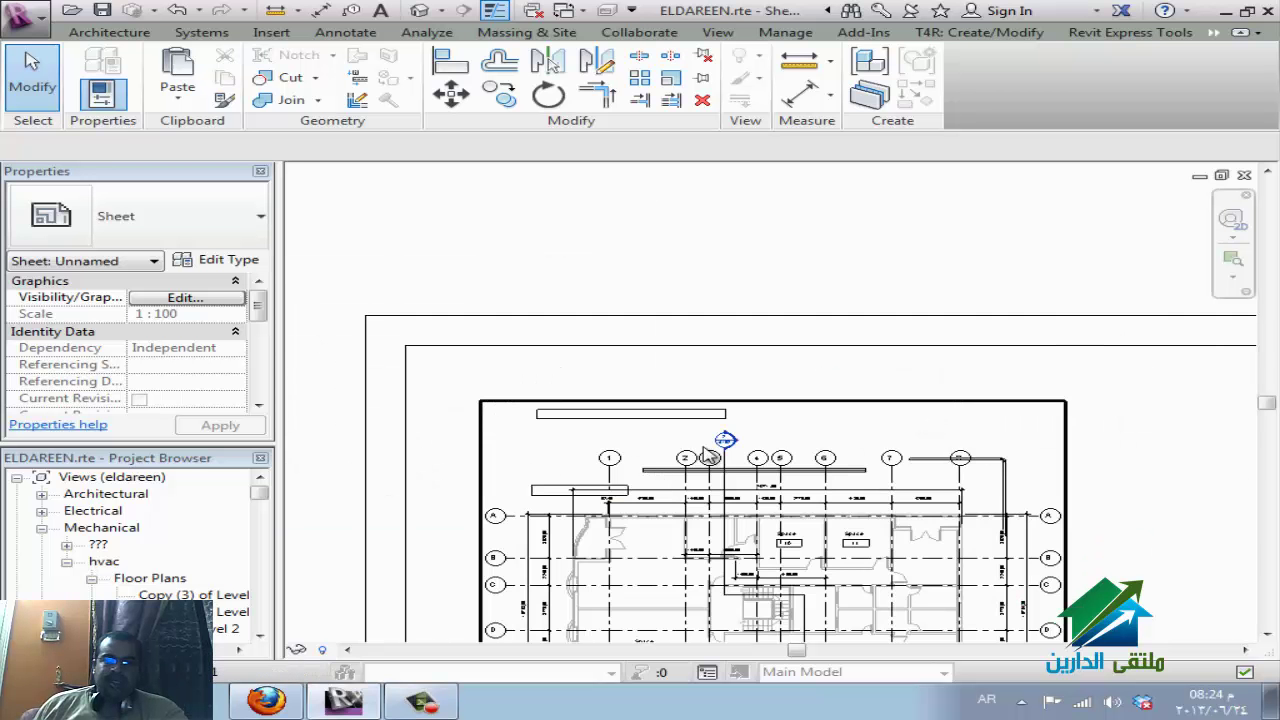
scroll(725, 440, "up", 4)
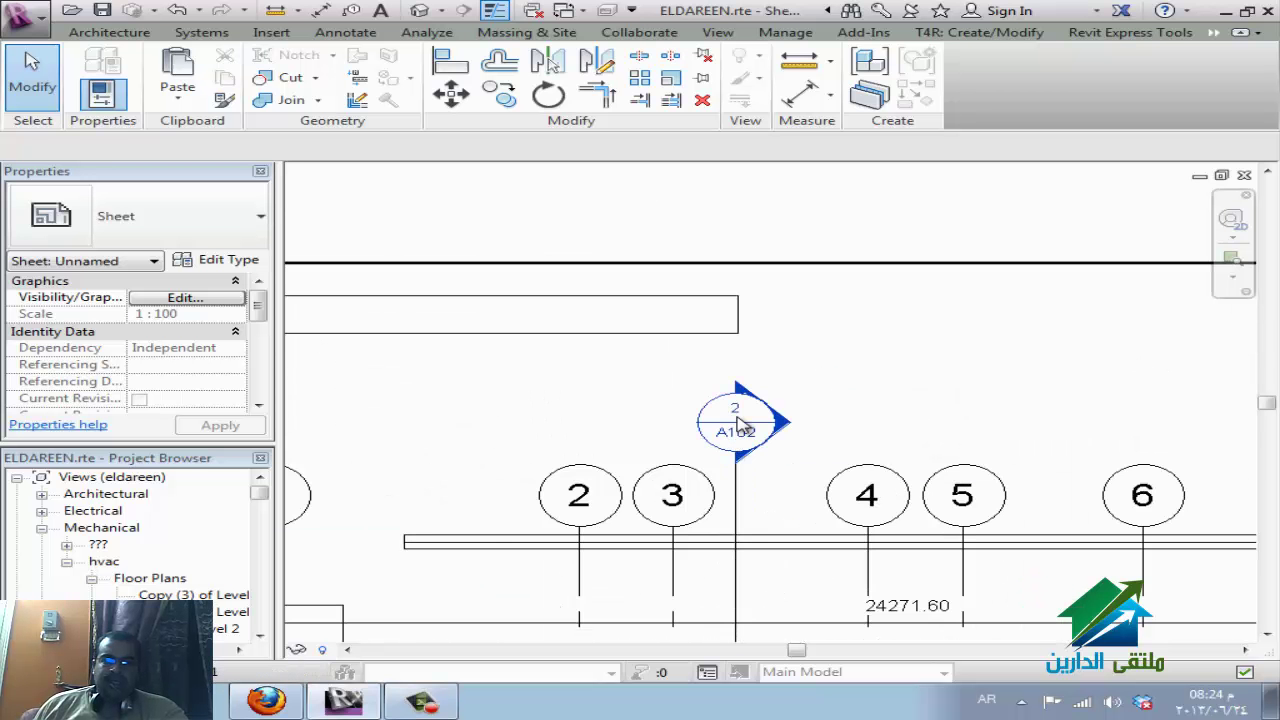
scroll(745, 413, "up", 1)
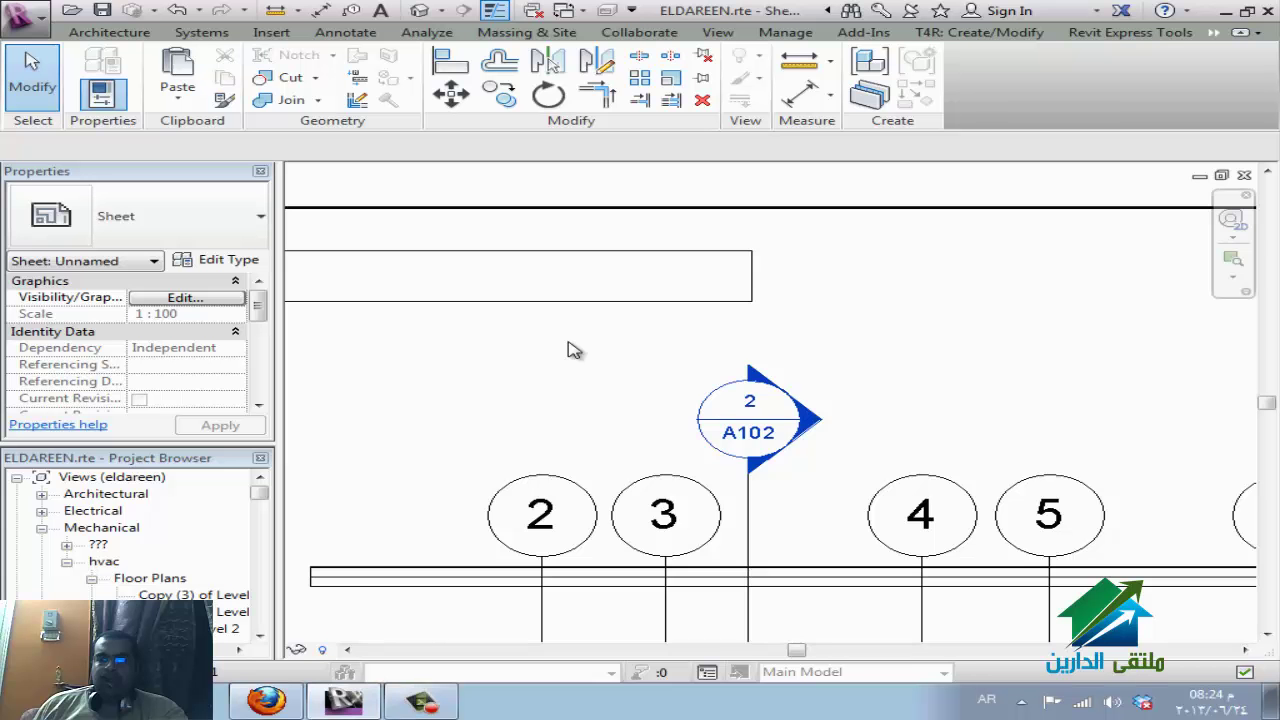
scroll(573, 349, "down", 5)
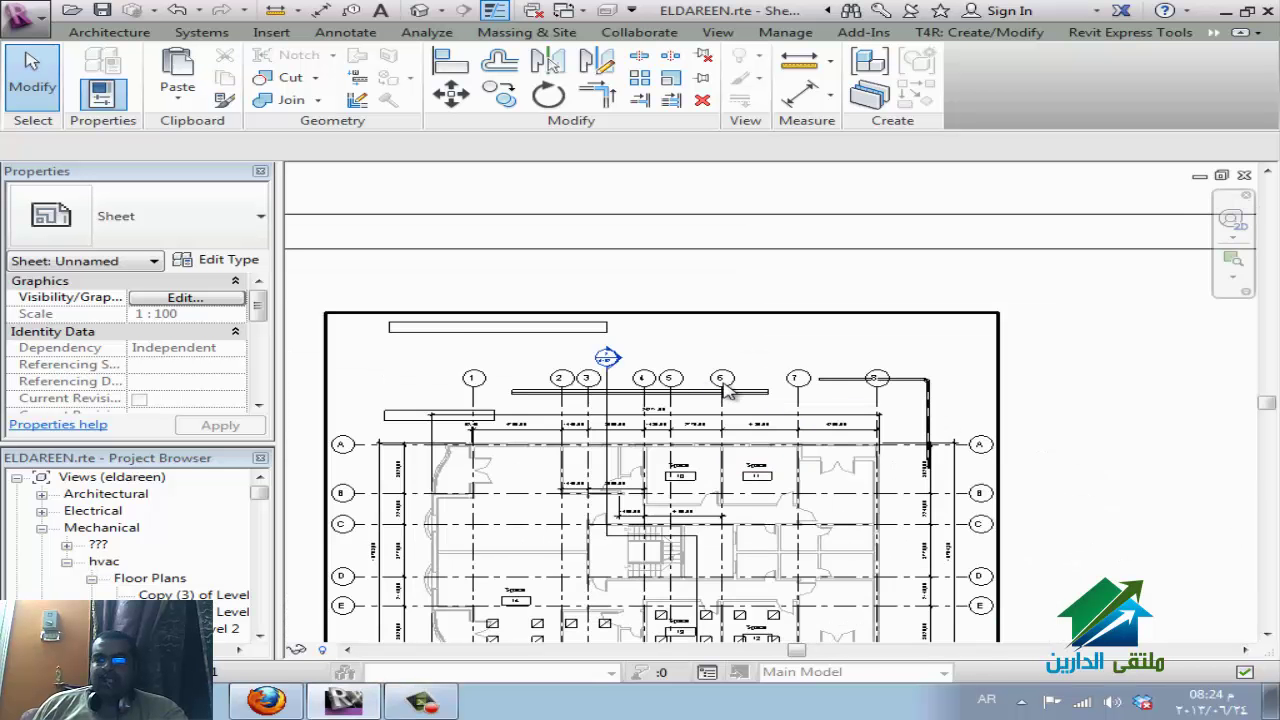
scroll(724, 385, "down", 2)
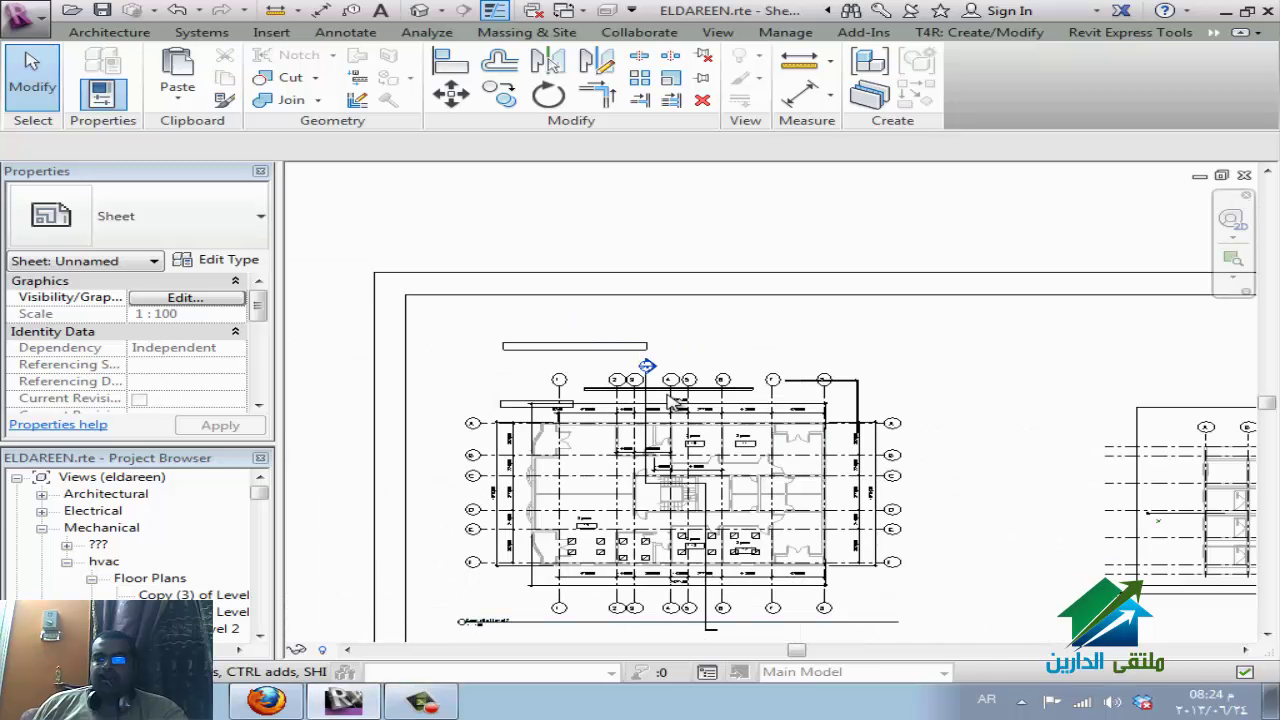
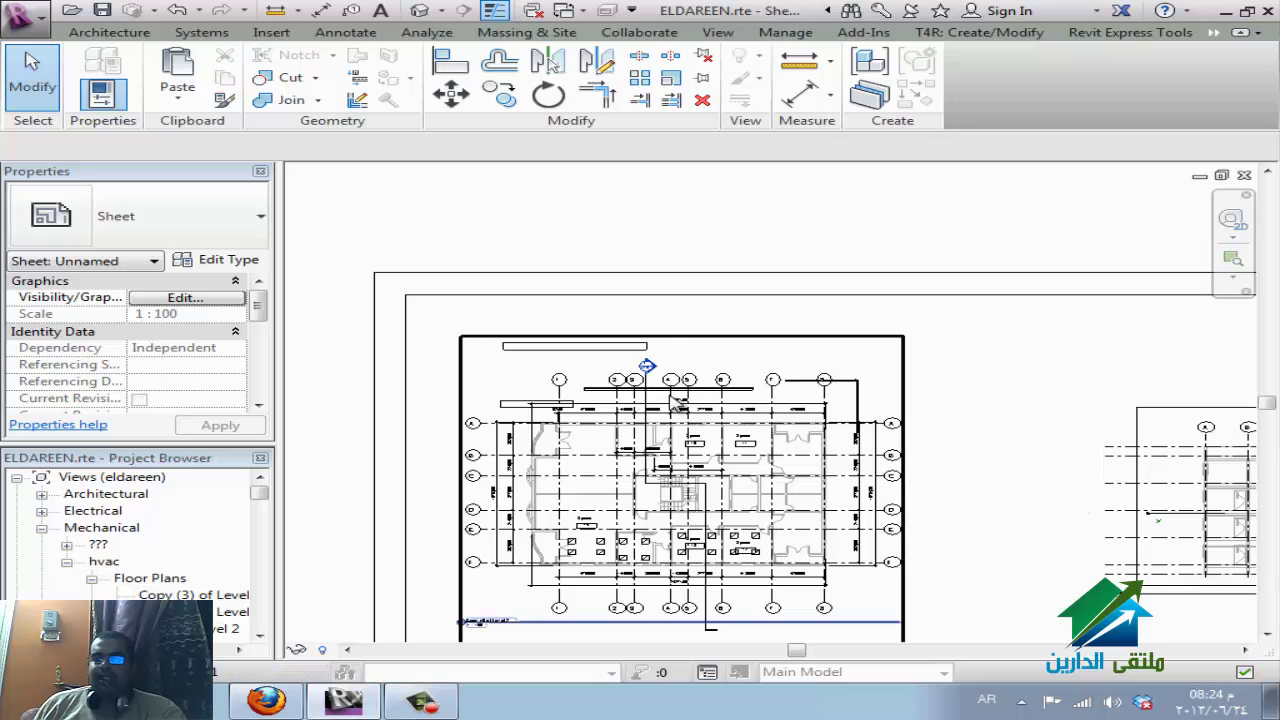
Shorten the Section 5 viewport's title line by dragging its end grip.
scroll(465, 352, "down", 4)
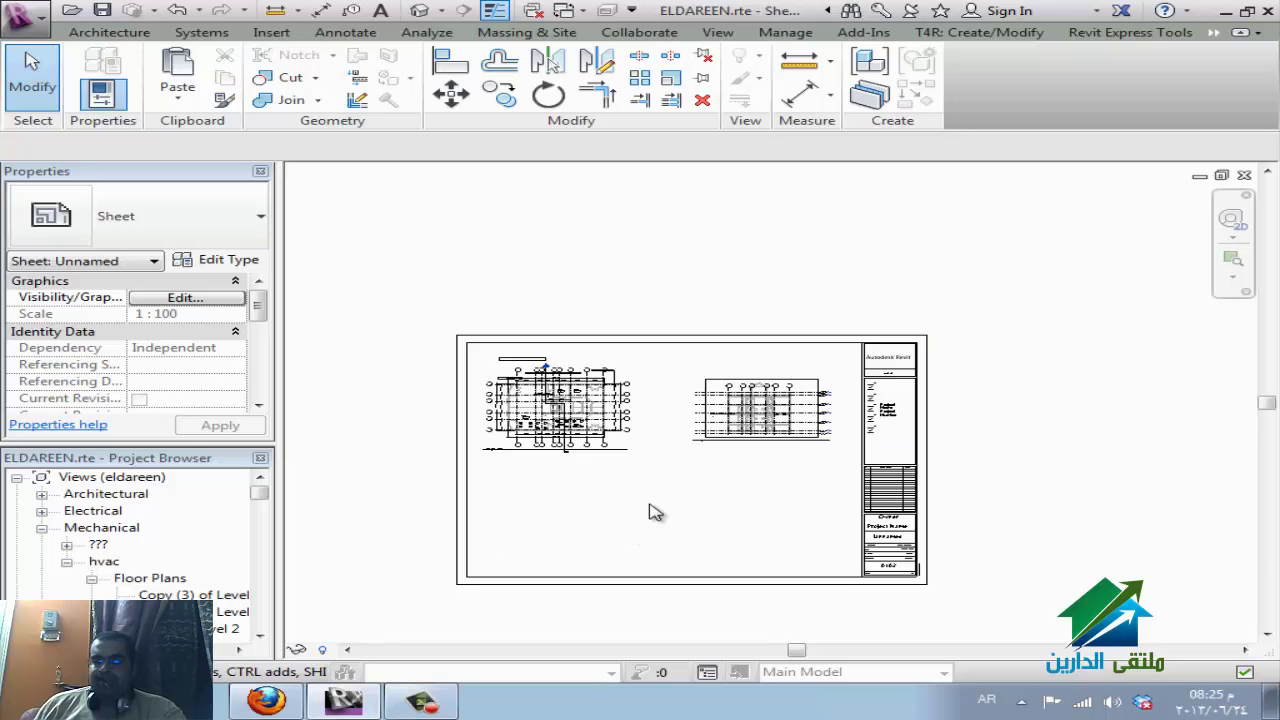
scroll(745, 398, "up", 2)
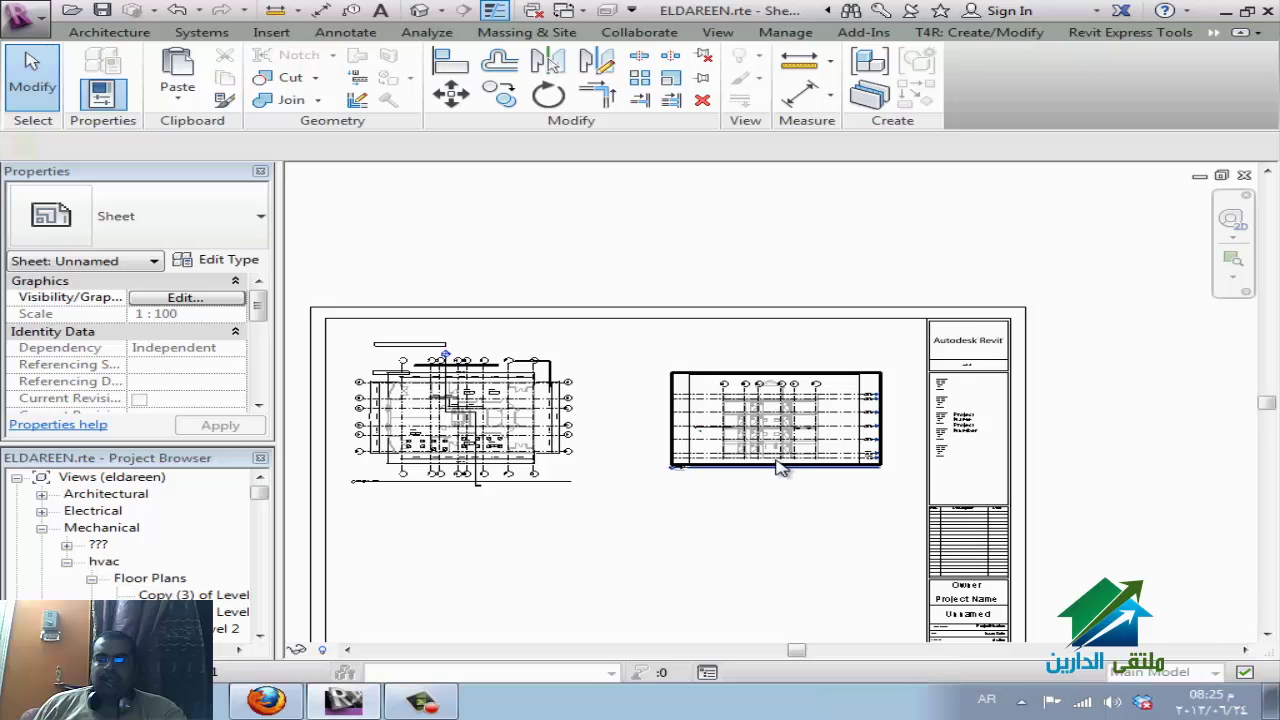
left_click(780, 466)
scroll(707, 511, "up", 4)
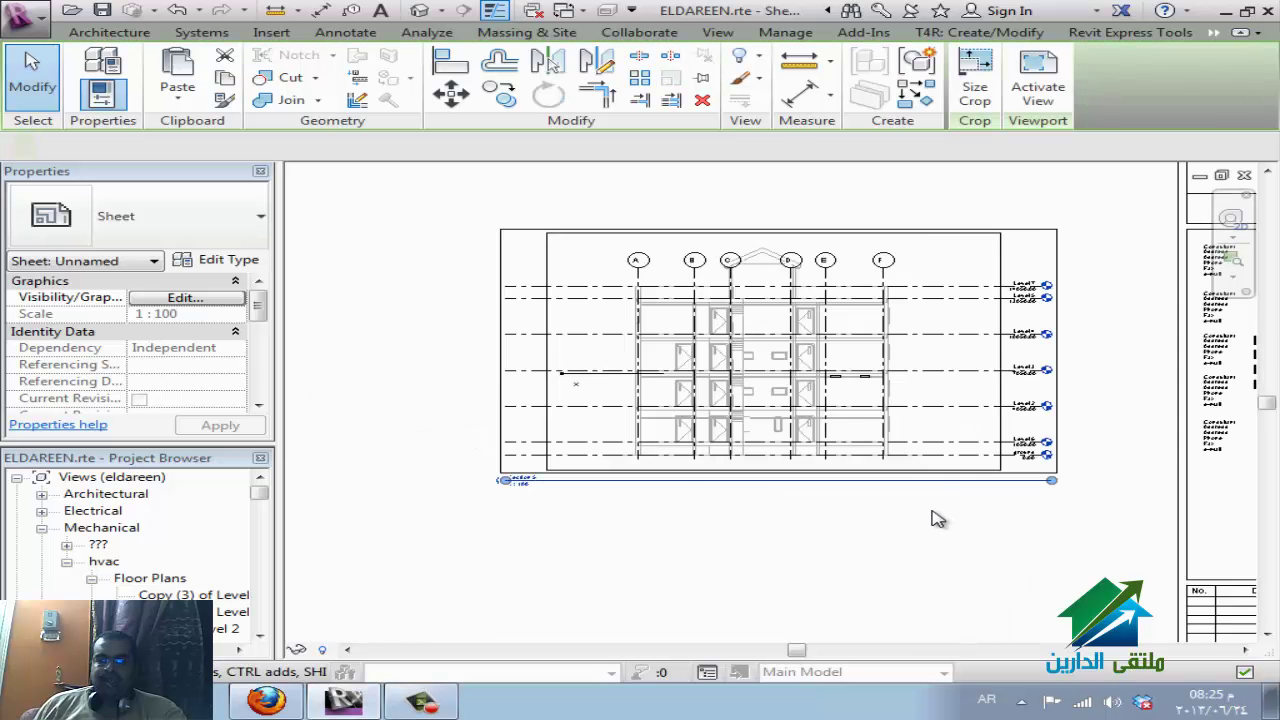
scroll(931, 517, "up", 1)
left_click(1166, 478)
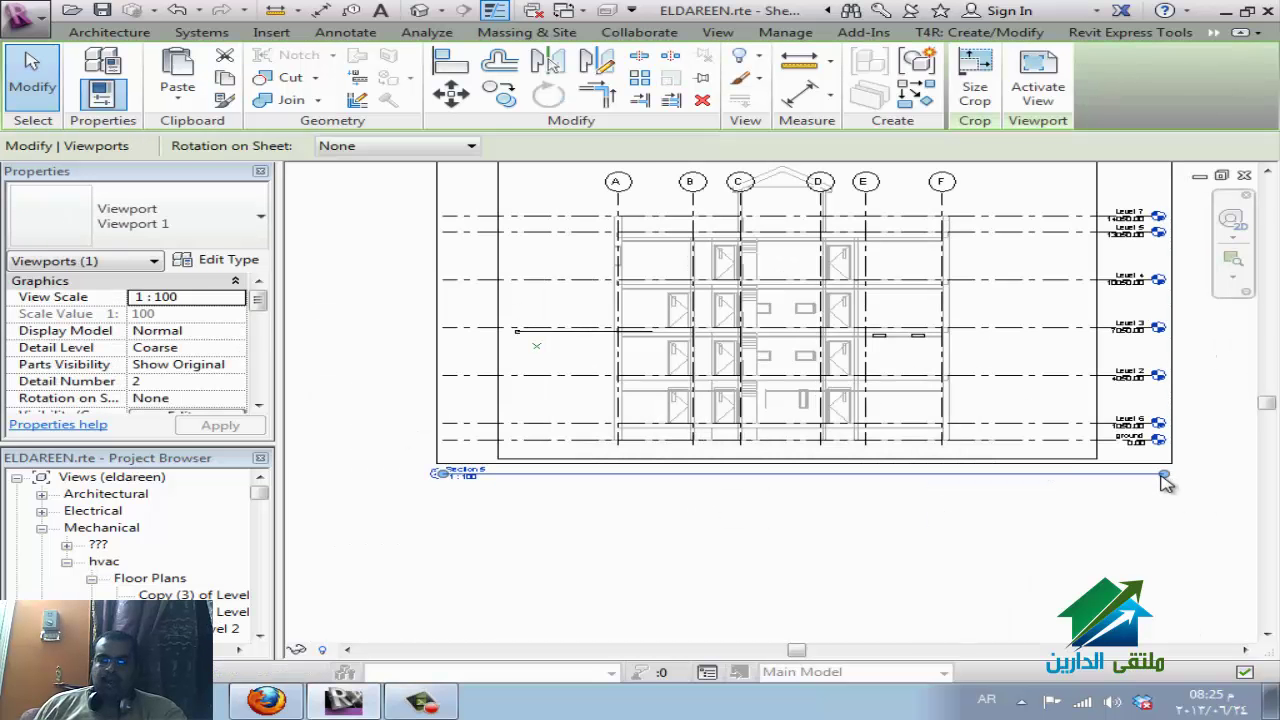
left_click_drag(750, 487, 518, 488)
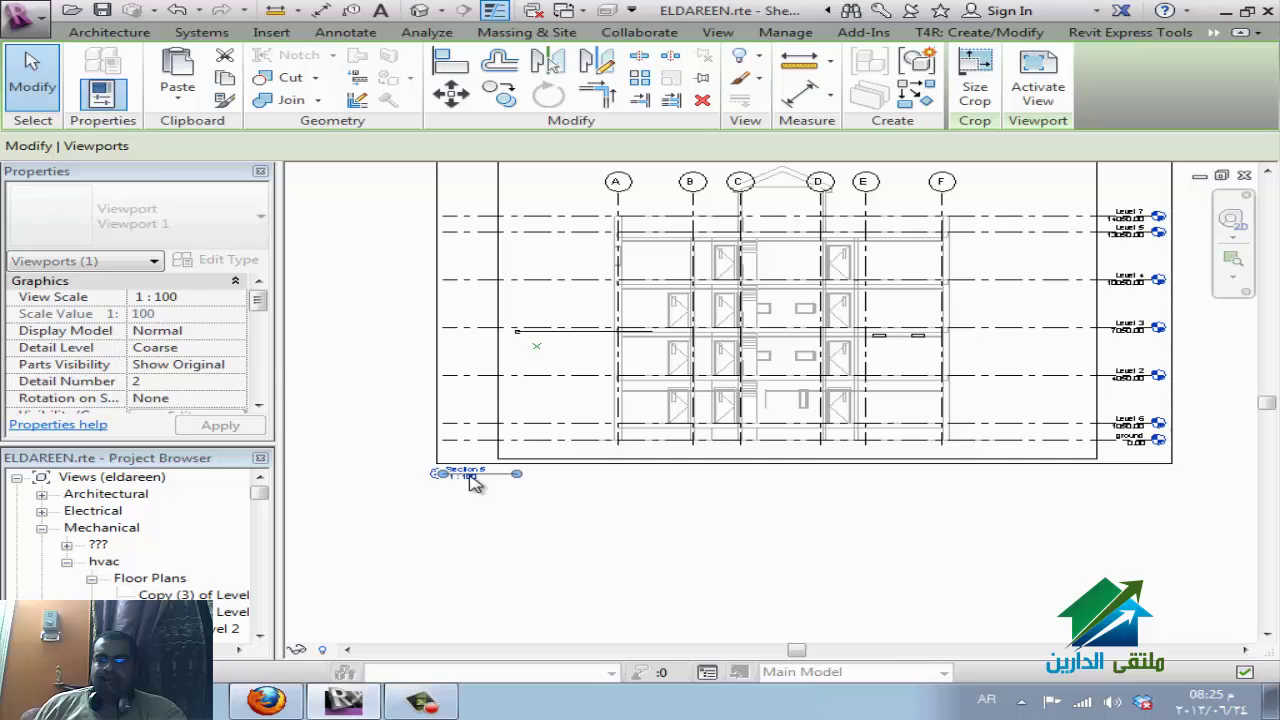
Move the Section 5 title so it sits centred beneath the section drawing.
left_click(494, 391)
left_click(367, 421)
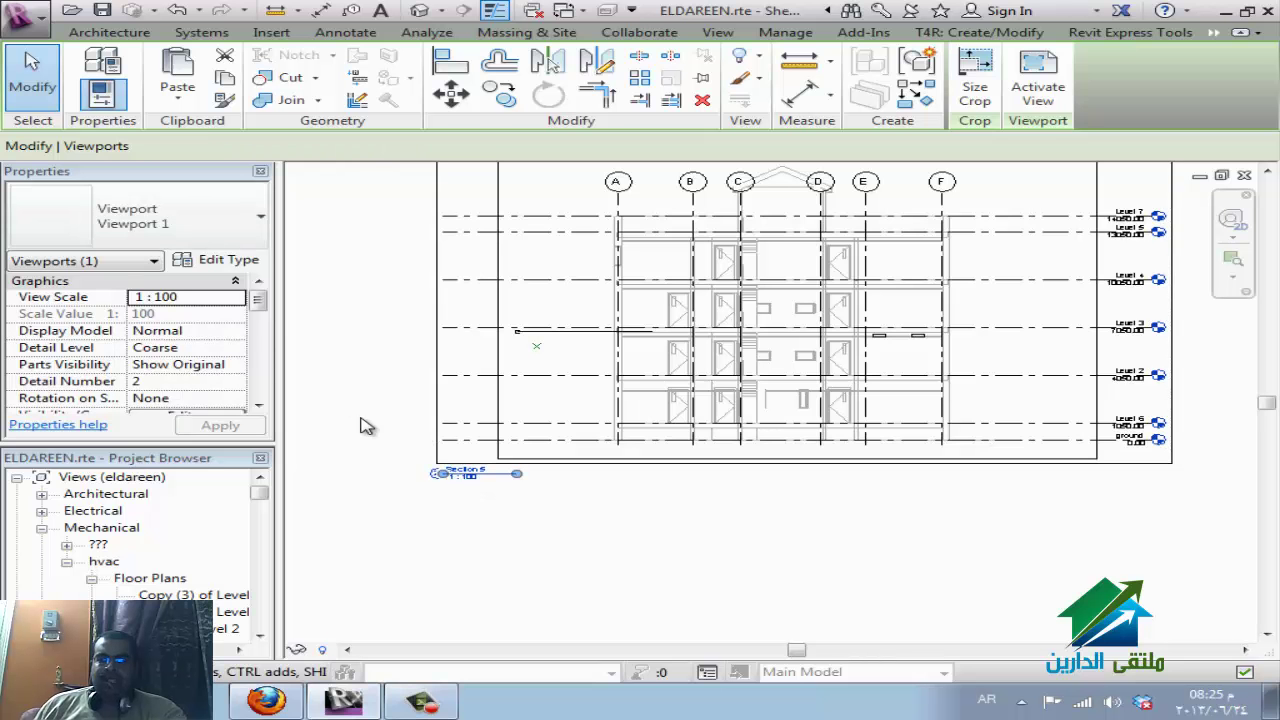
left_click(477, 484)
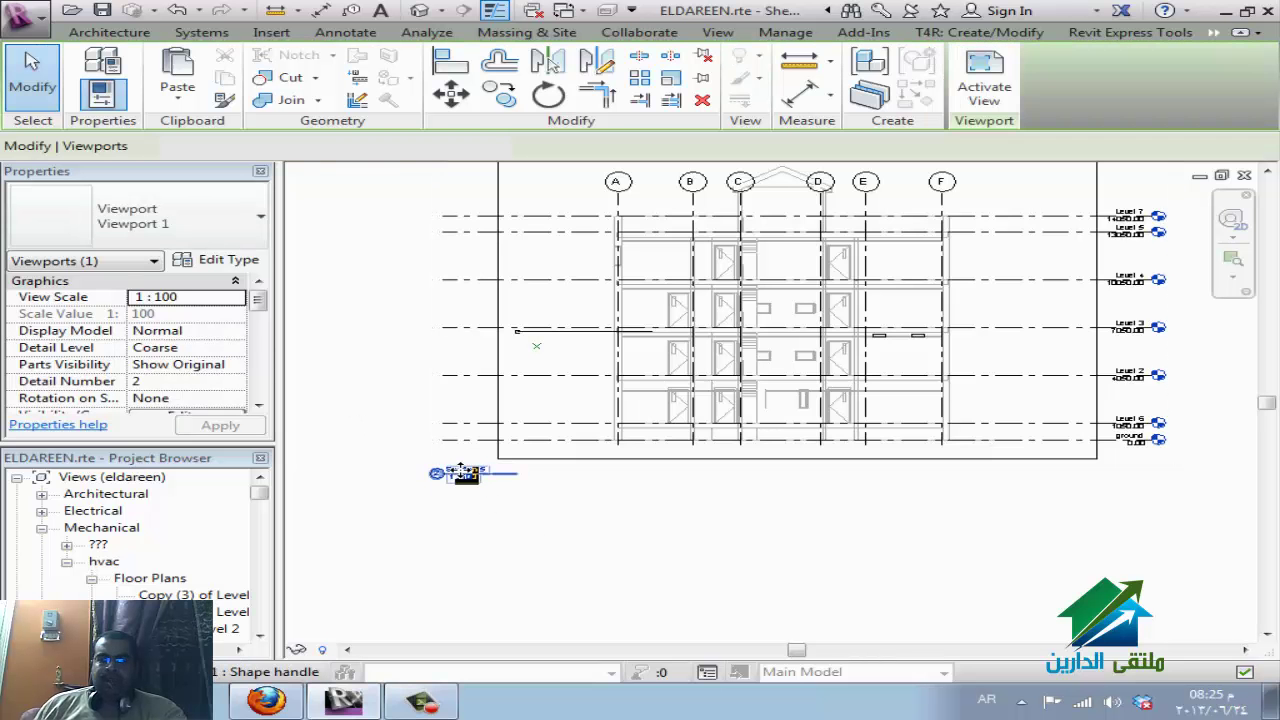
left_click_drag(700, 508, 748, 508)
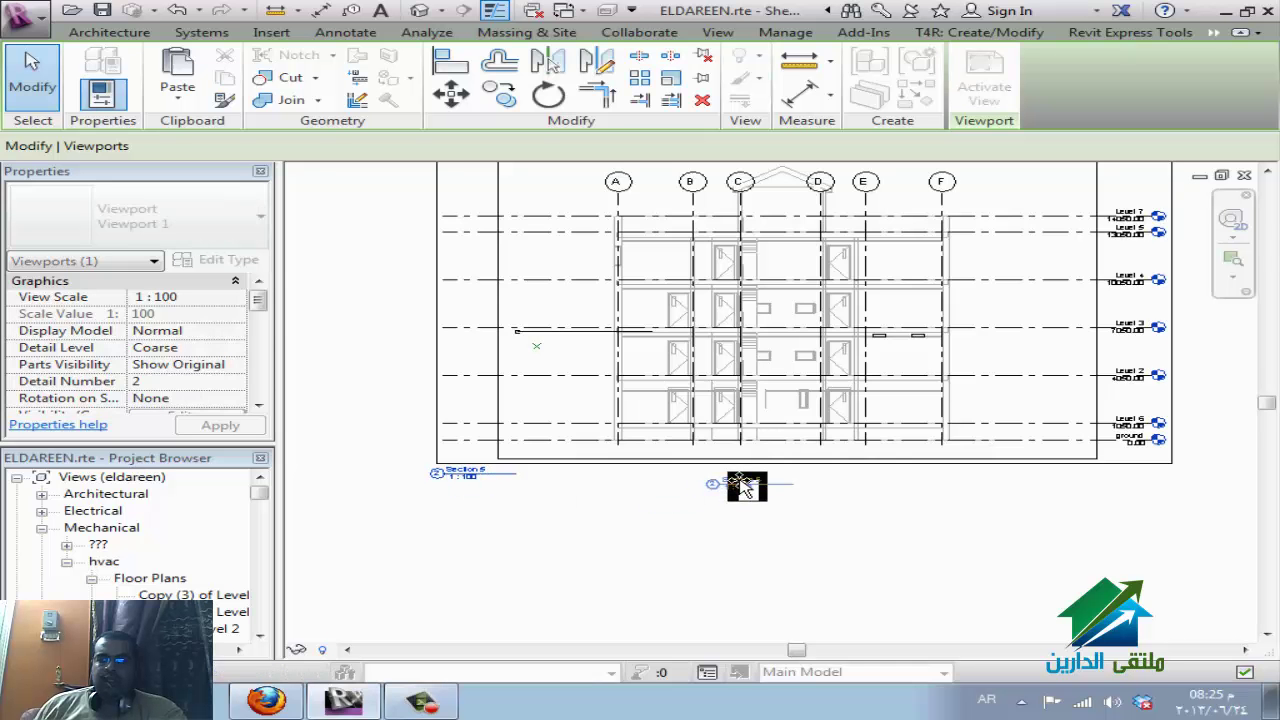
left_click(716, 585)
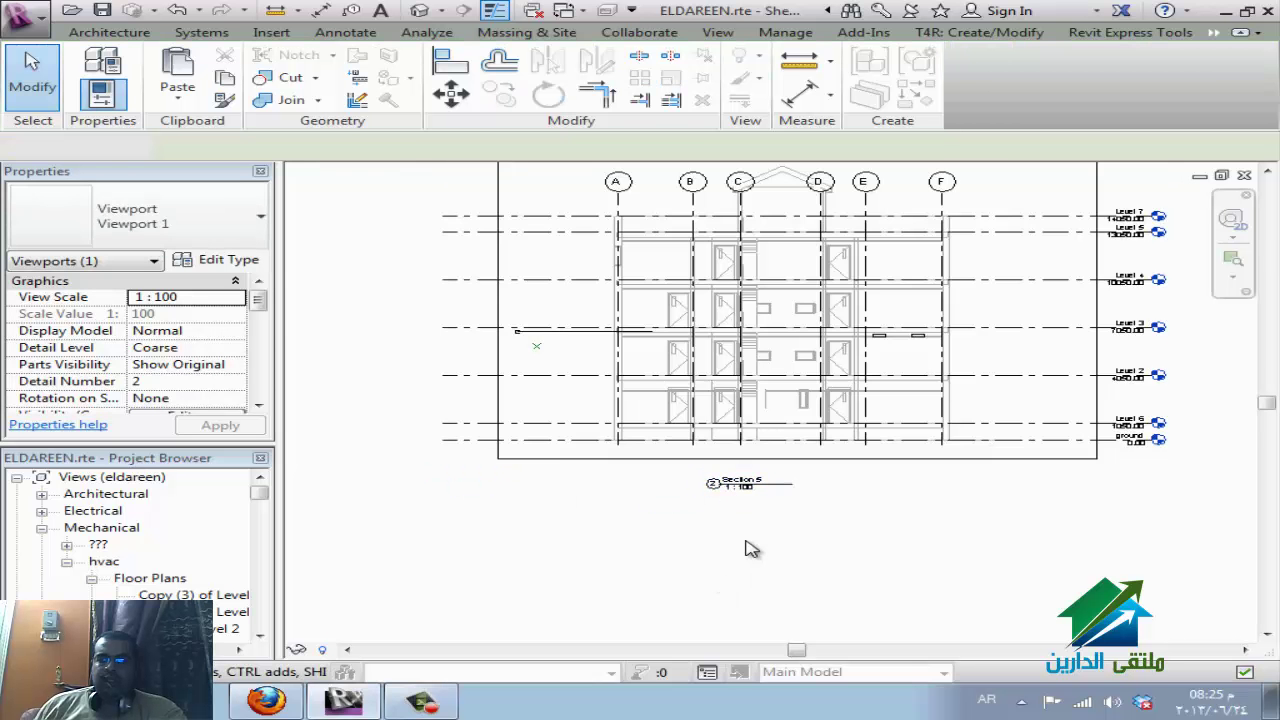
left_click(790, 494)
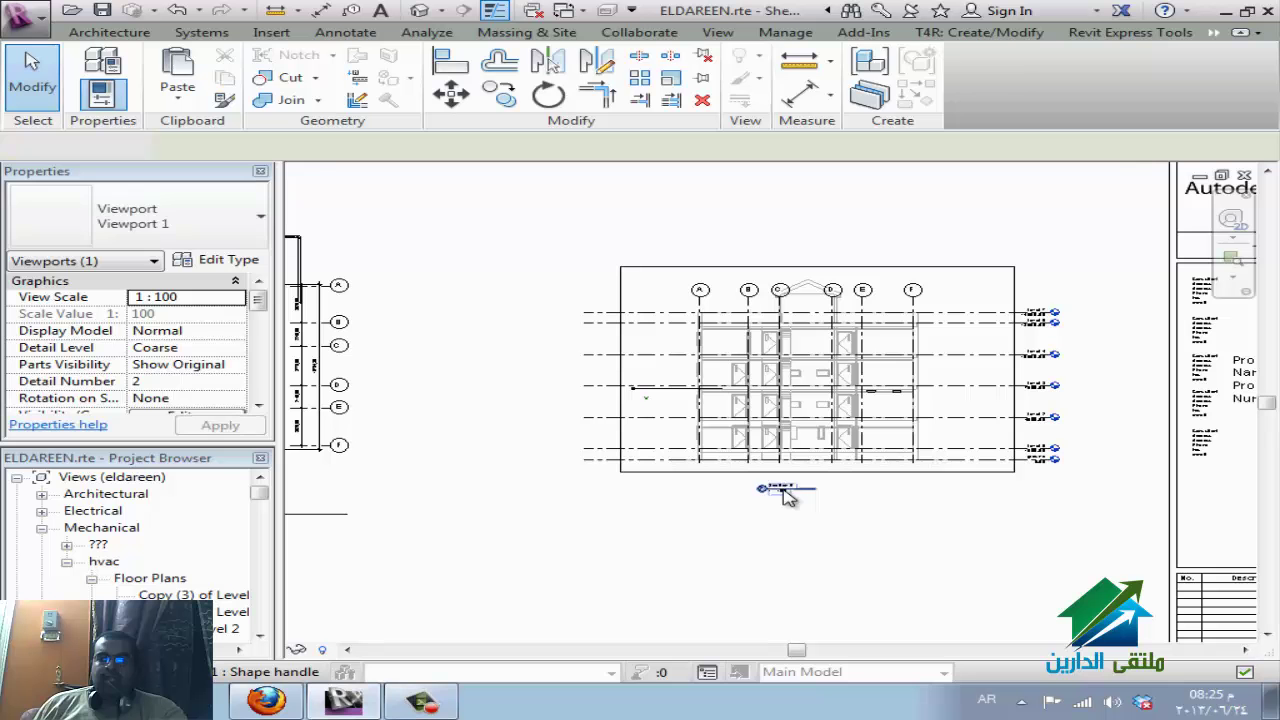
Switch the section viewport's type to Title w Line - No Title.
left_click(240, 230)
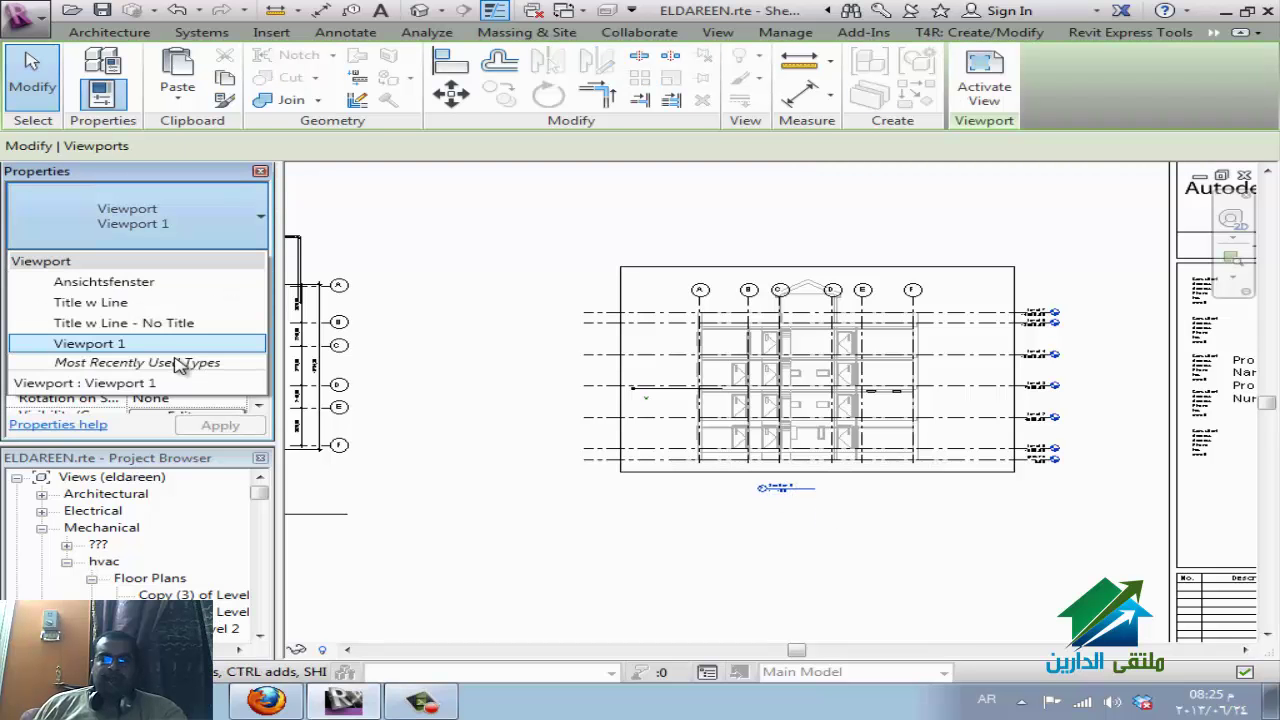
left_click(220, 323)
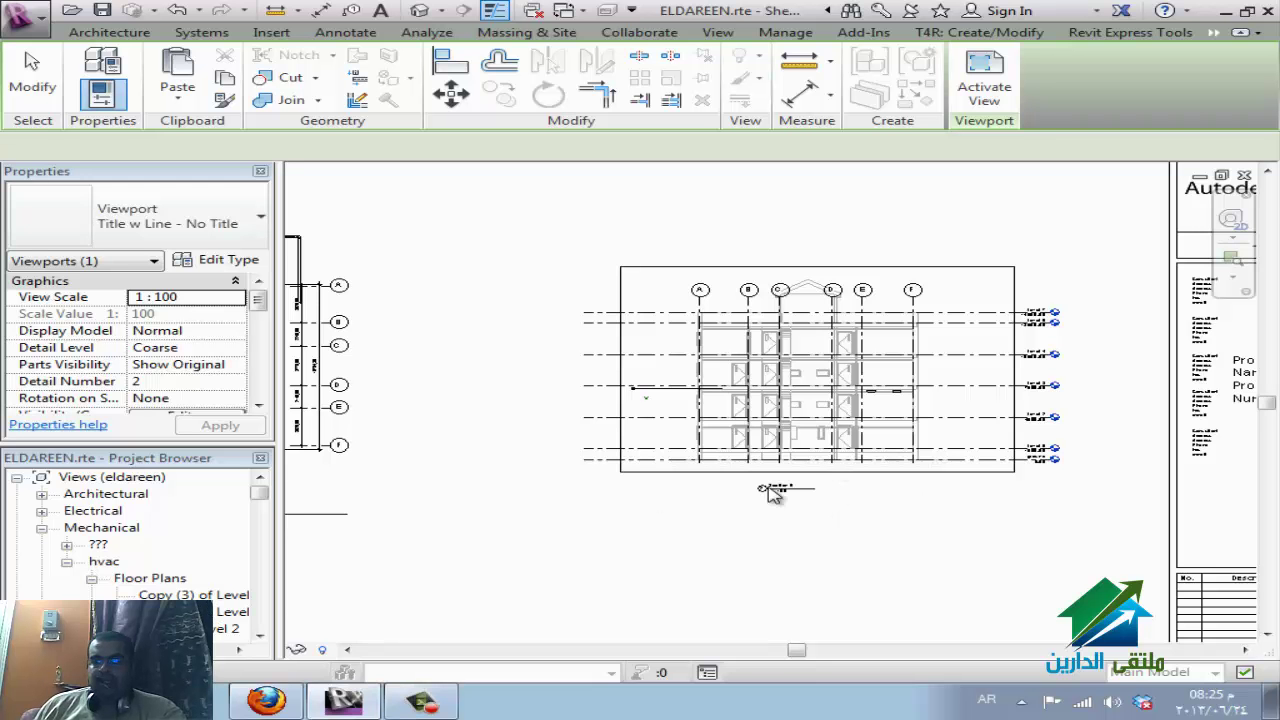
left_click(560, 514)
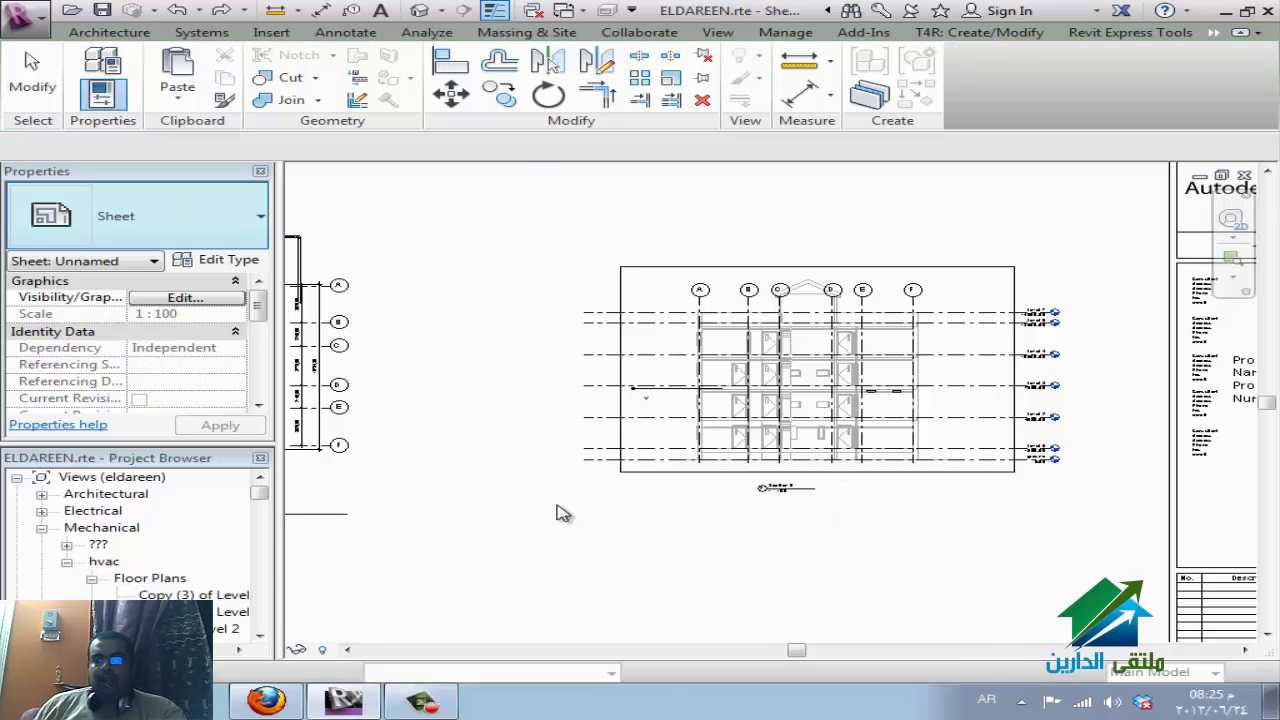
scroll(920, 472, "down", 2)
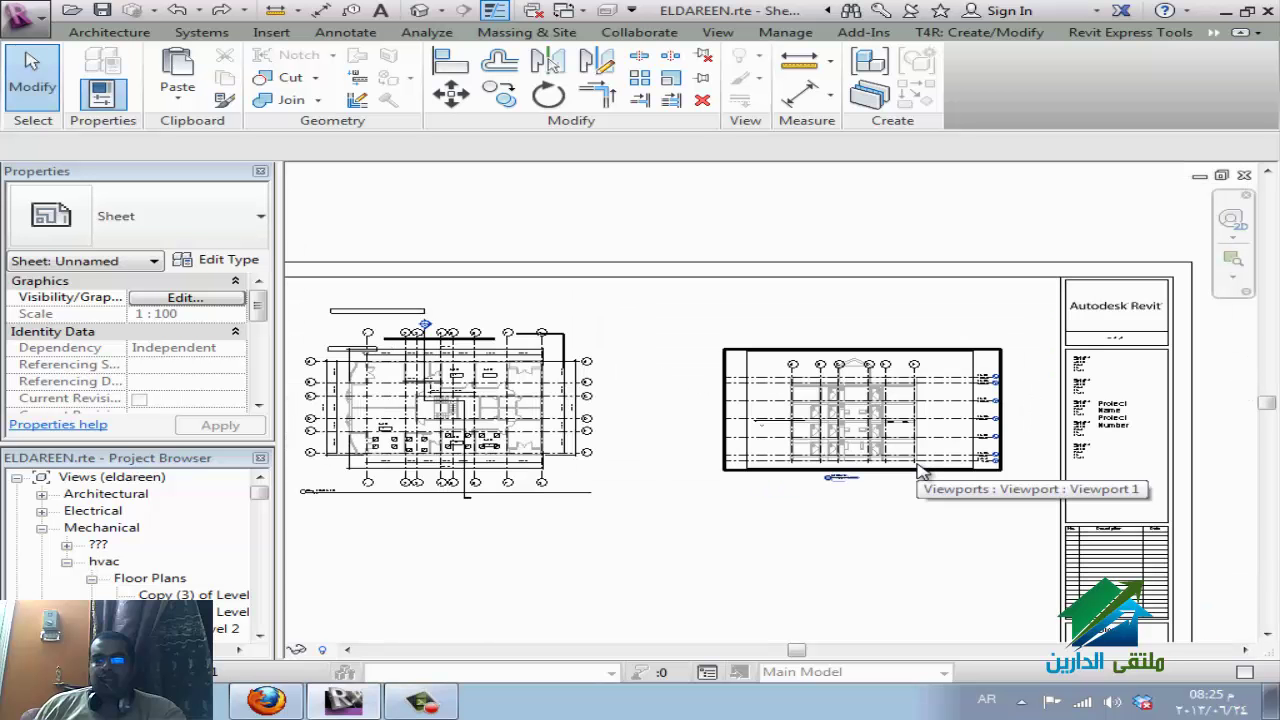
scroll(921, 473, "down", 1)
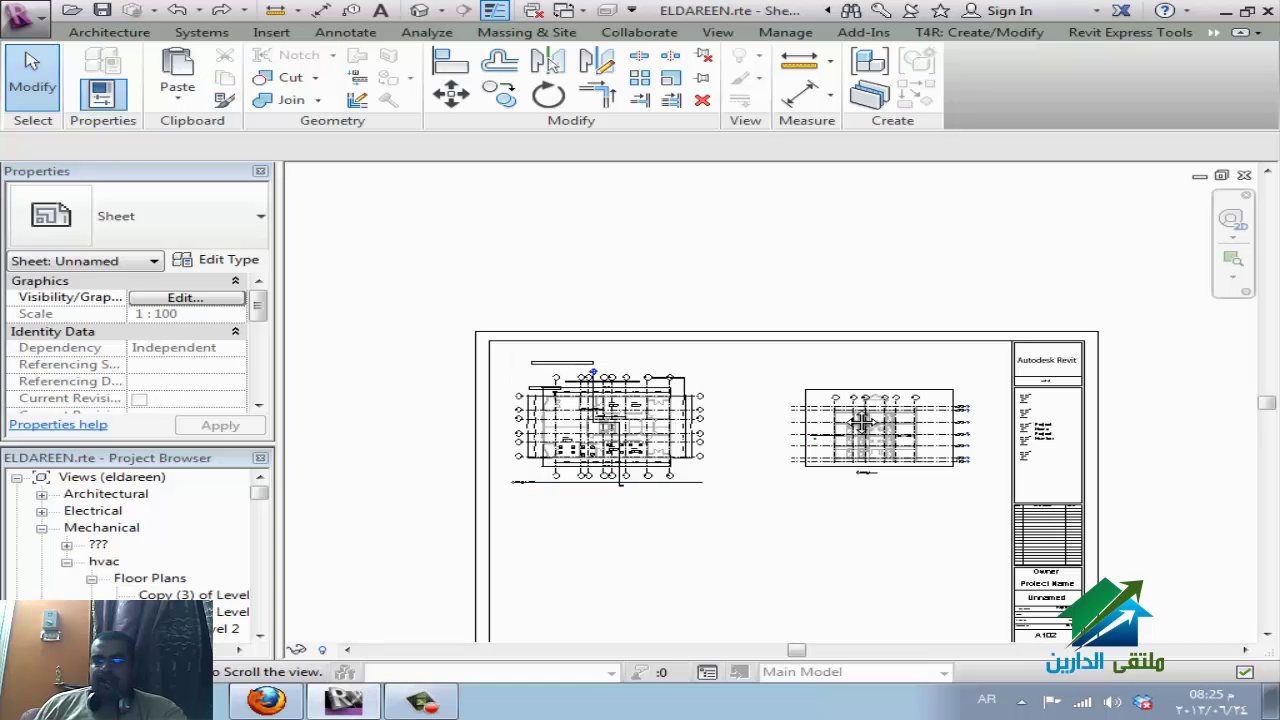
scroll(850, 420, "up", 2)
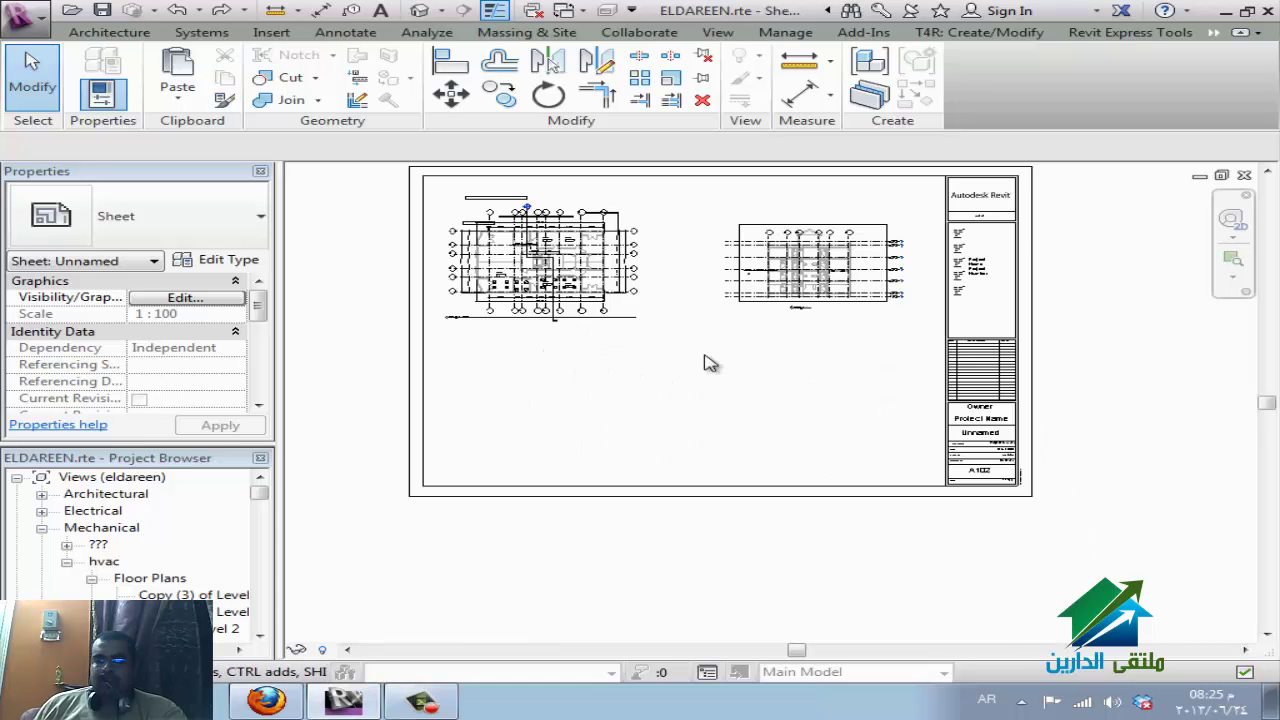
scroll(749, 494, "up", 2, "ctrl")
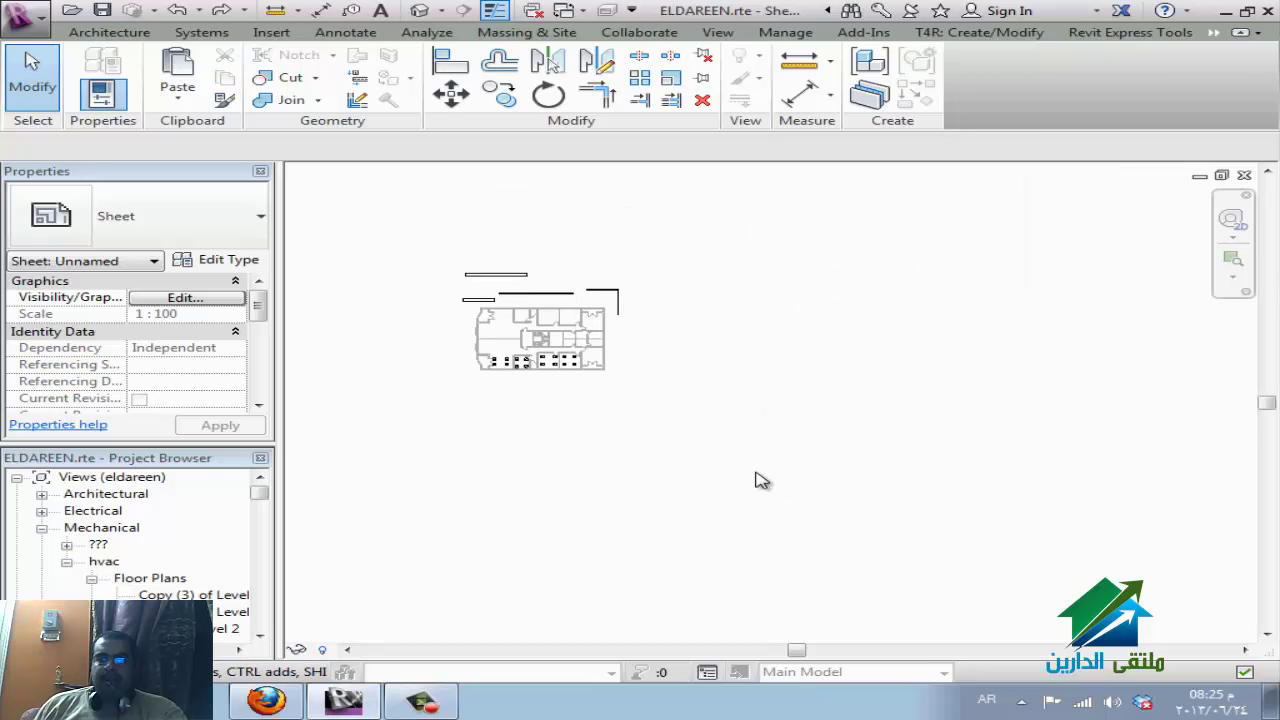
Save the project and create a guide grid named Guide Grid 1 on sheet A102.
left_click(717, 34)
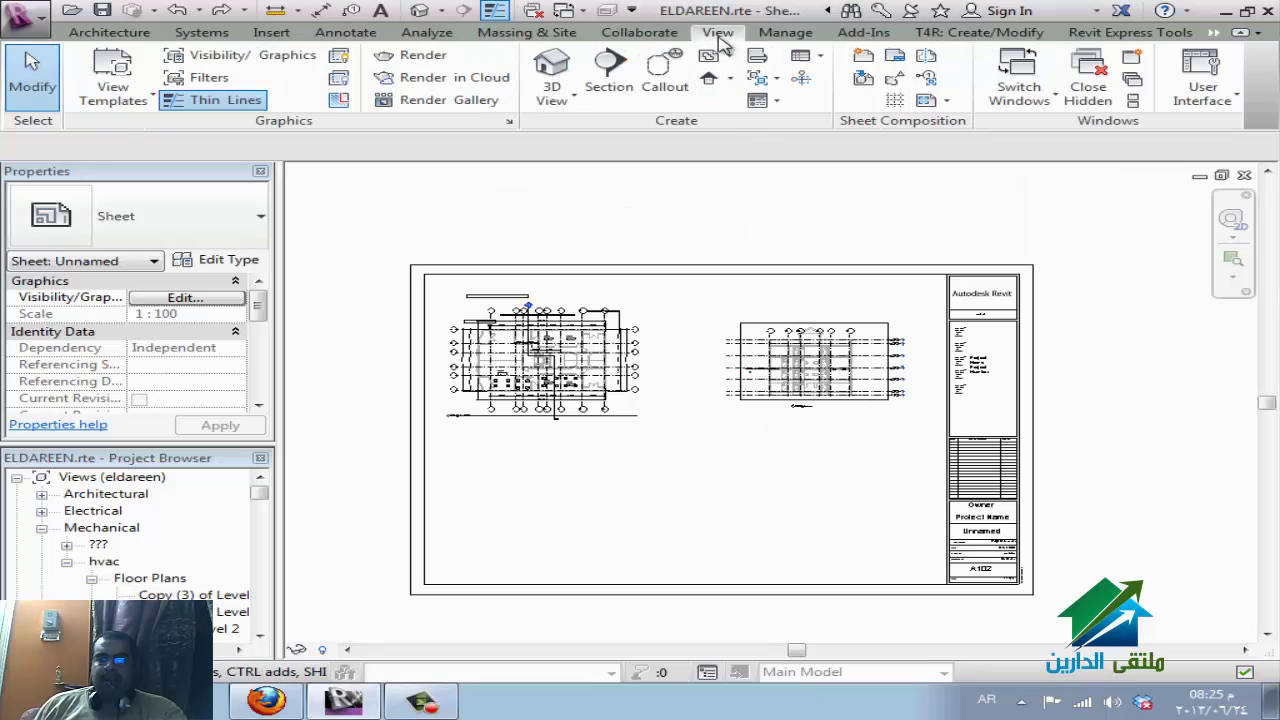
left_click(818, 57)
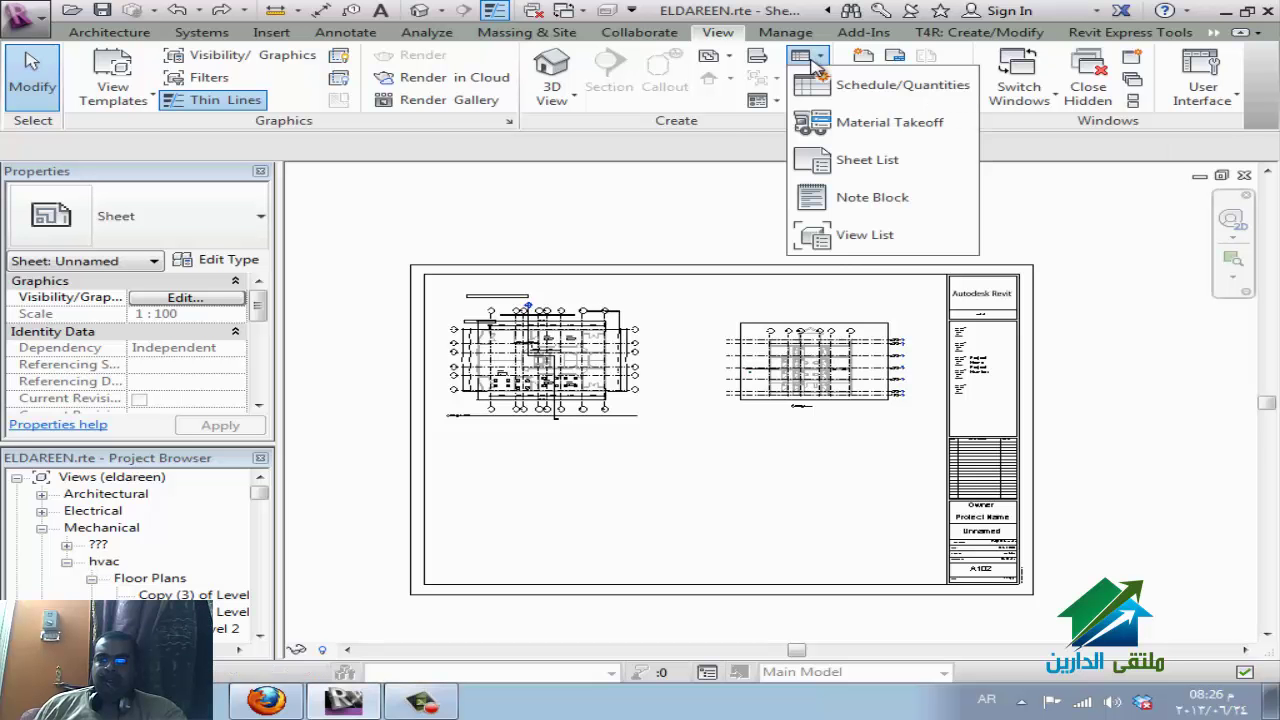
left_click(765, 126)
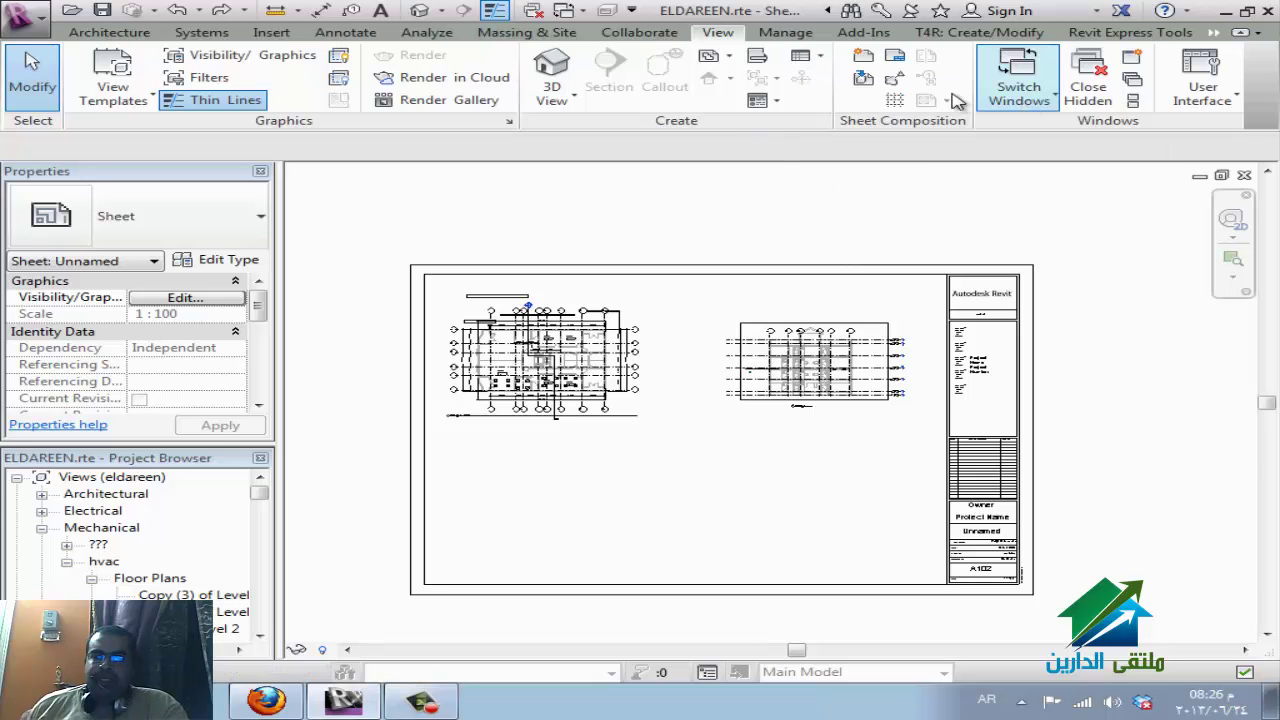
left_click(895, 101)
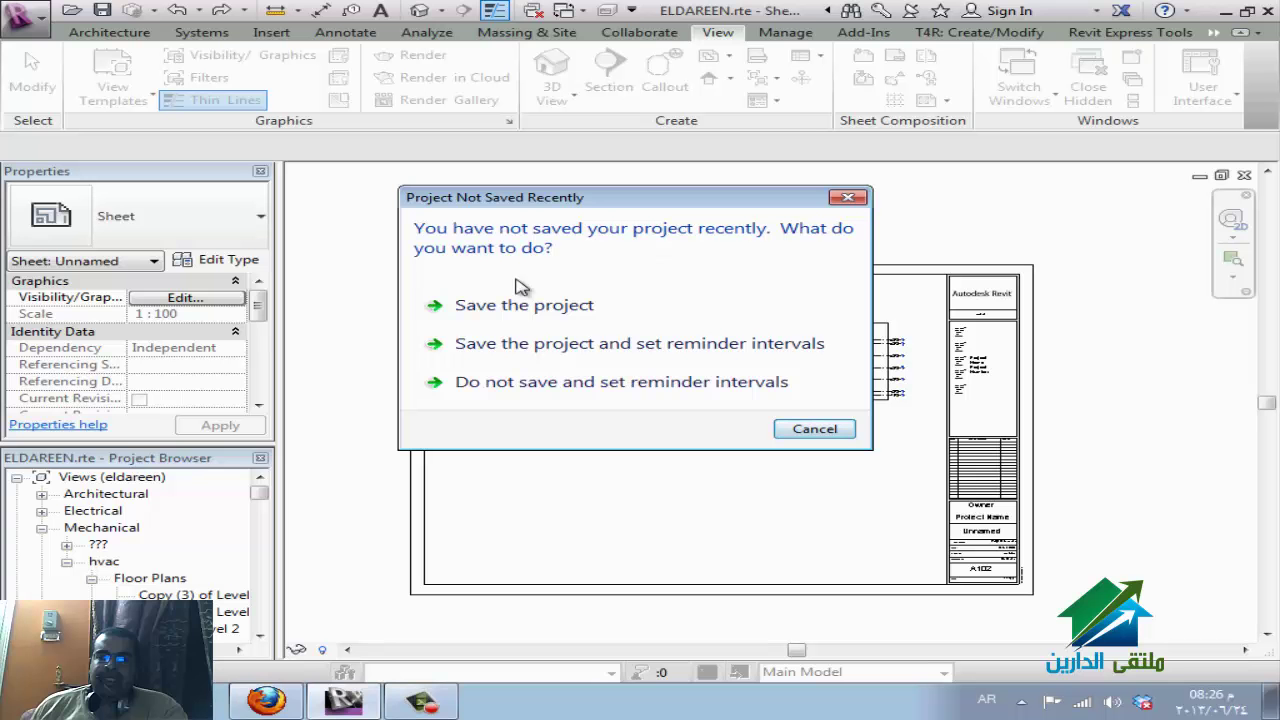
left_click(556, 306)
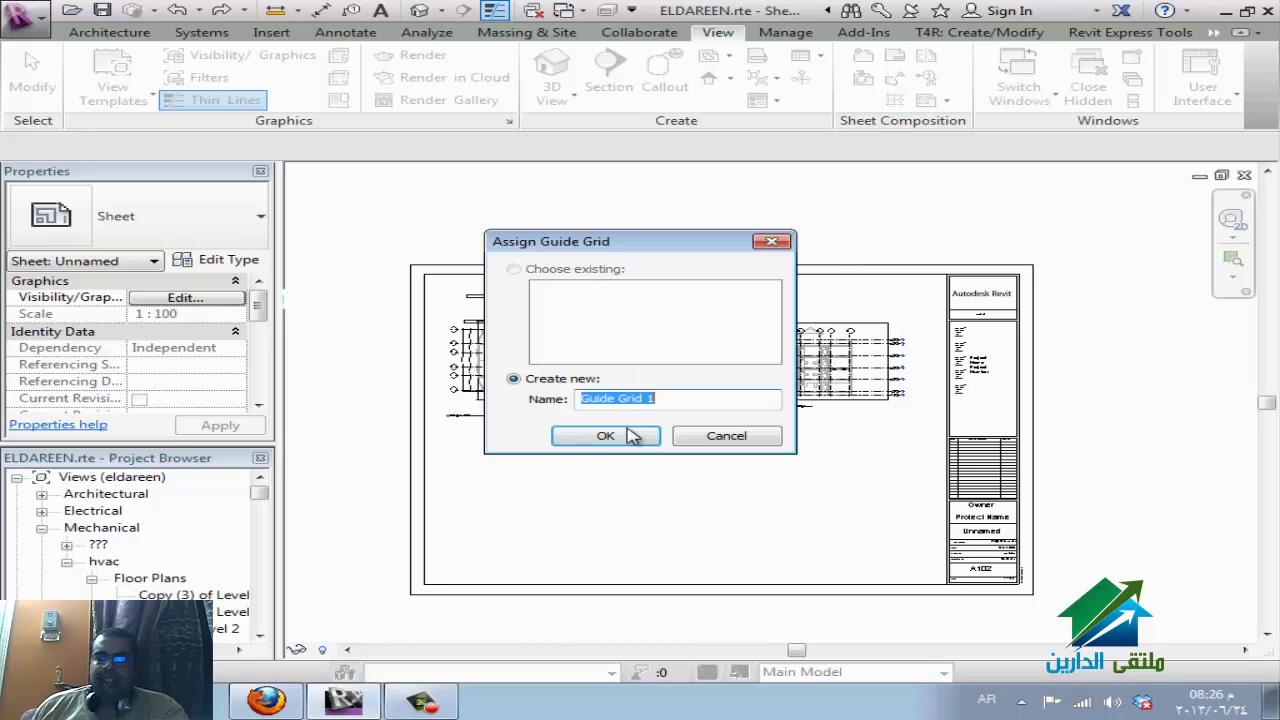
left_click(630, 436)
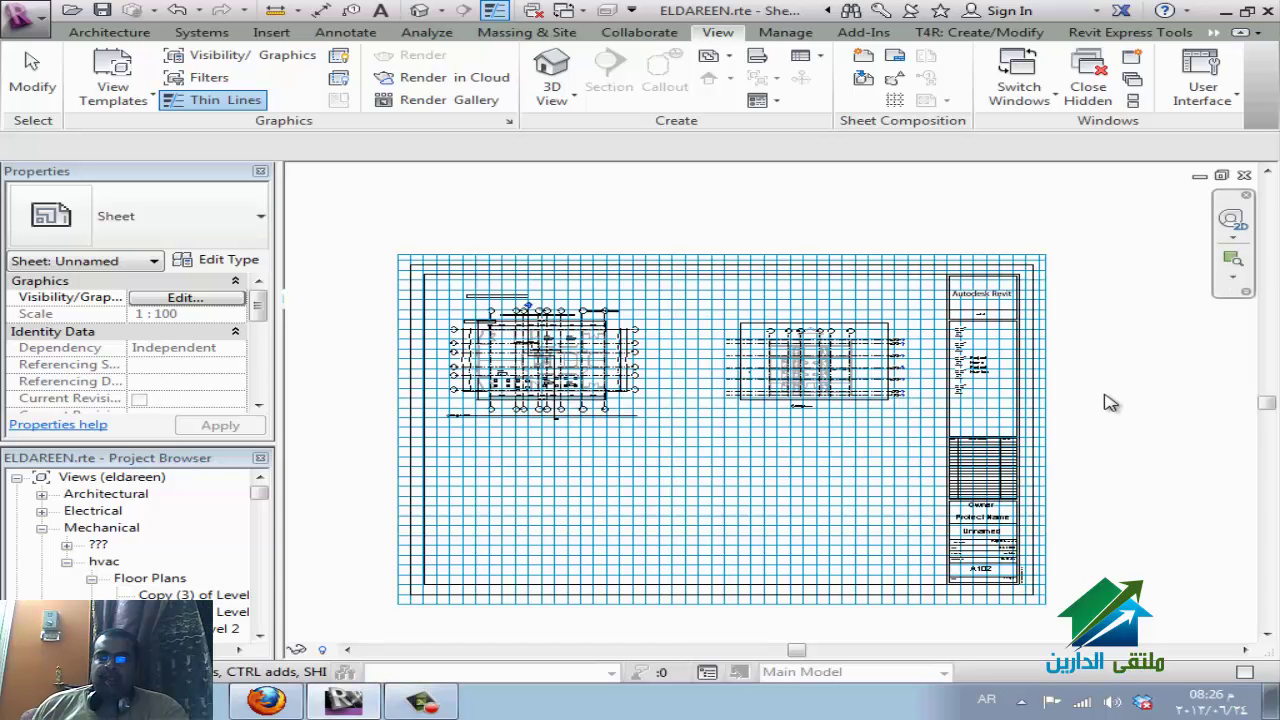
Start assigning a guide grid again, then cancel without adding a second grid.
left_click(497, 366)
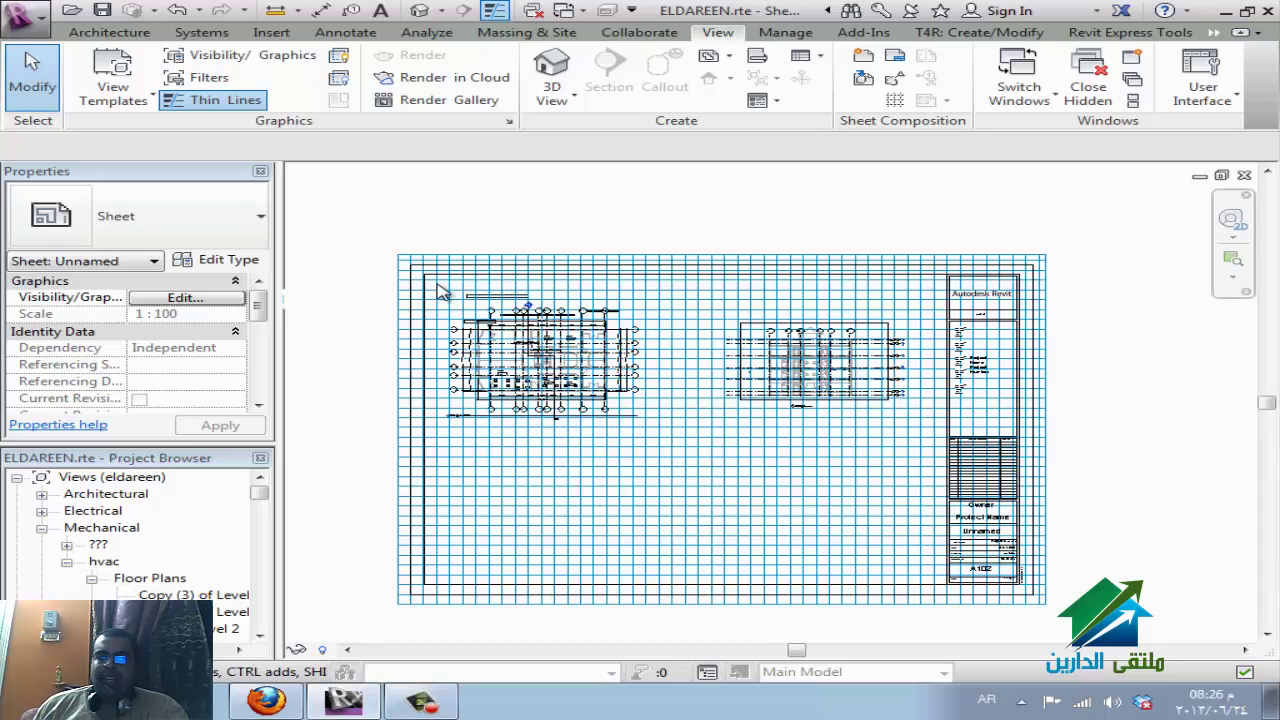
left_click(490, 283)
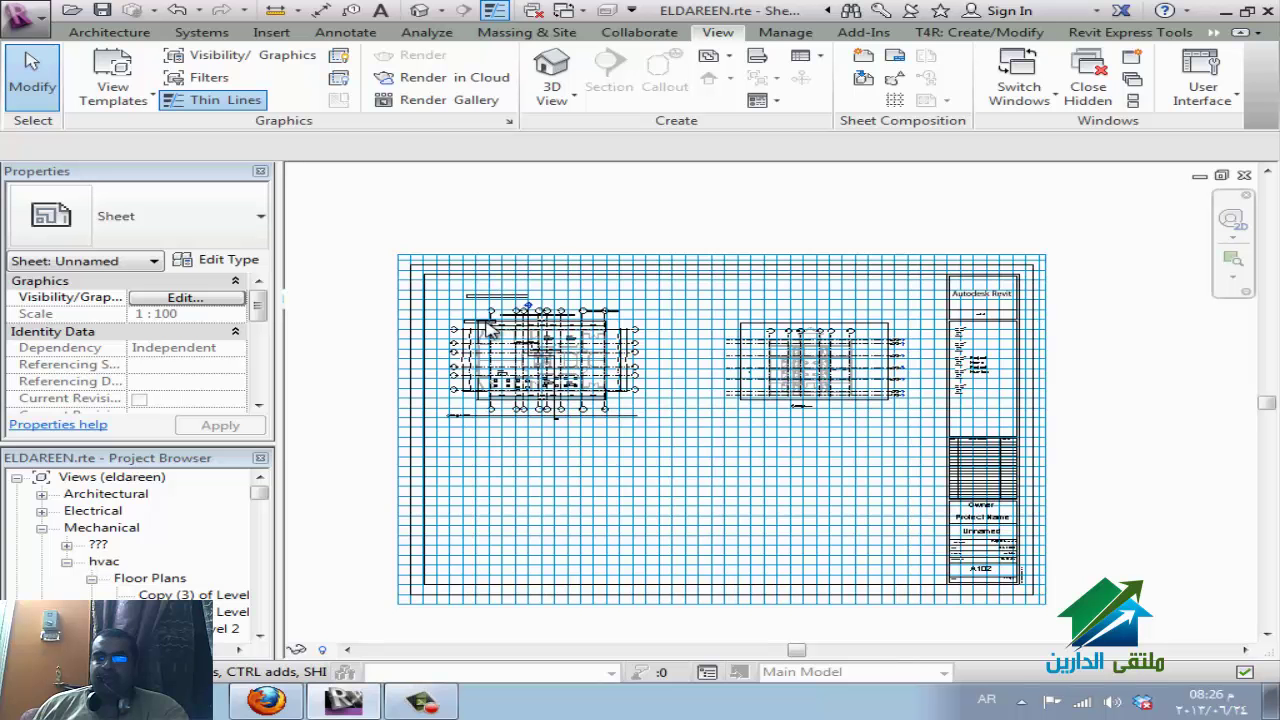
left_click(893, 101)
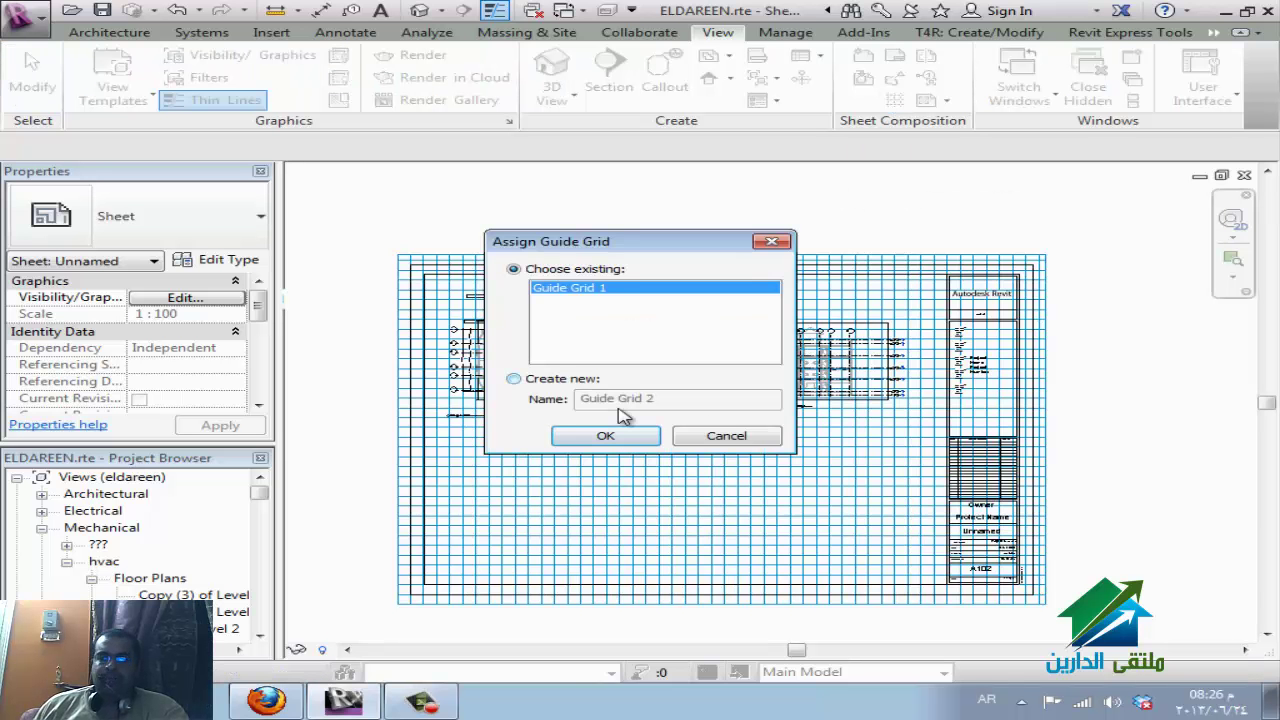
left_click(690, 435)
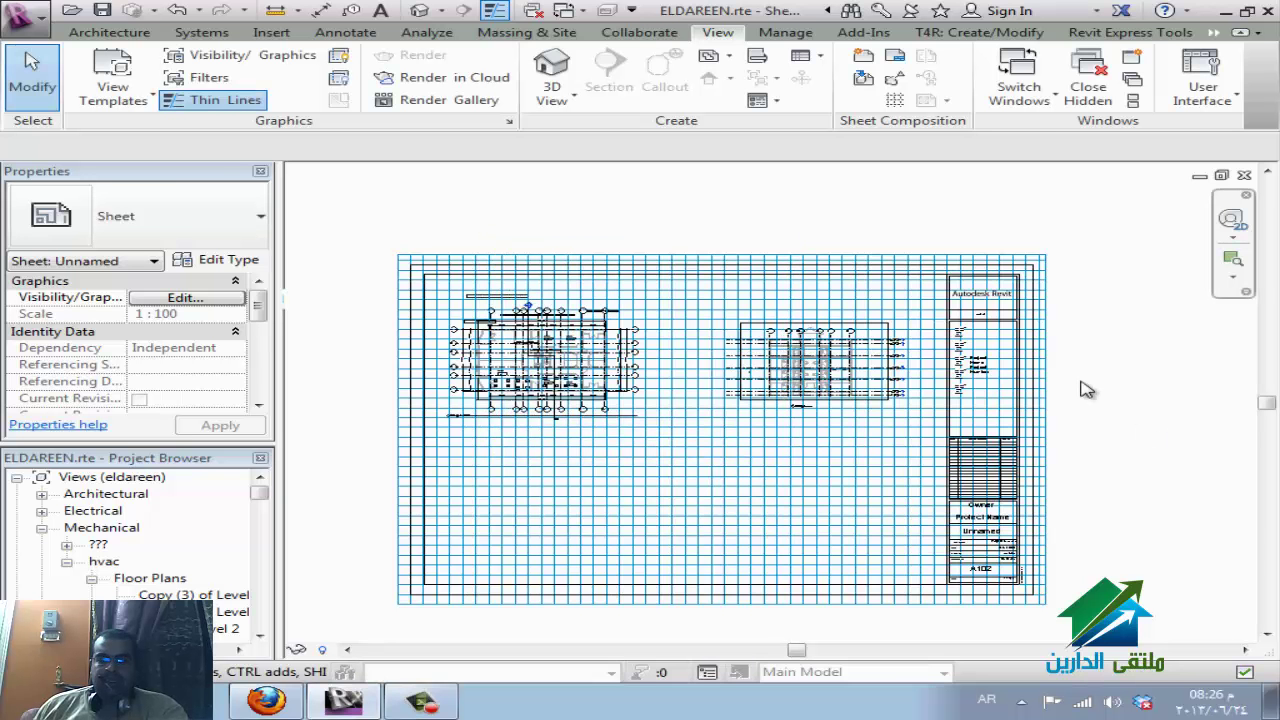
Uncheck the Guide Grid annotation category in sheet A102's VG settings.
key("v")
key("g")
left_click(264, 103)
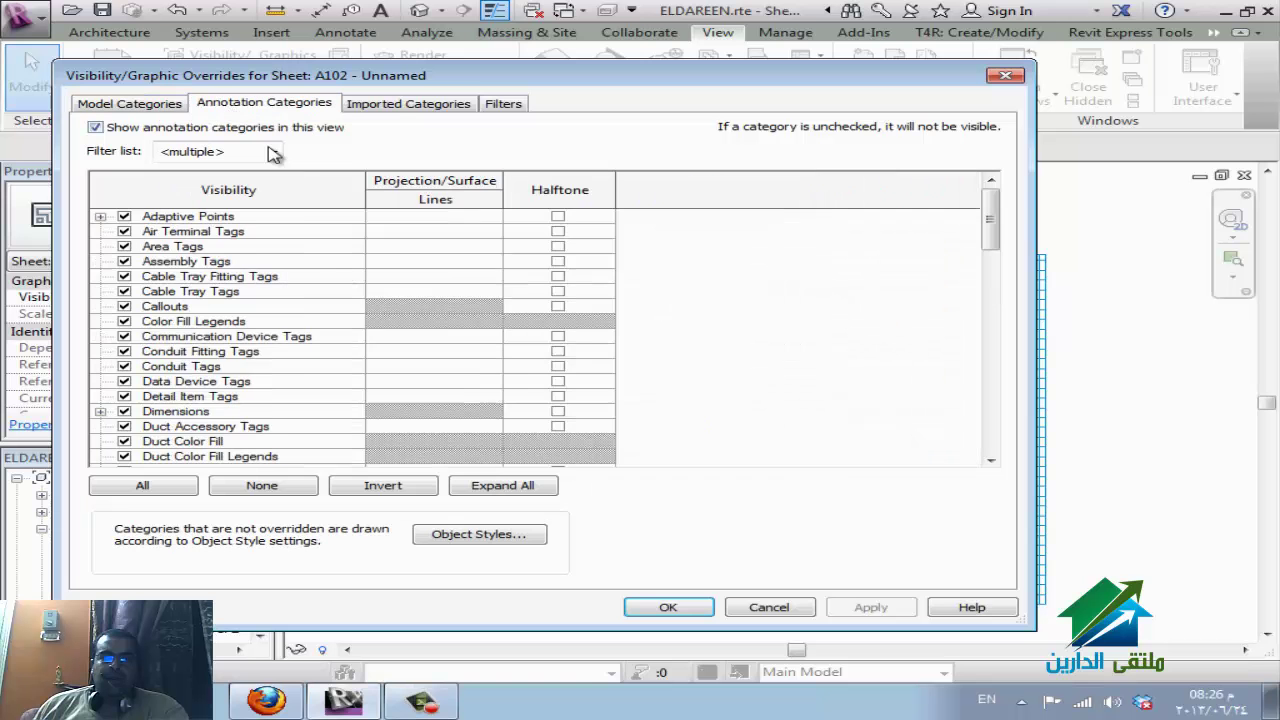
key("g")
scroll(235, 435, "down", 1)
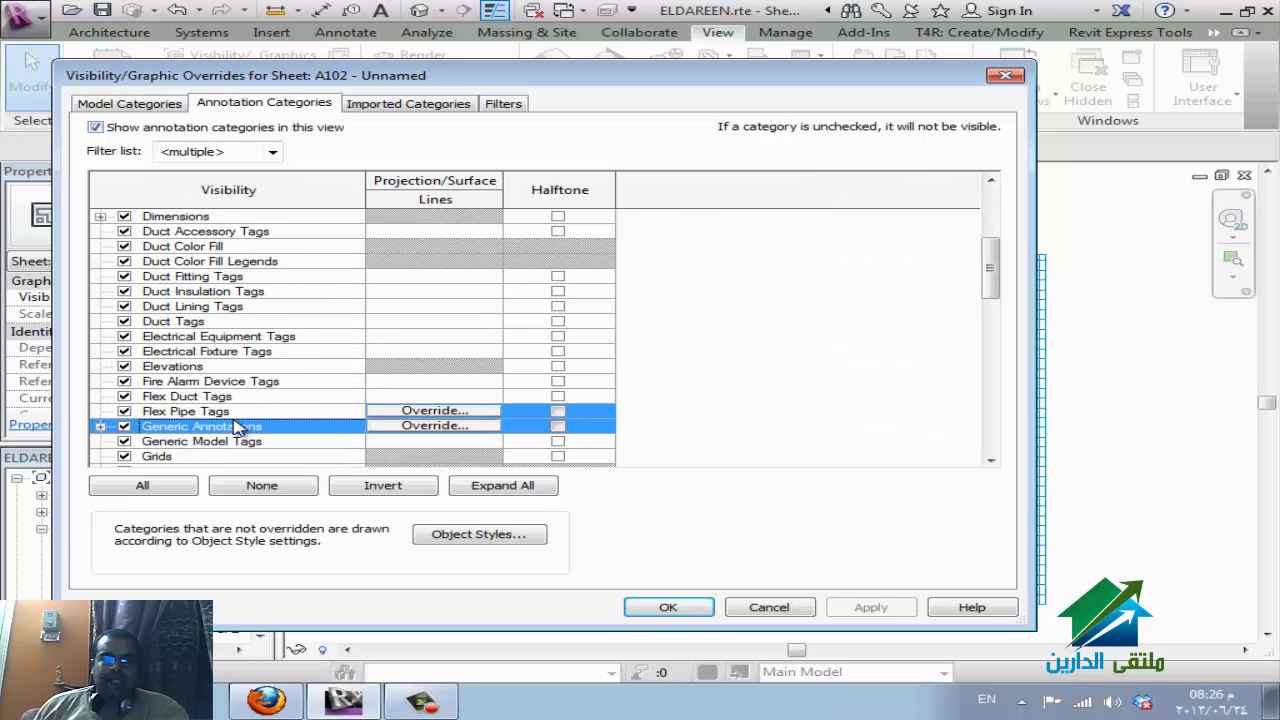
left_click(124, 441)
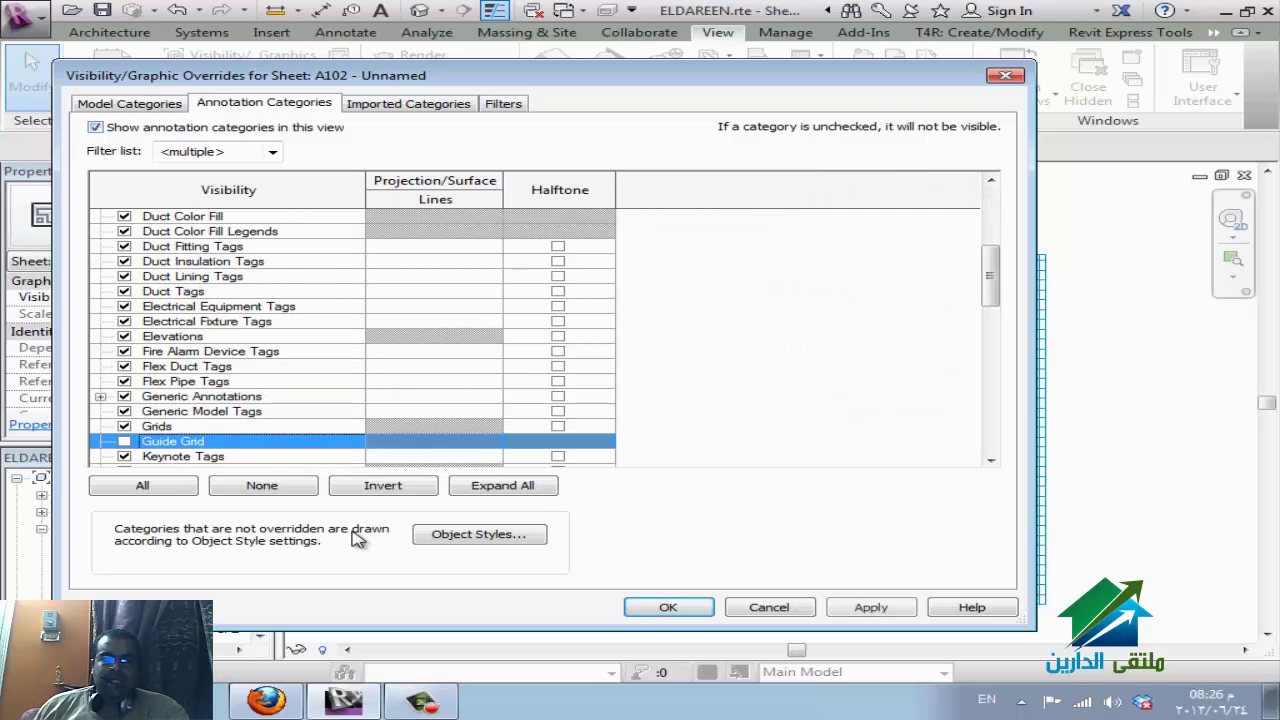
left_click(652, 607)
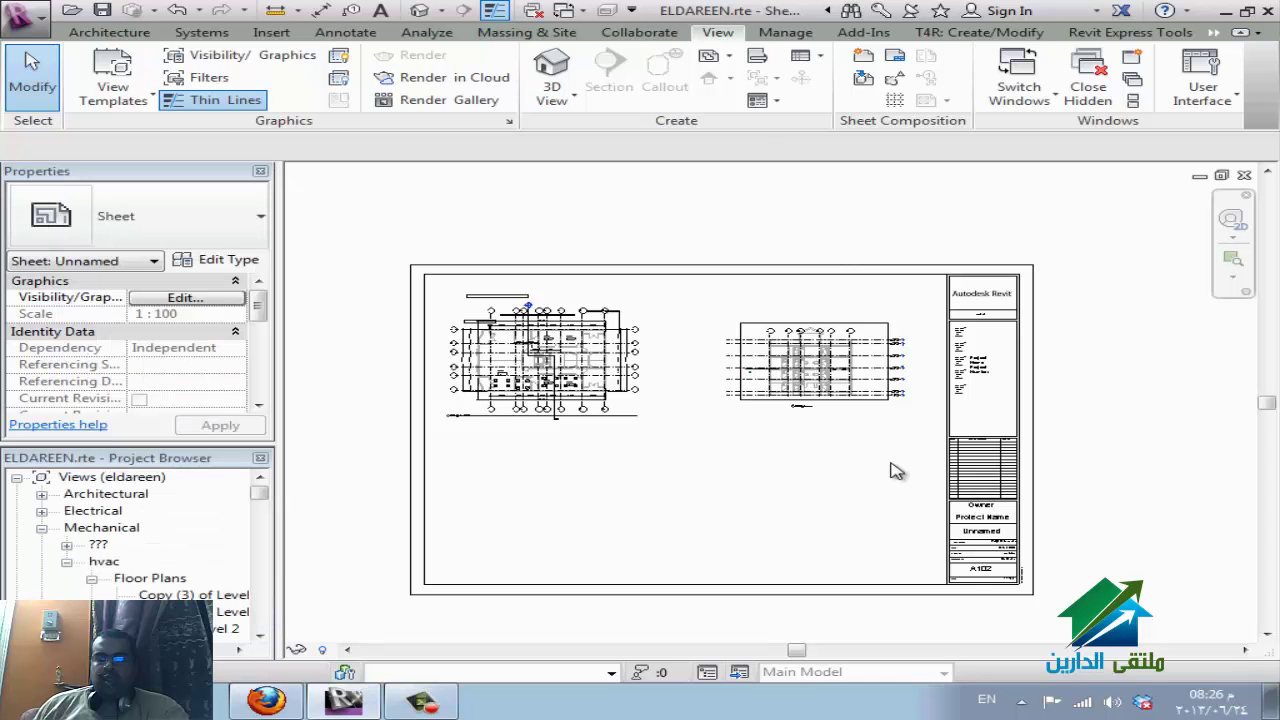
Start a new Sheet List schedule from the View tab's Schedules menu.
left_click(836, 337)
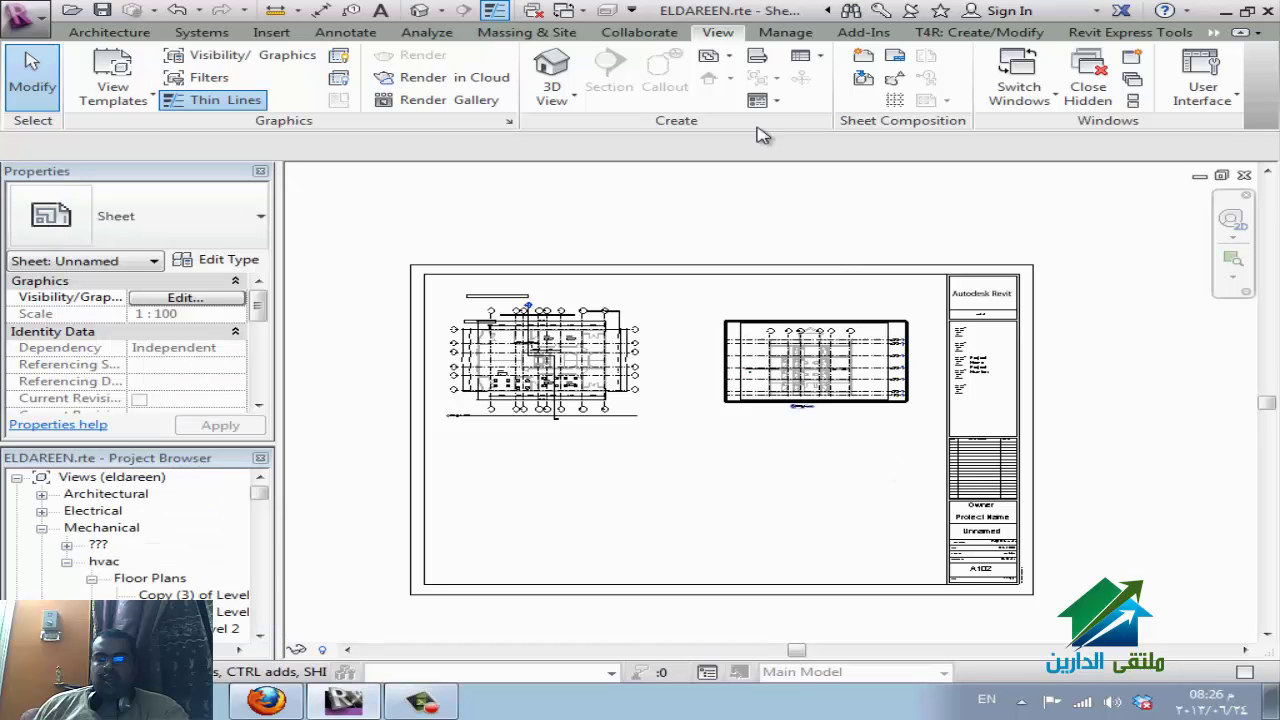
left_click(819, 58)
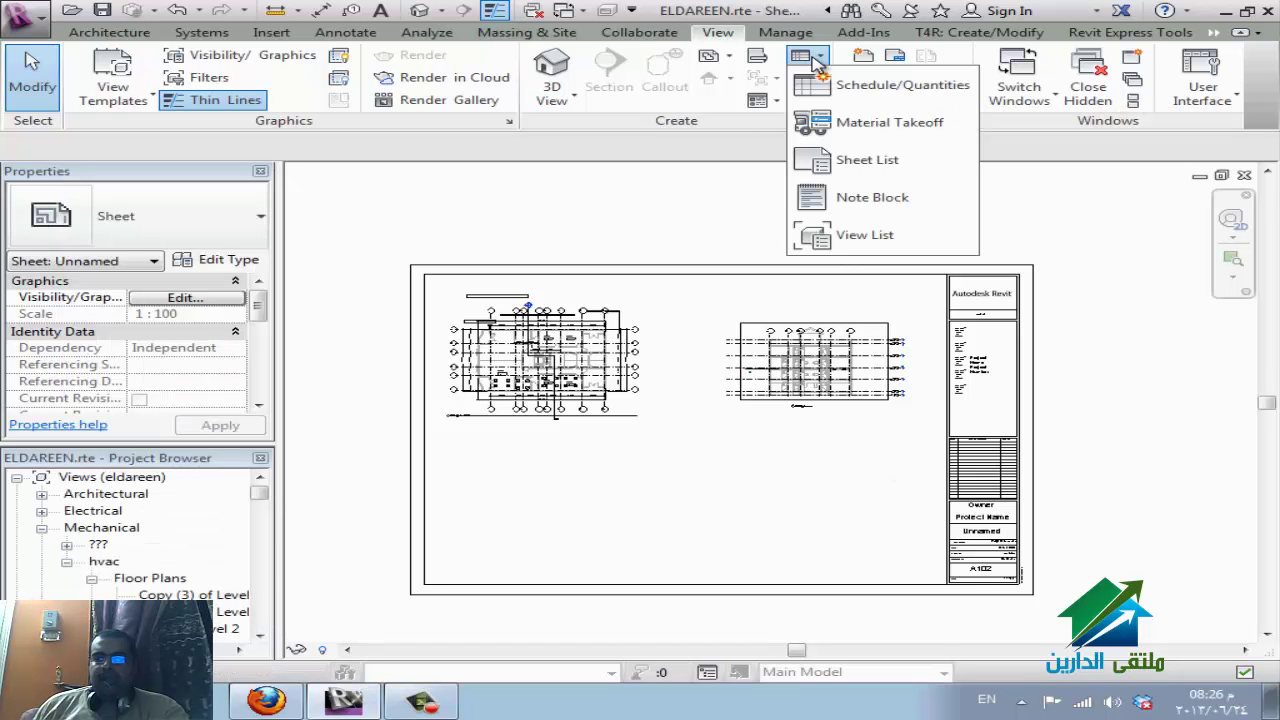
left_click(870, 160)
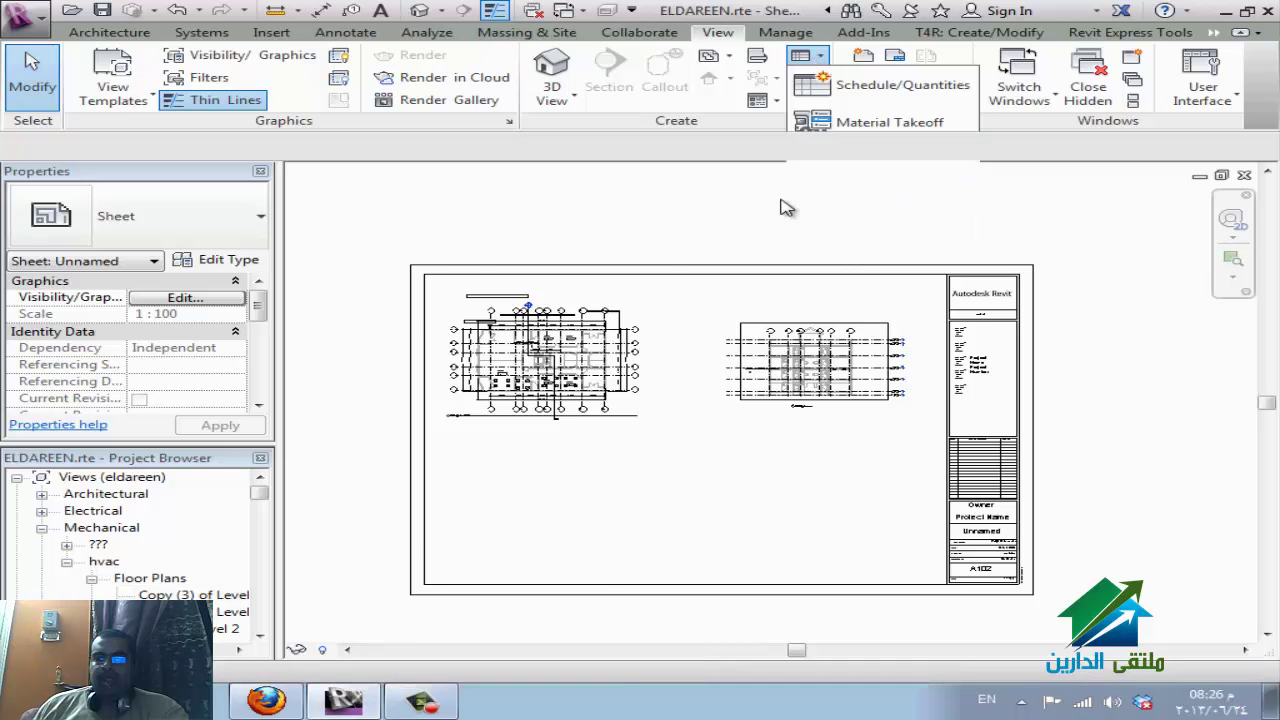
scroll(508, 352, "down", 5)
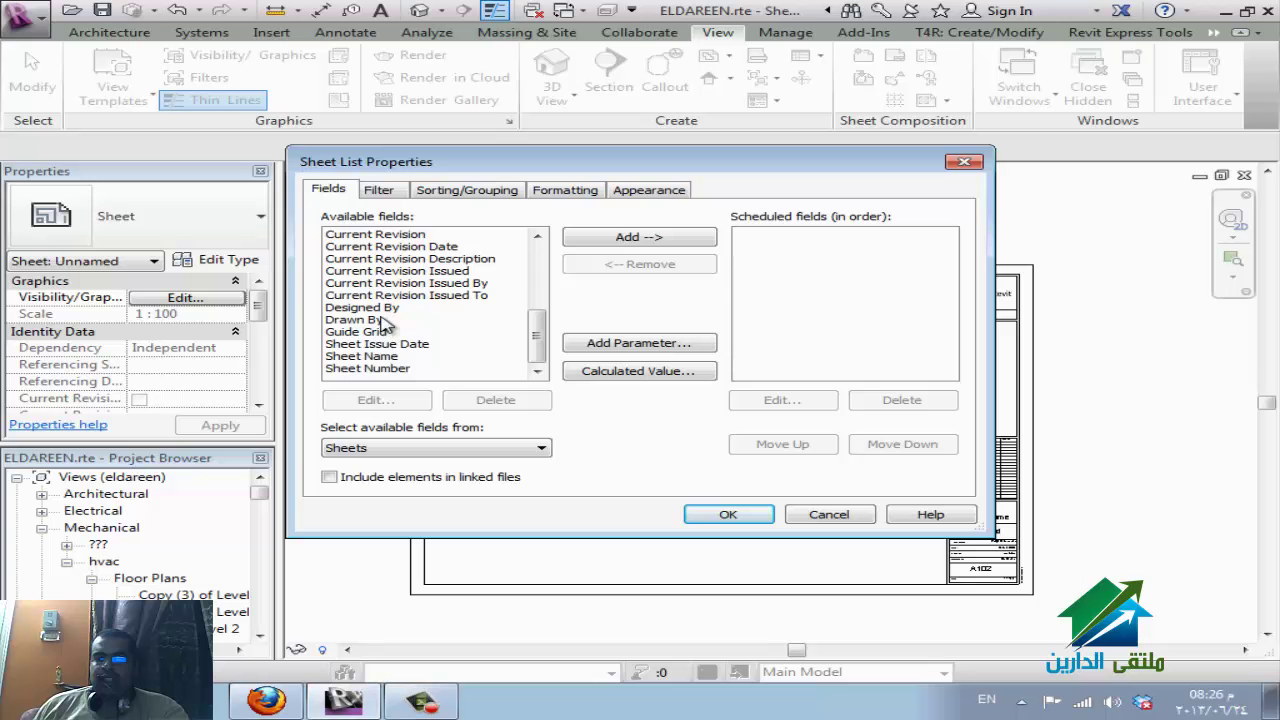
scroll(395, 324, "up", 2)
scroll(390, 306, "up", 3)
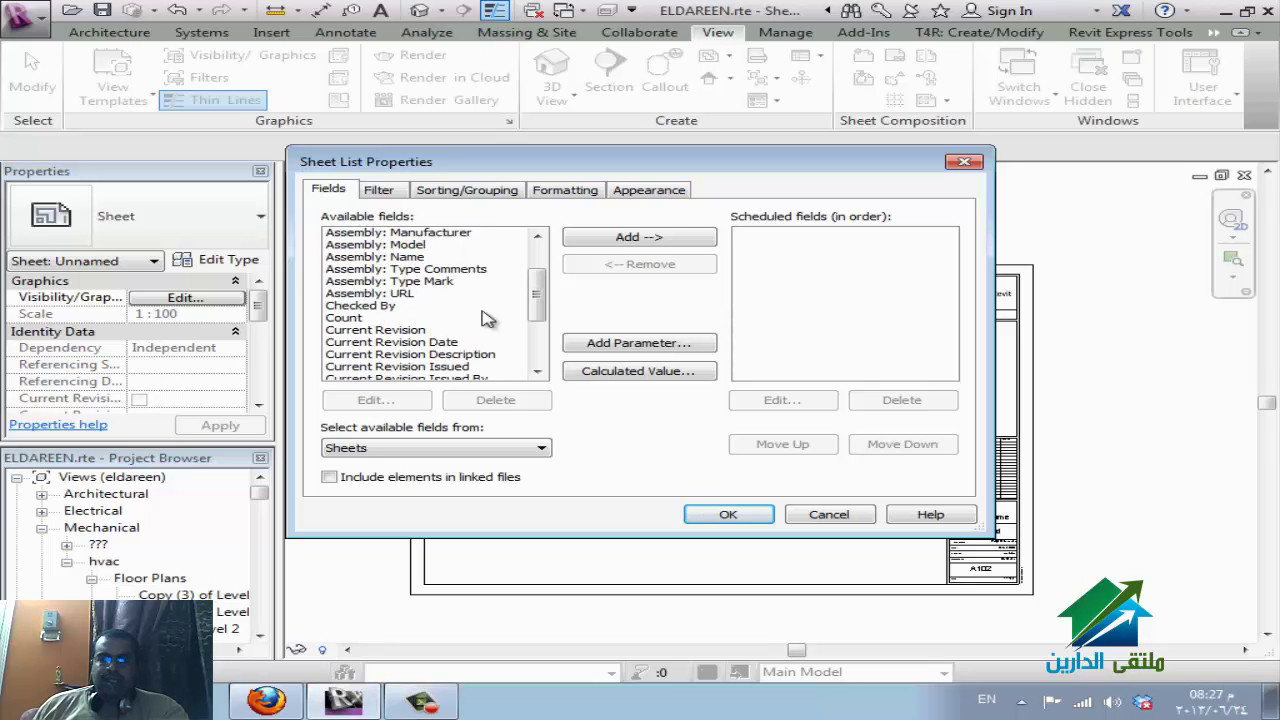
scroll(487, 317, "down", 3)
scroll(487, 317, "down", 2)
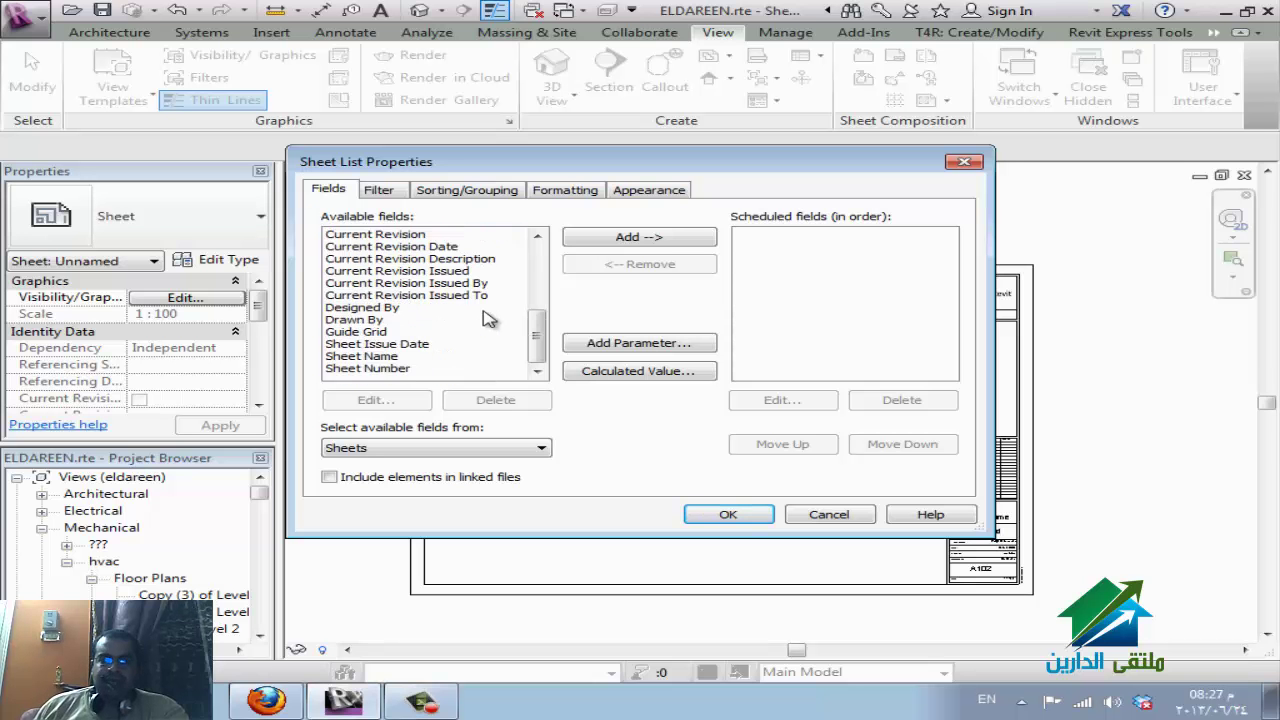
Add Sheet Number, Sheet Name, Drawn By and Designed By fields, then create the schedule.
double_click(398, 370)
double_click(400, 370)
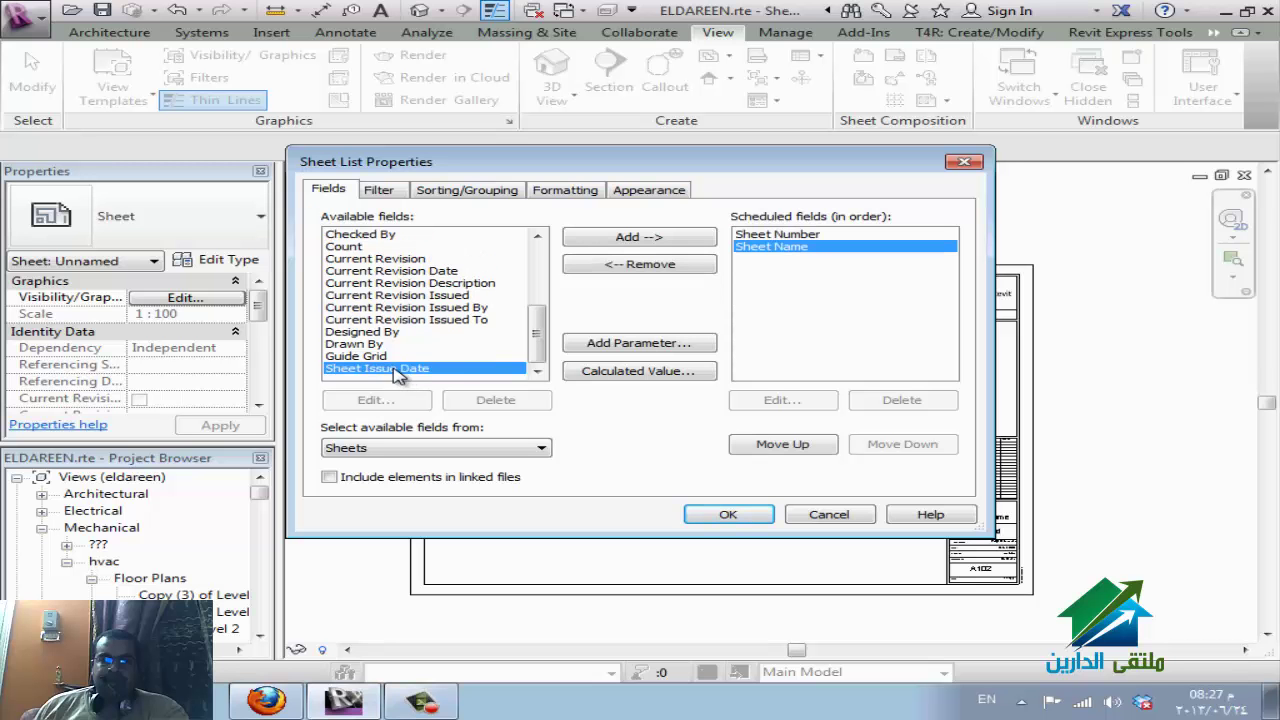
double_click(378, 344)
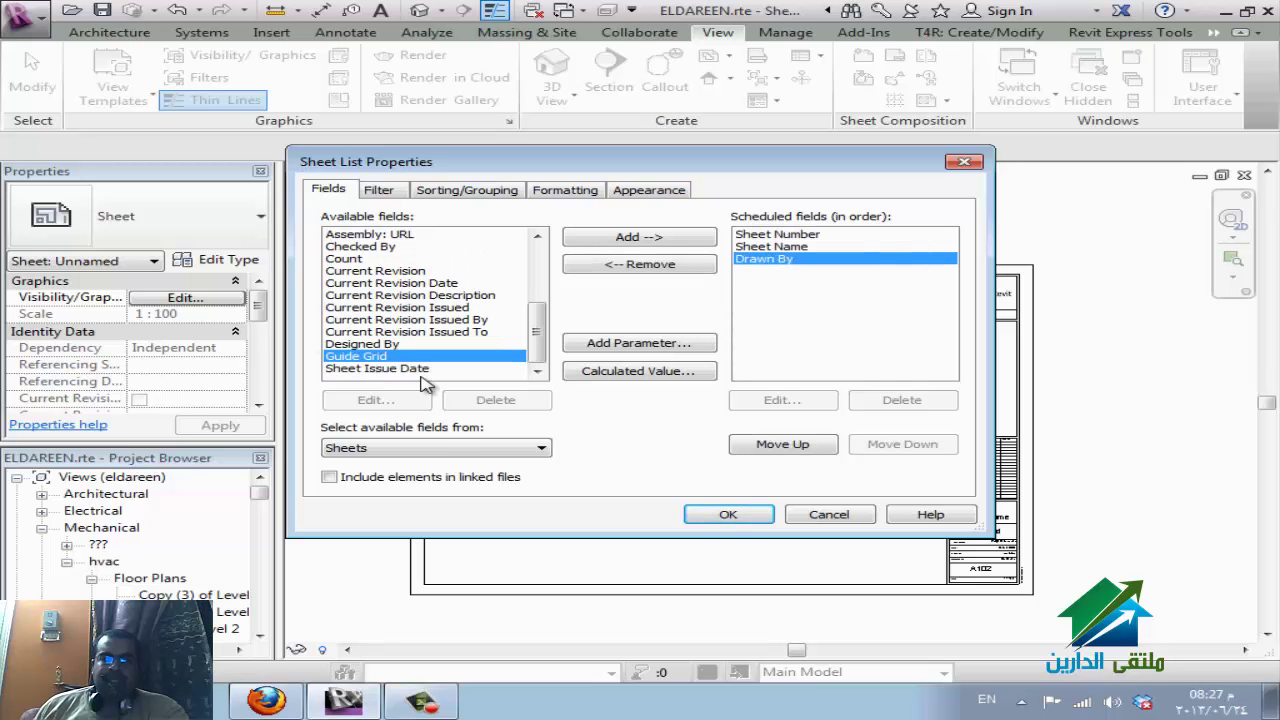
double_click(405, 344)
left_click(728, 514)
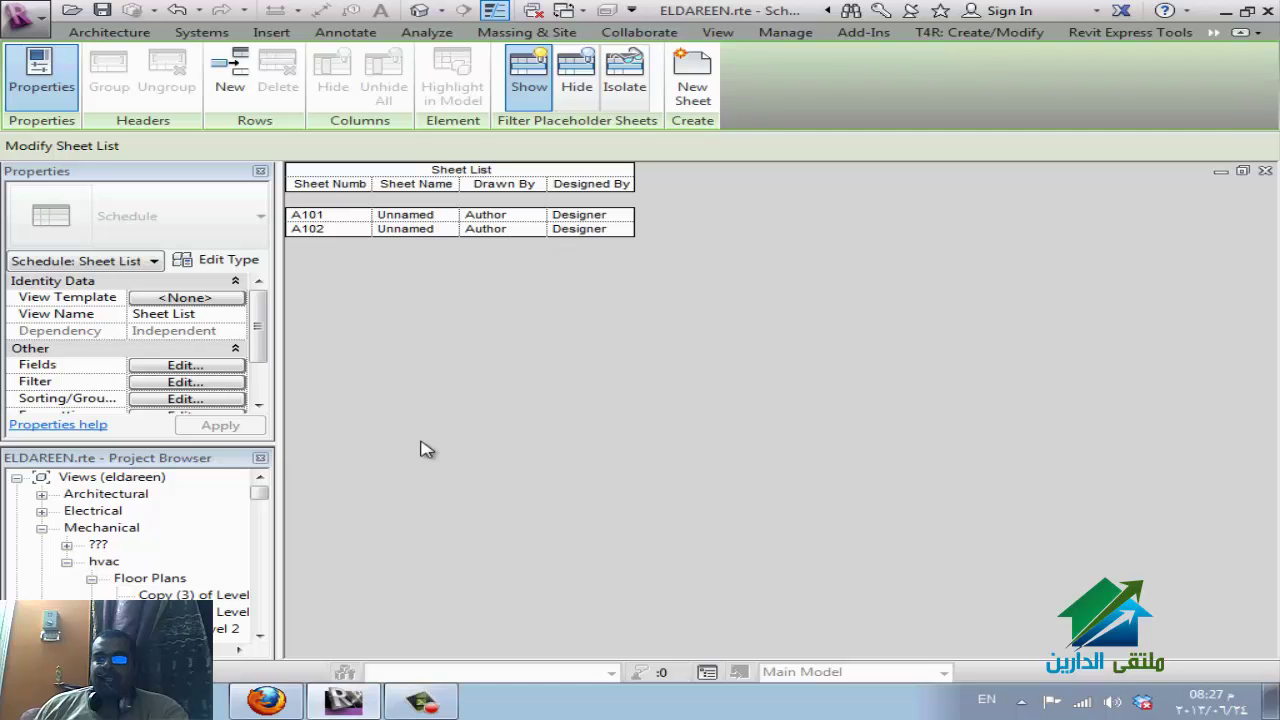
Add placeholder sheet rows A103 through A109 to the Sheet List schedule.
left_click(230, 88)
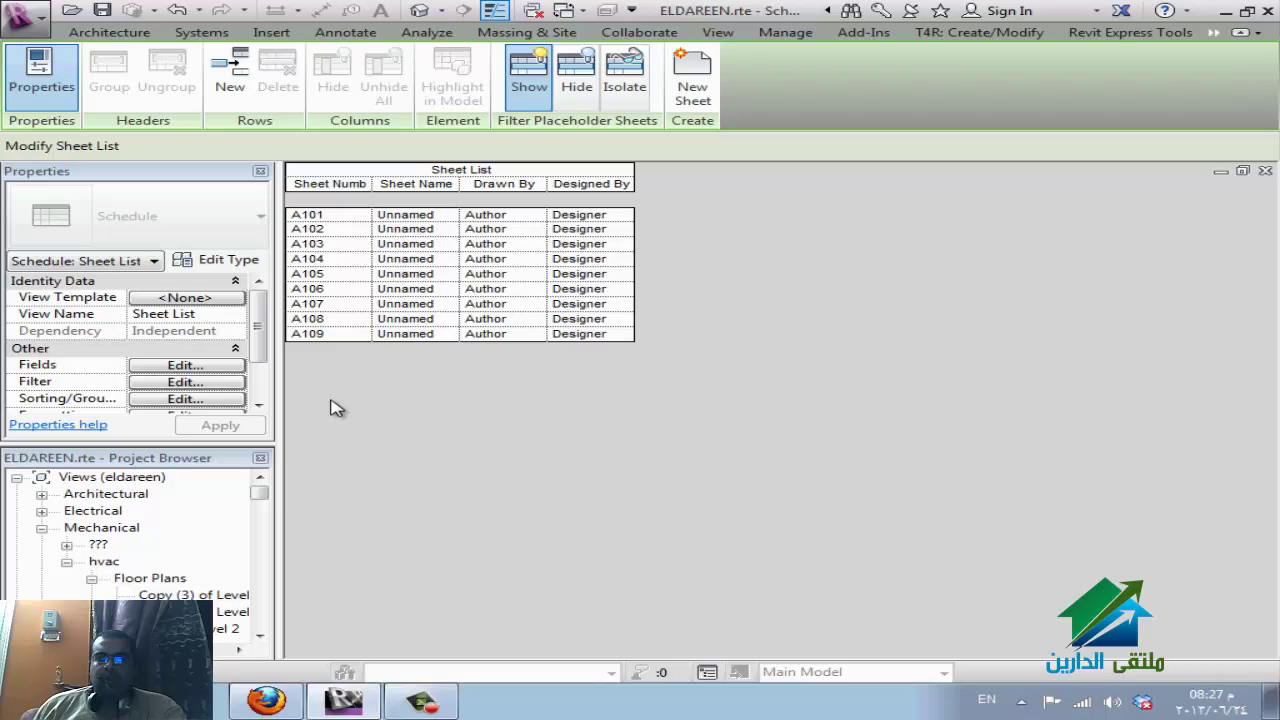
left_click_drag(259, 492, 259, 544)
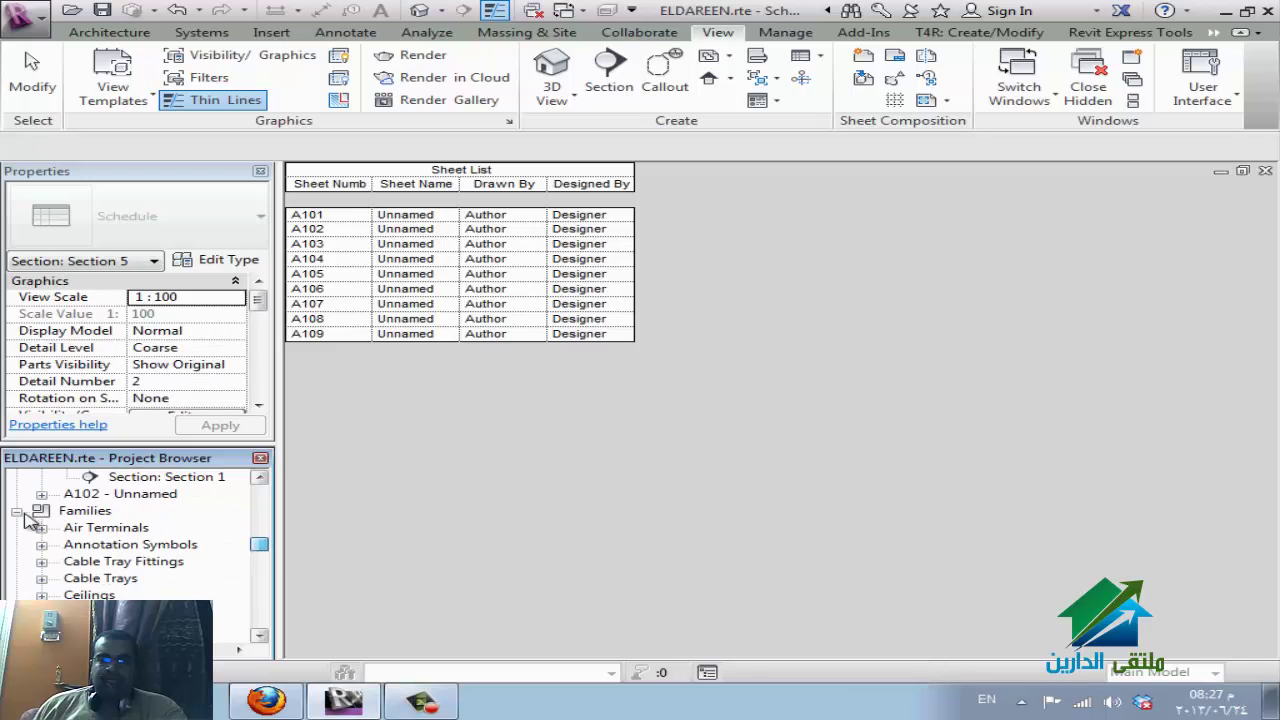
left_click(80, 496)
scroll(130, 512, "up", 1)
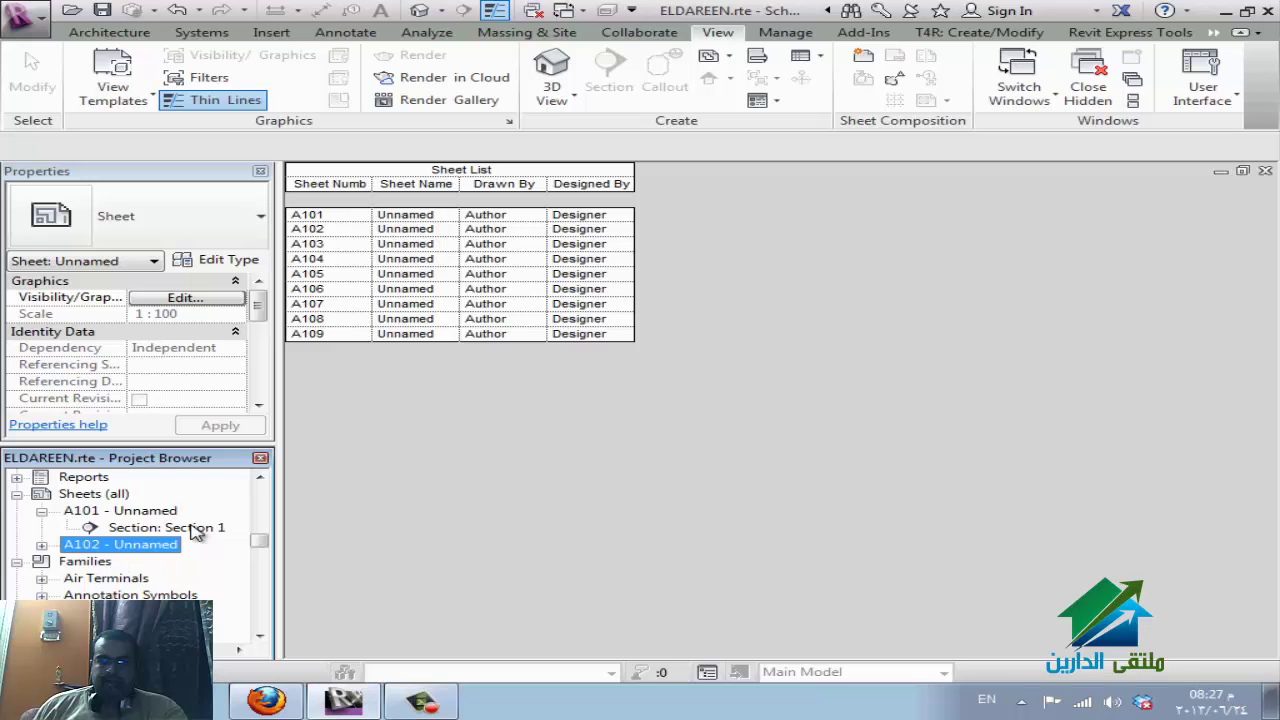
left_click(457, 389)
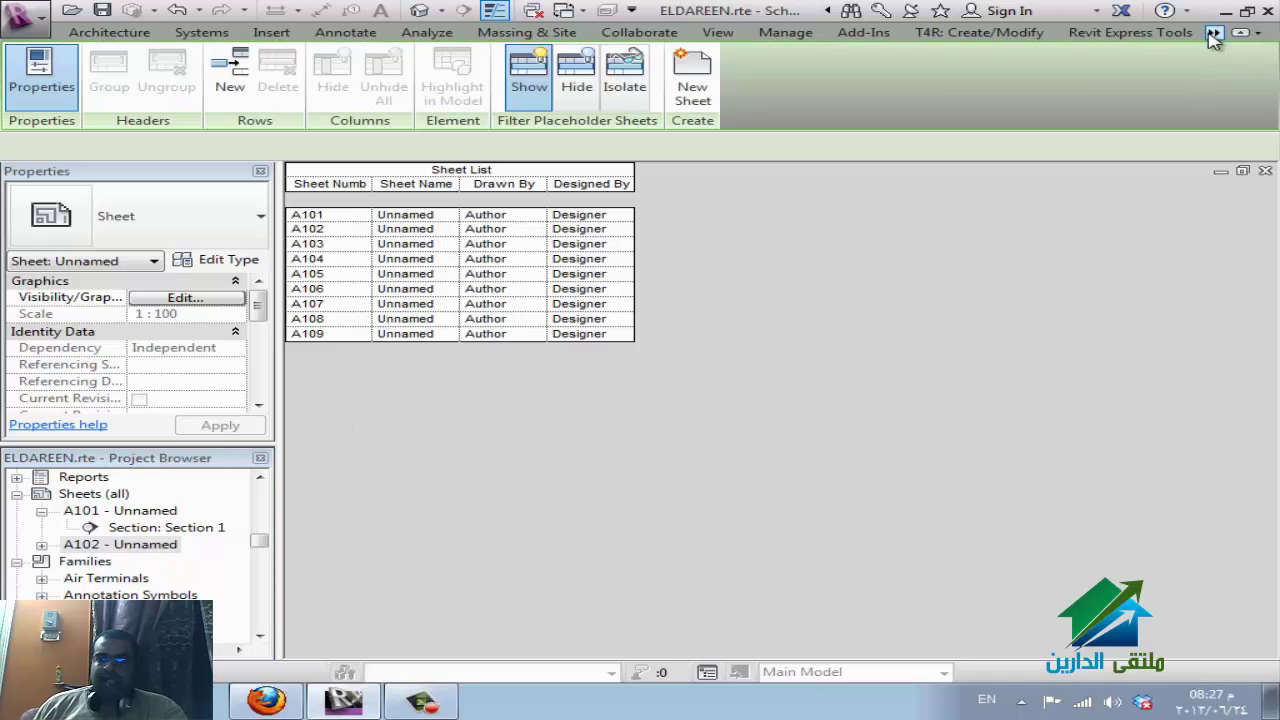
Create real sheets from placeholders A103–A109 using the A0 metric titleblock.
left_click(694, 88)
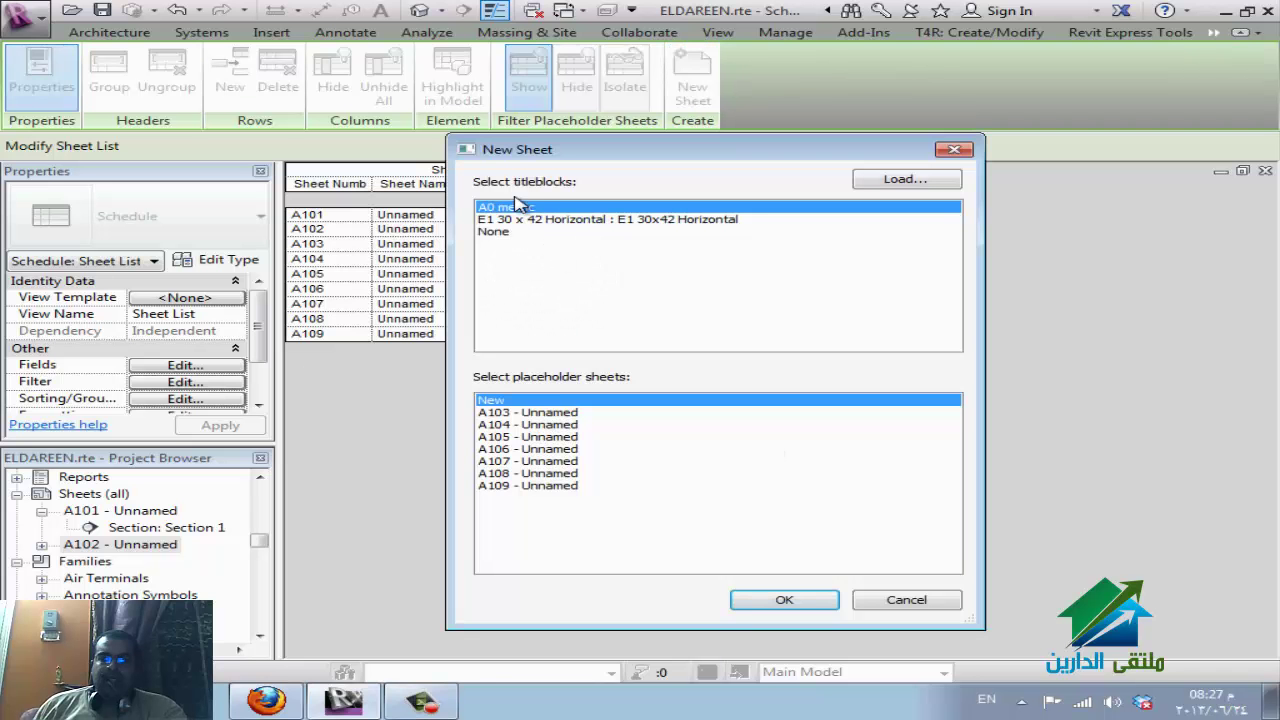
left_click(540, 413)
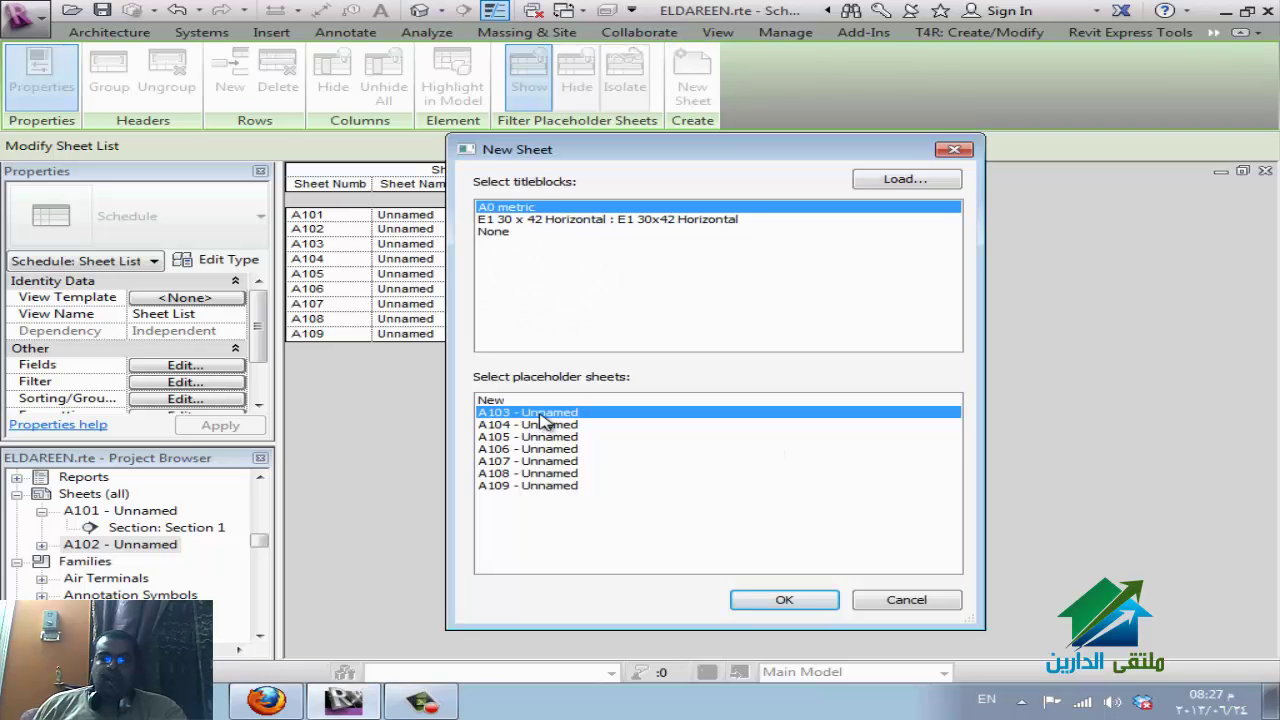
left_click(556, 488, "shift")
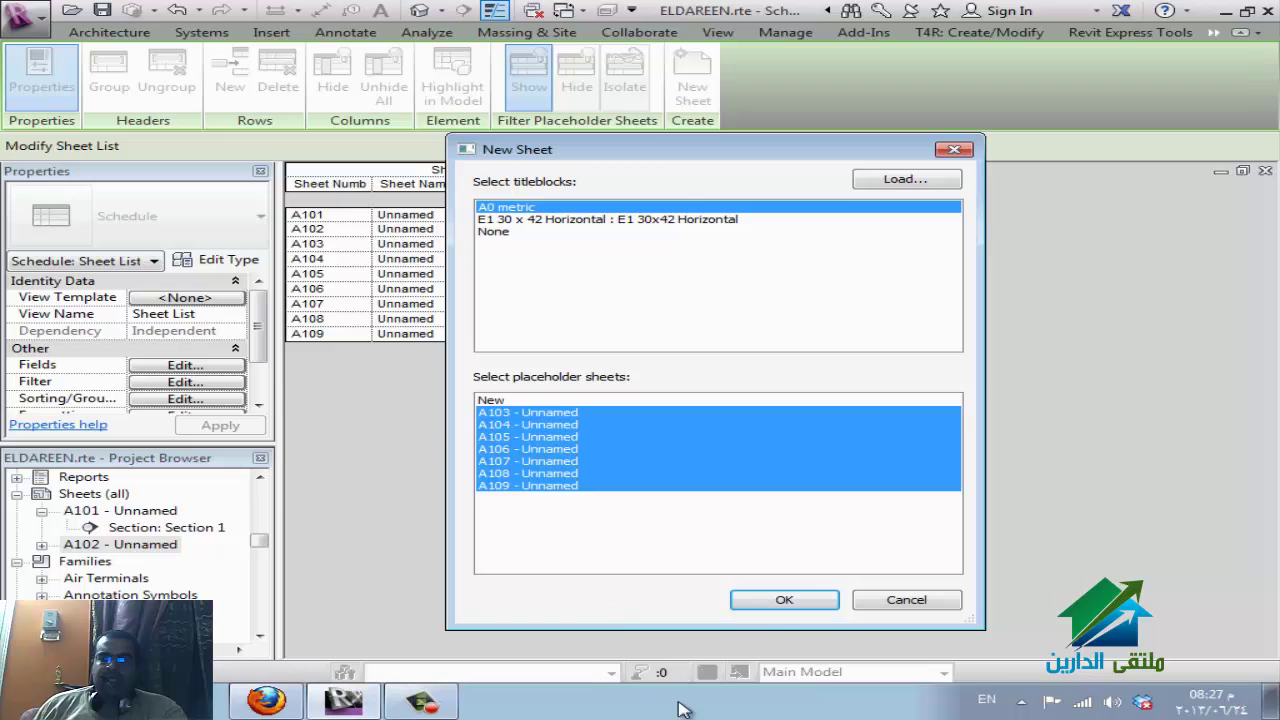
left_click(780, 601)
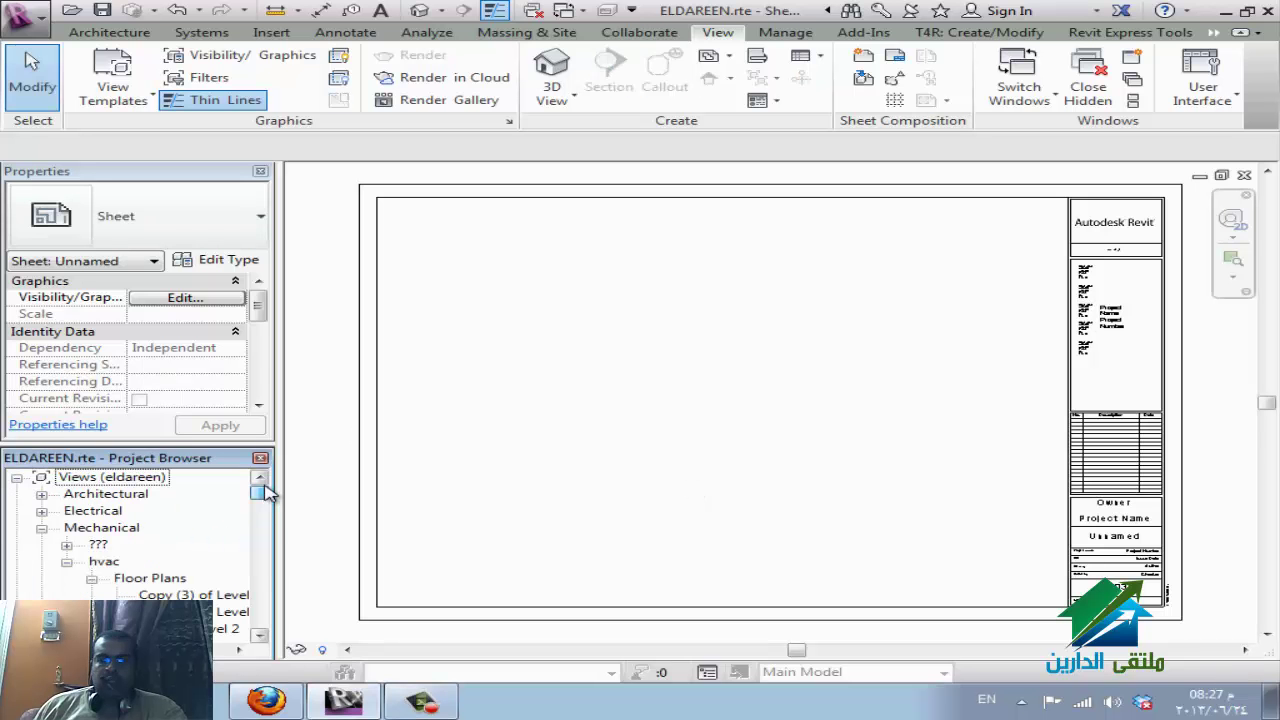
Place a dependent Level 2 floor plan at 1:50 in sheet A103's upper left.
left_click(192, 595)
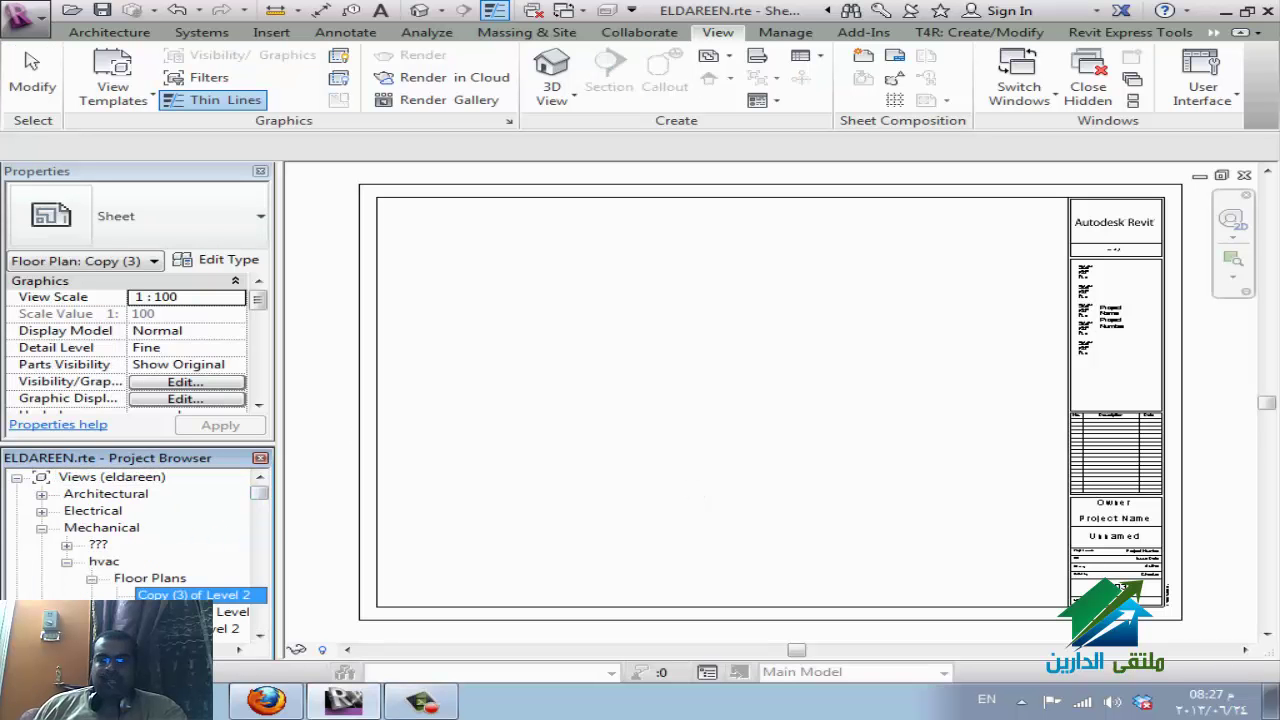
scroll(203, 591, "down", 4)
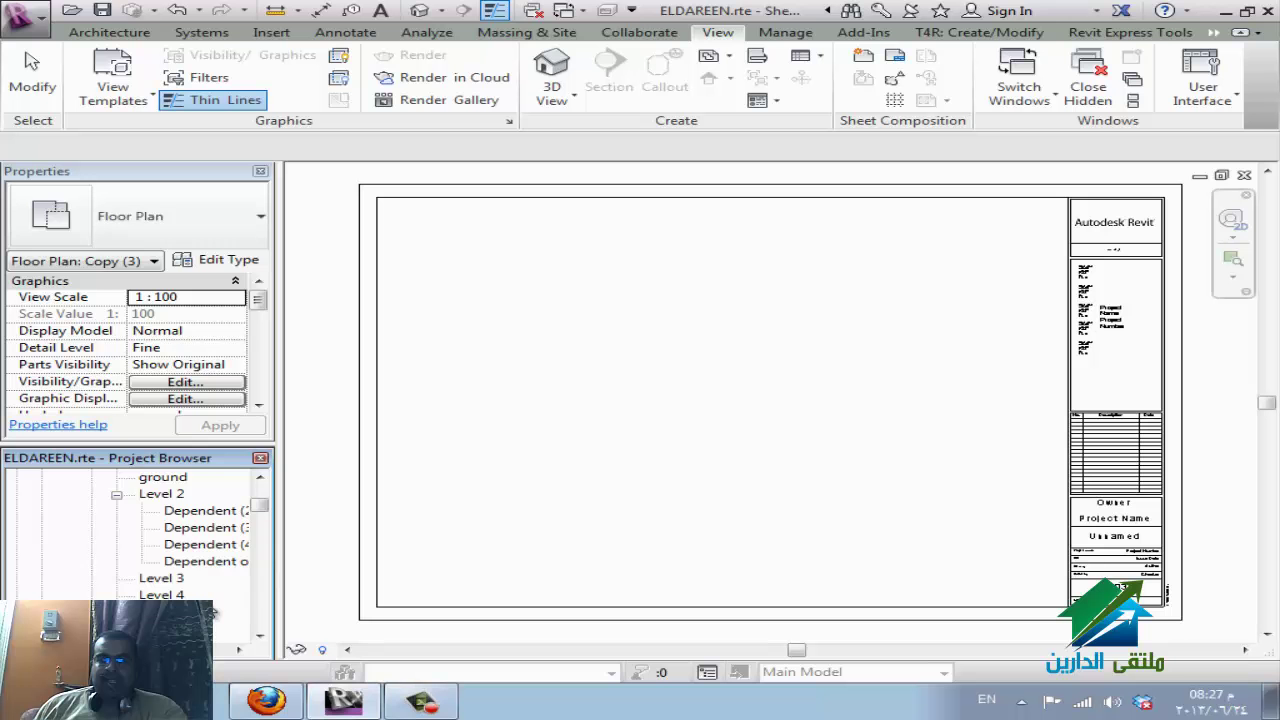
scroll(200, 590, "up", 5)
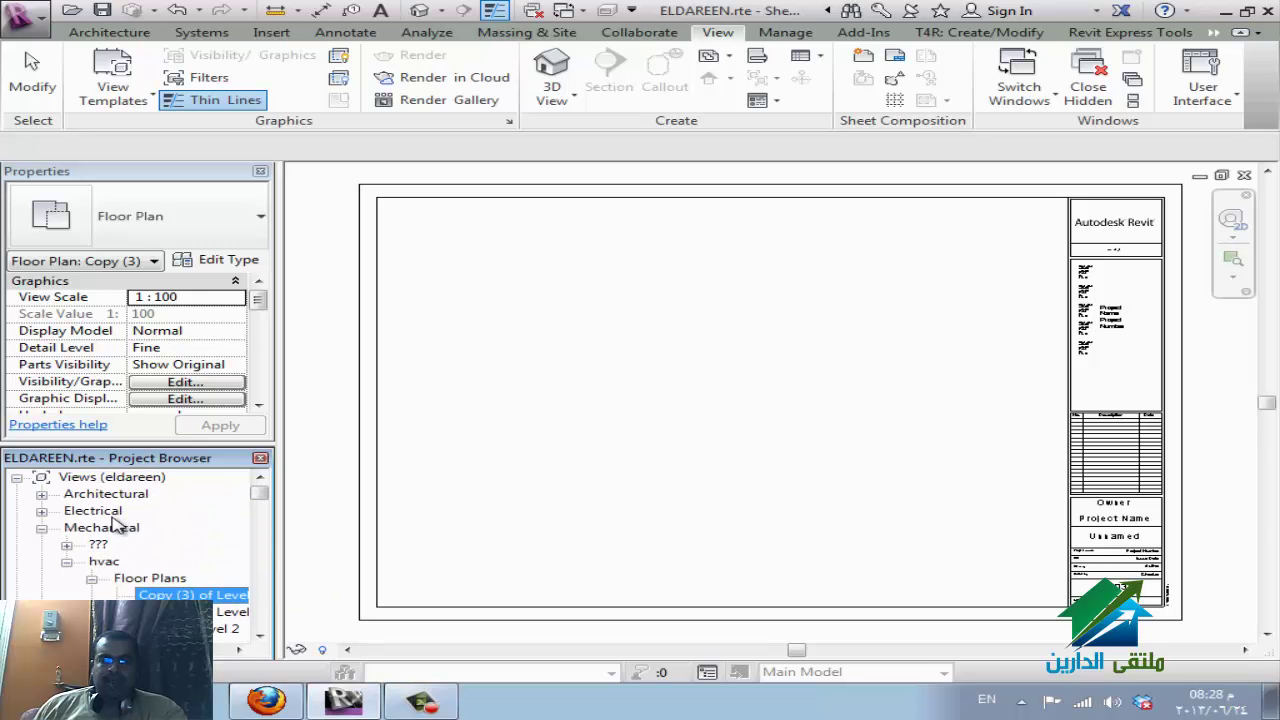
scroll(195, 590, "down", 5)
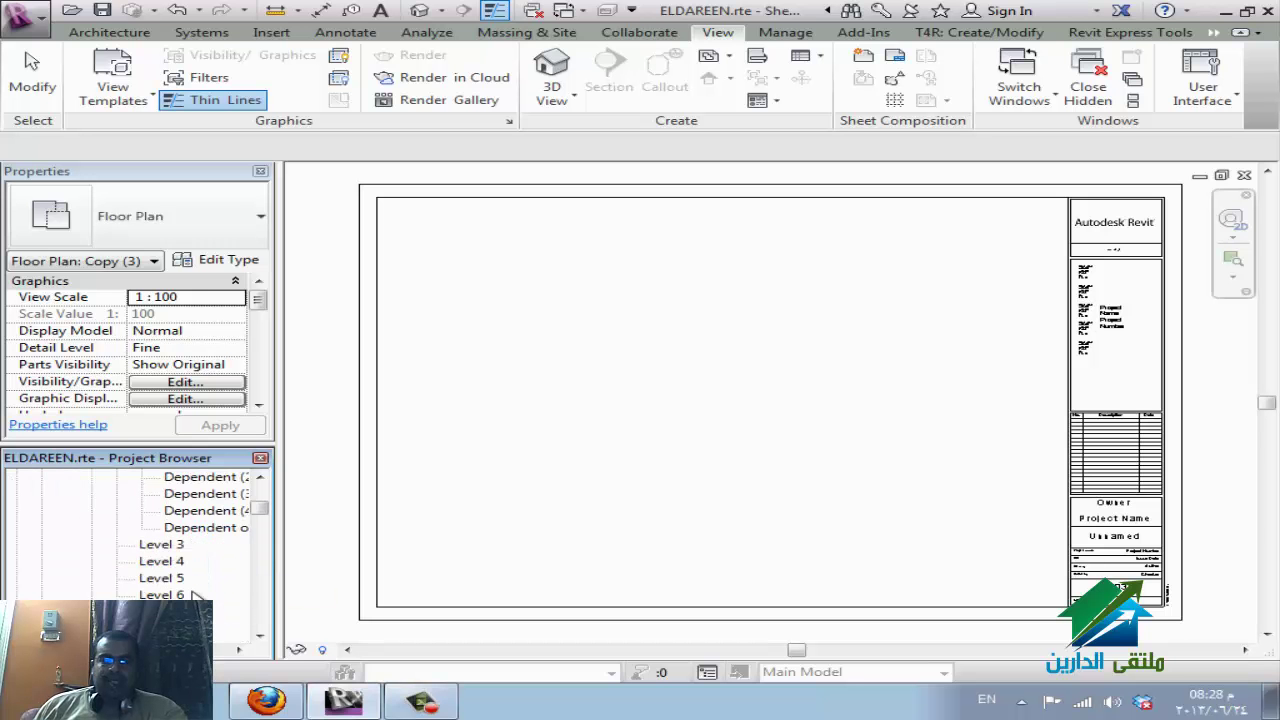
scroll(195, 590, "down", 1)
left_click(203, 494)
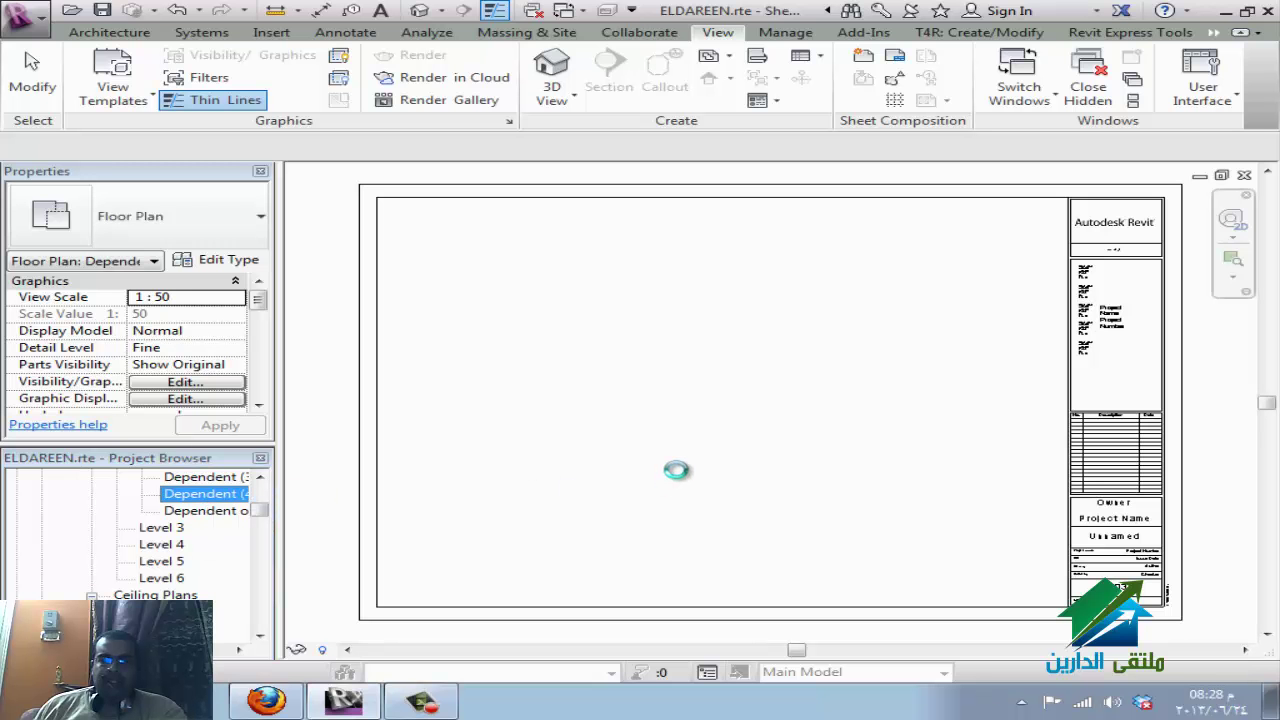
left_click(686, 463)
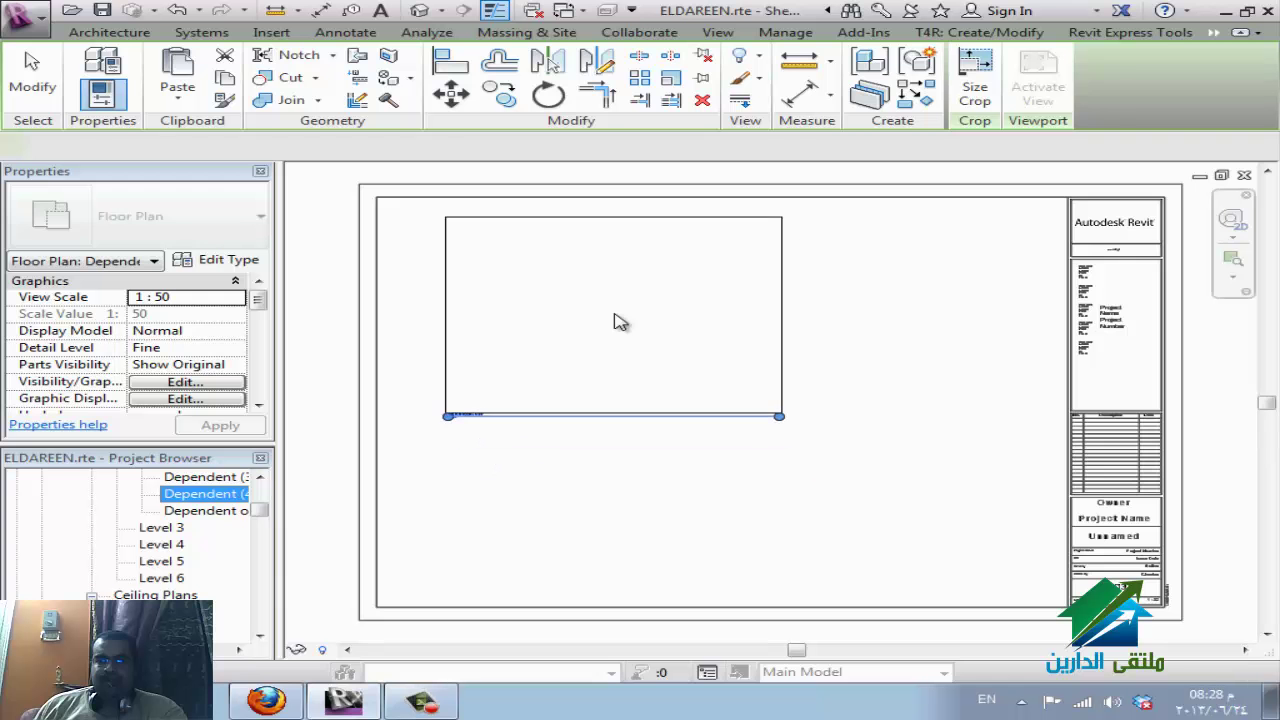
left_click(615, 317)
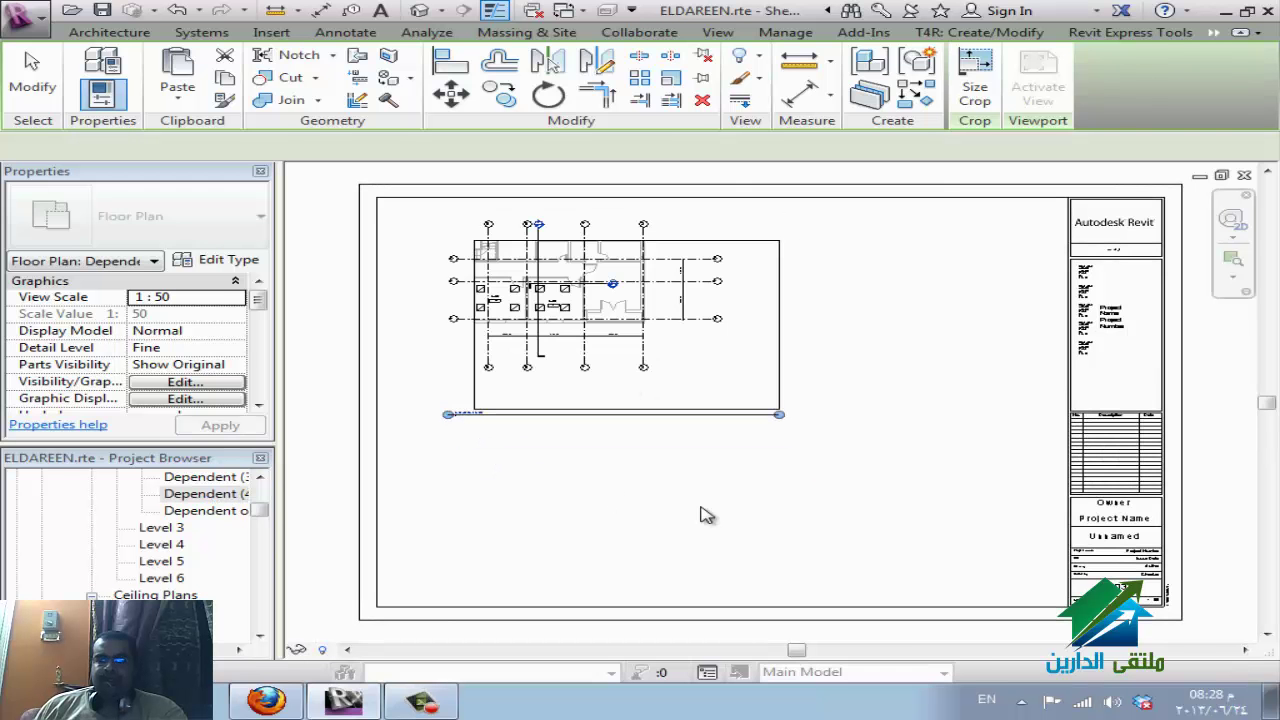
left_click(528, 531)
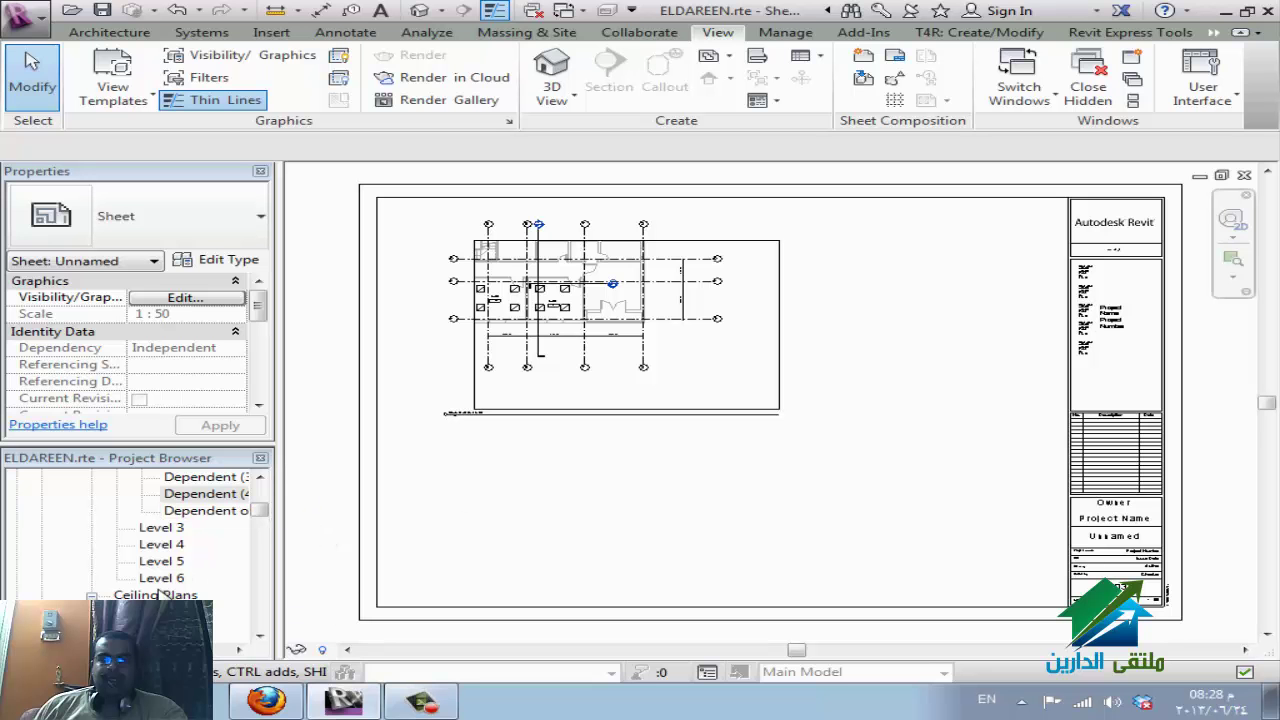
Open the Level 2 reflected ceiling plan, then switch to the WizIQ class in Firefox.
left_click(160, 628)
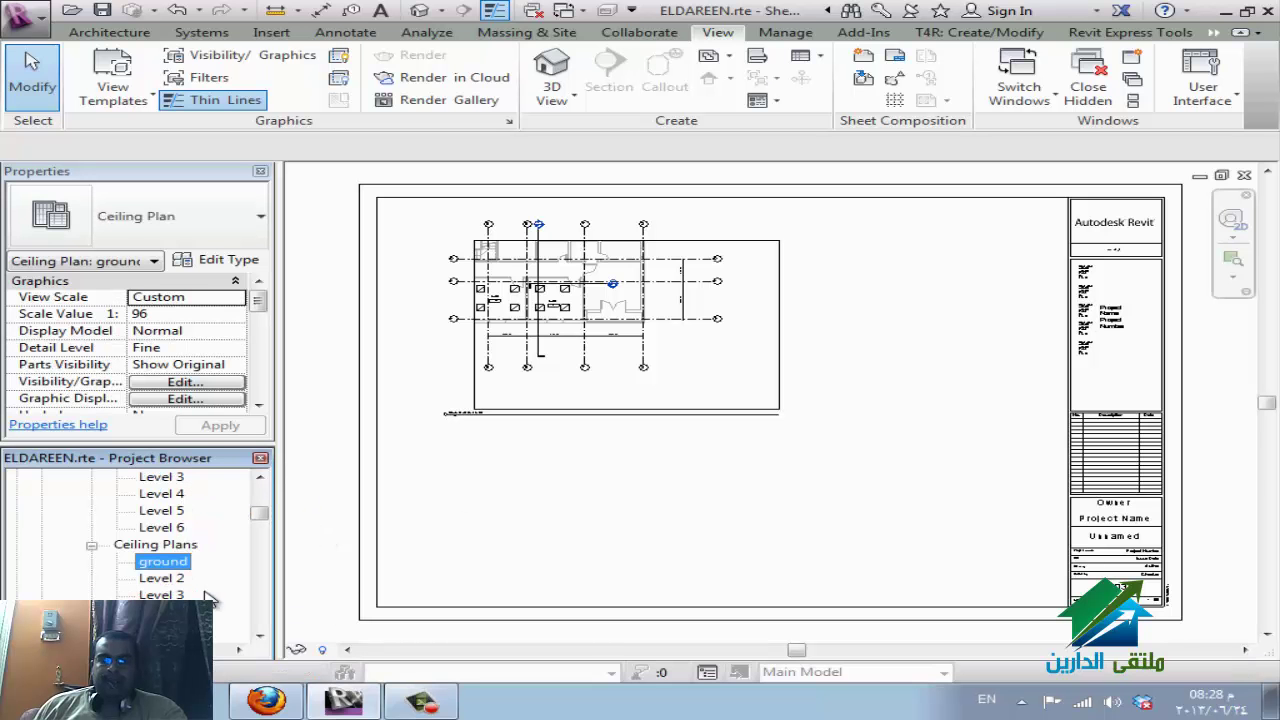
double_click(178, 582)
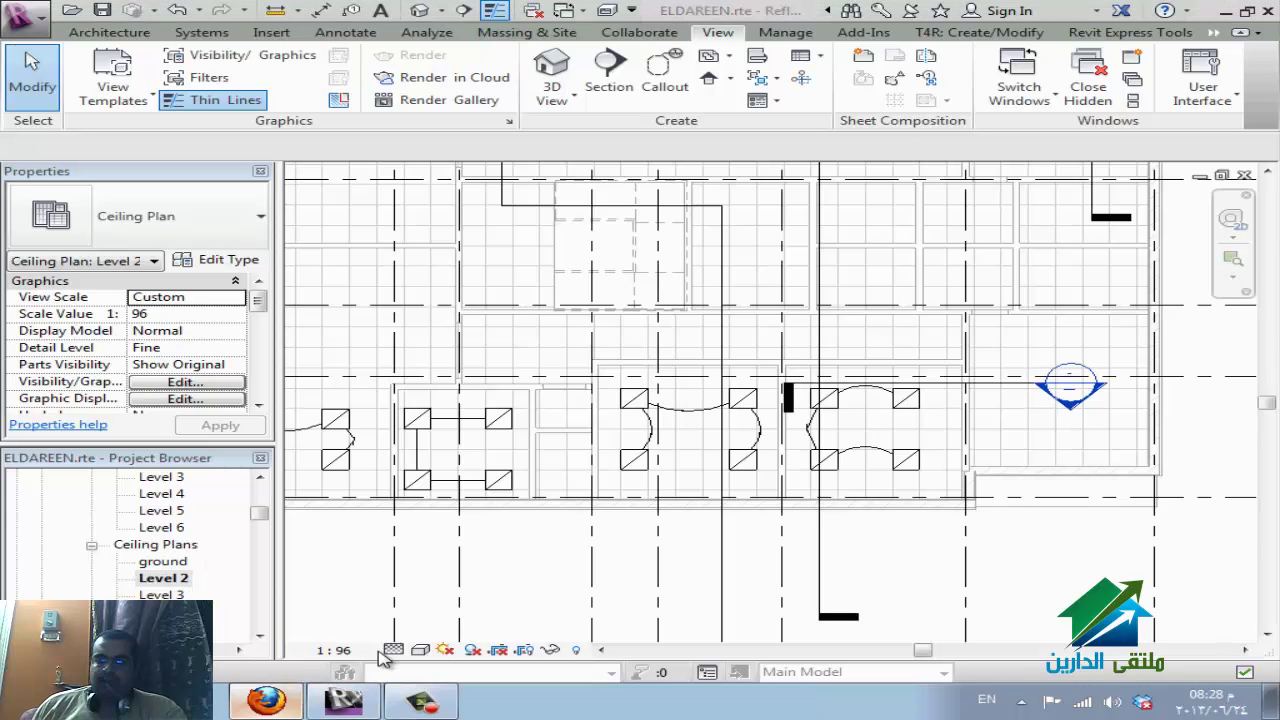
left_click(266, 700)
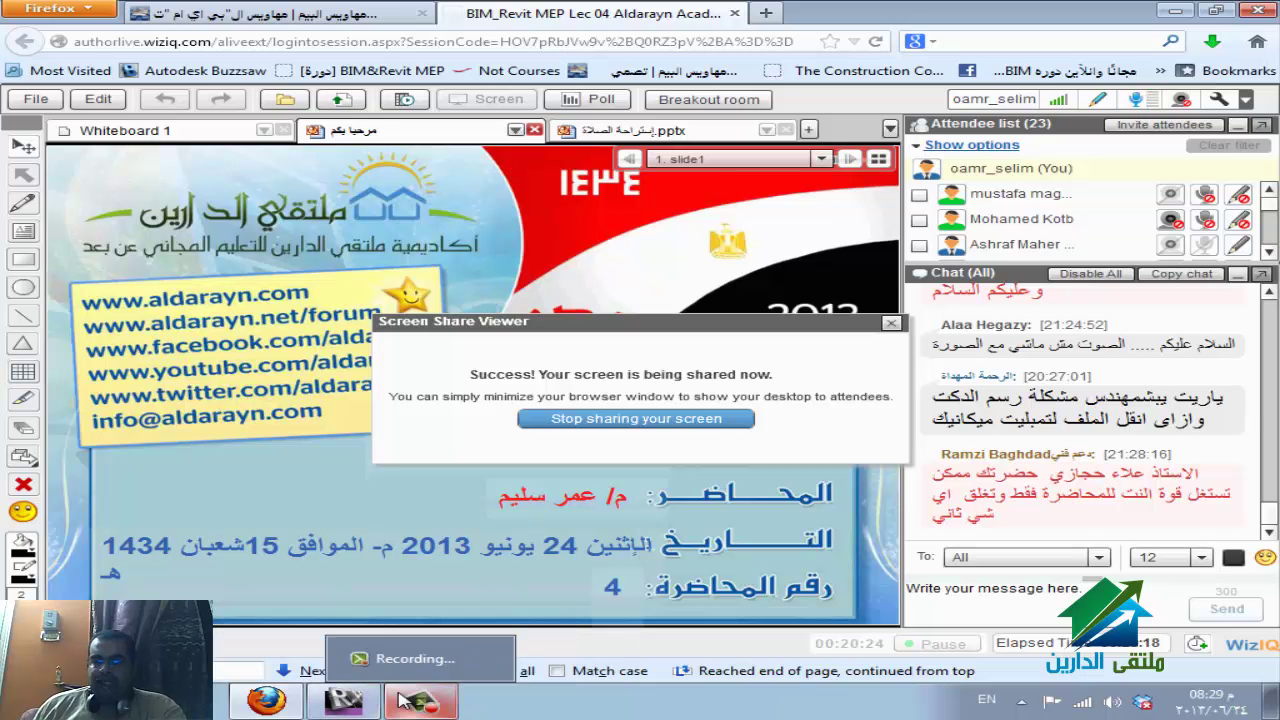
Switch from Firefox back to the Revit window via the taskbar.
left_click(343, 703)
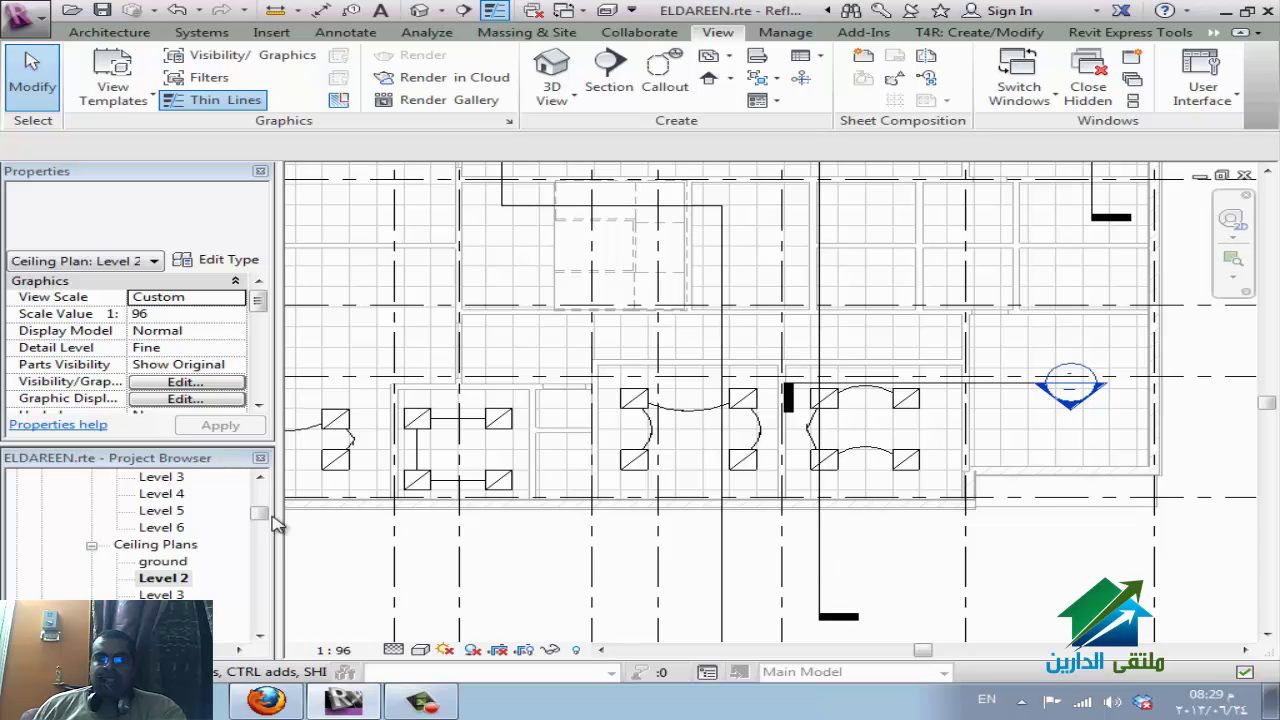
Scroll the Project Browser and collapse the Sheets (all) node so the Legends node is visible.
mouse_move(261, 514)
left_mouse_down()
mouse_move(259, 575)
mouse_move(252, 509)
mouse_move(259, 532)
left_mouse_up()
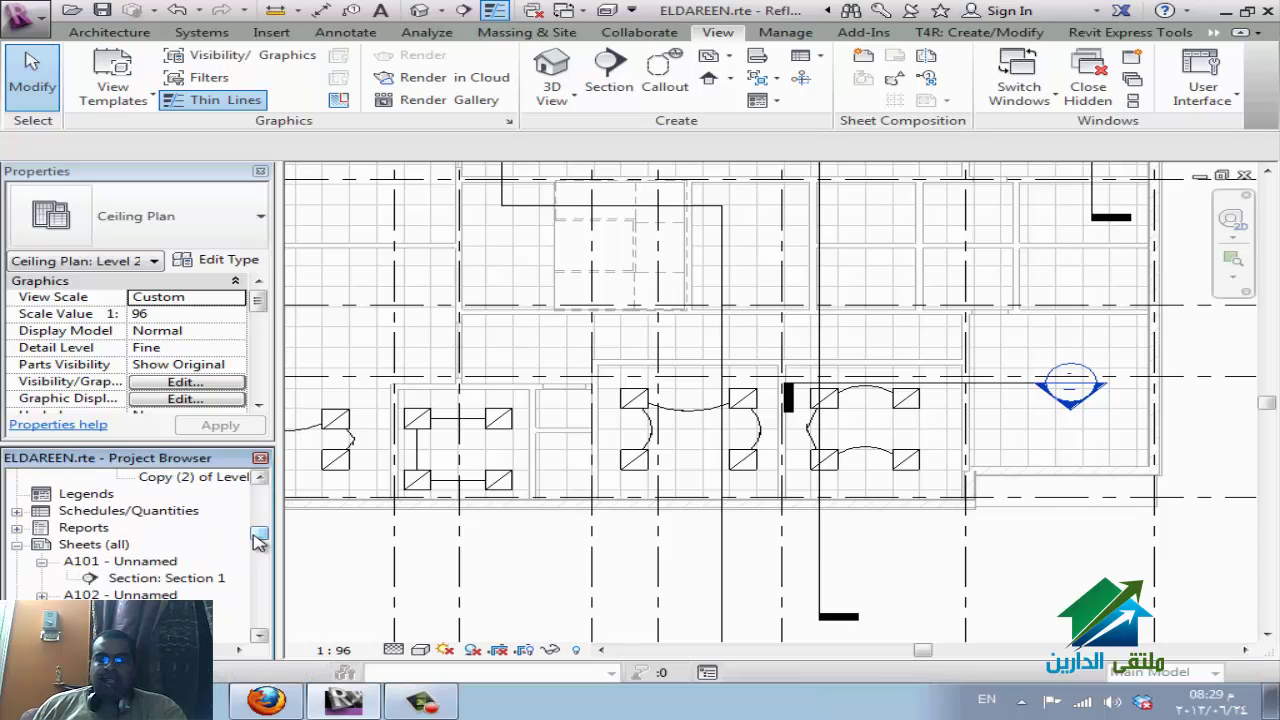
left_click(100, 496)
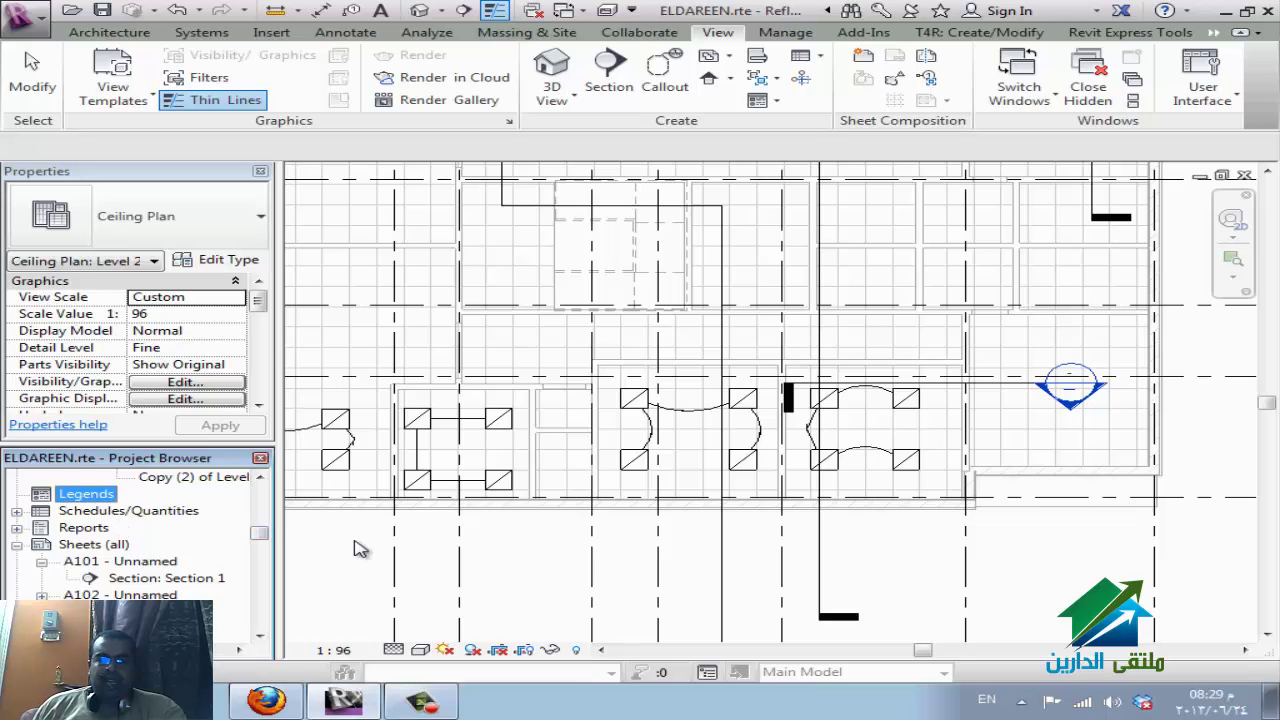
left_click(113, 495)
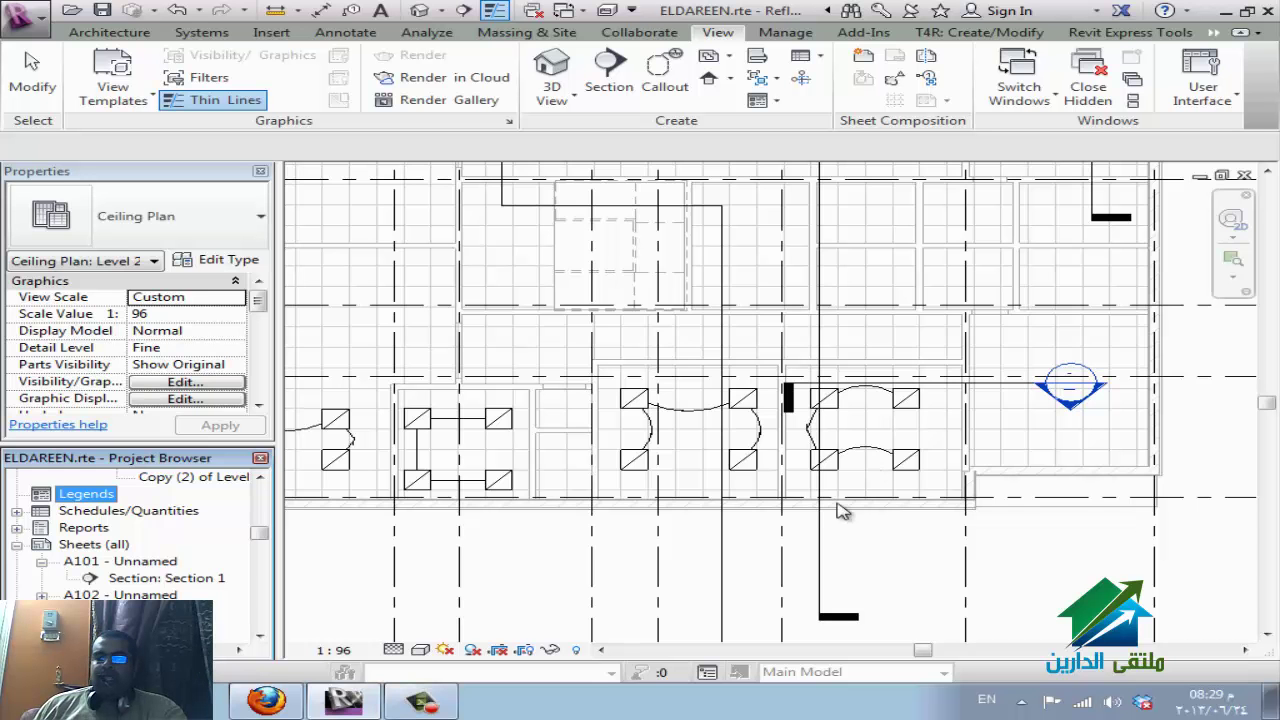
scroll(958, 596, "down", 1)
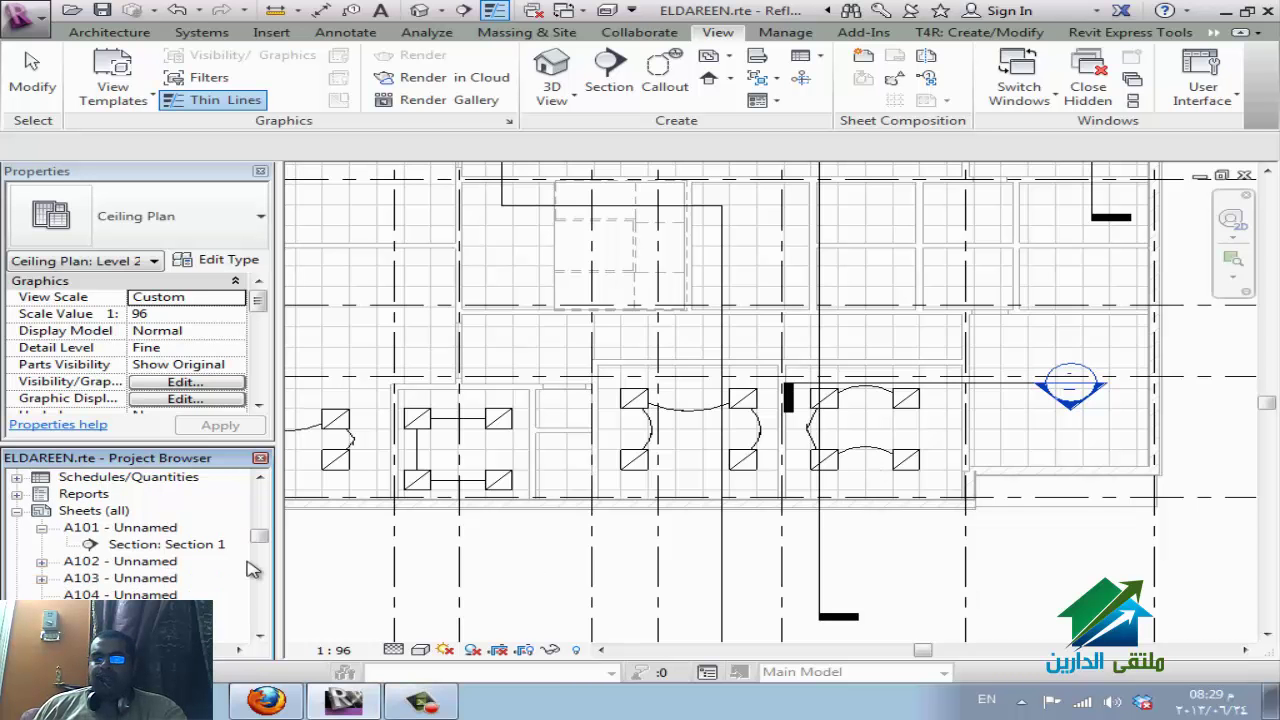
scroll(251, 569, "down", 4)
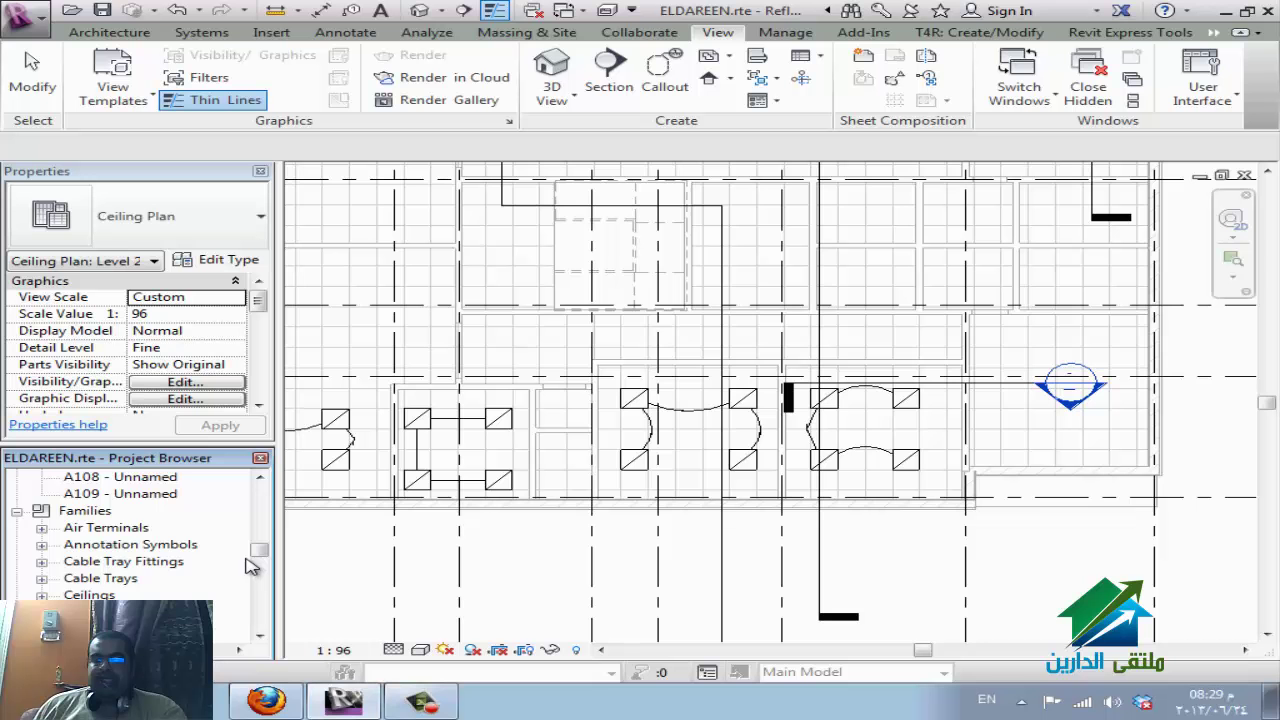
scroll(251, 567, "down", 7)
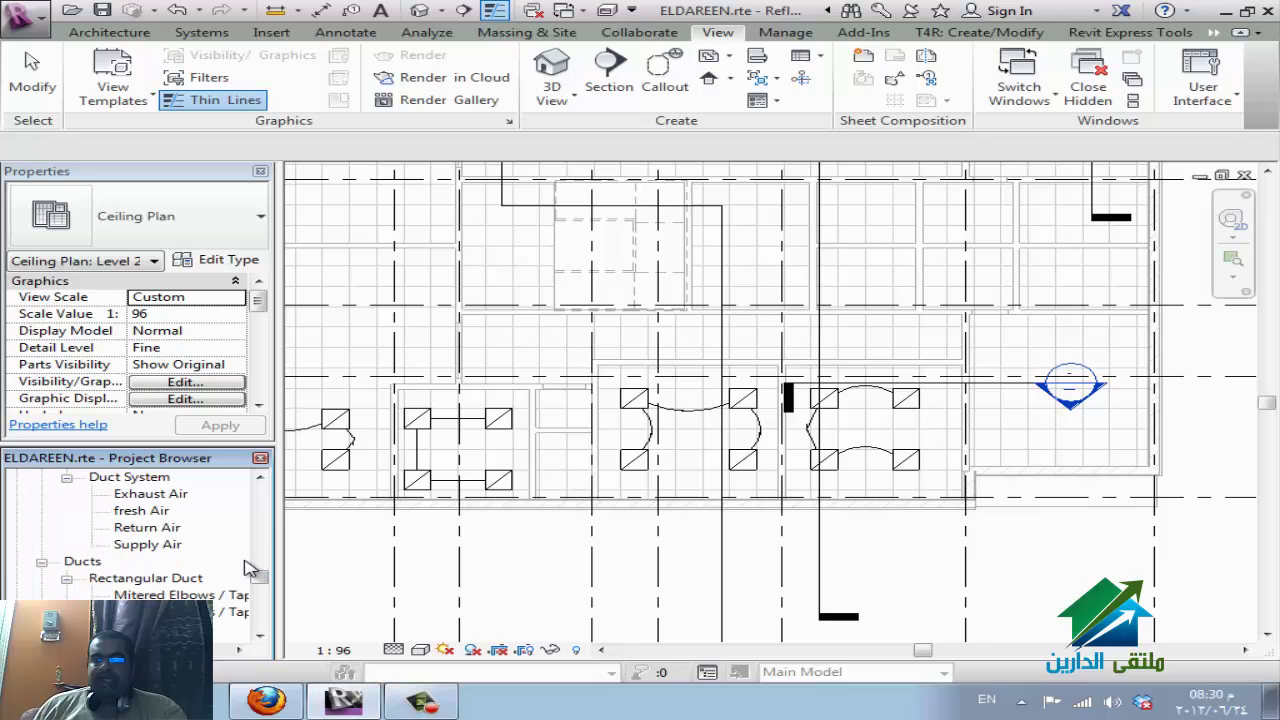
scroll(250, 568, "down", 3)
scroll(238, 576, "up", 6)
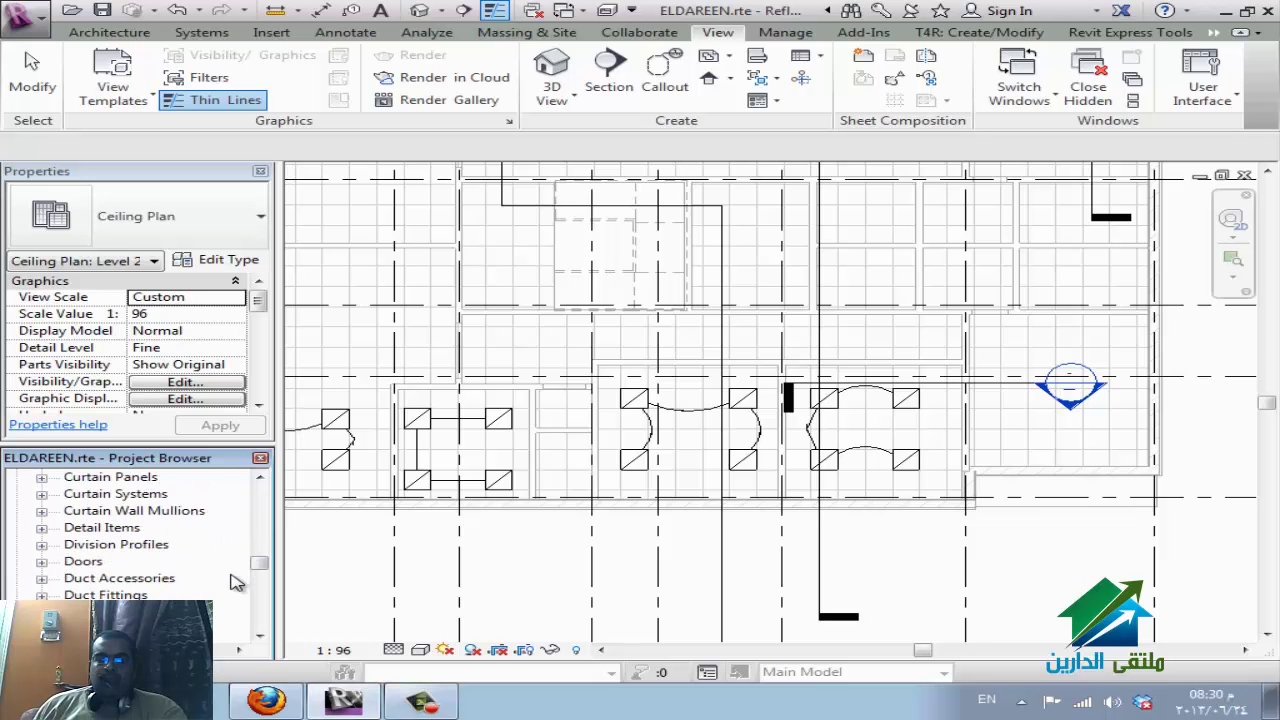
scroll(237, 583, "up", 5)
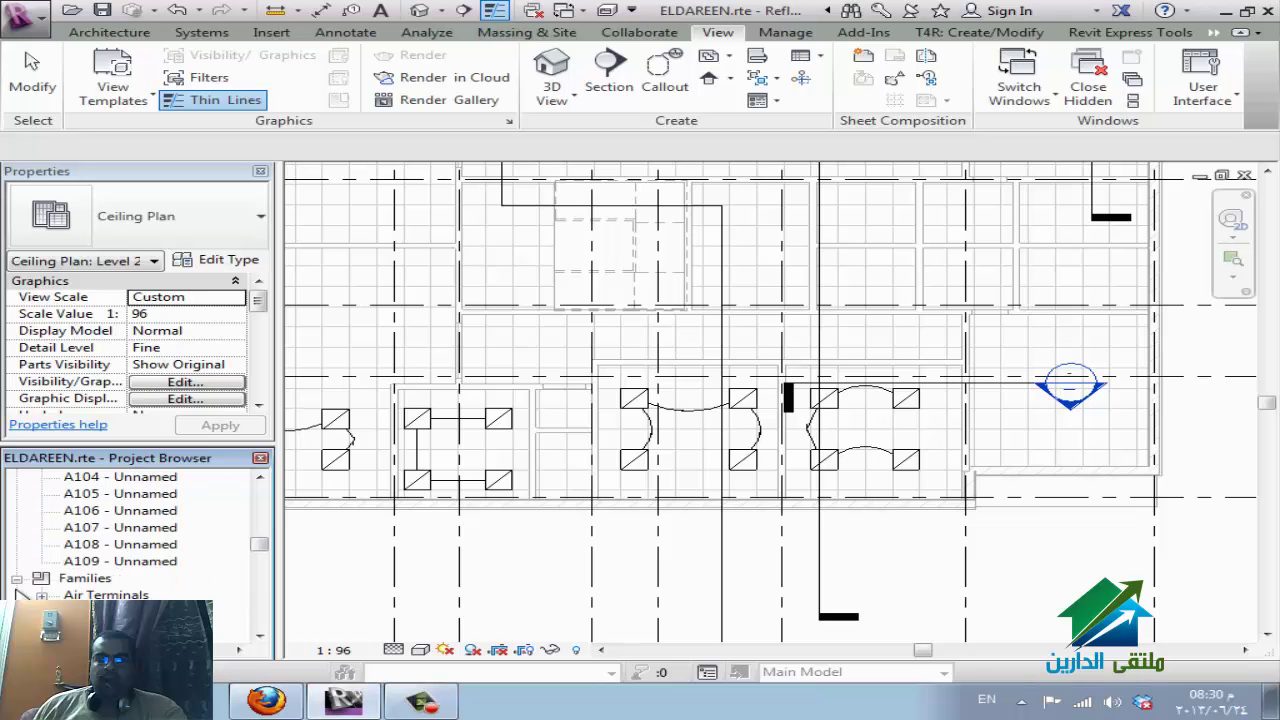
scroll(45, 577, "up", 3)
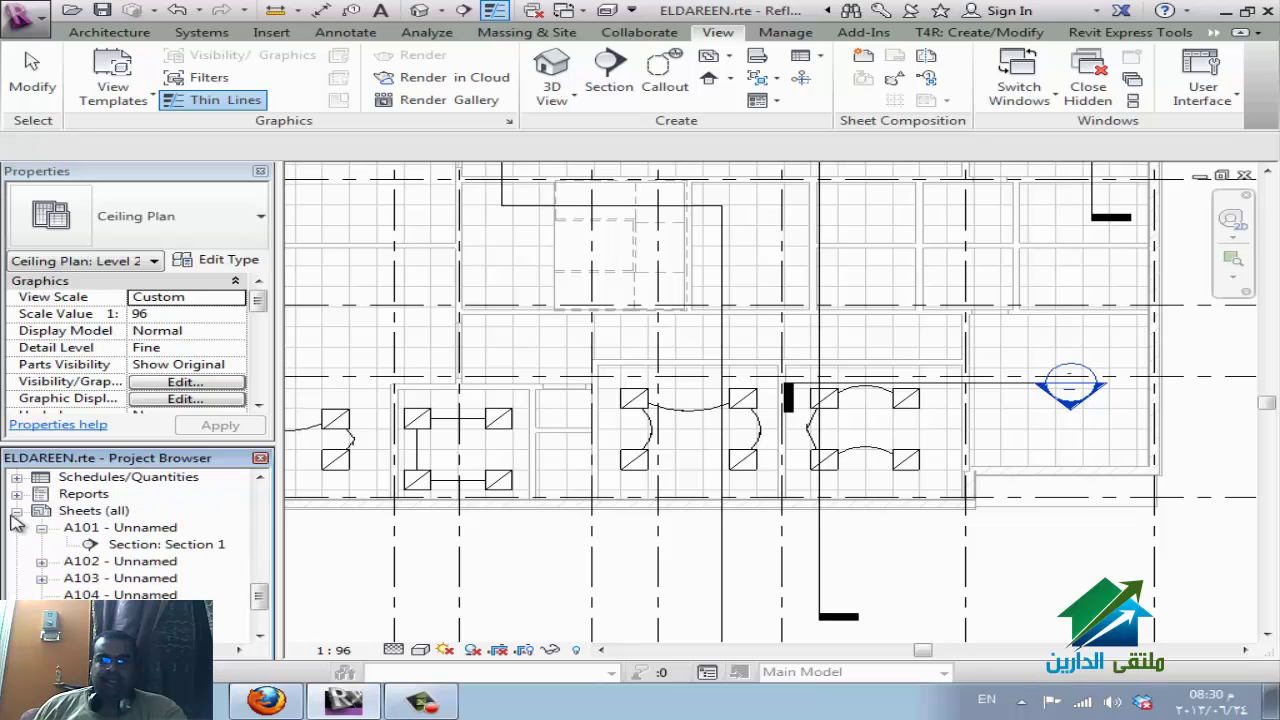
left_click(16, 511)
scroll(157, 572, "up", 2)
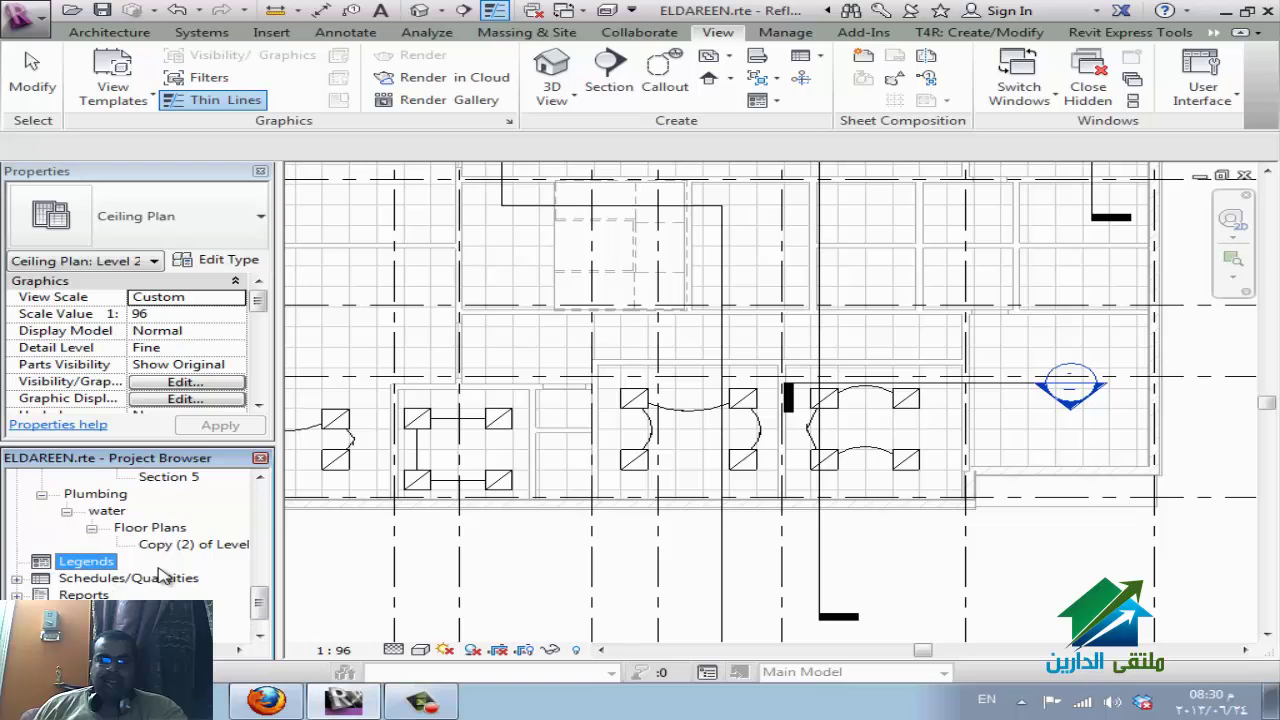
Create a new legend view named hvac at 1 : 20 scale, clearing the scale warning.
right_click(100, 596)
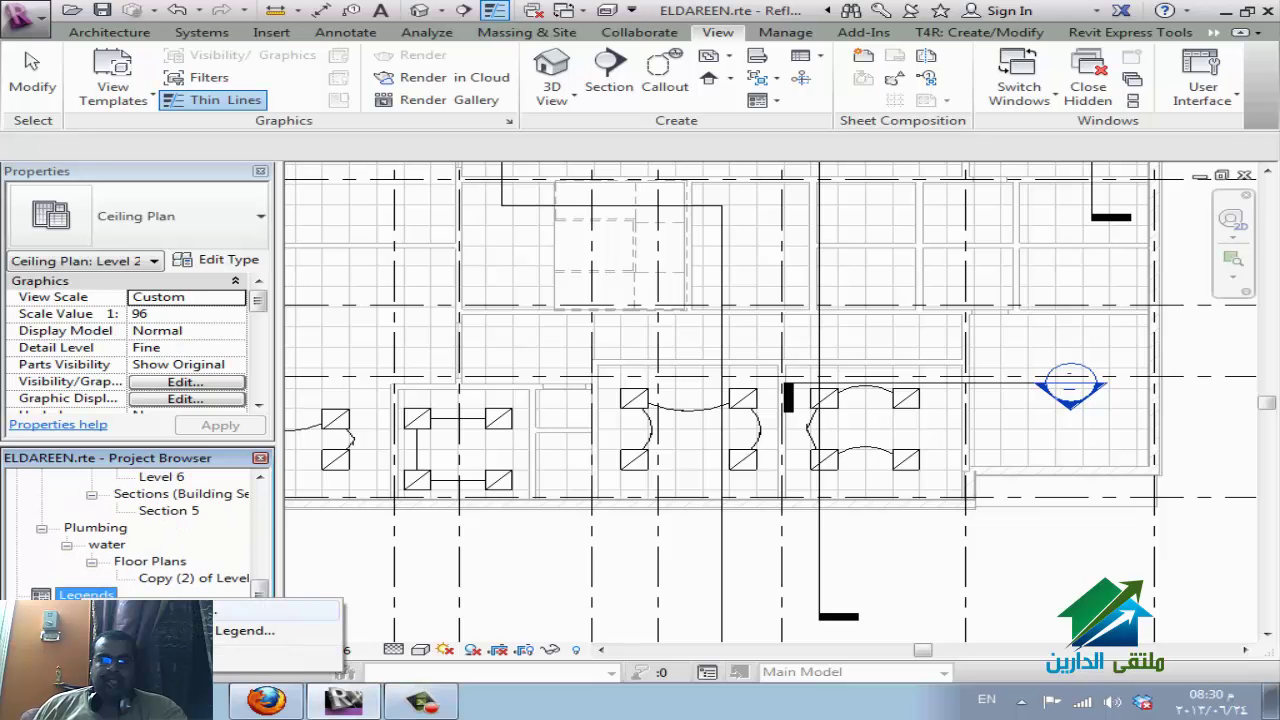
left_click(245, 630)
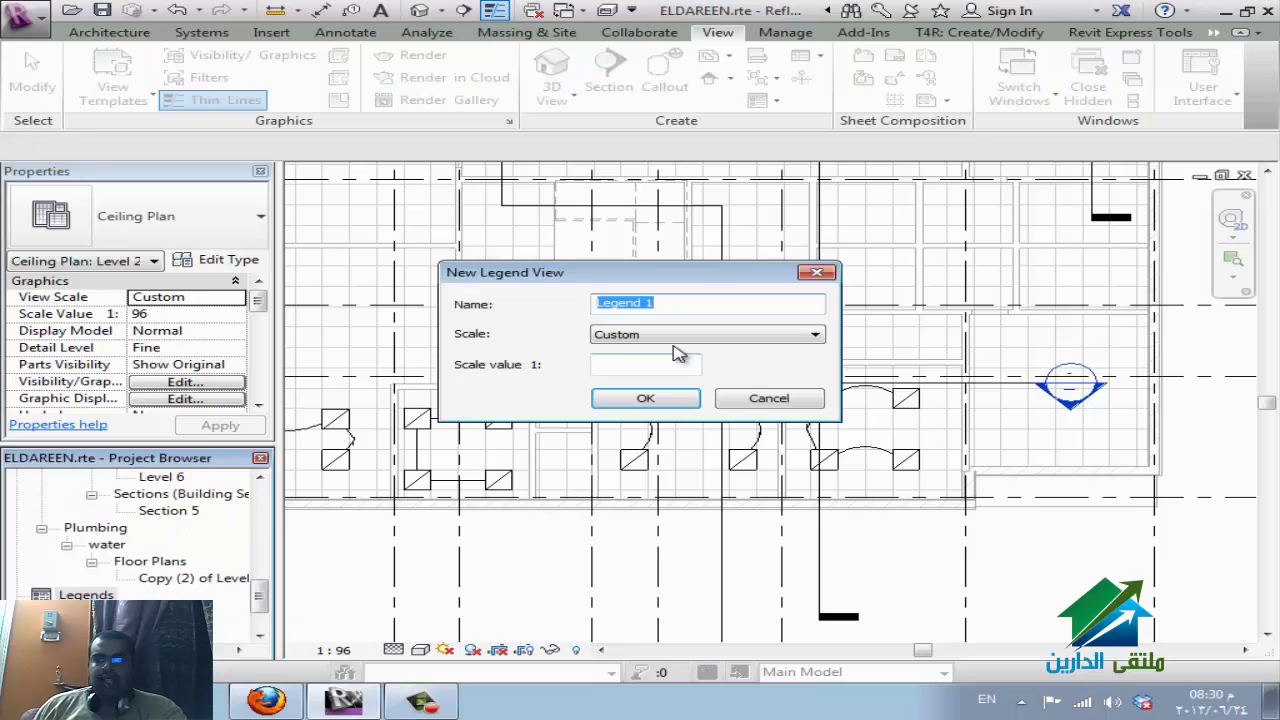
type("hvac")
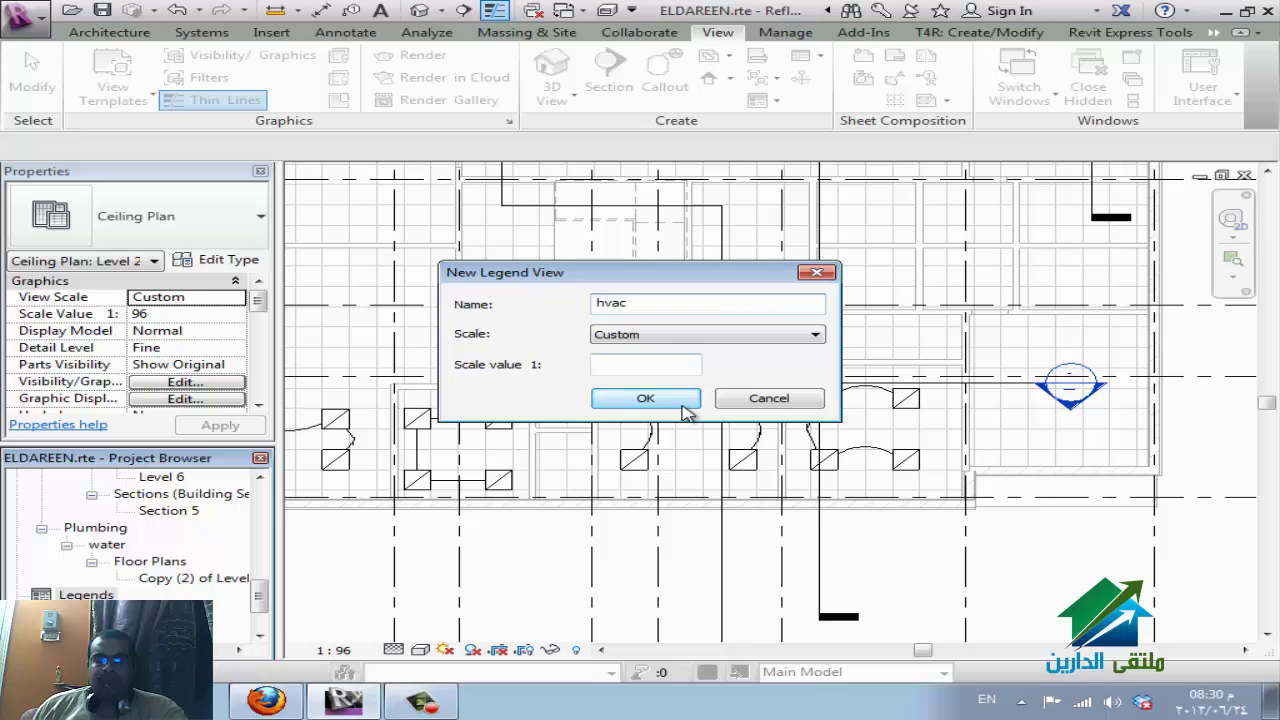
left_click(668, 402)
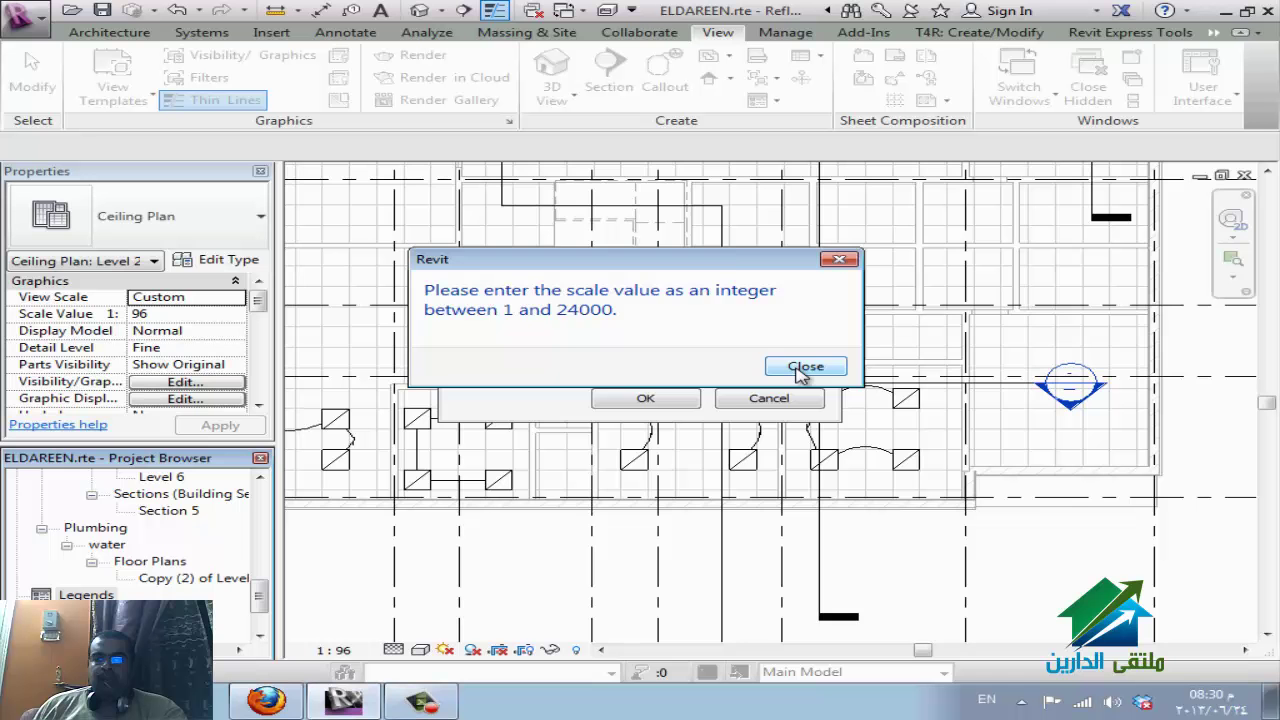
left_click(800, 369)
left_click(660, 336)
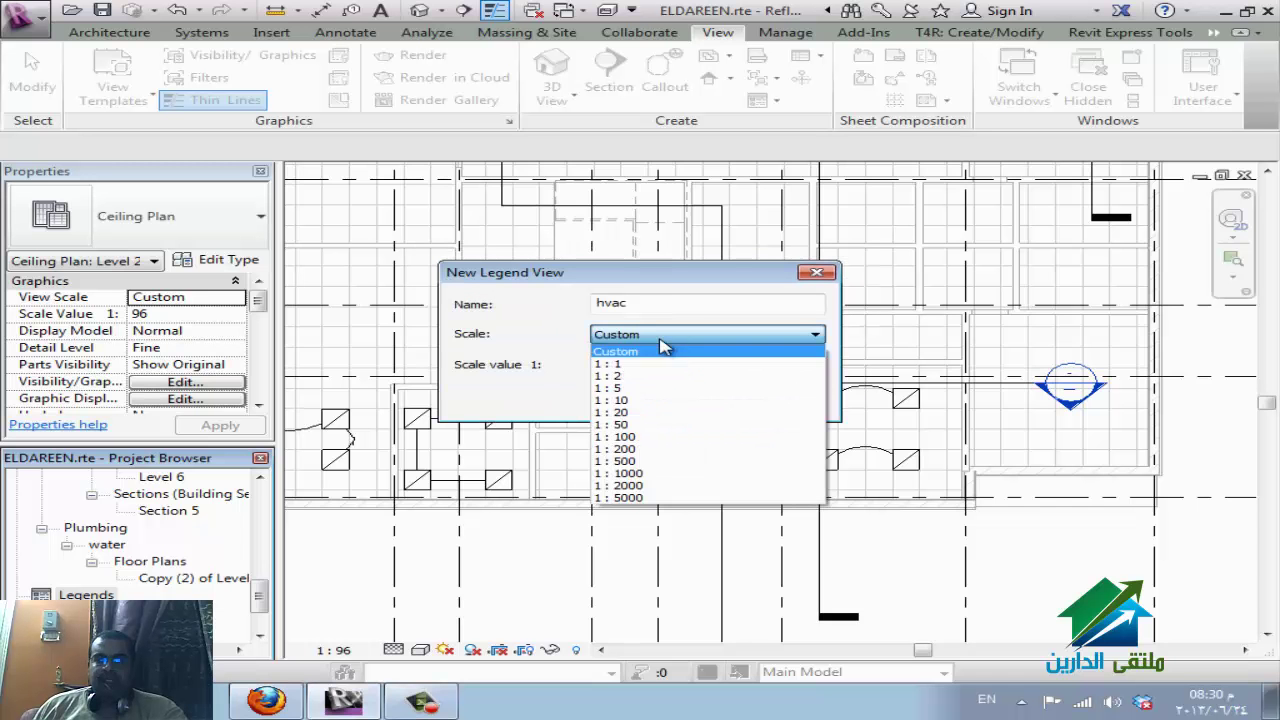
left_click(650, 413)
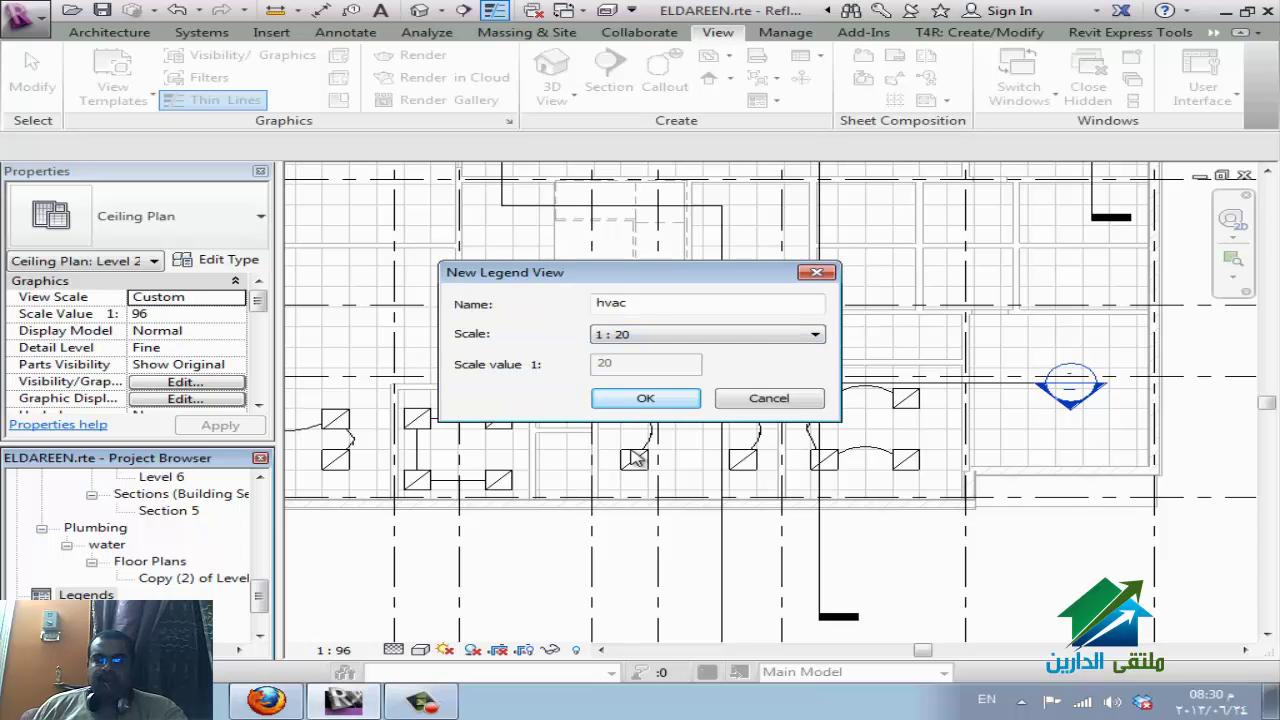
left_click(648, 400)
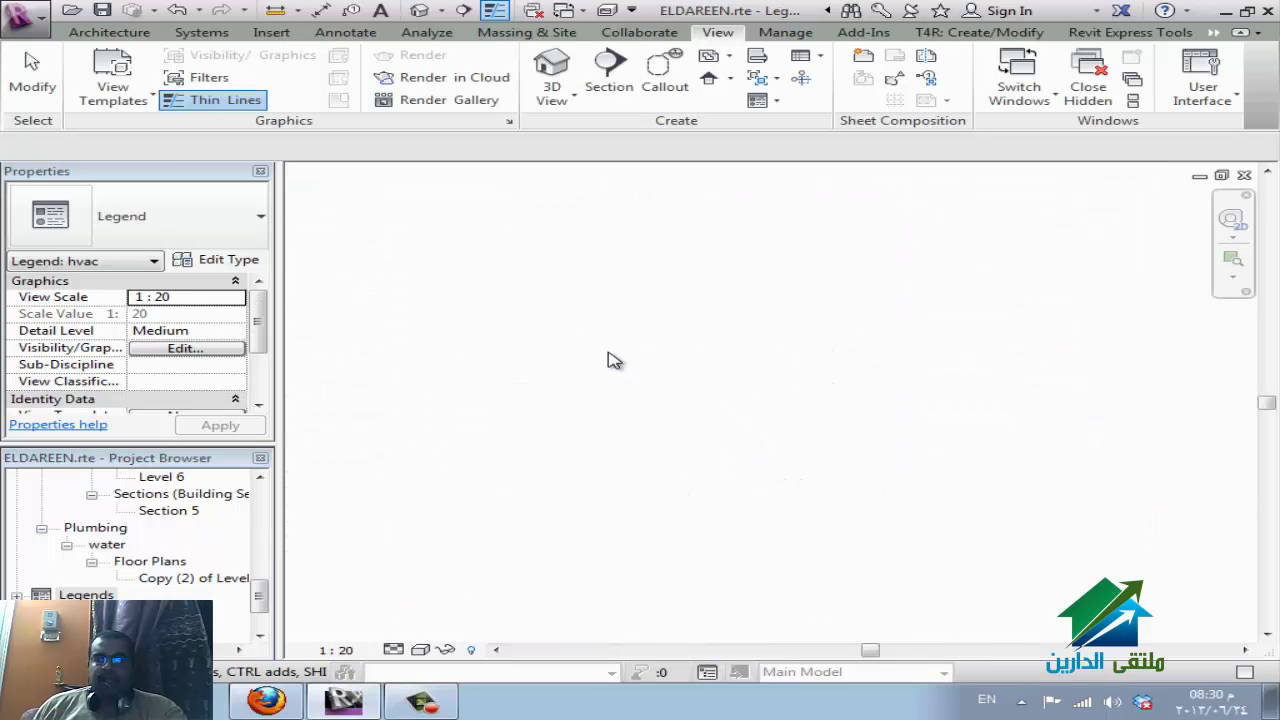
Return to plain selection mode and bring up the Annotate tools.
left_click(40, 595)
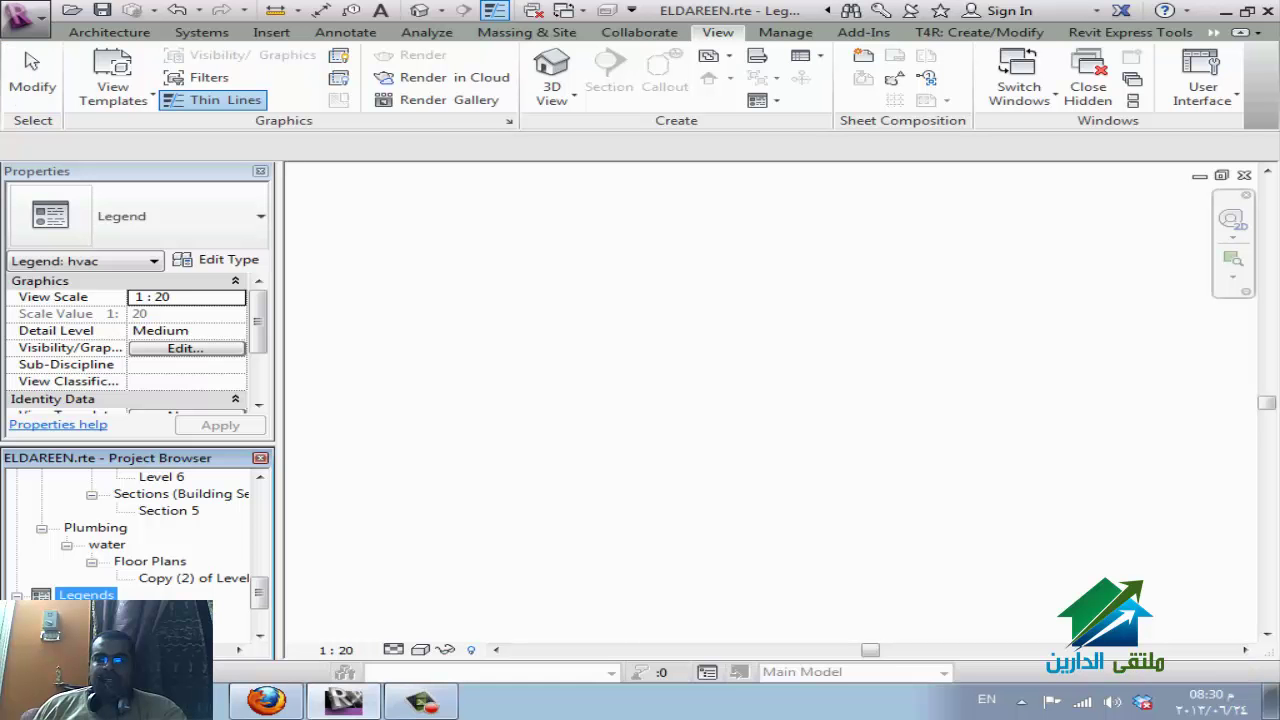
left_click(342, 32)
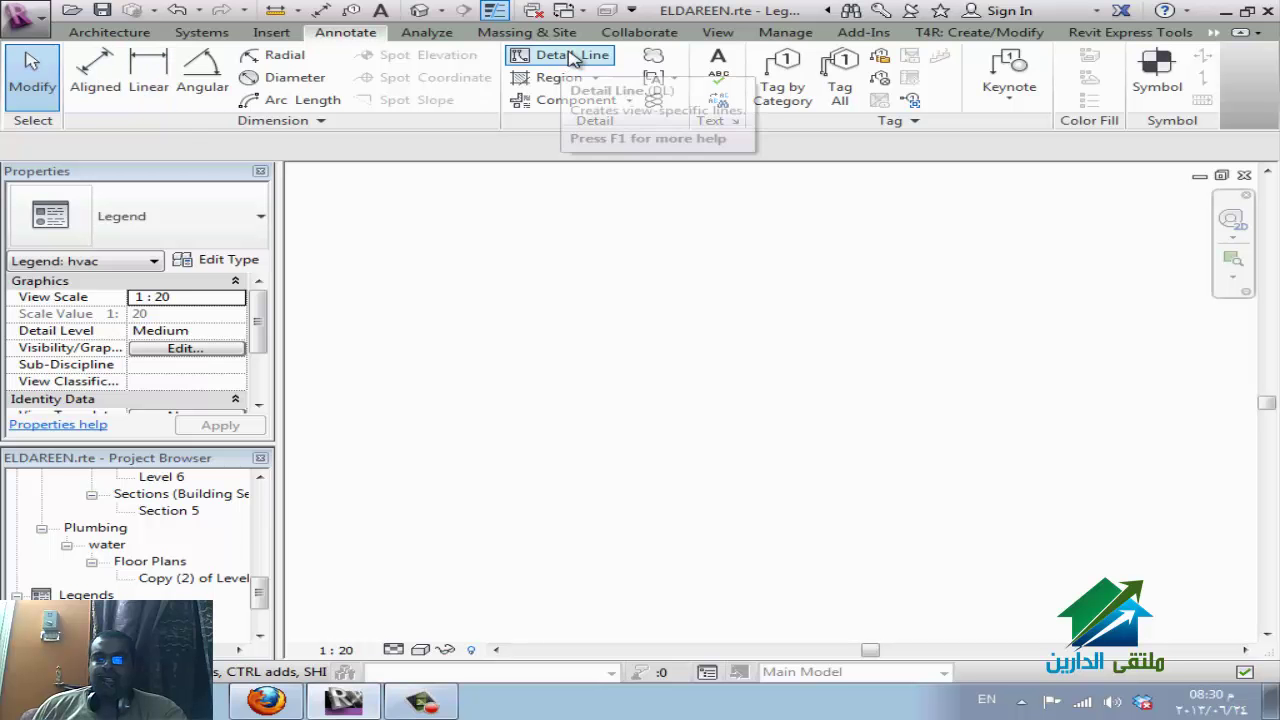
Place a two-line text note reading 'll :low level' and 'b.o.d bottom of duct' near the legend top.
left_click(719, 62)
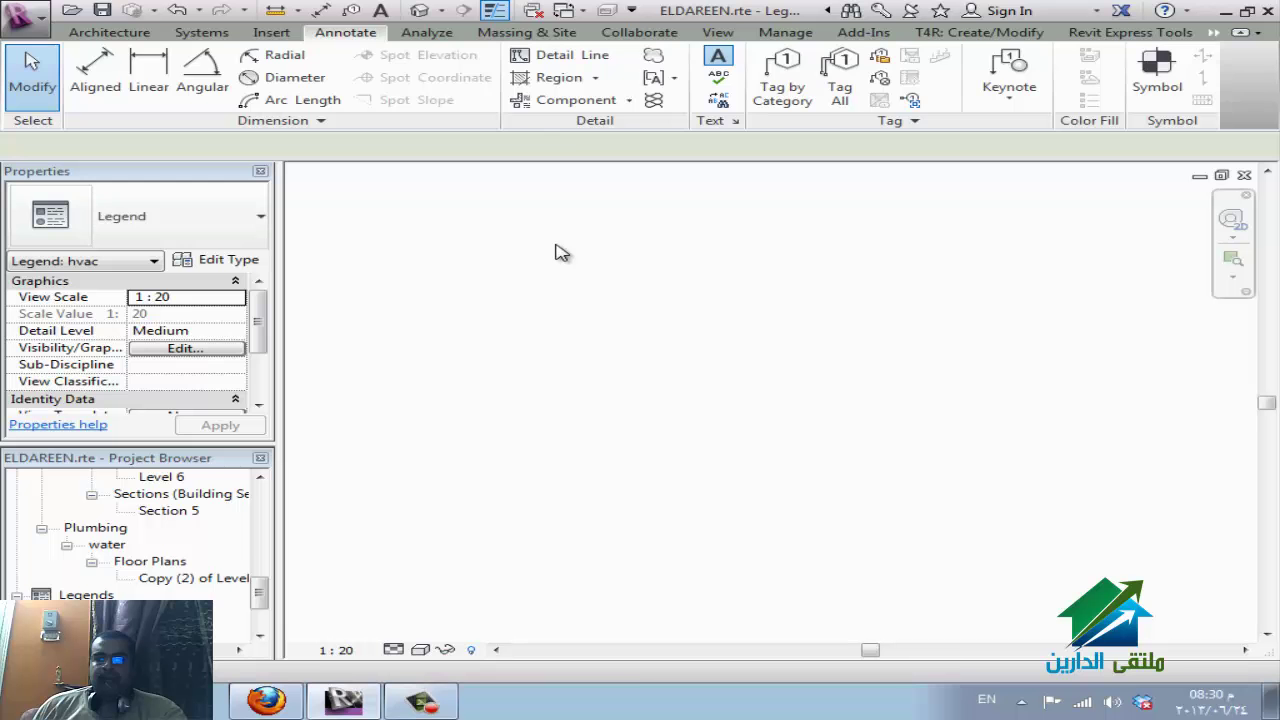
left_click(556, 258)
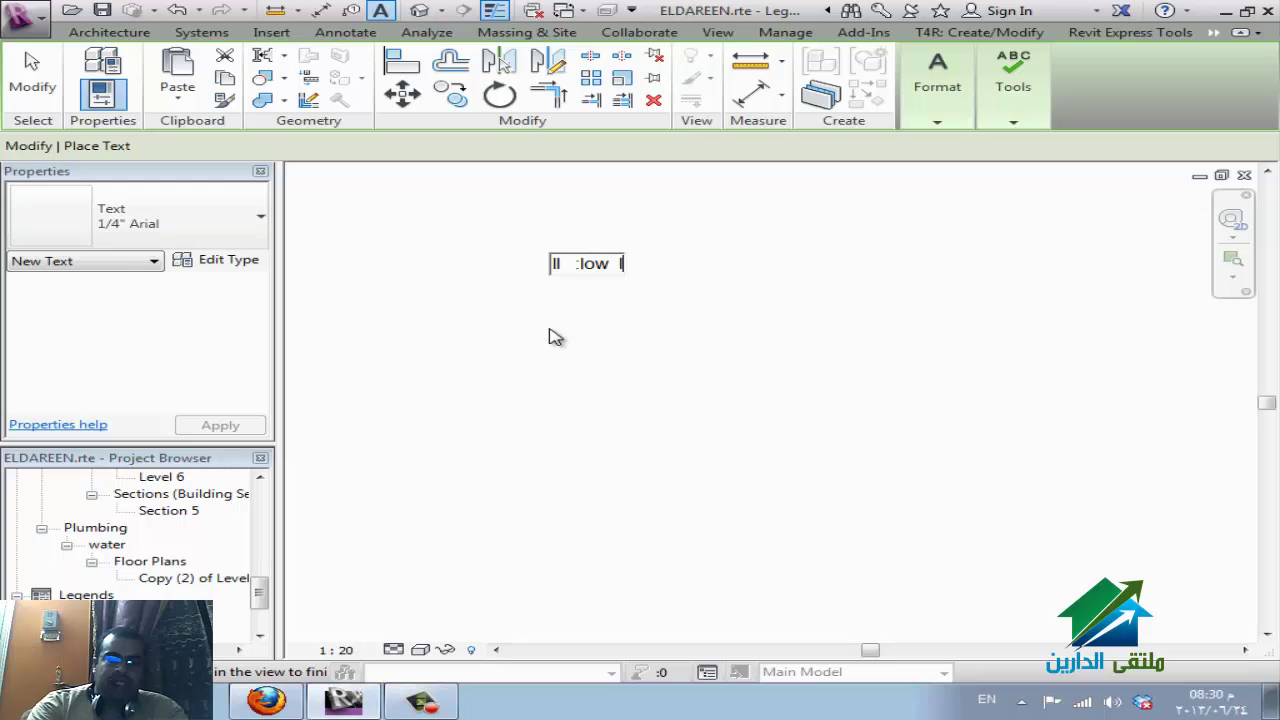
type("w")
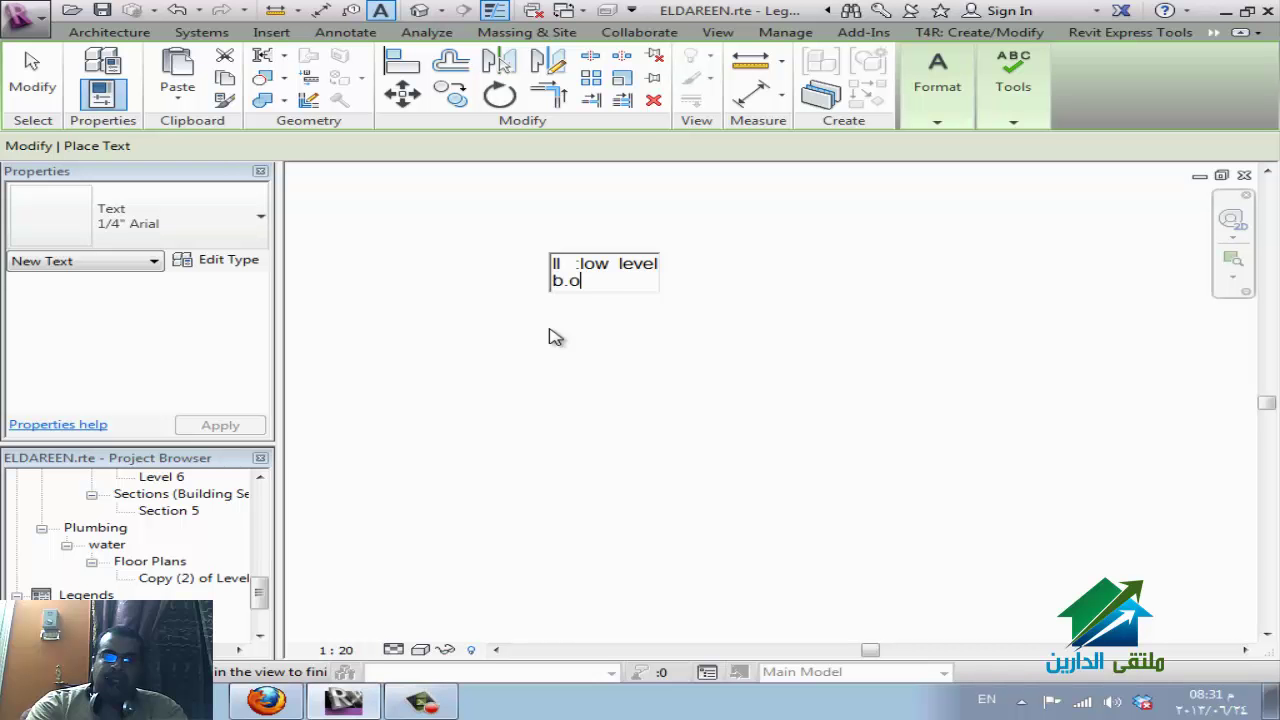
type("b.o.d")
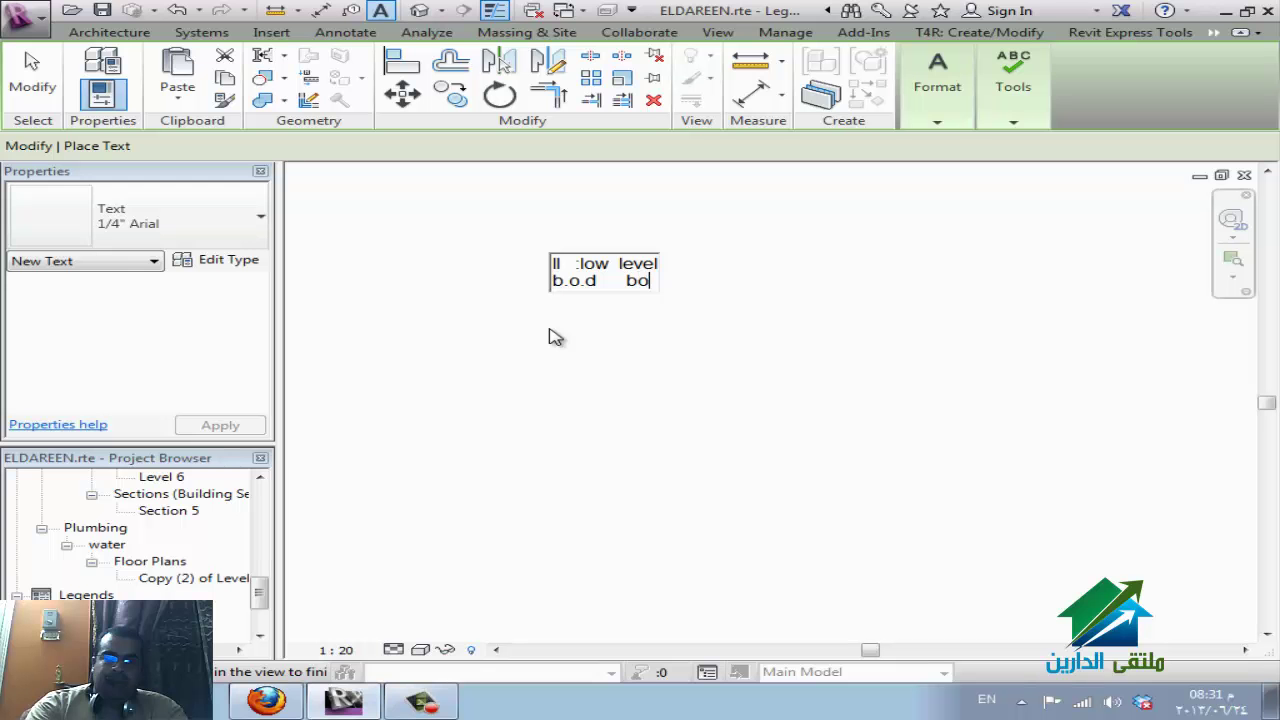
type("      bottom of d")
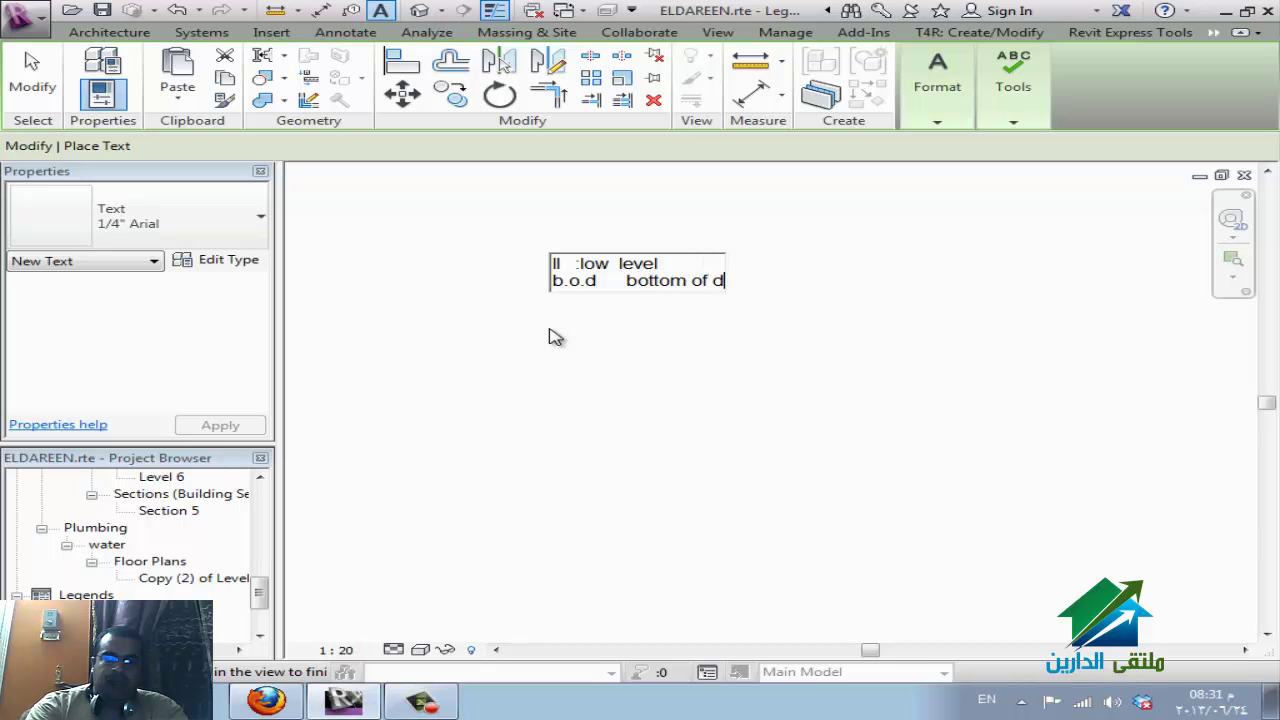
type("uct")
key("Return")
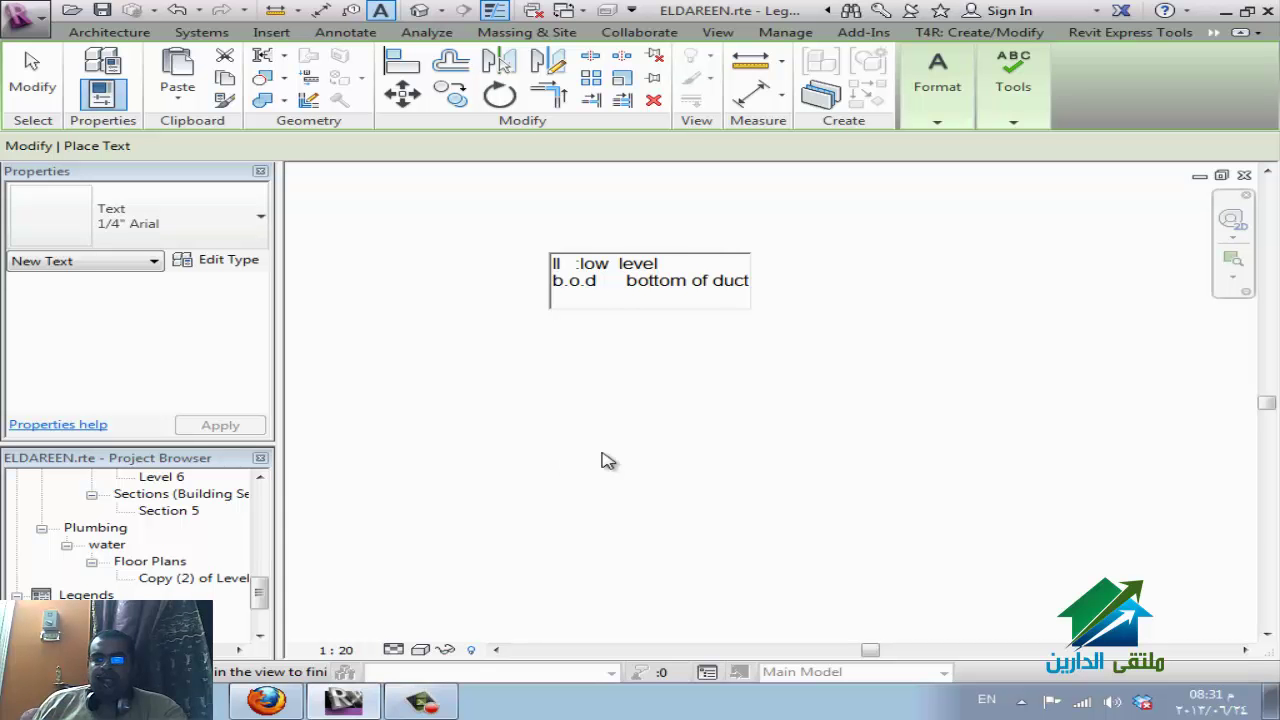
left_click(606, 460)
Exit the text tool and start the Detail Line tool.
key("Escape")
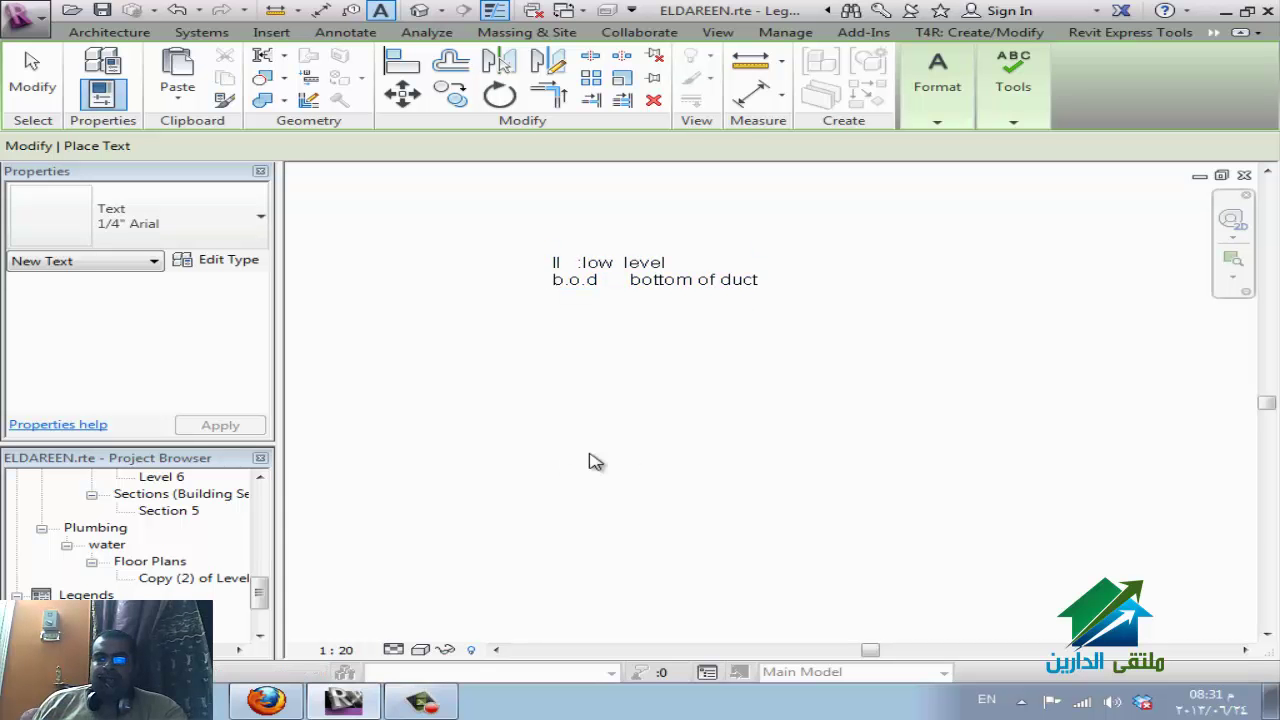
key("Escape")
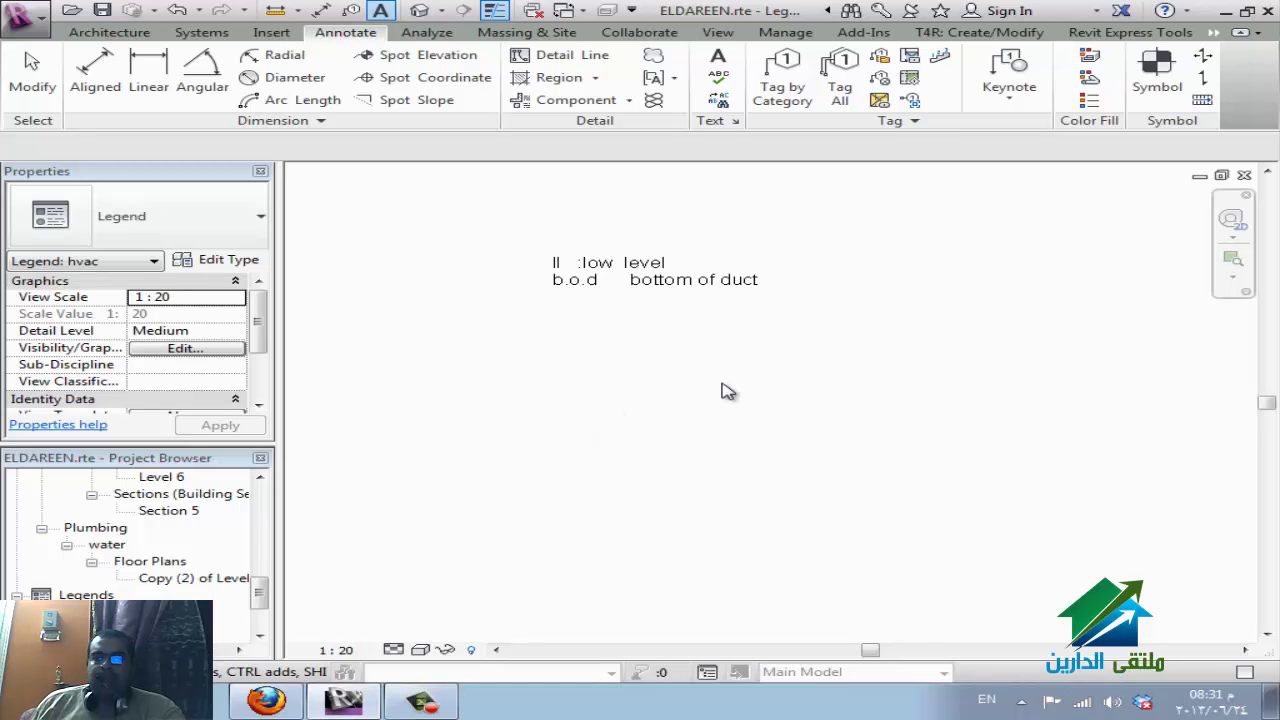
key("Escape")
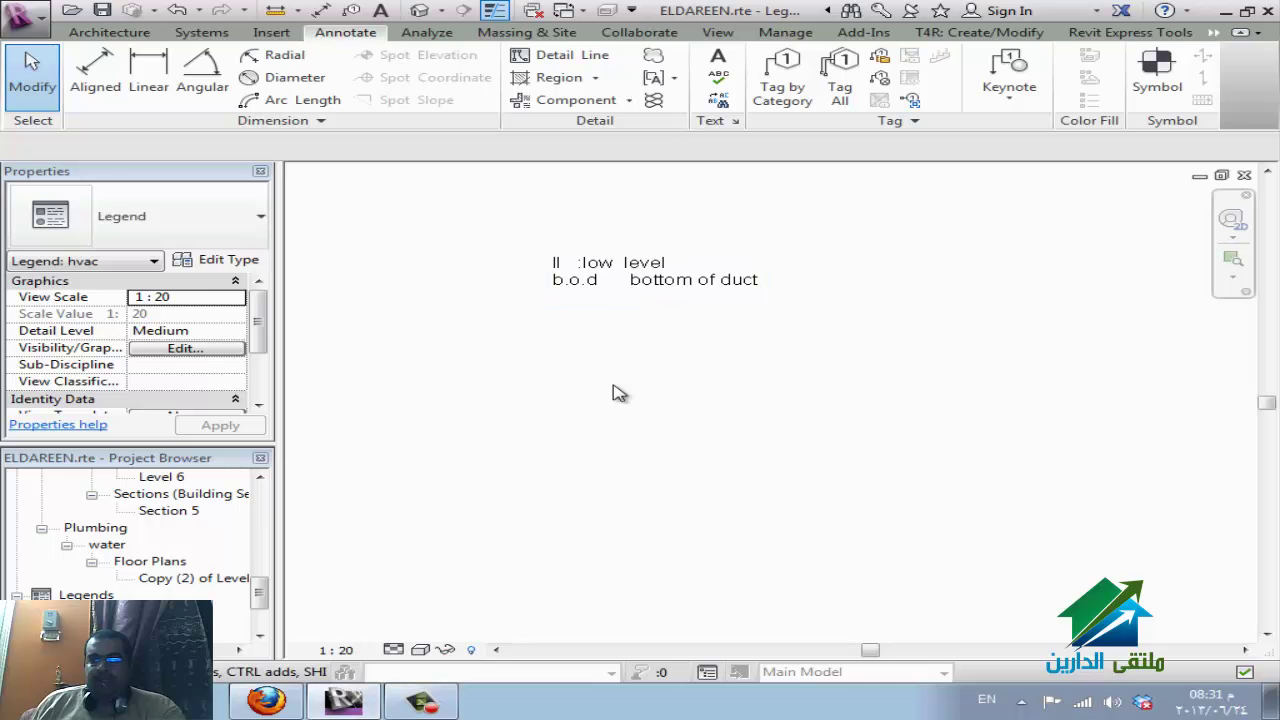
left_click(538, 58)
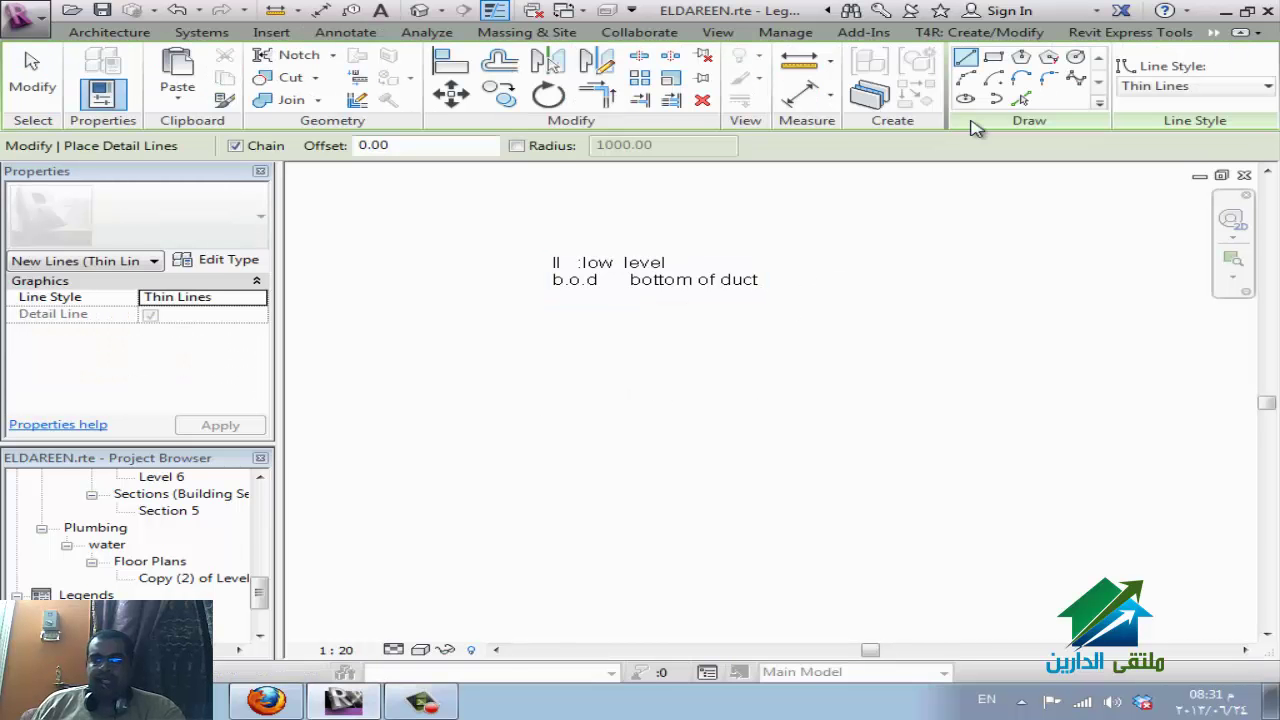
Draw a 3000 × 2000 detail-line rectangle with a smaller rectangle in its lower-right corner.
left_click(993, 59)
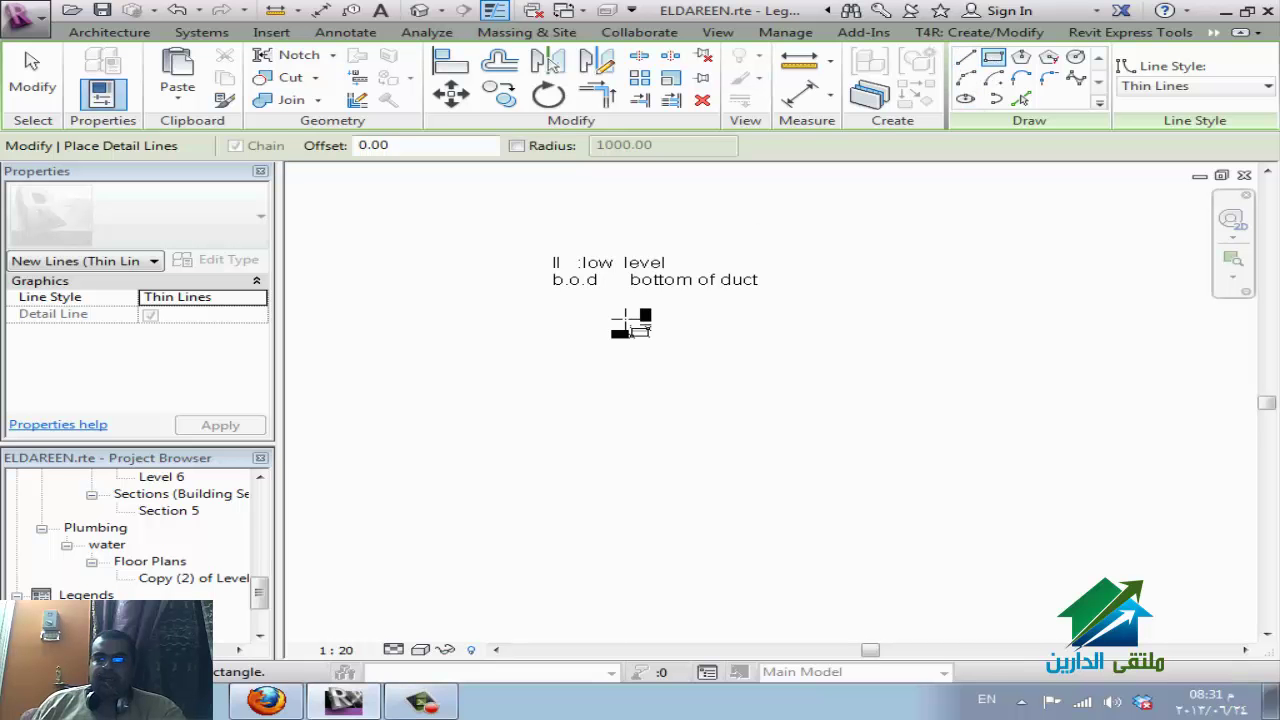
left_click(528, 358)
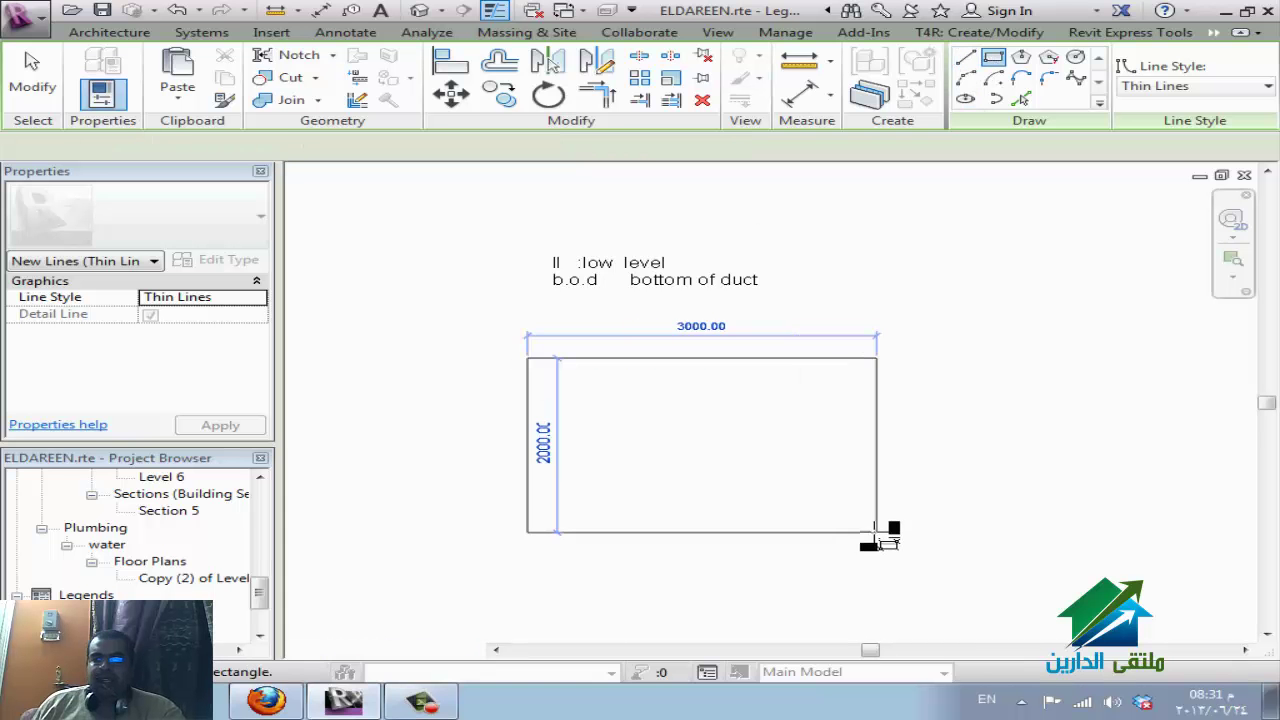
left_click(876, 532)
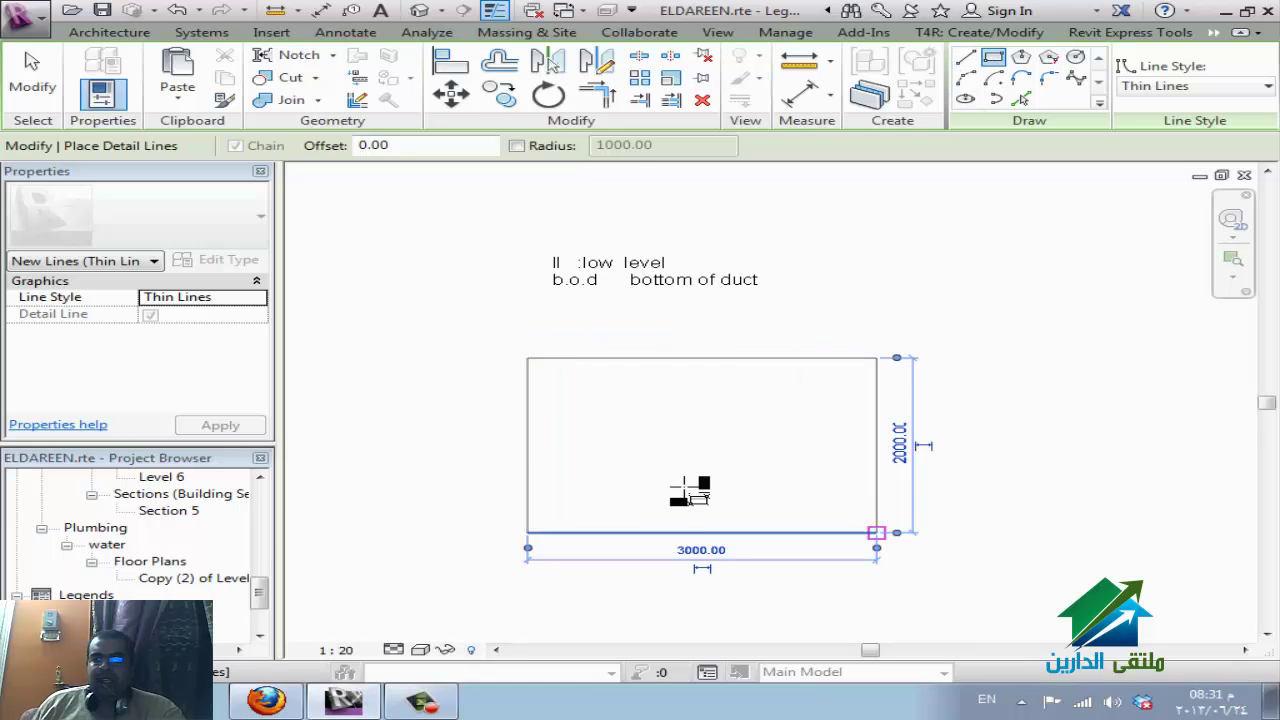
left_click(702, 532)
left_click(771, 463)
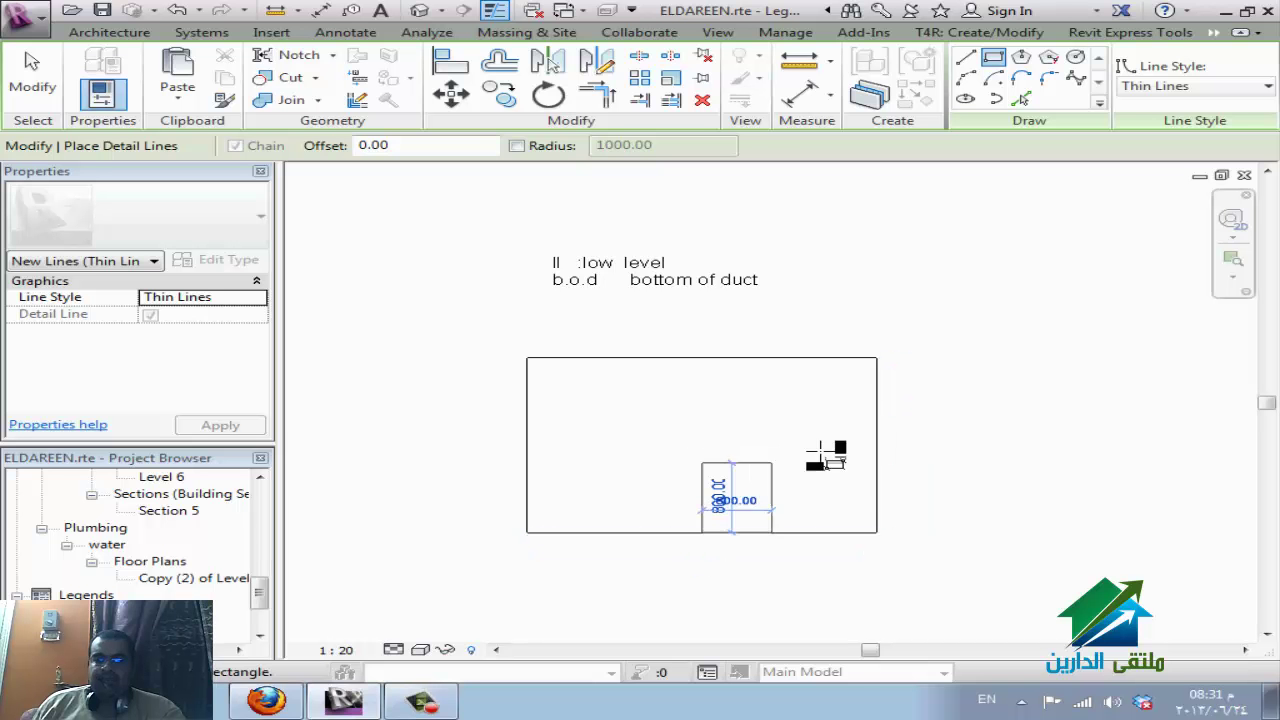
left_click(877, 438)
key("Escape")
key("Escape")
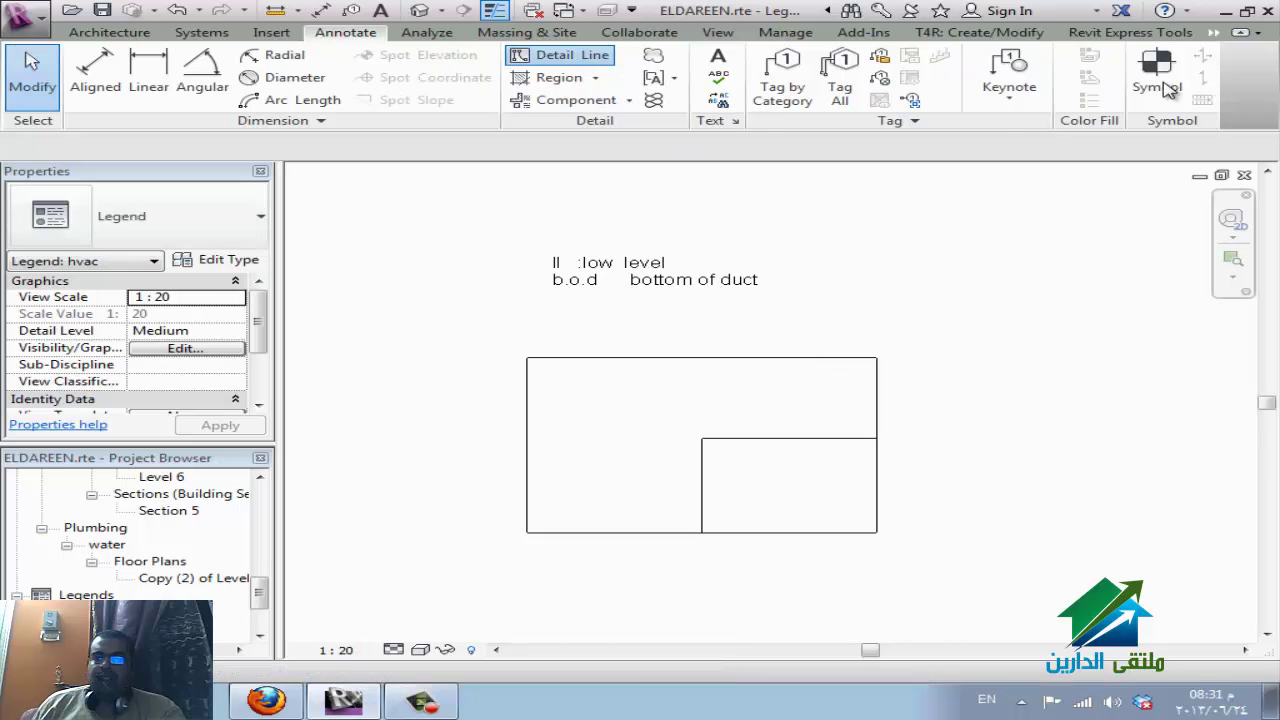
key("d")
key("l")
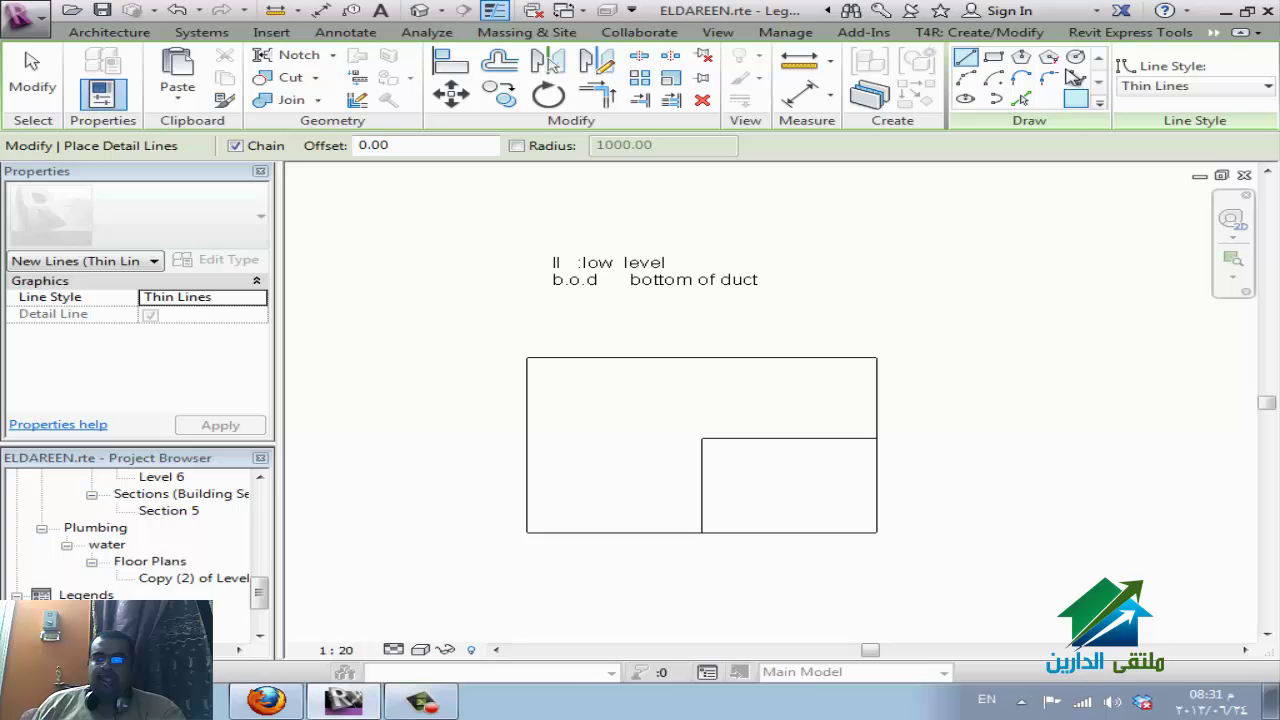
key("Escape")
key("Escape")
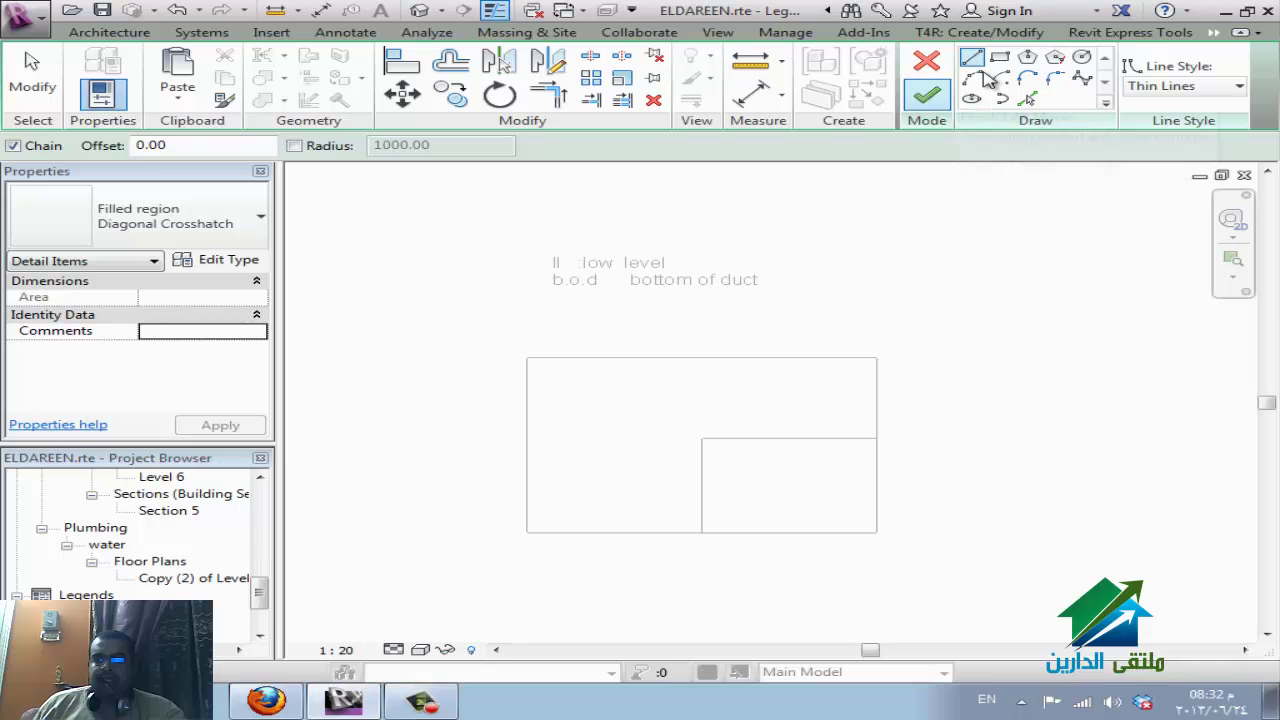
Sketch a rectangular filled region filling the smaller lower-right box and finish it.
left_click(999, 57)
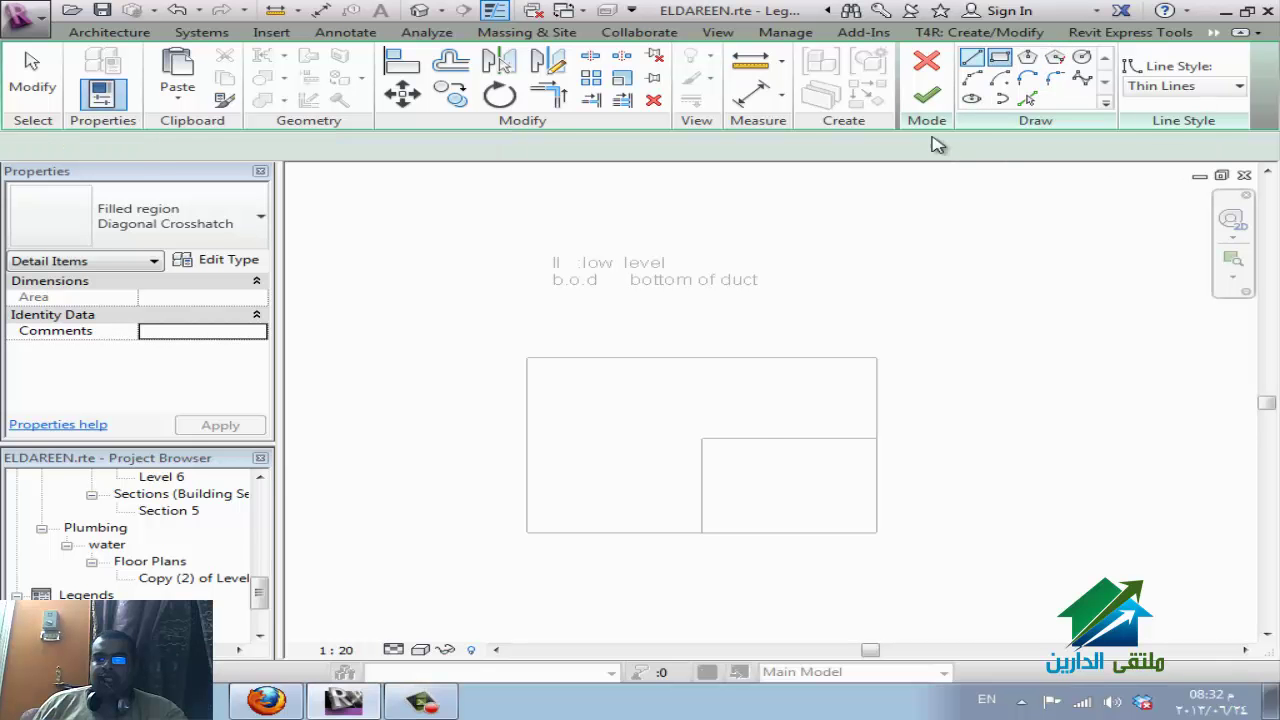
left_click(702, 438)
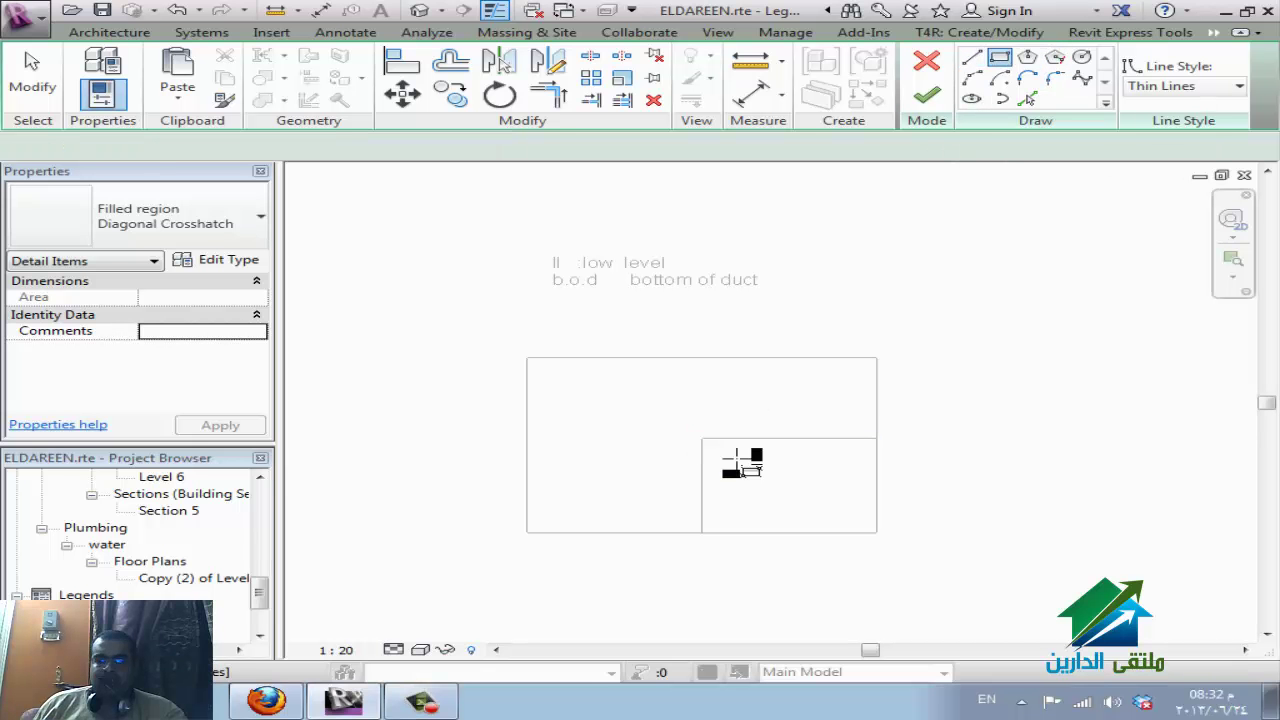
left_click(877, 532)
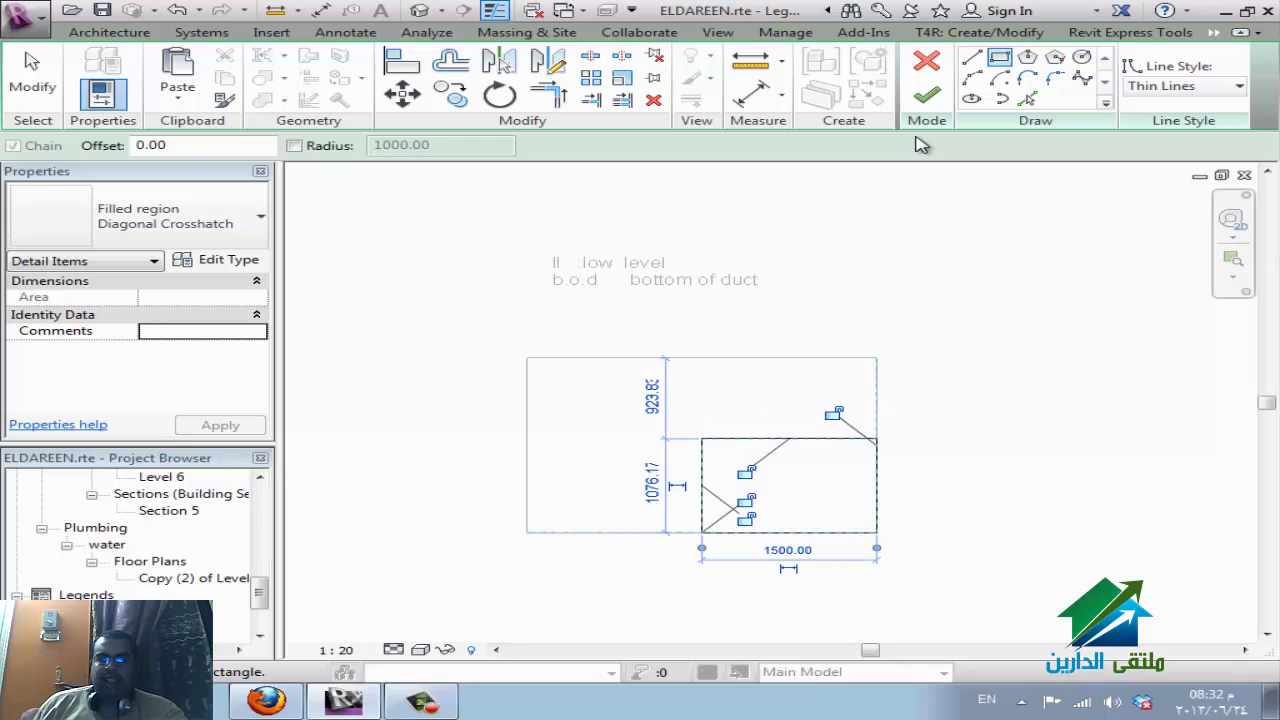
left_click(926, 95)
Set the filled region type's fill pattern to Crosshatch 1.5mm.
left_click(251, 264)
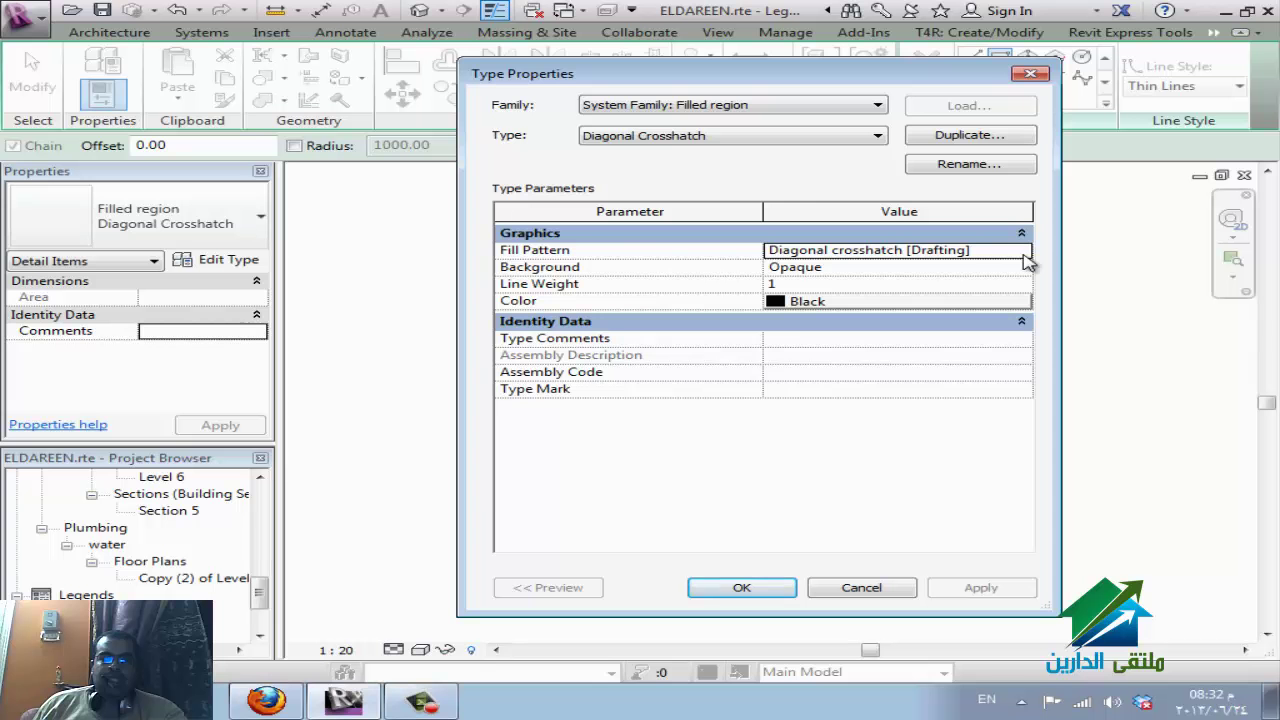
left_click(1022, 251)
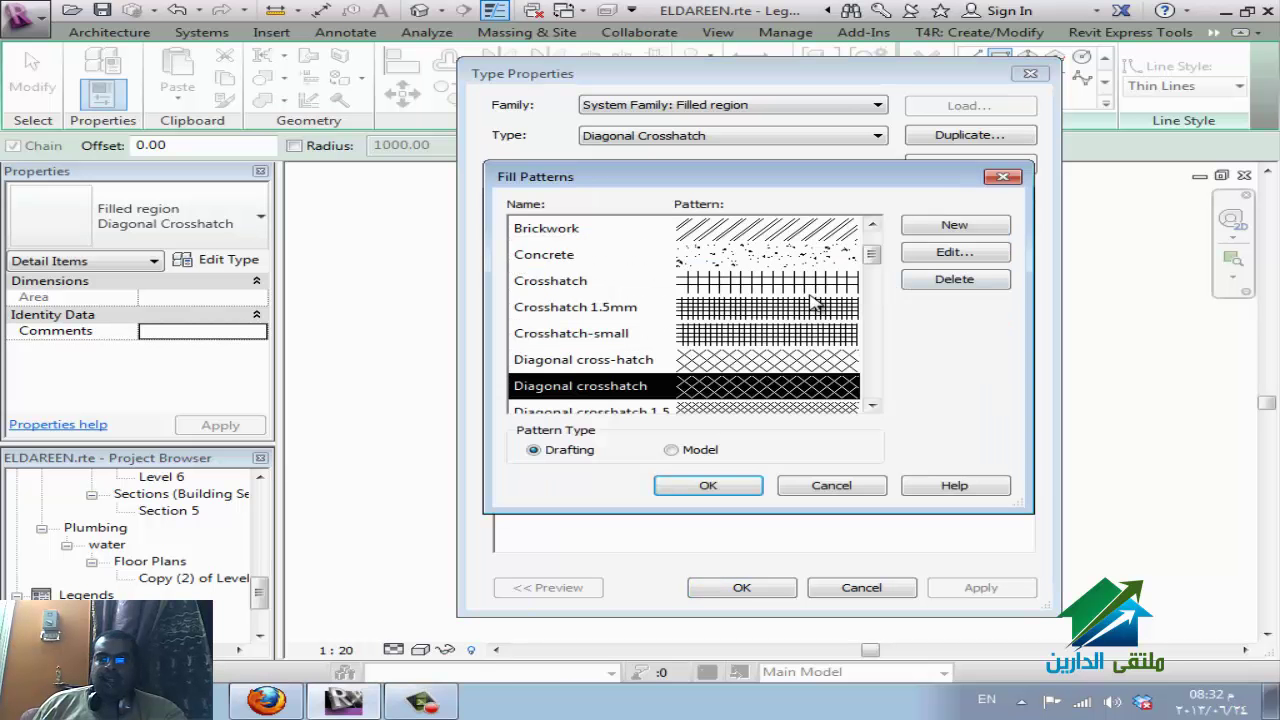
left_click(733, 312)
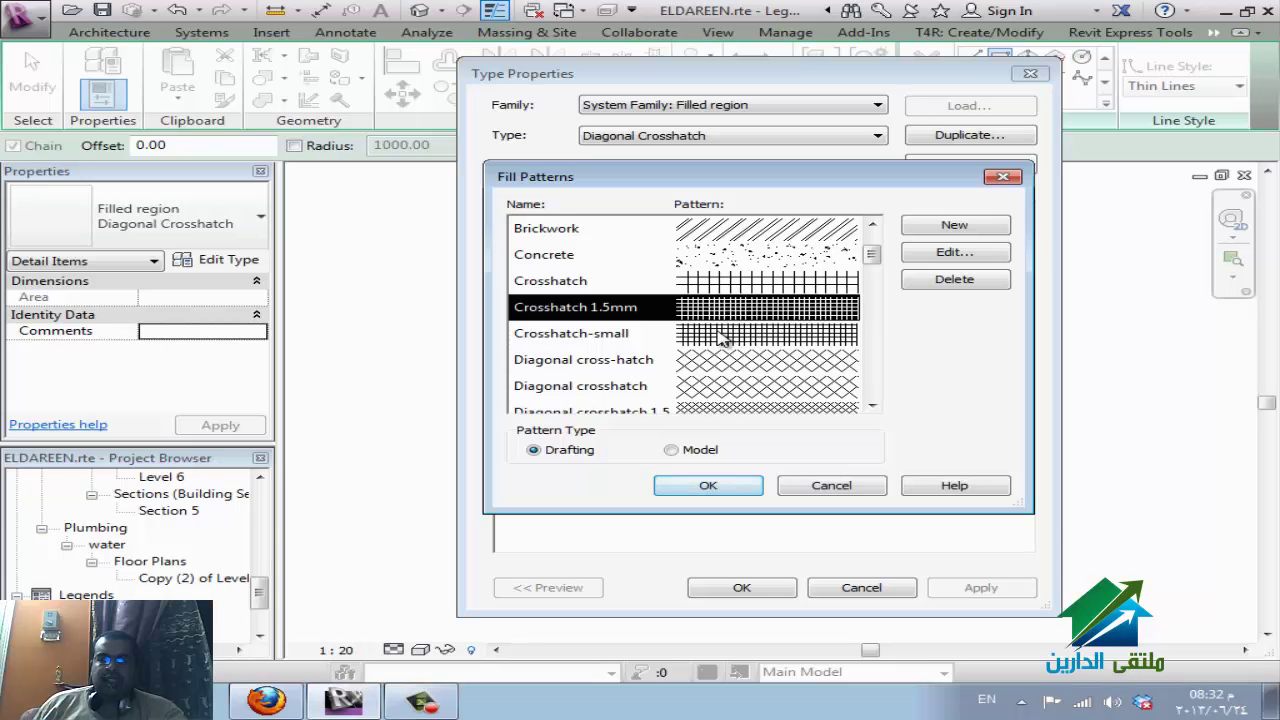
left_click(724, 488)
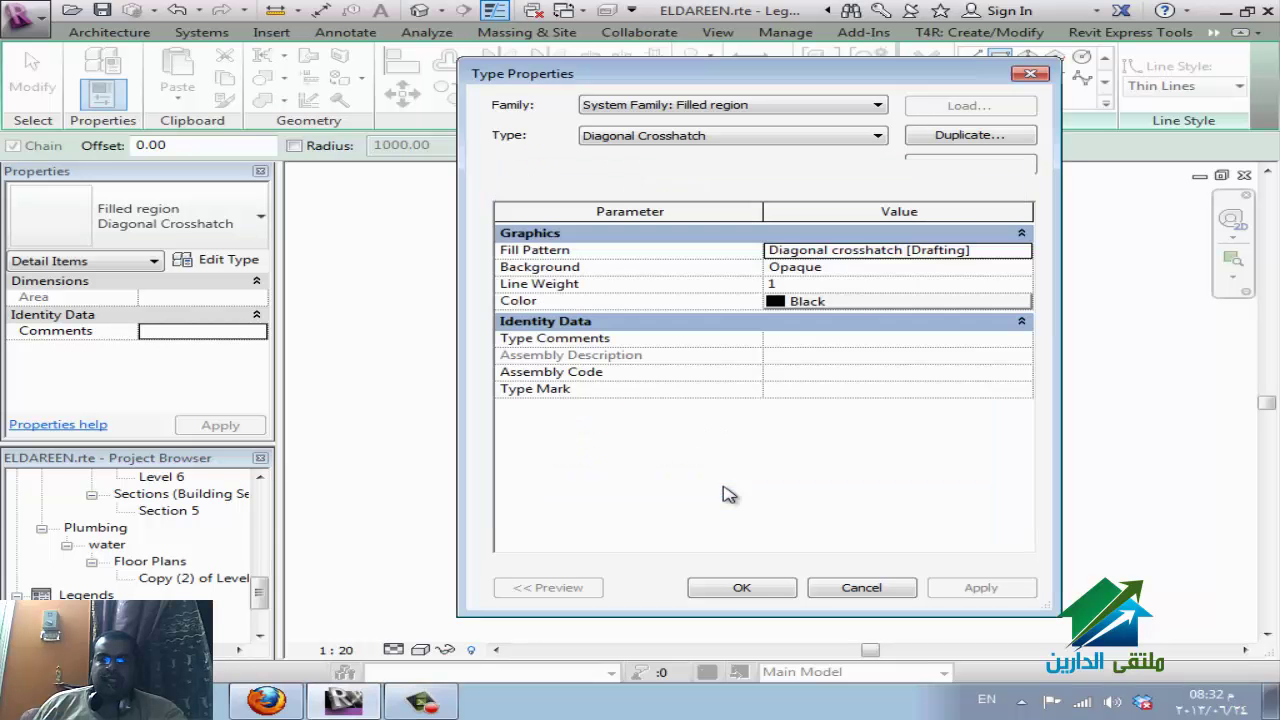
left_click(741, 587)
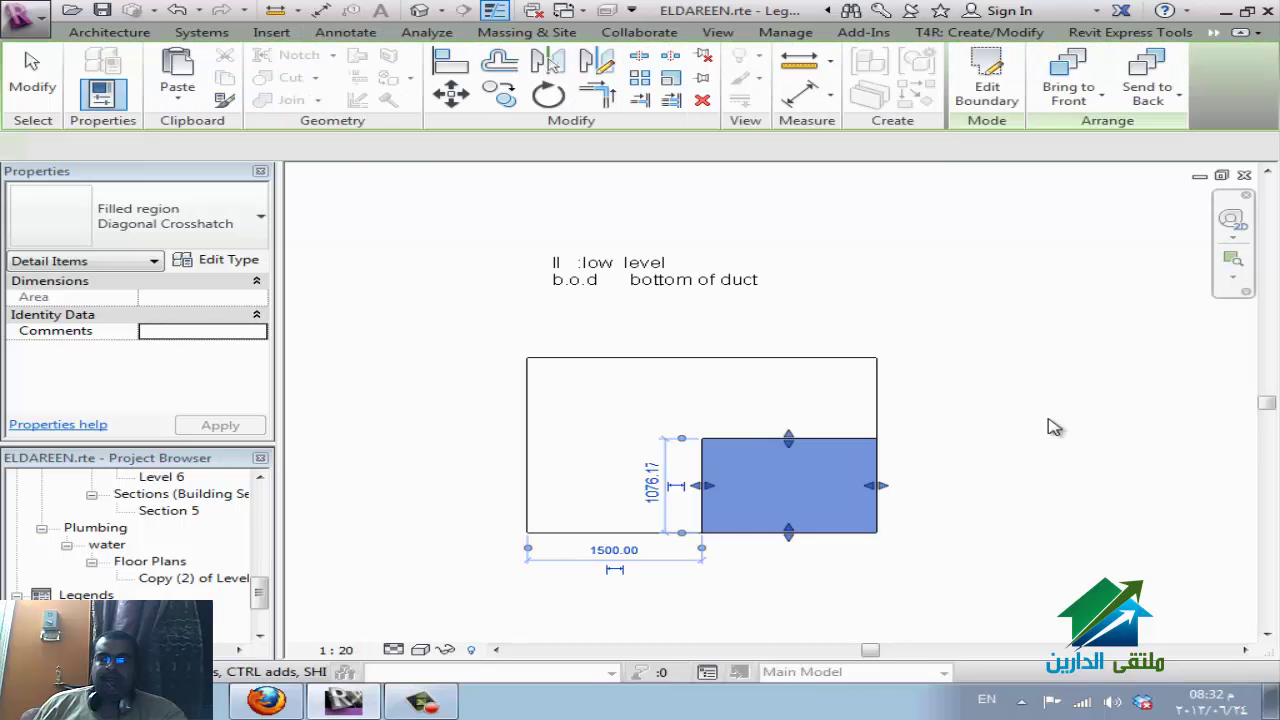
key("Escape")
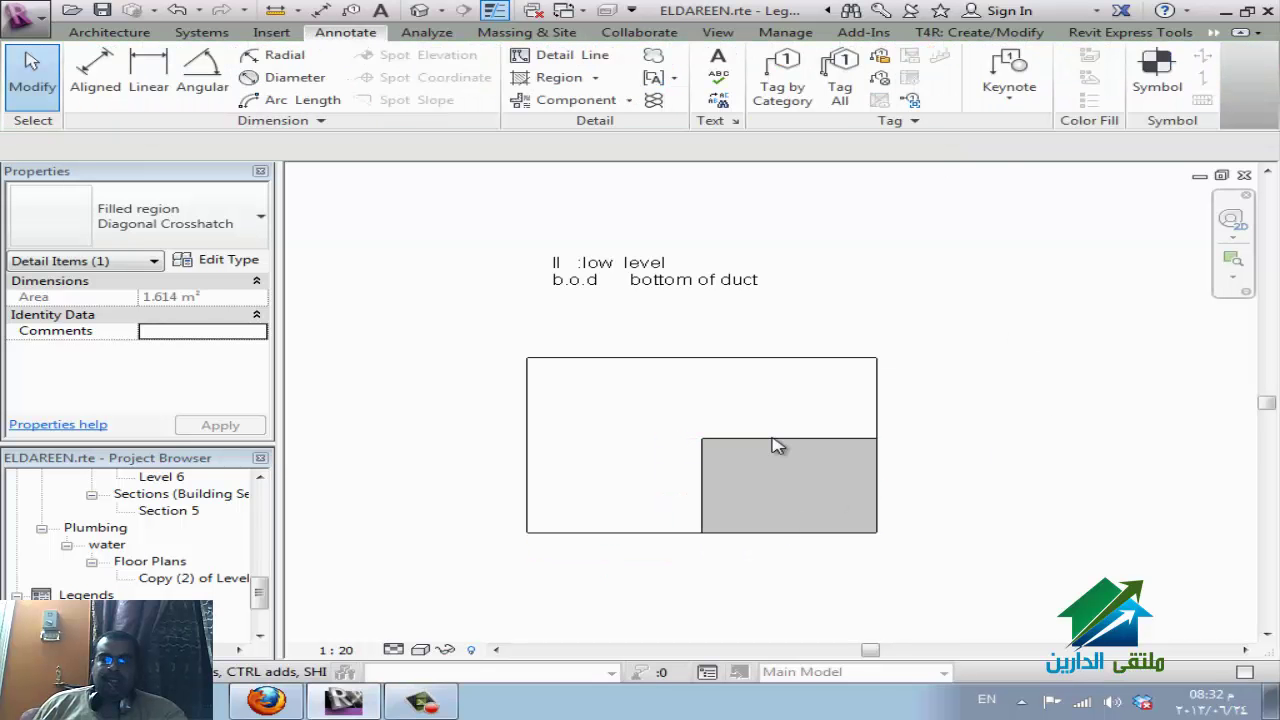
scroll(754, 537, "up", 3)
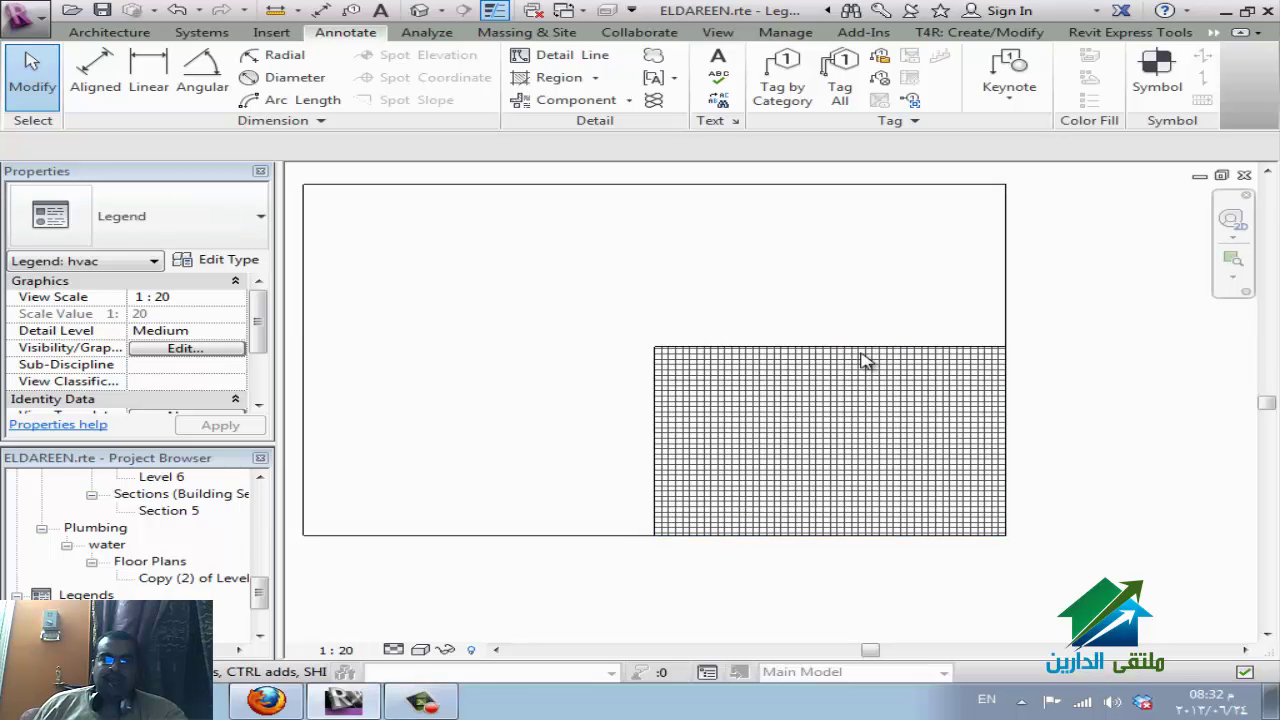
Select the filled region and set its type's line weight to 2.
left_click(935, 492)
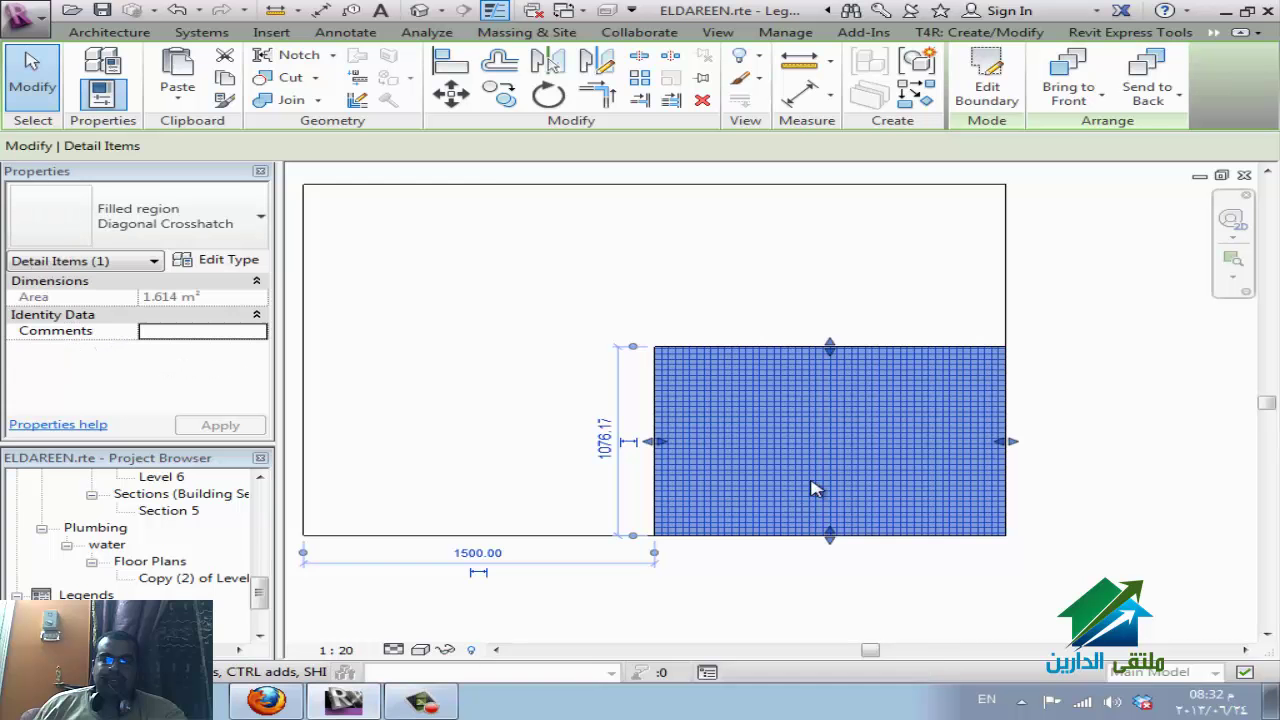
left_click(238, 259)
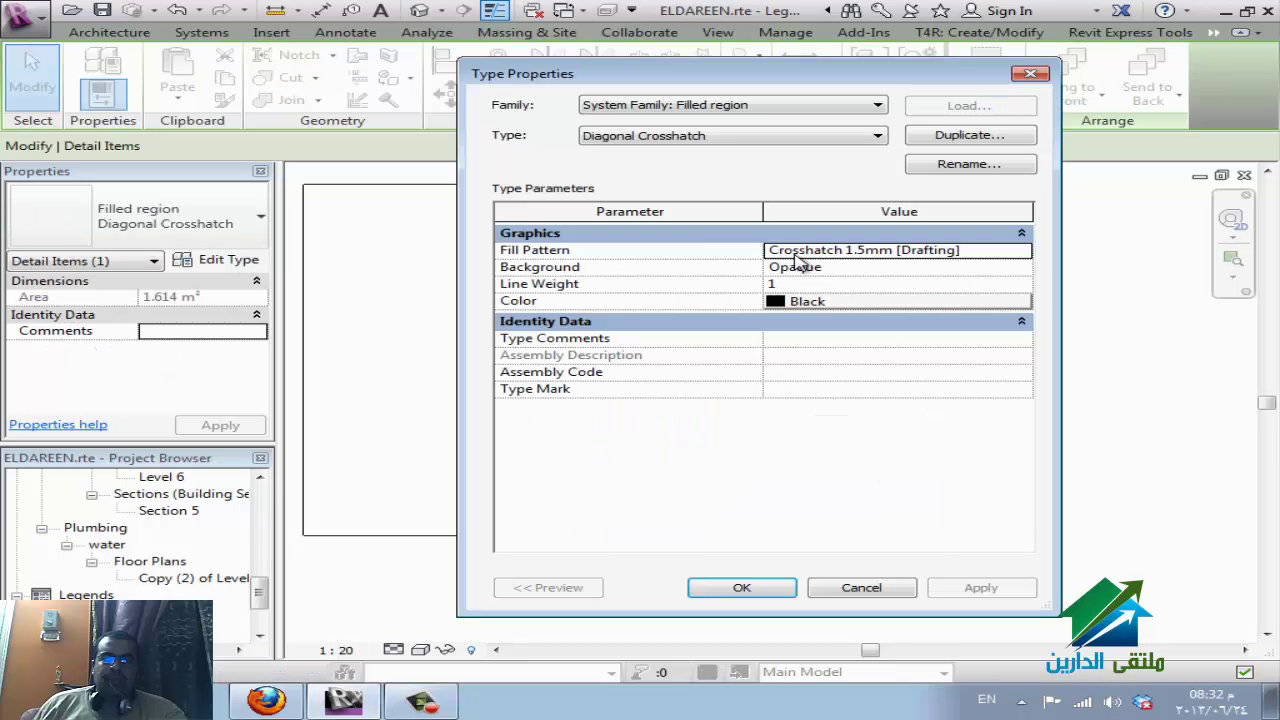
left_click(928, 301)
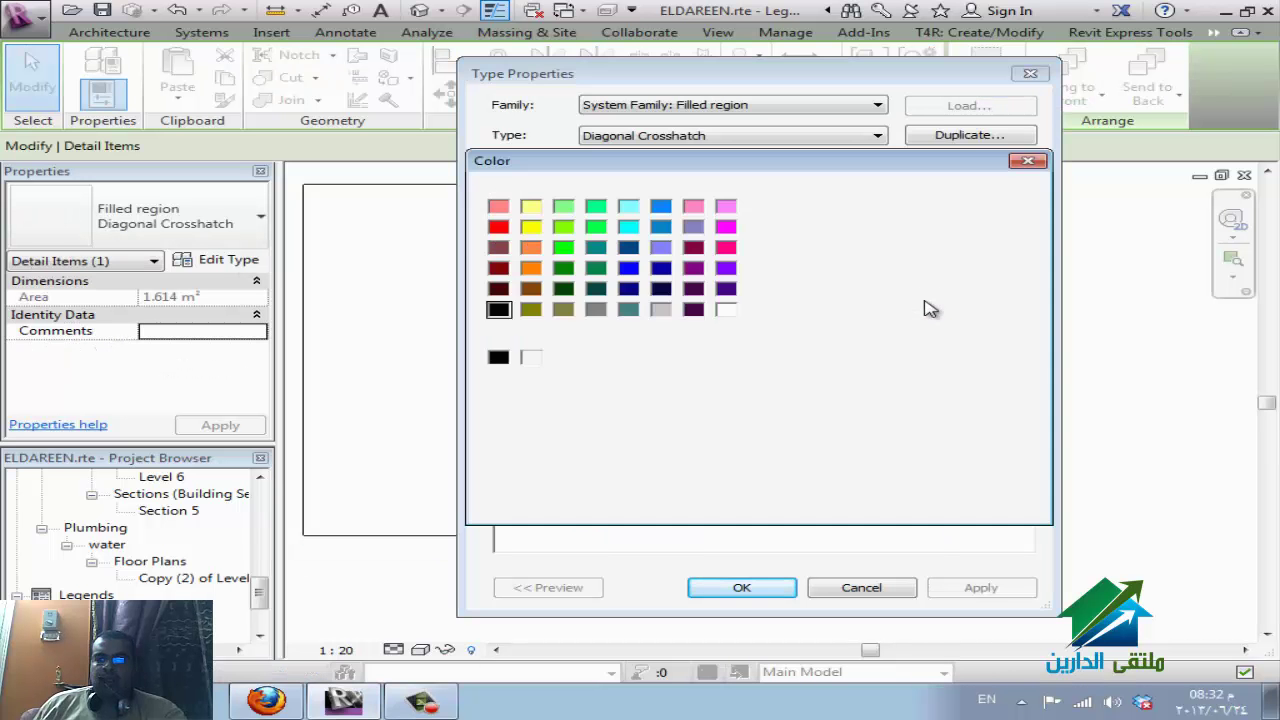
left_click_drag(833, 236, 942, 212)
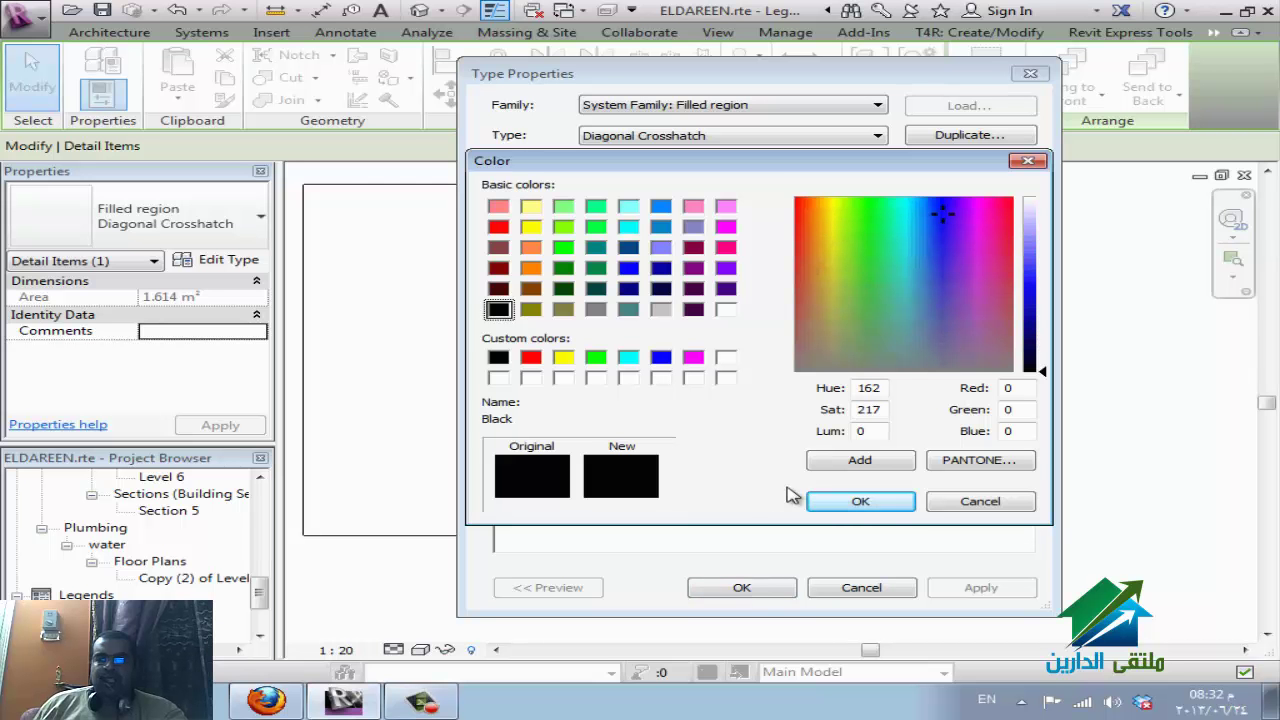
left_click(830, 501)
left_click(840, 285)
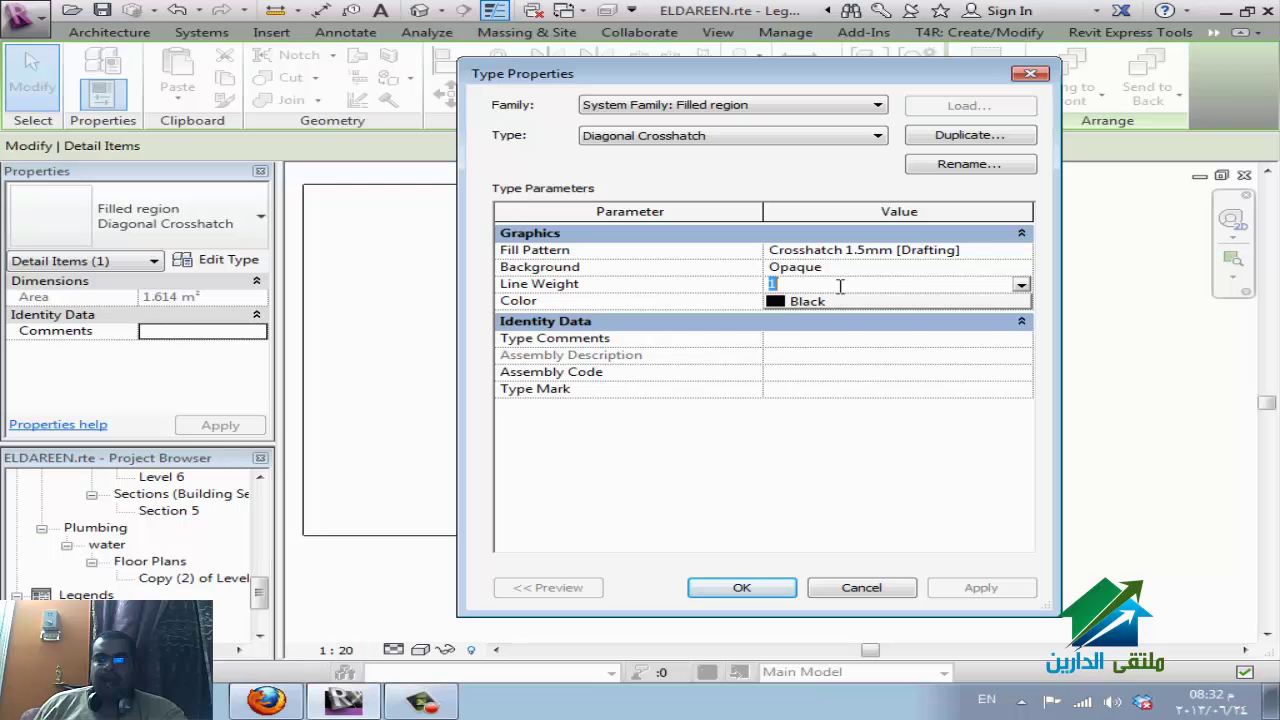
type("2")
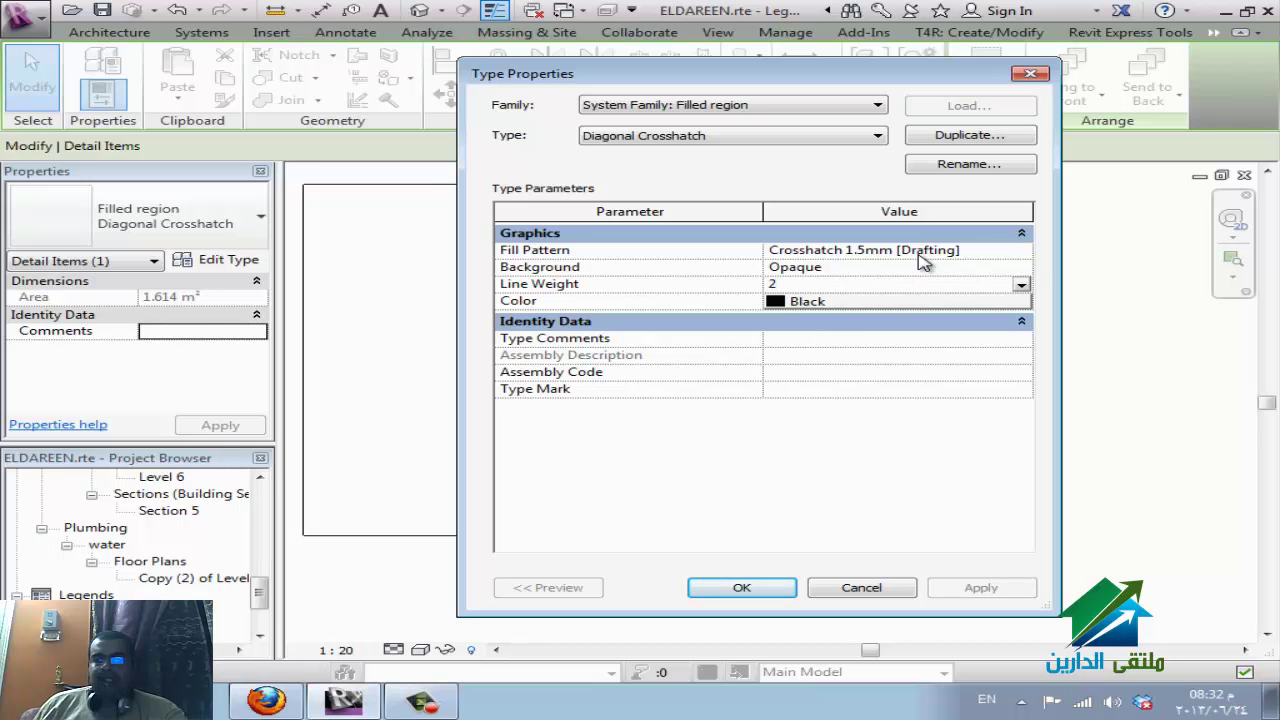
Change the region type's fill pattern to Beton - Stahlbeton and apply the changes.
left_click(1025, 250)
left_click(1025, 250)
left_click(762, 342)
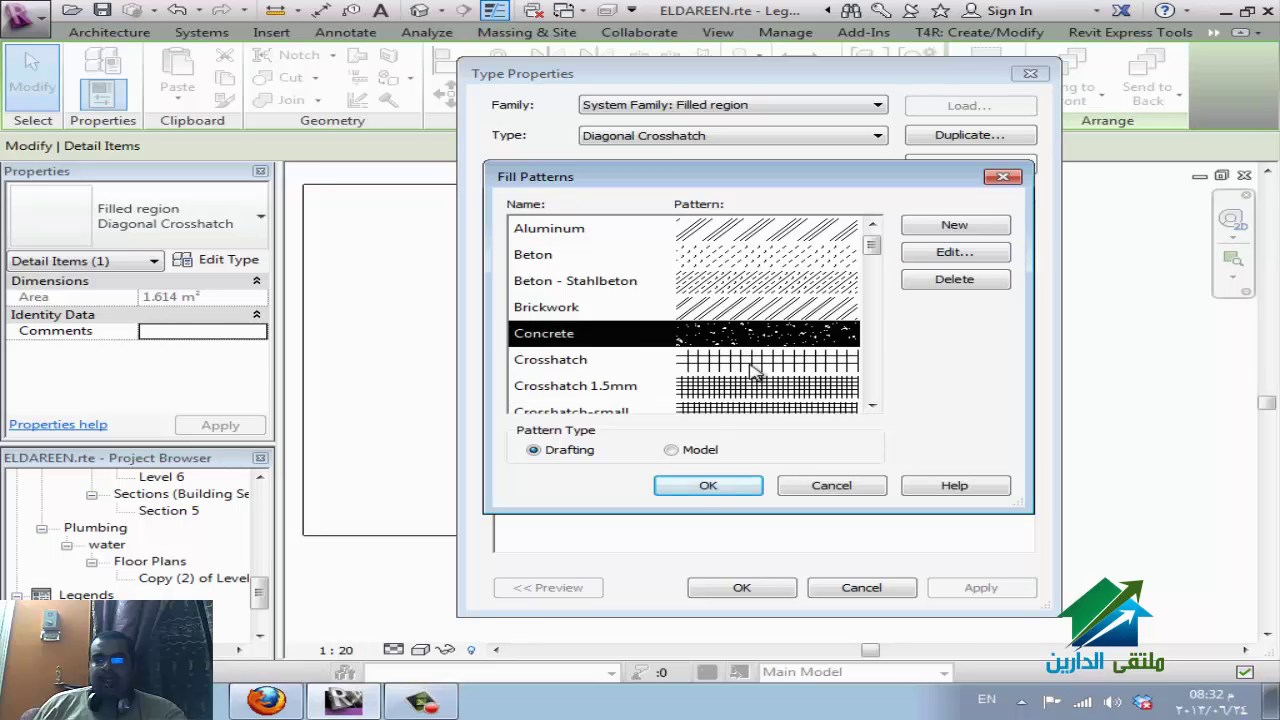
left_click(752, 364)
left_click(708, 284)
left_click(708, 486)
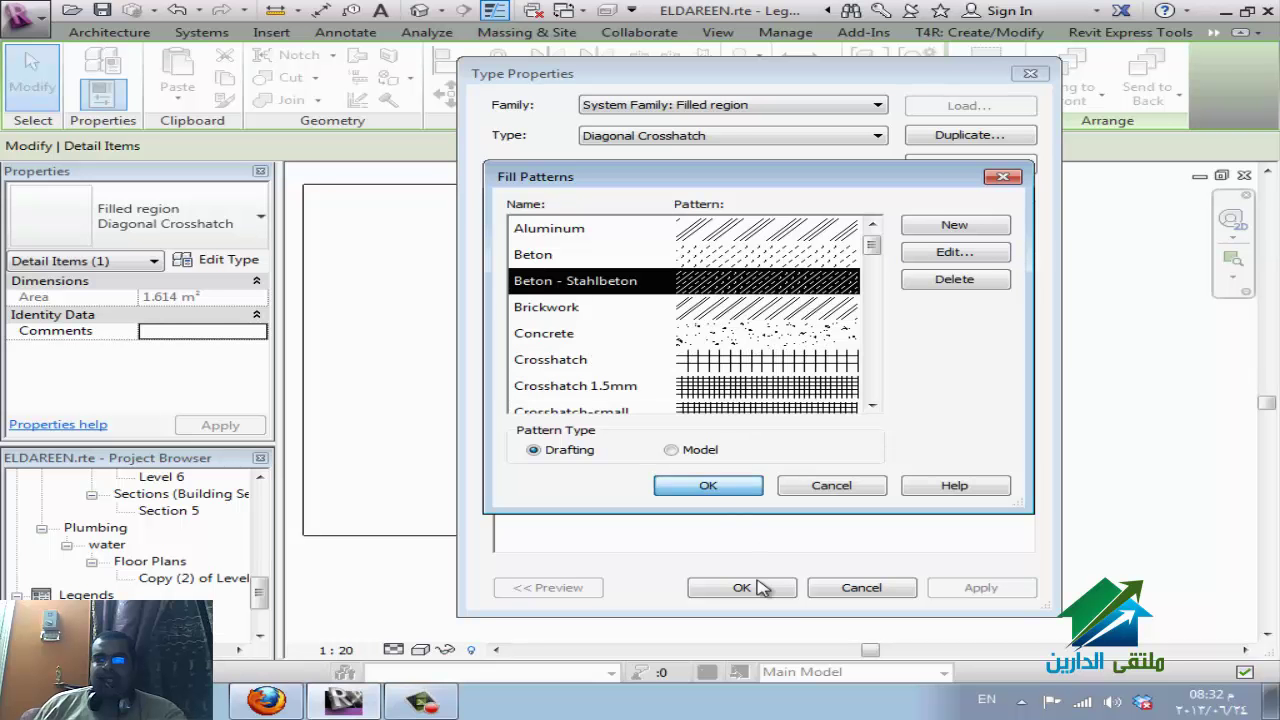
left_click(745, 588)
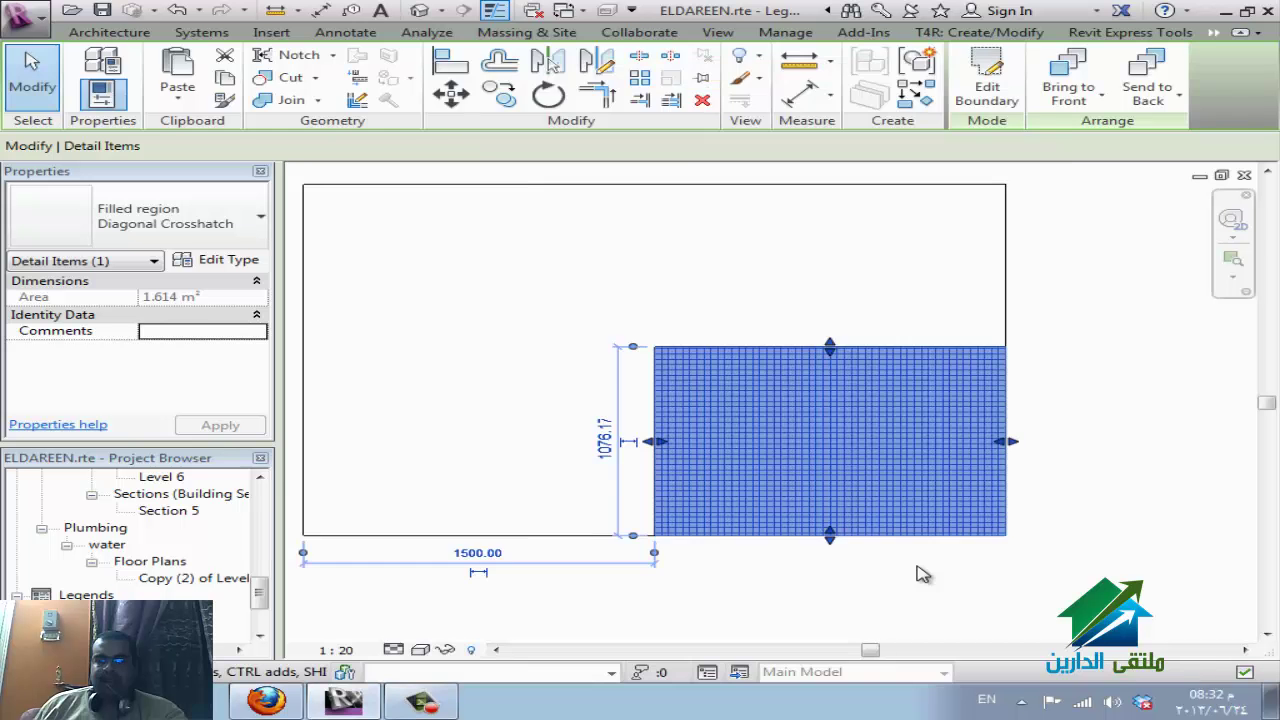
left_click(1005, 580)
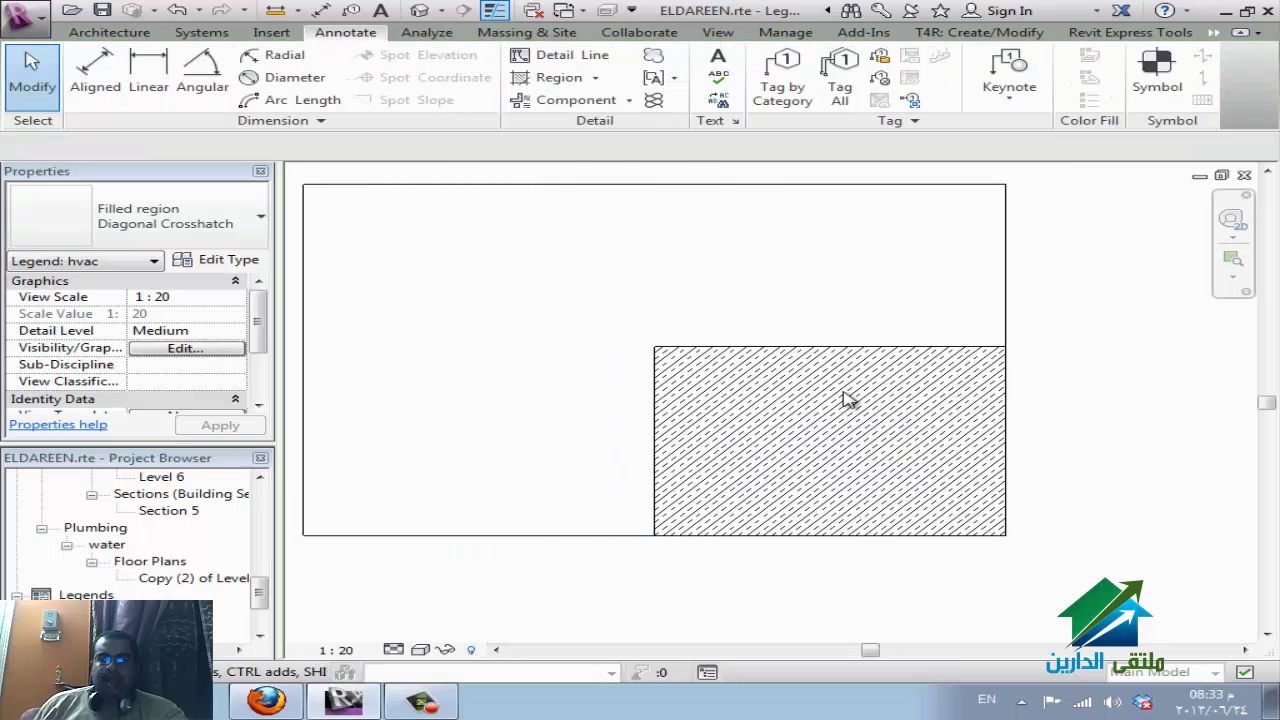
scroll(845, 398, "down", 2)
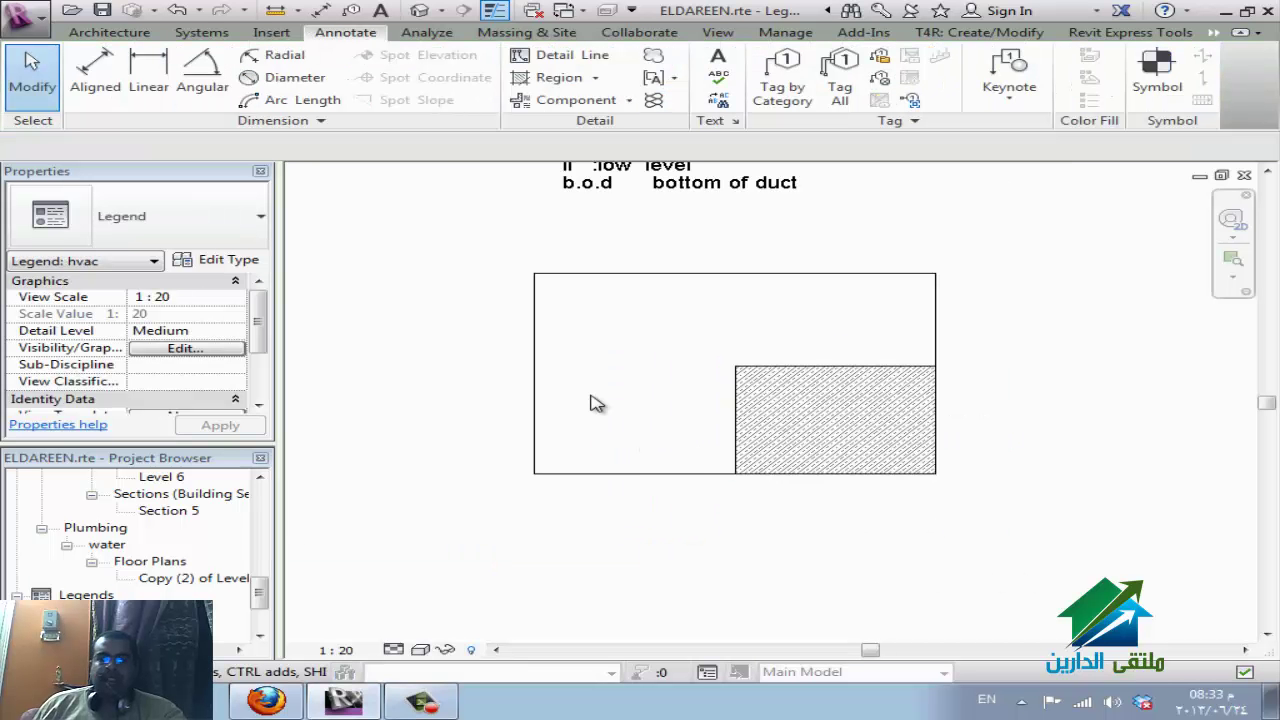
Sketch a circumscribed-polygon masking region overlapping the legend box and its hatched area.
left_click(595, 77)
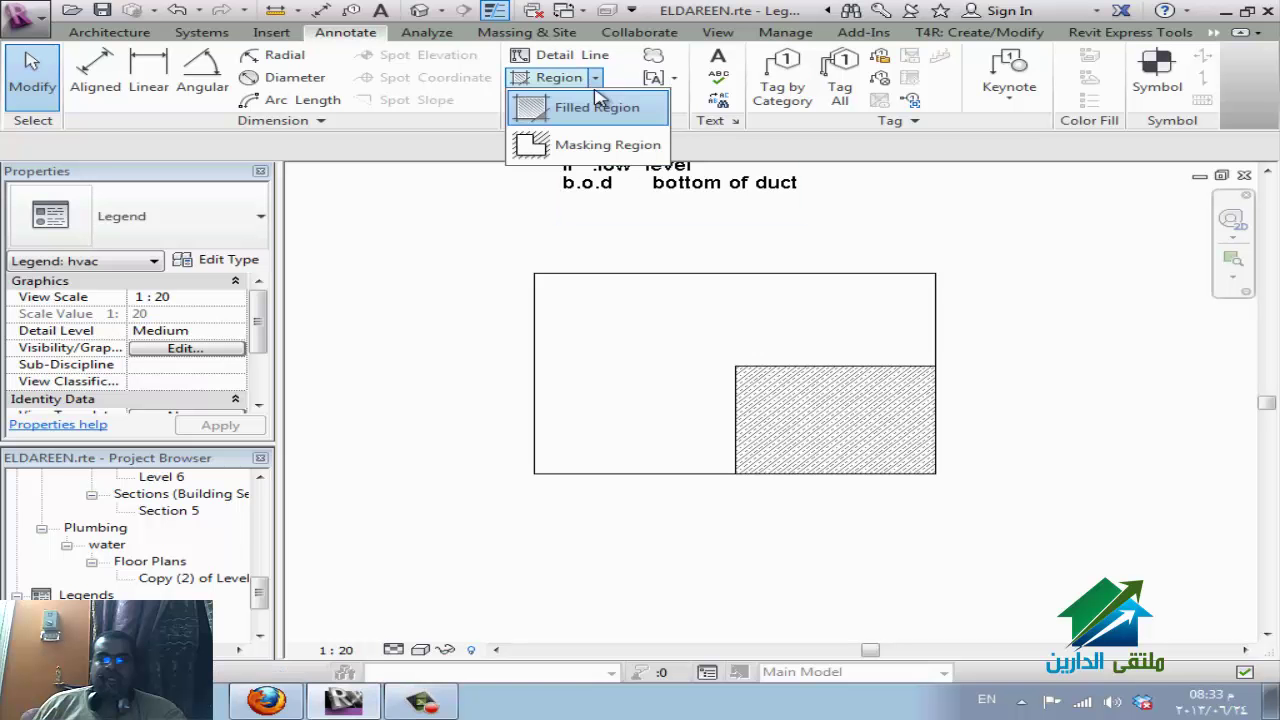
left_click(575, 148)
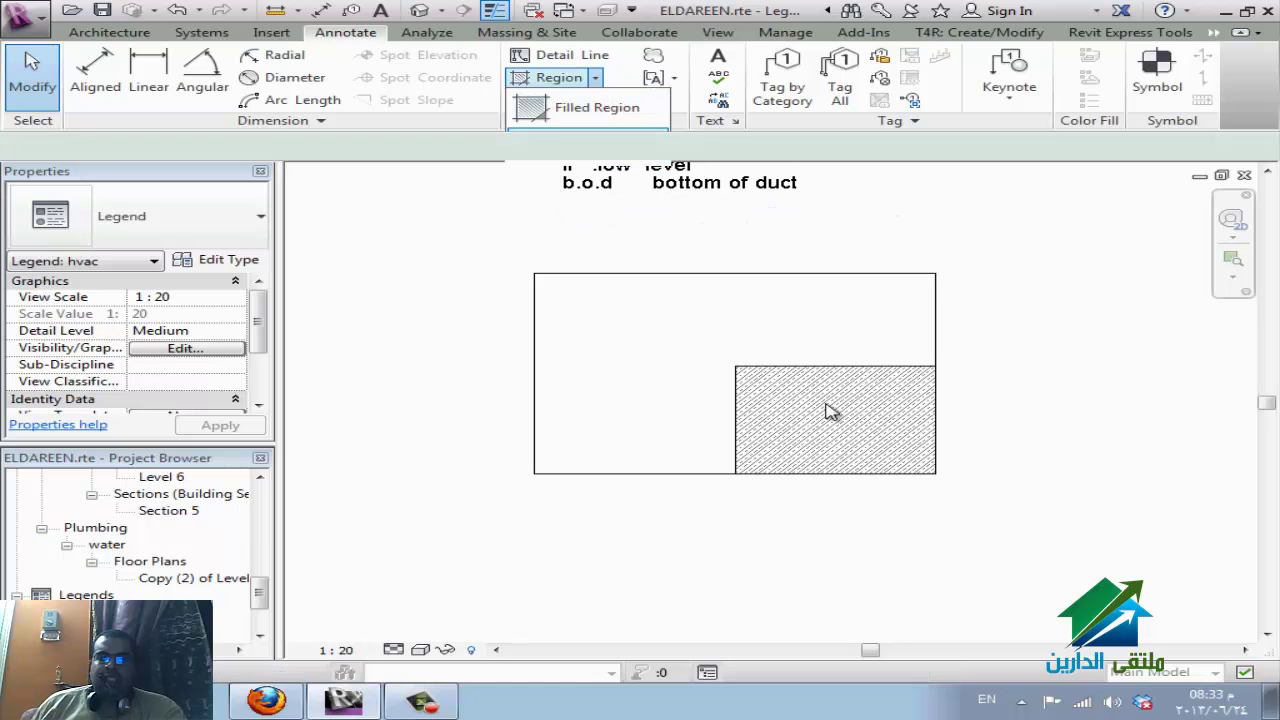
left_click(1104, 57)
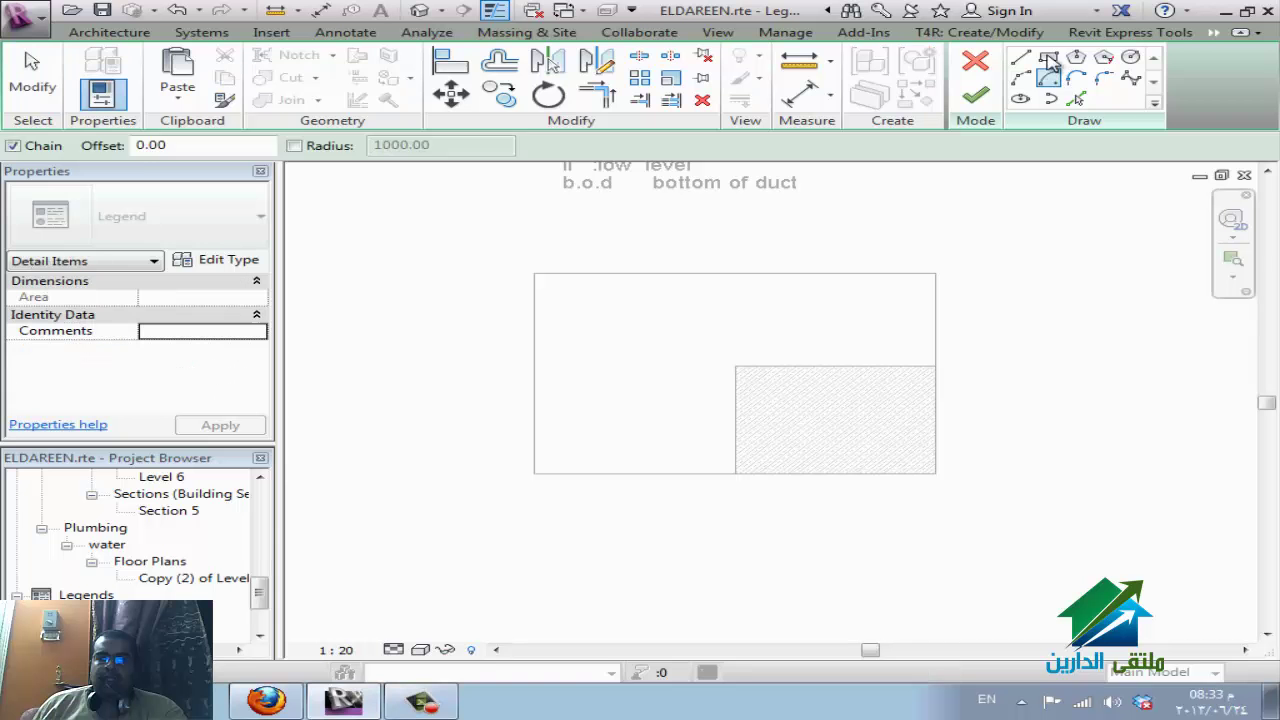
left_click(703, 244)
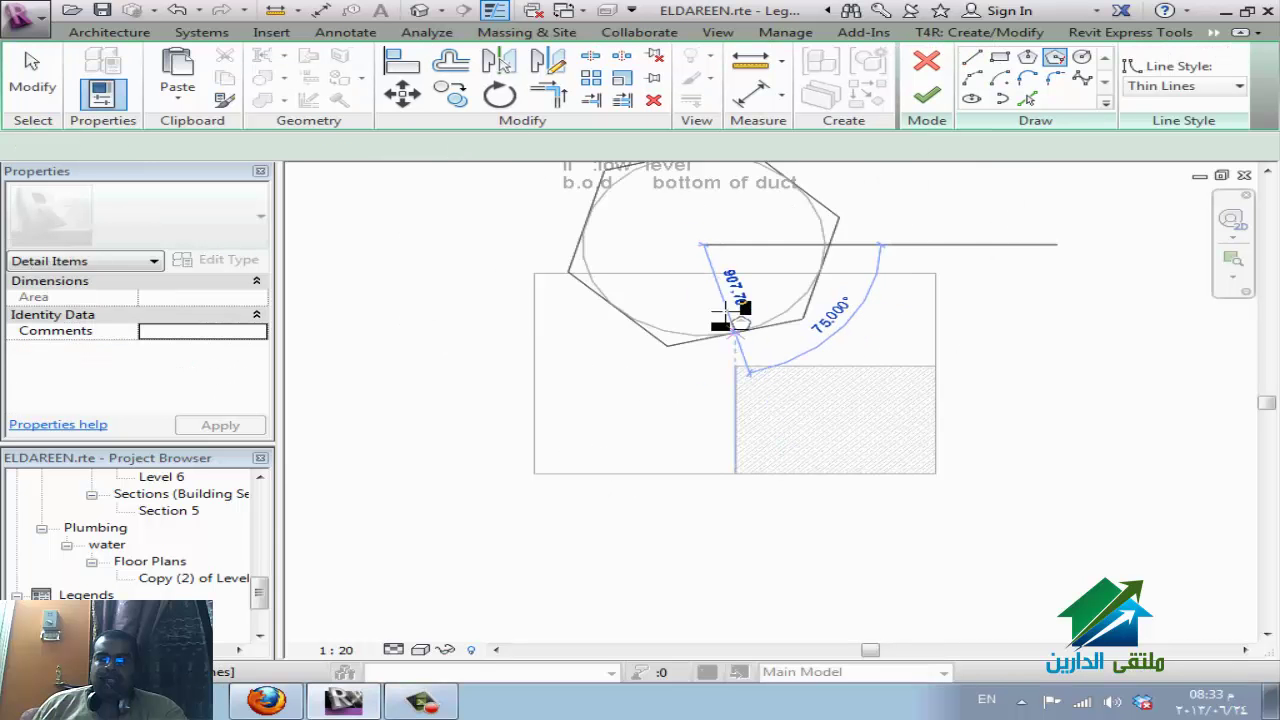
left_click(748, 374)
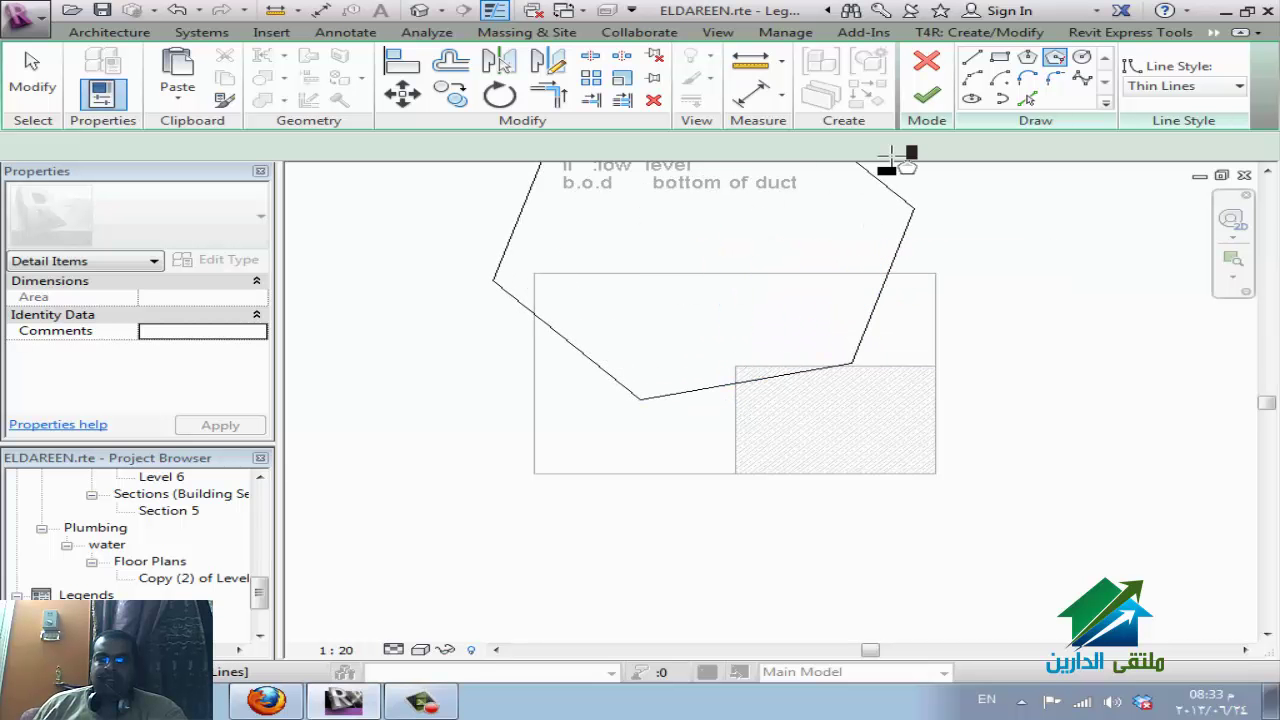
left_click(927, 100)
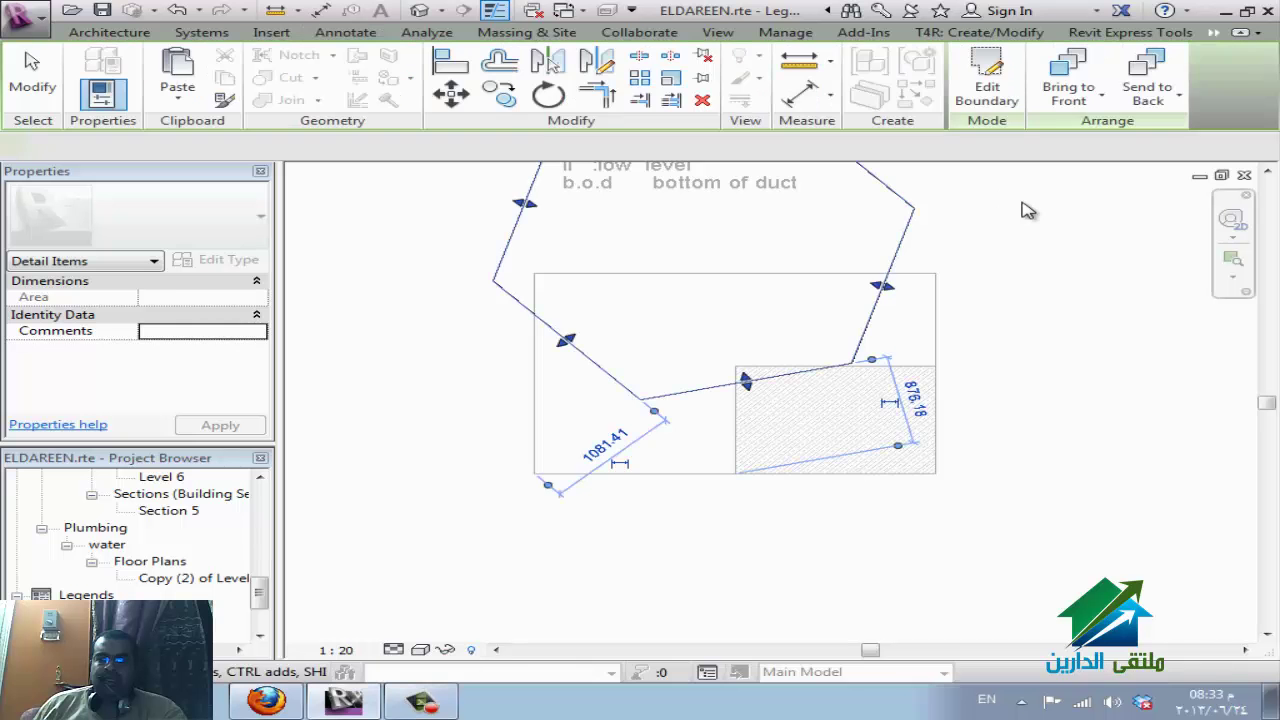
left_click(1034, 257)
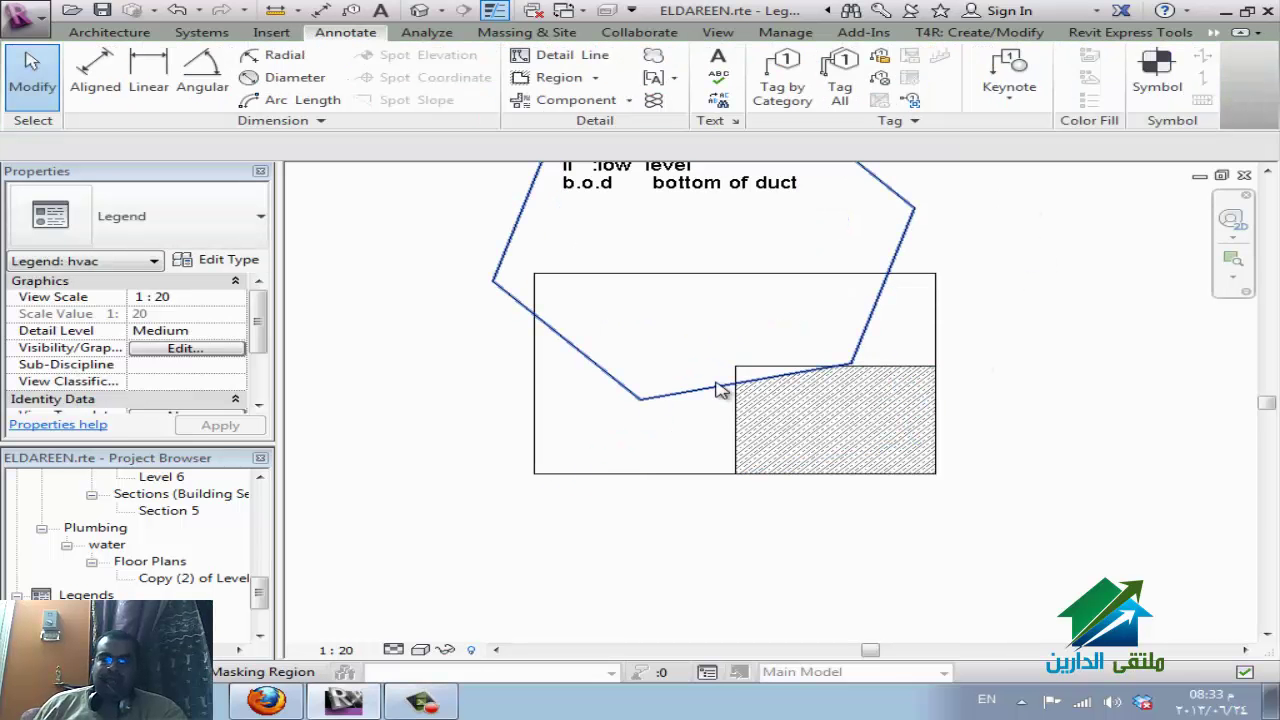
scroll(778, 370, "up", 4)
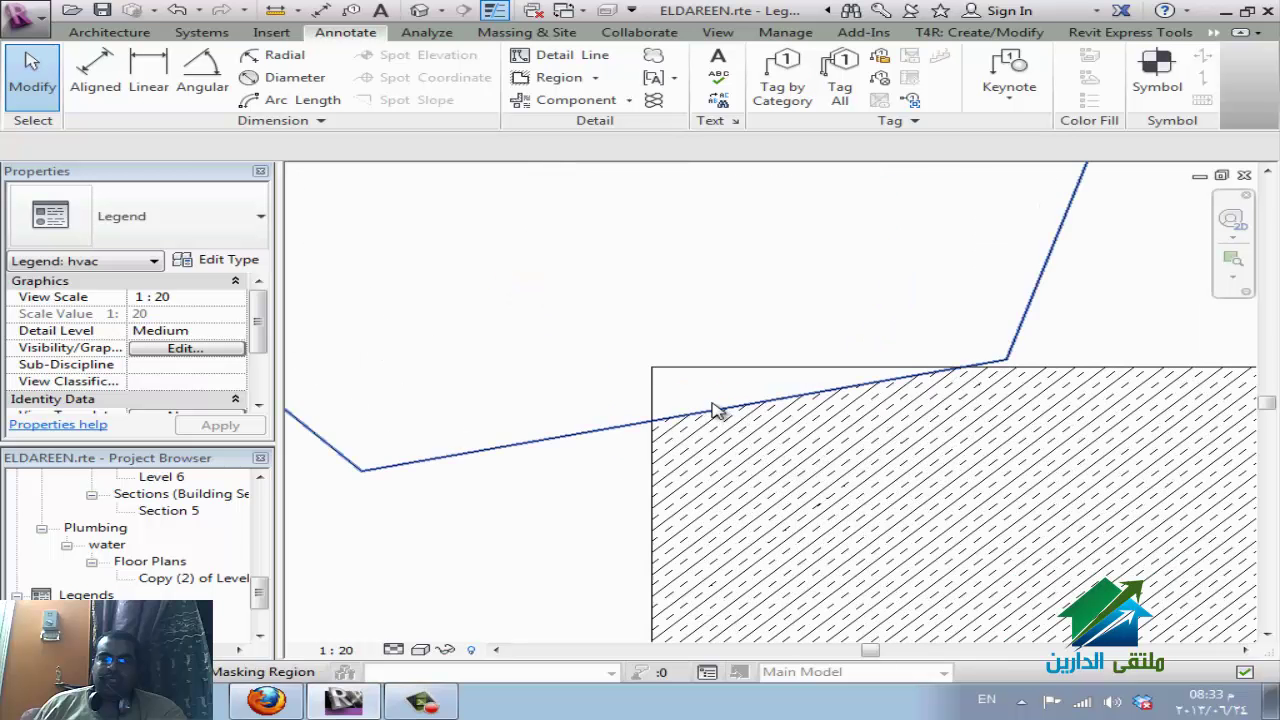
scroll(717, 409, "down", 2)
scroll(680, 410, "down", 2)
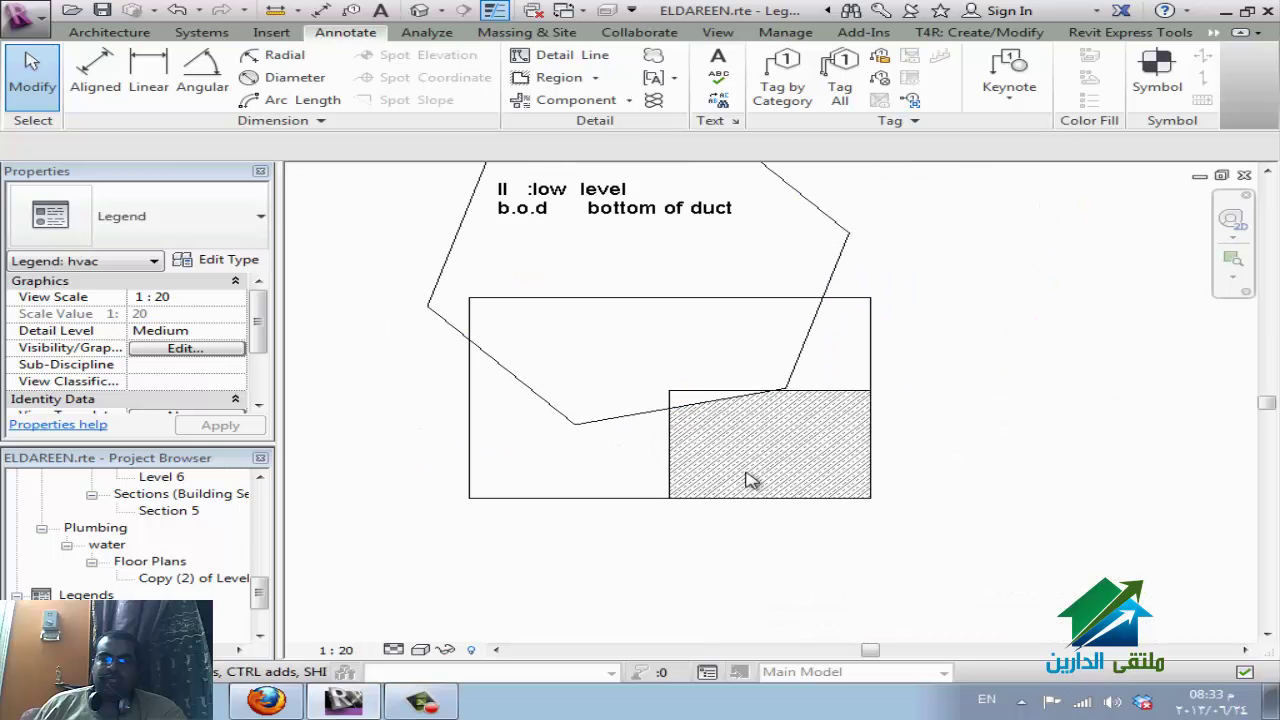
left_click(570, 78)
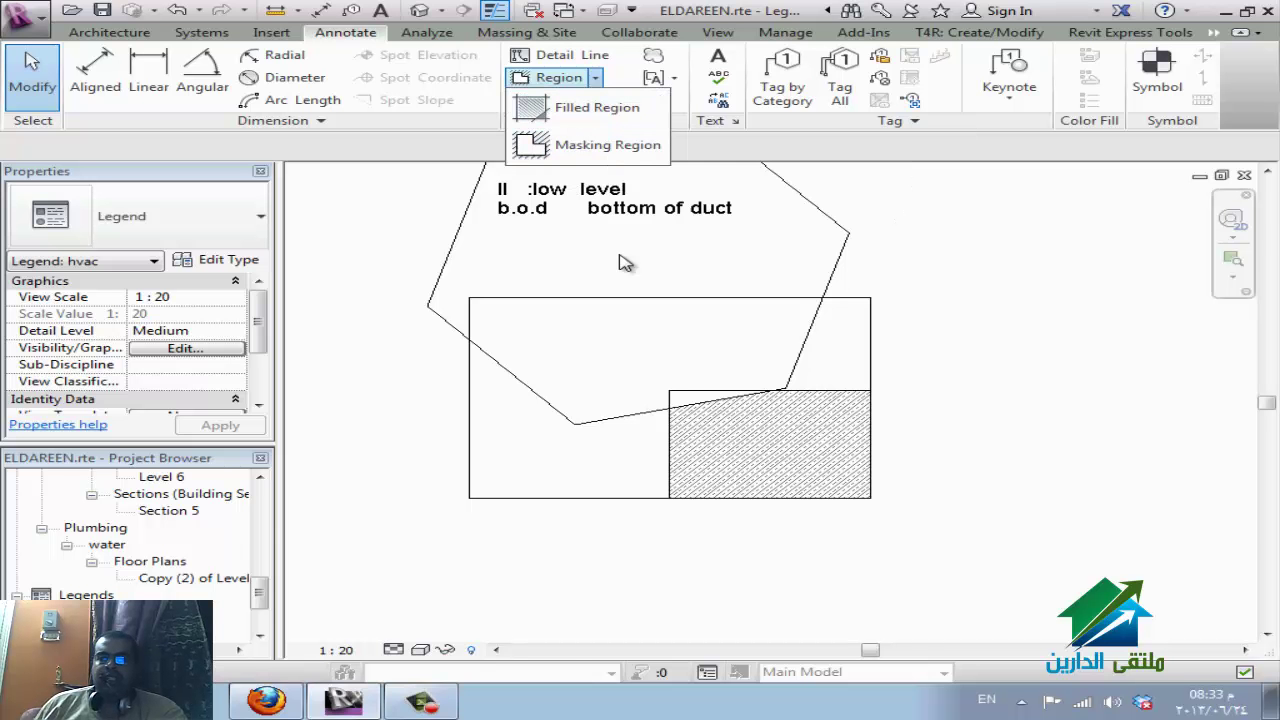
In WizIQ, show the welcome slide, start screen sharing, then return to Revit.
left_click(266, 700)
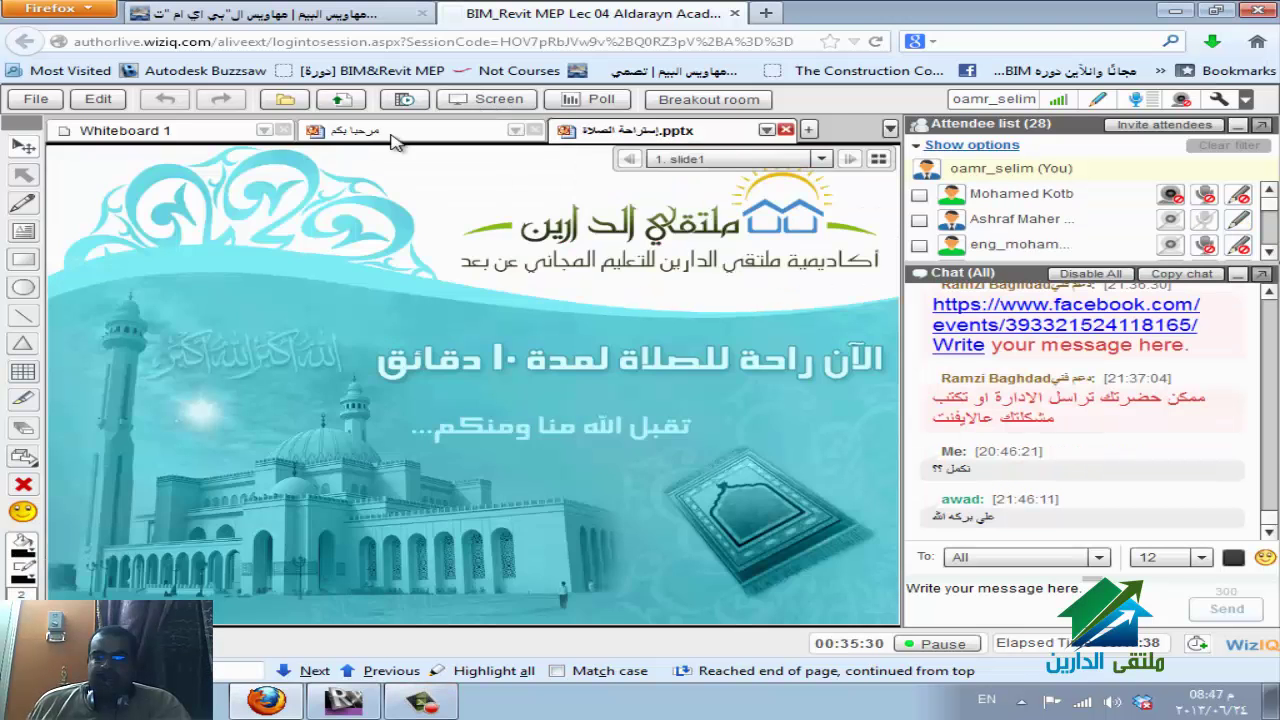
left_click(391, 134)
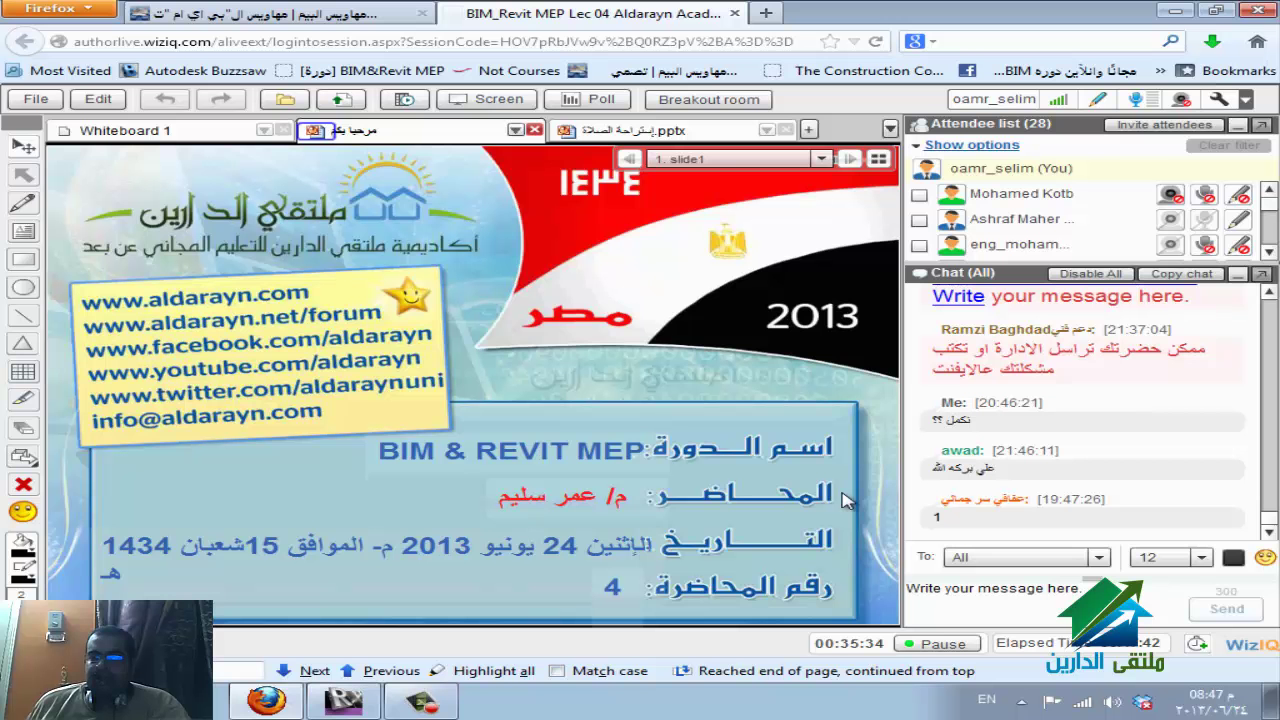
left_click(487, 100)
left_click(490, 381)
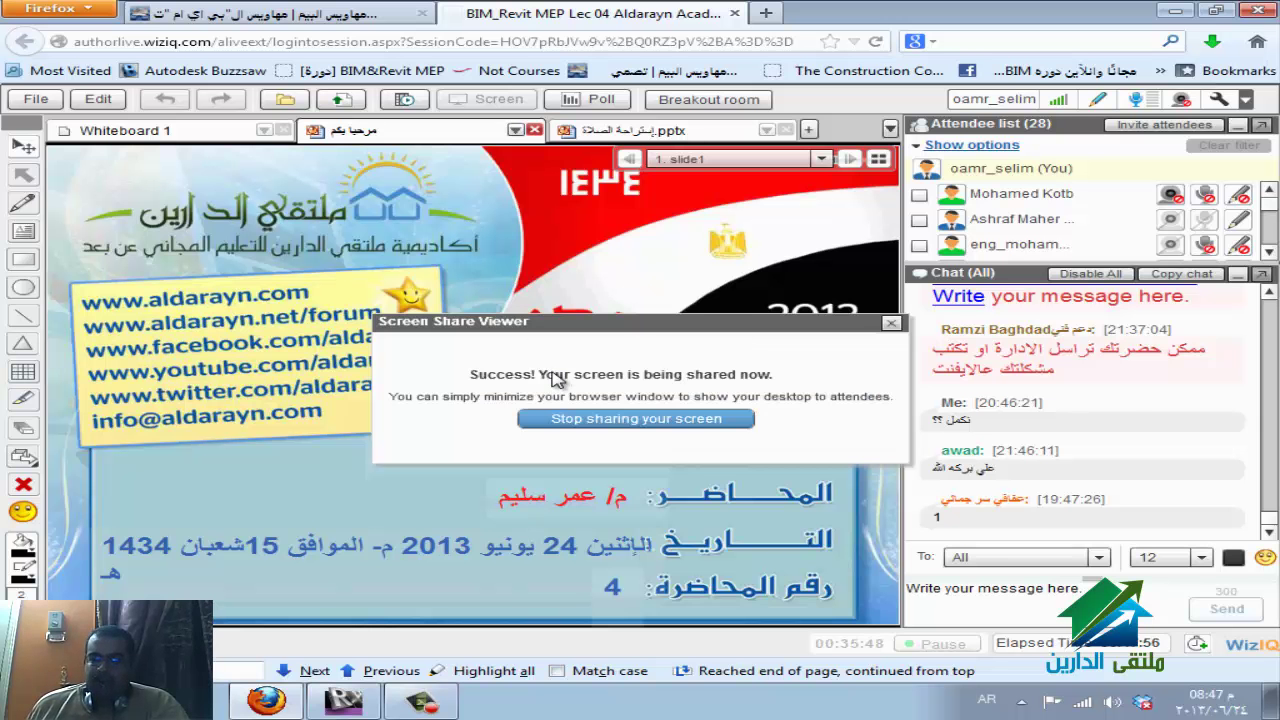
left_click(381, 704)
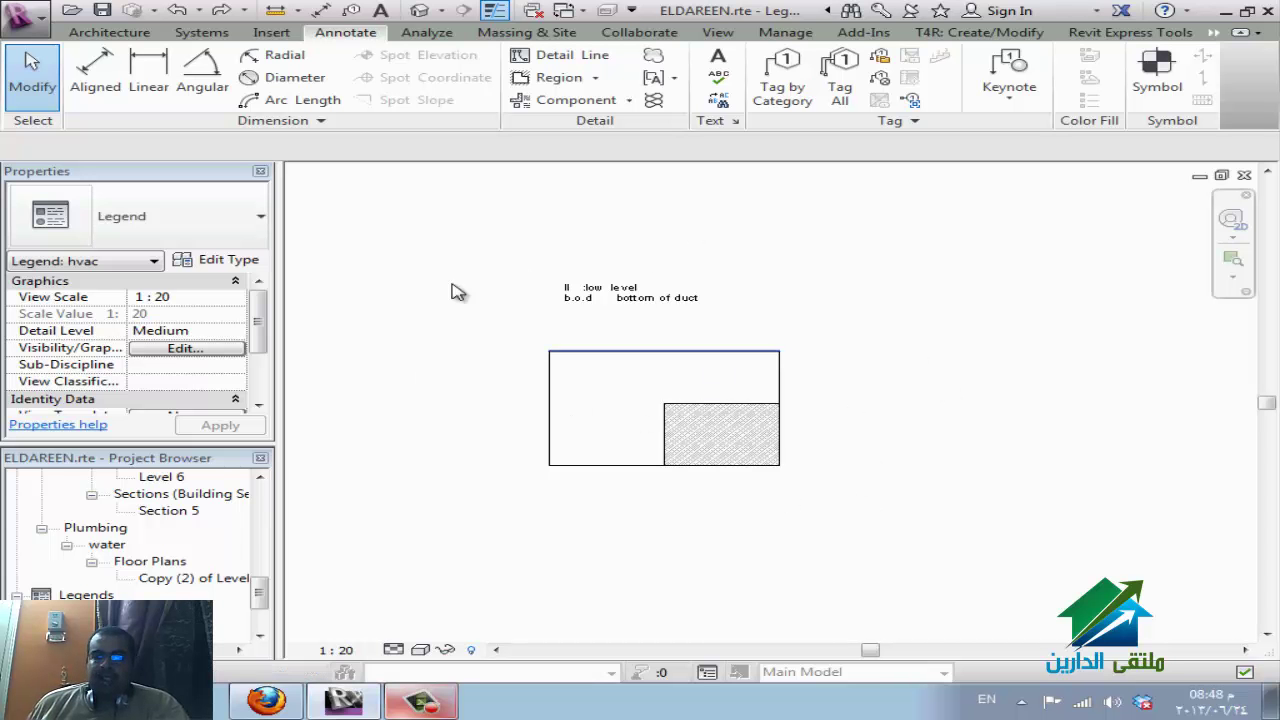
Start a DWG export limited to the current view, the hvac legend.
left_click(29, 34)
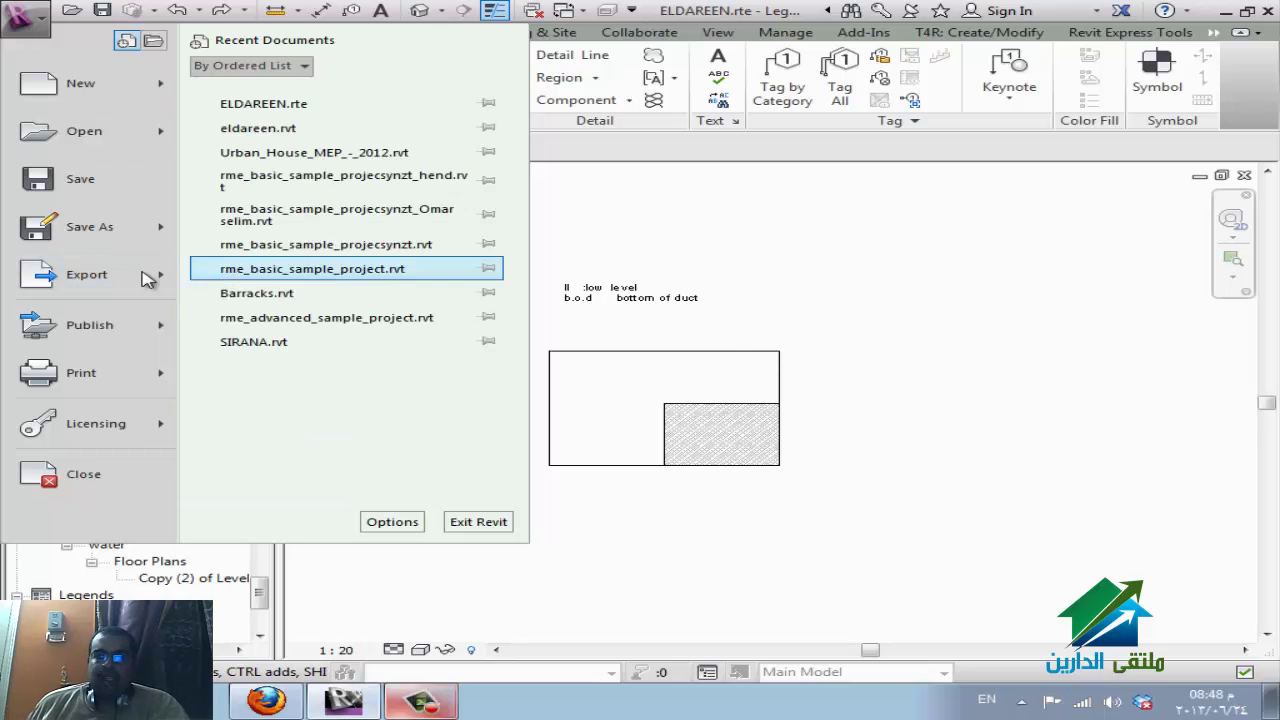
mouse_move(122, 281)
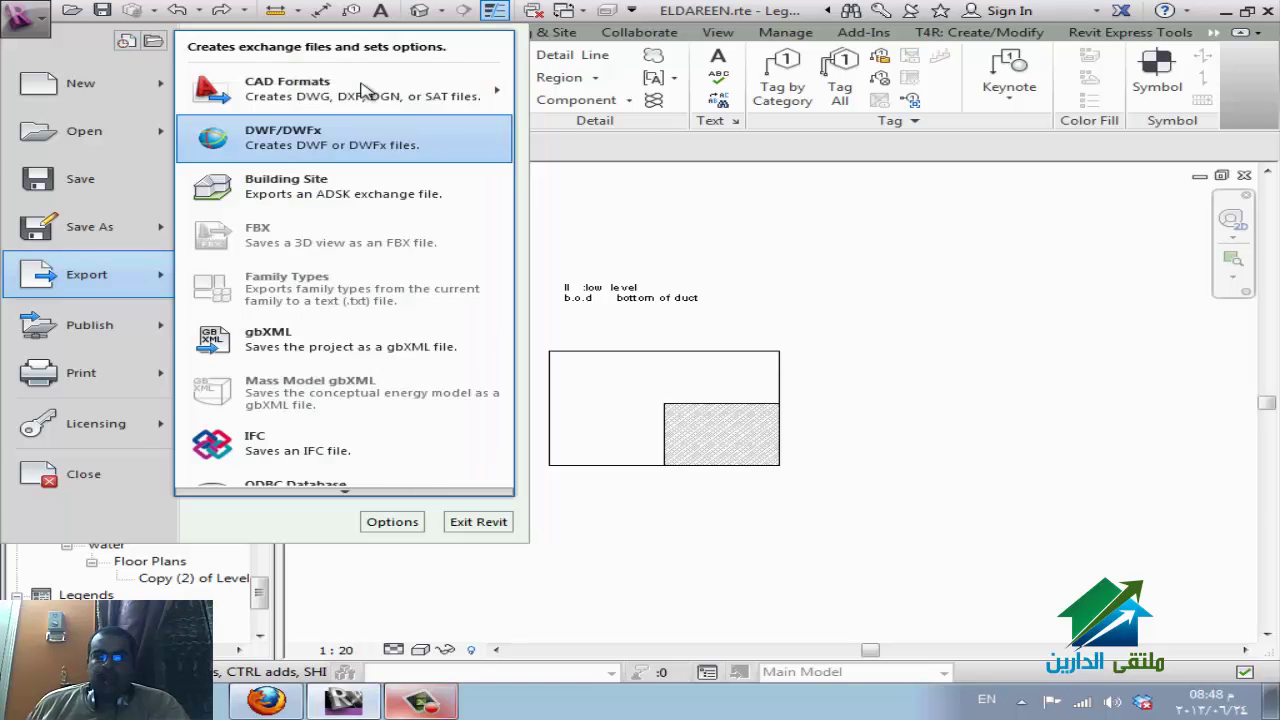
mouse_move(376, 84)
left_click(562, 80)
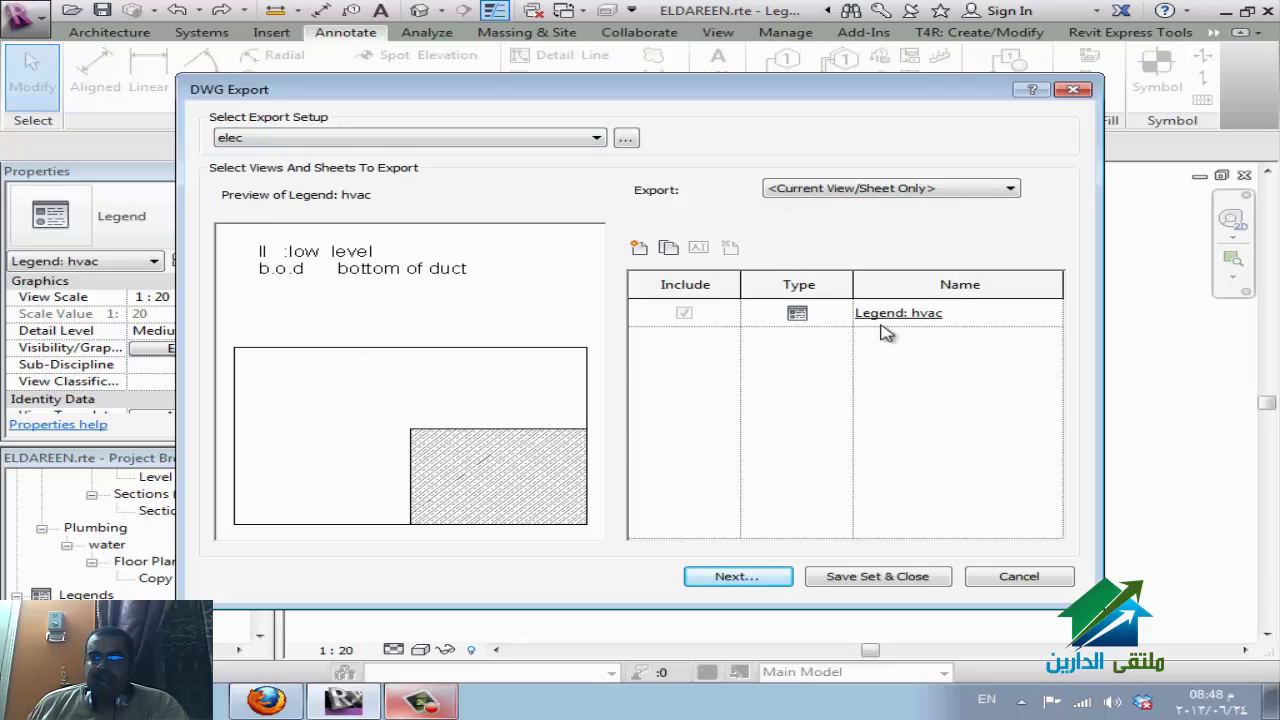
left_click(850, 189)
left_click(850, 217)
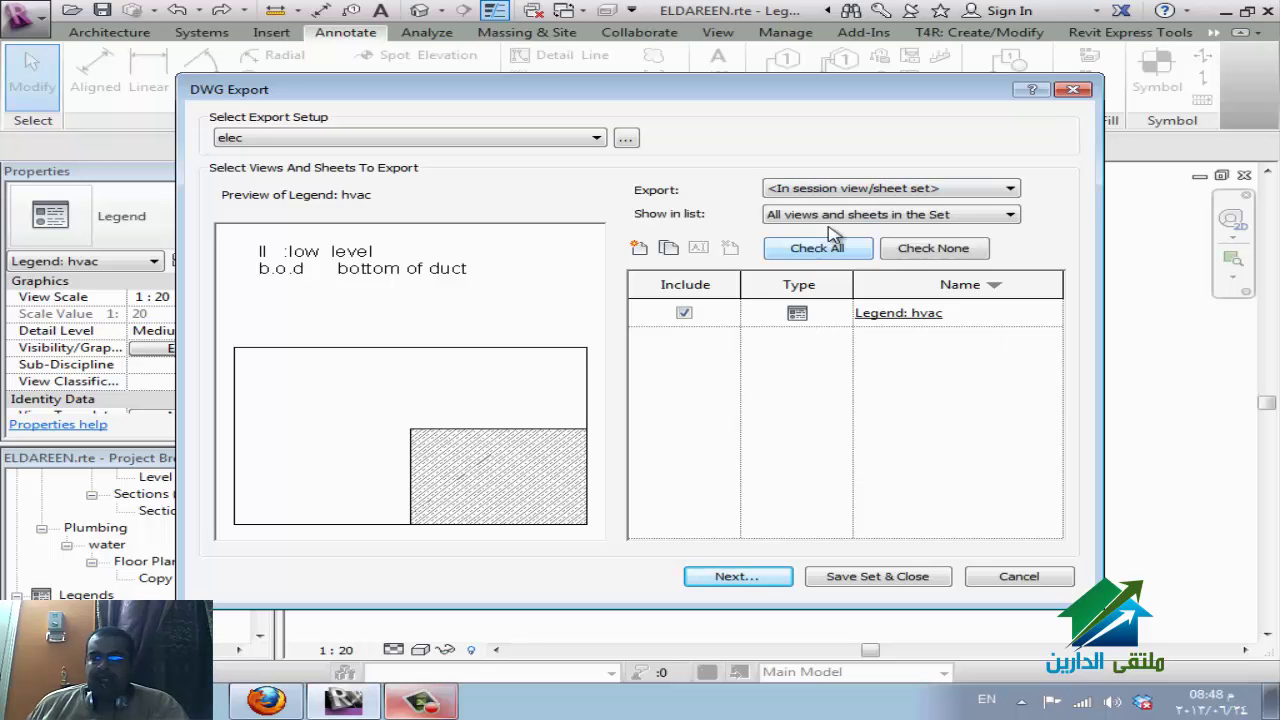
left_click(835, 214)
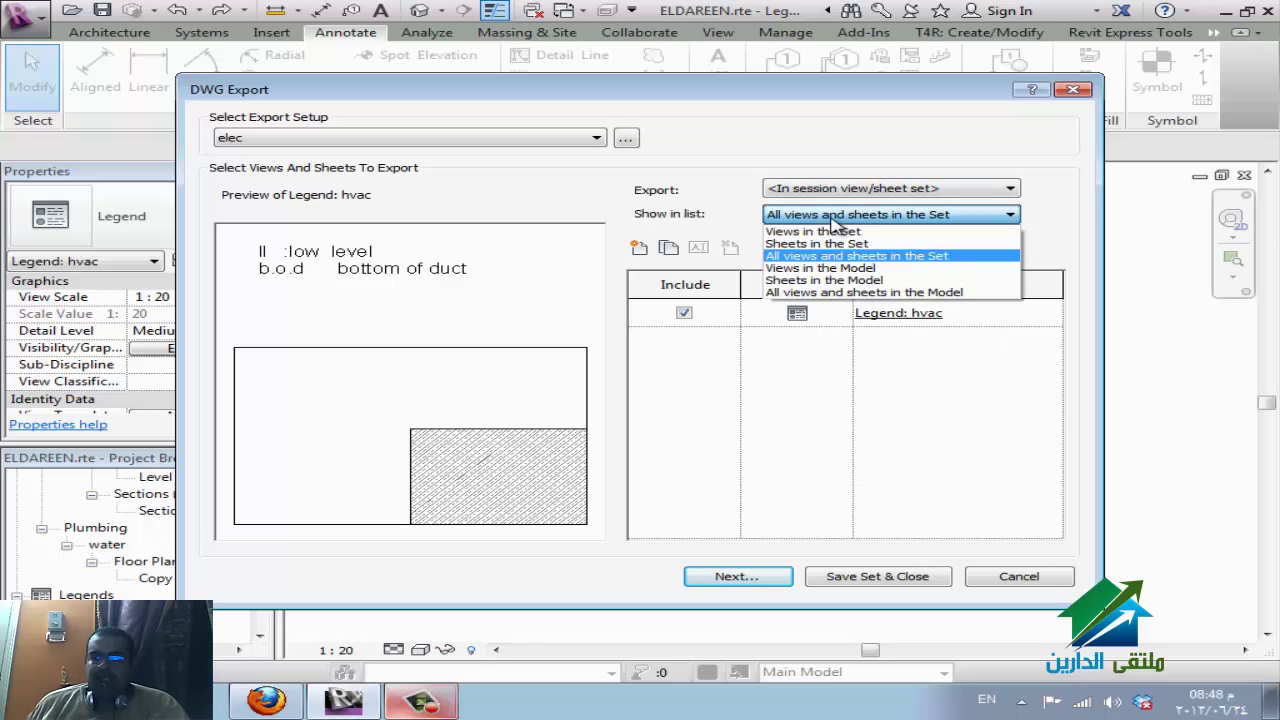
left_click(835, 268)
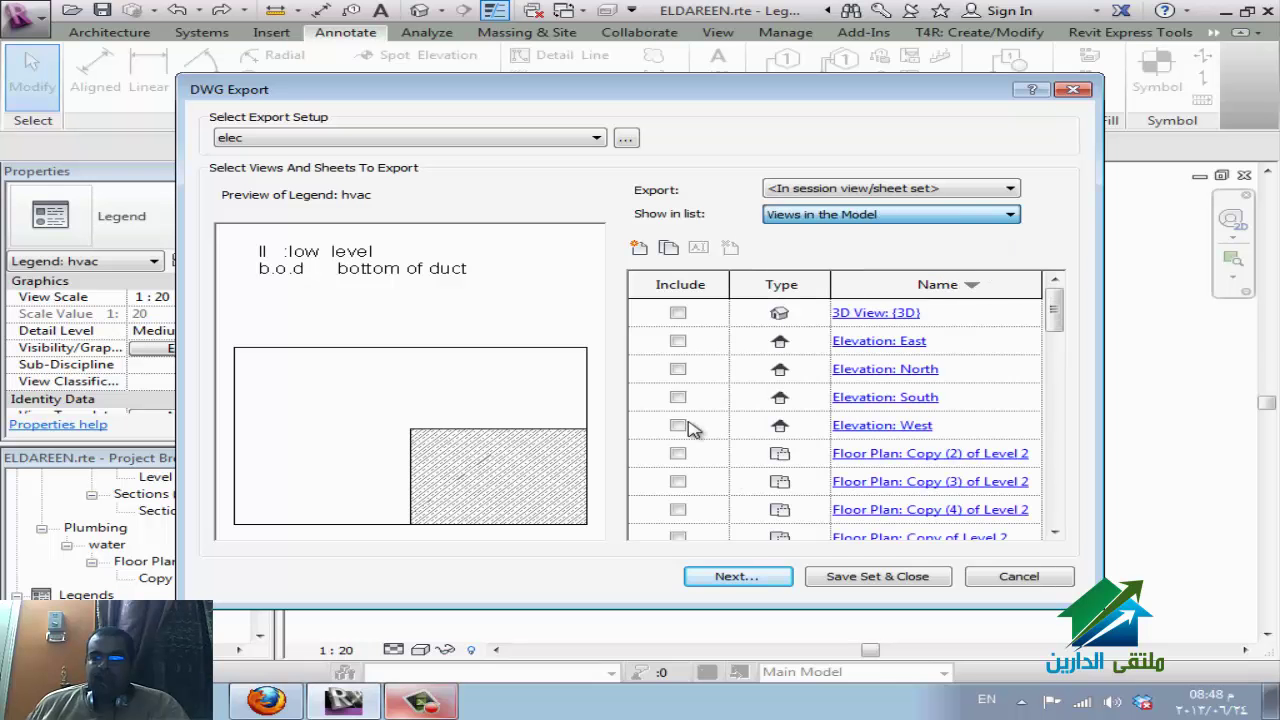
left_click(818, 189)
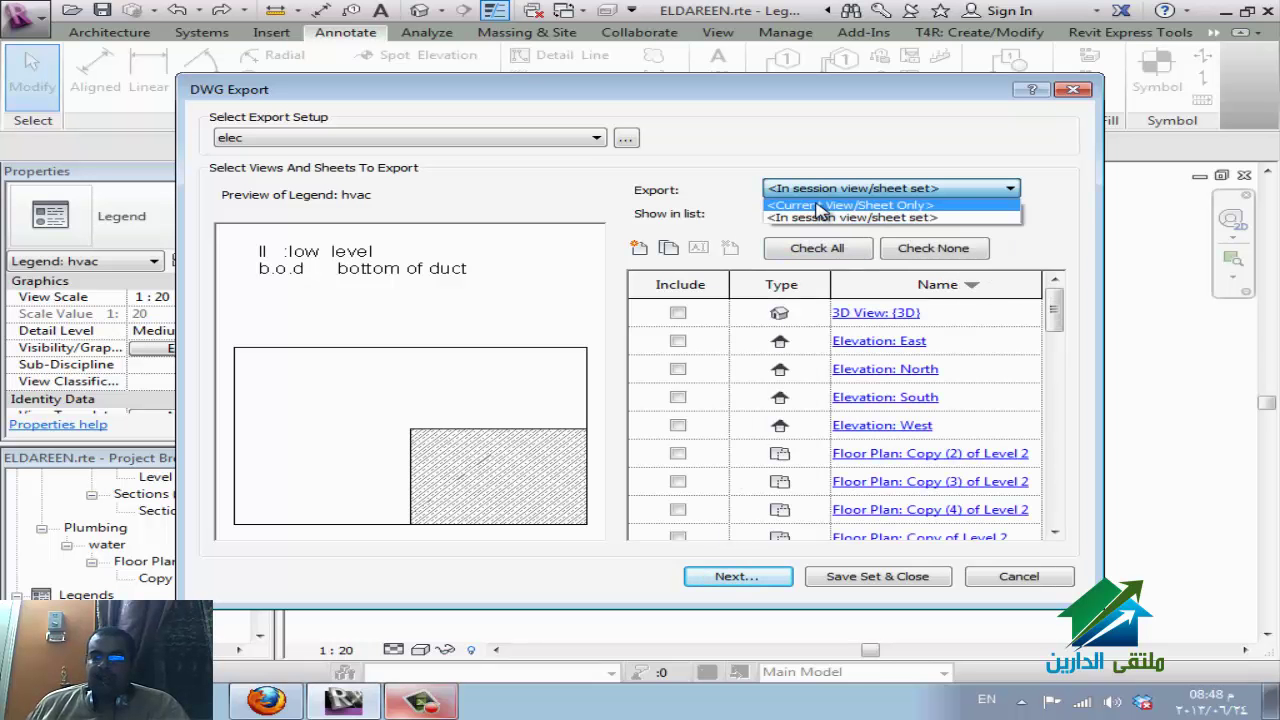
left_click(818, 205)
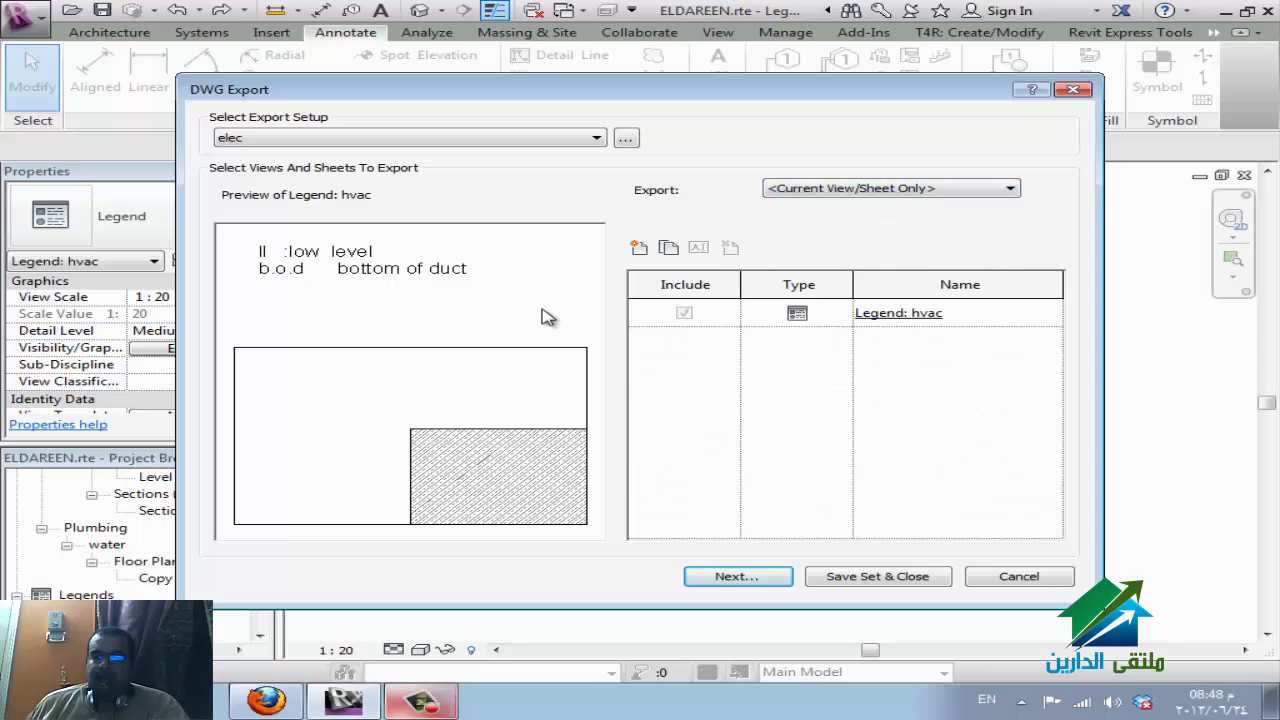
Change the elec export setup to save files in AutoCAD 2007 format.
left_click(625, 137)
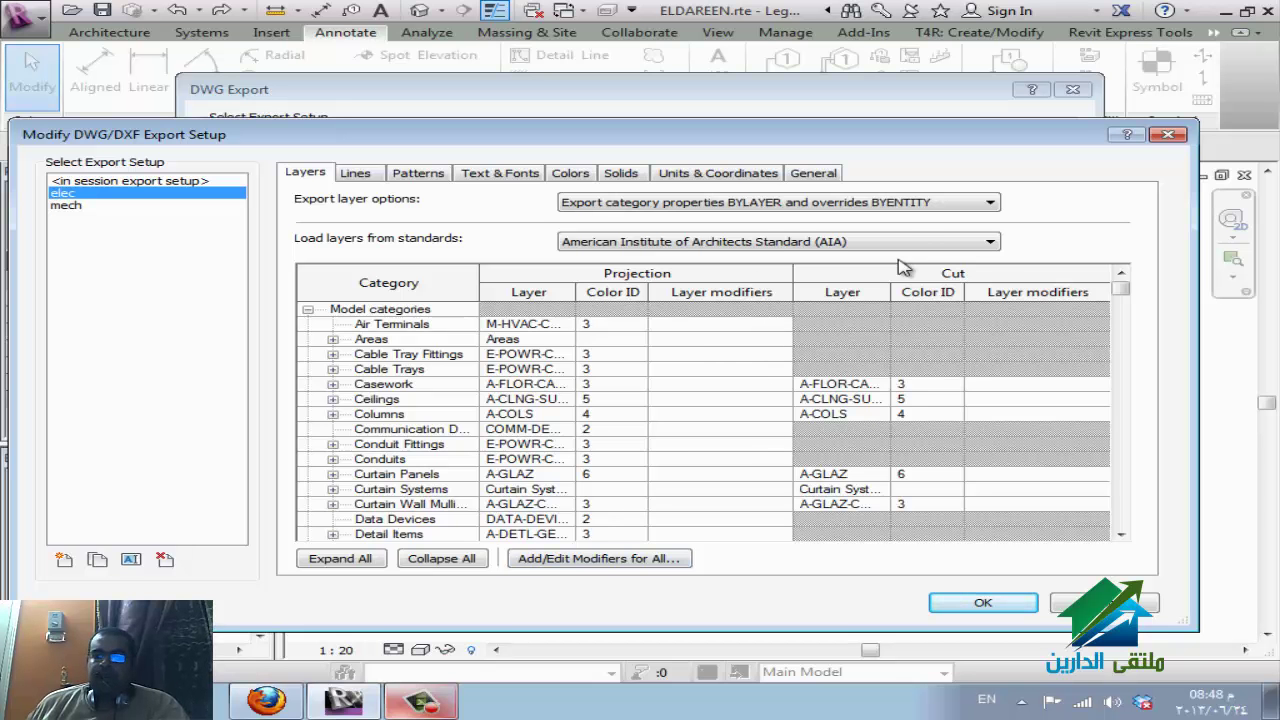
left_click(795, 175)
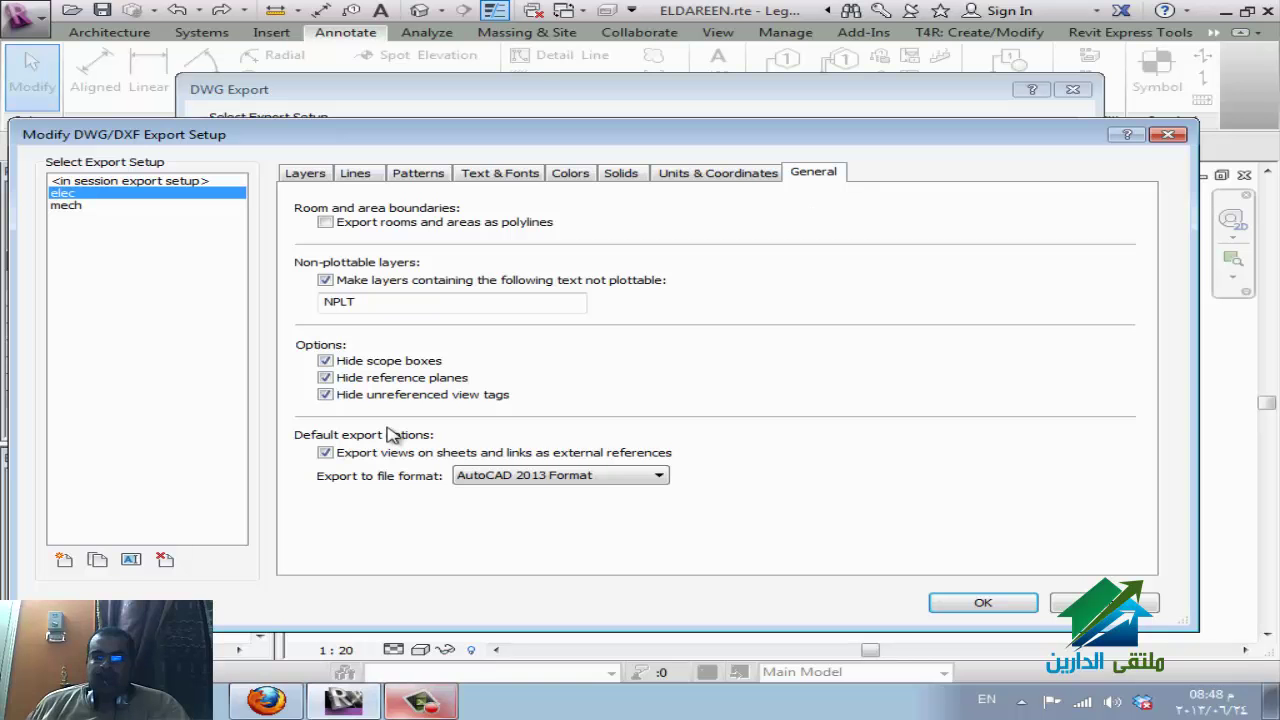
left_click(605, 478)
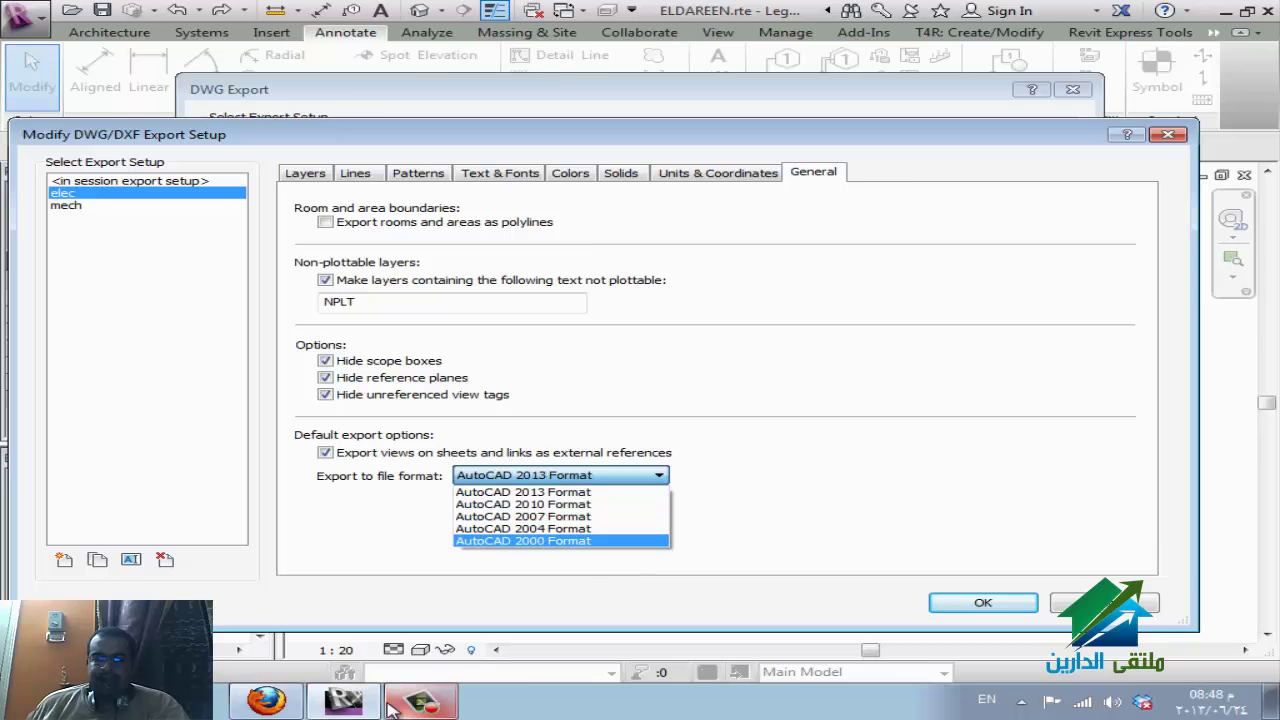
left_click(289, 710)
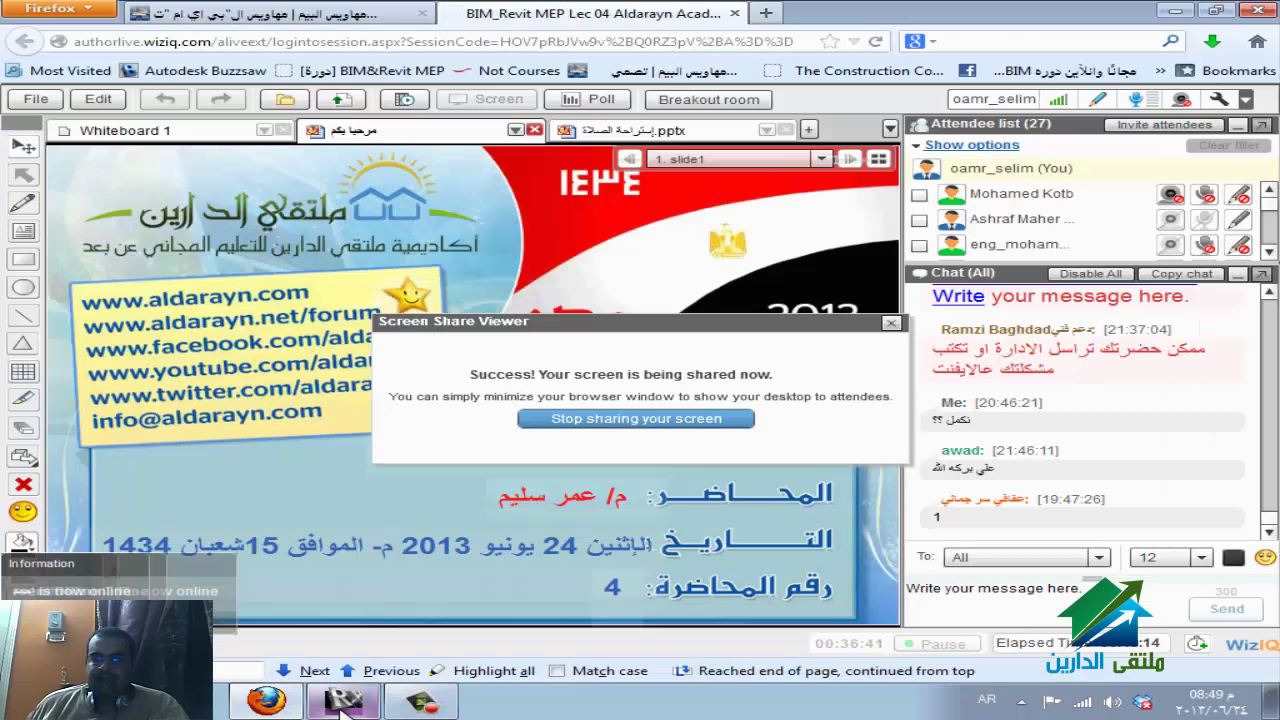
left_click(355, 708)
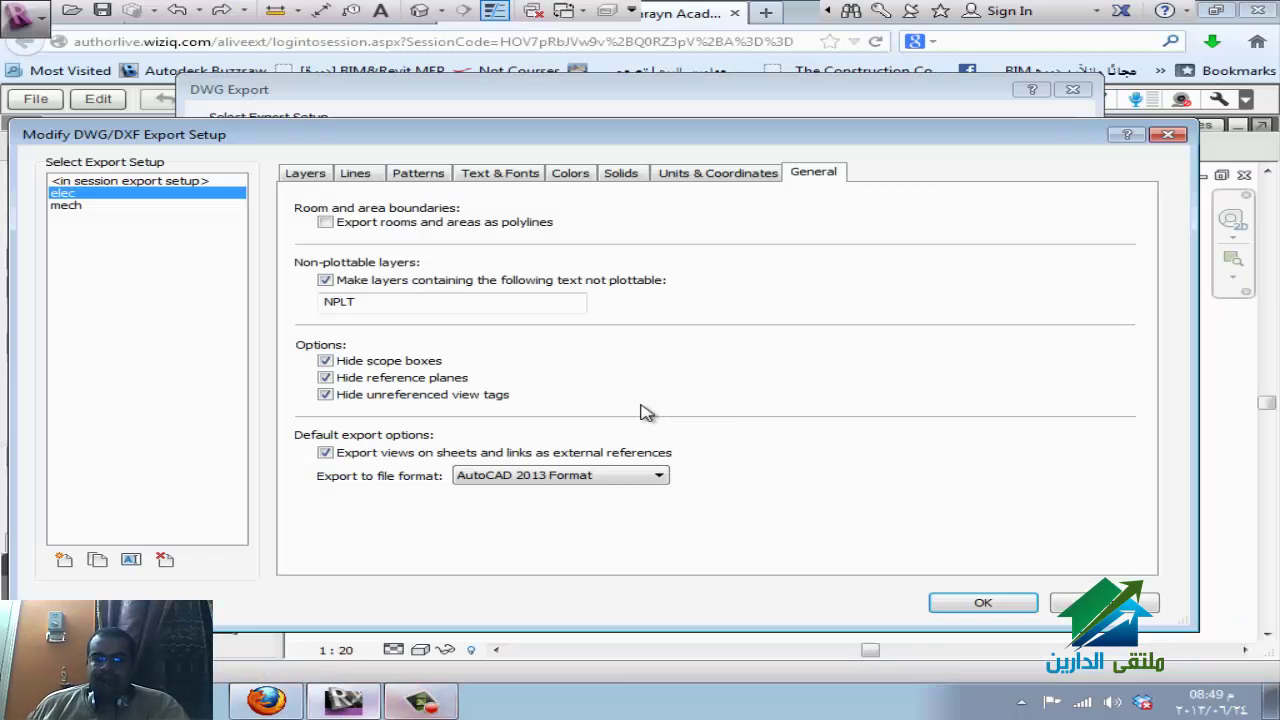
left_click(600, 475)
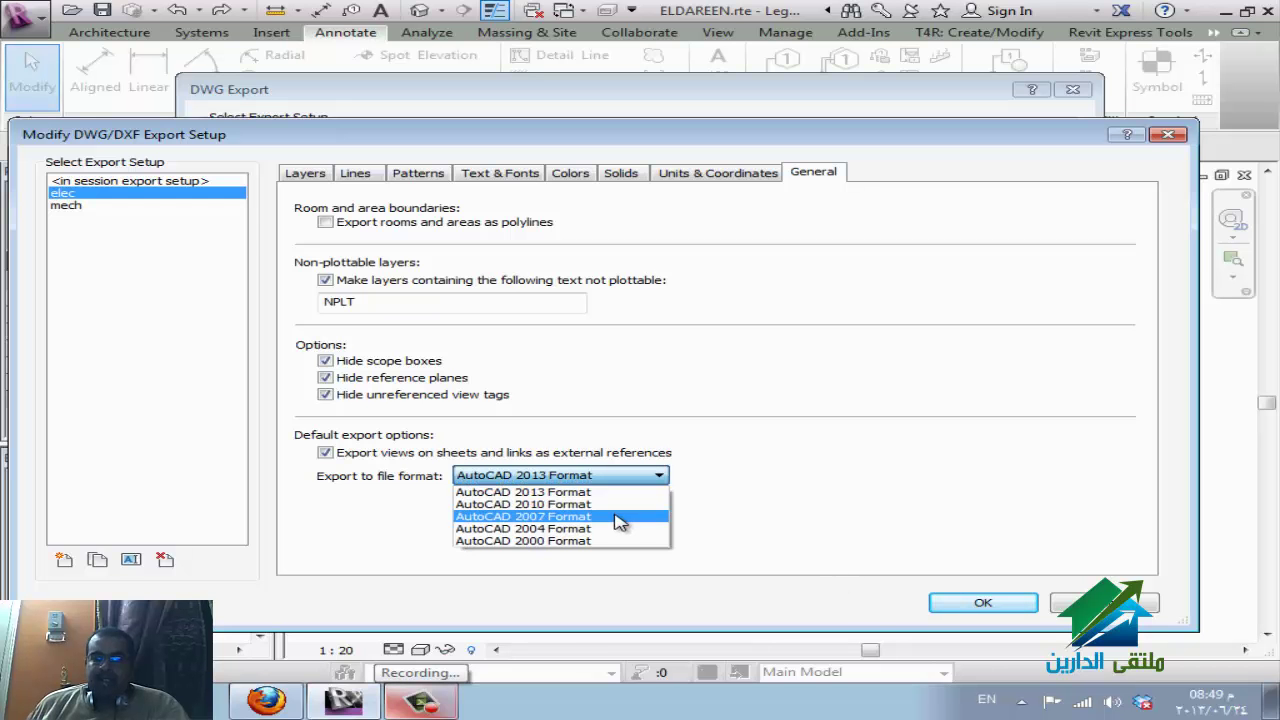
left_click(525, 519)
left_click(957, 610)
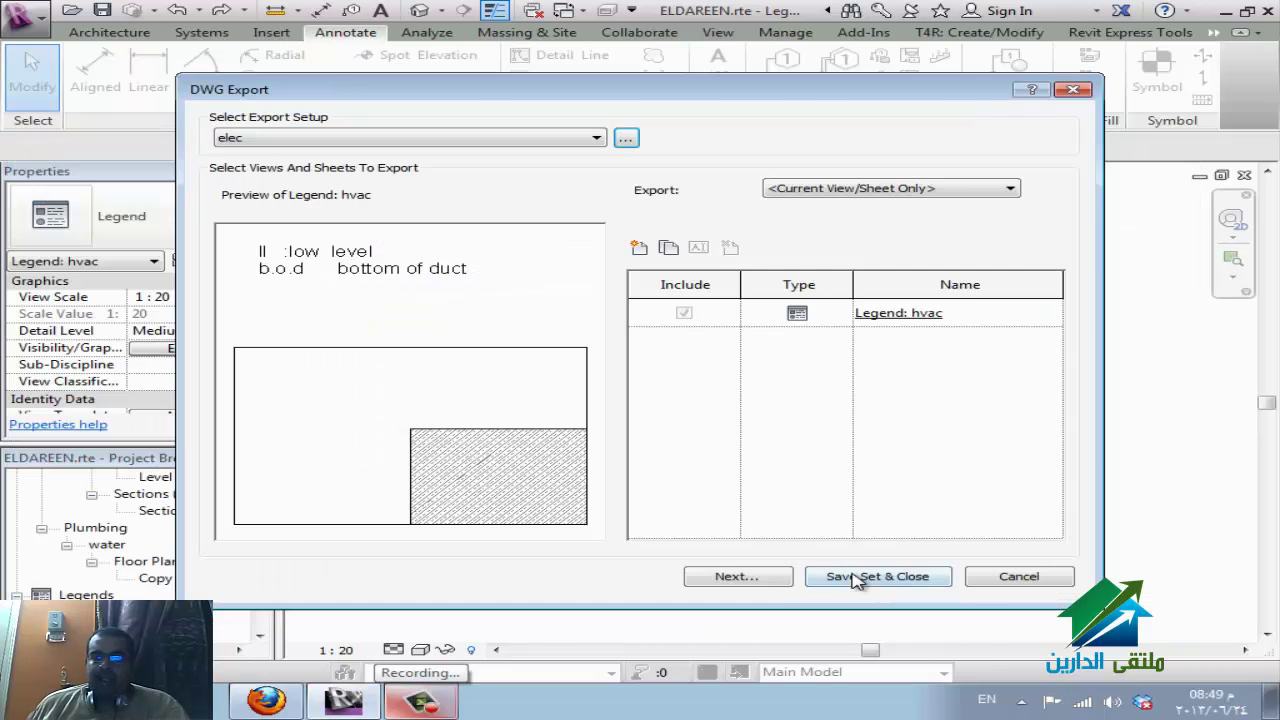
Save the DWG export of the hvac legend to the Desktop as ELDAREEN-Legend-hvac.
left_click(760, 584)
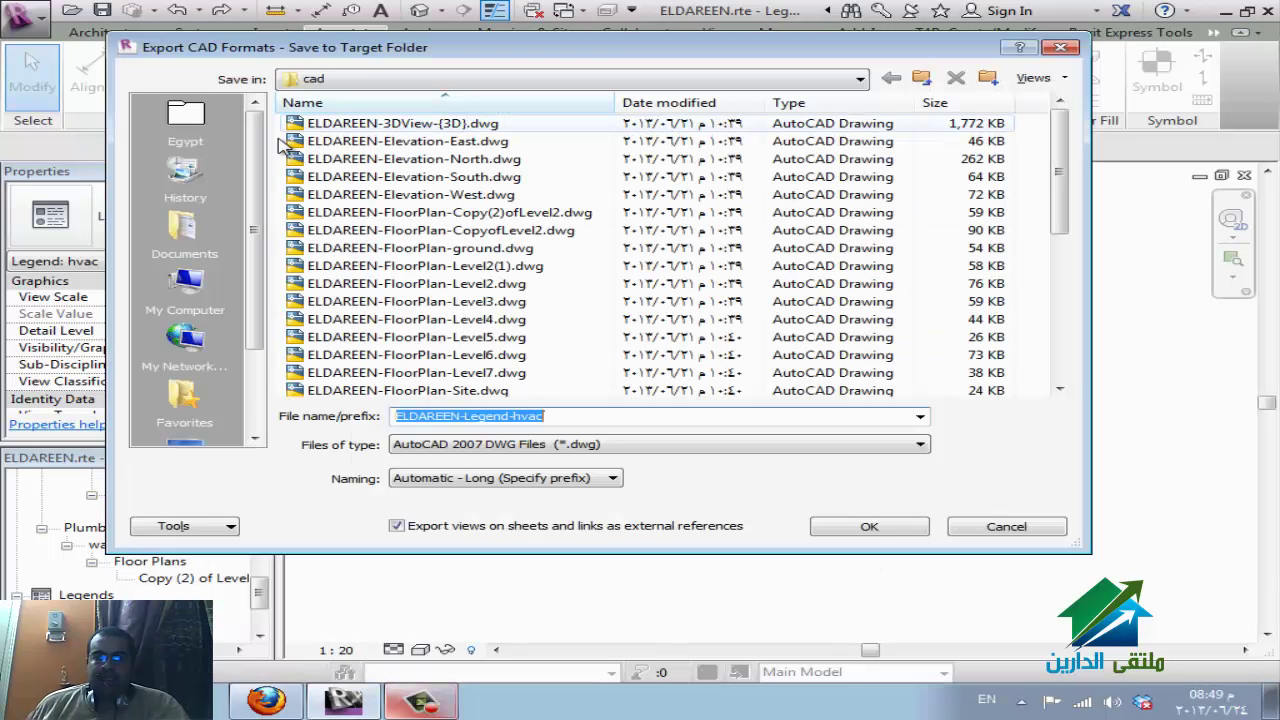
scroll(252, 403, "down", 2)
left_click(185, 345)
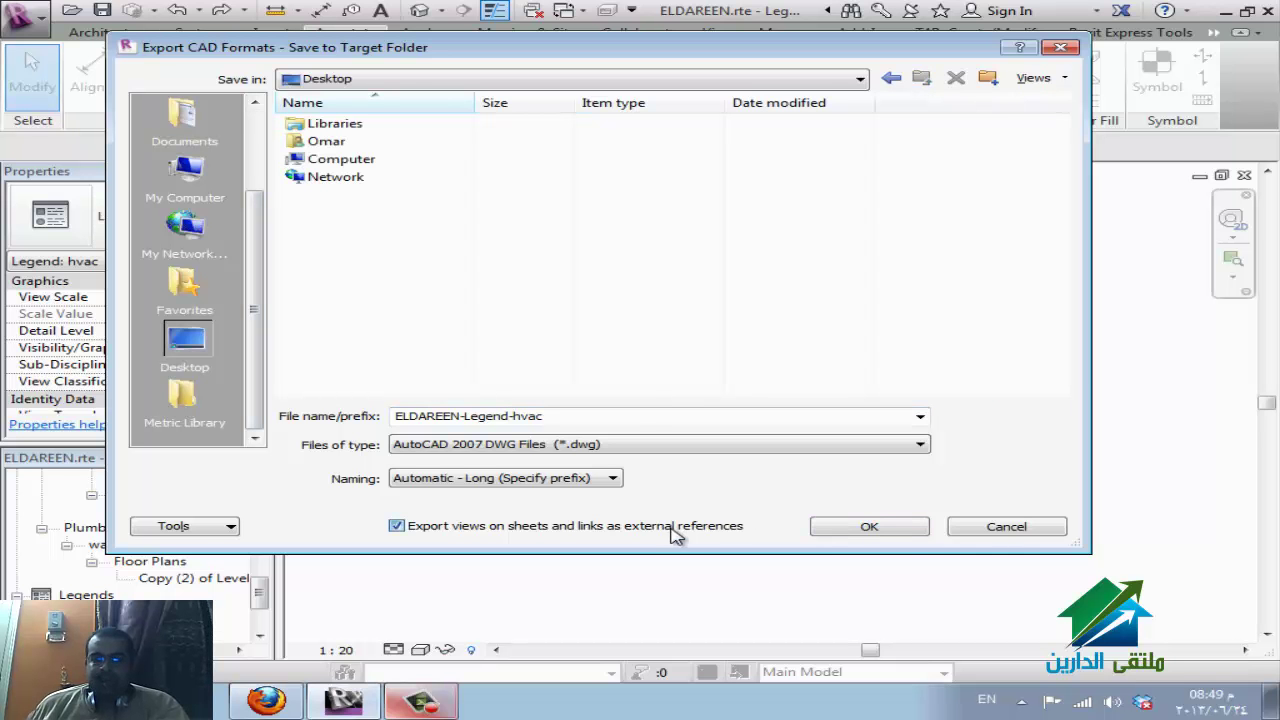
left_click(833, 528)
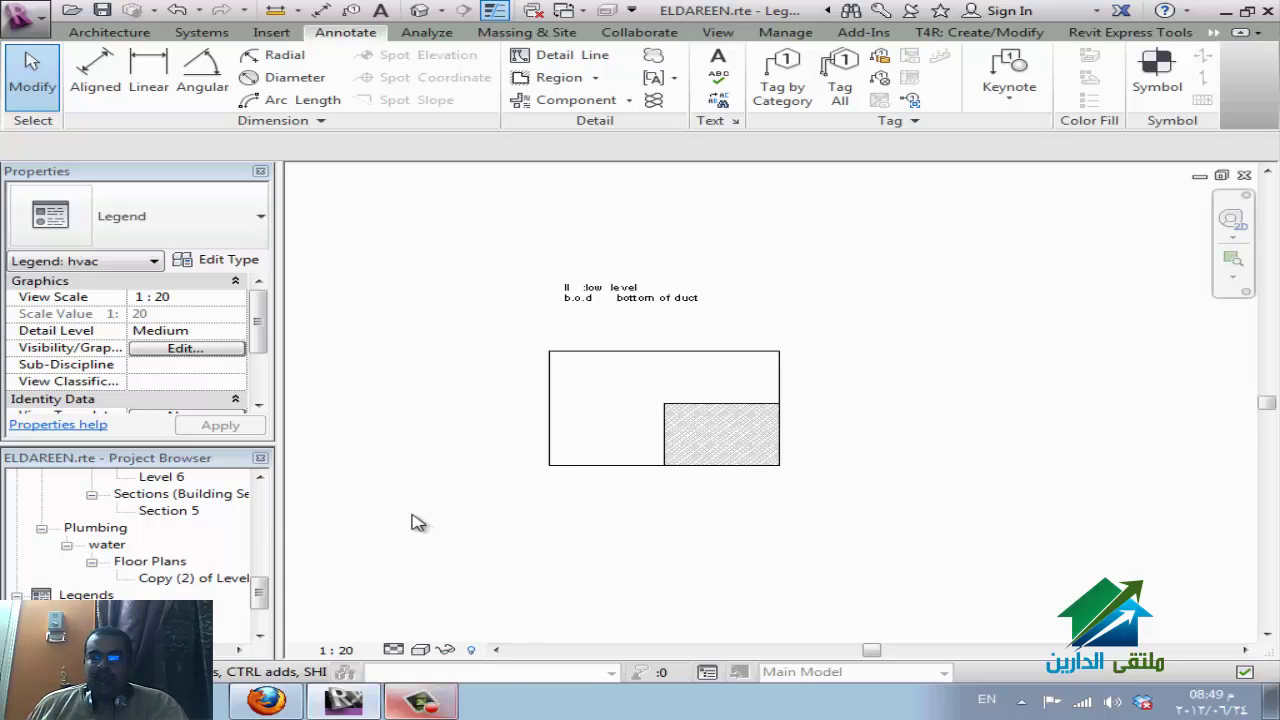
Add a new legend view from the Project Browser's Legends, keeping the name Legend 1 and scale 1:20.
left_click(448, 710)
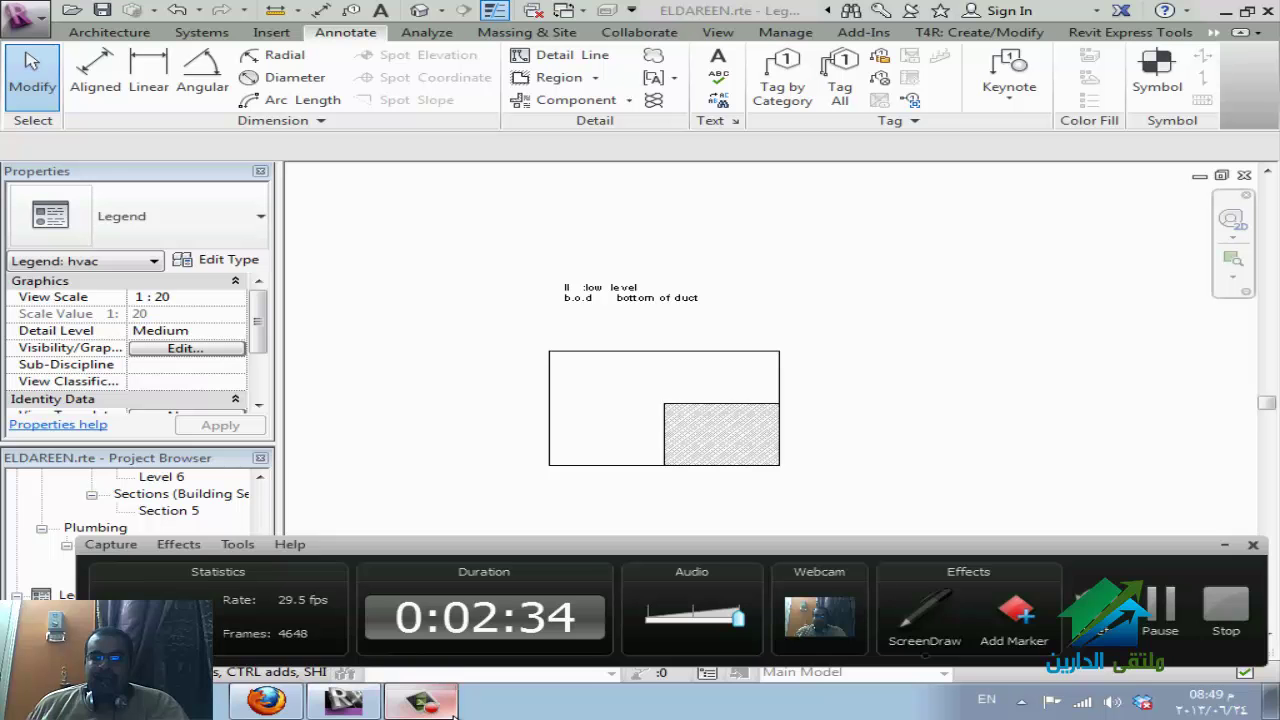
left_click(450, 708)
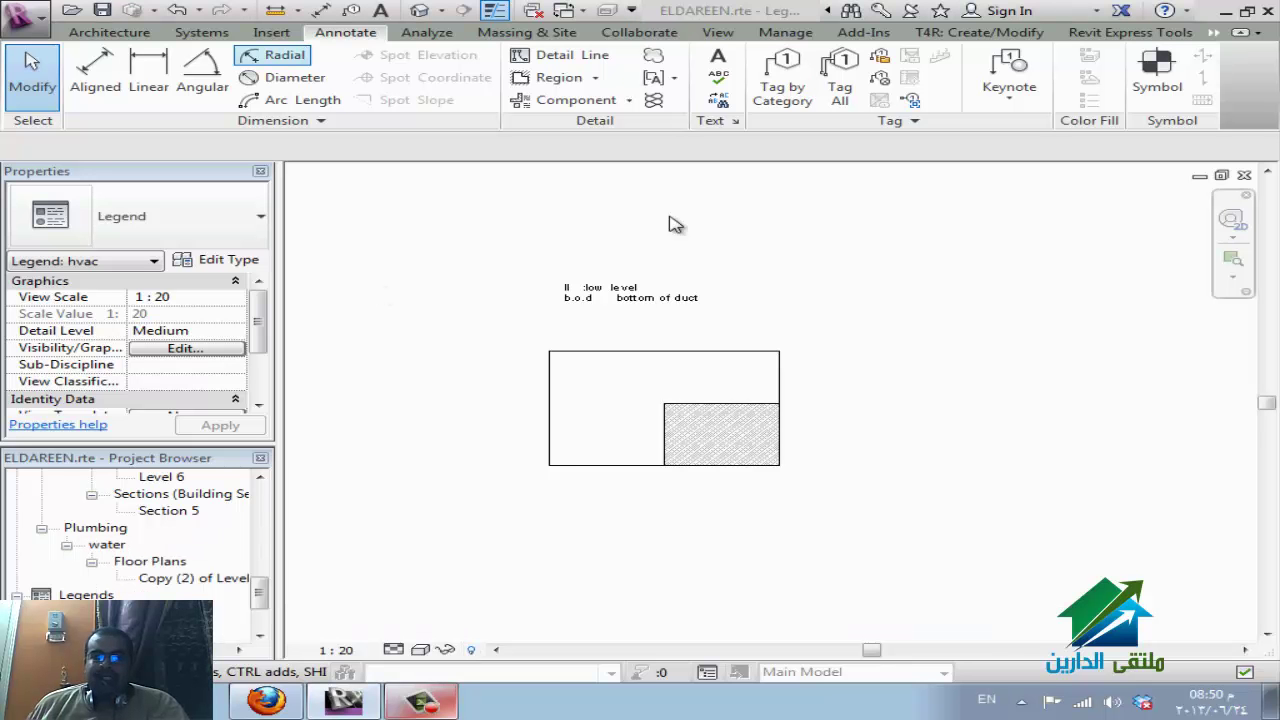
right_click(86, 595)
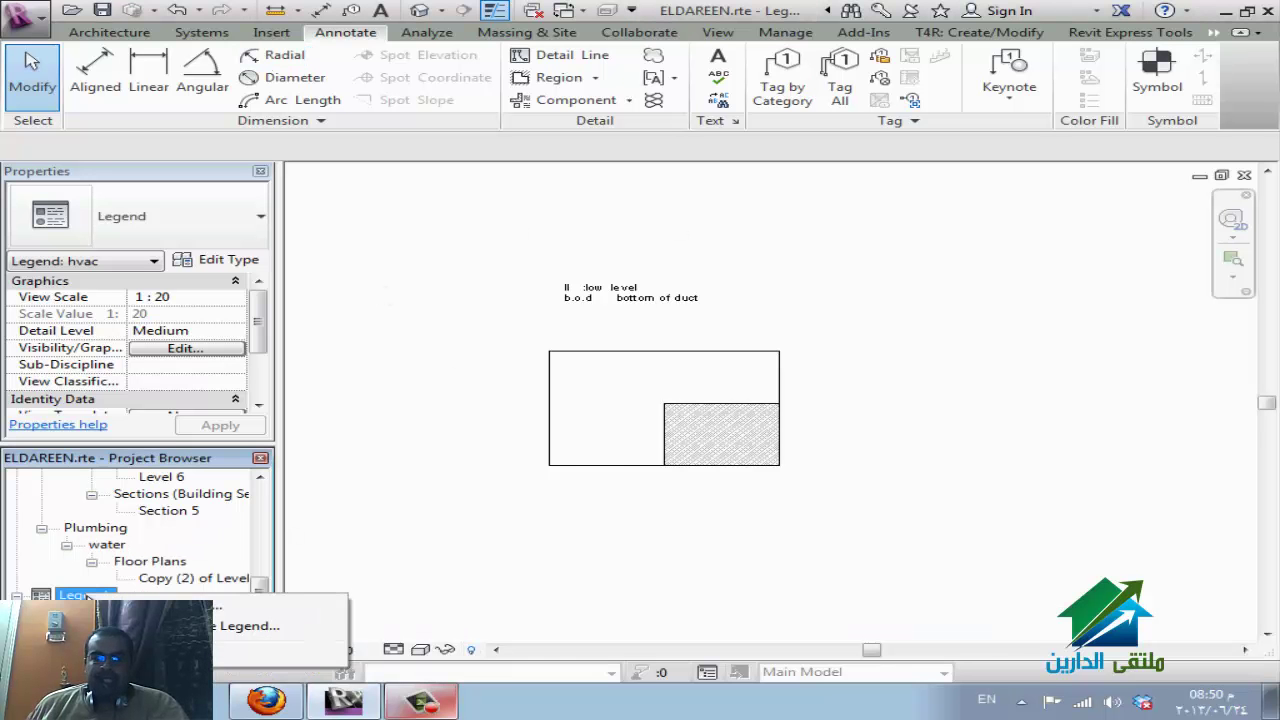
left_click(190, 605)
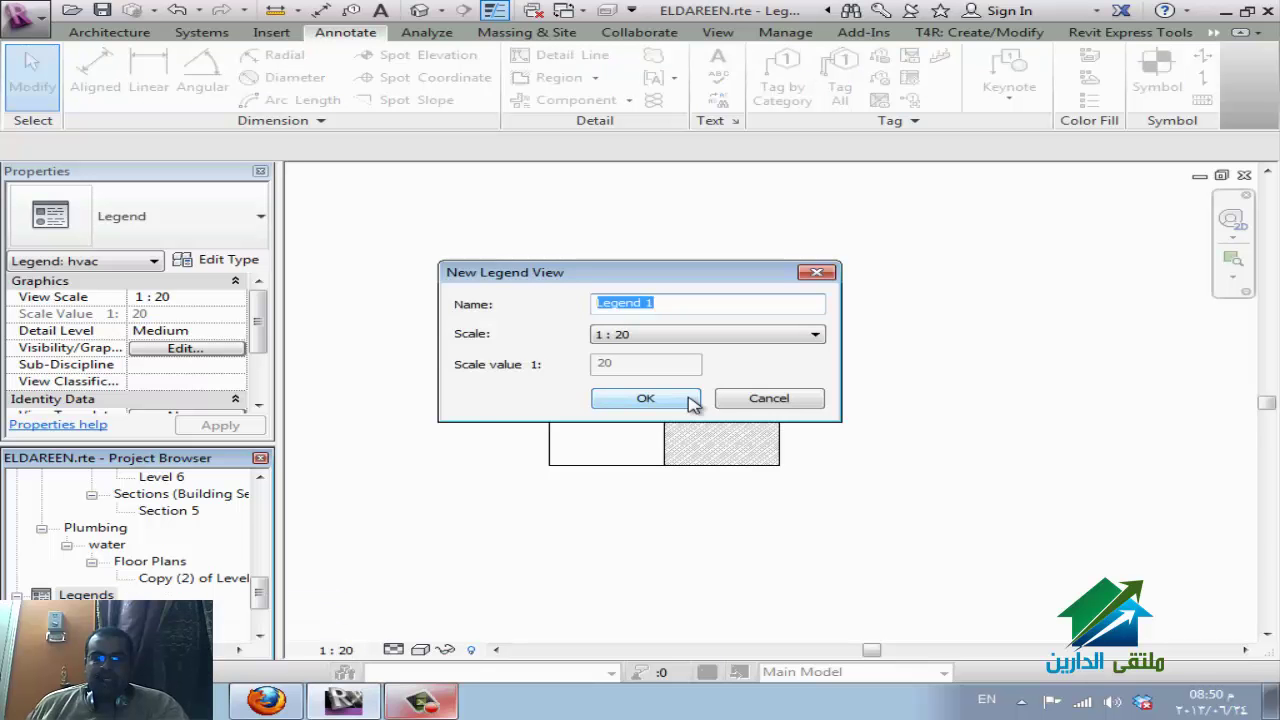
left_click(645, 398)
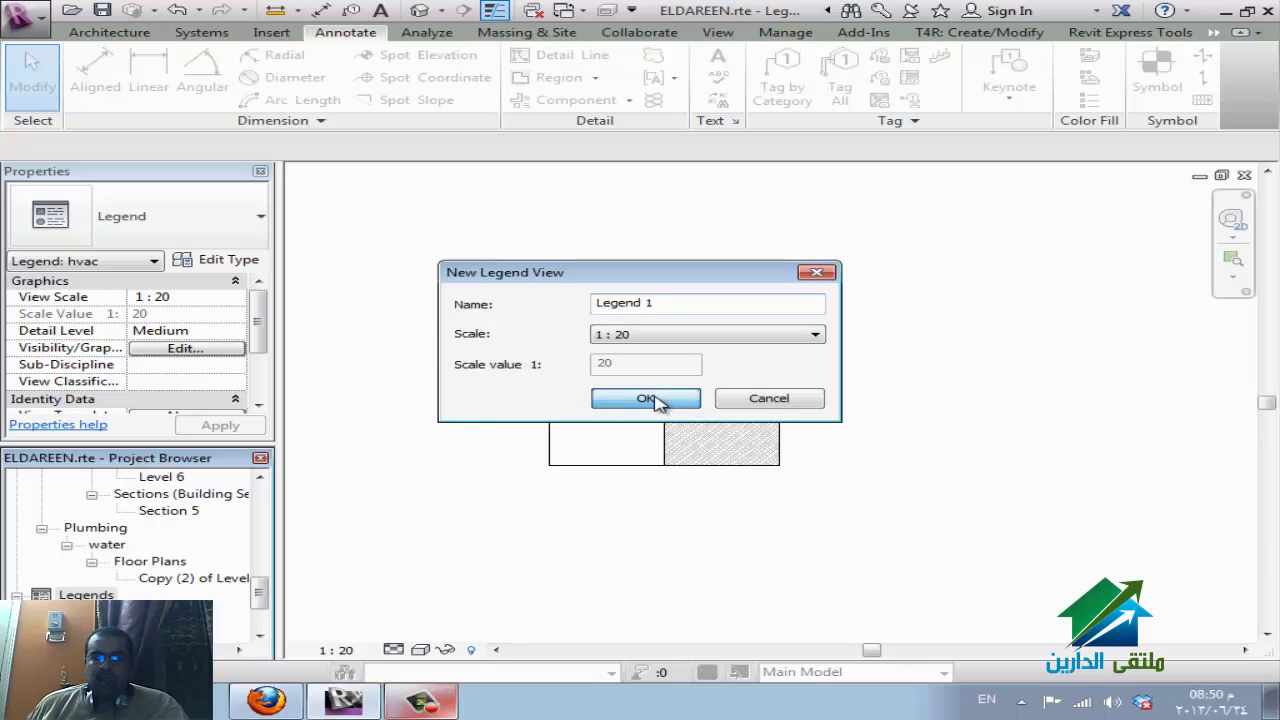
left_click(270, 33)
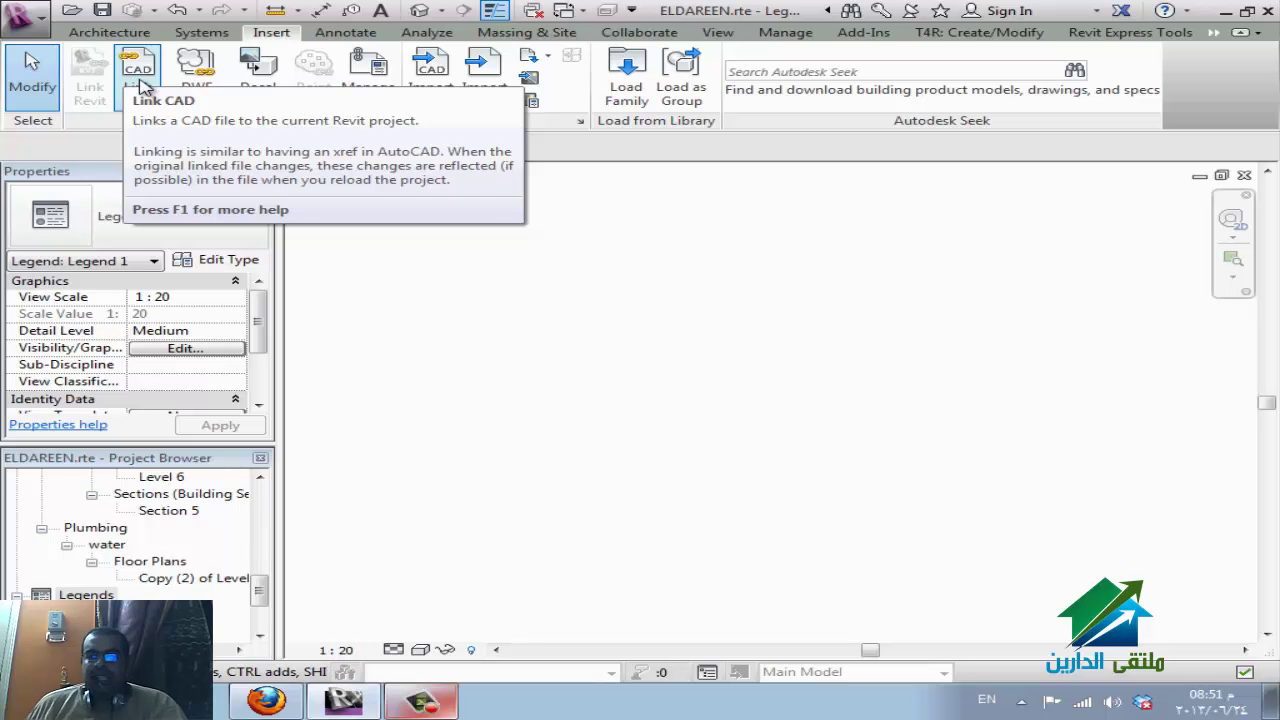
Choose ELDAREEN-Legend-hvac.dwg from the Desktop for import with Auto - Origin to Origin positioning.
left_click(430, 75)
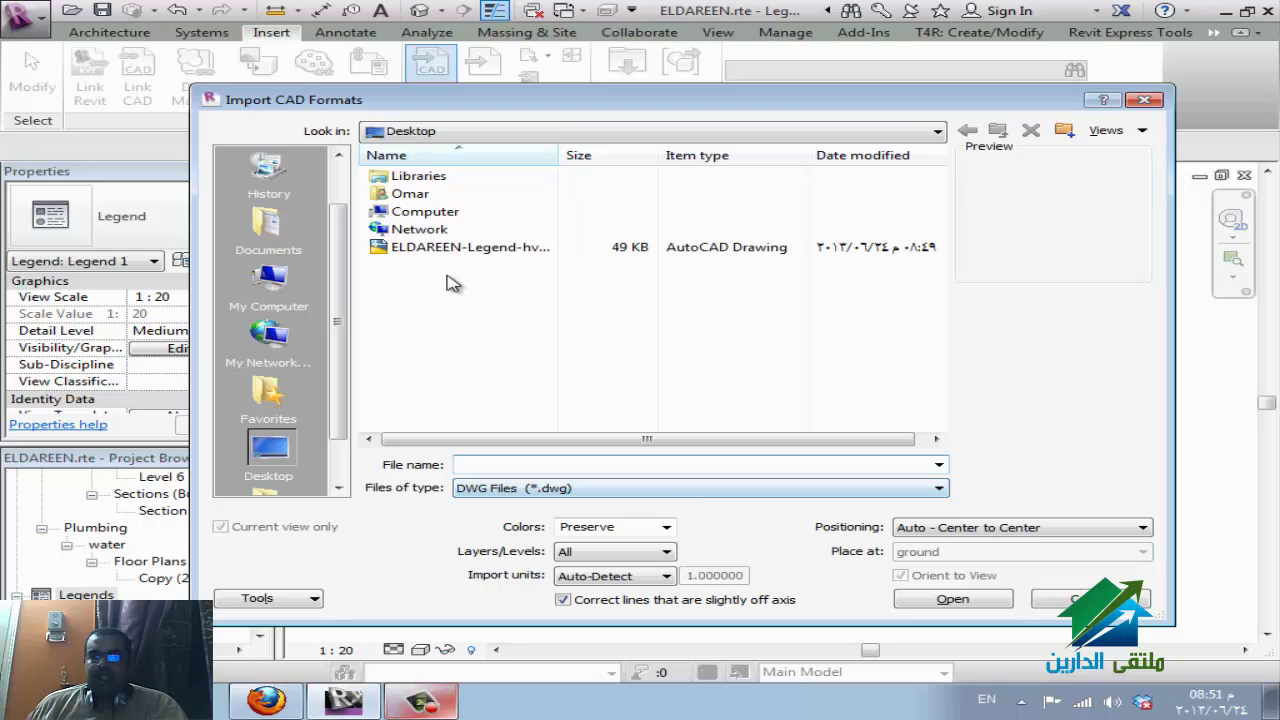
left_click(452, 250)
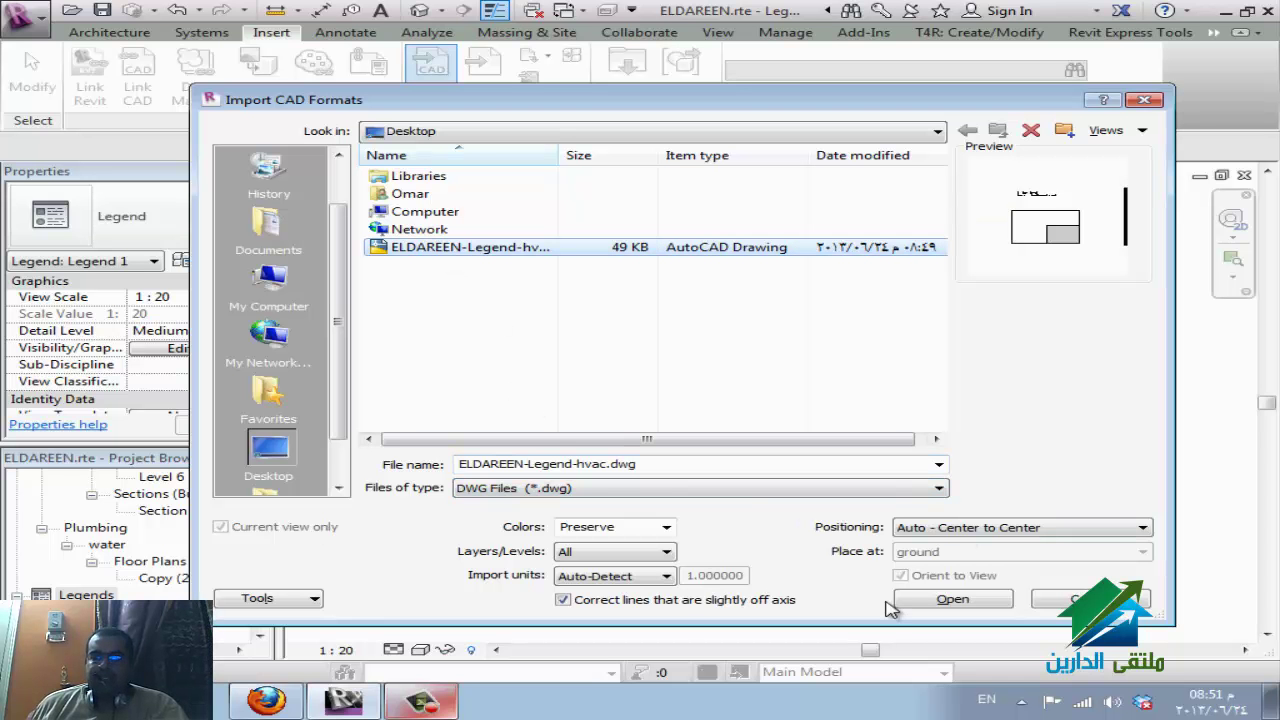
left_click(943, 530)
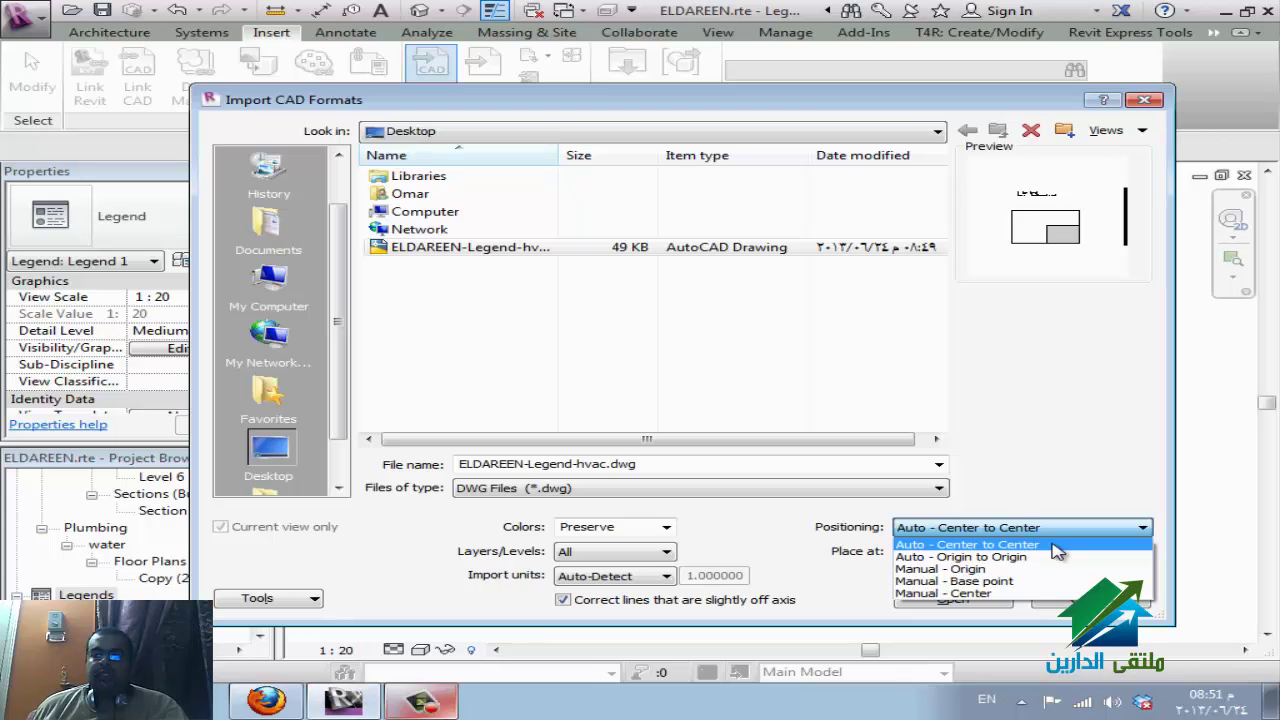
left_click(963, 556)
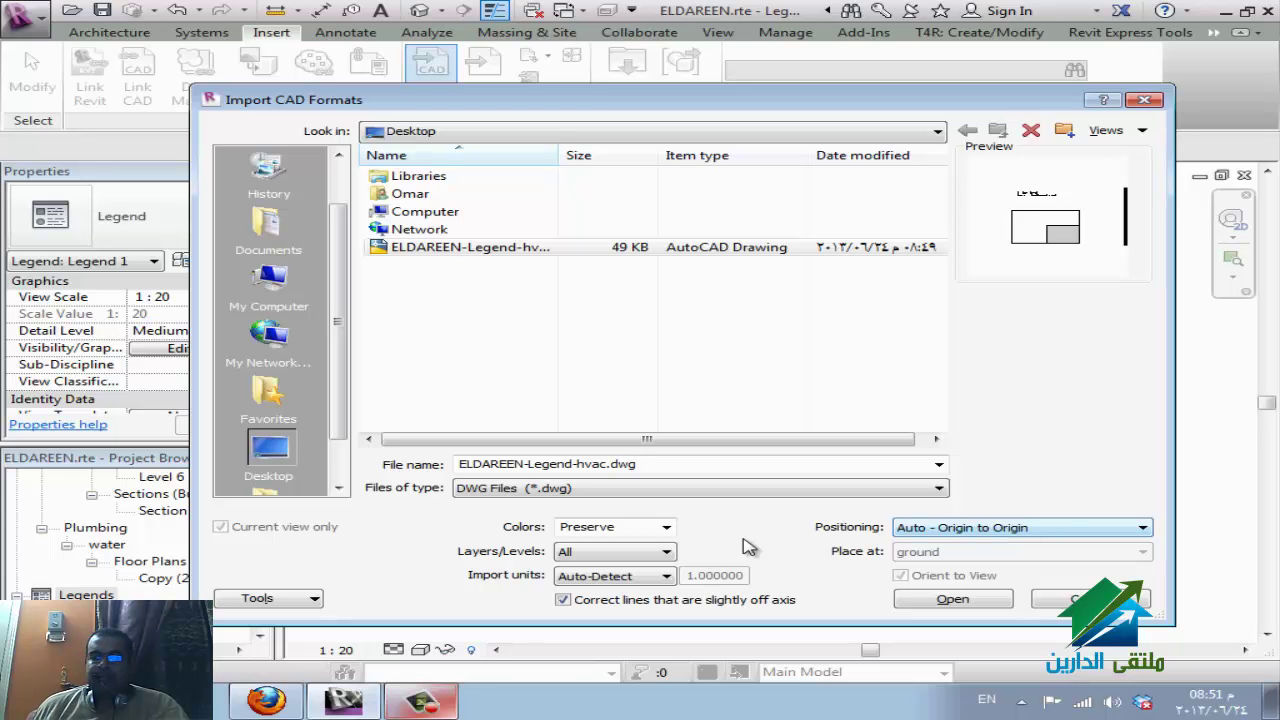
left_click(963, 528)
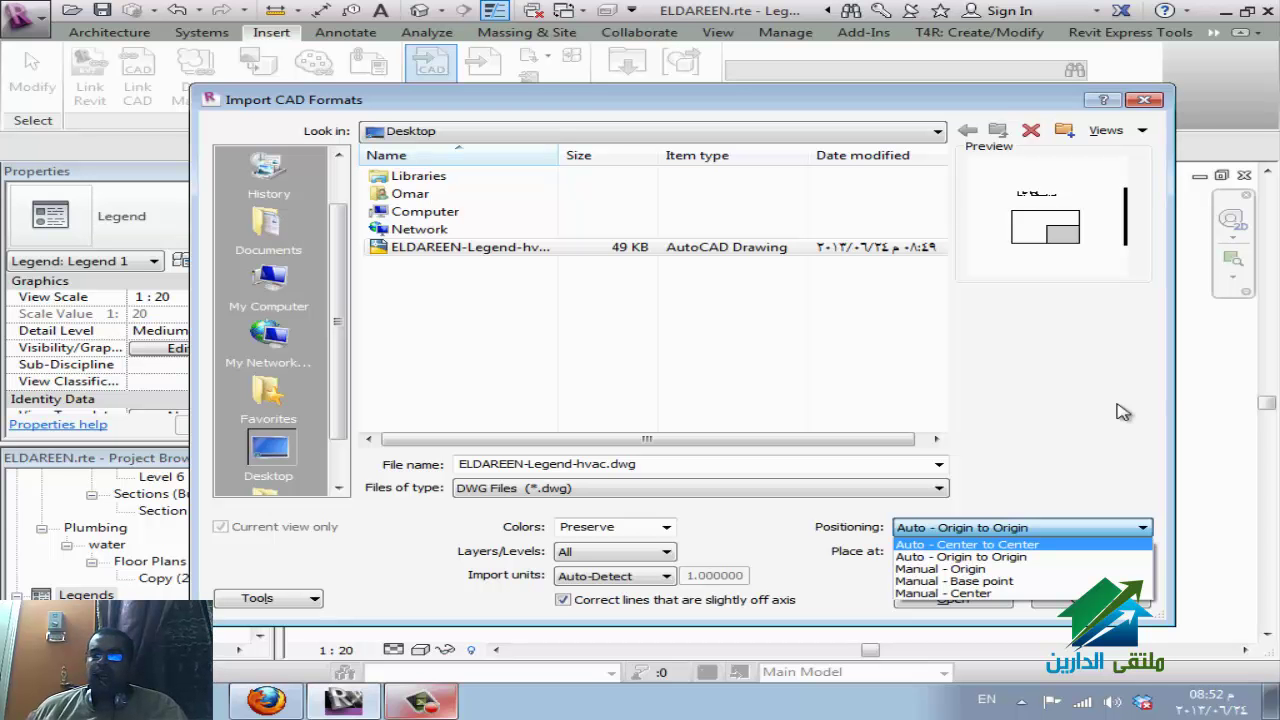
left_click(1000, 557)
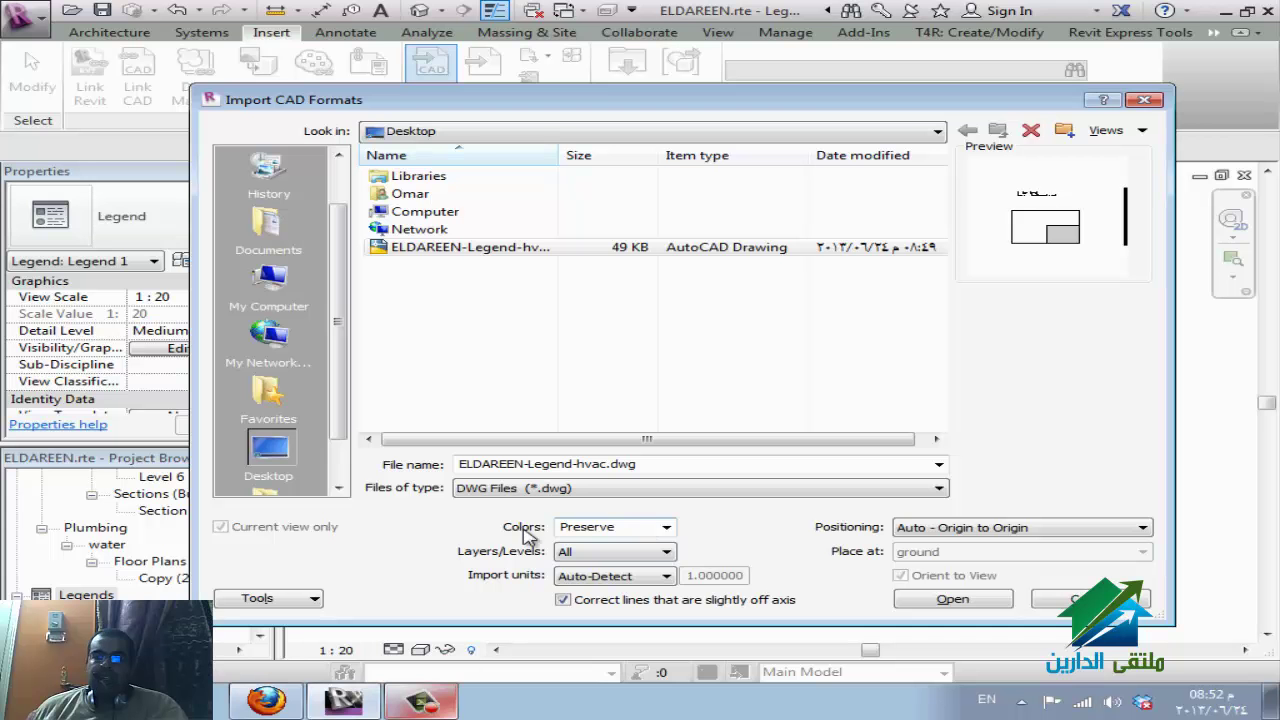
left_click(666, 527)
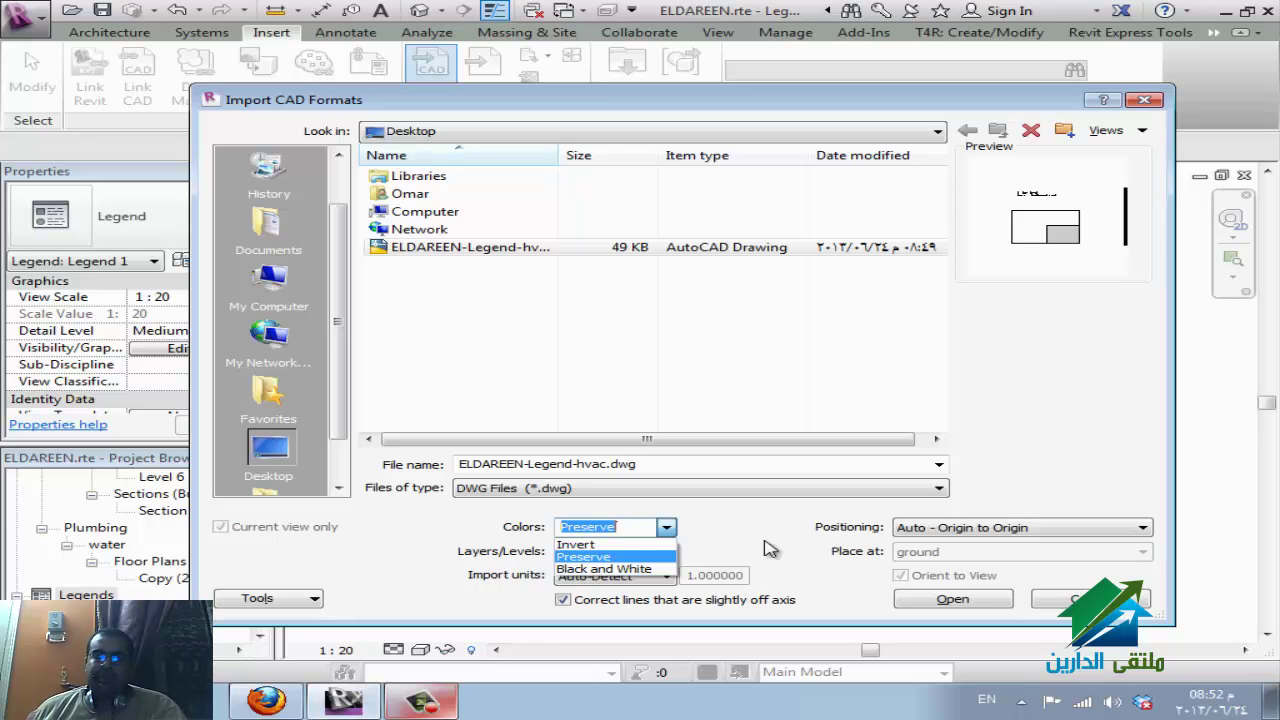
Keep import colours at Preserve and set Layers/Levels to Specify...
left_click(763, 548)
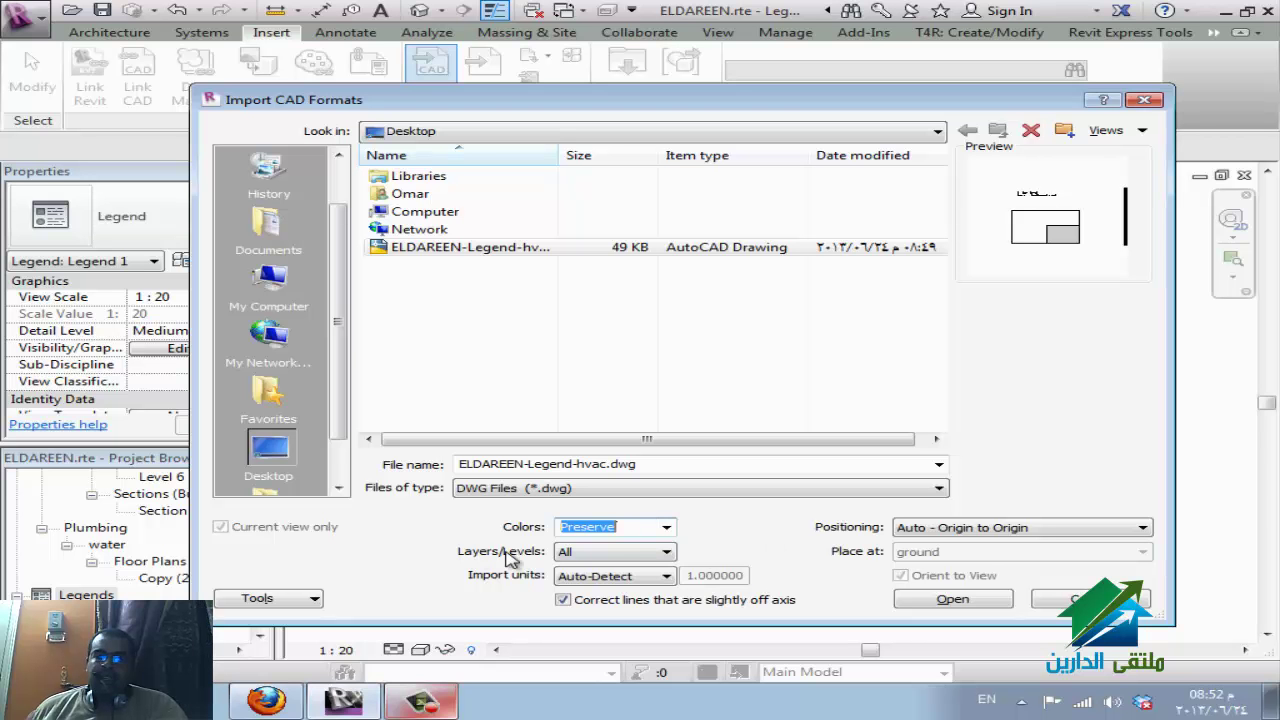
left_click(665, 555)
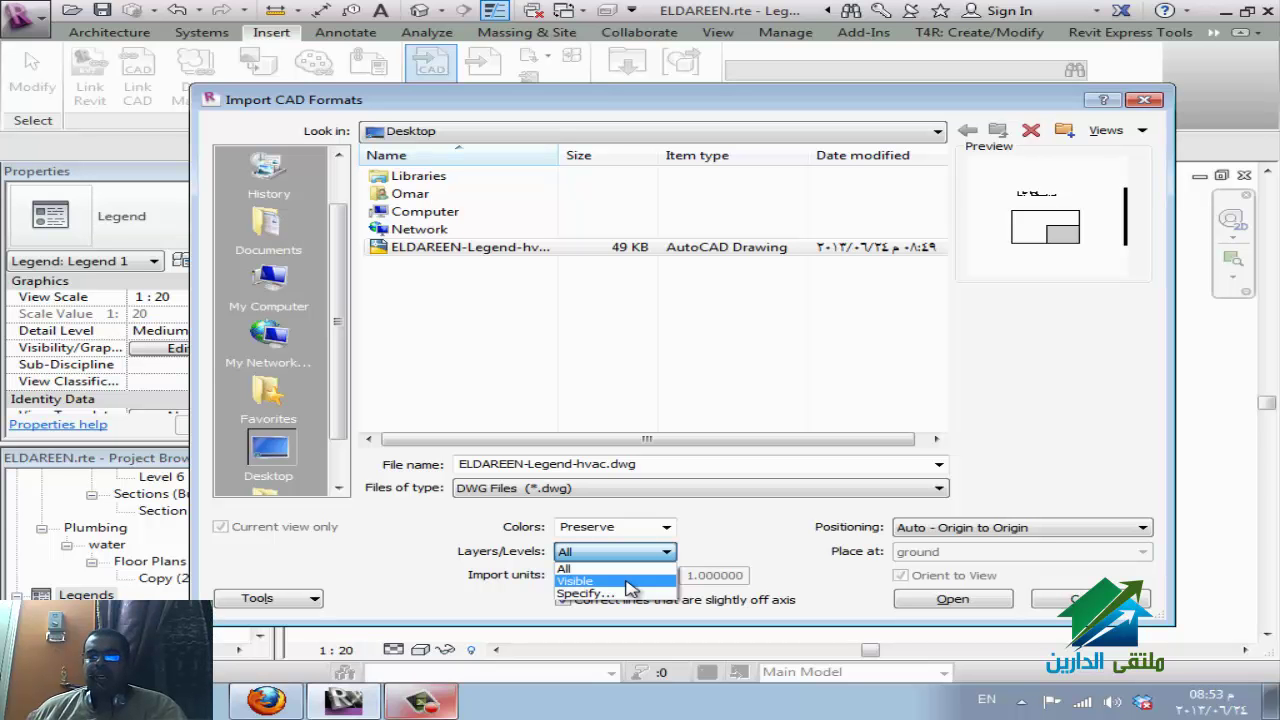
left_click(627, 582)
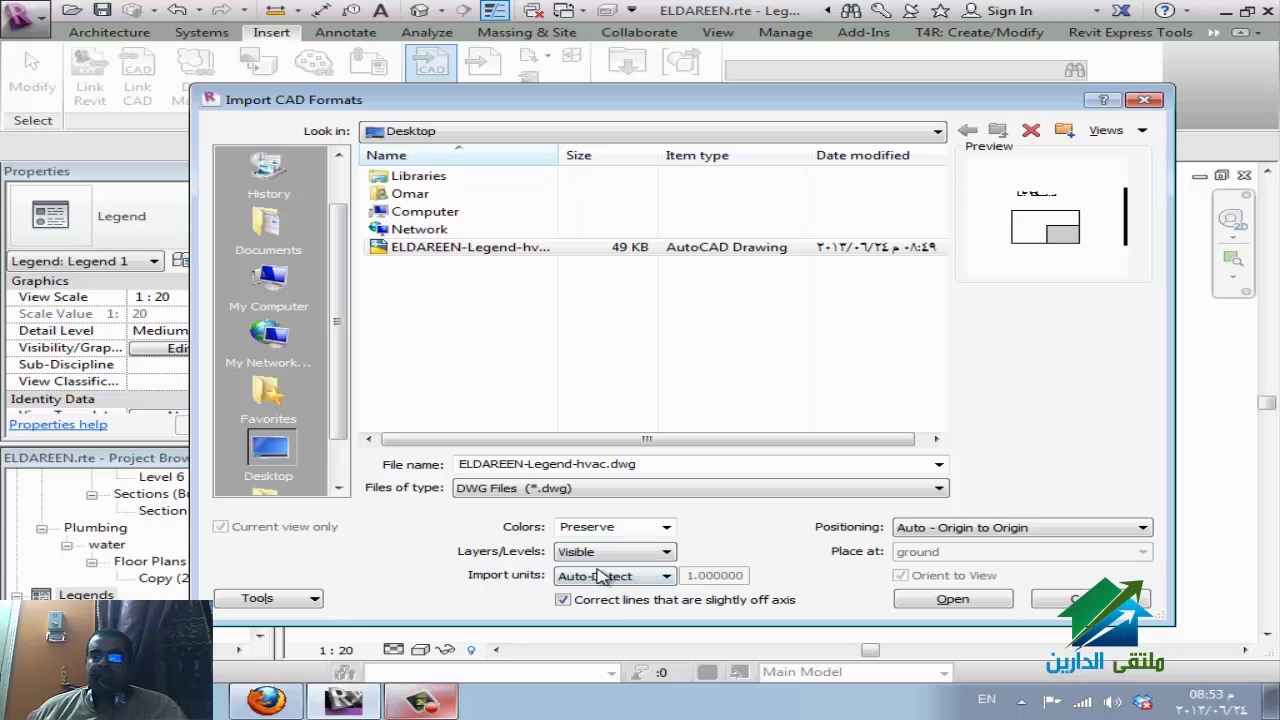
left_click(630, 553)
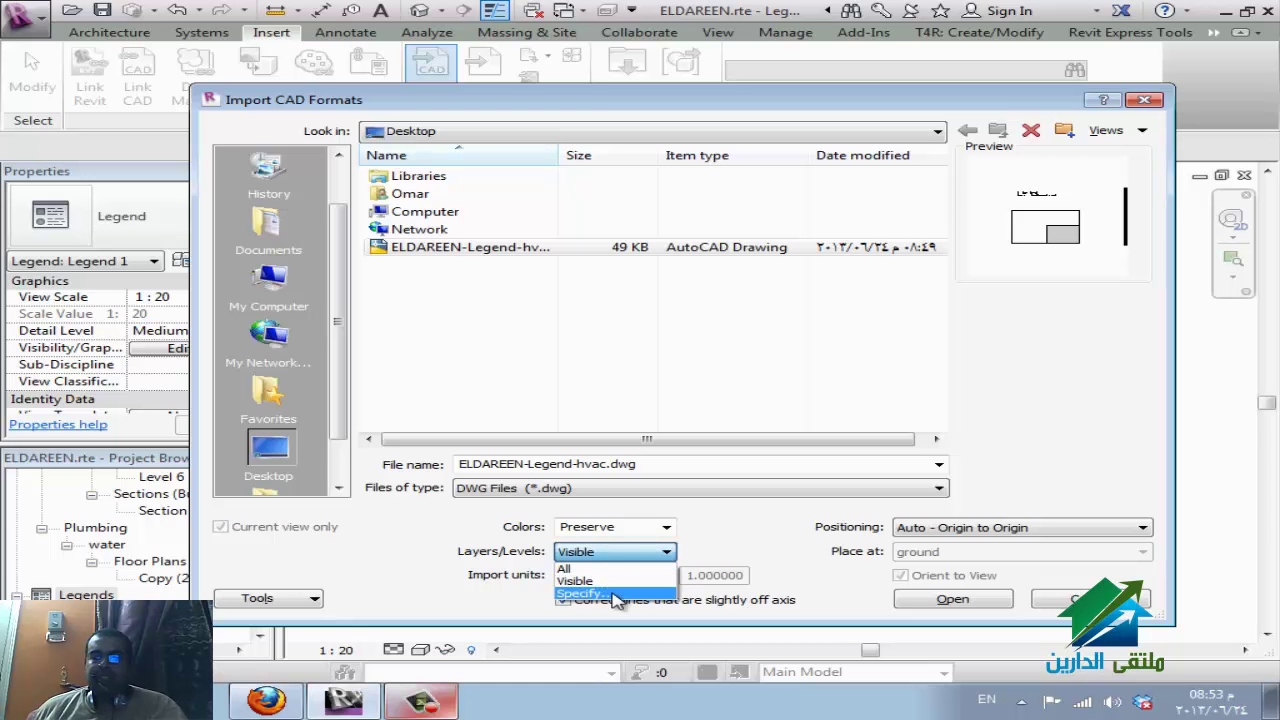
left_click(617, 597)
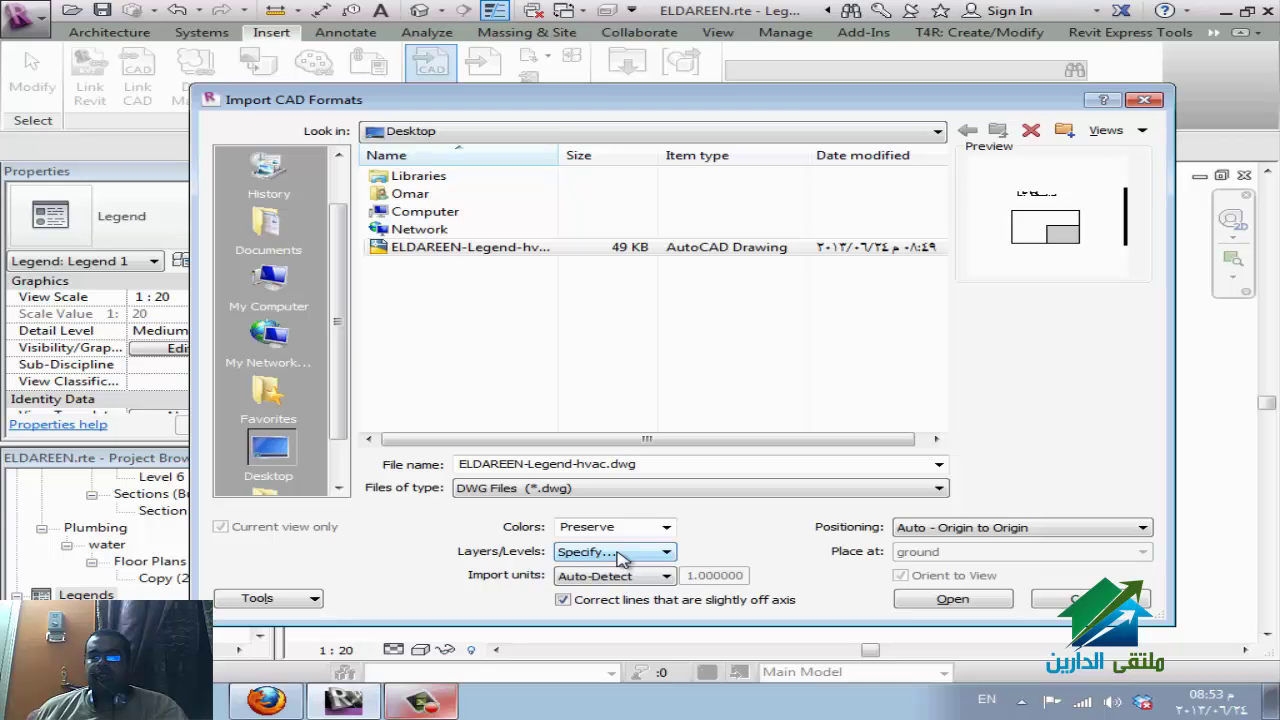
left_click(621, 556)
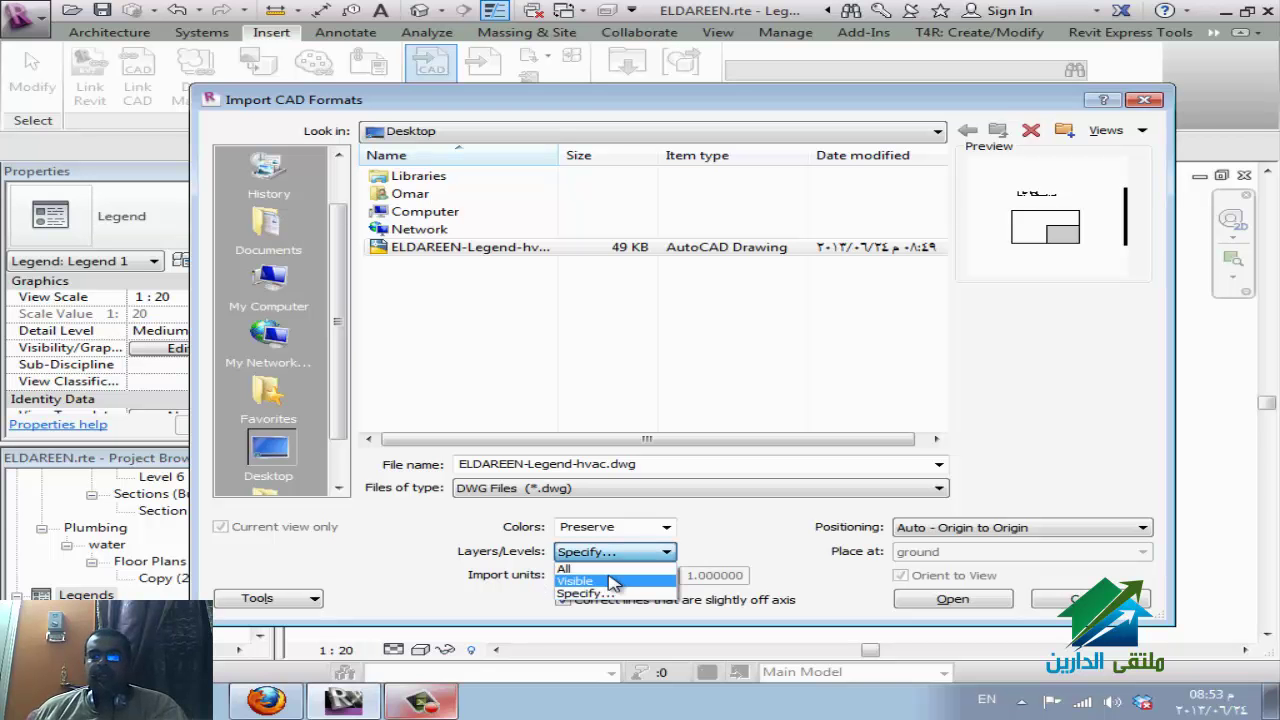
left_click(593, 595)
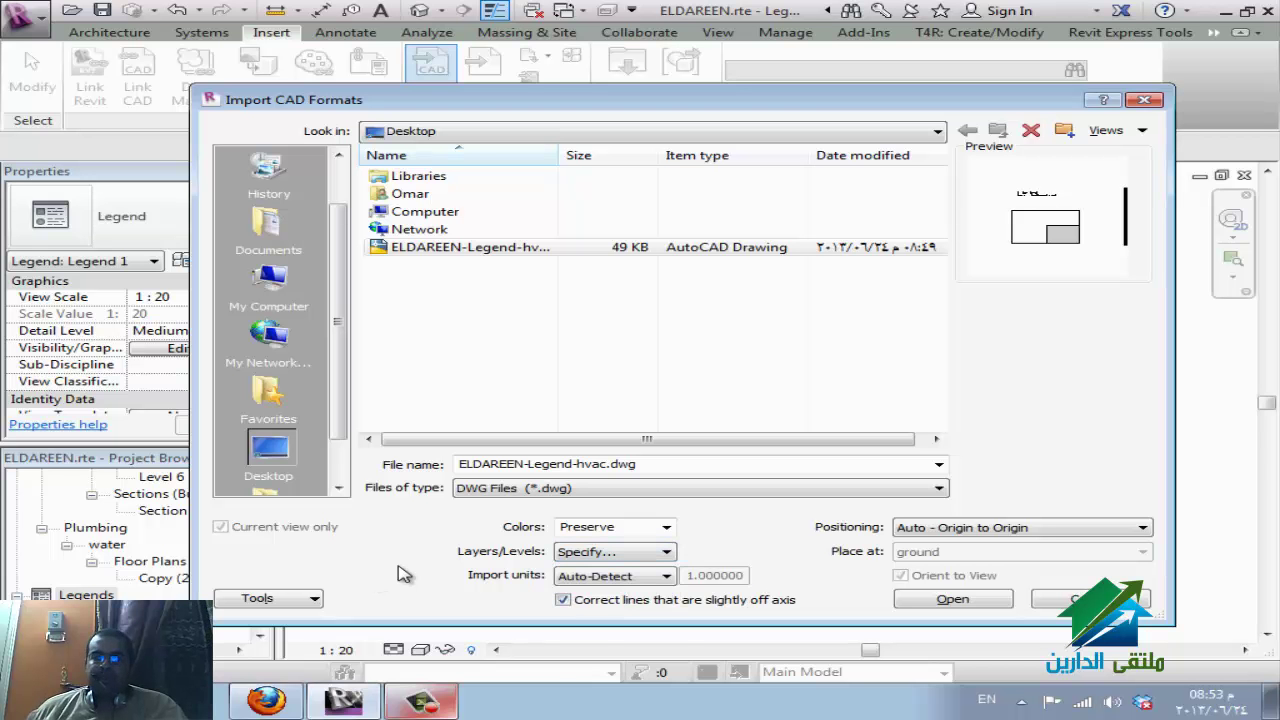
Set import units to millimeter, turn off off-axis line correction, and start the import.
left_click(629, 582)
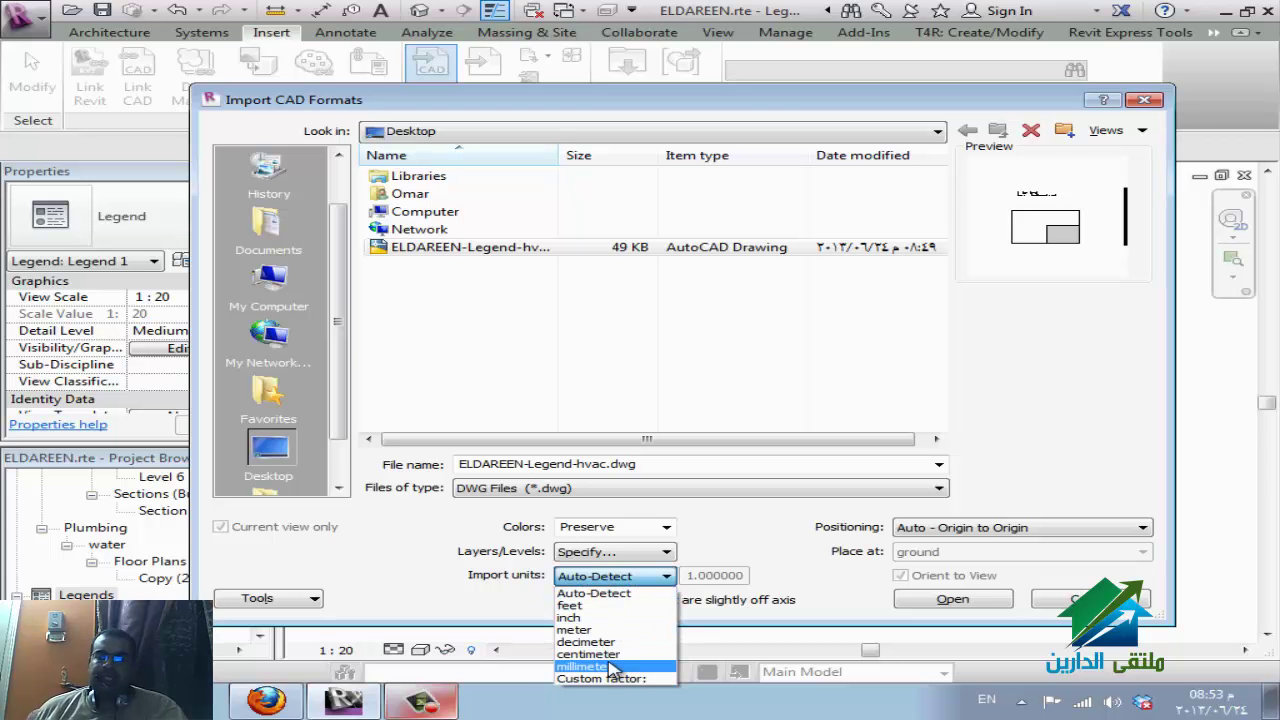
left_click(612, 667)
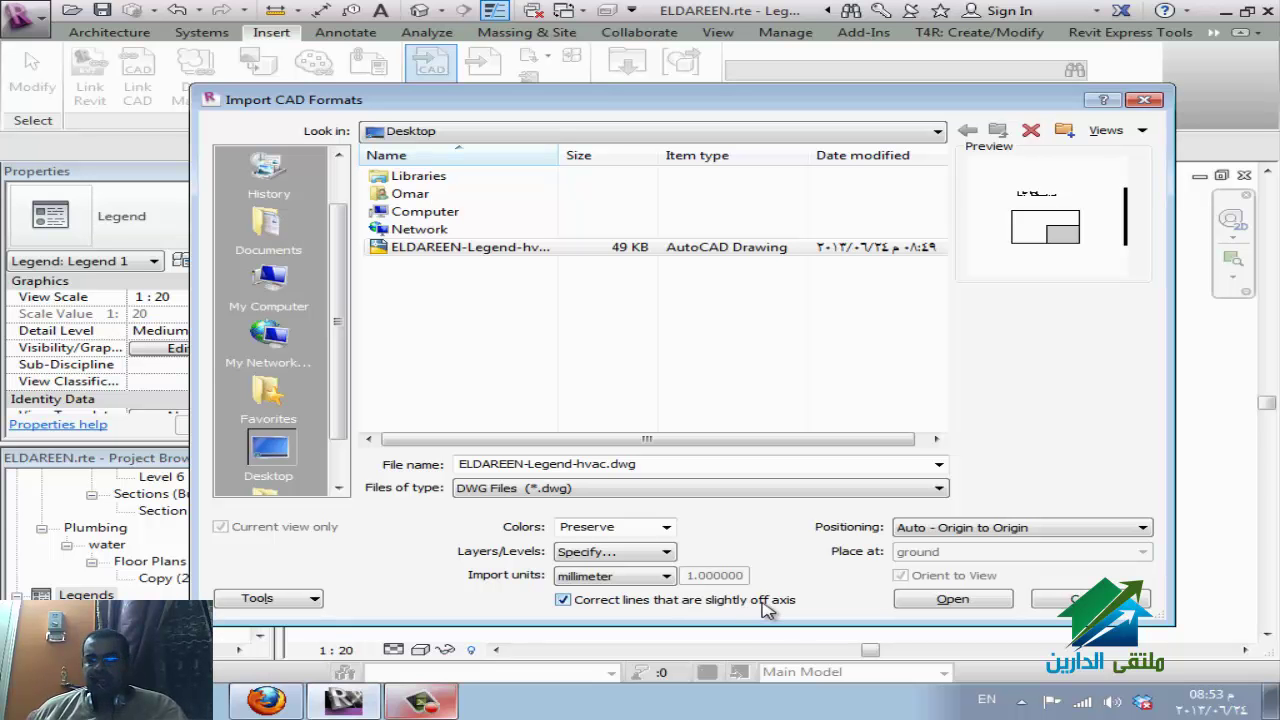
left_click(766, 608)
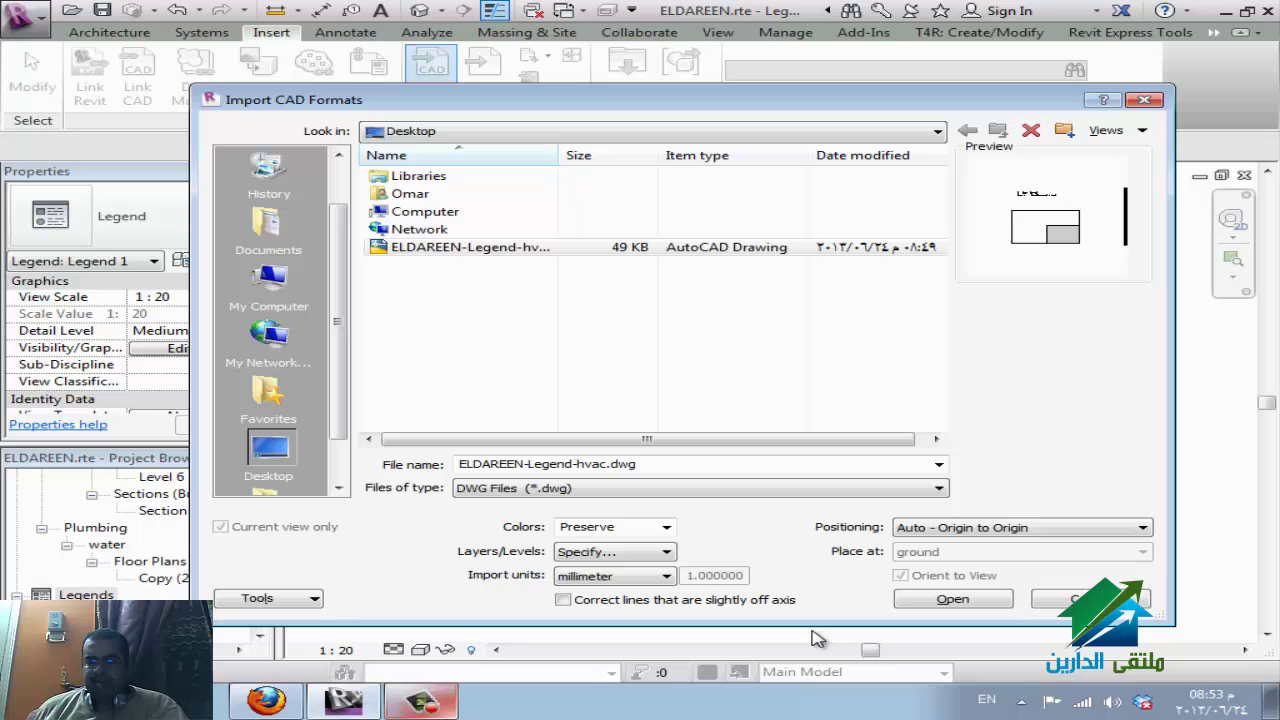
left_click(950, 600)
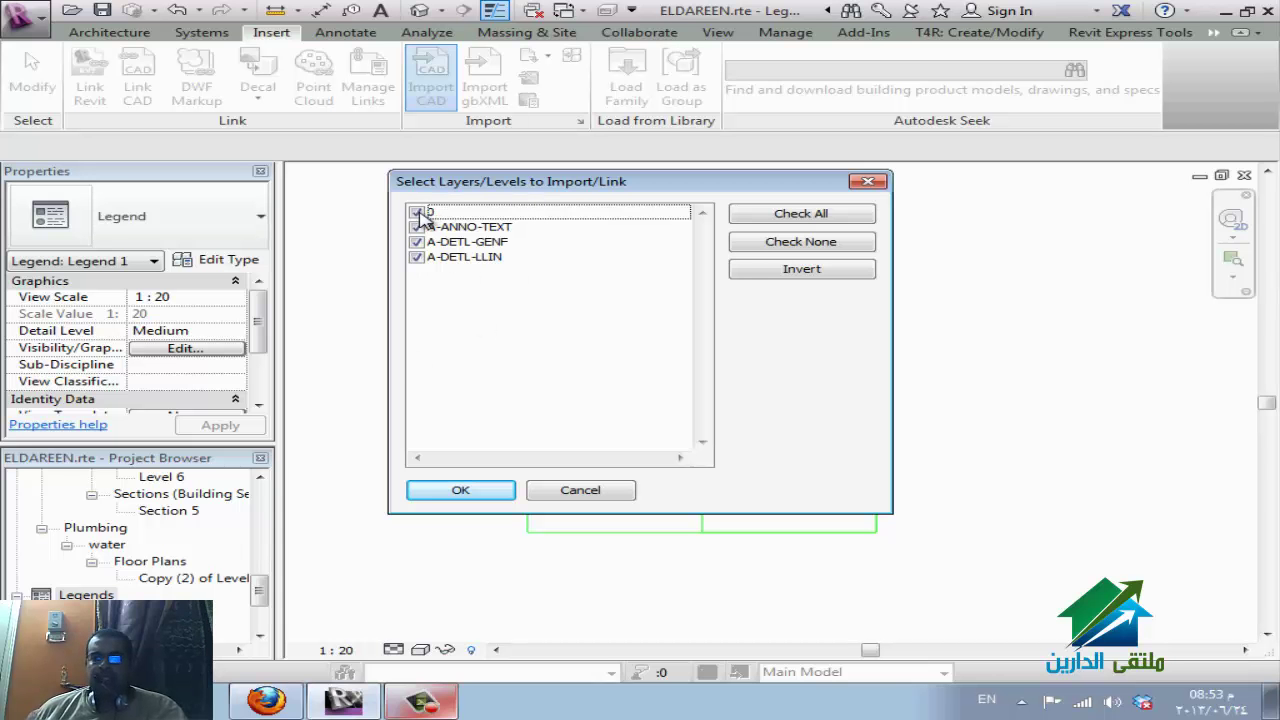
Import every layer except 0 into Legend 1, then select the placed drawing.
left_click(418, 213)
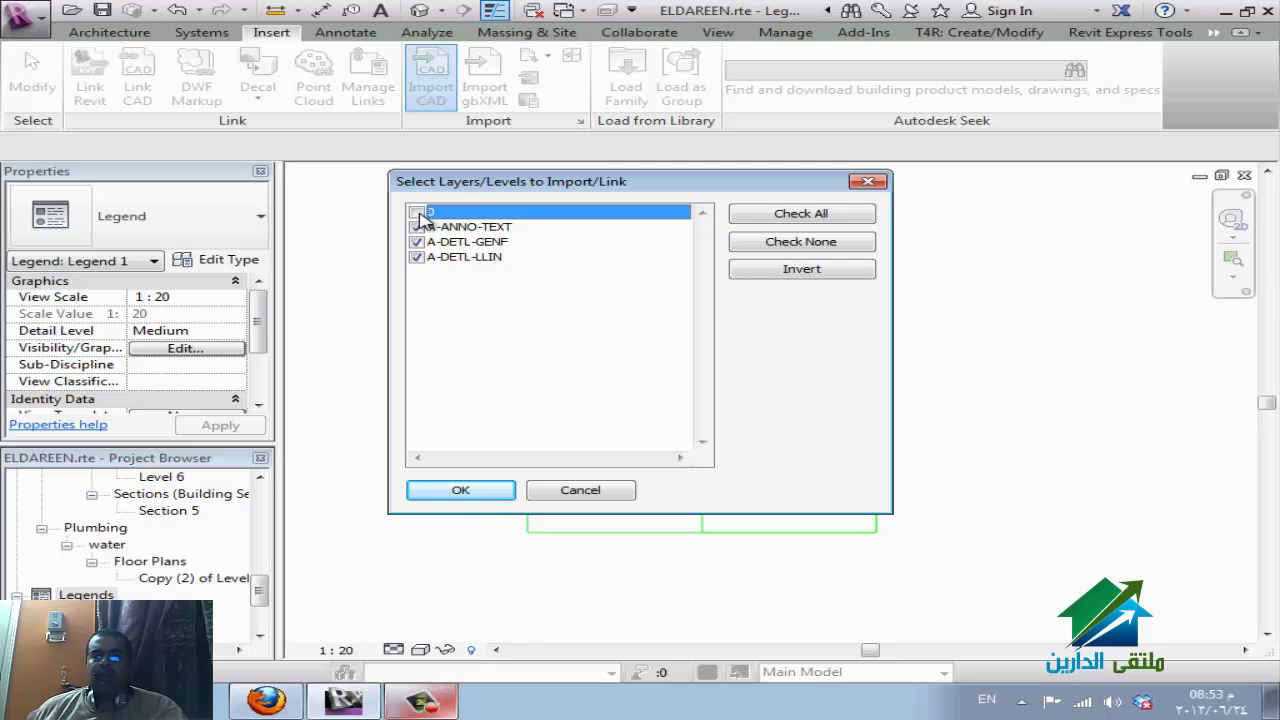
left_click(480, 490)
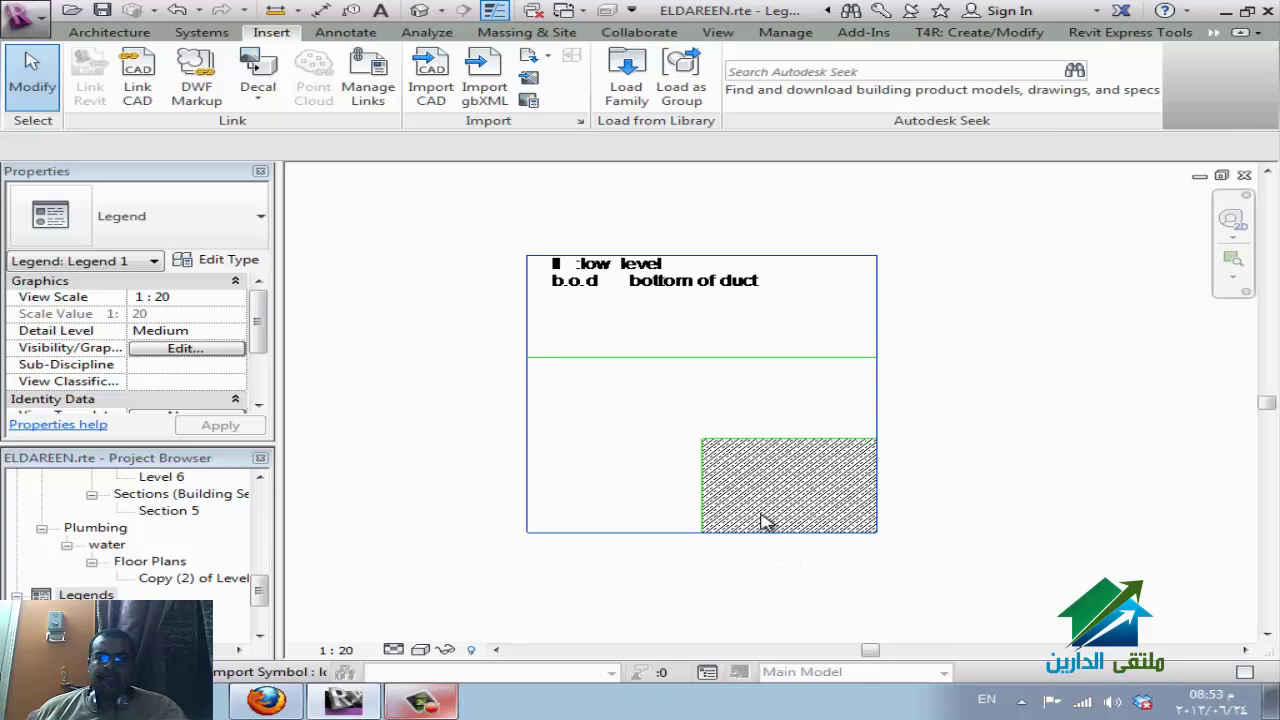
left_click(752, 398)
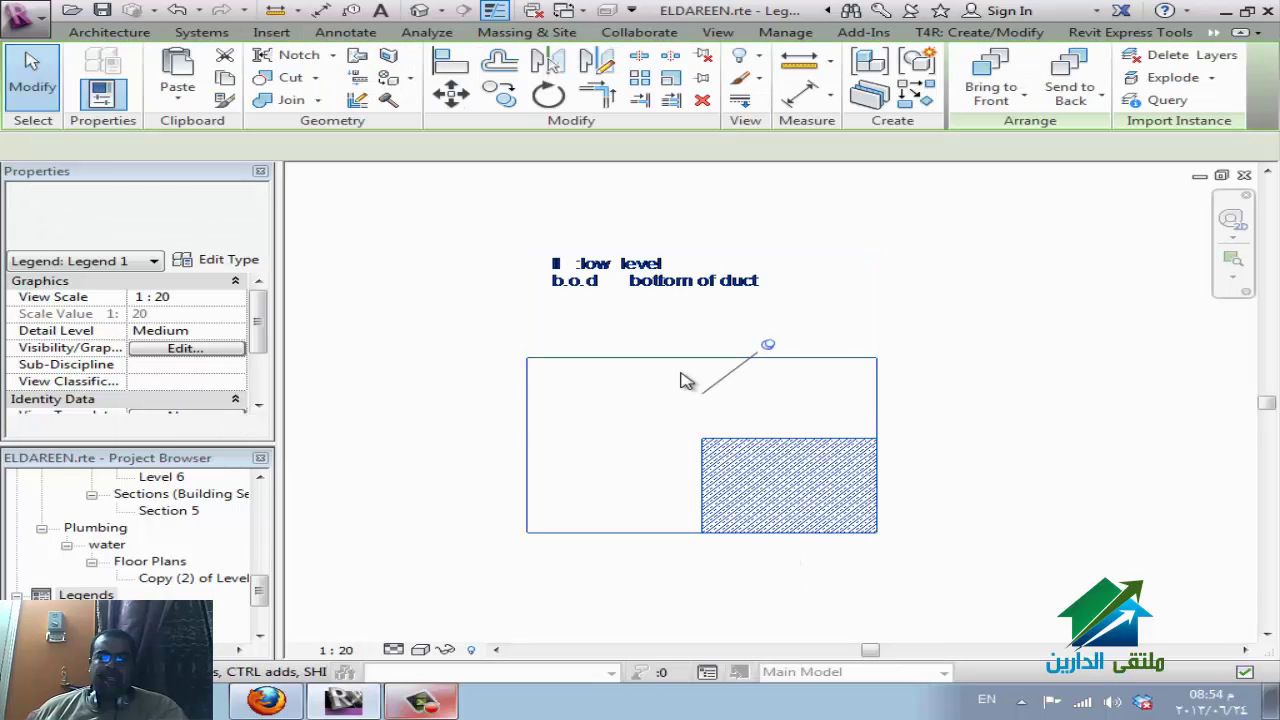
left_click(771, 536)
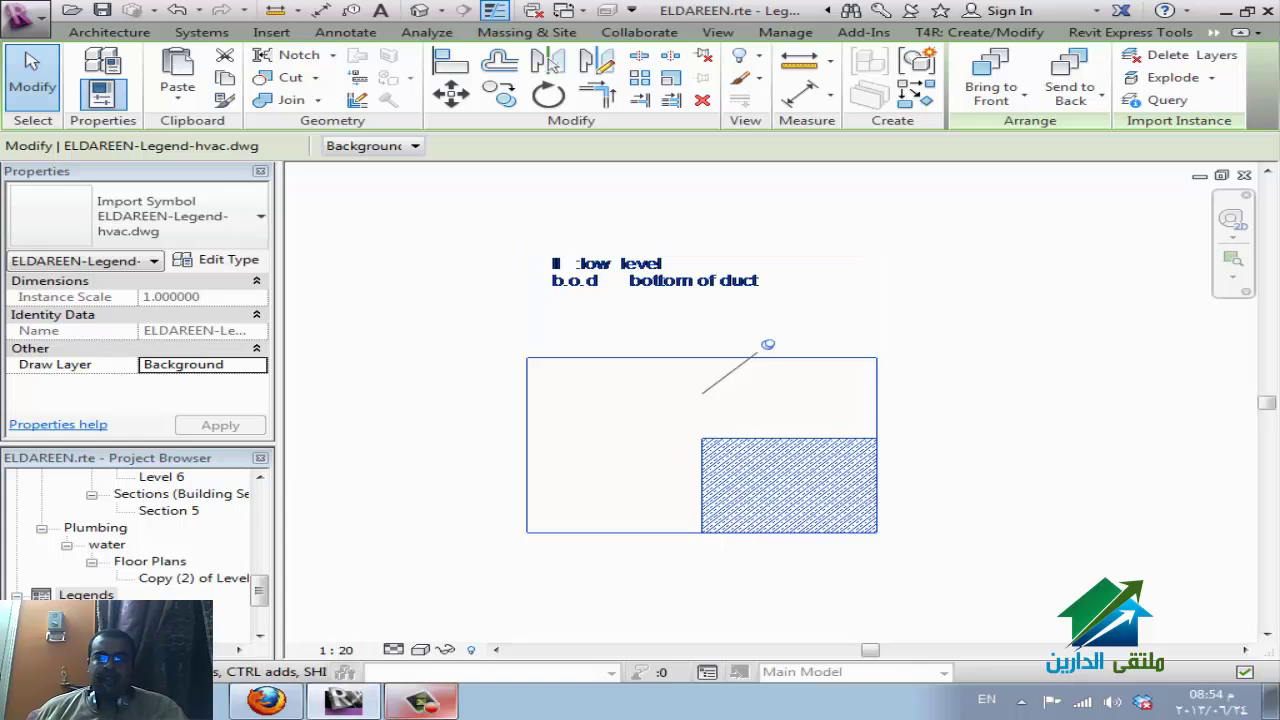
key("ctrl+z")
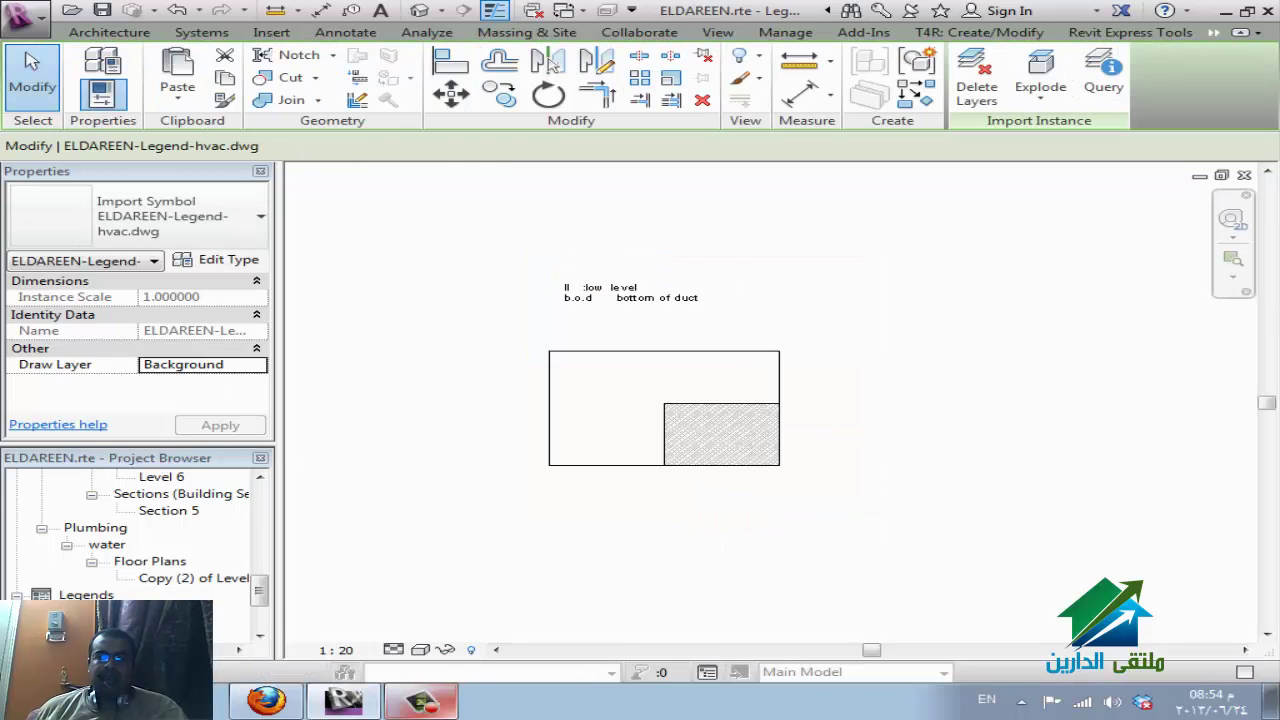
key("Escape")
scroll(714, 423, "up", 2)
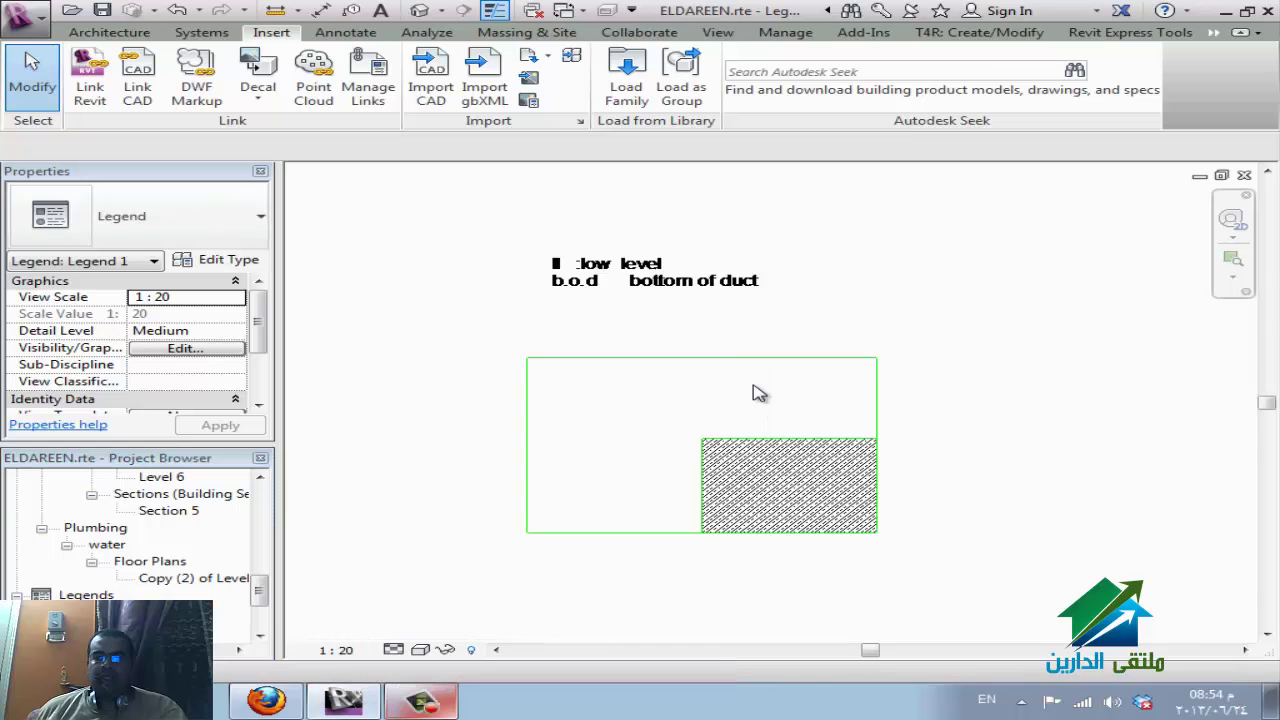
left_click(876, 457)
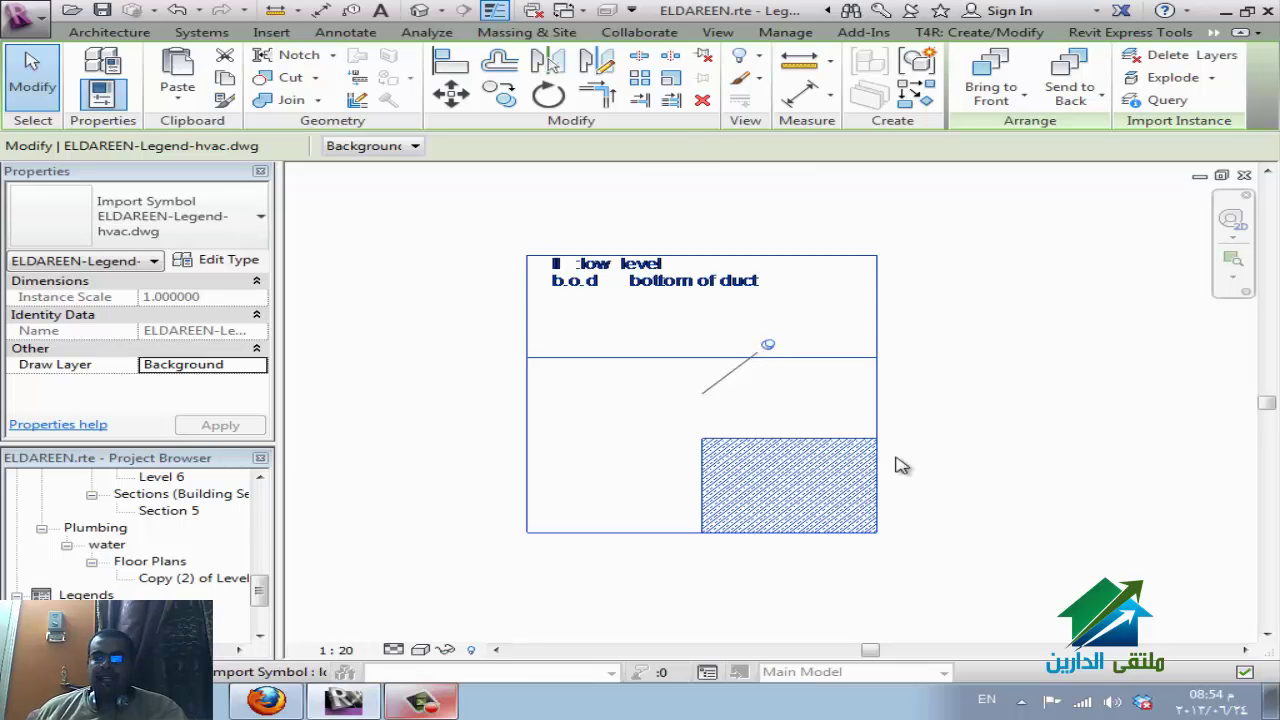
Unpin the imported drawing and shift it slightly down and to the right.
left_click(706, 60)
left_click_drag(808, 517, 990, 478)
left_click_drag(914, 616, 914, 622)
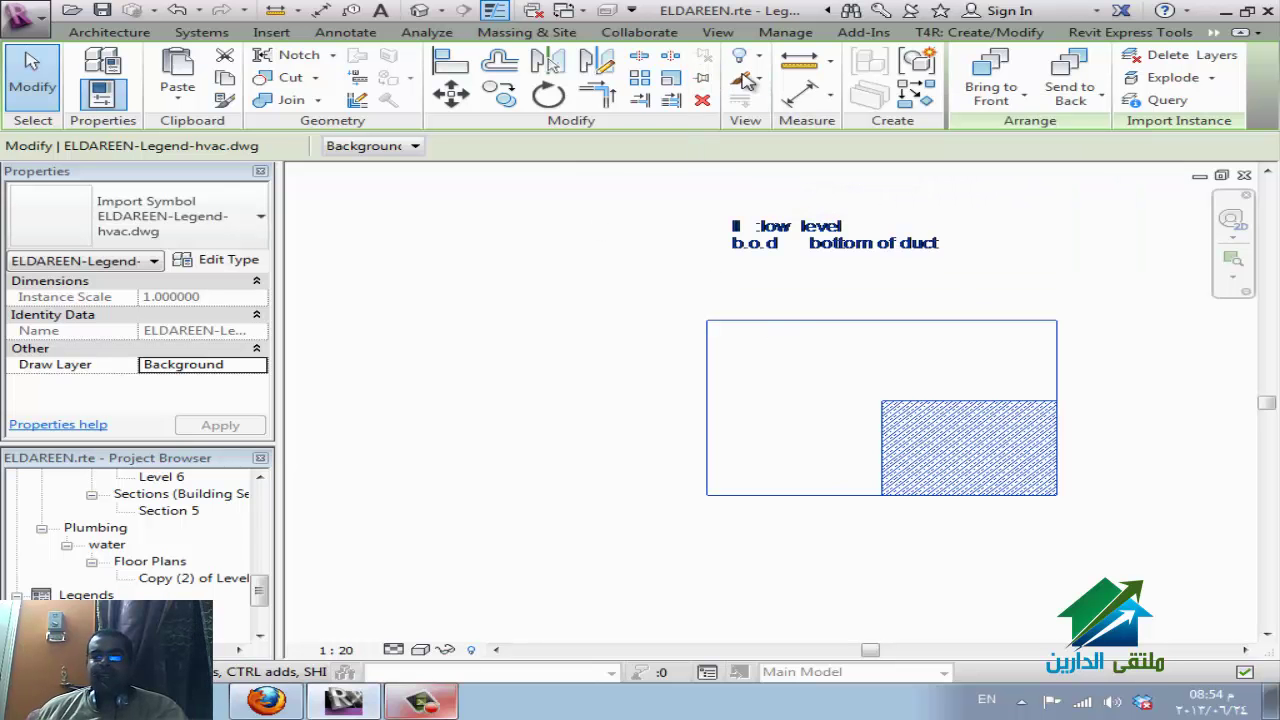
left_click_drag(896, 497, 752, 555)
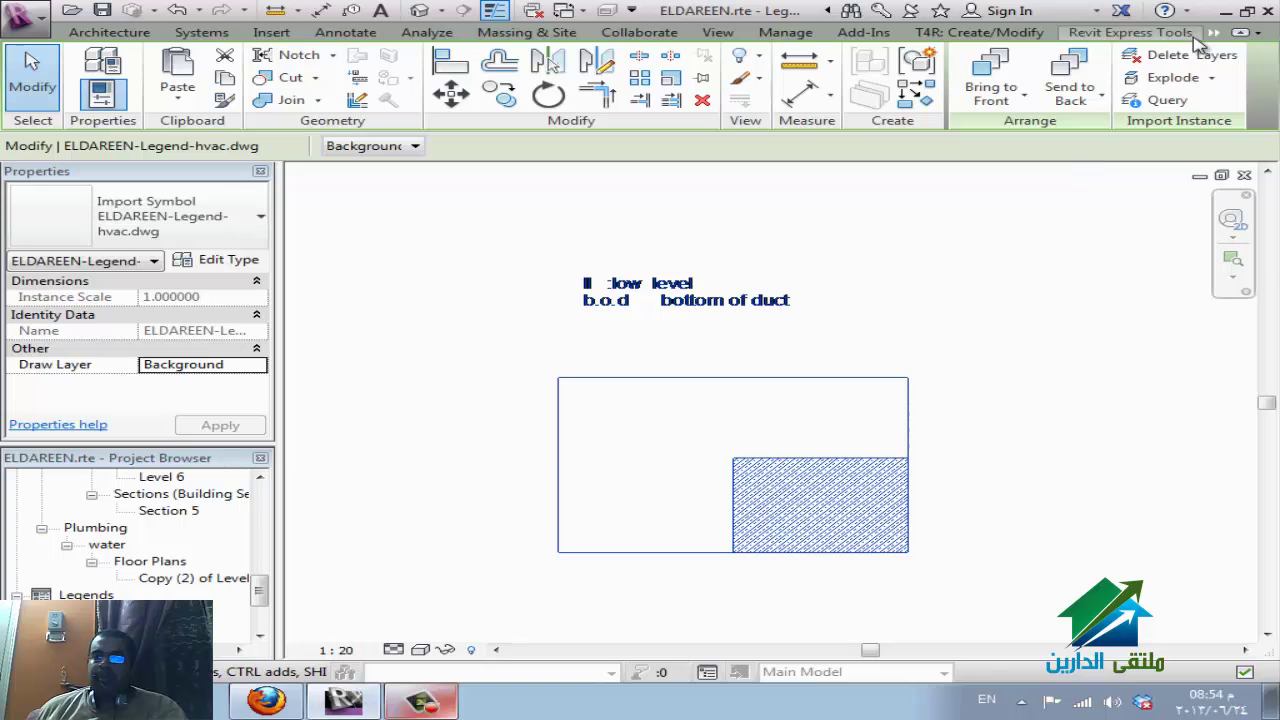
View the import's Delete Layers list, close it without deleting anything, and deselect.
left_click(1168, 100)
left_click(1178, 56)
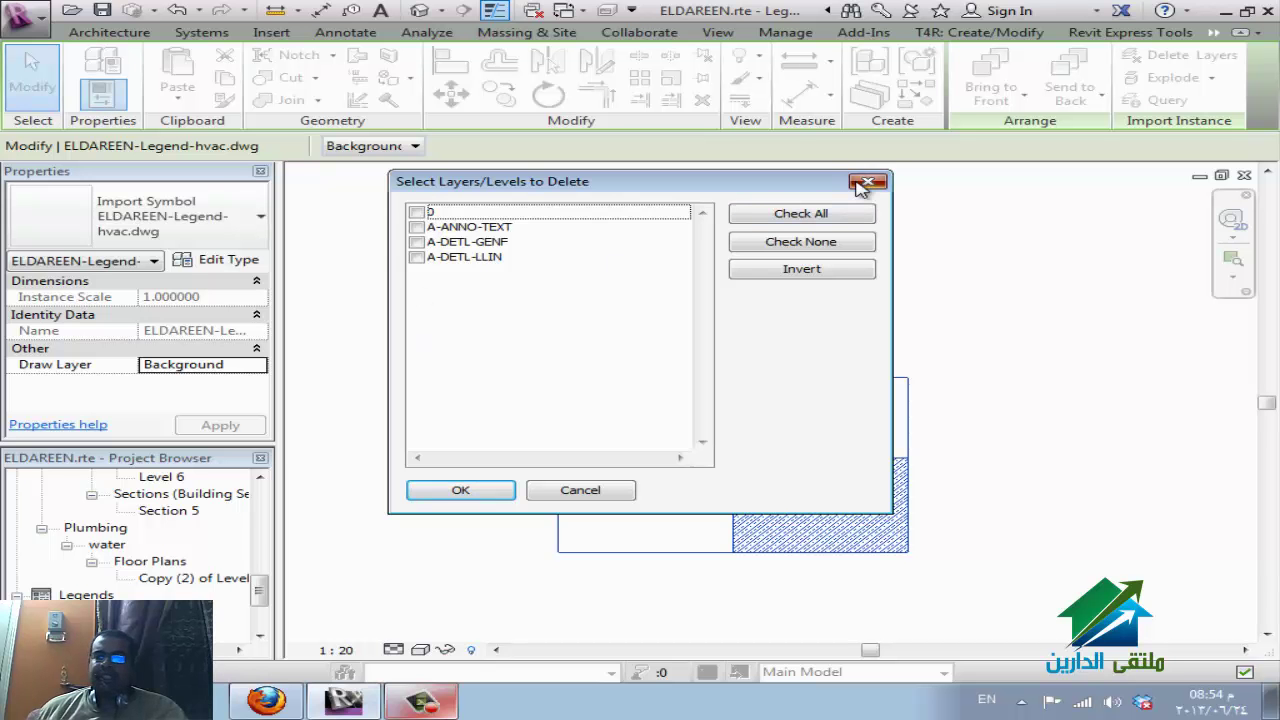
left_click(866, 183)
left_click(1088, 217)
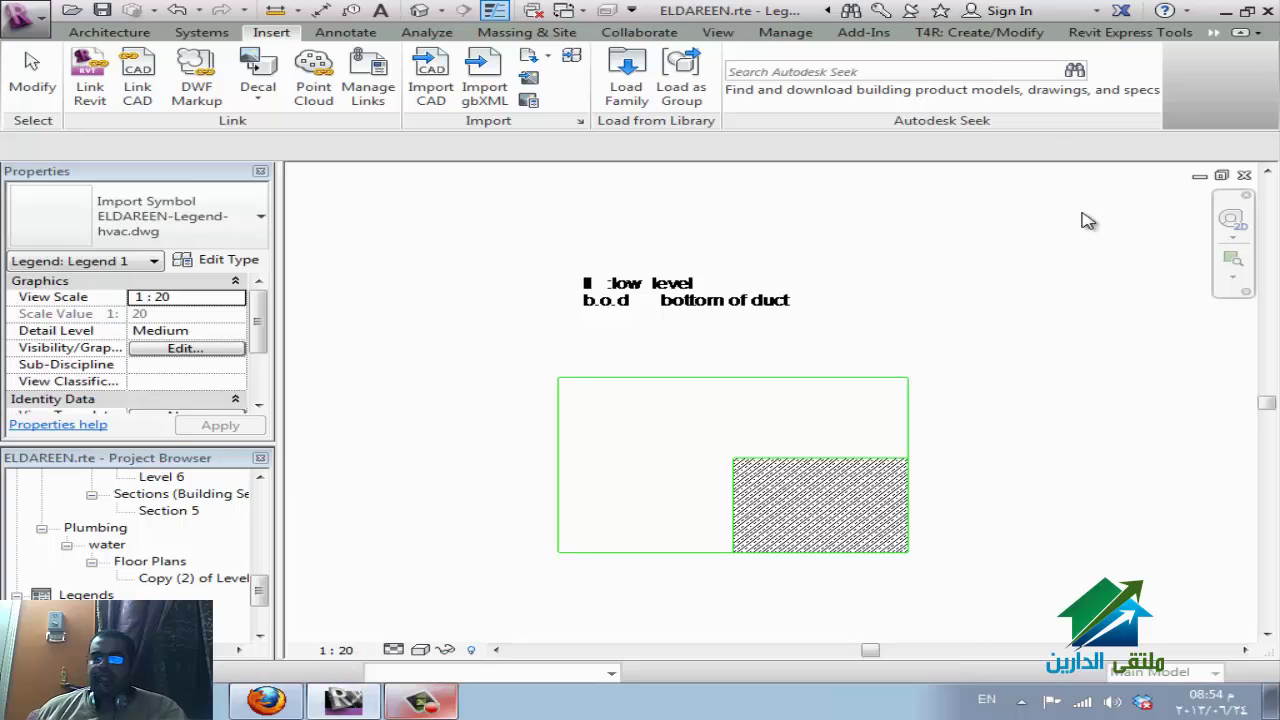
Query an outline line to find layer A-DETL-LLIN and hide that layer in this view.
left_click(912, 480)
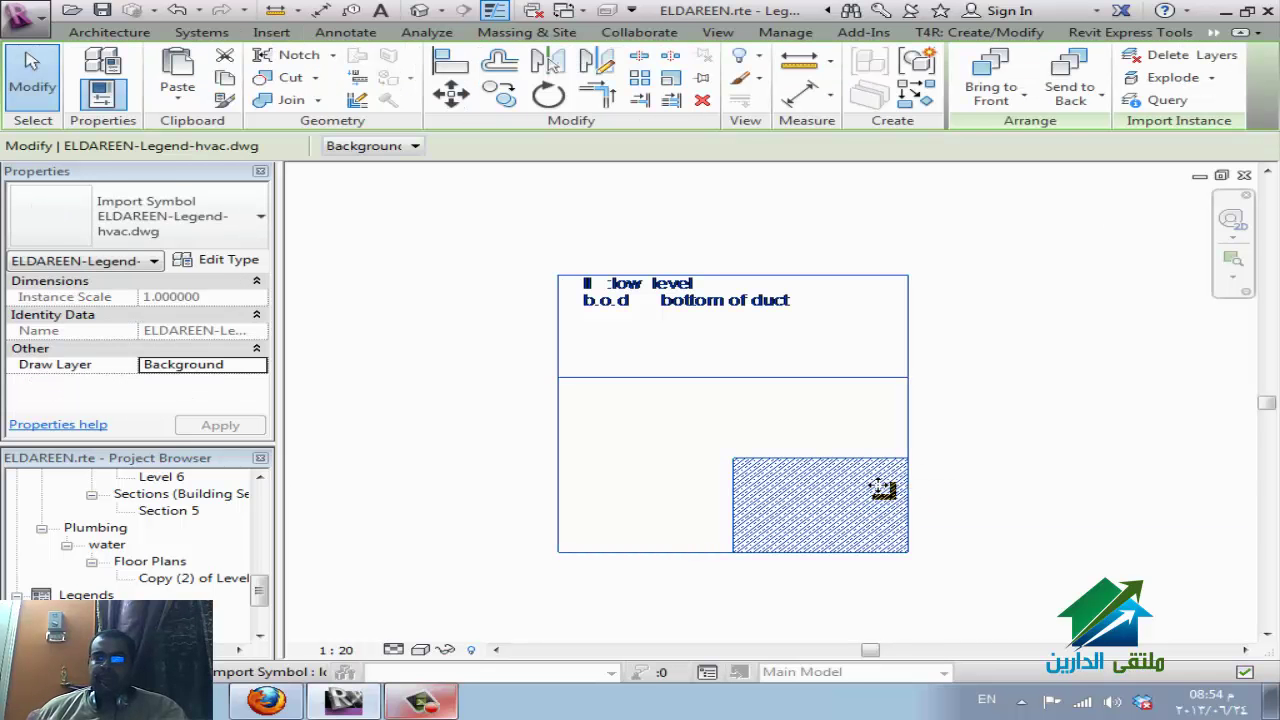
left_click(1162, 100)
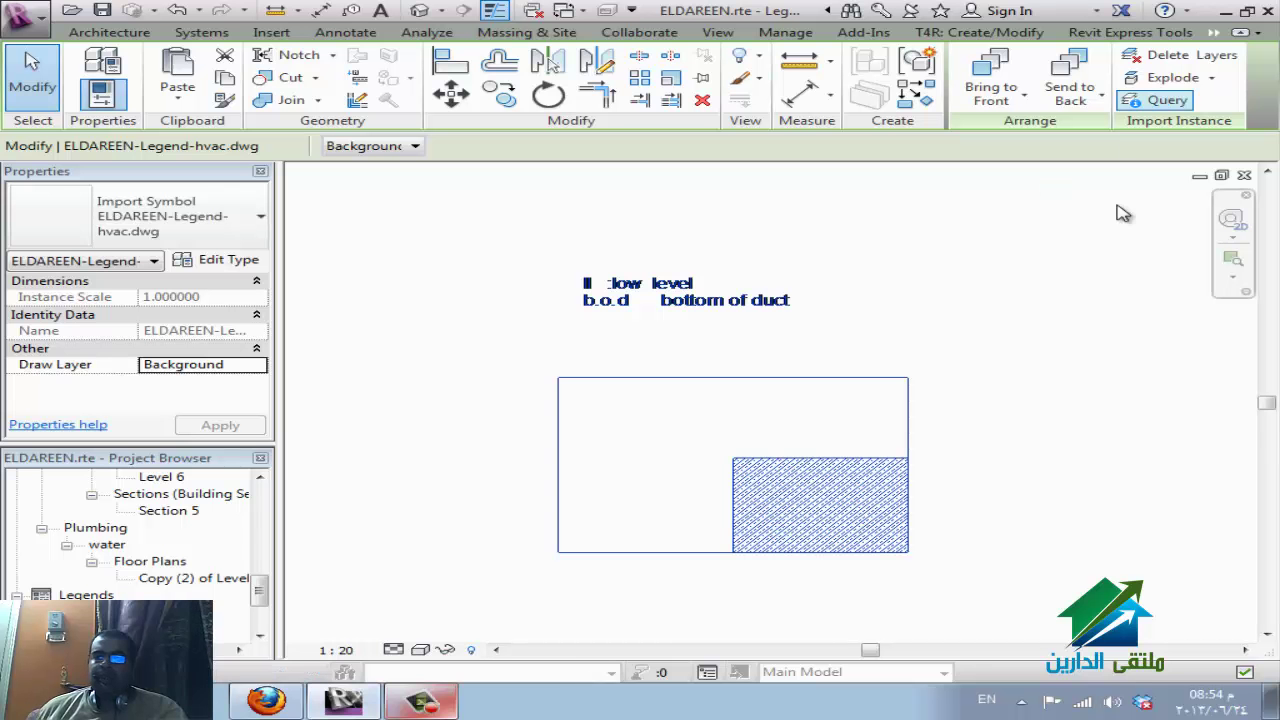
left_click(800, 466)
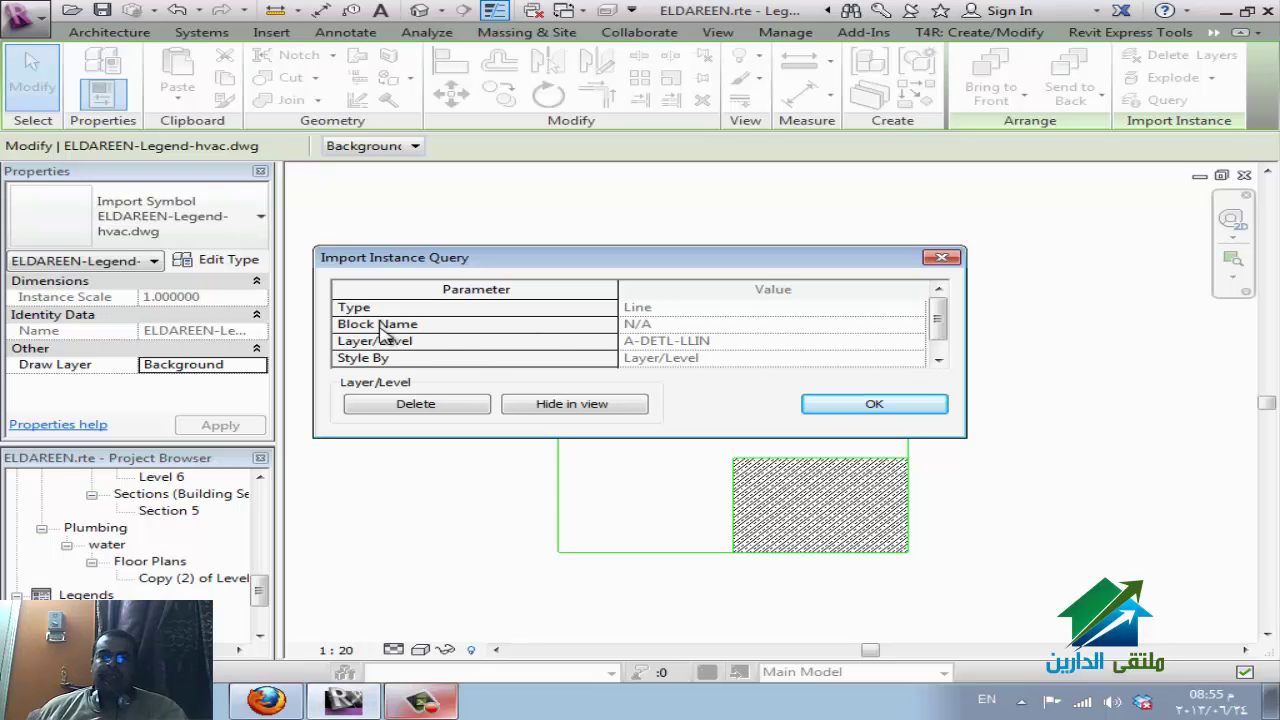
left_click_drag(938, 314, 940, 348)
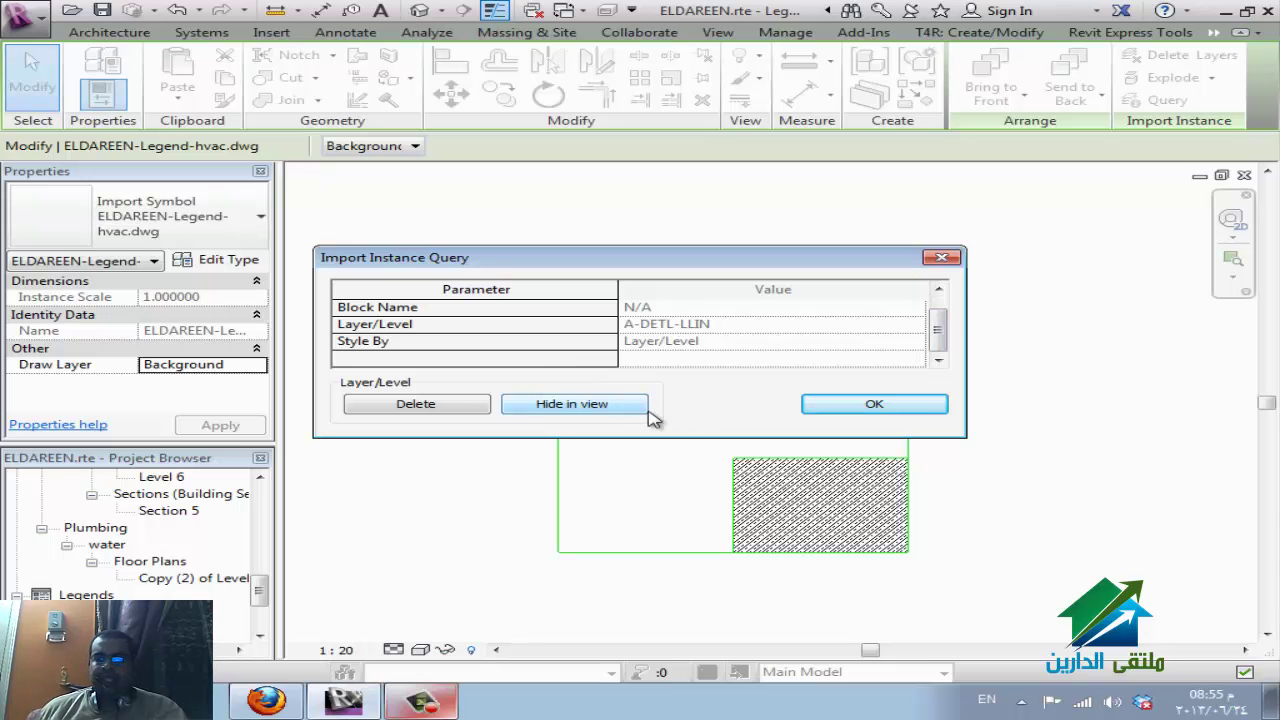
left_click(556, 401)
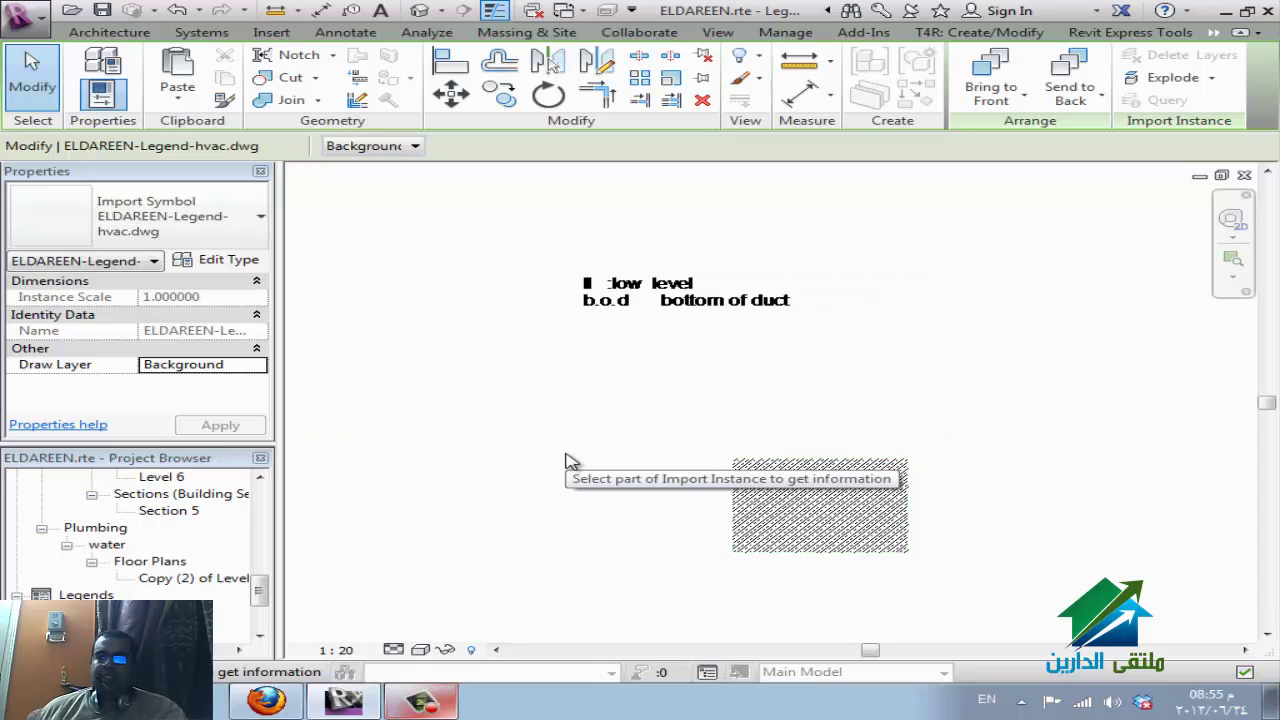
key("Escape")
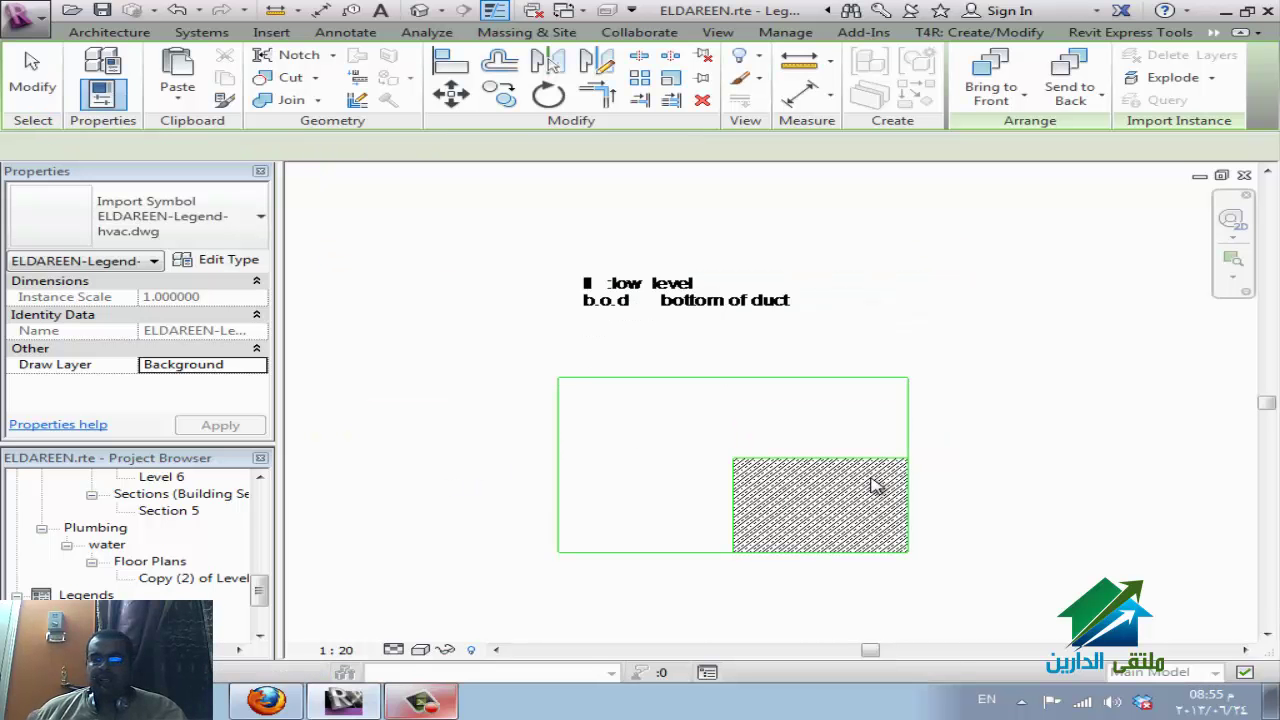
key("Escape")
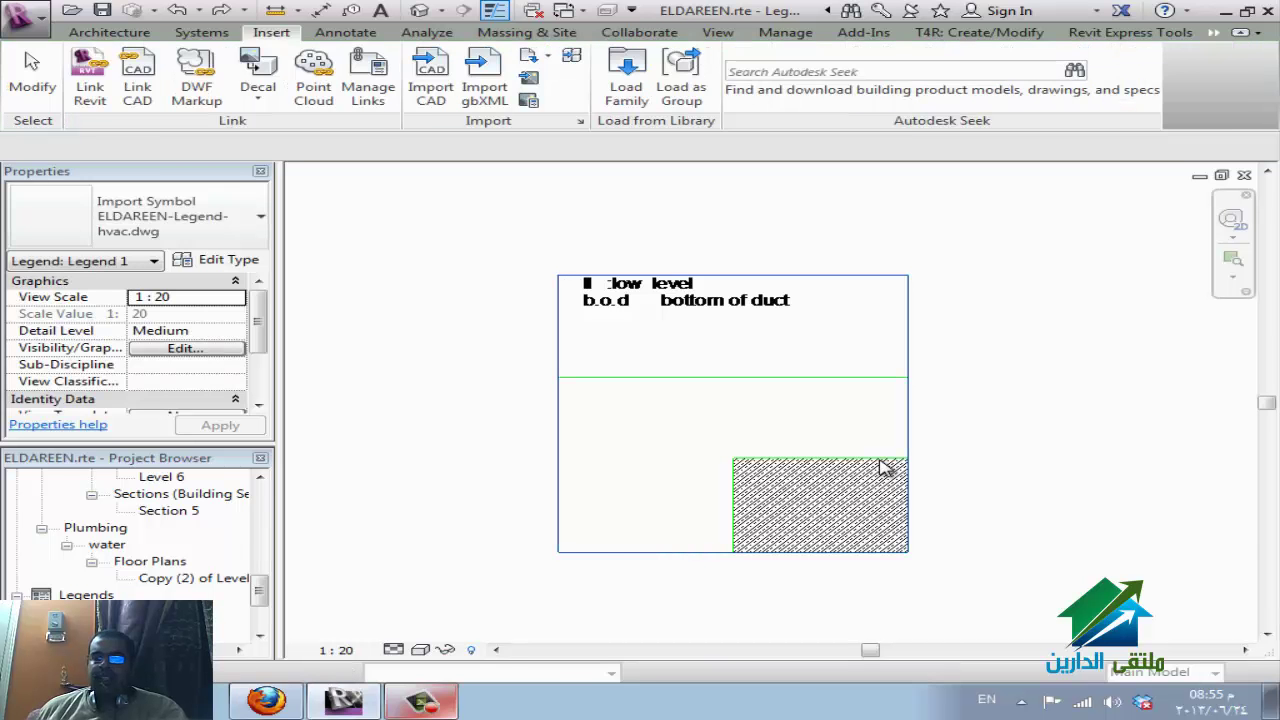
Select the imported legend drawing and apply Full Explode.
left_click(935, 498)
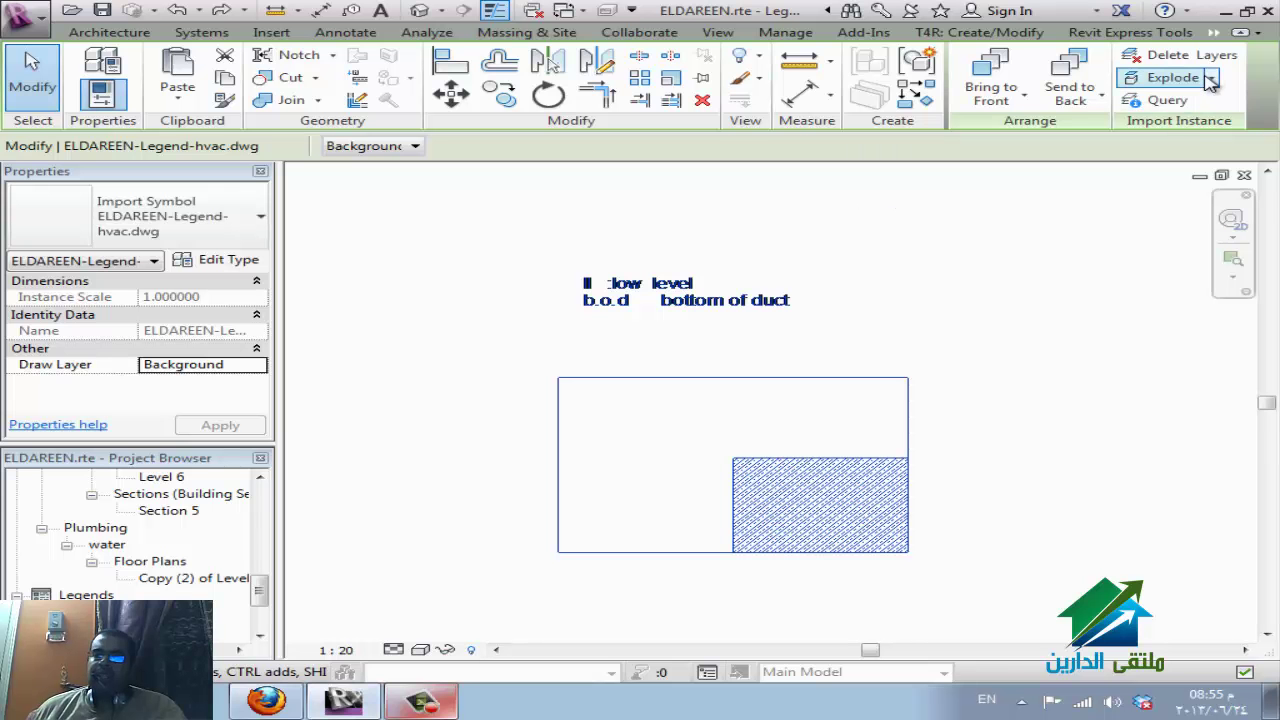
left_click(1213, 79)
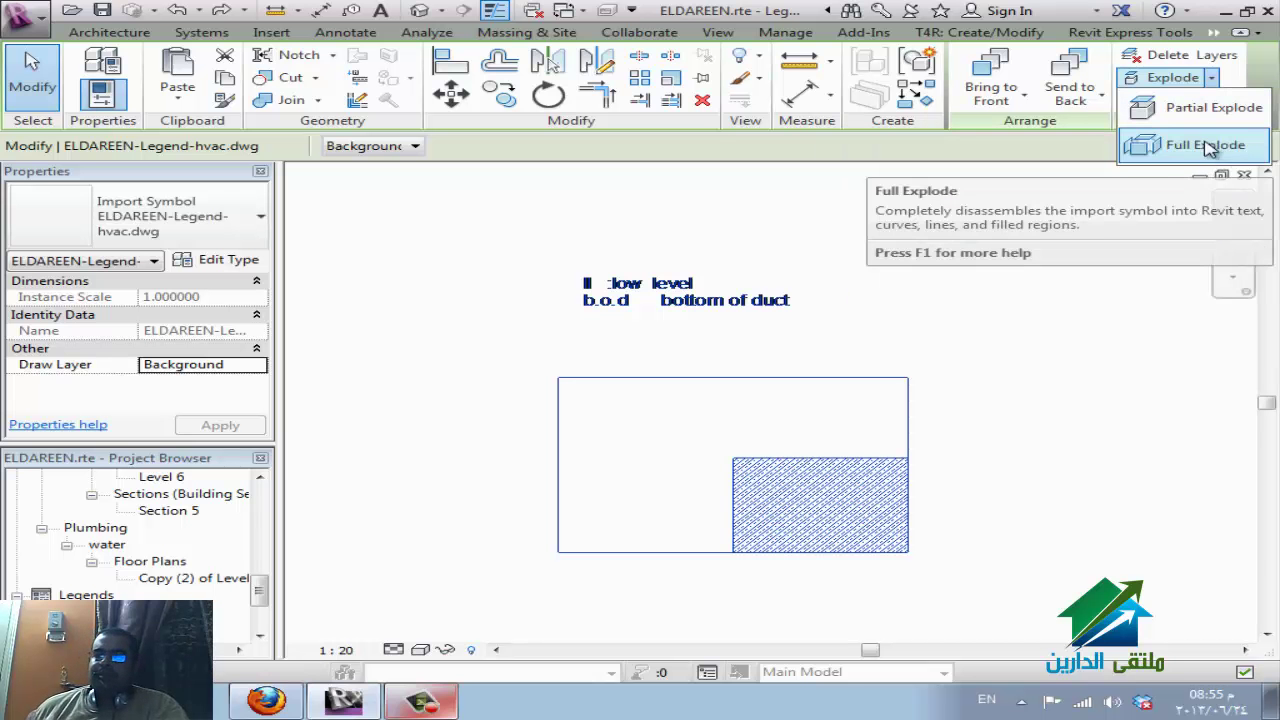
left_click(1188, 147)
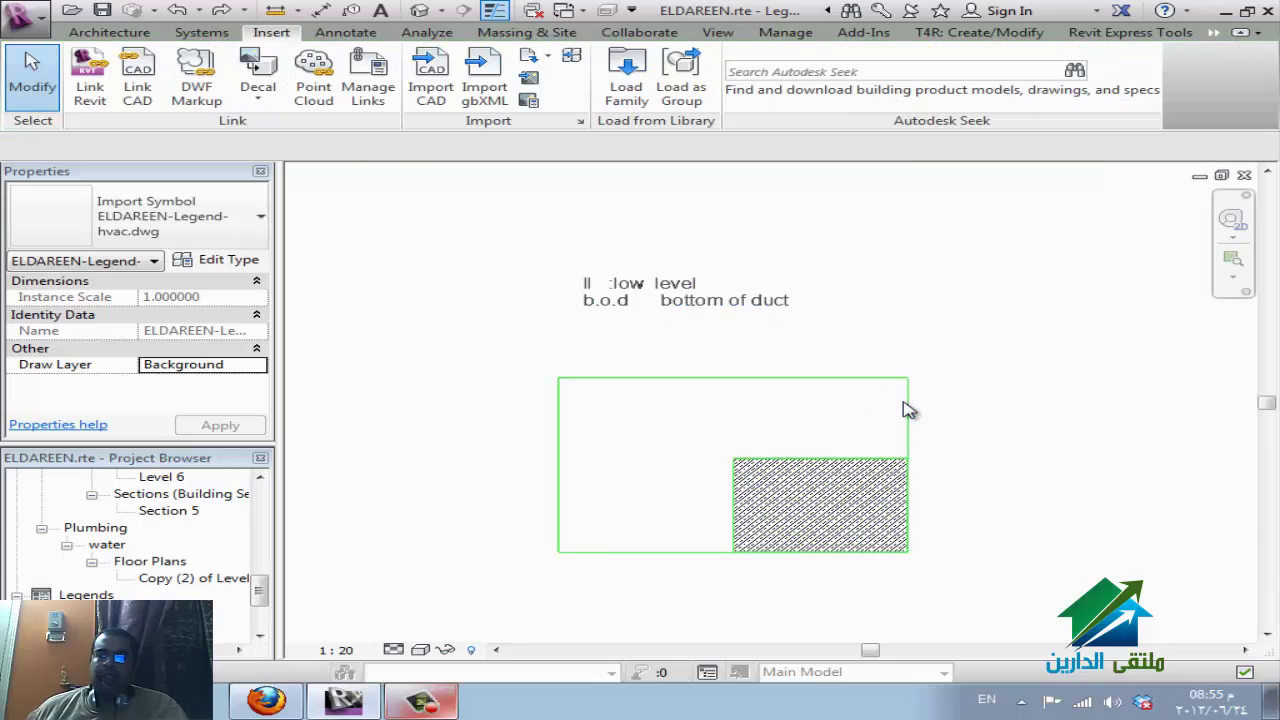
Edit the legend text note to shorten its first line.
left_click(697, 308)
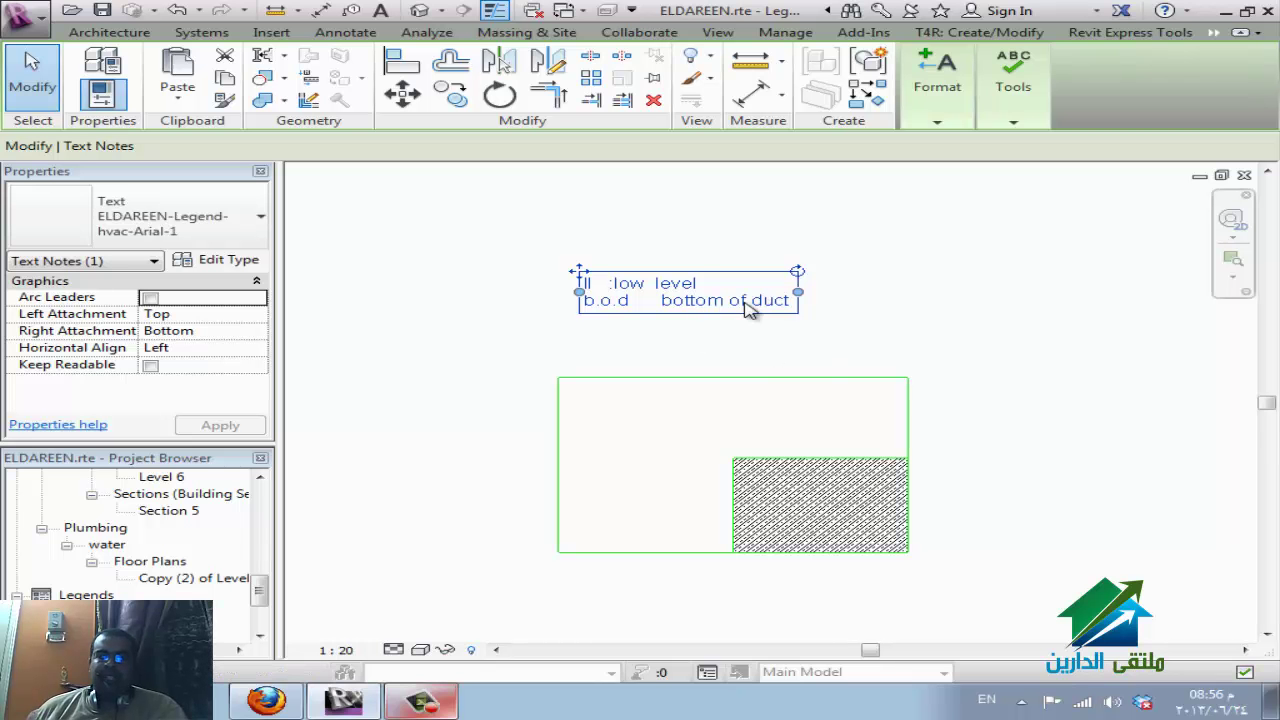
left_click(705, 307)
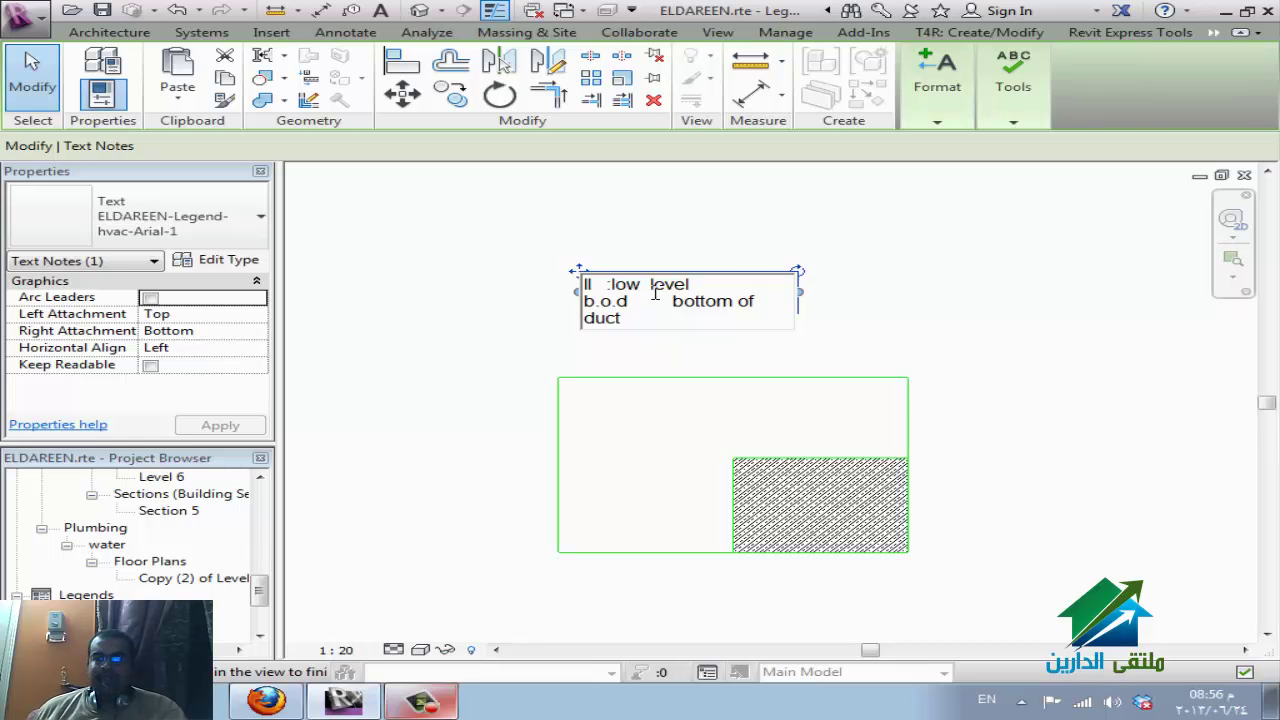
left_click_drag(730, 276, 753, 283)
left_click(756, 281)
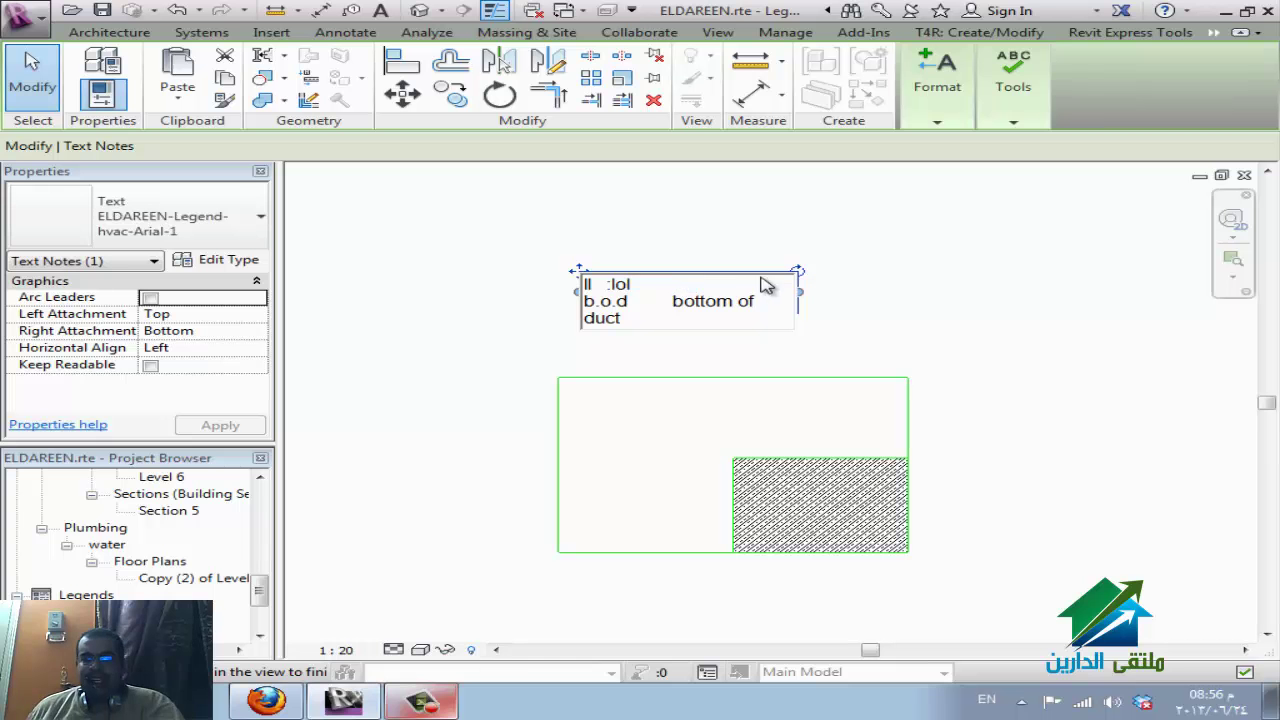
left_click(894, 281)
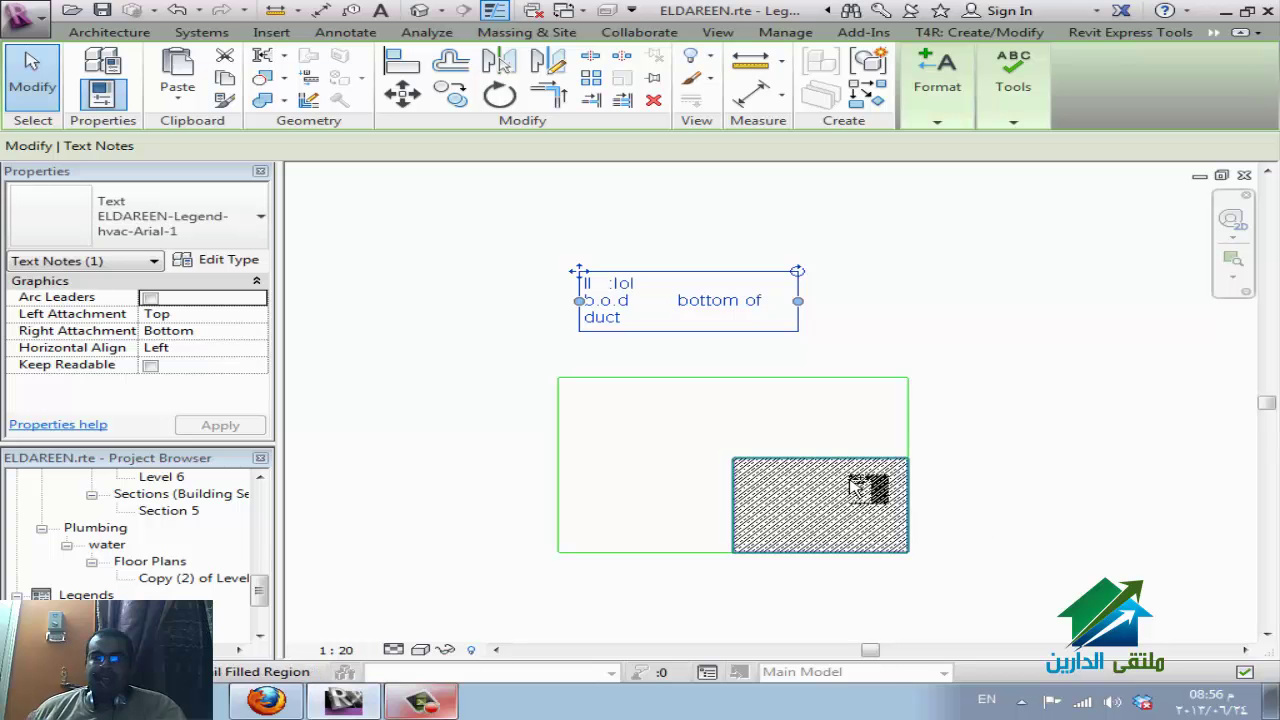
Drag the green box's right edge outward and its top edge down 500 mm.
left_click(910, 405)
left_click_drag(912, 425, 1030, 428)
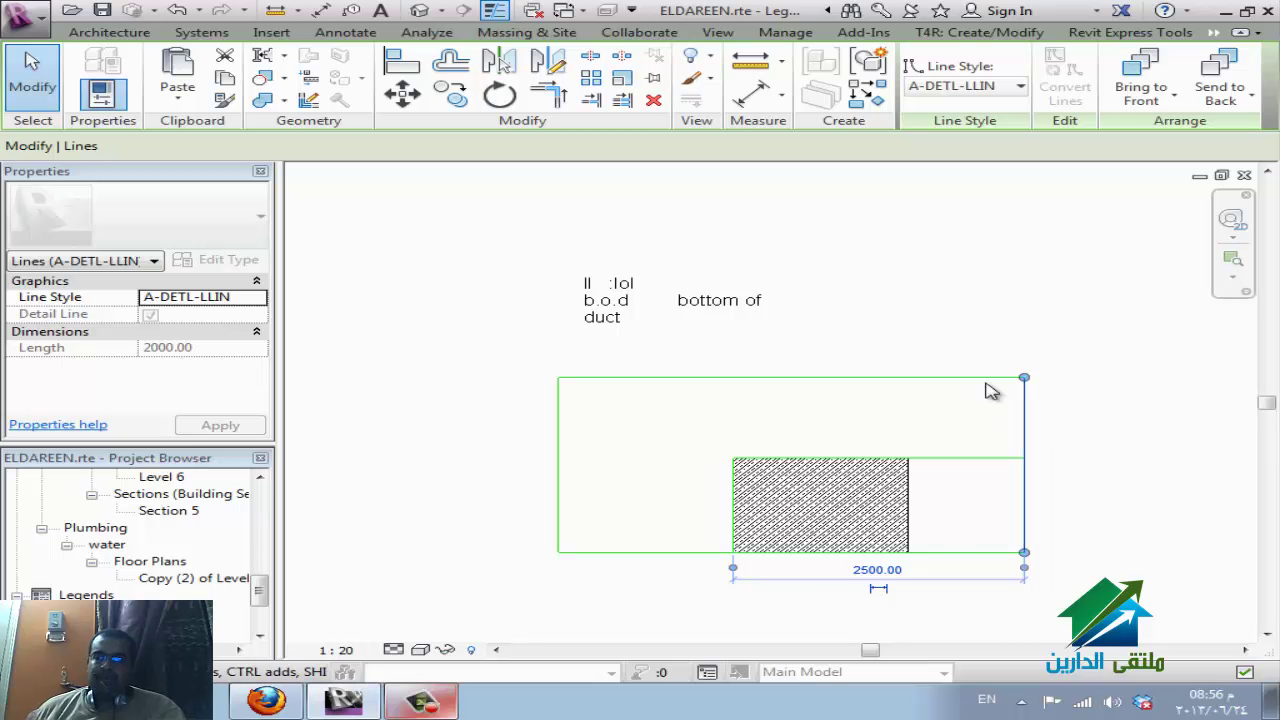
left_click(945, 379)
left_click_drag(910, 379, 914, 415)
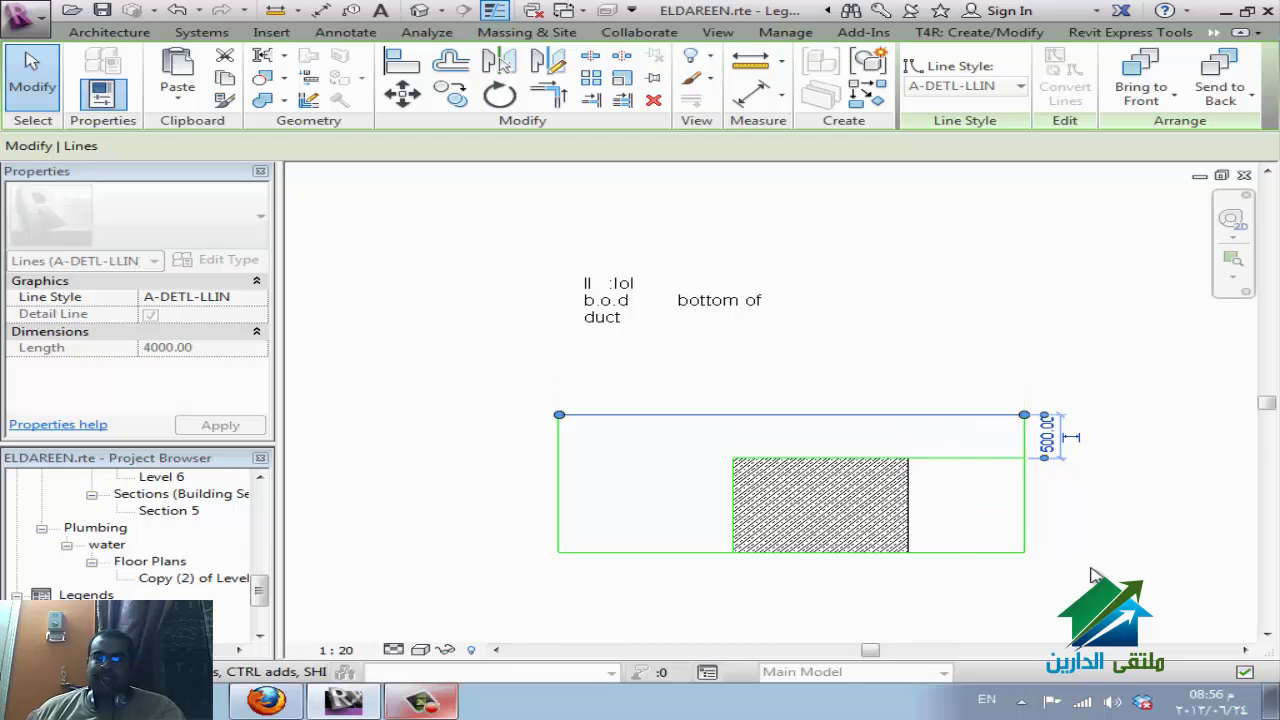
key("Escape")
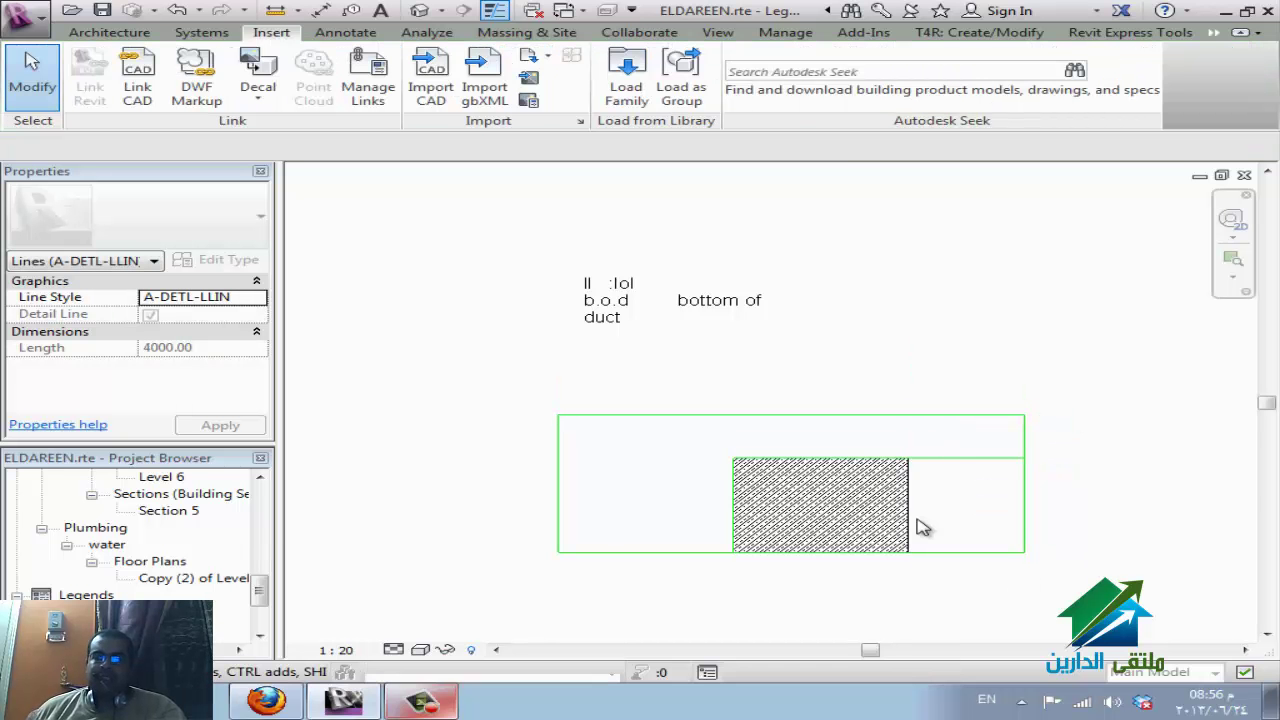
left_click(641, 425)
Reimport ELDAREEN-Legend-hvac.dwg without saving, using Manual - Origin, all layers, placed above the box.
left_click(428, 358)
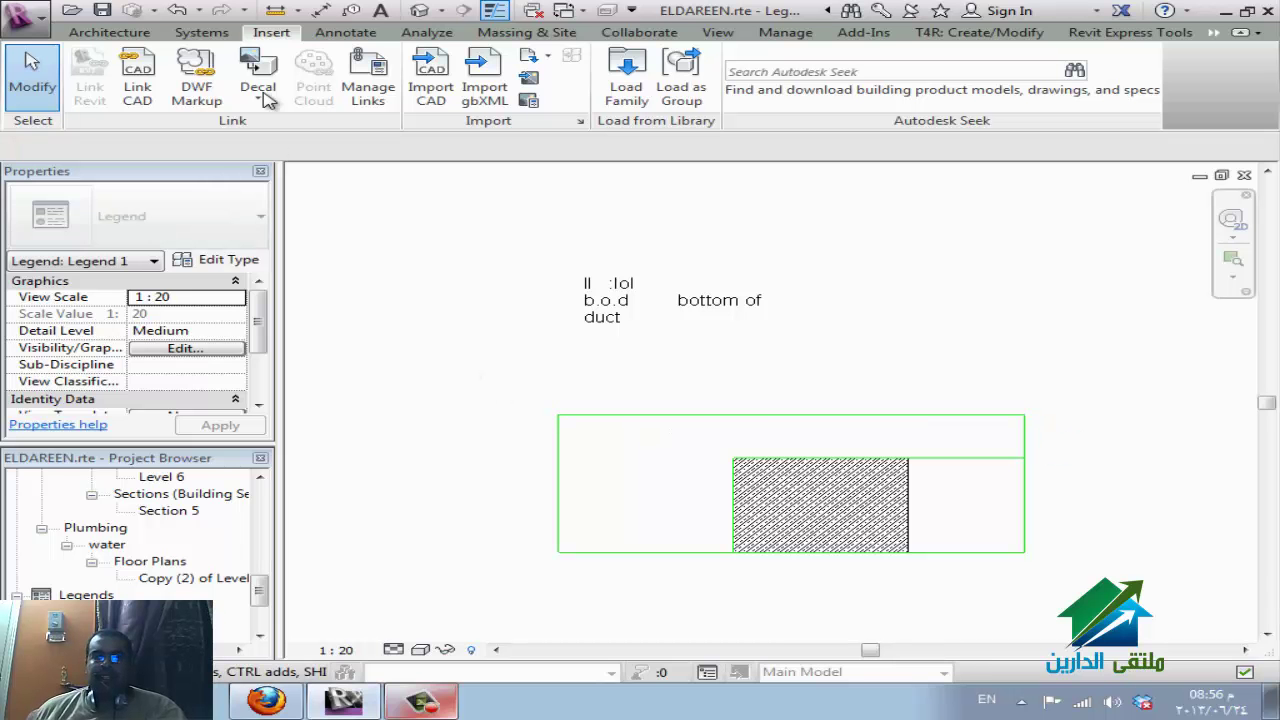
left_click(430, 96)
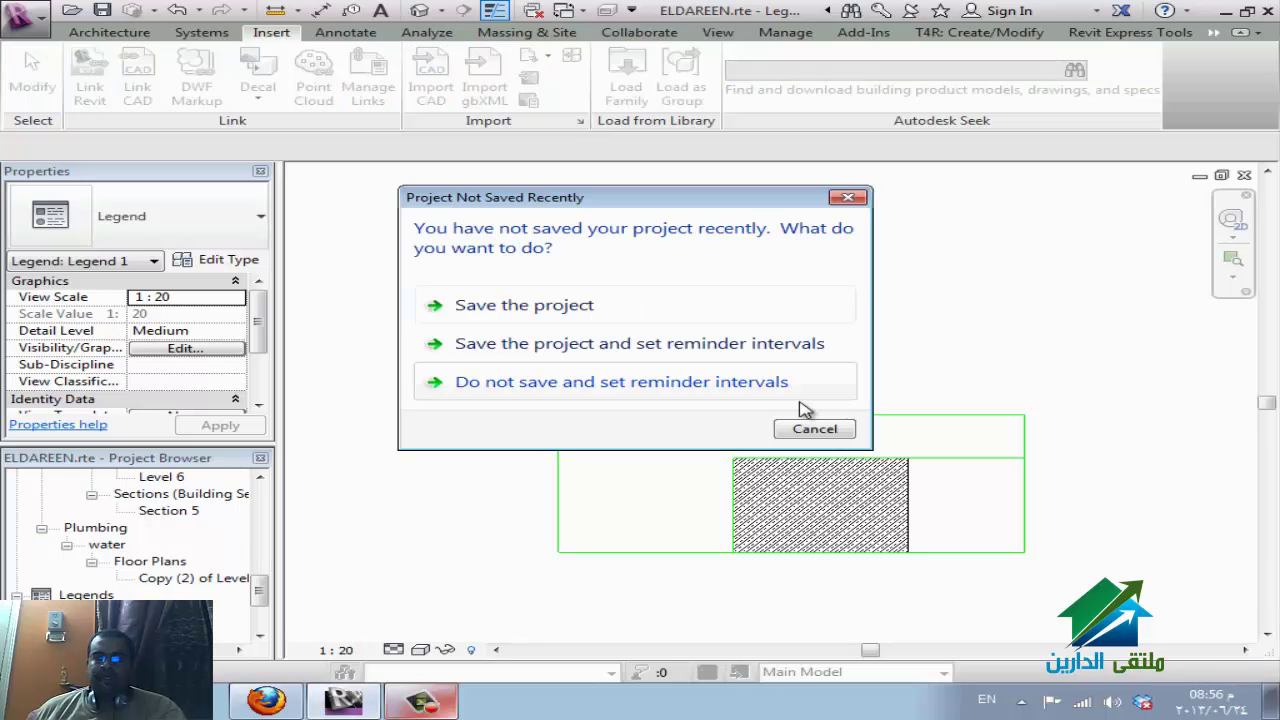
left_click(829, 431)
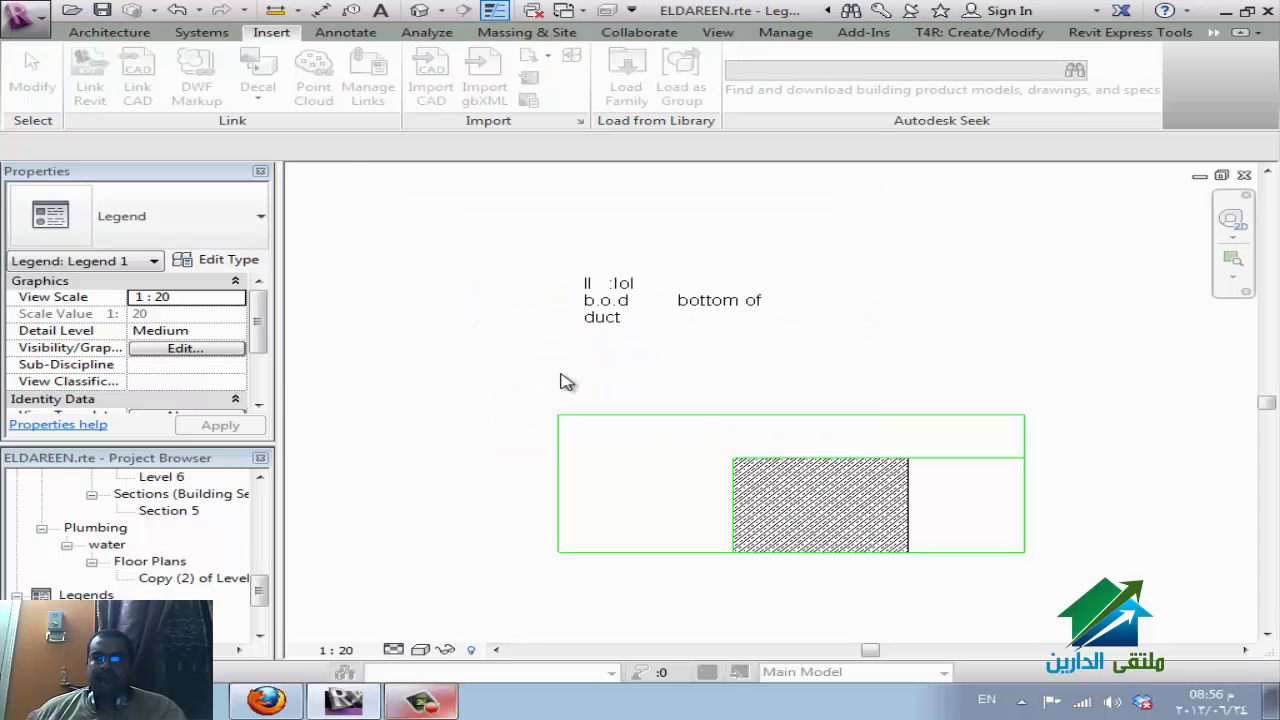
left_click(472, 249)
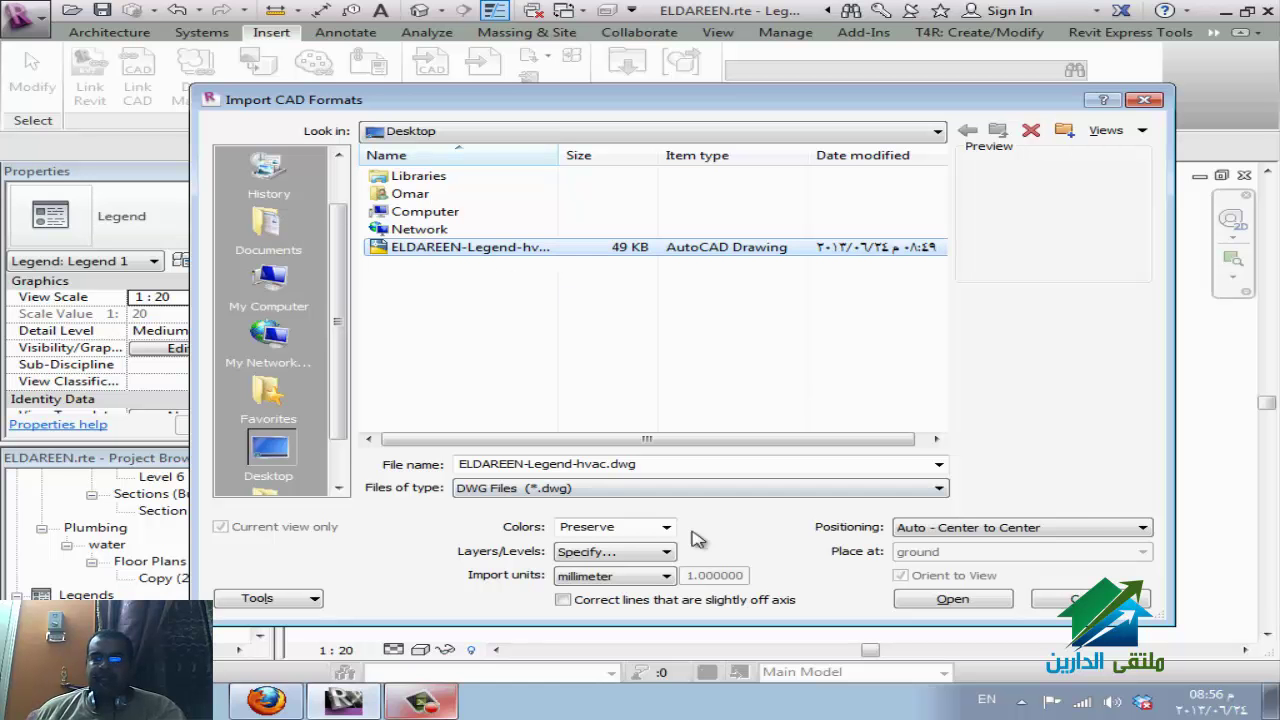
left_click(1076, 527)
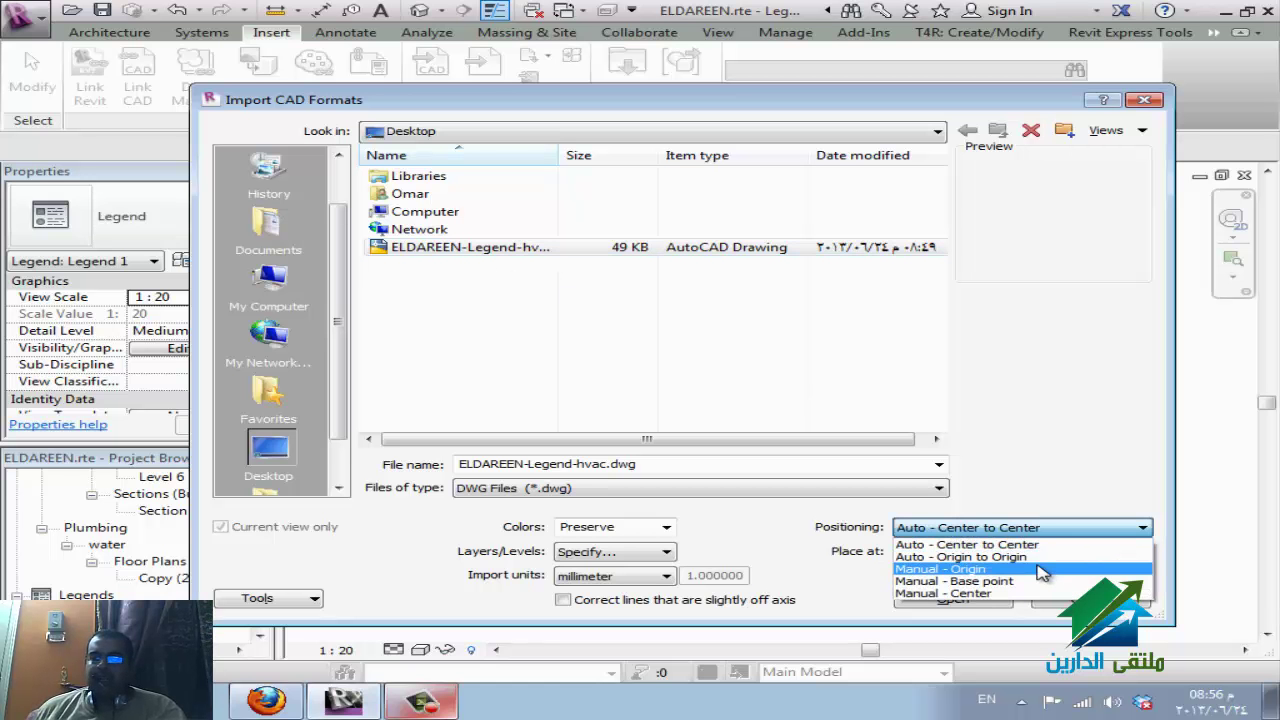
left_click(1040, 569)
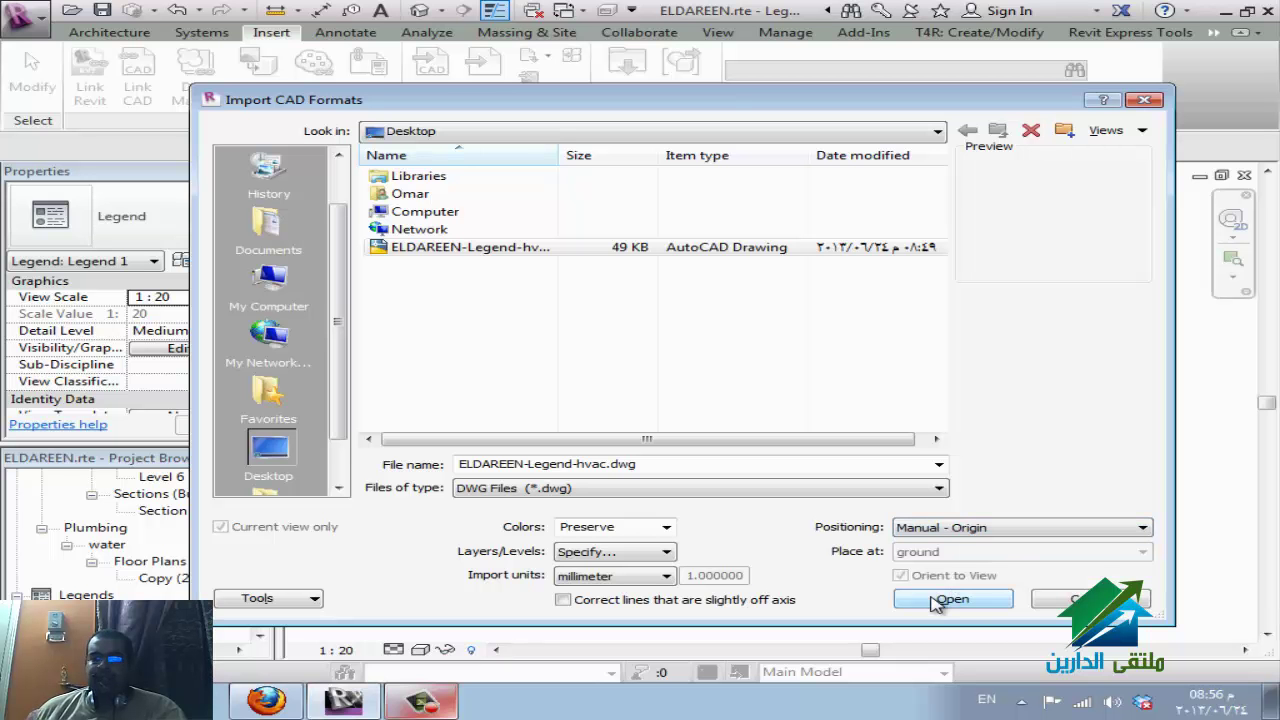
left_click(468, 248)
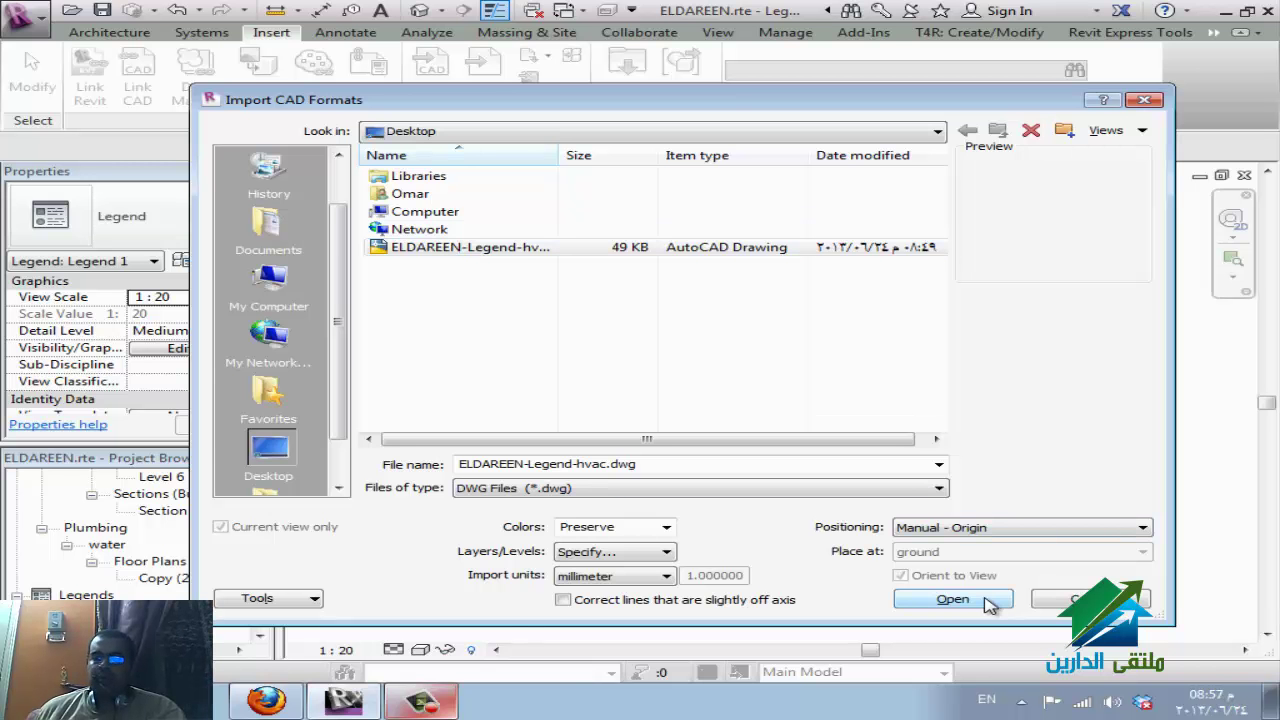
left_click(953, 599)
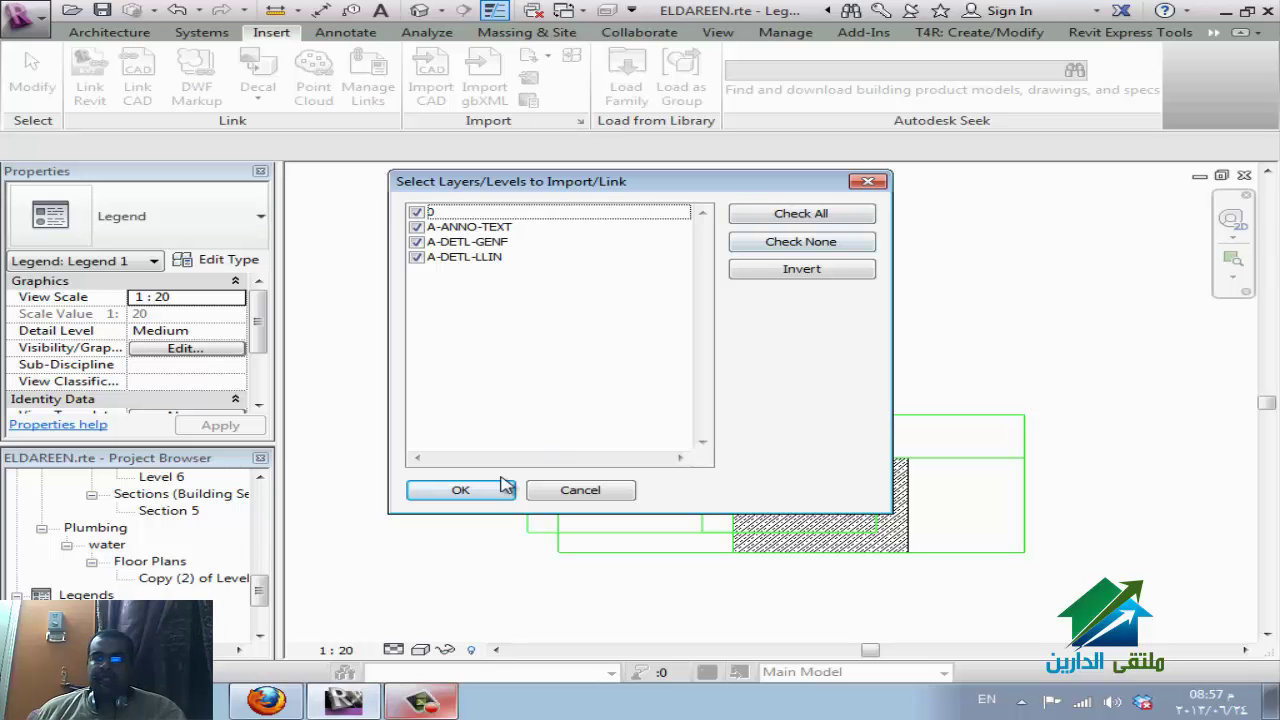
left_click(504, 488)
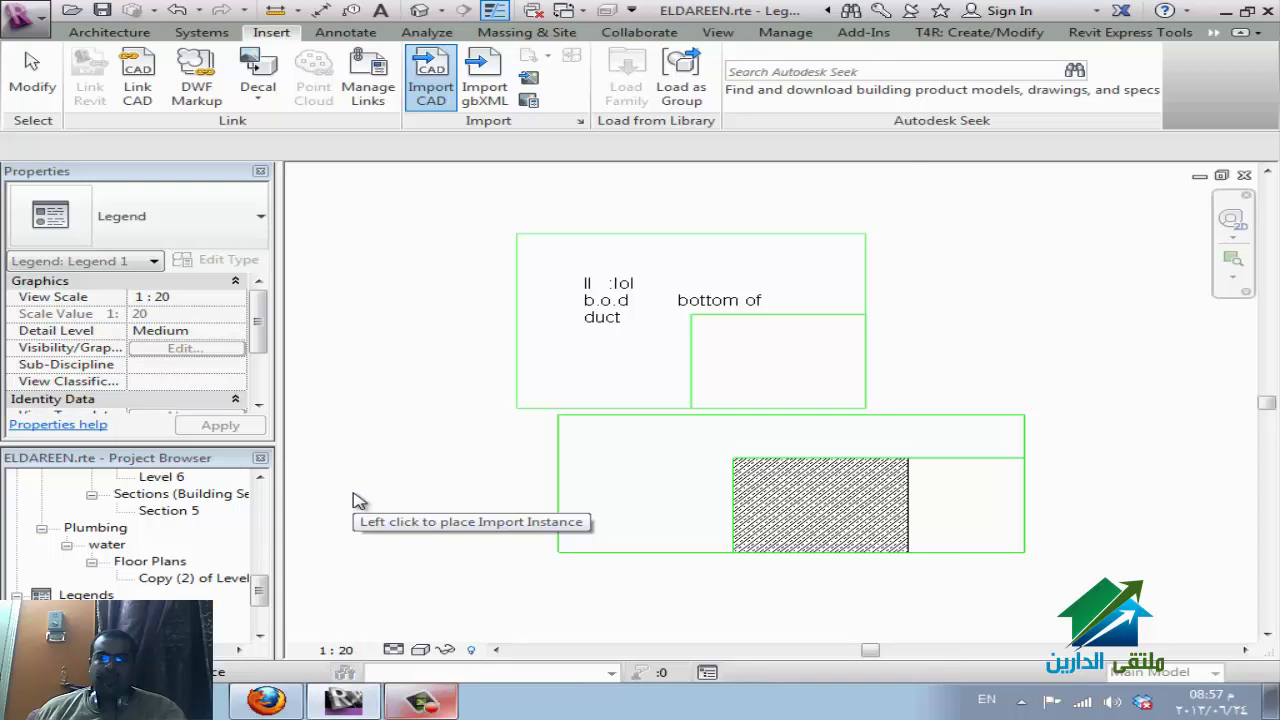
left_click(499, 405)
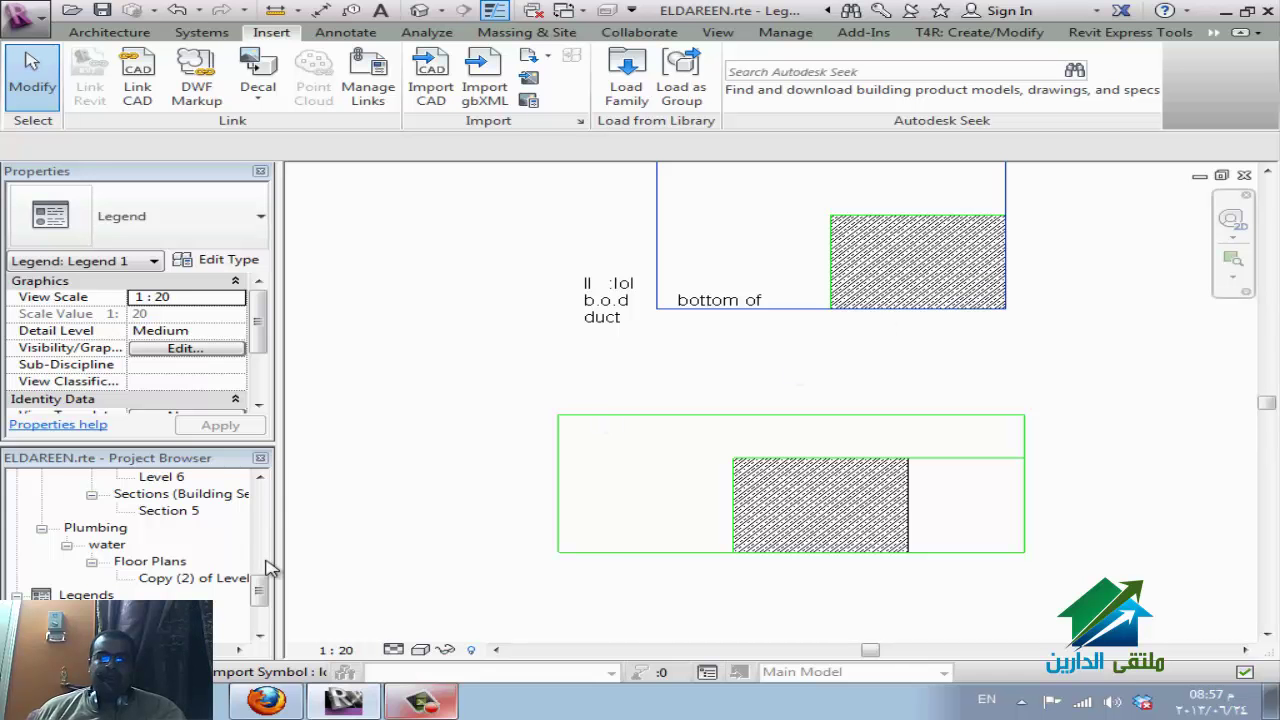
From the Project Browser's Legends group, create a new legend named Legend 2 at 1:20 scale.
left_click_drag(268, 588, 272, 534)
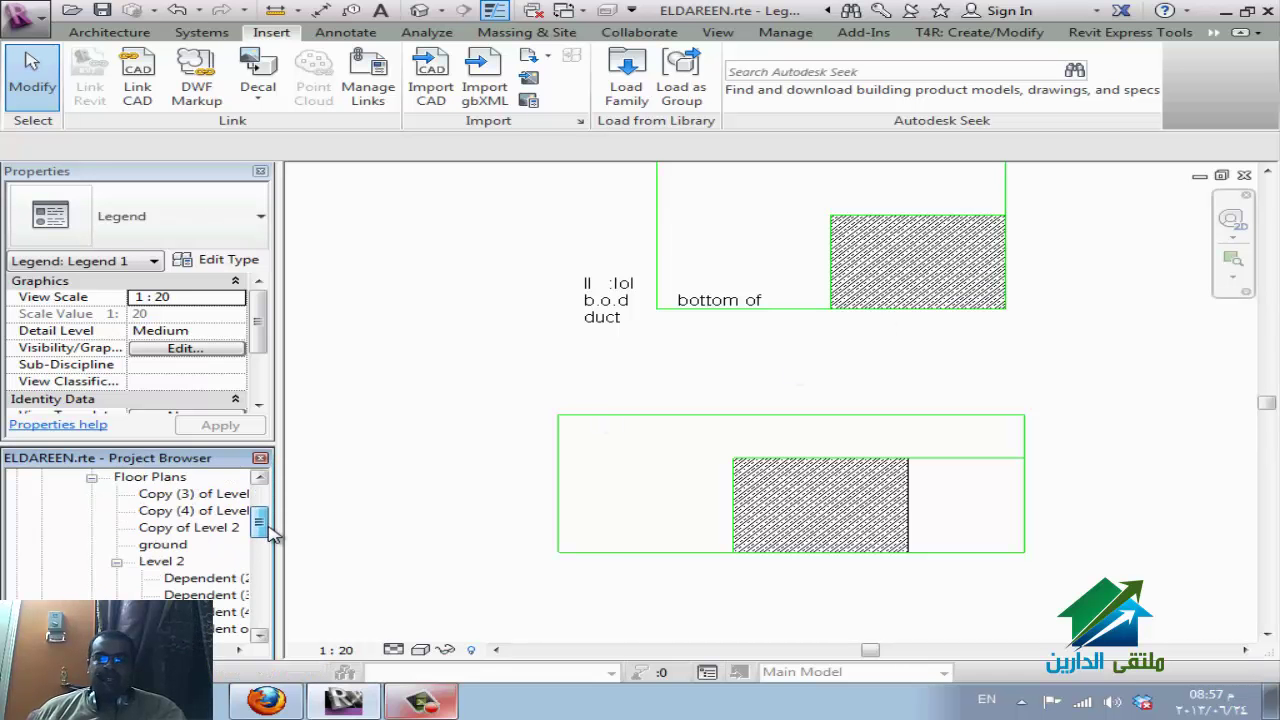
left_click(172, 563)
scroll(175, 568, "down", 1)
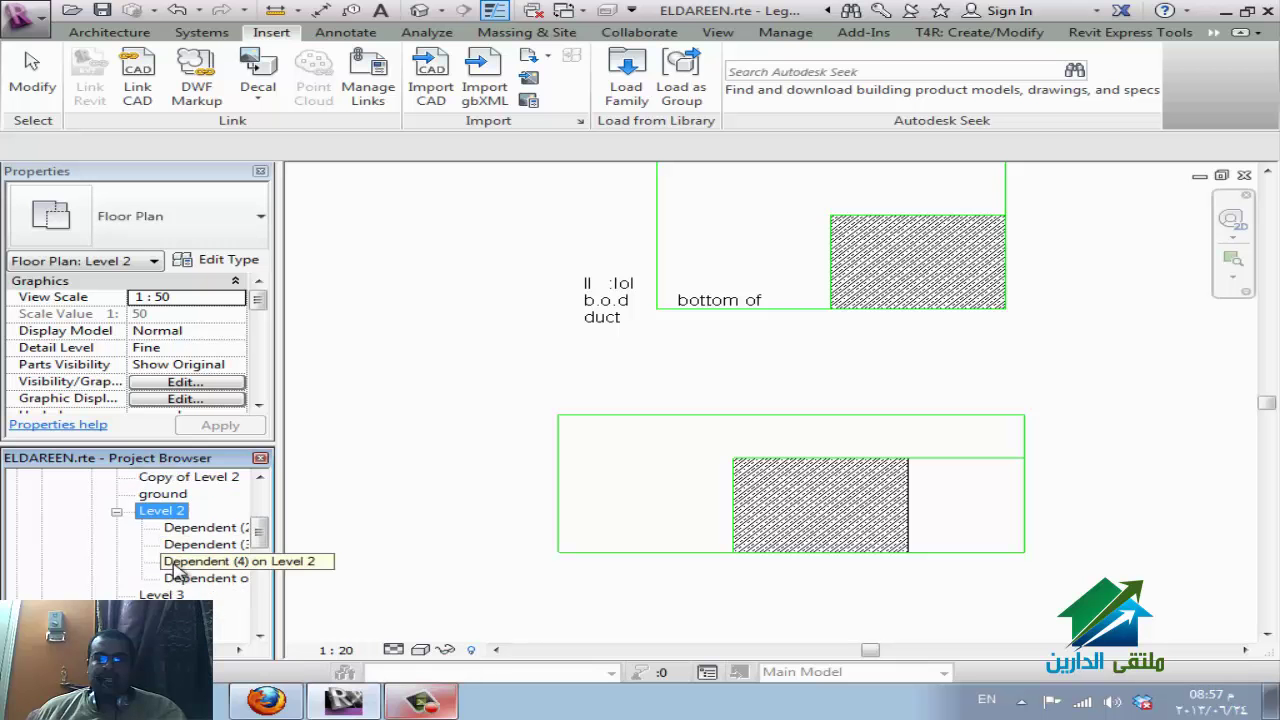
scroll(222, 570, "down", 5)
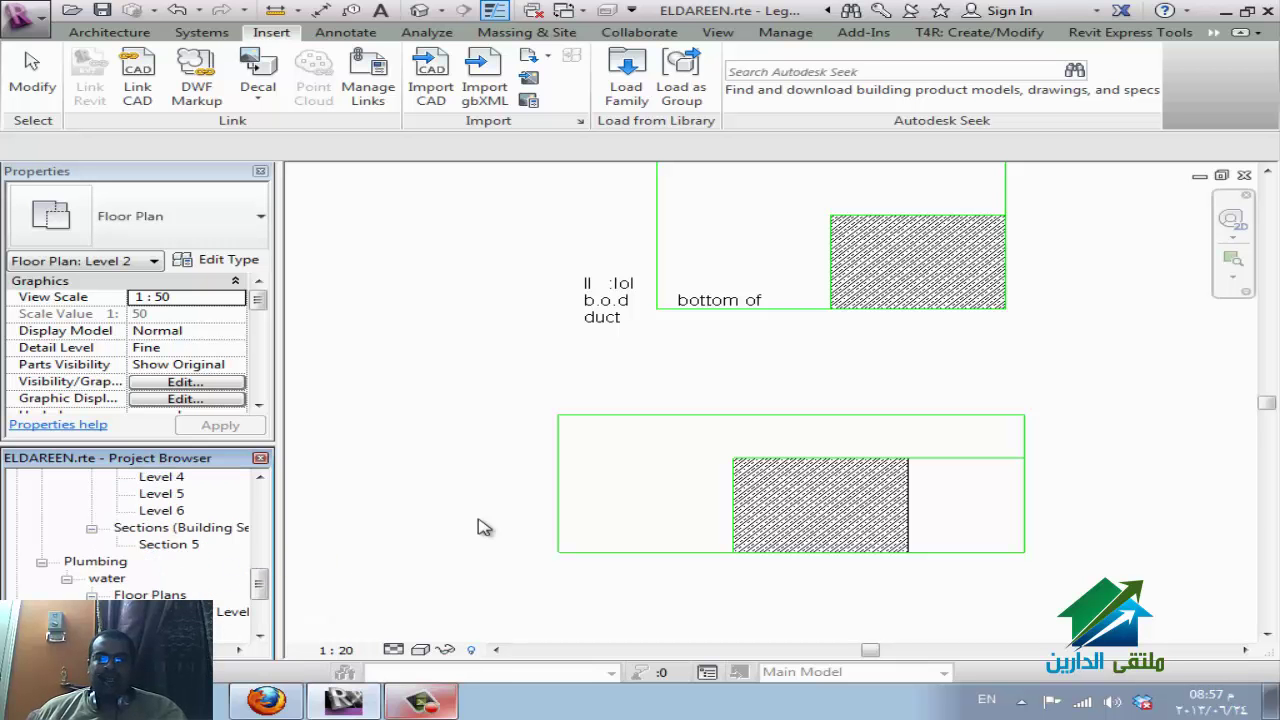
scroll(140, 595, "down", 1)
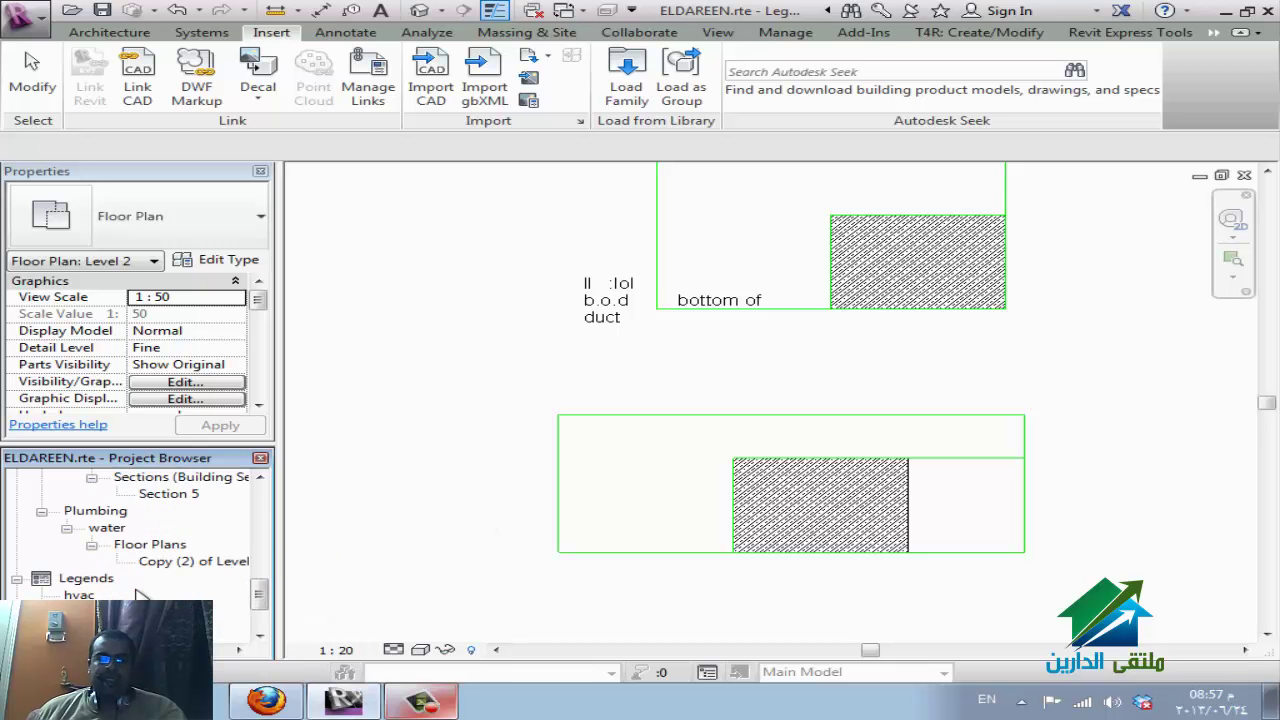
left_click(86, 590)
right_click(88, 586)
left_click(143, 595)
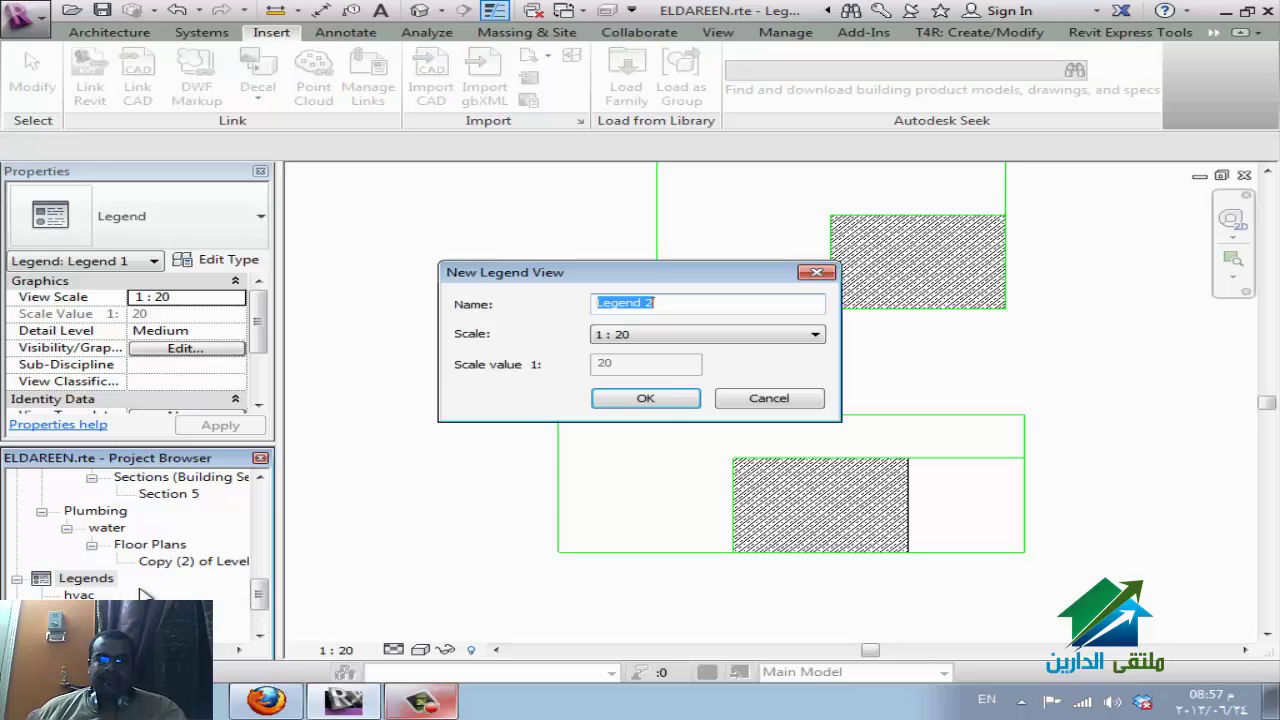
left_click(674, 400)
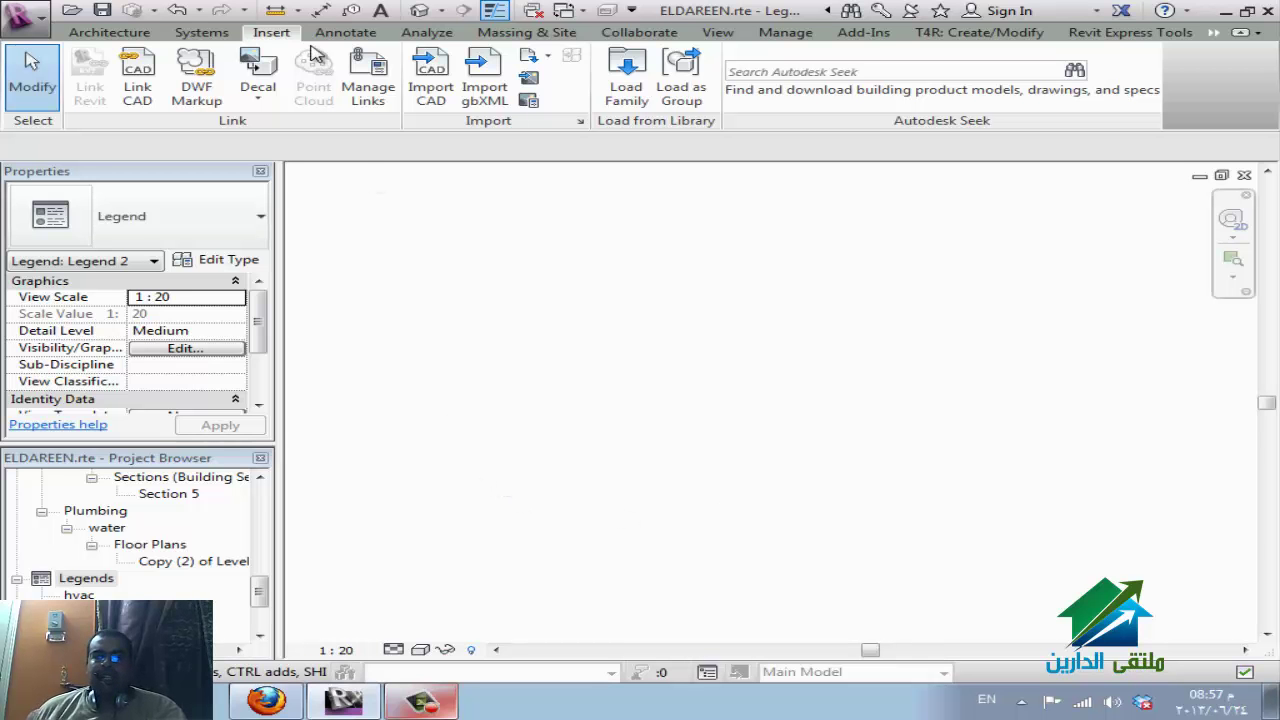
Place a water heater legend component in floor plan view on Legend 2.
left_click(346, 33)
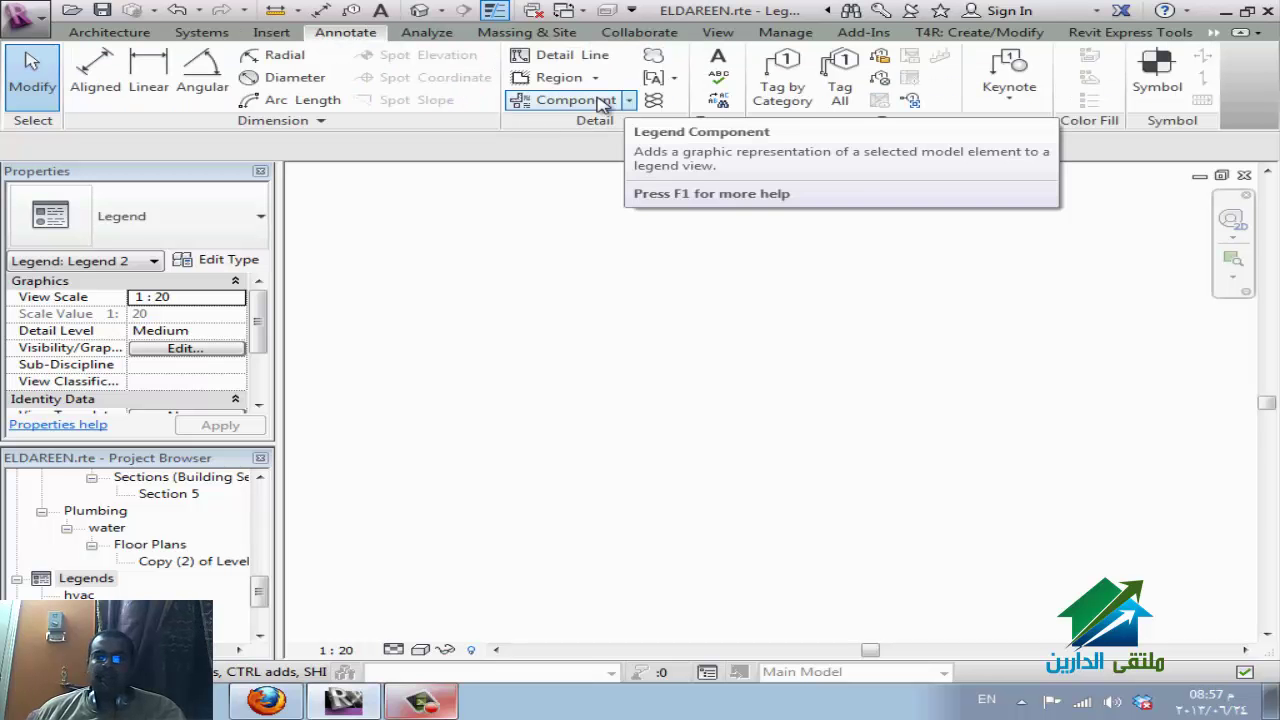
left_click(631, 101)
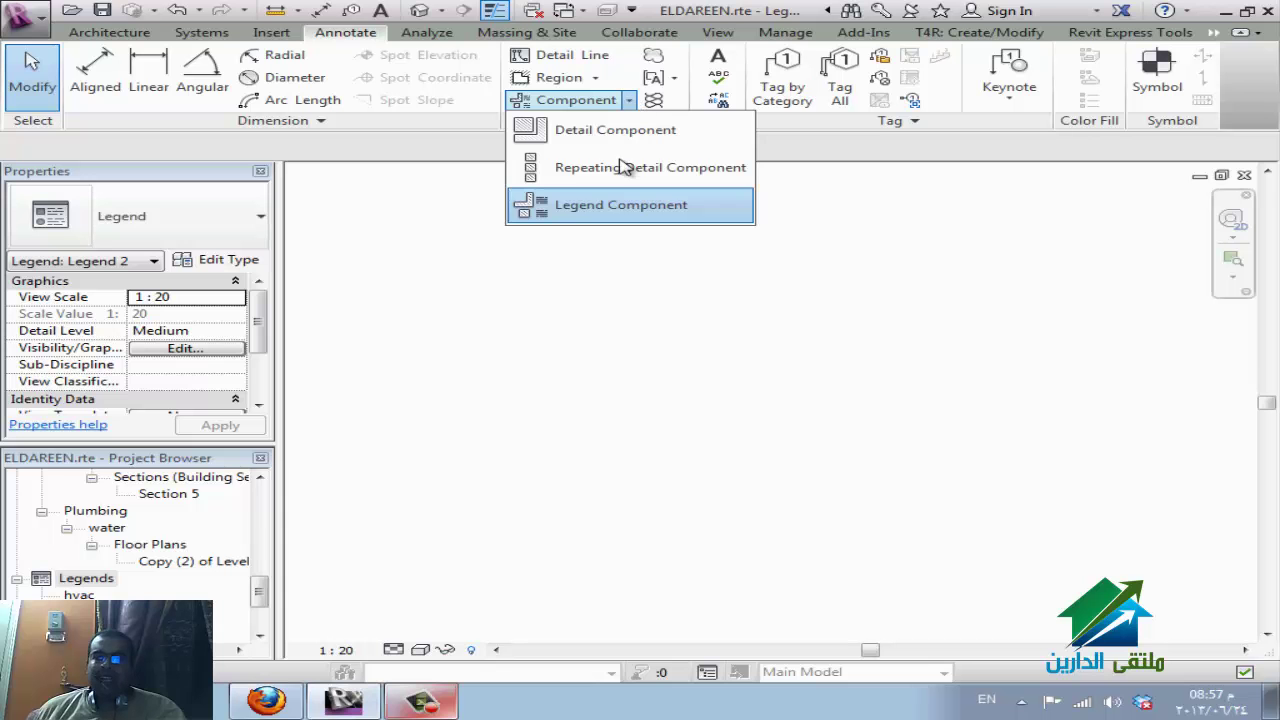
left_click(622, 207)
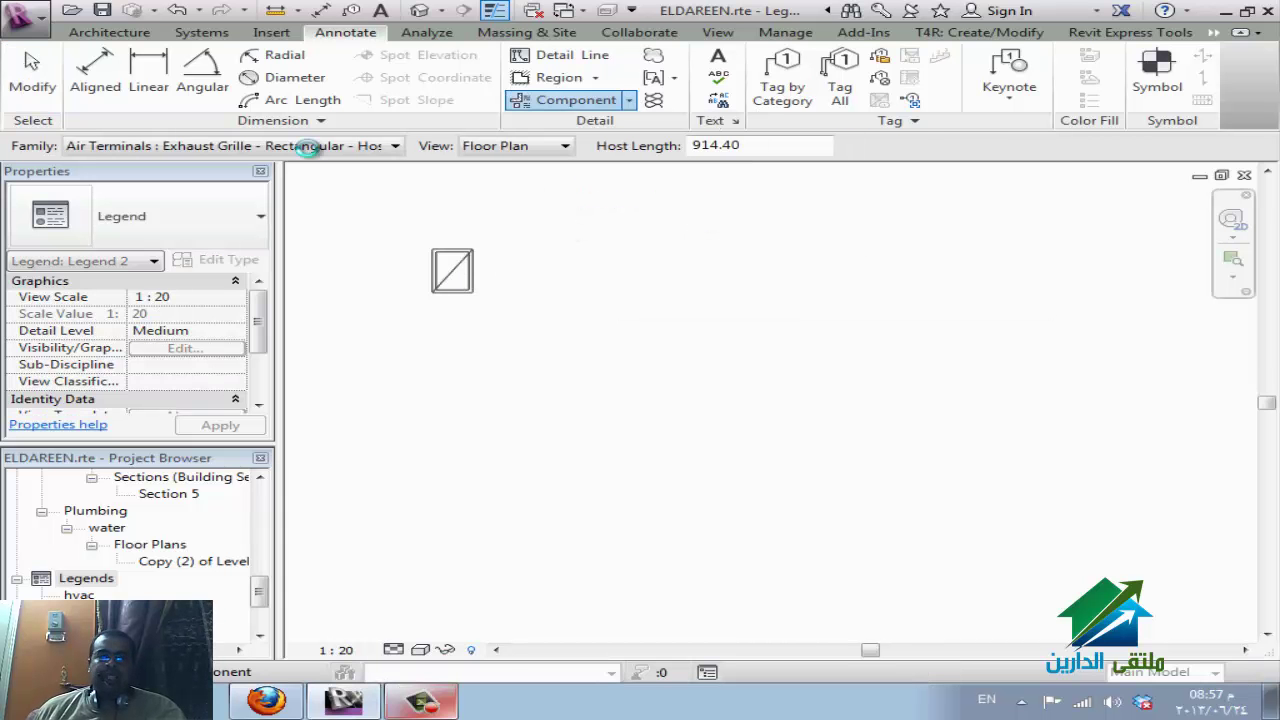
left_click(320, 148)
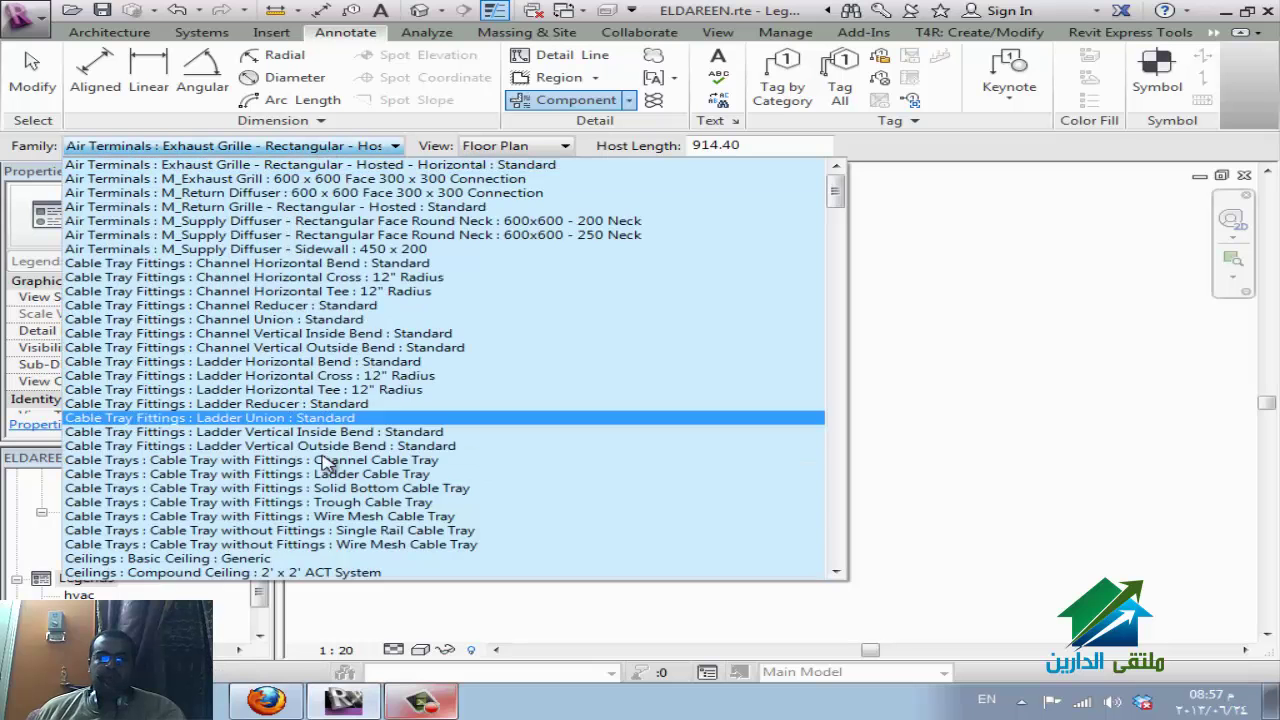
scroll(300, 520, "down", 1)
scroll(335, 440, "up", 1)
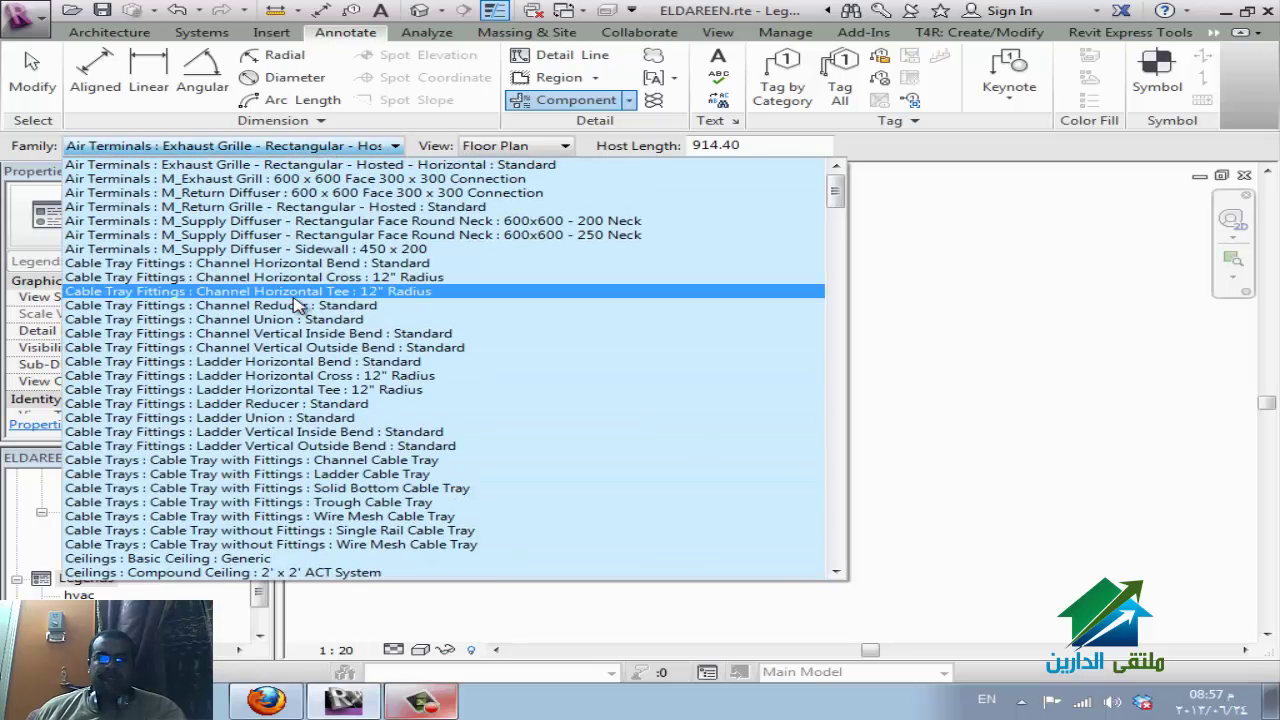
scroll(298, 305, "down", 5)
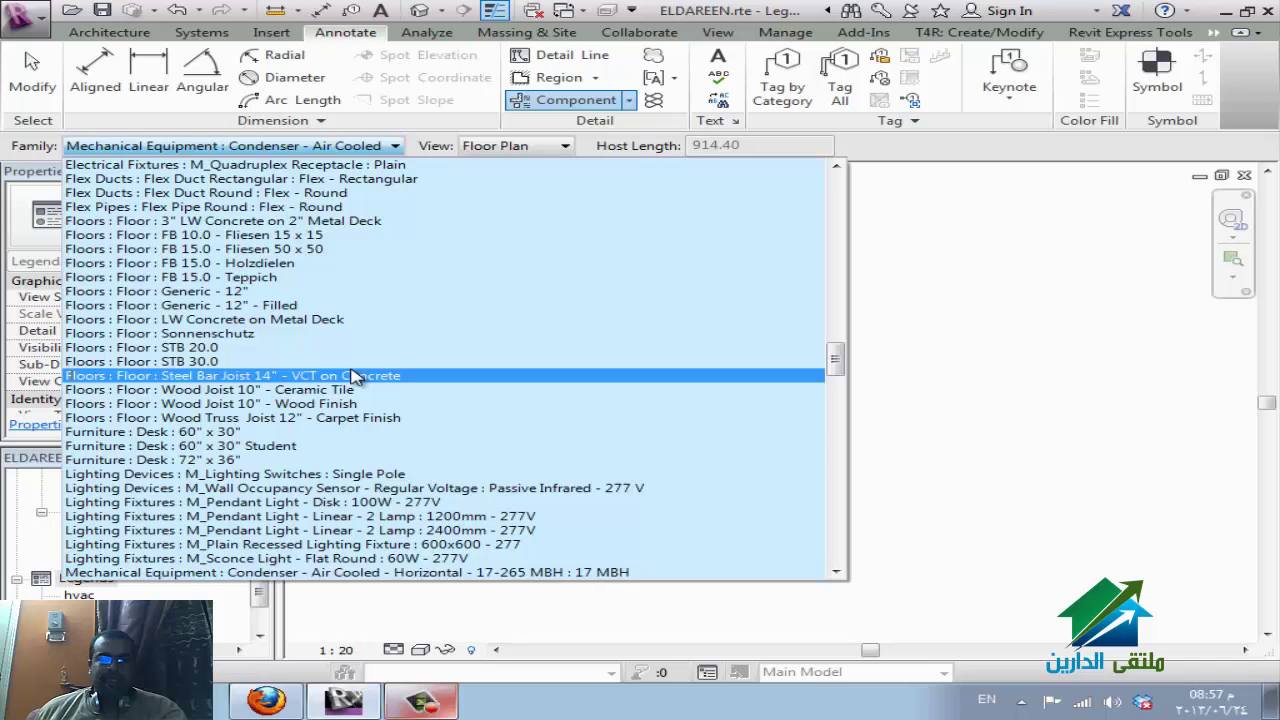
scroll(345, 480, "down", 5)
scroll(345, 505, "down", 2)
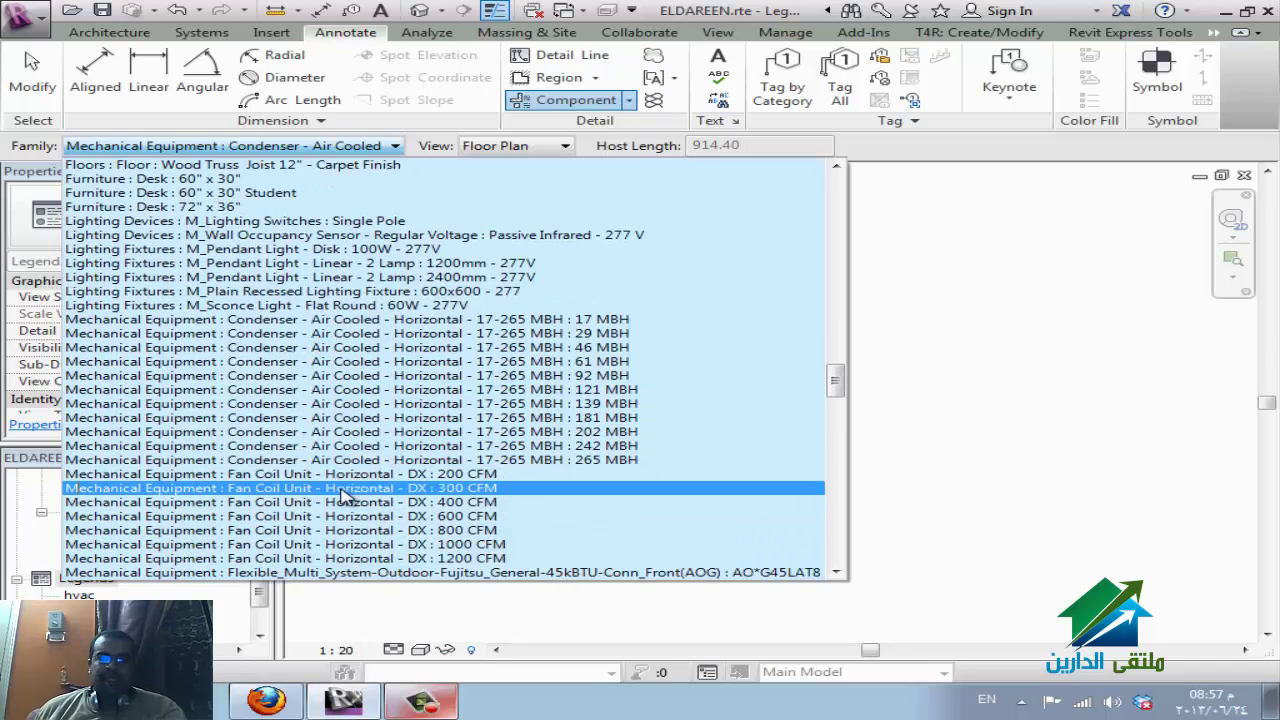
scroll(340, 415, "down", 2)
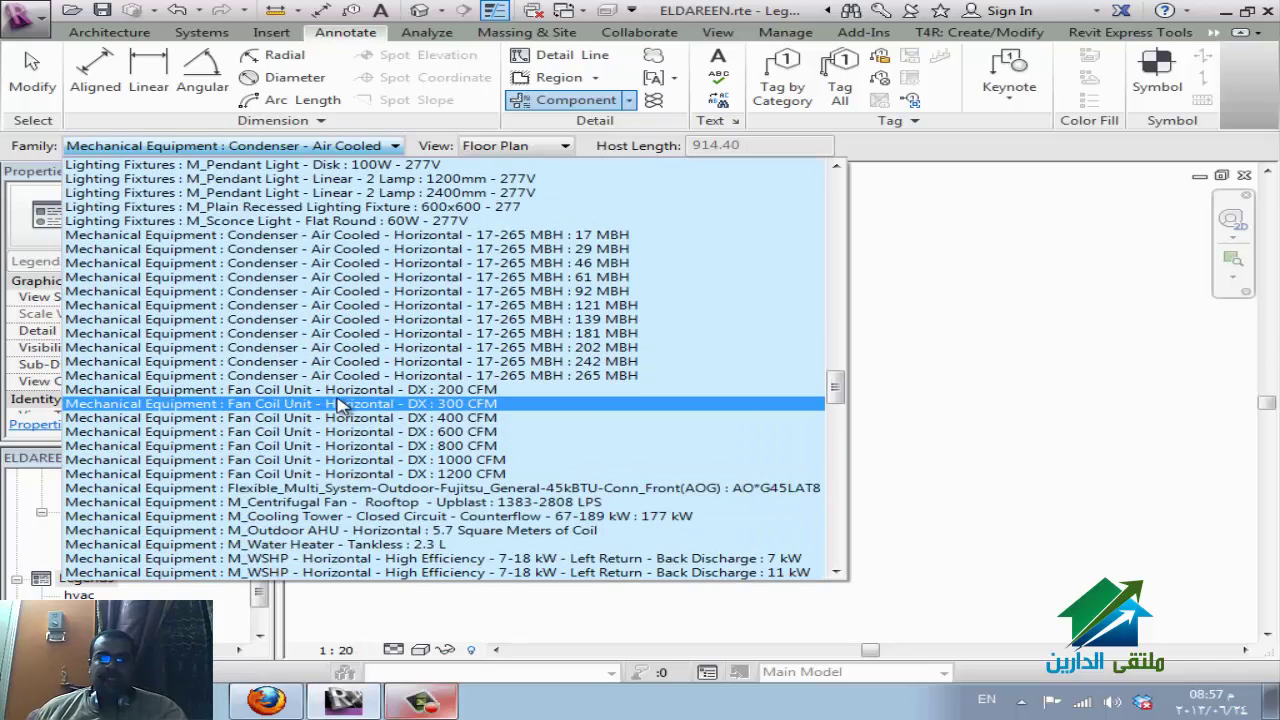
left_click(362, 553)
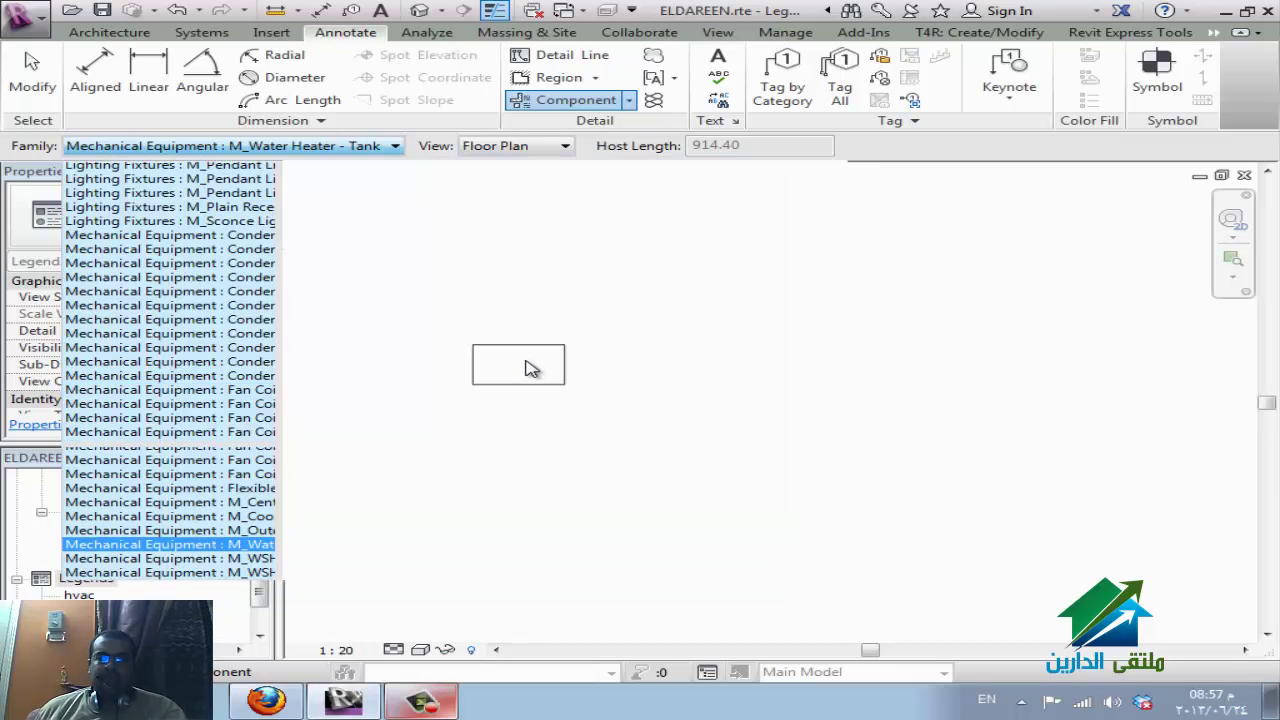
left_click(513, 148)
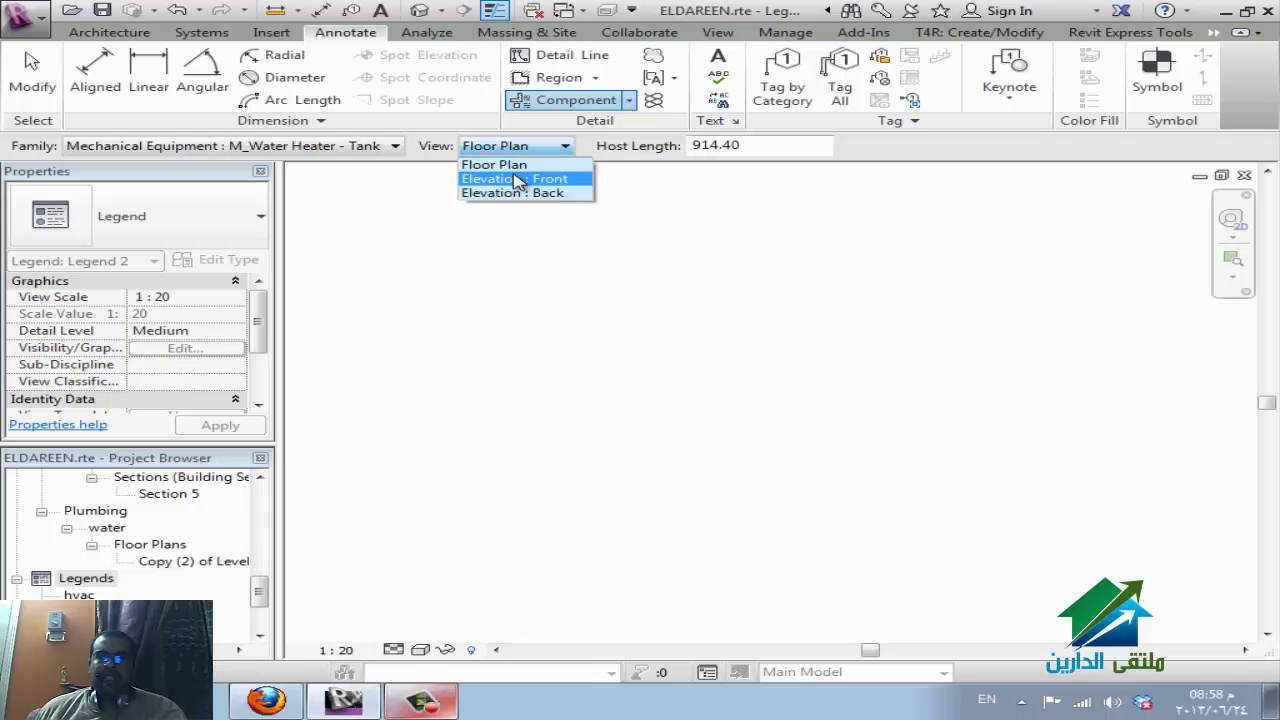
left_click(510, 165)
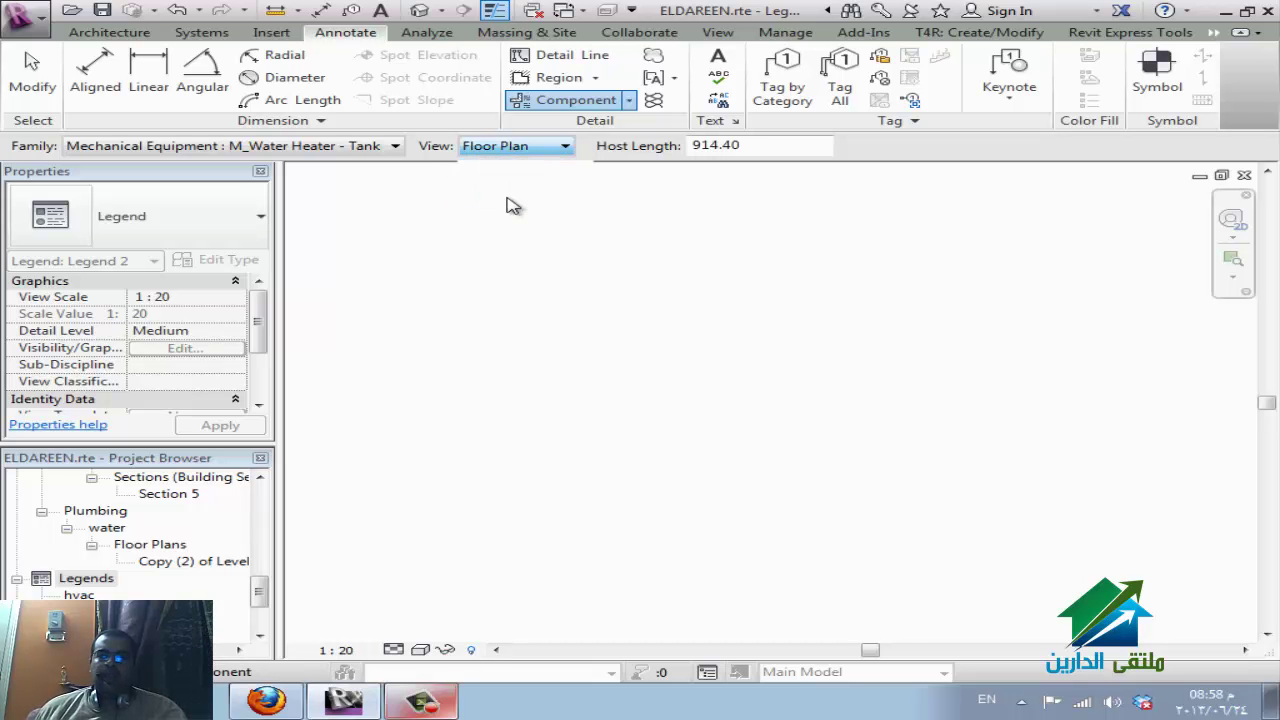
left_click(491, 249)
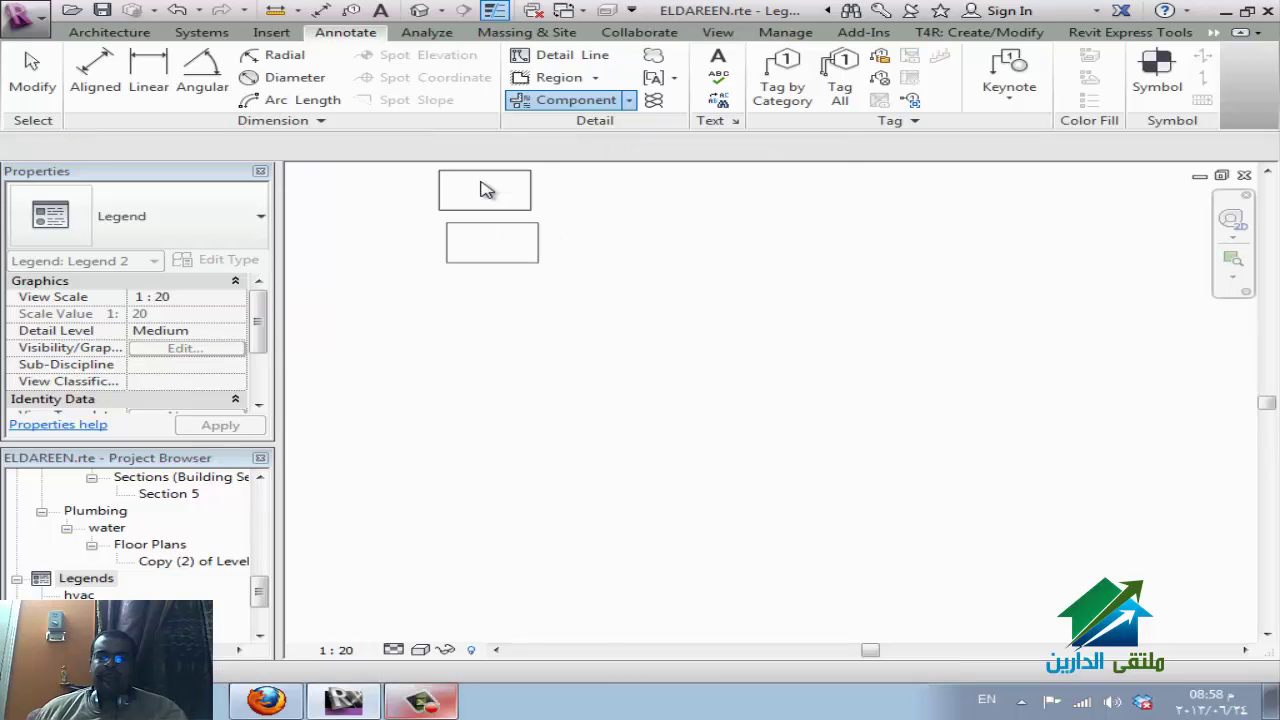
Place the M_WSHP heat pump legend component in both floor plan and front elevation.
left_click(365, 147)
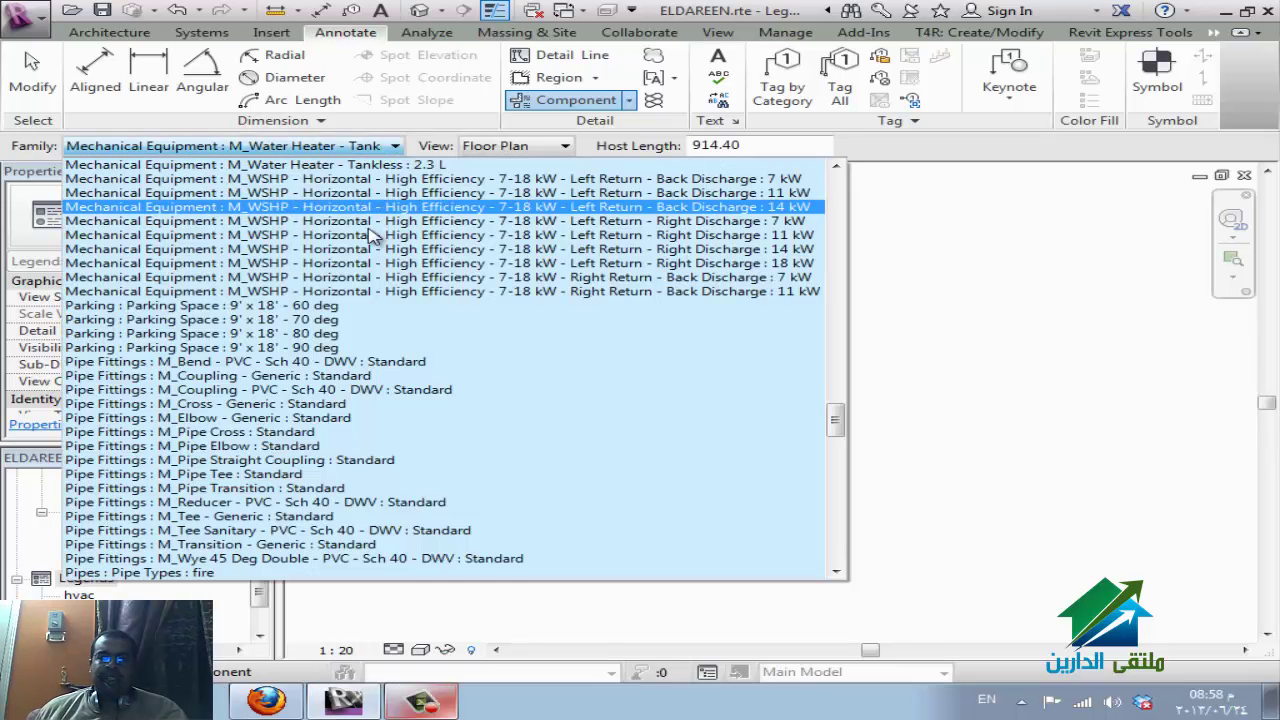
left_click(337, 277)
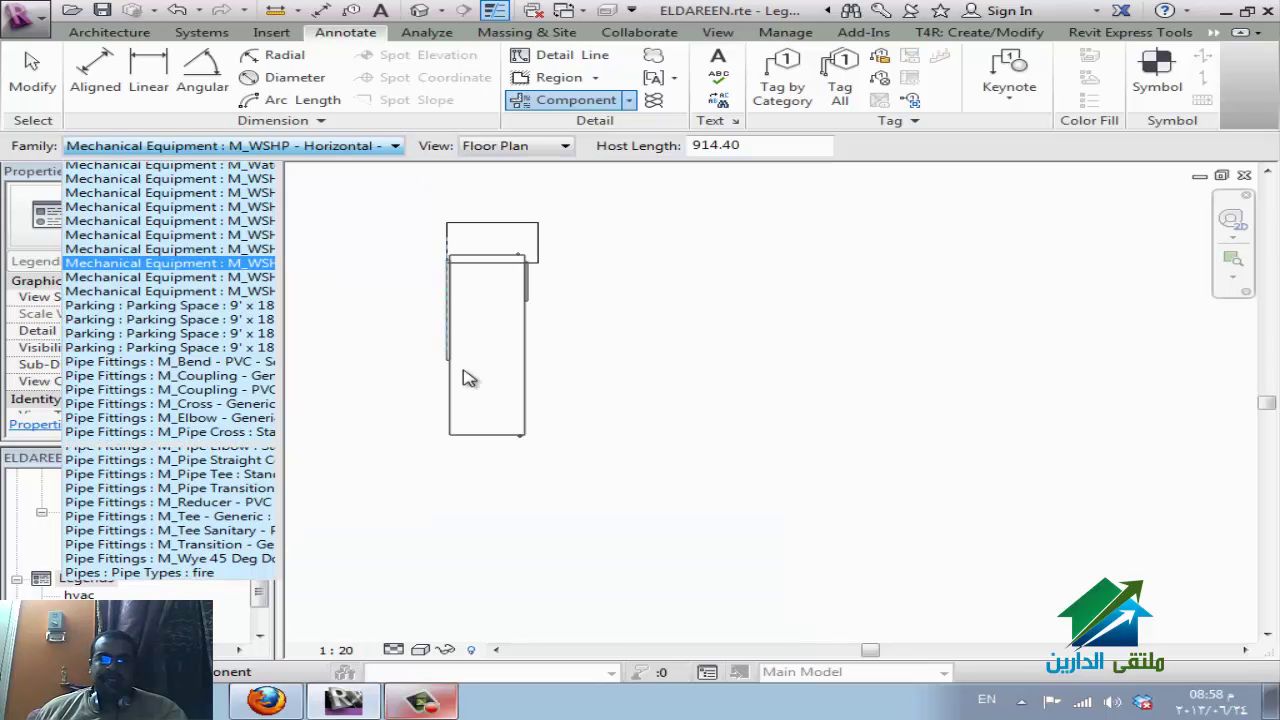
left_click(490, 410)
key("Escape")
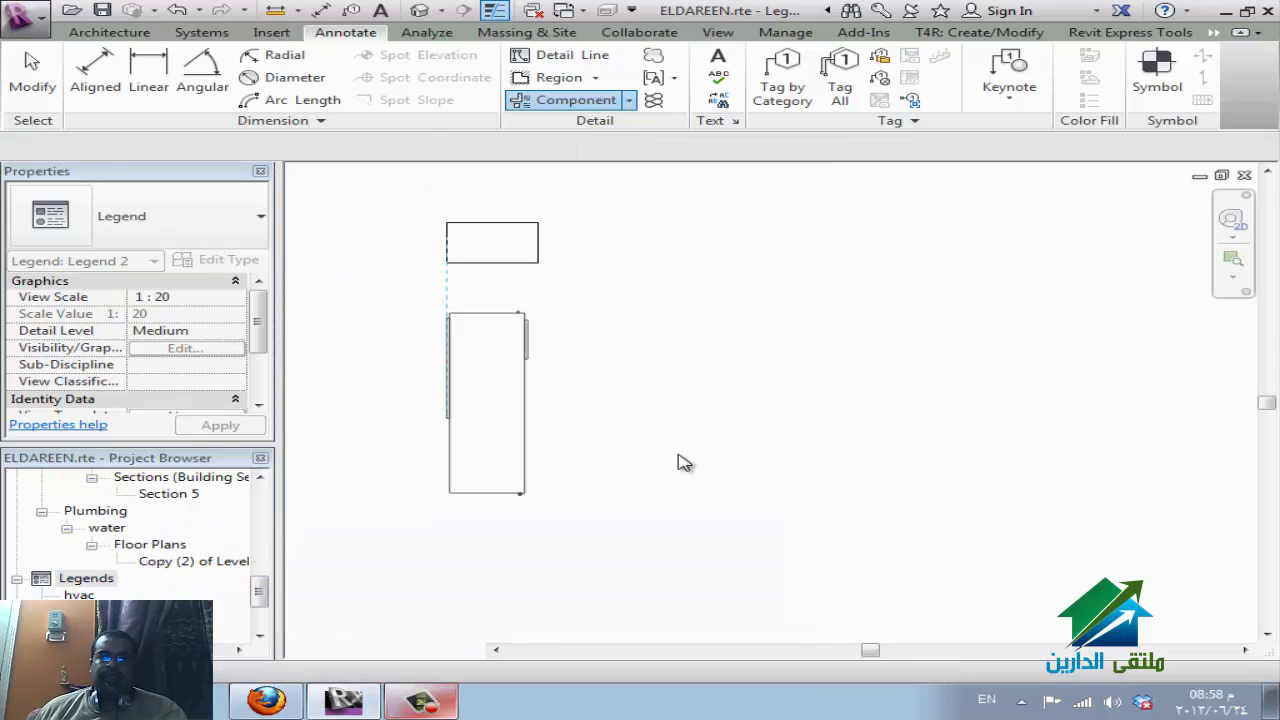
left_click(563, 108)
left_click(552, 148)
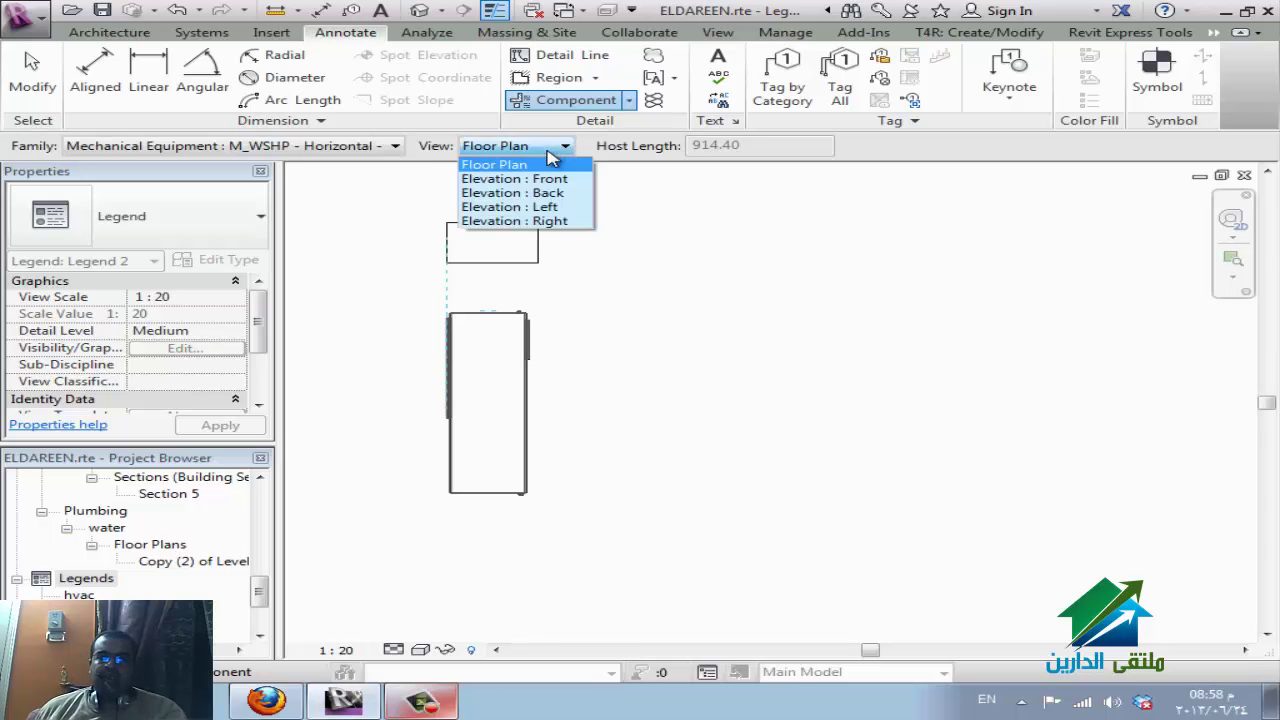
left_click(552, 181)
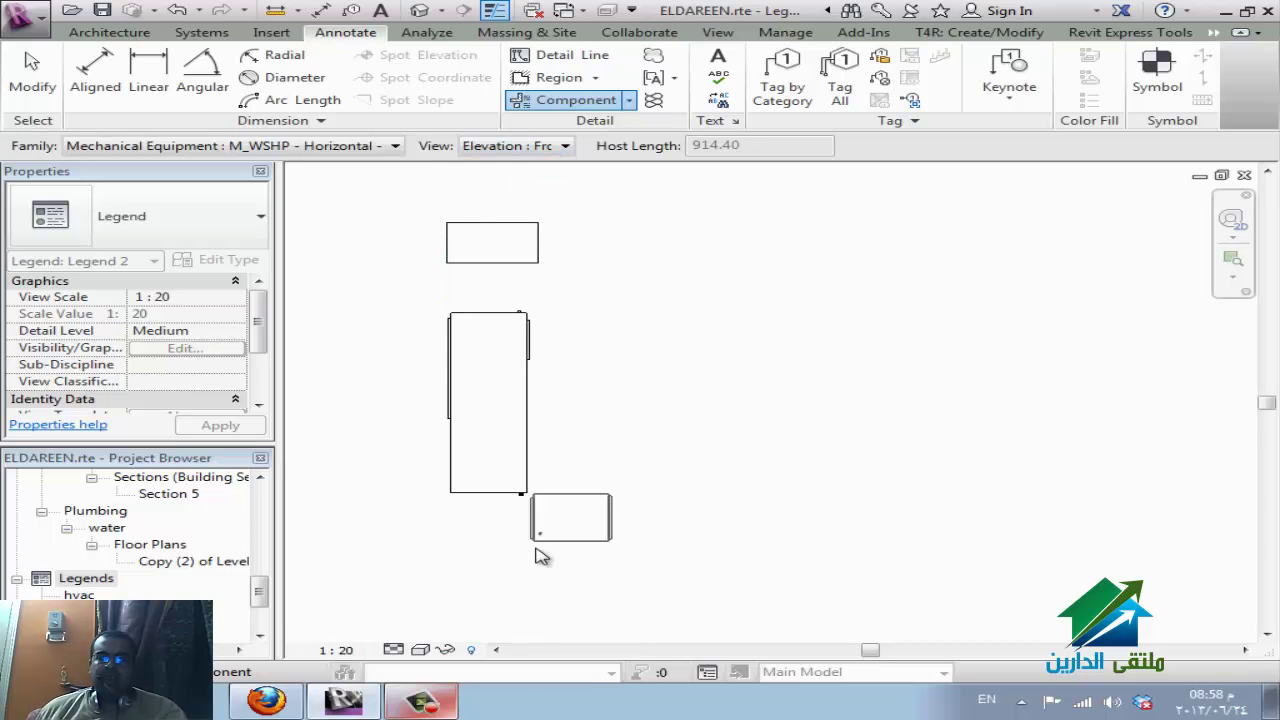
left_click(700, 429)
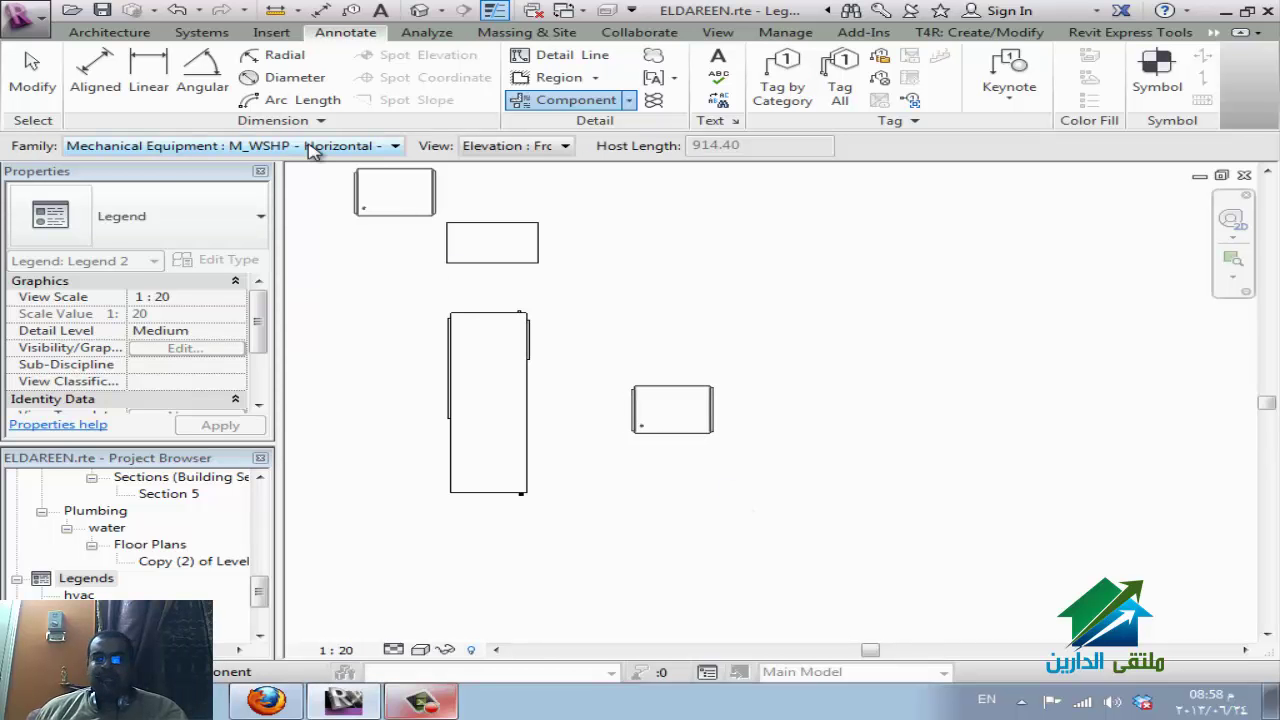
Place the 800 CFM fan coil unit in front elevation and floor plan, then finish placing components.
left_click(312, 148)
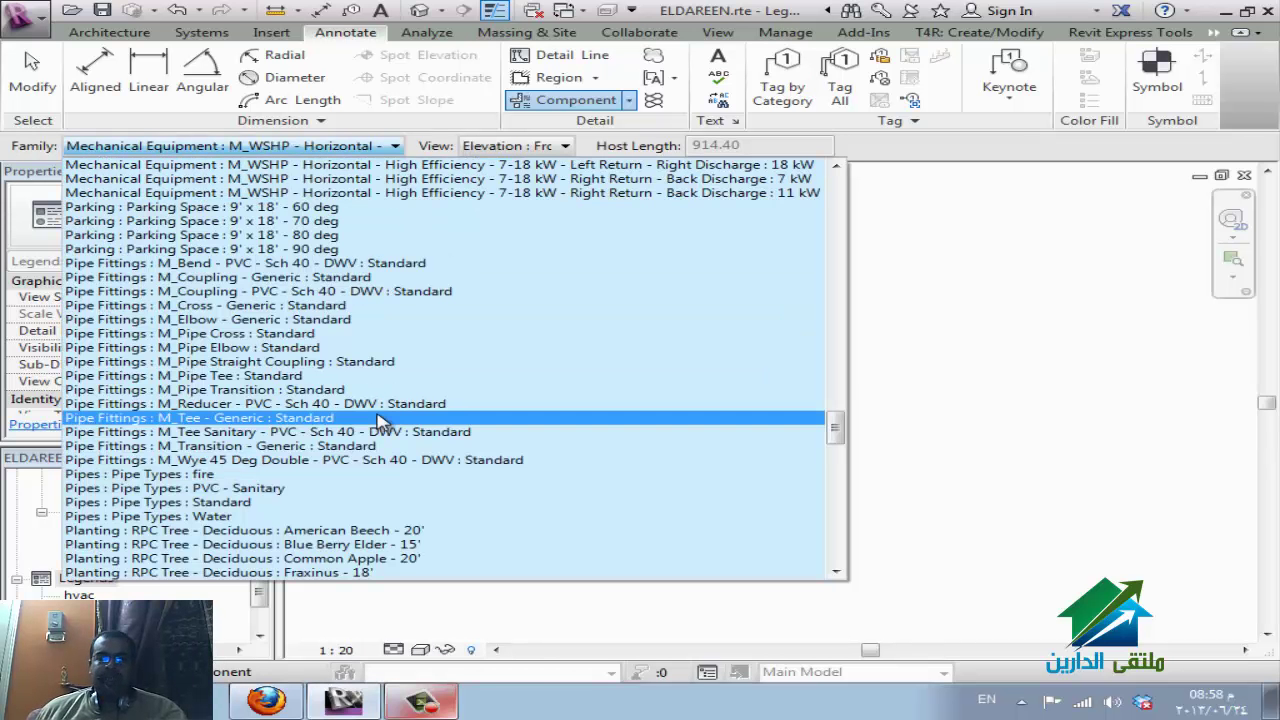
scroll(385, 300, "up", 3)
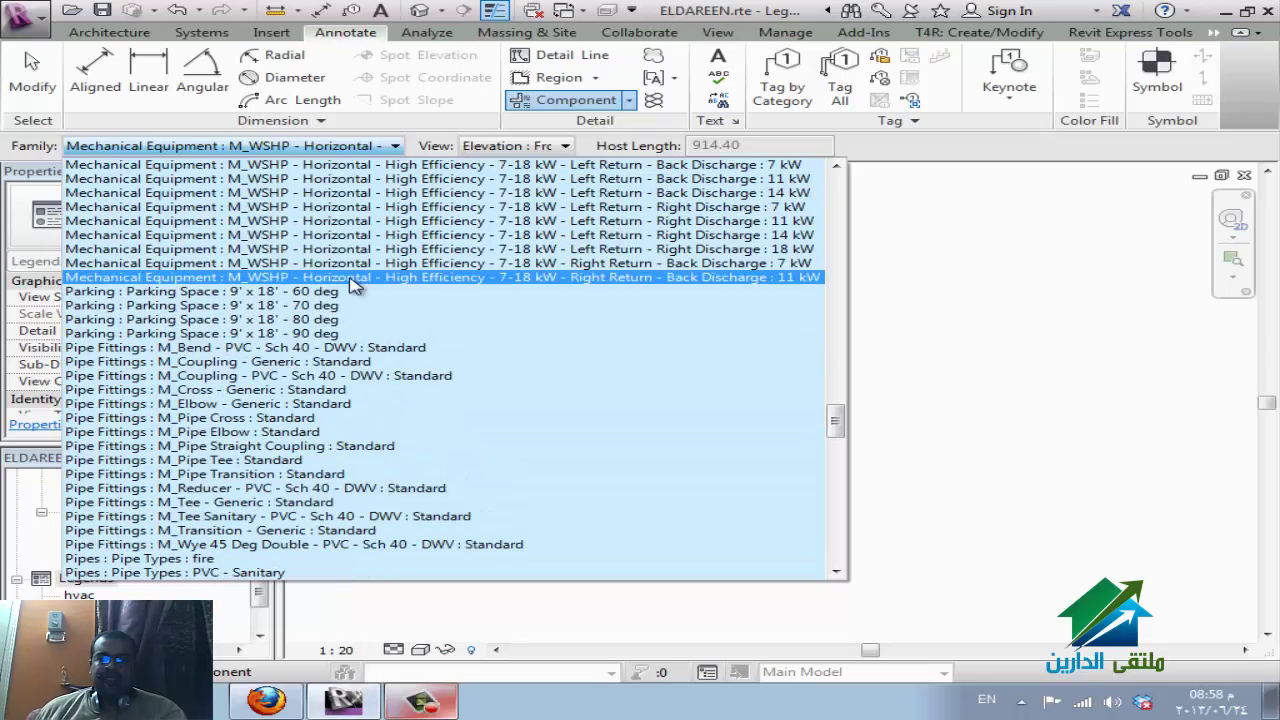
scroll(395, 240, "up", 4)
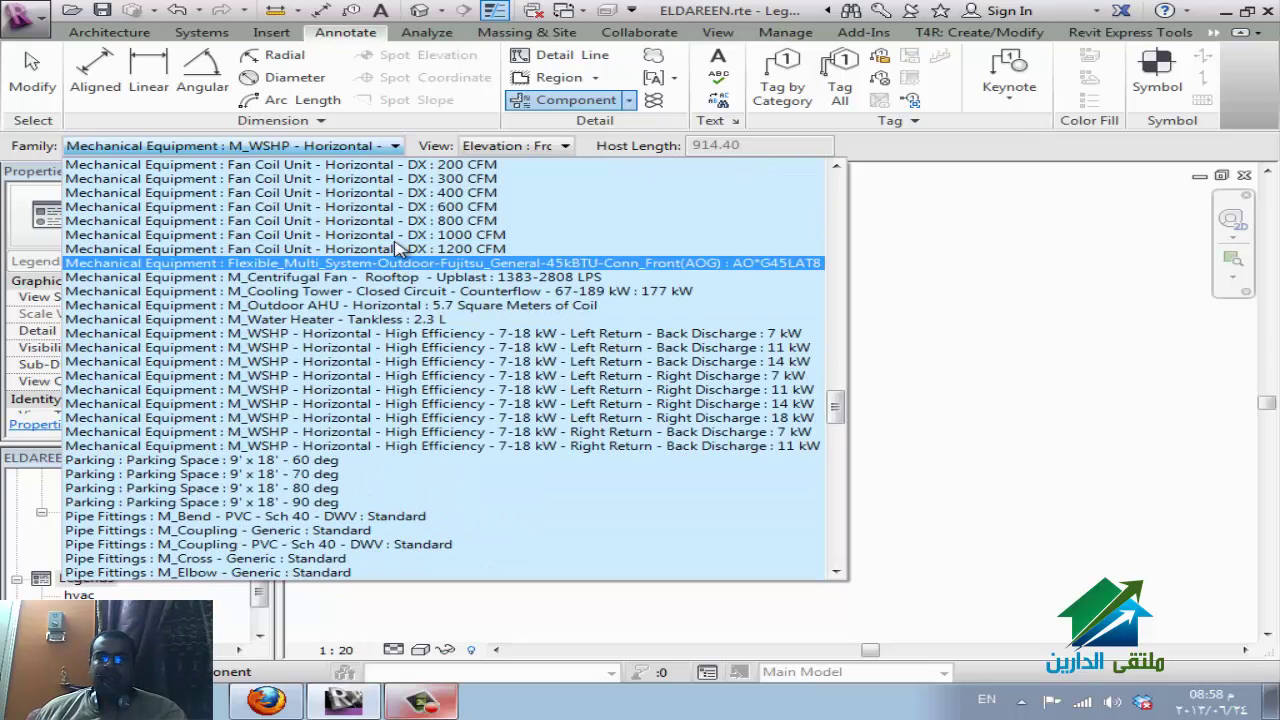
left_click(405, 220)
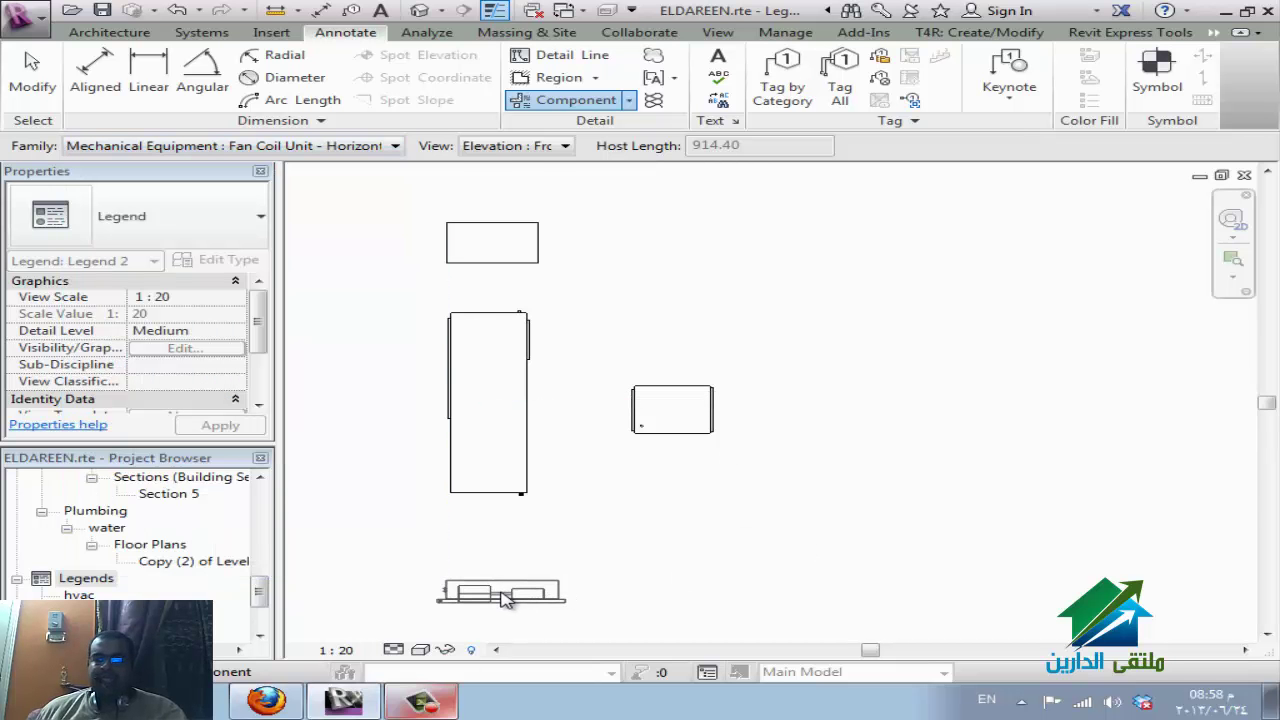
left_click(510, 601)
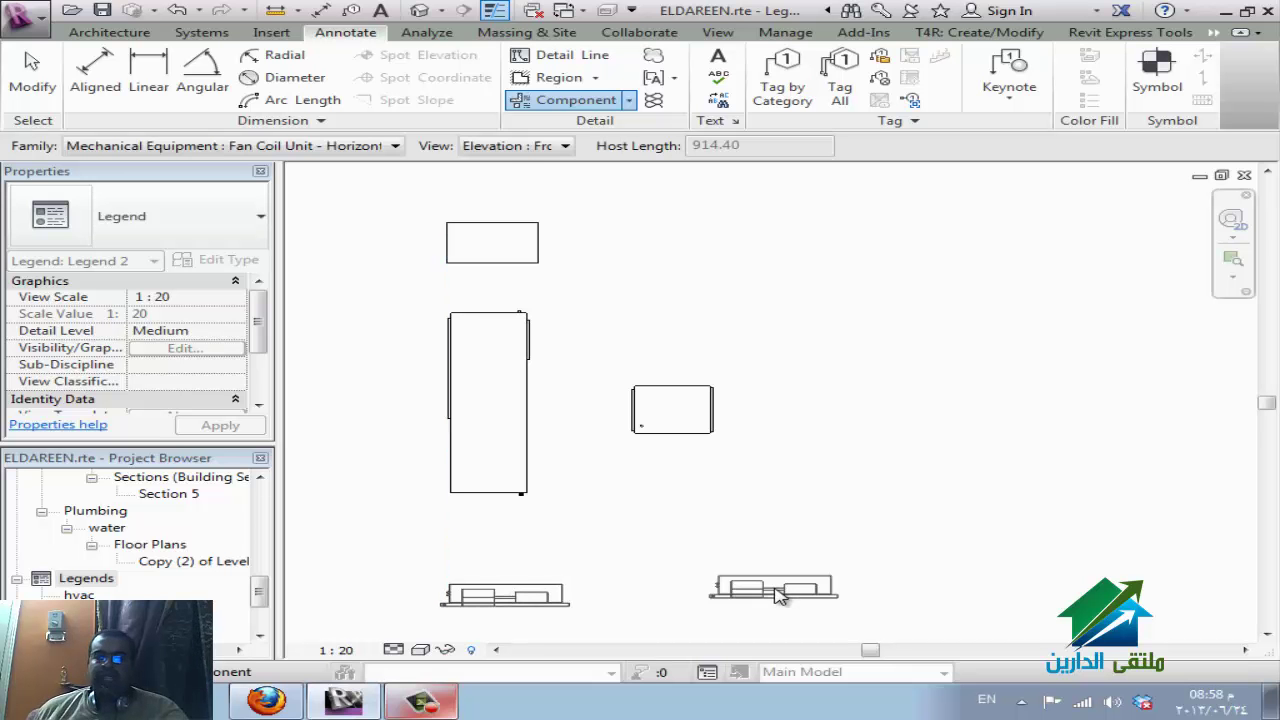
left_click(517, 146)
left_click(490, 160)
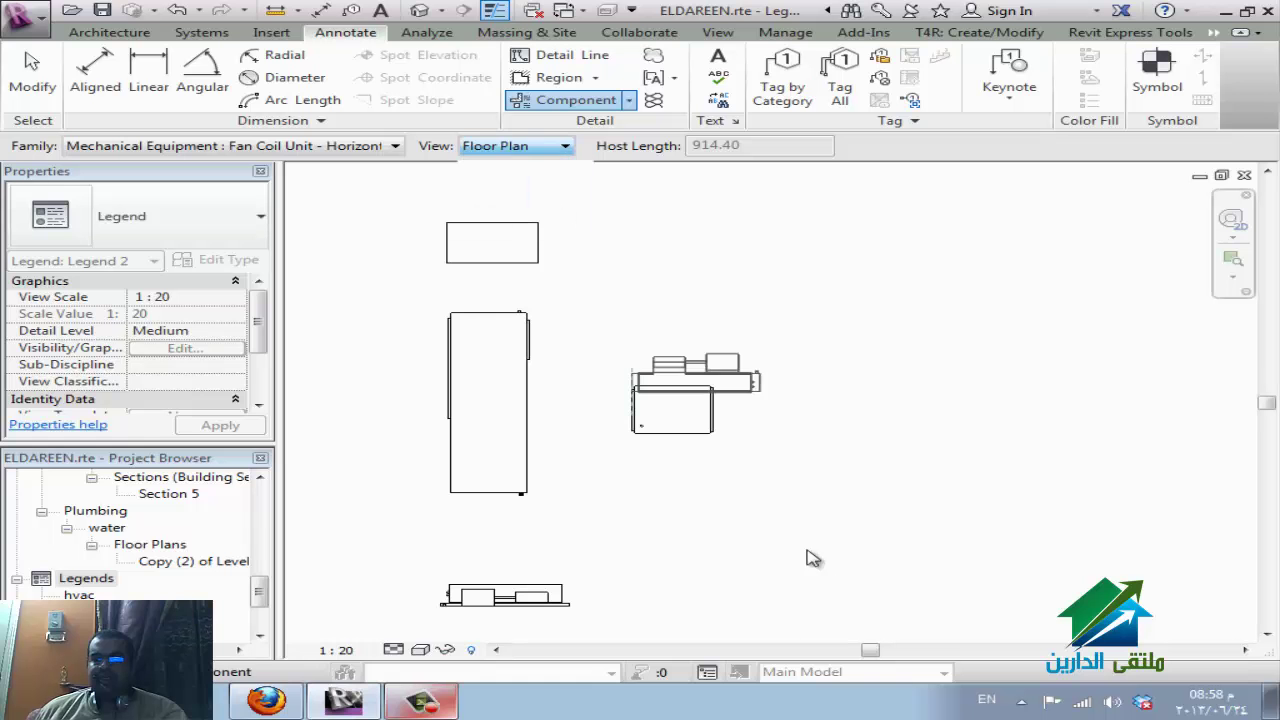
left_click(812, 610)
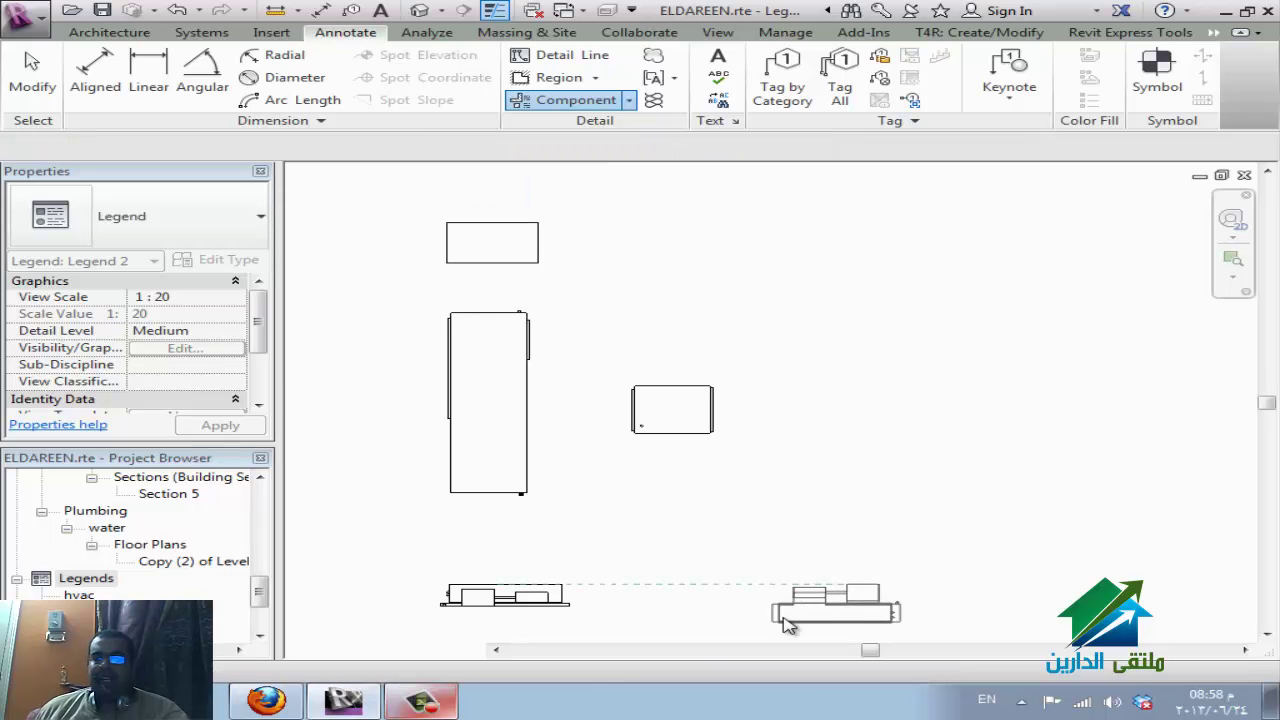
key("Escape")
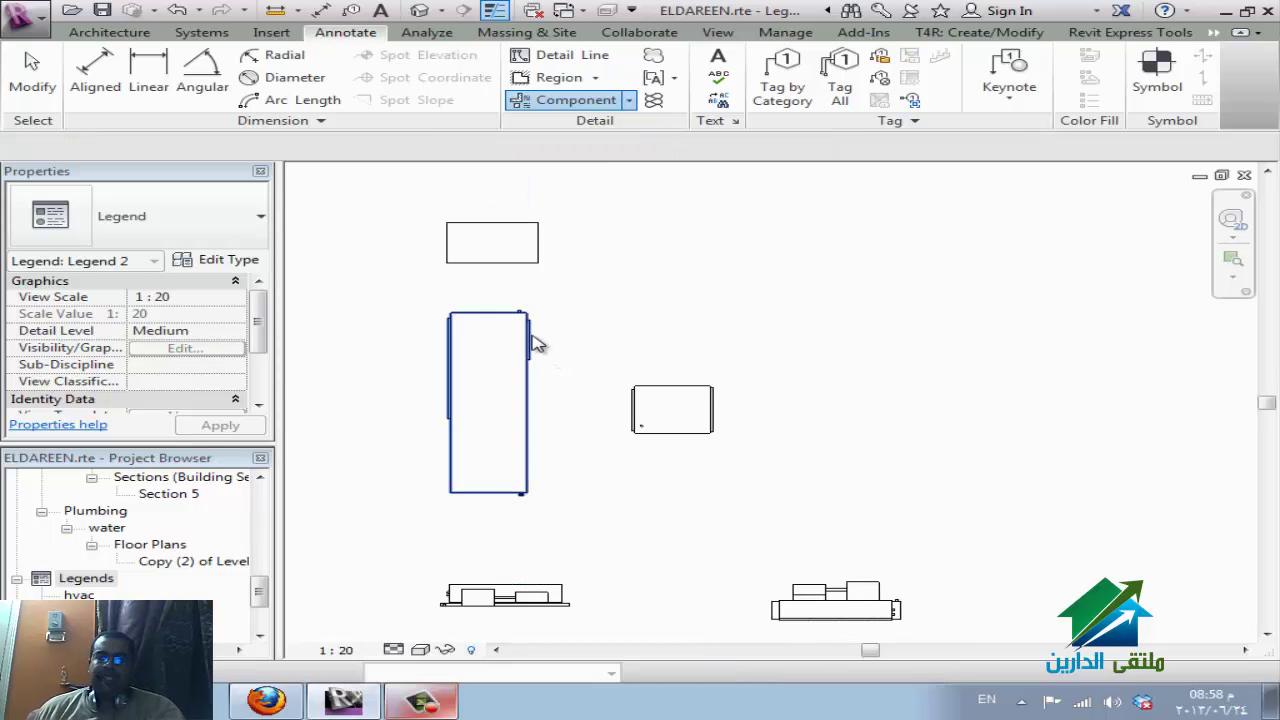
key("Escape")
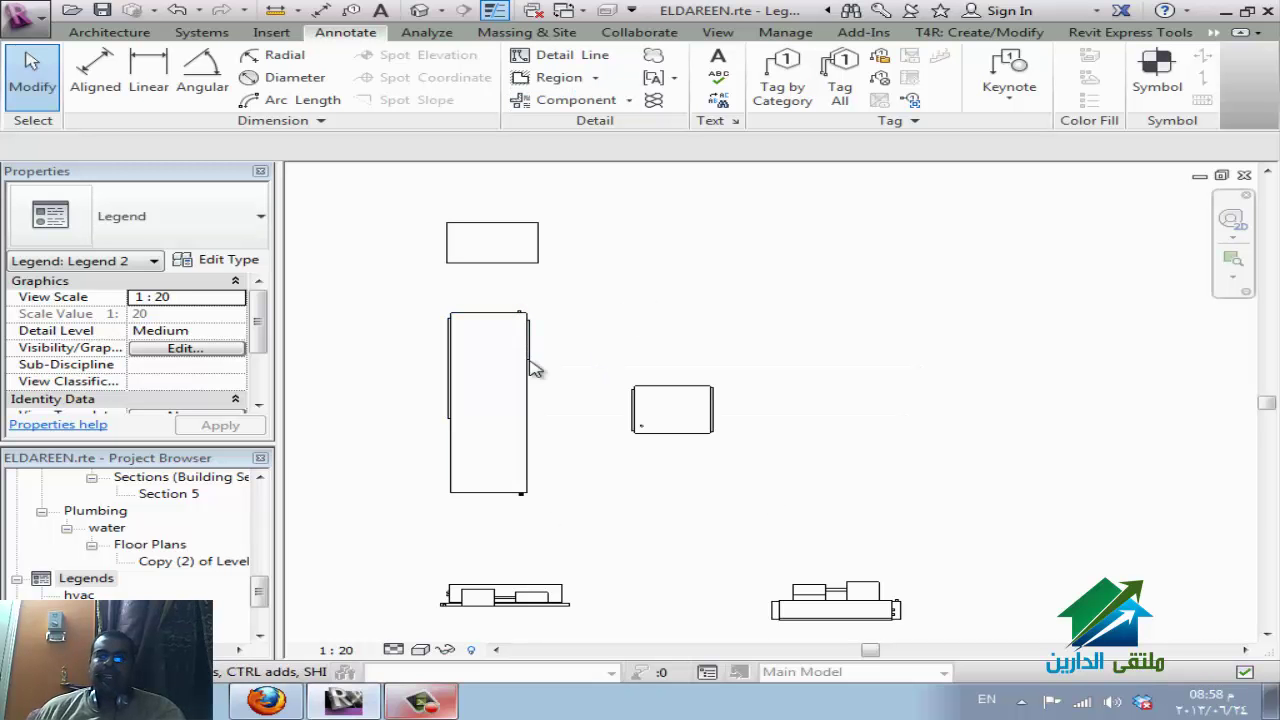
left_click(280, 700)
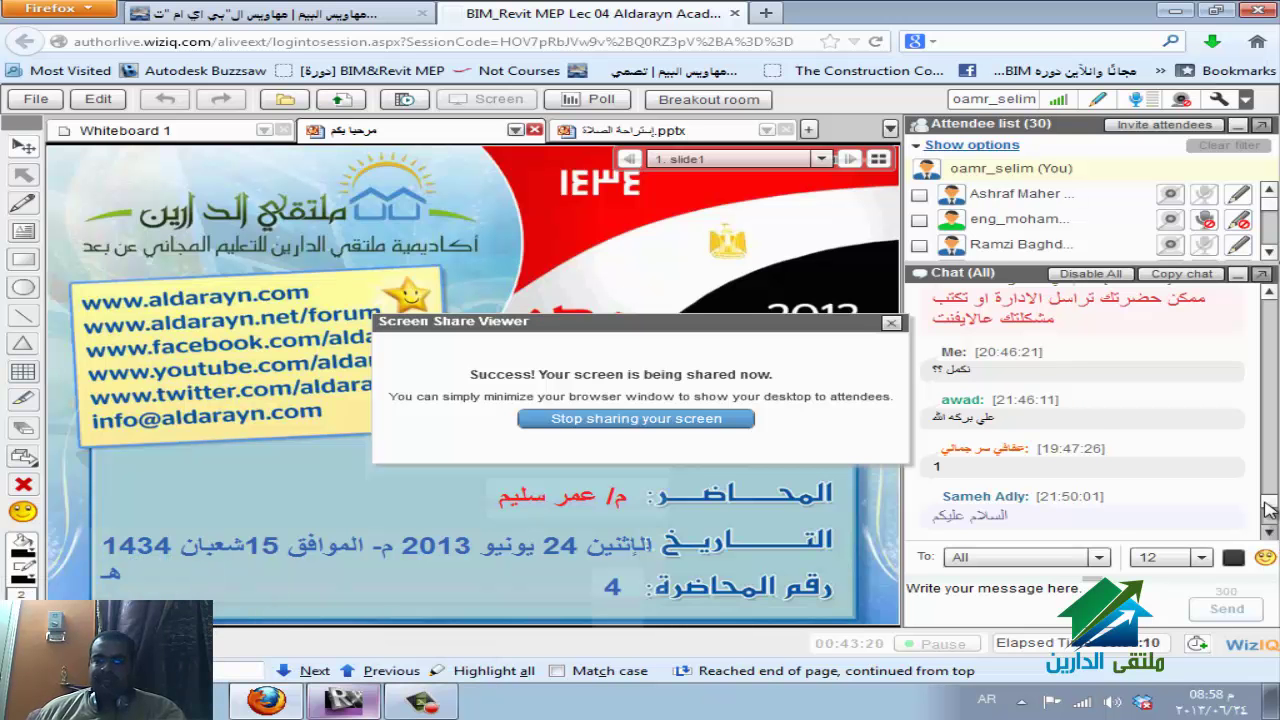
left_click(1270, 530)
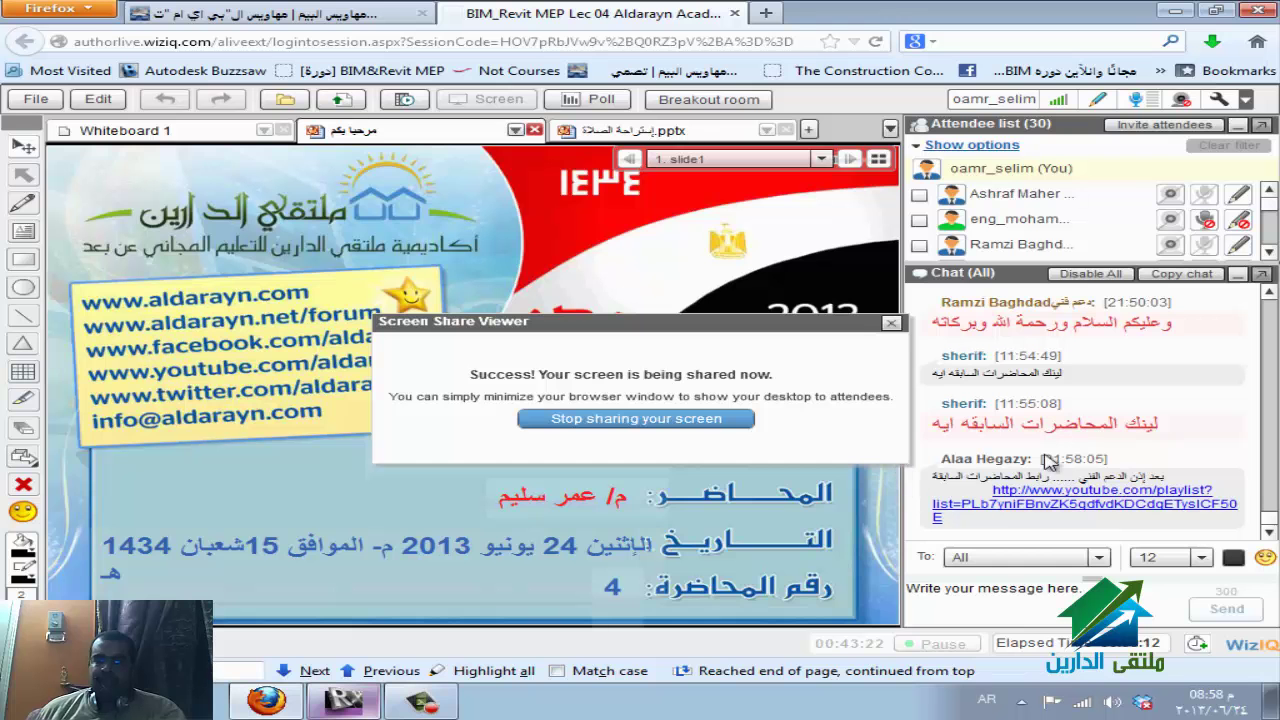
left_click(350, 700)
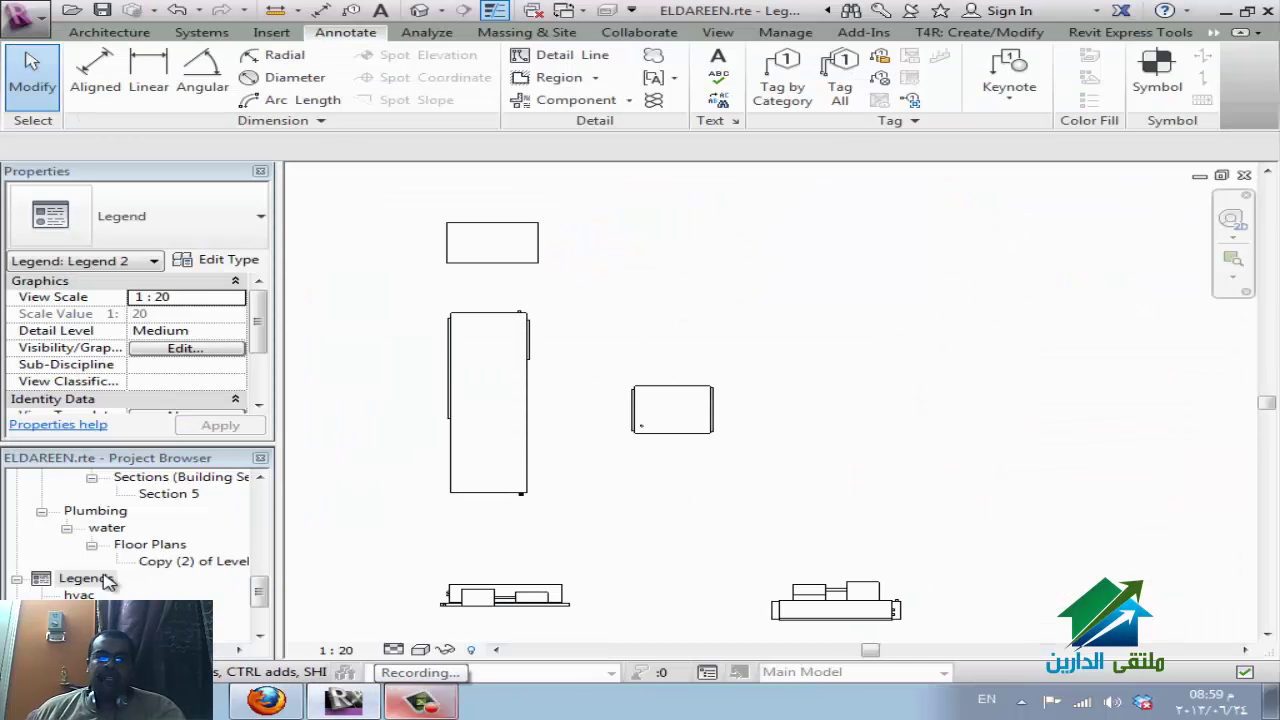
Select the Legends group and the hvac legend, then show the Annotate Component type choices.
left_click(86, 579)
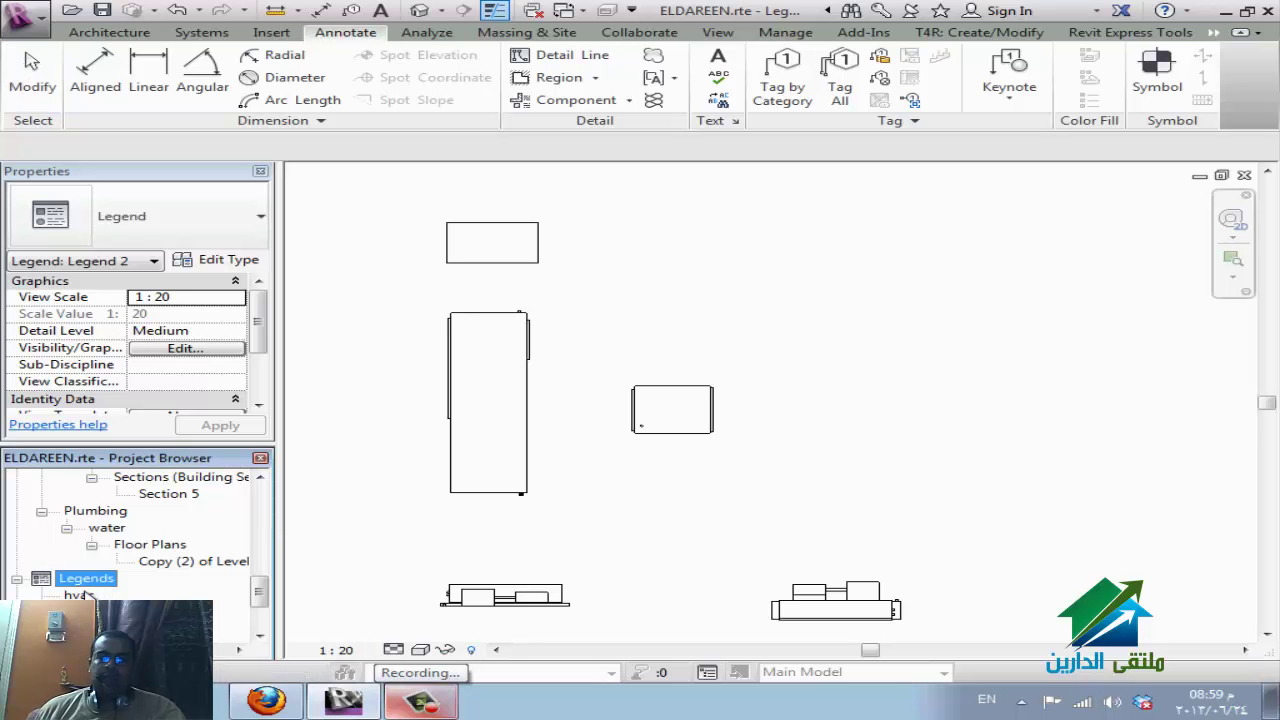
left_click(80, 595)
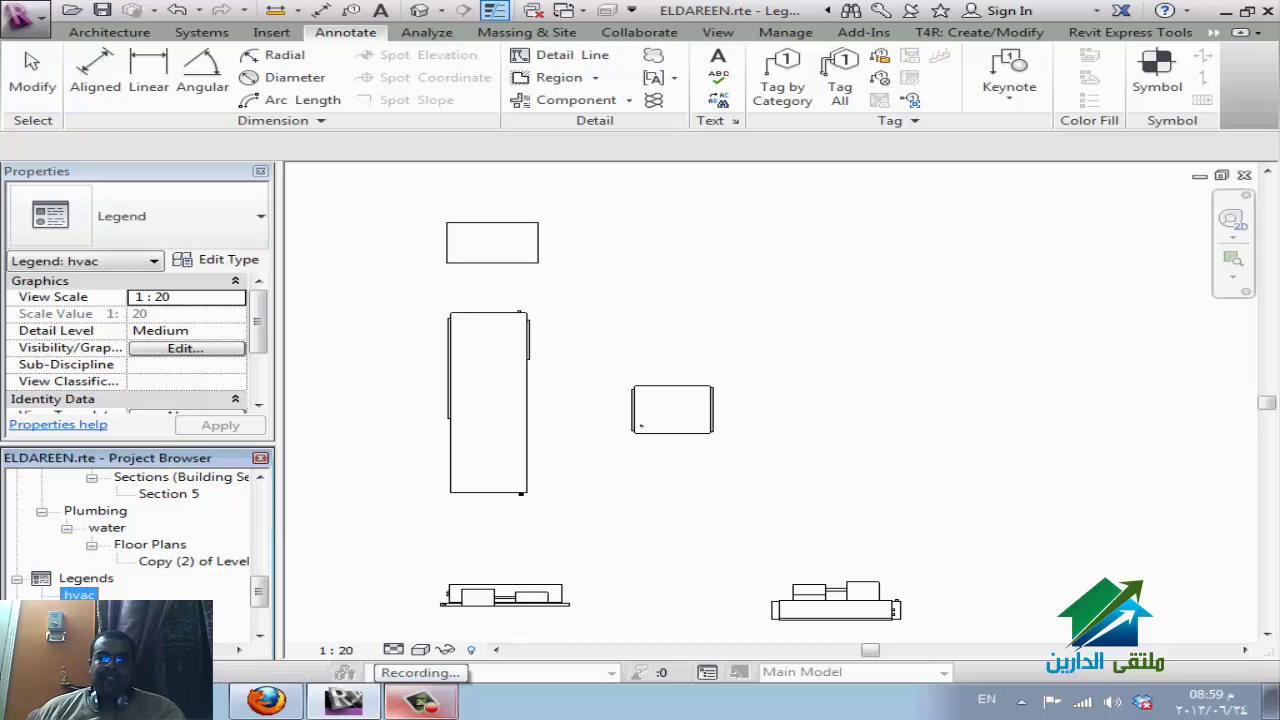
left_click(85, 612)
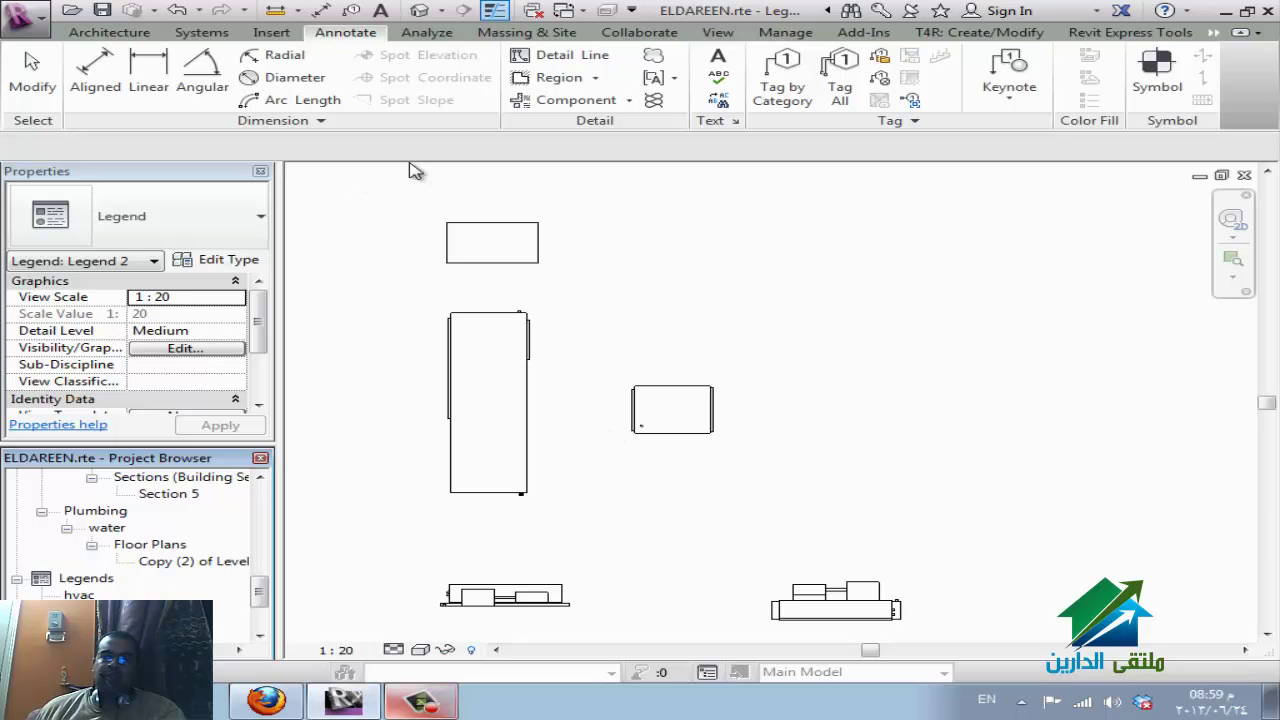
left_click(630, 101)
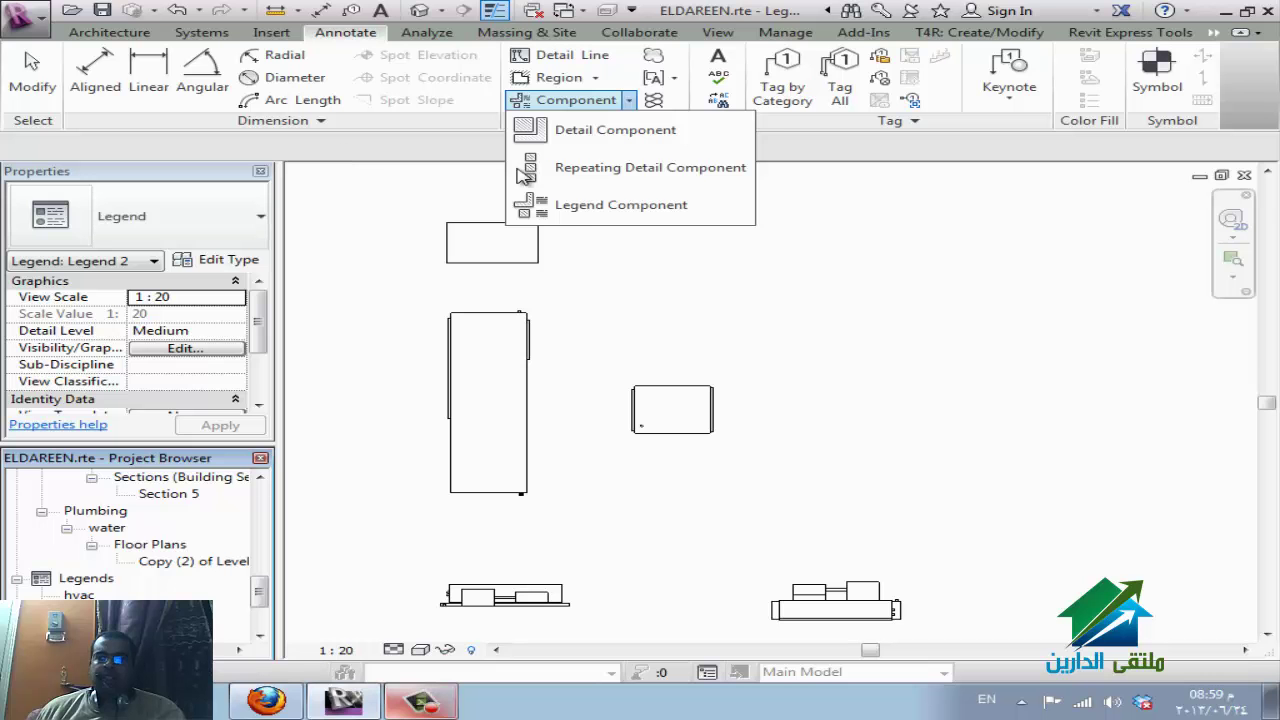
Start a detail component and browse Load Family to E: > REVIT > Exported Families > Detail Items.
left_click(603, 135)
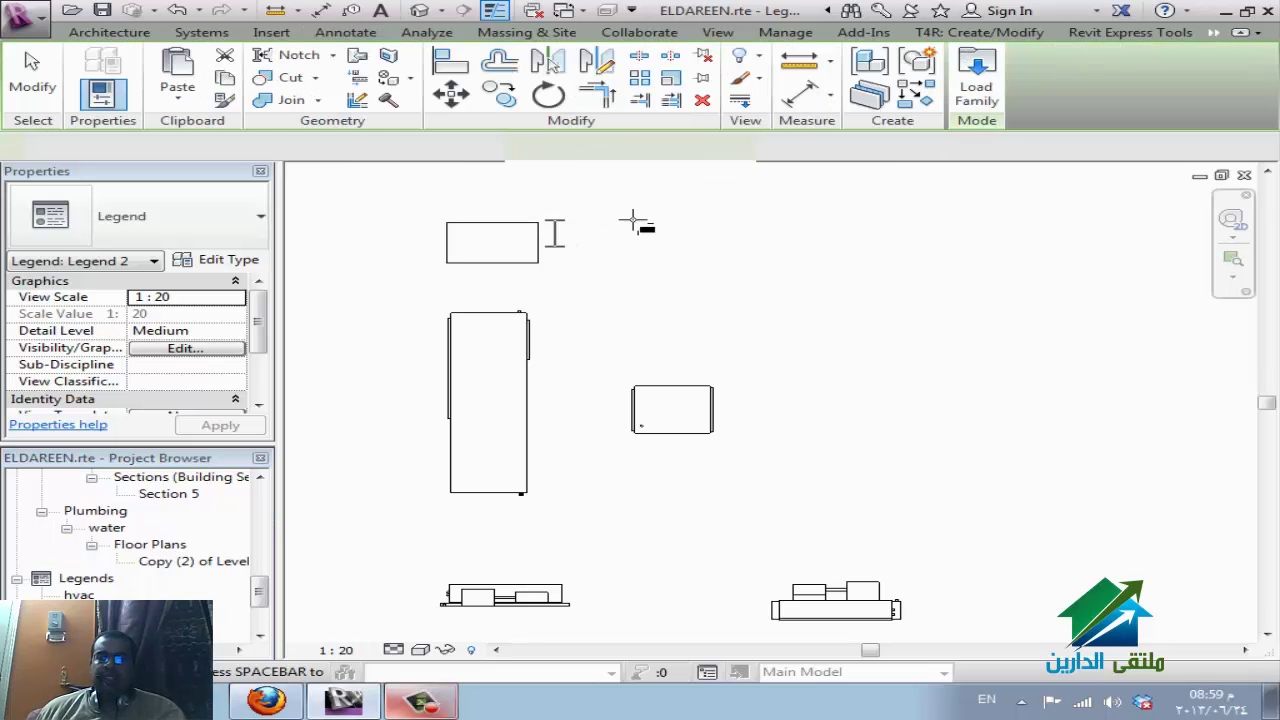
left_click(978, 80)
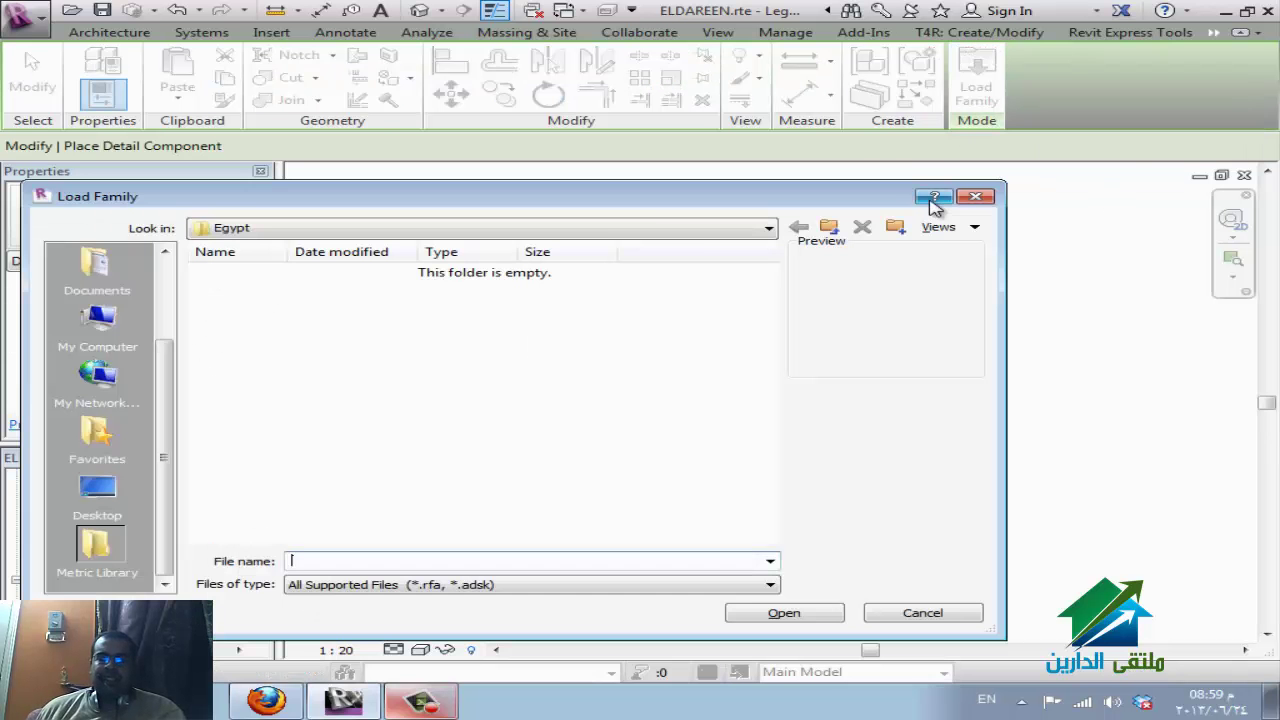
left_click(598, 238)
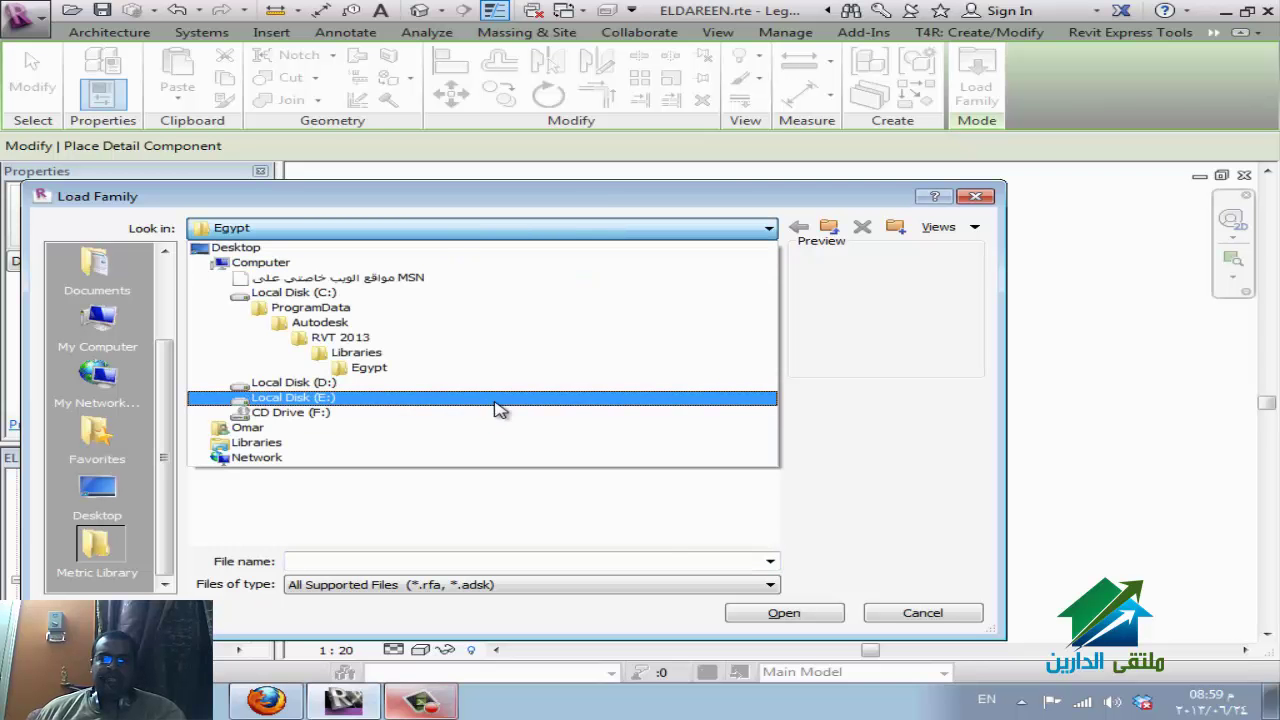
left_click(498, 399)
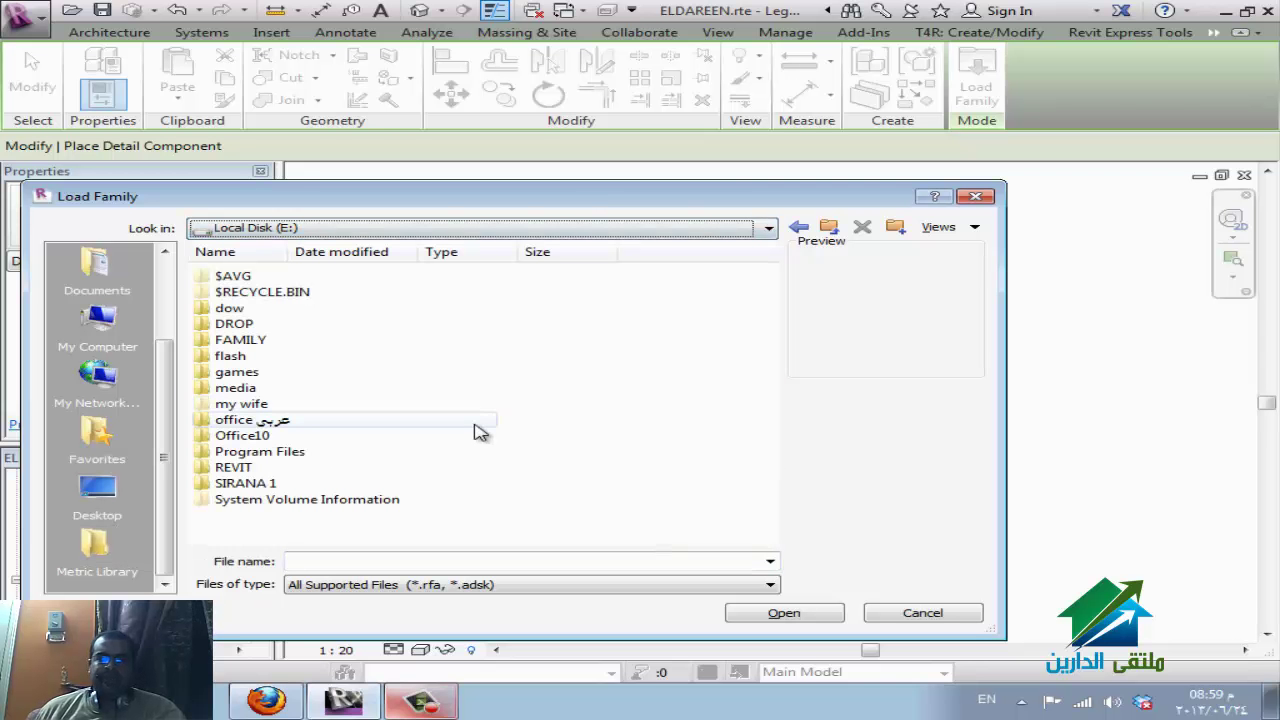
double_click(238, 468)
left_click(255, 325)
double_click(255, 325)
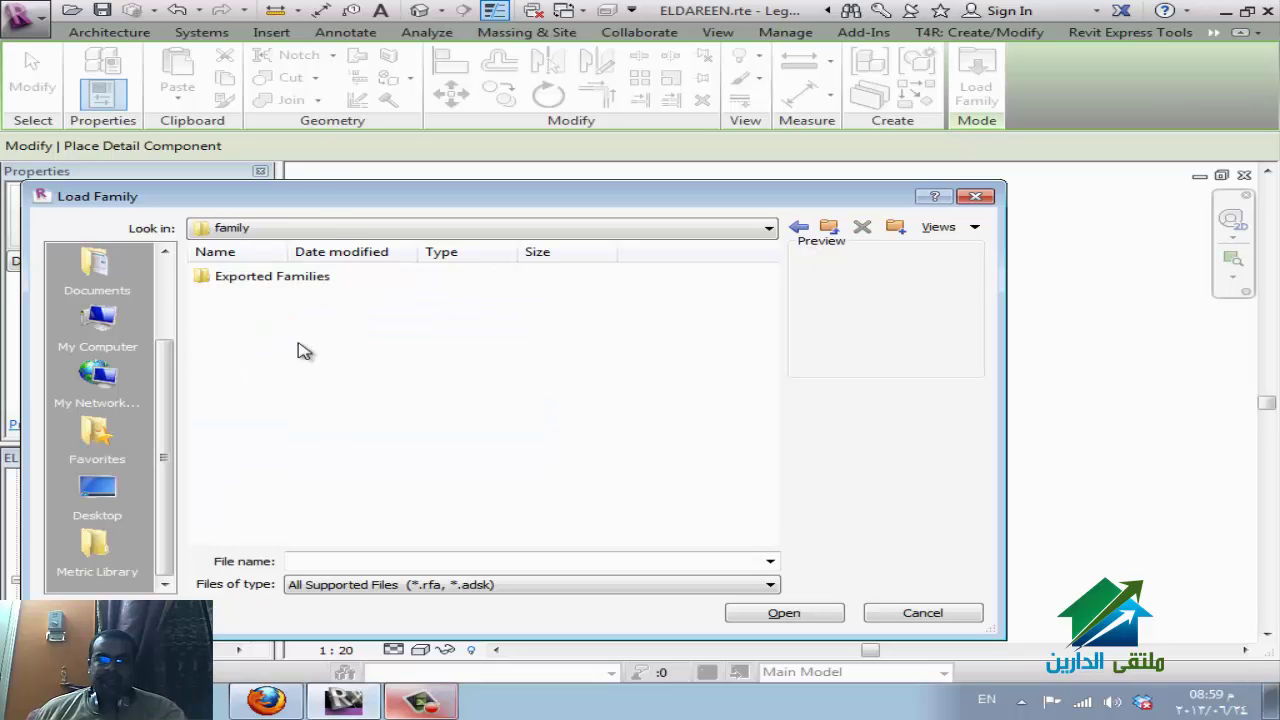
double_click(297, 286)
key("d")
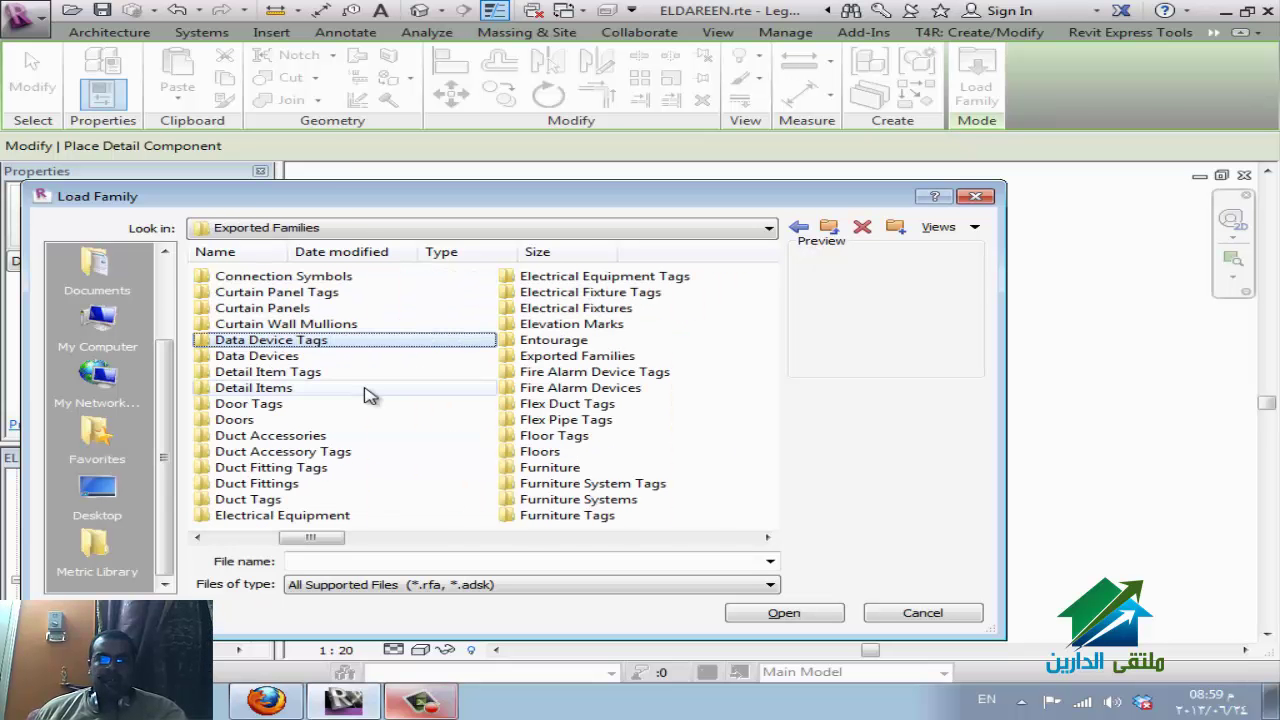
key("d")
key("d")
key("d")
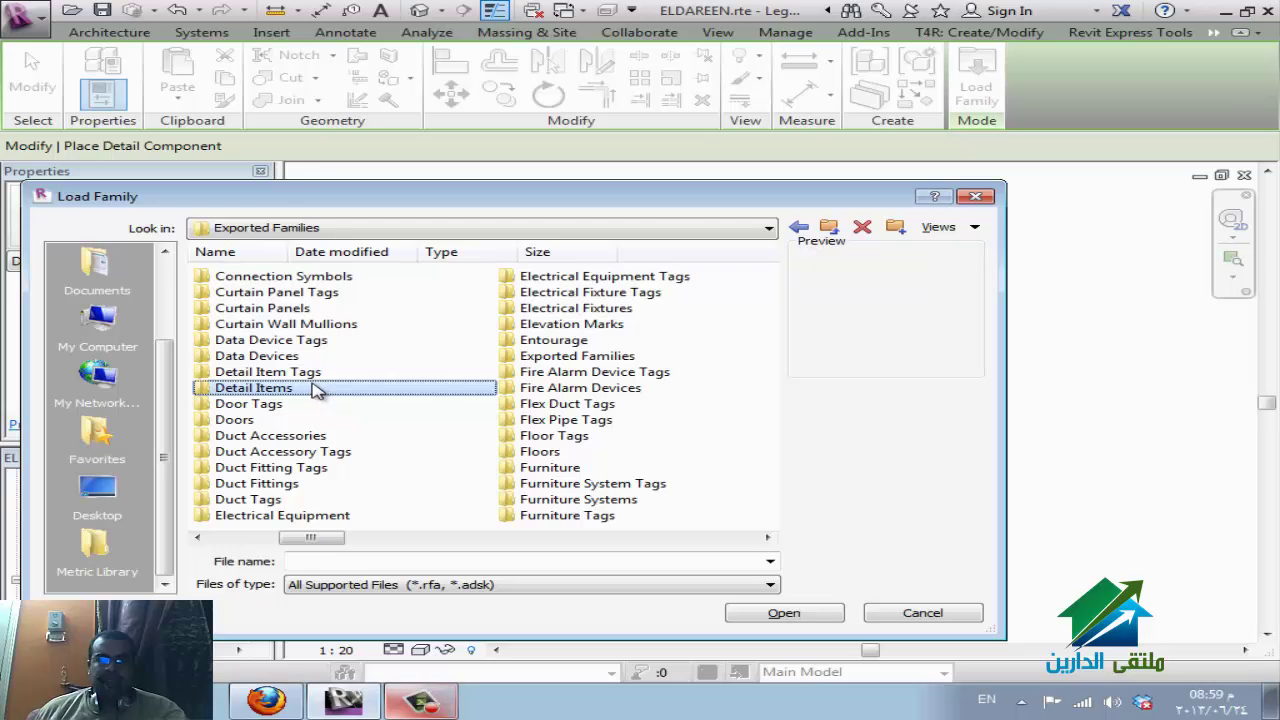
double_click(315, 390)
Preview the detail families and load M_Coiling Door With Crank-Section.rfa.
left_click(300, 310)
left_click(292, 405)
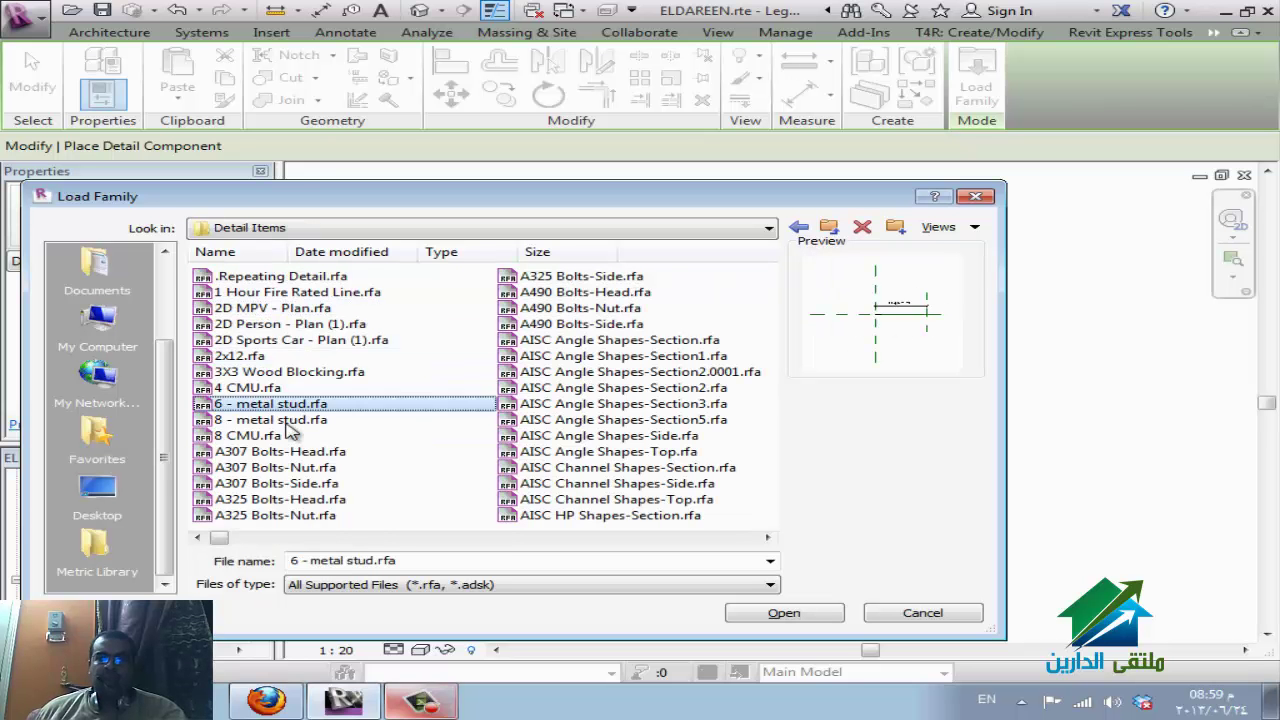
left_click(320, 467)
scroll(510, 468, "down", 3)
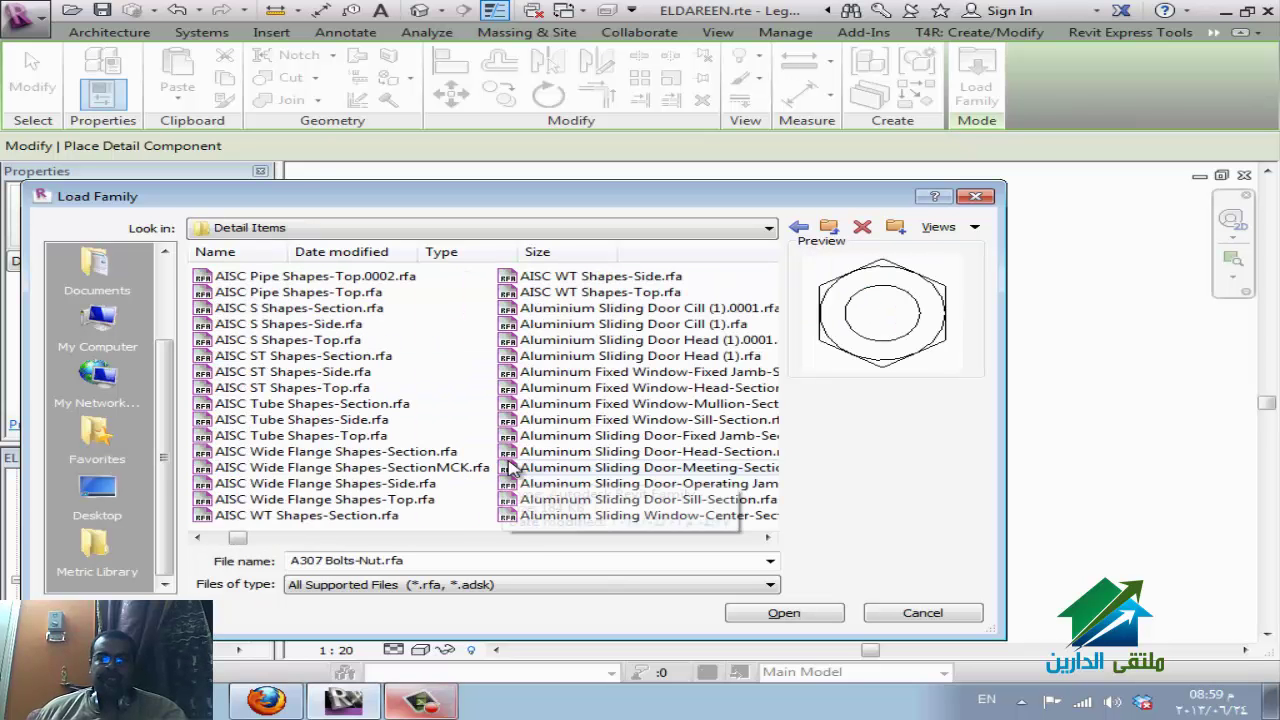
left_click(522, 404)
left_click(566, 372)
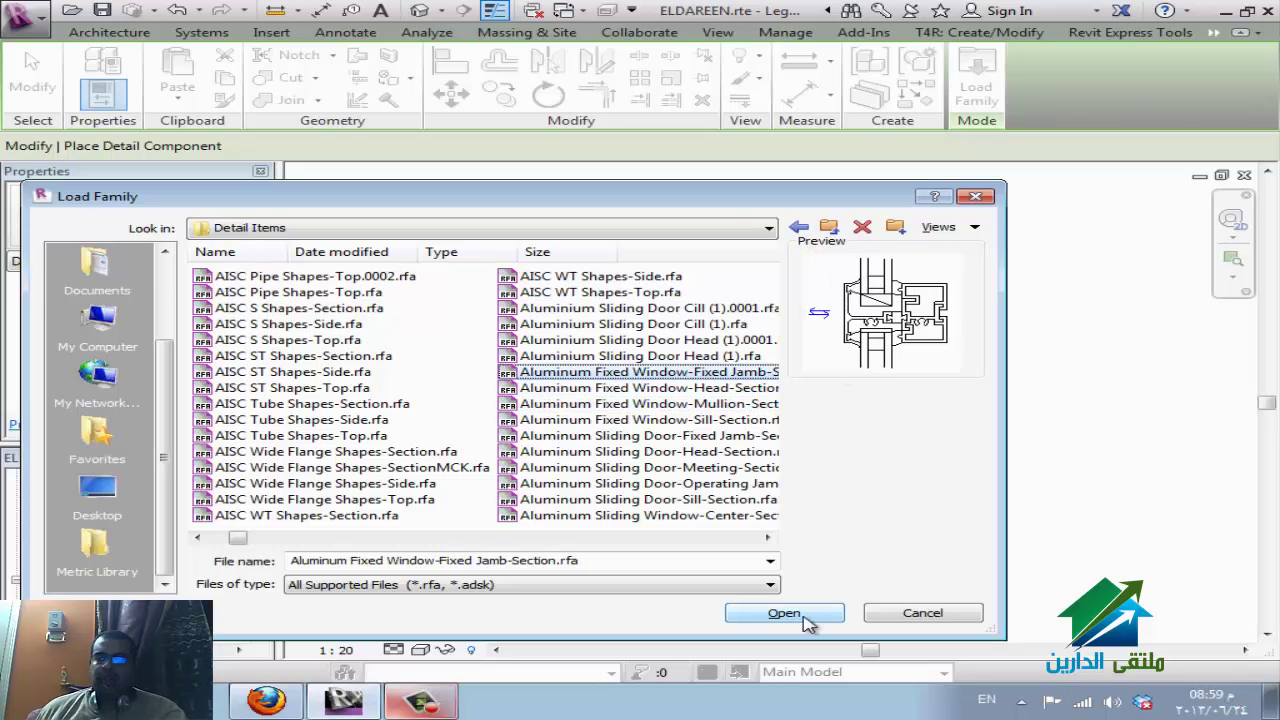
scroll(515, 505, "down", 5)
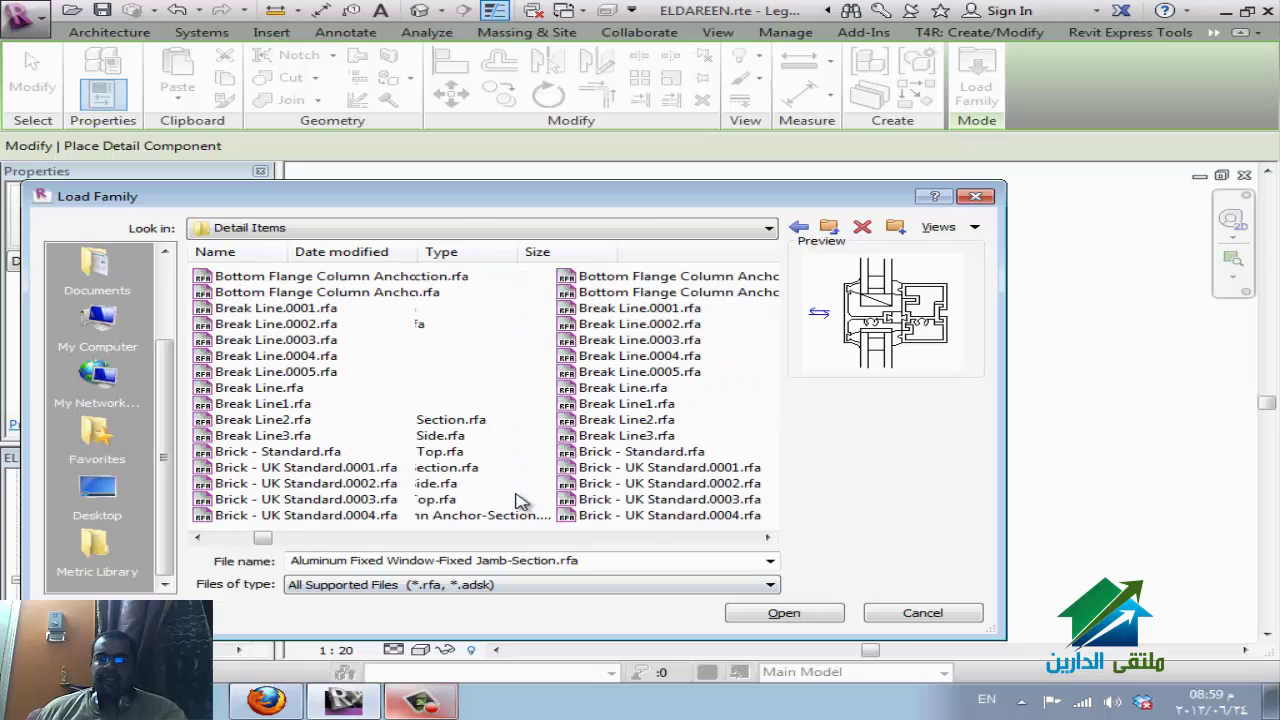
scroll(519, 500, "down", 6)
left_click(520, 484)
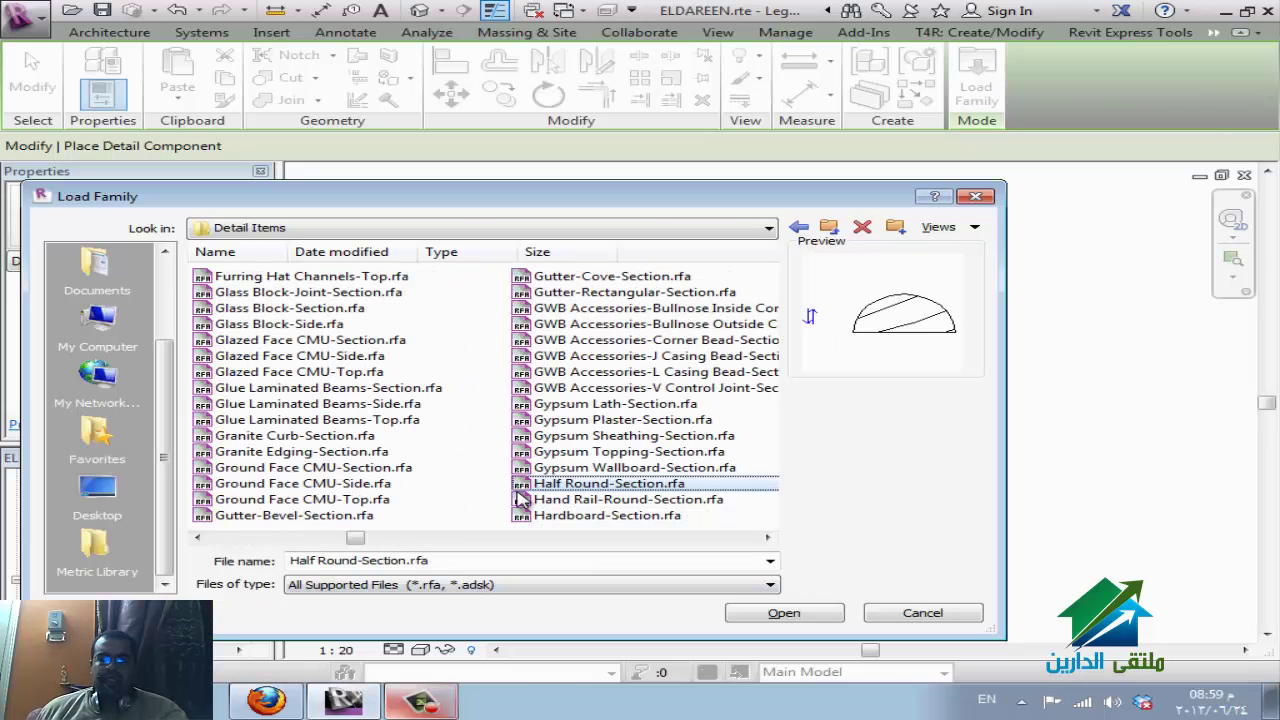
scroll(628, 517, "down", 1)
key("Down")
key("Down")
key("Down")
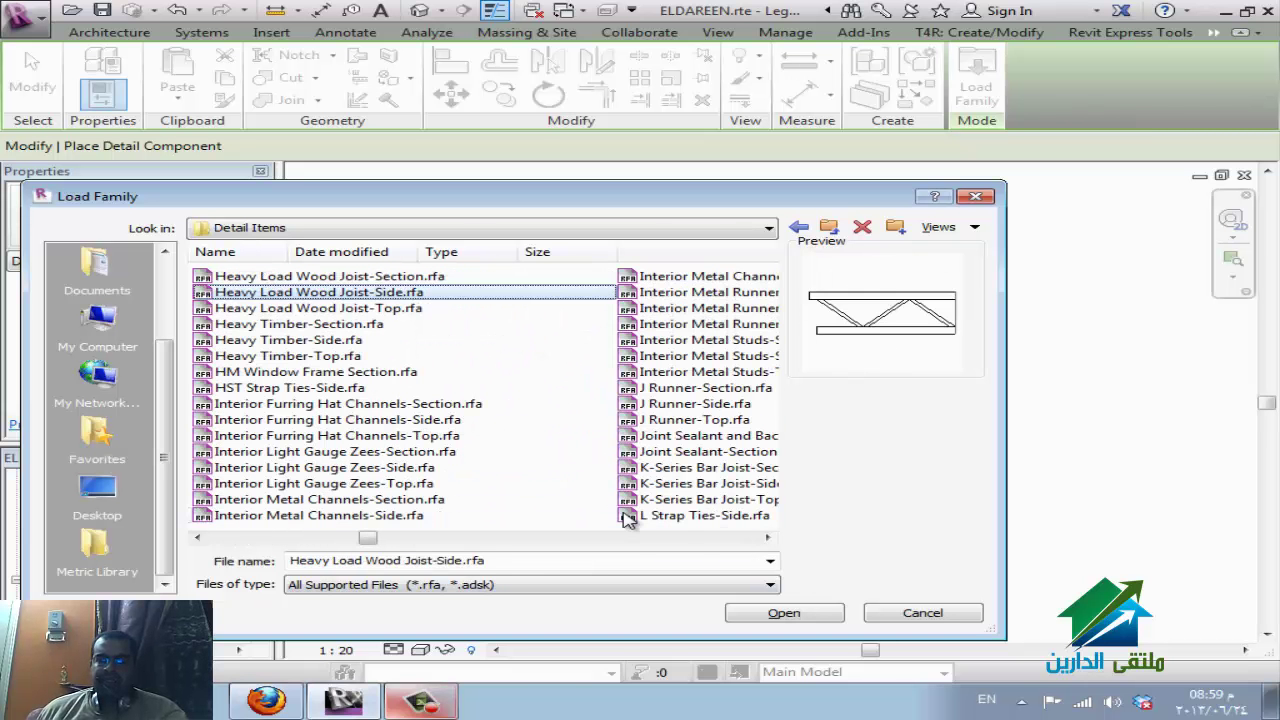
key("Down")
key("Down")
key("Down")
key("Down")
key("Down")
key("Up")
key("Up")
key("Up")
key("Up")
key("Up")
key("Up")
key("Up")
key("Up")
key("Up")
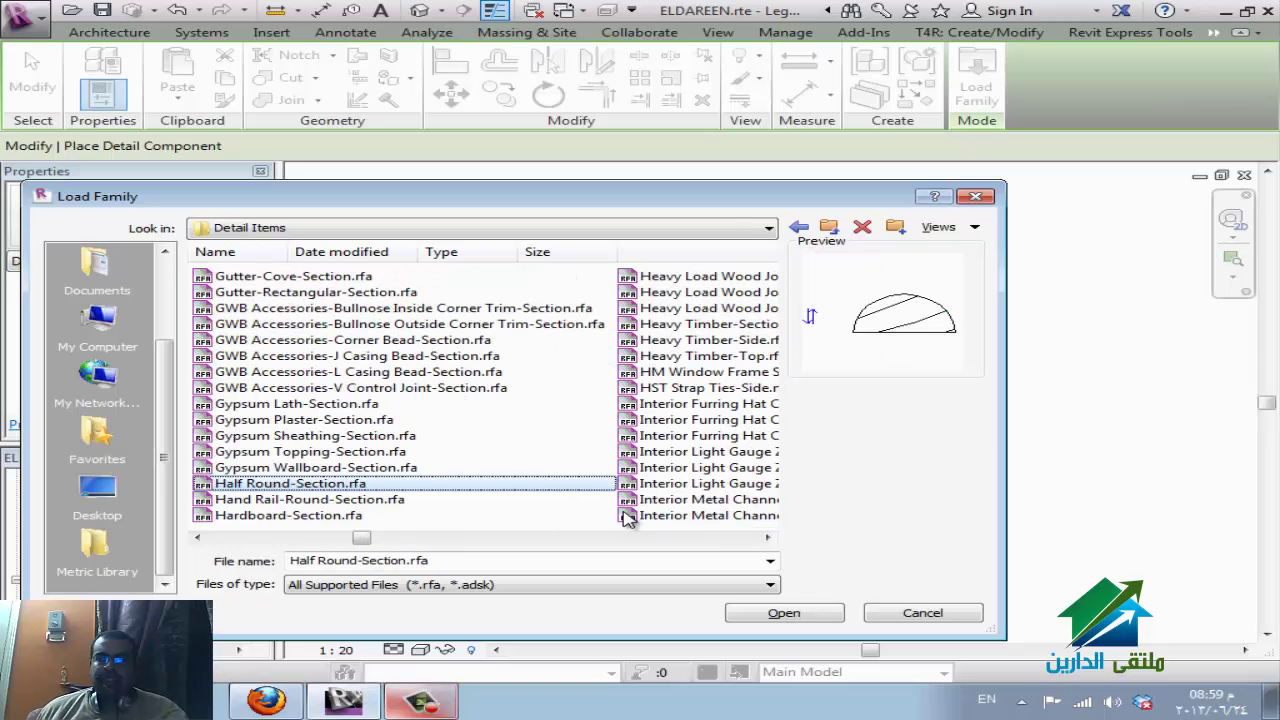
scroll(445, 415, "down", 8)
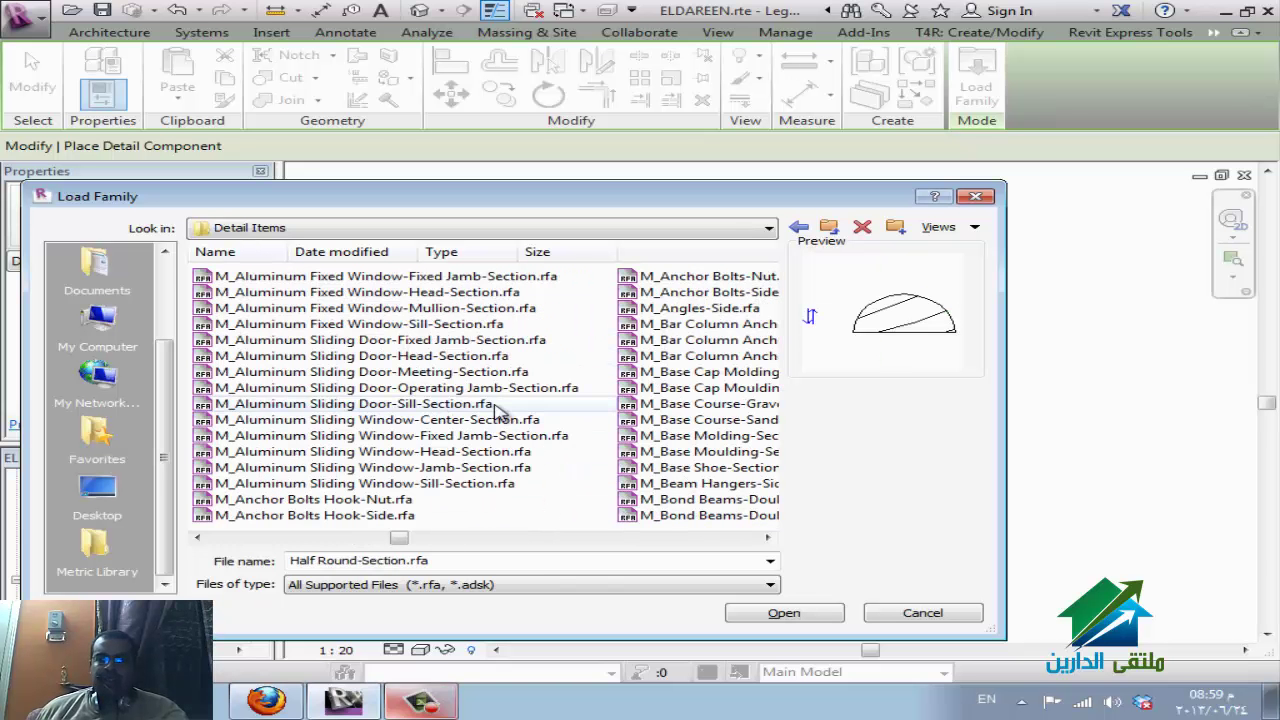
left_click(494, 405)
left_click(700, 451)
scroll(720, 470, "down", 5)
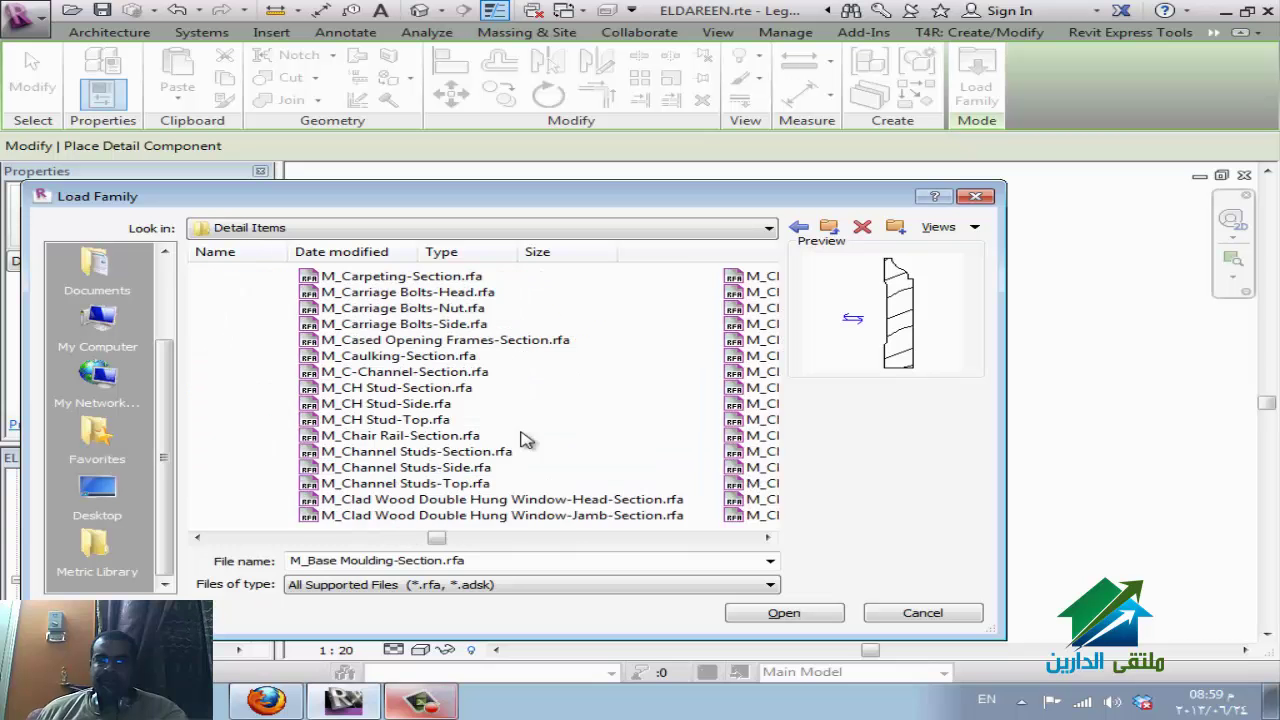
left_click(560, 388)
left_click(670, 420)
left_click(343, 420)
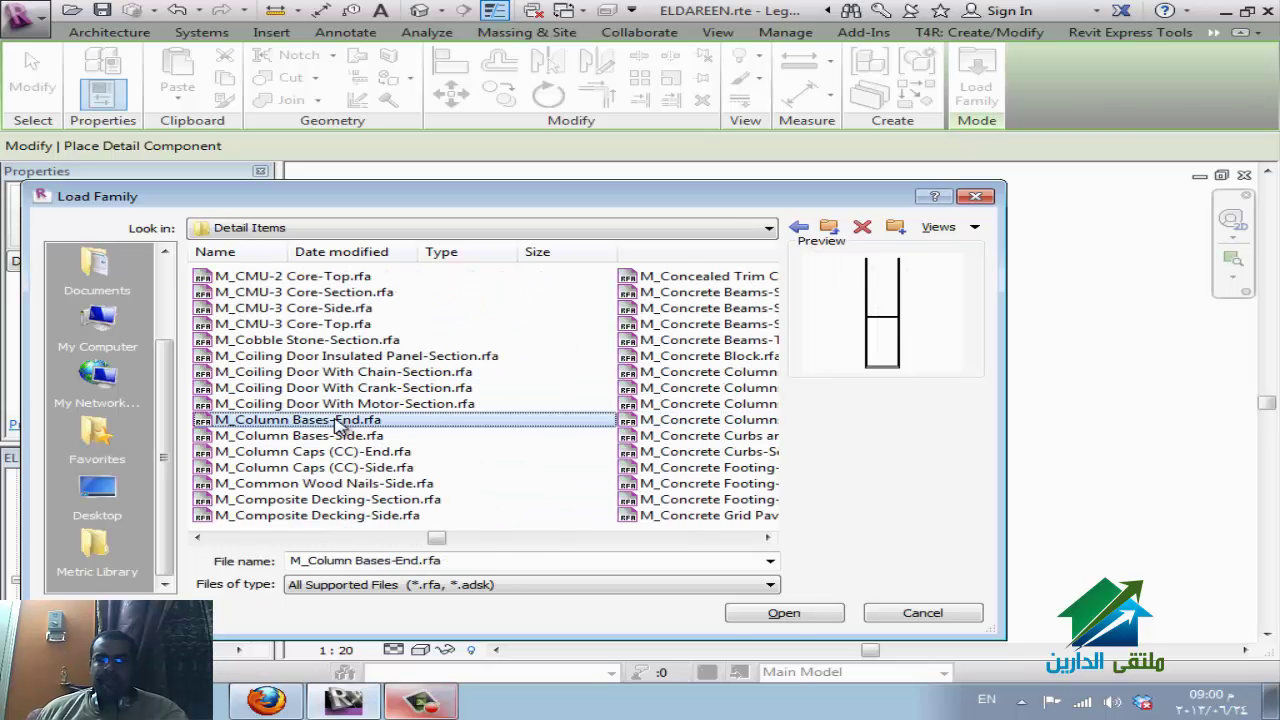
left_click(340, 390)
left_click(784, 613)
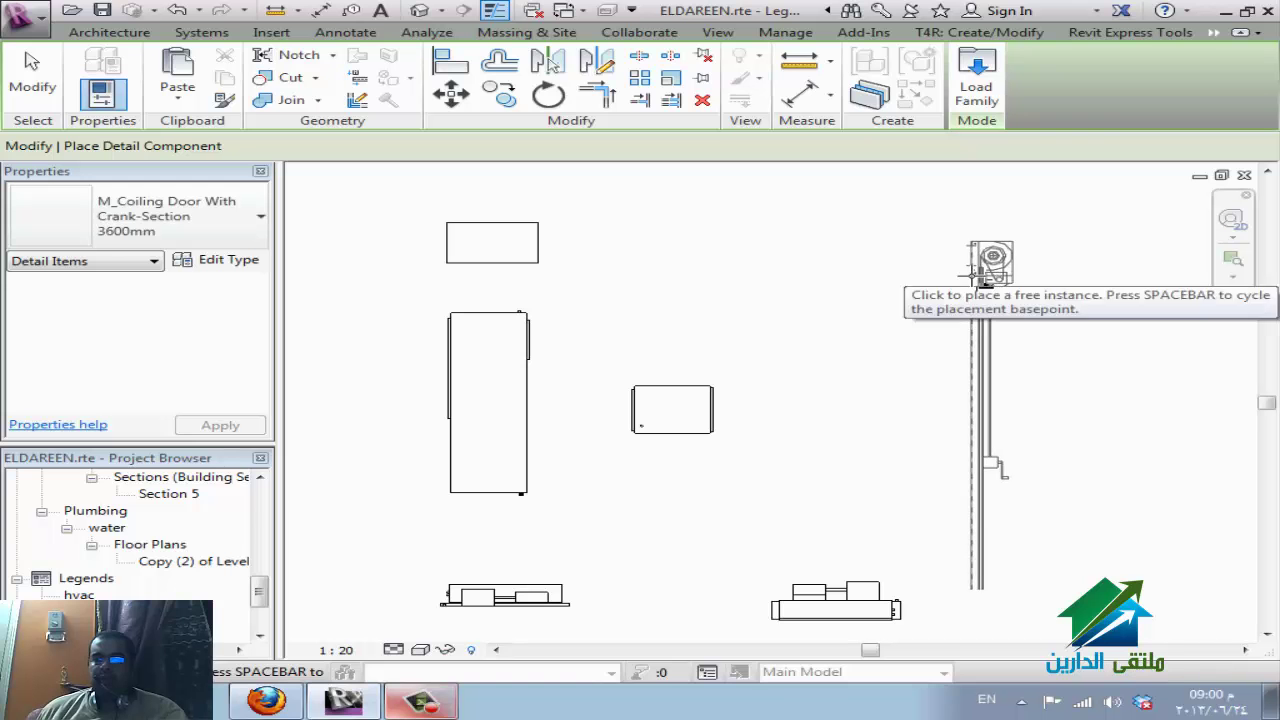
Place the coiling door crank-section detail to the right of the equipment symbols.
left_click(975, 277)
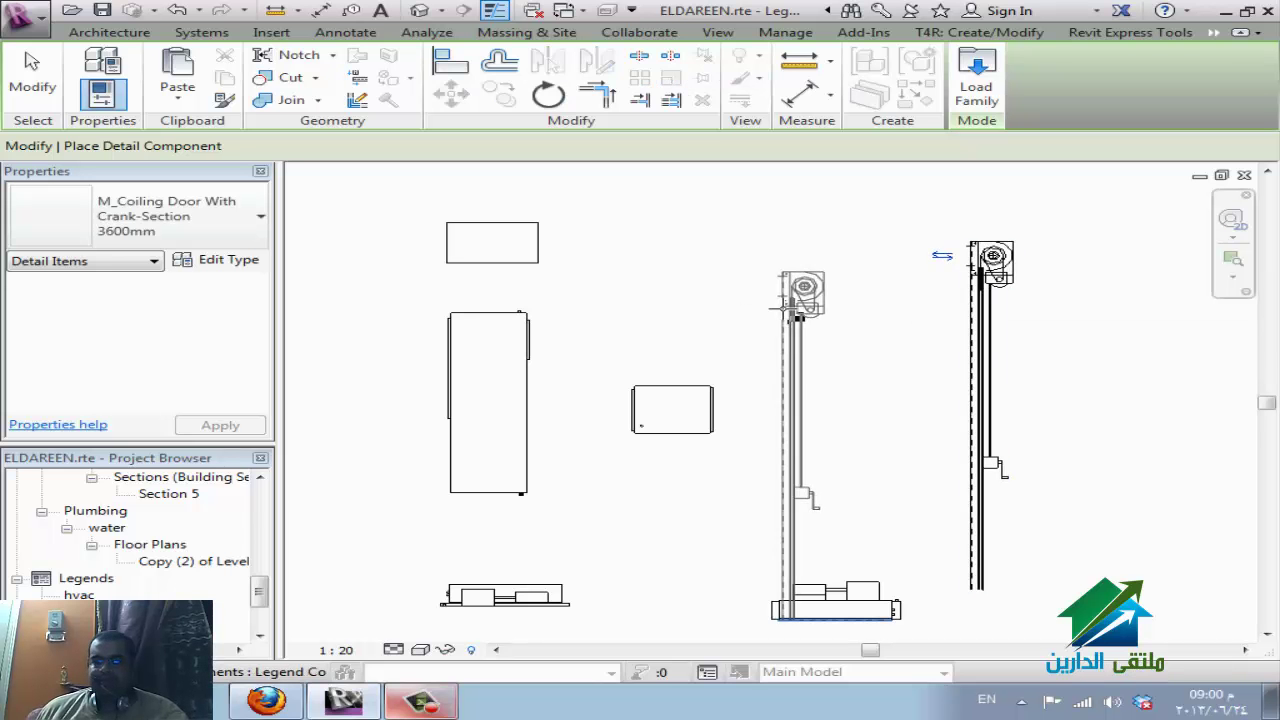
key("Escape")
key("Escape")
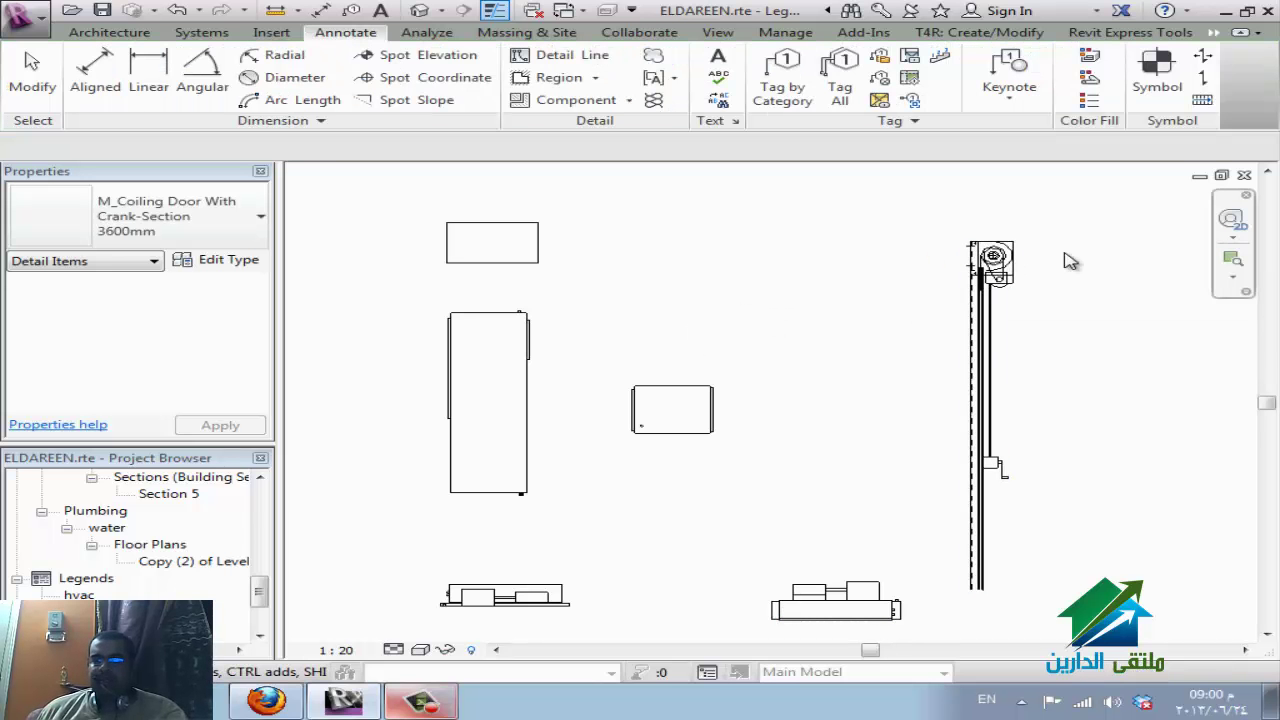
scroll(1068, 260, "up", 3)
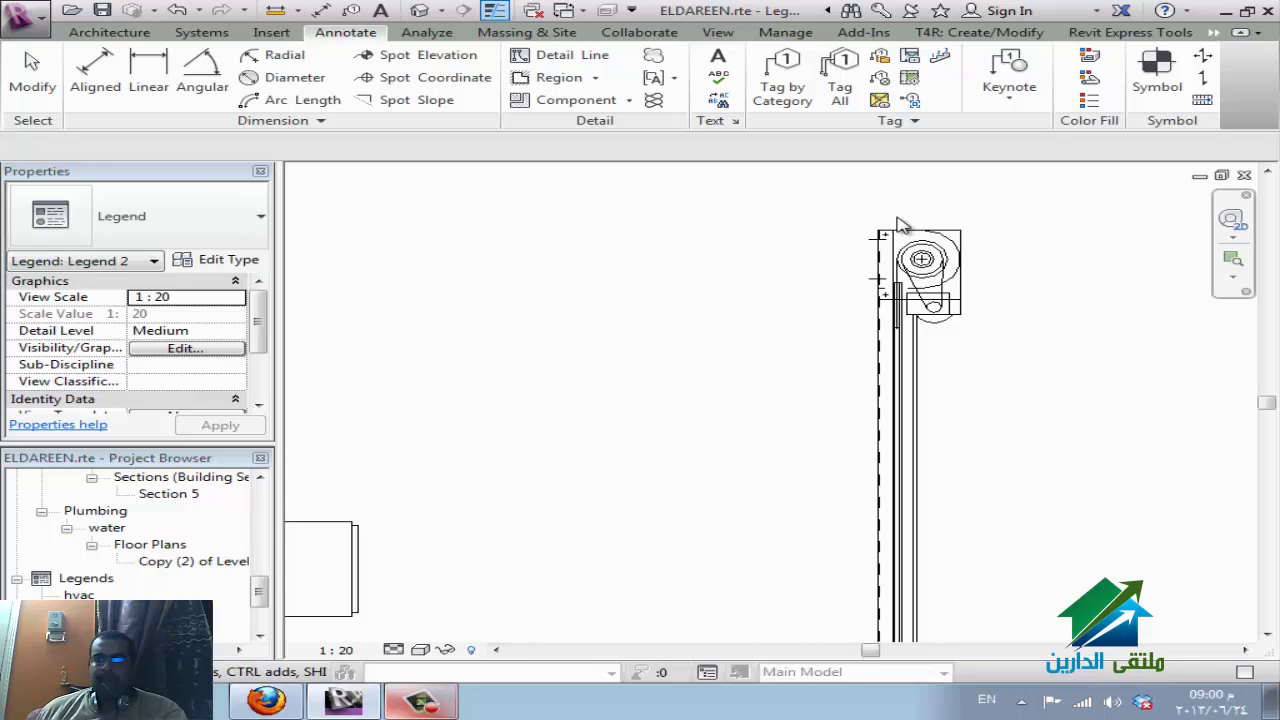
scroll(894, 223, "down", 5)
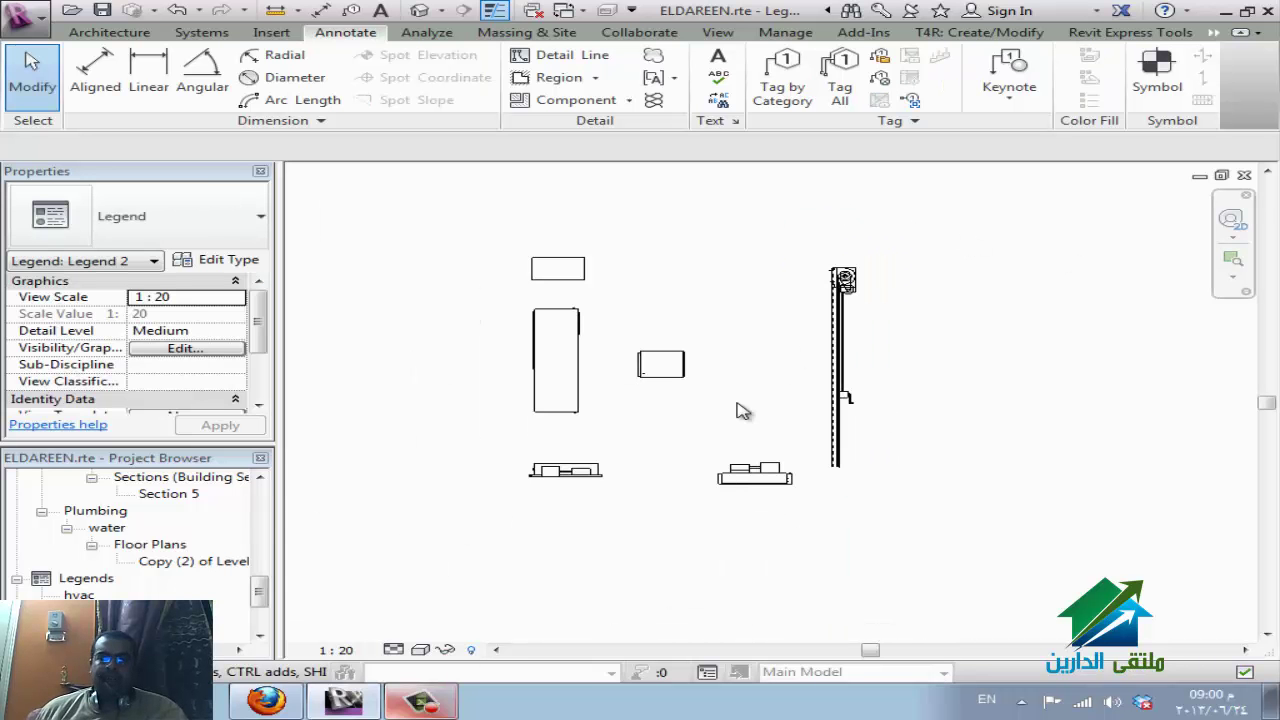
Select the Level 2 ceiling plan in the Project Browser.
left_click(78, 584)
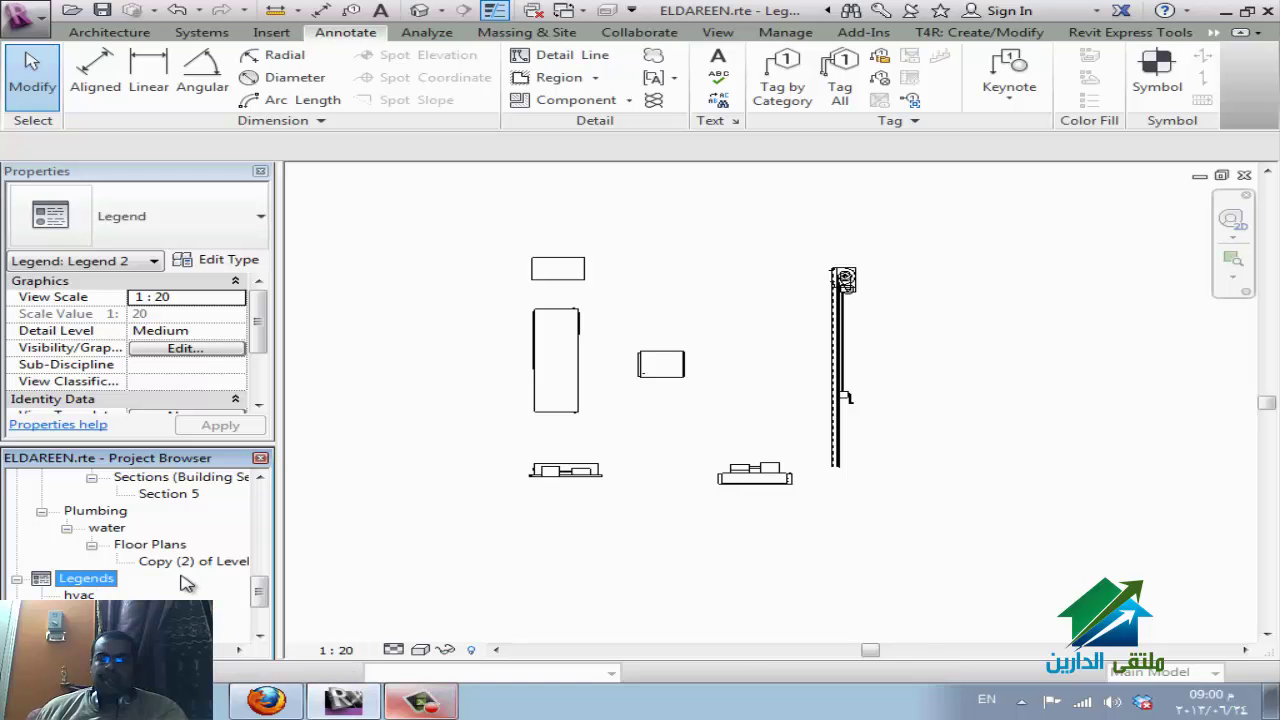
scroll(185, 582, "up", 3)
scroll(185, 582, "up", 4)
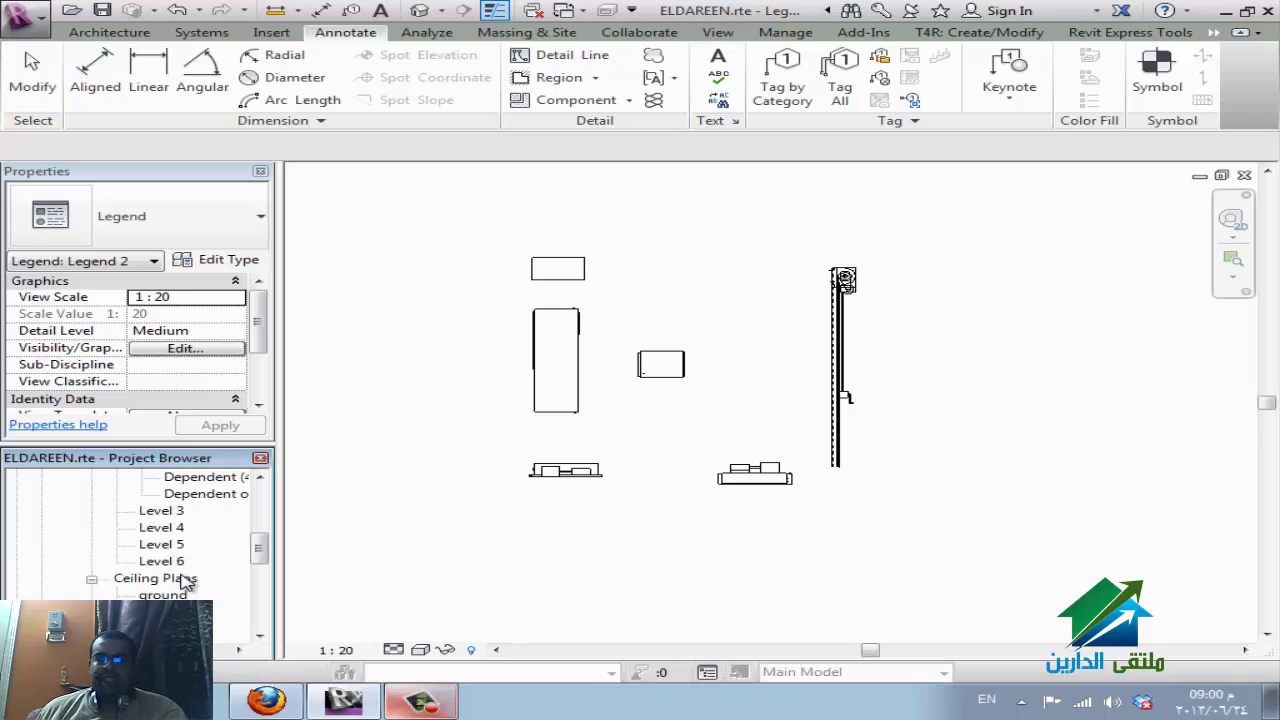
scroll(185, 582, "down", 1)
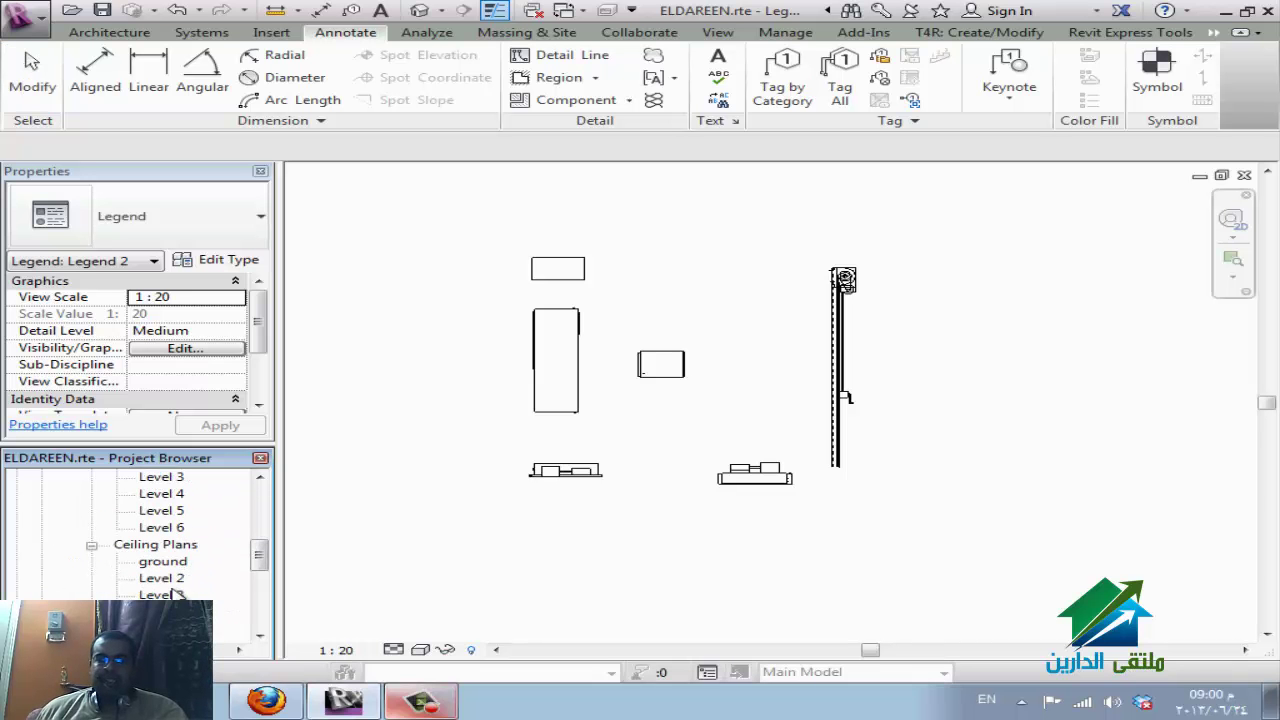
left_click(162, 578)
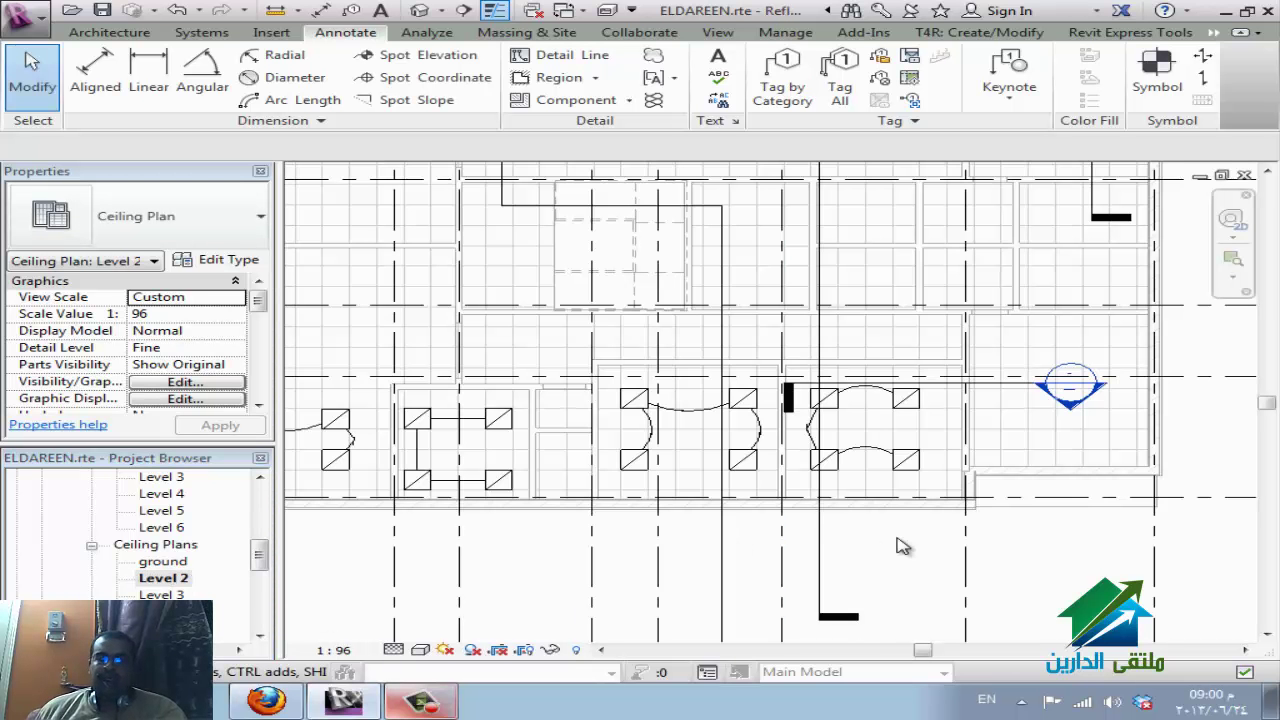
Zoom out to show the full Level 2 ceiling grid within column grids 1–8 and A–F.
scroll(918, 558, "down", 5)
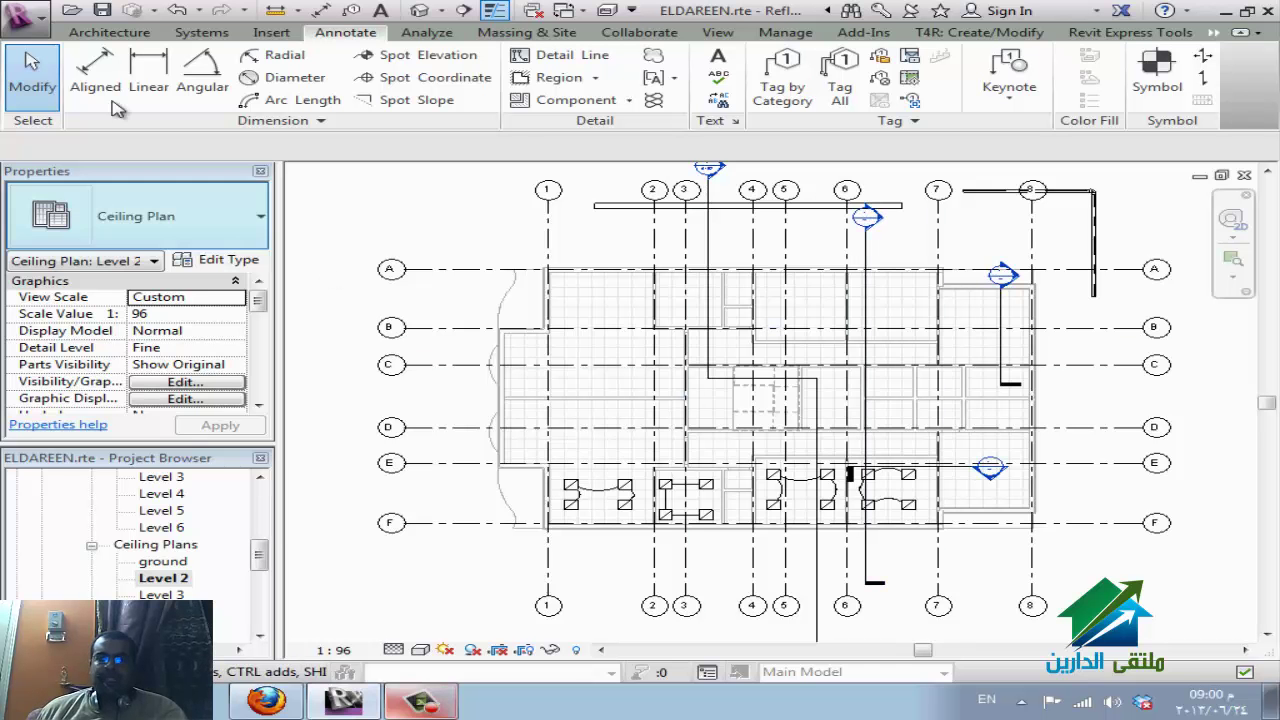
From the application menu, show Export > CAD Formats: DWG, DXF, DGN and ACIS (SAT).
left_click(35, 14)
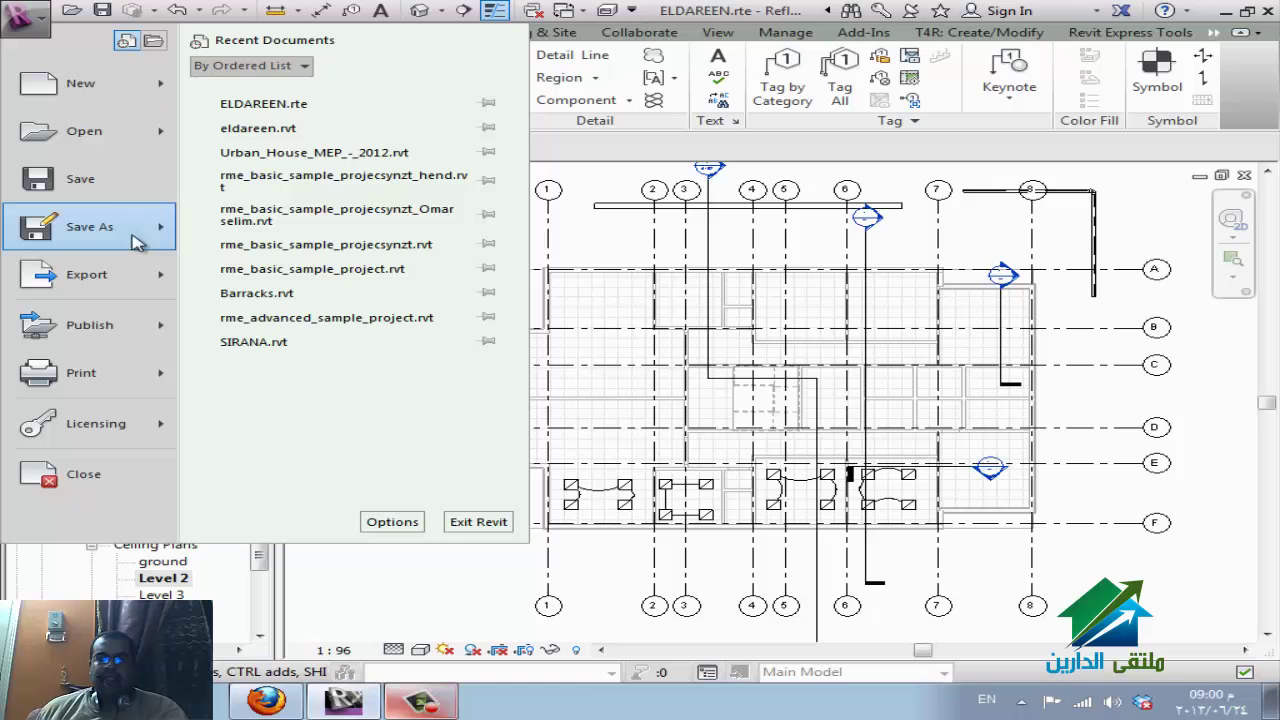
mouse_move(132, 273)
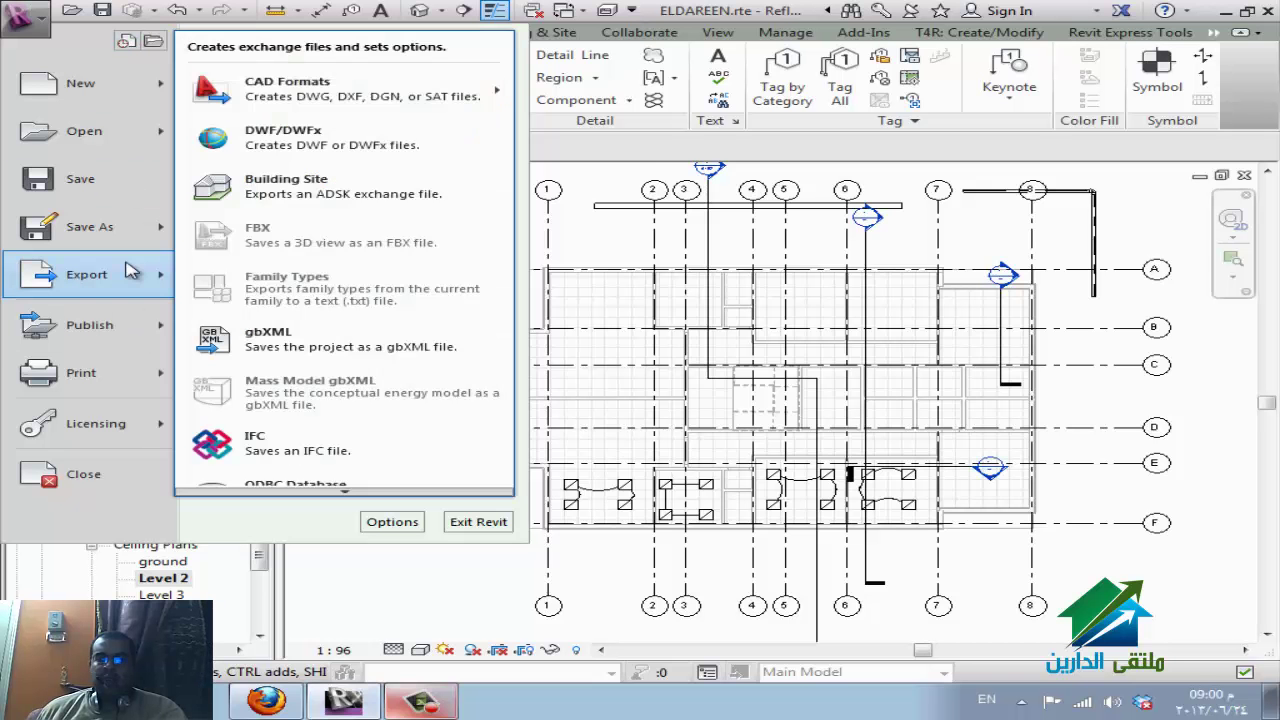
mouse_move(428, 100)
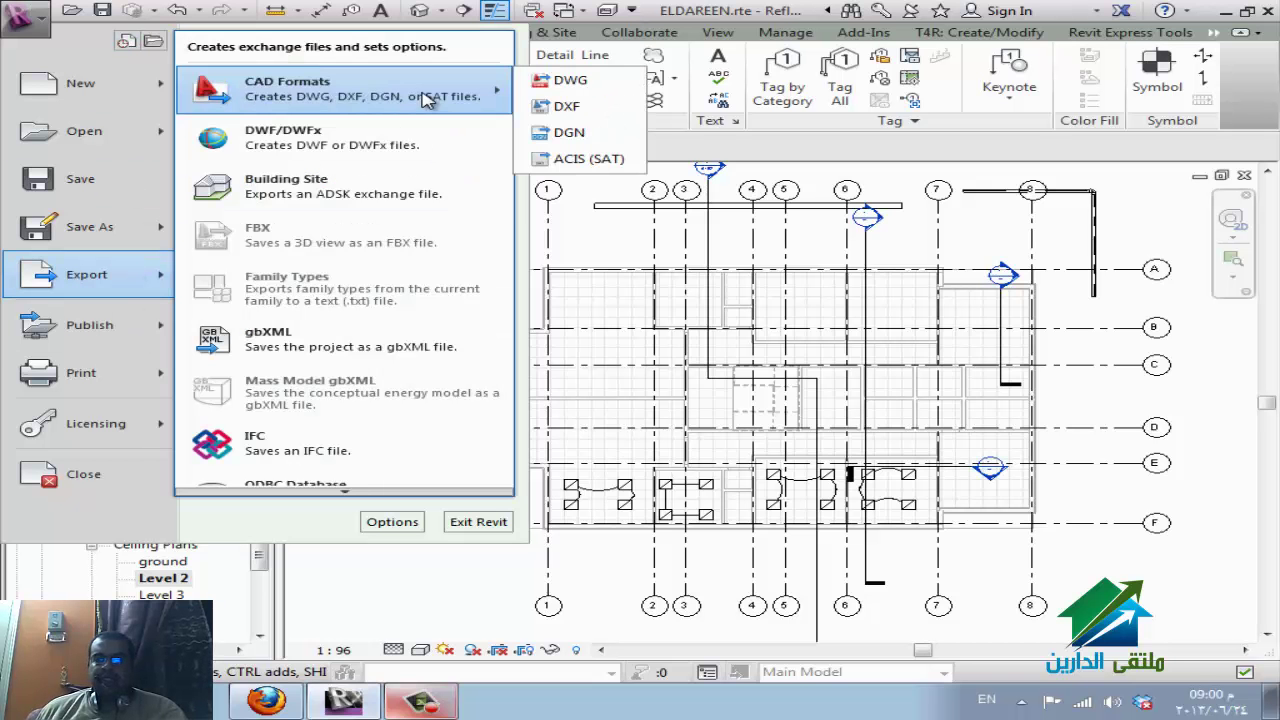
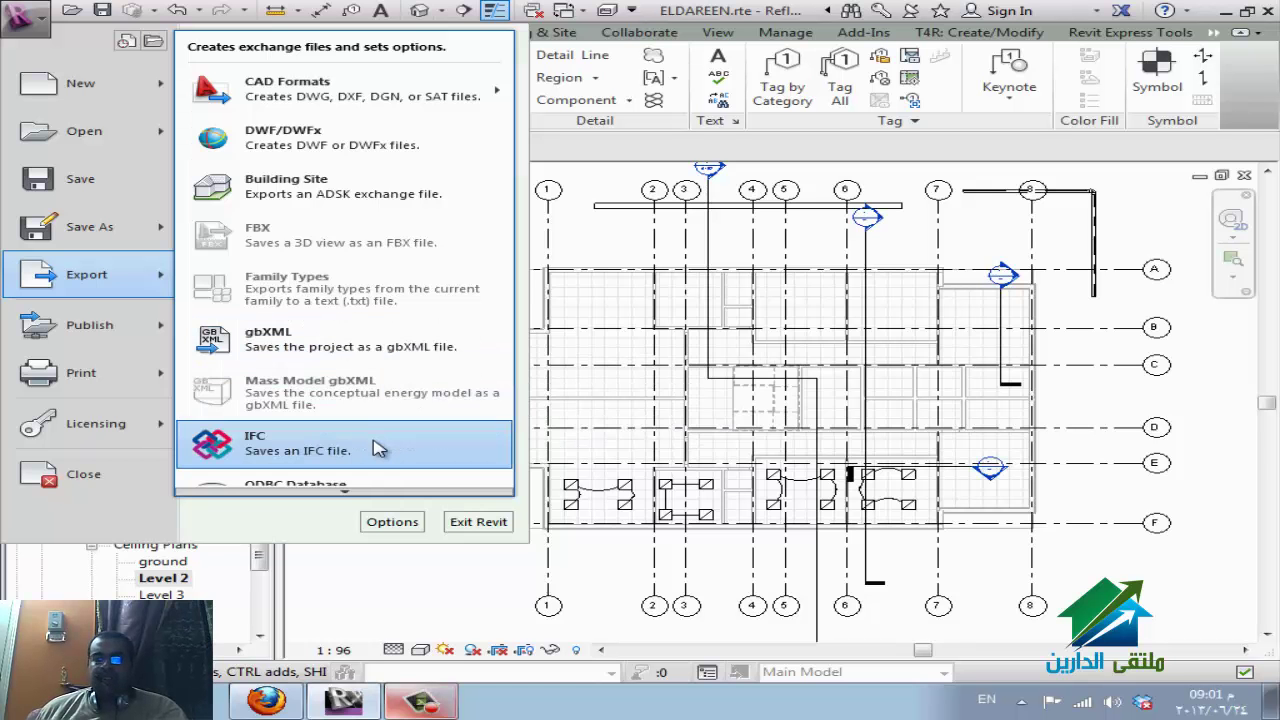
Export the view as DWG ELDAREEN-ReflectedCeilingPlan-Level2 to the Desktop, without external references.
scroll(380, 480, "down", 1)
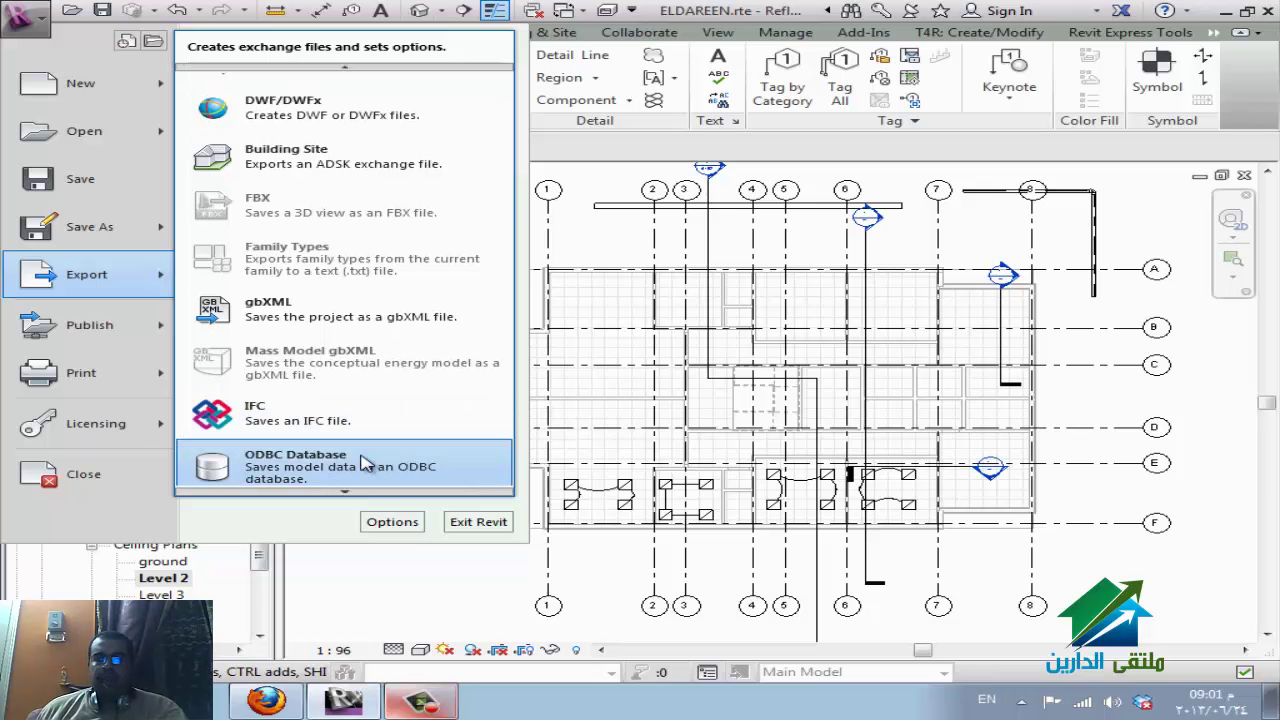
scroll(365, 463, "down", 1)
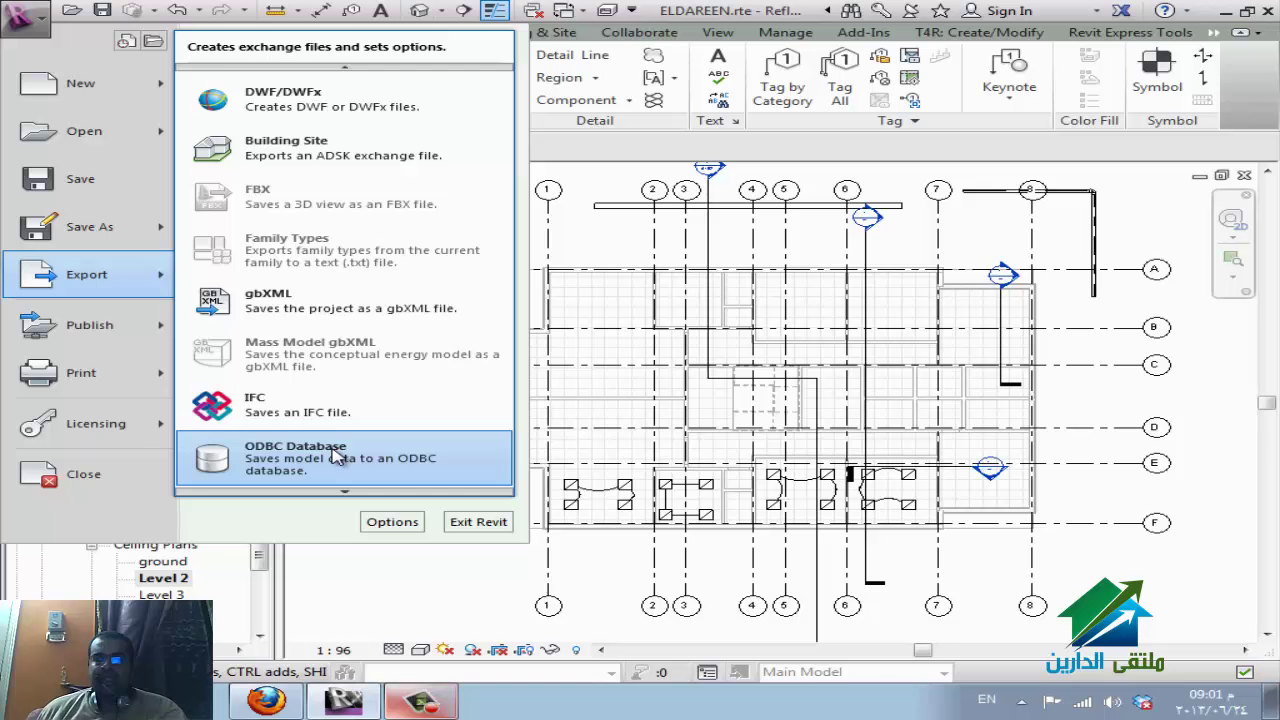
scroll(343, 491, "down", 3)
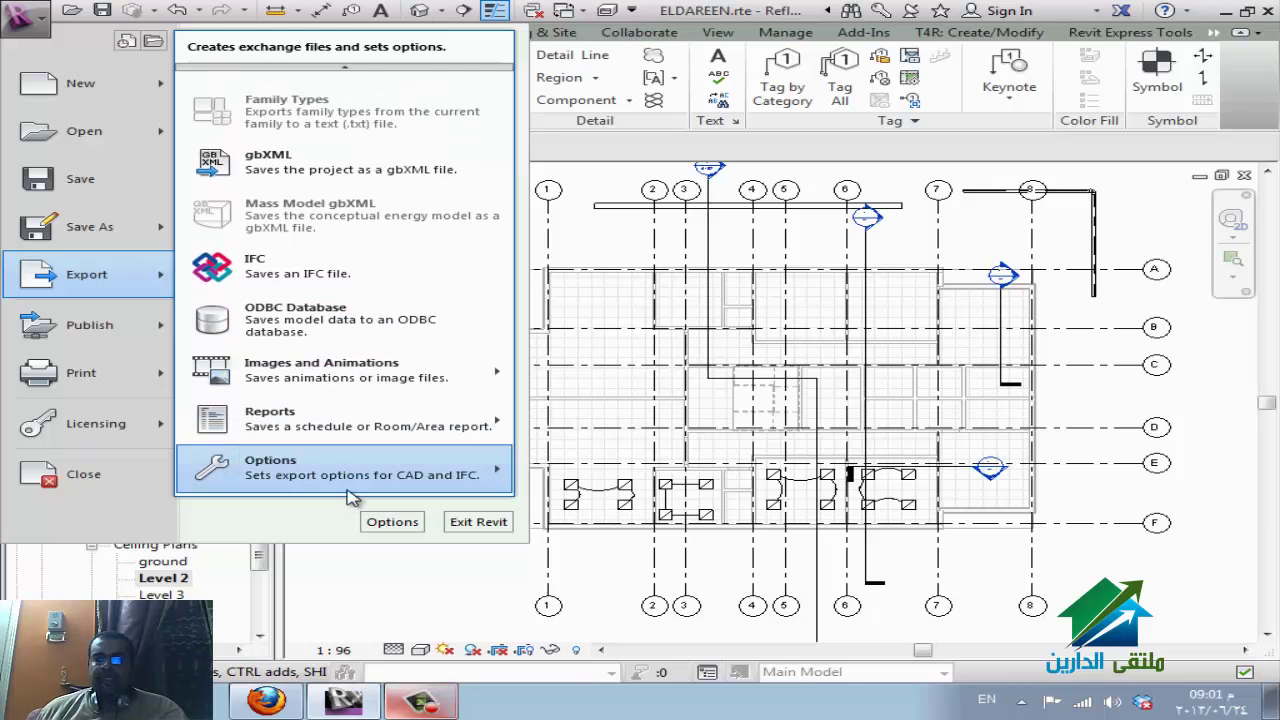
mouse_move(385, 380)
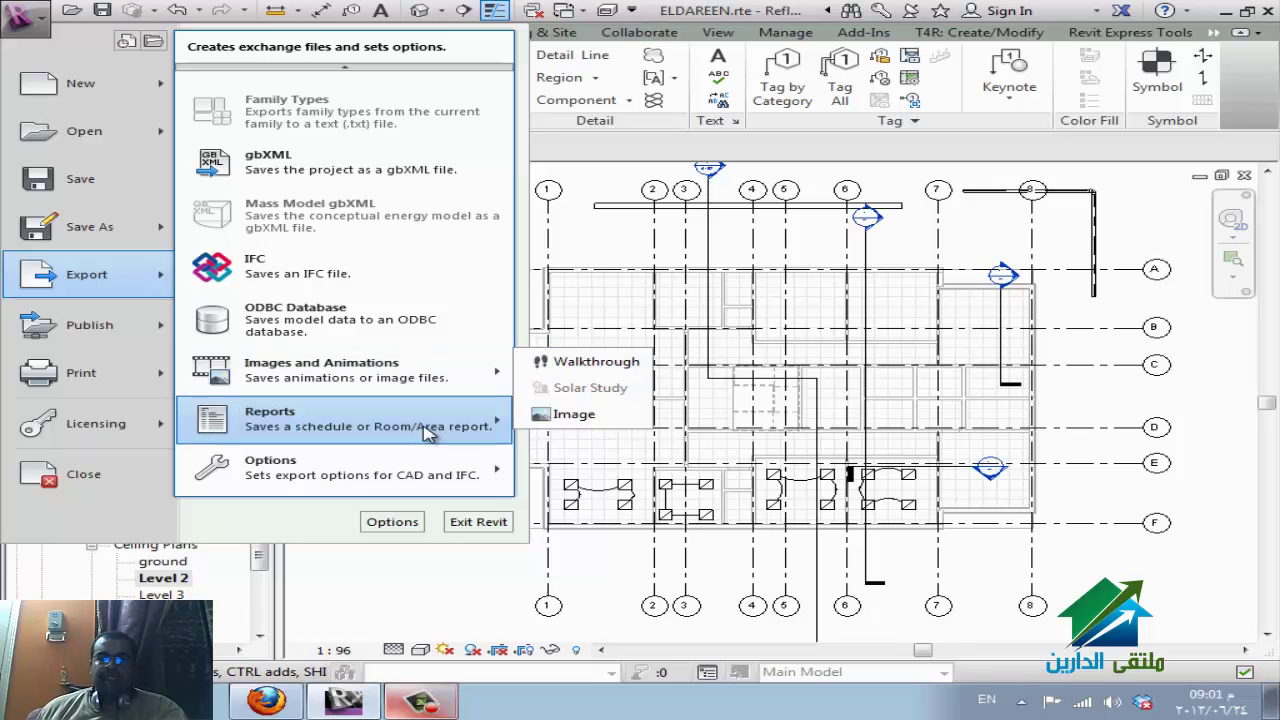
mouse_move(428, 432)
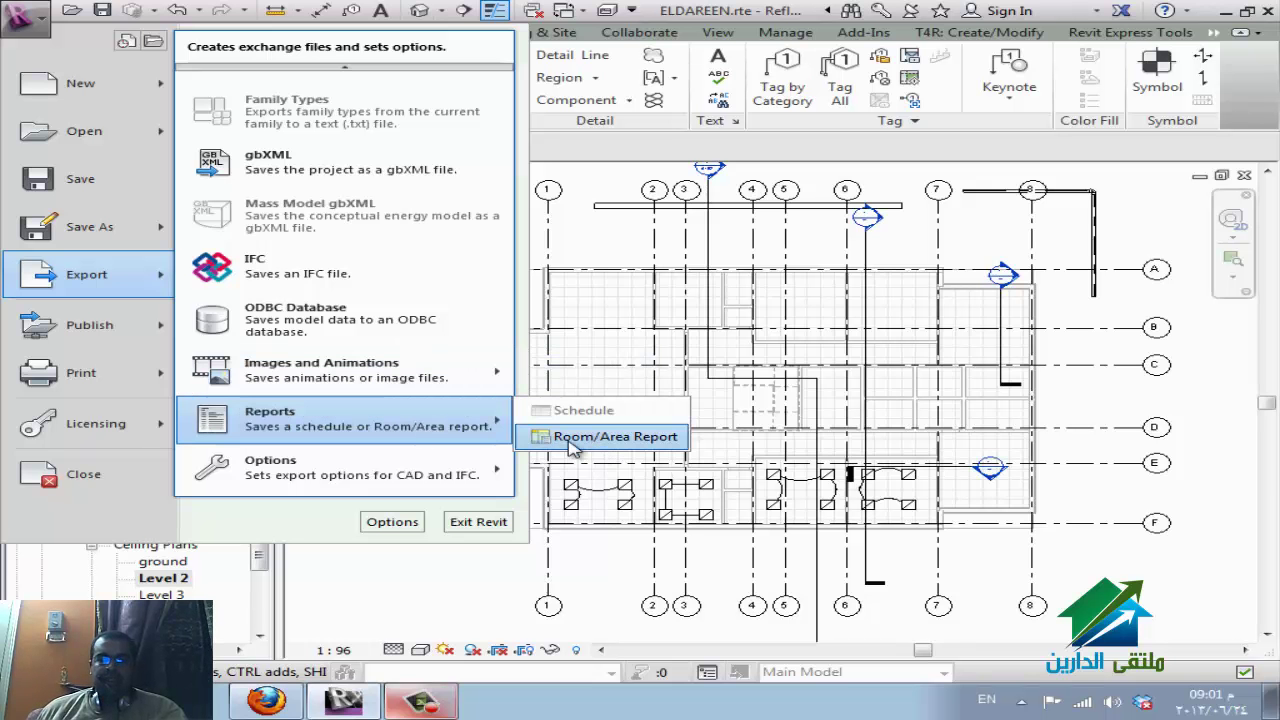
mouse_move(383, 472)
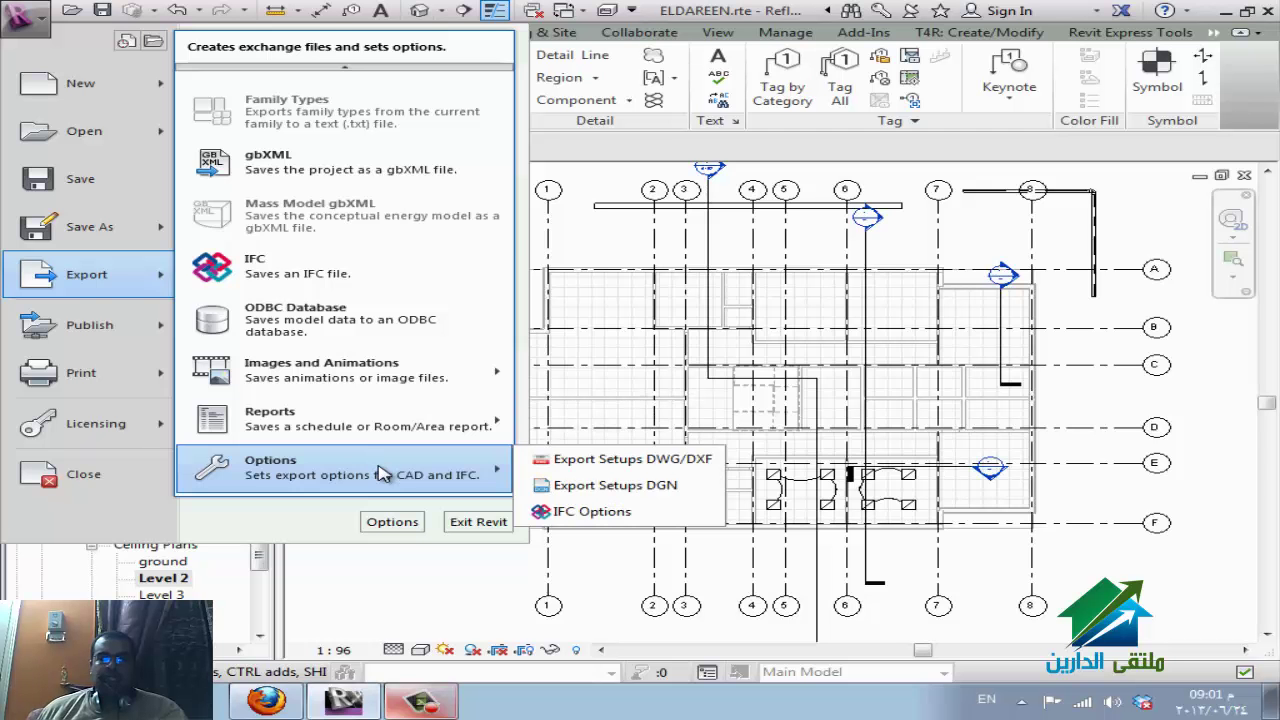
mouse_move(350, 66)
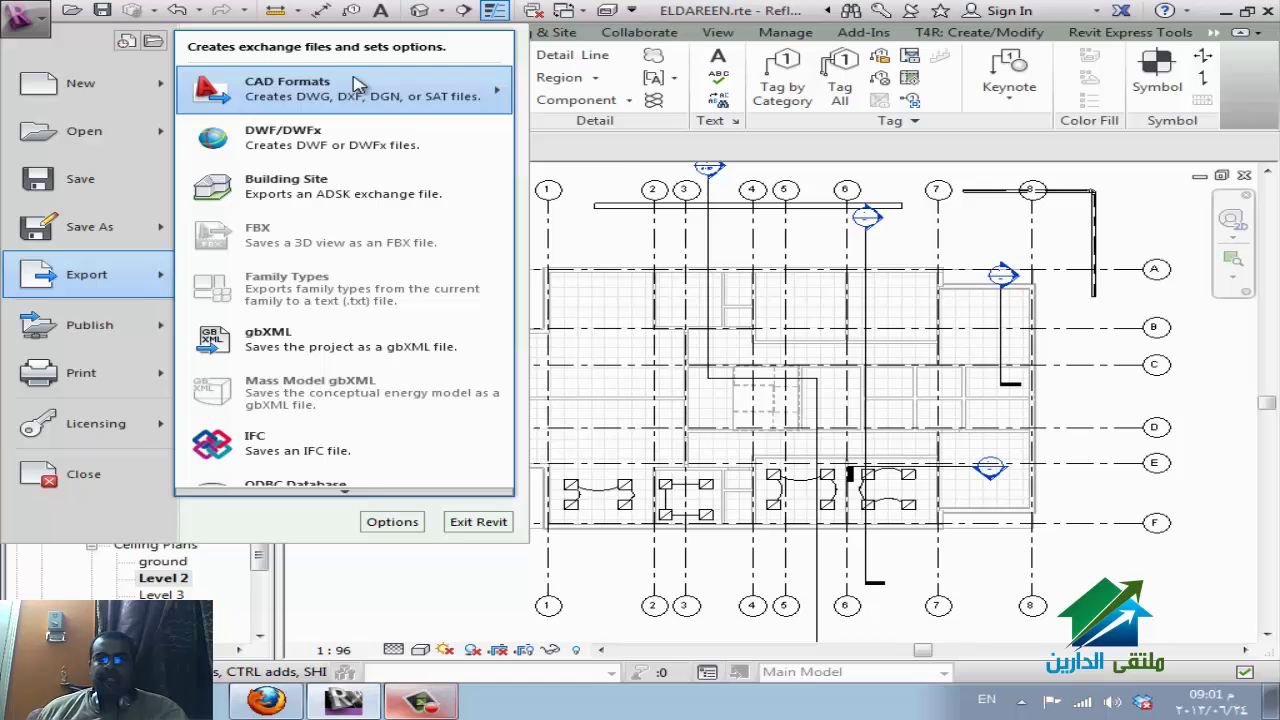
mouse_move(491, 77)
left_click(535, 78)
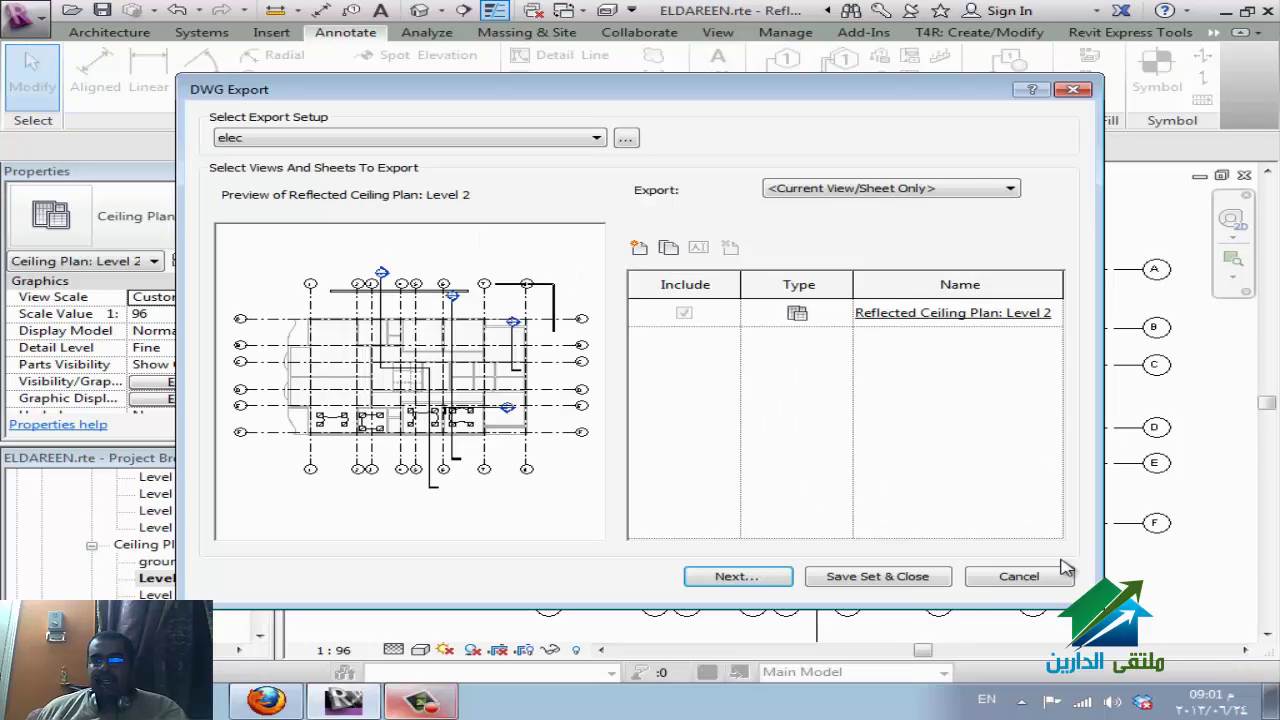
left_click(778, 580)
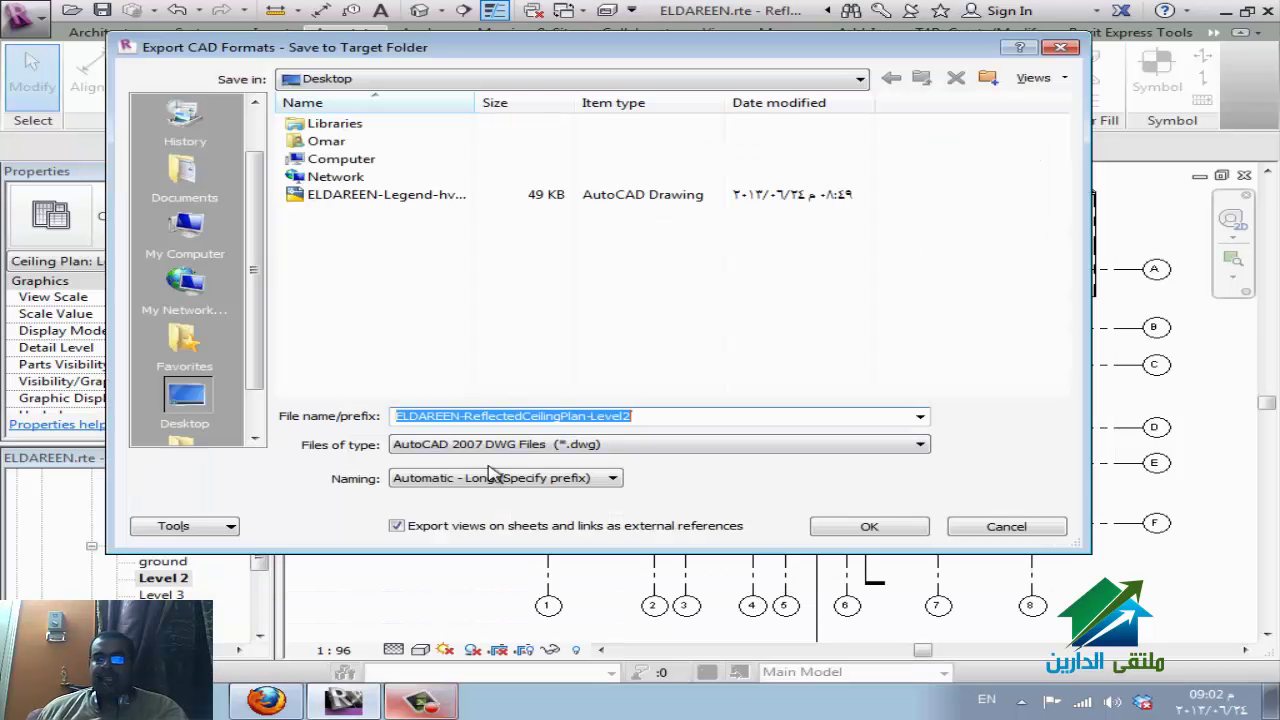
left_click(497, 535)
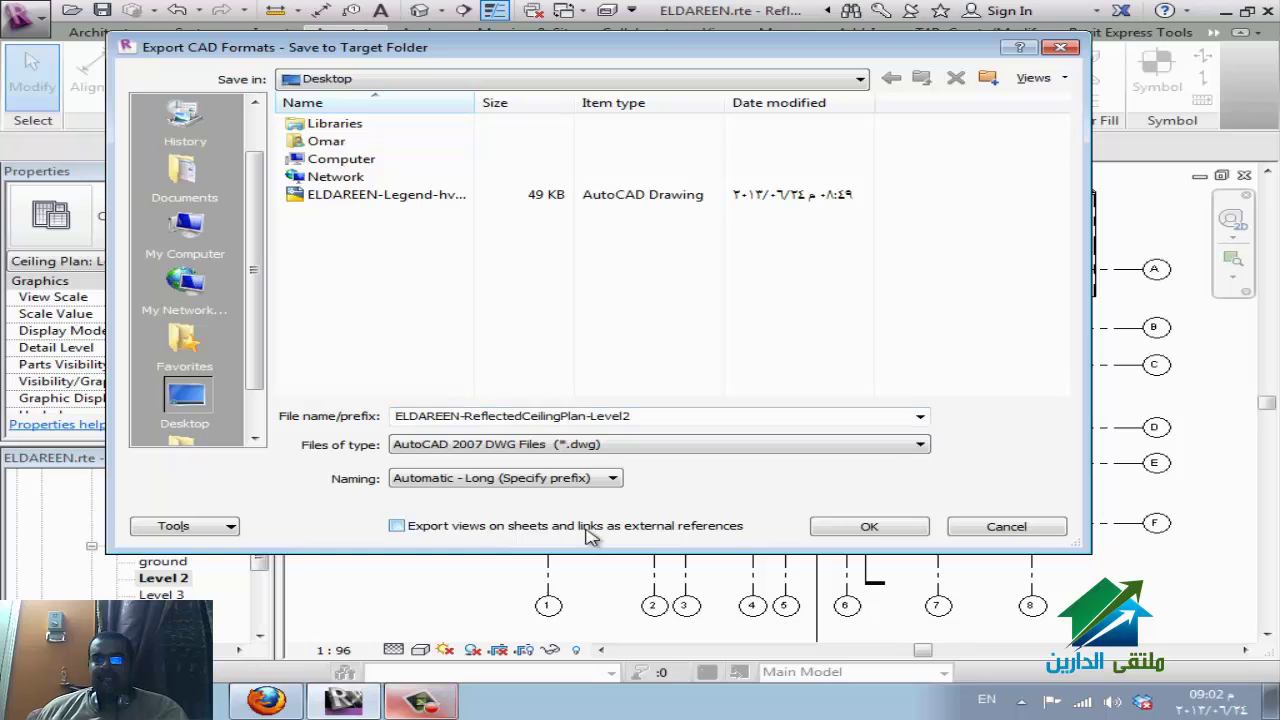
left_click(846, 530)
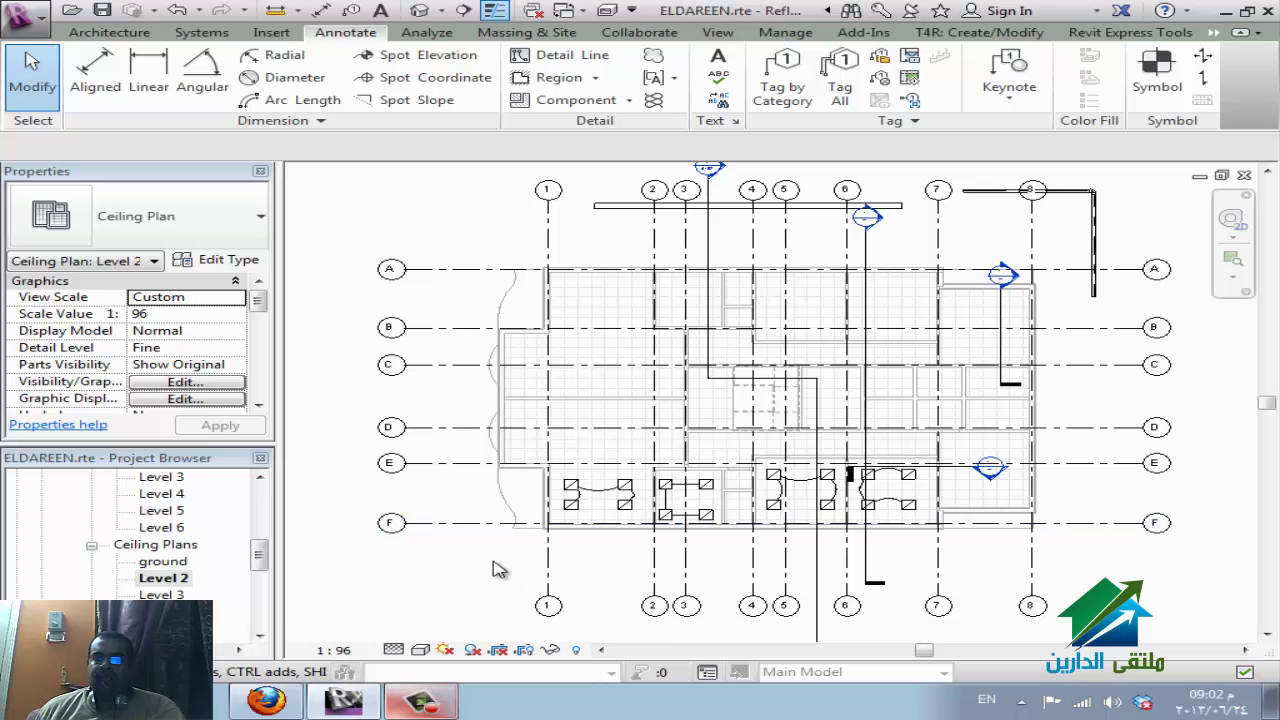
Delete the fixtures and wires between grids E and F, filtering out Spaces and Views first.
left_click_drag(481, 572, 1095, 470)
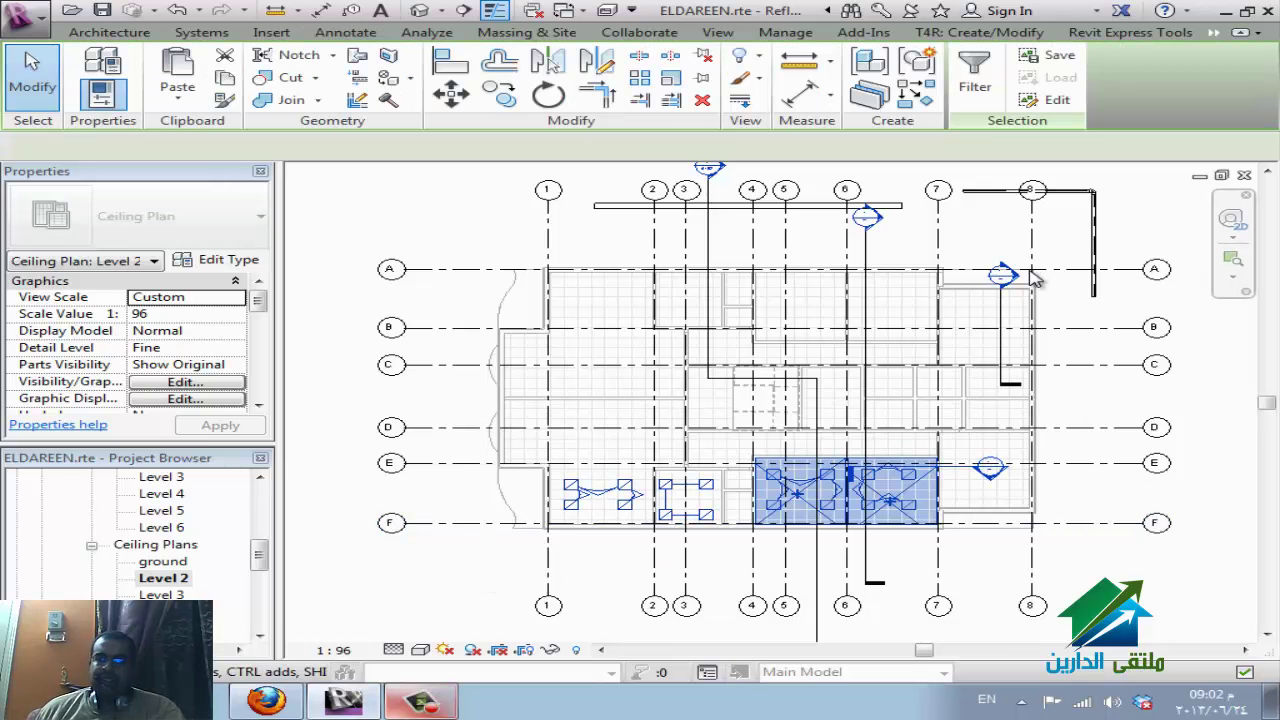
left_click(975, 75)
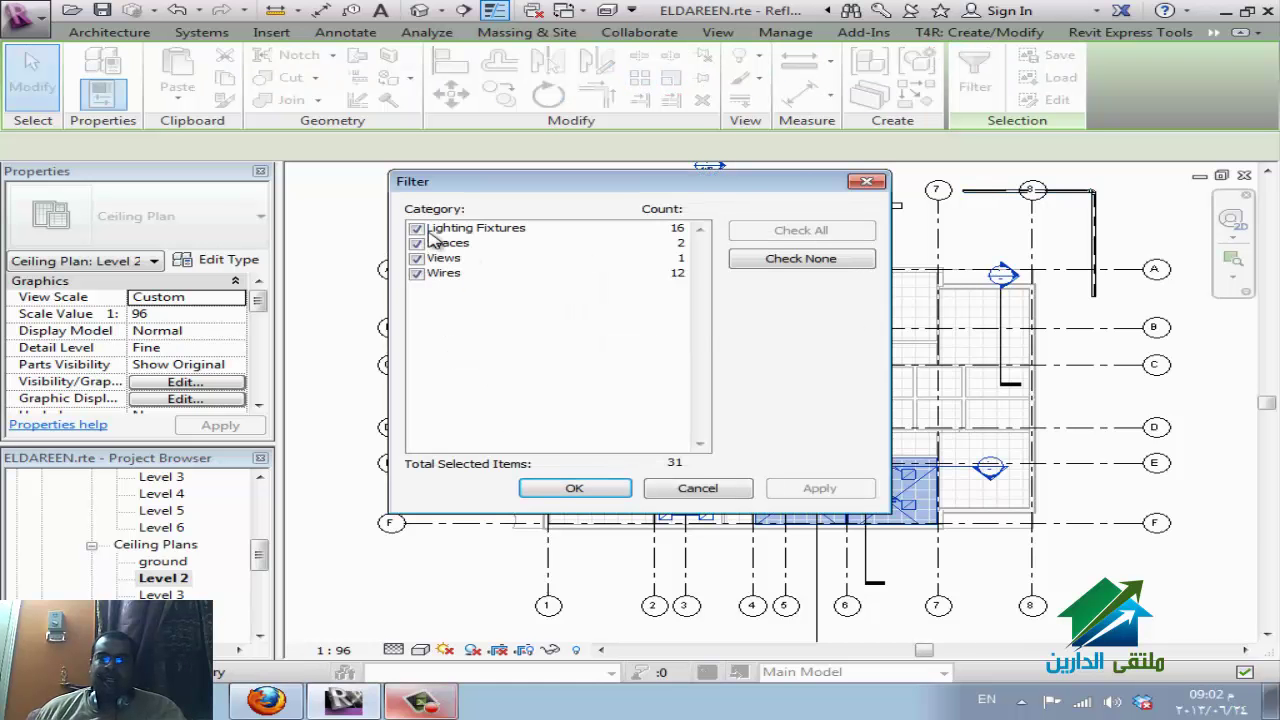
left_click(416, 243)
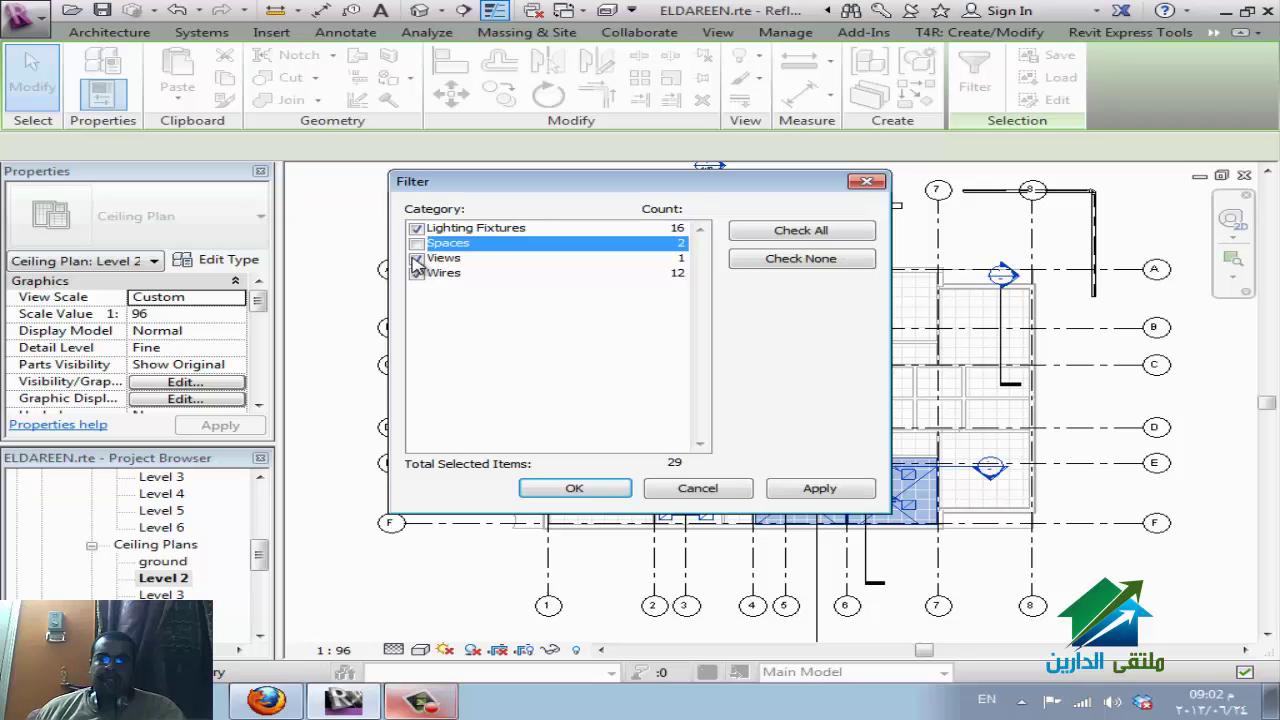
left_click(416, 258)
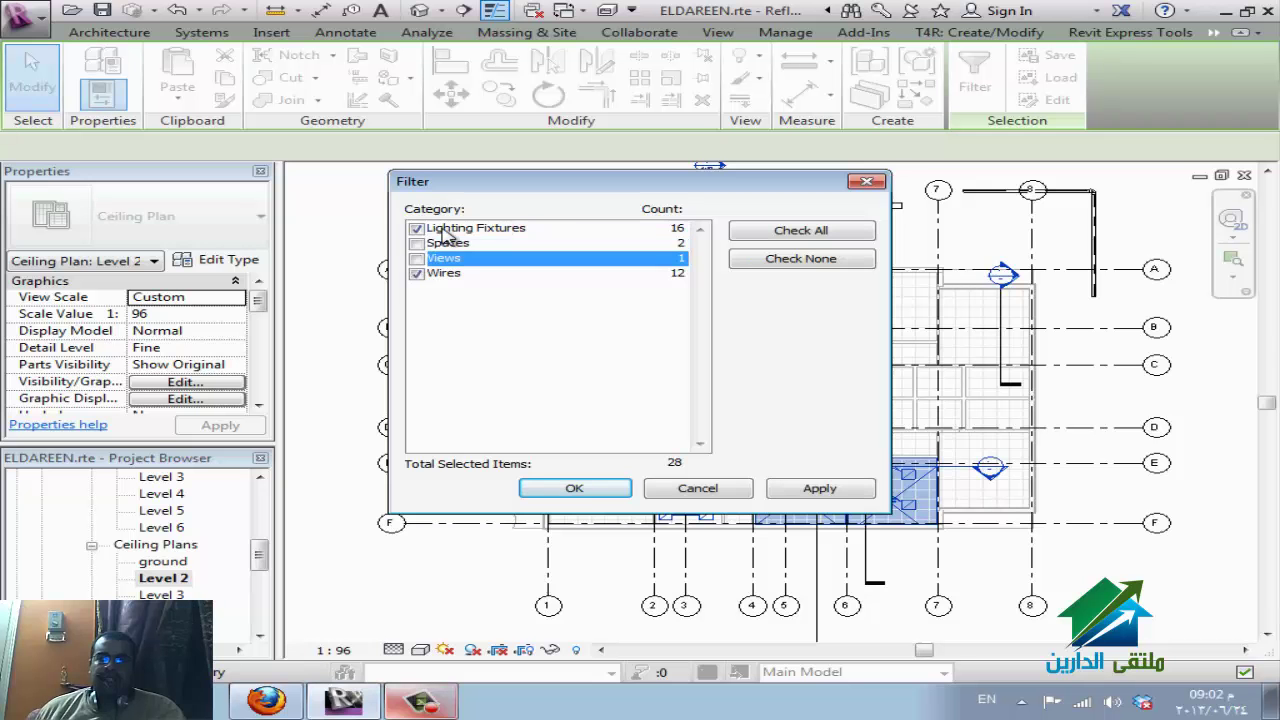
left_click(578, 488)
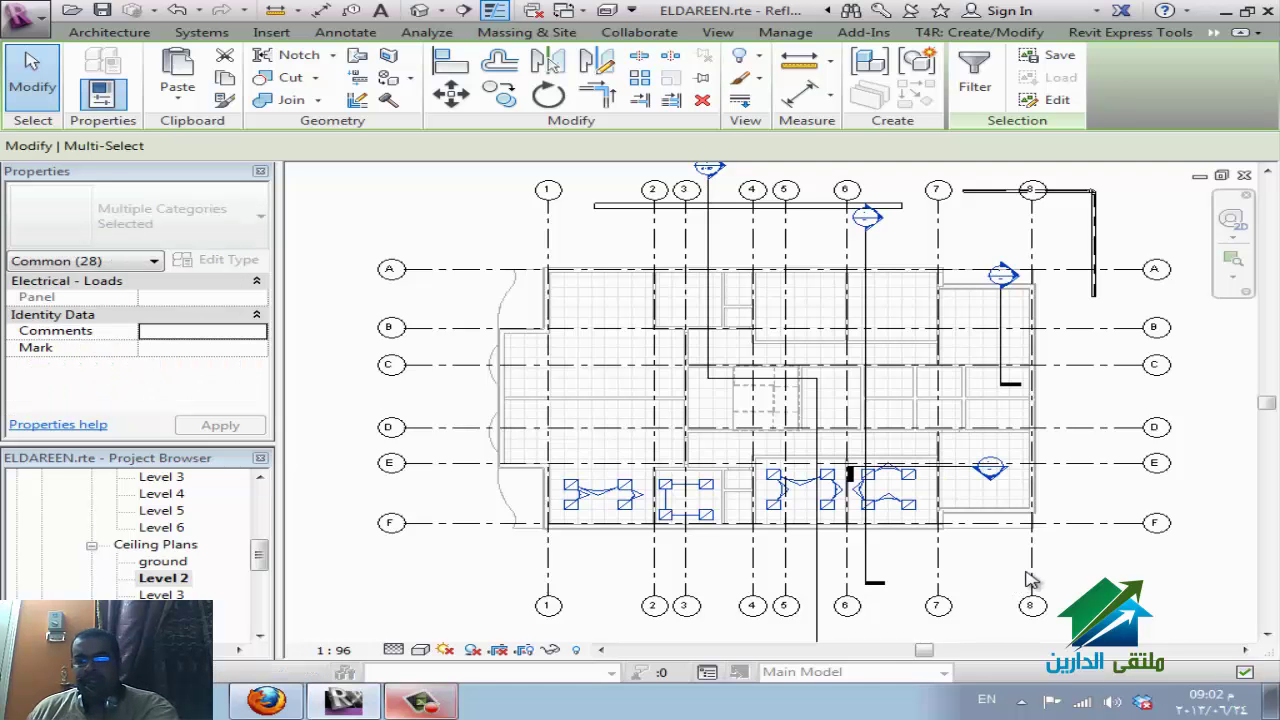
key("Delete")
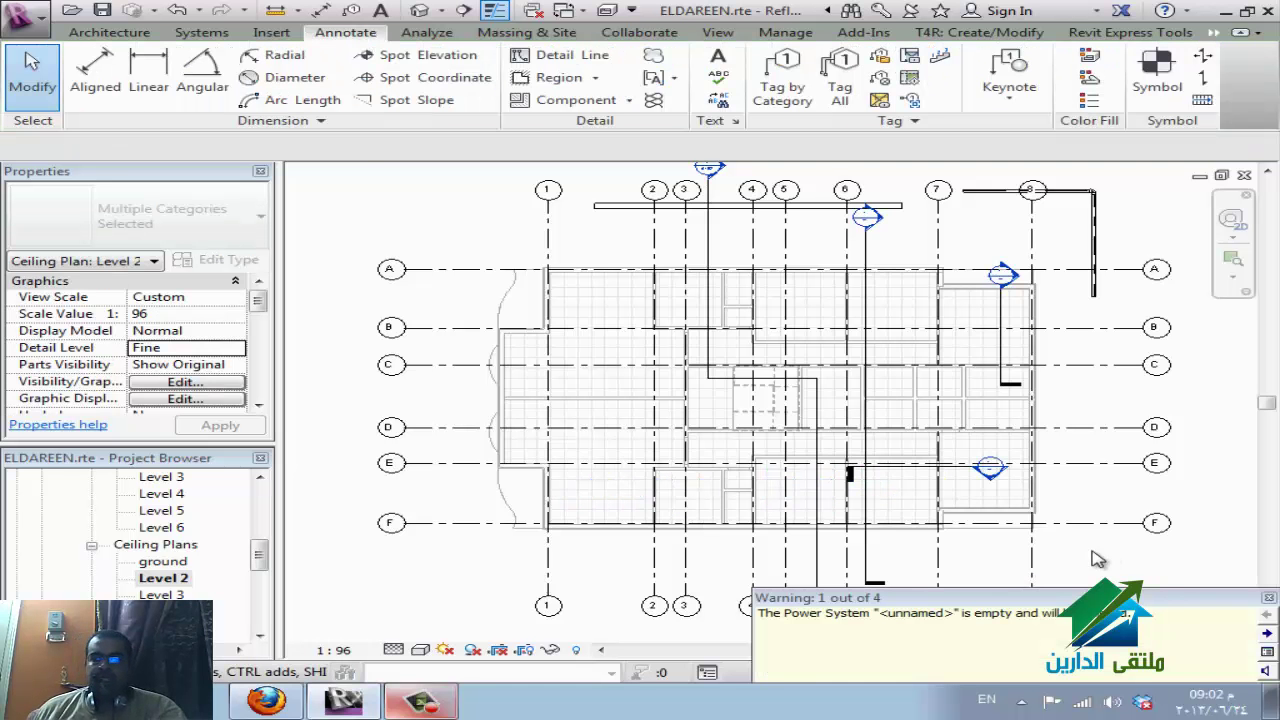
left_click(1046, 545)
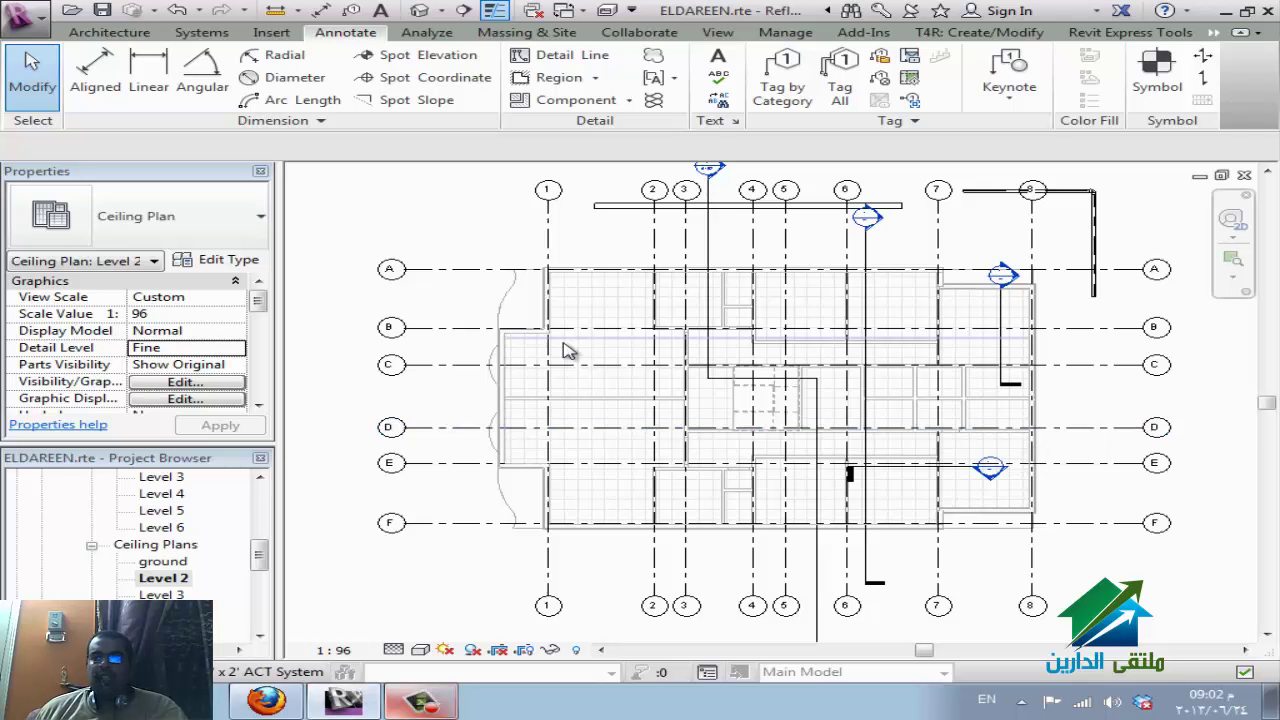
left_click(272, 33)
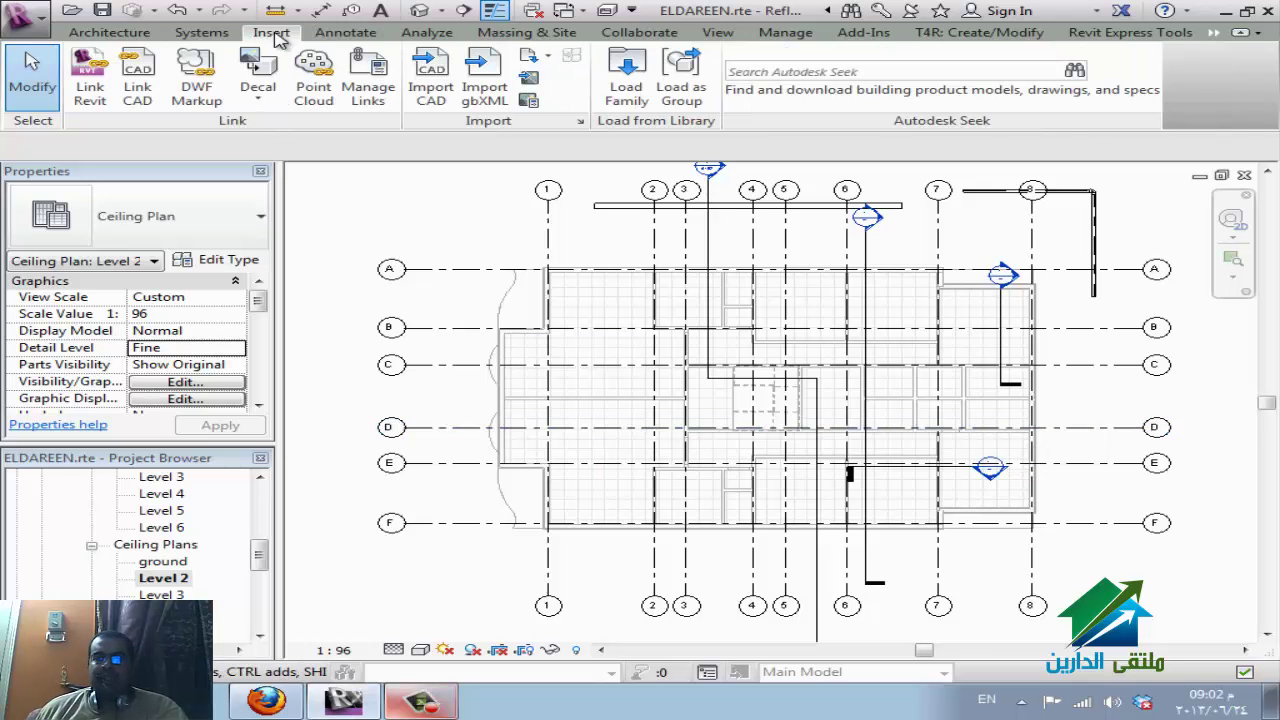
Link ELDAREEN-ReflectedCeilingPlan-Level2.dwg origin to origin with all layers and original colours.
left_click(137, 75)
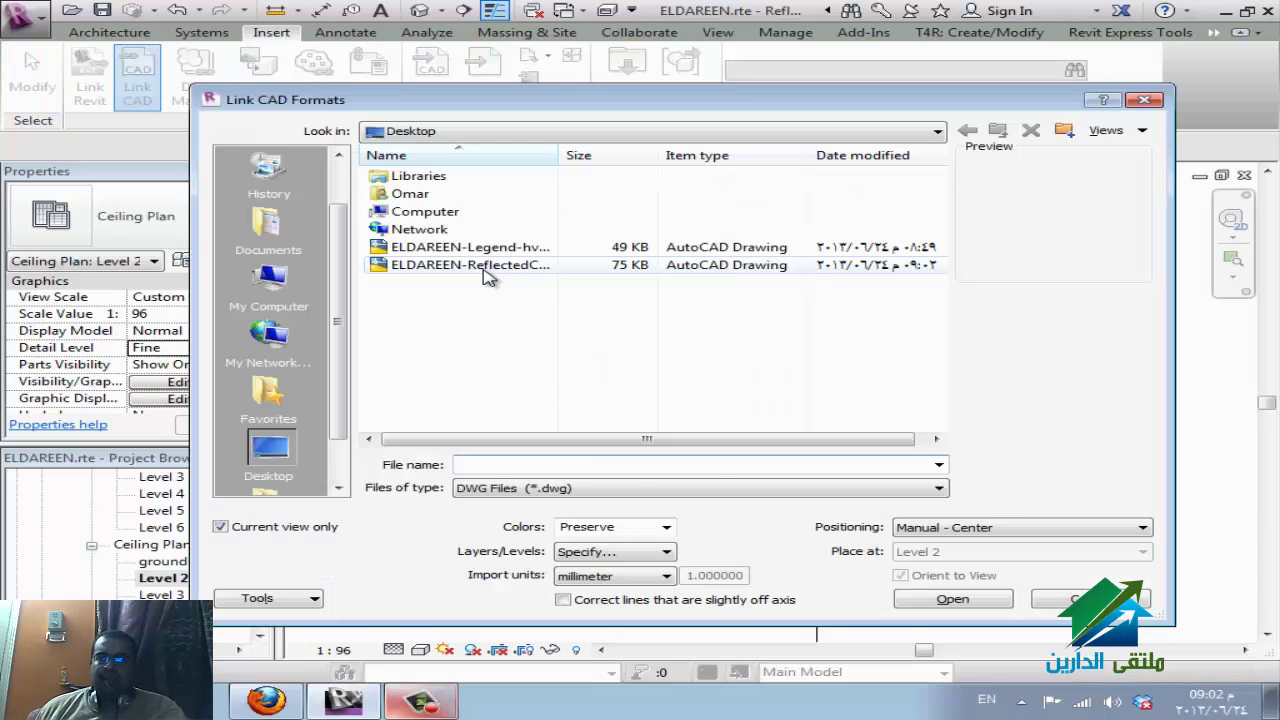
left_click(487, 266)
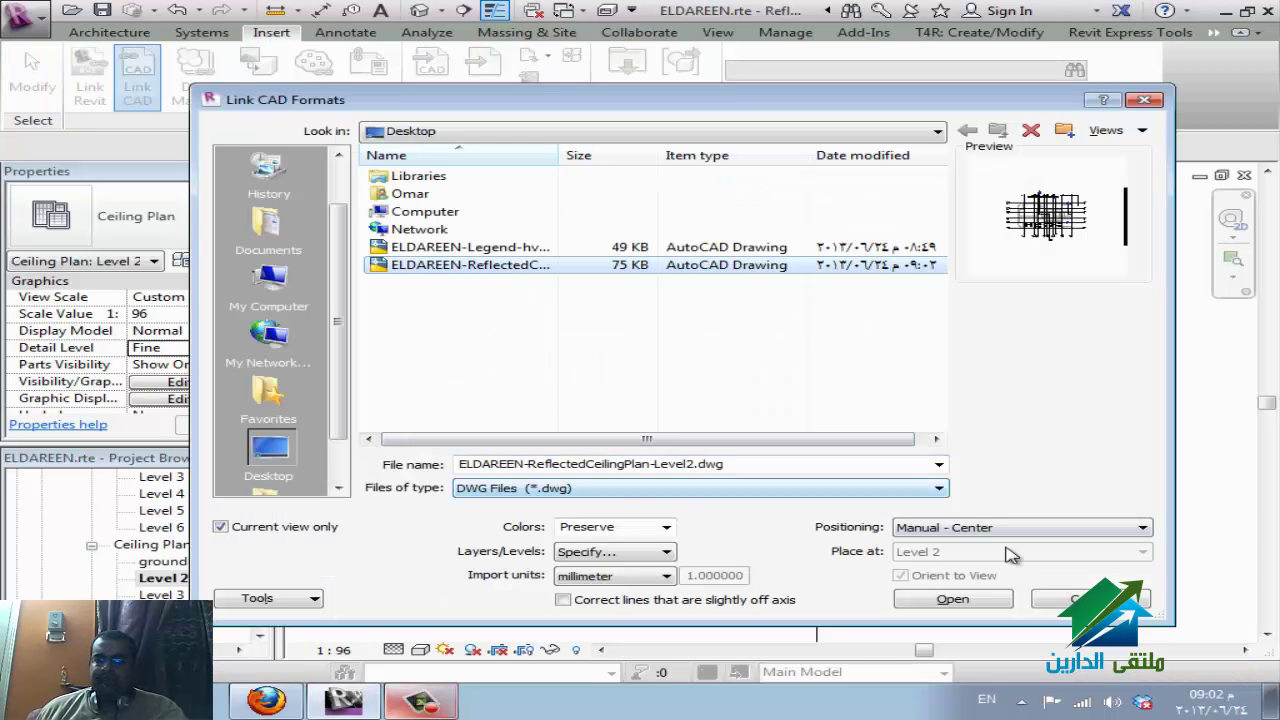
left_click(1048, 528)
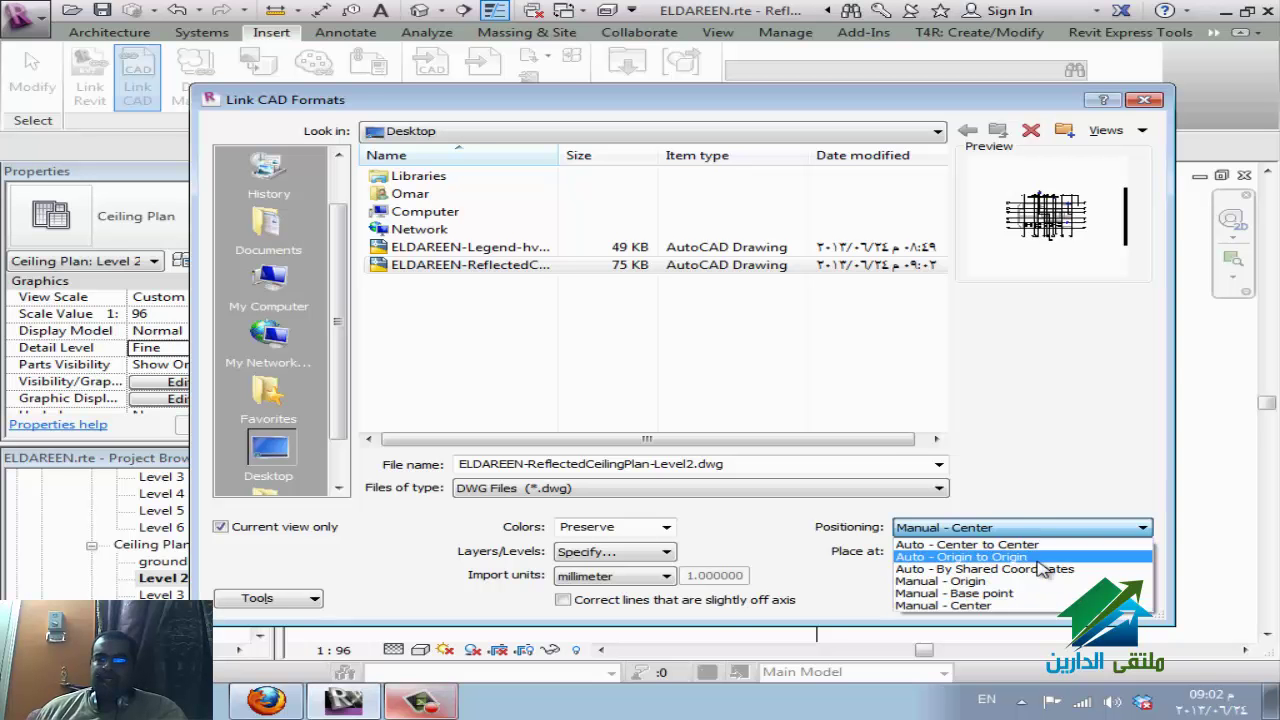
left_click(1038, 557)
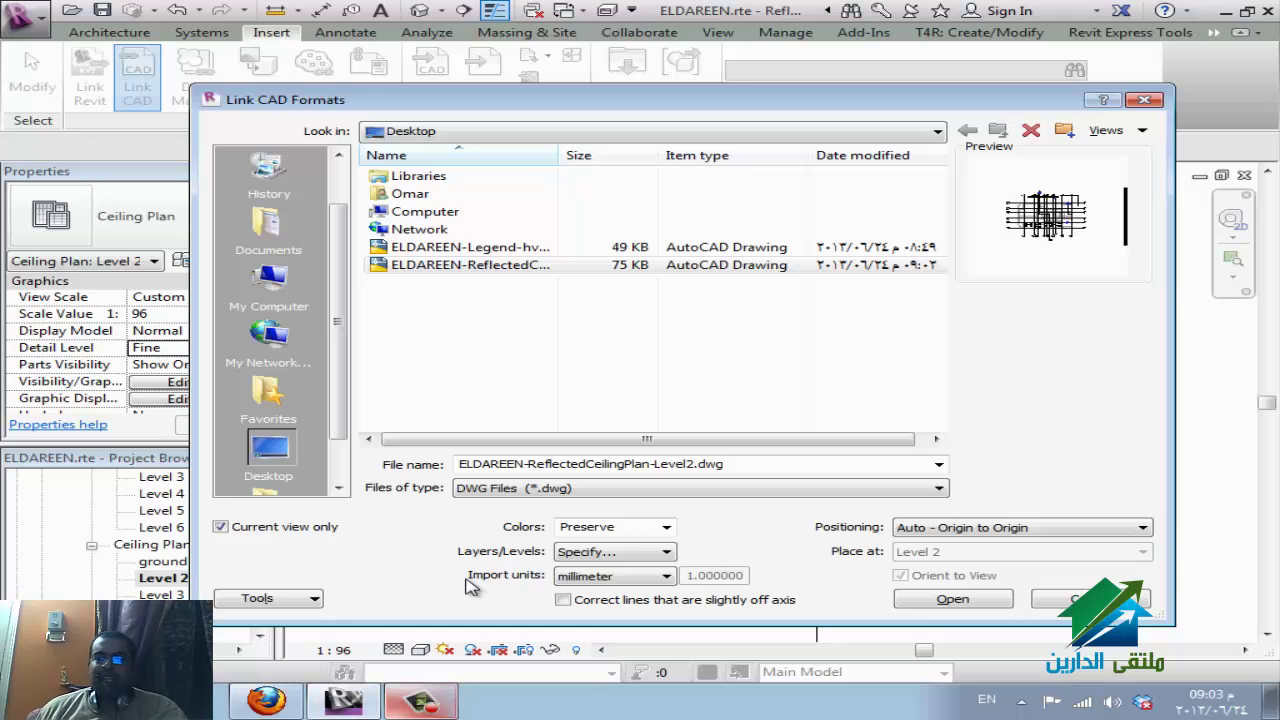
left_click(610, 552)
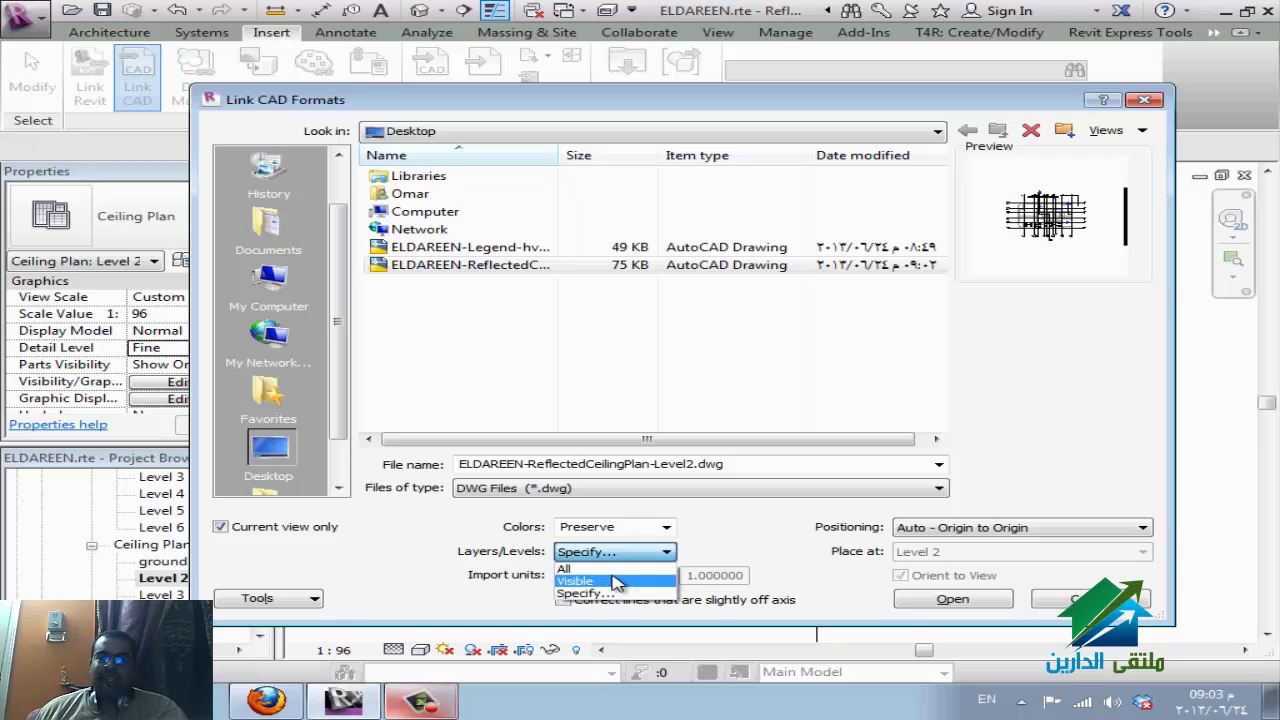
left_click(590, 566)
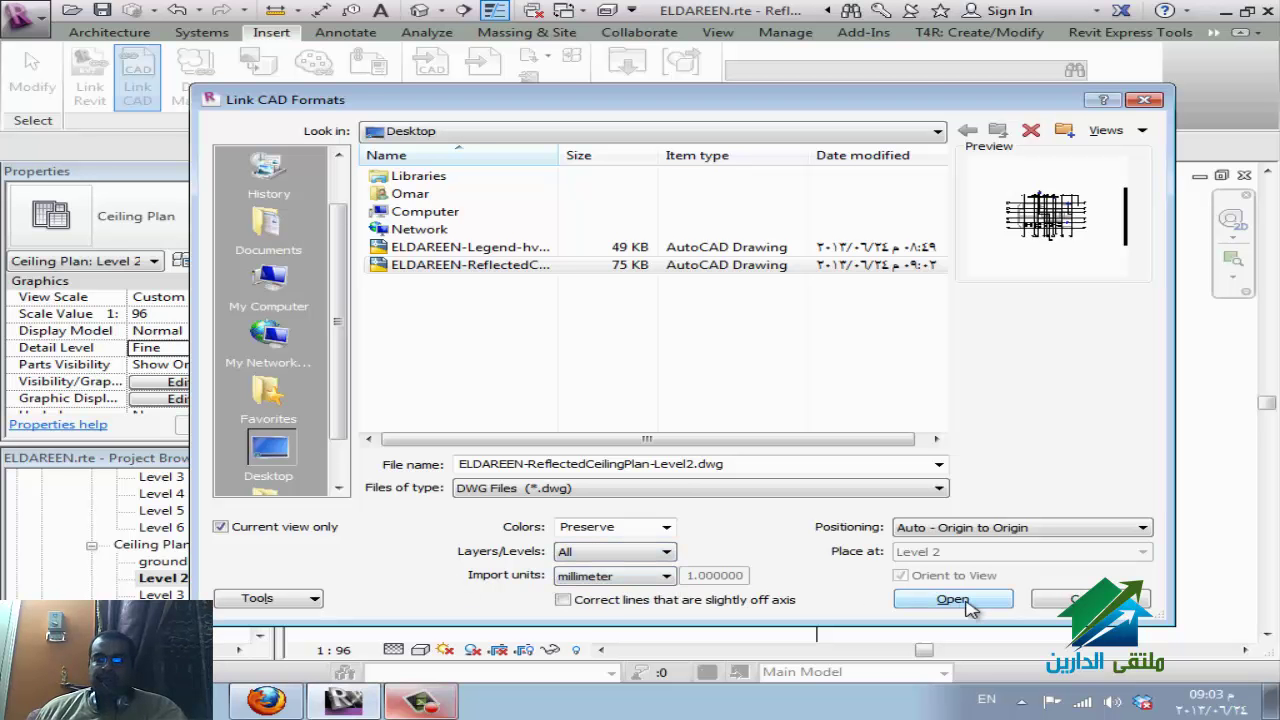
left_click(662, 527)
left_click(662, 527)
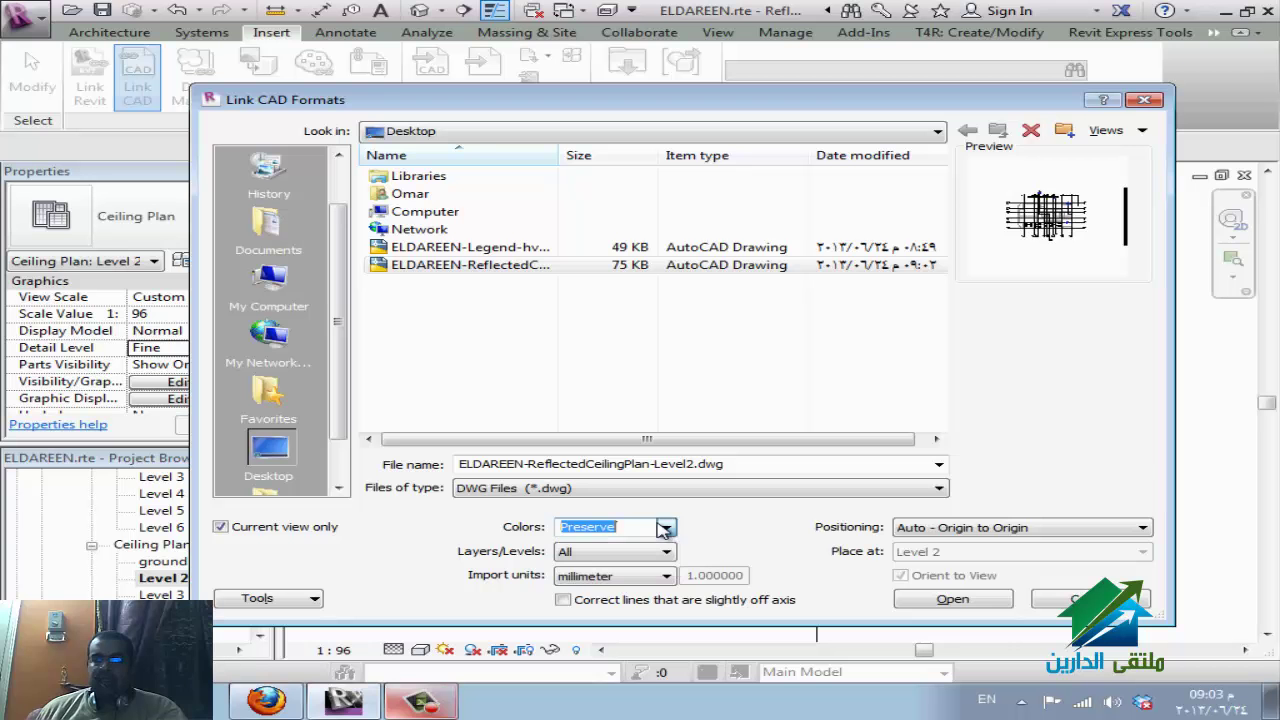
left_click(952, 599)
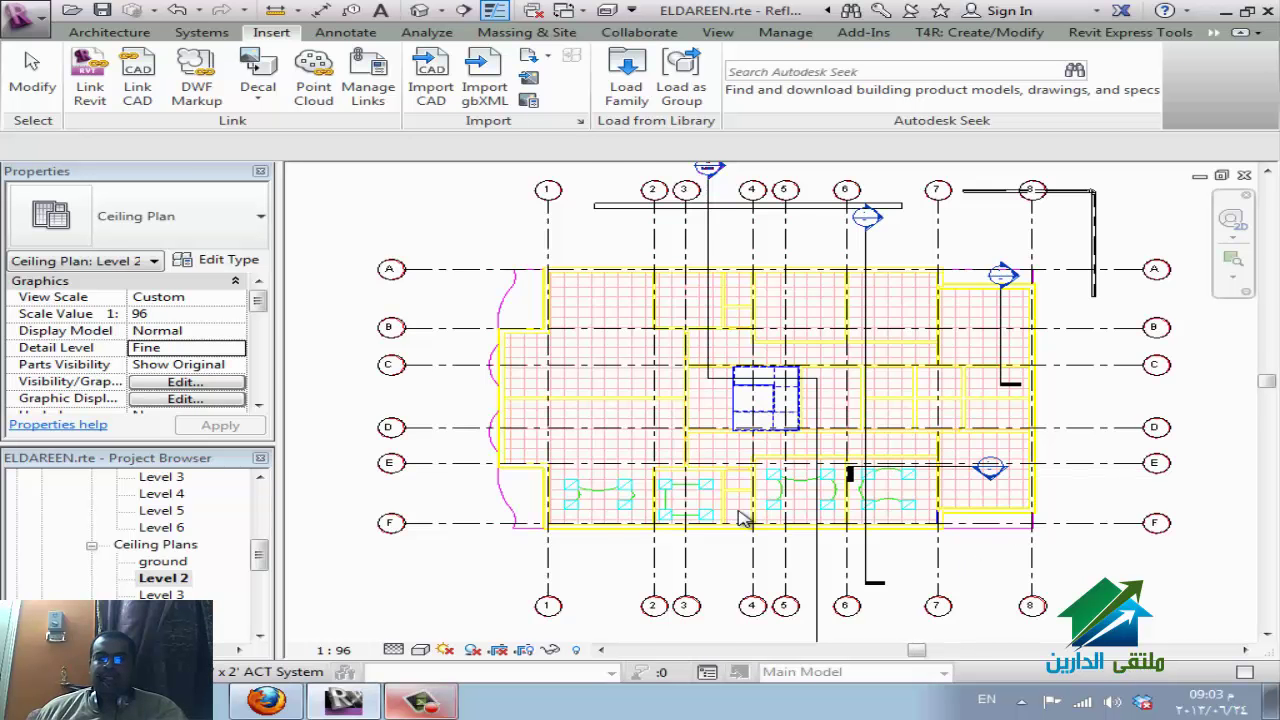
scroll(720, 515, "up", 4)
middle_click_drag(1052, 495, 700, 543)
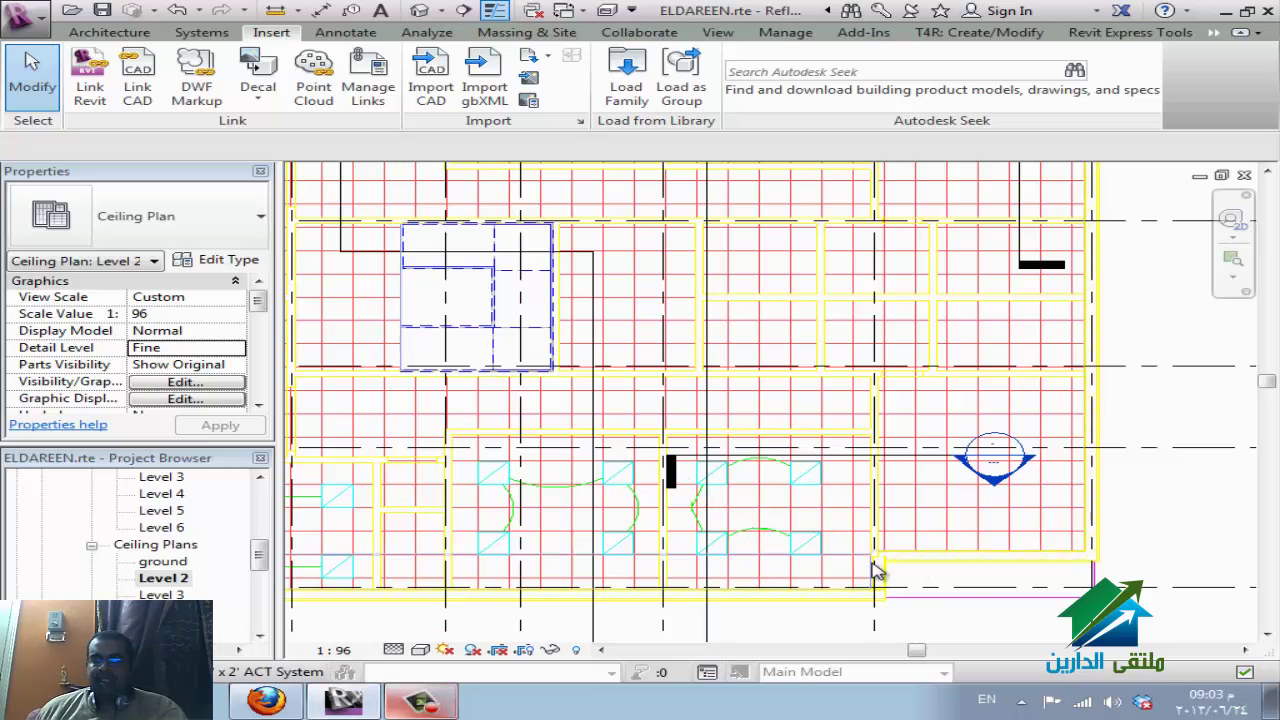
scroll(900, 608, "up", 2)
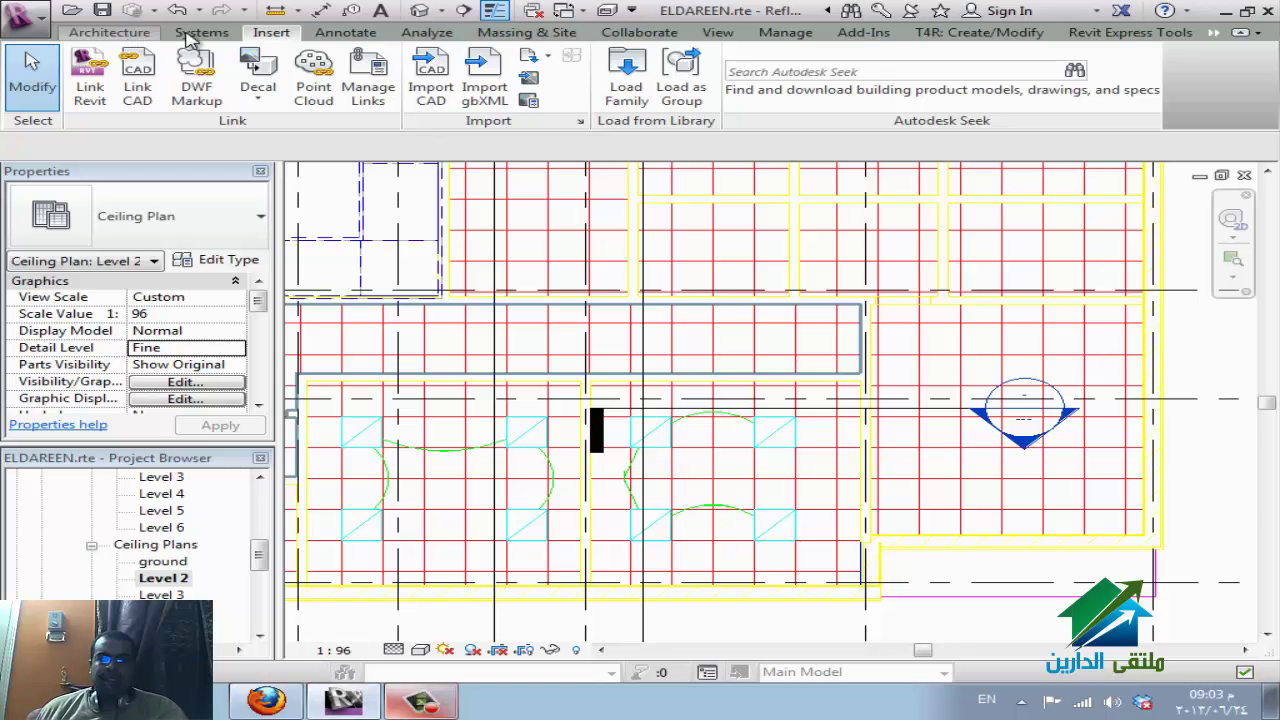
left_click(192, 34)
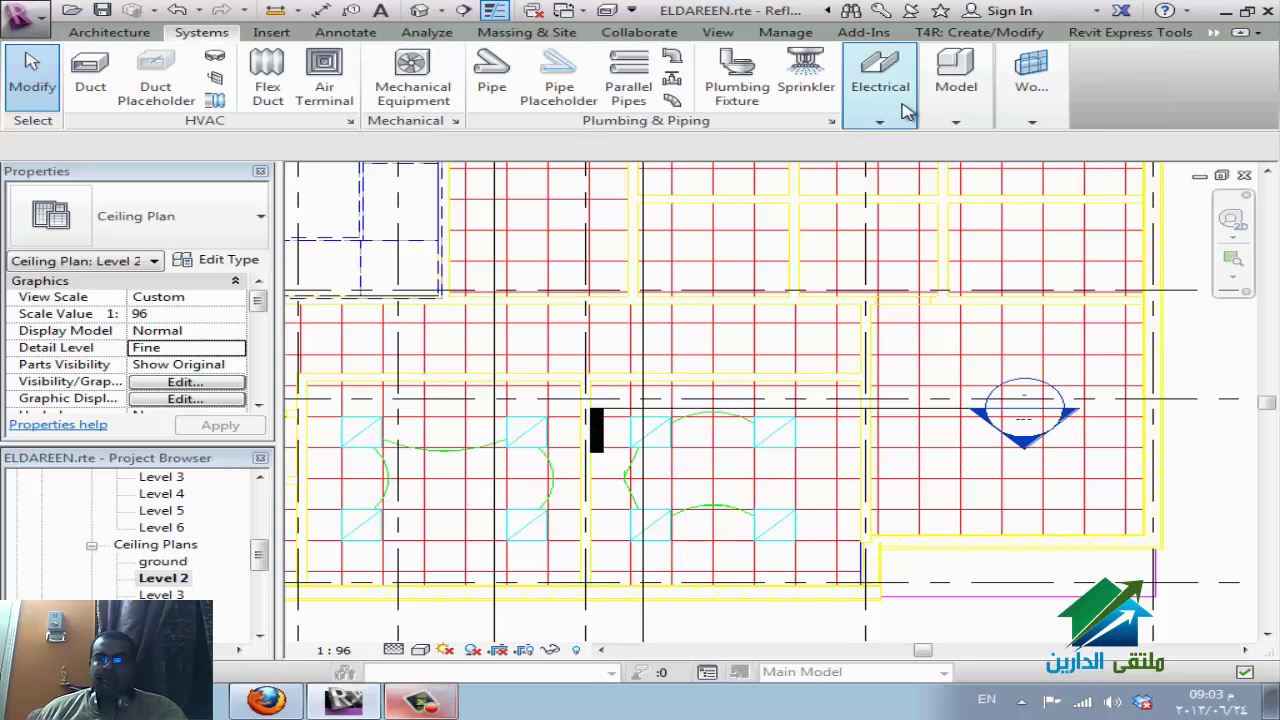
mouse_move(906, 112)
left_click(1245, 170)
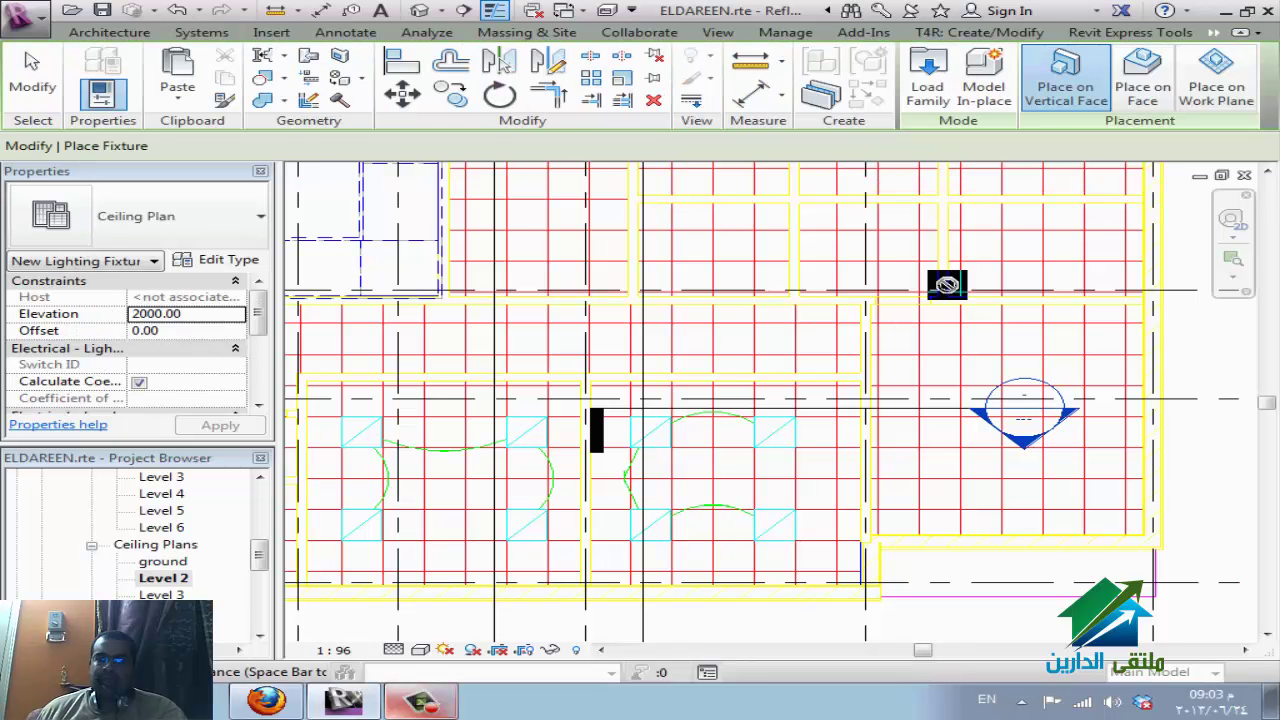
left_click(1143, 93)
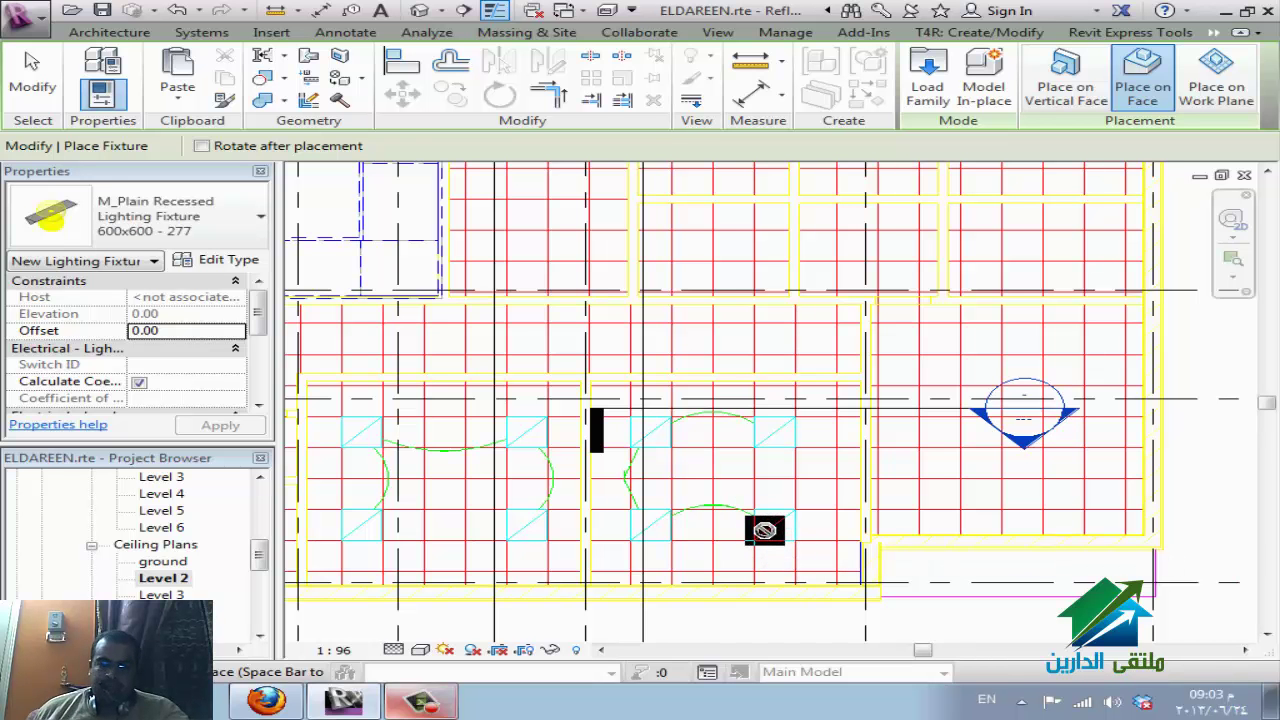
key("Escape")
key("Escape")
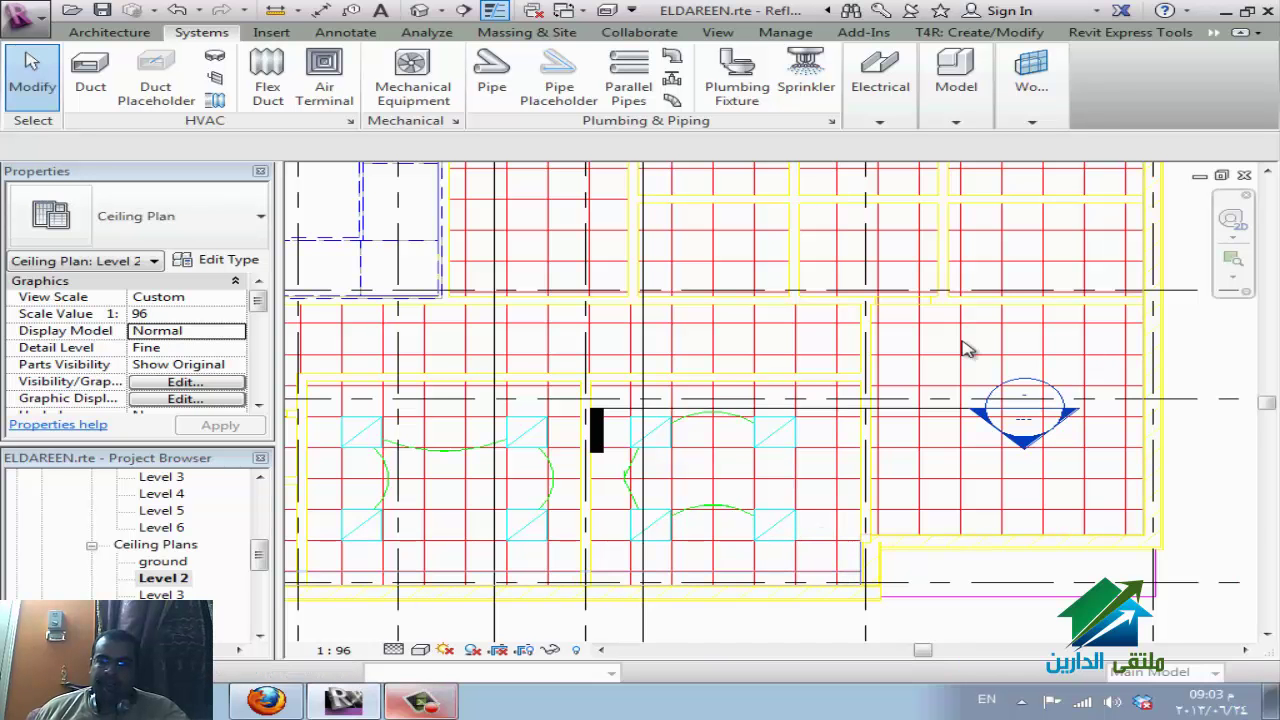
left_click(880, 80)
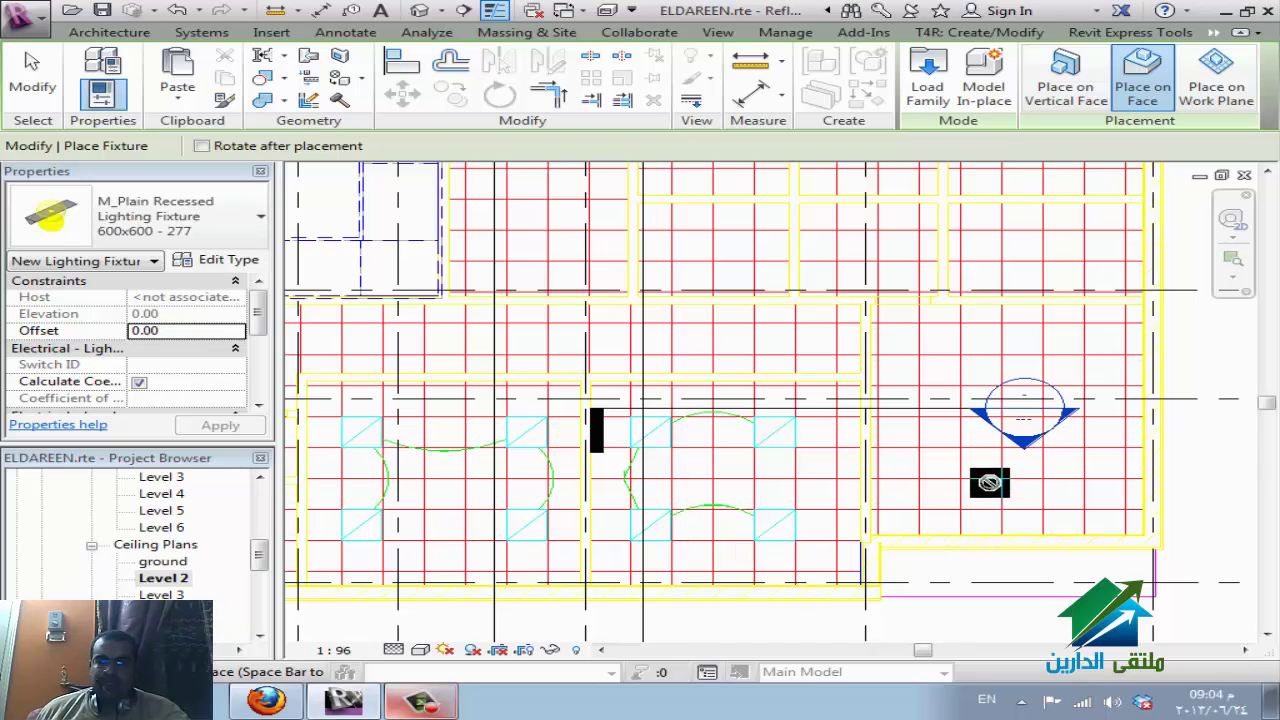
key("Escape")
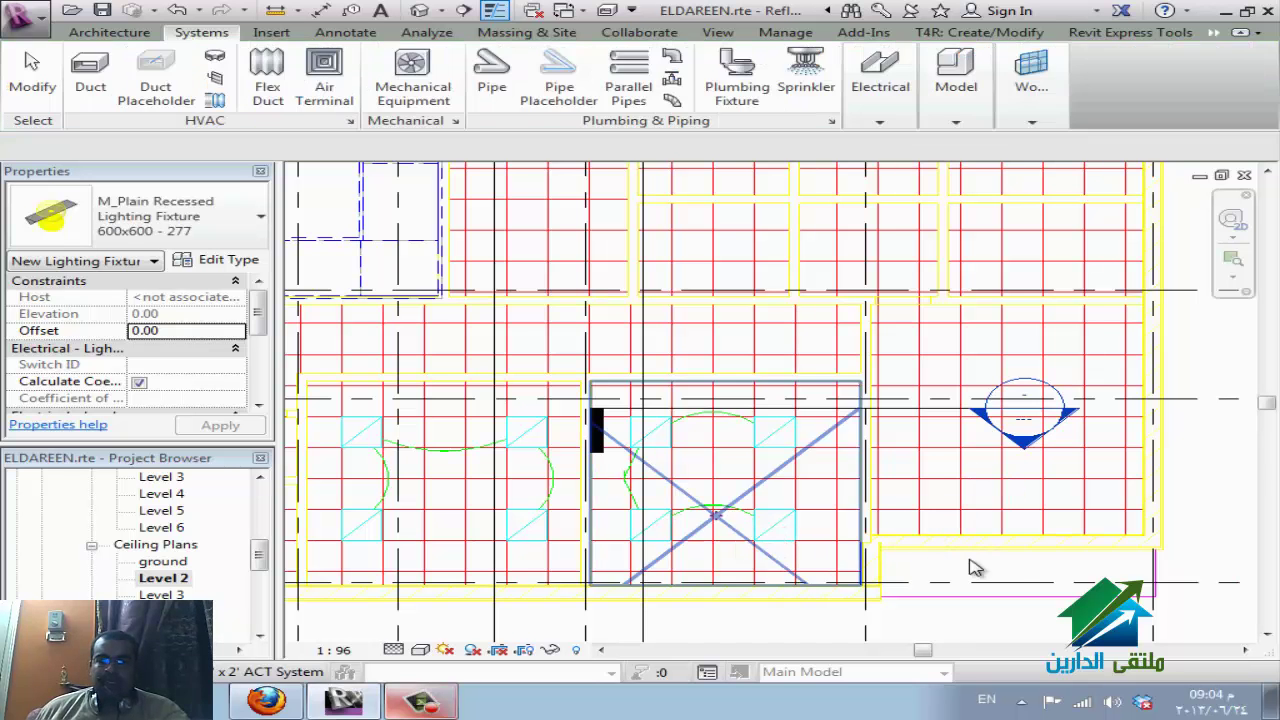
key("Escape")
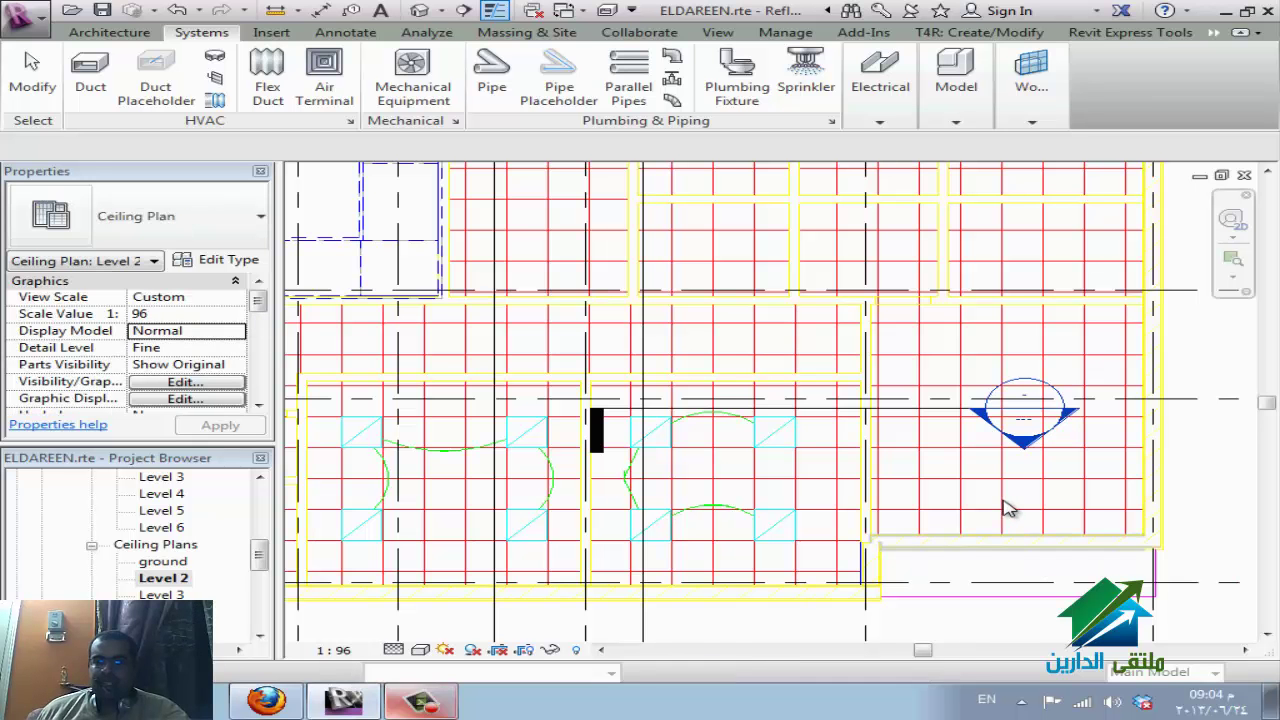
left_click(1058, 523)
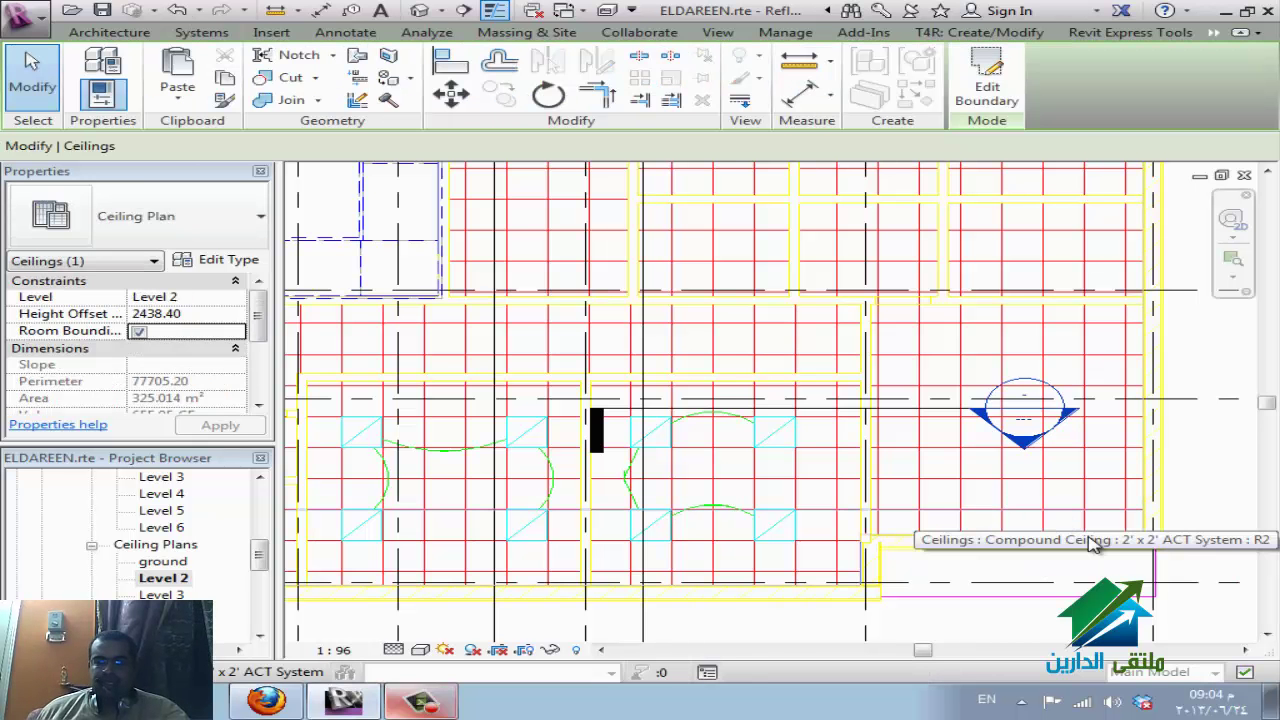
key("Escape")
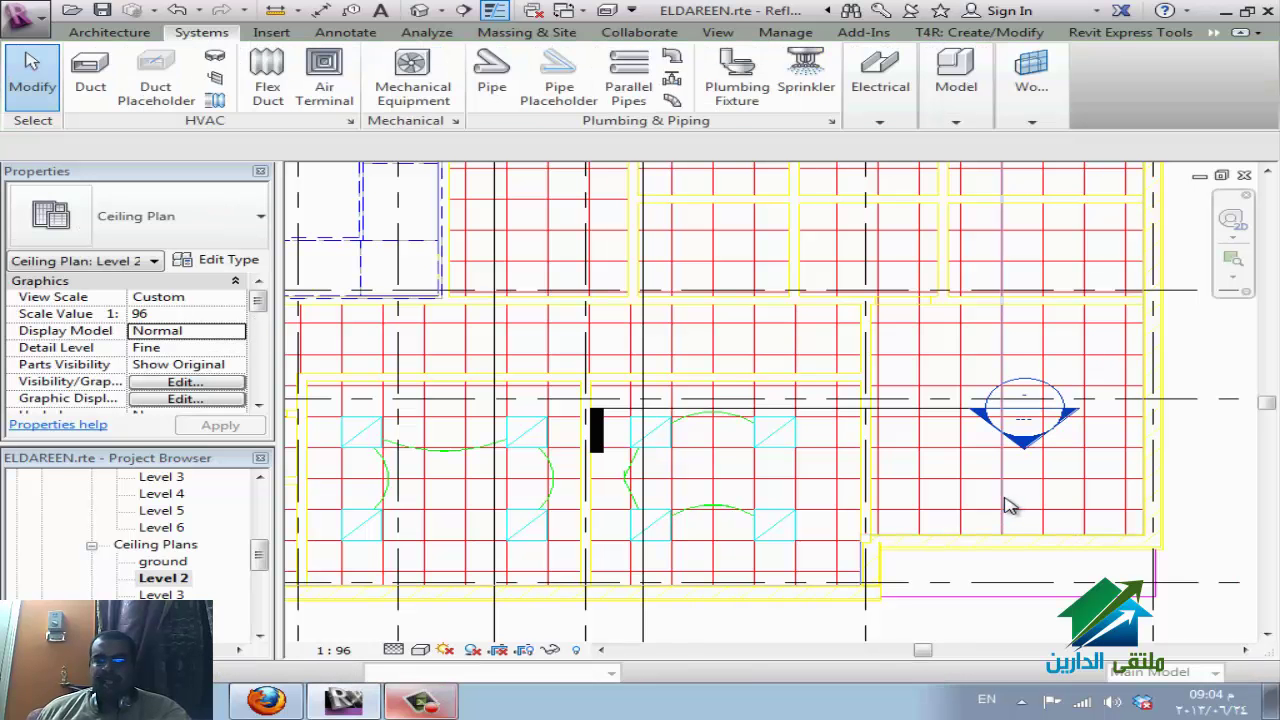
left_click(1008, 506)
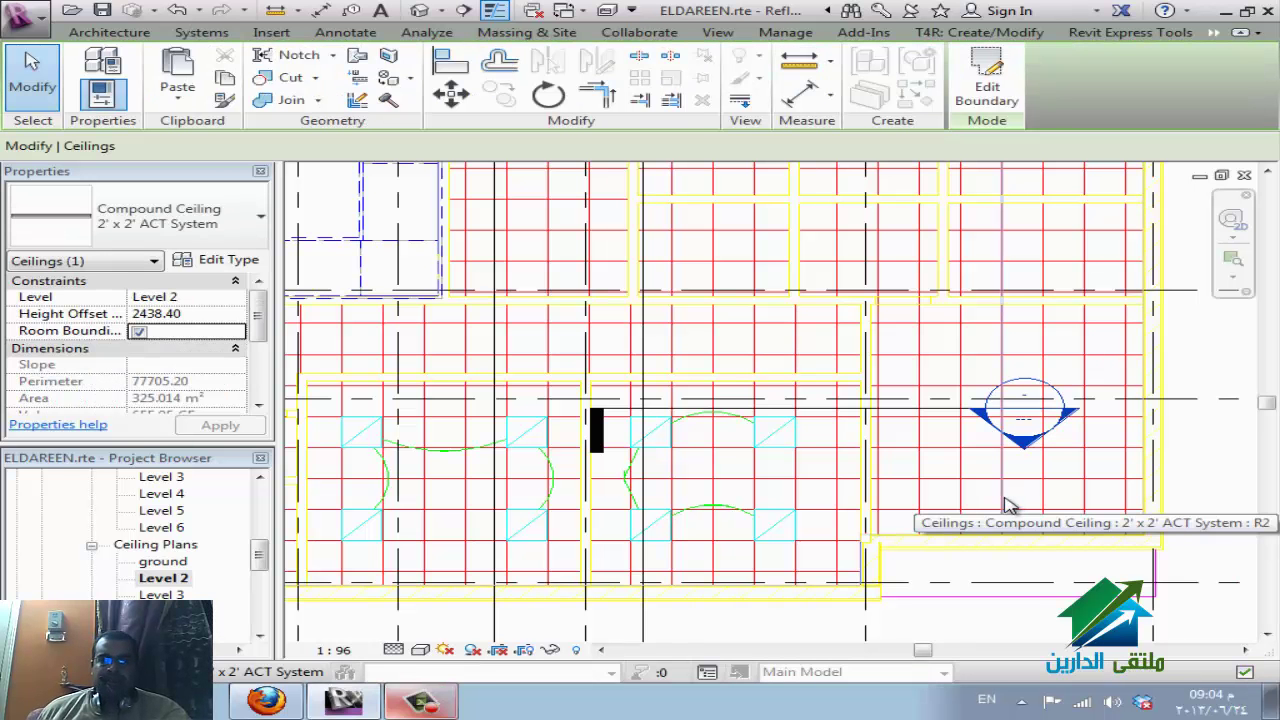
key("Escape")
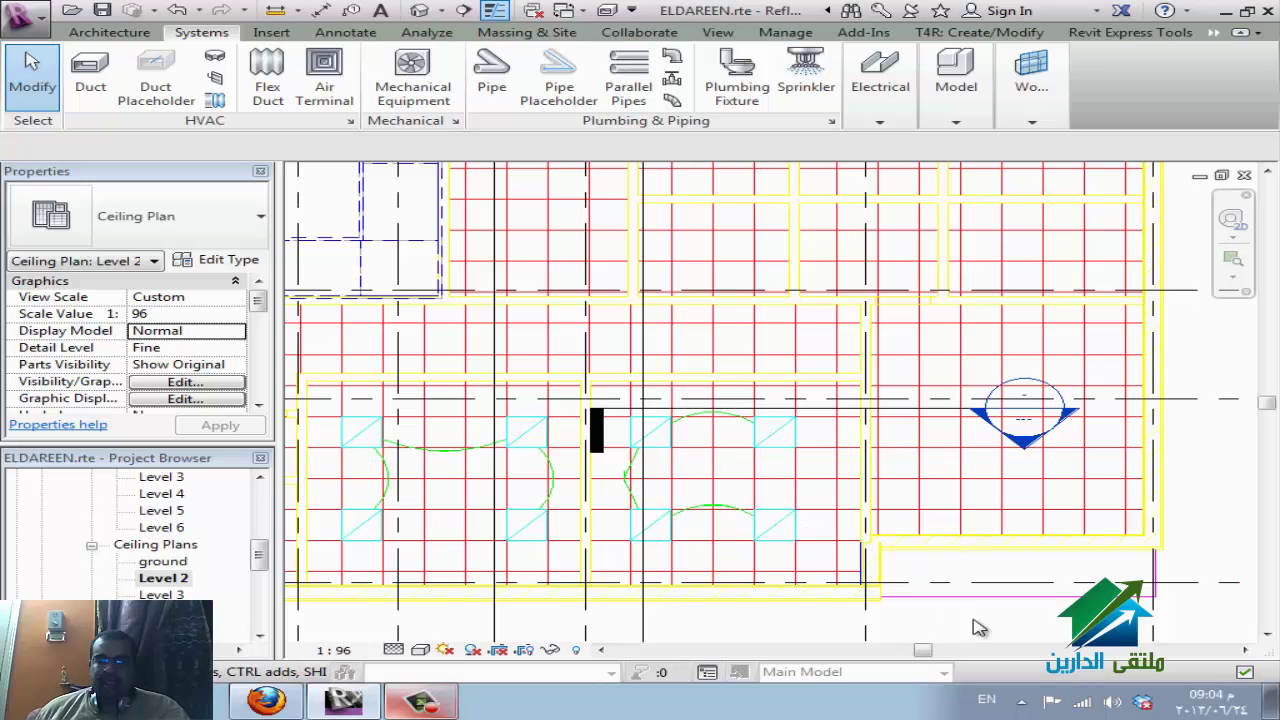
Filter the selection down to only the imported DWG.
left_click(740, 420)
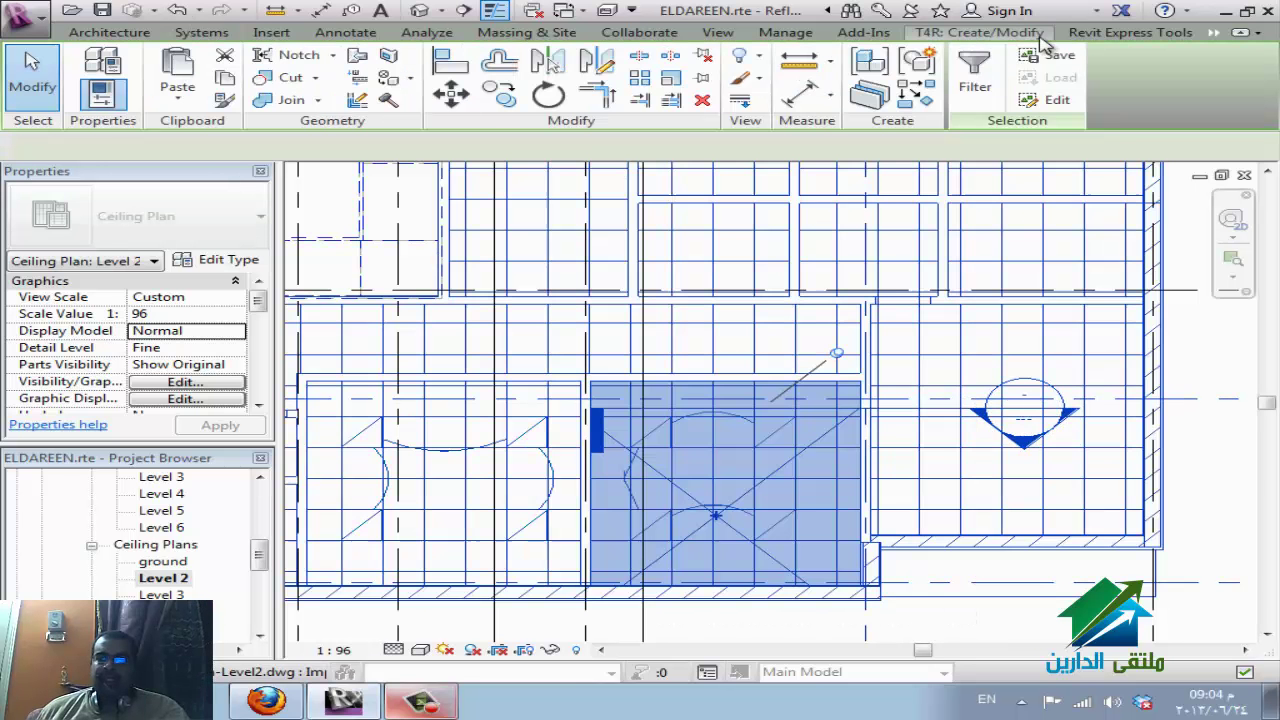
left_click(975, 78)
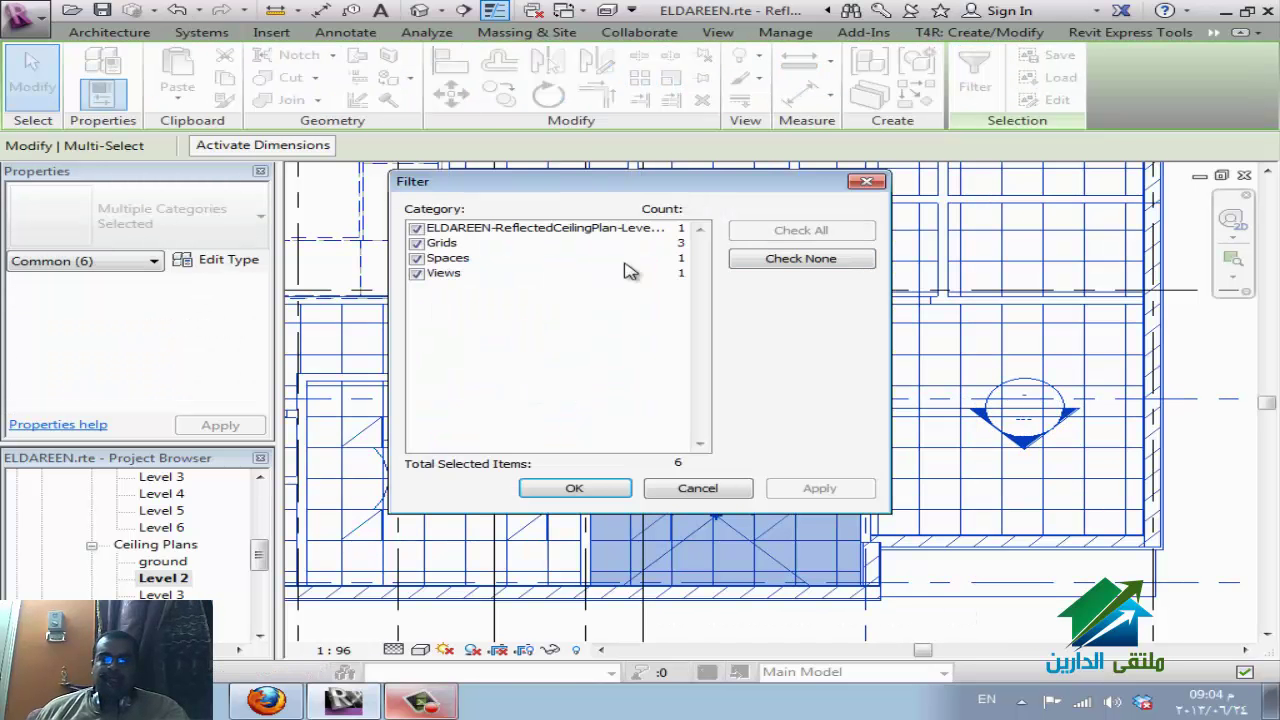
left_click(766, 260)
left_click(417, 229)
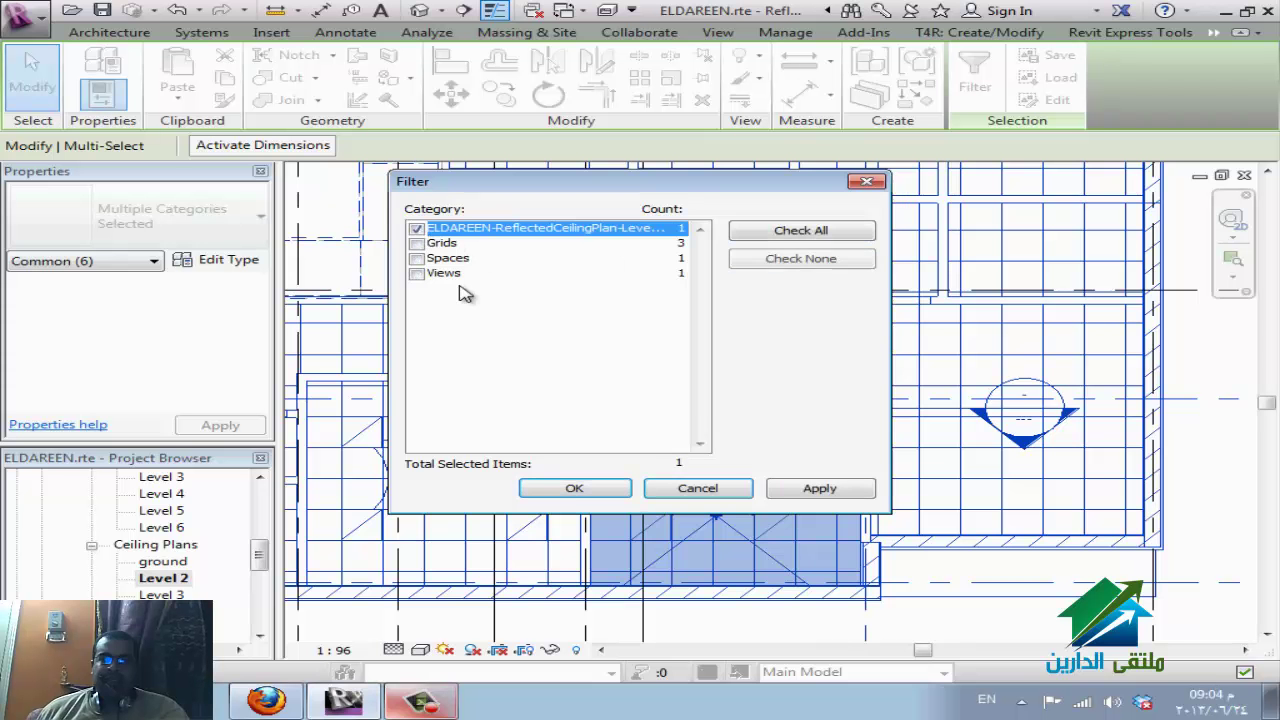
left_click(574, 488)
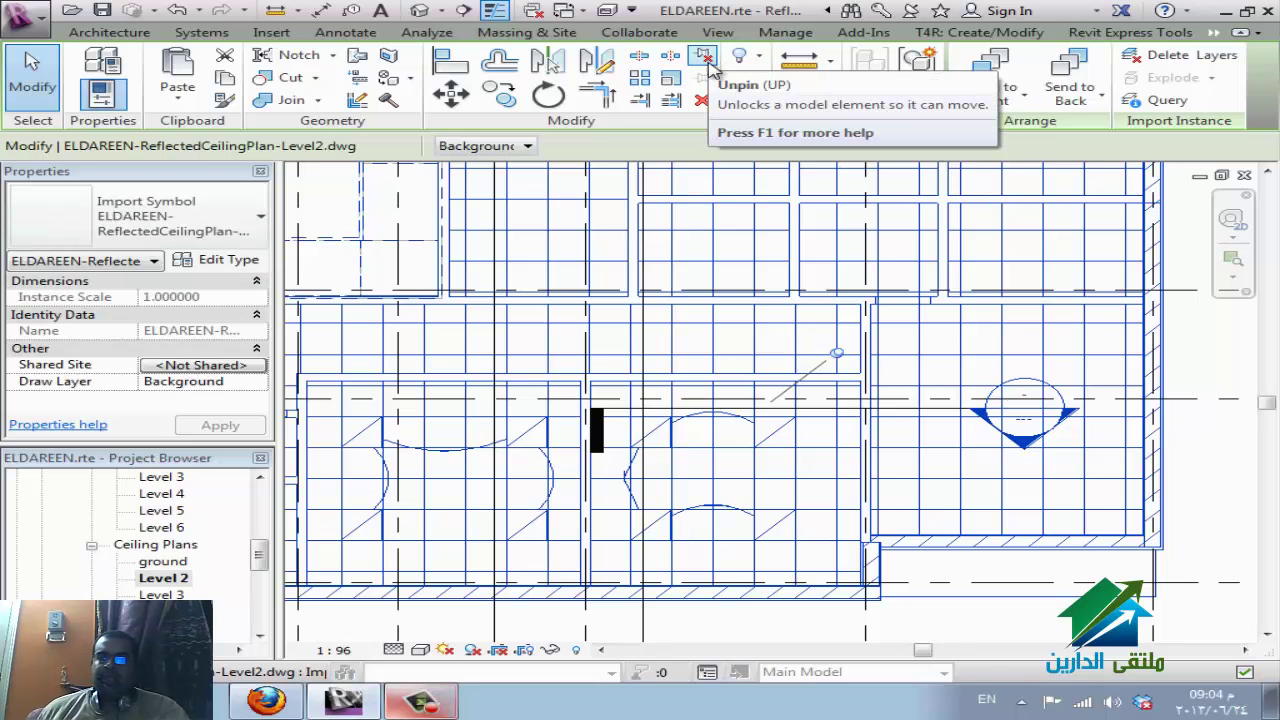
Send the DWG import backward, then to the back, and deselect it.
left_click(1104, 102)
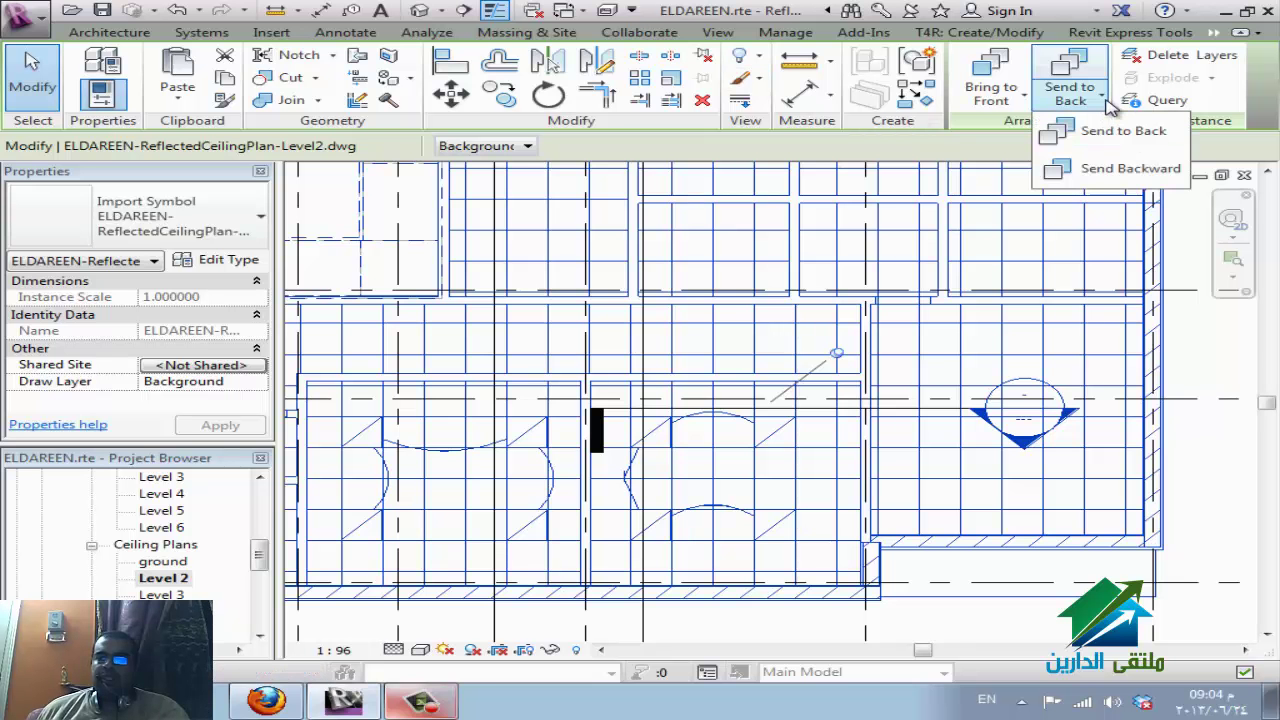
left_click(1088, 171)
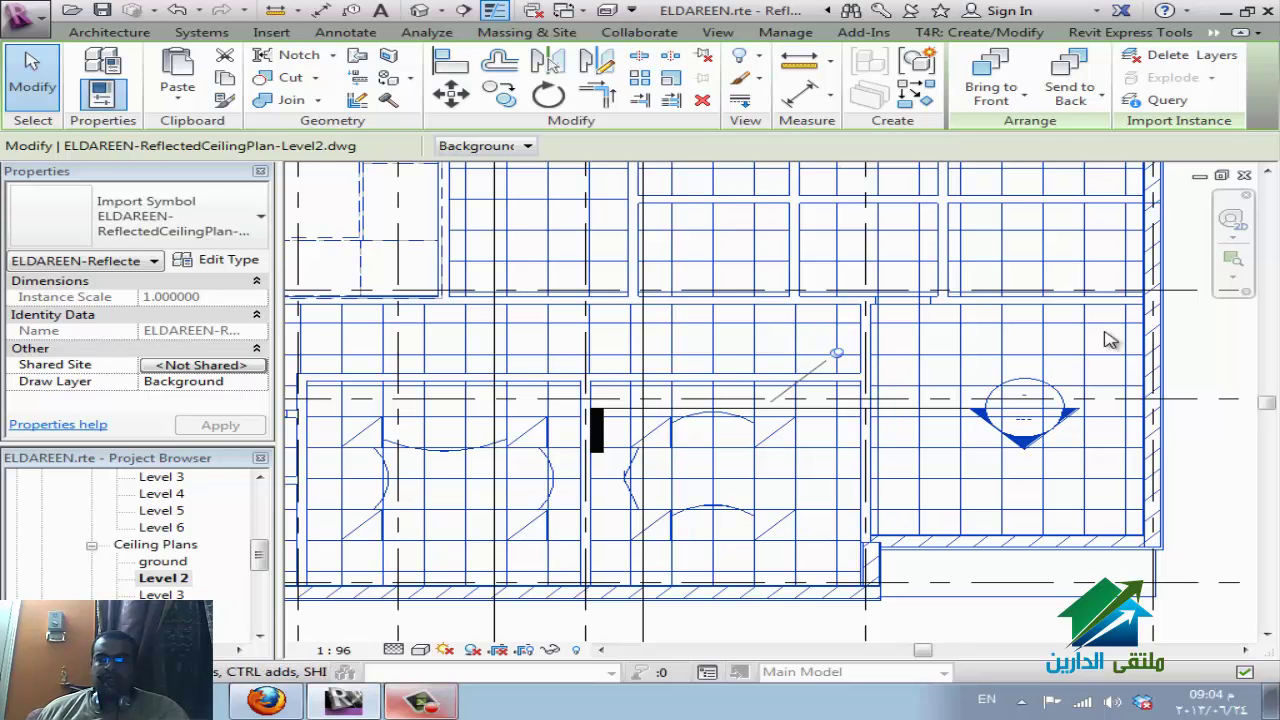
left_click(1078, 104)
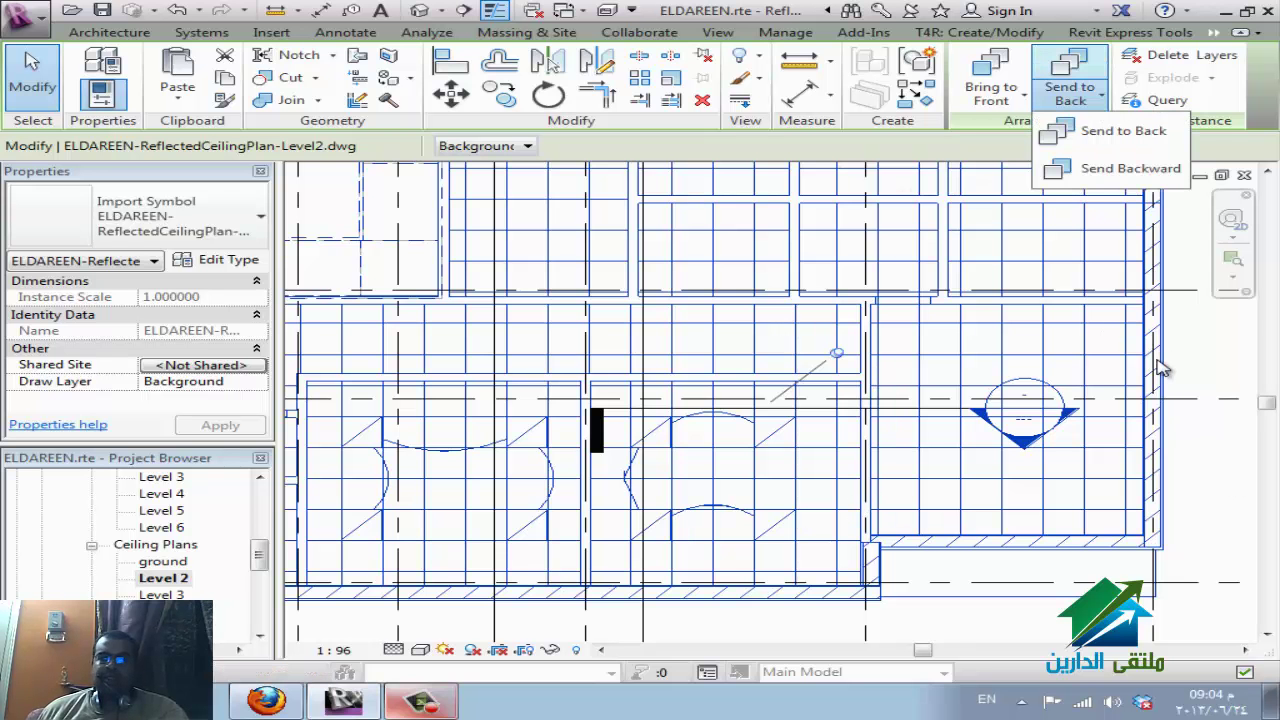
left_click(1100, 138)
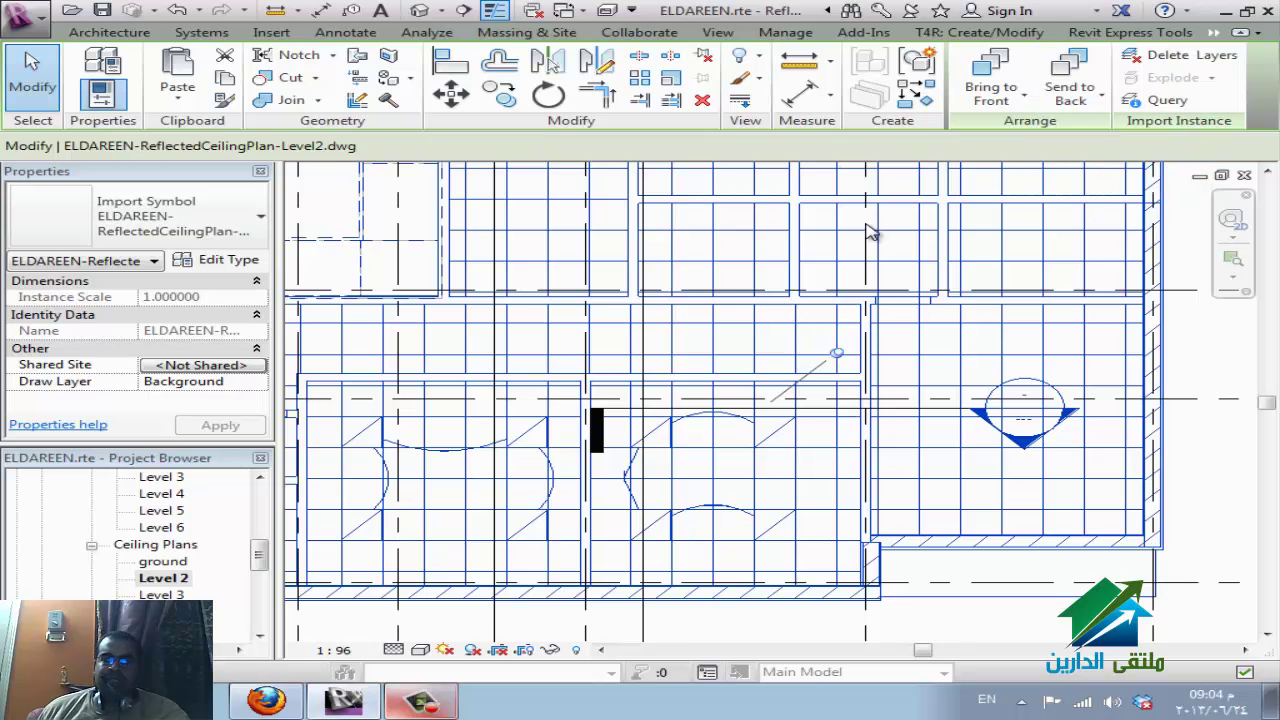
key("Escape")
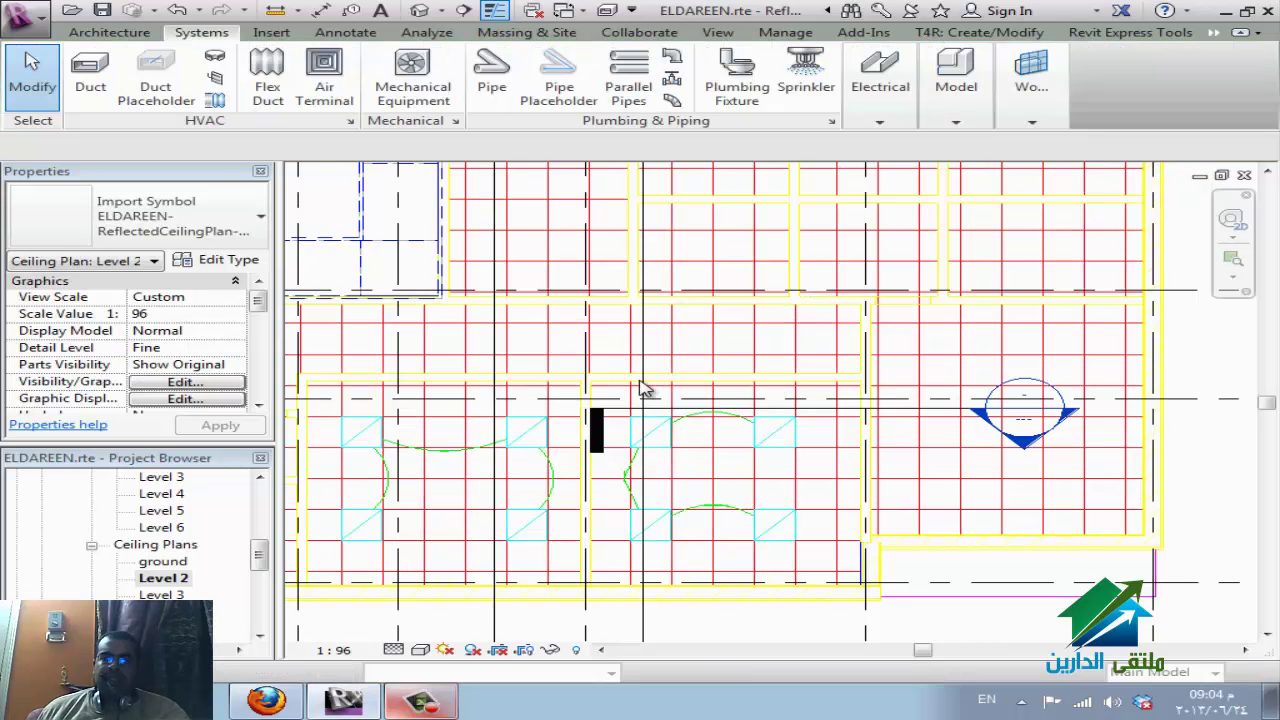
Start a Place on Face lighting fixture, zoom in, then cancel the placement.
left_click(886, 120)
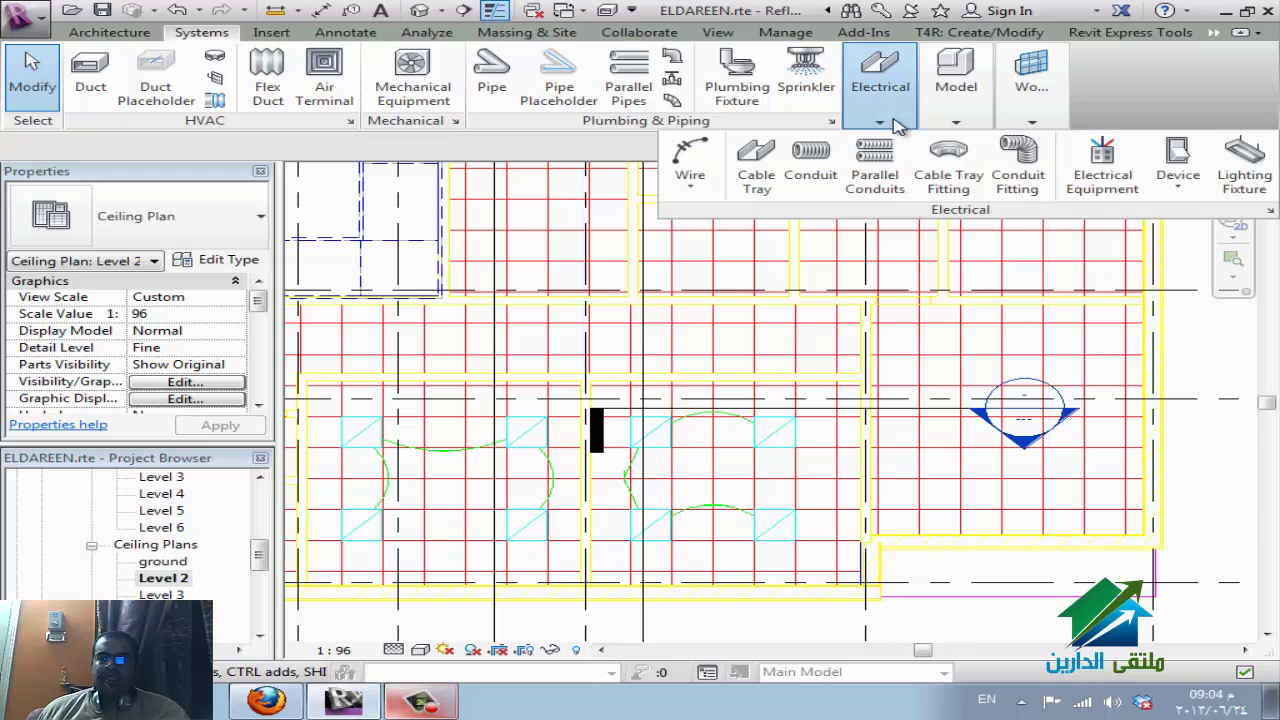
left_click(1240, 184)
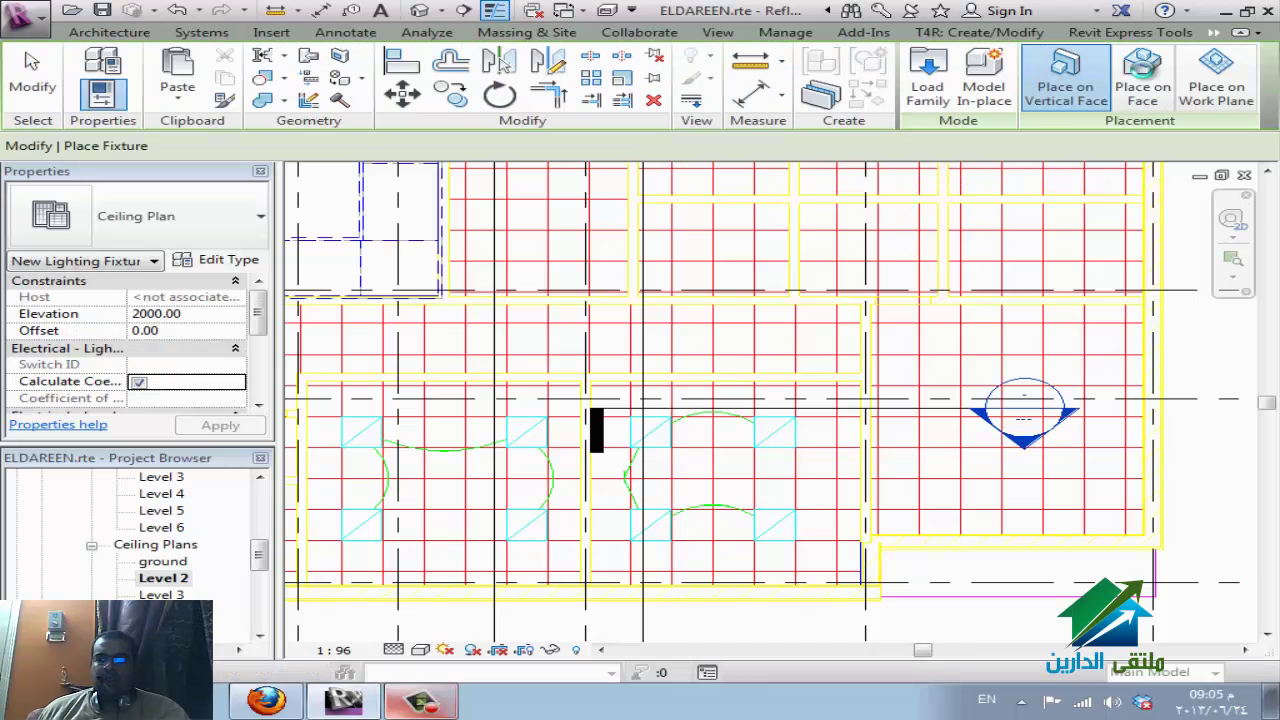
left_click(1143, 95)
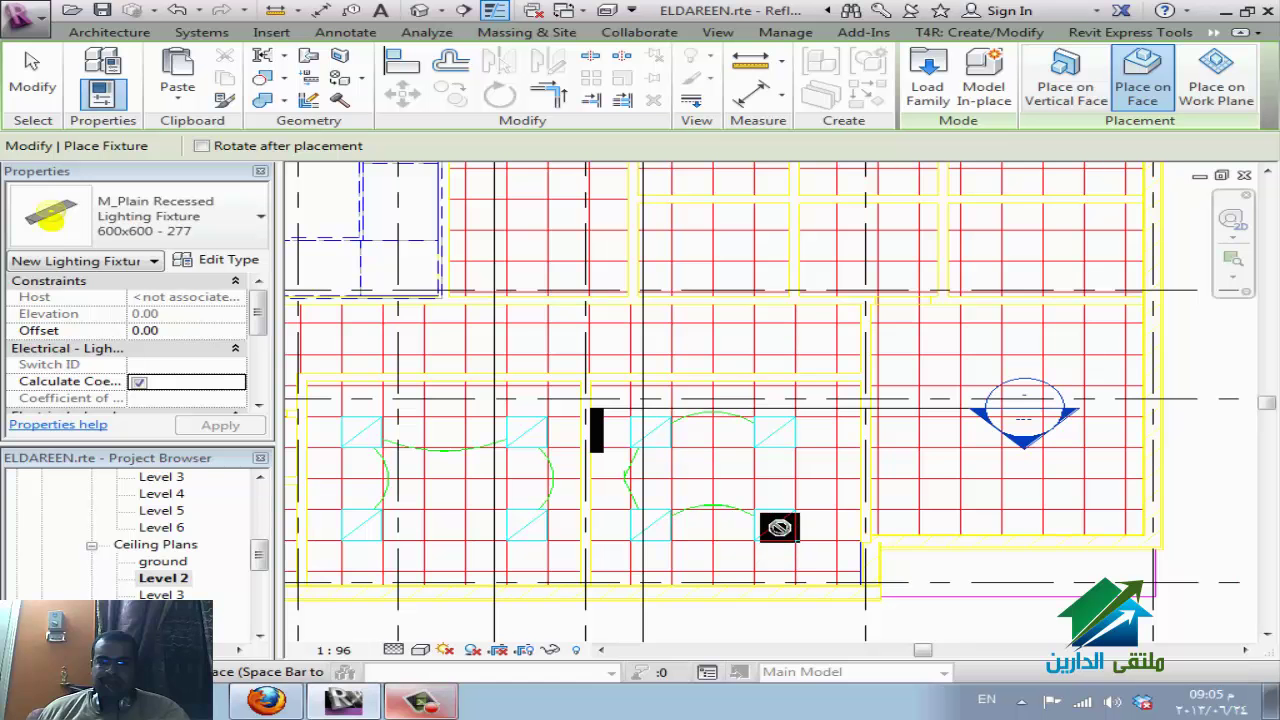
scroll(763, 551, "up", 4)
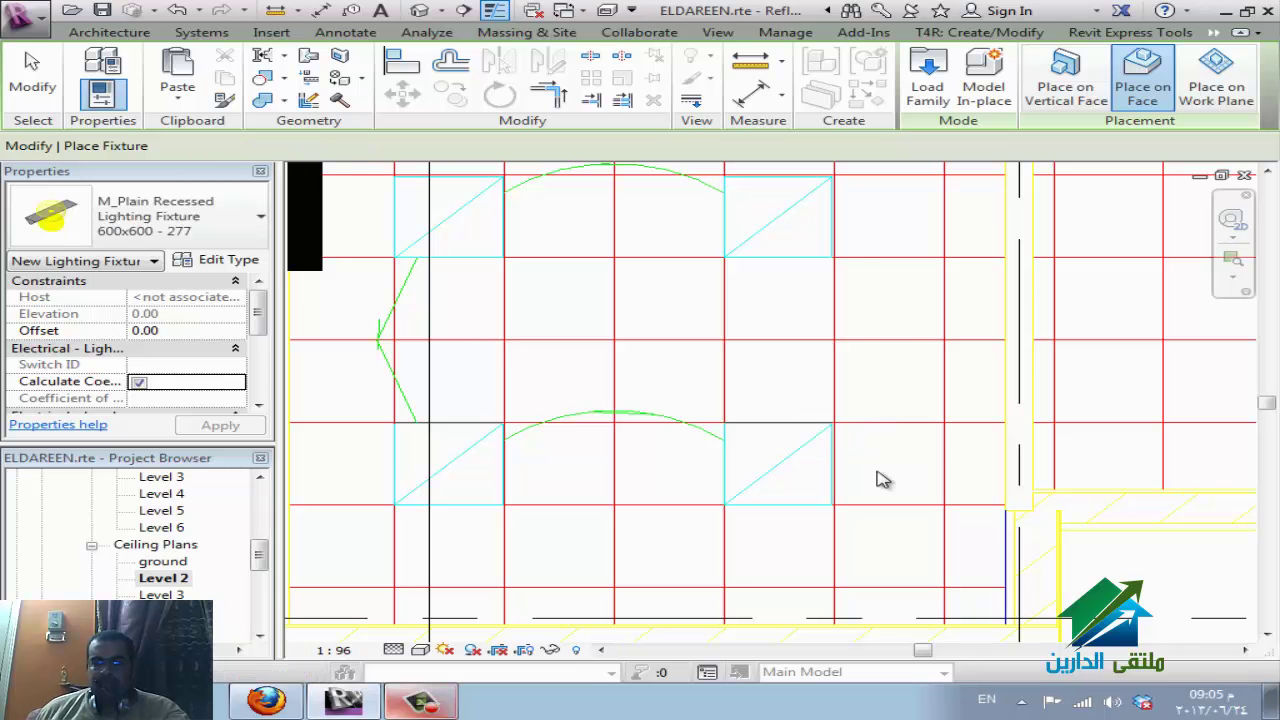
key("Escape")
key("Escape")
In VG Imported Categories, hide ELDAREEN-Legend-hvac.dwg and ELDAREEN-ReflectedCeilingPlan-Level2.dwg.
key("v")
key("g")
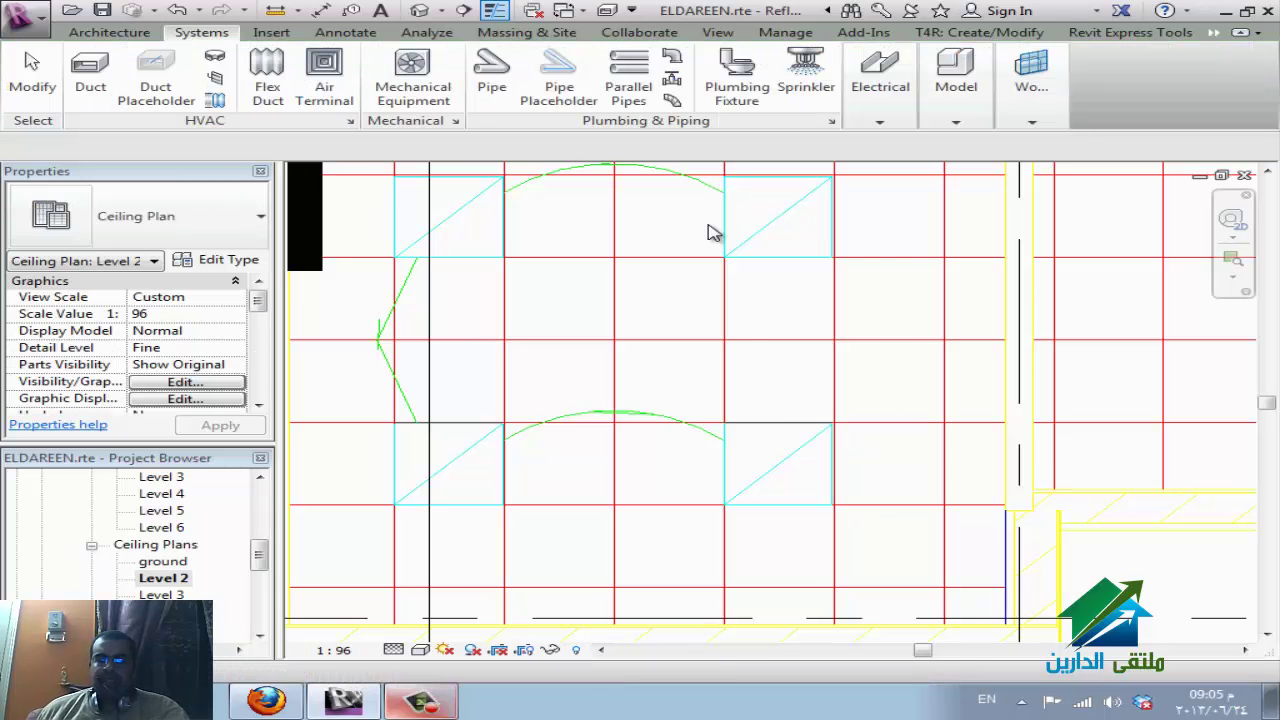
left_click(588, 104)
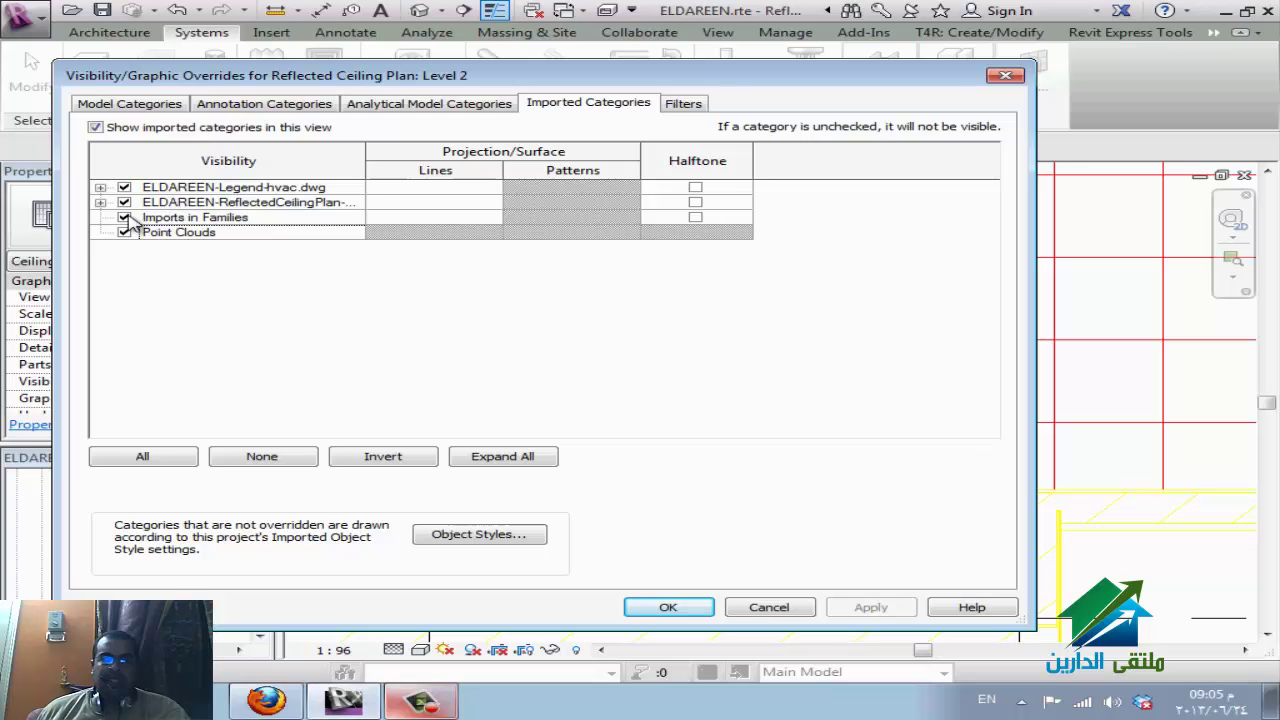
left_click_drag(367, 156, 470, 156)
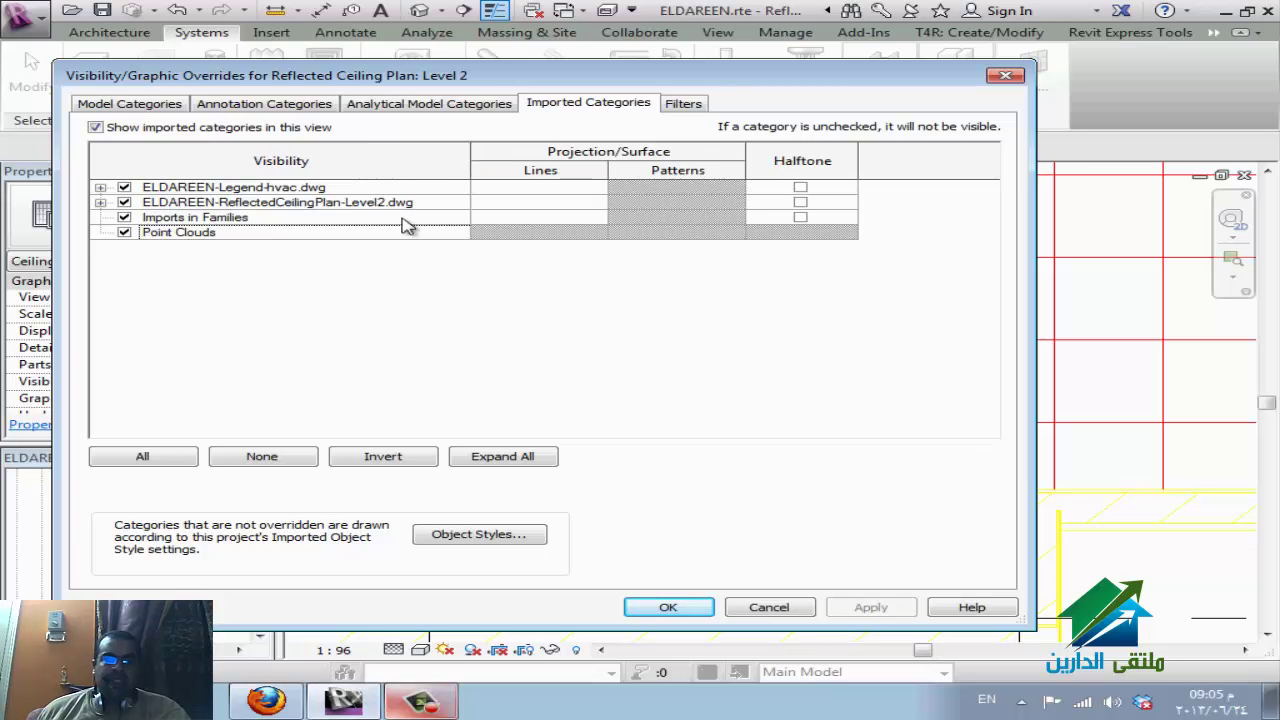
left_click(124, 187)
left_click(124, 202)
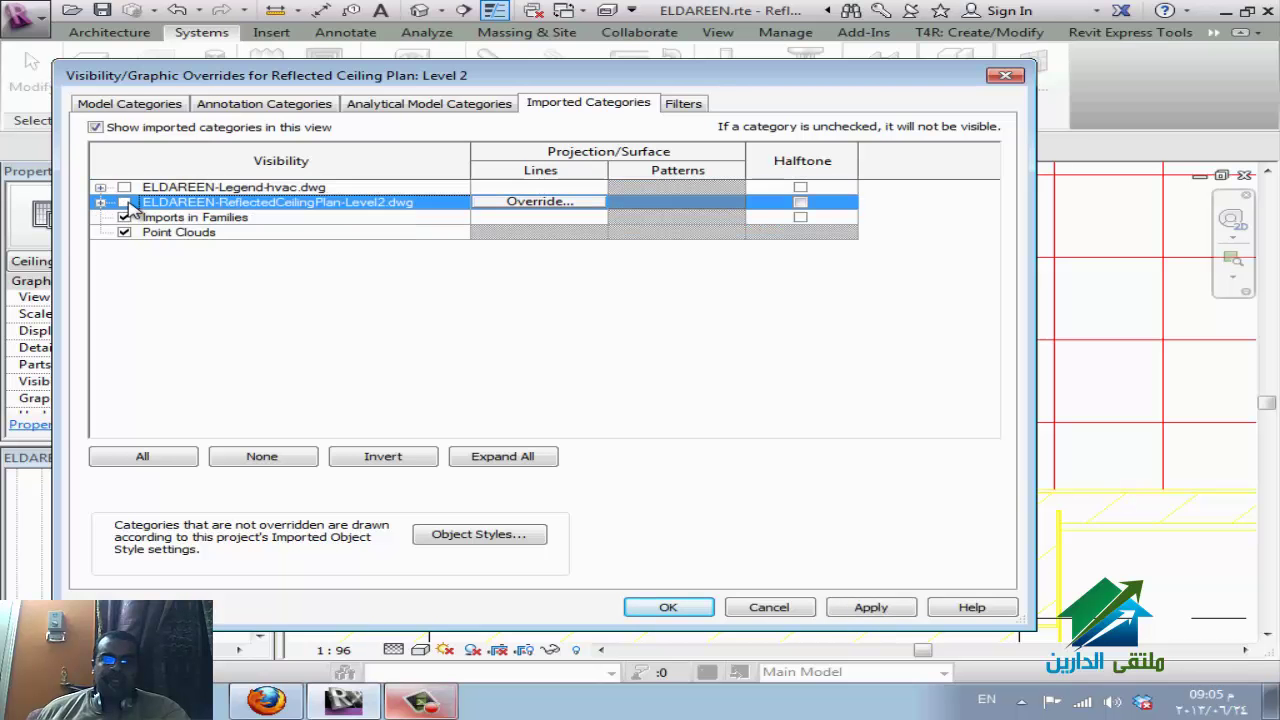
left_click(668, 607)
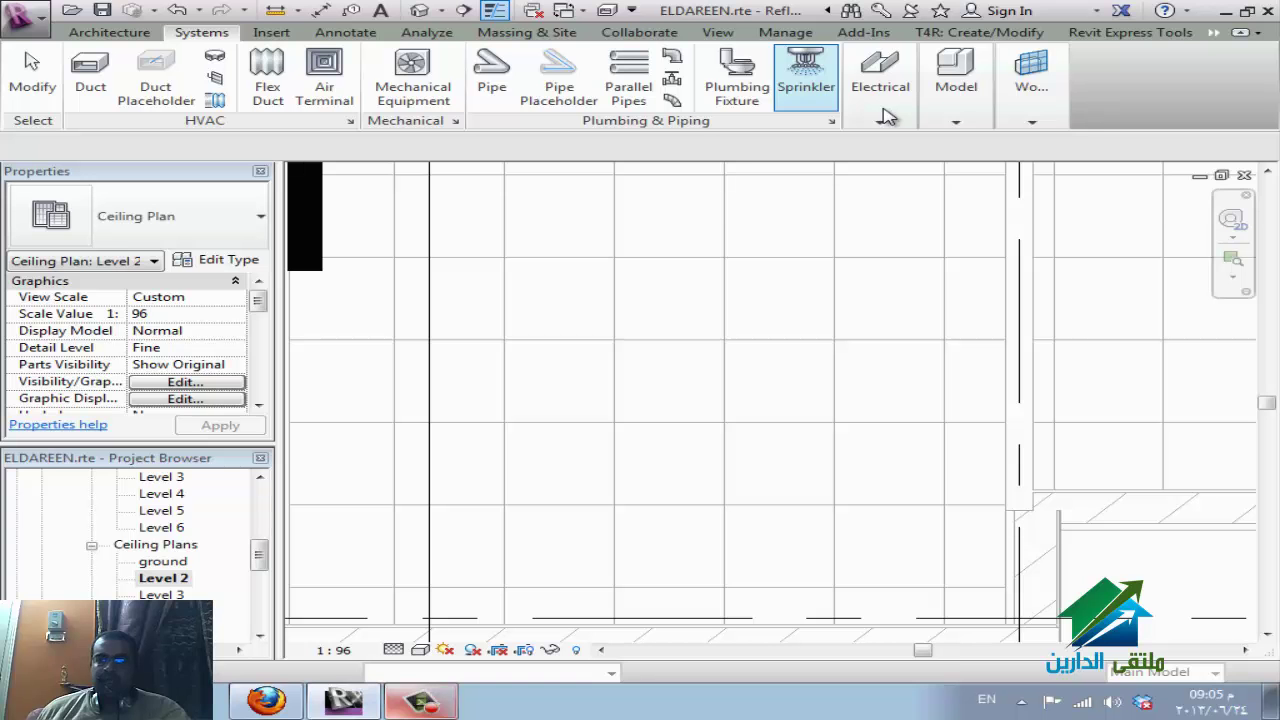
Try then cancel a lighting fixture, and turn the ReflectedCeilingPlan-Level2 import back on in VG.
left_click(886, 117)
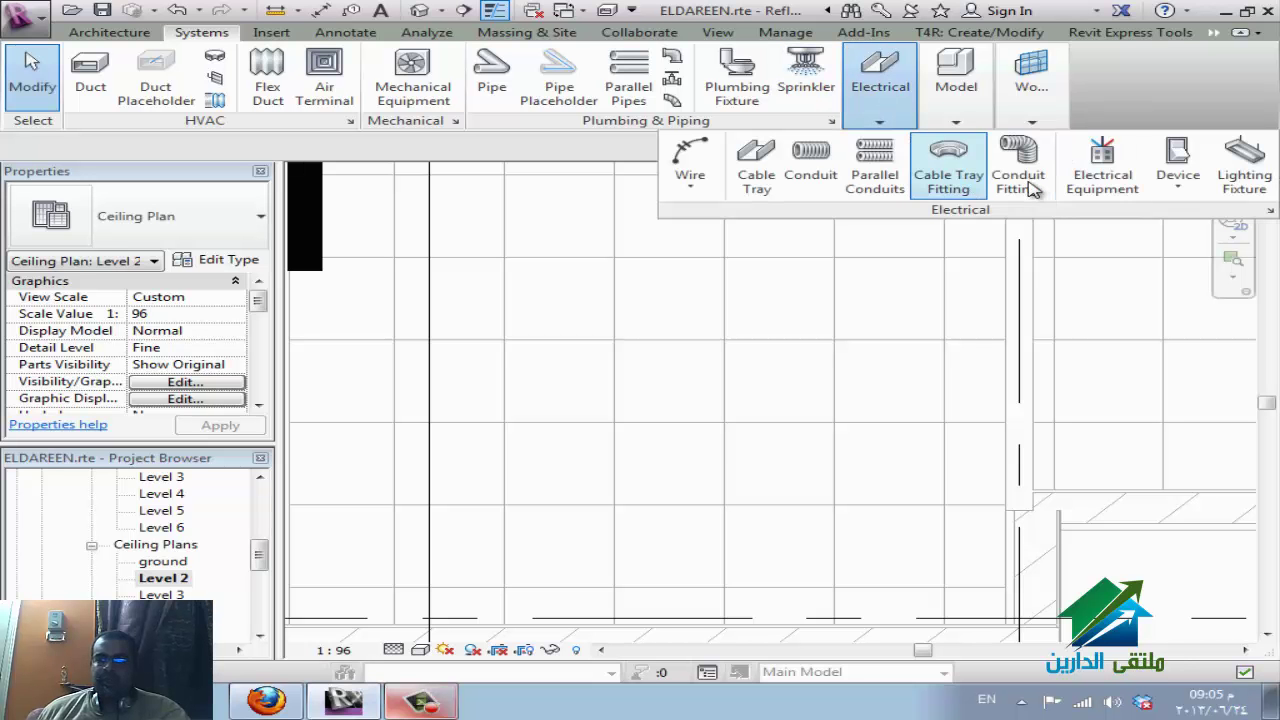
left_click(1247, 163)
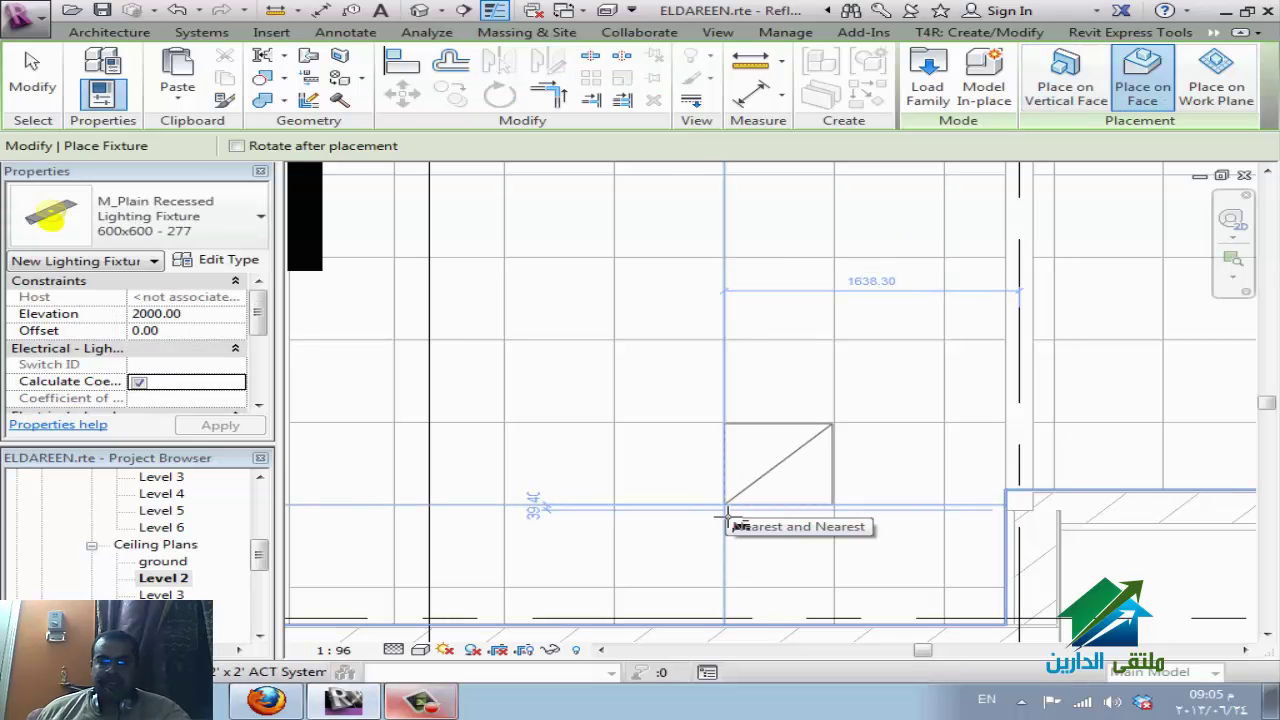
key("Escape")
key("Escape")
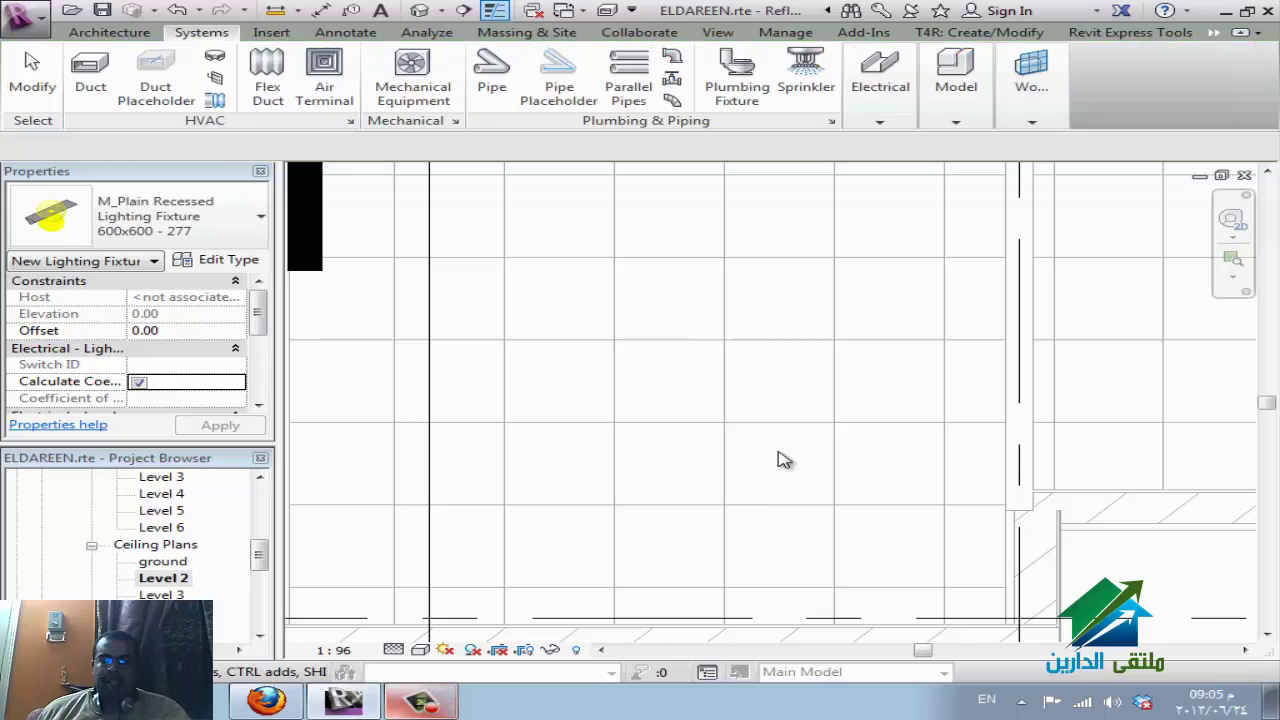
key("v")
key("g")
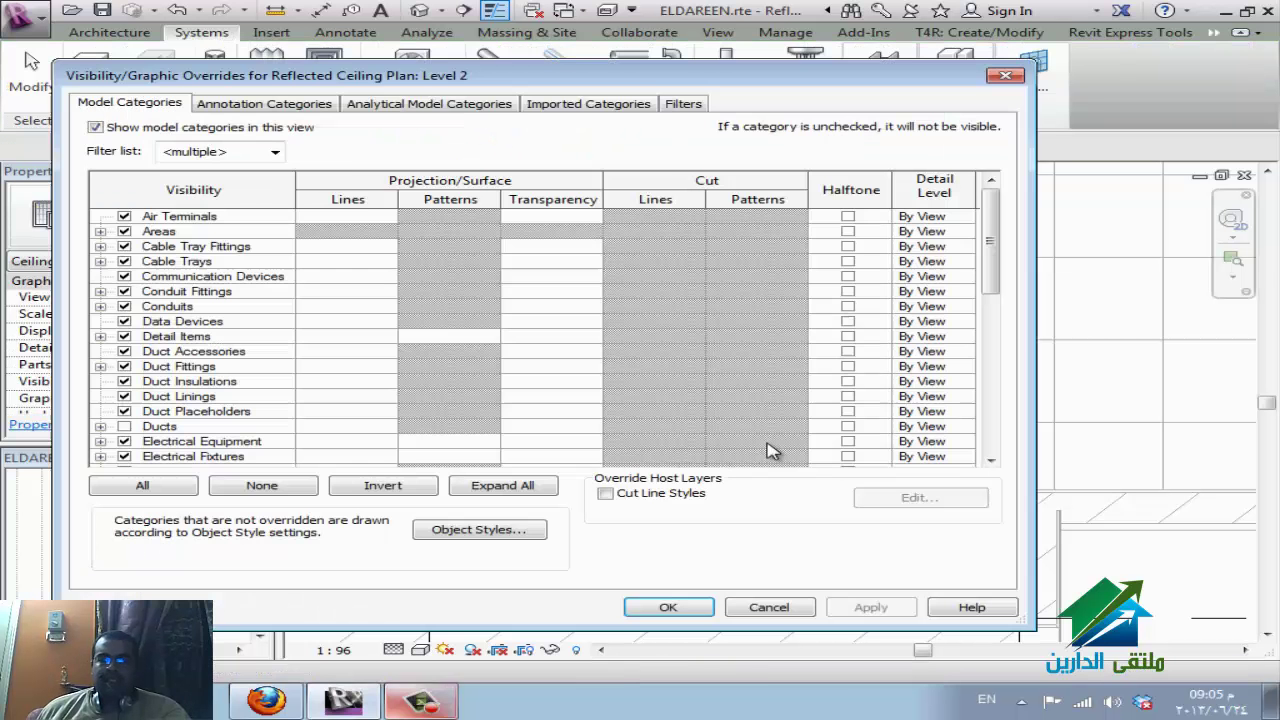
left_click(572, 106)
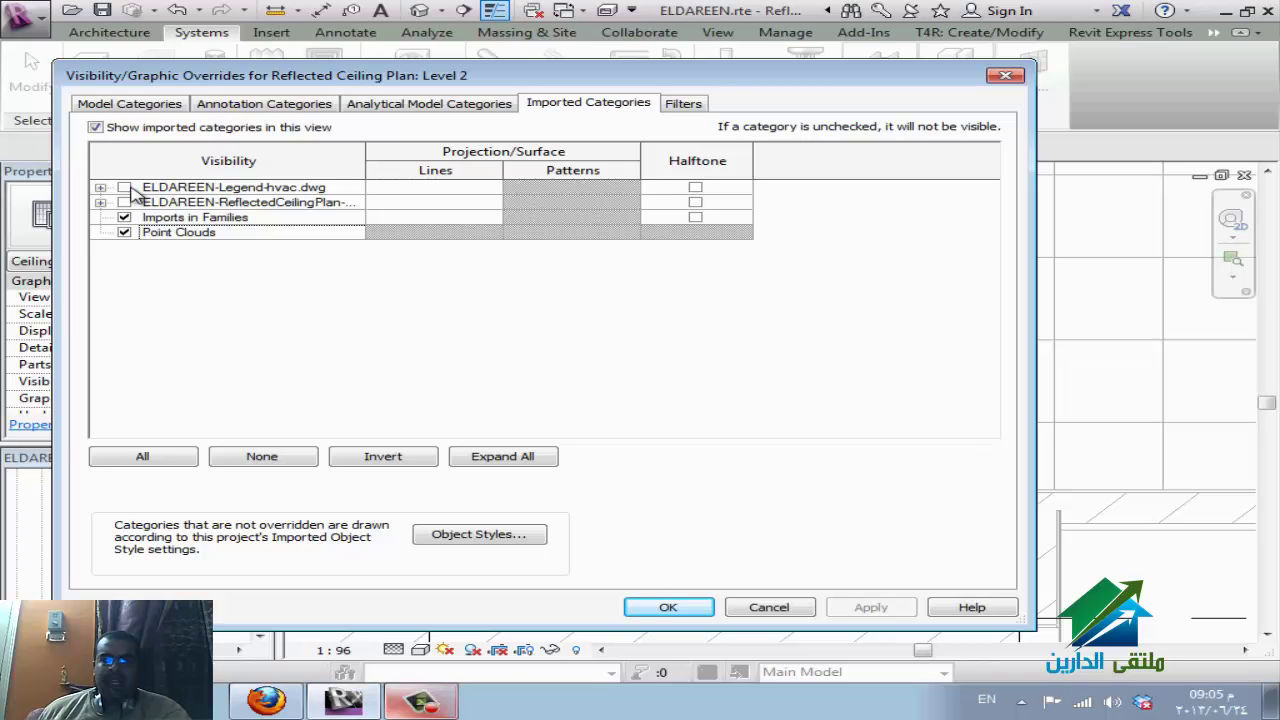
left_click(124, 202)
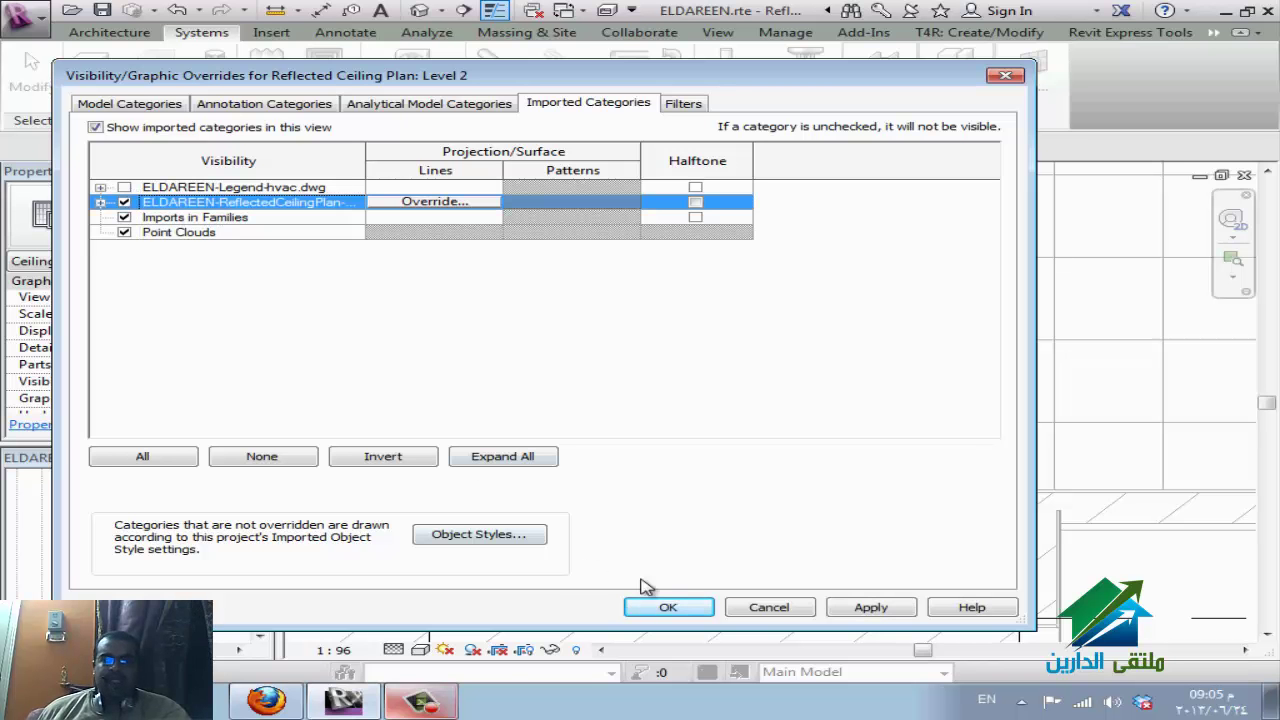
left_click(668, 607)
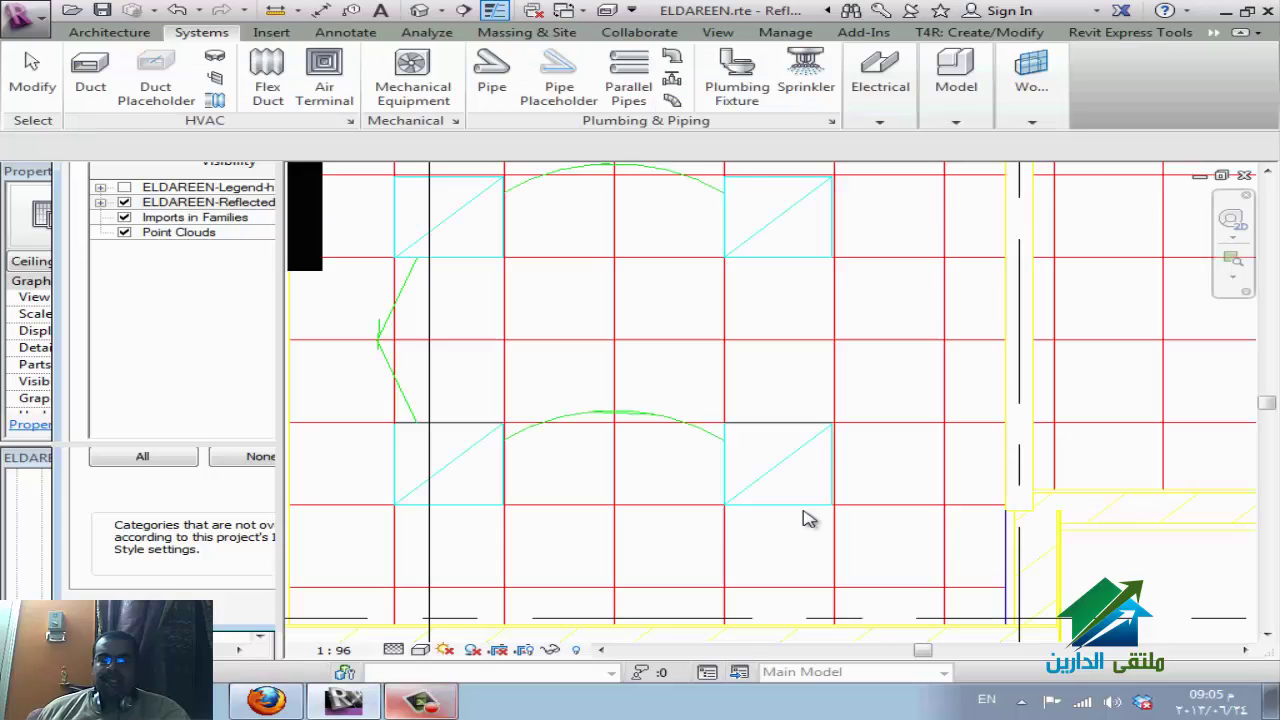
left_click(886, 96)
left_click(1243, 168)
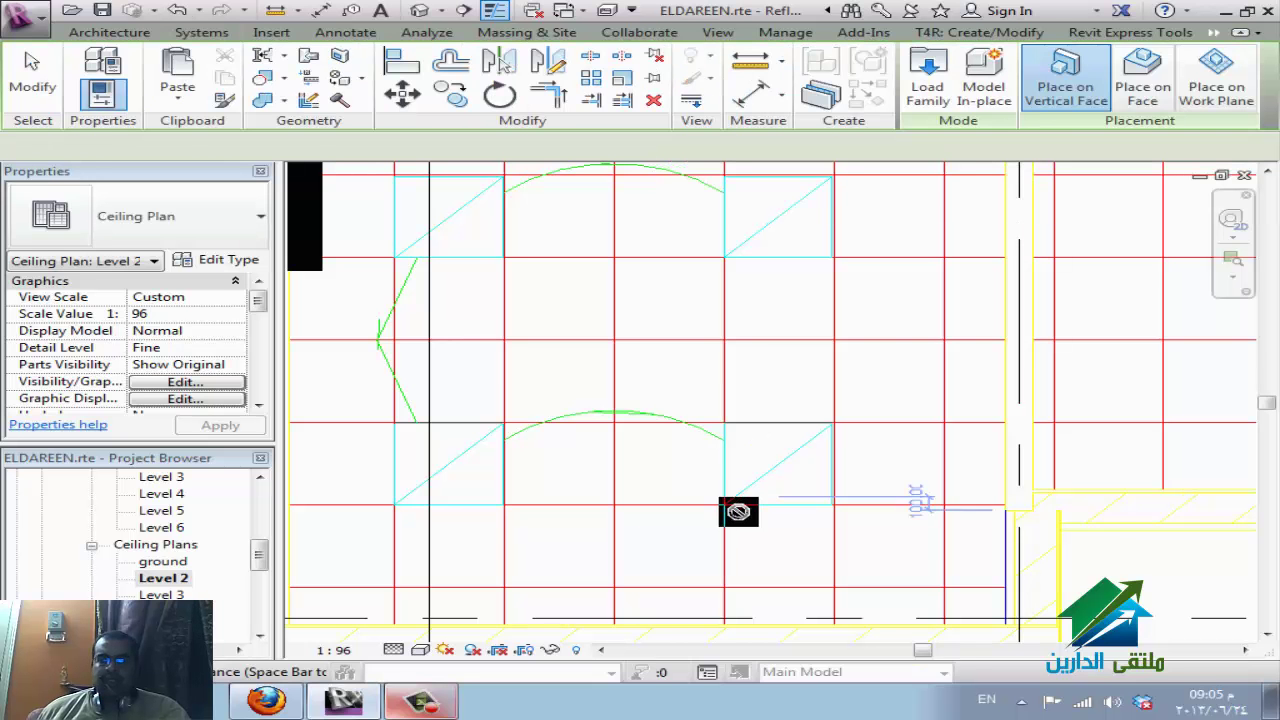
left_click(1143, 100)
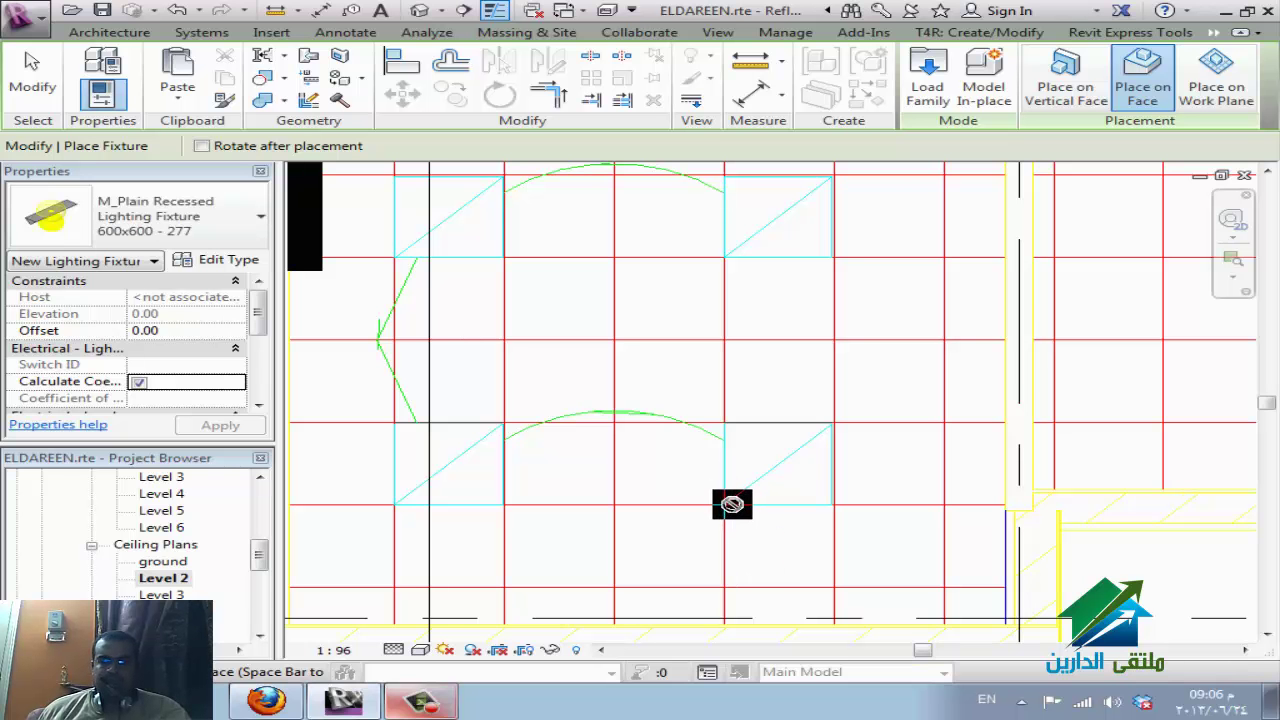
left_click(732, 503)
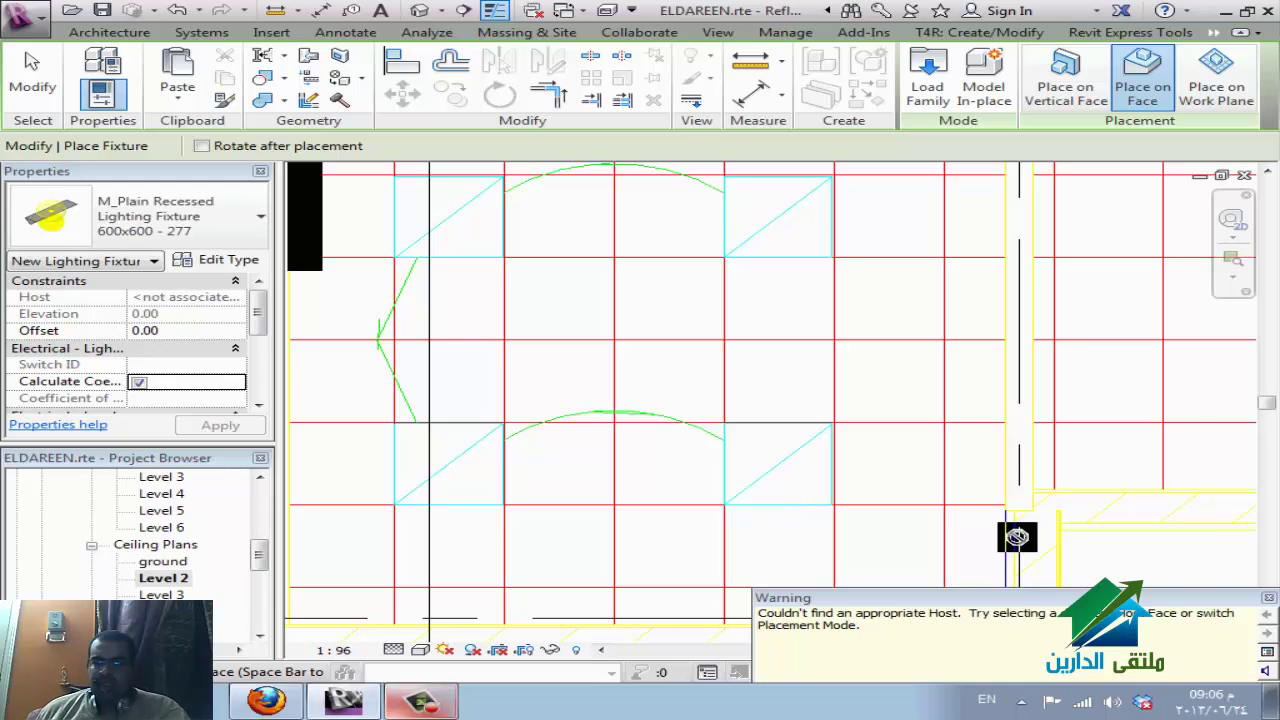
left_click(1269, 598)
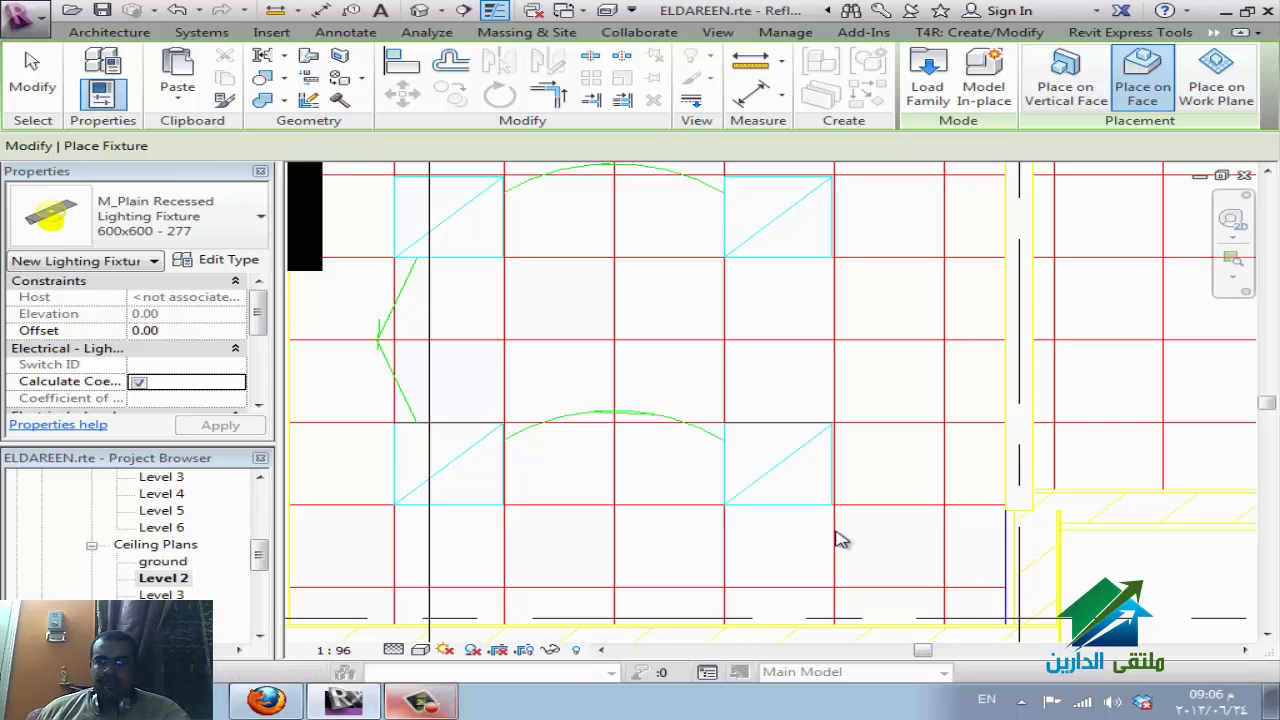
key("Escape")
key("Escape")
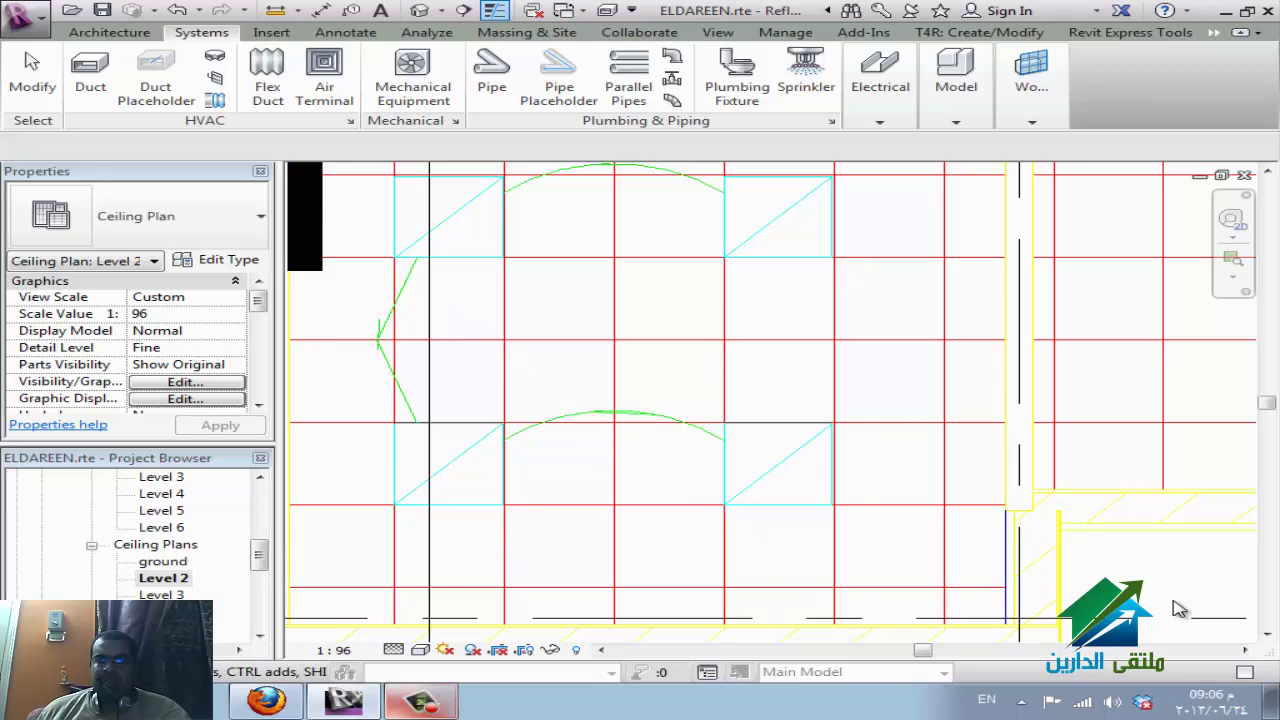
Select the ceiling area and filter it down to only the imported ceiling plan DWG.
left_click(837, 351)
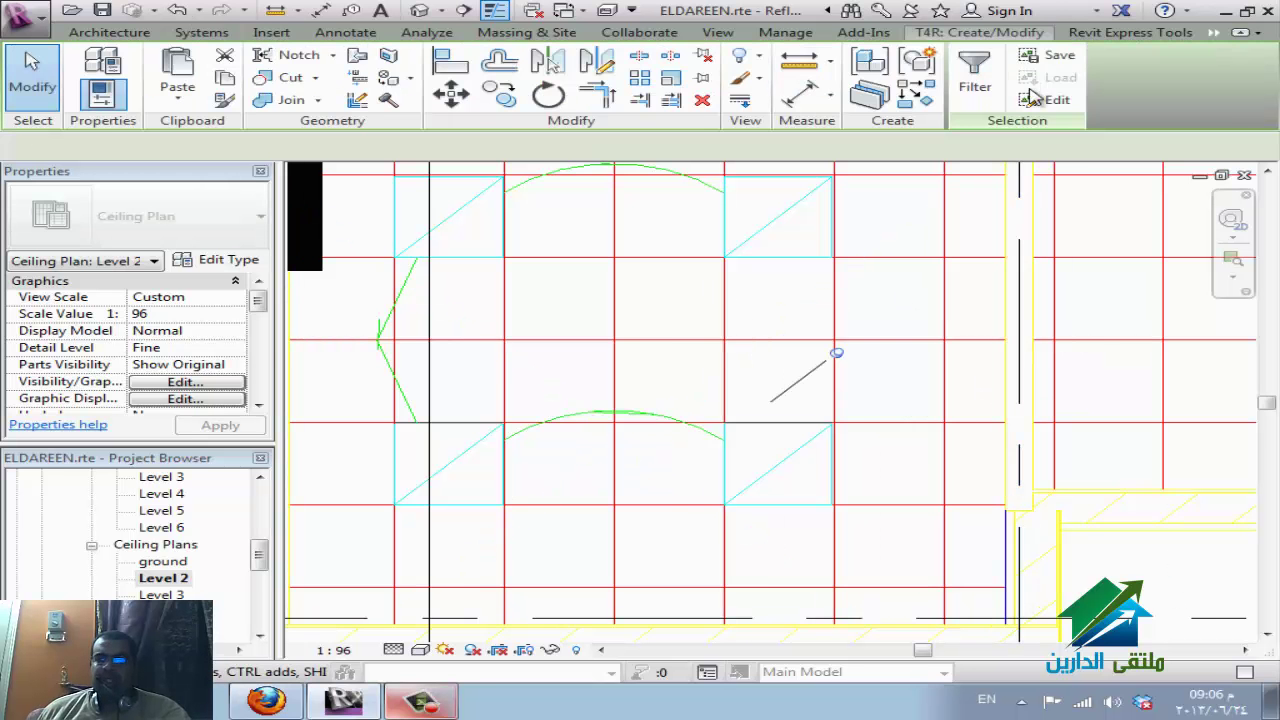
left_click(975, 72)
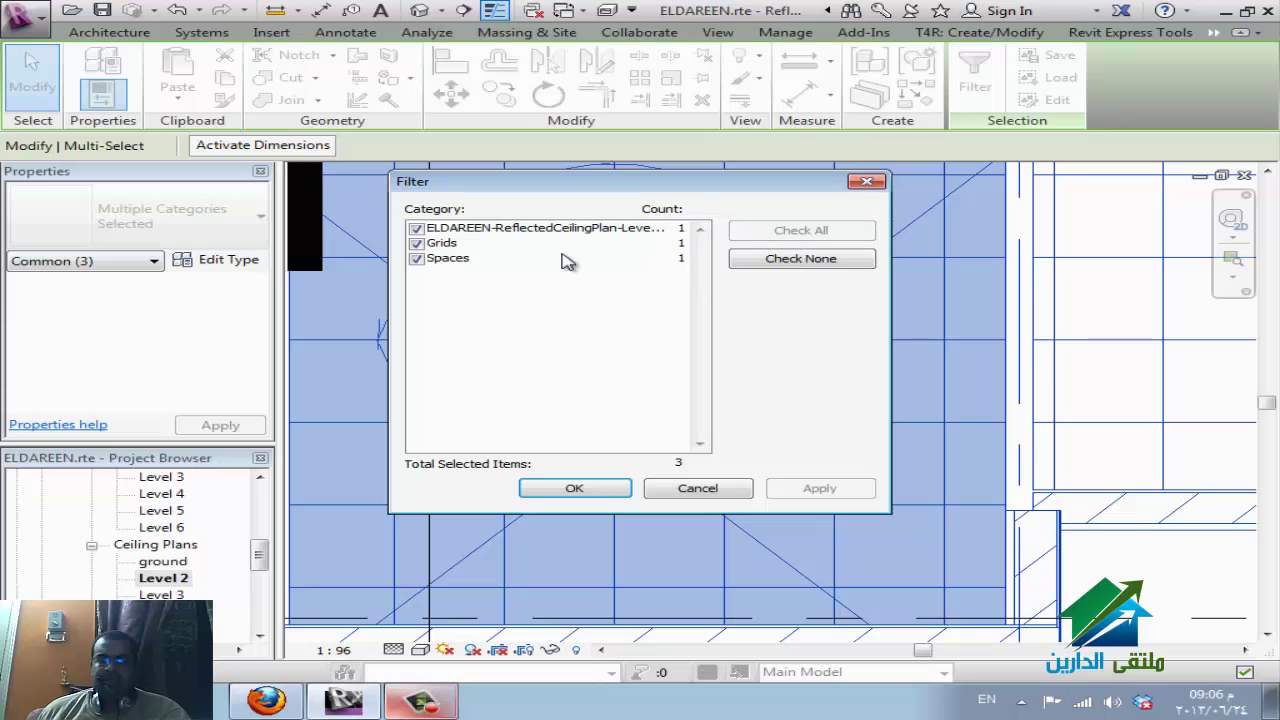
left_click(752, 257)
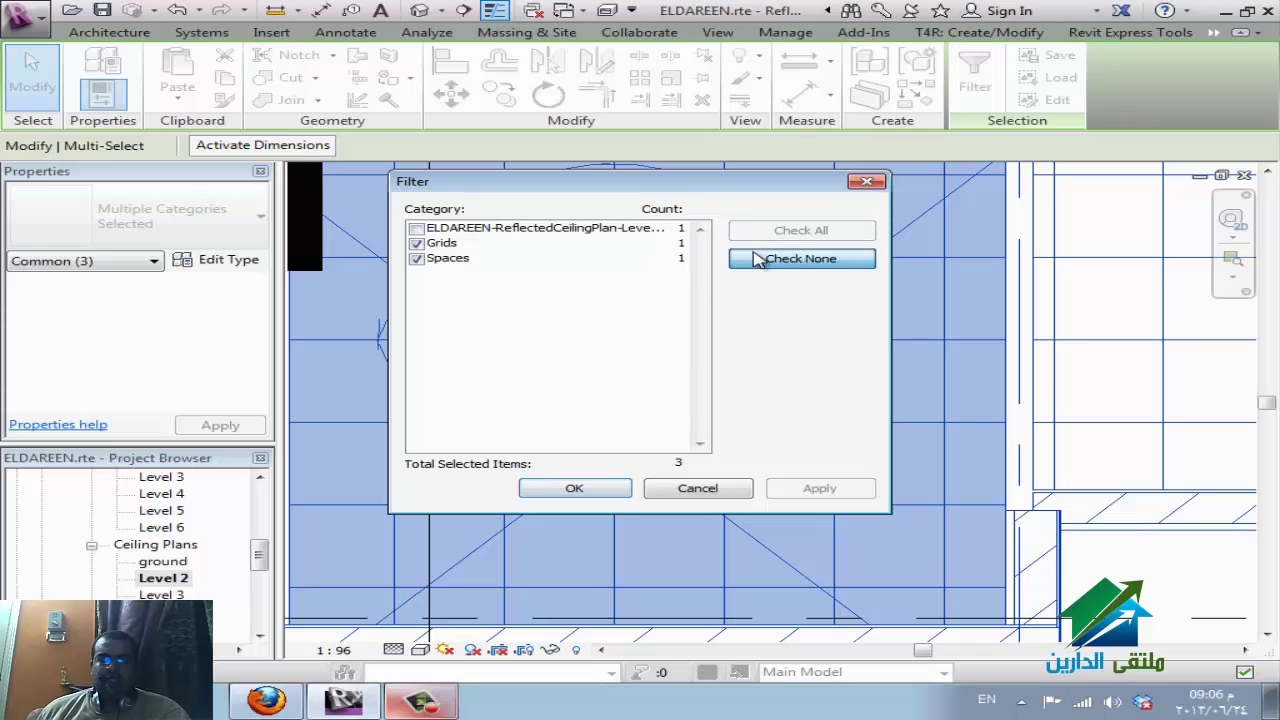
left_click(417, 230)
left_click(573, 490)
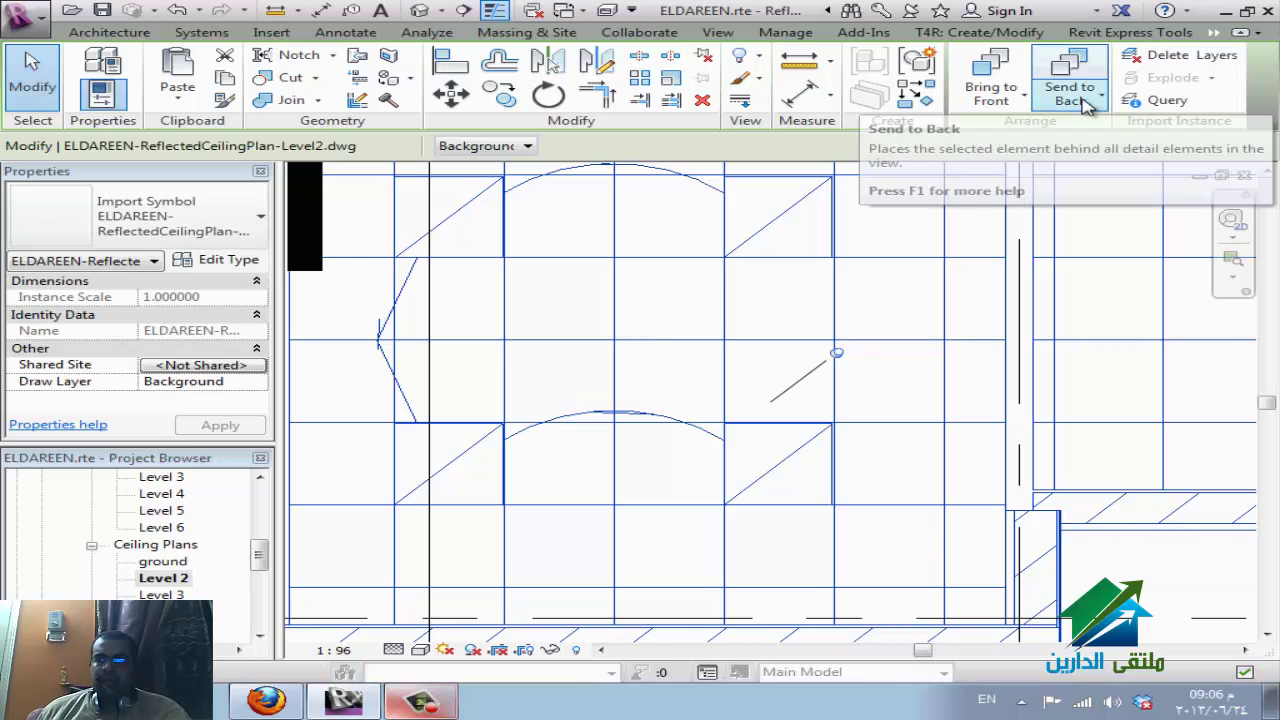
Send the imported DWG to the back of the draw order.
left_click(1087, 100)
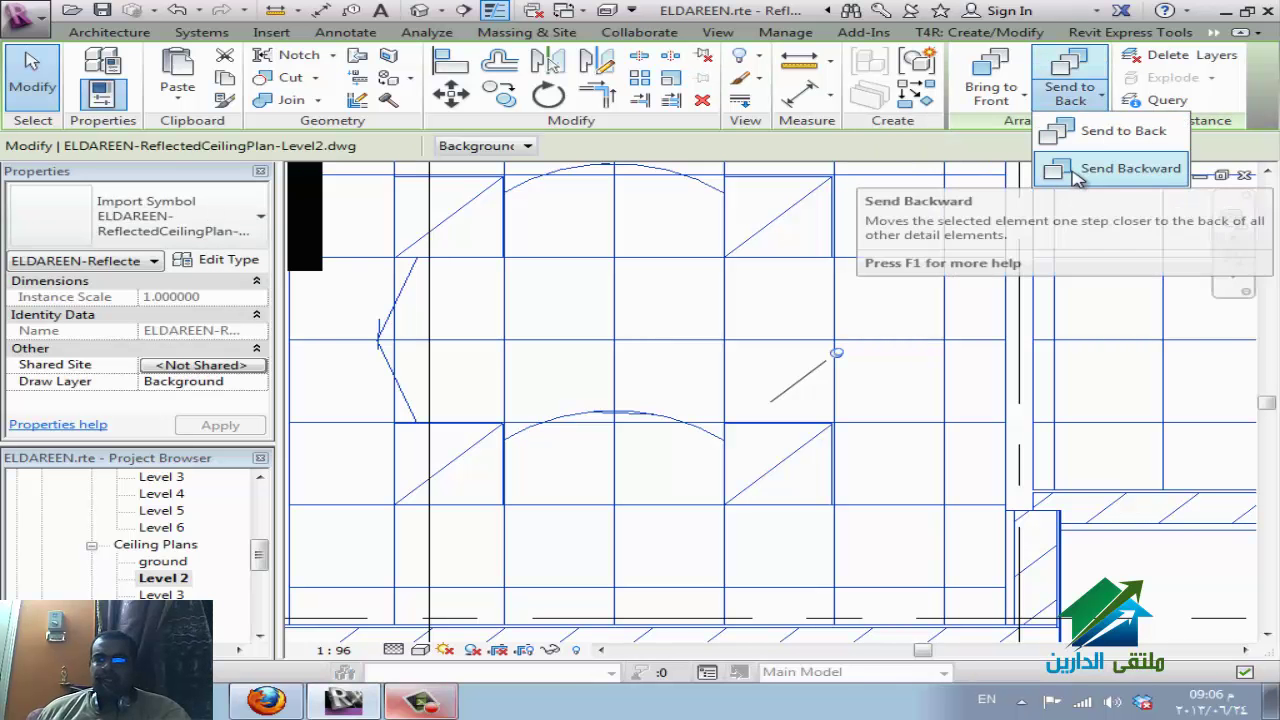
left_click(1058, 132)
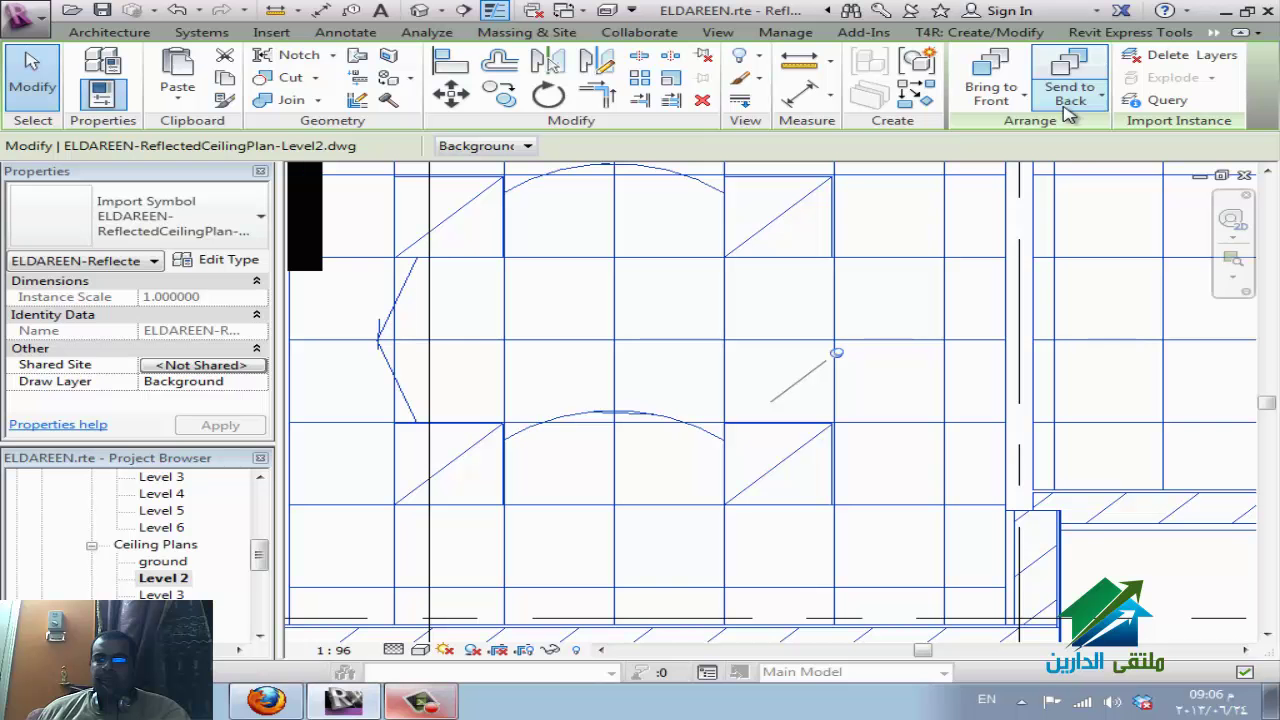
left_click(1068, 113)
left_click(1066, 110)
left_click(1066, 110)
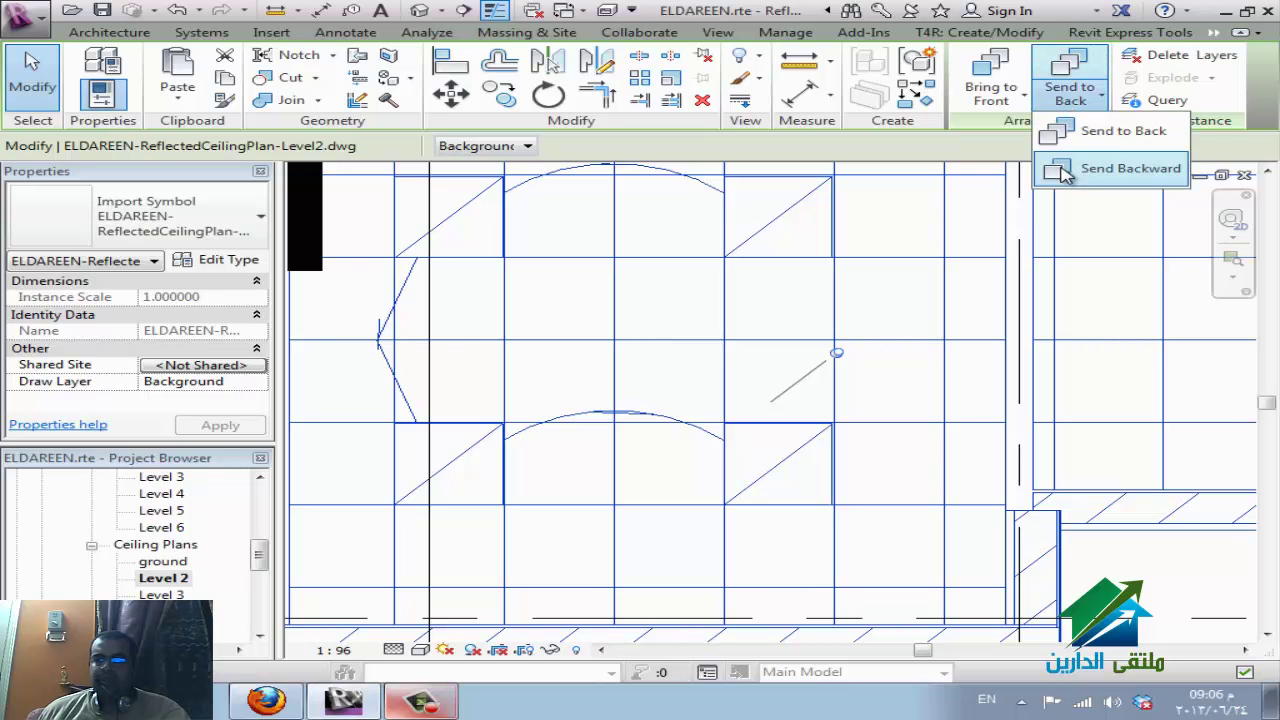
left_click(1066, 170)
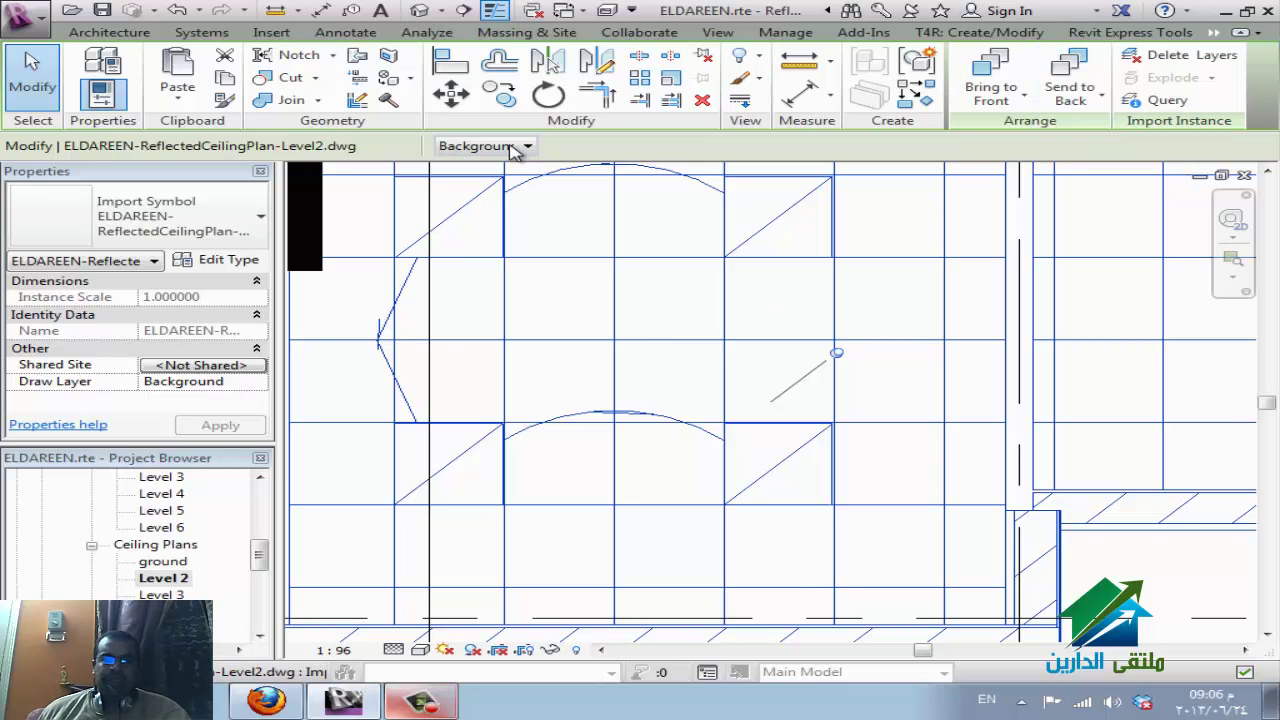
Keep the import's Draw Layer on Background and deselect it.
left_click(514, 149)
left_click(518, 164)
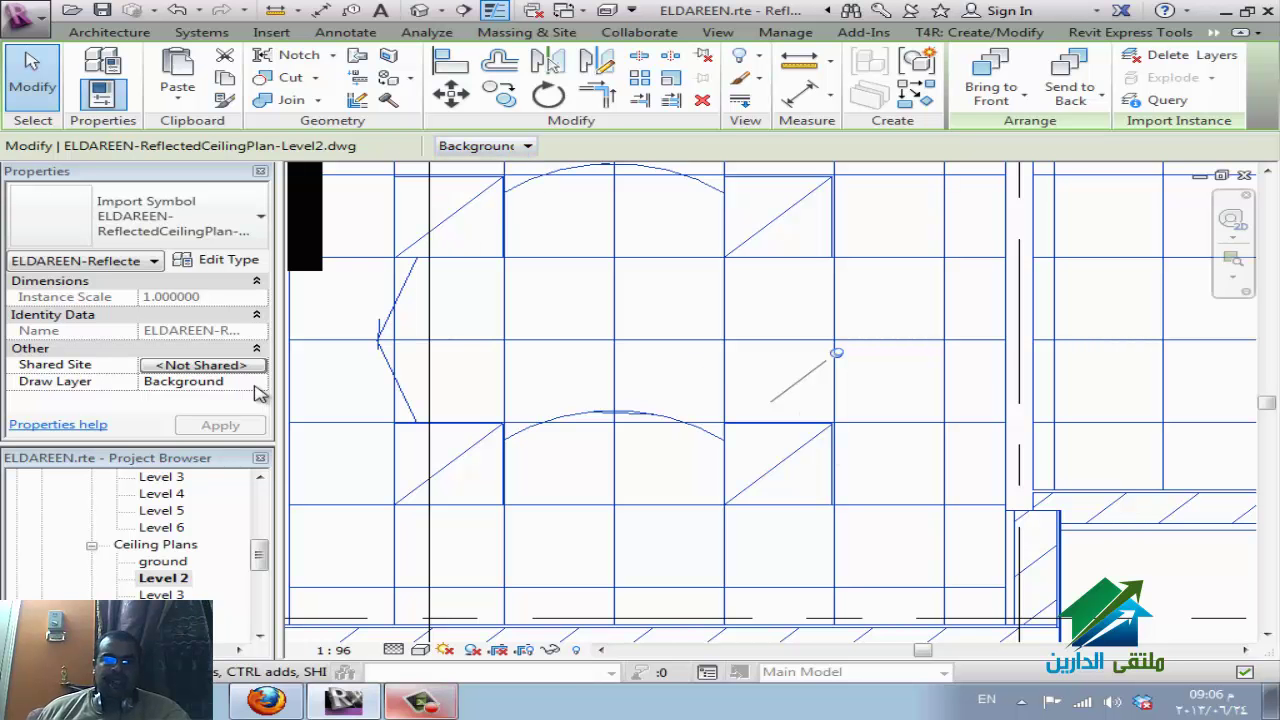
left_click(256, 384)
left_click(257, 381)
left_click(257, 381)
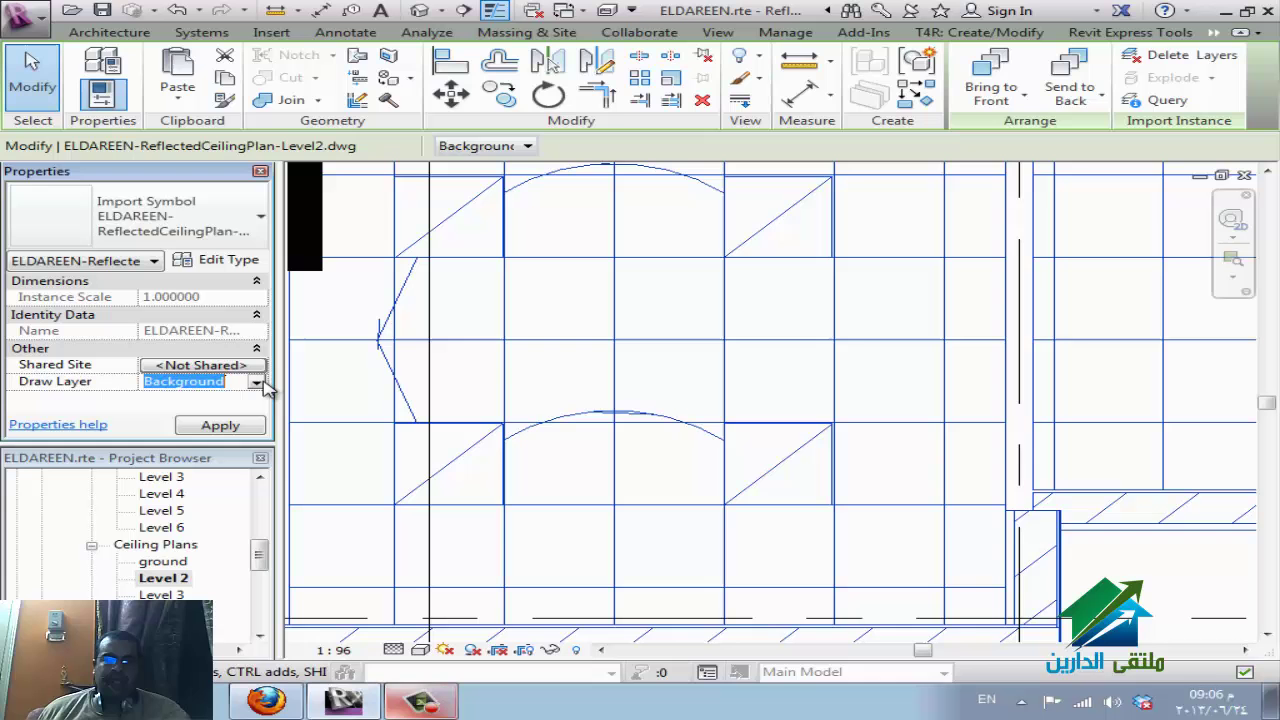
left_click(757, 384)
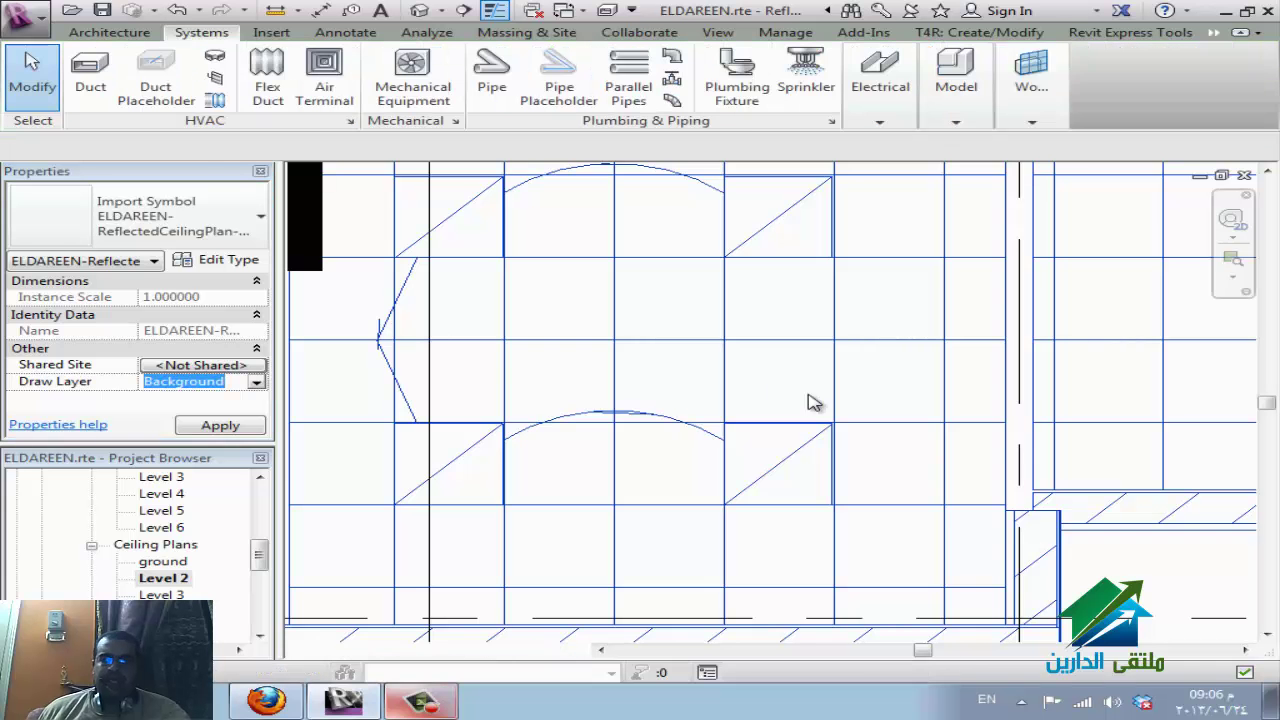
left_click(876, 112)
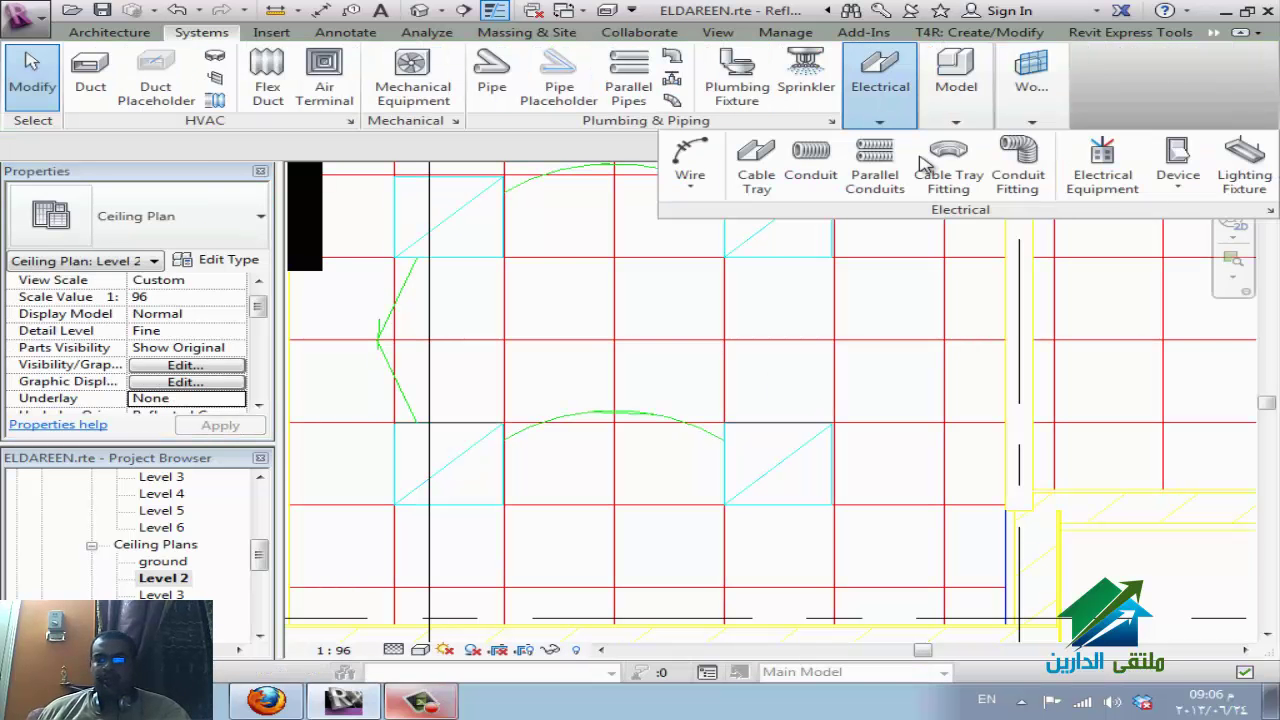
left_click(1226, 186)
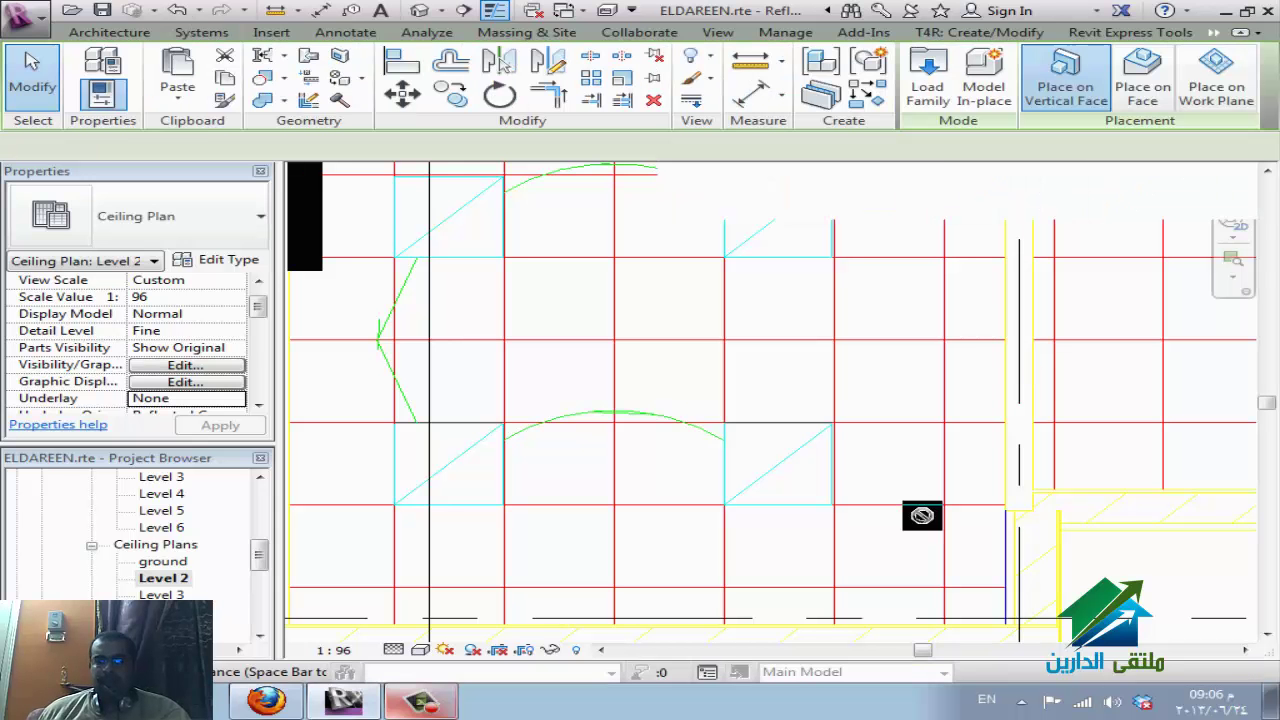
left_click(1155, 90)
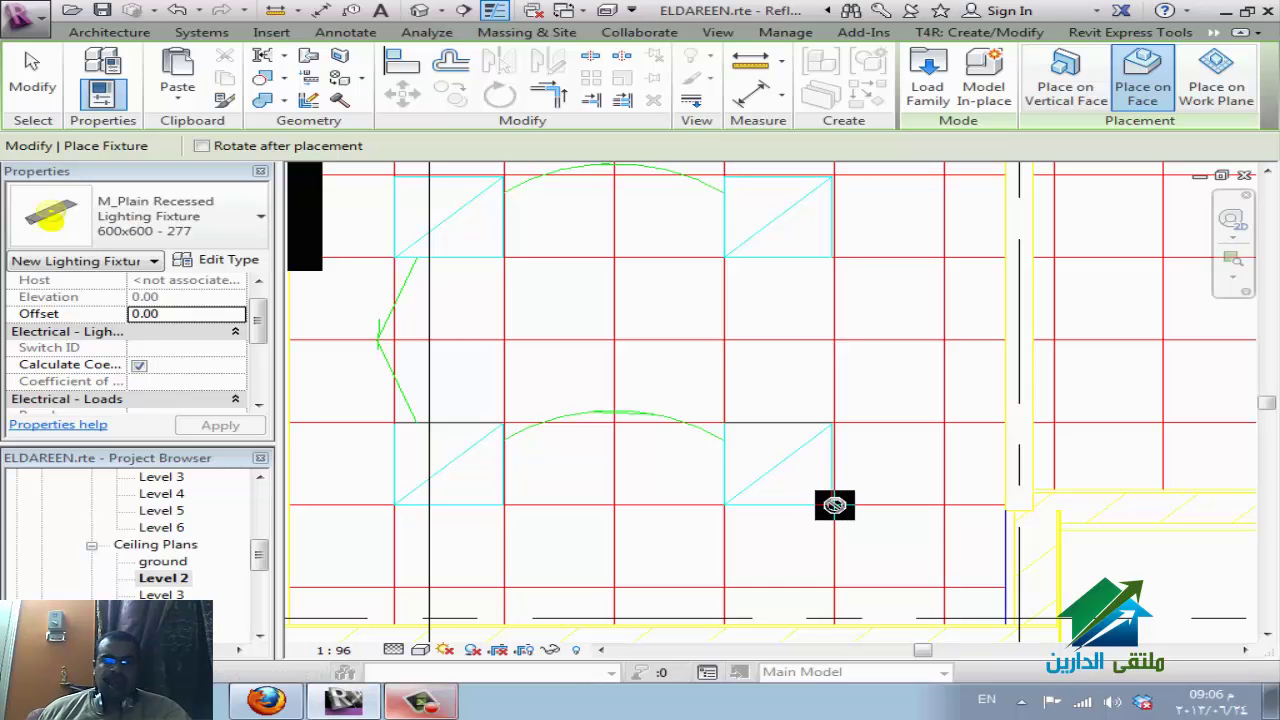
key("Escape")
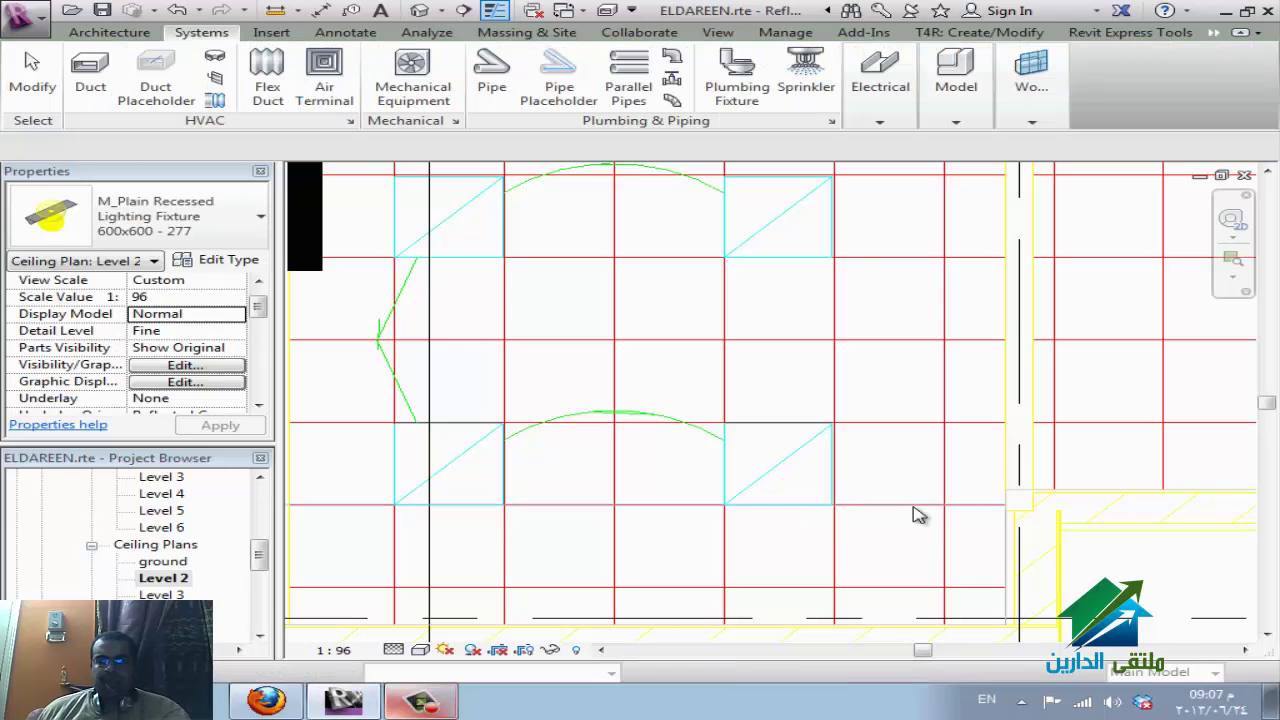
left_click(877, 506)
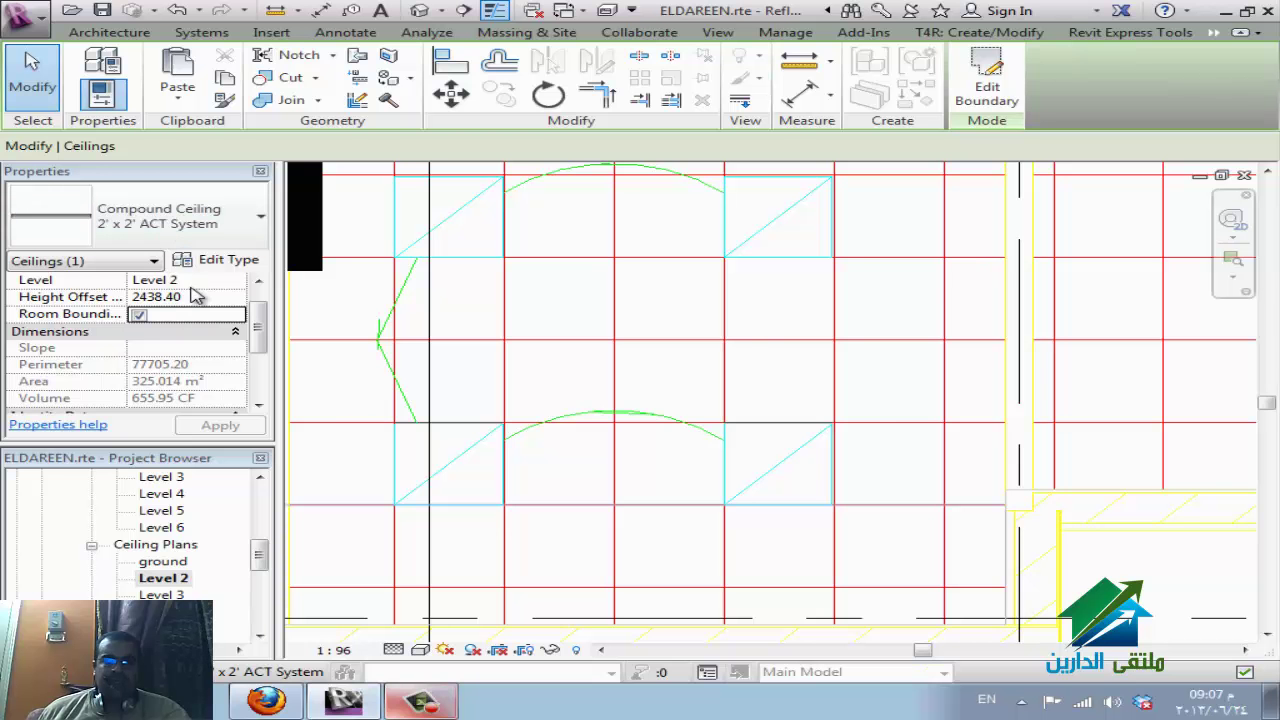
Window-select the ceiling area and filter it down to only the DWG import.
key("Escape")
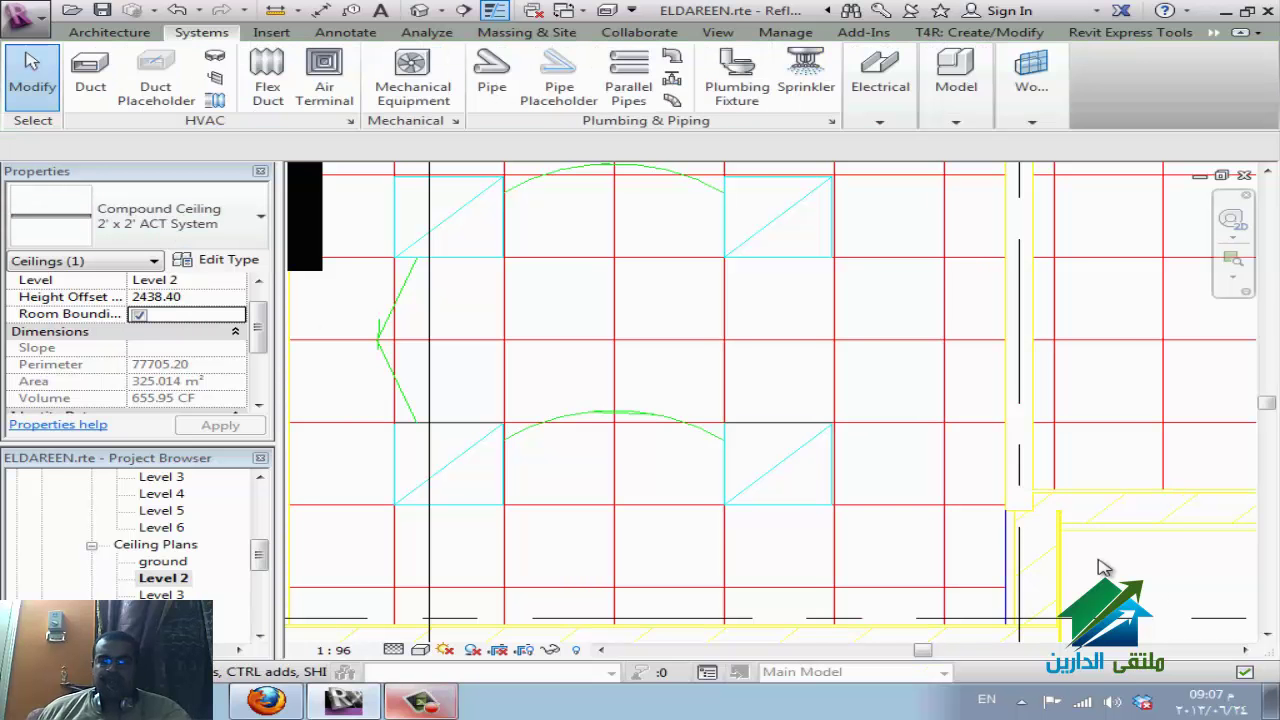
left_click_drag(803, 249, 837, 354)
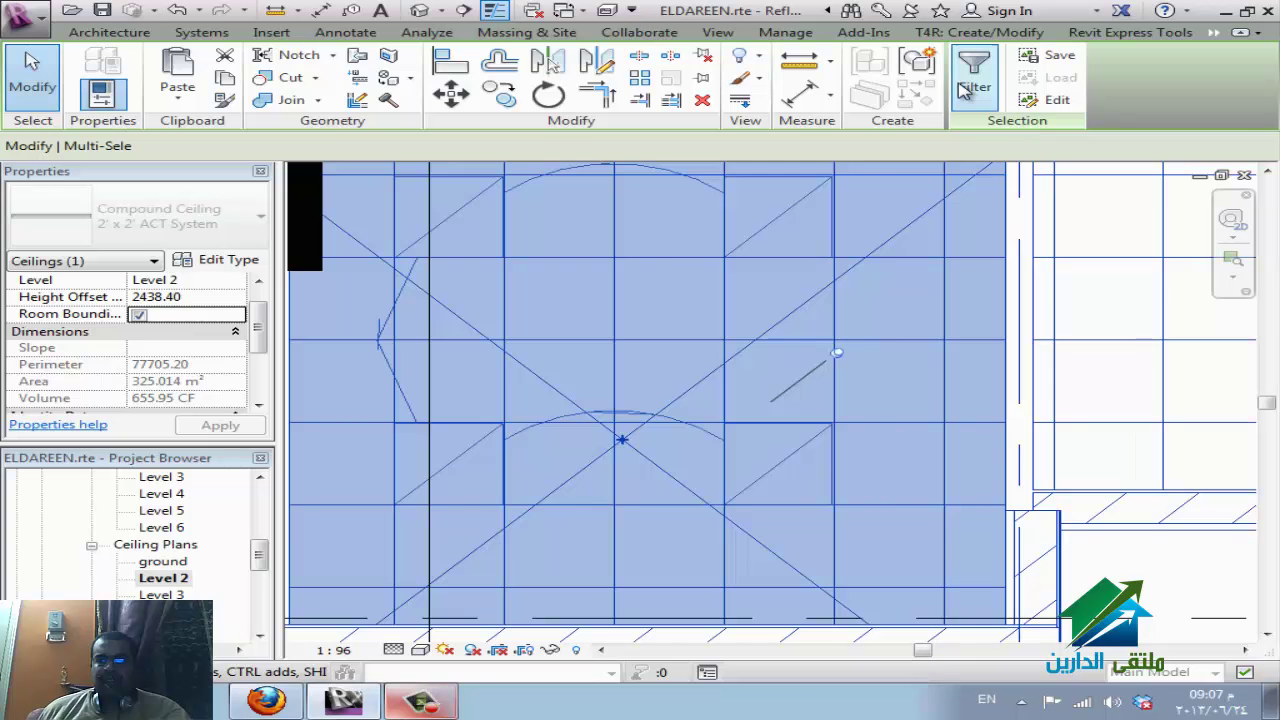
left_click(975, 75)
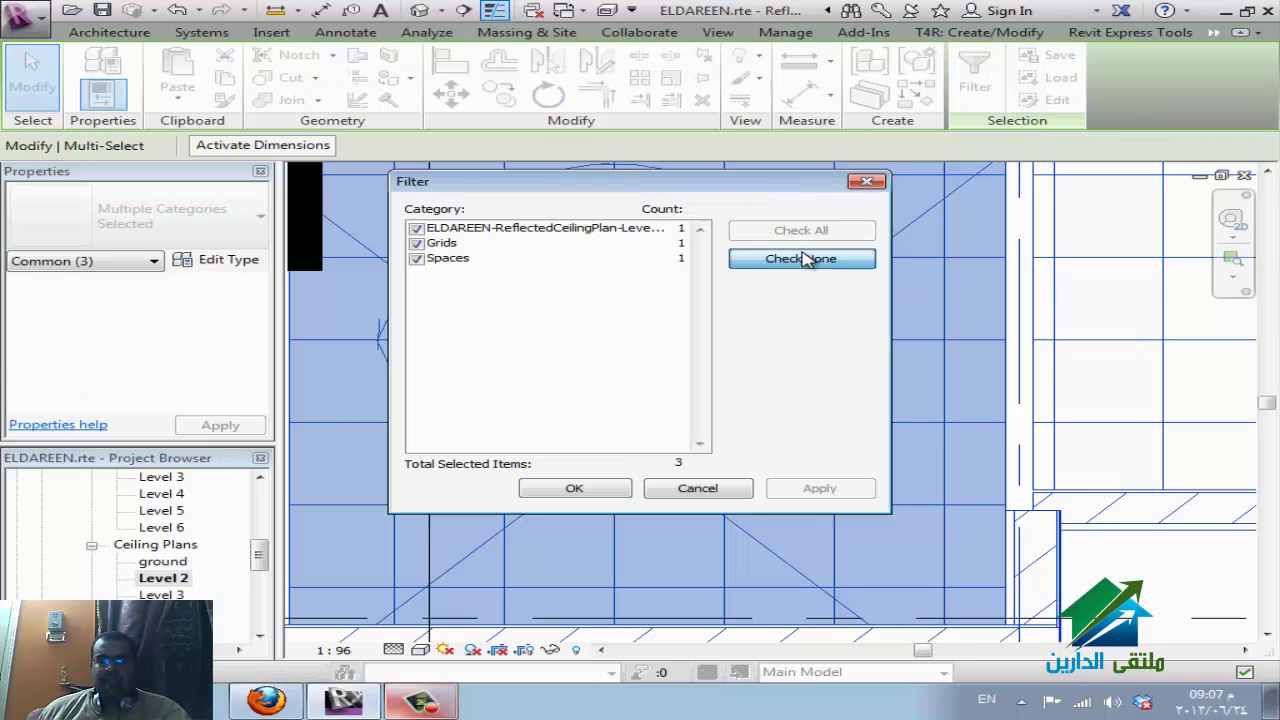
left_click(801, 258)
left_click(416, 228)
left_click(573, 488)
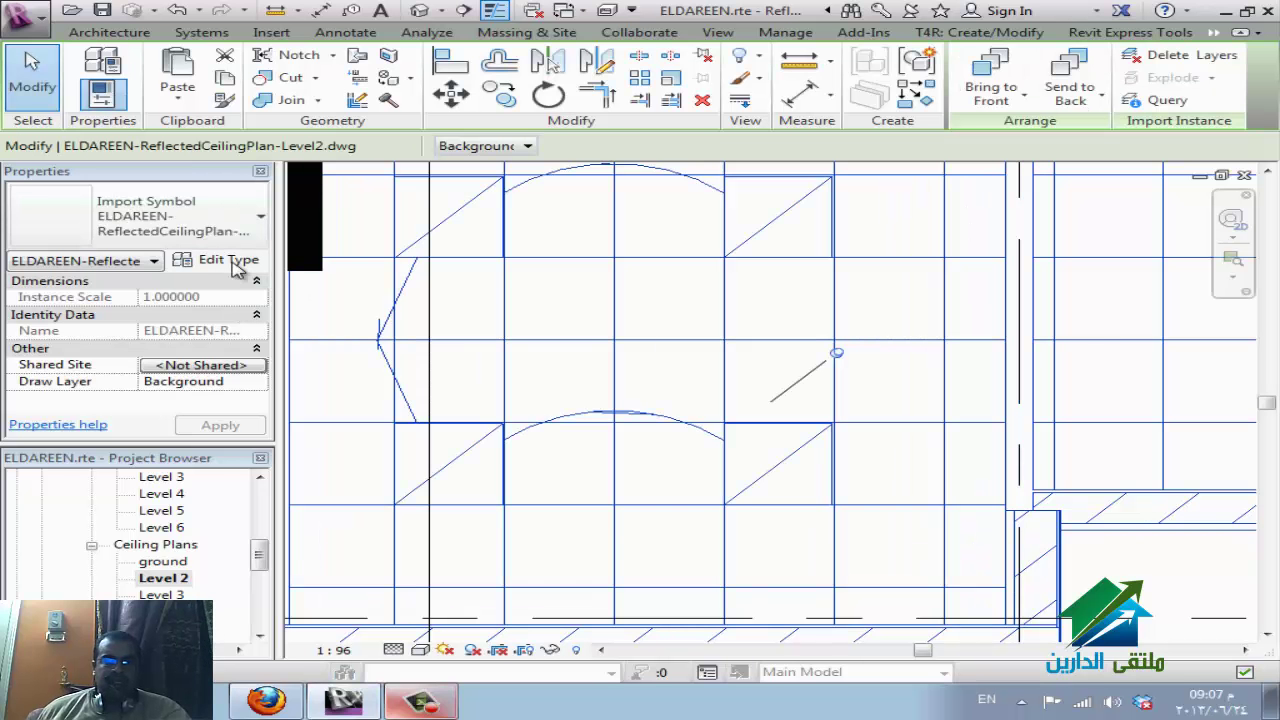
Set the import's Draw Layer to Foreground and send it to the back.
left_click(232, 261)
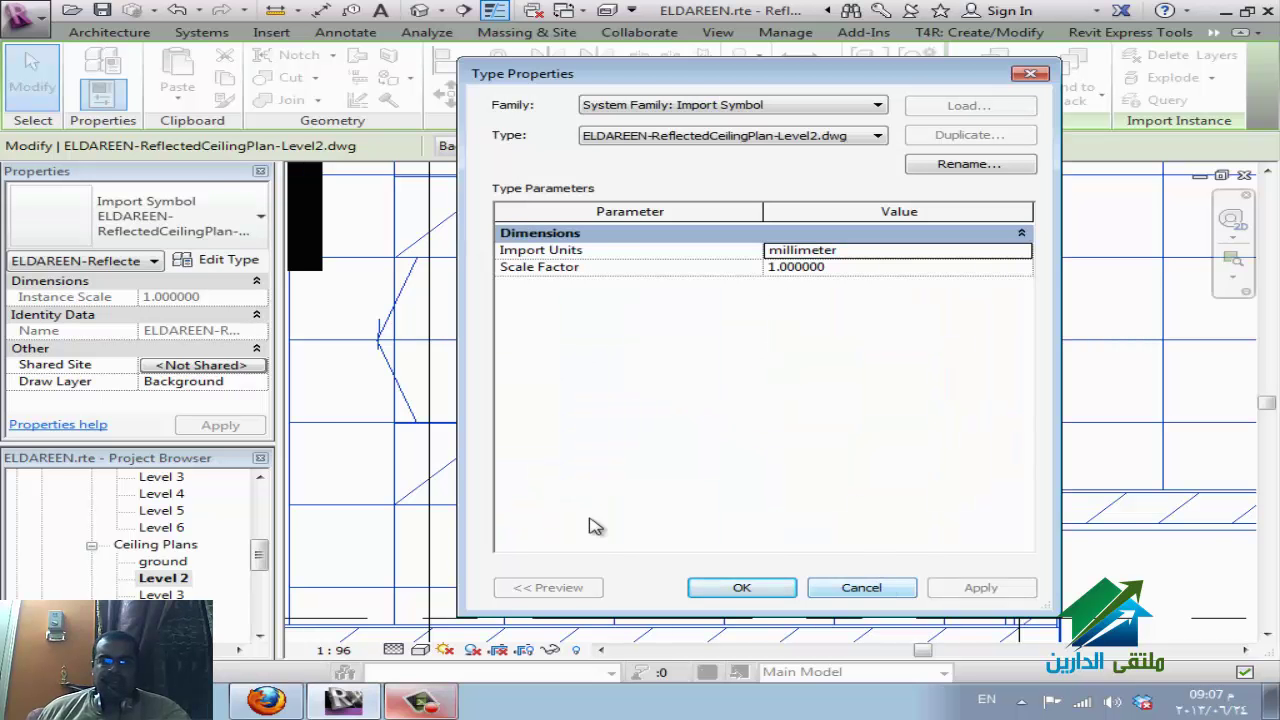
key("Escape")
left_click(256, 382)
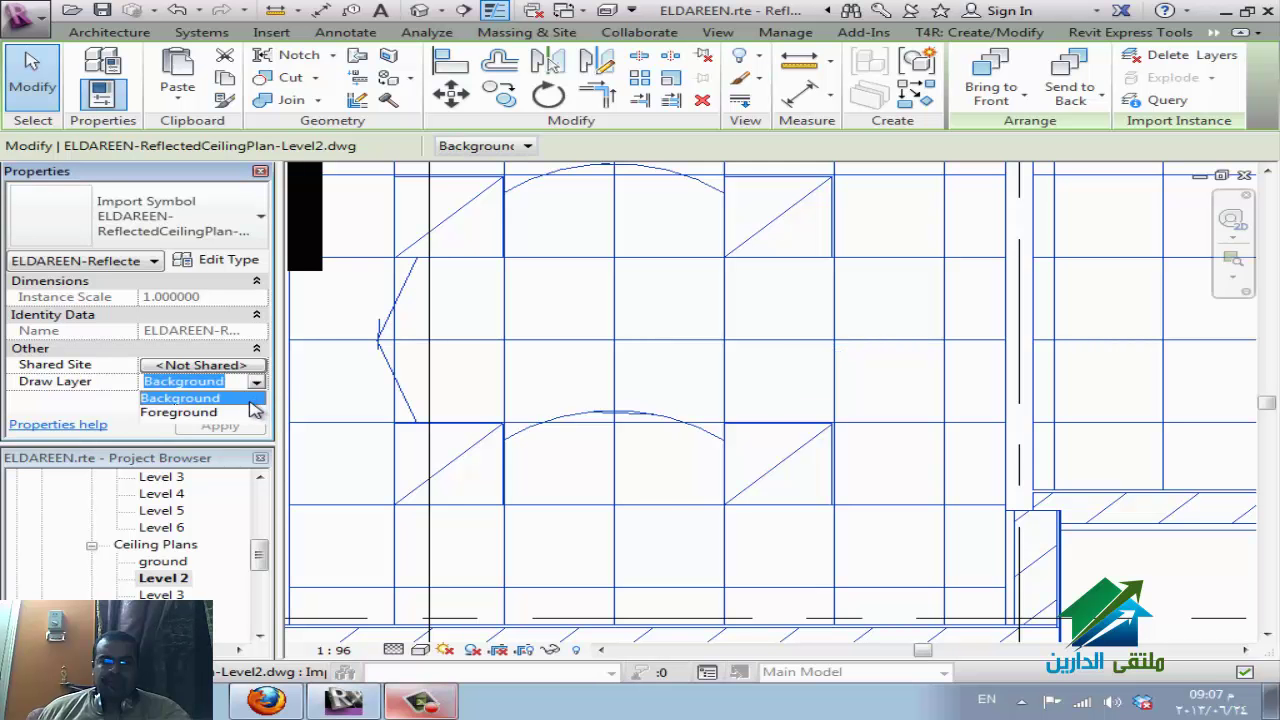
left_click(243, 412)
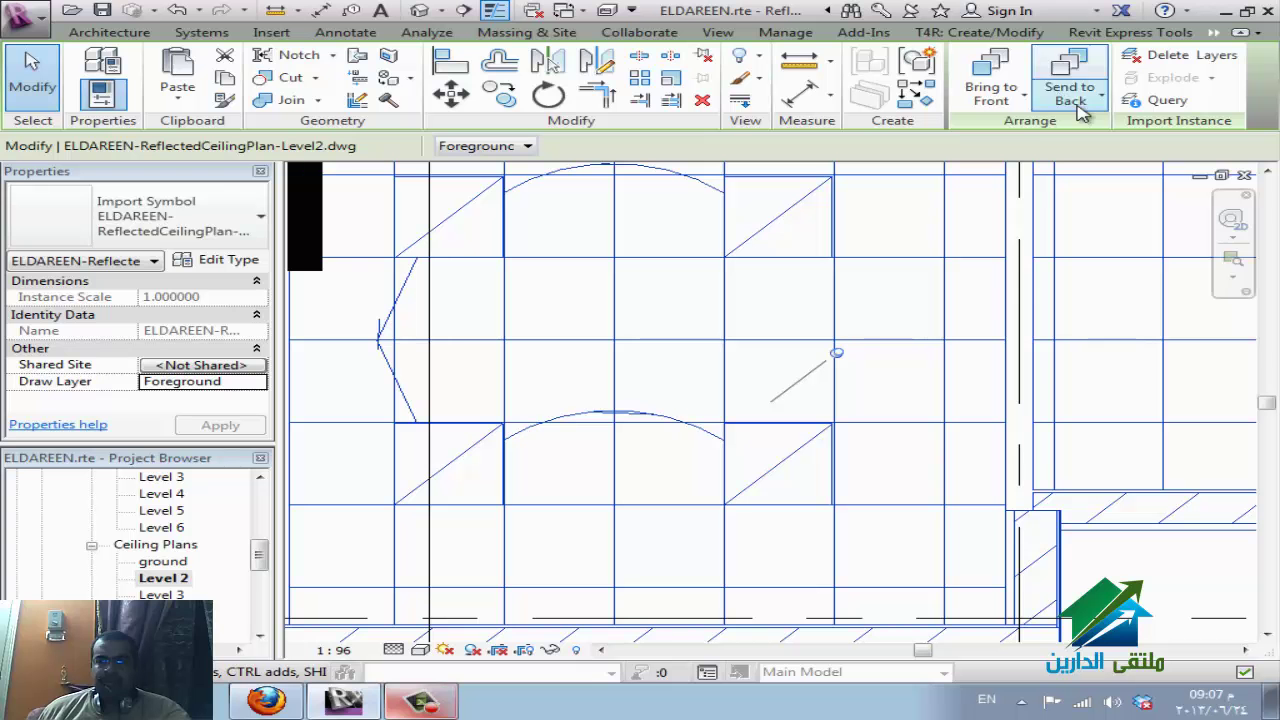
left_click(1078, 98)
left_click(1068, 136)
key("Escape")
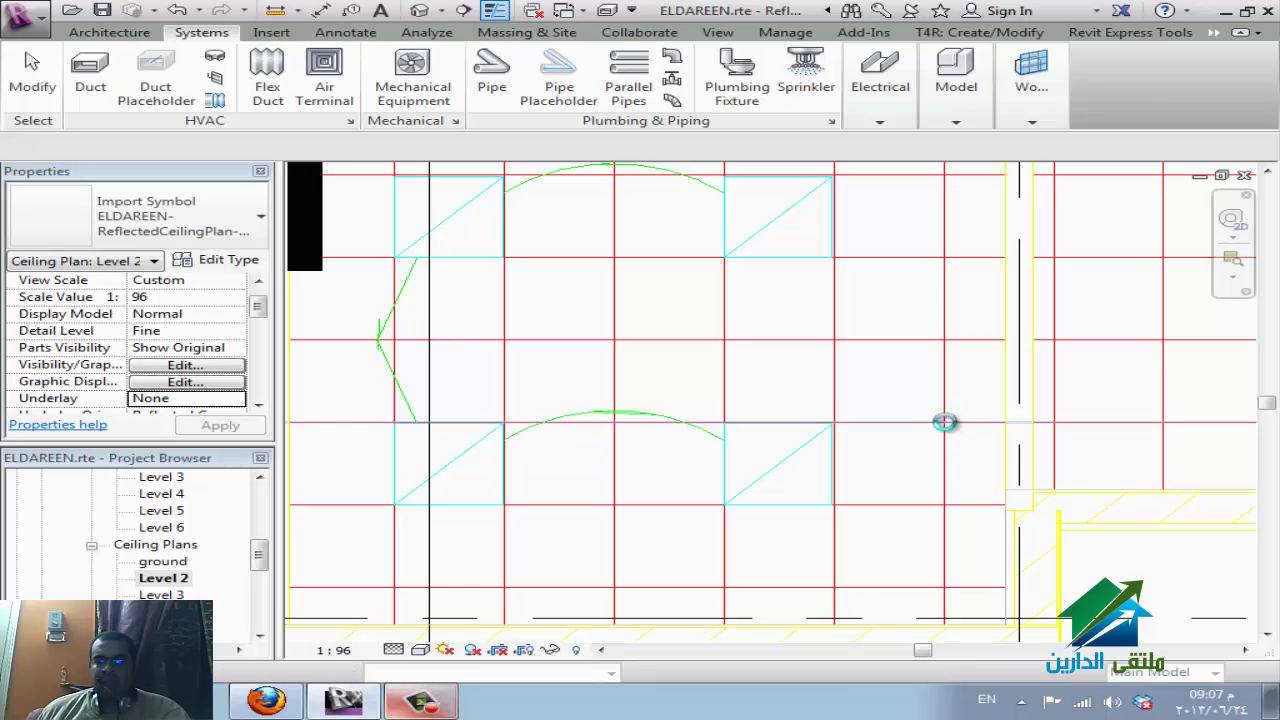
Select the area again and filter out Grids and Spaces, leaving only the DWG import.
left_click(966, 444)
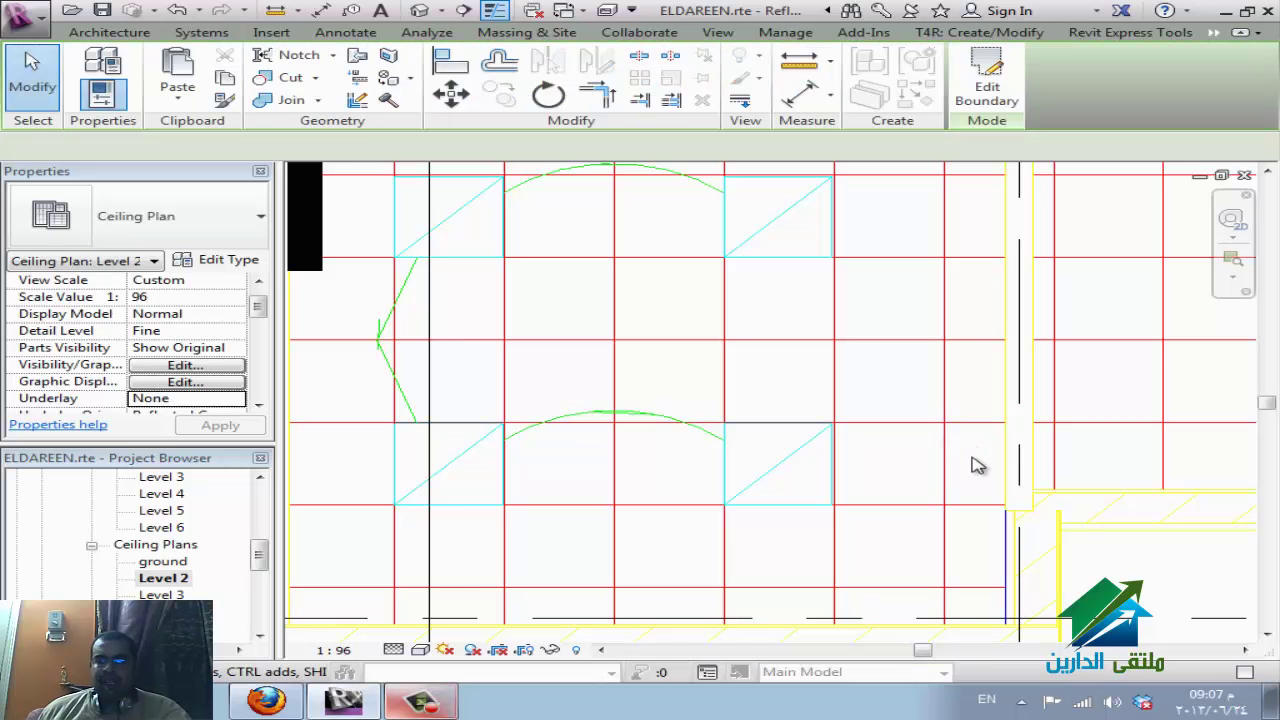
key("Escape")
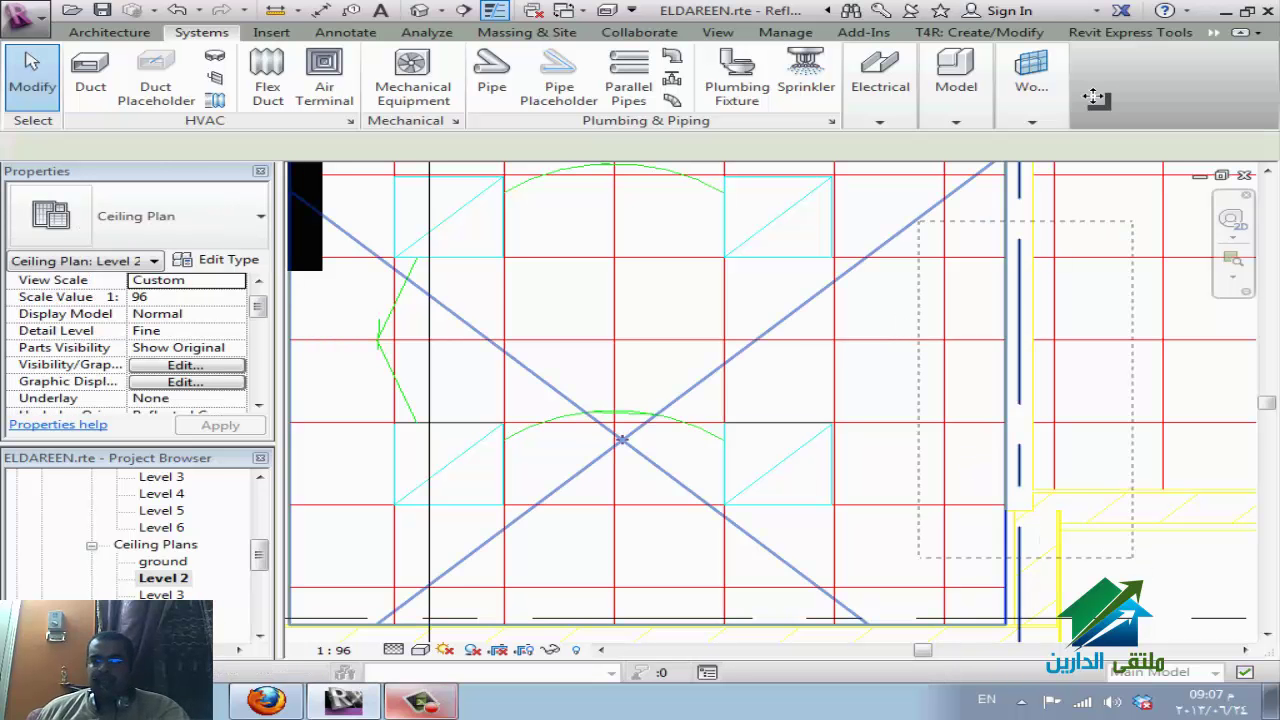
left_click(698, 230)
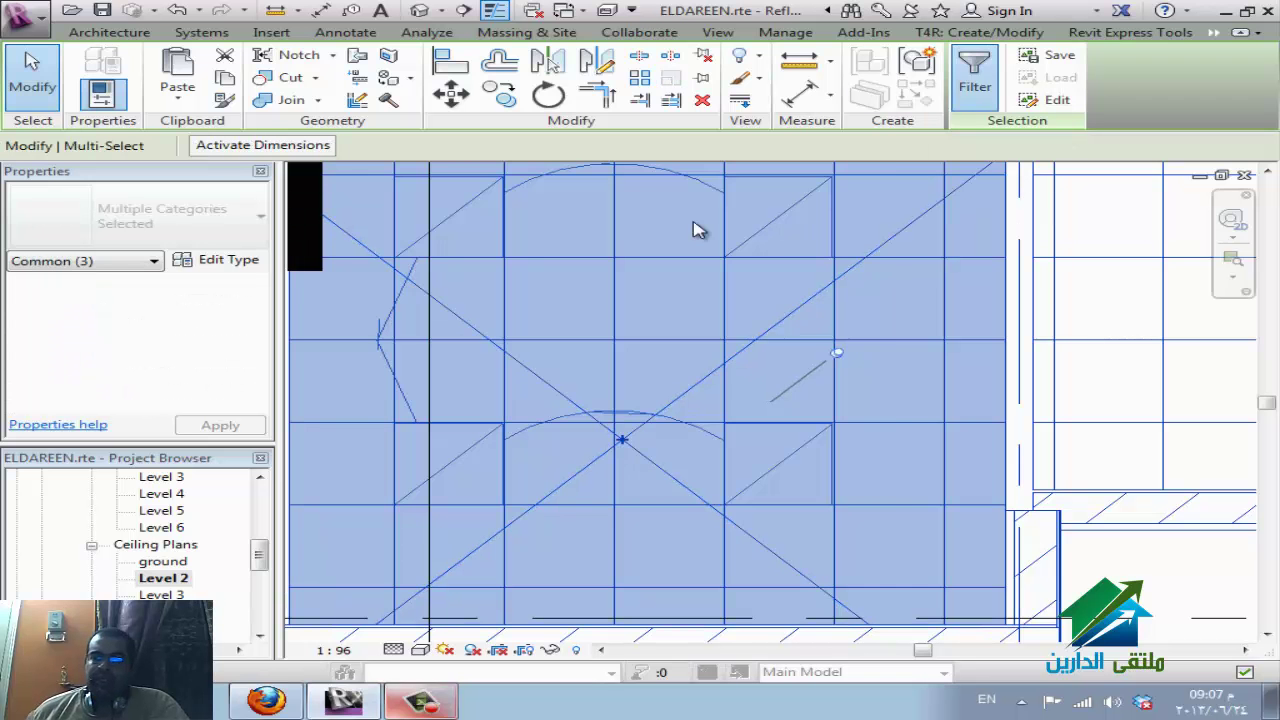
key("f")
key("i")
left_click(416, 244)
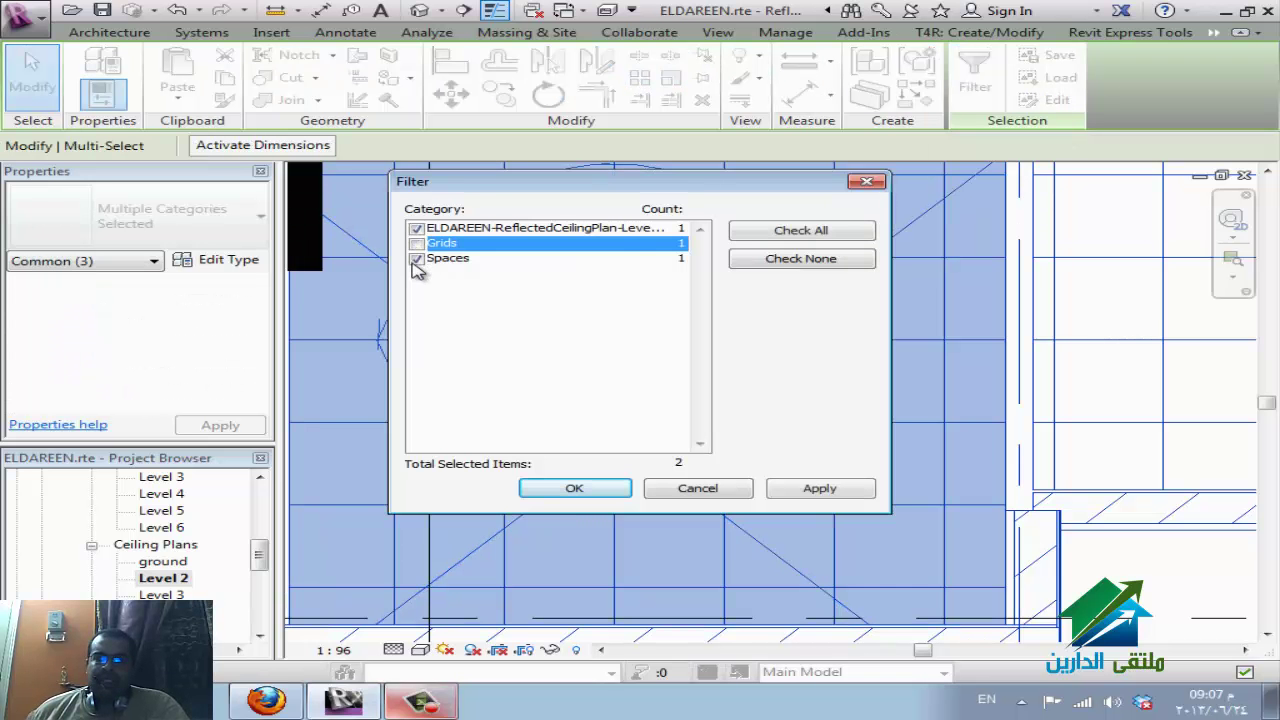
left_click(416, 259)
left_click(569, 488)
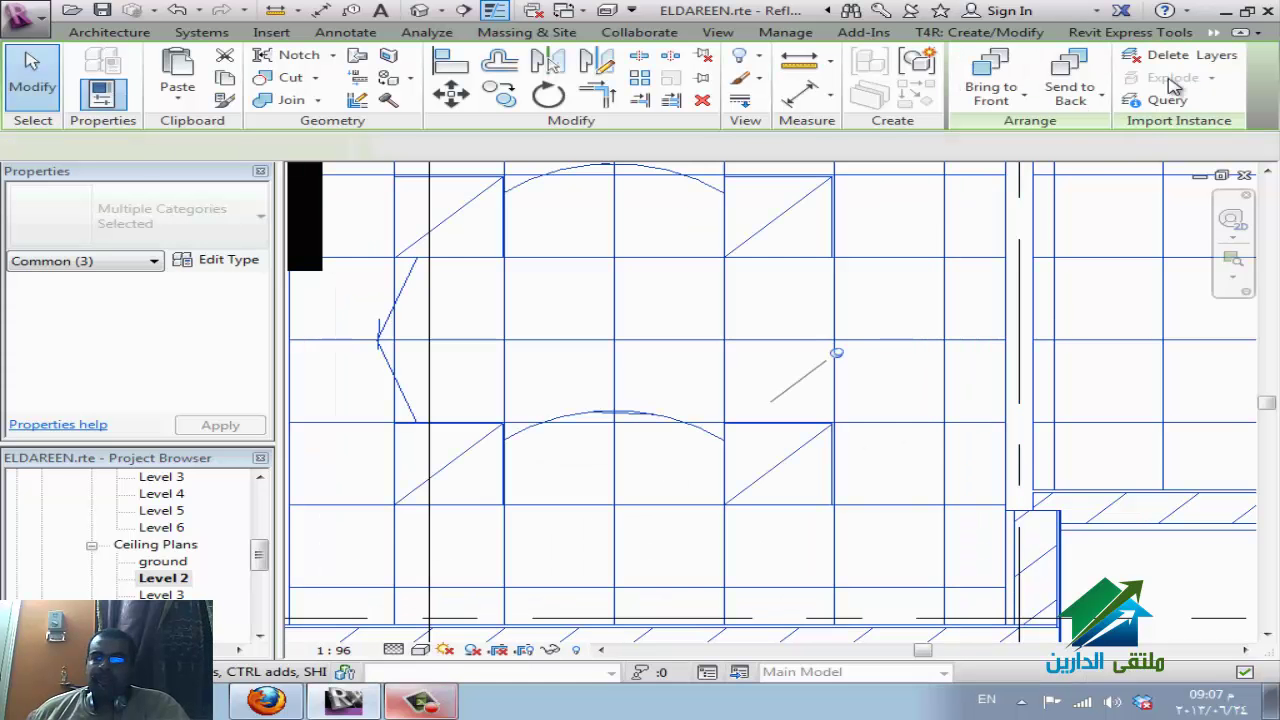
Query the DWG import's layers, then test selecting and deselecting the ceiling.
left_click(1184, 106)
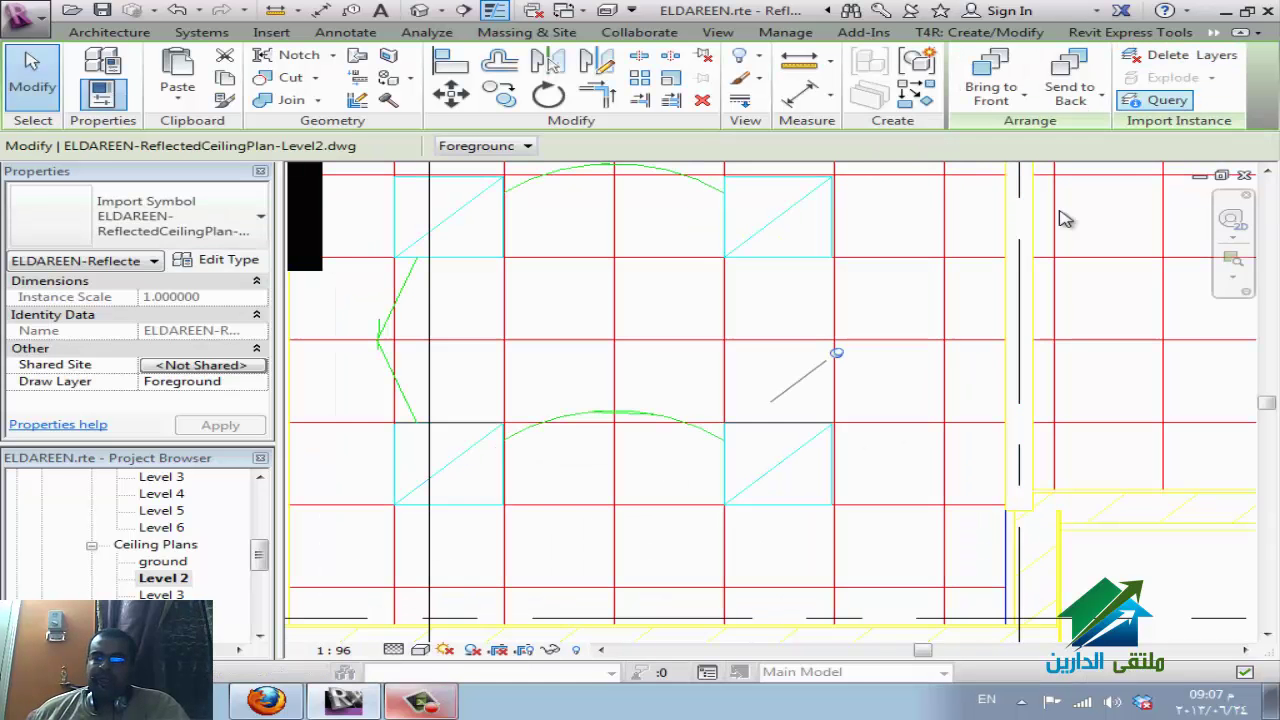
left_click(950, 347)
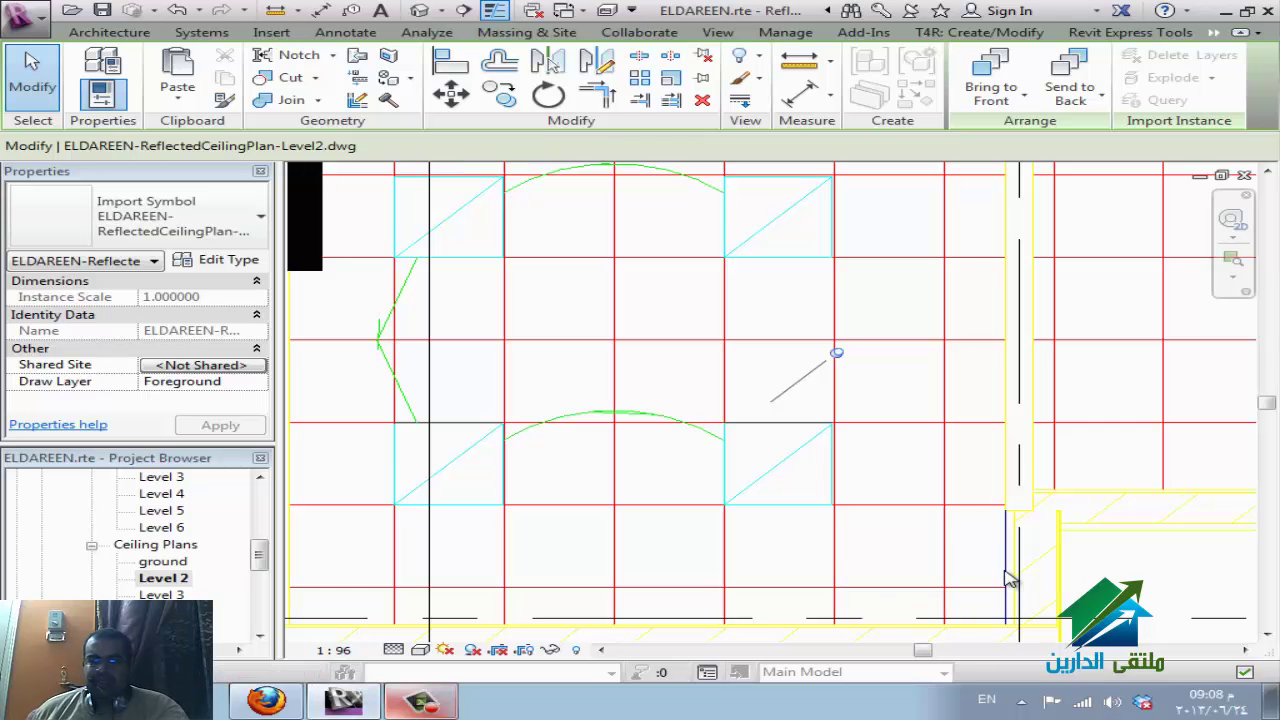
key("Escape")
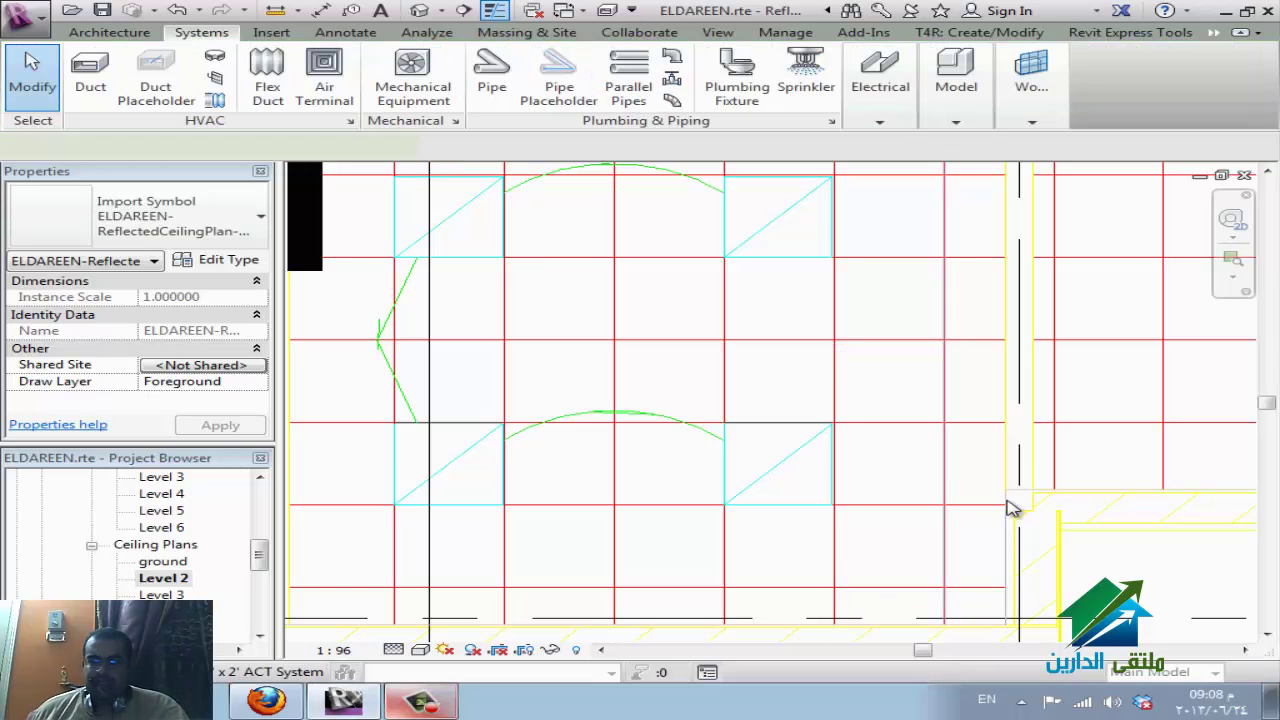
left_click(1012, 508)
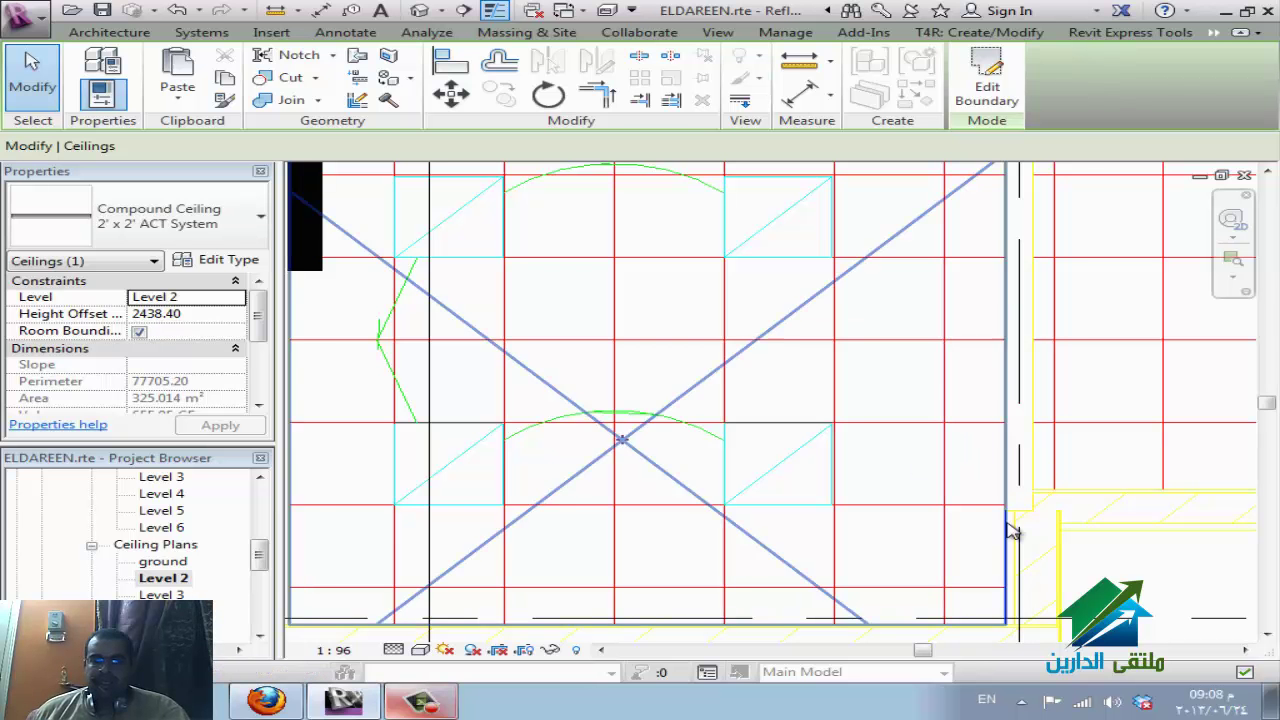
key("Escape")
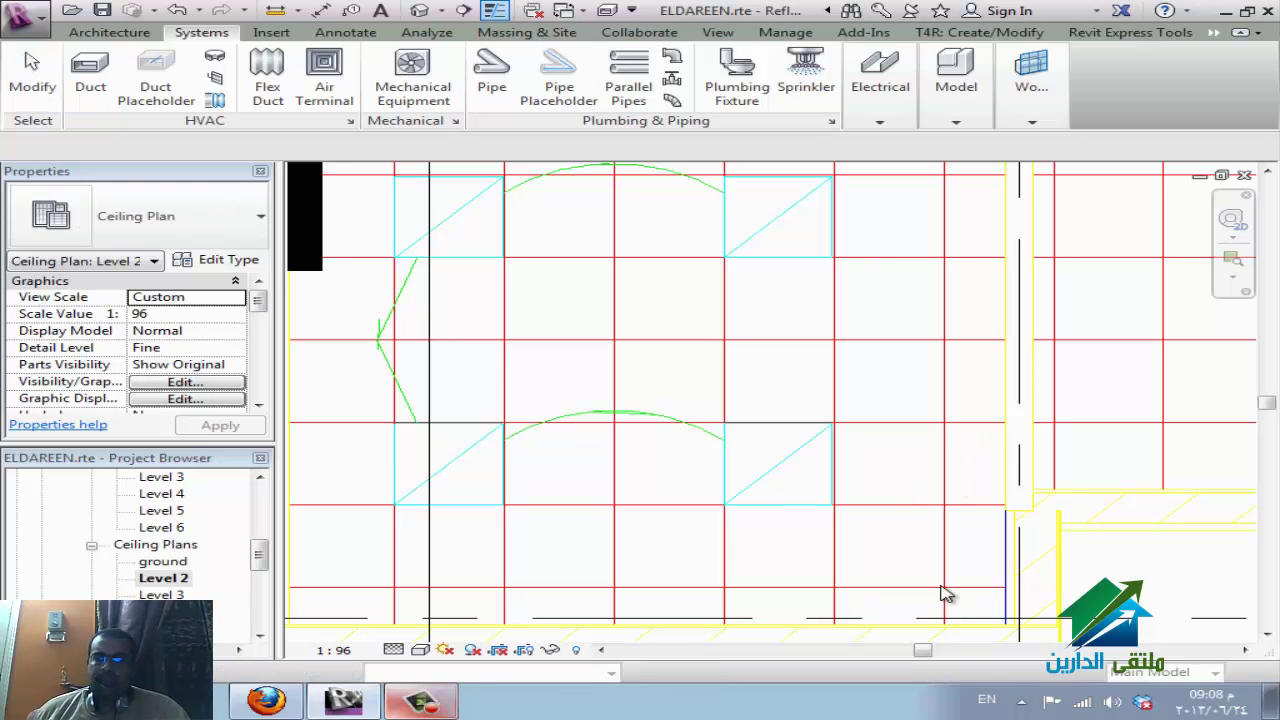
left_click(951, 498)
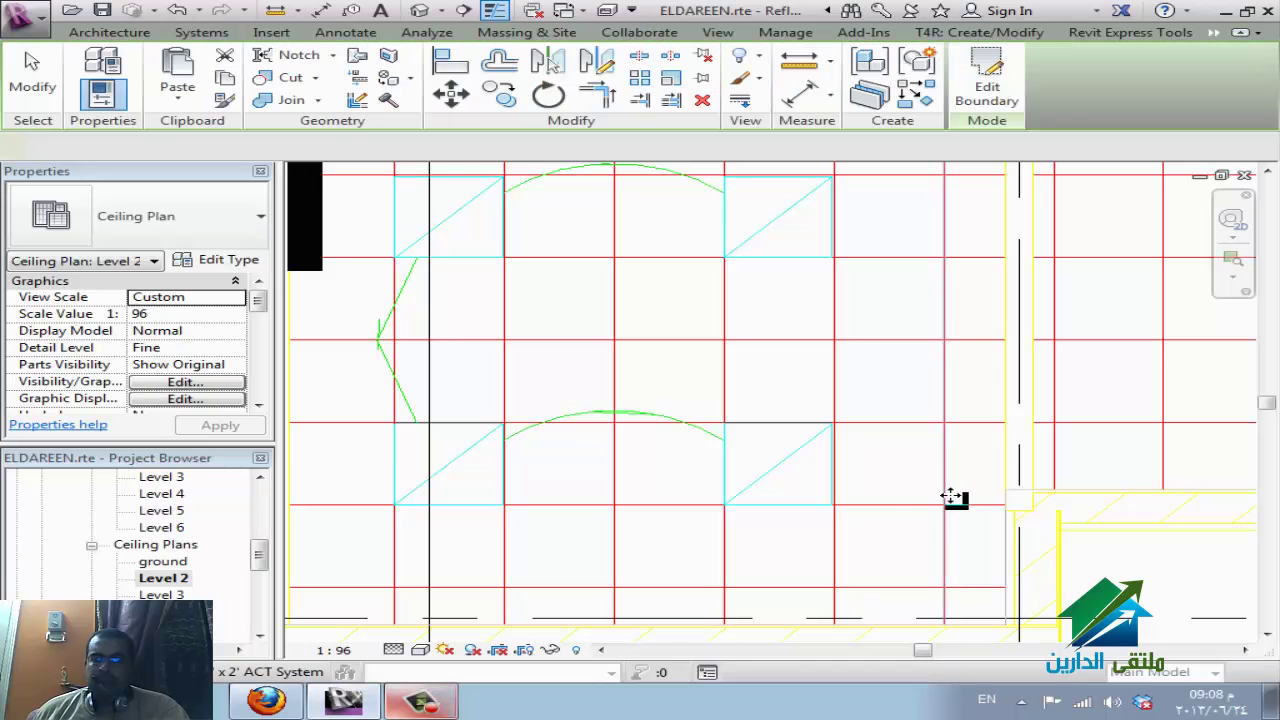
key("Escape")
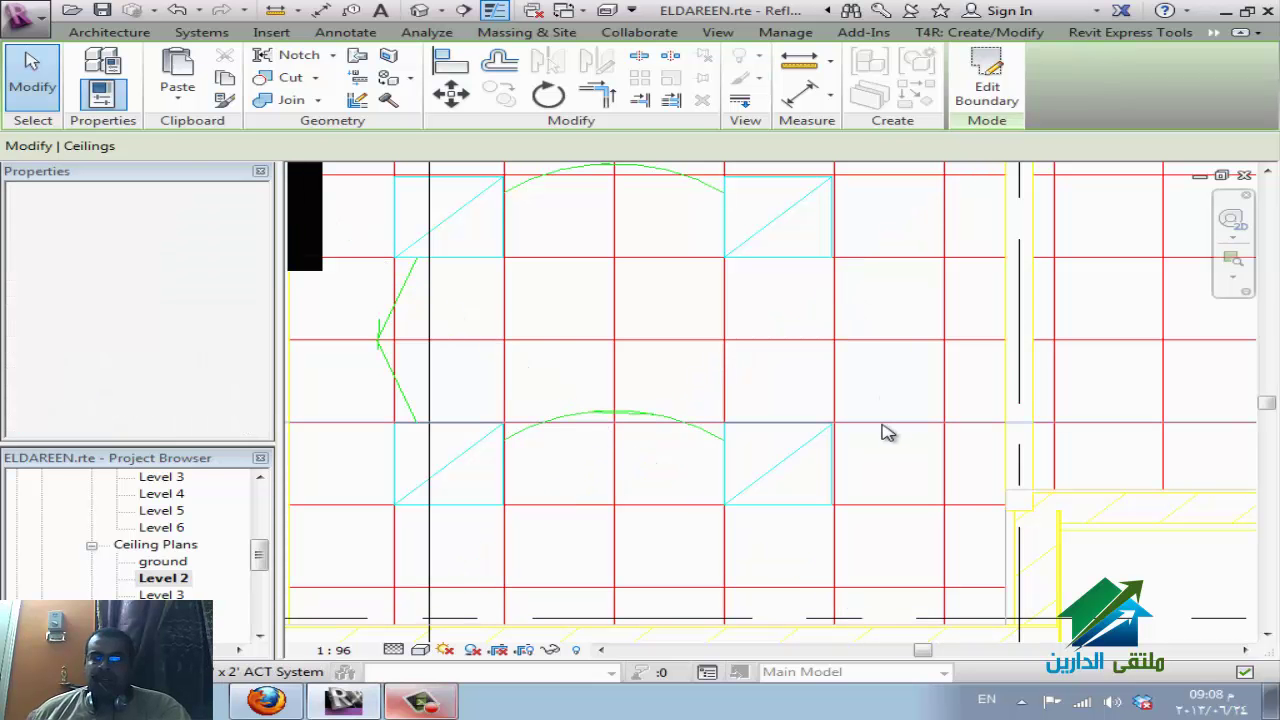
key("Escape")
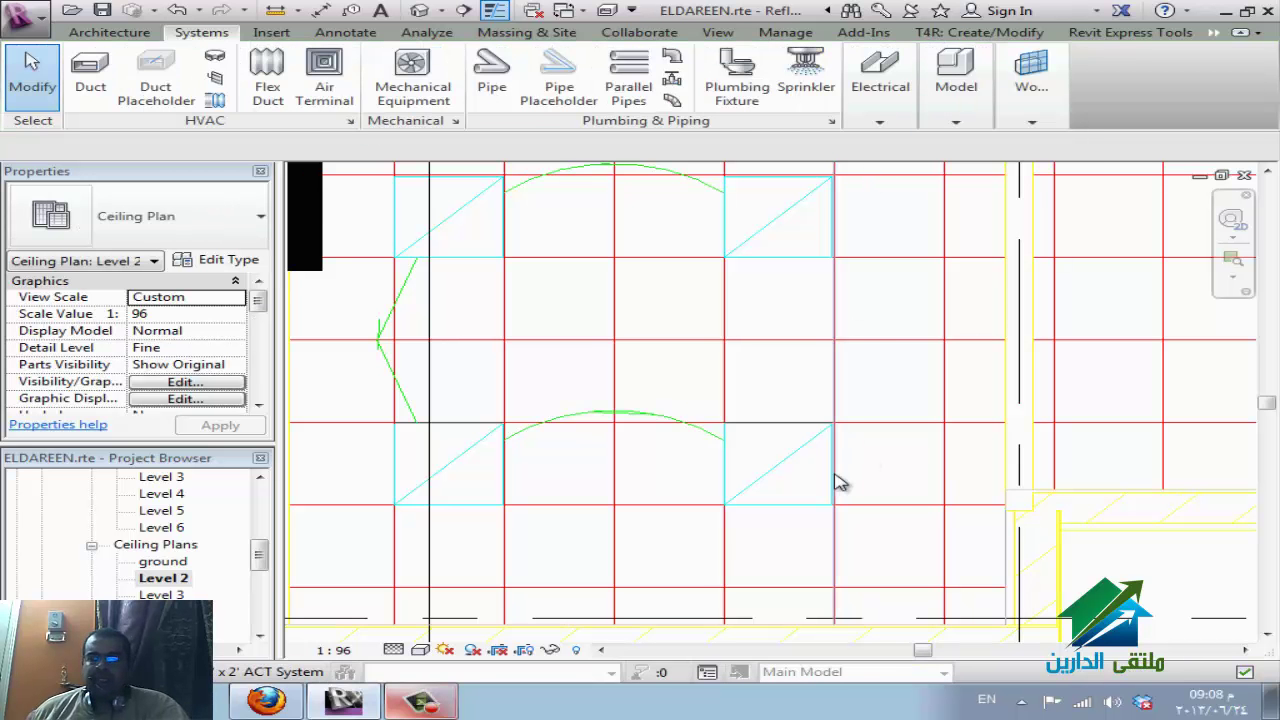
Zoom out, select the ceiling area, and filter out Grids and Spaces to pick the DWG import.
scroll(820, 488, "down", 1)
scroll(840, 493, "down", 2)
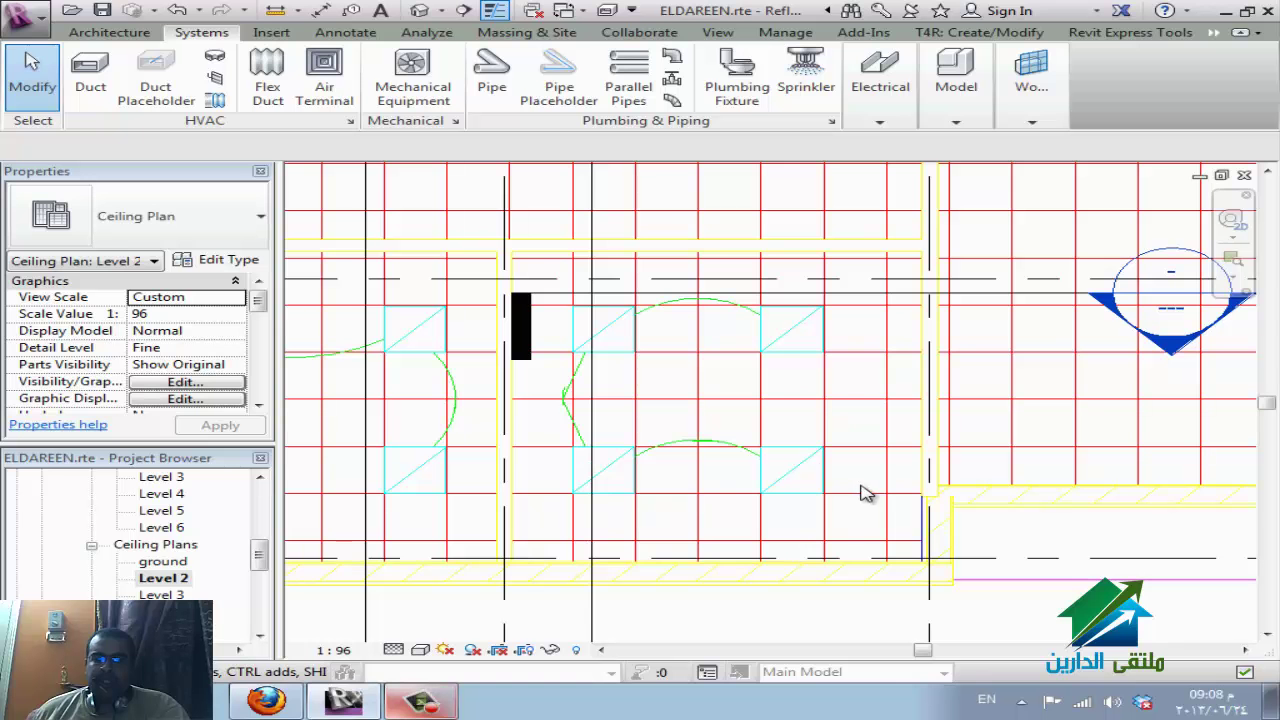
left_click(843, 374)
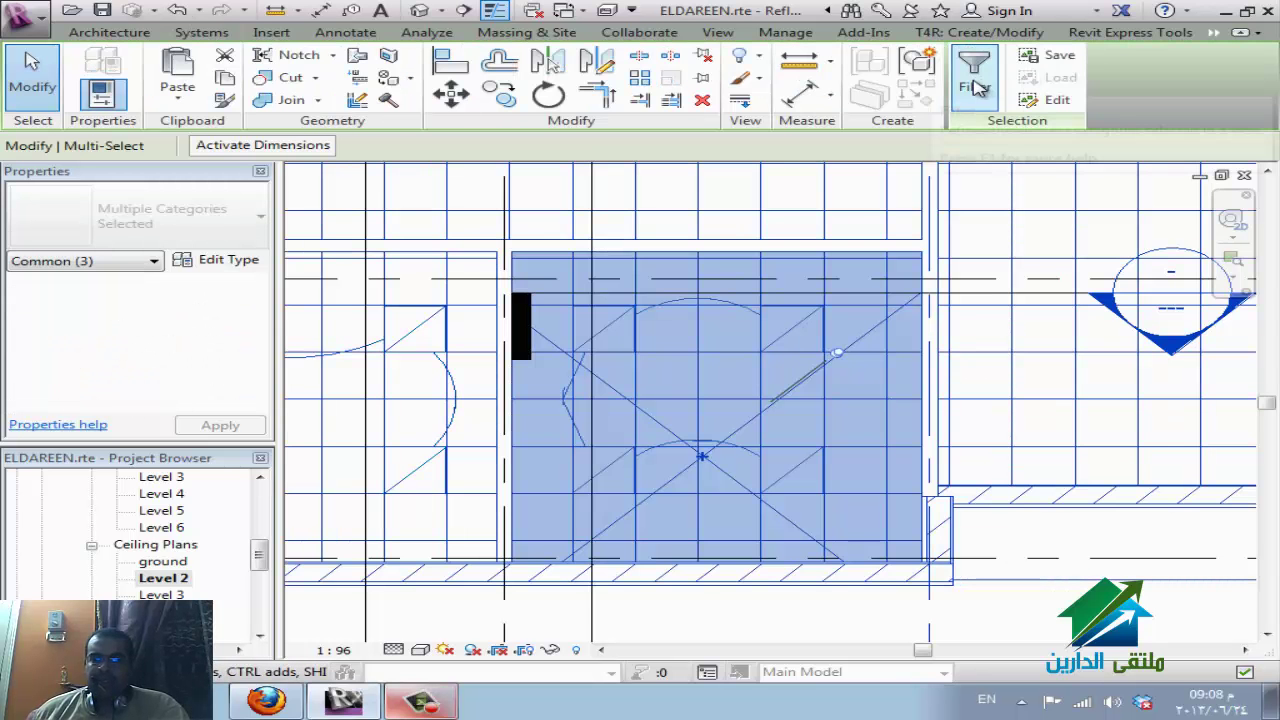
left_click(975, 72)
left_click(430, 260)
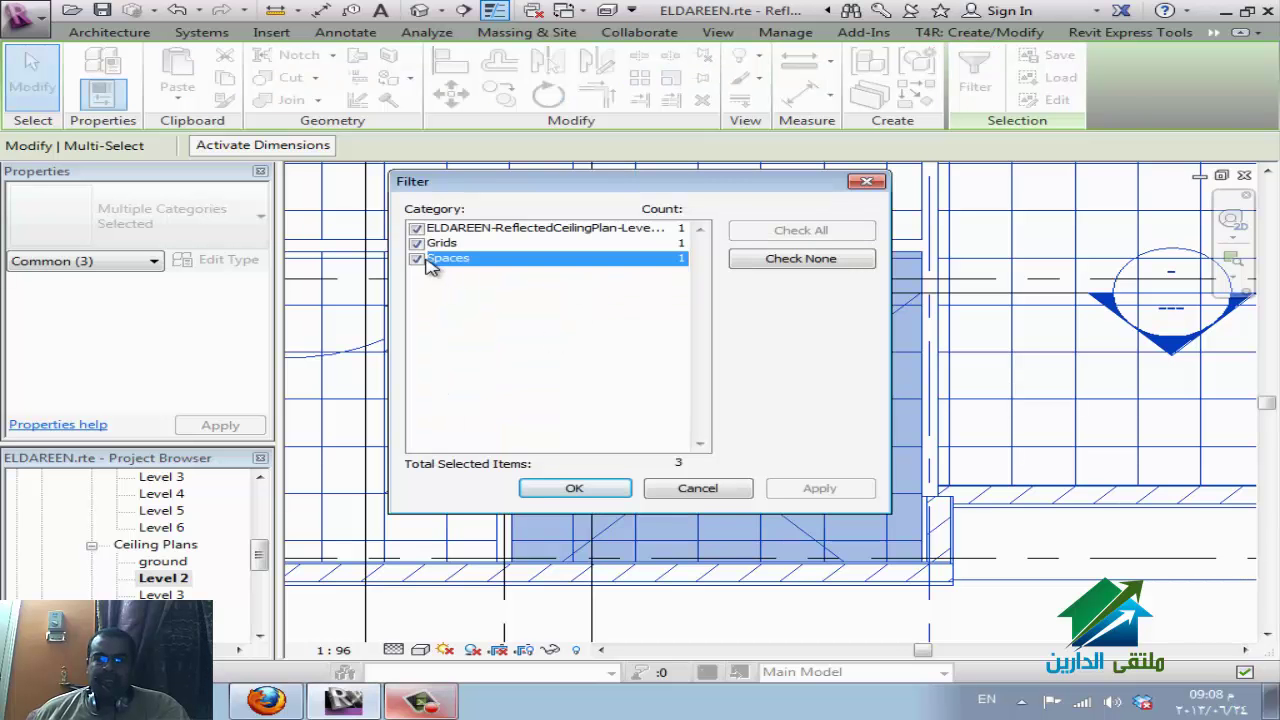
left_click(417, 243)
left_click(418, 259)
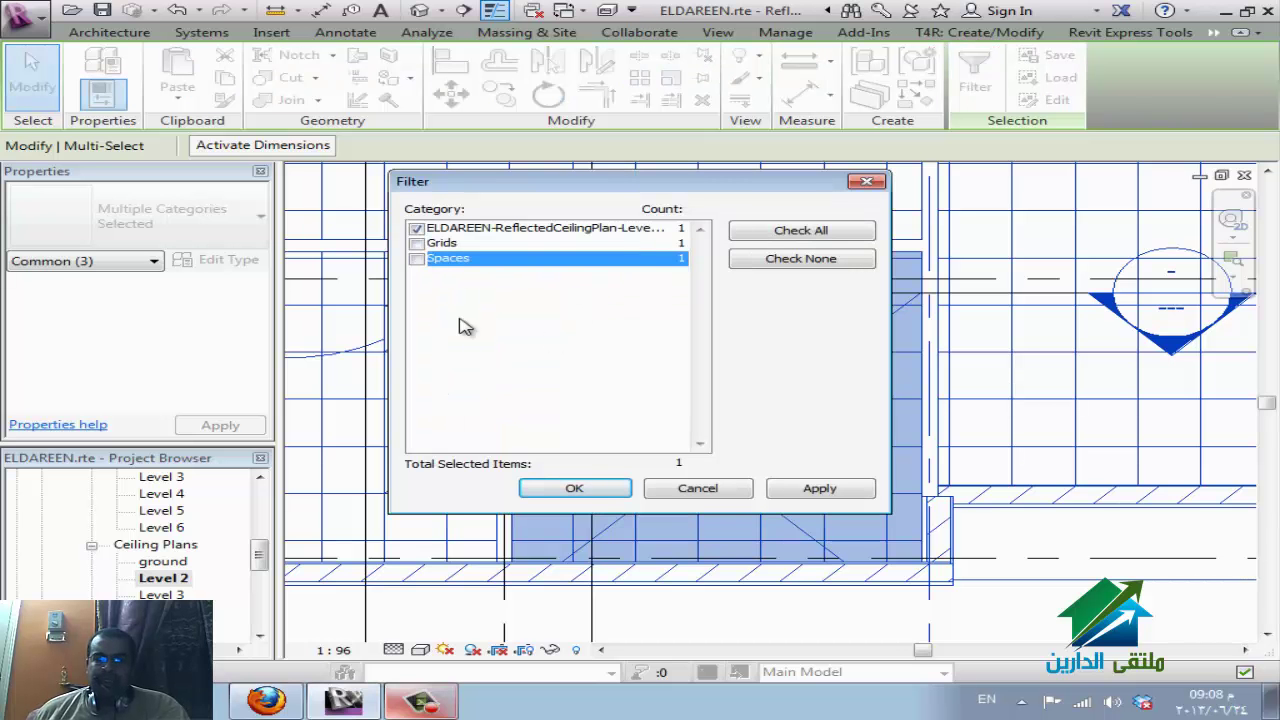
left_click(578, 487)
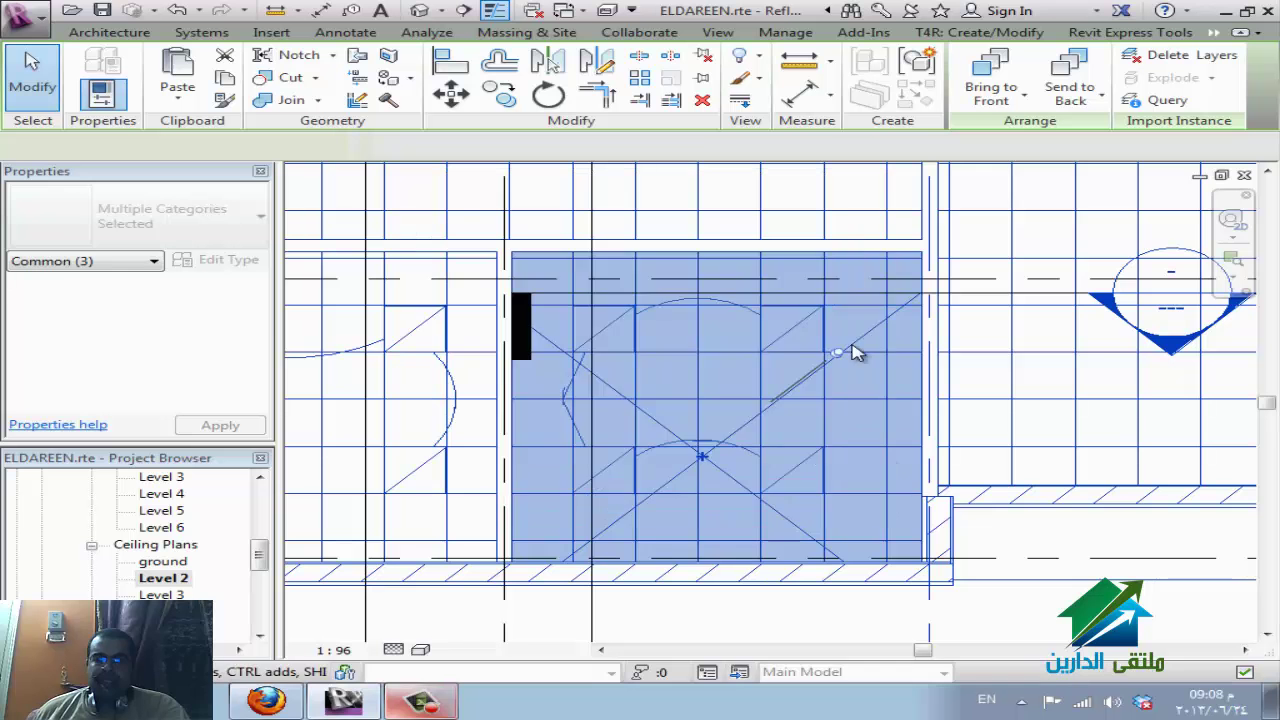
left_click(855, 352)
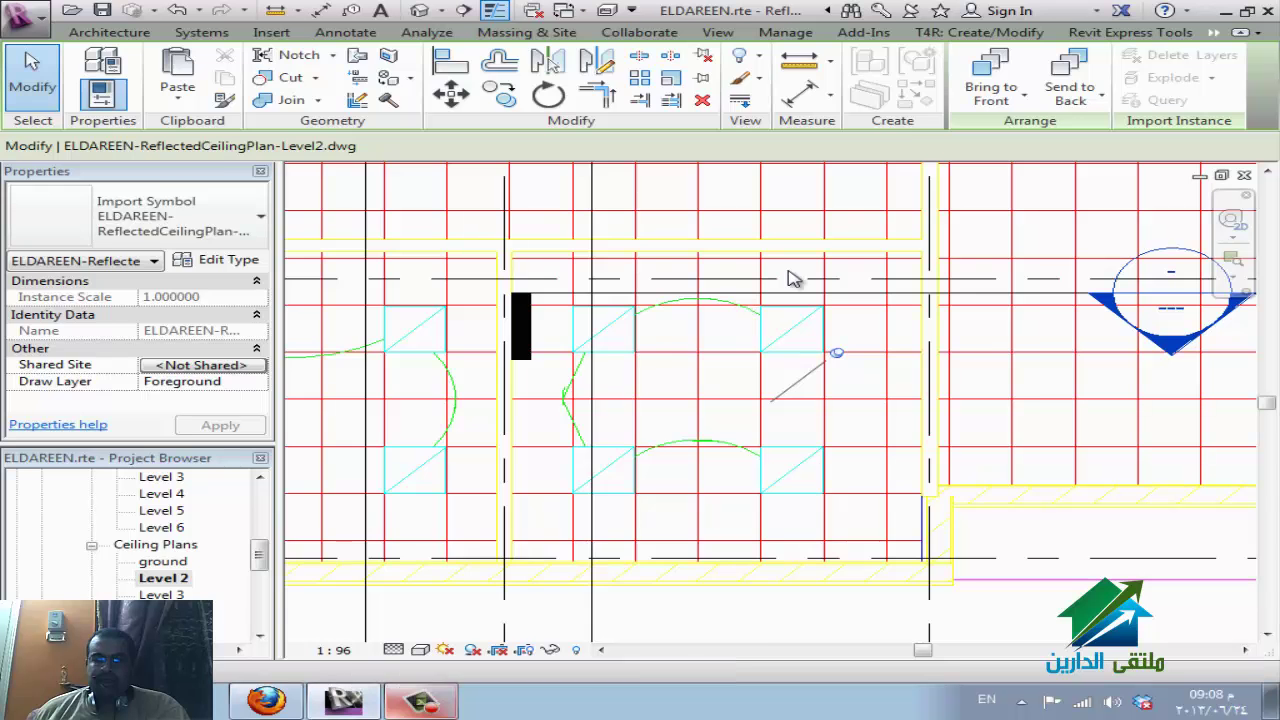
In VG, turn off the DWG's A-CLNG-GRID, A-CLNG-SUSP and A-WALL-PATT layers, keeping A-WALL.
key("v")
key("g")
left_click(596, 110)
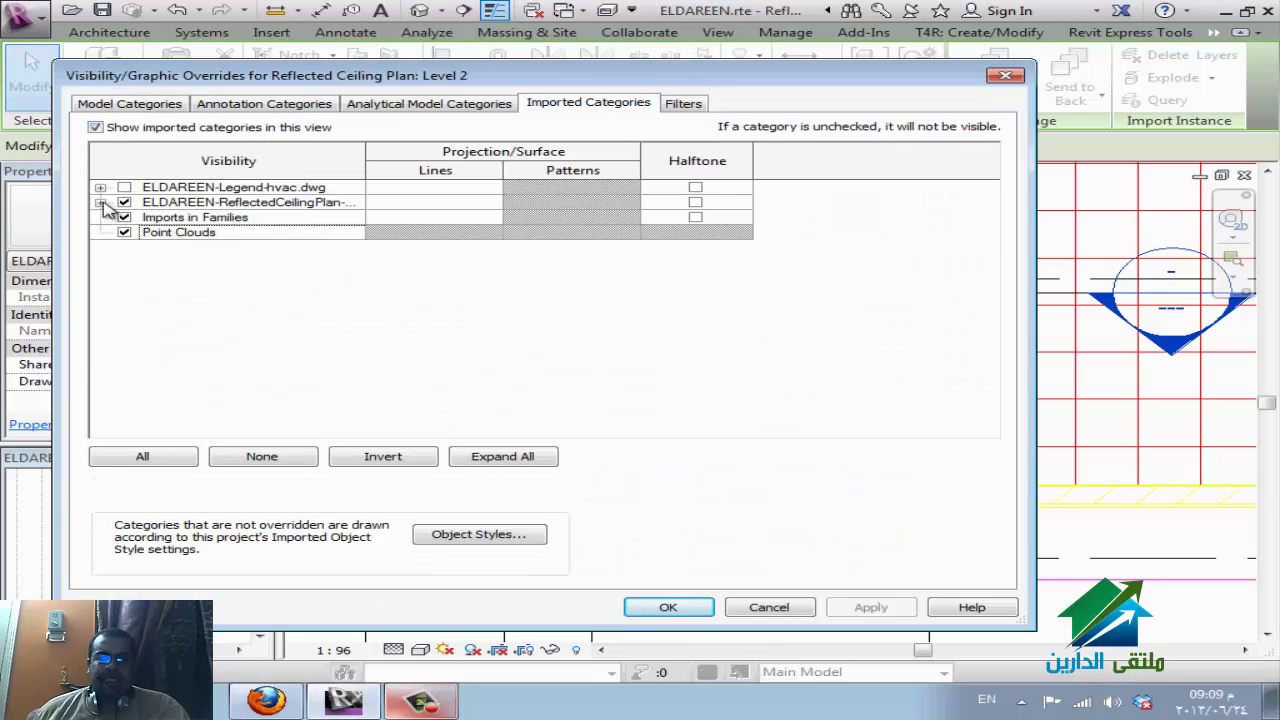
left_click(101, 203)
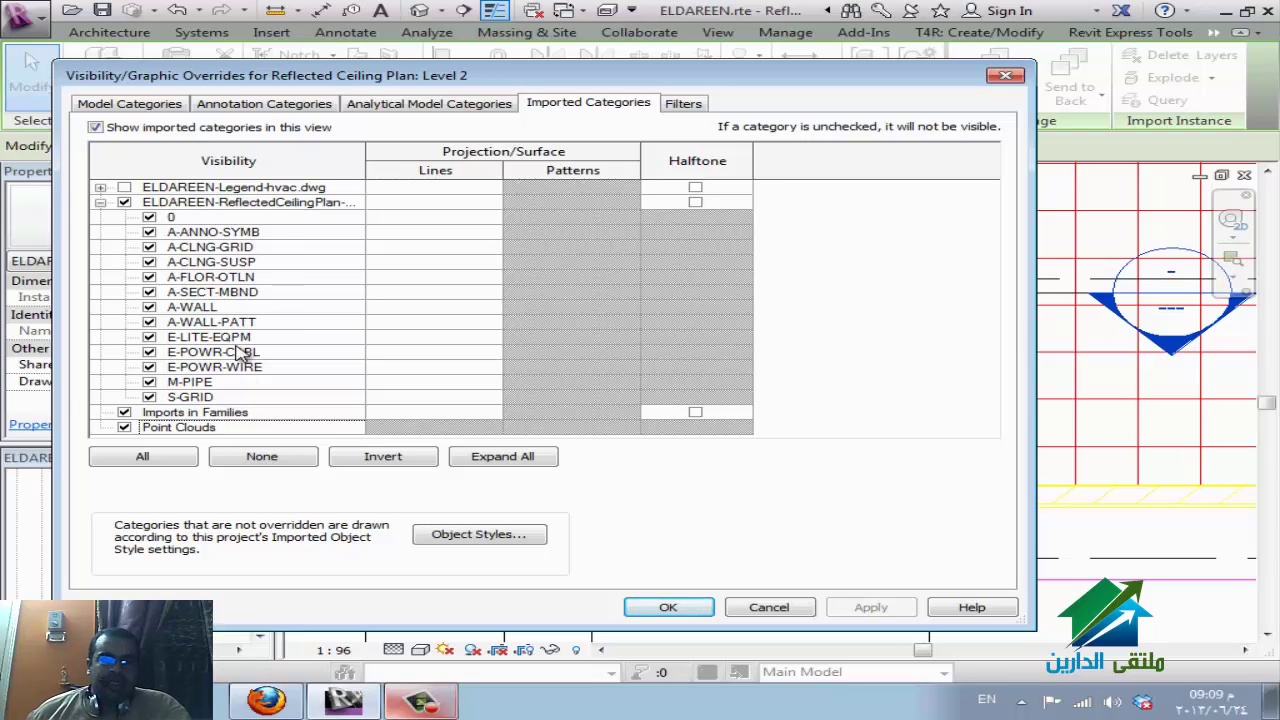
left_click(149, 307)
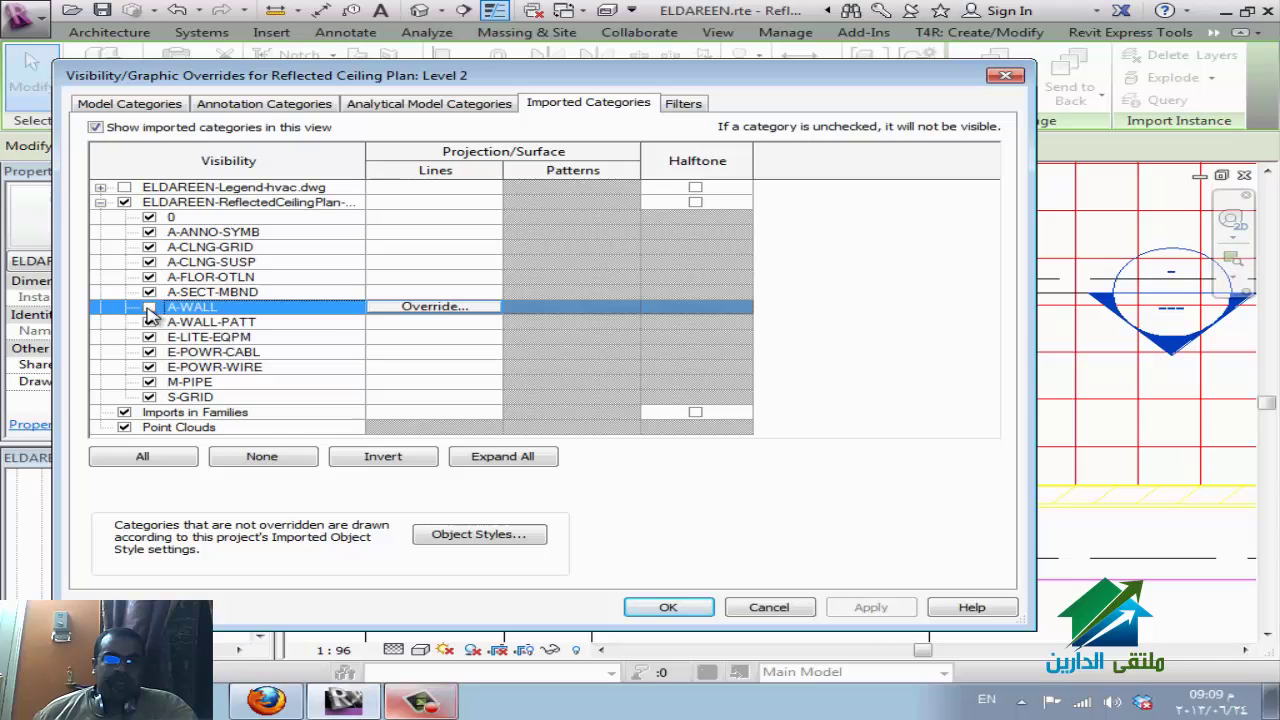
left_click(149, 322)
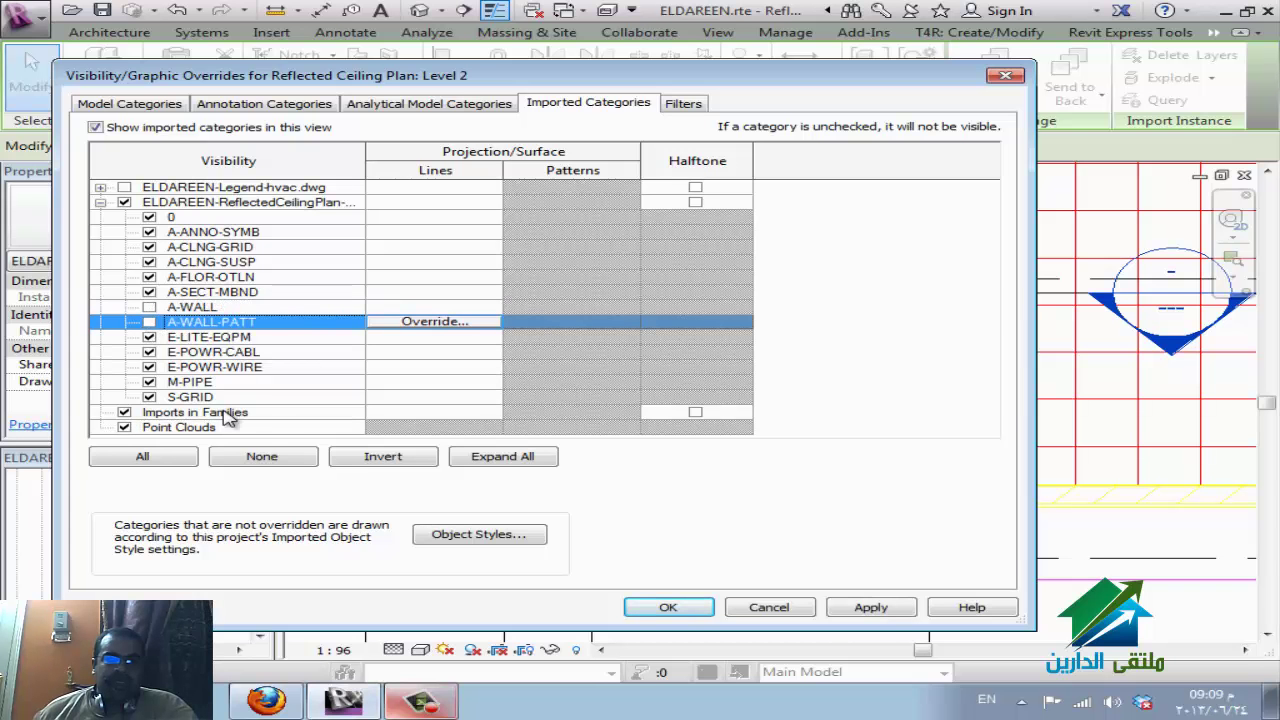
left_click(149, 247)
left_click(150, 259)
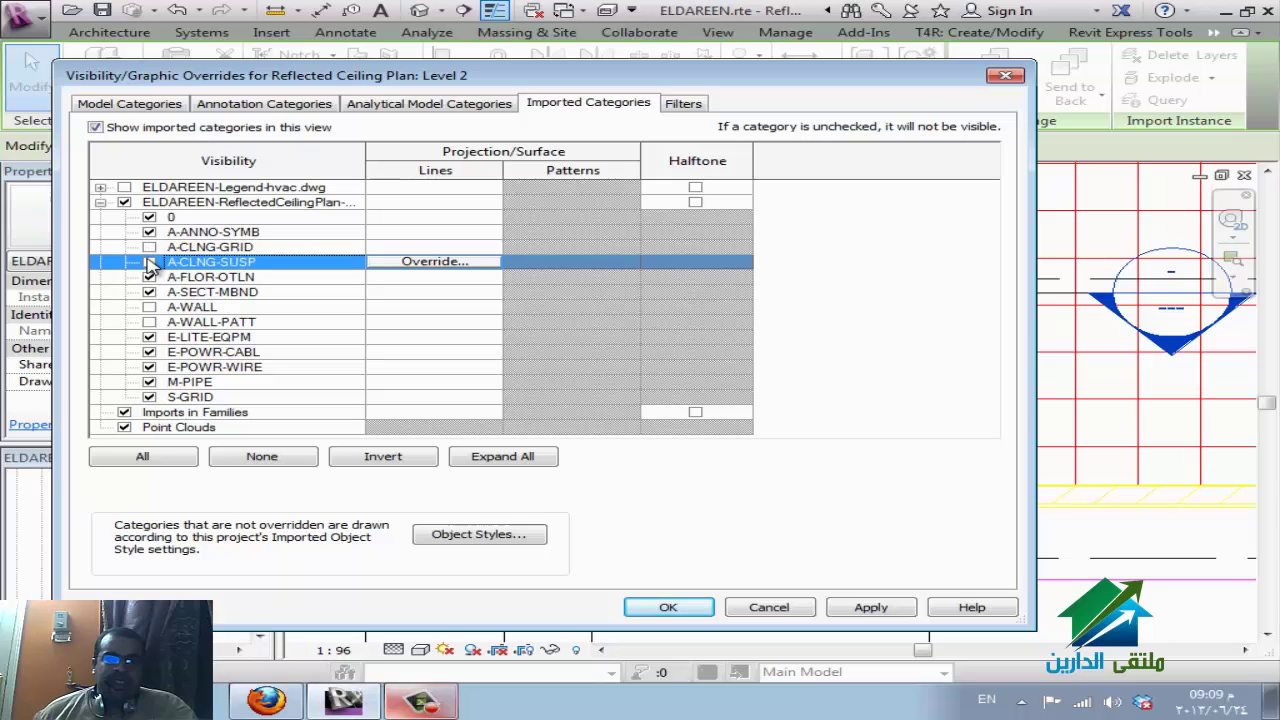
left_click(149, 307)
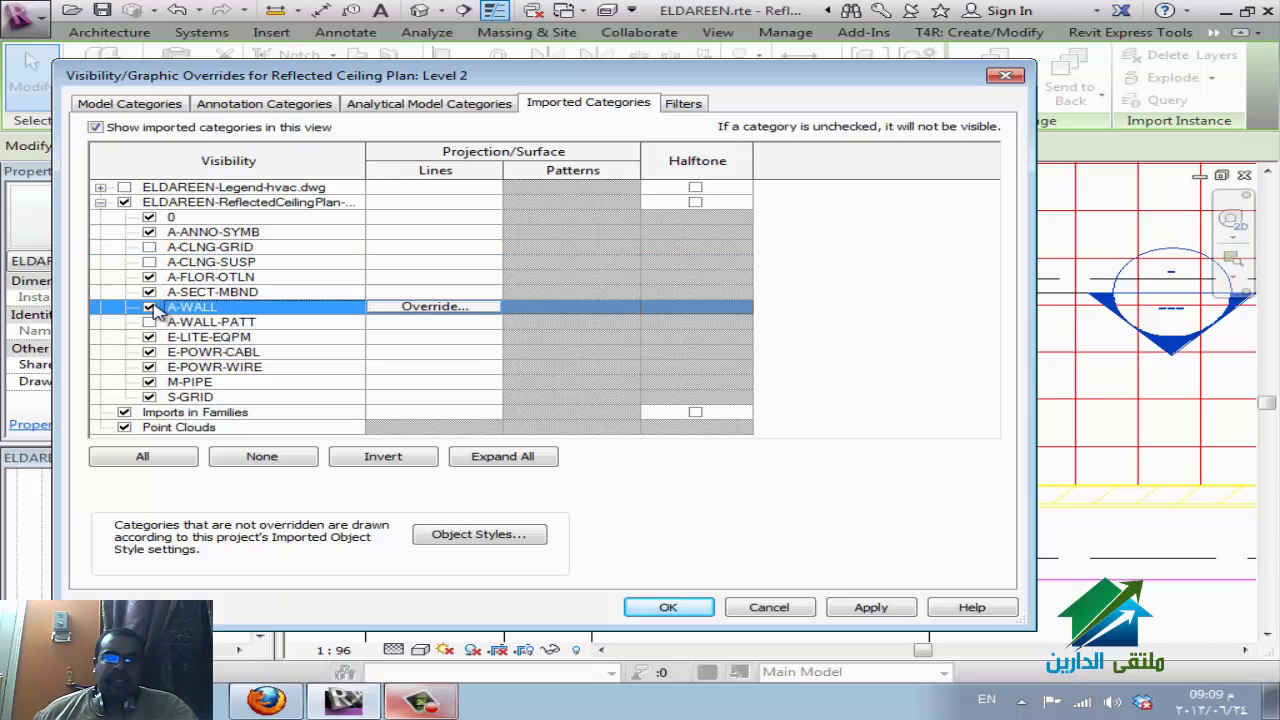
left_click(652, 605)
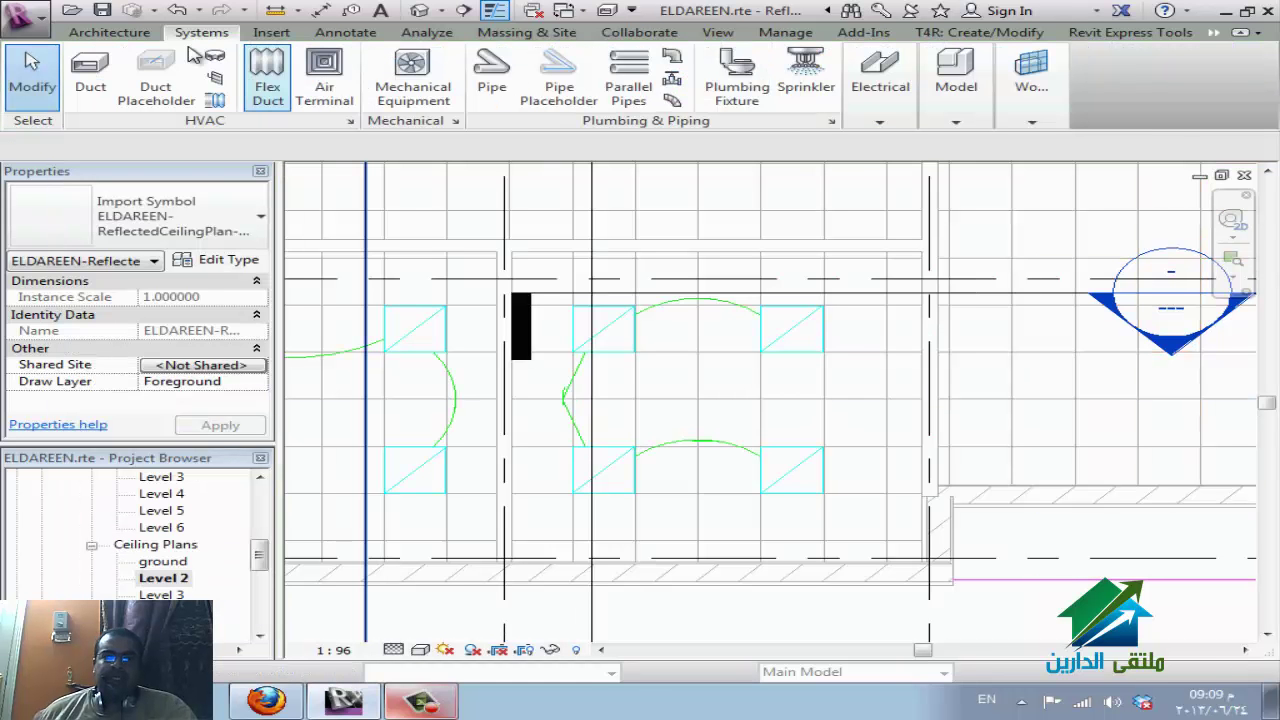
Place three M_Plain Recessed 600x600 fixtures on face in the lower, upper-right and upper-left ceiling tiles.
left_click(880, 121)
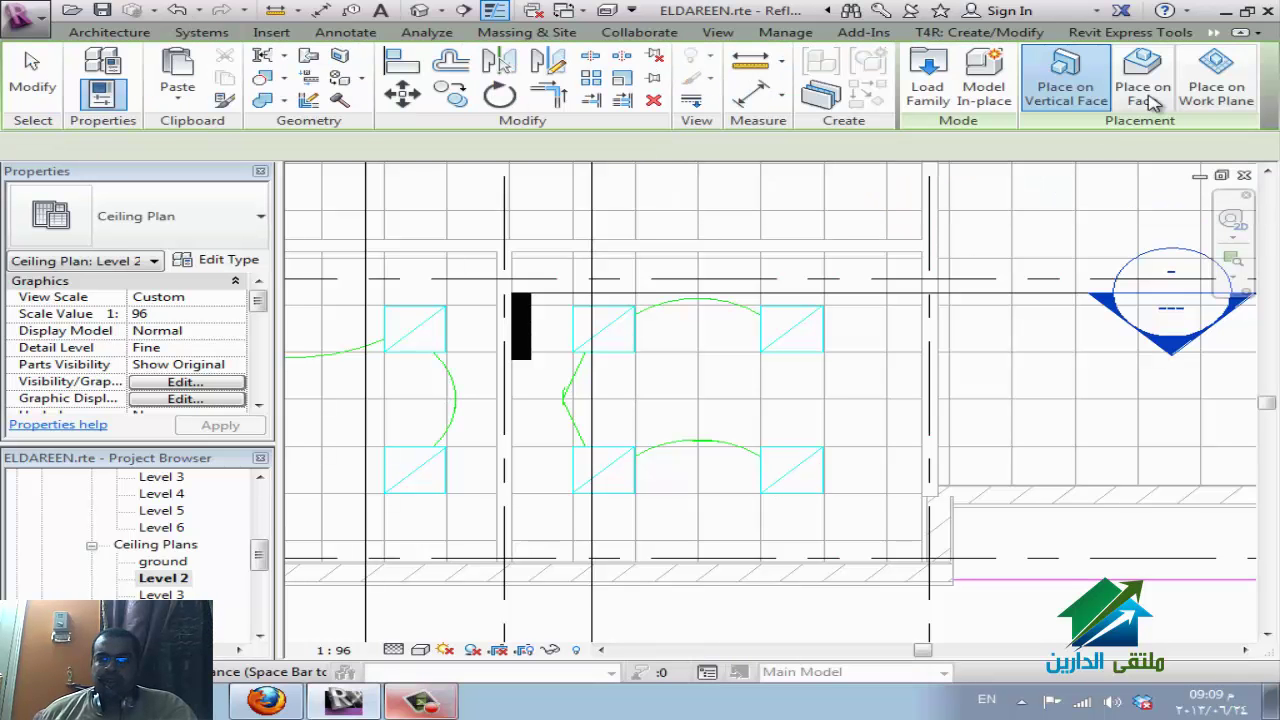
left_click(1150, 96)
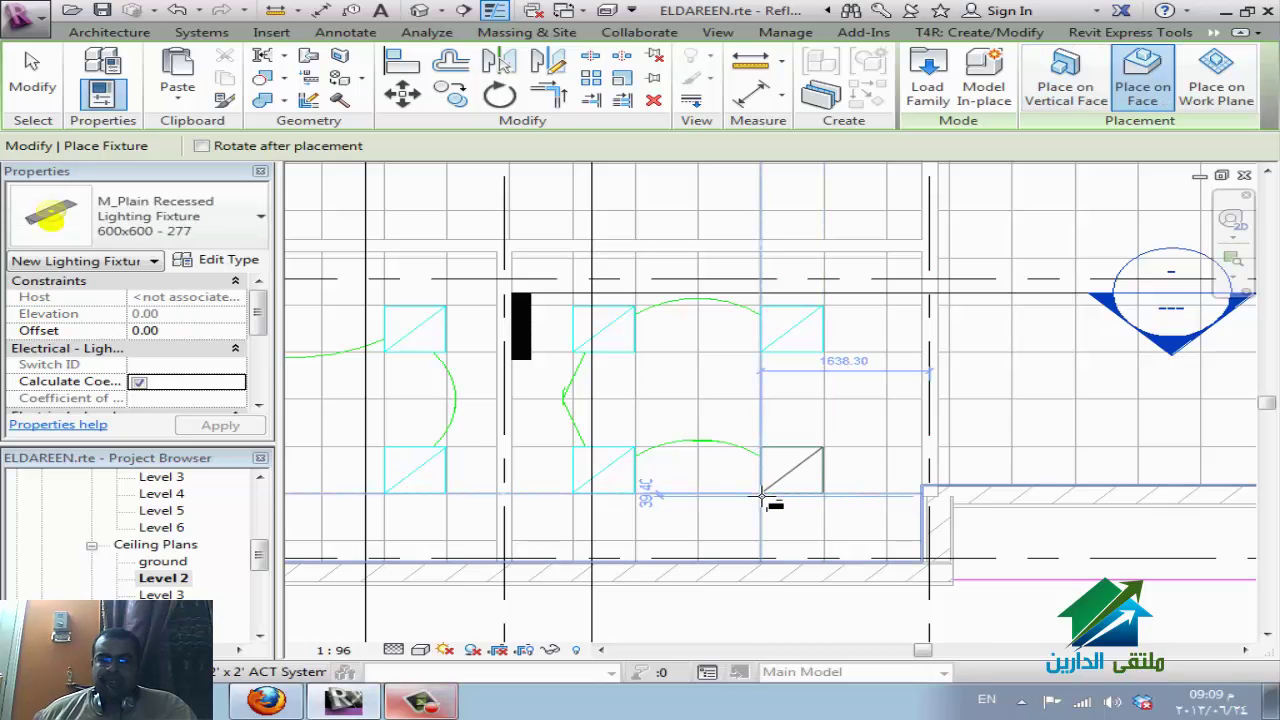
left_click(586, 497)
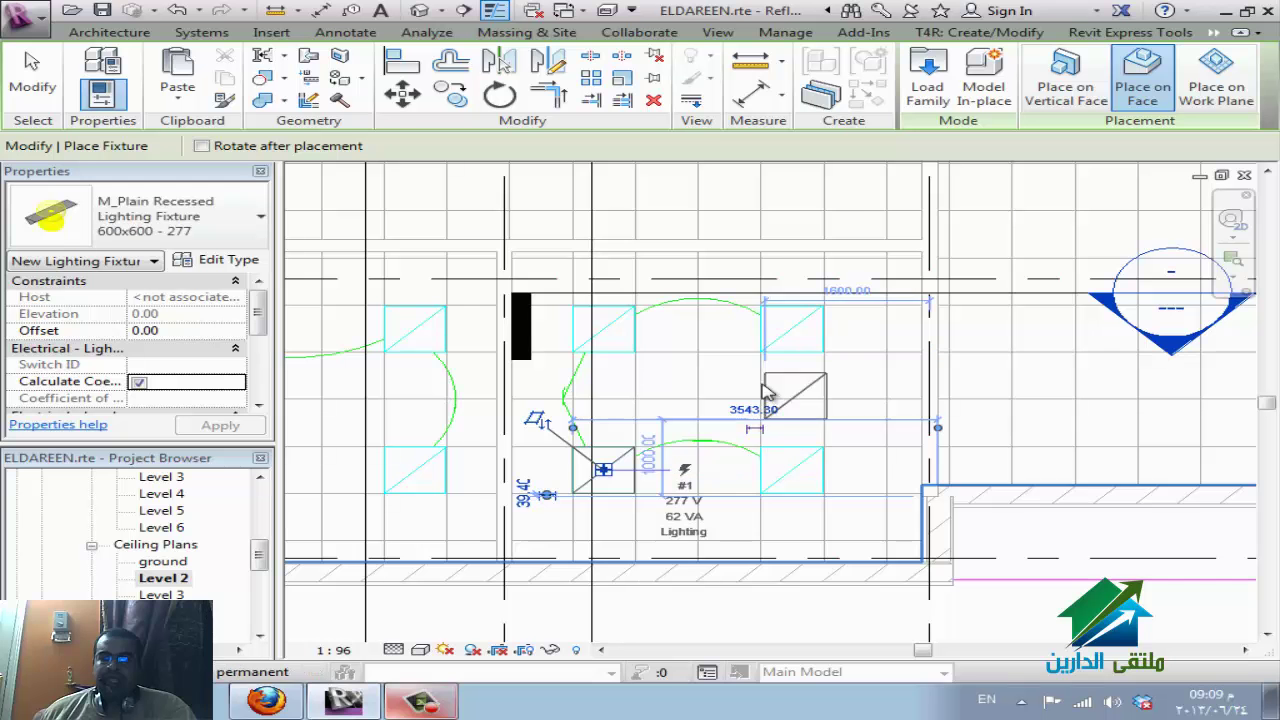
left_click(762, 347)
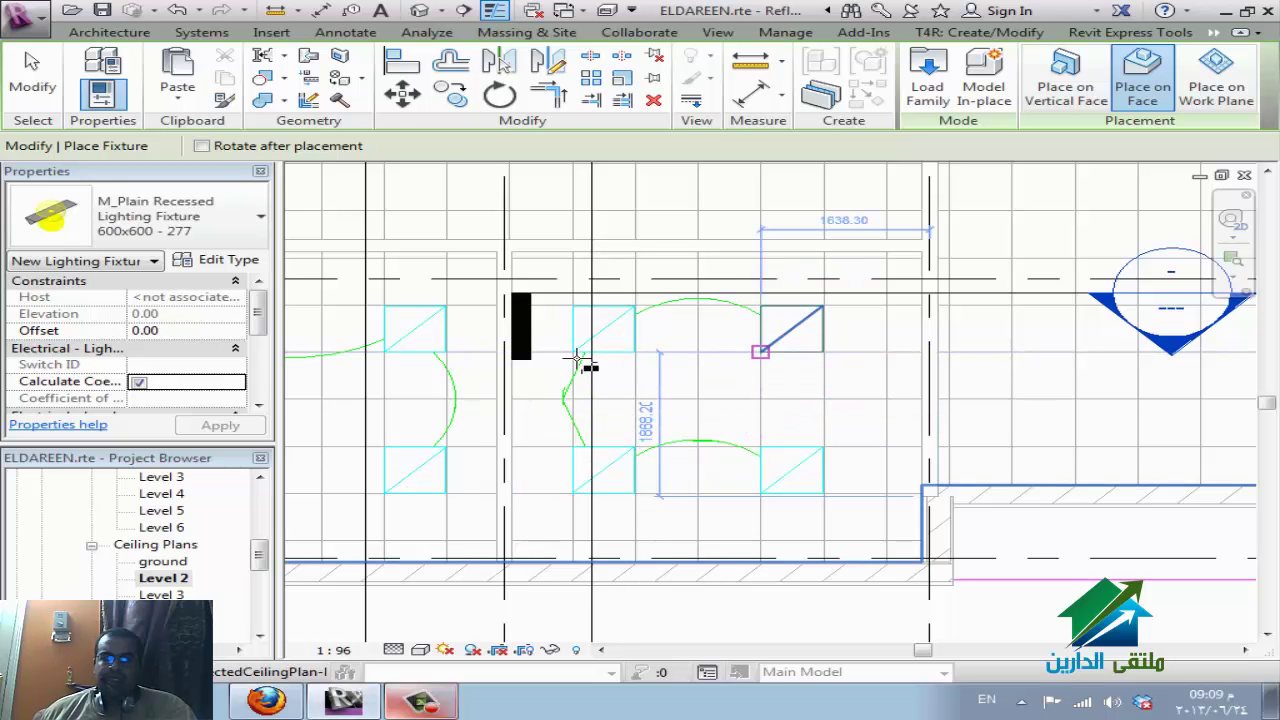
left_click(585, 357)
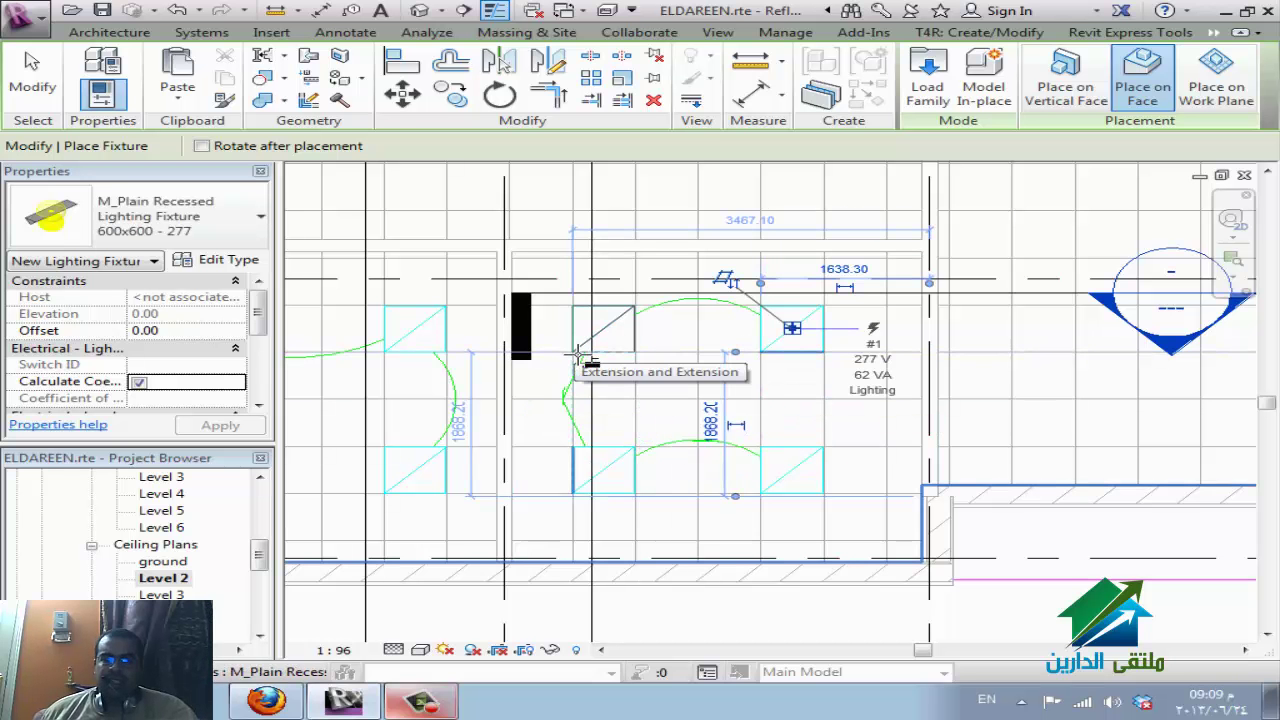
scroll(785, 470, "down", 2)
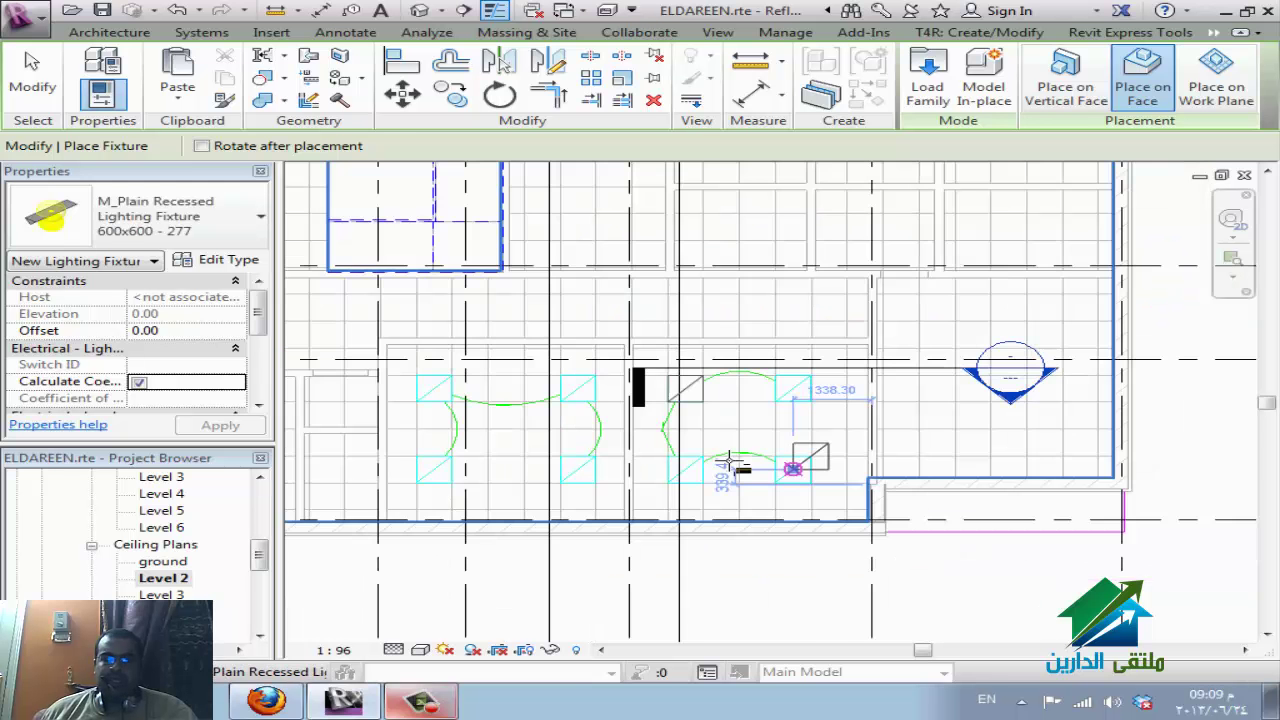
scroll(329, 471, "down", 1)
scroll(397, 484, "up", 2)
key("Escape")
key("Escape")
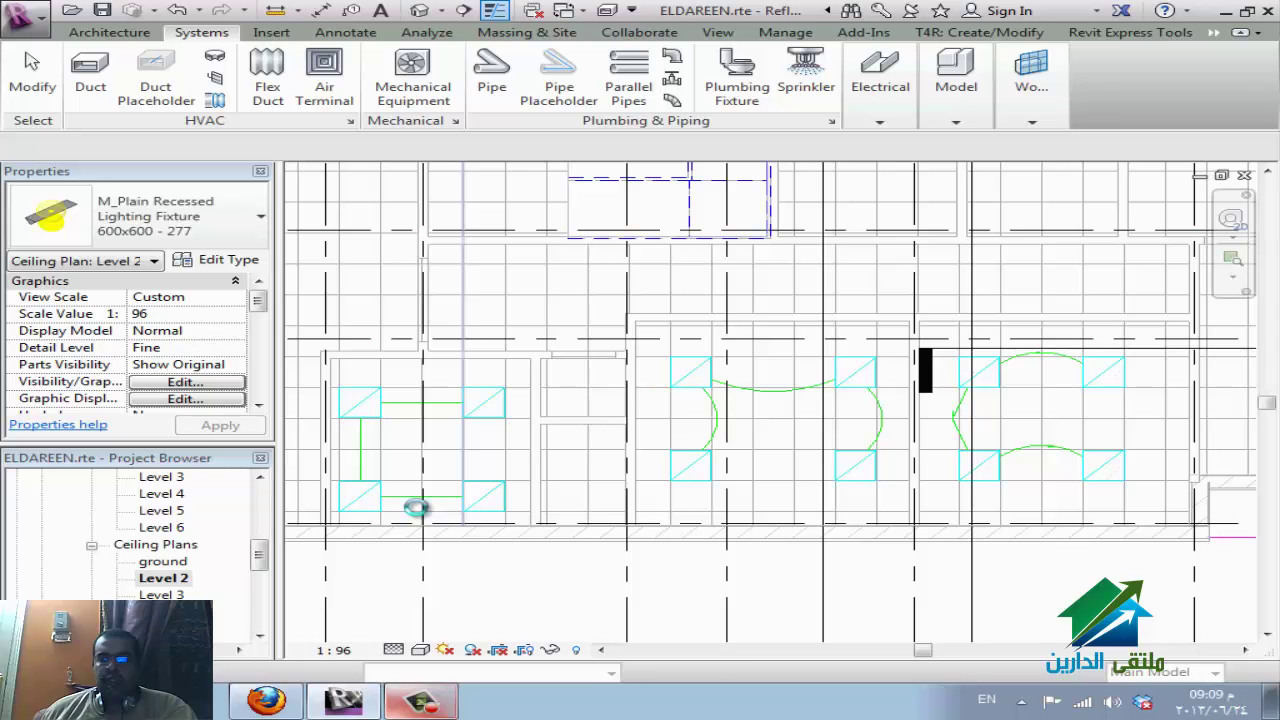
scroll(562, 485, "down", 2)
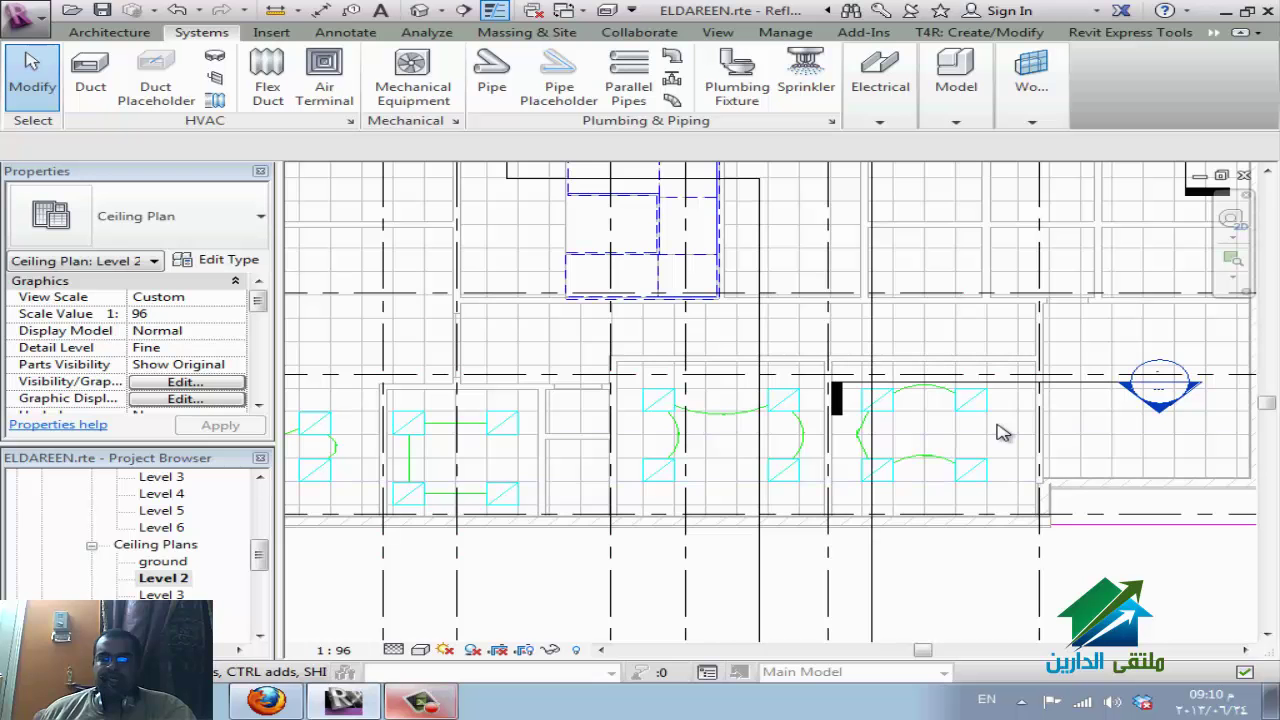
Using VG, enable the A-WALL and A-WALL-PATT layers under the ELDAREEN-ReflectedCeilingPlan import.
key("v")
key("g")
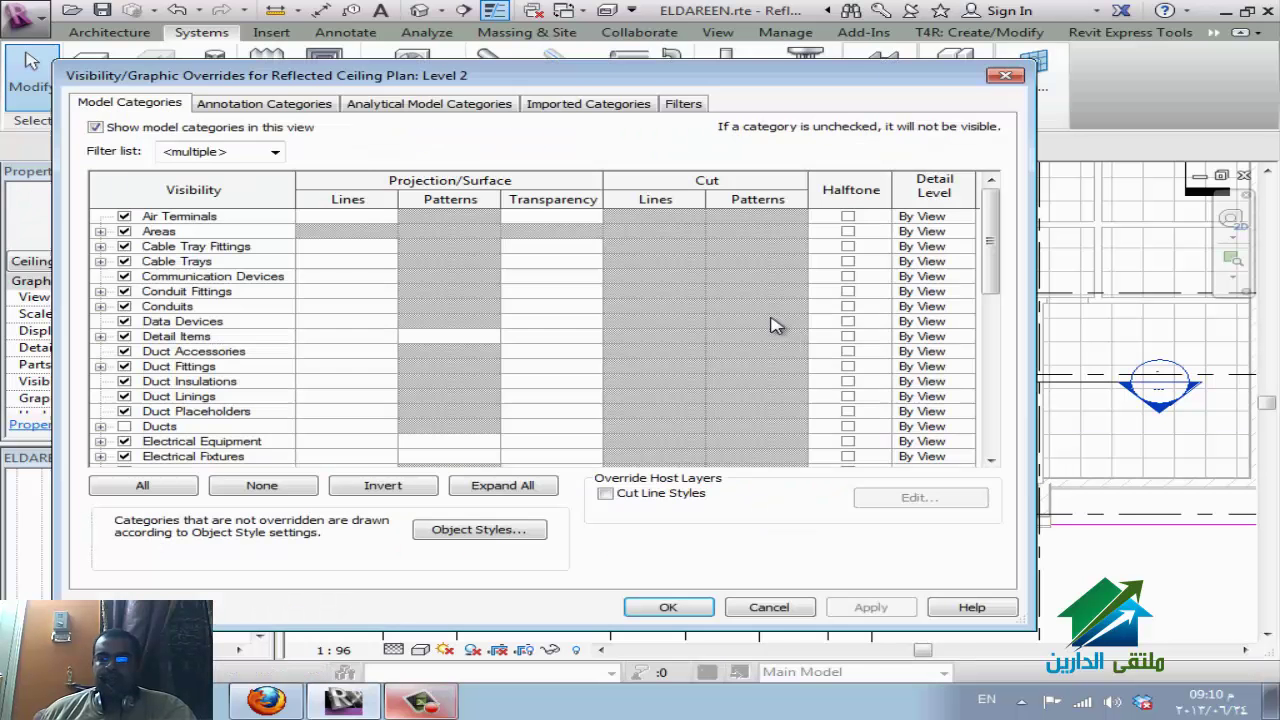
left_click(557, 106)
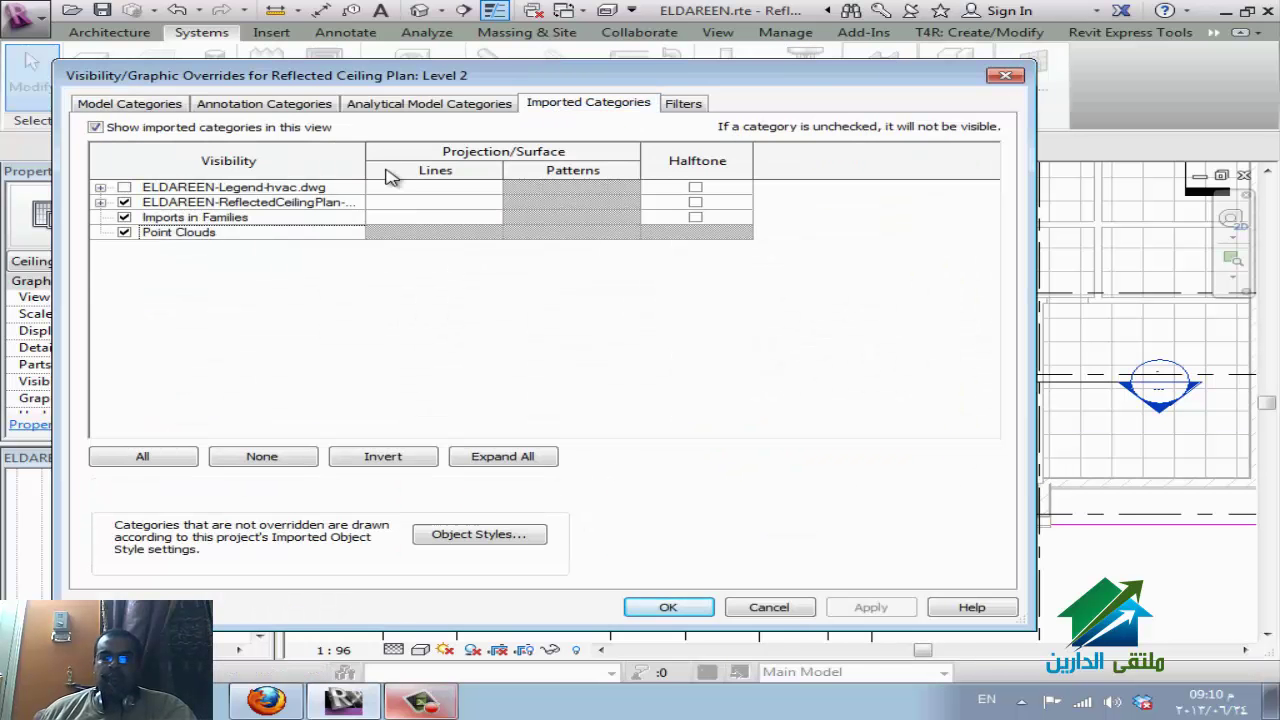
left_click(100, 203)
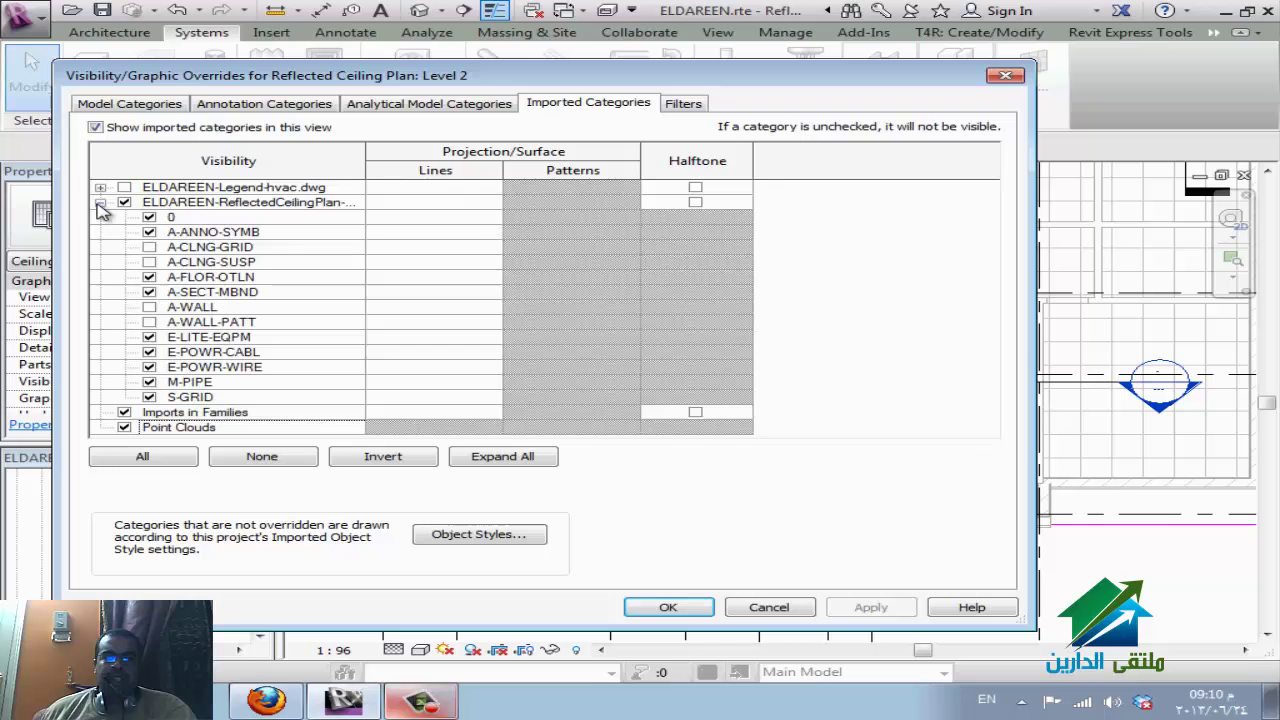
left_click(225, 203)
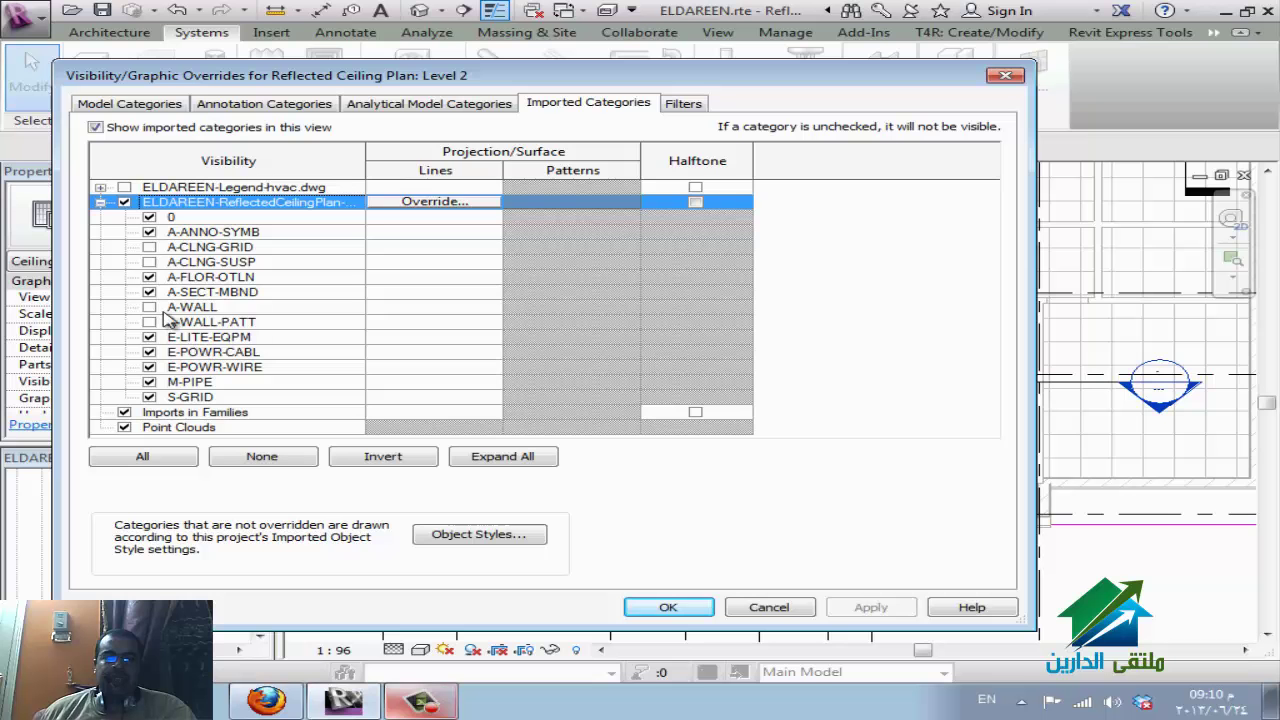
left_click(149, 307)
left_click(150, 322)
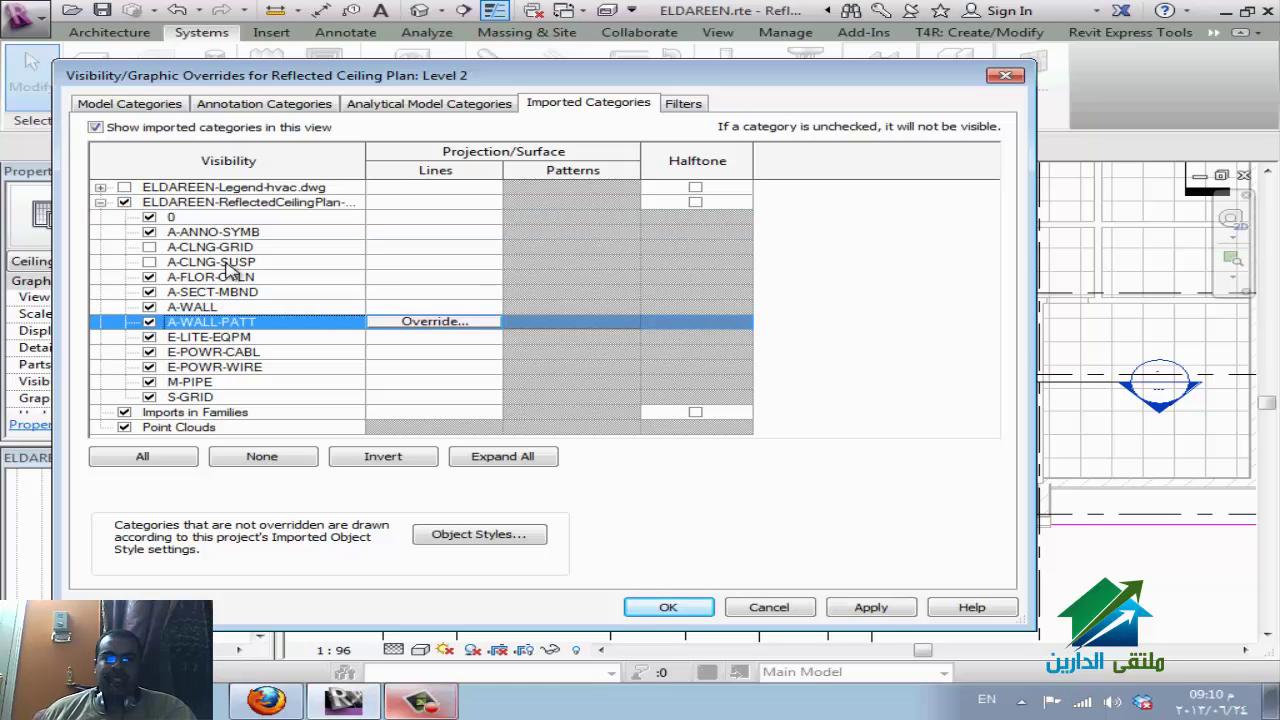
left_click(665, 607)
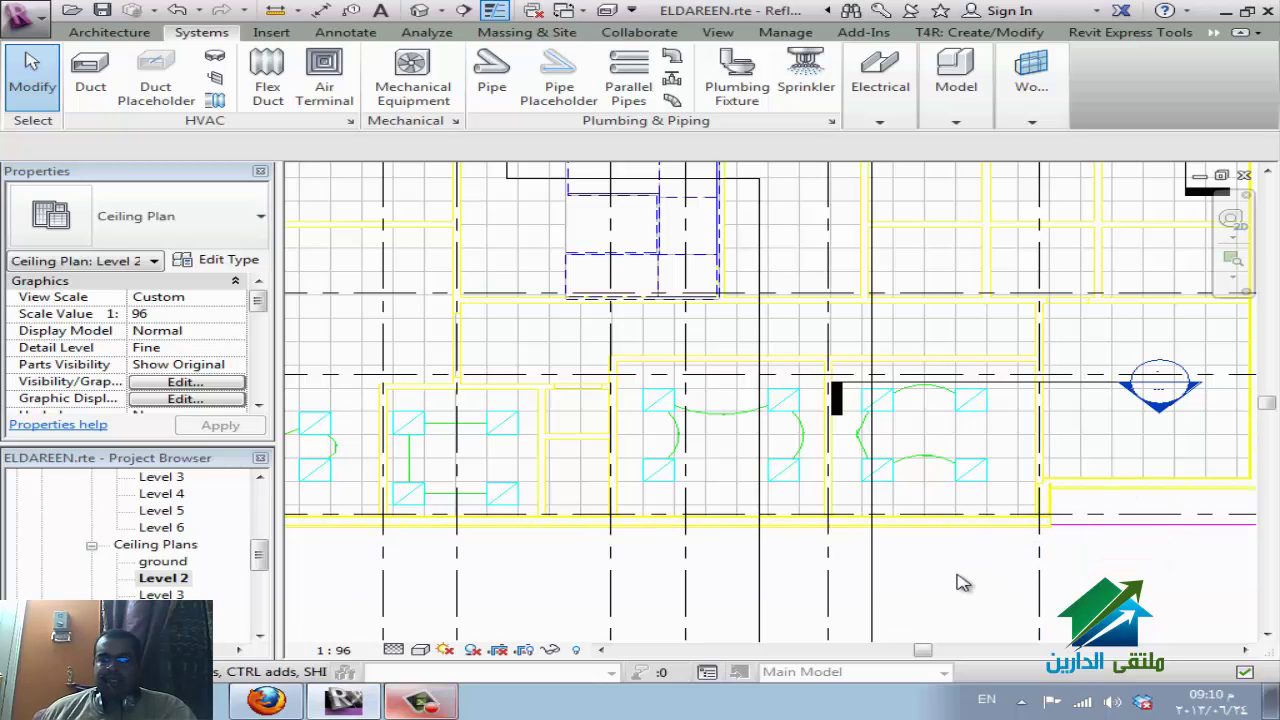
Reopen Visibility/Graphic Overrides, include Architecture in the filter list, and select Walls.
key("v")
key("g")
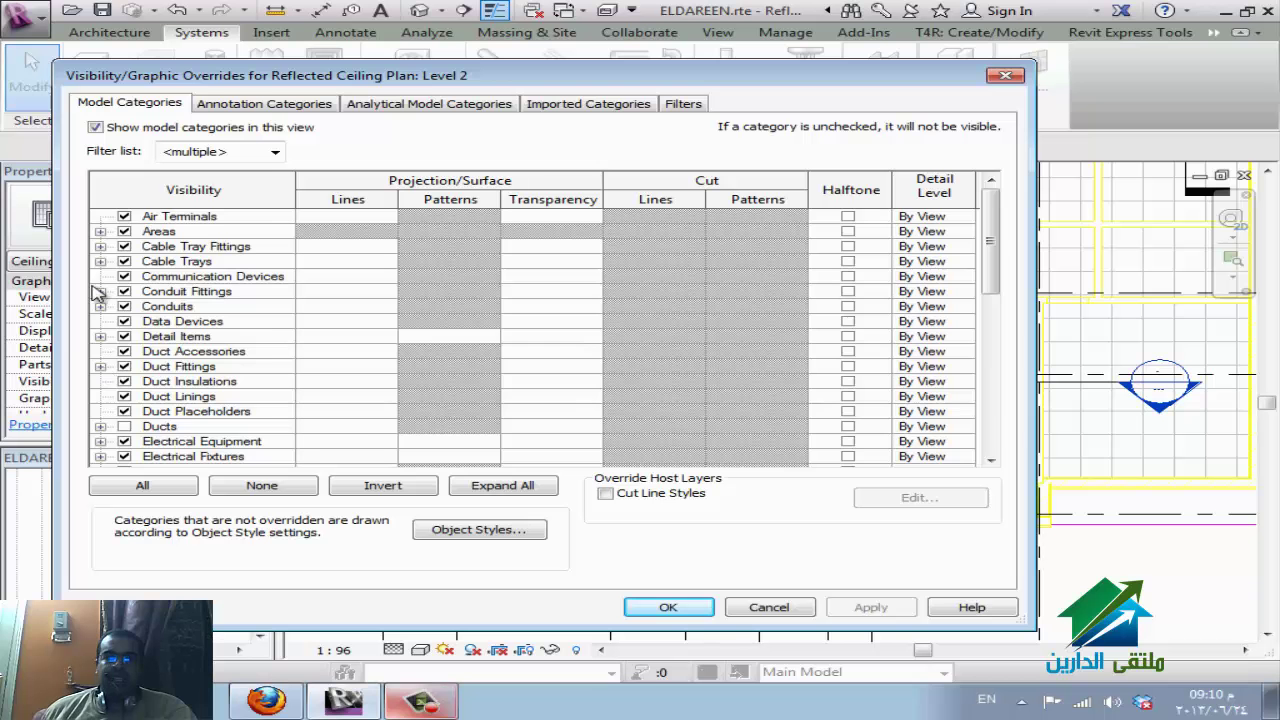
scroll(140, 420, "down", 9)
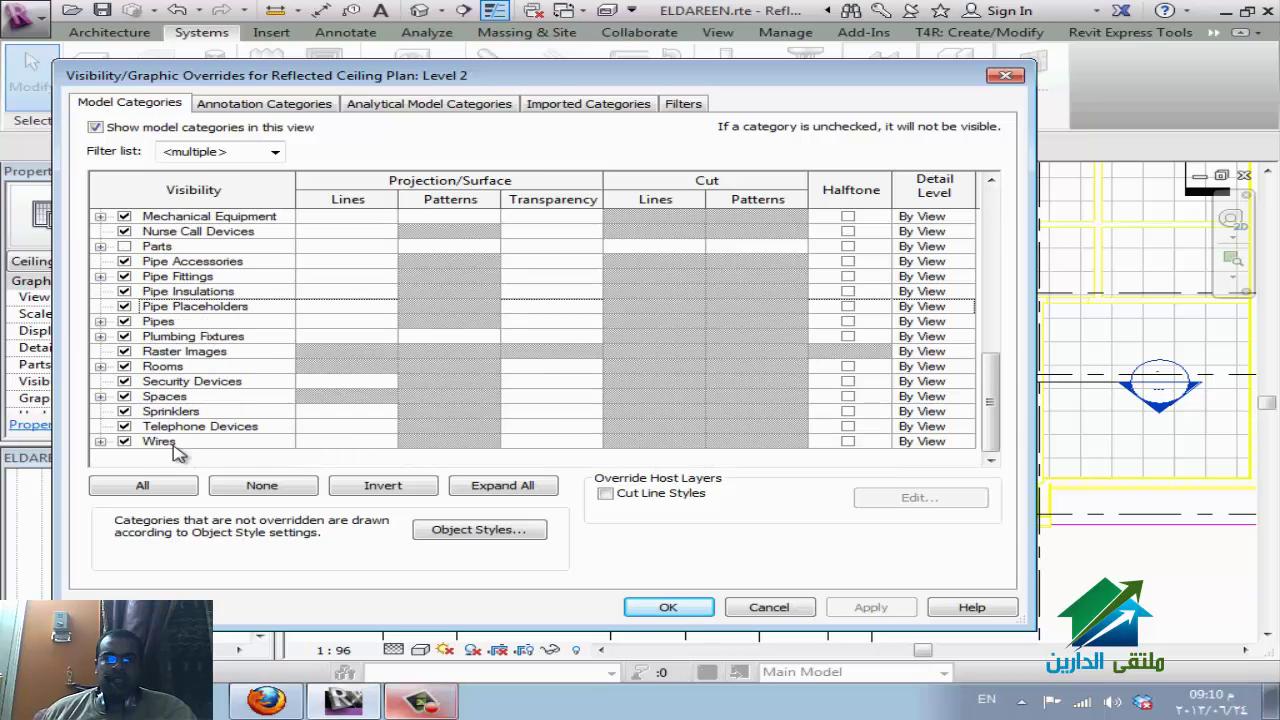
left_click(275, 152)
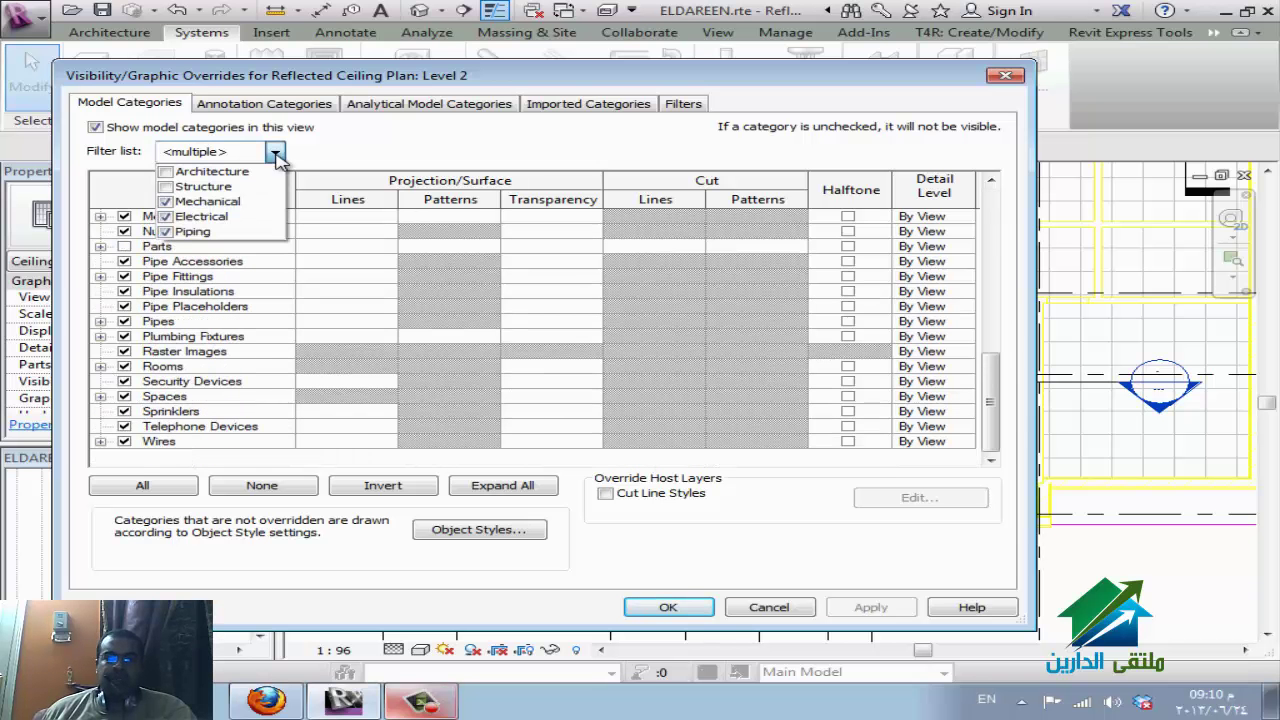
left_click(205, 171)
left_click(175, 426)
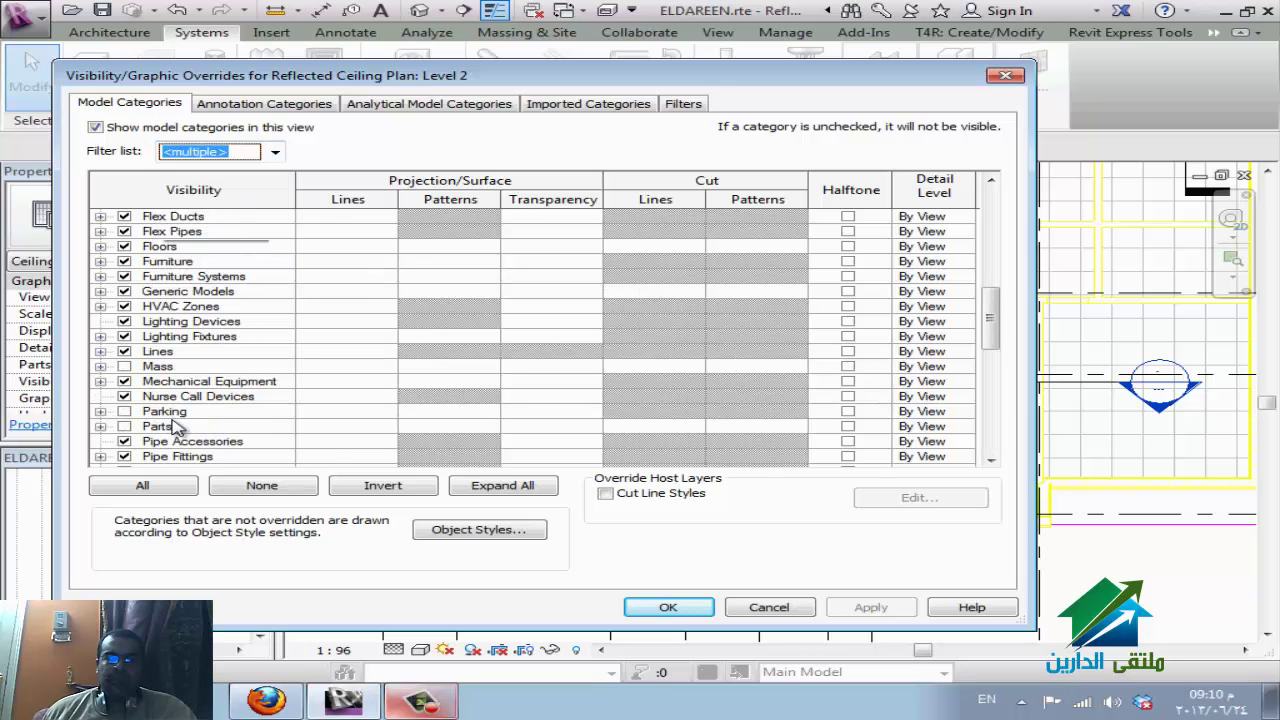
left_click(175, 426)
scroll(175, 426, "down", 9)
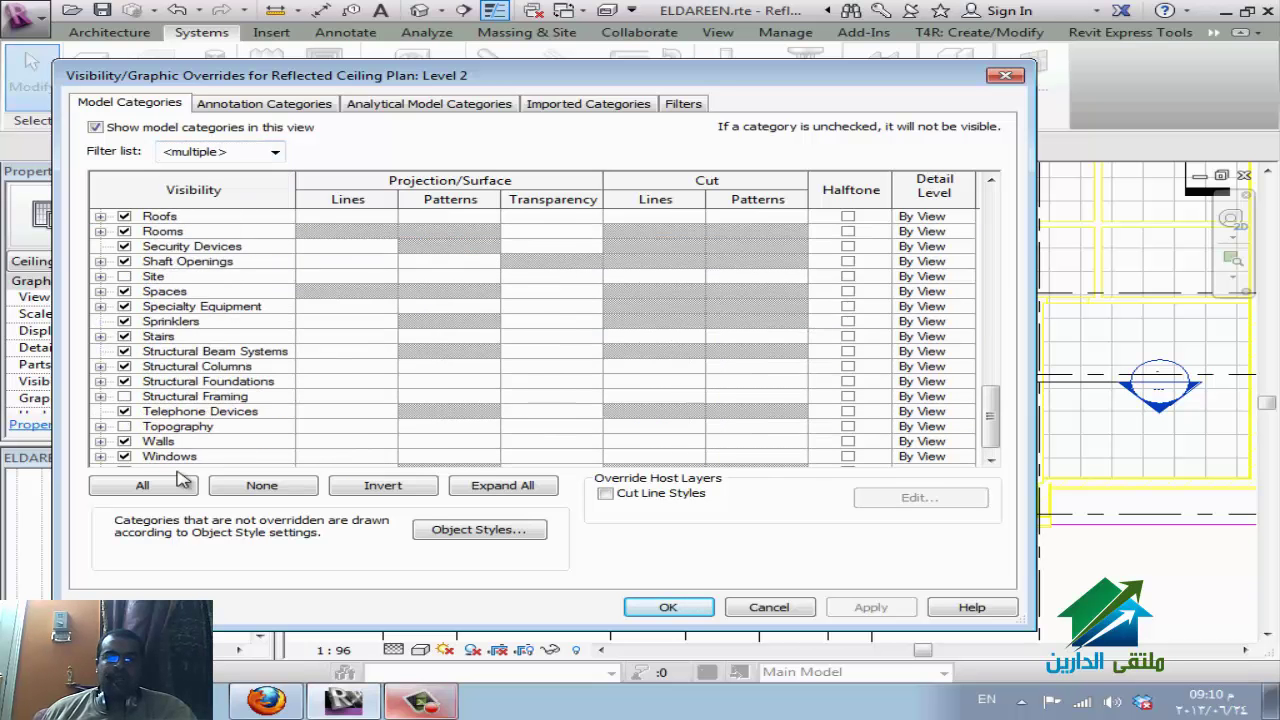
scroll(183, 480, "down", 1)
scroll(183, 427, "up", 1)
left_click(183, 426)
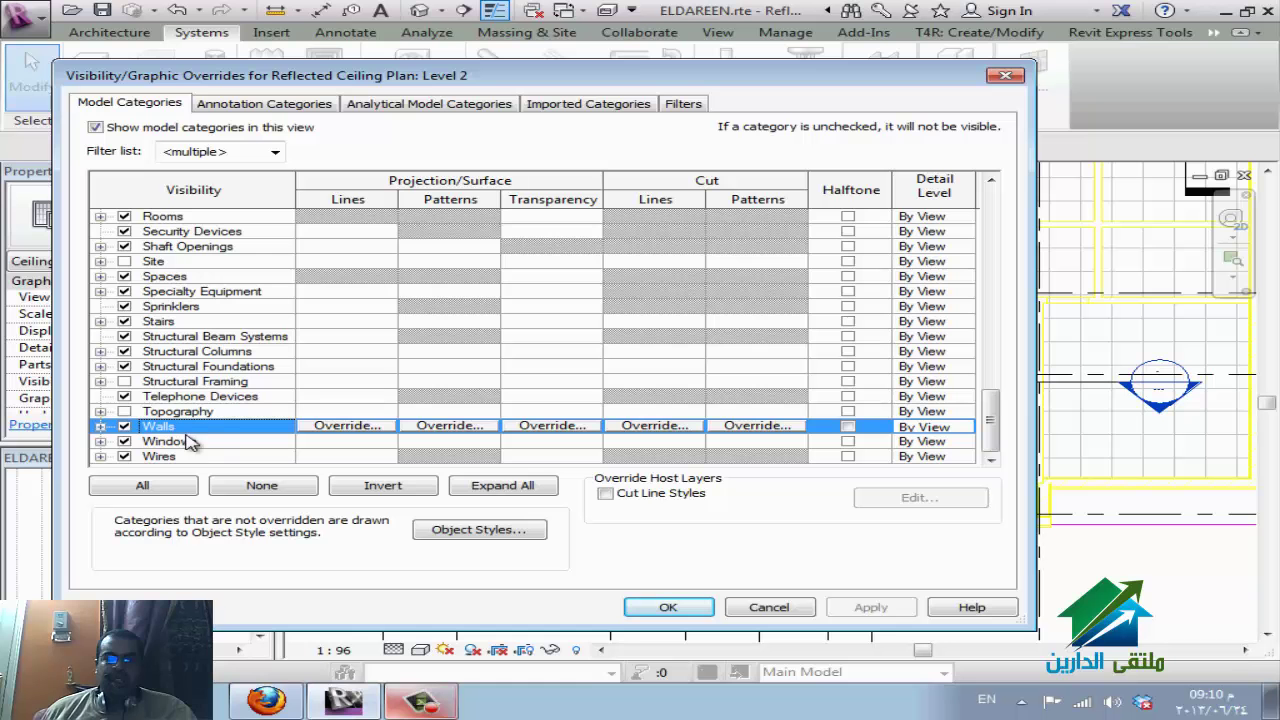
Override the Walls cut line colour to cyan.
left_click(668, 428)
left_click(750, 310)
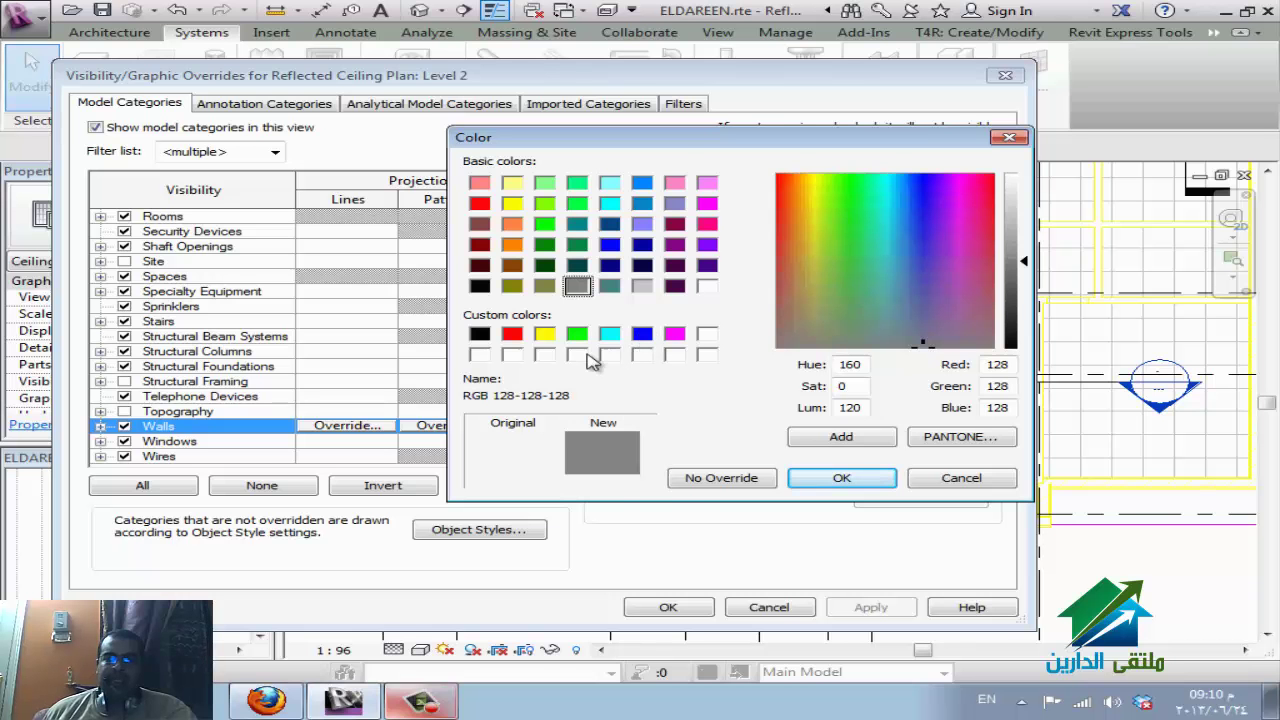
left_click(610, 340)
left_click(812, 480)
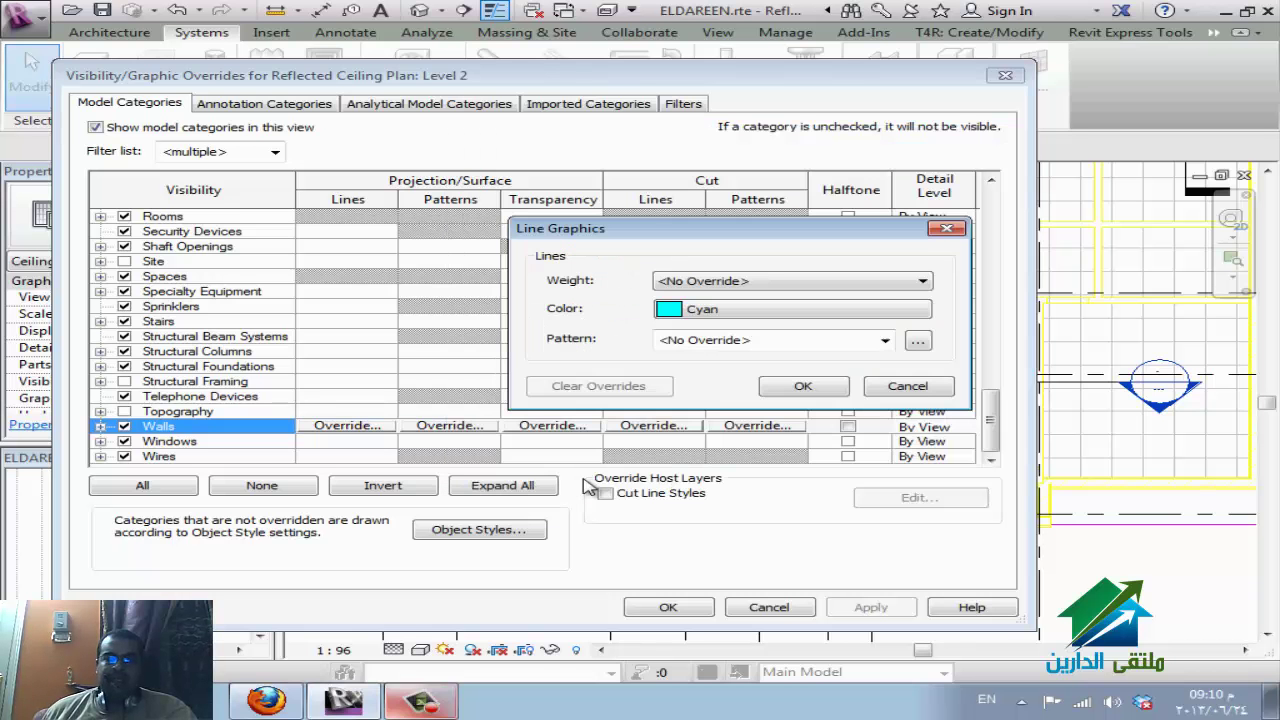
left_click(803, 387)
Override the Walls projection line colour to cyan and apply the settings.
left_click(362, 432)
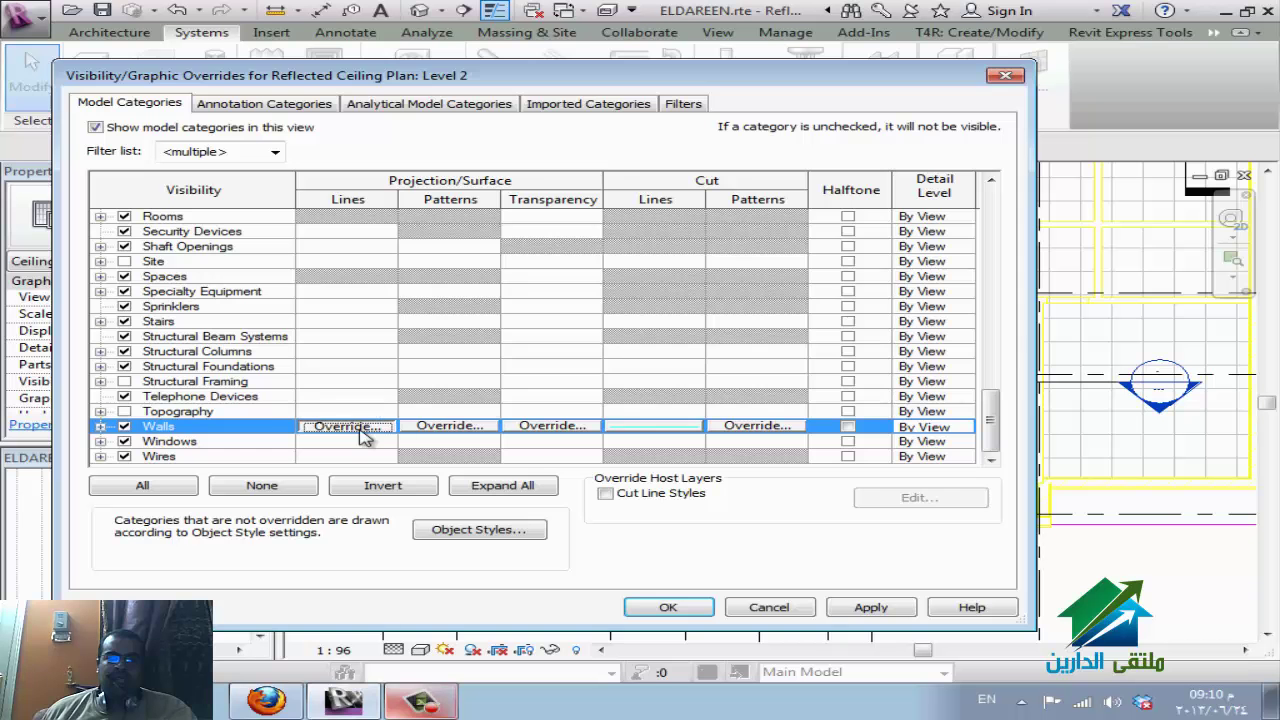
left_click(713, 310)
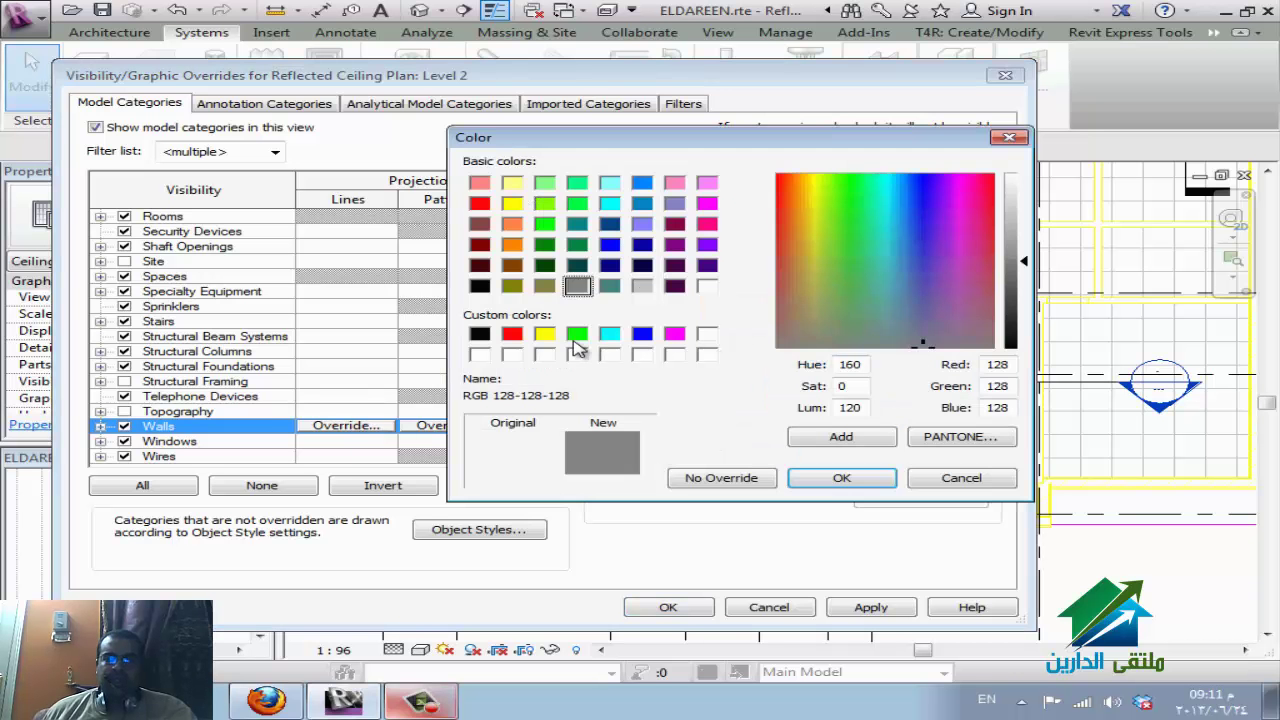
left_click(610, 336)
left_click(836, 479)
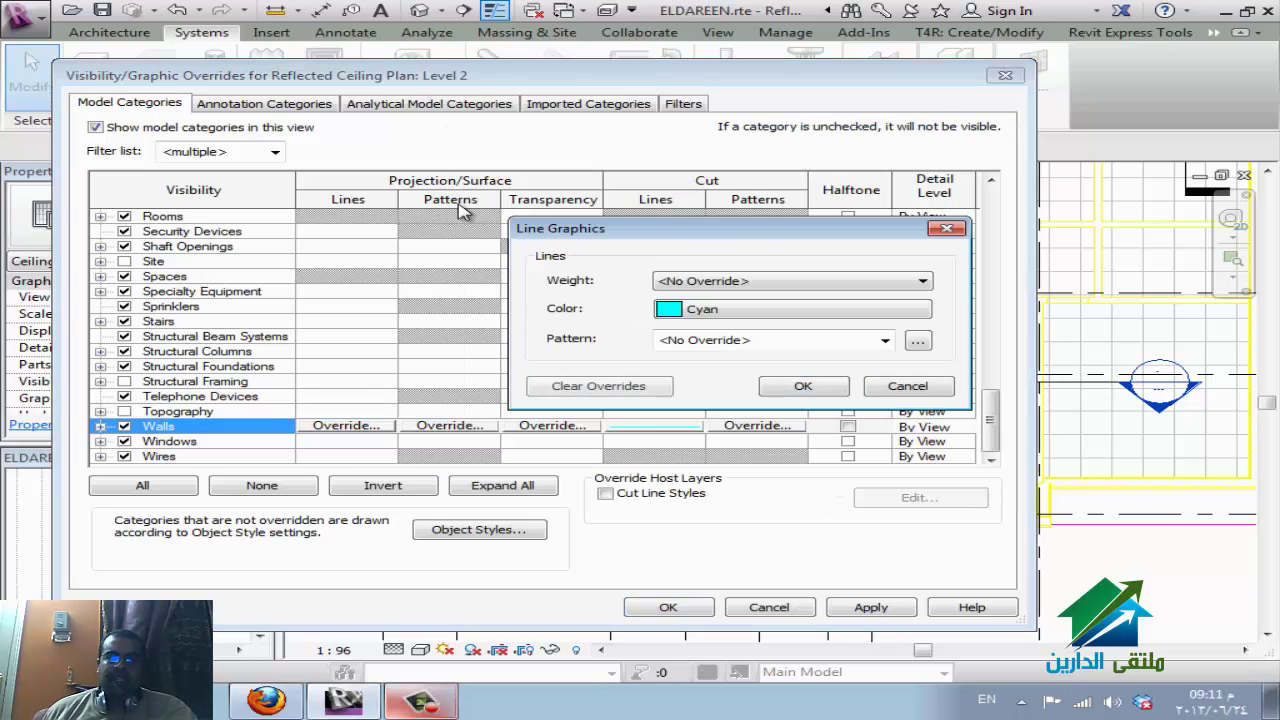
left_click(800, 387)
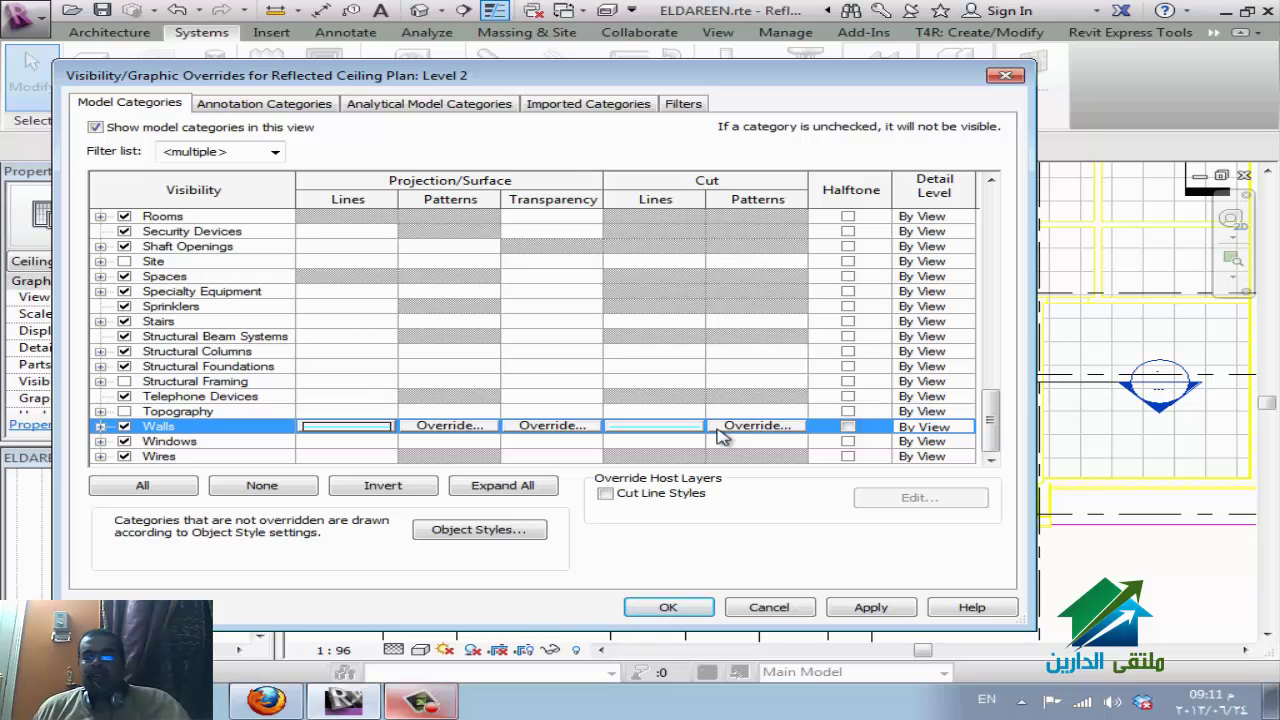
left_click(672, 608)
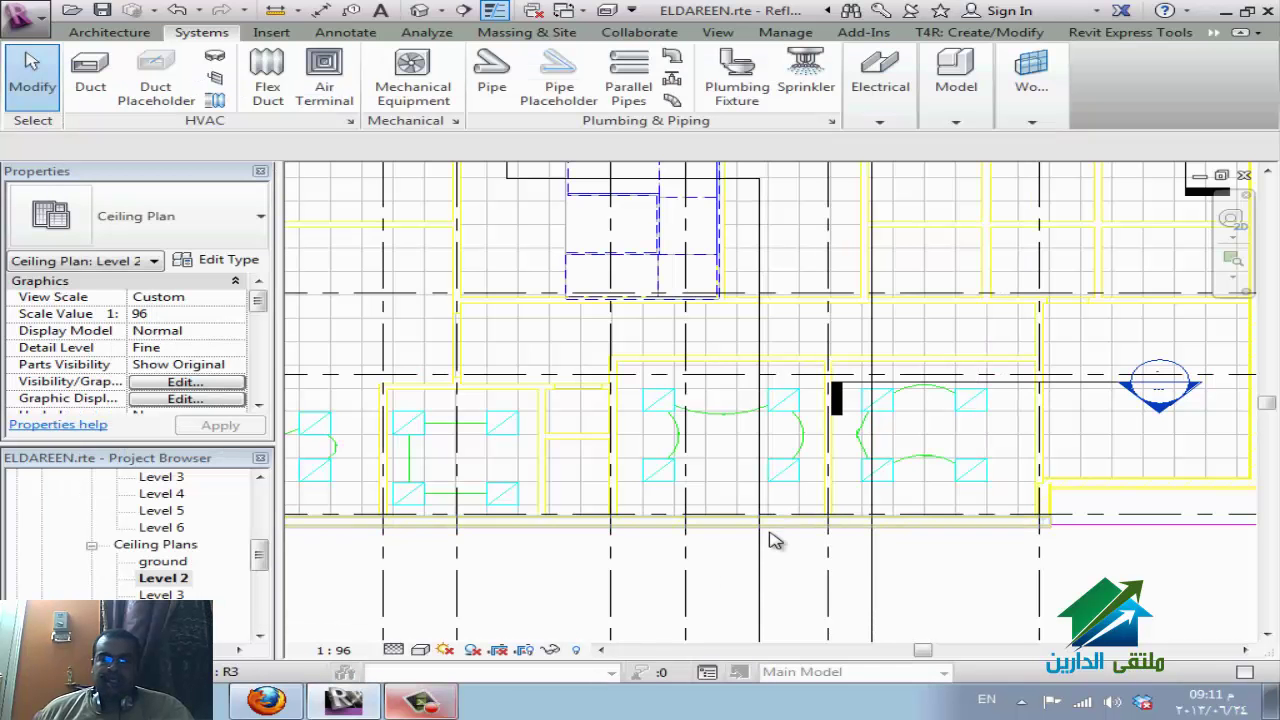
In Imported Categories, toggle the ELDAREEN ceiling plan DWG back on and expand its layers.
key("v")
key("g")
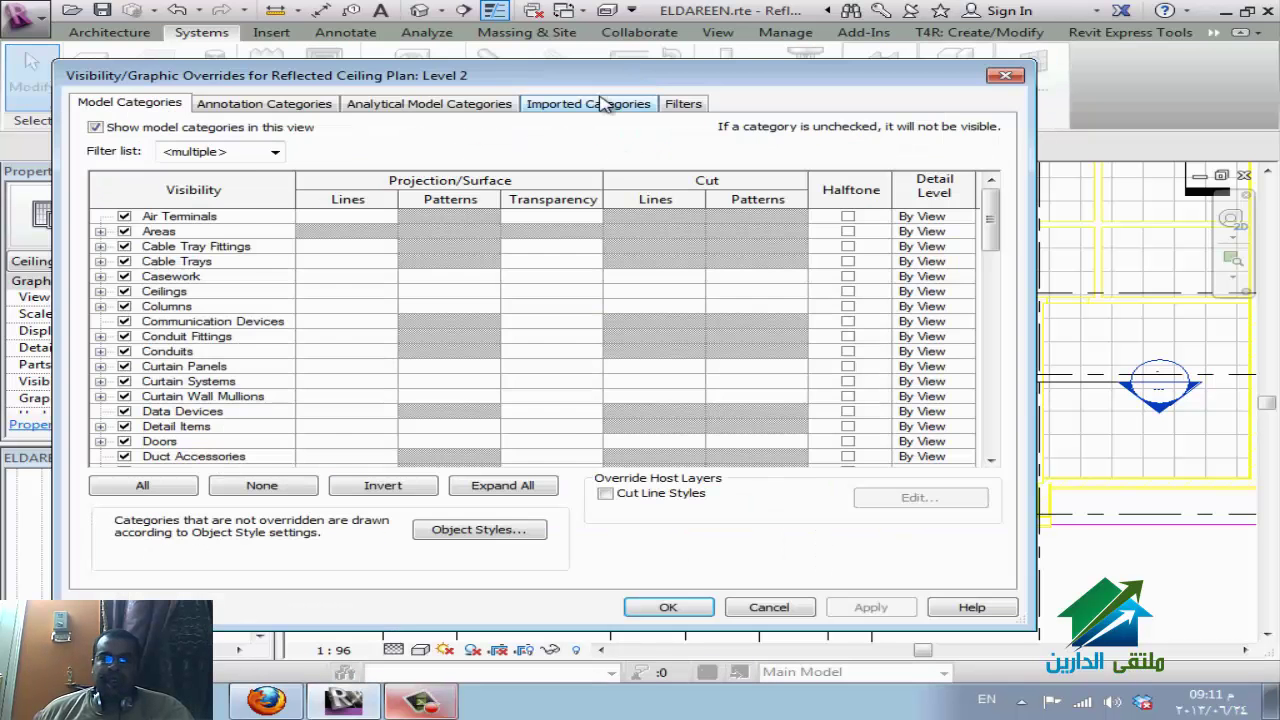
left_click(592, 103)
left_click(124, 202)
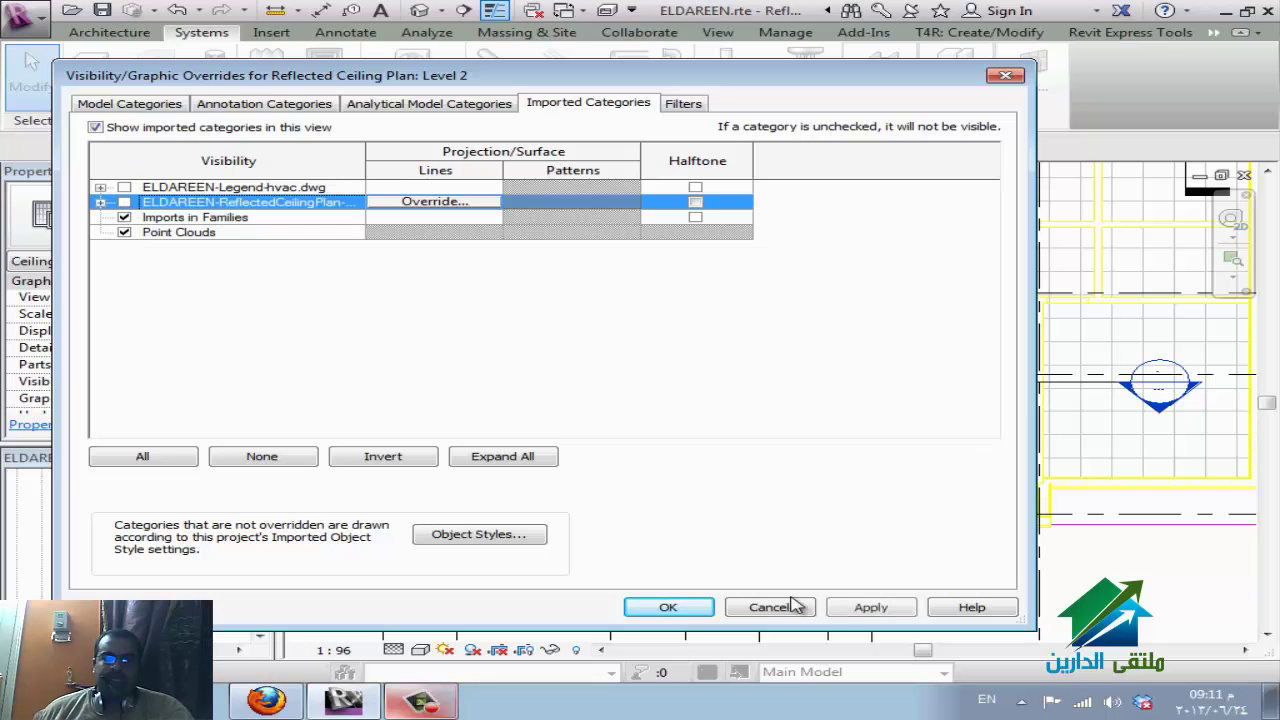
left_click(858, 610)
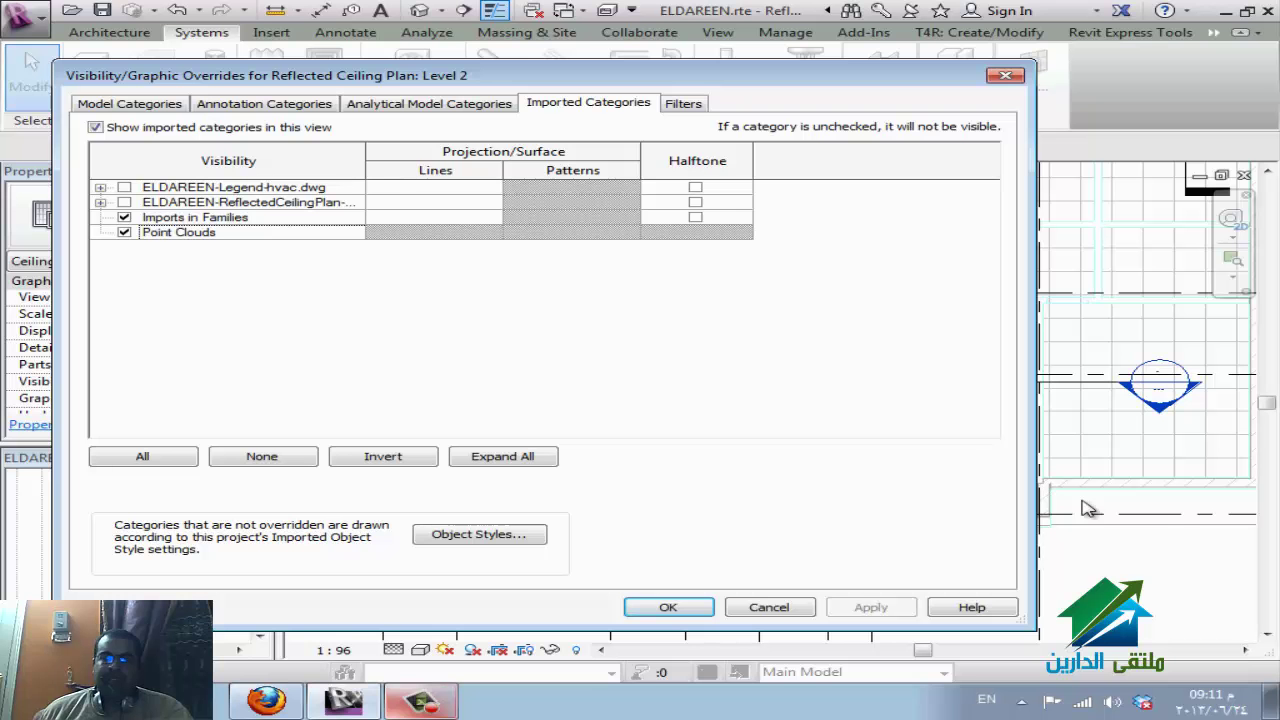
left_click(100, 202)
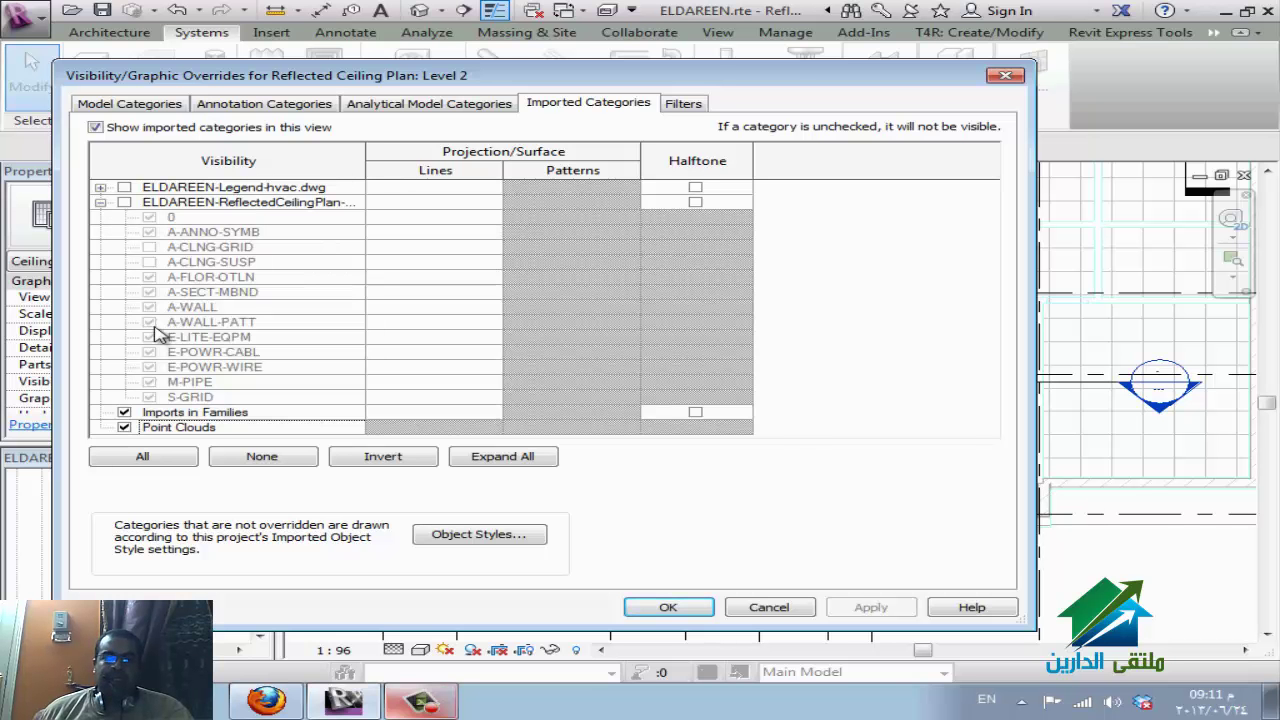
left_click(124, 202)
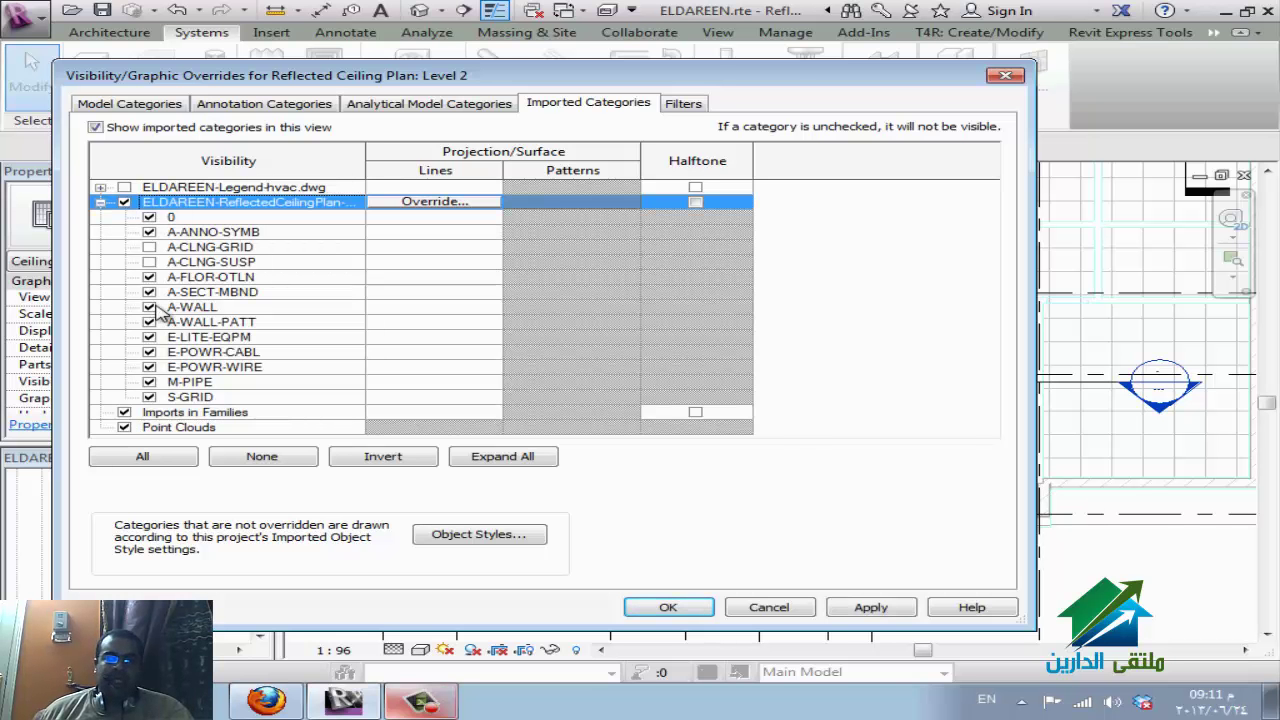
Override the A-WALL layer's lines to green.
left_click(165, 307)
left_click(400, 307)
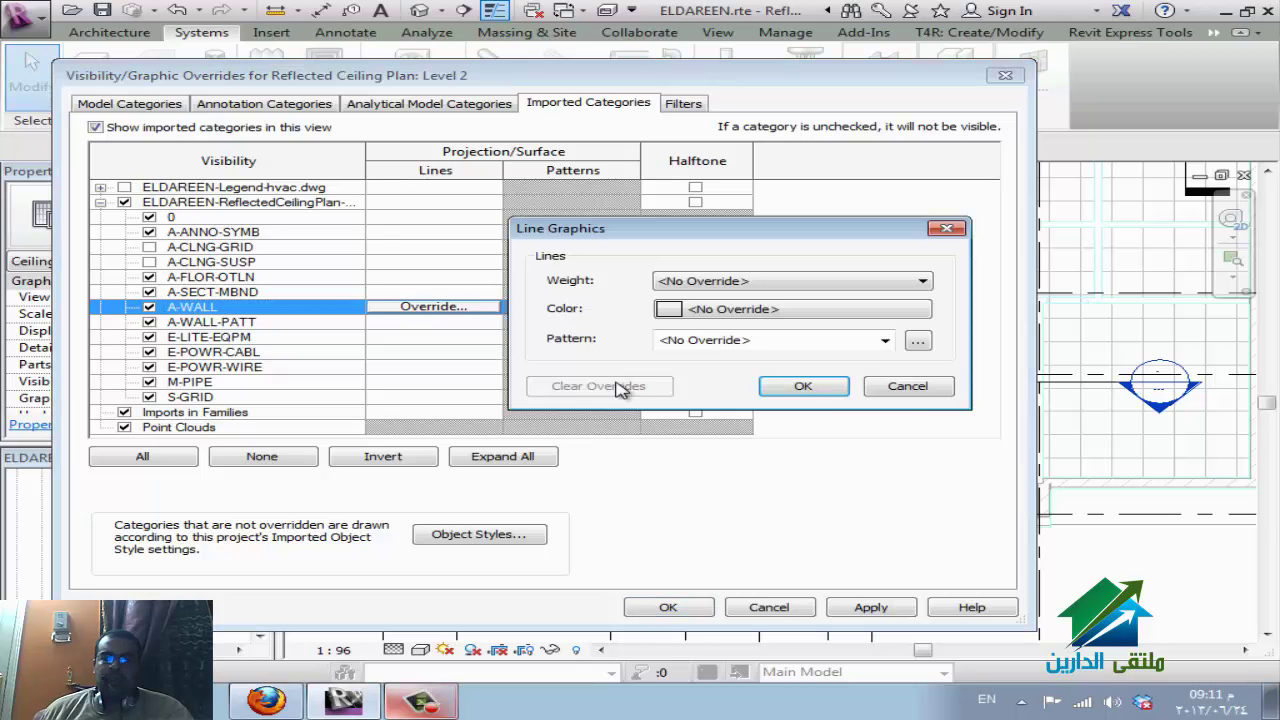
left_click(695, 309)
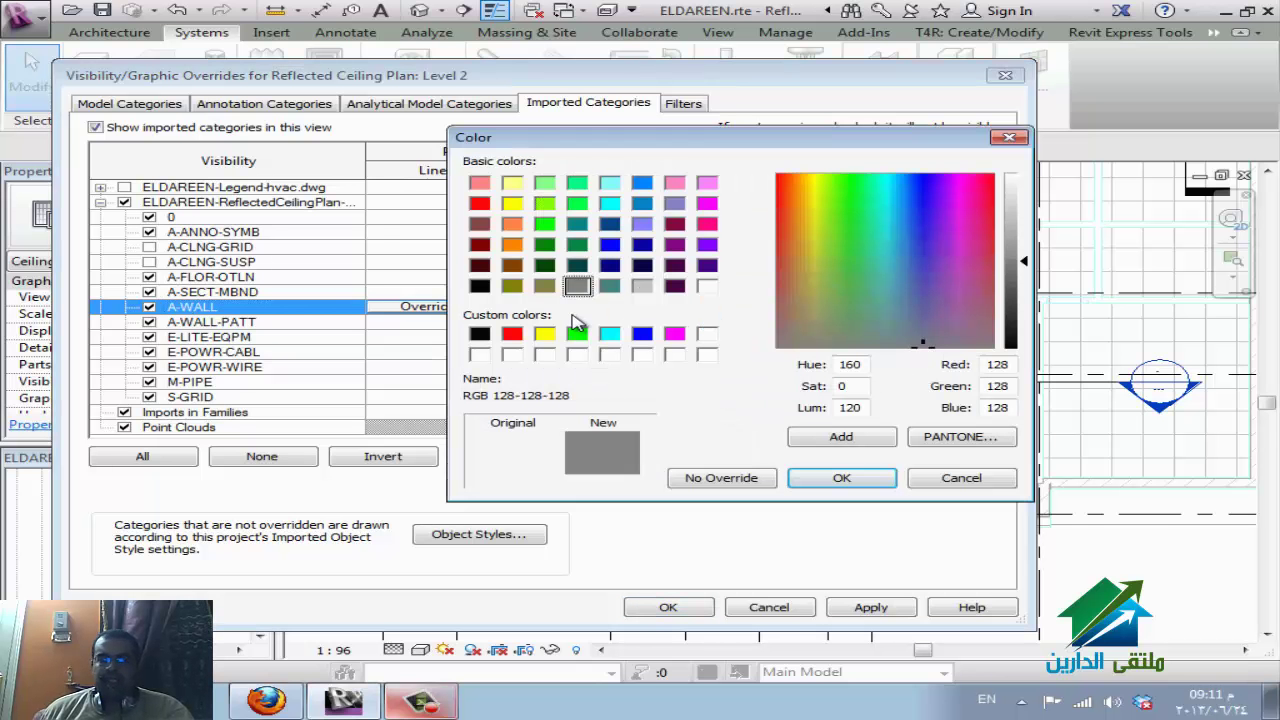
left_click(546, 228)
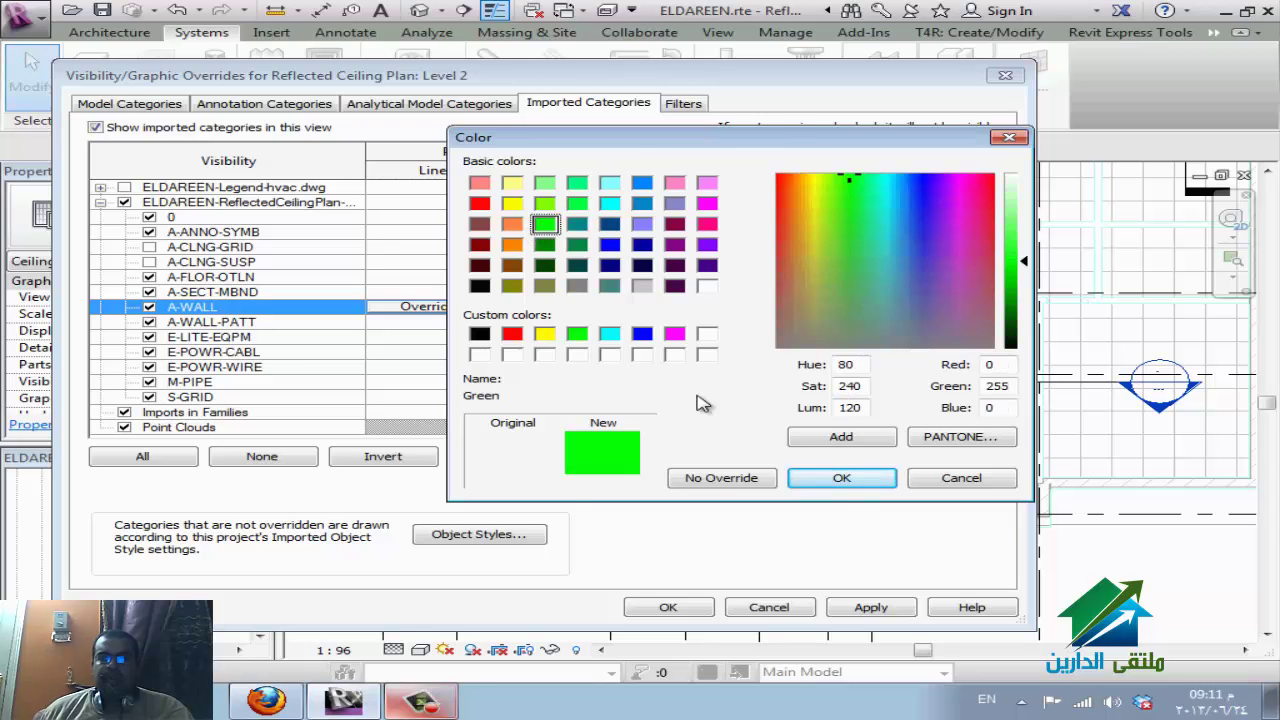
left_click(845, 484)
left_click(805, 388)
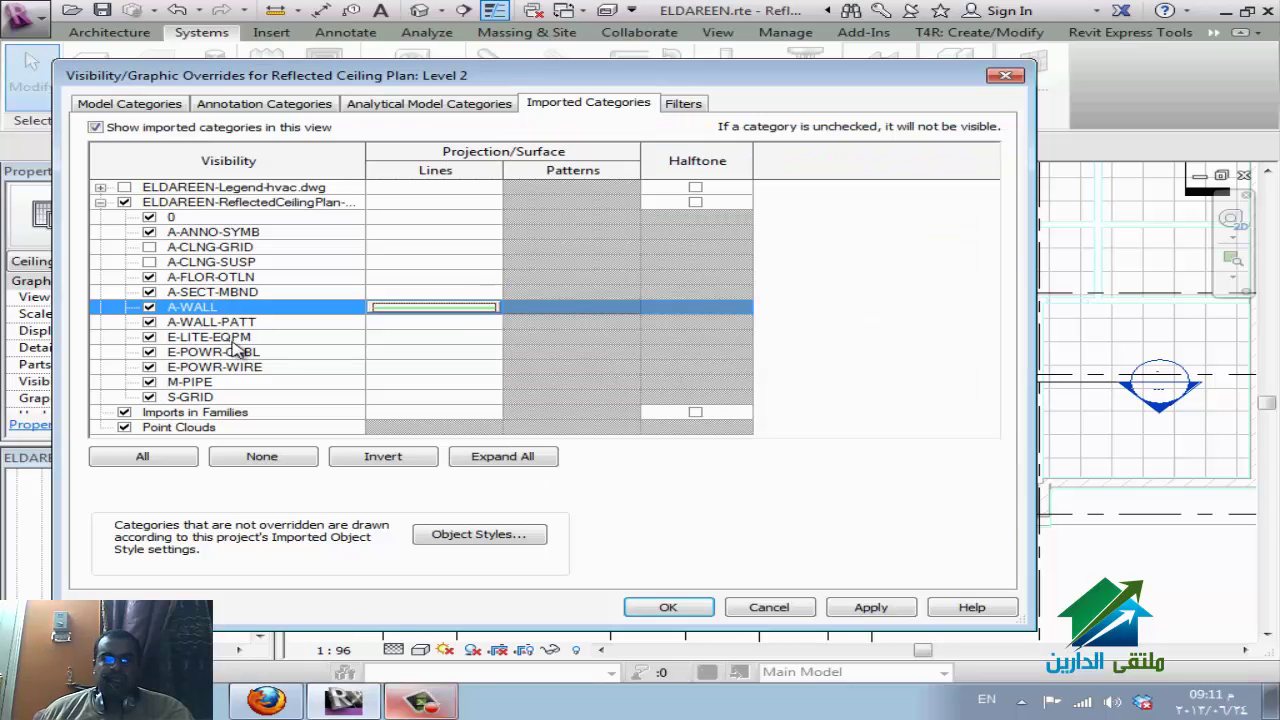
Override the A-WALL-PATT layer's lines to blue, apply, and switch to the WizIQ class.
left_click(247, 324)
left_click(430, 322)
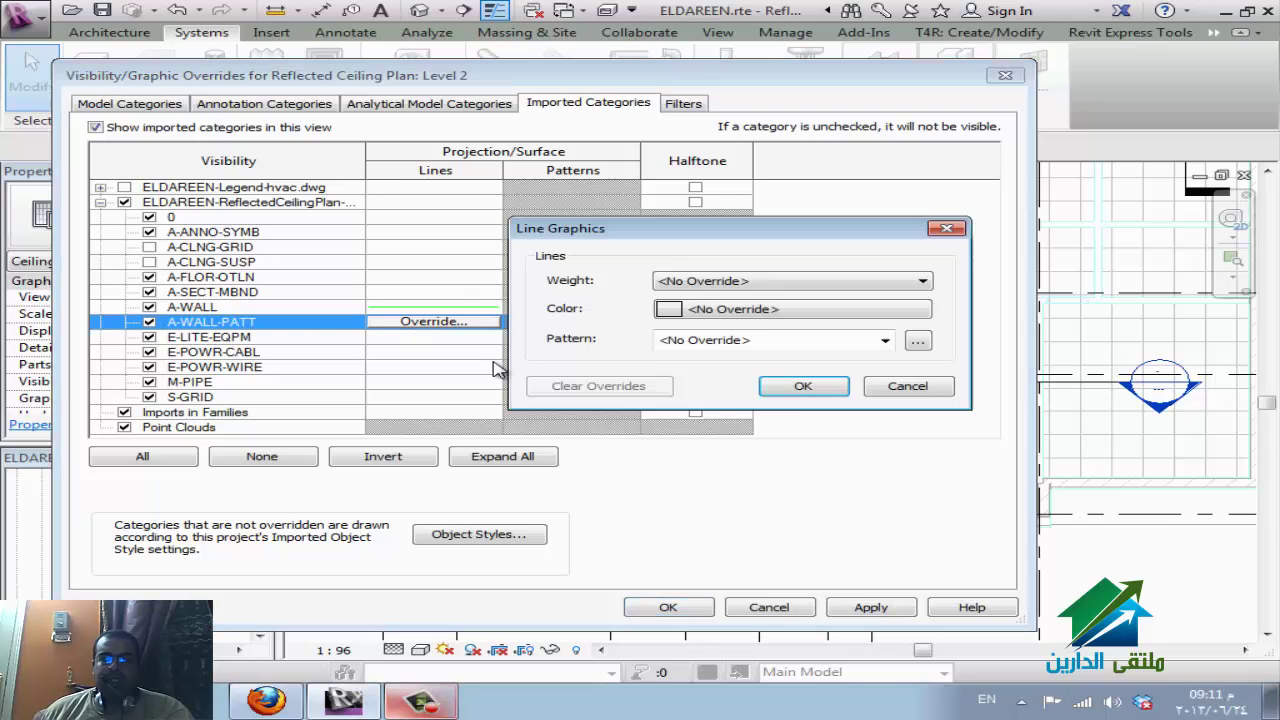
left_click(760, 313)
left_click(645, 335)
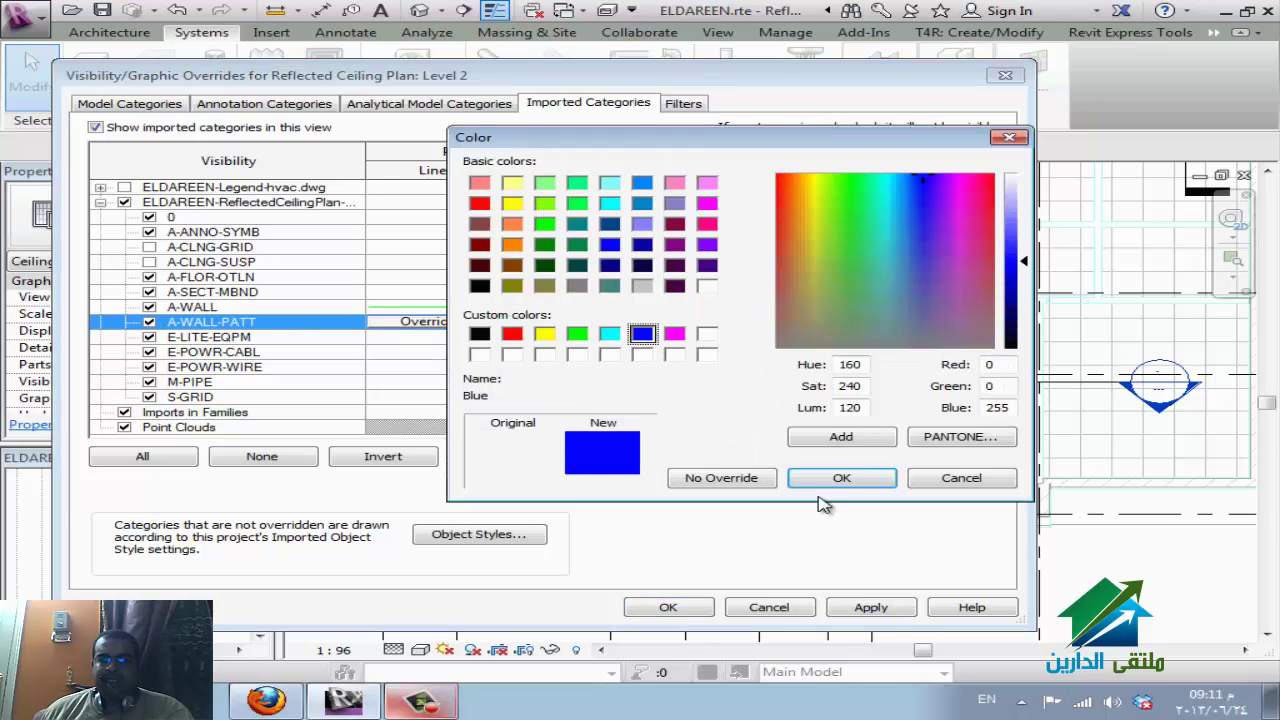
left_click(842, 478)
left_click(803, 386)
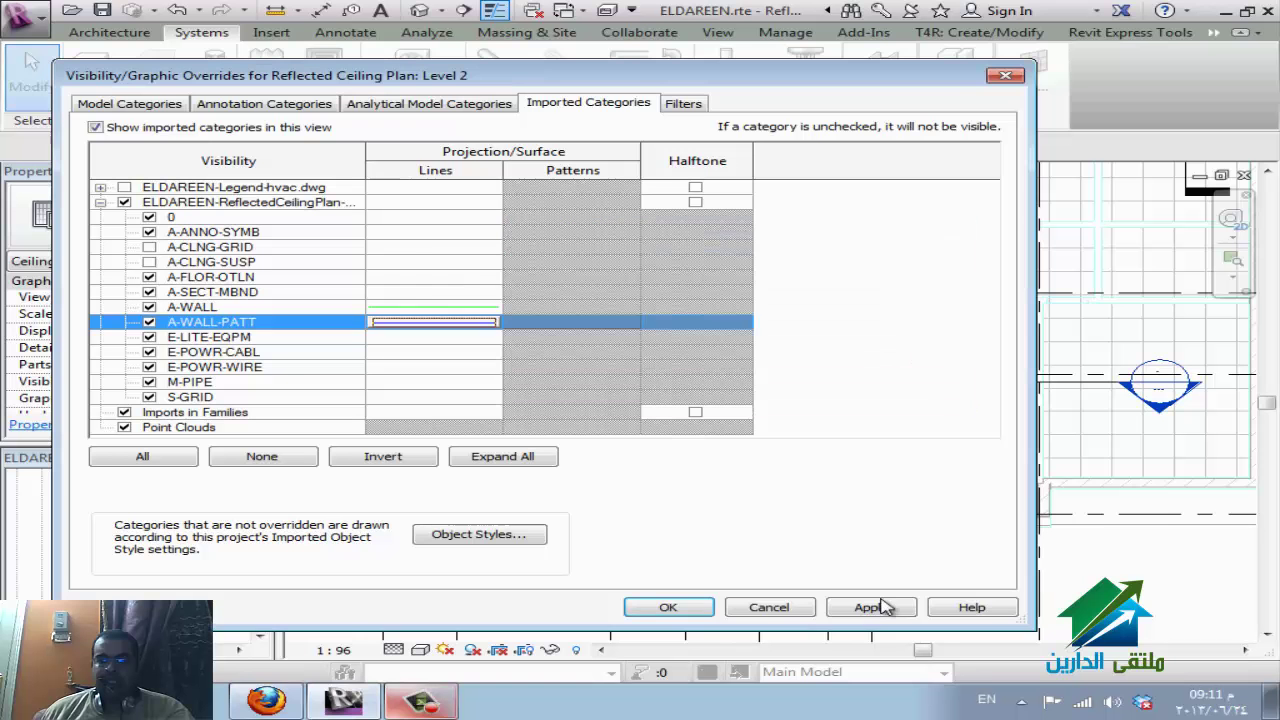
left_click(880, 607)
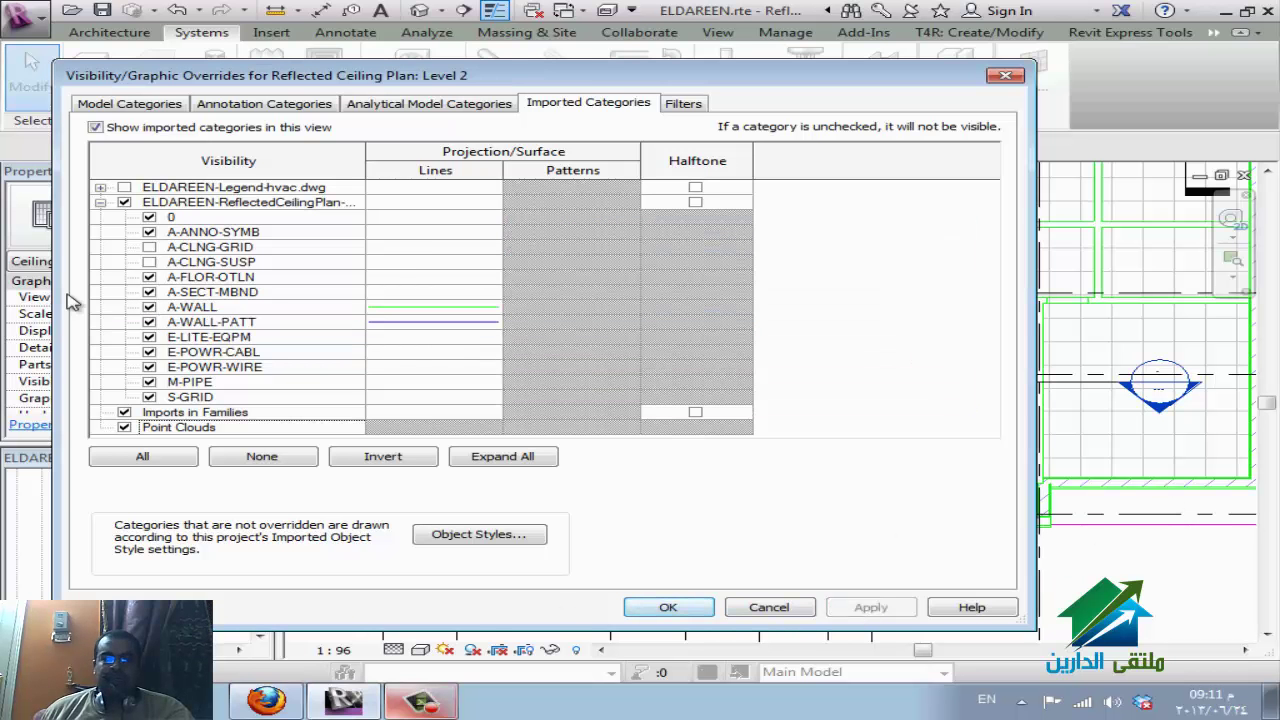
left_click(669, 607)
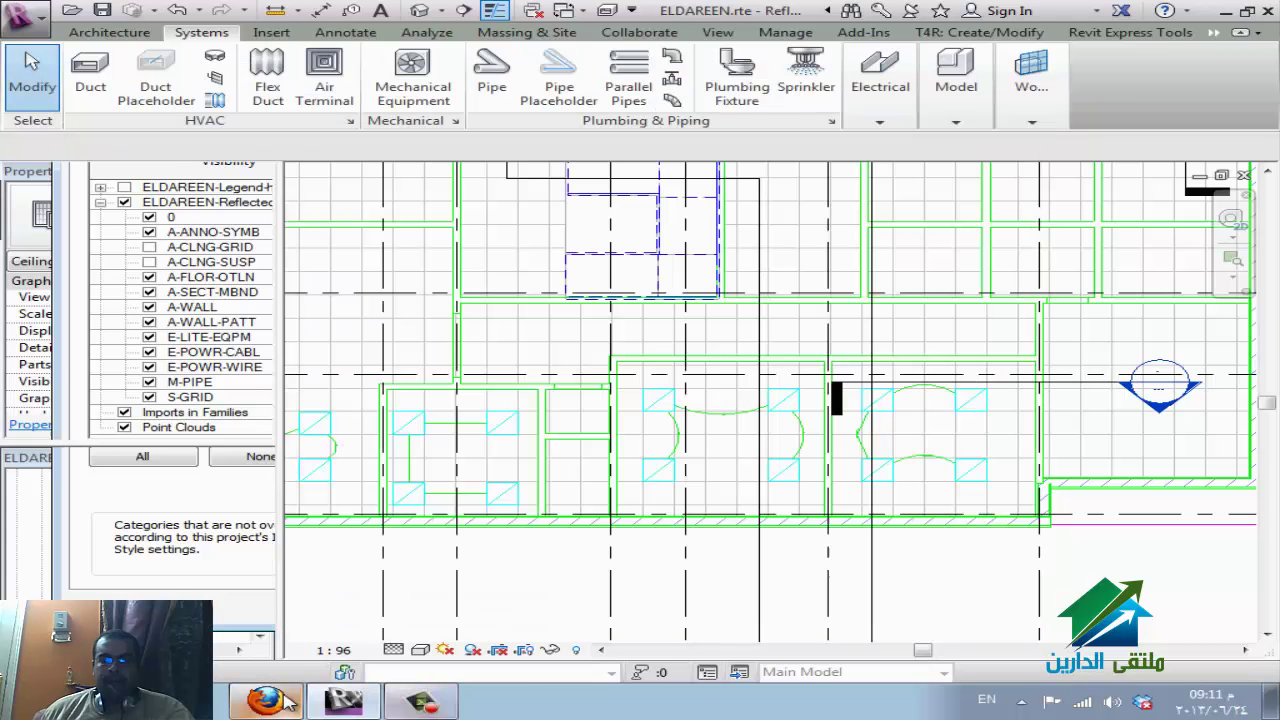
left_click(266, 700)
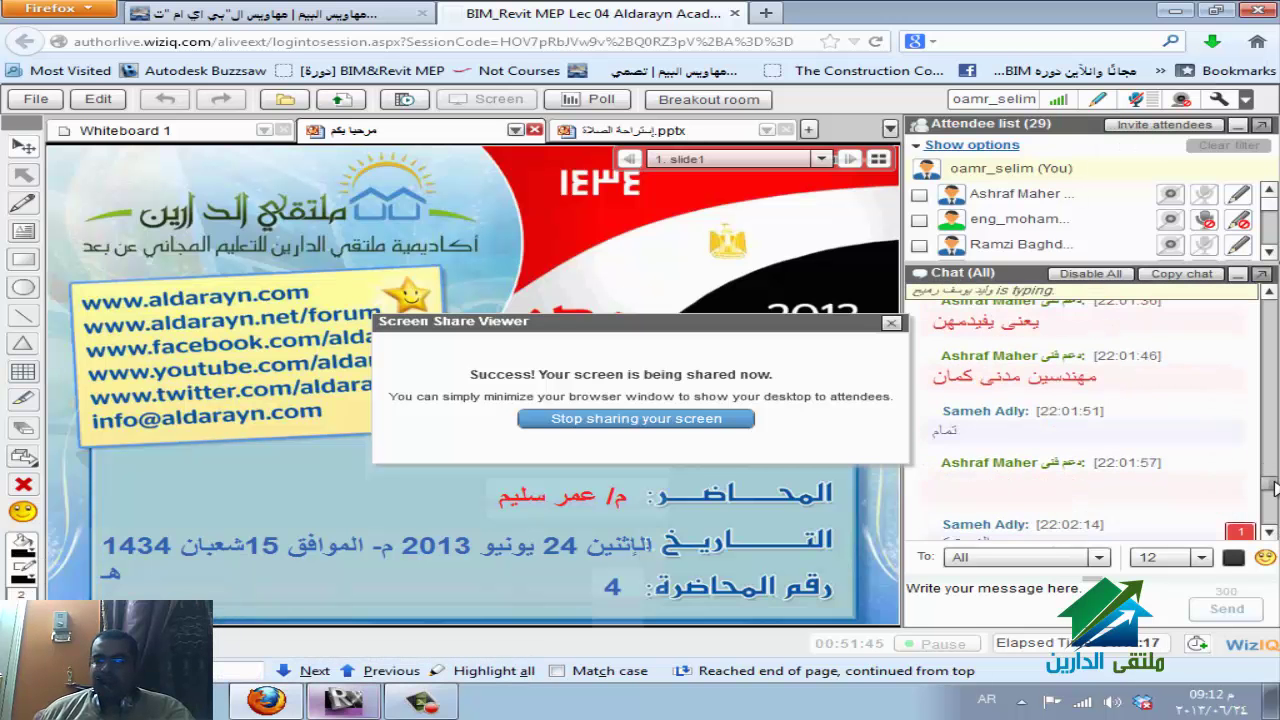
Scroll through the WizIQ class chat, then bring Revit back to the front.
left_click_drag(1274, 488, 1274, 502)
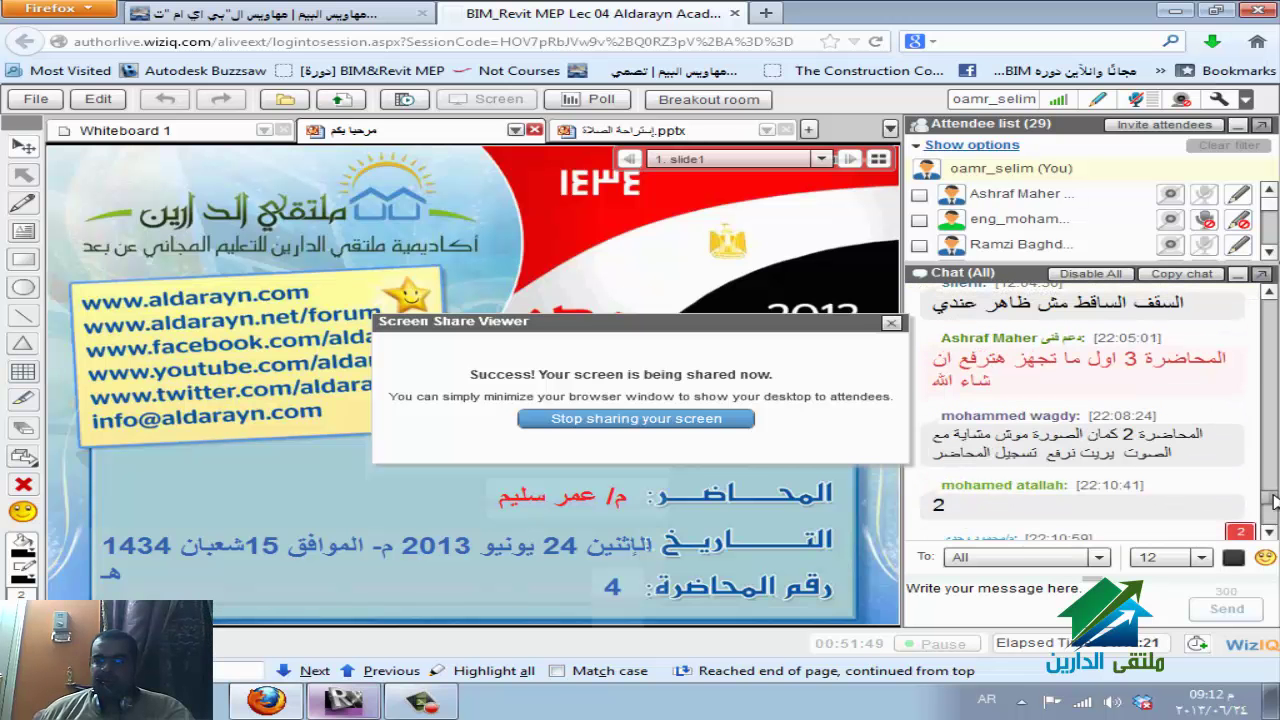
left_click(1127, 343)
scroll(1149, 370, "up", 3)
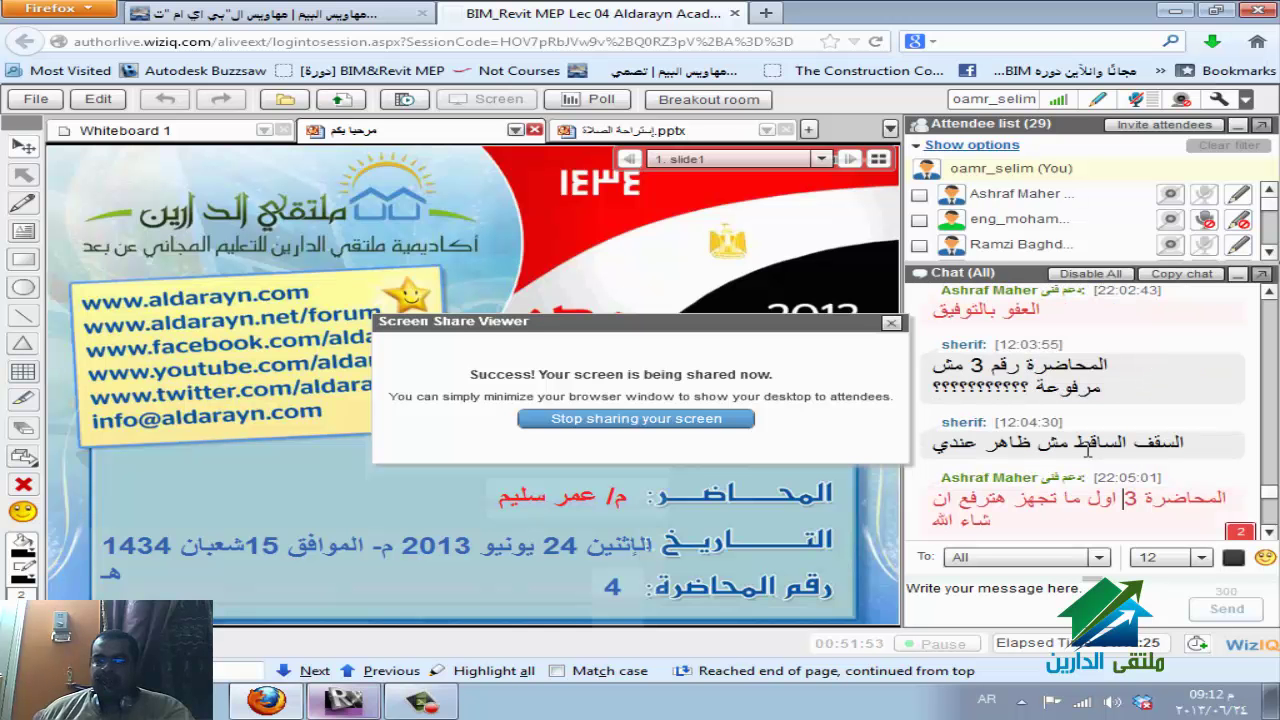
scroll(1030, 478, "down", 3)
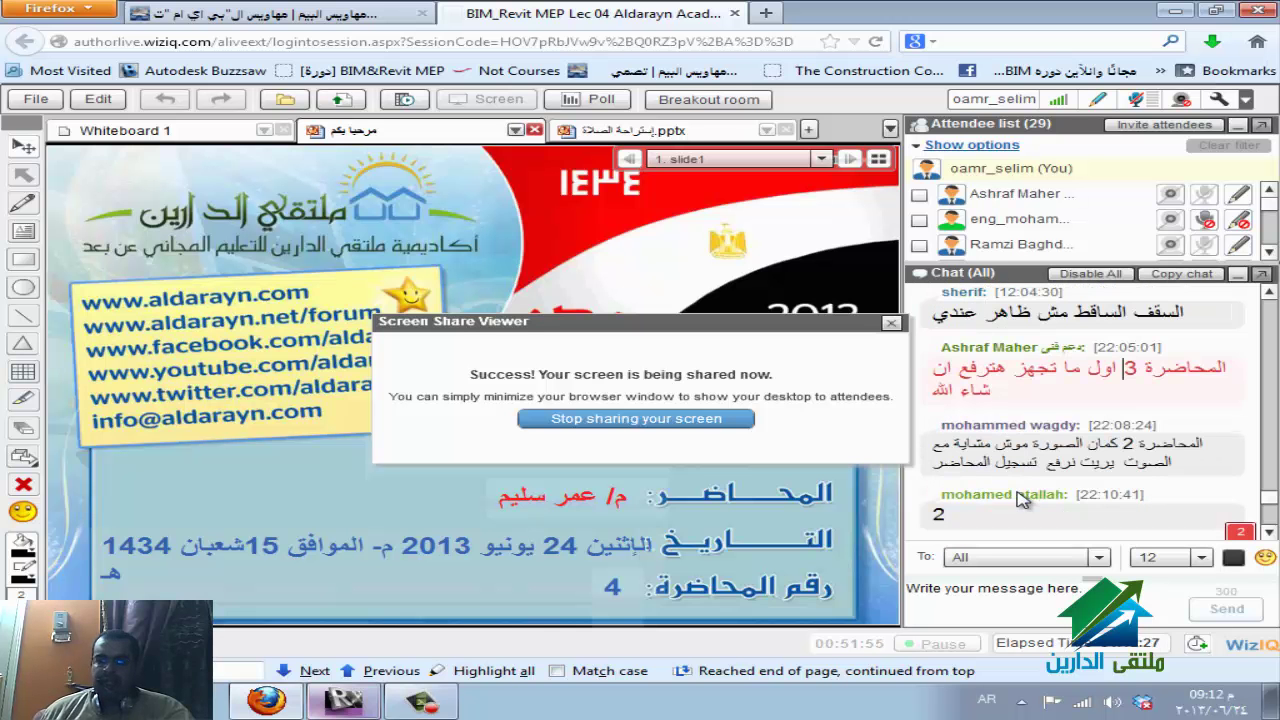
left_click(370, 706)
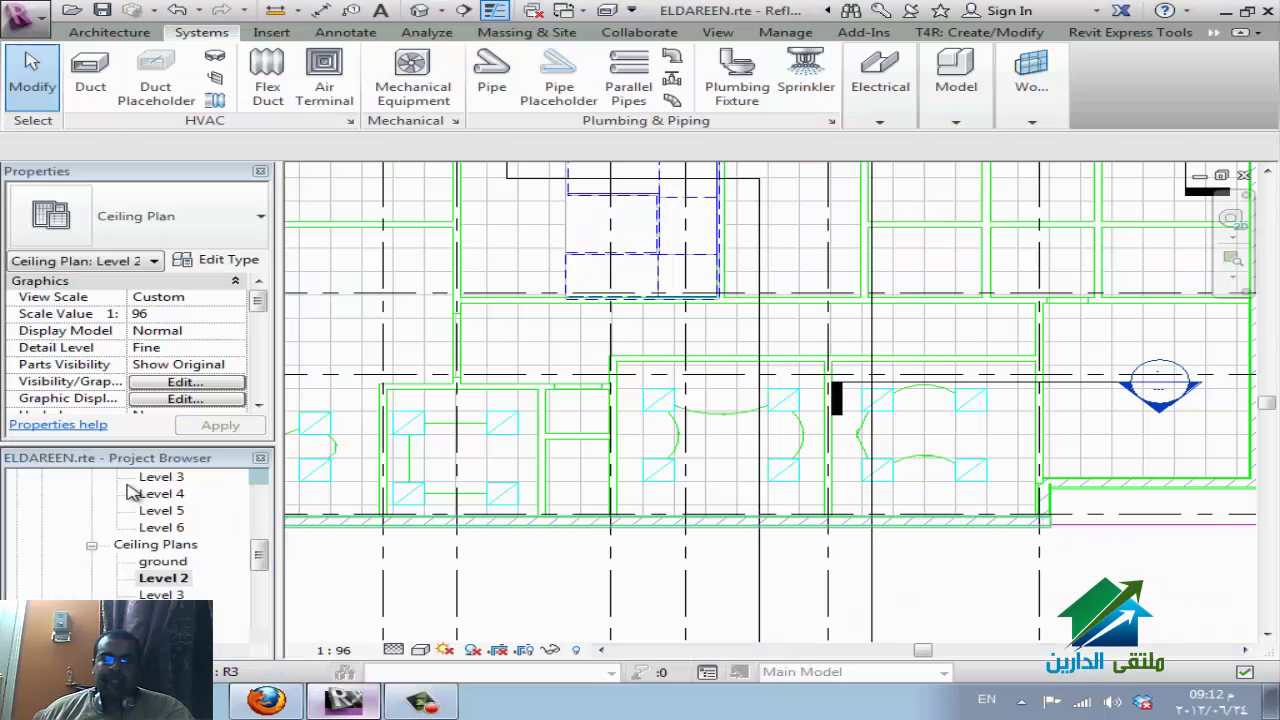
Open the Level 2 view under Ceiling Plans and bring up its Visibility/Graphic Overrides.
left_click(158, 545)
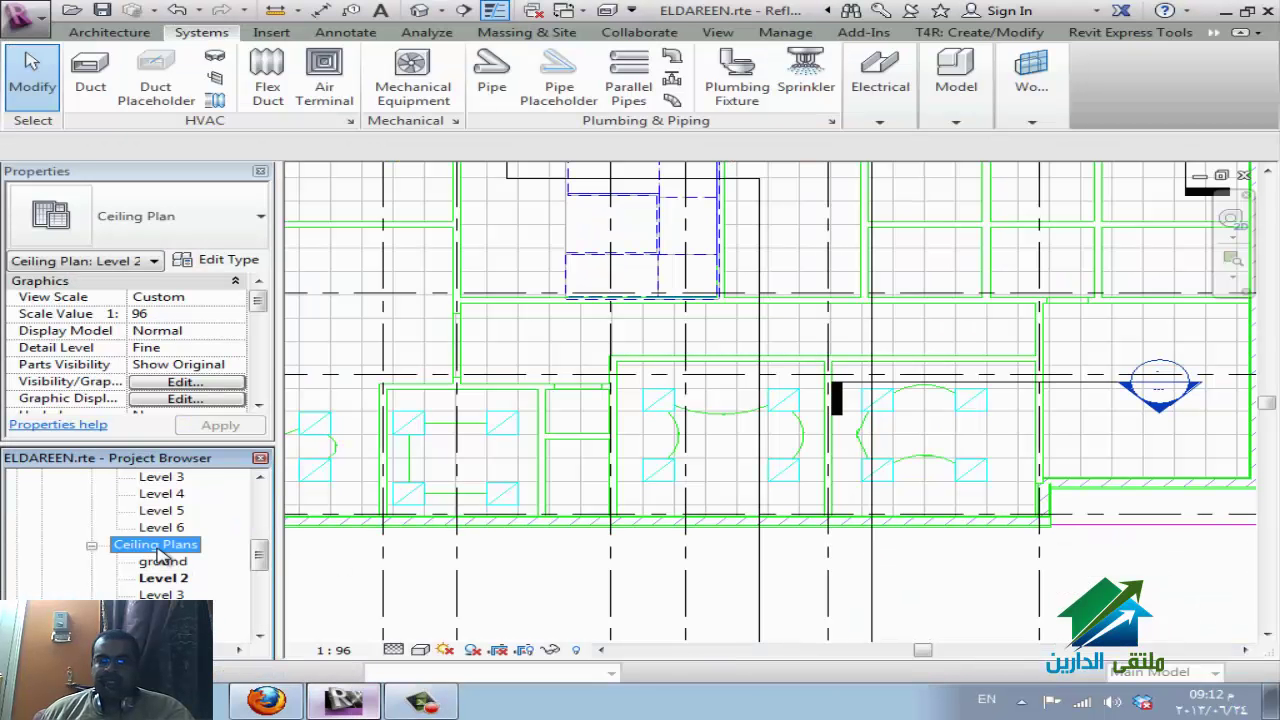
scroll(242, 556, "up", 5)
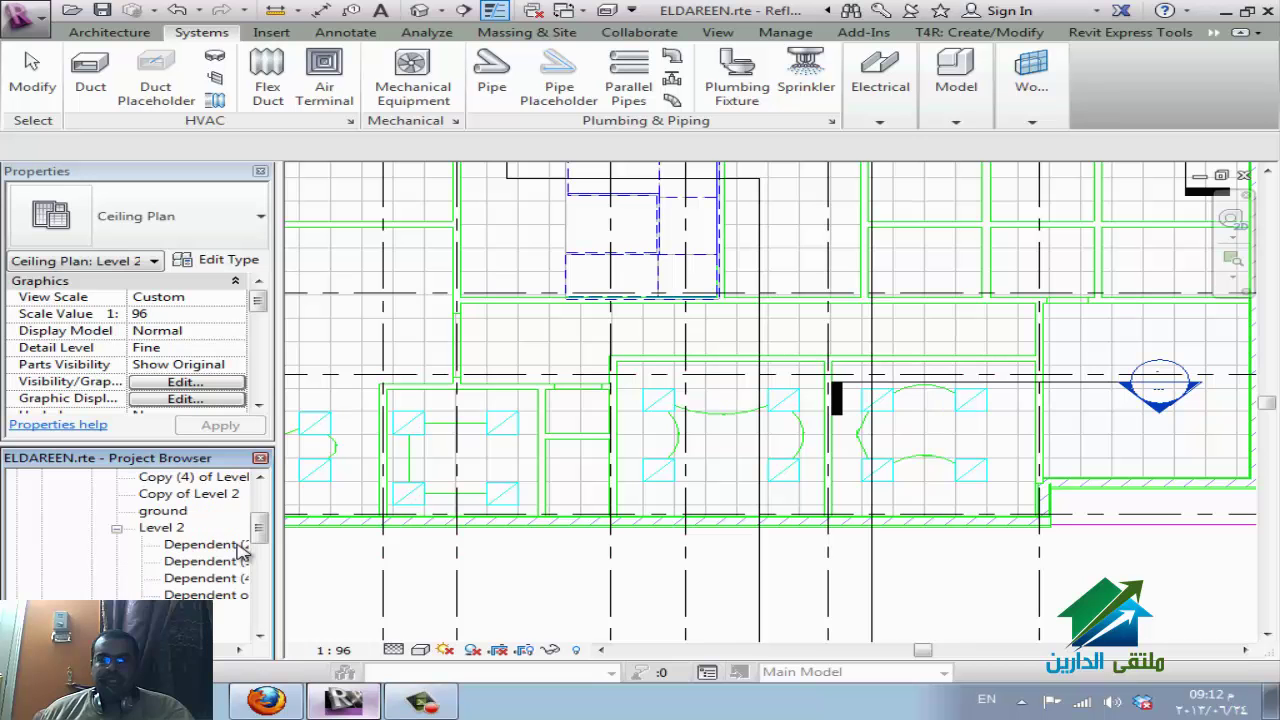
scroll(172, 535, "down", 4)
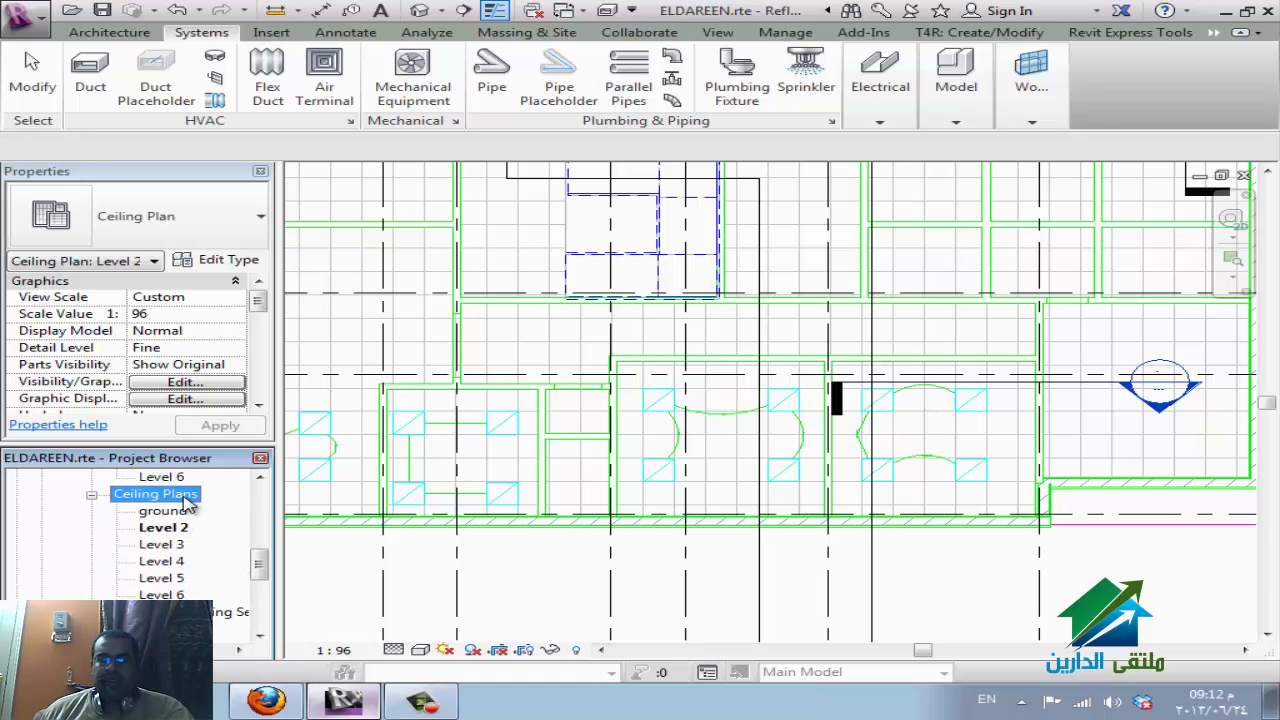
left_click(178, 530)
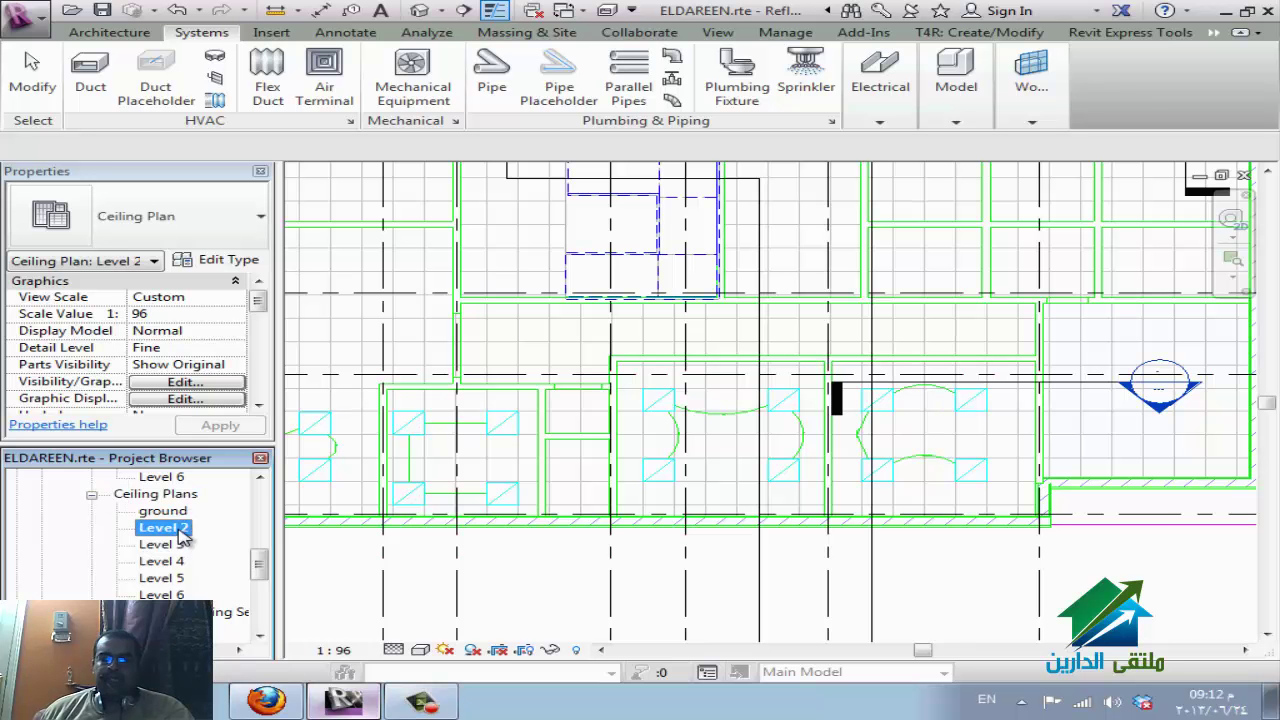
key("v")
key("v")
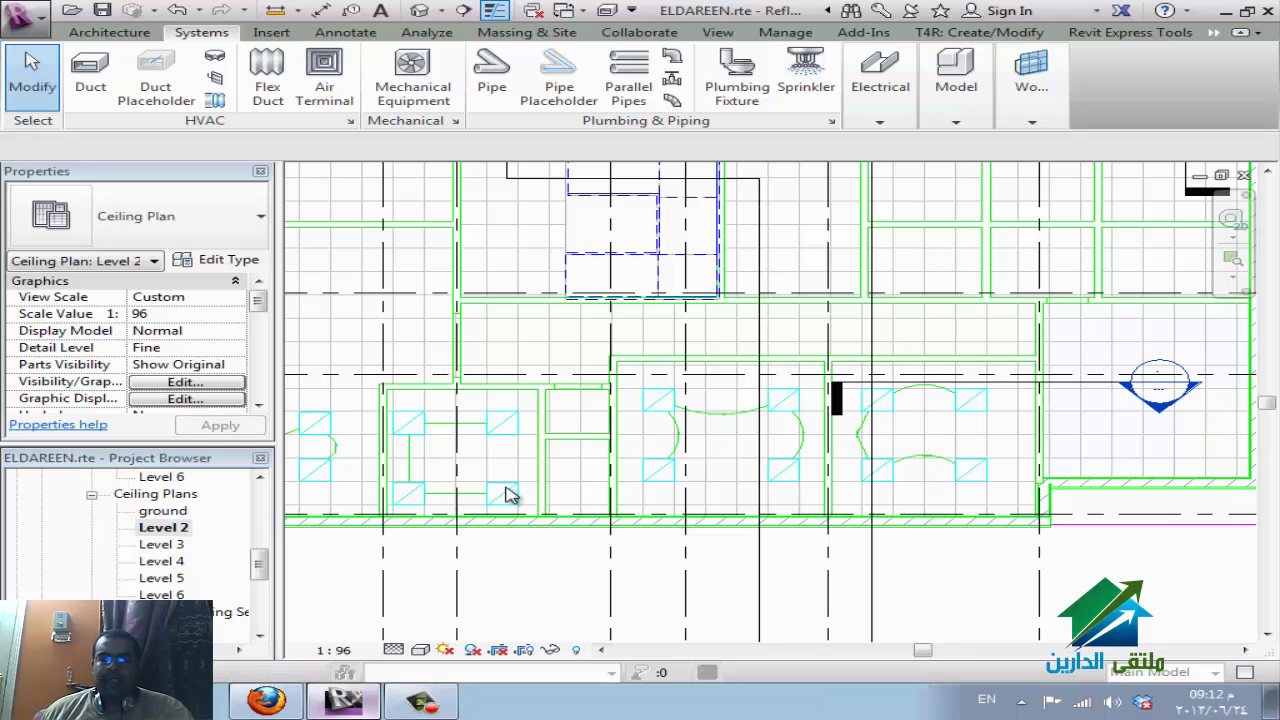
left_click(297, 355)
Add Structure to the category filter, review Curtain Panels and Ceilings, then close without changes.
left_click(300, 366)
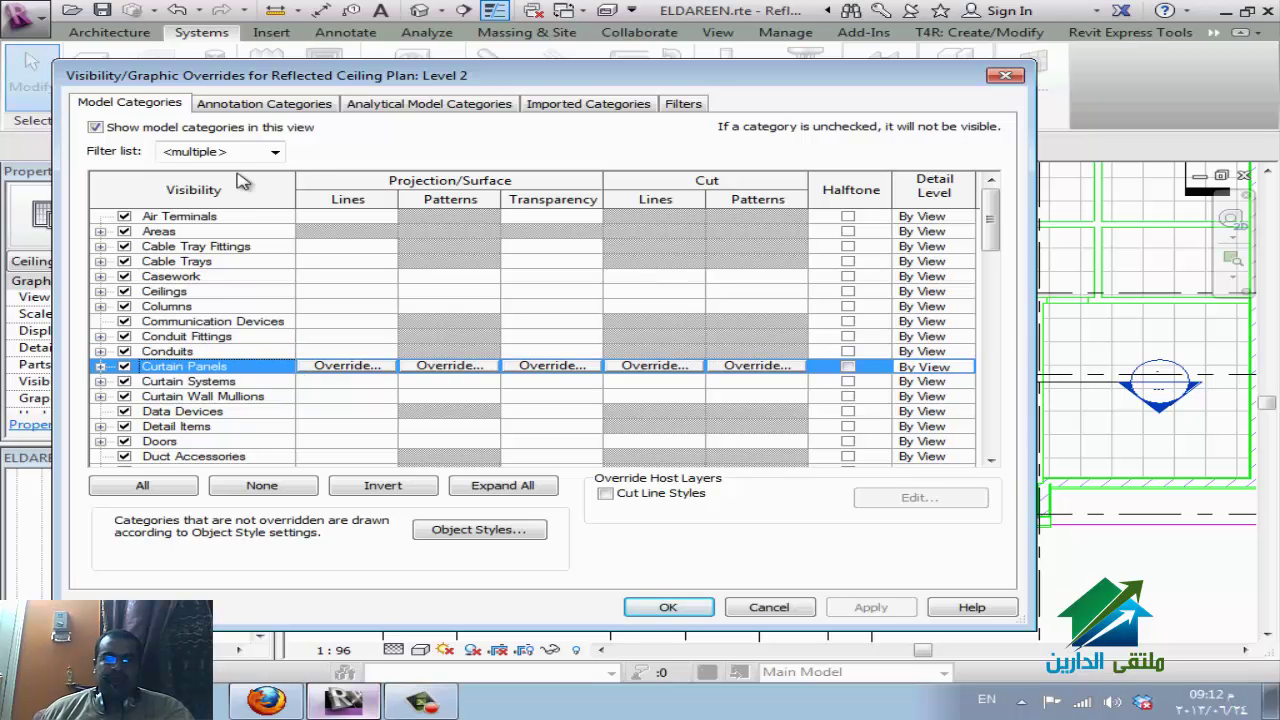
left_click(275, 151)
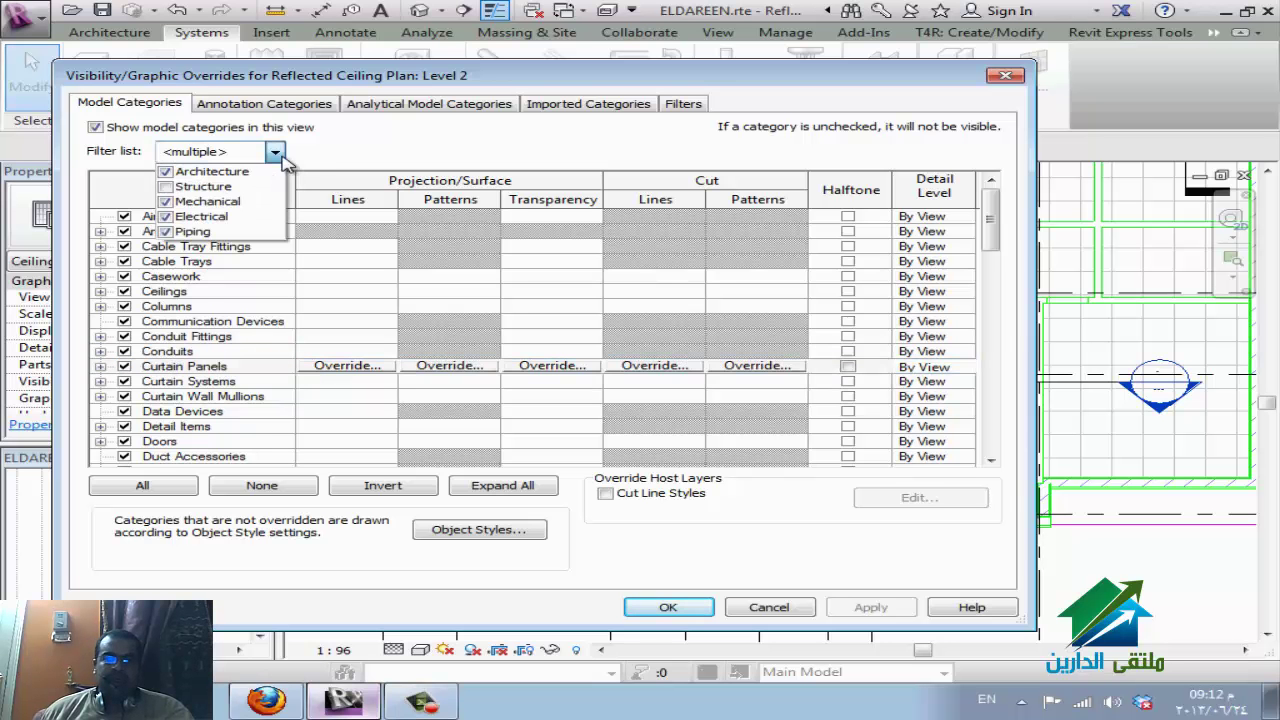
left_click(168, 187)
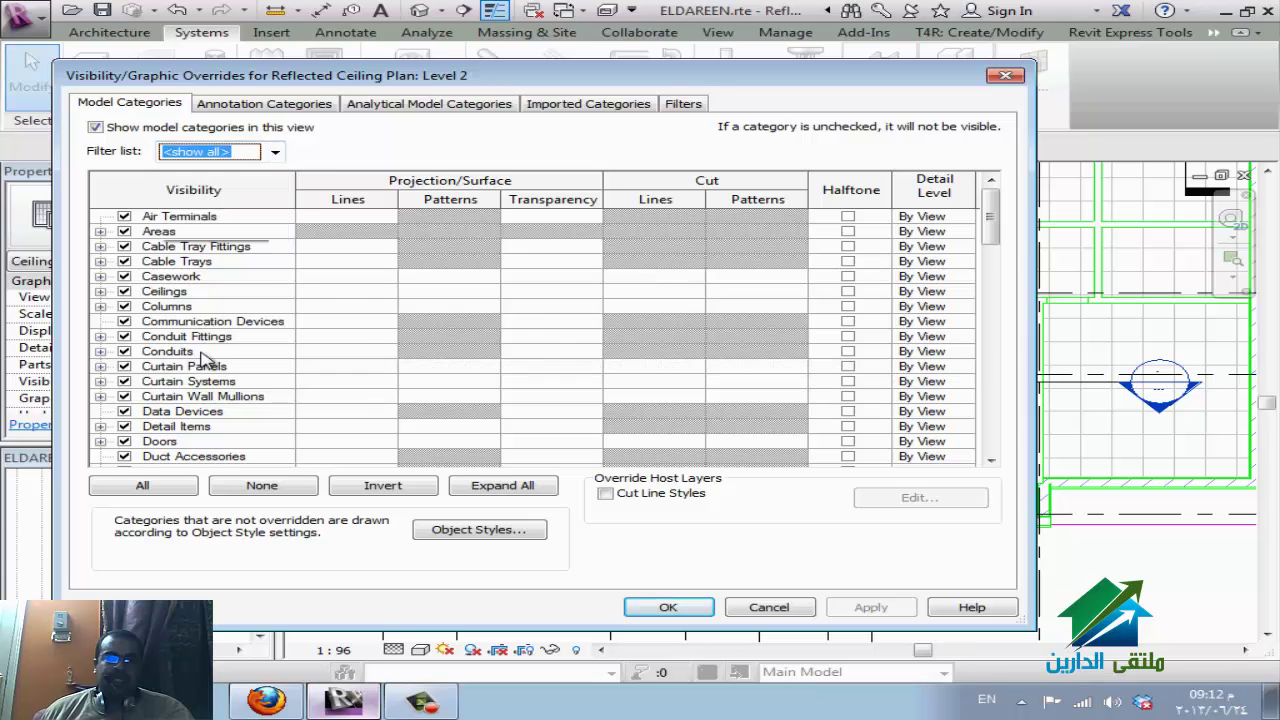
left_click(205, 366)
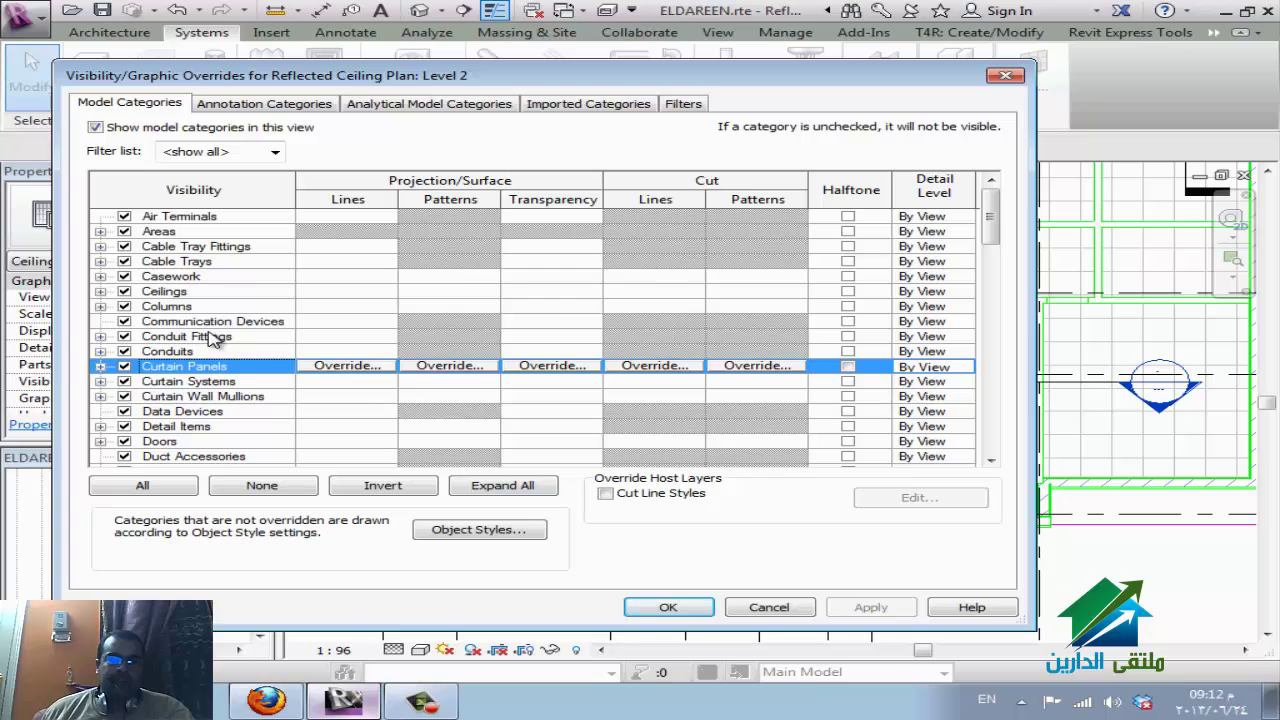
left_click(188, 294)
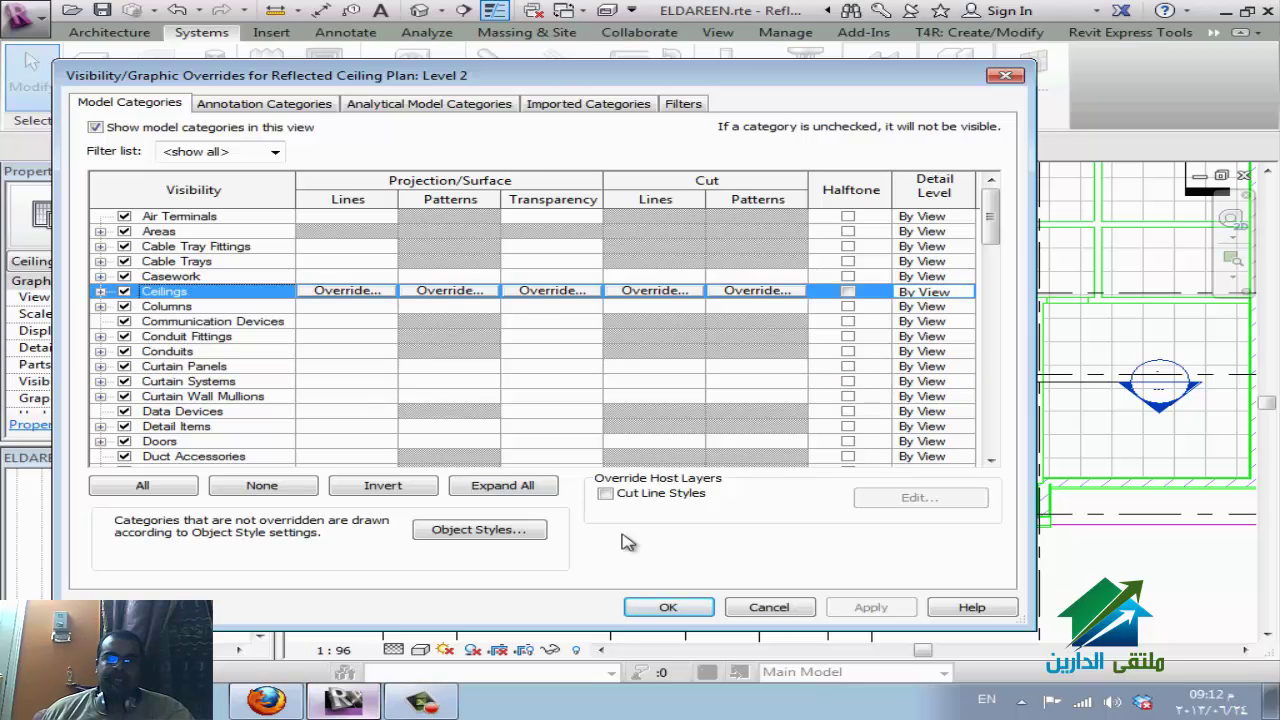
left_click(745, 608)
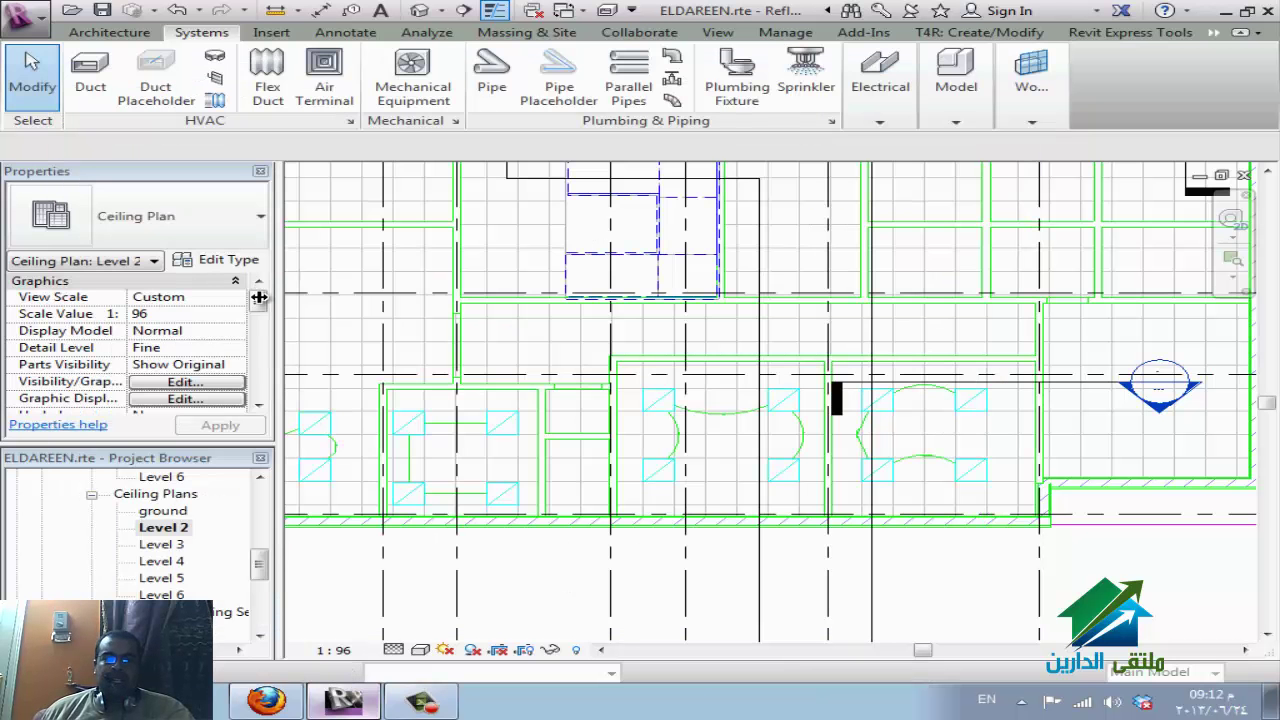
Switch from Revit to the WizIQ class session in Firefox.
left_click_drag(262, 310, 252, 380)
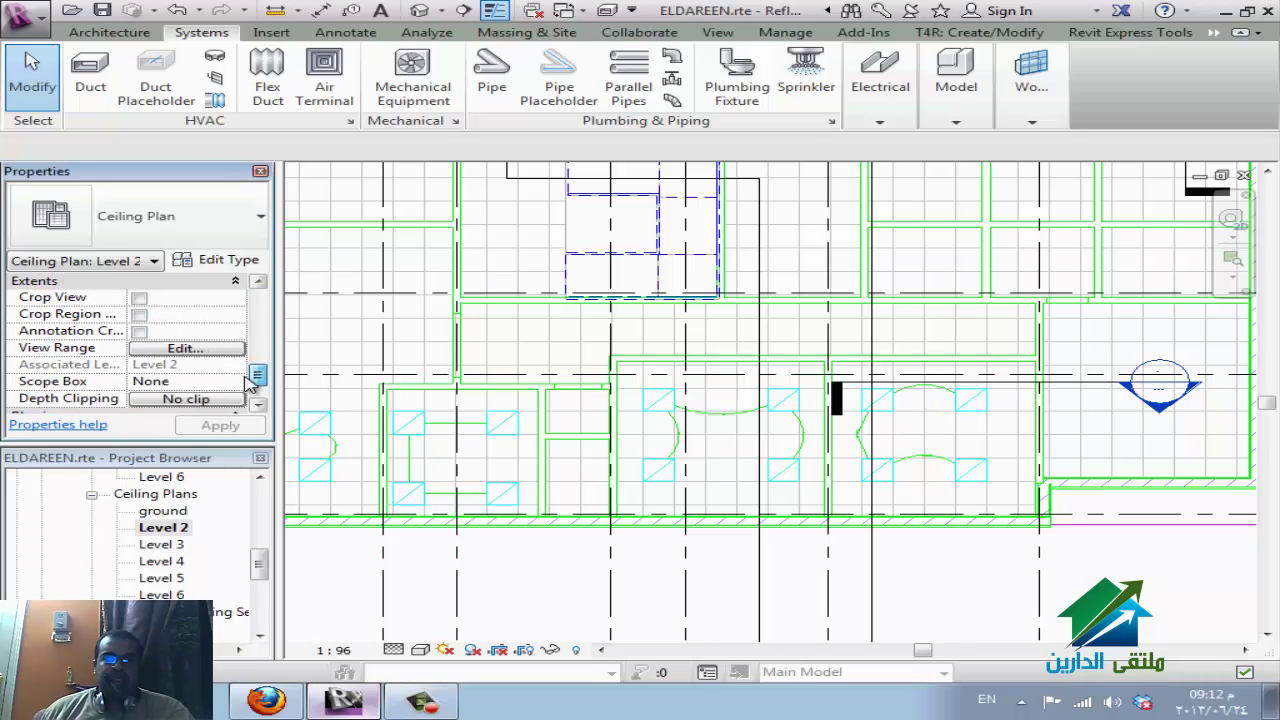
scroll(250, 380, "down", 1)
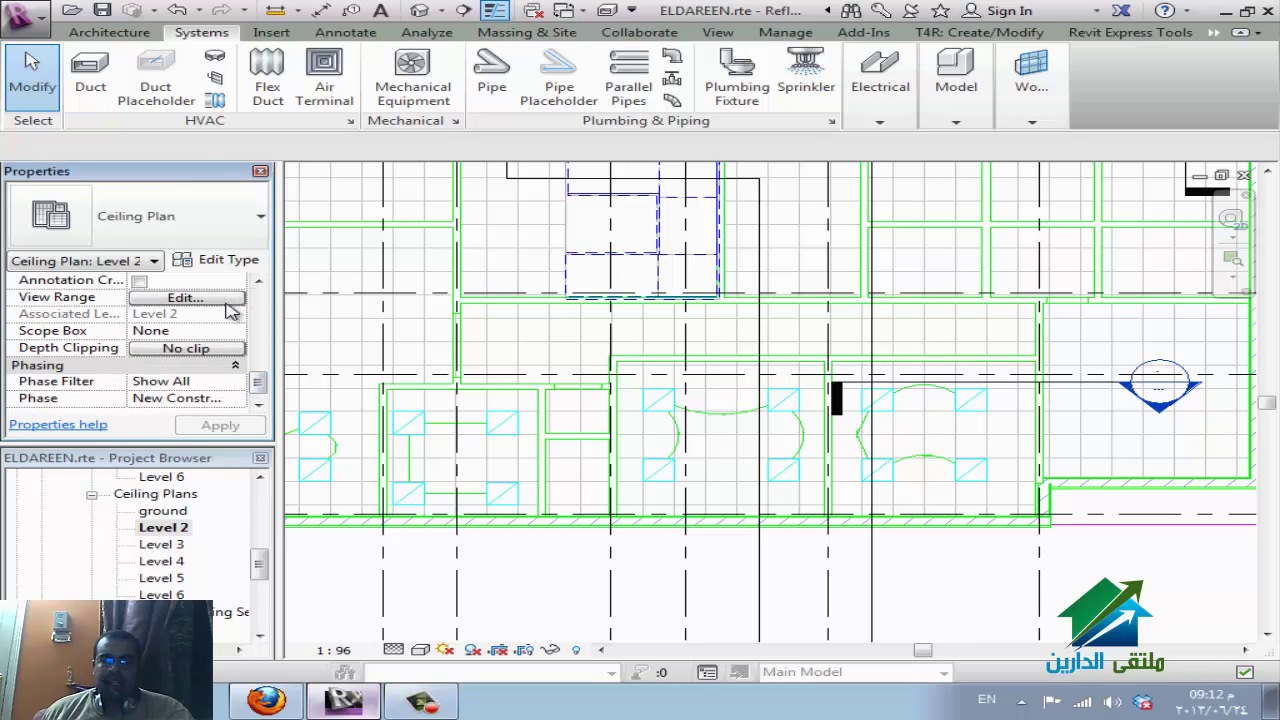
left_click_drag(259, 385, 270, 360)
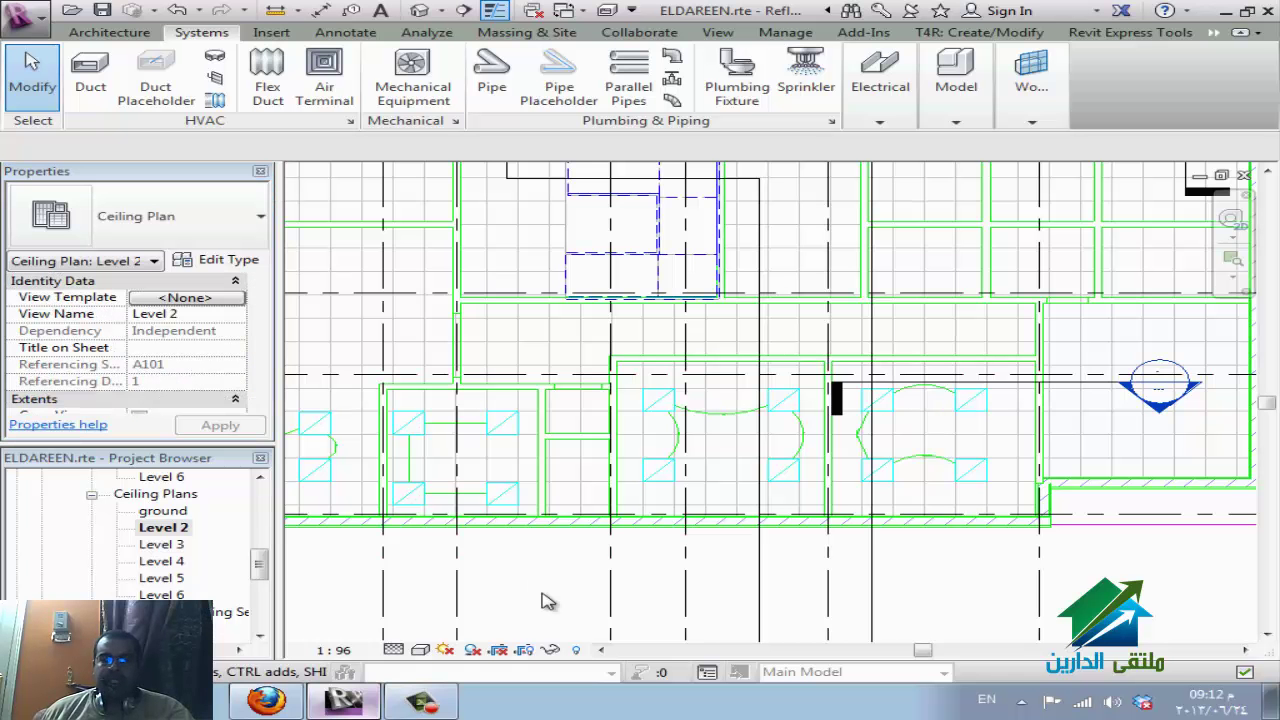
left_click(288, 704)
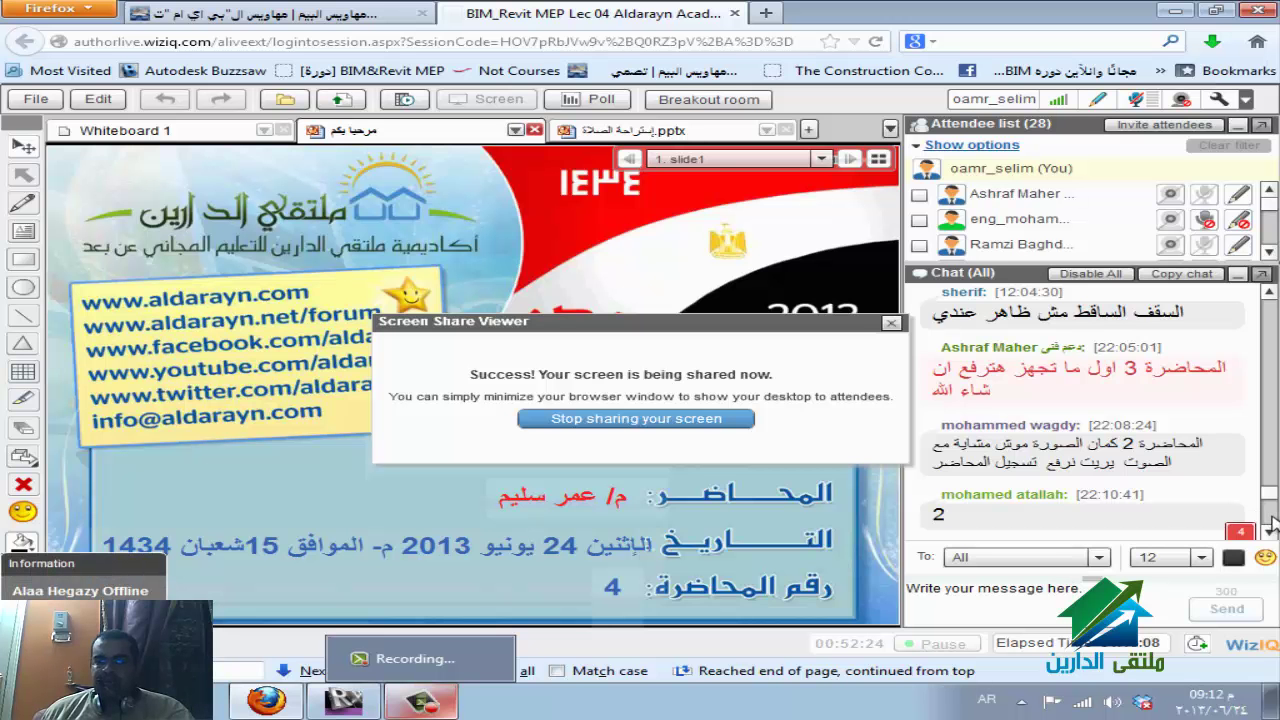
Scroll the WizIQ chat to read new messages, then bring Revit's Level 2 ceiling plan forward.
scroll(1271, 537, "down", 3)
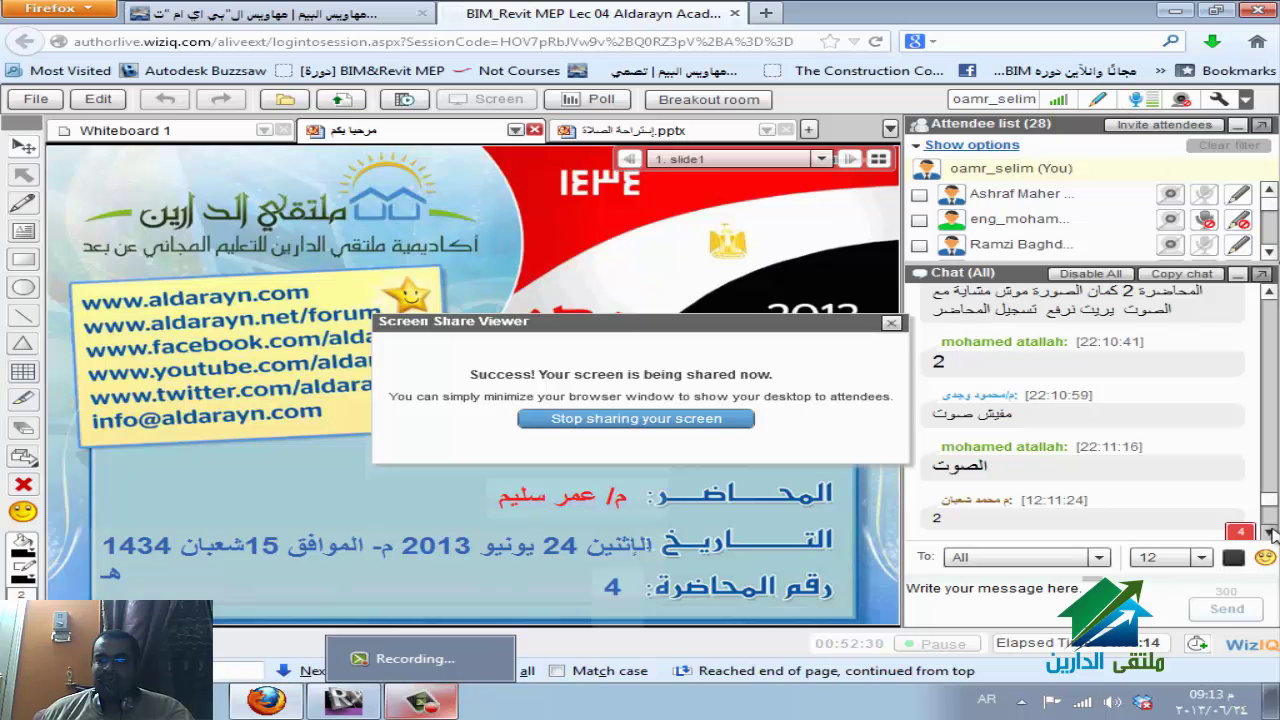
scroll(1271, 515, "down", 5)
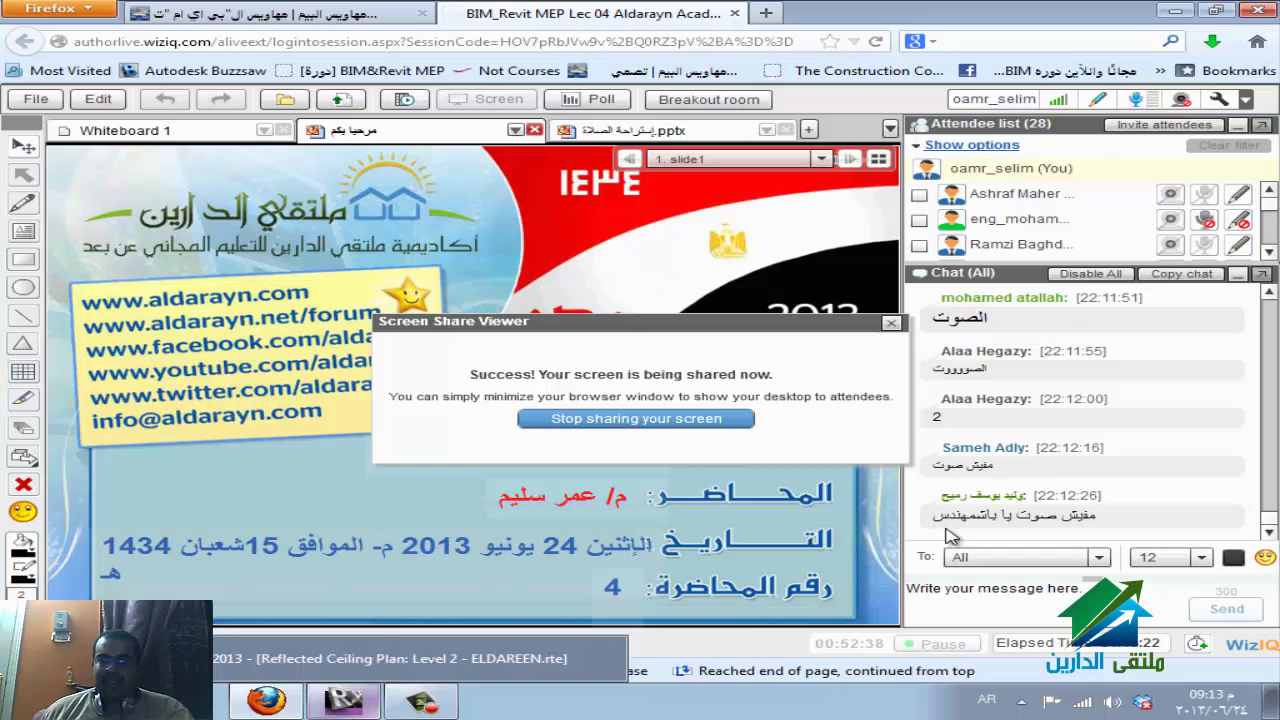
scroll(1063, 453, "up", 3)
scroll(1063, 453, "down", 3)
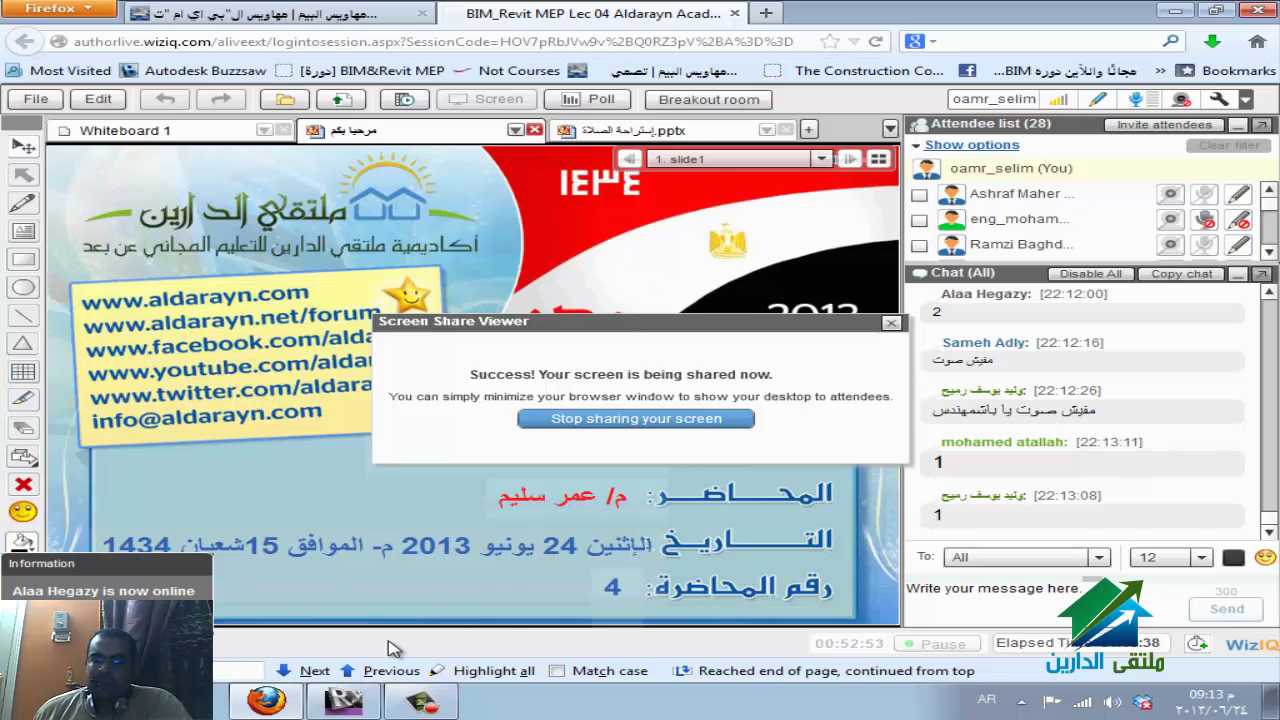
mouse_move(428, 706)
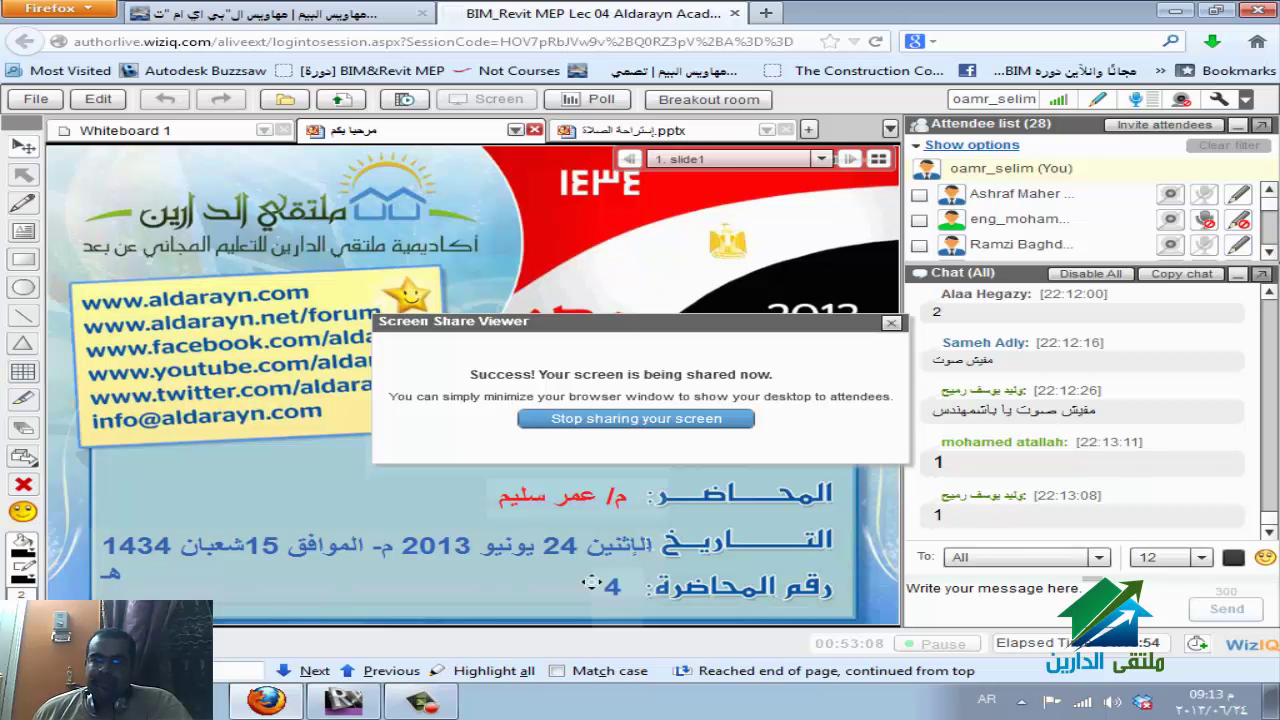
mouse_move(362, 707)
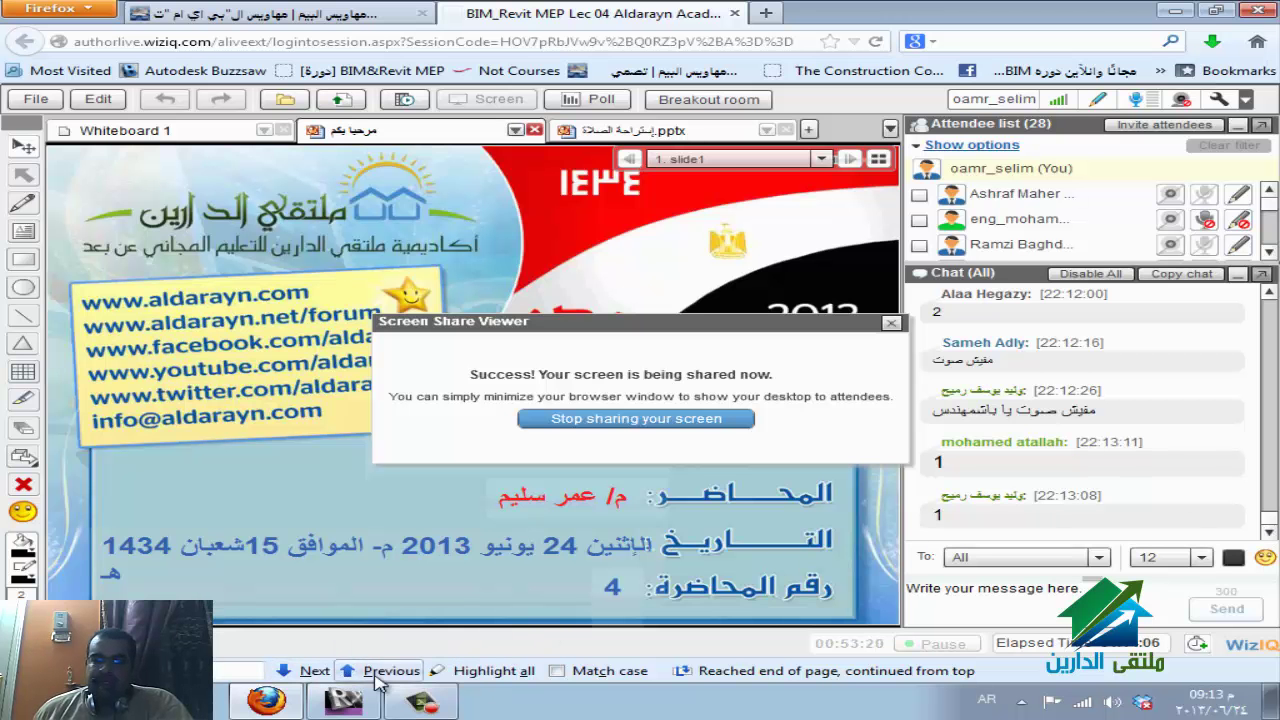
left_click(362, 707)
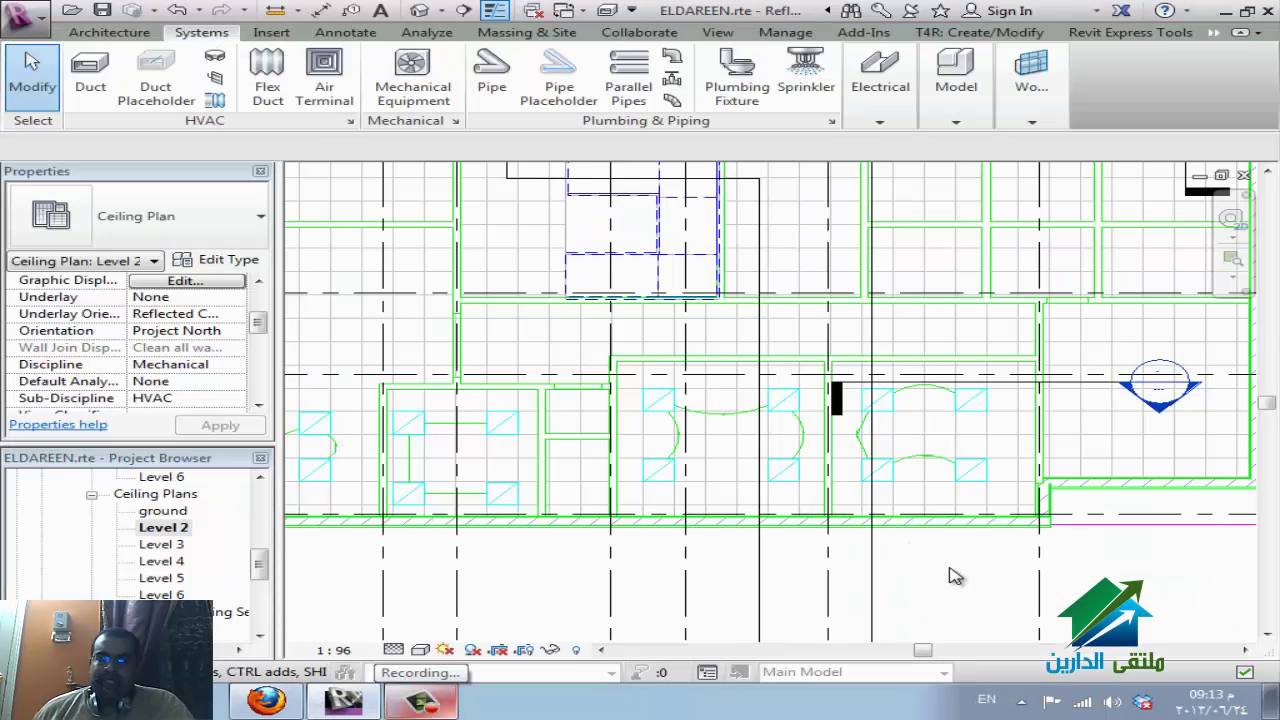
Zoom out on the Level 2 ceiling plan.
scroll(950, 576, "down", 3)
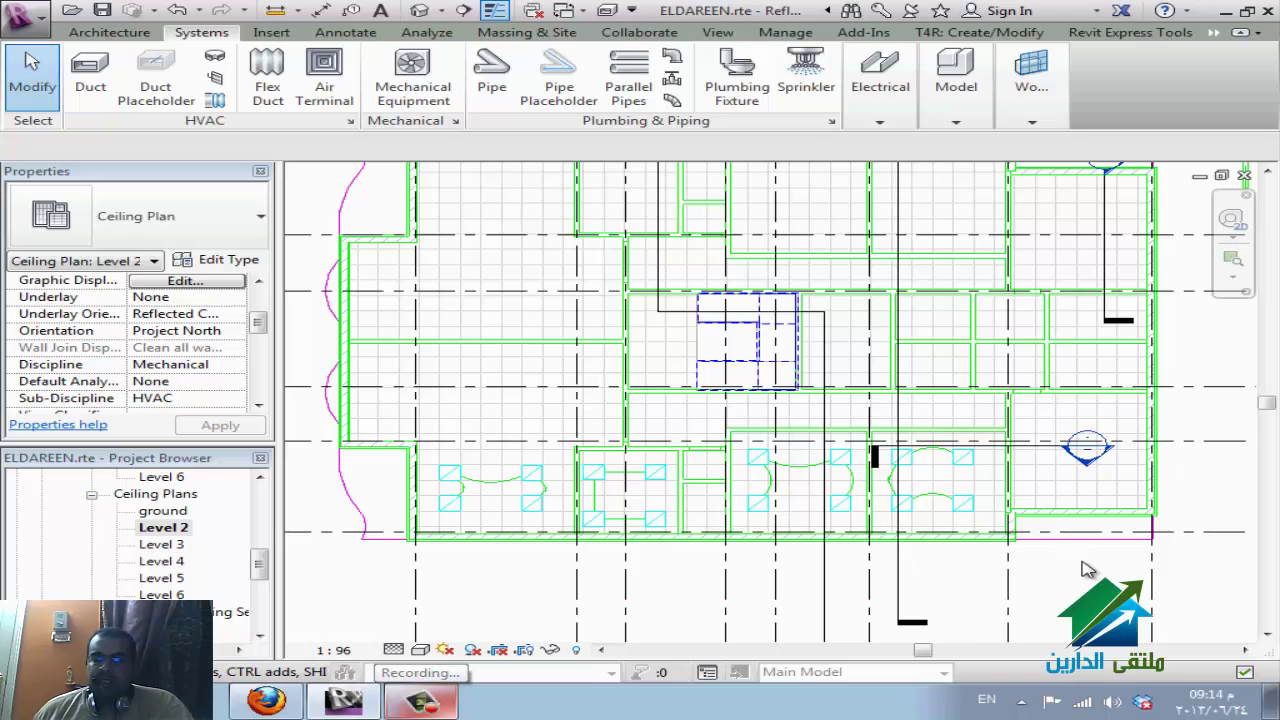
scroll(752, 553, "down", 1)
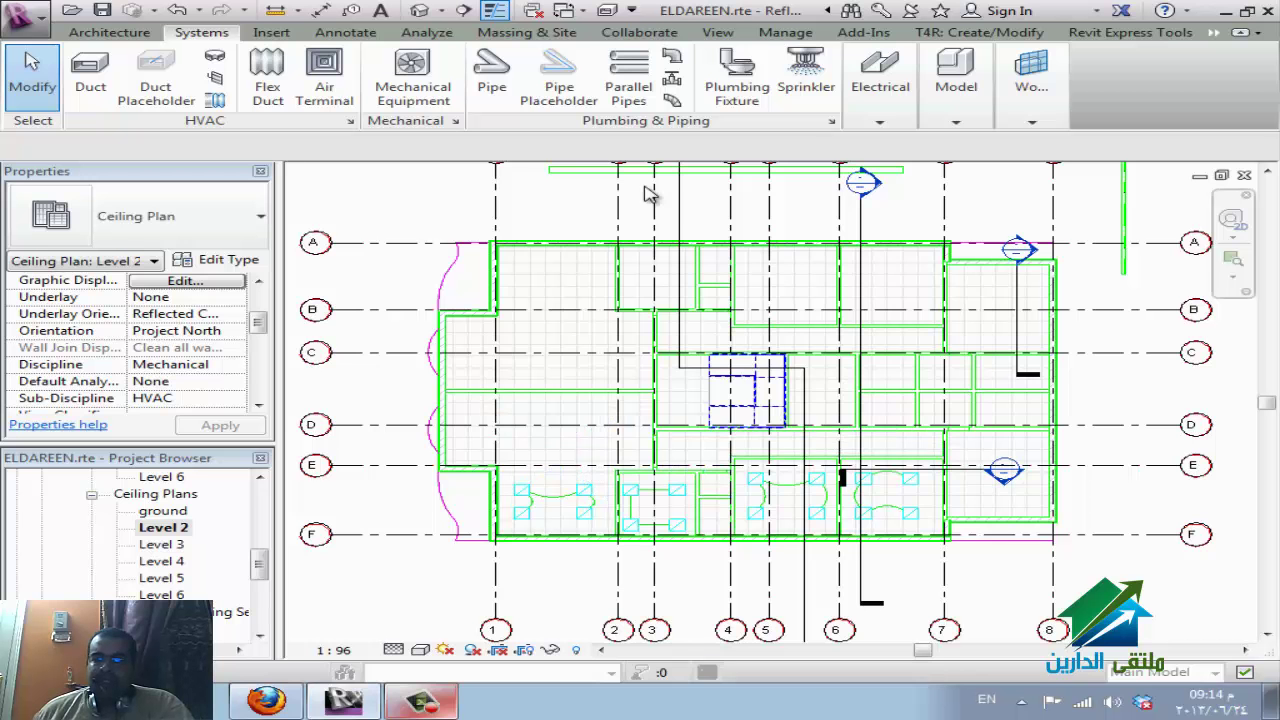
In VG Imported Categories, open and cancel line overrides for the linked ceiling plan DWG.
key("v")
key("g")
left_click(595, 106)
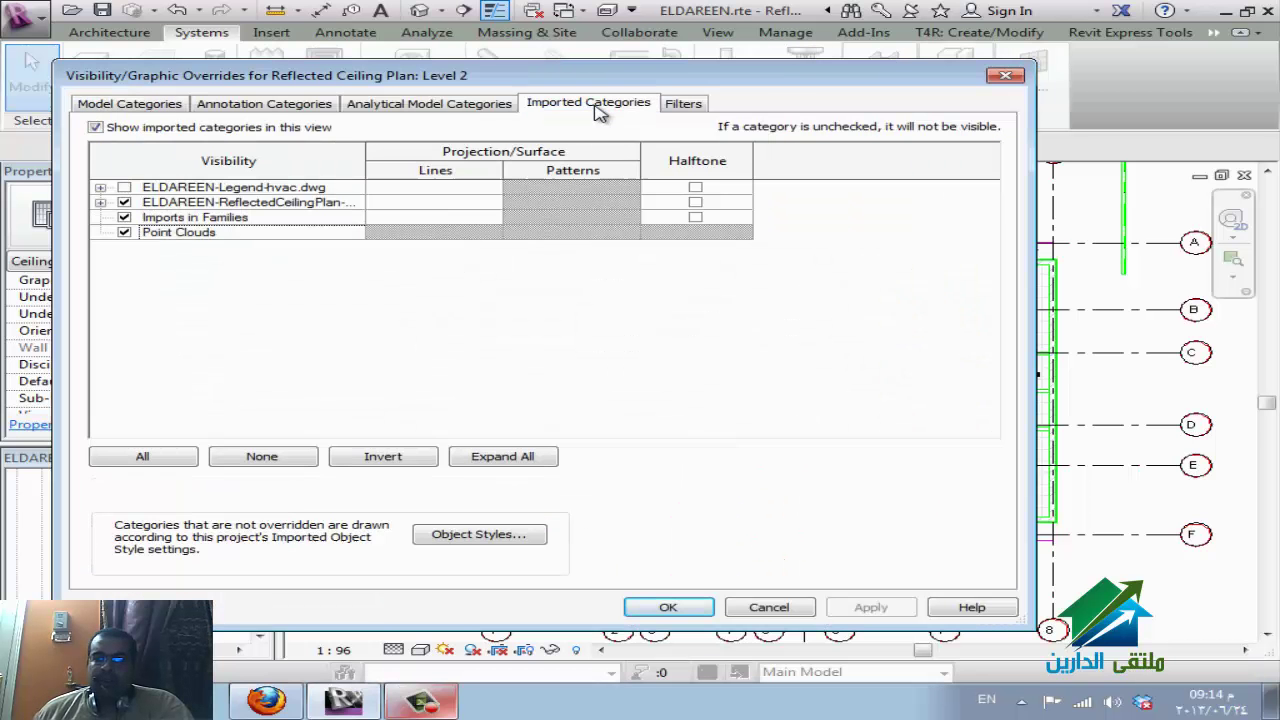
left_click(160, 202)
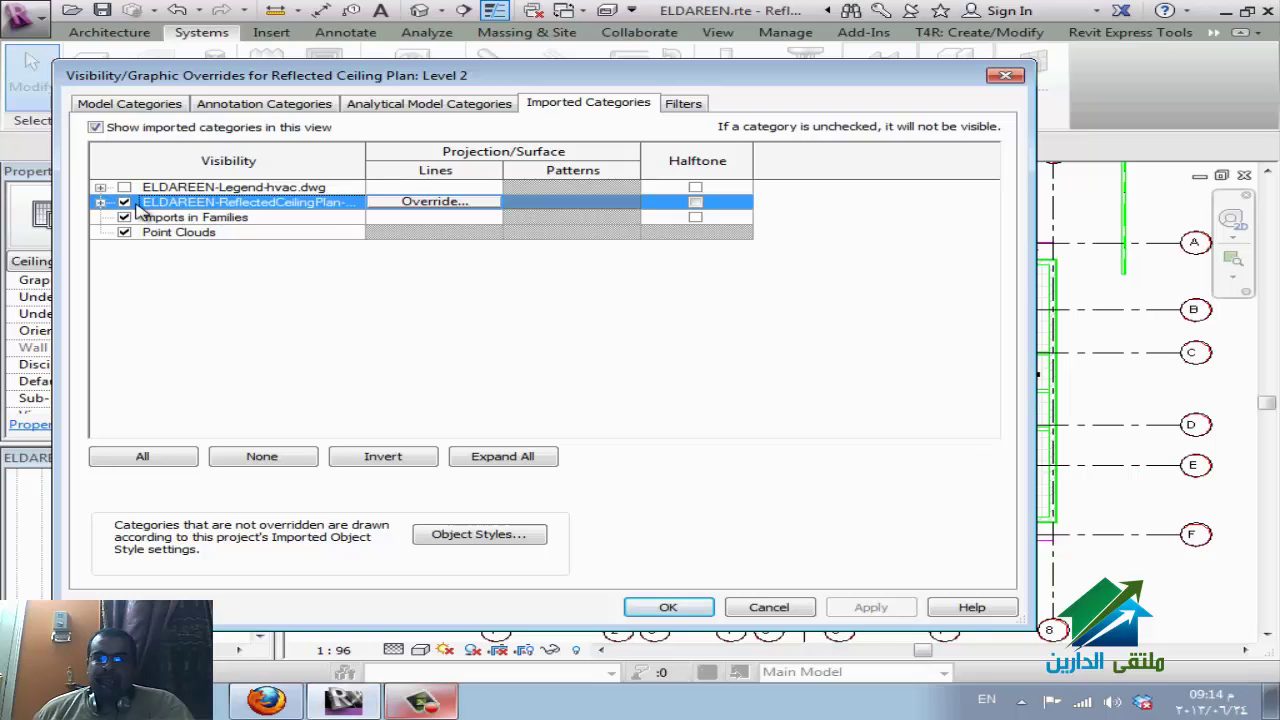
left_click(432, 202)
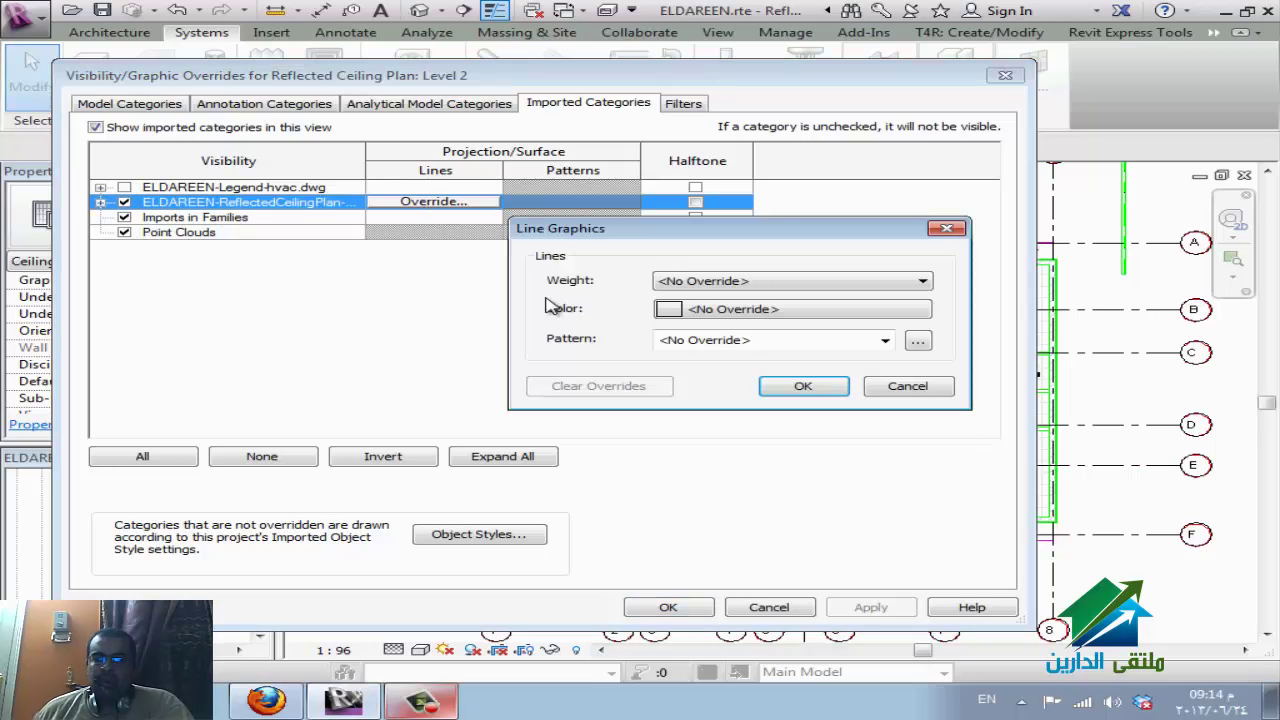
left_click(873, 390)
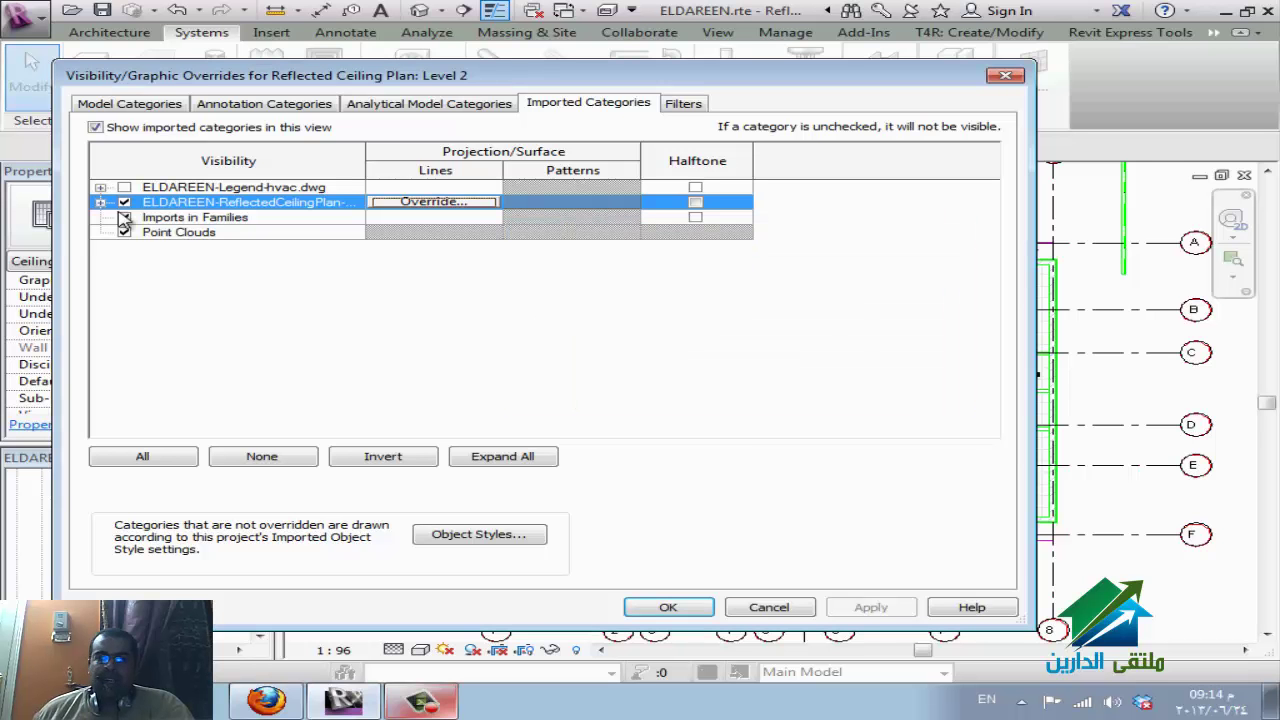
Expand the DWG's layers to inspect A-ANNO-SYMB, then cancel the dialog unchanged.
left_click(101, 202)
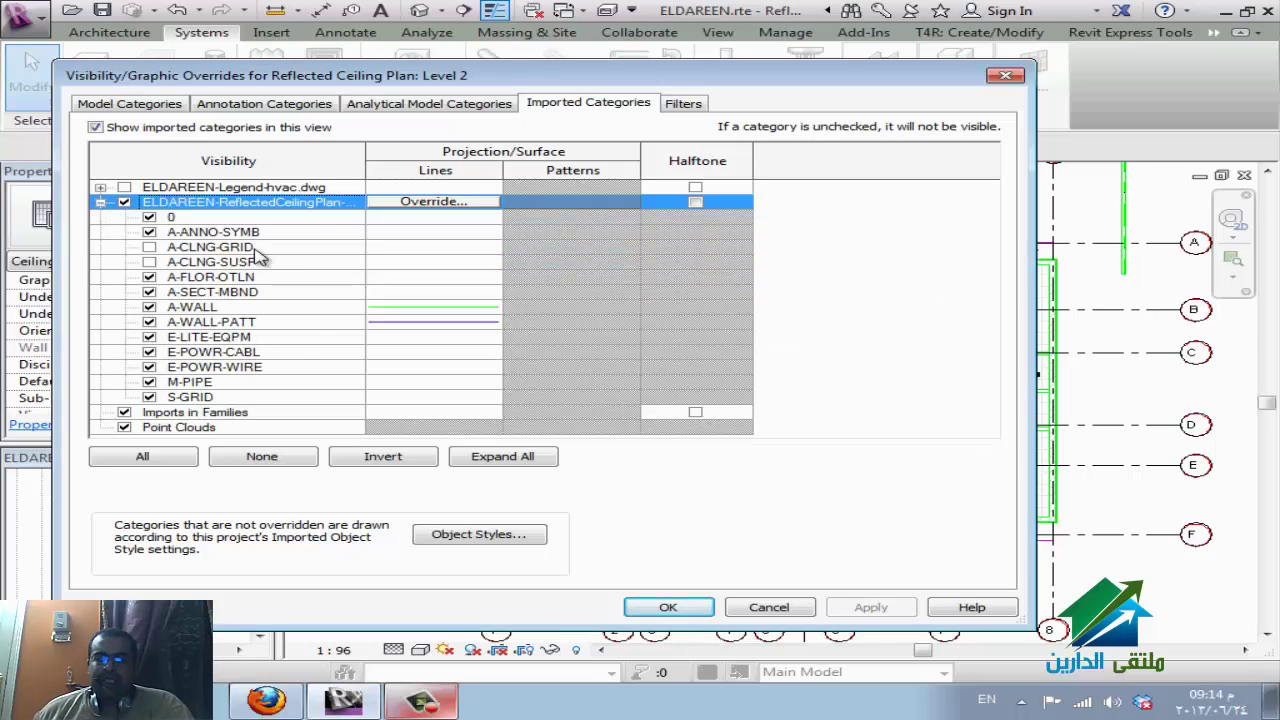
left_click(432, 234)
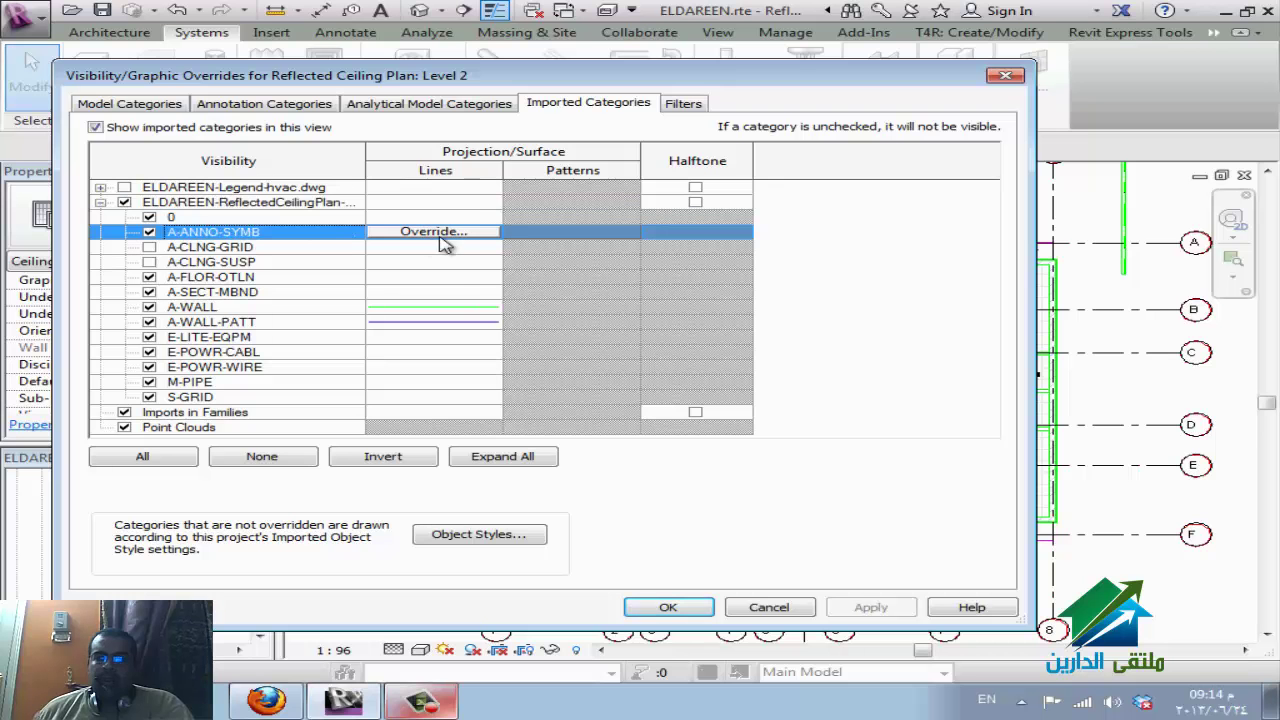
left_click(452, 204)
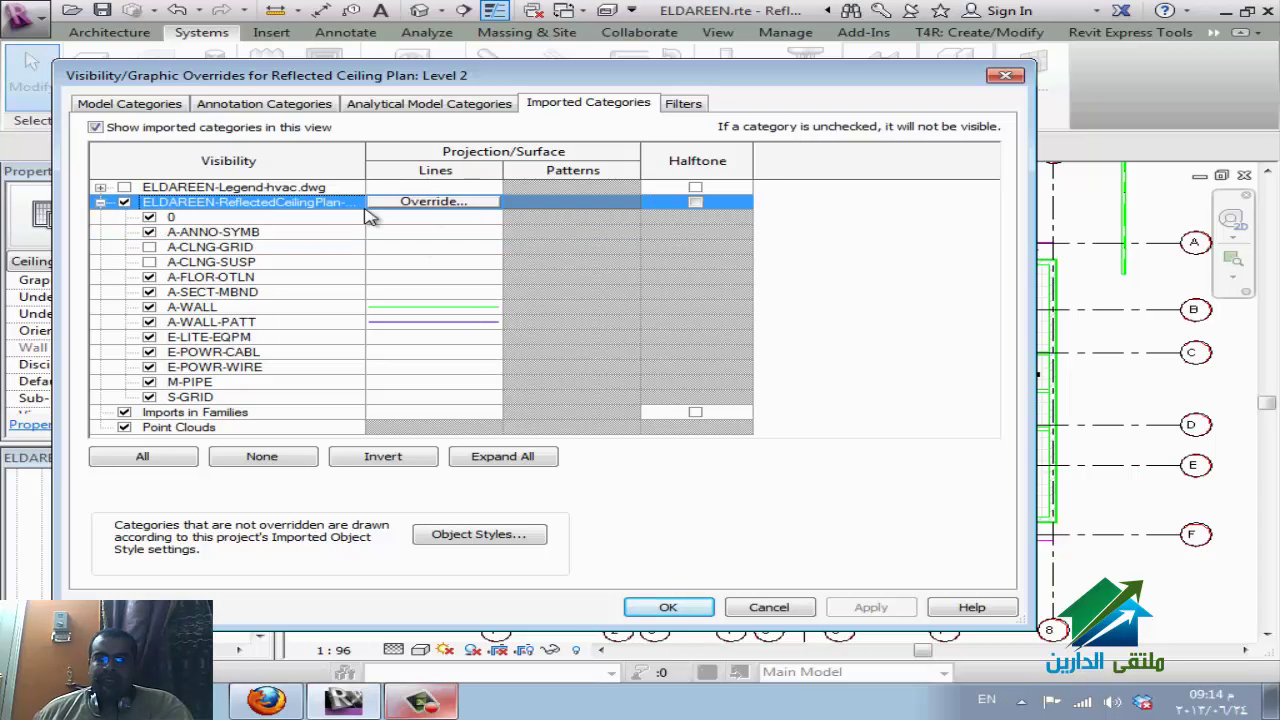
left_click(766, 608)
Glance at the WizIQ class session, then return to Revit's Level 2 ceiling plan.
left_click(268, 702)
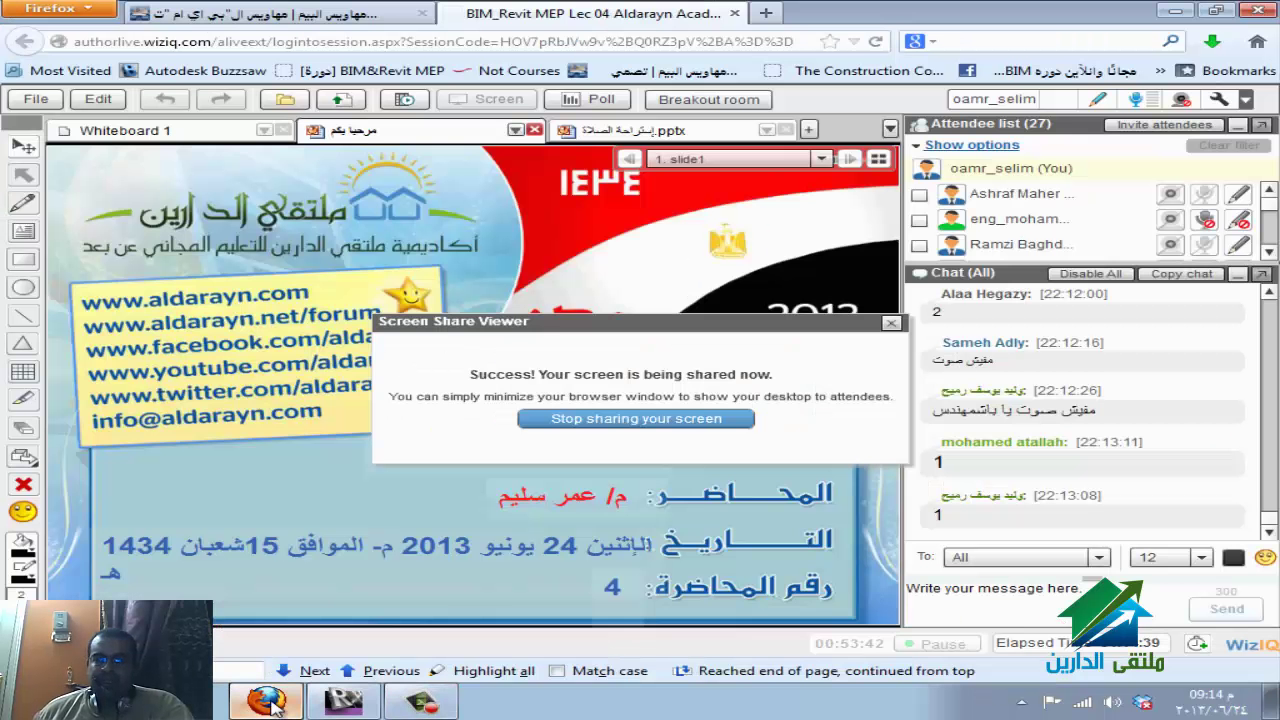
left_click(340, 702)
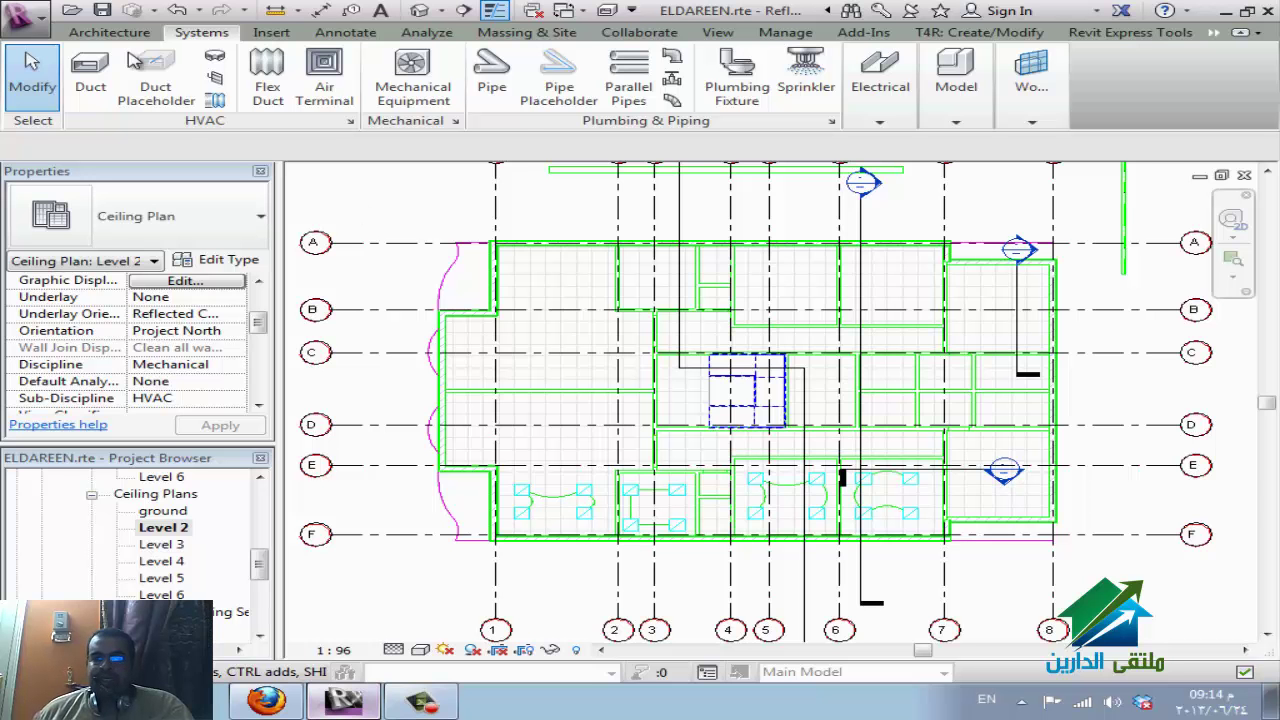
Start a new project from the Revit application menu.
left_click(30, 15)
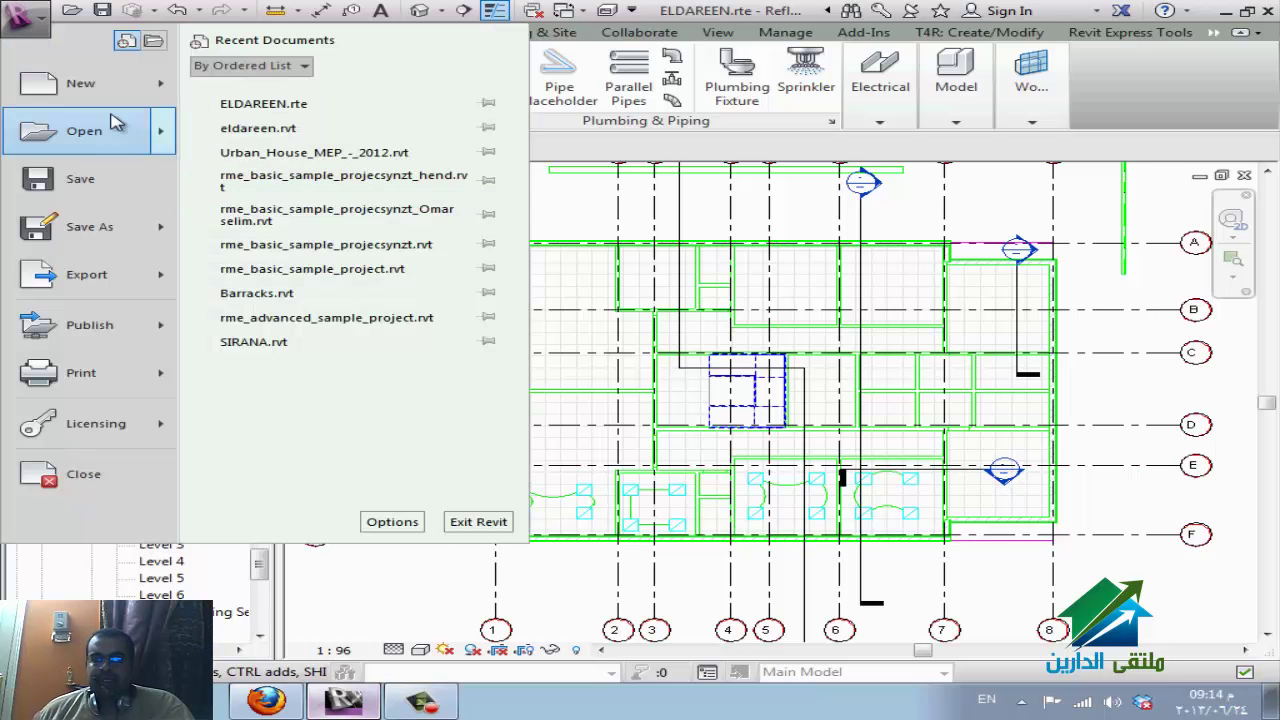
mouse_move(110, 83)
left_click(240, 88)
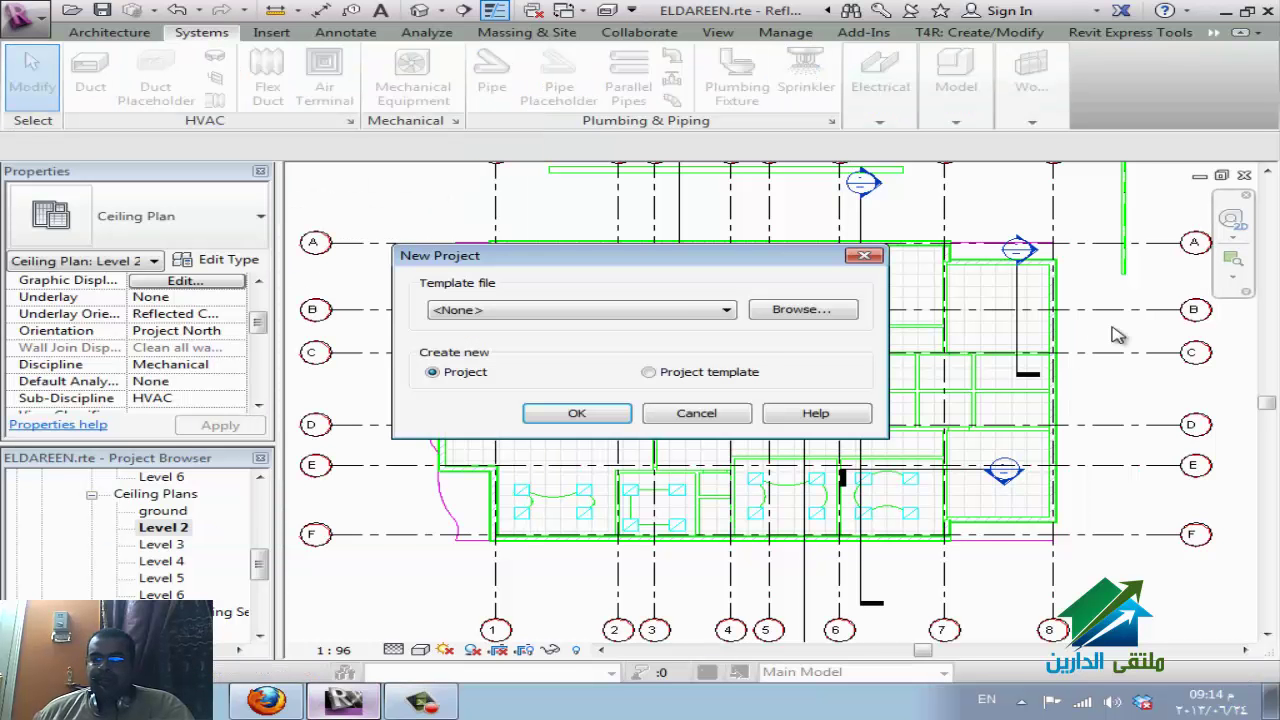
Browse to E:\REVIT\rte and choose the Urban_House_MEP_-_2012.rte template.
left_click(838, 310)
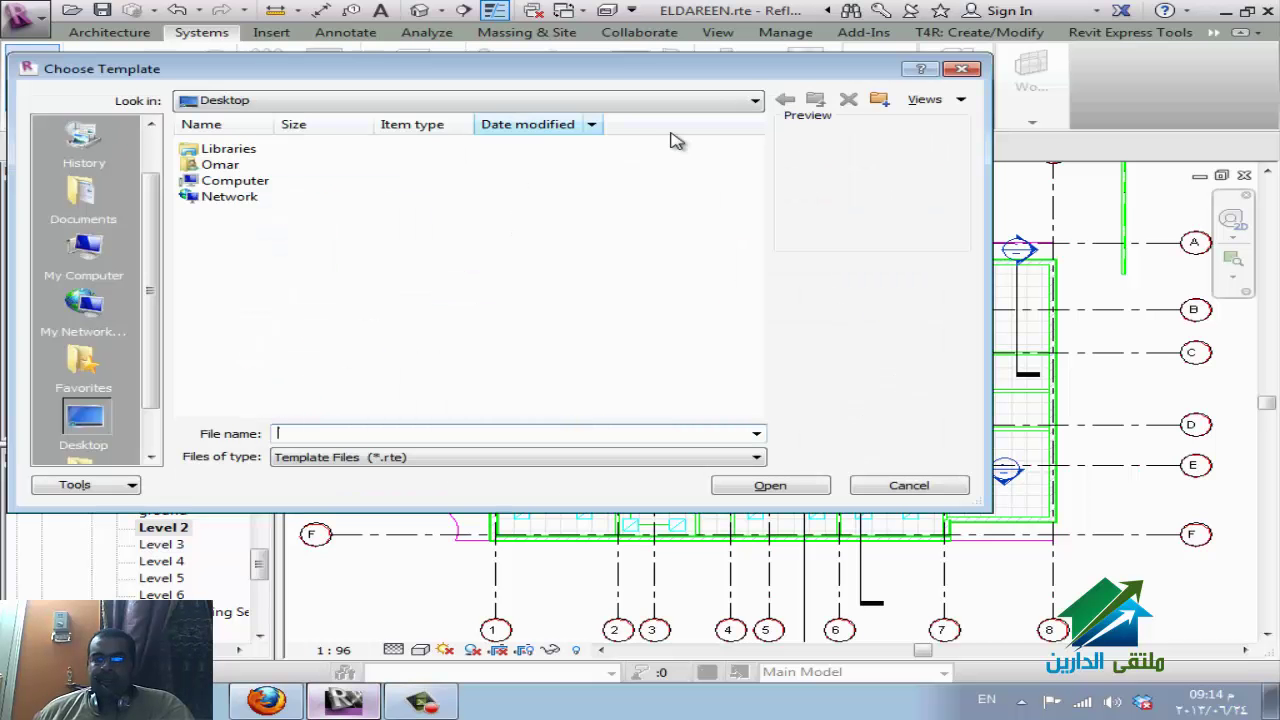
left_click(753, 100)
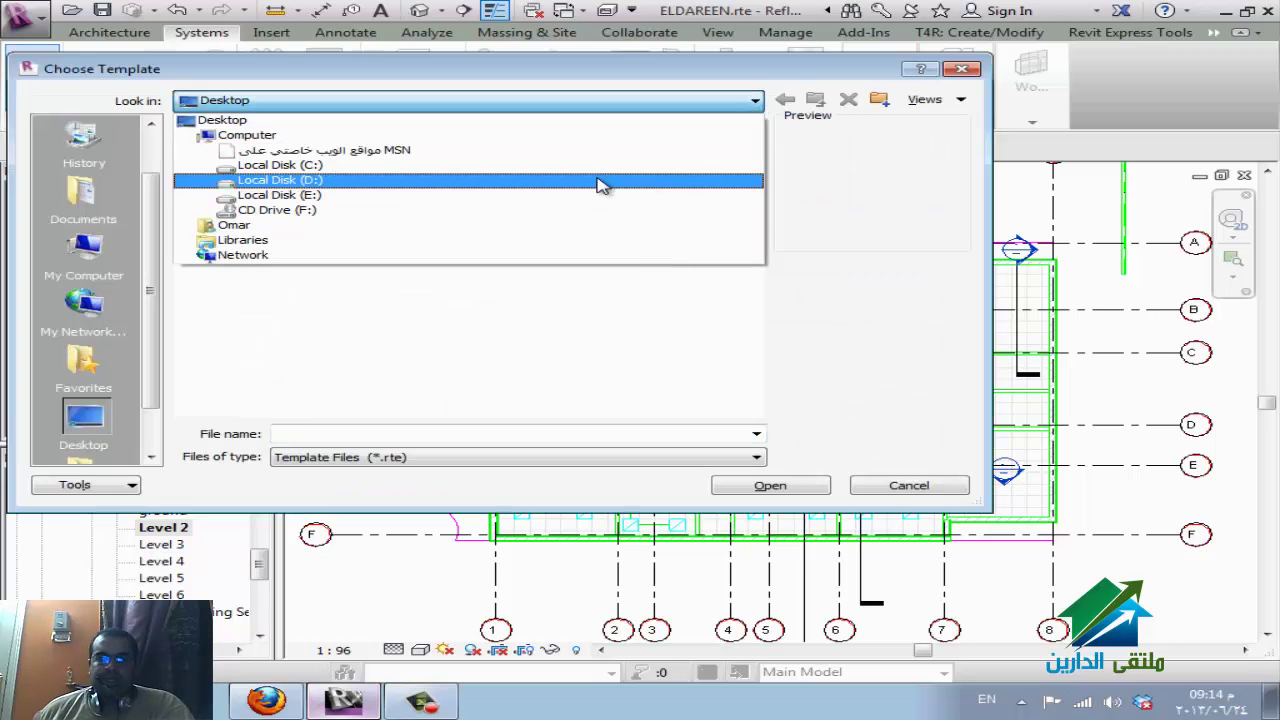
left_click(568, 194)
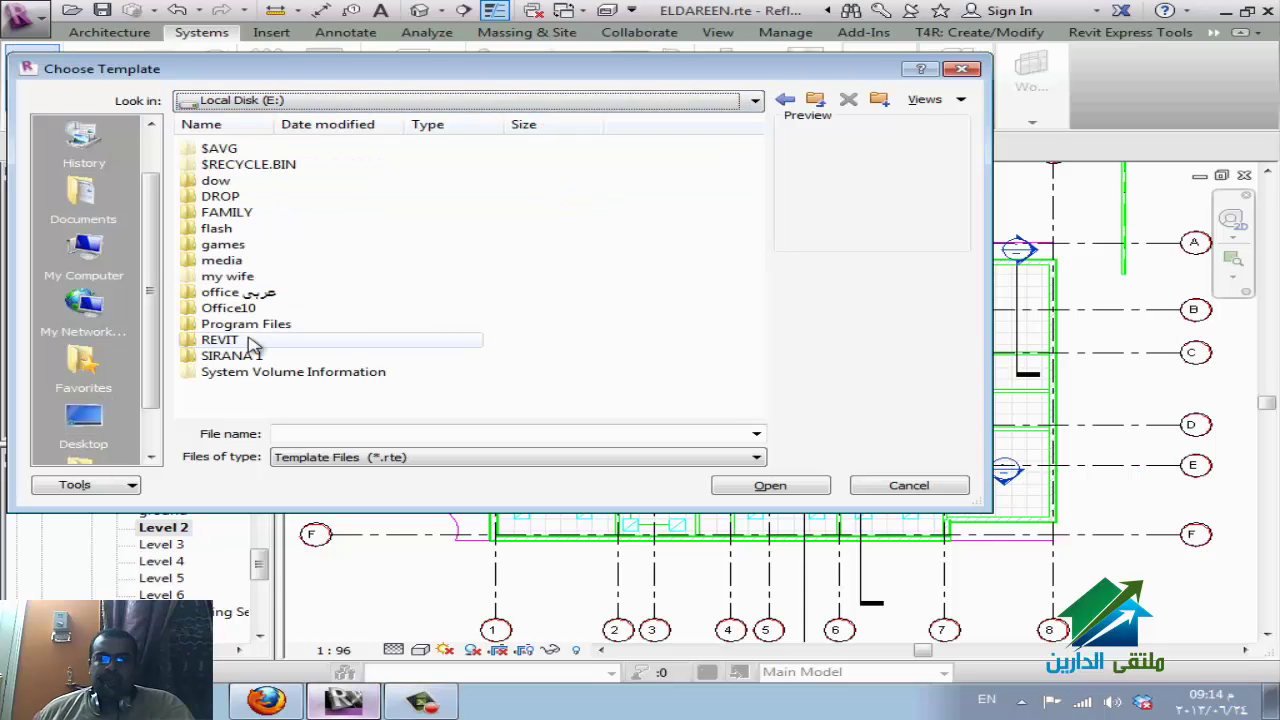
double_click(260, 342)
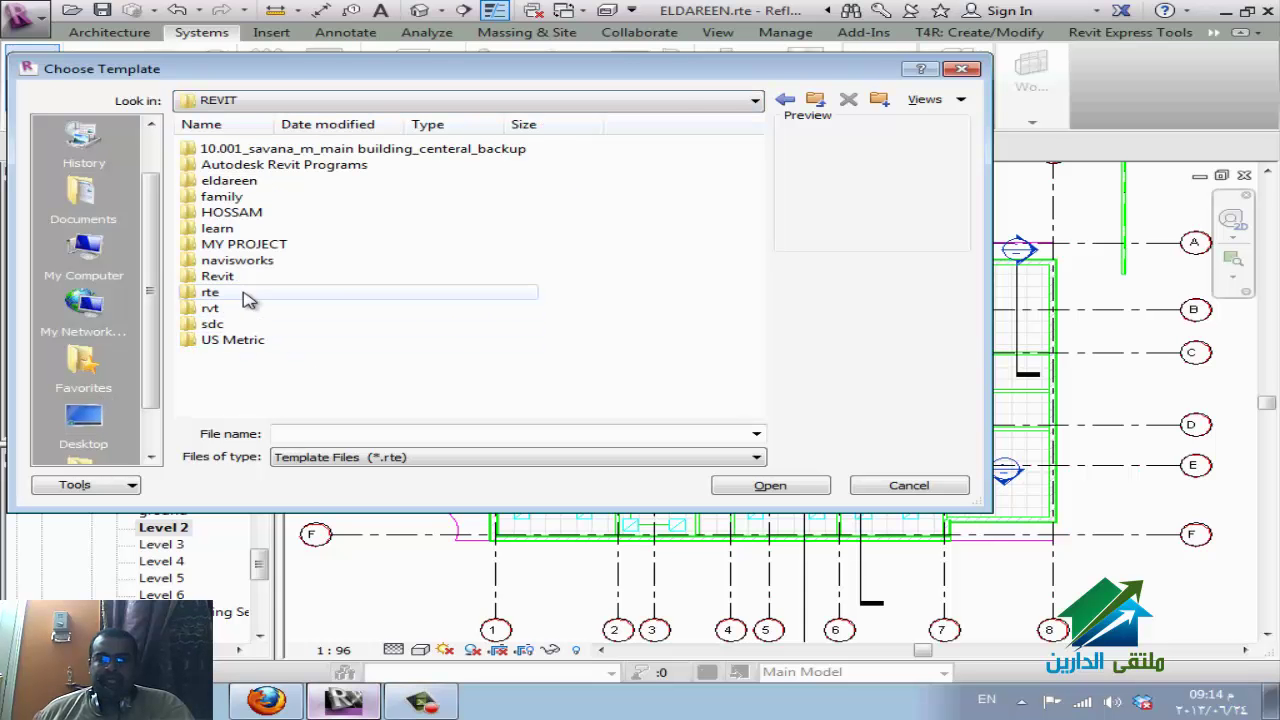
double_click(246, 294)
scroll(394, 334, "down", 3)
scroll(394, 334, "up", 3)
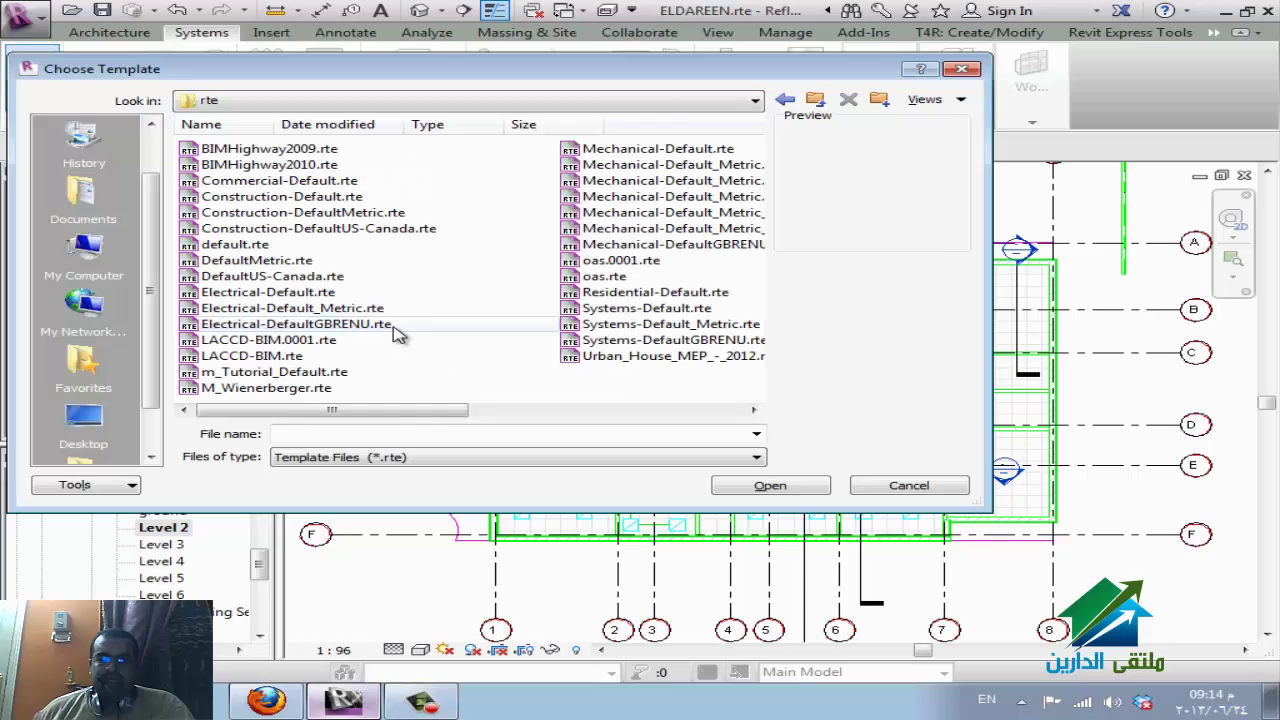
left_click(685, 155)
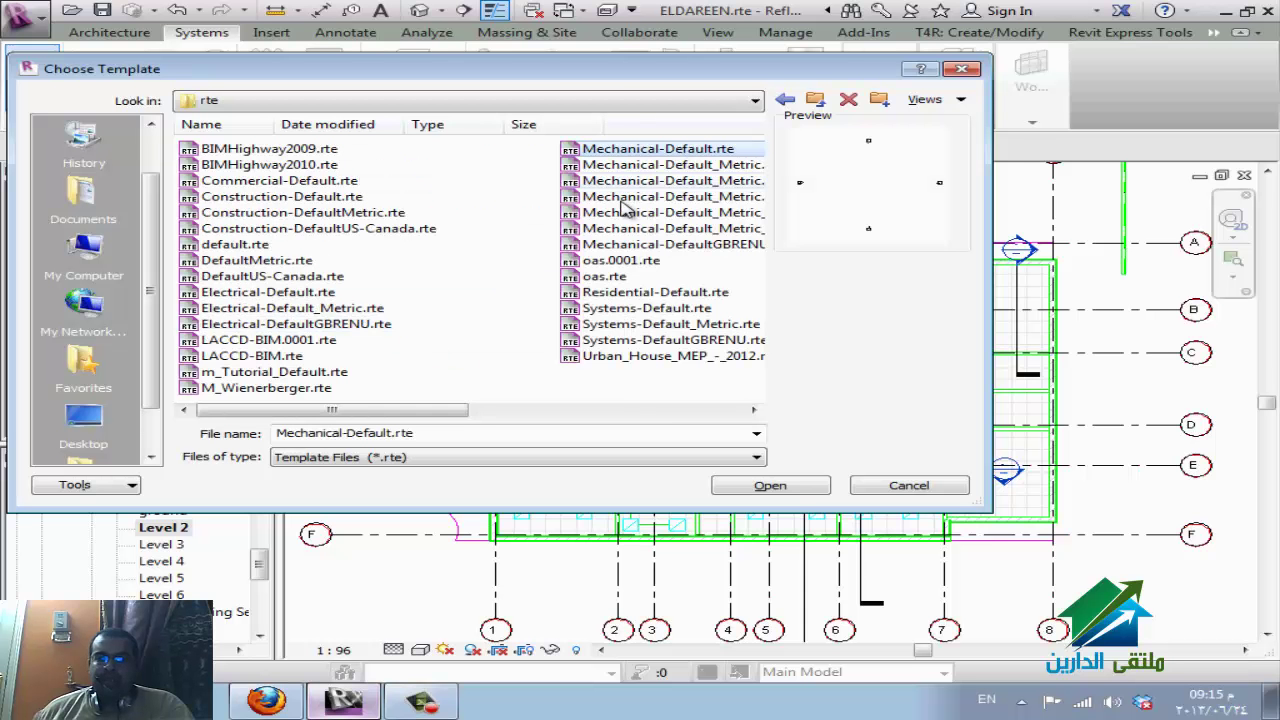
left_click(648, 360)
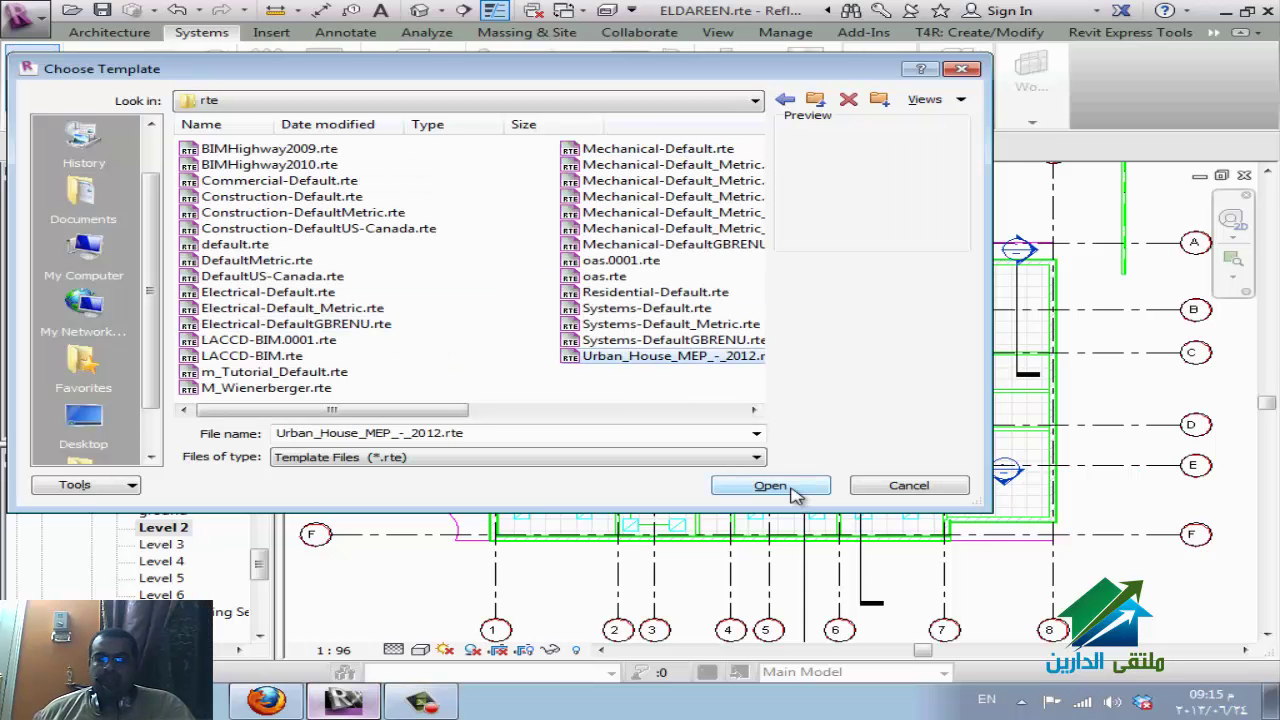
left_click(771, 486)
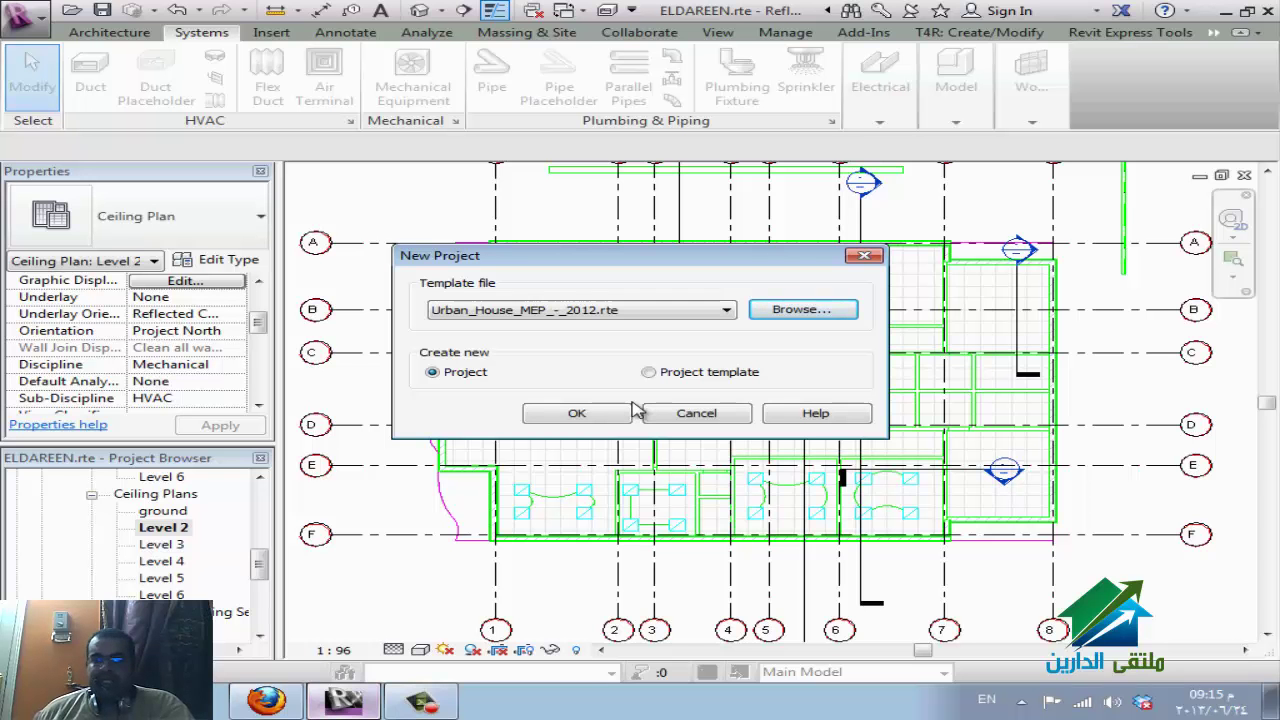
Create the new project from that template using metric units.
left_click(577, 414)
mouse_move(286, 700)
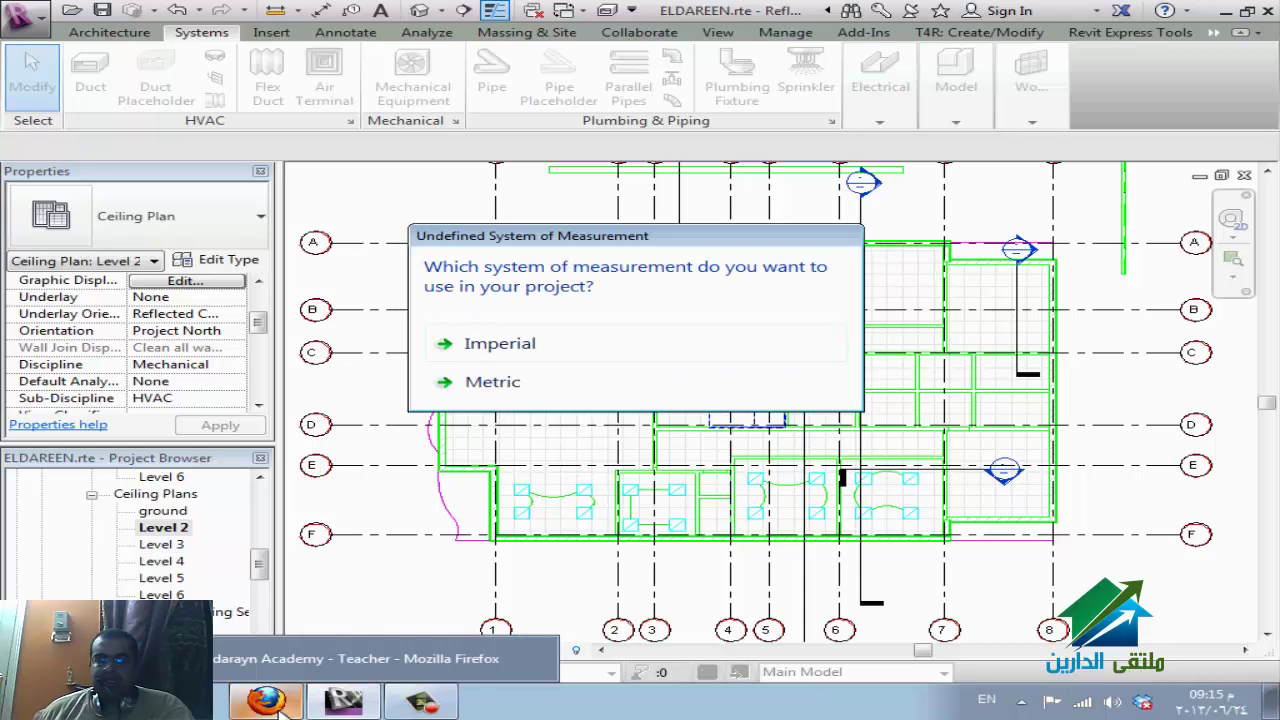
left_click(524, 391)
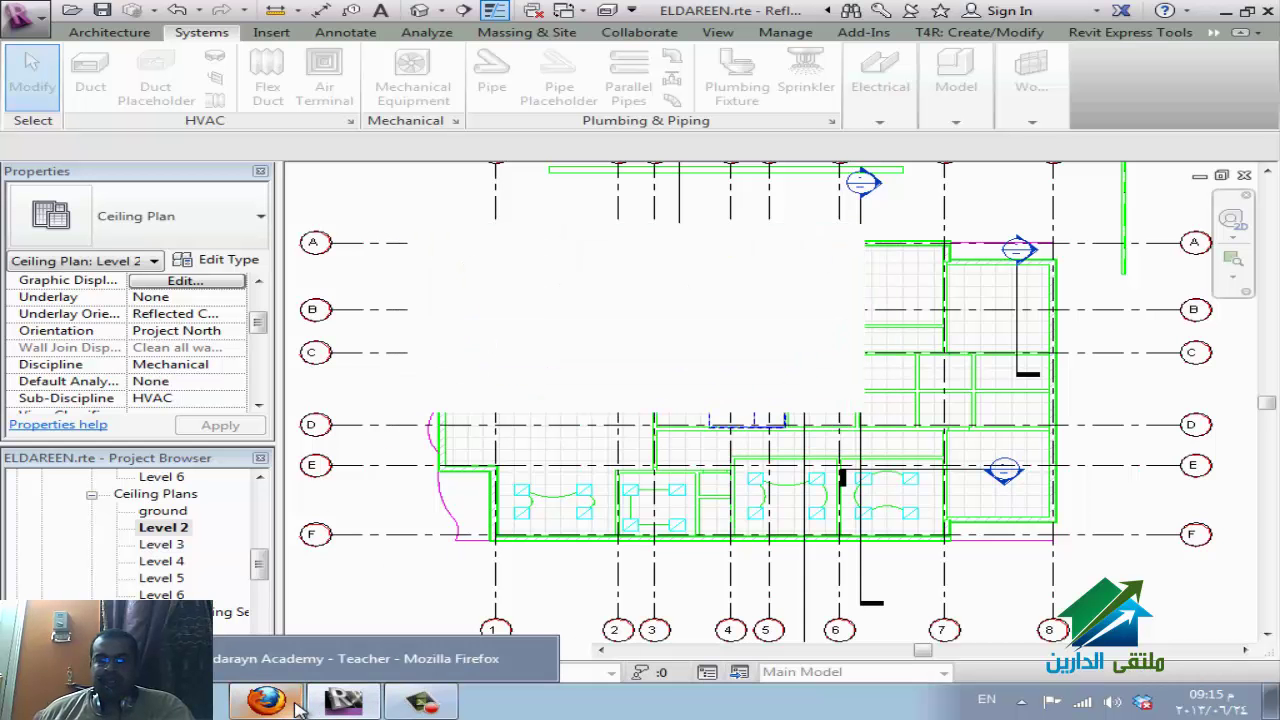
Check the WizIQ screen share, then return to Project2's empty Level 1 floor plan in Revit.
left_click(268, 702)
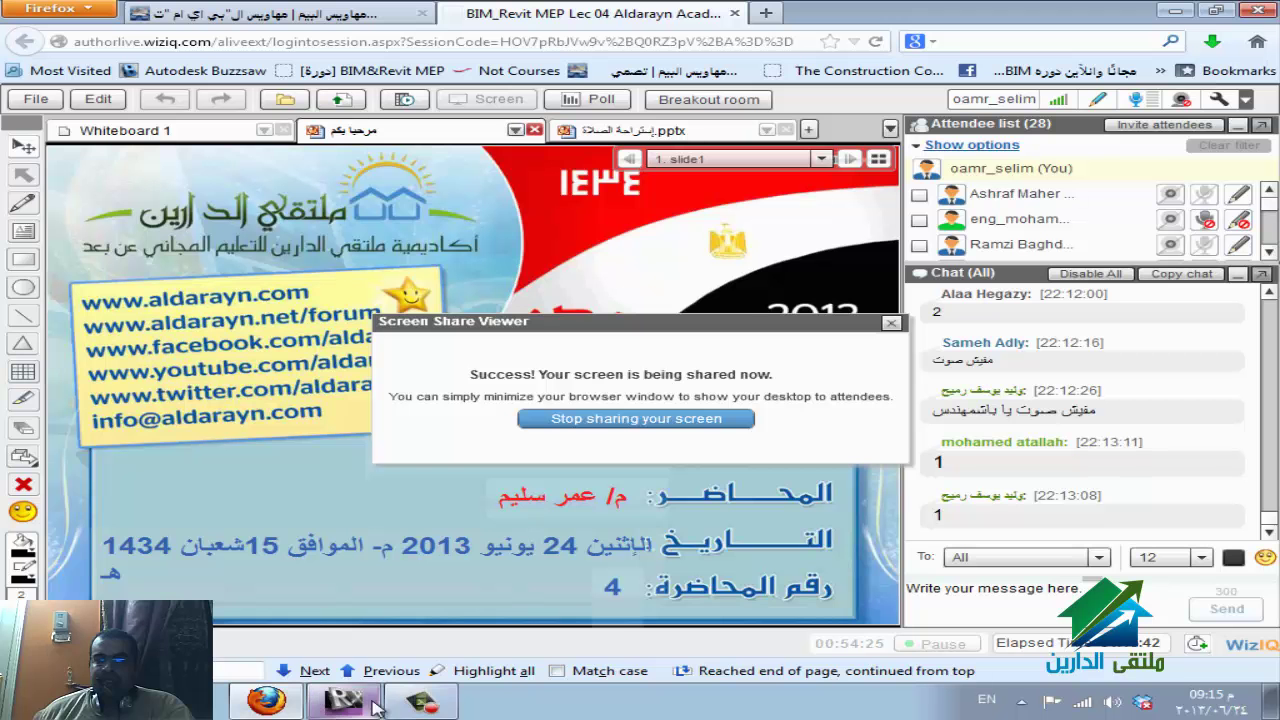
mouse_move(421, 702)
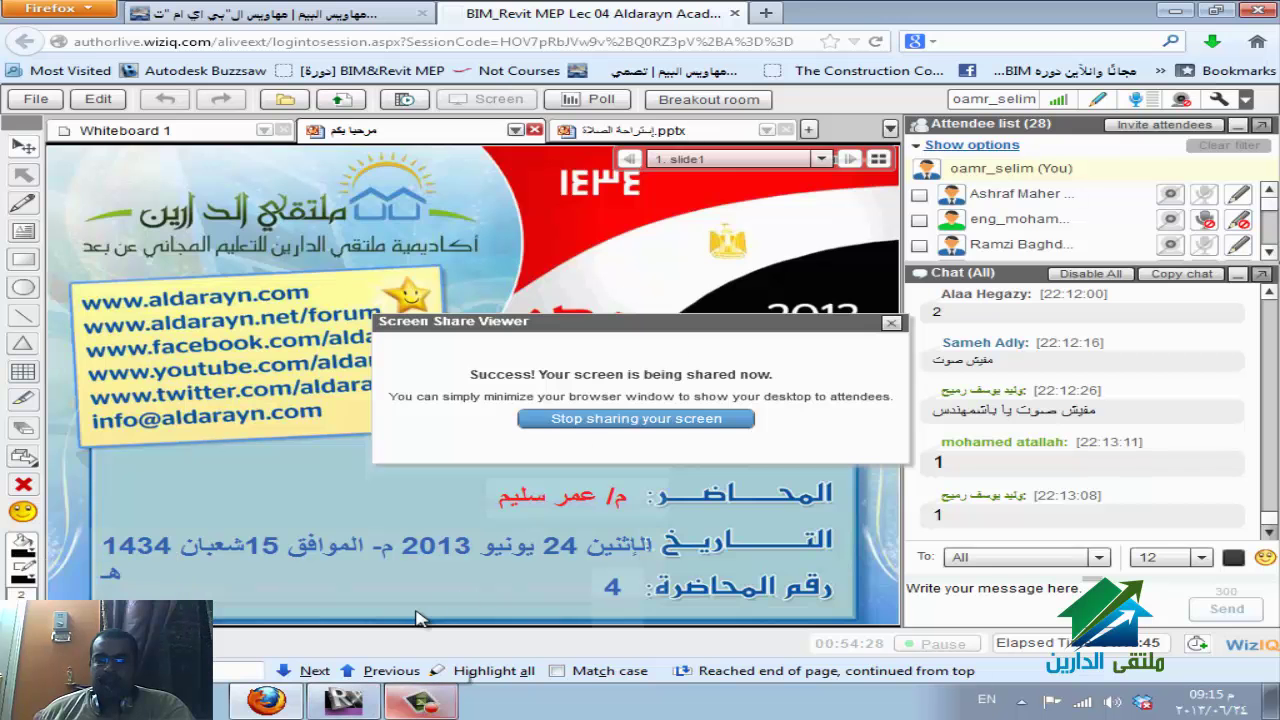
left_click(345, 702)
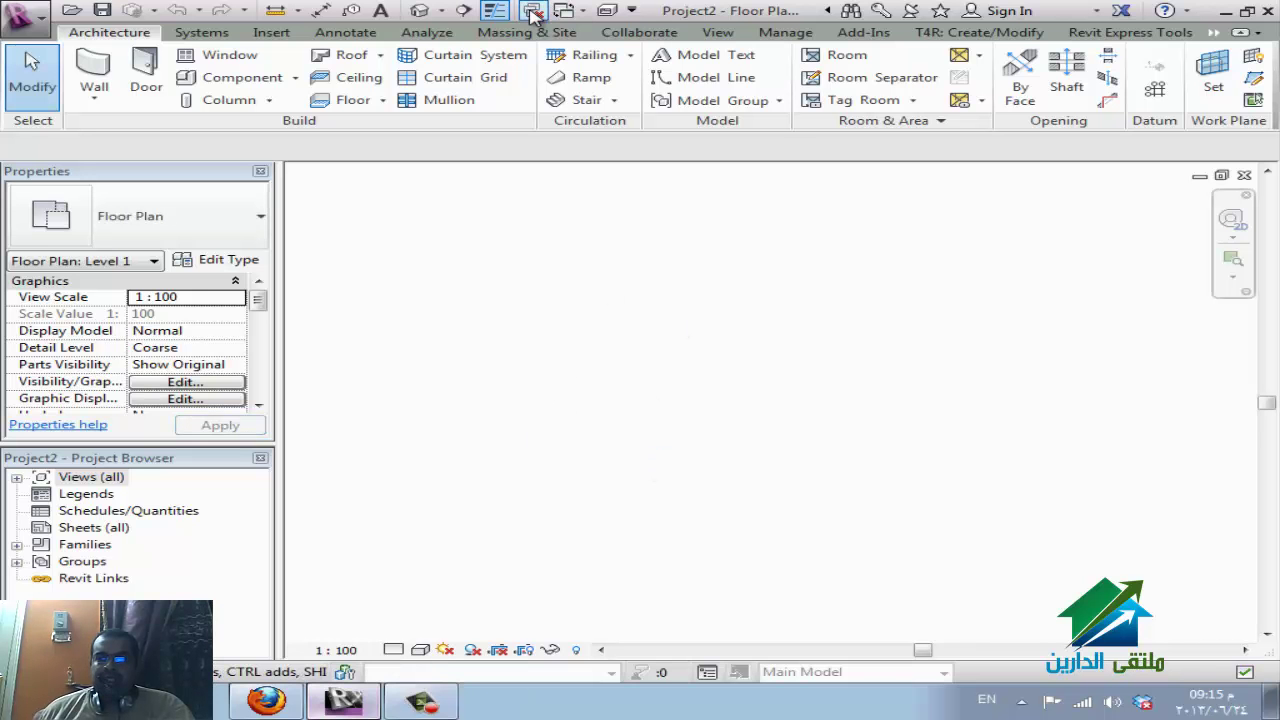
Switch to the eldareen.rvt window and close it, answering the save-changes prompt.
left_click(575, 12)
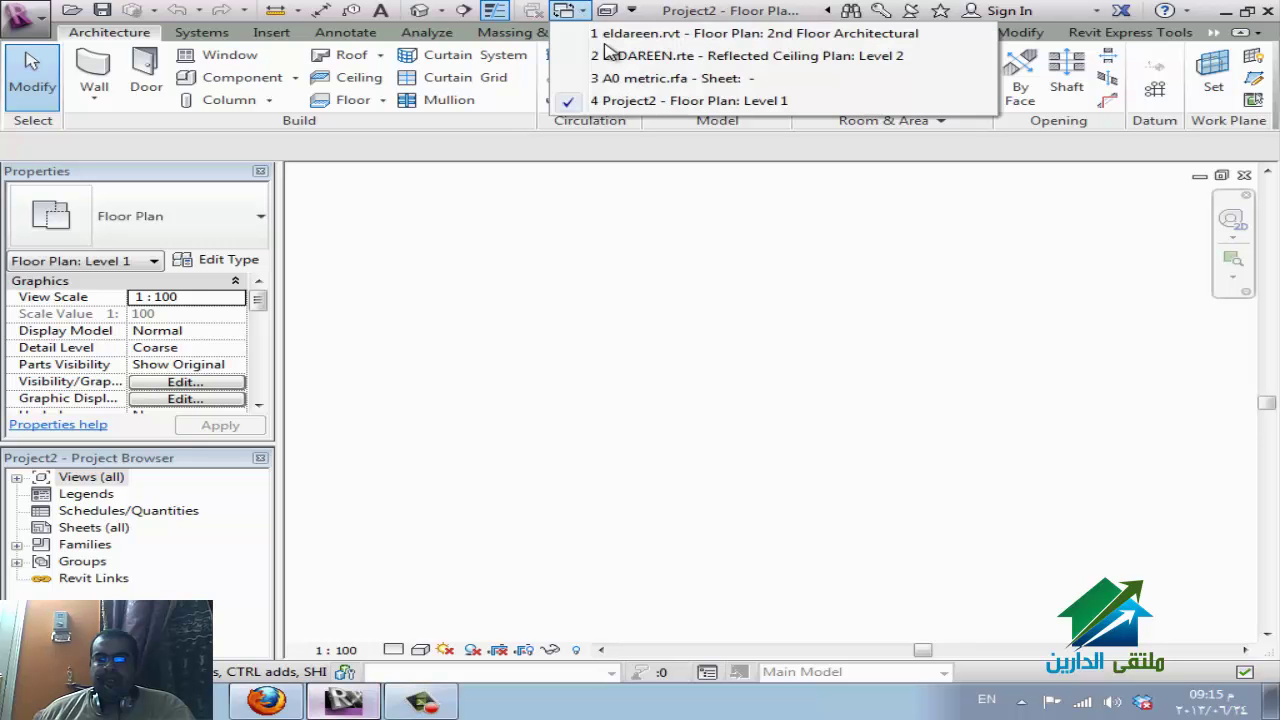
left_click(755, 35)
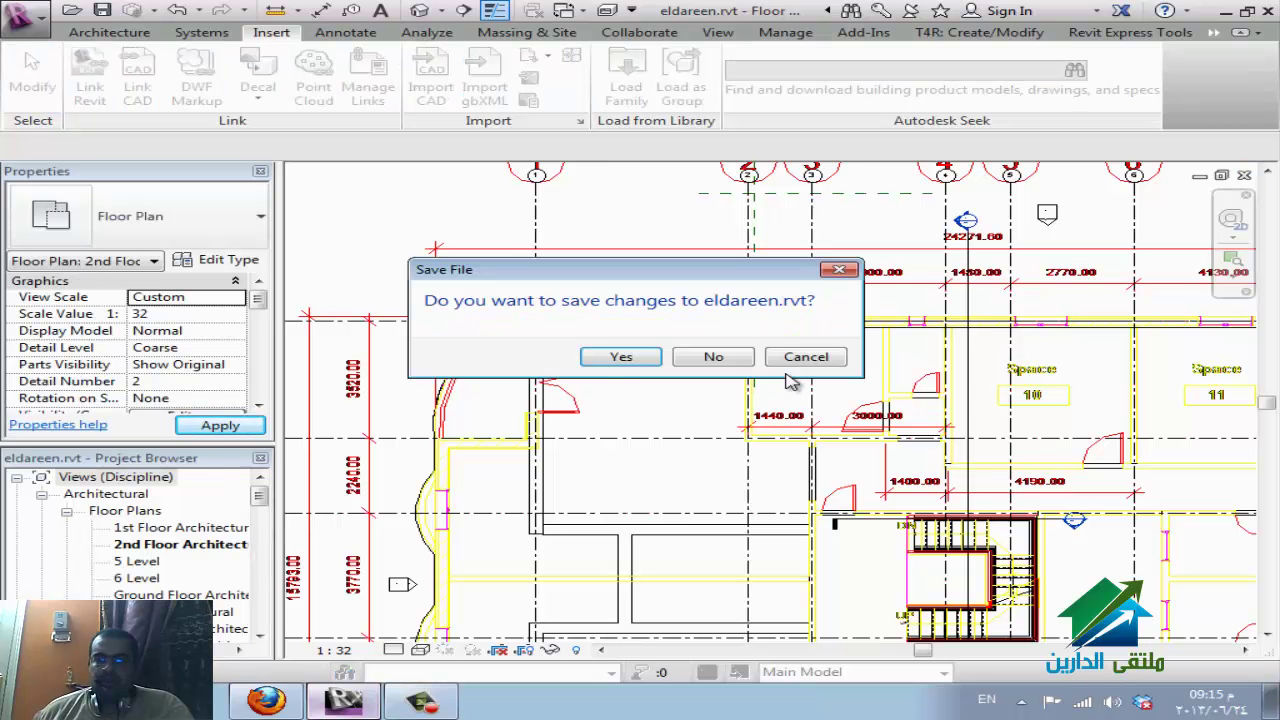
key("Return")
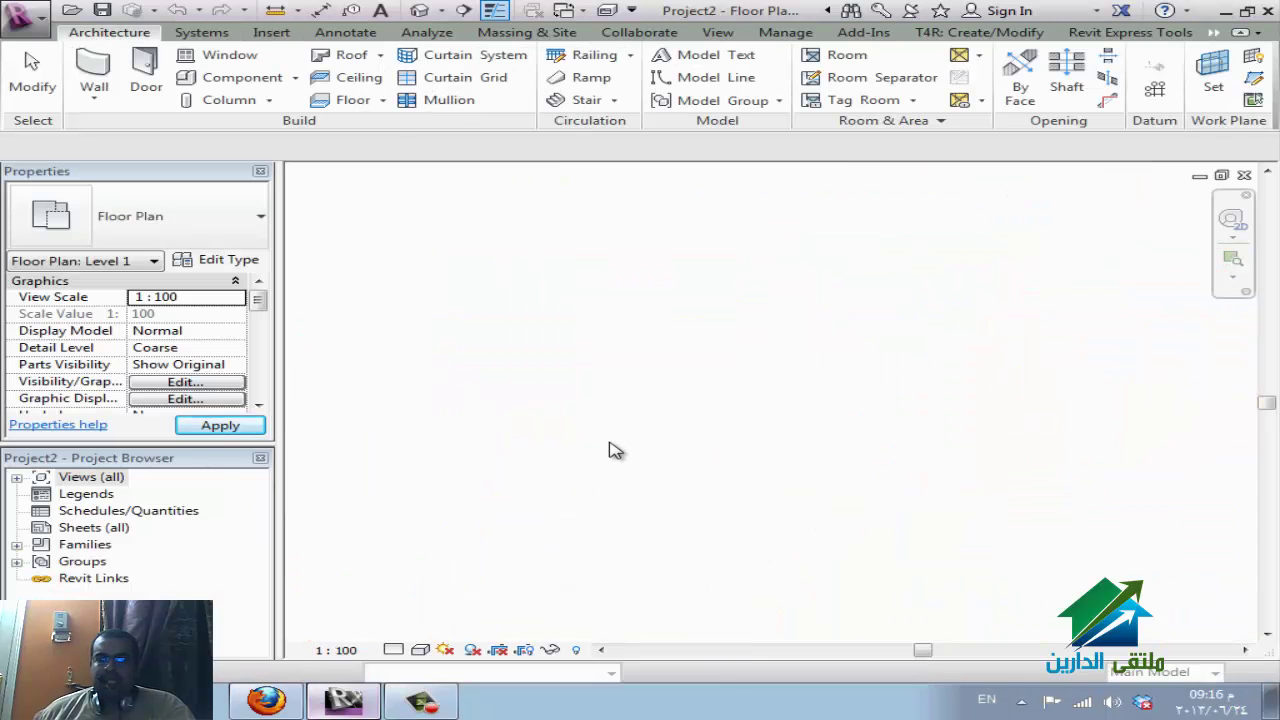
left_click(271, 32)
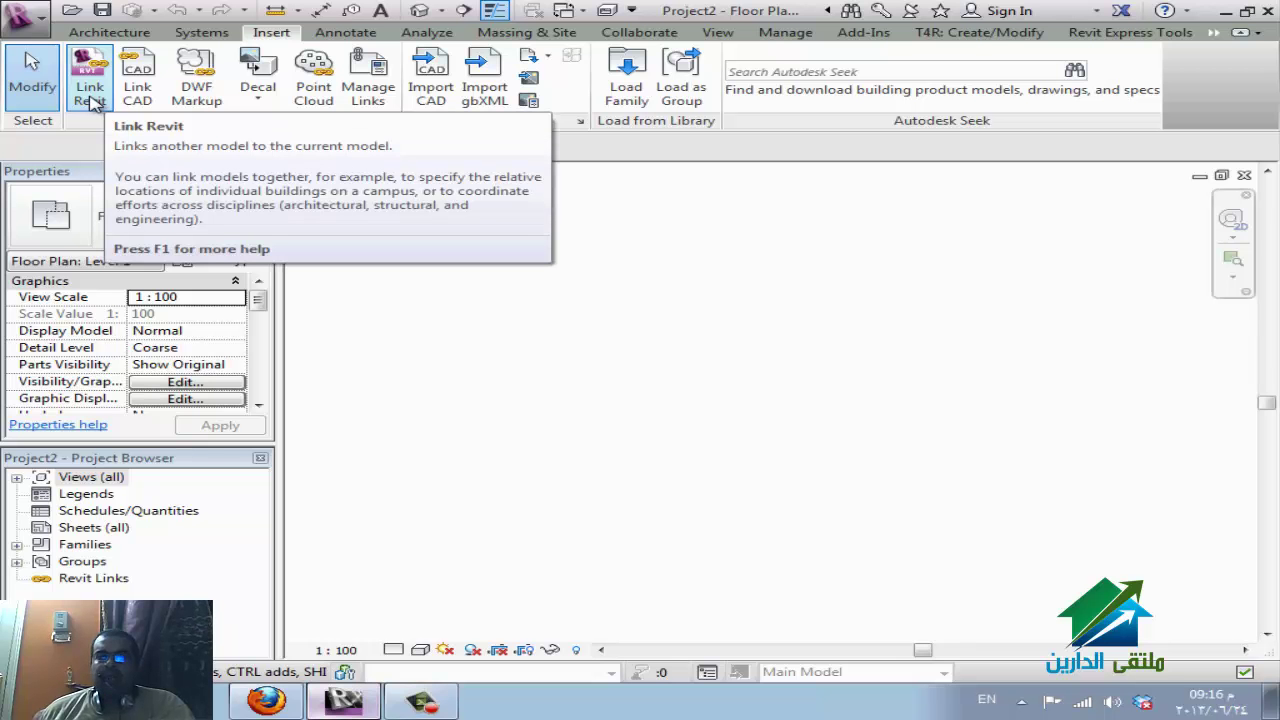
Link eldareen.rvt from the REVIT\eldareen folder, positioned Auto - Origin to Origin.
left_click(90, 97)
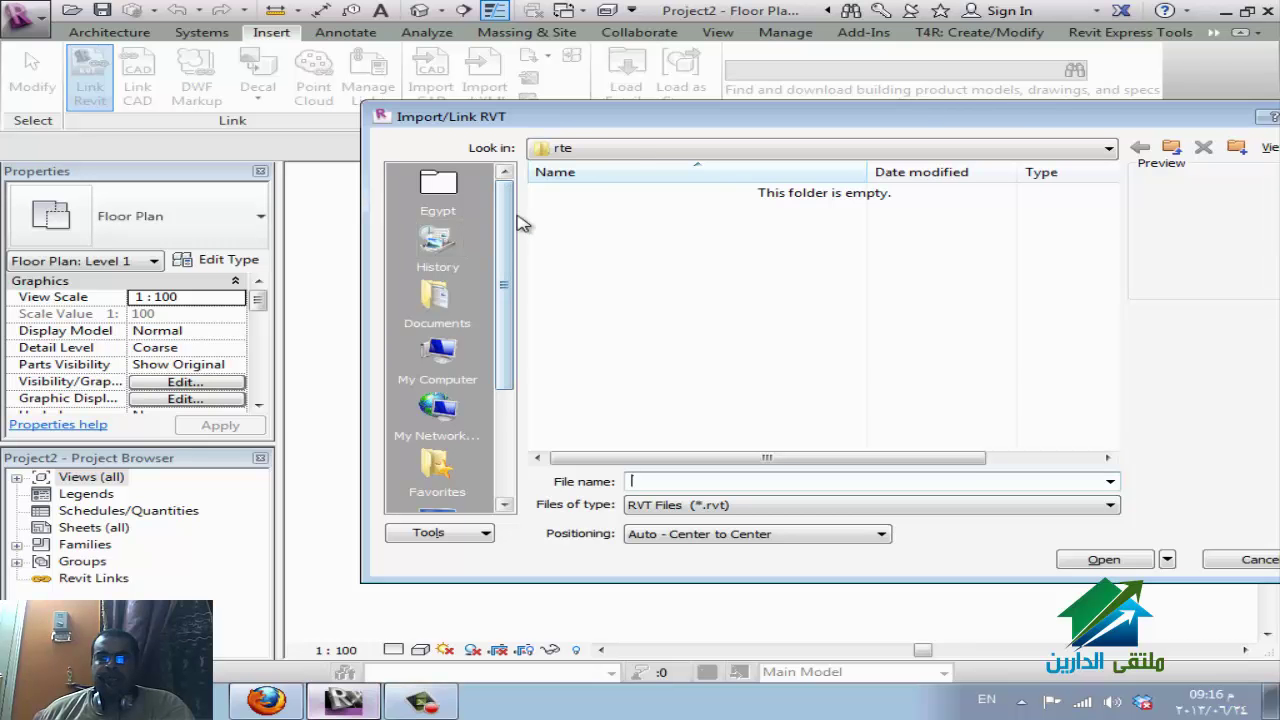
left_click(630, 149)
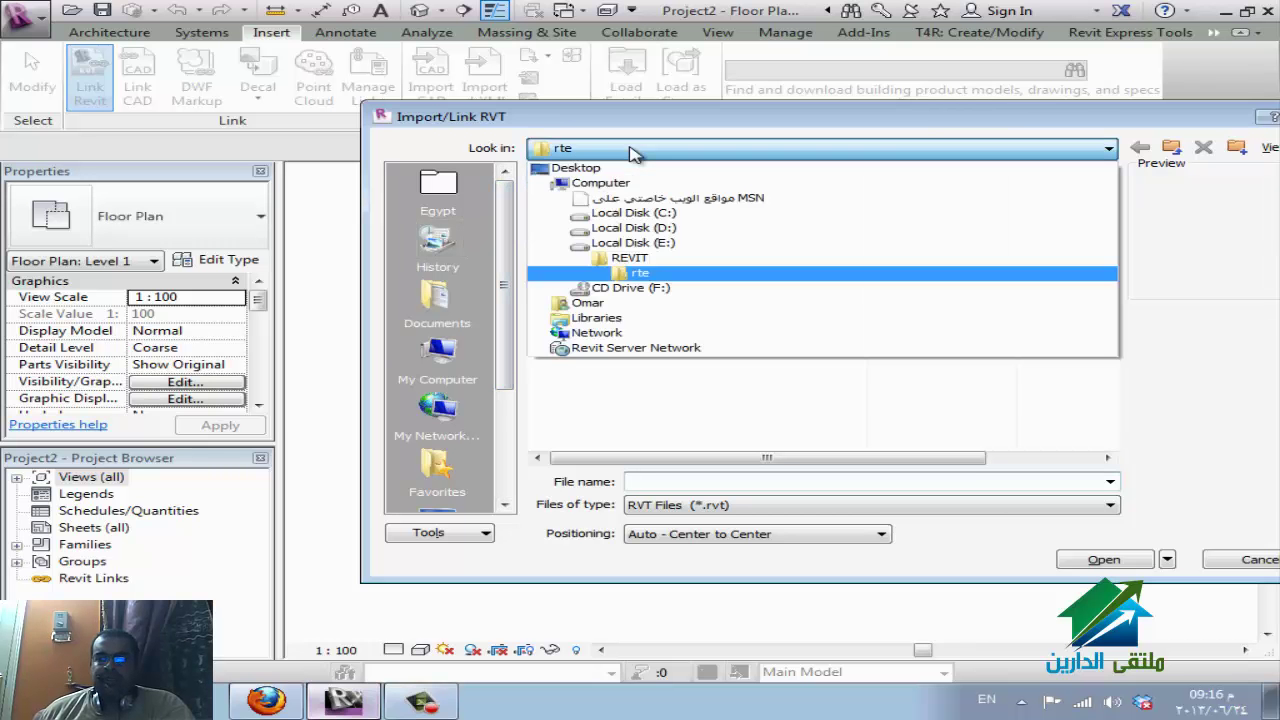
left_click(686, 259)
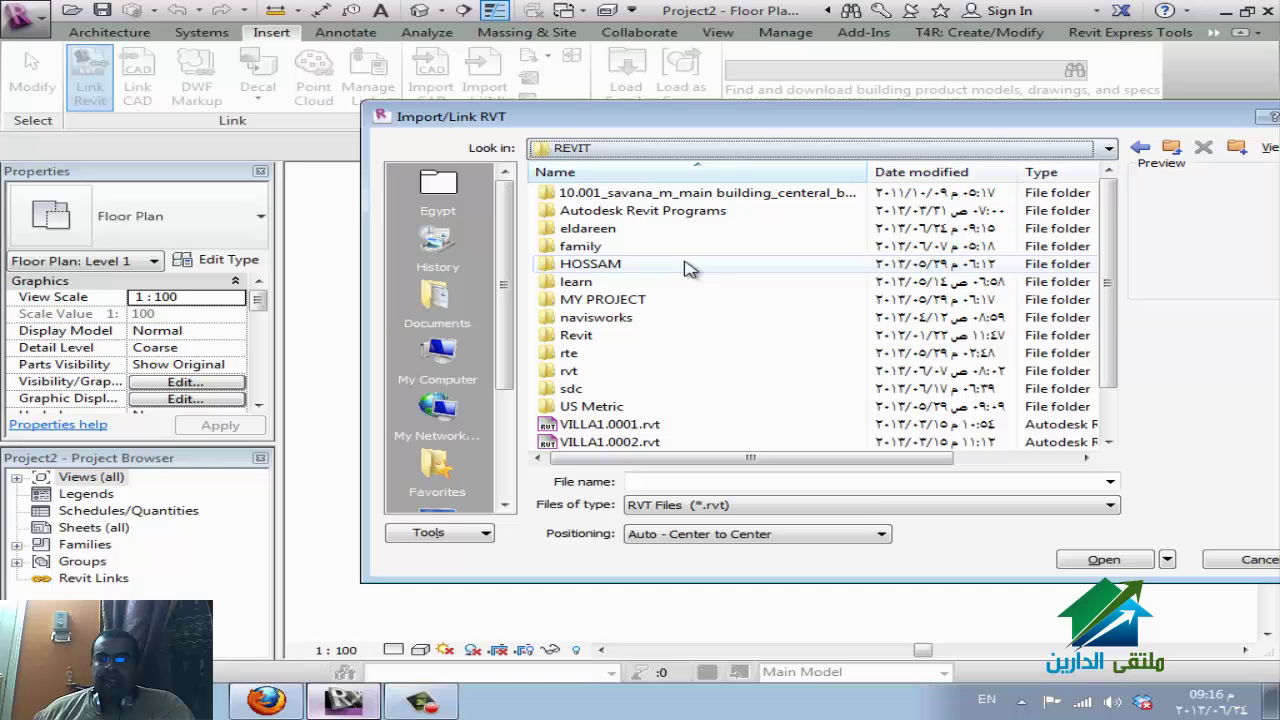
double_click(586, 227)
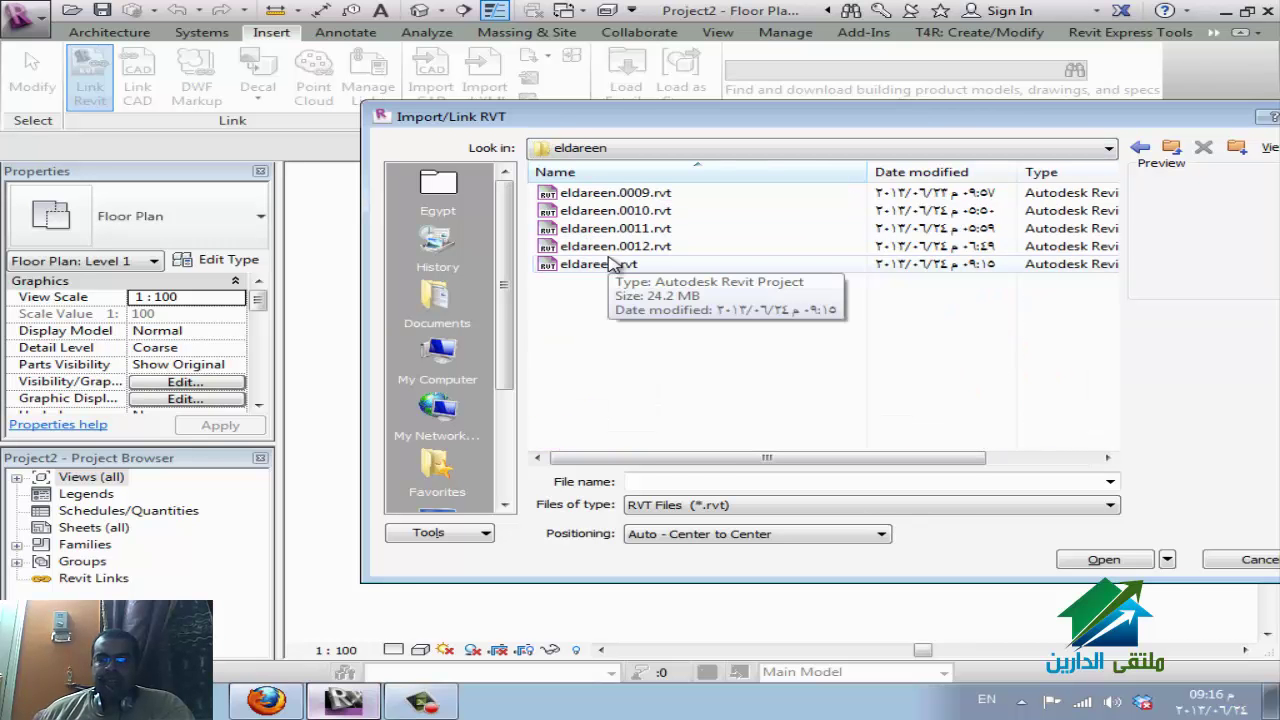
left_click(615, 264)
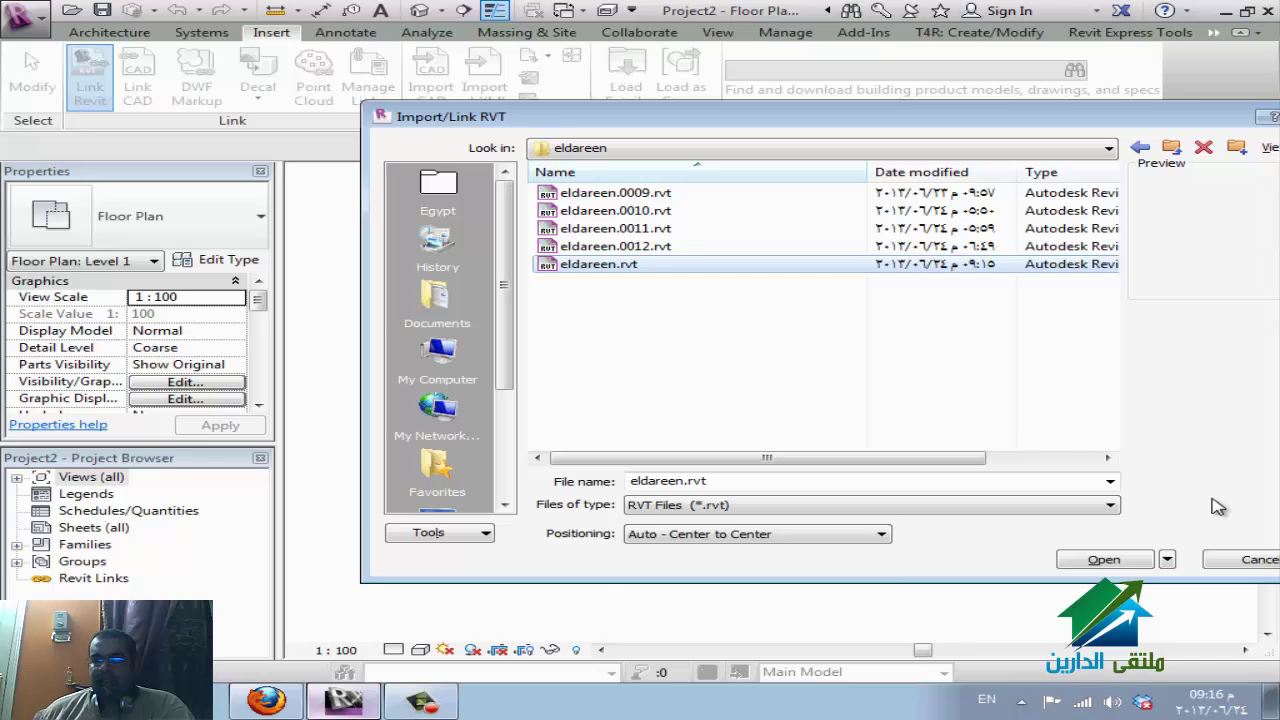
left_click(688, 545)
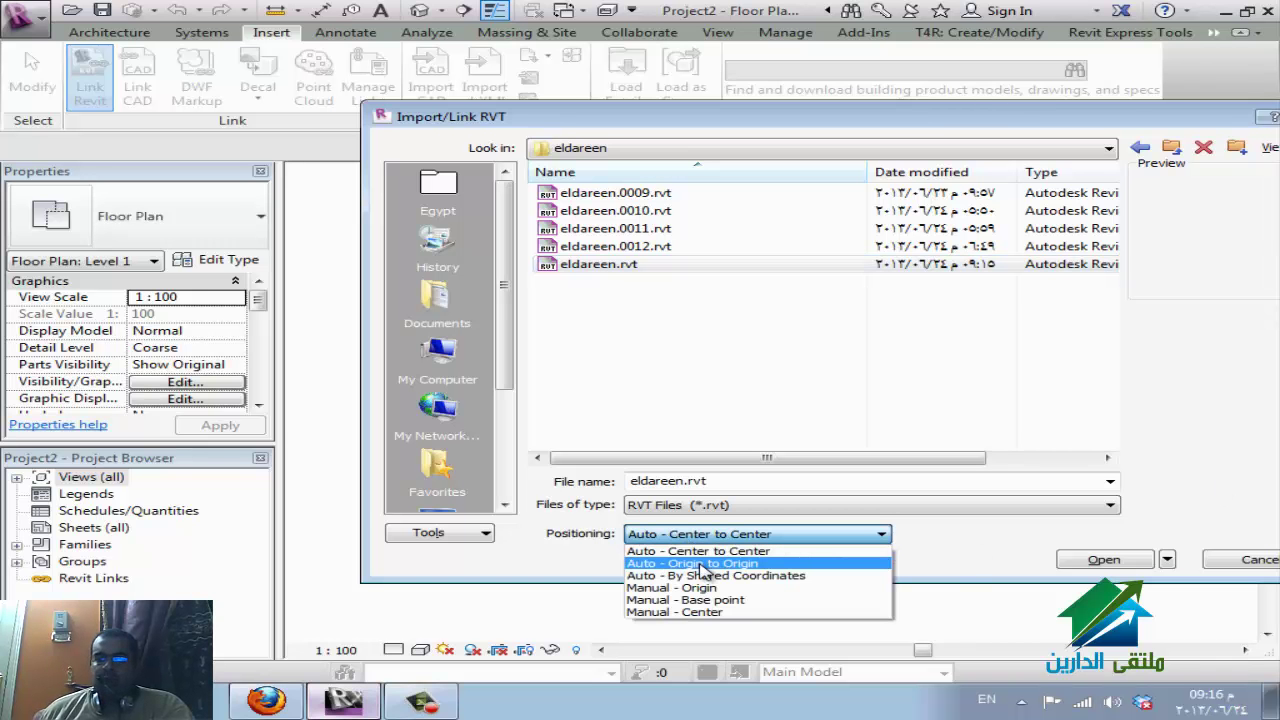
left_click(706, 564)
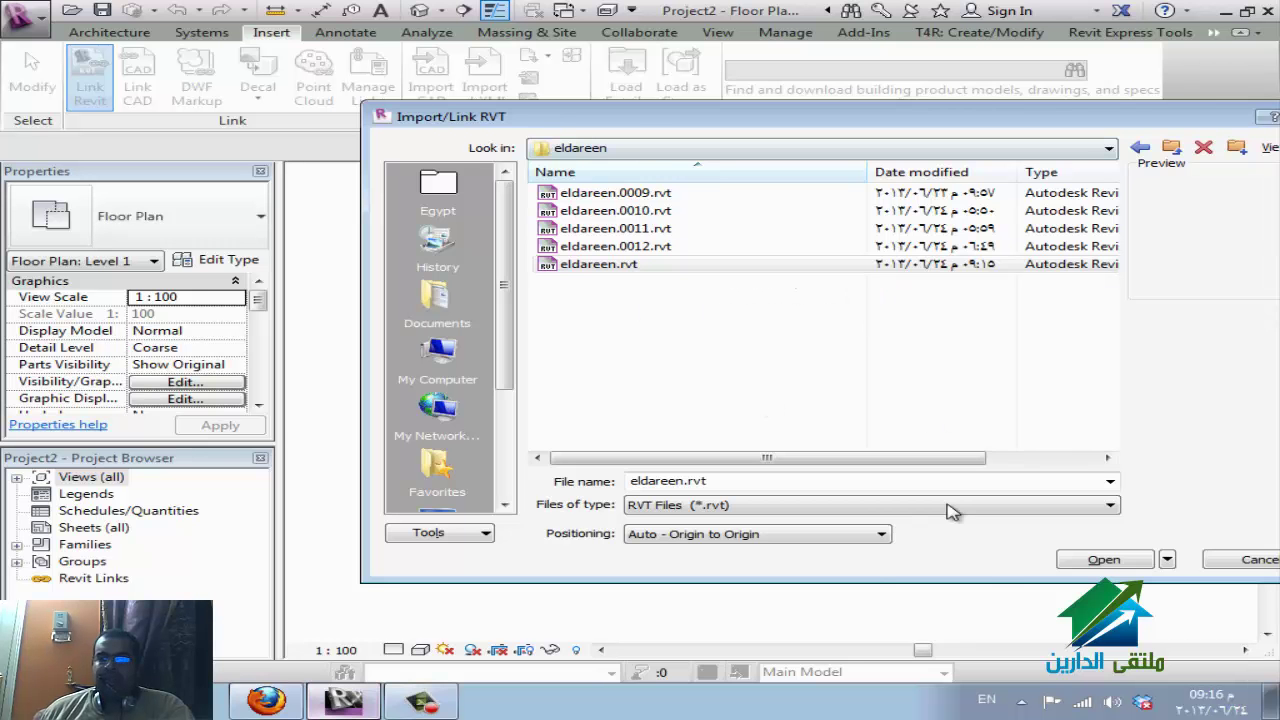
left_click(1085, 565)
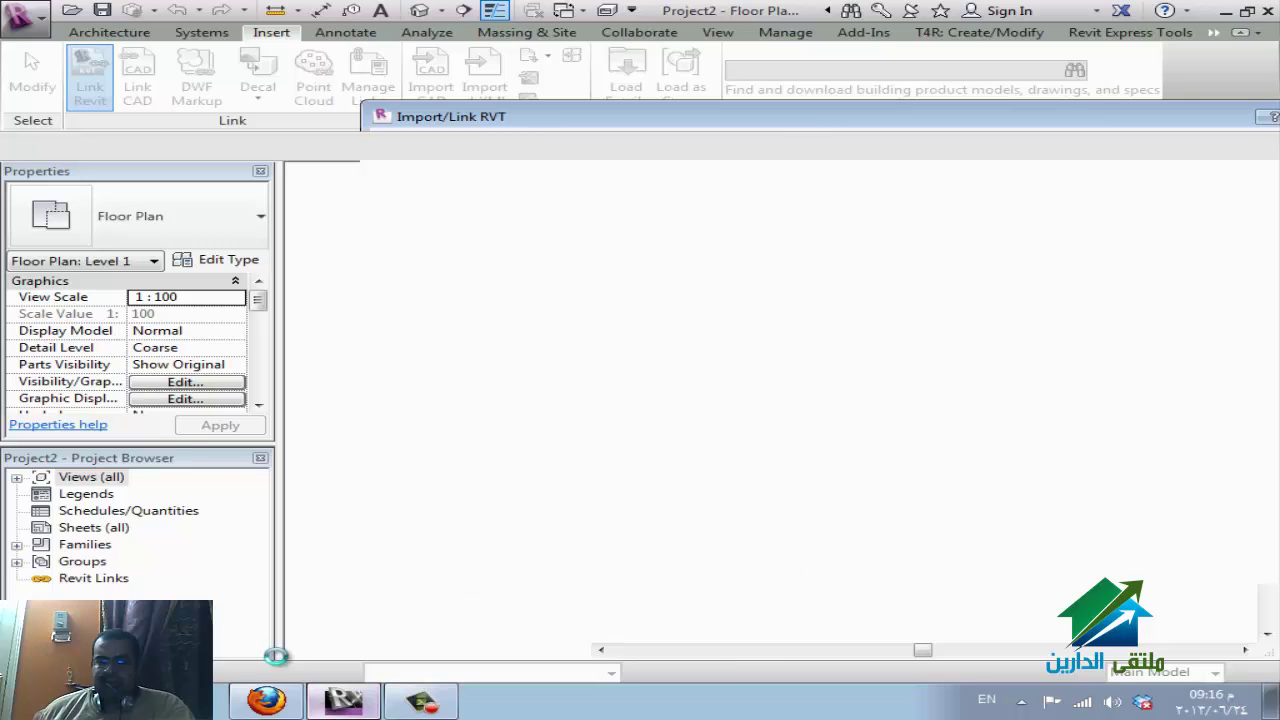
left_click(275, 704)
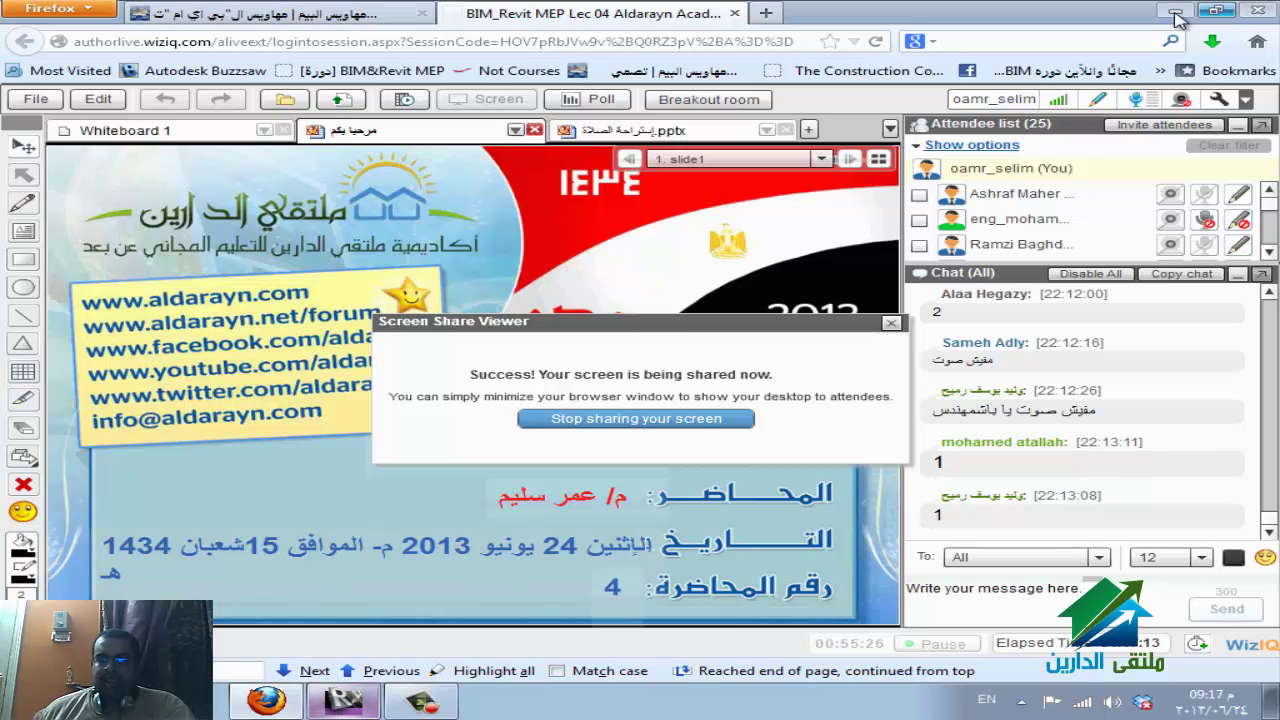
left_click(343, 700)
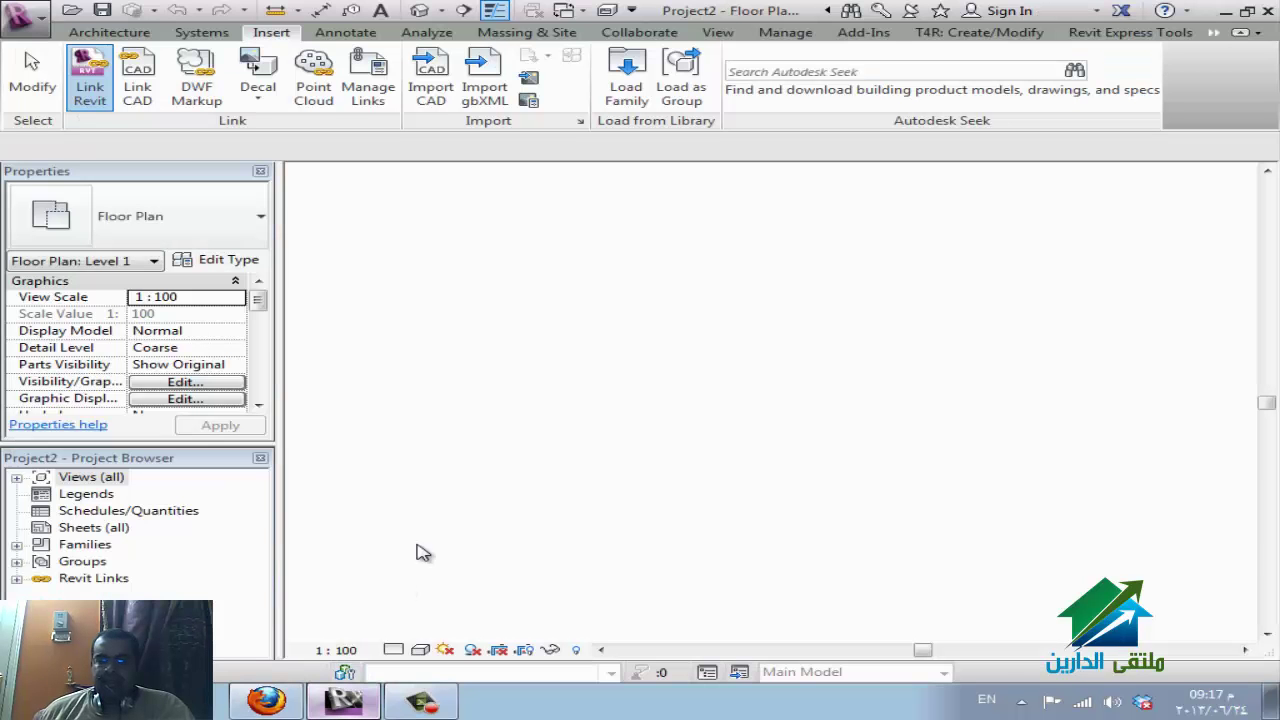
Zoom out to check the linked building and grids A–F, 1–8, then open Default 3D View.
scroll(688, 435, "down", 5)
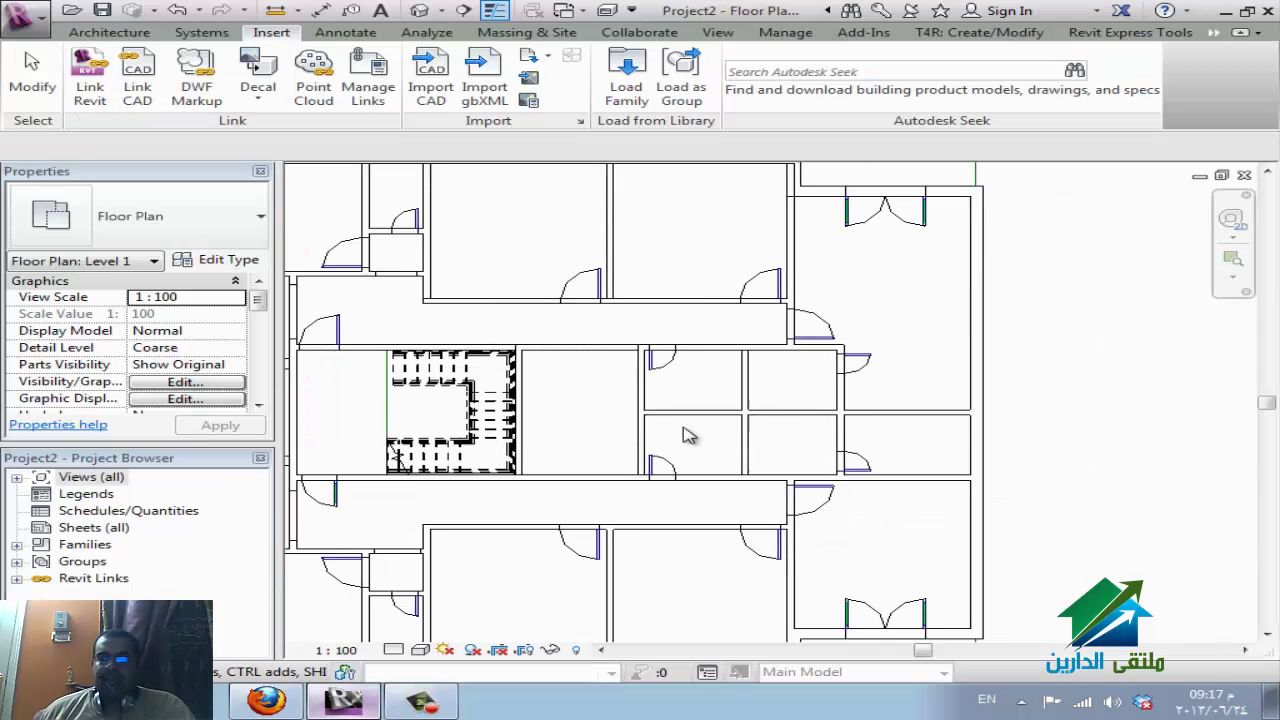
scroll(730, 453, "down", 3)
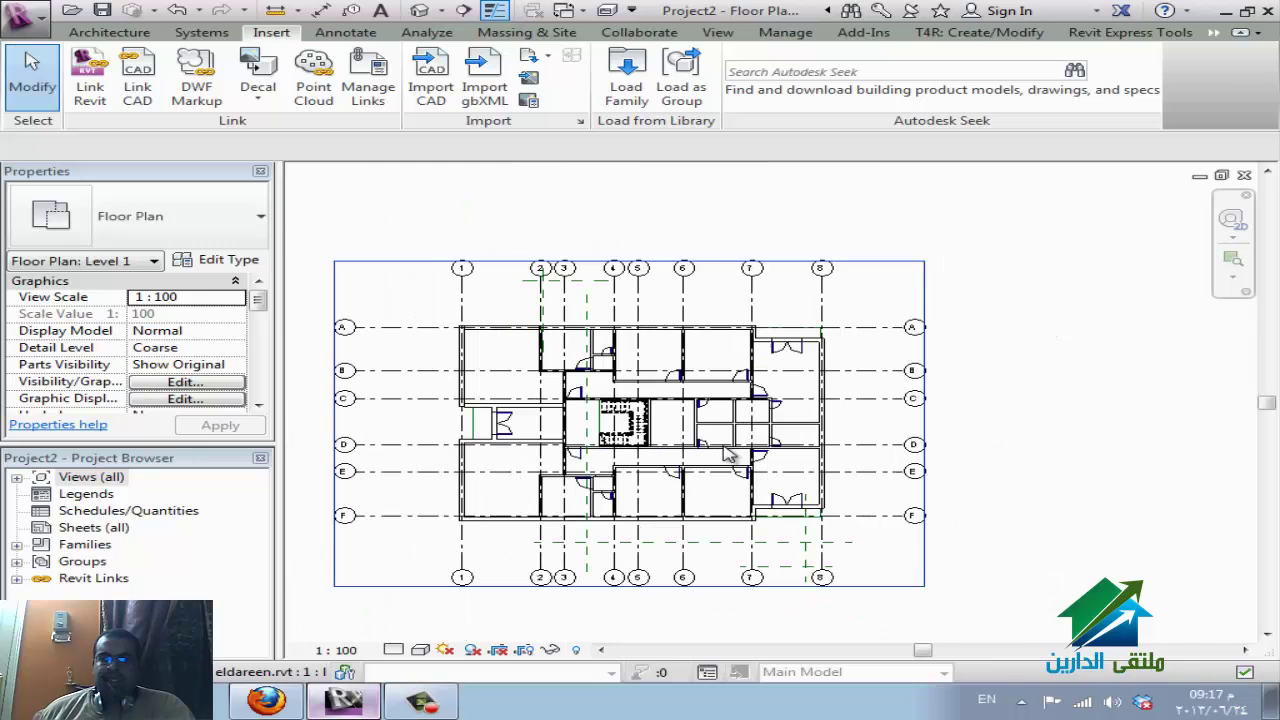
left_click(16, 477)
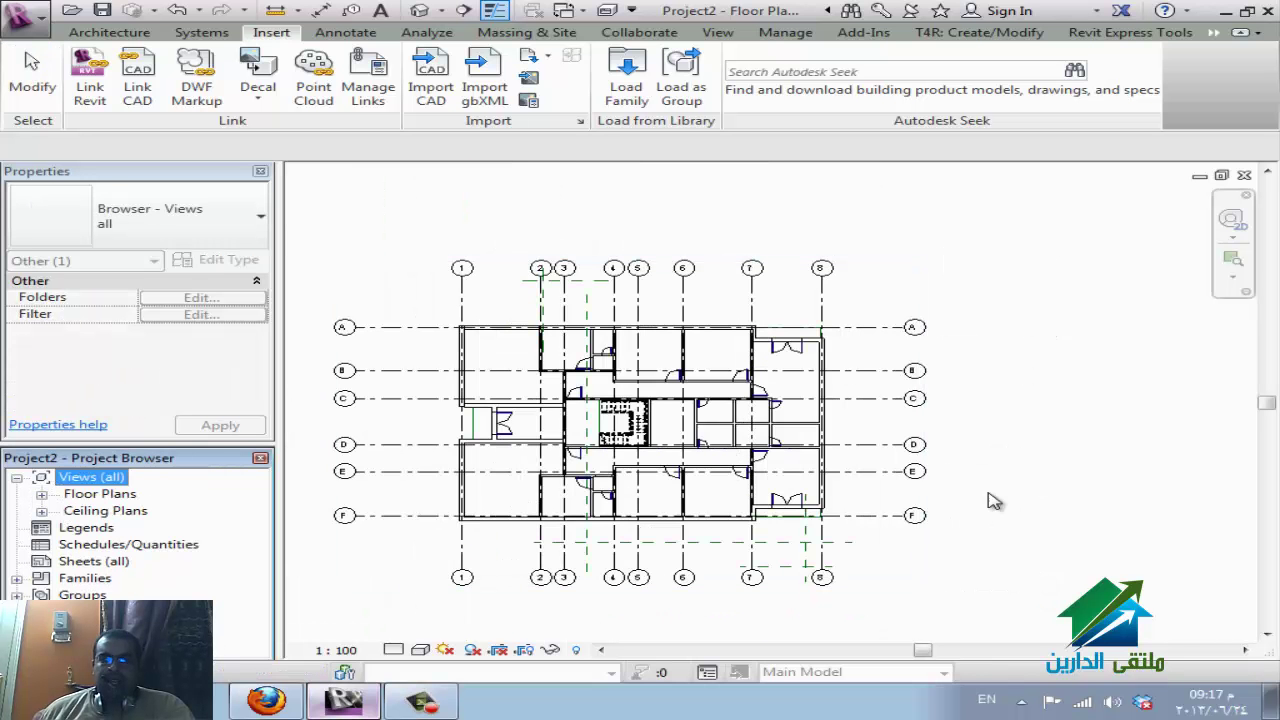
left_click(40, 495)
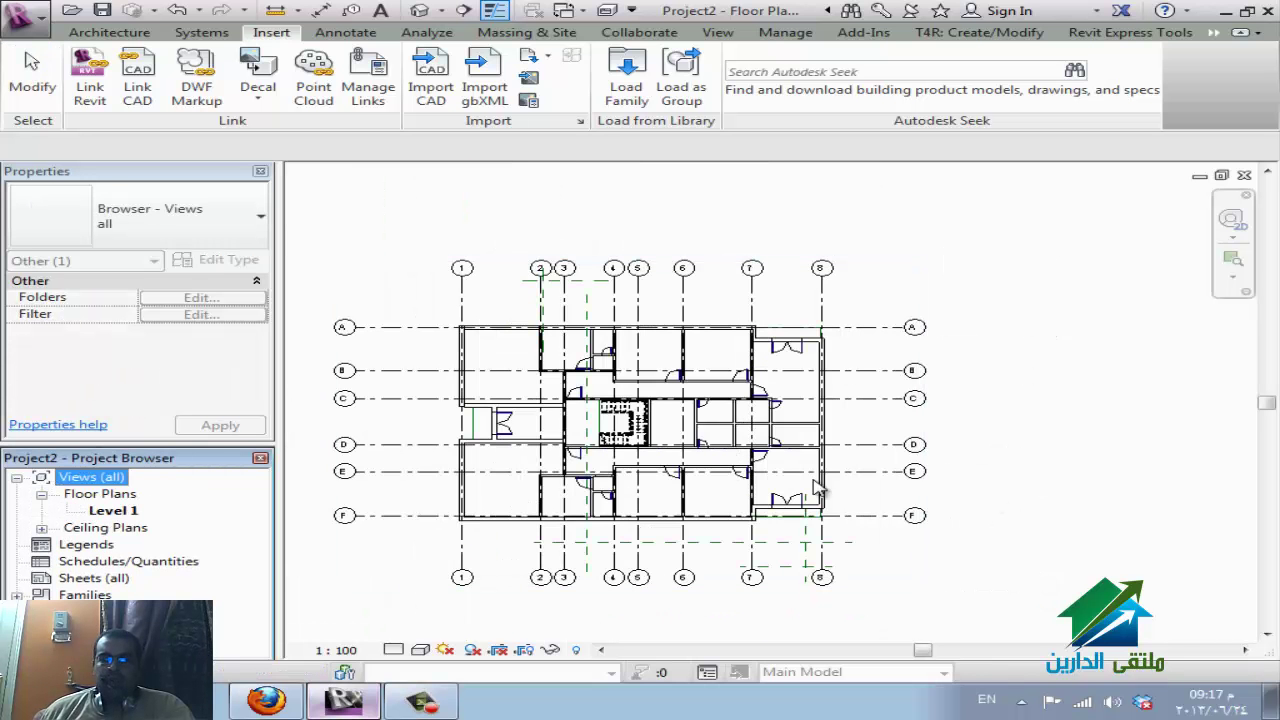
left_click(1046, 423)
left_click(422, 12)
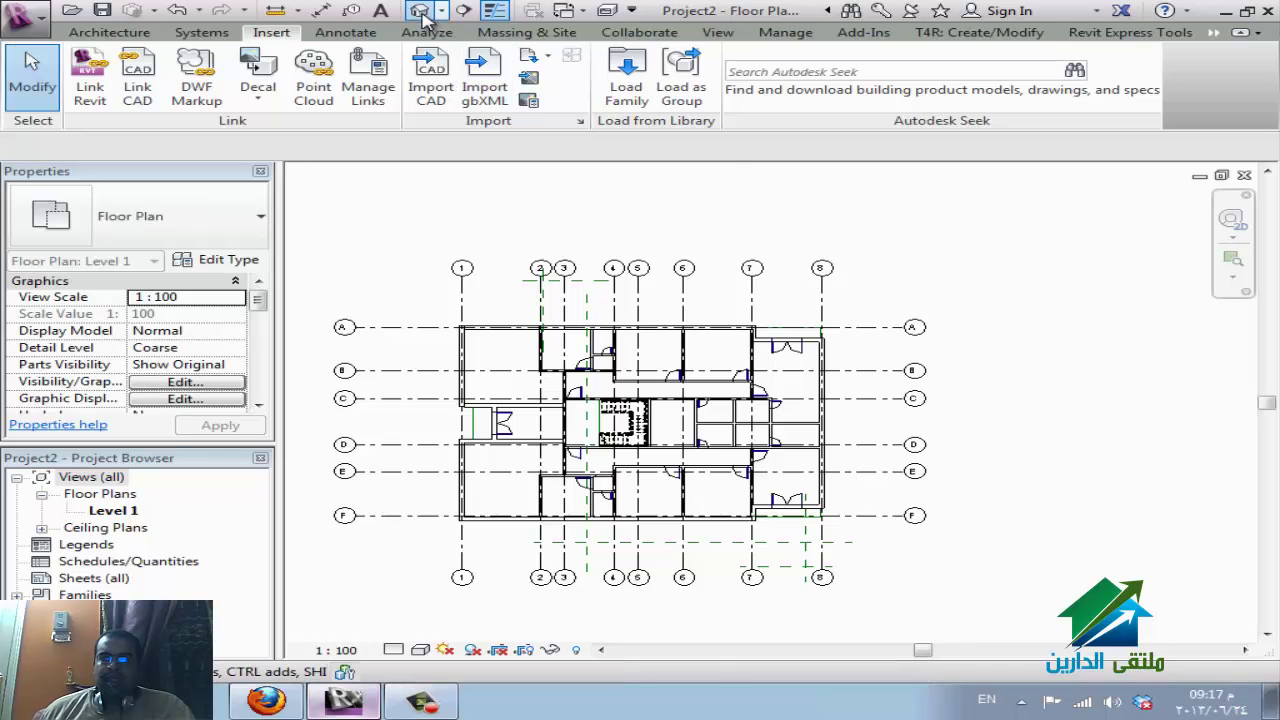
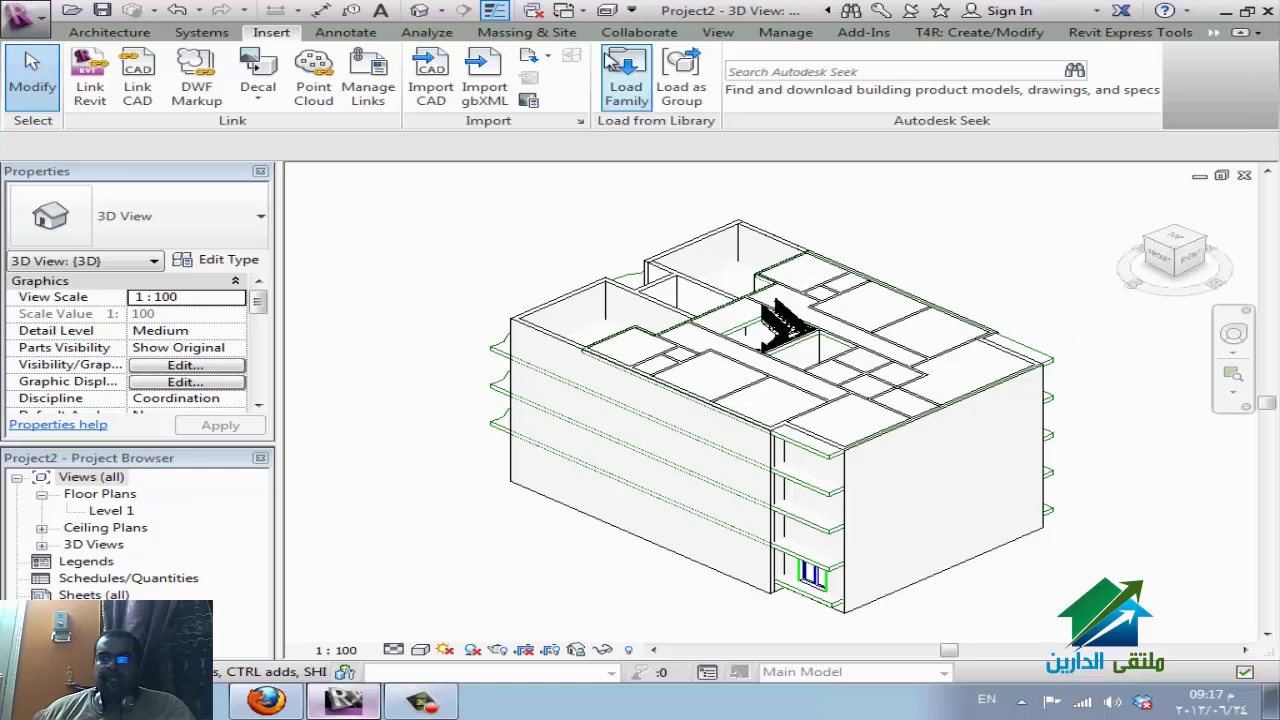
Browse the View tab's schedule and plan view options, cancel a new floor plan, and check the link.
left_click(717, 33)
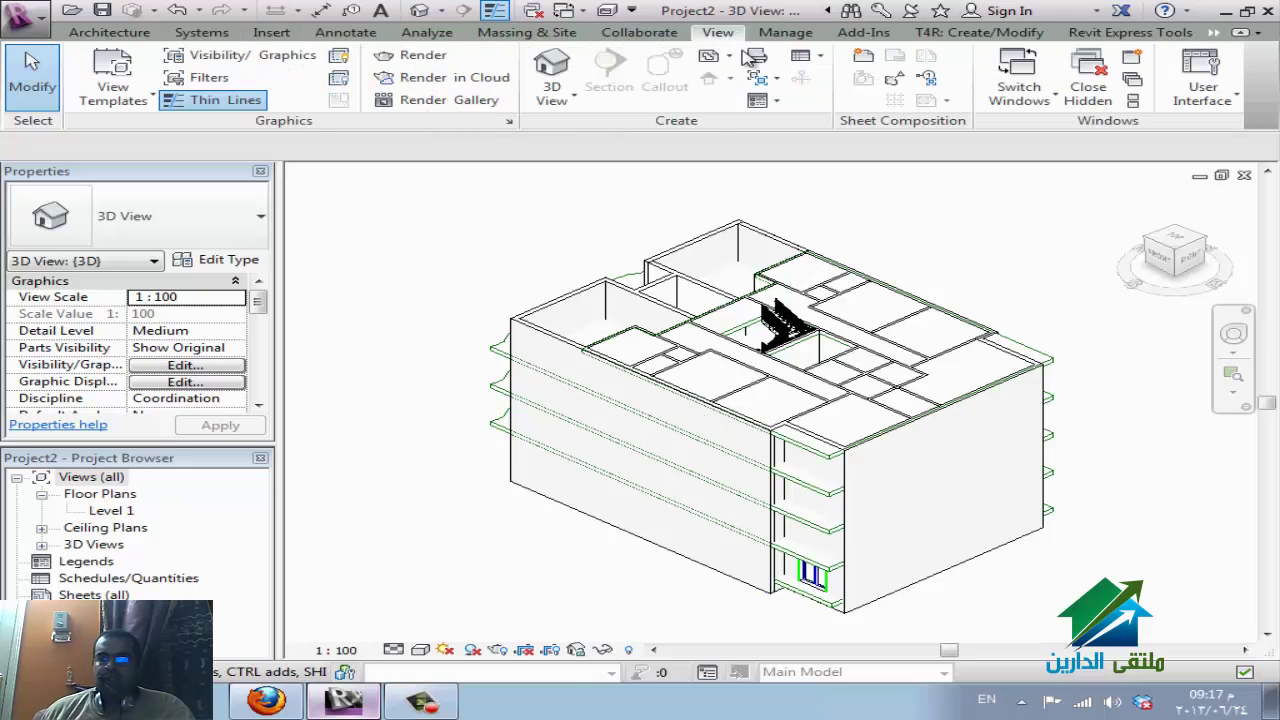
left_click(812, 58)
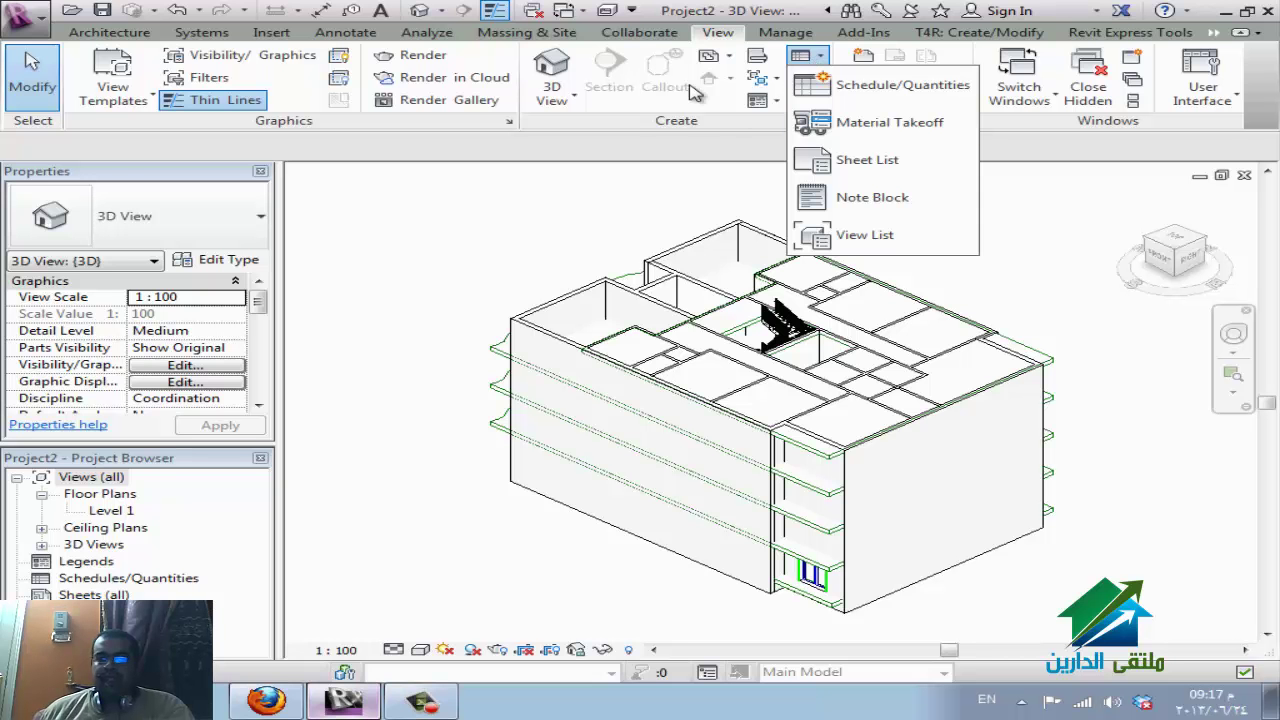
left_click(715, 58)
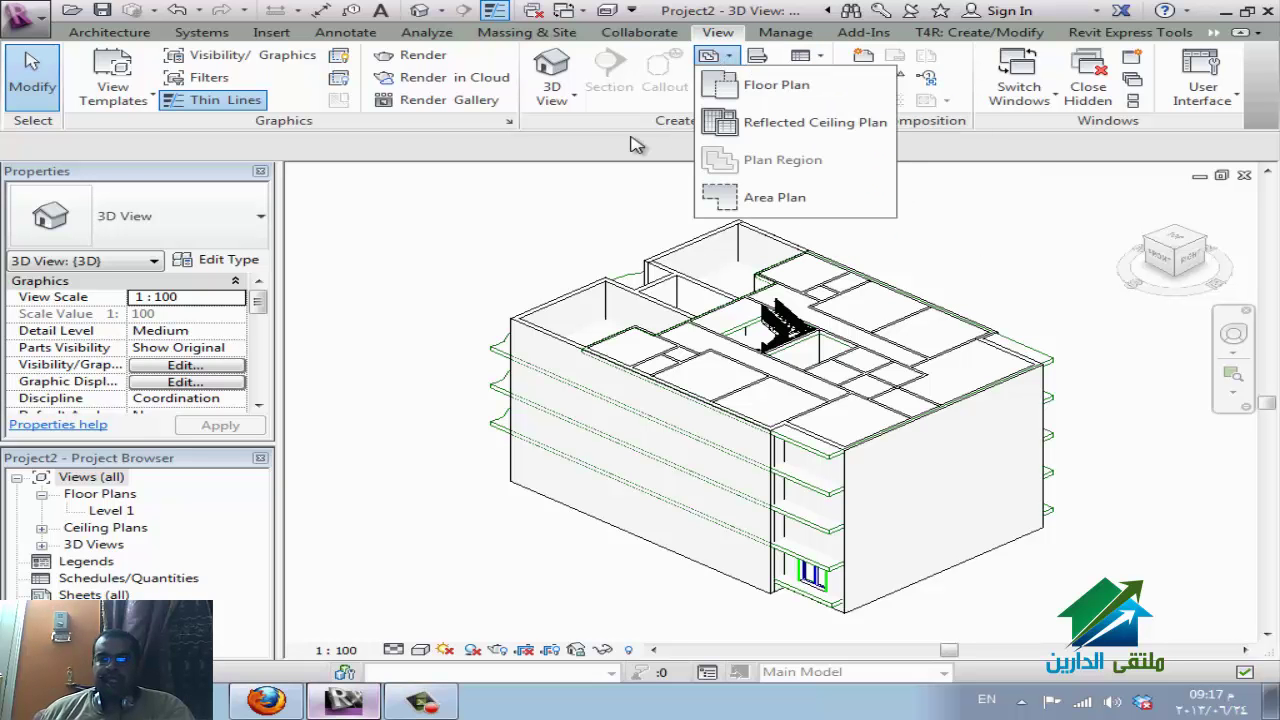
left_click(790, 86)
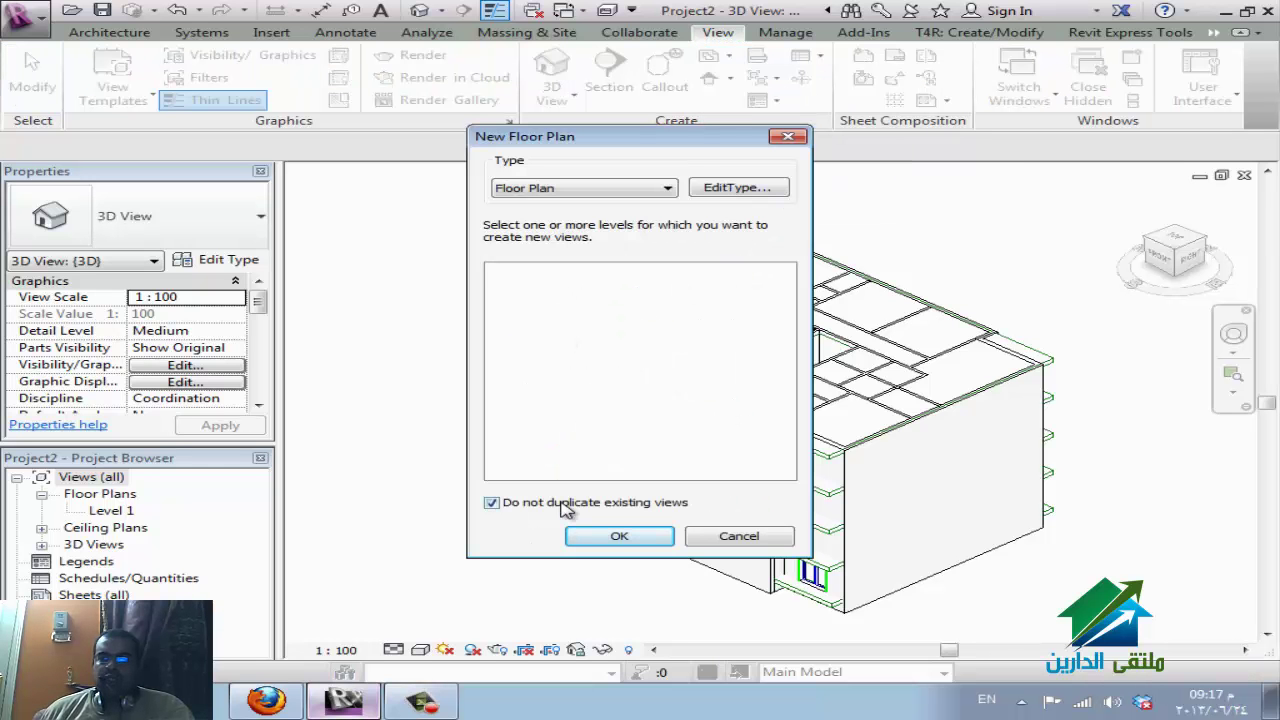
left_click(562, 503)
left_click(739, 536)
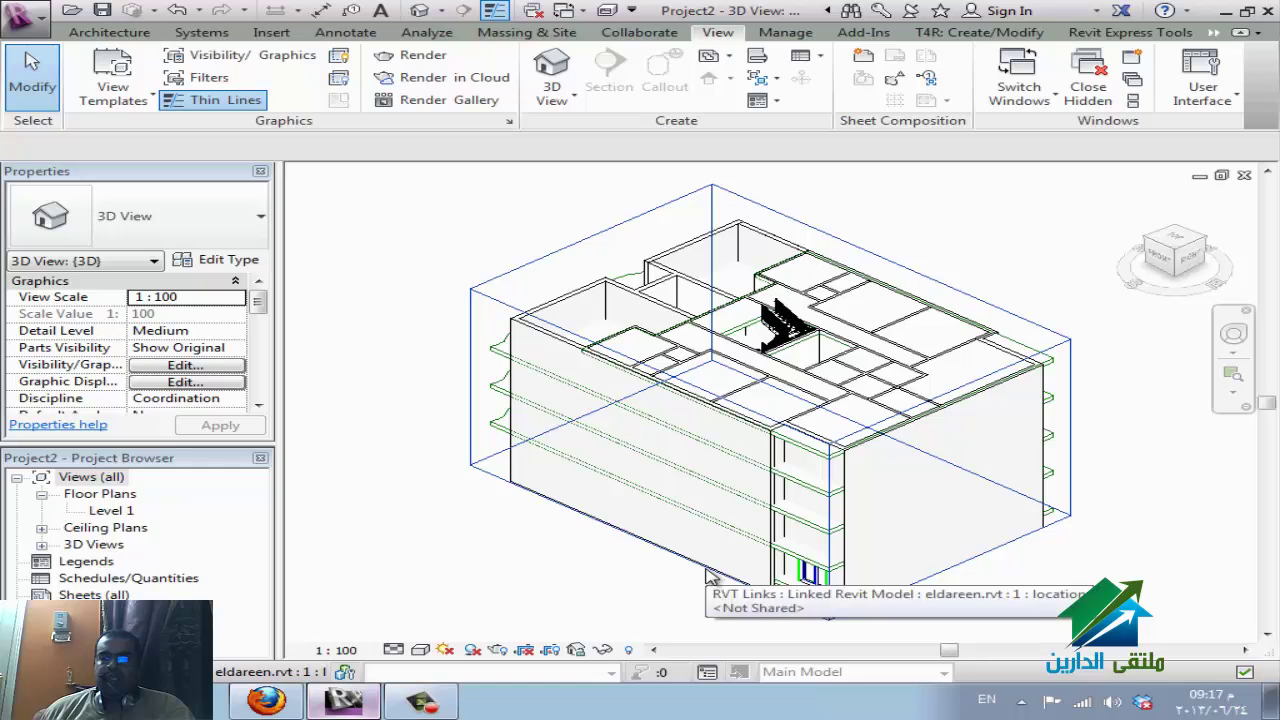
left_click(706, 575)
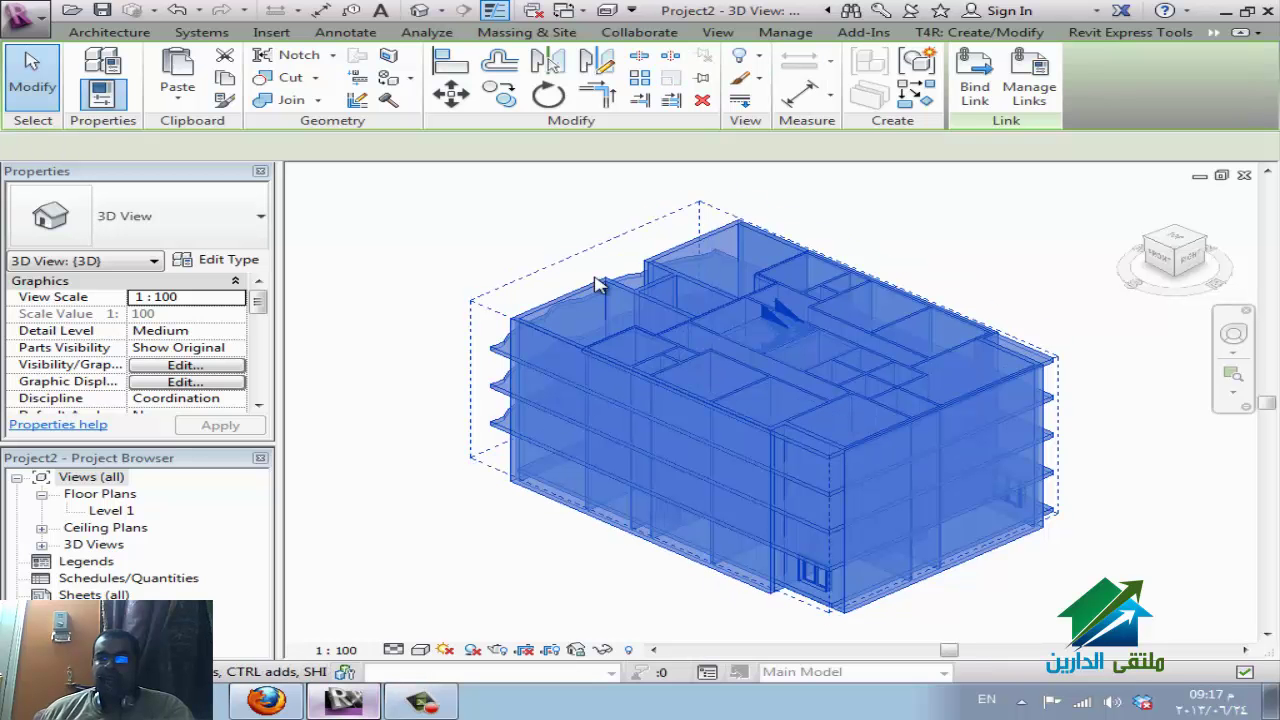
left_click(514, 615)
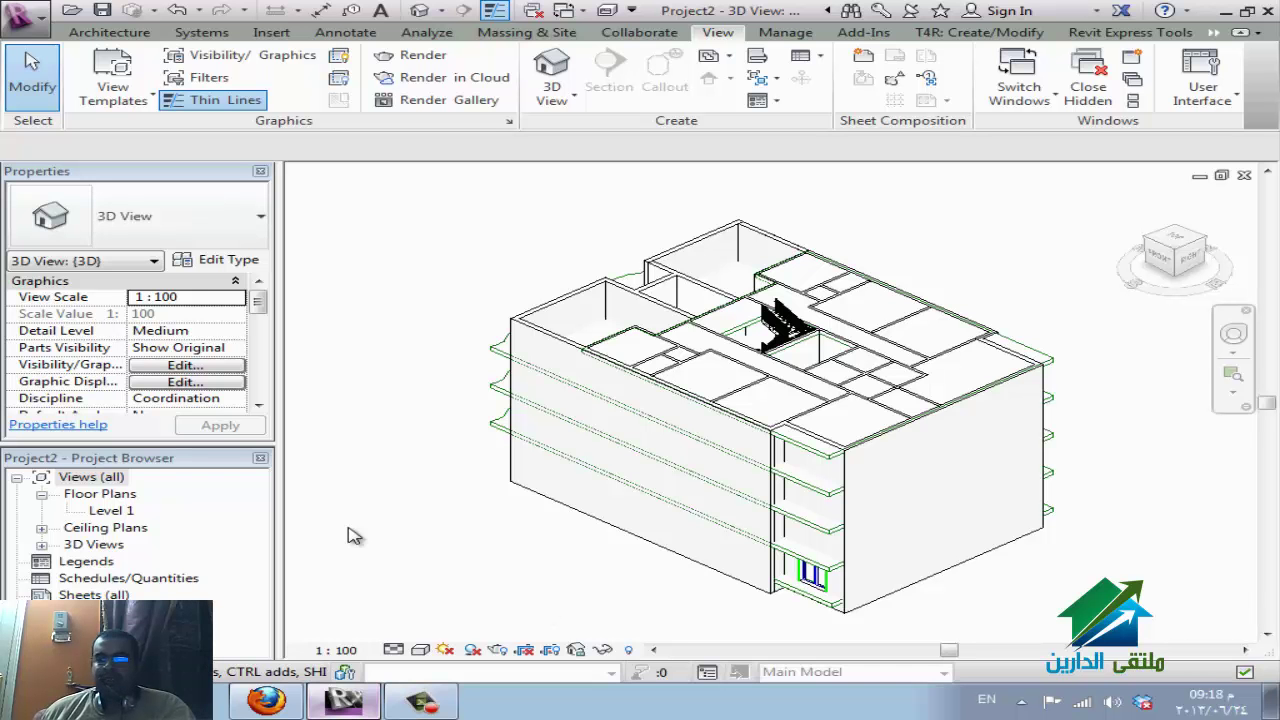
Open the Level 1 floor plan and select, then deselect, the linked eldareen.rvt model.
left_click(118, 512)
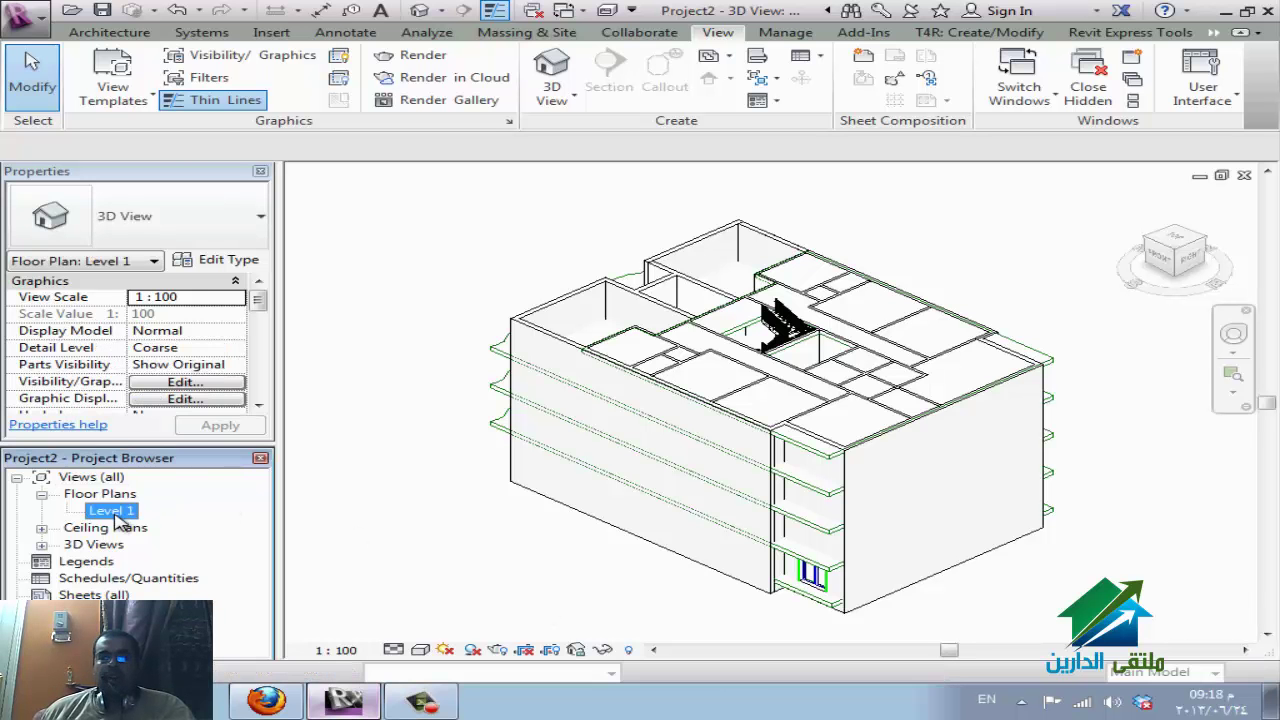
double_click(118, 512)
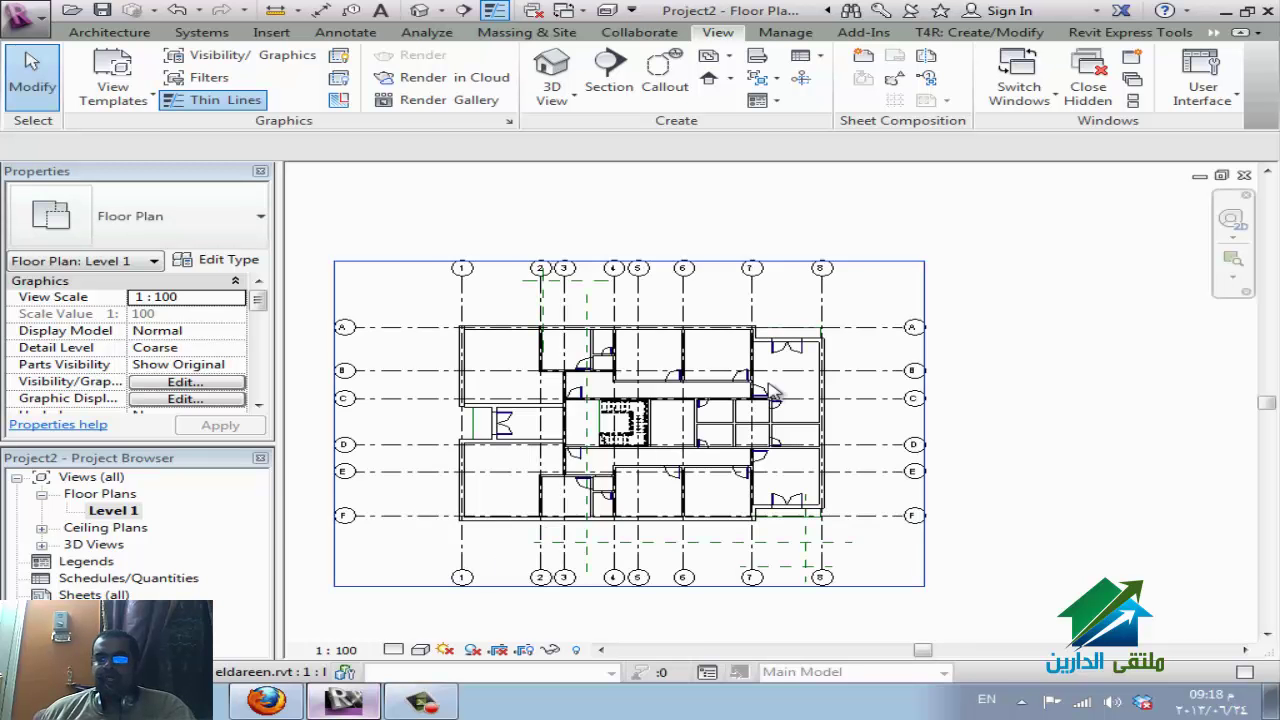
scroll(660, 355, "up", 2)
scroll(685, 455, "up", 2)
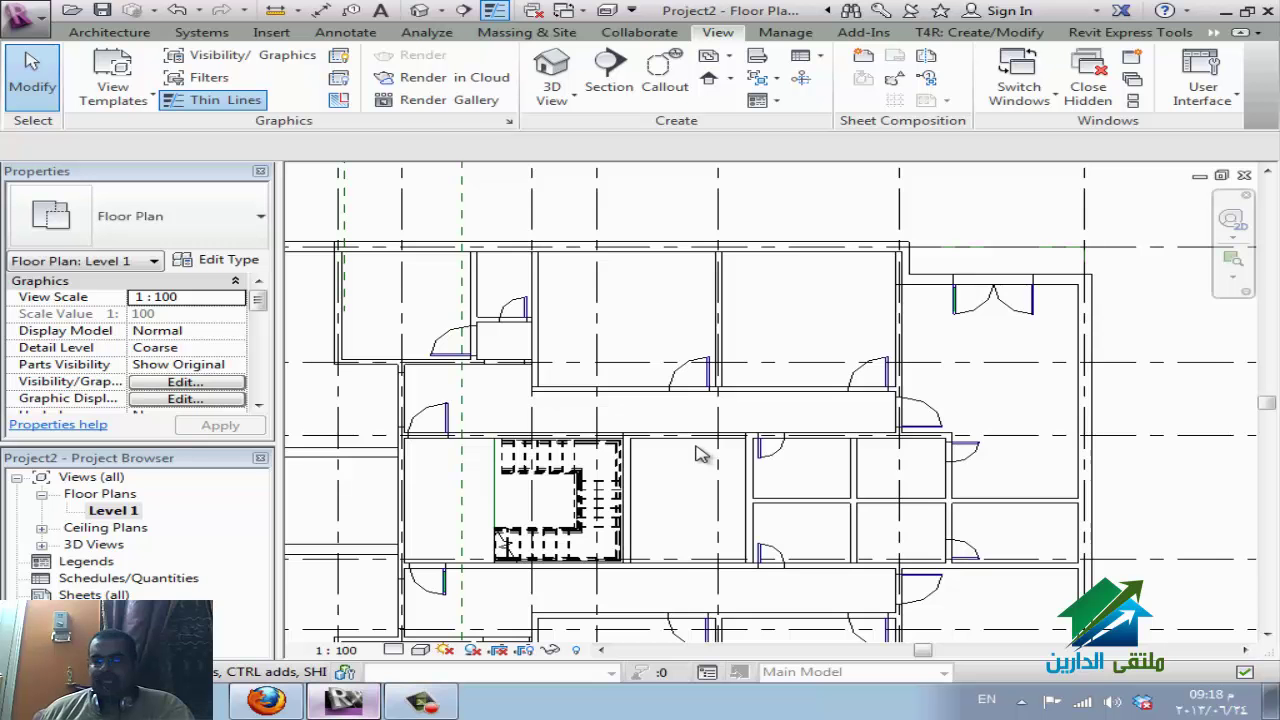
scroll(705, 372, "down", 1)
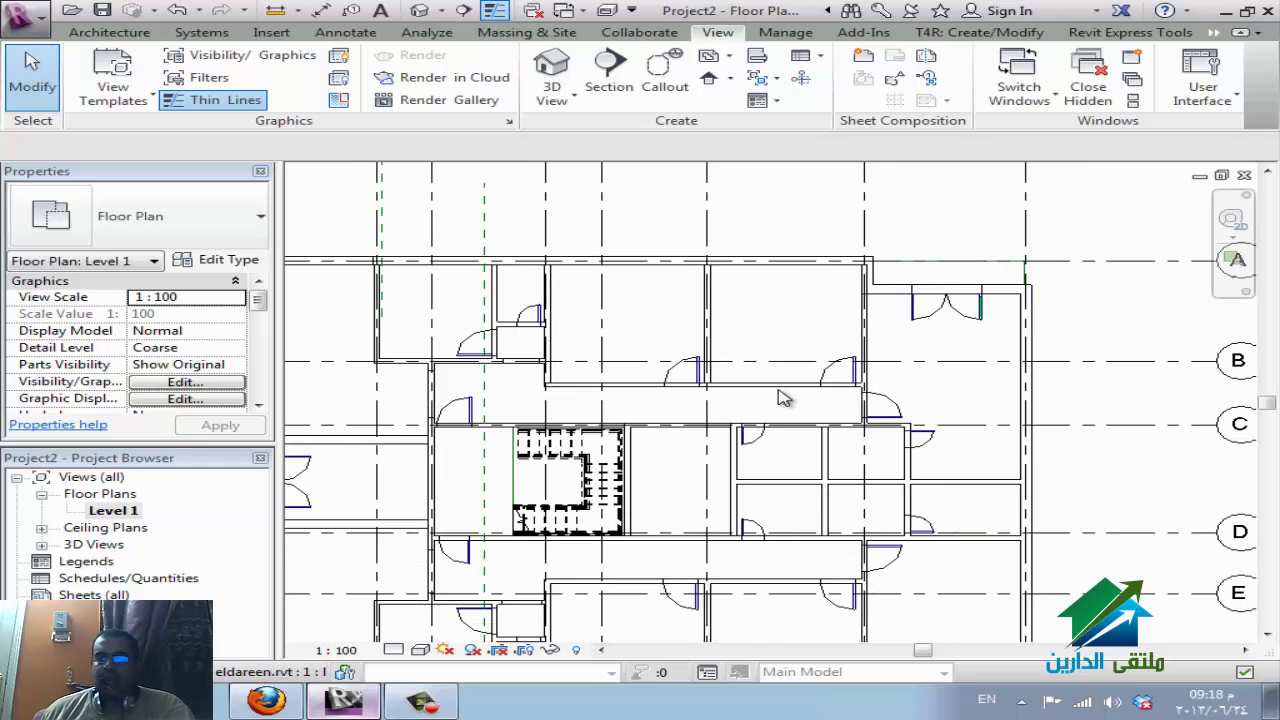
scroll(783, 398, "down", 3)
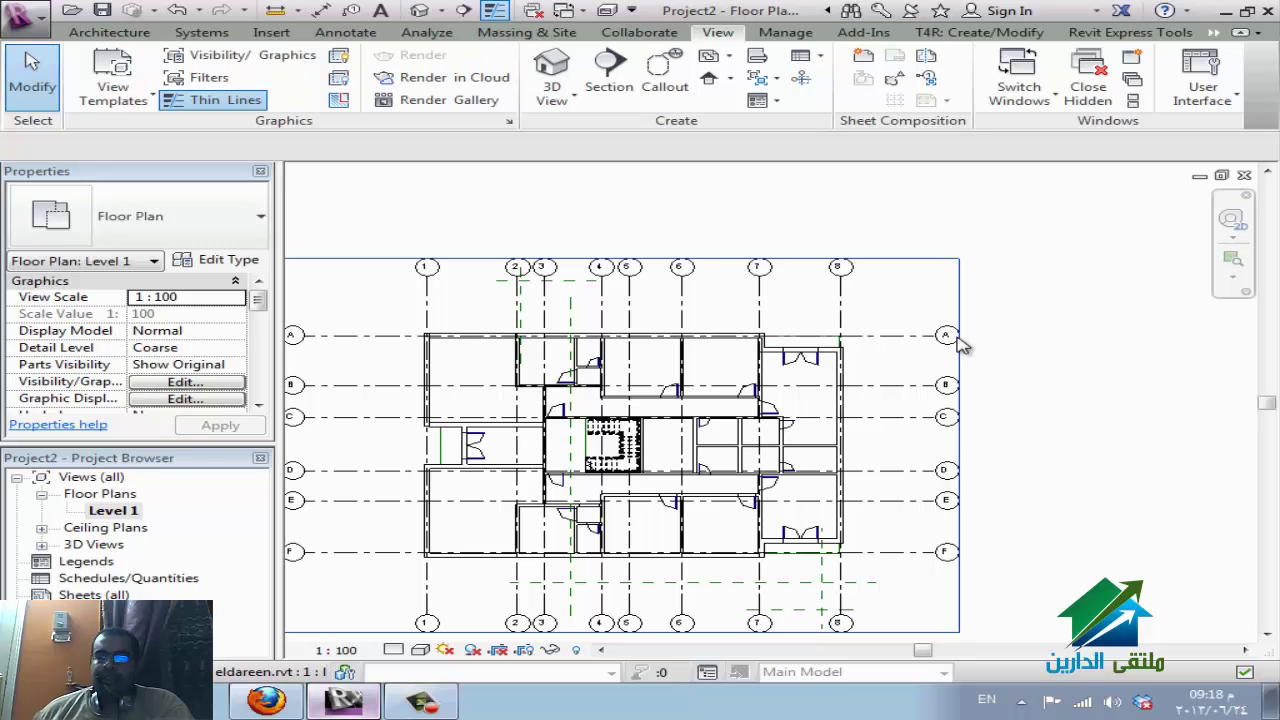
left_click(958, 344)
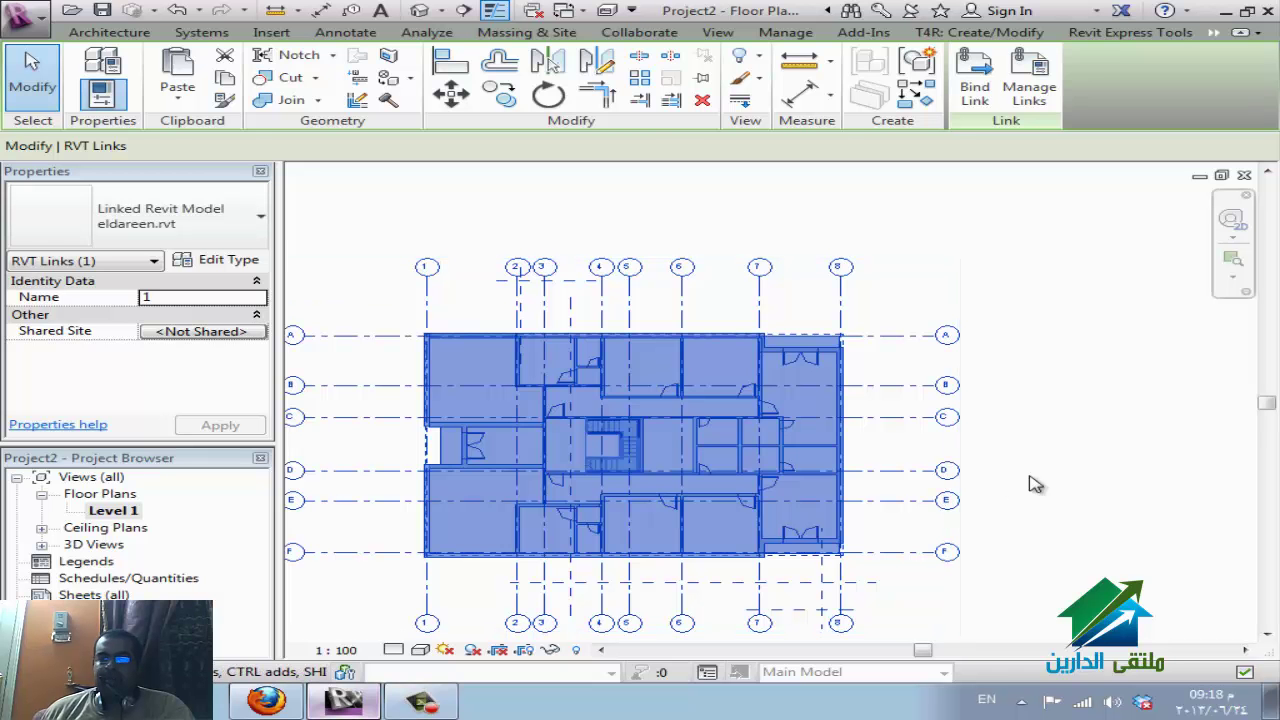
left_click(1077, 486)
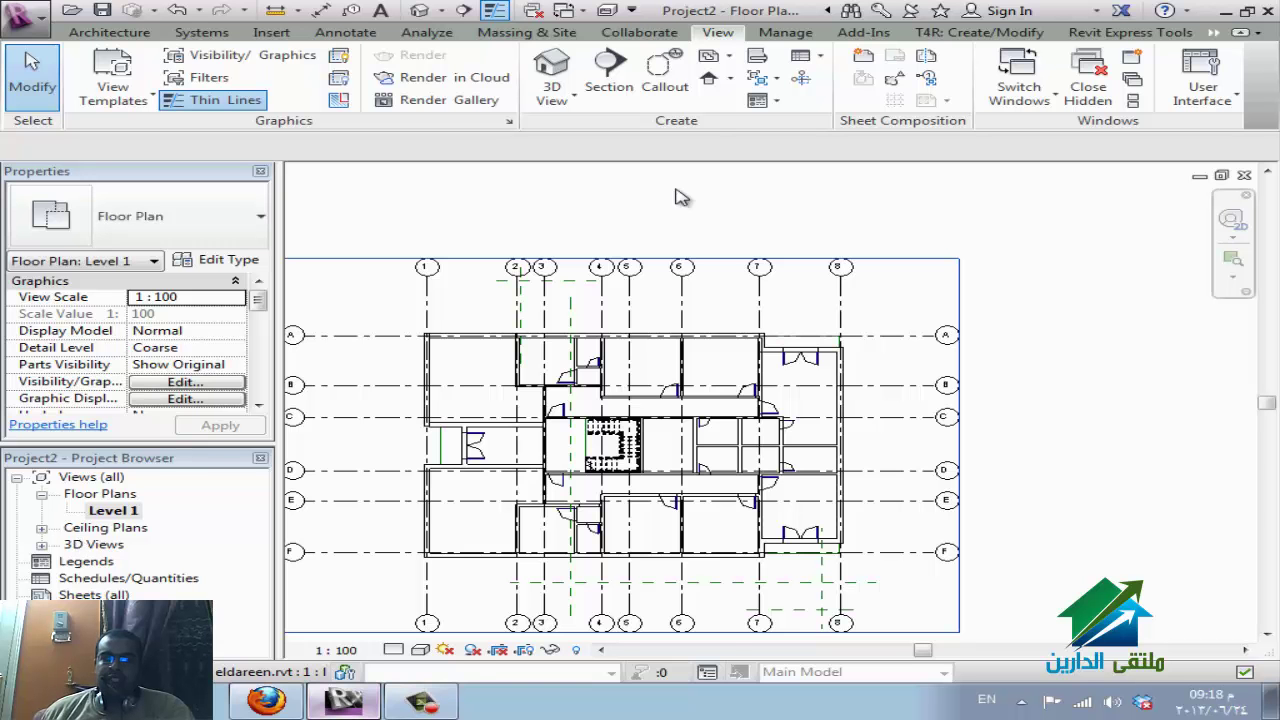
Place an elevation marker to the right of the building plan.
left_click(608, 80)
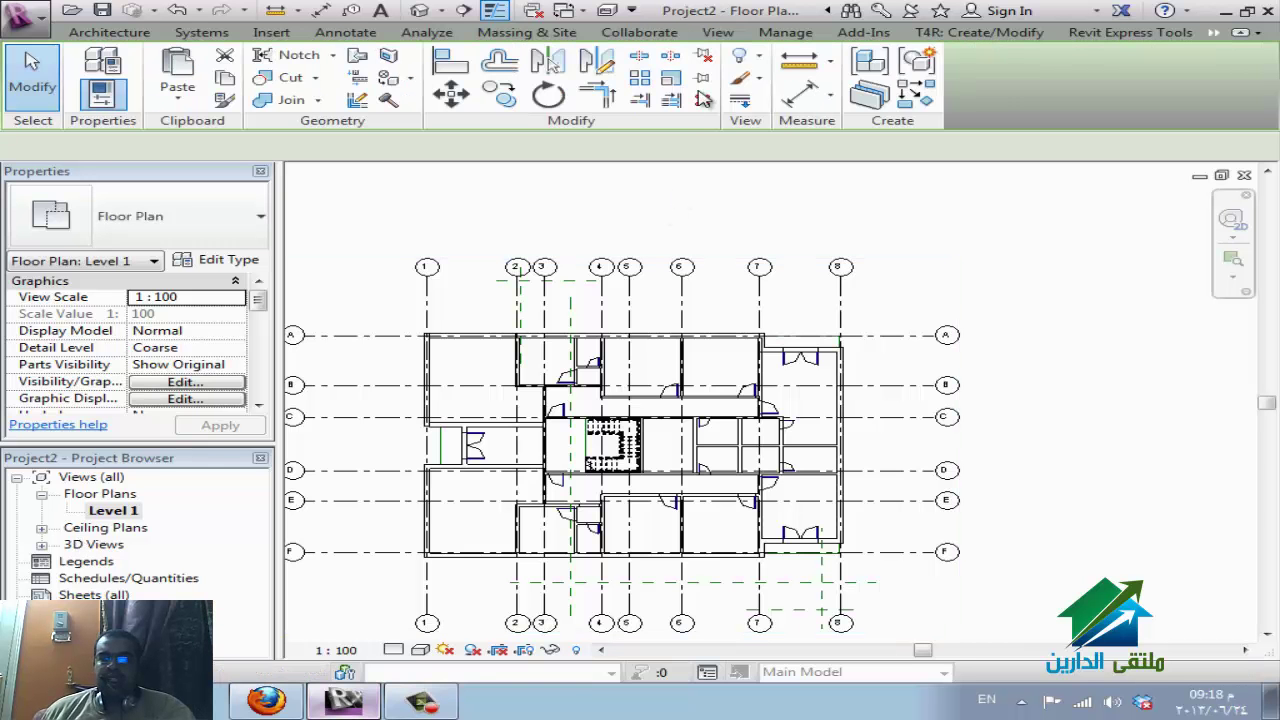
key("Escape")
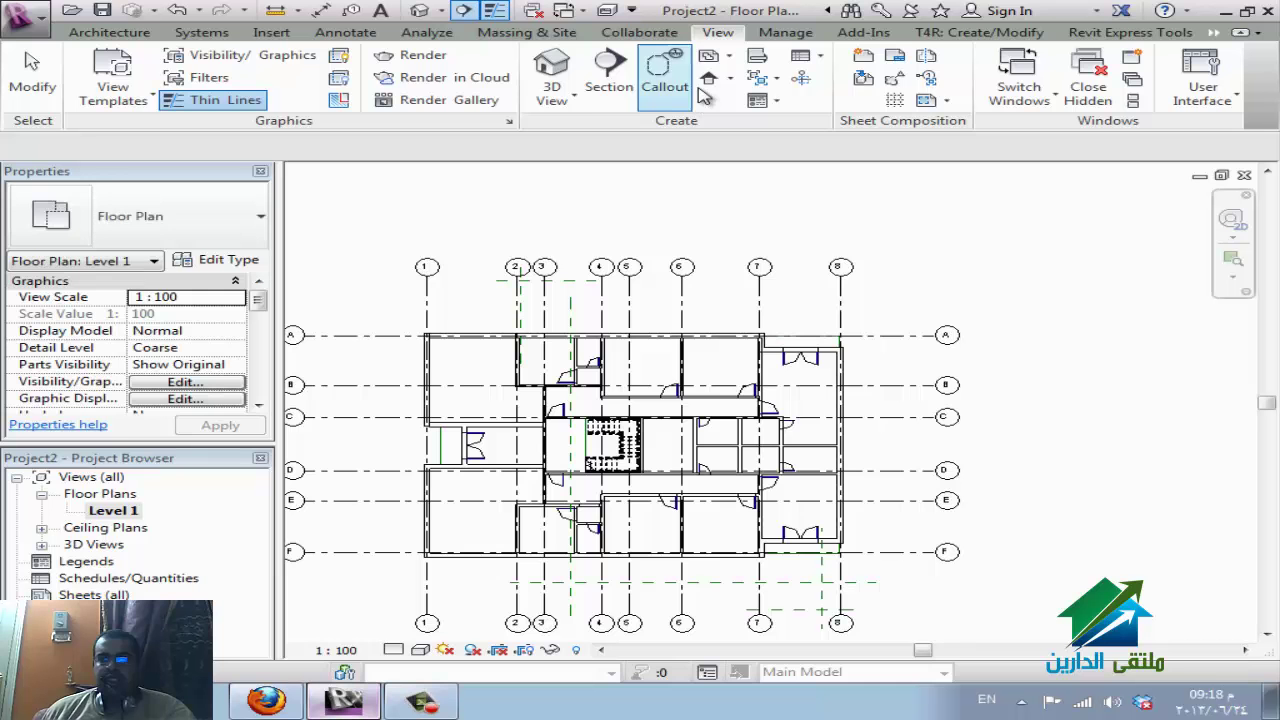
scroll(760, 250, "down", 4)
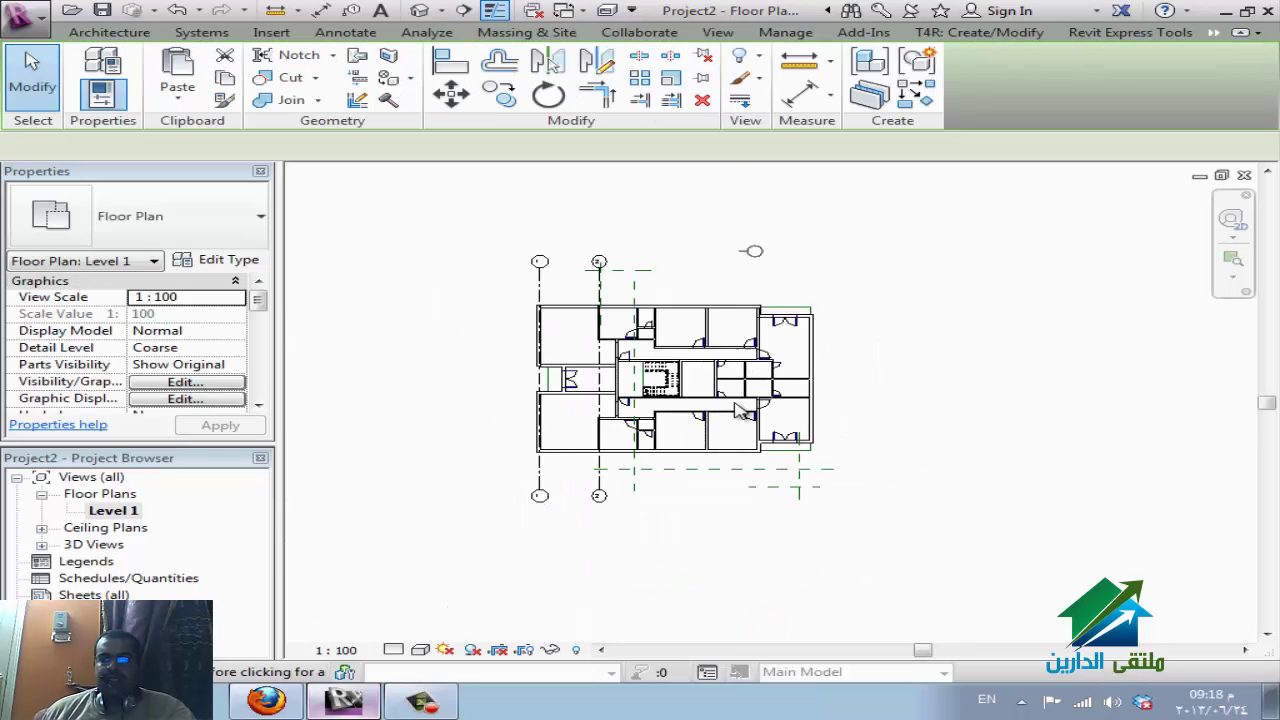
left_click(908, 343)
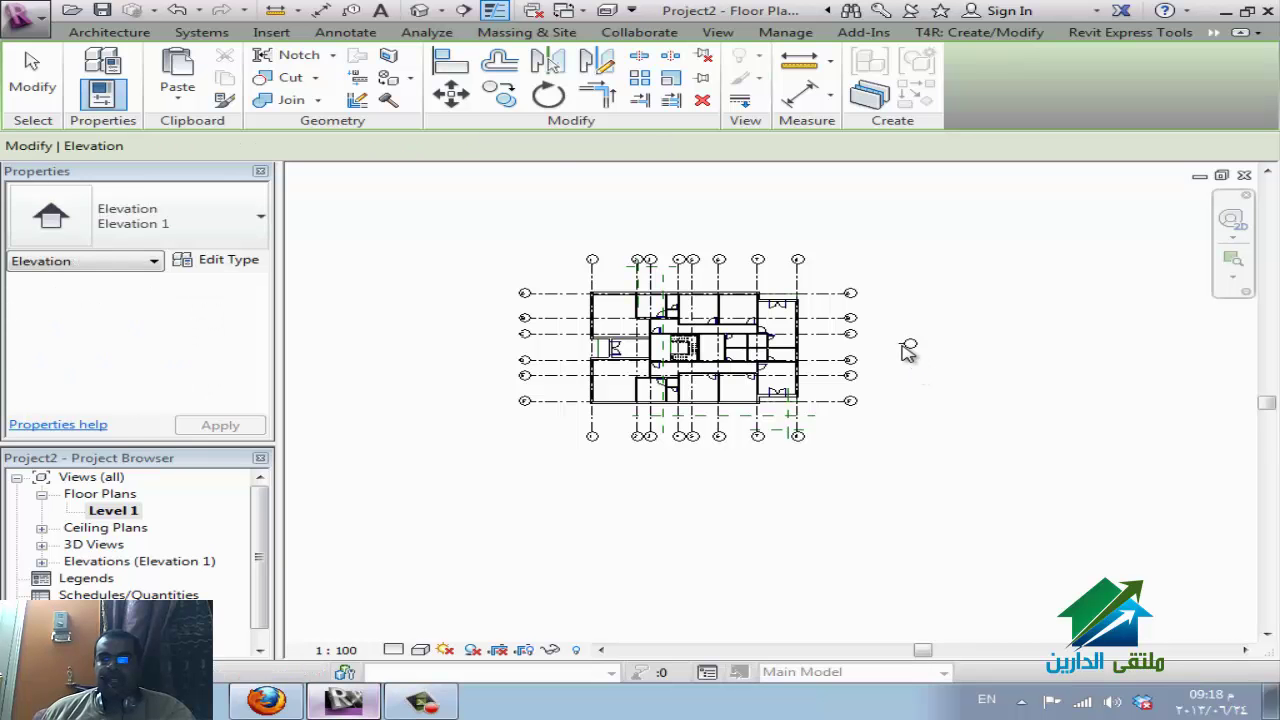
key("Escape")
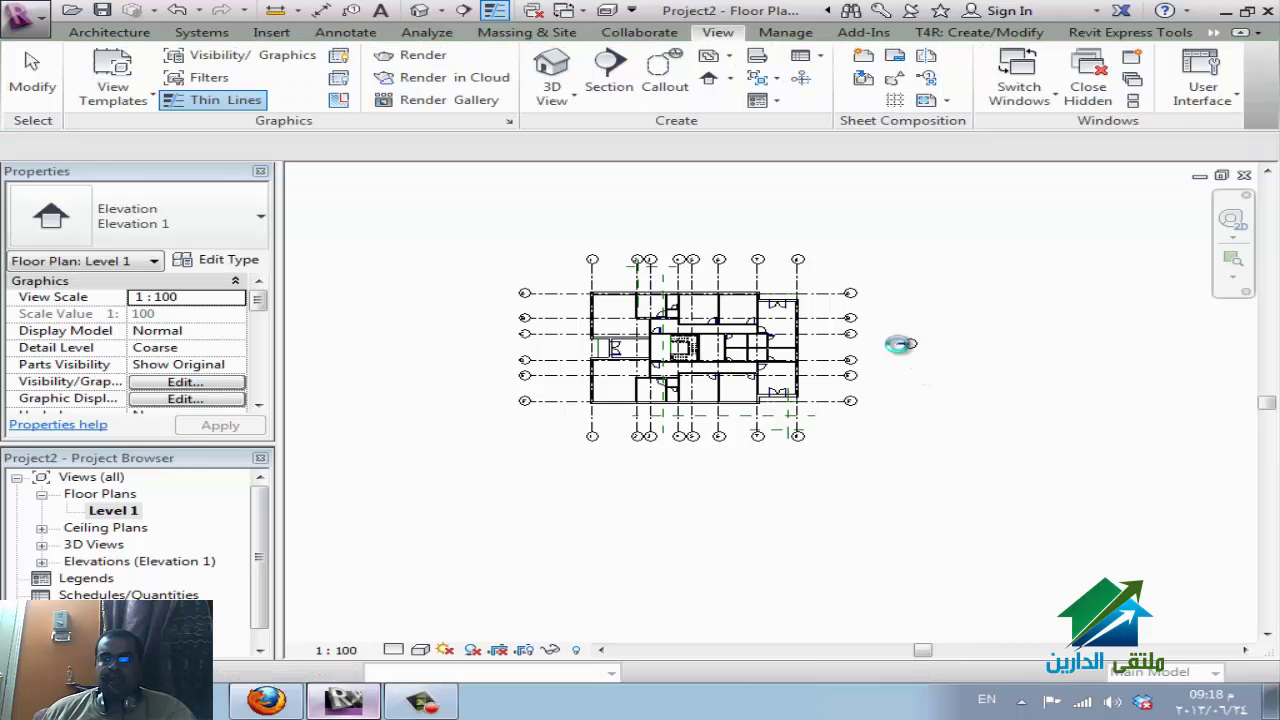
Extend the elevation's view range across the building and go to the Elevation 1 view.
right_click(881, 351)
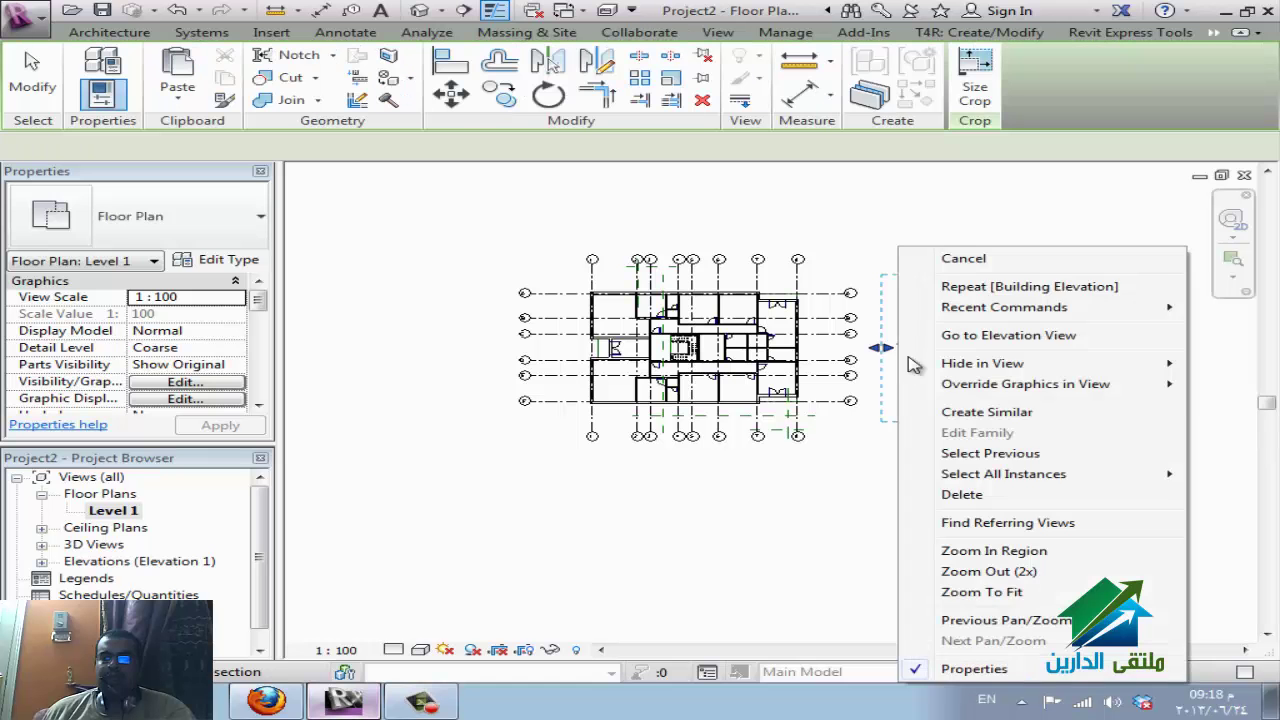
left_click(880, 351)
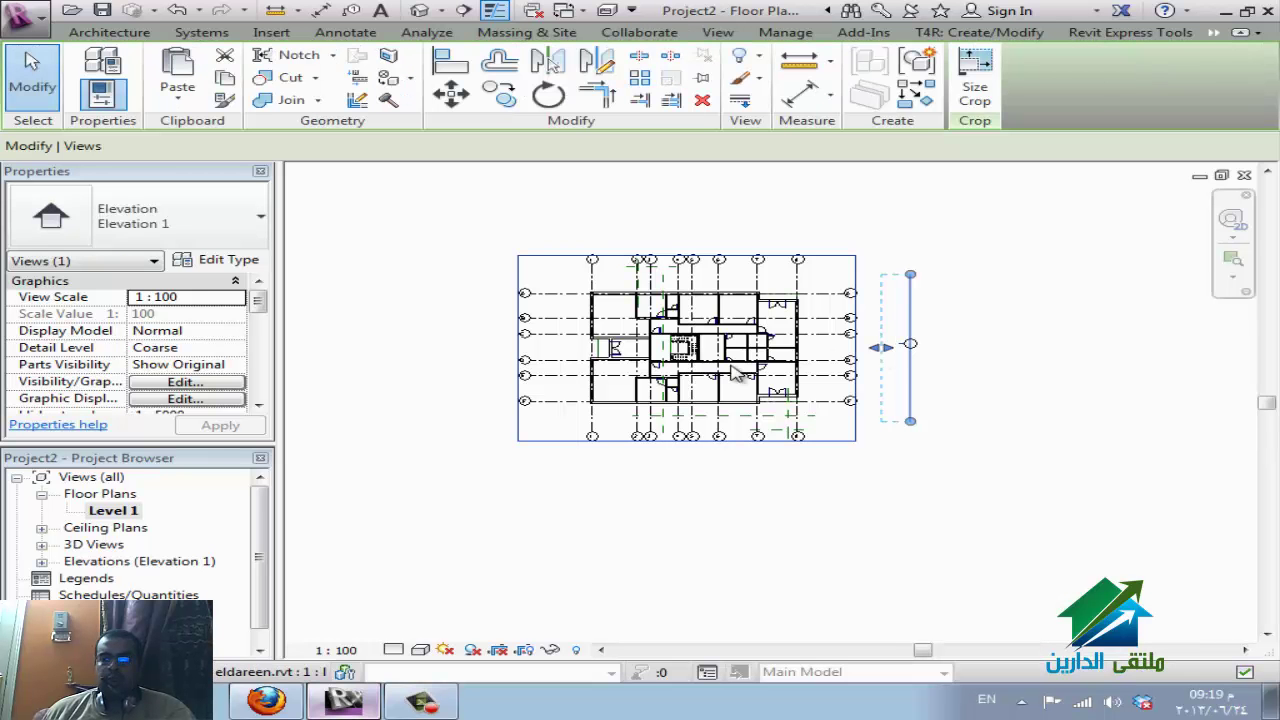
left_click_drag(680, 350, 520, 347)
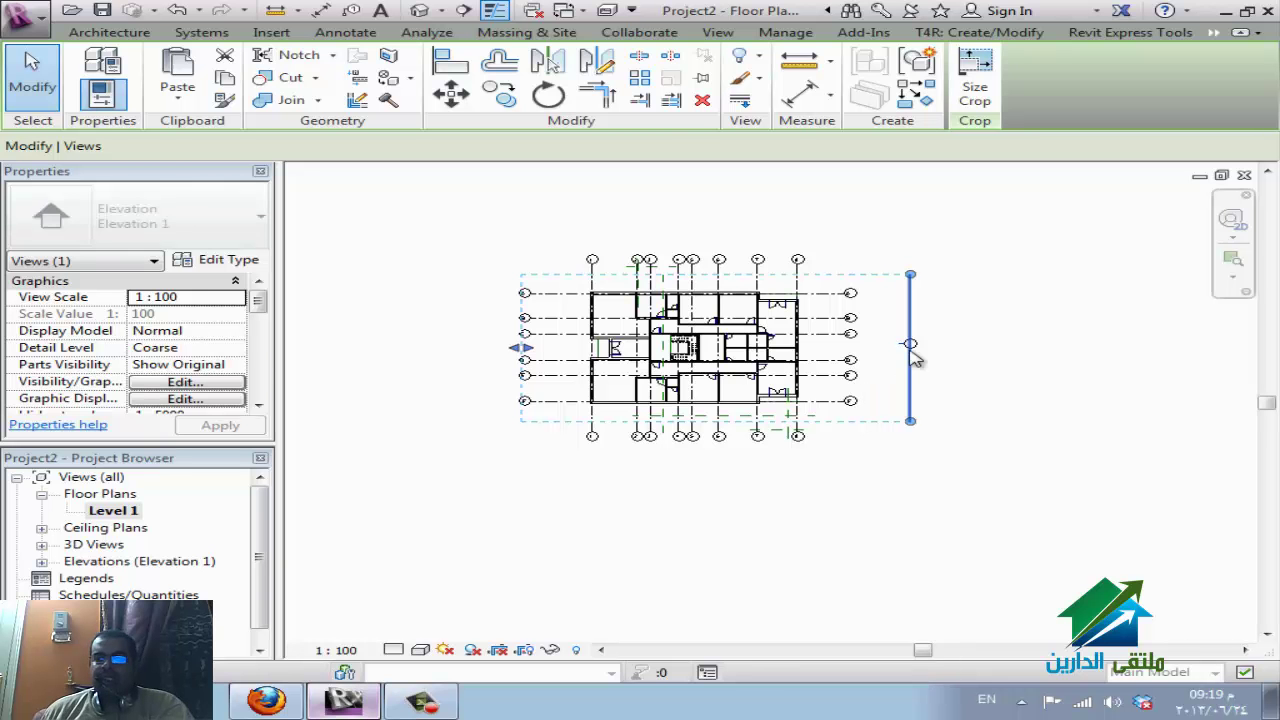
right_click(912, 352)
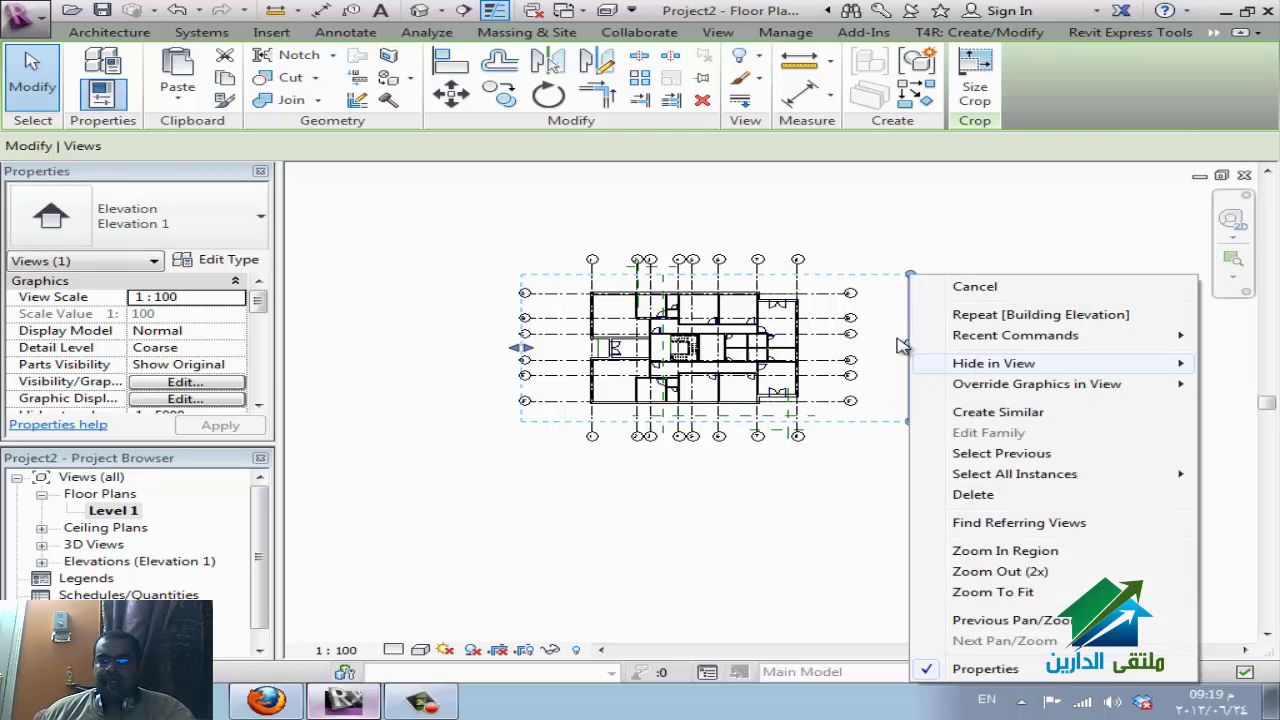
key("Escape")
right_click(902, 350)
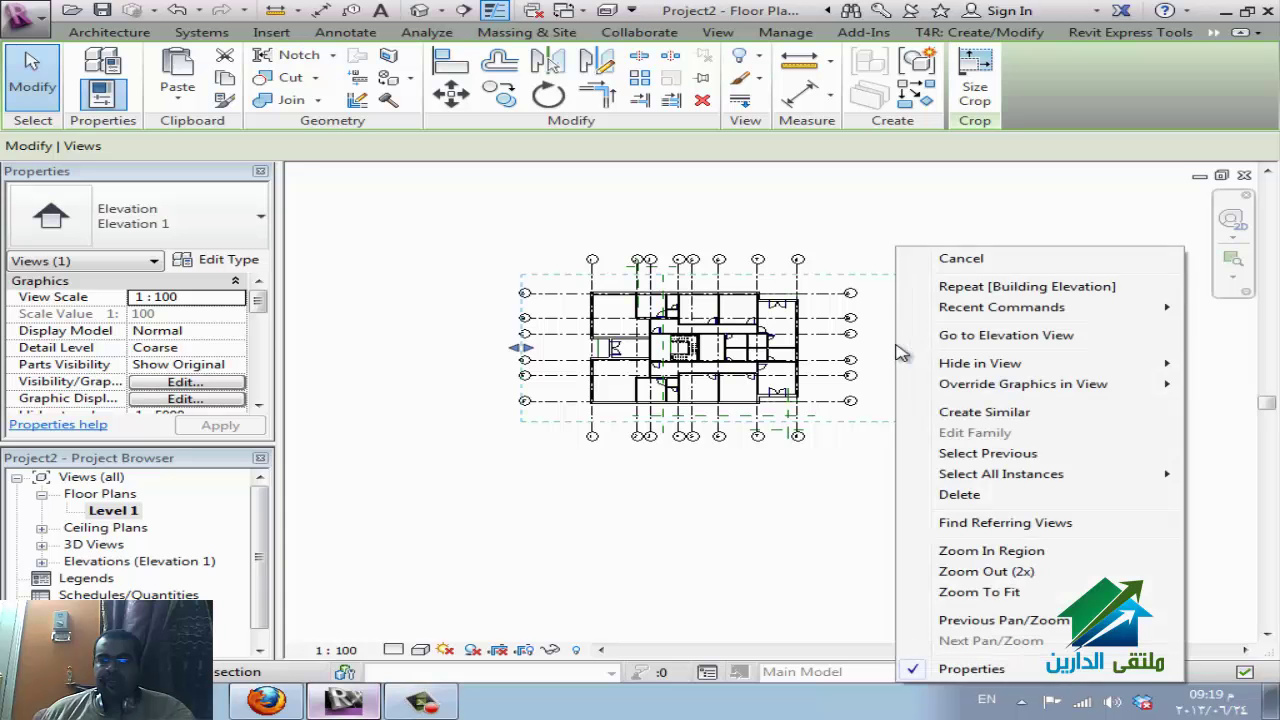
left_click(958, 337)
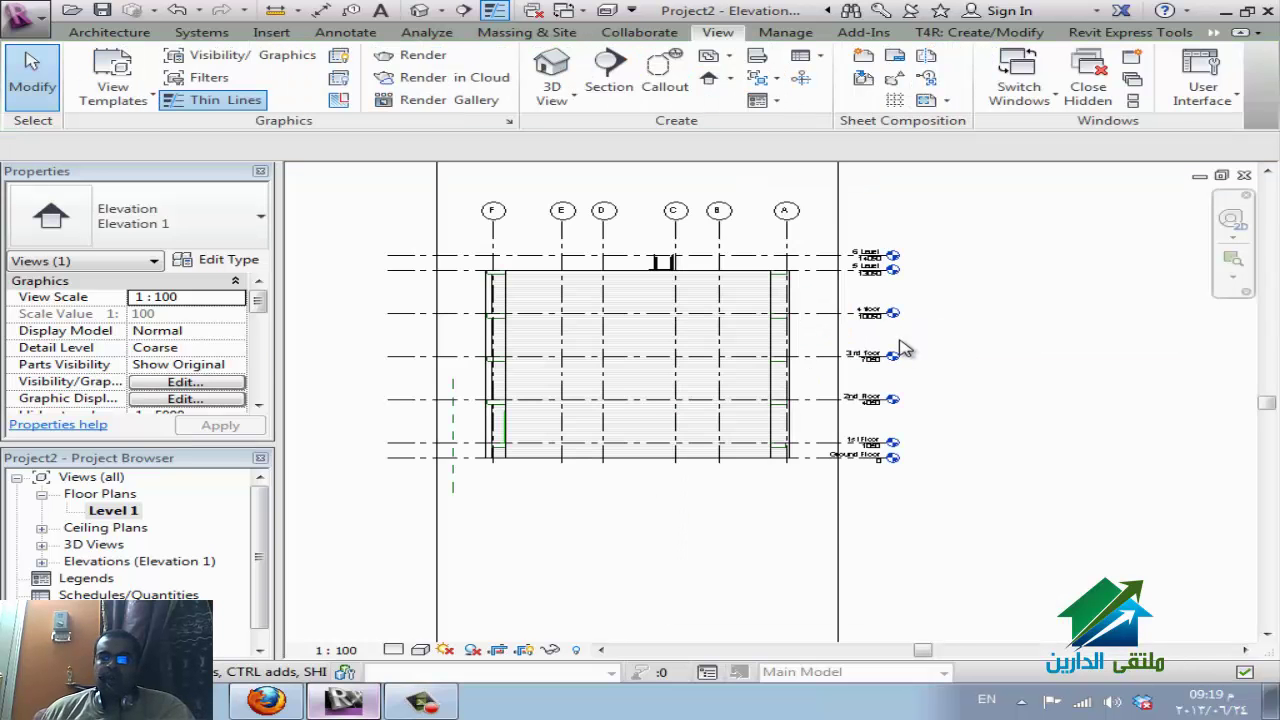
Zoom in on the elevation's level heads, then switch back to the Floor Plan: Level 1 window.
scroll(900, 347, "up", 3)
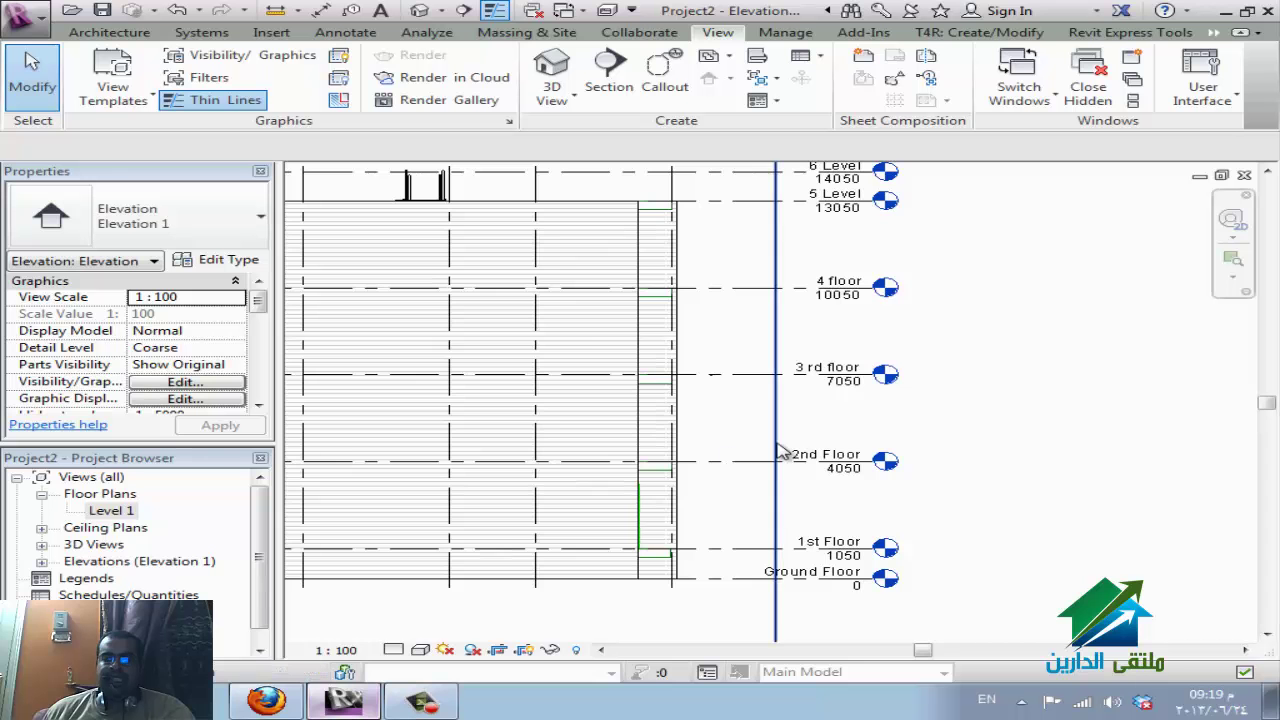
key("ctrl+Tab")
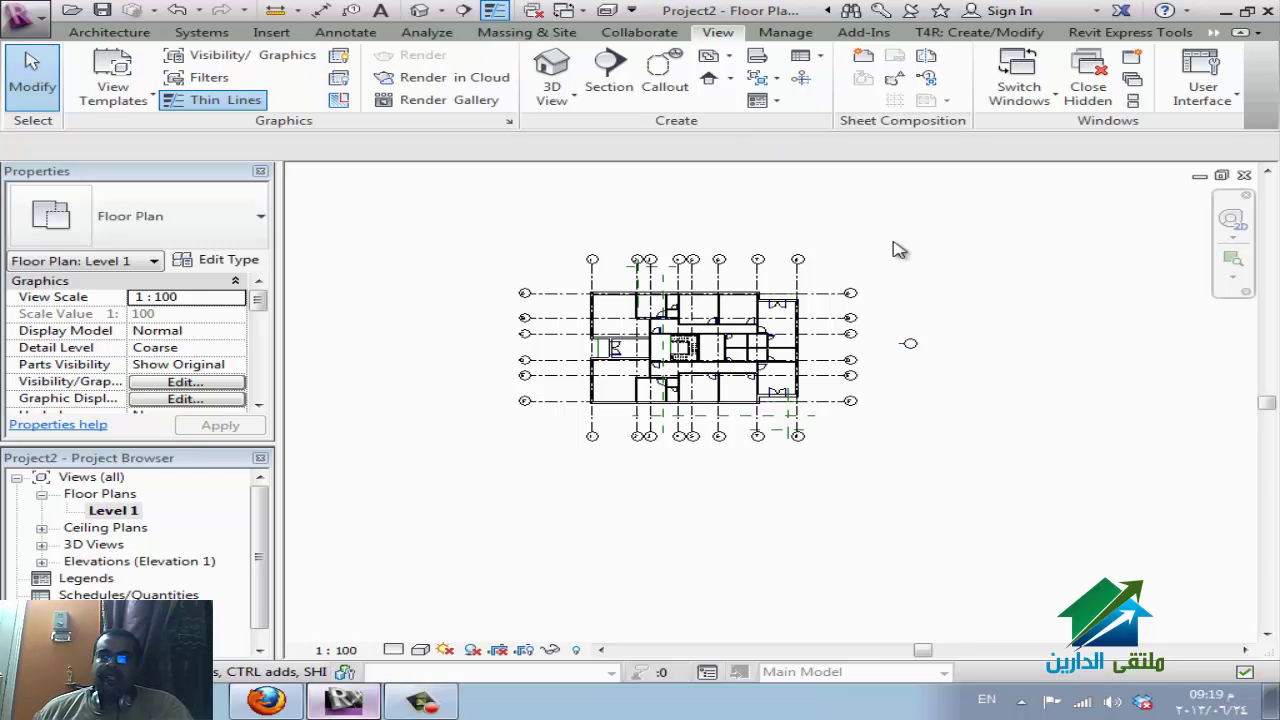
Select the linked eldareen.rvt model and start Copy/Monitor > Select Link on it.
left_click(858, 309)
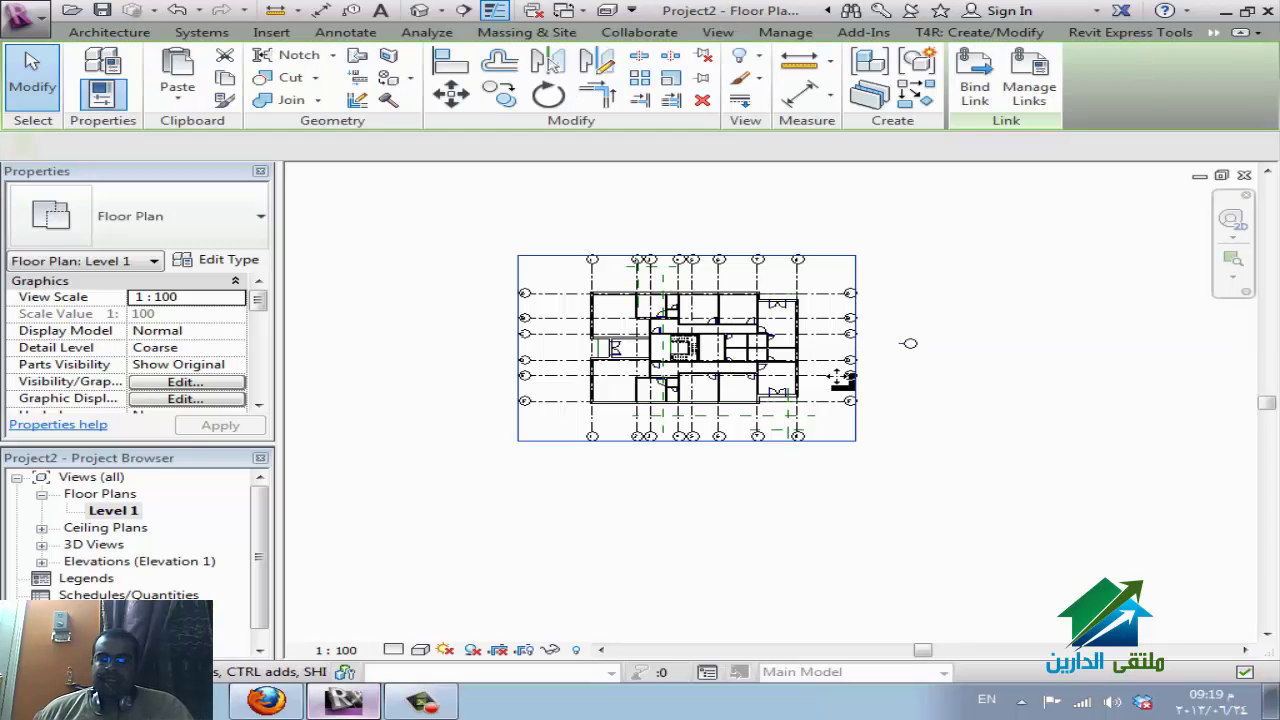
left_click(735, 305)
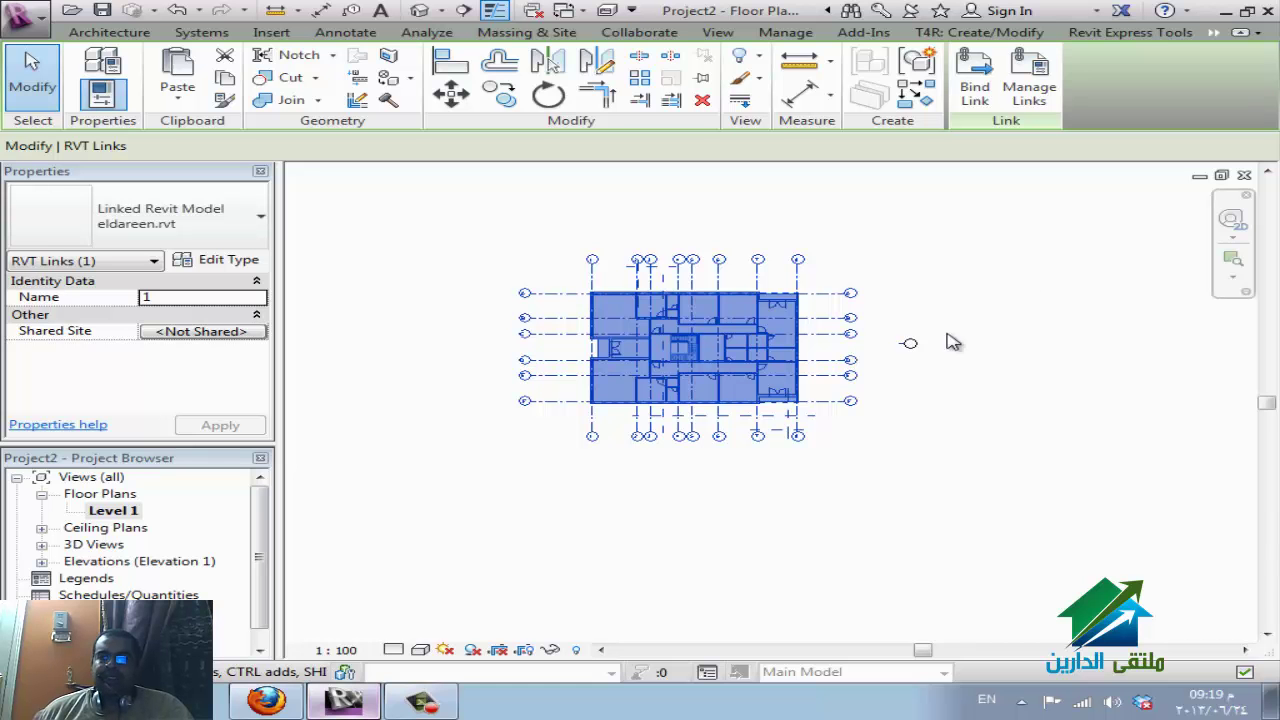
left_click(637, 32)
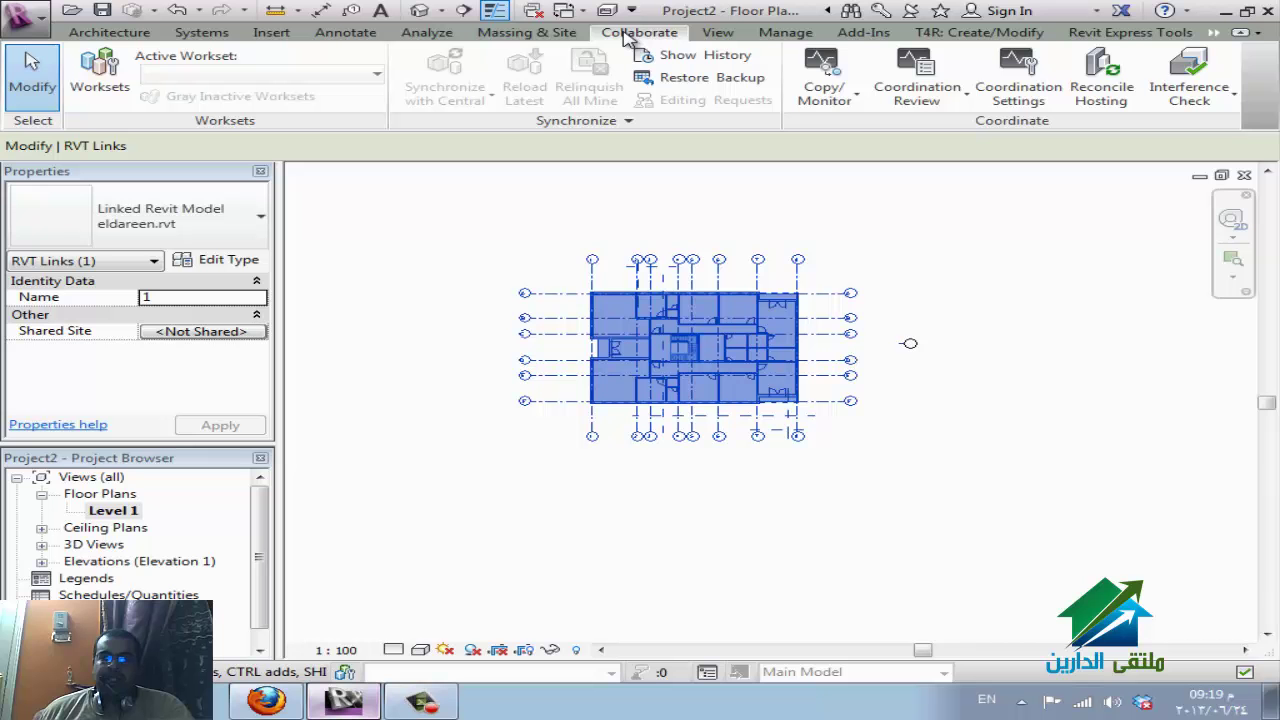
left_click(848, 100)
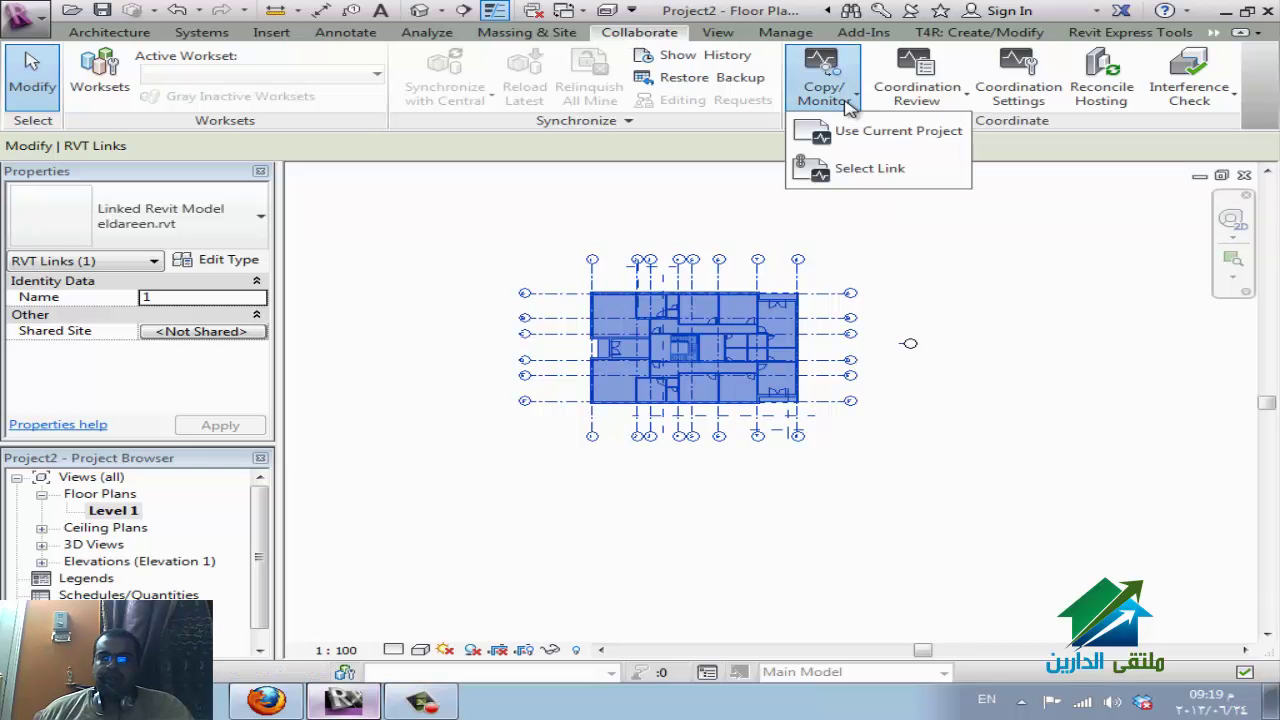
left_click(860, 172)
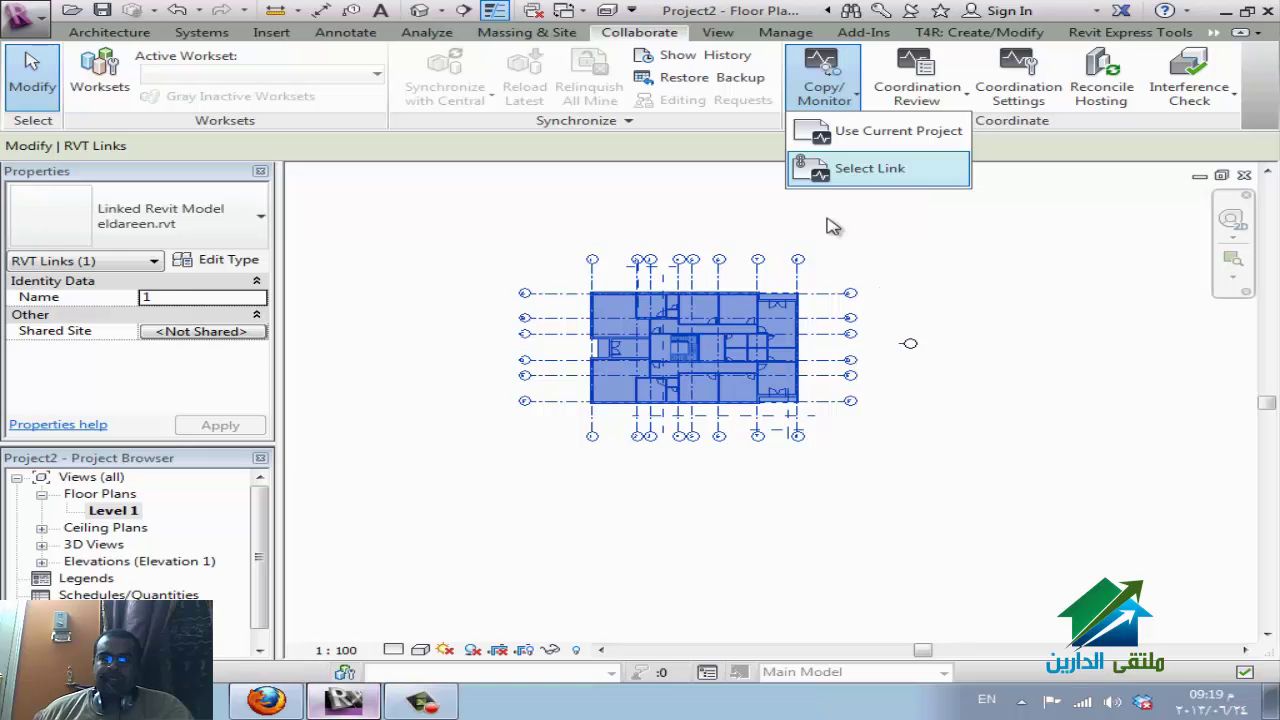
left_click(810, 322)
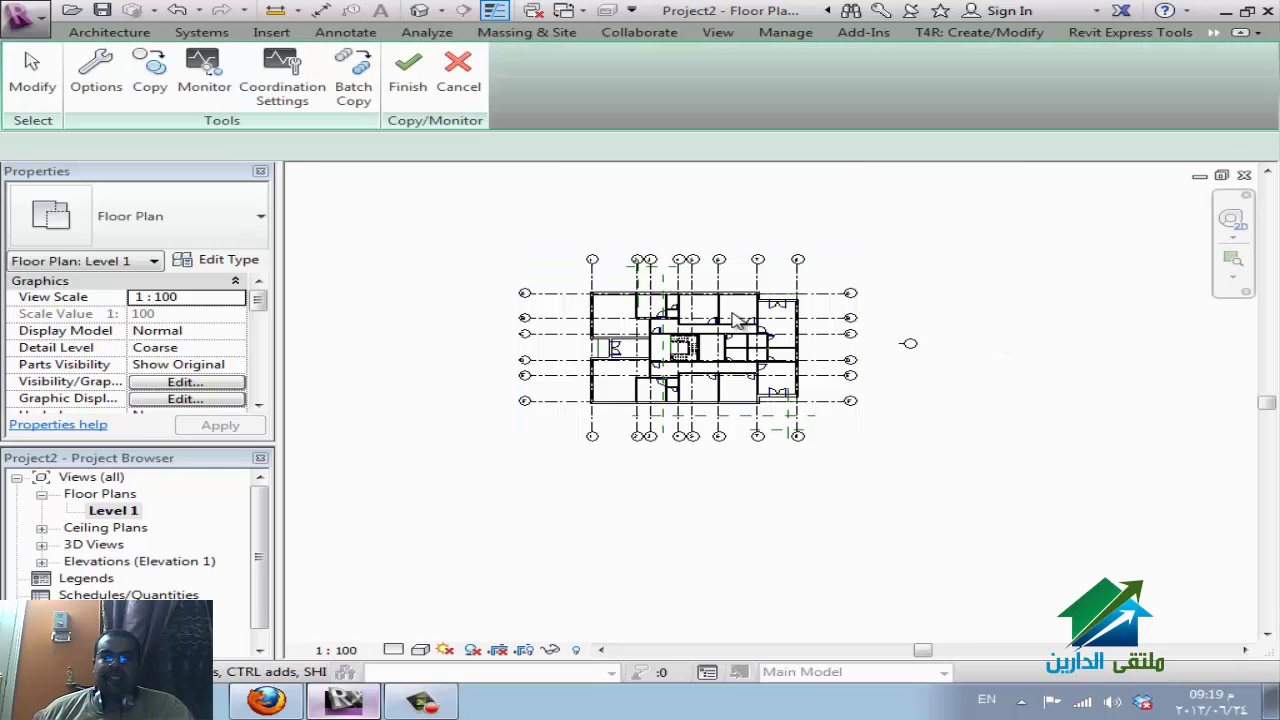
Start copying from the link and window-select the linked grids, including grid 5, confirming 14 grids.
scroll(735, 320, "up", 3)
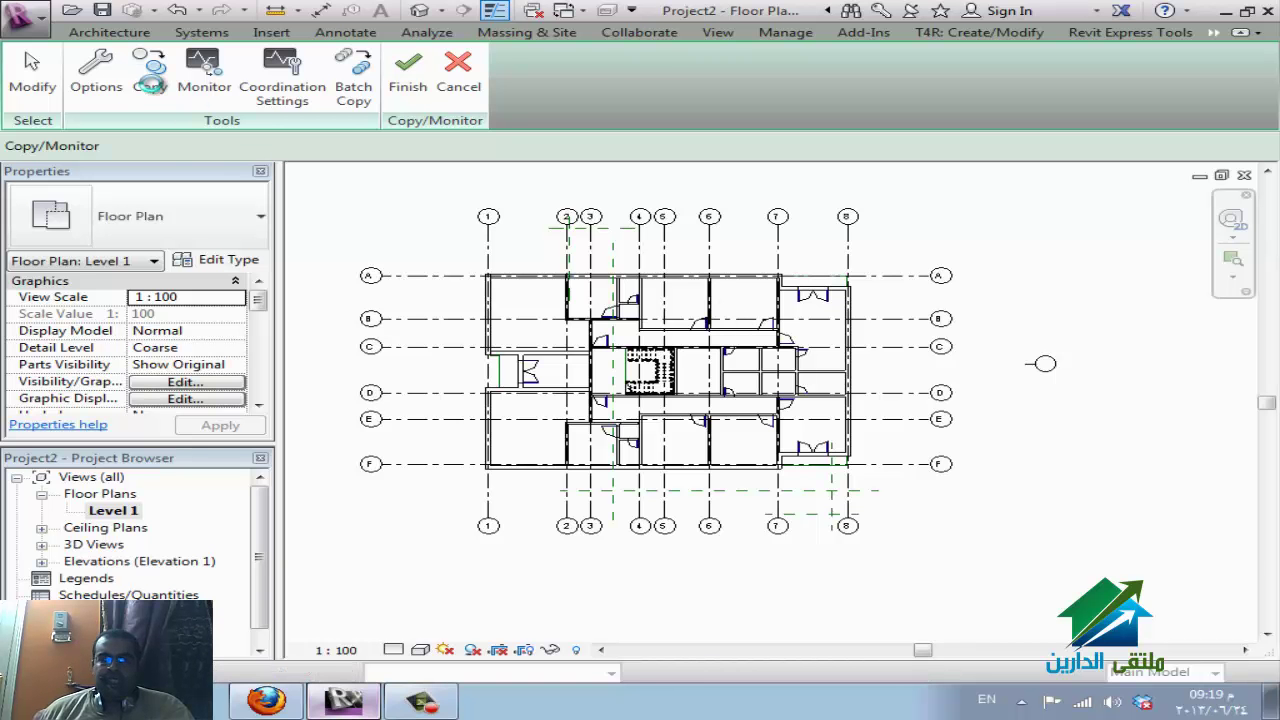
left_click(150, 84)
key("Escape")
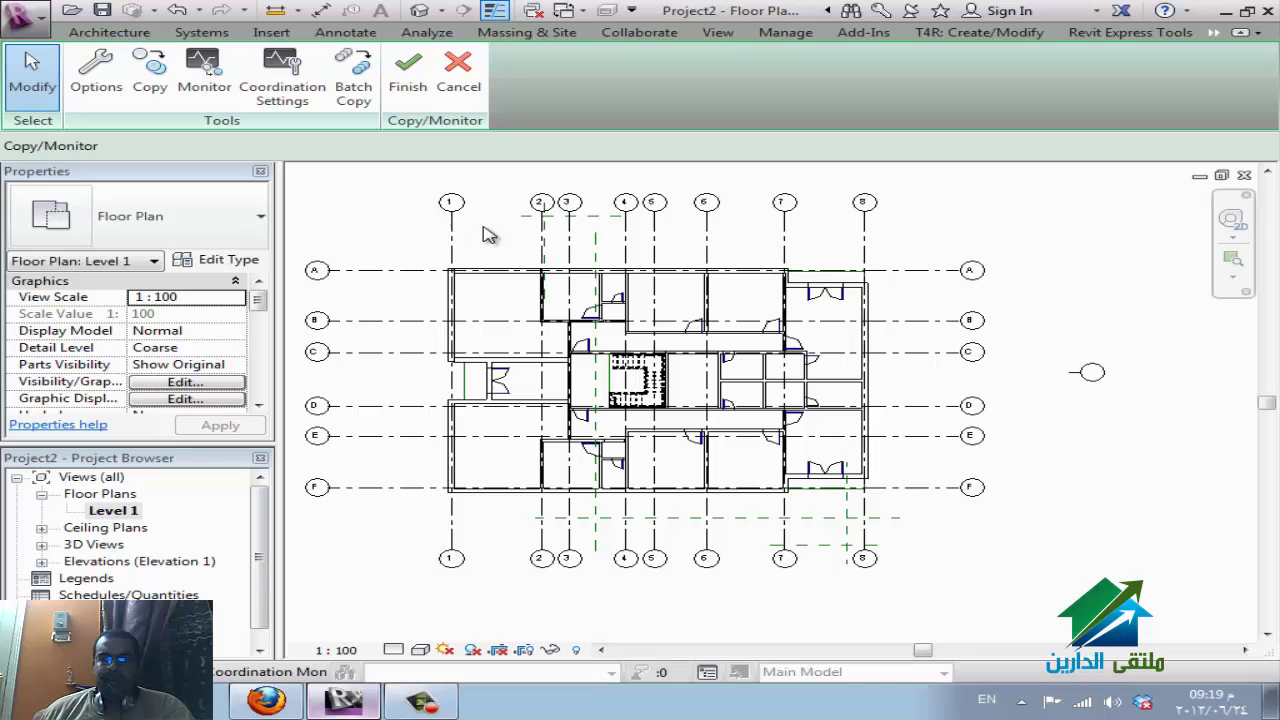
key("Return")
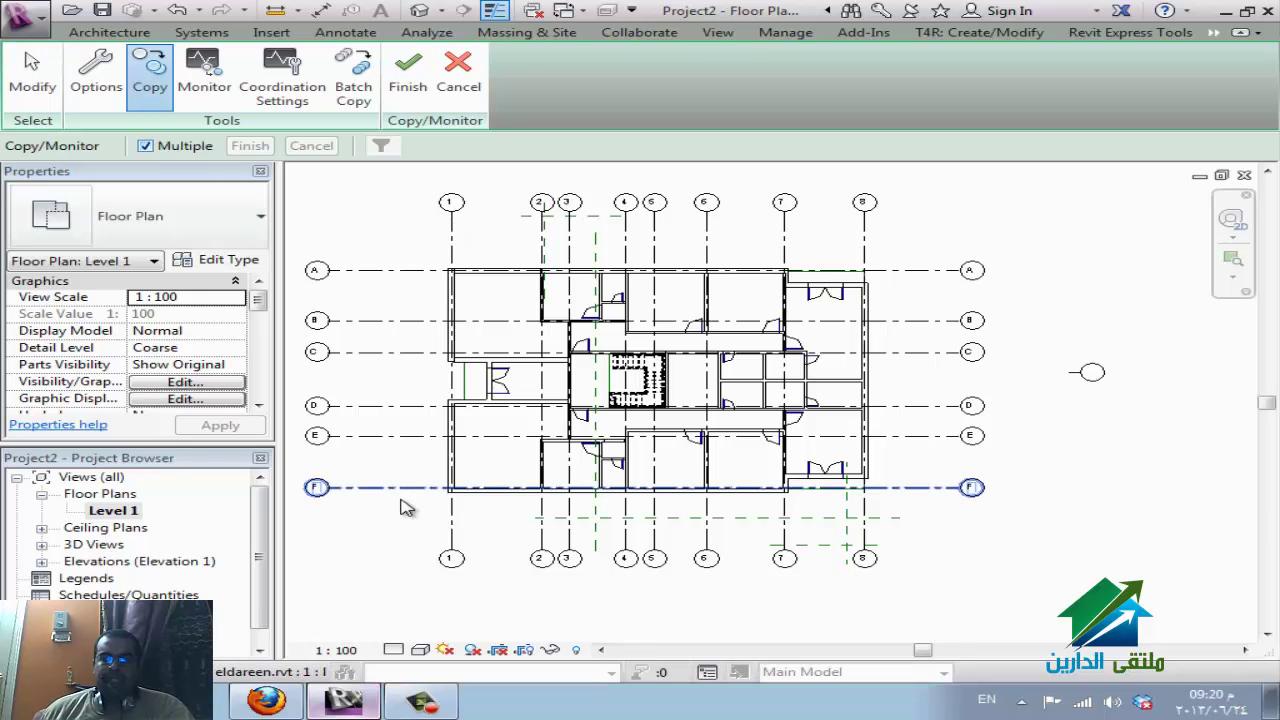
left_click_drag(400, 512, 358, 250, "ctrl")
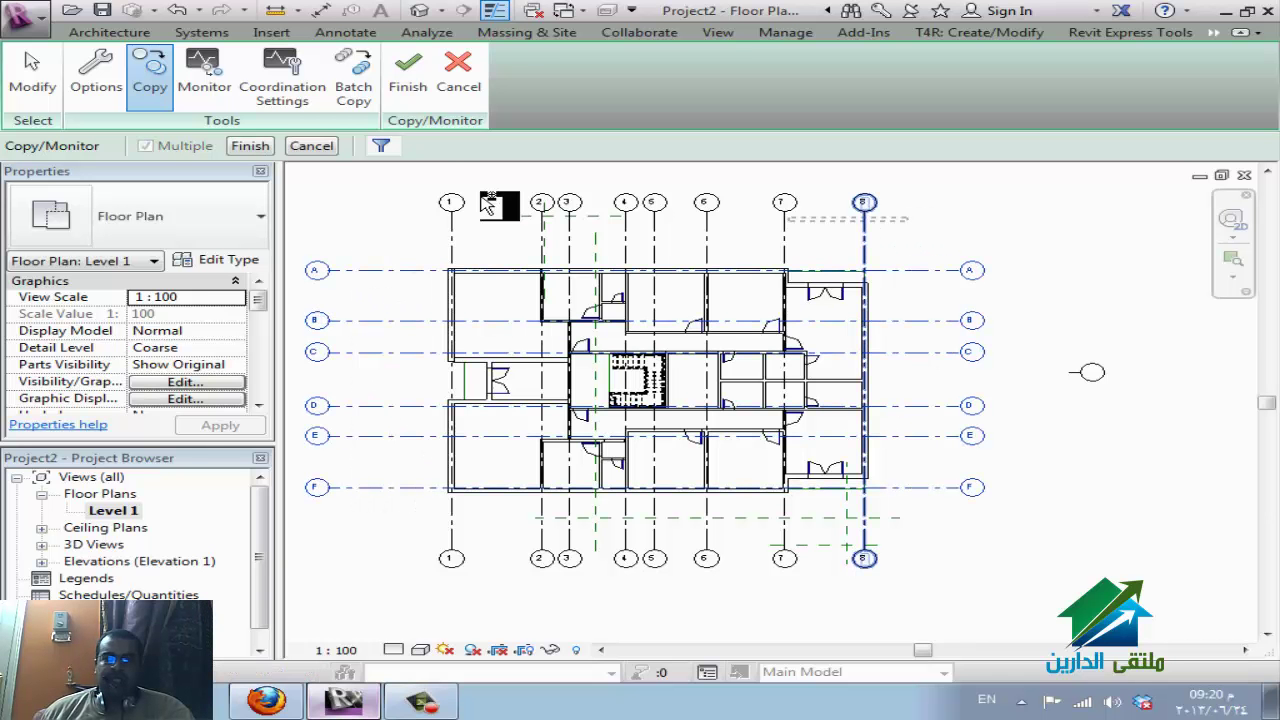
left_click(569, 202)
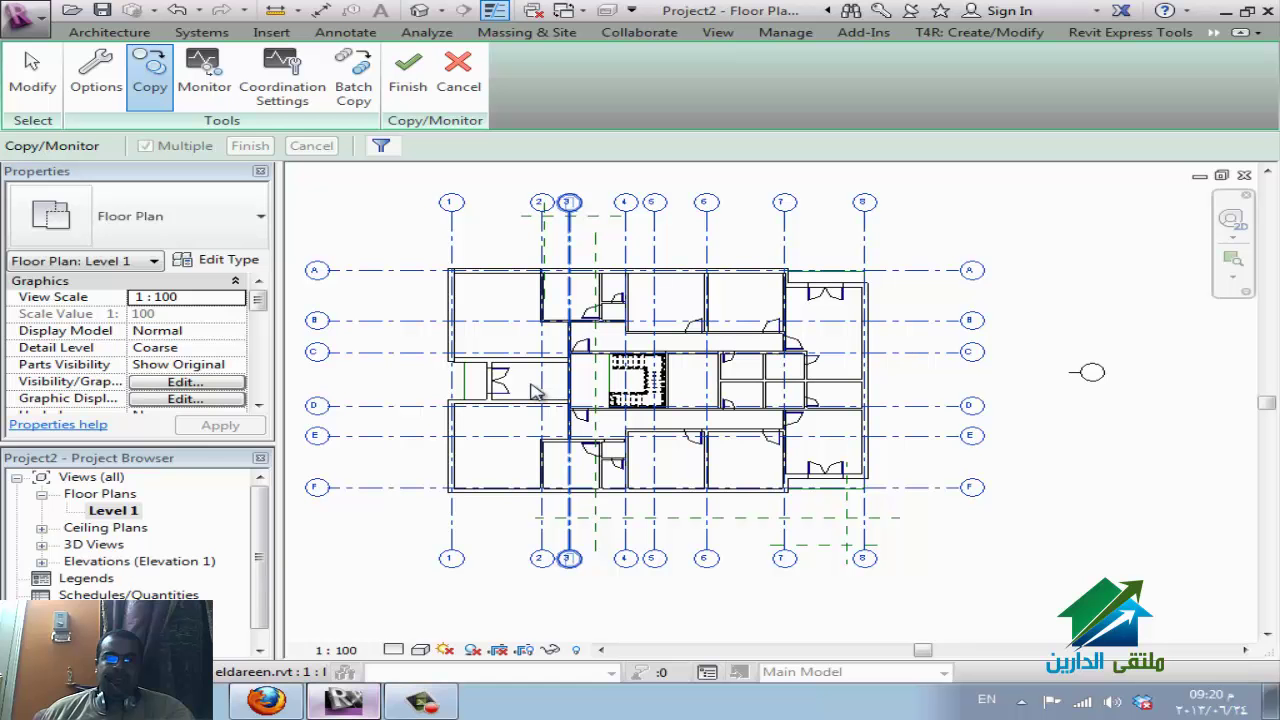
left_click(654, 556)
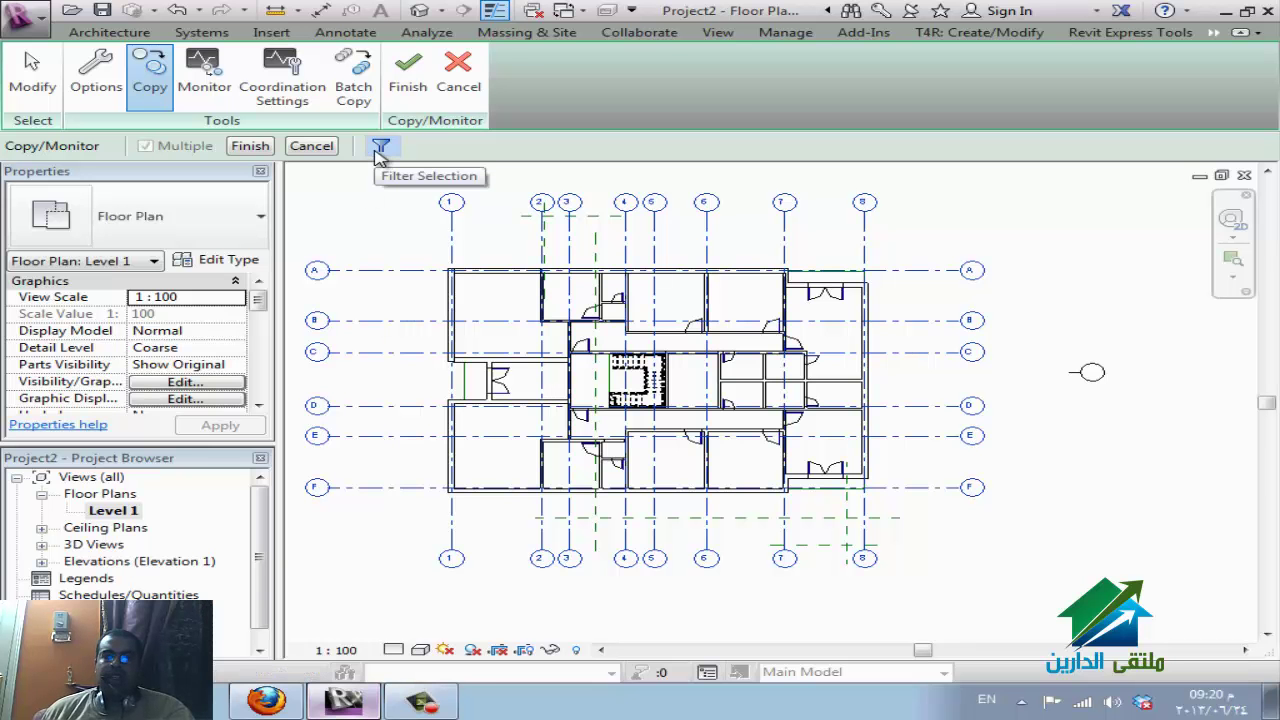
left_click(380, 147)
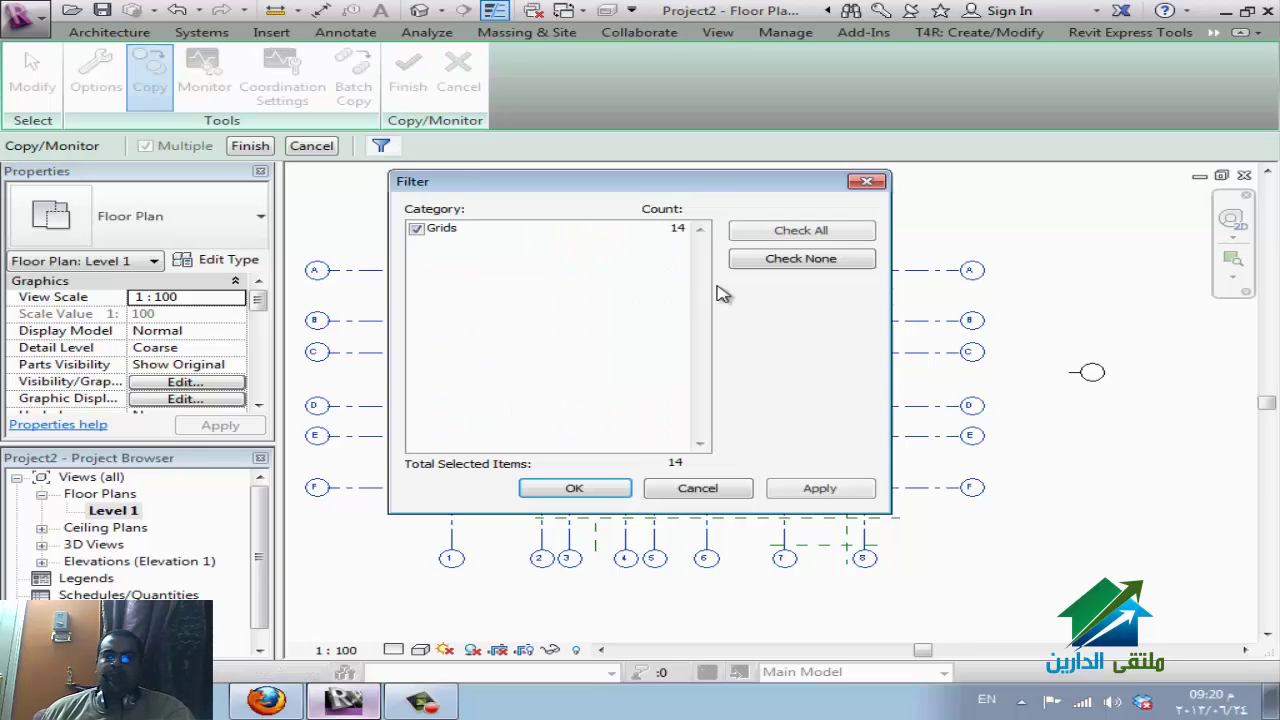
left_click(866, 181)
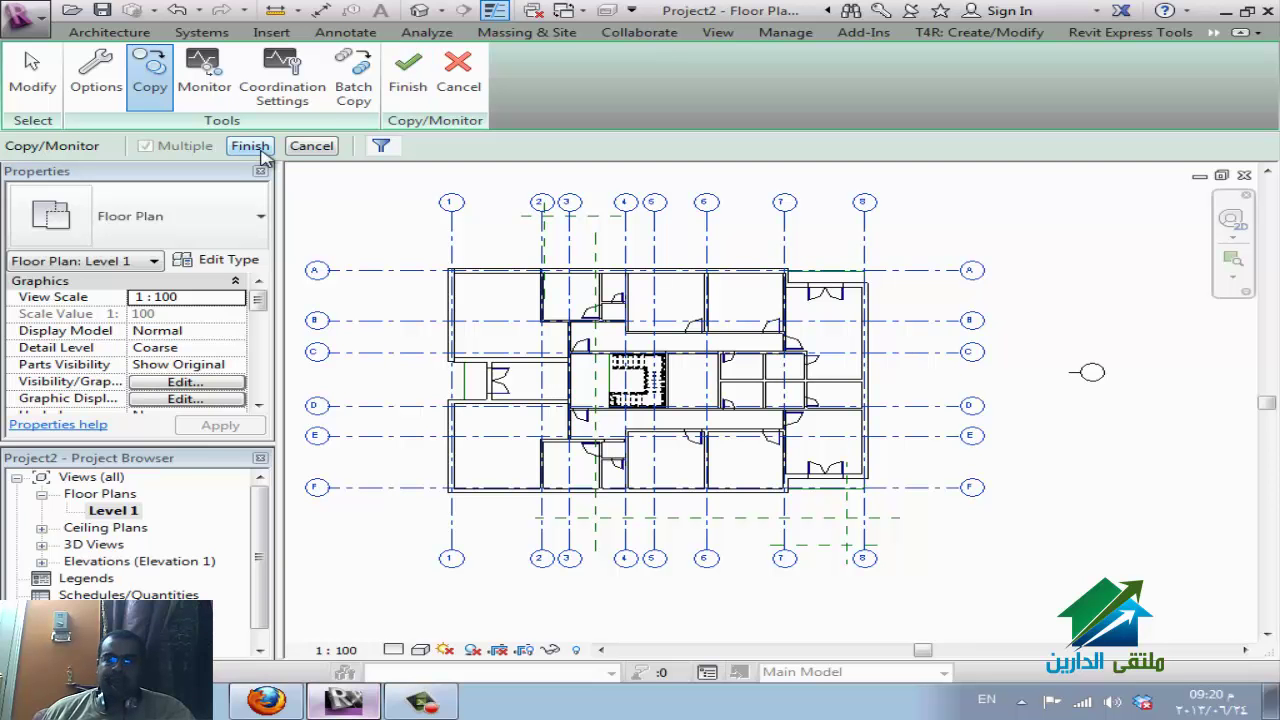
Finish copying the selected grids and close the Copy/Monitor session.
left_click(261, 150)
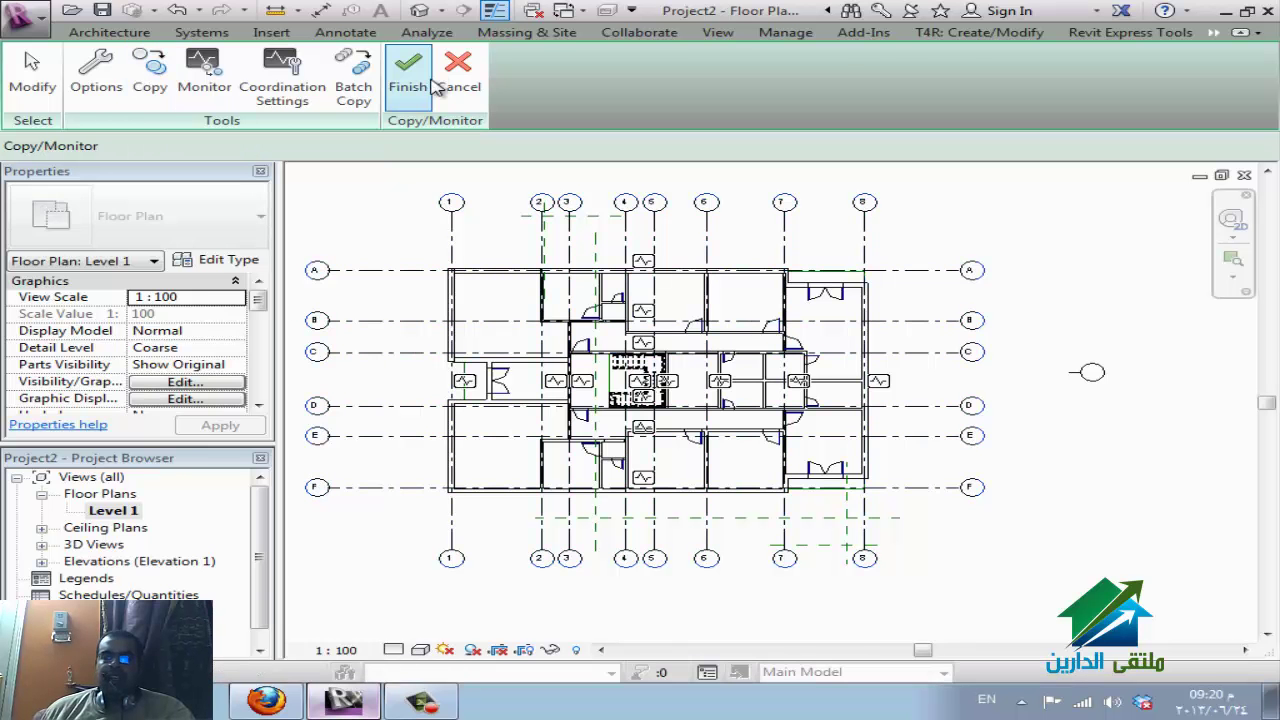
left_click(430, 87)
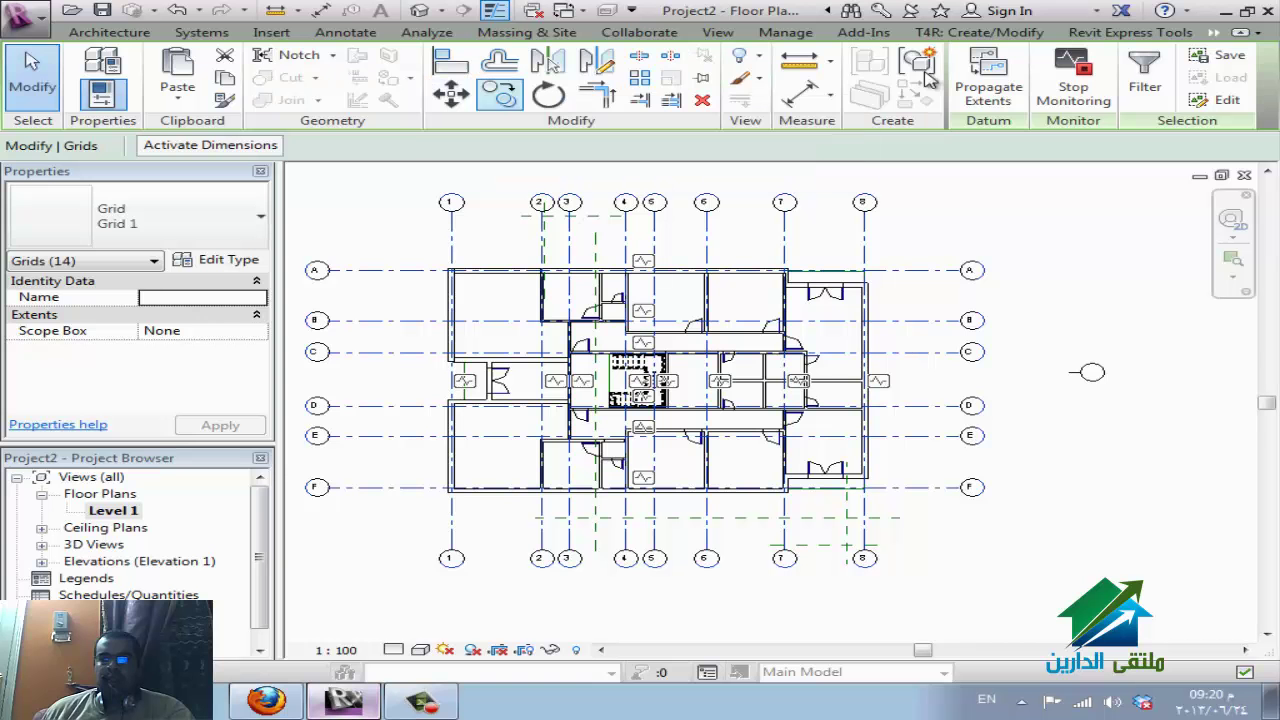
left_click(1213, 32)
left_click(1222, 69)
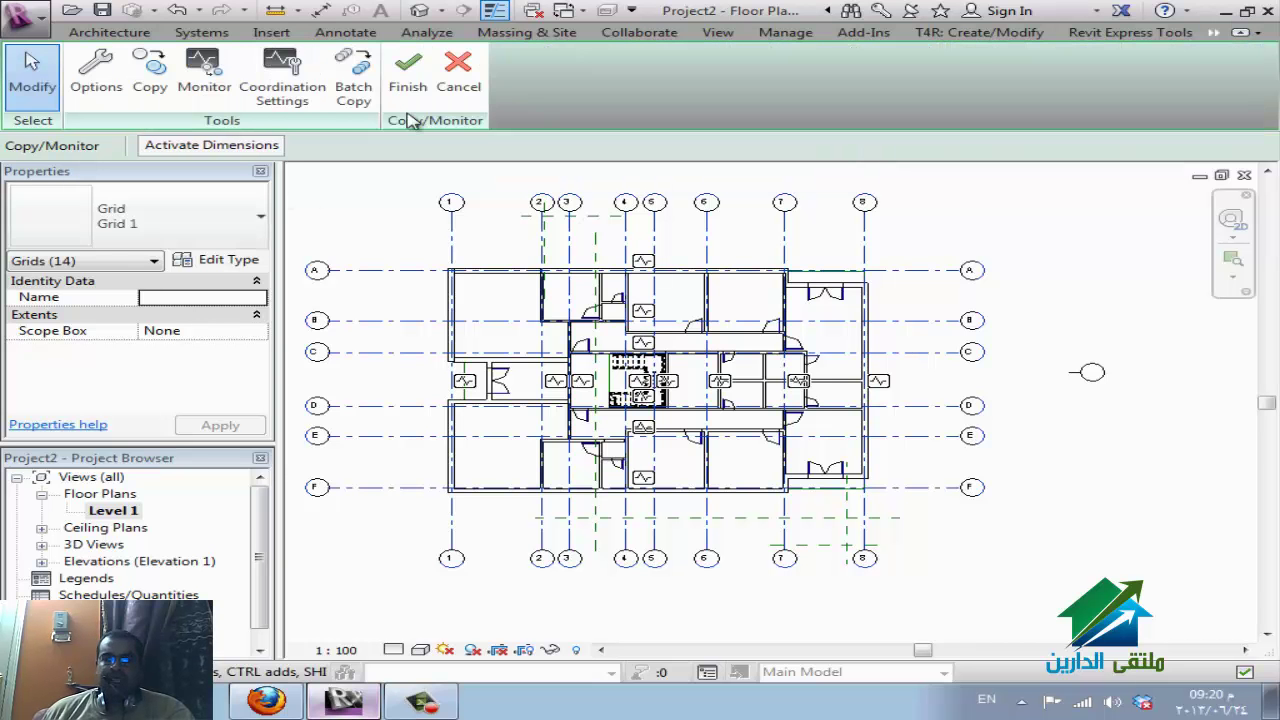
left_click(426, 86)
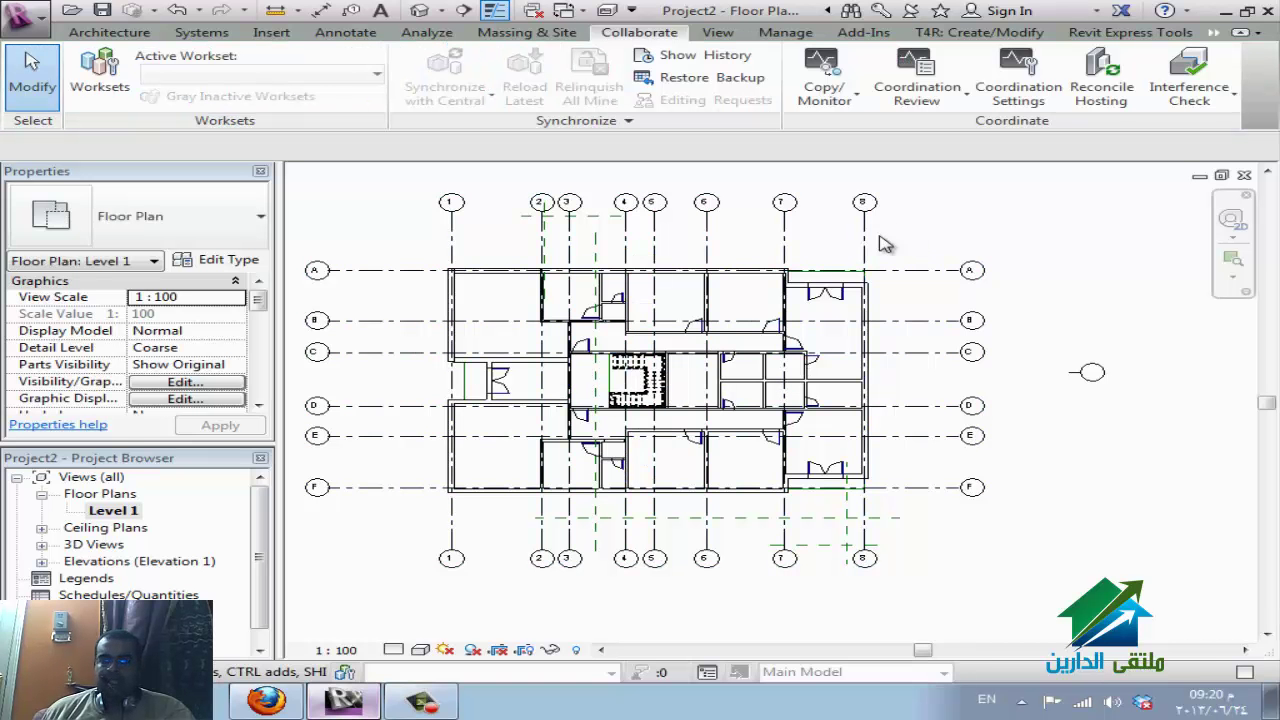
Check copied grid 8, zoom around the stair area, then switch to the WizIQ class in Firefox.
left_click(866, 244)
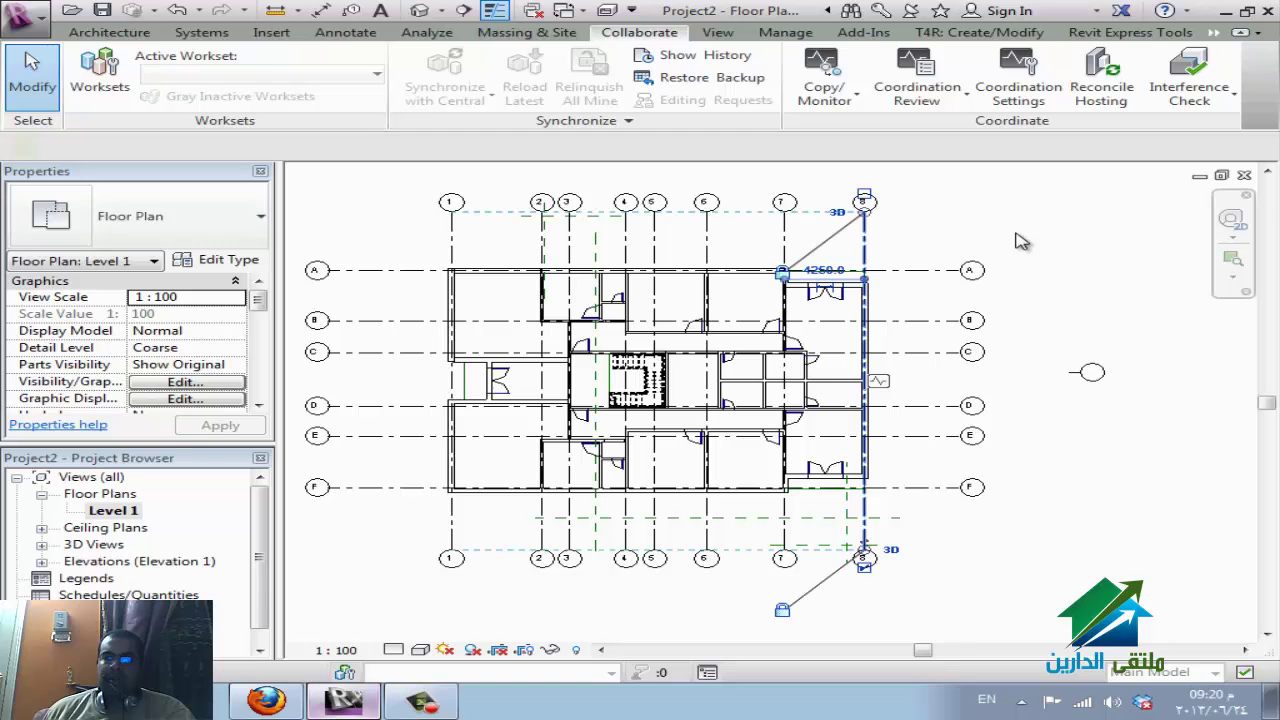
left_click(1094, 240)
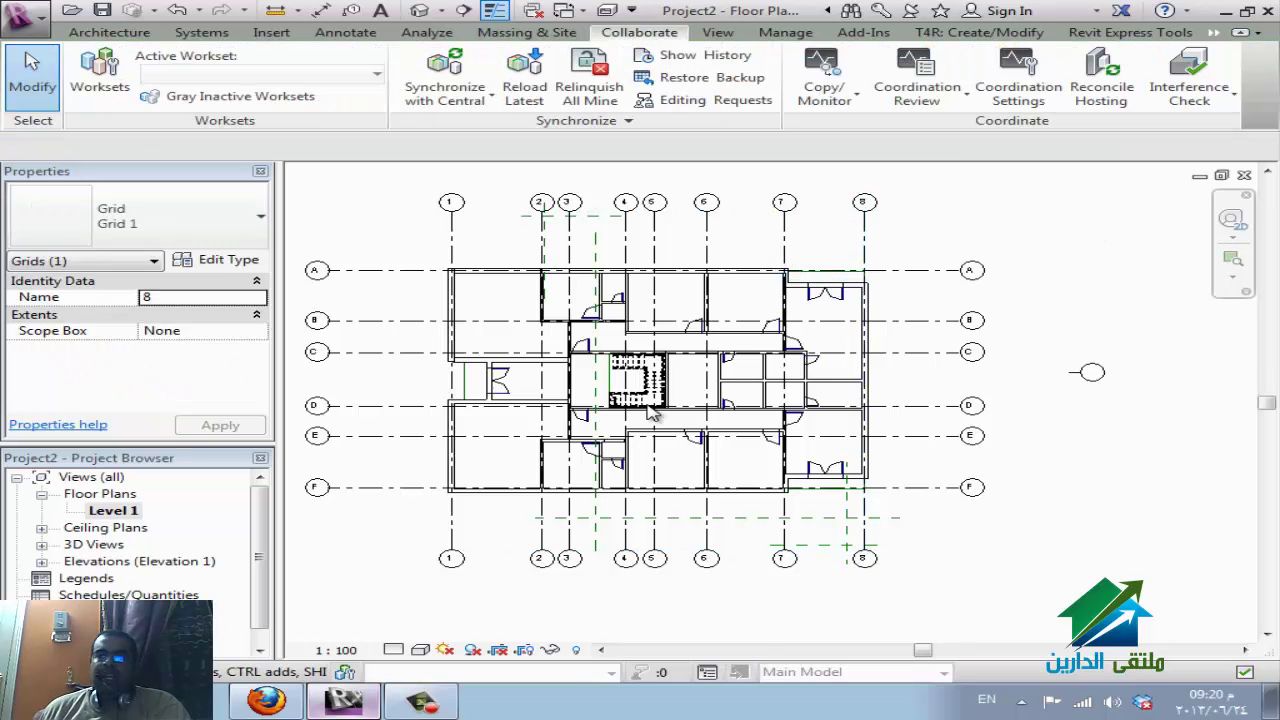
scroll(709, 369, "up", 4)
scroll(733, 354, "up", 2)
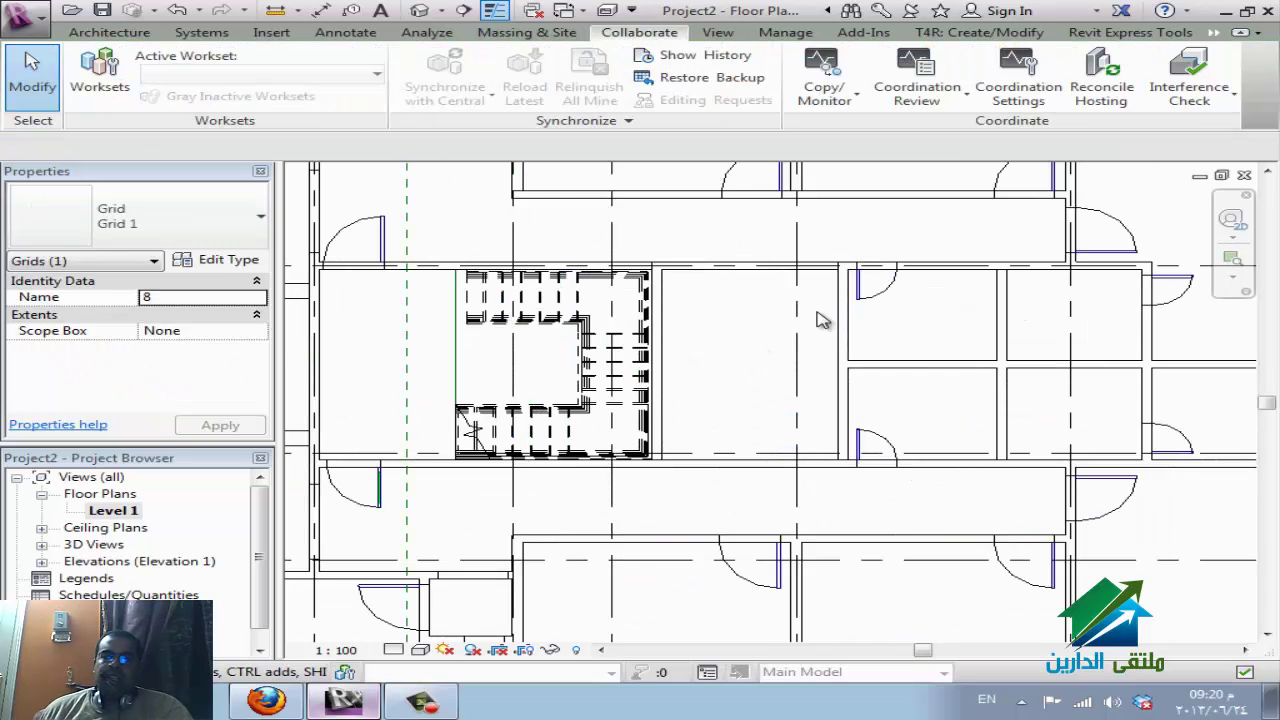
left_click(732, 396)
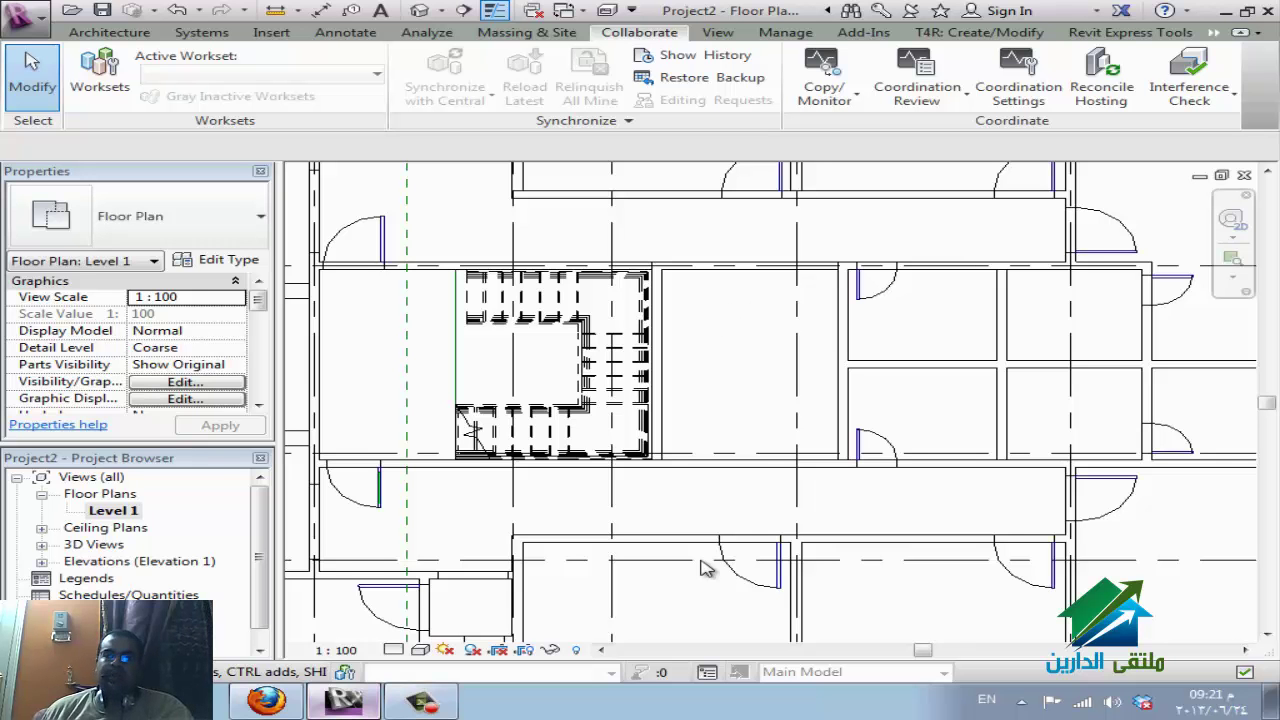
scroll(505, 415, "down", 3)
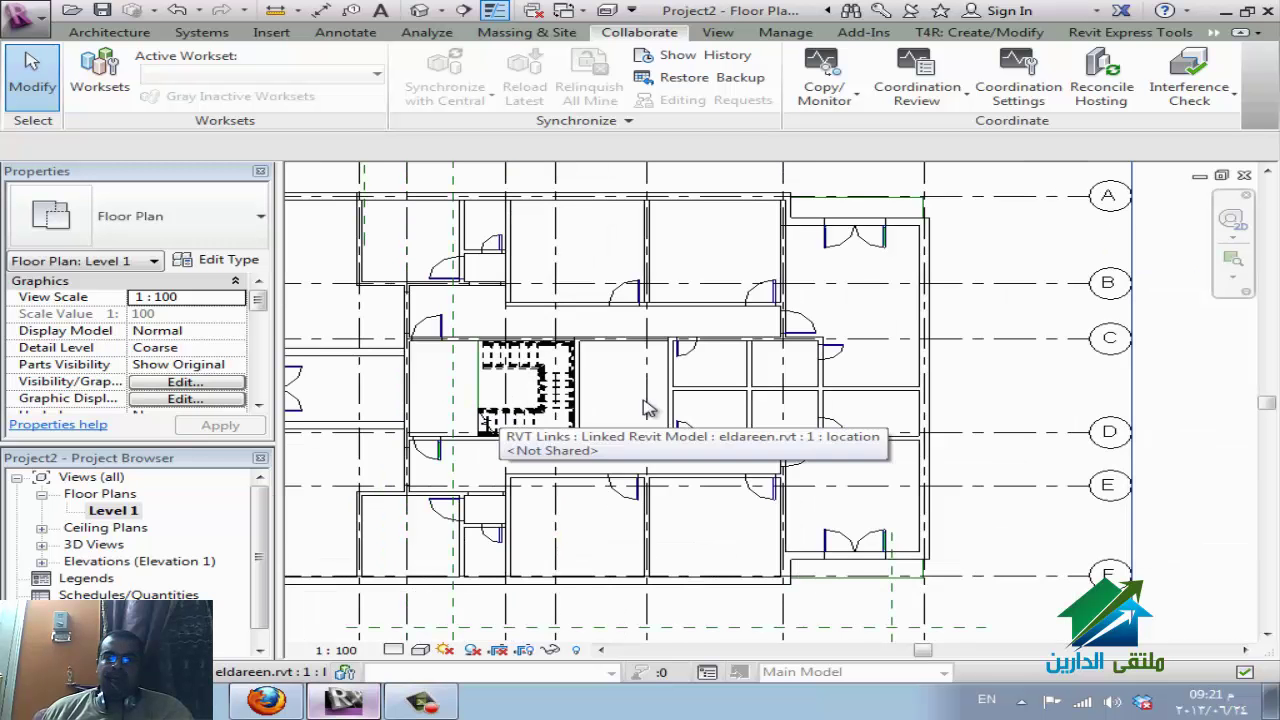
scroll(1035, 385, "down", 2)
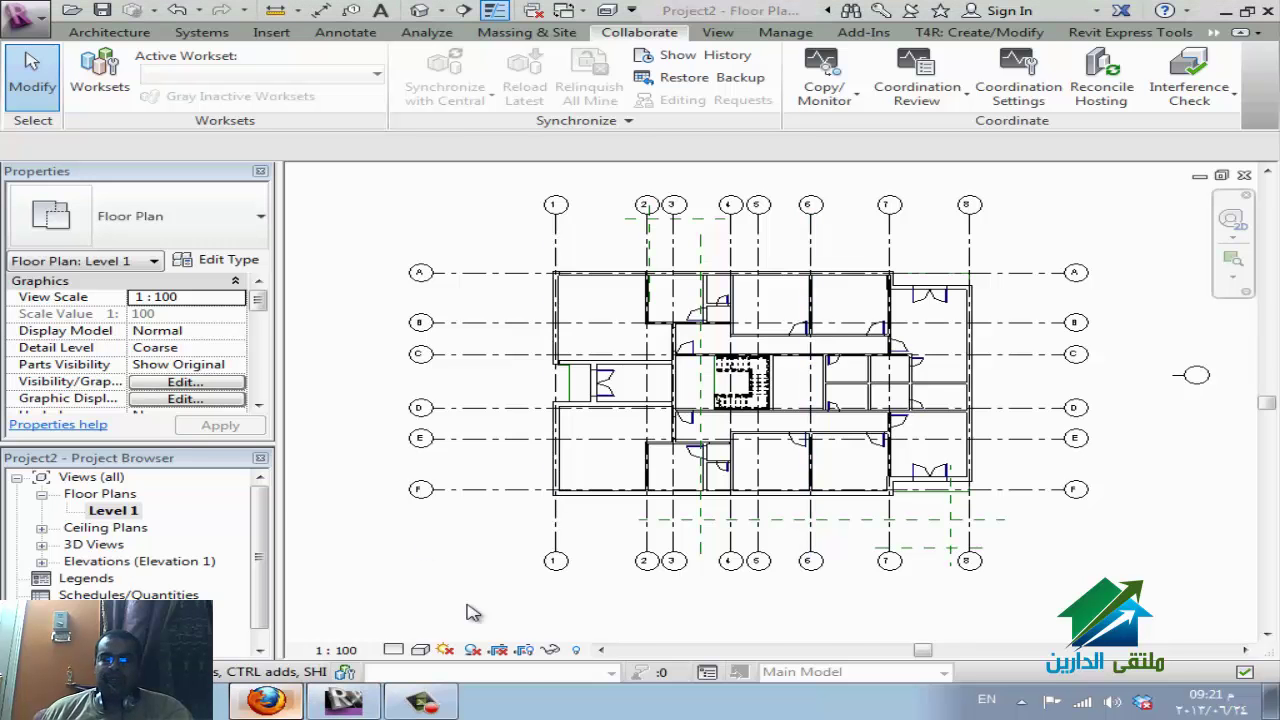
key("alt+Tab")
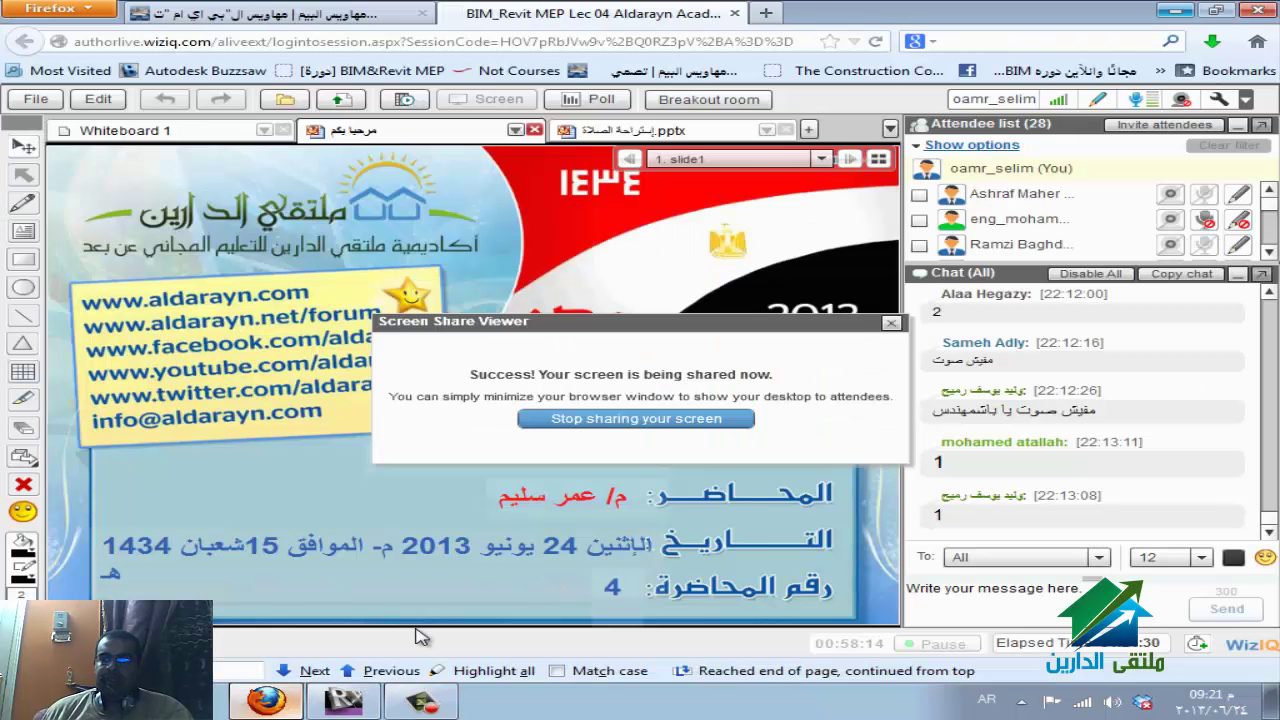
Bring Revit's Level 1 floor plan back in front of the Firefox WizIQ window.
left_click(268, 703)
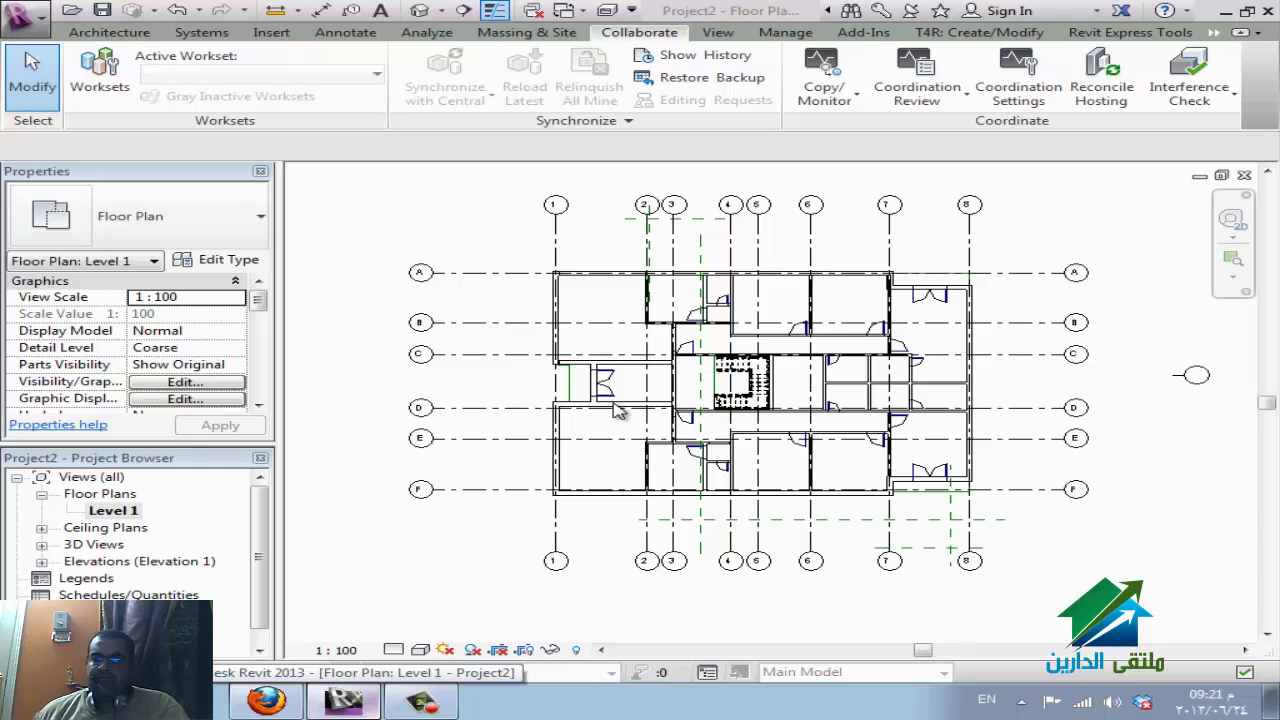
Open the Elevation 1 - a view and choose Copy/Monitor > Select Link on the linked model.
double_click(91, 563)
double_click(123, 580)
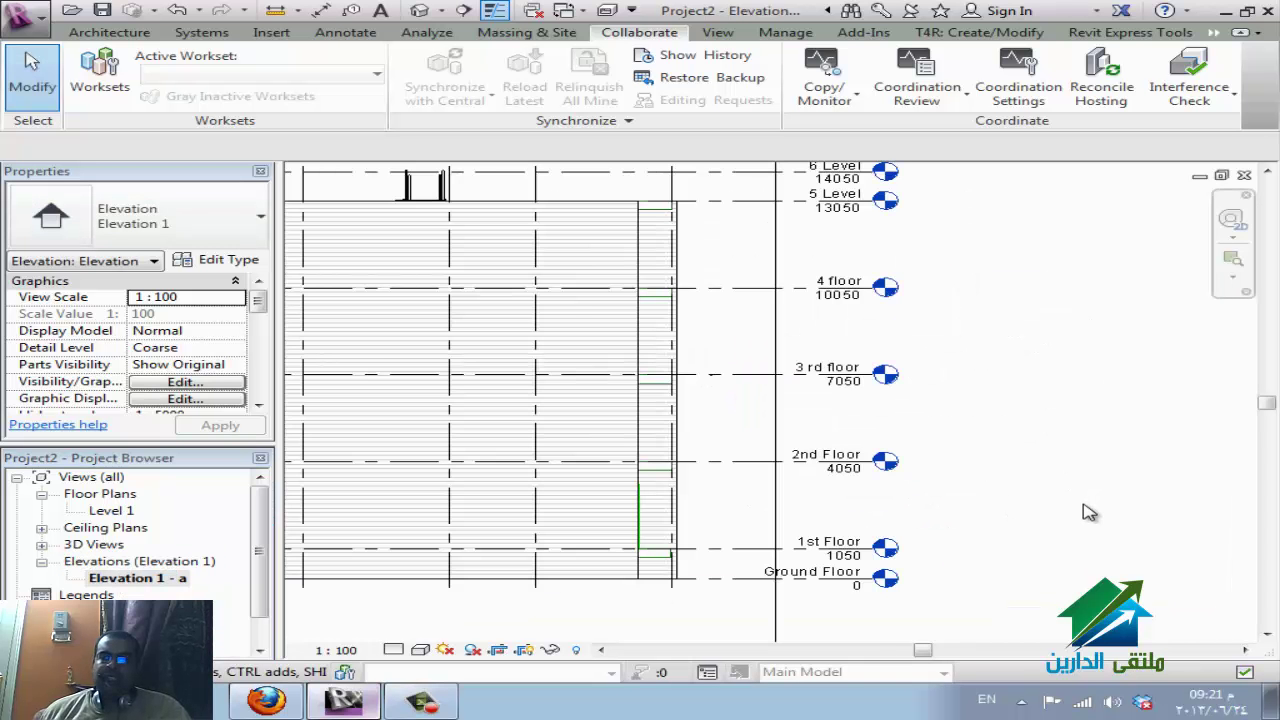
scroll(1089, 512, "down", 3)
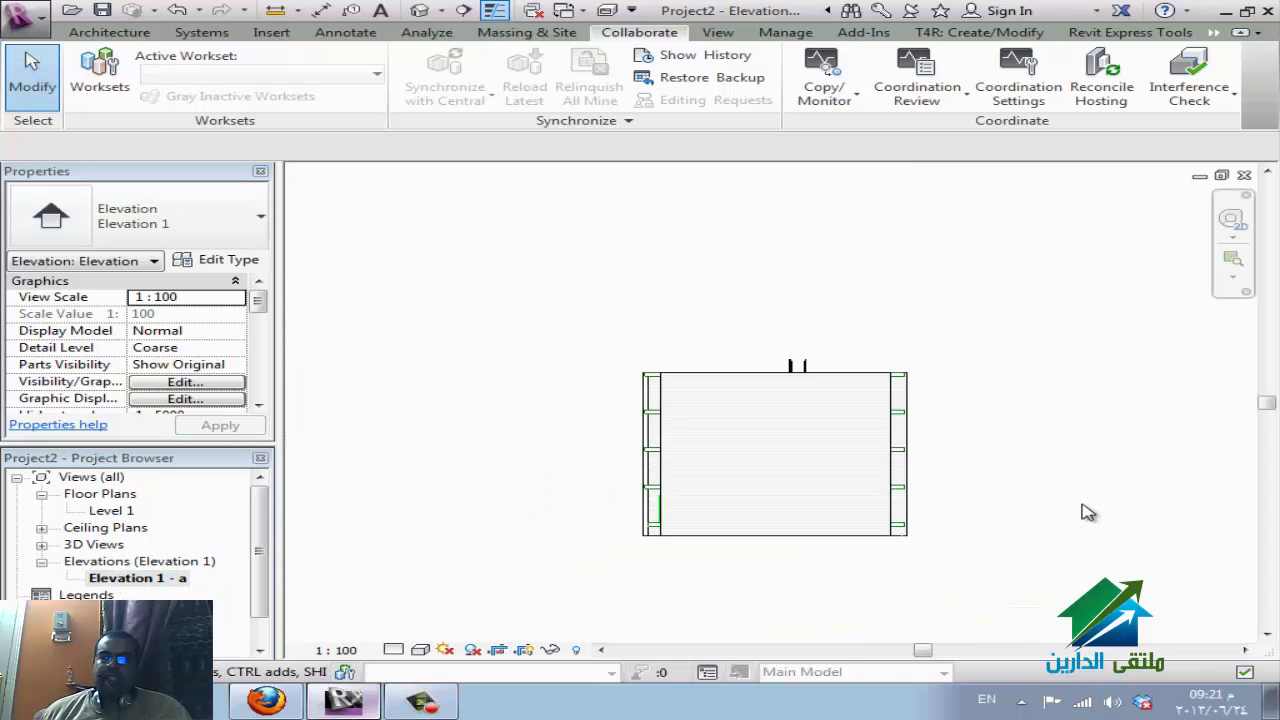
scroll(1089, 512, "up", 2)
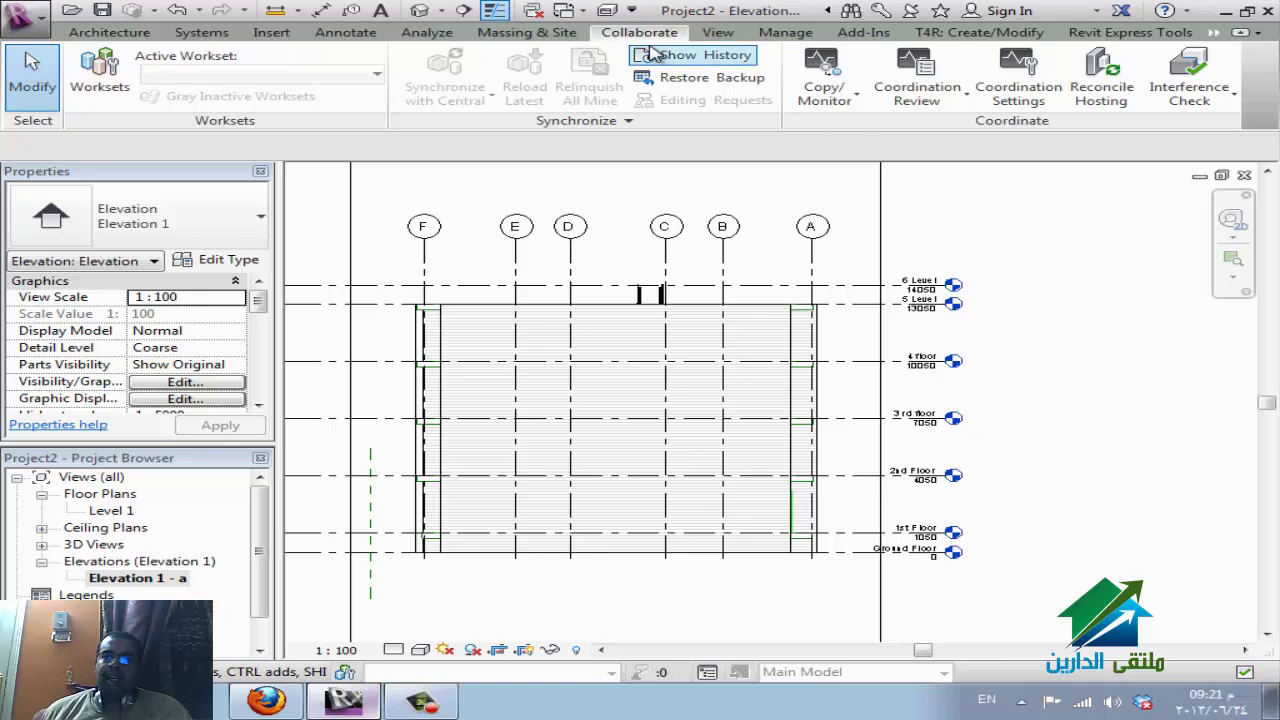
left_click(847, 112)
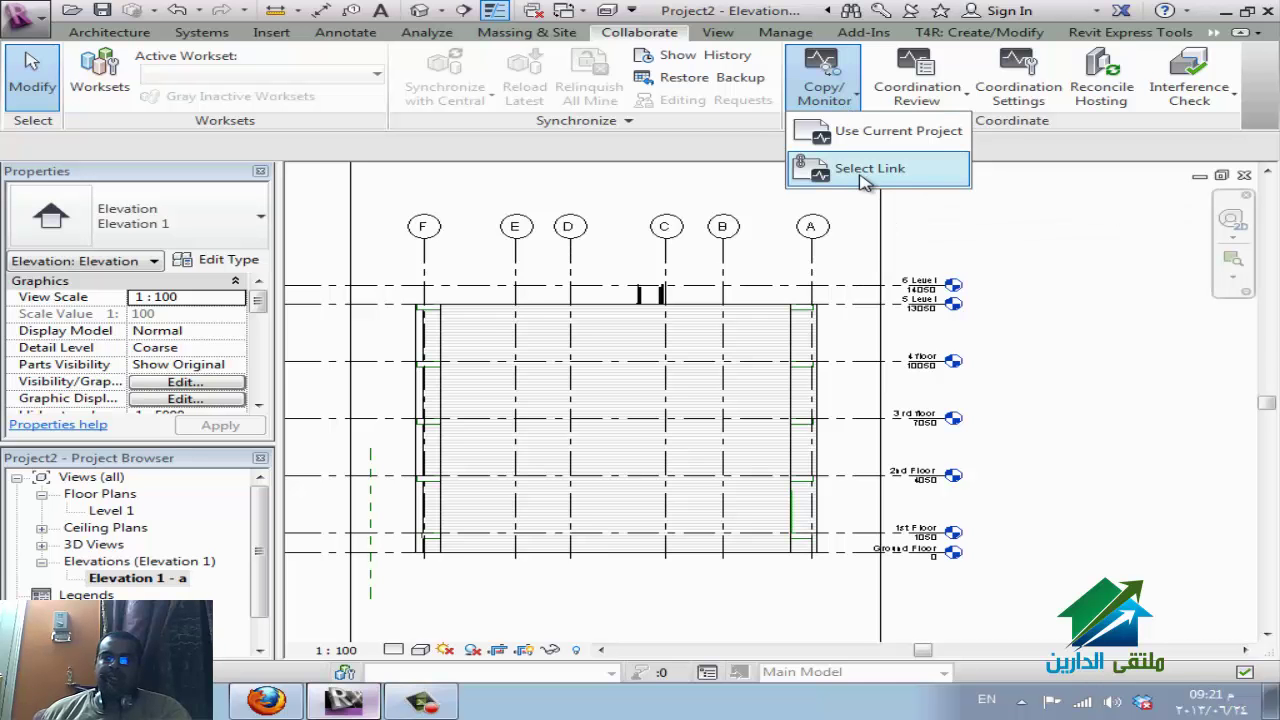
left_click(866, 176)
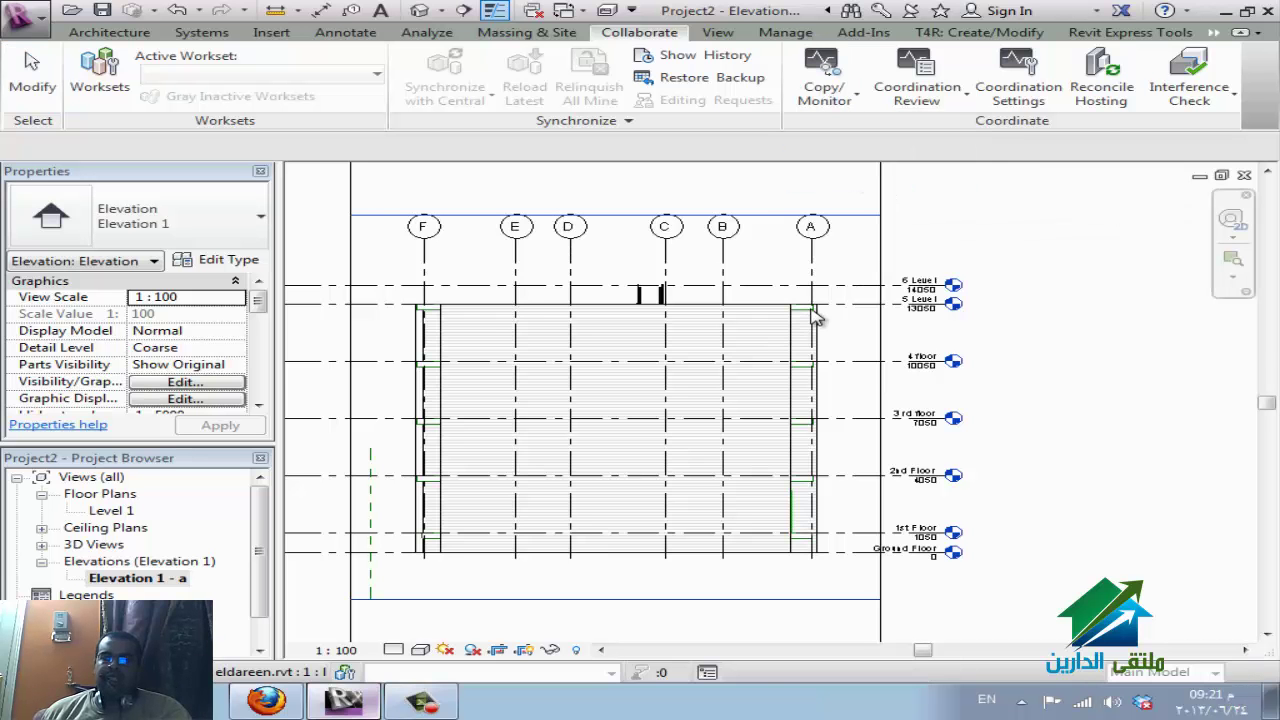
left_click(888, 318)
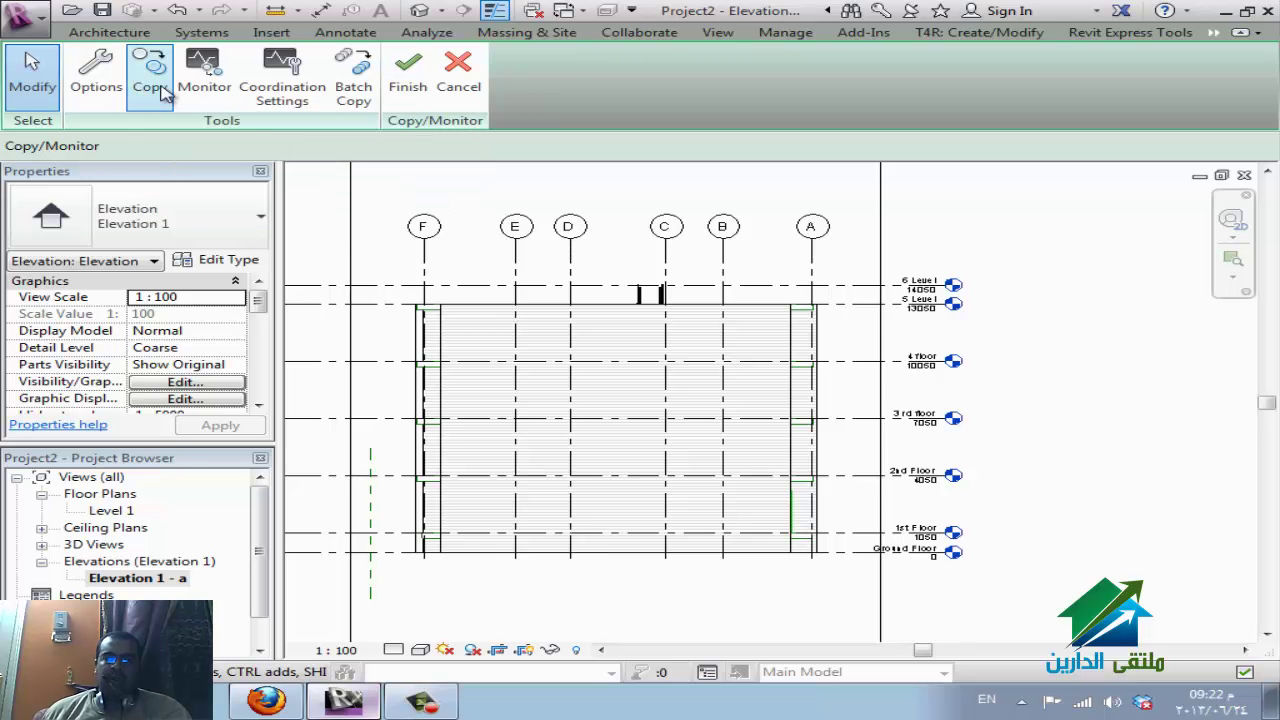
Window-select and copy the seven linked levels, then finish the Copy/Monitor session.
left_click(152, 80)
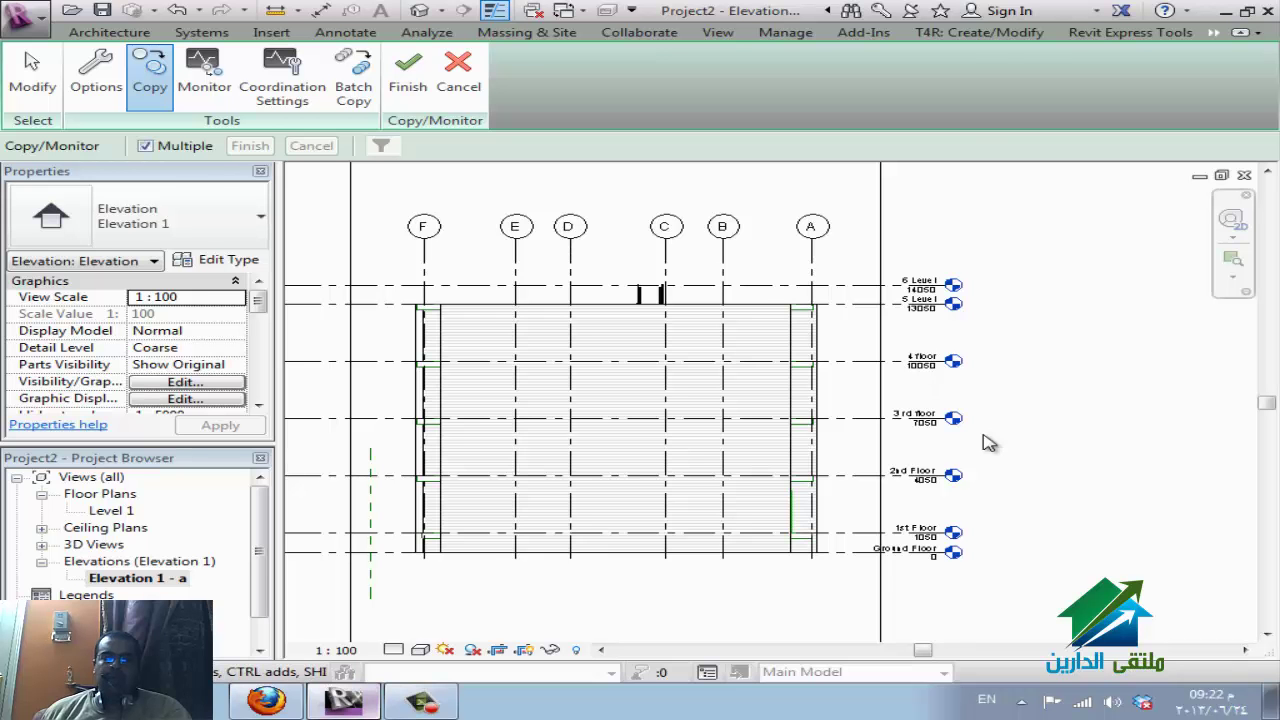
left_click_drag(1015, 583, 895, 193)
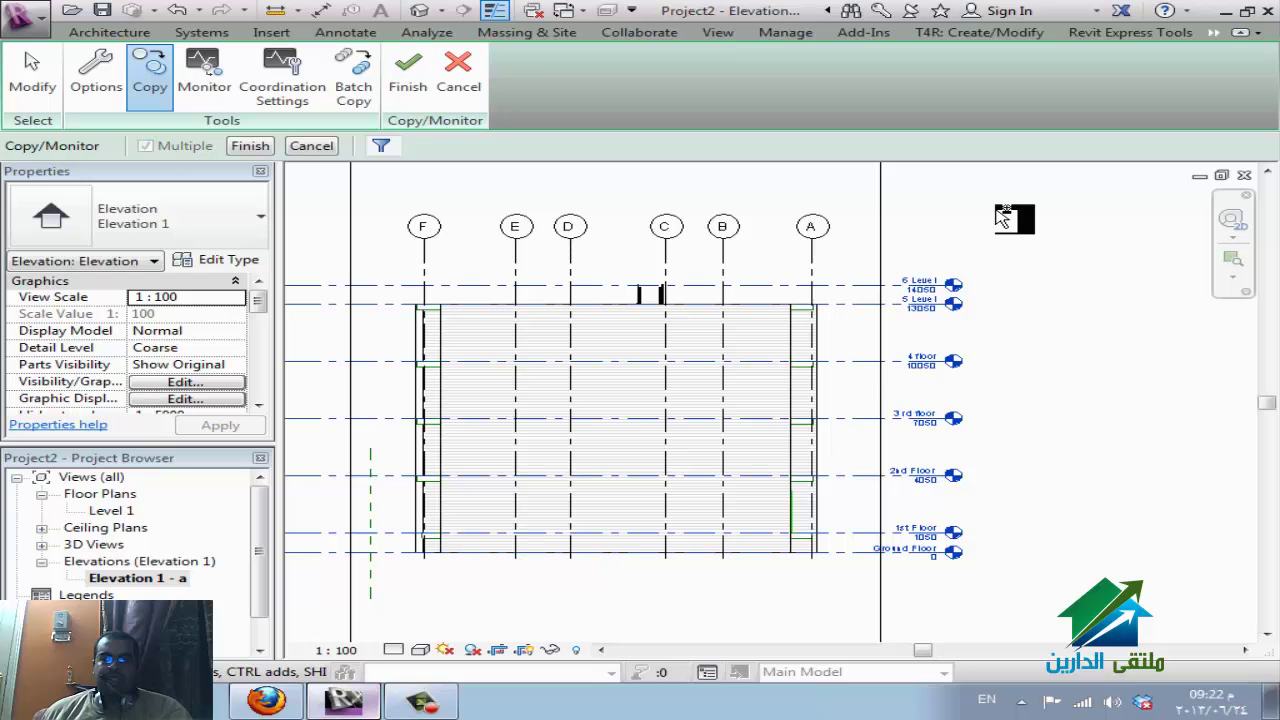
left_click(250, 145)
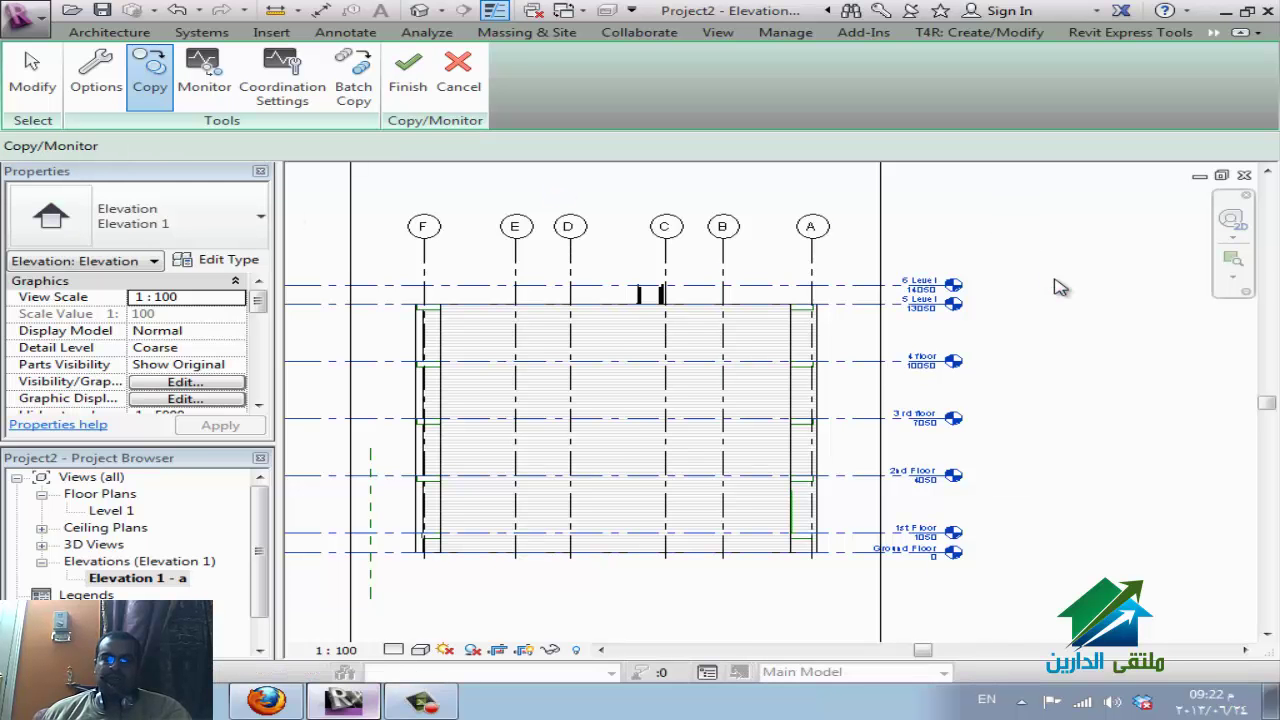
left_click(412, 90)
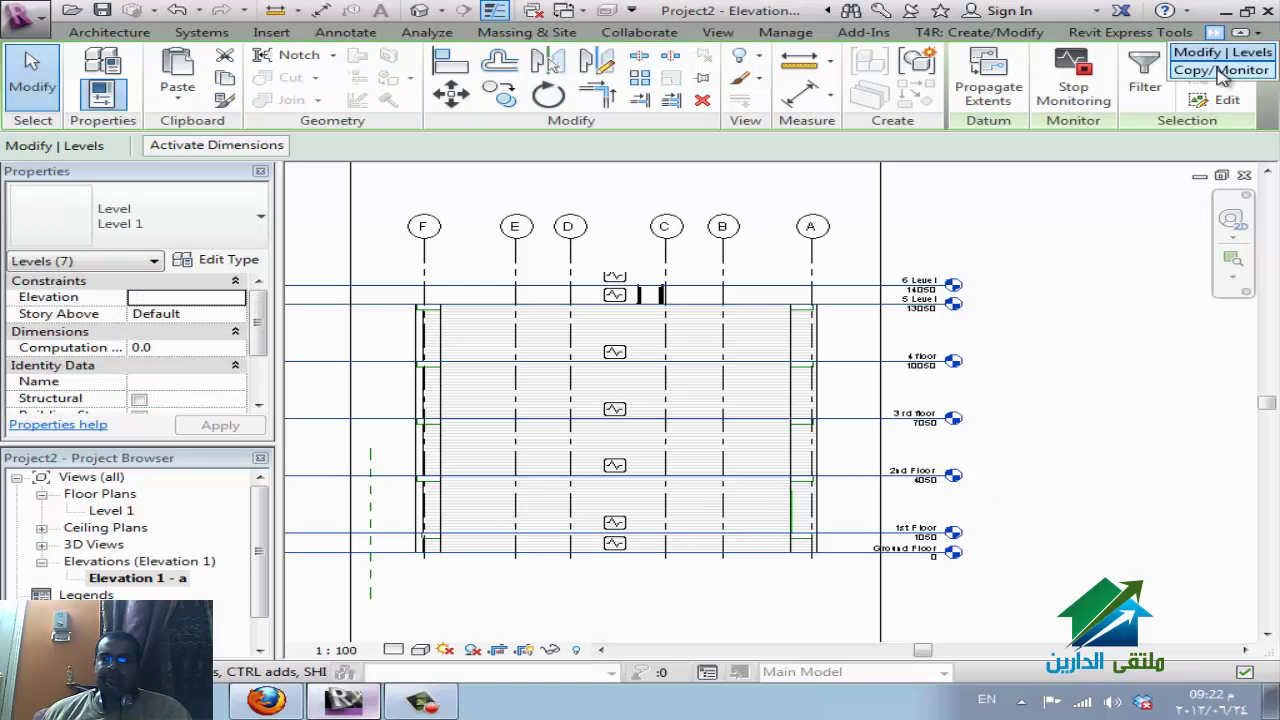
left_click(1222, 72)
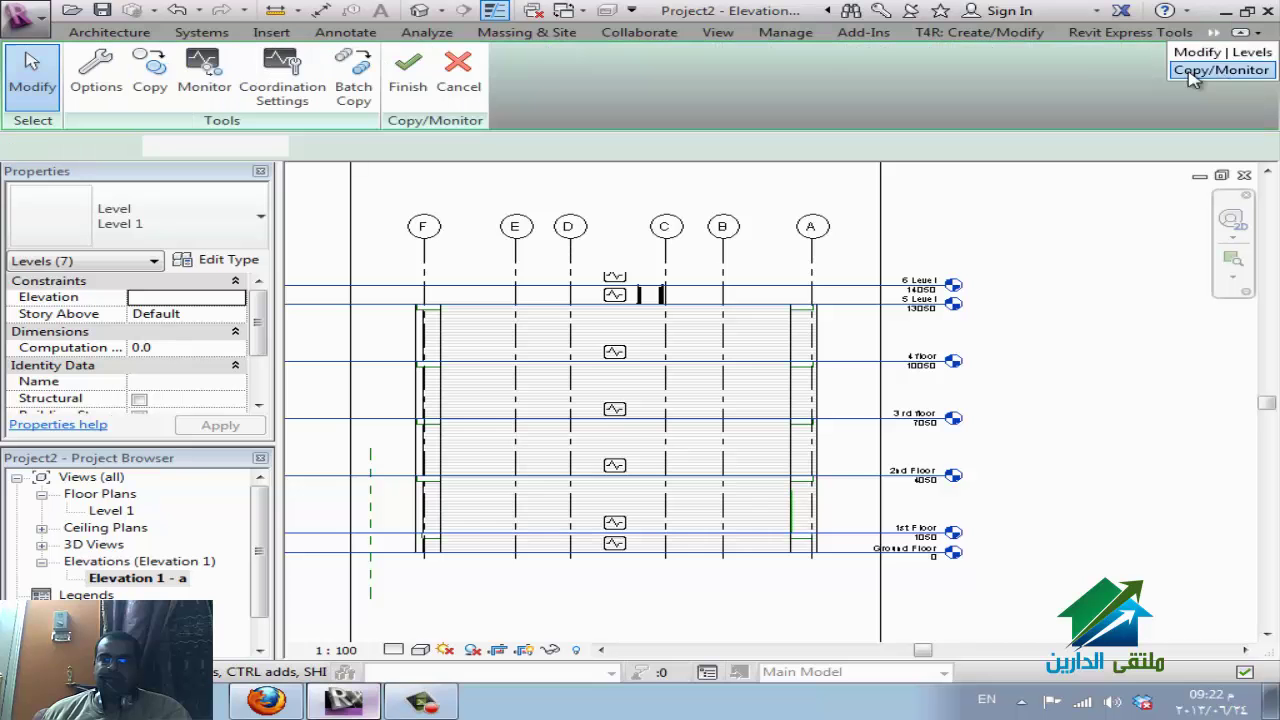
left_click(408, 80)
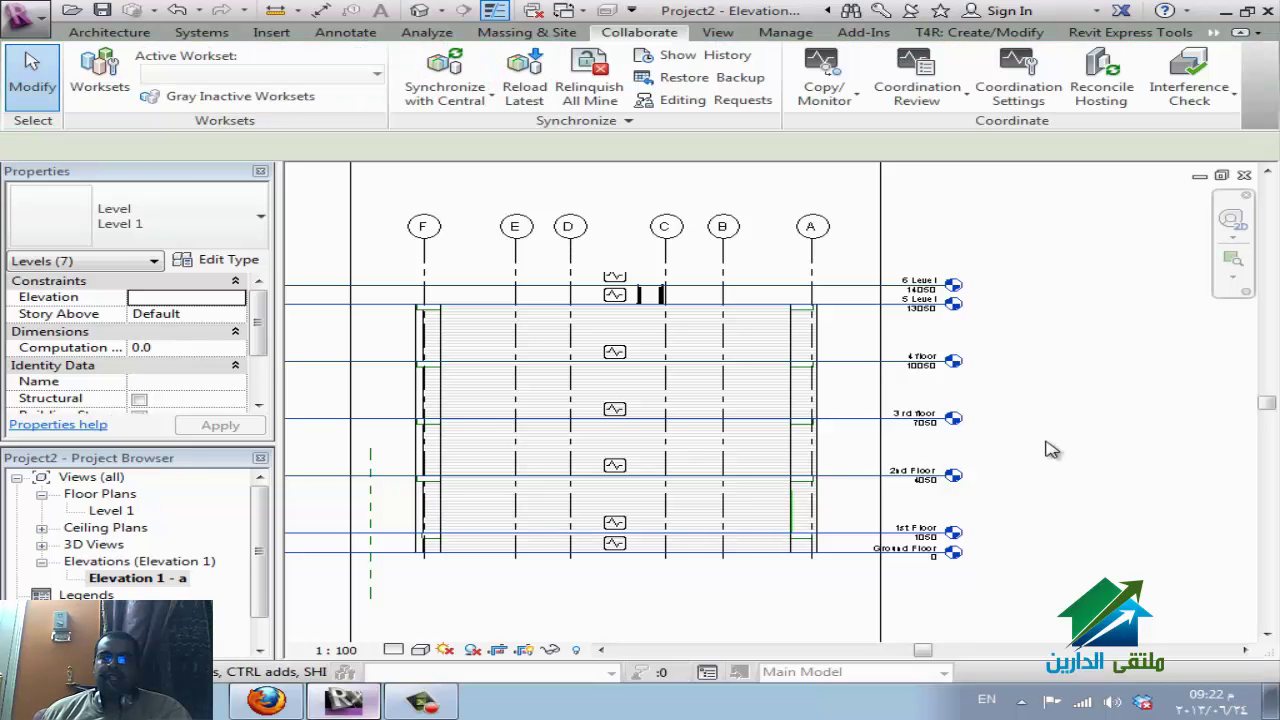
key("Escape")
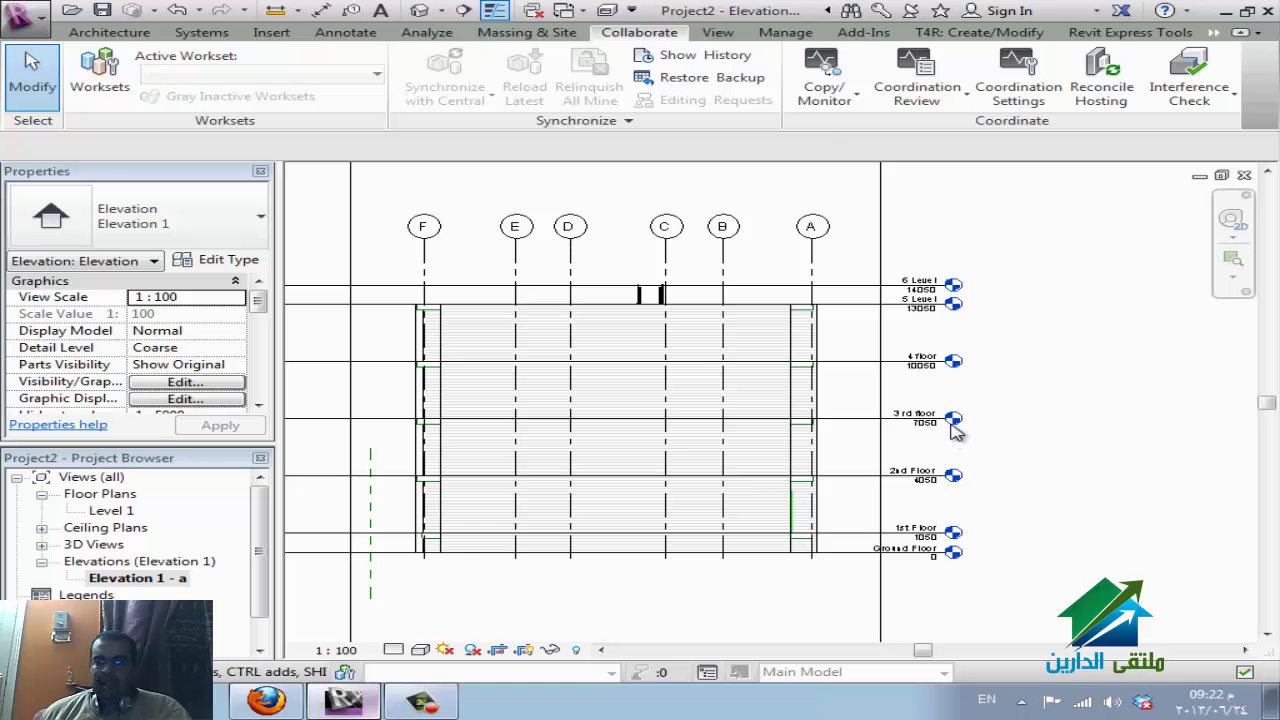
Create floor plans for all levels, 1st Floor through 6 Level, and open the 1st Floor plan.
left_click(726, 36)
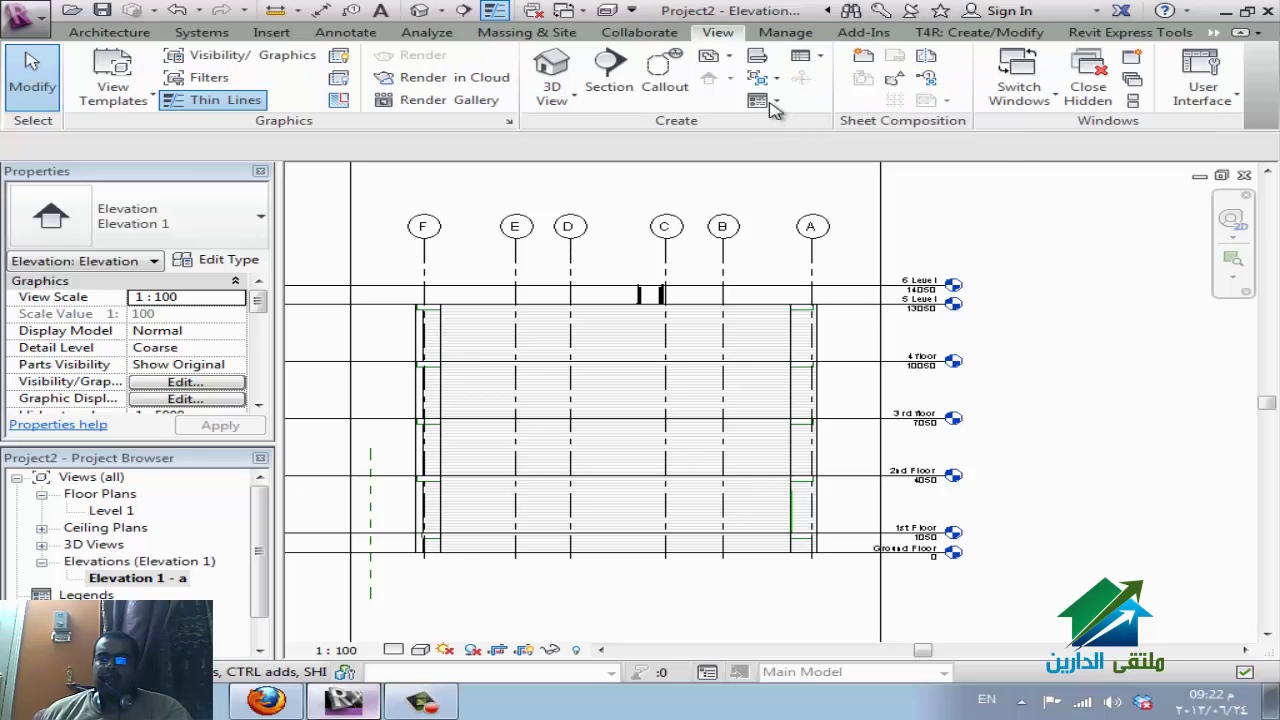
left_click(715, 57)
key("Return")
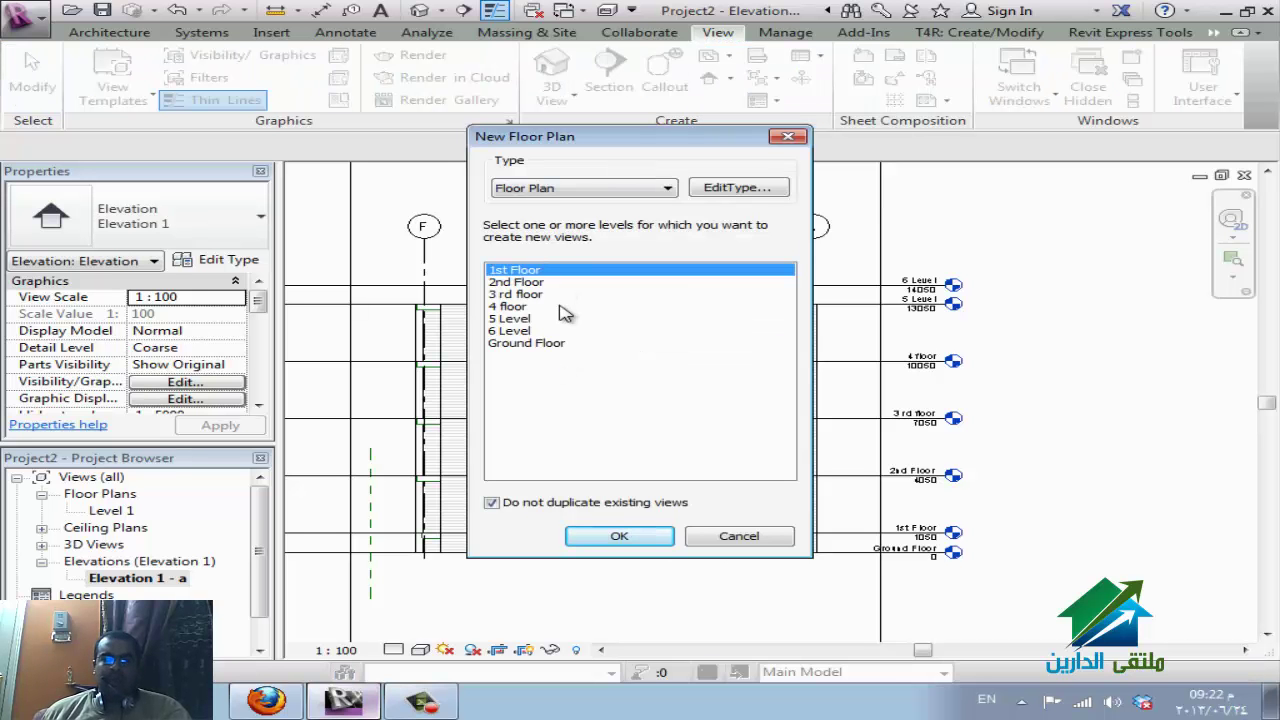
left_click(553, 346, "shift")
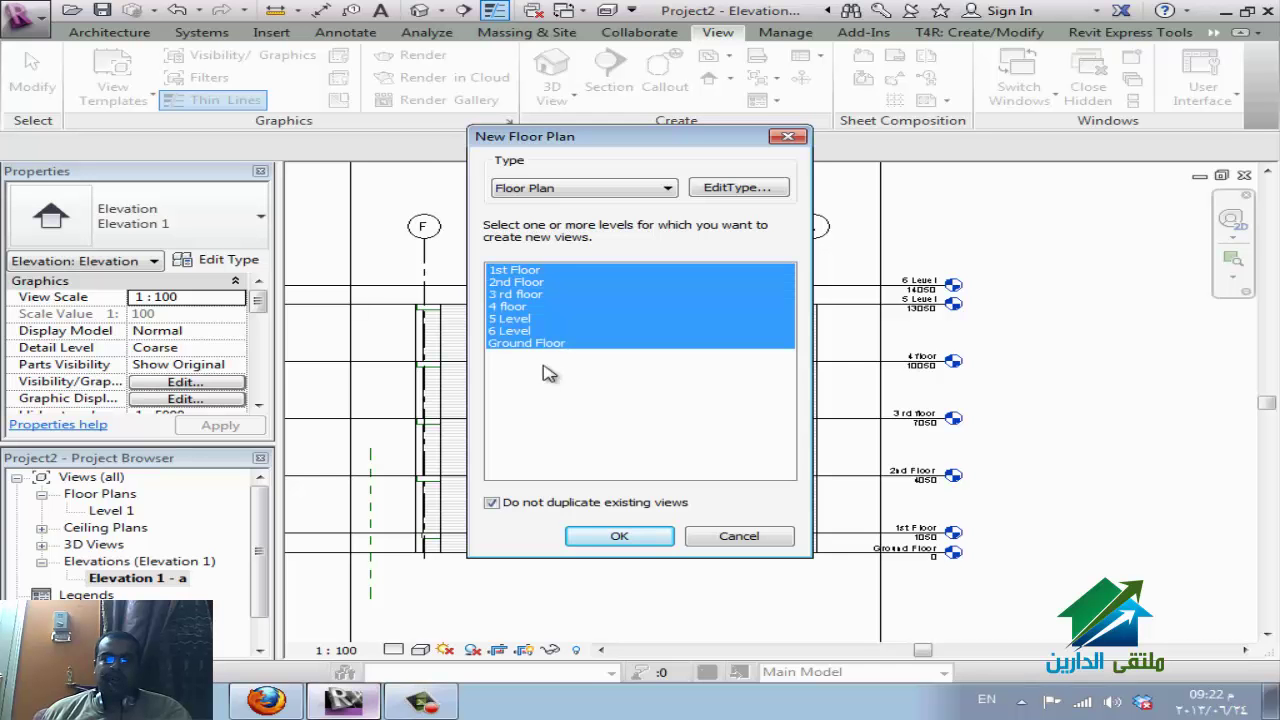
left_click(605, 540)
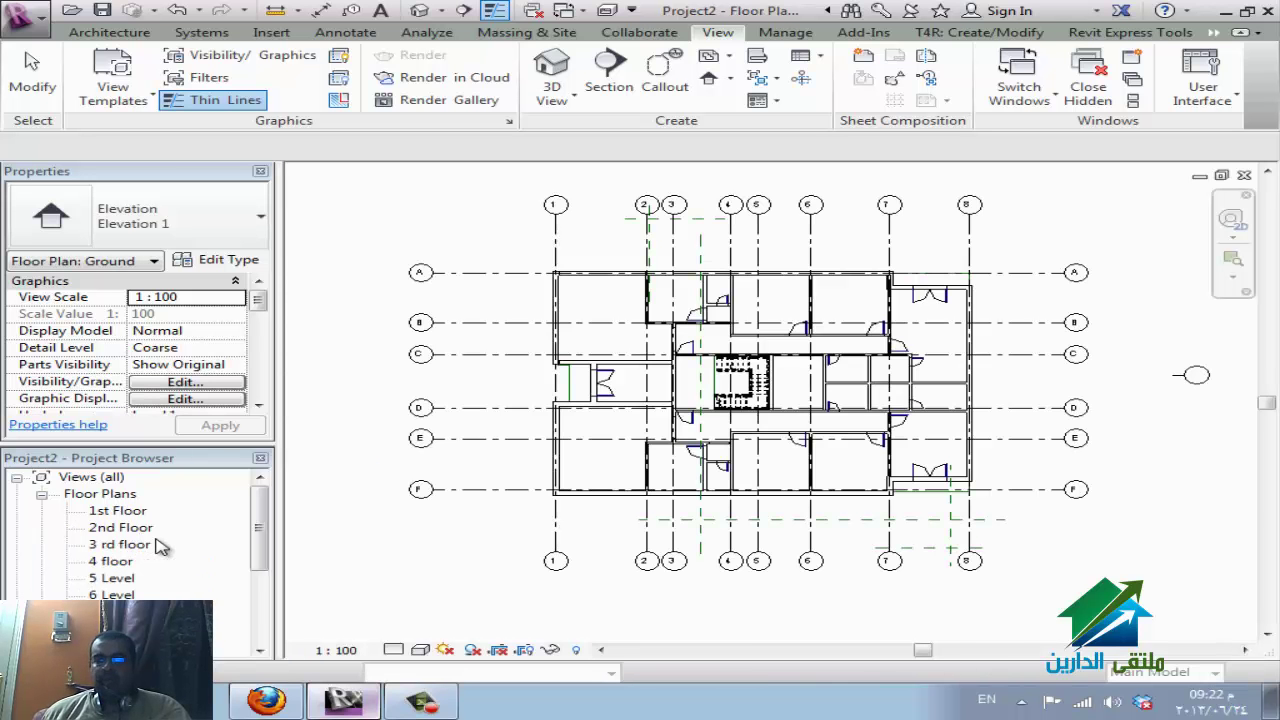
left_click(117, 511)
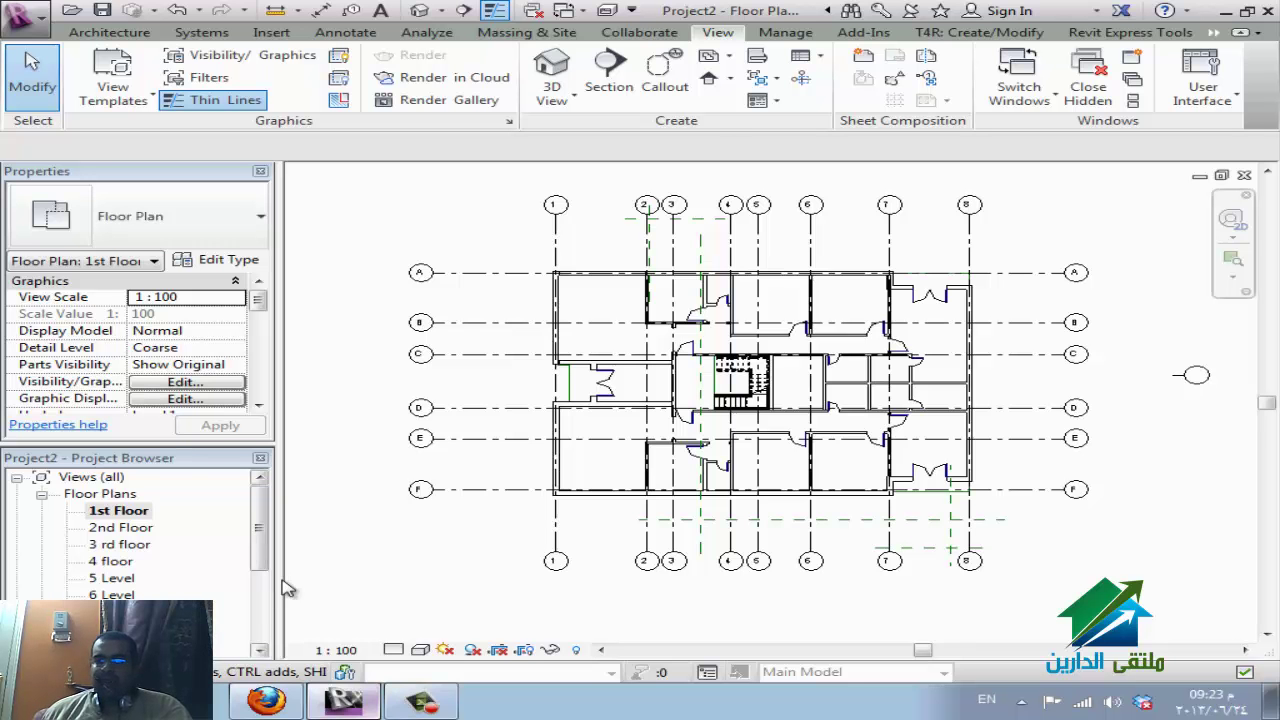
Create reflected ceiling plans for all seven levels, then check the WizIQ session and return to Revit.
left_click(716, 56)
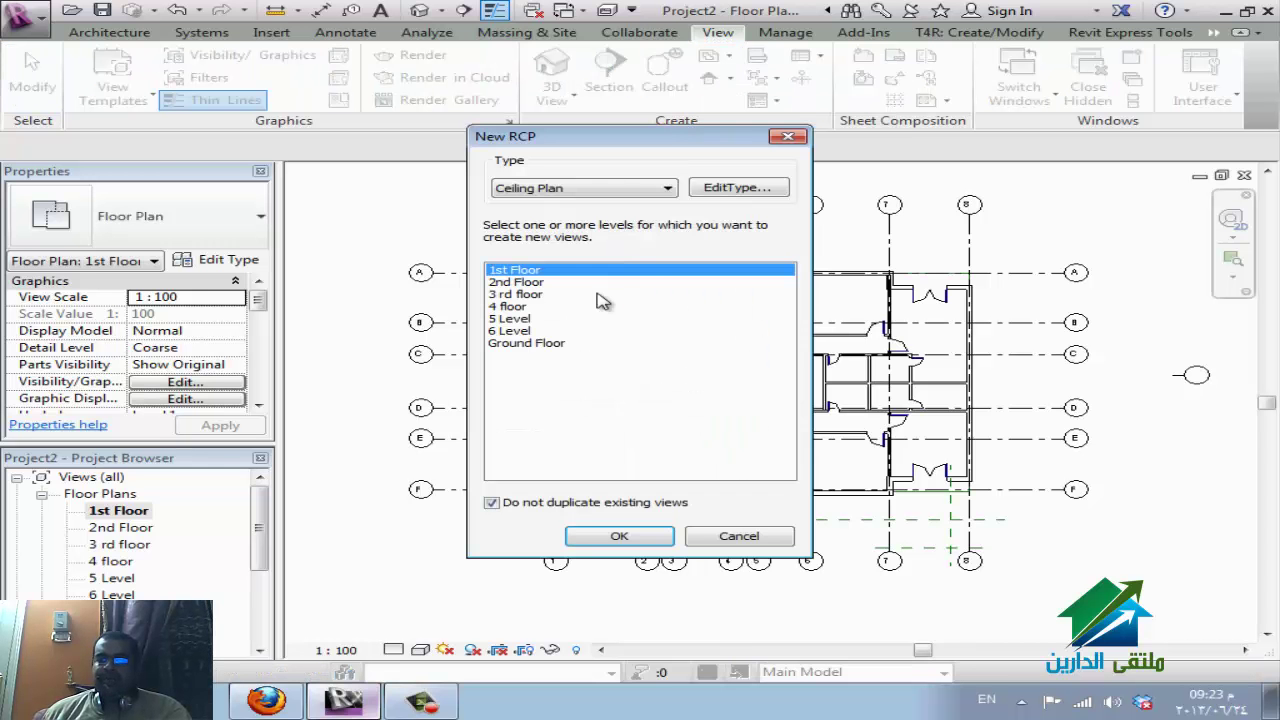
left_click(535, 350, "shift")
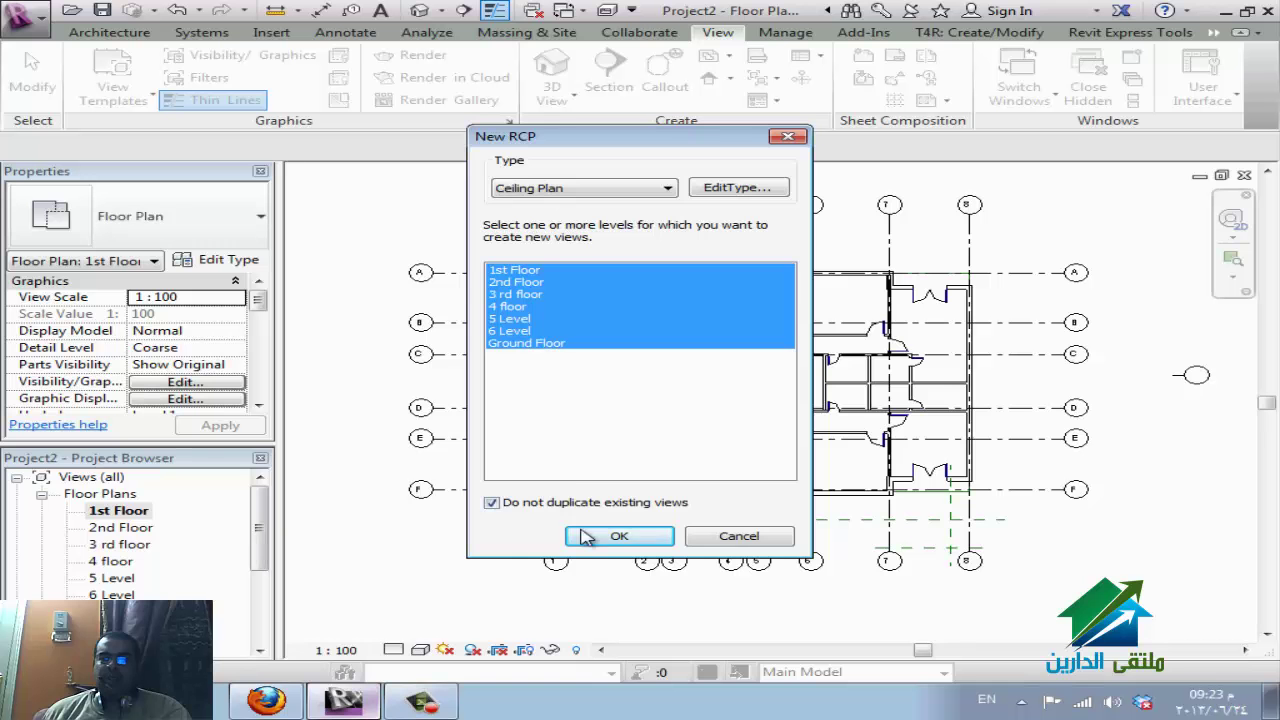
key("Return")
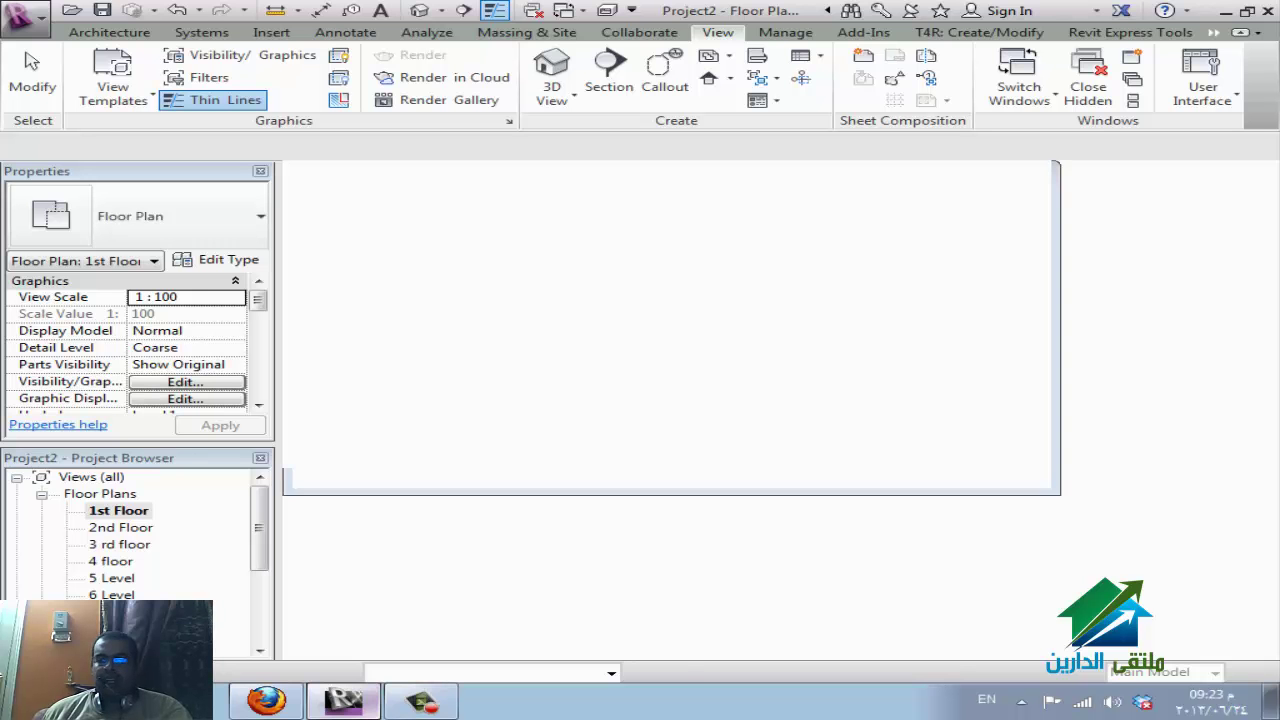
left_click(296, 703)
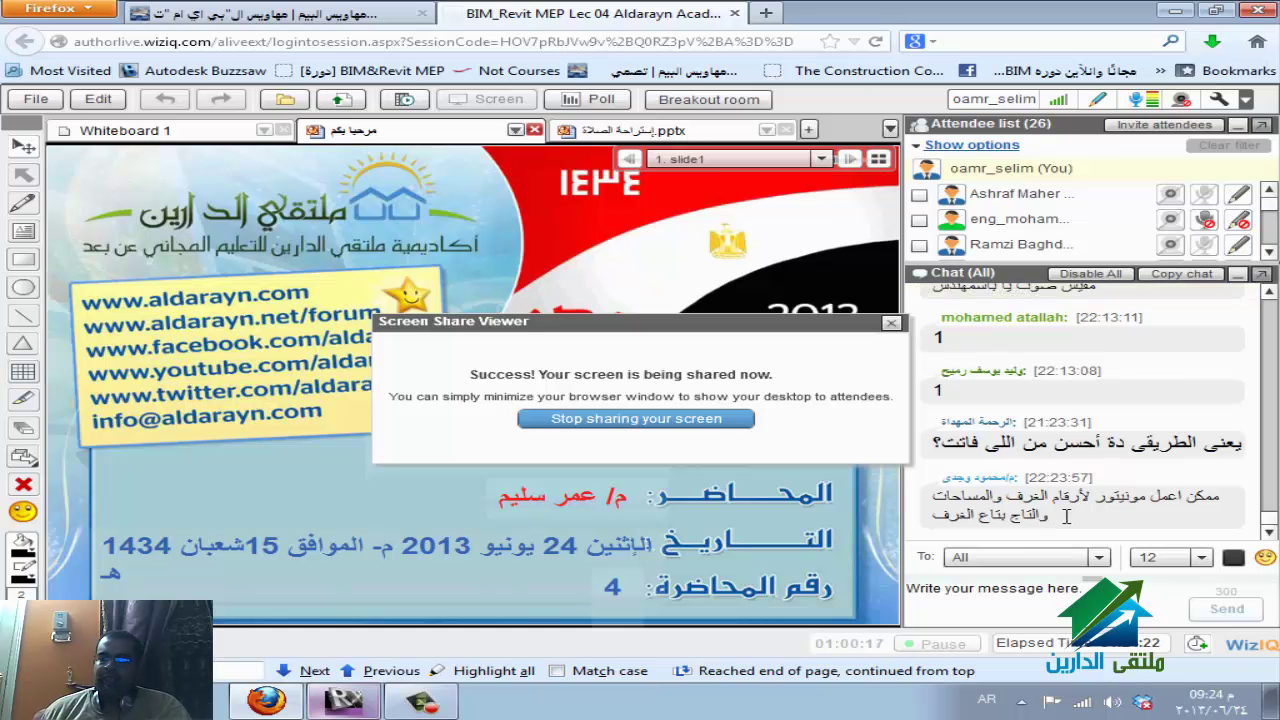
key("alt+Tab")
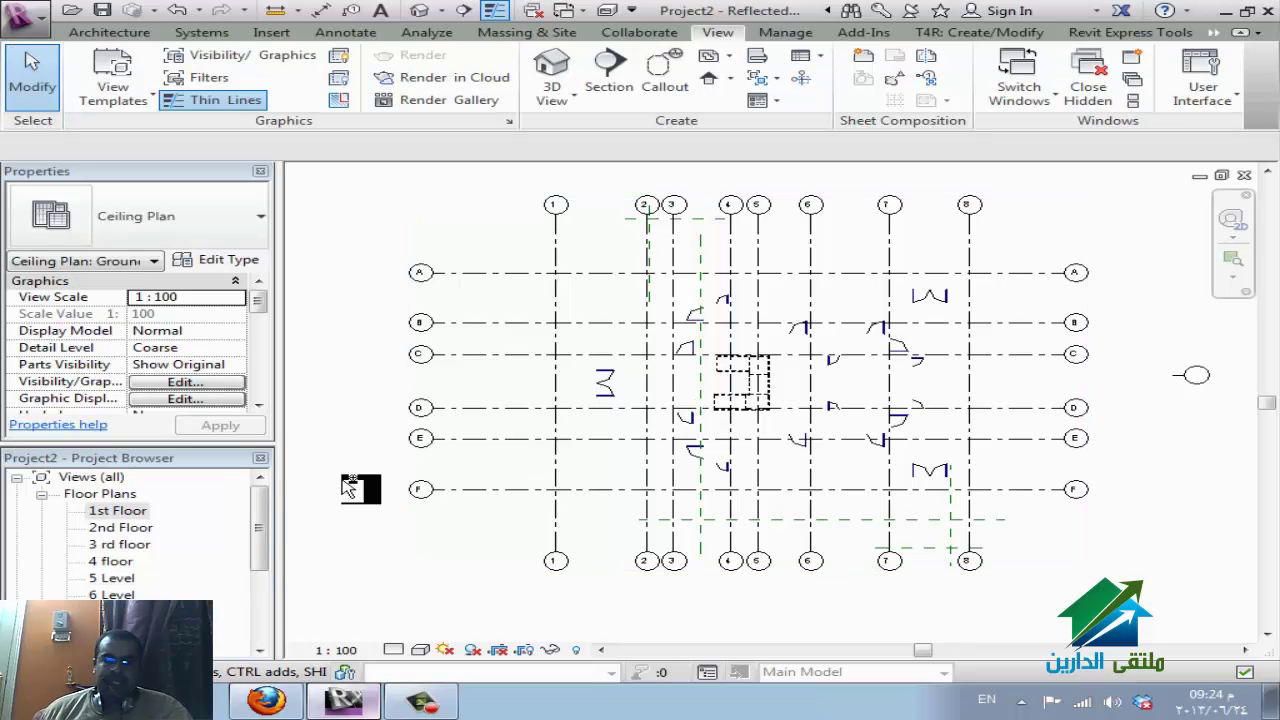
Open the 1st Floor plan and right-click the eldareen.rvt entry under Revit Links.
left_click(125, 513)
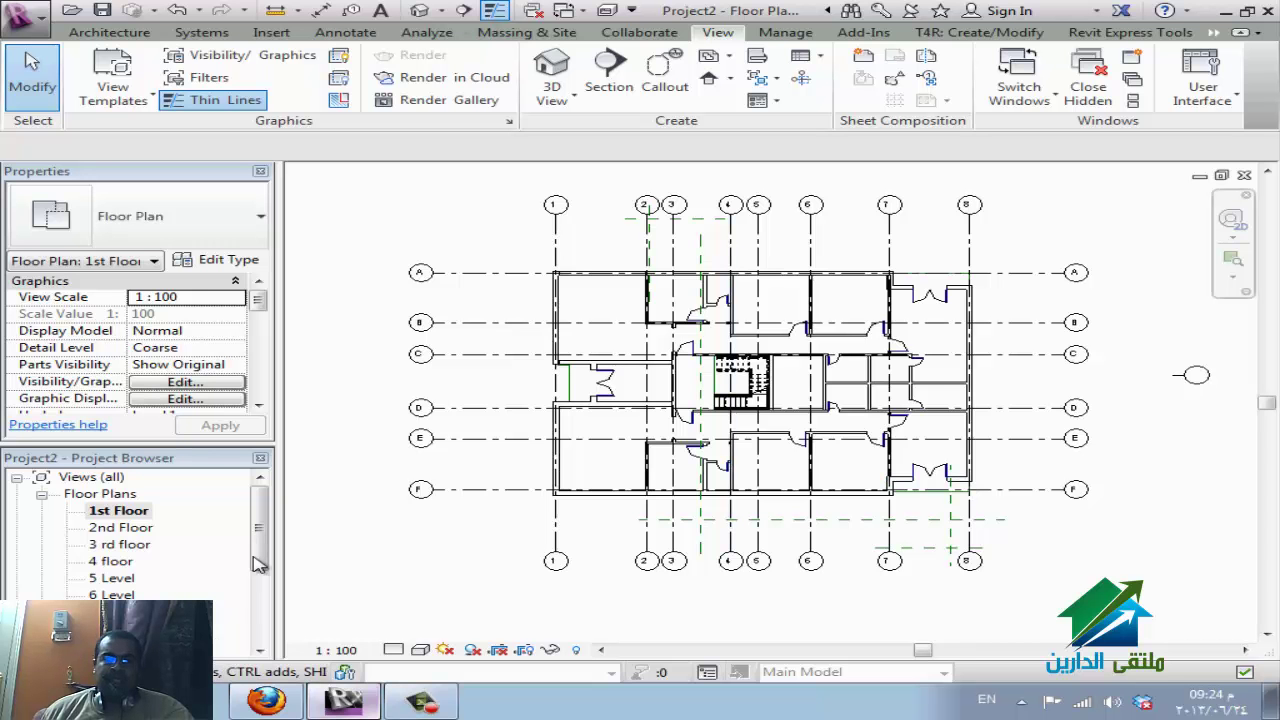
scroll(262, 480, "down", 4)
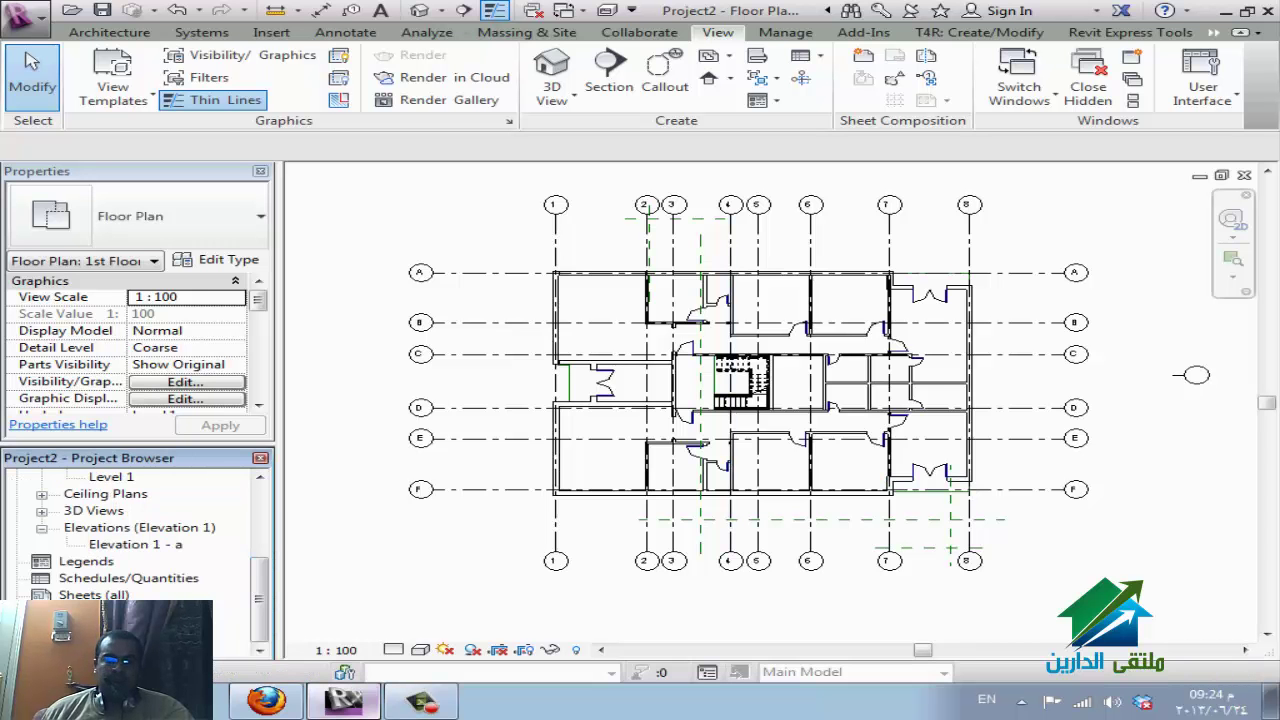
scroll(150, 540, "down", 1)
left_click(100, 629)
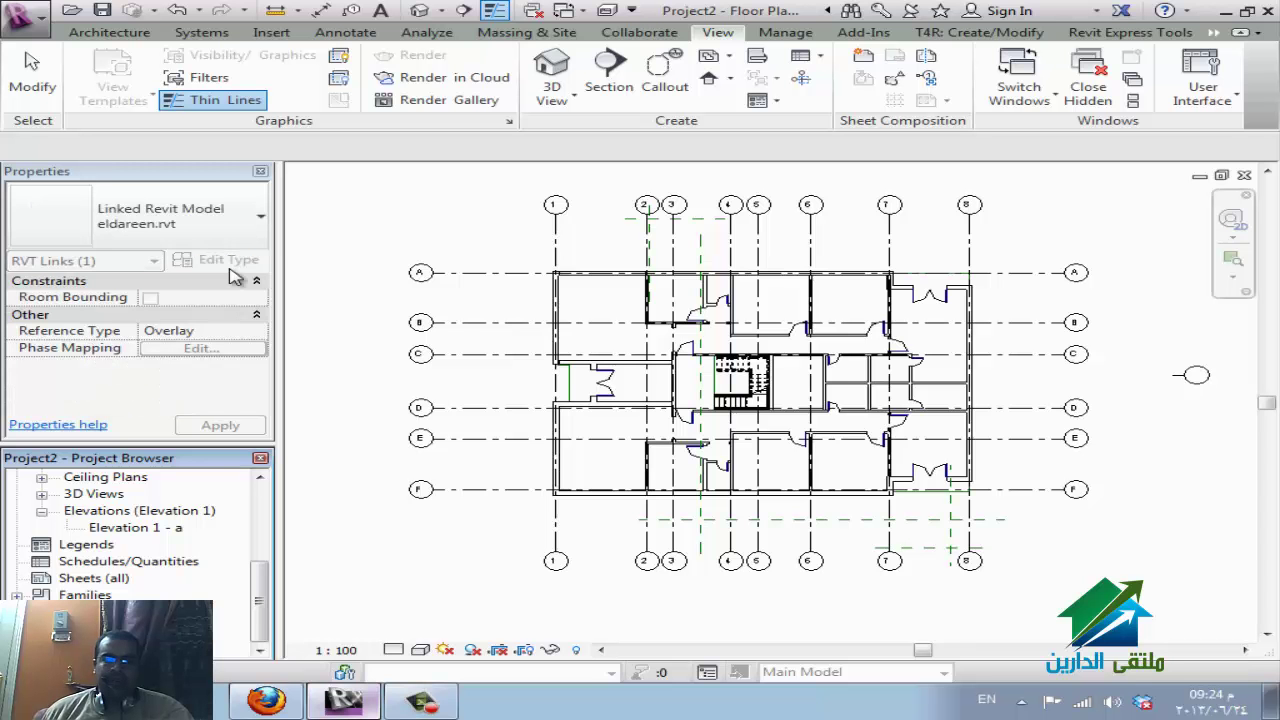
right_click(120, 635)
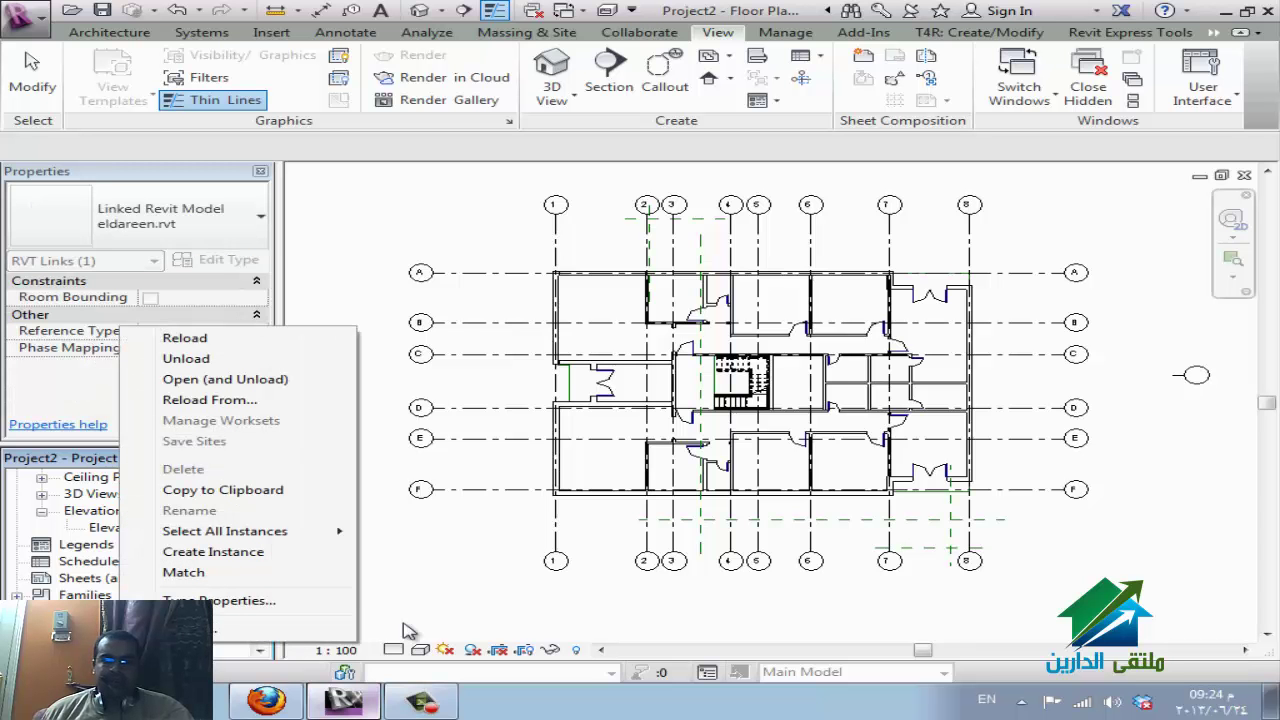
Enable Room Bounding in the eldareen.rvt link's Type Properties, then bring WizIQ back to the front.
left_click(277, 601)
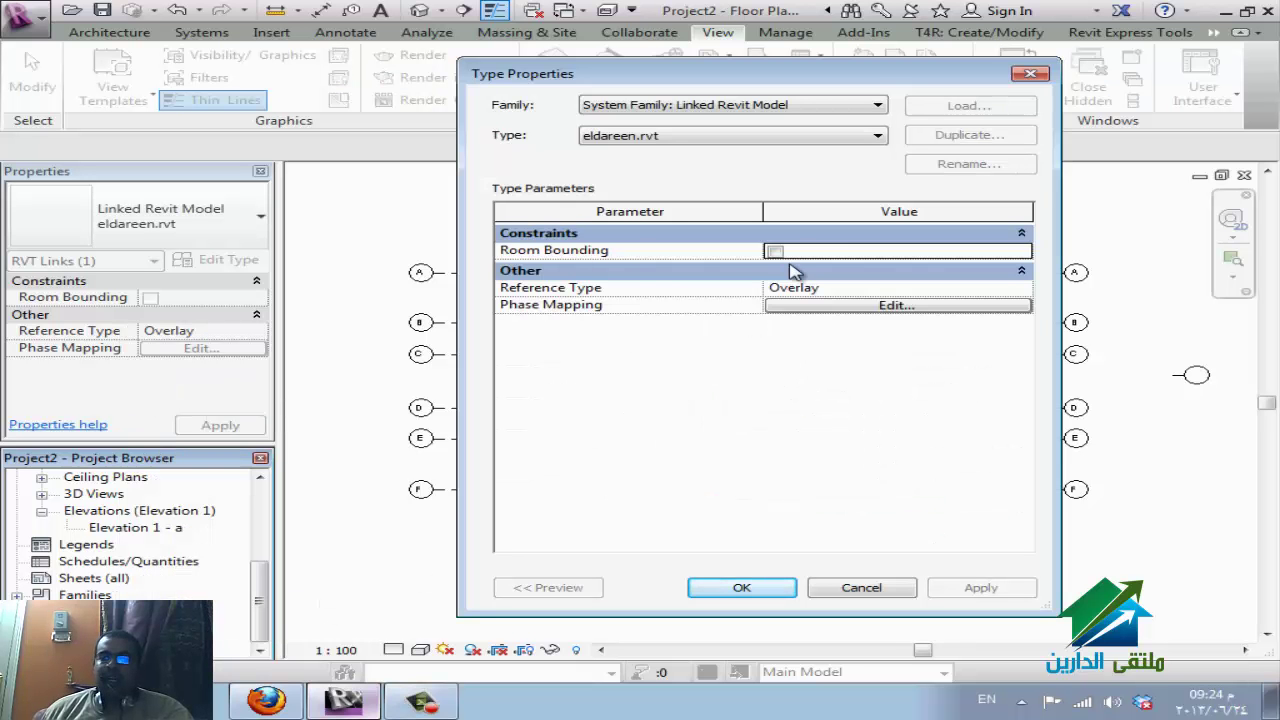
left_click(860, 588)
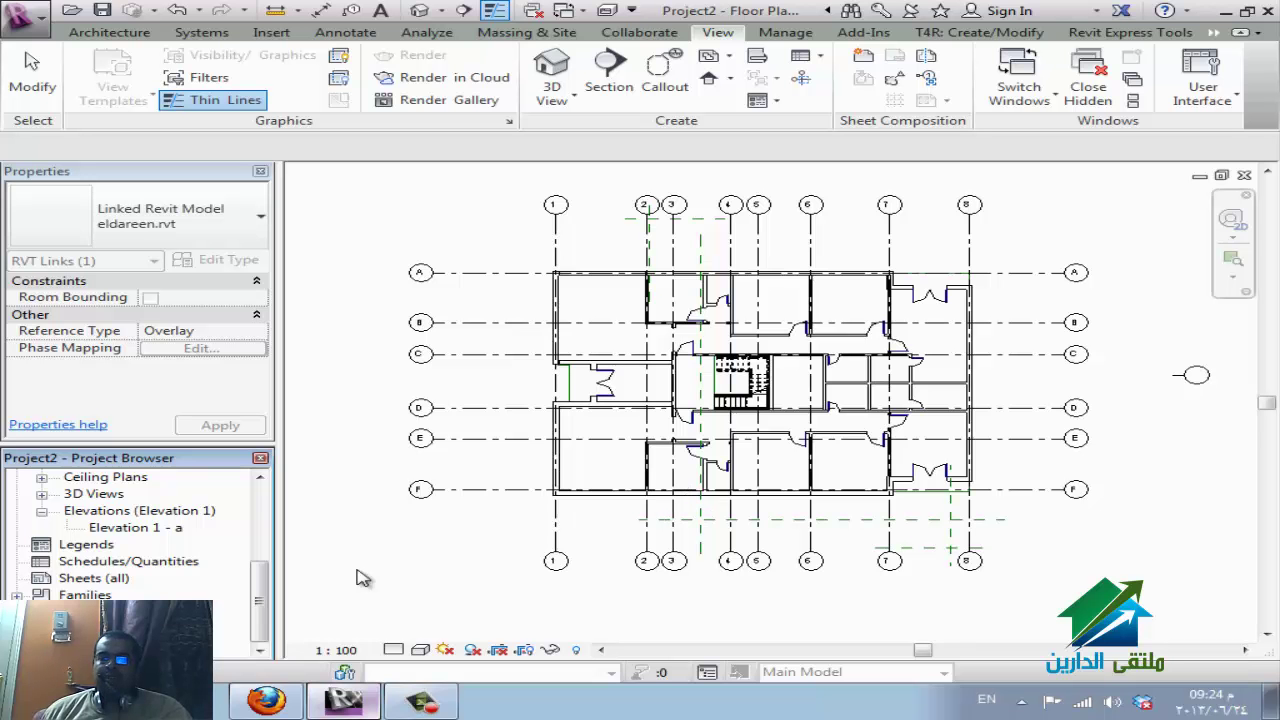
right_click(180, 618)
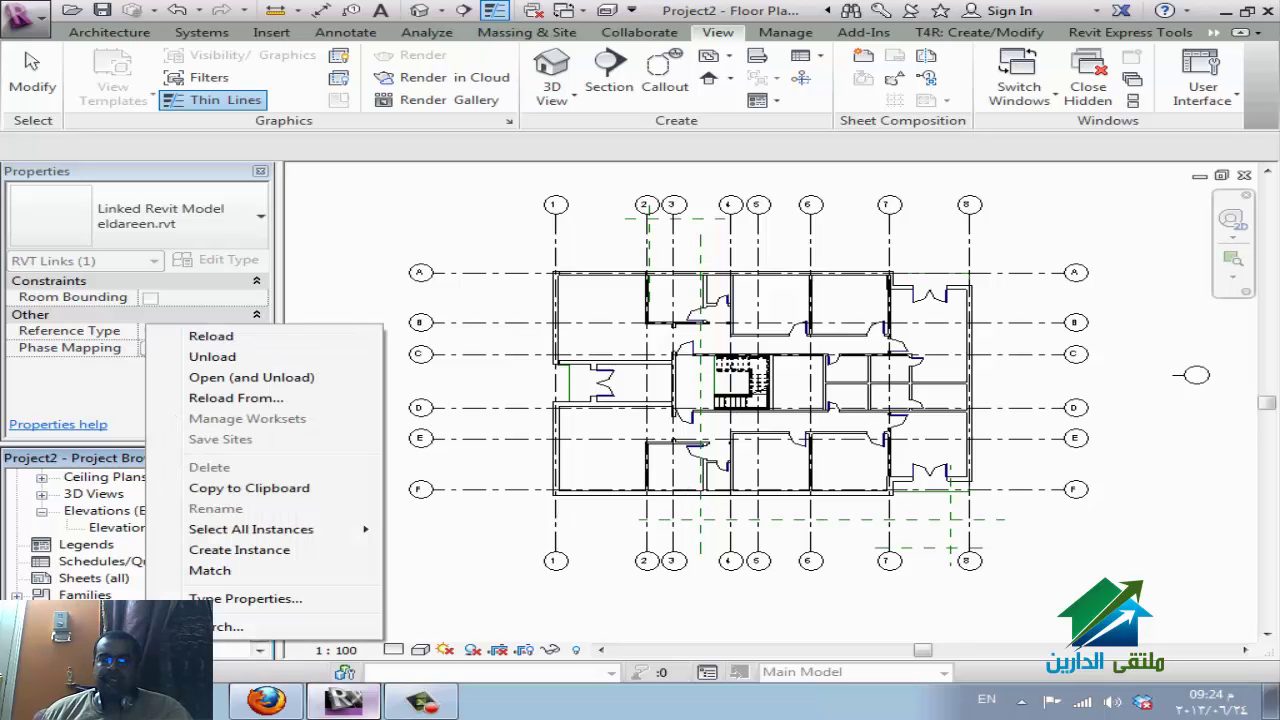
left_click(230, 605)
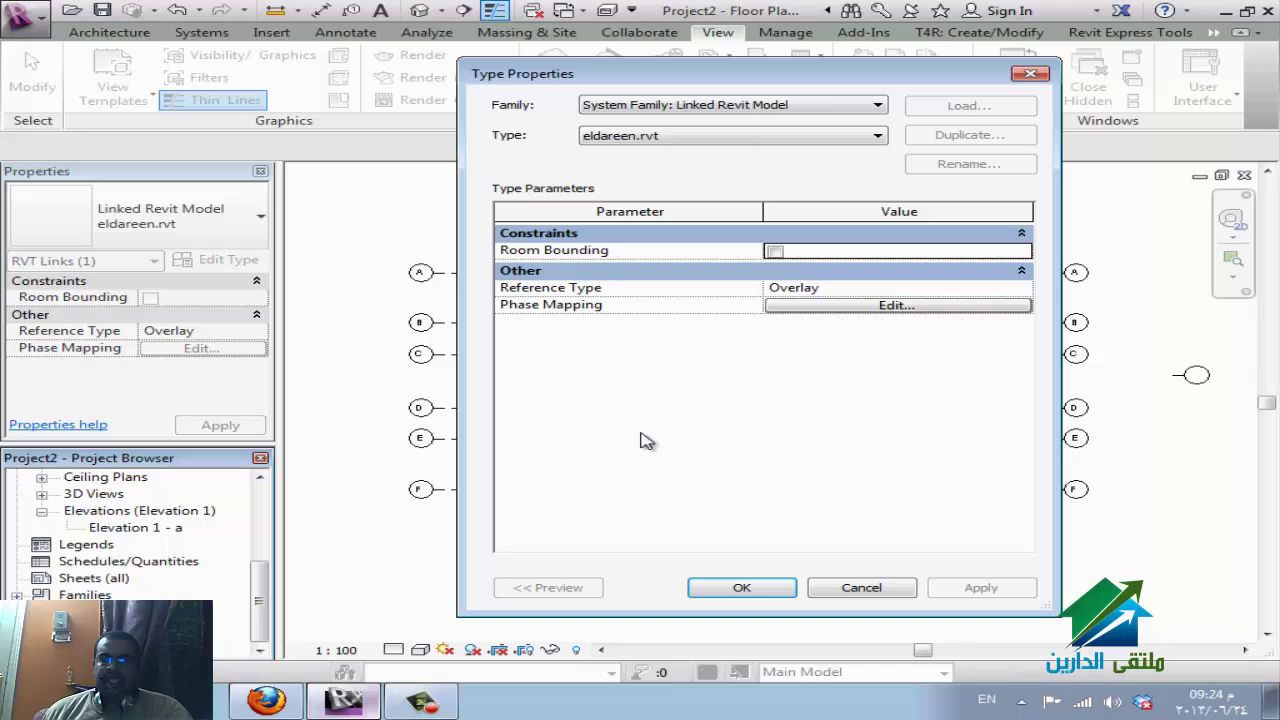
left_click(775, 251)
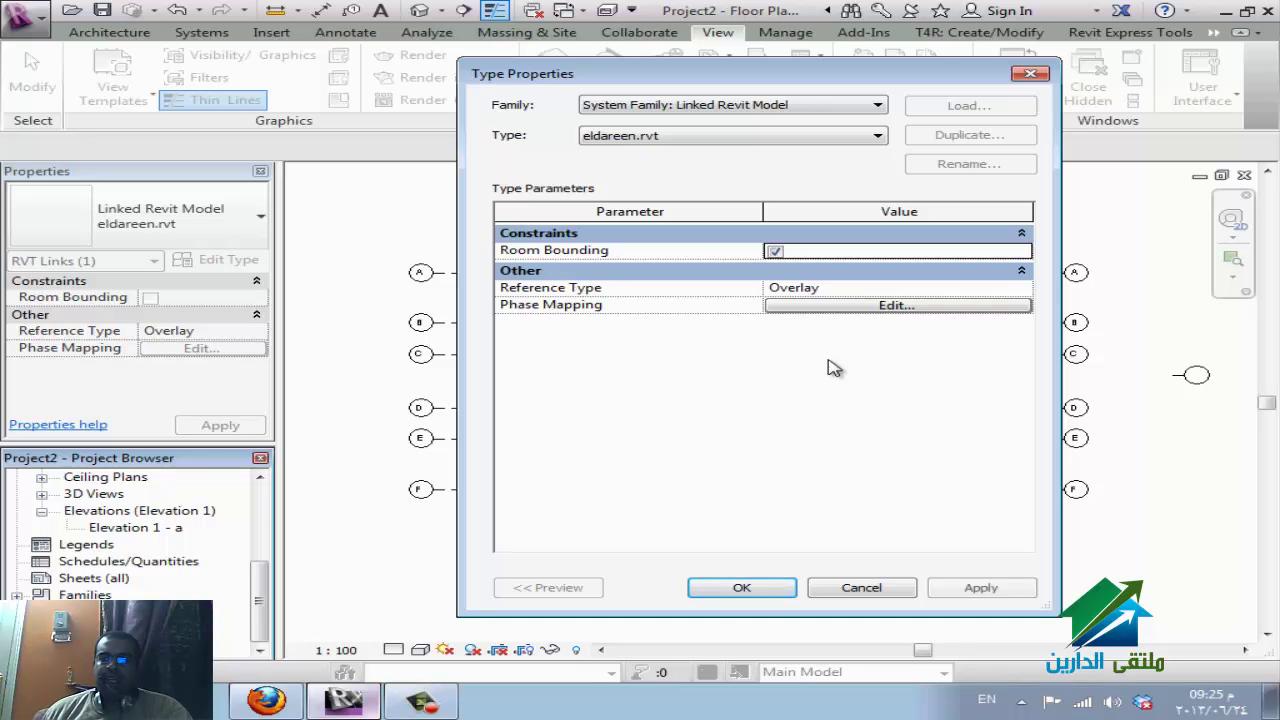
left_click(783, 596)
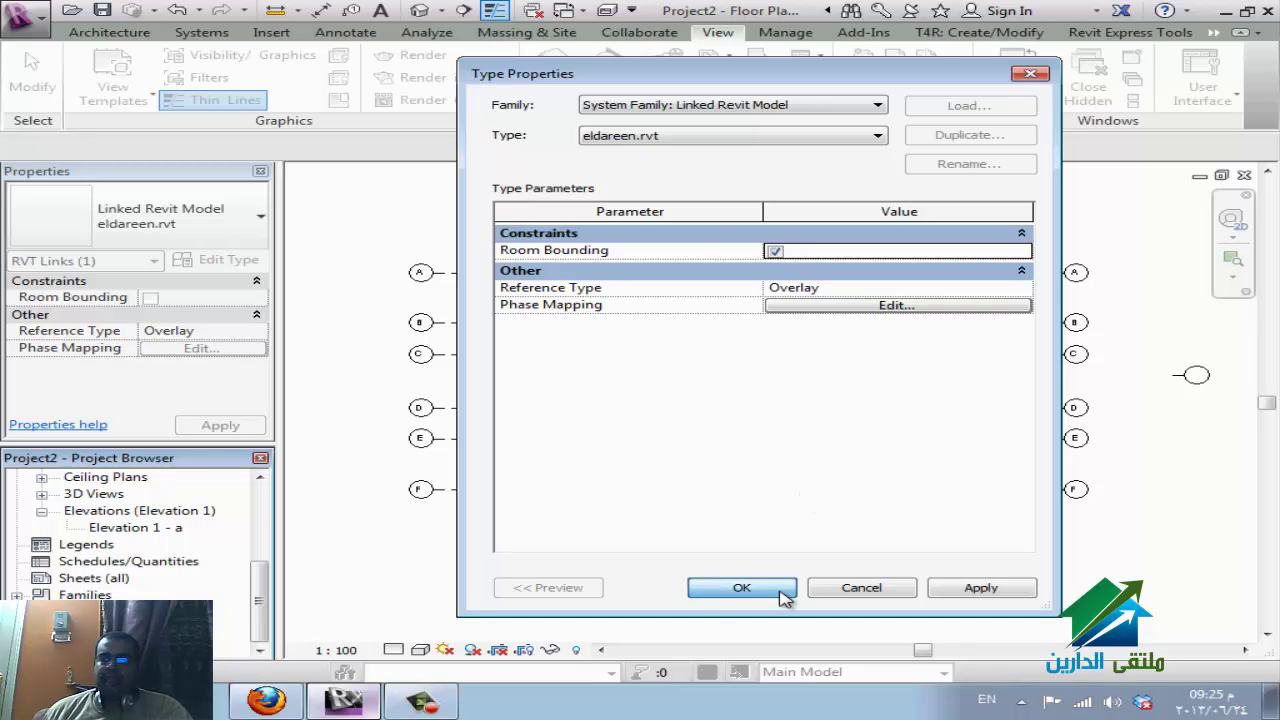
left_click(266, 700)
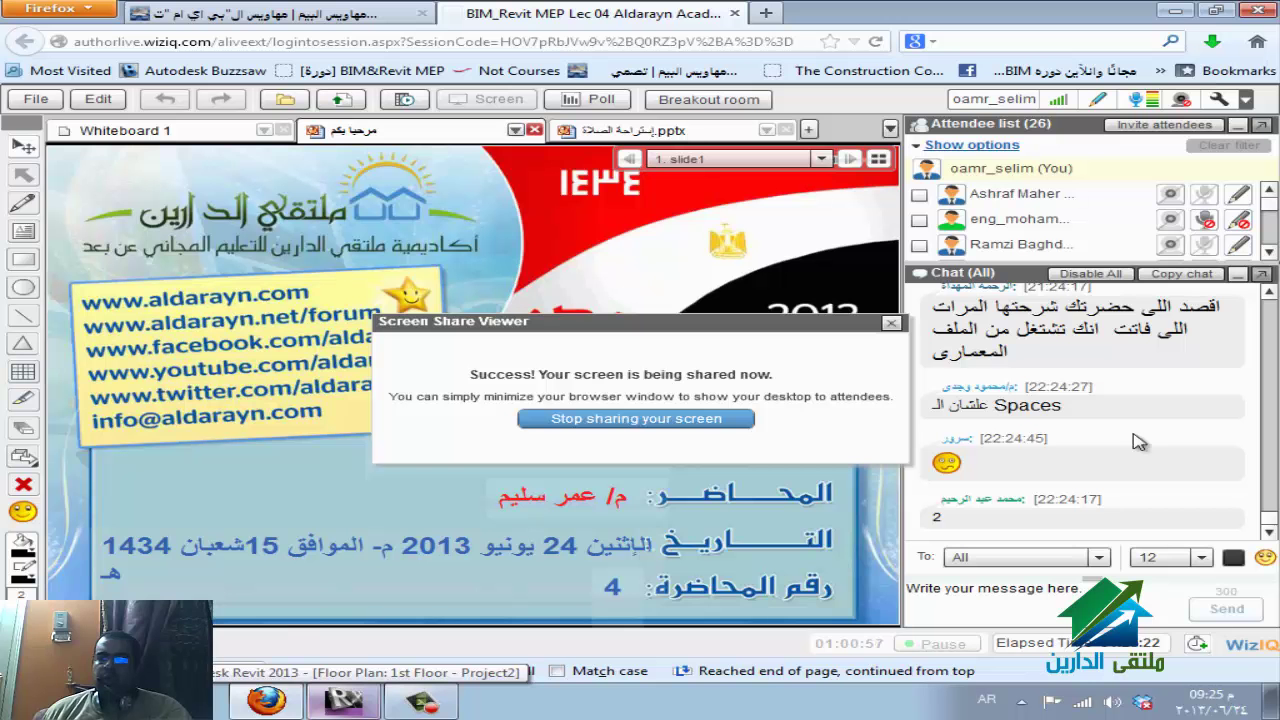
scroll(1150, 445, "up", 3)
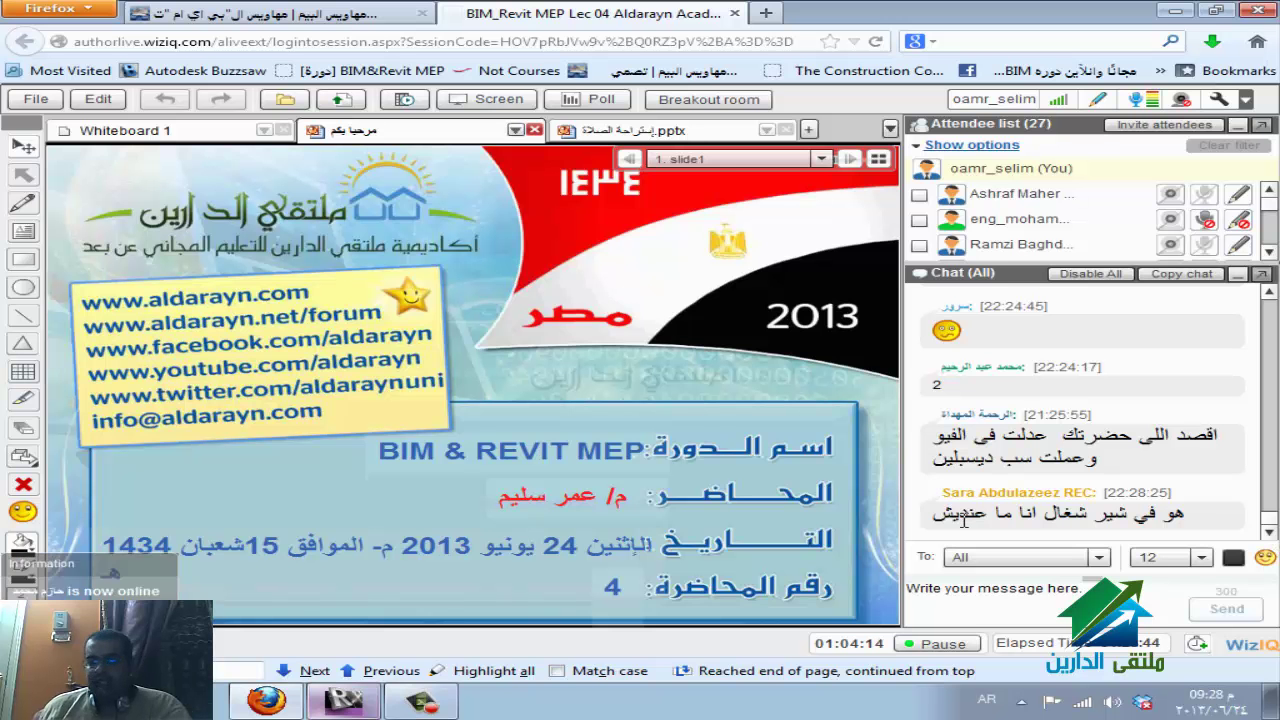
Restart desktop sharing in WizIQ and switch back to the Revit window.
left_click(483, 100)
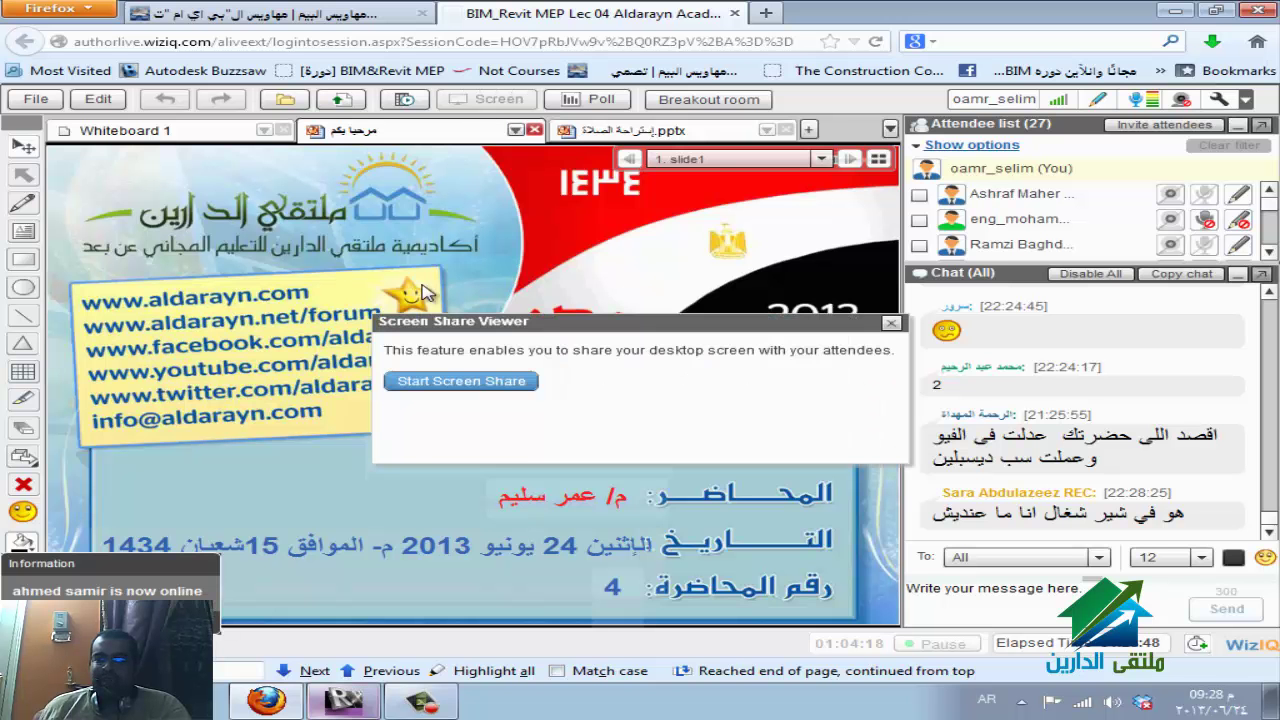
left_click(478, 385)
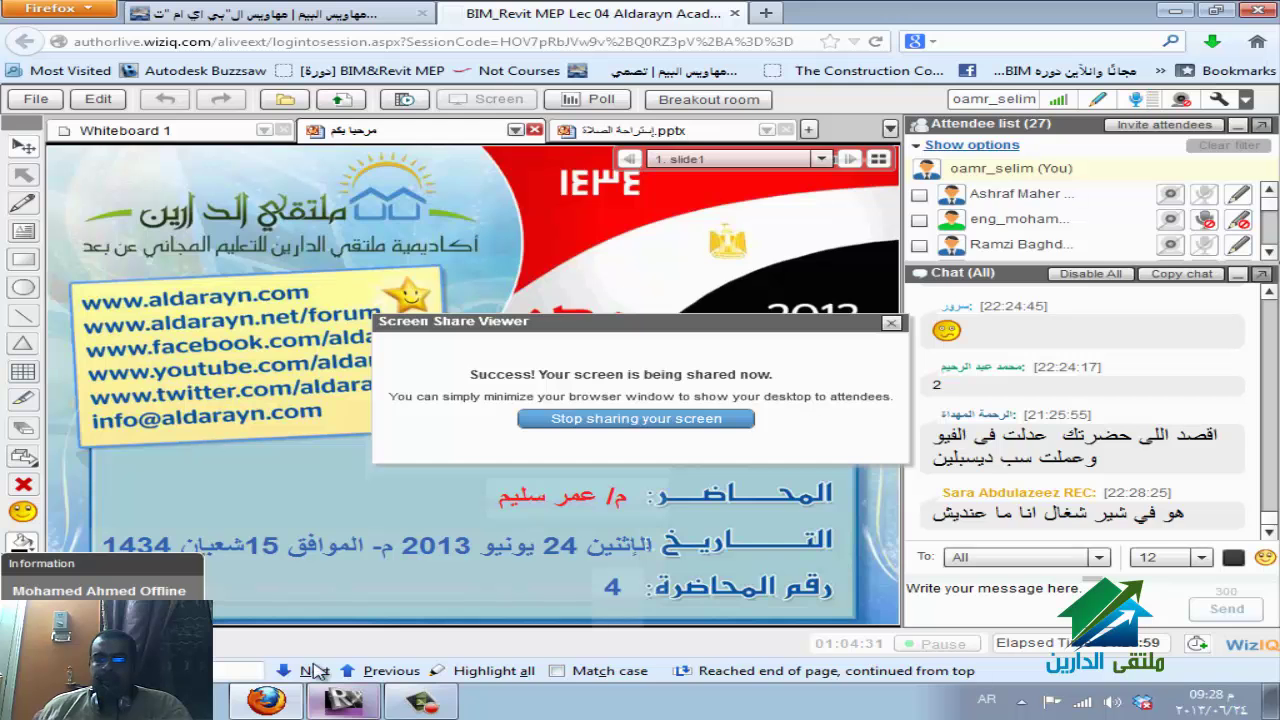
left_click(343, 700)
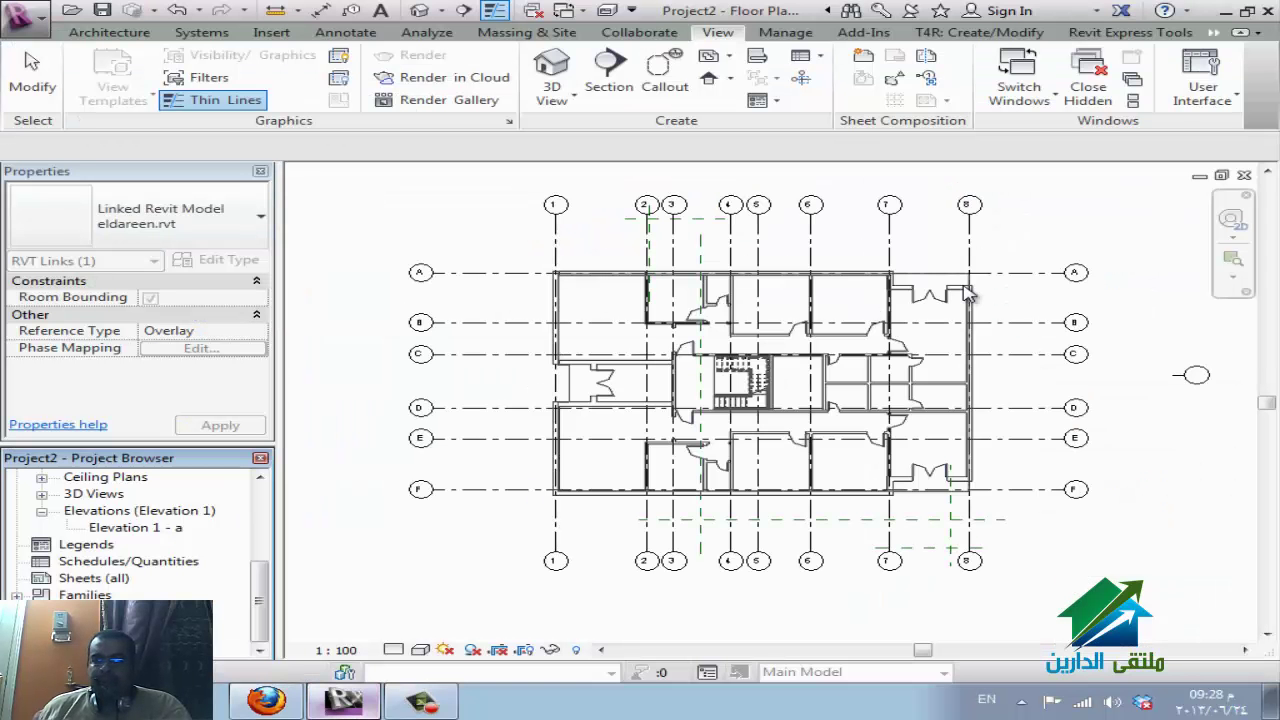
Show the Insert tab tools and inspect the eldareen.rvt link's context menu without running anything.
left_click(285, 33)
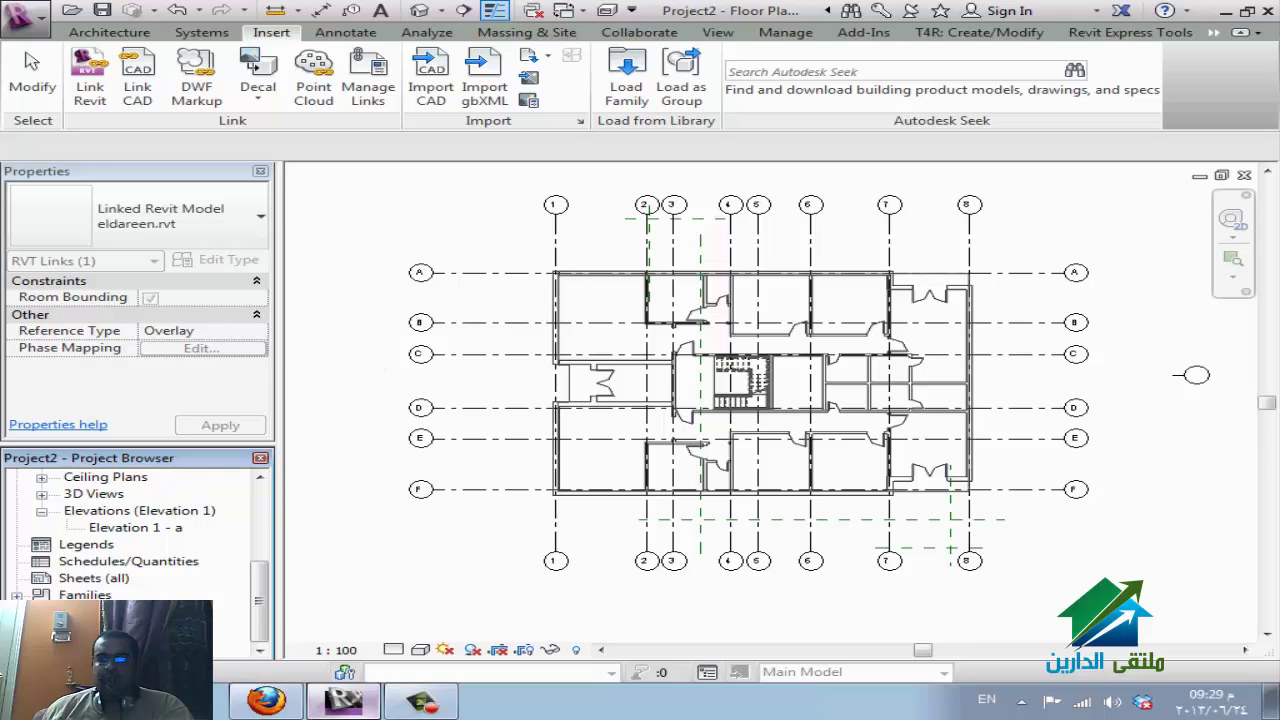
right_click(155, 640)
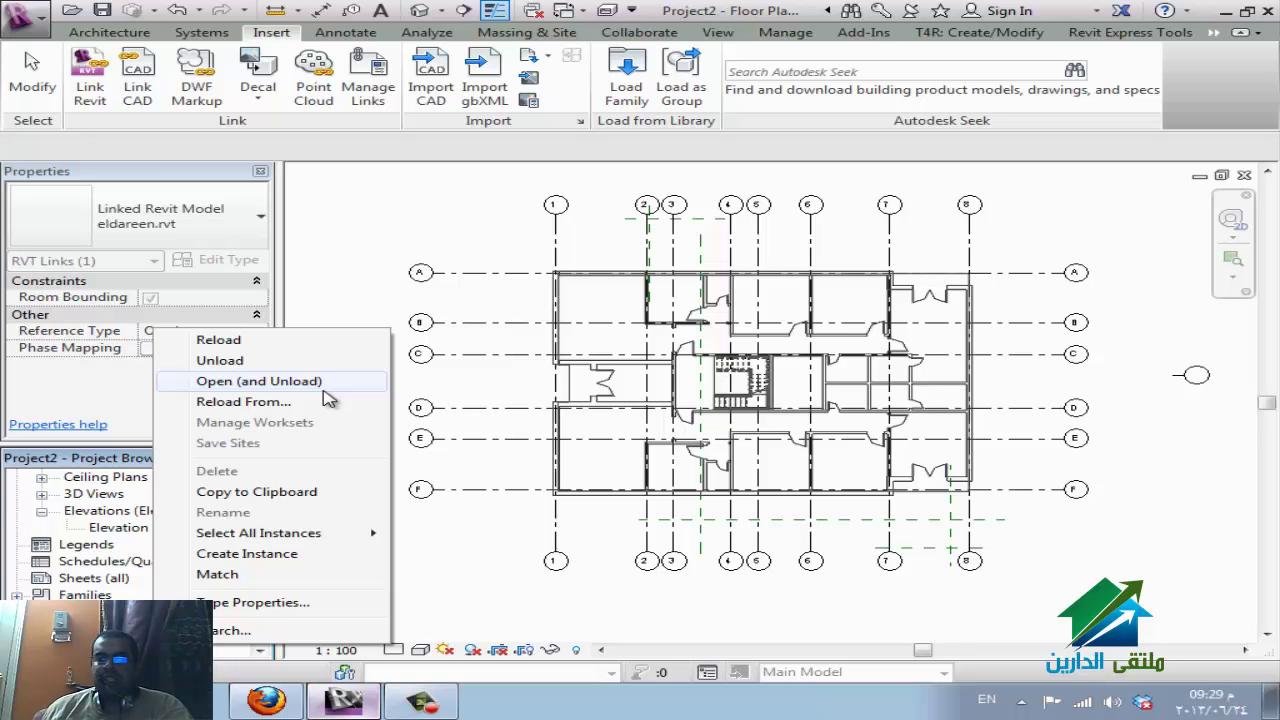
left_click(385, 148)
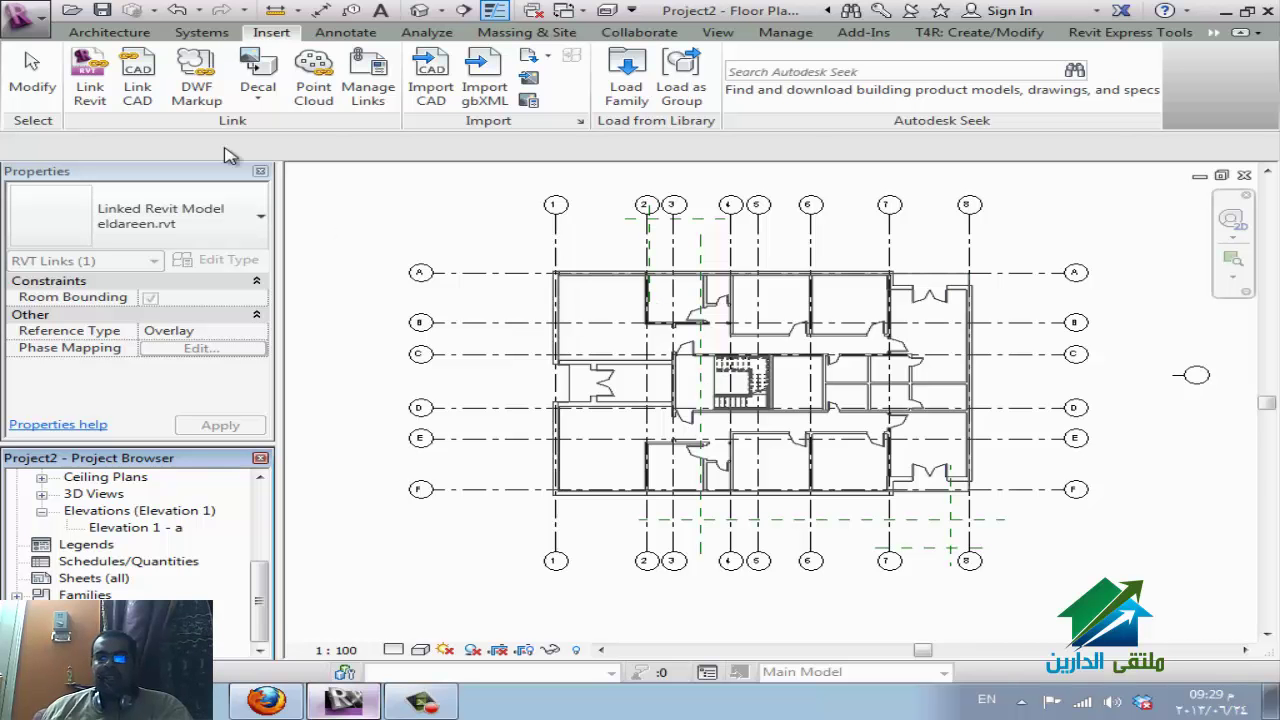
In Manage Links, review the CAD Formats, DWF Markups and Point Clouds tabs, then start Reload From for eldareen.rvt.
left_click(386, 86)
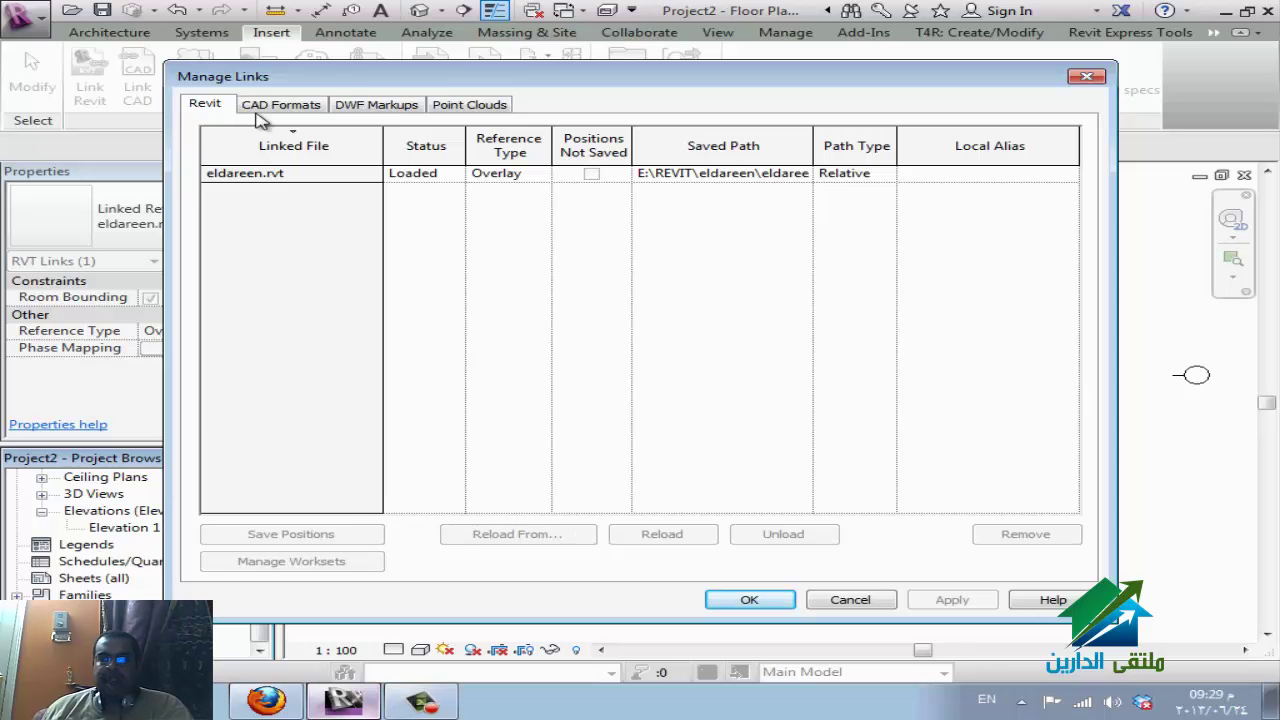
left_click(293, 113)
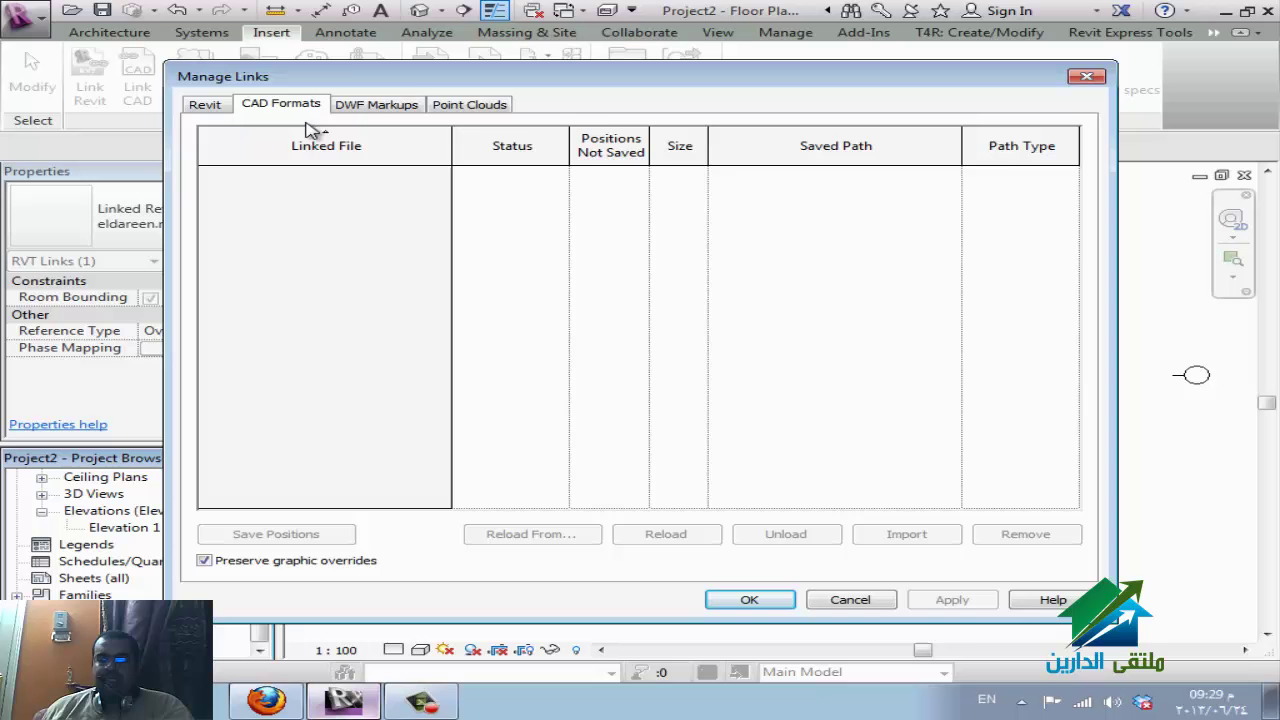
left_click(374, 117)
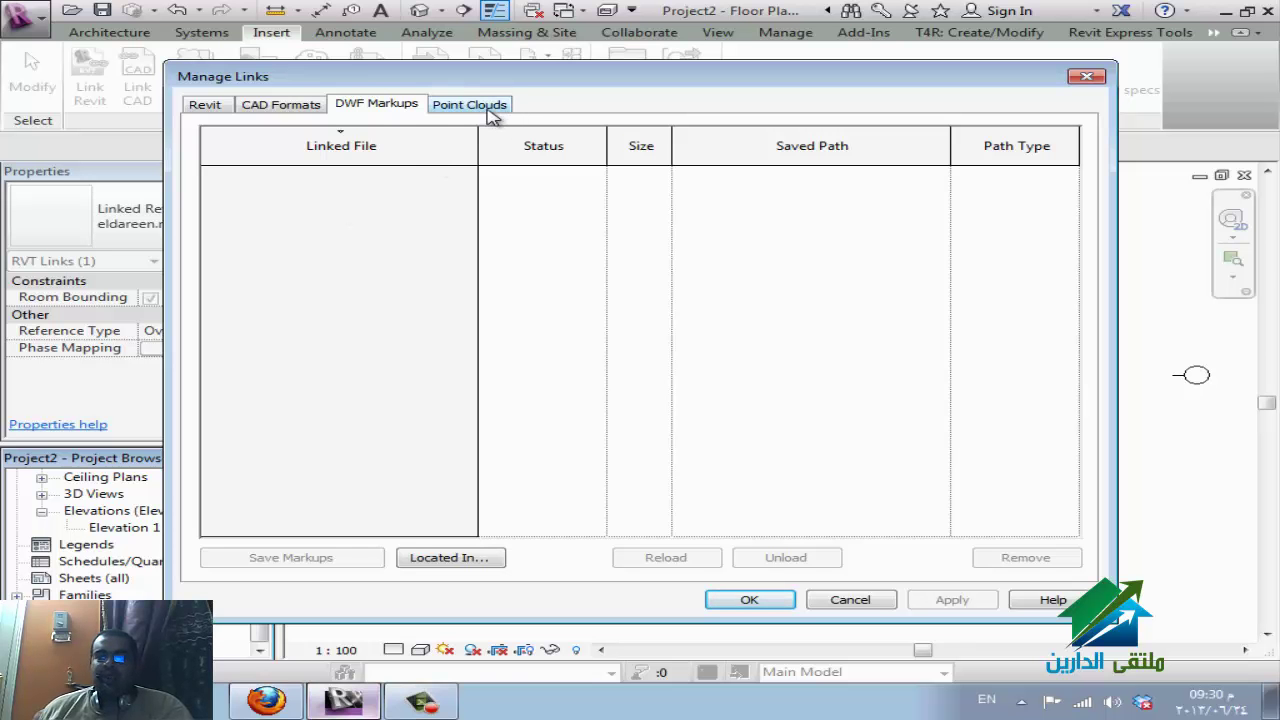
left_click(490, 112)
left_click(372, 110)
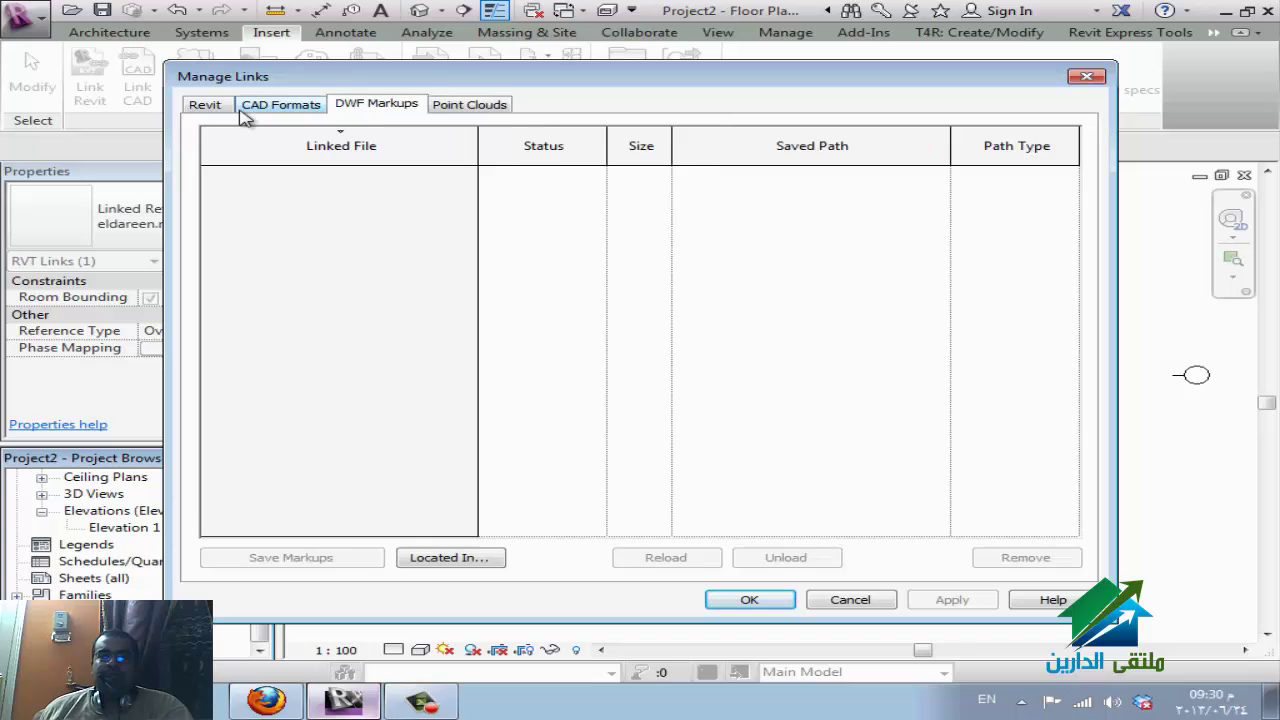
left_click(208, 110)
left_click(250, 171)
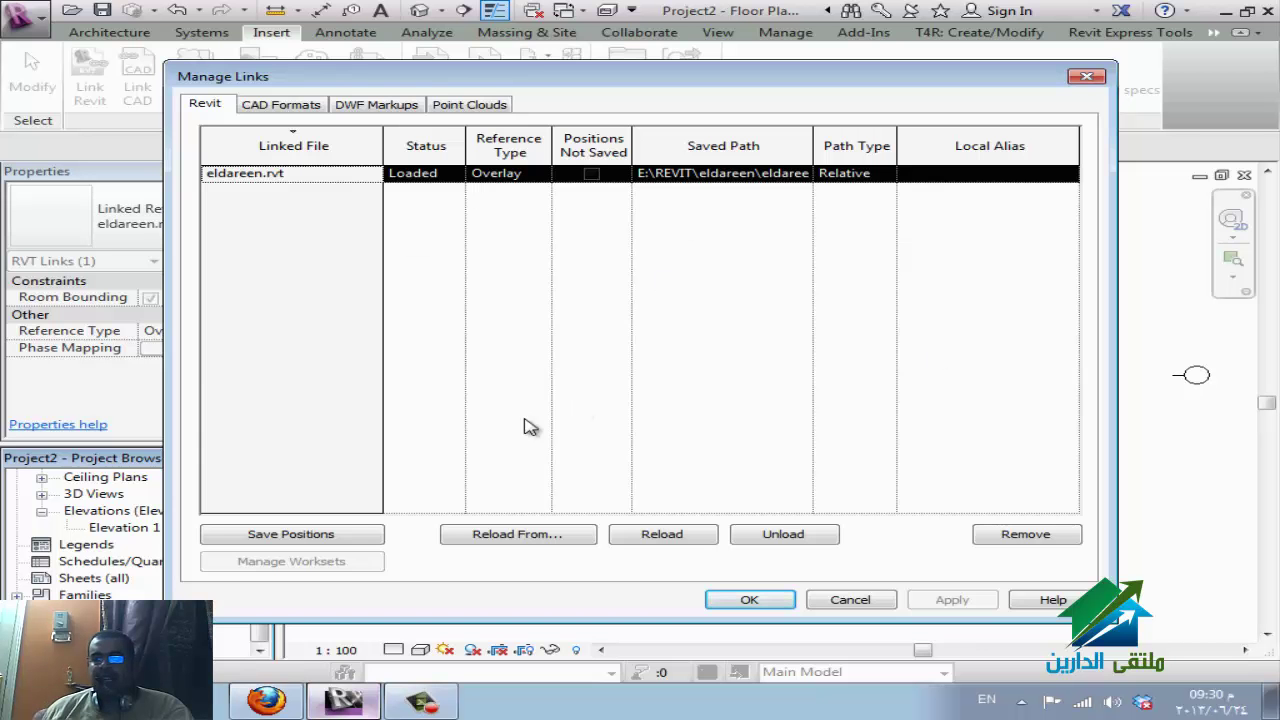
left_click(504, 538)
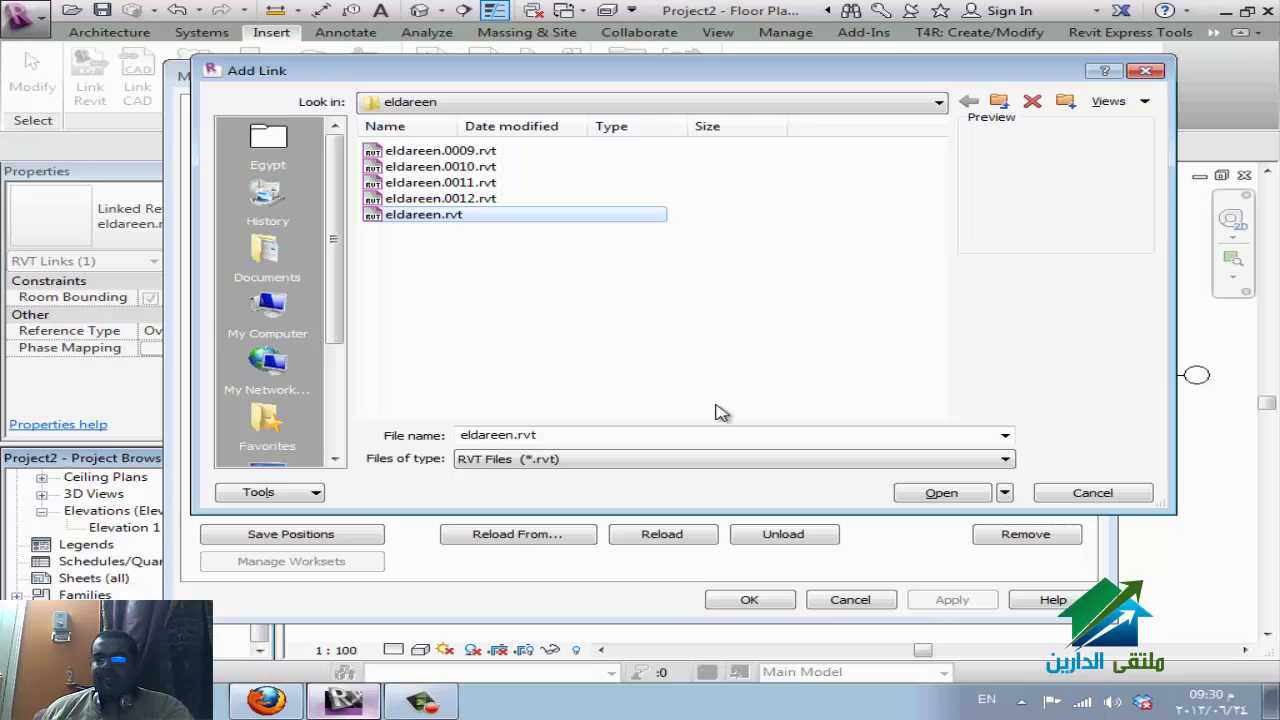
Cancel Reload From twice so eldareen.rvt stays linked from its current path.
left_click(1094, 498)
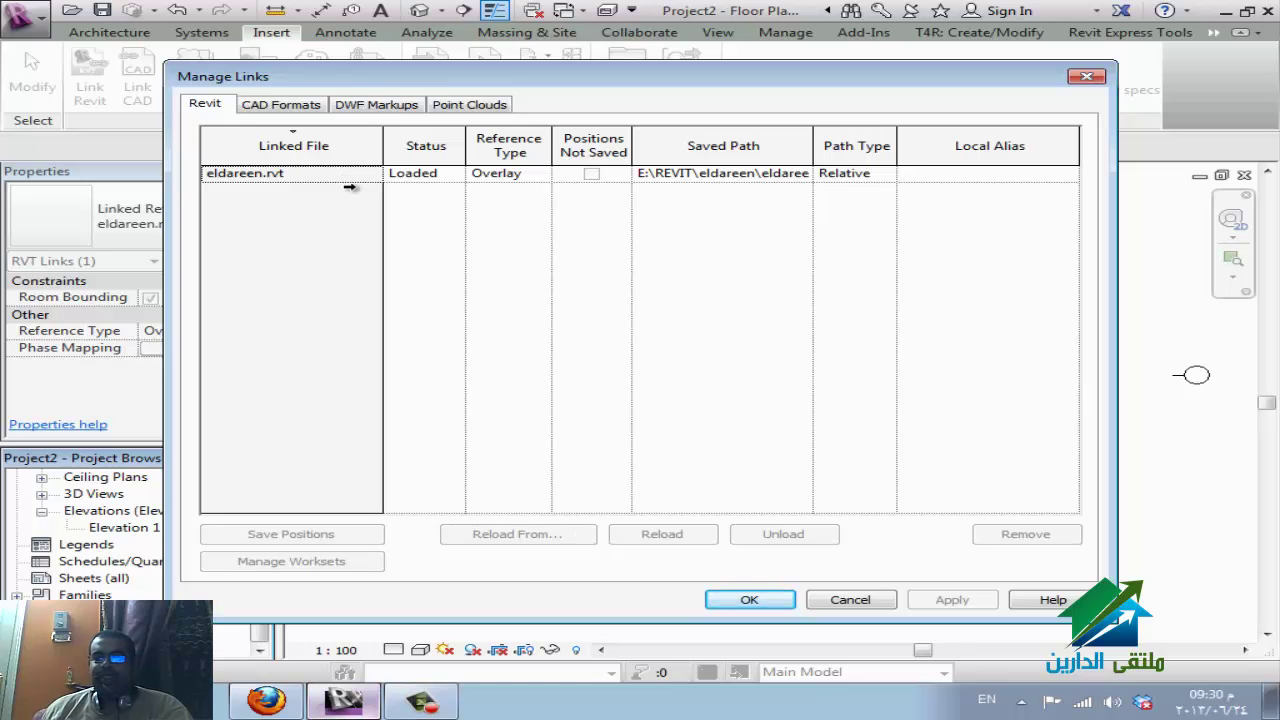
left_click(319, 175)
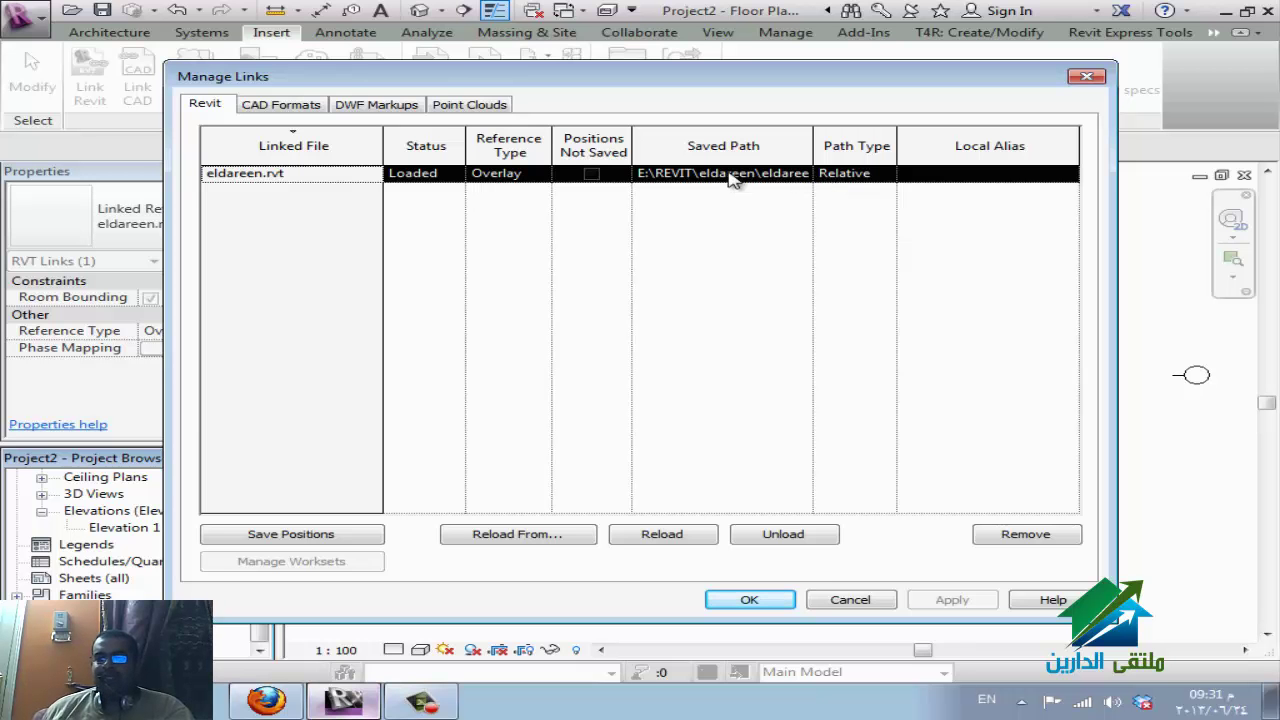
left_click(524, 540)
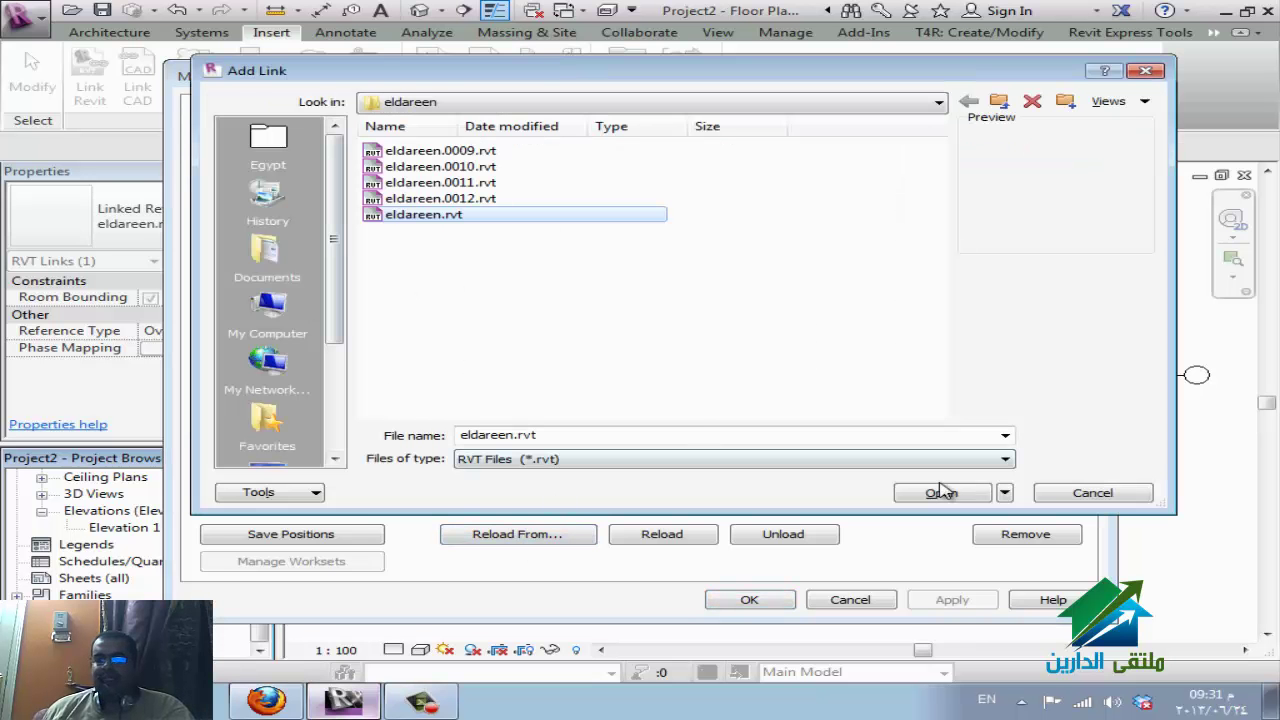
left_click(1092, 492)
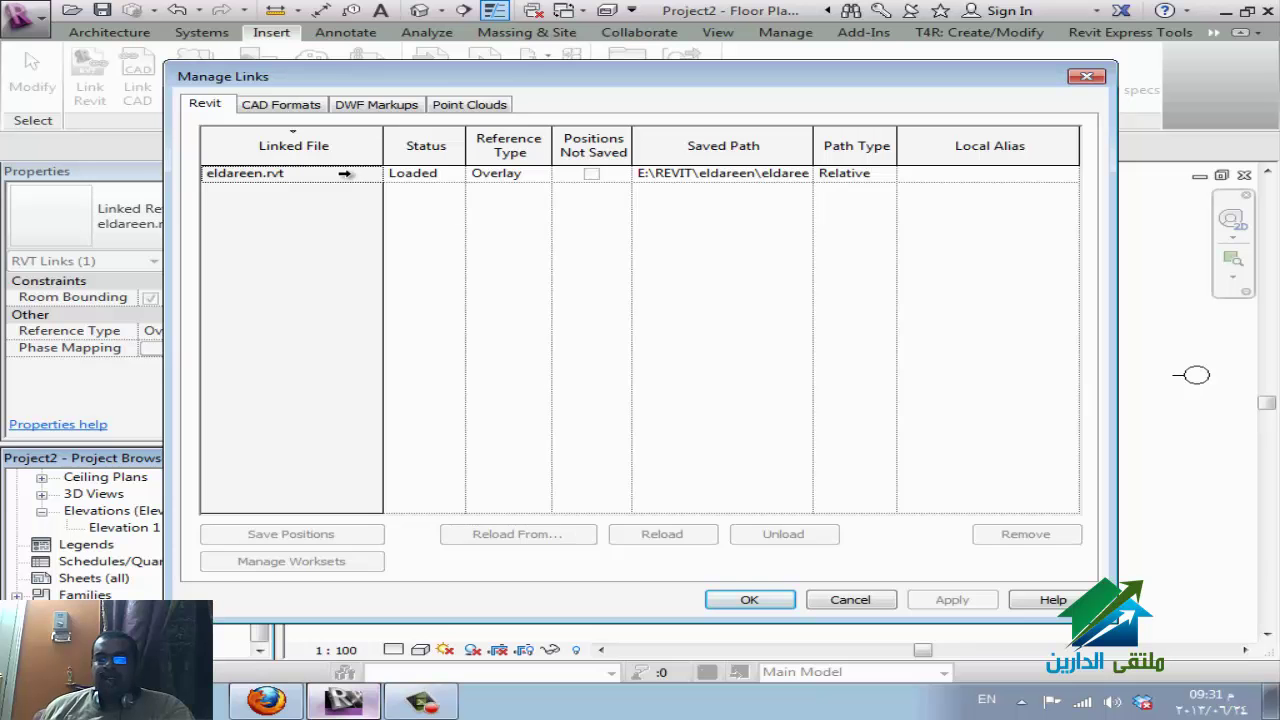
left_click(345, 173)
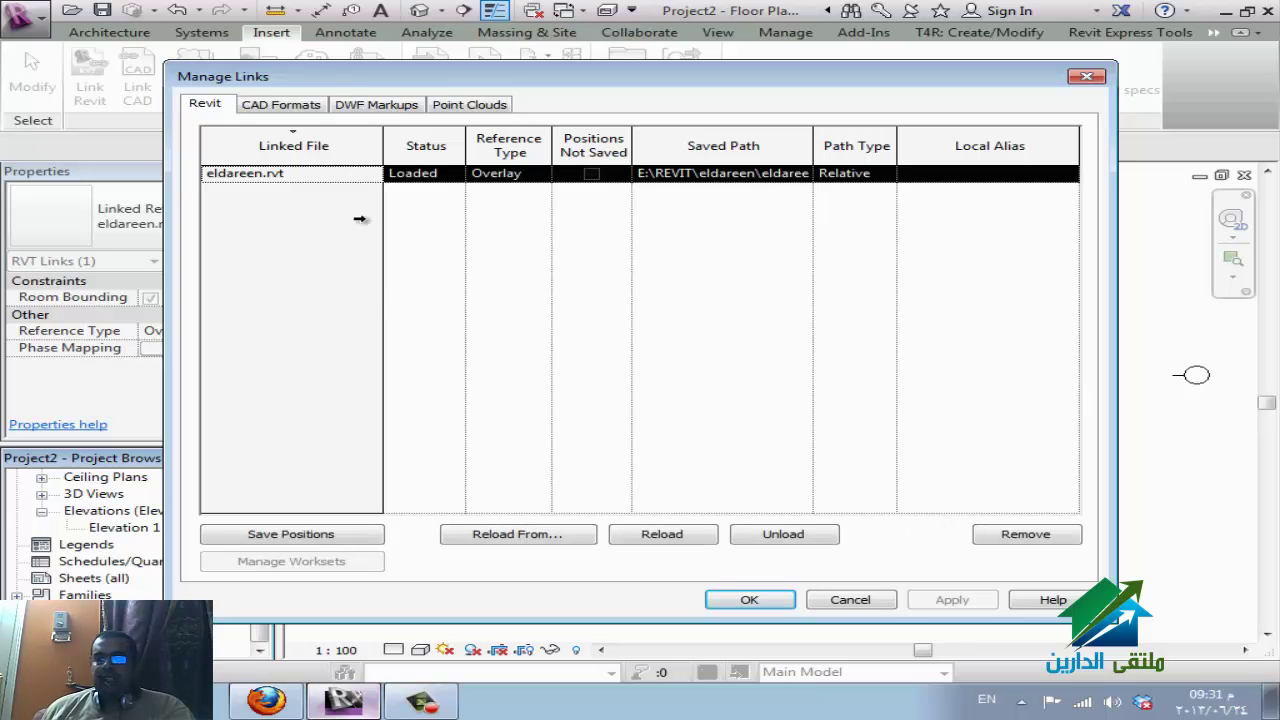
Unload eldareen.rvt, confirm with Yes, then reload it so it shows Loaded again.
left_click(805, 537)
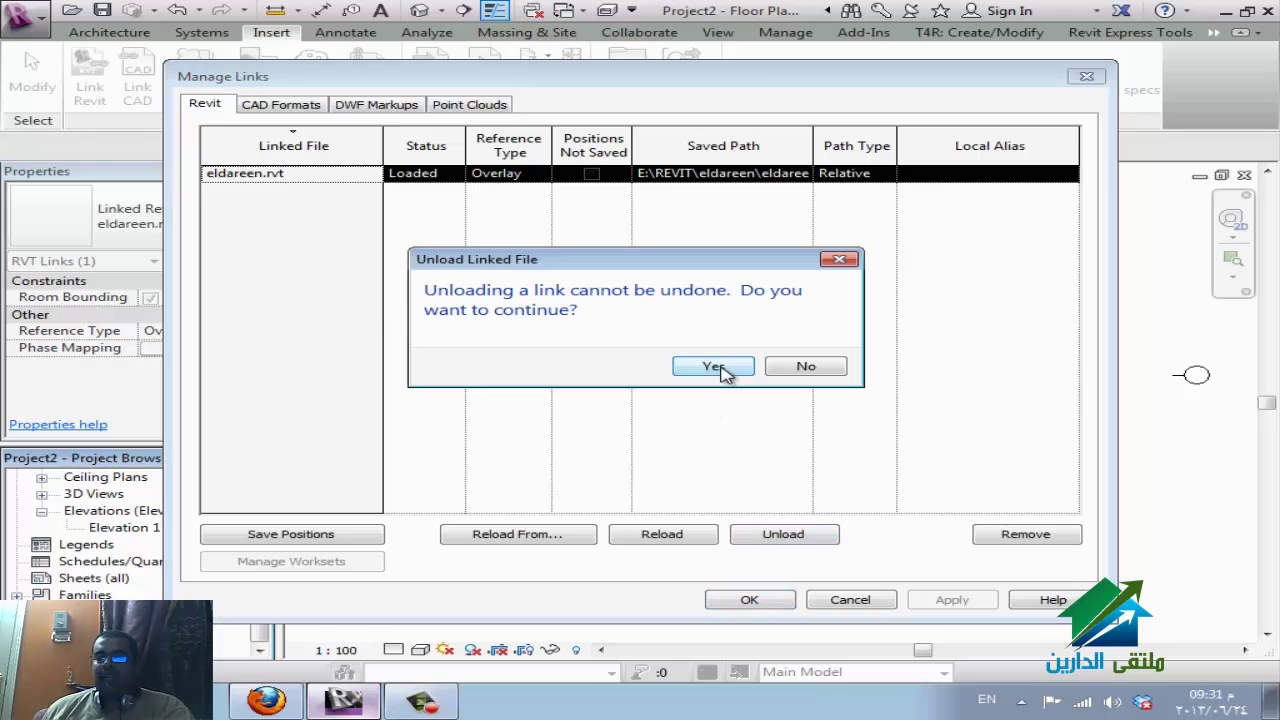
left_click(712, 367)
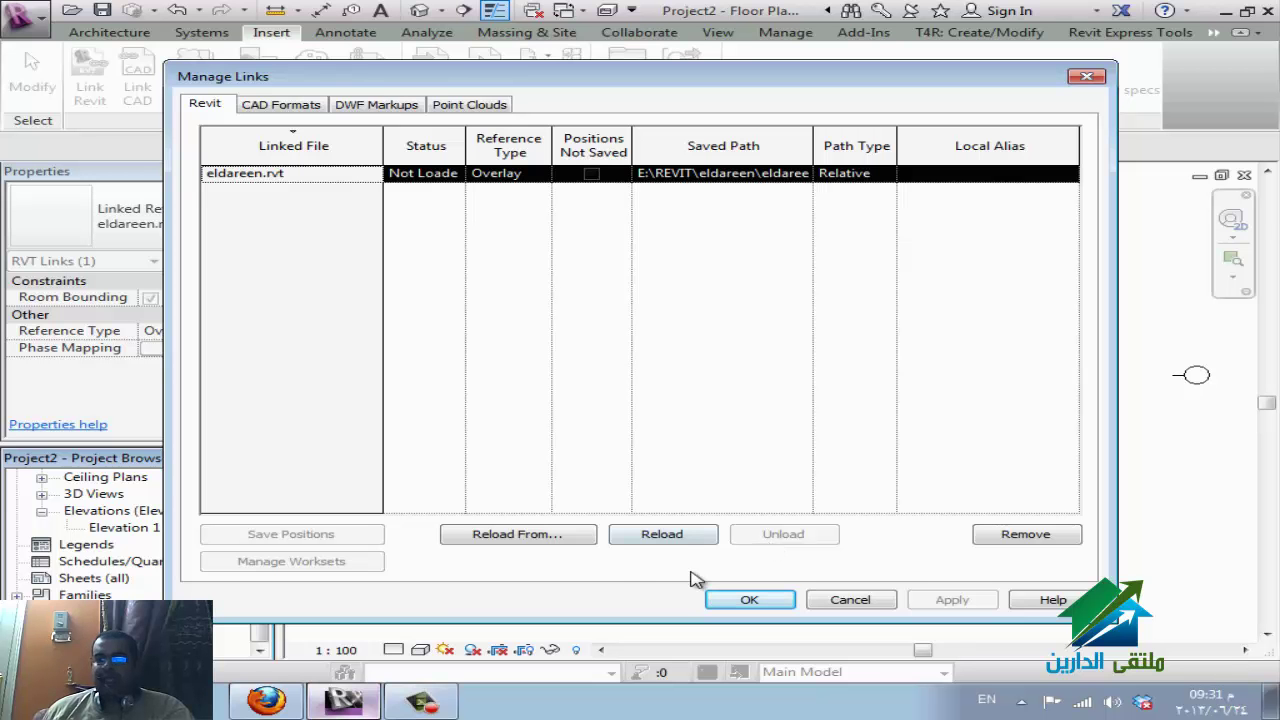
left_click(678, 538)
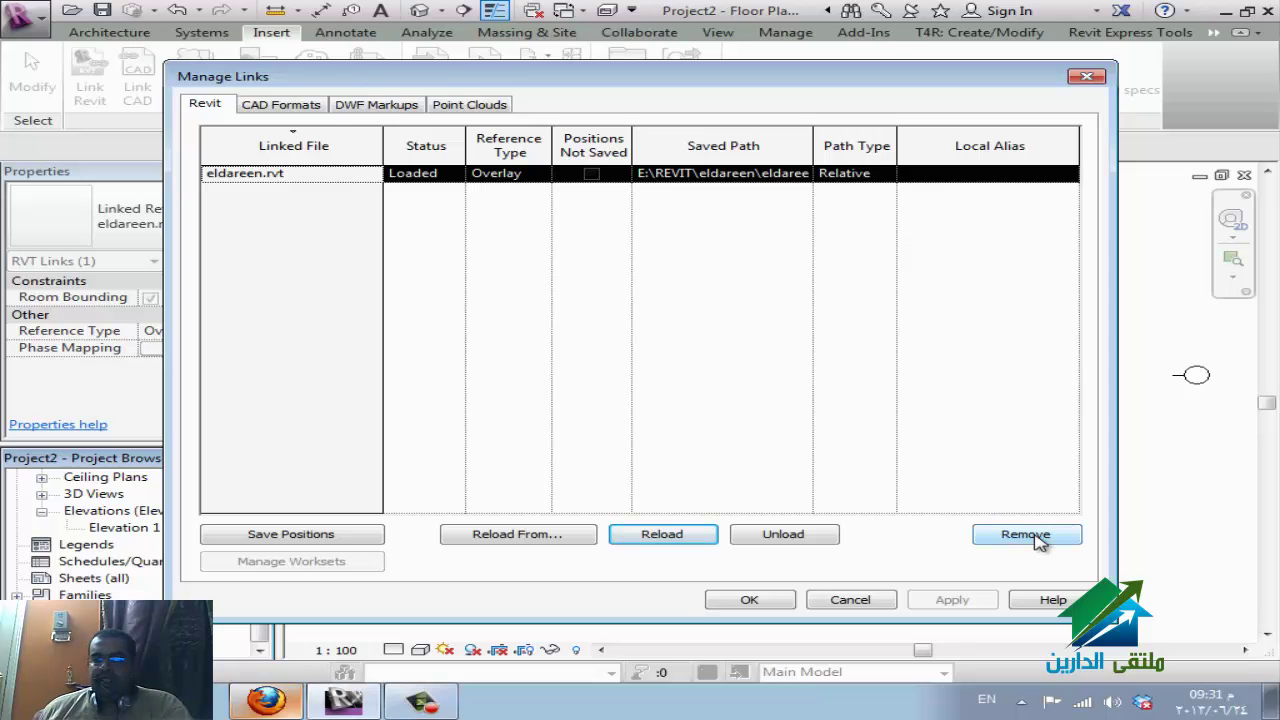
Link ELDAREEN-ReflectedCeilingPlan-Level2.dwg from the Desktop with Auto - Origin to Origin positioning.
left_click(318, 104)
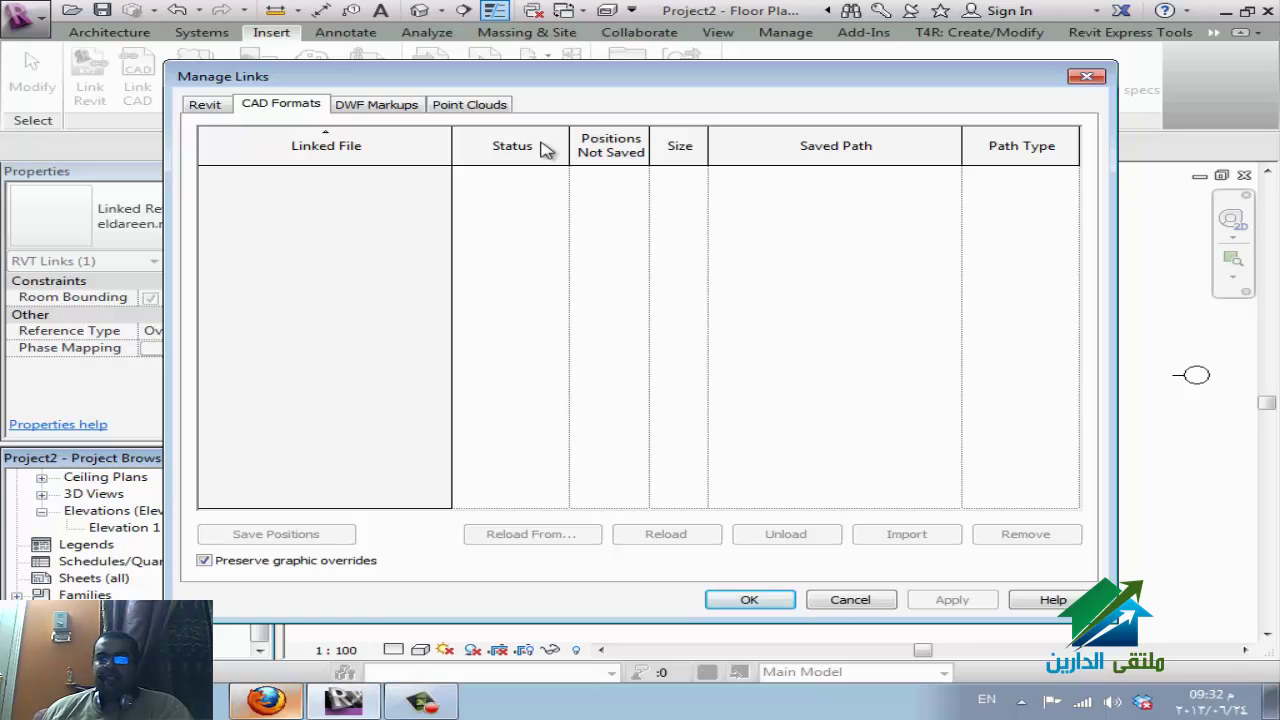
key("Escape")
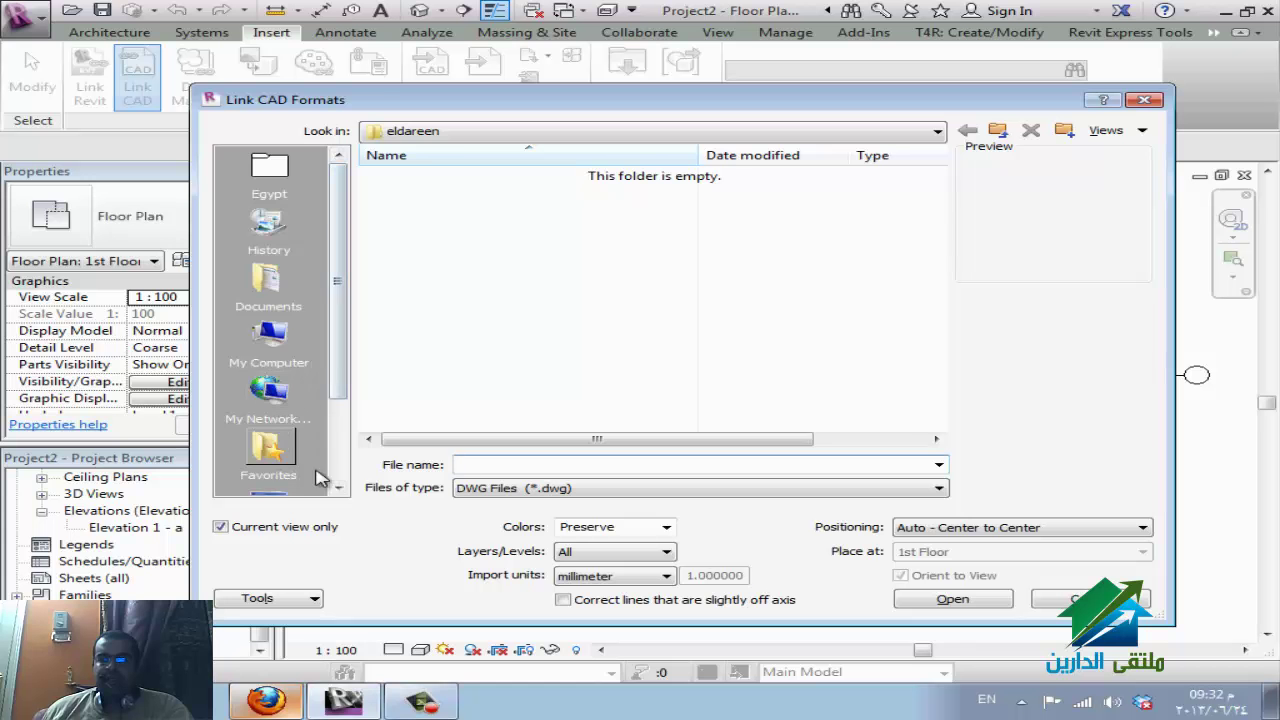
left_click(272, 492)
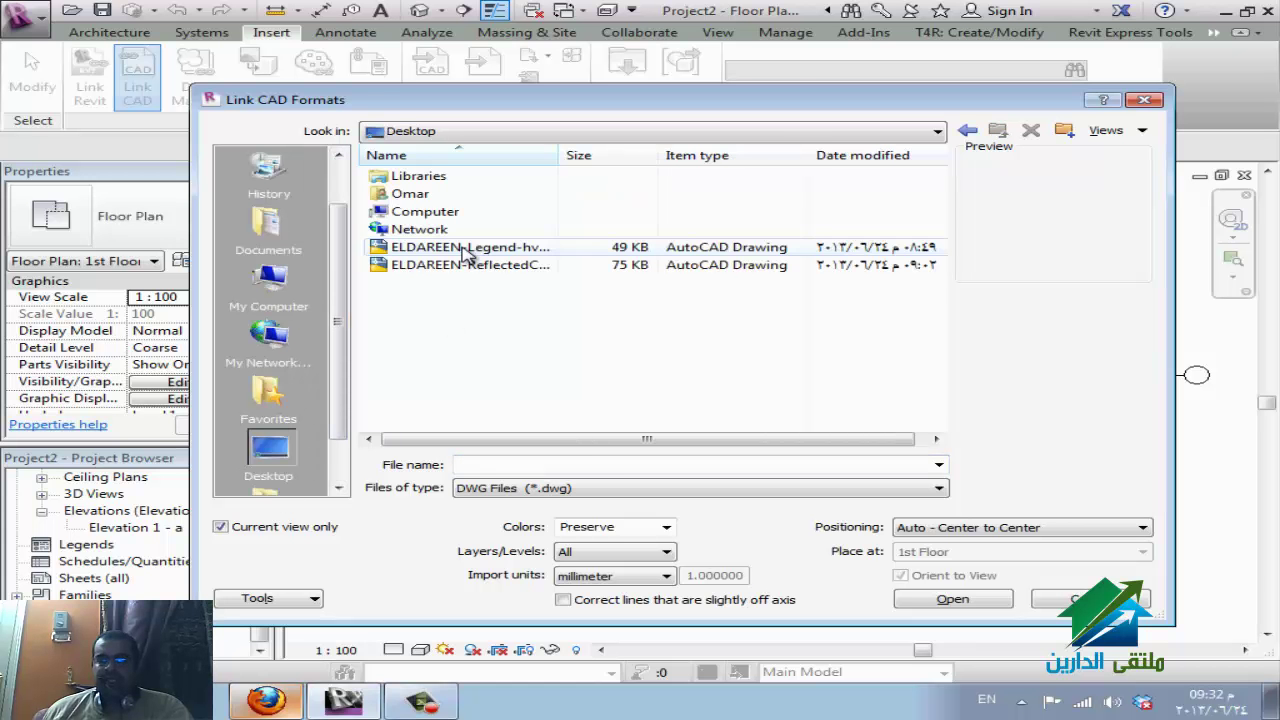
left_click(468, 264)
left_click(1033, 528)
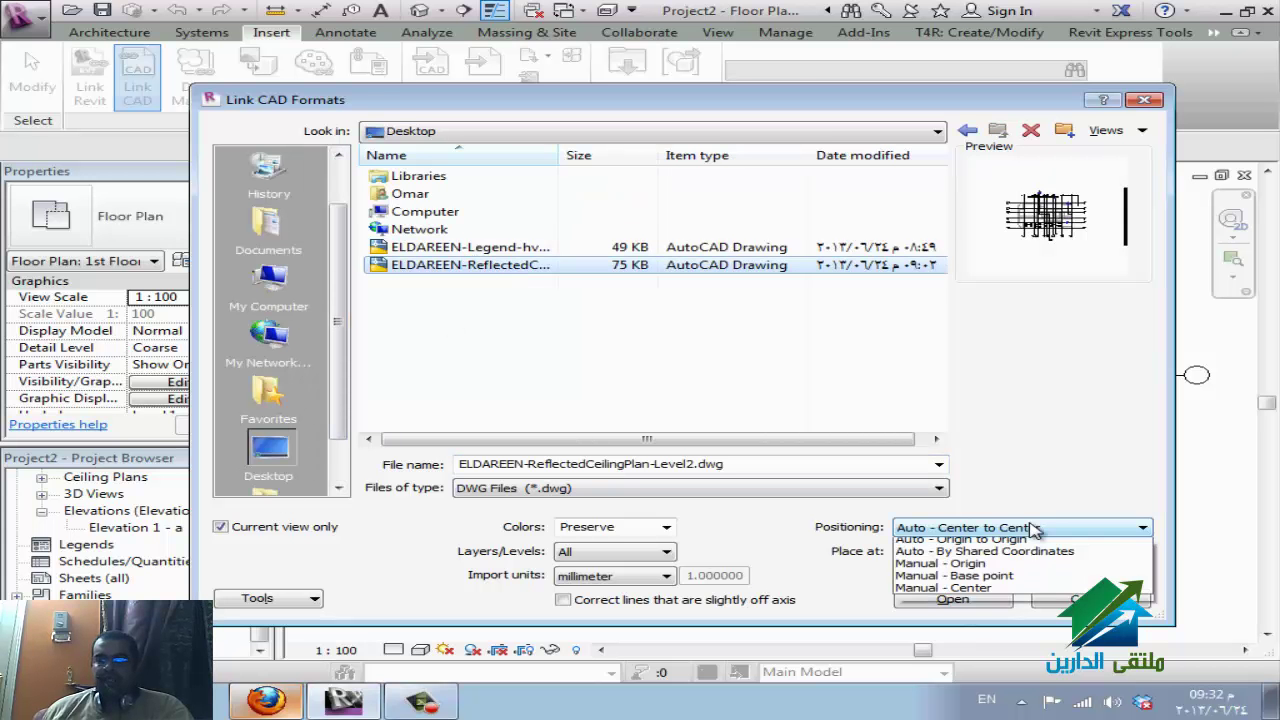
left_click(1018, 557)
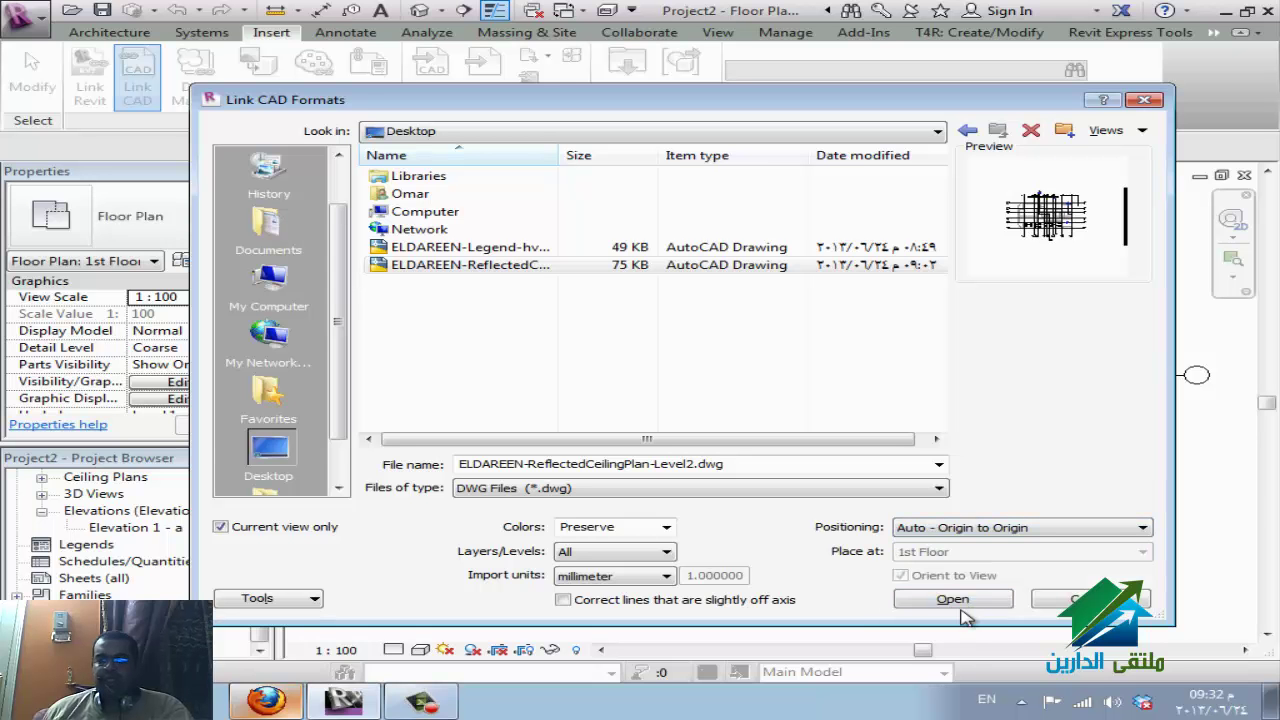
left_click(973, 599)
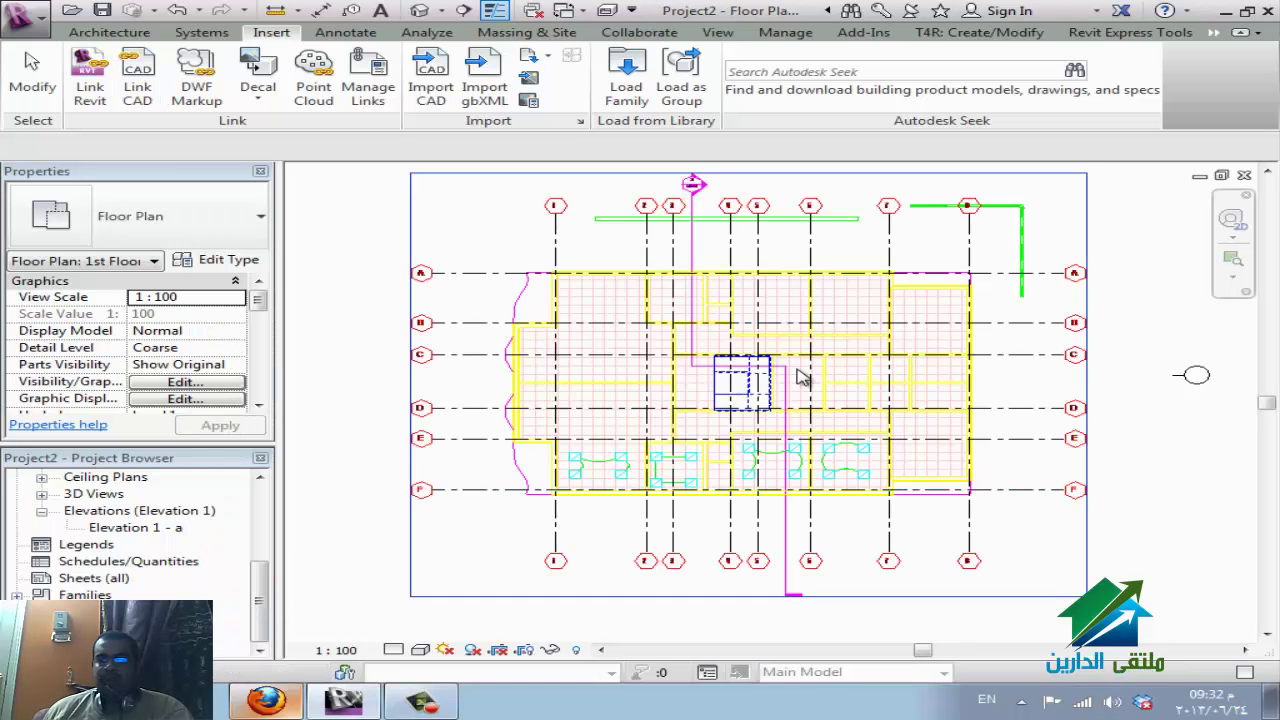
Open Visibility/Graphic Overrides with VG and look over the Filters and Imported Categories tabs.
left_click(866, 347)
key("v")
key("g")
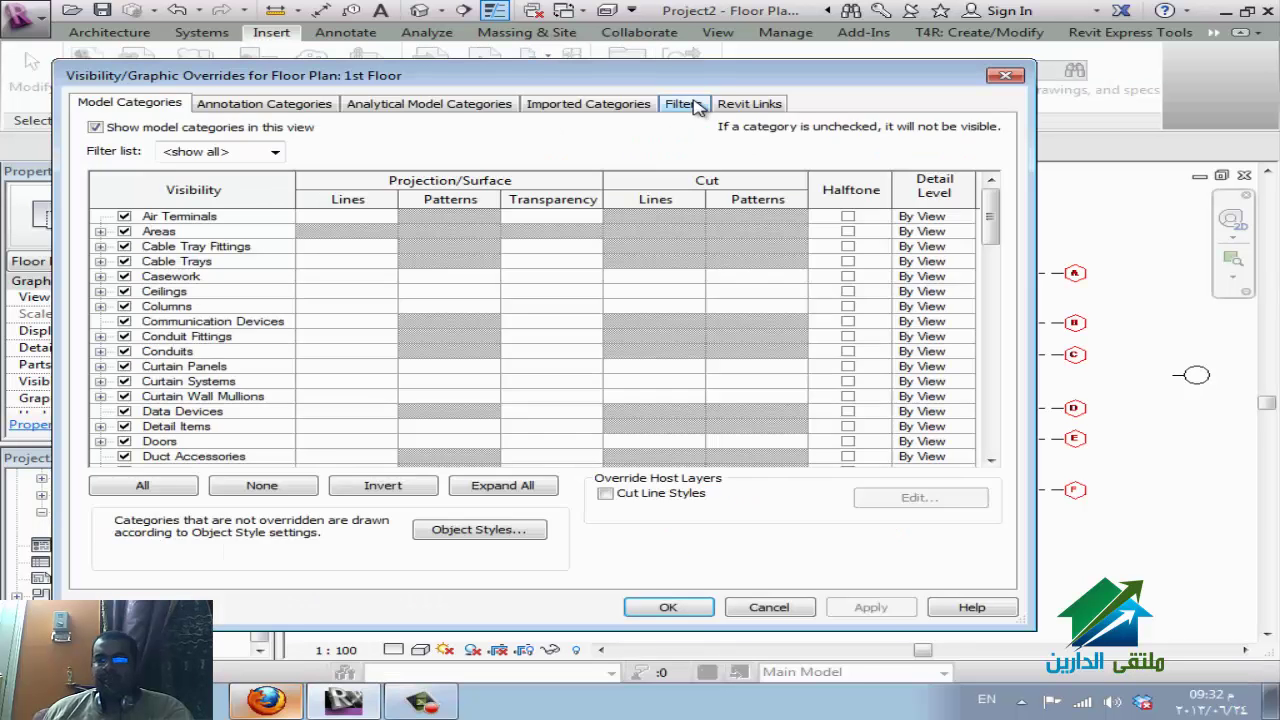
left_click(690, 104)
left_click(592, 104)
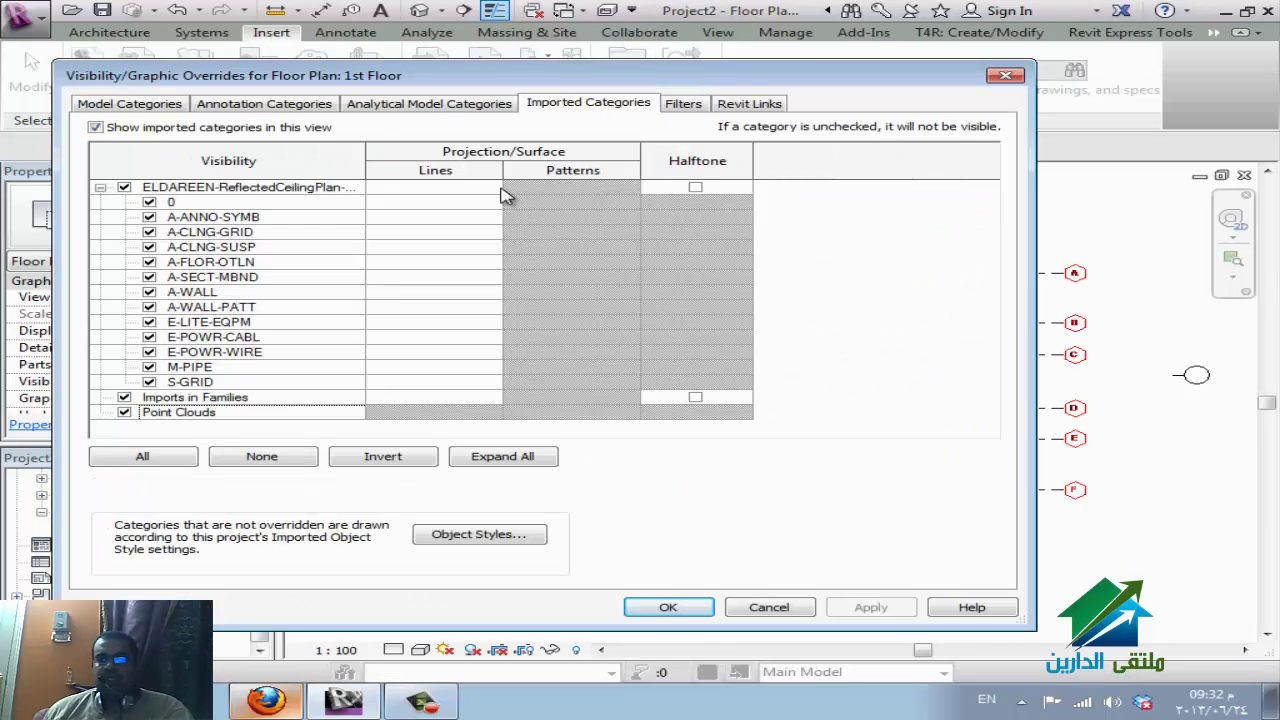
On Revit Links, toggle Halftone for eldareen.rvt, dismiss the unloaded-link warnings, and close the dialog.
left_click(770, 104)
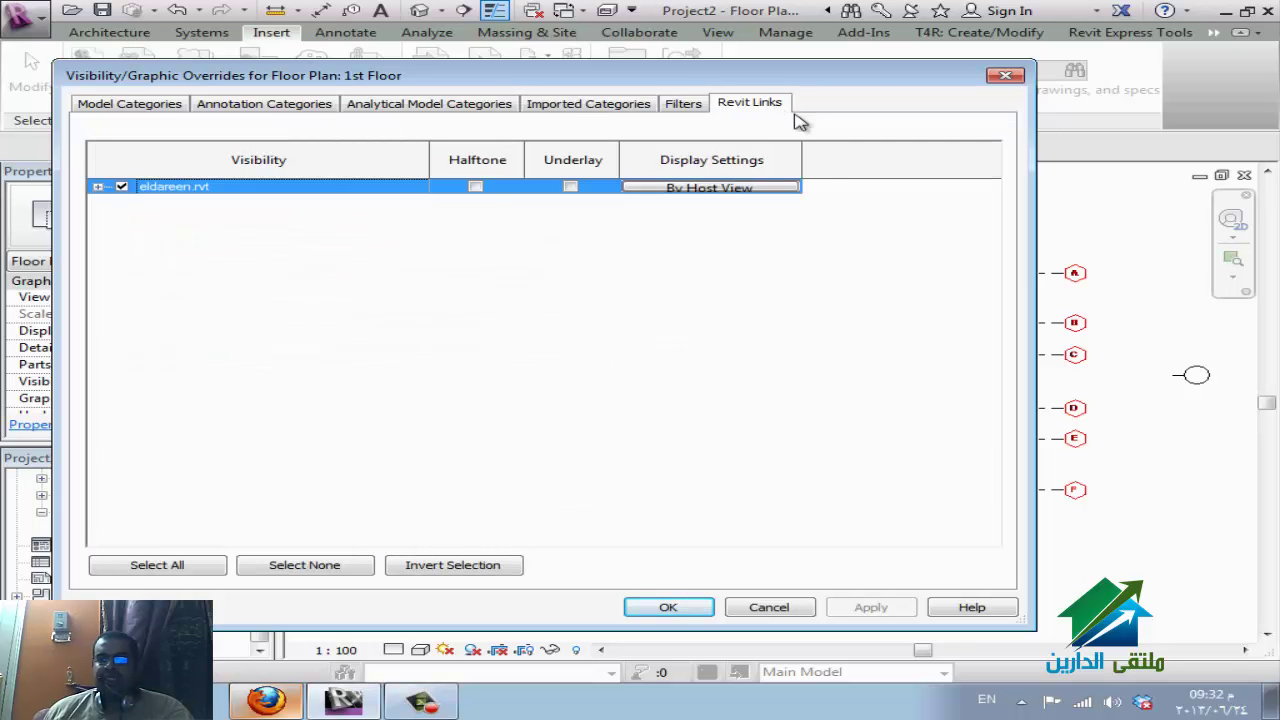
left_click(476, 188)
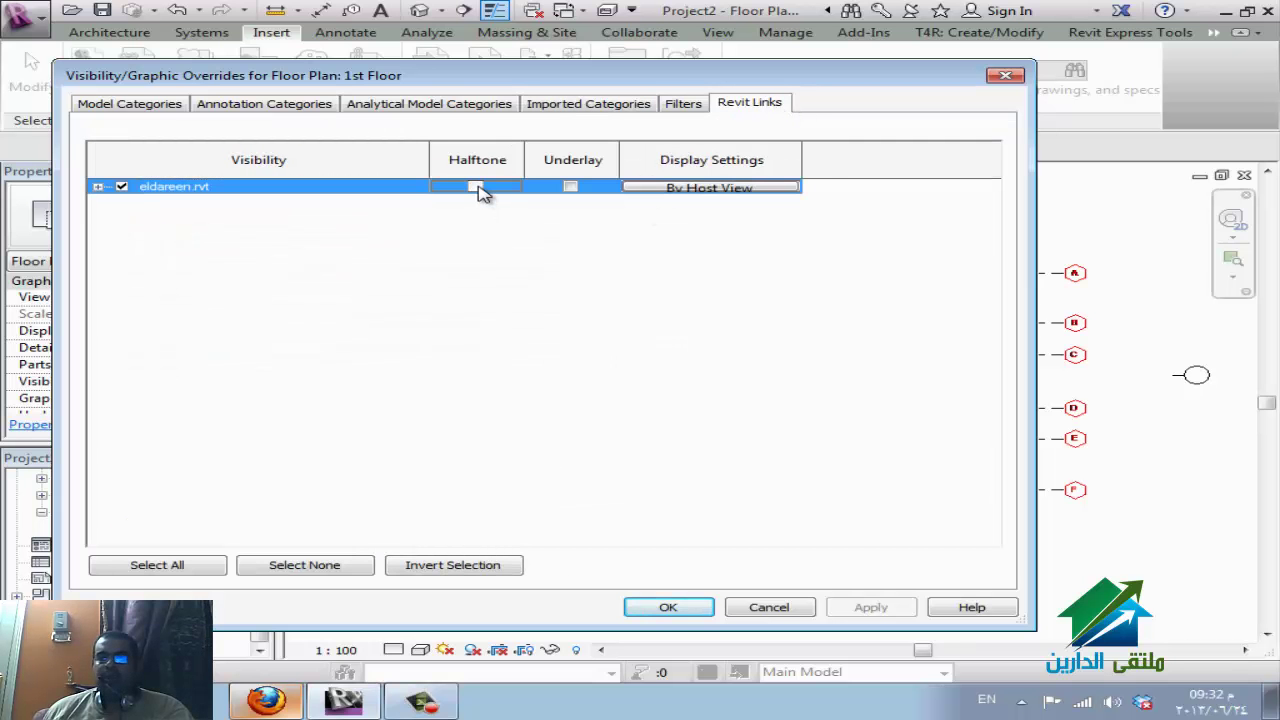
left_click(476, 188)
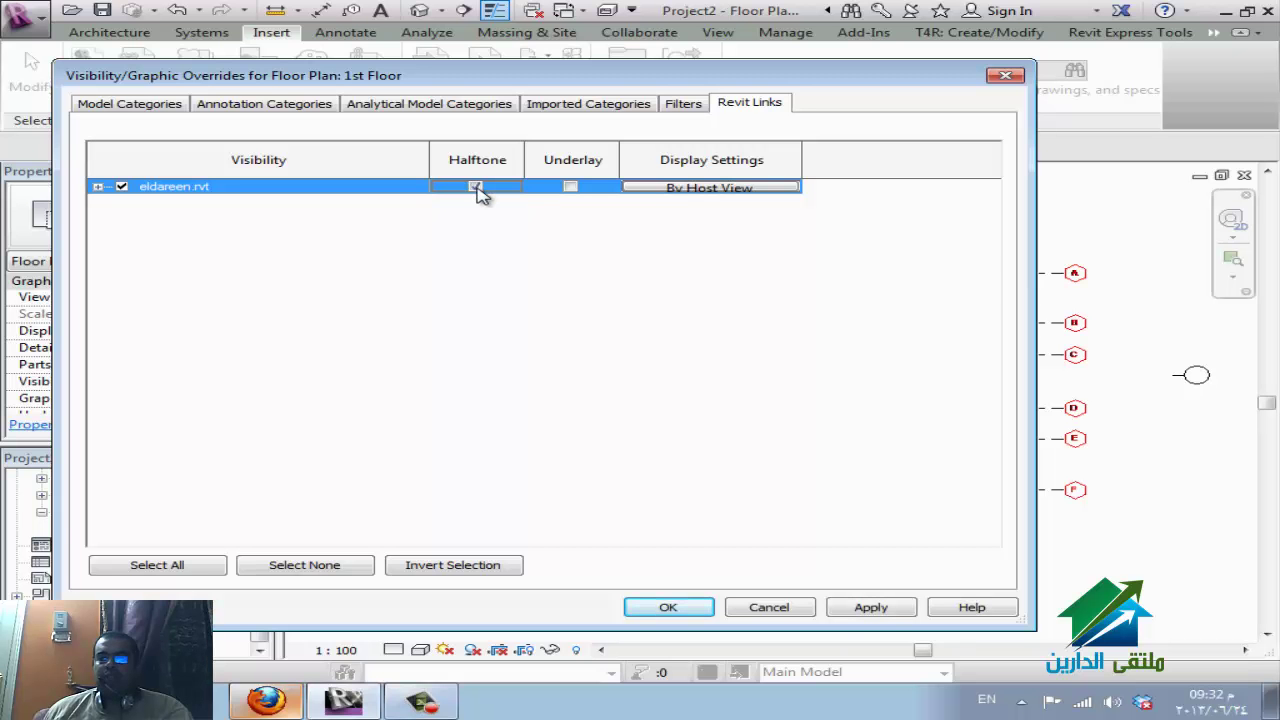
left_click(712, 189)
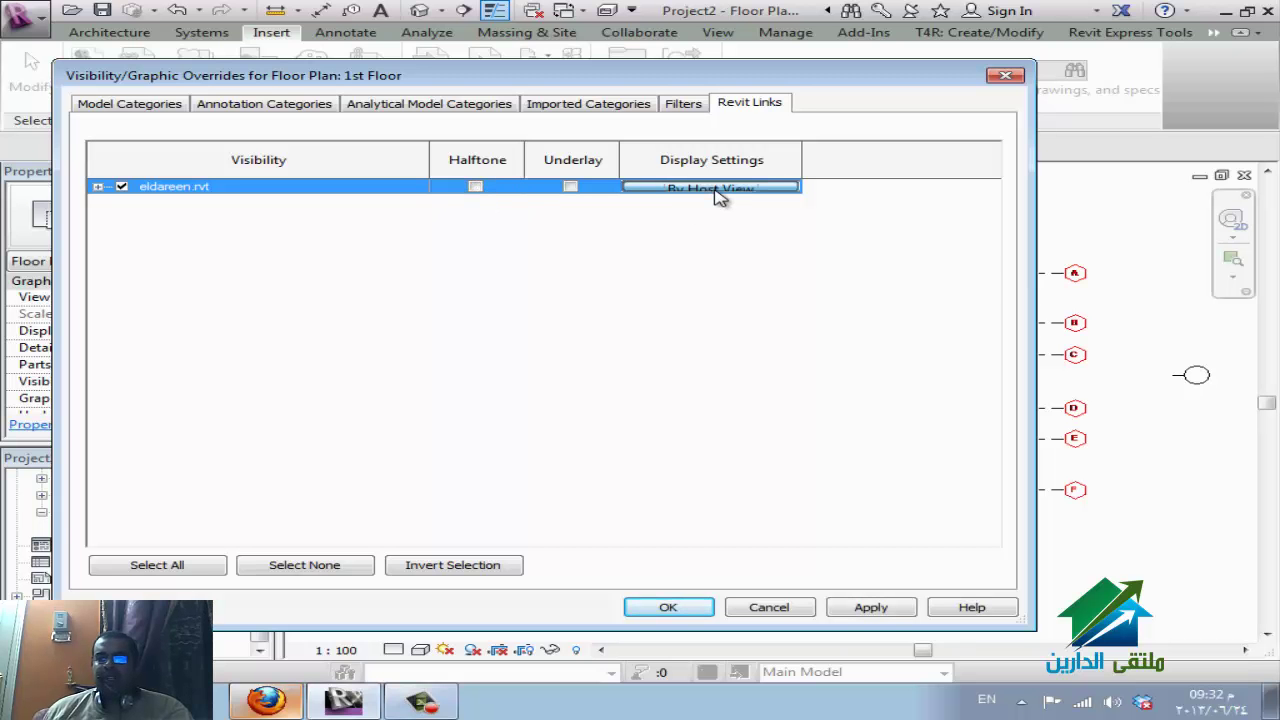
left_click(810, 373)
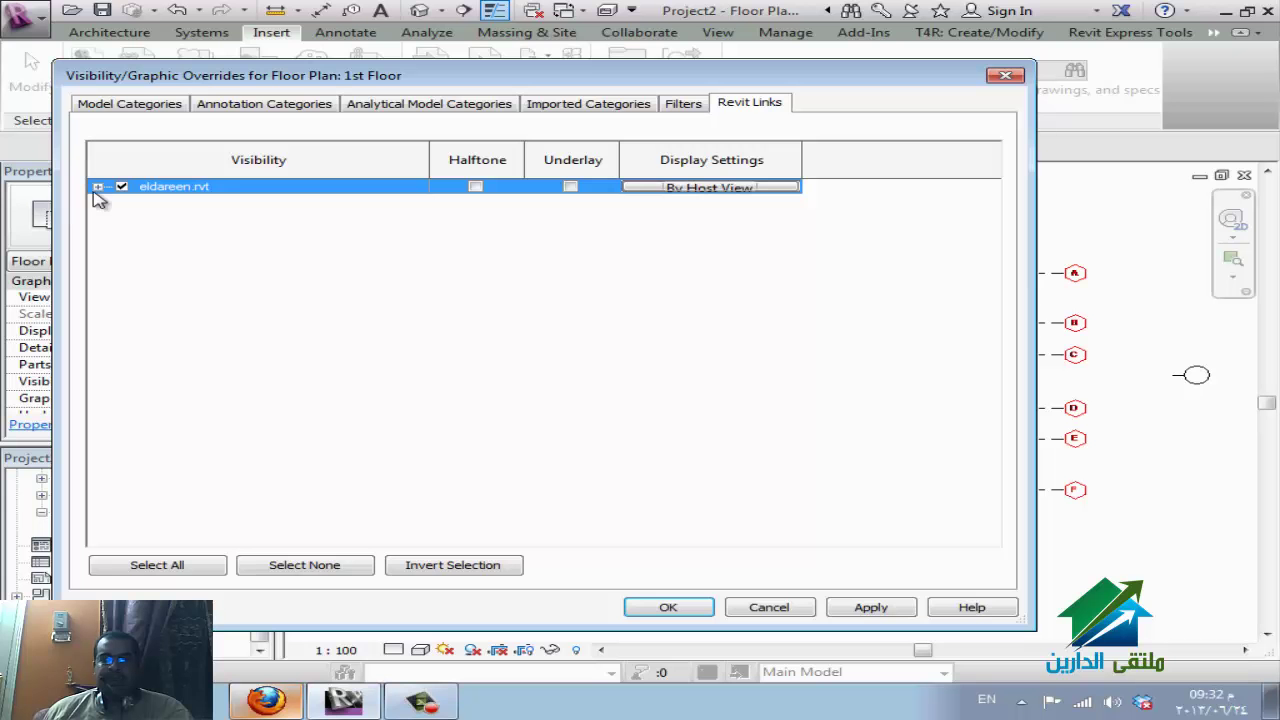
left_click(97, 187)
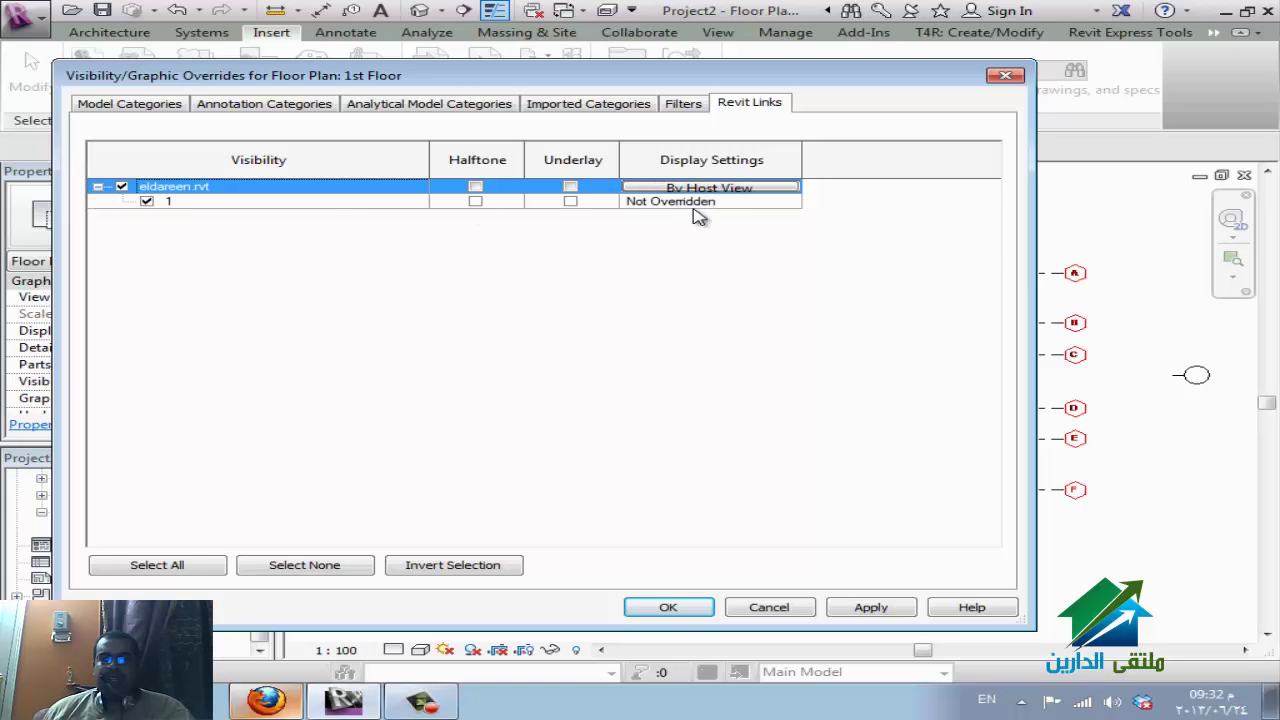
left_click(722, 189)
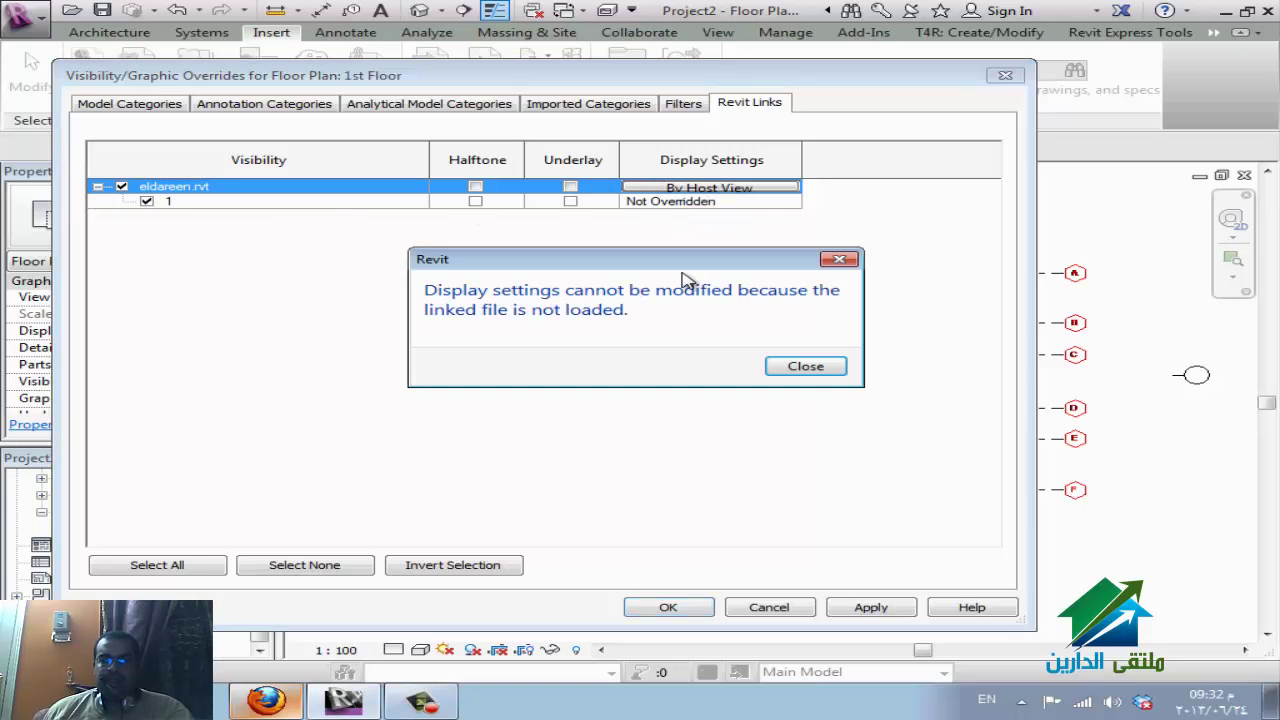
left_click(806, 366)
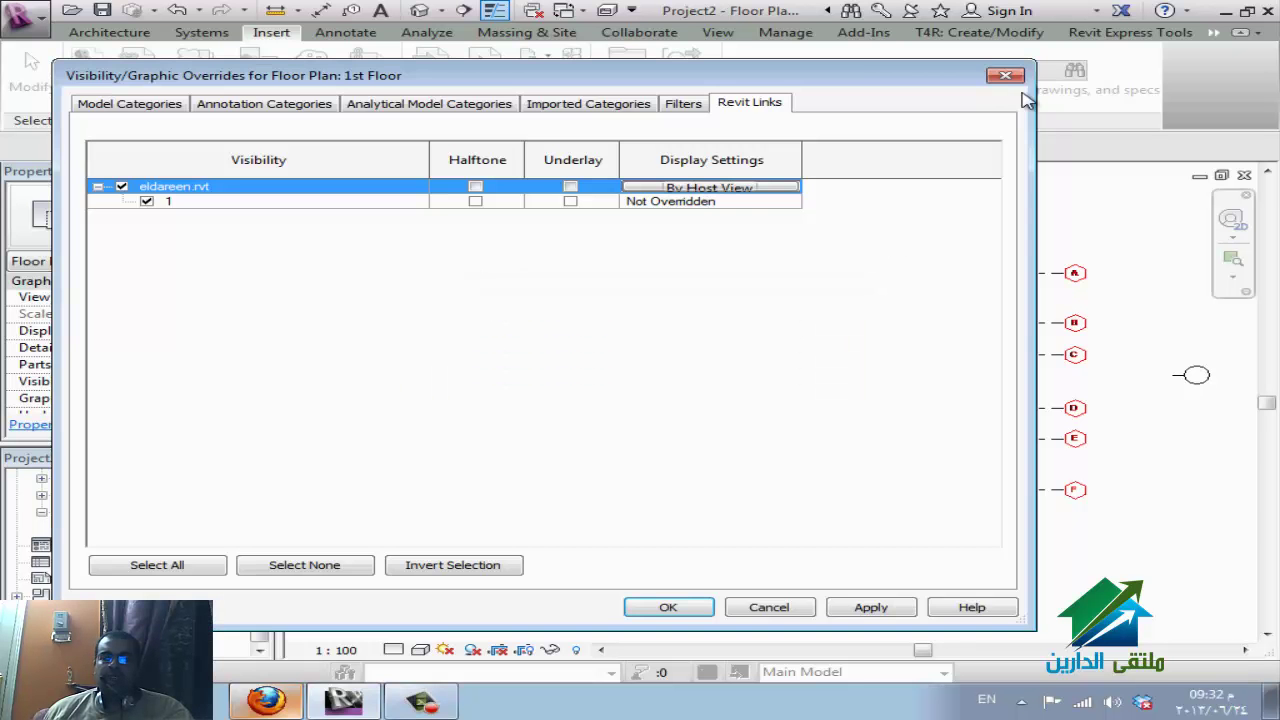
left_click(1005, 76)
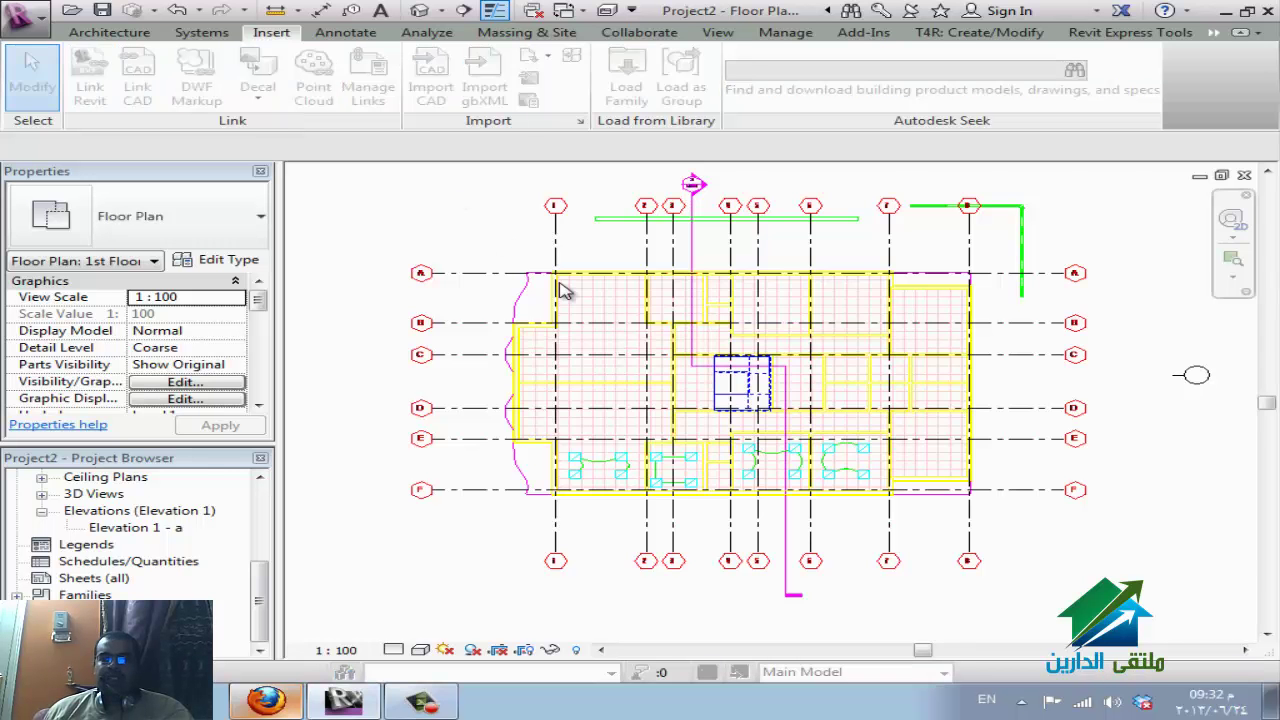
Reload the eldareen.rvt link in Manage Links, inspect the linked DWG under CAD Formats, then cancel.
key("Escape")
left_click(366, 86)
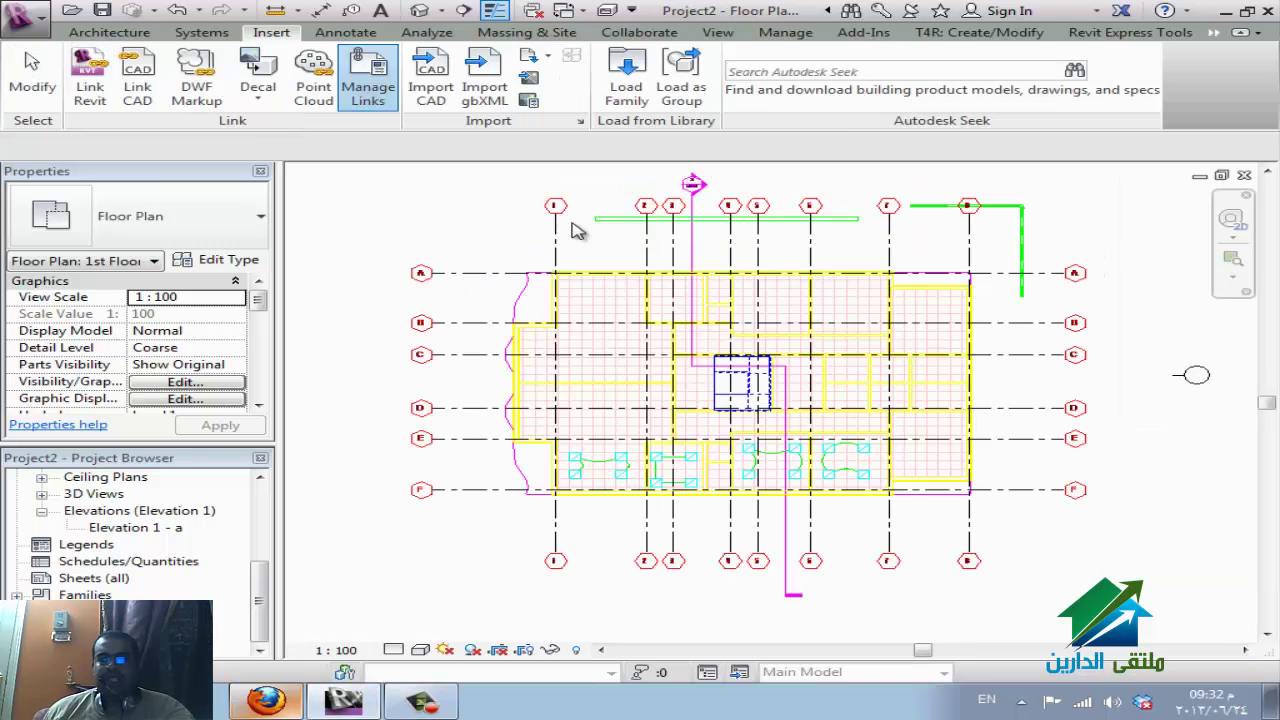
left_click(285, 174)
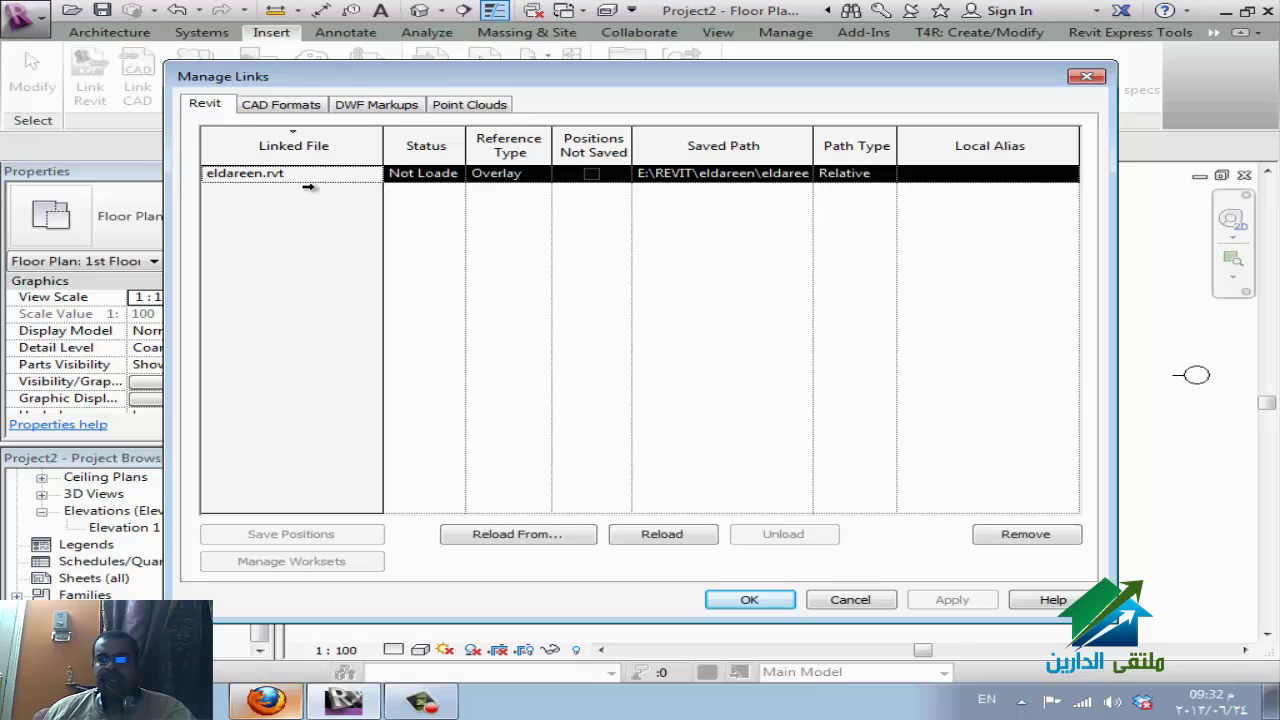
left_click(666, 538)
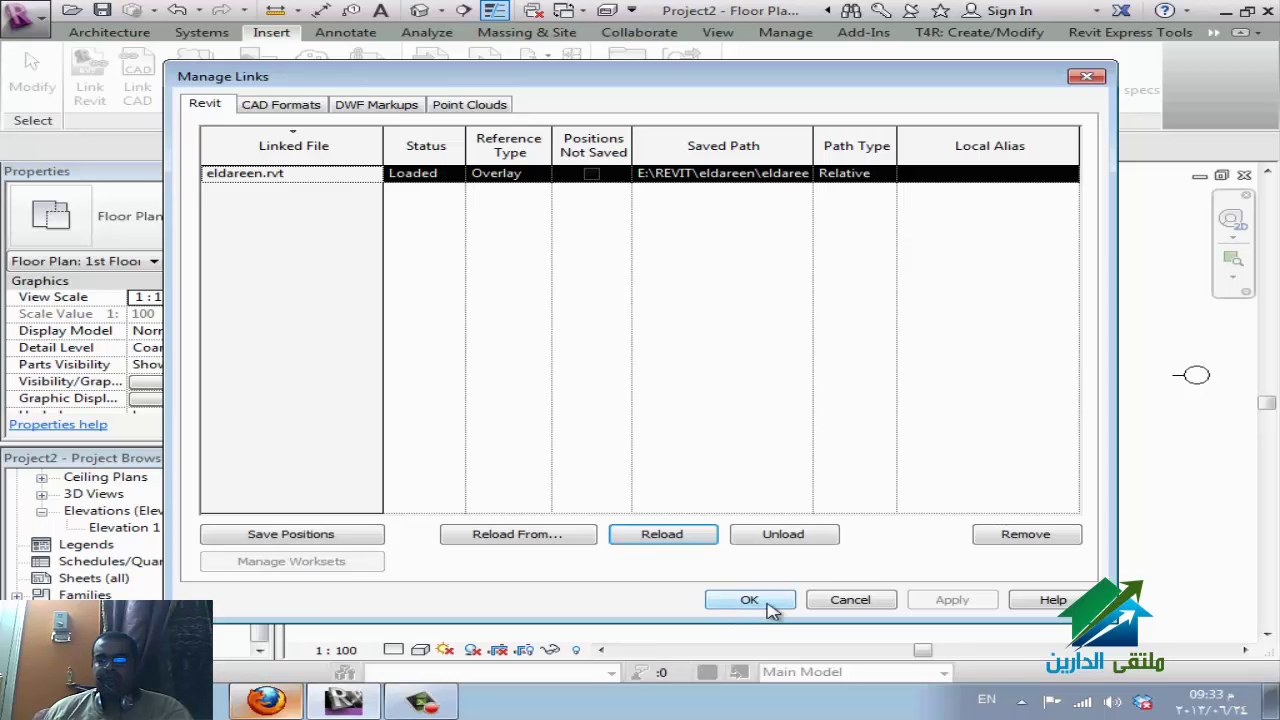
left_click(300, 106)
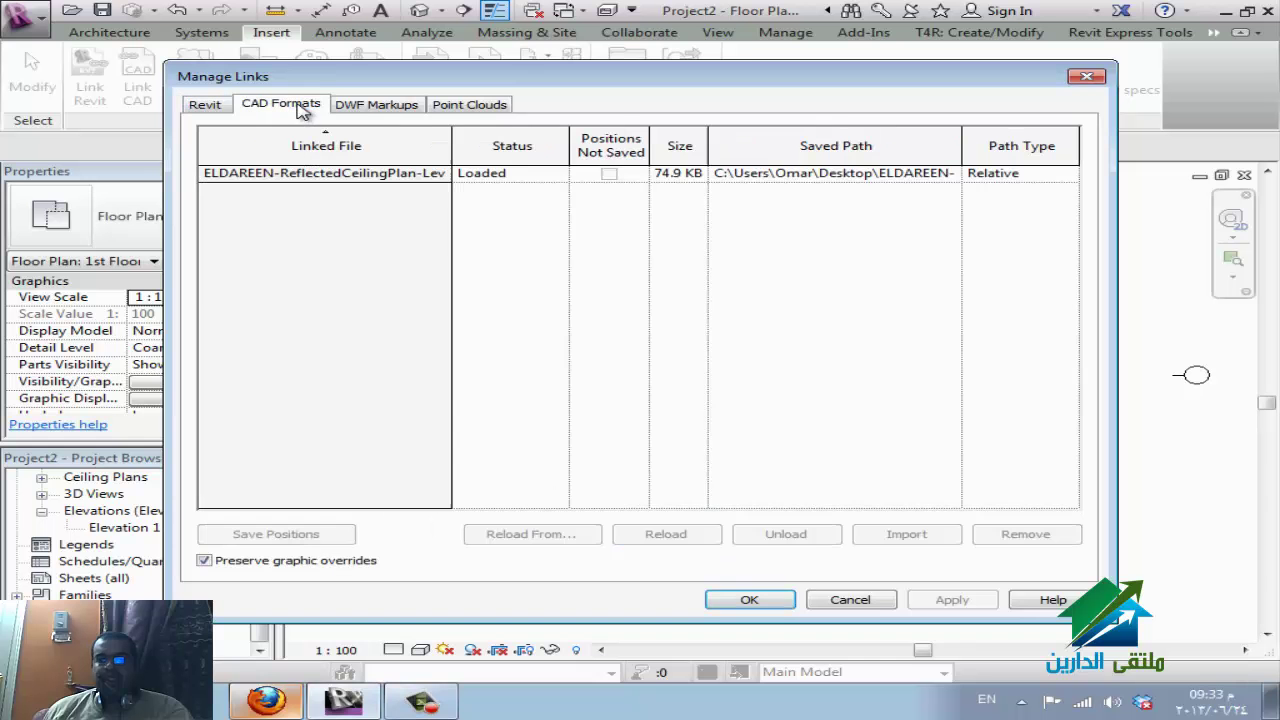
left_click(342, 180)
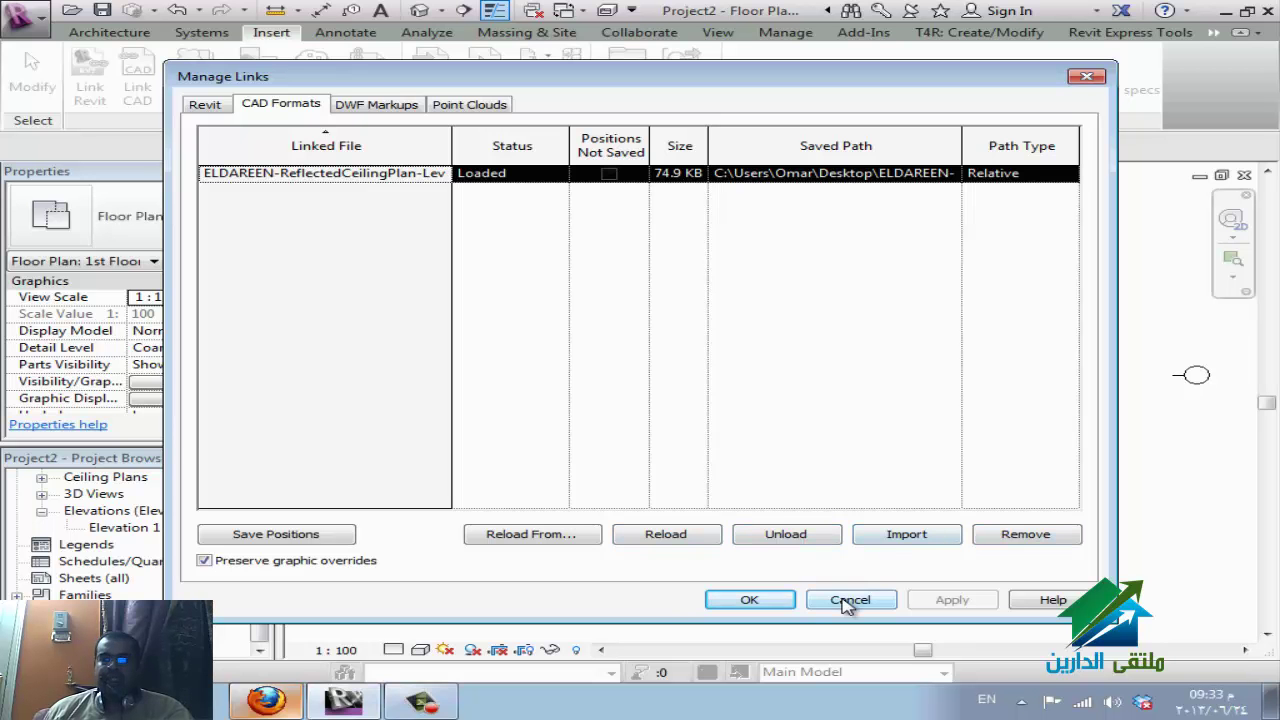
left_click(768, 598)
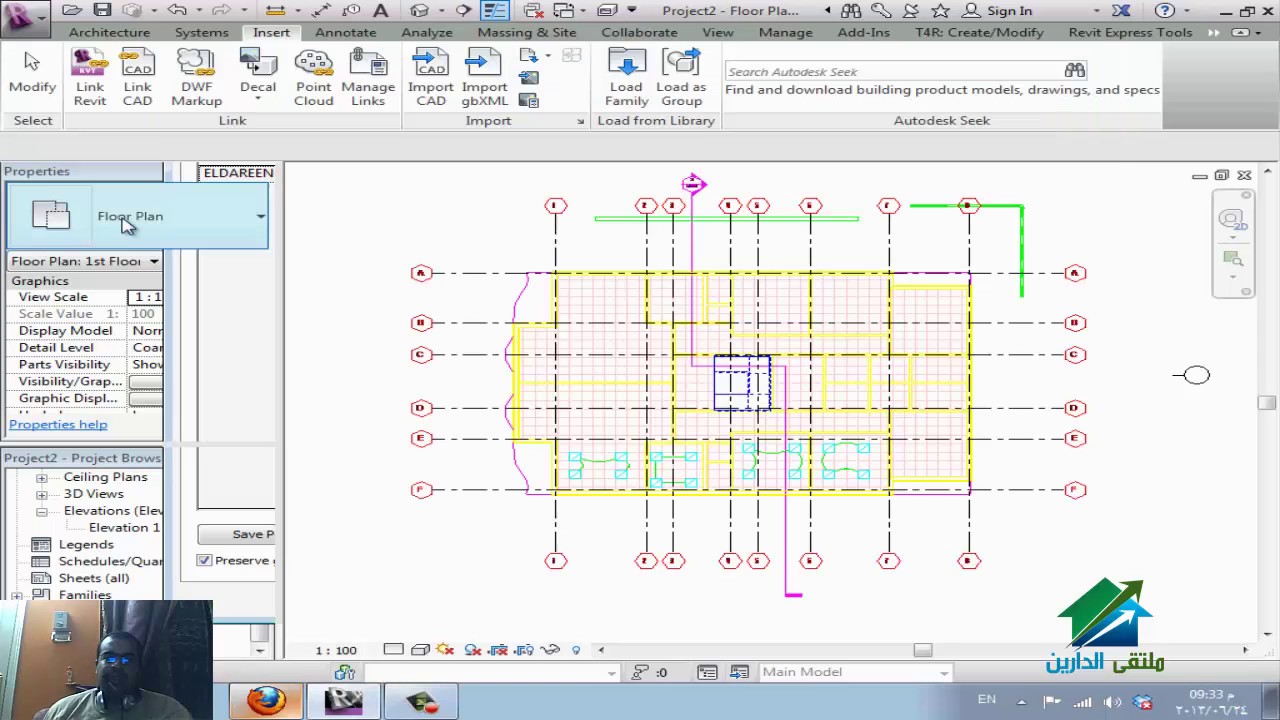
Reload eldareen.rvt again from Manage Links and switch to the WizIQ session in Firefox.
left_click(368, 88)
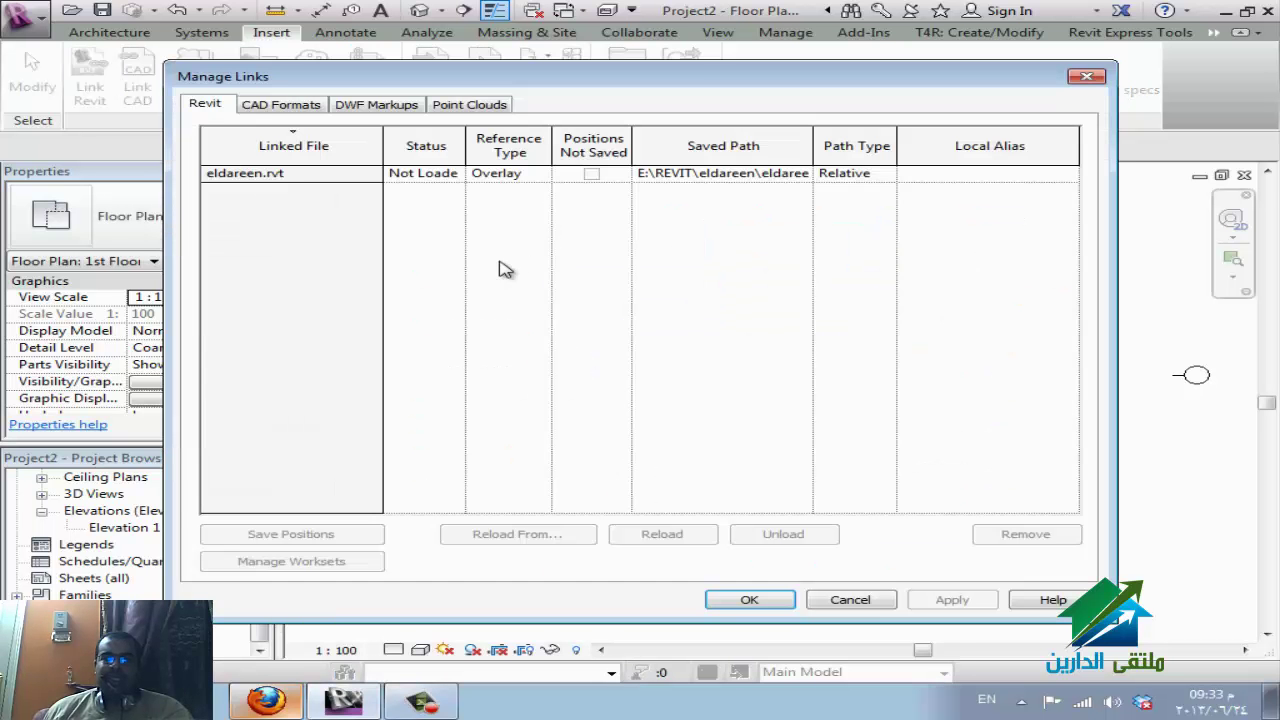
left_click(296, 177)
left_click(660, 537)
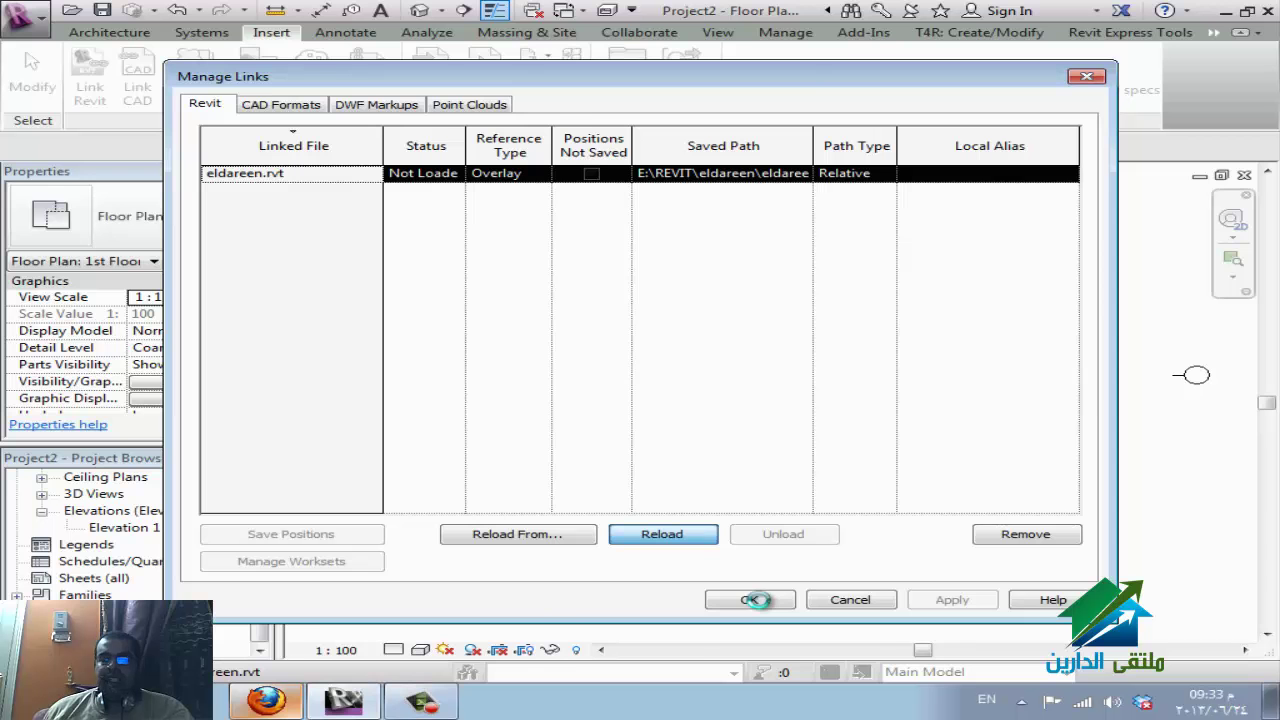
left_click(263, 703)
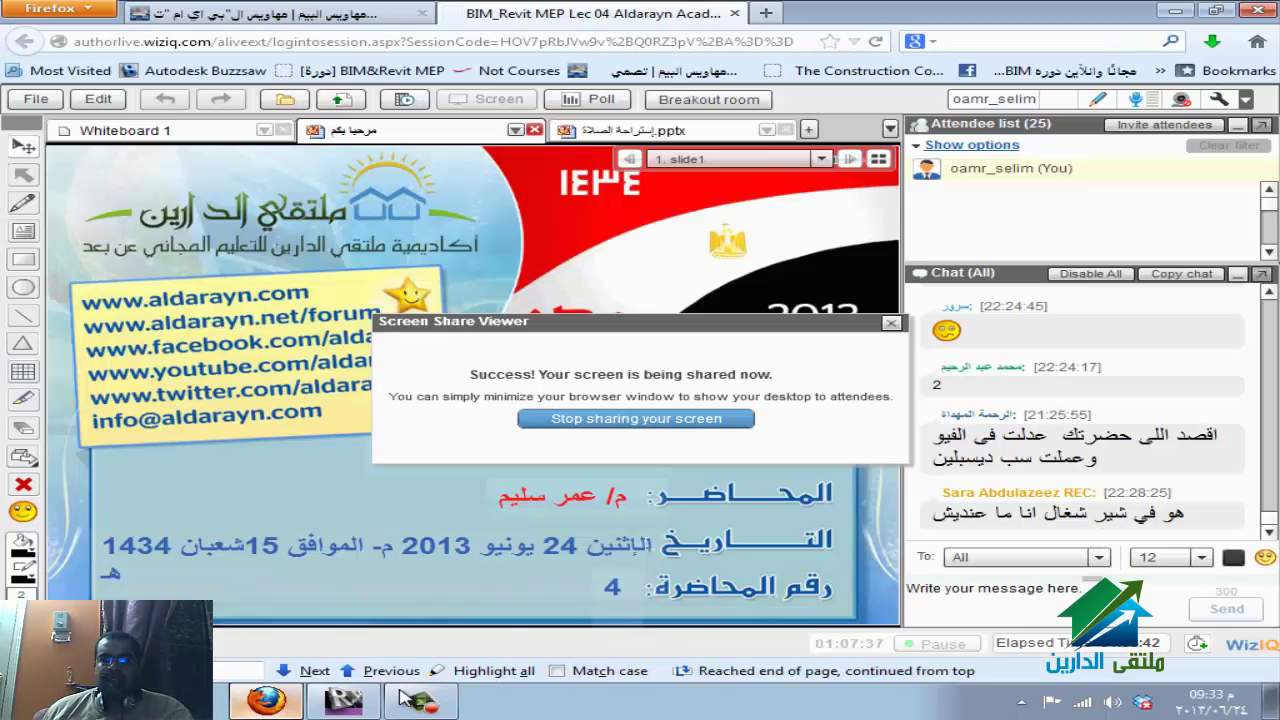
Bring the Manage Links dialog back with Alt+Tab and confirm the loaded eldareen.rvt with OK.
mouse_move(343, 703)
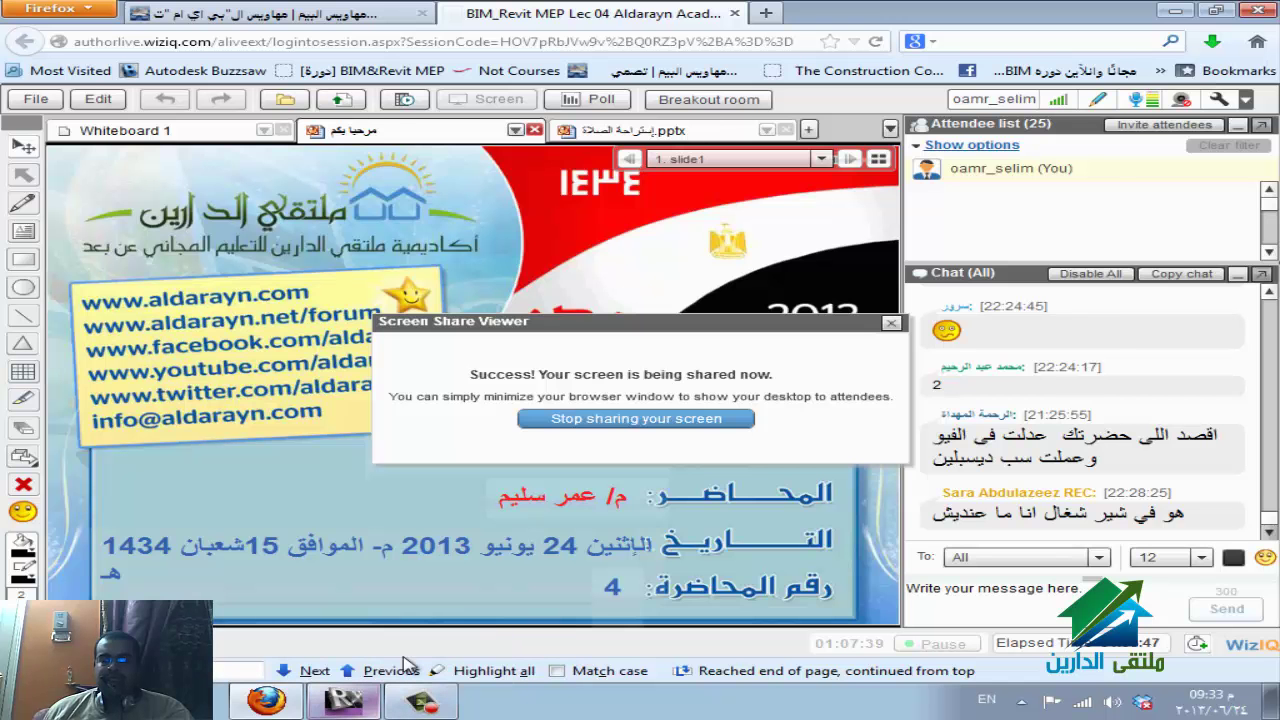
key("alt+Tab")
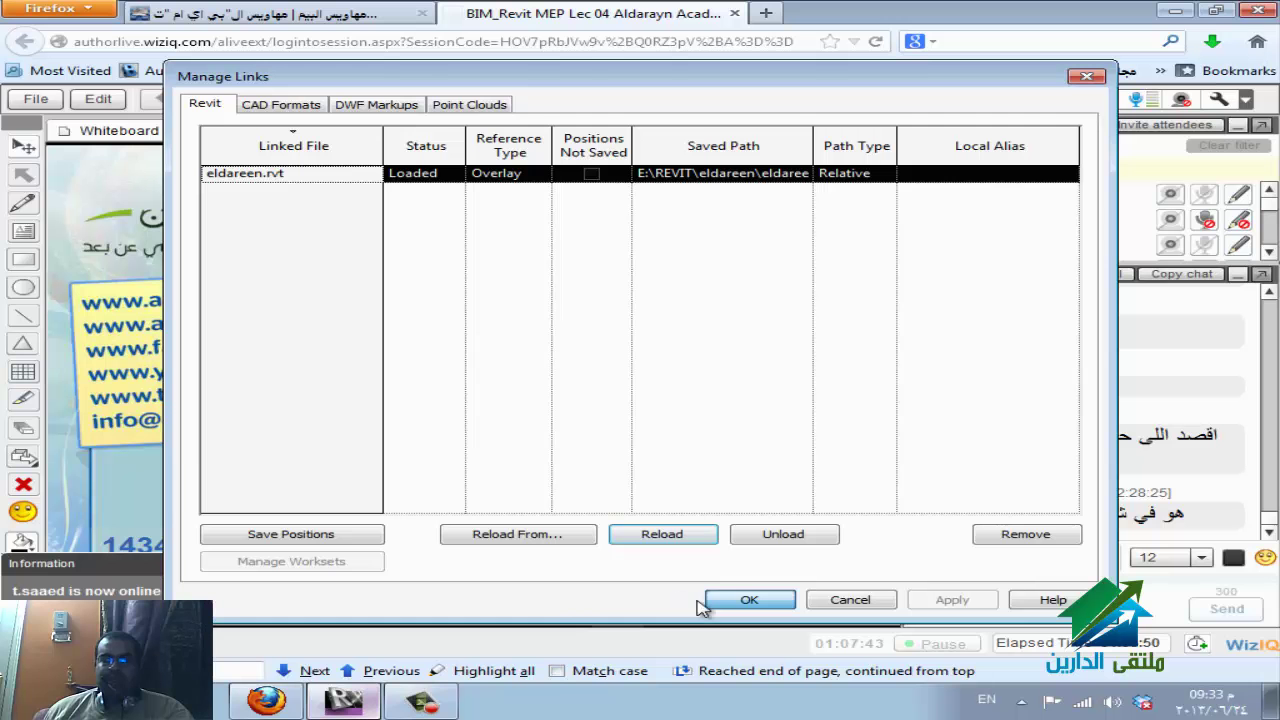
left_click(748, 600)
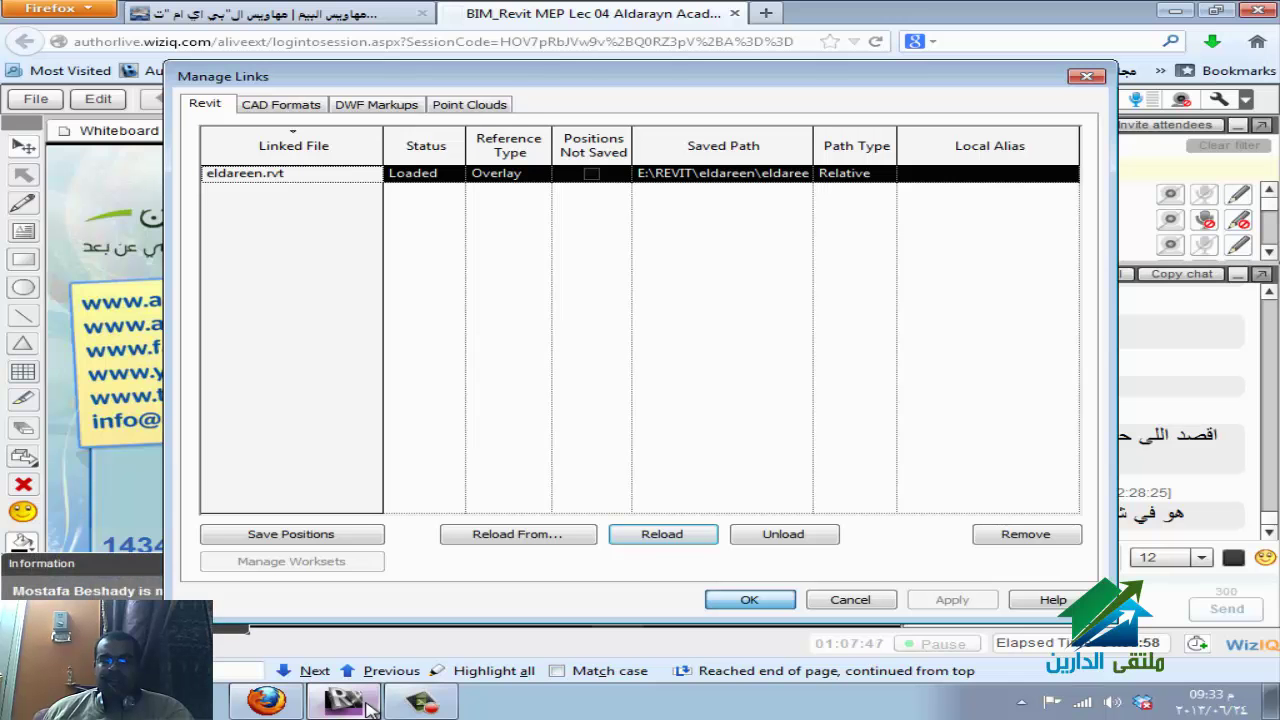
In the 1st Floor plan's VG overrides, open the eldareen.rvt row's By Host View display settings.
left_click(370, 708)
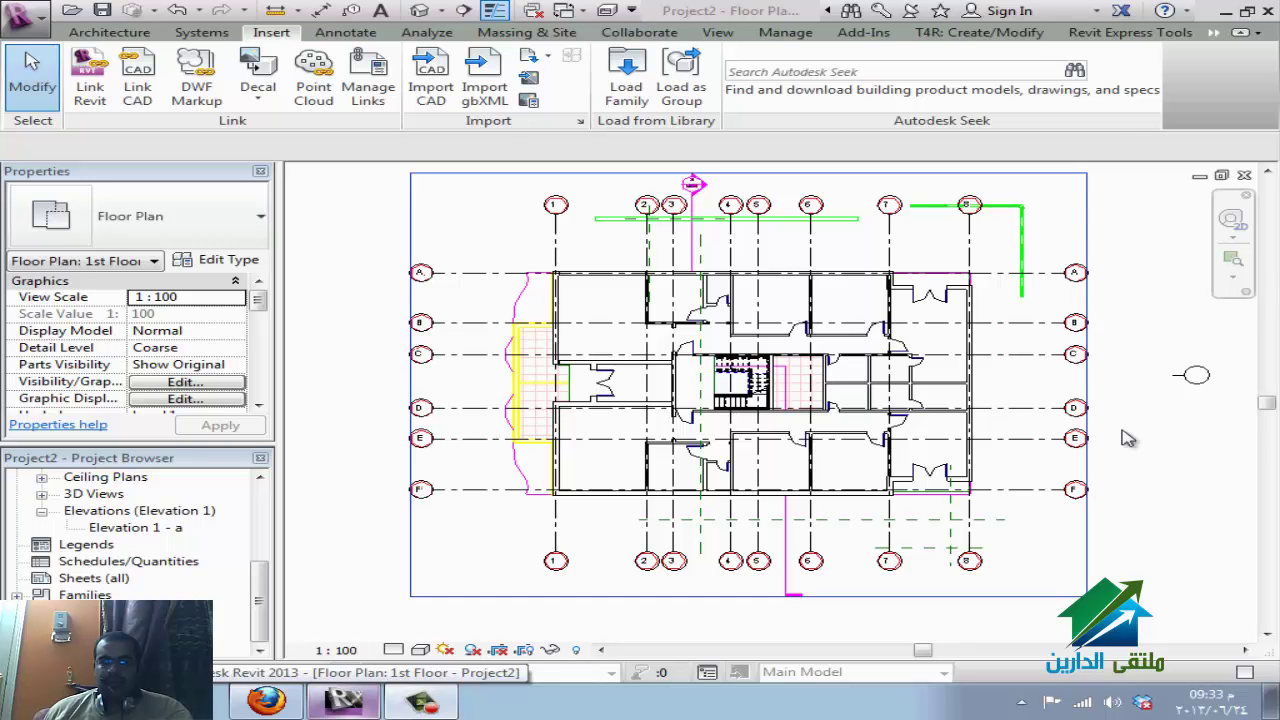
key("v")
key("g")
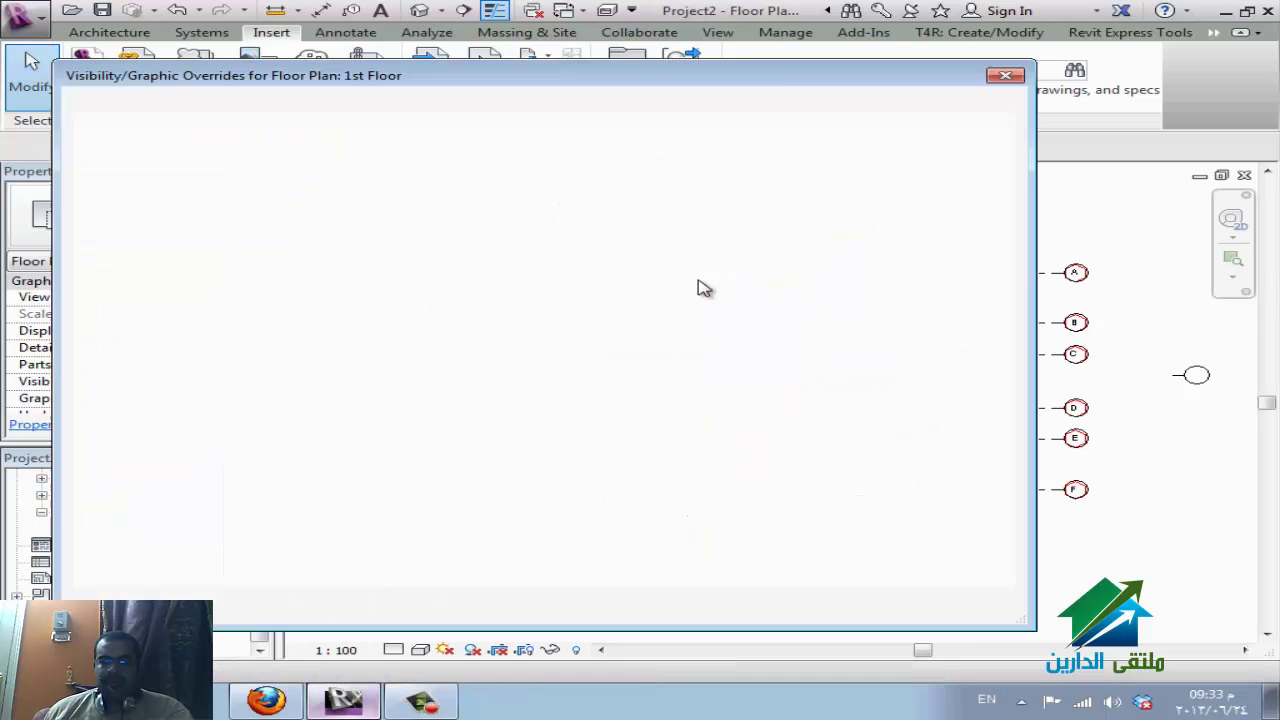
left_click(742, 104)
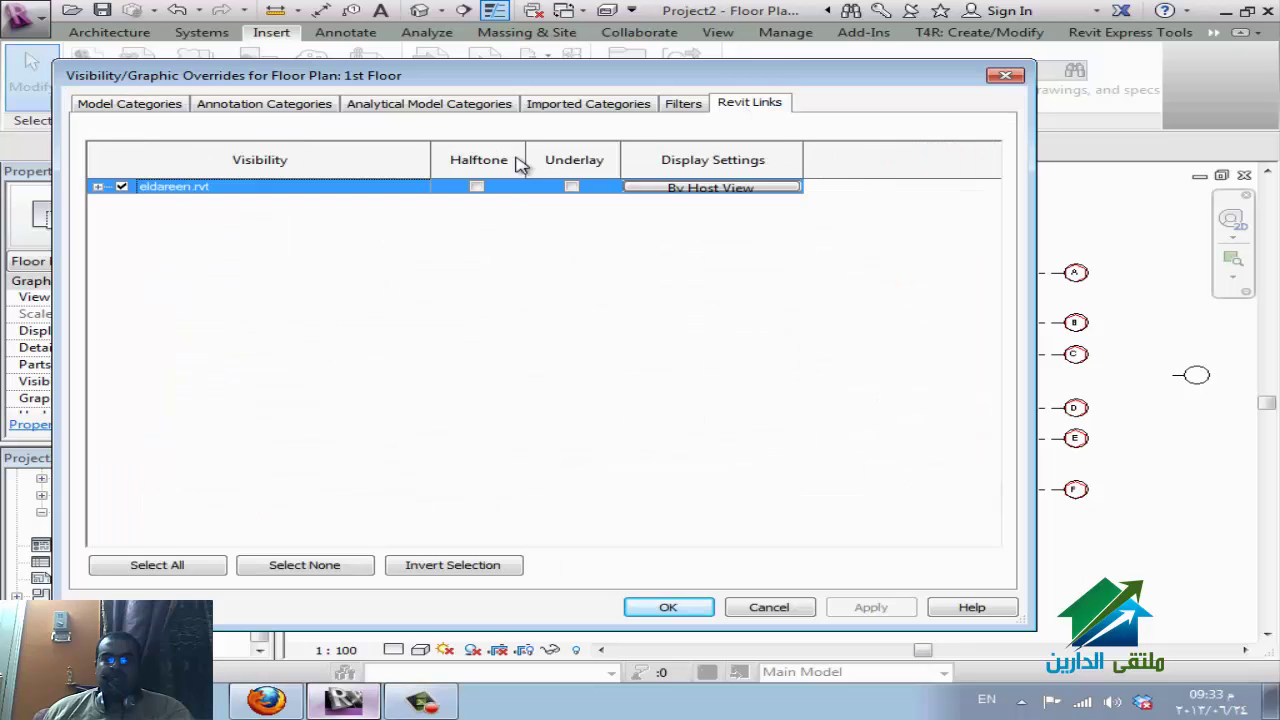
left_click(672, 189)
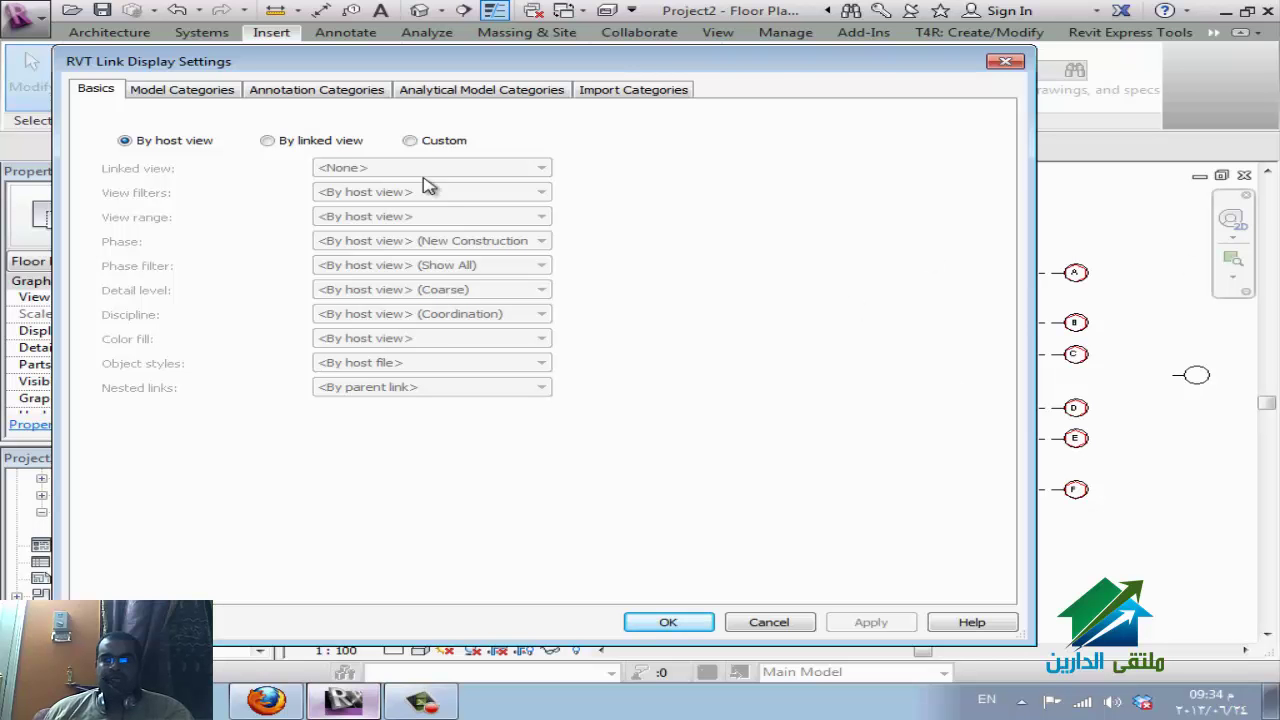
Set the eldareen.rvt link display to Custom, with Model Categories also set to Custom.
left_click(175, 145)
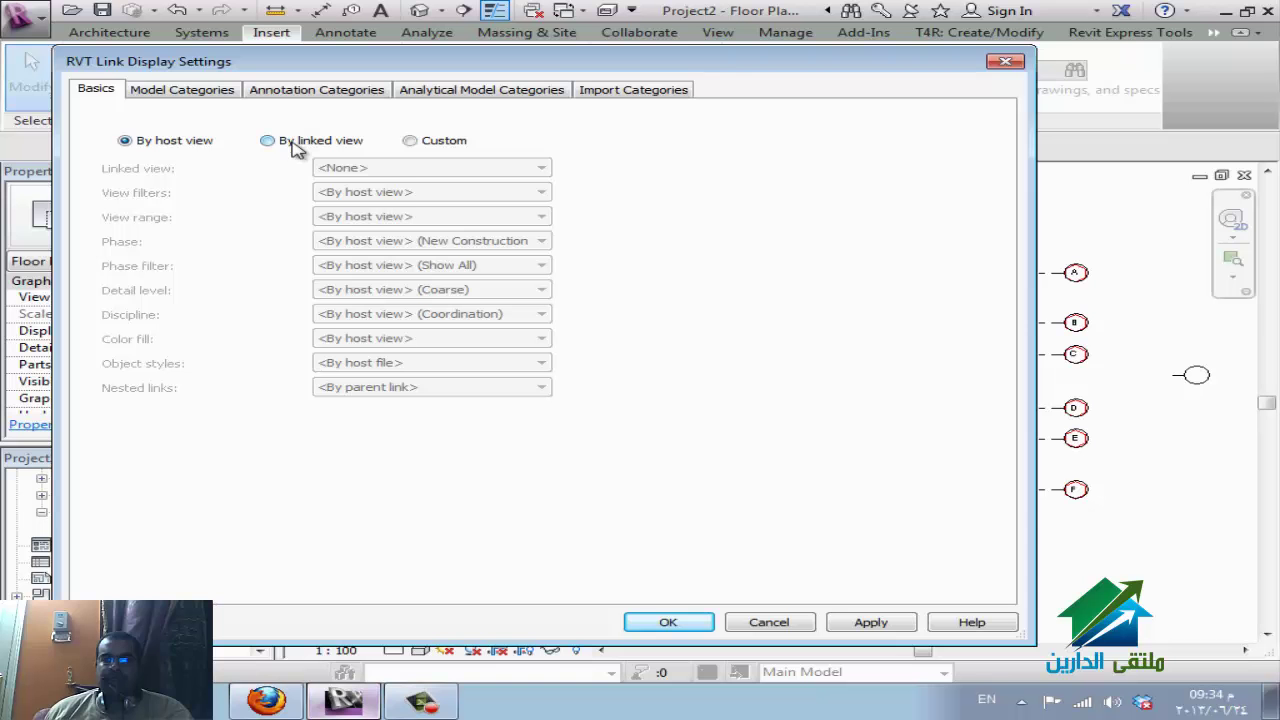
left_click(296, 145)
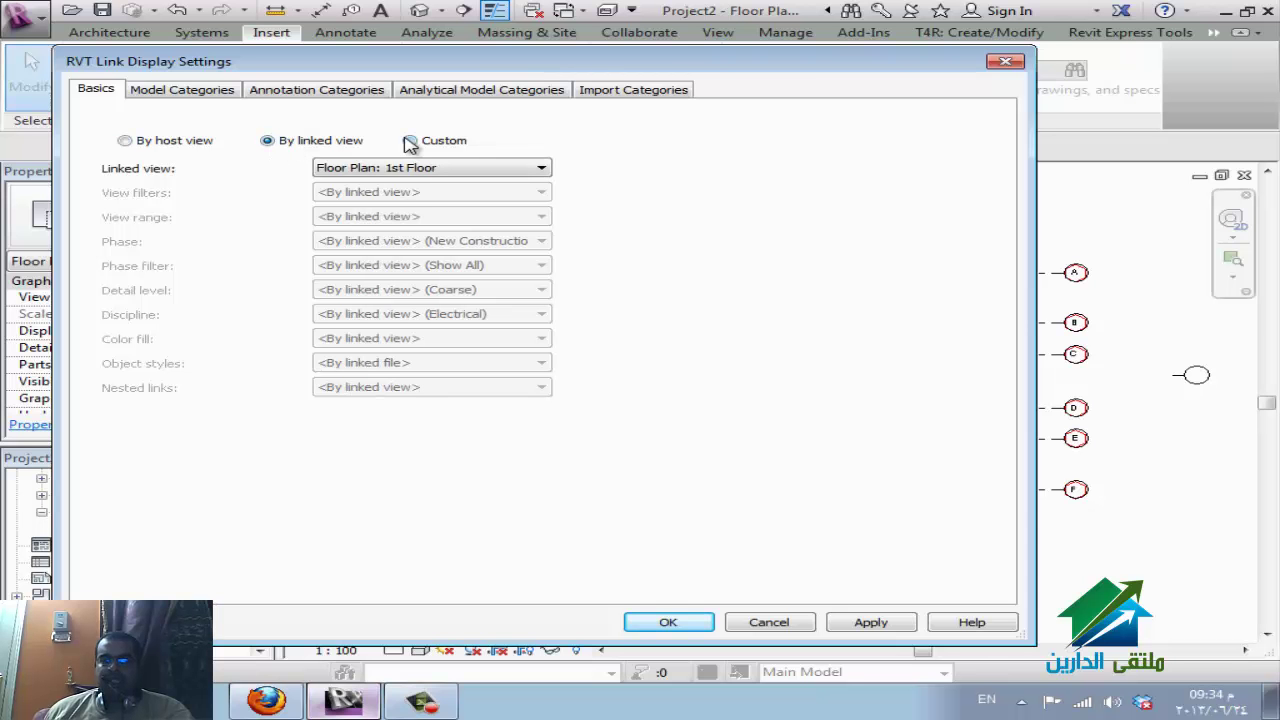
left_click(446, 142)
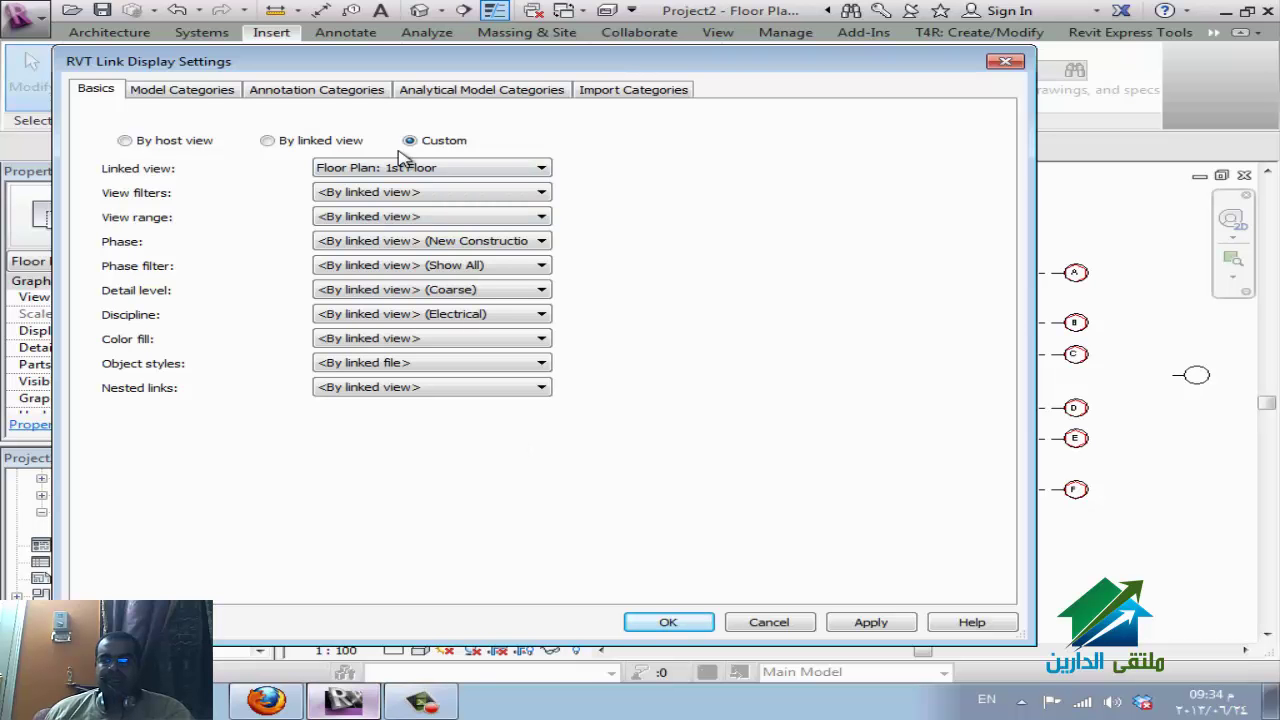
left_click(183, 90)
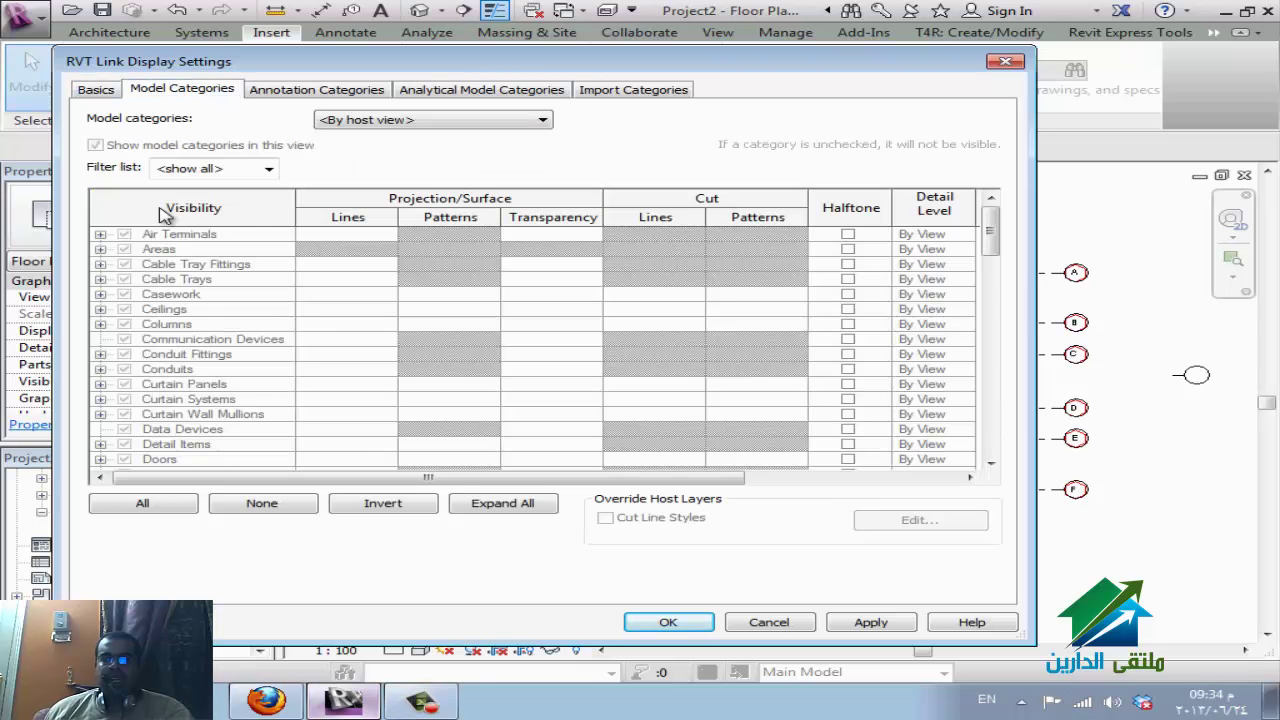
left_click(350, 121)
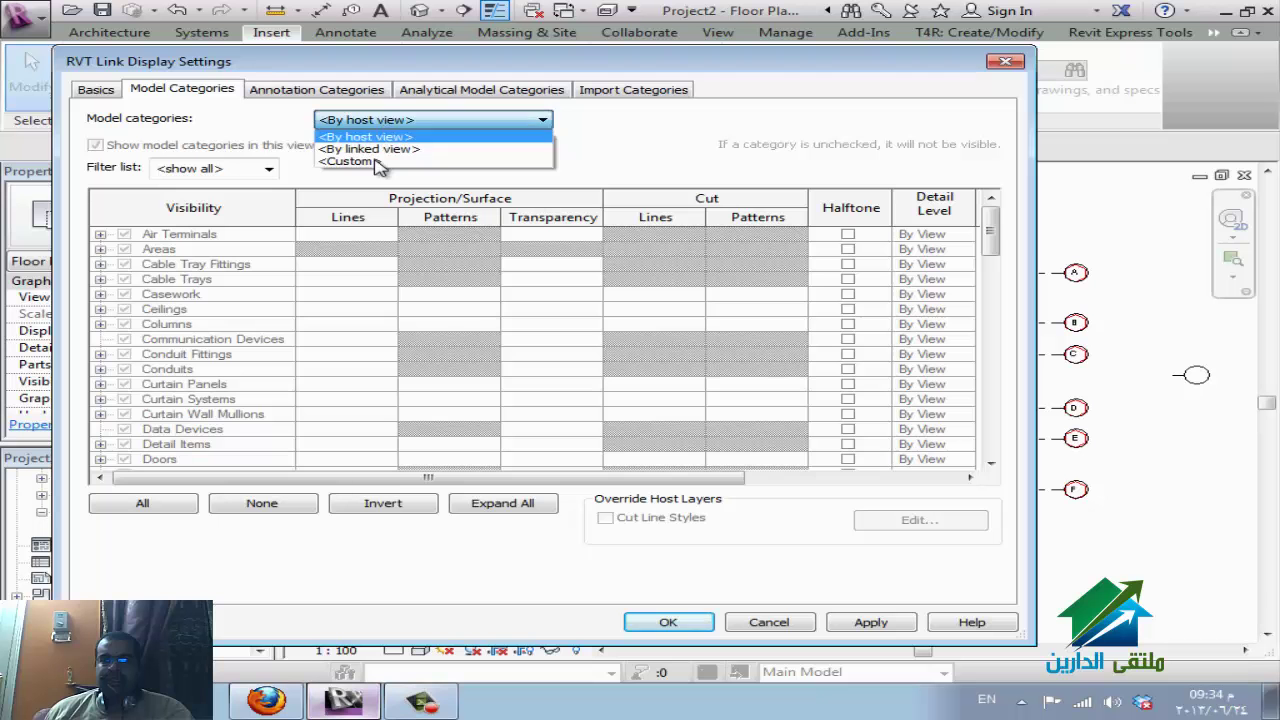
left_click(376, 163)
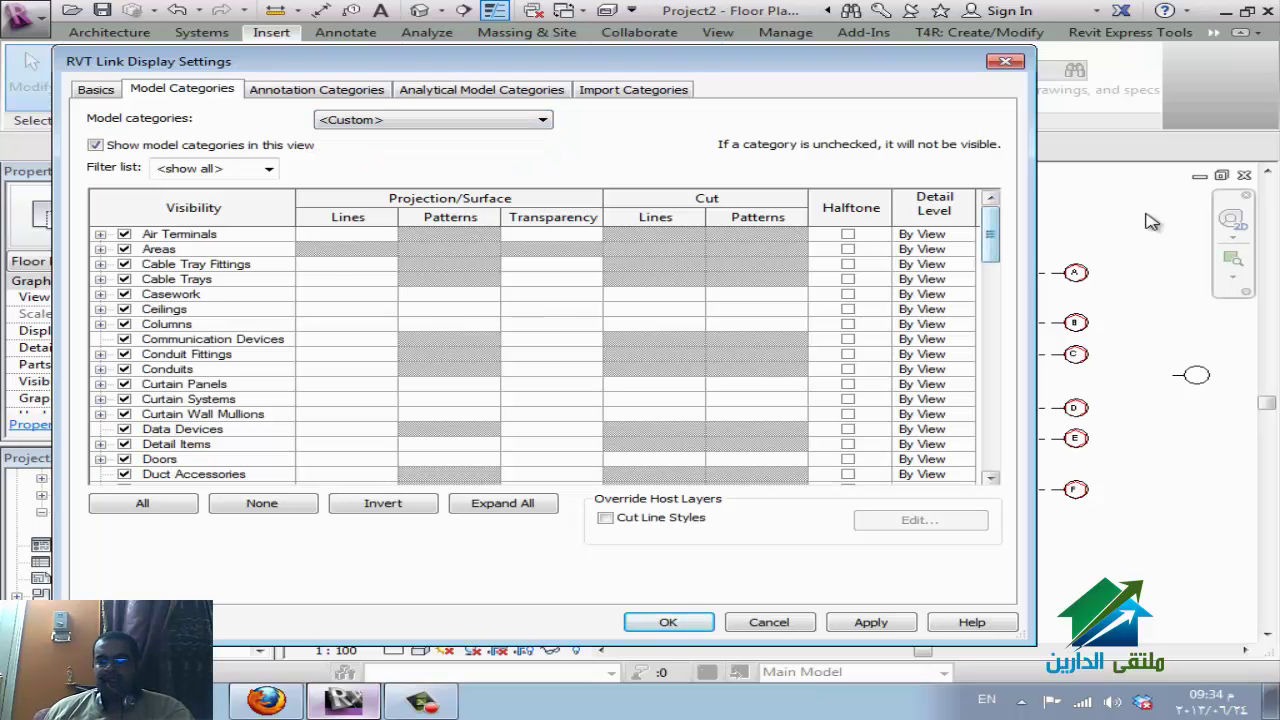
Hide the linked model's Walls category and accept the custom link display settings.
scroll(1000, 280, "down", 1)
left_click_drag(1000, 280, 1000, 450)
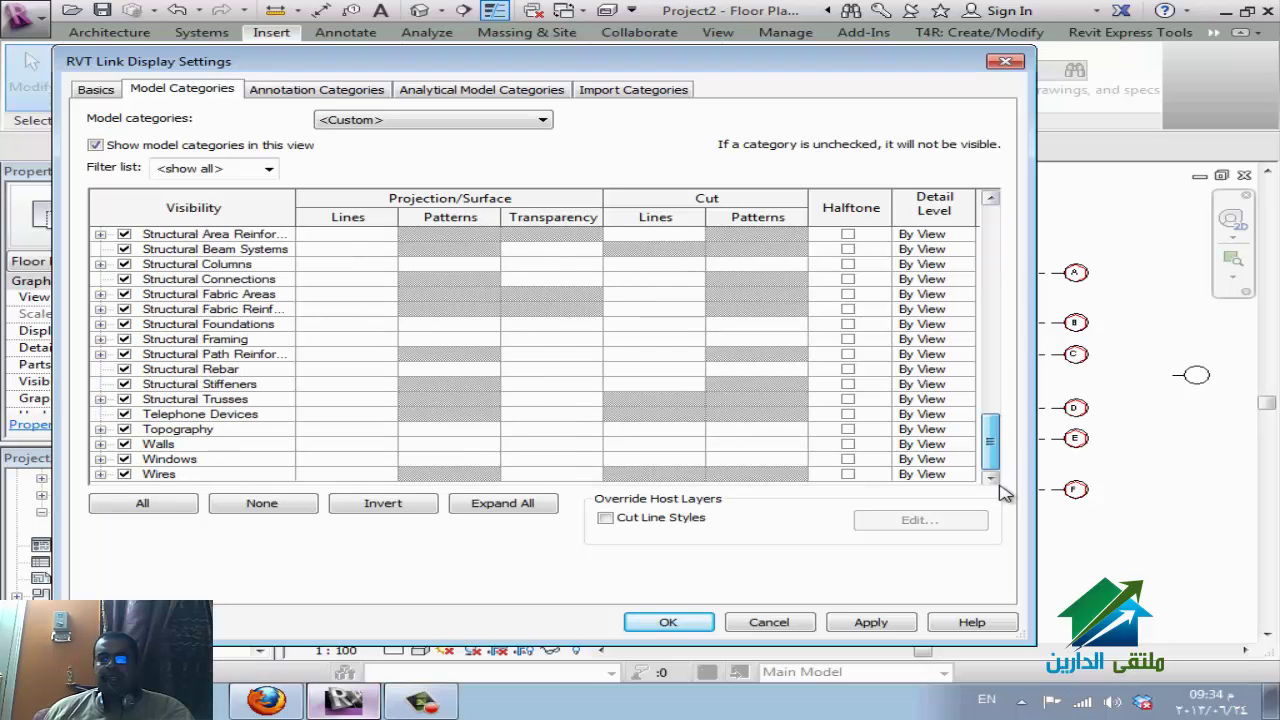
left_click(124, 444)
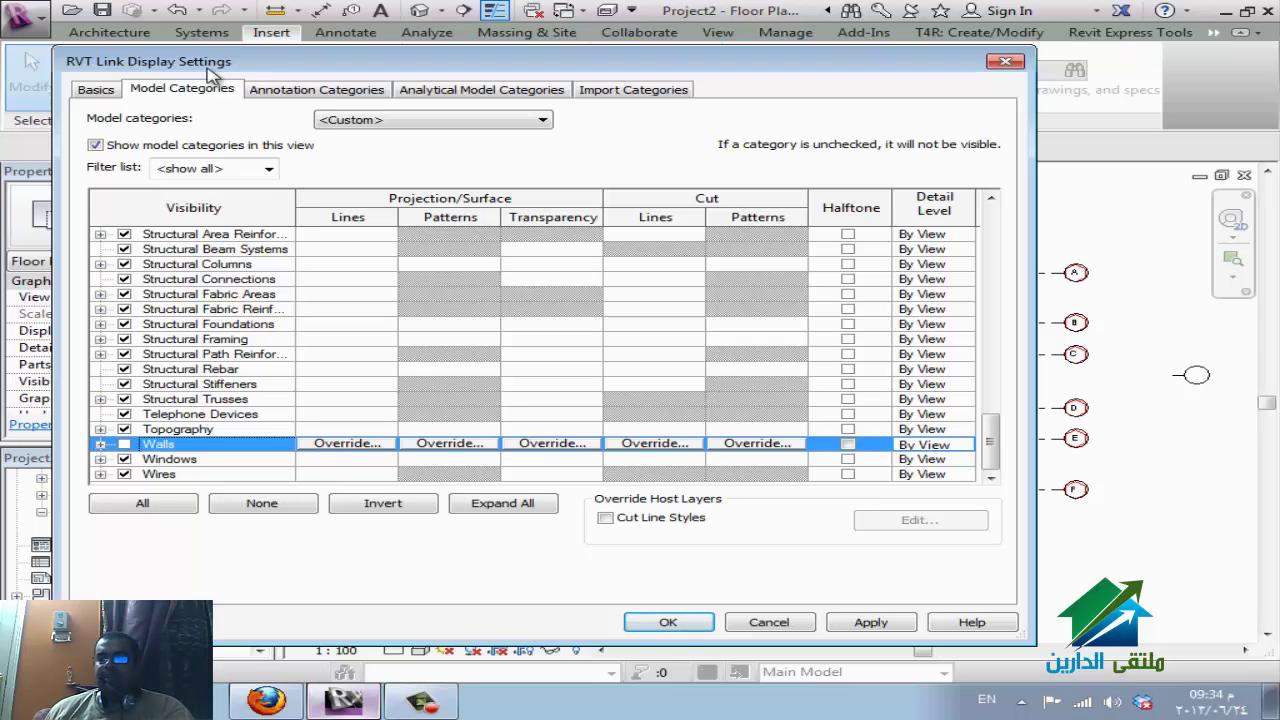
scroll(355, 384, "up", 2)
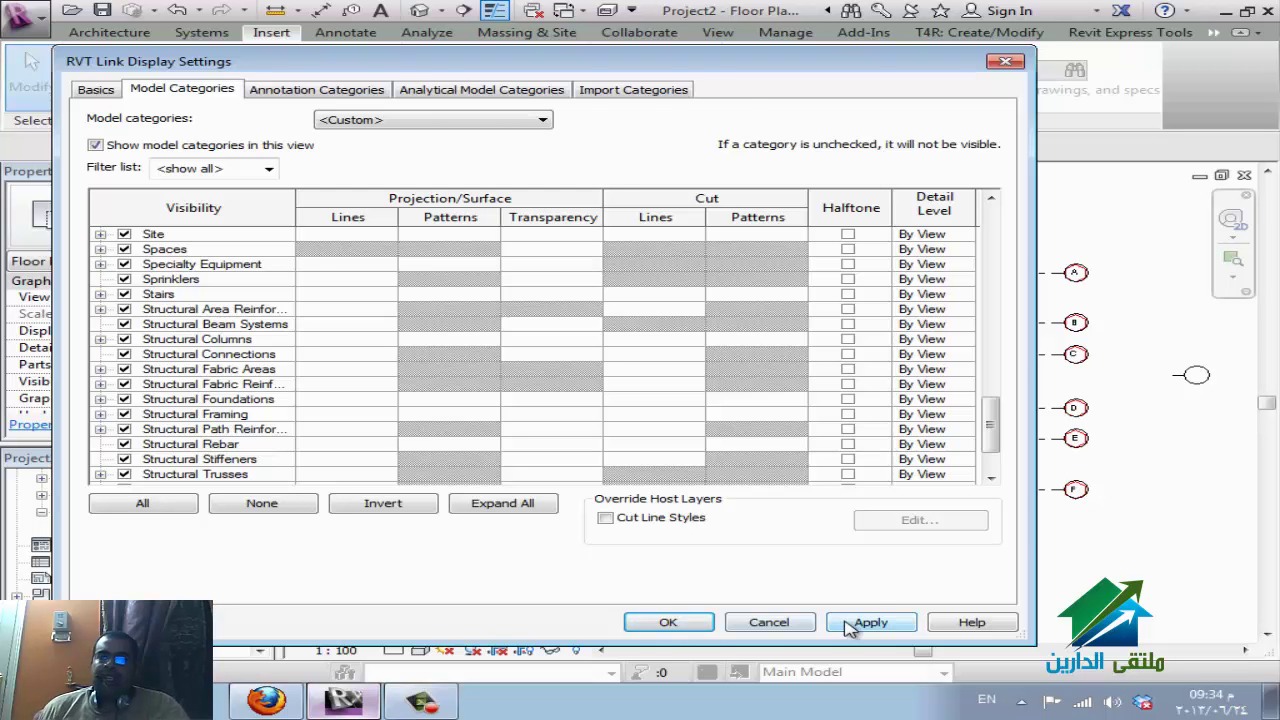
left_click(690, 625)
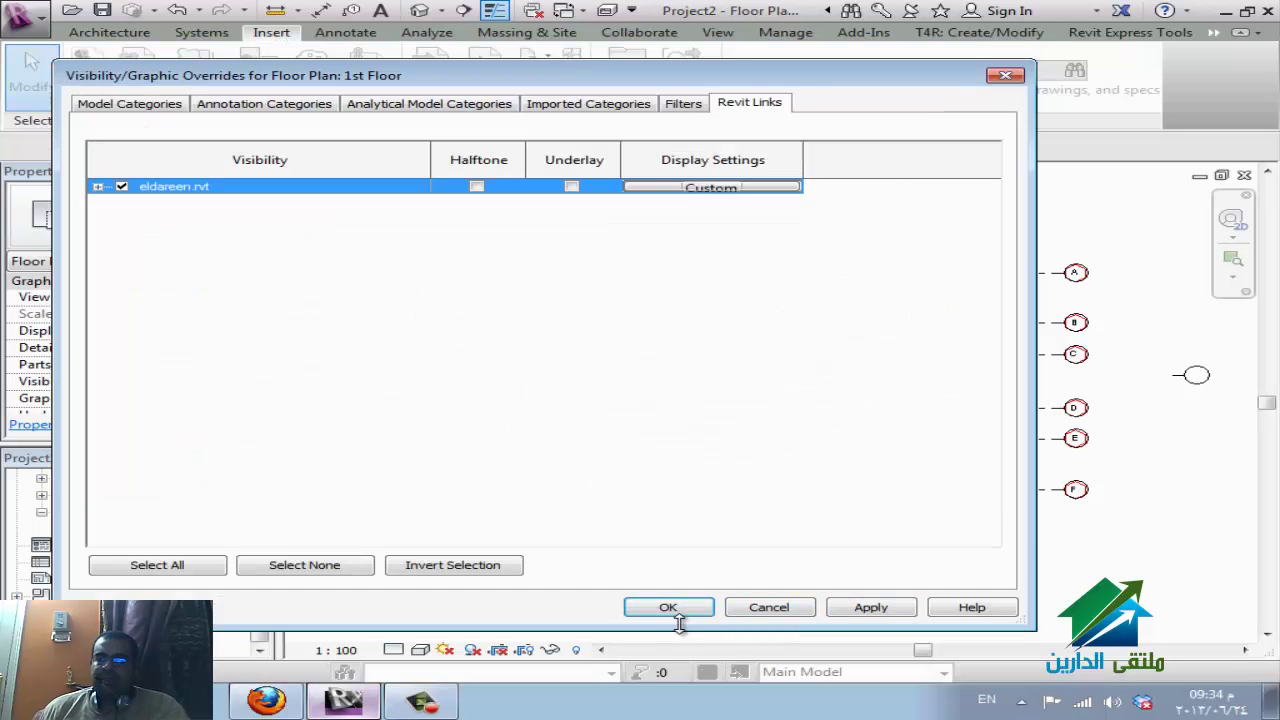
Uncheck Air Terminals in the eldareen.rvt link's model categories and confirm both dialogs.
left_click(703, 190)
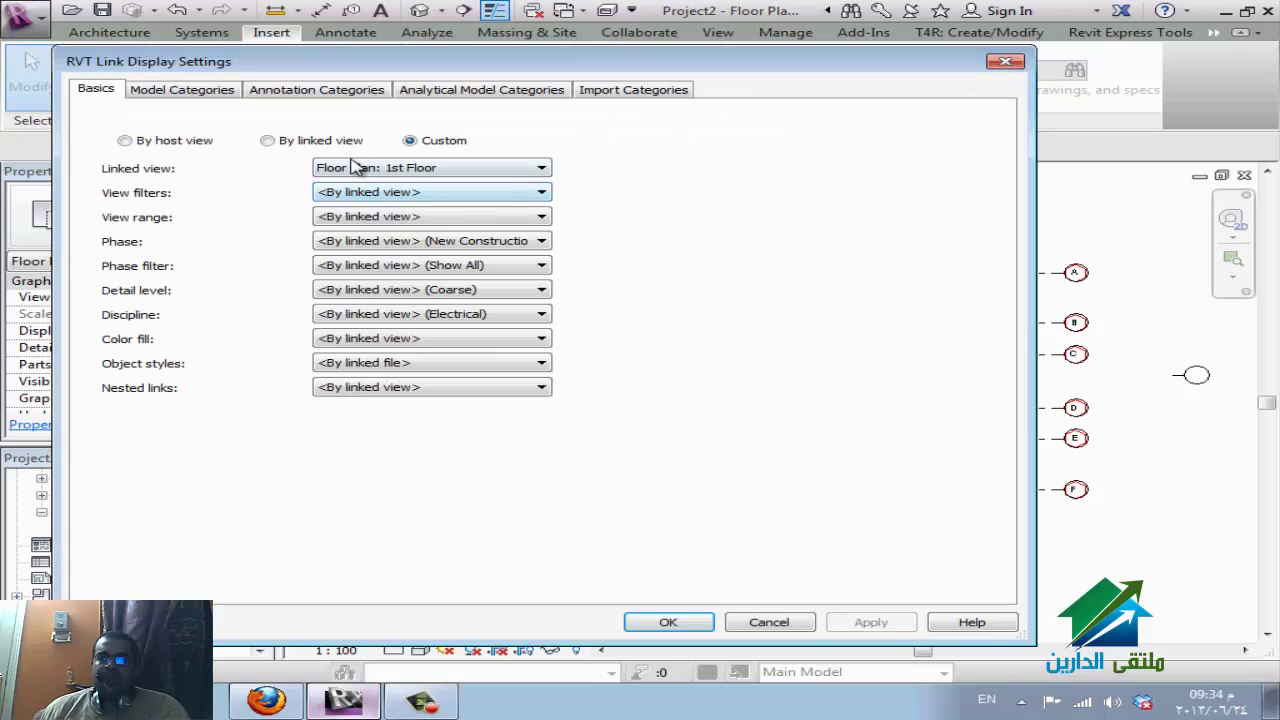
left_click(183, 92)
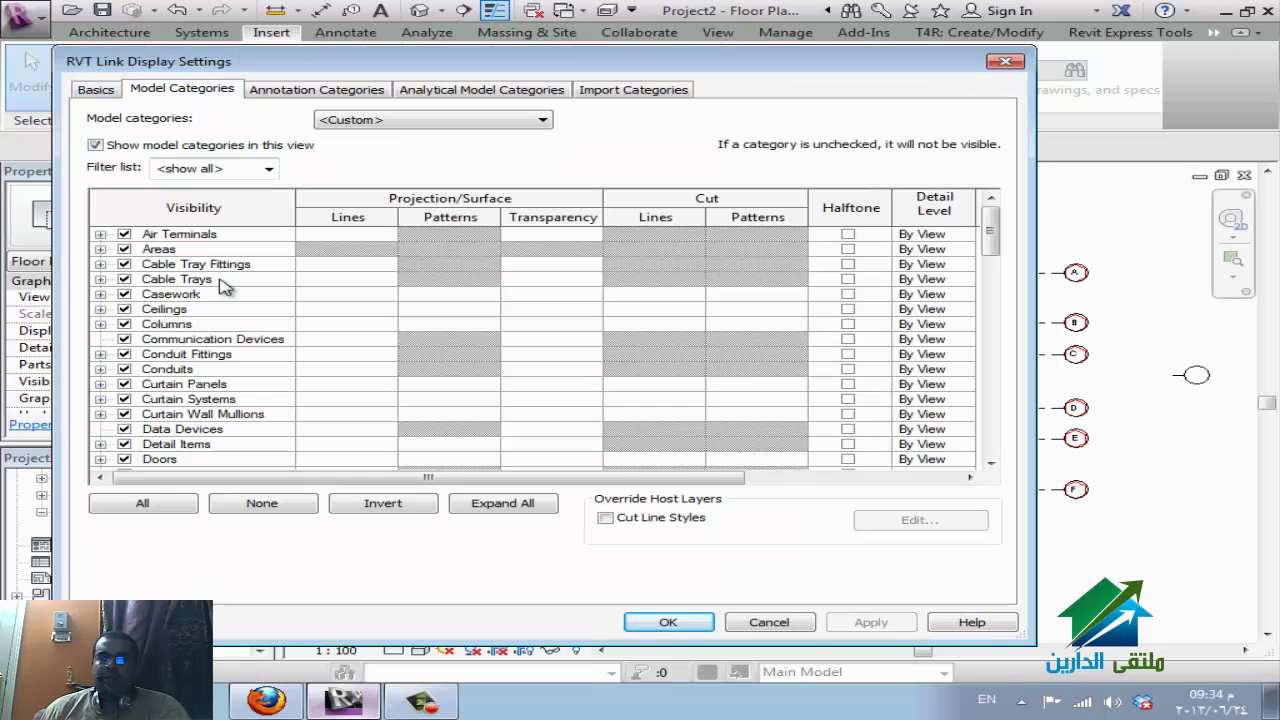
left_click(125, 235)
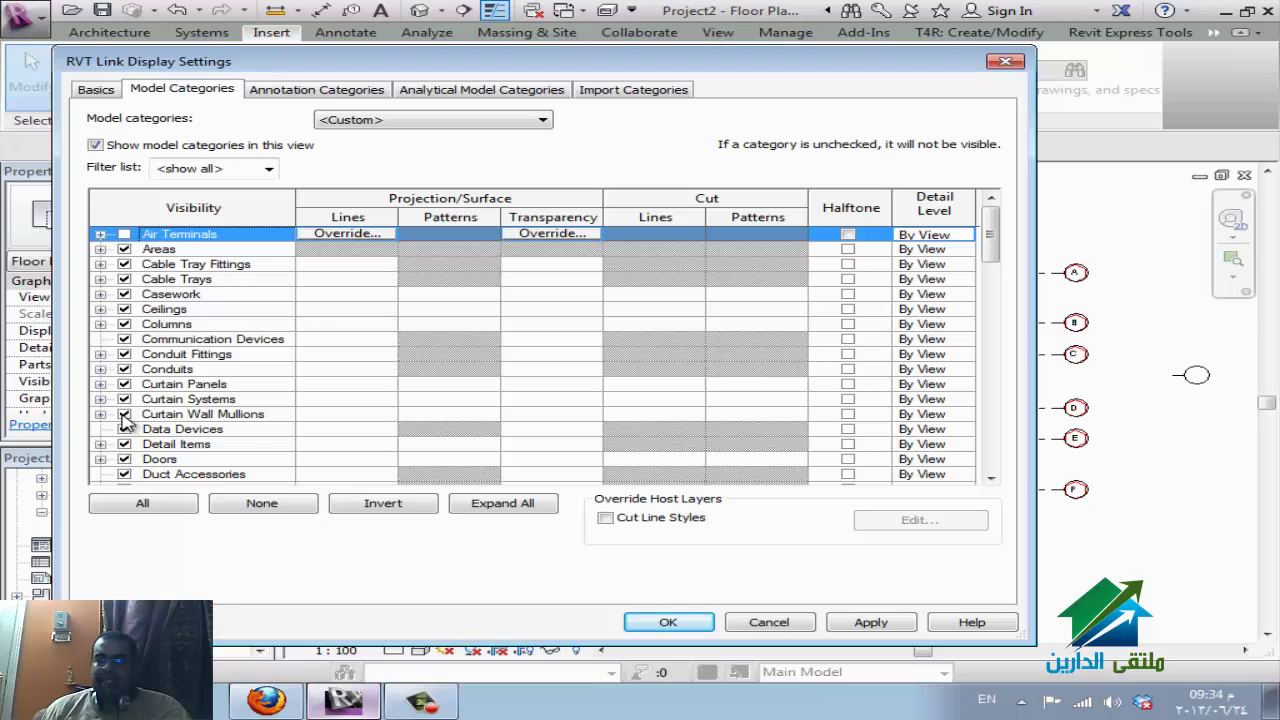
left_click(190, 399)
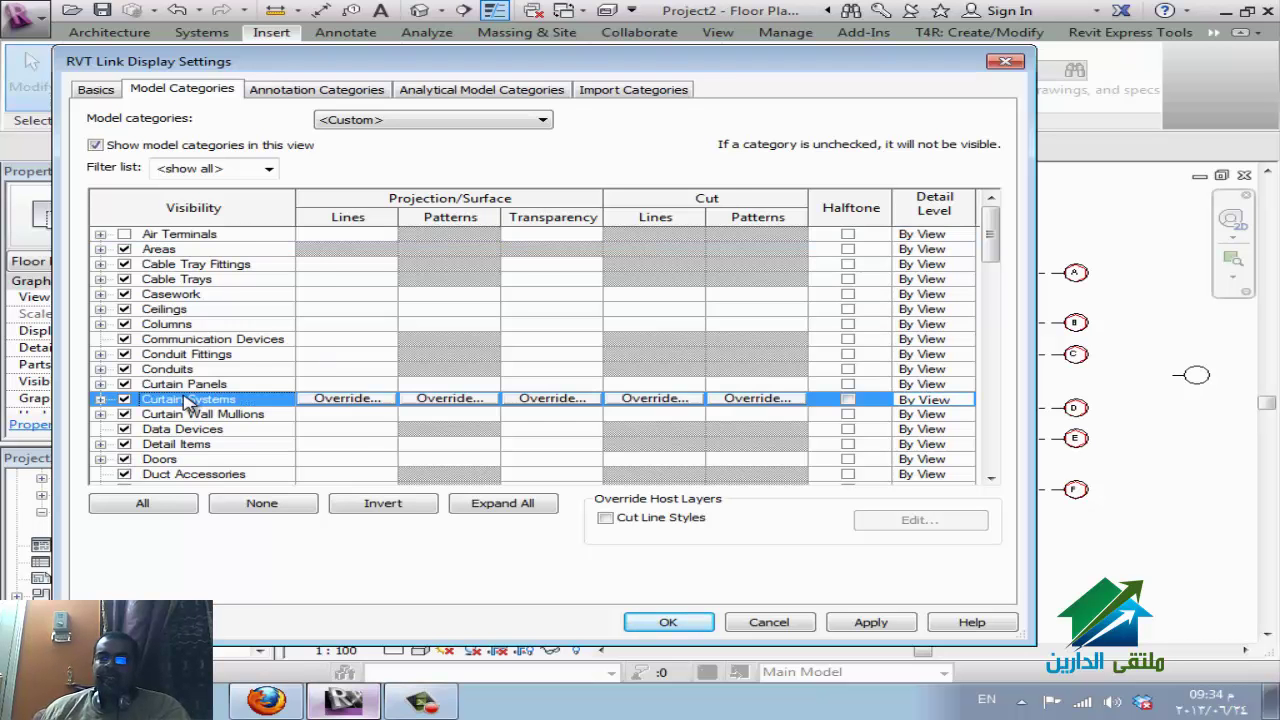
scroll(195, 397, "down", 3)
scroll(203, 397, "down", 3)
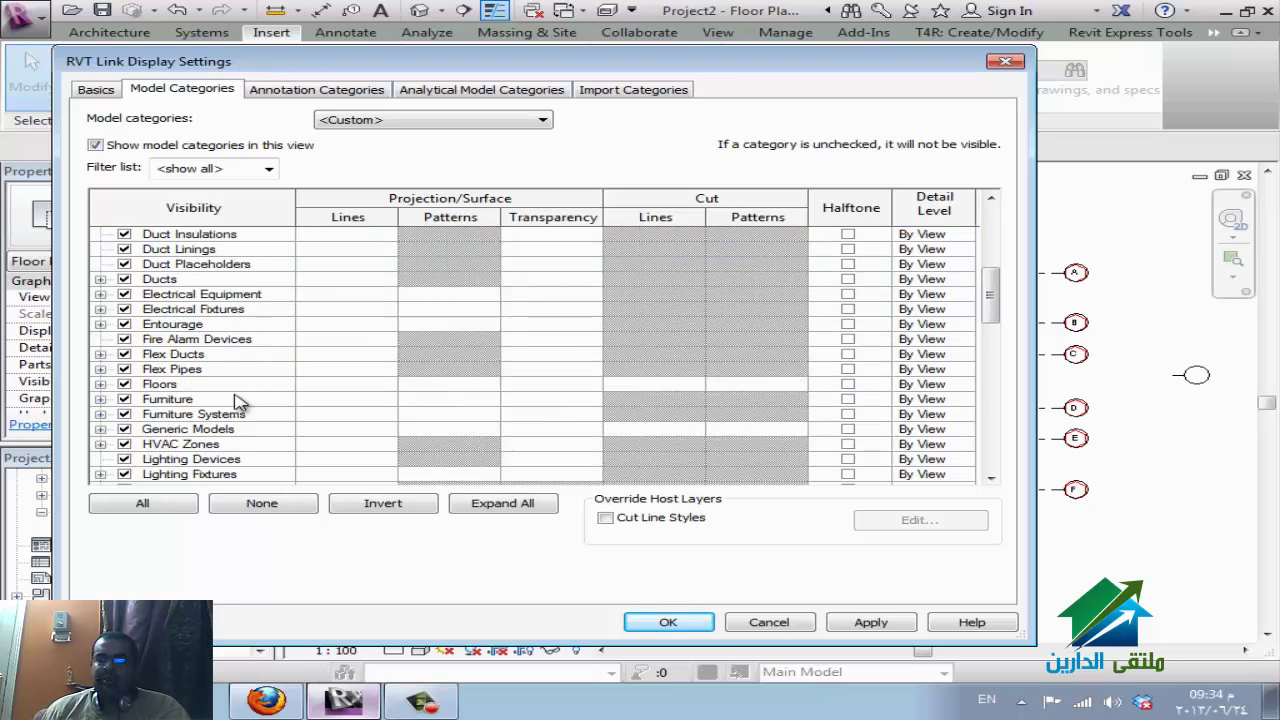
scroll(115, 372, "up", 6)
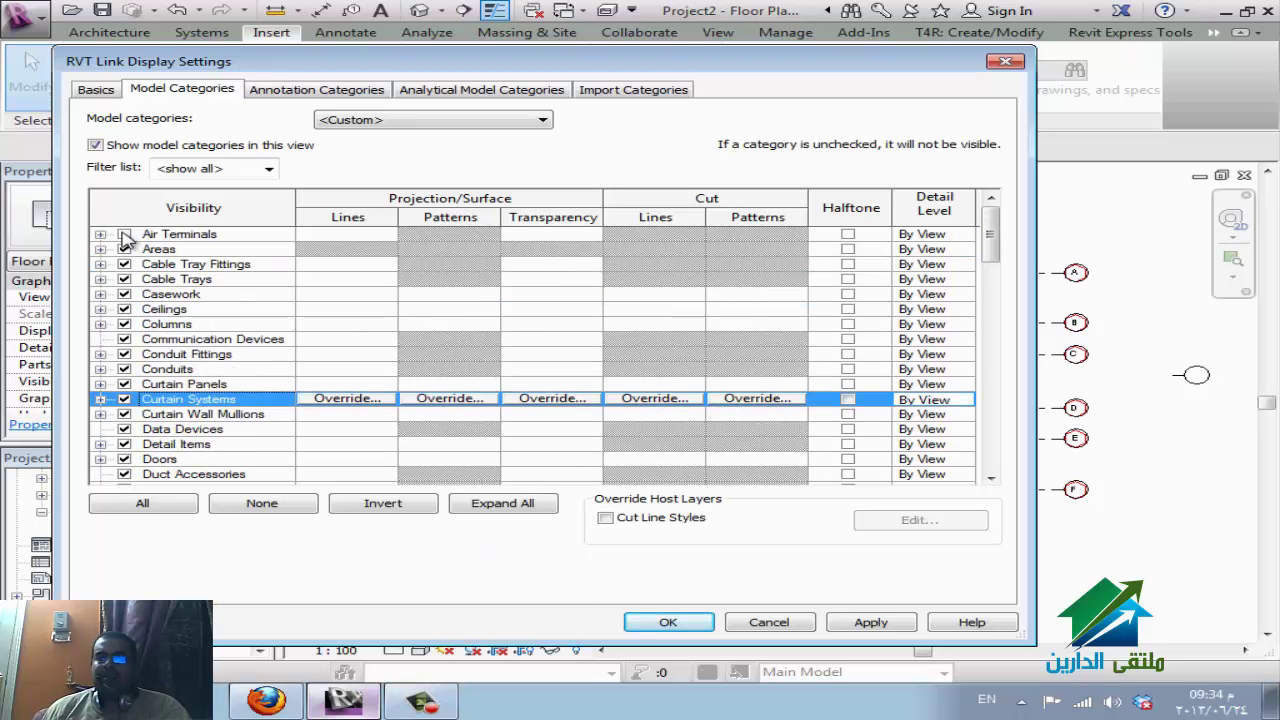
left_click(124, 234)
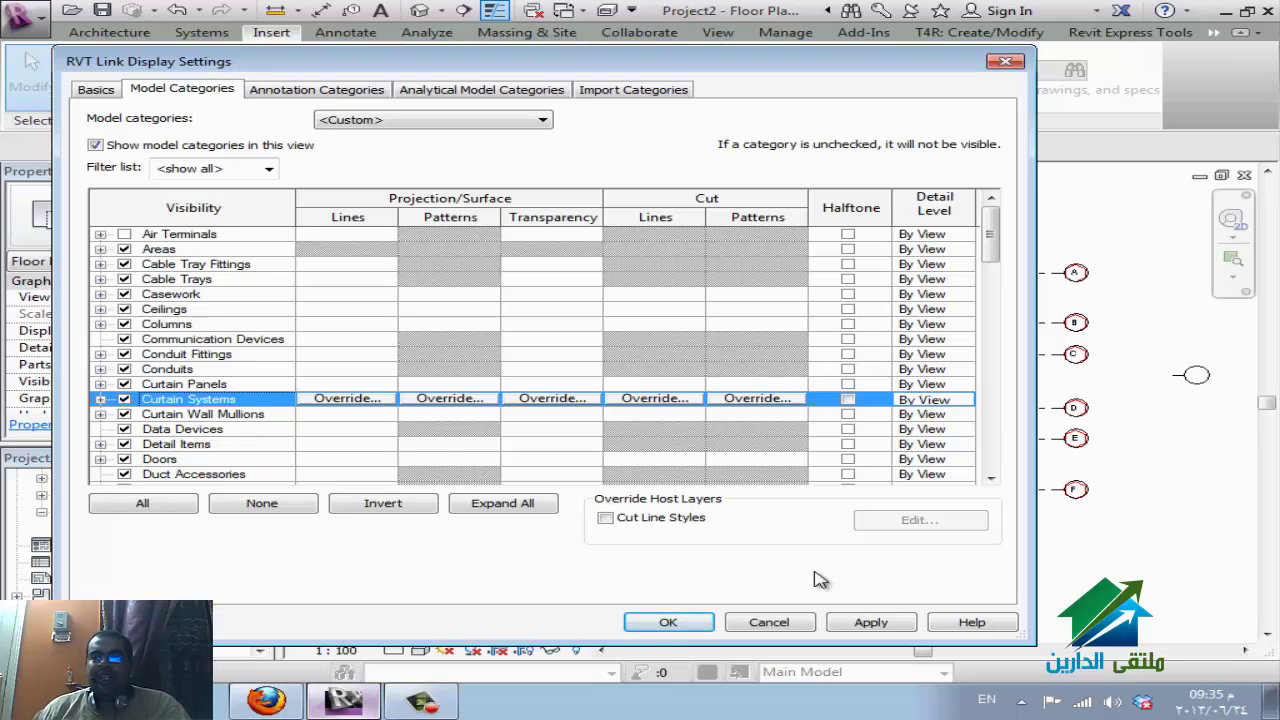
left_click(695, 623)
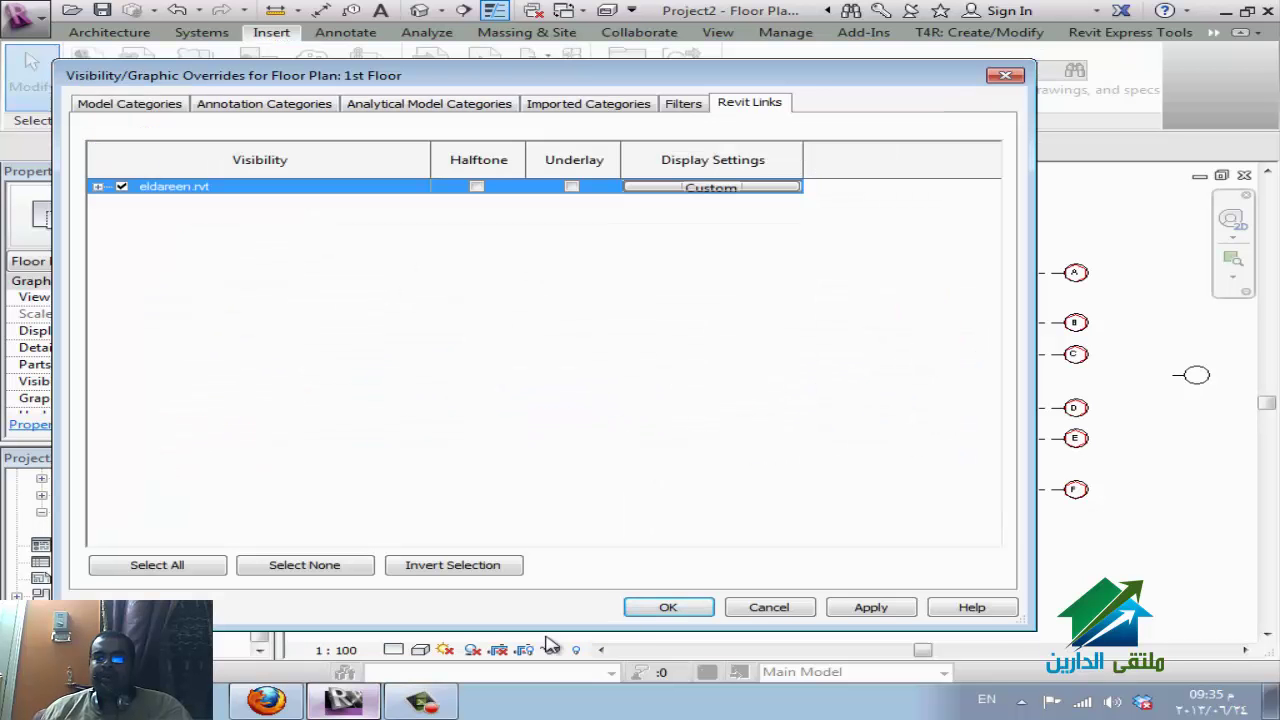
left_click(668, 607)
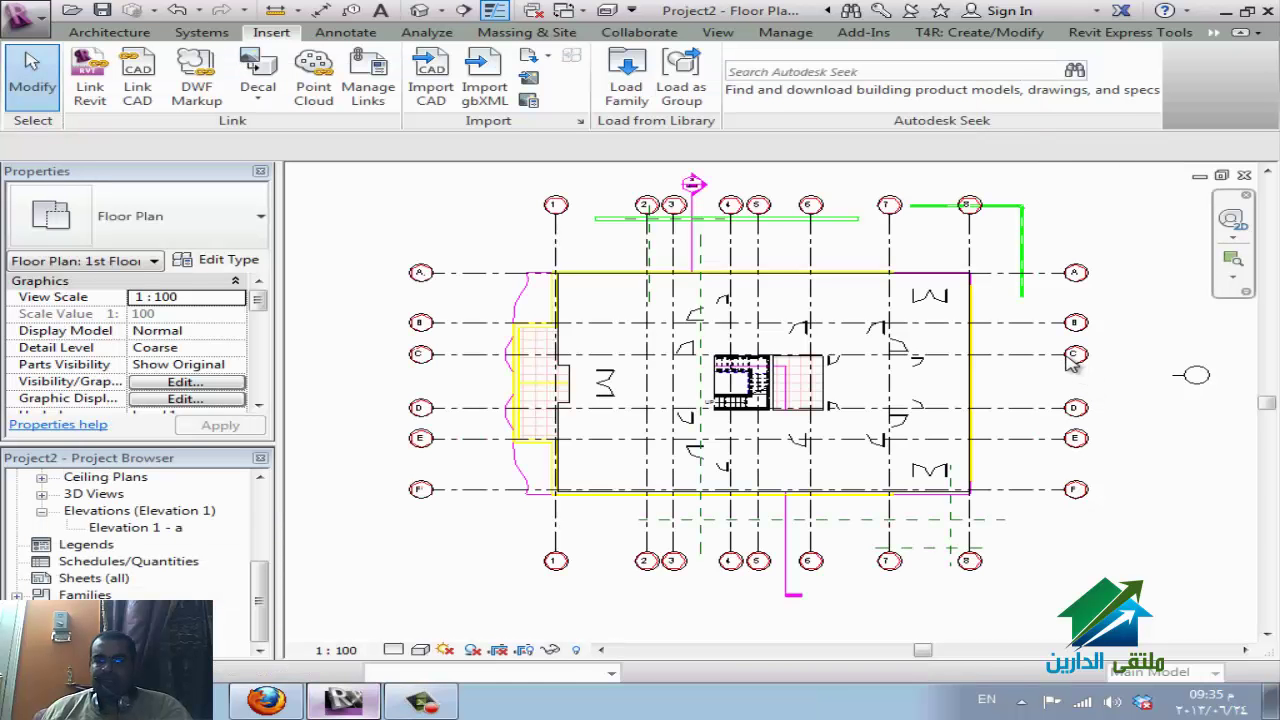
With the link selected, set Air Terminals copy behavior to Ignore category in Coordination Settings.
left_click(1163, 416)
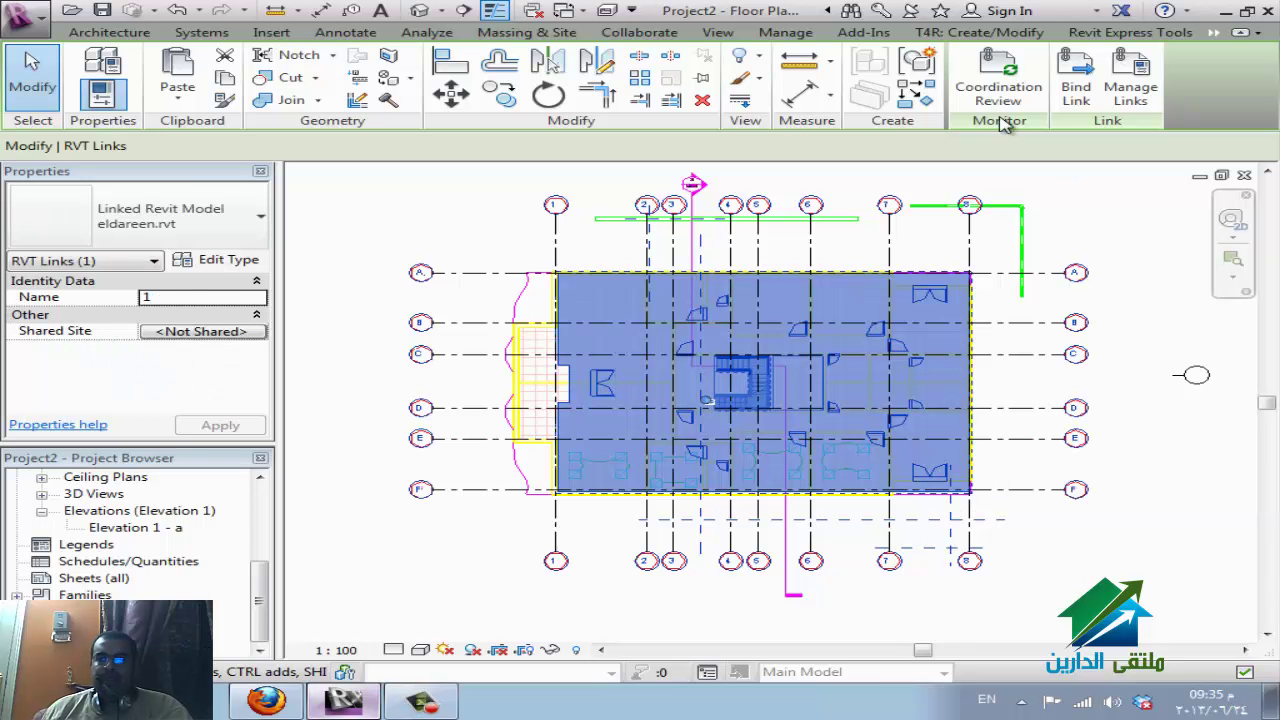
left_click(652, 34)
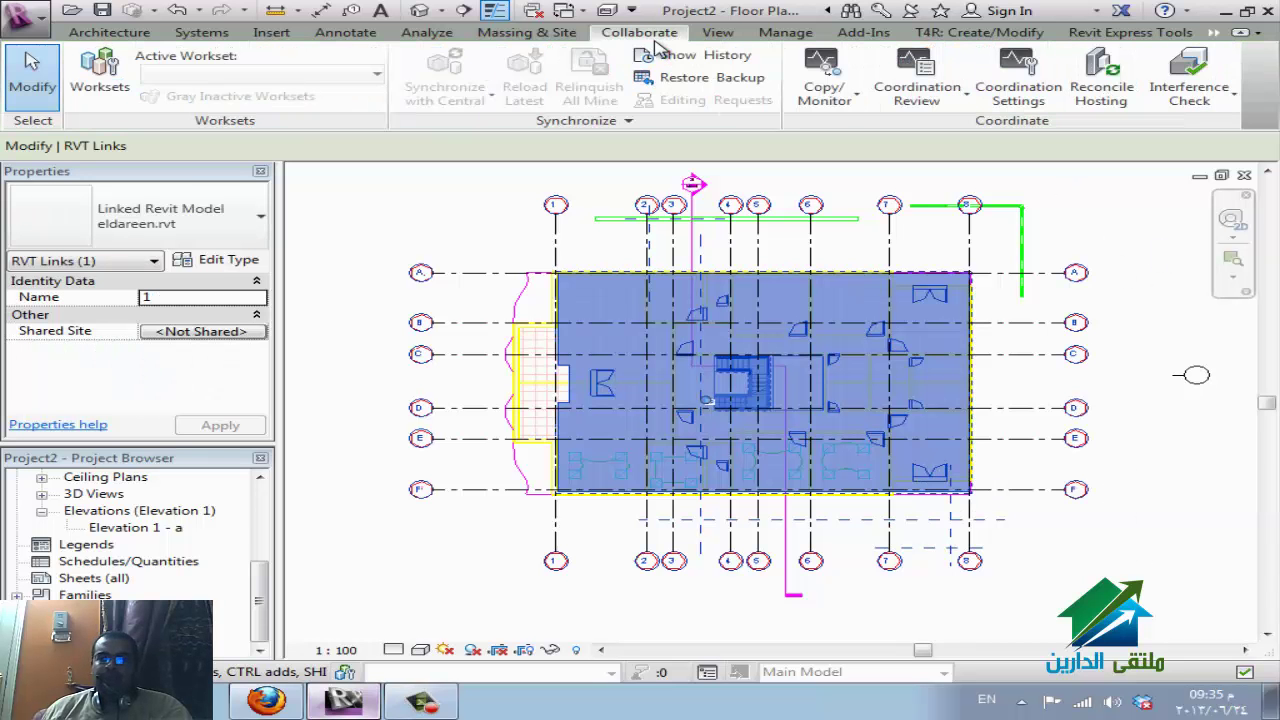
left_click(1015, 100)
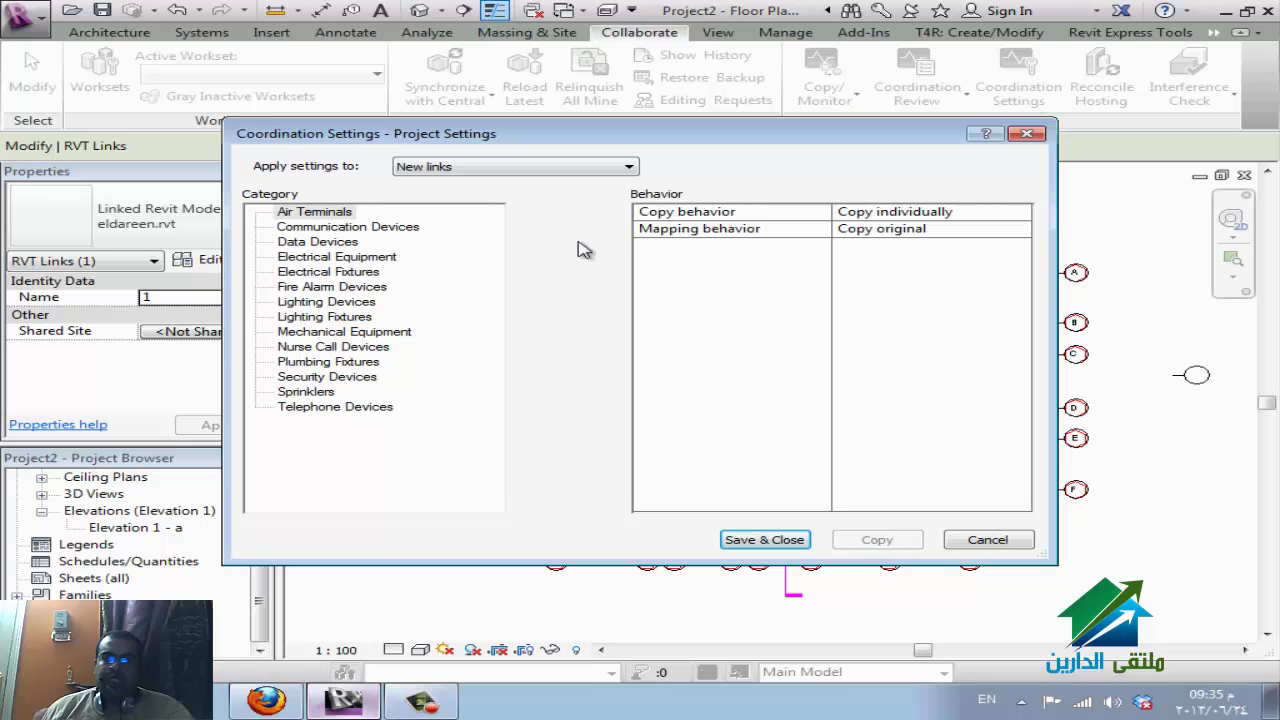
left_click(318, 213)
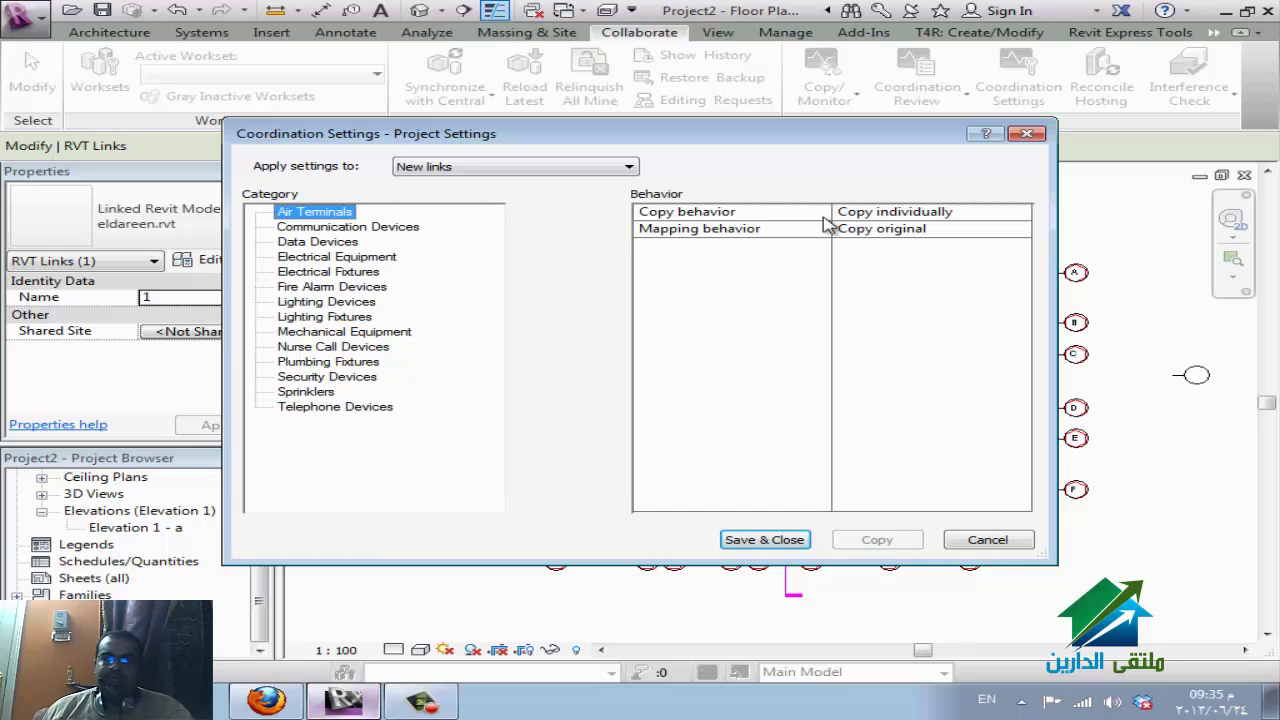
left_click(1015, 213)
left_click(1020, 214)
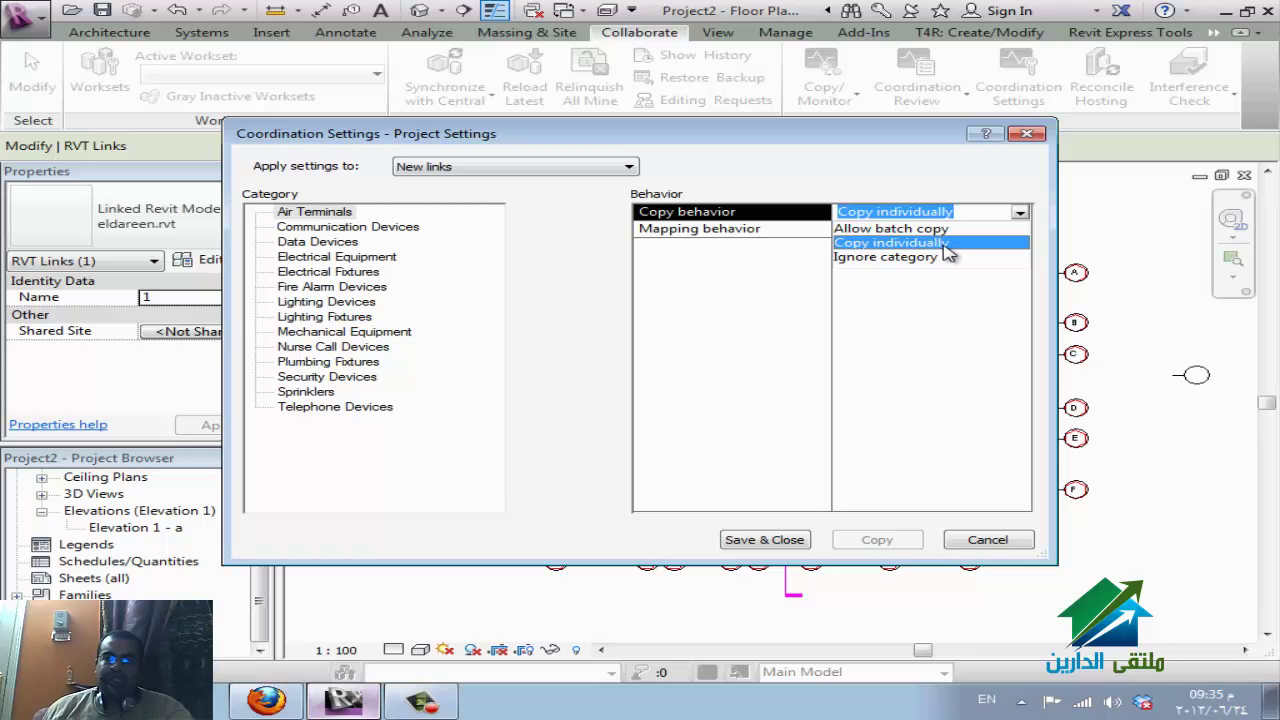
left_click(916, 259)
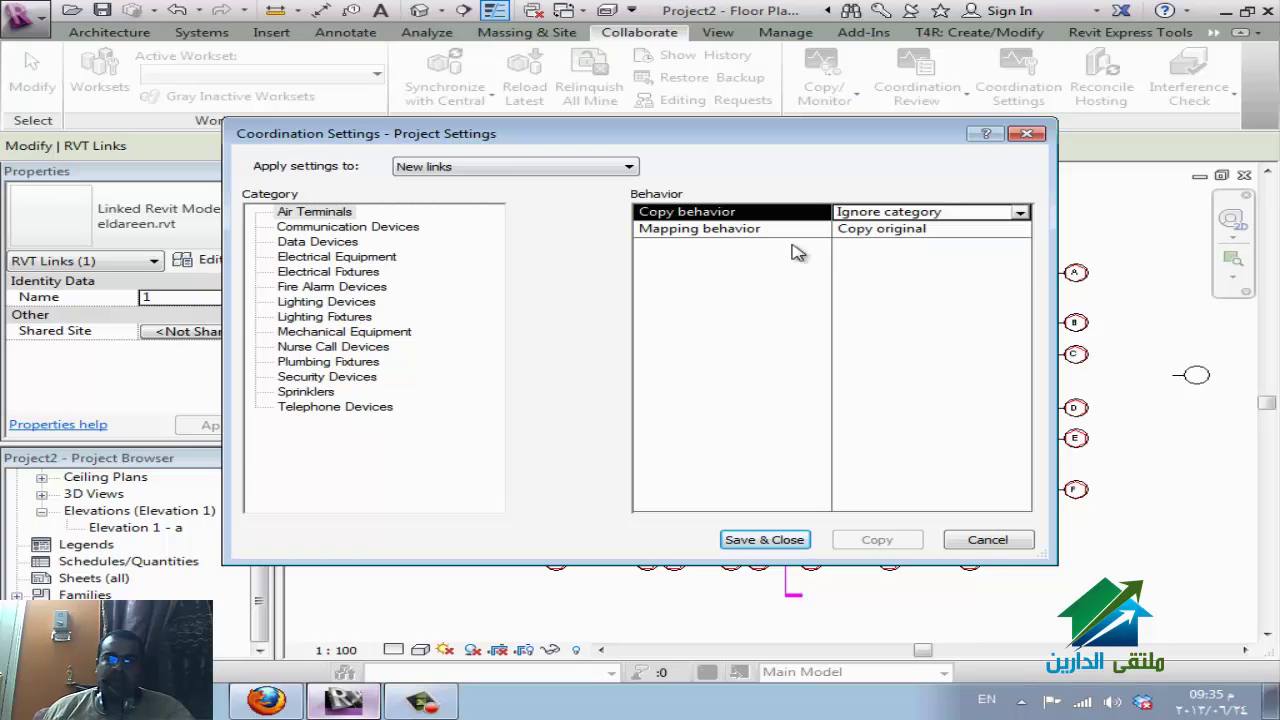
key("Return")
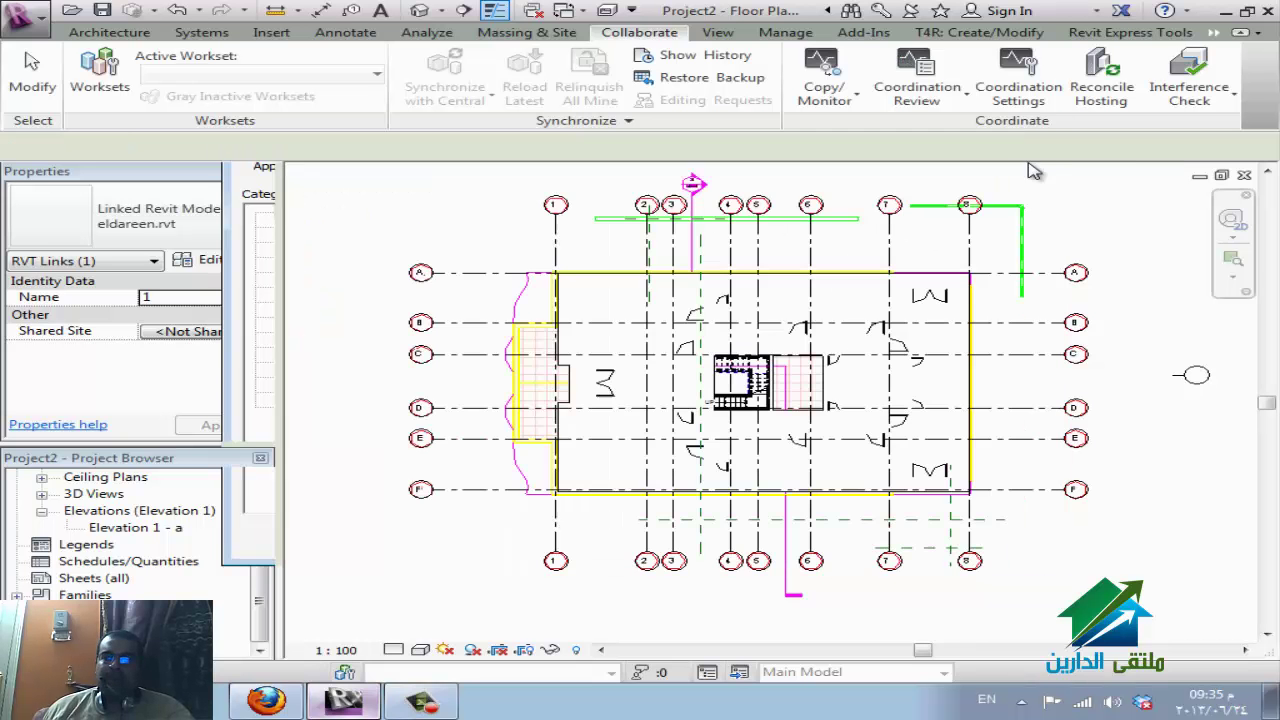
left_click(940, 102)
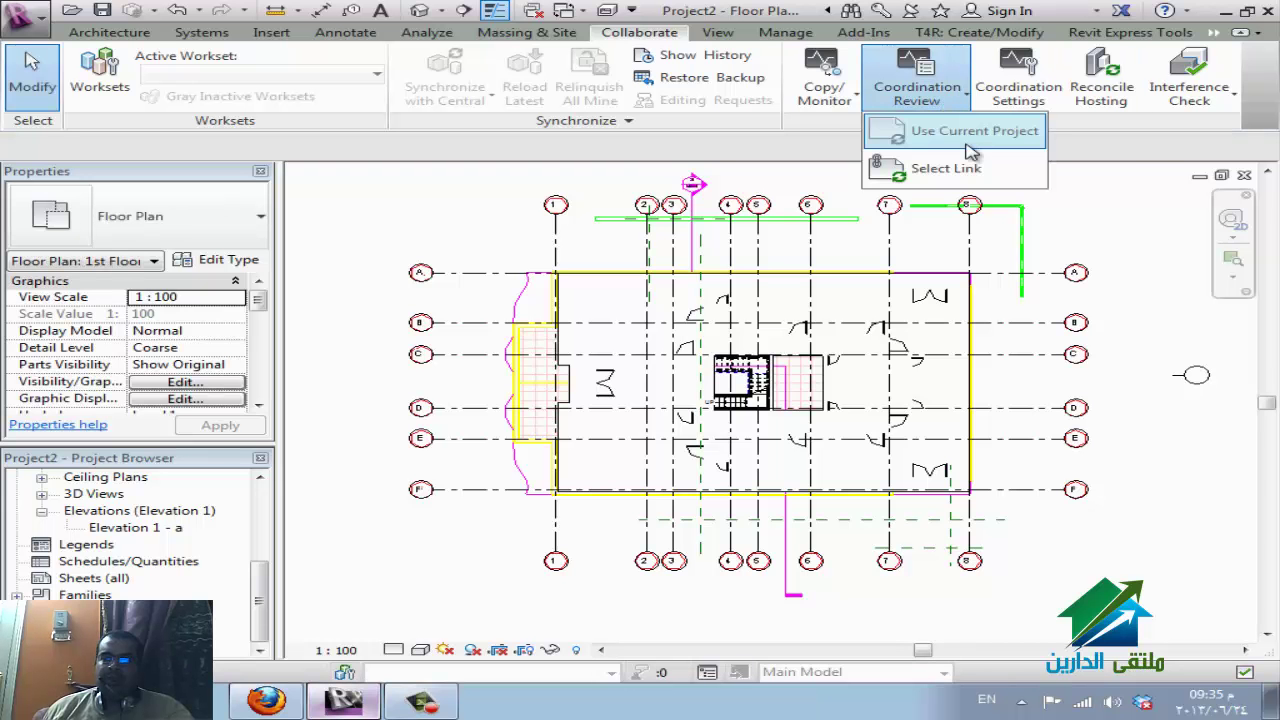
left_click(940, 168)
left_click(620, 215)
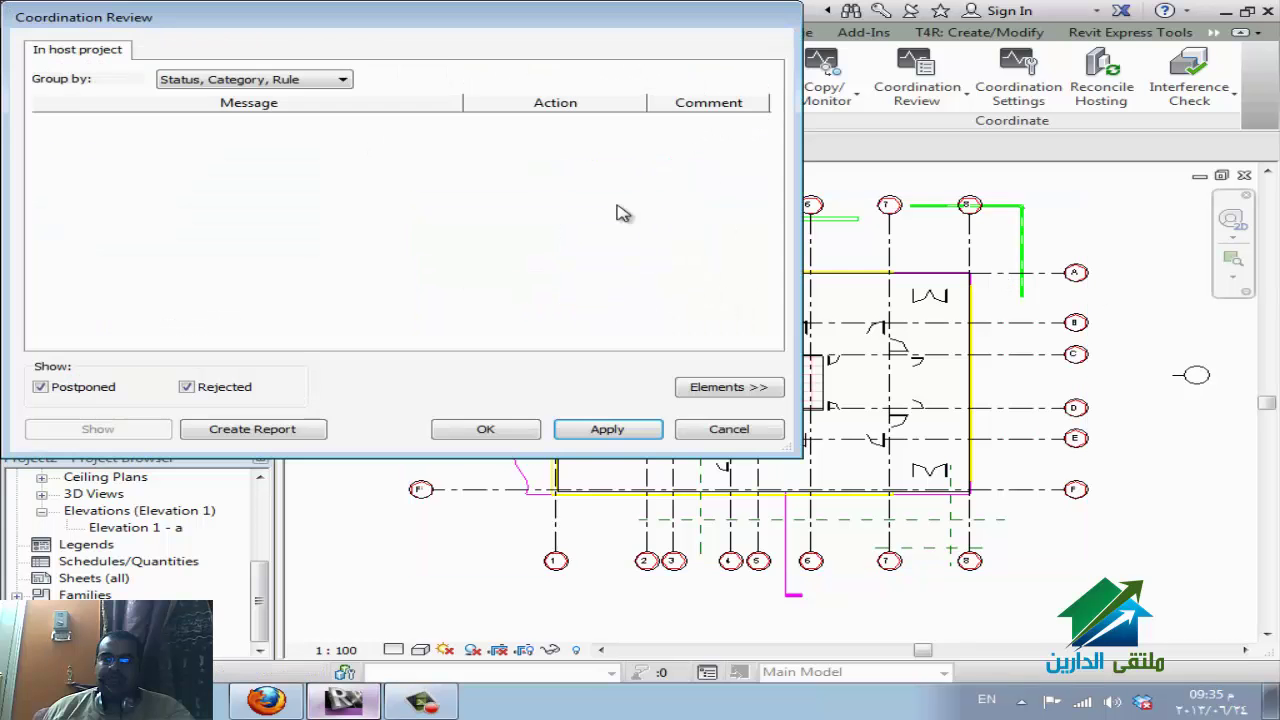
key("Escape")
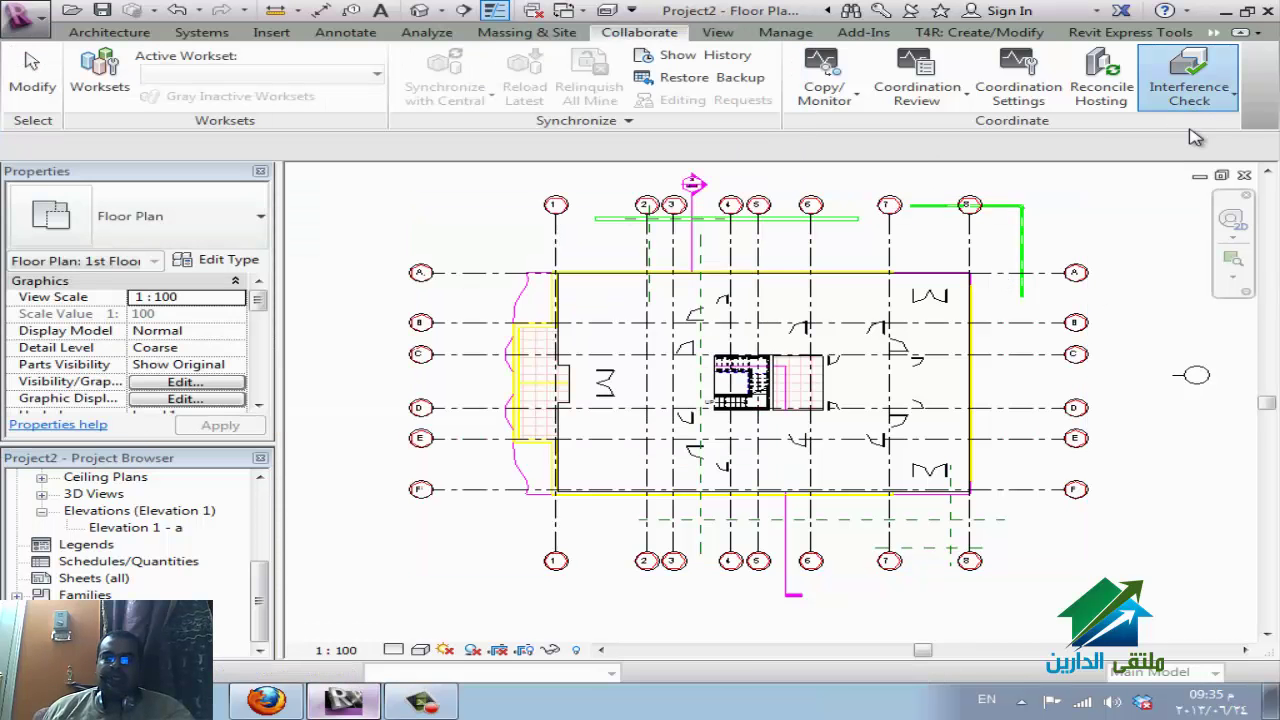
left_click(1193, 108)
left_click(1194, 131)
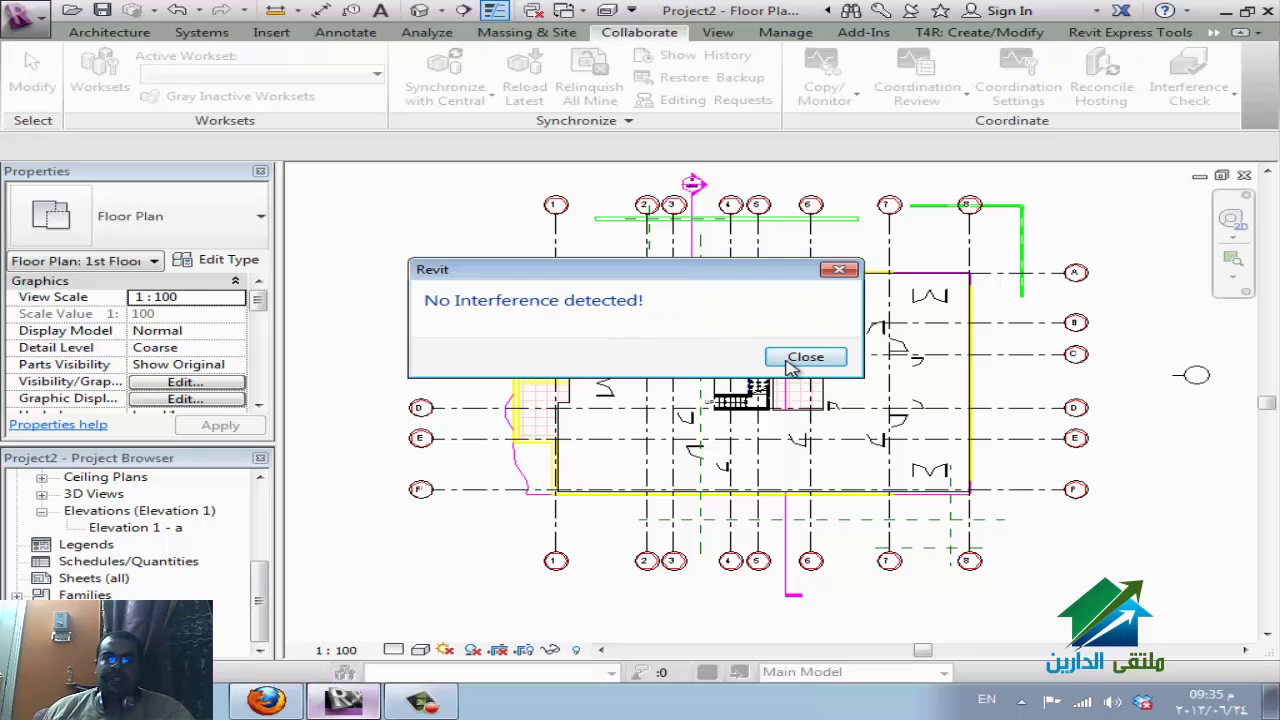
left_click(805, 357)
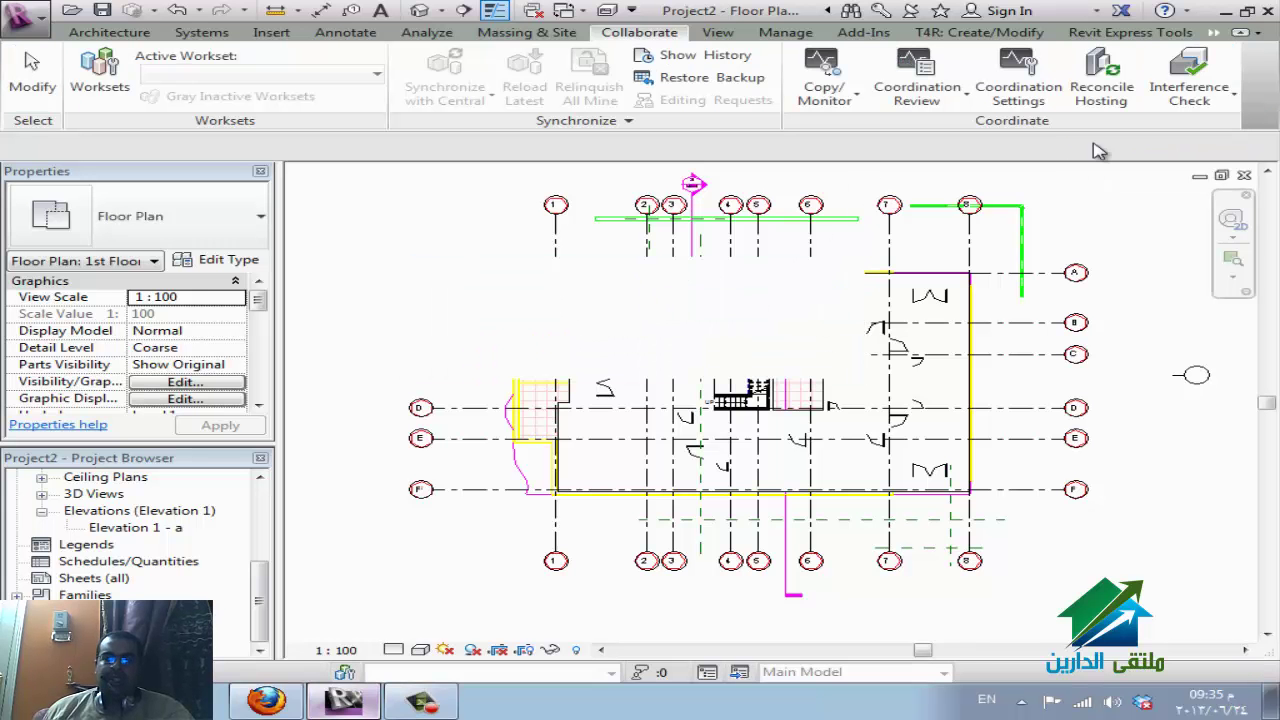
left_click(1215, 104)
left_click(1196, 106)
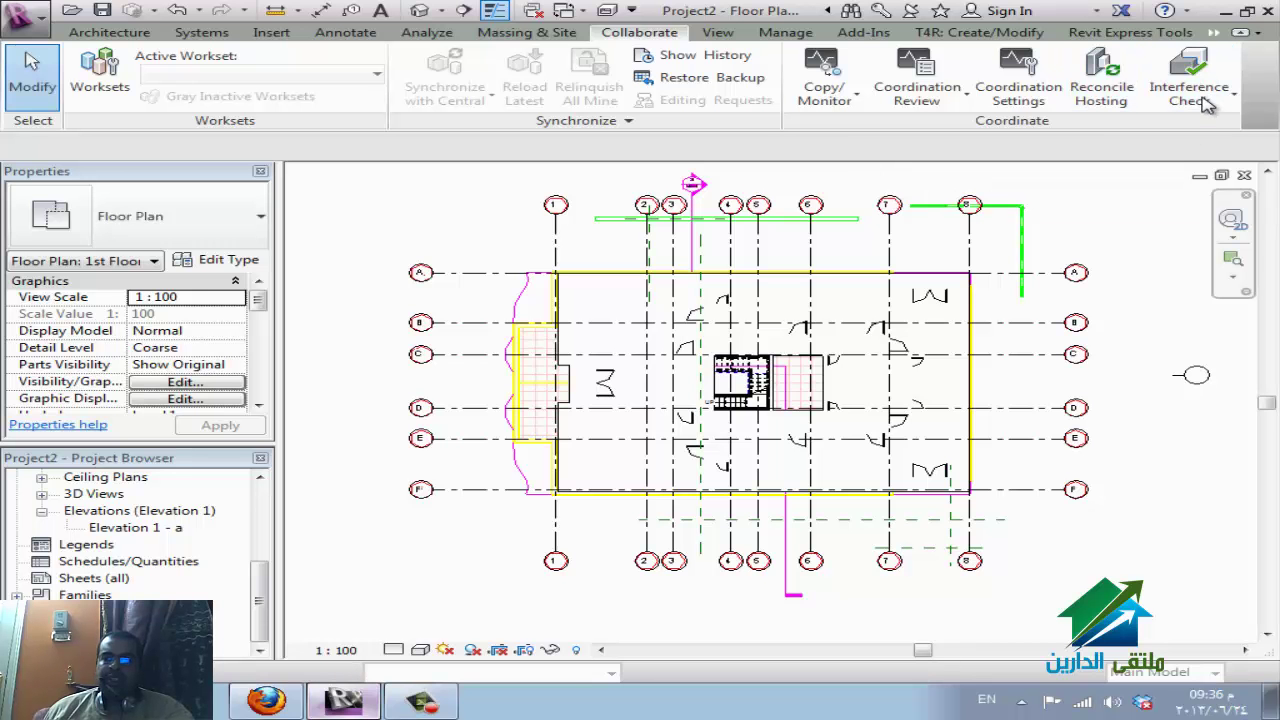
left_click(1190, 96)
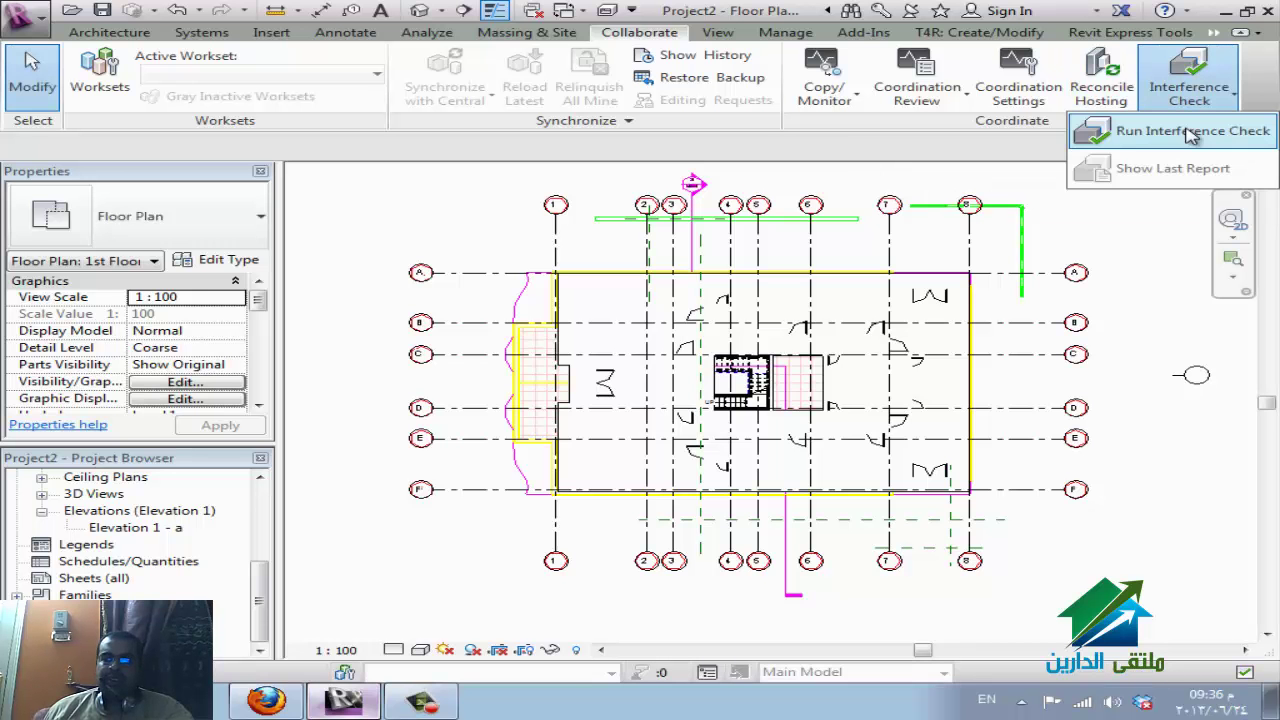
left_click(1190, 132)
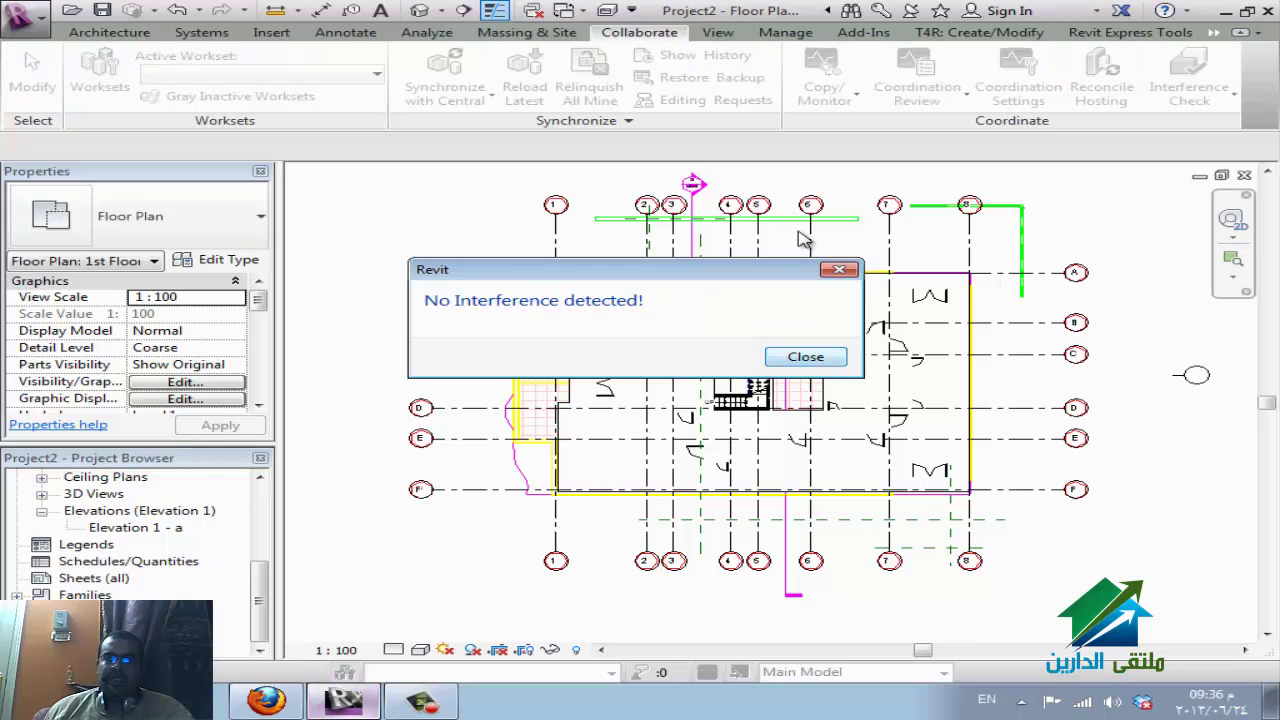
key("Return")
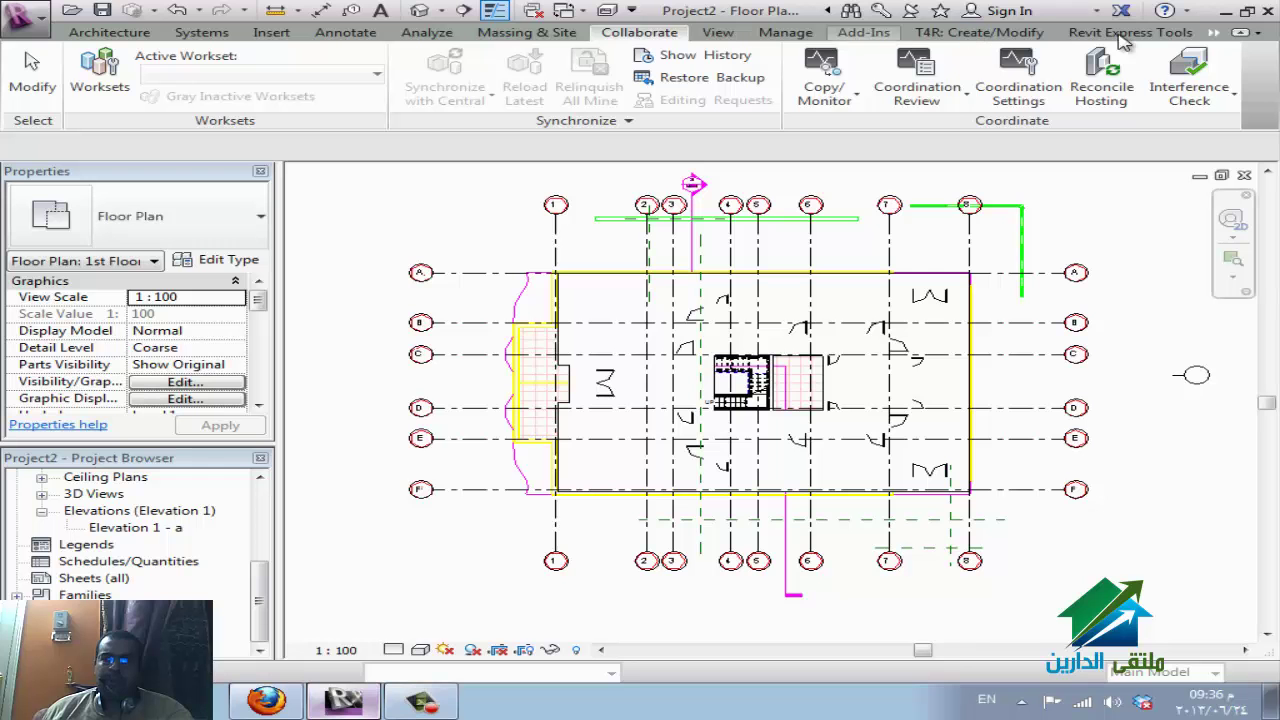
left_click(845, 102)
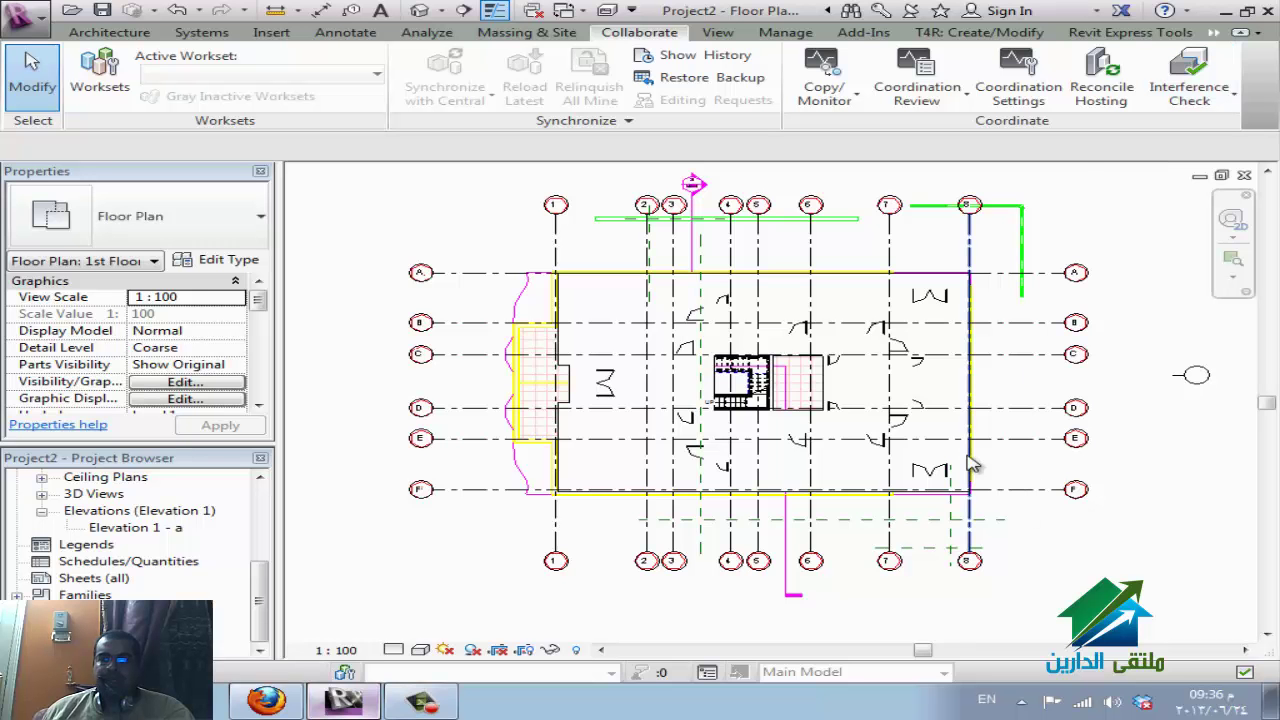
left_click(688, 348)
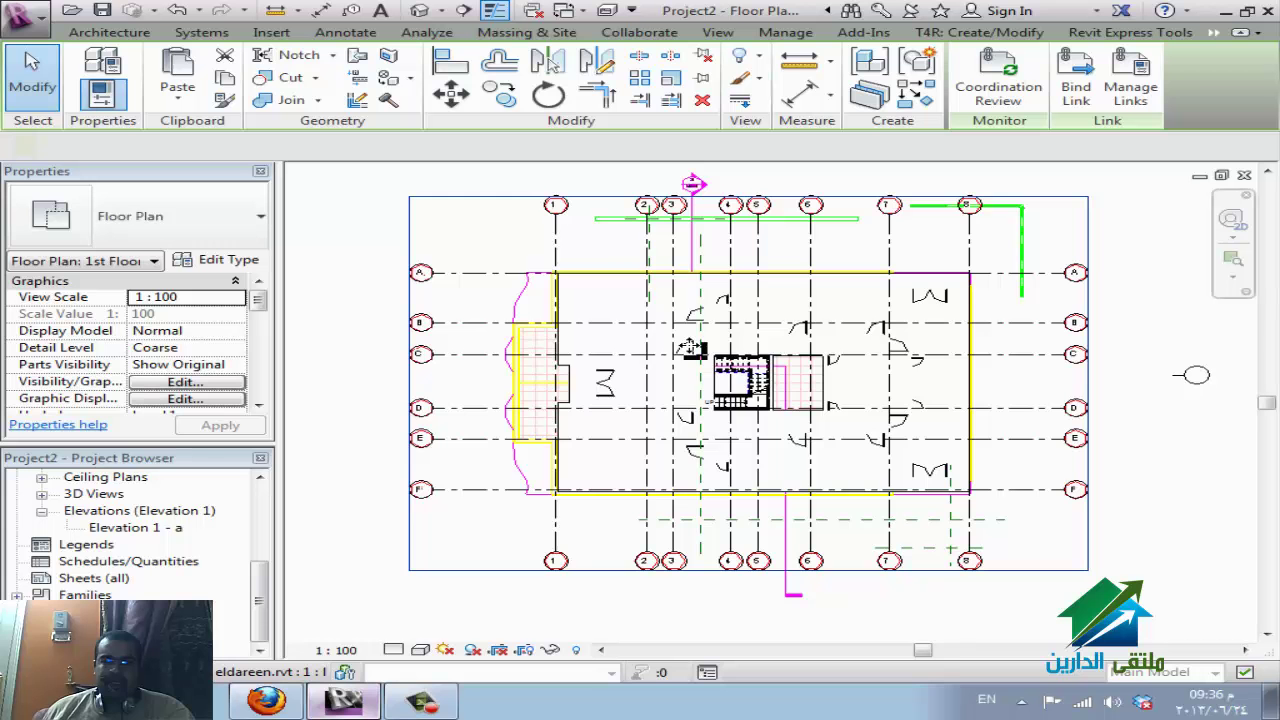
left_click(503, 445)
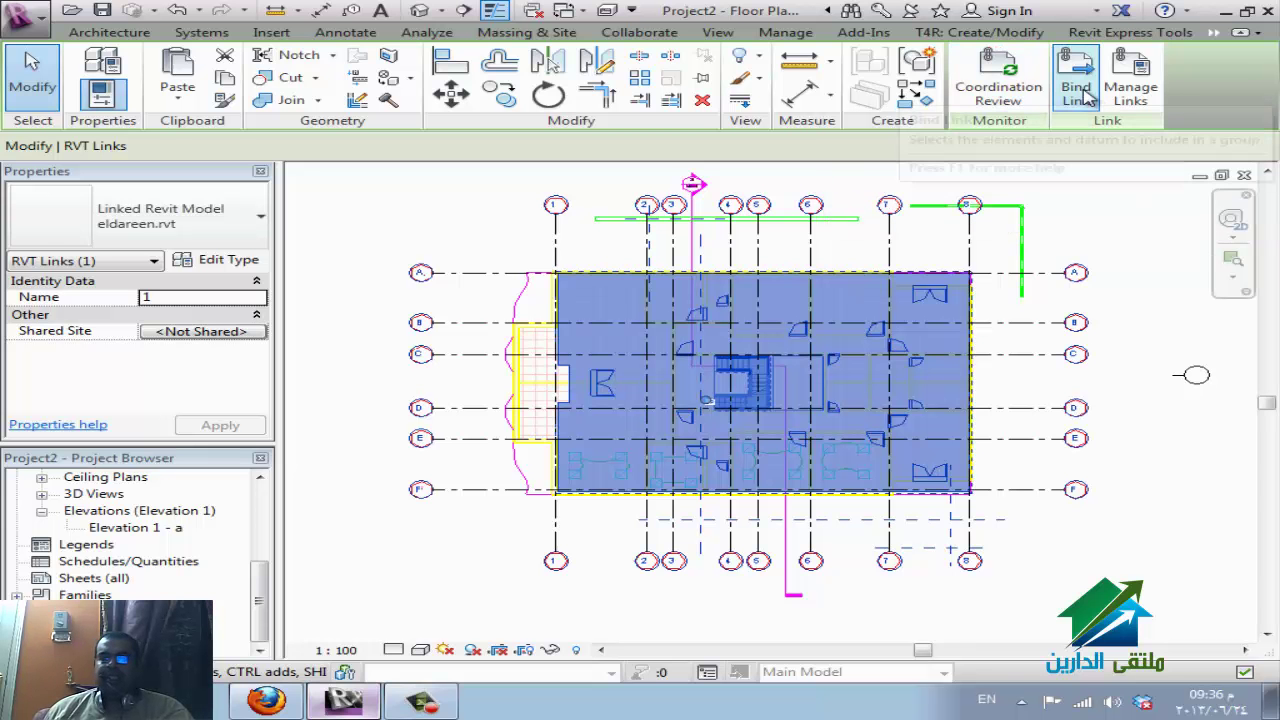
left_click(1005, 90)
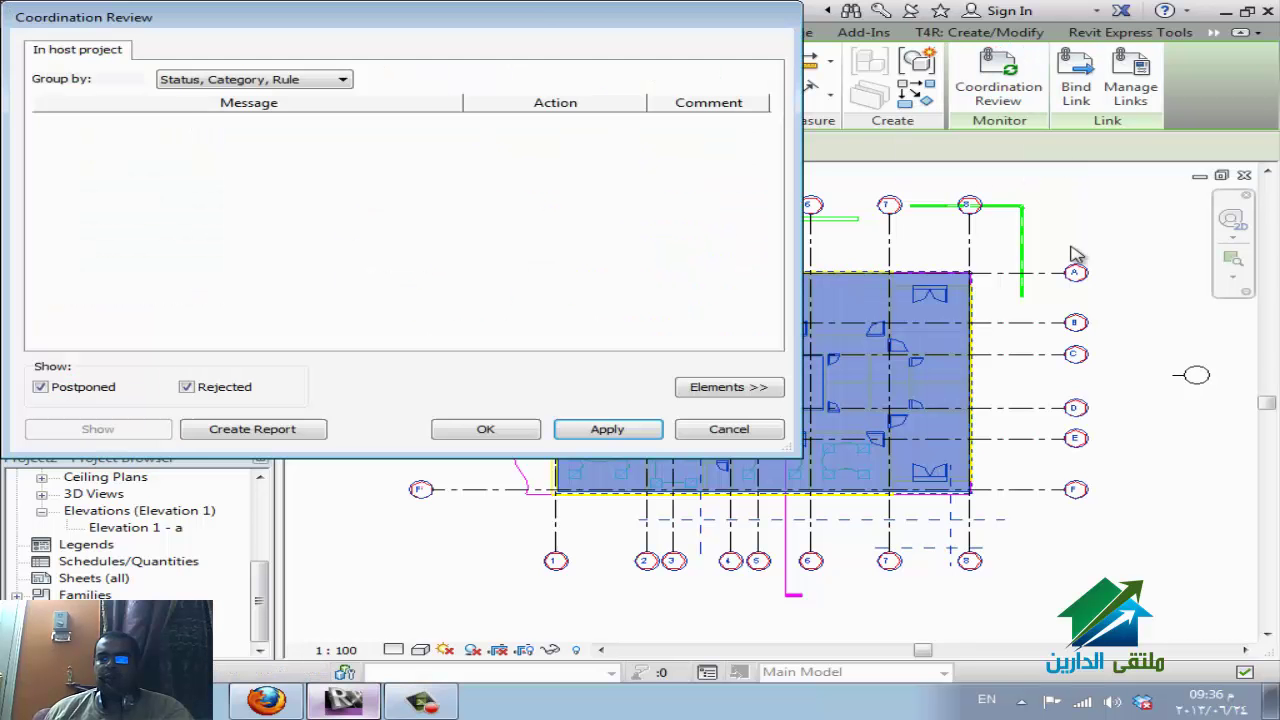
left_click(762, 430)
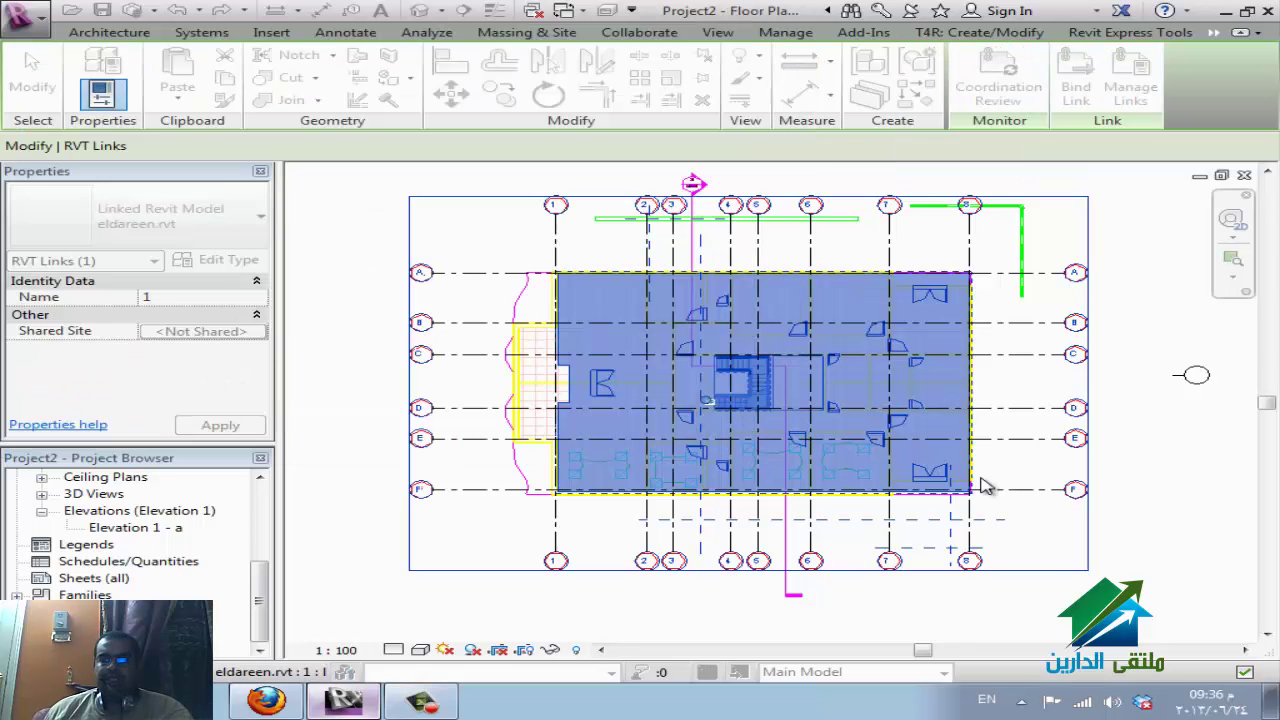
key("Escape")
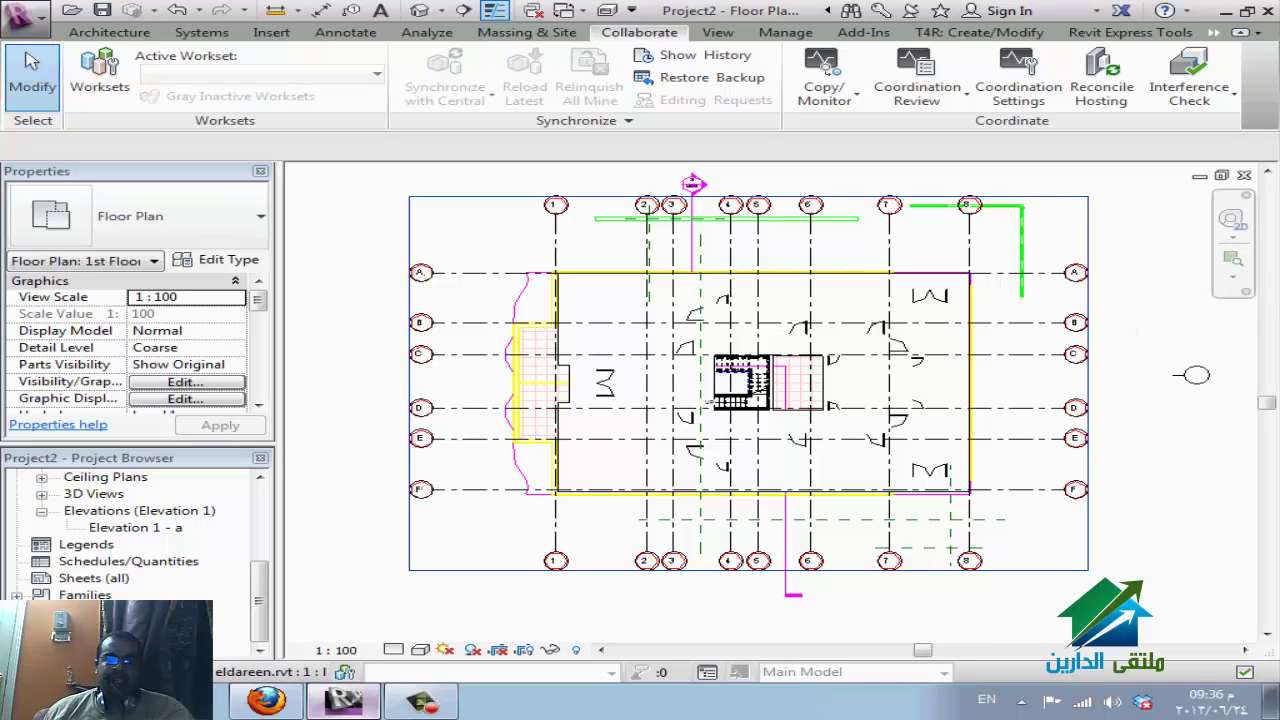
Select the linked eldareen.rvt model, view its context menu, then dismiss it with Esc.
left_click(410, 560)
right_click(136, 332)
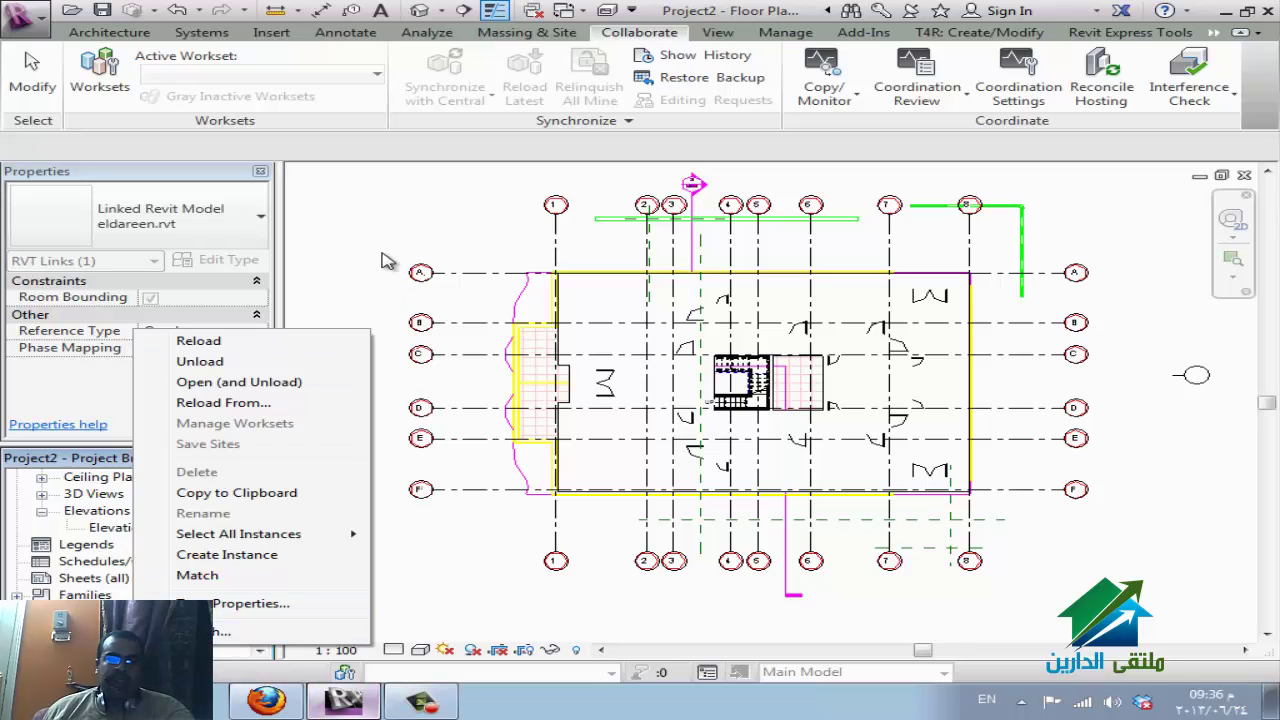
key("Escape")
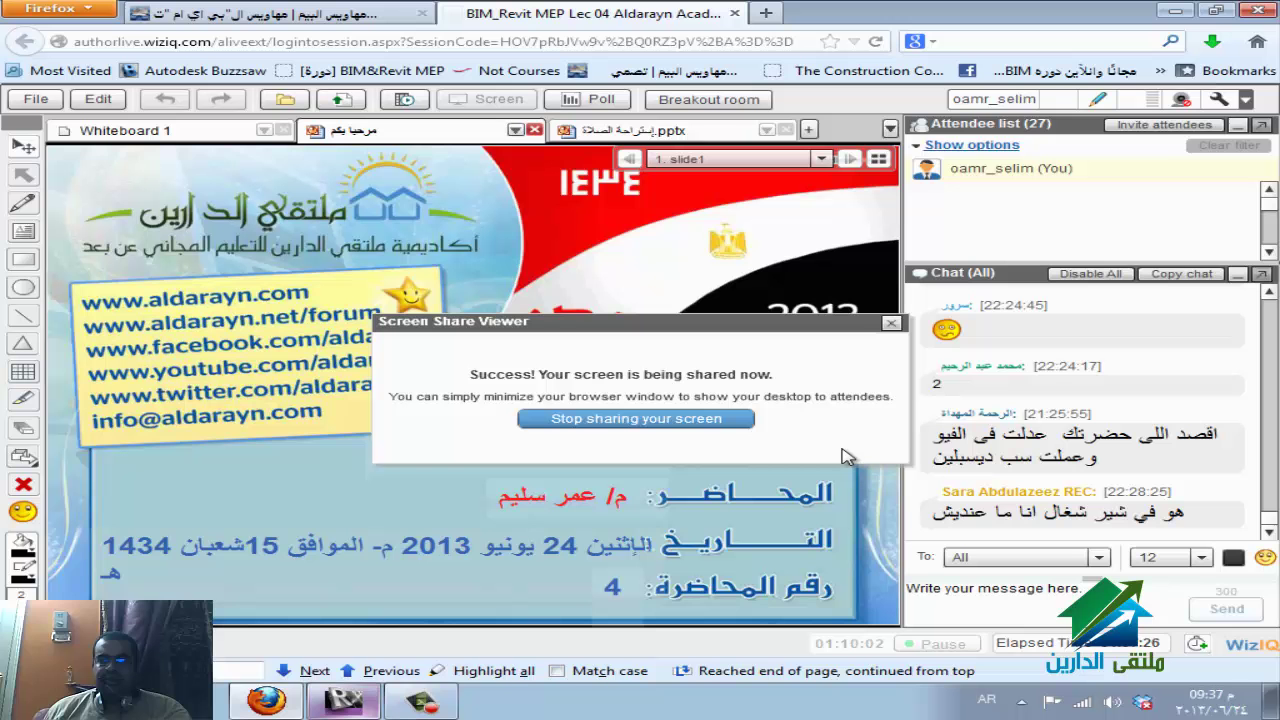
In Firefox's WizIQ class, stop screen sharing, start Screen Share again, and return to Revit.
left_click(266, 700)
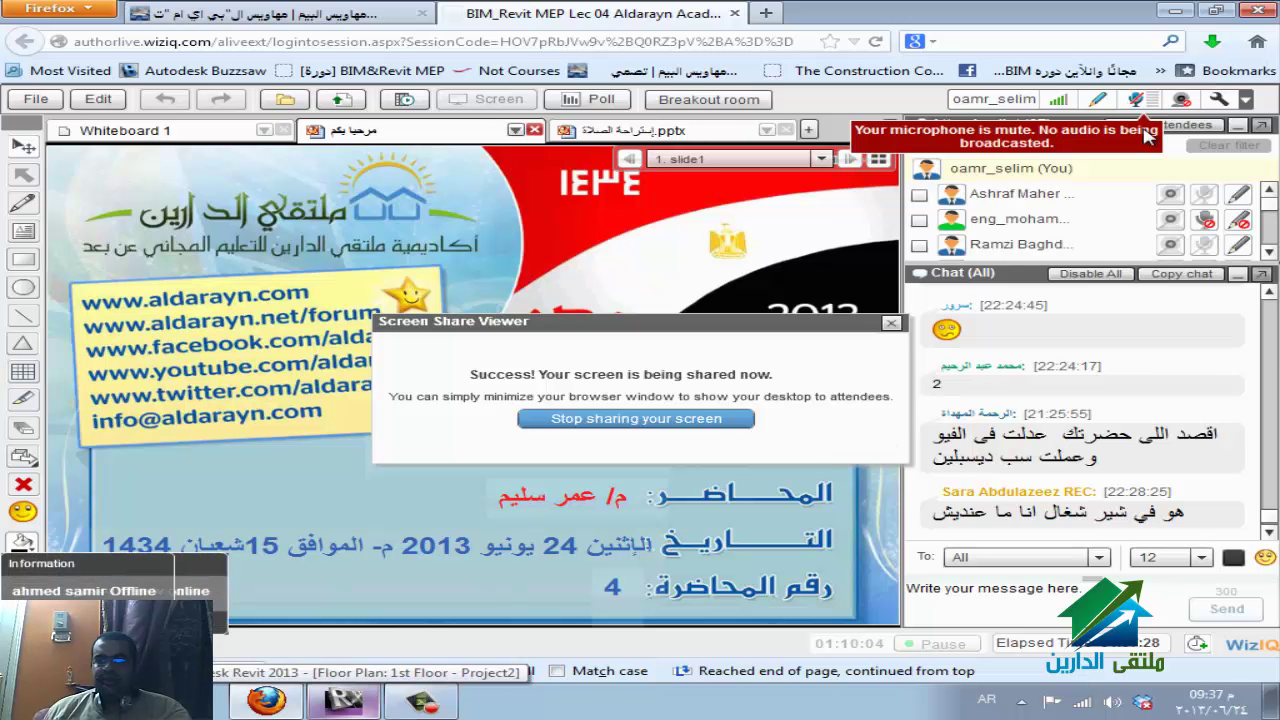
left_click(1269, 532)
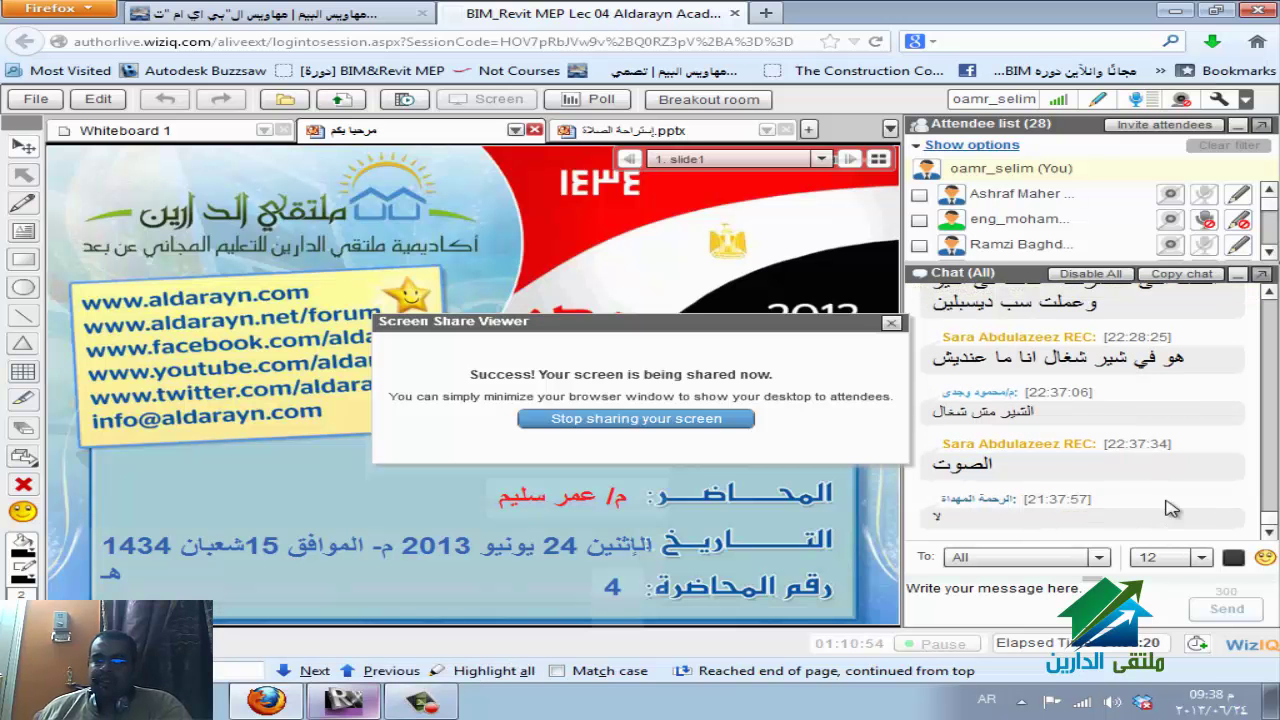
left_click(680, 420)
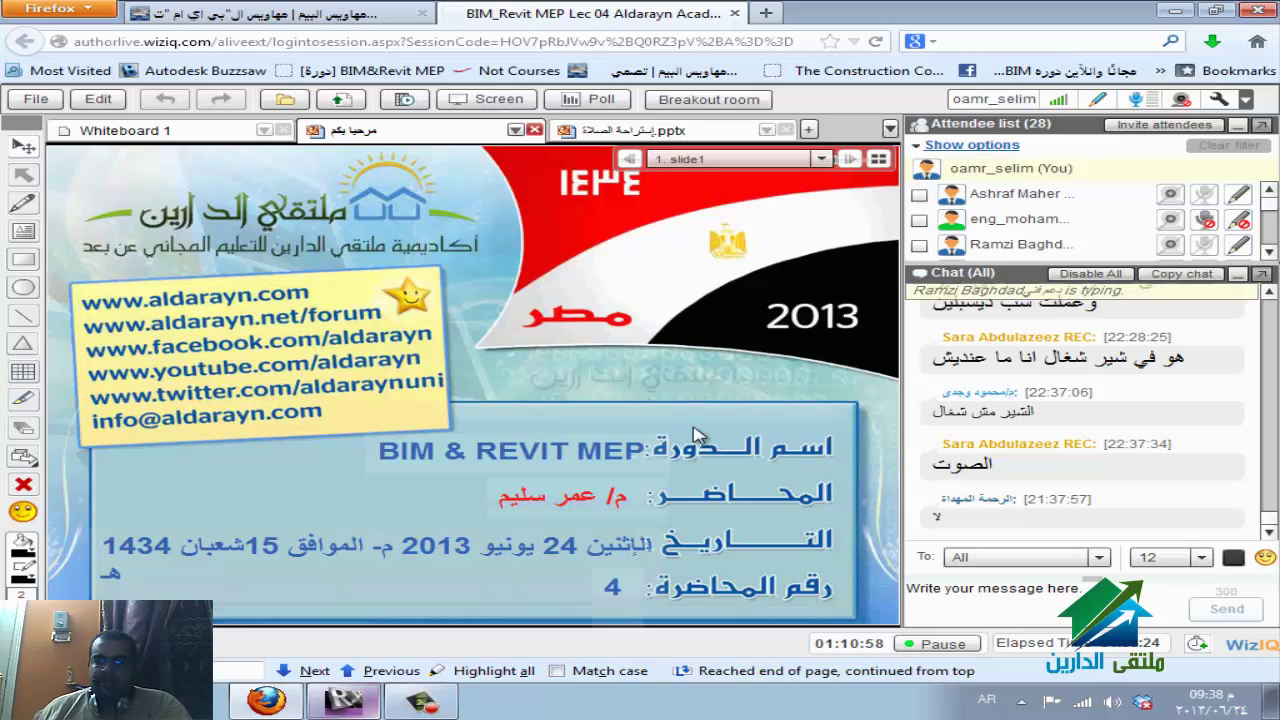
left_click(486, 99)
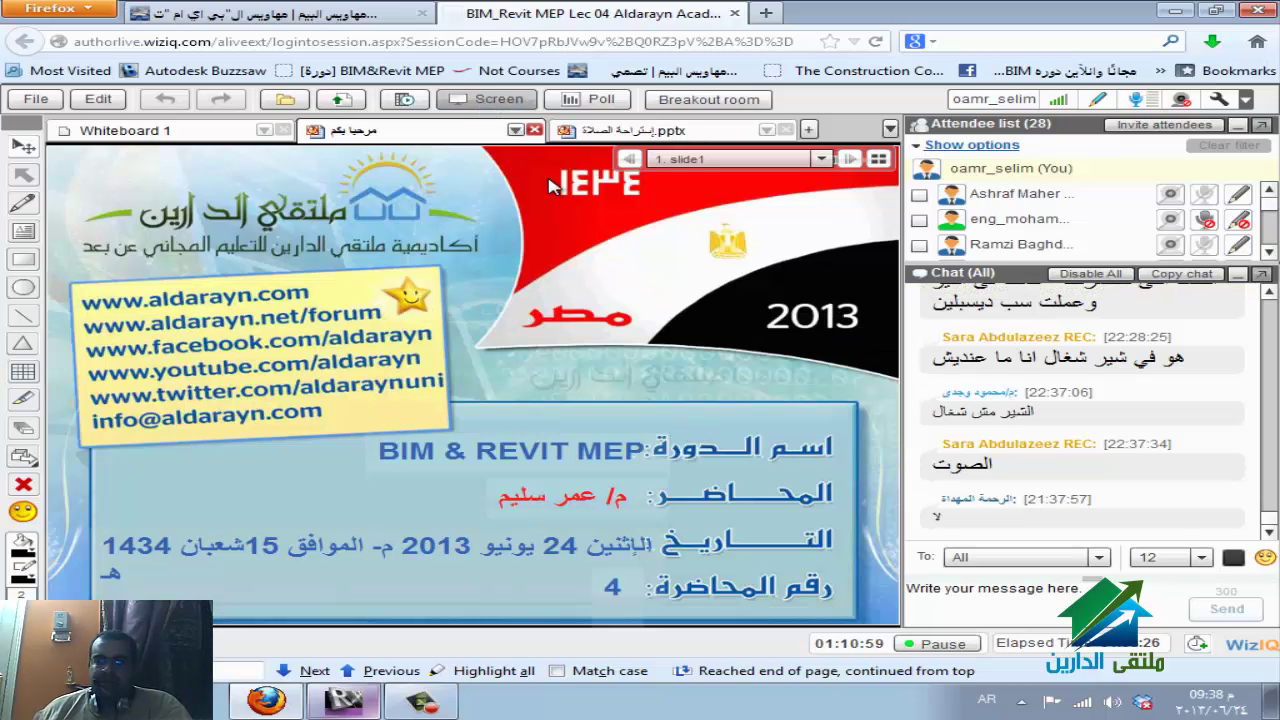
left_click(468, 381)
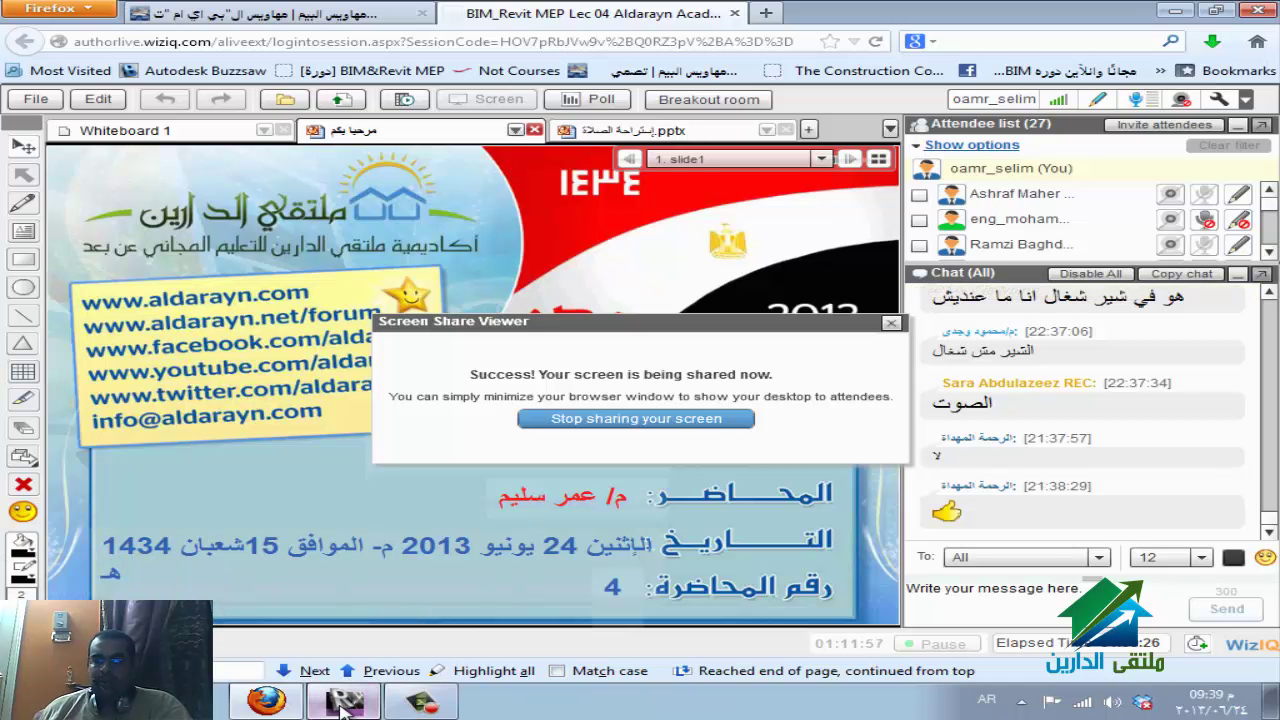
left_click(343, 703)
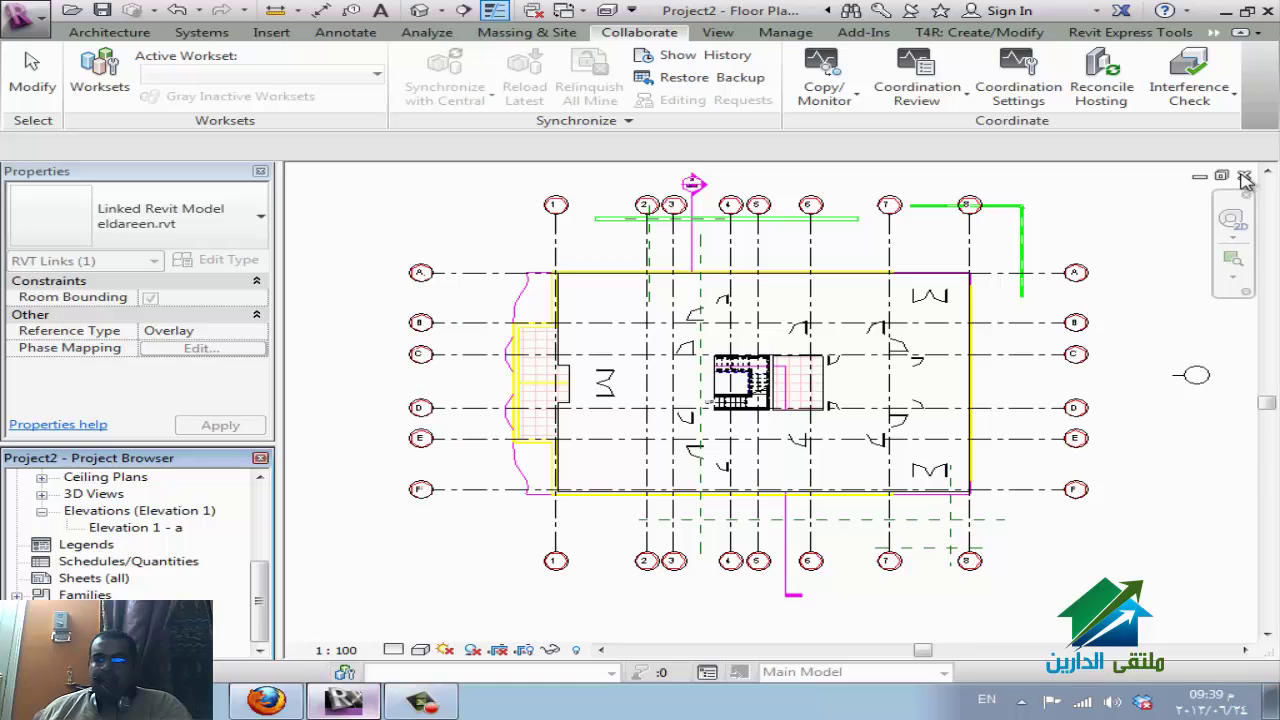
Close all Project2 views and discard Project2's changes.
left_click(1245, 178)
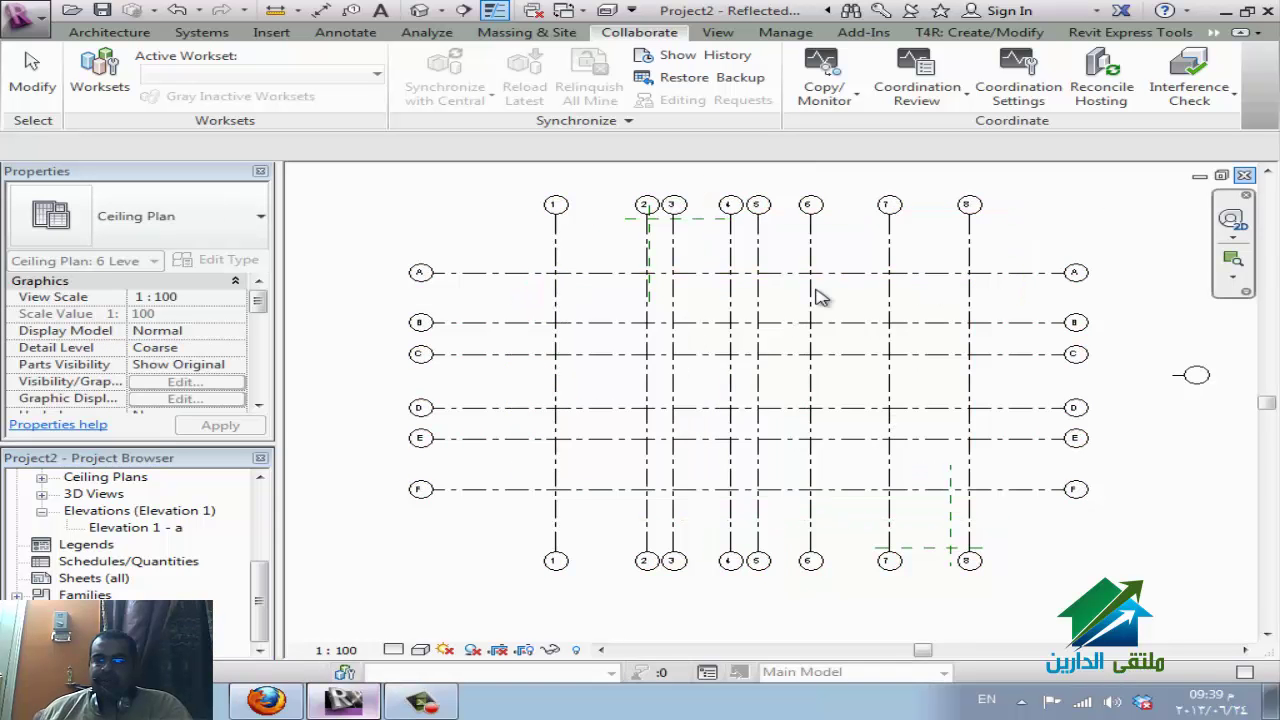
left_click(1245, 177)
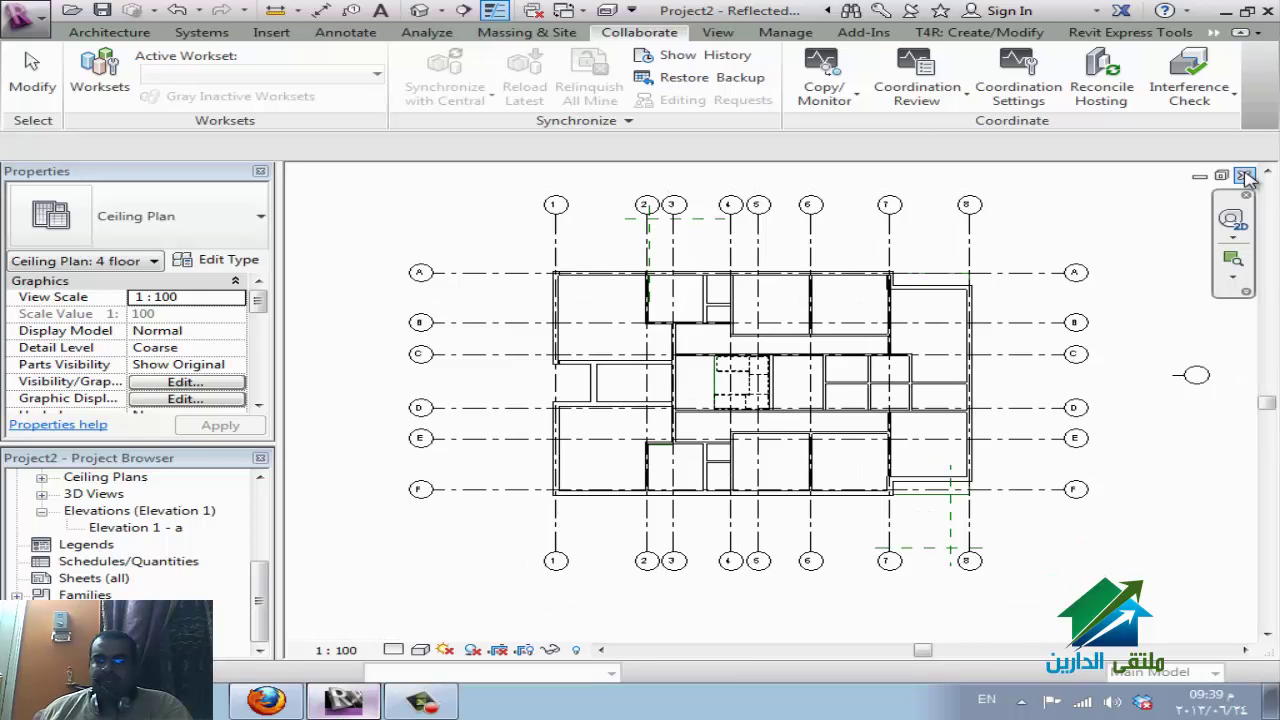
left_click(1245, 177)
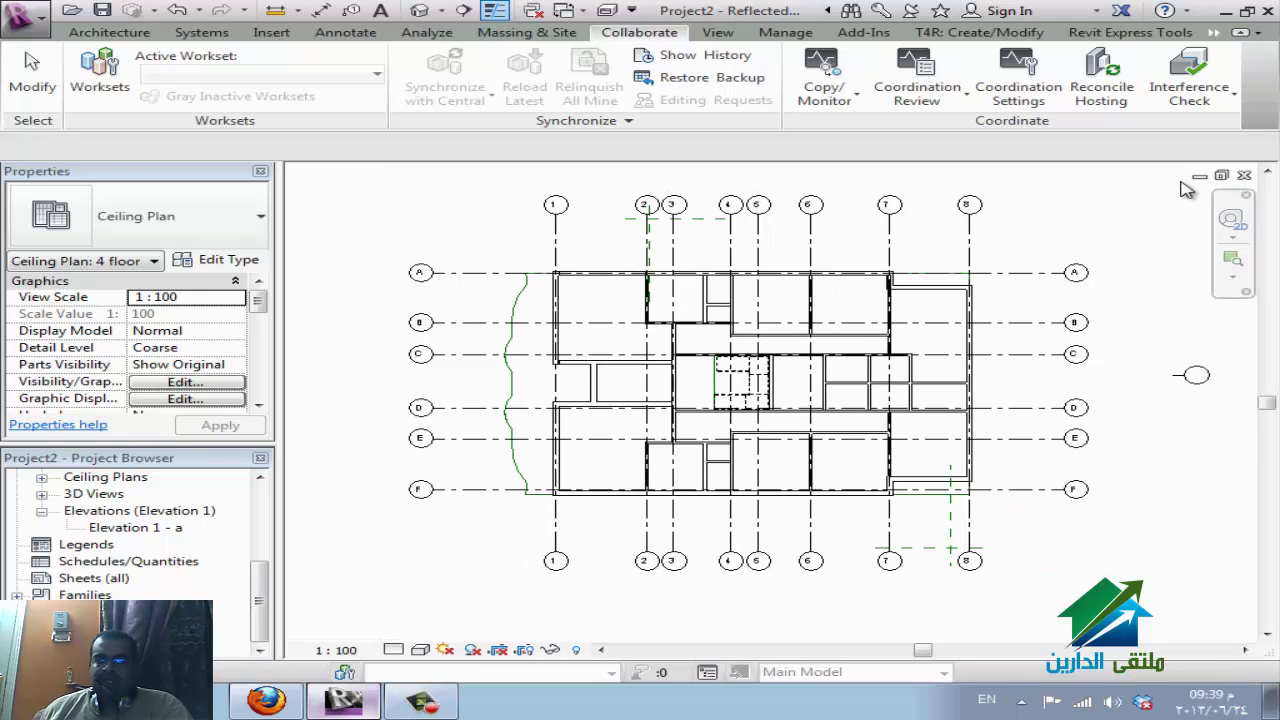
left_click(534, 12)
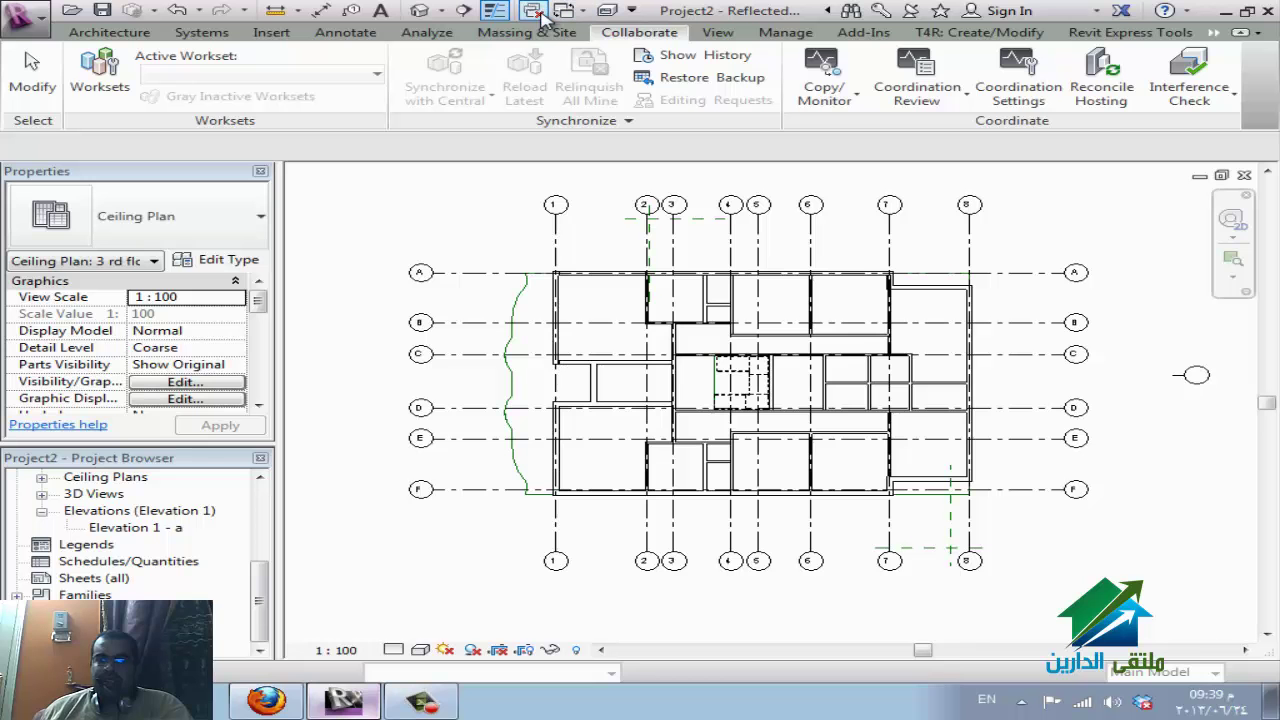
left_click(1245, 177)
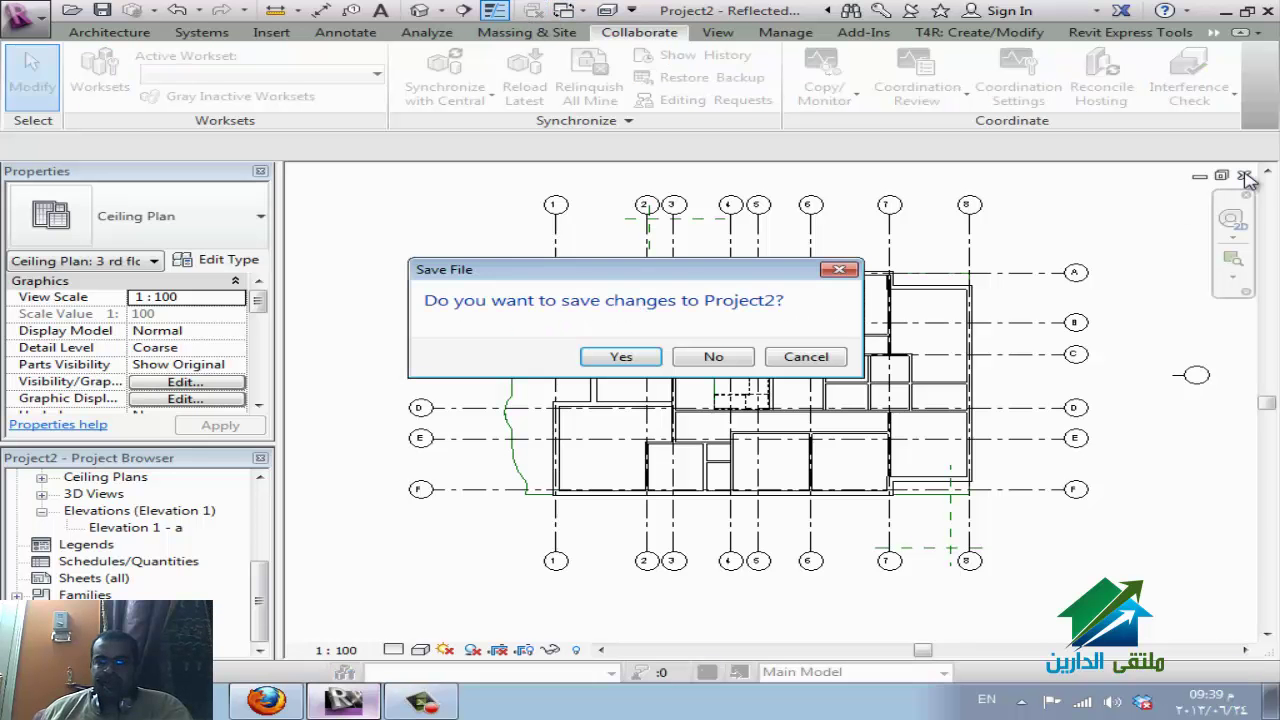
left_click(713, 358)
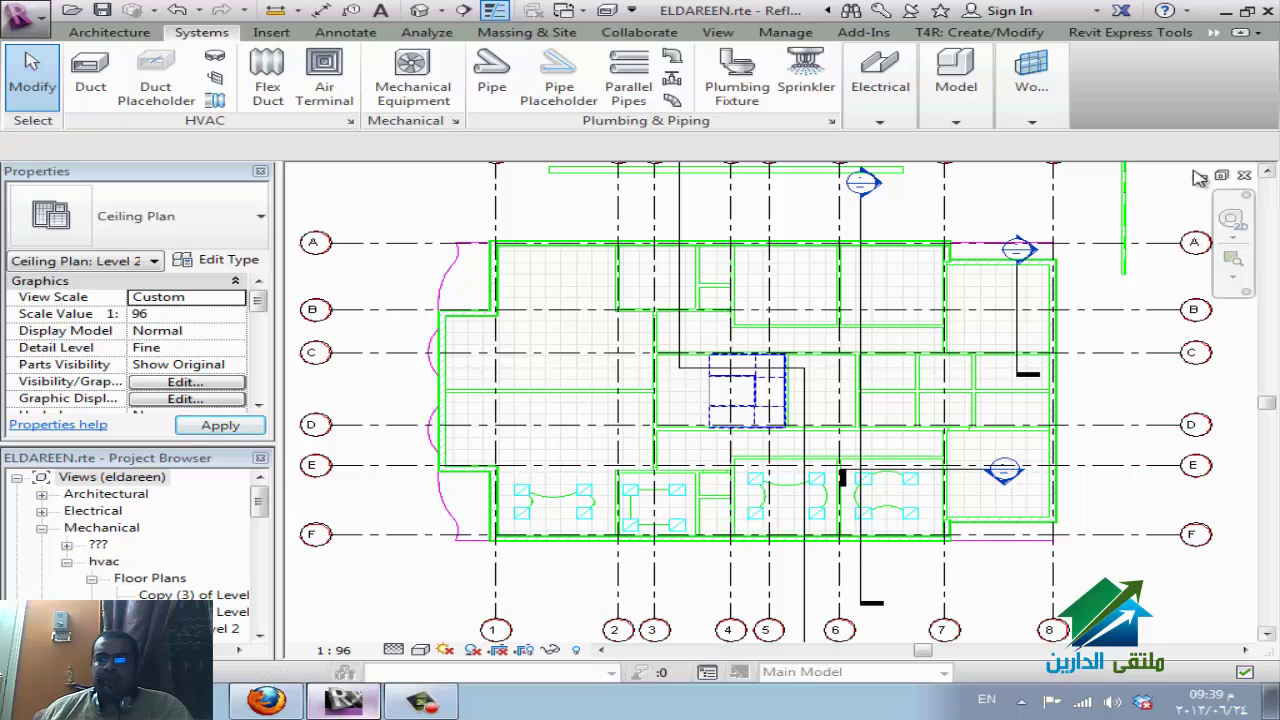
Close ELDAREEN.rte saving its changes, then close A0 metric.rfa without saving.
left_click(1245, 177)
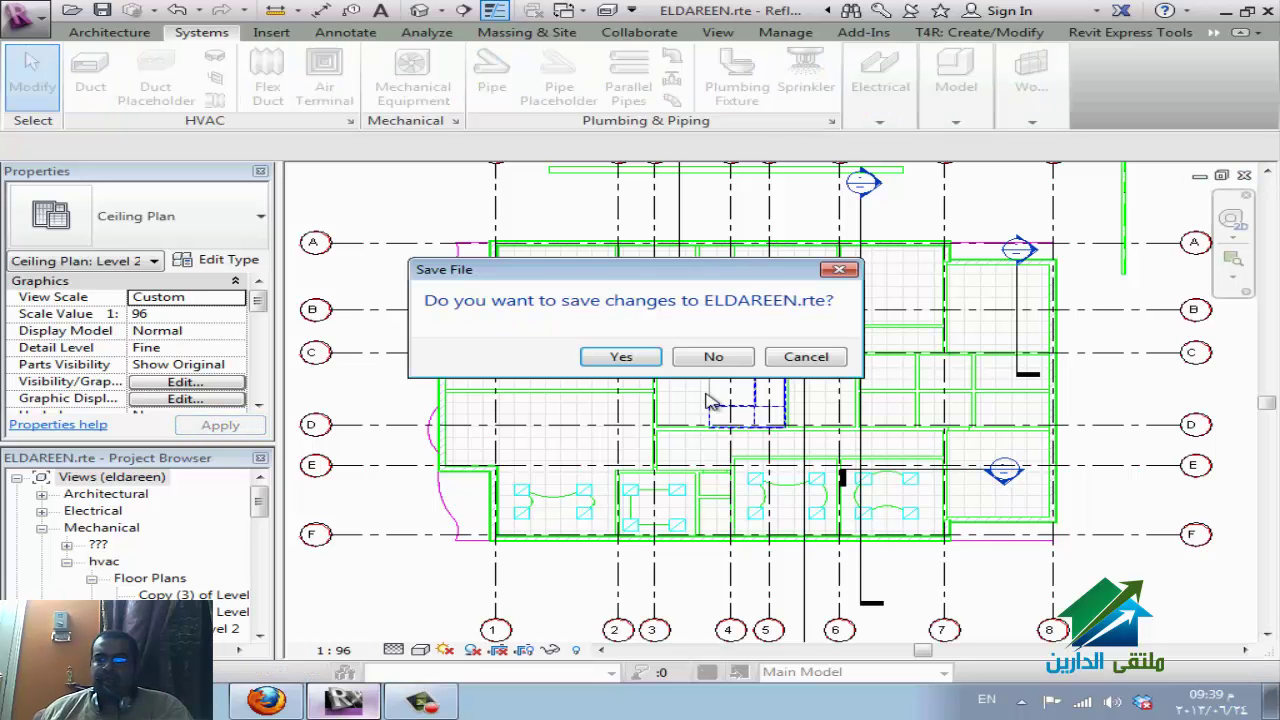
left_click(621, 357)
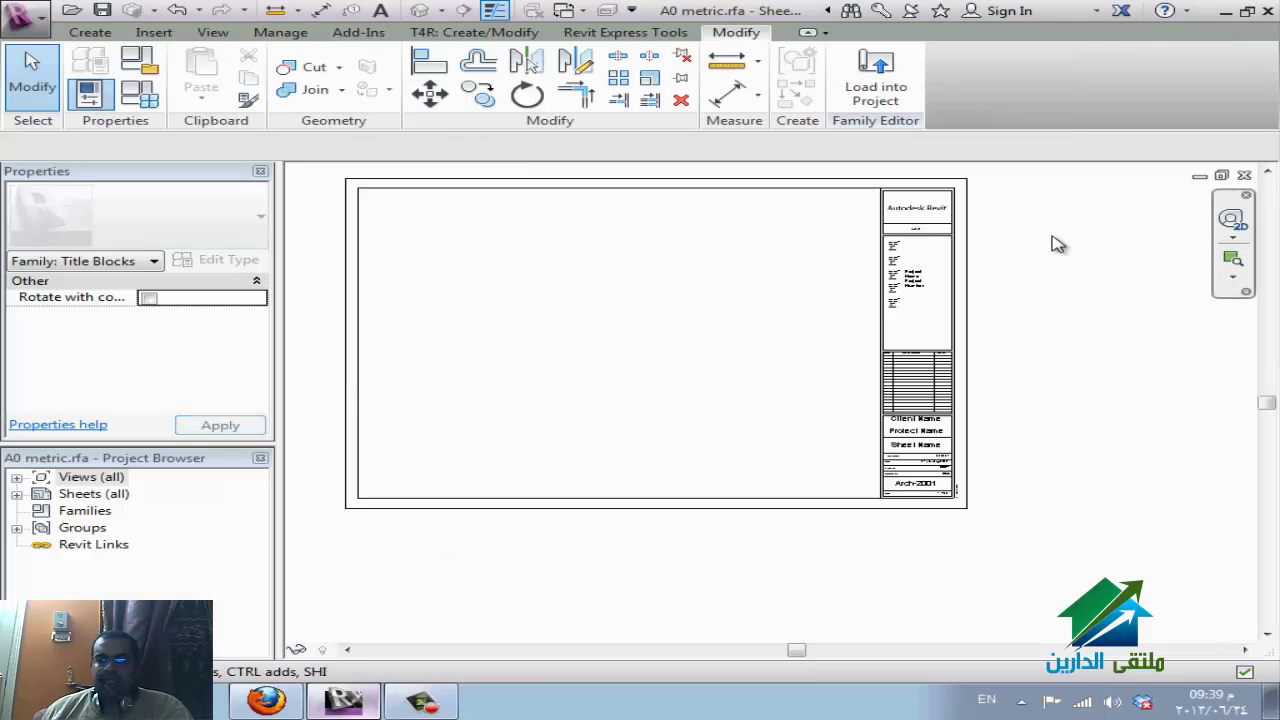
left_click(1244, 175)
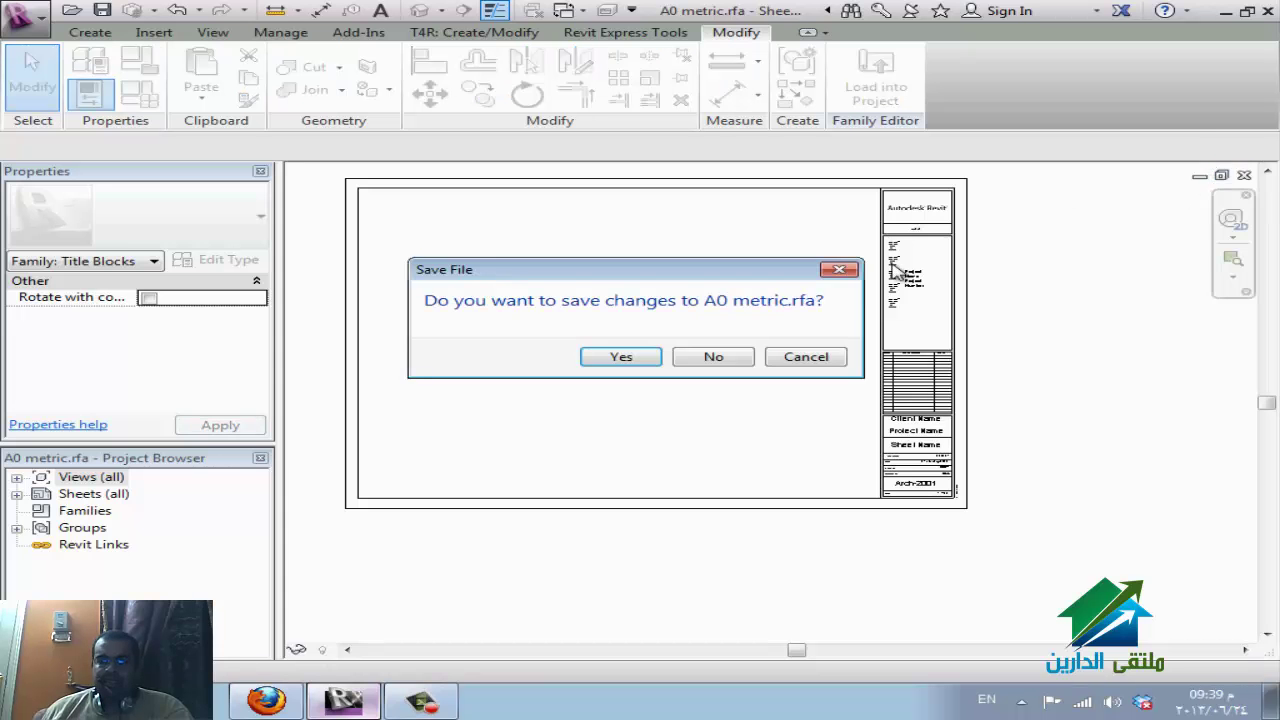
left_click(713, 356)
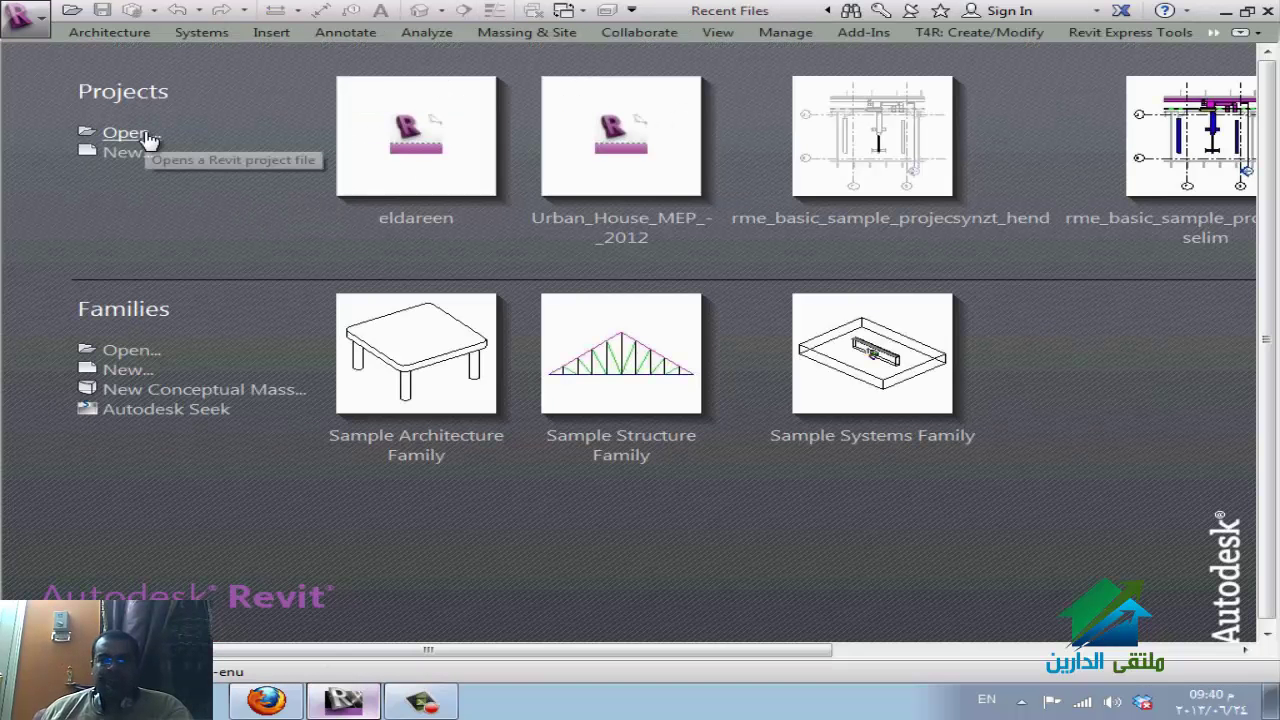
In the Open dialog, browse to E:\REVIT\eldareen, filter to Project Files (*.rvt), and select eldareen.rvt.
left_click(125, 133)
left_click(459, 104)
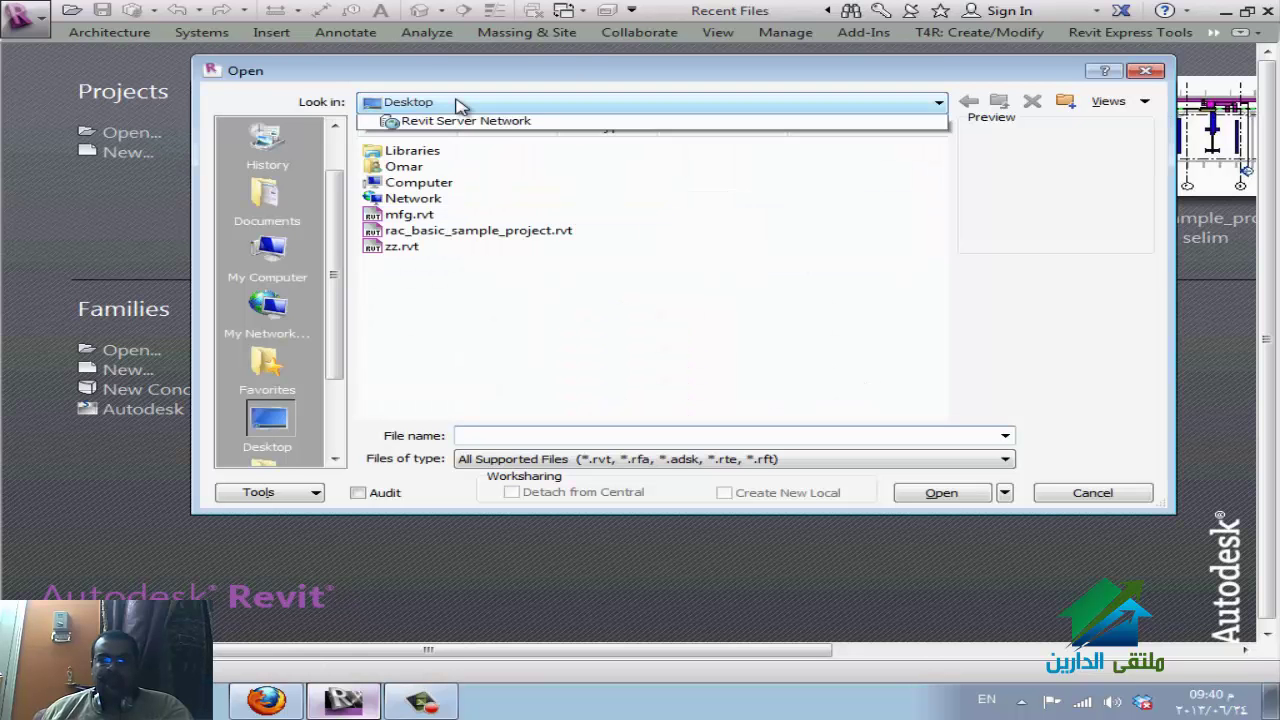
left_click(480, 194)
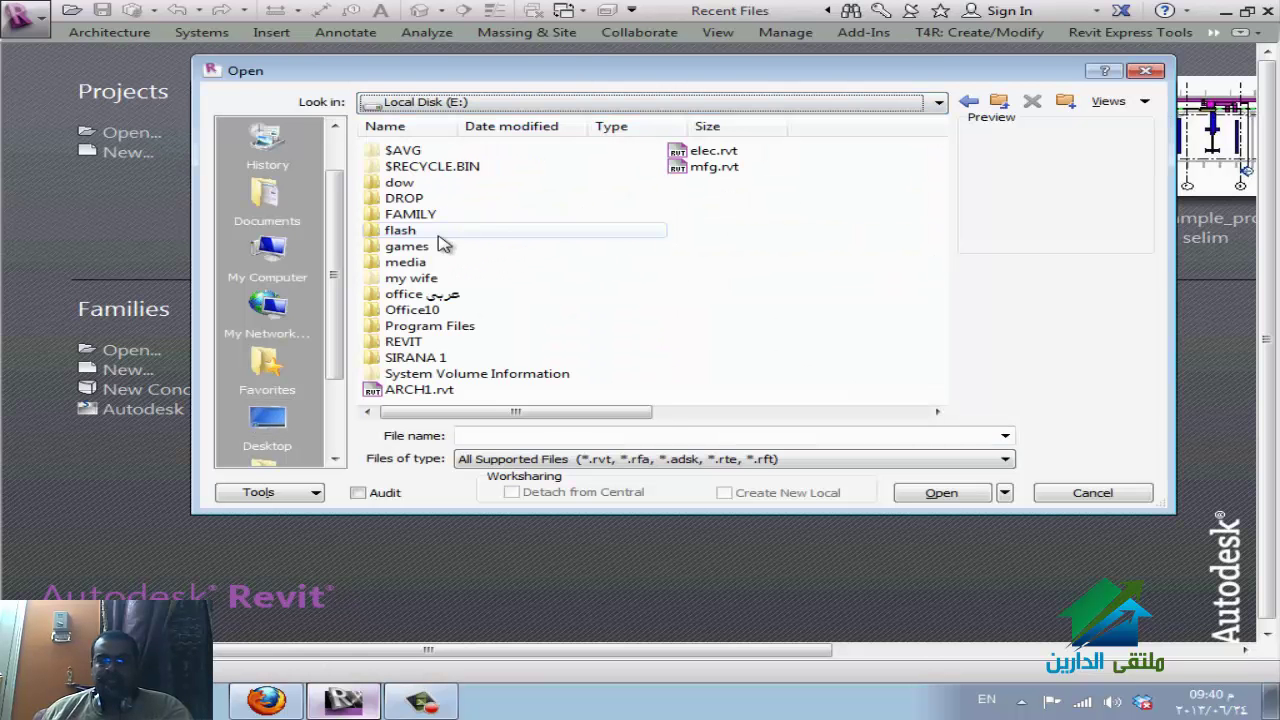
double_click(423, 343)
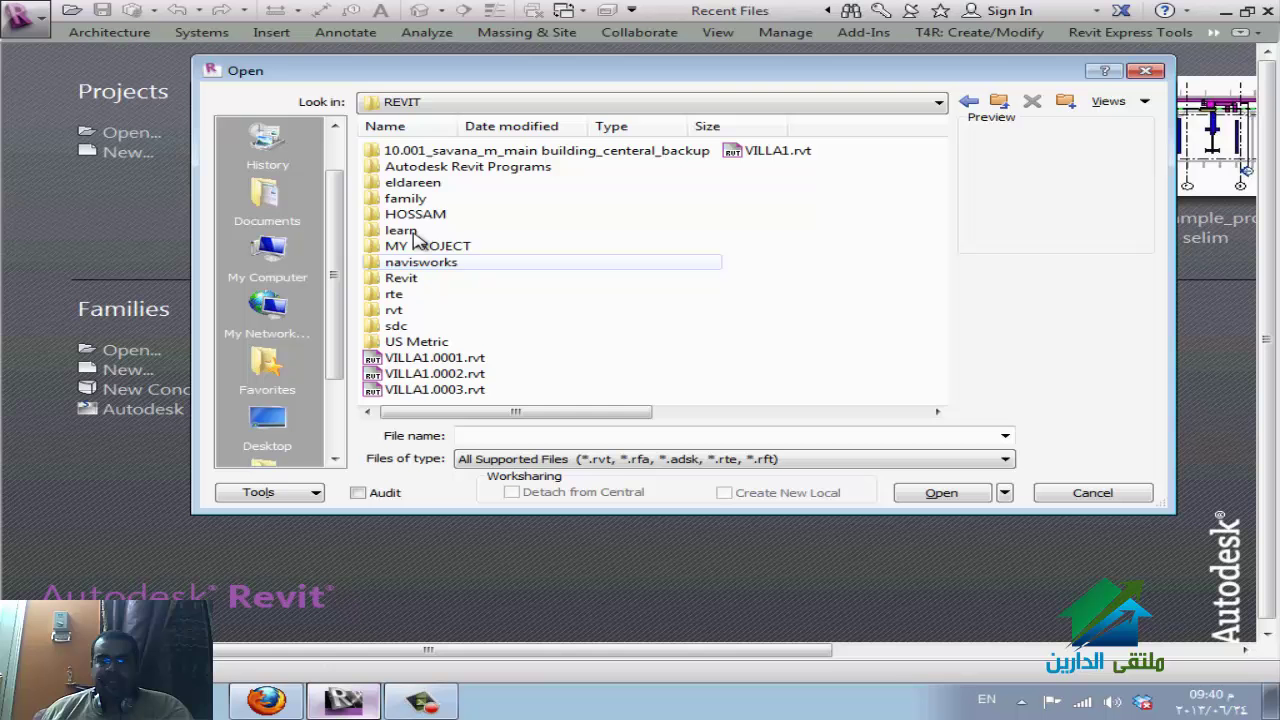
double_click(410, 183)
left_click(612, 459)
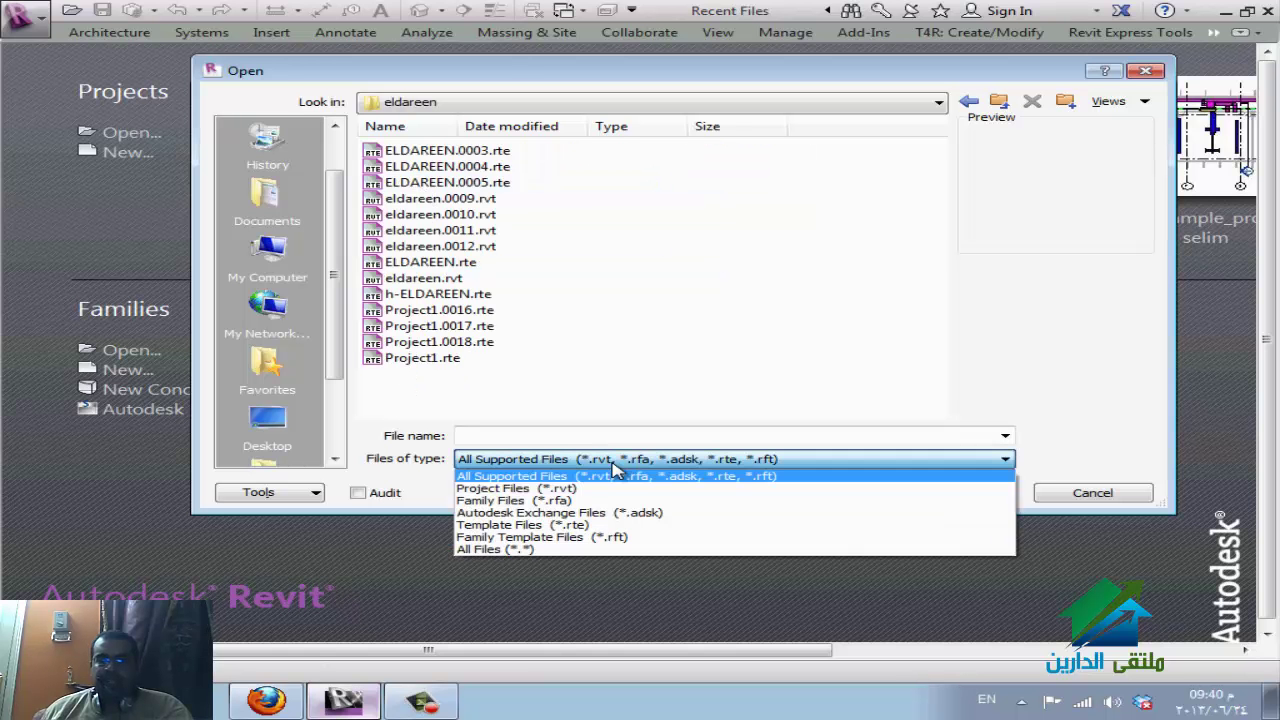
left_click(615, 484)
left_click(469, 218)
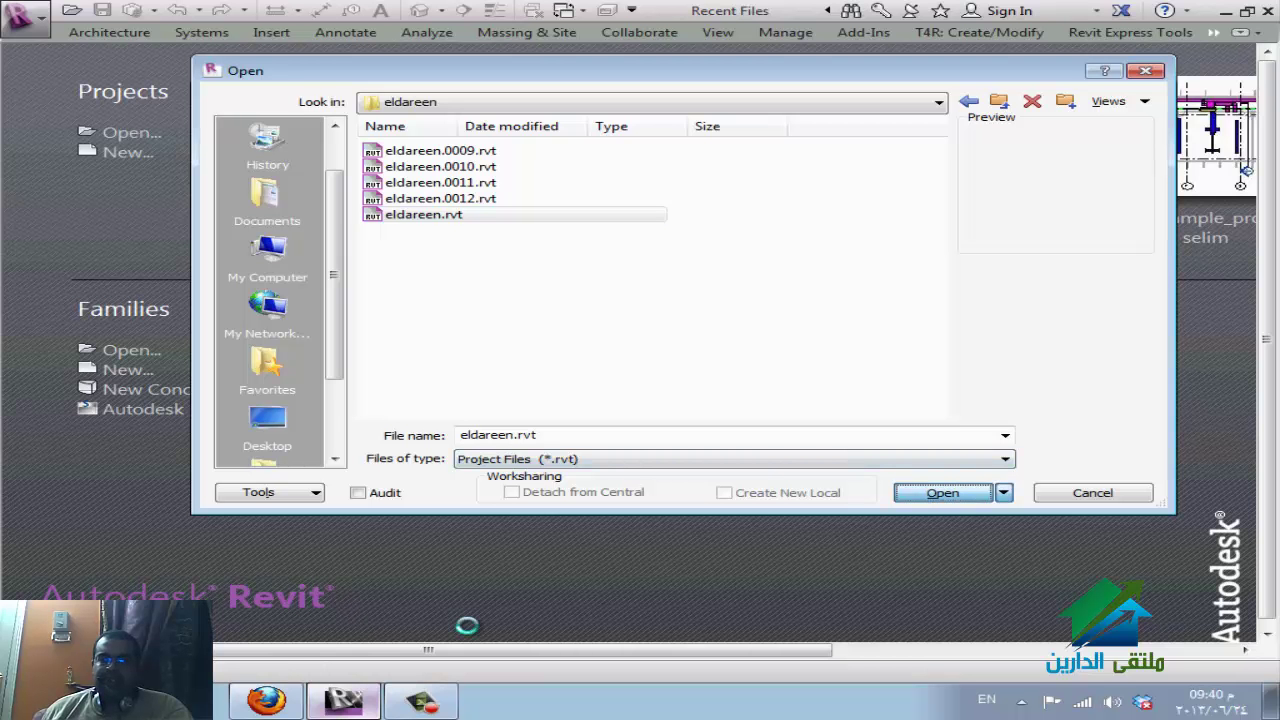
Read the latest WizIQ class chat, then return to eldareen.rvt's 2nd Floor plan in Revit.
left_click(280, 683)
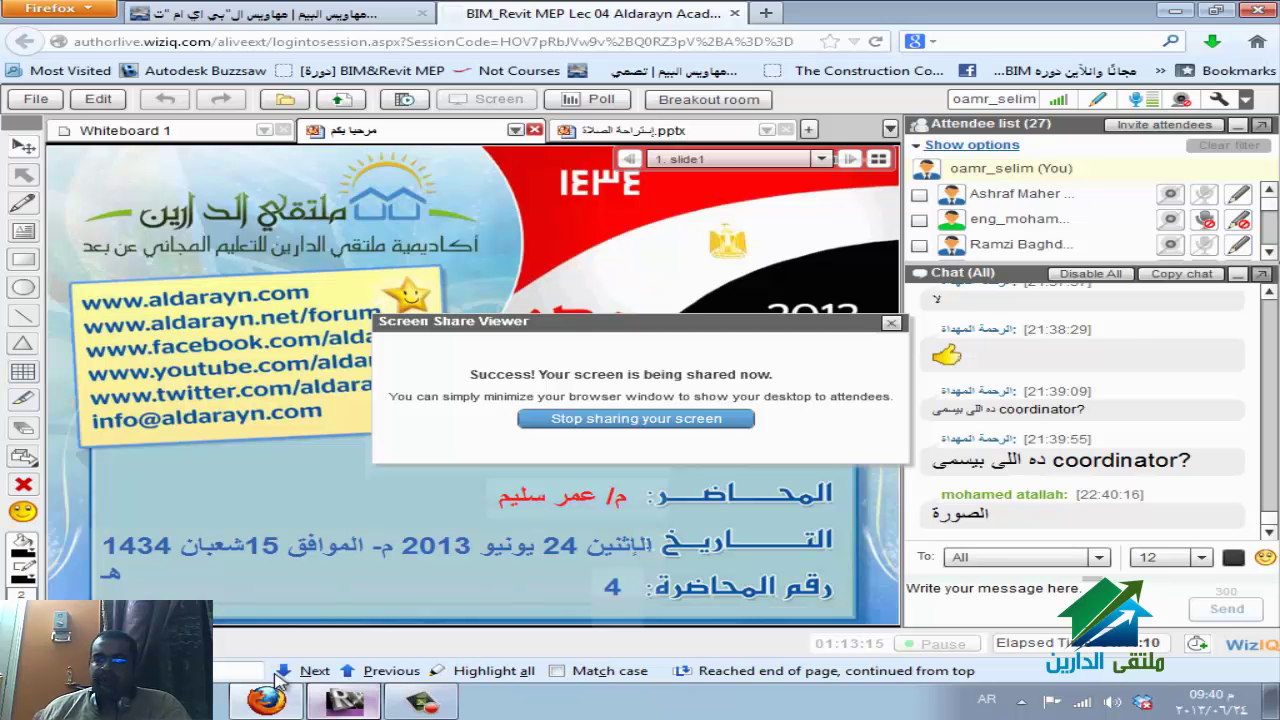
key("alt+Tab")
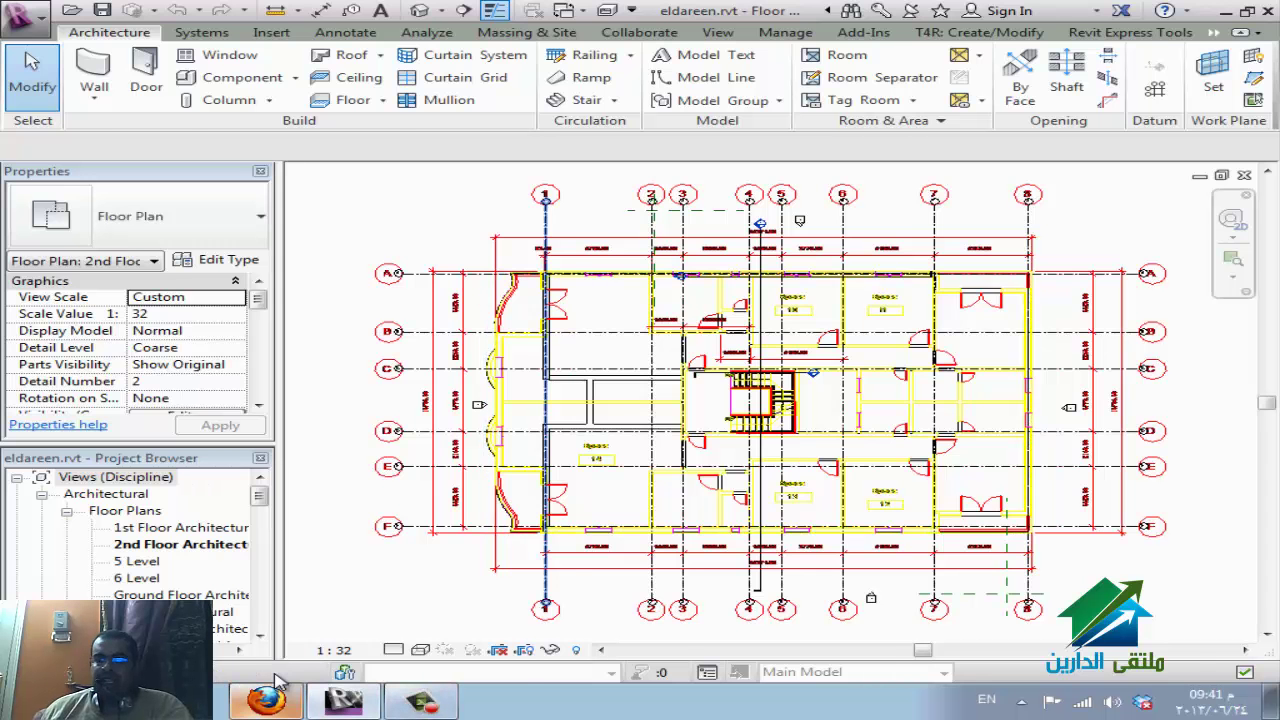
Close the Interference Check without running it and start enabling worksharing via Collaborate > Worksets.
left_click(268, 698)
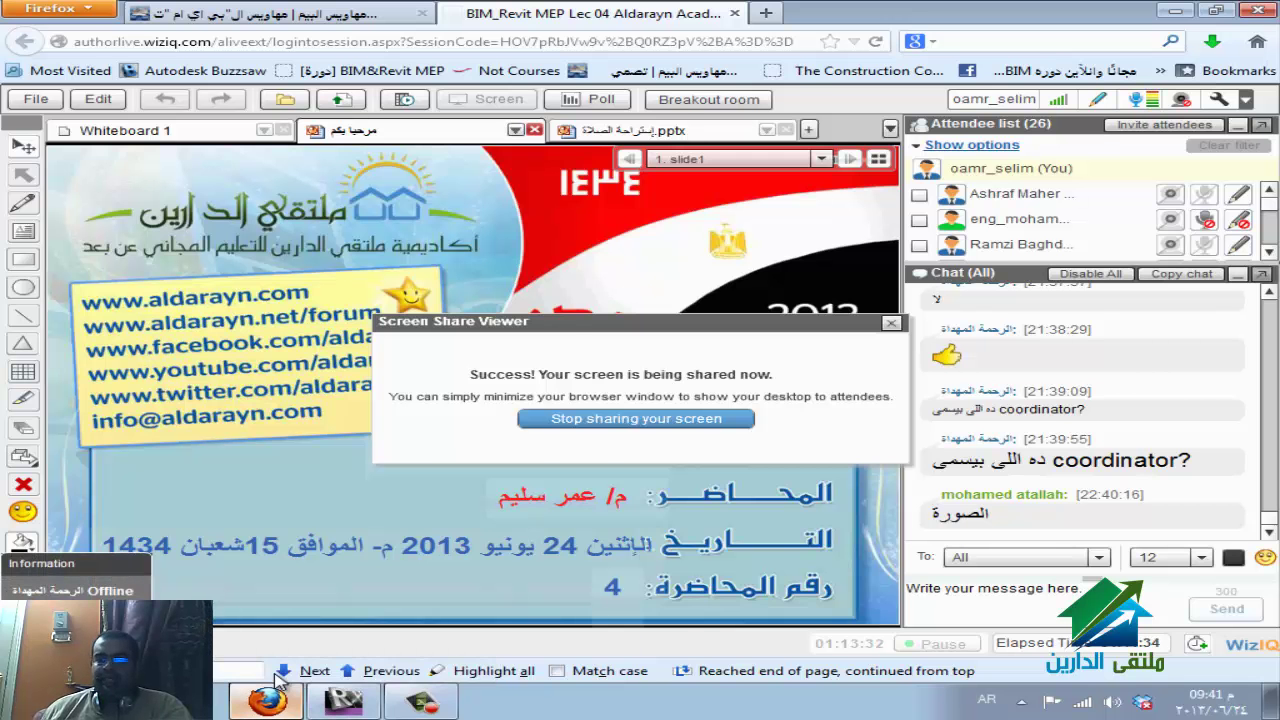
left_click(279, 681)
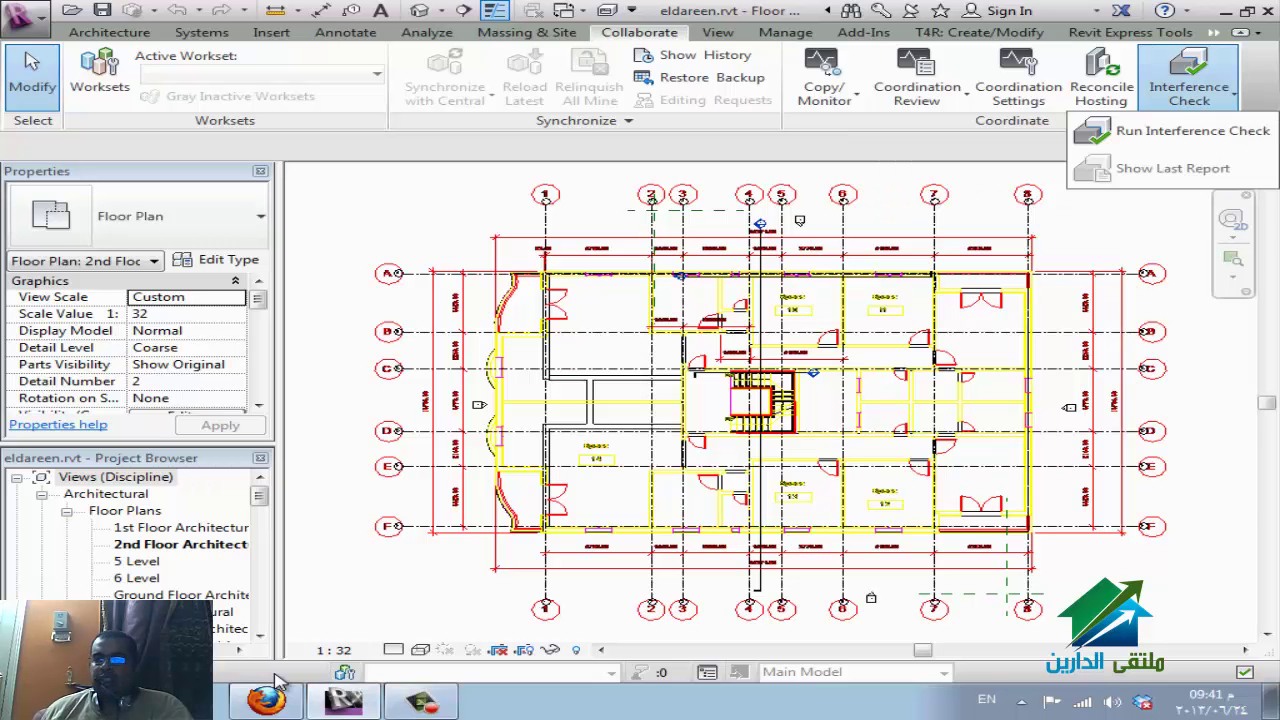
key("Return")
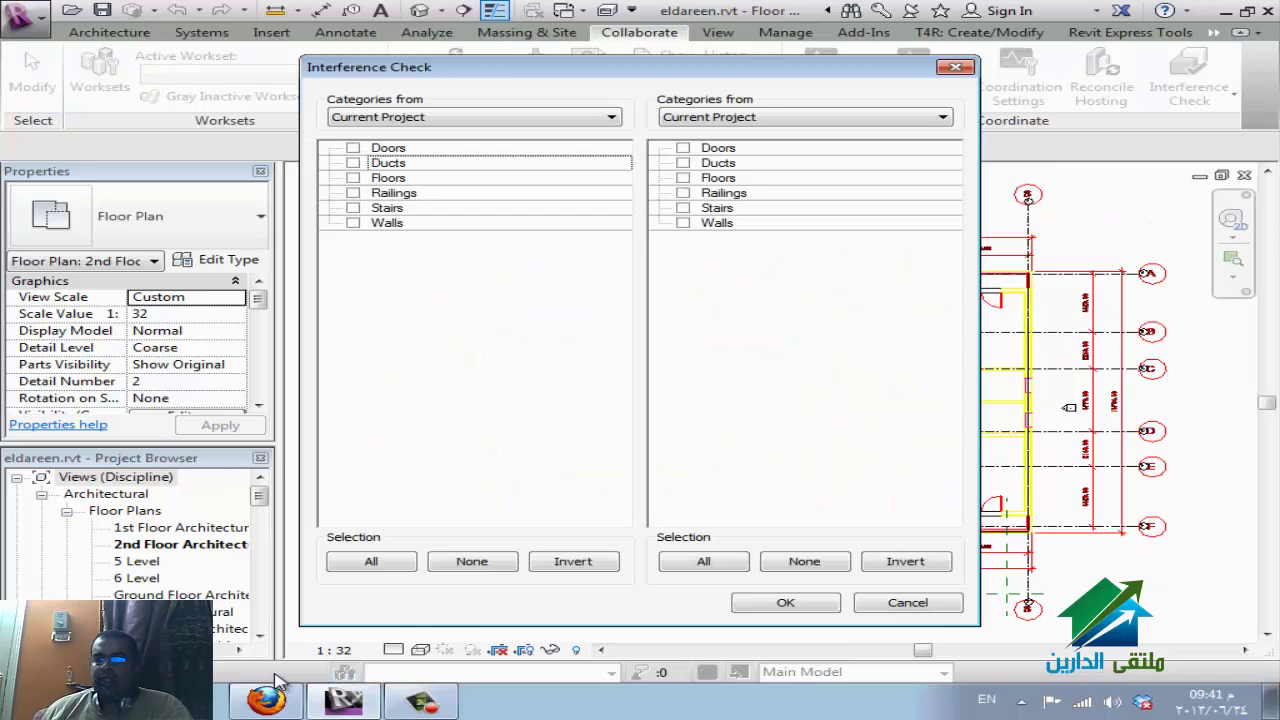
key("Escape")
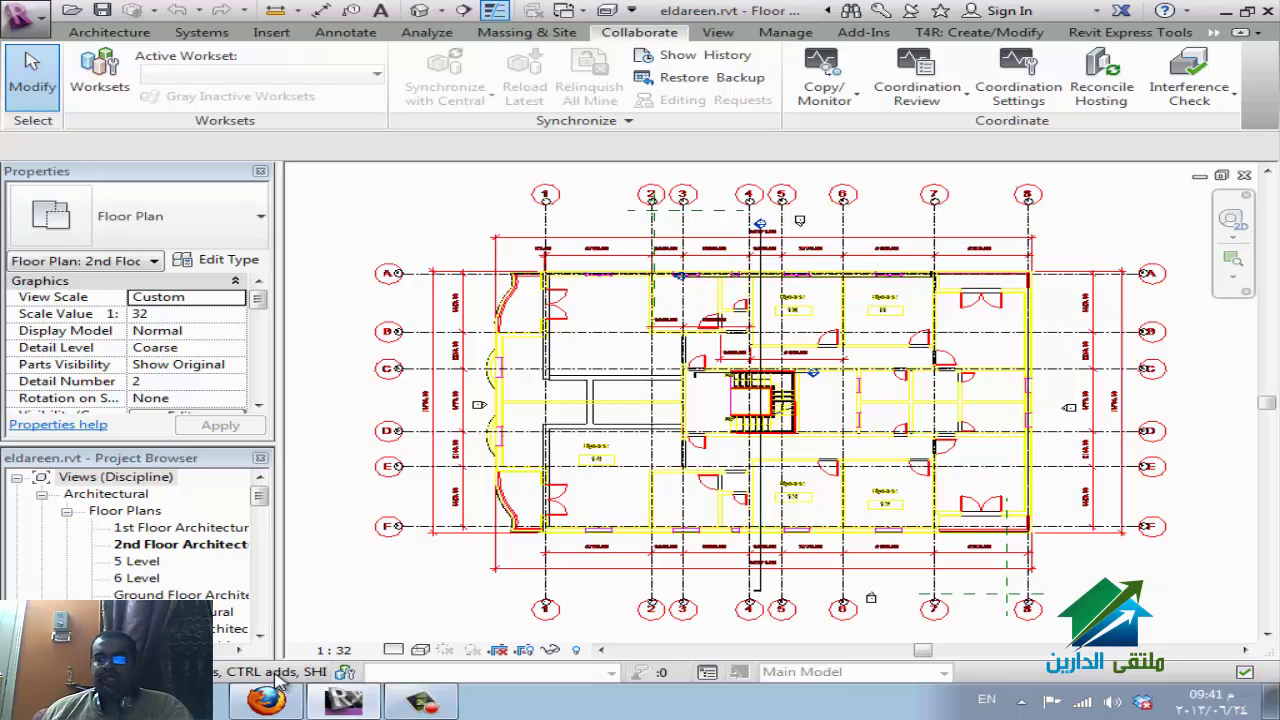
left_click(99, 75)
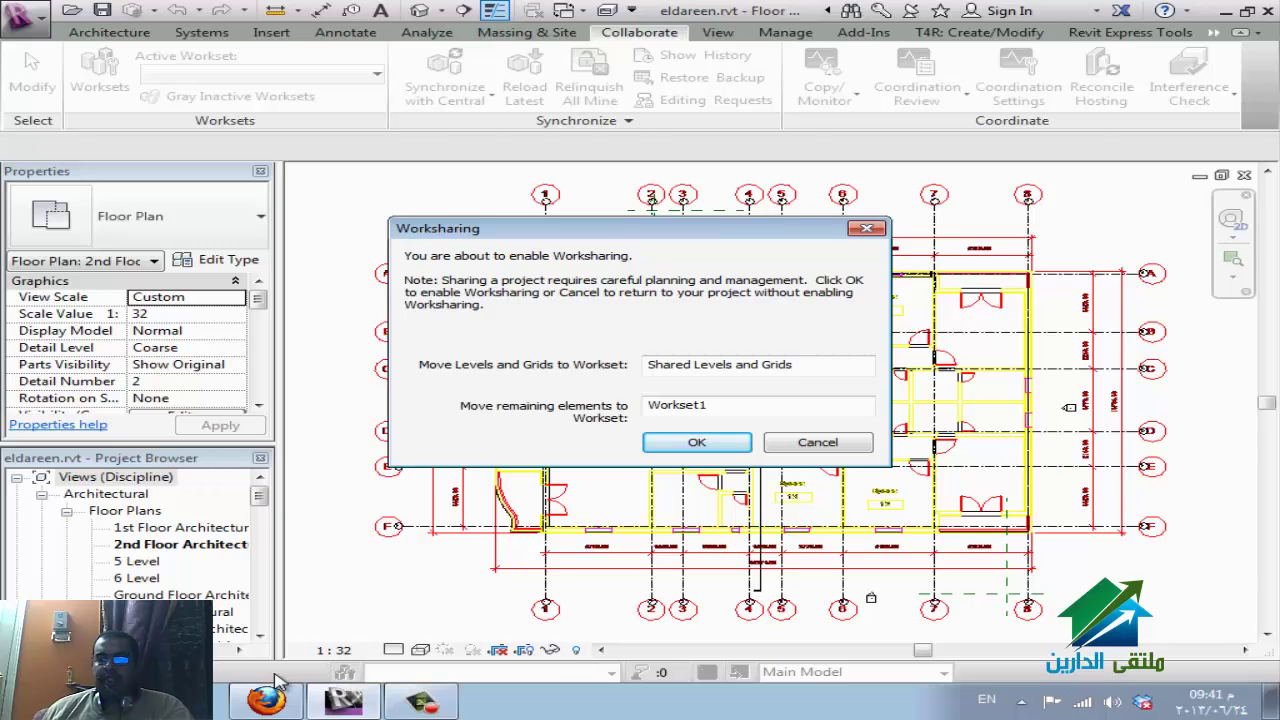
Accept the default worksets, Shared Levels and Grids plus Workset1, to enable worksharing.
left_click(280, 684)
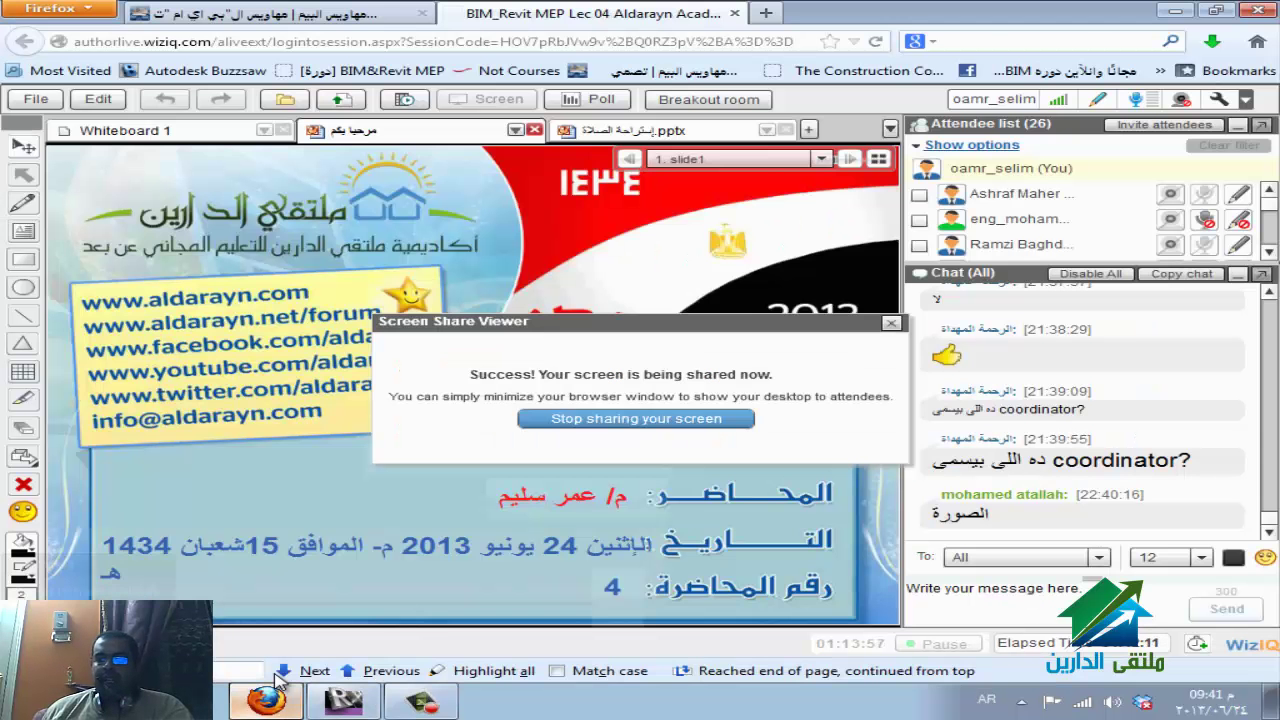
left_click(280, 684)
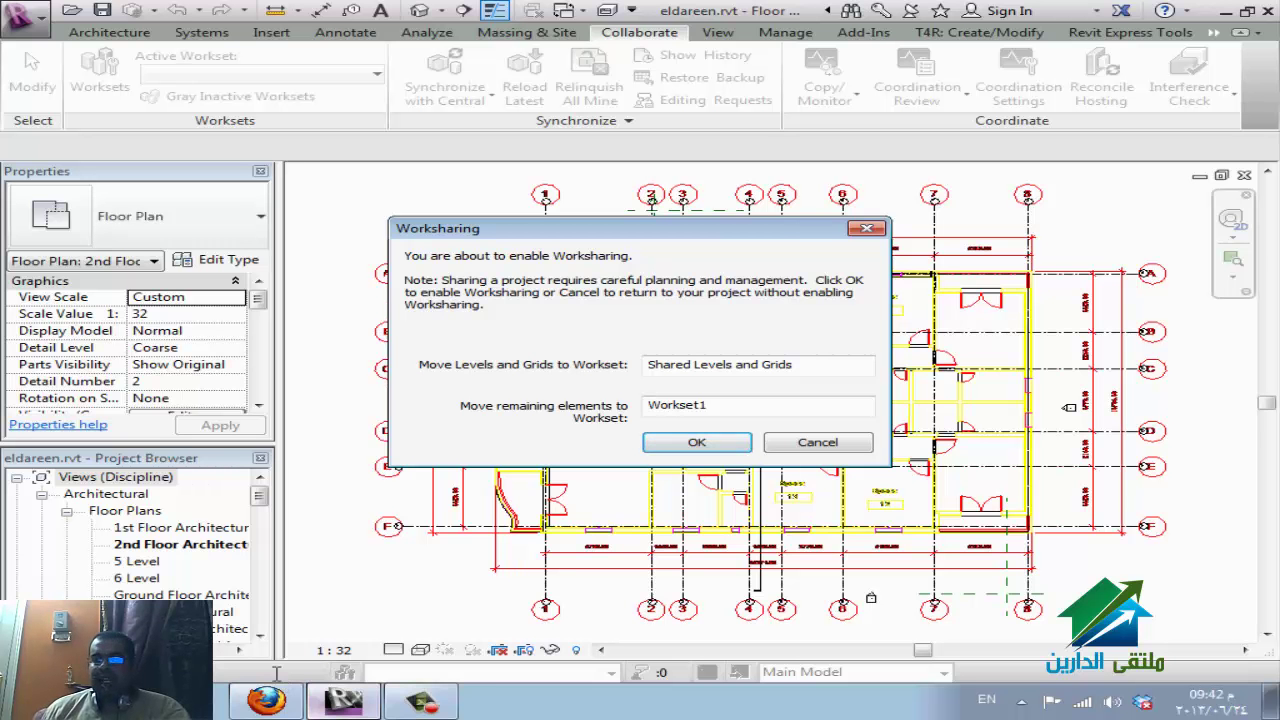
key("Return")
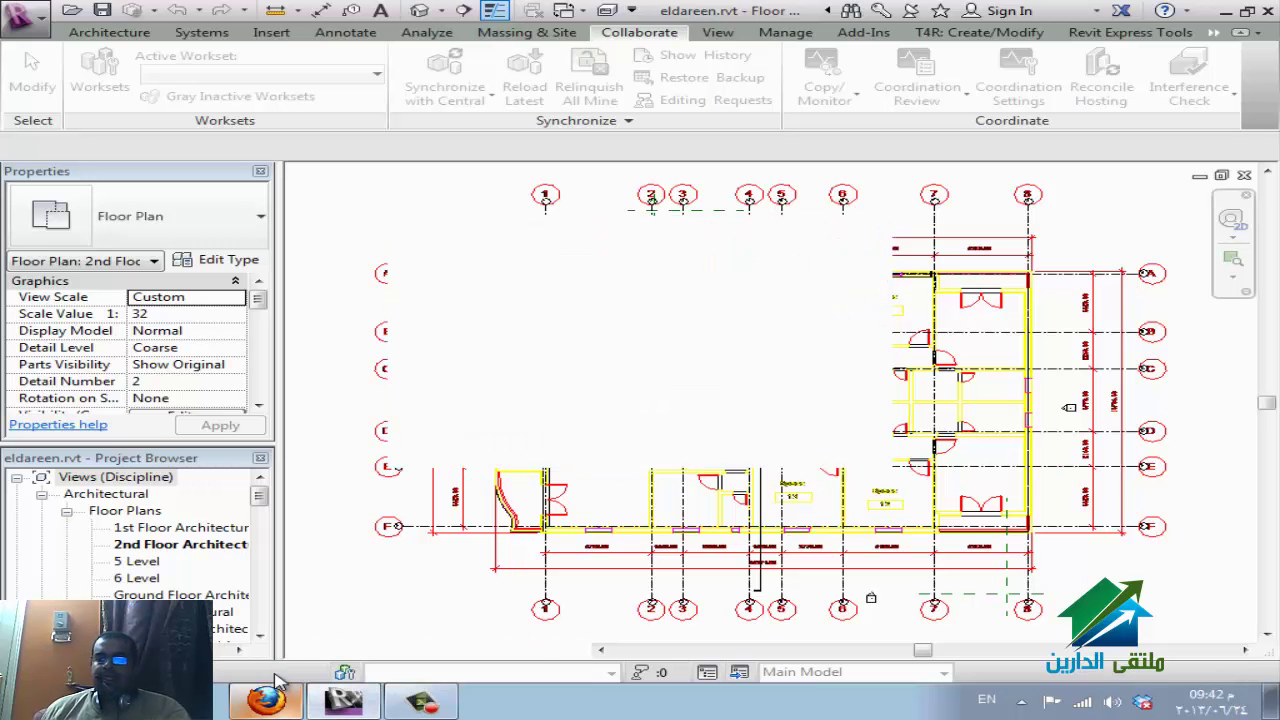
Bring the WizIQ classroom to the front while Revit is still processing worksharing.
left_click(280, 682)
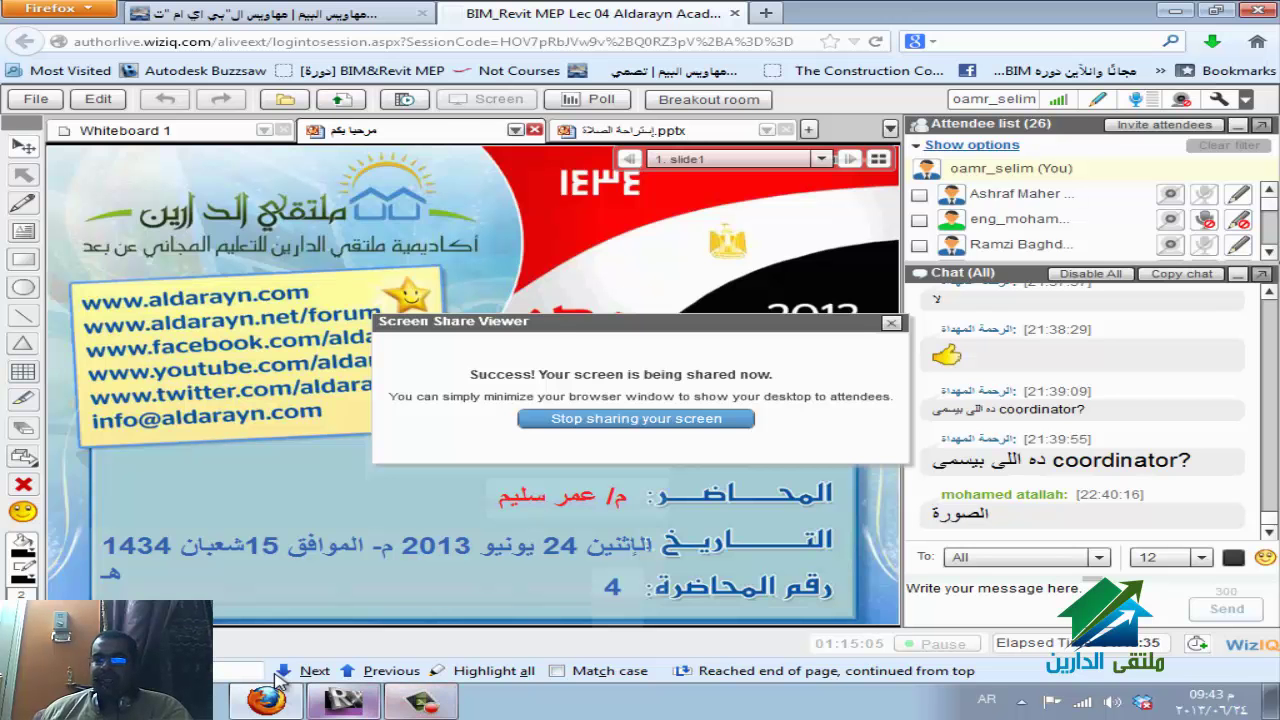
left_click(279, 683)
left_click(279, 683)
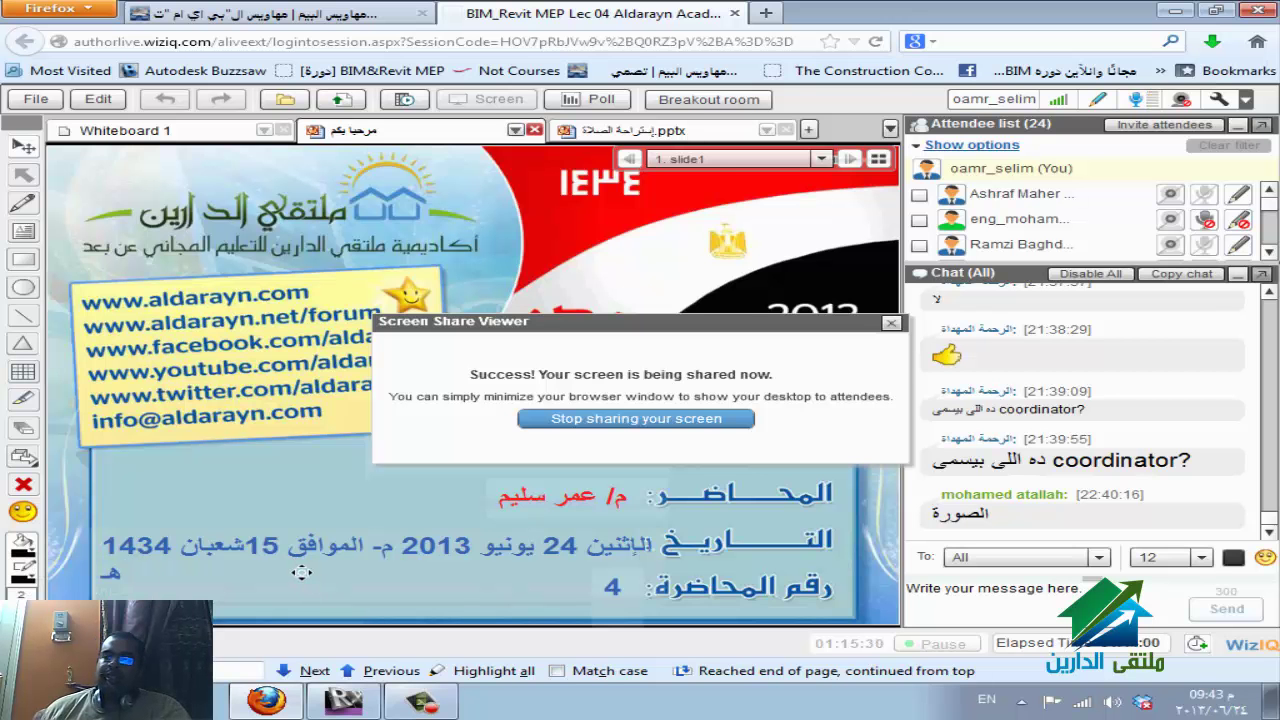
left_click(280, 682)
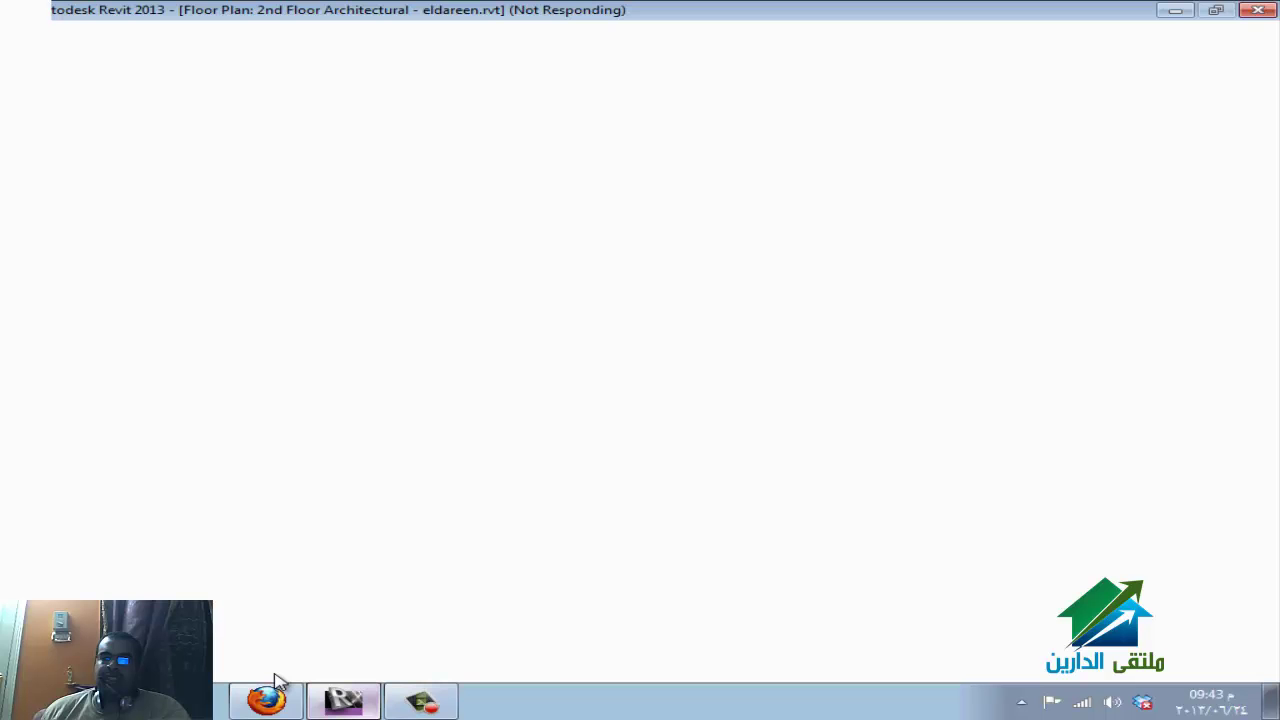
mouse_move(275, 678)
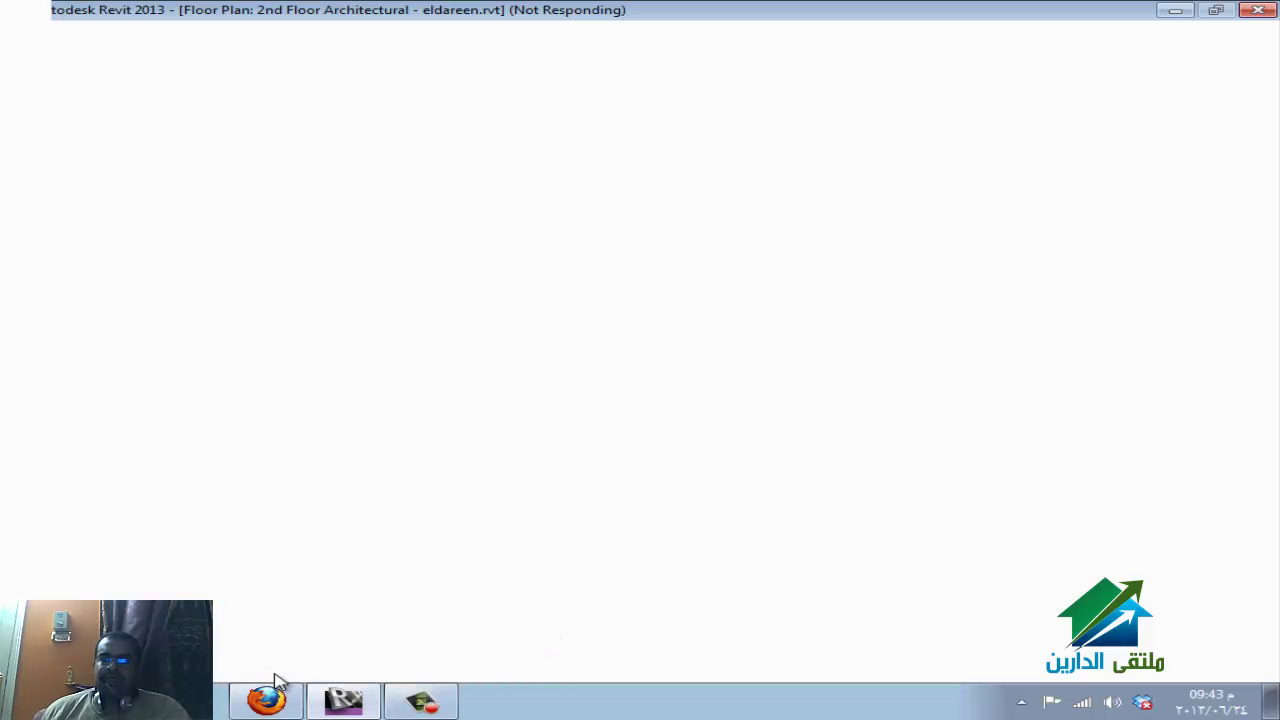
left_click(266, 700)
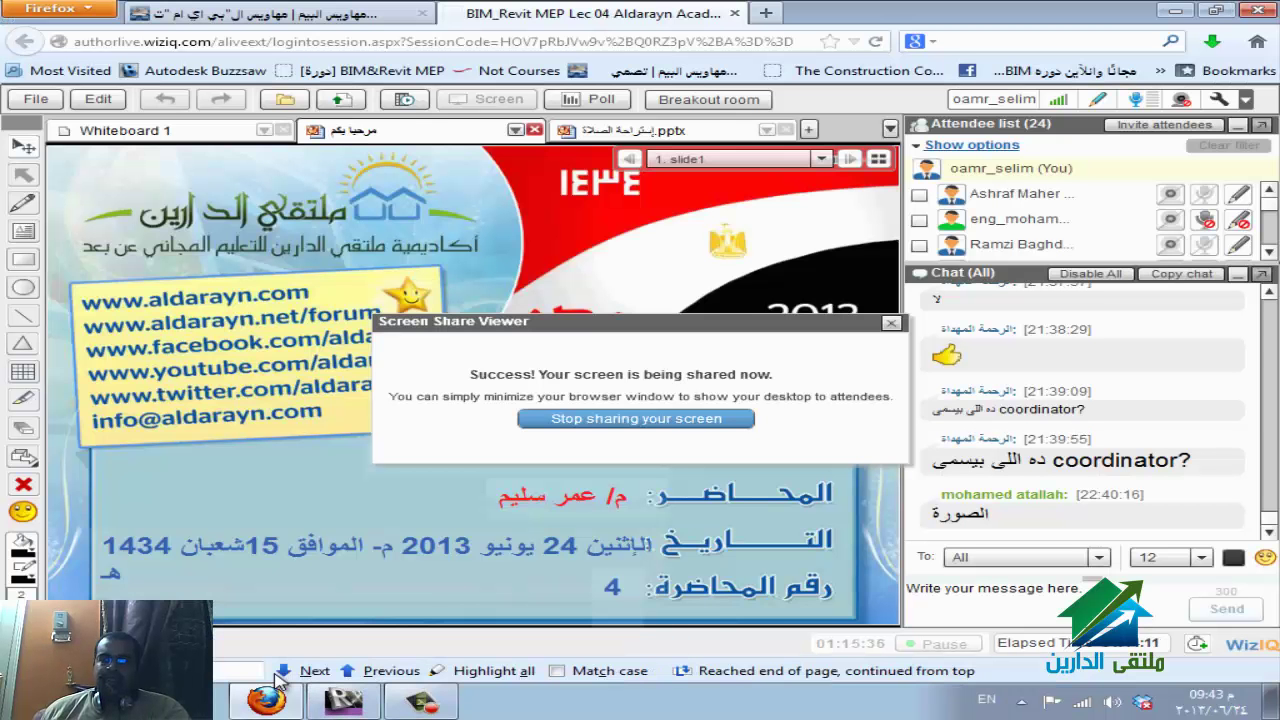
left_click(277, 680)
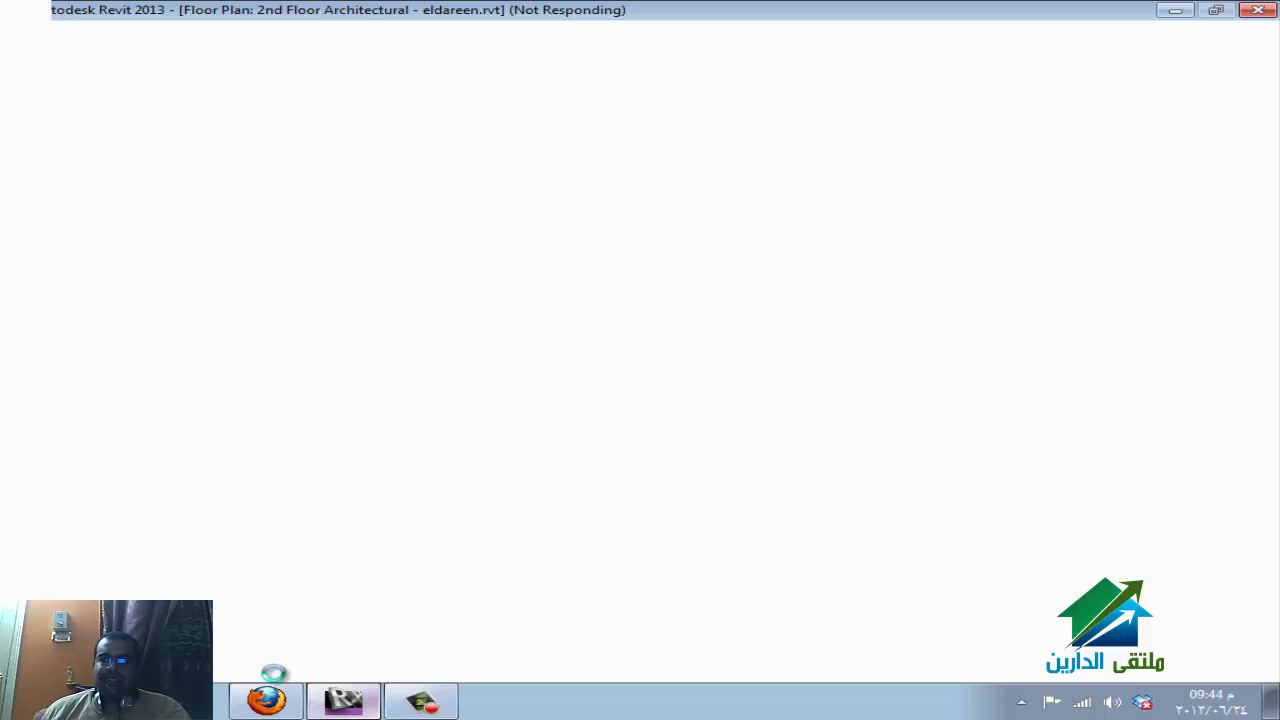
left_click(268, 690)
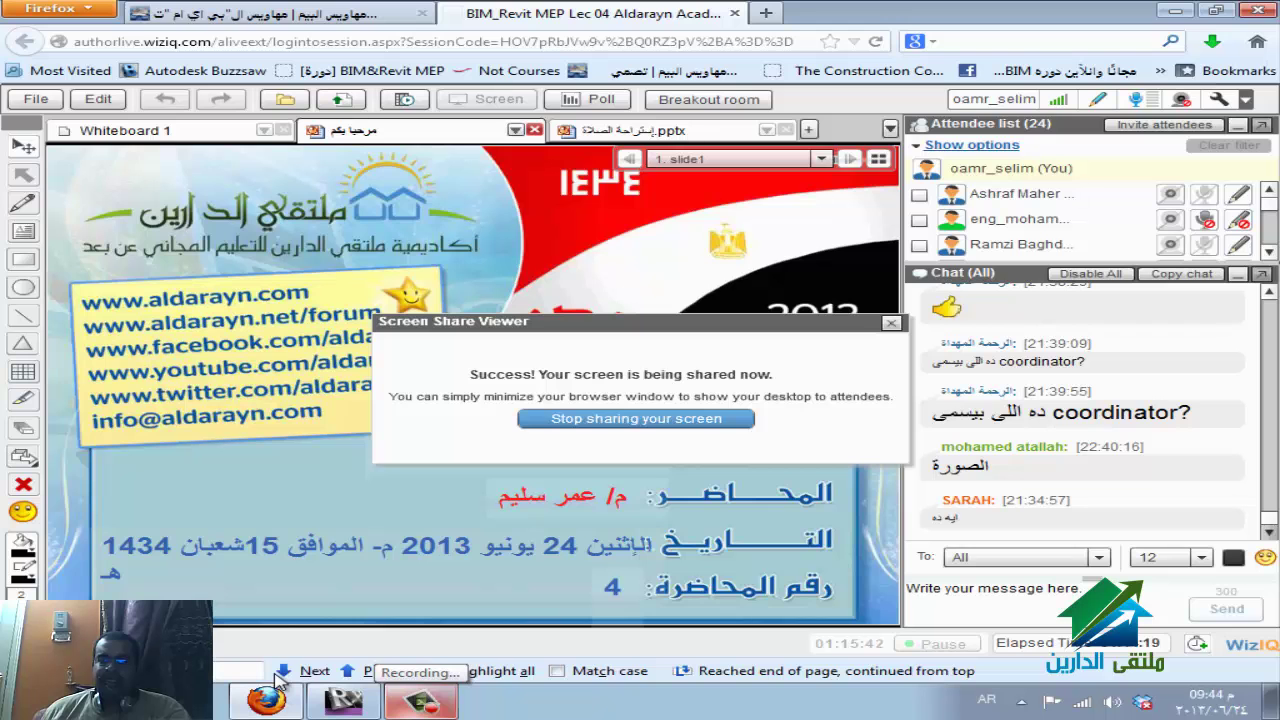
left_click(277, 682)
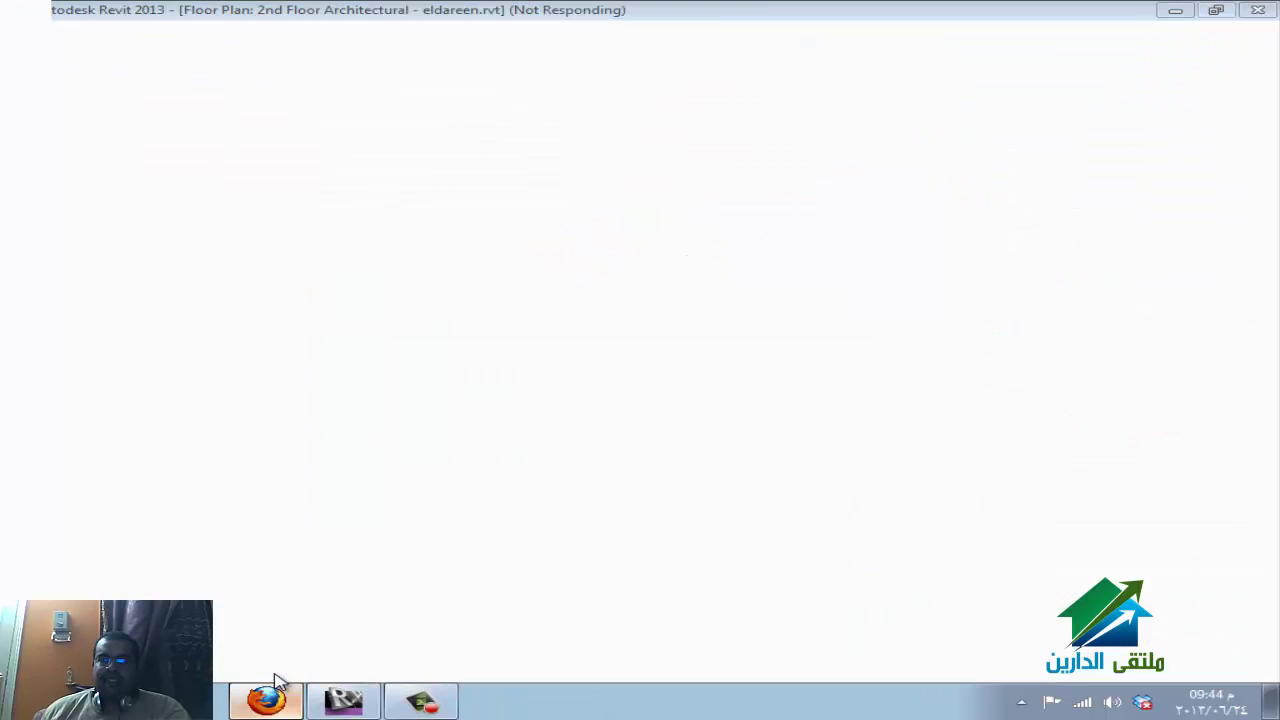
left_click(277, 682)
left_click(277, 682)
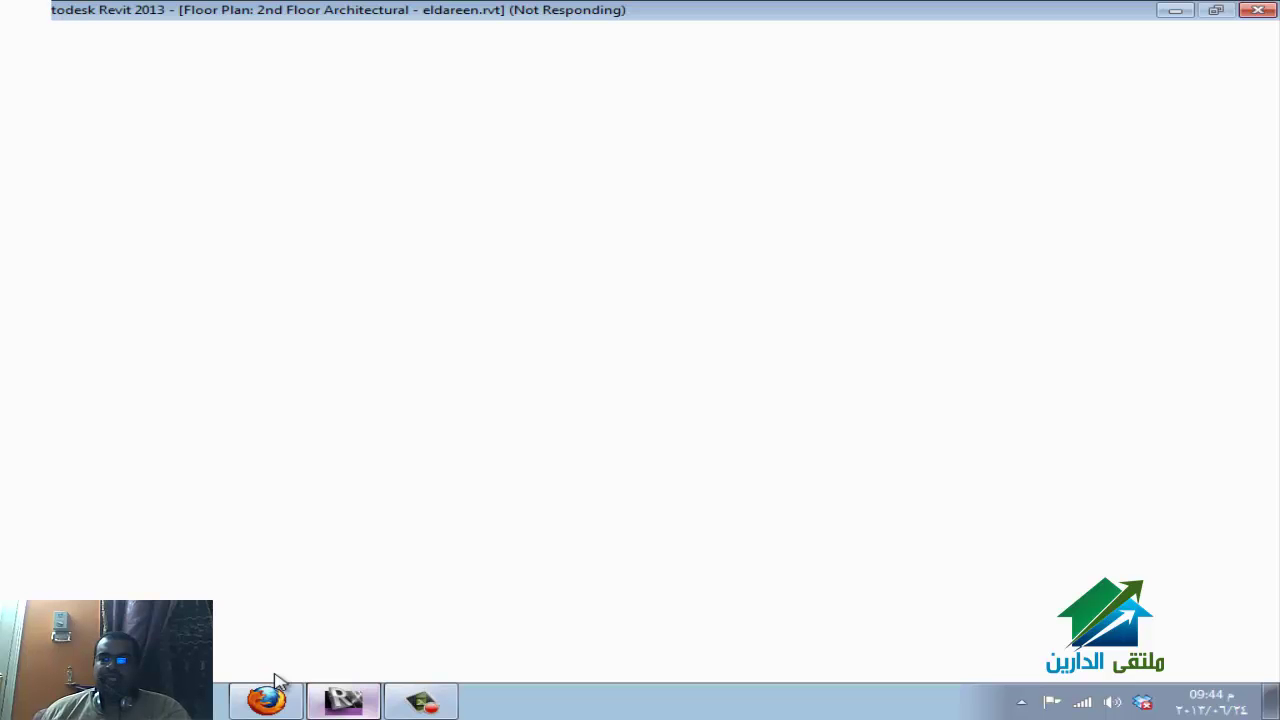
left_click(277, 682)
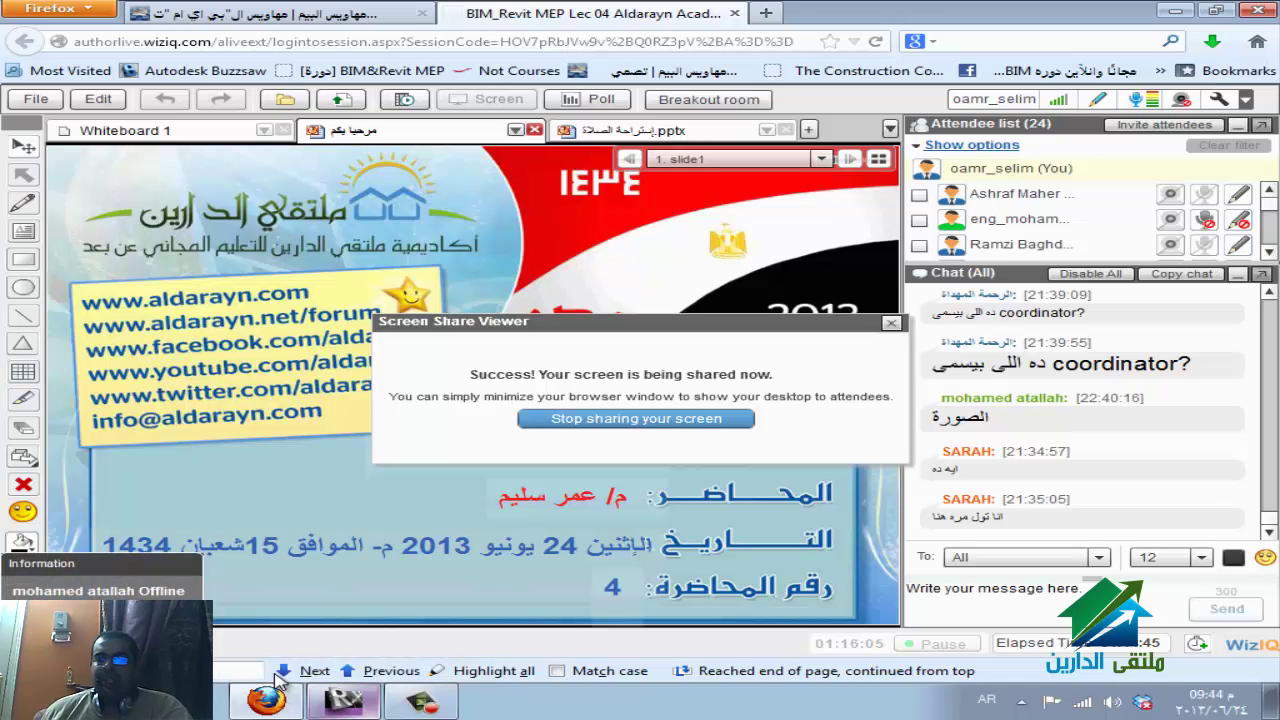
Check the frozen Revit window, view Revit 2013's recent projects in Start, then return to WizIQ.
left_click(272, 686)
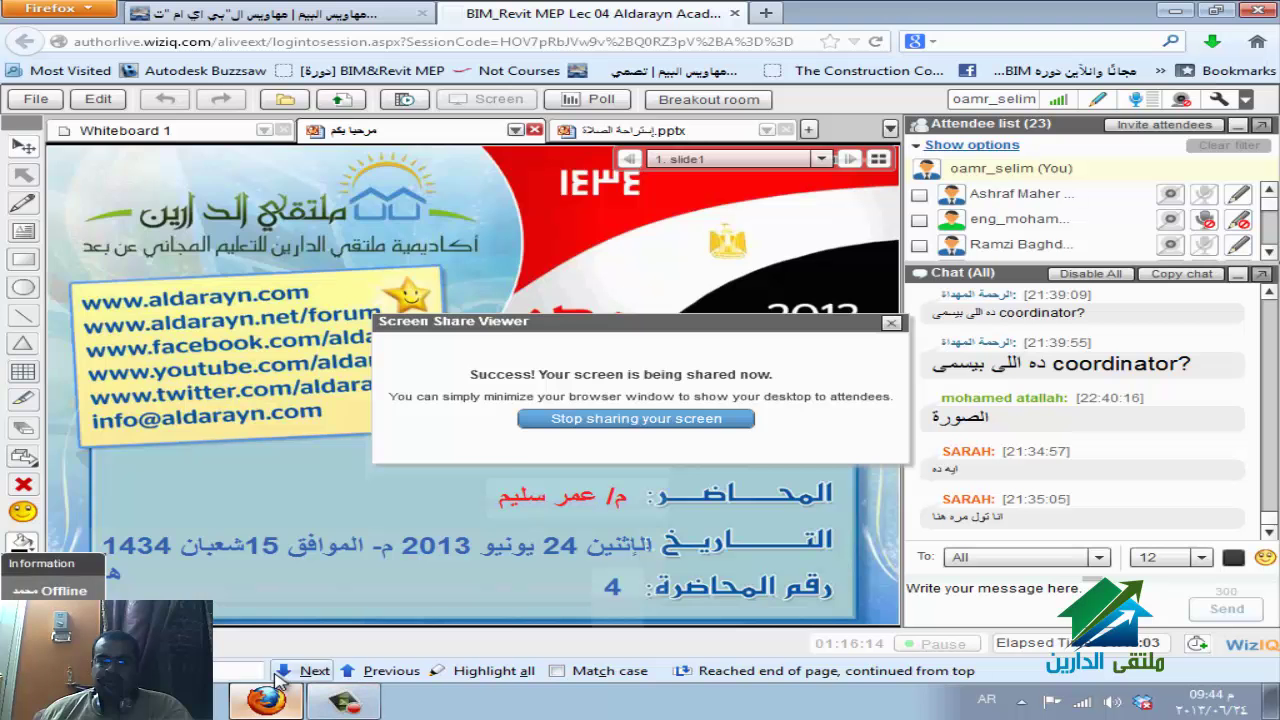
key("super")
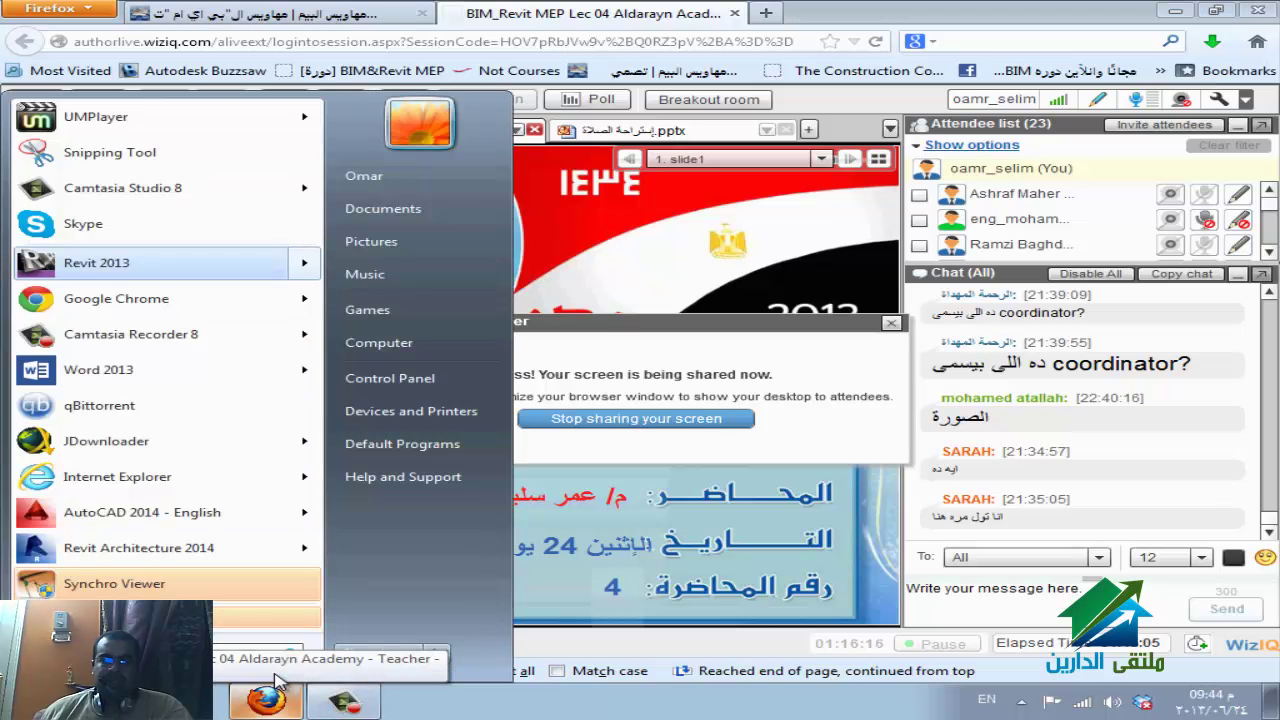
key("Right")
left_click(280, 679)
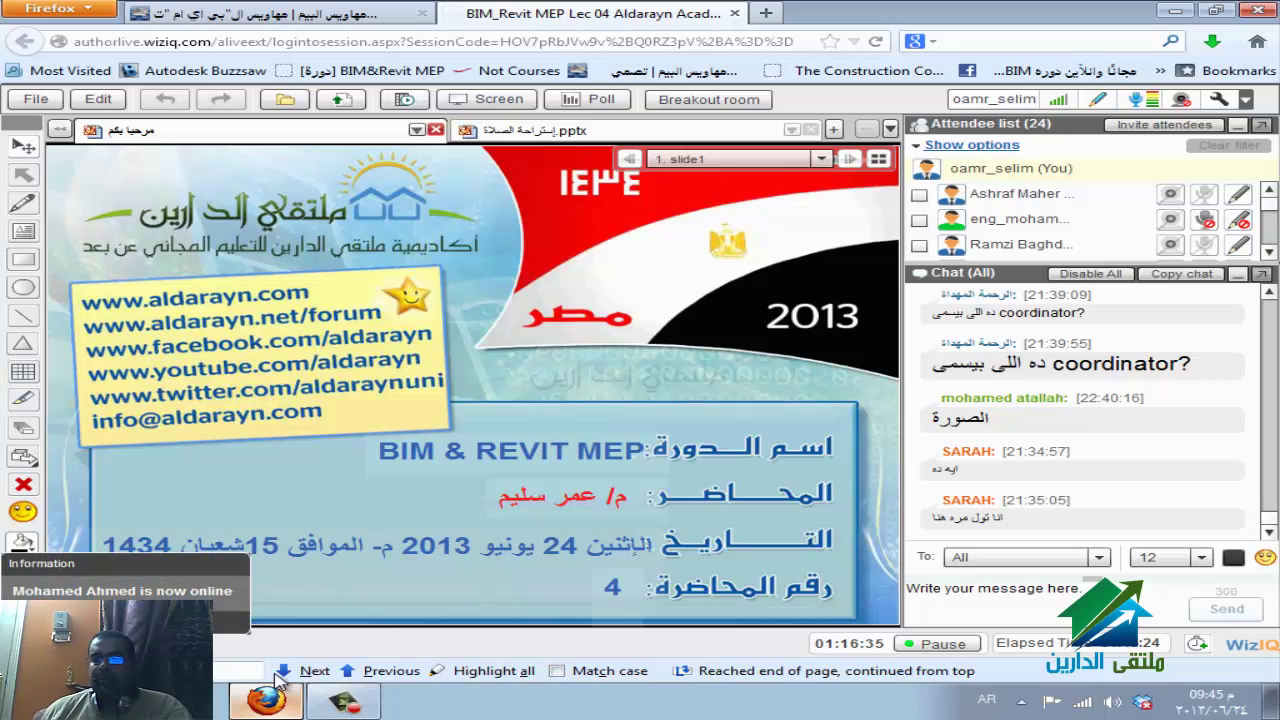
Cycle through the open windows, ending back on the WizIQ class session.
key("alt+Tab")
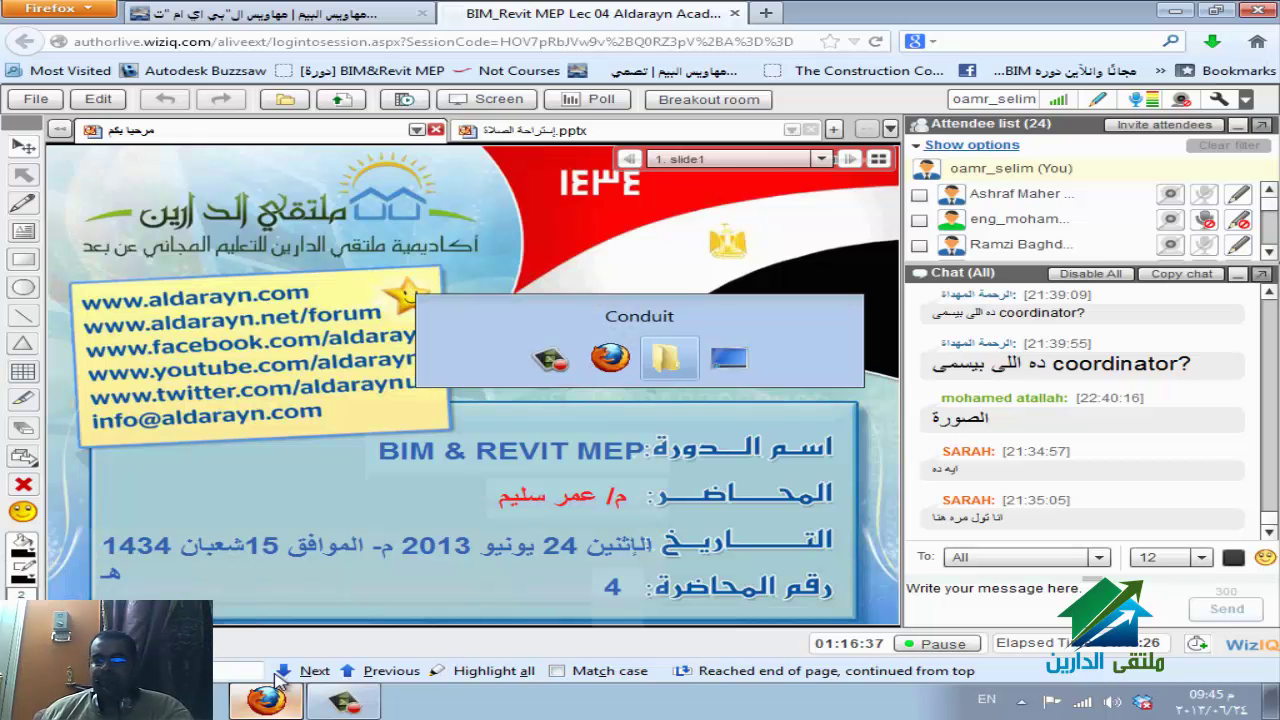
key("alt+Tab")
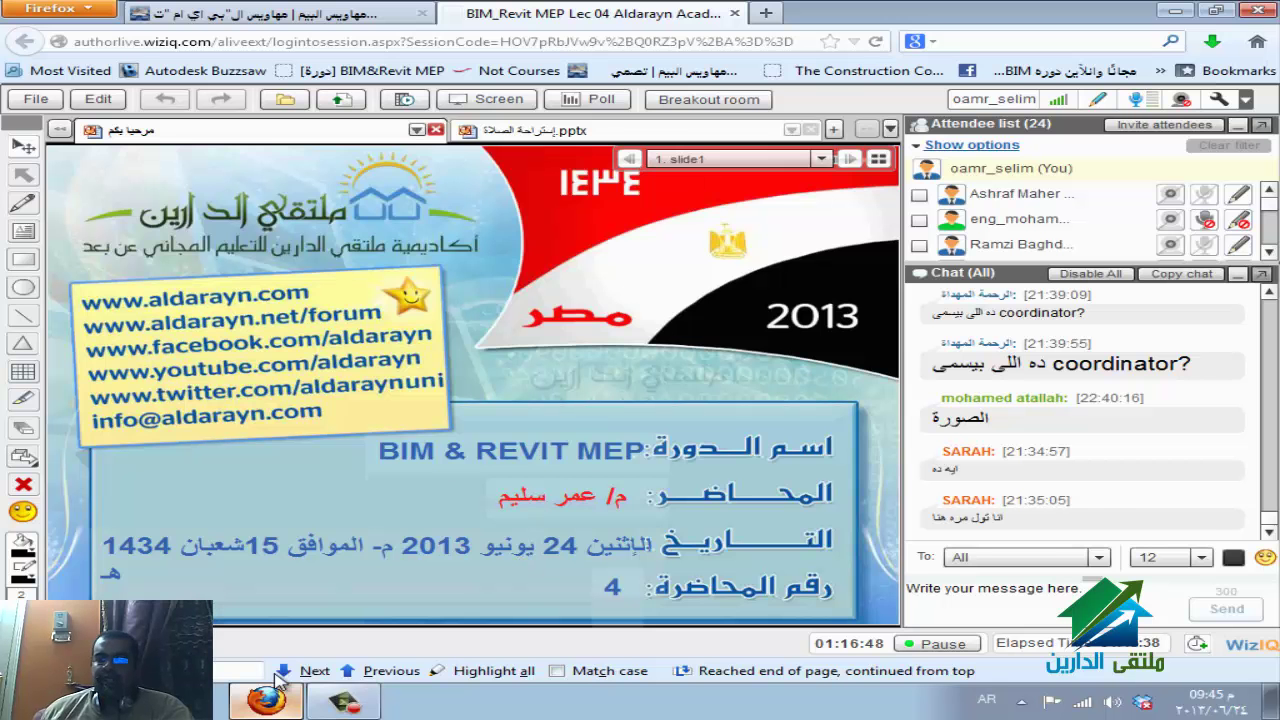
key("alt+Tab")
key("alt+Tab")
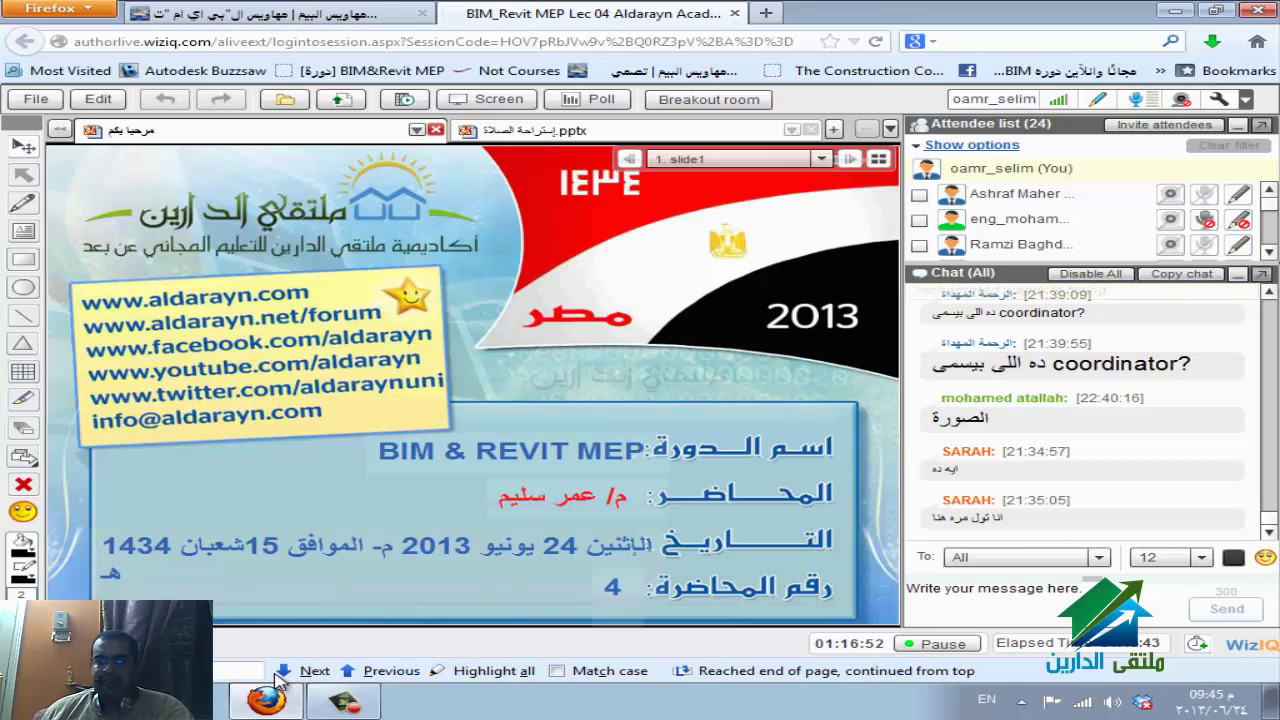
Relaunch Revit 2013 from the Start menu, then switch the typing language to Arabic.
key("super")
key("Up")
key("Right")
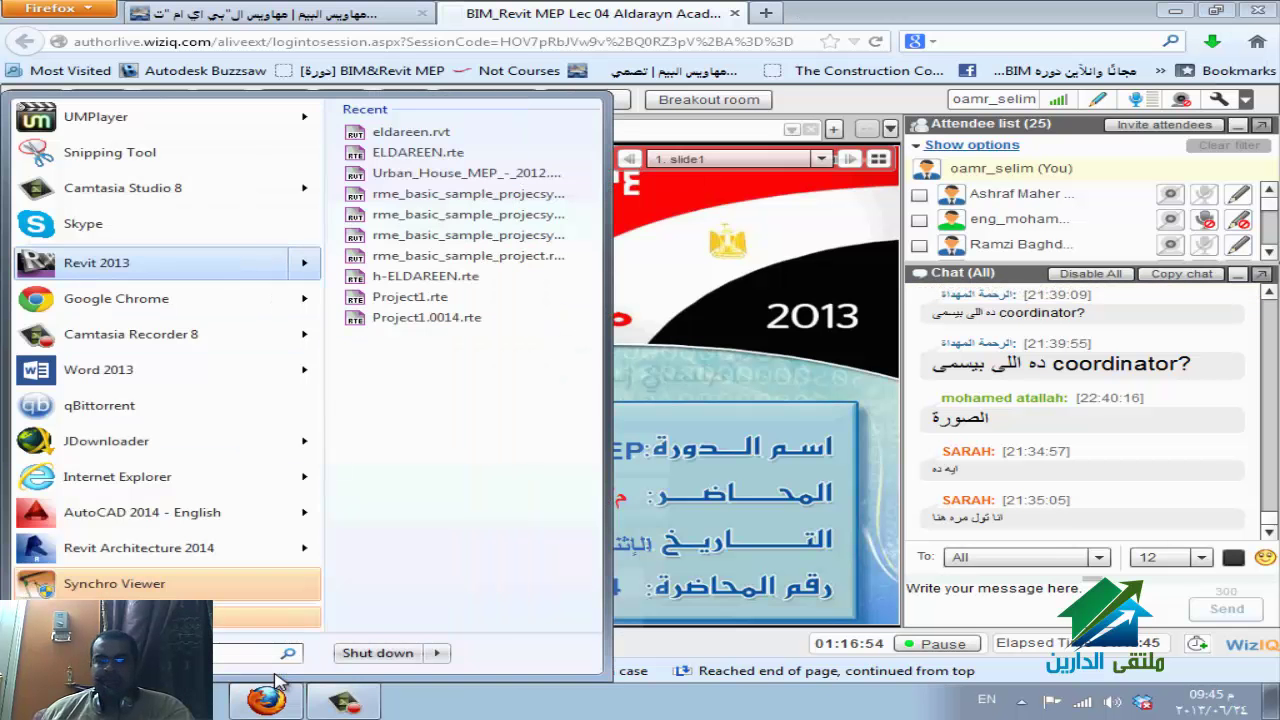
key("Escape")
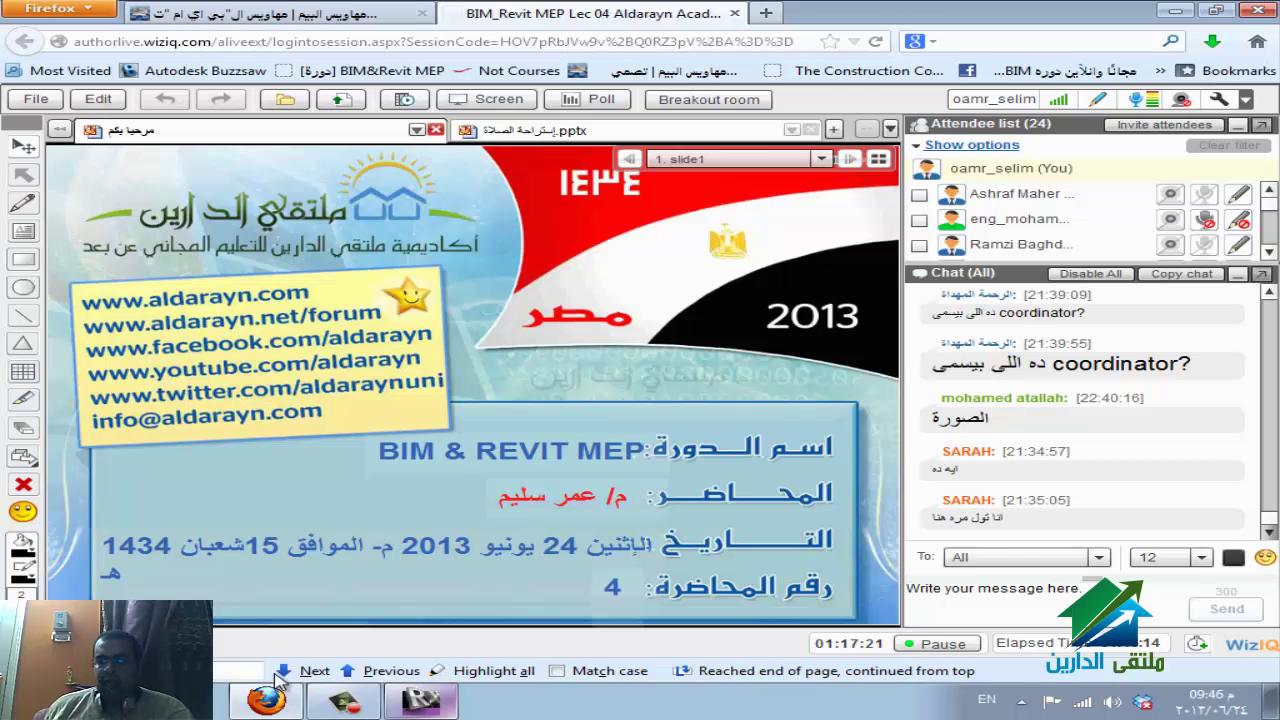
key("alt+shift")
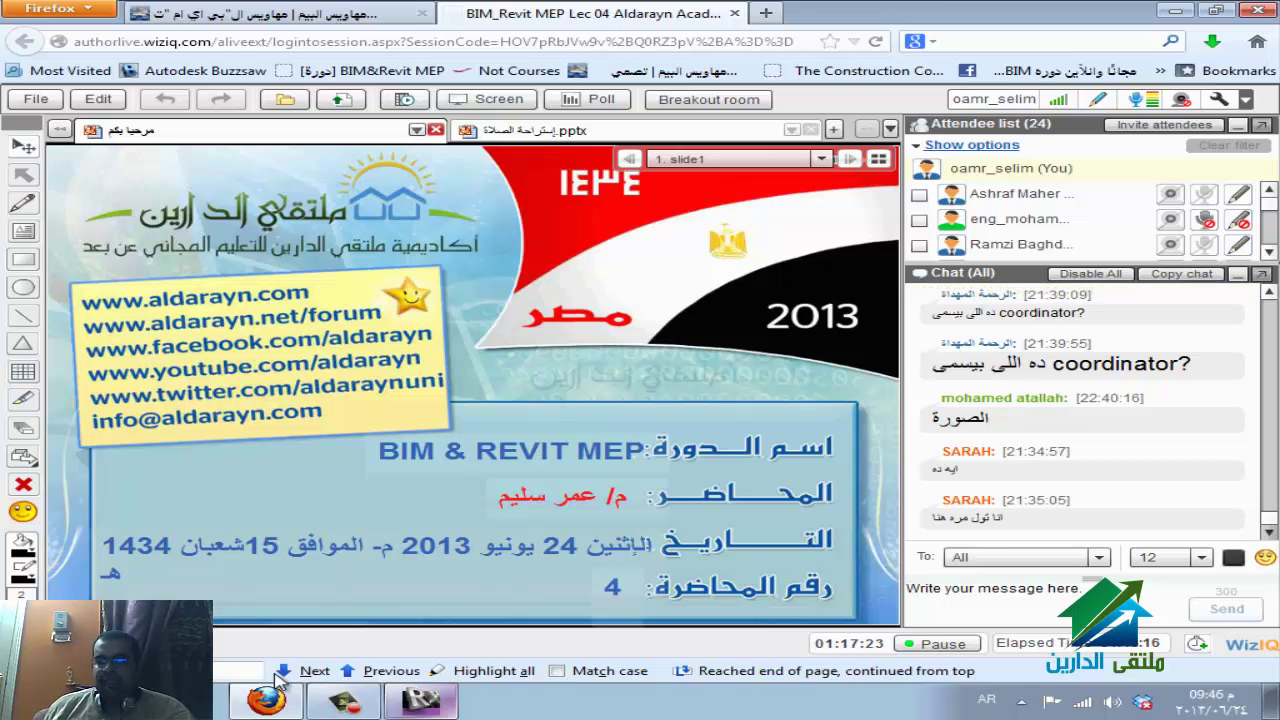
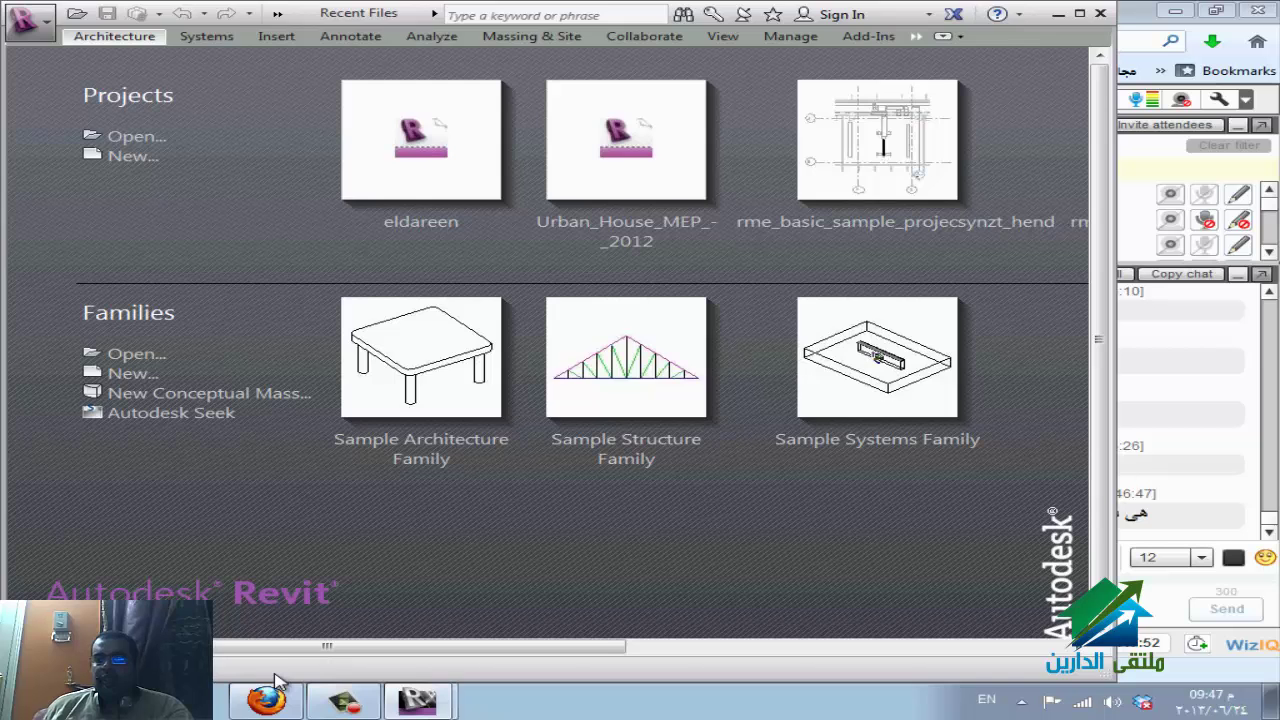
Start desktop screen sharing in the WizIQ session, then bring the Revit start screen forward.
left_click(276, 680)
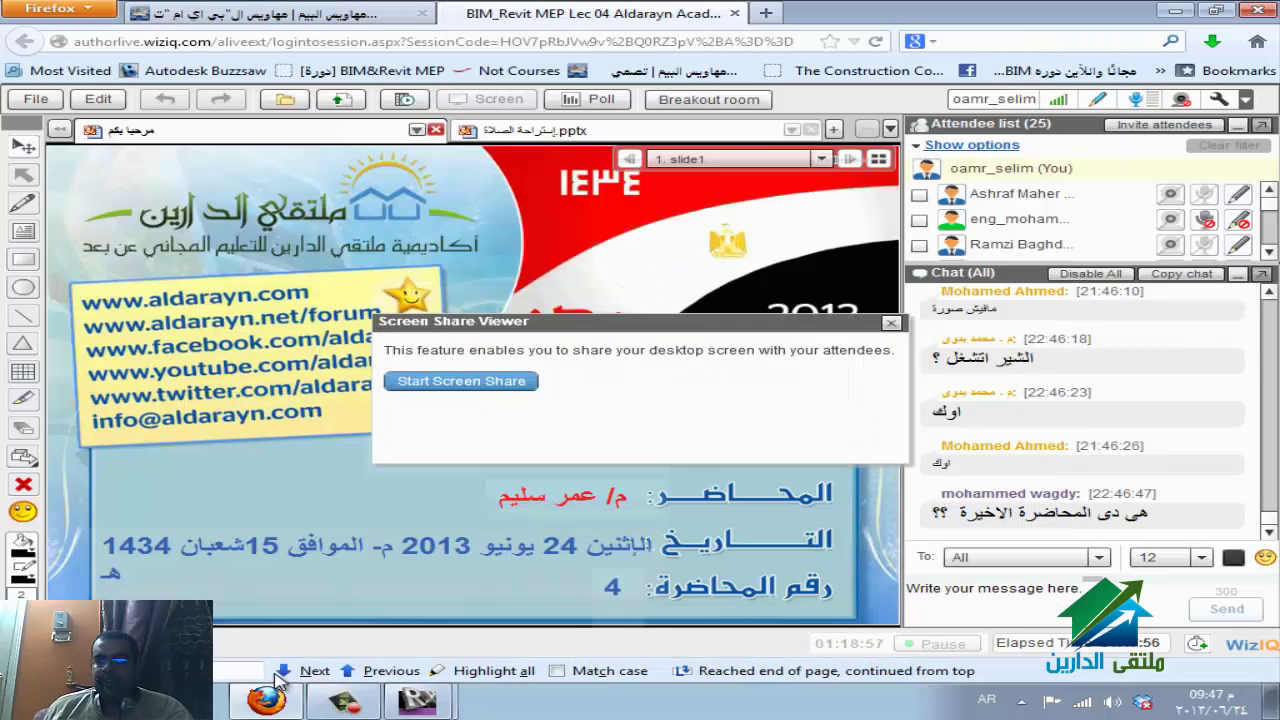
left_click(461, 381)
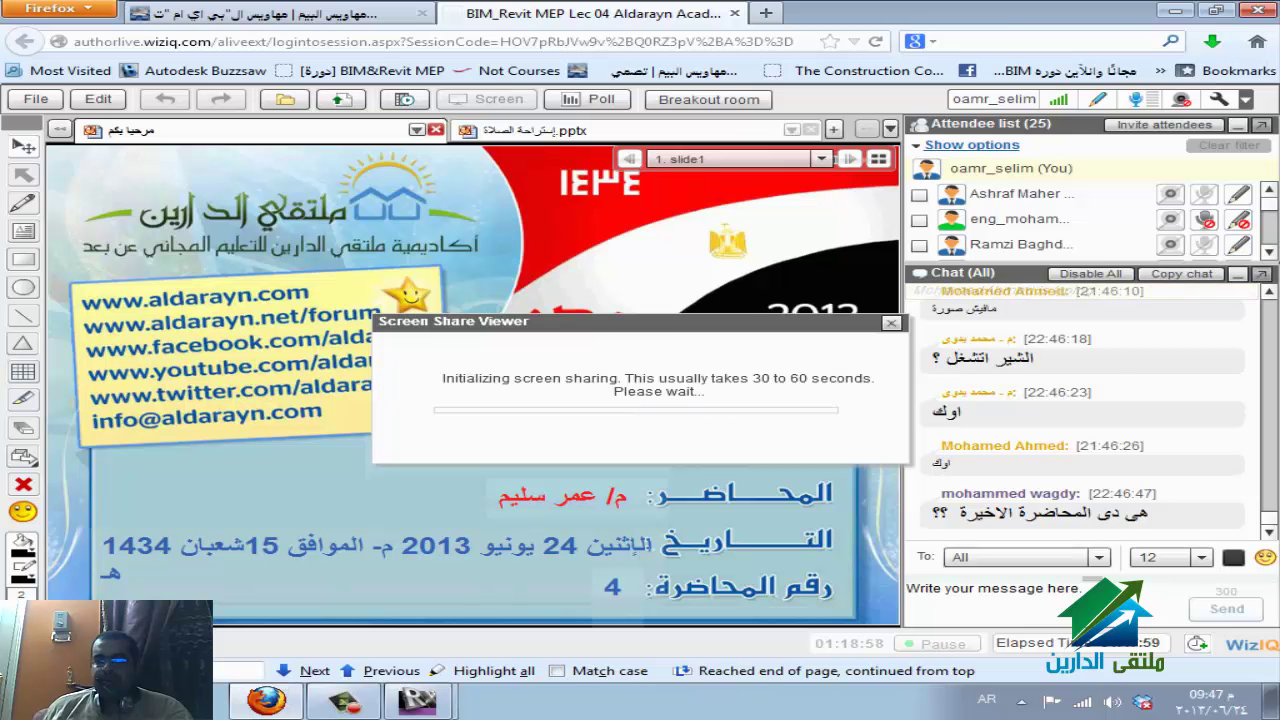
left_click(417, 700)
left_click(290, 664)
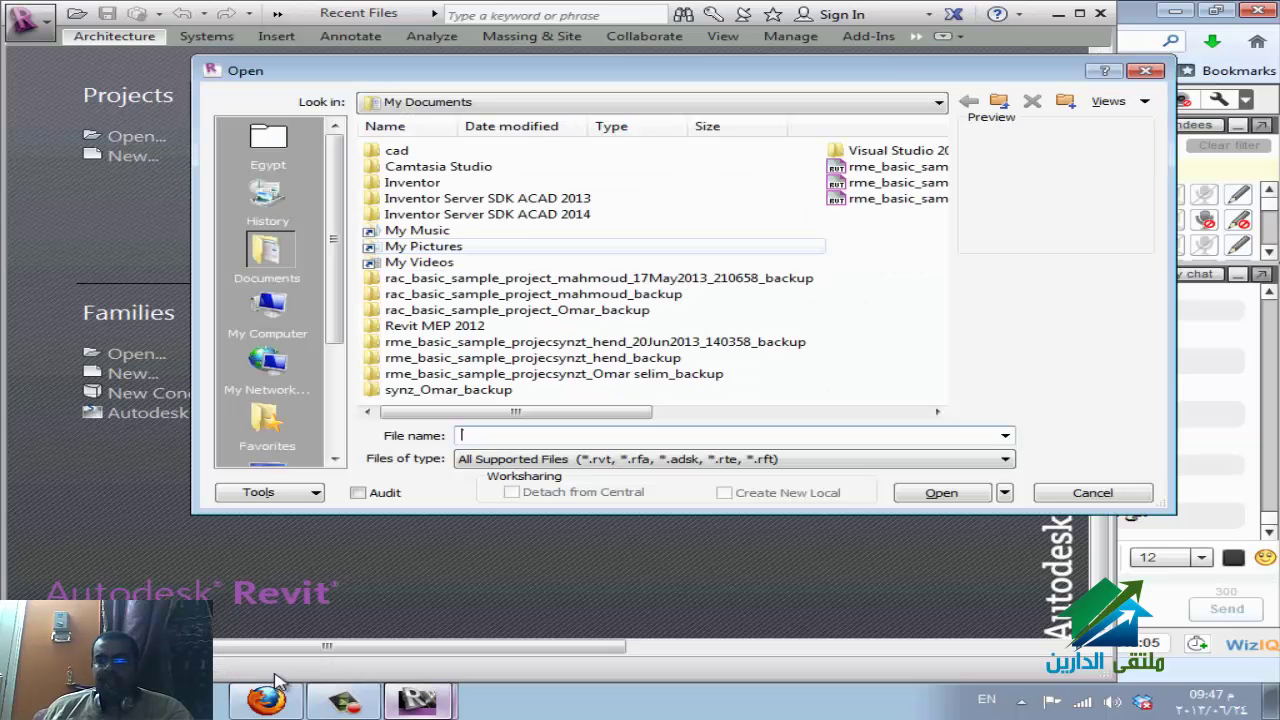
Open eldareen.rvt from E:\REVIT\eldareen, check WizIQ sharing, and return to Revit.
key("alt+i")
key("F4")
key("Up")
key("Up")
key("Up")
key("Up")
key("Up")
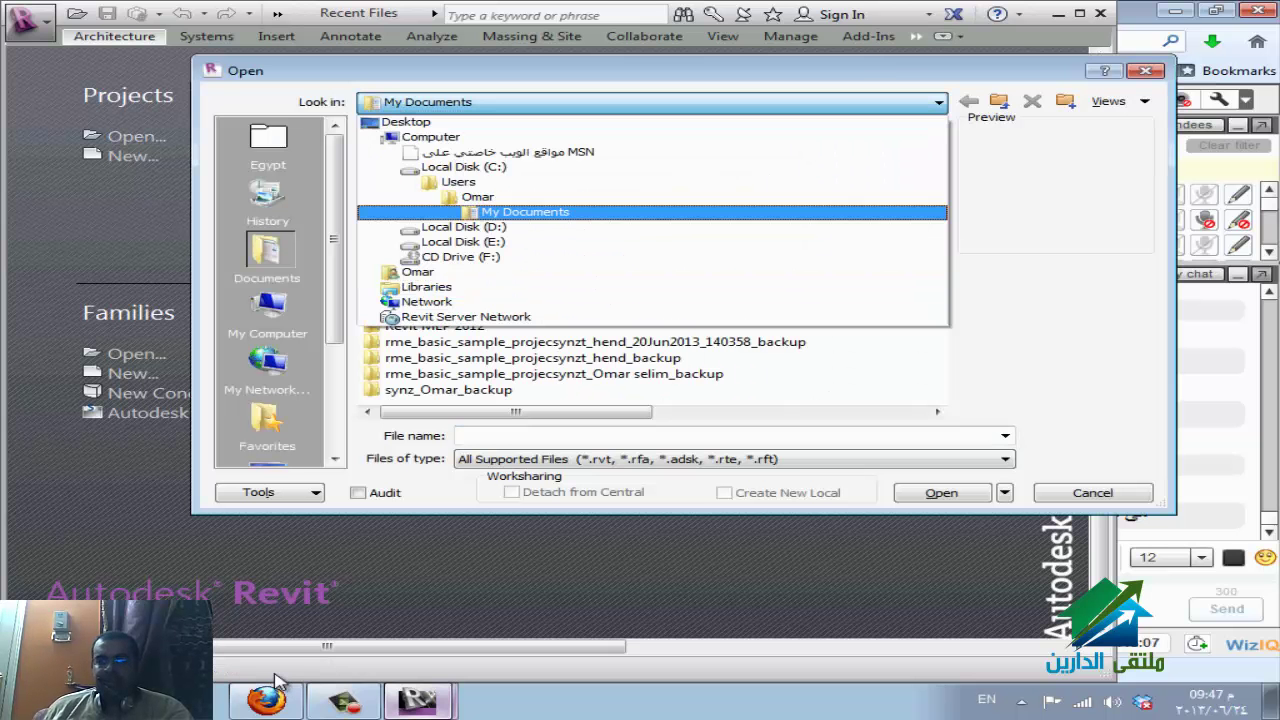
key("Down")
key("Down")
key("Return")
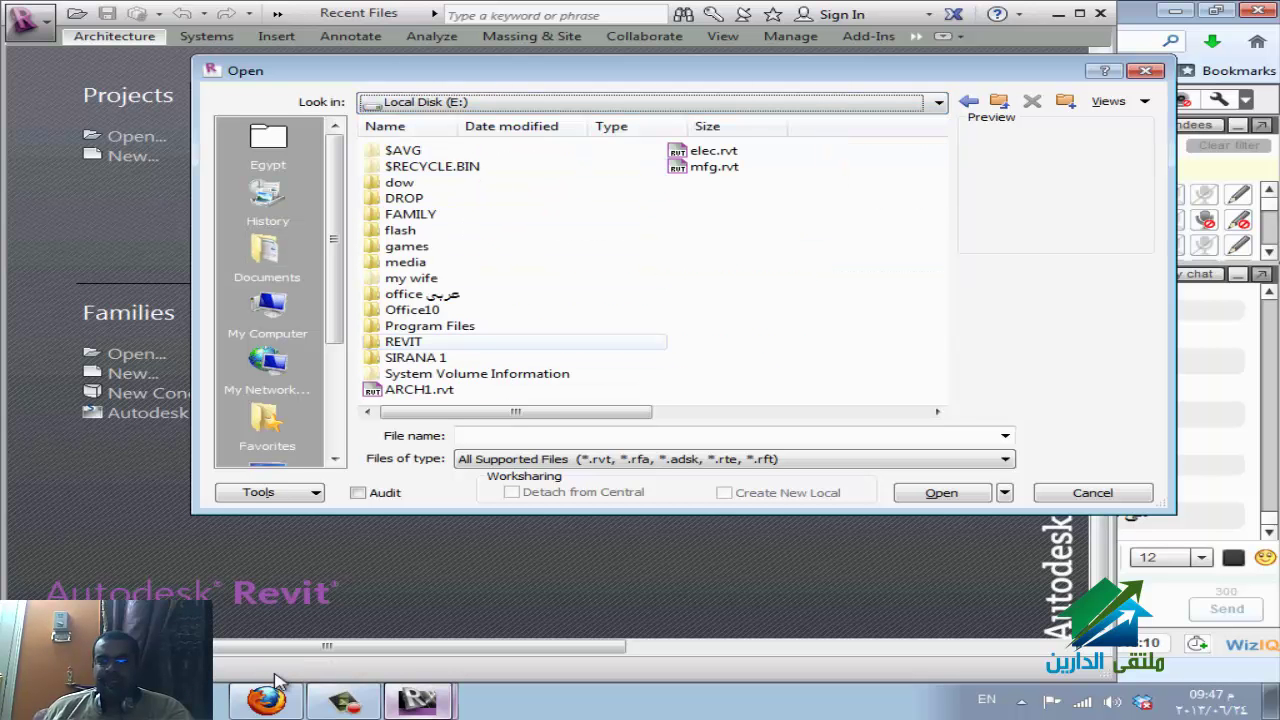
key("r")
key("Return")
key("Return")
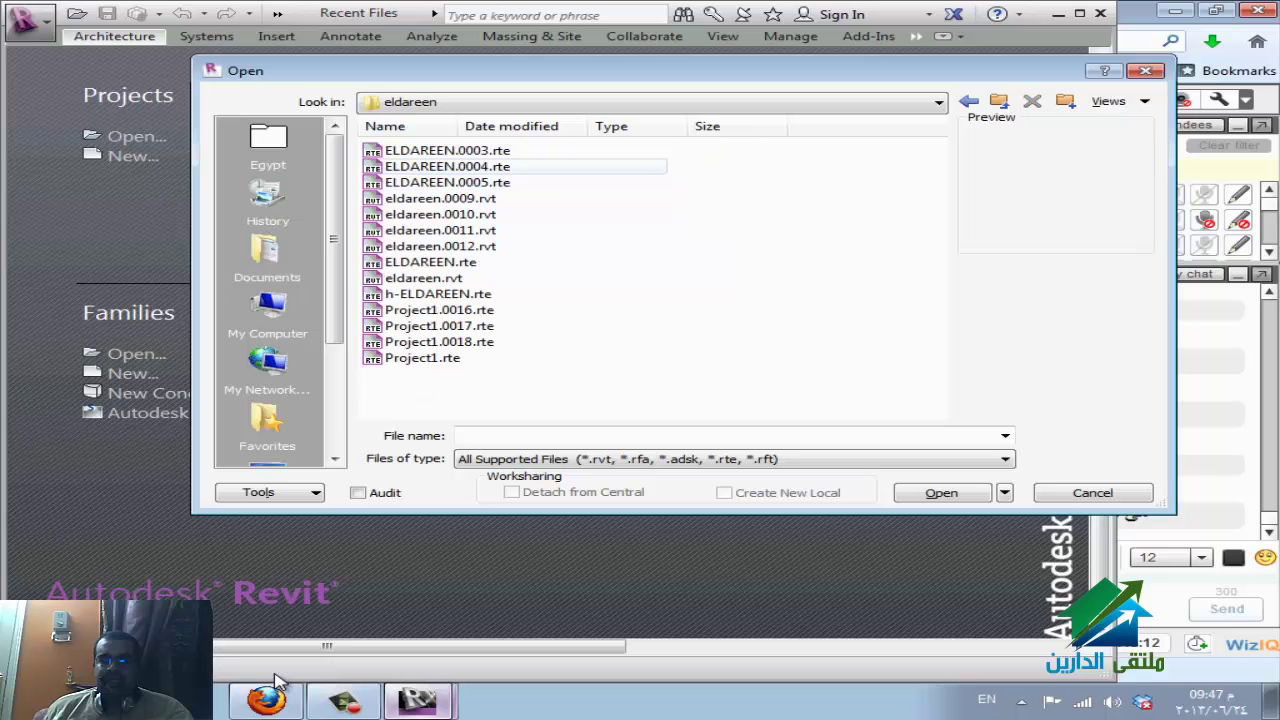
left_click(440, 198)
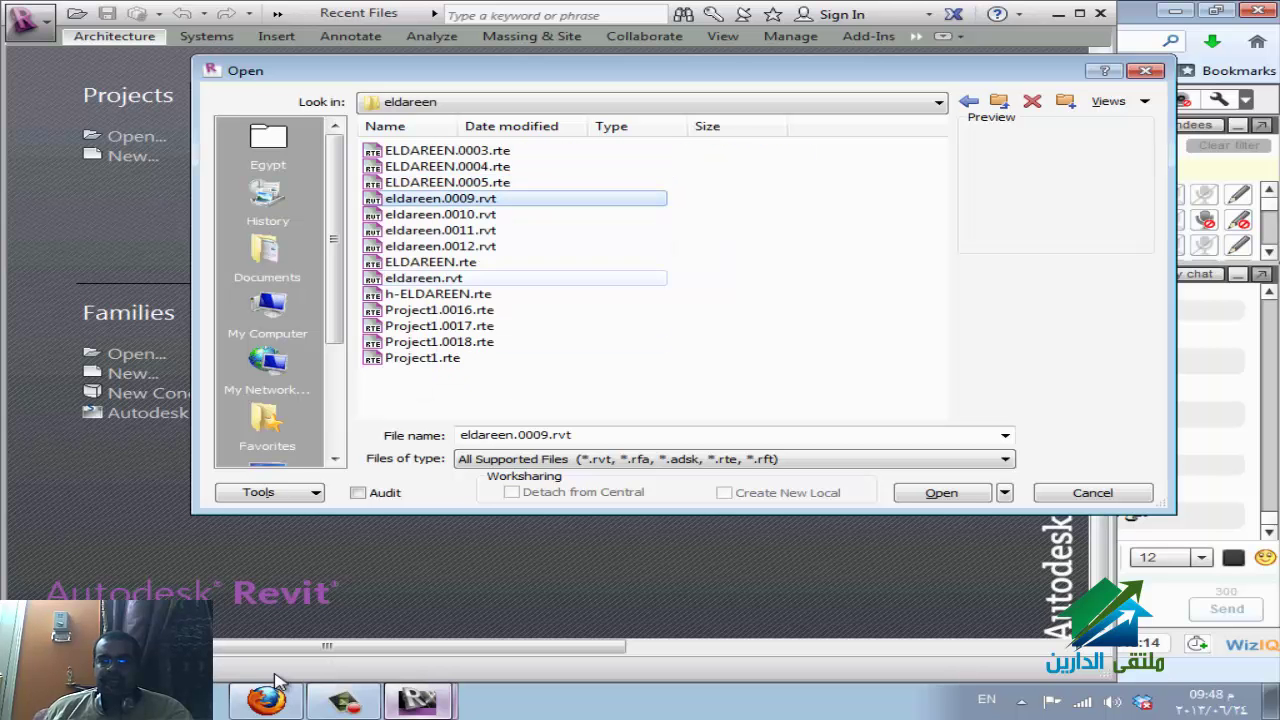
left_click(424, 278)
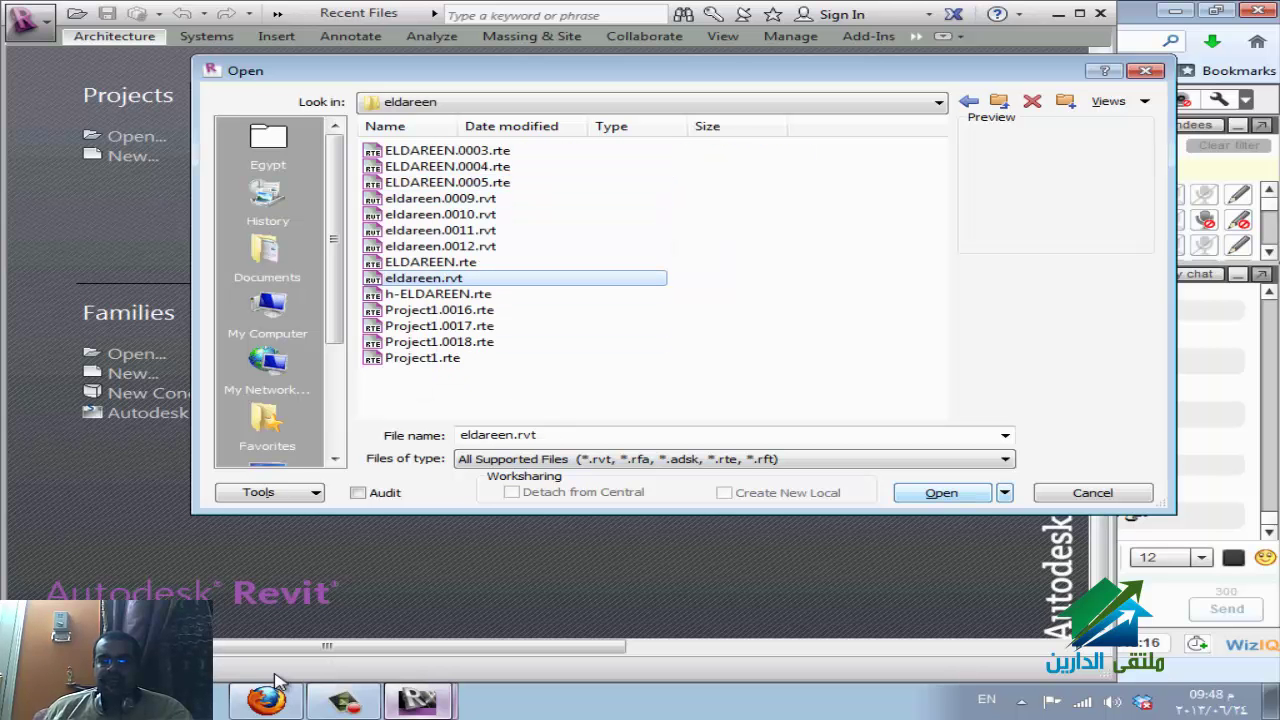
key("Return")
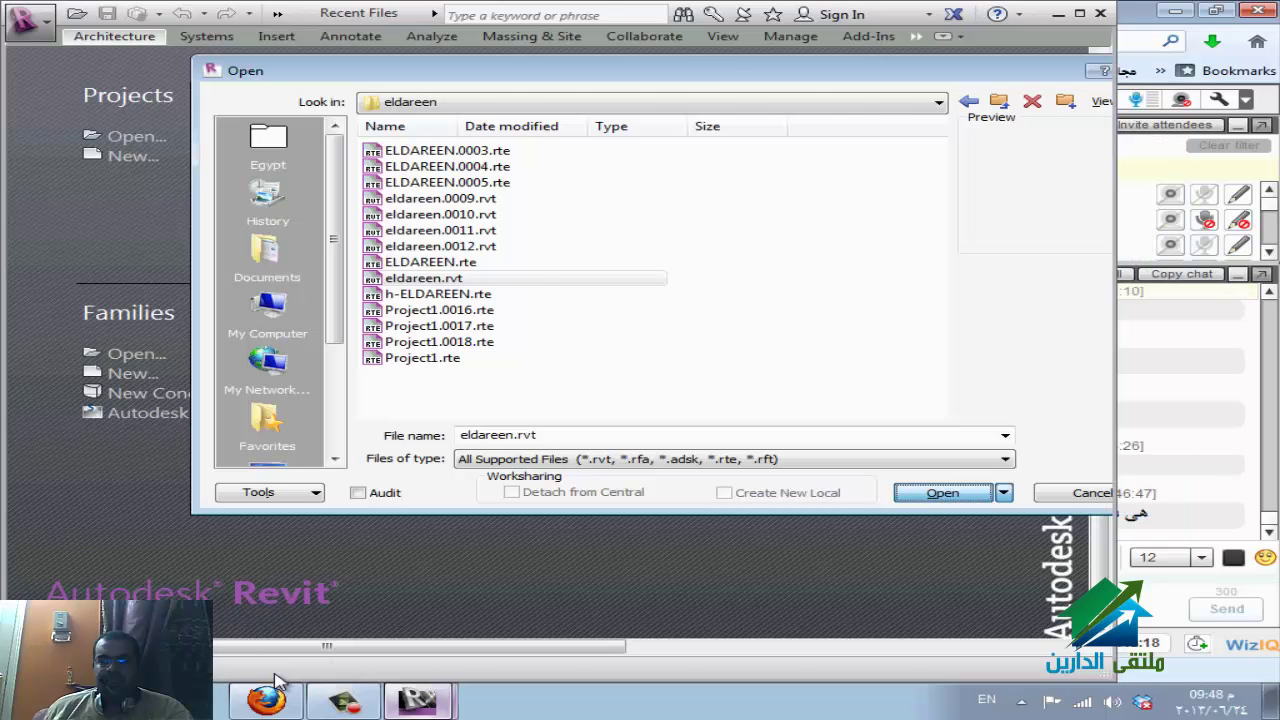
left_click(268, 696)
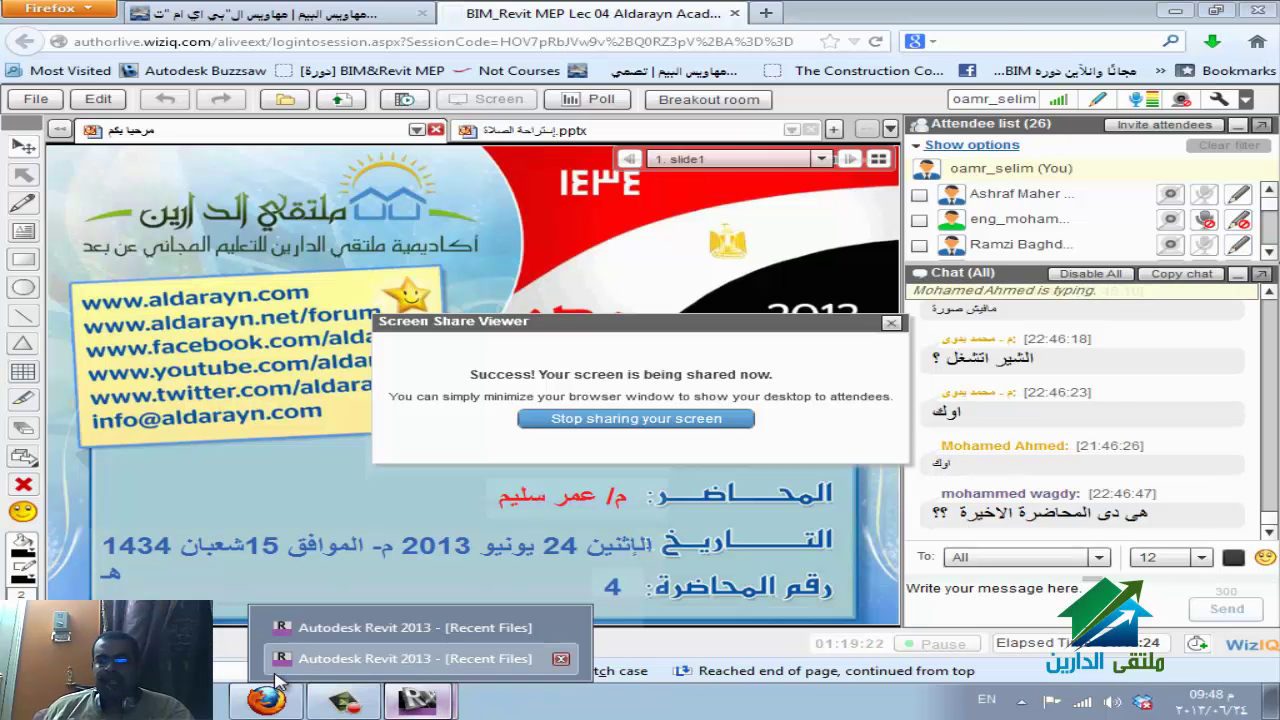
left_click(279, 682)
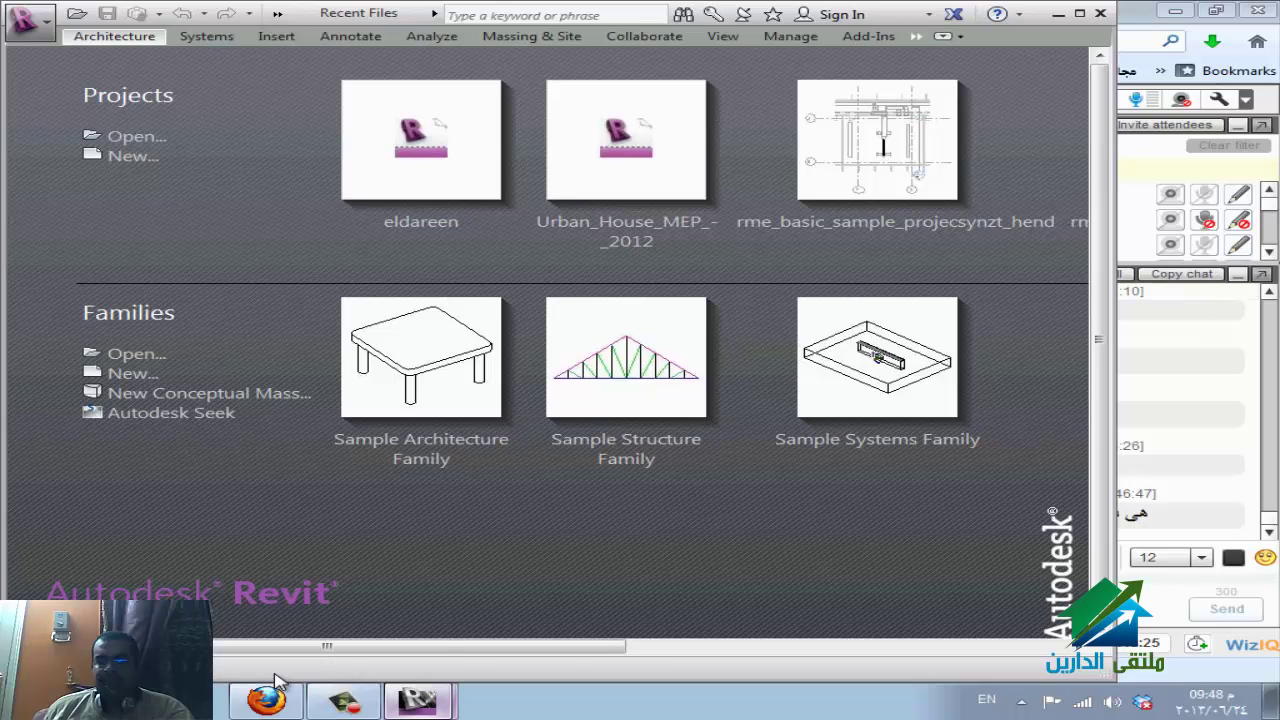
On the Collaborate tab, choose Worksets to bring up the Worksharing dialog with default workset names.
left_click(279, 682)
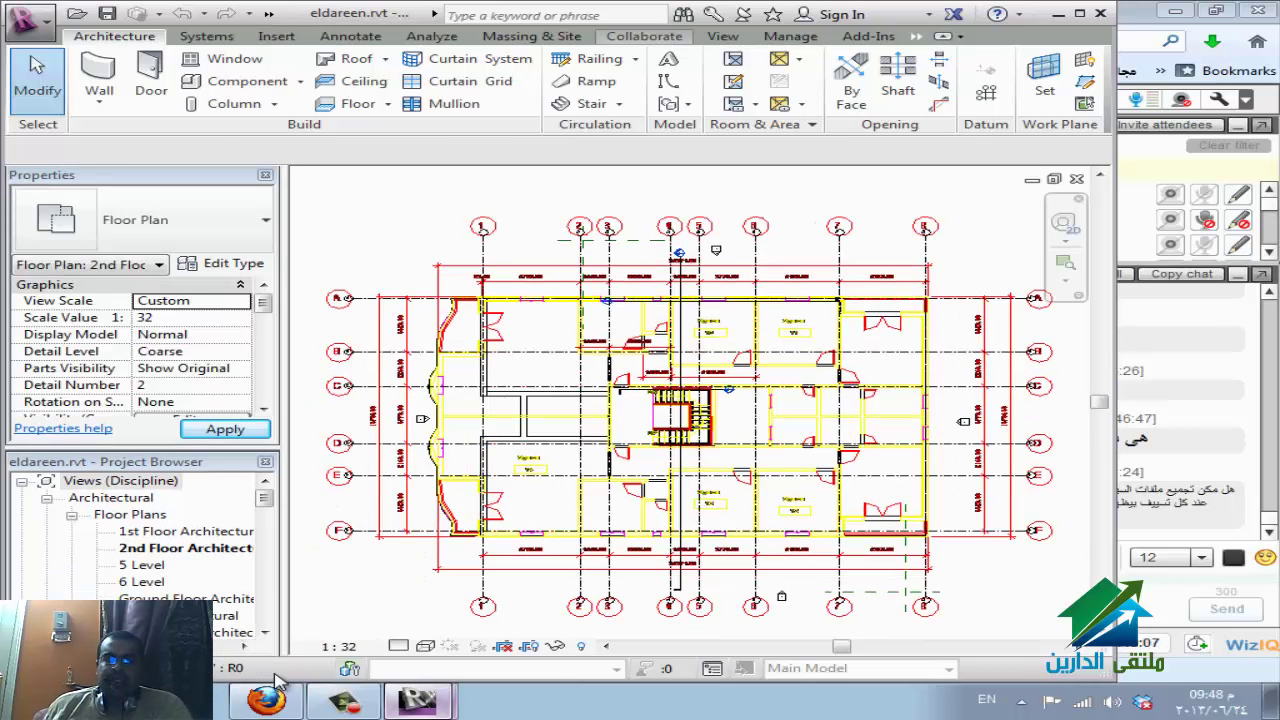
left_click(644, 36)
left_click(104, 75)
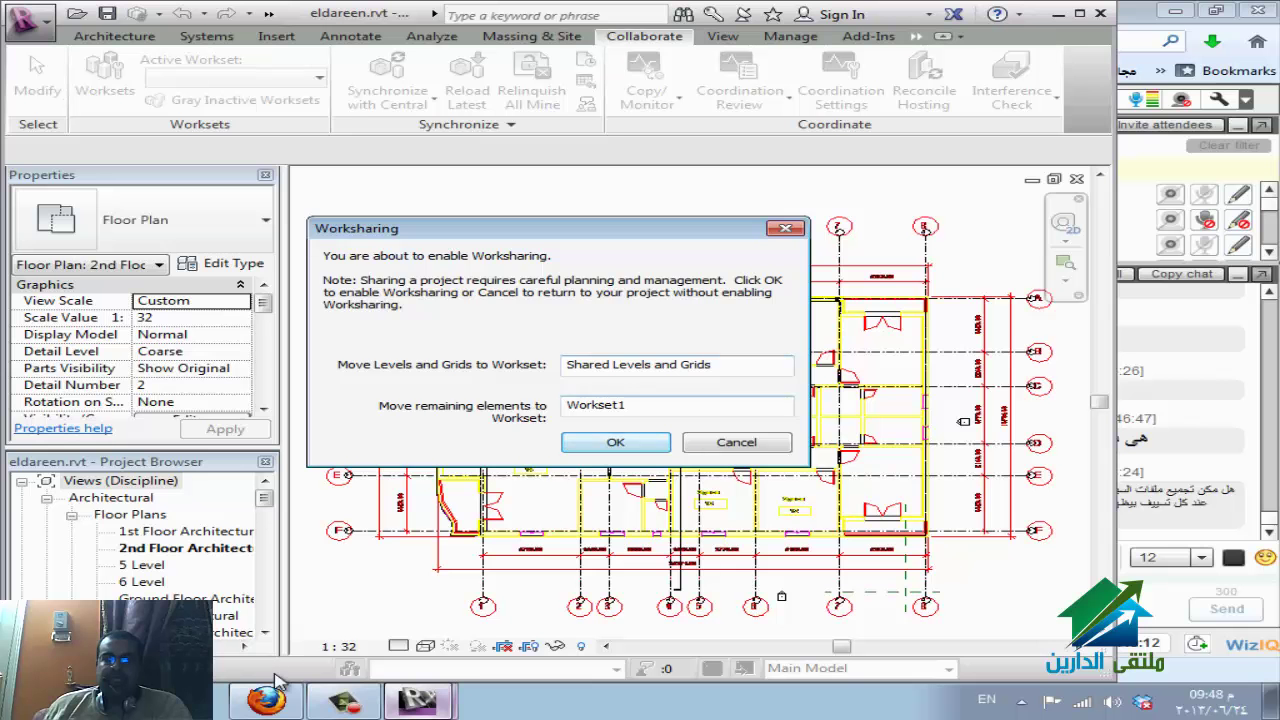
Accept Shared Levels and Grids and Workset1 as worksets, then switch to WizIQ while Revit processes.
key("Return")
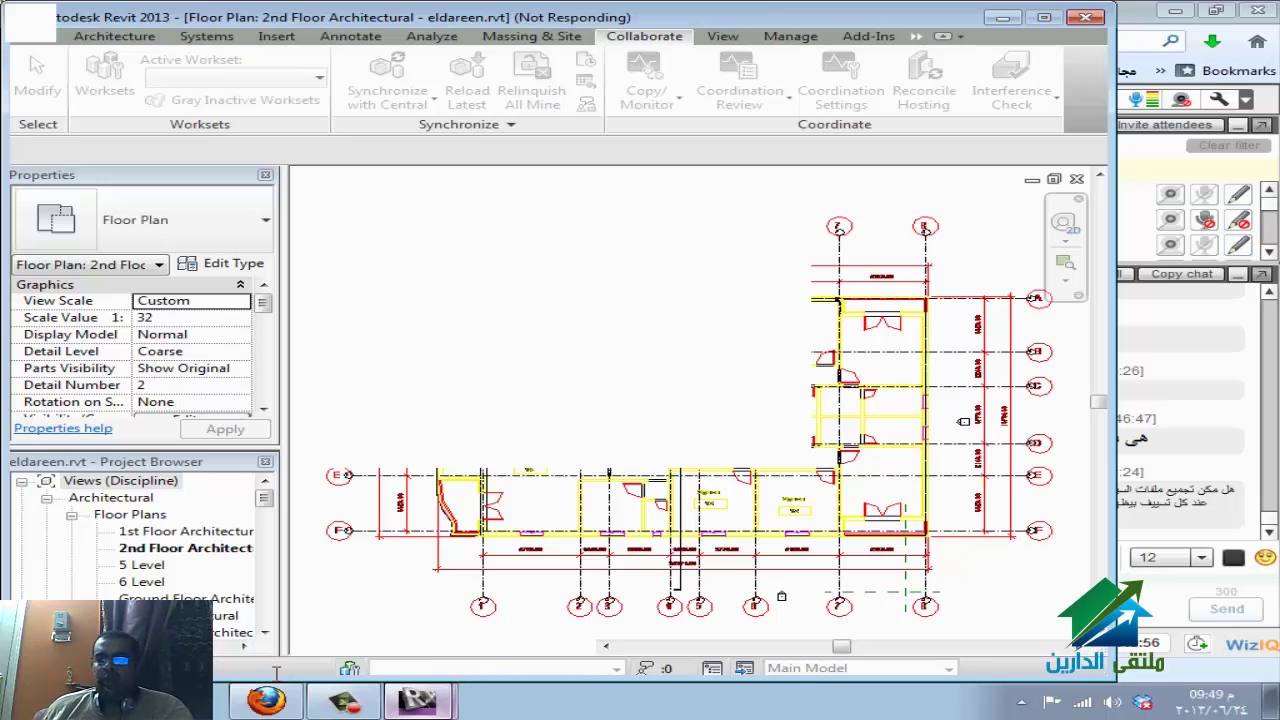
left_click(268, 694)
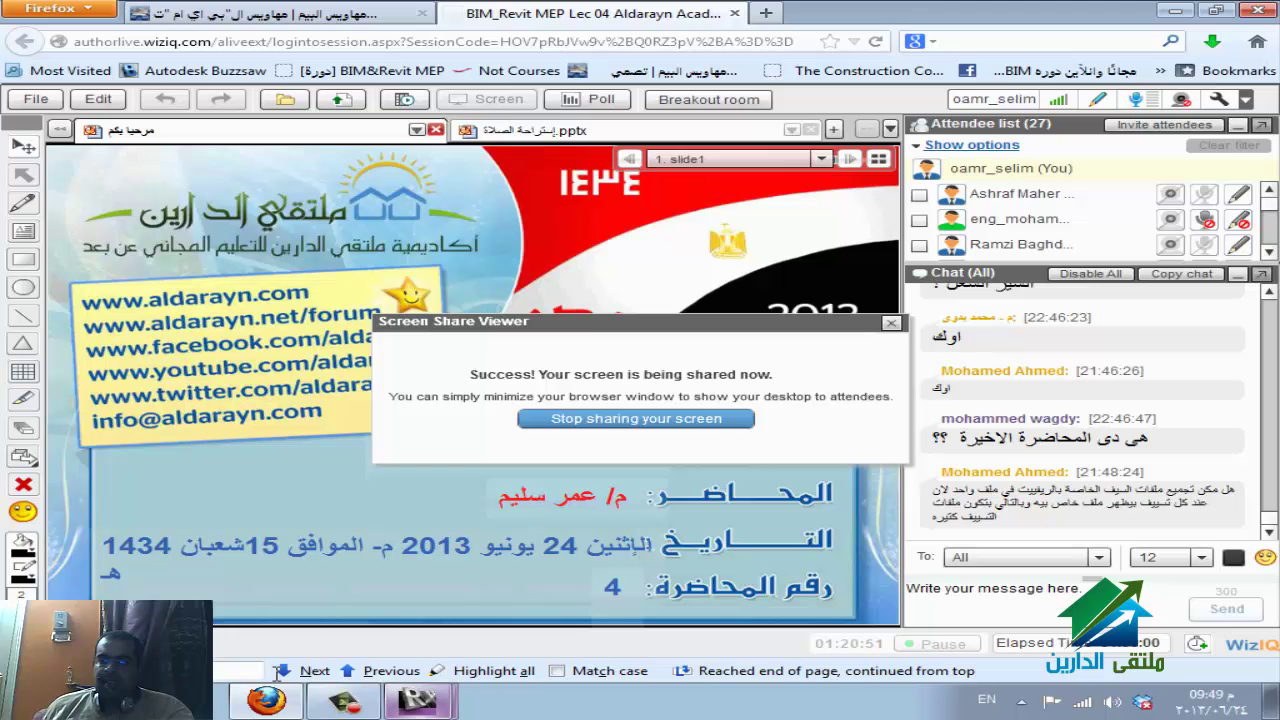
left_click_drag(1172, 503, 1237, 489)
left_click(1237, 490)
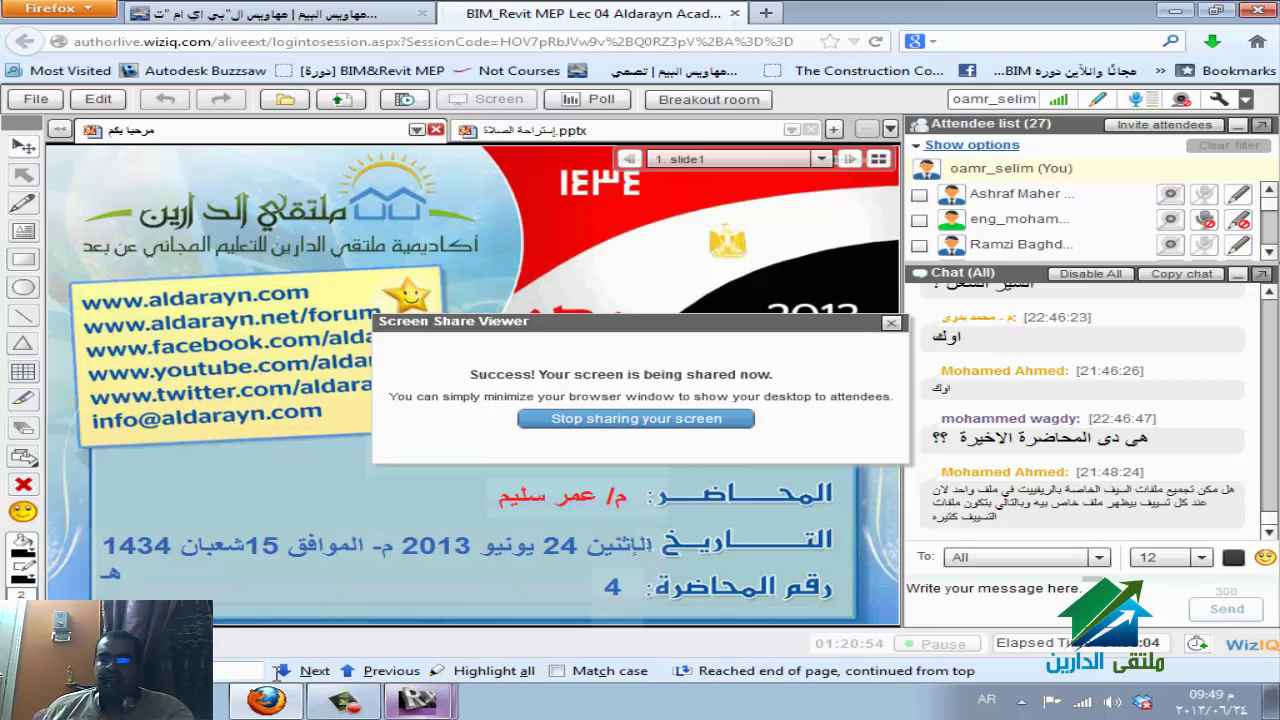
key("alt+Tab")
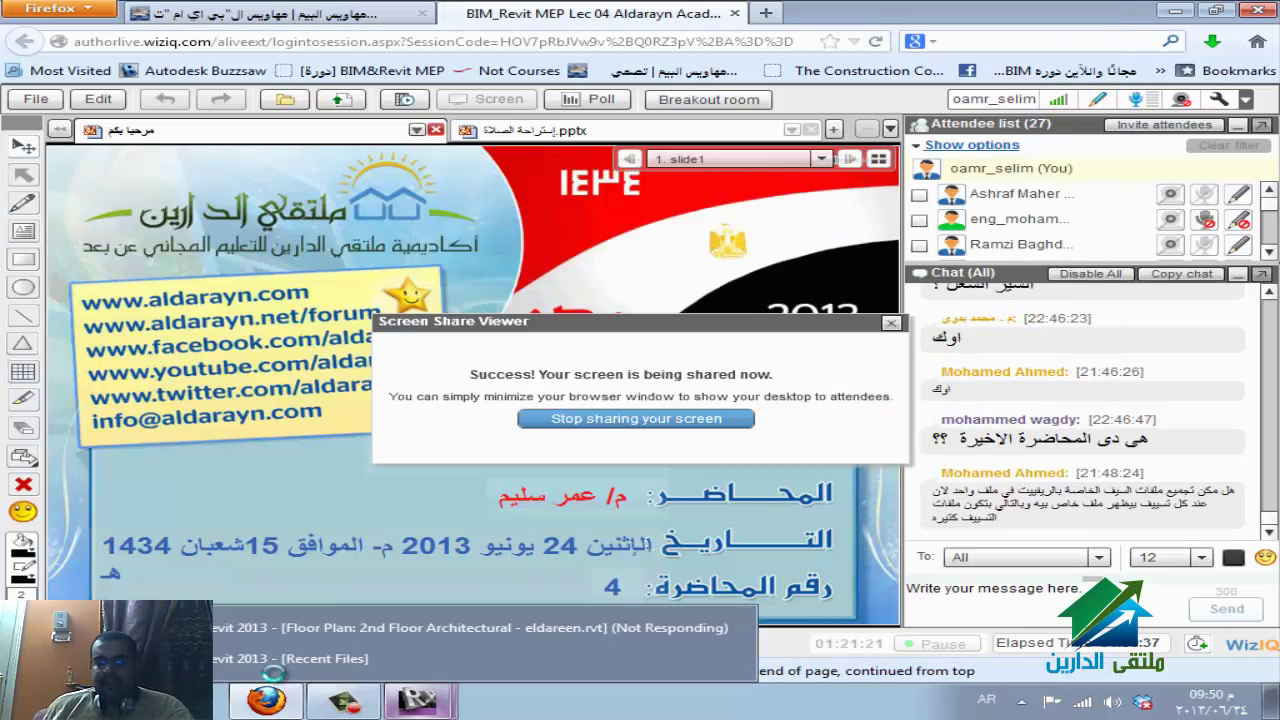
Bring the busy Revit eldareen 2nd Floor Architectural plan window back to the front.
left_click(274, 690)
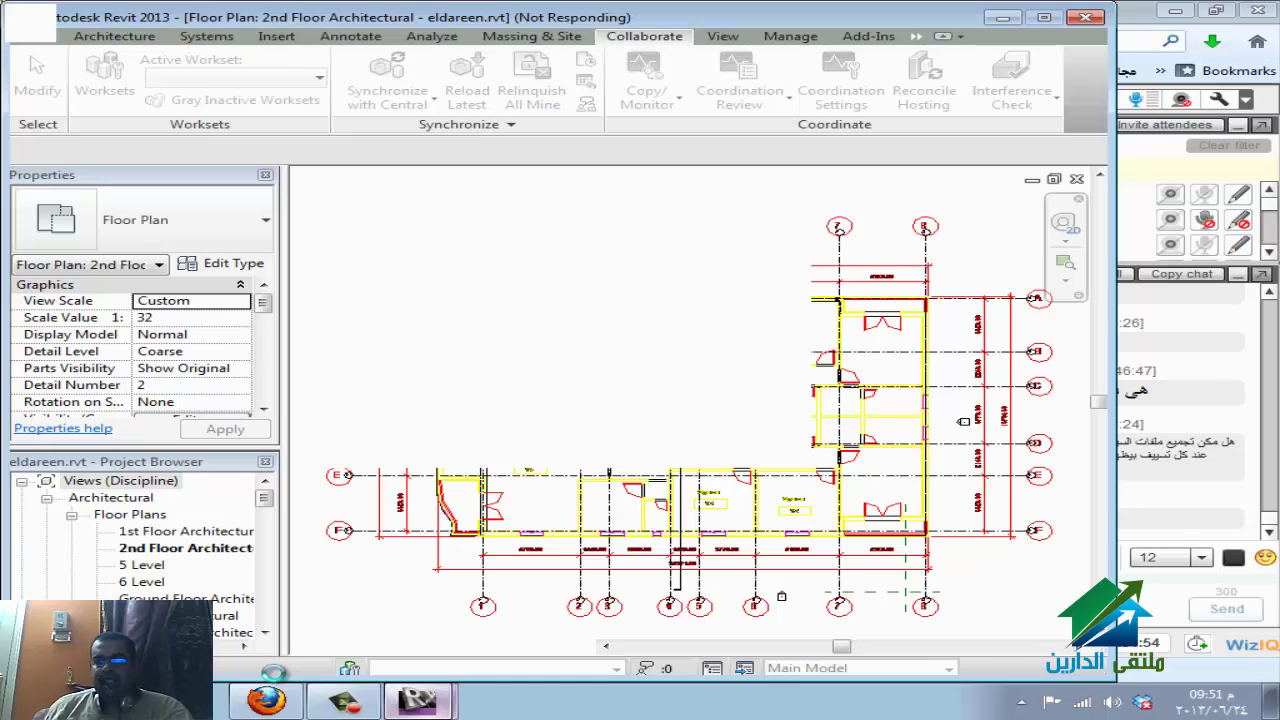
Bring Revit forward and open the project Open dialog with Ctrl+O in My Documents.
mouse_move(417, 700)
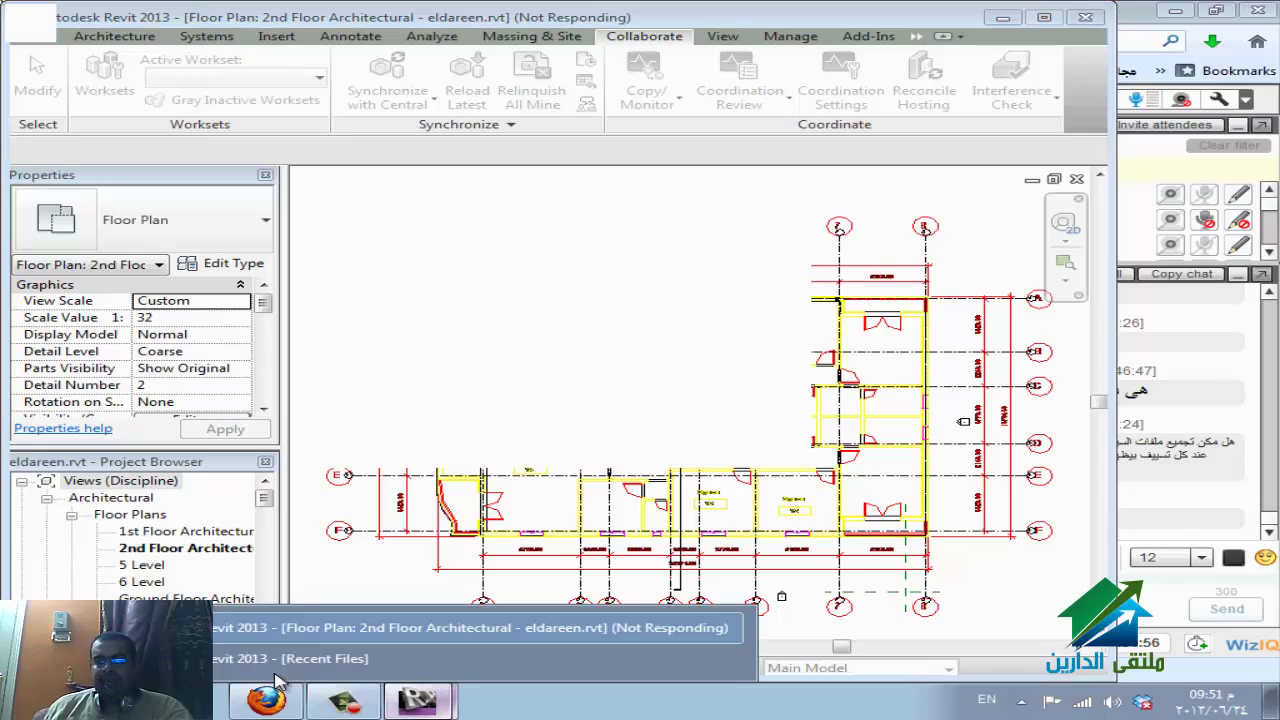
left_click(278, 675)
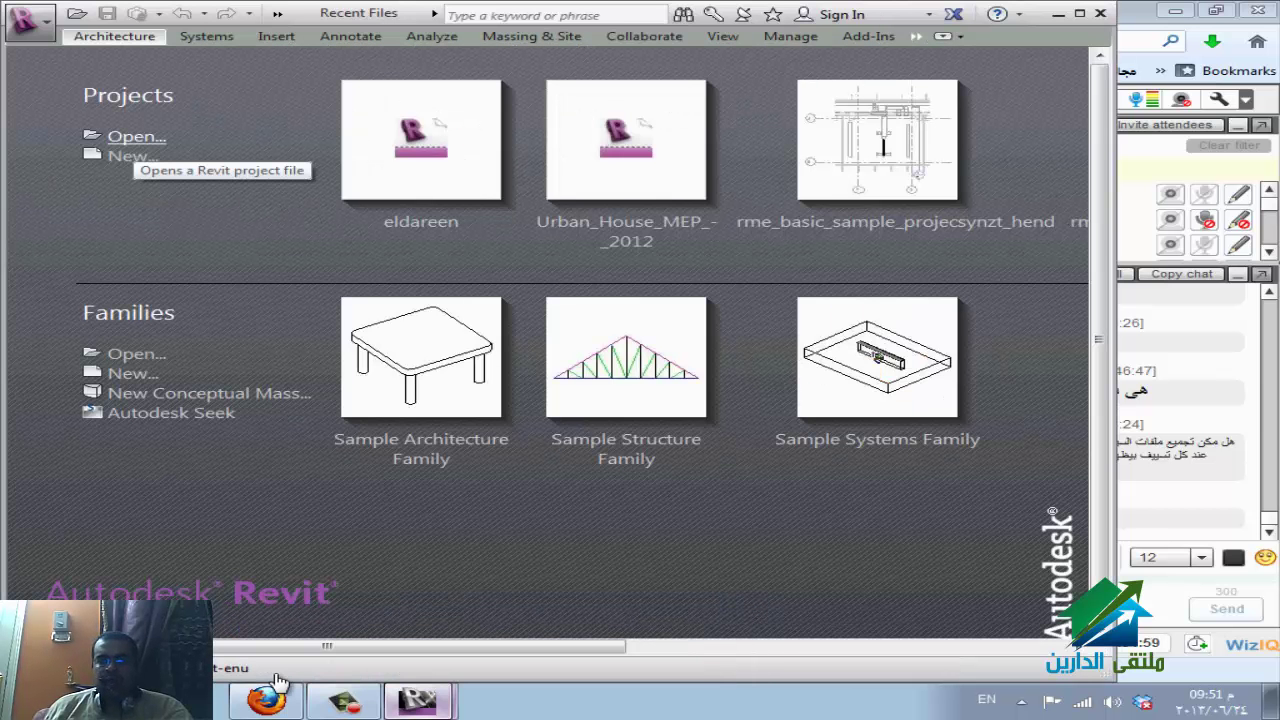
key("ctrl+o")
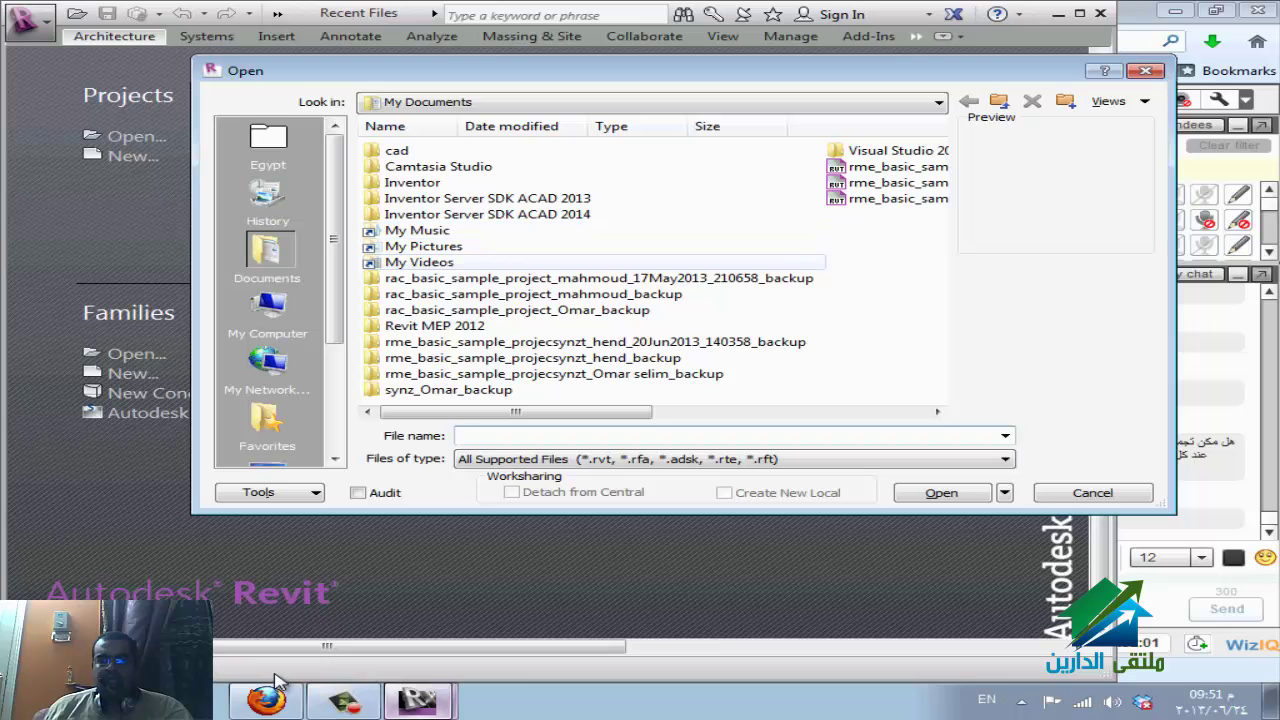
left_click(898, 198)
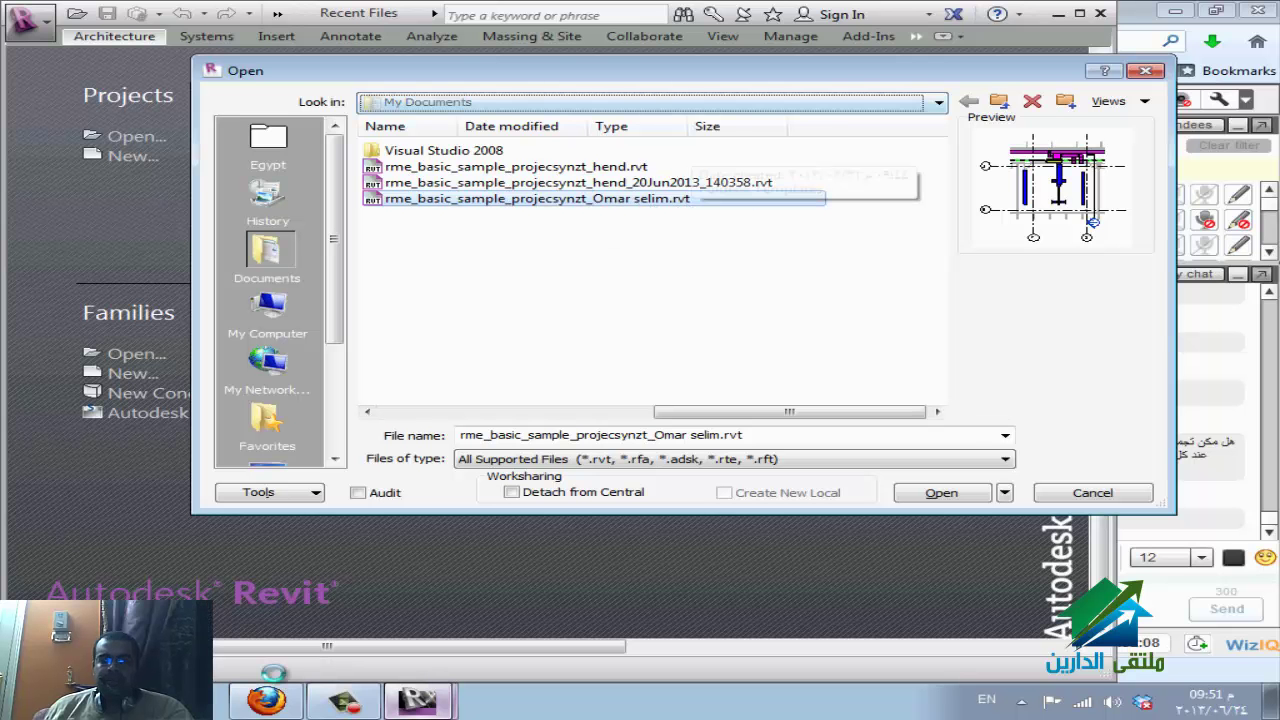
Browse the Open dialog to E:\Program Files\Autodesk\Revit 2013\Program.
key("alt+Down")
key("Up")
key("Return")
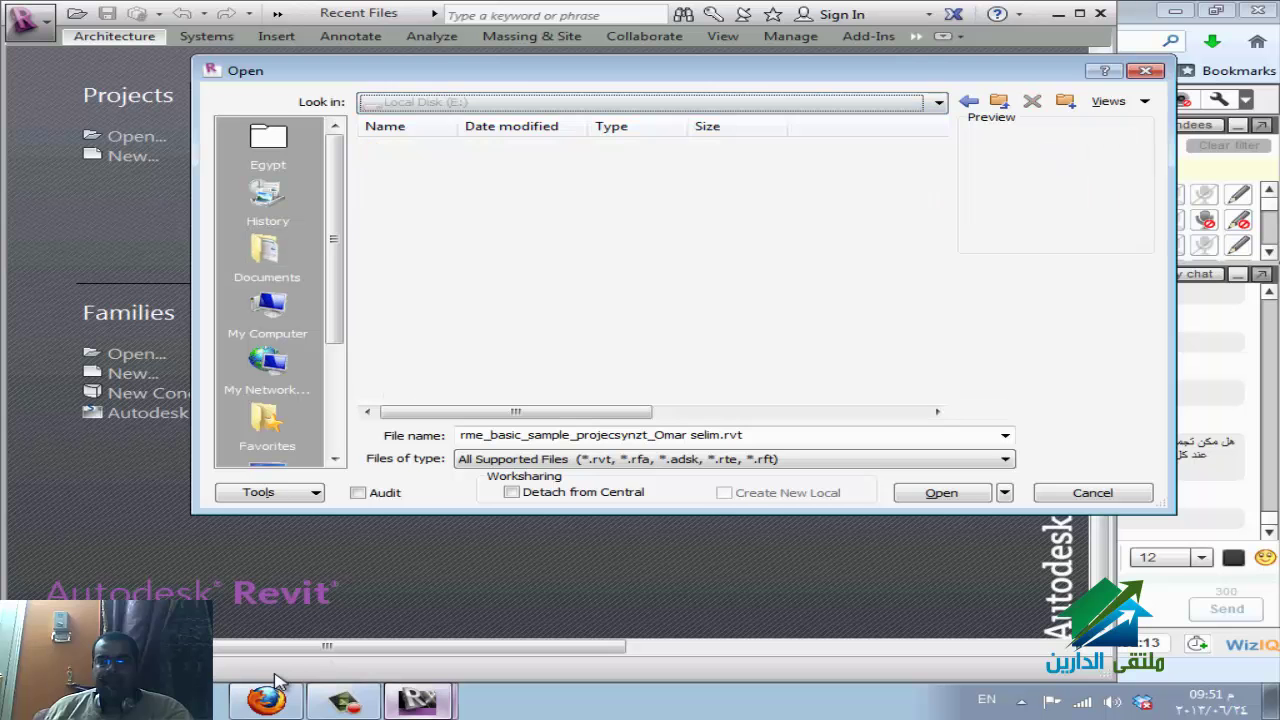
key("p")
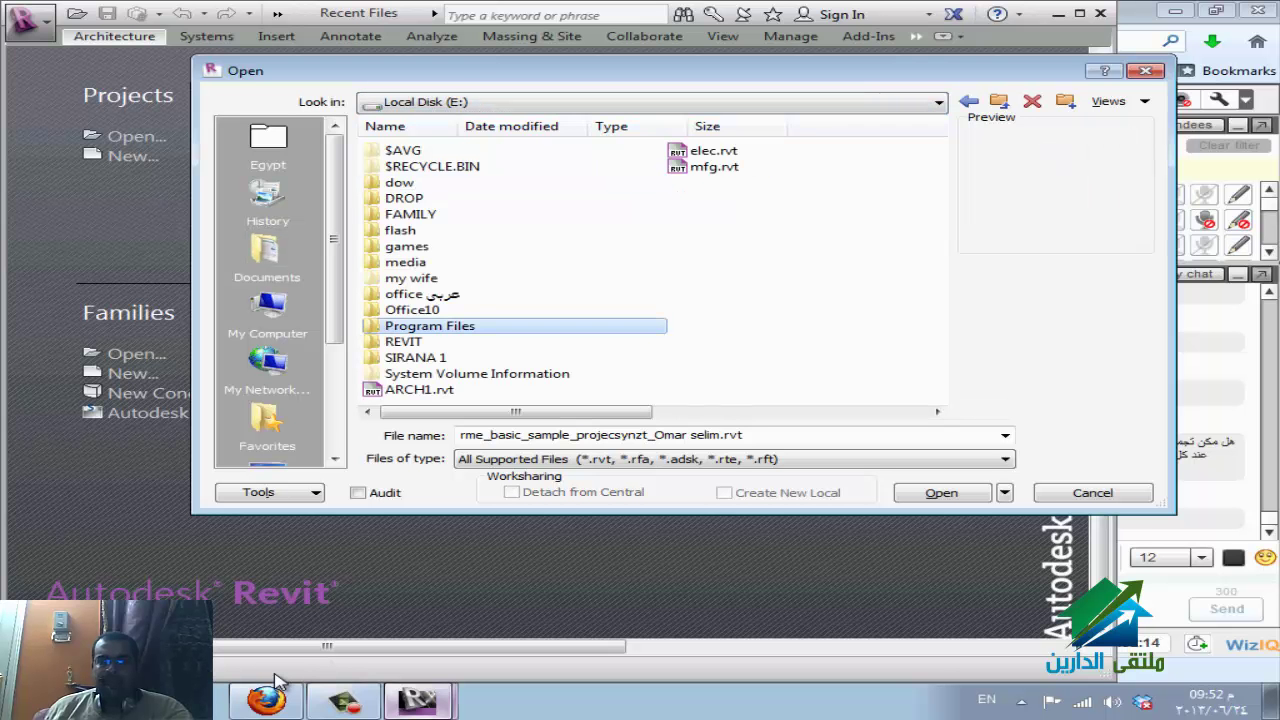
key("Return")
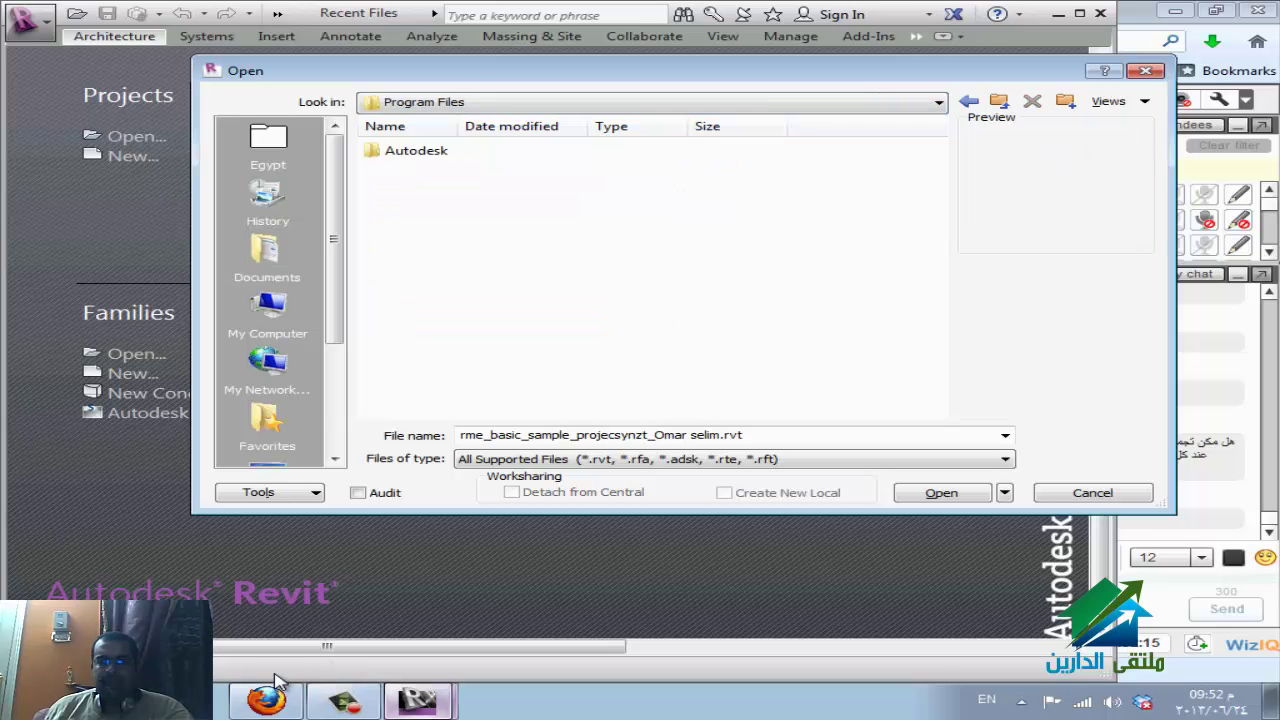
key("a")
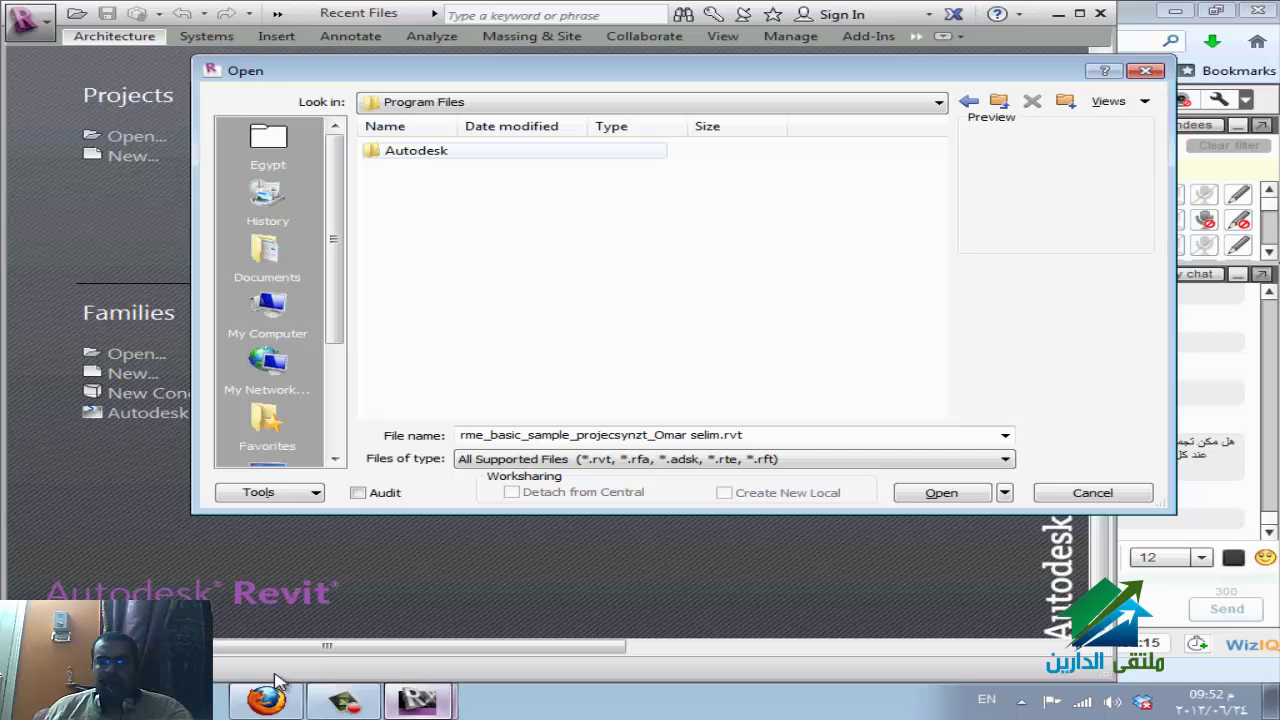
key("Return")
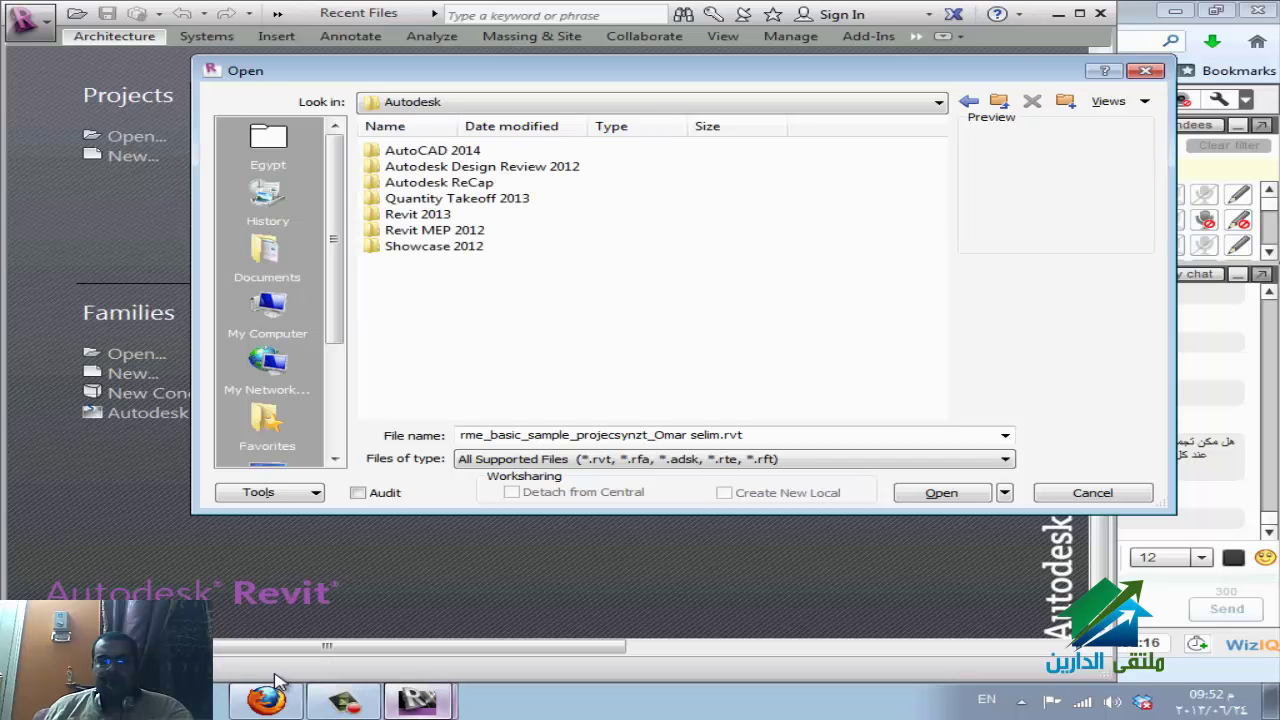
key("Up")
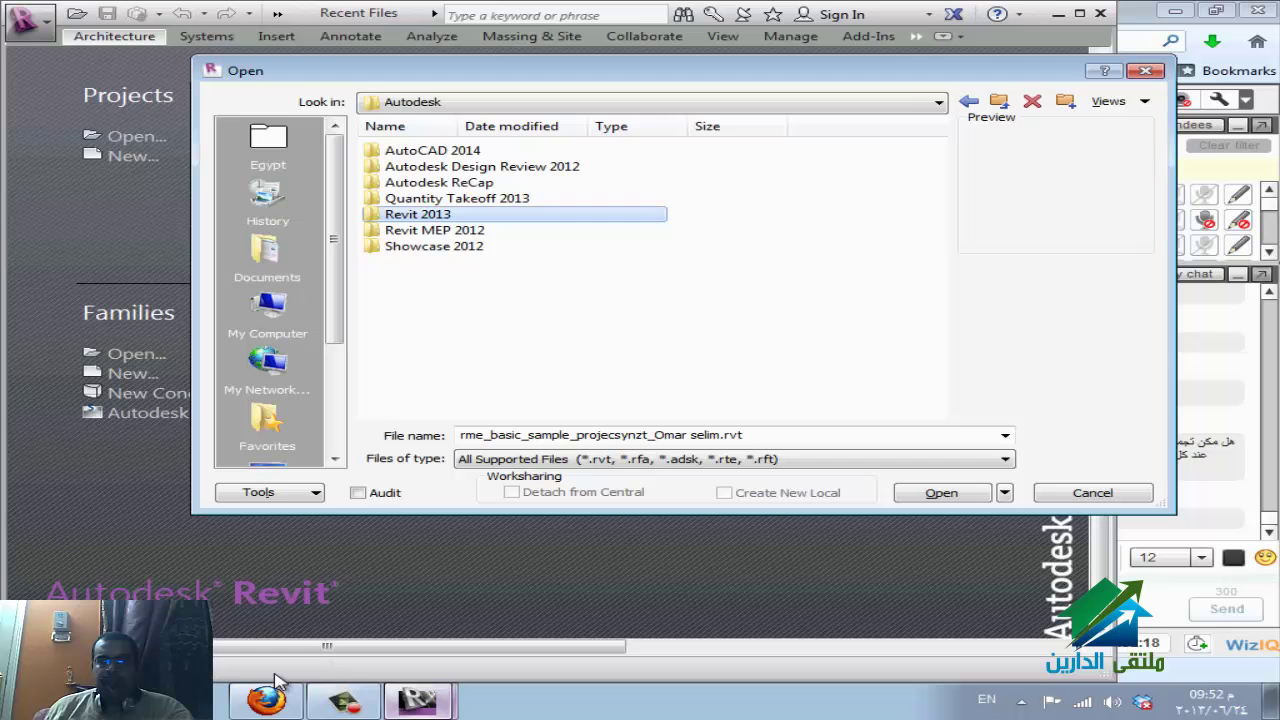
key("Return")
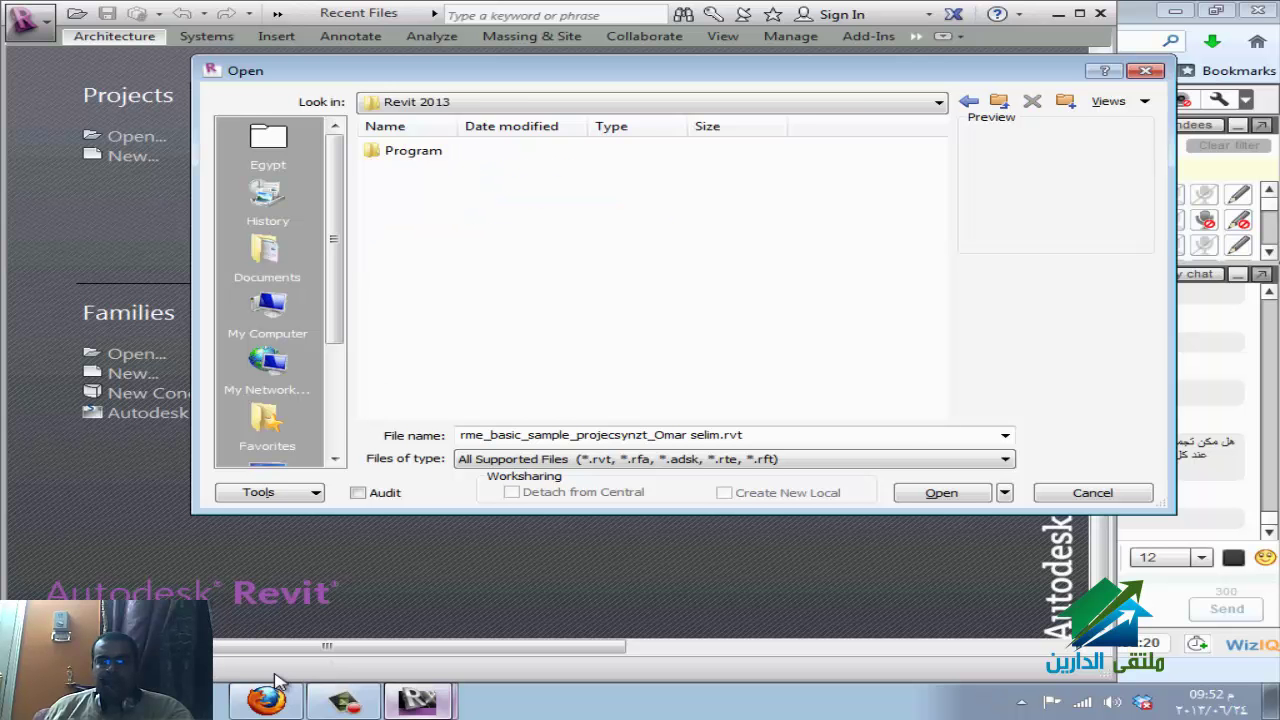
key("Down")
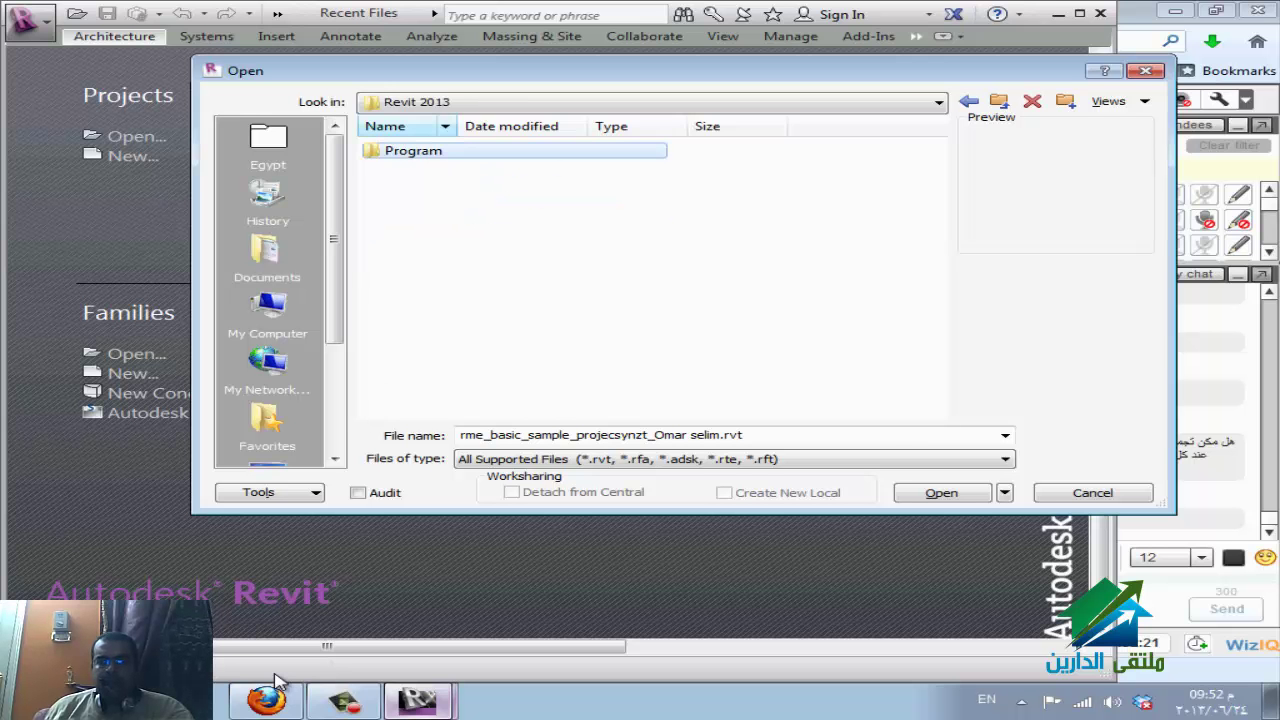
key("Return")
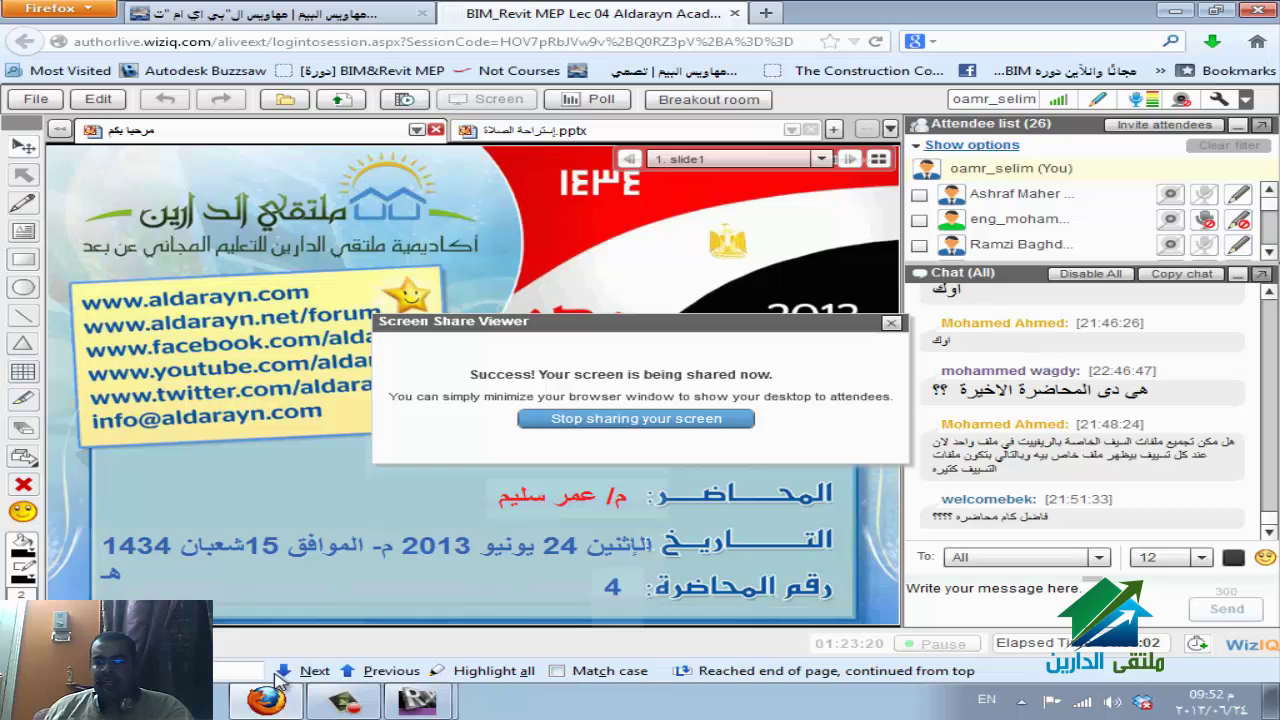
Bring the Revit window forward, then Alt+Tab back to the WizIQ class session.
mouse_move(280, 682)
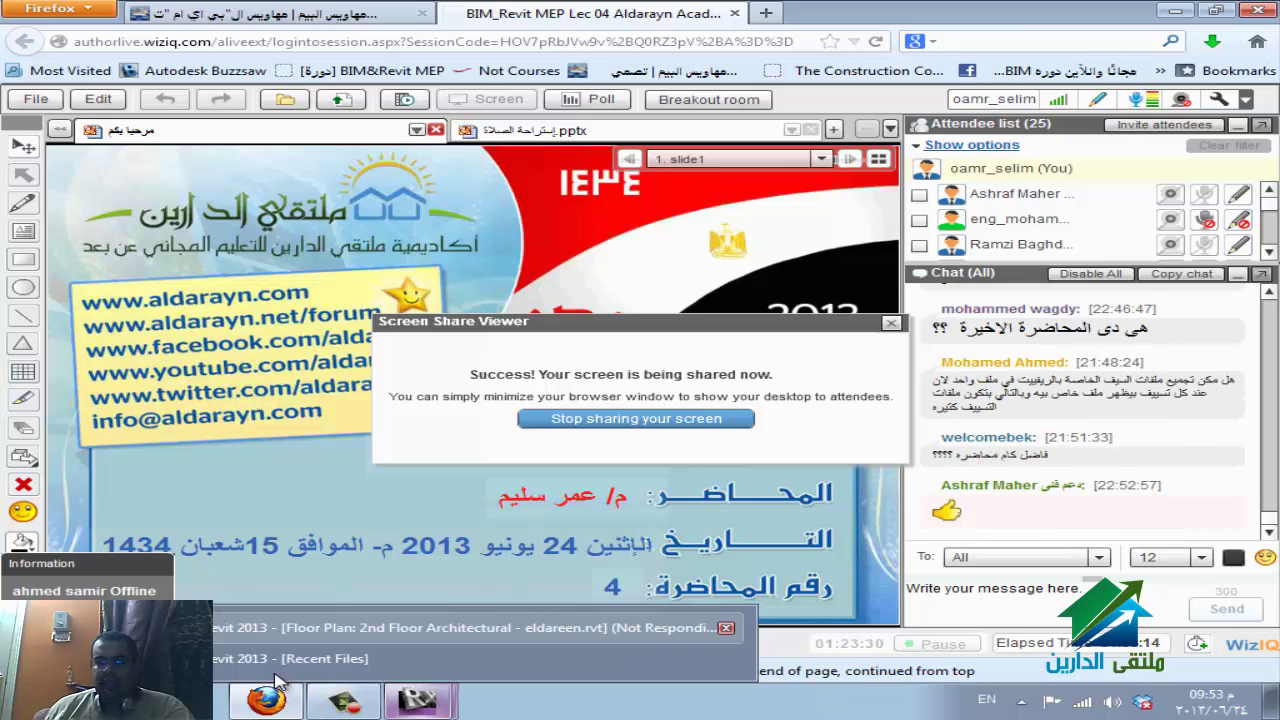
left_click(276, 660)
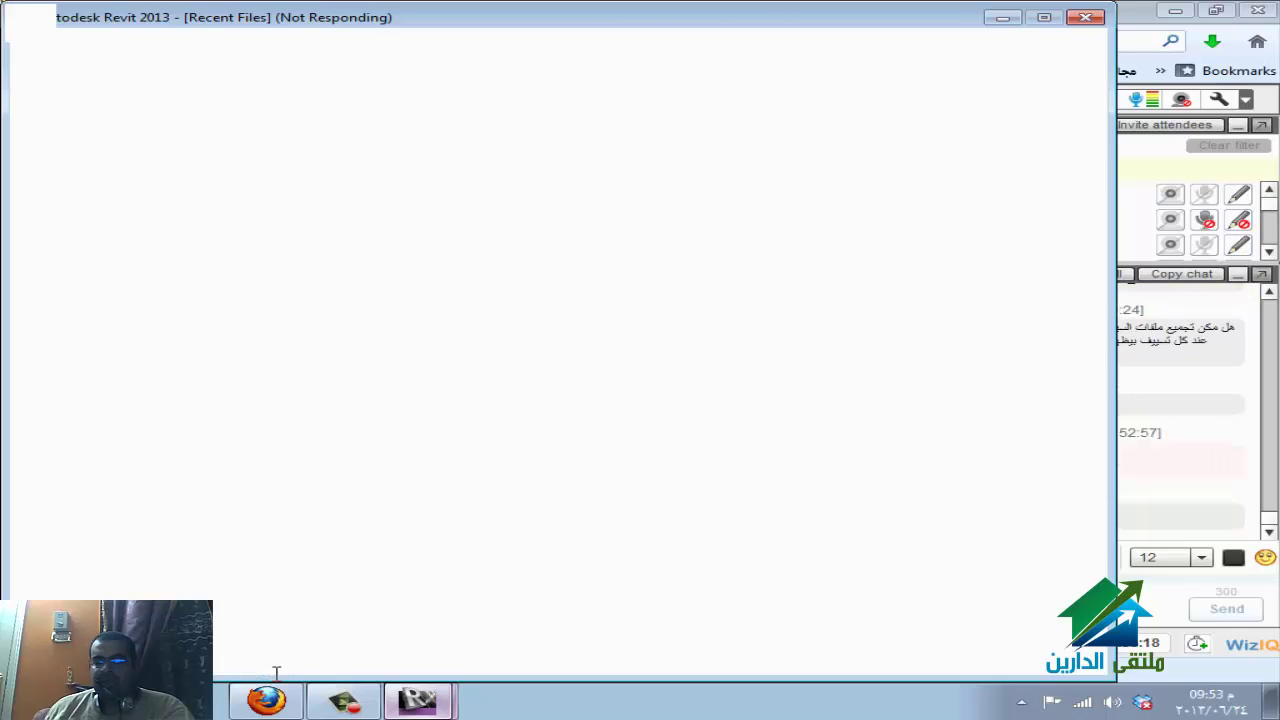
key("alt+Tab")
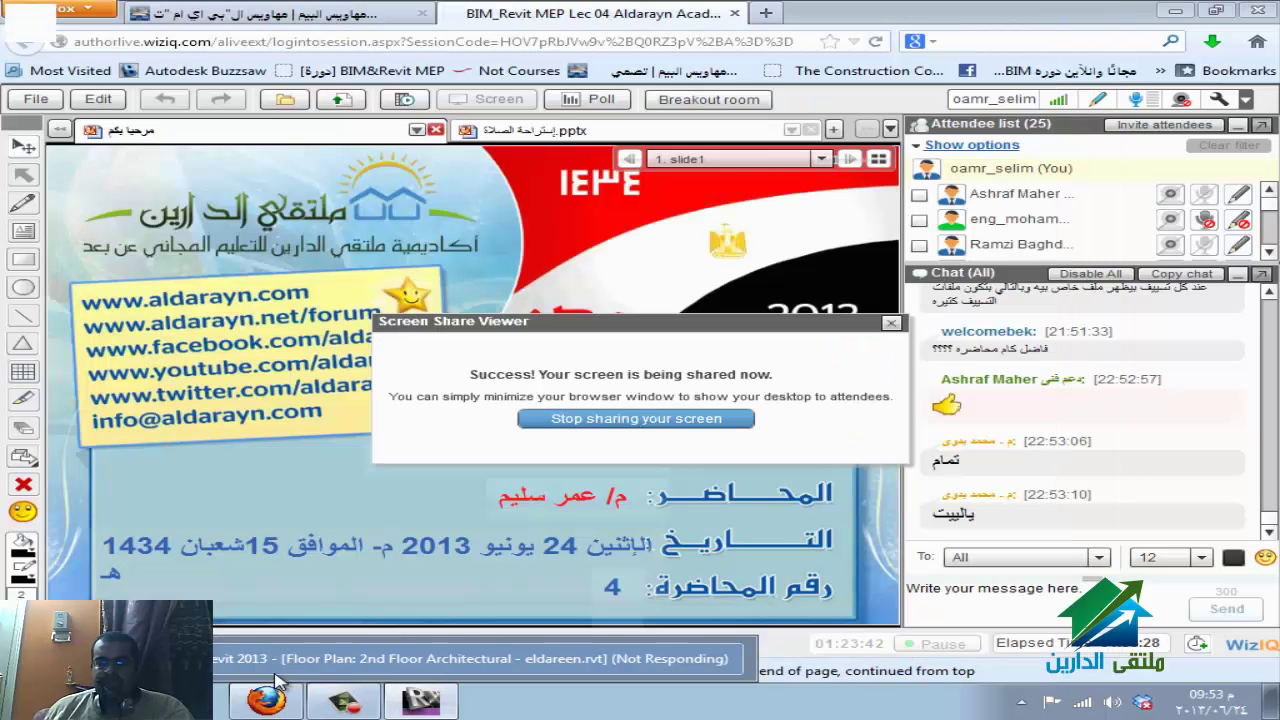
key("alt+Tab")
key("alt+Tab")
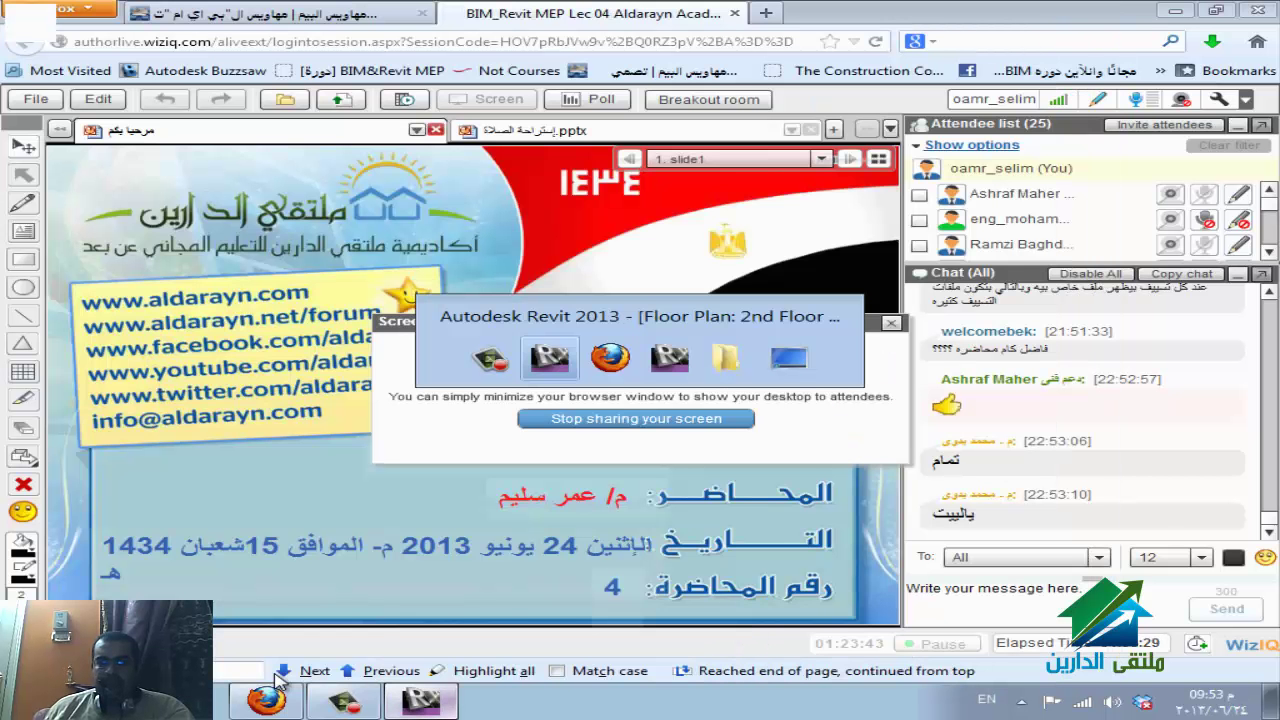
Alt+Tab from Firefox to the Revit window showing synz.rvt's Typical Room WSHP plan.
key("alt+Tab")
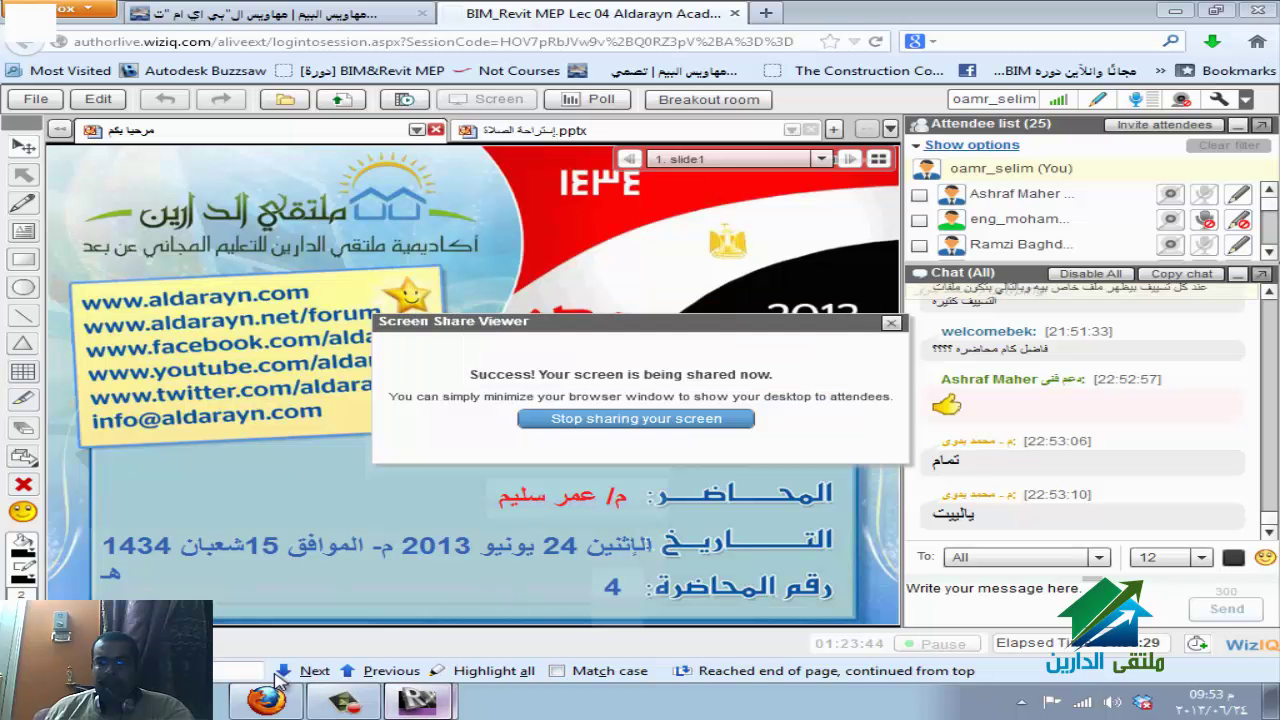
key("alt+Tab")
key("alt+Tab")
key("alt+Tab")
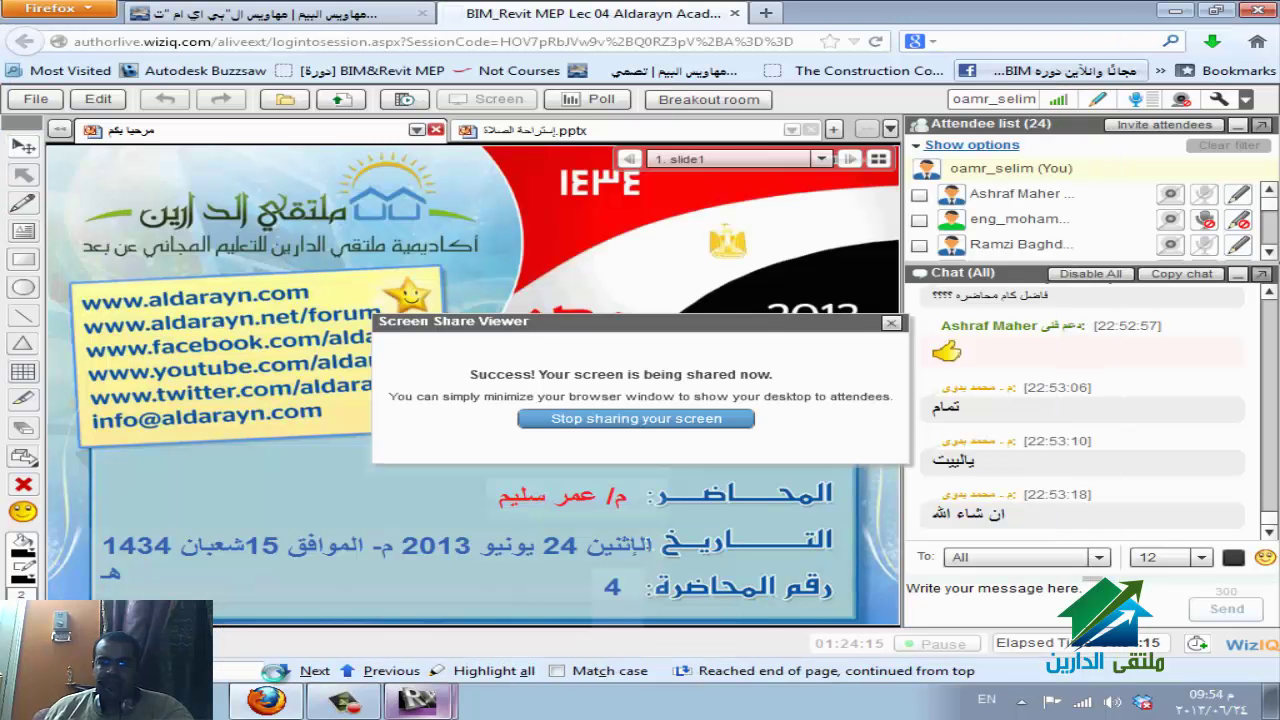
key("alt+Tab")
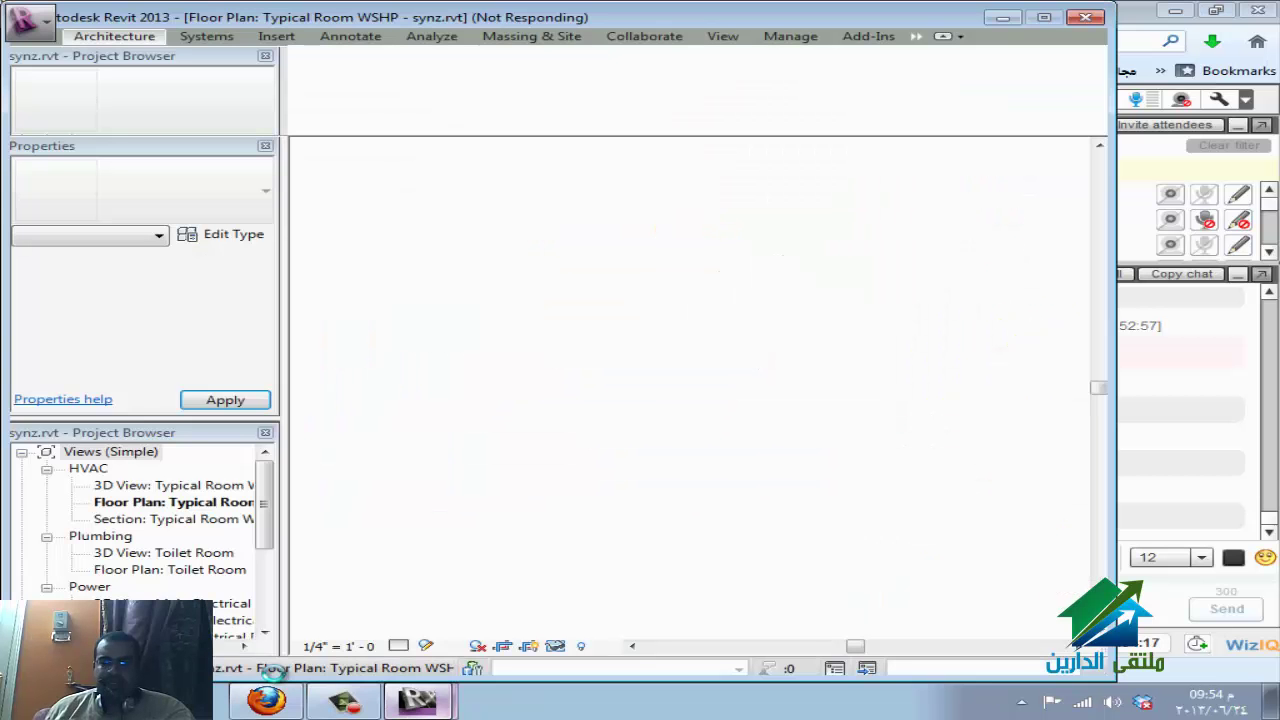
Switch to the other Revit window, then return to WizIQ showing the 5-minute class-end notice.
key("alt+Tab")
key("alt+Tab")
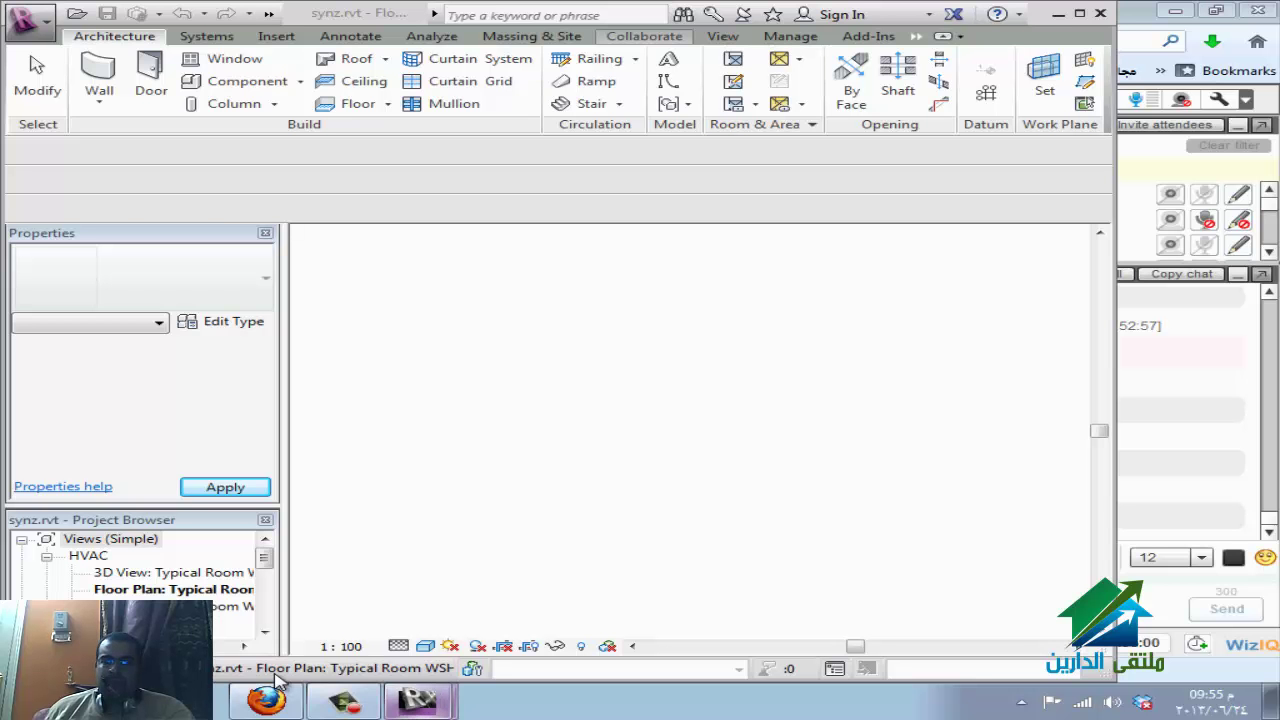
left_click(278, 680)
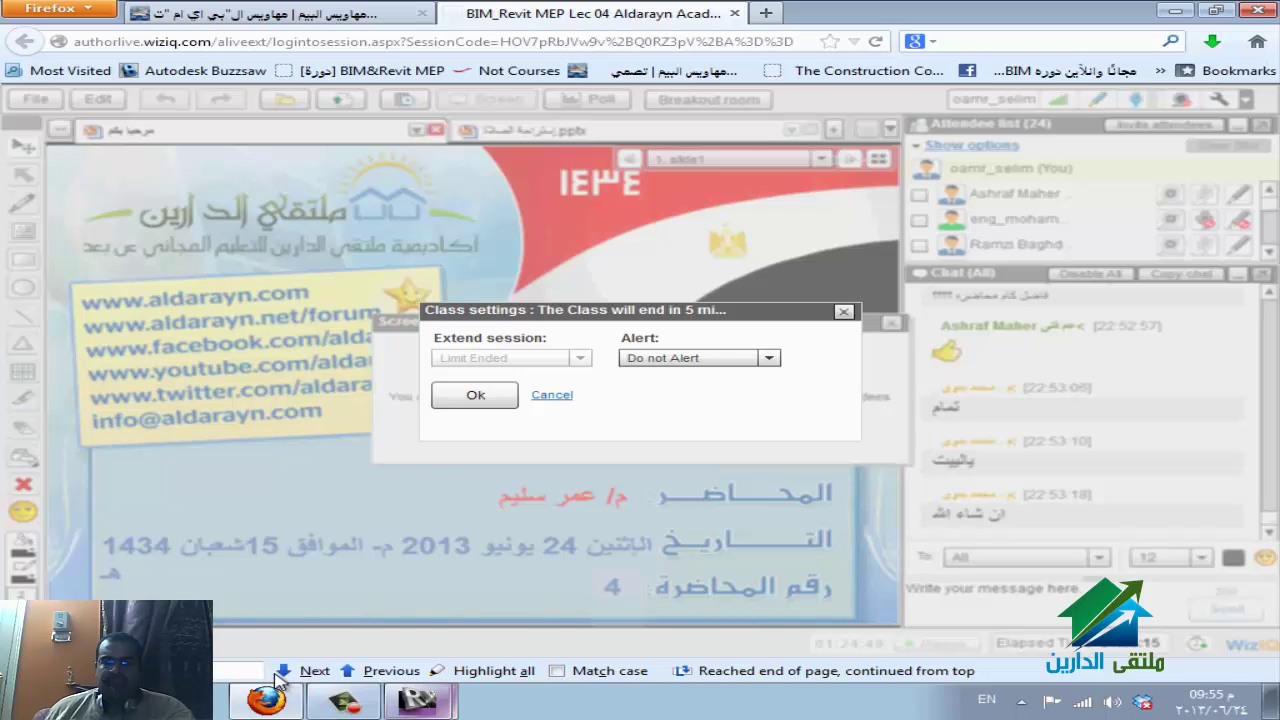
Close WizIQ's class-end notice and bring up eldareen.rvt's Worksets dialog listing Shared Levels and Grids and Workset1.
key("alt+shift")
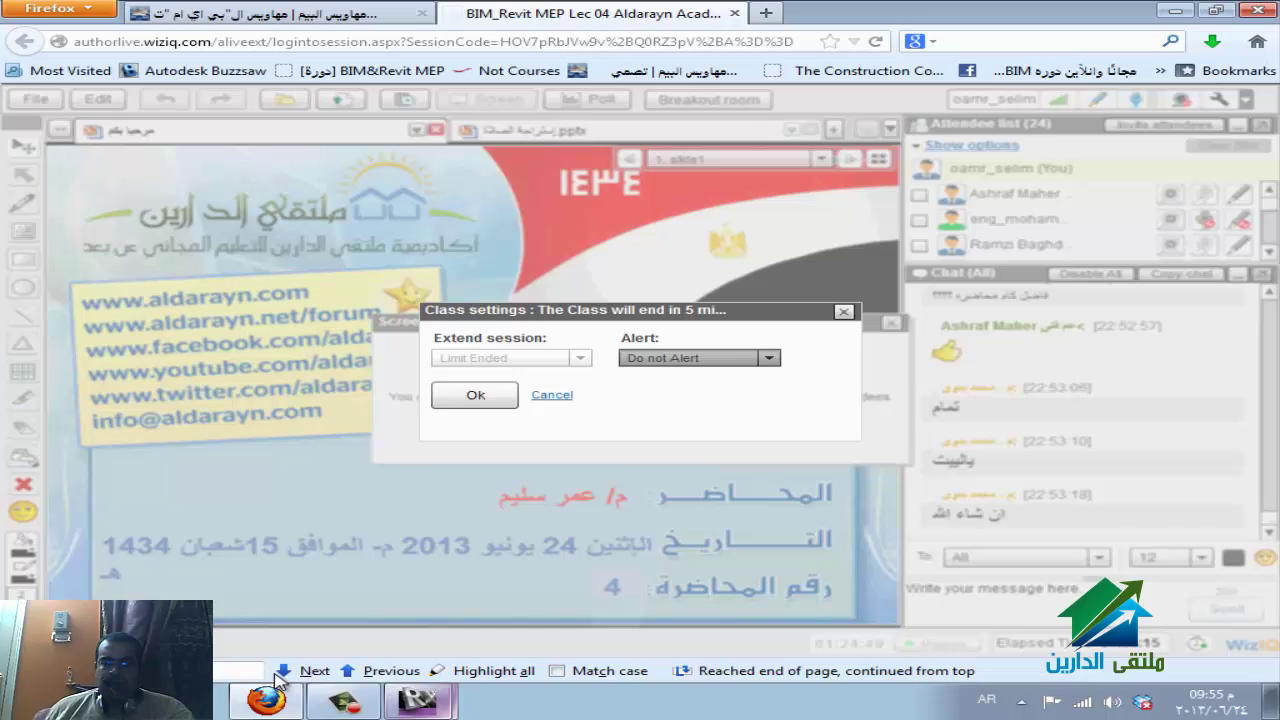
key("alt+Down")
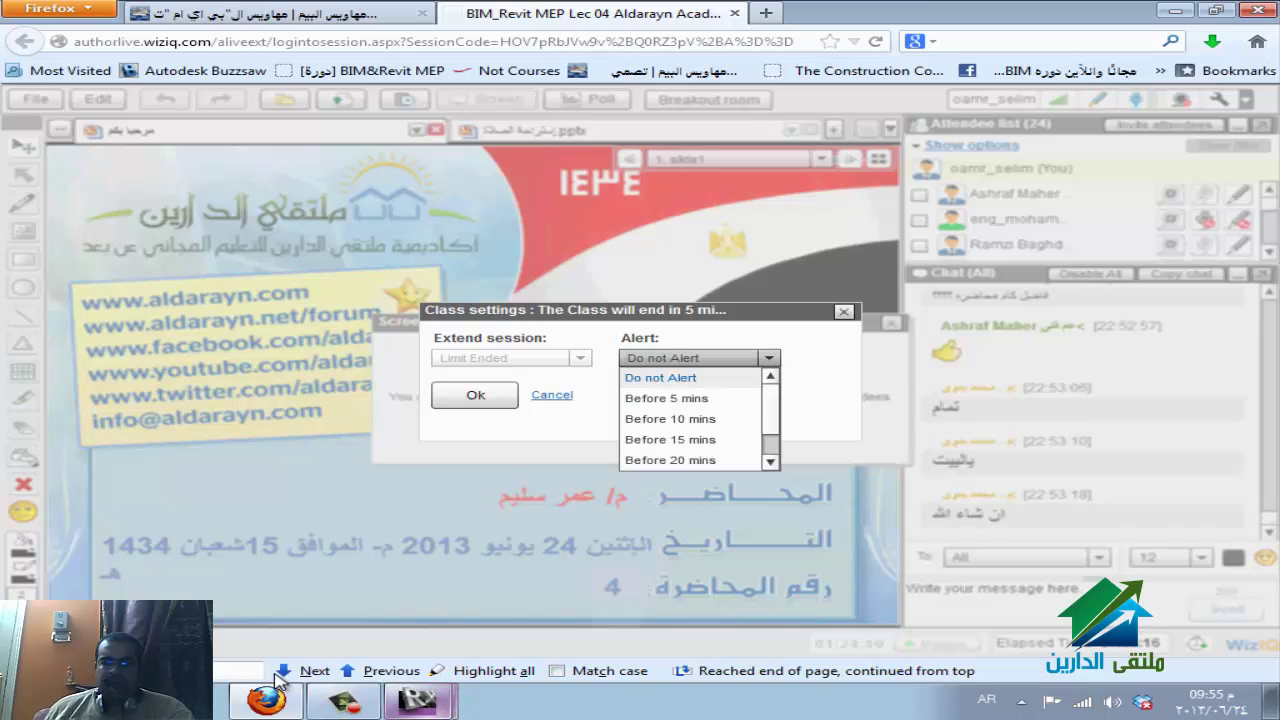
key("Return")
key("Return")
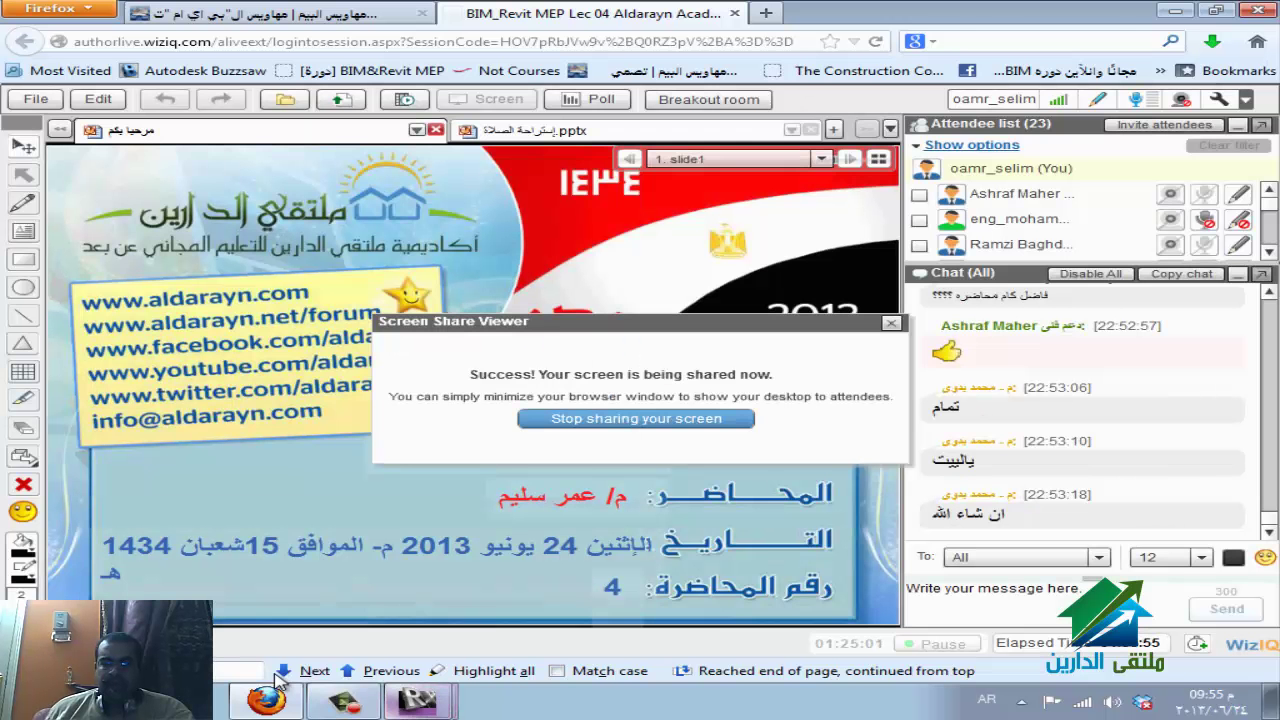
mouse_move(418, 700)
left_click(430, 658)
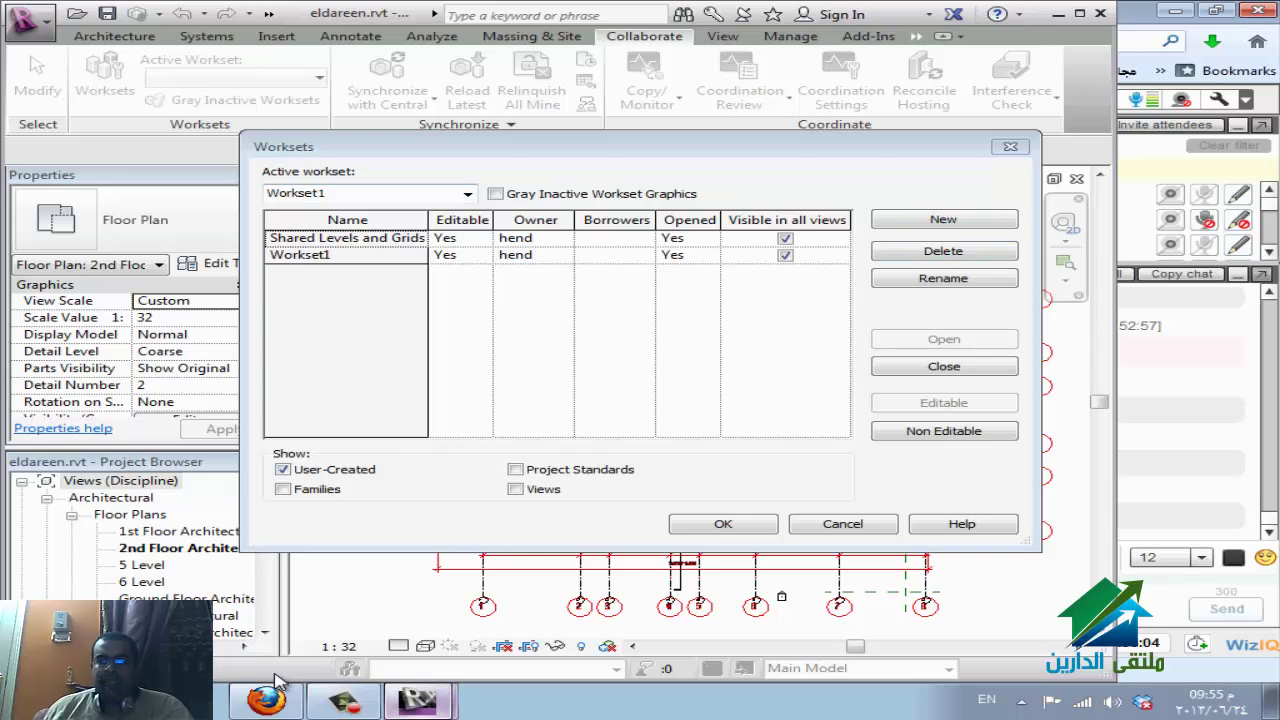
Create the hvac and elec worksets in the Worksets dialog.
key("alt+Tab")
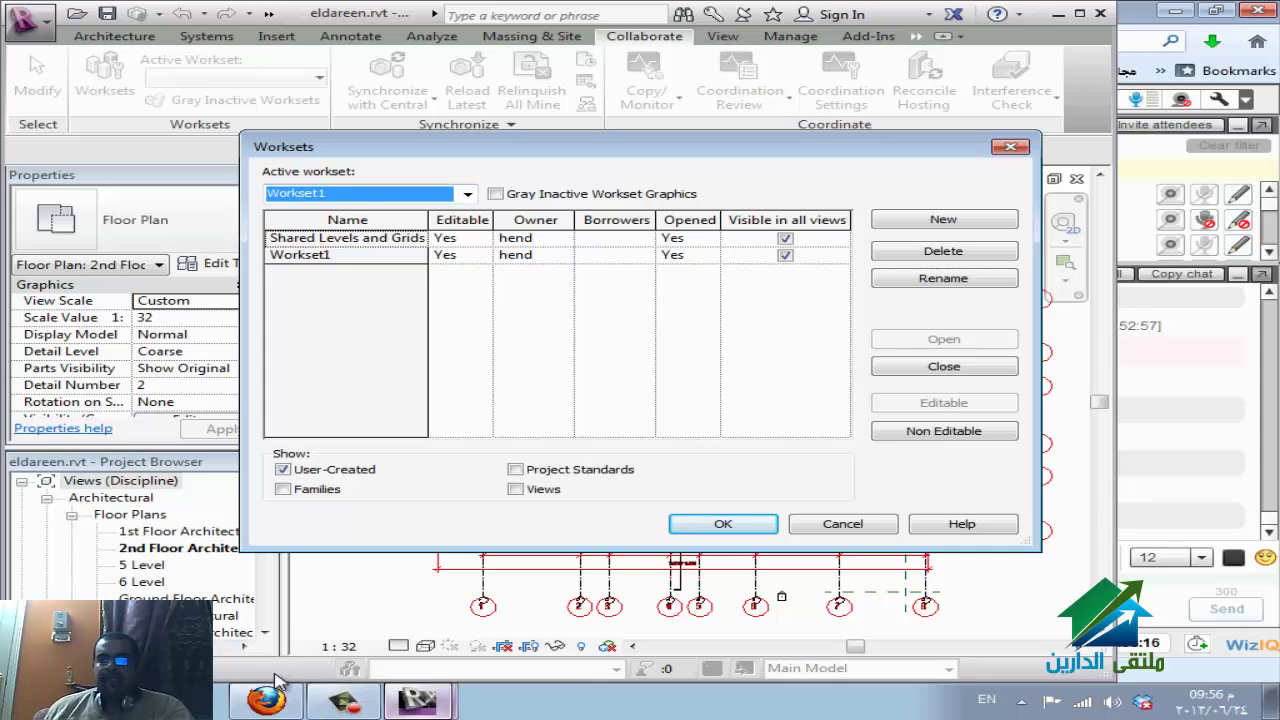
key("Tab")
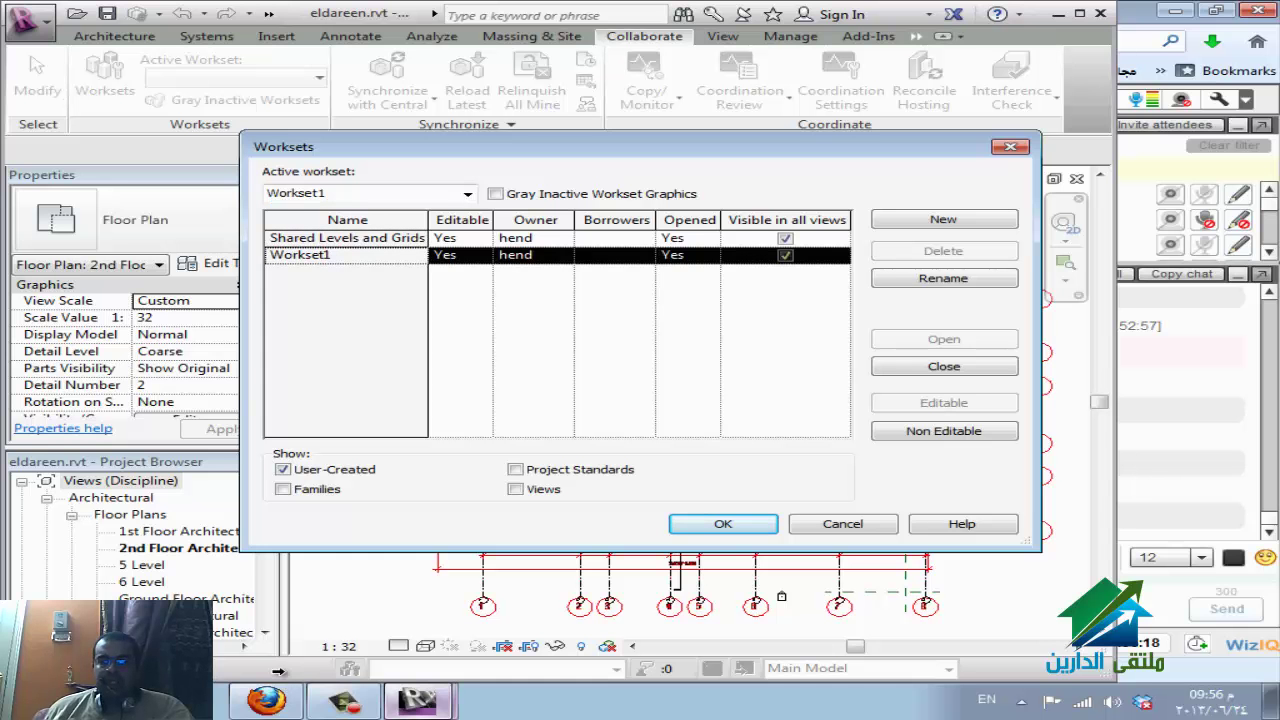
key("Tab")
key("Return")
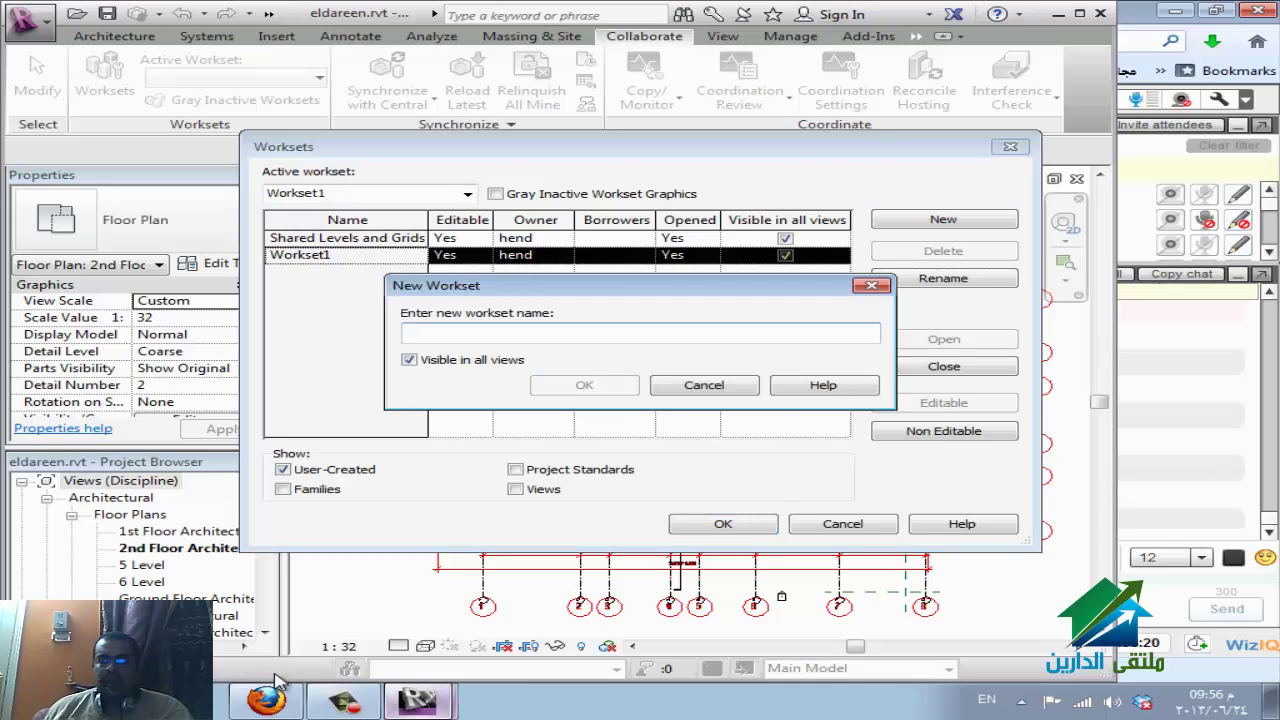
type("hvac")
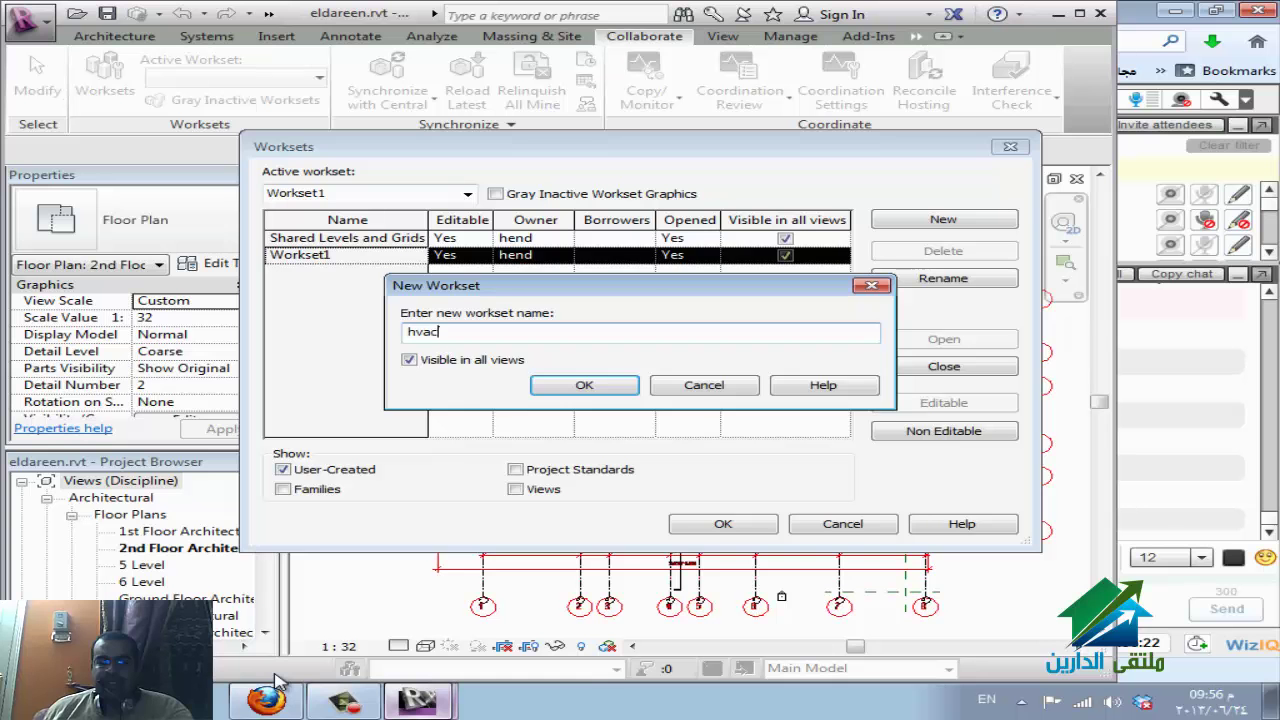
key("Return")
key("Return")
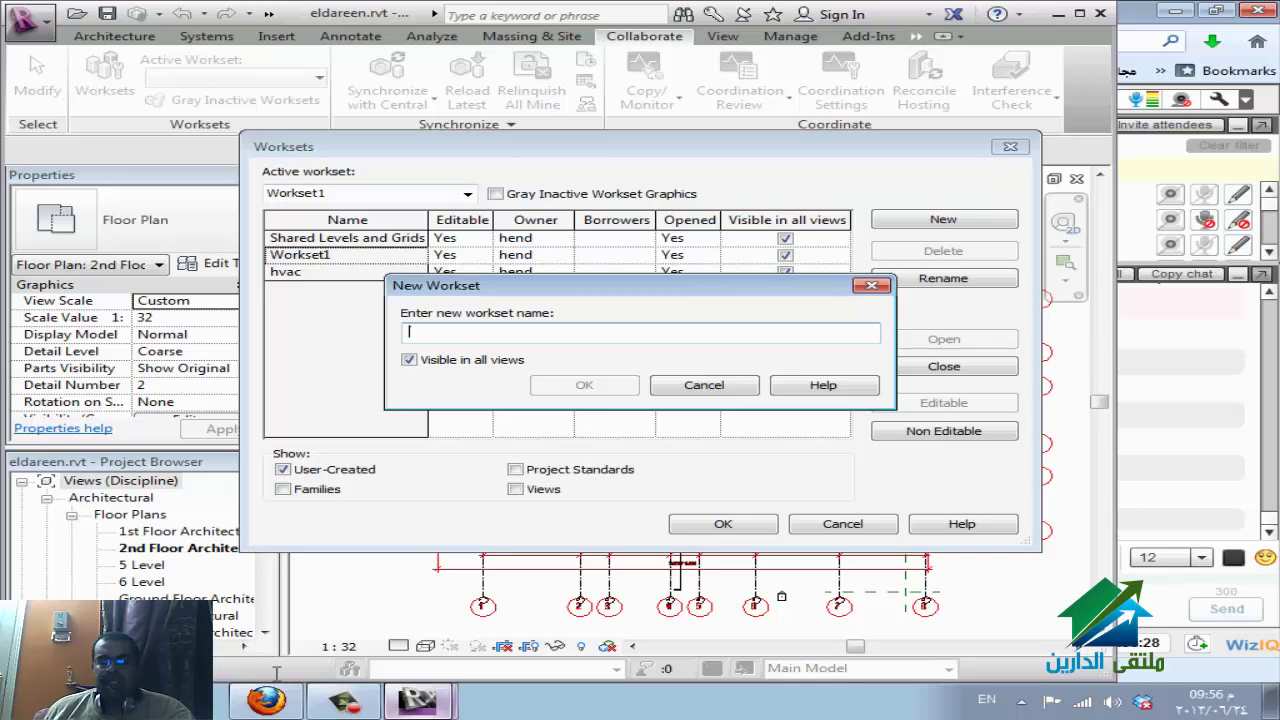
type("elr")
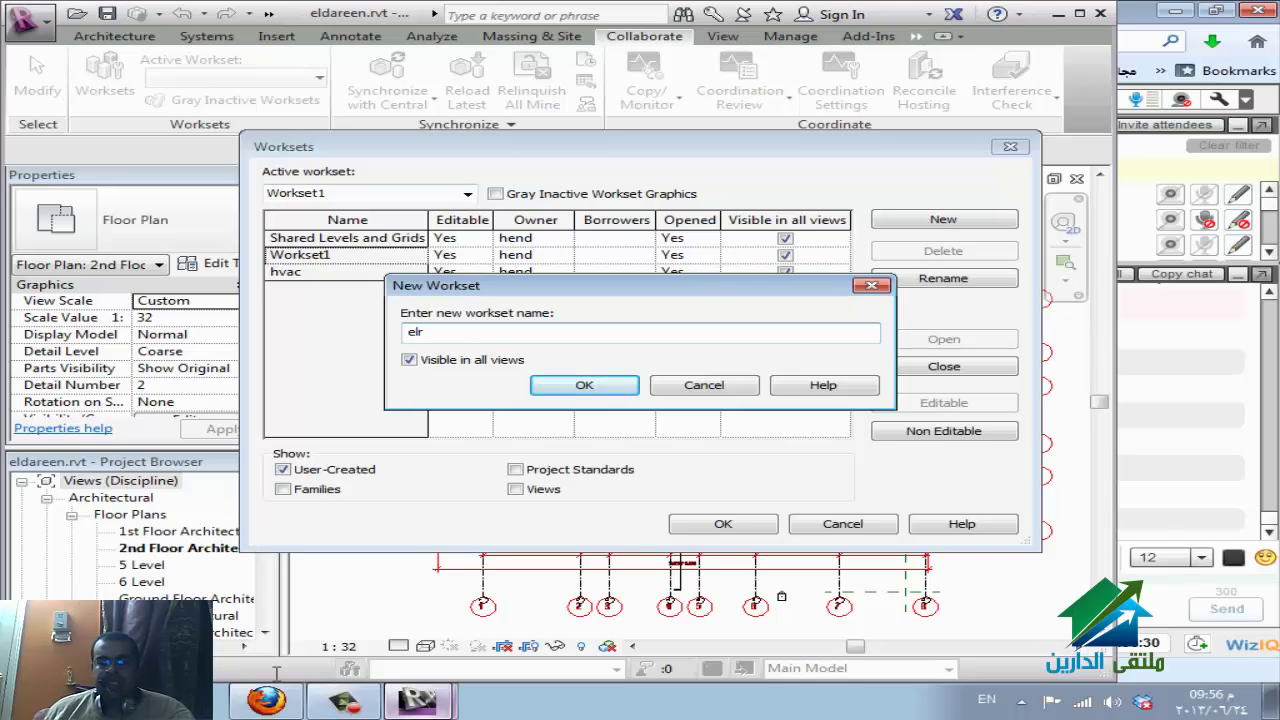
key("BackSpace")
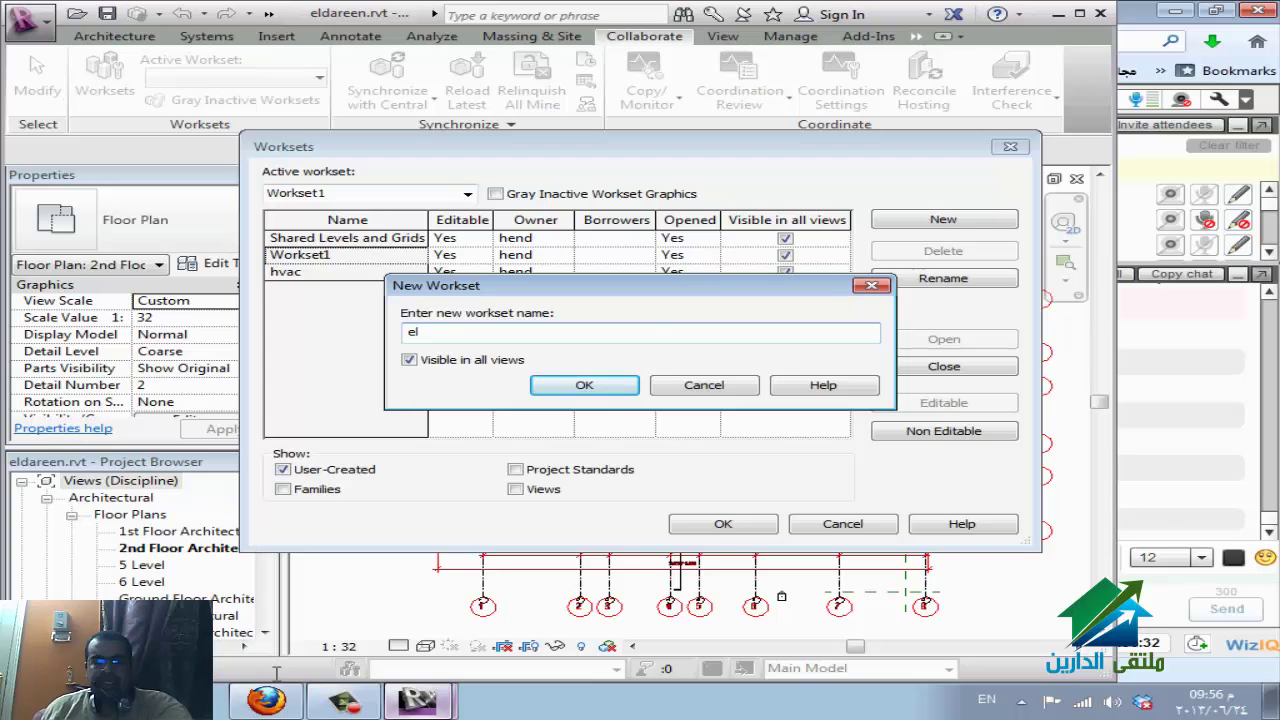
type("ec")
key("Return")
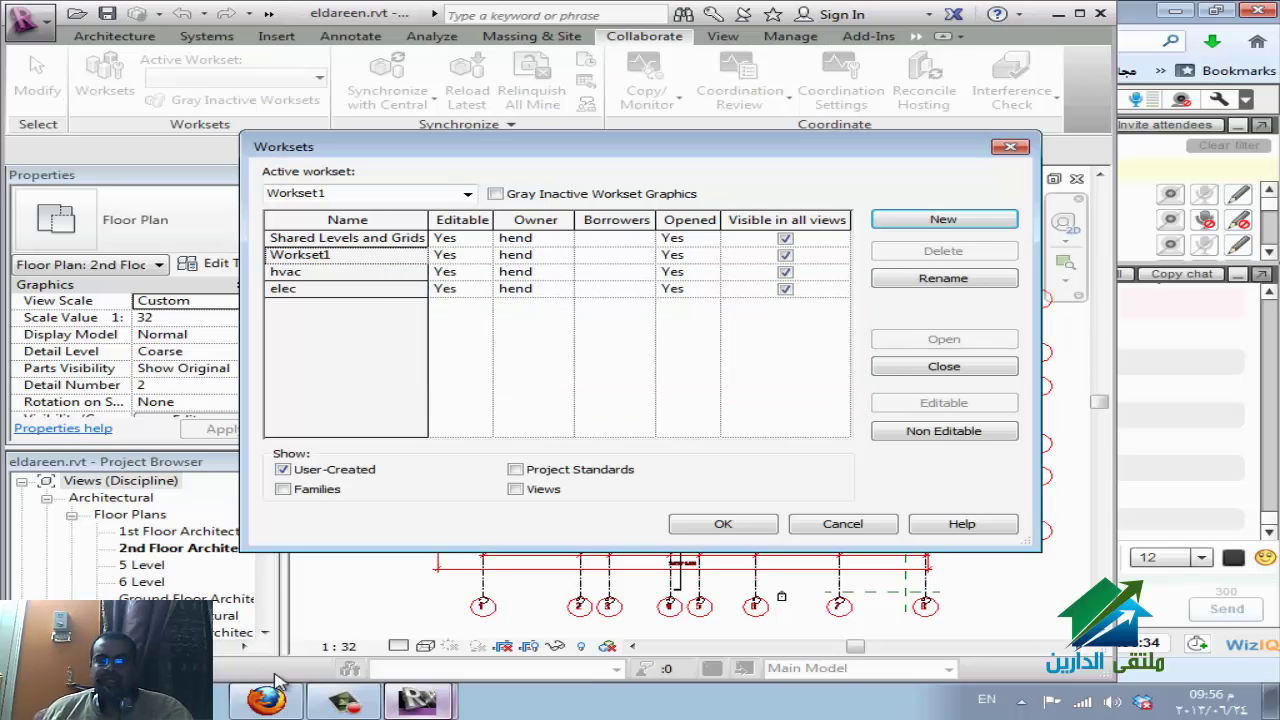
Add the pl and fire worksets.
key("Return")
type("P")
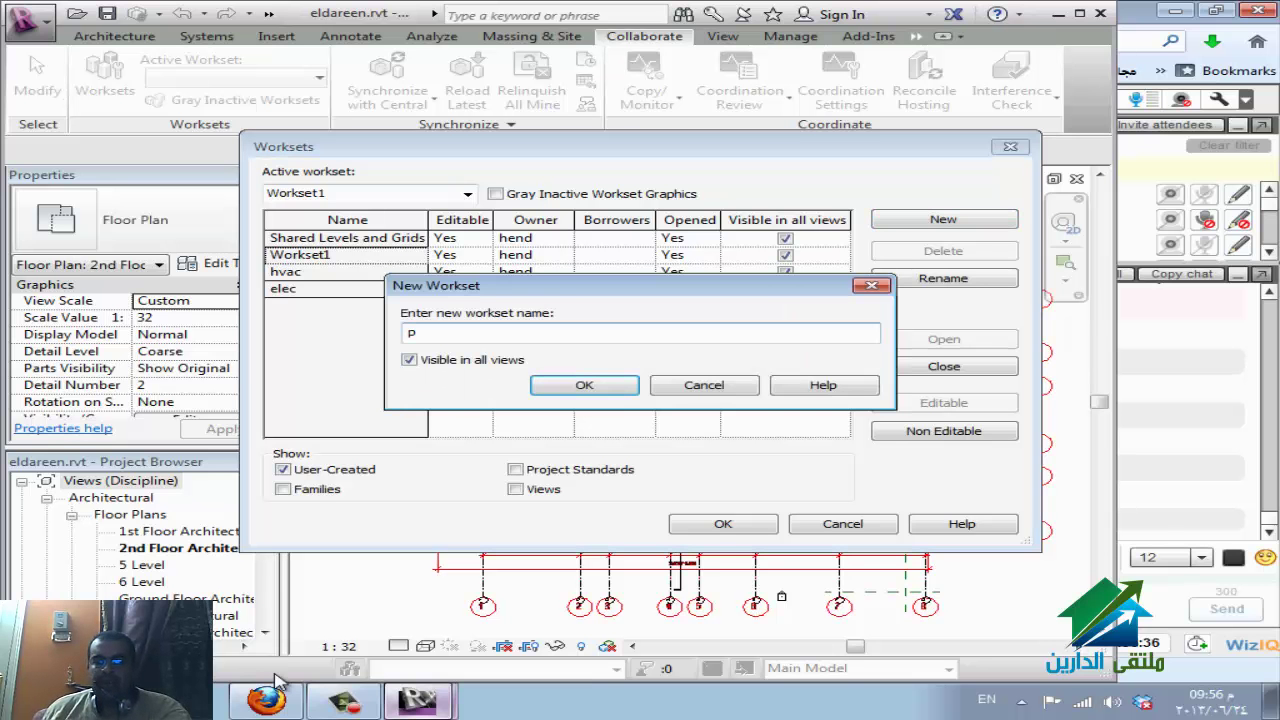
type("l")
key("Return")
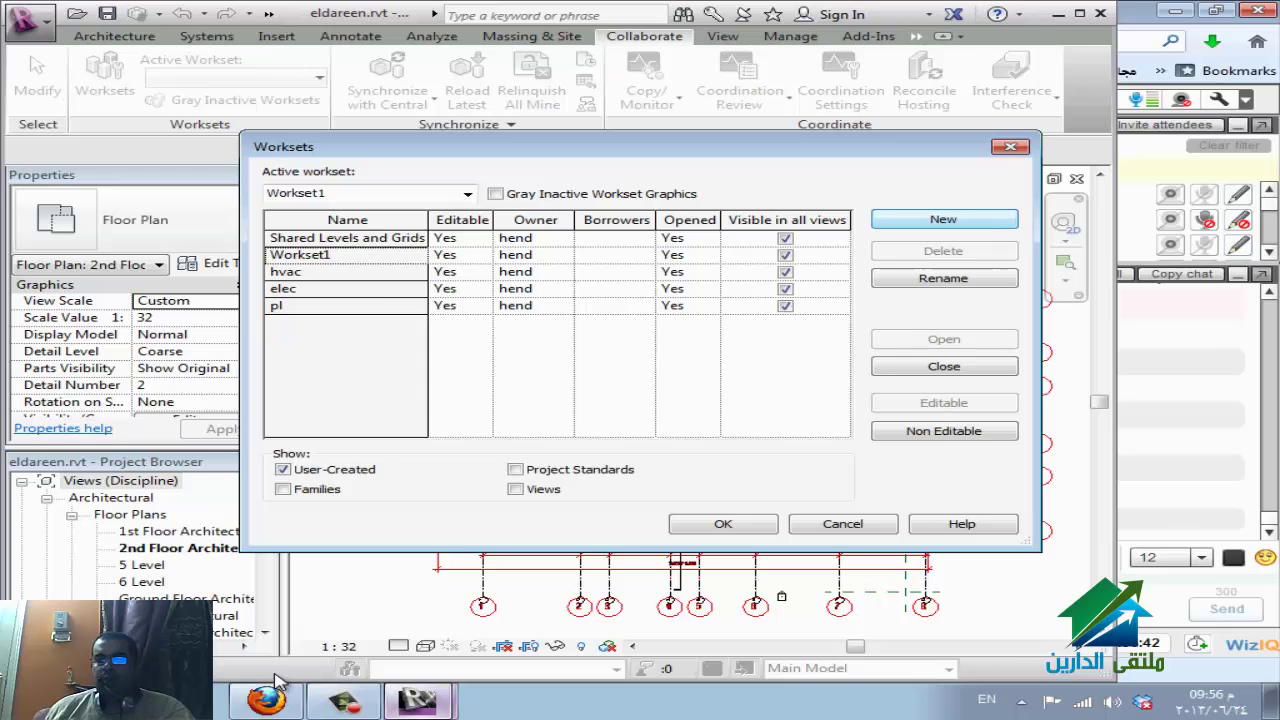
key("Return")
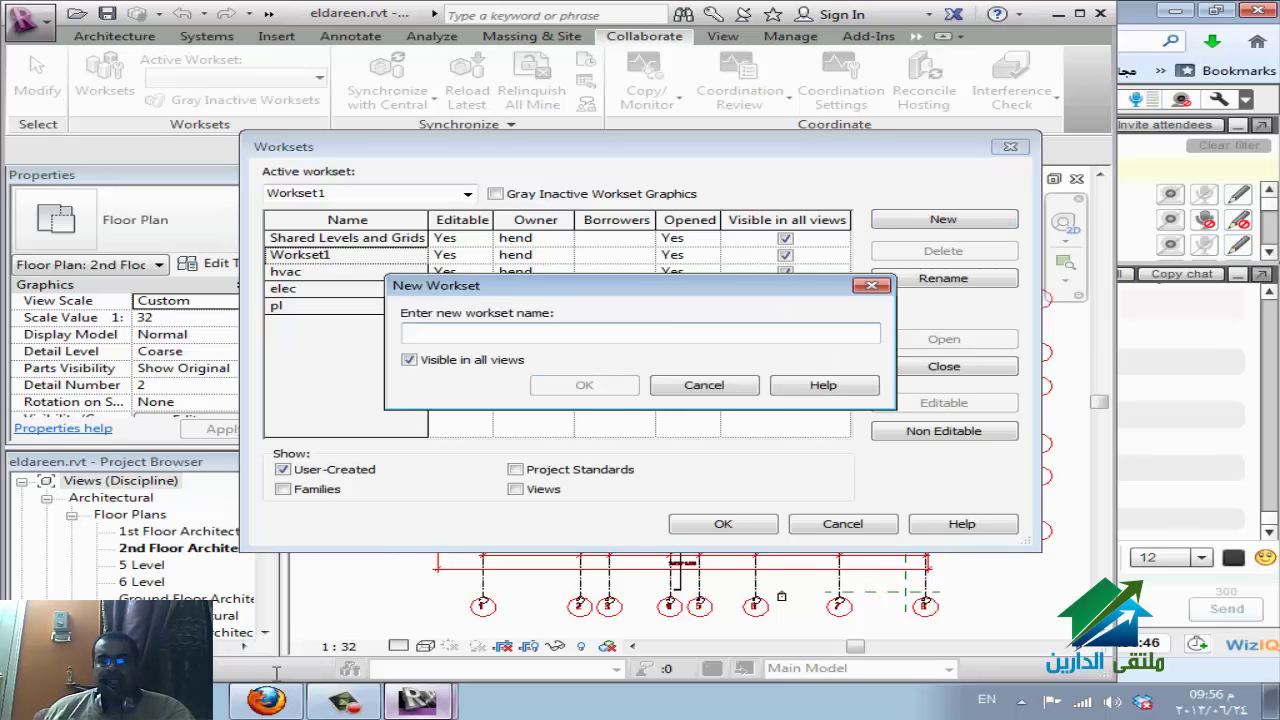
type("fire")
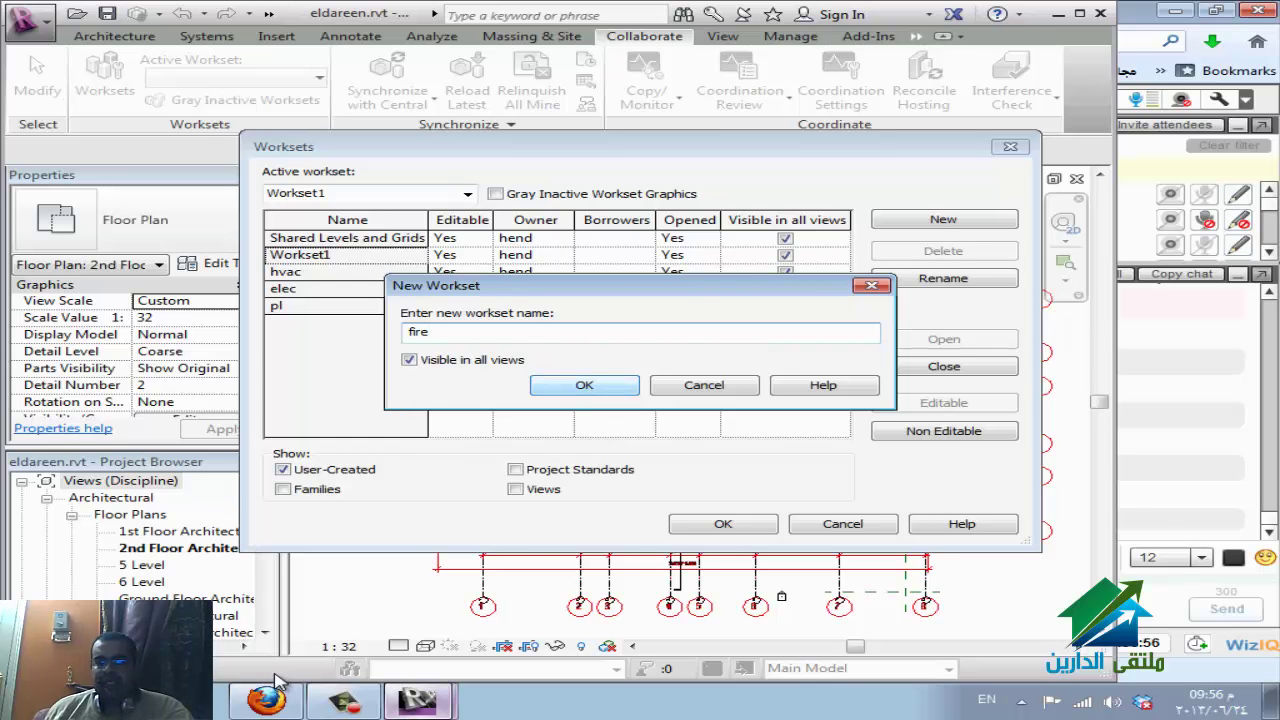
key("Return")
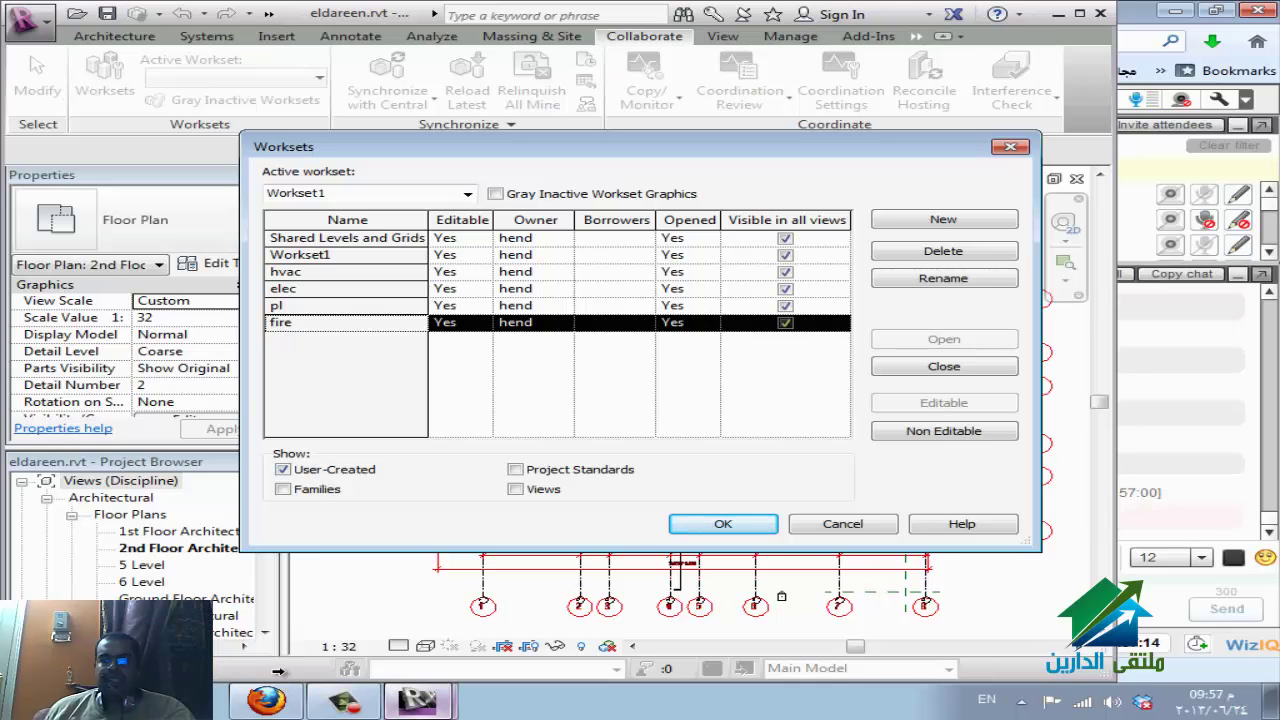
Leave the pl workset opened and accept the workset settings.
key("Up")
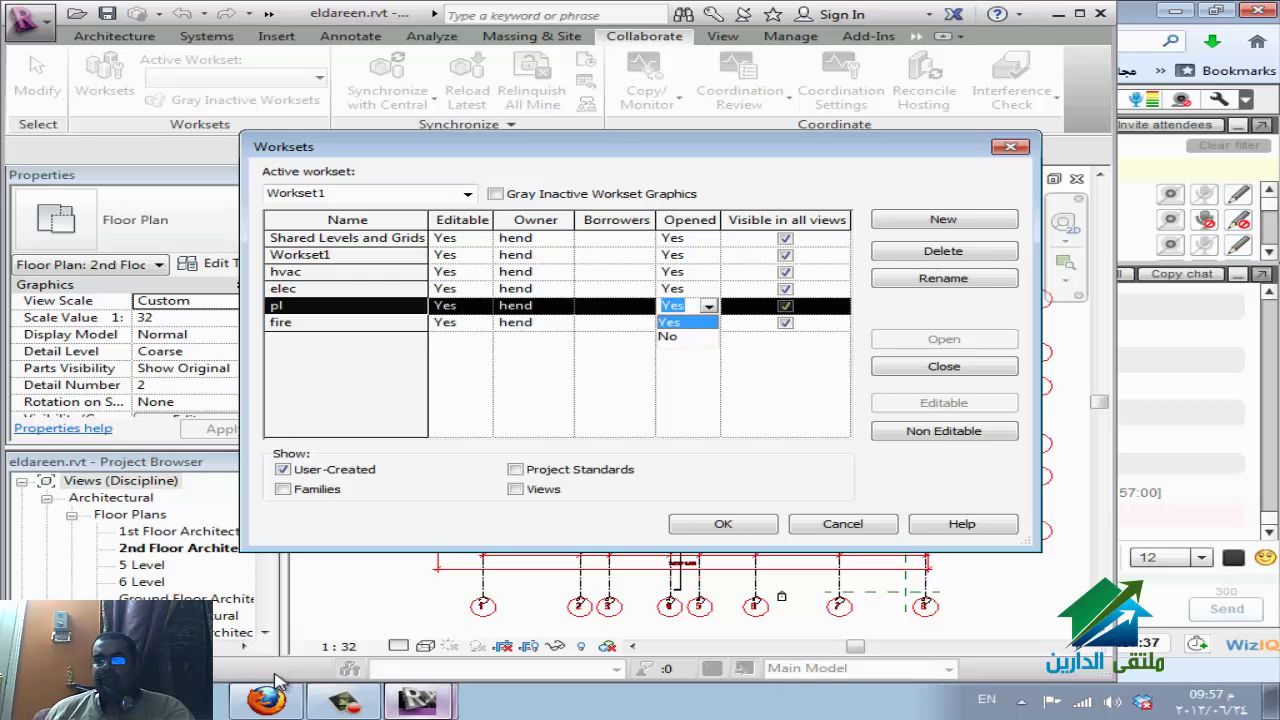
key("Return")
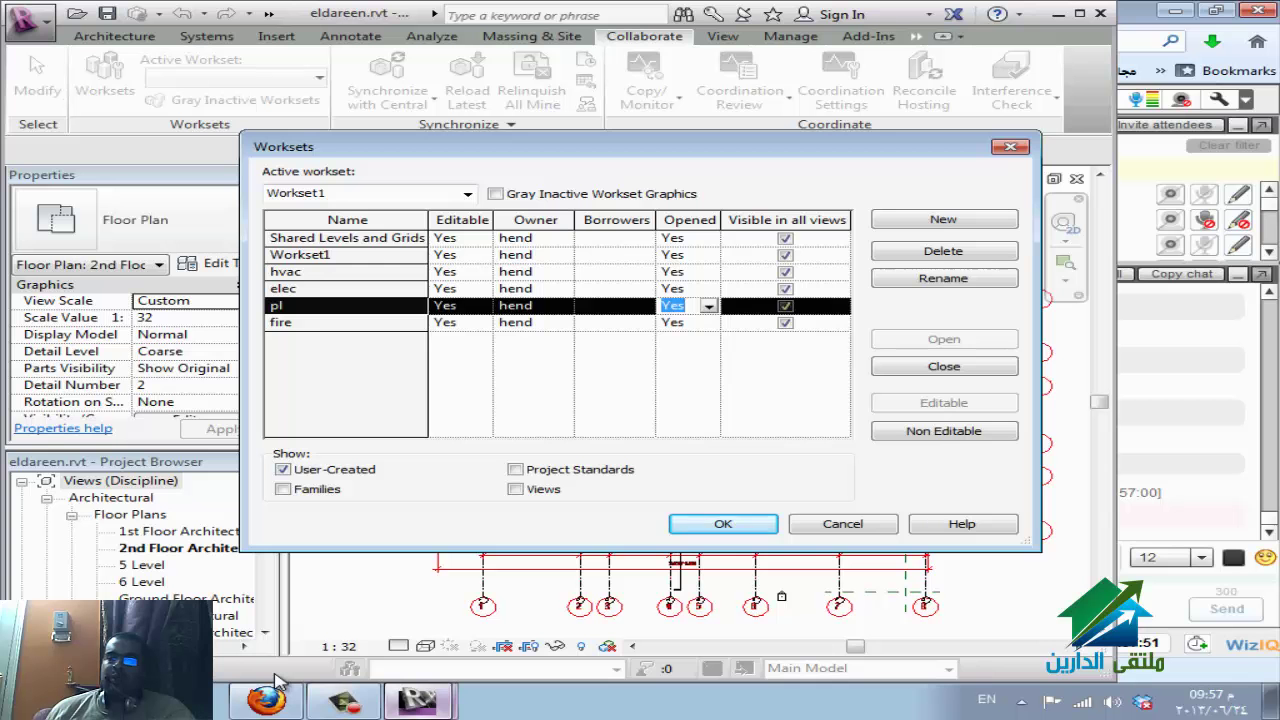
key("Return")
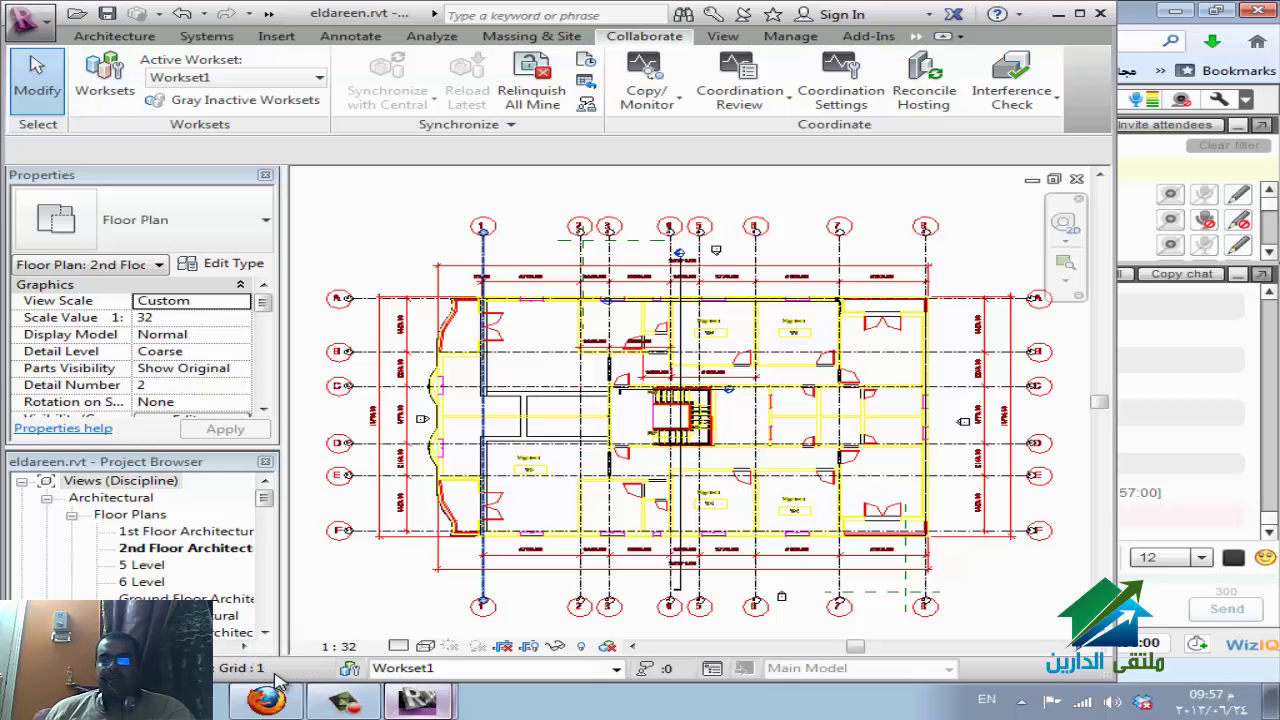
Select an existing wall to confirm it is on Workset1, then clear the selection.
left_click(483, 420)
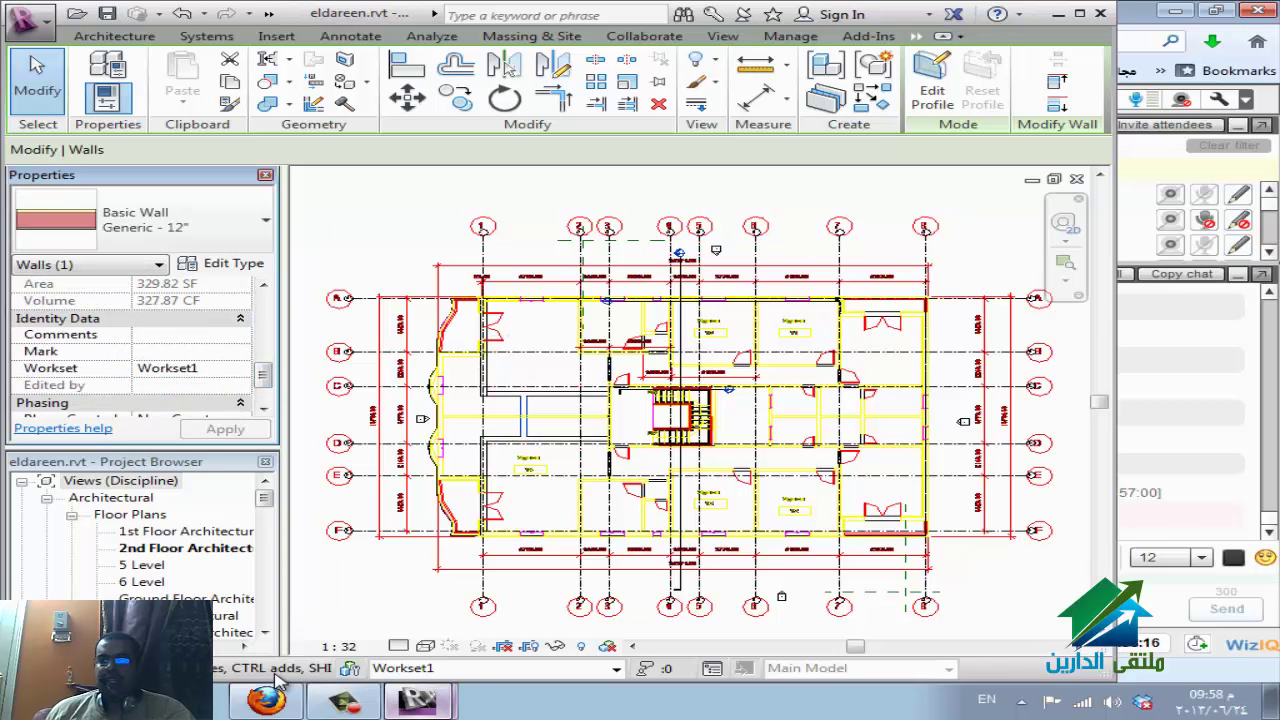
key("Escape")
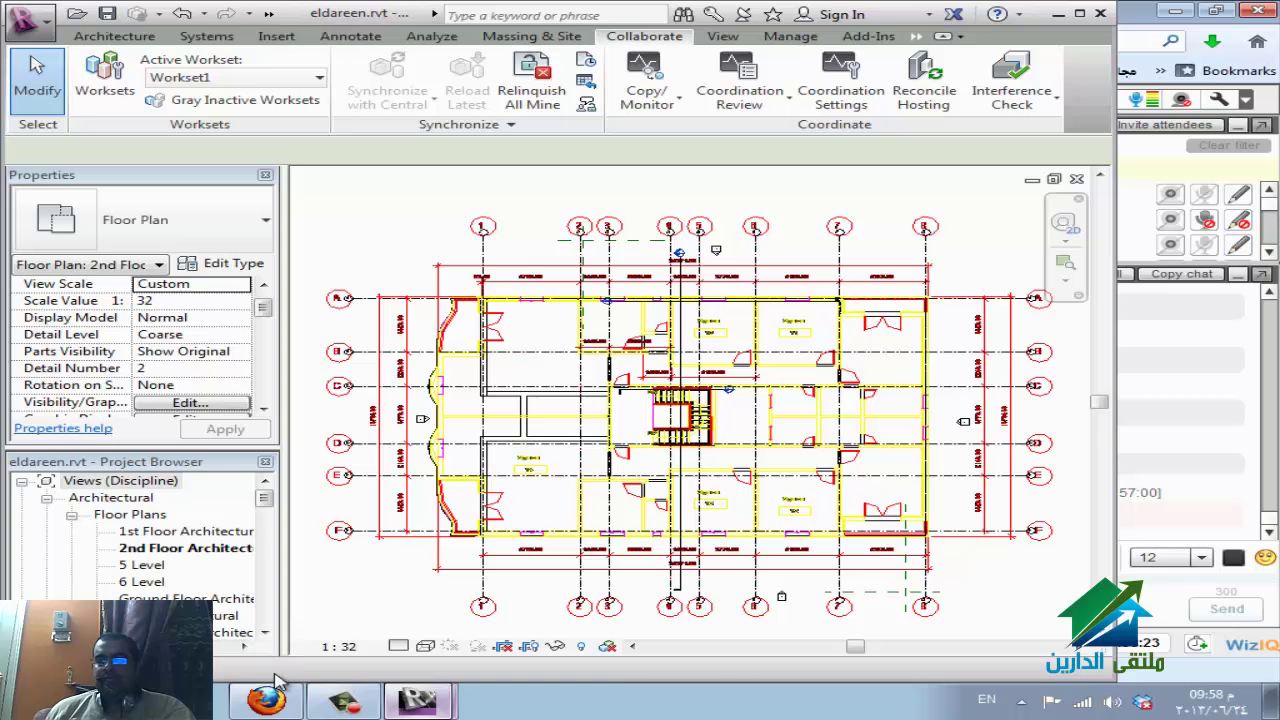
Start the Wall tool with WA and make hvac the active workset.
key("w")
key("a")
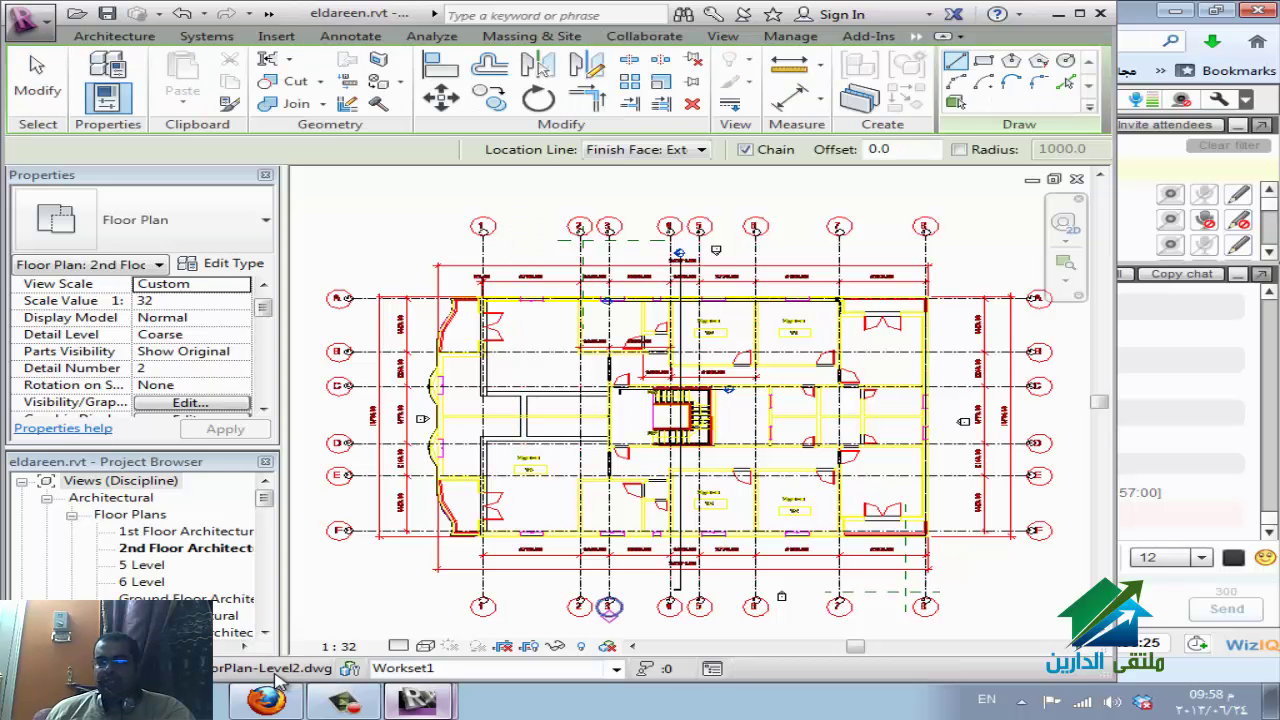
left_click(615, 668)
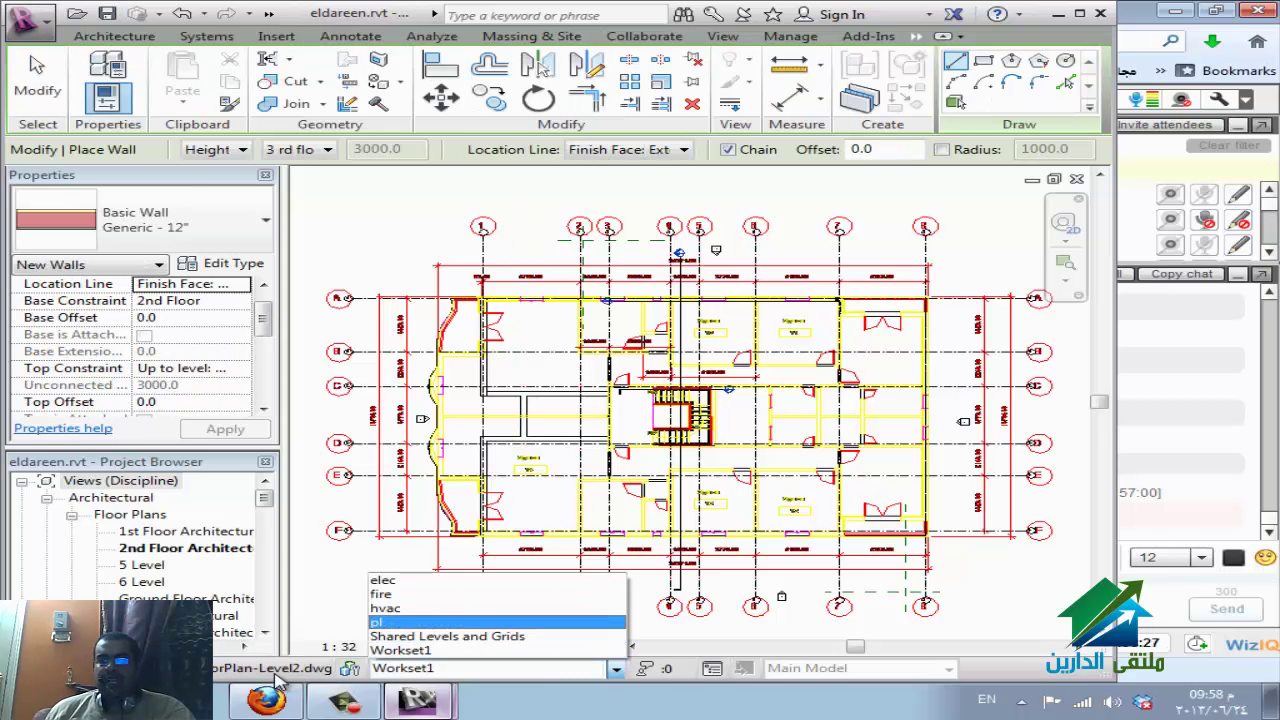
key("Return")
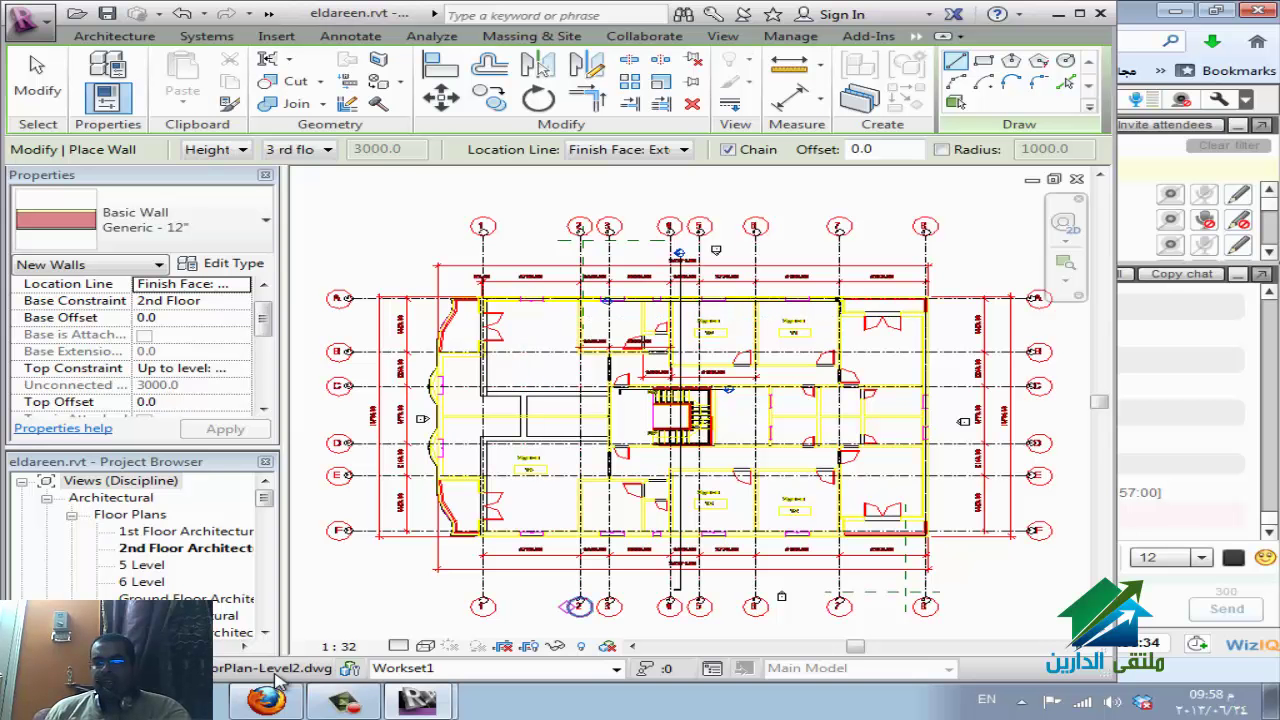
left_click(615, 668)
key("Up")
key("Up")
key("Up")
key("Up")
key("Up")
key("Down")
key("Down")
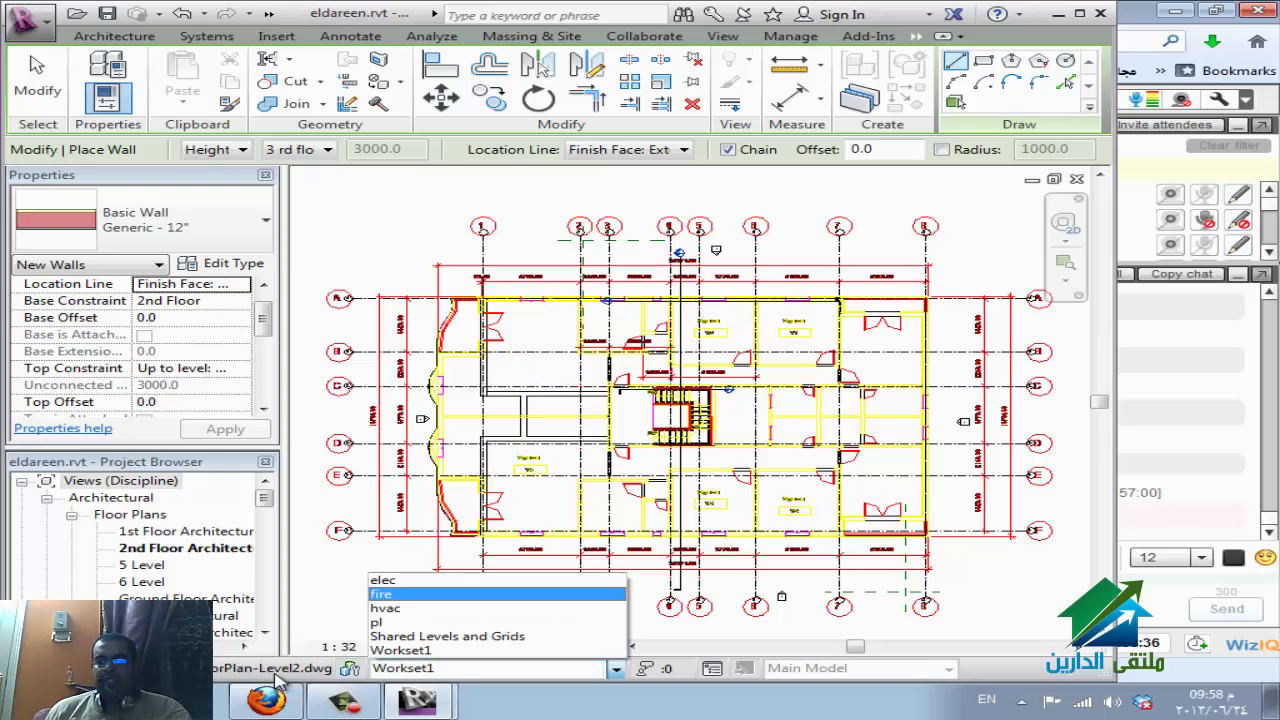
key("Return")
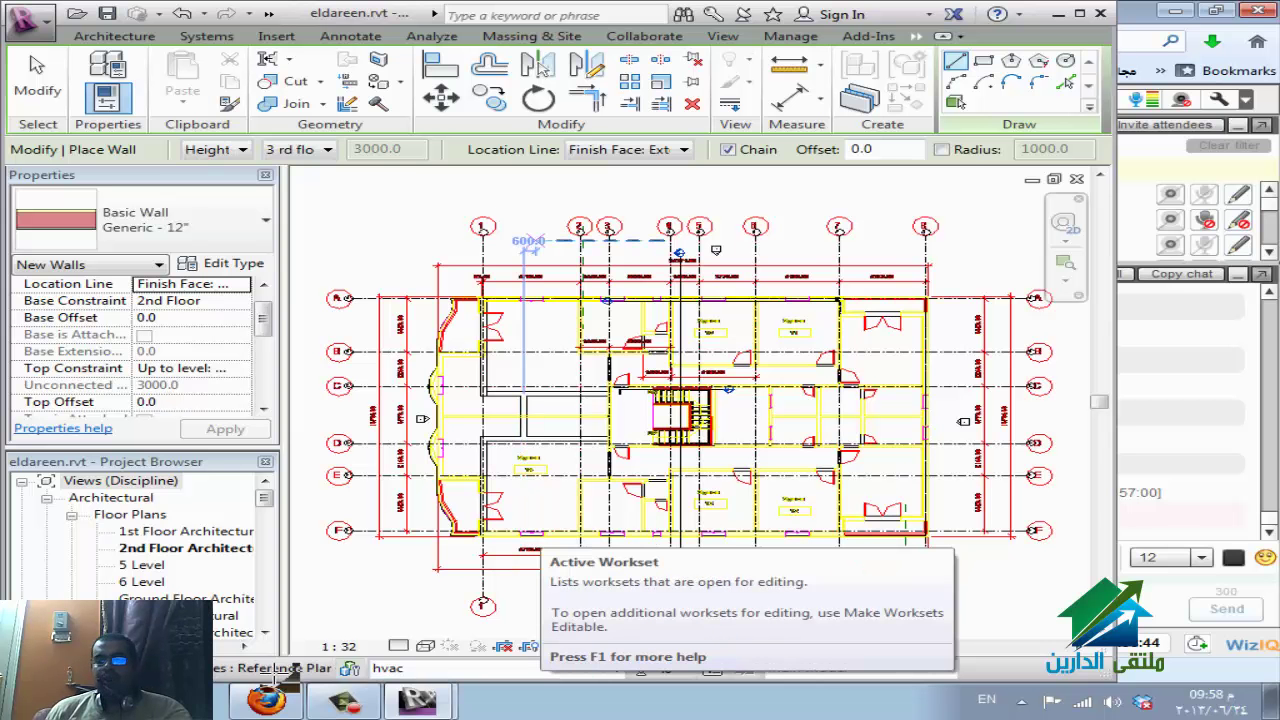
Draw a wall across the top of the plan and select it.
left_click(432, 203)
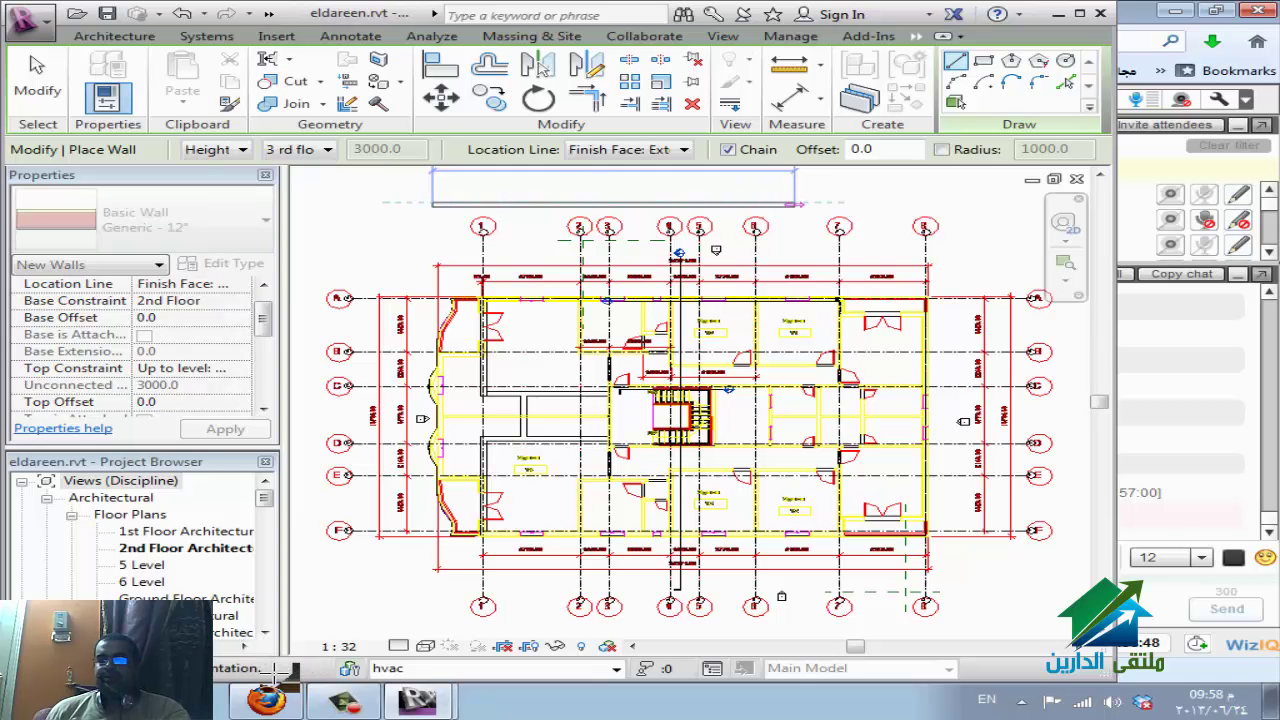
left_click(795, 203)
key("Escape")
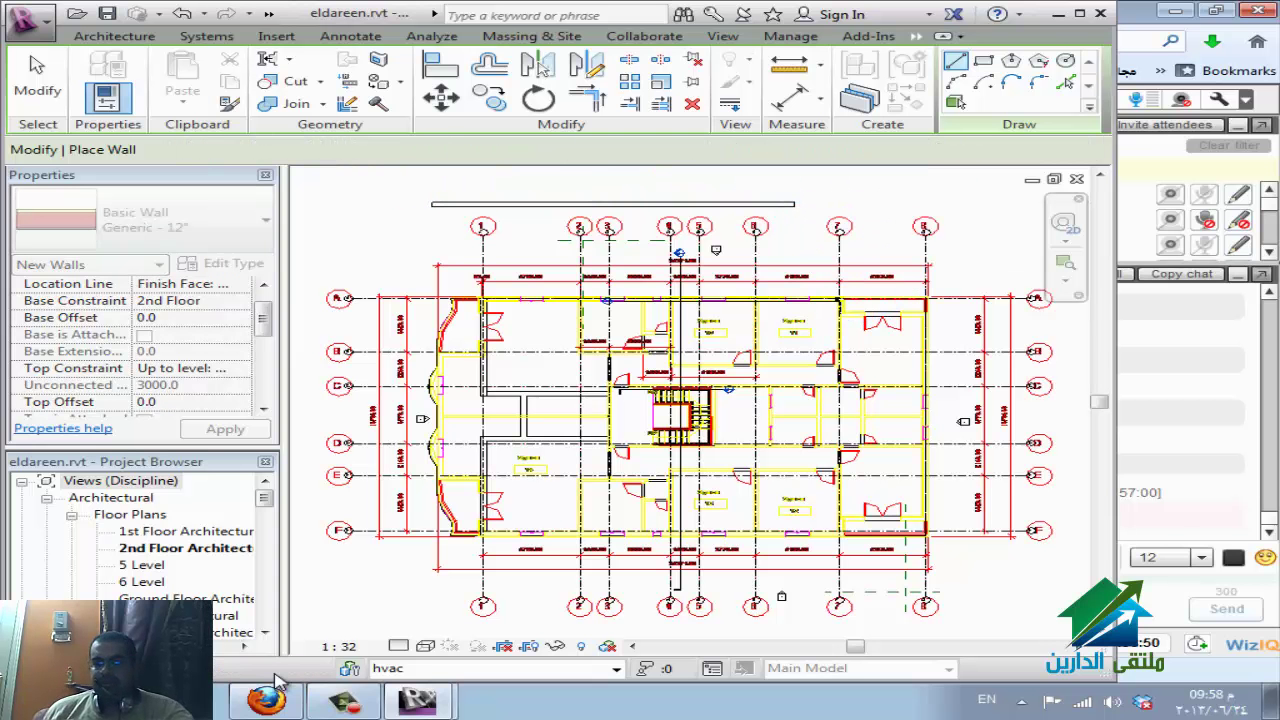
key("Escape")
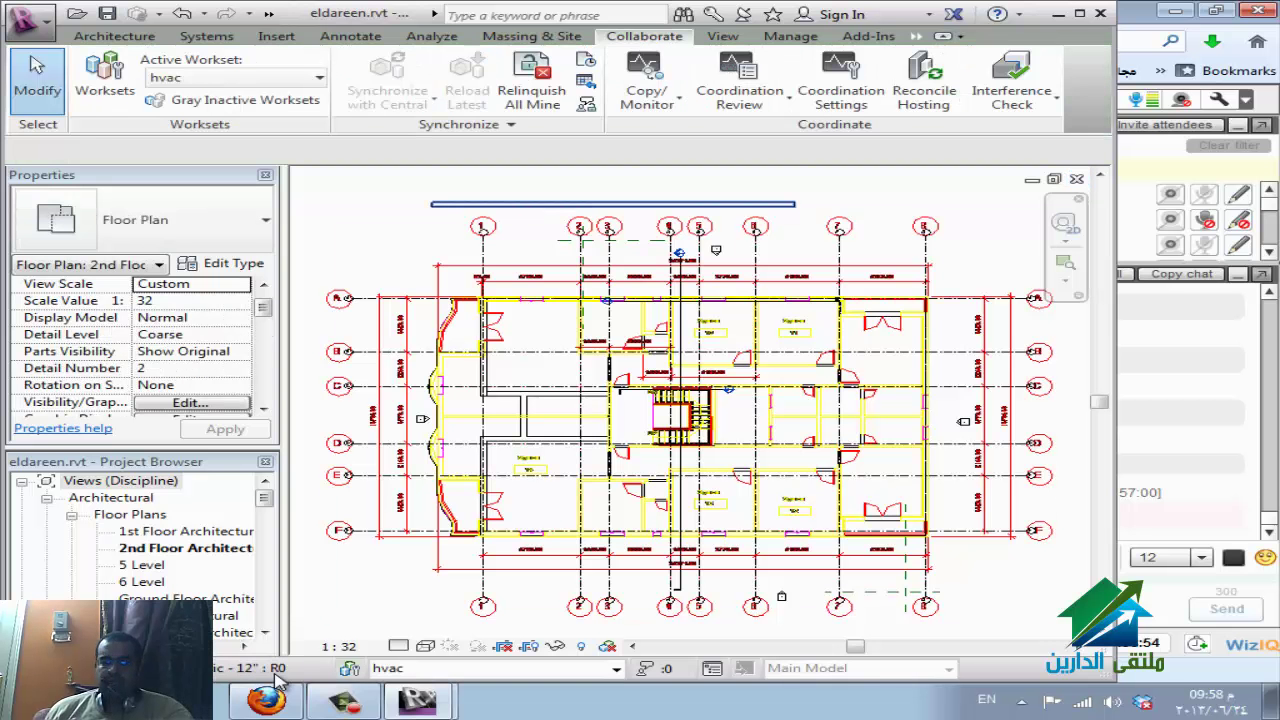
left_click(610, 203)
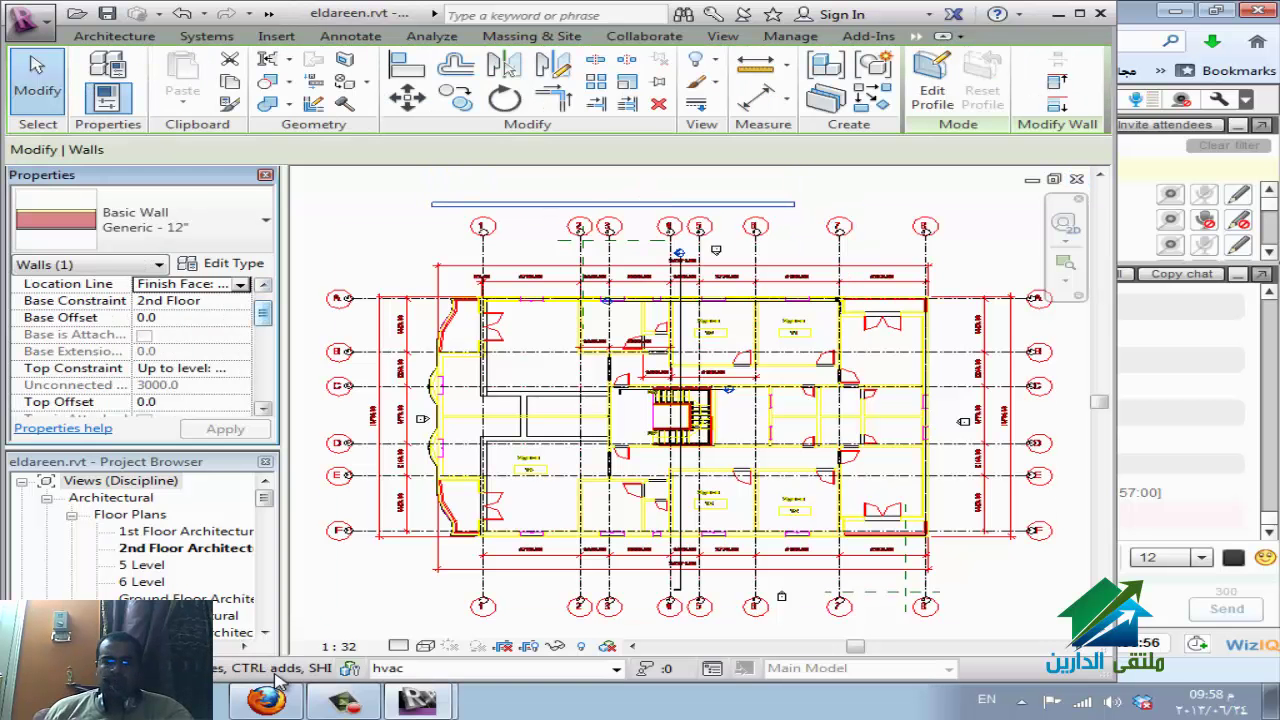
scroll(140, 350, "down", 5)
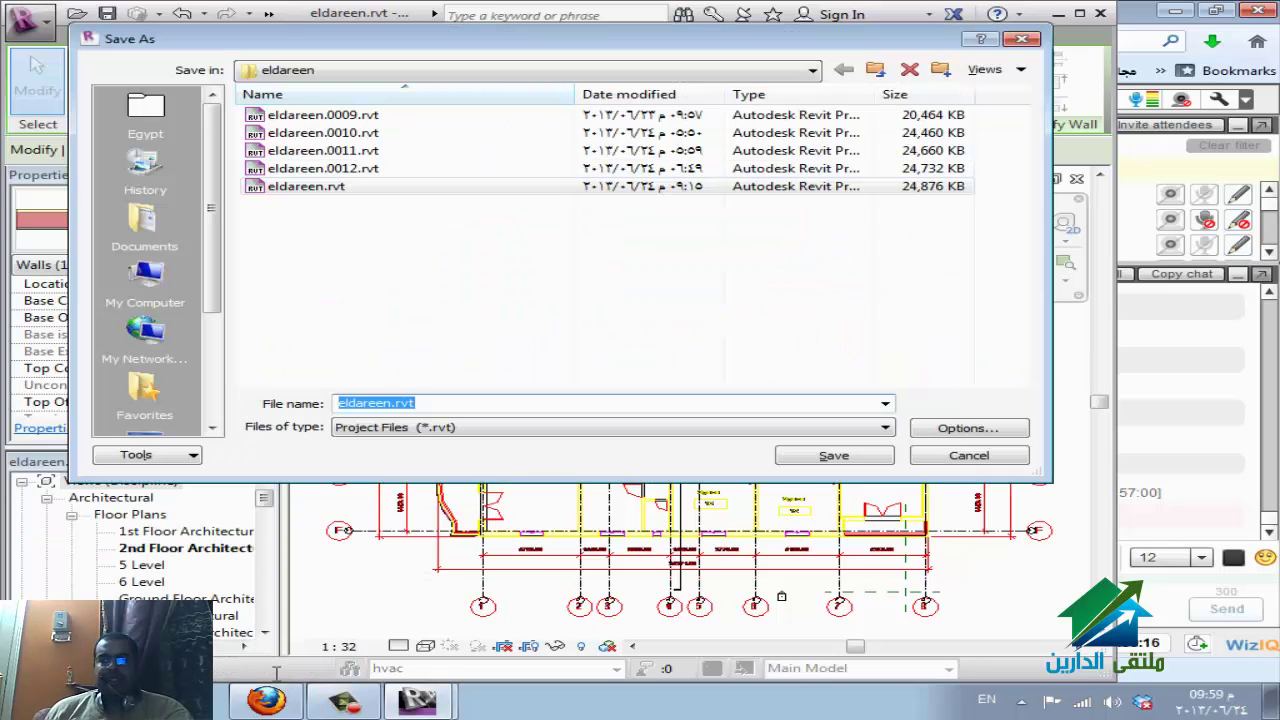
Move the save location up to Local Disk (E:) and bring up the File Save Options.
scroll(145, 390, "down", 1)
scroll(145, 260, "down", 1)
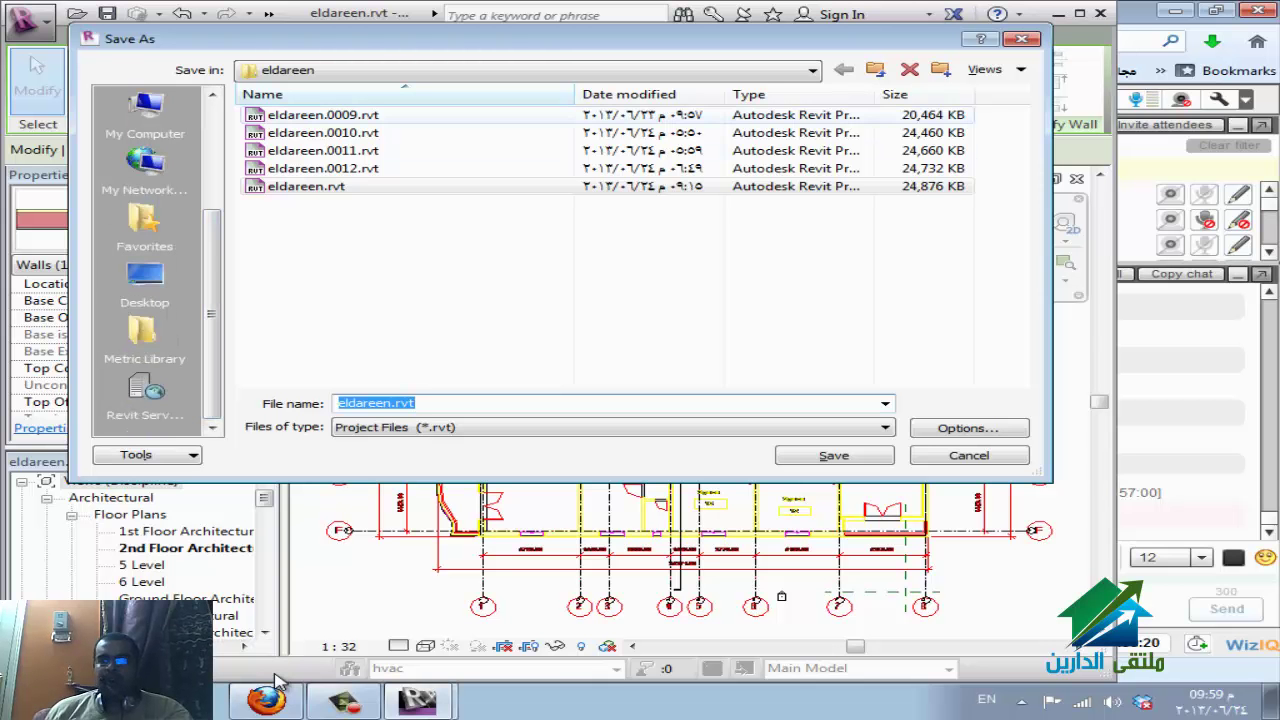
key("BackSpace")
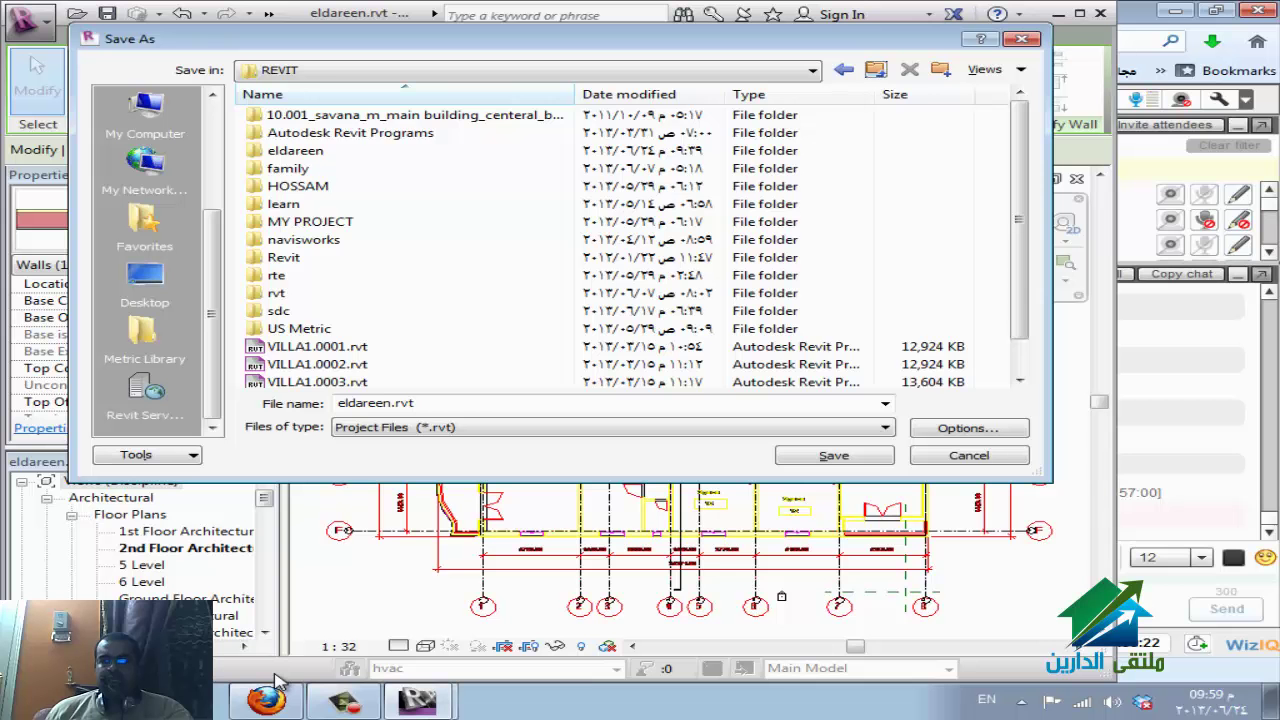
key("BackSpace")
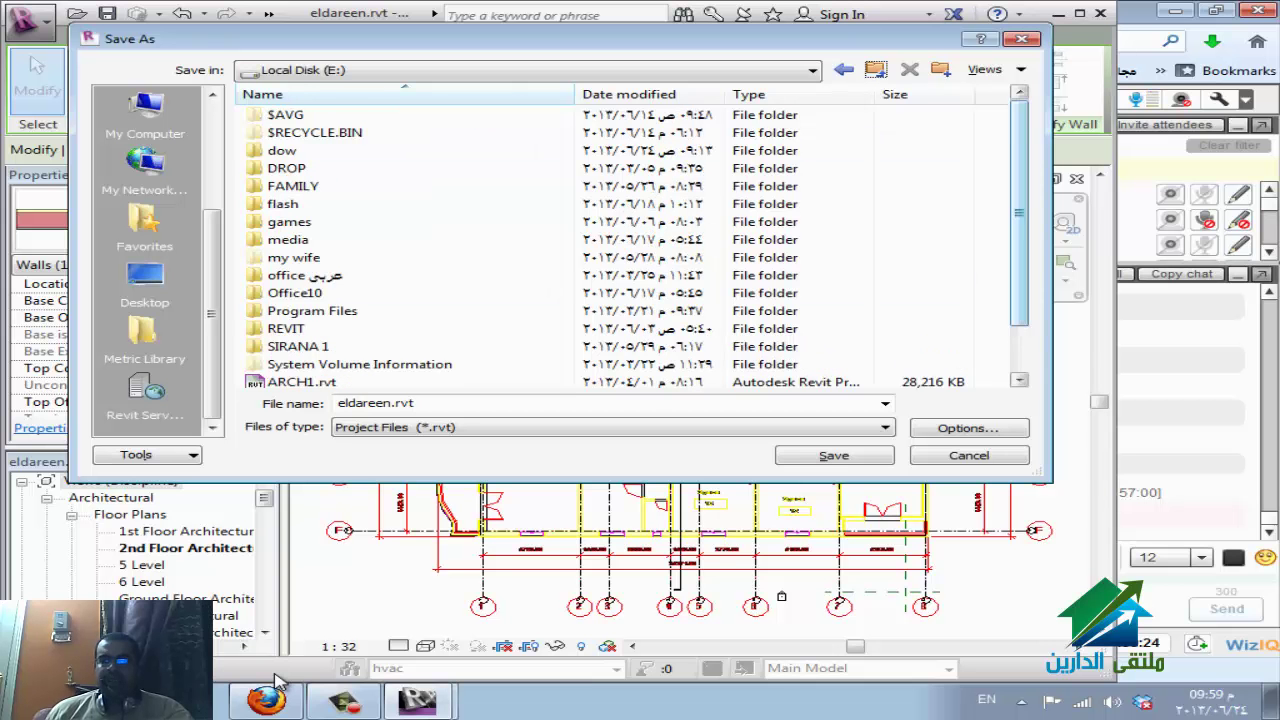
key("Tab")
key("Tab")
key("shift+Tab")
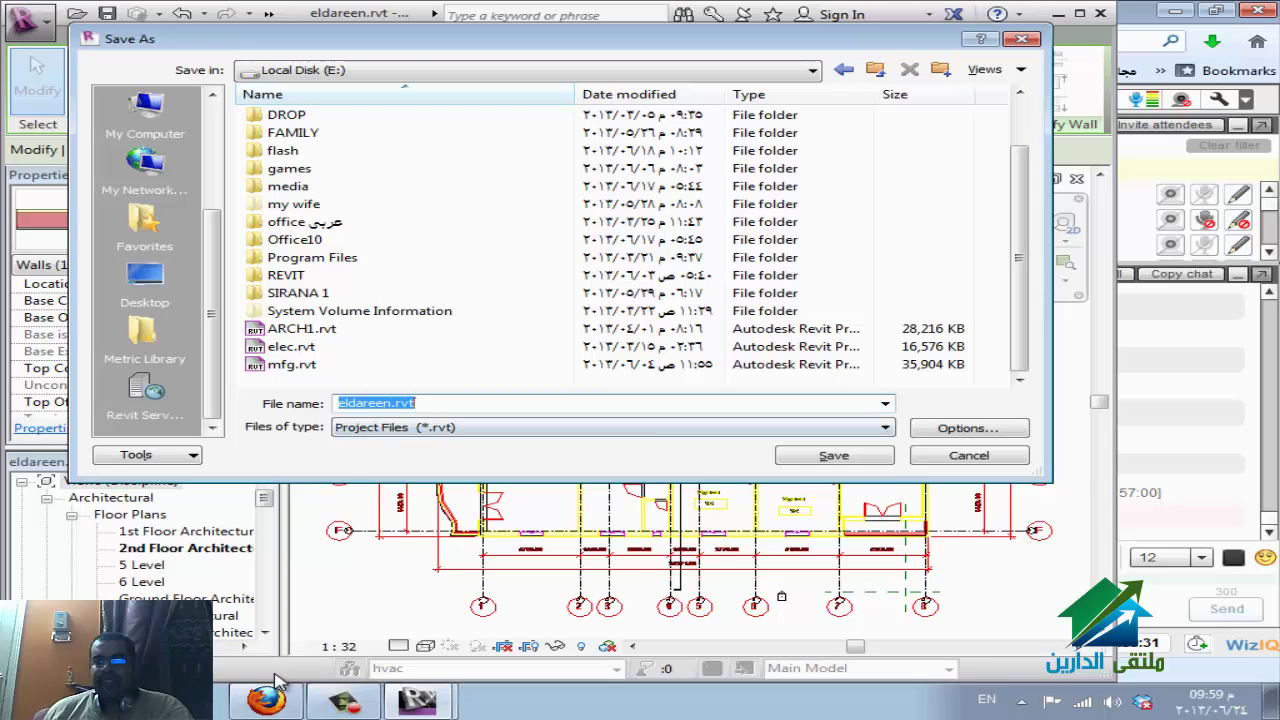
key("alt+o")
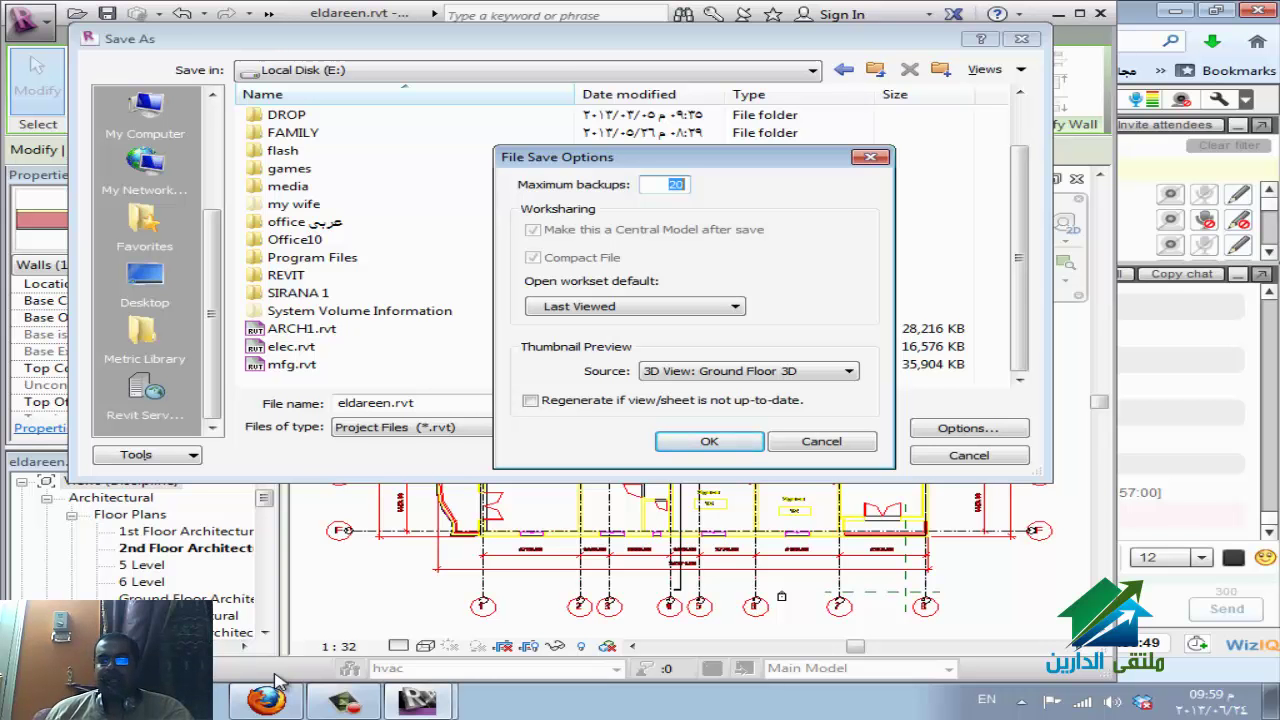
Keep Last Viewed as the open workset default and close the File Save Options.
key("Tab")
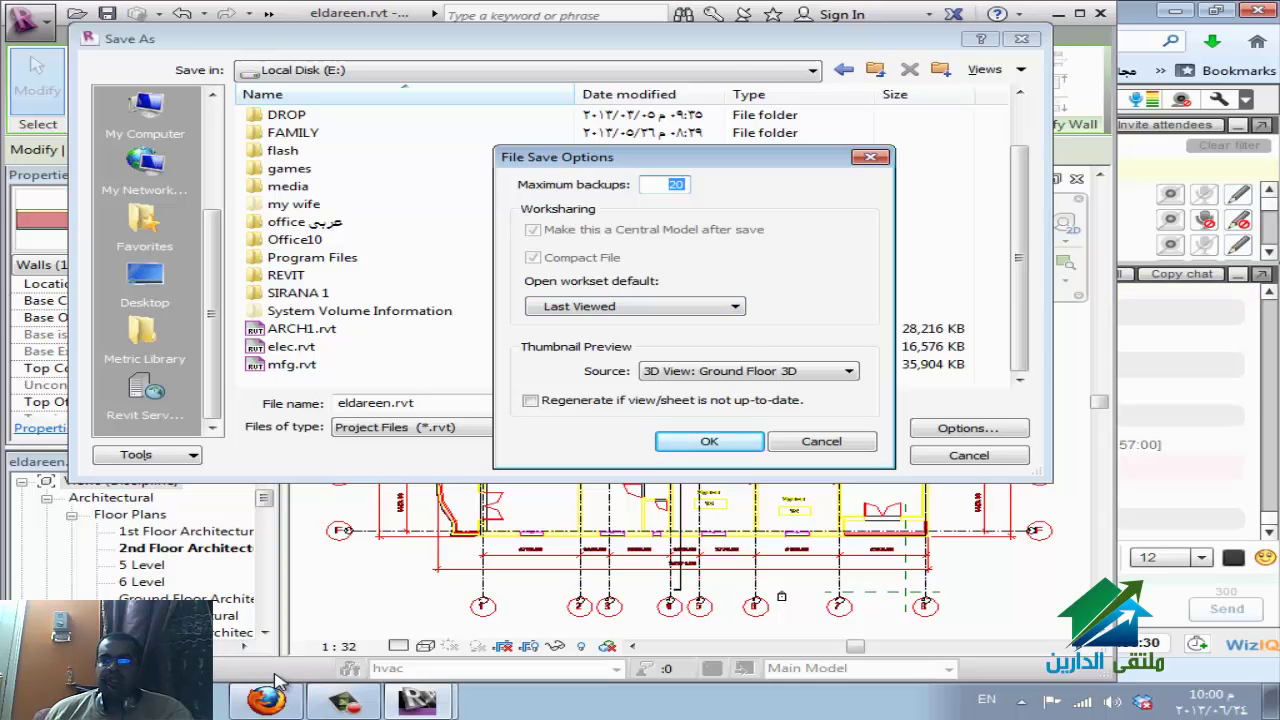
key("Tab")
key("alt+Down")
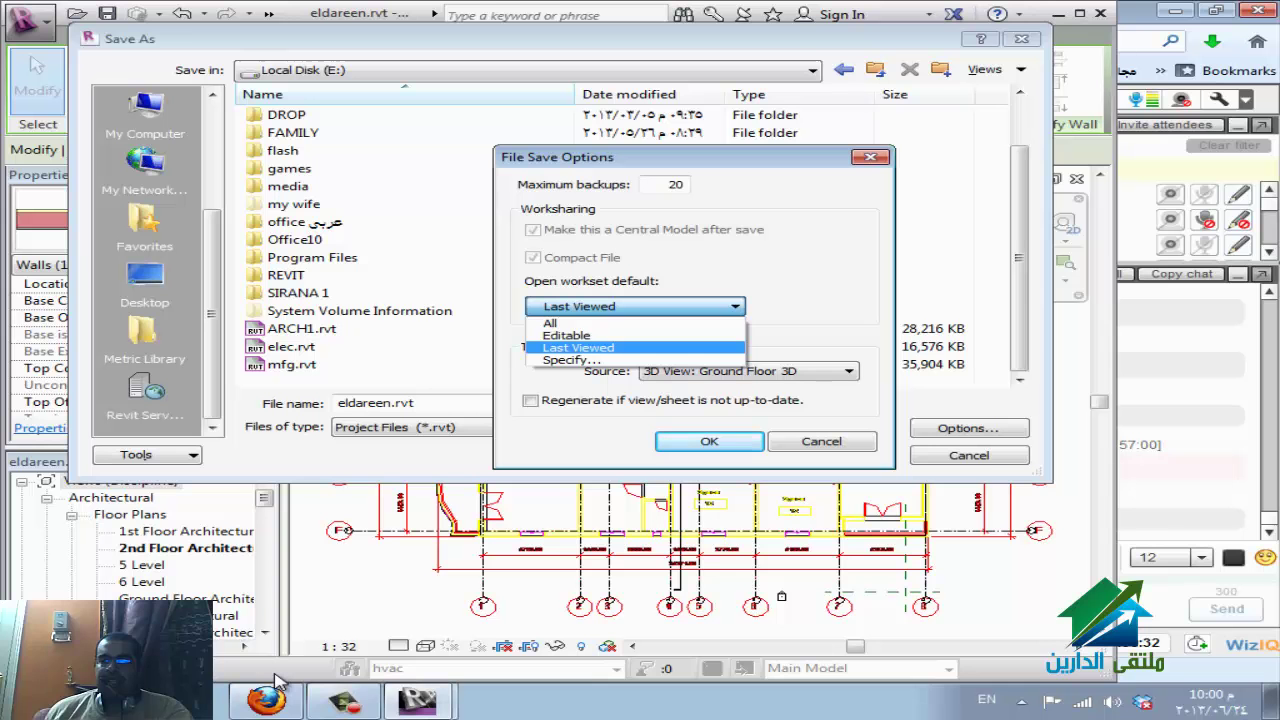
key("Return")
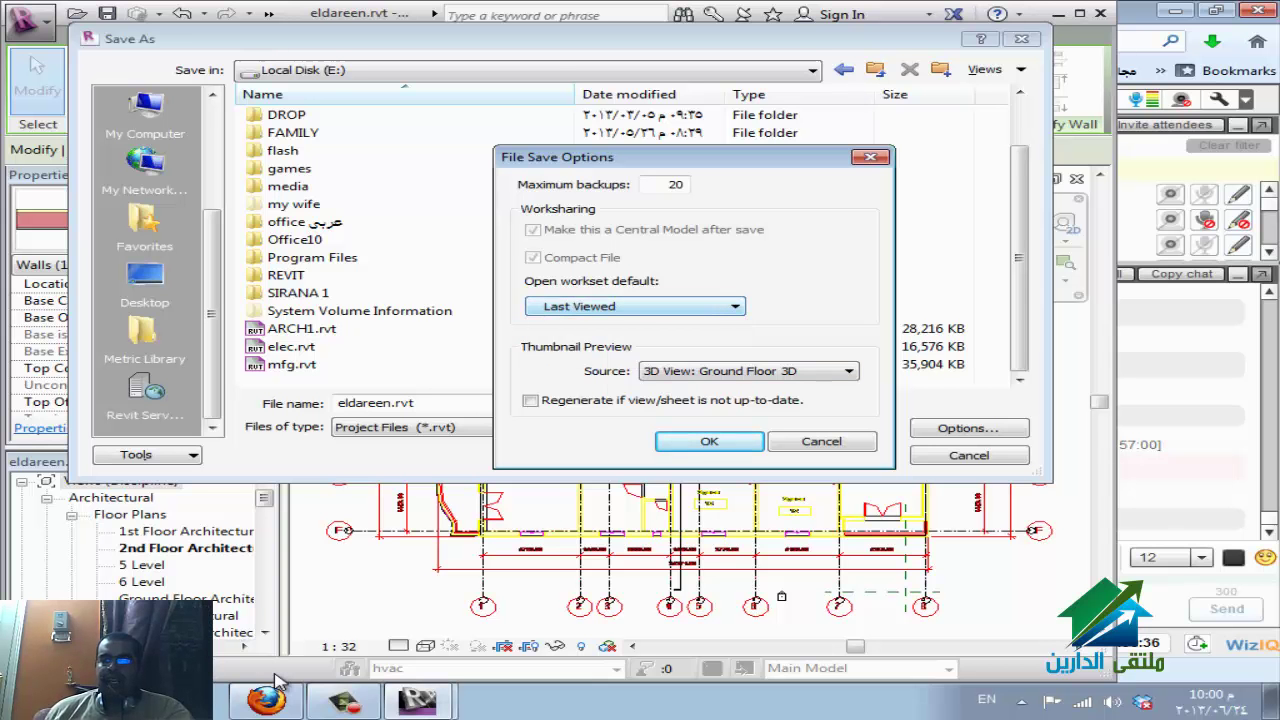
key("Tab")
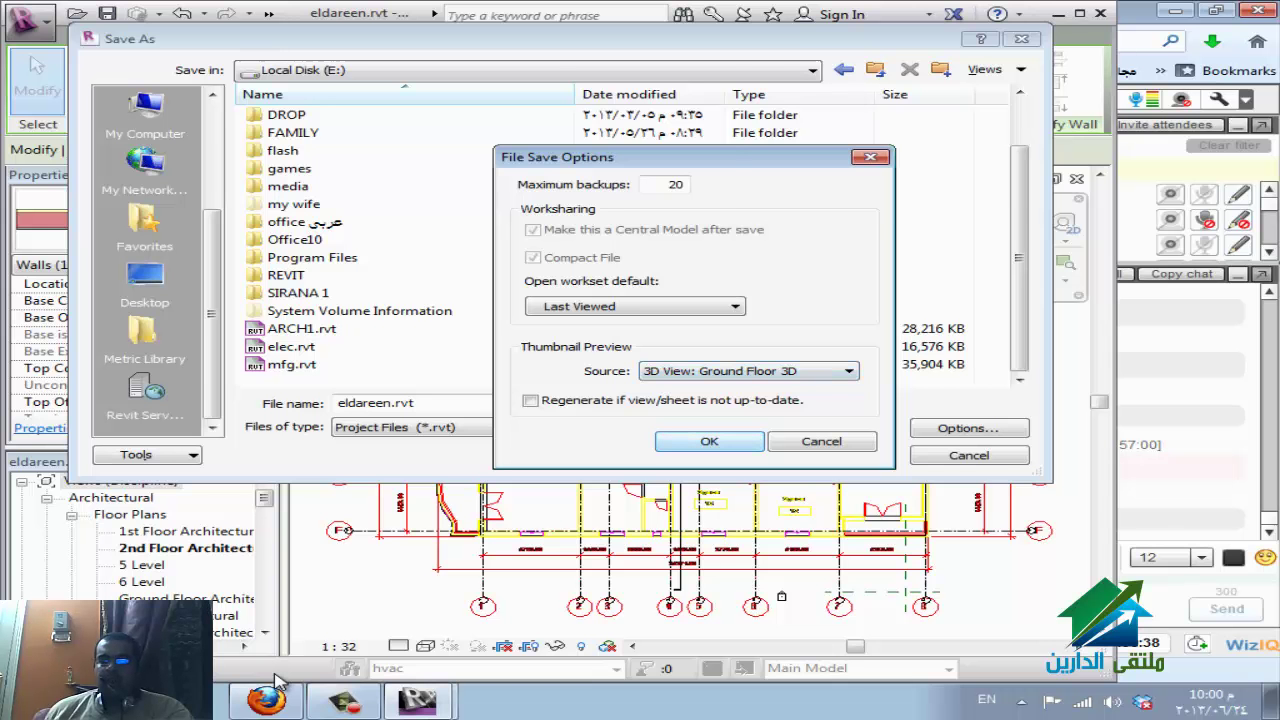
key("Return")
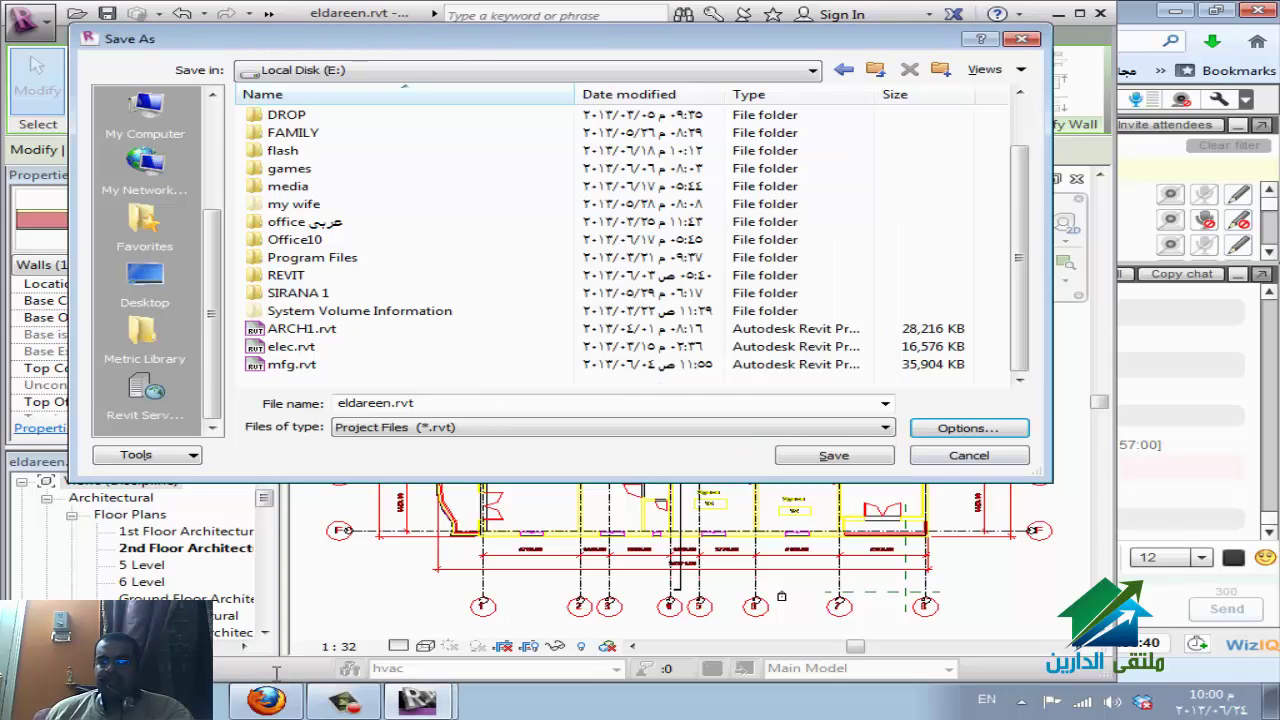
left_click(266, 698)
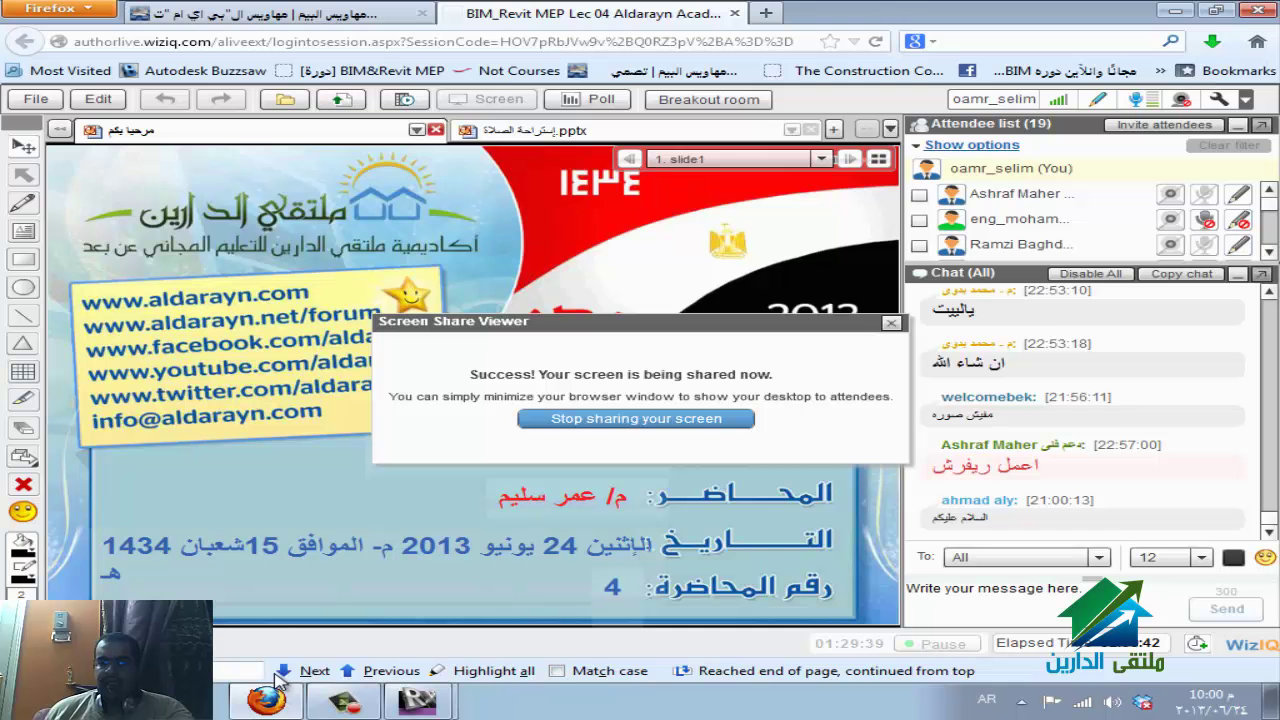
left_click(268, 697)
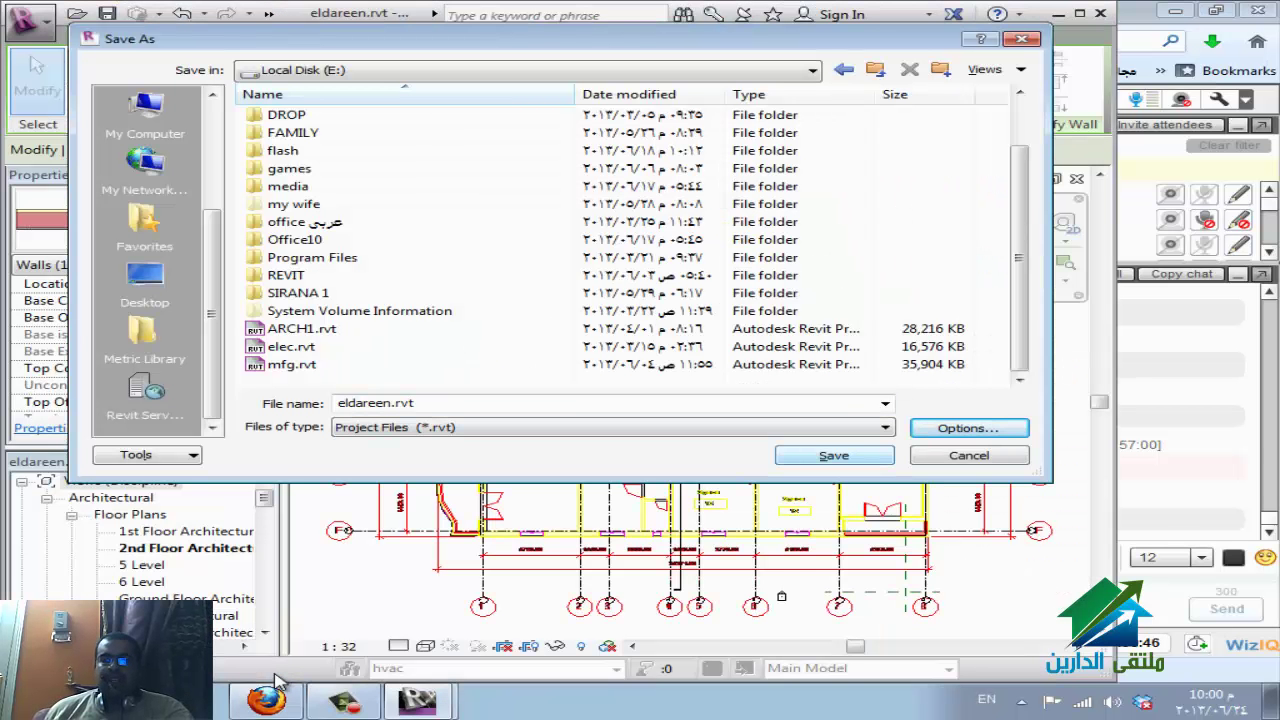
key("alt+o")
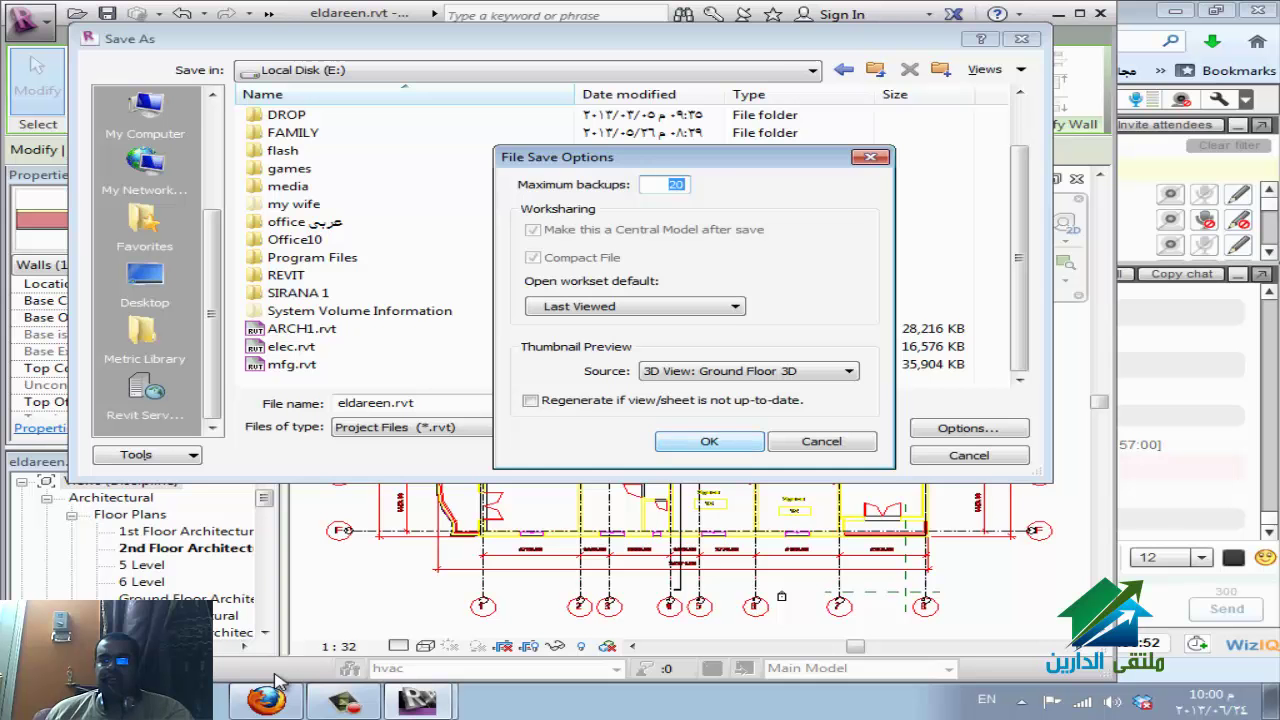
key("Return")
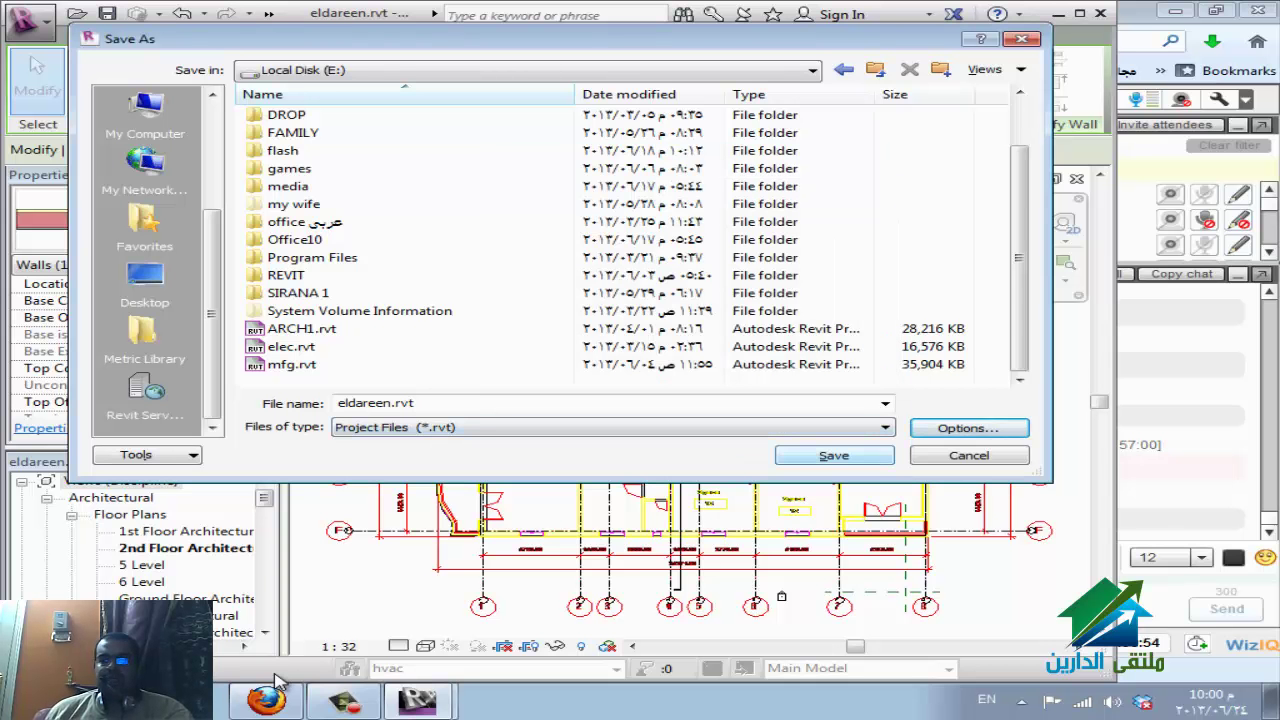
key("Return")
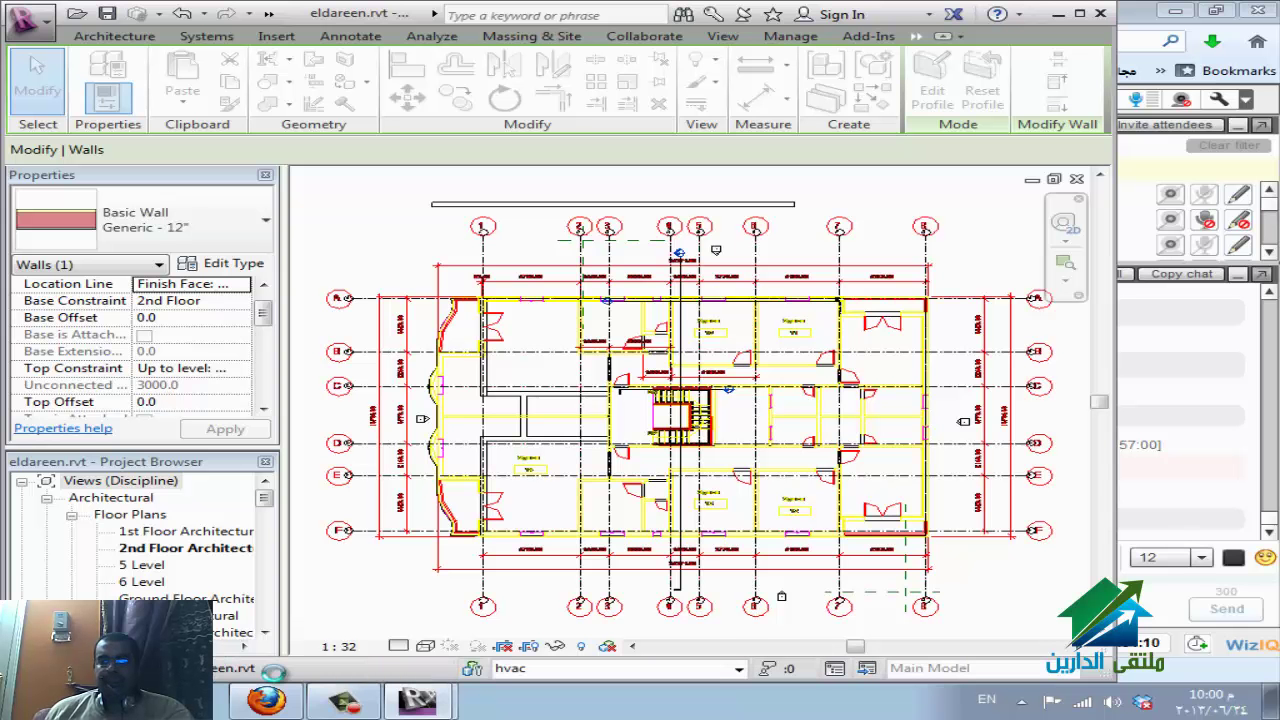
Switch to synz.rvt, stop its redraw, then return to the eldareen 2nd floor plan.
left_click(278, 672)
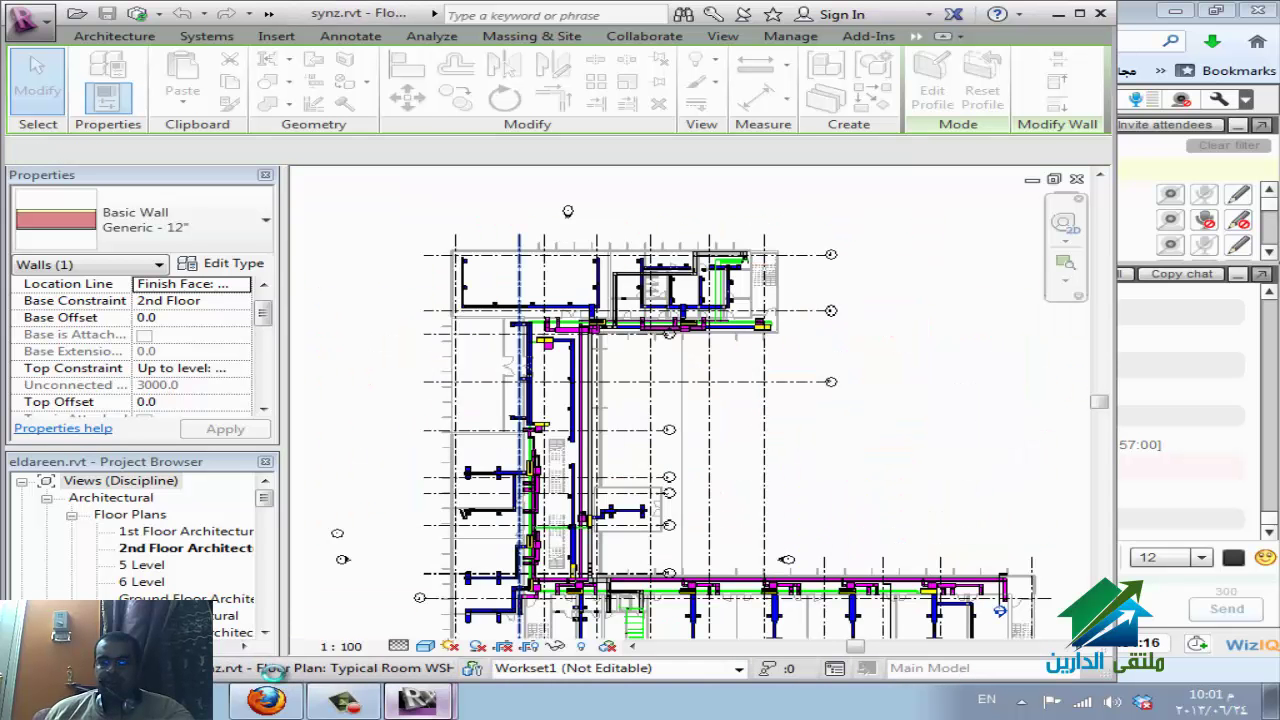
key("Escape")
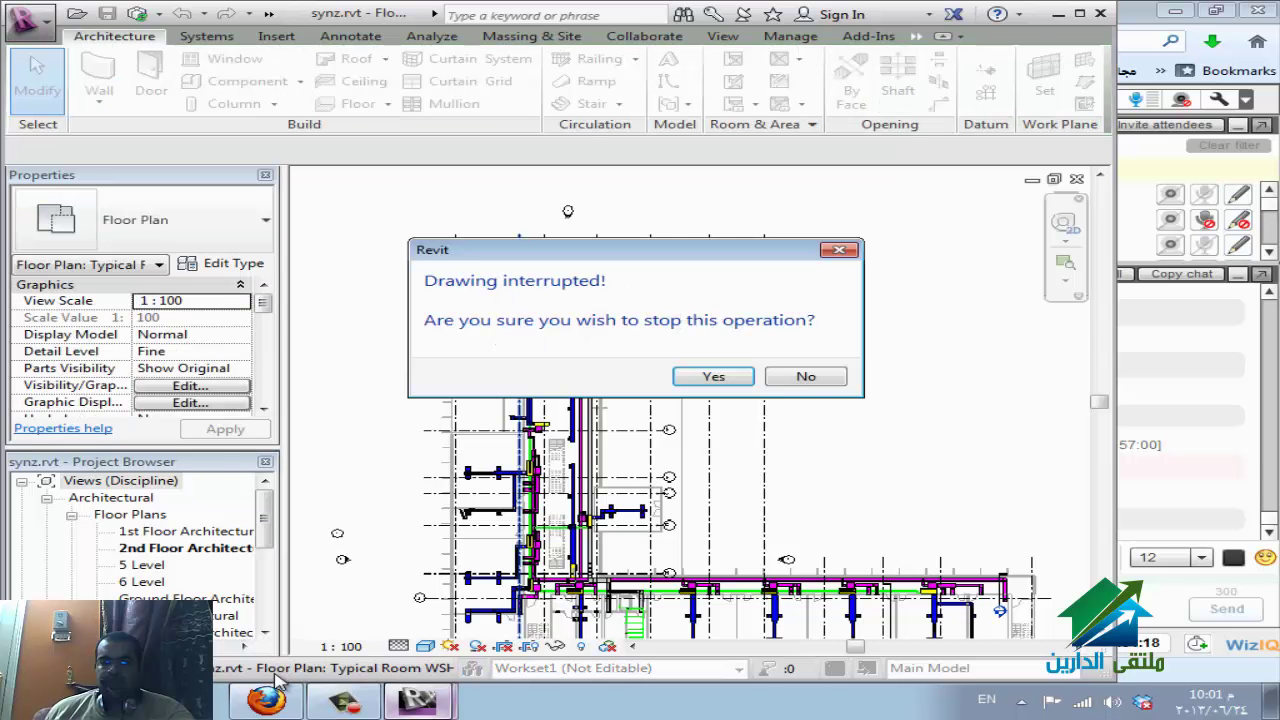
key("Return")
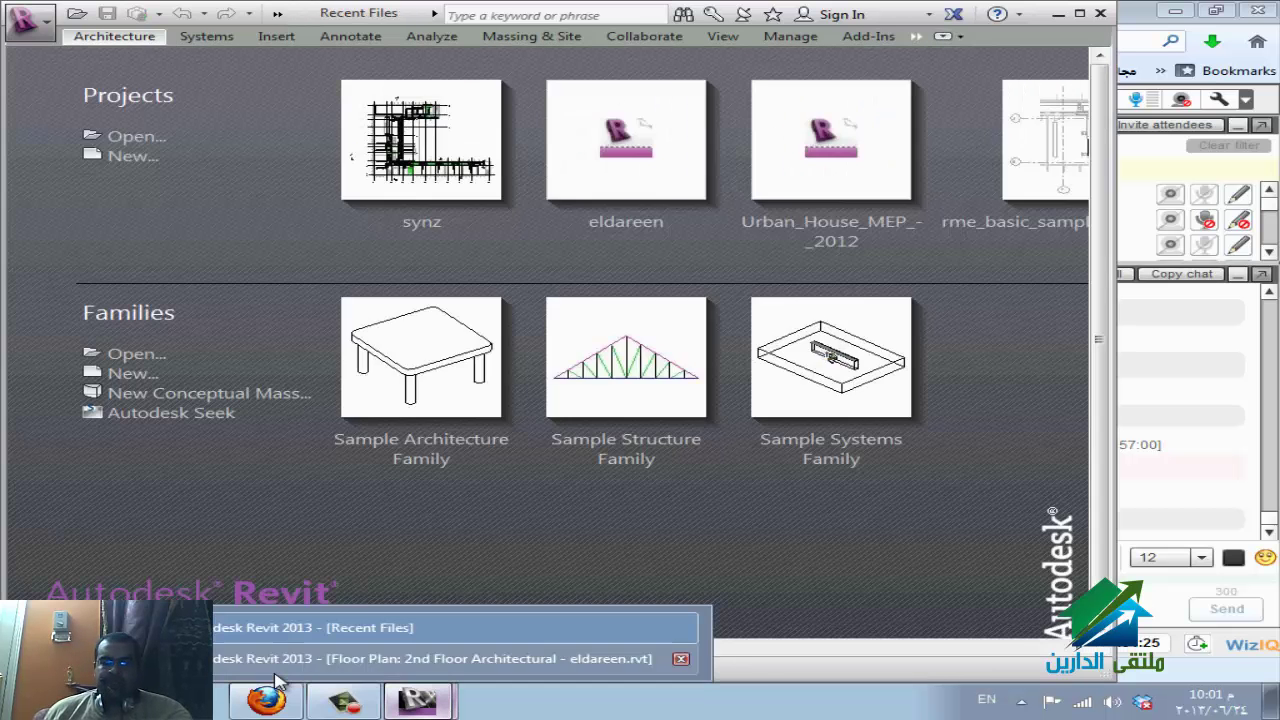
left_click(300, 654)
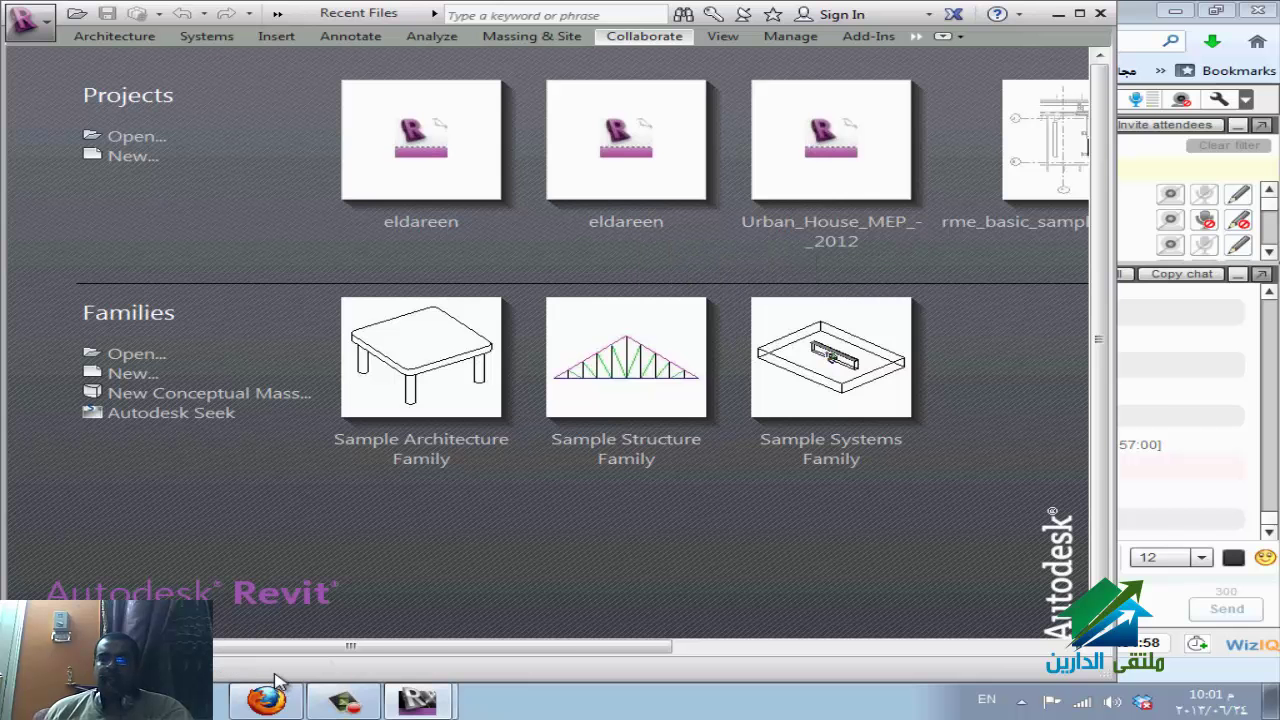
Locate eldareen.rvt on Local Disk (E:) in Explorer, then return to the Revit start page.
key("alt+Tab")
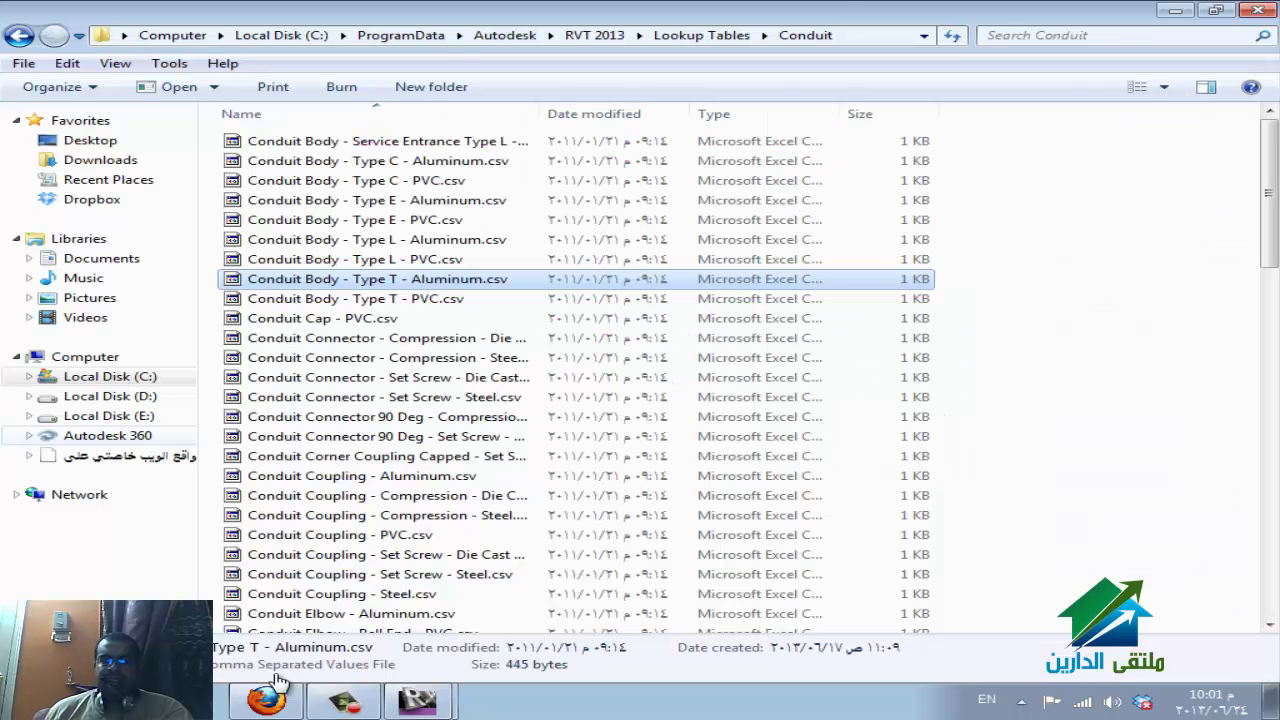
left_click(109, 415)
key("Tab")
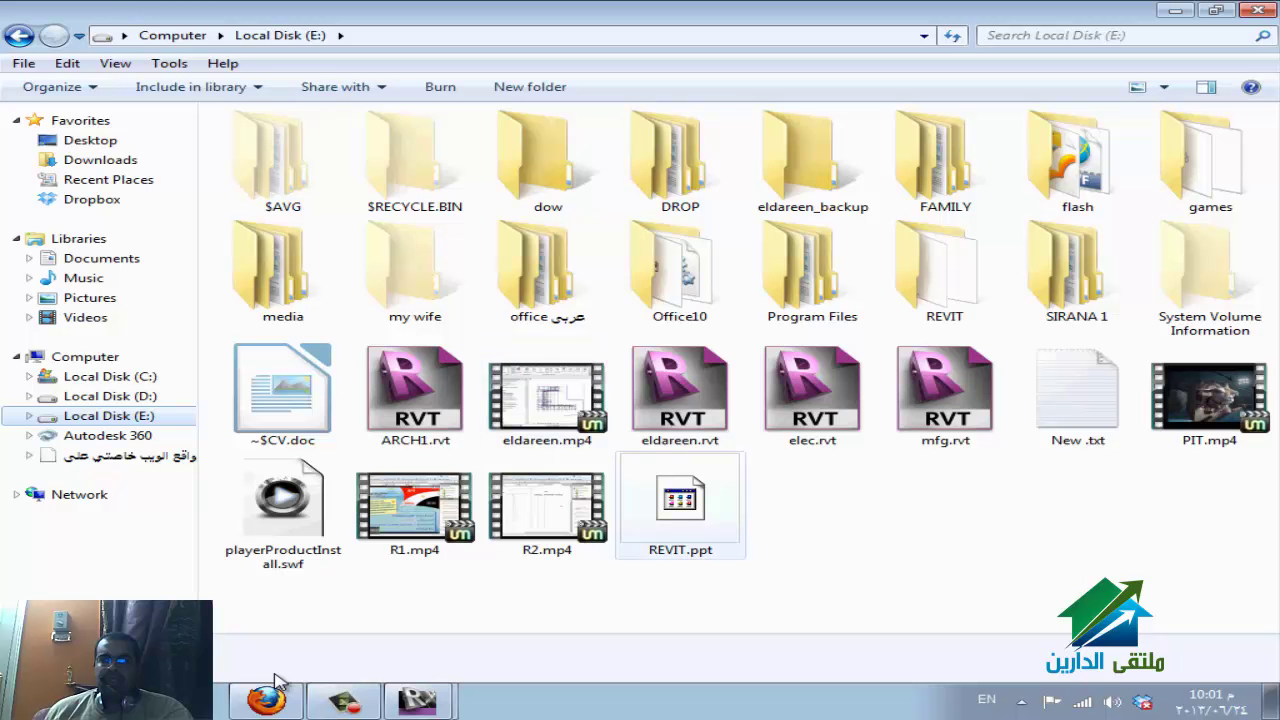
key("Up")
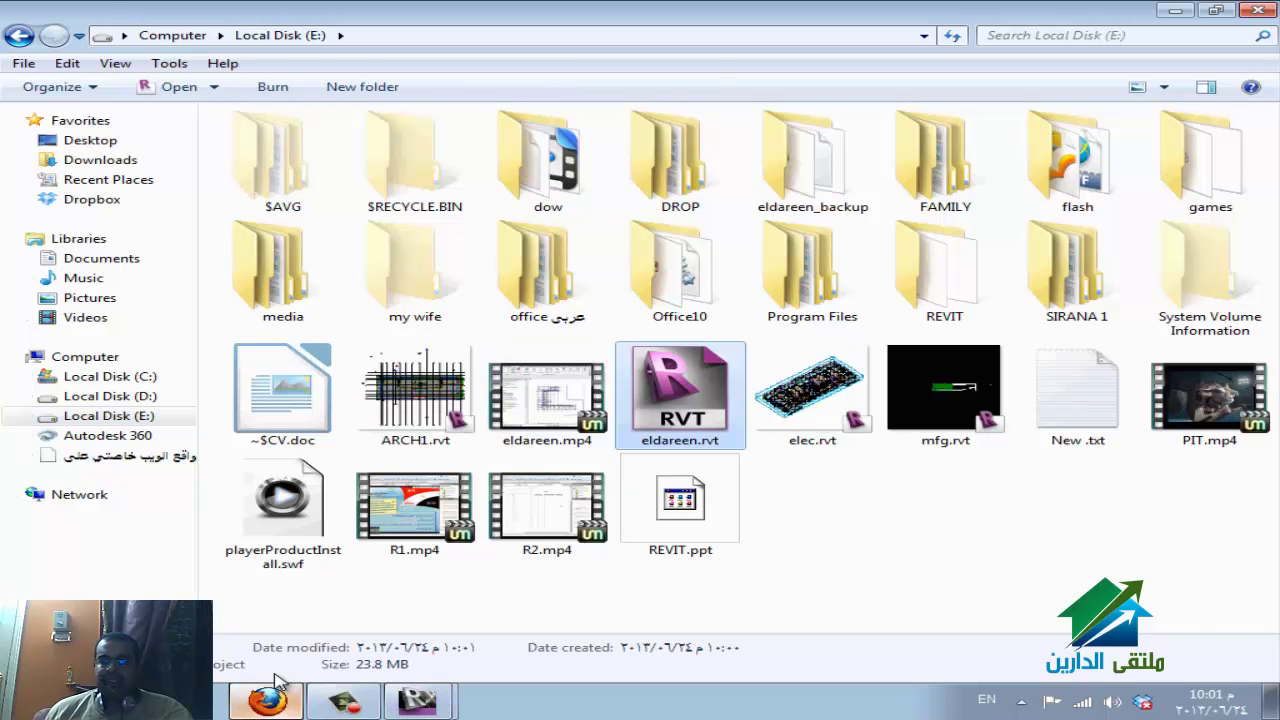
left_click(280, 682)
left_click(278, 676)
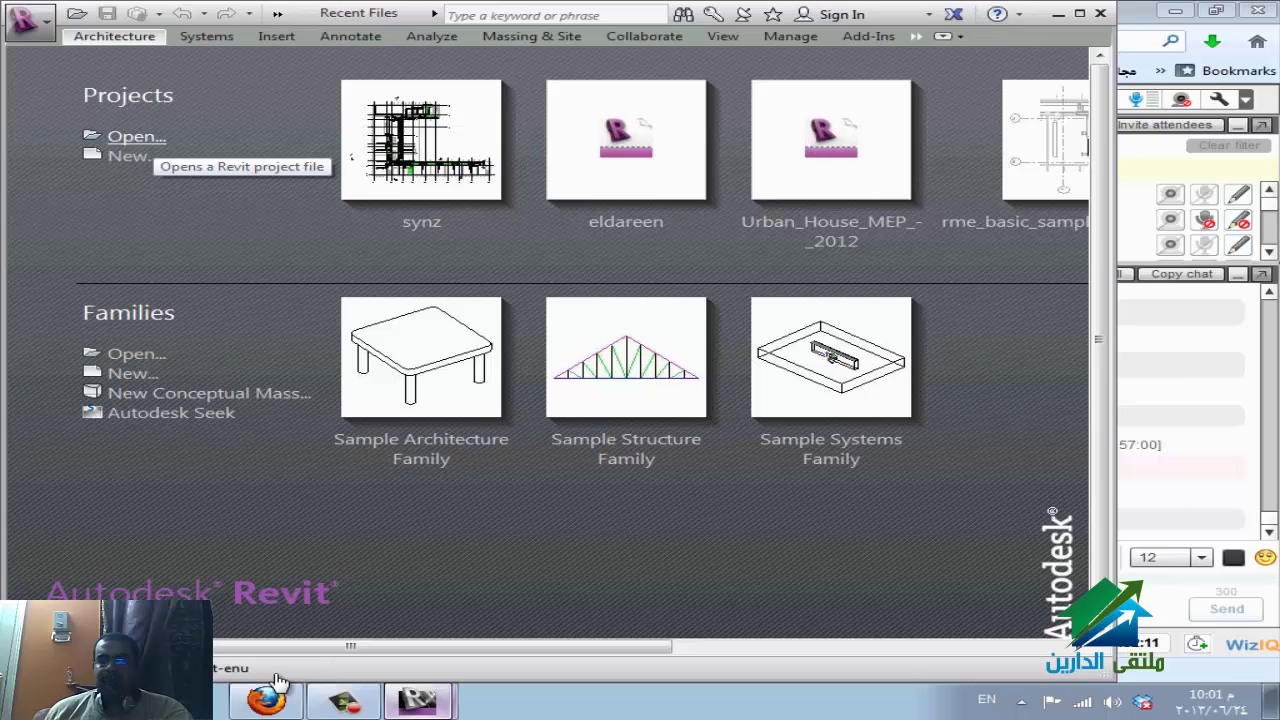
Select eldareen.rvt on Local Disk (E:) in the Open dialog, keeping Create New Local.
key("ctrl+o")
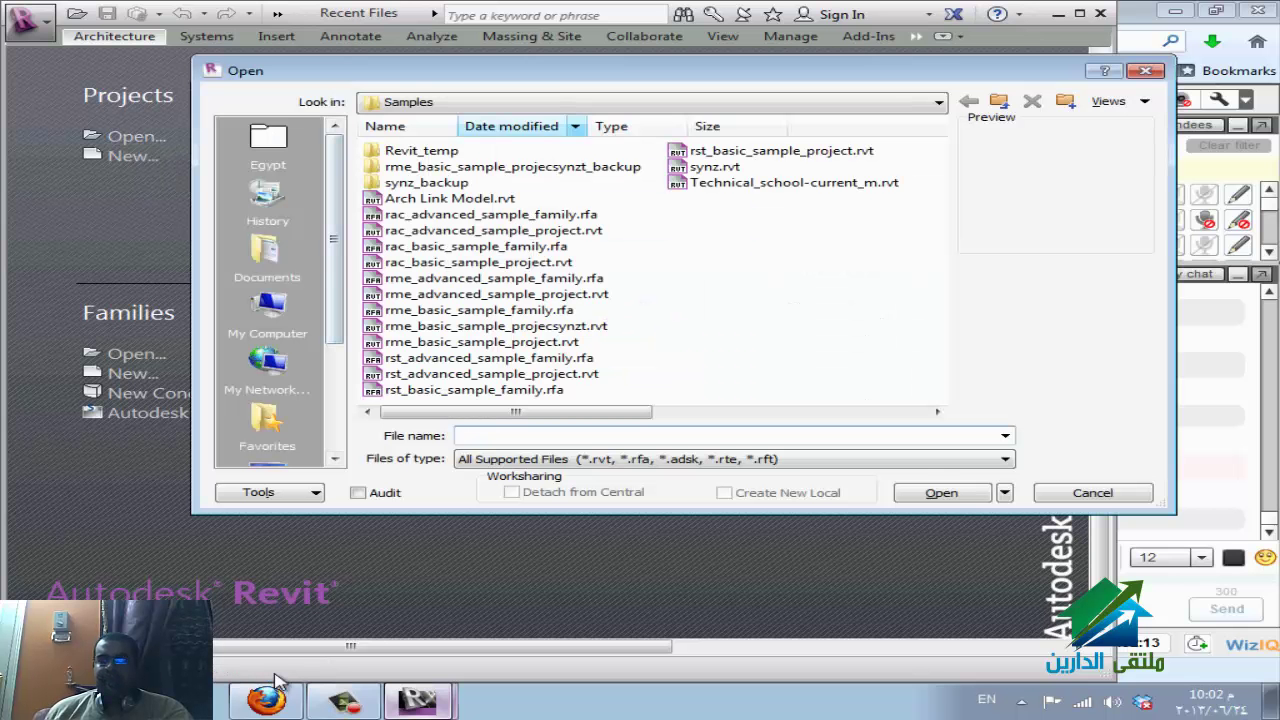
key("alt+Down")
key("Up")
key("Up")
key("Up")
key("Up")
key("Up")
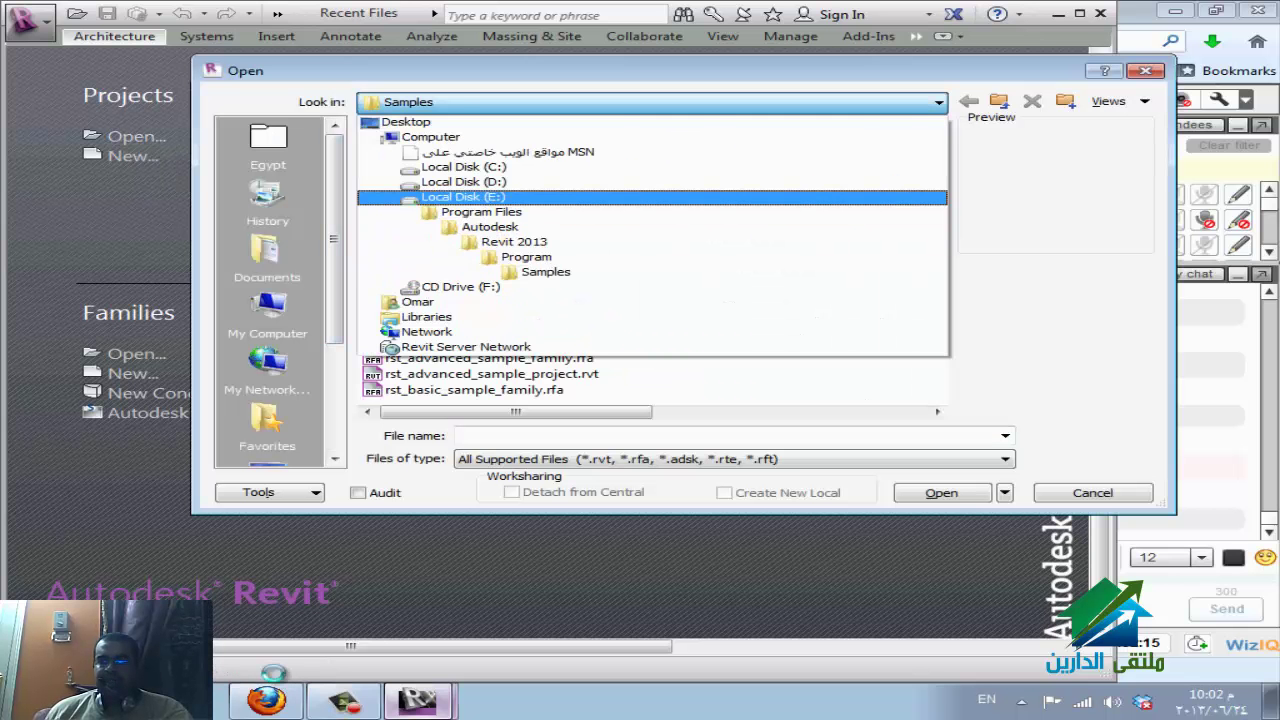
key("Return")
key("Tab")
key("Up")
key("Up")
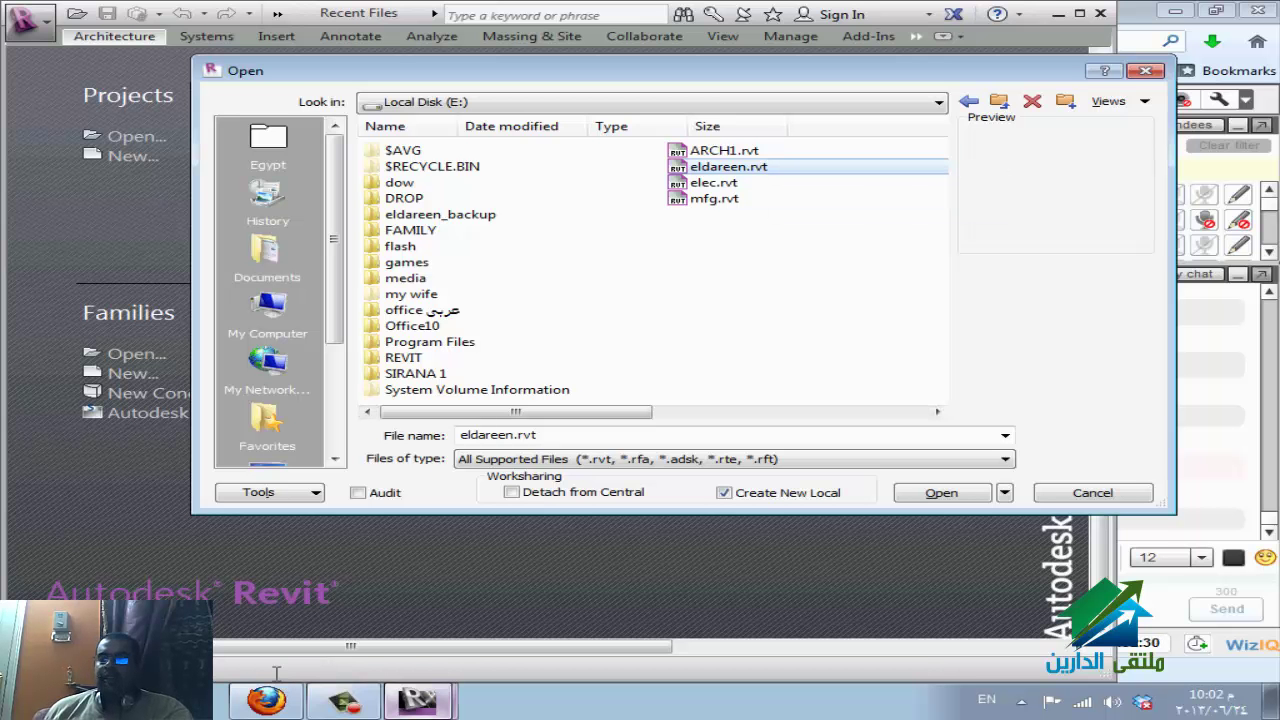
key("alt+d")
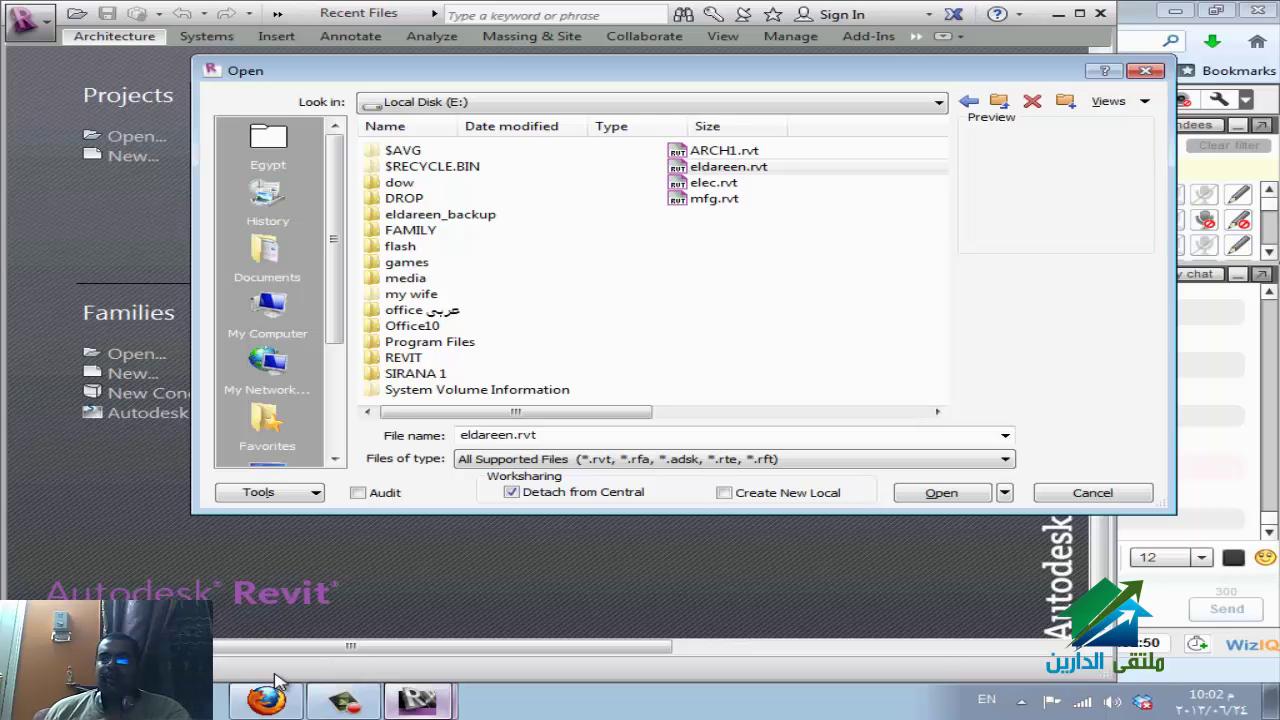
key("space")
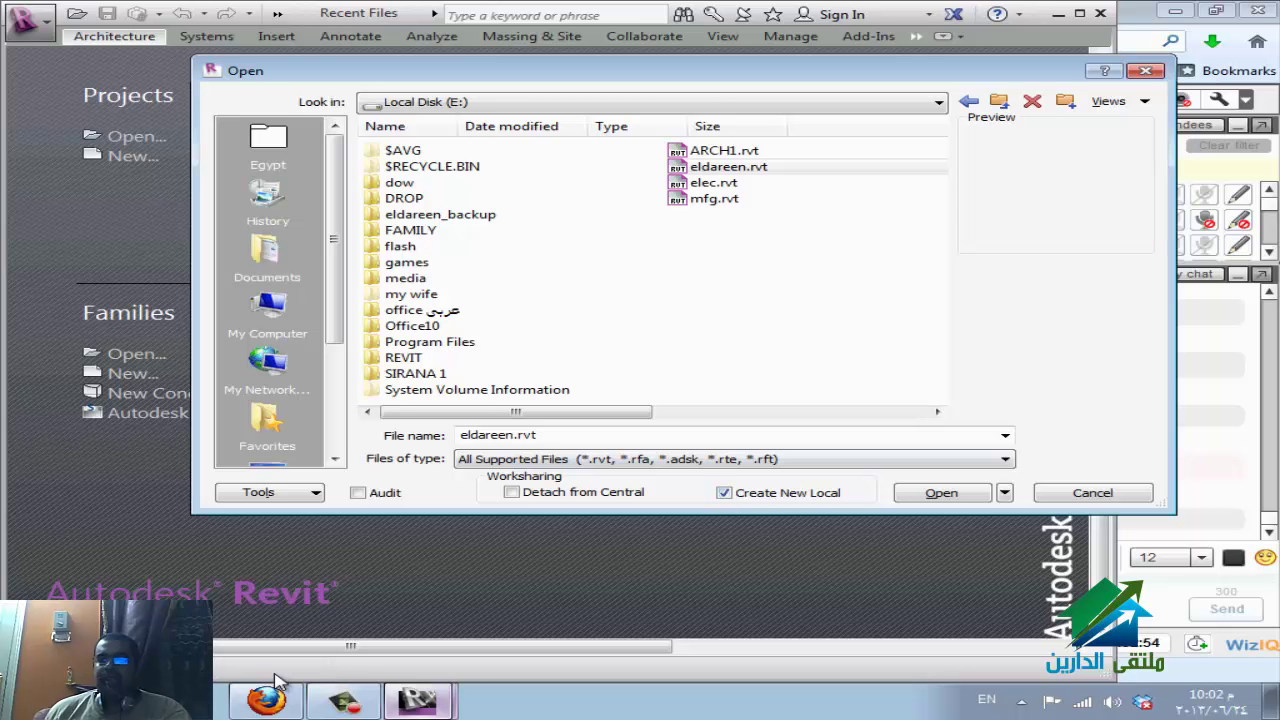
Leave auditing off and open eldareen.rvt as a new local copy.
key("Tab")
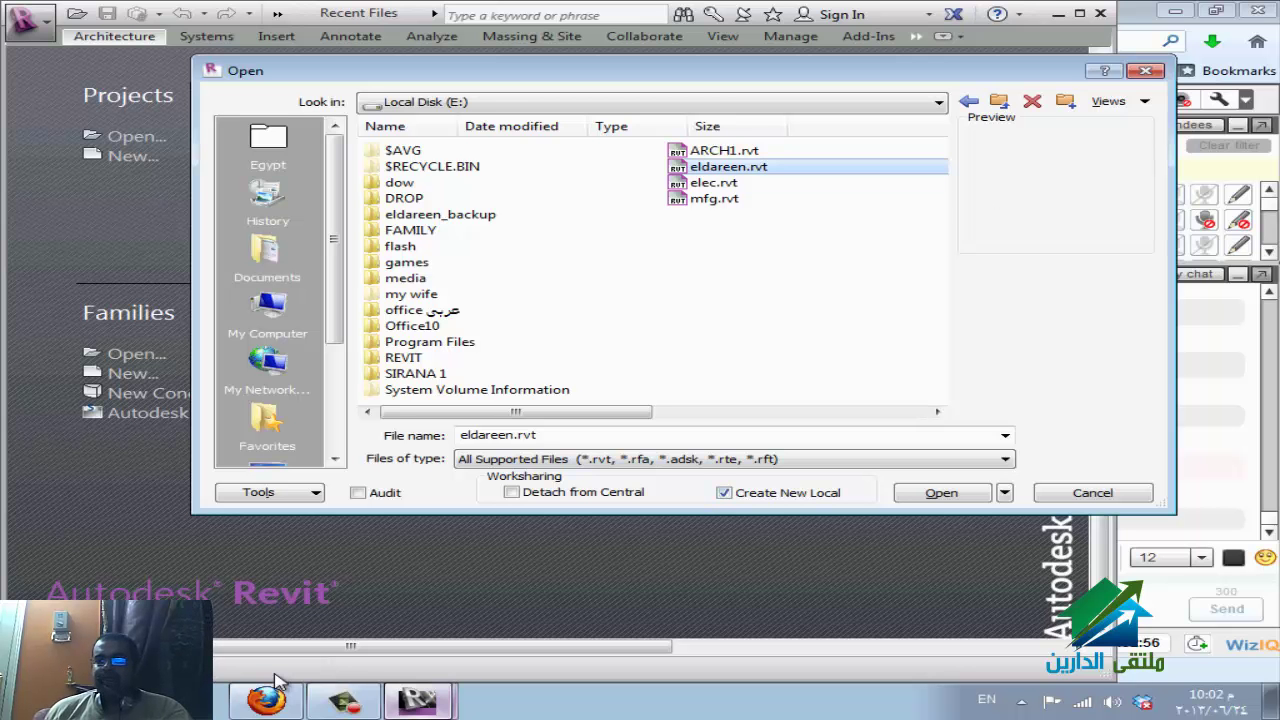
key("Tab")
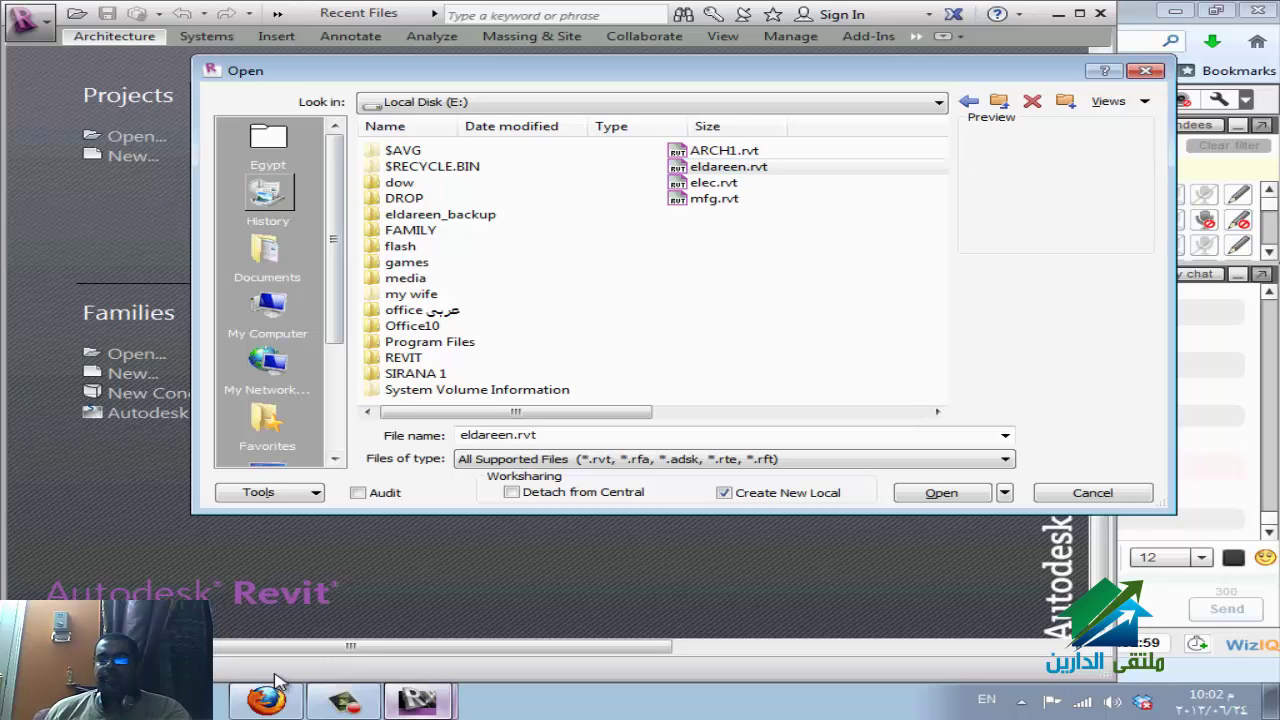
key("Down")
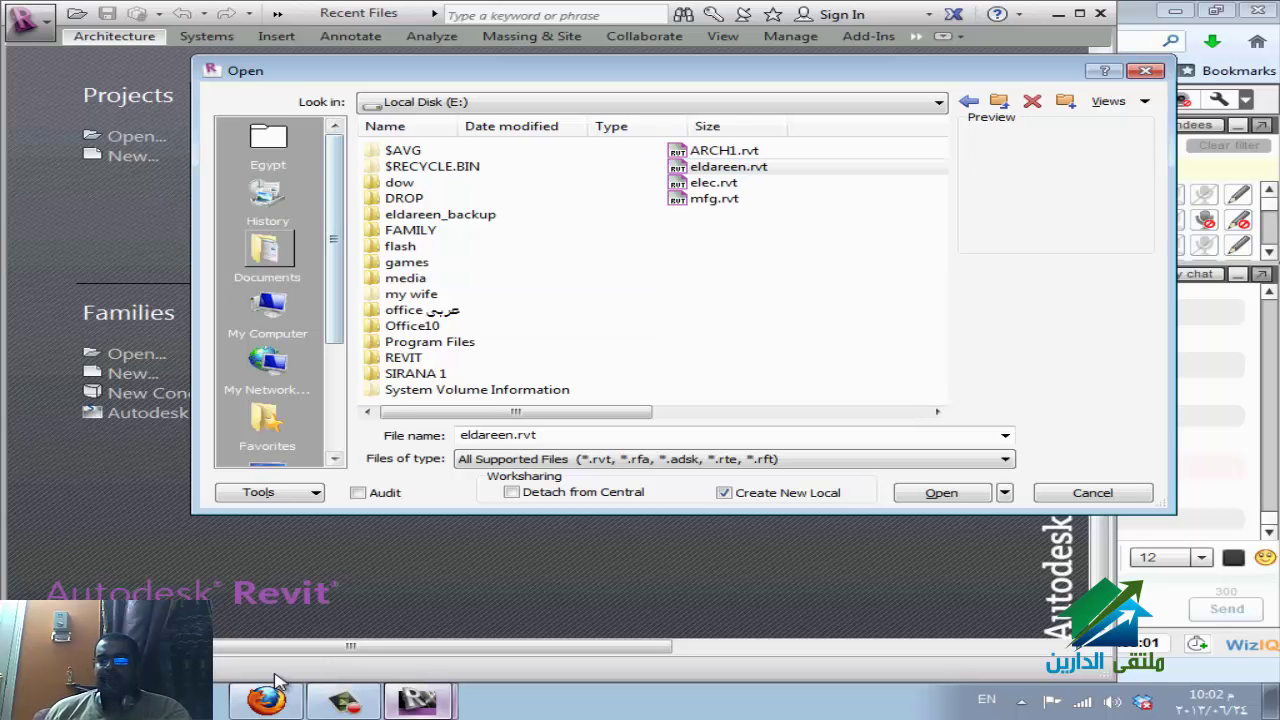
key("Tab")
key("Down")
key("Down")
key("Down")
key("Down")
key("Down")
key("Down")
key("Down")
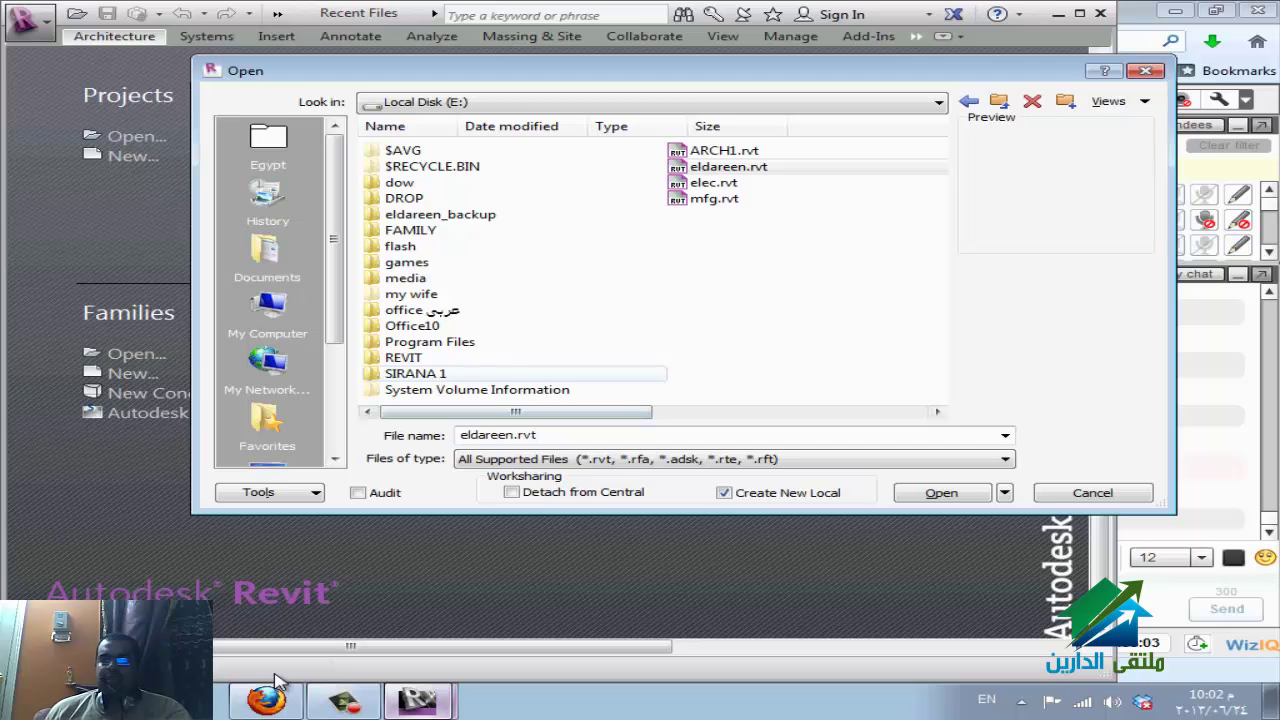
key("Right")
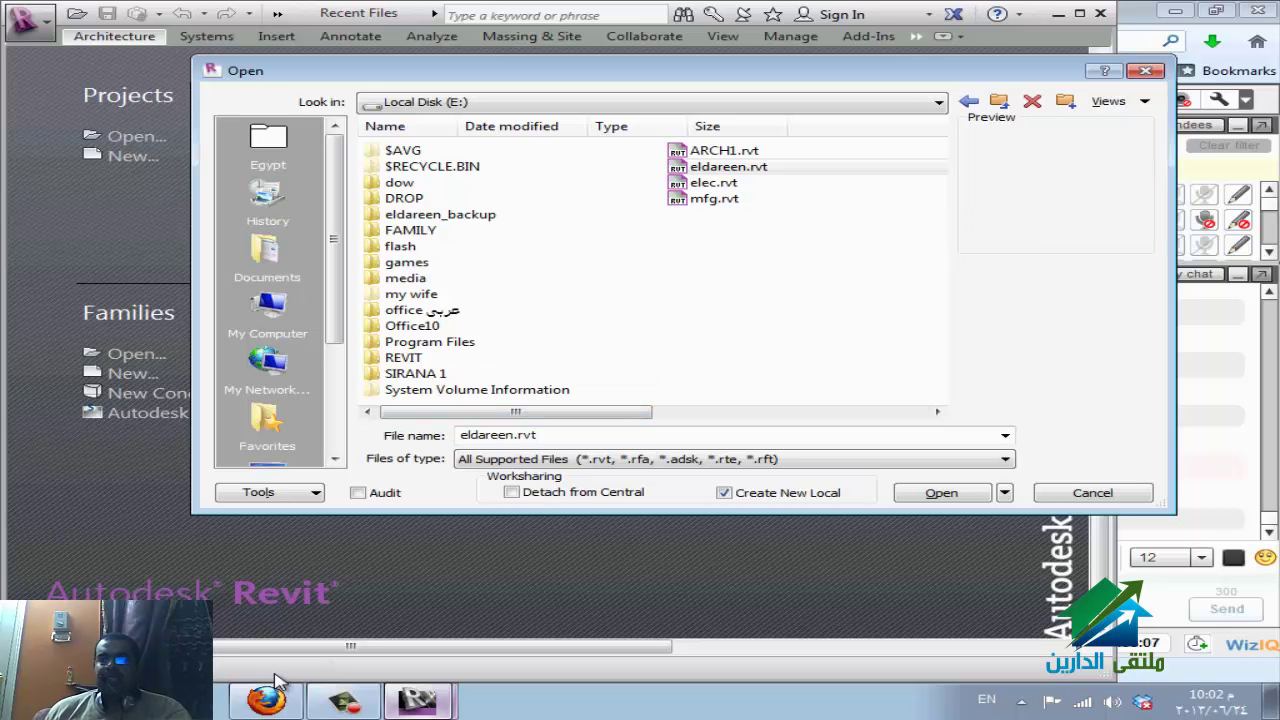
key("shift+Tab")
key("Tab")
key("Up")
key("Up")
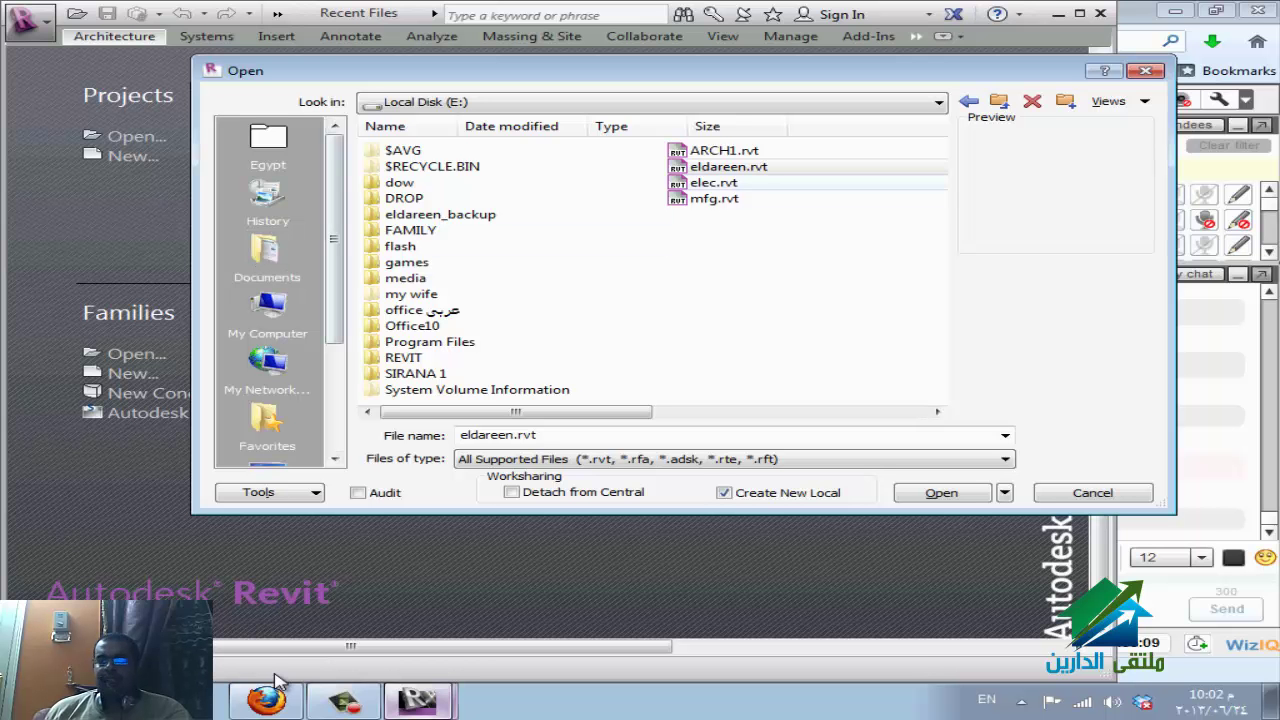
key("Tab")
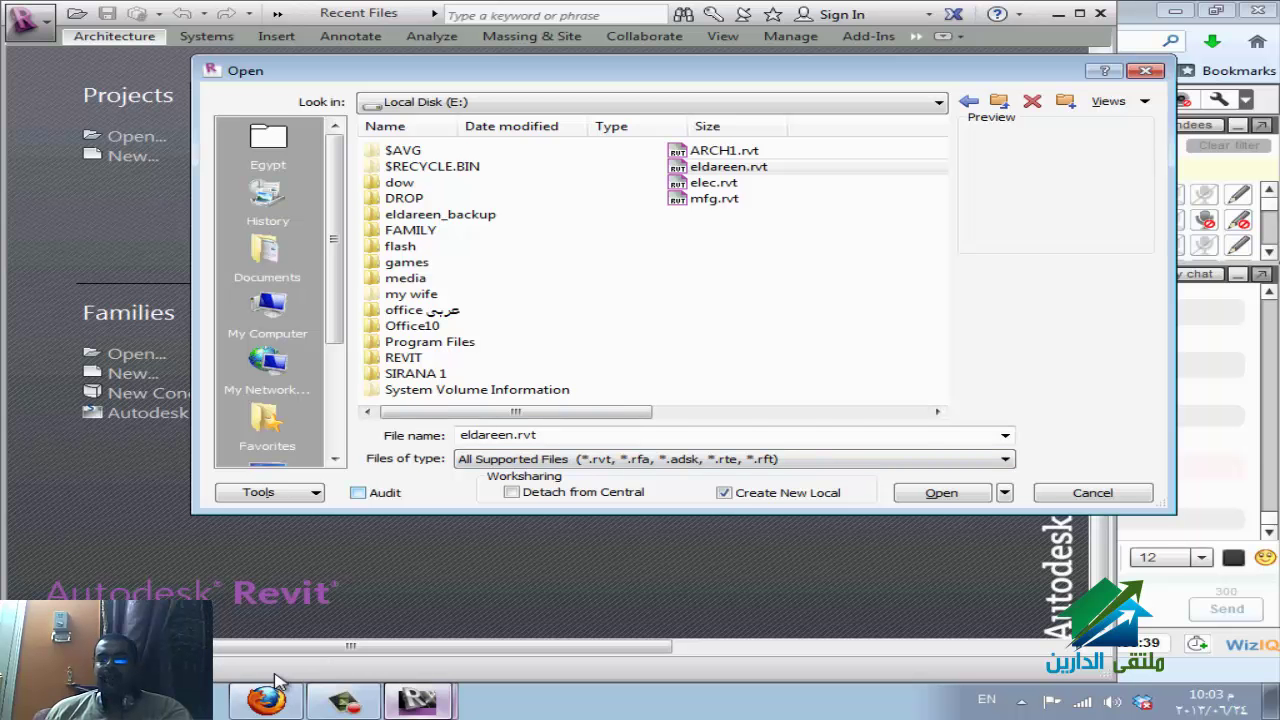
key("alt+a")
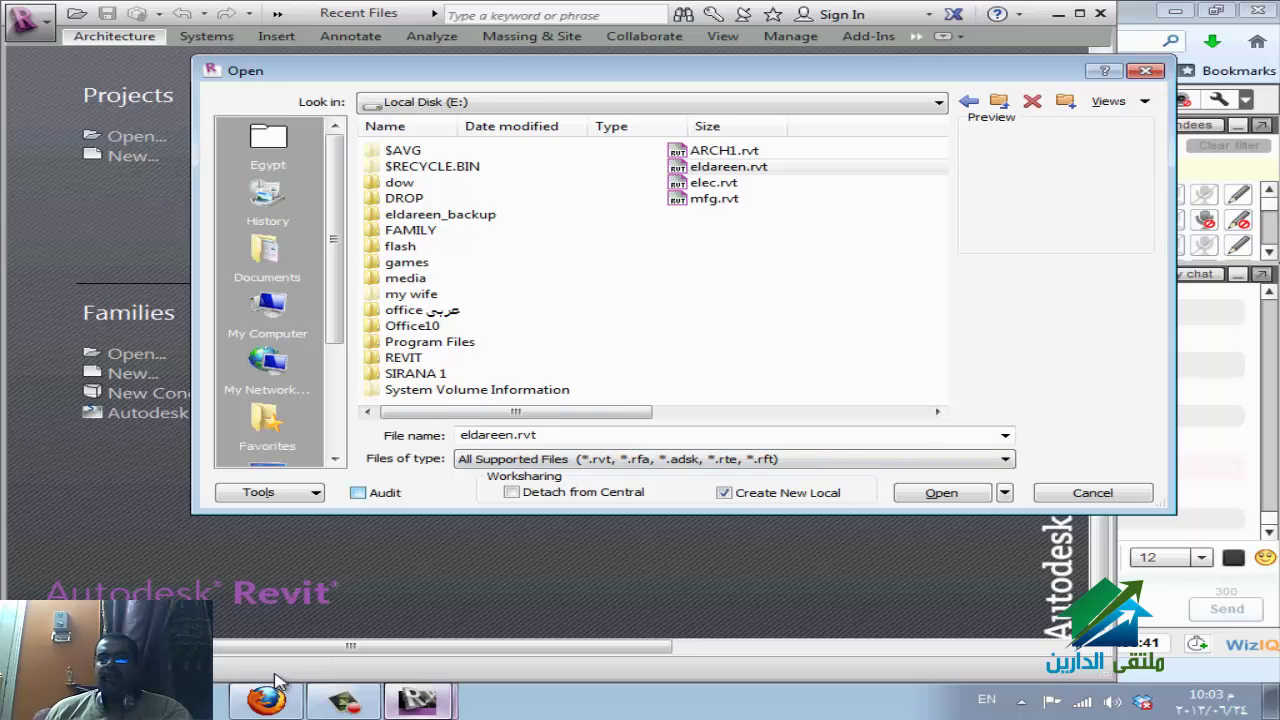
key("n")
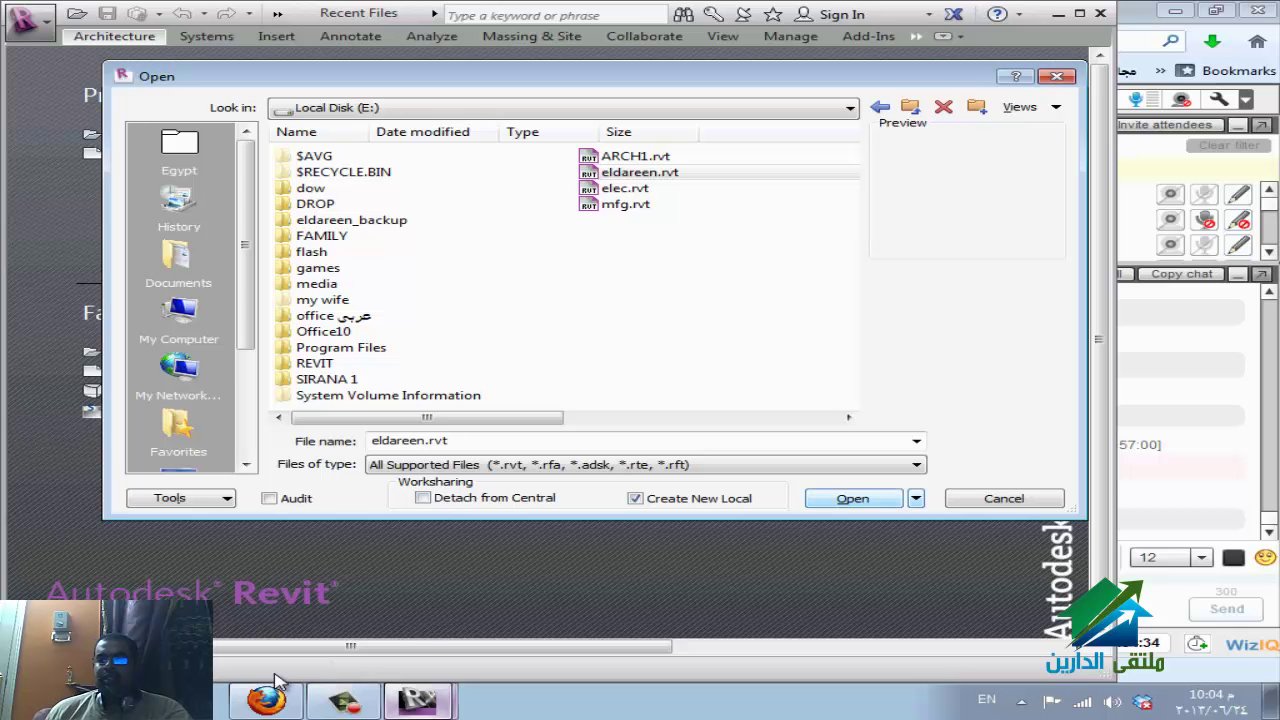
key("Return")
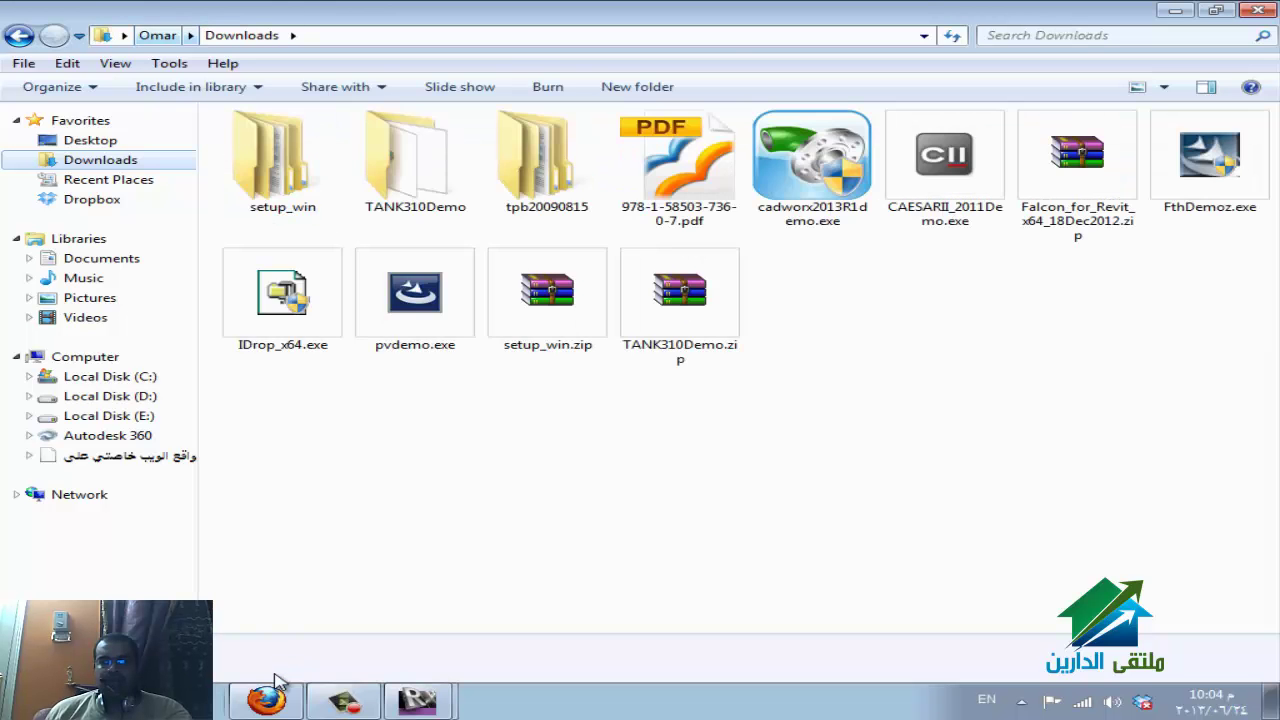
Browse to My Documents and select the user's local copy of eldareen.rvt.
key("alt+Up")
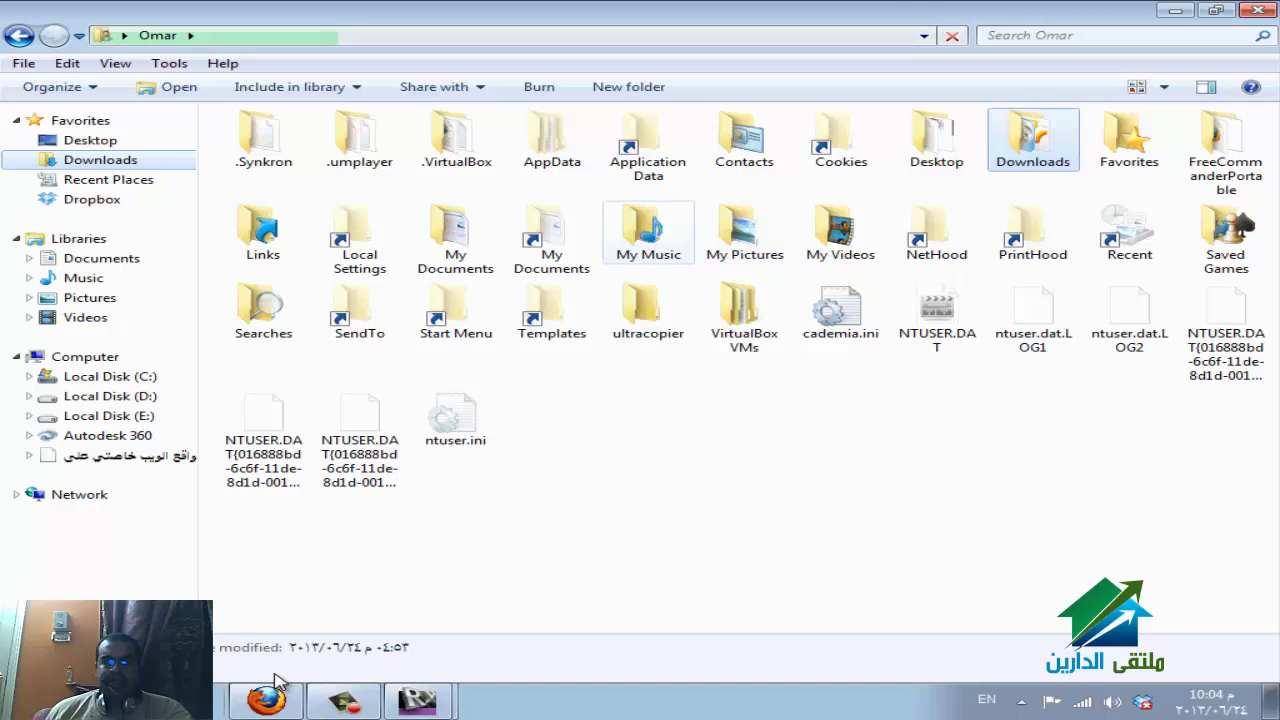
type("my")
key("Return")
type("r")
key("Down")
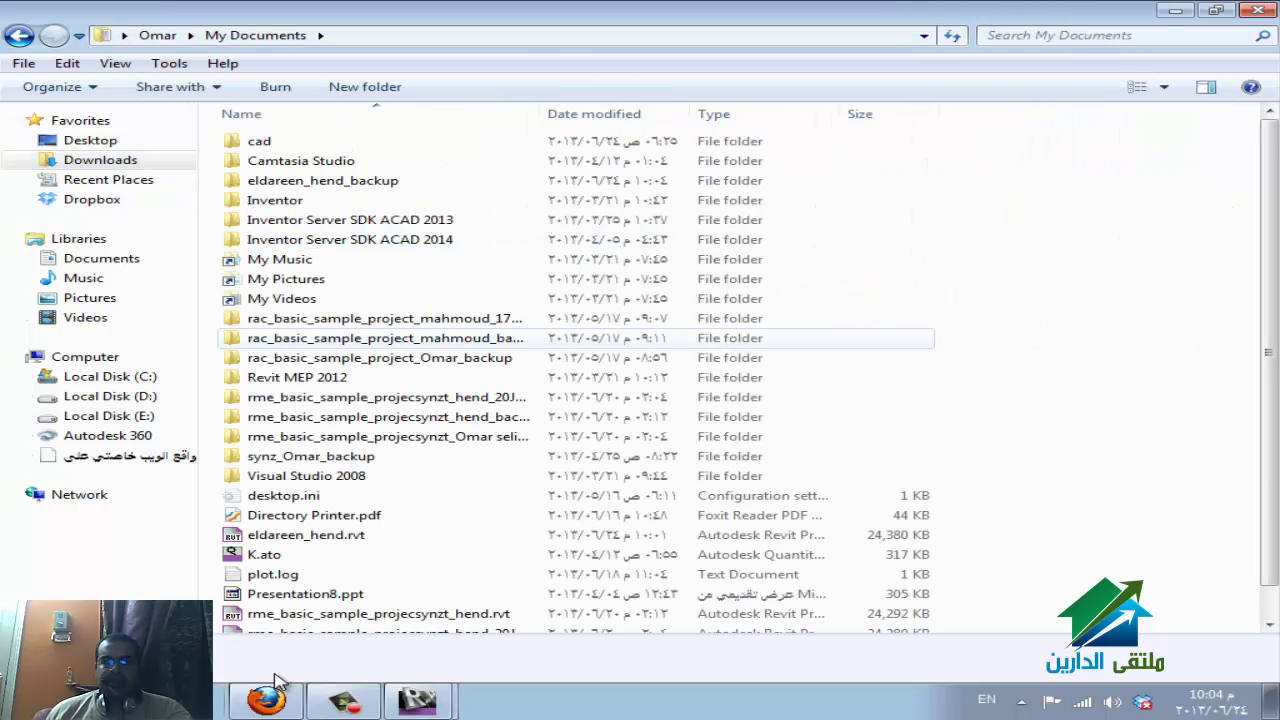
key("Down")
type("di")
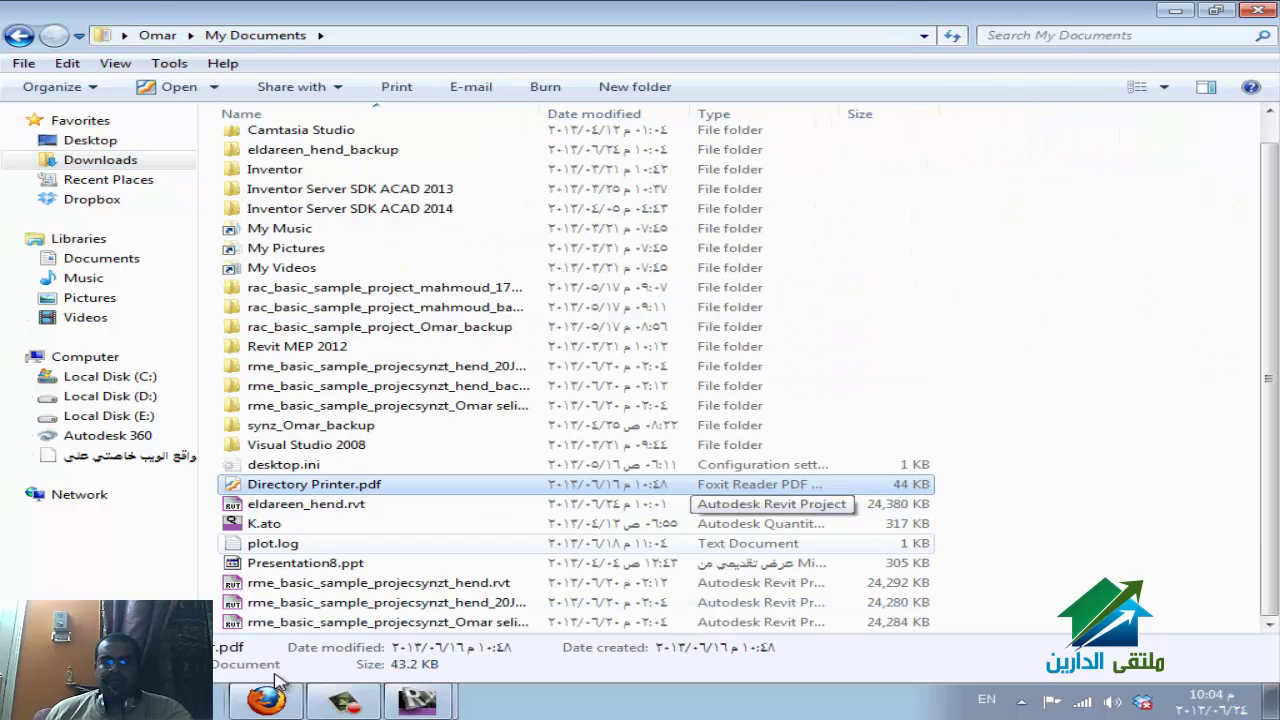
key("Down")
key("Return")
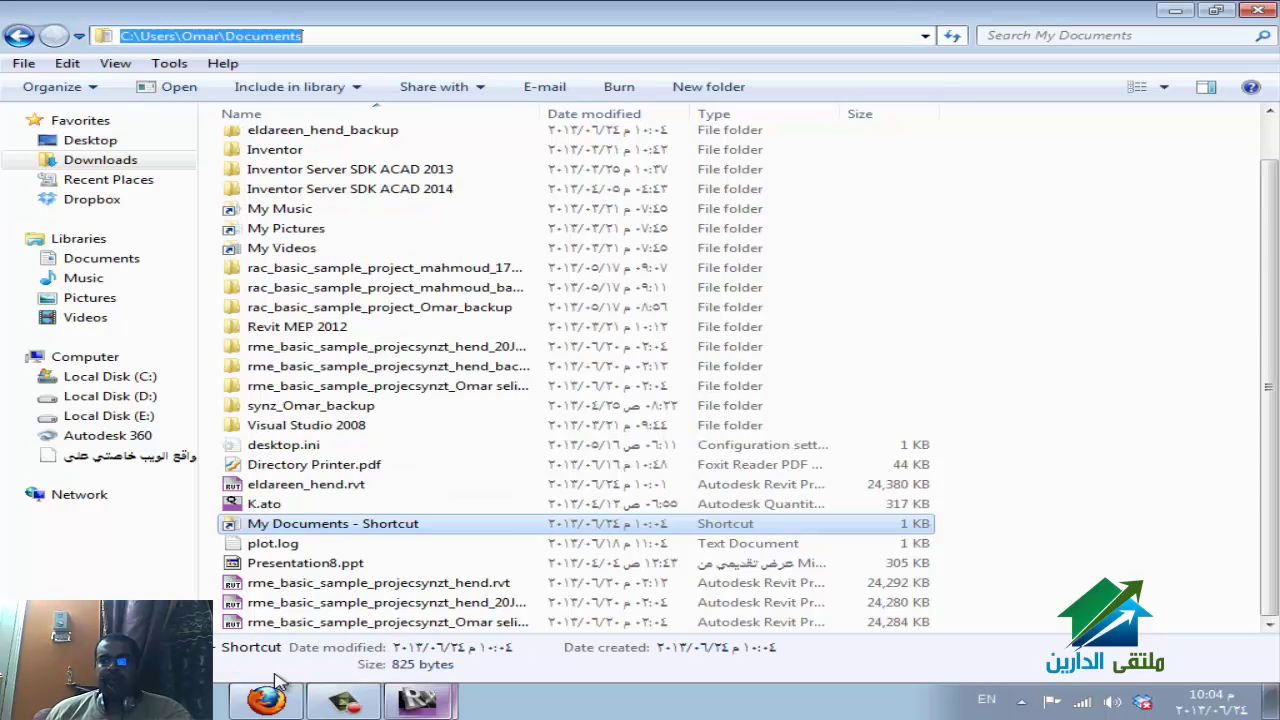
Check the folder's full path, then switch back to the Revit window.
key("Escape")
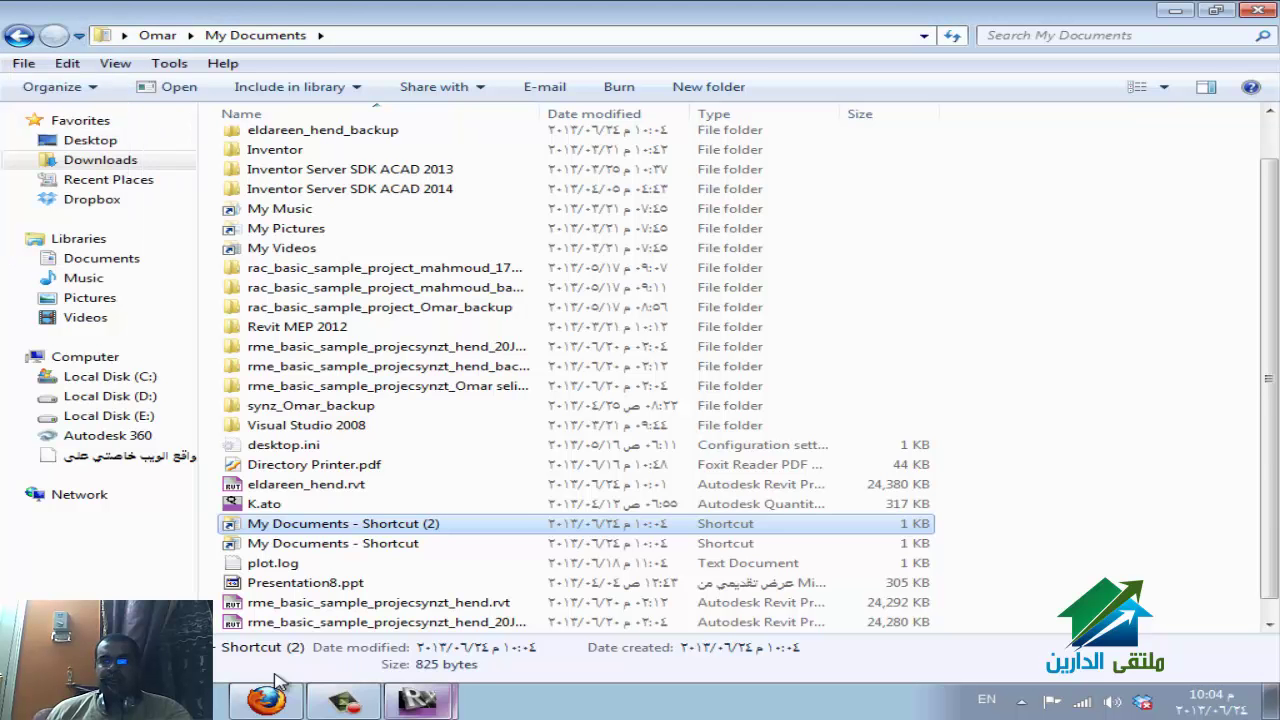
key("alt+d")
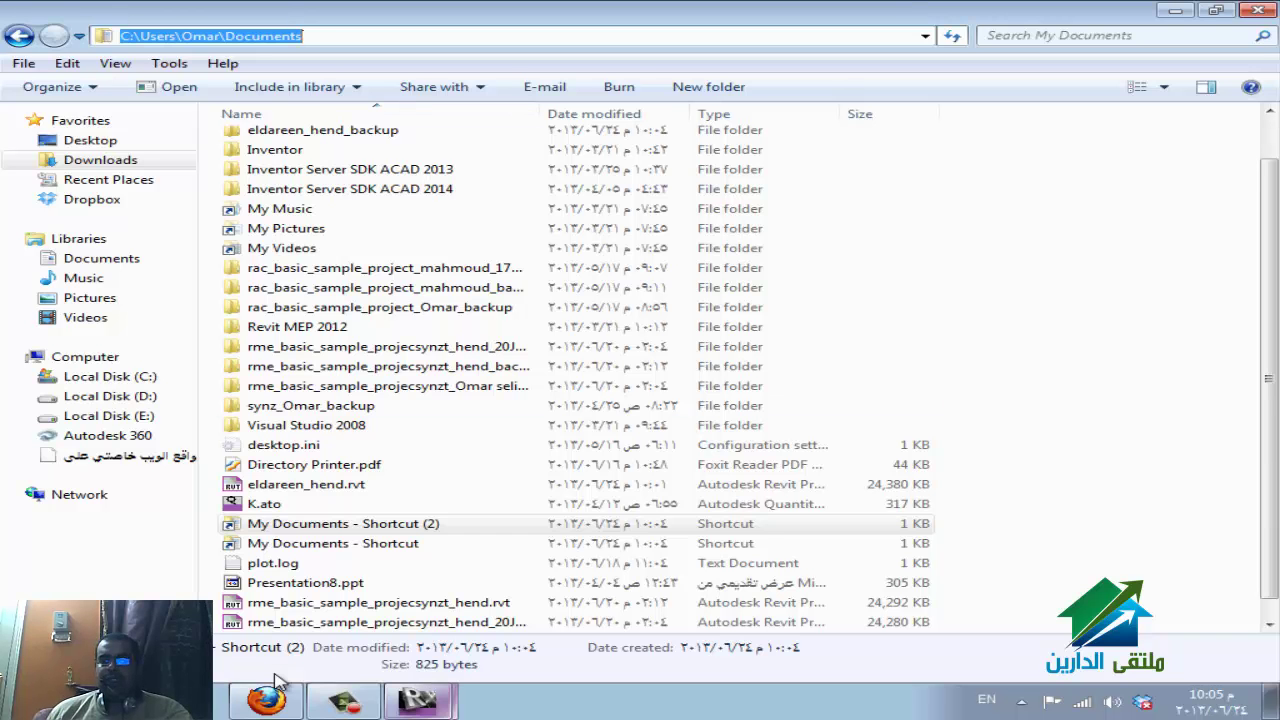
key("Escape")
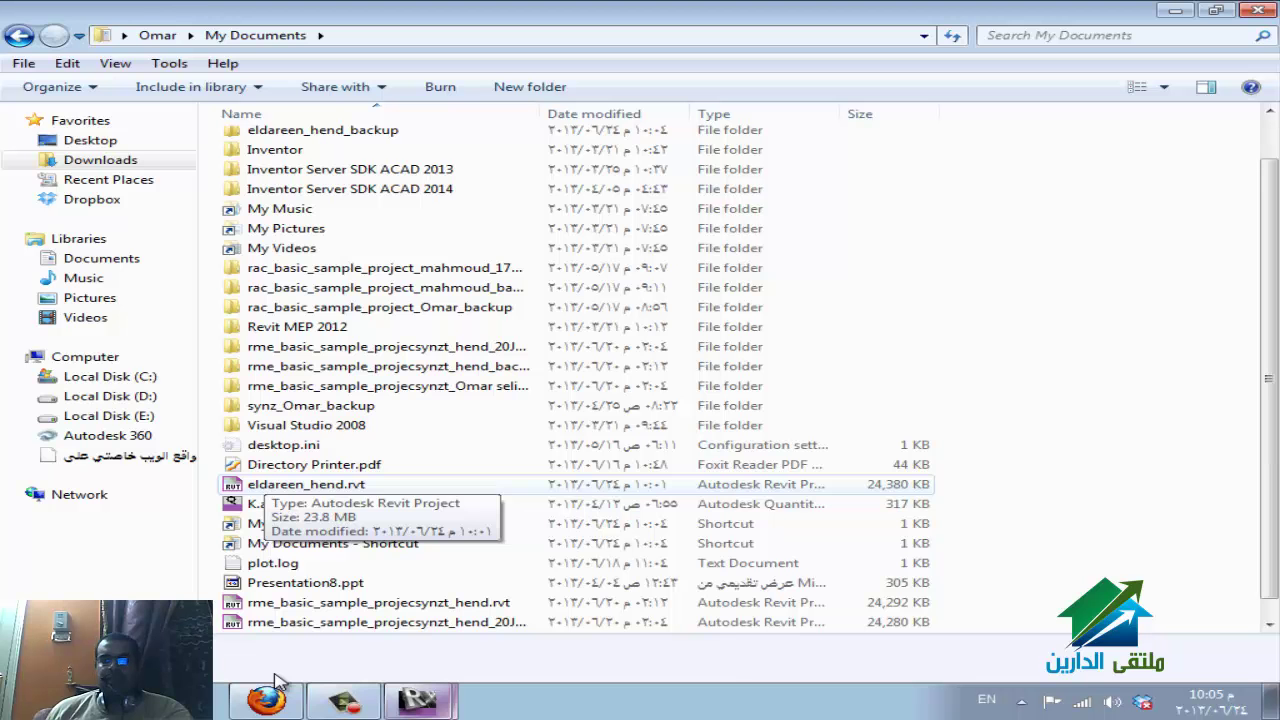
key("super+3")
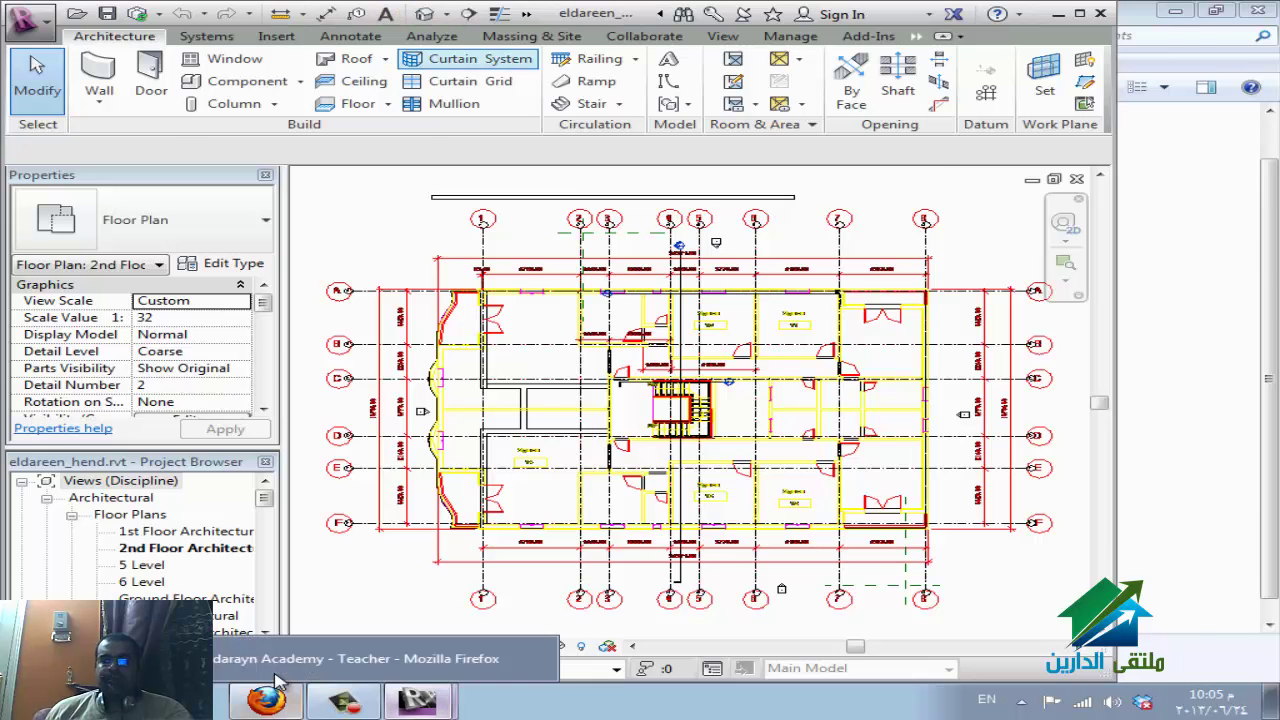
left_click(279, 684)
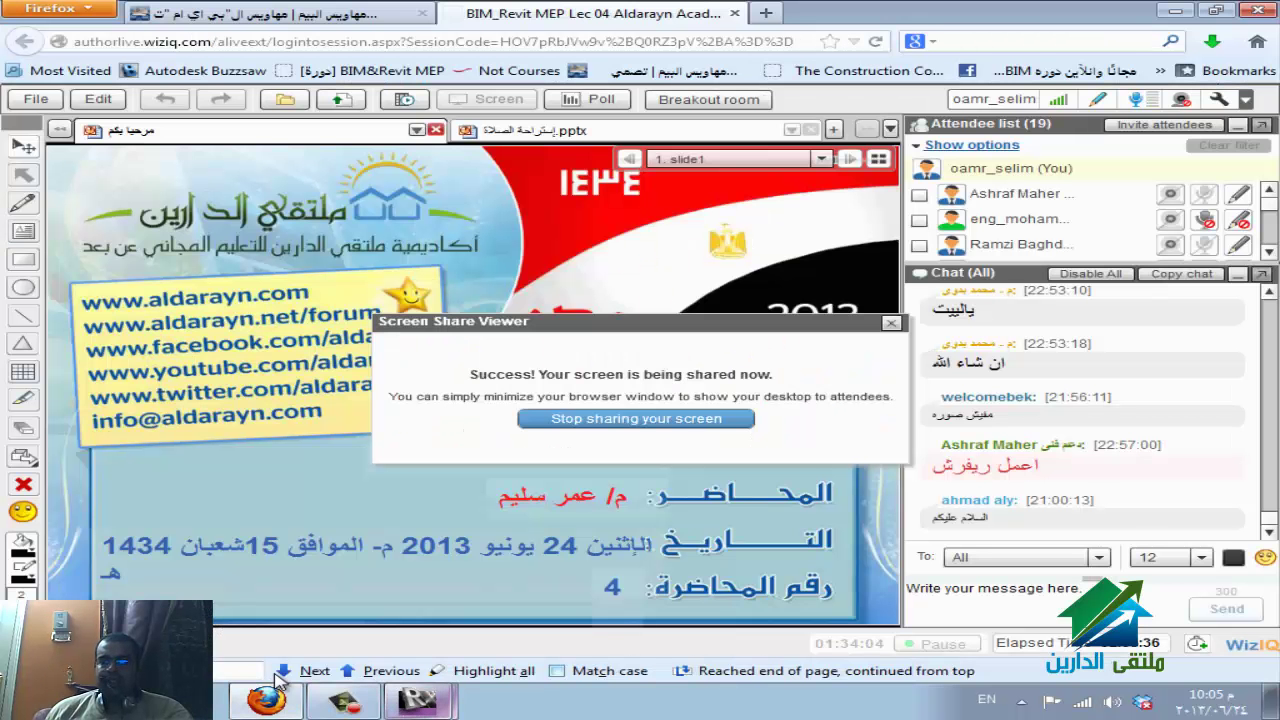
left_click(279, 676)
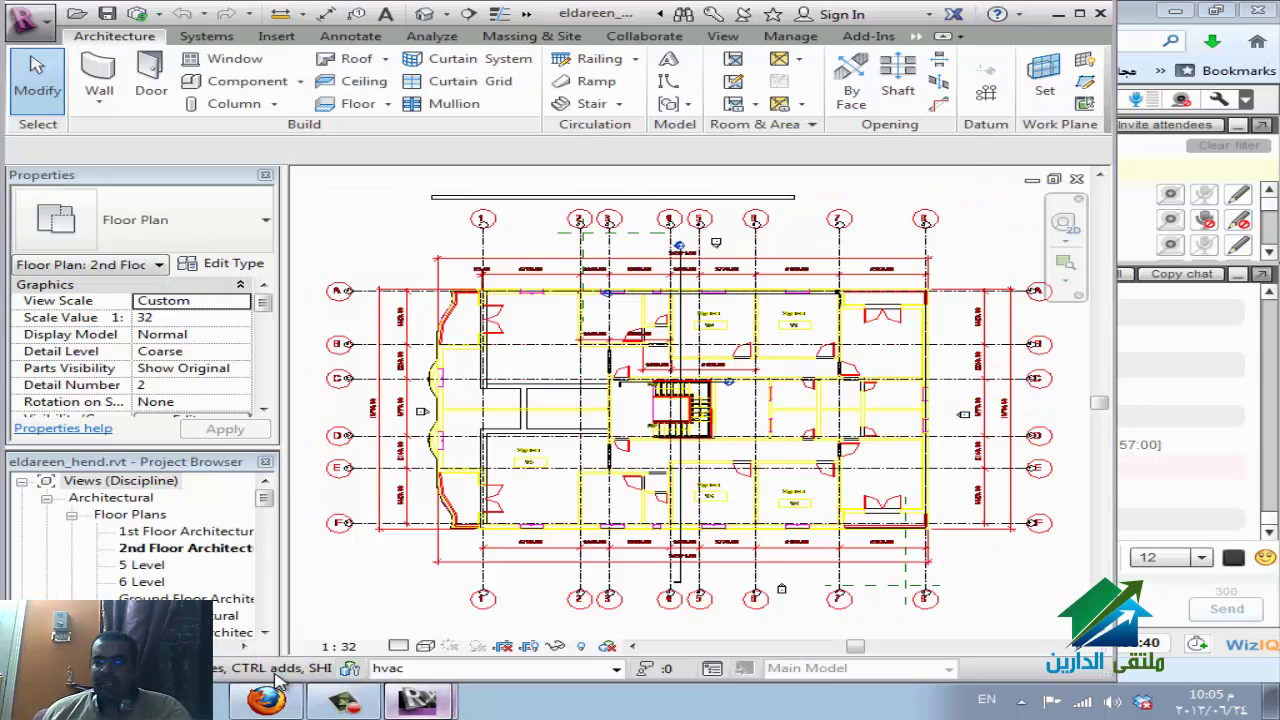
left_click(279, 683)
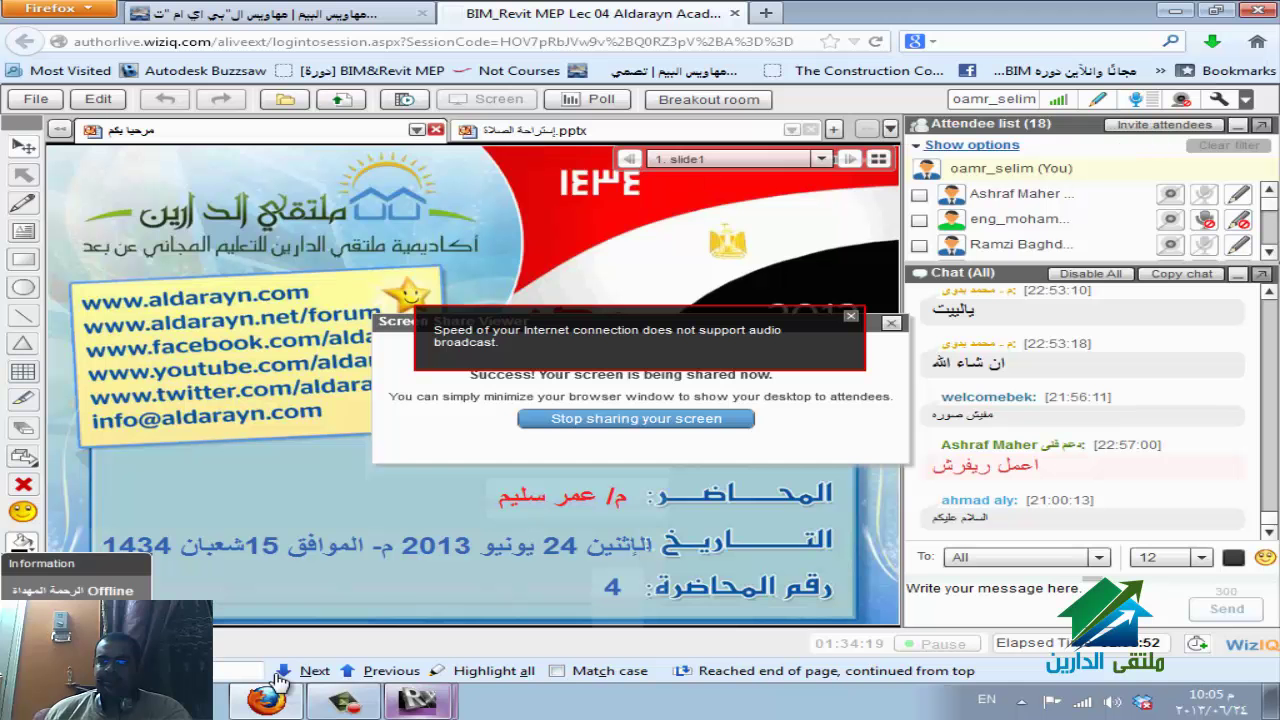
key("alt+shift")
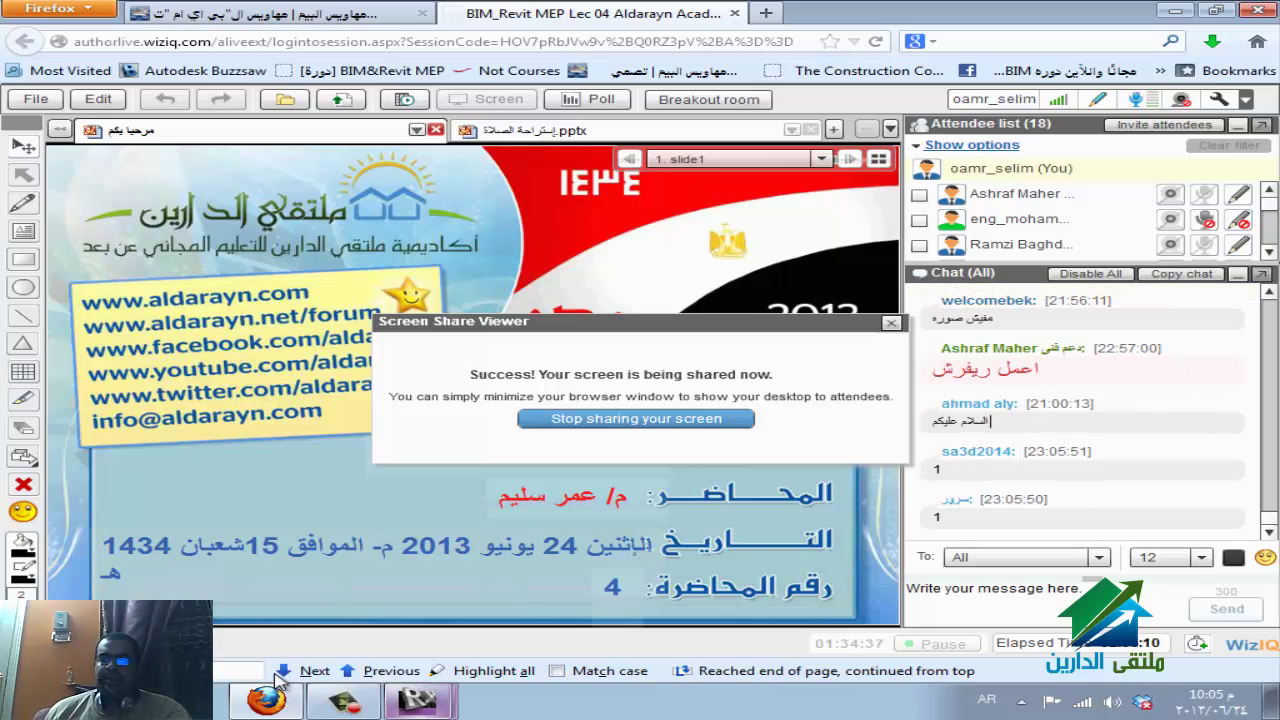
key("alt+a")
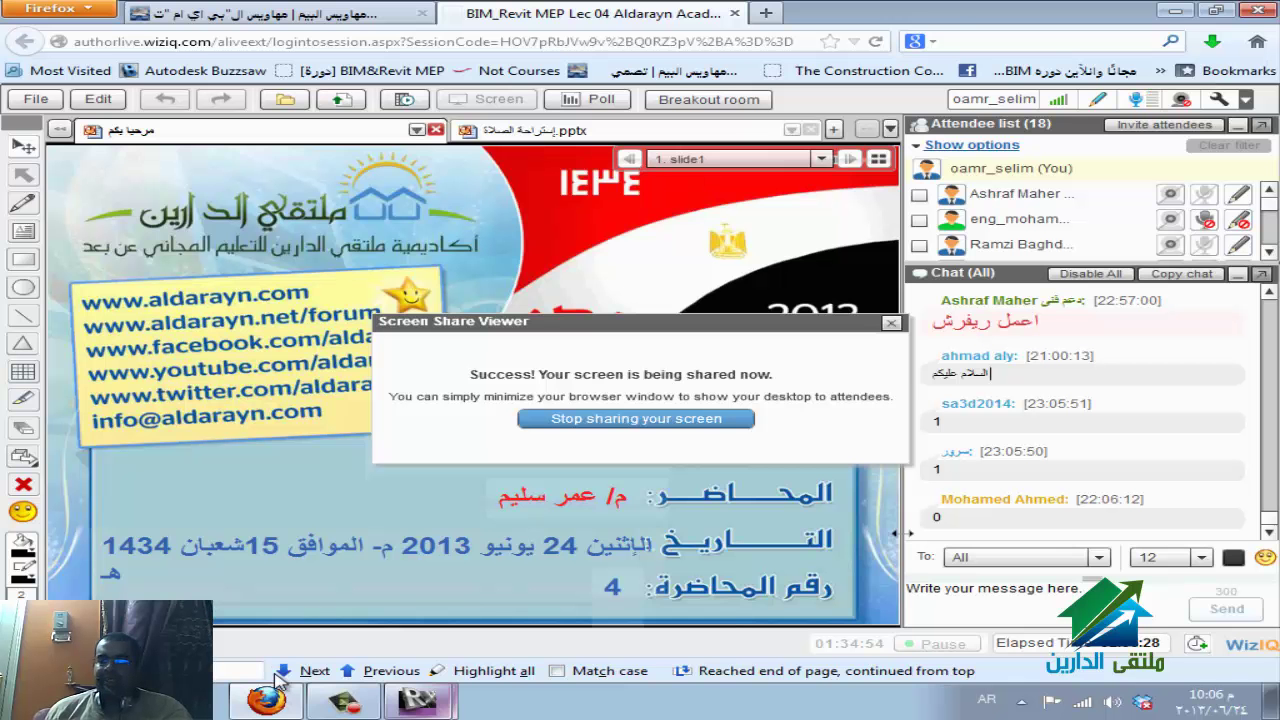
left_click(275, 660)
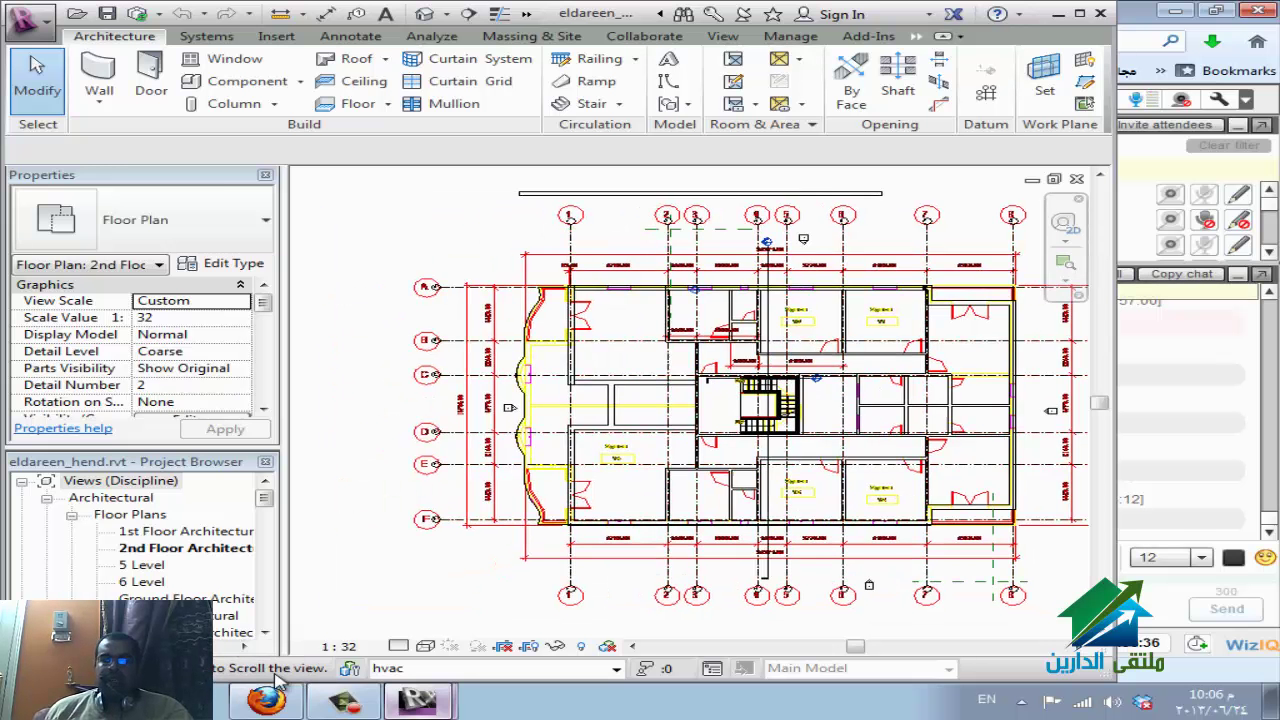
From the Recent Files page, replace the Options username with the second user's name and review File Locations.
left_click(417, 700)
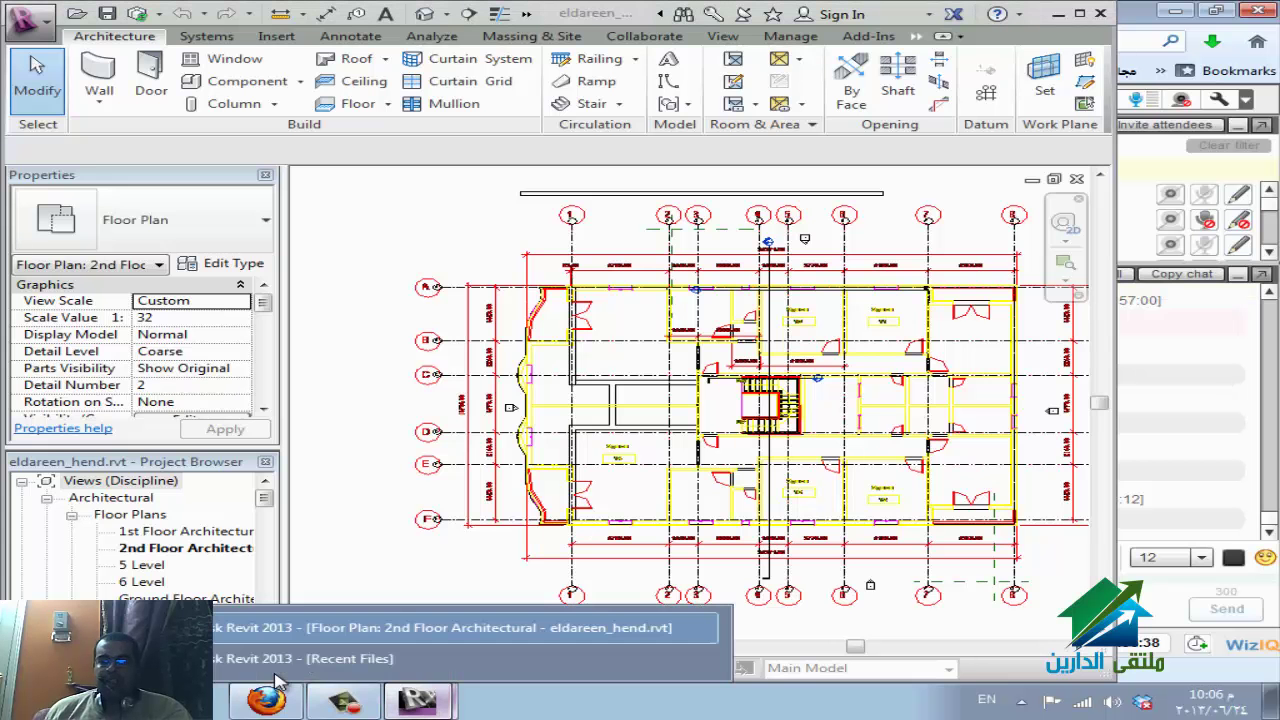
left_click(430, 654)
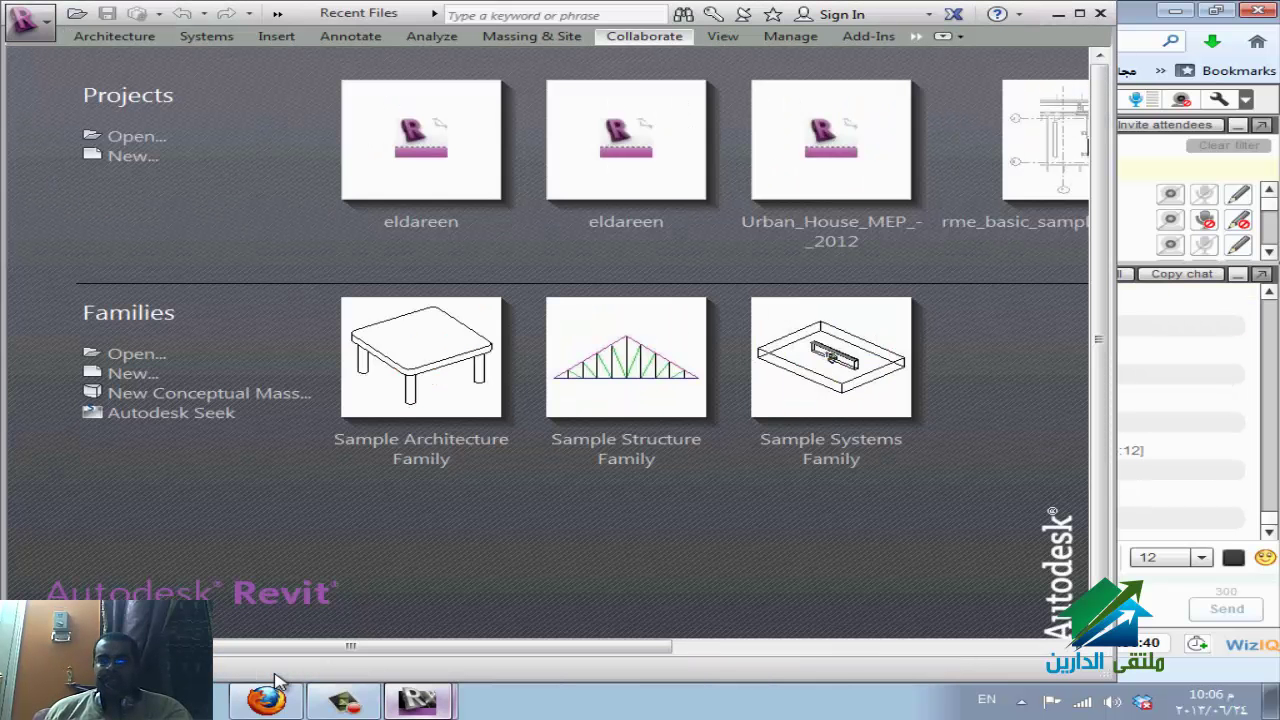
key("alt+f")
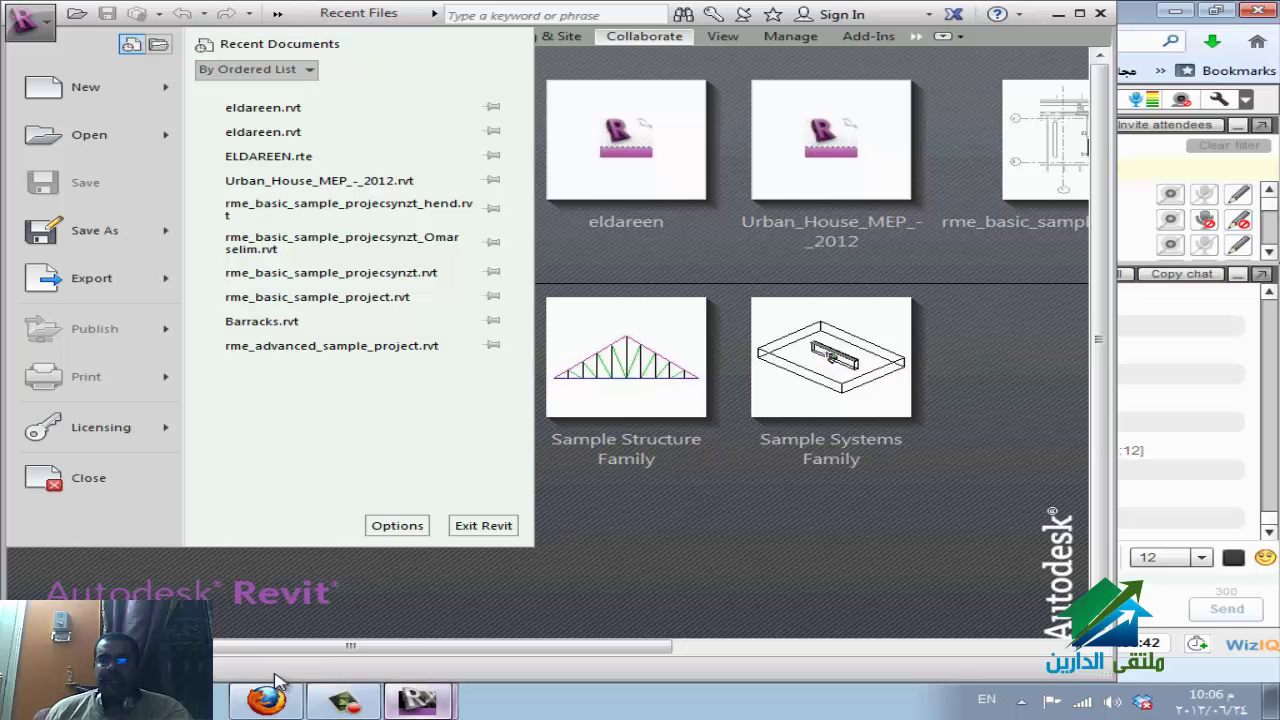
key("Return")
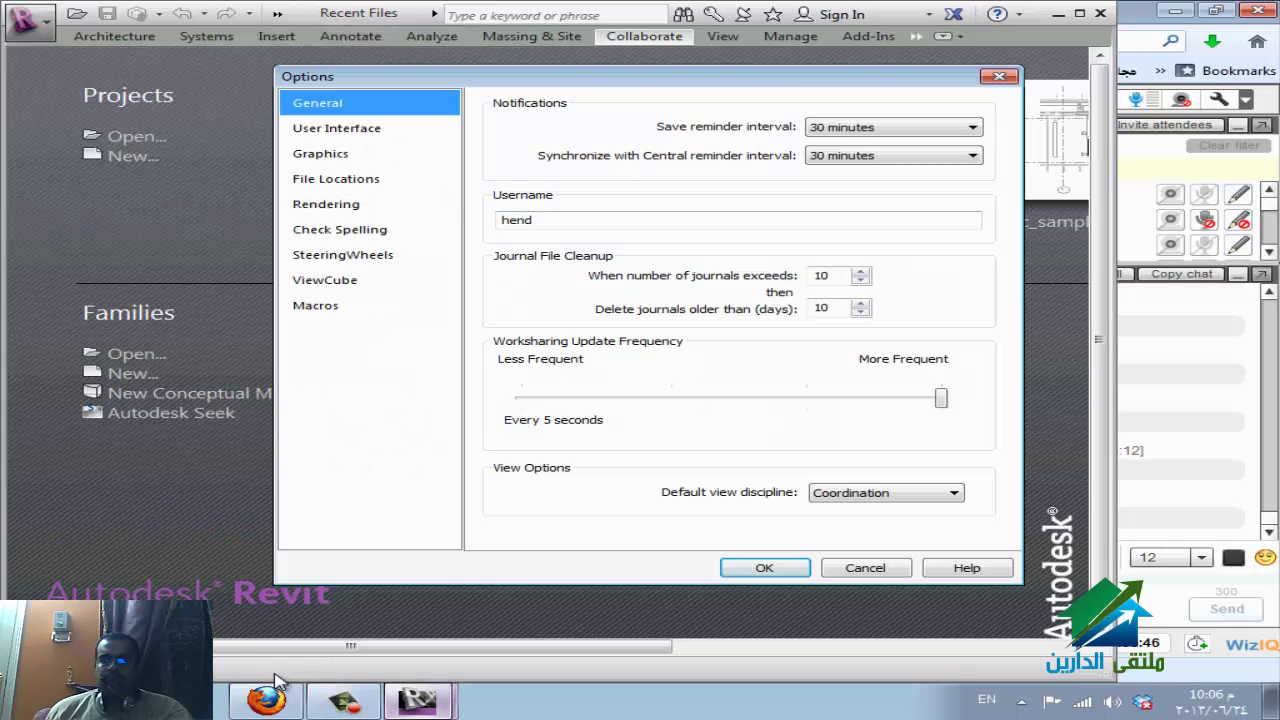
key("Tab")
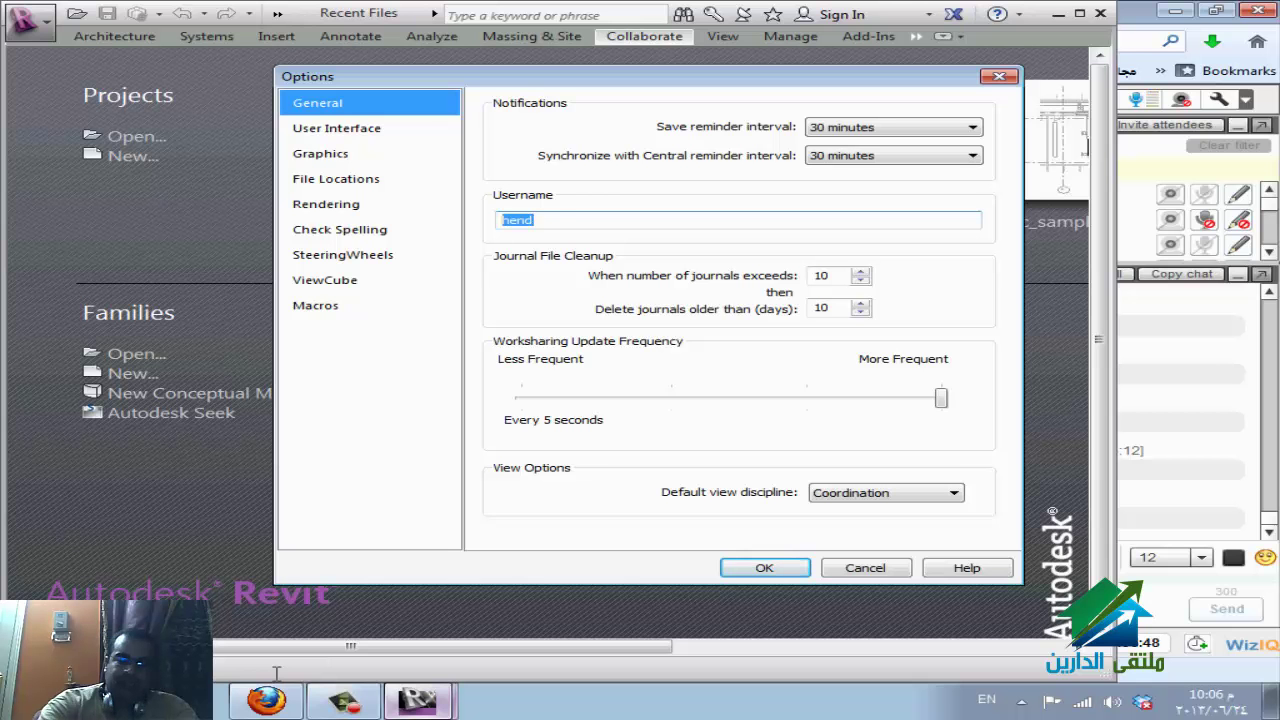
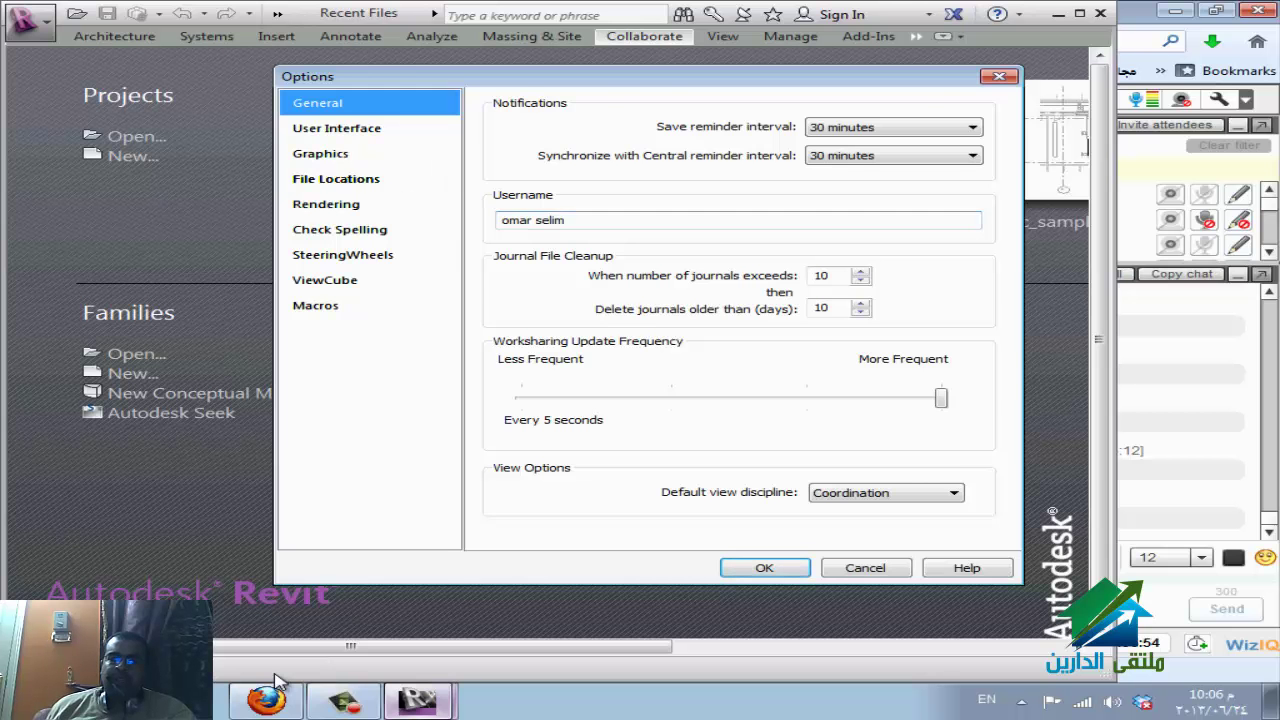
left_click(336, 178)
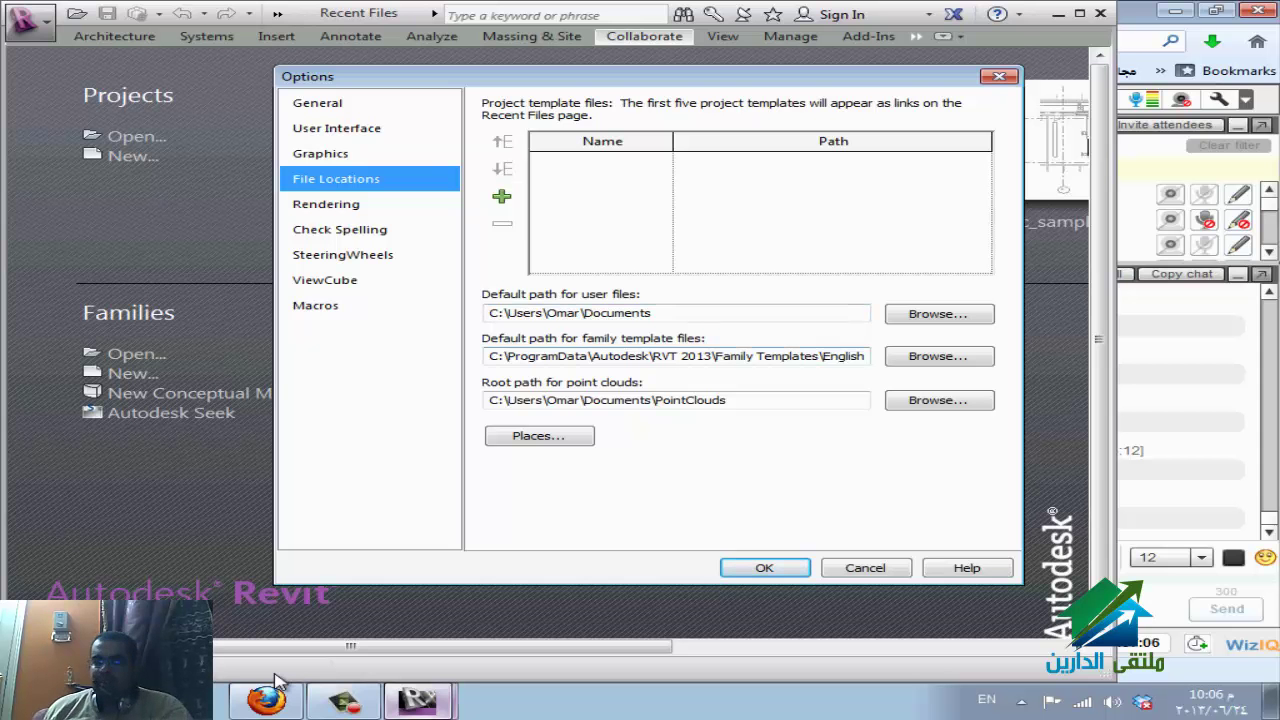
key("Return")
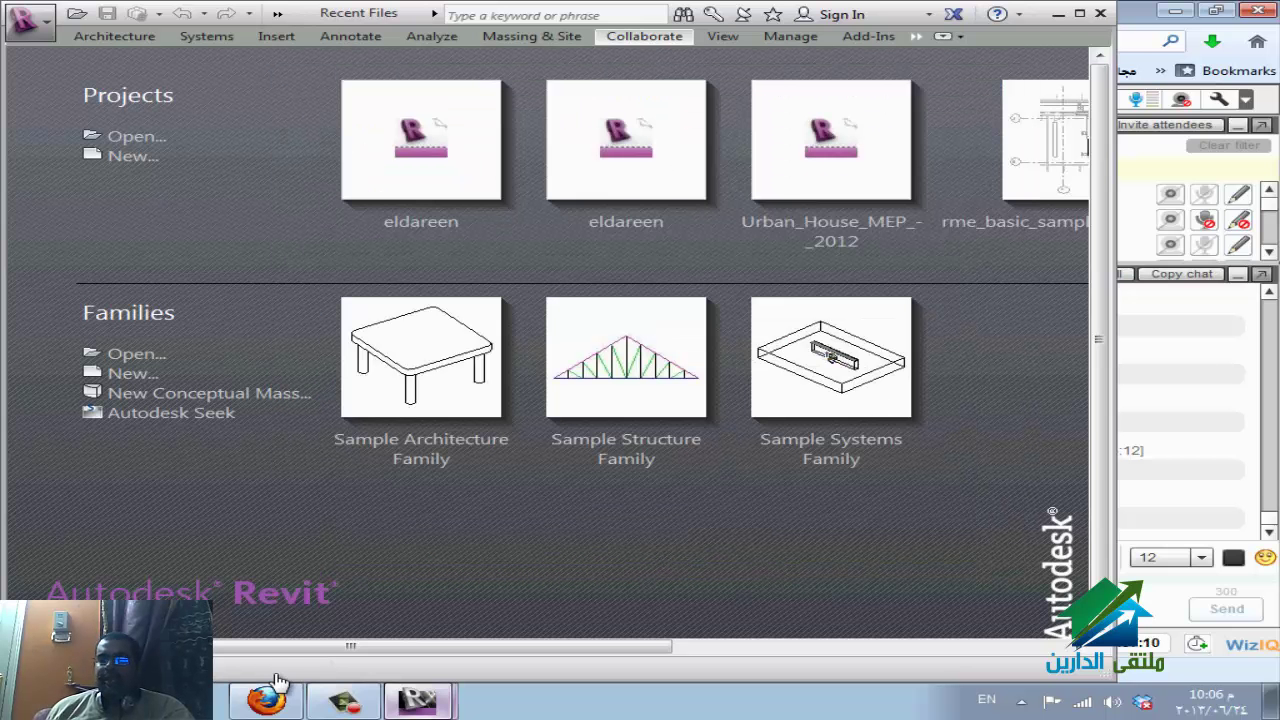
Open E:\eldareen.rvt as a new local copy and tile it beside the first user's window.
key("ctrl+o")
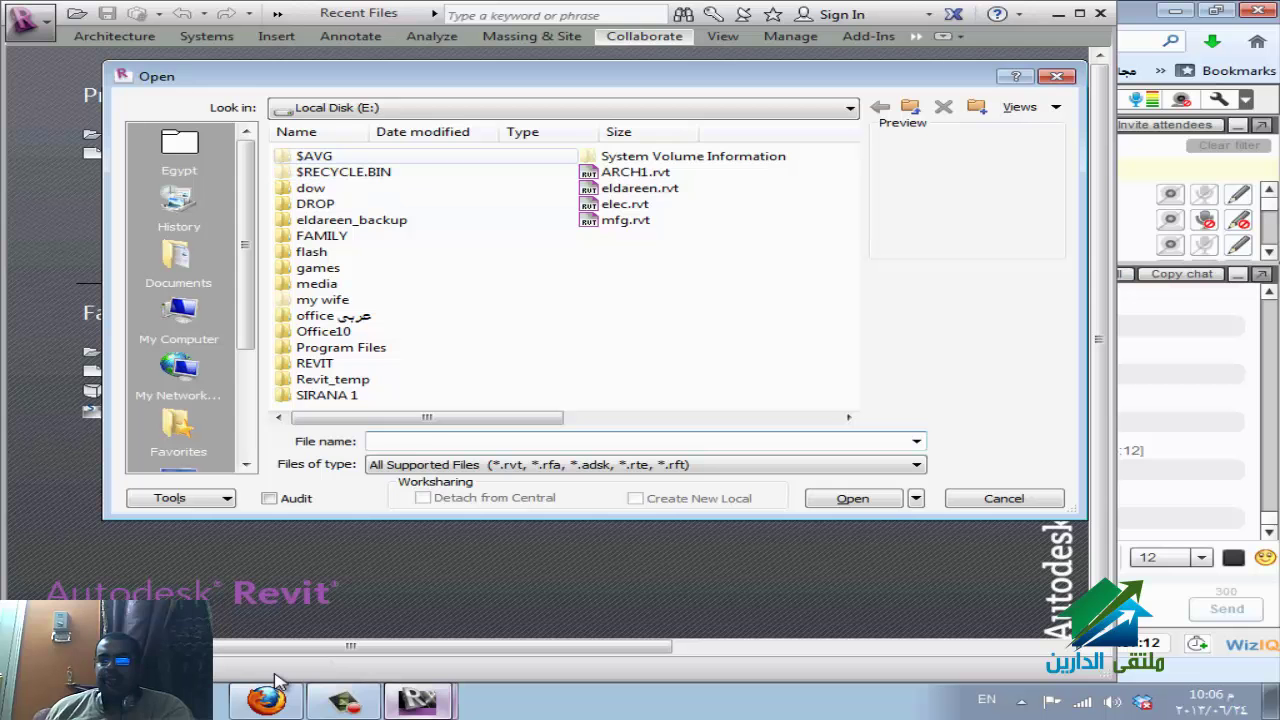
left_click(640, 188)
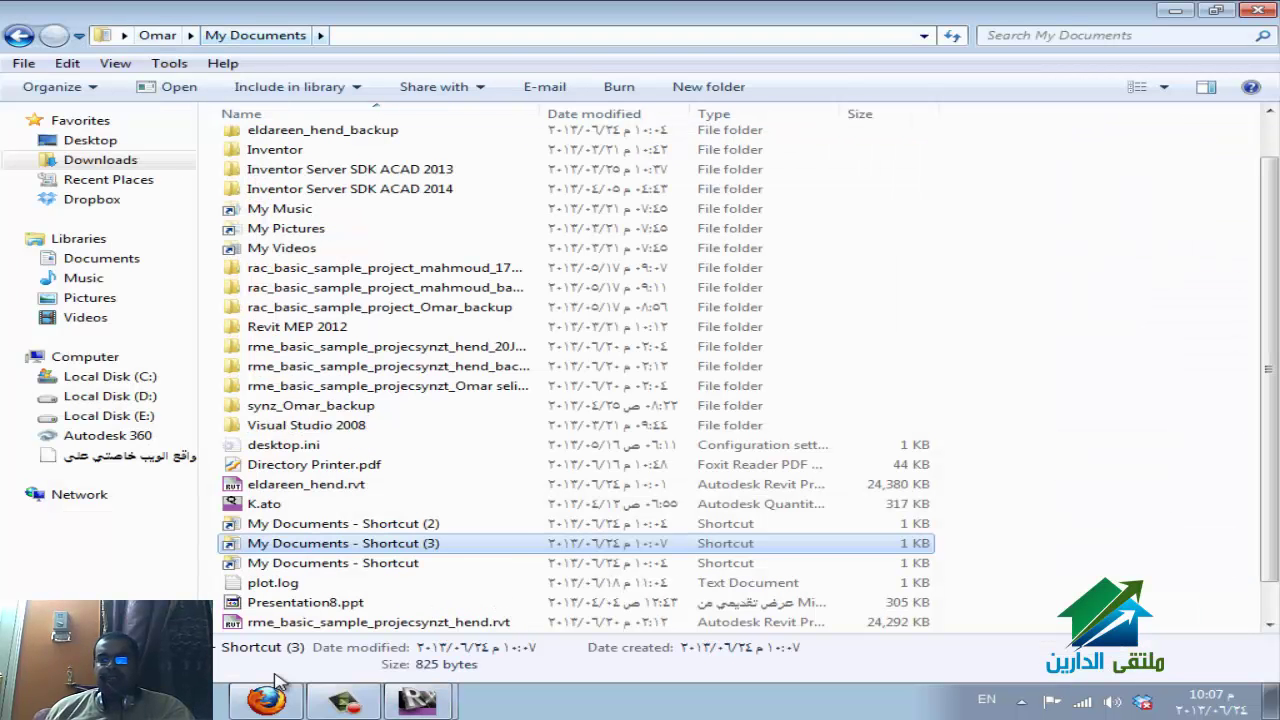
key("super+3")
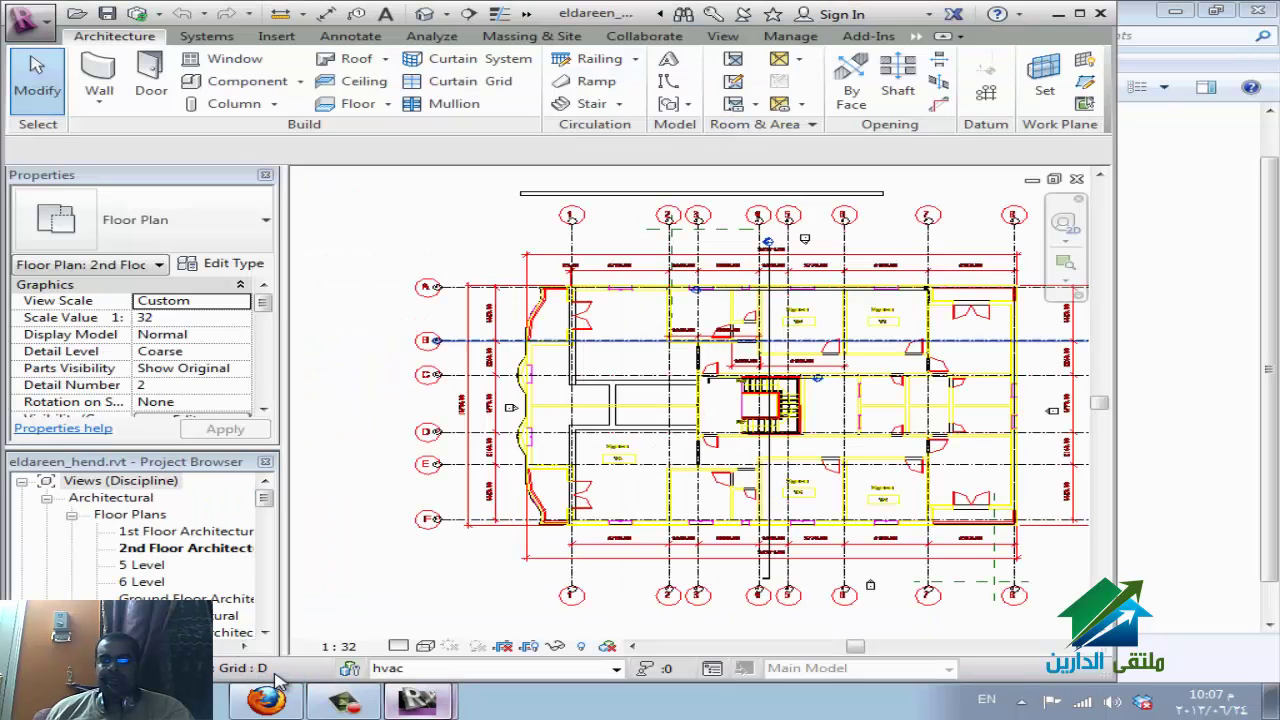
key("super+3")
key("super+3")
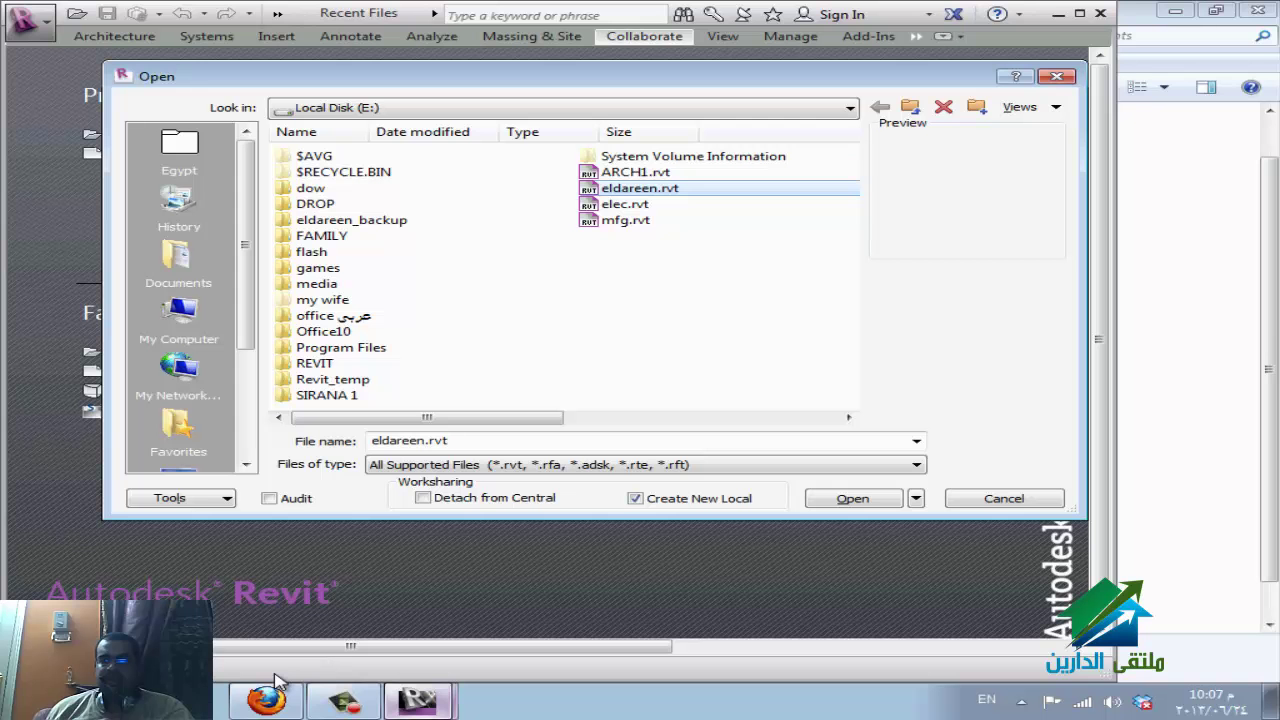
key("Return")
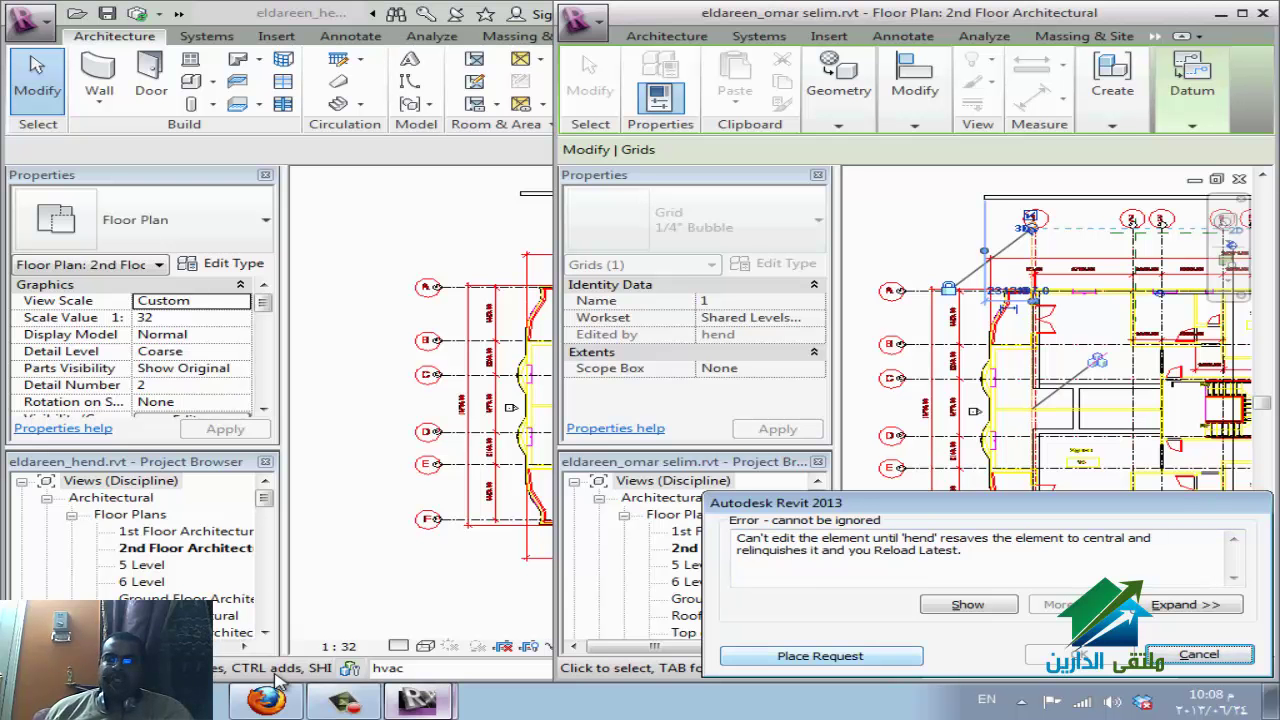
Request editing of Grid 1 from the second model and grant it in the owner's window.
key("Return")
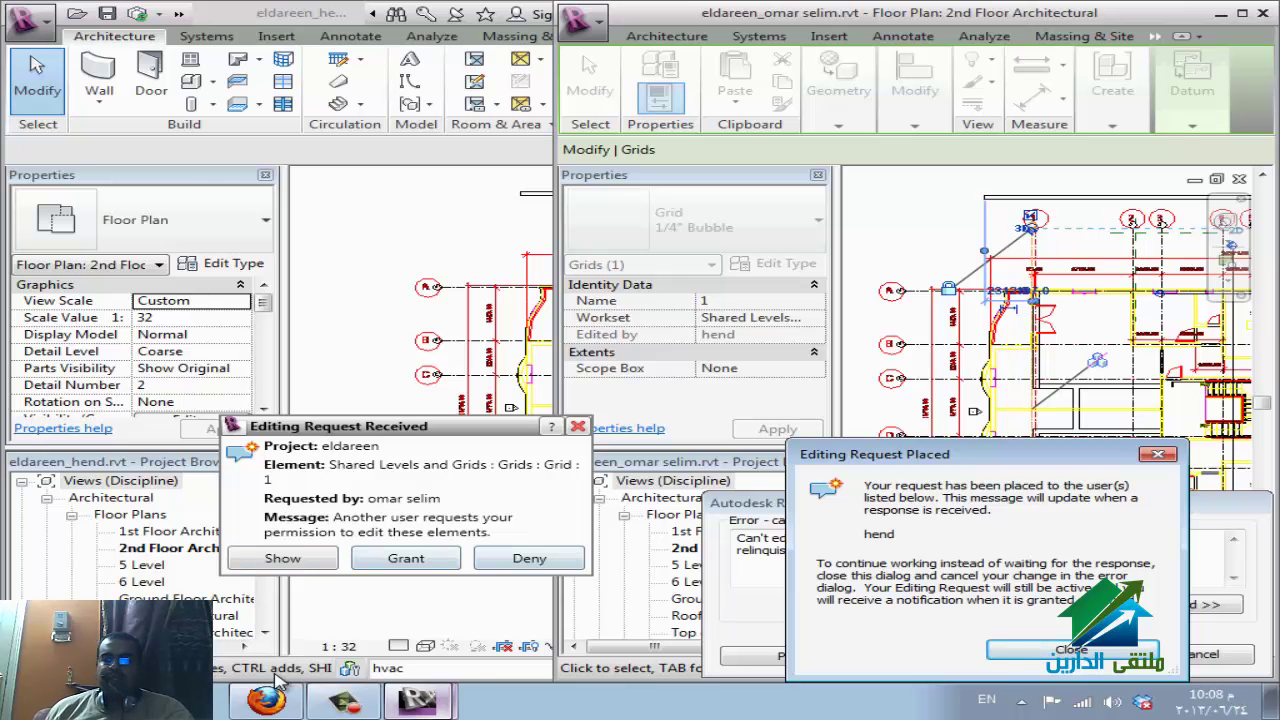
key("Tab")
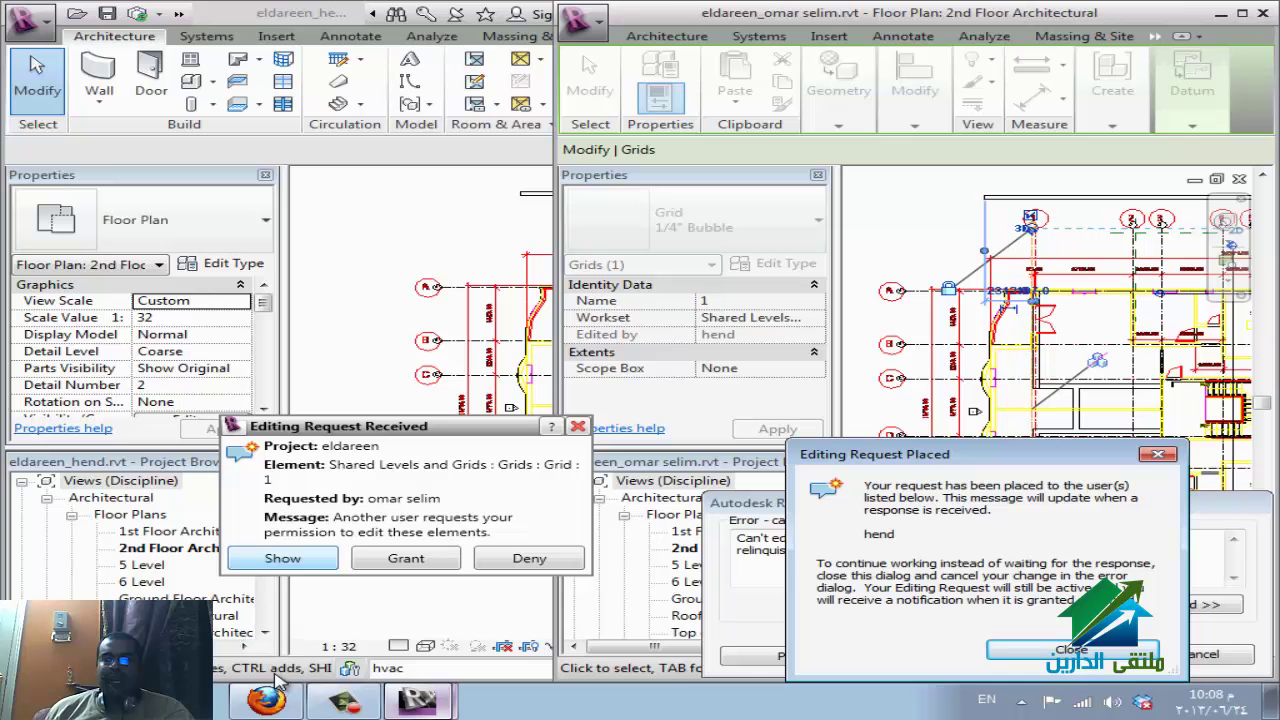
key("Return")
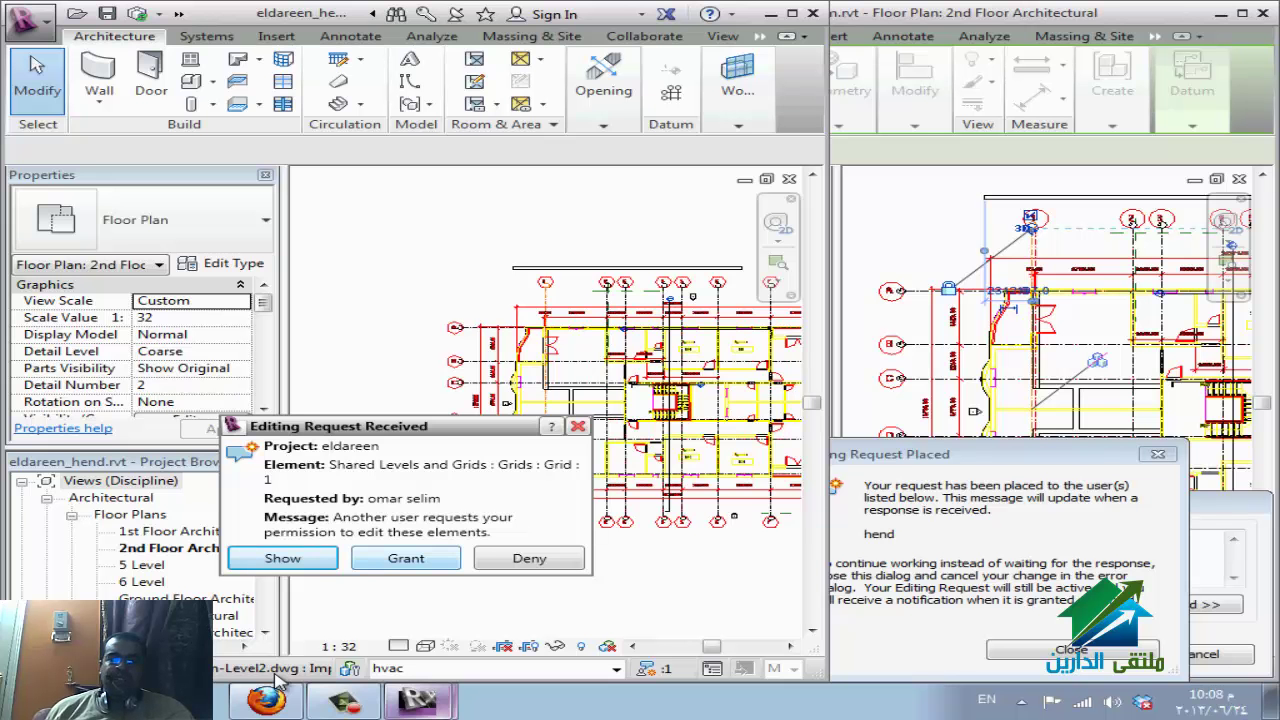
key("Return")
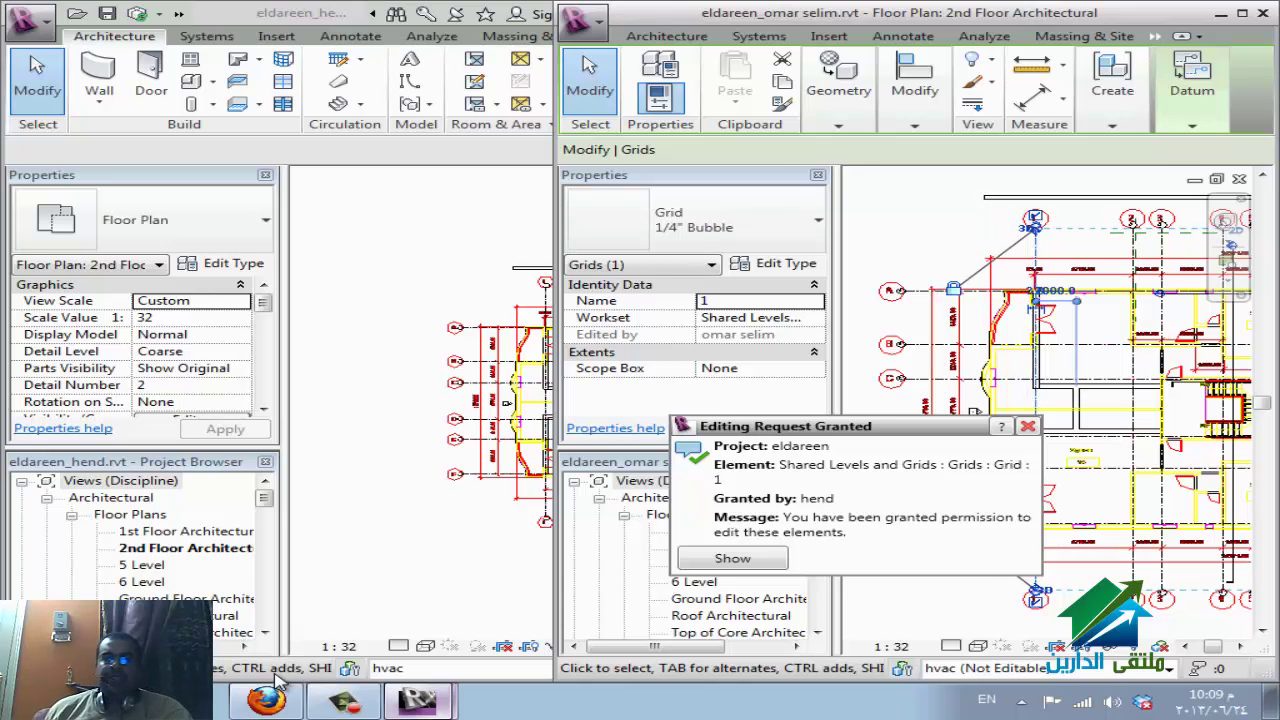
Bring the first user's window forward and open its Worksets list with WS.
left_click(279, 677)
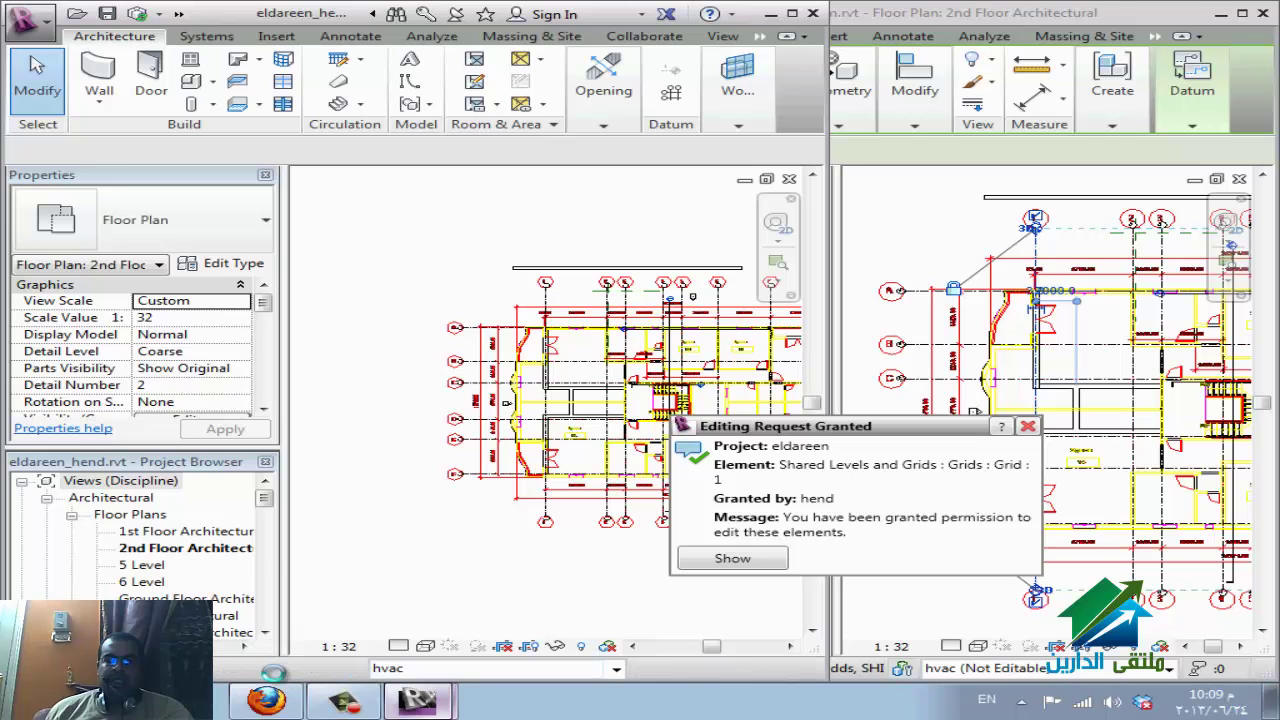
key("w")
key("s")
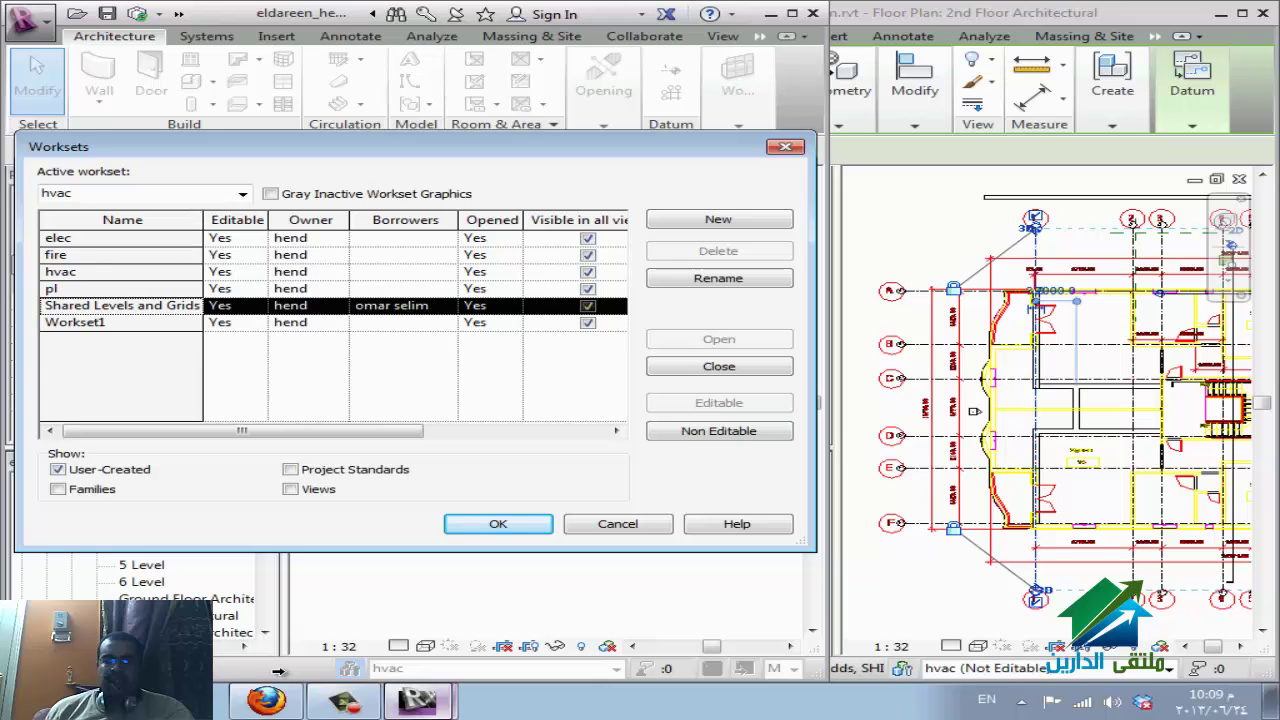
Set the elec and fire worksets to Non Editable, then open Synchronize with Central for E:\eldareen.rvt.
key("Up")
key("Up")
key("Up")
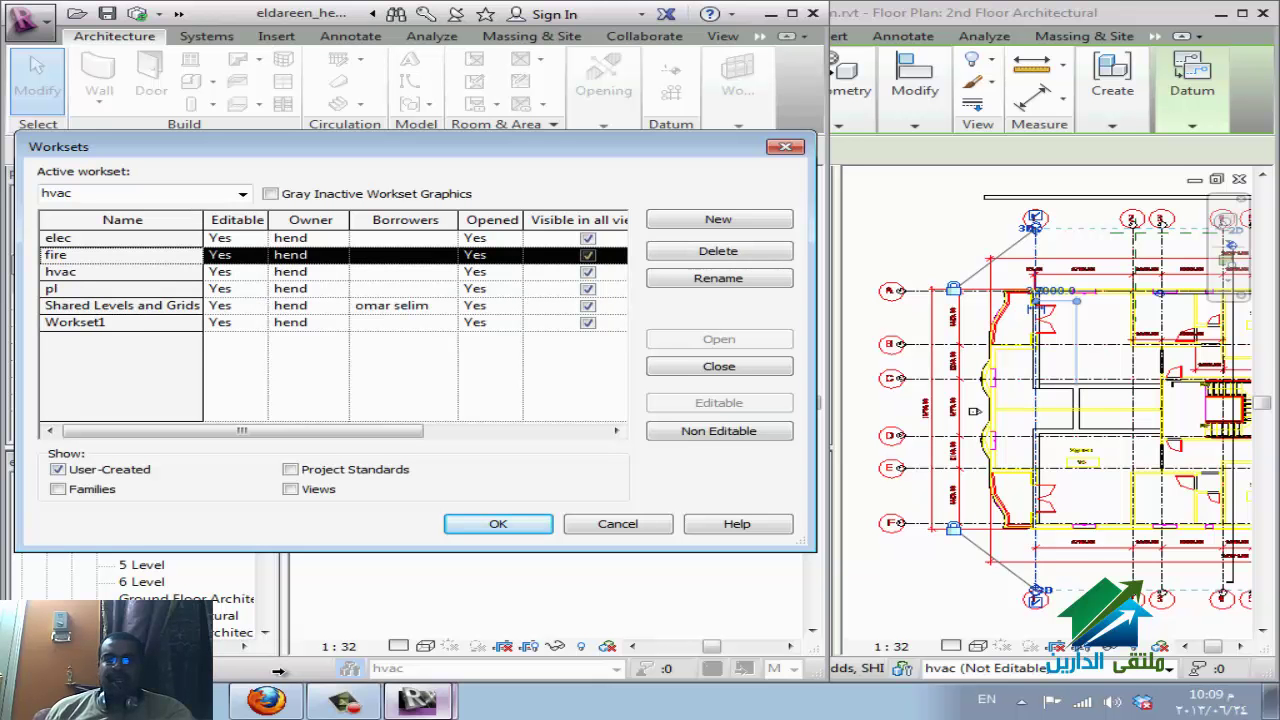
key("shift+Up")
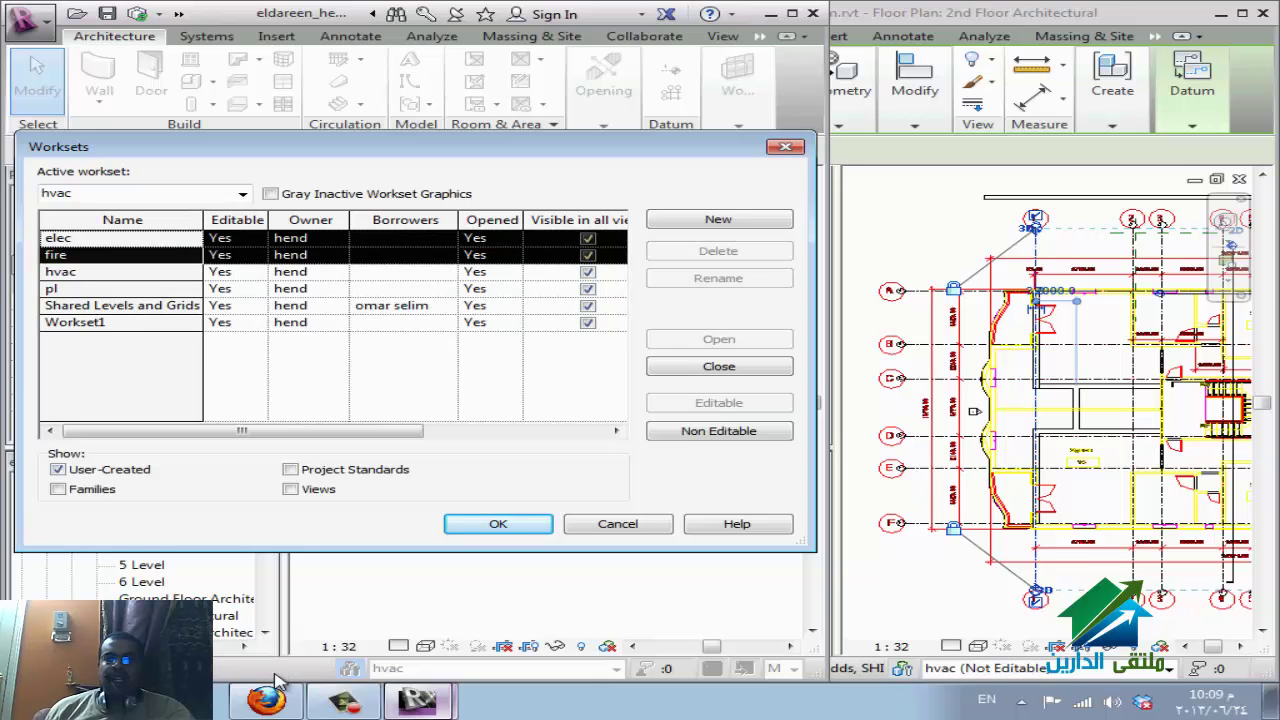
key("Return")
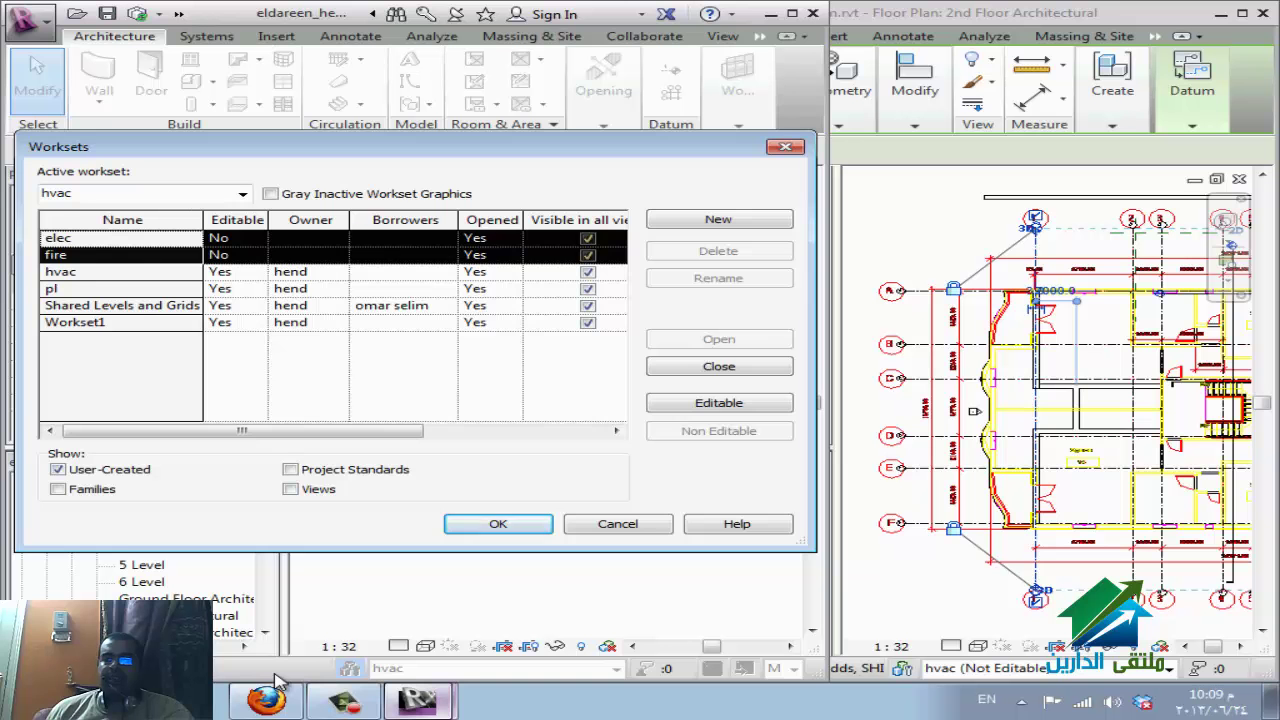
key("Return")
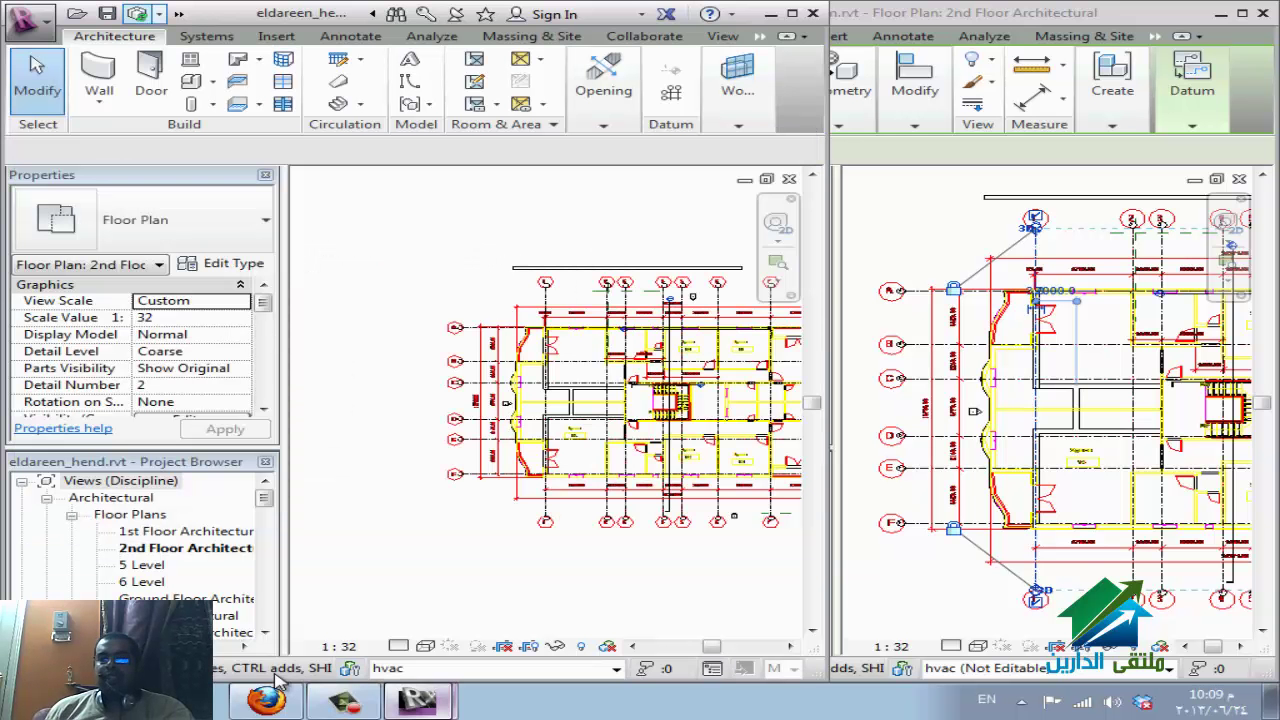
left_click(137, 13)
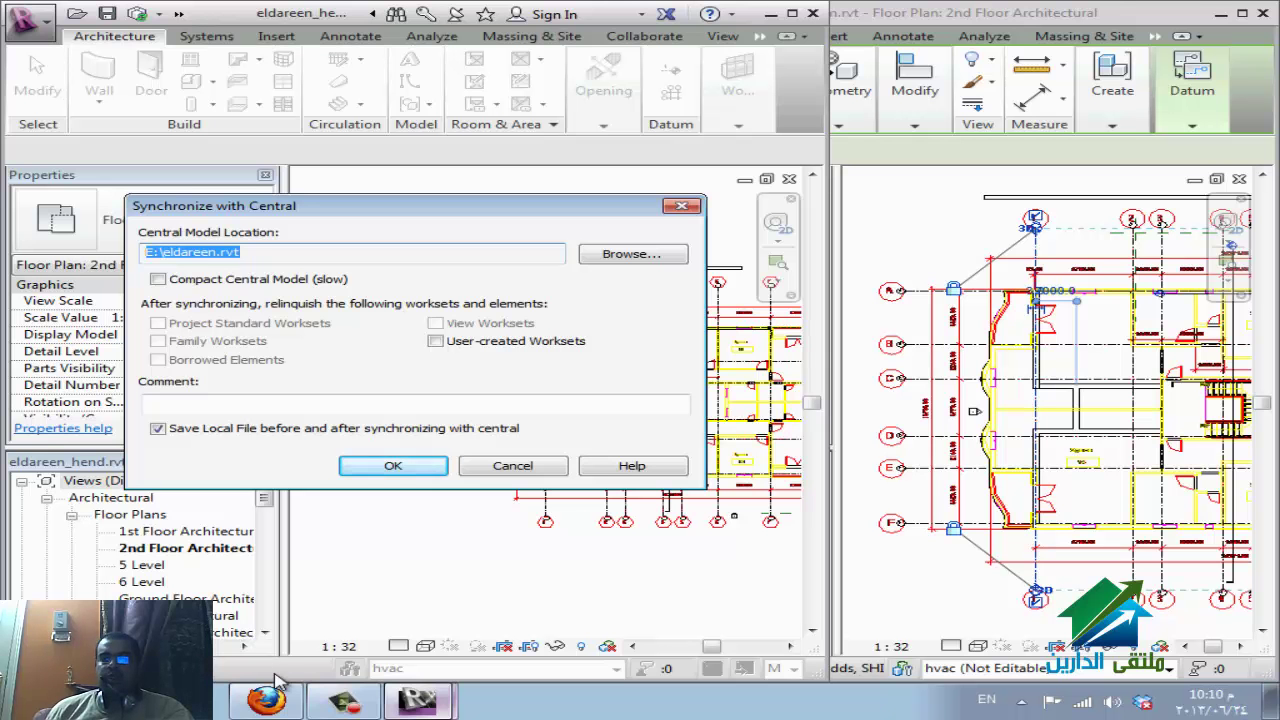
Run the hend model's sync with E:\eldareen.rvt, then switch to the WizIQ session in Firefox.
key("Return")
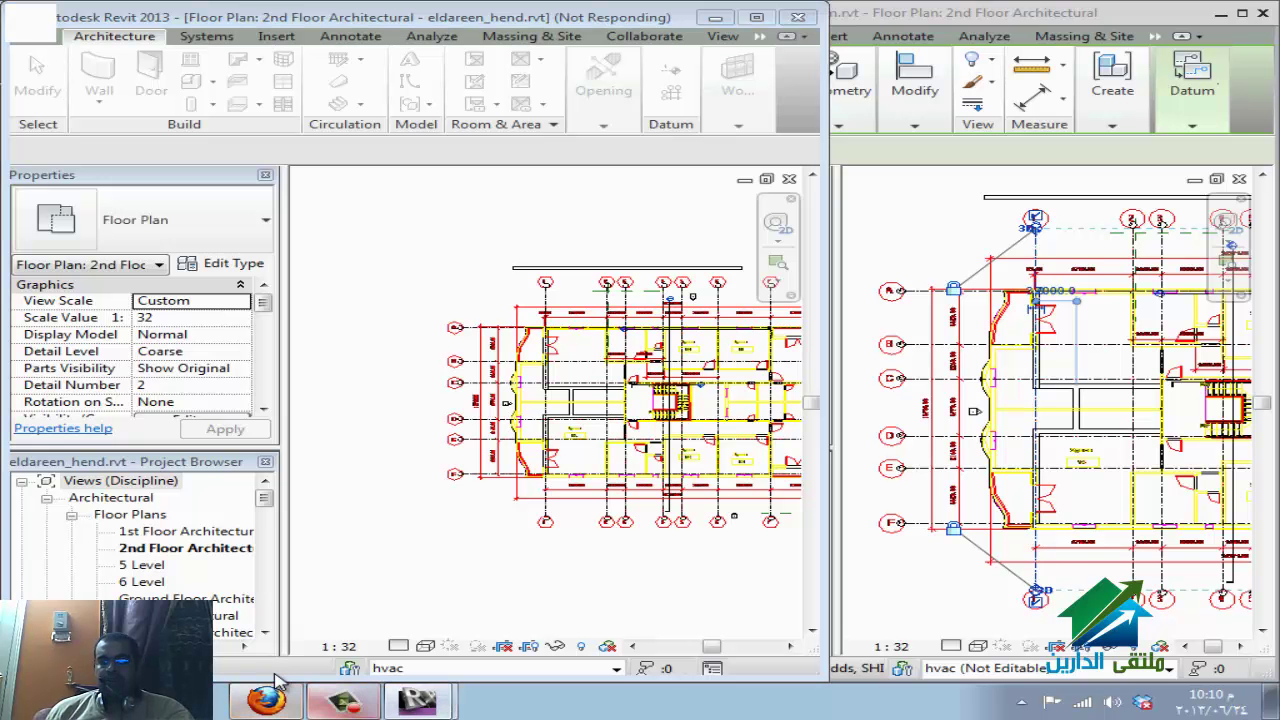
left_click(280, 682)
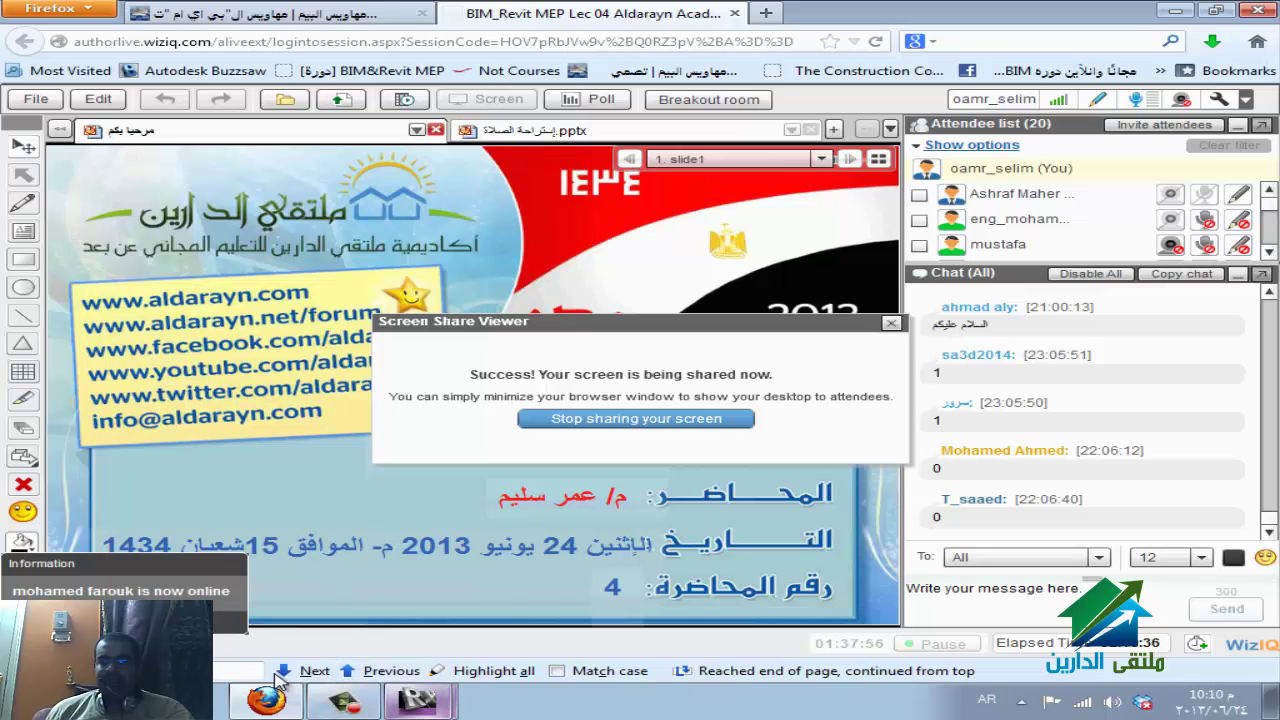
Restore both Revit windows side by side and open Synchronize with Central in the second model.
mouse_move(417, 700)
left_click(430, 668)
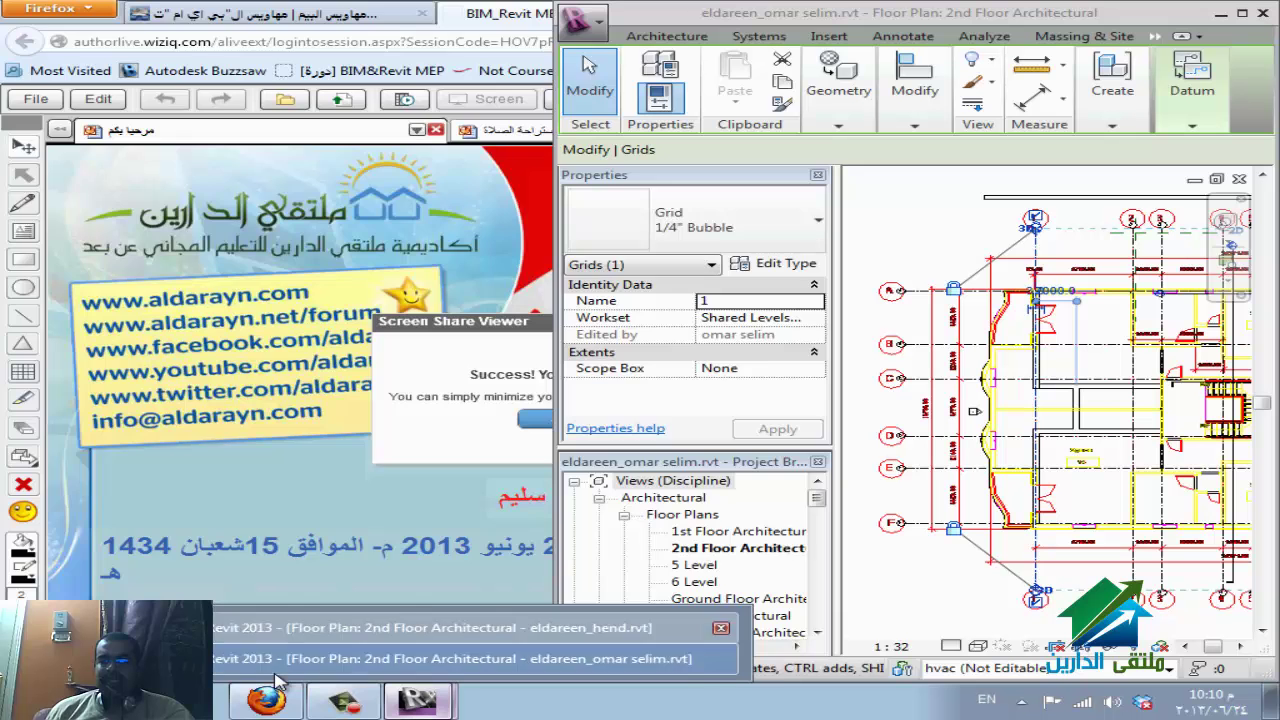
left_click(278, 672)
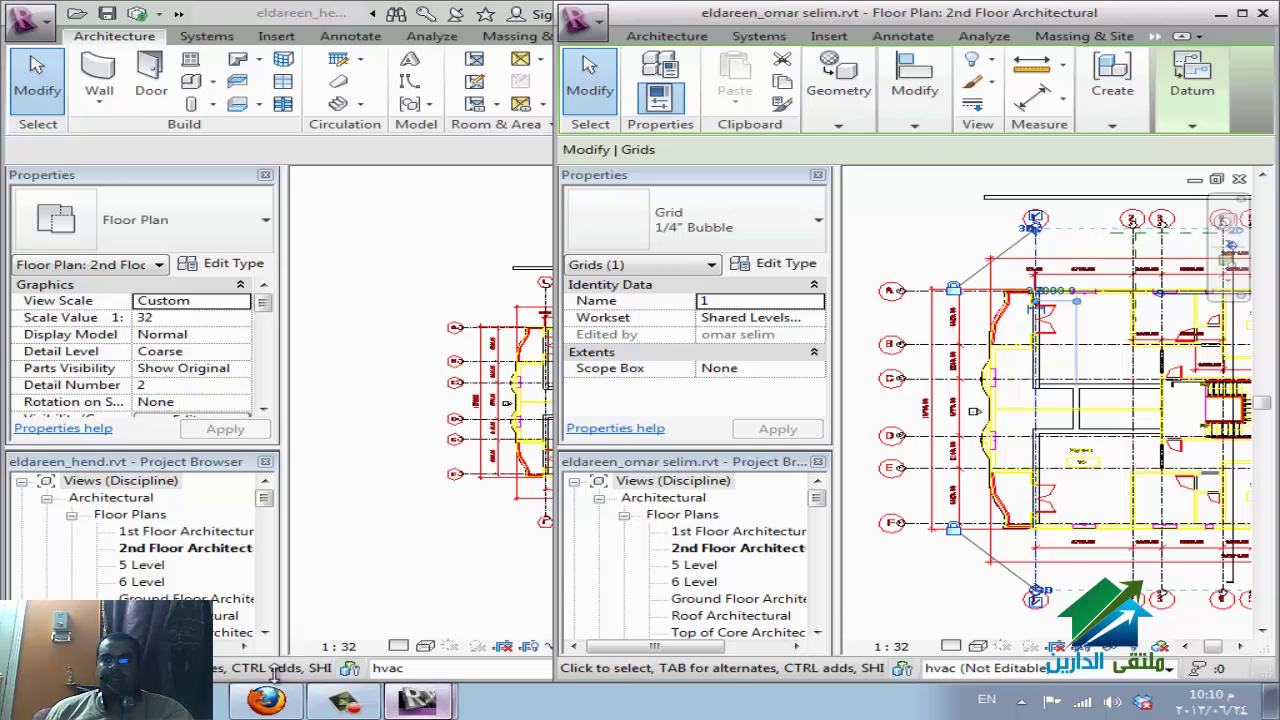
key("super+Up")
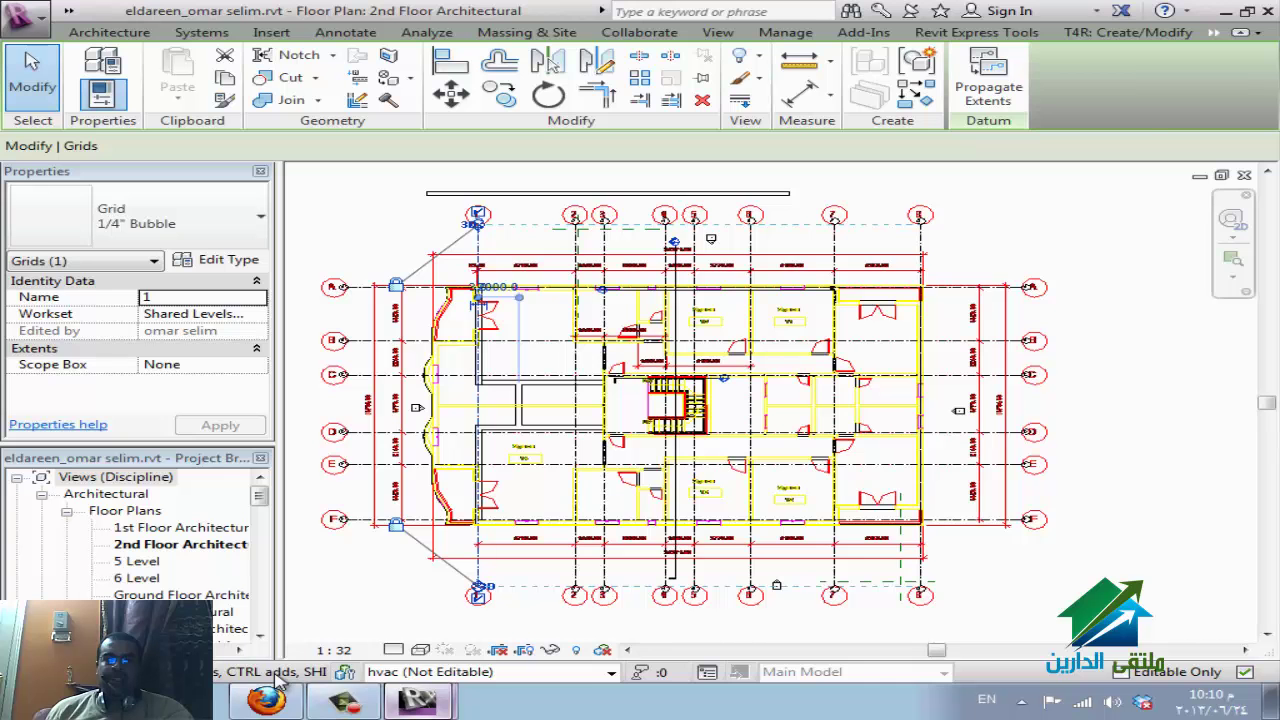
key("super+Down")
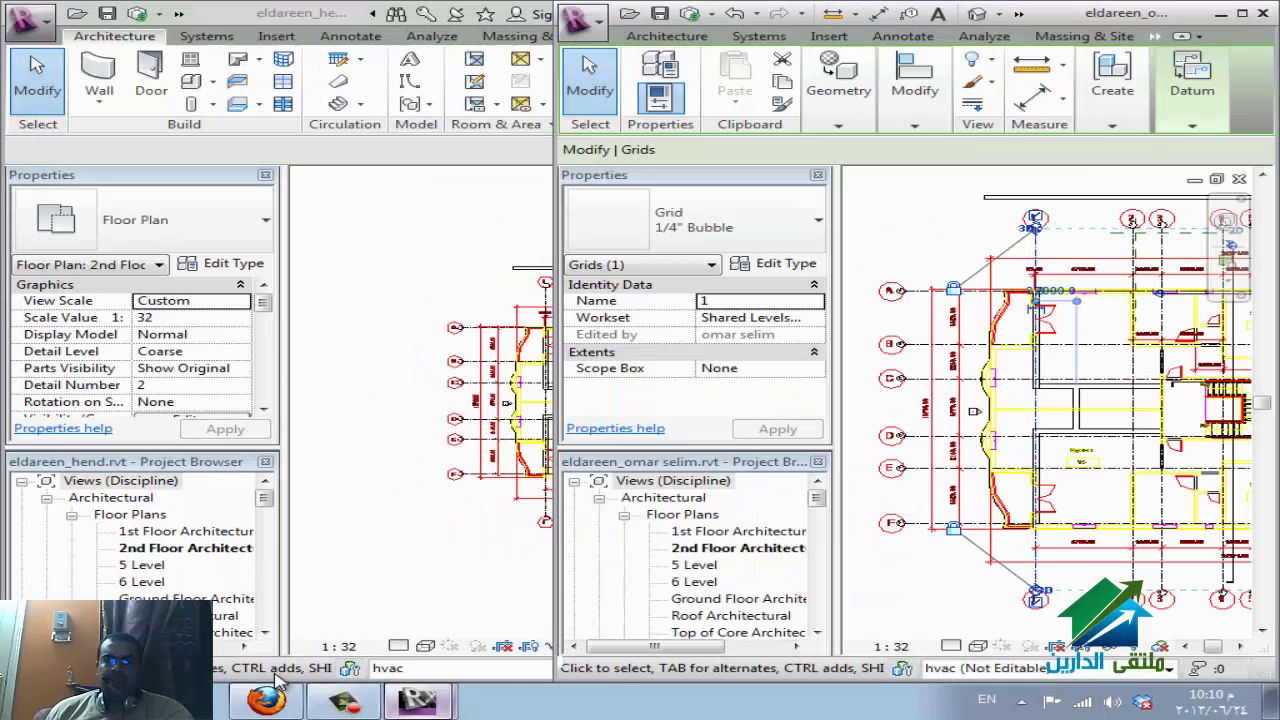
key("alt+f")
key("Escape")
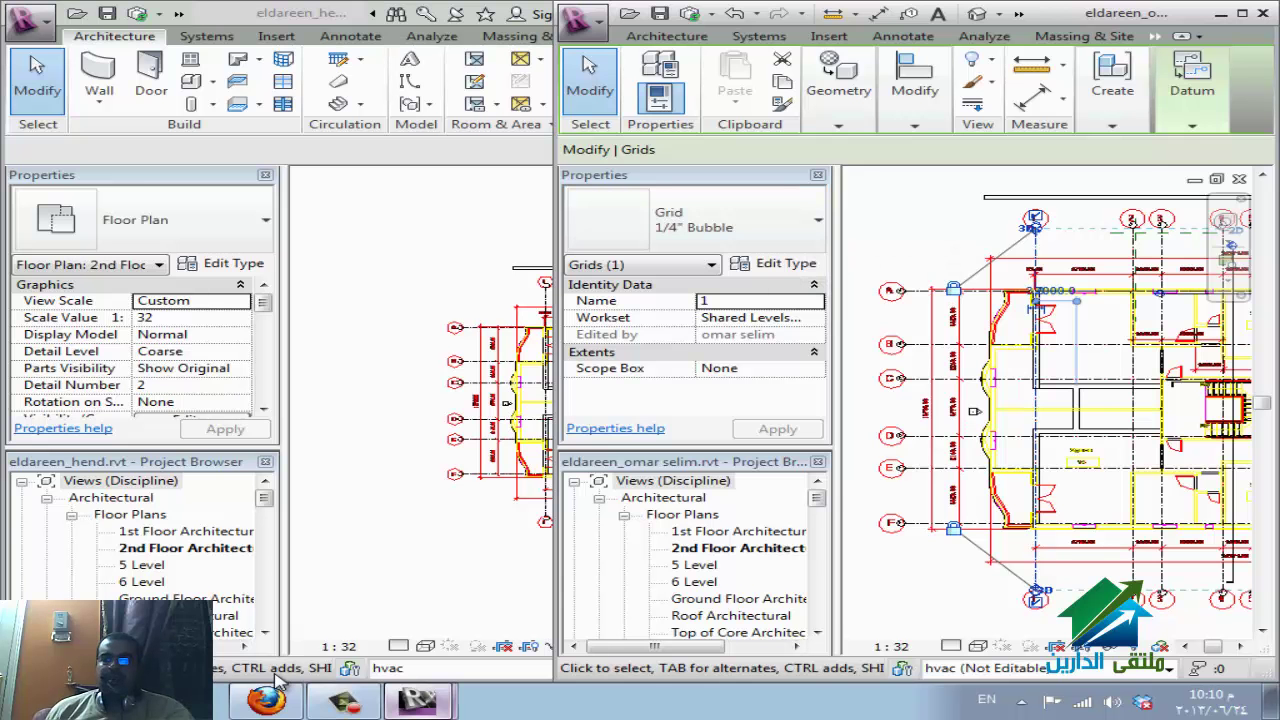
key("alt+3")
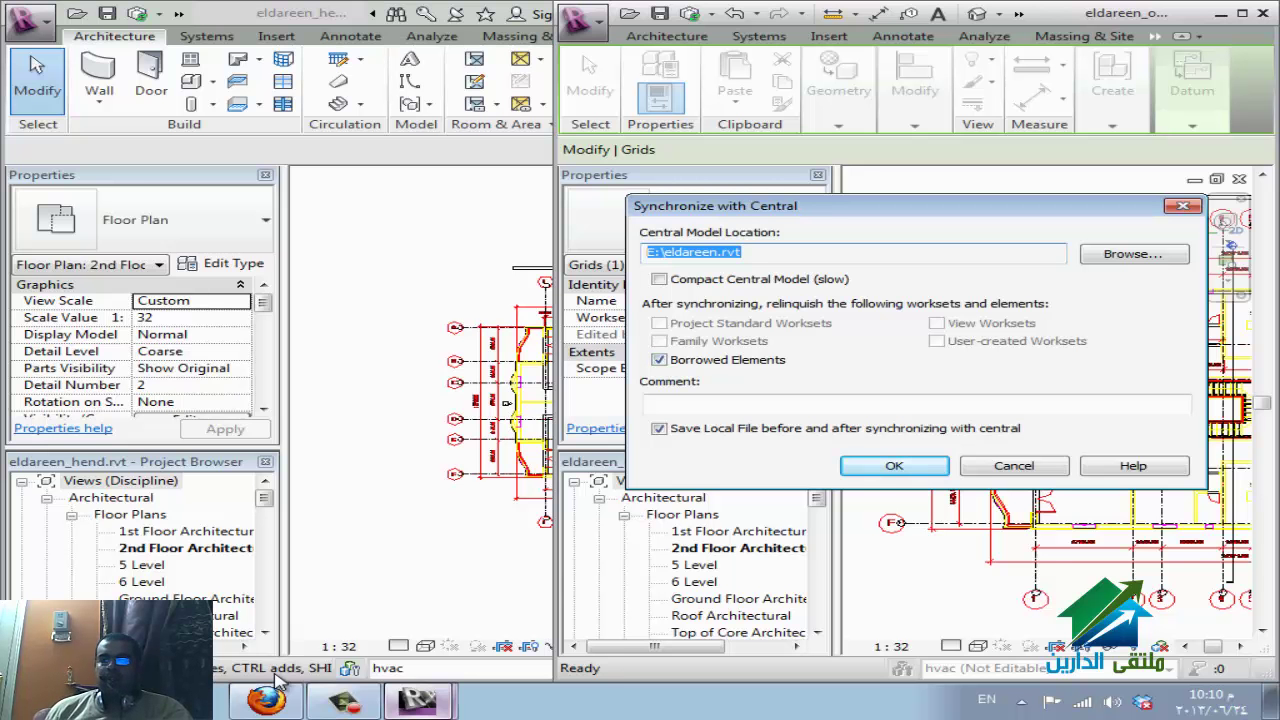
Sync the second model with E:\eldareen.rvt, relinquishing Borrowed Elements, then clear the grid selection.
key("Tab")
key("Tab")
key("Tab")
key("space")
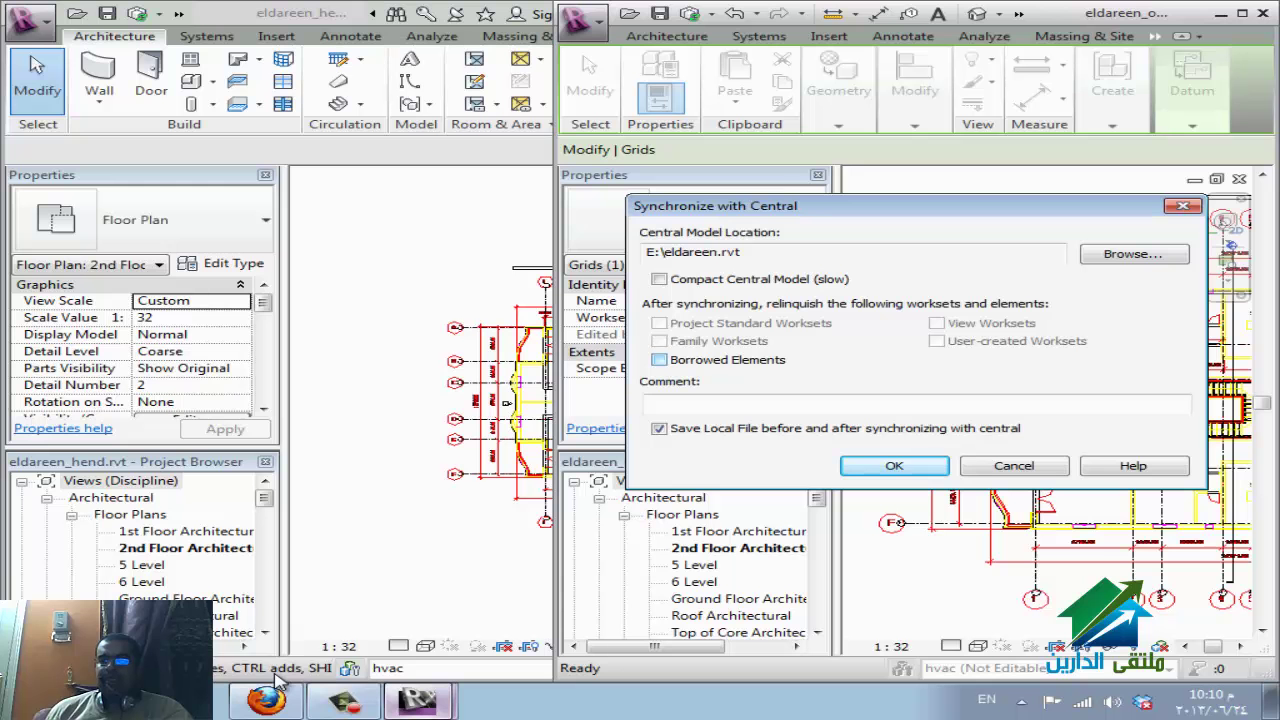
key("space")
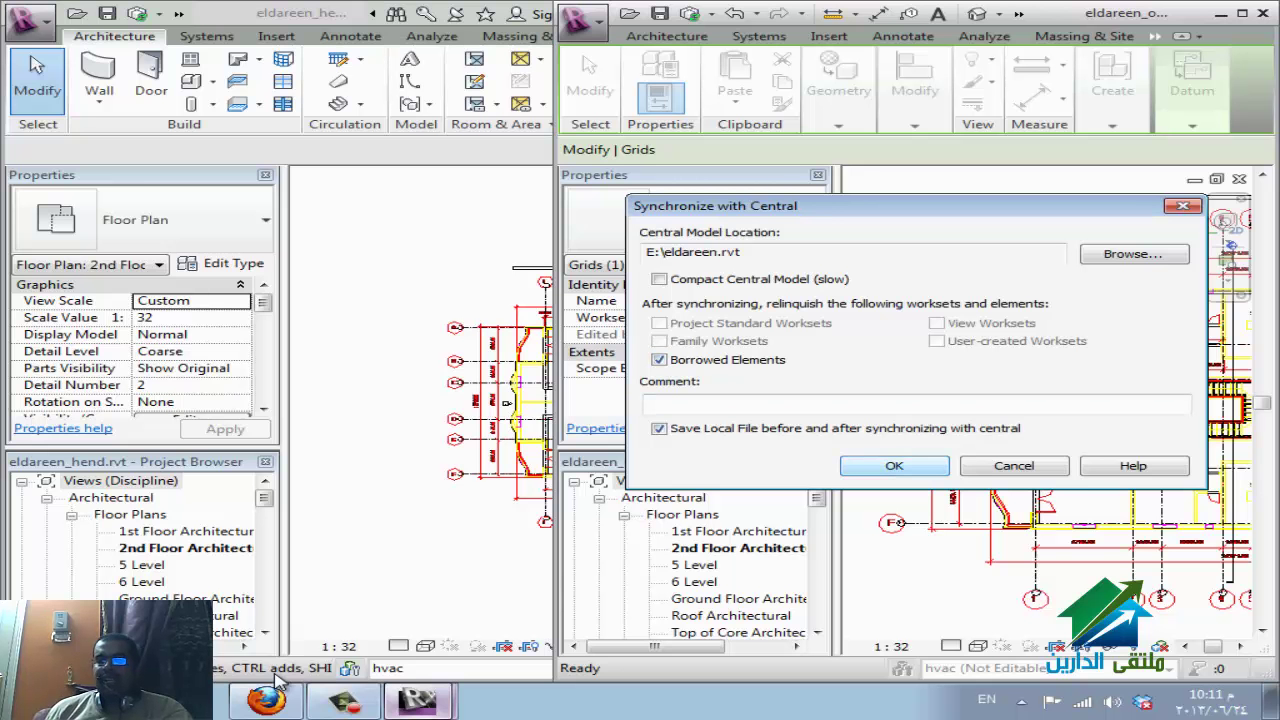
key("Return")
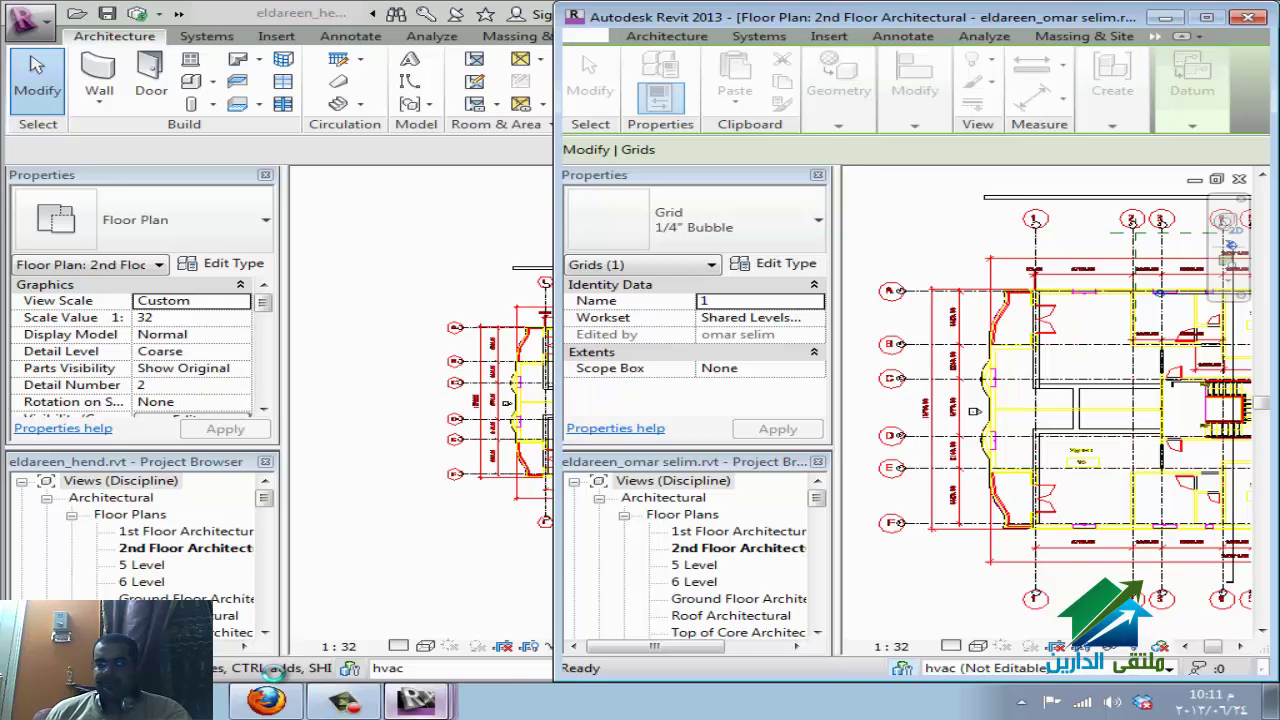
key("Escape")
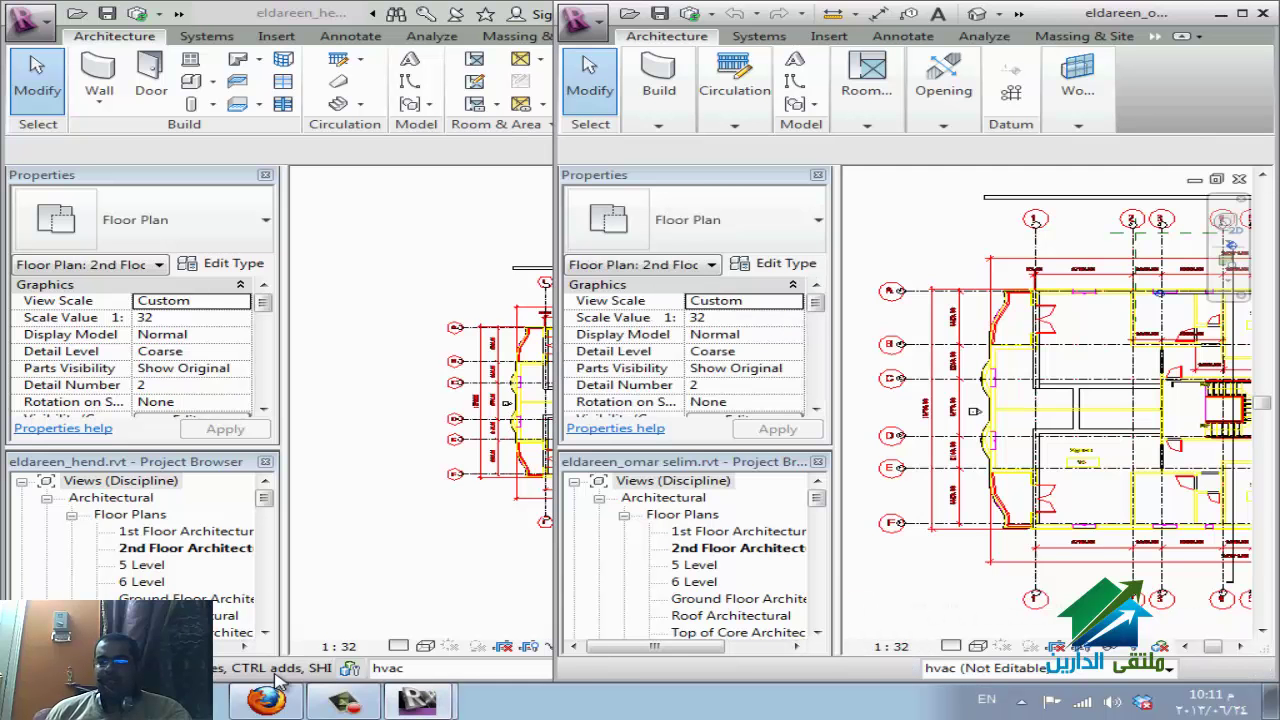
In the second model's Worksets list, set elec and fire to Editable and confirm.
key("w")
key("s")
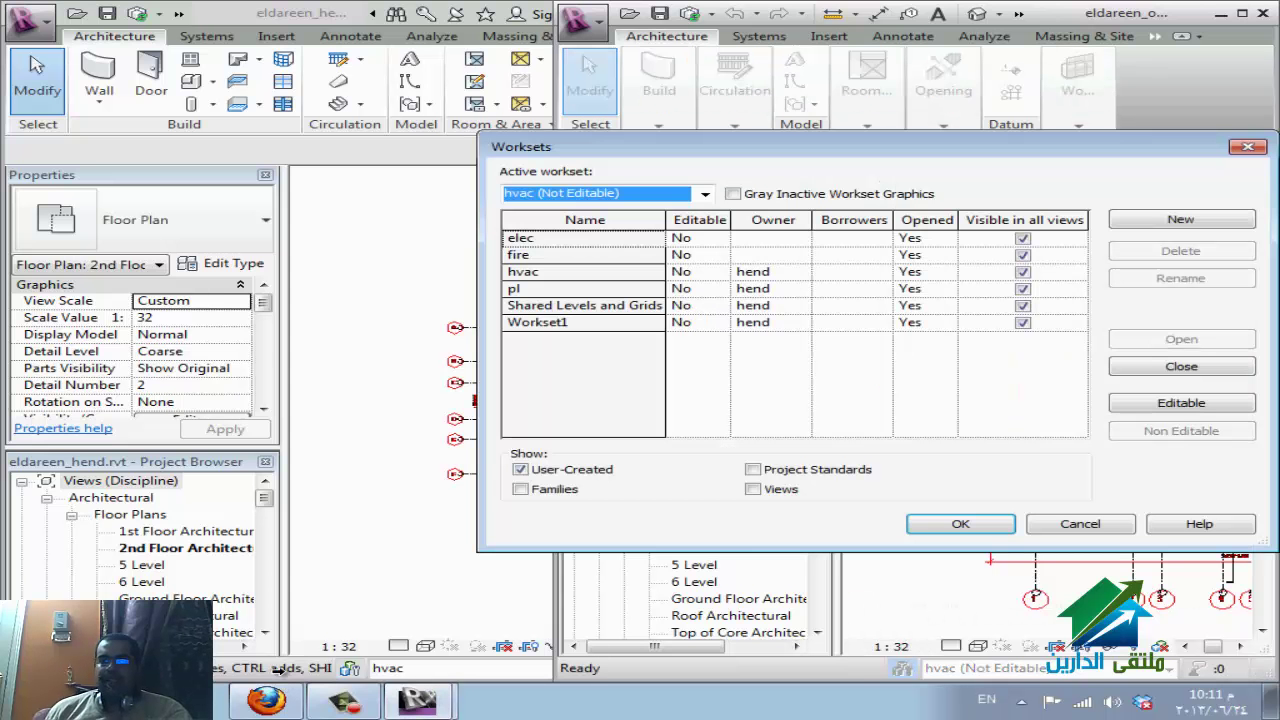
key("Tab")
key("shift+Down")
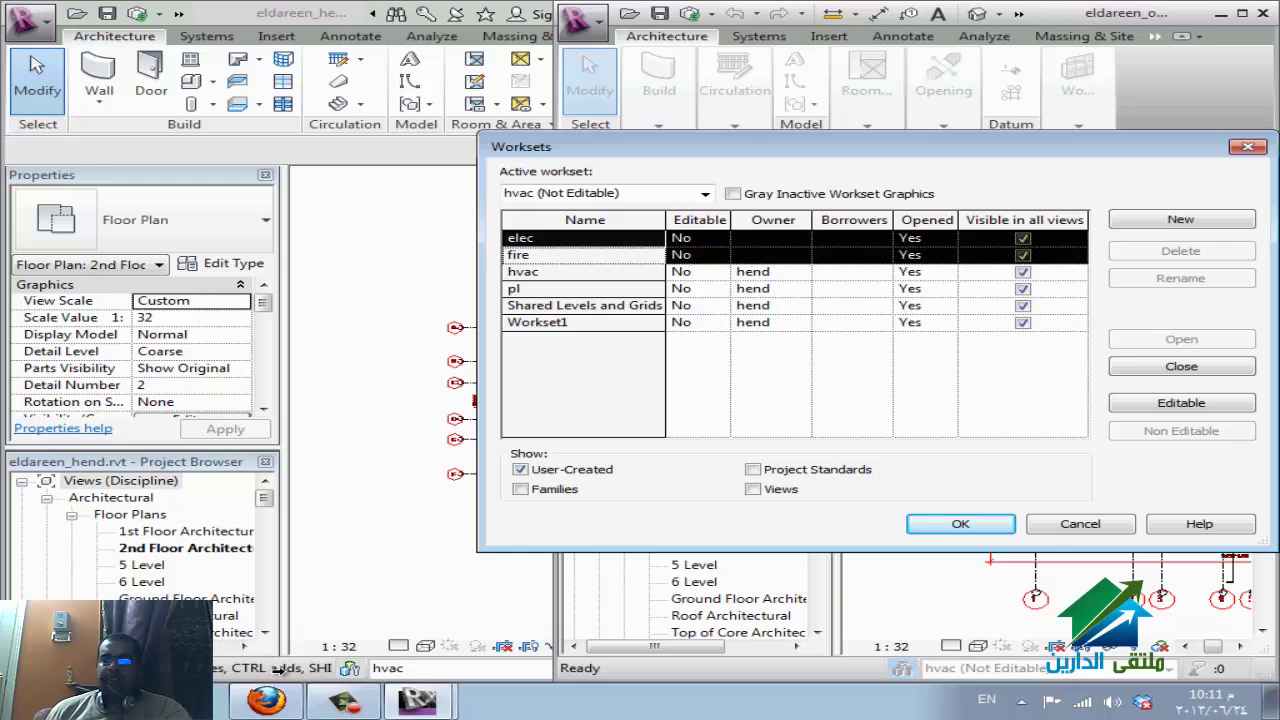
key("alt+e")
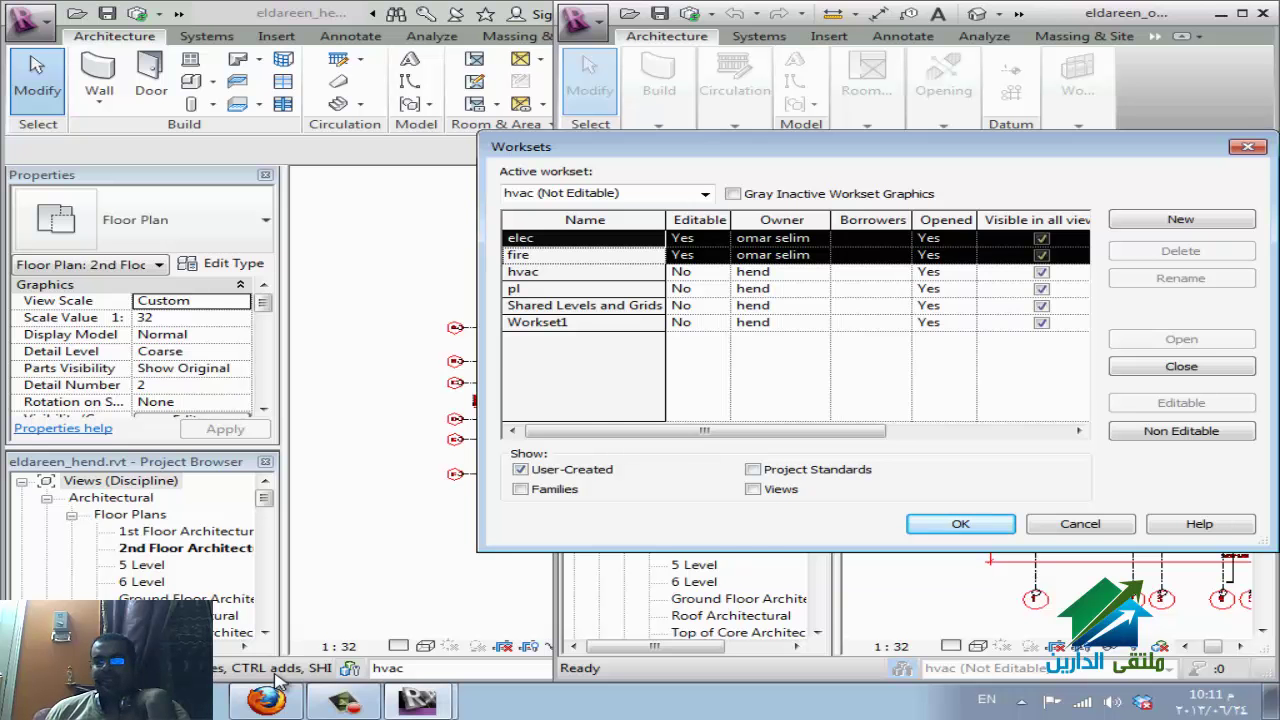
key("Return")
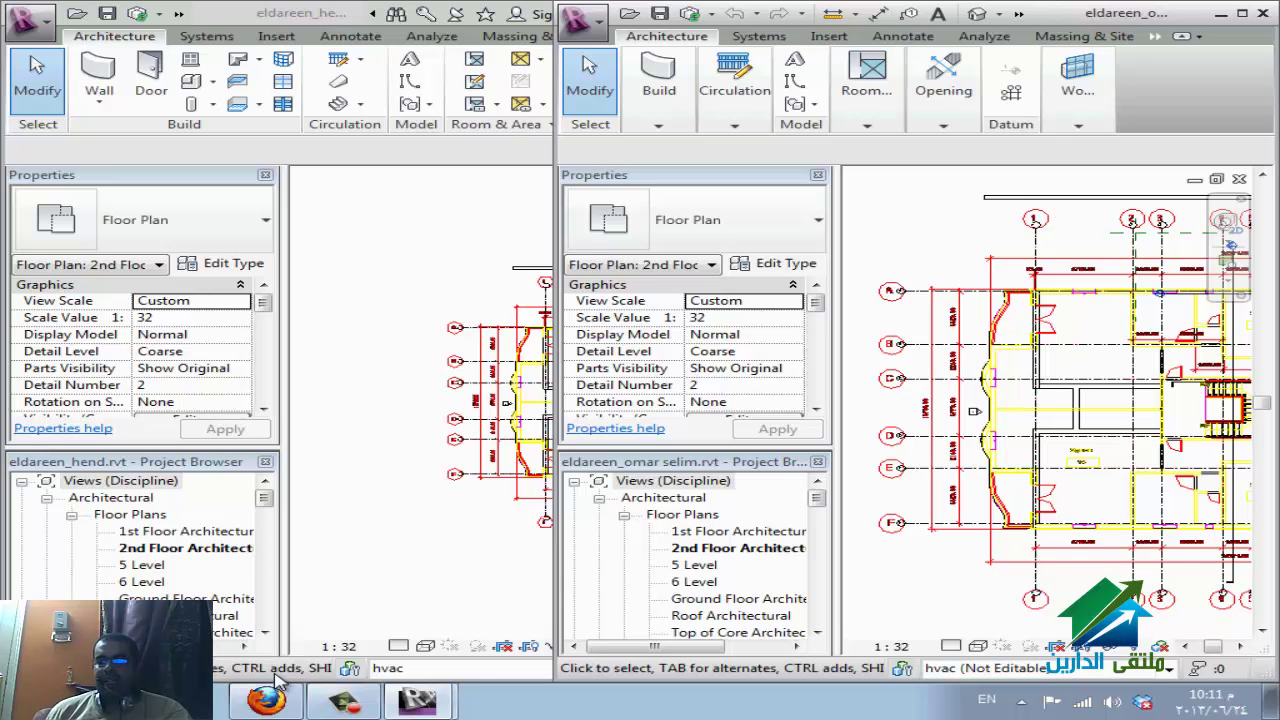
Make elec the active workset from the status-bar workset list.
left_click(1168, 668)
key("Return")
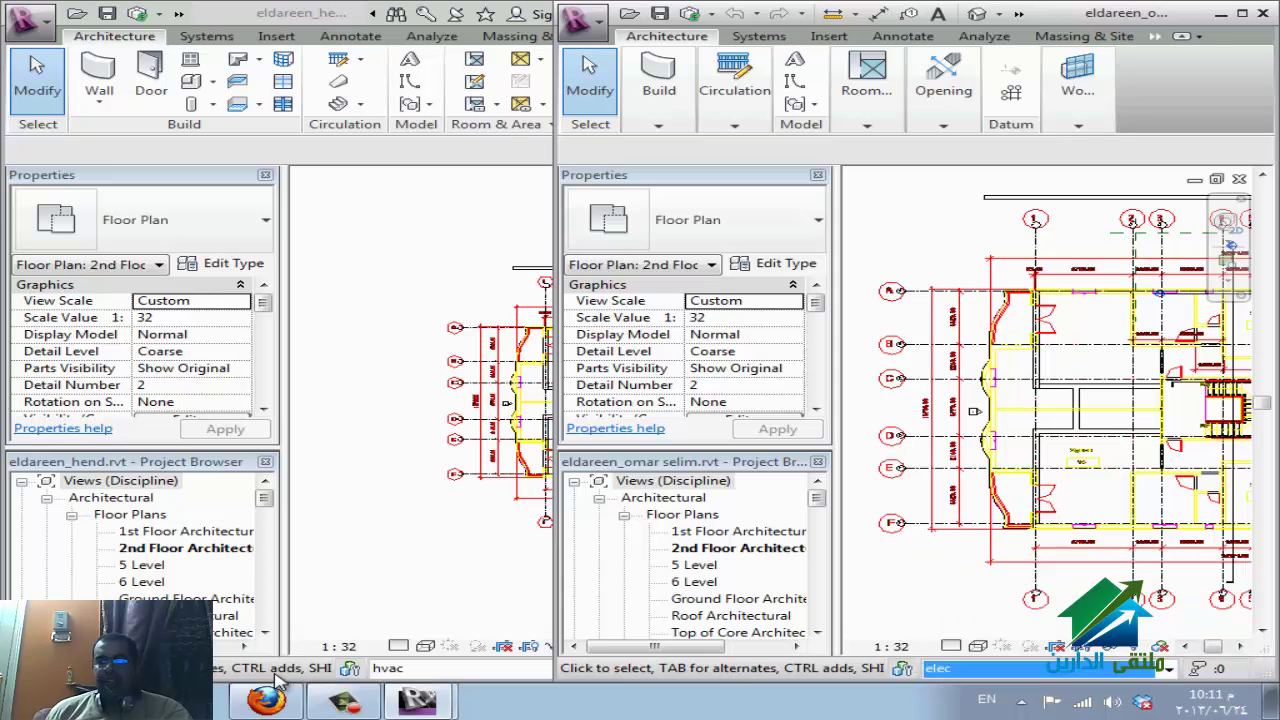
left_click(281, 680)
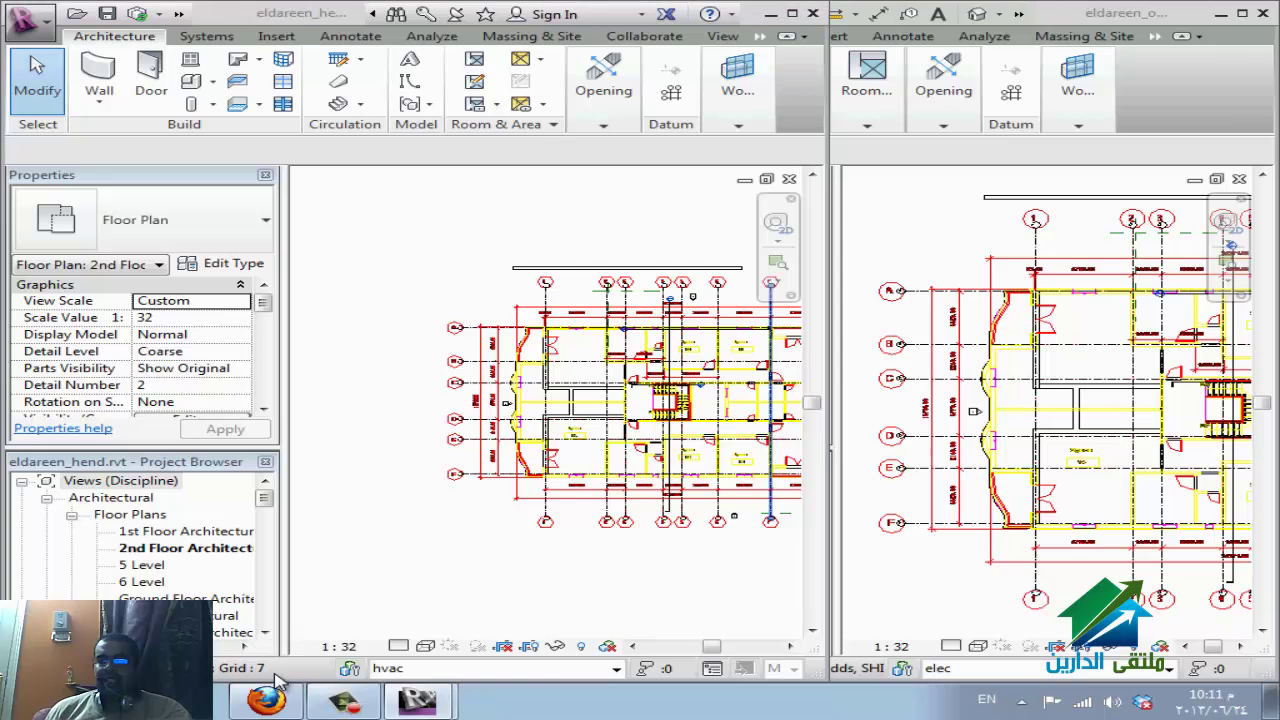
Request editing of grid F, deny it in the owner's window, then return to WizIQ.
key("alt+Tab")
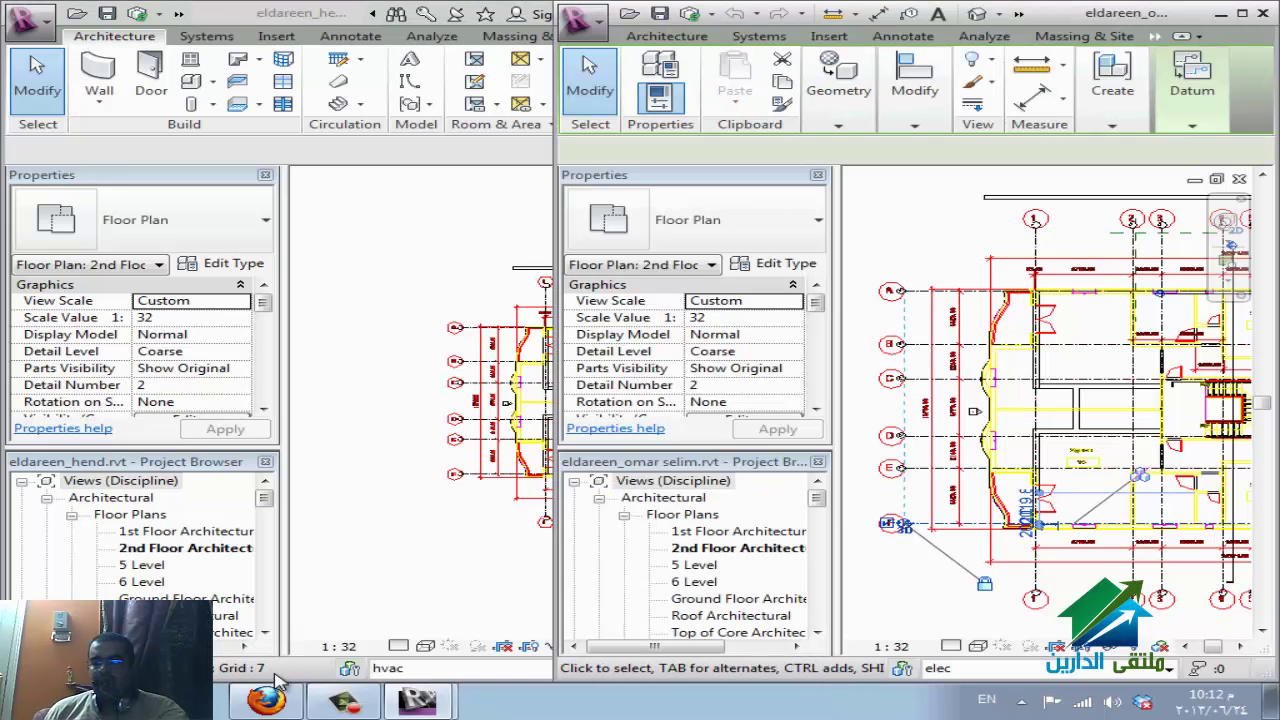
left_click(895, 523)
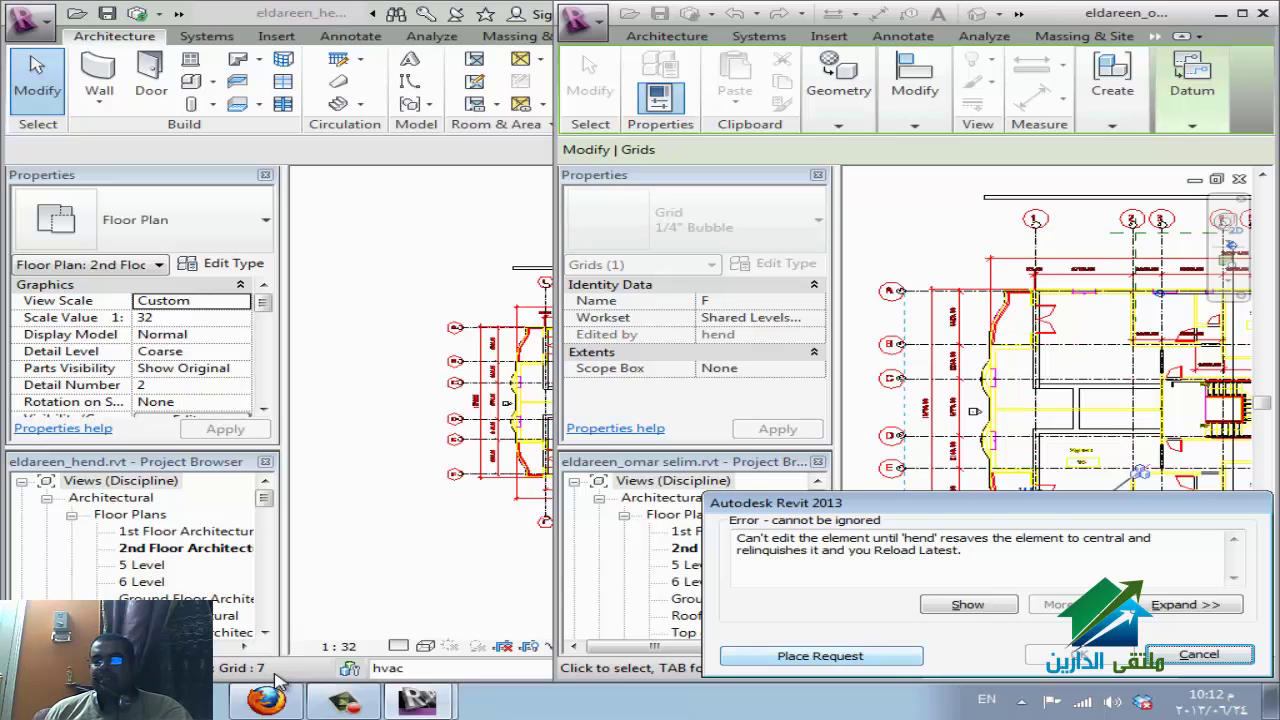
key("Return")
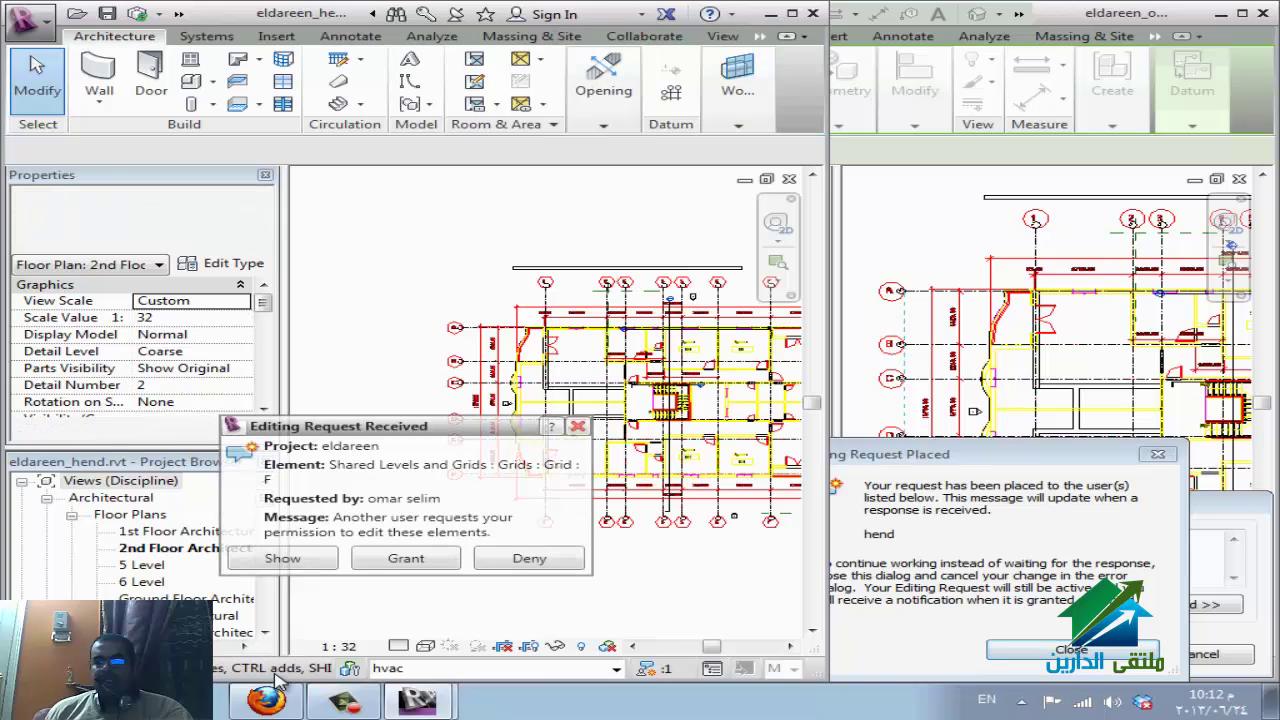
key("Return")
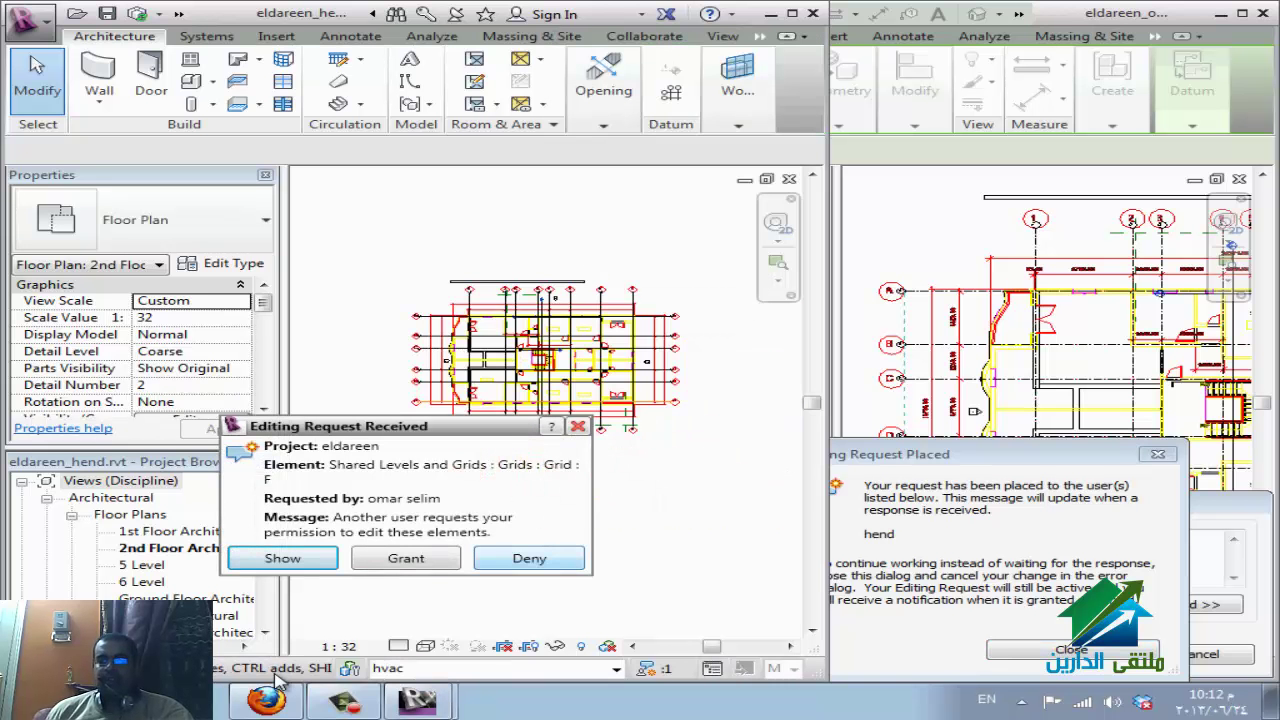
key("Escape")
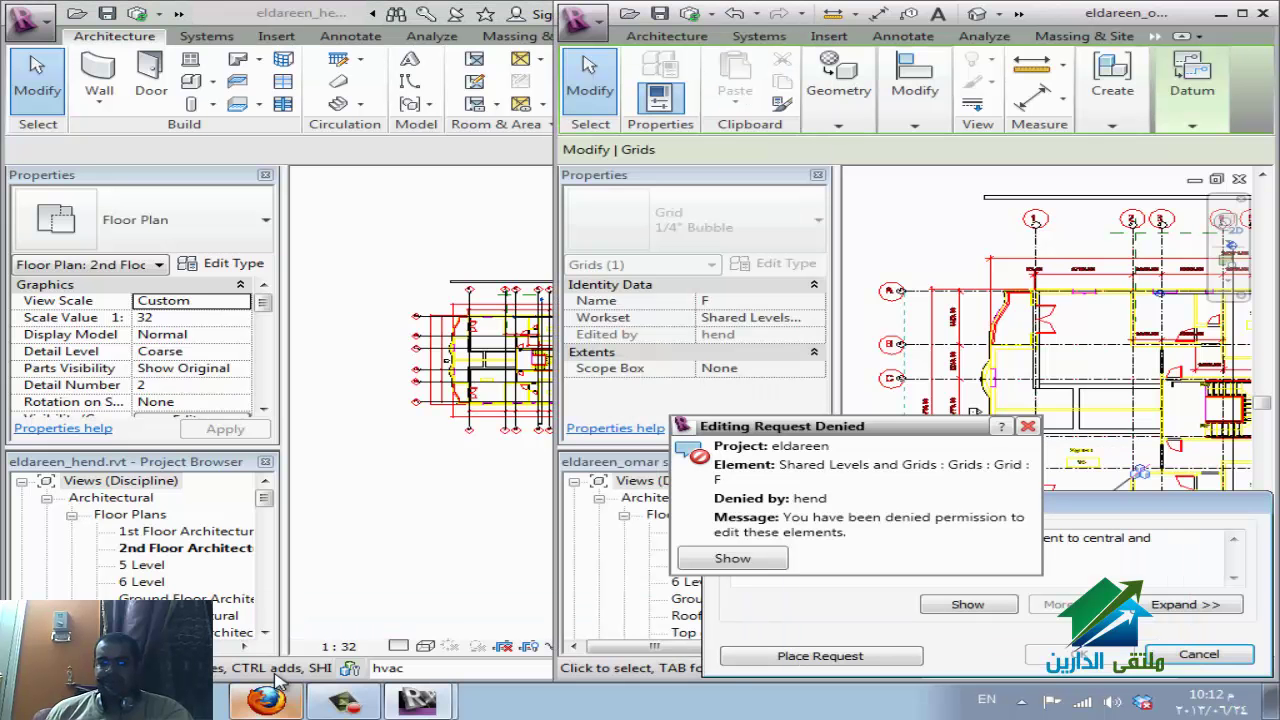
left_click(266, 700)
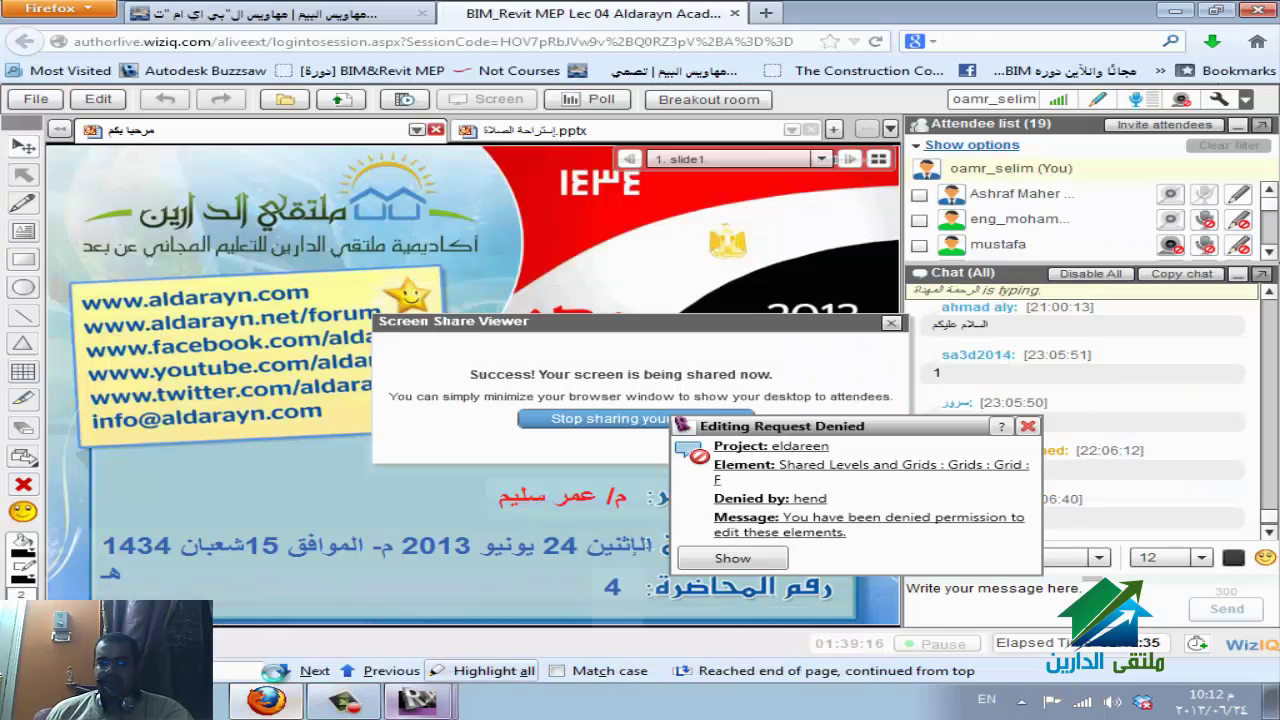
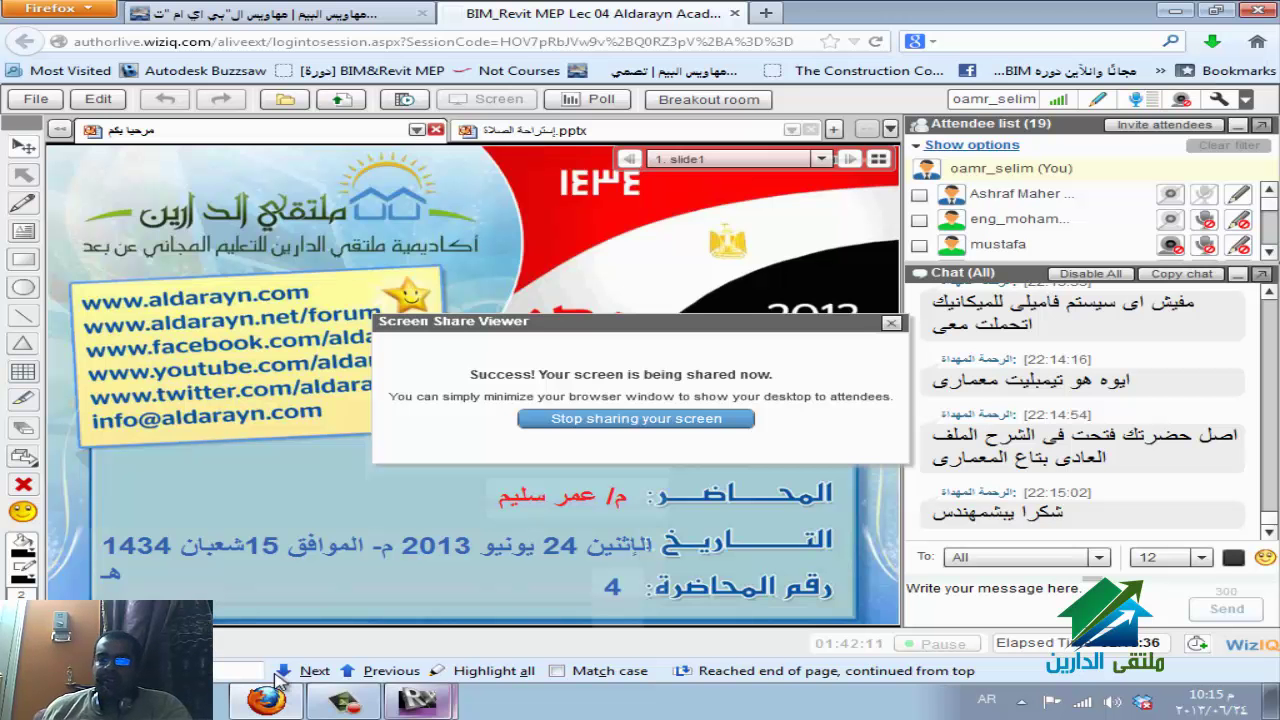
Bring the eldareen_hend.rvt 2nd Floor Architectural plan window to the front in Revit.
left_click(418, 700)
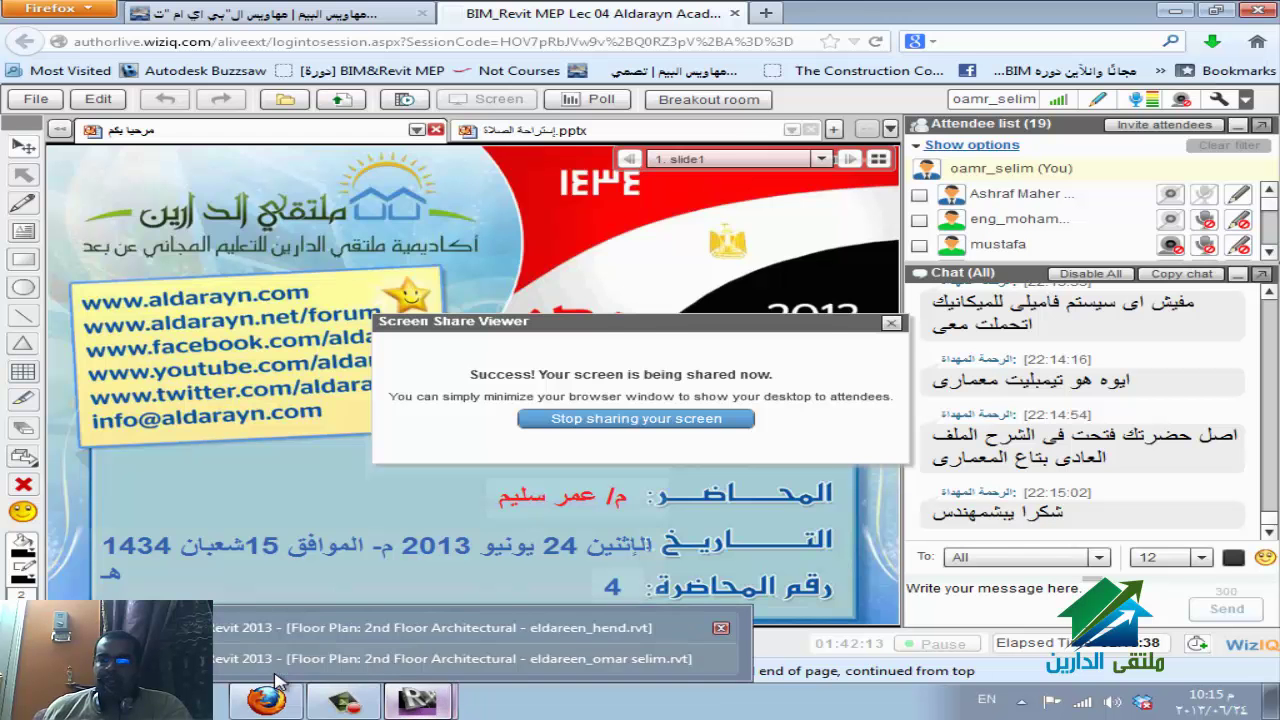
left_click(430, 627)
Switch to the second local model, dismiss its cannot-edit error, and zoom the plan to fit.
mouse_move(418, 700)
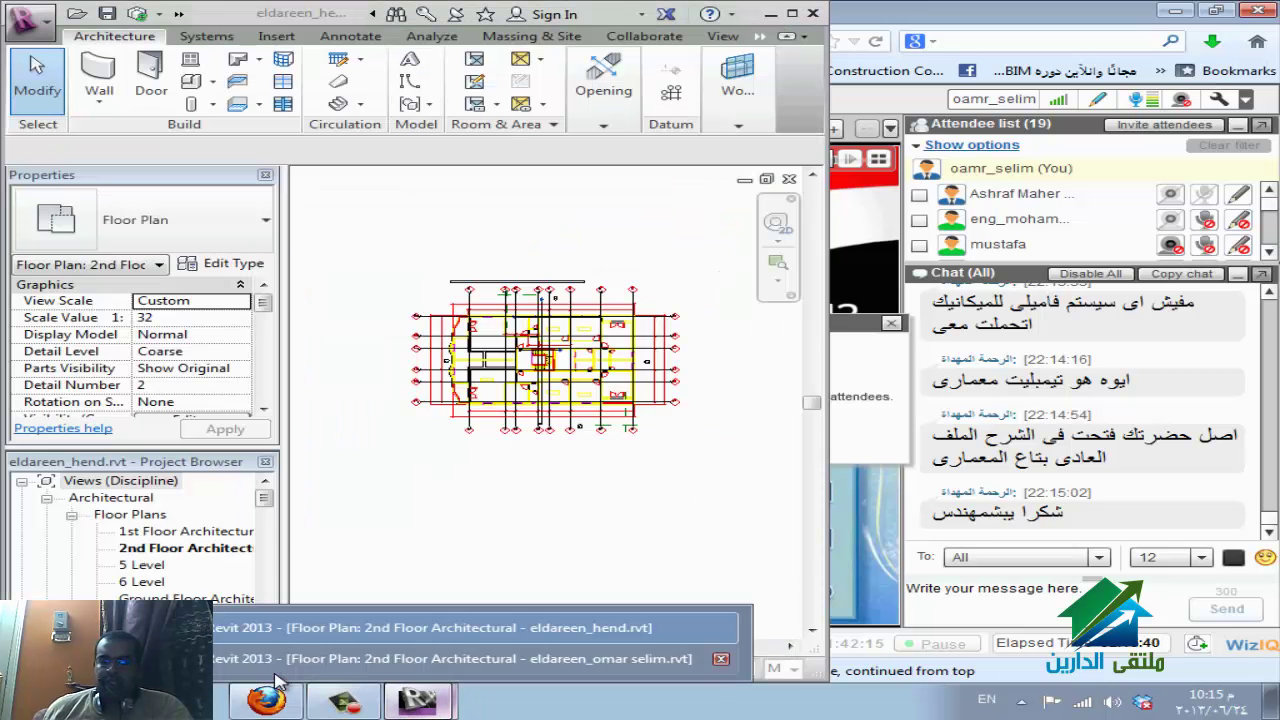
left_click(278, 670)
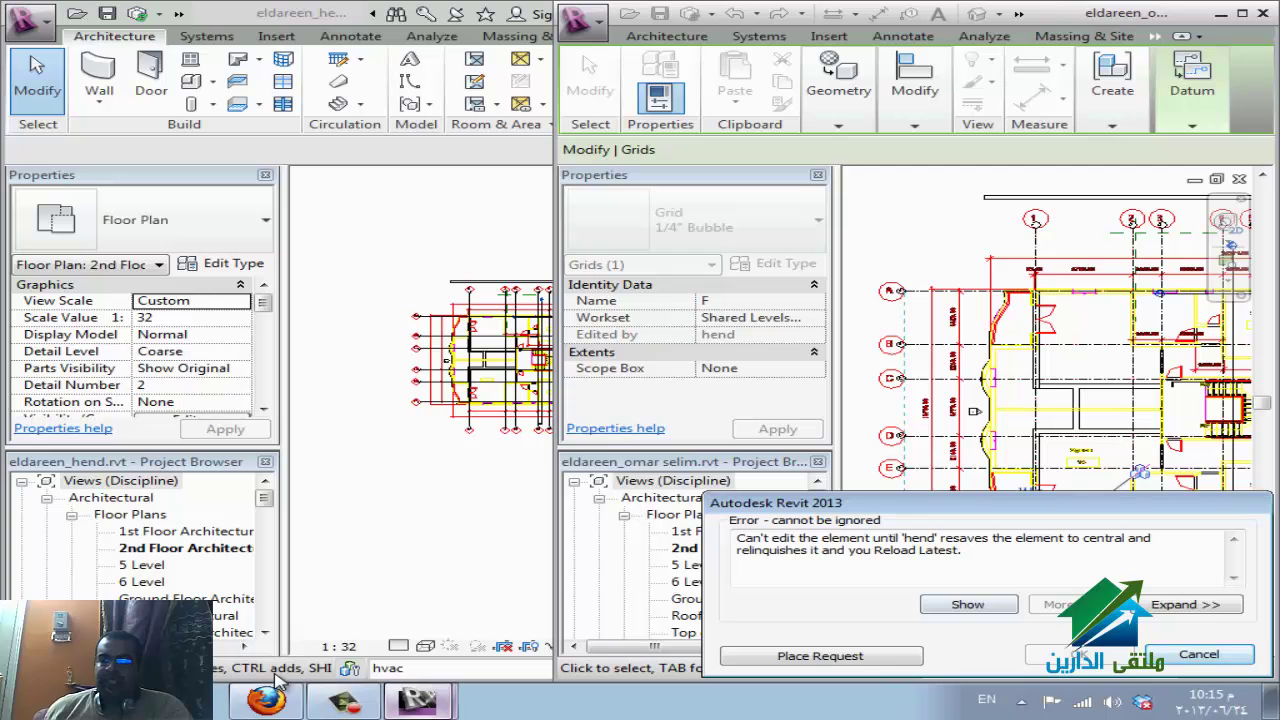
key("Escape")
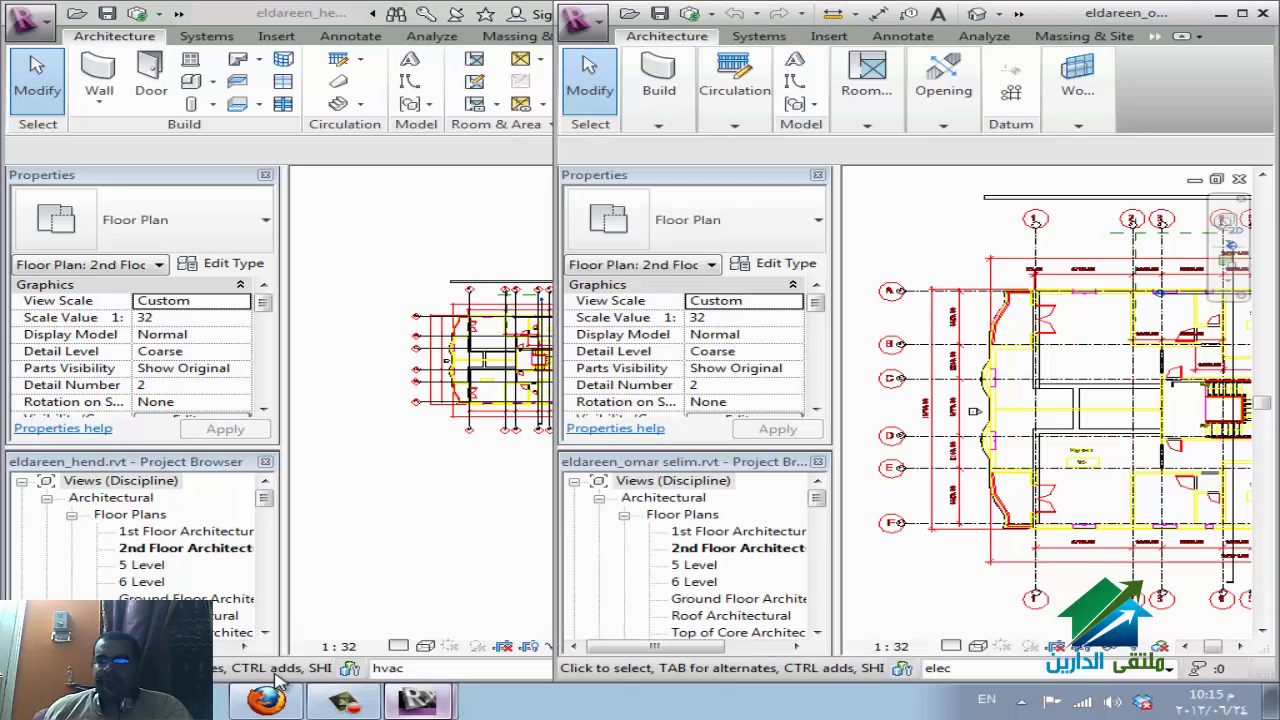
key("z")
key("f")
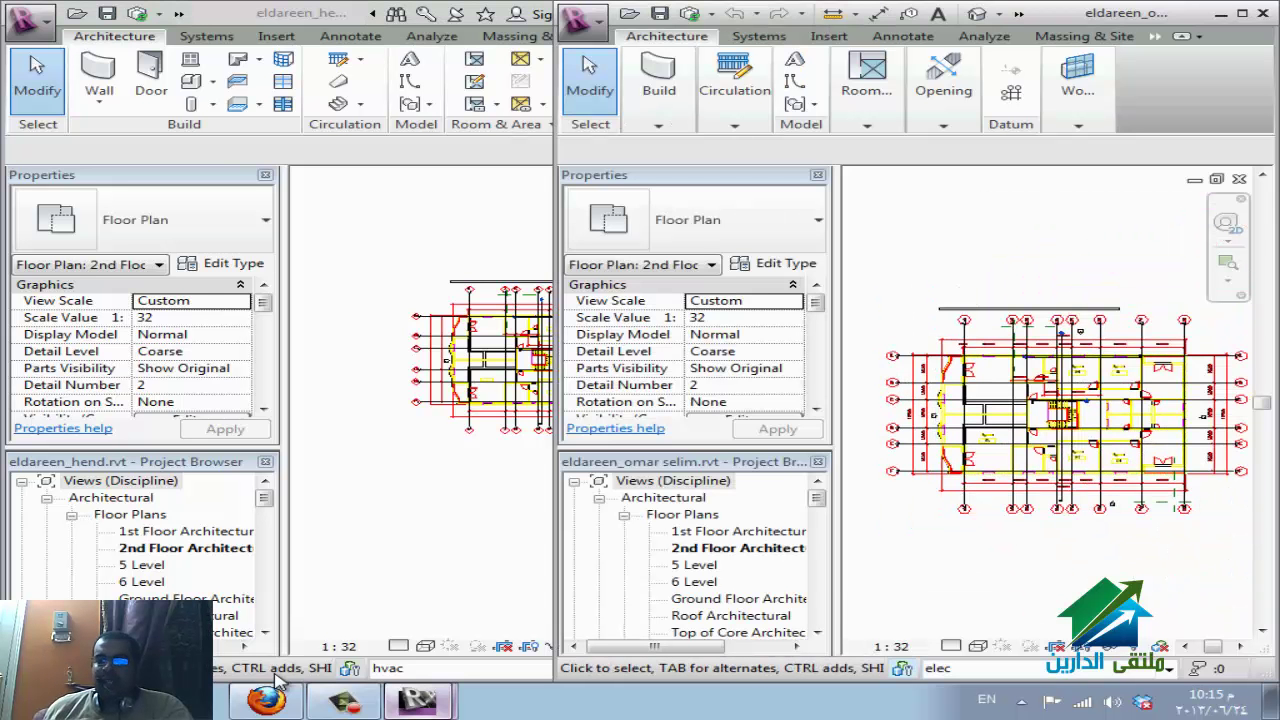
Review the worksets list, selecting fire, with elec remaining the active workset.
key("w")
key("s")
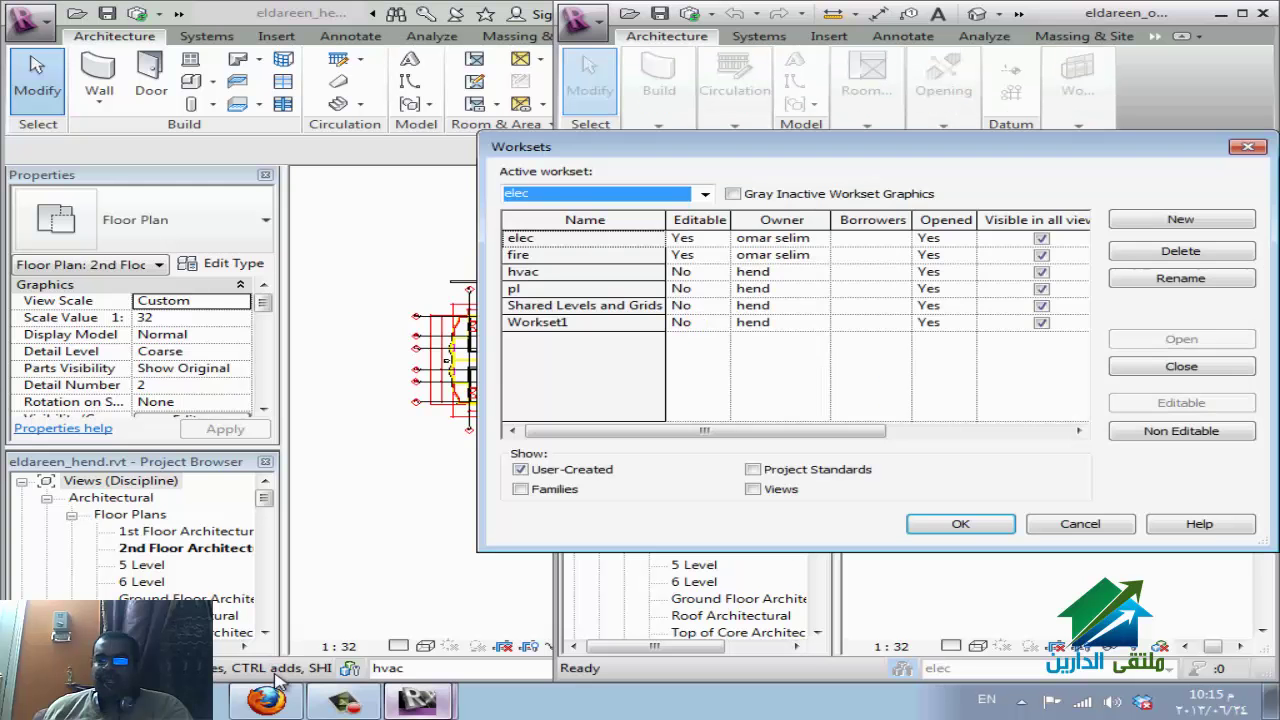
left_click(585, 254)
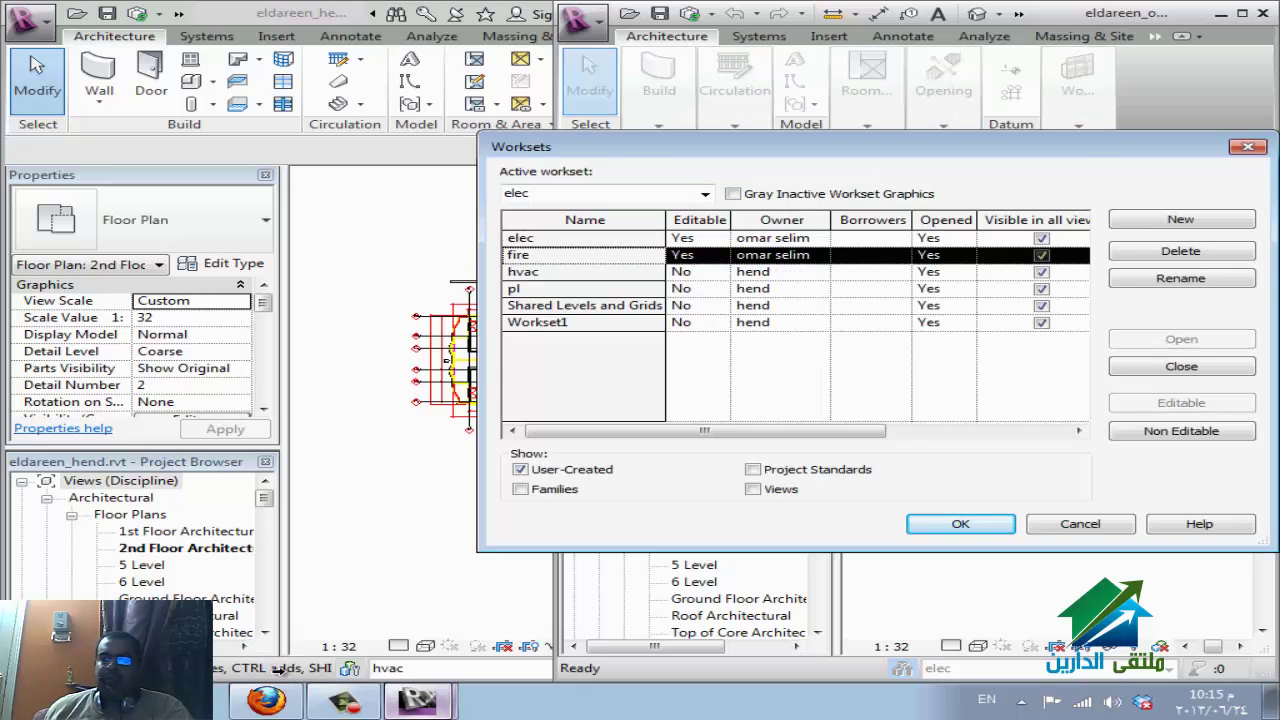
key("Return")
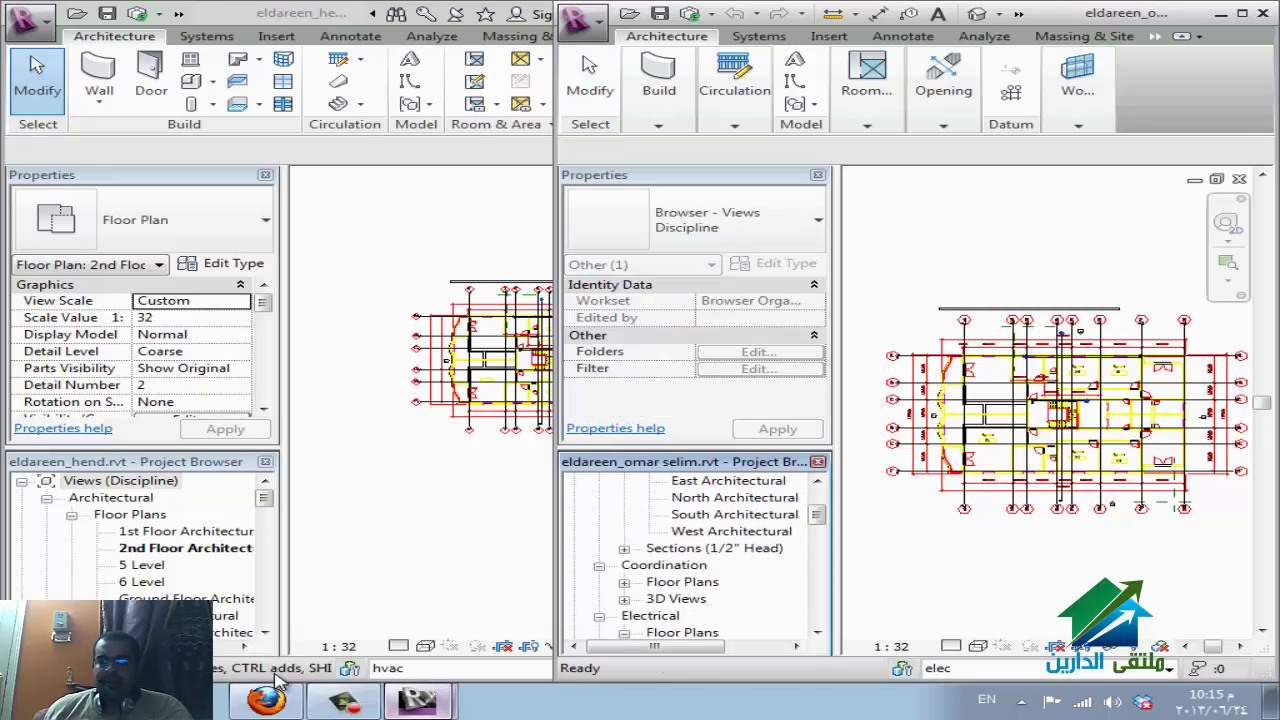
In the Electrical 1st Floor plan, try a cable tray start point, then open Visibility/Graphics with VG.
key("Return")
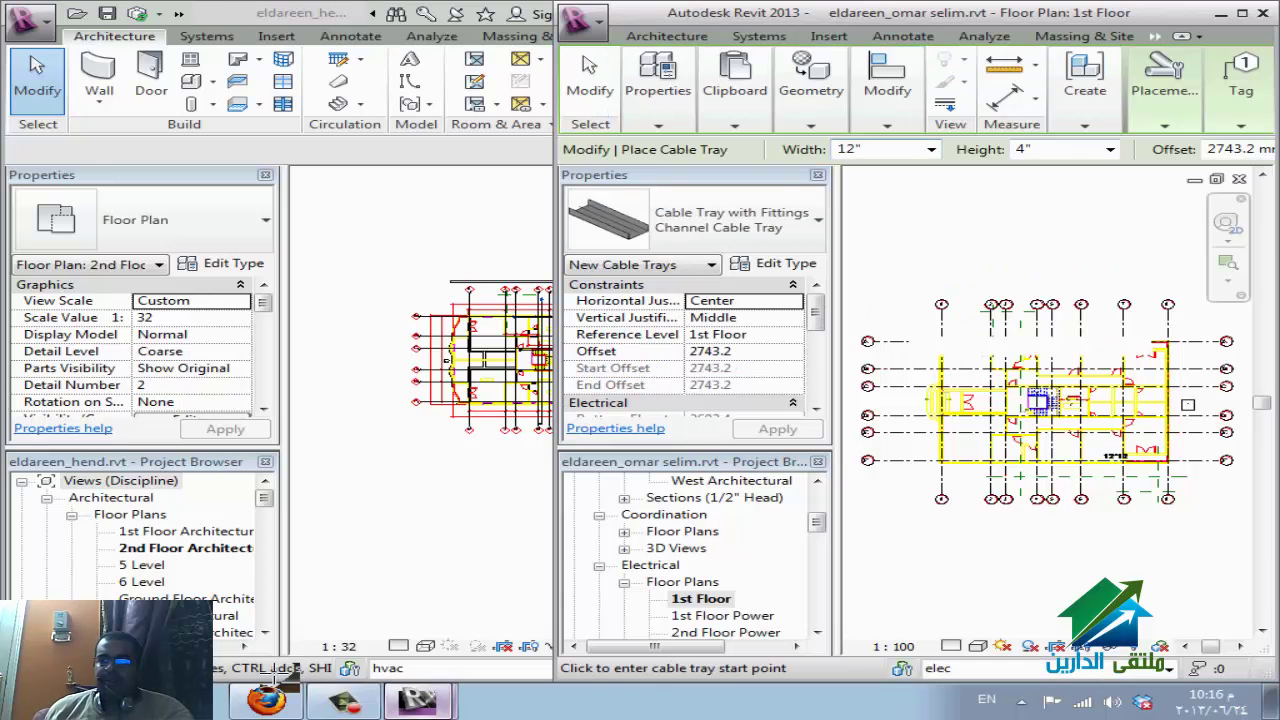
left_click(1124, 326)
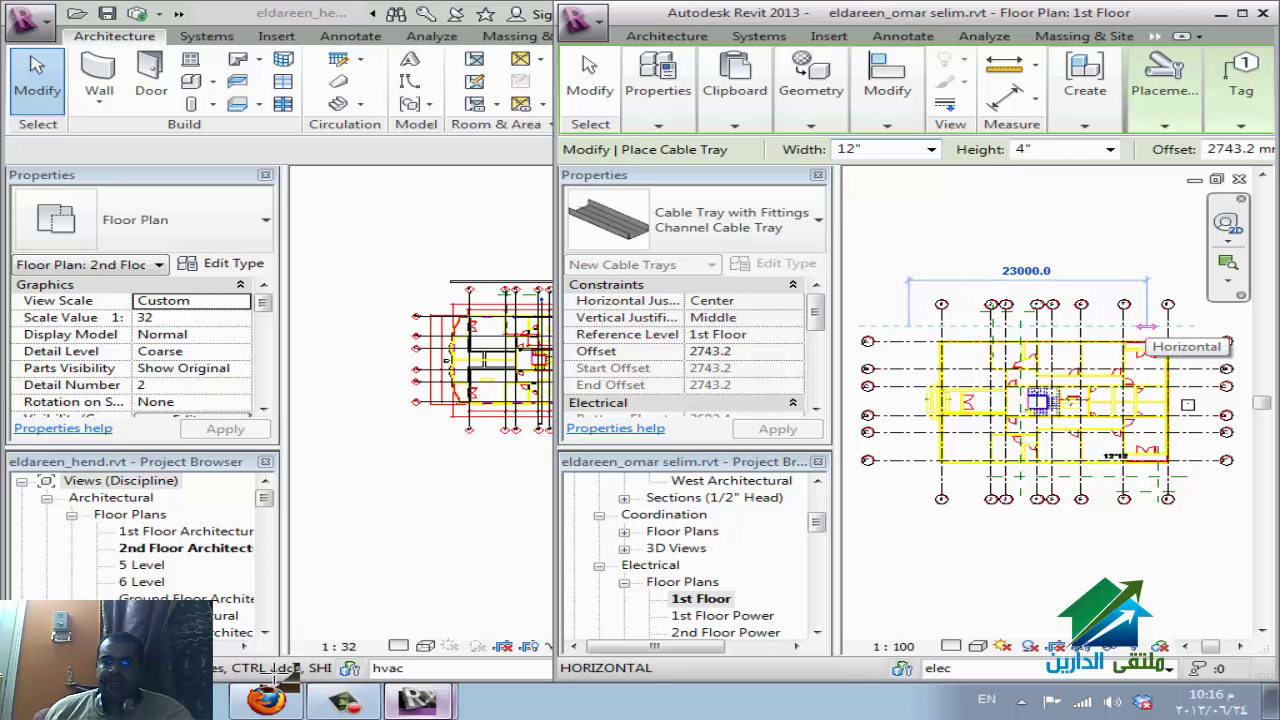
key("Escape")
key("Escape")
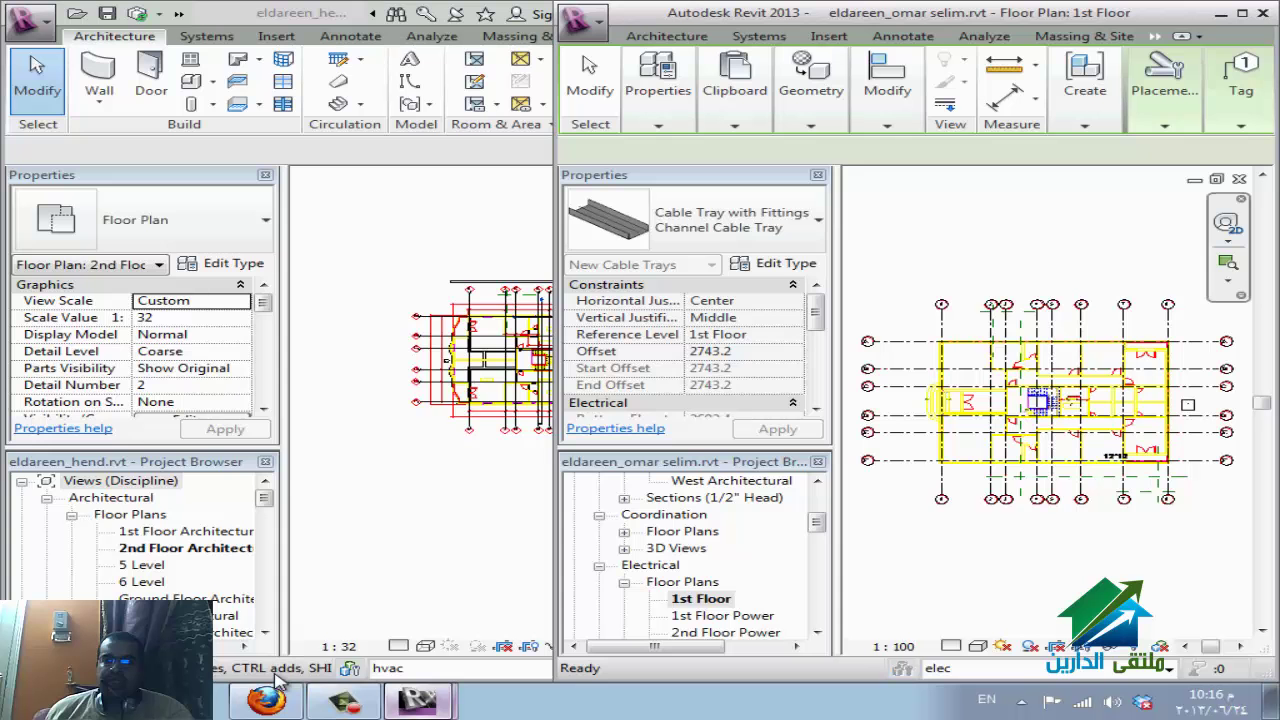
key("v")
key("g")
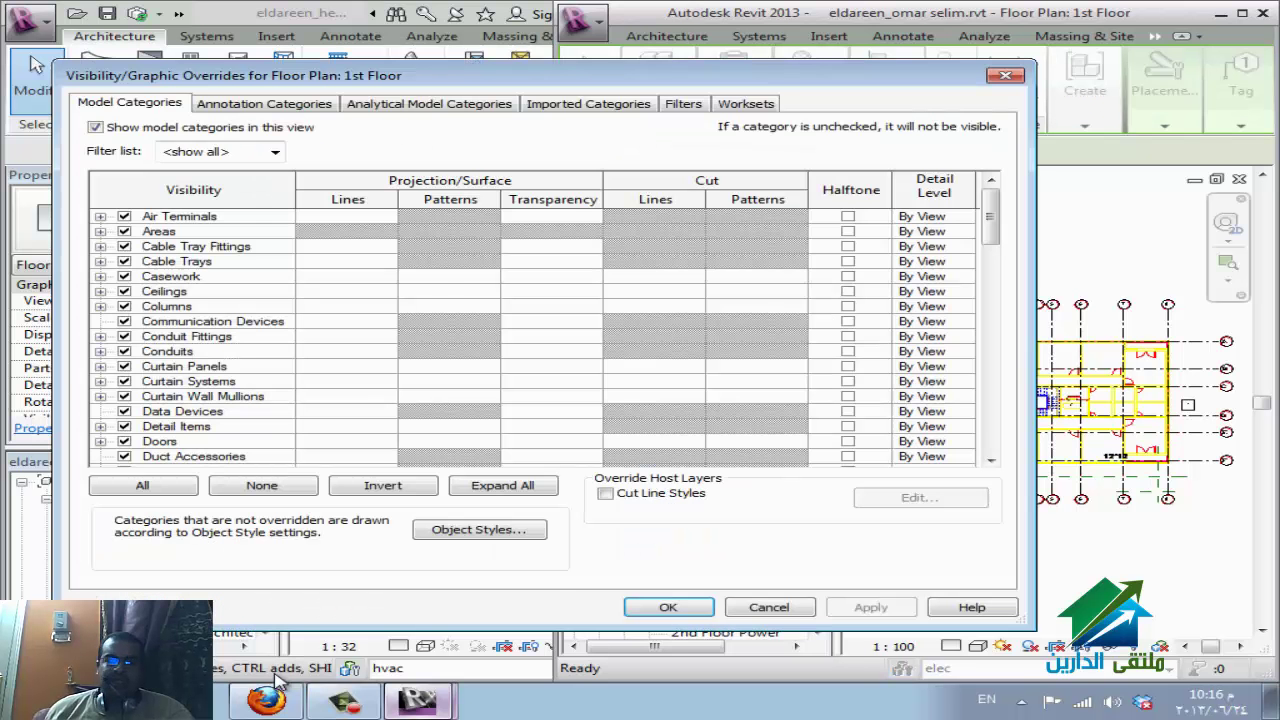
Close Visibility/Graphics and cancel the pending cable tray command.
key("Return")
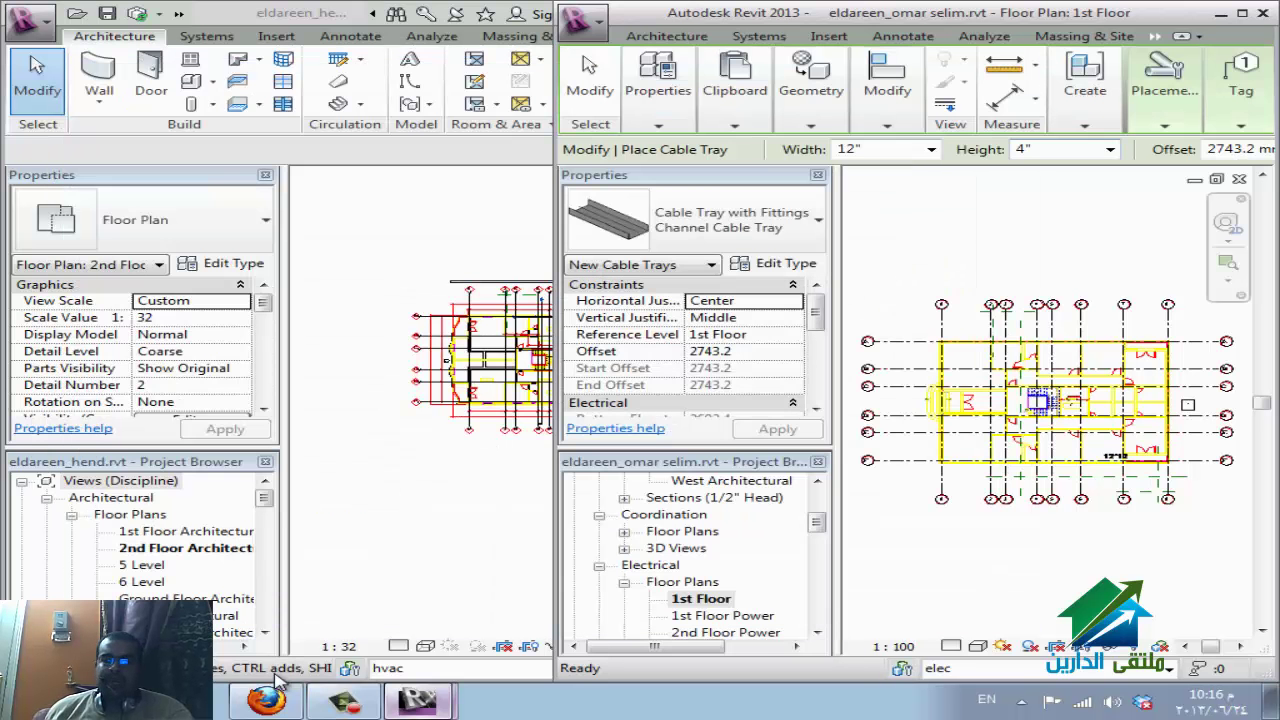
scroll(694, 345, "down", 6)
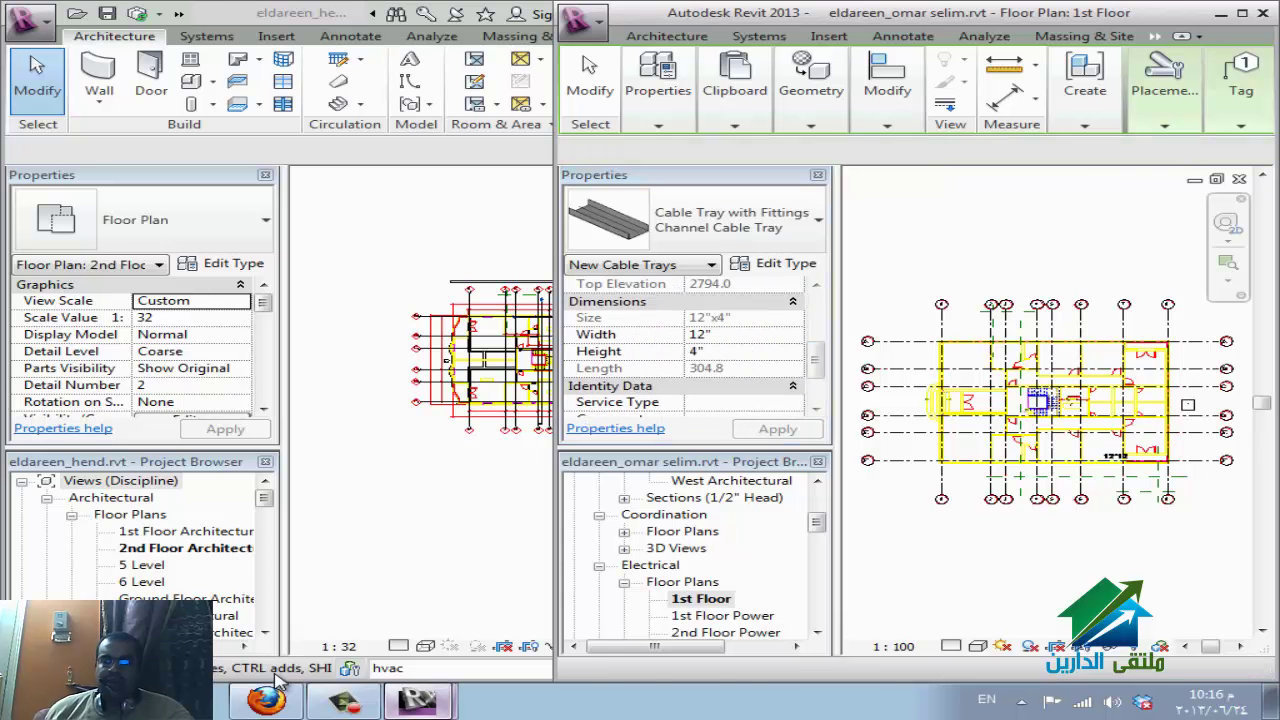
key("Escape")
scroll(694, 345, "down", 10)
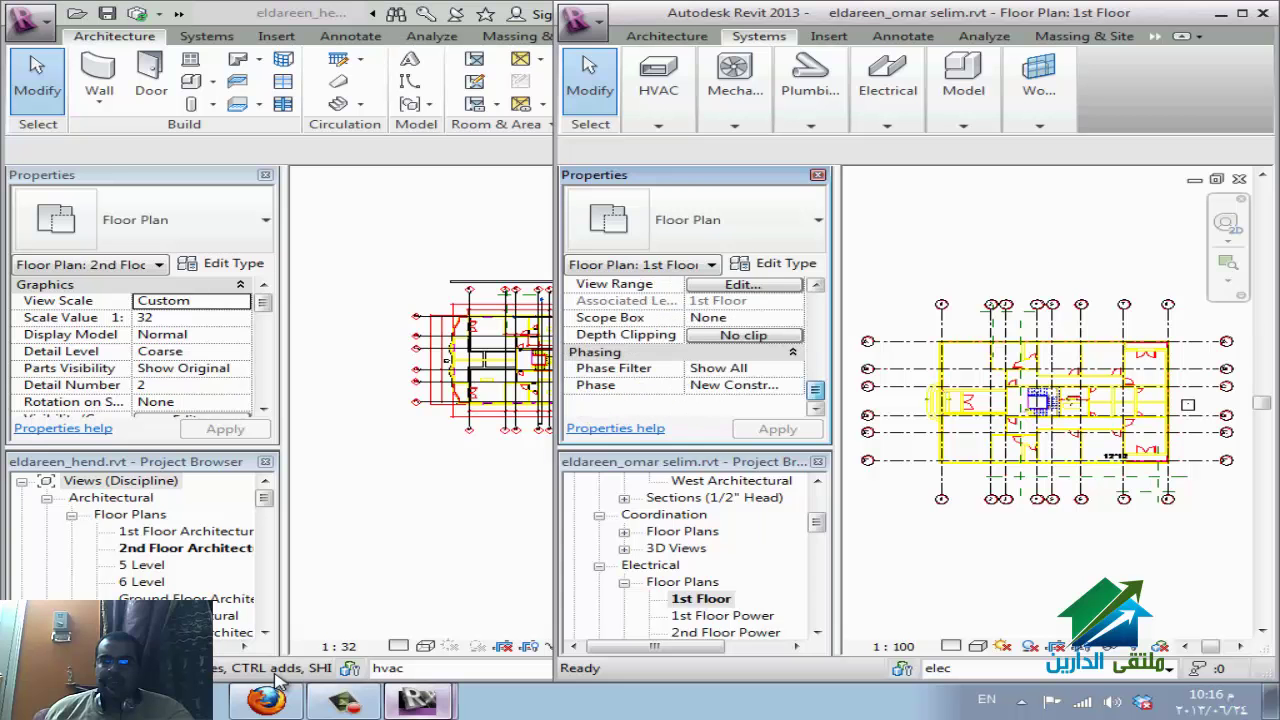
Set the View Range top to Level Above (2nd Floor) with offset 0, apply and confirm.
left_click(744, 285)
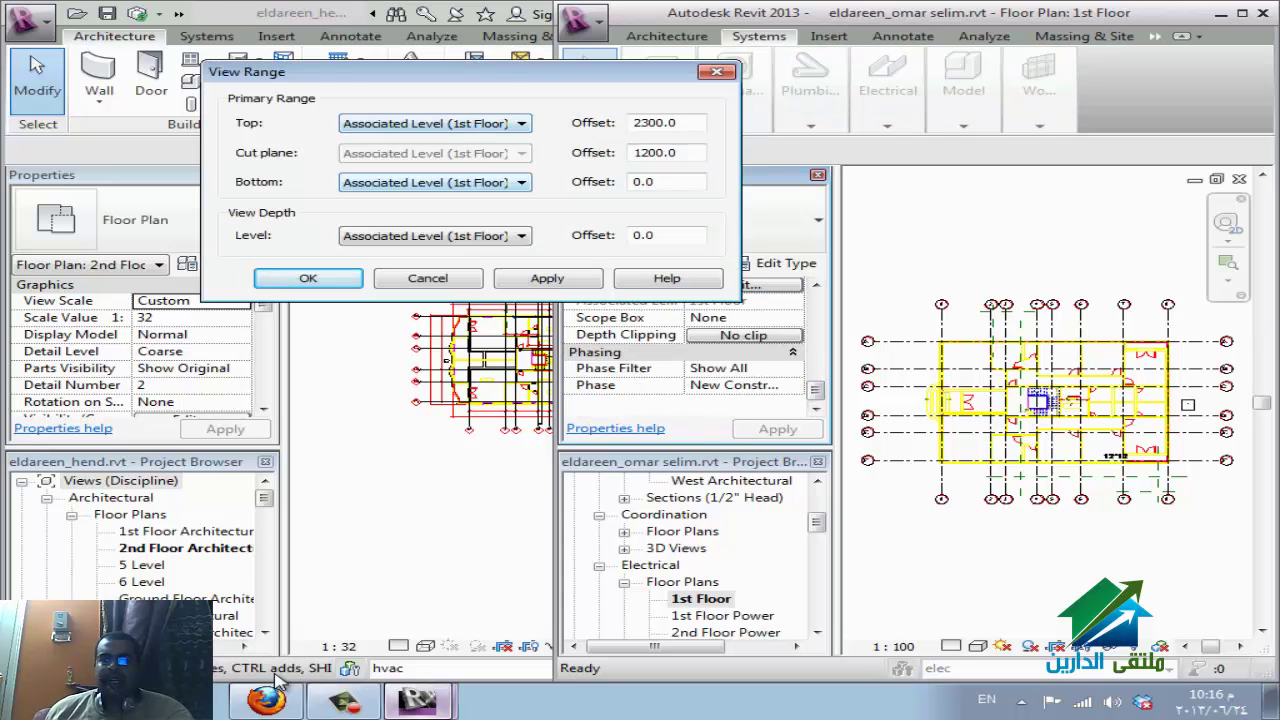
key("alt+Down")
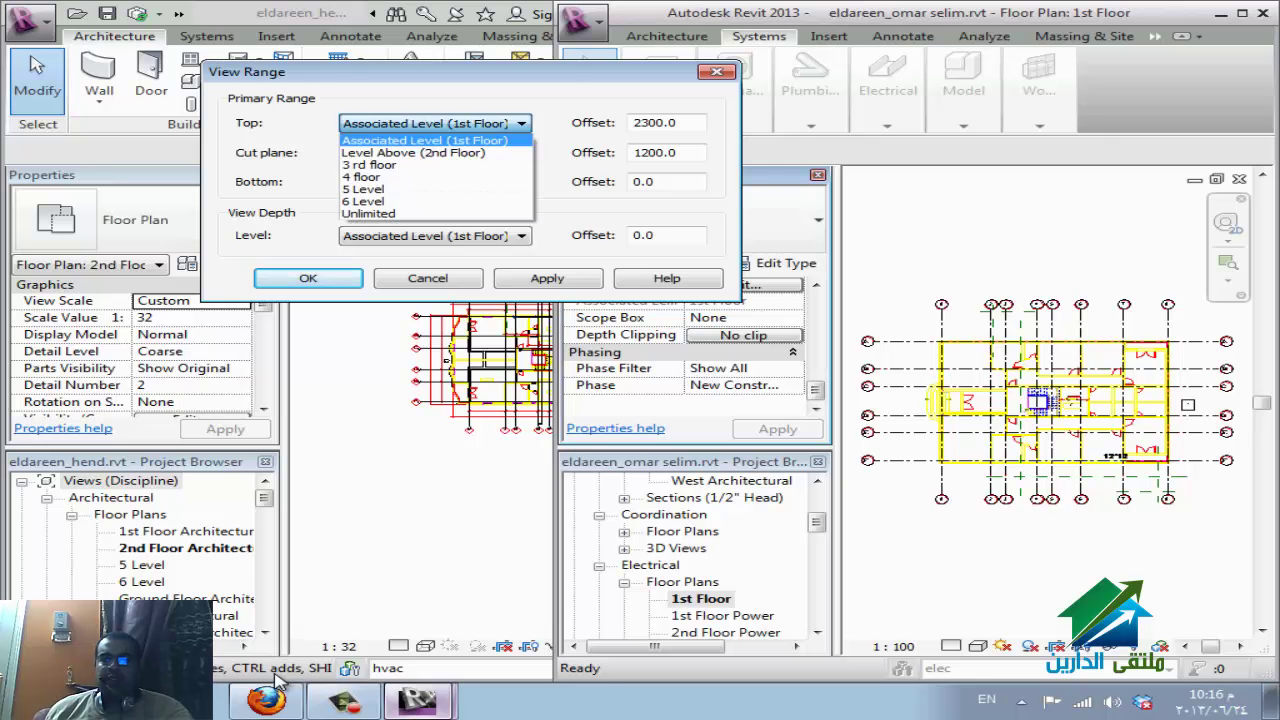
key("Return")
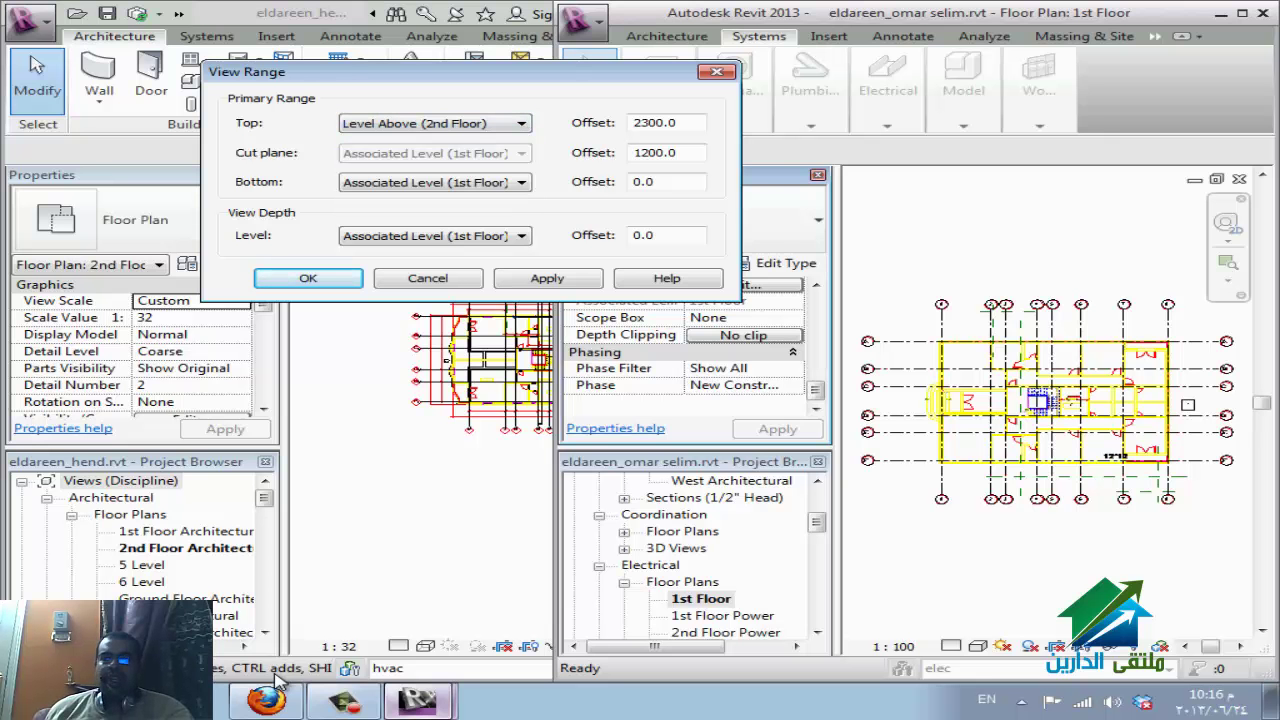
key("Tab")
type("0")
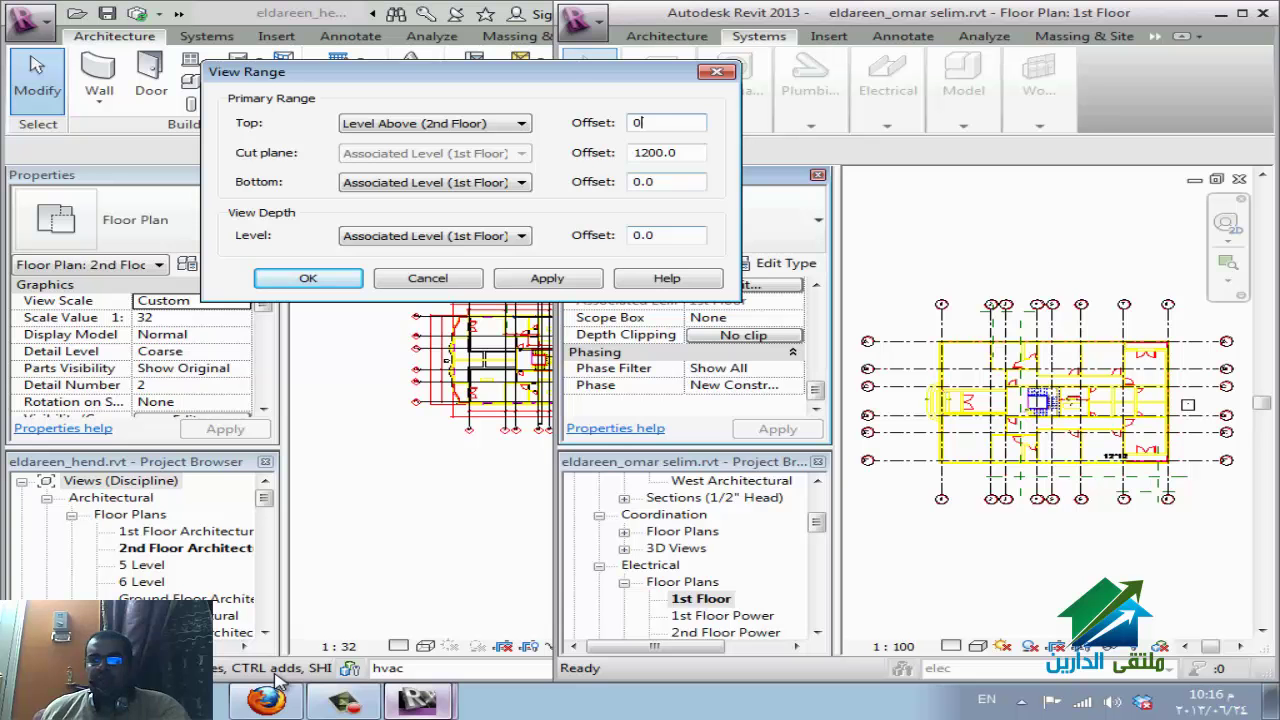
key("alt+a")
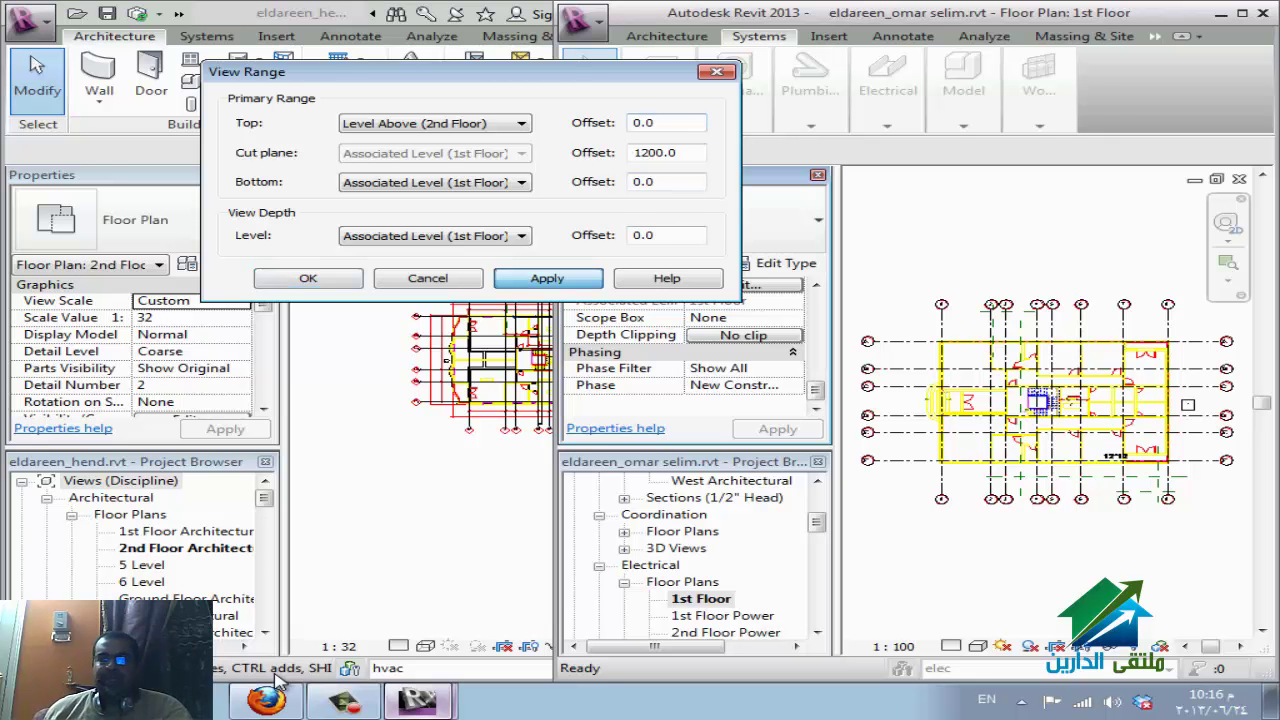
key("Return")
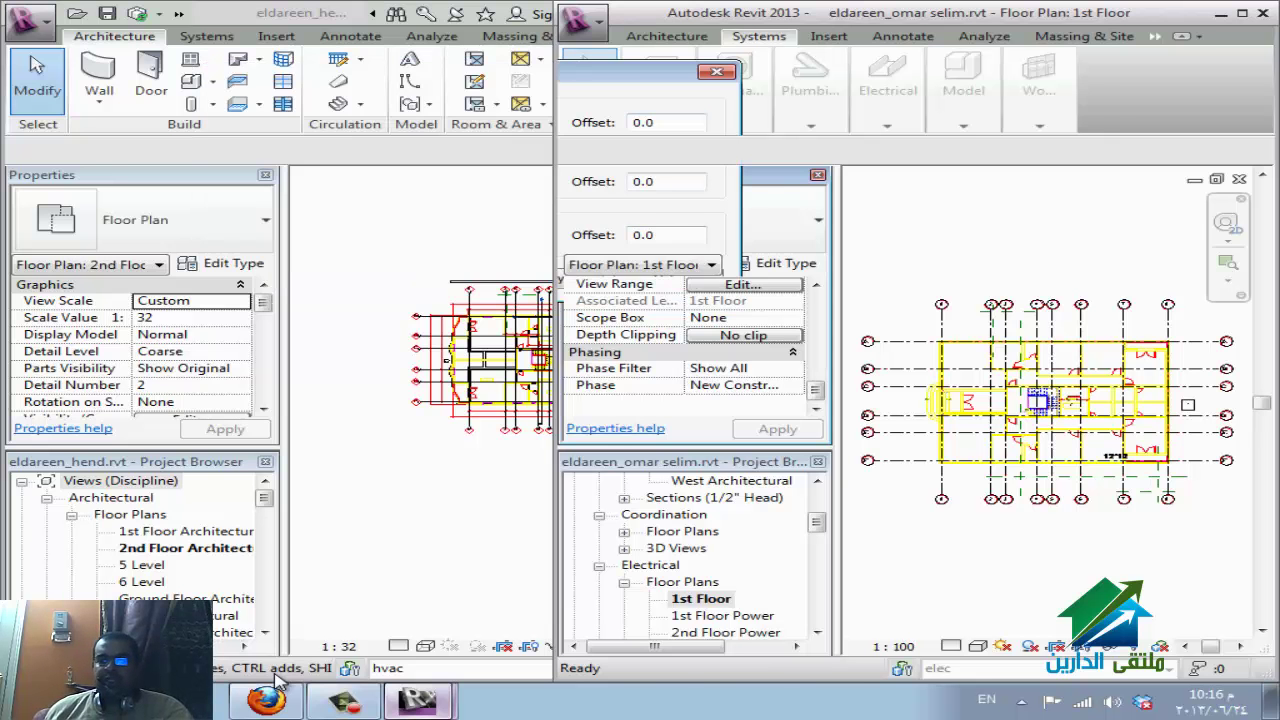
mouse_move(887, 90)
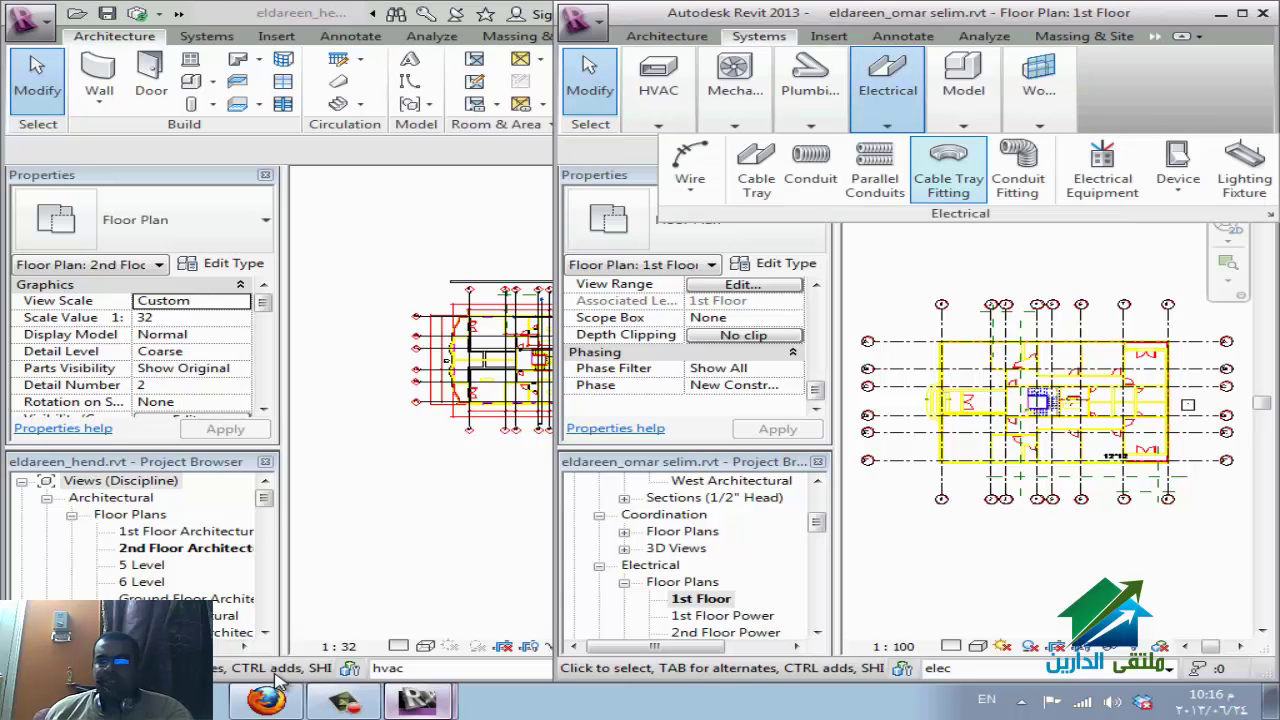
Try another cable tray placement, then maximize and restore the second model's window.
left_click(756, 170)
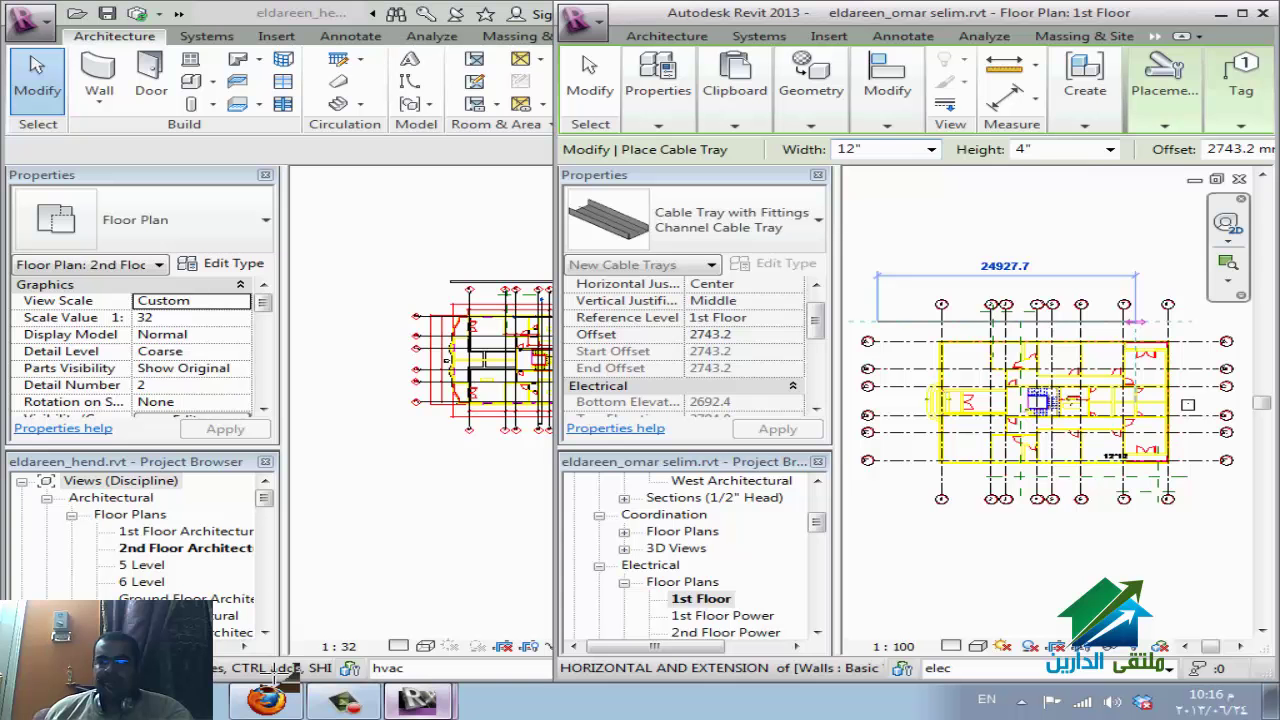
key("Escape")
key("Escape")
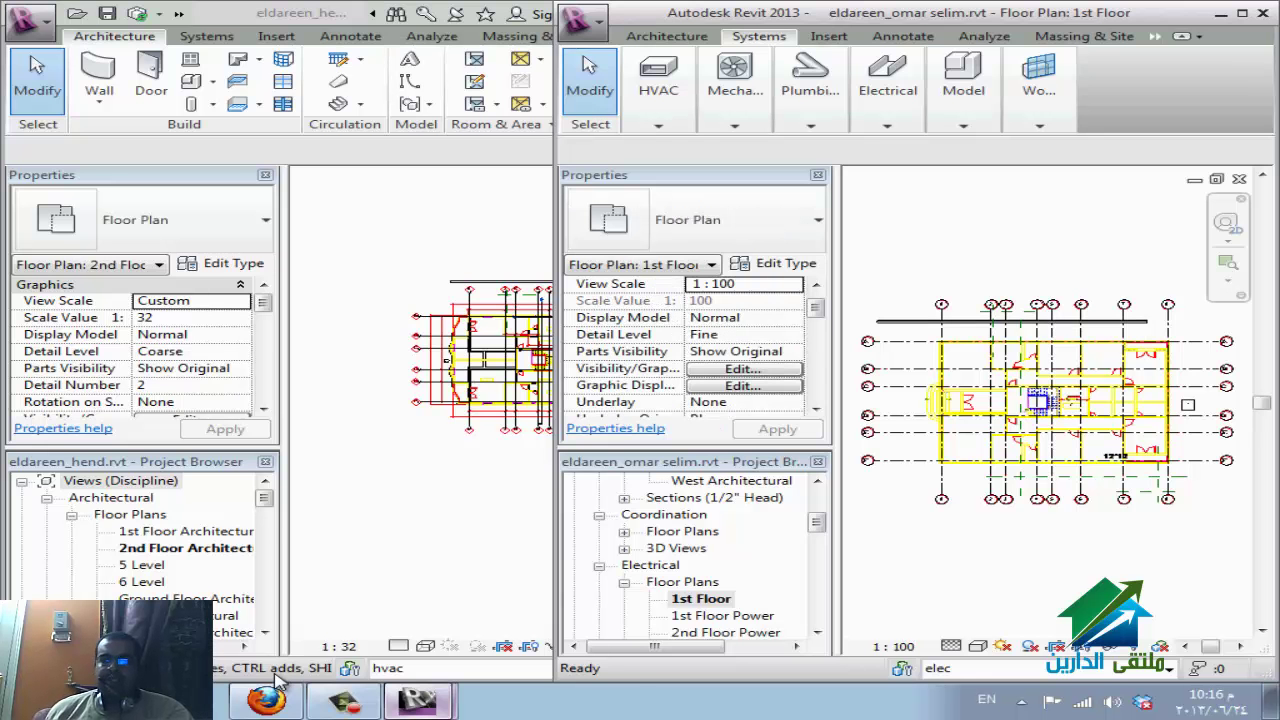
key("super+Up")
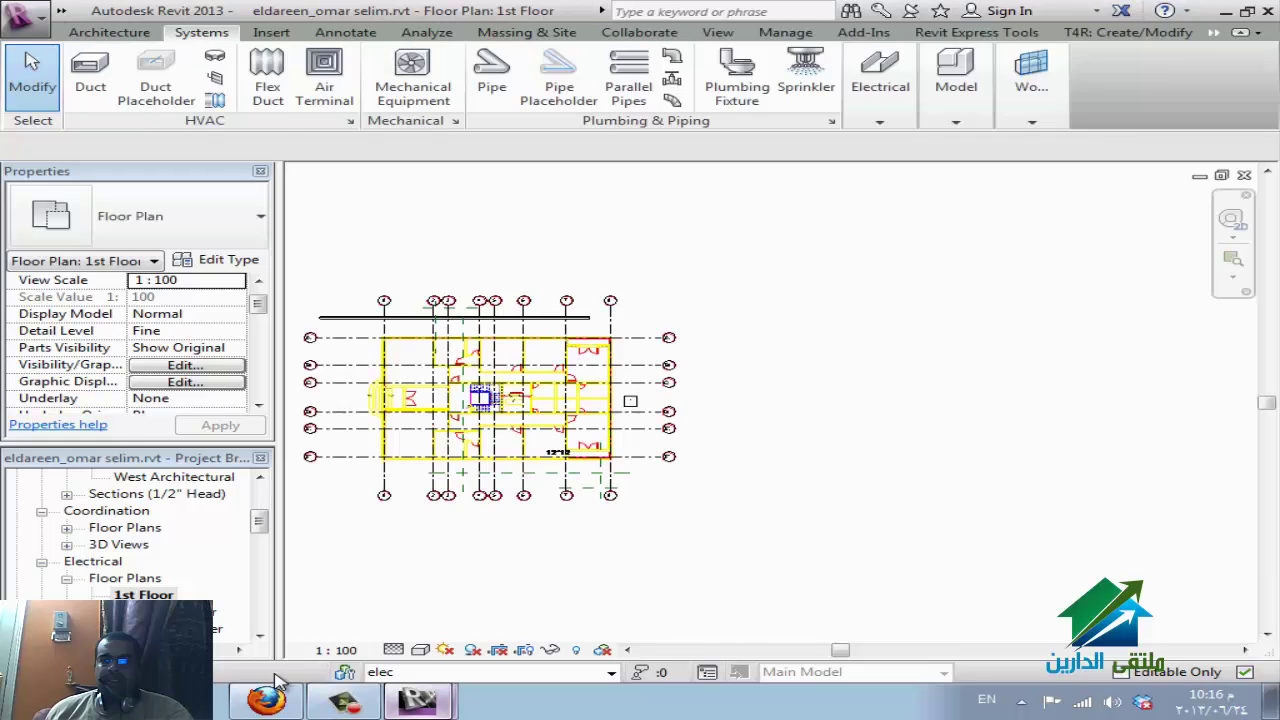
key("super+Down")
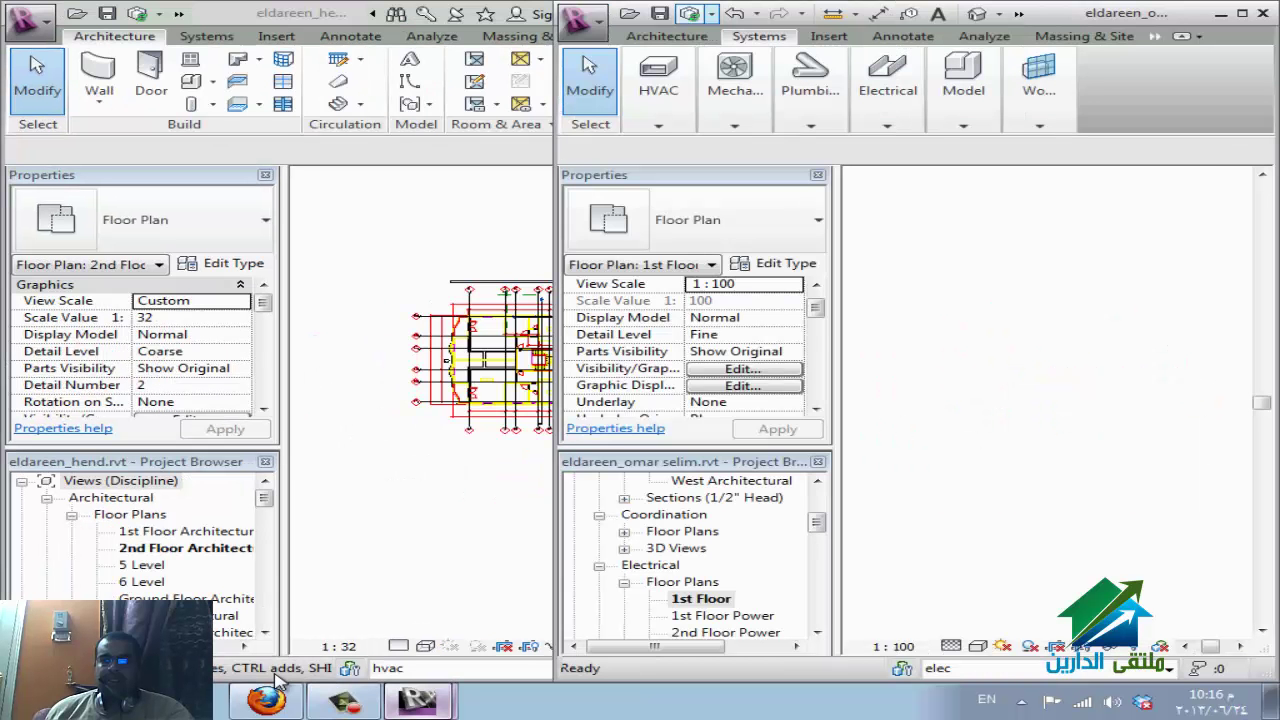
Synchronize the second local model with central E:\eldareen.rvt, then switch to the first model.
key("s")
key("y")
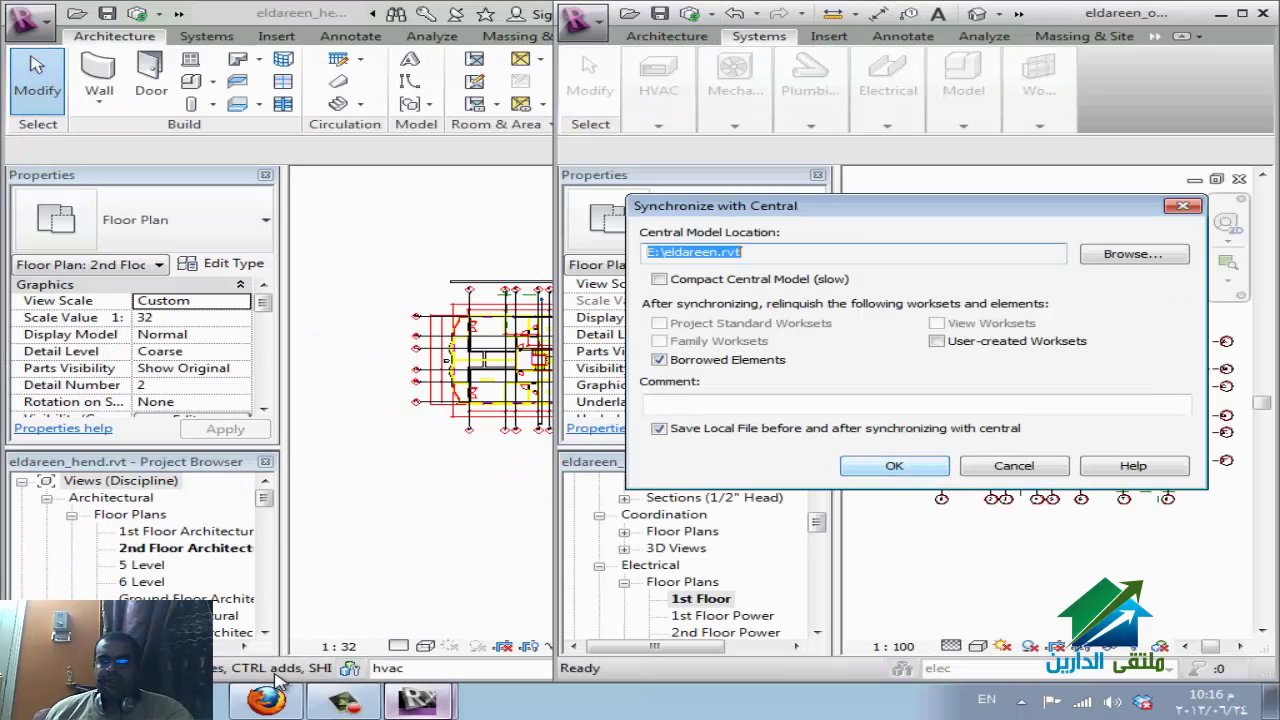
key("Return")
key("alt+Tab")
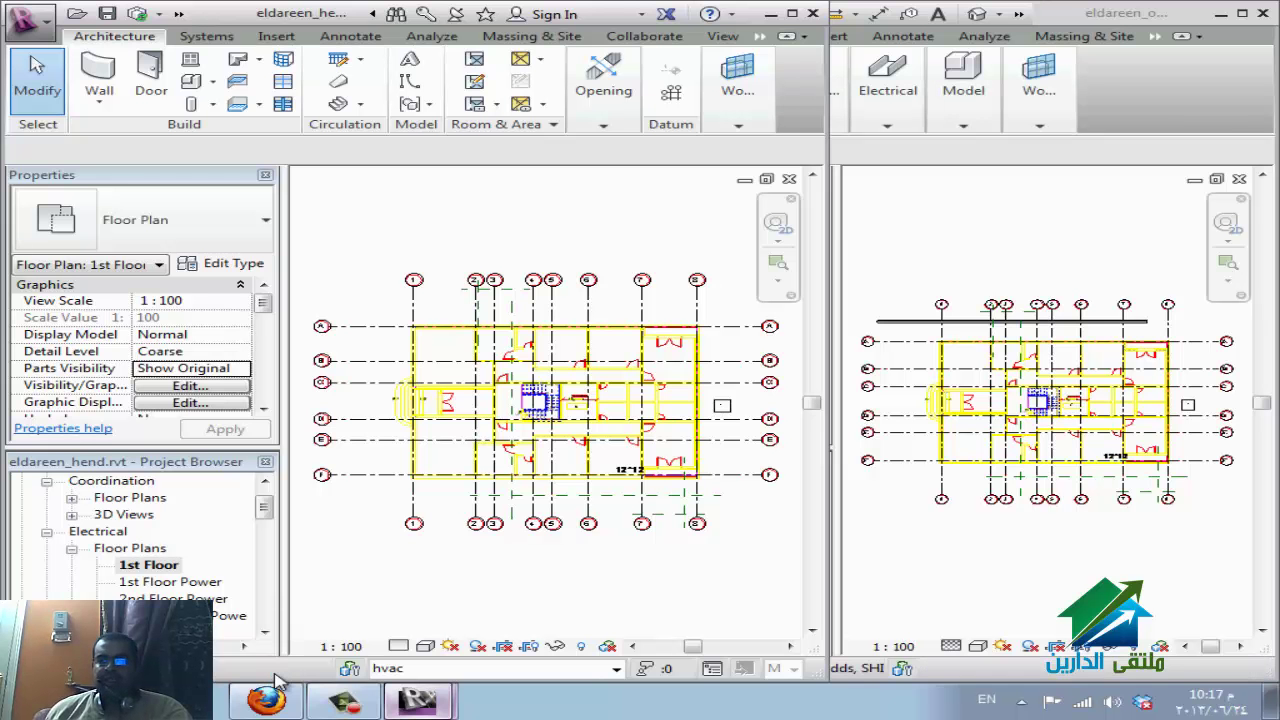
Synchronize the first model eldareen_hend.rvt with central to pull in the cable tray.
key("s")
key("y")
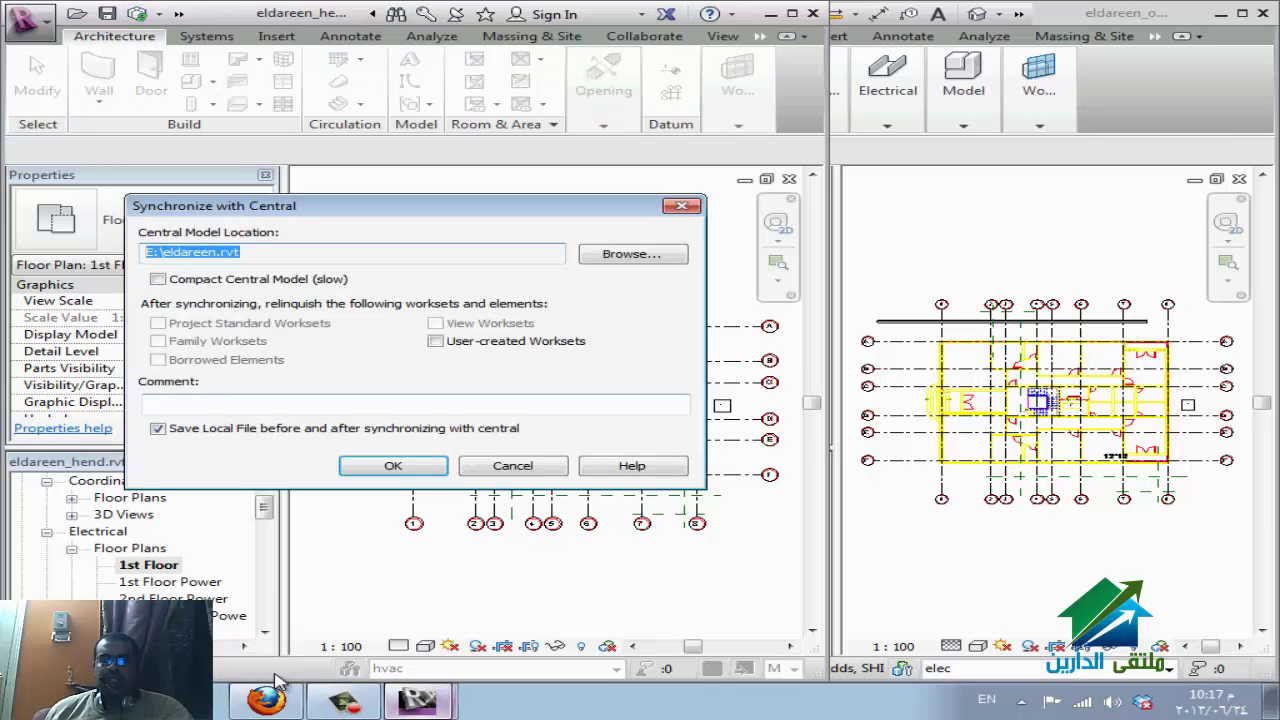
key("Return")
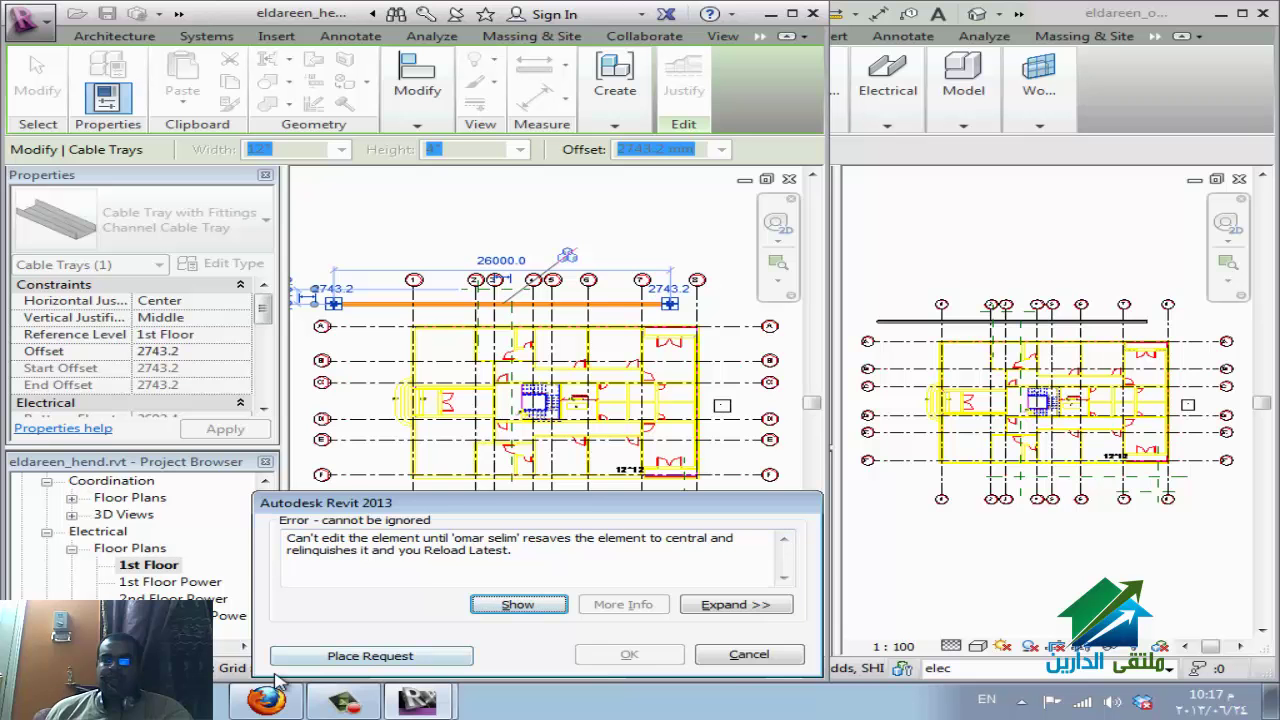
Request permission to edit the cable tray, check the WizIQ session, then return to the second Revit window.
left_click(286, 658)
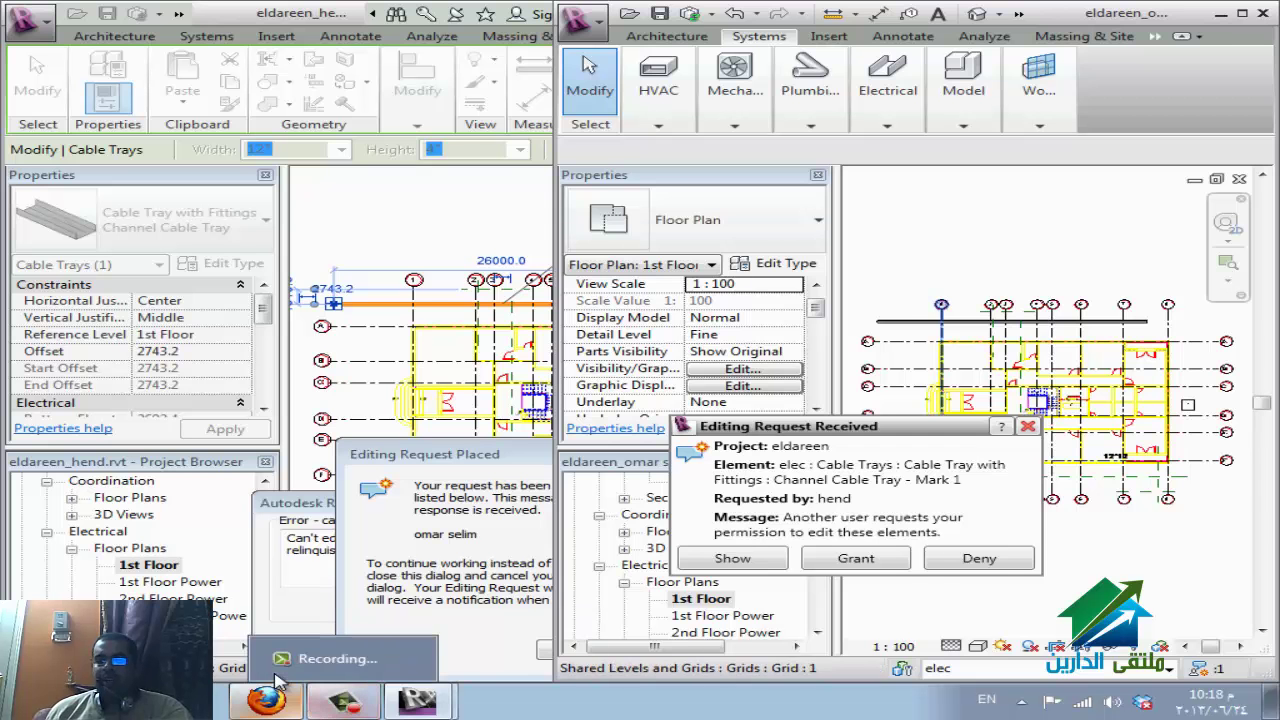
left_click(280, 682)
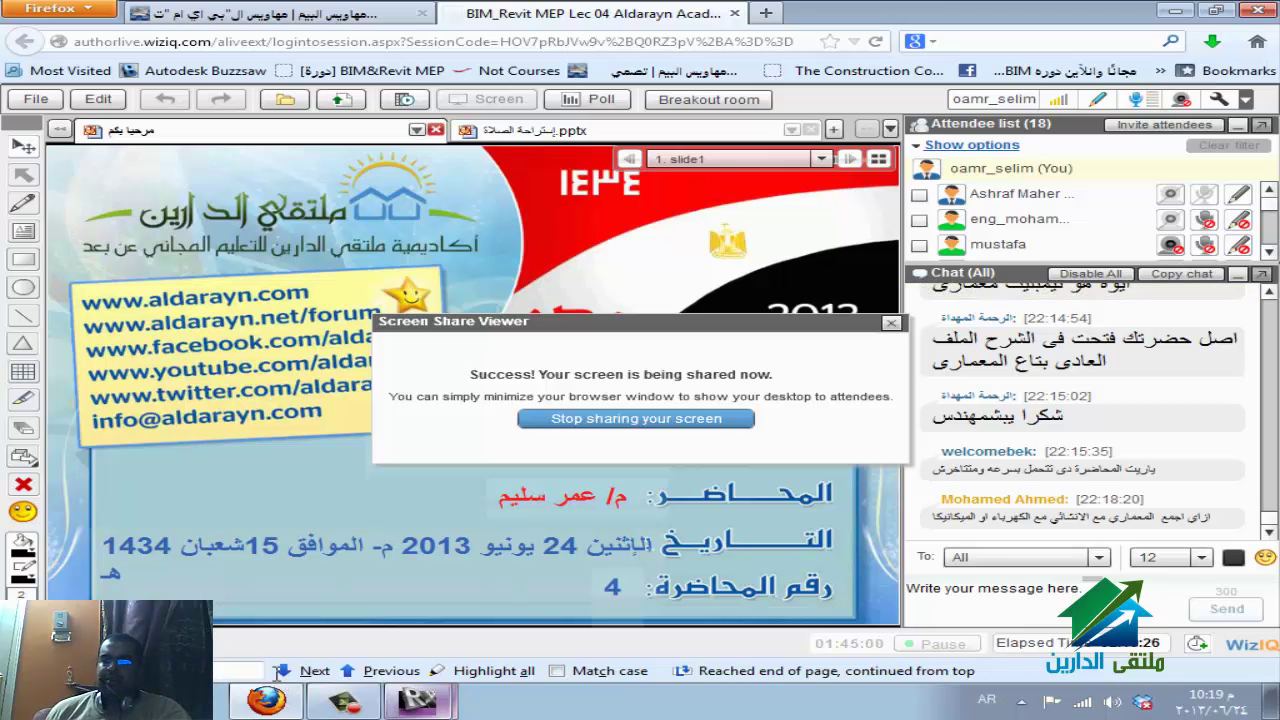
left_click(280, 684)
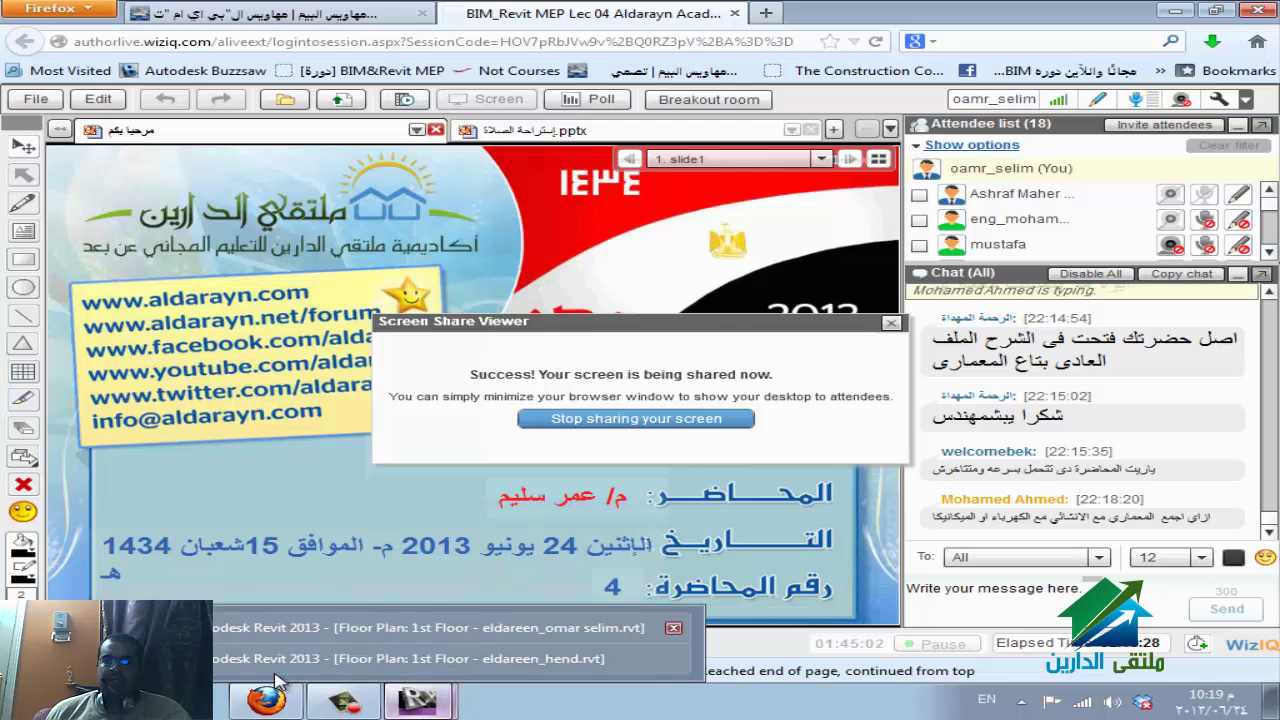
left_click(420, 627)
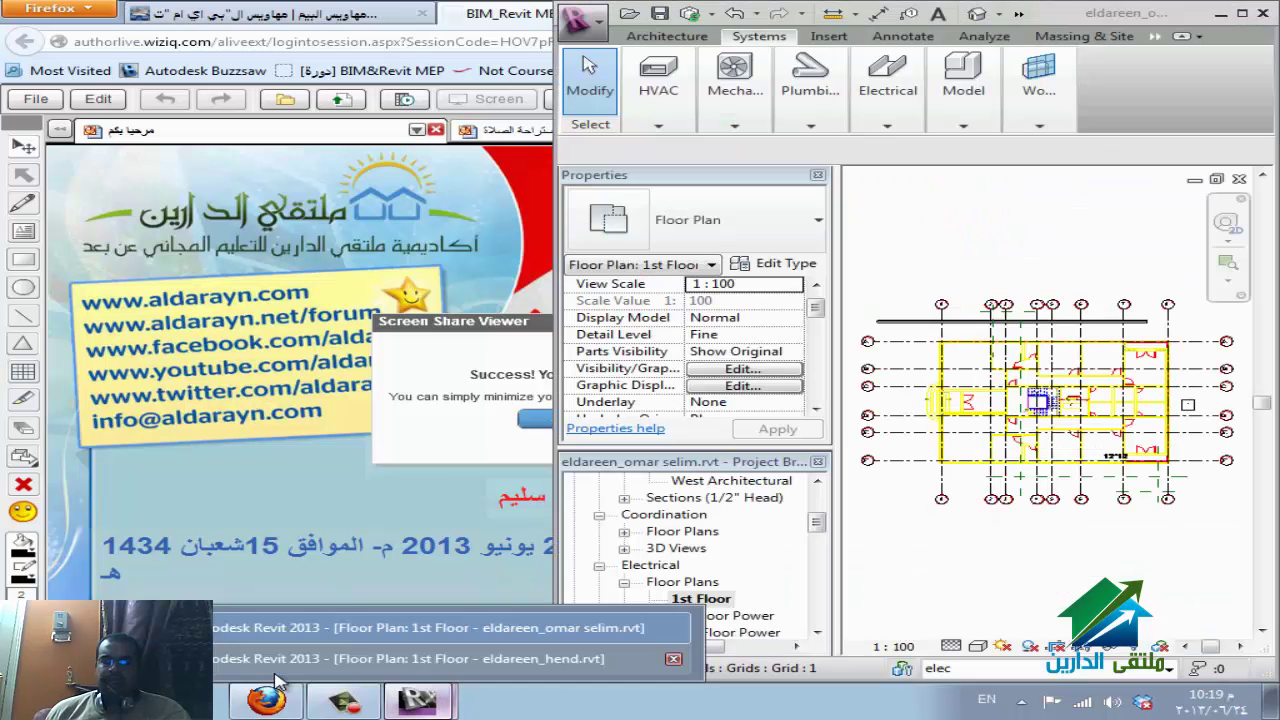
Dismiss the Editing Request Placed and error dialogs, then maximize the second local model's window.
key("Return")
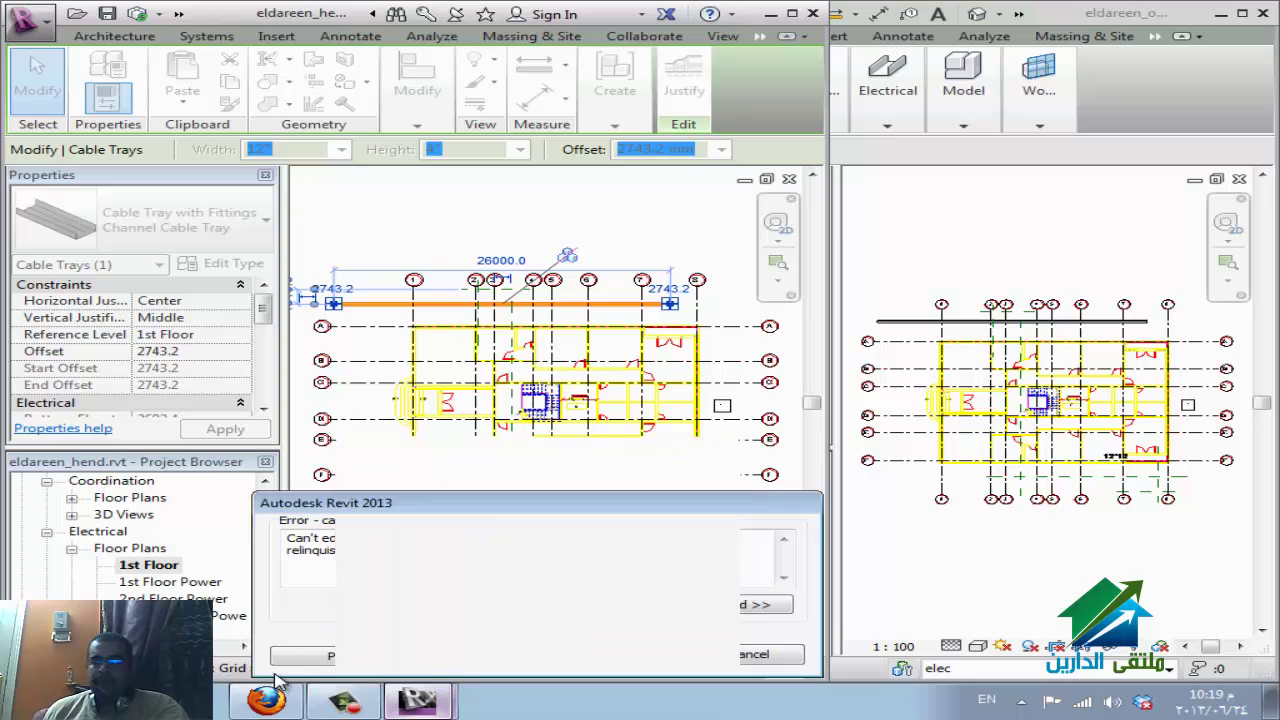
key("Escape")
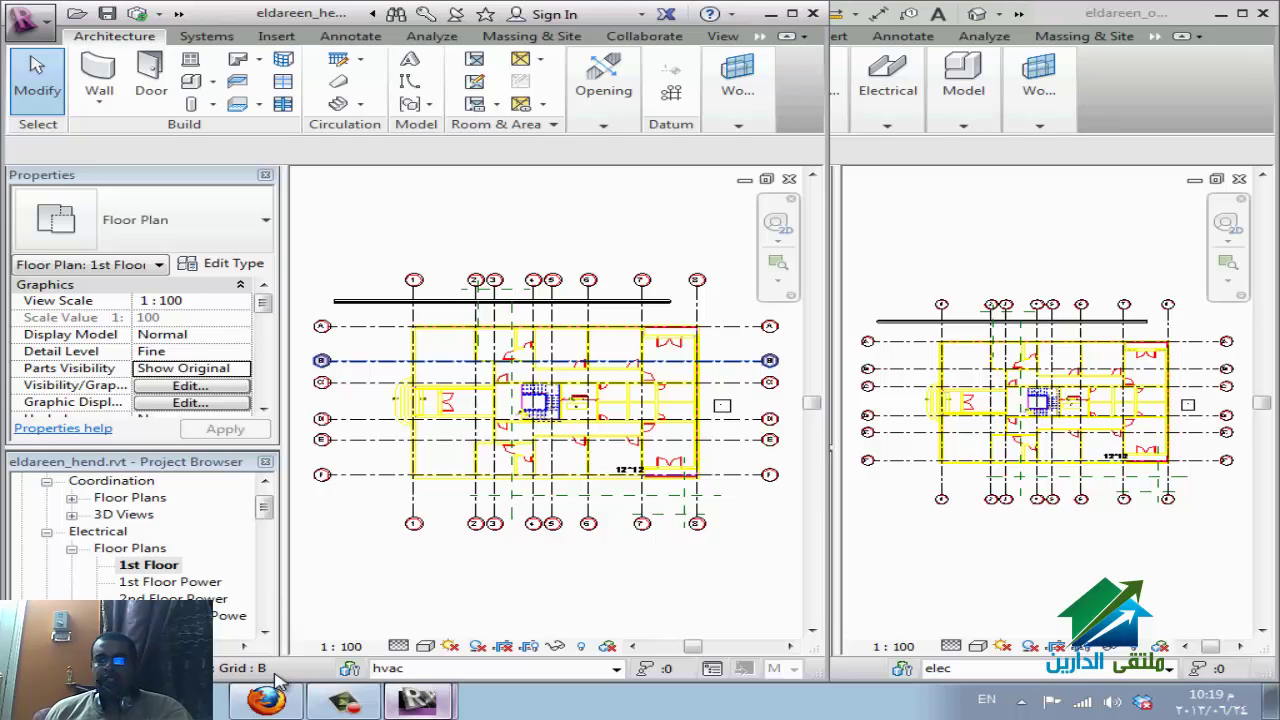
left_click(792, 13)
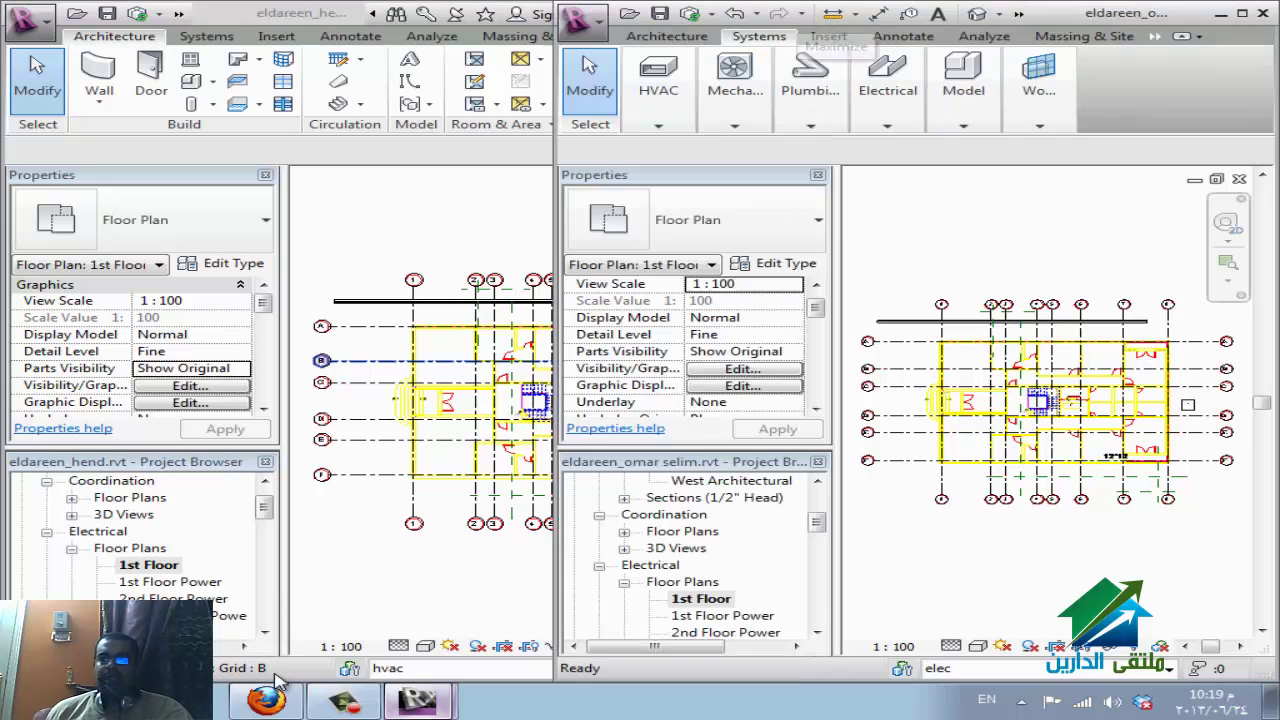
left_click(1241, 13)
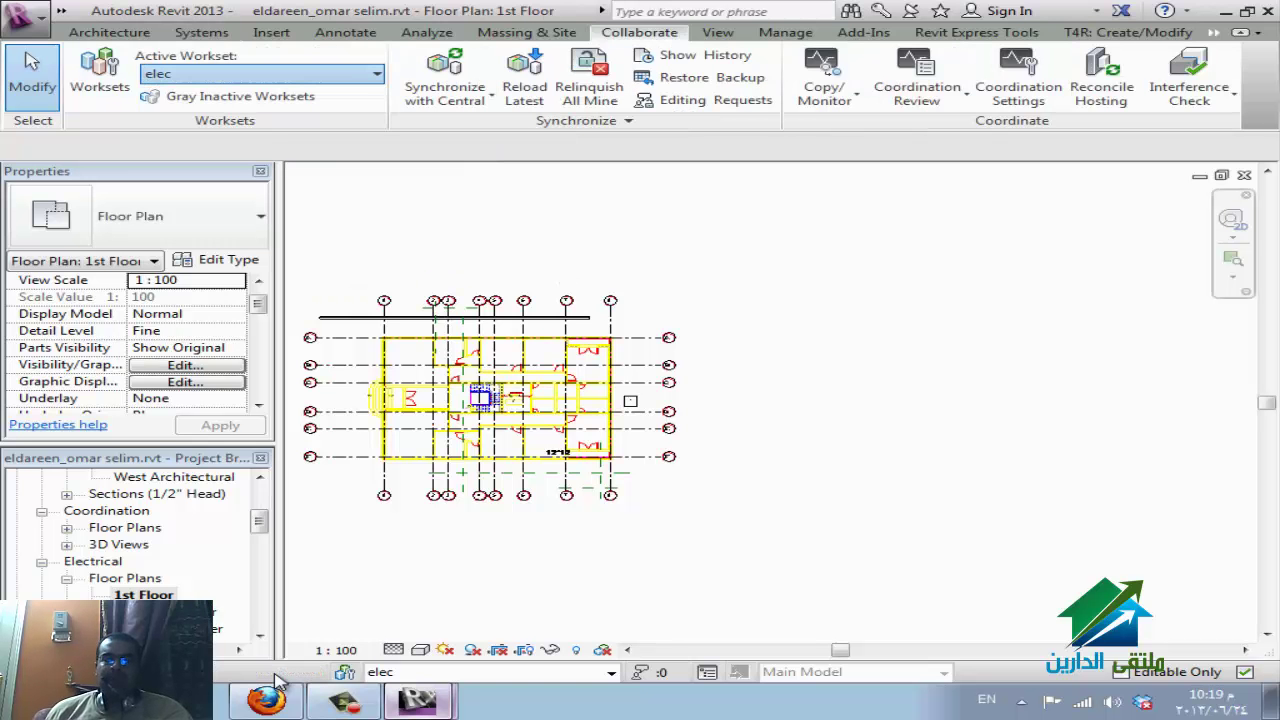
Keep elec as the active workset, confirm the cable tray is on elec, and open Worksets.
key("alt+Down")
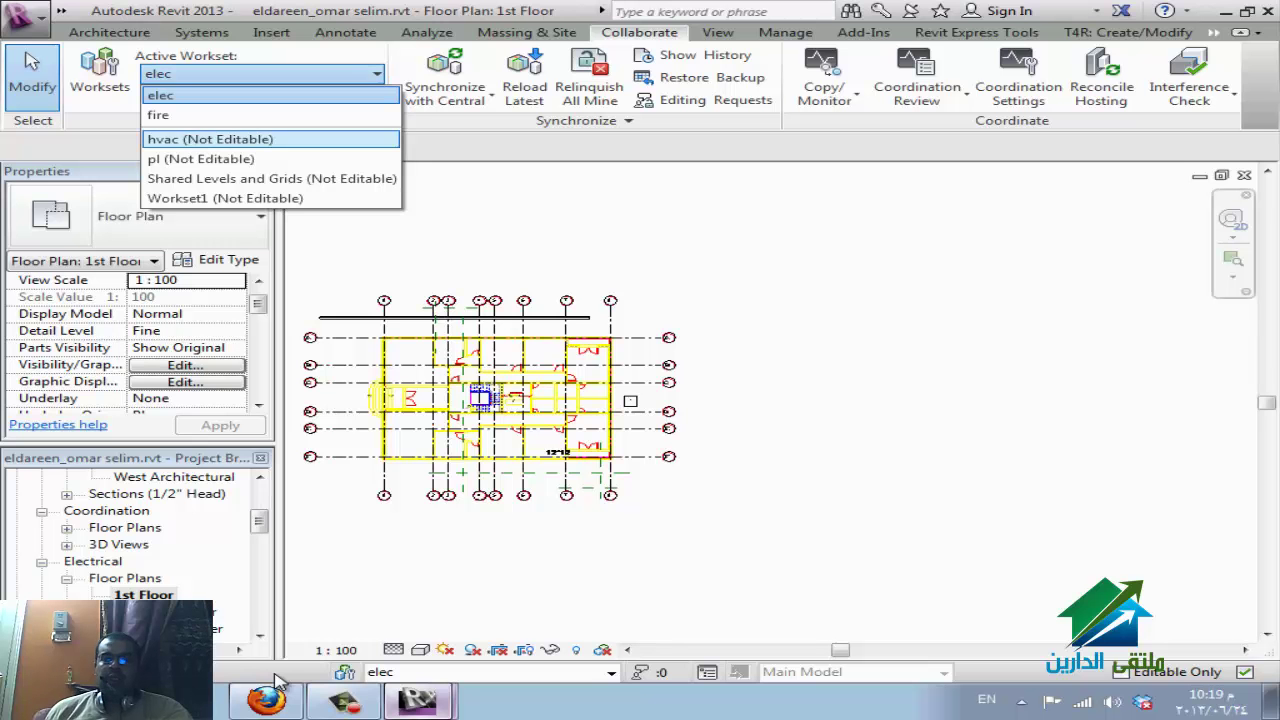
key("Down")
key("Escape")
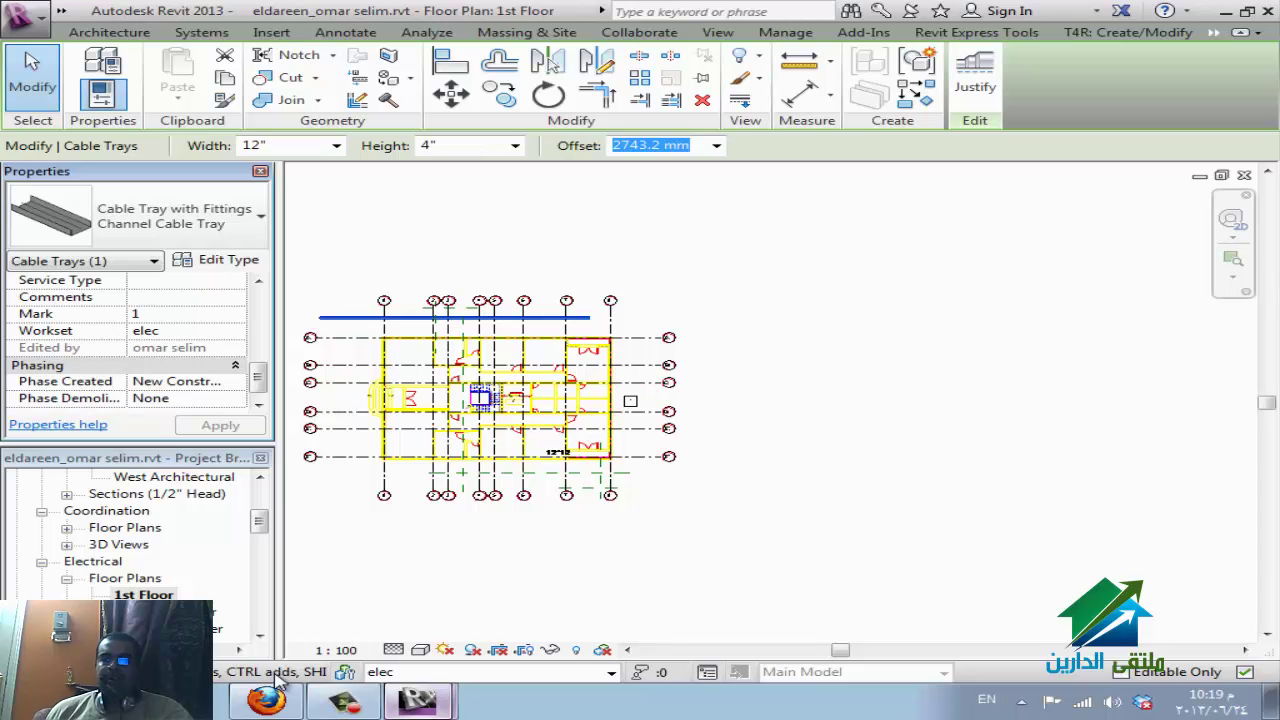
key("Tab")
key("Tab")
key("Tab")
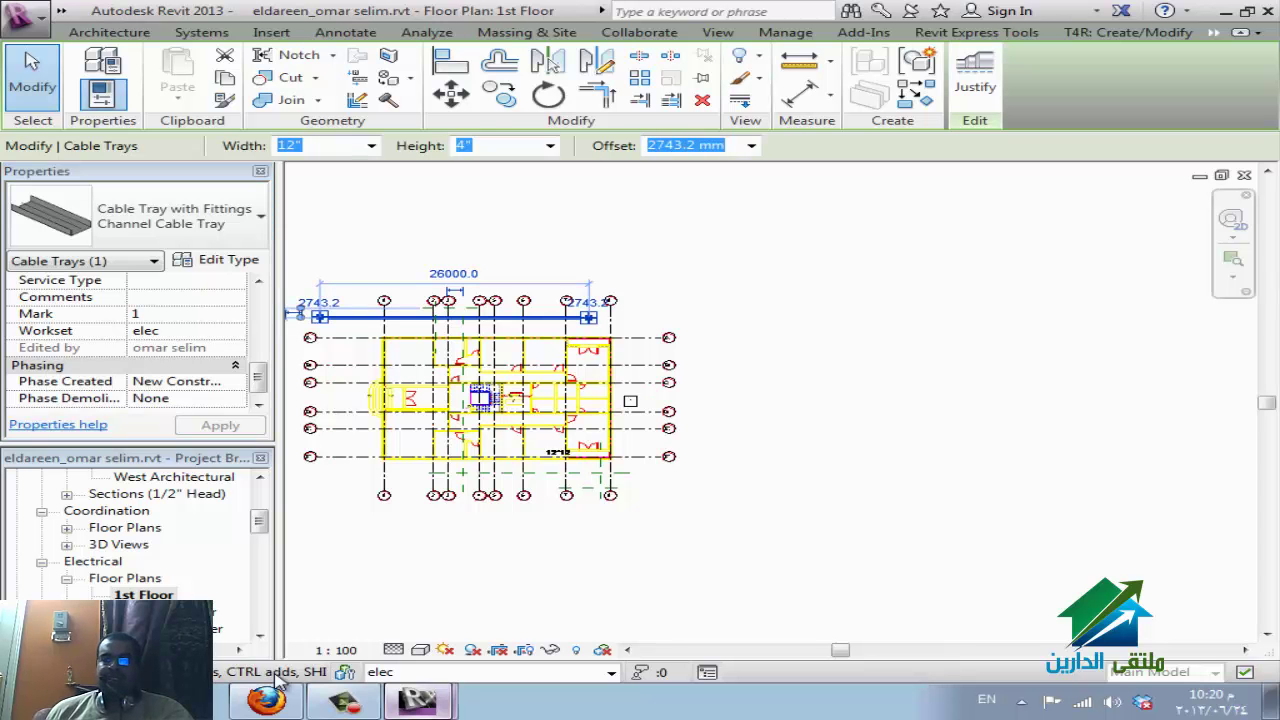
key("alt+c")
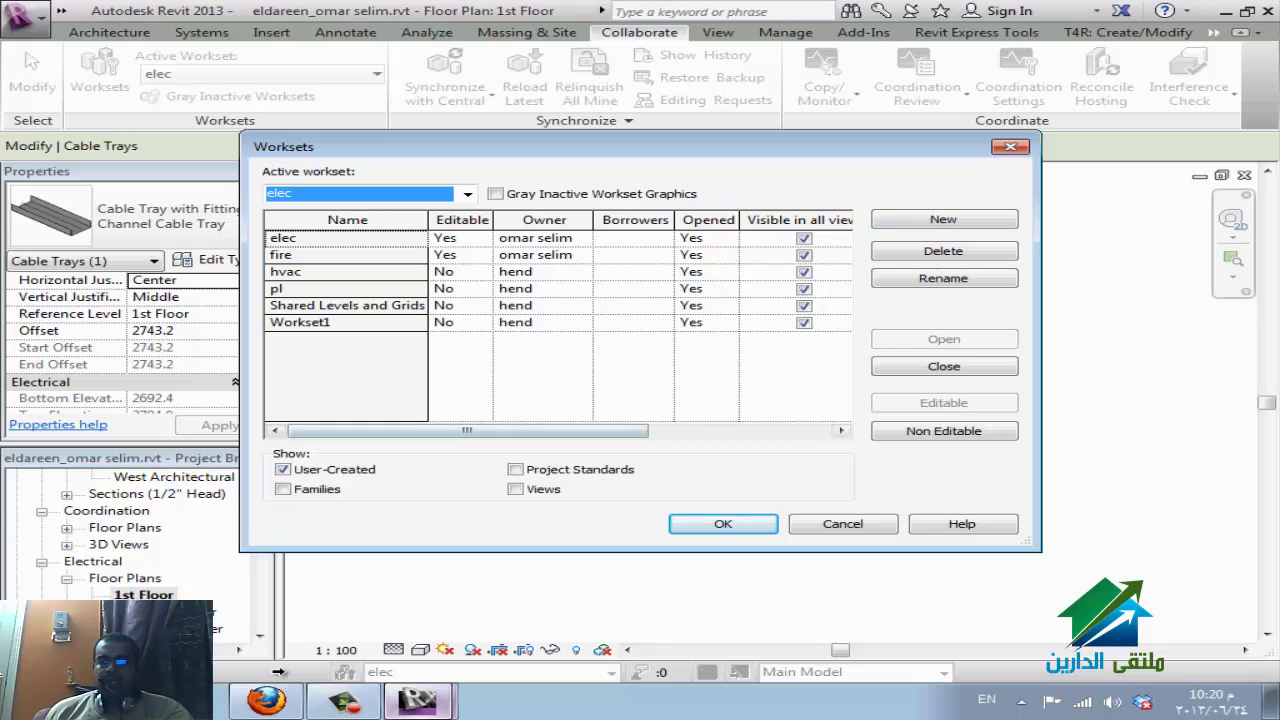
Make the fire workset non-editable.
key("Tab")
key("Up")
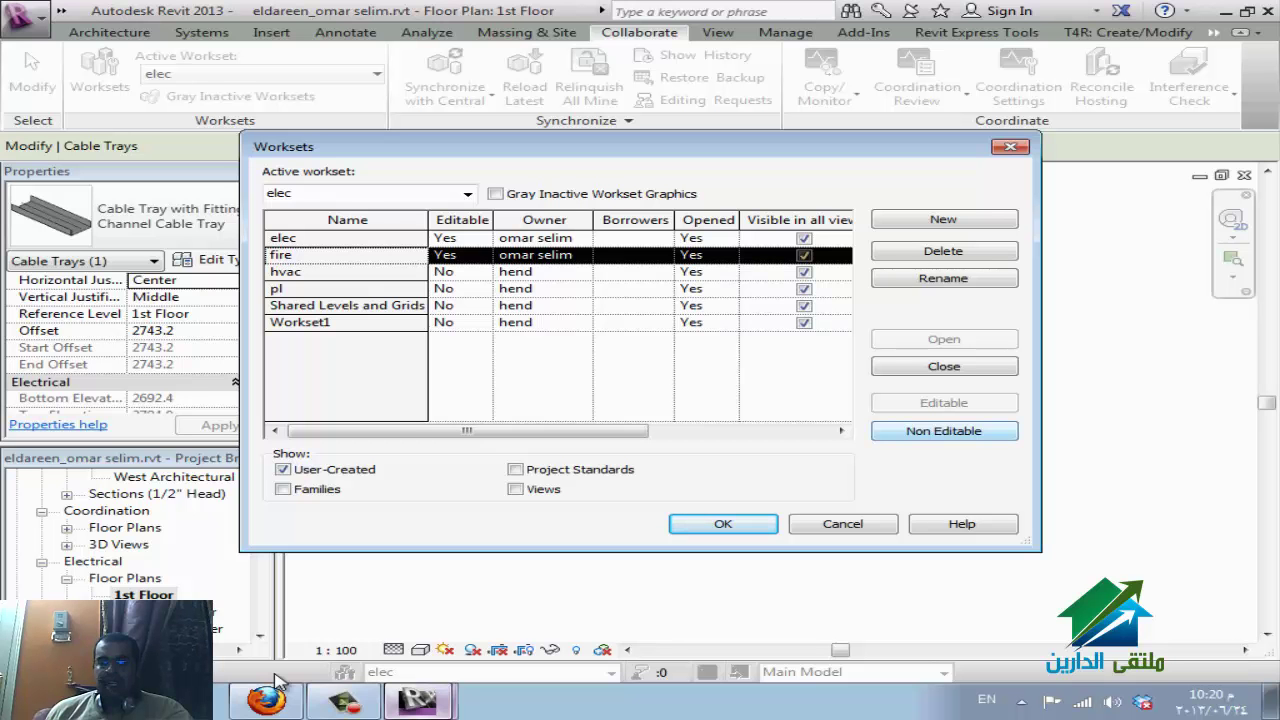
key("space")
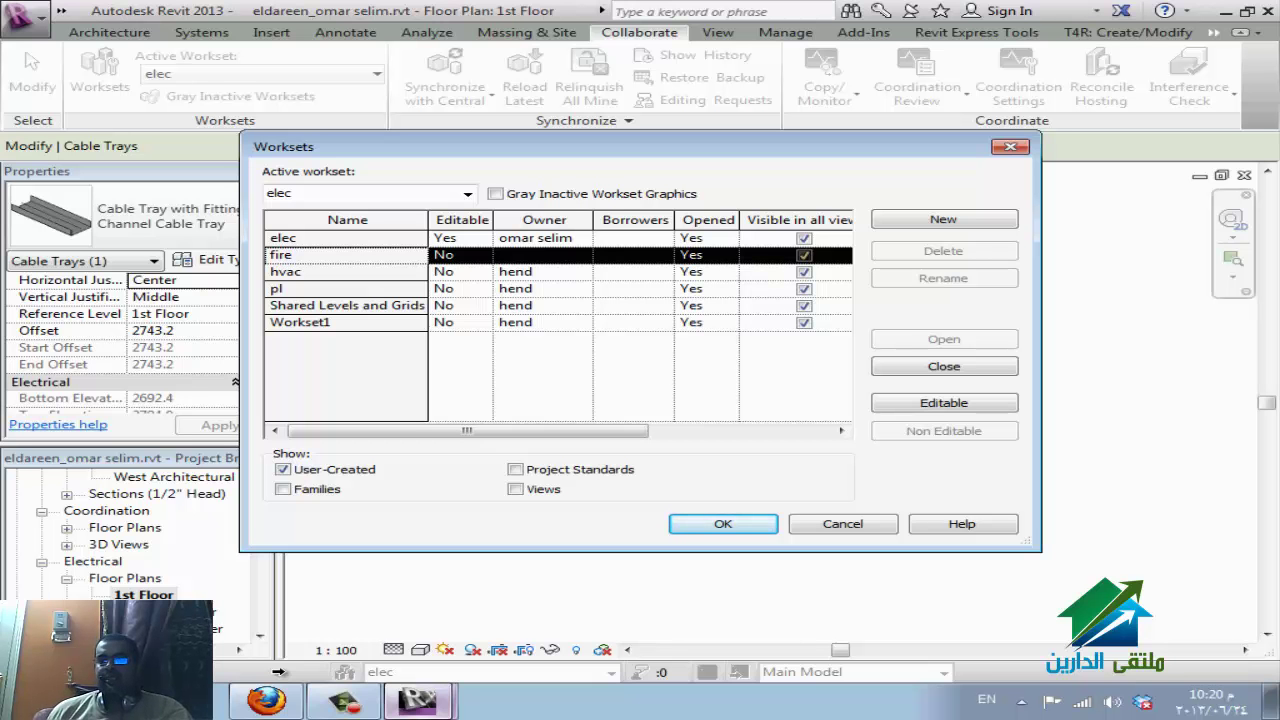
Make fire editable again and show Families worksets in the list.
key("Up")
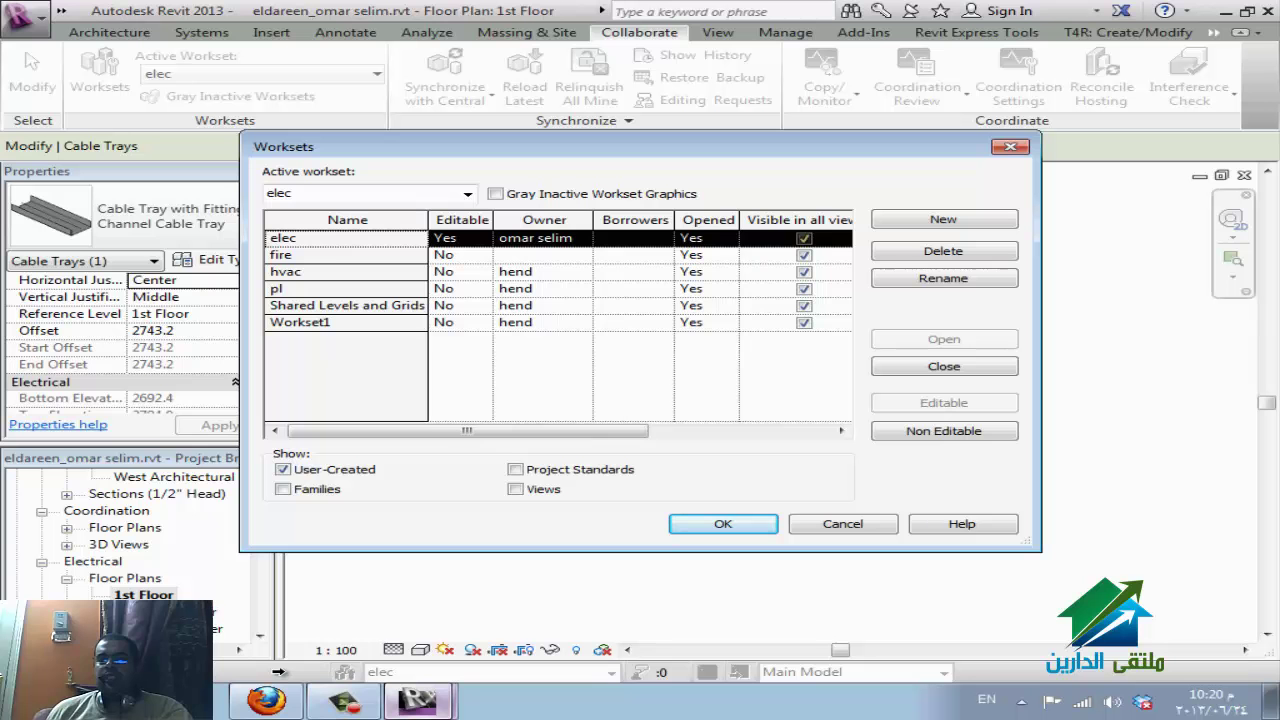
key("Down")
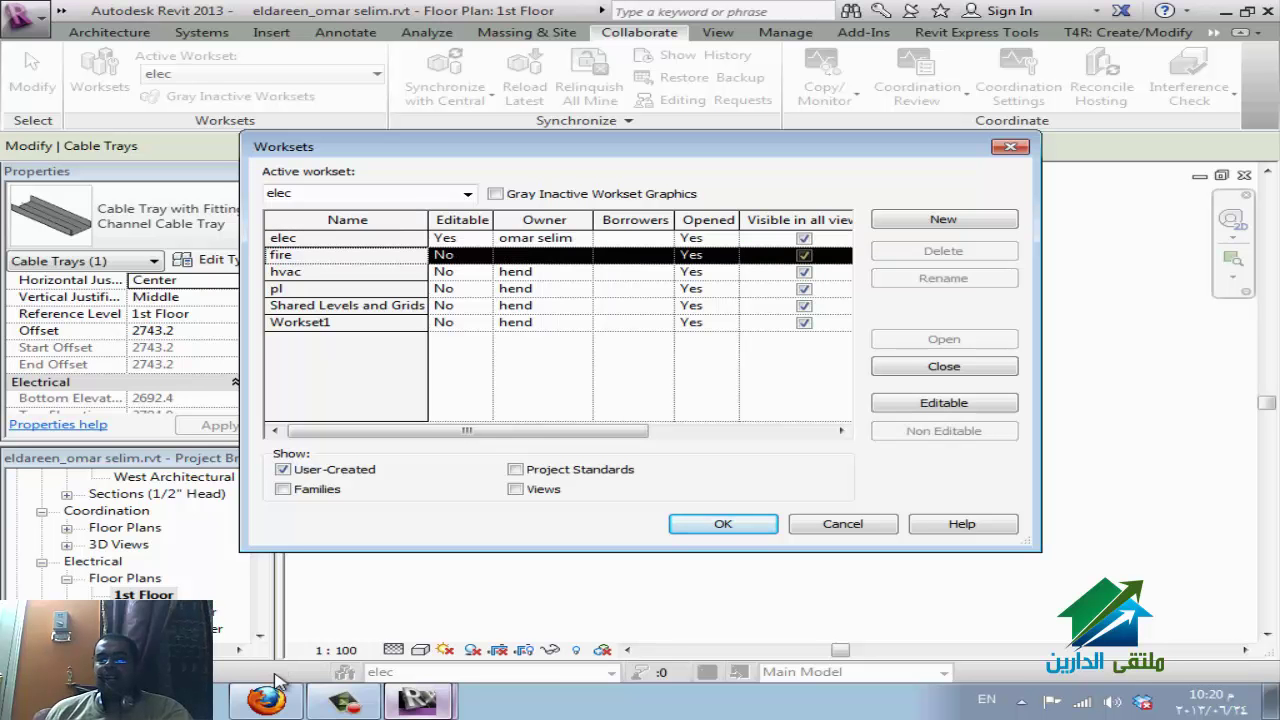
key("alt+e")
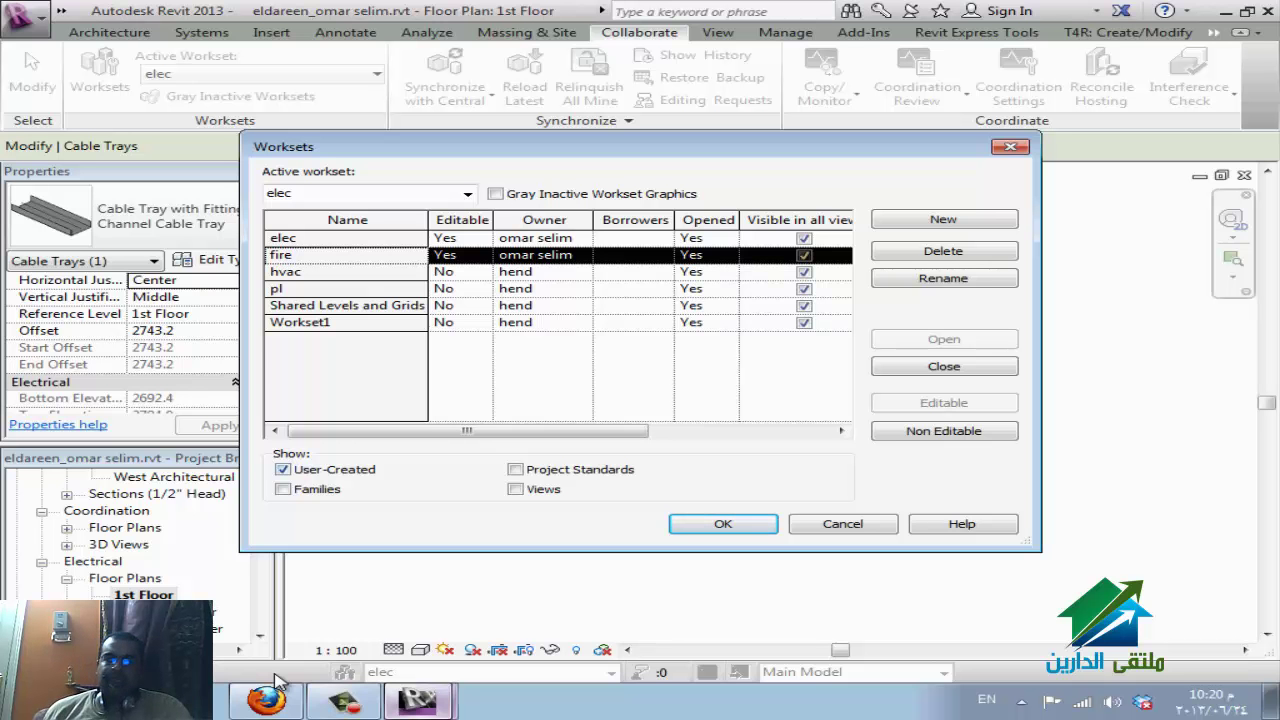
key("alt+f")
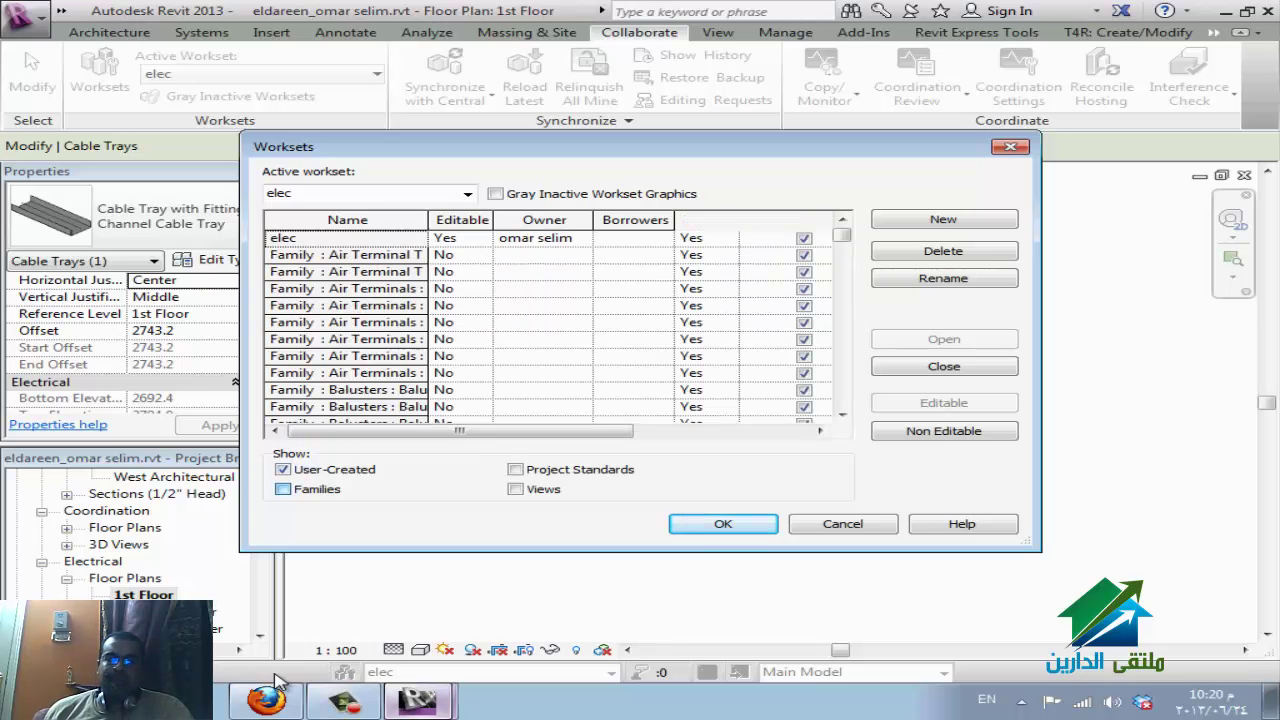
Filter the list to family worksets and make the Cable Tray Fitting worksets editable.
key("alt+u")
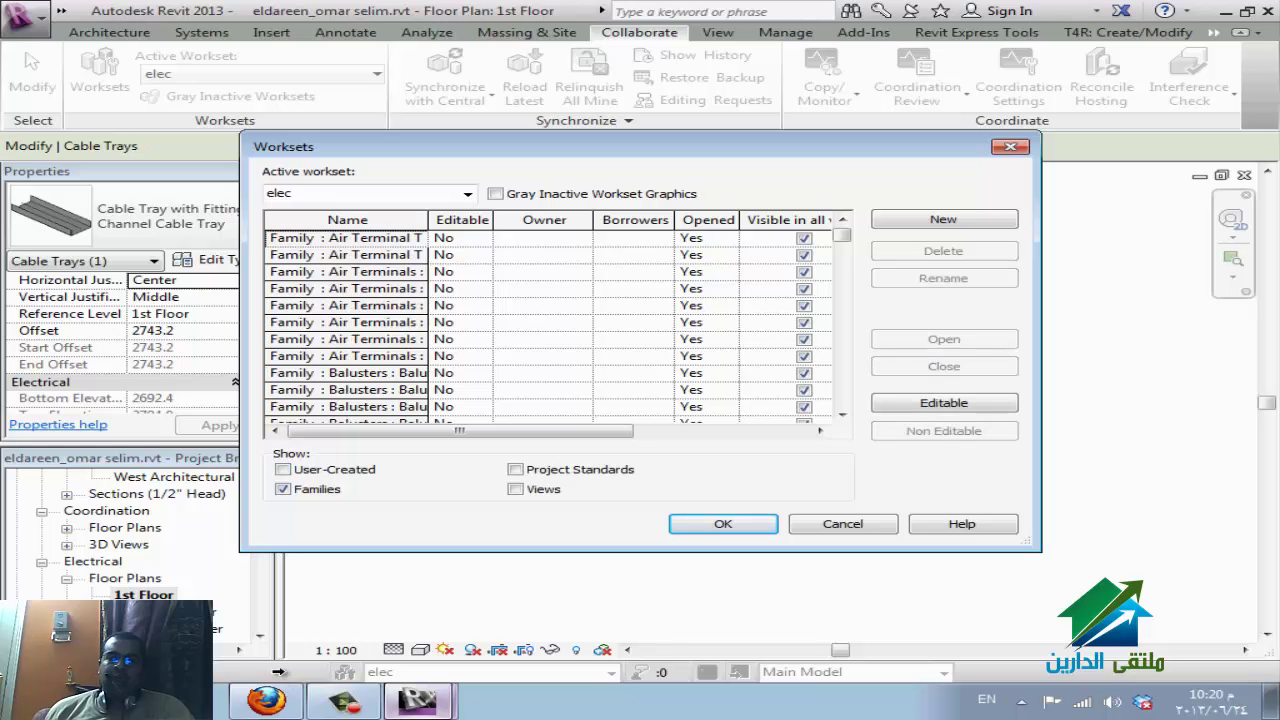
key("Down")
key("Down")
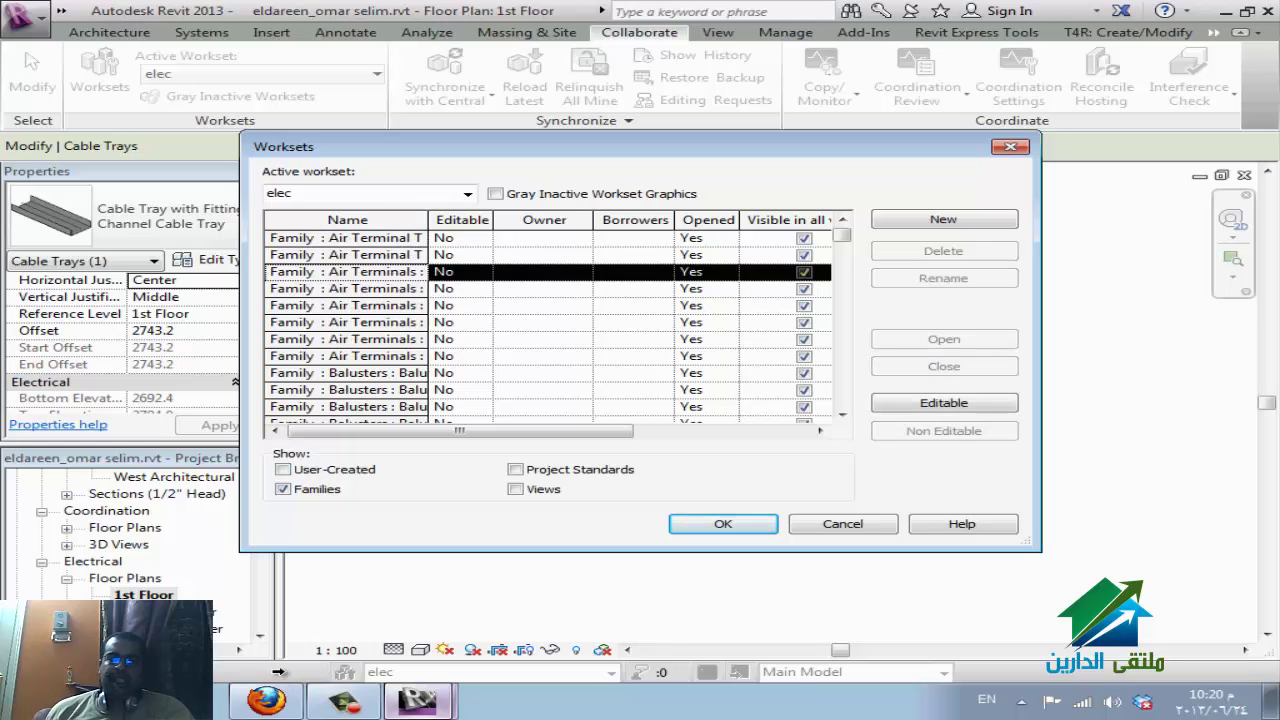
scroll(278, 672, "down", 8)
scroll(278, 672, "up", 4)
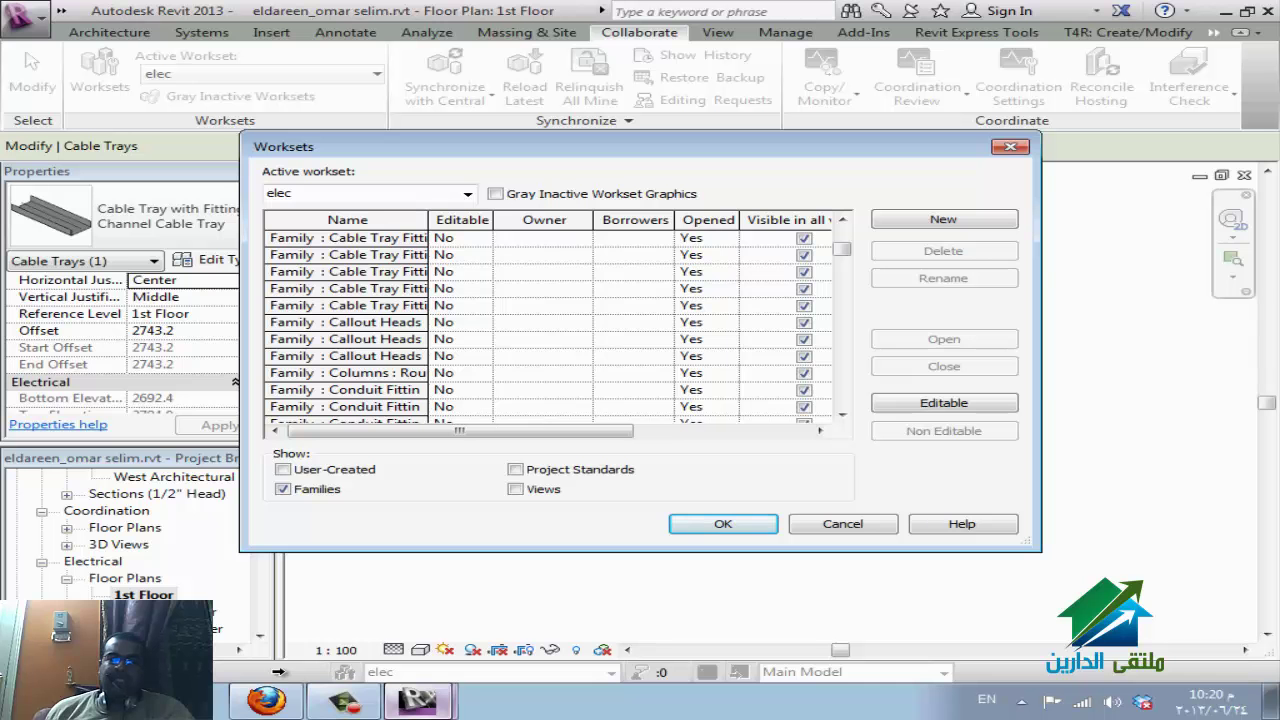
scroll(278, 672, "up", 1)
key("shift+Page_Down")
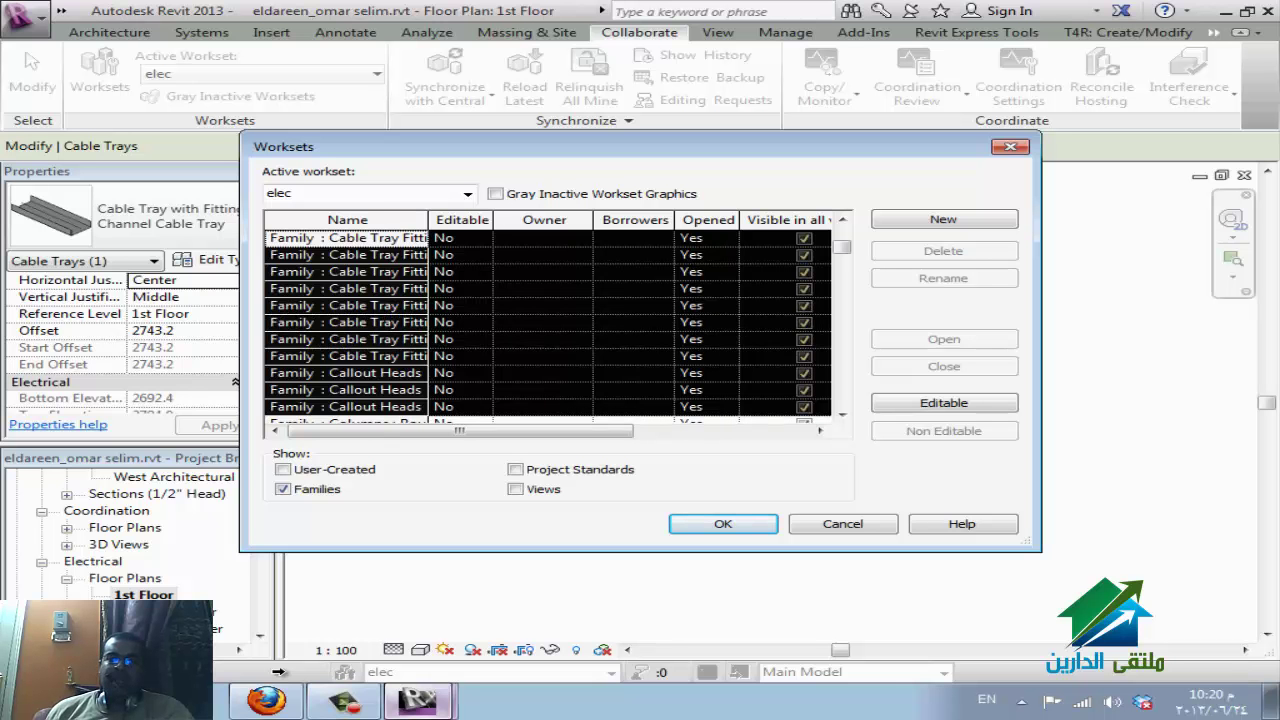
key("shift+Up")
key("shift+Up")
key("shift+Up")
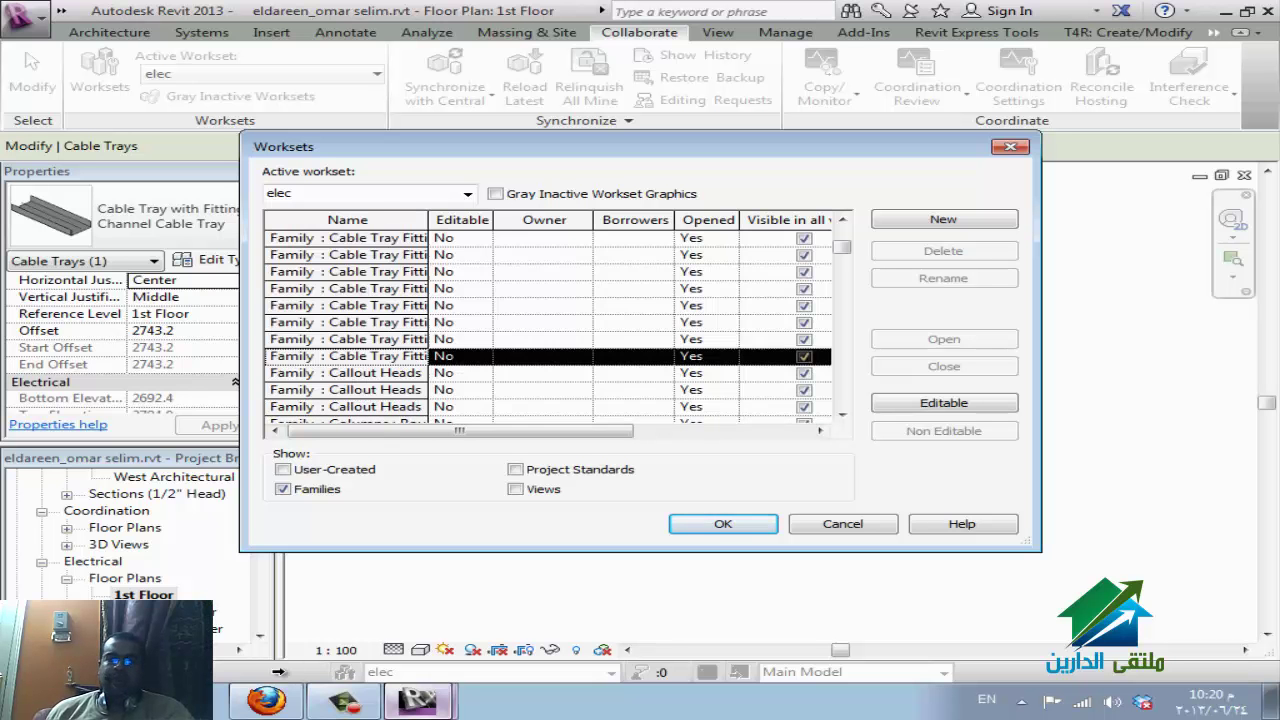
key("alt+e")
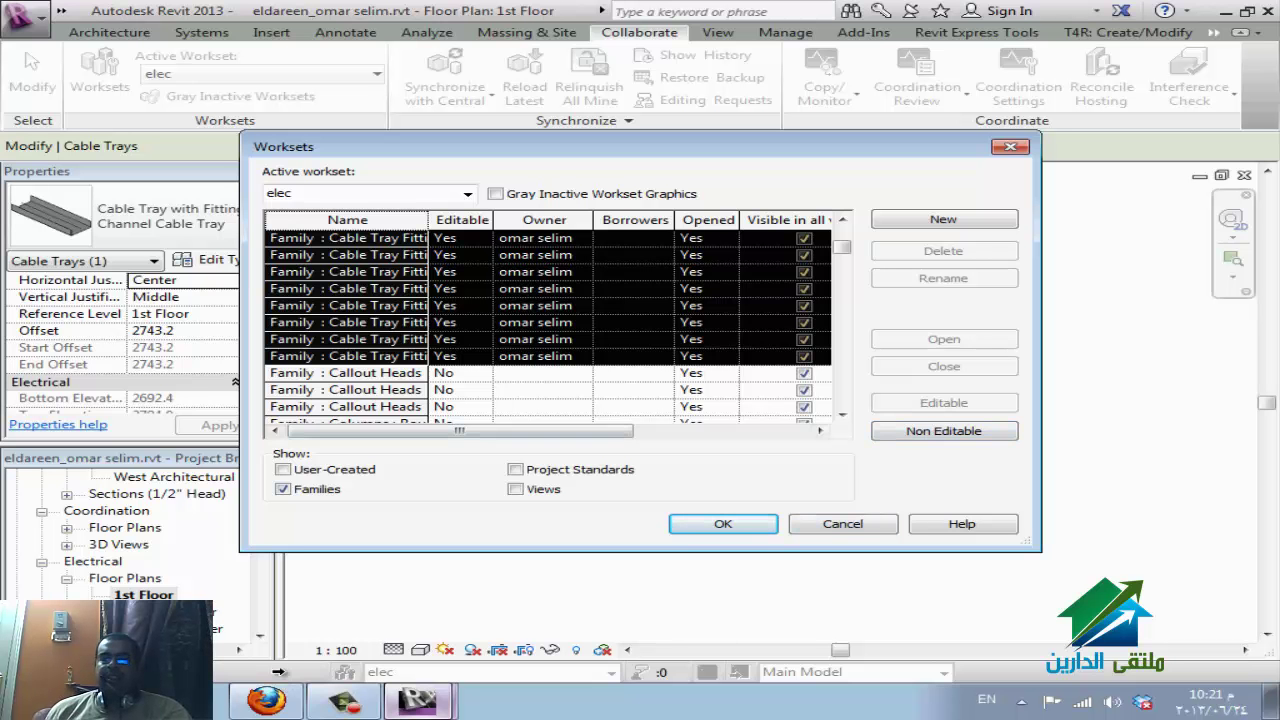
key("Down")
key("Down")
key("Down")
key("Down")
key("Down")
key("Down")
key("Down")
key("Down")
key("Down")
key("Down")
key("Down")
key("Down")
key("Down")
key("Down")
key("Down")
key("Down")
key("Down")
key("Down")
key("Down")
key("Down")
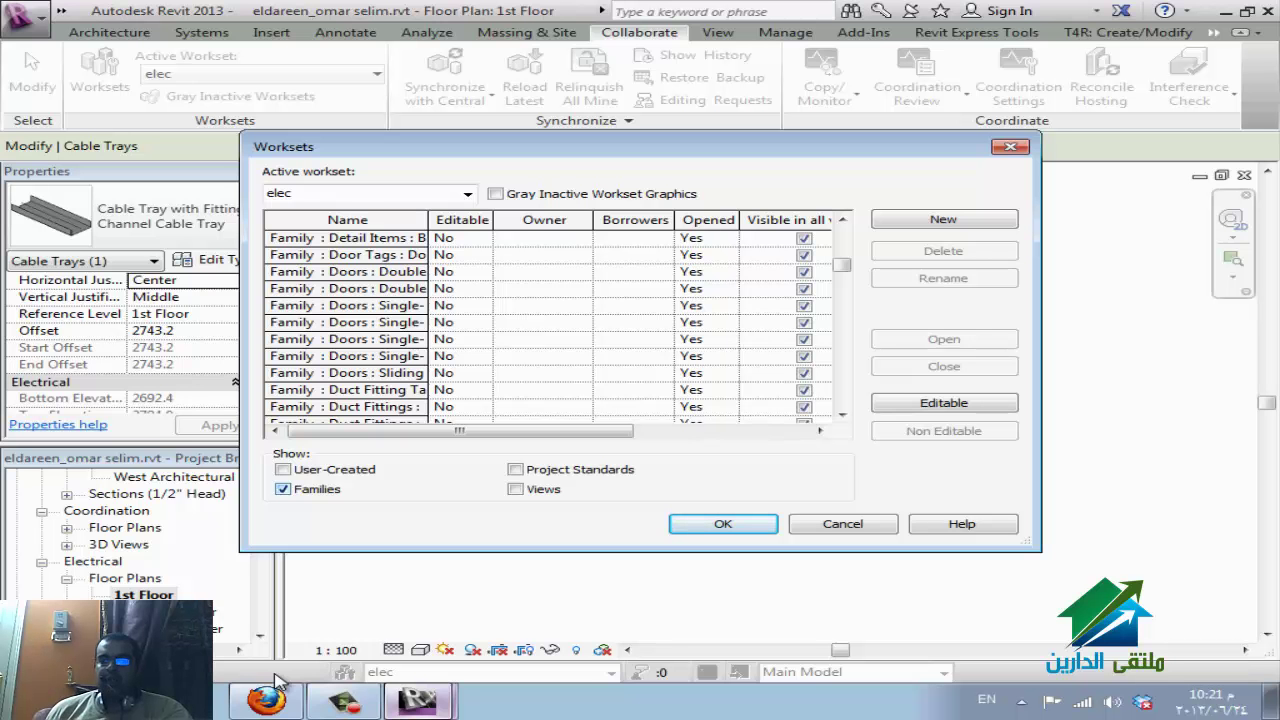
Change the Worksets list to show only view worksets.
key("Home")
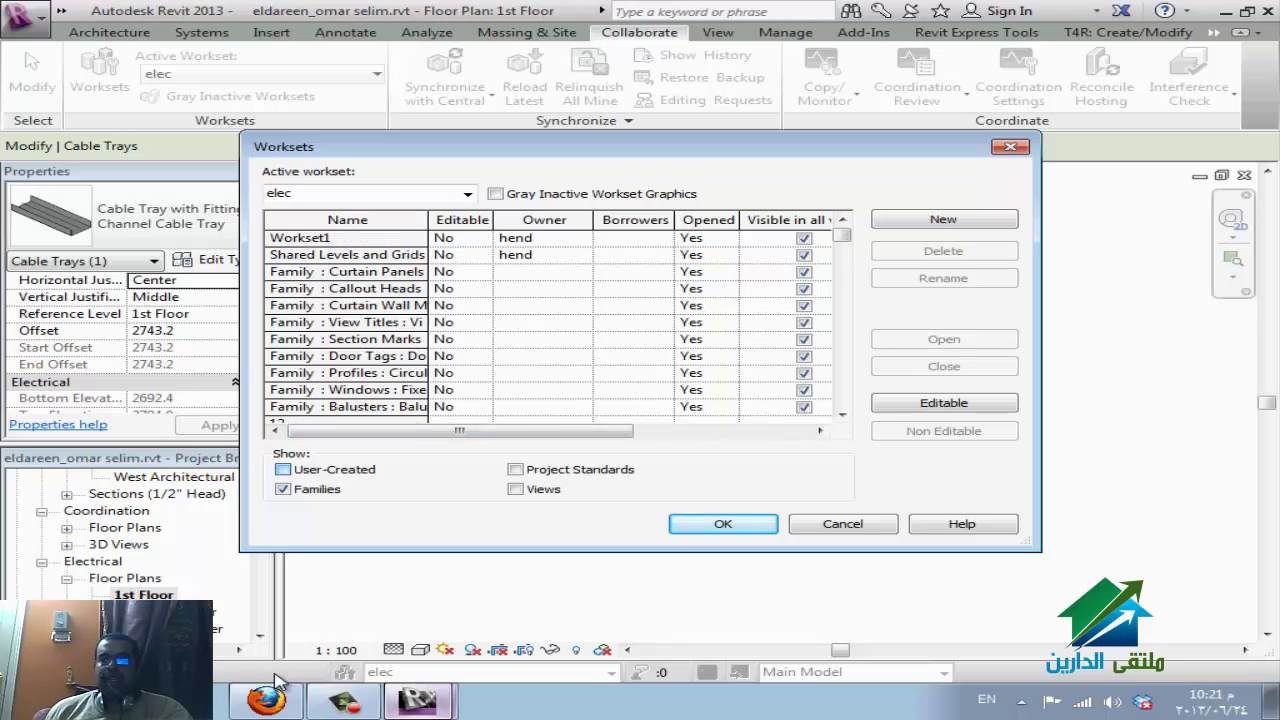
key("alt+u")
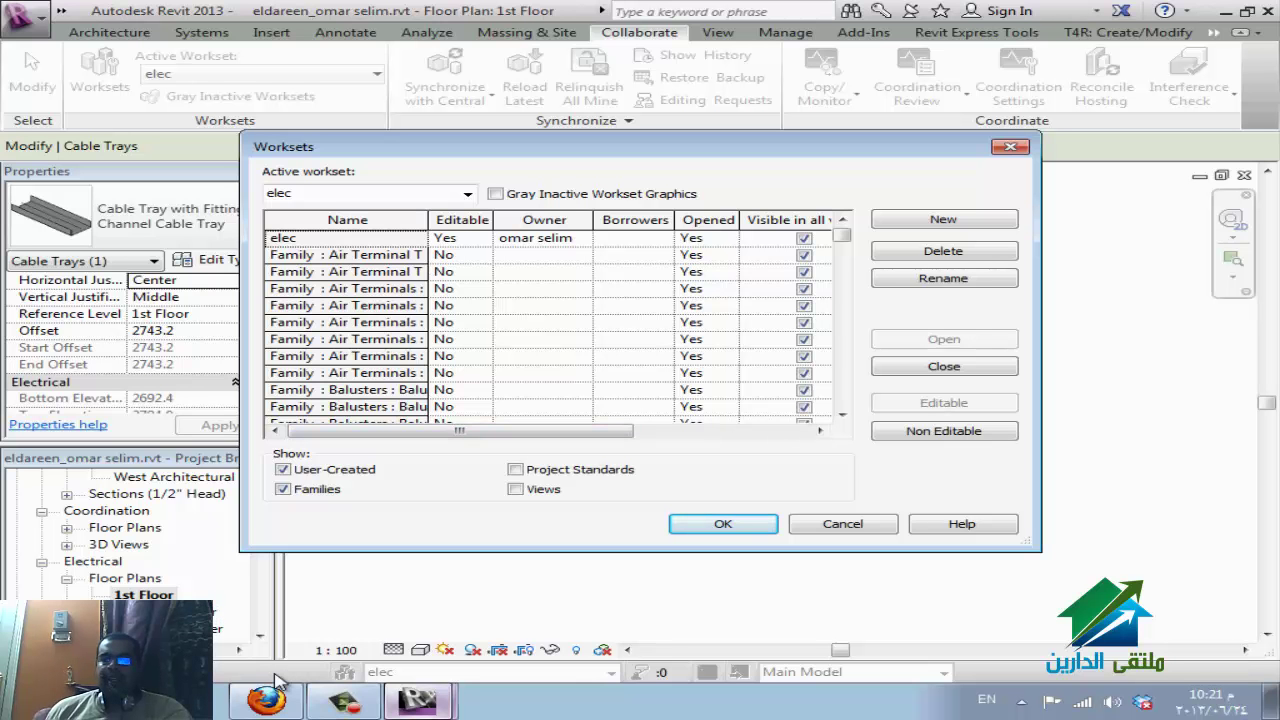
key("alt+u")
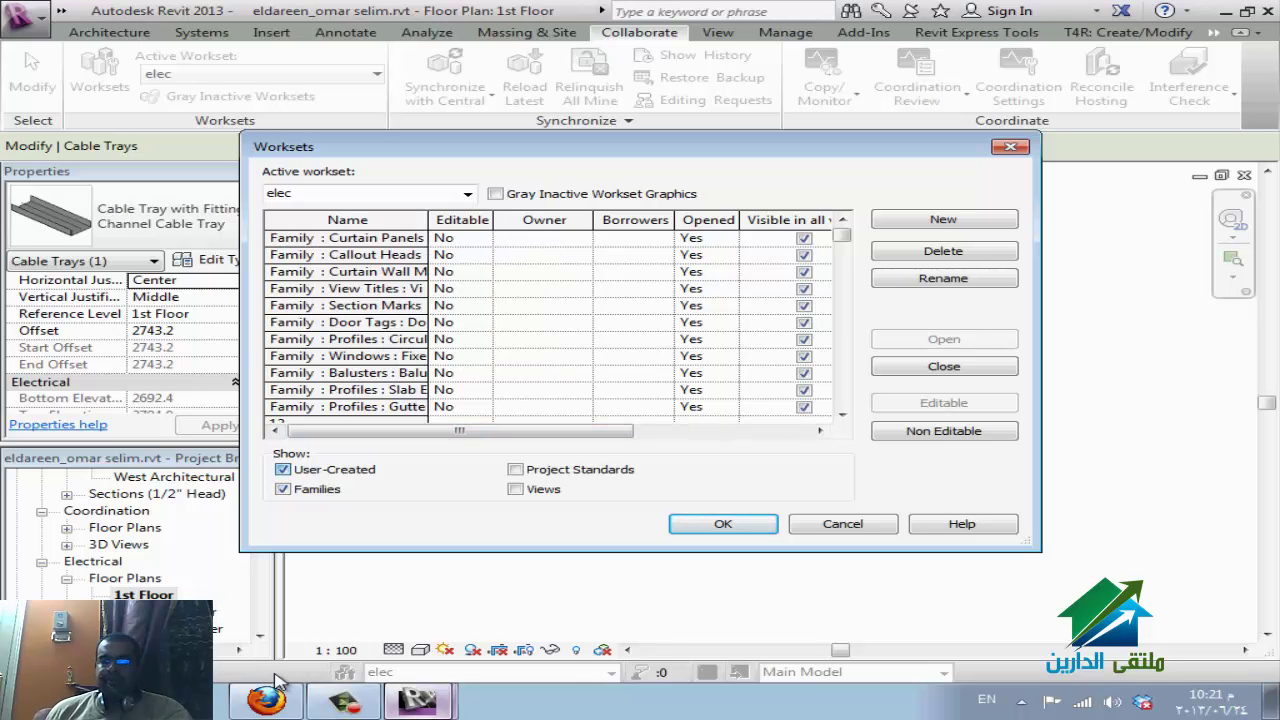
key("alt+f")
key("alt+v")
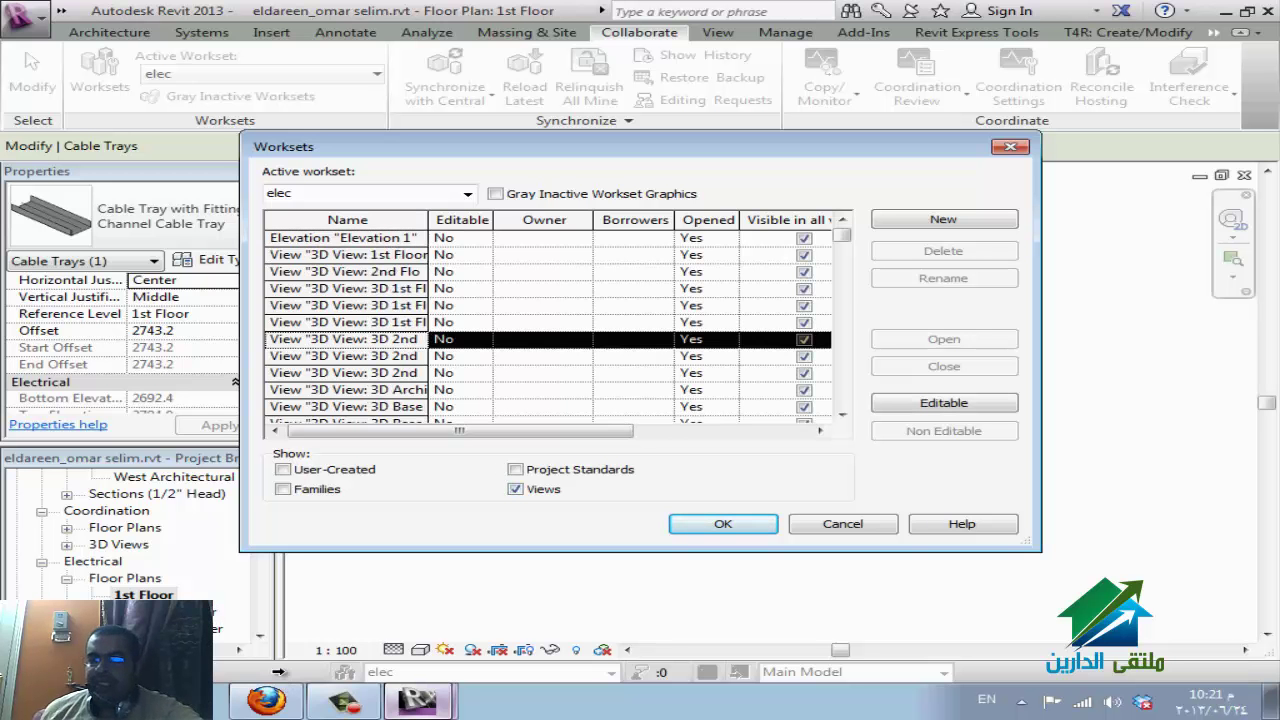
Select the four View Template 'Electrical' worksets and make them editable.
scroll(280, 683, "down", 6)
scroll(280, 683, "down", 10)
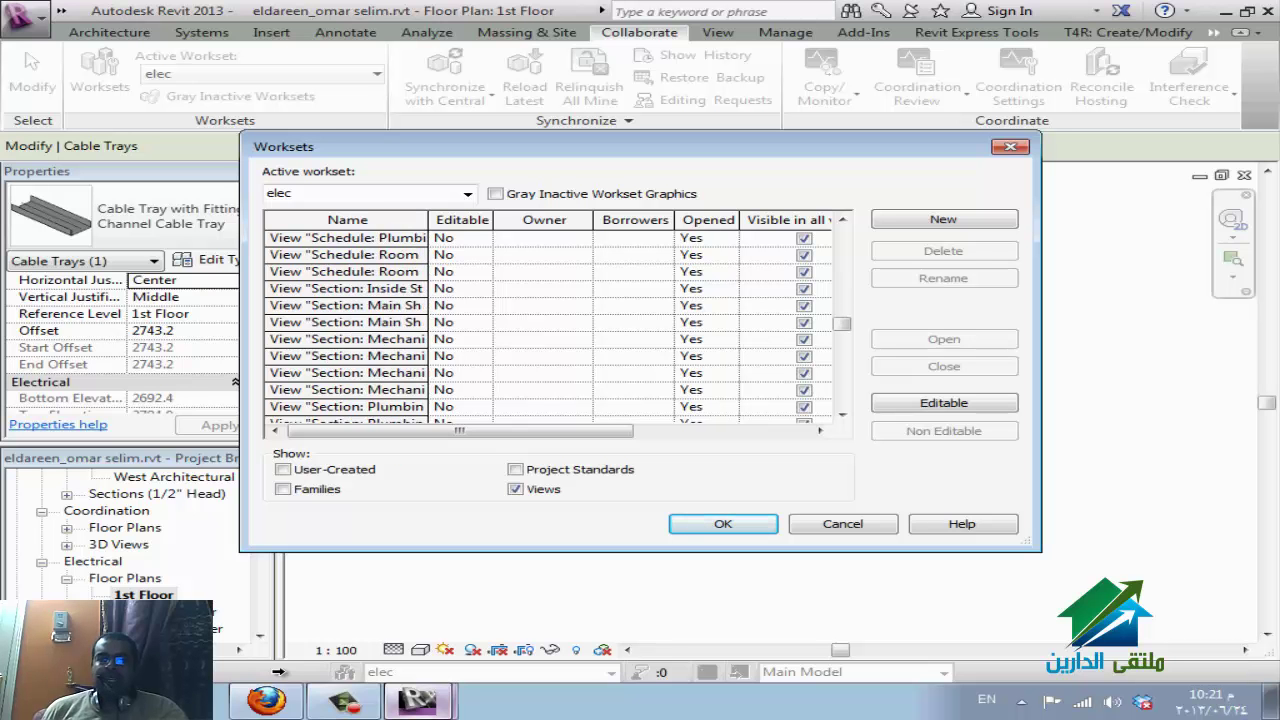
scroll(280, 683, "down", 10)
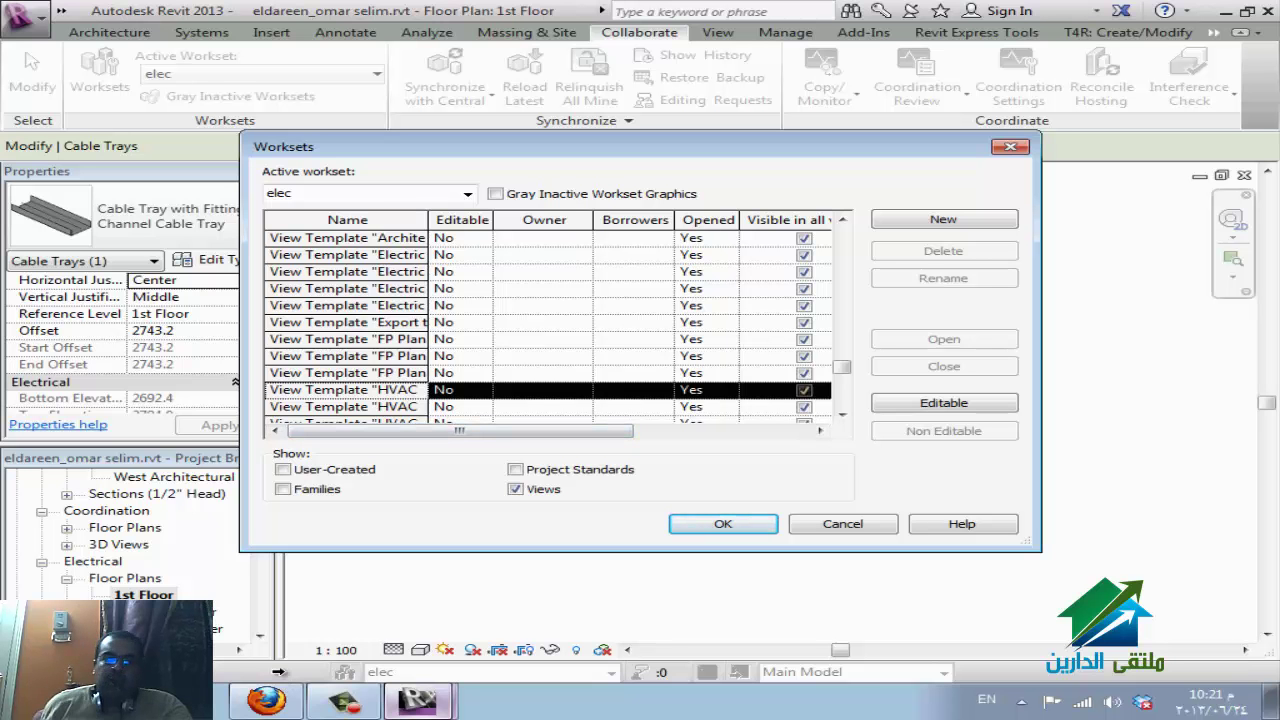
scroll(550, 320, "down", 6)
scroll(550, 320, "down", 3)
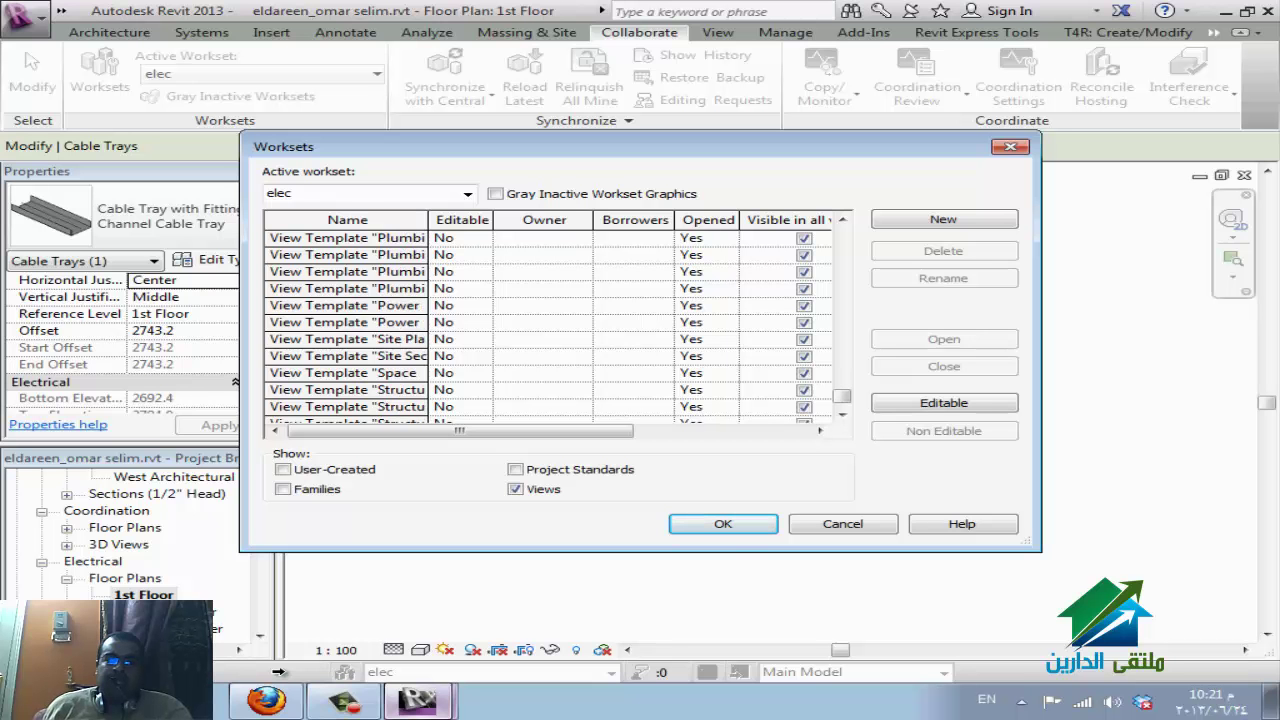
scroll(550, 320, "up", 6)
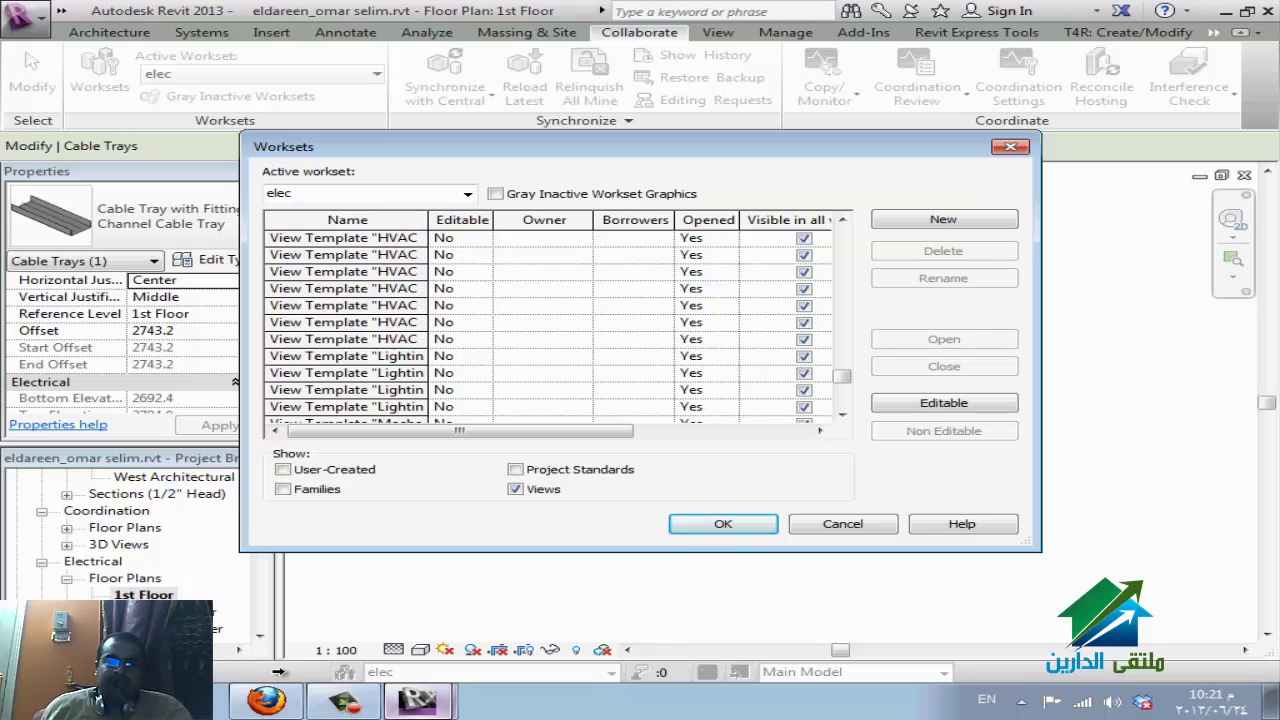
scroll(550, 320, "up", 6)
scroll(550, 320, "down", 5)
left_click(345, 389)
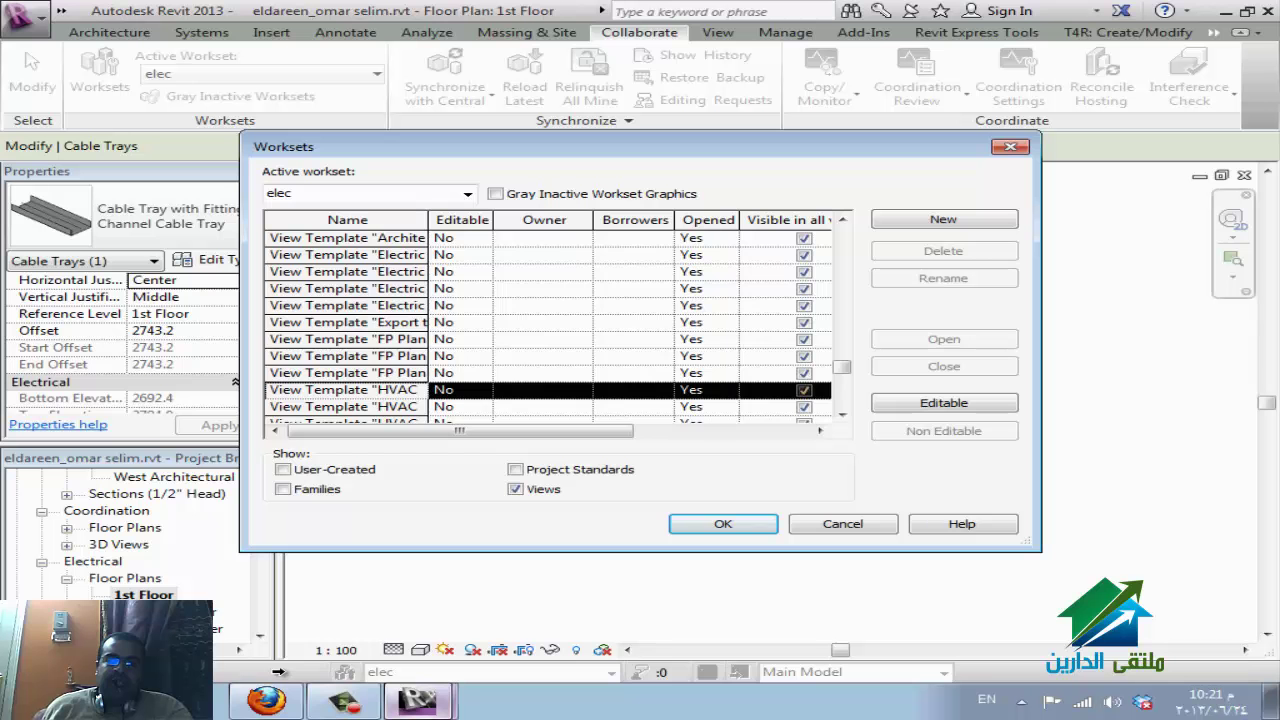
left_click_drag(345, 254, 345, 305)
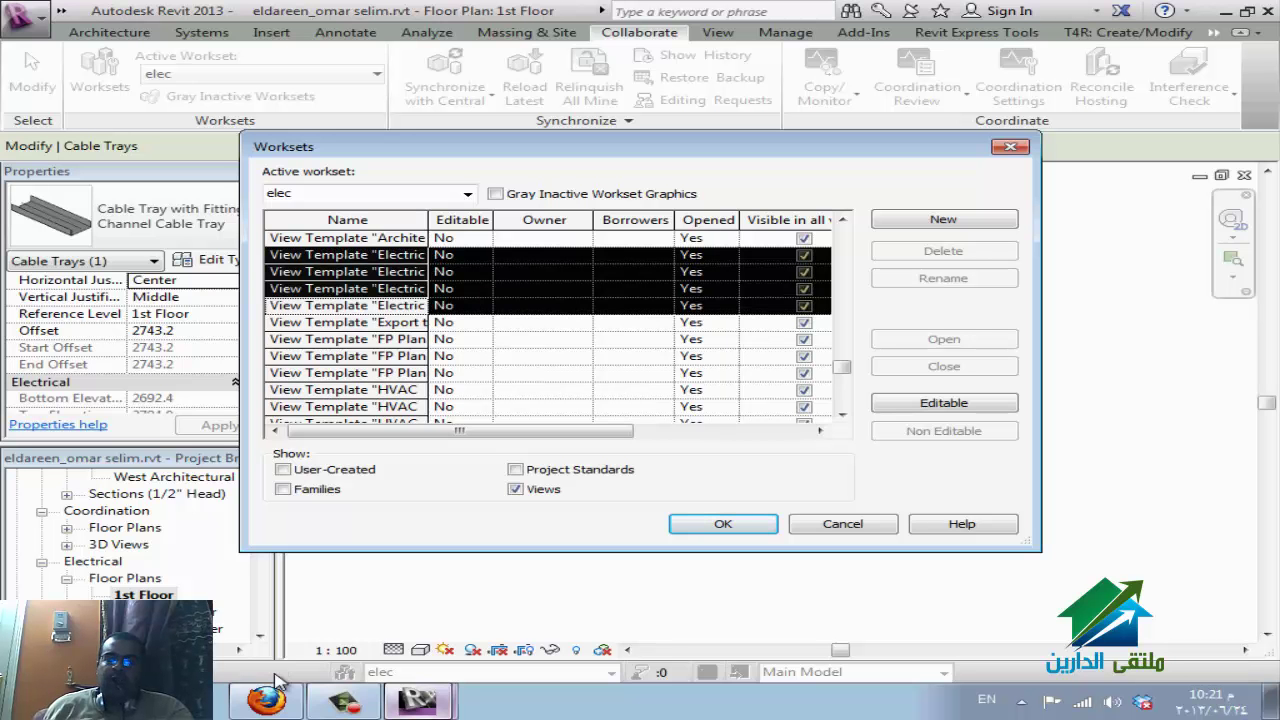
key("alt+e")
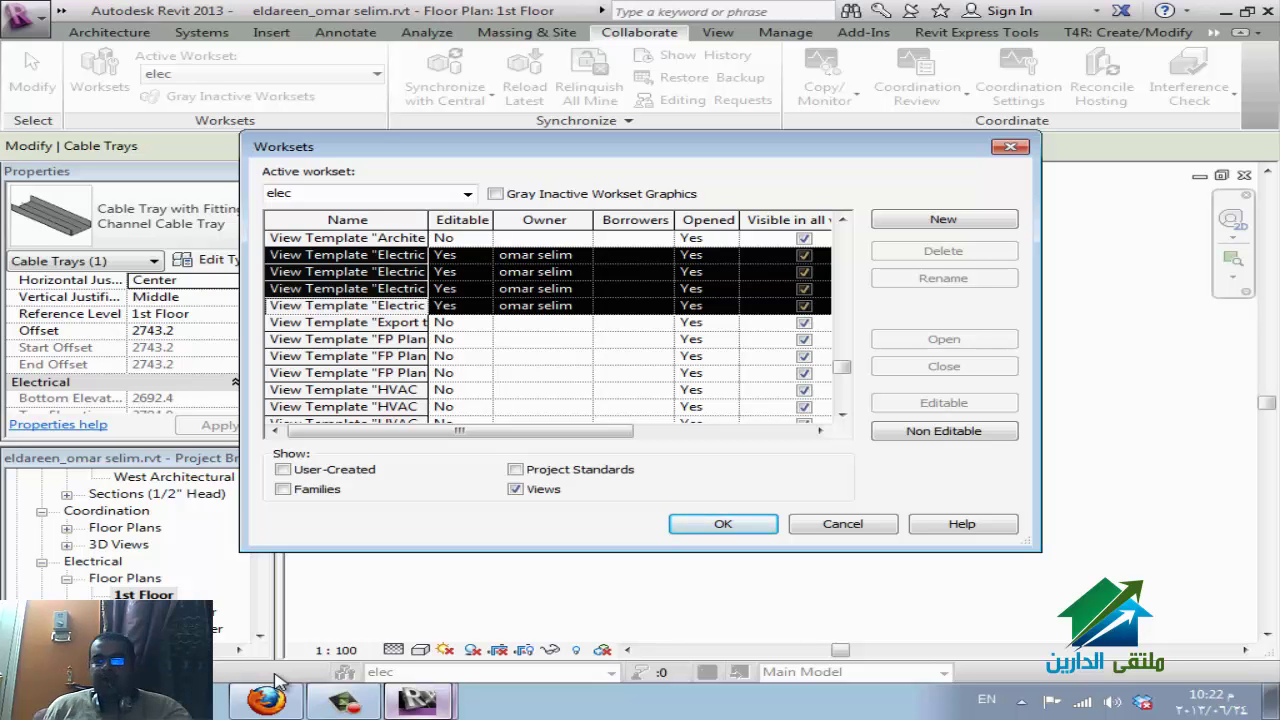
Toggle the Views, User-Created and Families show filters in the Worksets list.
left_click(515, 489)
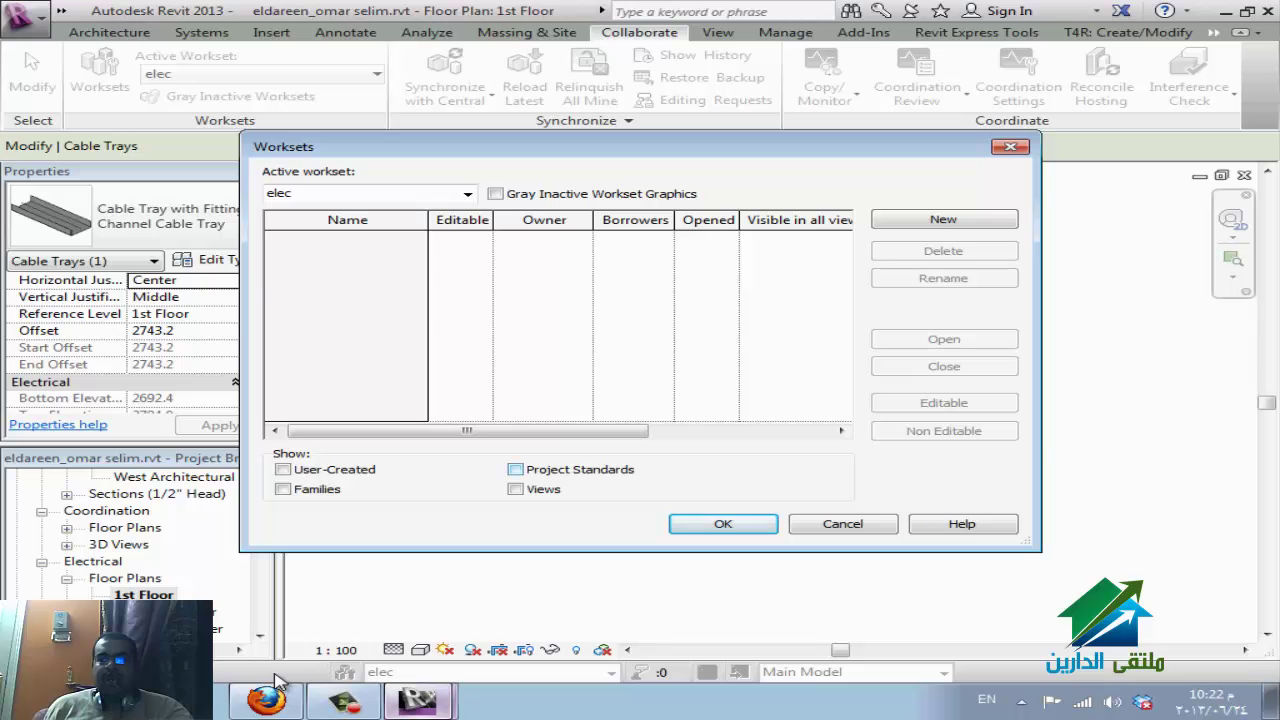
left_click(283, 469)
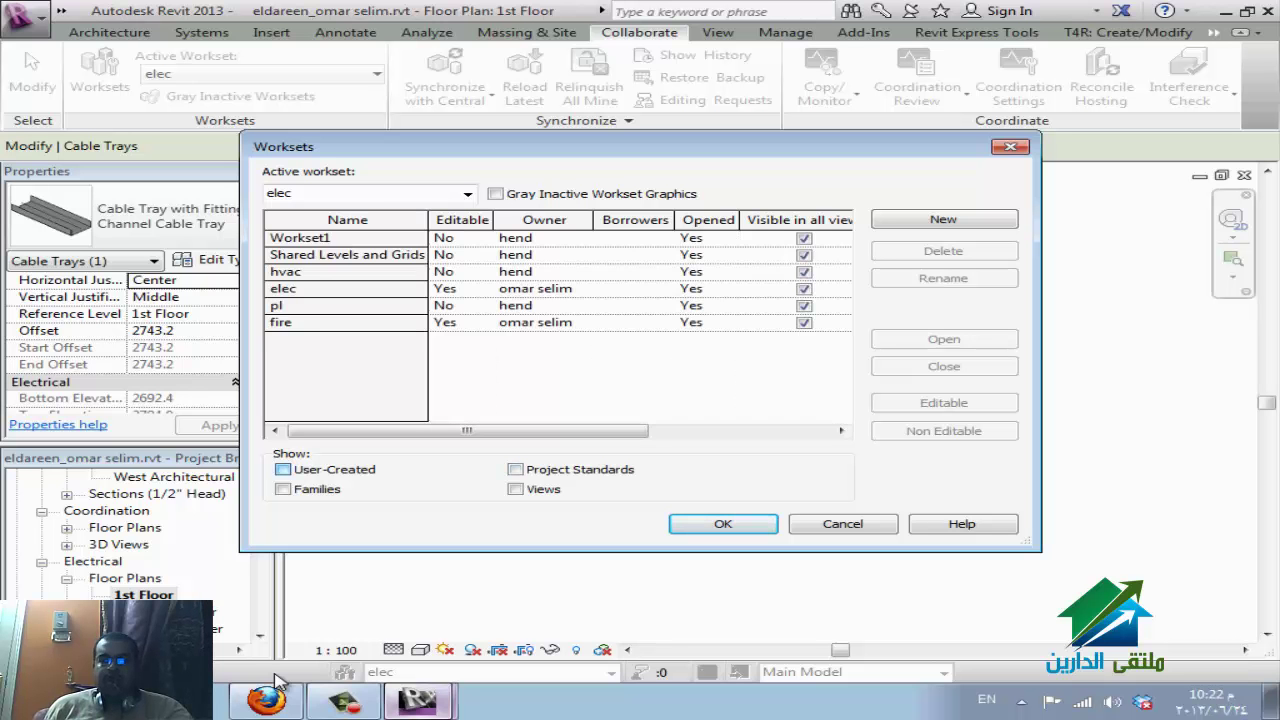
left_click(283, 469)
left_click(283, 489)
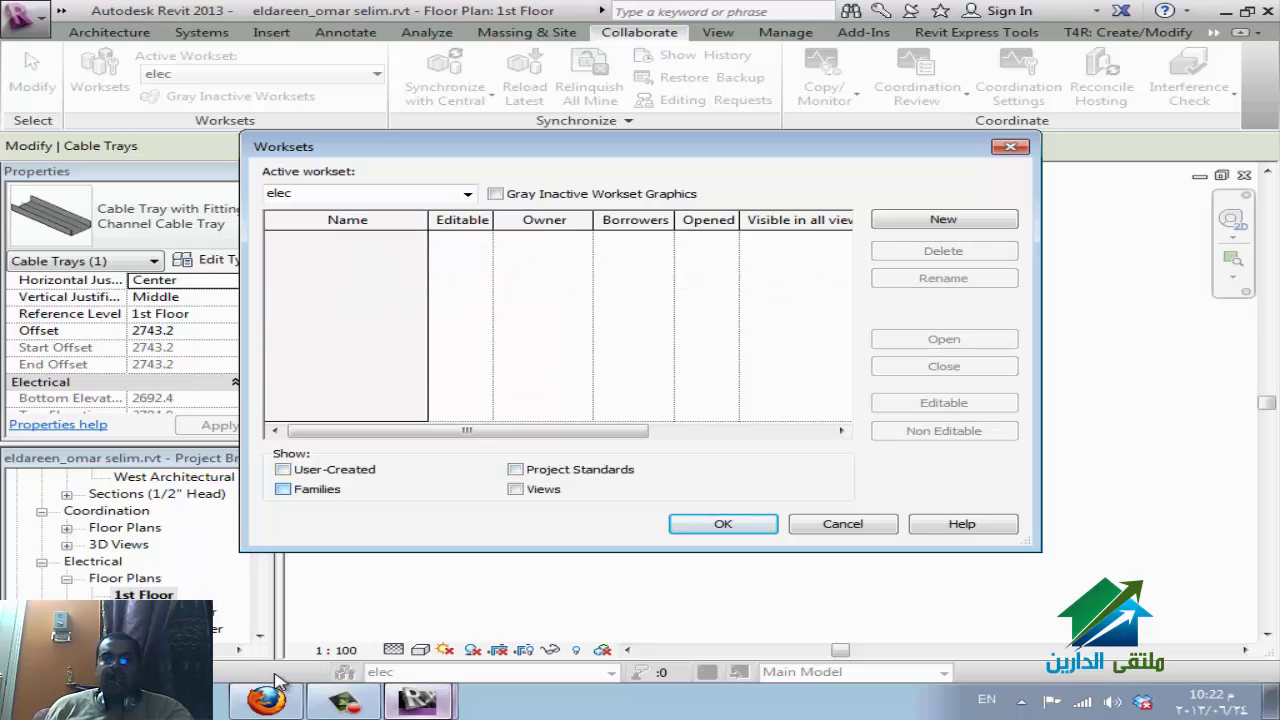
left_click(283, 489)
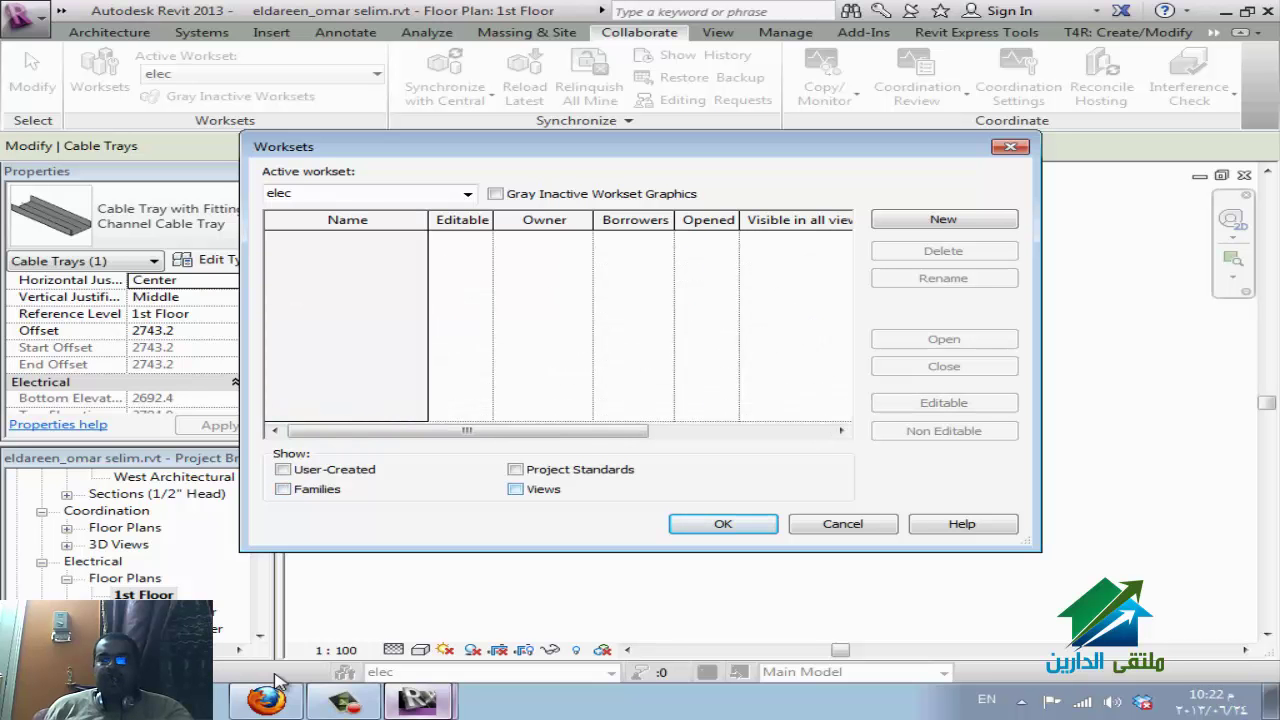
Hide view worksets and list the Project Standards worksets instead.
left_click(515, 489)
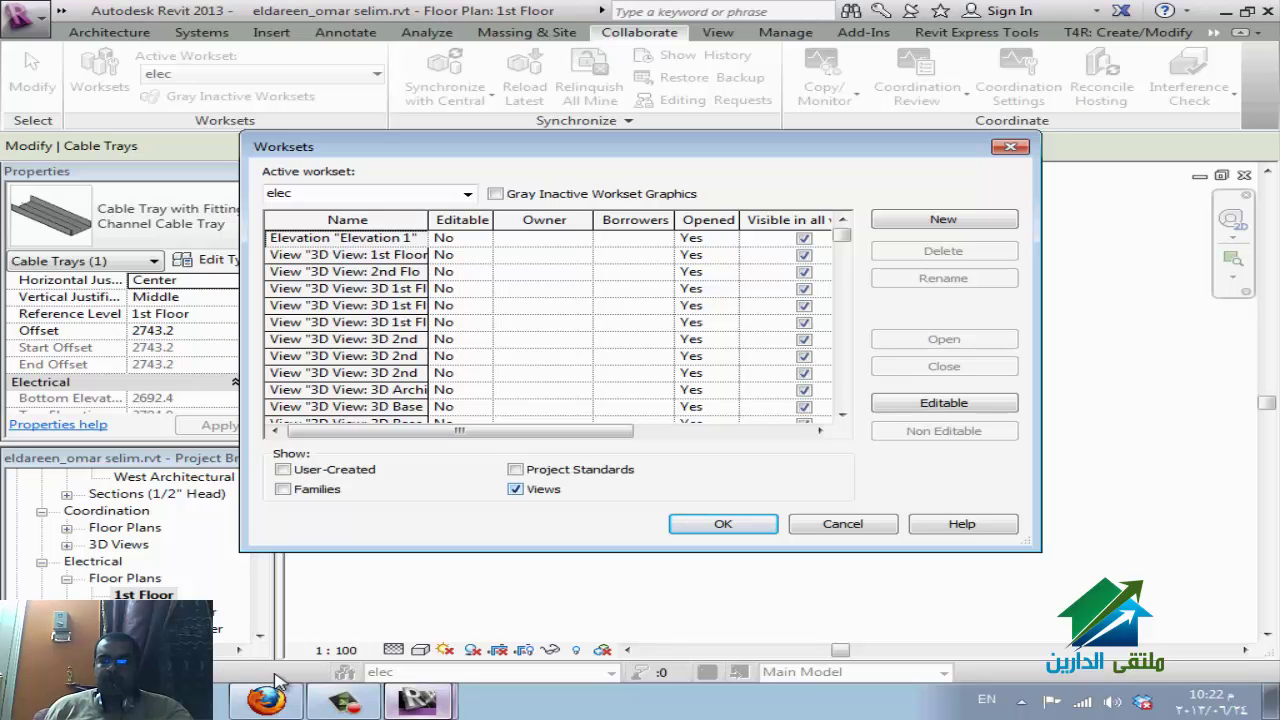
key("space")
key("shift+Tab")
key("space")
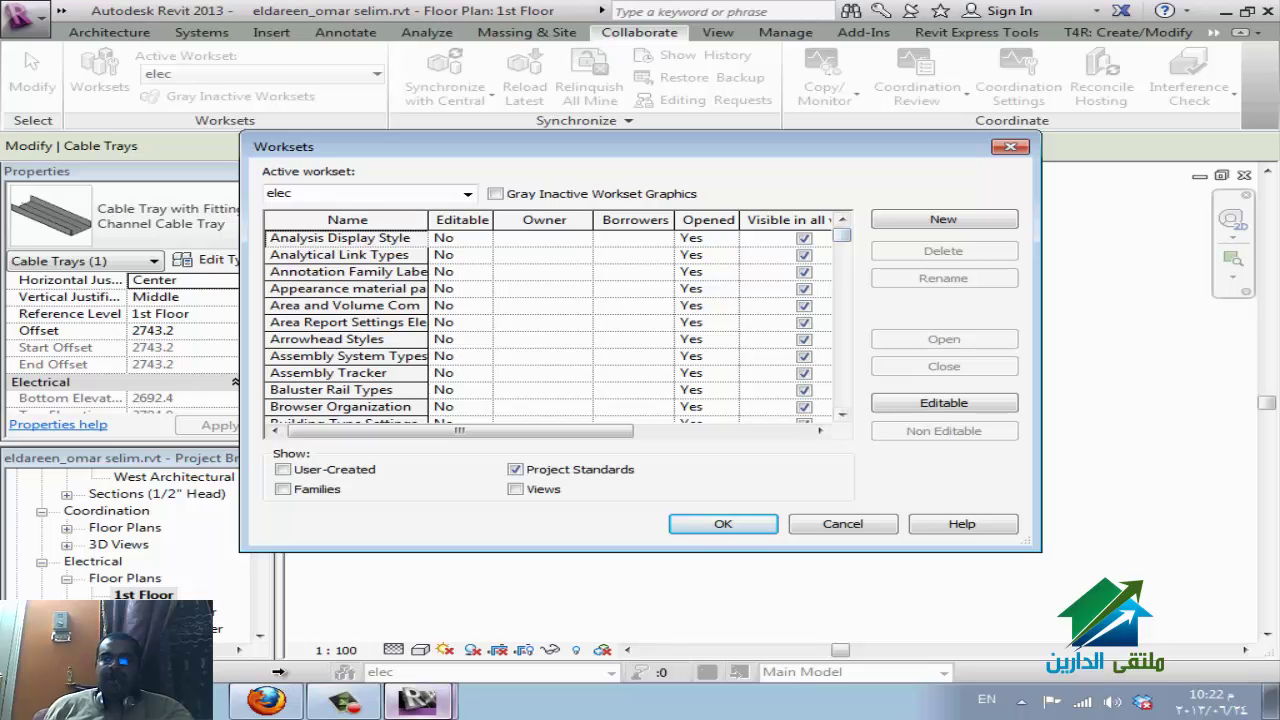
Make Analysis Display Style through Browser Organization editable, then switch to the WizIQ session.
key("Down")
key("Down")
key("Down")
key("Down")
key("Down")
key("Down")
key("Down")
key("Down")
key("Down")
key("Down")
key("Down")
key("Down")
key("Down")
key("Down")
key("Down")
key("Down")
key("Down")
key("Down")
key("Down")
key("Down")
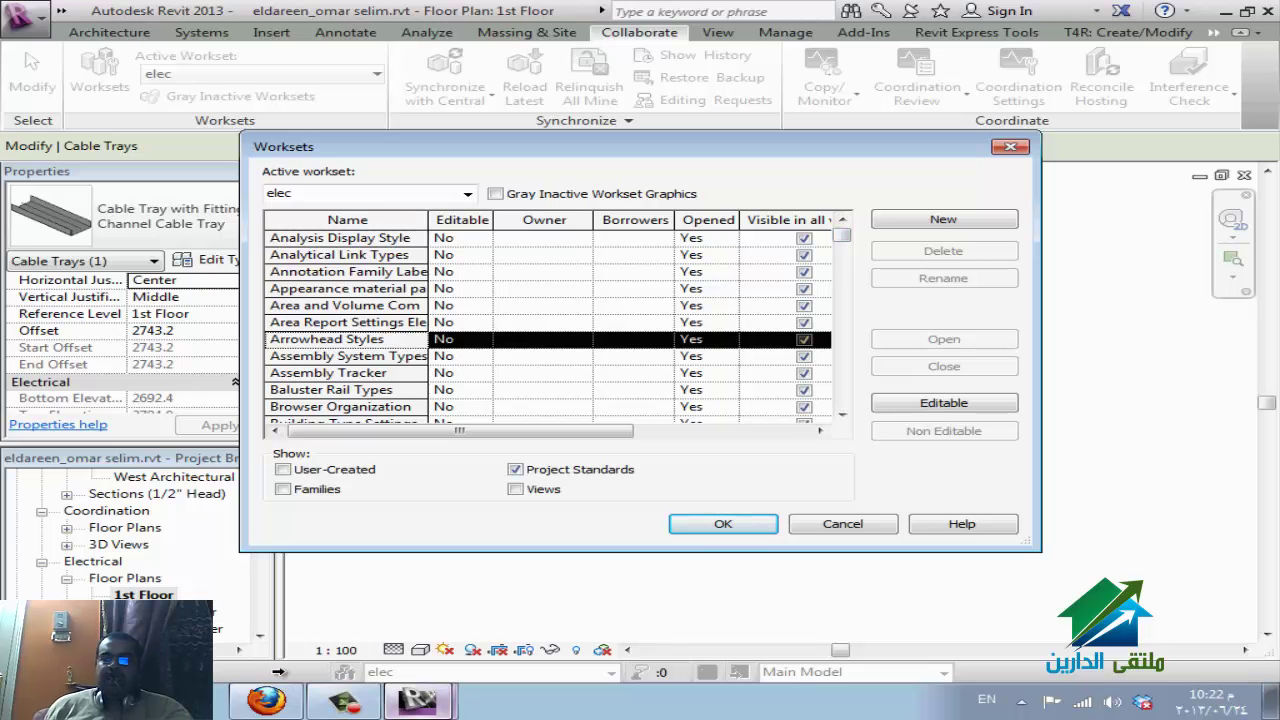
key("Down")
key("Down")
key("Down")
key("Down")
key("Down")
key("Down")
key("Down")
key("Down")
key("Down")
key("Down")
key("Down")
key("Down")
key("Down")
key("Down")
key("Down")
key("Down")
key("Down")
key("Down")
key("Down")
key("Down")
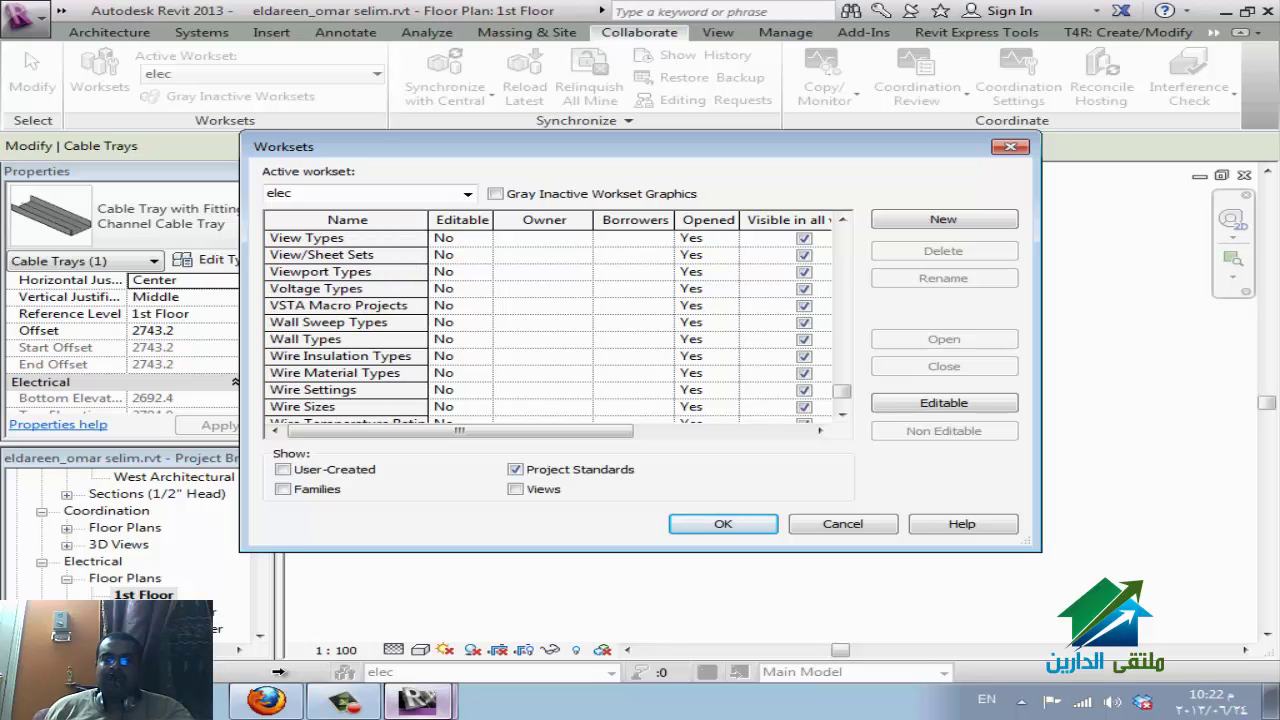
key("Down")
key("Down")
key("Down")
key("Down")
key("Down")
key("Down")
key("Down")
key("Down")
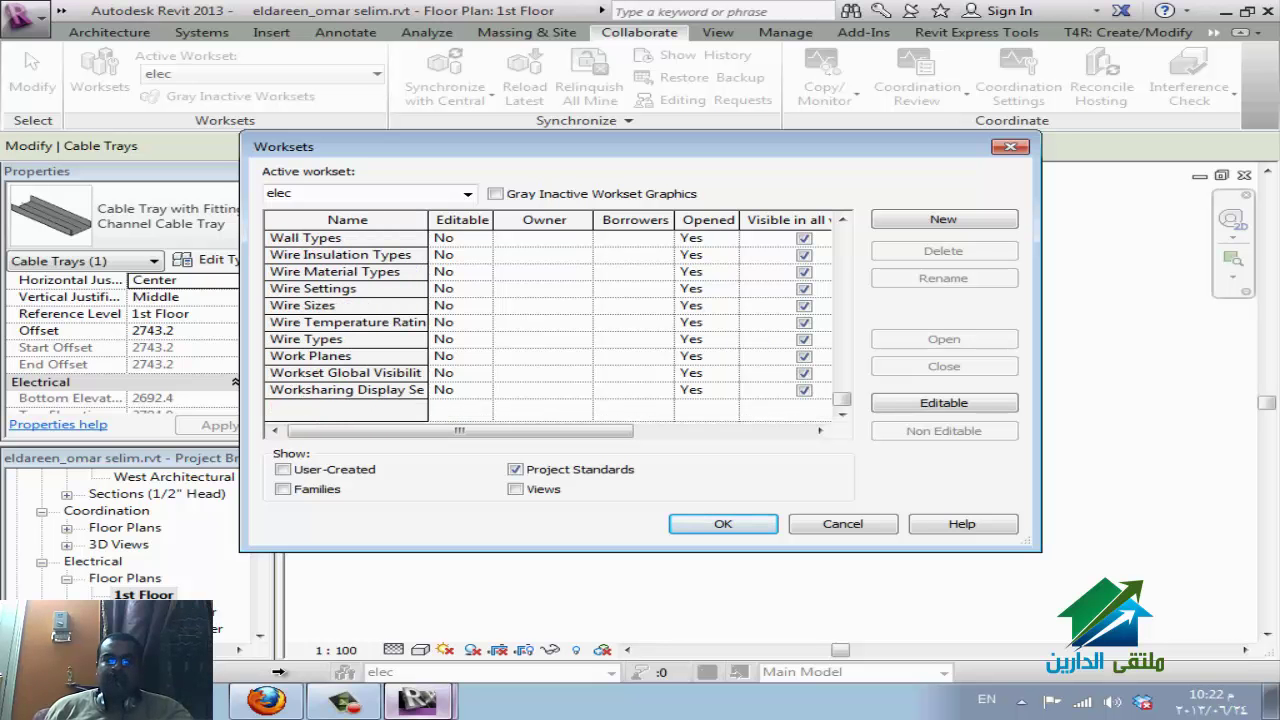
scroll(279, 672, "up", 4)
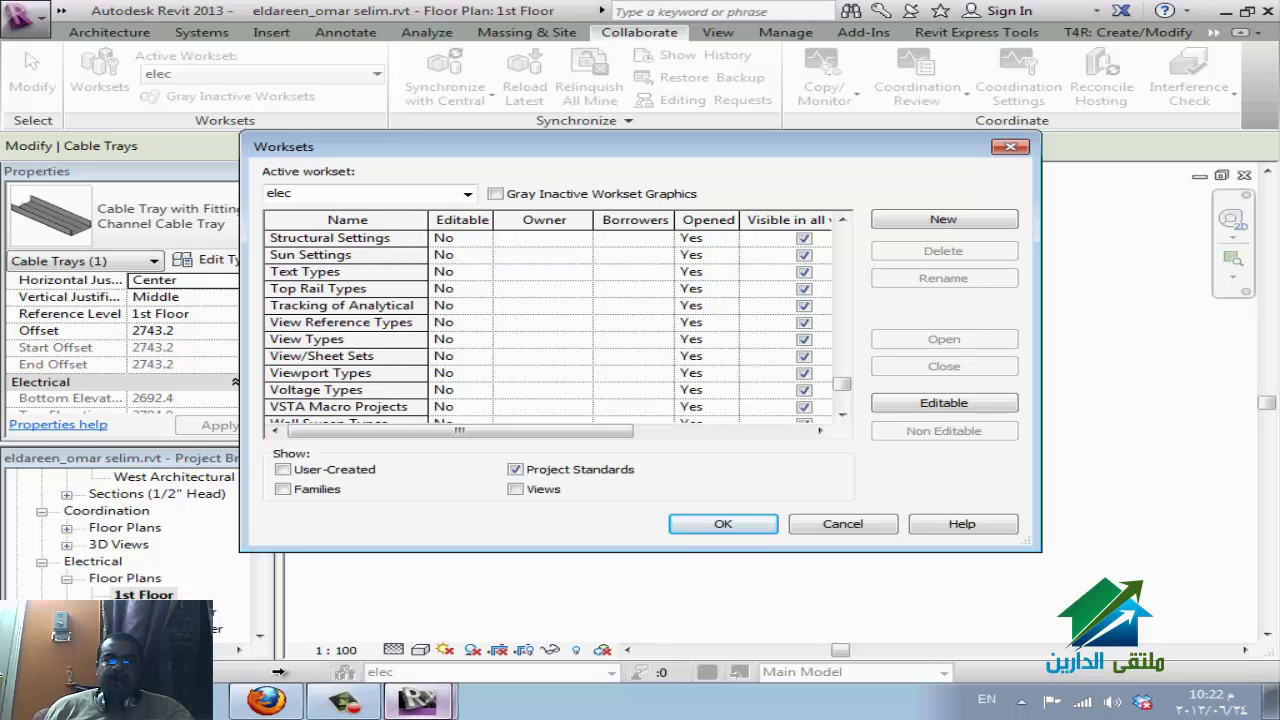
scroll(279, 672, "down", 1)
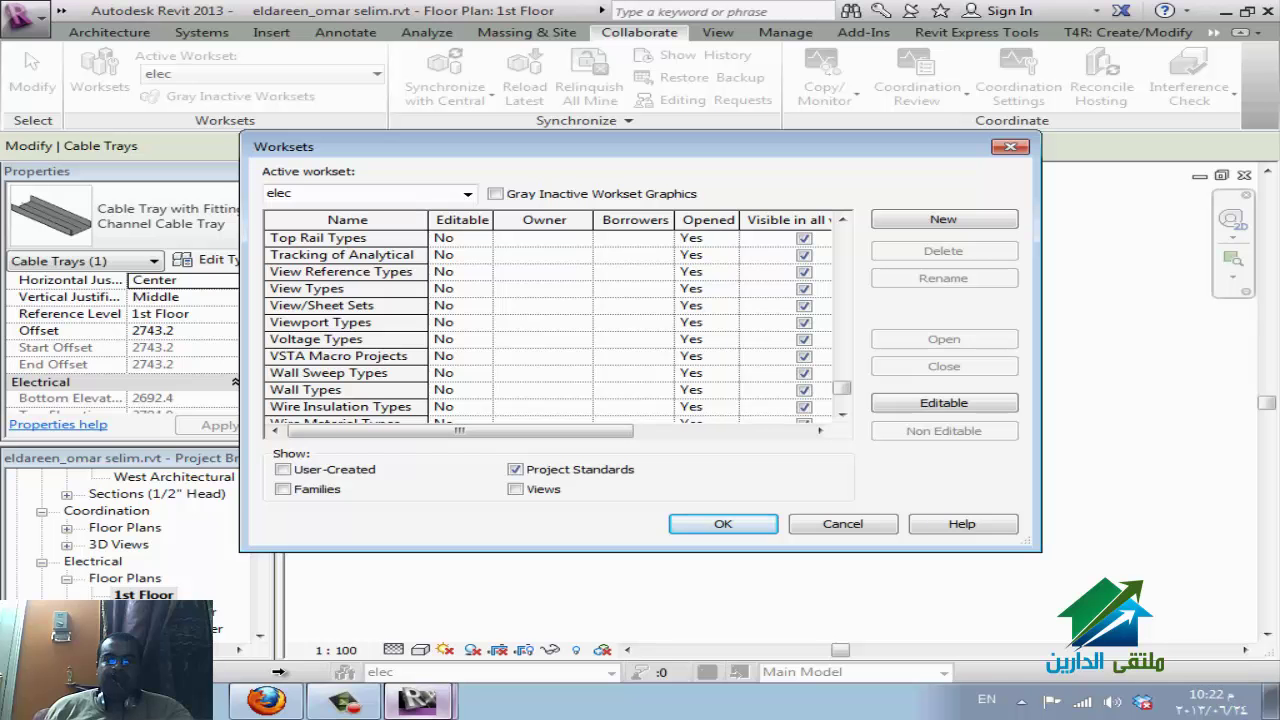
scroll(279, 672, "up", 3)
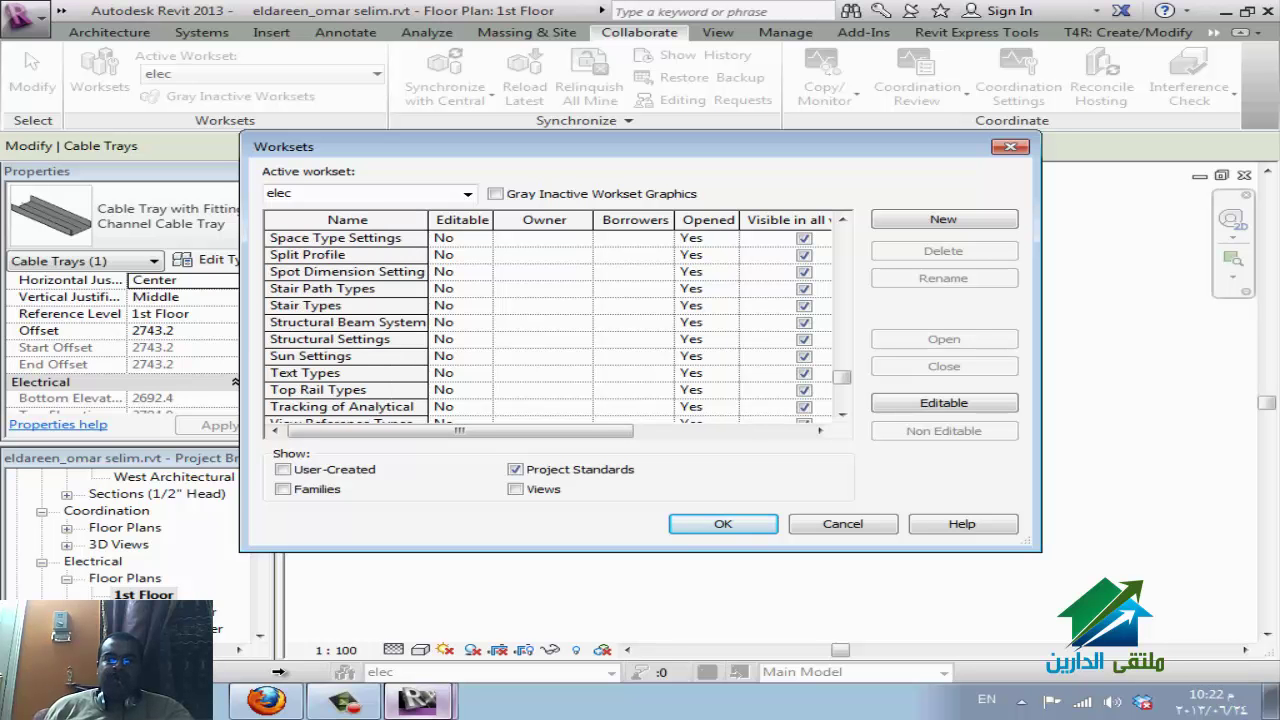
scroll(279, 672, "up", 5)
scroll(279, 672, "up", 4)
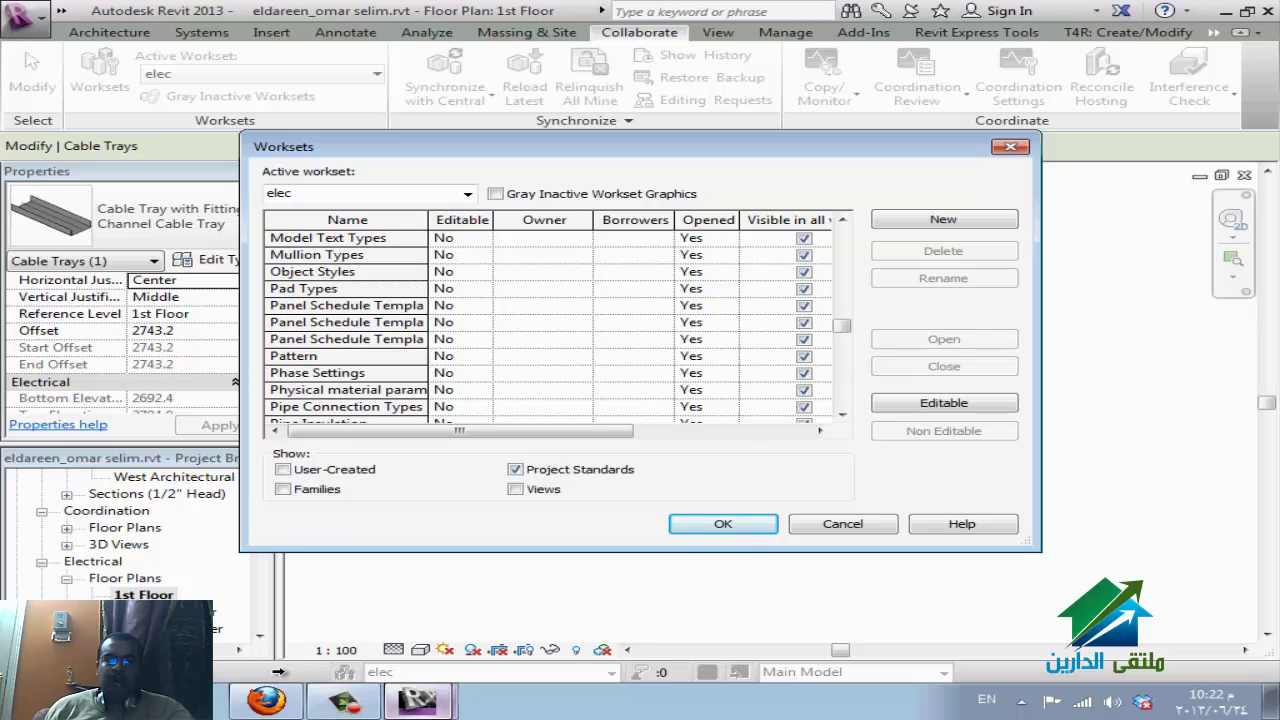
scroll(279, 672, "up", 10)
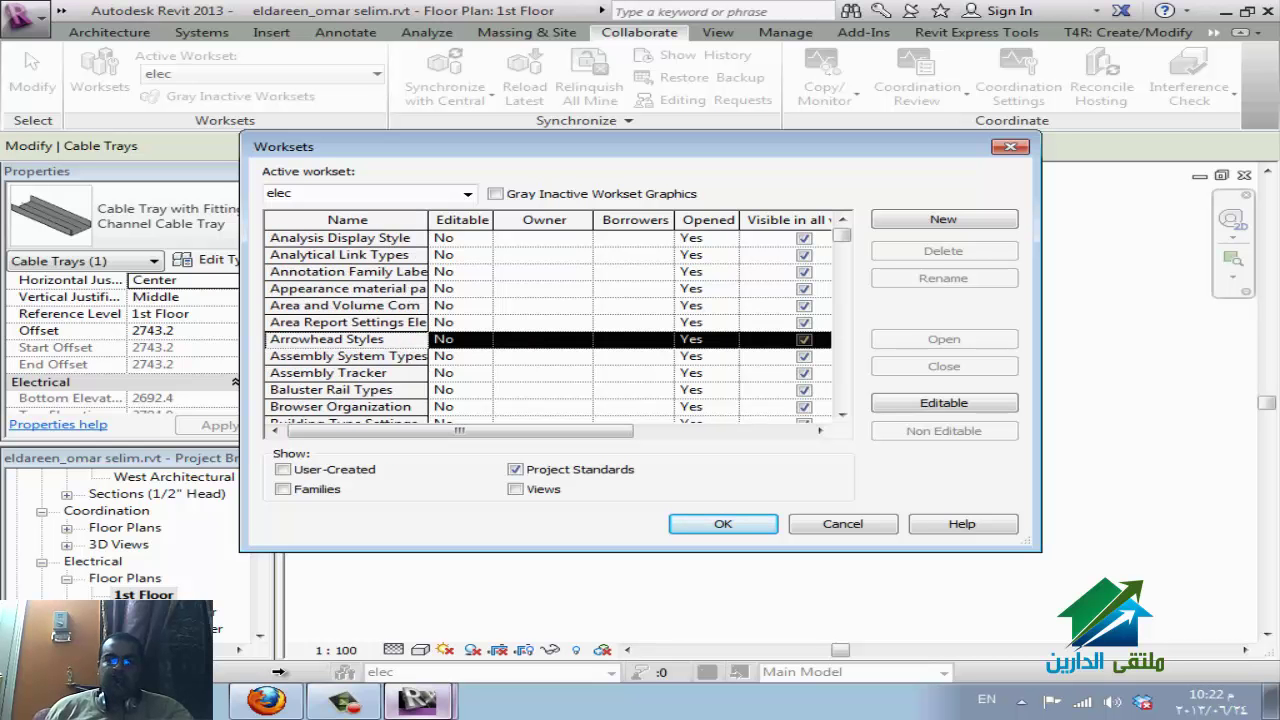
key("Home")
key("shift+Down")
key("shift+Down")
key("shift+Down")
key("shift+Down")
key("shift+Down")
key("shift+Down")
key("shift+Down")
key("shift+Down")
key("shift+Down")
key("shift+Down")
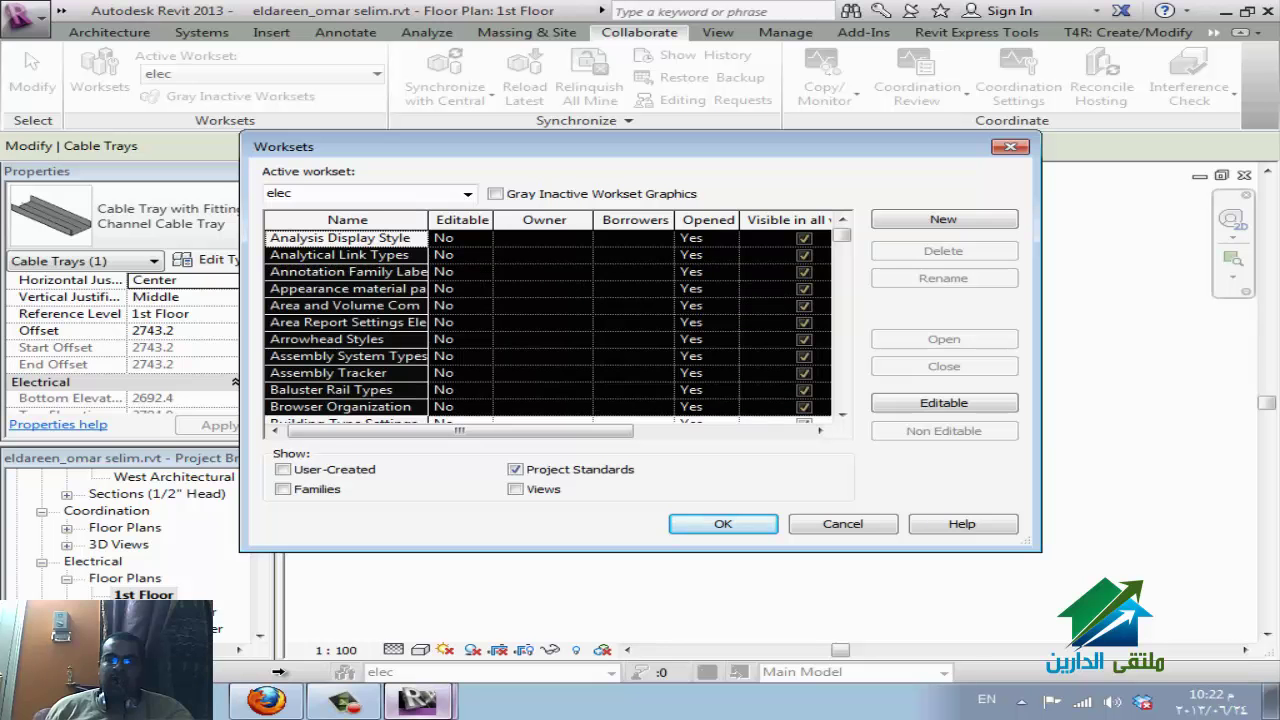
key("alt+e")
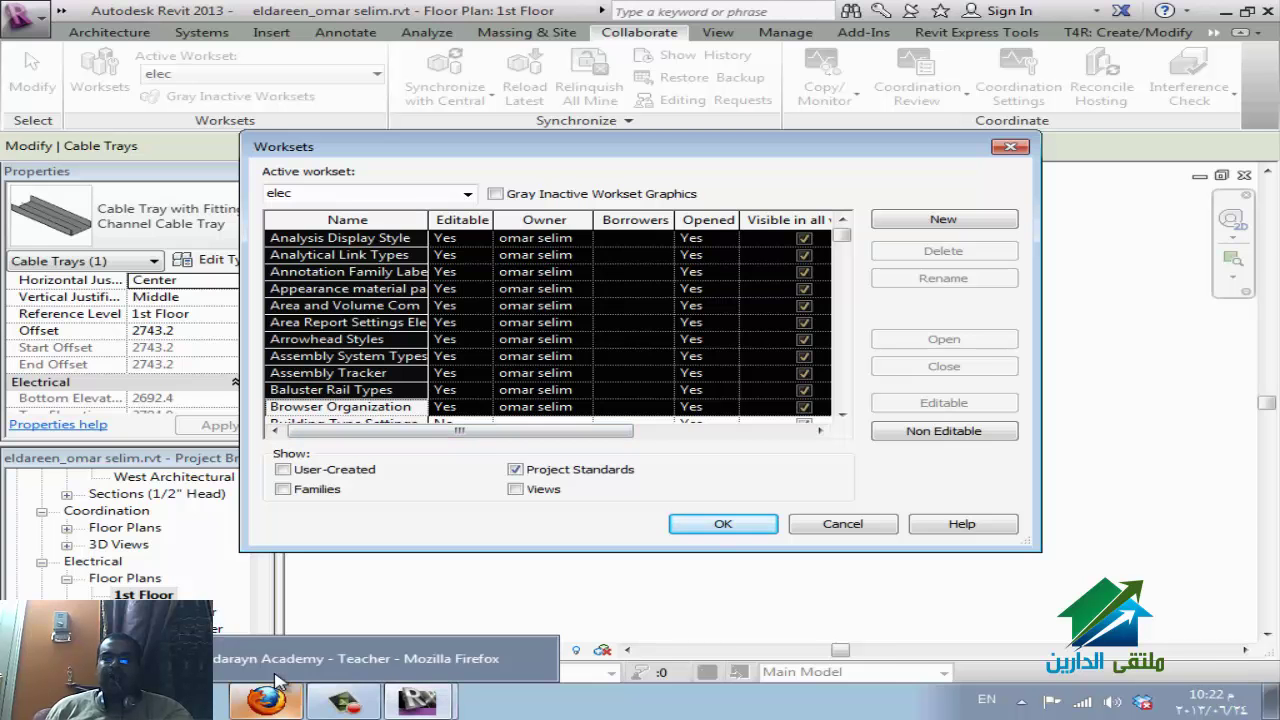
left_click(278, 680)
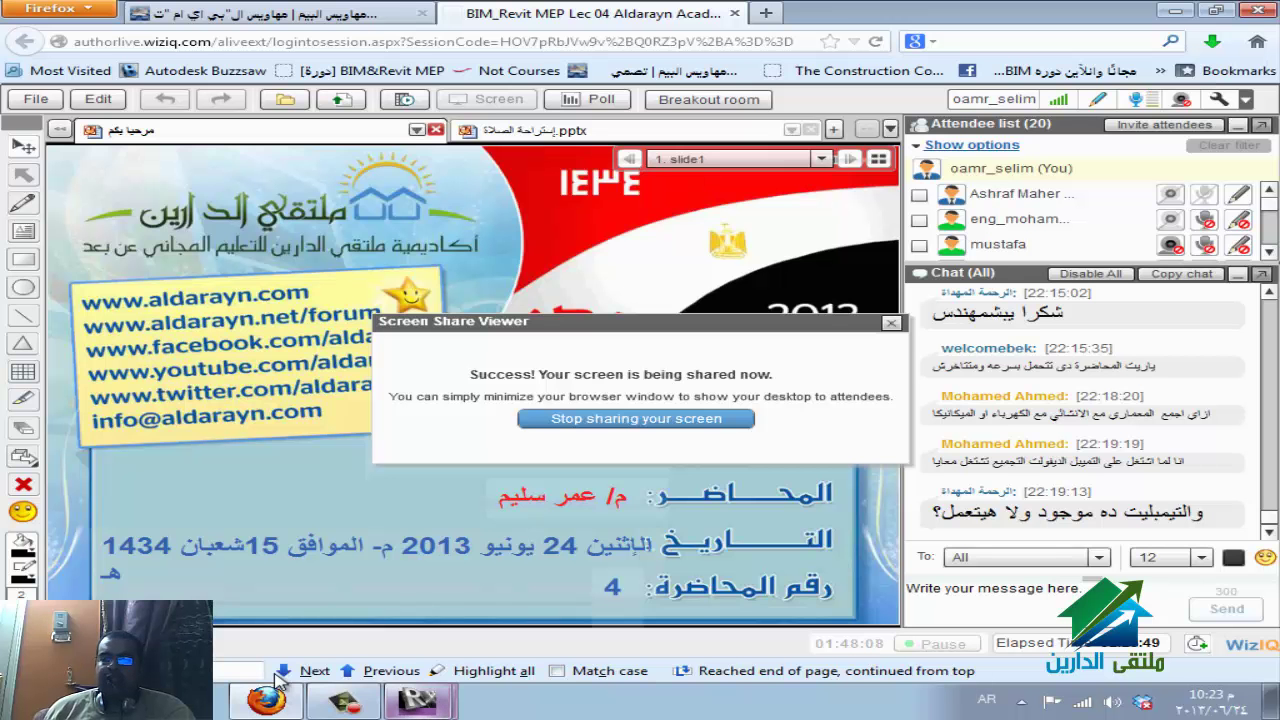
Bring the Revit window back in front of the WizIQ session.
left_click(418, 700)
left_click(280, 678)
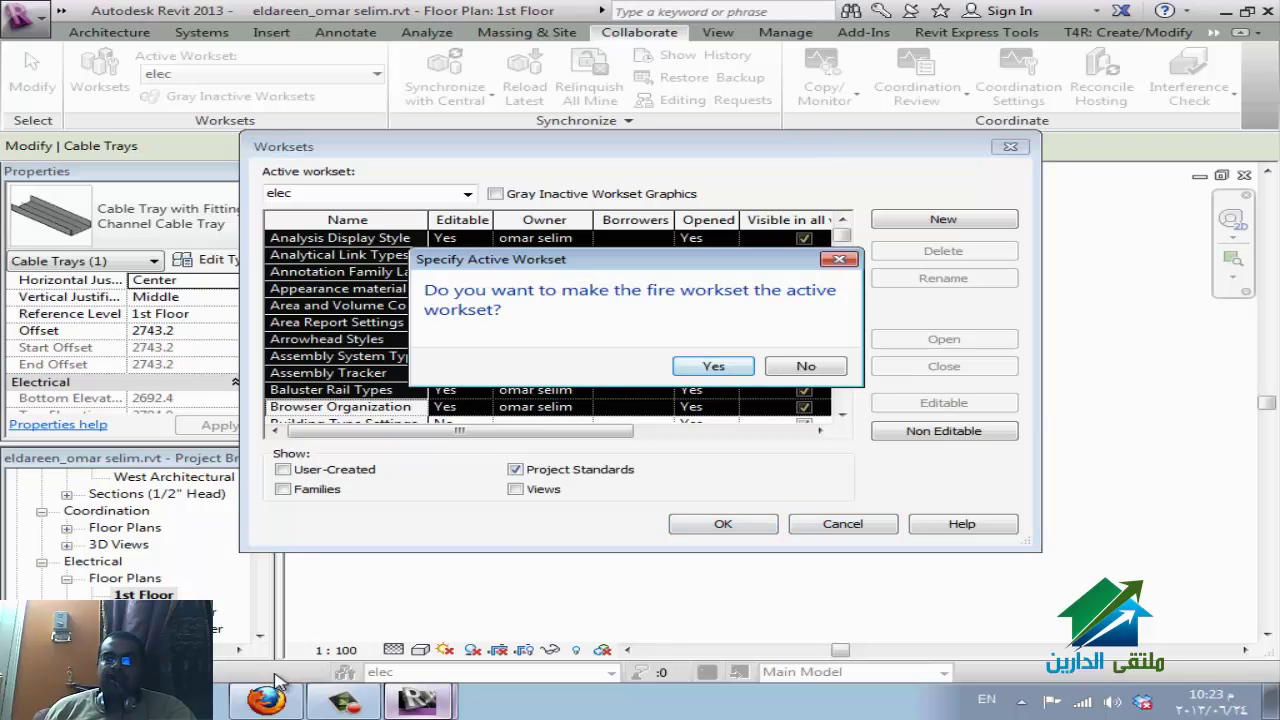
Accept fire as the active workset, then change the active workset to elec.
key("Return")
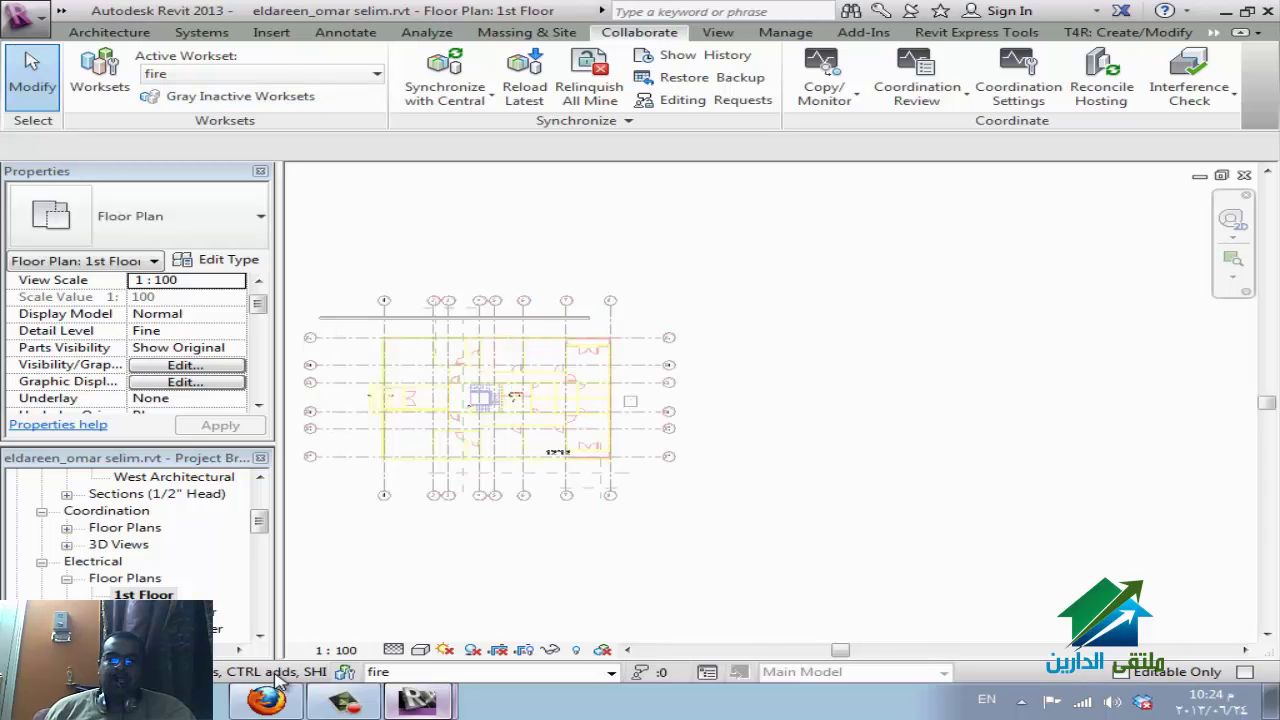
scroll(770, 430, "up", 5)
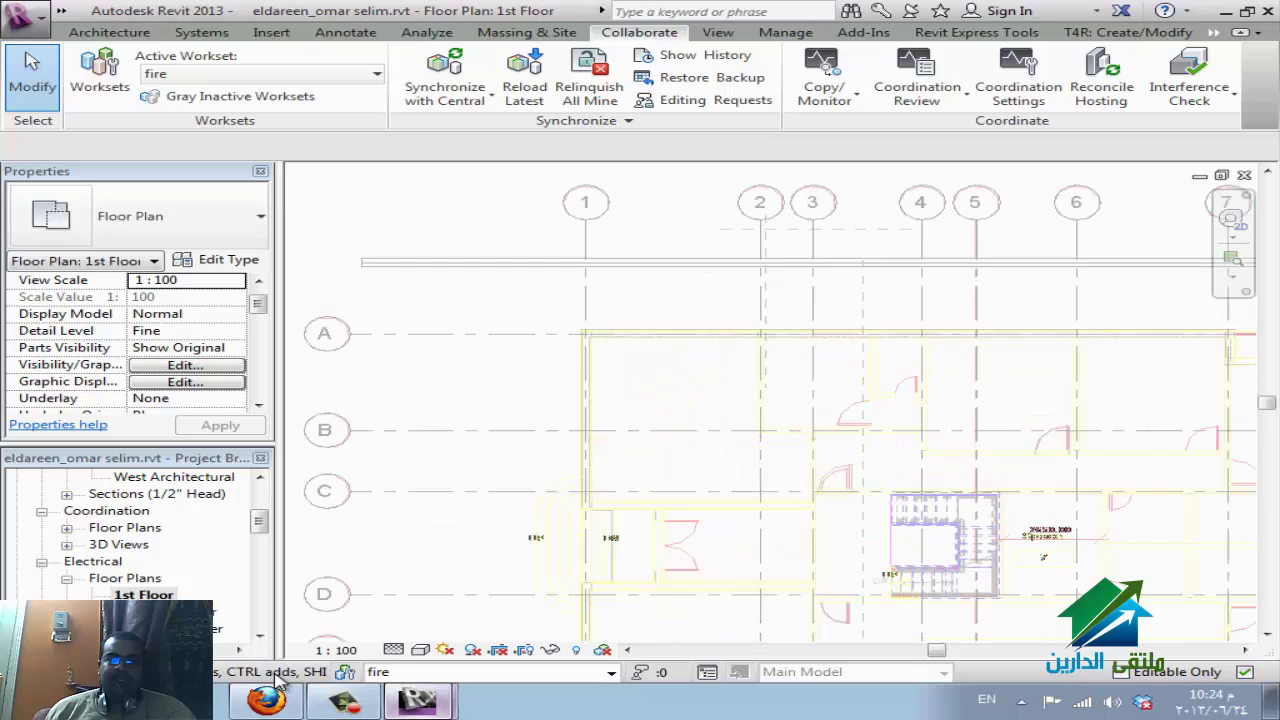
scroll(770, 430, "down", 3)
left_click(376, 74)
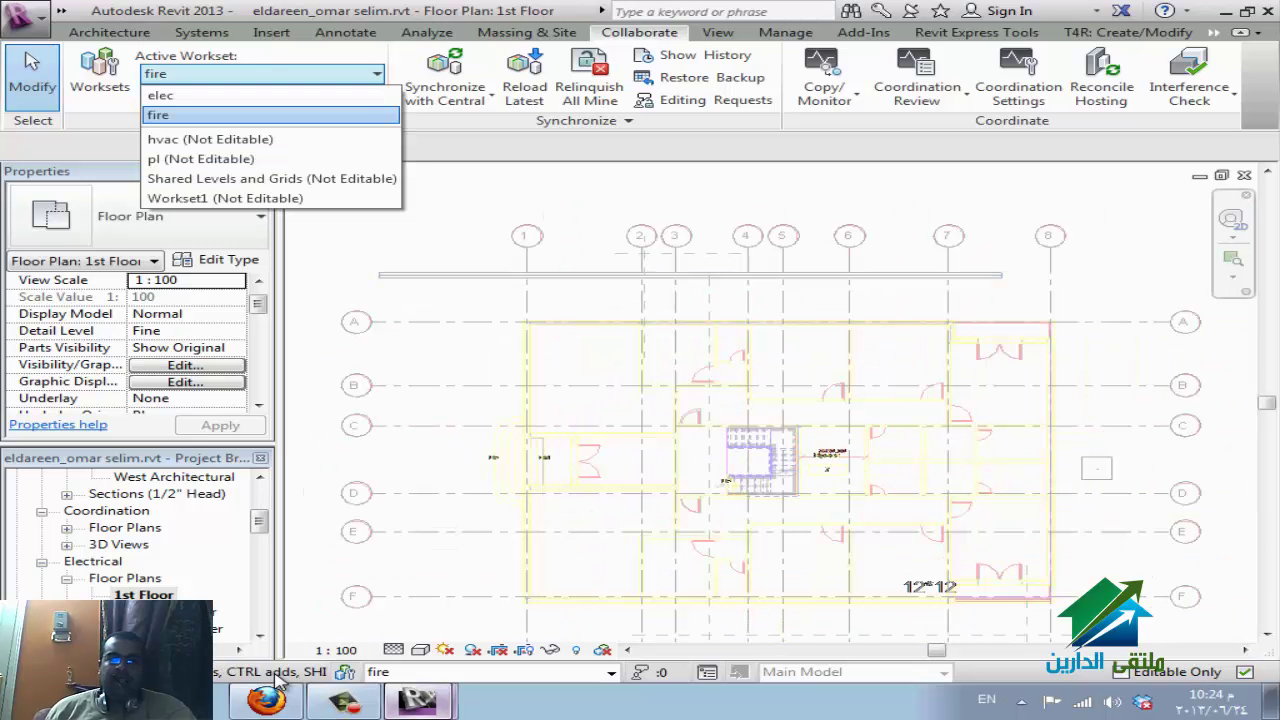
key("Up")
key("Return")
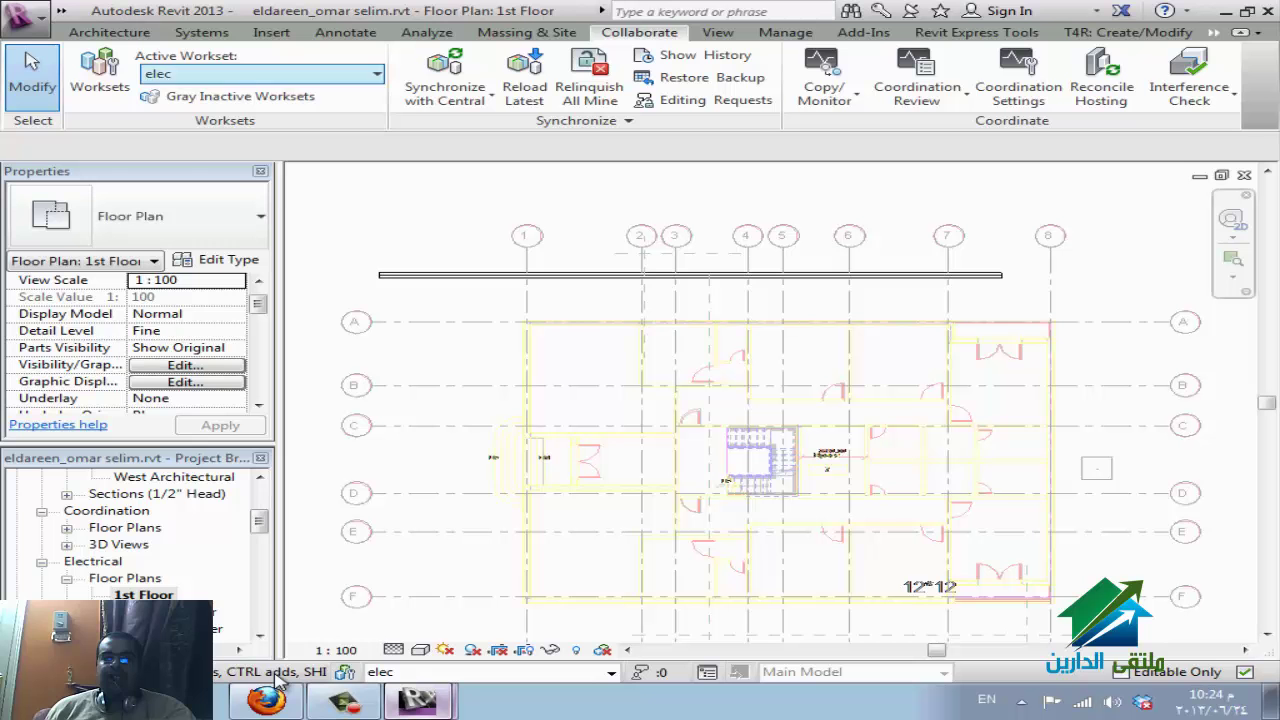
Switch the active workset to fire and back to elec, then deselect the cable tray.
key("alt+Down")
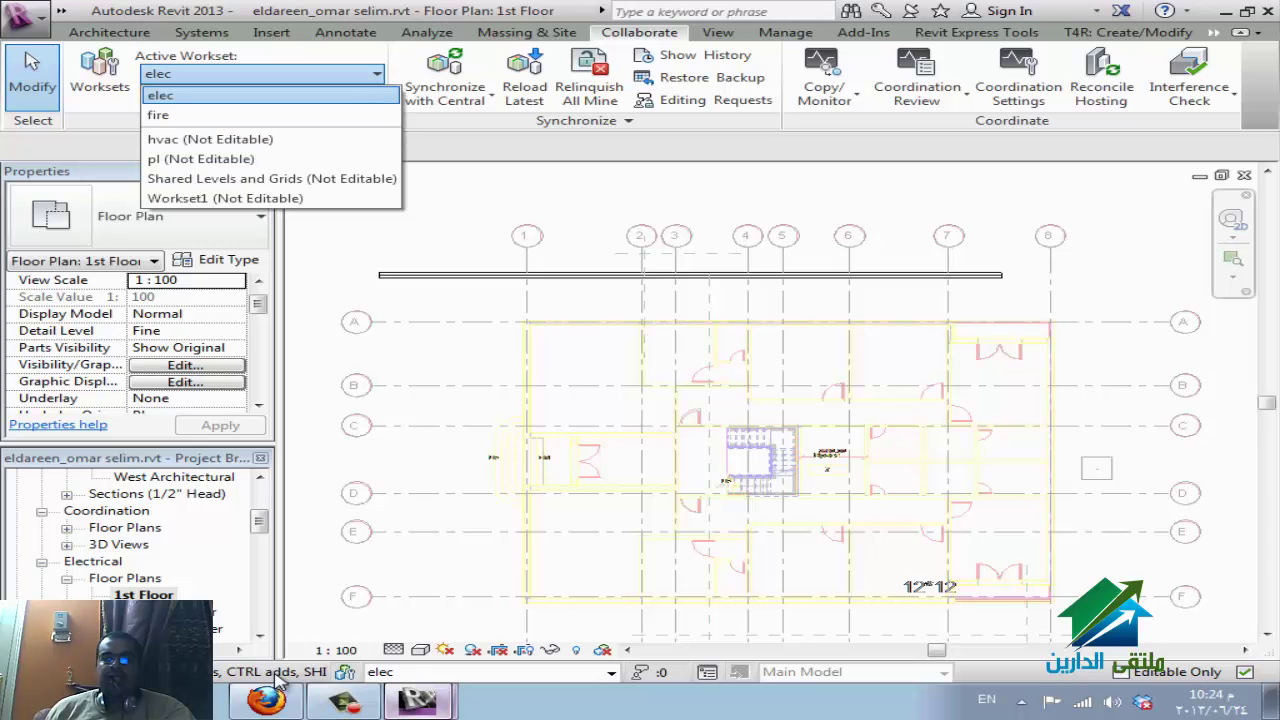
key("End")
key("Up")
key("Up")
key("Up")
key("Up")
key("Return")
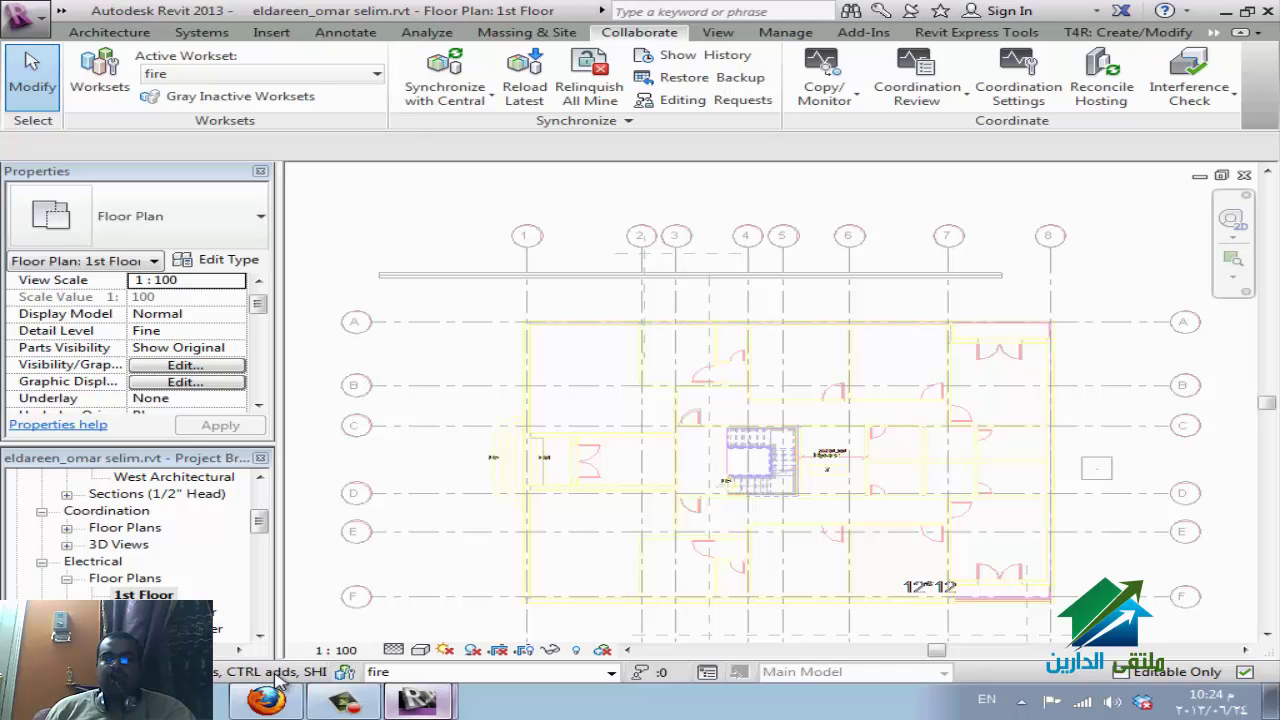
key("alt+Down")
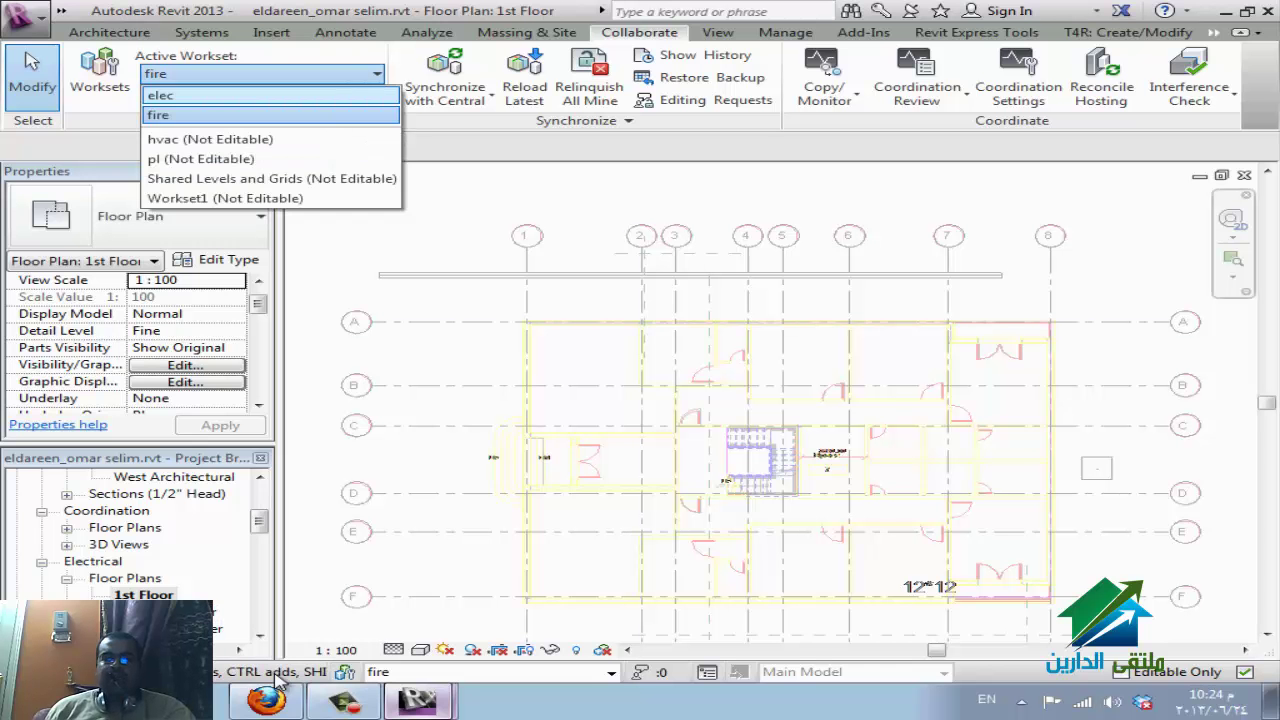
key("Up")
key("Return")
key("Escape")
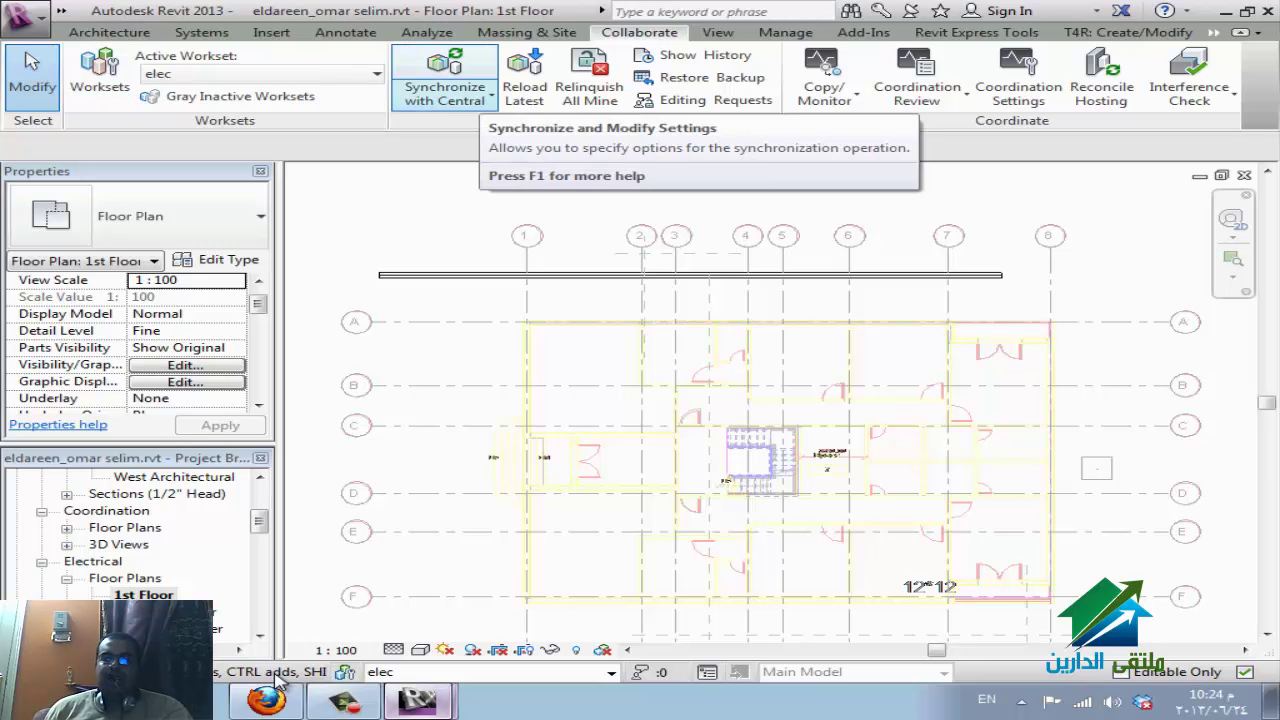
left_click(491, 93)
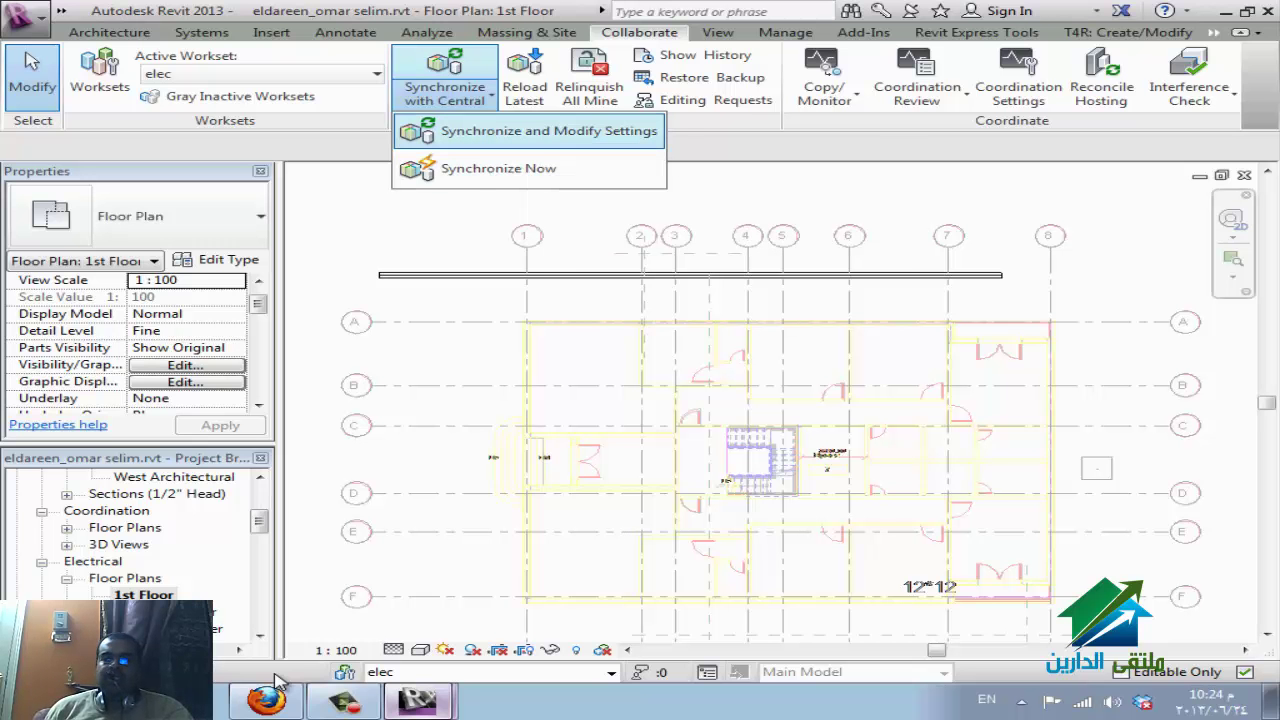
key("Return")
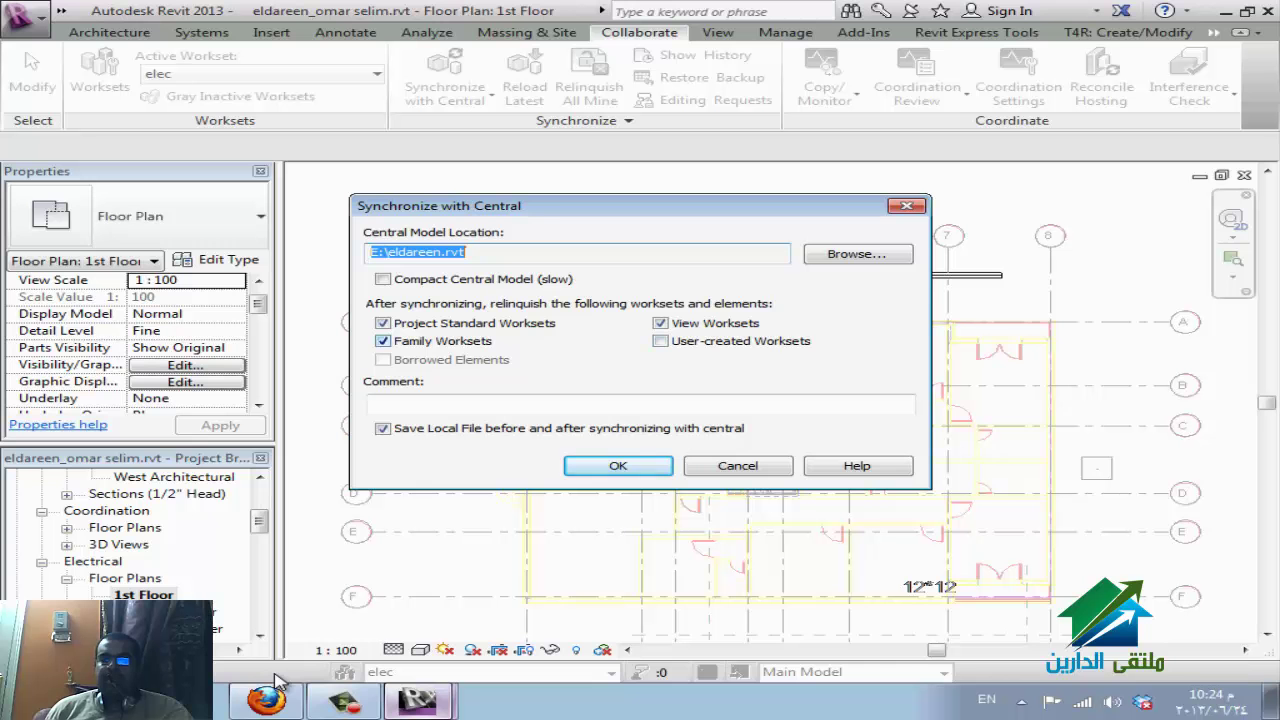
left_click(382, 341)
left_click(382, 323)
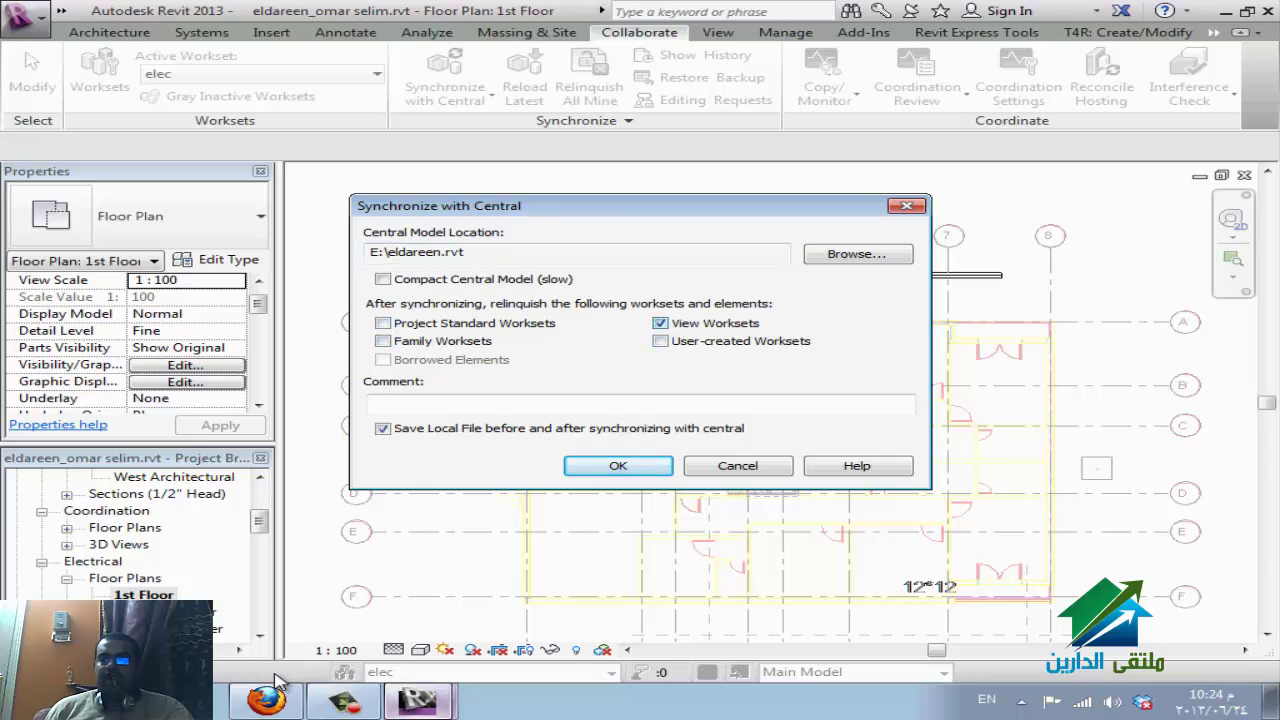
left_click(660, 323)
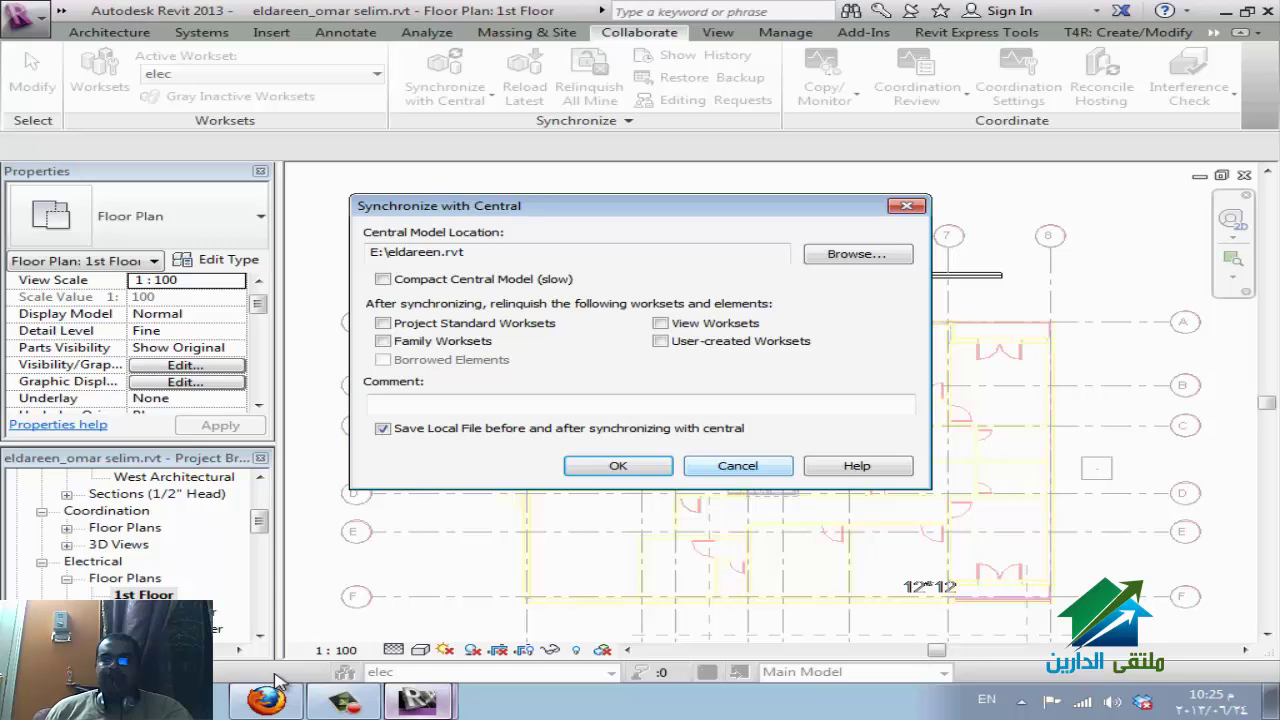
key("Return")
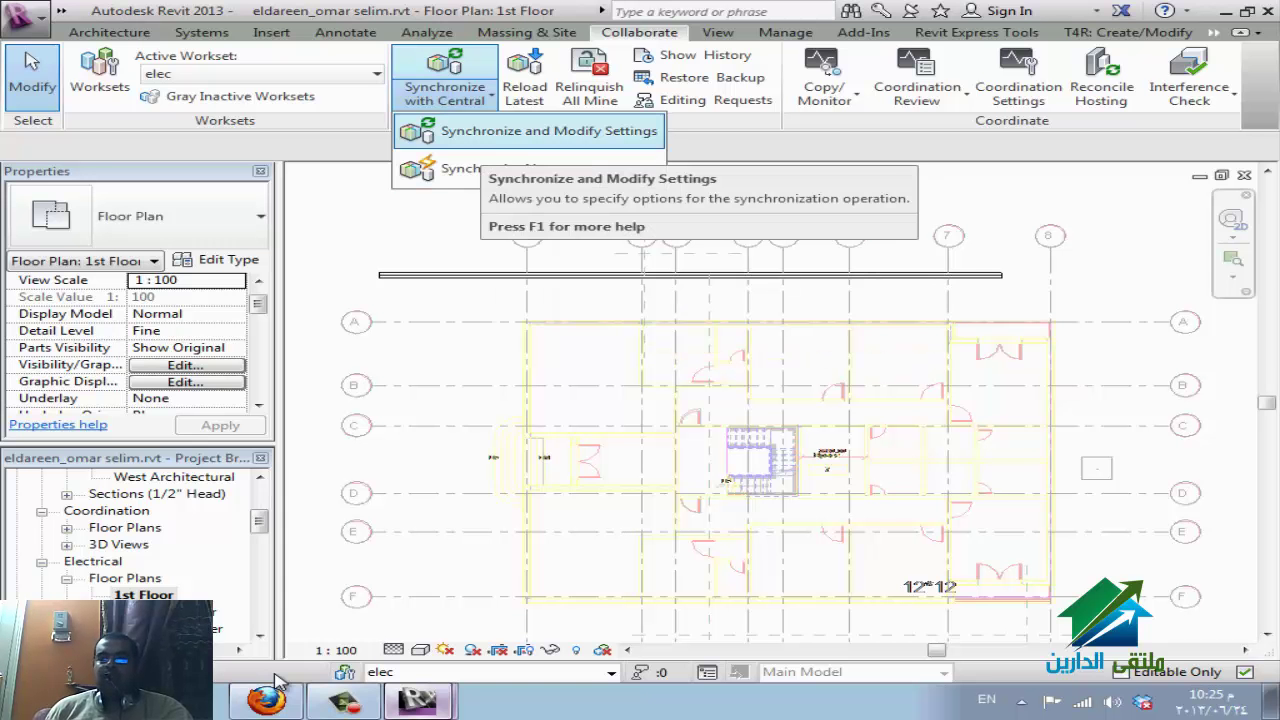
Synchronize the local file with central and bring the WizIQ classroom forward.
key("Return")
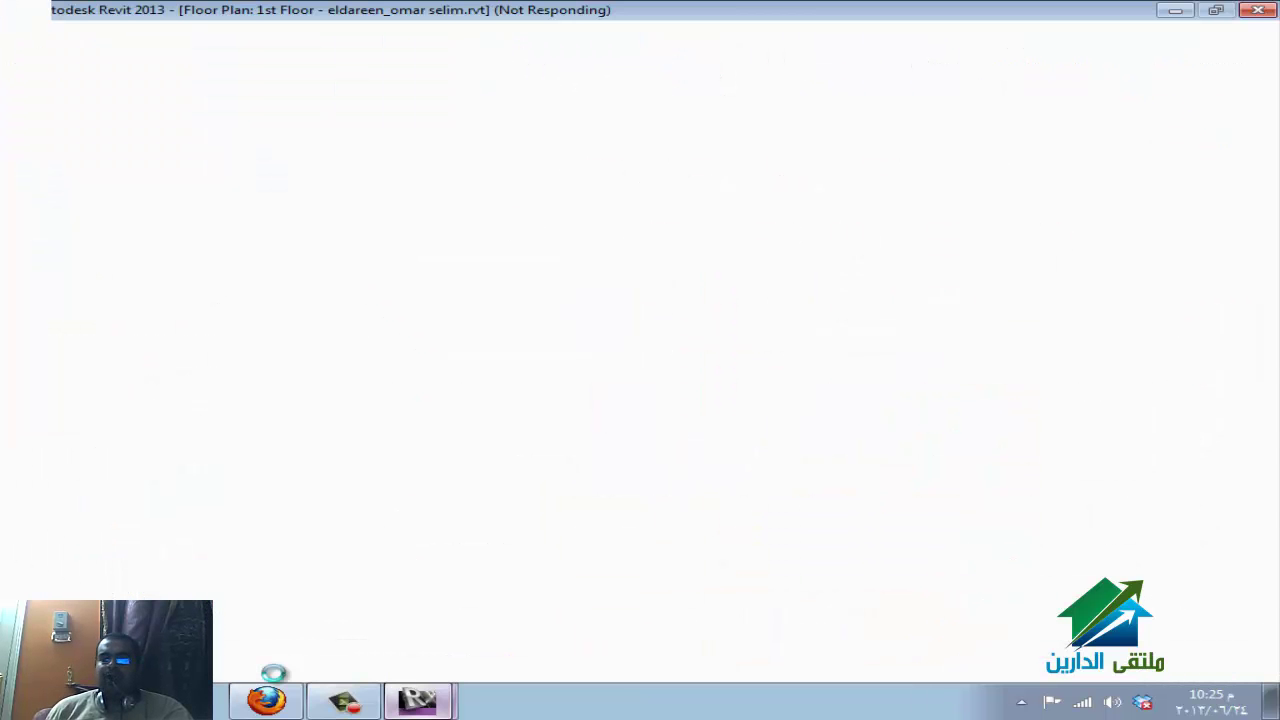
left_click(278, 682)
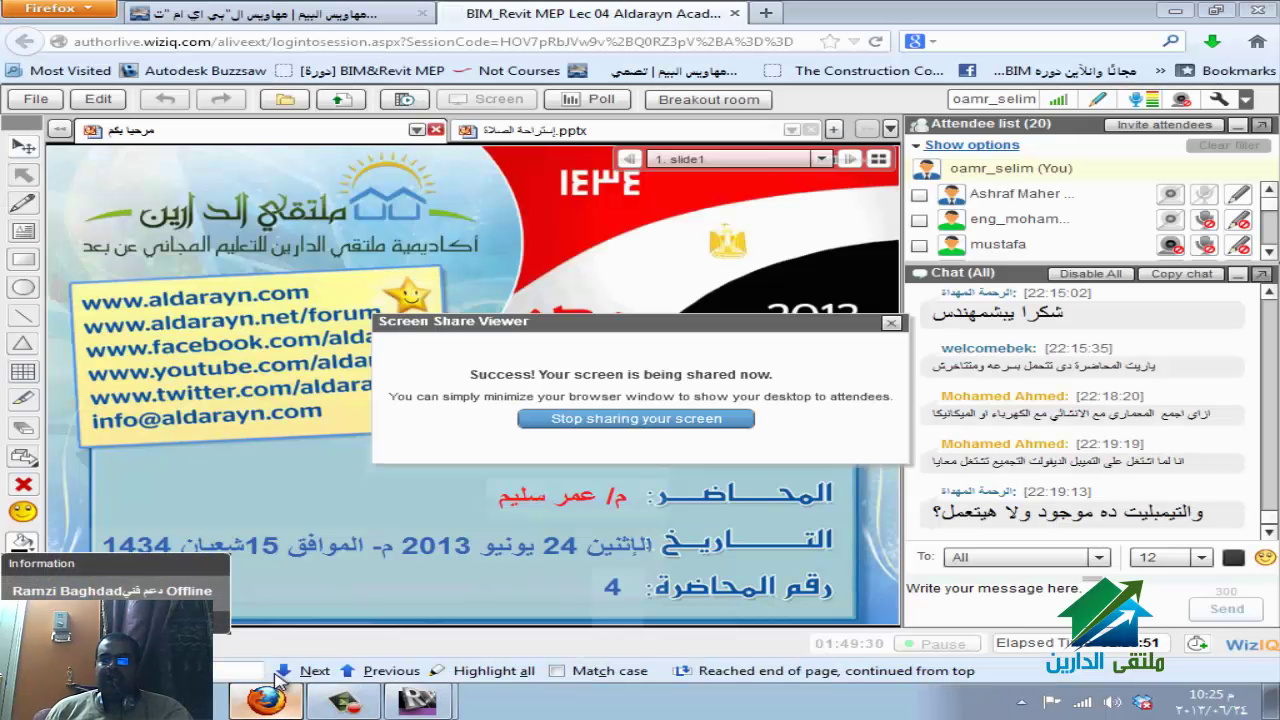
Return from WizIQ to the Revit project window.
left_click(278, 683)
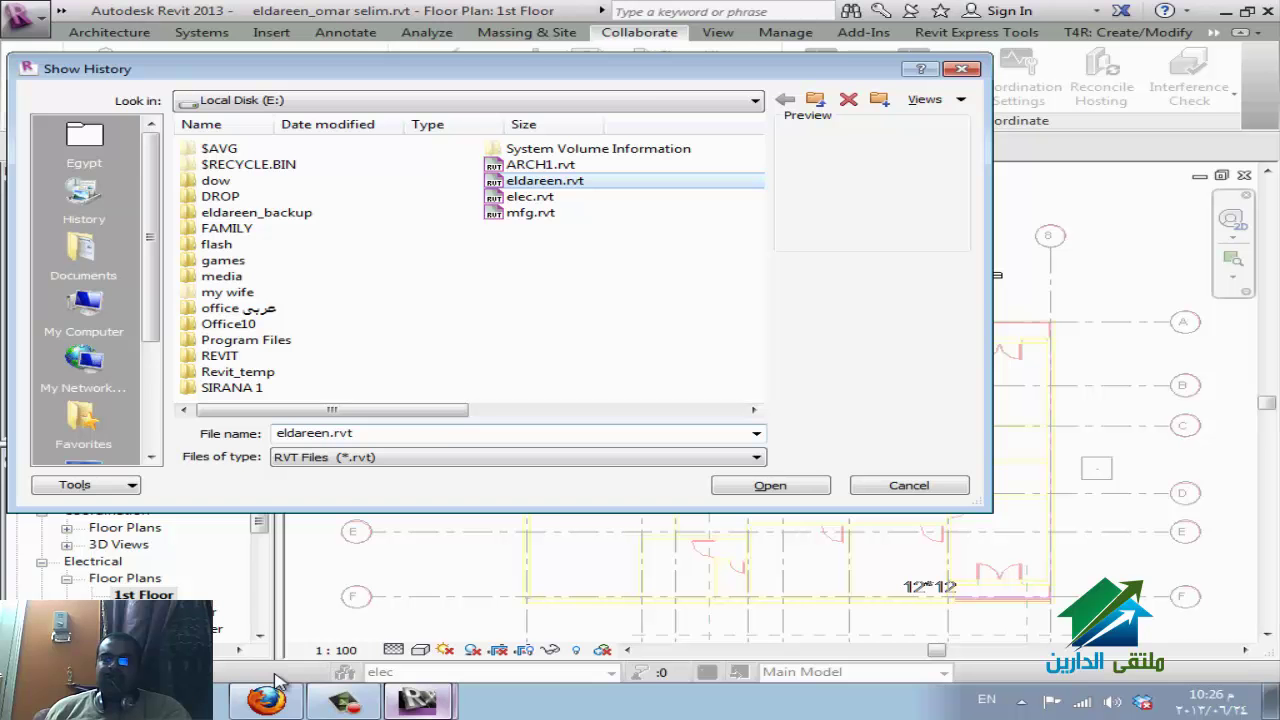
Open the central model's history and page through entries from 2013 back to 2002.
key("Return")
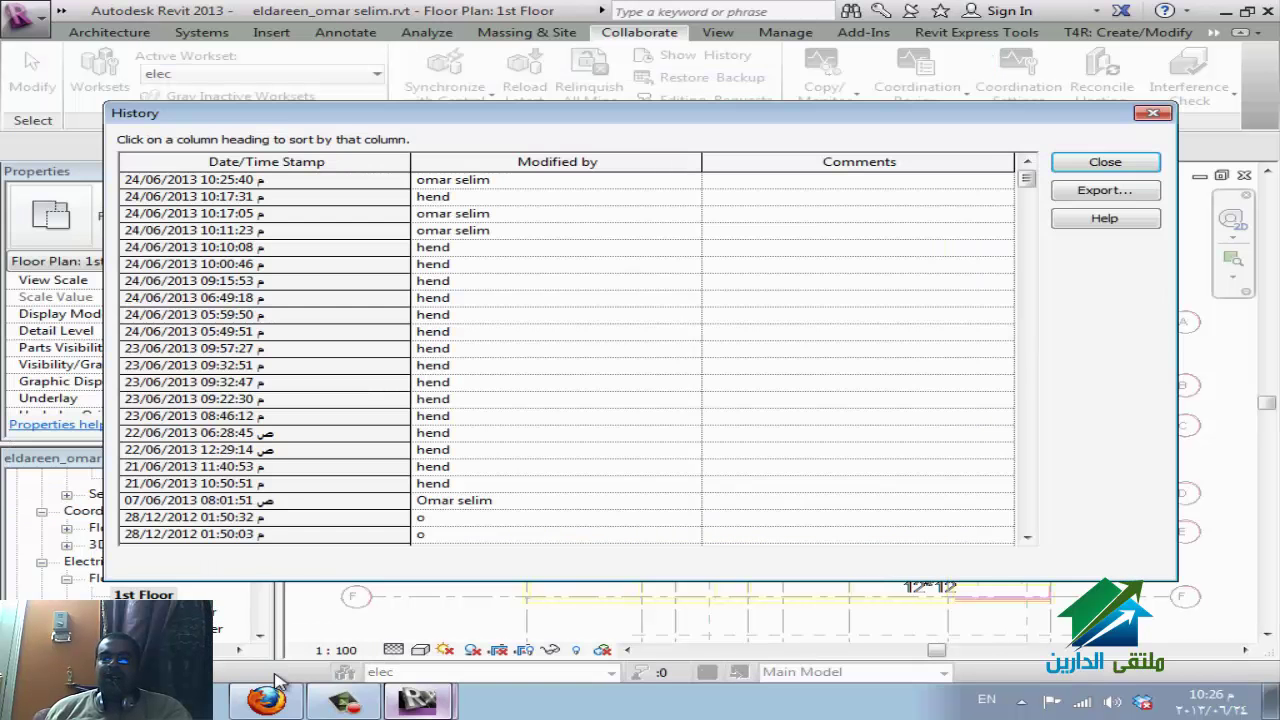
key("Page_Down")
key("Page_Down")
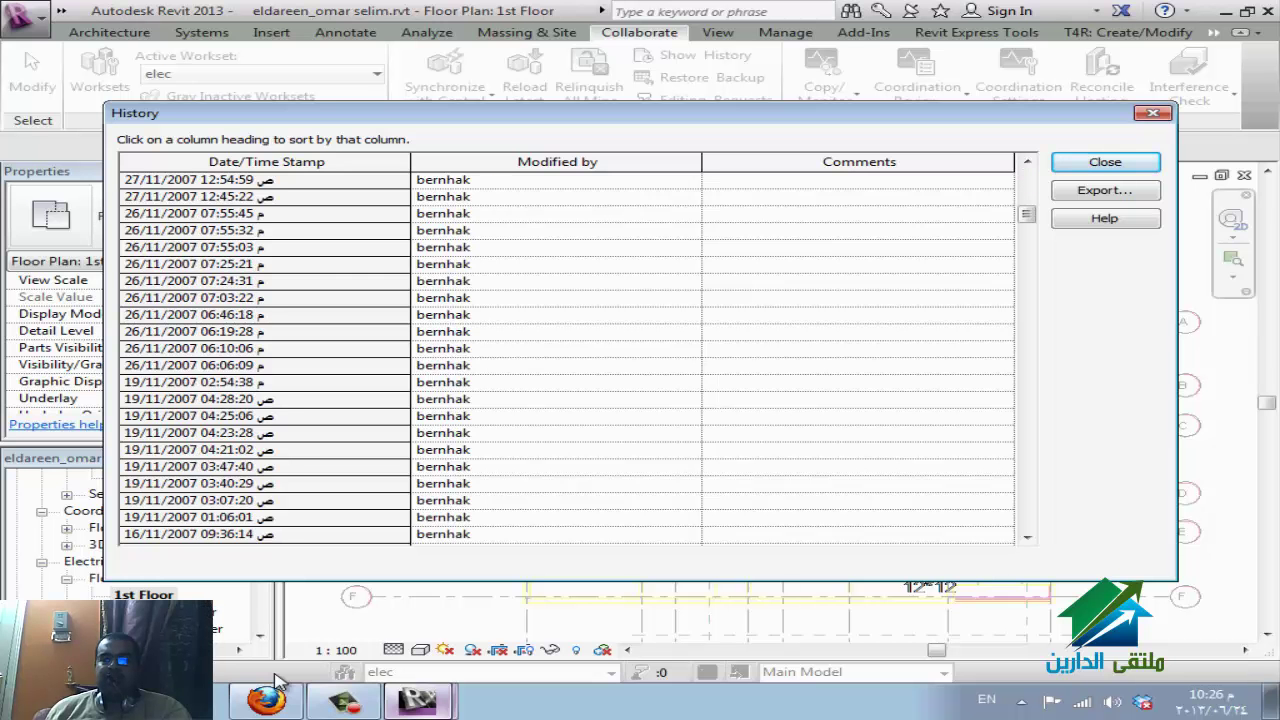
key("Page_Down")
key("Page_Up")
key("Page_Up")
key("Page_Up")
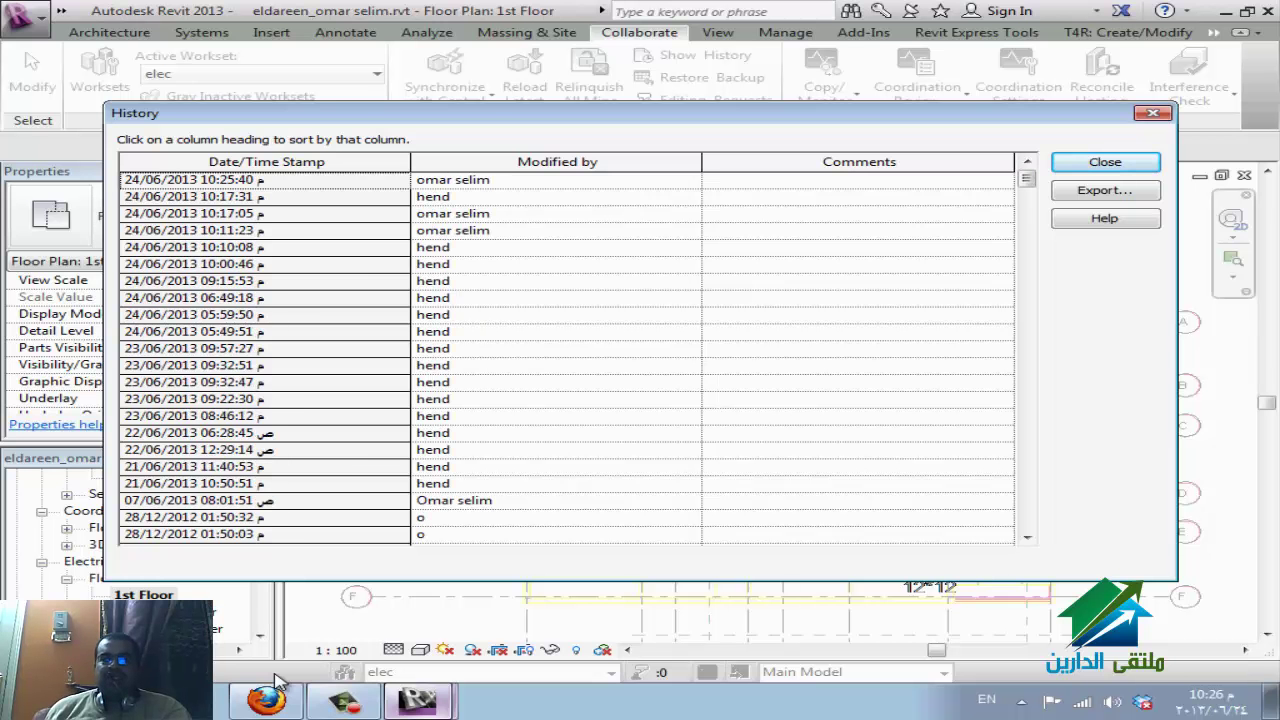
key("End")
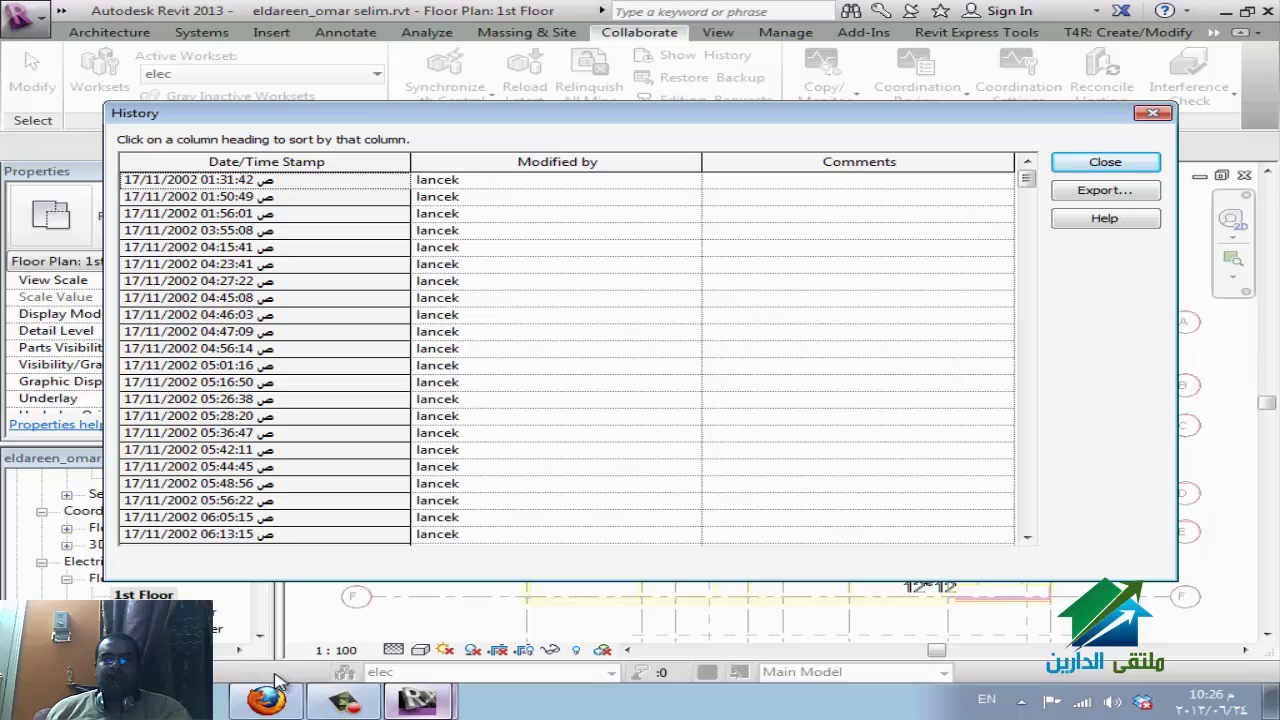
key("Page_Up")
key("Page_Down")
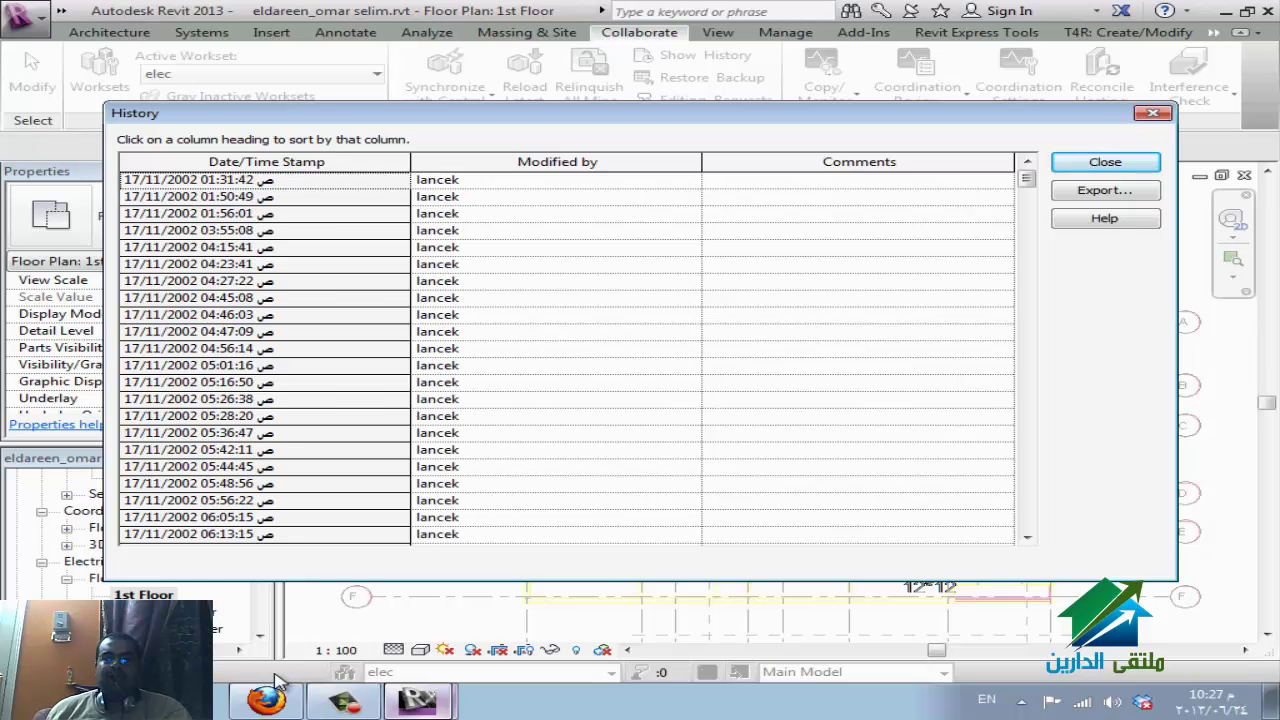
key("Home")
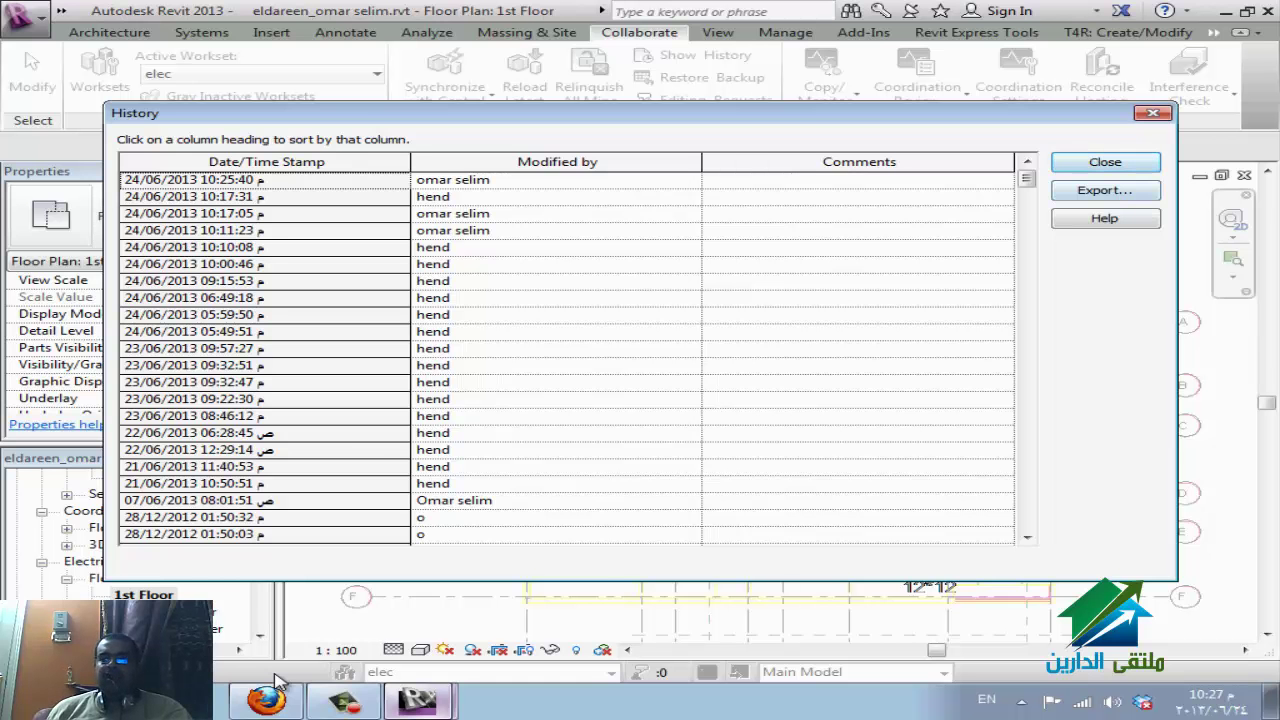
Cancel the history export and close the History dialog.
key("Tab")
key("Return")
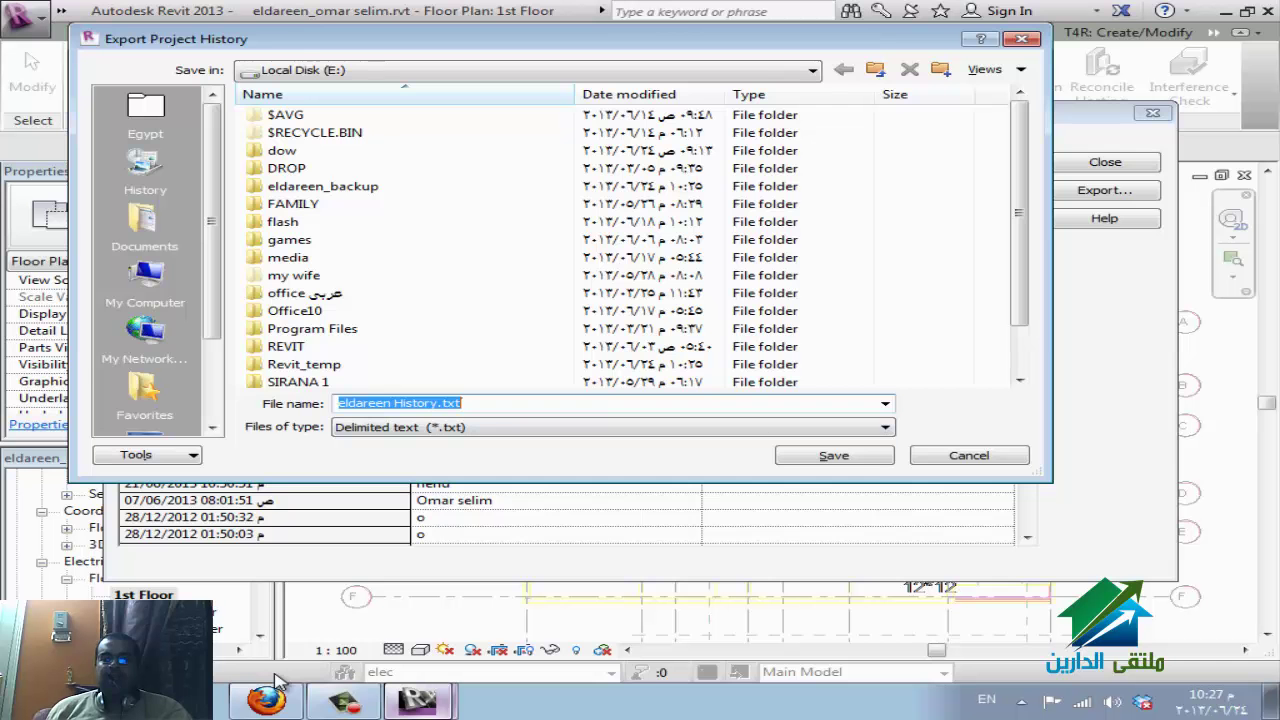
key("Escape")
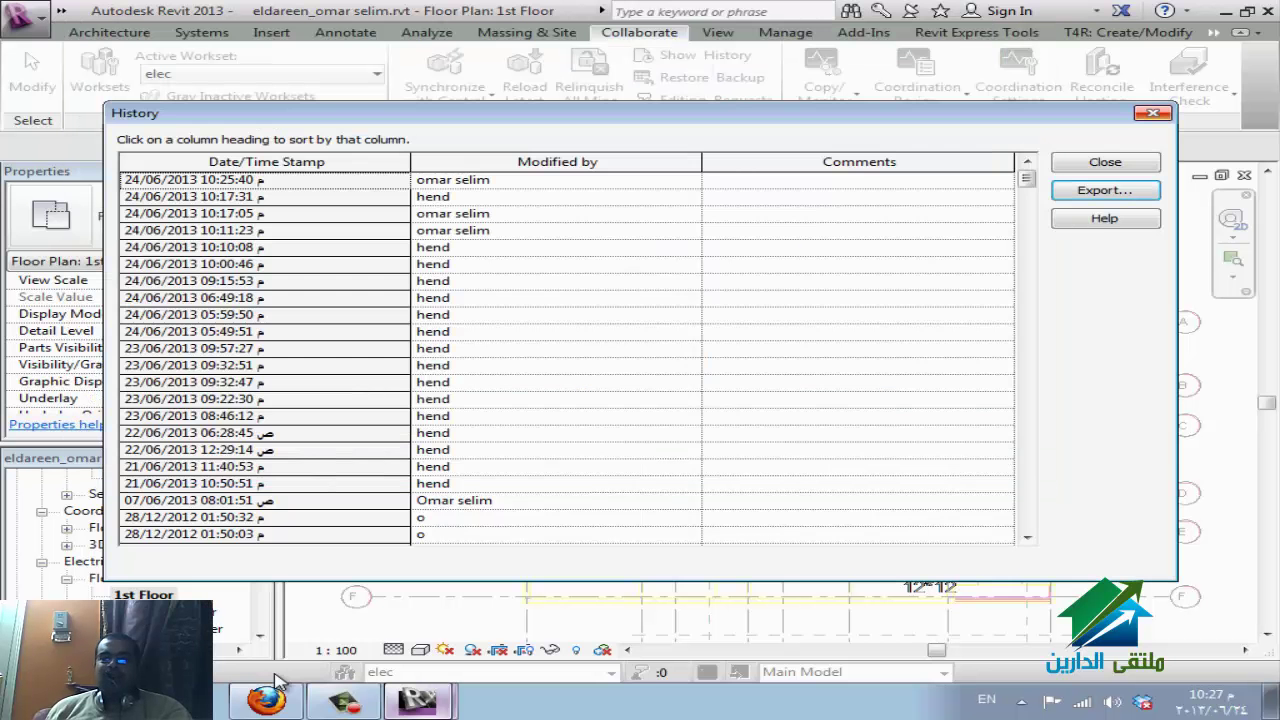
key("Escape")
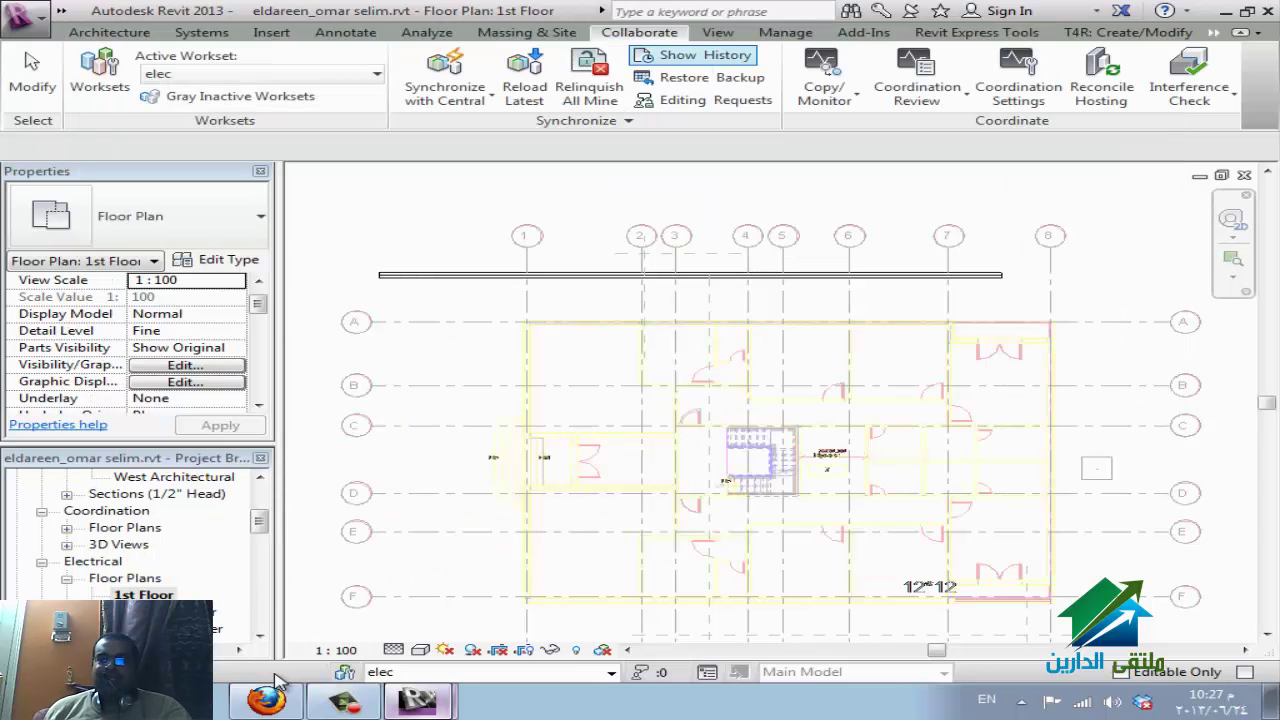
Start Restore Backup and browse the file dialog to Local Disk (E:).
key("Up")
key("Up")
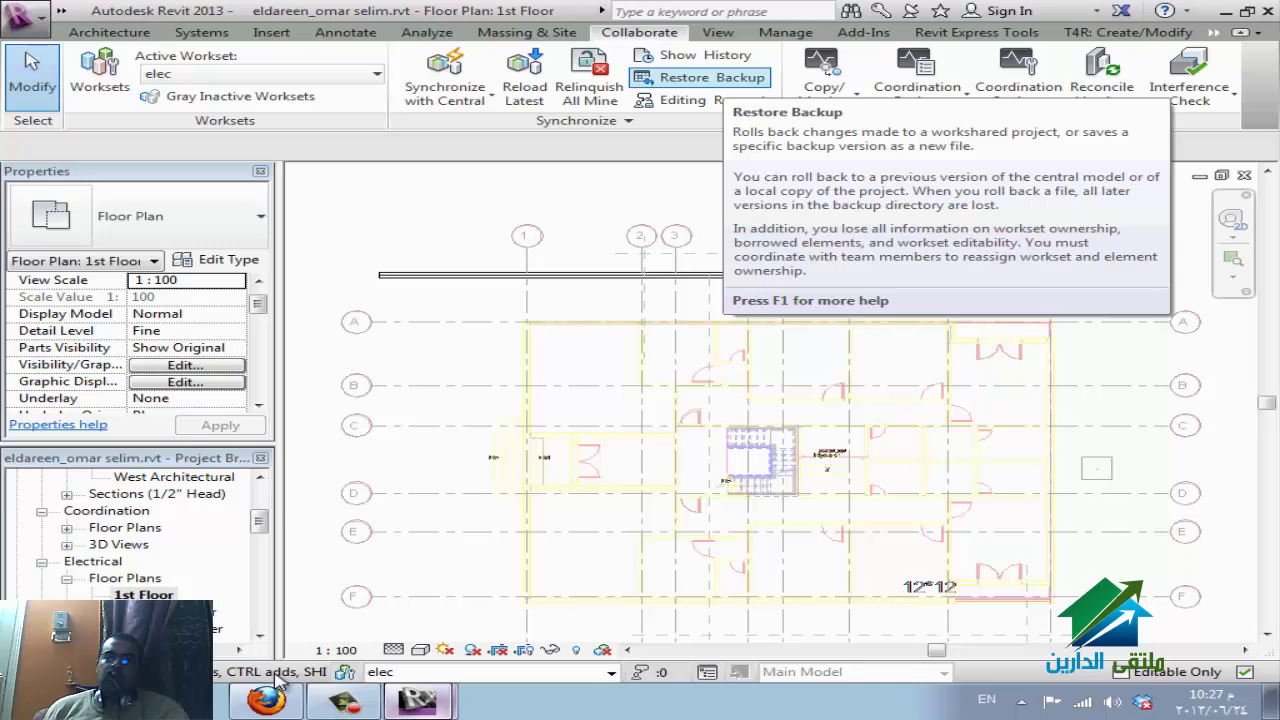
key("Return")
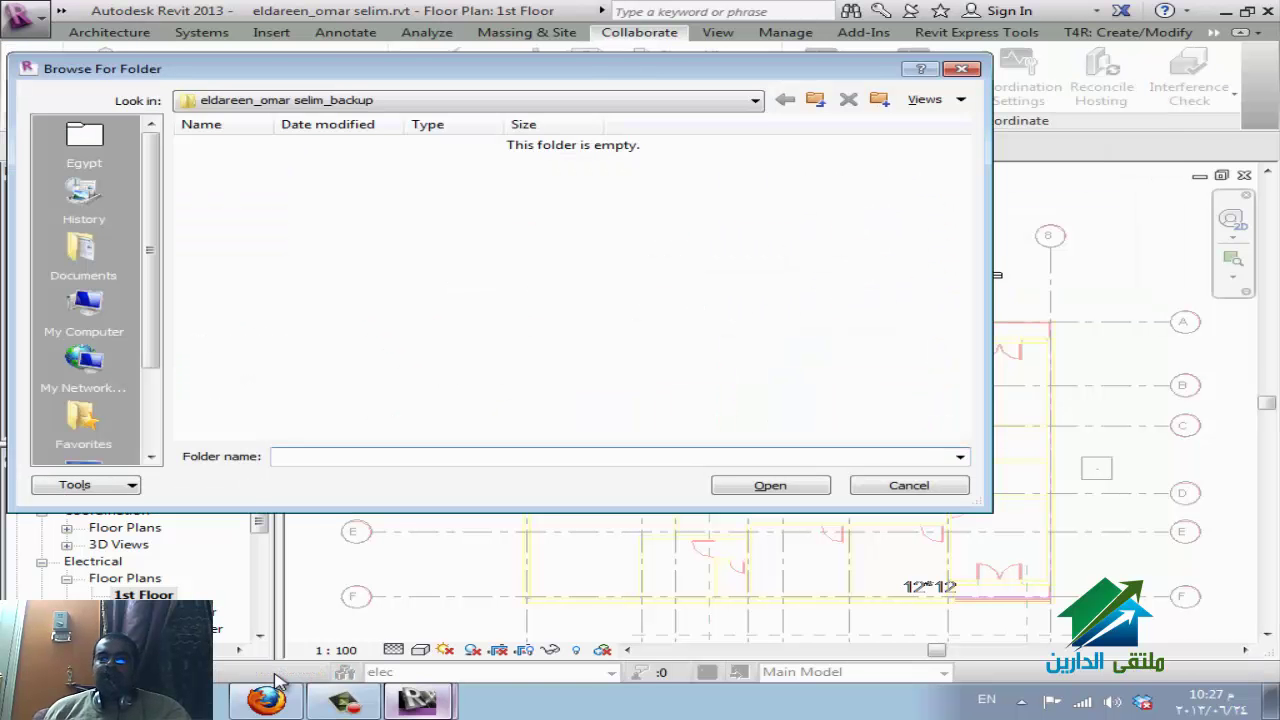
key("BackSpace")
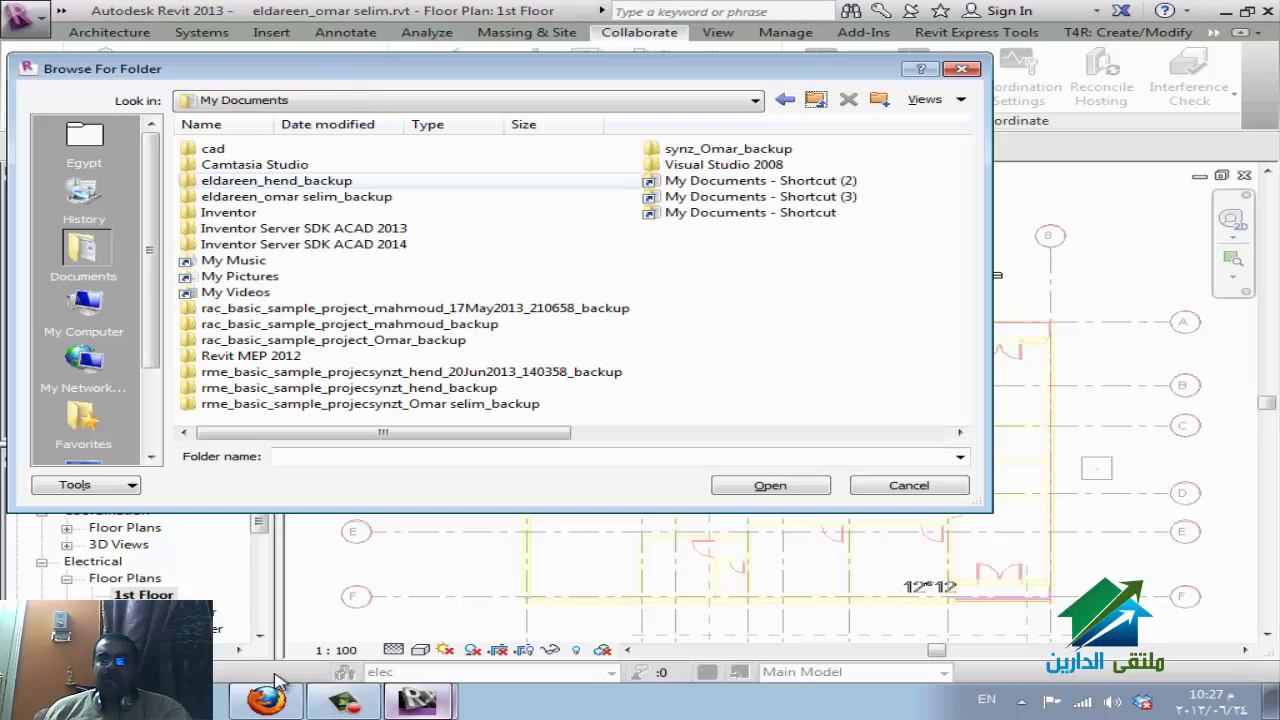
key("alt+Down")
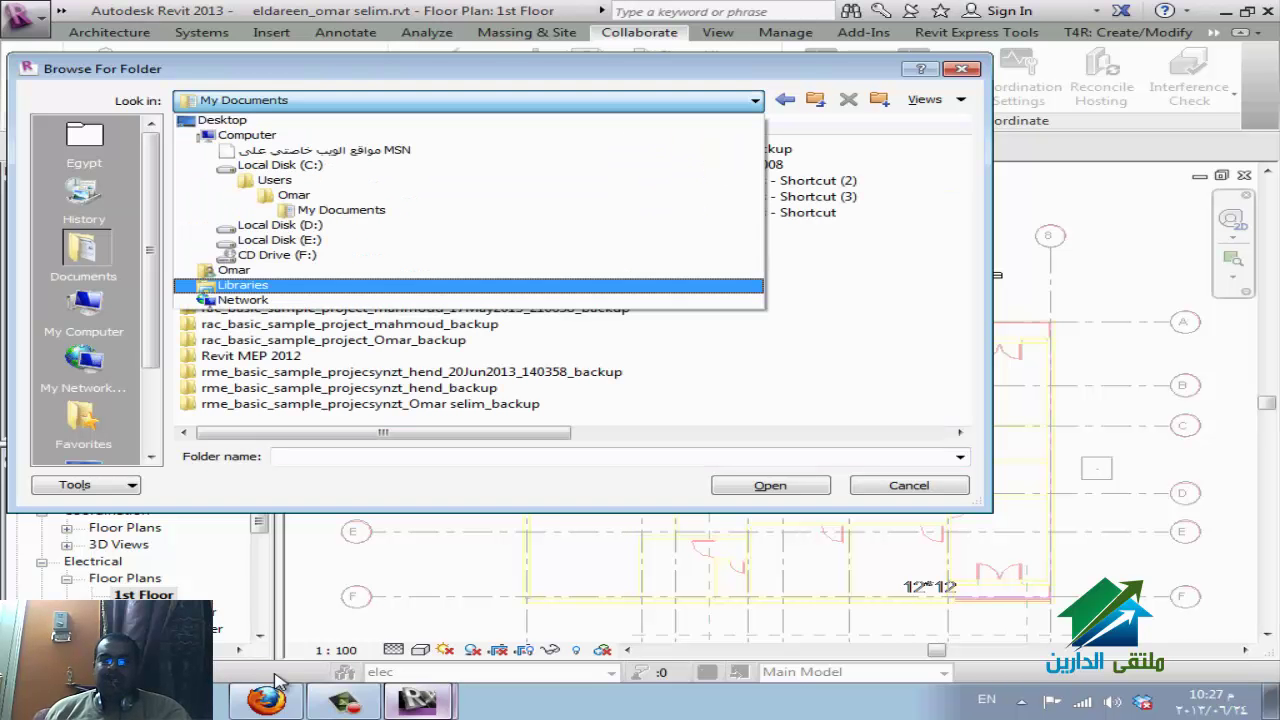
key("Up")
key("Up")
key("Up")
key("Return")
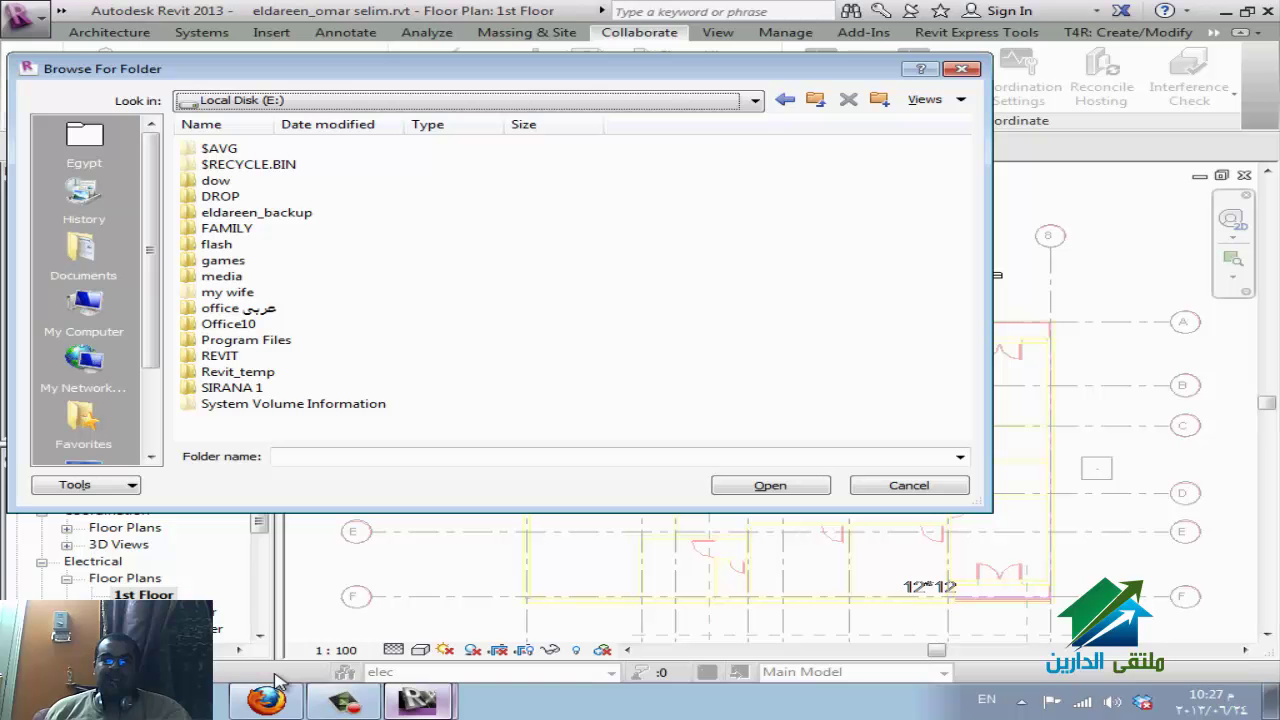
Open the eldareen_backup folder to list its backup versions.
key("Up")
key("Up")
key("Up")
key("Up")
key("Up")
key("Up")
key("Up")
key("Up")
key("Up")
key("Up")
key("Up")
key("Up")
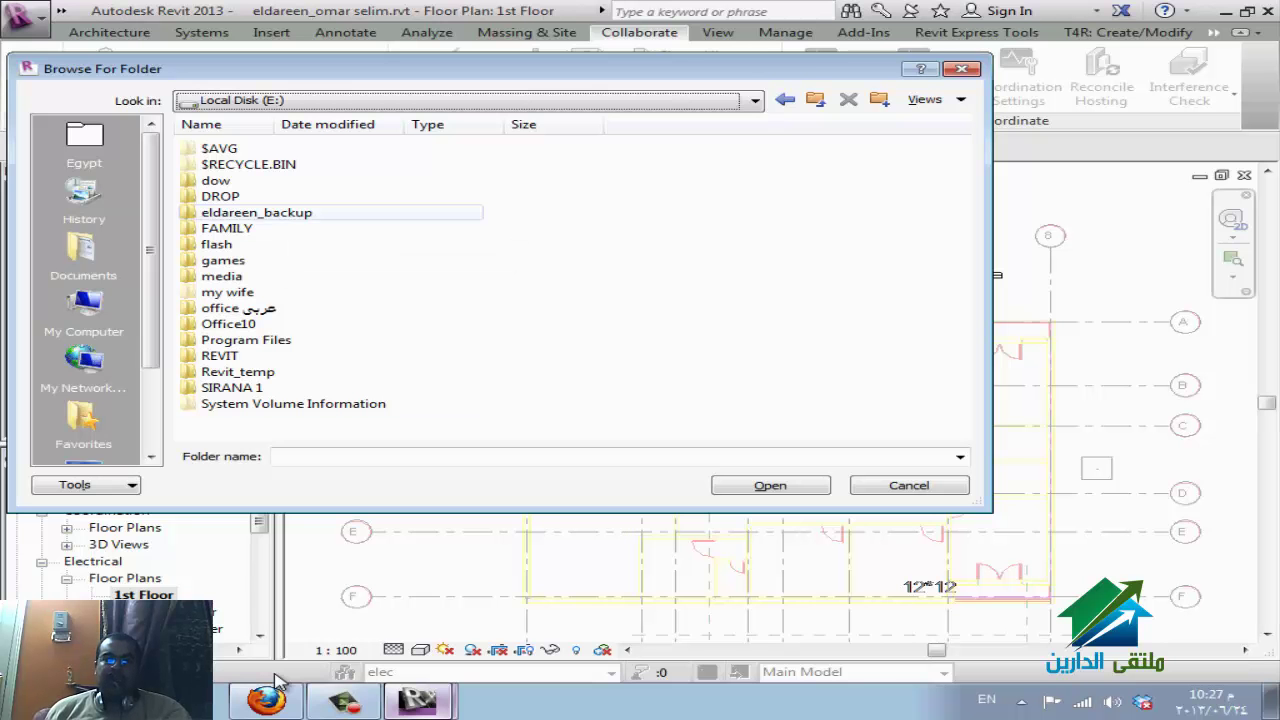
key("Down")
key("Up")
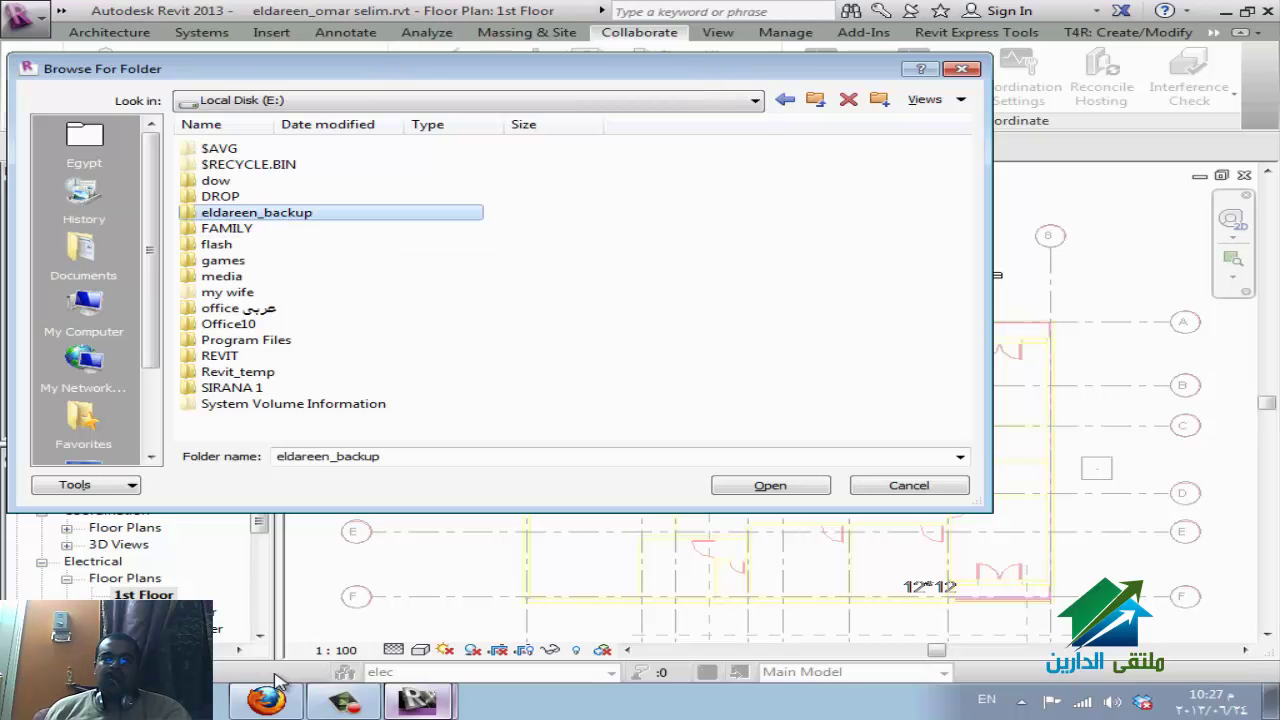
key("Return")
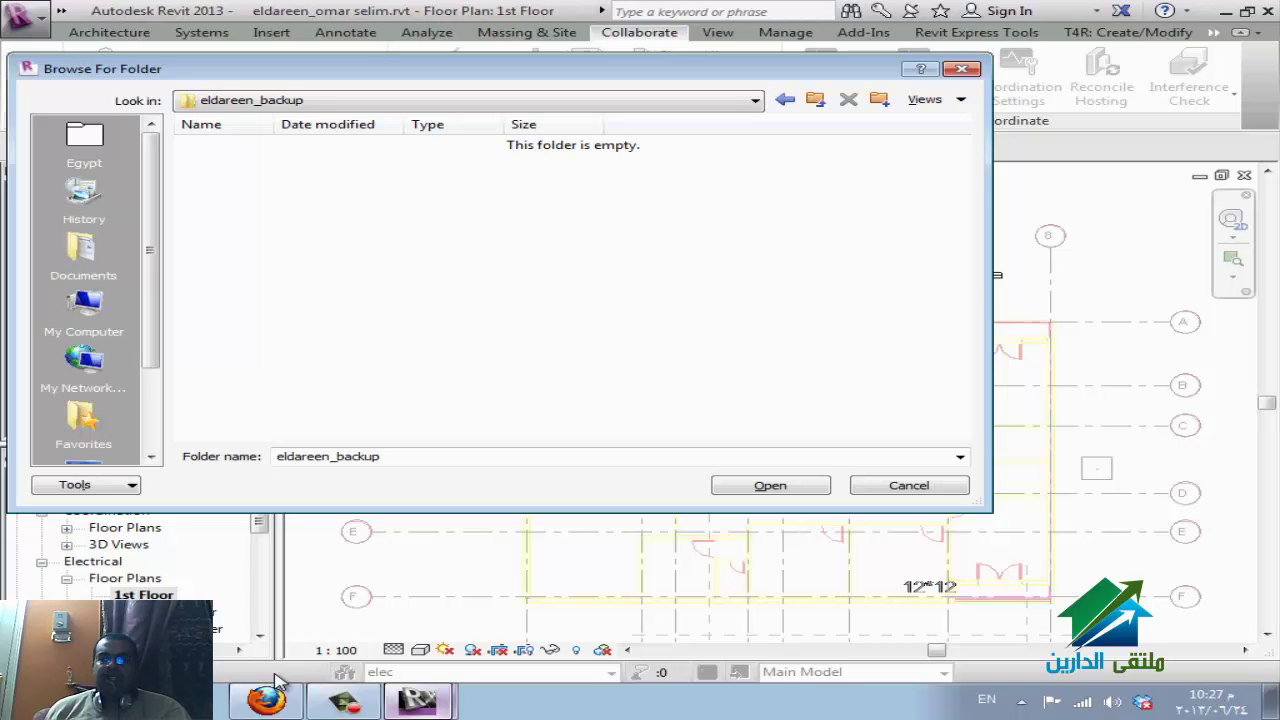
key("Return")
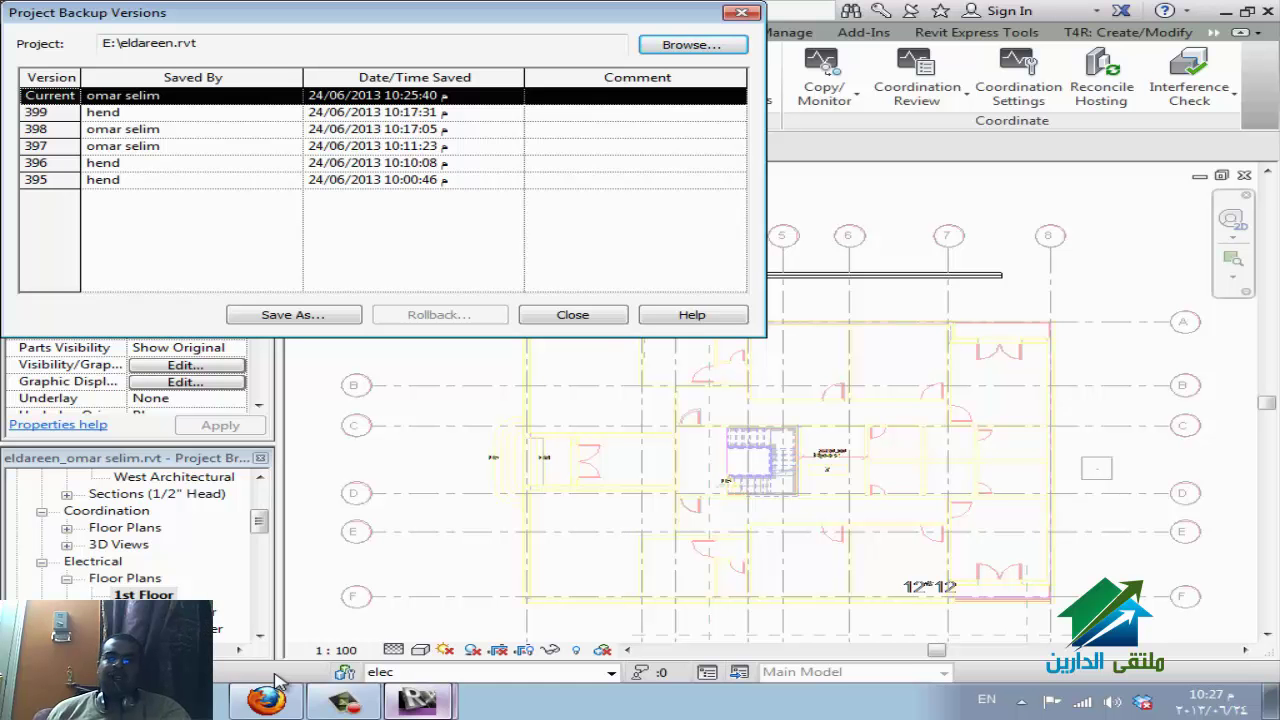
Select backup version 399, begin Save As to My Documents, then cancel without extracting.
key("Down")
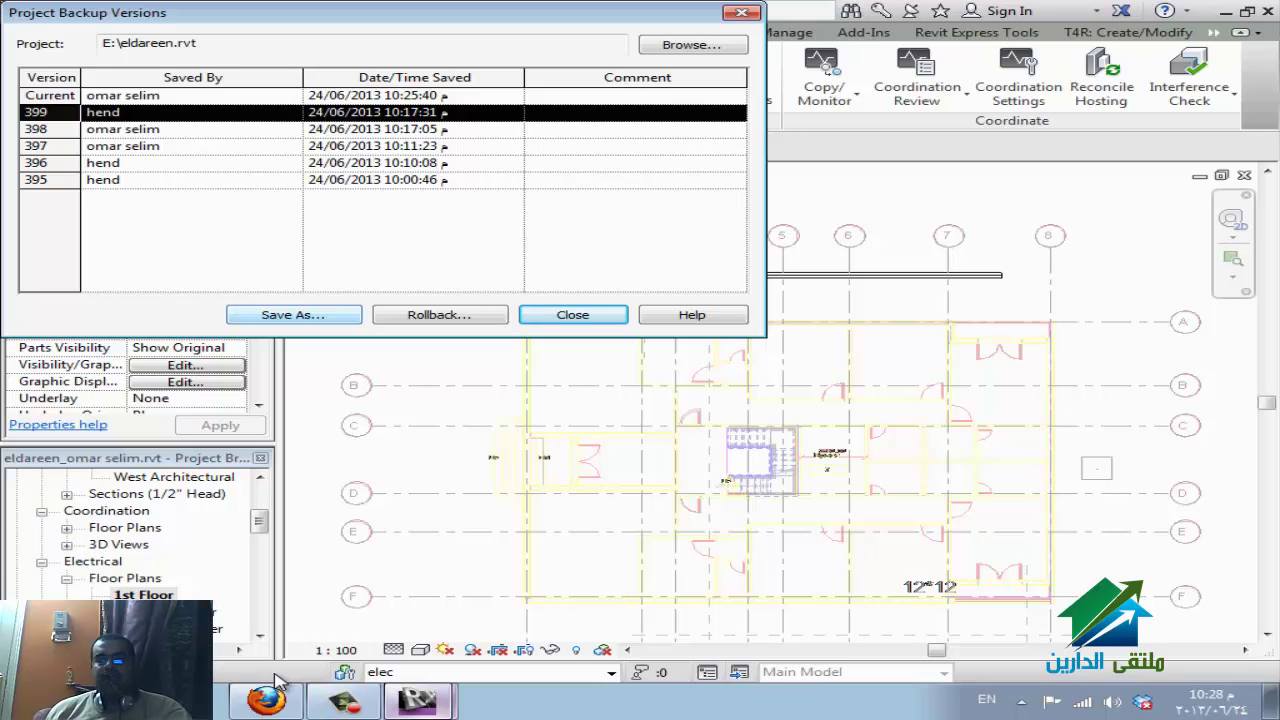
key("Tab")
key("Return")
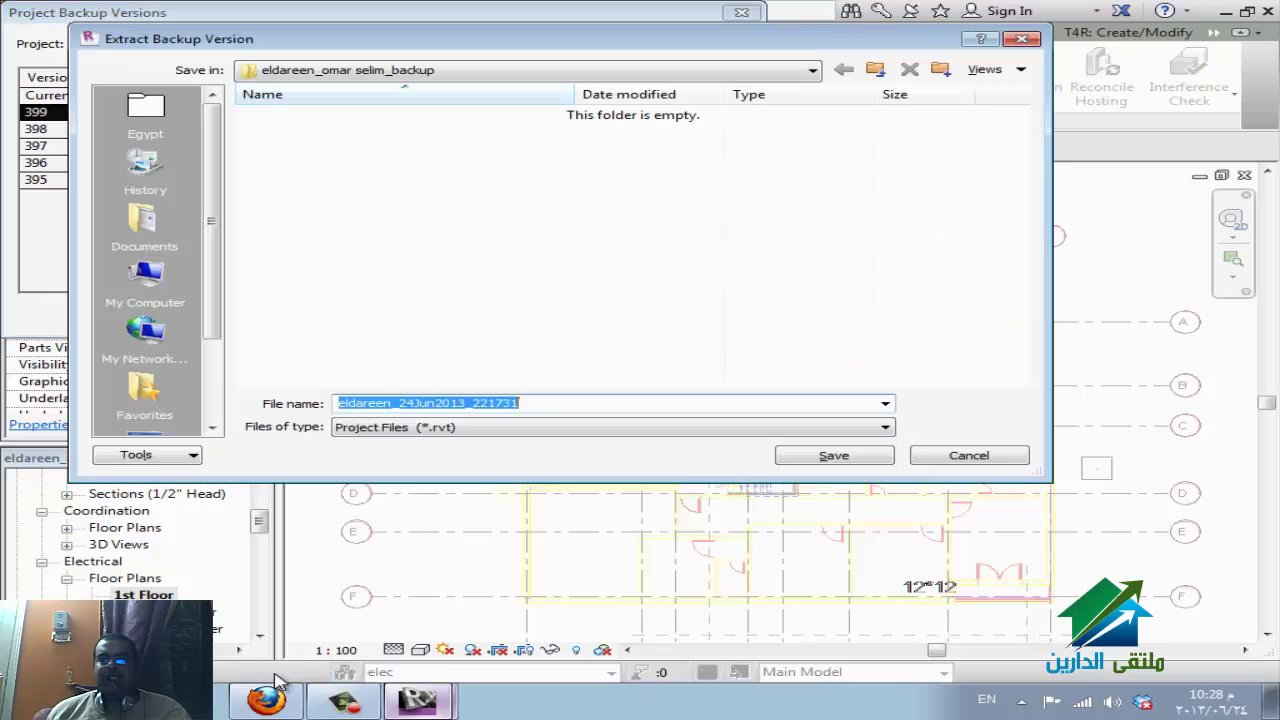
key("Tab")
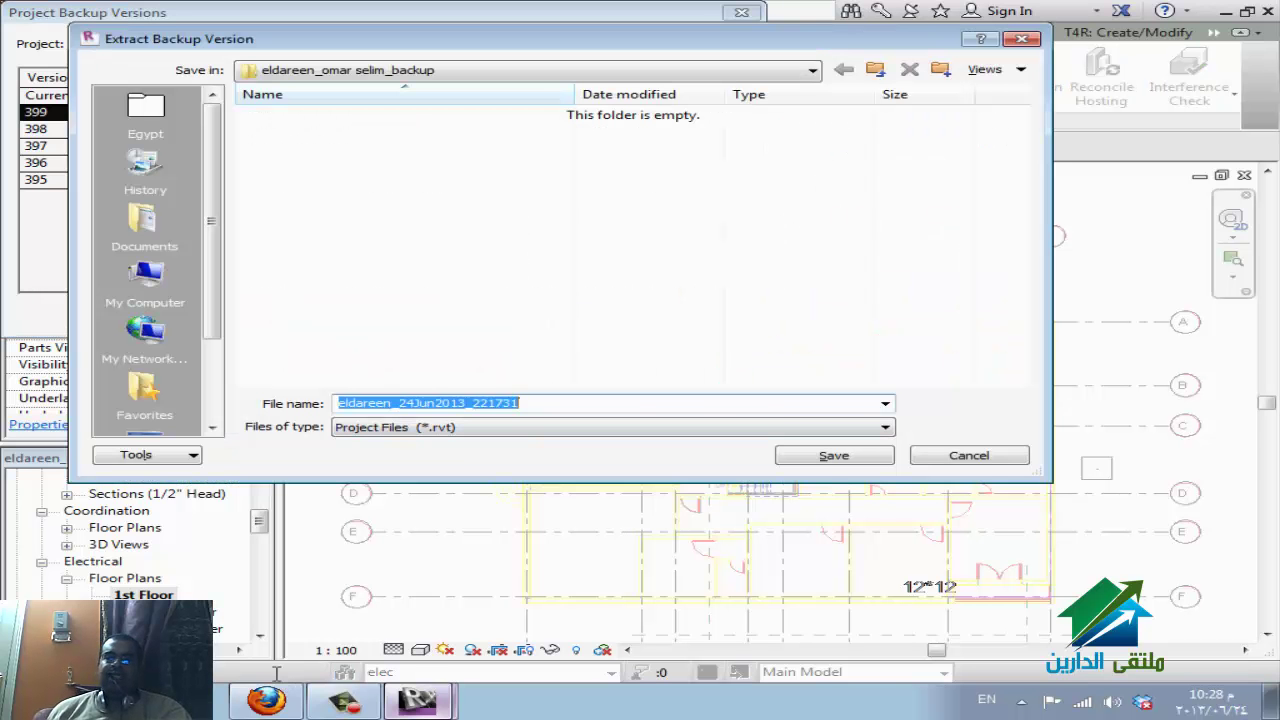
key("shift+Tab")
key("Down")
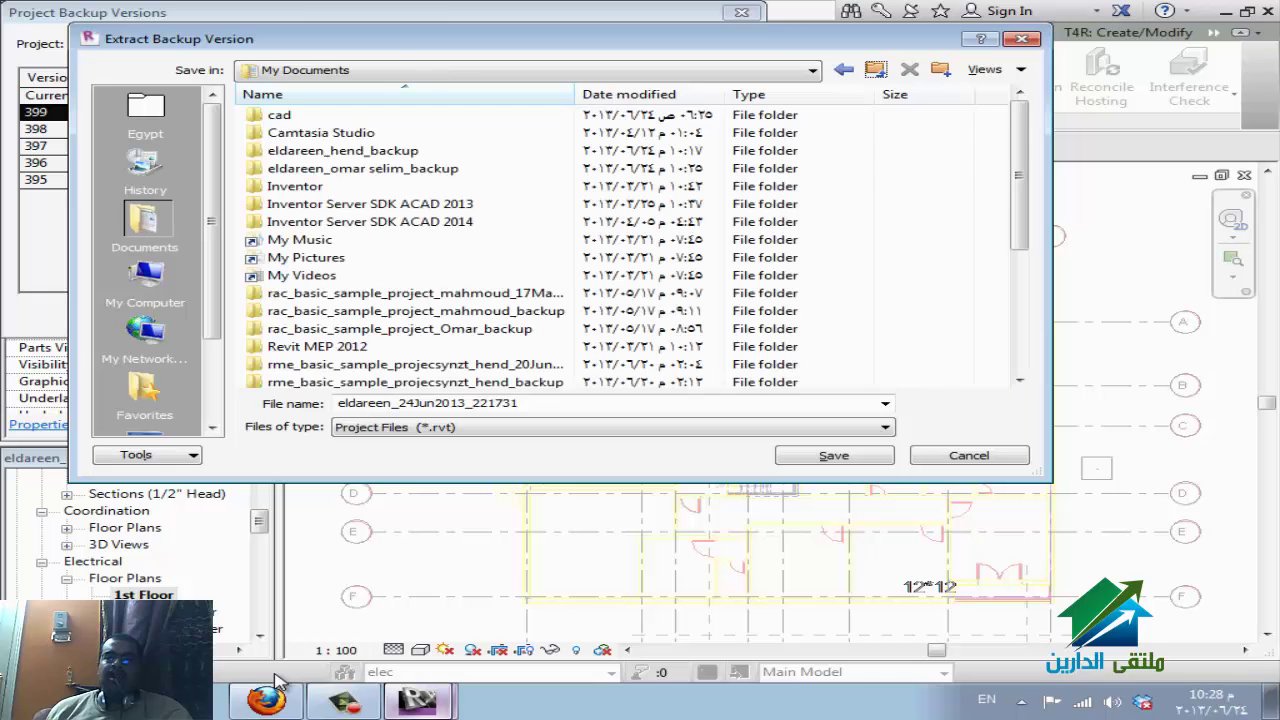
key("Tab")
key("Tab")
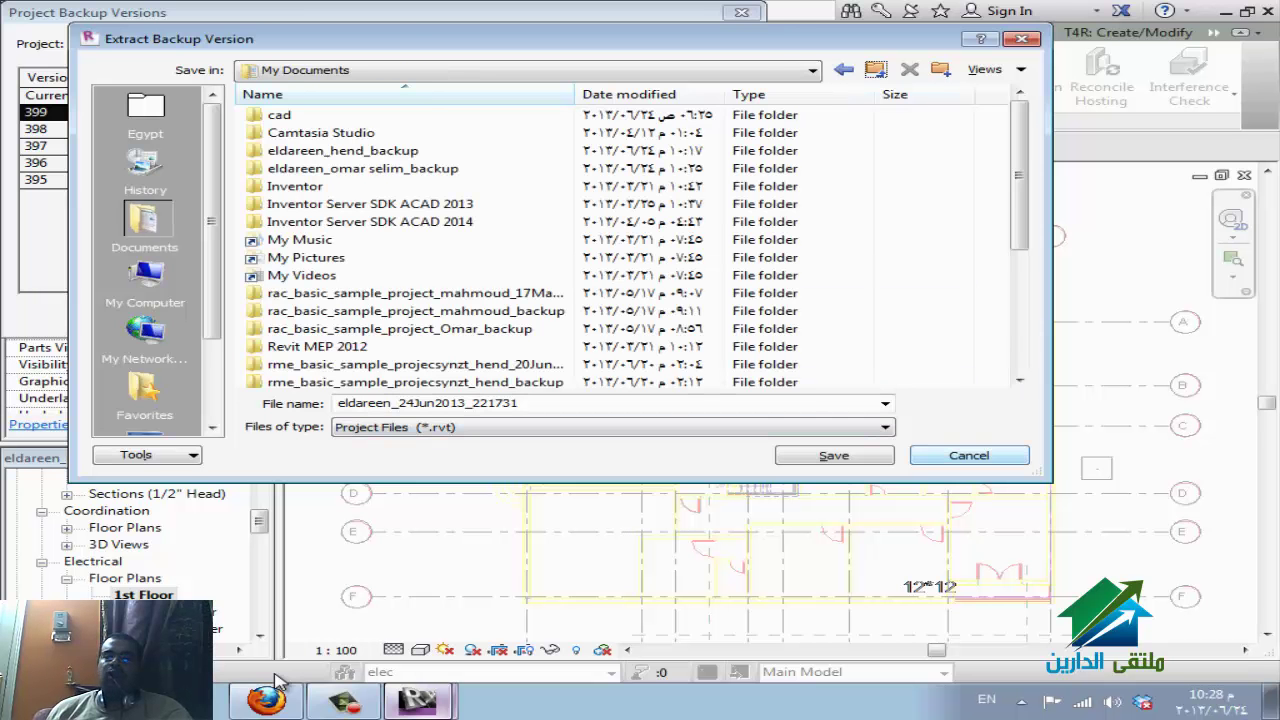
key("Escape")
key("Escape")
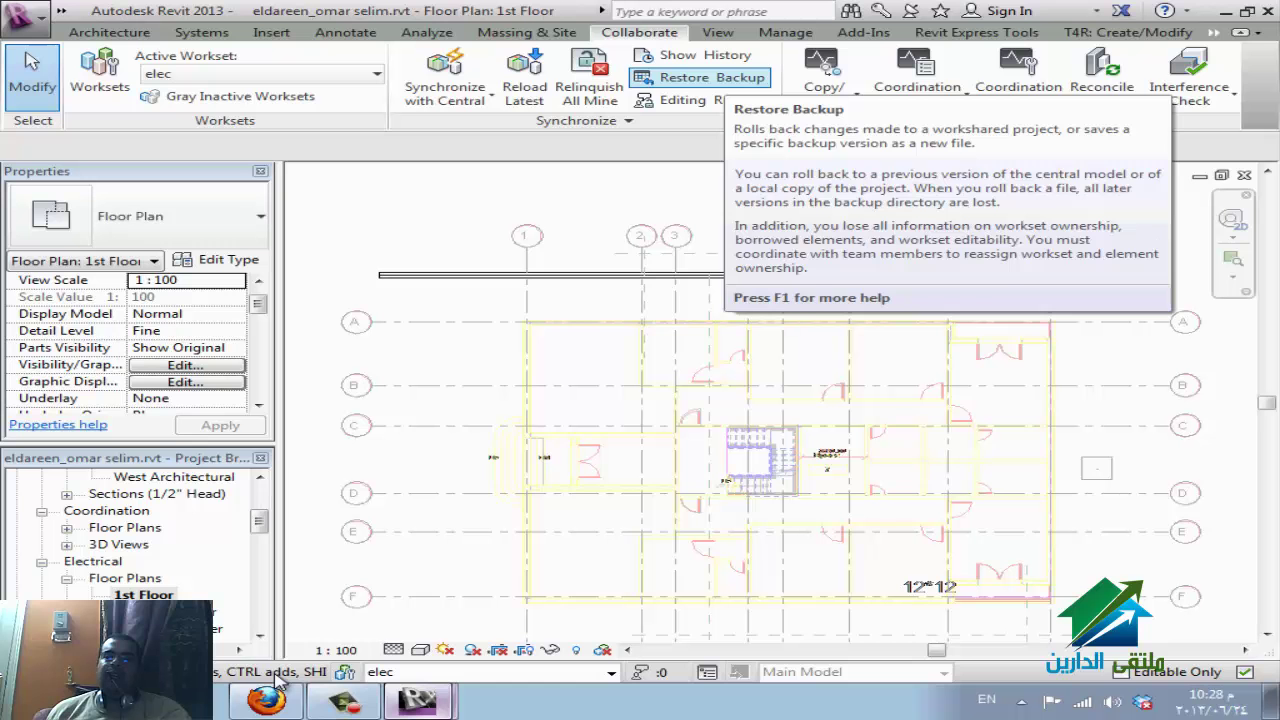
Check My Pending Requests under Editing Requests, close the list, and switch to the WizIQ session in Firefox.
key("Down")
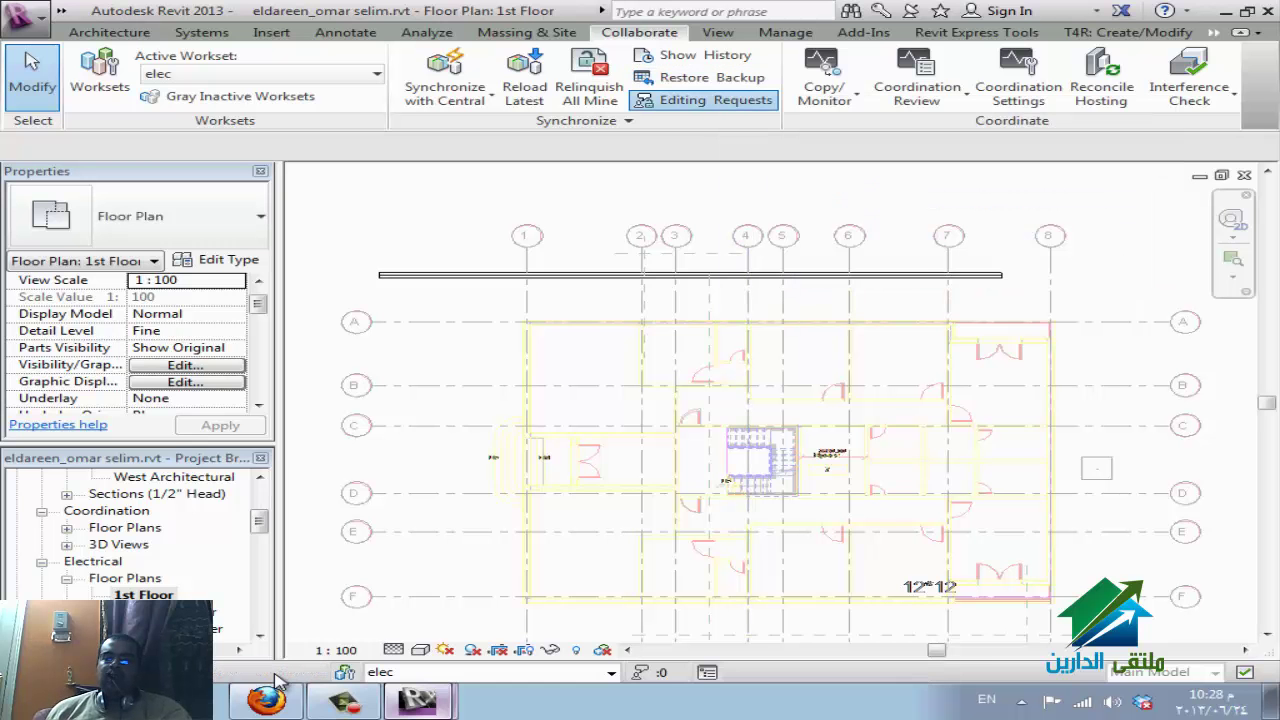
key("Return")
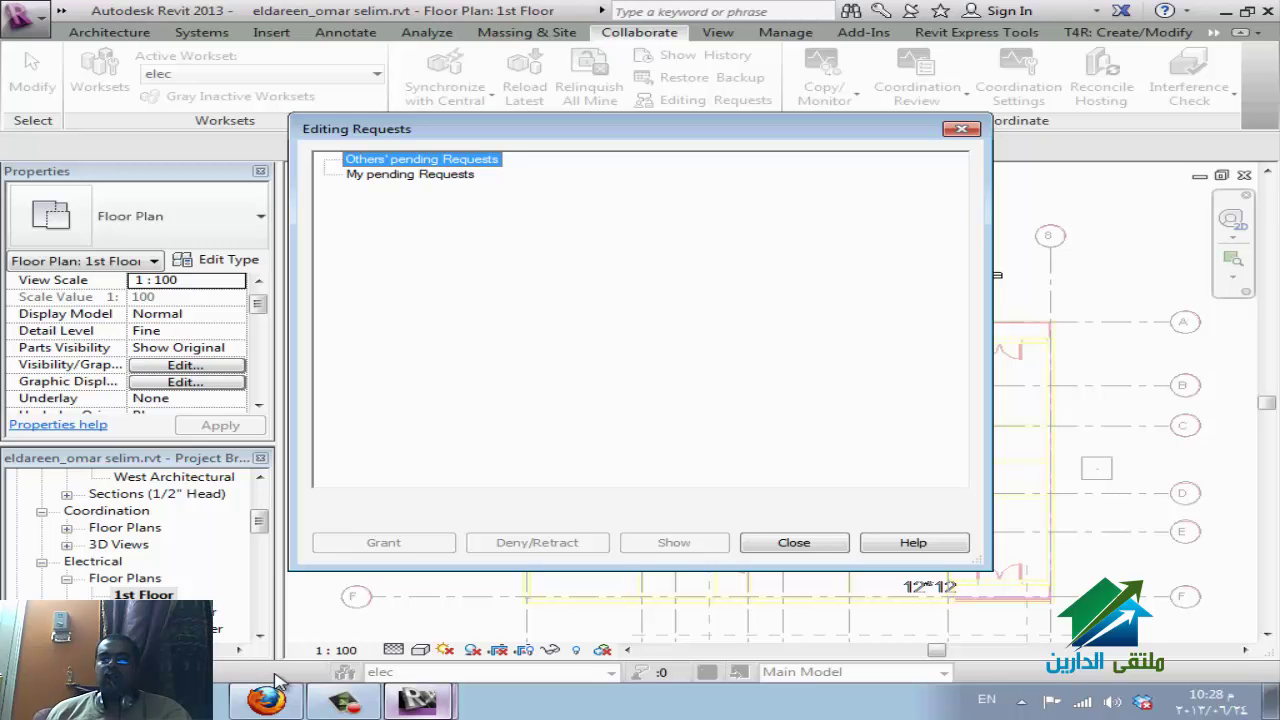
key("Down")
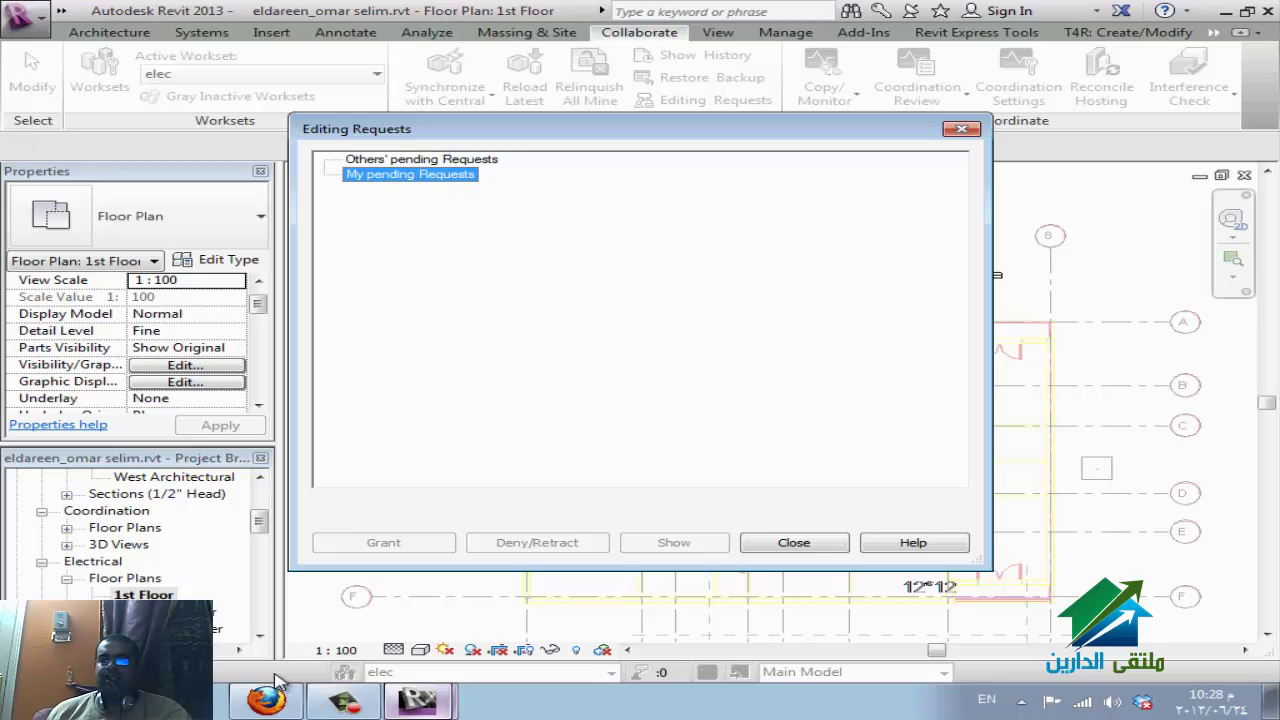
key("Escape")
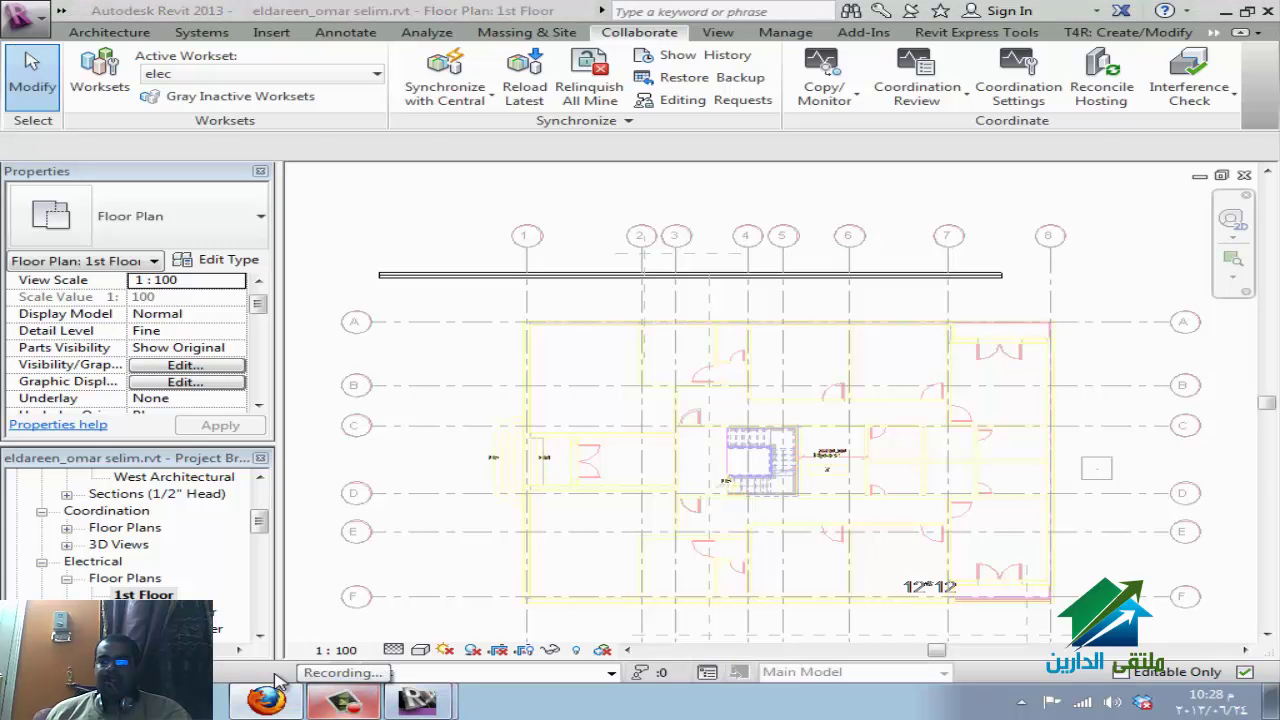
left_click(272, 692)
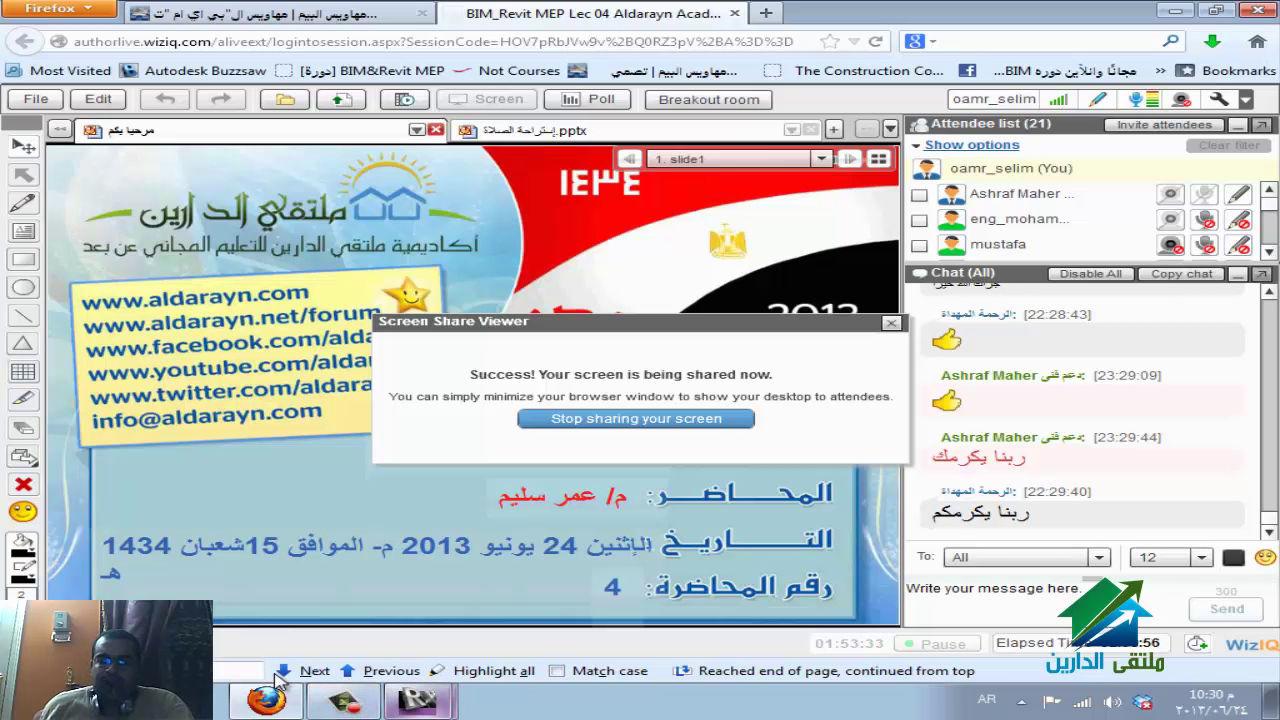
Bring Revit back from the taskbar and show the Floor Plan: 1st Floor window.
left_click(417, 700)
left_click(300, 627)
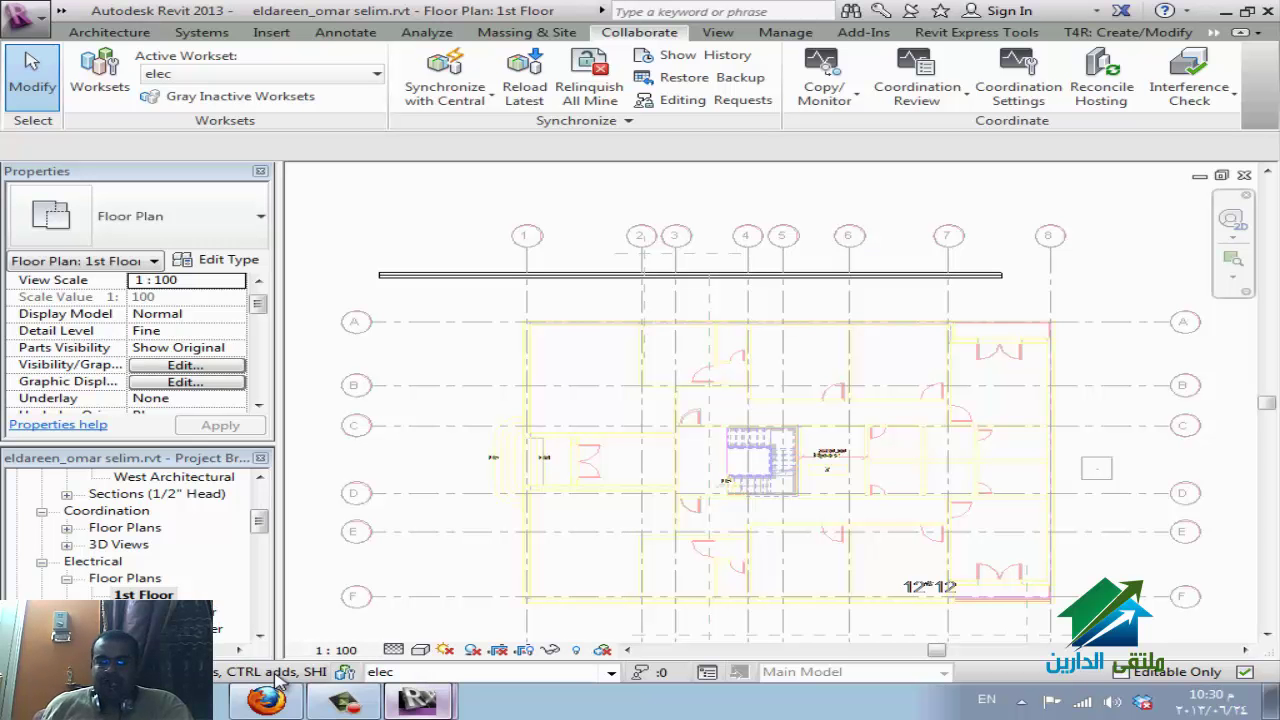
Open the view scale list, briefly switch to WizIQ and back, then dismiss the list.
left_click(336, 650)
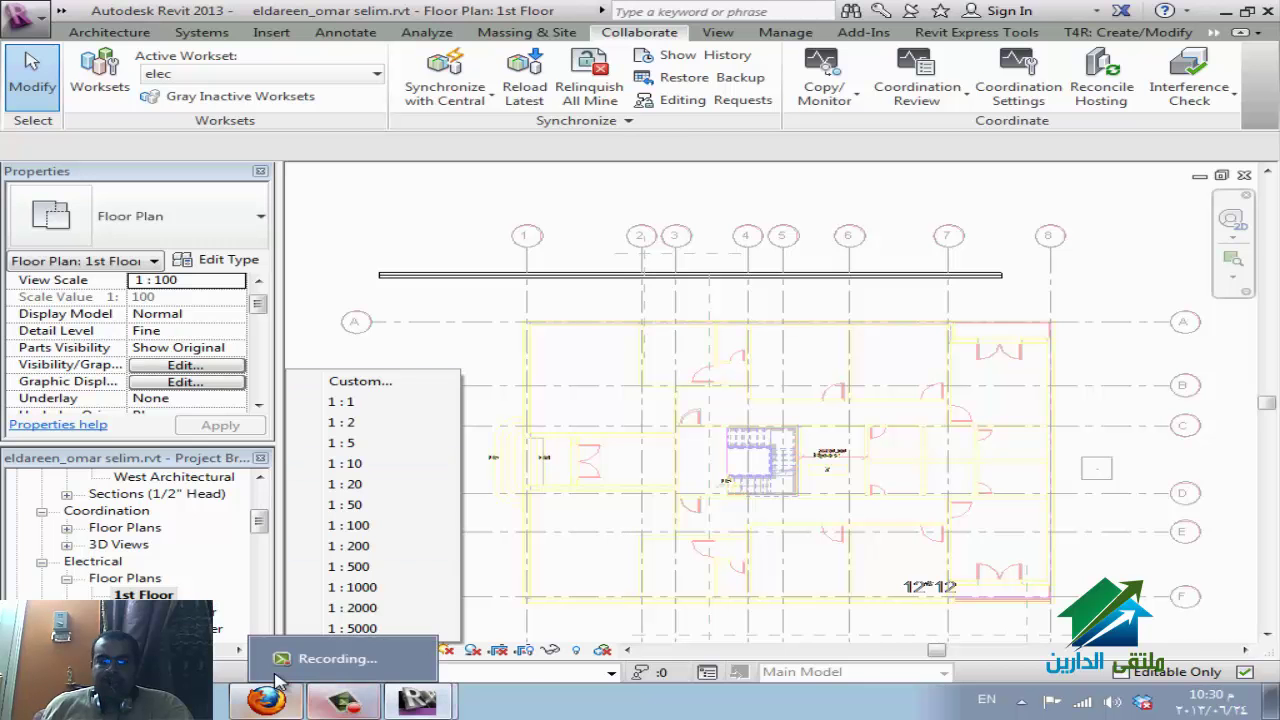
left_click(279, 684)
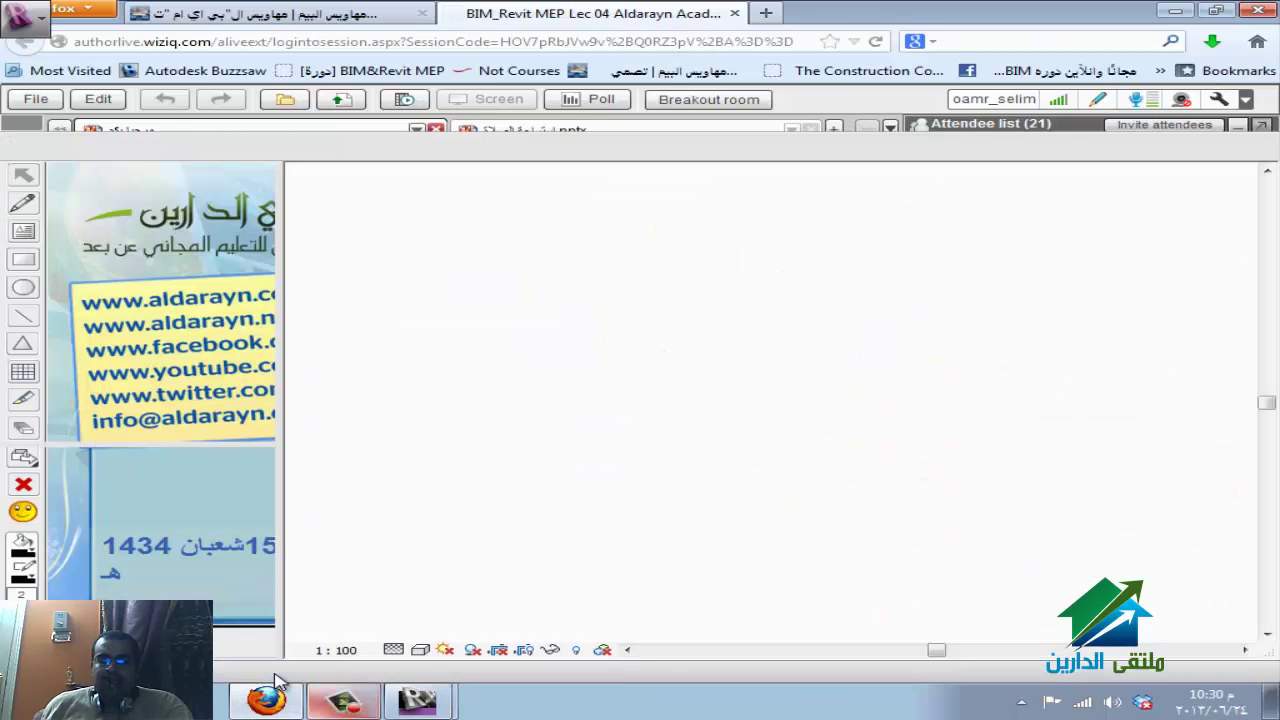
left_click(279, 684)
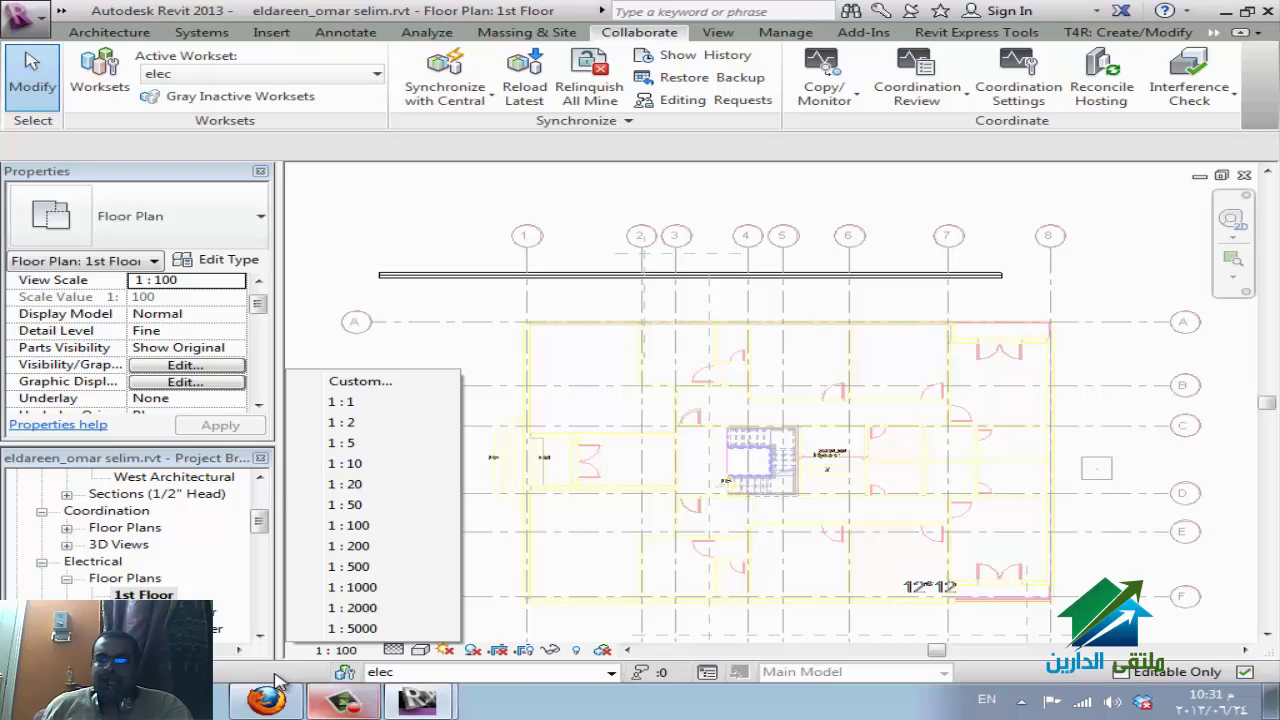
key("Escape")
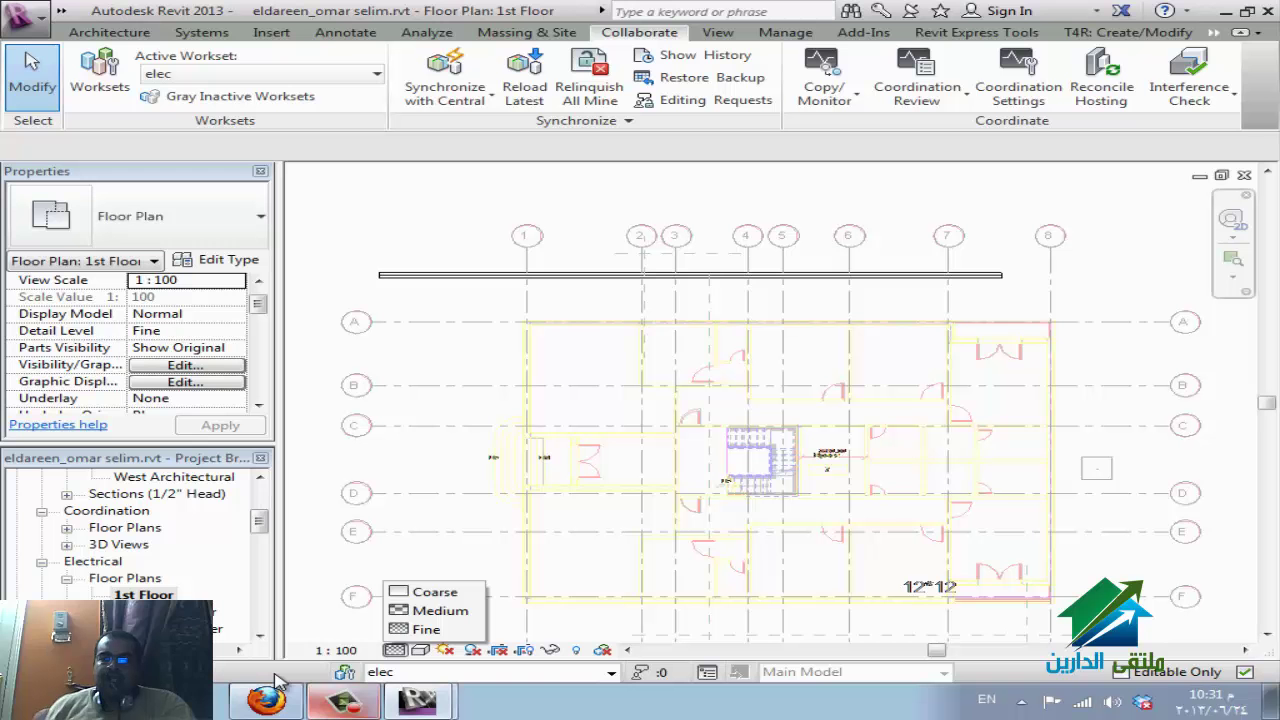
Set the 1st Floor plan's detail level to Coarse, then to Medium.
key("Up")
key("Down")
key("Up")
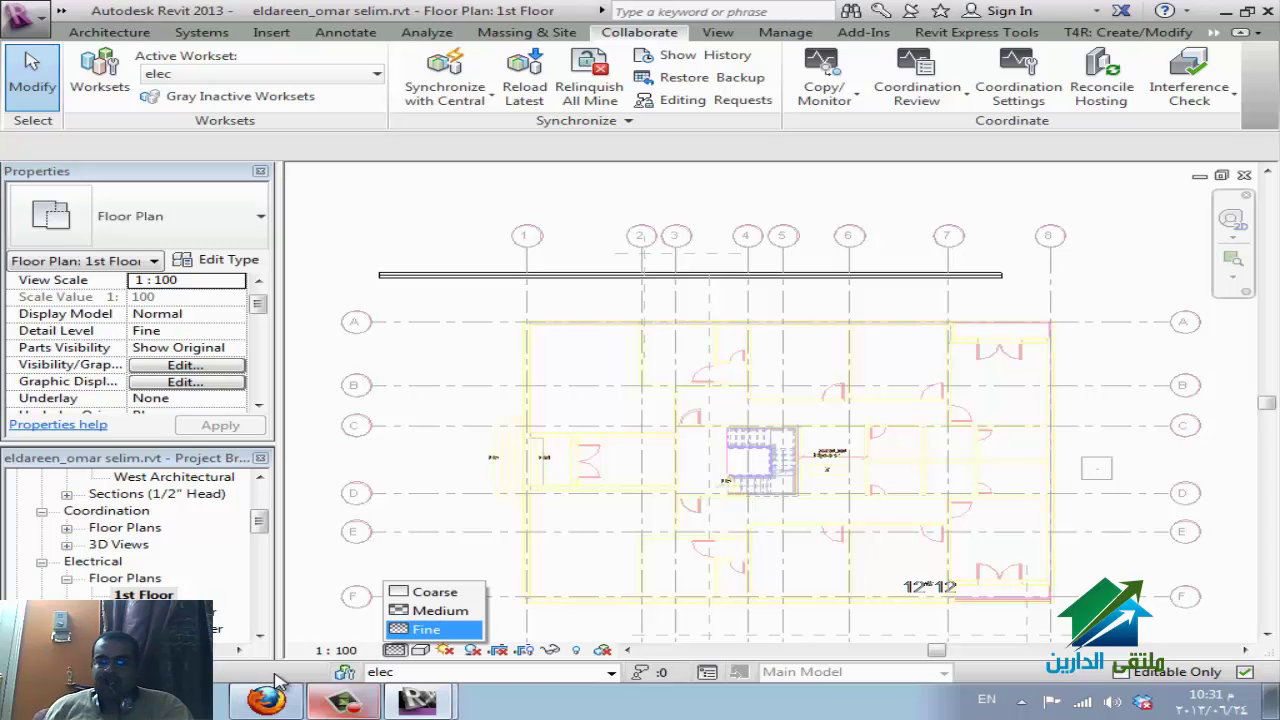
key("Down")
key("Down")
key("Down")
key("Down")
key("Return")
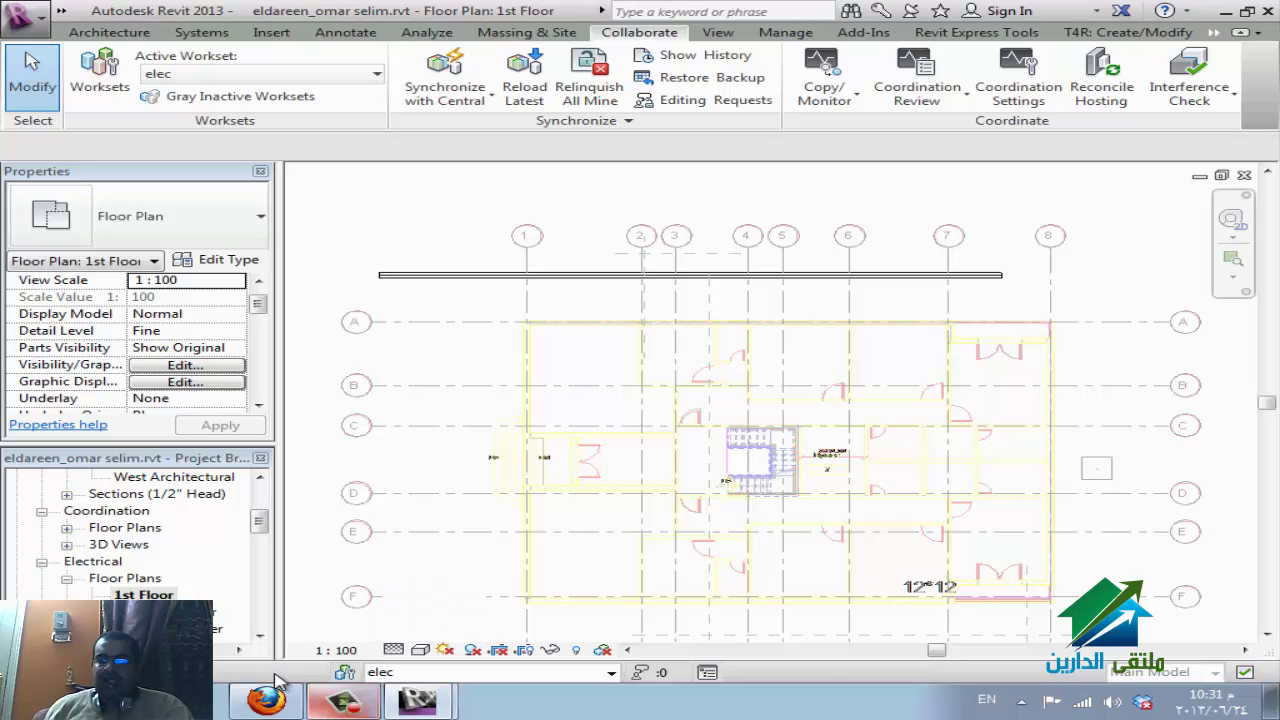
key("Down")
key("Return")
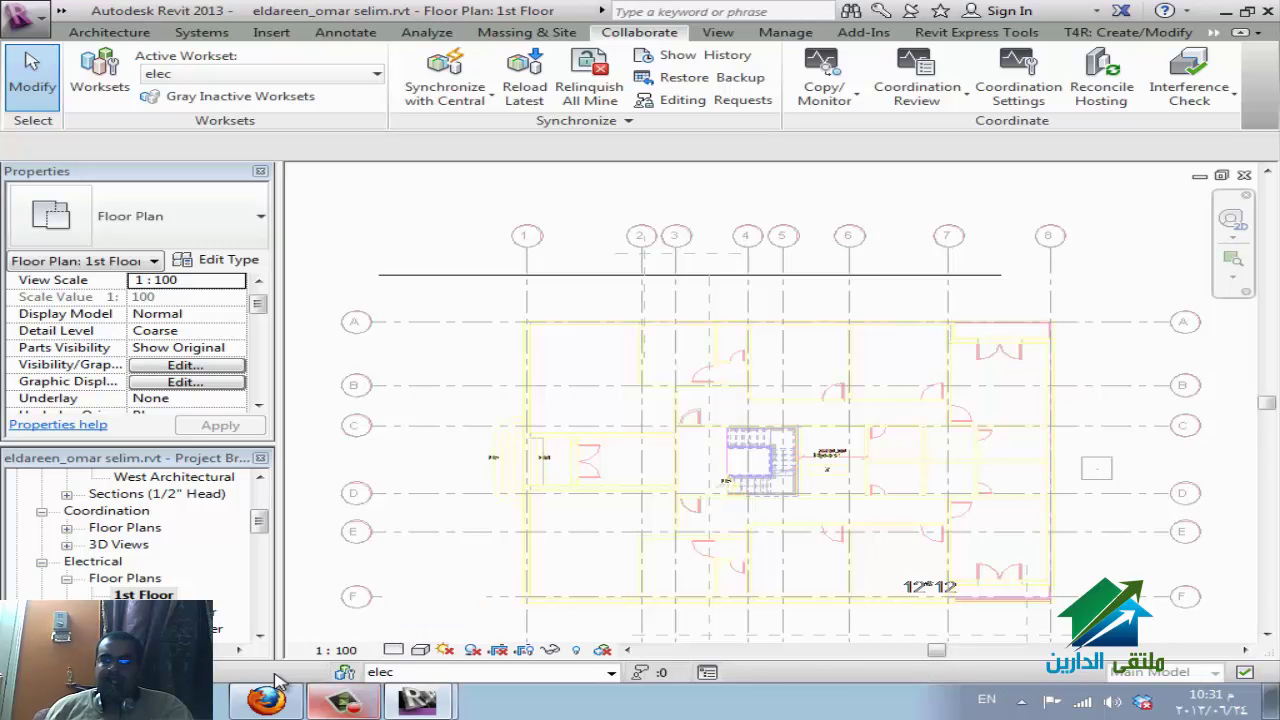
key("Down")
Apply Fine detail, then browse the visual styles from Wireframe to Realistic without changing them.
key("Return")
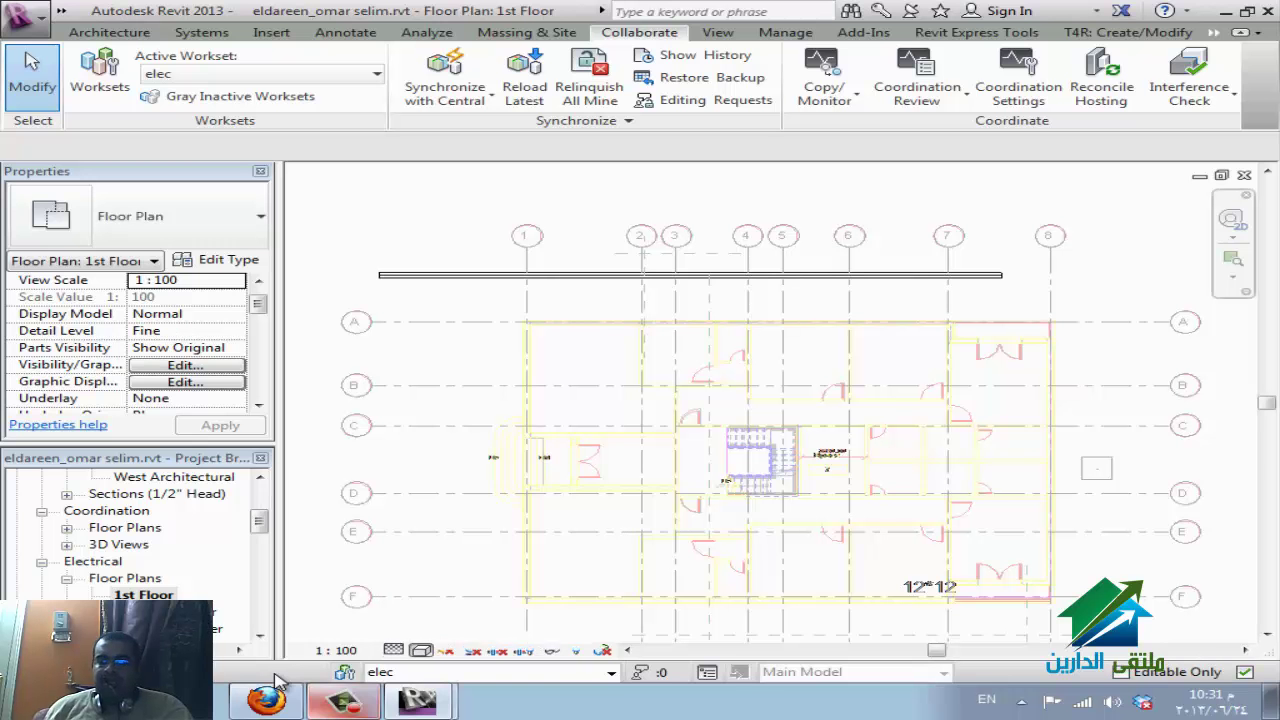
key("space")
key("Up")
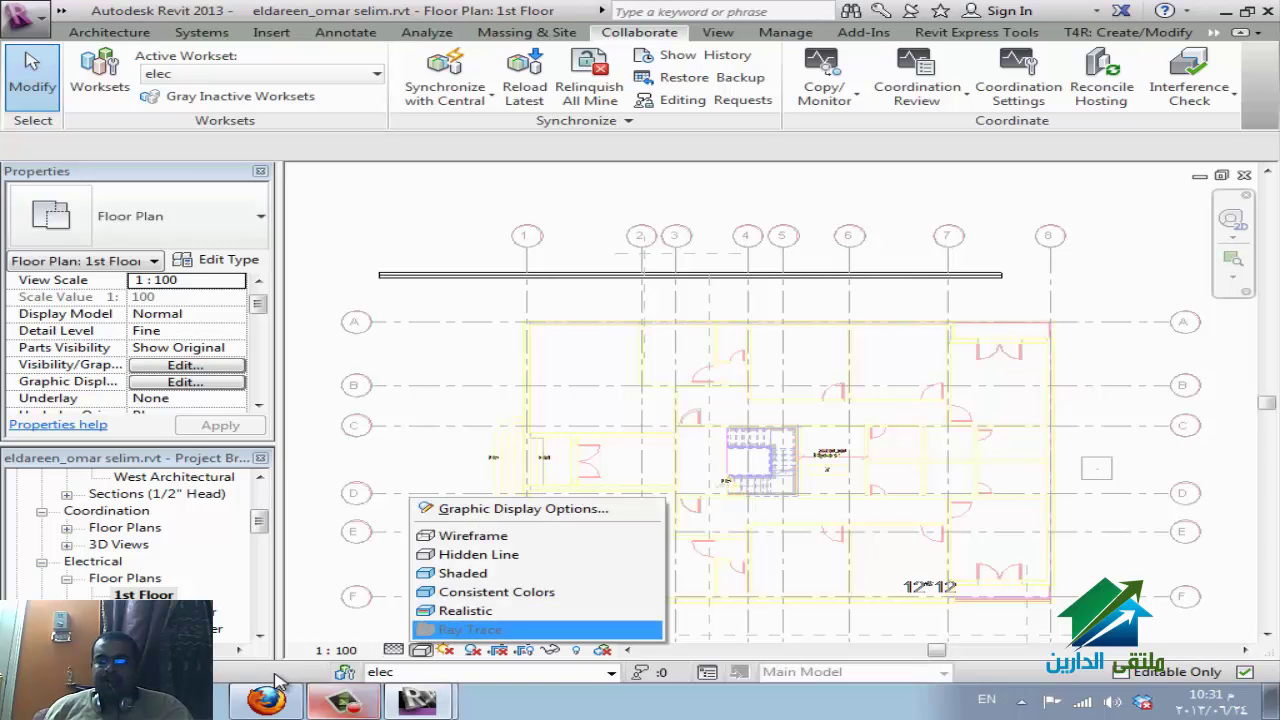
key("Up")
key("Up")
key("Up")
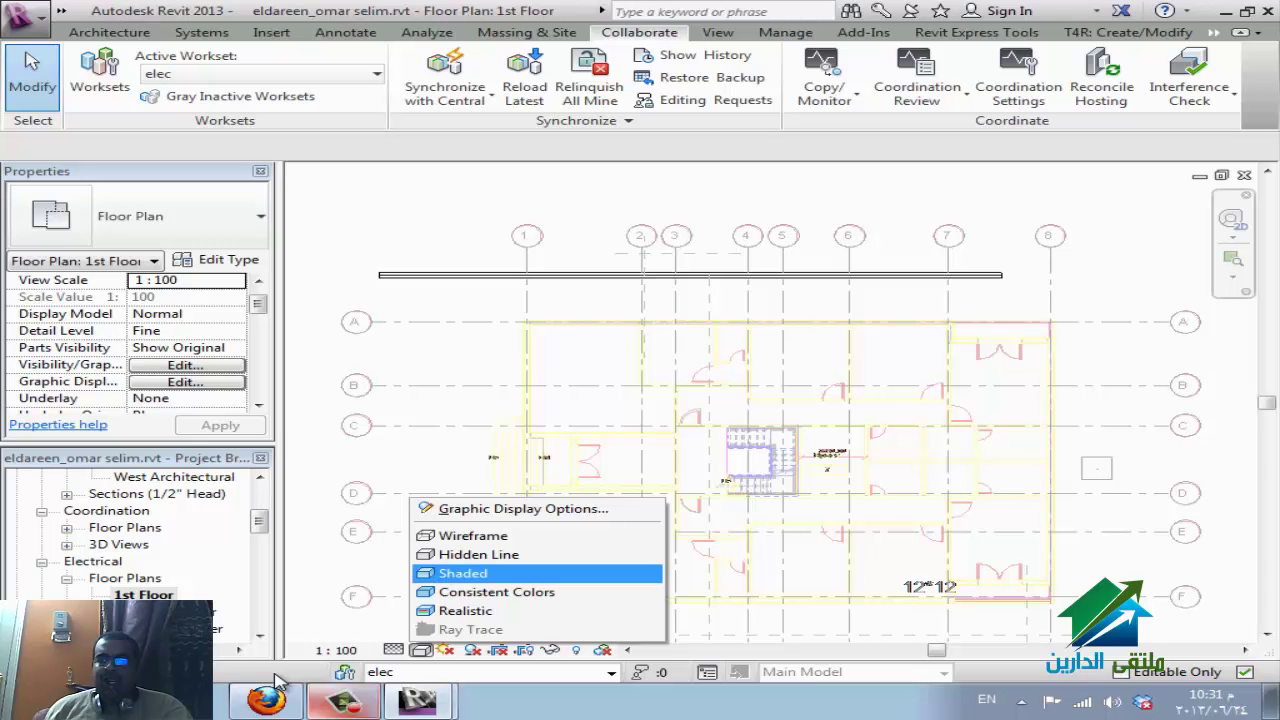
key("Up")
key("Up")
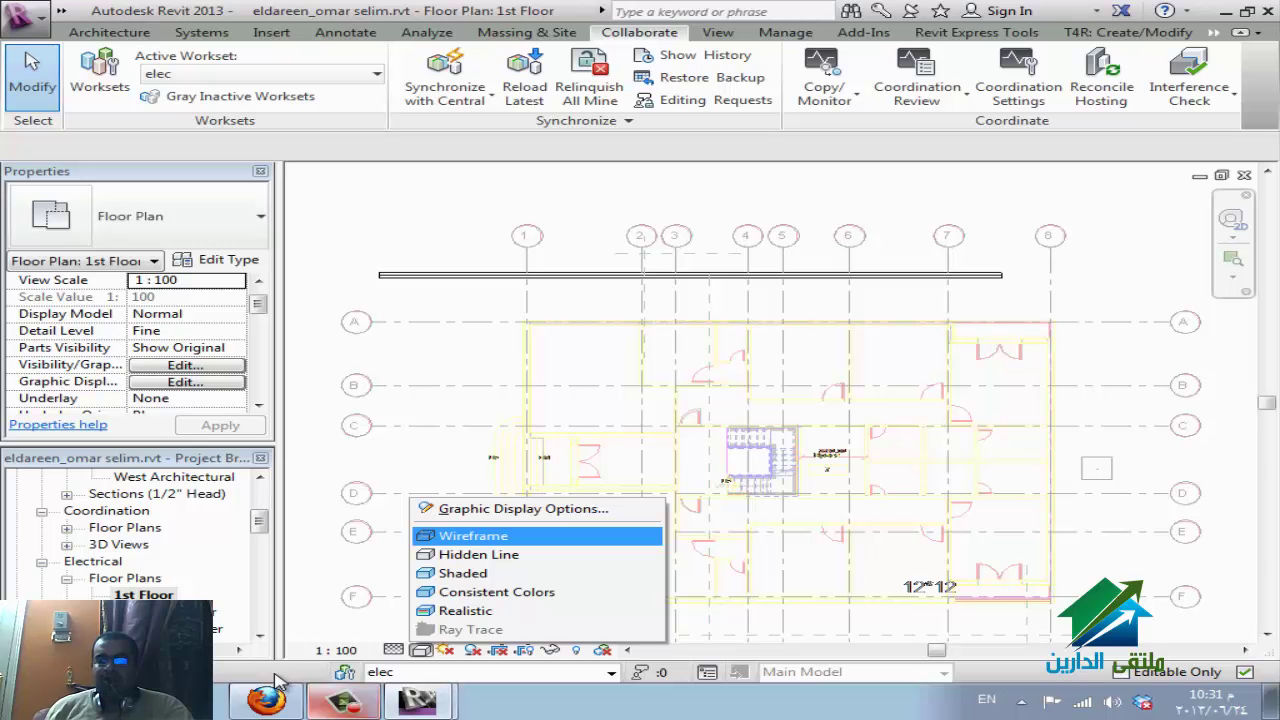
key("Down")
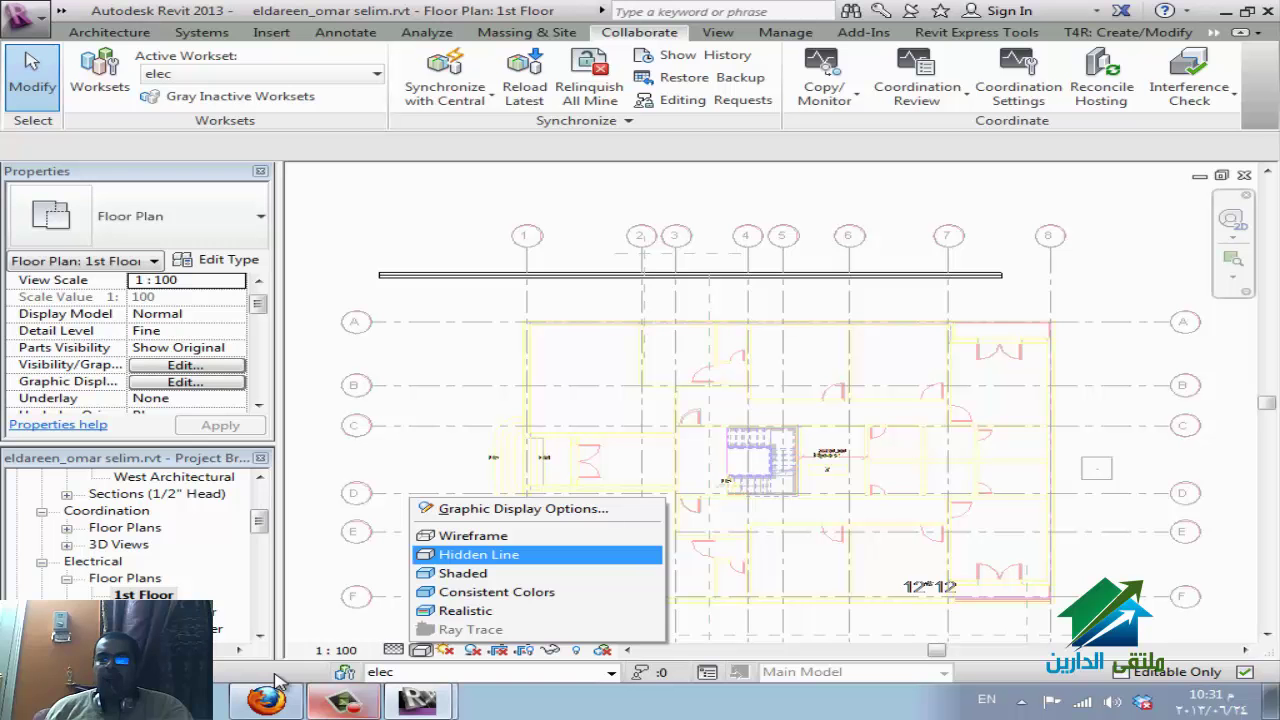
key("Down")
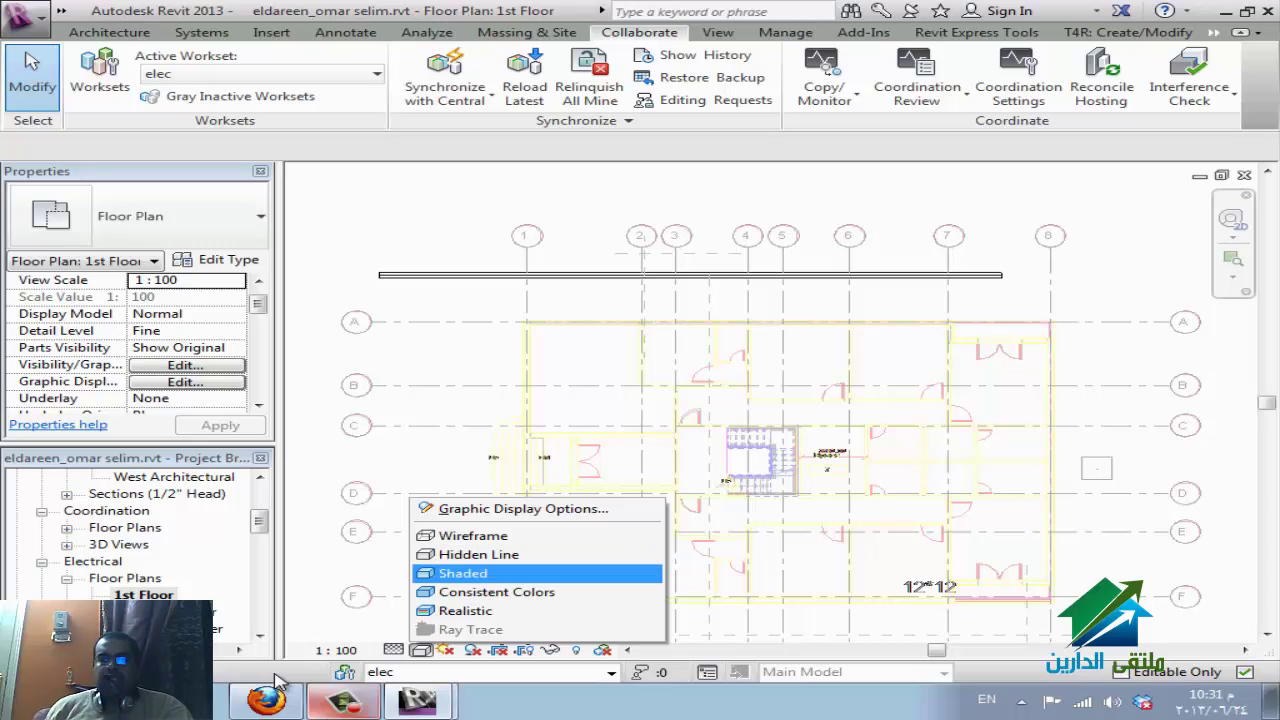
key("Down")
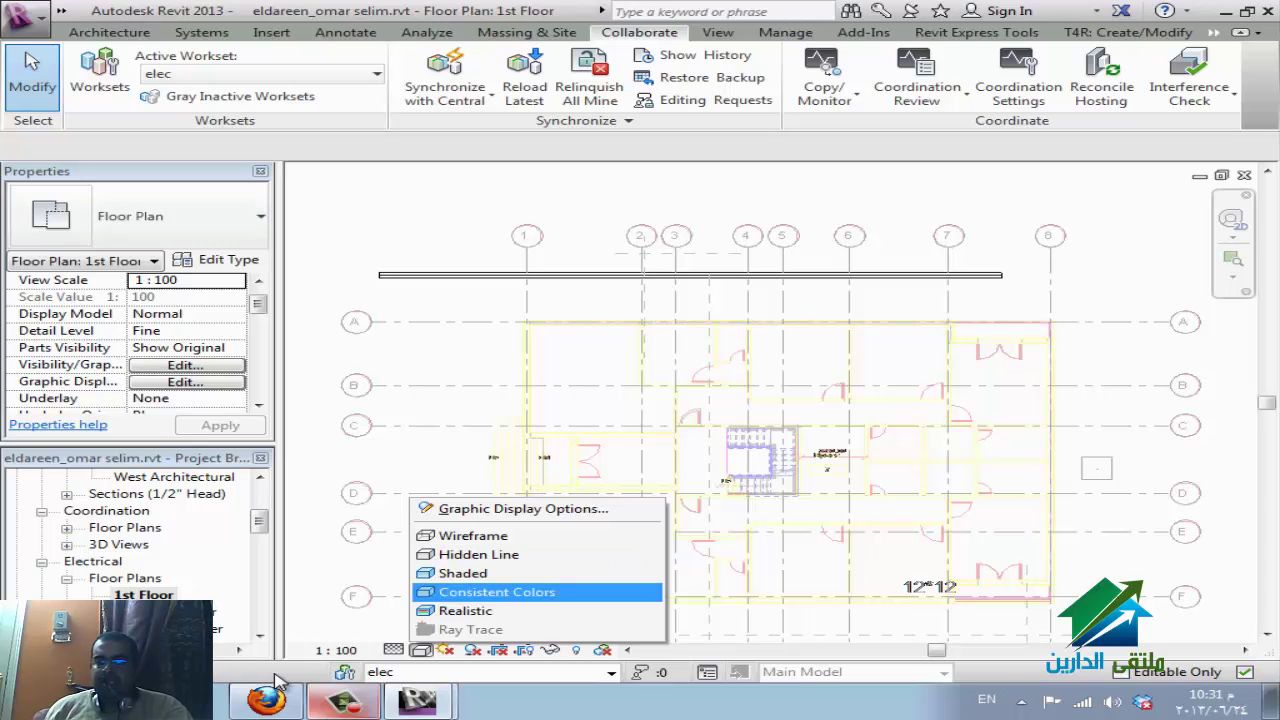
key("Down")
key("Down")
key("Up")
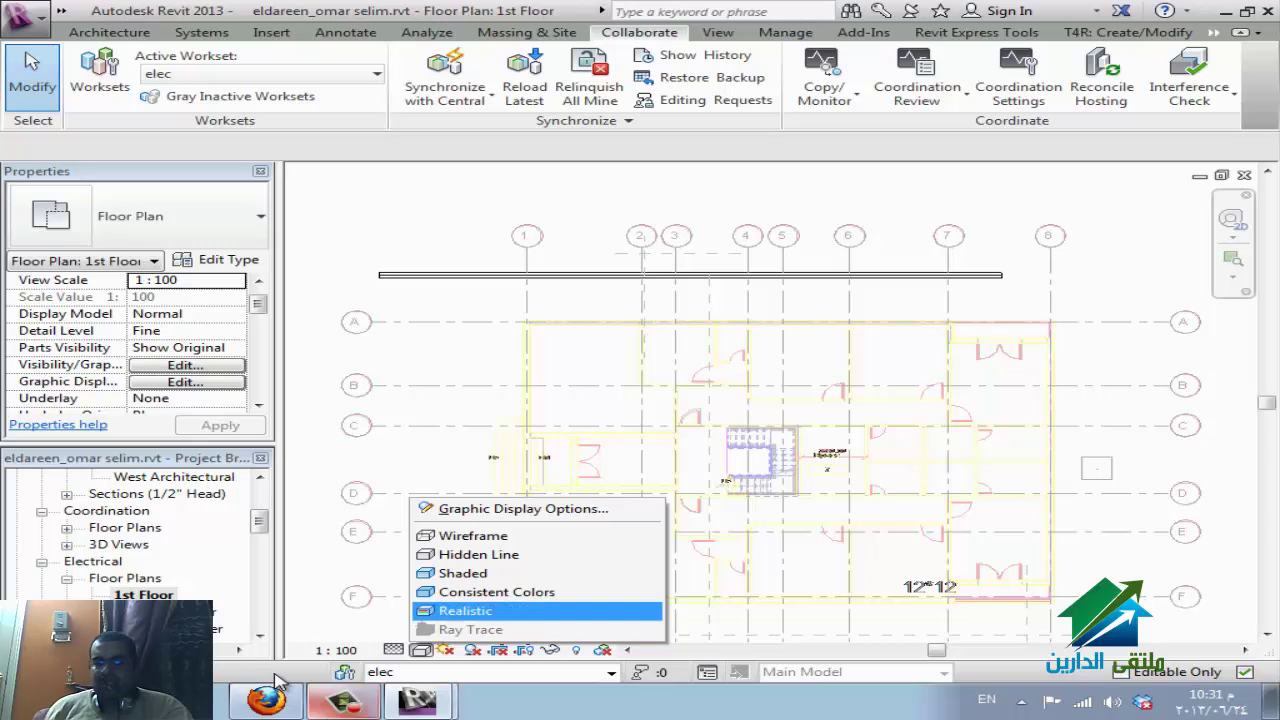
key("Escape")
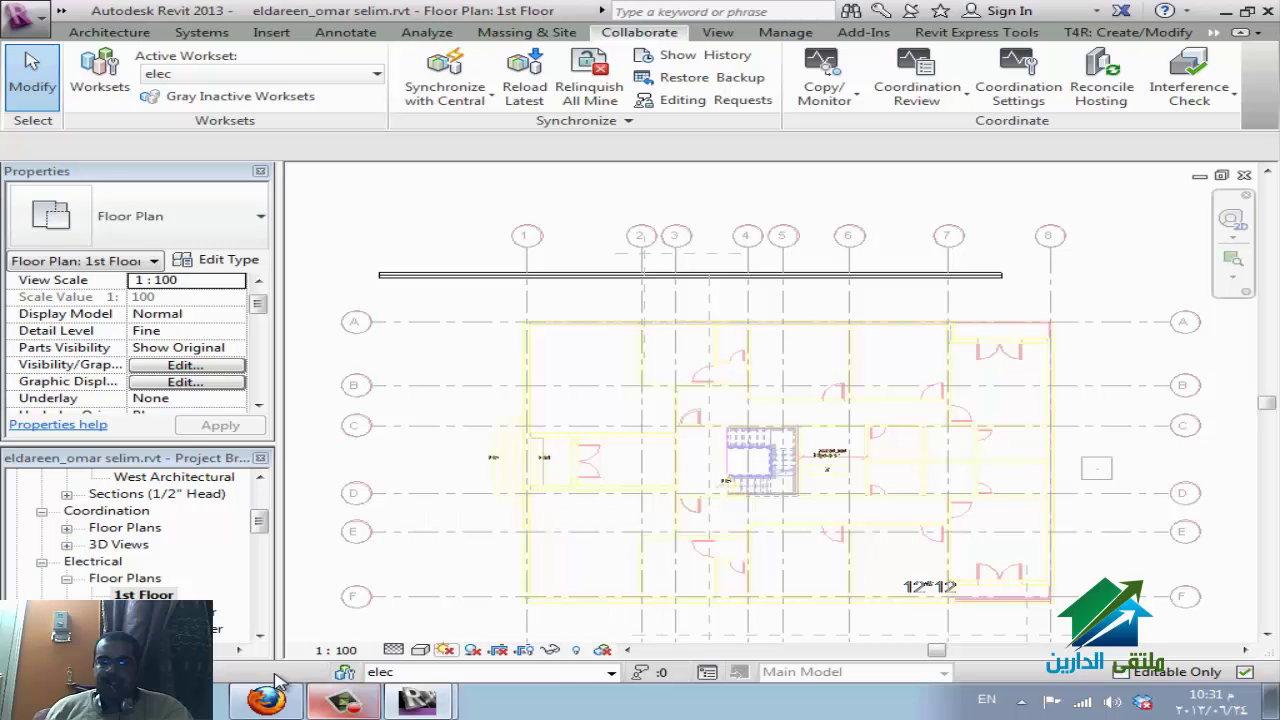
Turn the sun path on for the 1st Floor plan.
key("Return")
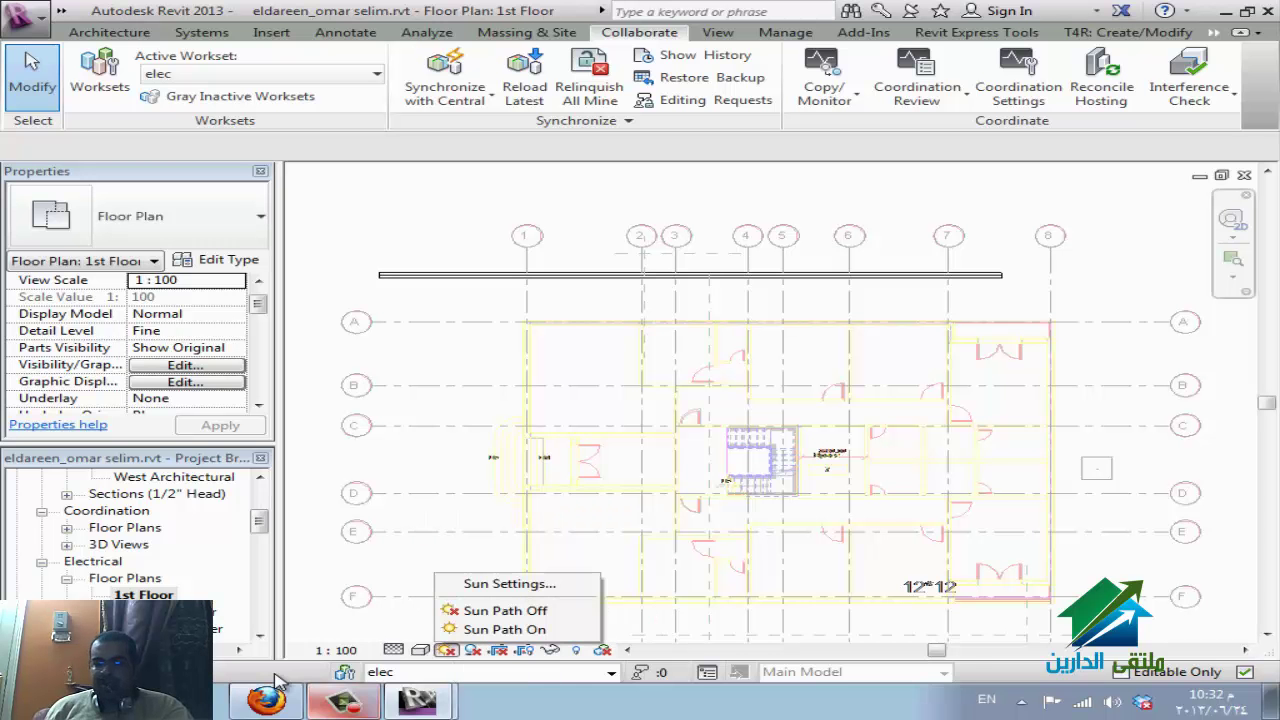
key("Up")
key("Return")
key("Return")
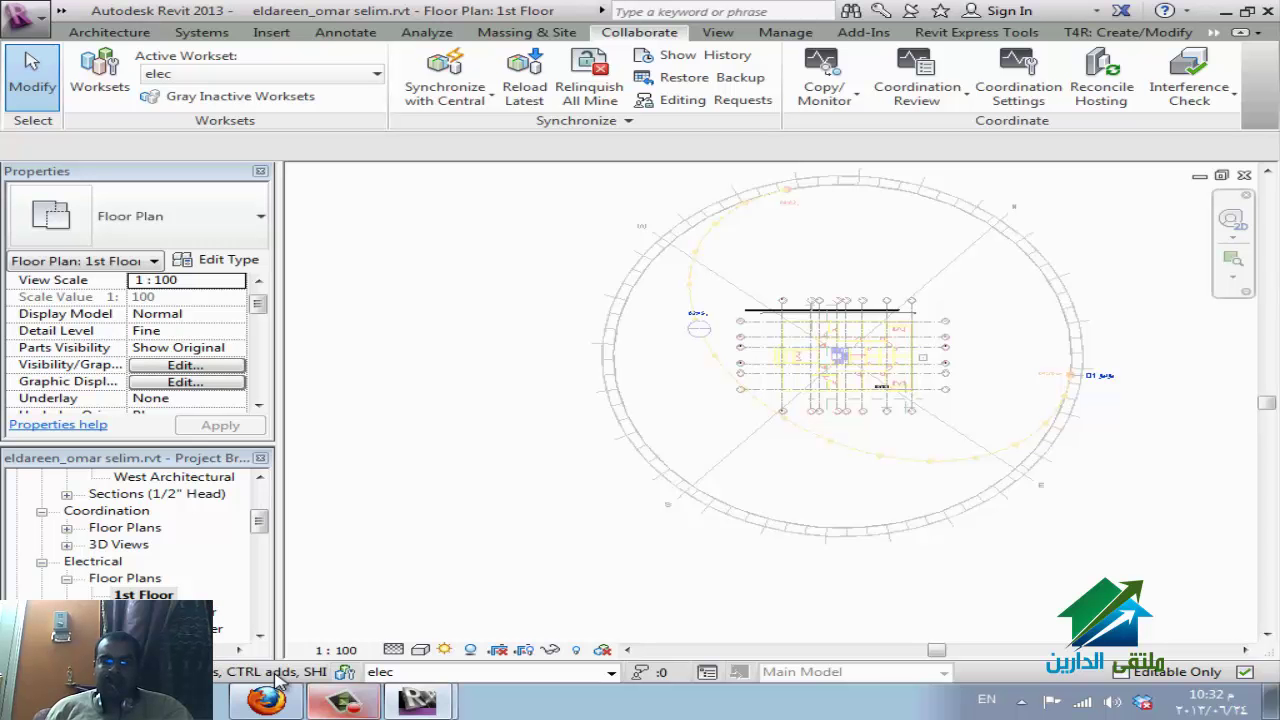
In Sun Settings, set the solar study to Single Day with the User Defined preset.
left_click(445, 649)
left_click(517, 583)
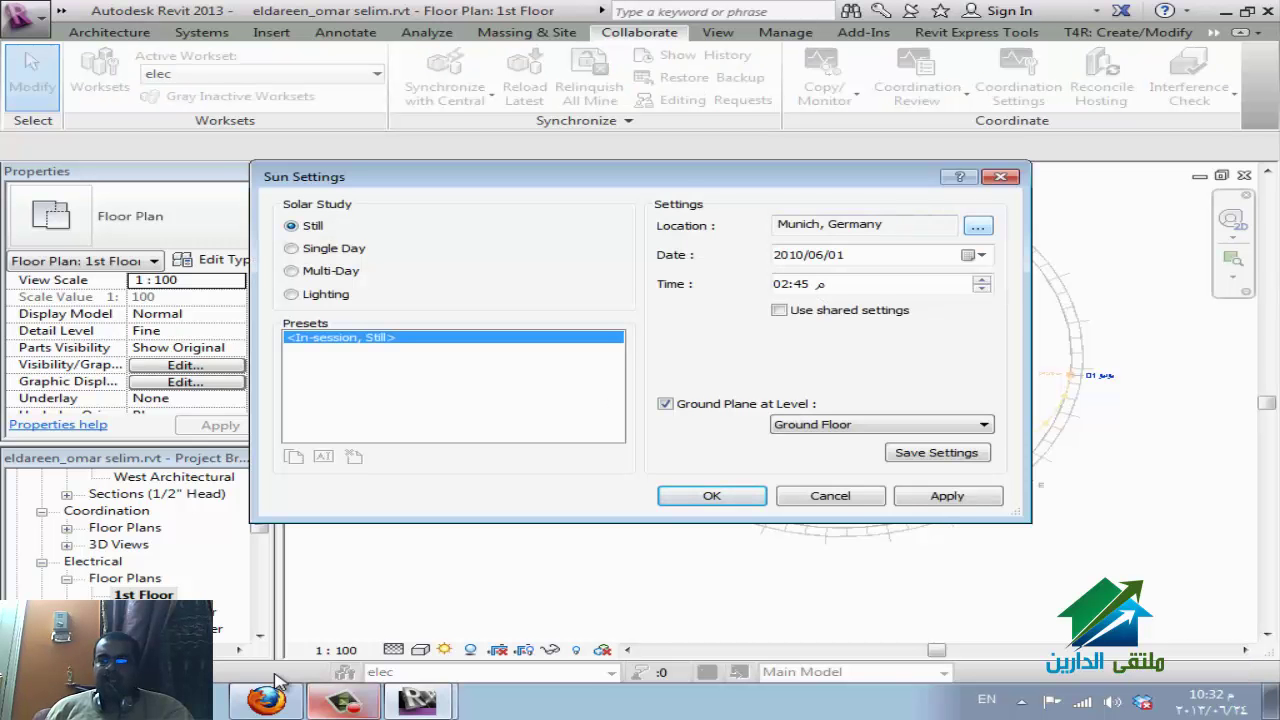
key("Tab")
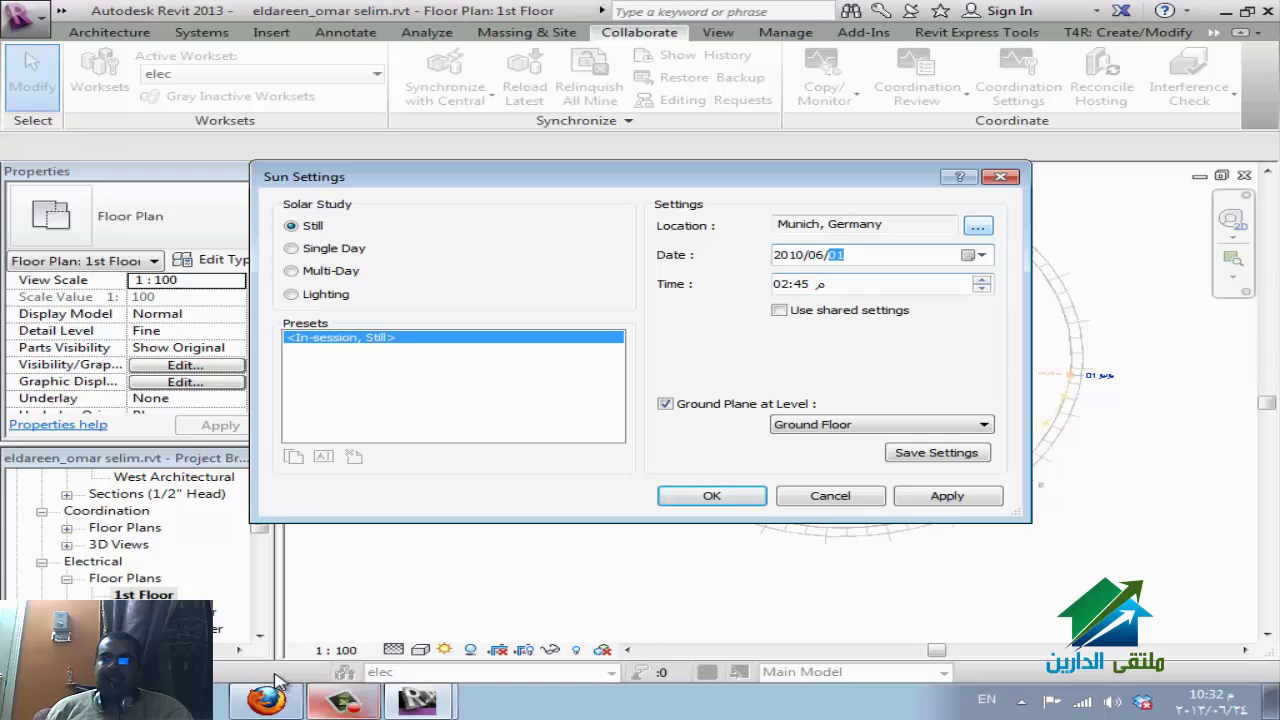
key("alt+l")
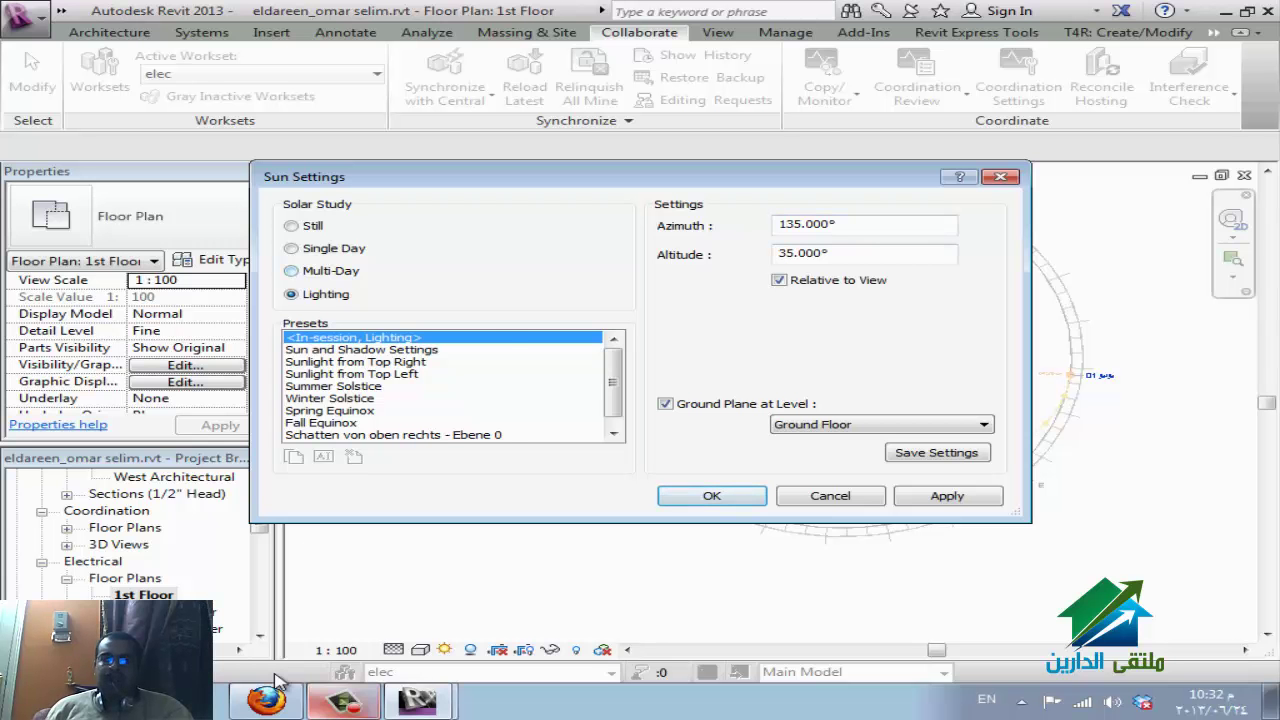
key("Up")
key("Up")
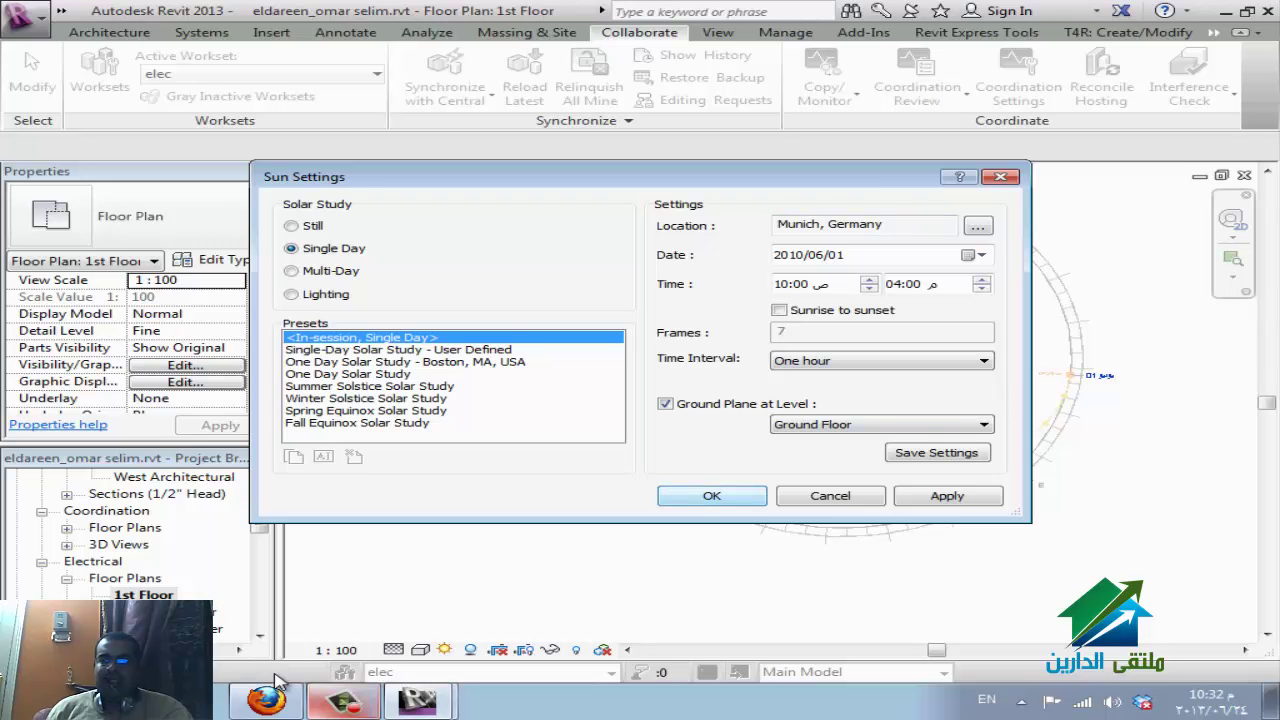
key("Down")
key("Return")
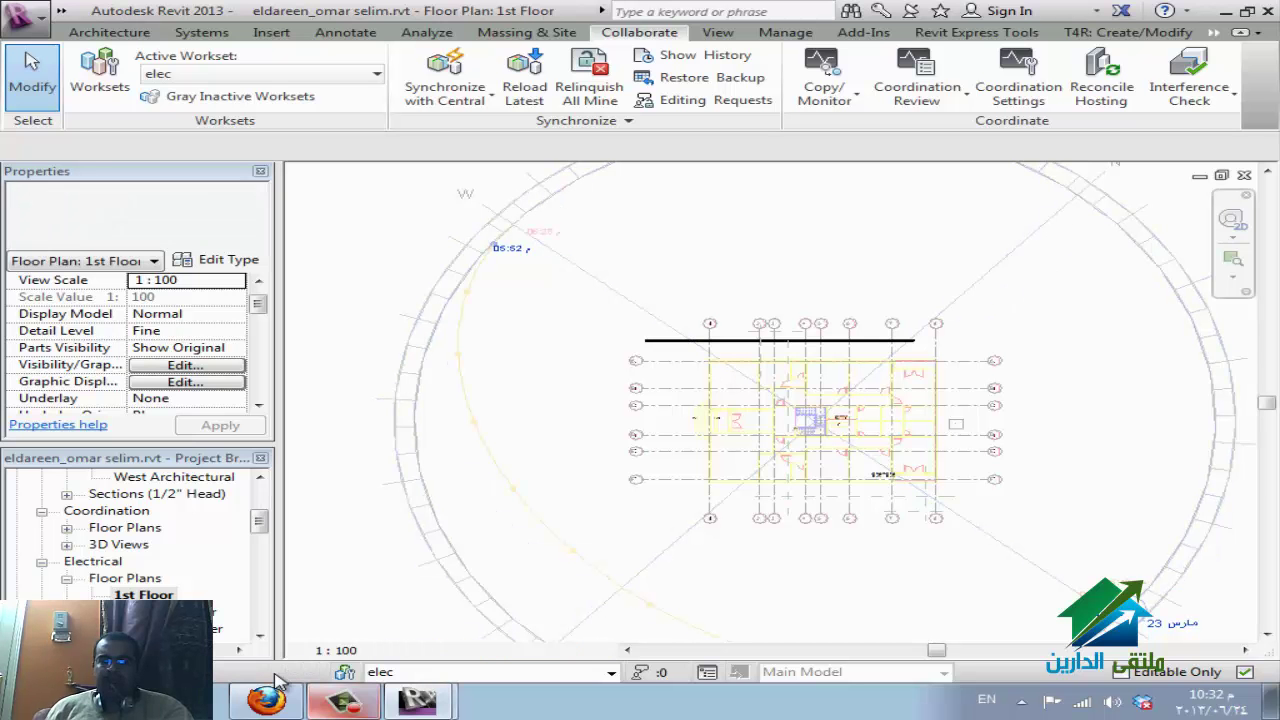
Turn the sun path off and drag the crop region's right edge inward to narrow the plan.
key("Down")
key("Down")
key("Return")
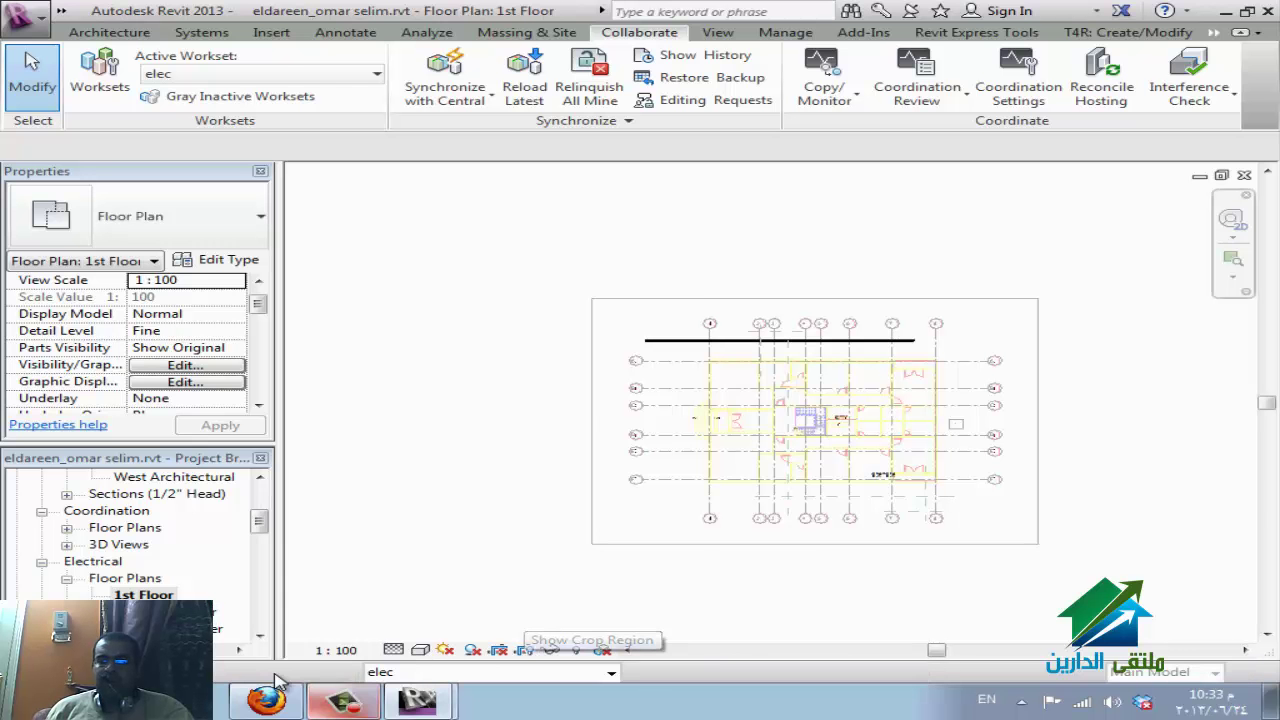
left_click_drag(1038, 421, 908, 421)
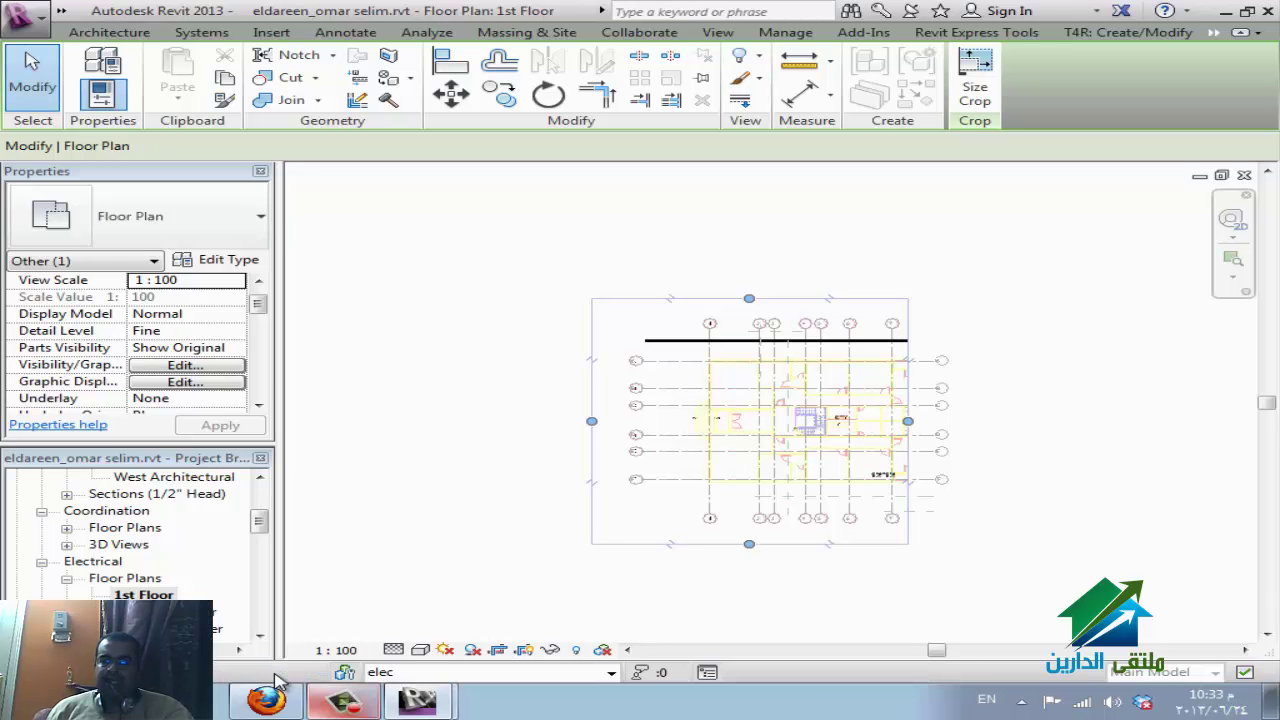
key("Escape")
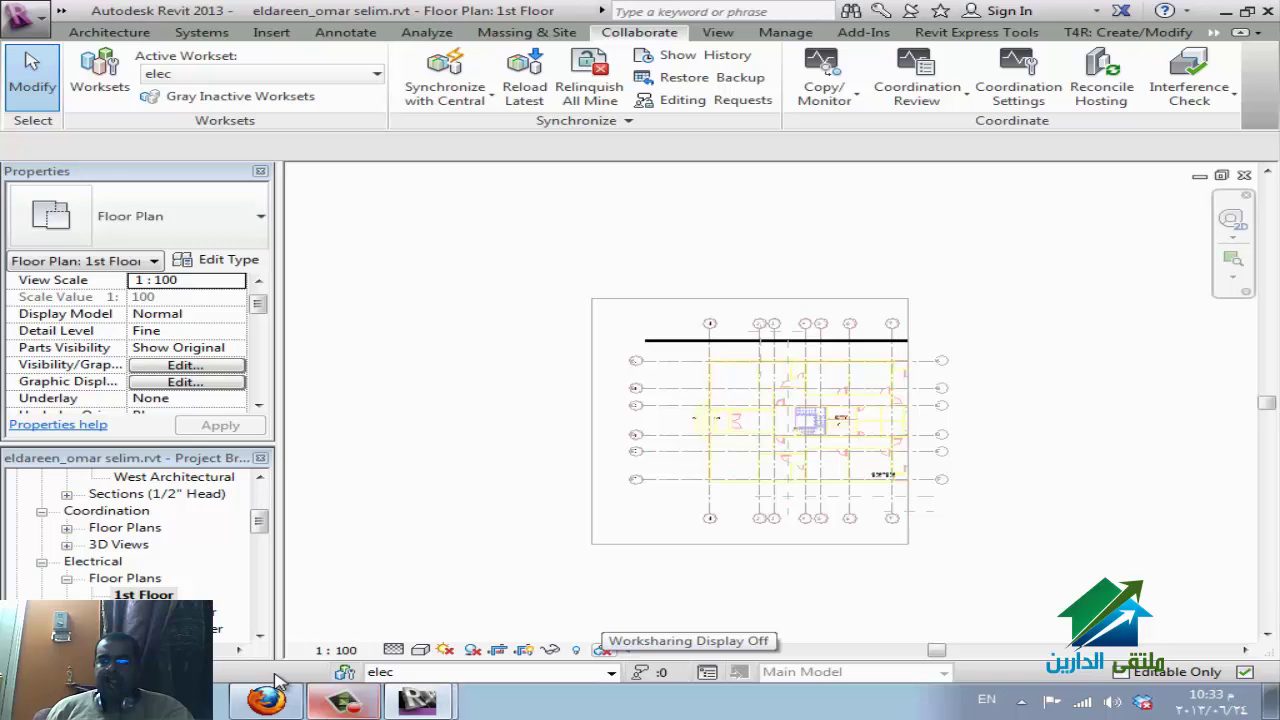
Switch the plan's worksharing display to Checkout Status.
left_click(604, 650)
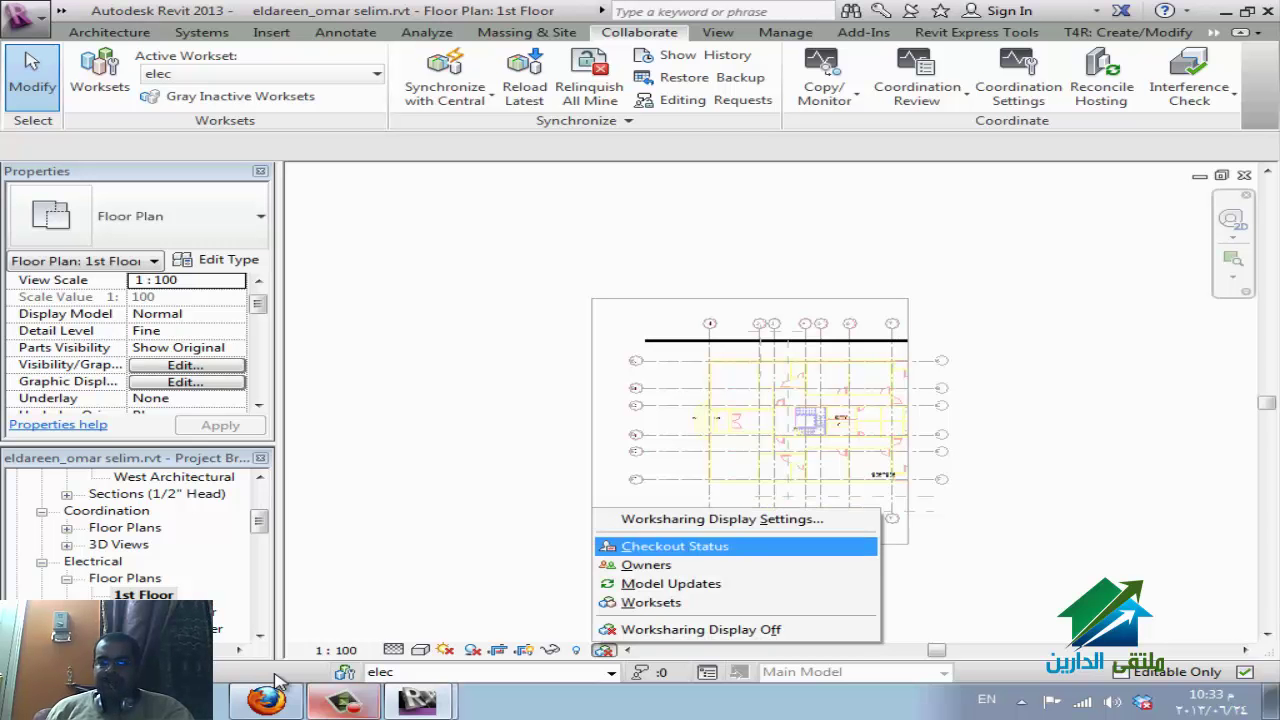
left_click(279, 684)
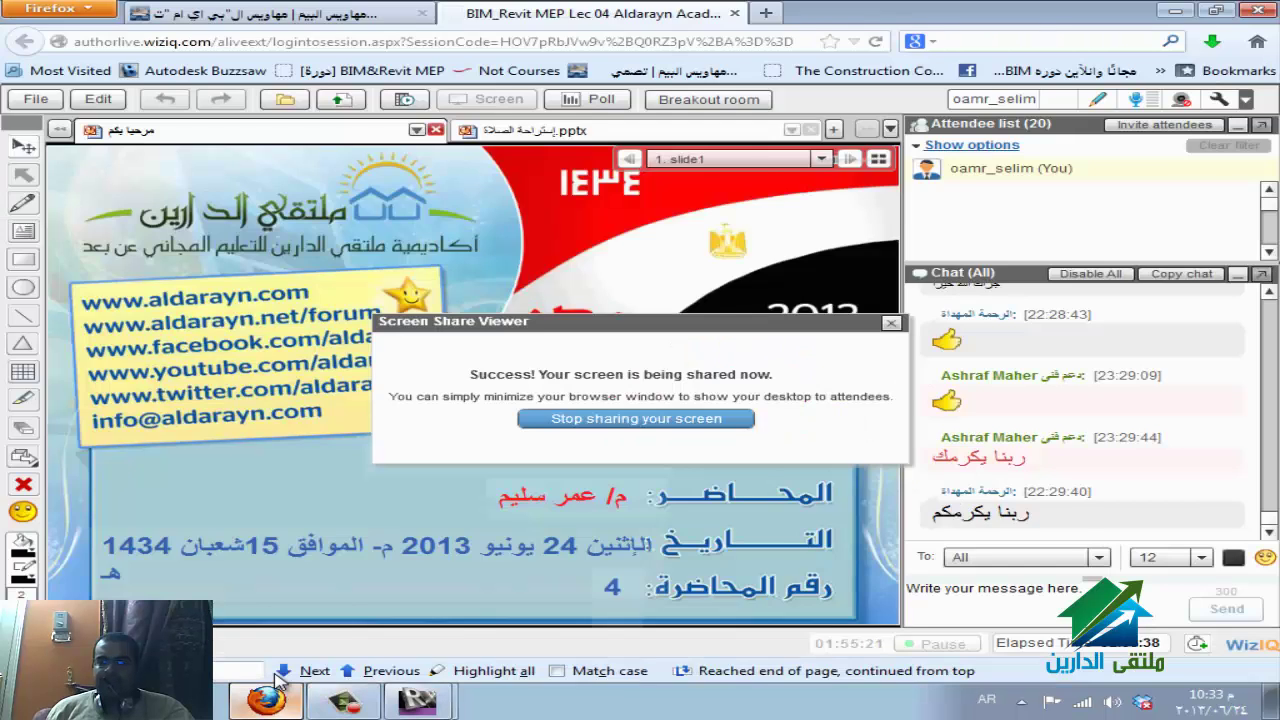
left_click(279, 684)
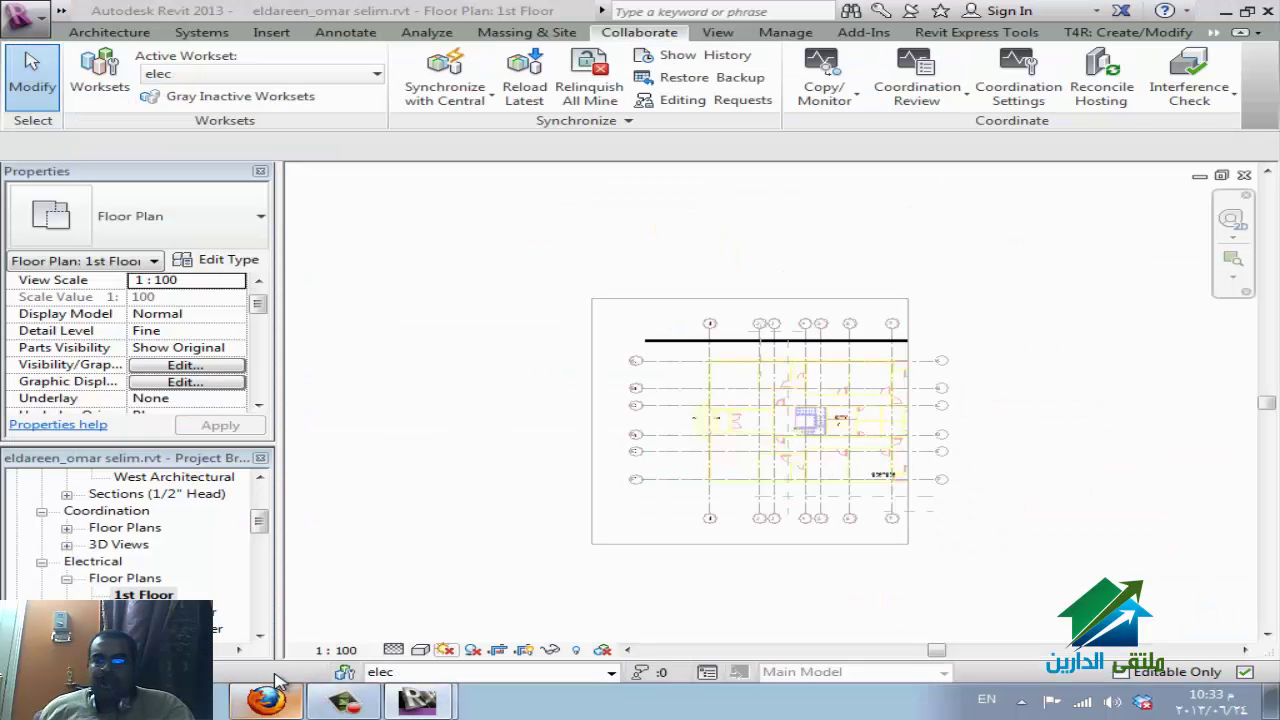
left_click(603, 650)
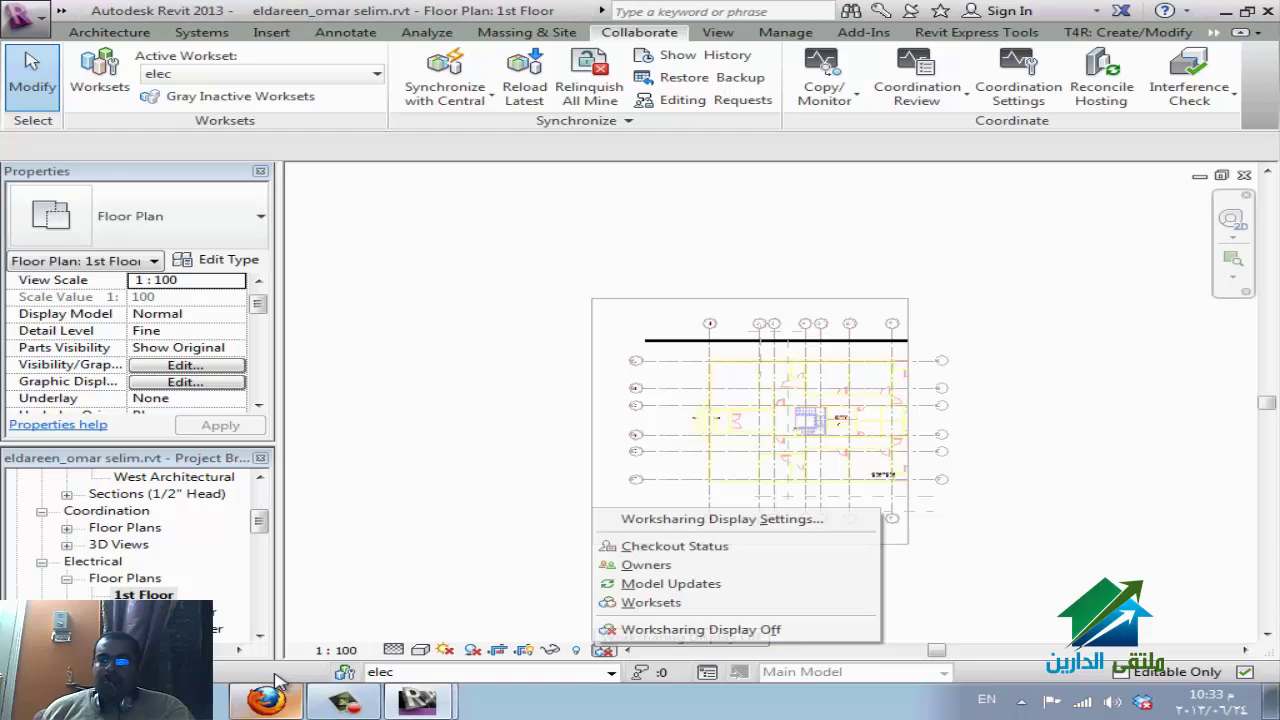
key("Escape")
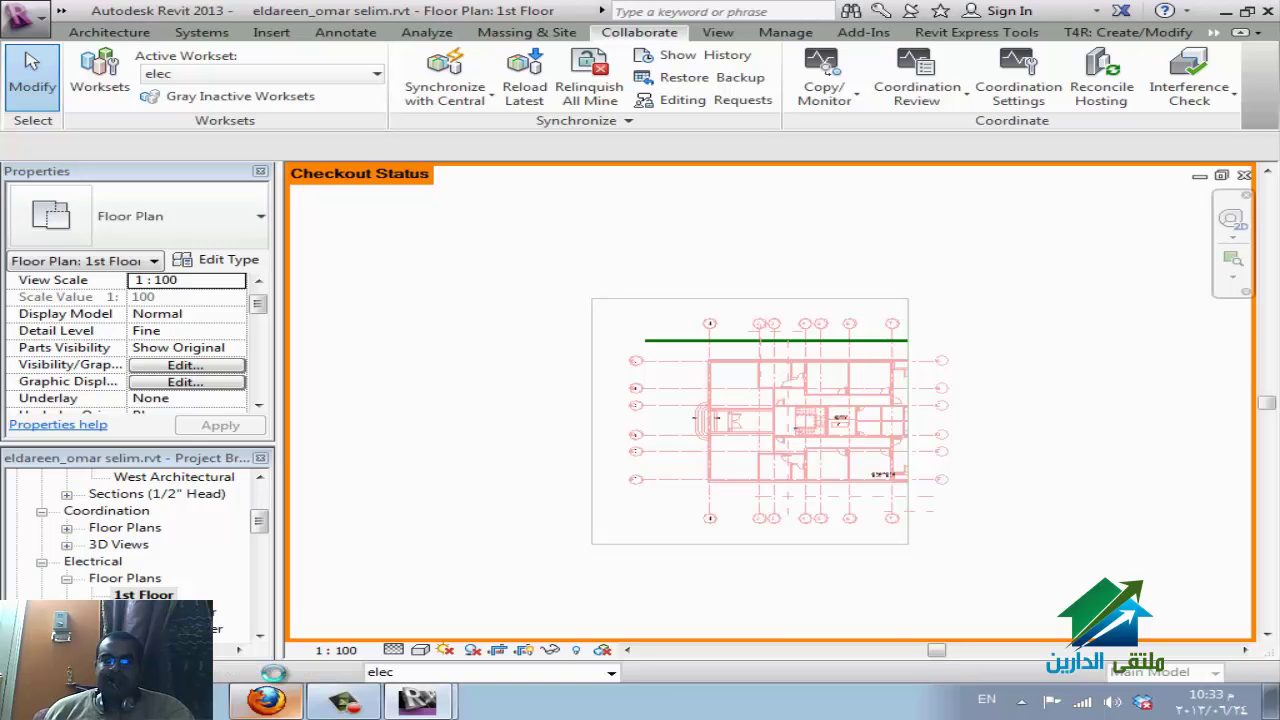
In Worksharing Display Settings, tick Not Owned and set its colour to yellow.
left_click(604, 650)
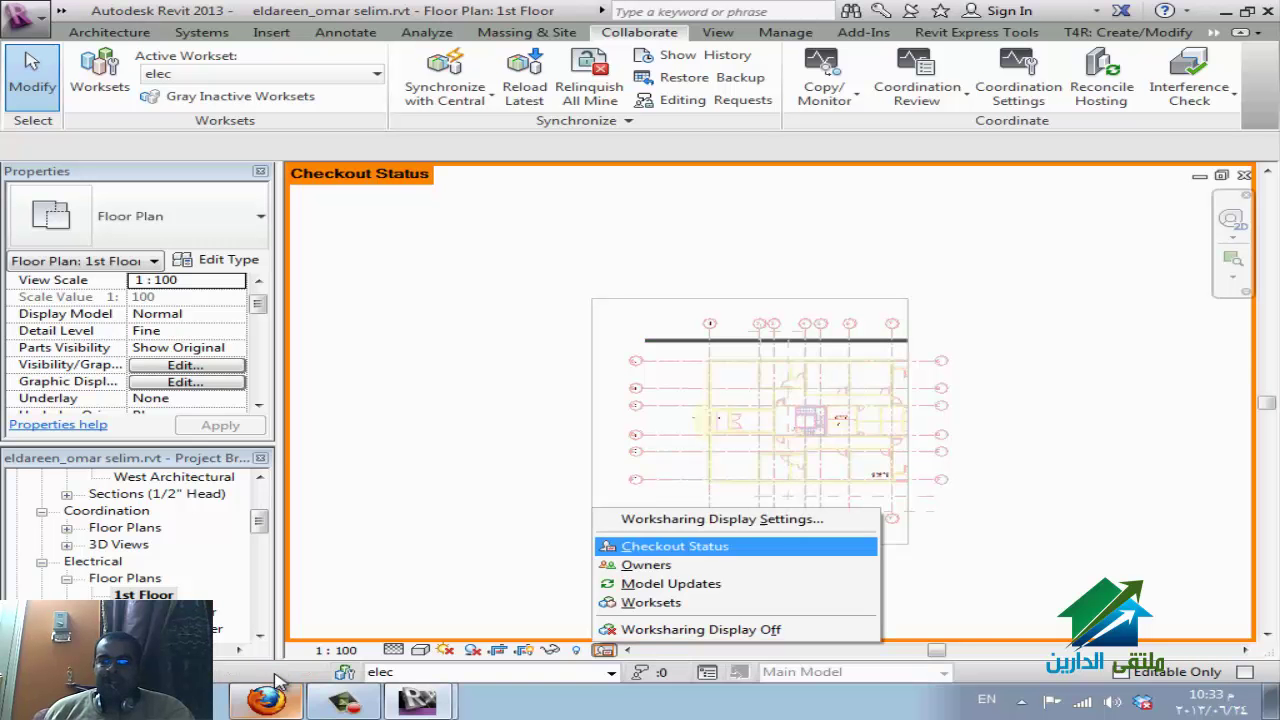
key("Down")
key("Up")
key("Up")
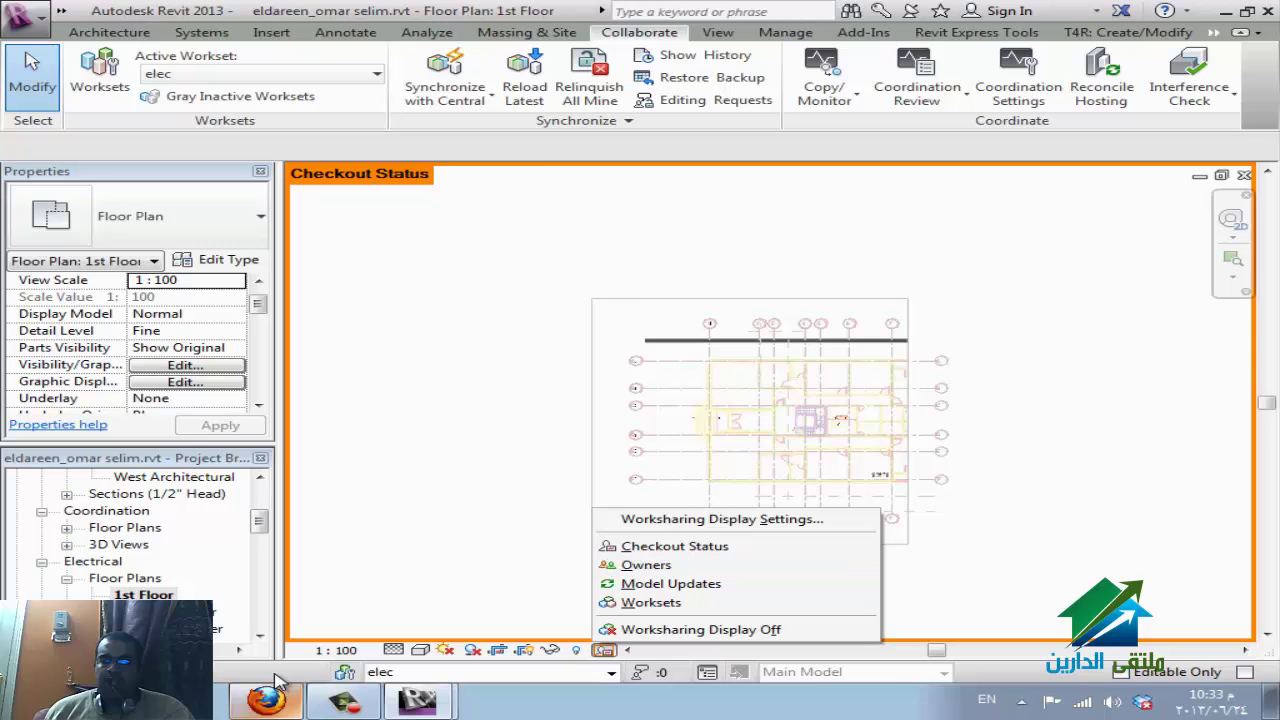
key("Return")
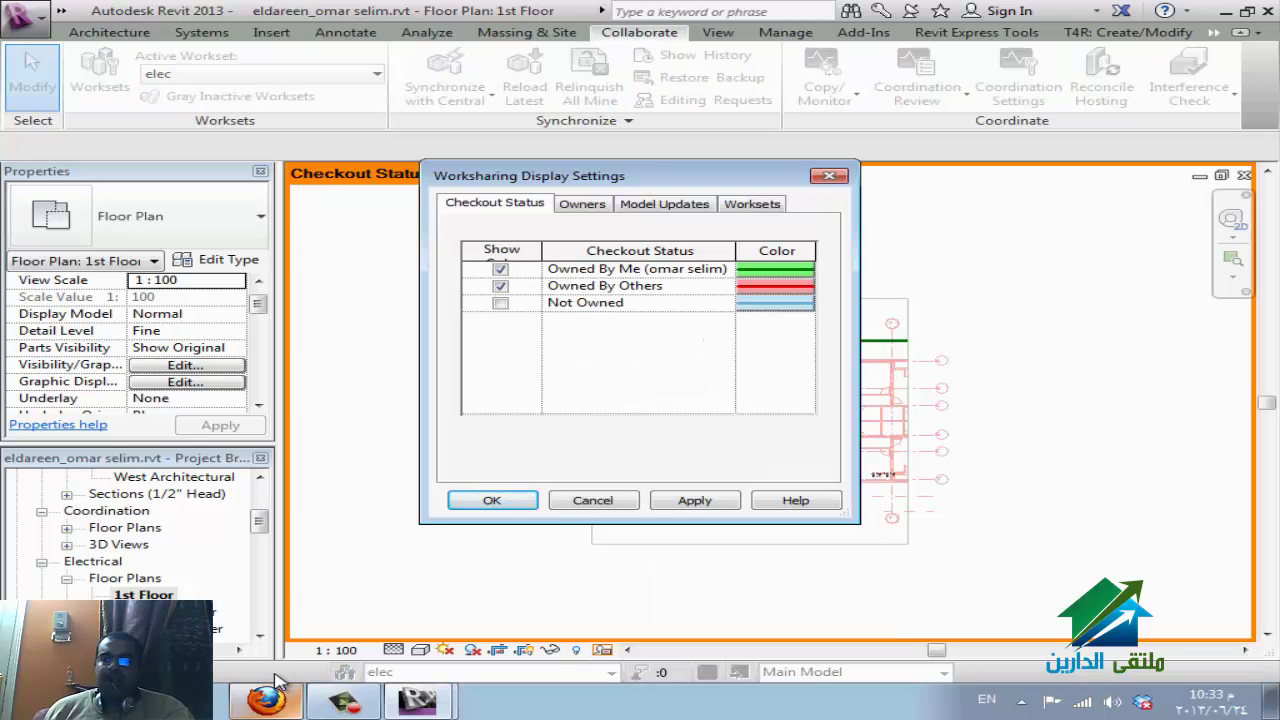
left_click_drag(600, 175, 248, 292)
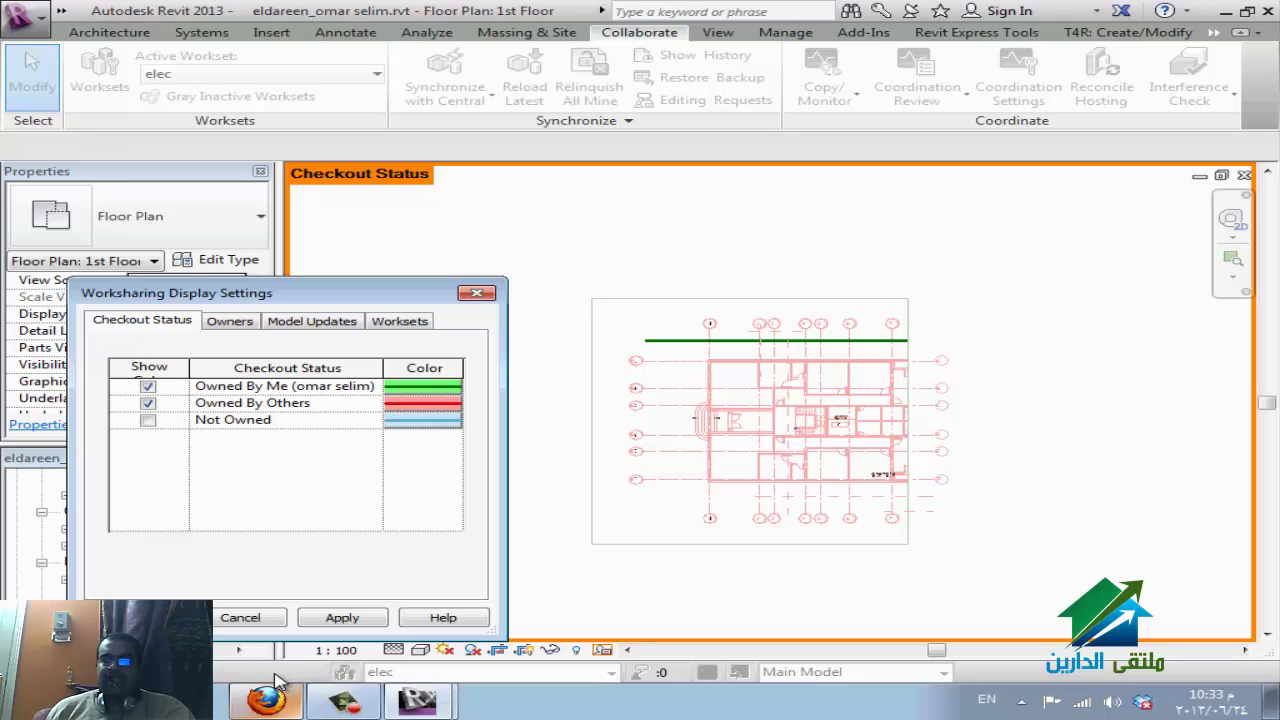
key("space")
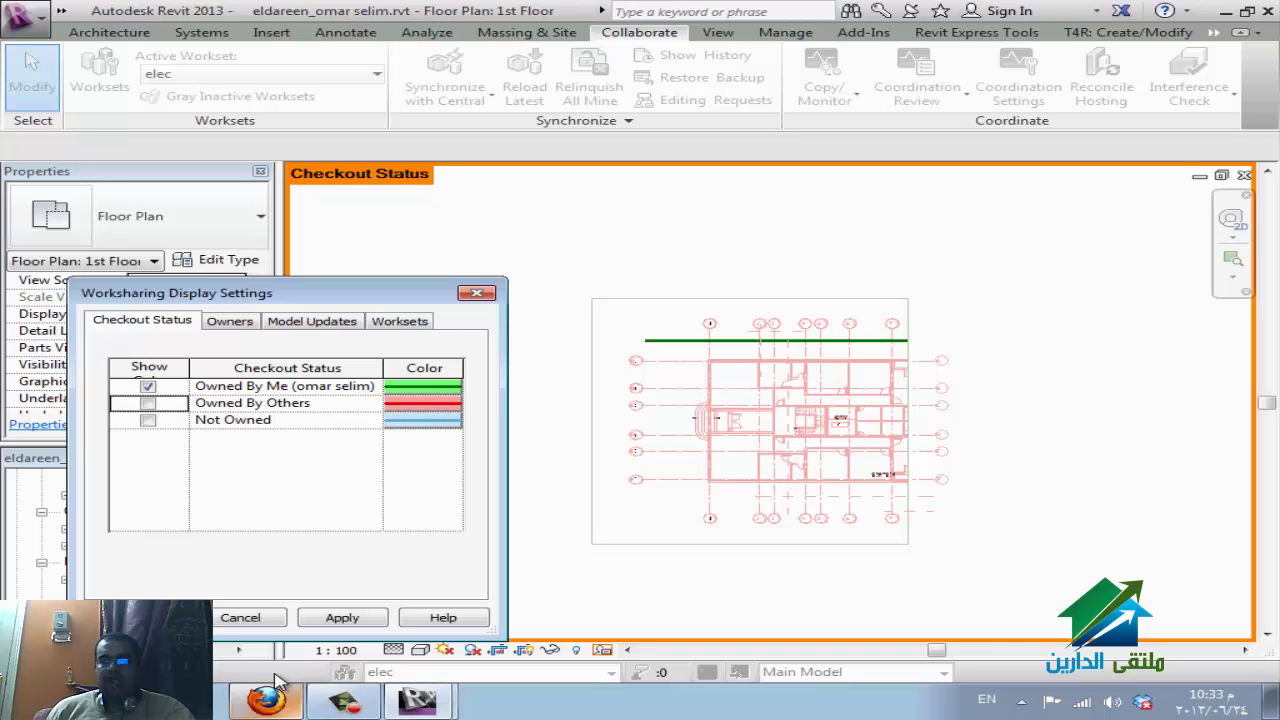
key("space")
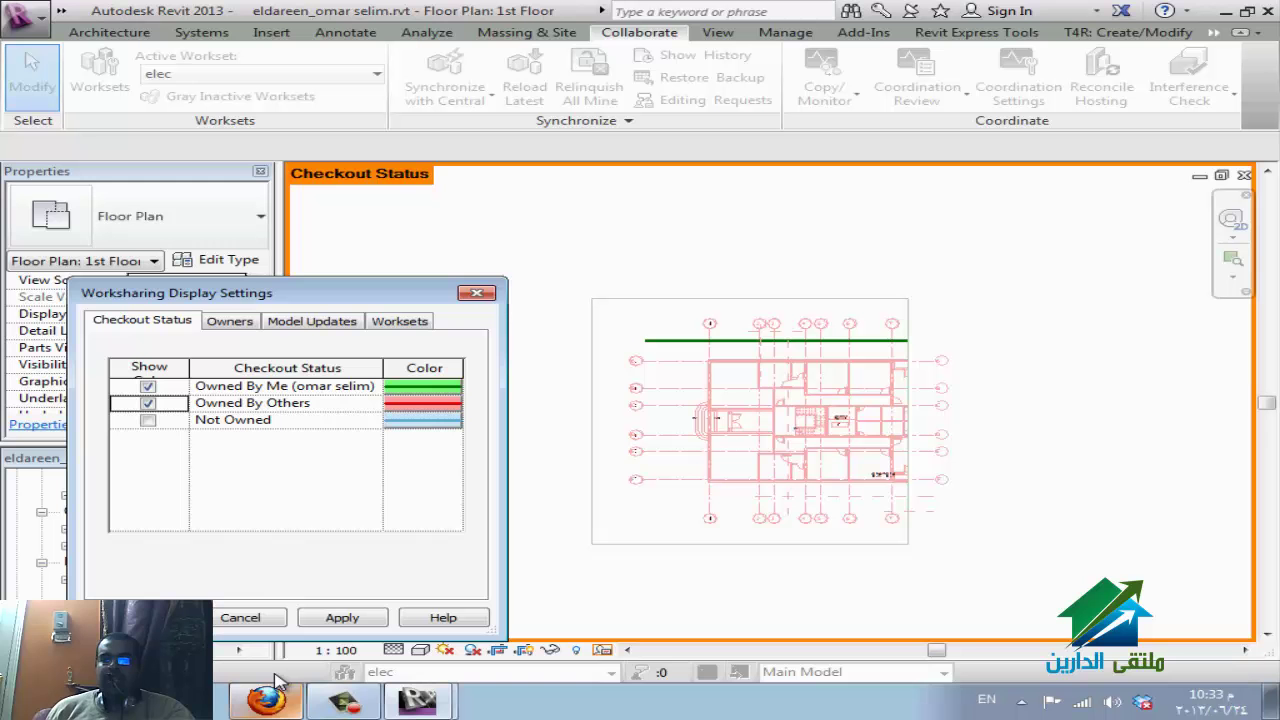
key("Down")
key("space")
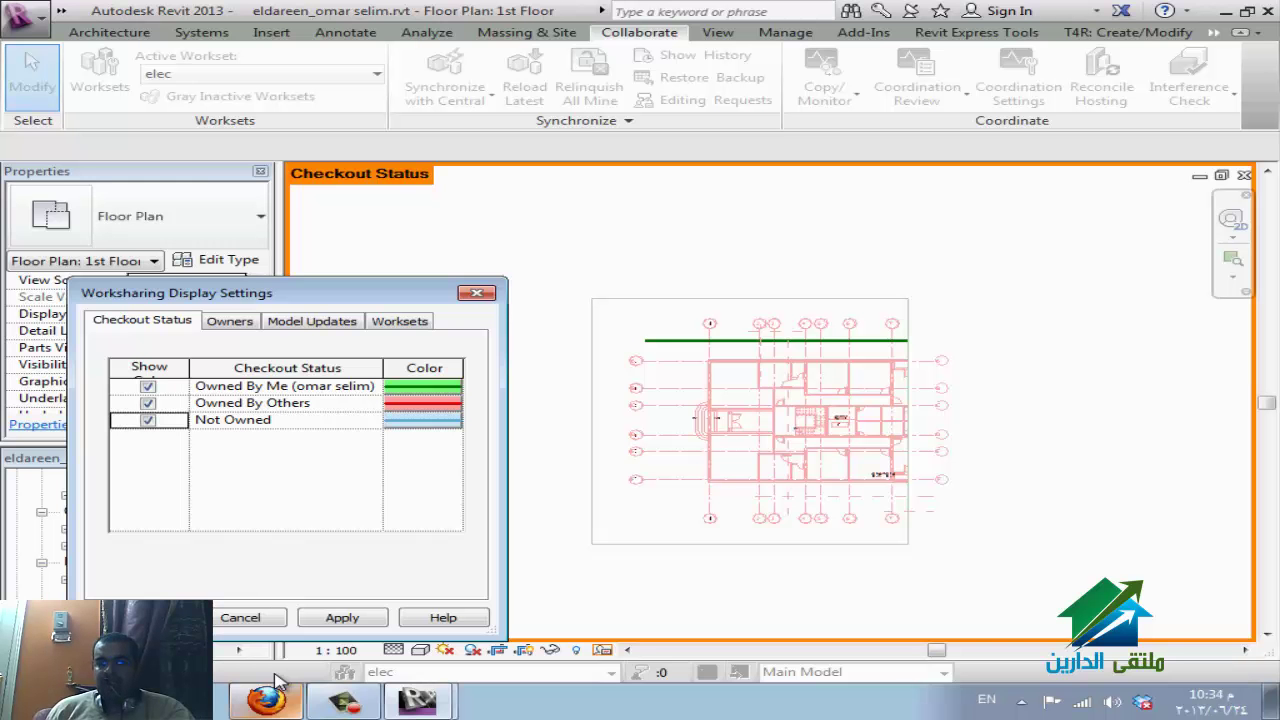
key("Tab")
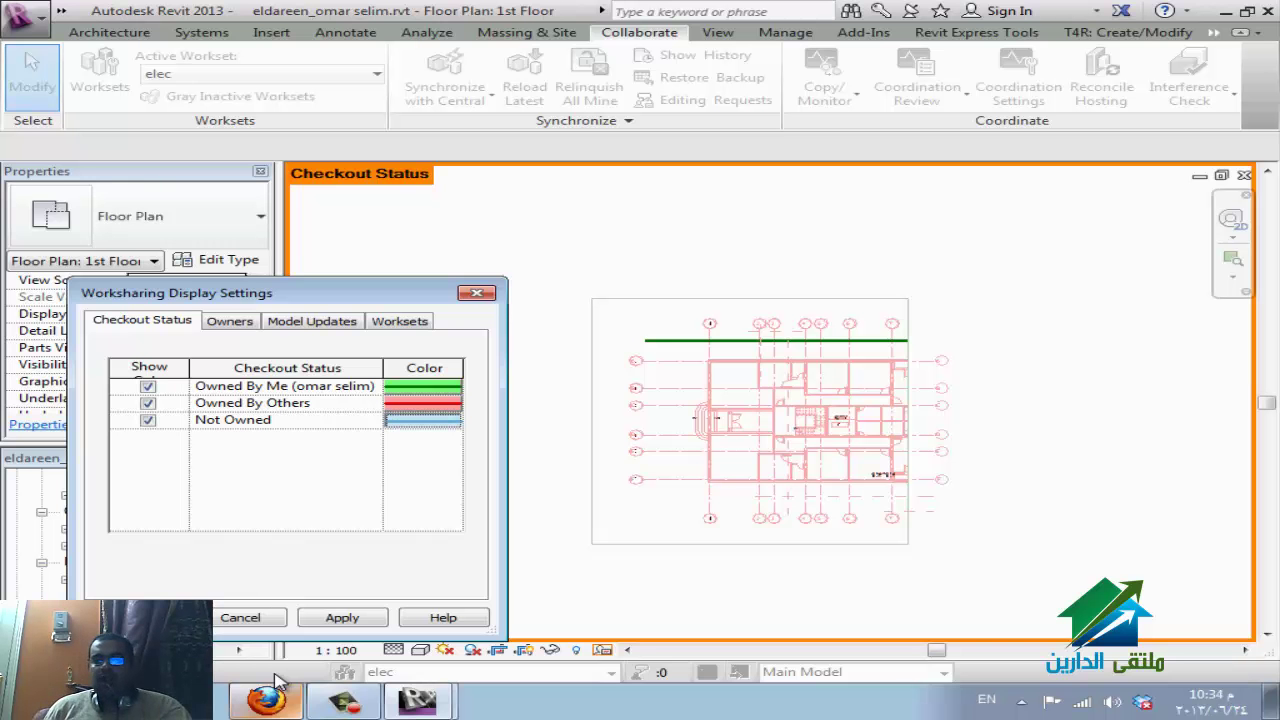
key("space")
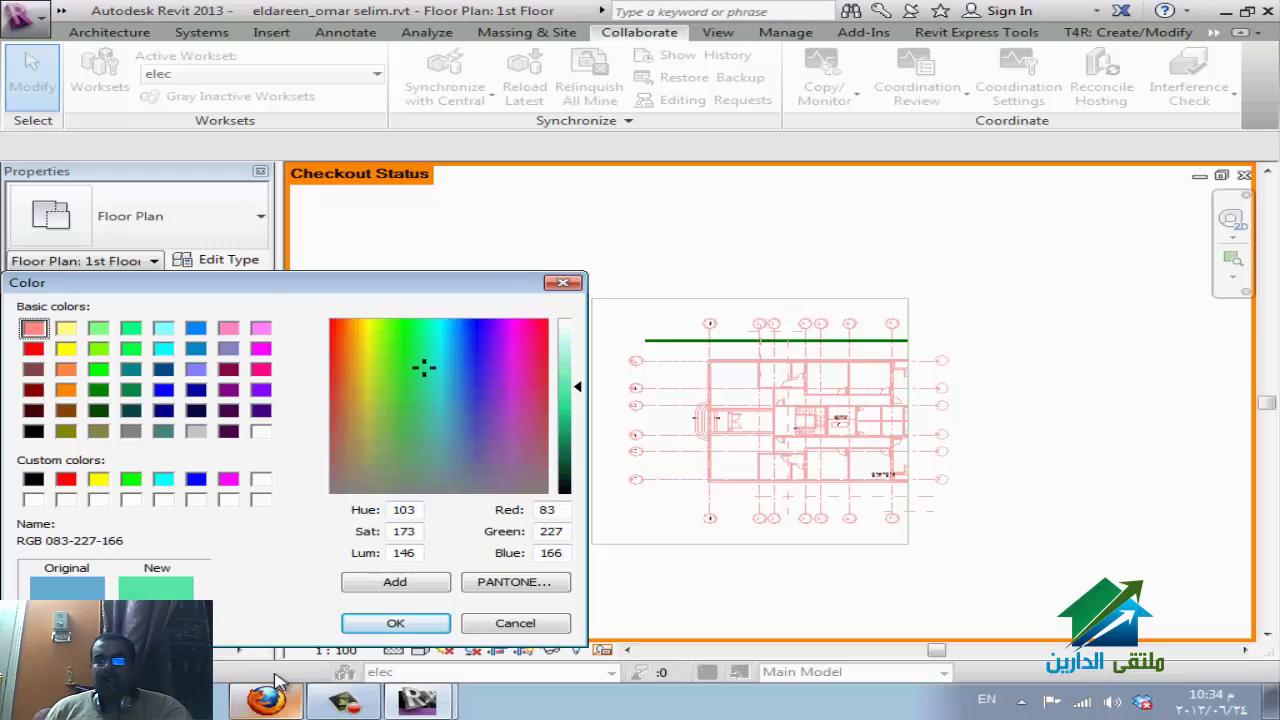
key("Return")
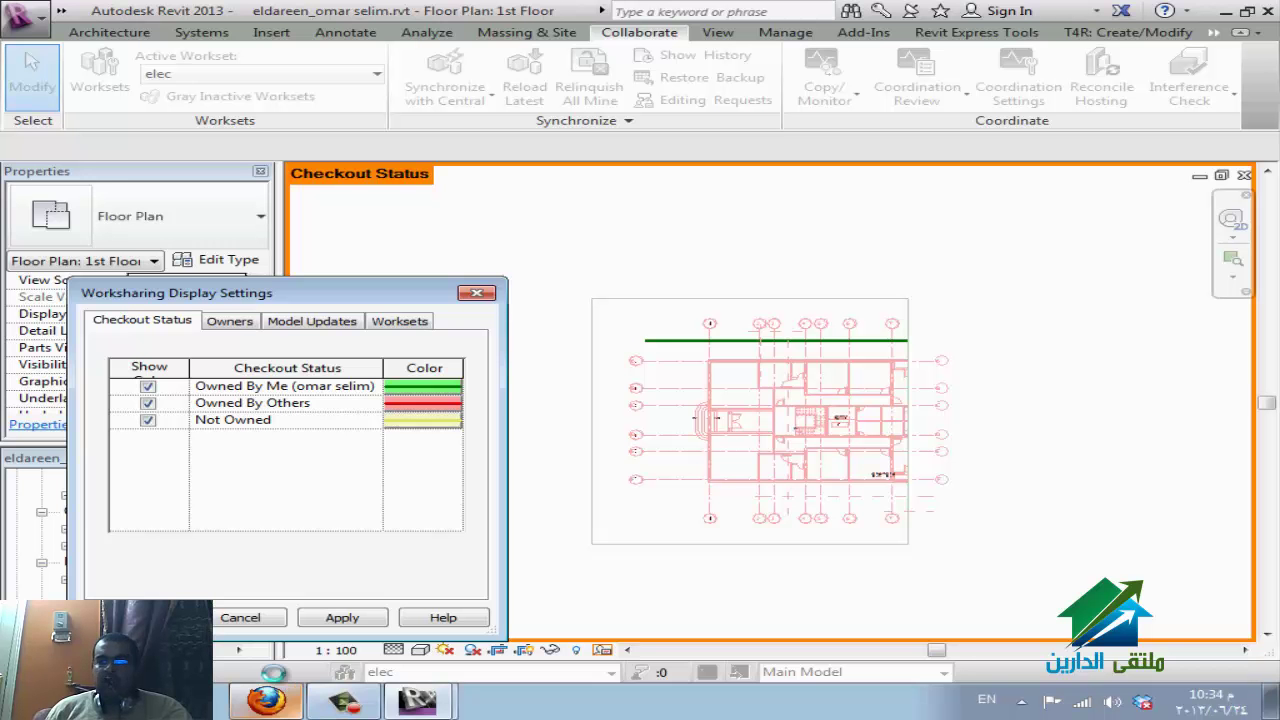
key("Return")
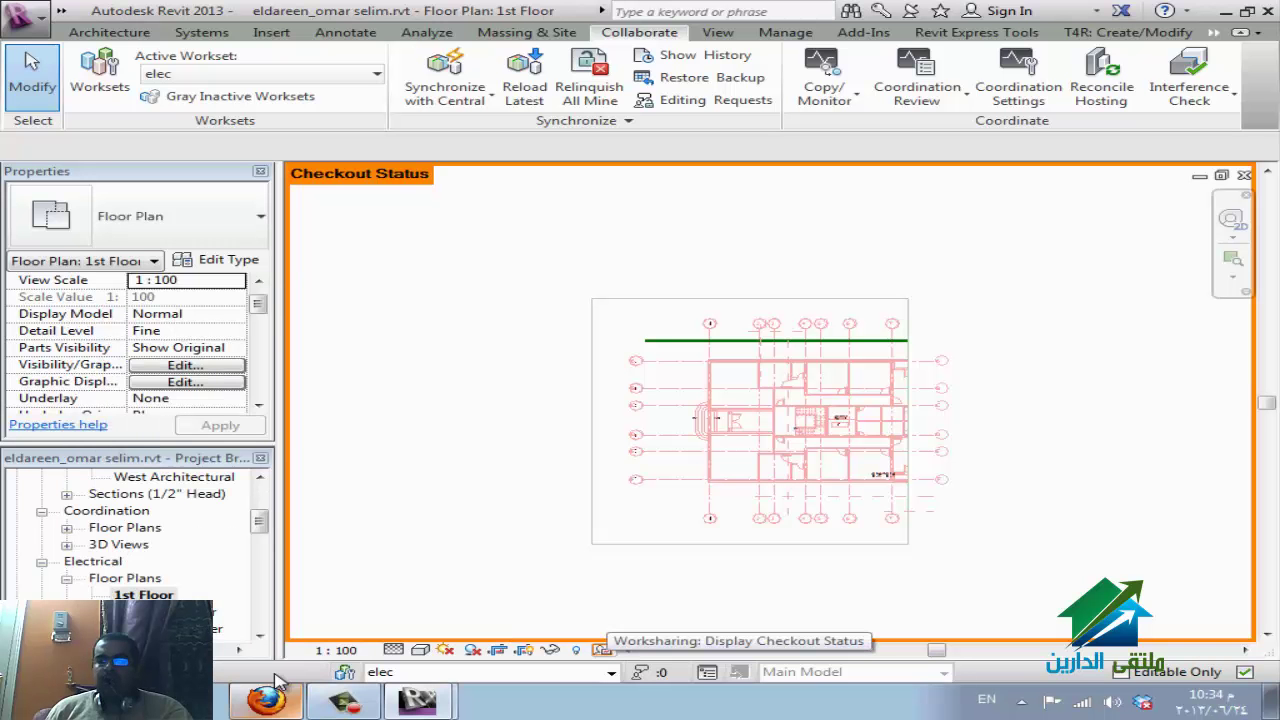
Change the worksharing display mode to Owners.
left_click(604, 650)
key("Up")
key("Up")
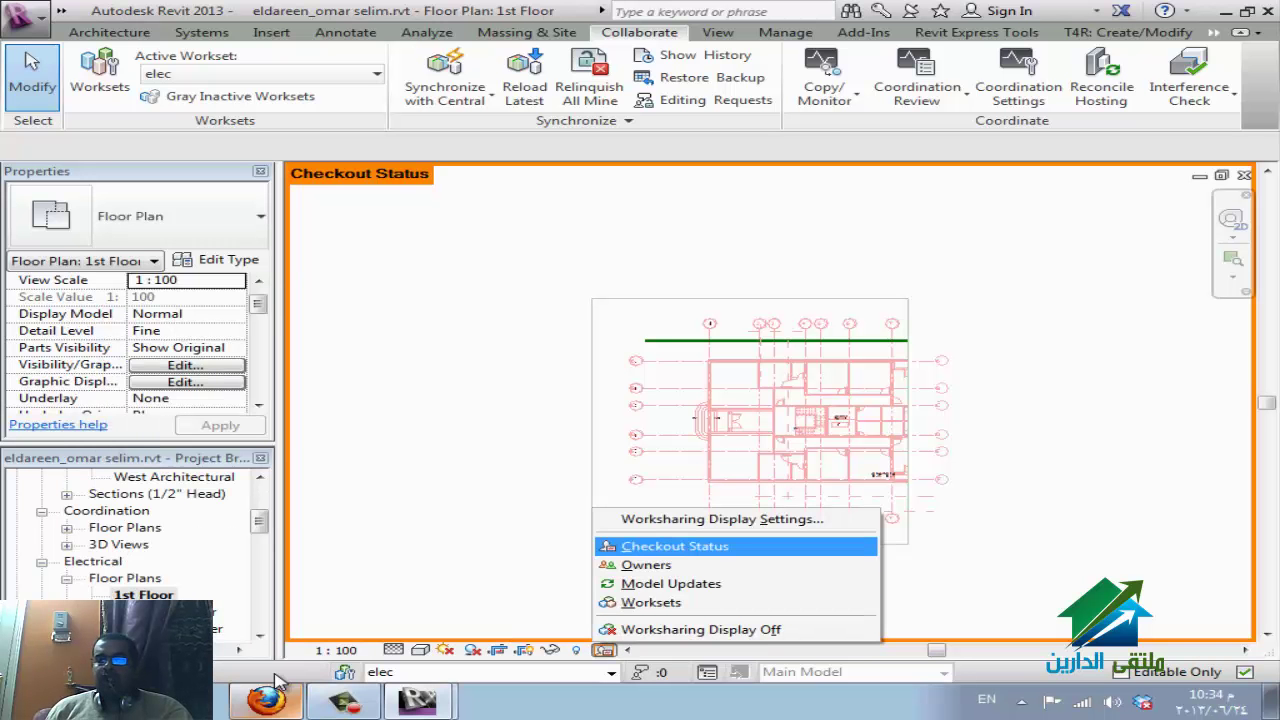
key("Return")
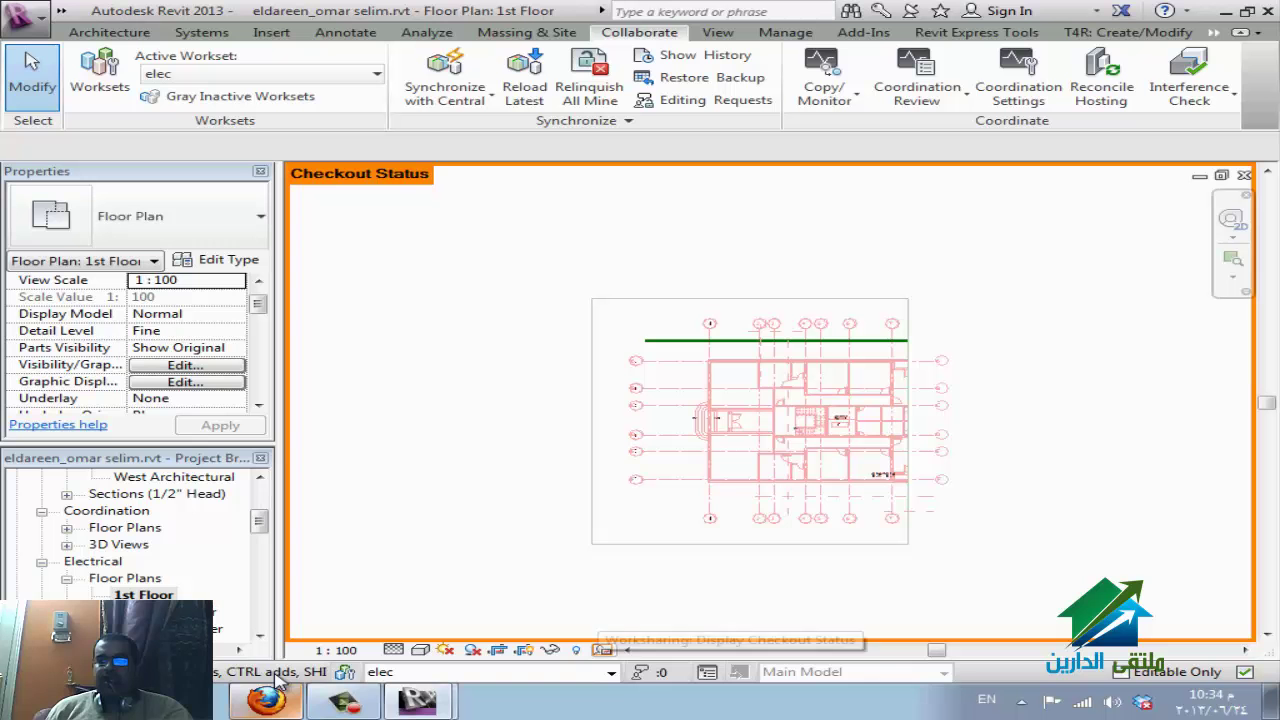
key("space")
key("Up")
key("Up")
key("Return")
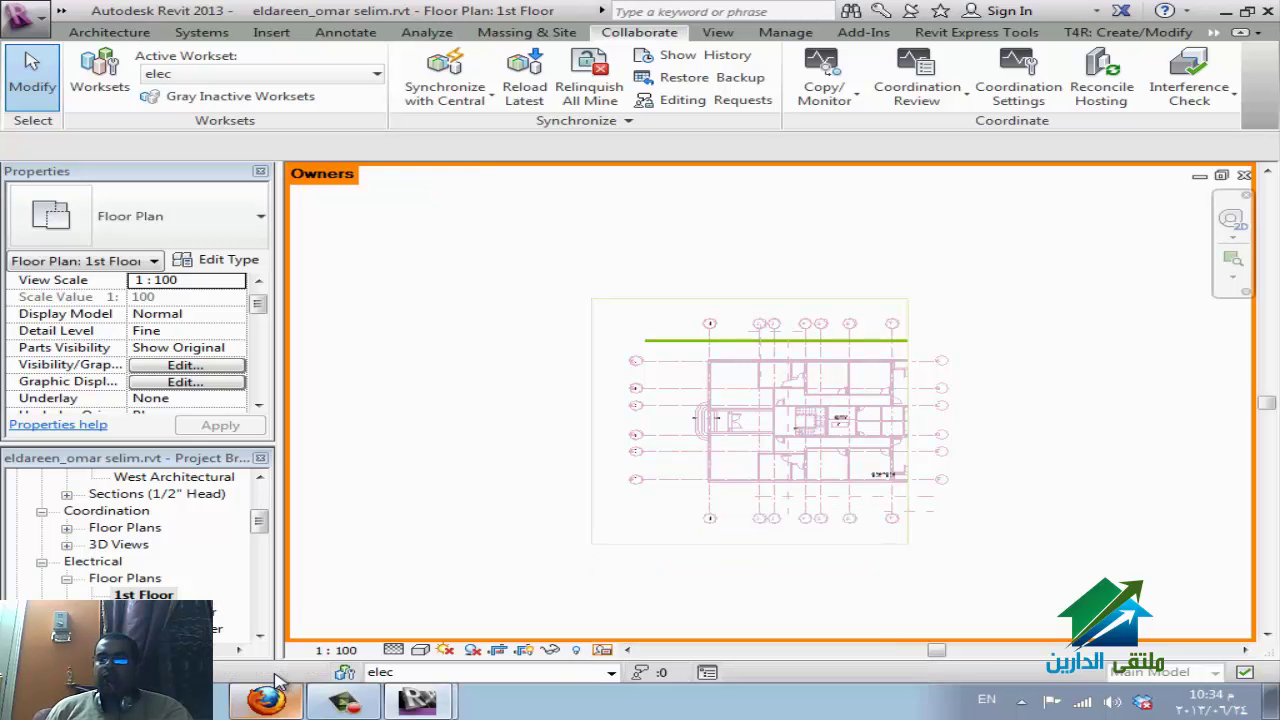
Review the owner colour settings, then switch the display to Model Updates.
key("space")
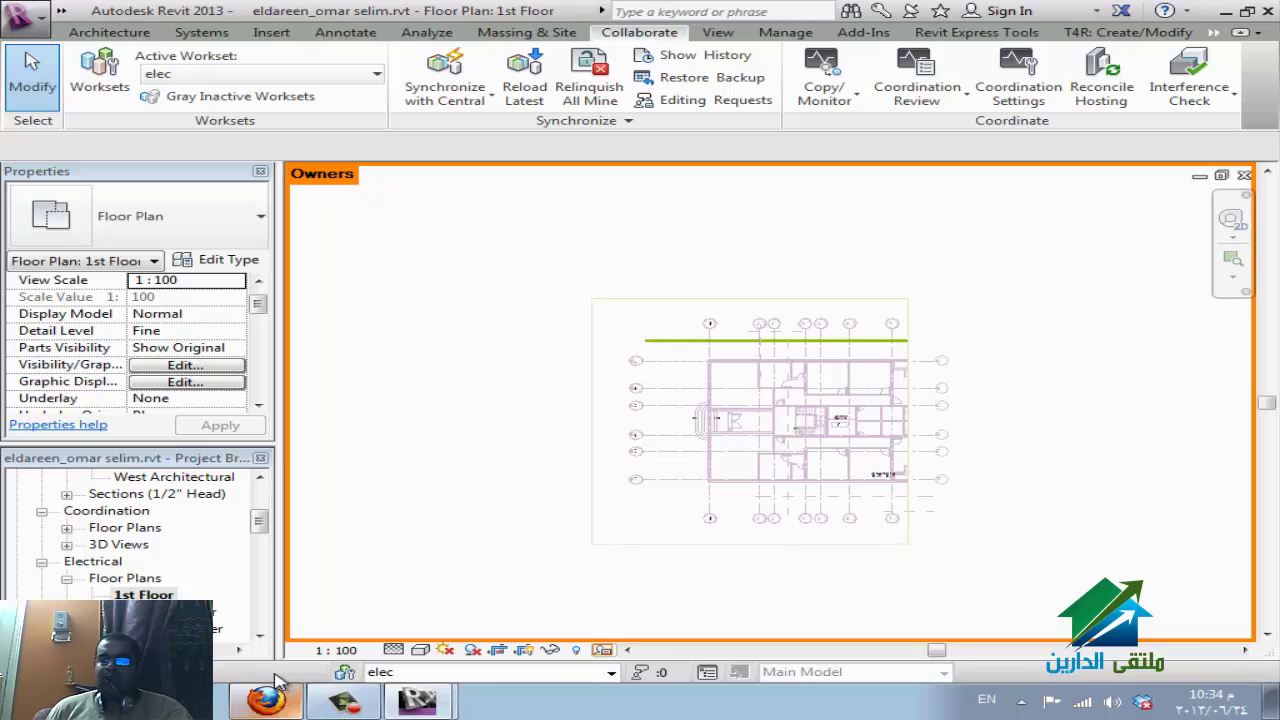
key("Return")
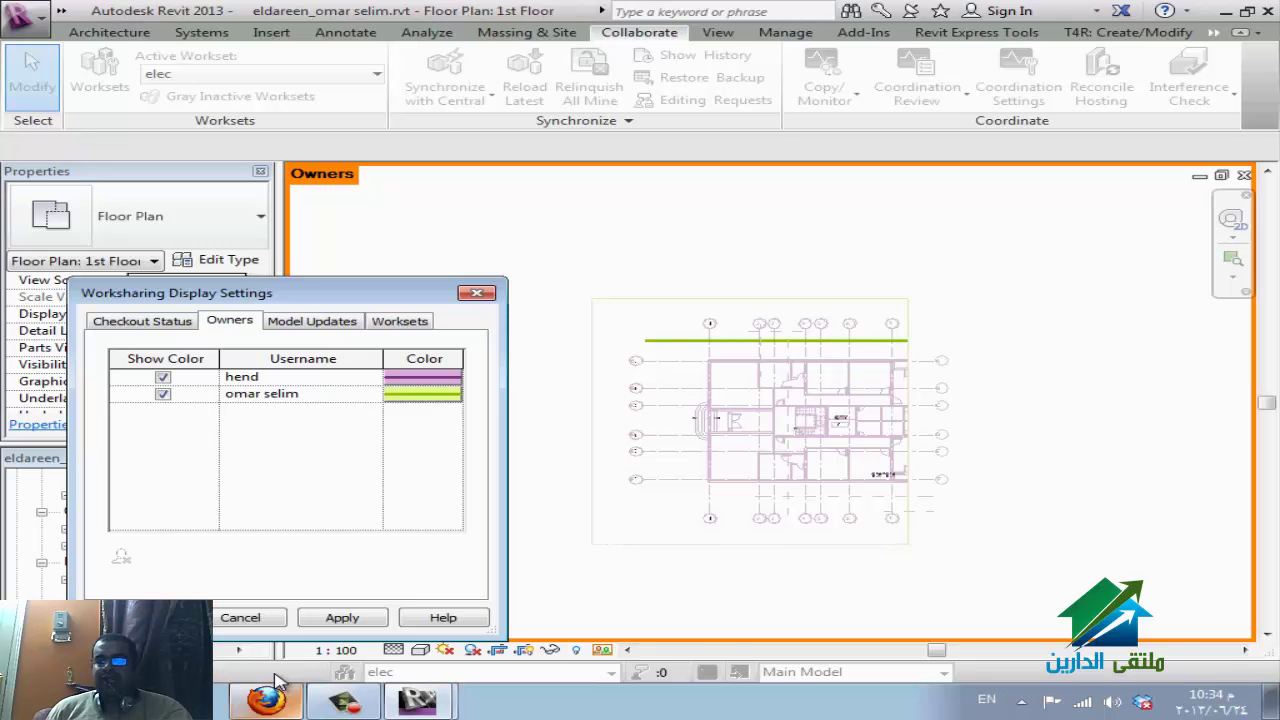
key("Return")
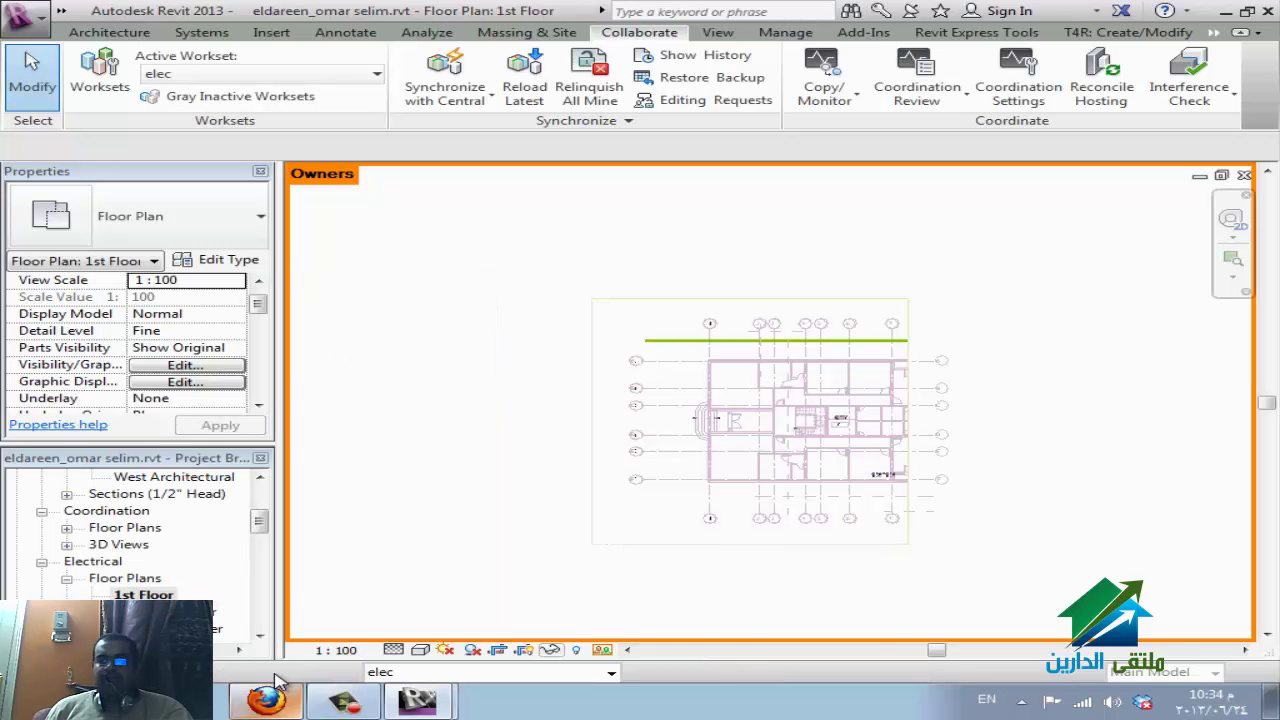
left_click(603, 649)
left_click(670, 583)
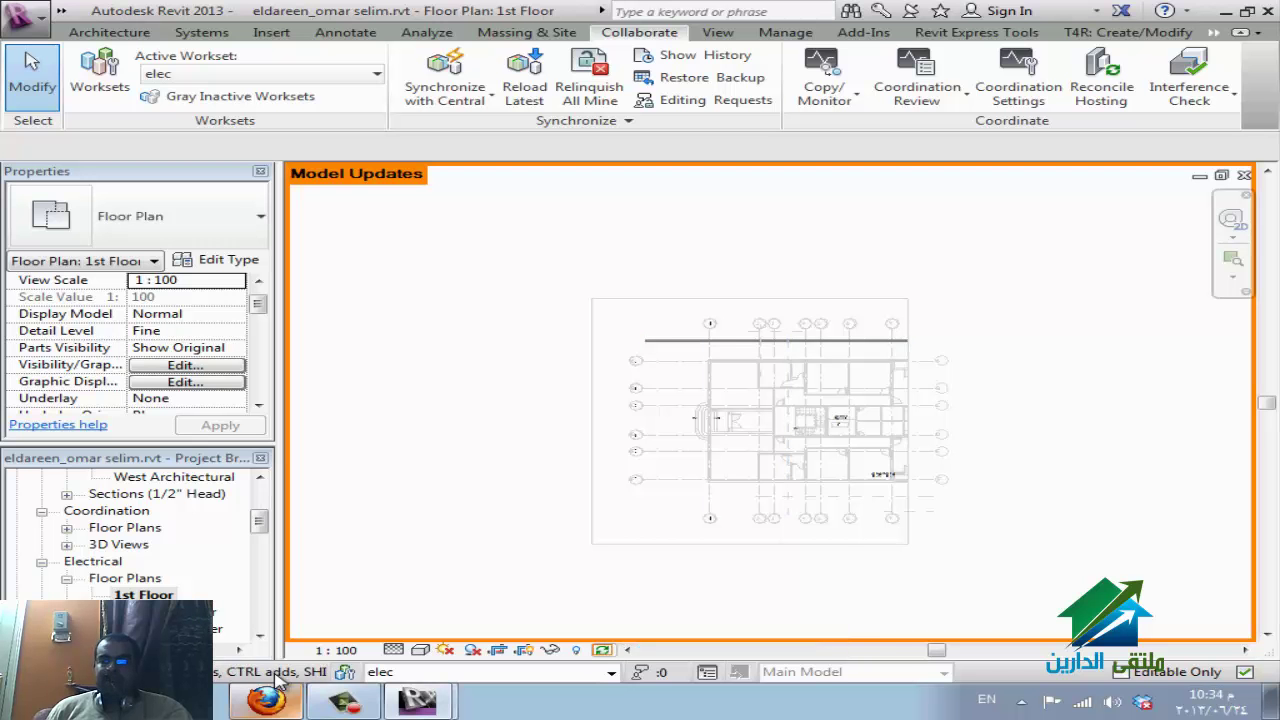
Check the workset colours in the settings and colour the plan by Worksets.
left_click(604, 650)
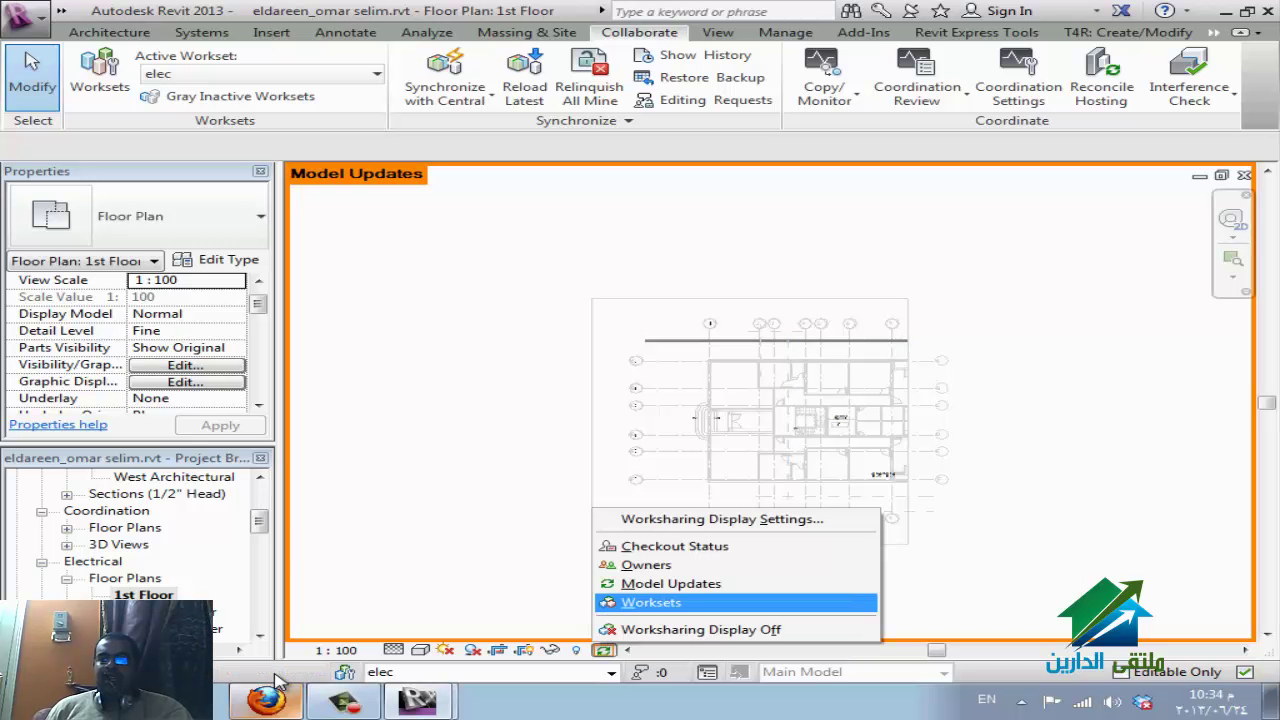
key("Up")
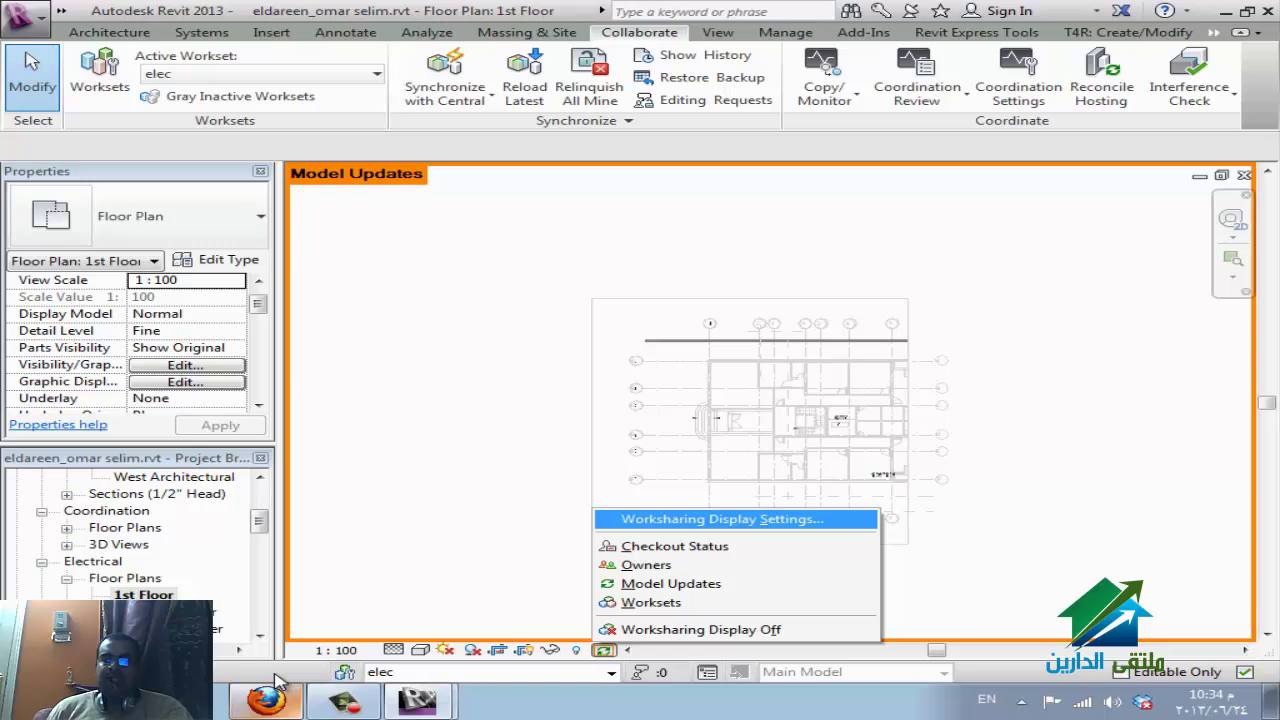
key("Return")
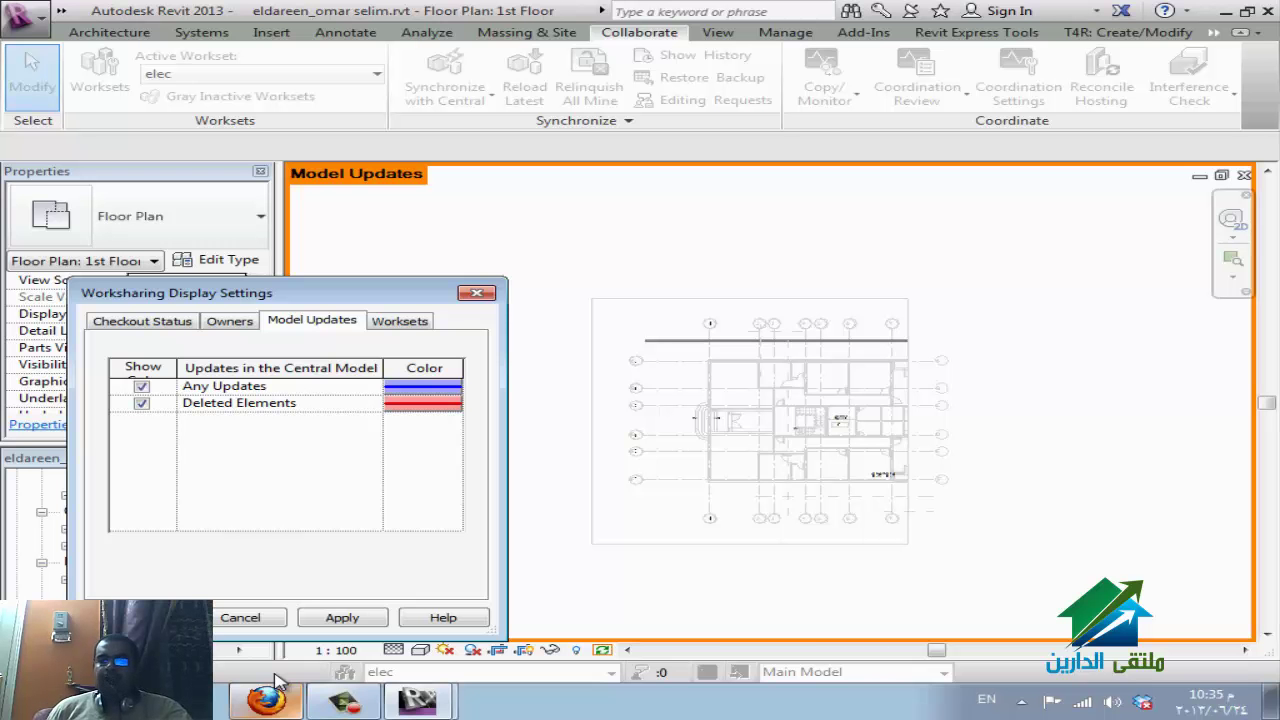
key("ctrl+Tab")
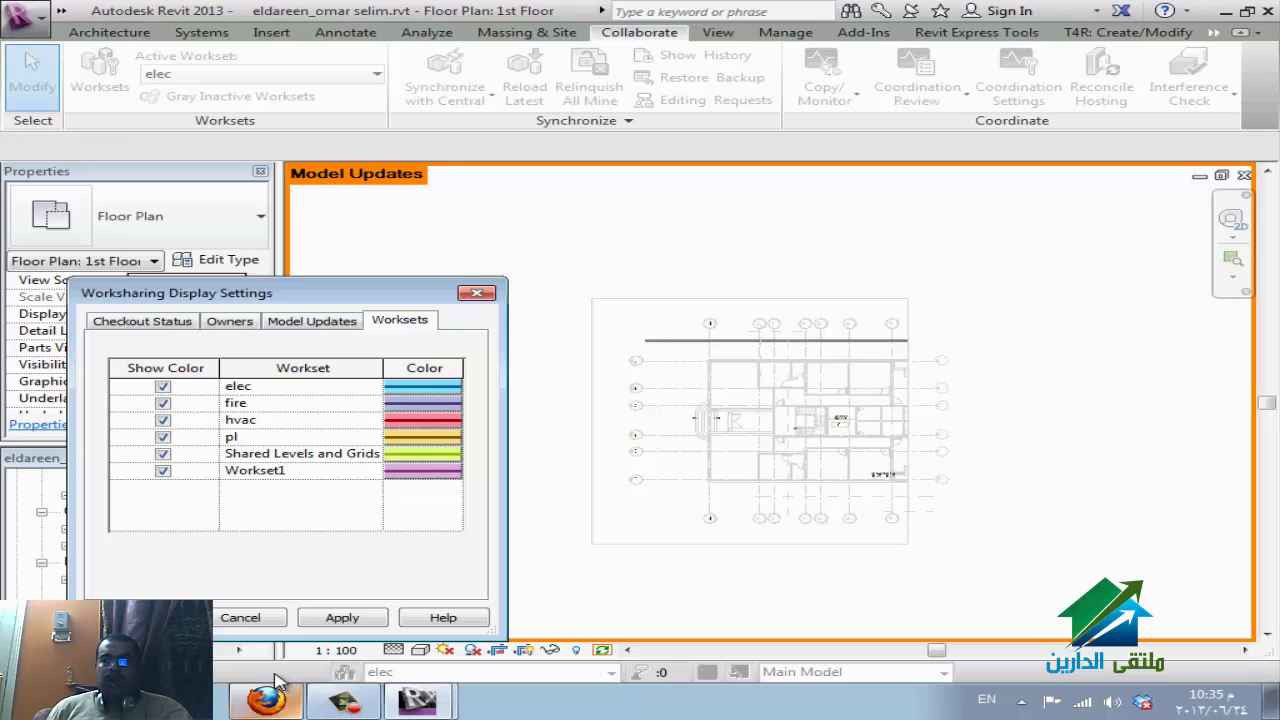
key("Return")
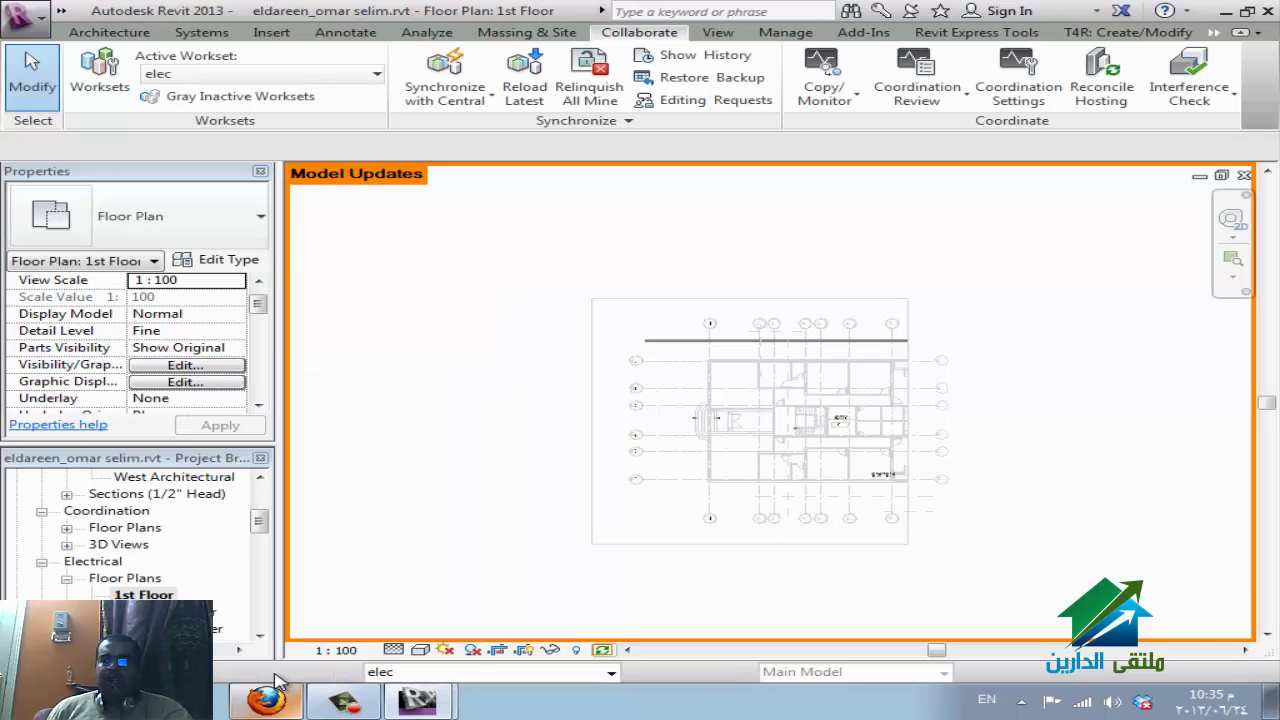
key("Up")
key("Return")
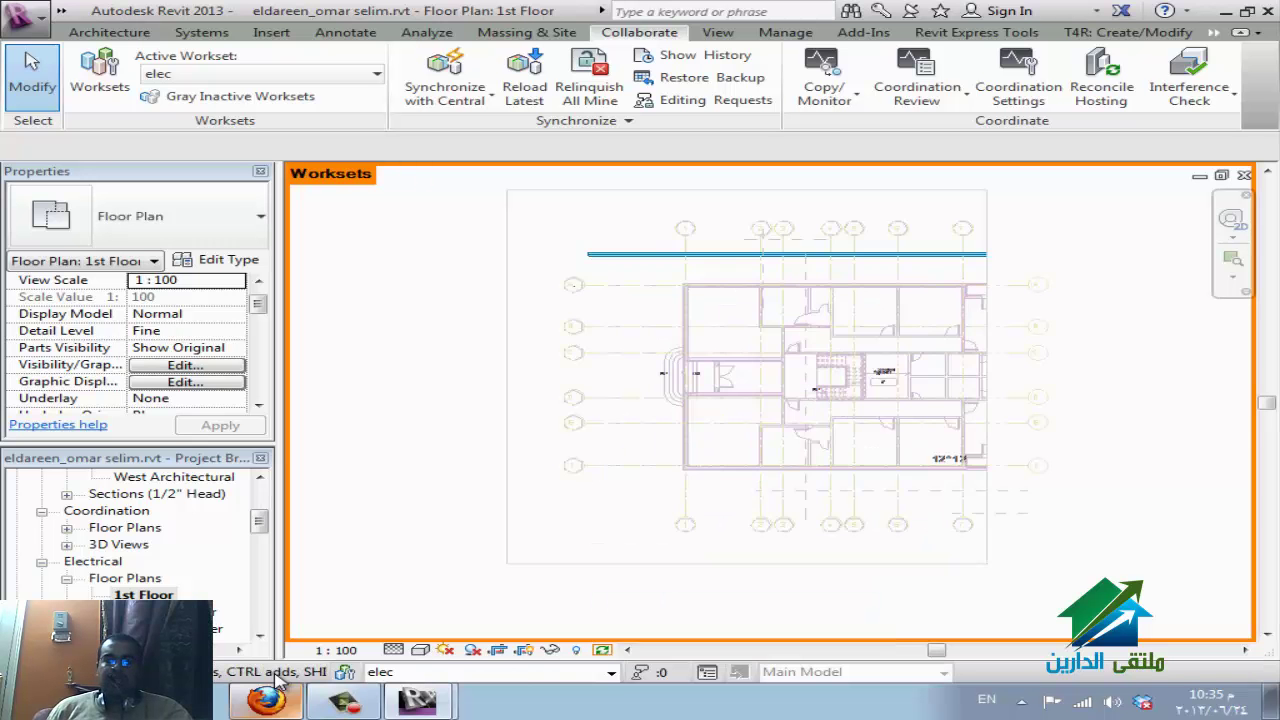
scroll(607, 405, "up", 4)
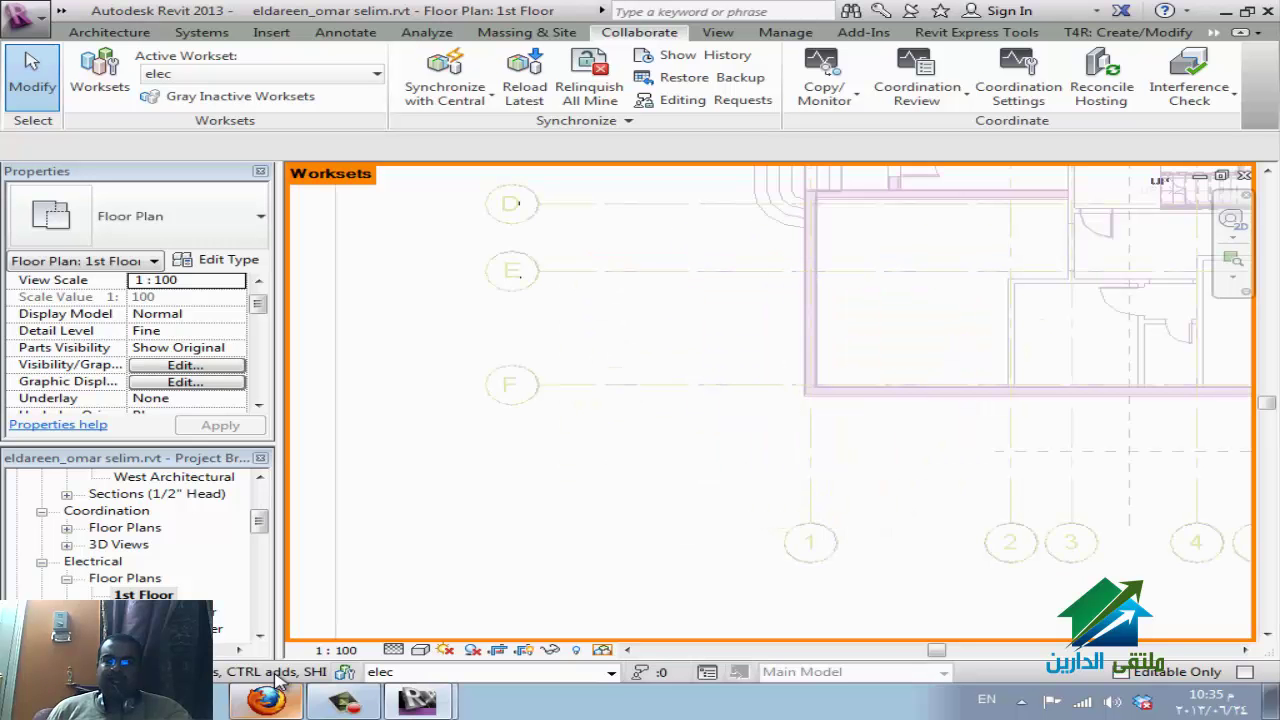
left_click(603, 650)
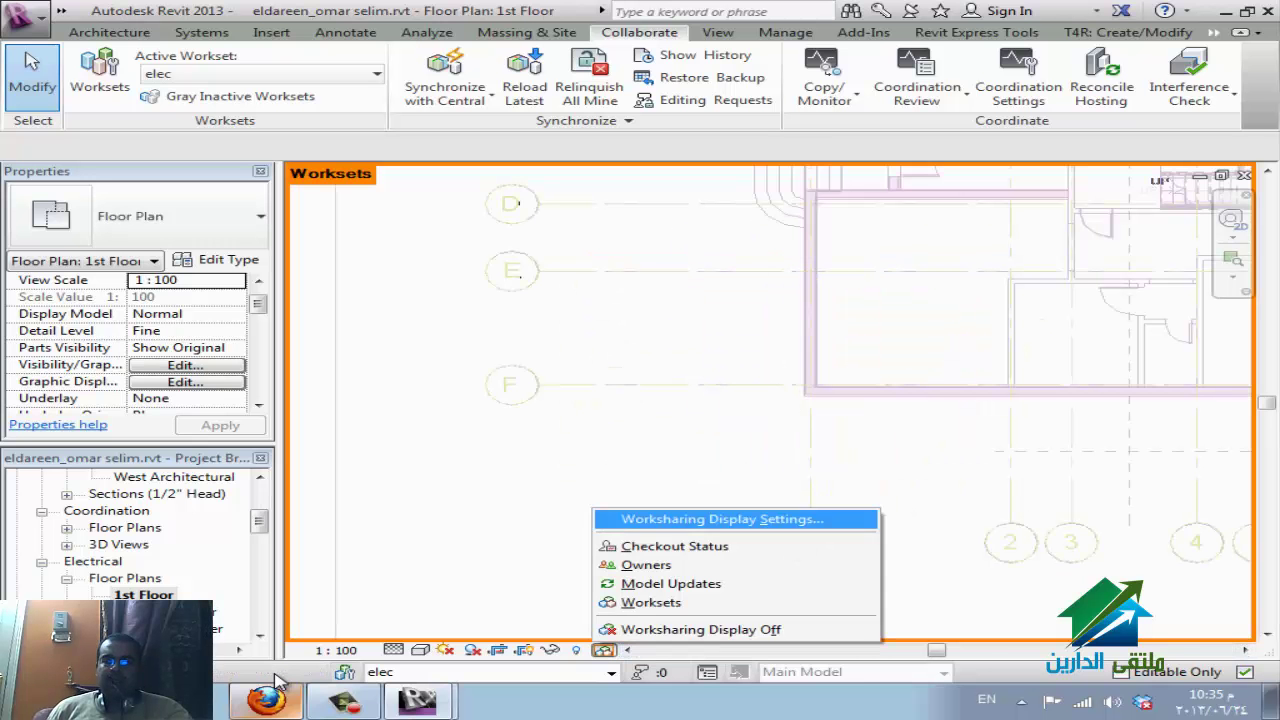
Set the Shared Levels and Grids workset colour to dark red and zoom to fit (ZF).
key("Return")
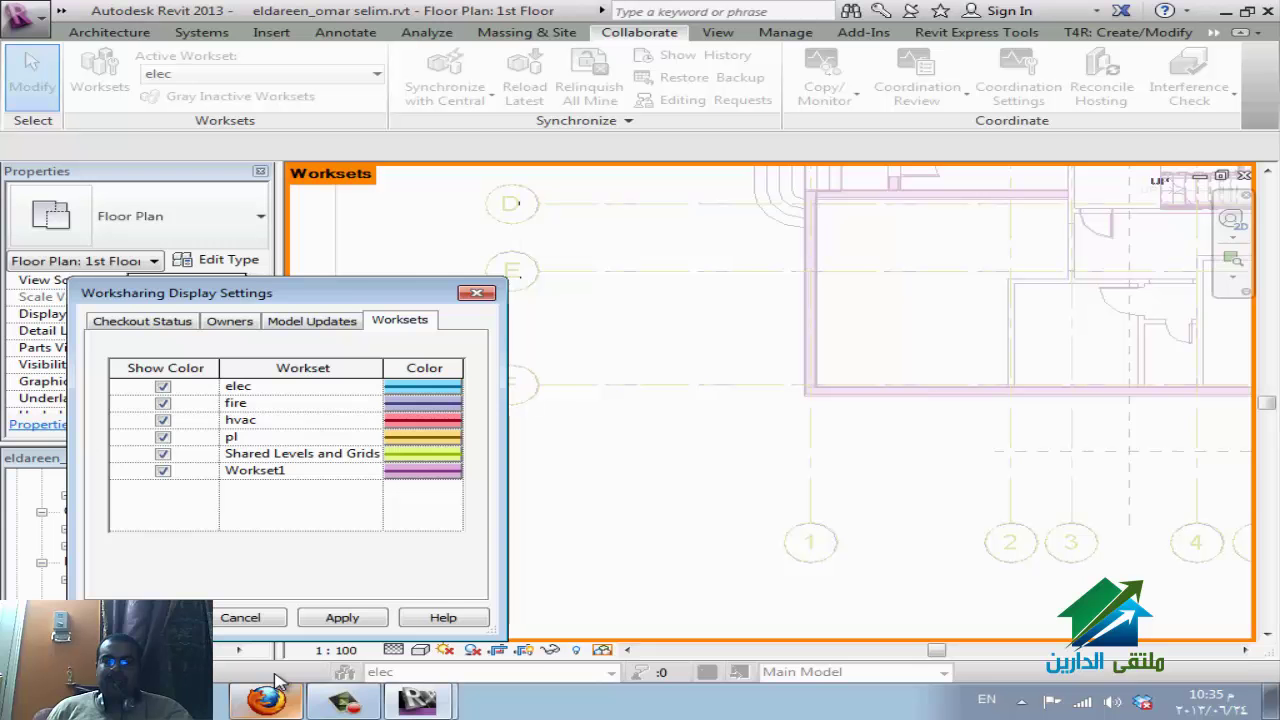
left_click(422, 453)
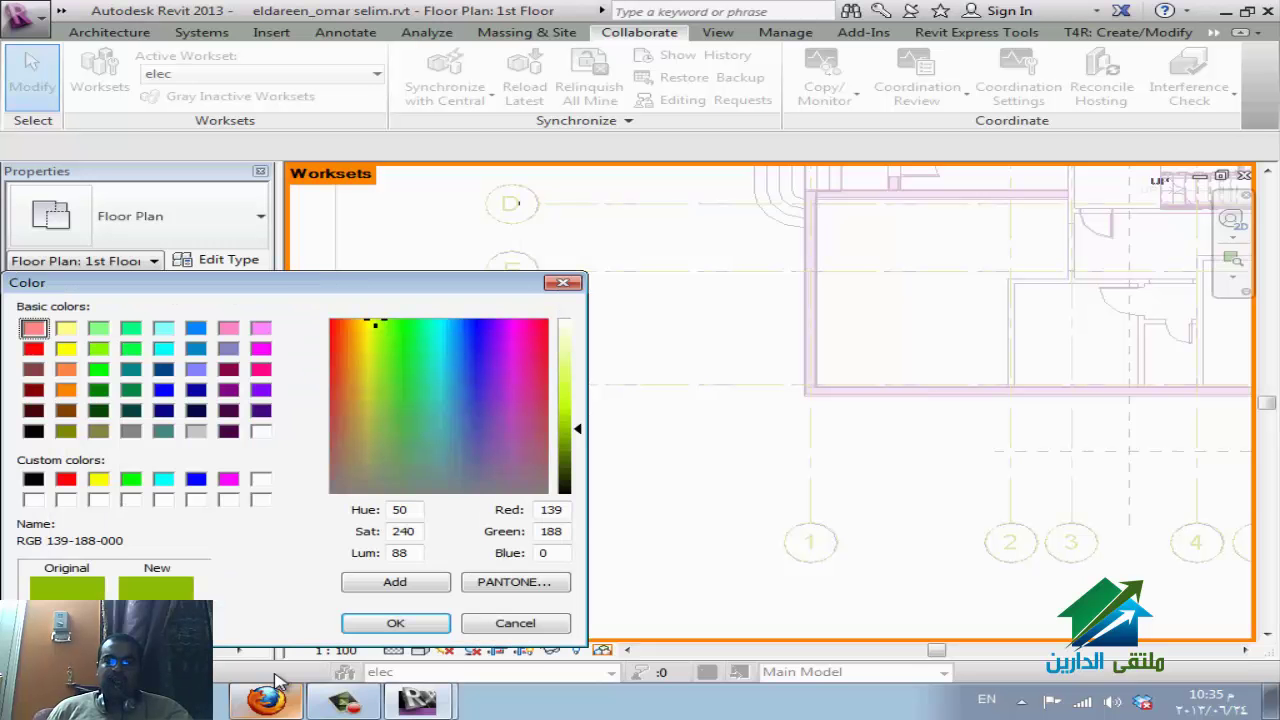
left_click(543, 377)
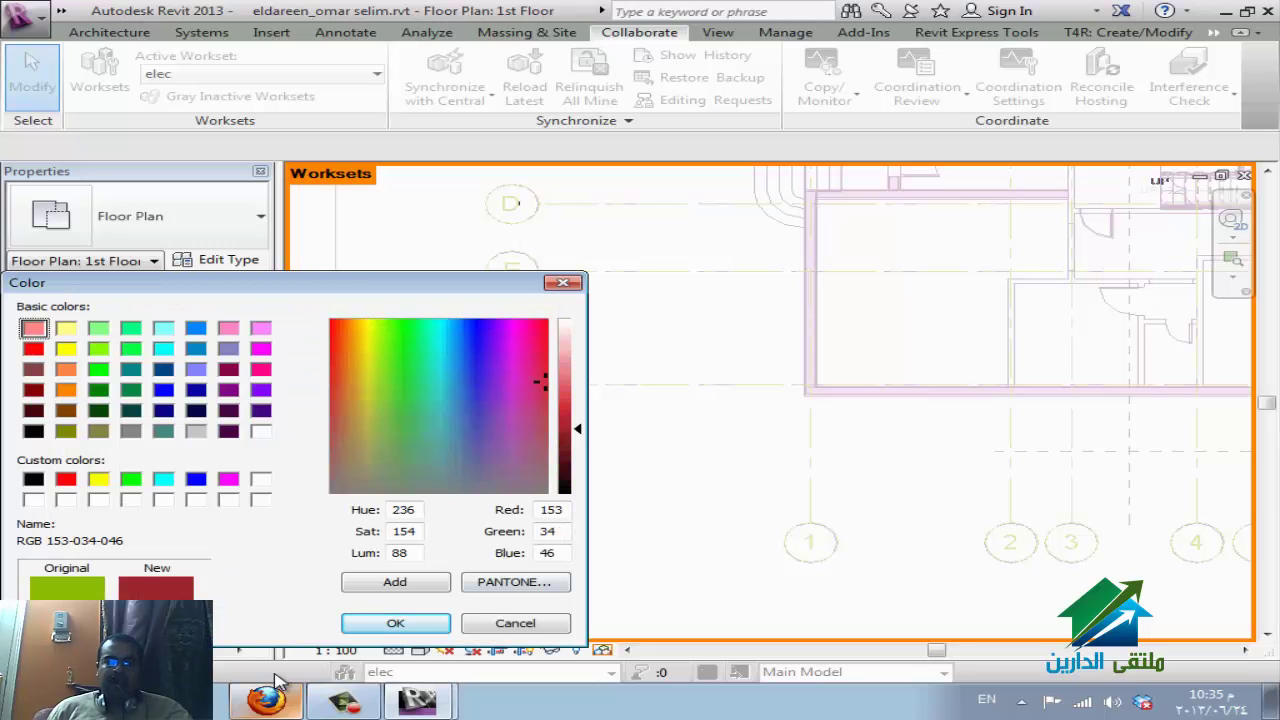
left_click(395, 623)
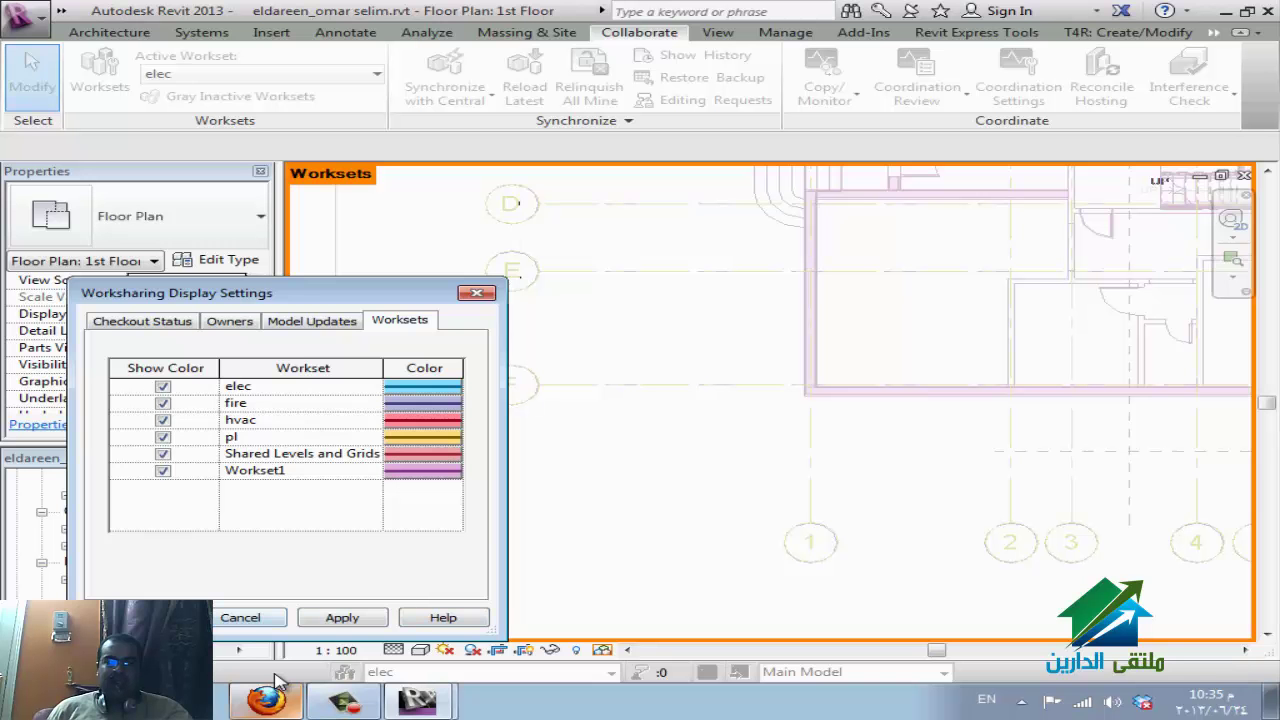
key("Return")
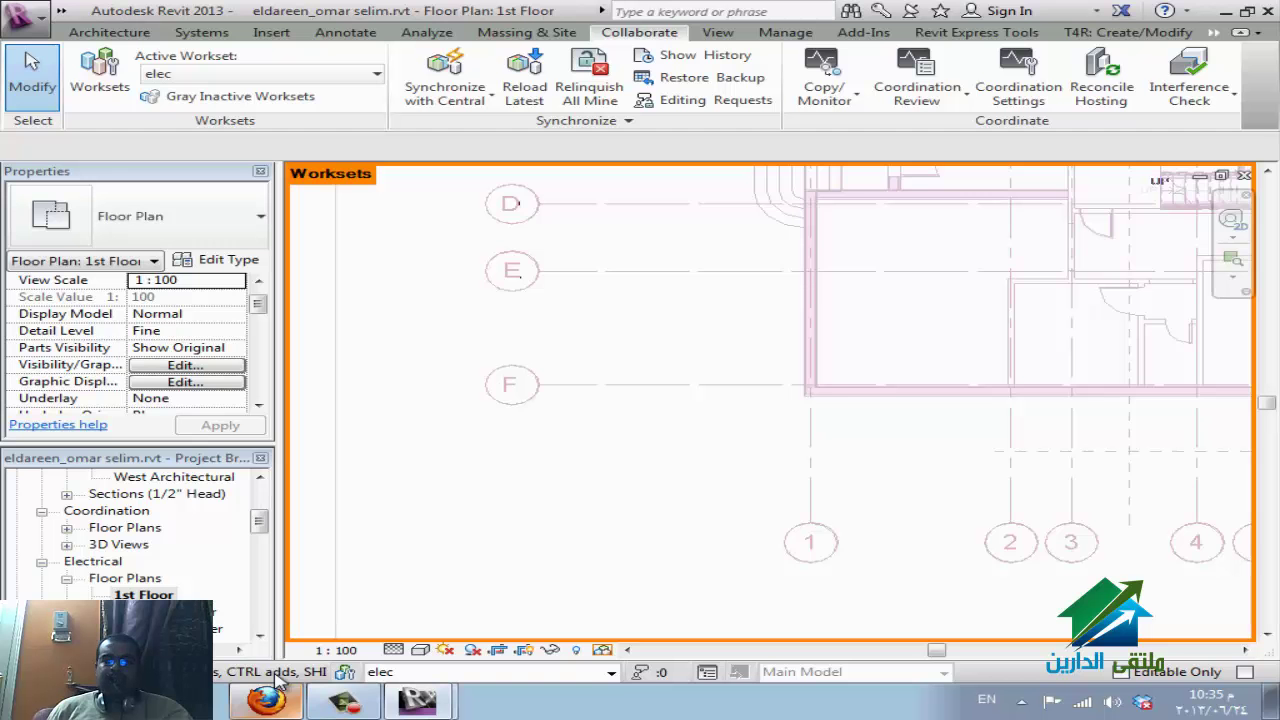
key("z")
key("f")
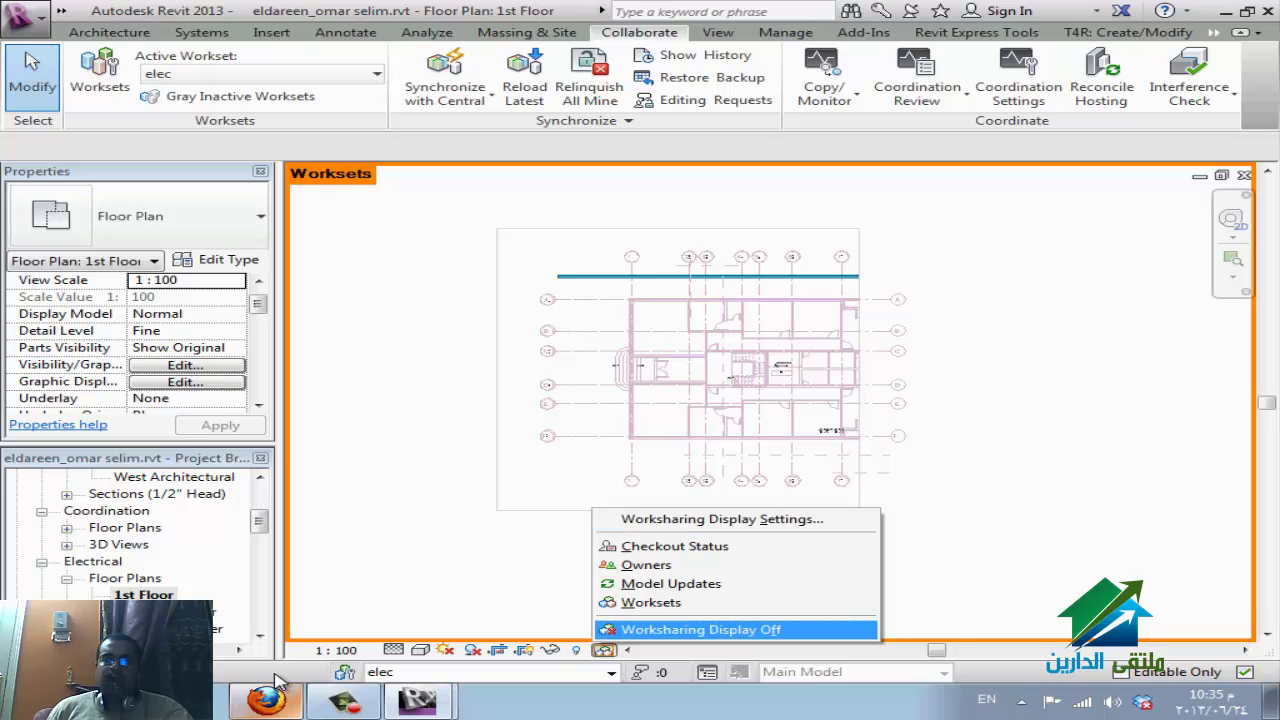
Turn the worksharing display off, close the 1st Floor view, and close the project.
key("Return")
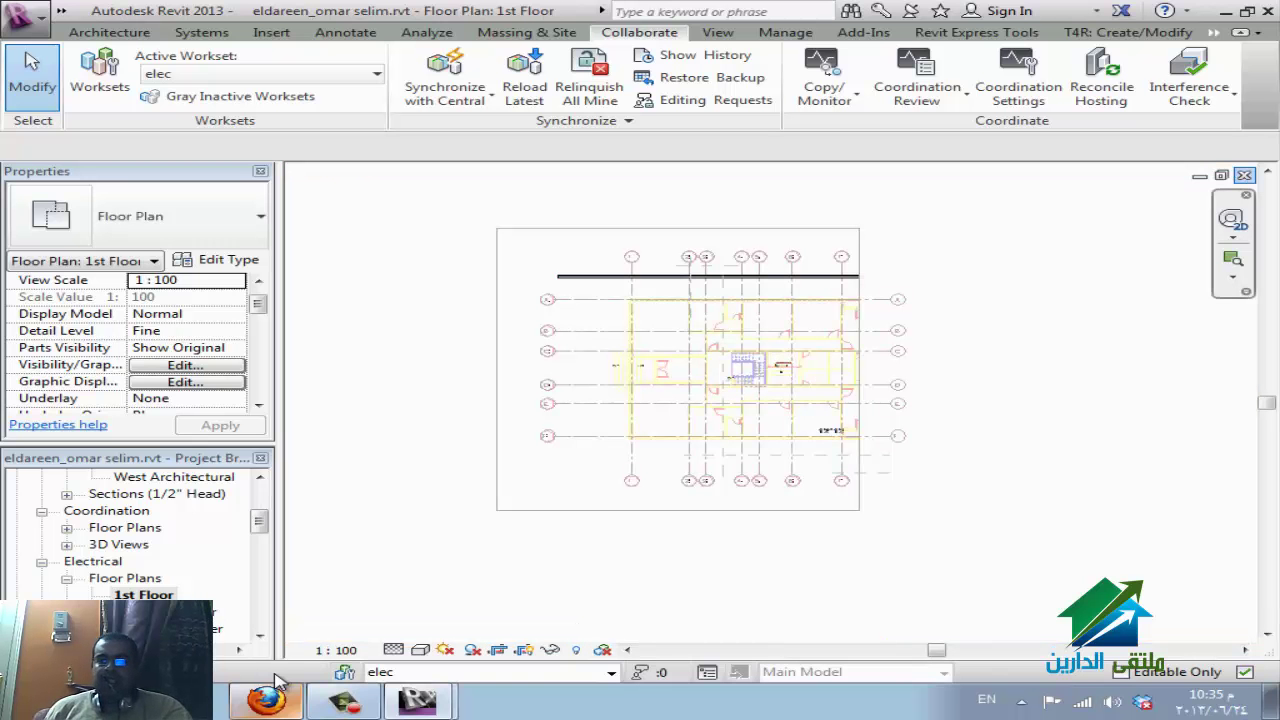
key("ctrl+F4")
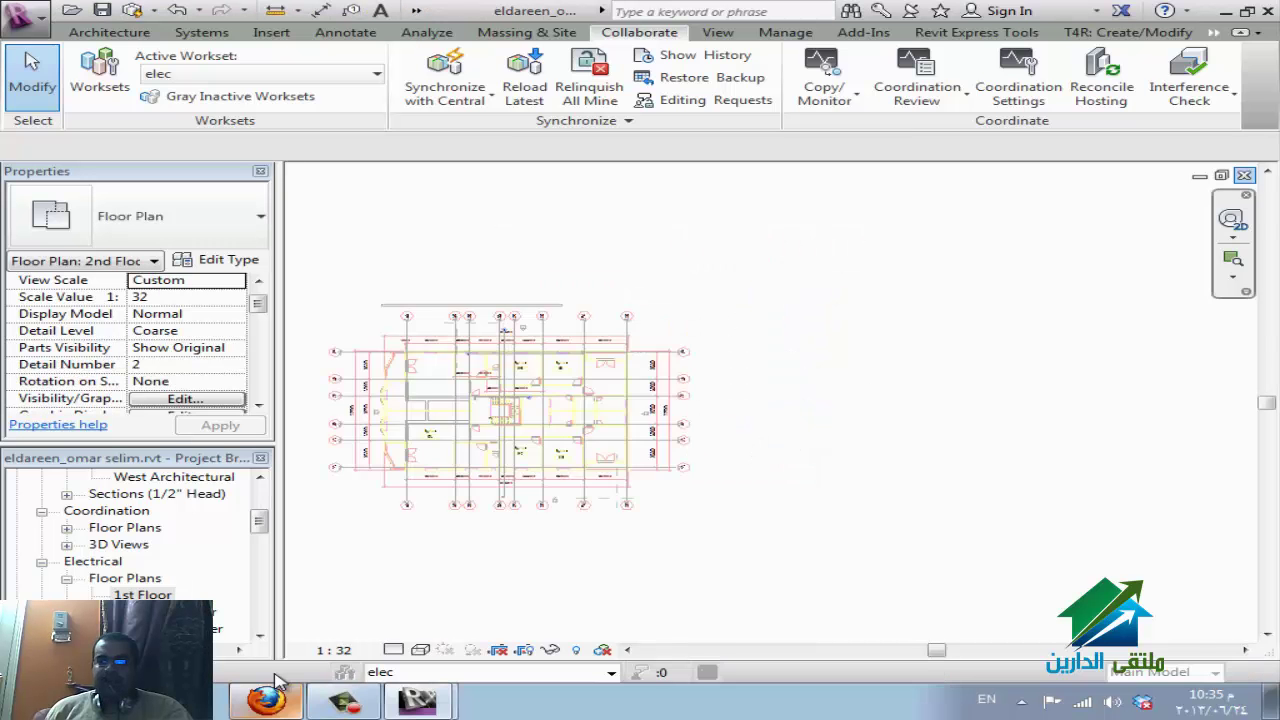
key("ctrl+F4")
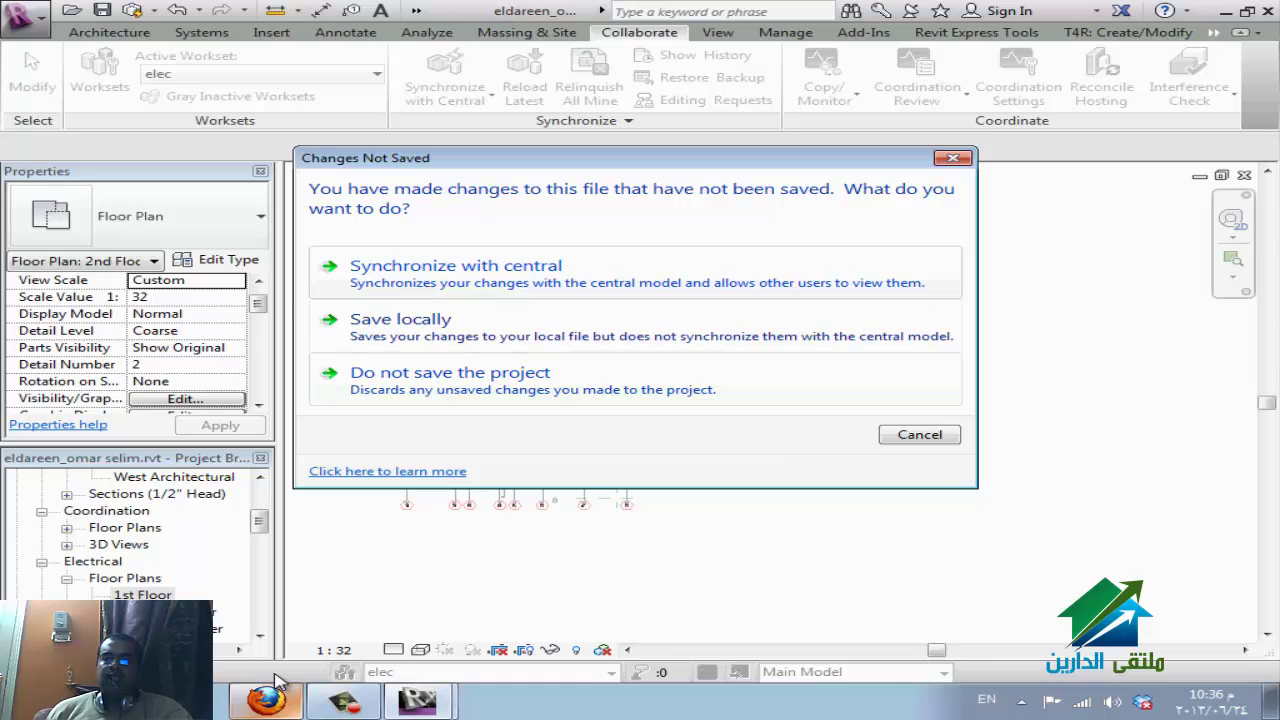
Synchronize the project's changes with the central model on close, then bring the WizIQ session forward.
key("Return")
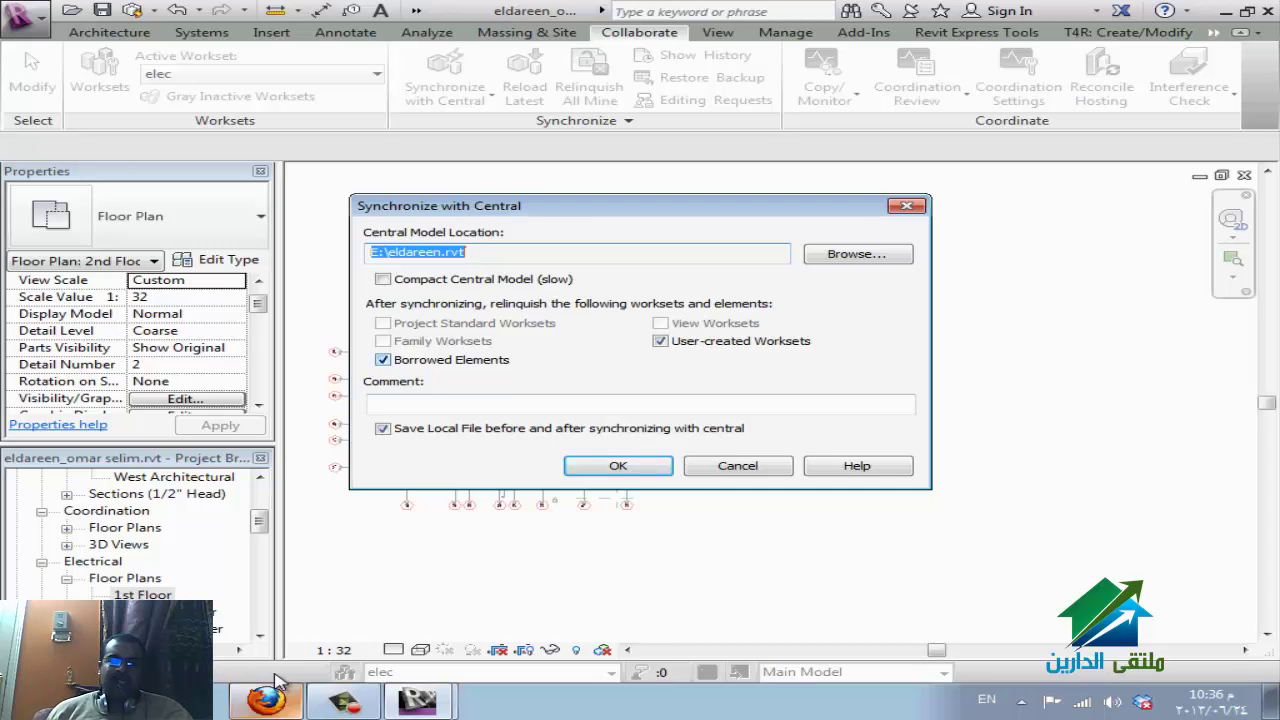
key("Return")
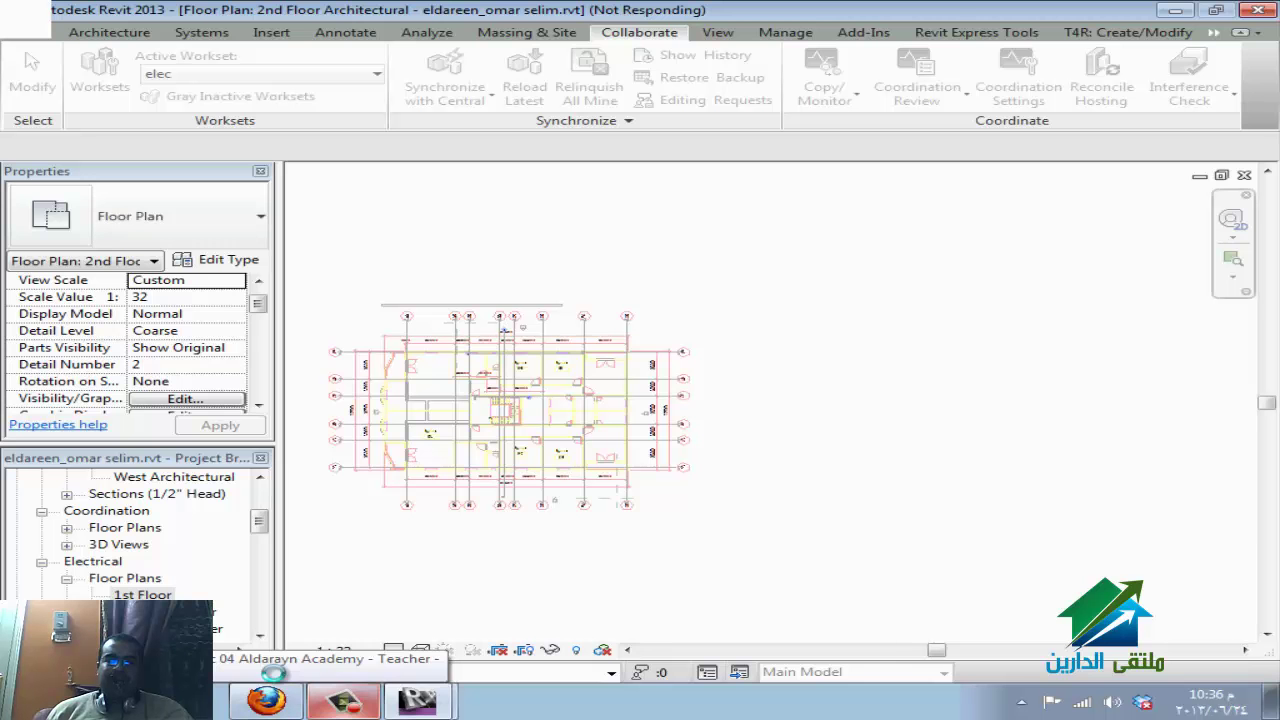
left_click(267, 699)
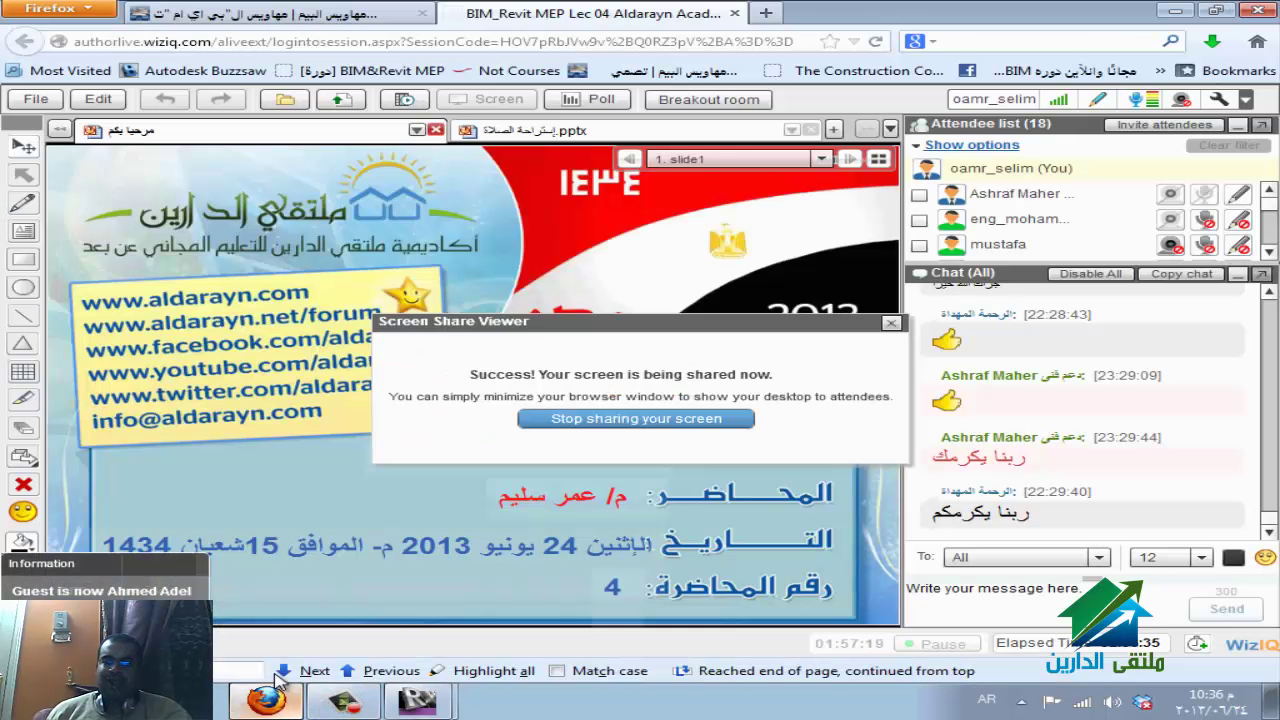
Minimise the WizIQ browser window to reveal the Revit start page.
left_click(272, 690)
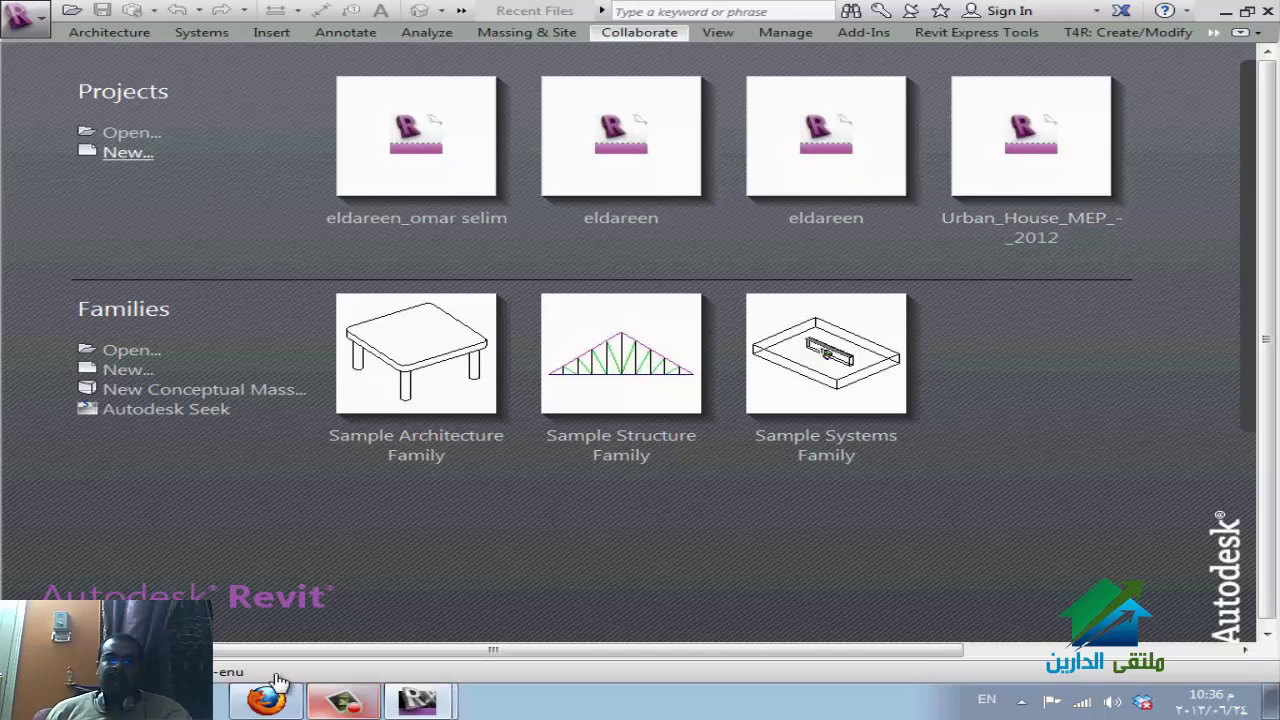
Open eldareen.rvt from Local Disk (E:) with Create New Local ticked.
key("ctrl+o")
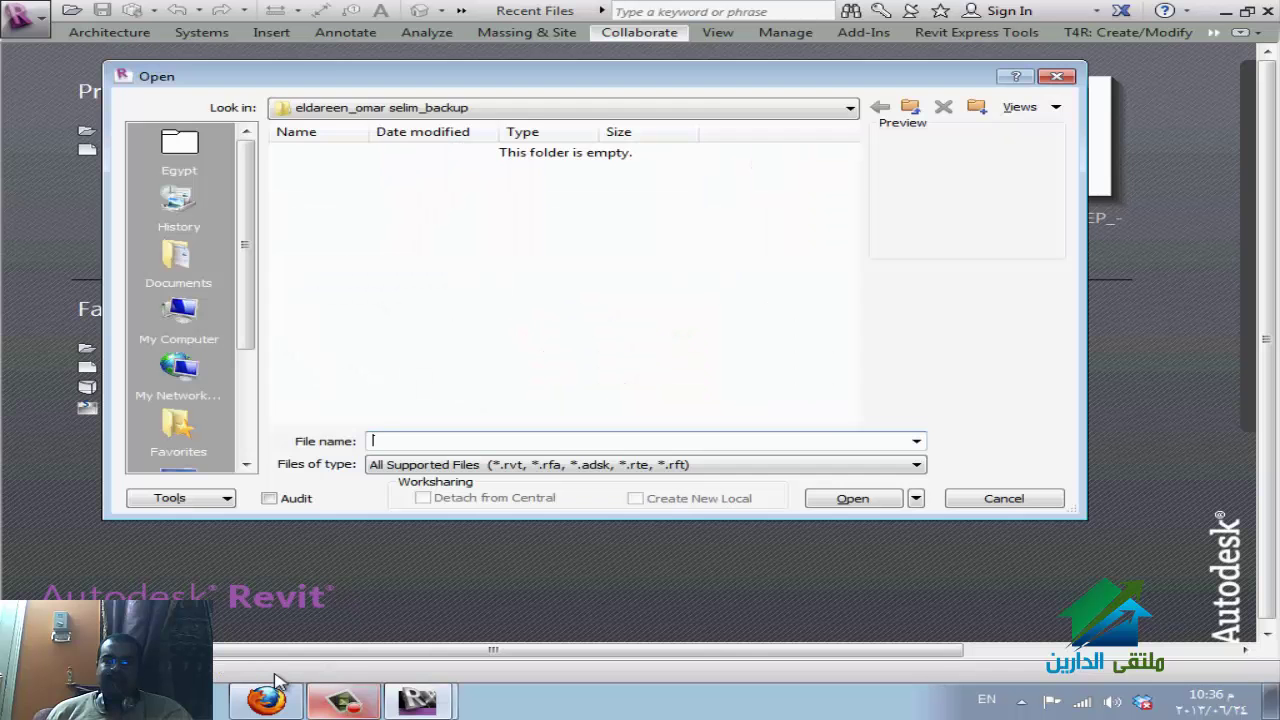
key("BackSpace")
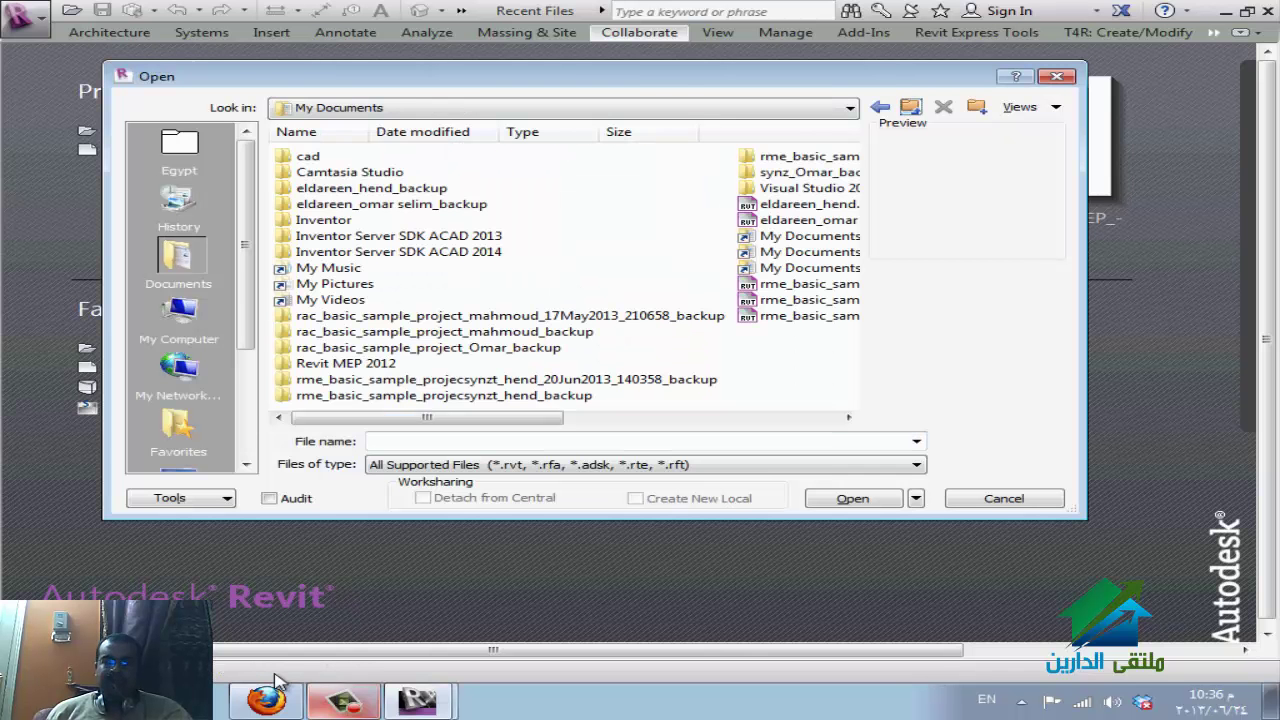
key("alt+i")
key("alt+Down")
key("Down")
key("Down")
key("Down")
key("Down")
key("Down")
key("Down")
key("Down")
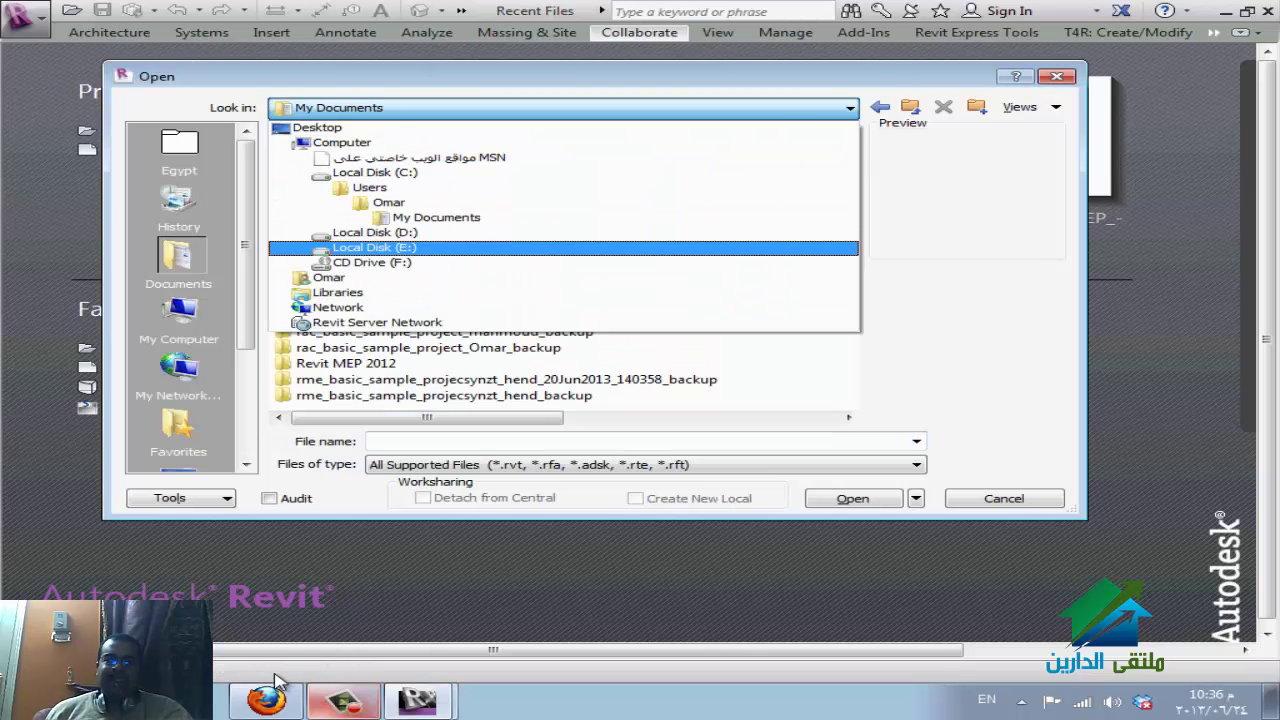
key("Return")
key("Tab")
key("Right")
key("Down")
key("Down")
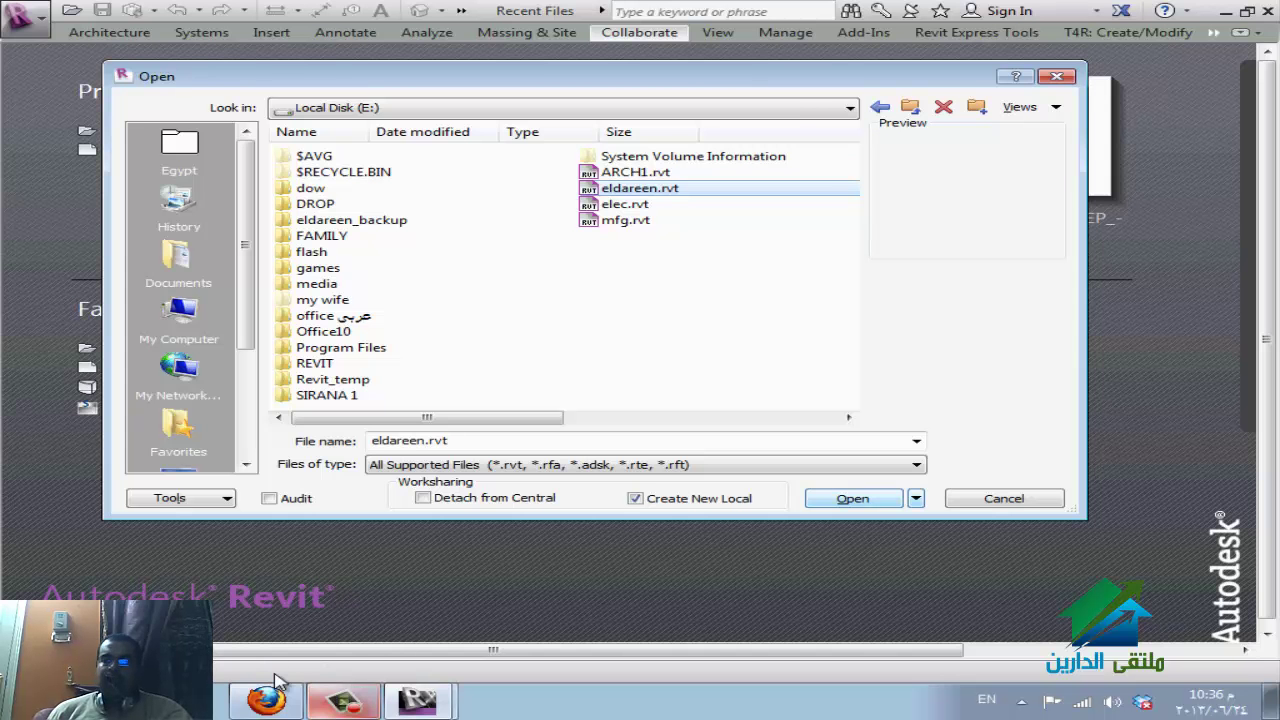
key("Return")
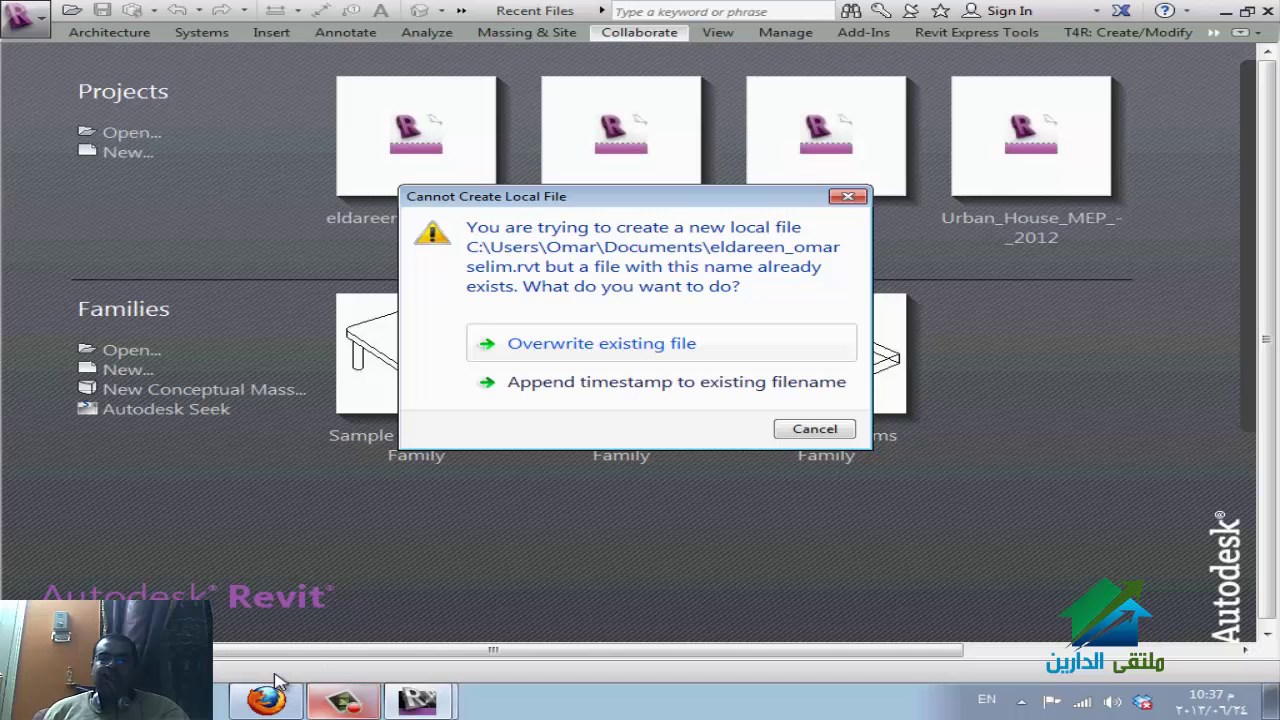
Keep the existing local file by appending a timestamp, then switch to My Documents in Explorer.
key("Tab")
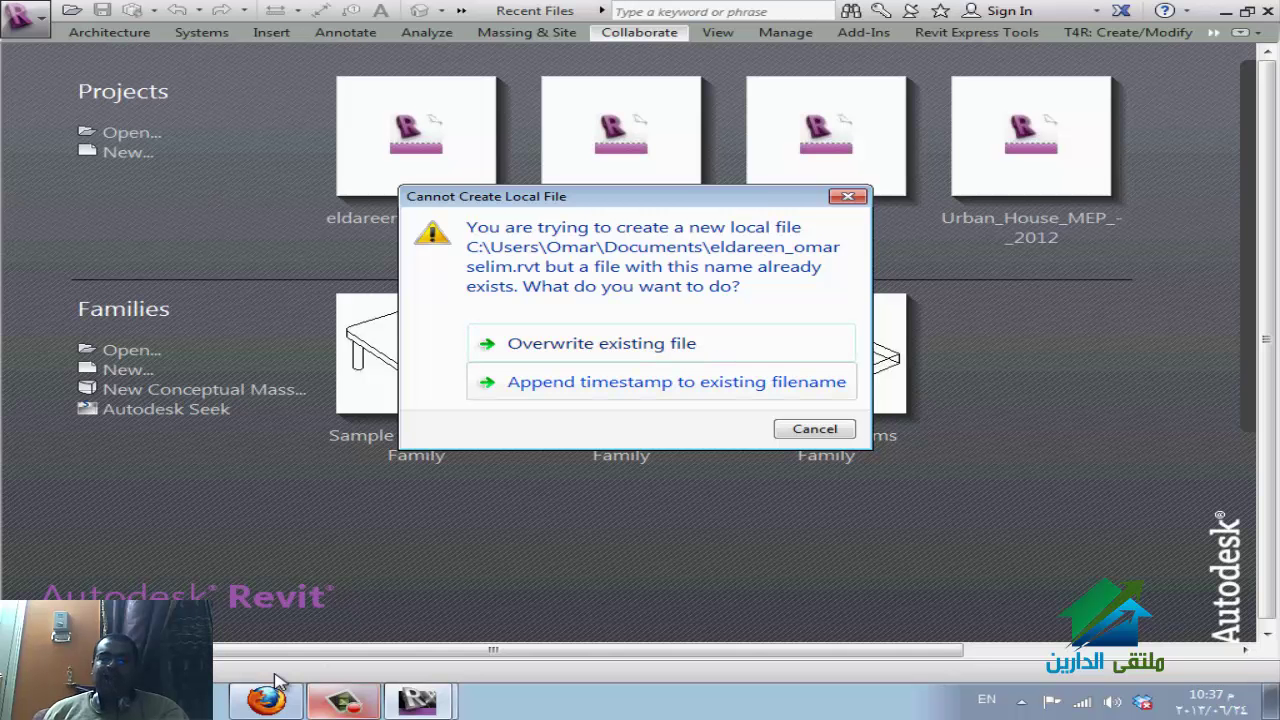
key("shift+Tab")
key("Tab")
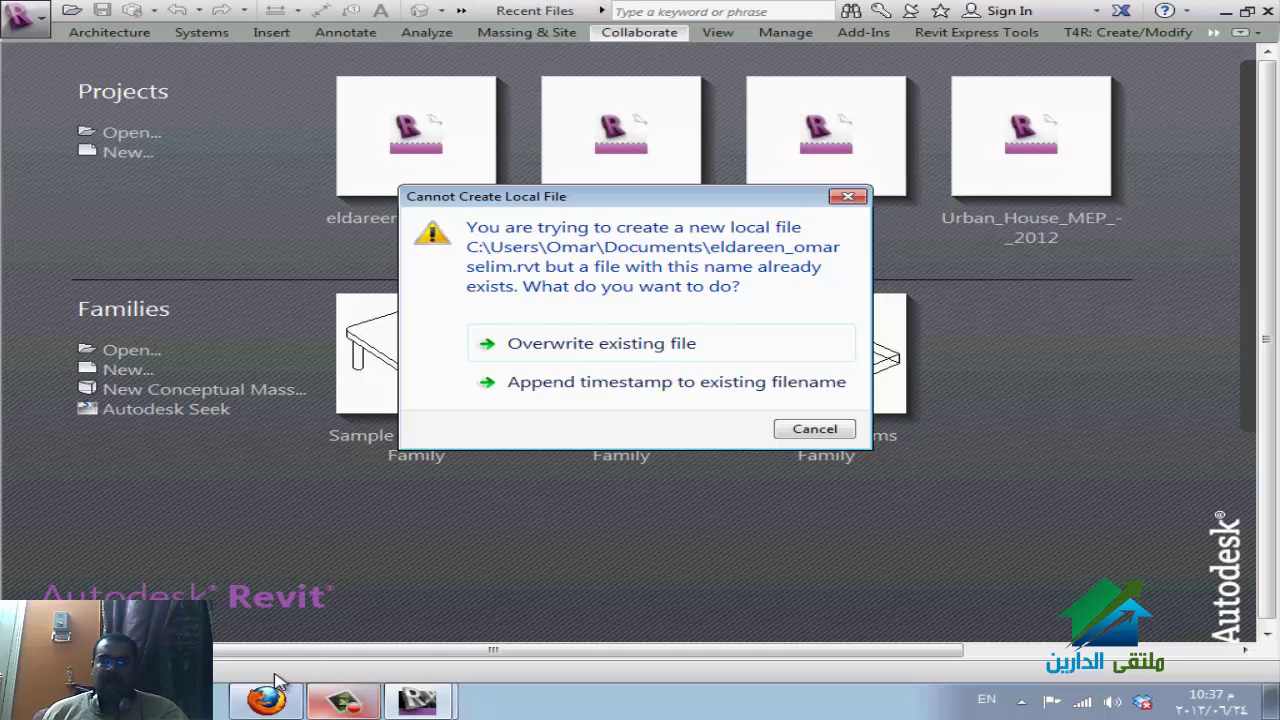
key("Tab")
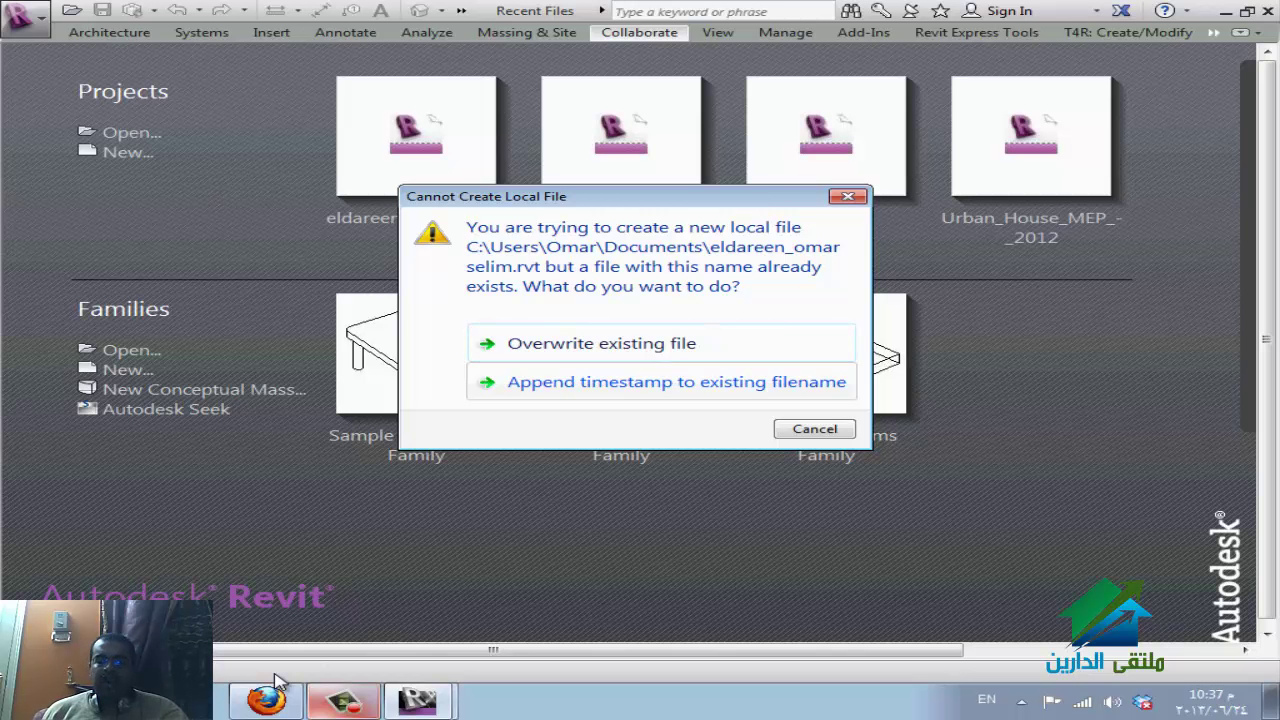
key("Up")
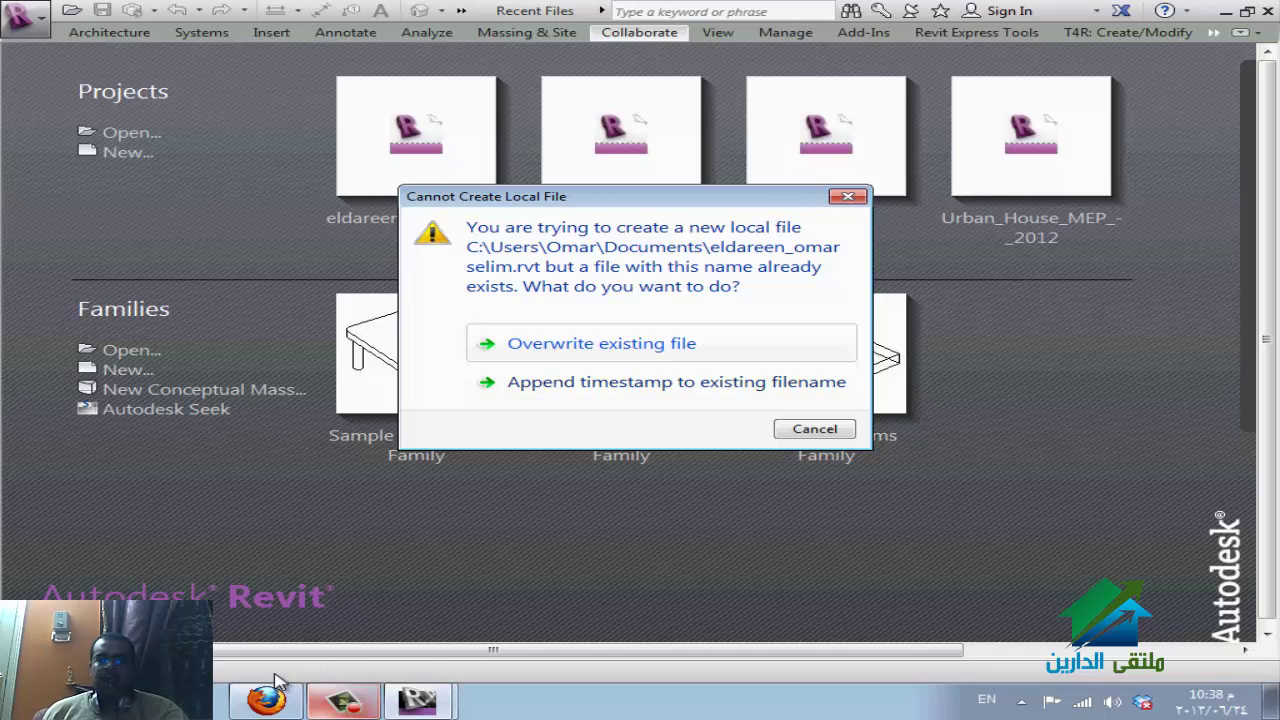
key("Down")
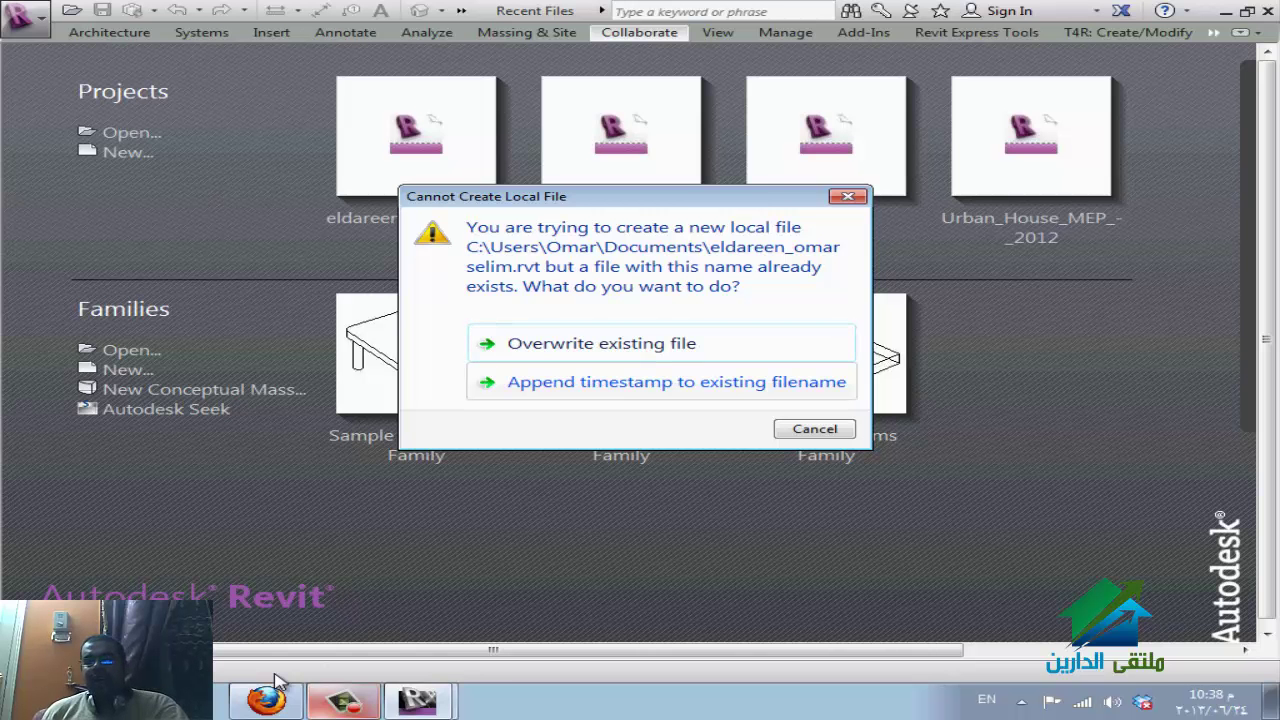
key("Return")
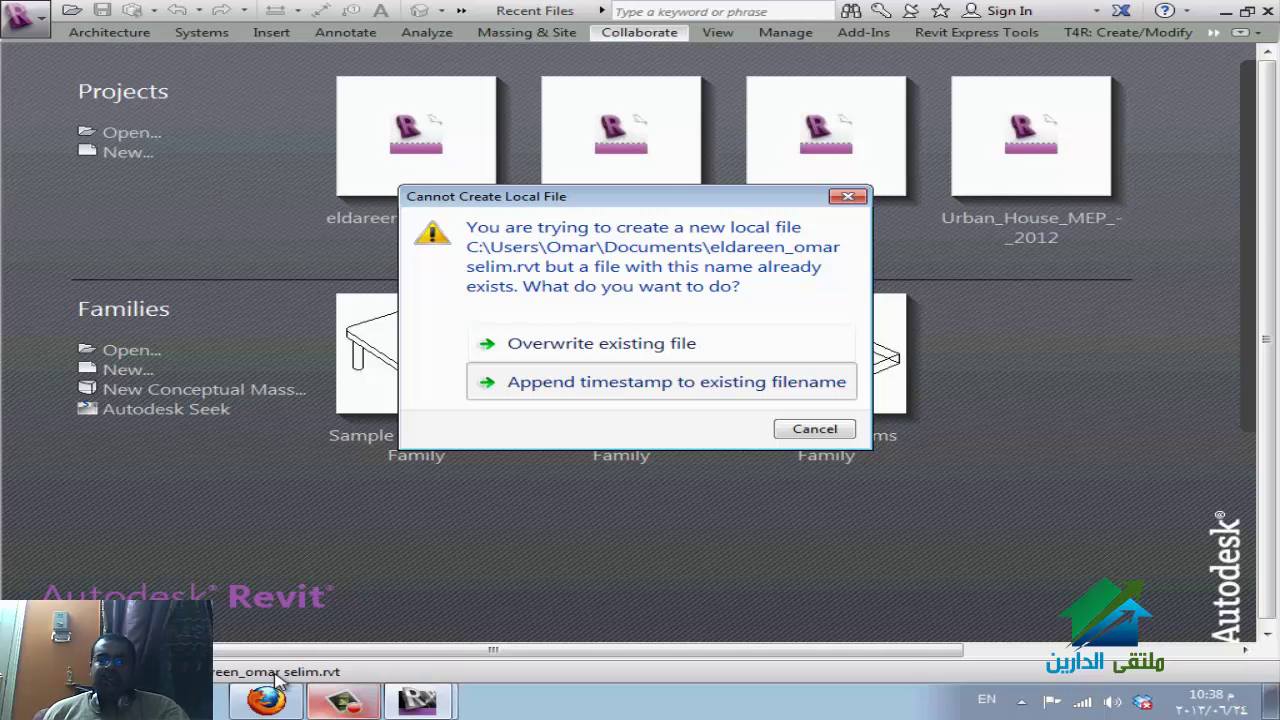
left_click(276, 676)
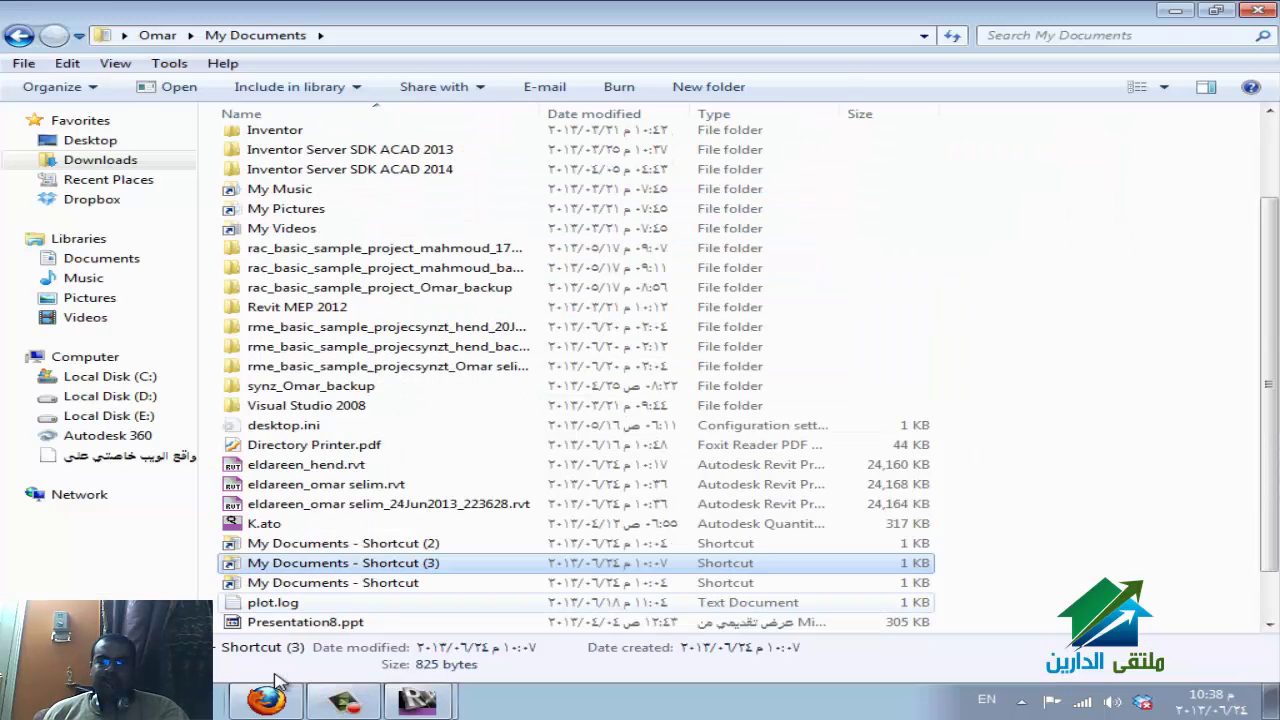
Select the timestamped .rvt copy in My Documents, then return to the new Revit local project.
key("Up")
key("Up")
key("Up")
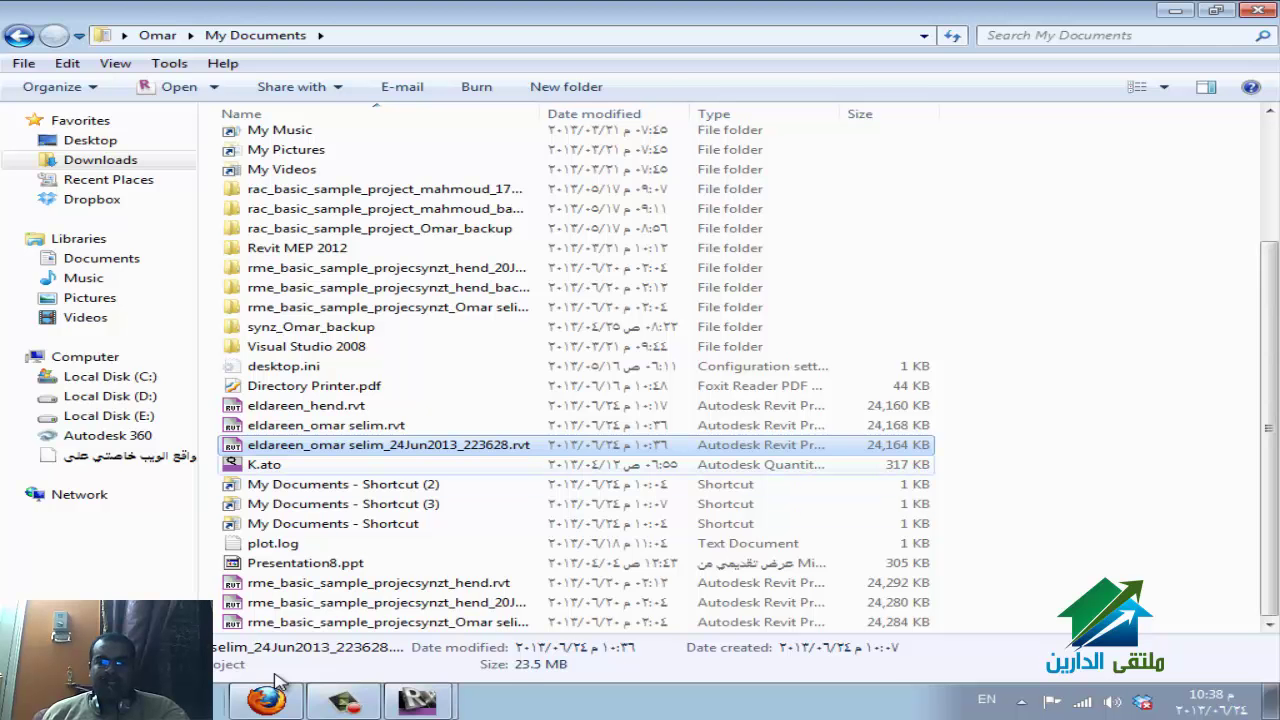
key("alt+Tab")
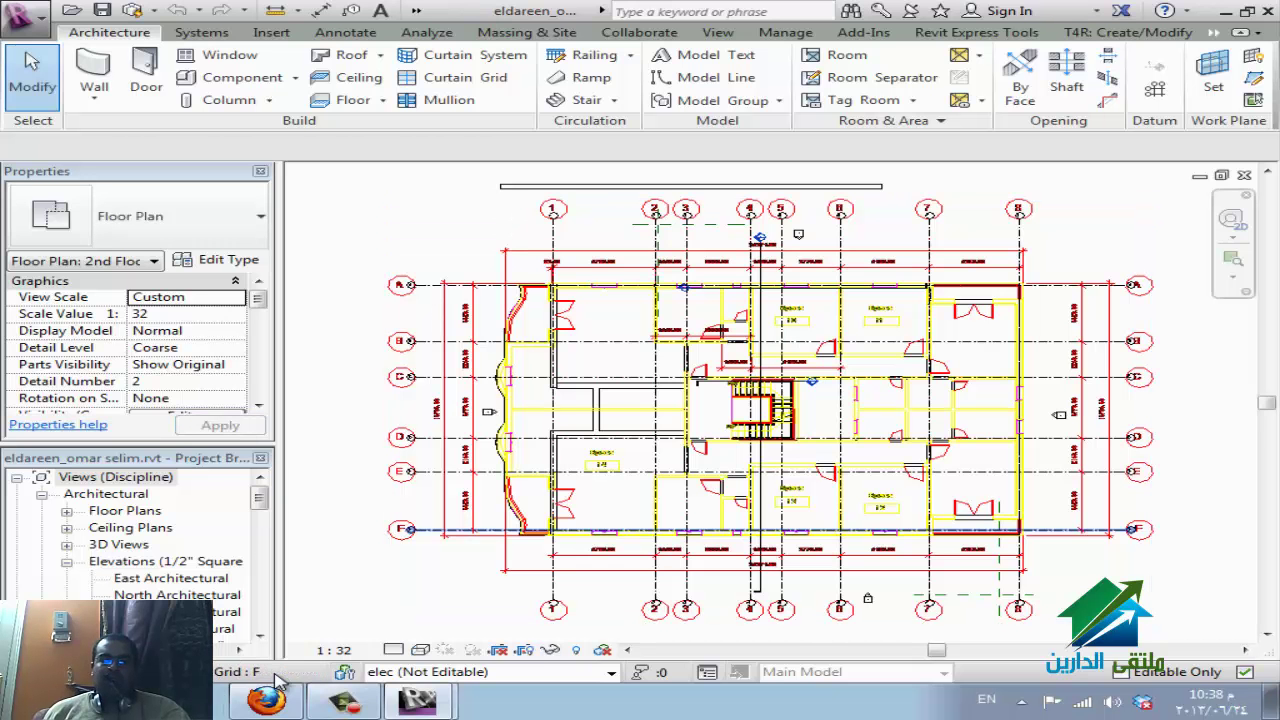
key("alt+Tab")
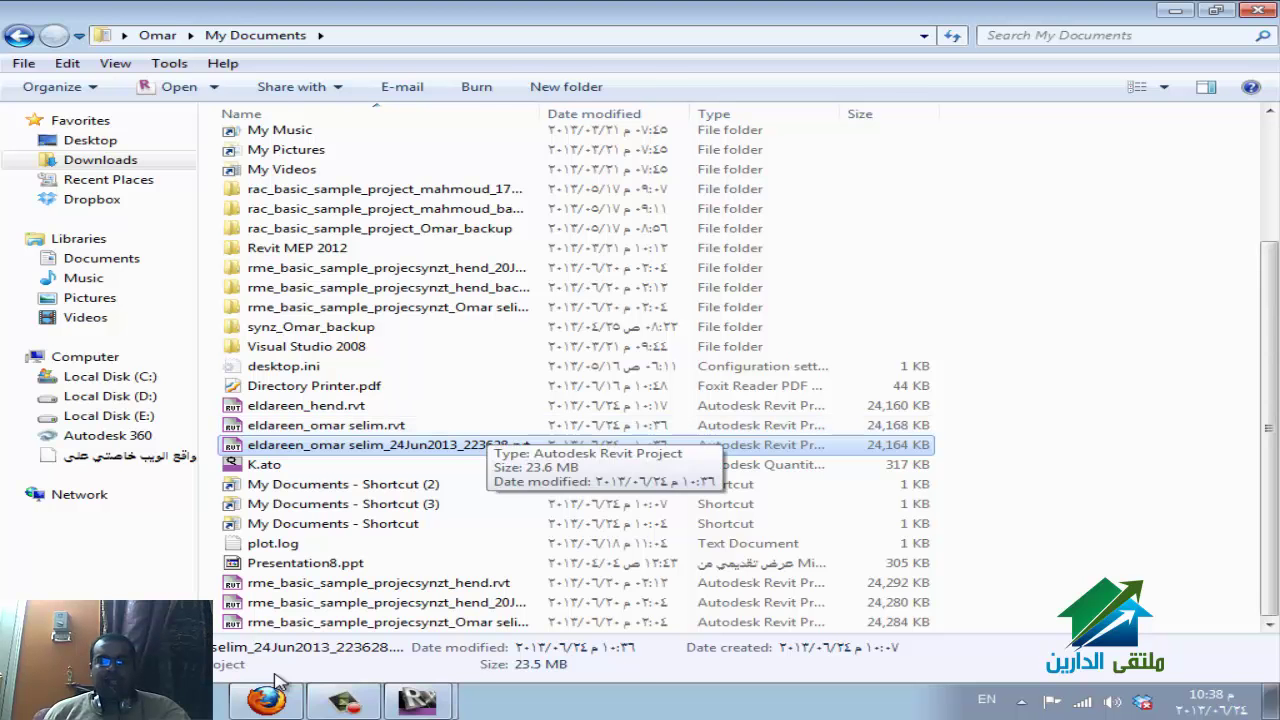
key("alt+Tab")
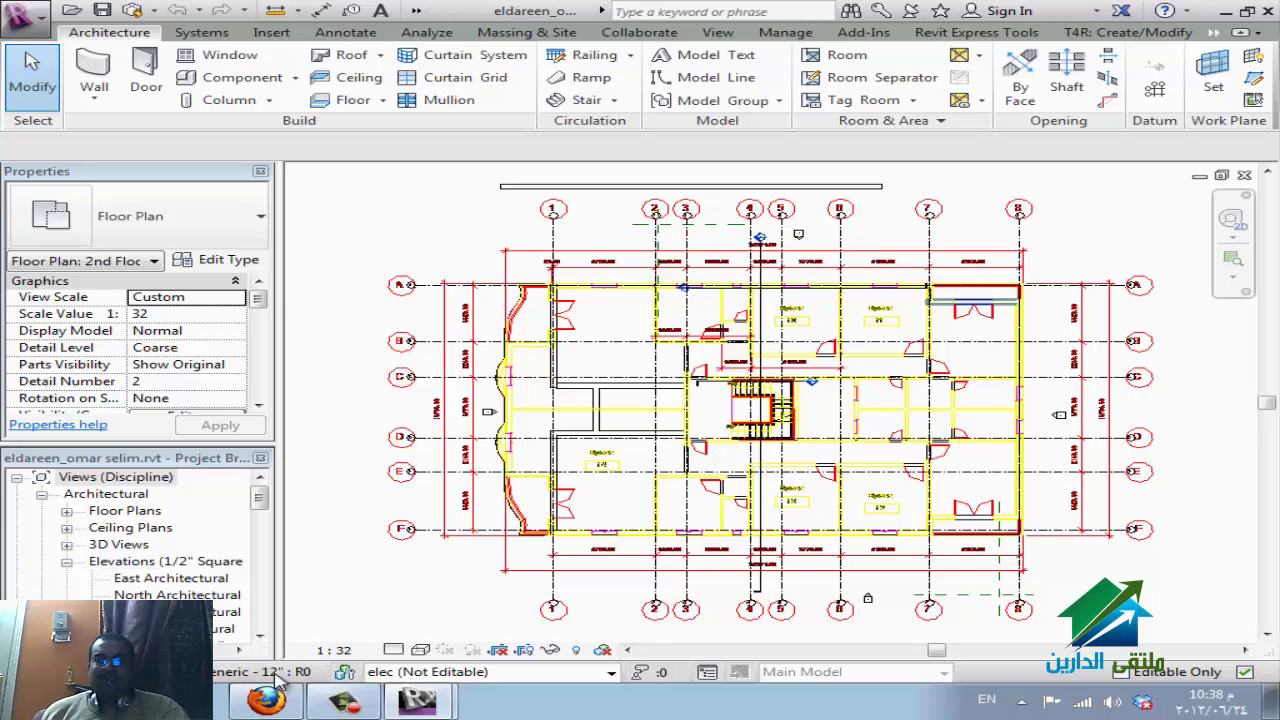
Make the elec and fire worksets editable with elec active, then cancel the cannot-edit error.
scroll(999, 257, "up", 3)
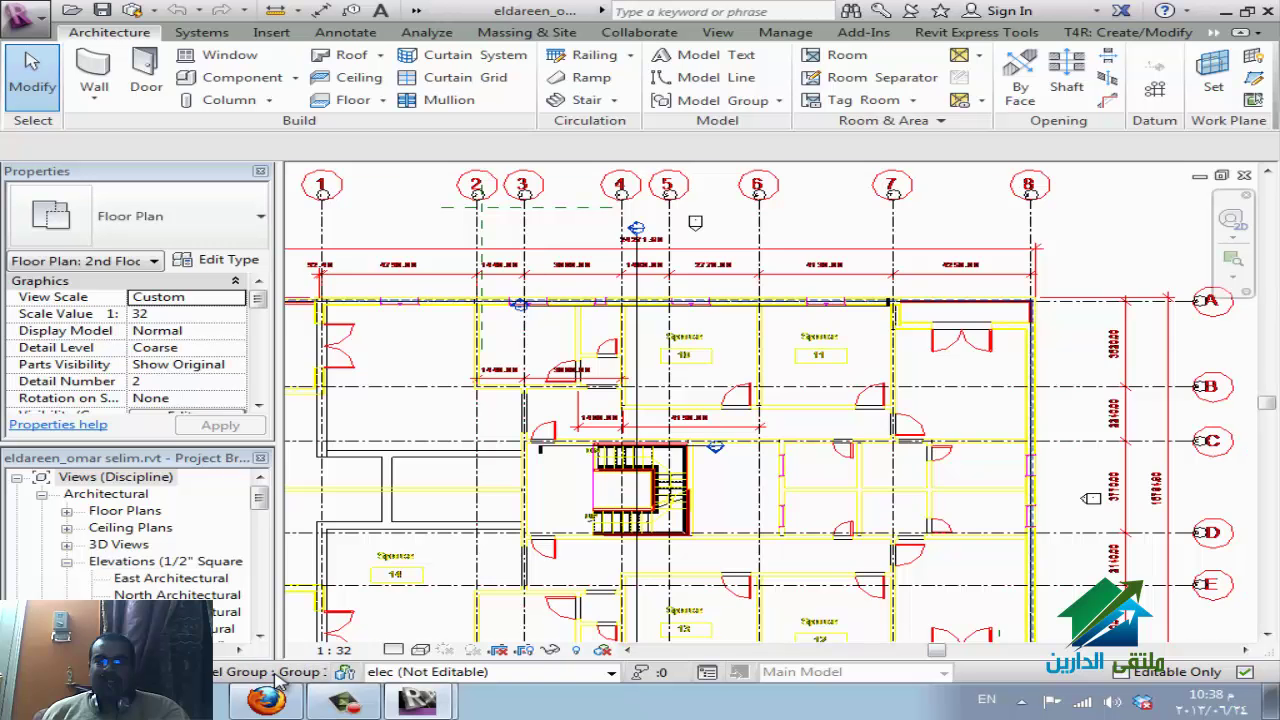
key("z")
key("f")
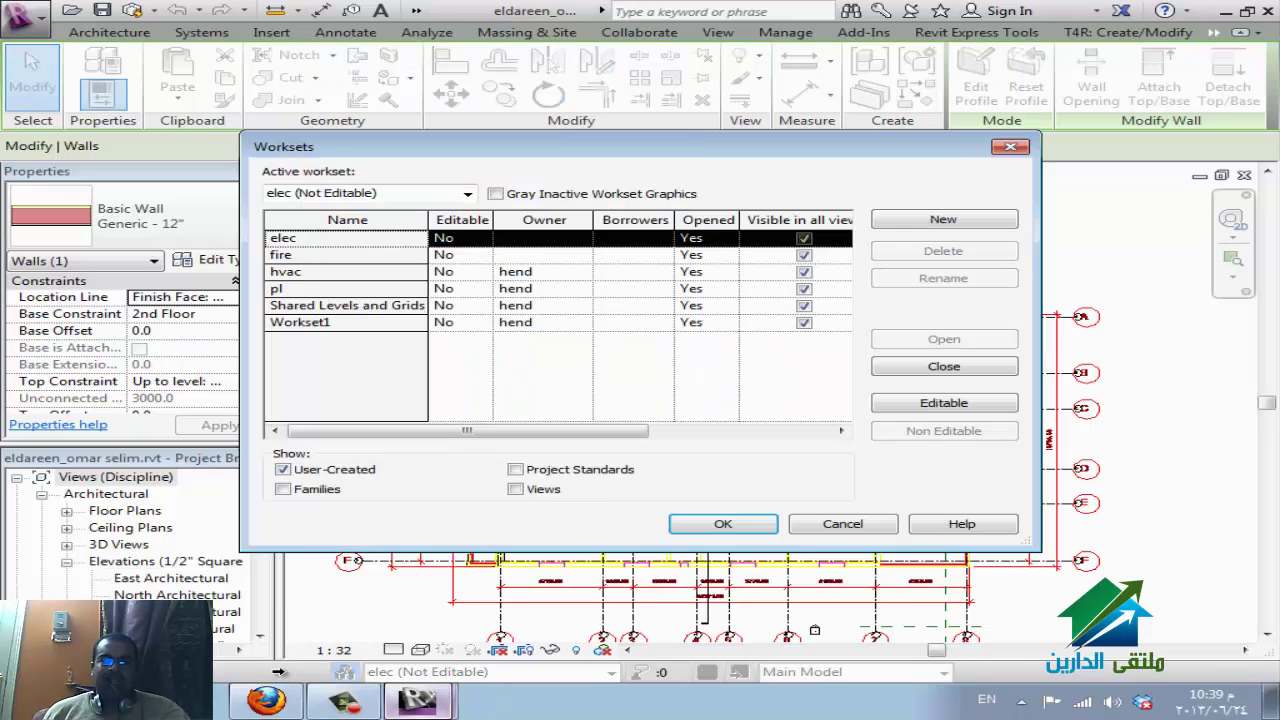
key("shift+Down")
key("alt+e")
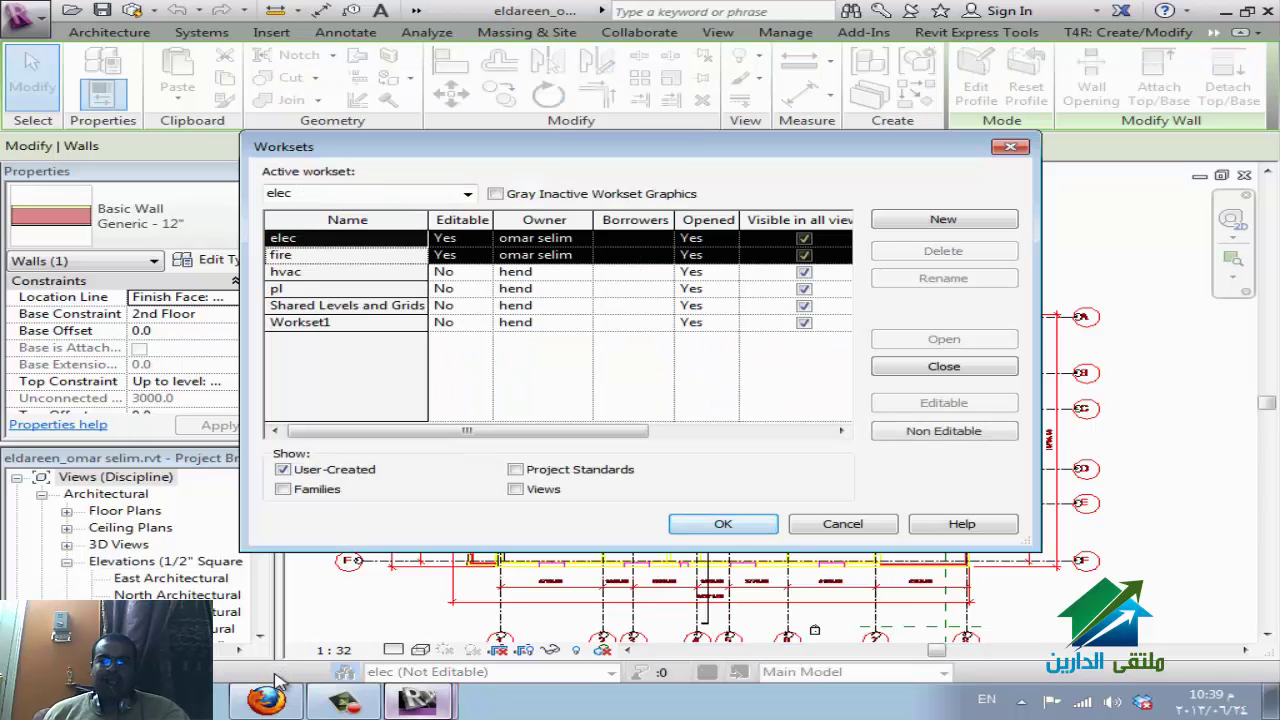
key("Return")
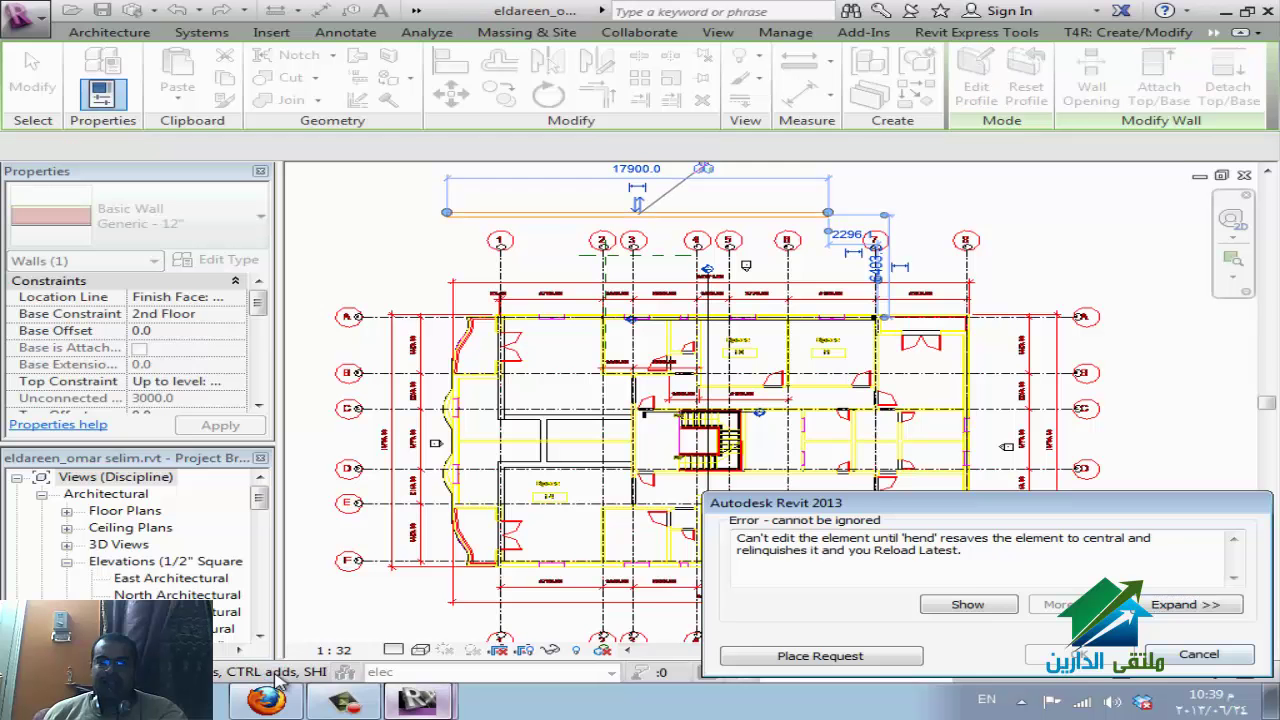
key("Escape")
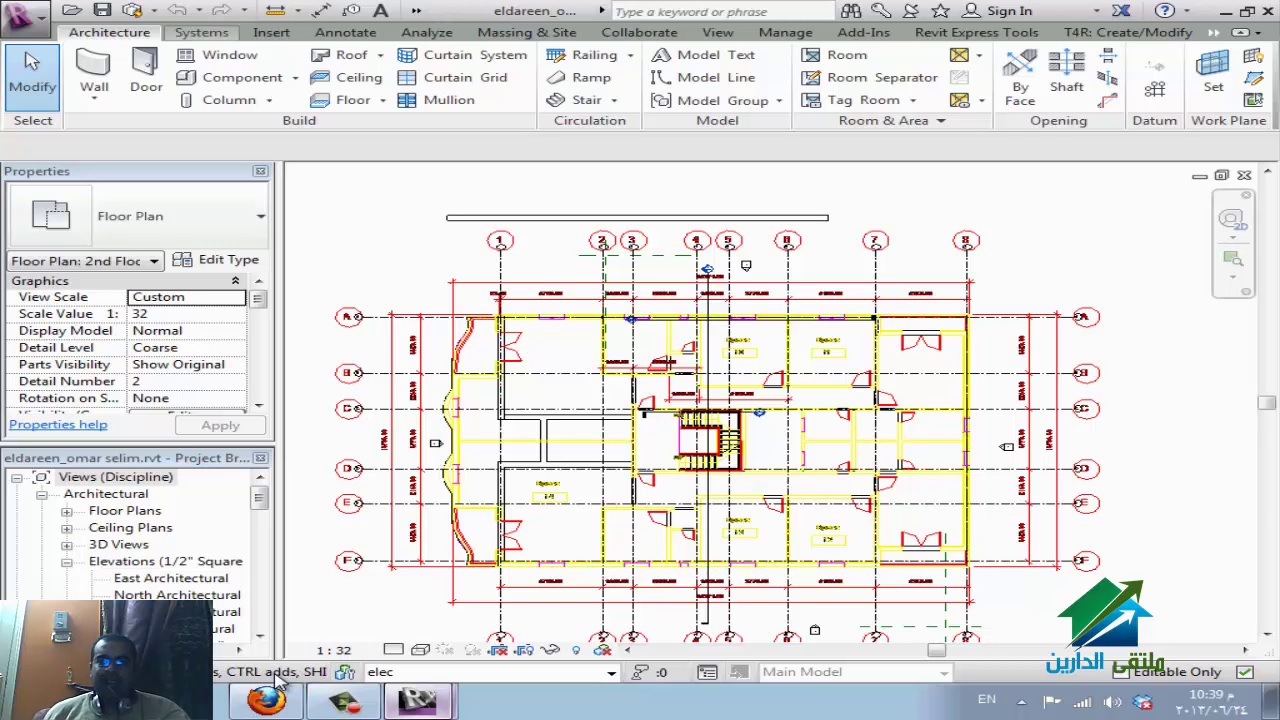
Start and cancel Cable Tray placement, then open the 2nd Floor plan's View Range settings.
key("alt+y")
key("Left")
key("Left")
key("Left")
key("Left")
key("Left")
key("Left")
key("Left")
key("Left")
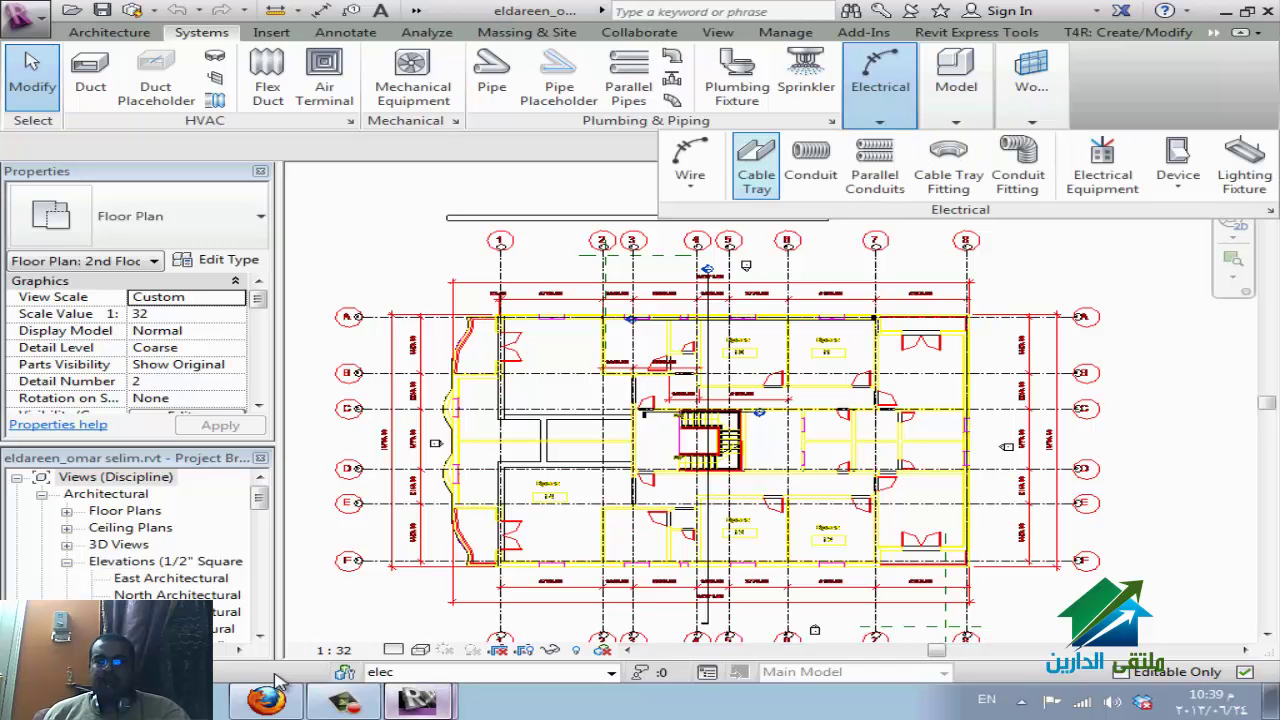
key("Return")
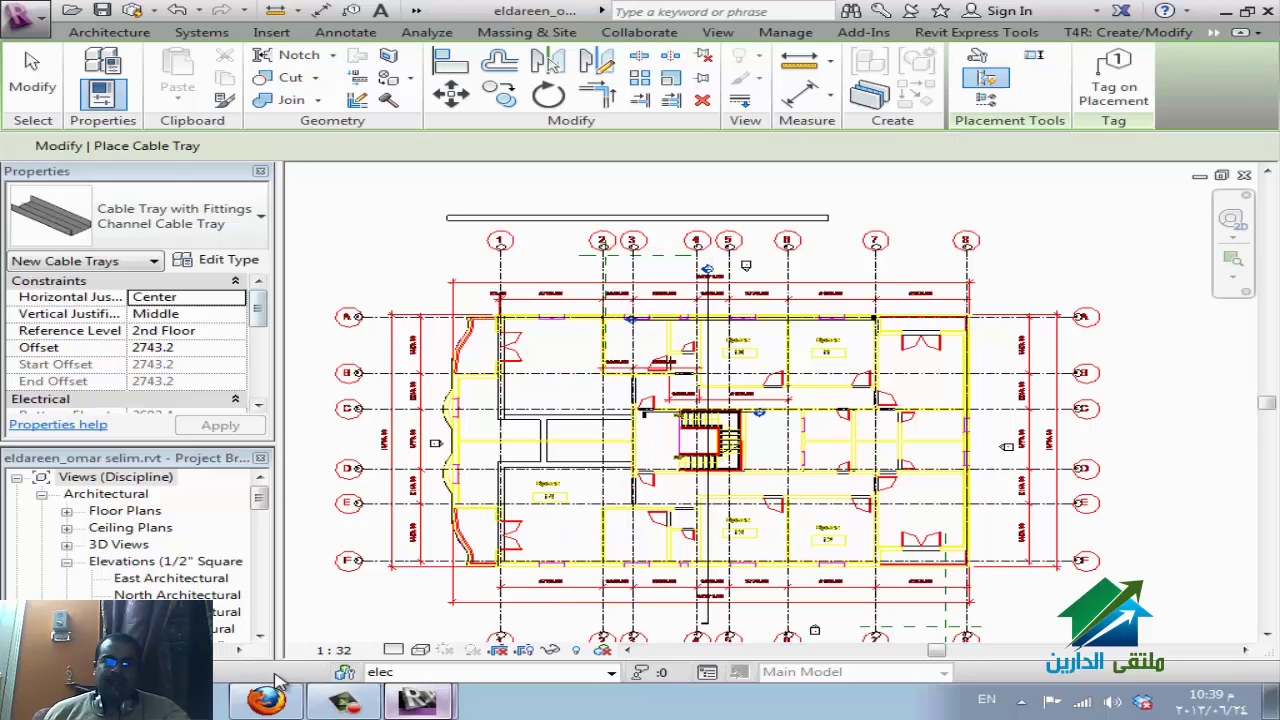
key("Escape")
key("Escape")
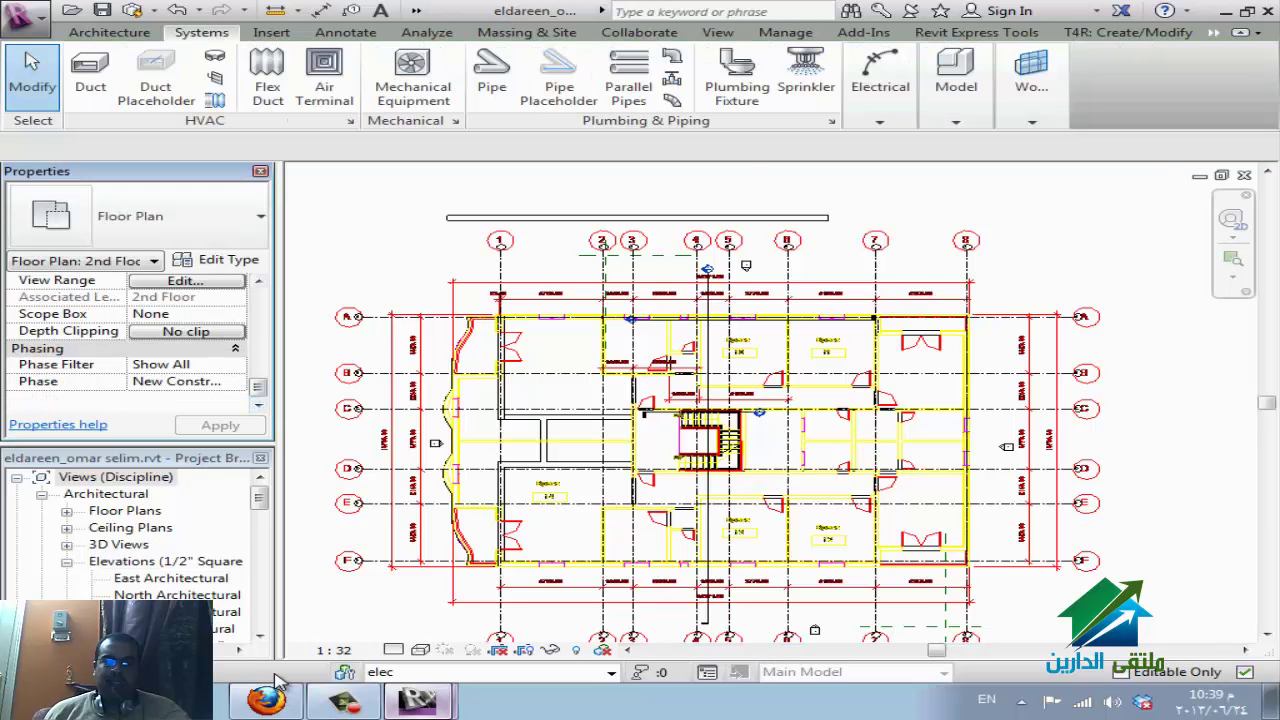
left_click(185, 280)
Set the view range Top to Level Above with 0 offset.
key("alt+Down")
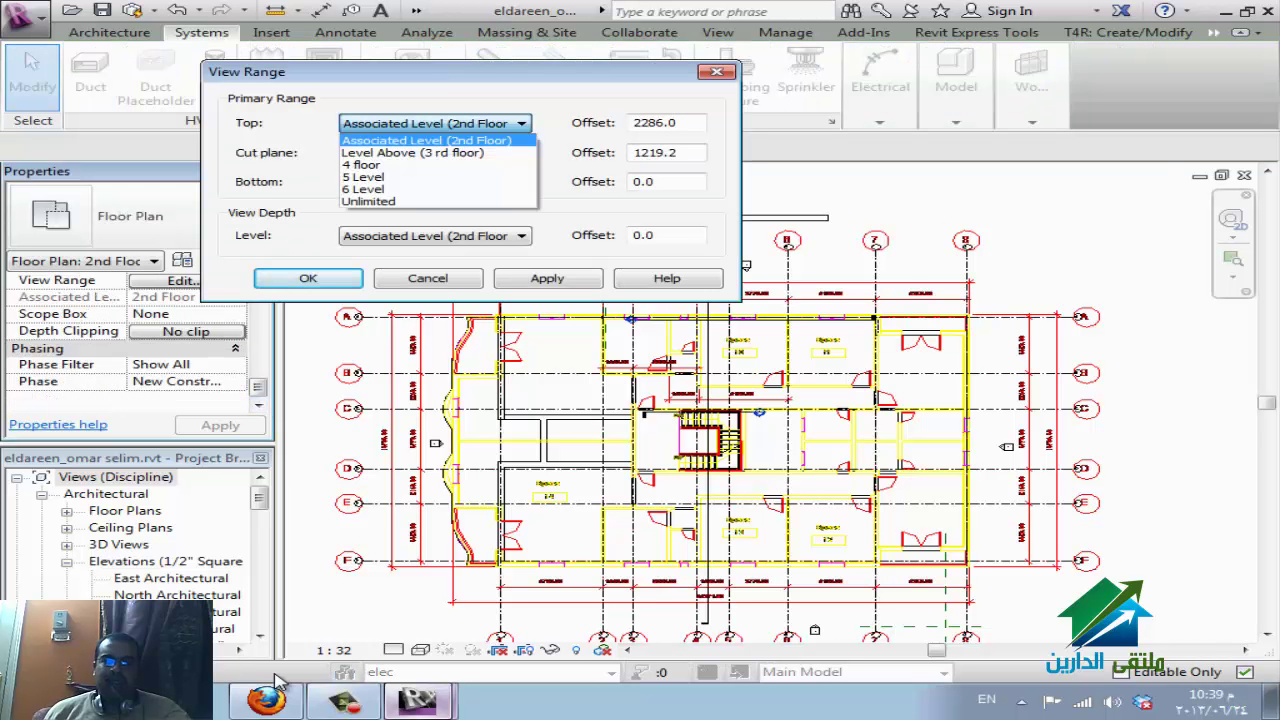
key("Down")
key("Return")
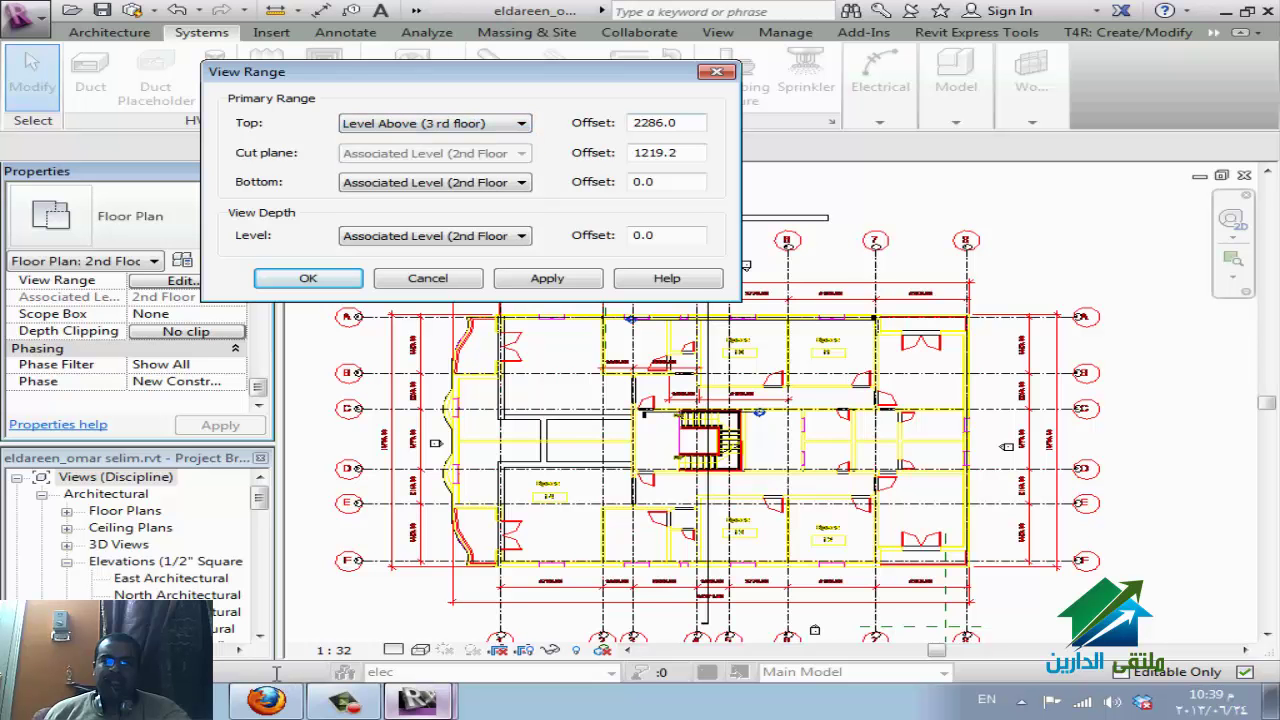
key("Tab")
type("0")
key("Return")
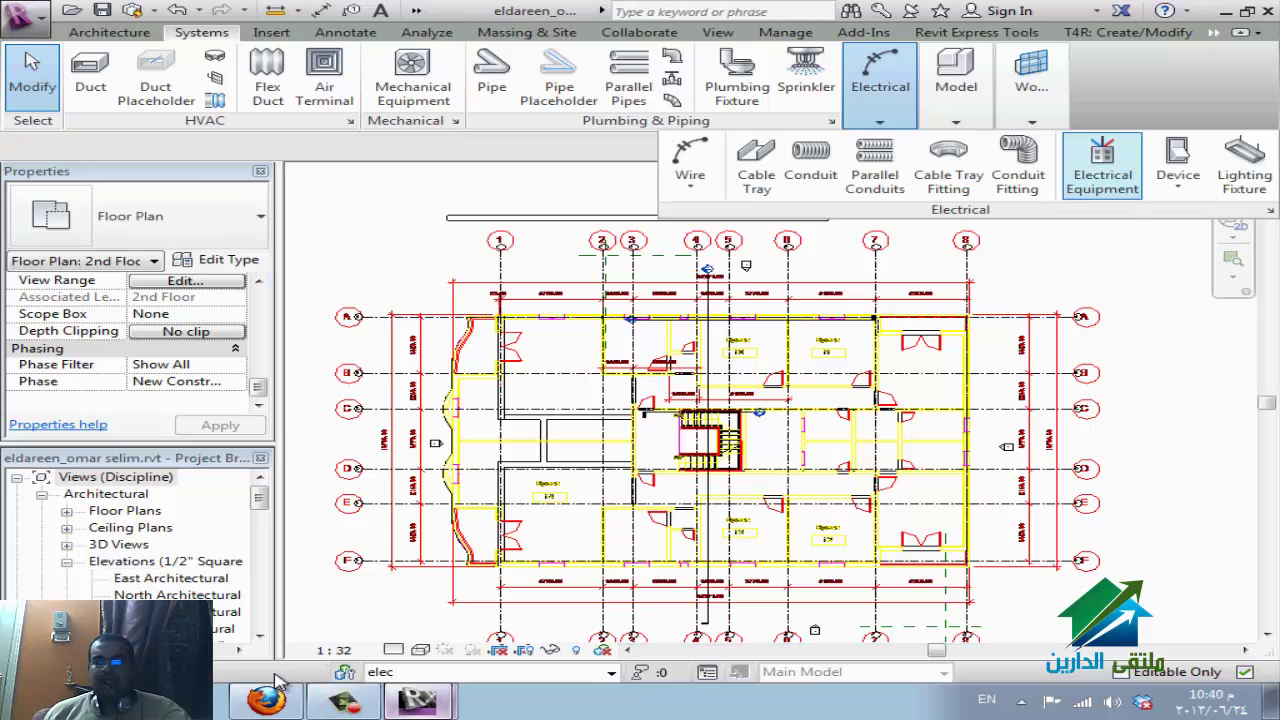
Set the cable tray placement offset to 250 mm and leave the tool.
left_click(756, 165)
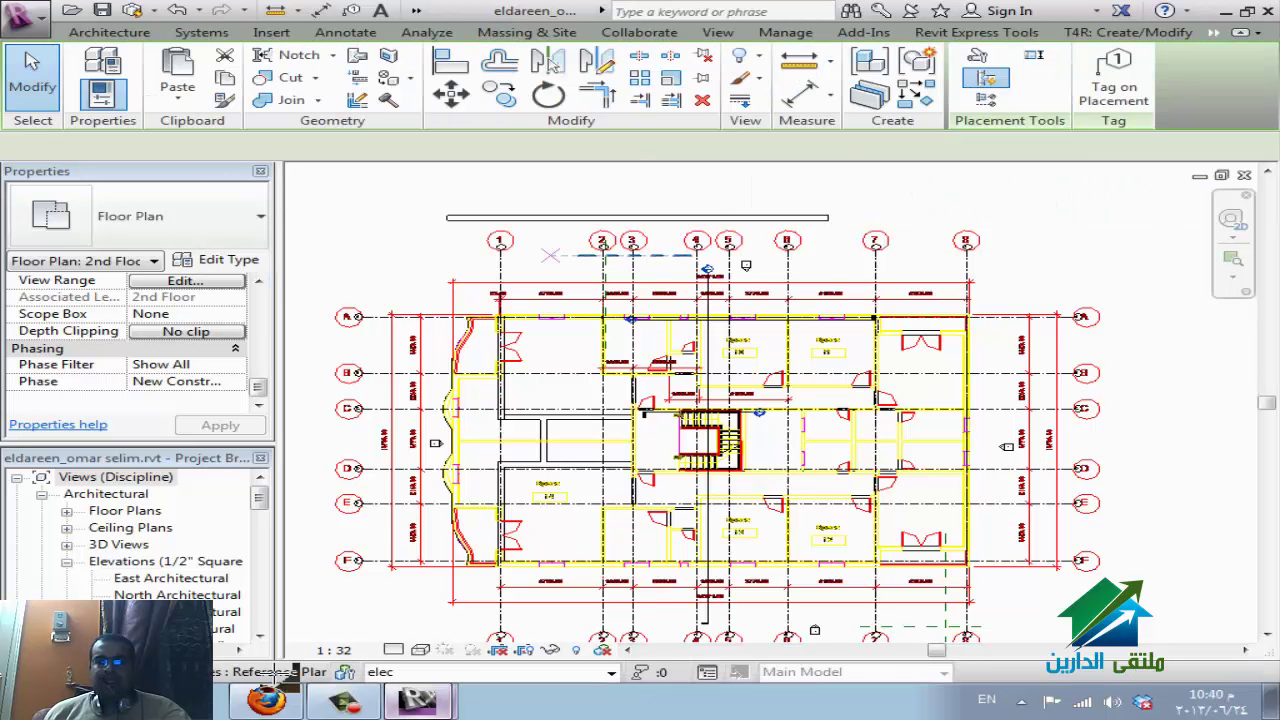
left_click(543, 243)
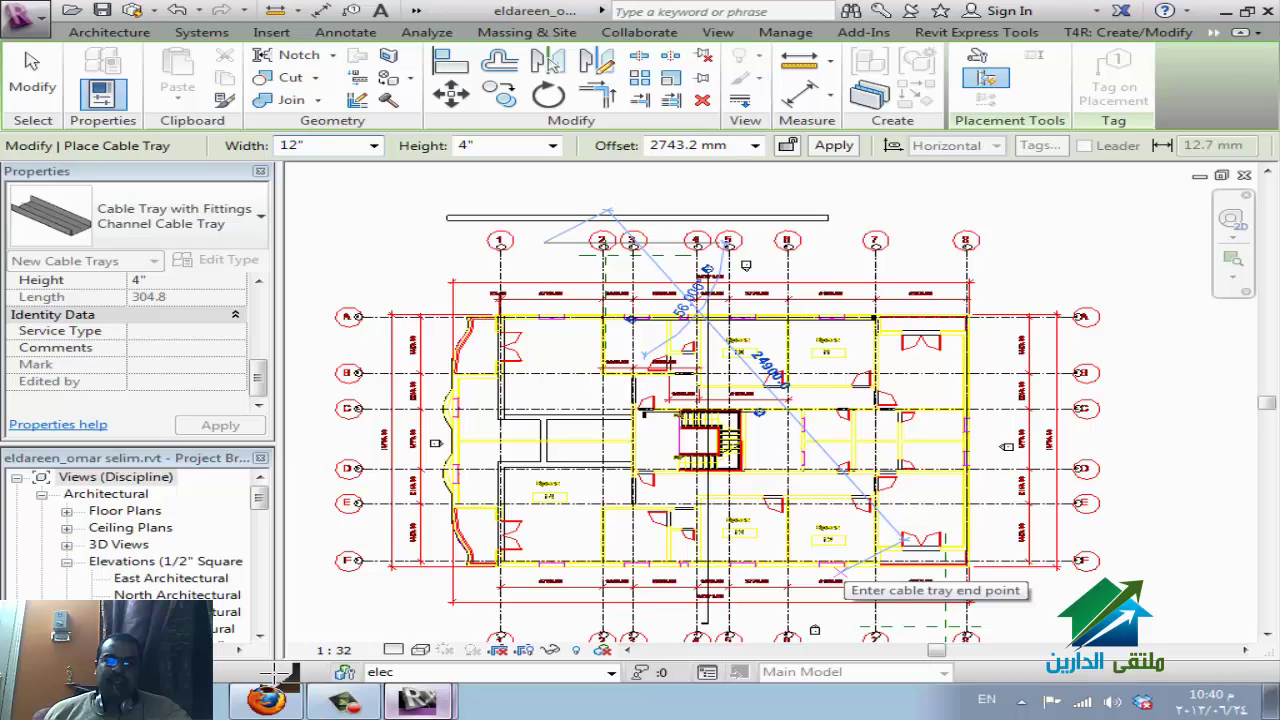
key("Escape")
key("Escape")
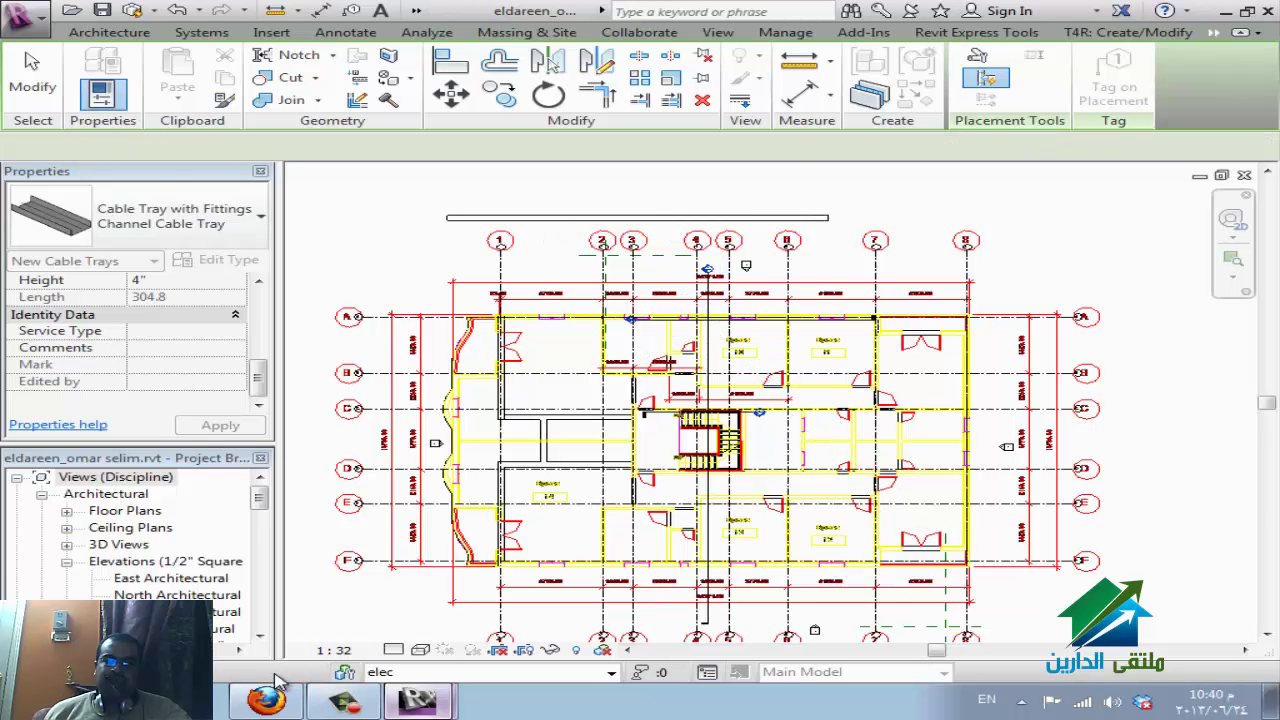
key("c")
key("t")
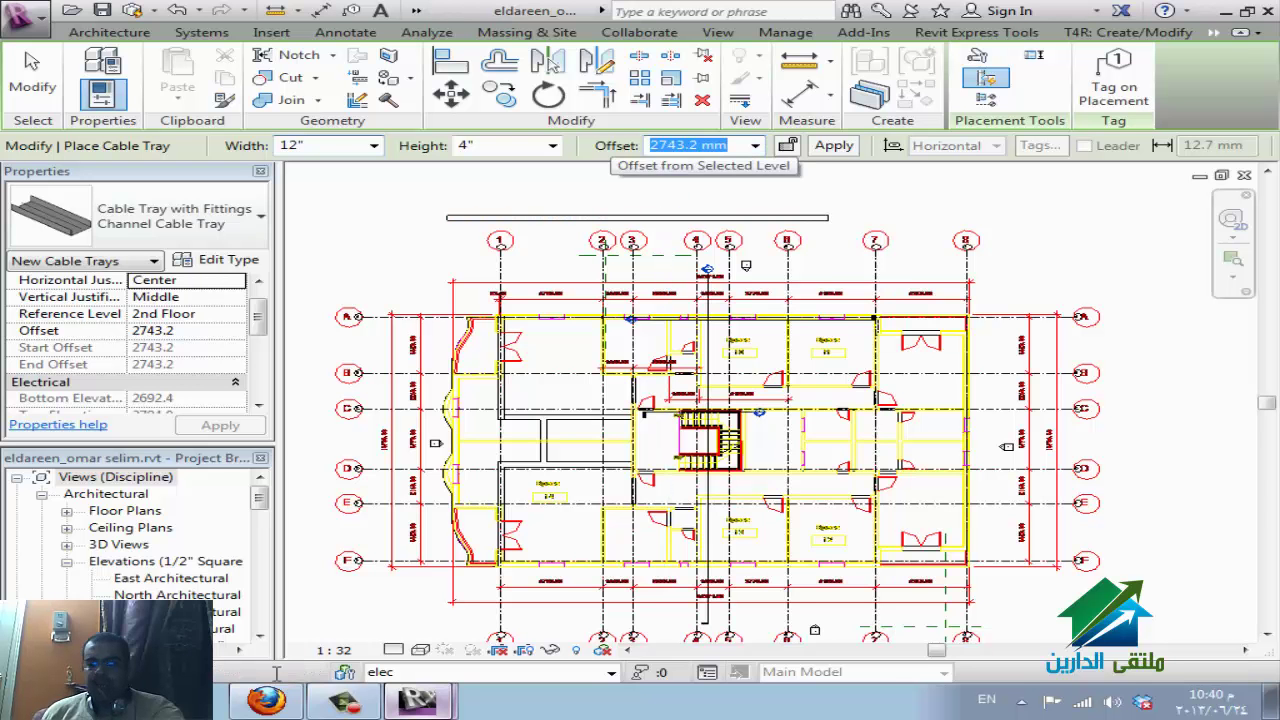
type("250")
key("Return")
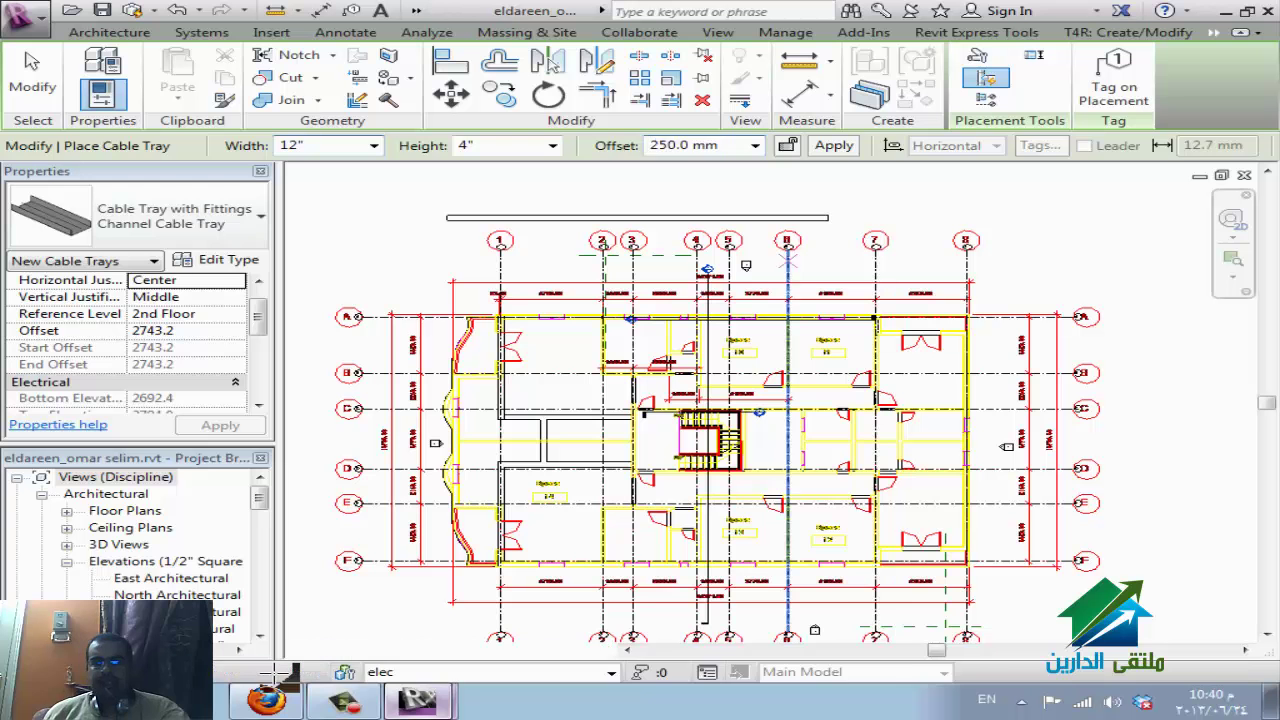
key("Escape")
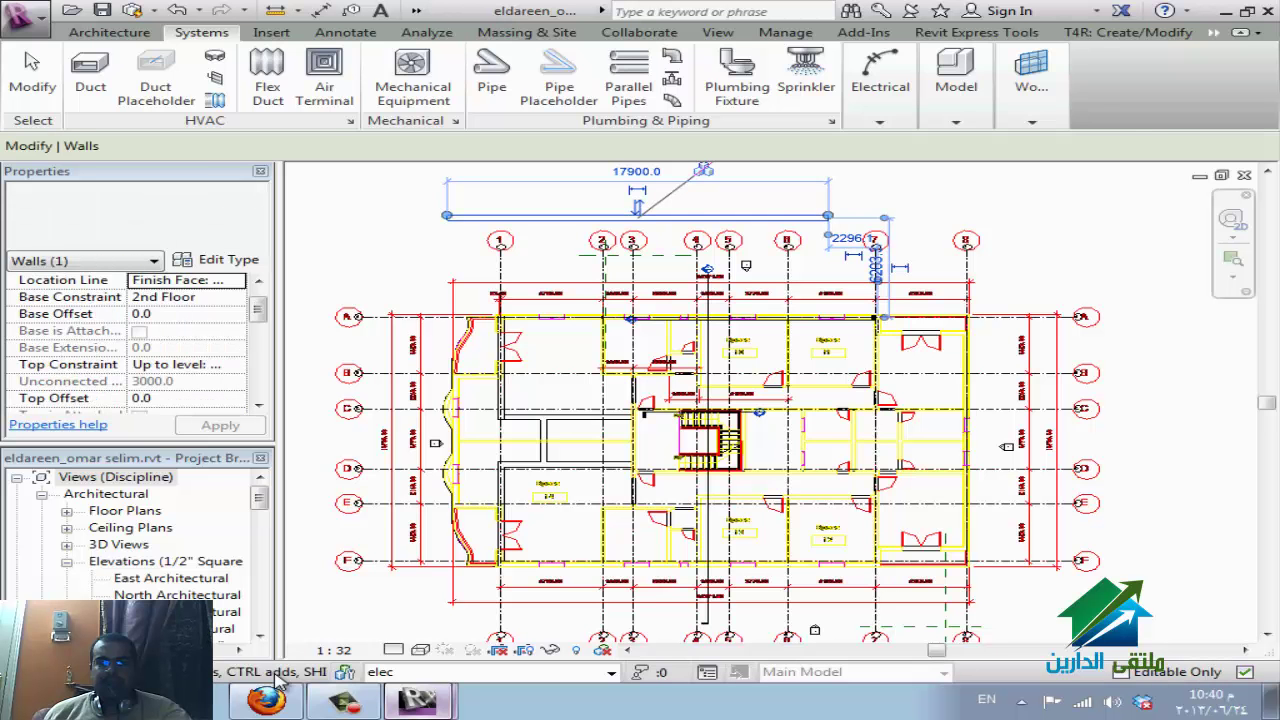
key("Escape")
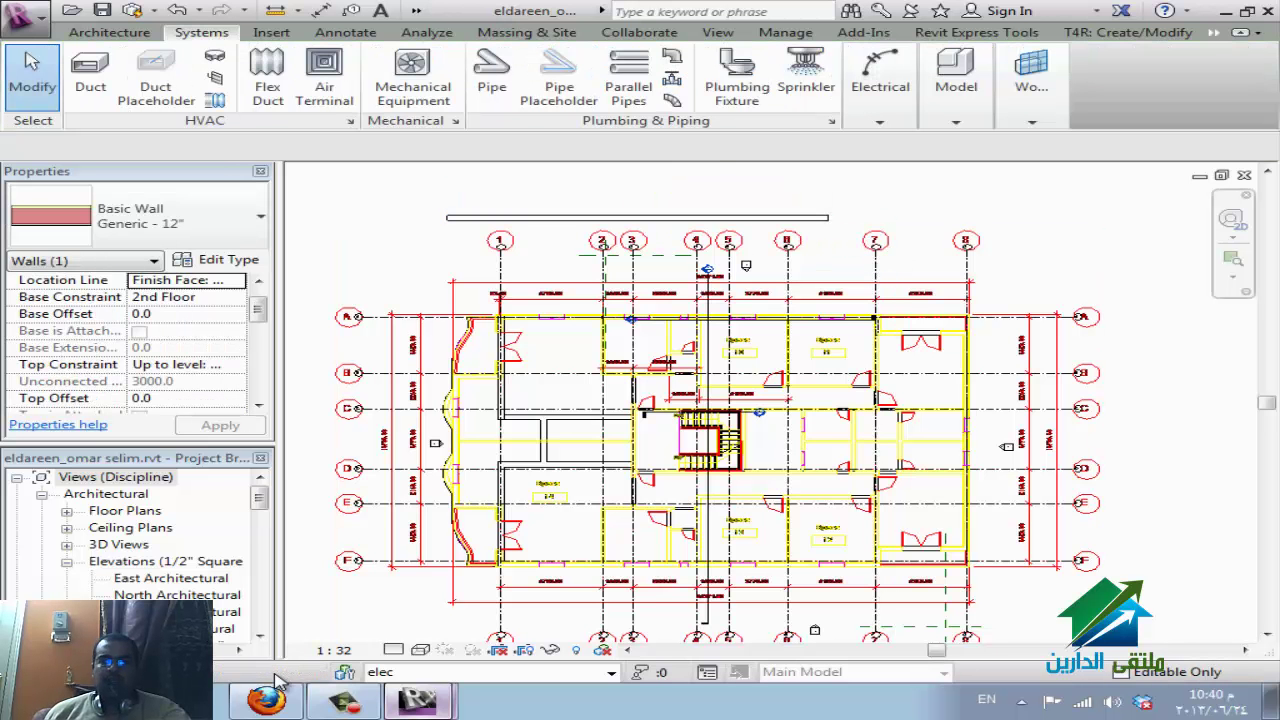
key("v")
key("g")
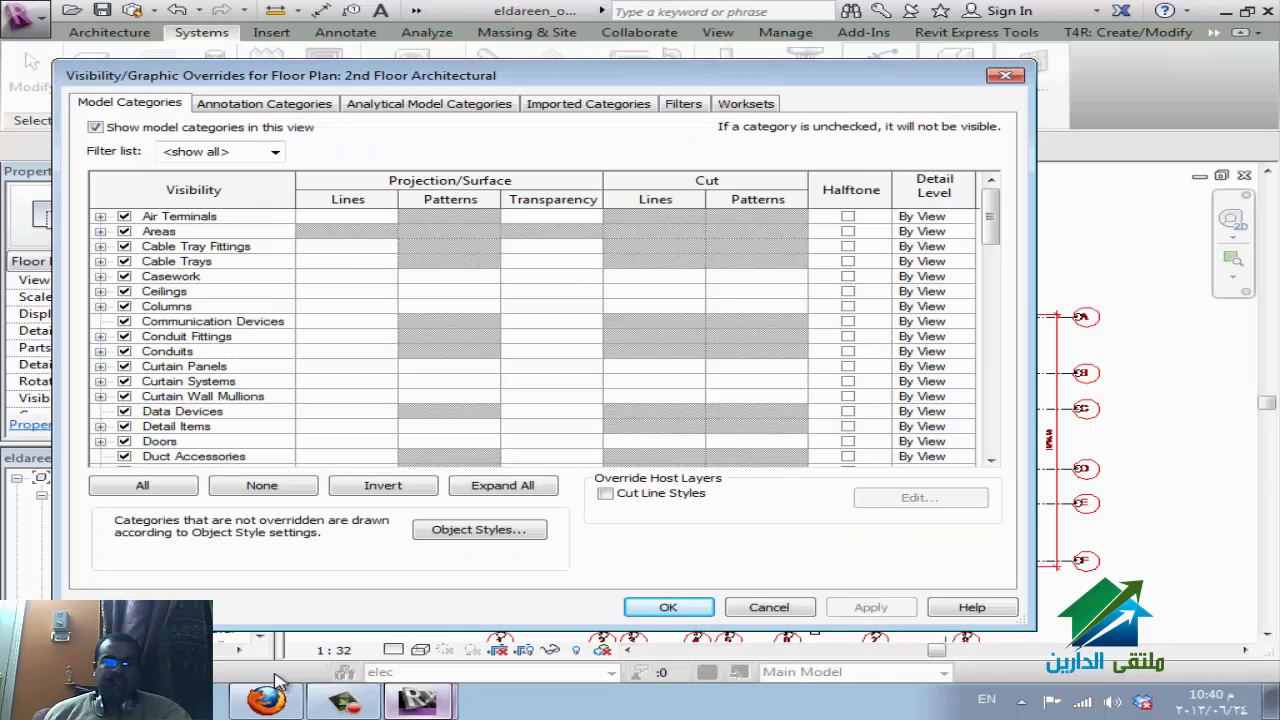
key("Down")
key("Down")
key("Down")
key("Right")
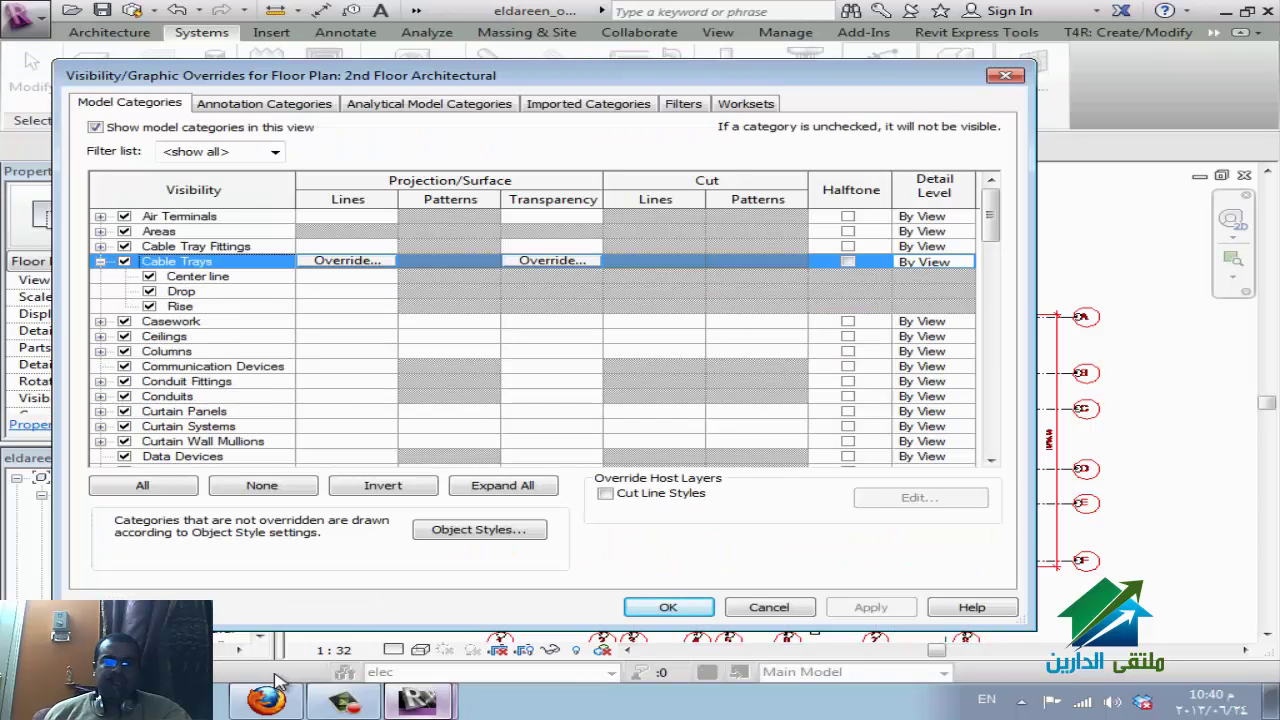
key("ctrl+shift+Tab")
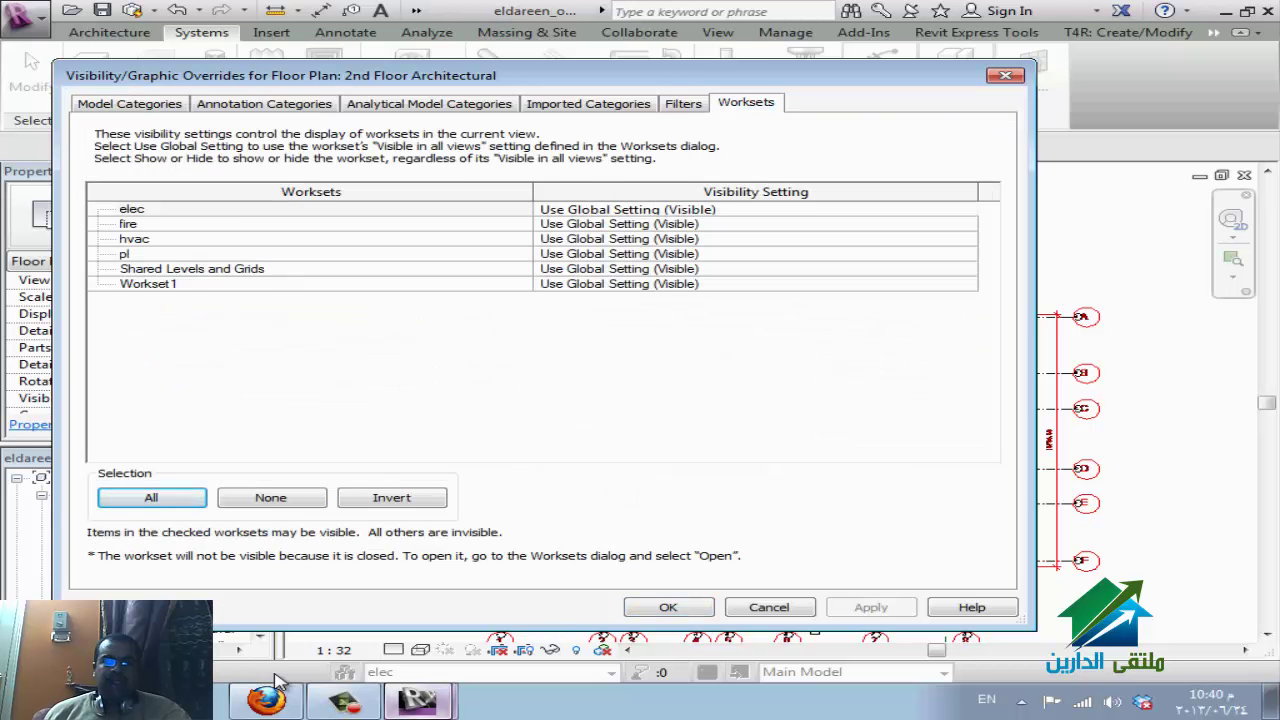
key("ctrl+shift+Tab")
key("Escape")
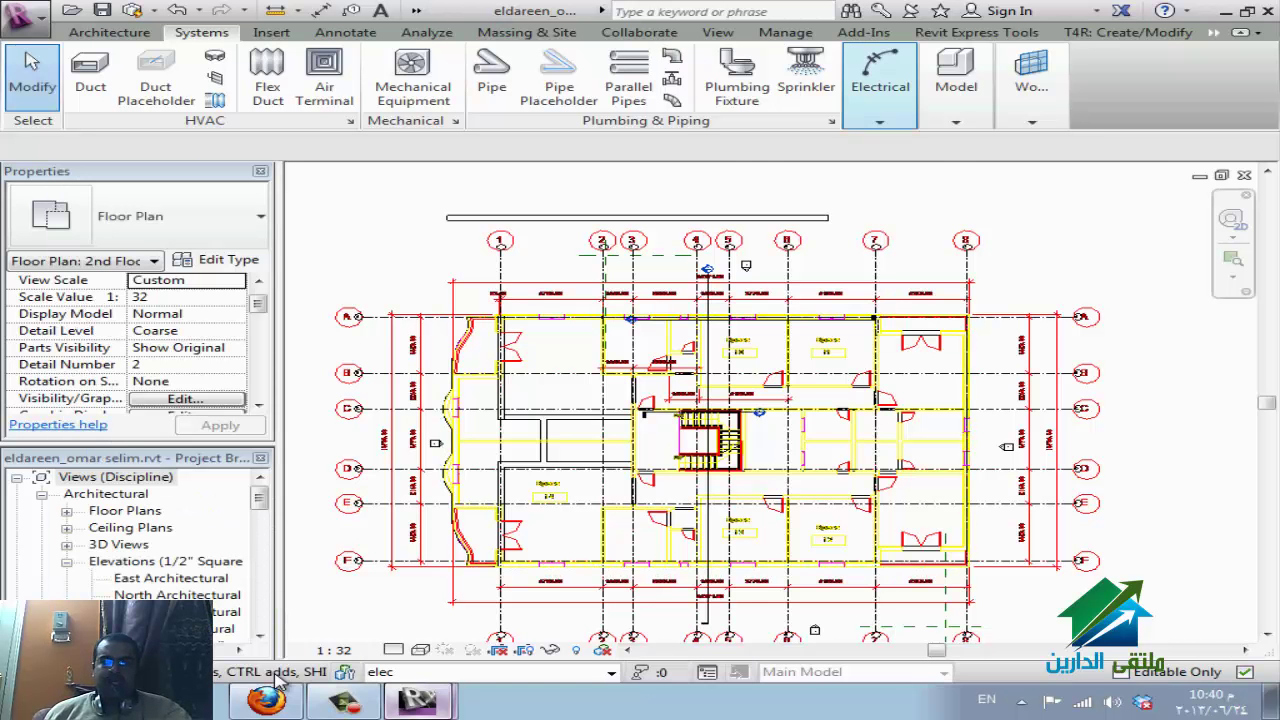
left_click(880, 95)
Start and cancel cable tray placement, then zoom around the 2nd Floor plan.
key("Return")
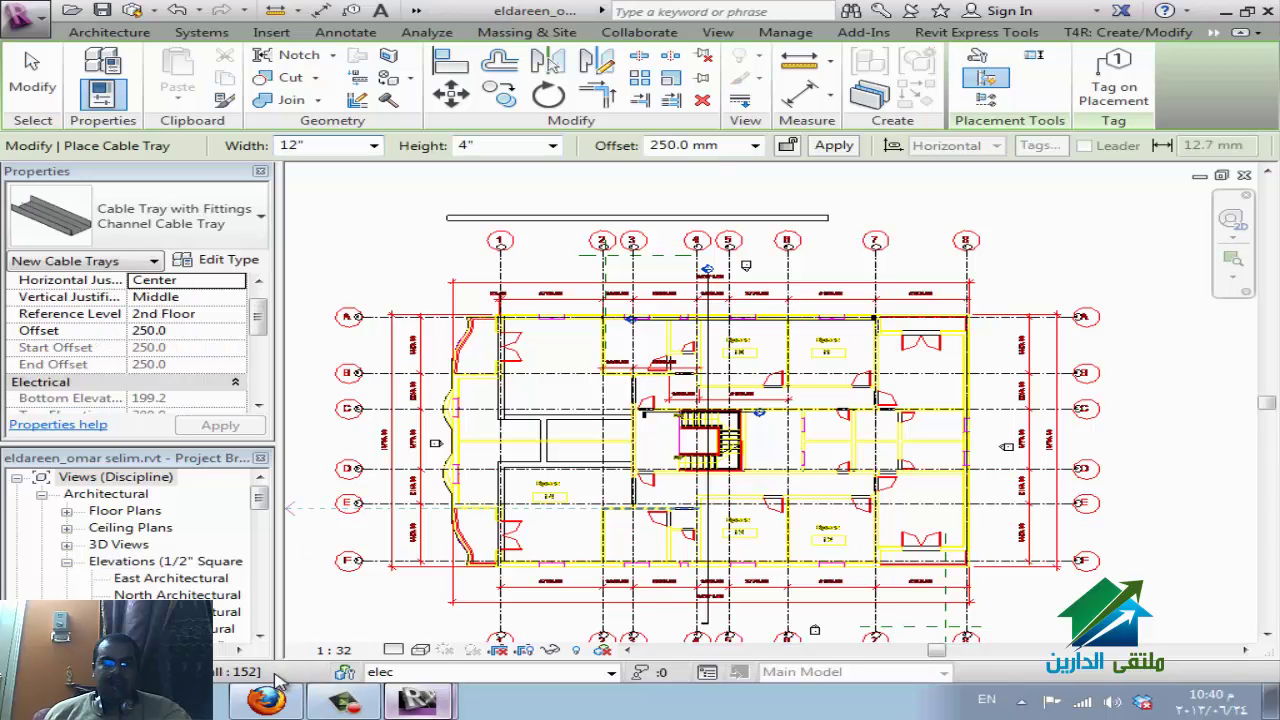
key("Escape")
key("Escape")
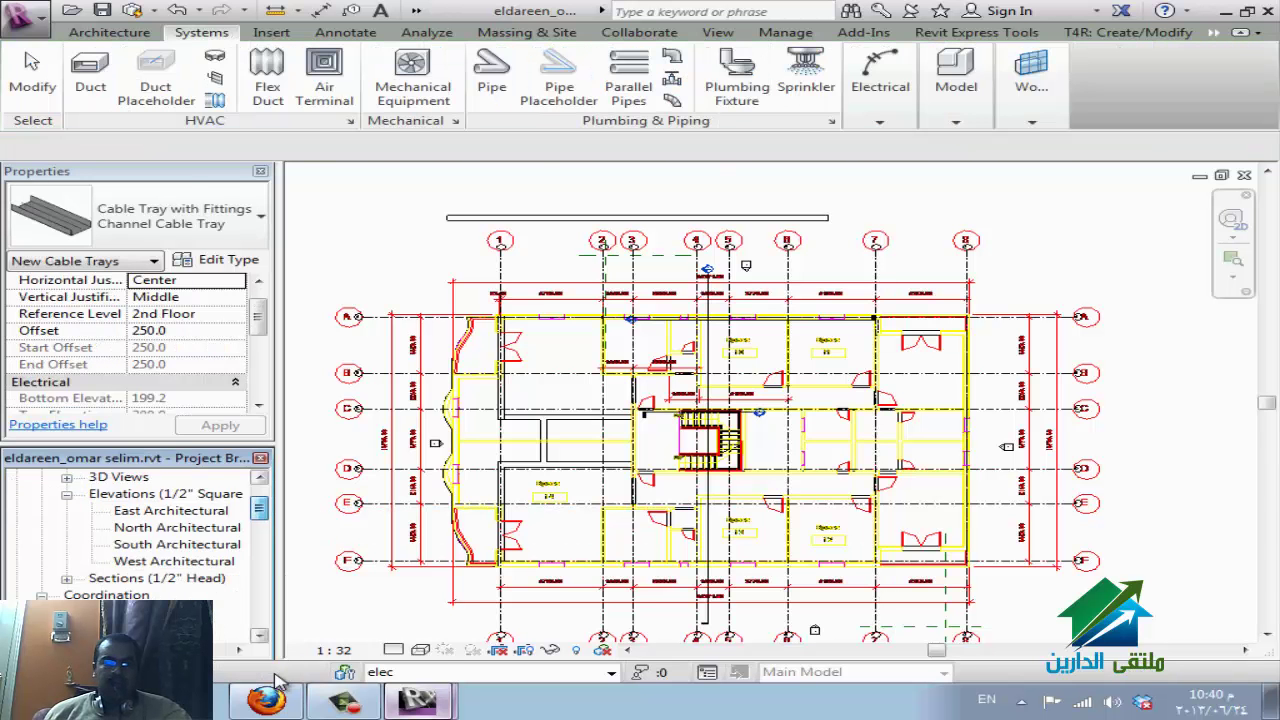
scroll(279, 681, "down", 5)
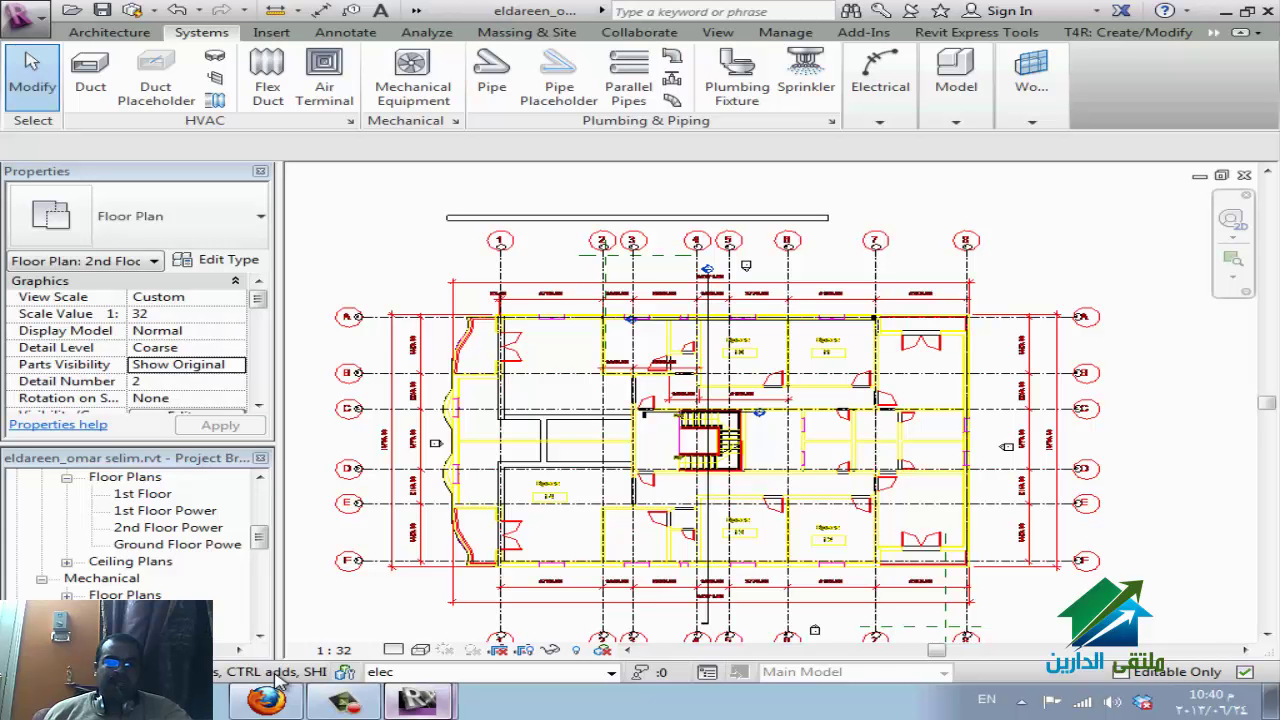
scroll(280, 680, "down", 1)
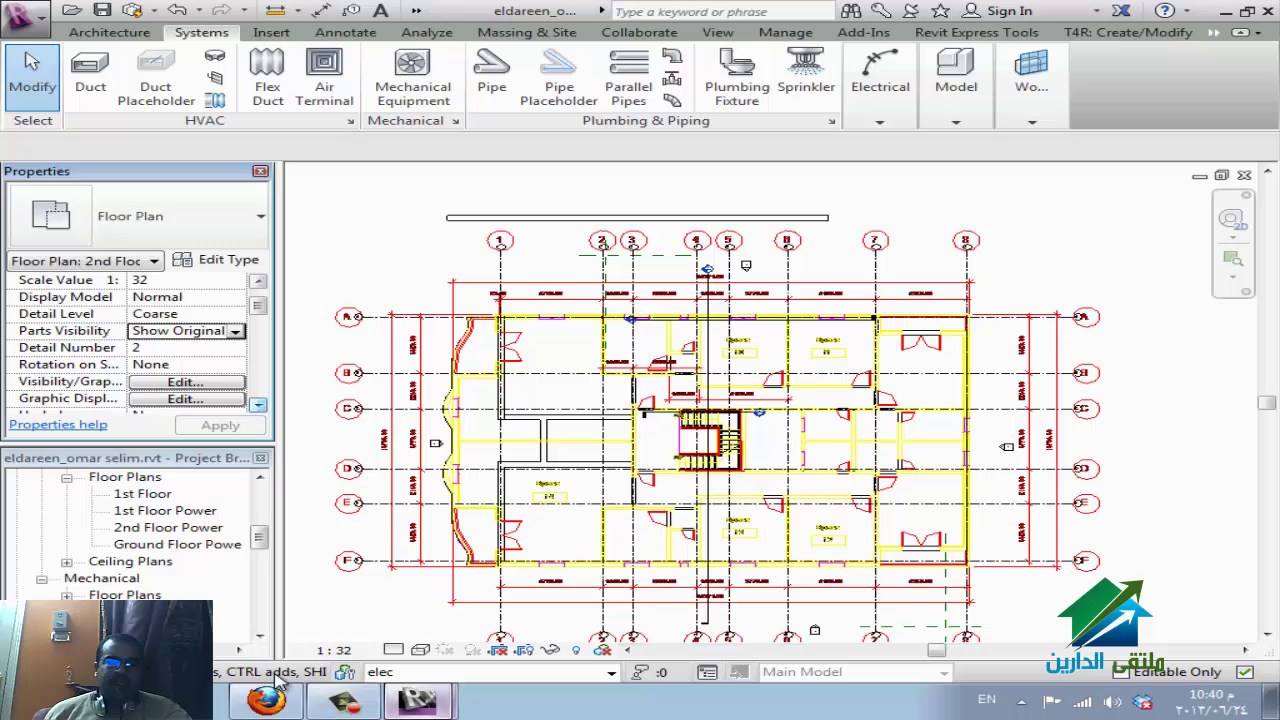
scroll(280, 680, "down", 2)
scroll(280, 680, "up", 4)
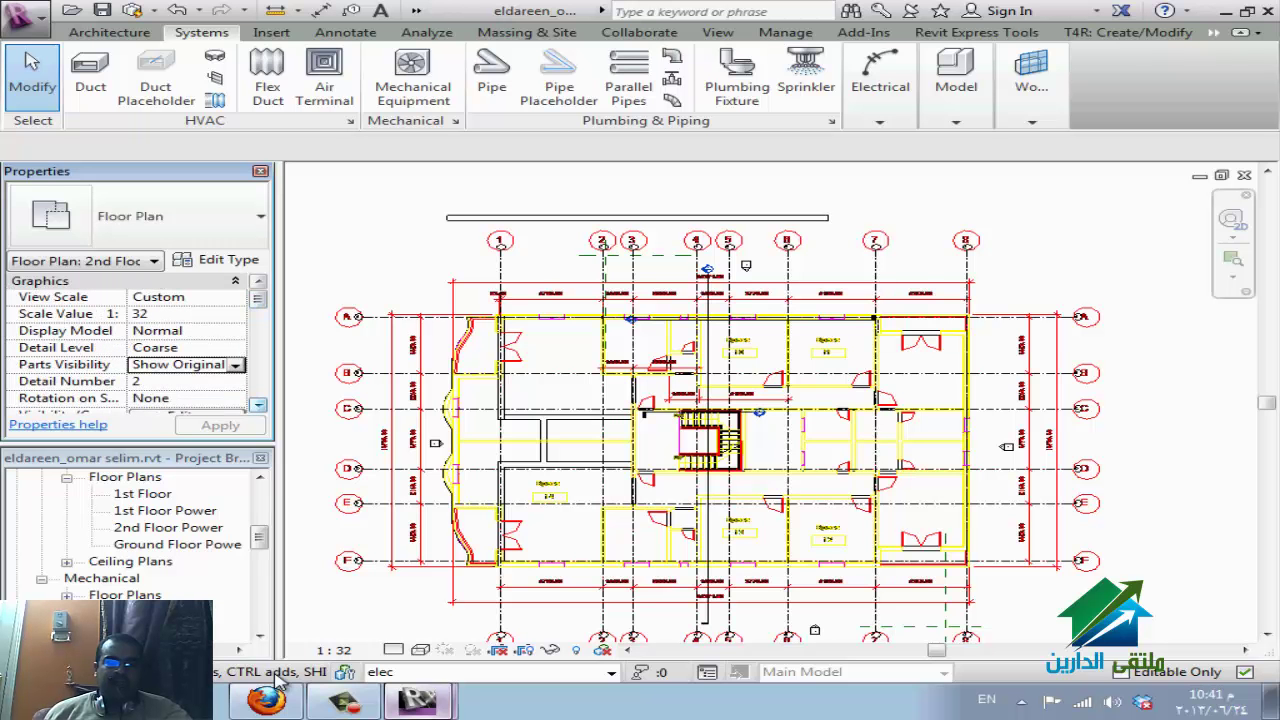
scroll(280, 680, "down", 6)
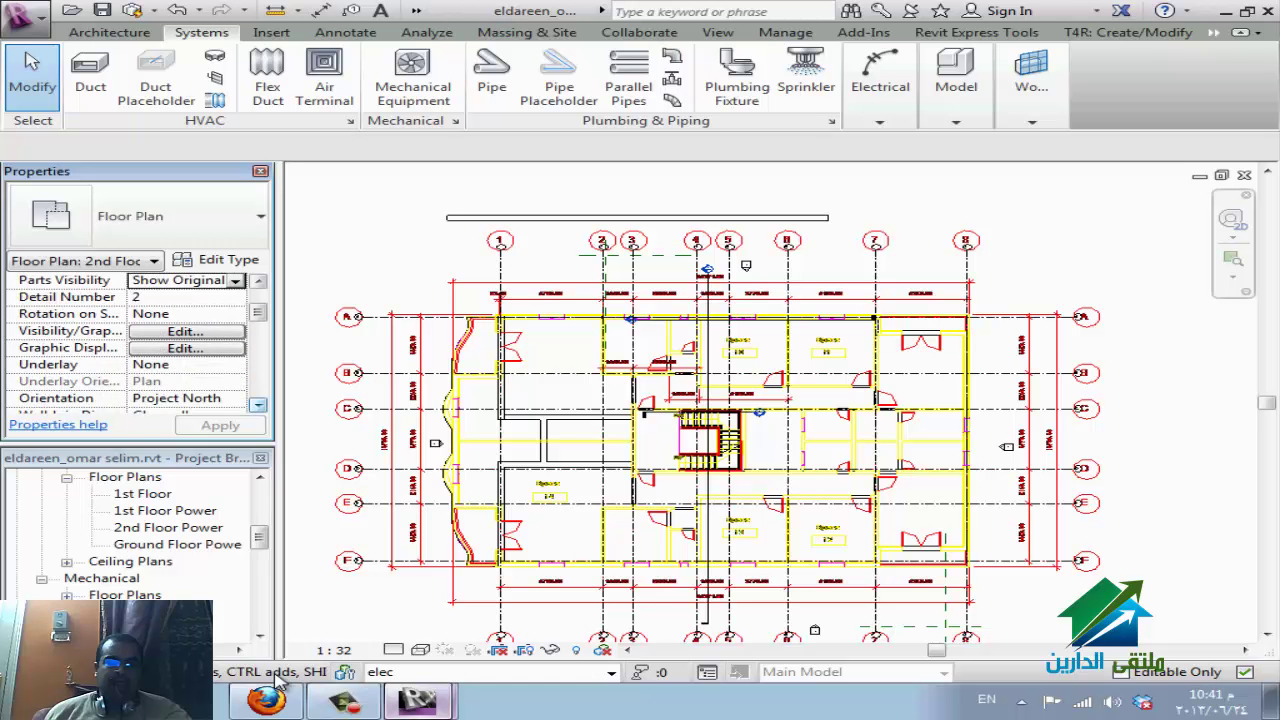
scroll(280, 680, "down", 5)
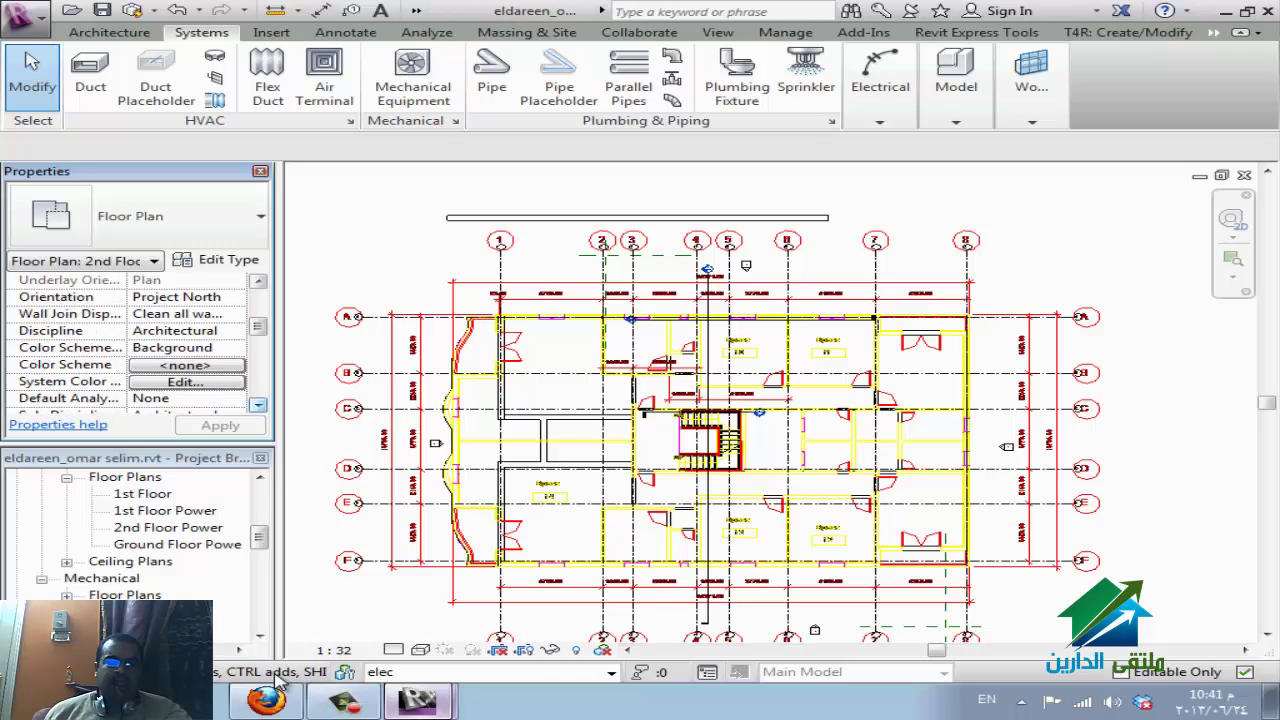
scroll(280, 680, "down", 1)
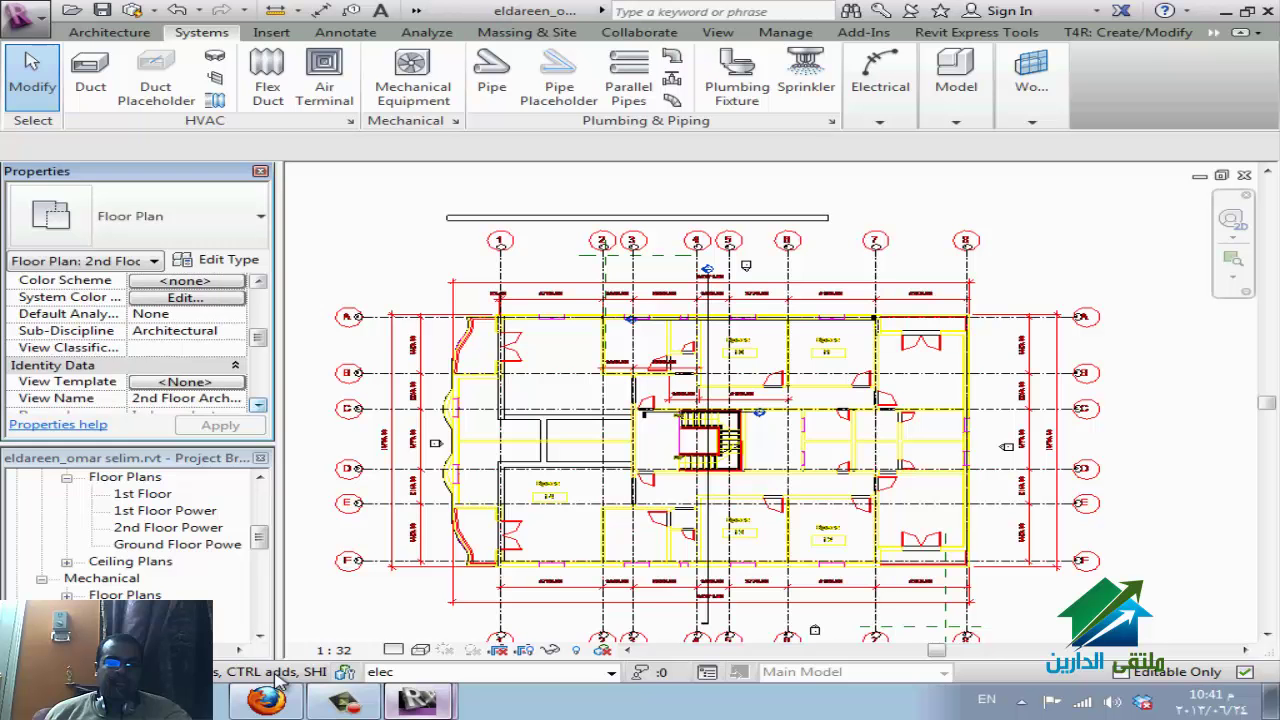
scroll(140, 550, "up", 5)
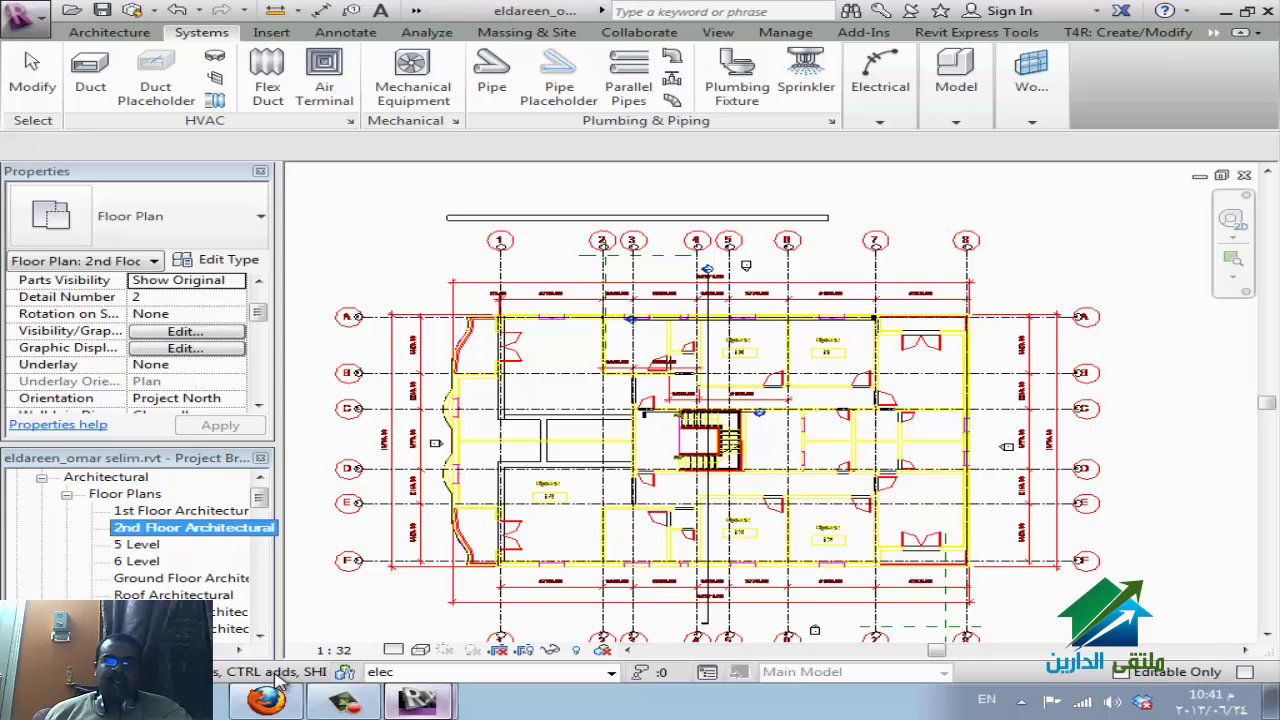
Draw a cable tray at 2500 mm offset between grids 7 and 8, dismissing the visibility warning.
left_click(880, 75)
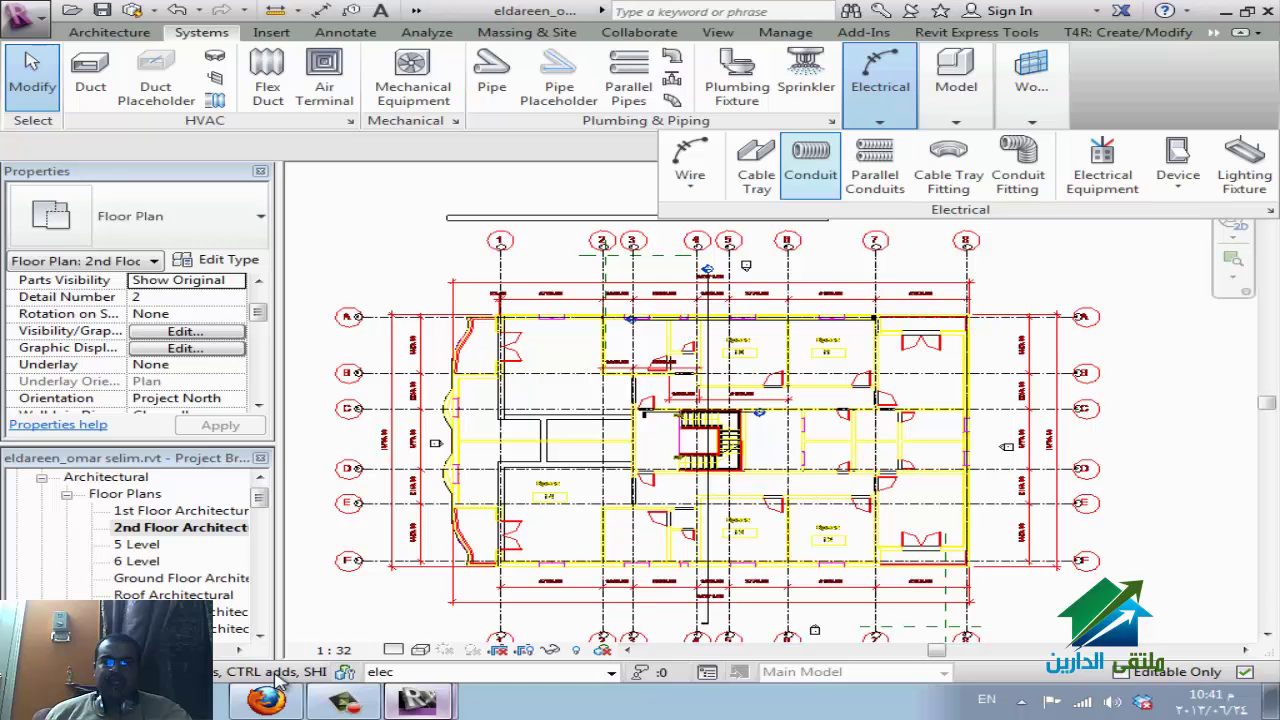
left_click(756, 165)
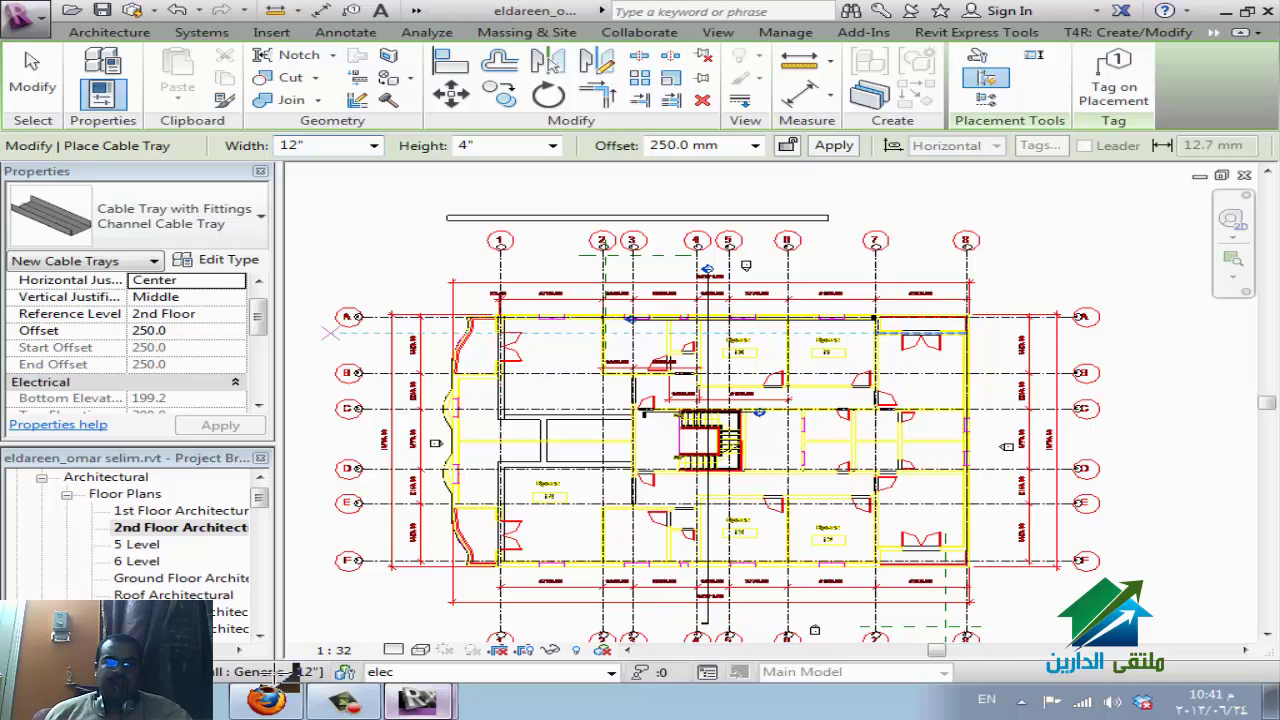
left_click(684, 145)
type("2500")
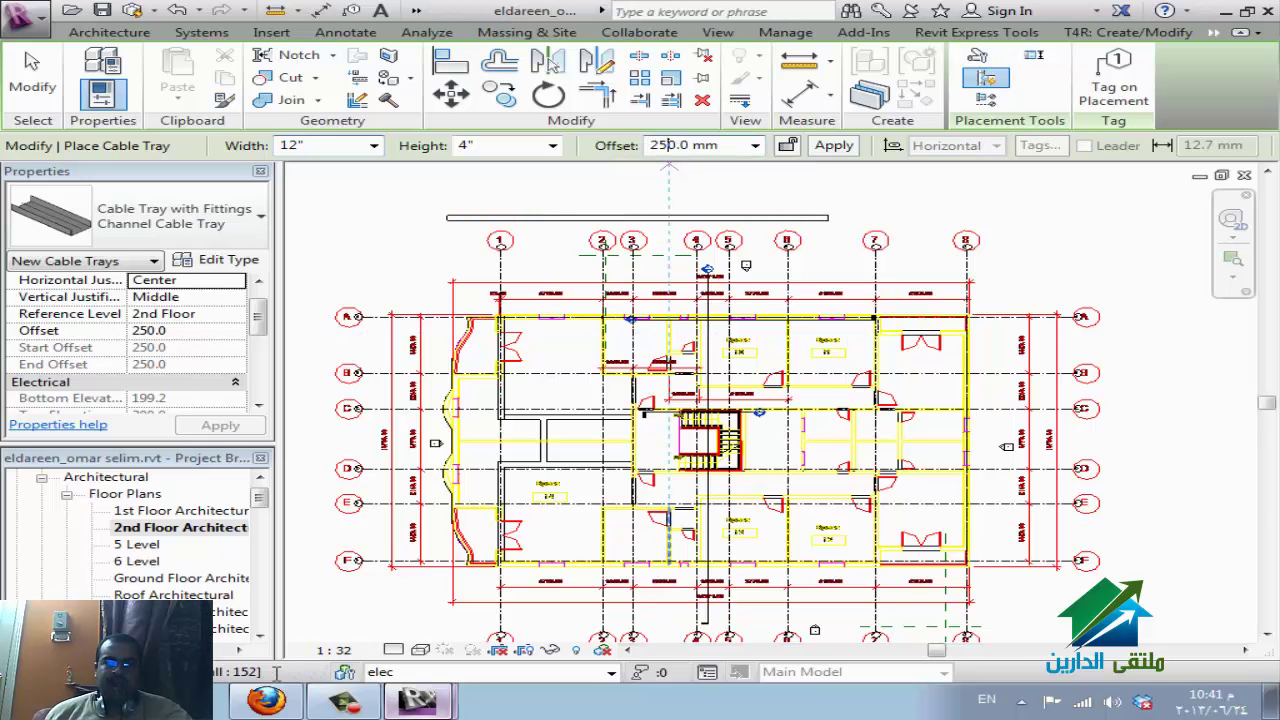
key("Return")
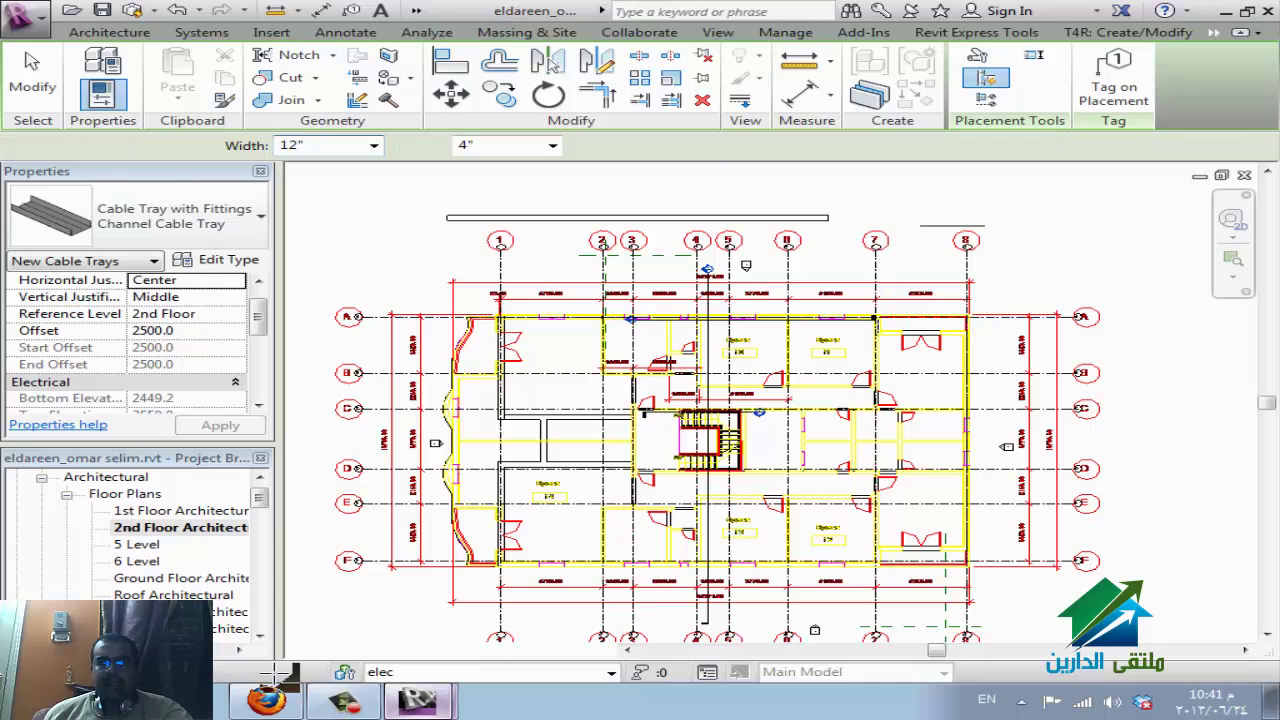
left_click(986, 228)
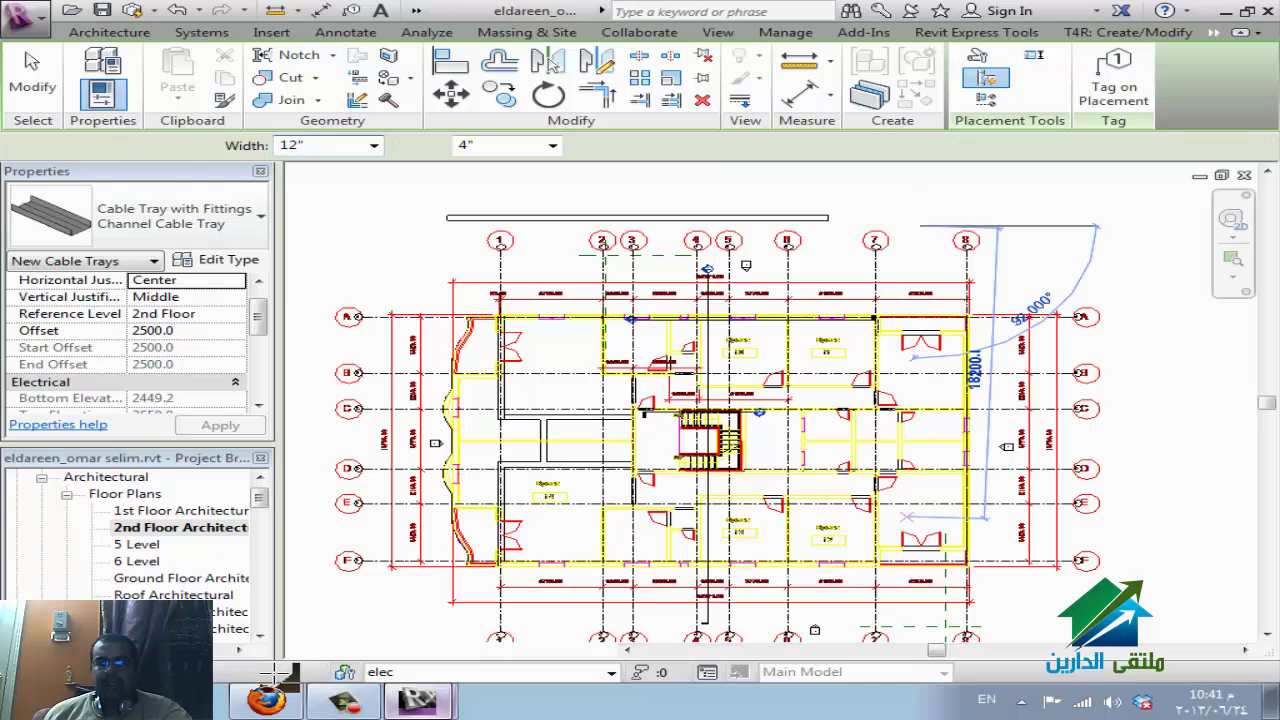
left_click(1006, 446)
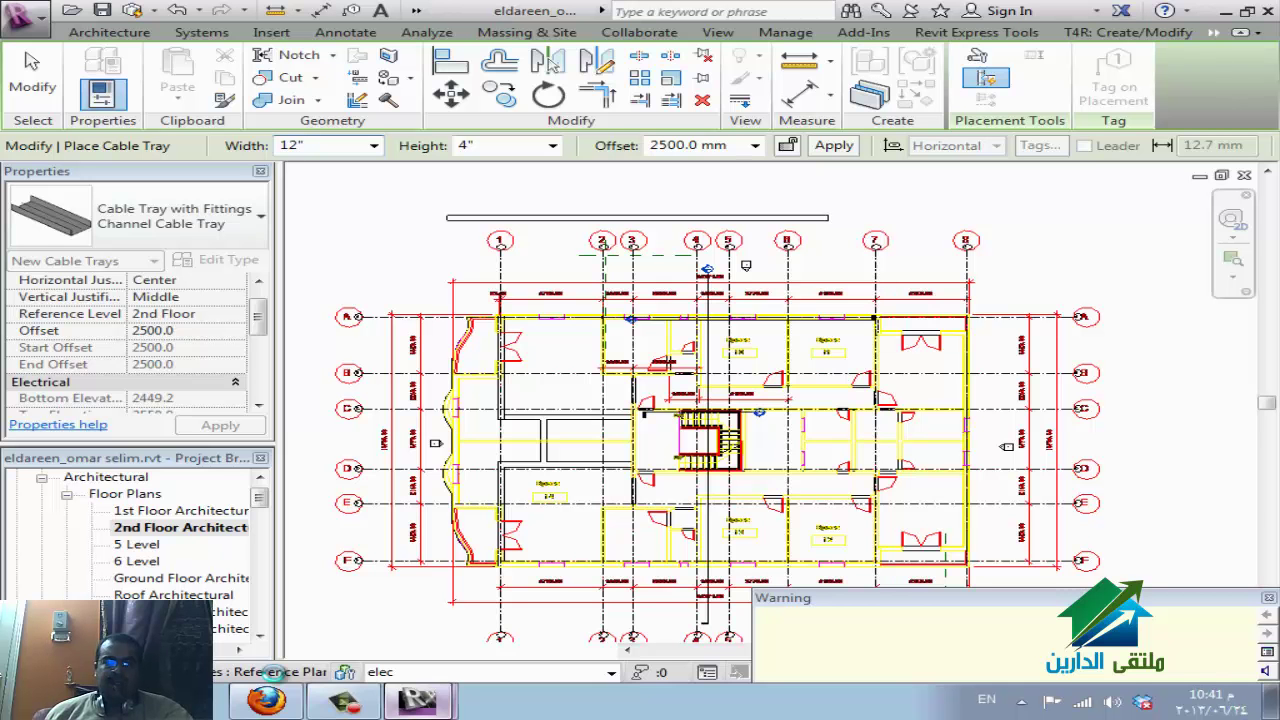
key("Escape")
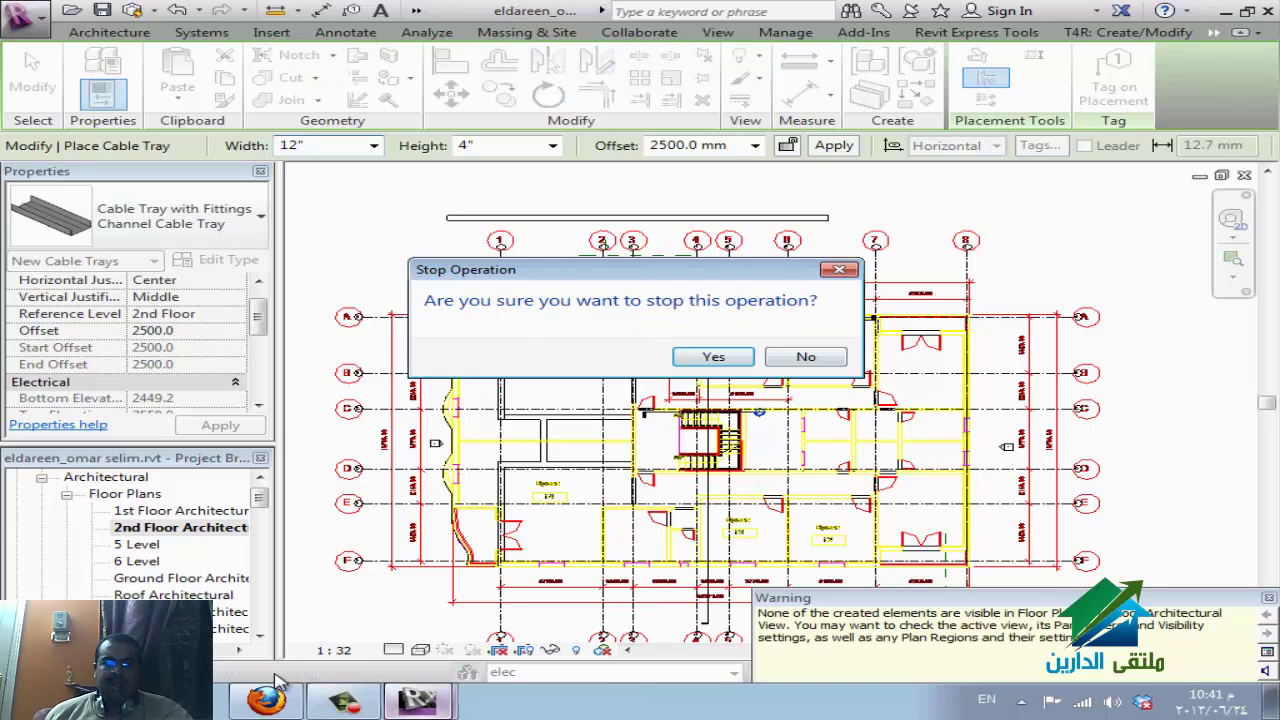
key("Return")
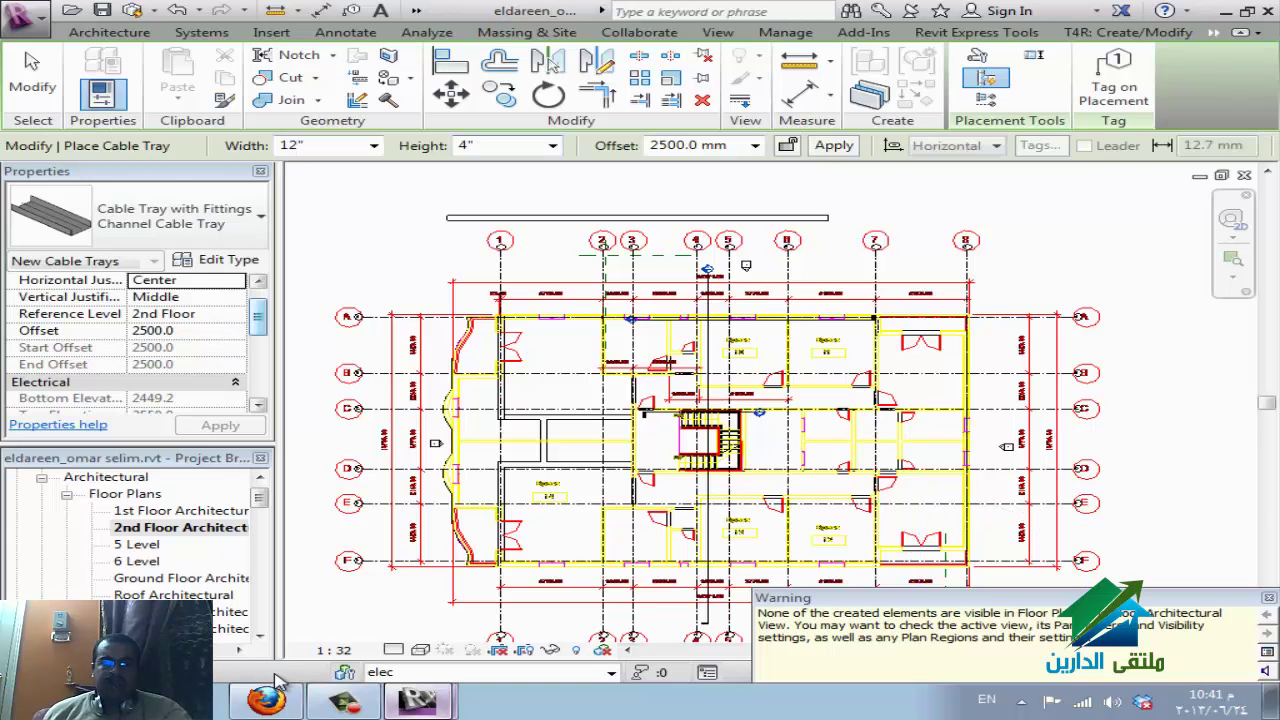
key("Escape")
key("Escape")
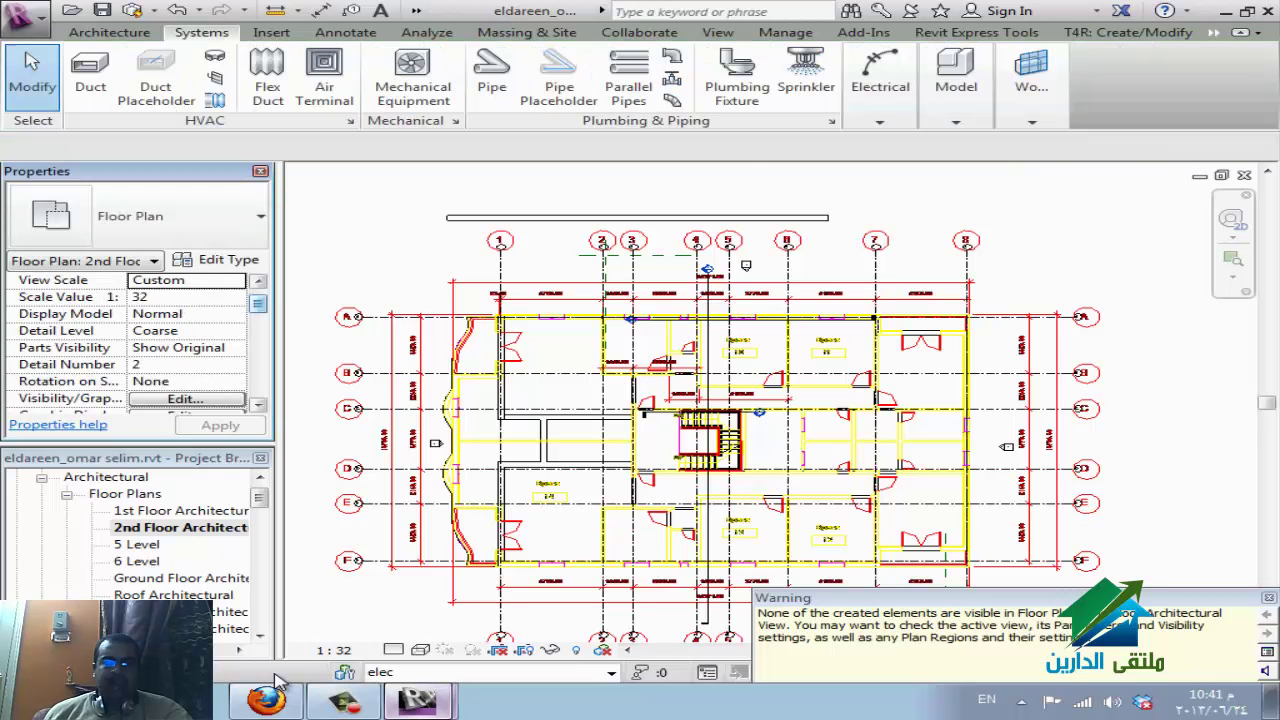
Check the plan's view range settings and close them unchanged.
scroll(130, 340, "down", 10)
left_click(185, 280)
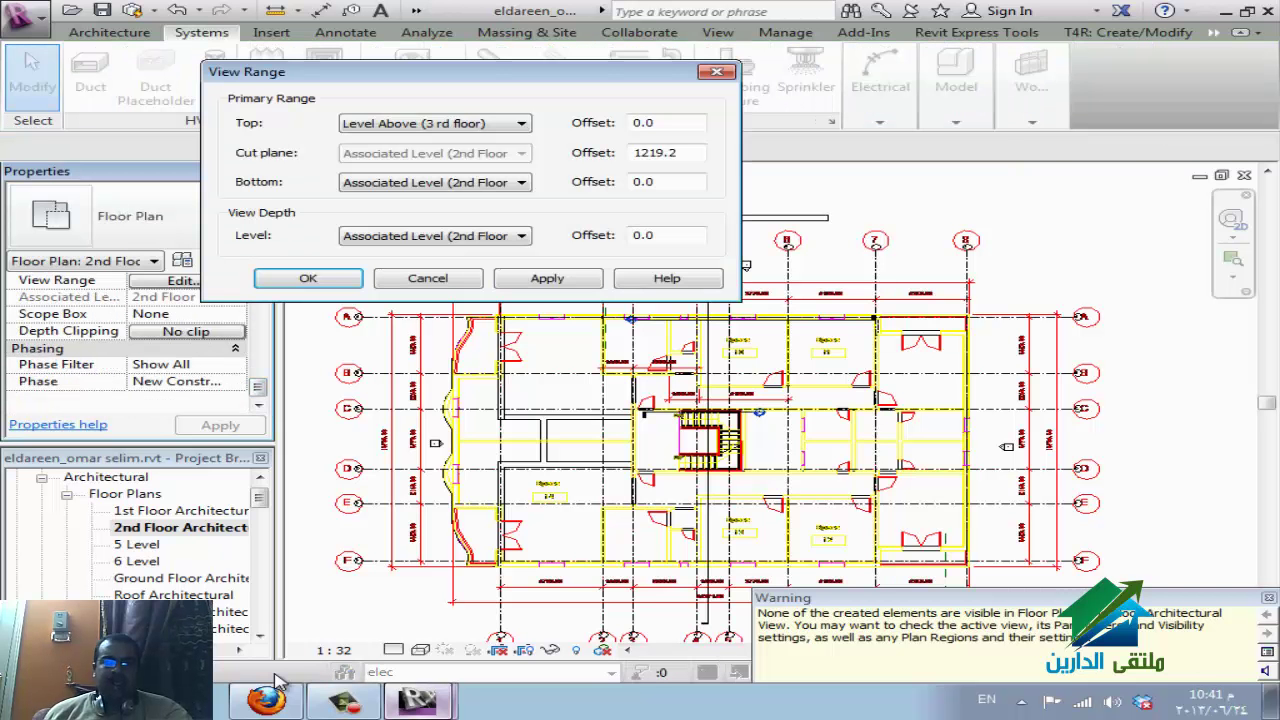
key("Return")
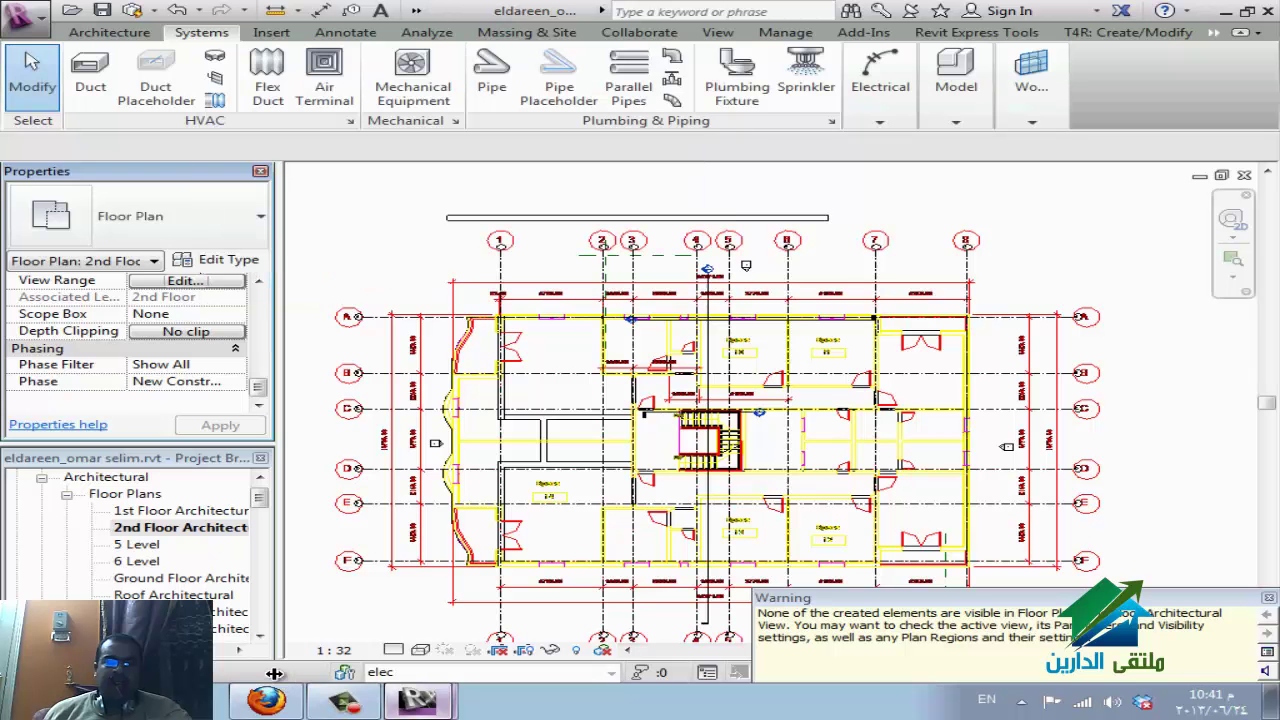
Set the plan's discipline to Electrical and detail level to Fine, then switch to WizIQ.
scroll(276, 678, "up", 10)
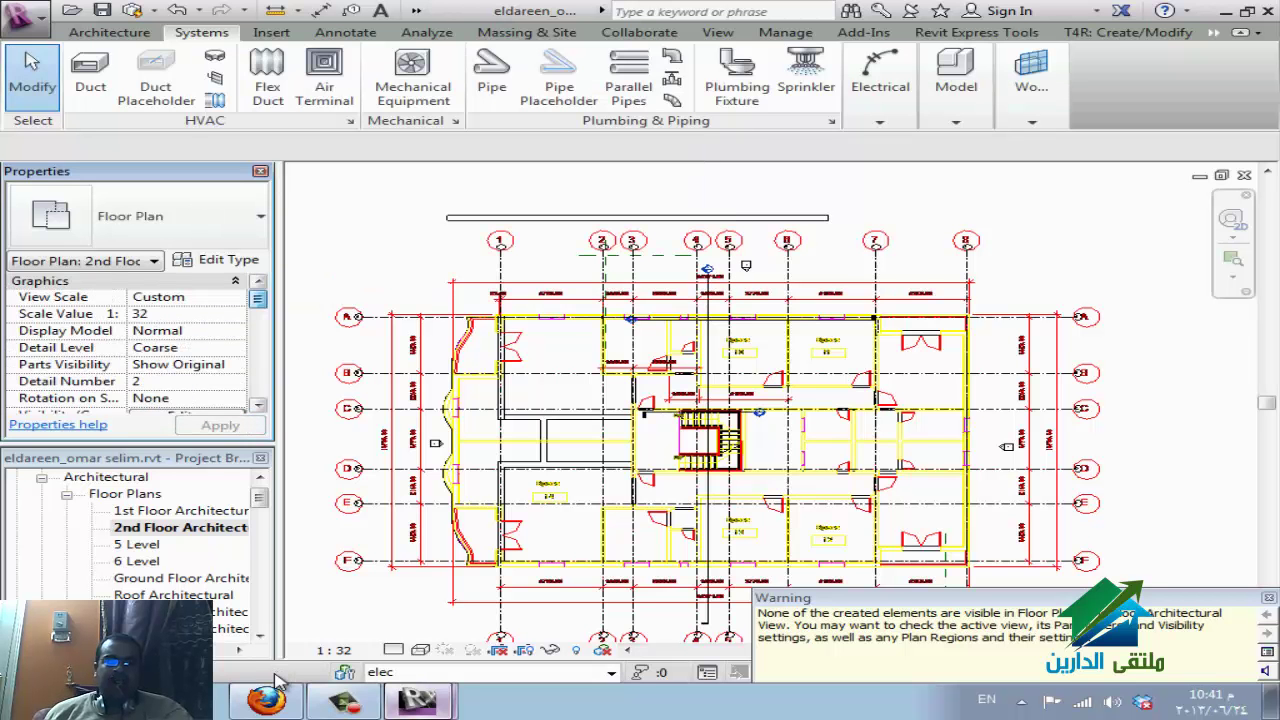
scroll(278, 680, "down", 6)
scroll(278, 680, "up", 6)
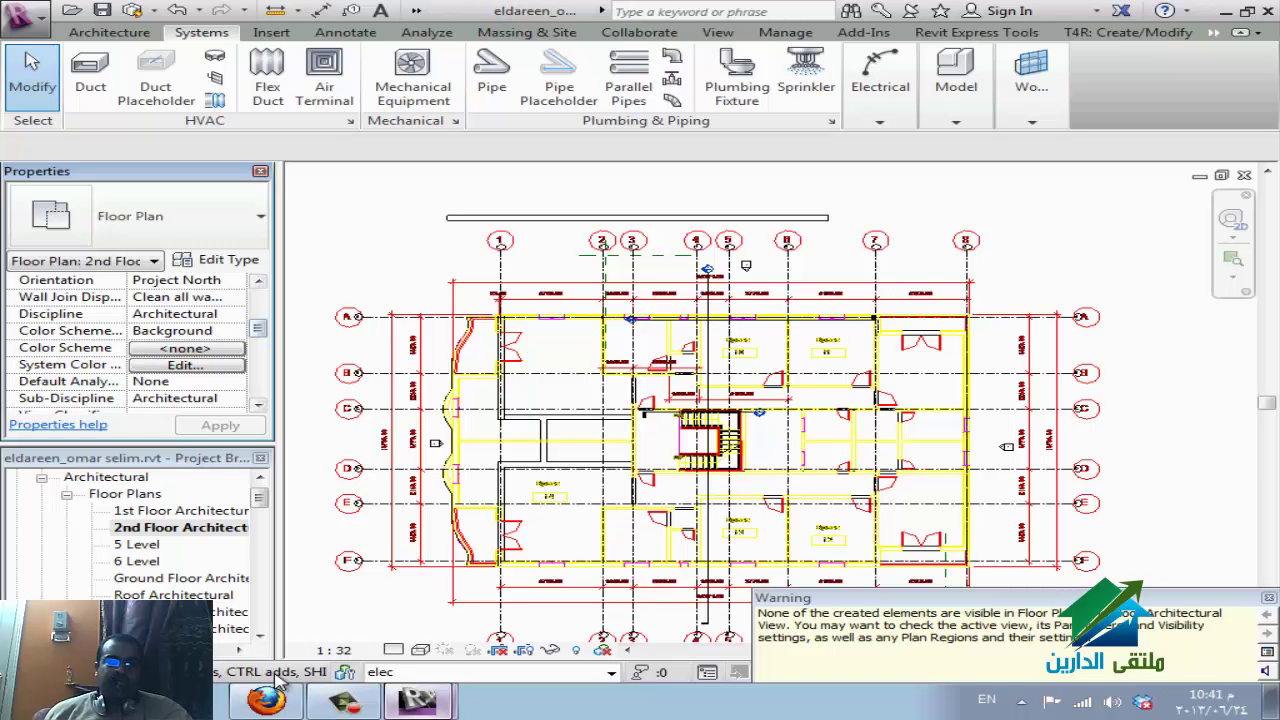
left_click(175, 313)
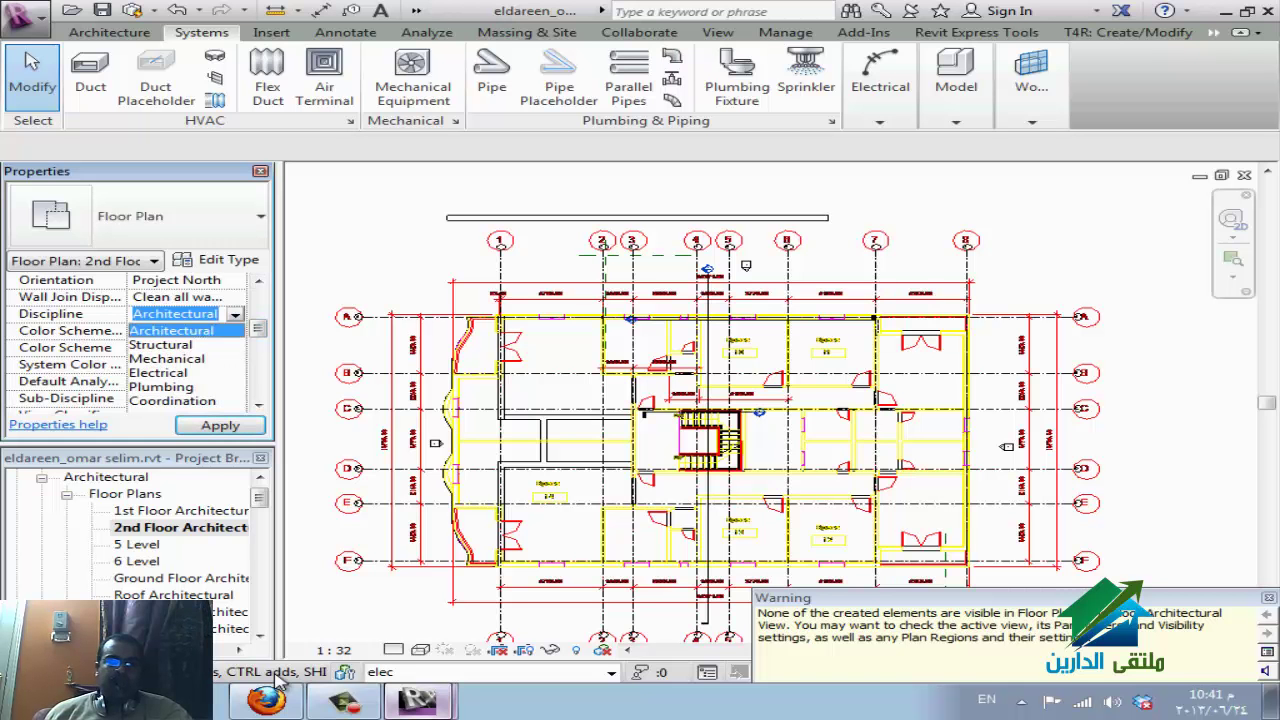
key("Down")
key("Down")
key("Down")
key("Return")
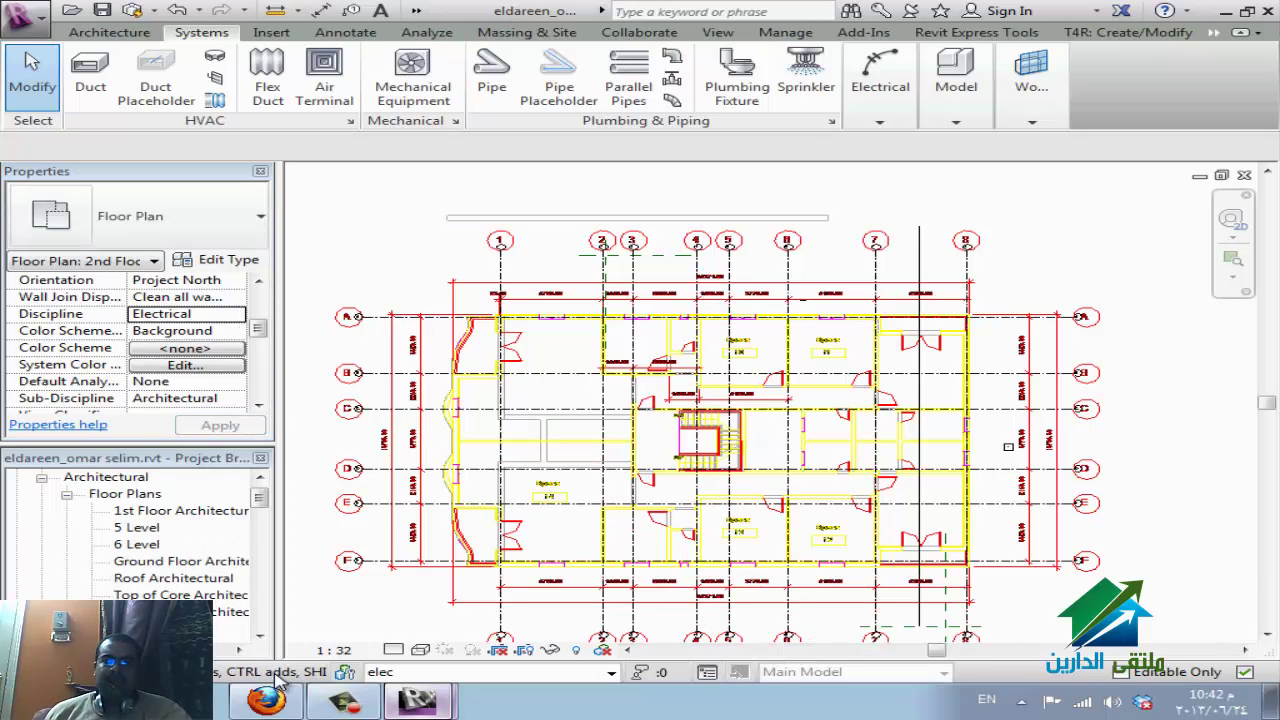
left_click(393, 650)
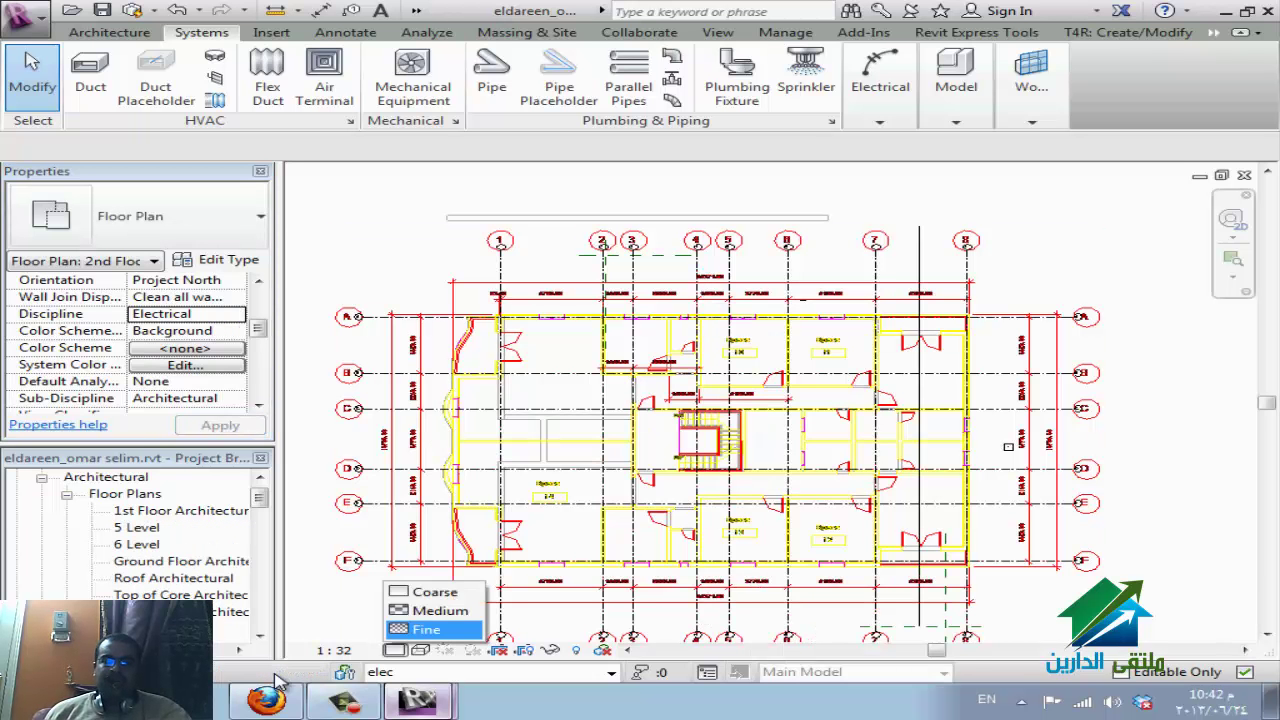
left_click(414, 626)
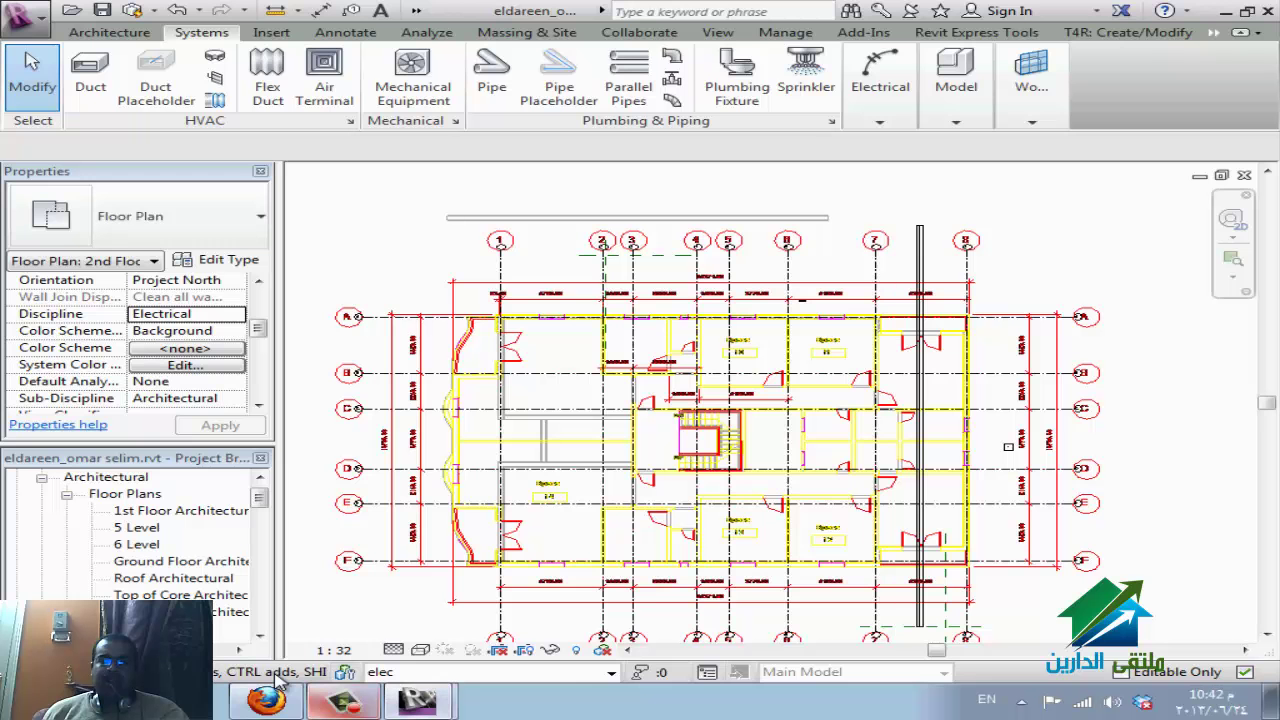
key("alt+Tab")
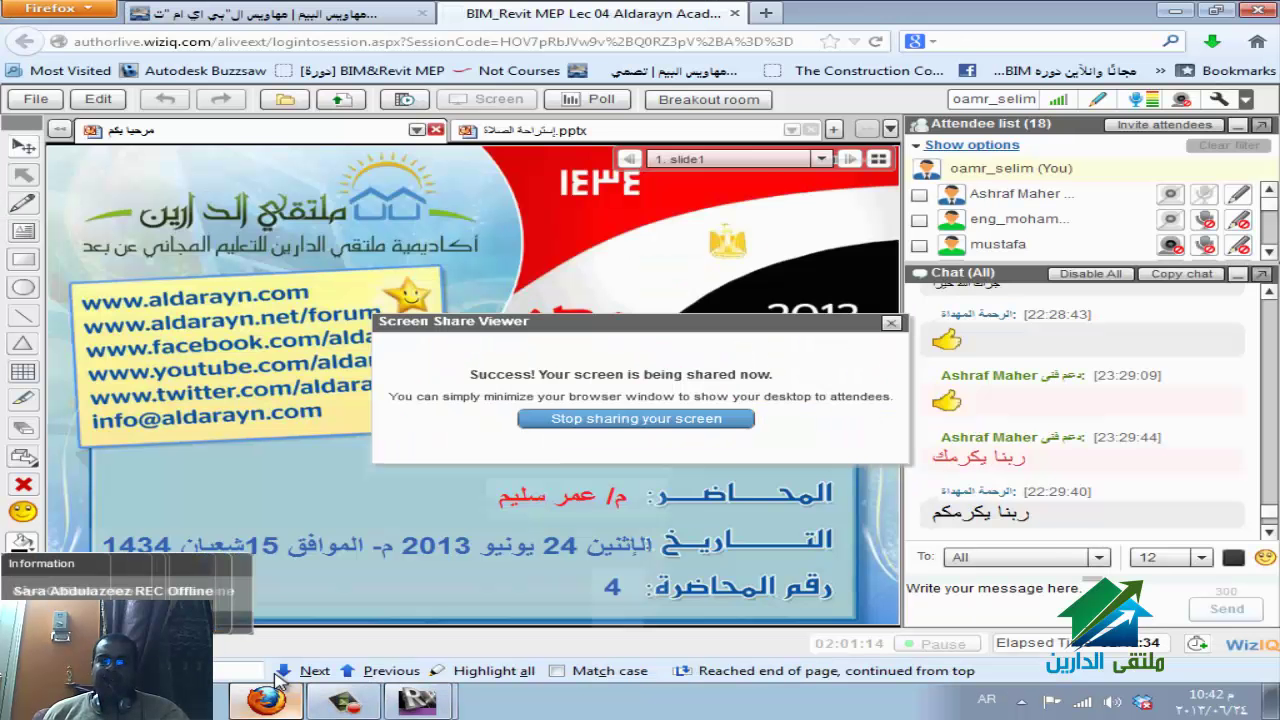
Check the live WizIQ screen share in Firefox, then come back to the Revit 2nd Floor plan.
key("alt+Tab")
key("alt+Tab")
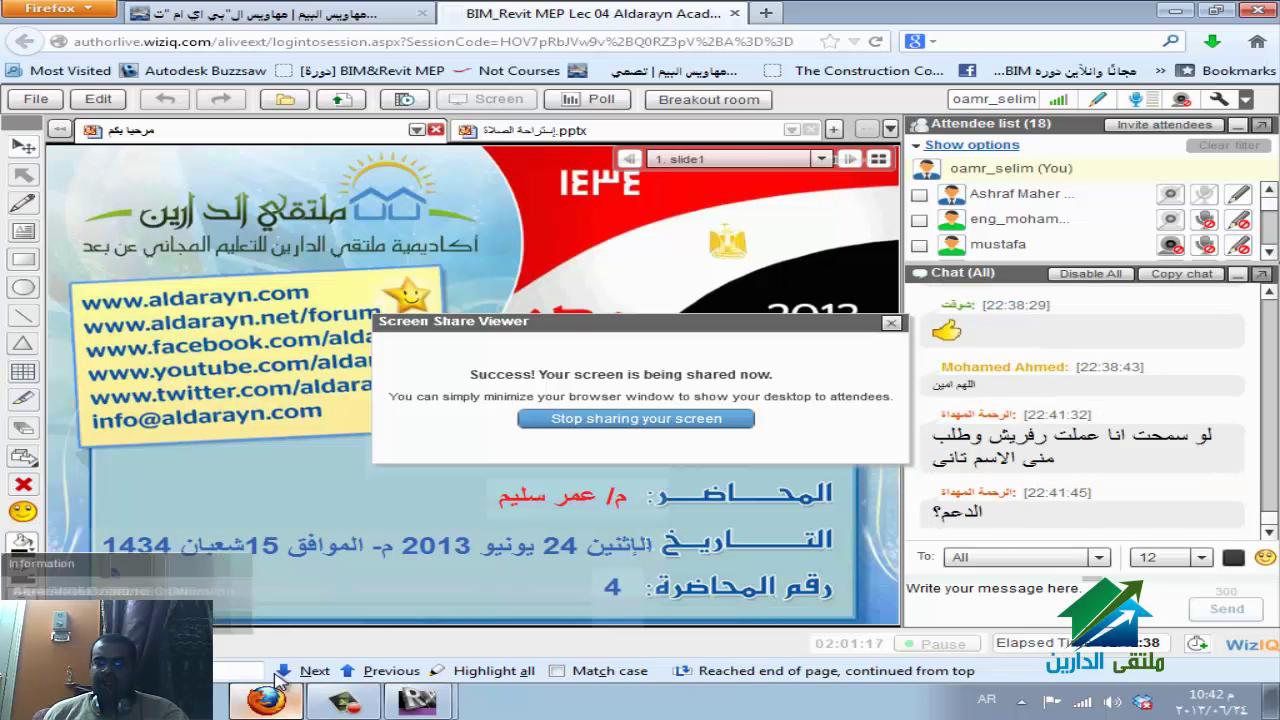
mouse_move(280, 680)
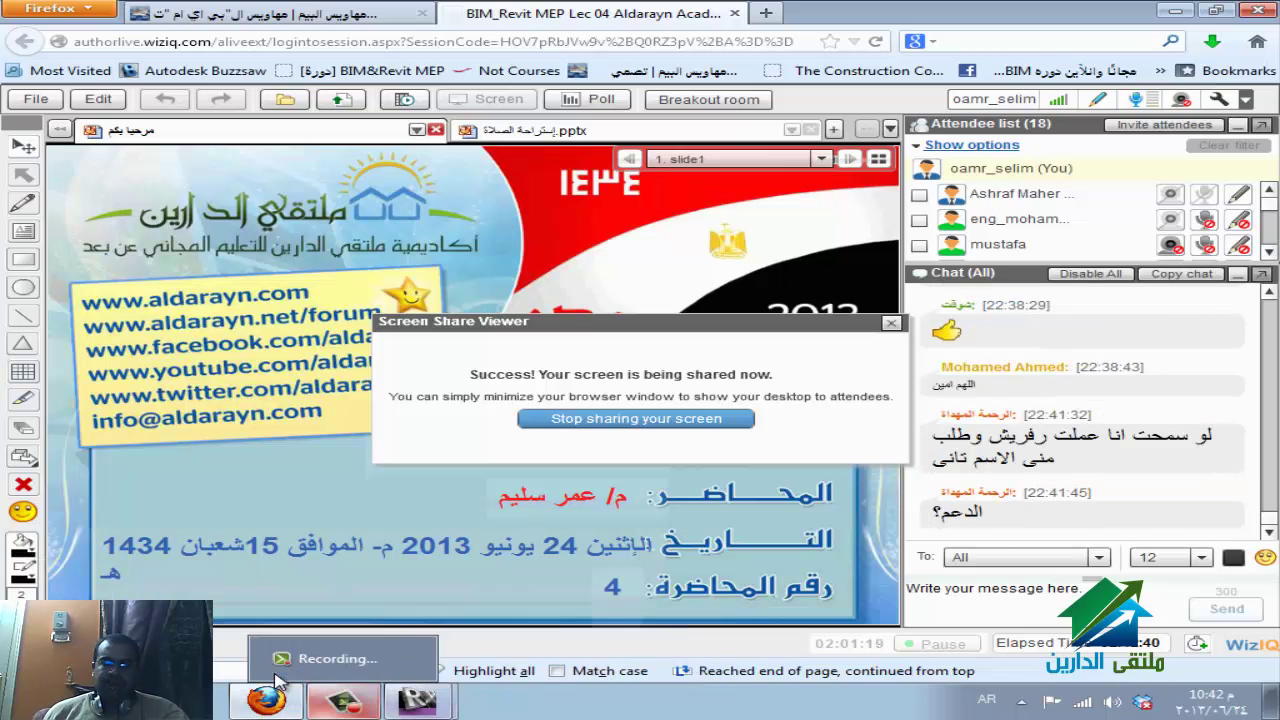
key("alt+Tab")
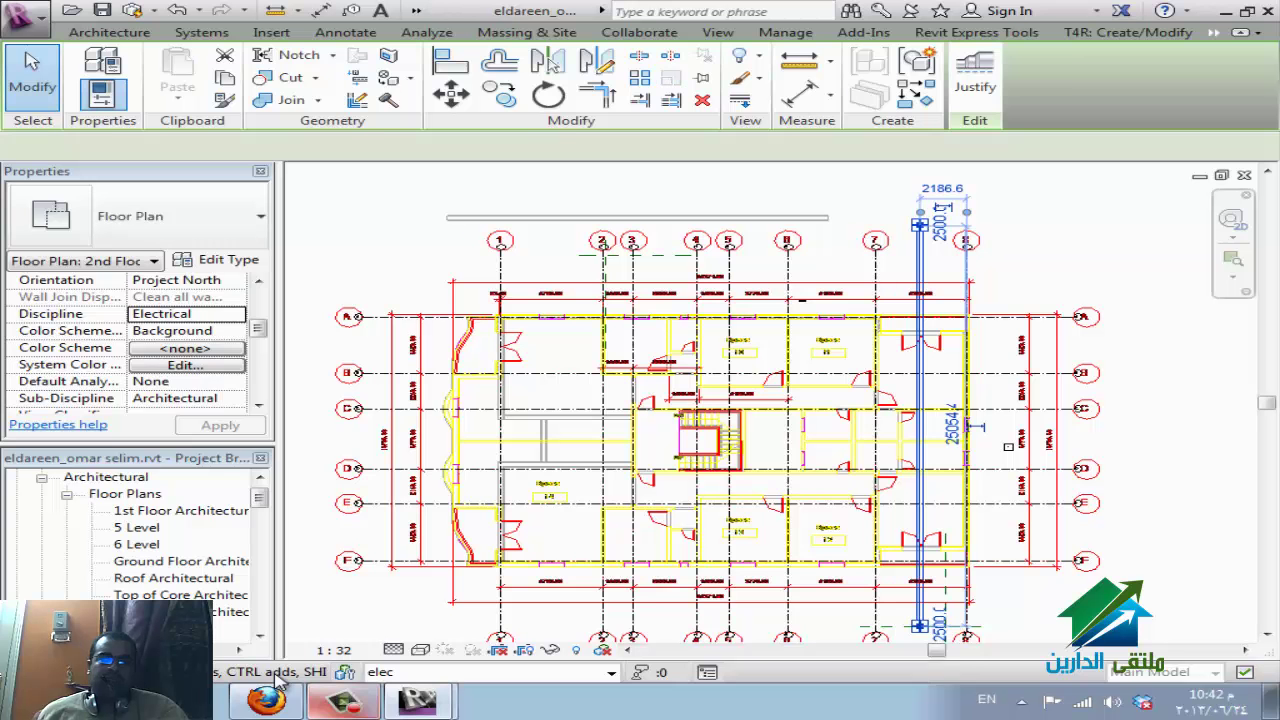
Deselect the cable tray and close the file, saving locally and keeping ownership, then go back to Firefox.
key("Escape")
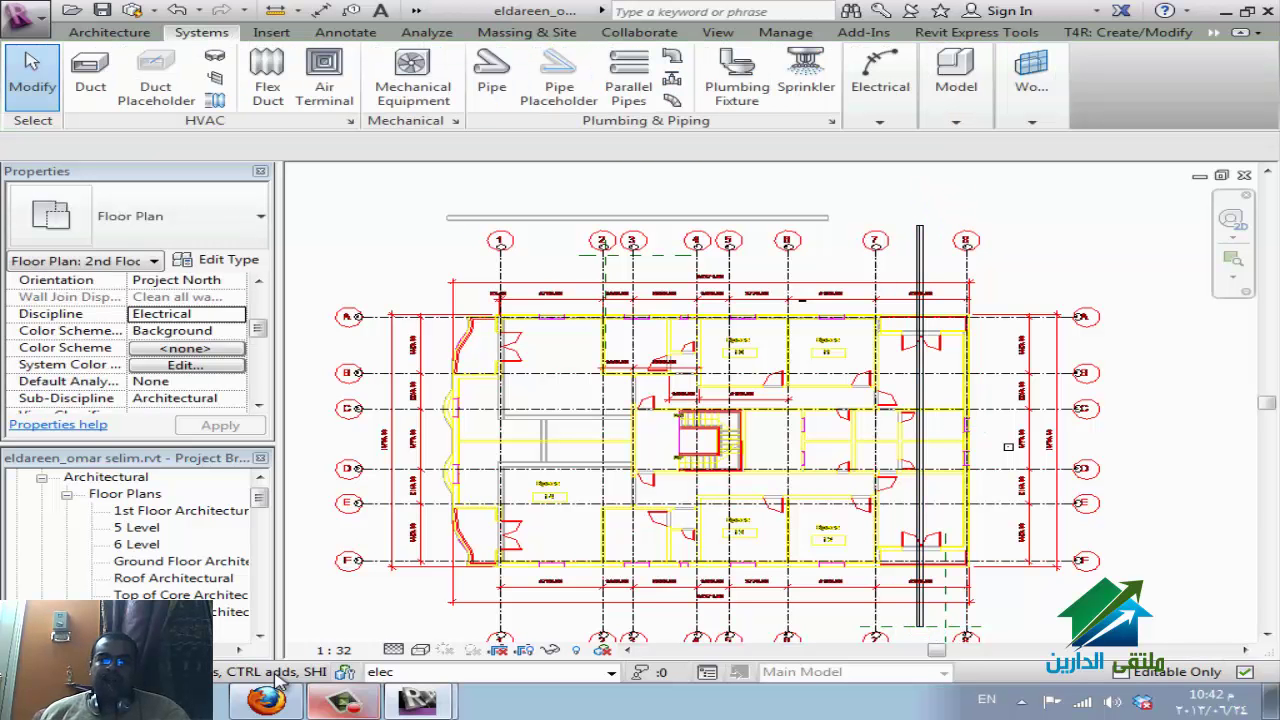
key("alt+F4")
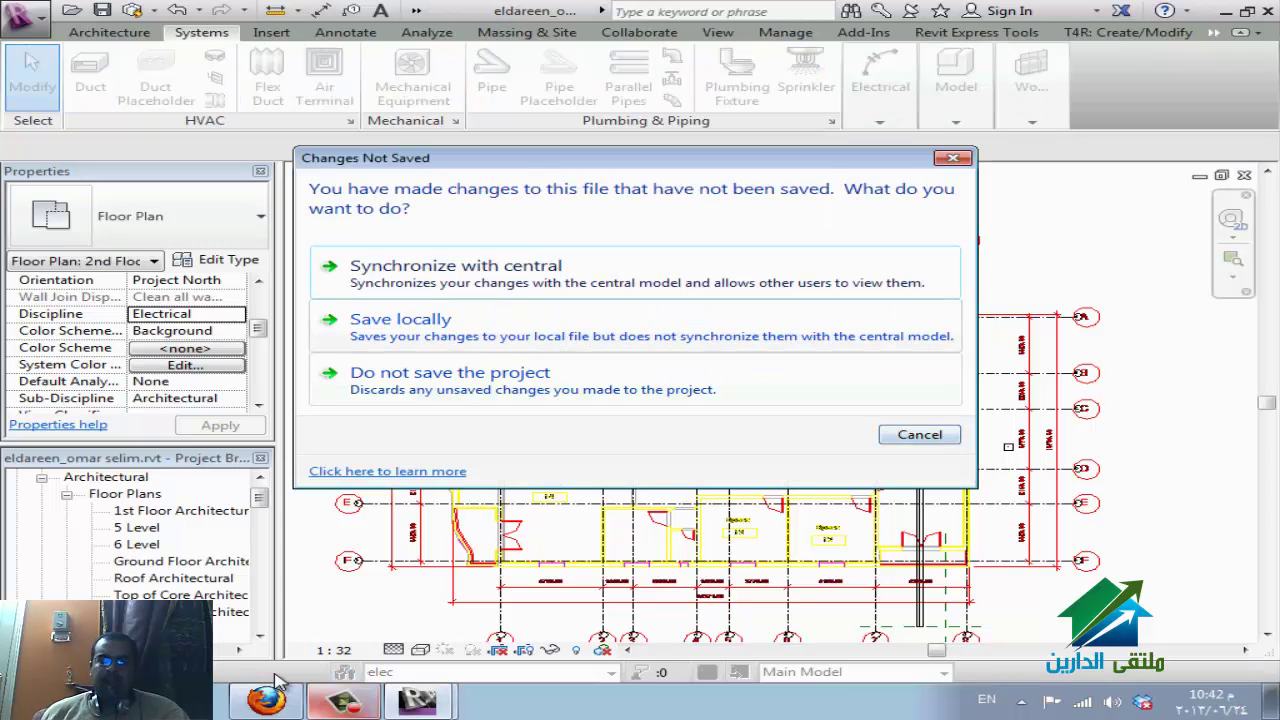
key("Down")
key("Return")
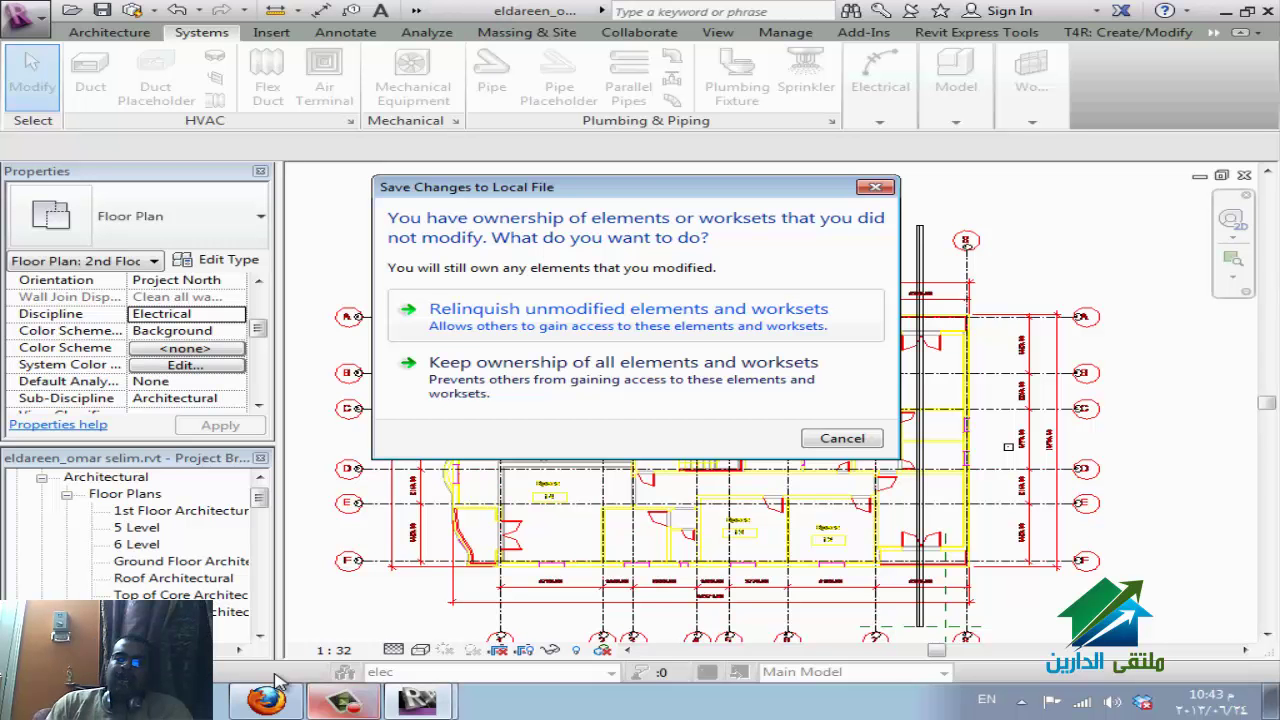
key("Down")
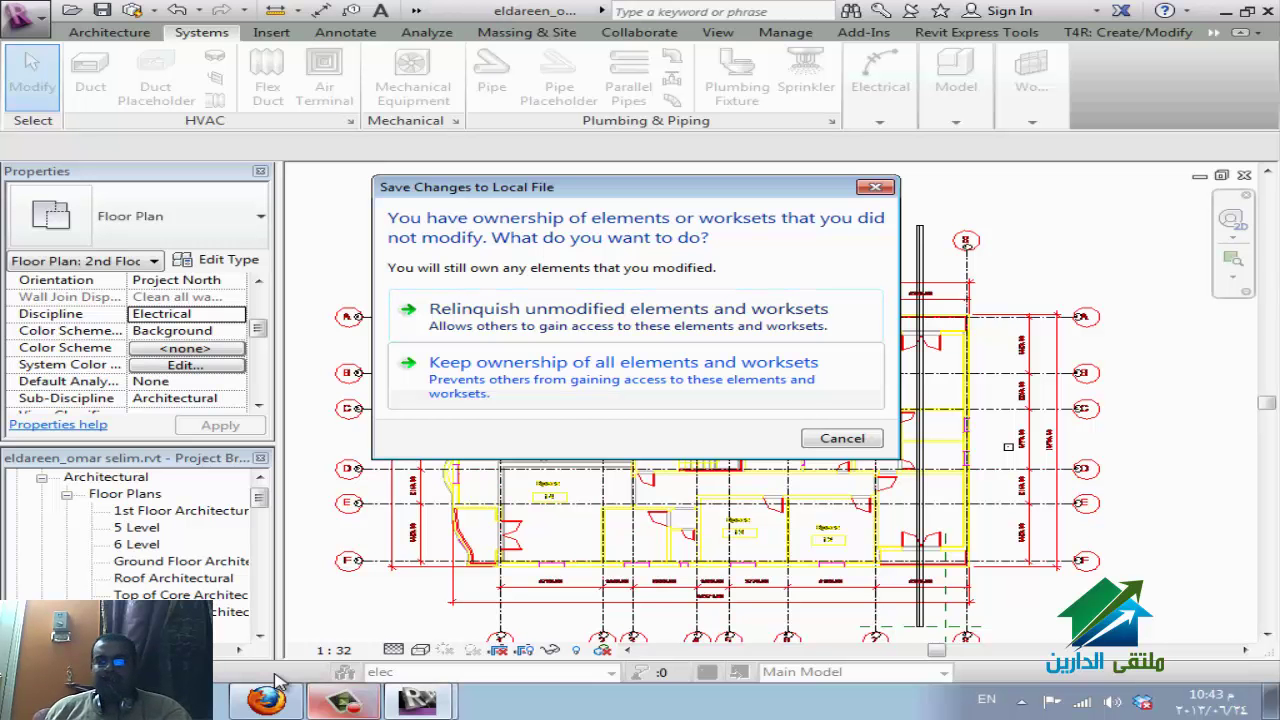
key("Return")
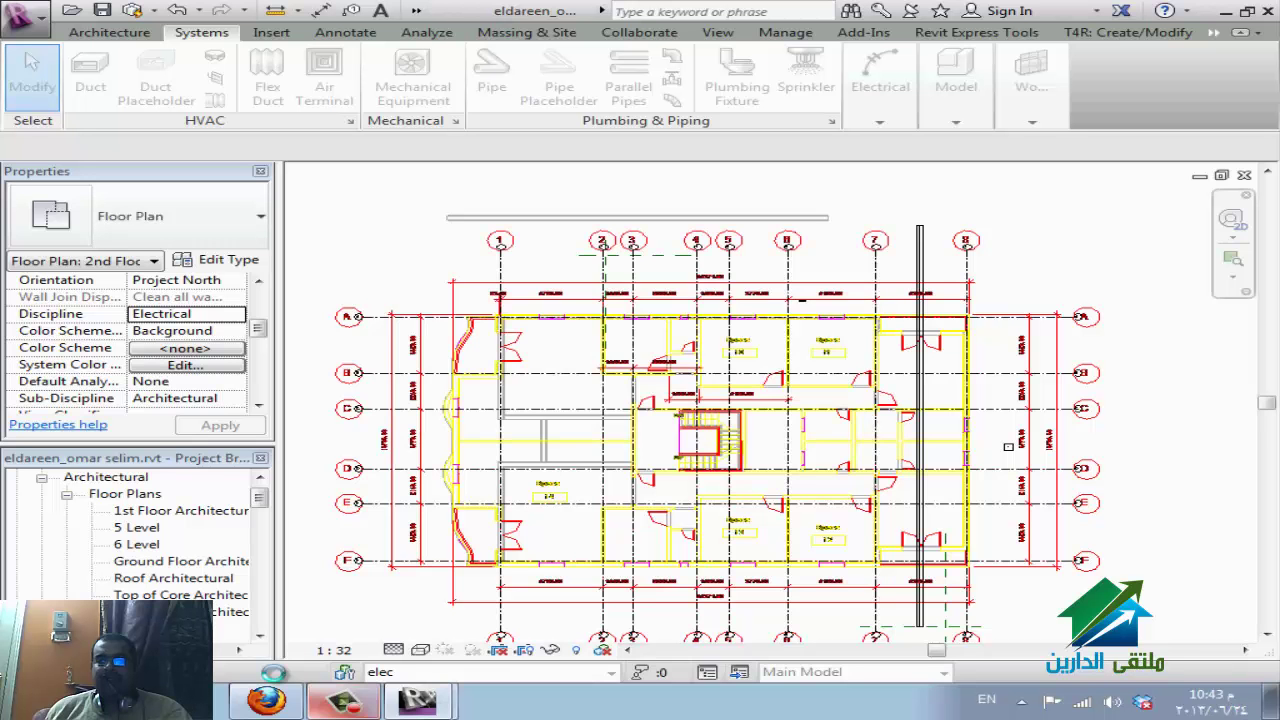
mouse_move(276, 682)
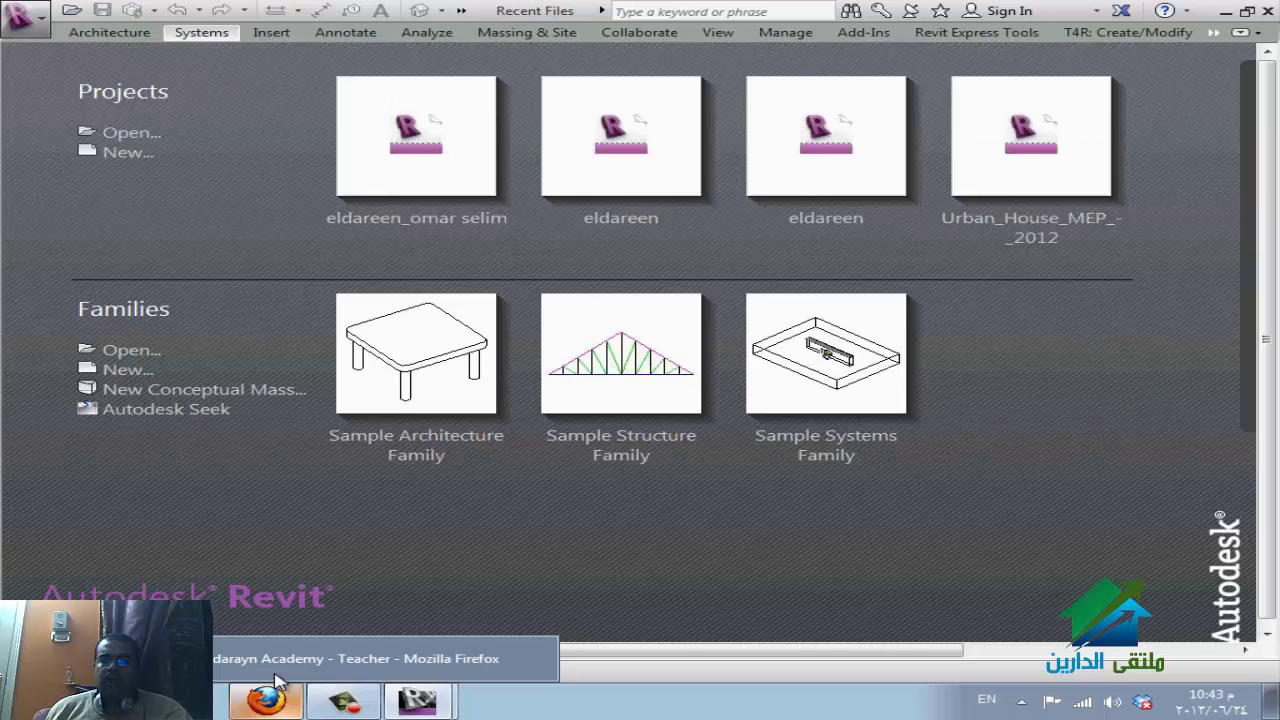
left_click(276, 682)
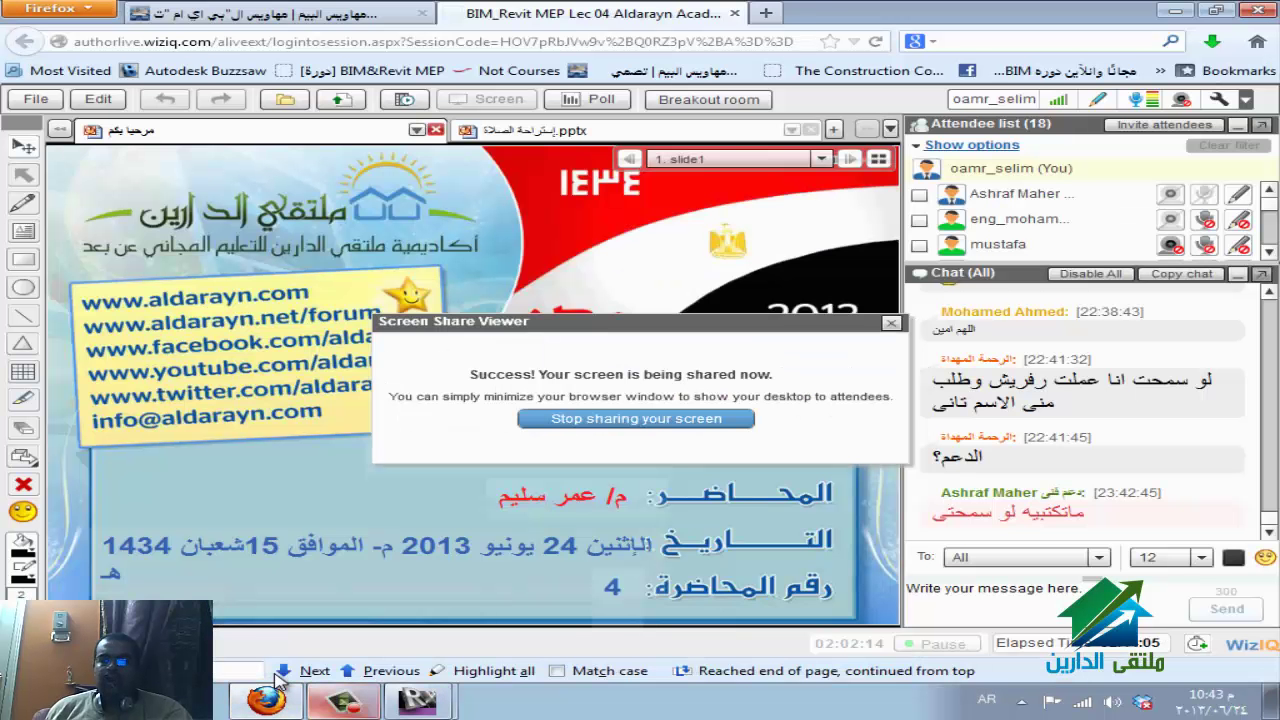
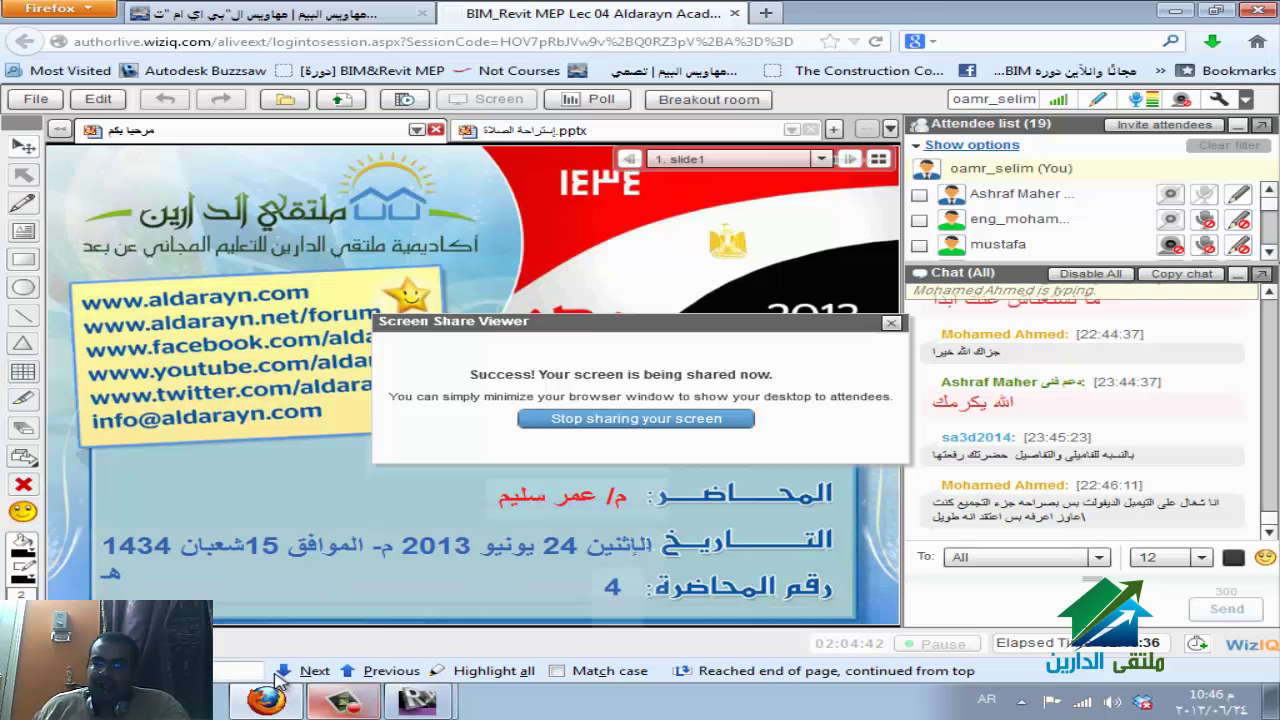
Bring the Revit 'Floor Plan: 1st Floor - eldareen_hend.rvt' window to the front.
mouse_move(280, 682)
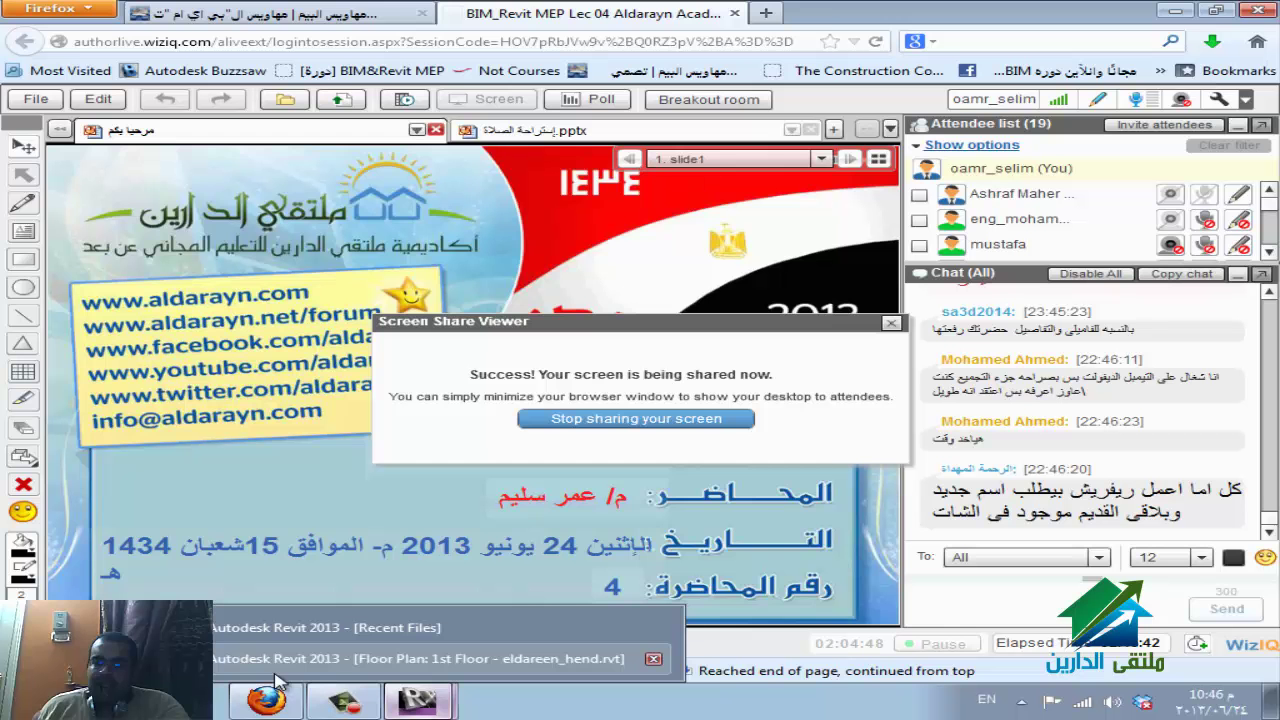
left_click(420, 658)
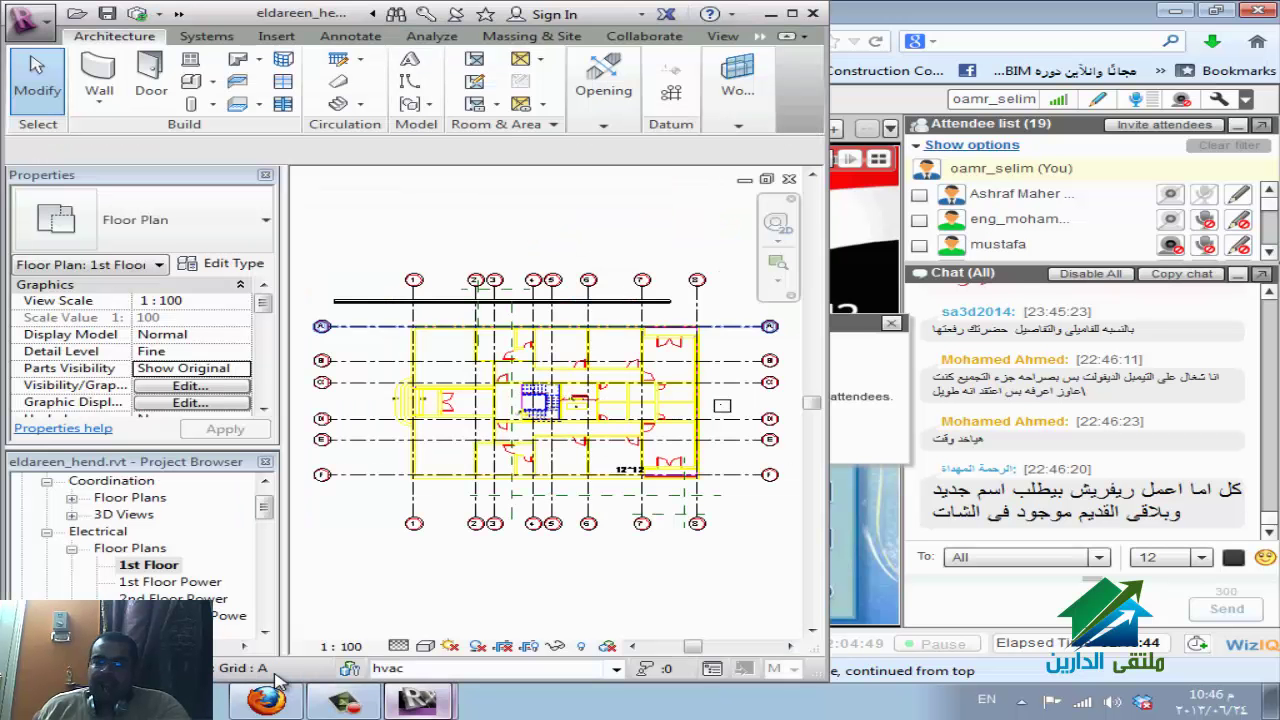
Maximize the Revit window and browse the Add-Ins, Revit Express Tools and T4R tabs.
mouse_move(603, 90)
key("super+Up")
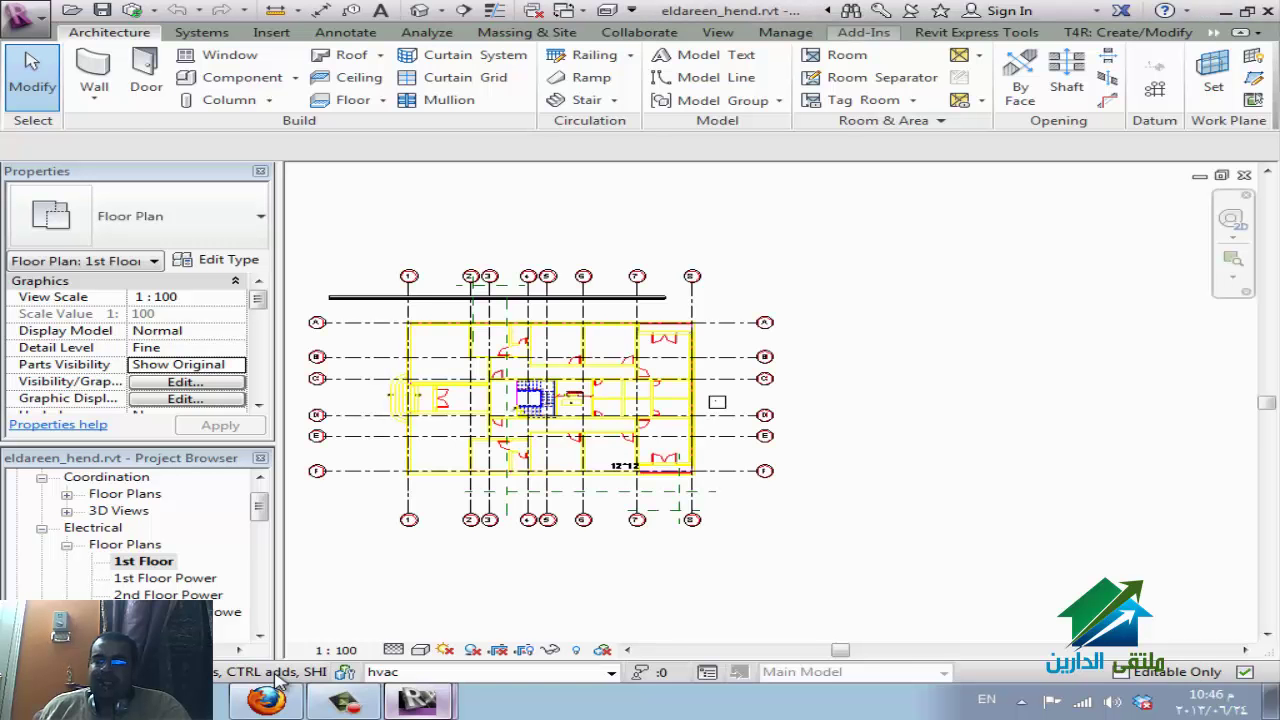
left_click(863, 32)
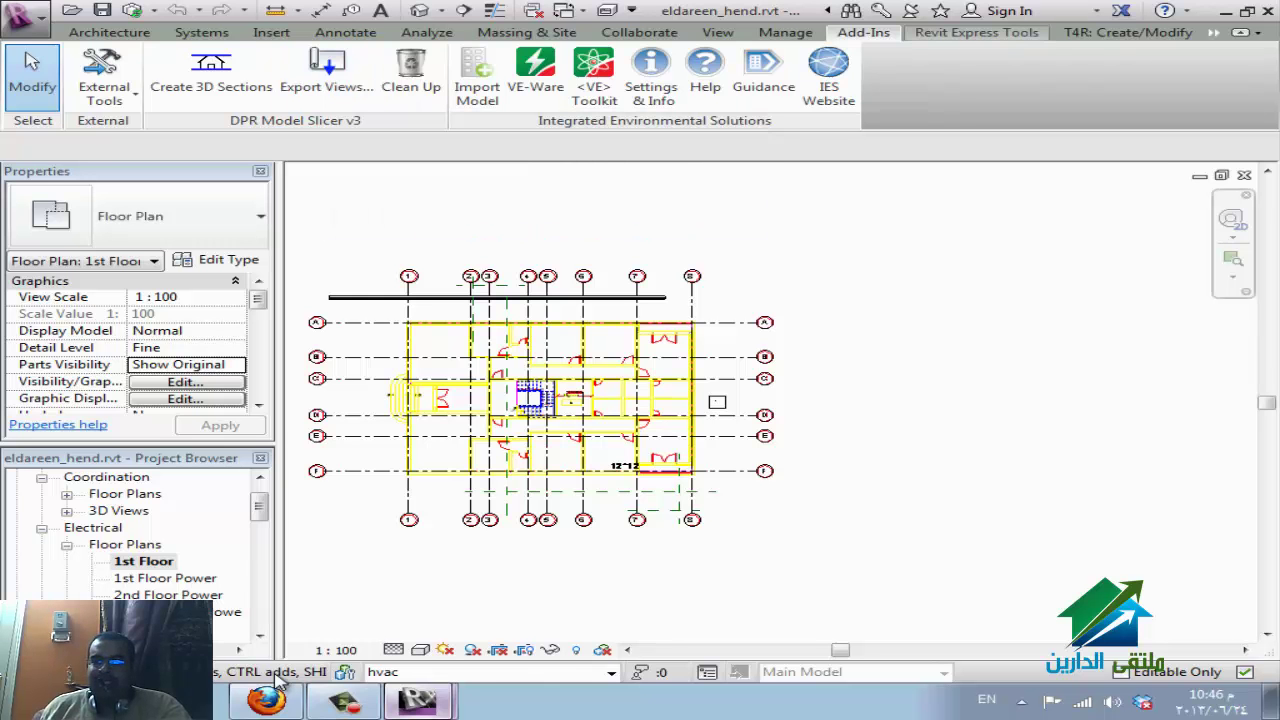
key("Right")
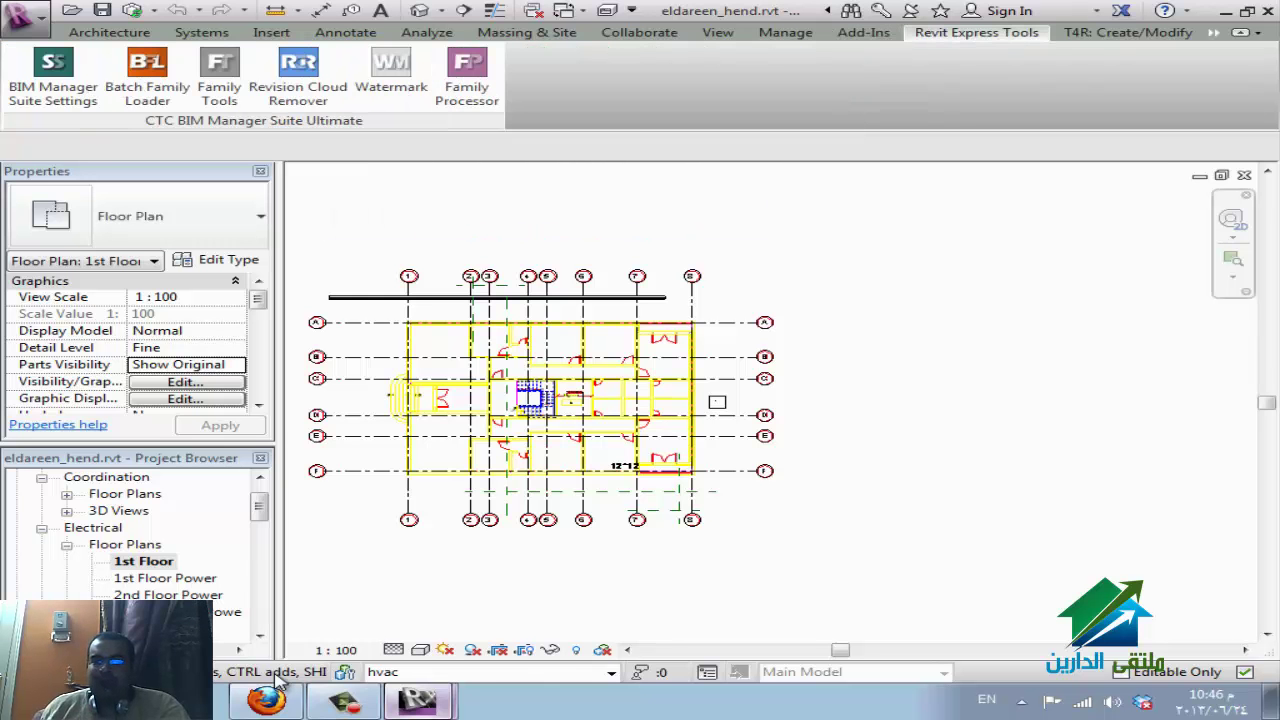
key("Right")
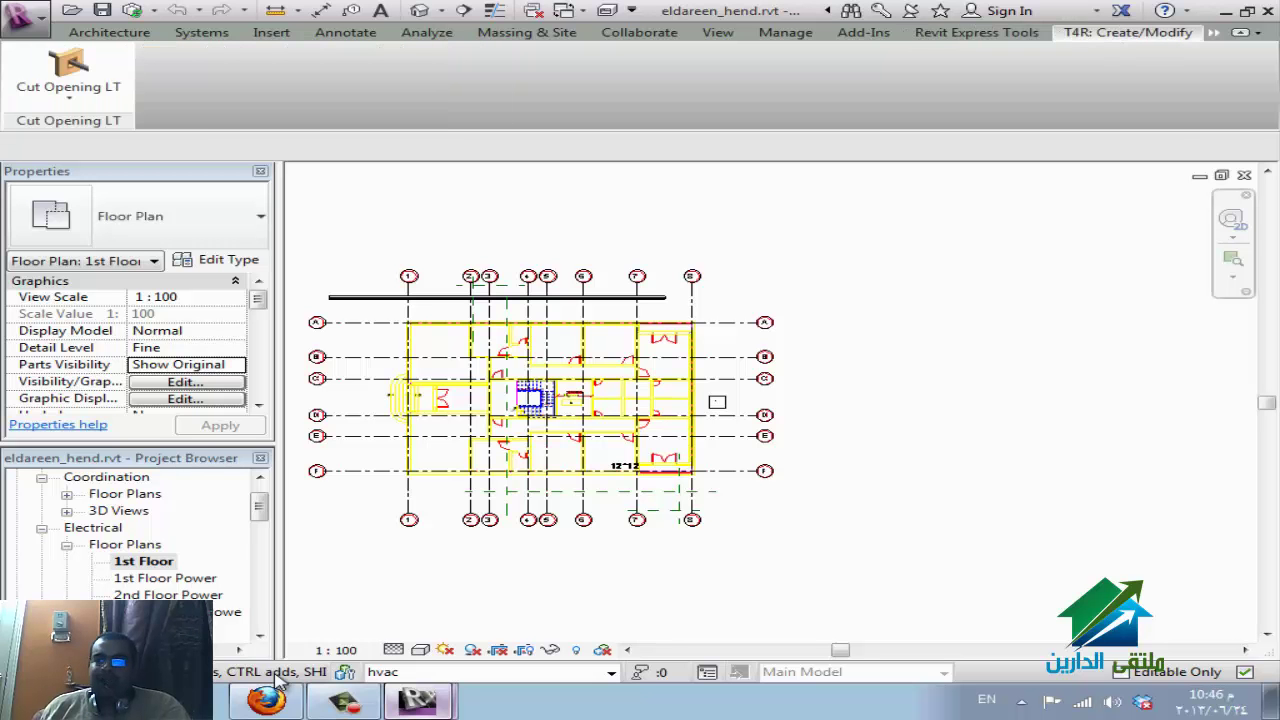
key("Down")
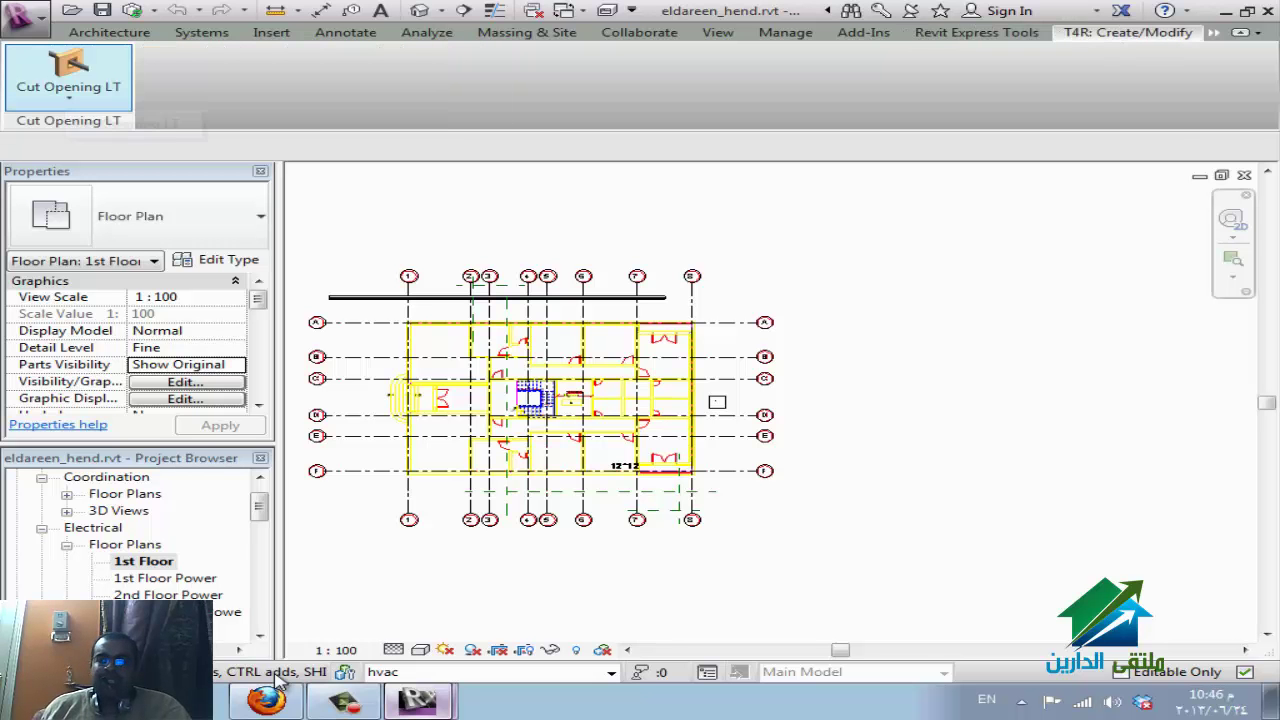
key("Escape")
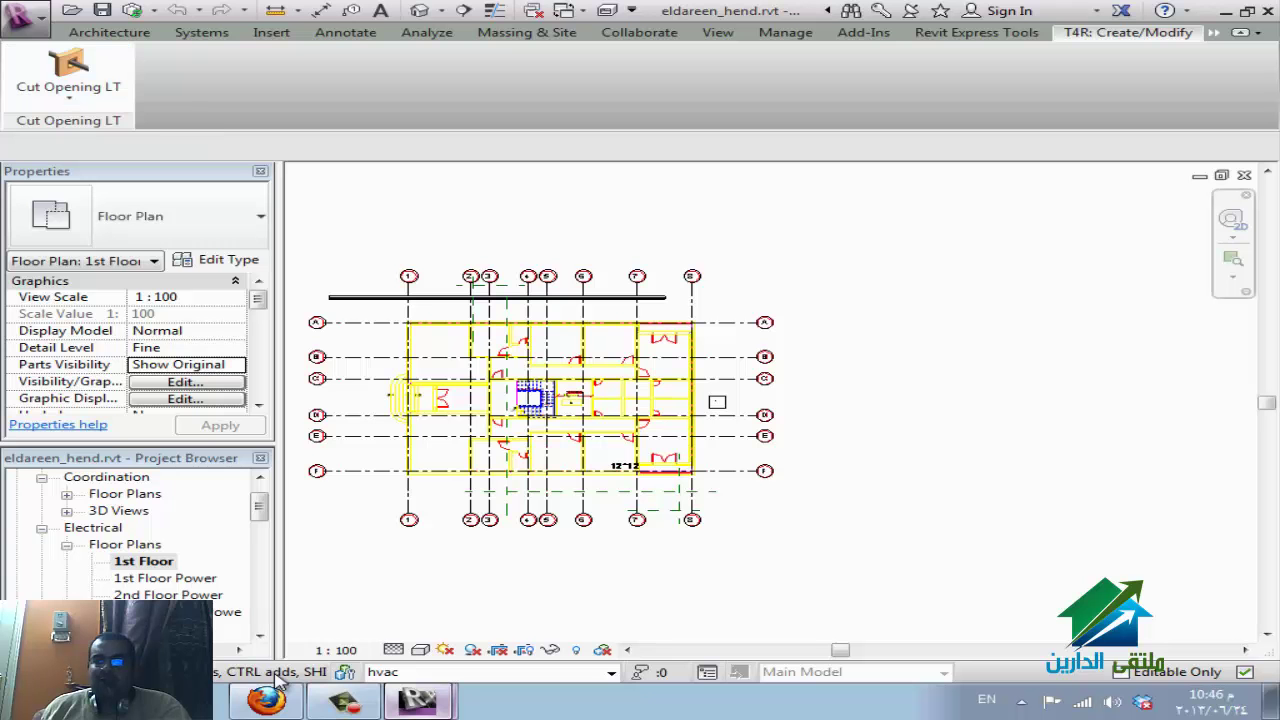
key("Tab")
key("Tab")
key("Tab")
key("Tab")
key("Tab")
key("Tab")
key("Tab")
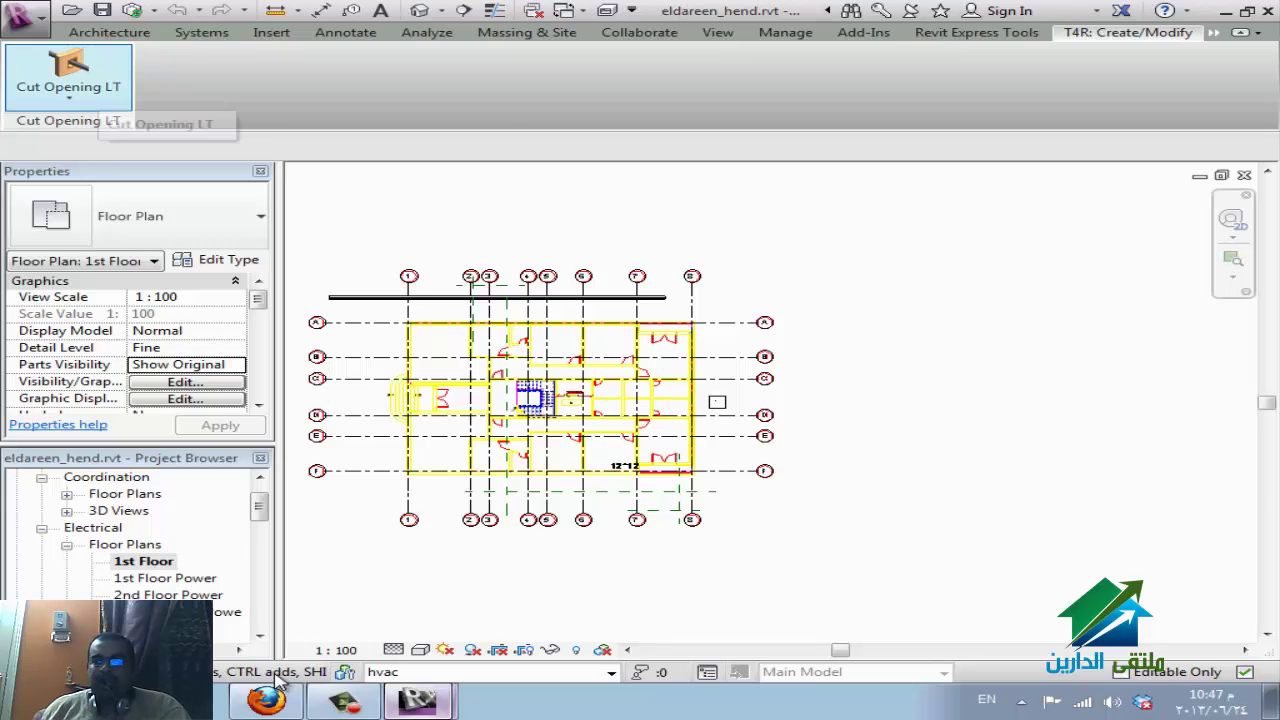
left_click(976, 32)
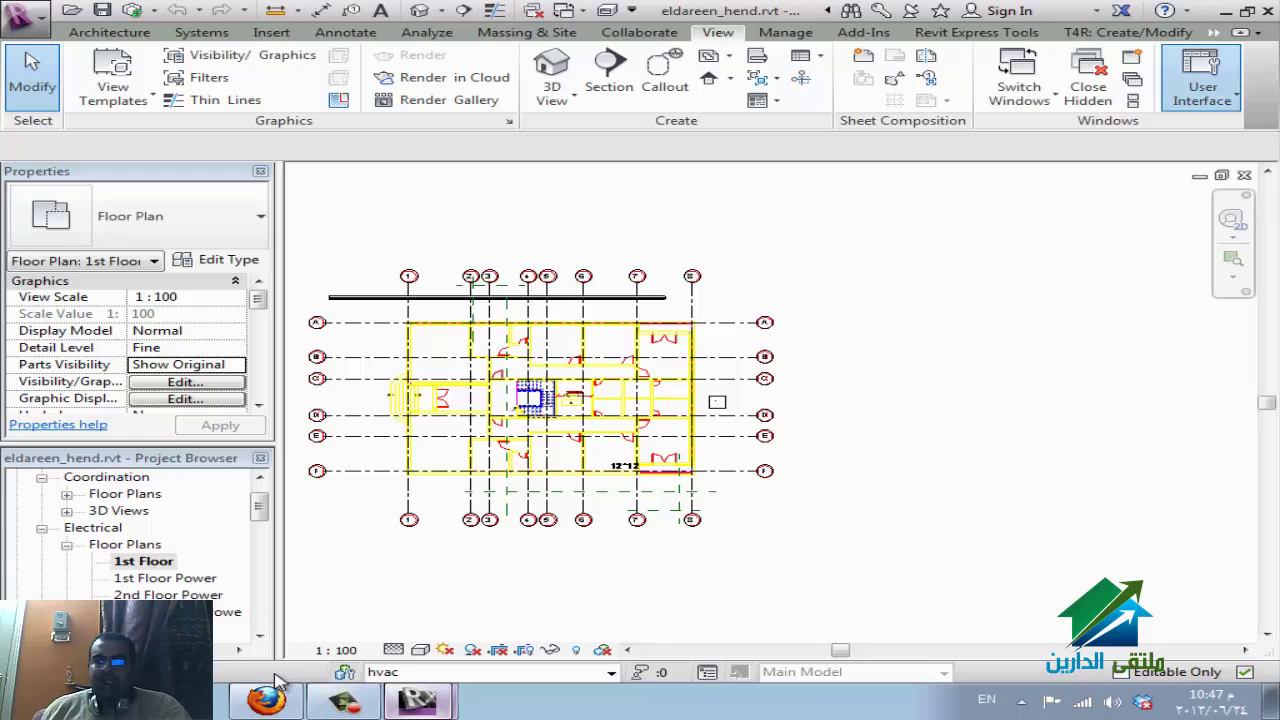
Open the Recent Files start page from User Interface, then return to the WizIQ session.
left_click(1202, 85)
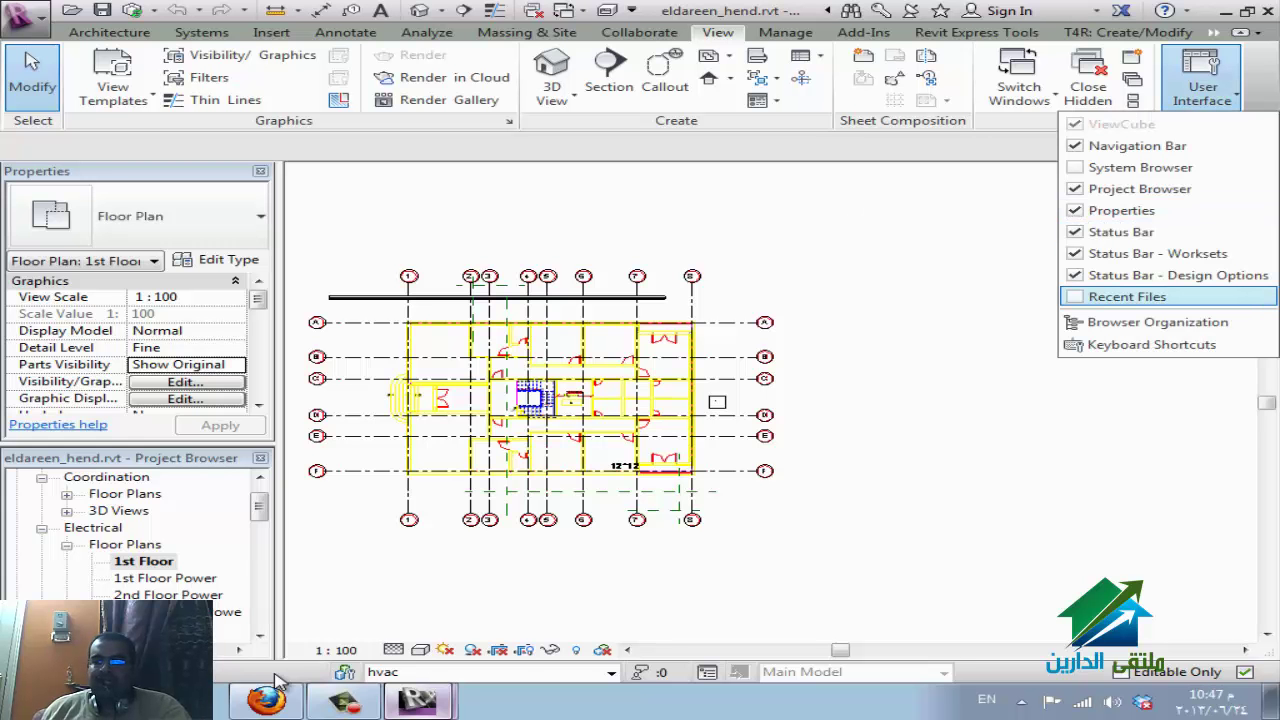
key("Return")
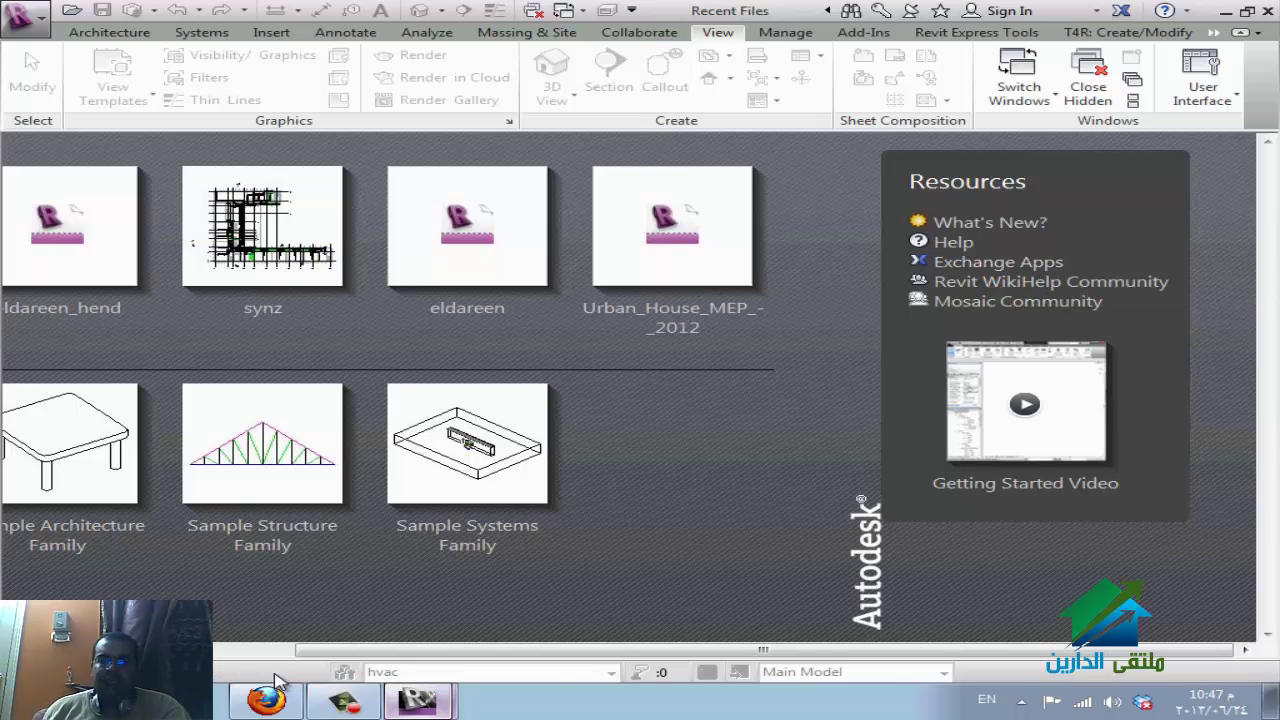
left_click(275, 680)
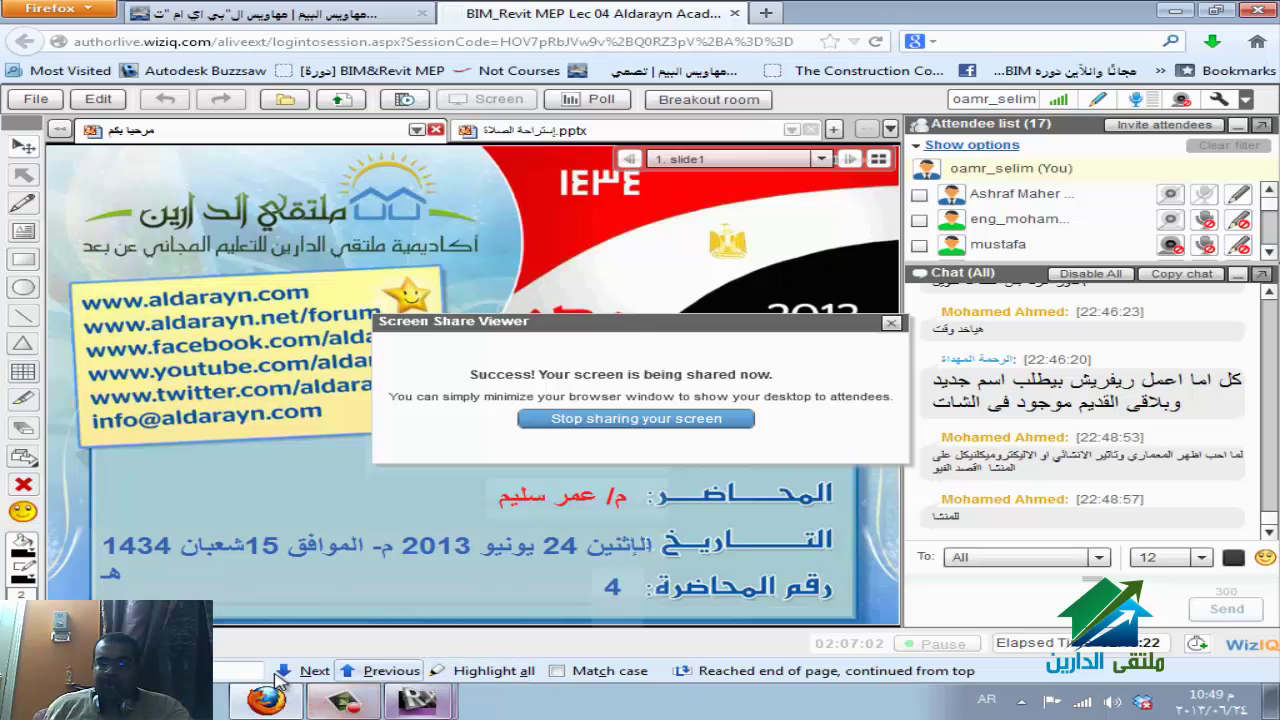
Switch among the open Revit windows to reach the Recent Files window.
left_click(416, 700)
left_click(300, 658)
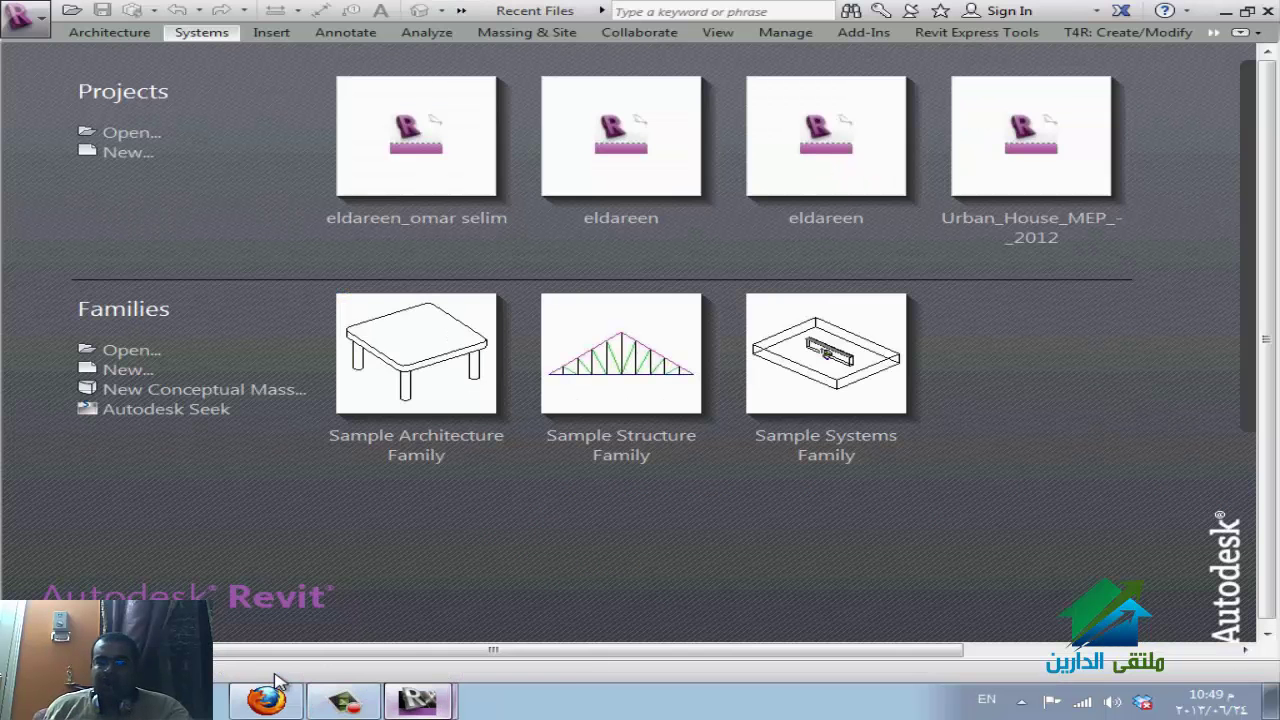
left_click(416, 700)
left_click(300, 627)
left_click(416, 700)
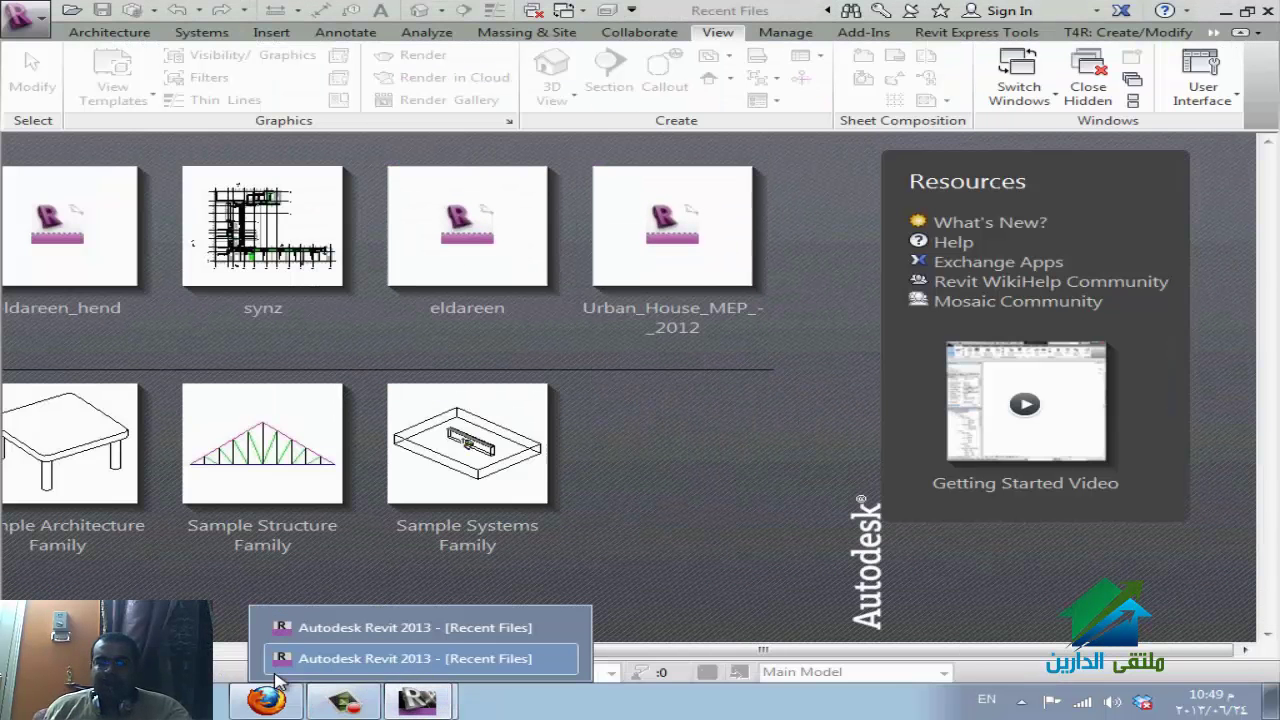
left_click(300, 658)
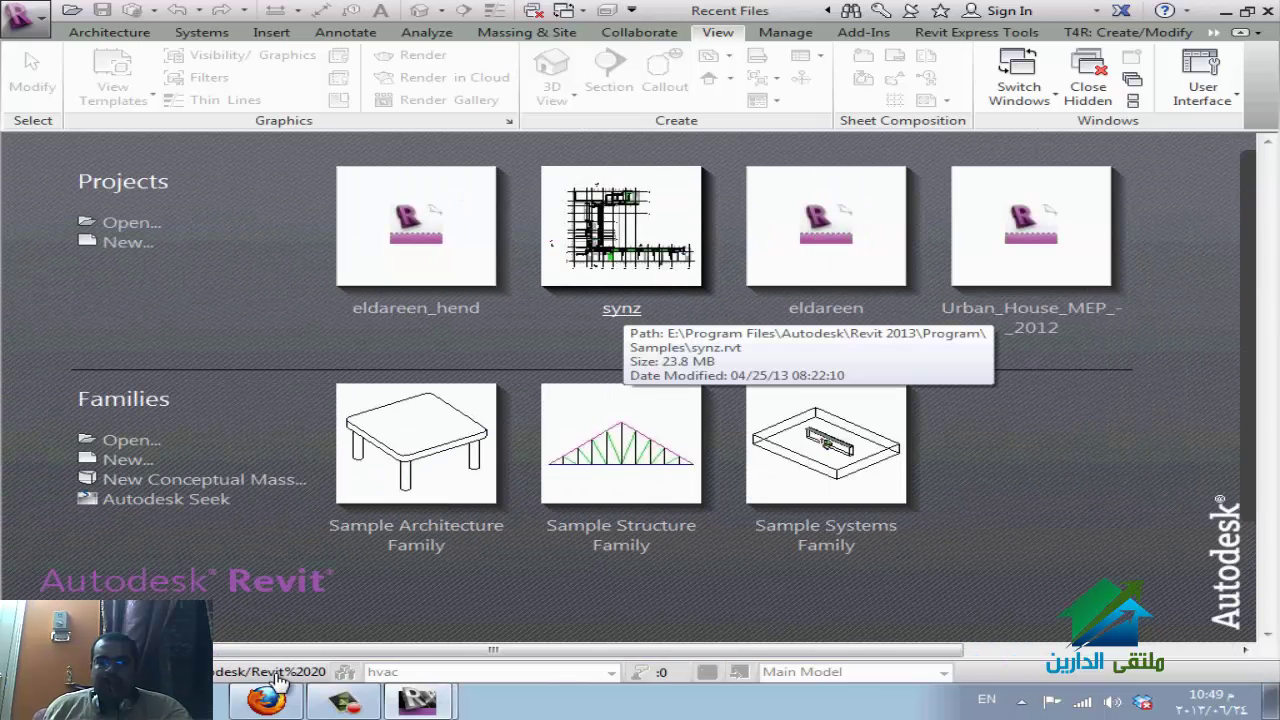
In the Open dialog, browse to Program Files > Autodesk > Revit 2013 > Program > Samples.
left_click(131, 222)
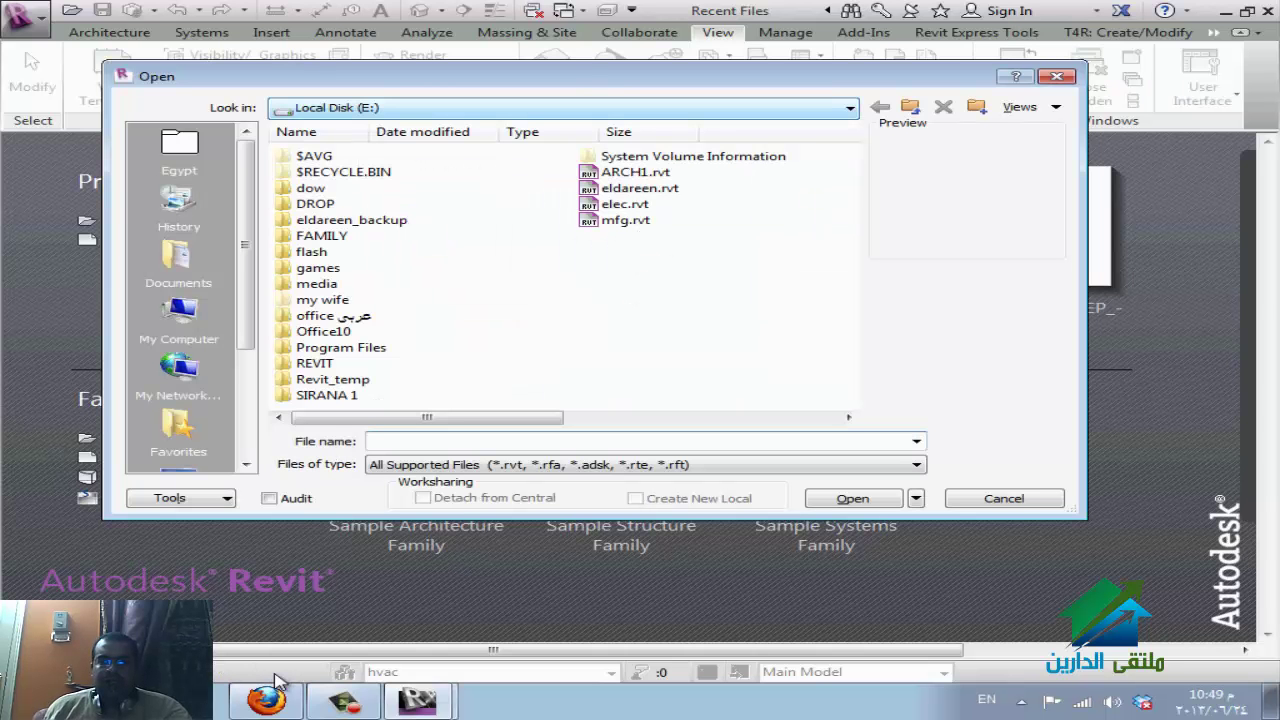
double_click(341, 347)
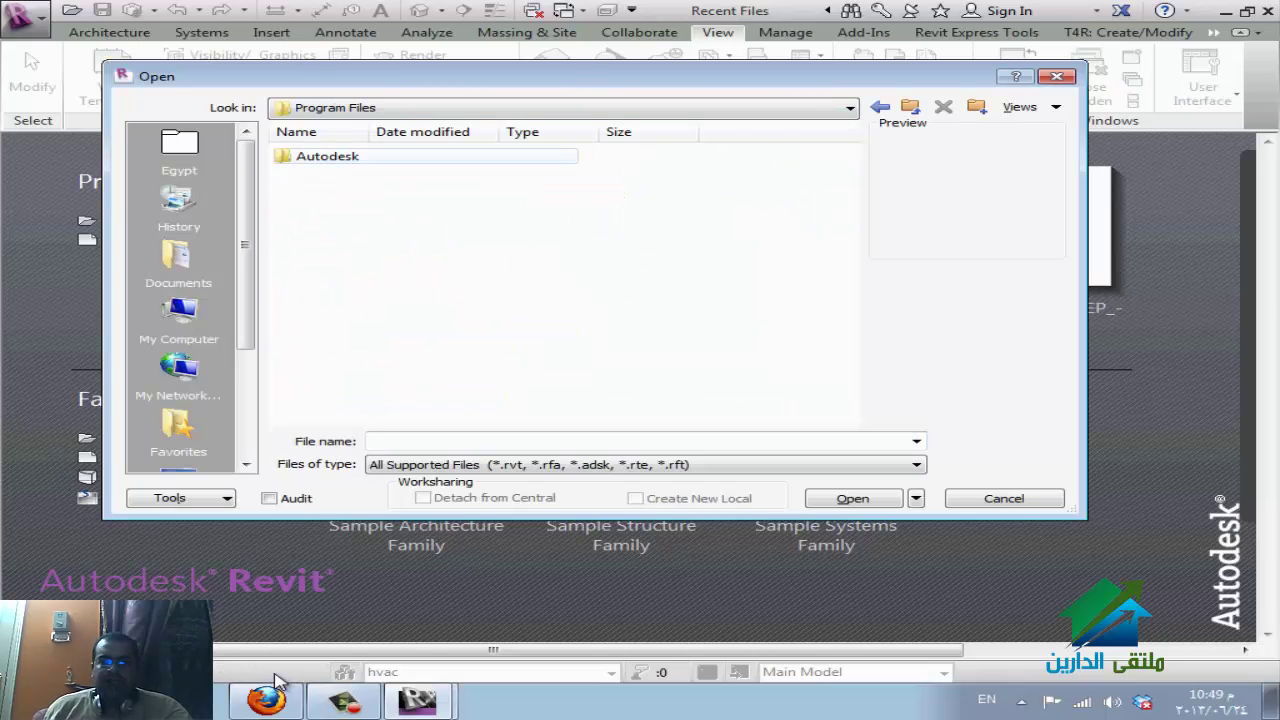
key("Return")
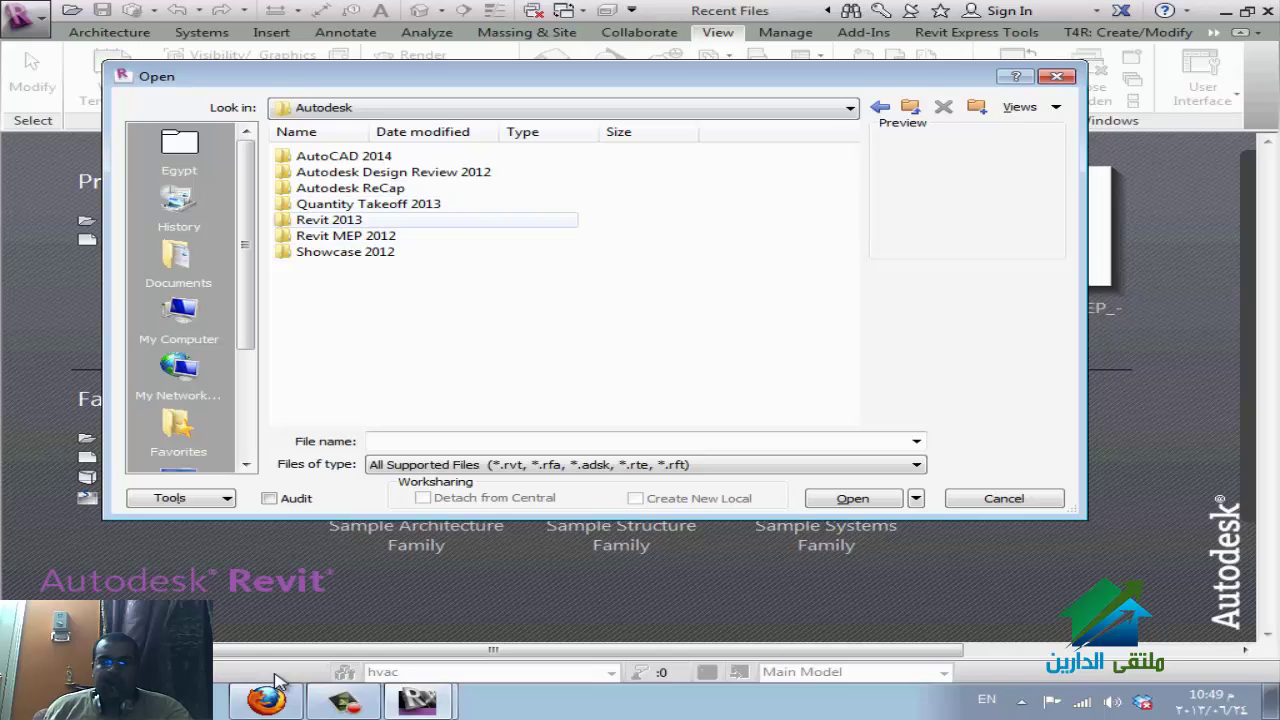
key("Return")
key("Down")
key("Return")
key("Down")
key("Down")
key("Down")
key("Down")
key("Down")
key("Down")
key("Down")
key("Down")
key("Down")
key("Down")
key("Down")
key("Down")
key("Down")
key("Down")
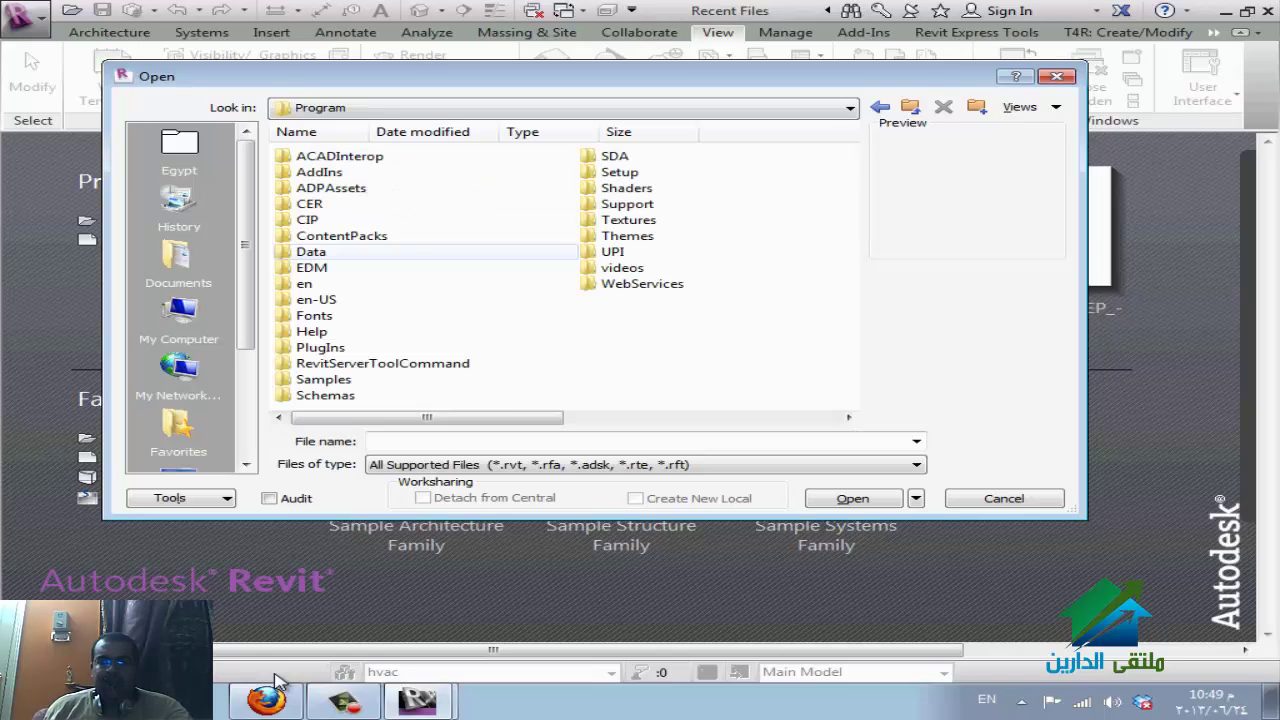
key("Up")
key("Up")
key("Down")
key("Down")
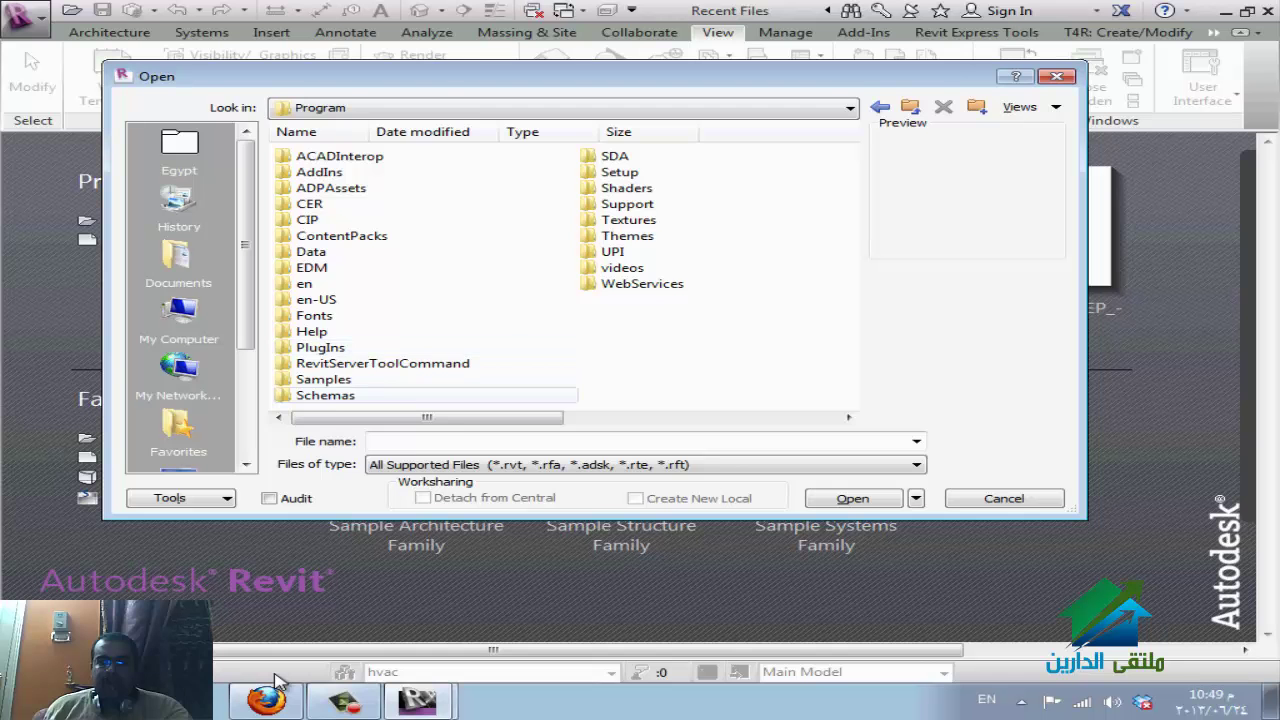
key("Return")
Filter to Project Files (*.rvt), open rst_advanced_sample_project.rvt, and return to WizIQ.
key("Up")
key("Up")
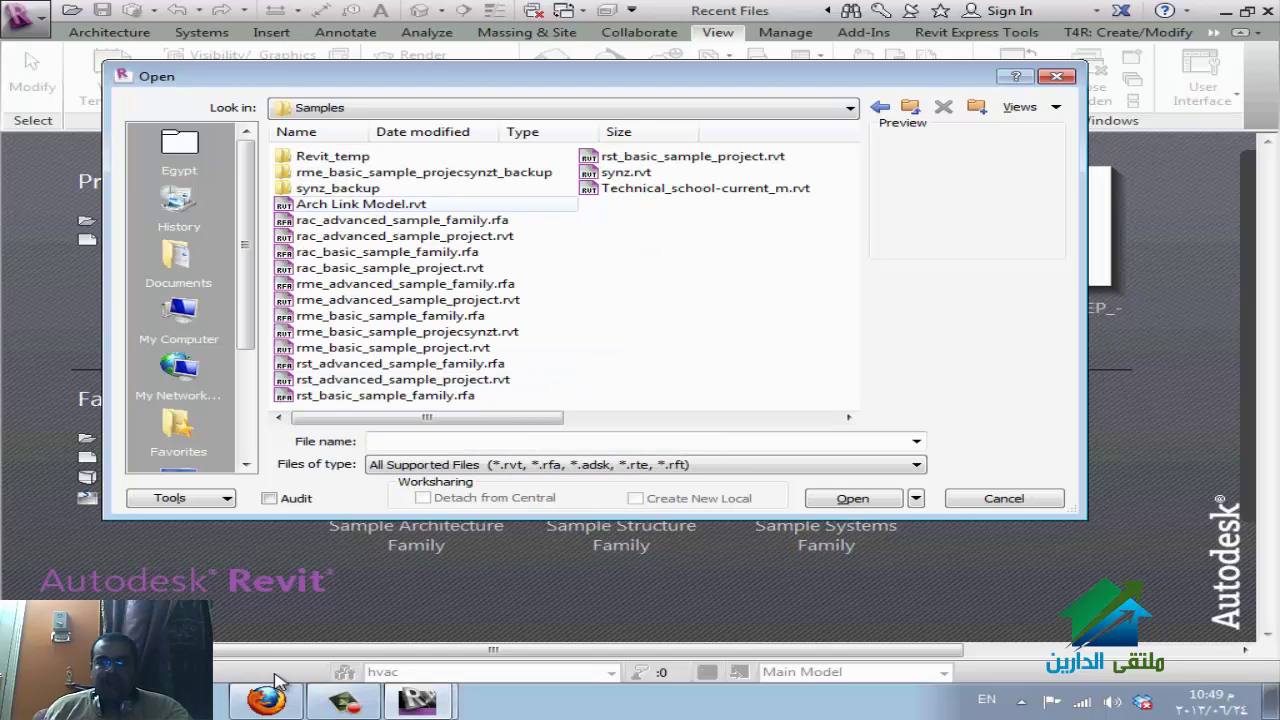
key("Down")
key("Down")
key("Down")
key("Down")
key("Down")
key("Down")
key("Tab")
key("Tab")
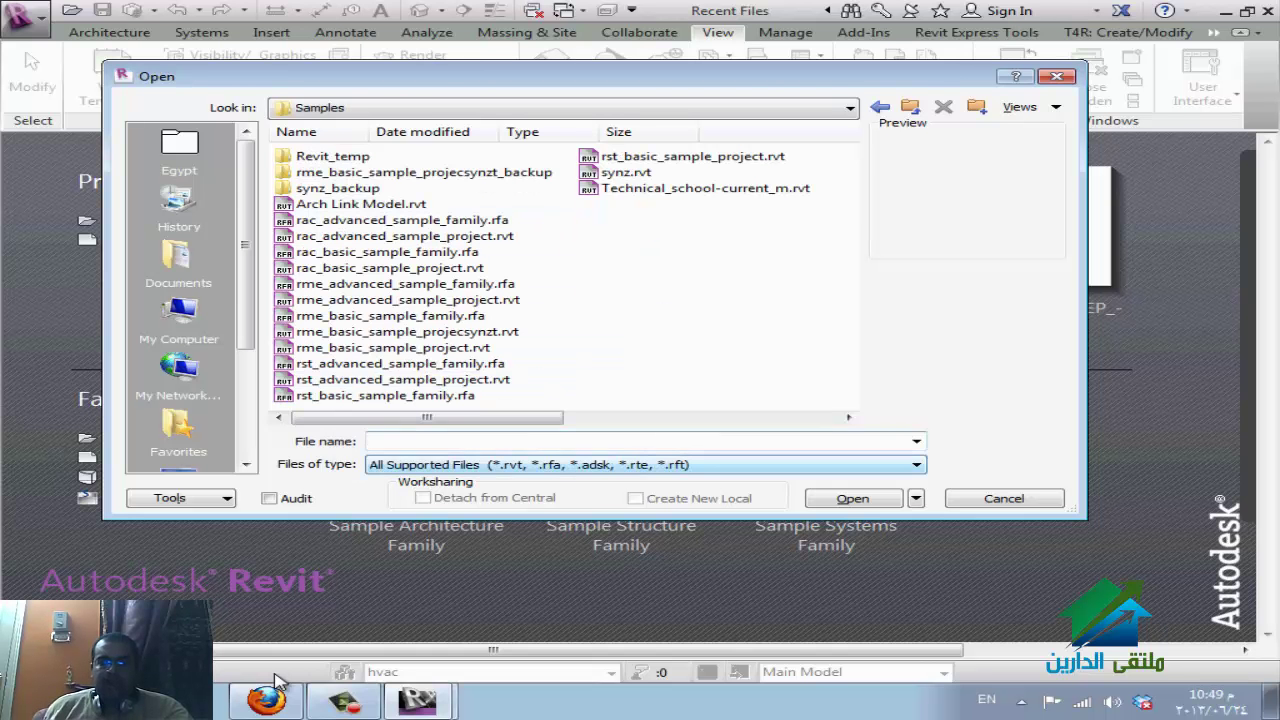
key("alt+Down")
key("Down")
key("Return")
key("shift+Tab")
key("shift+Tab")
key("Down")
key("Down")
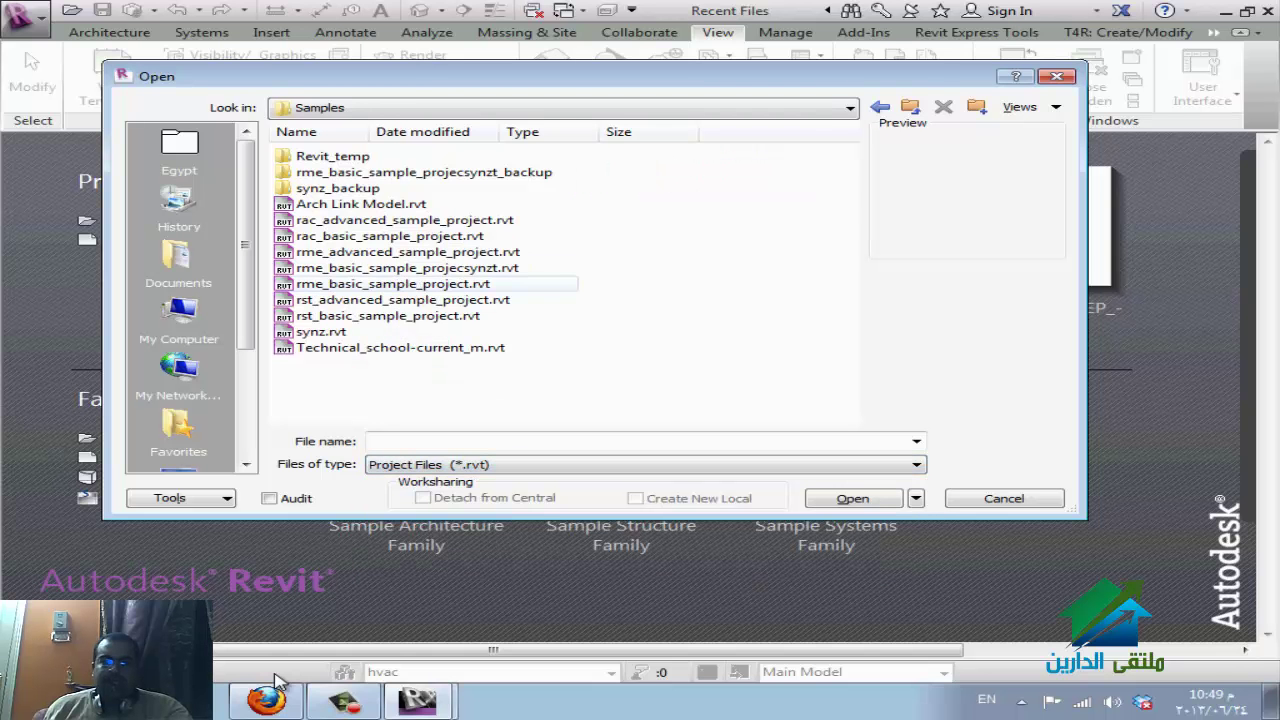
key("space")
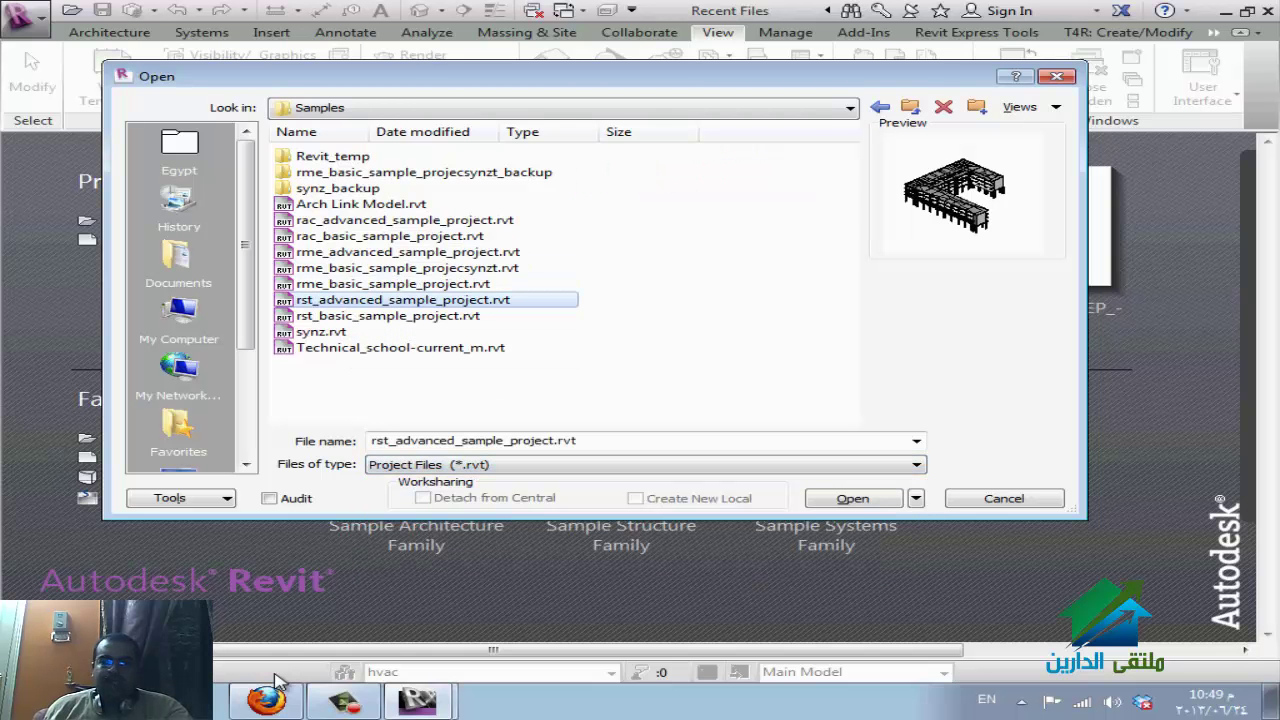
key("Return")
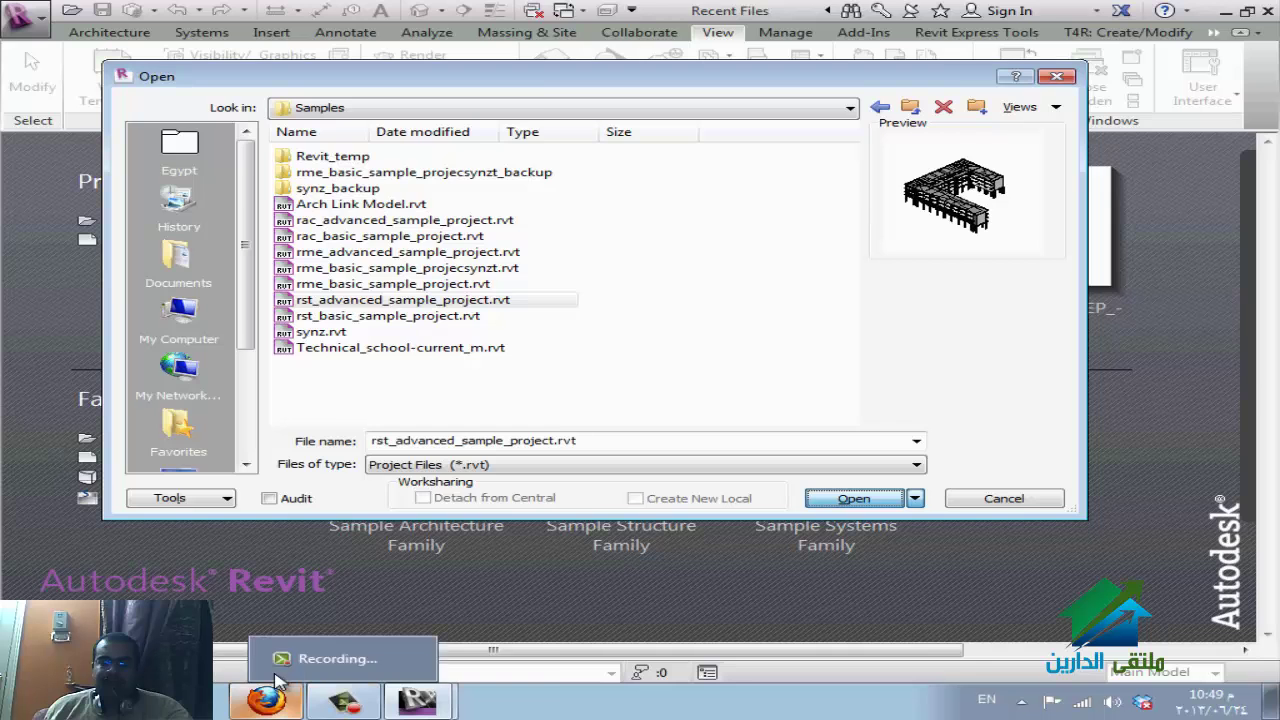
left_click(268, 698)
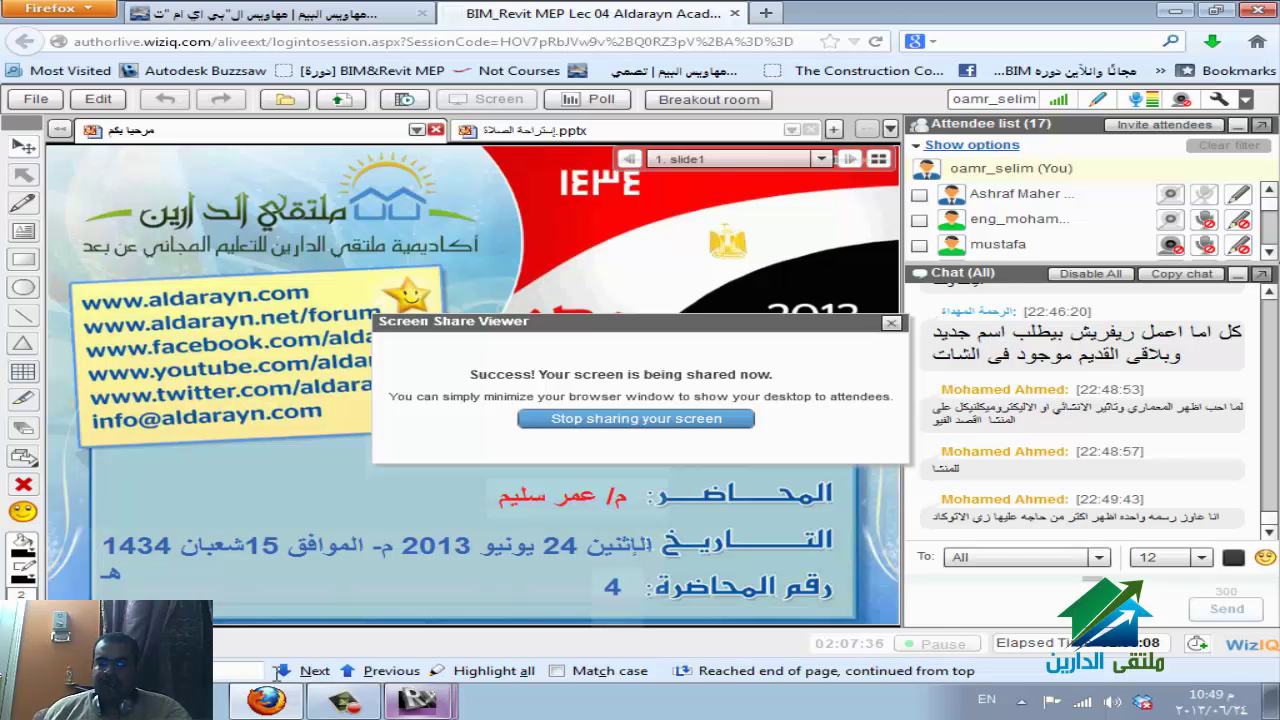
Switch back to Revit showing the rst_advanced_sample_project 3D view.
mouse_move(279, 680)
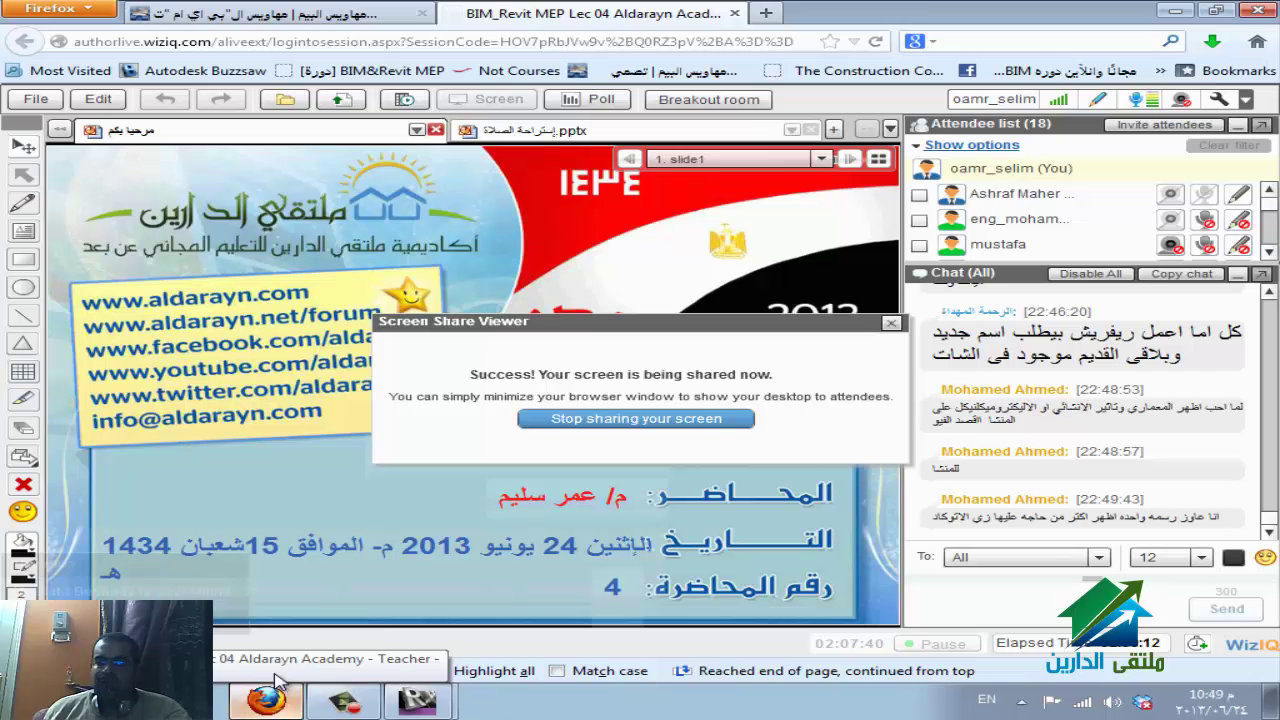
key("super+3")
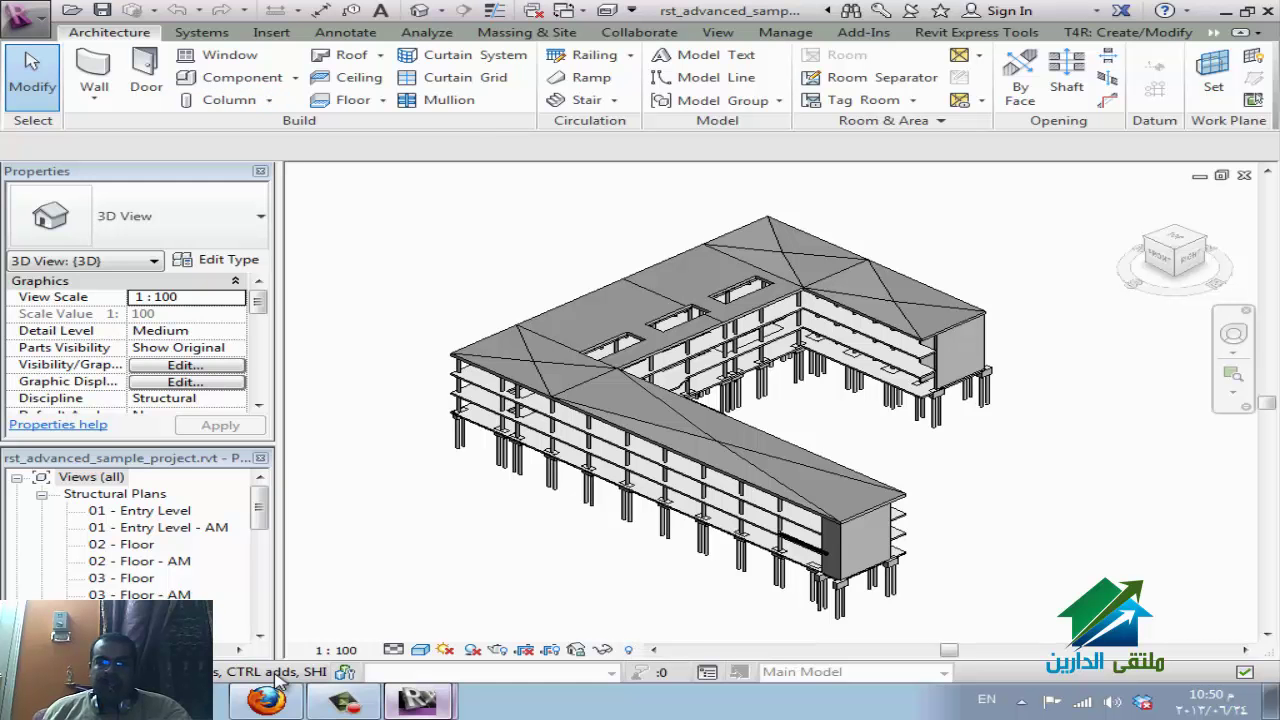
Enable 'Structure tab and tools' in the User Interface options and apply.
key("alt+f")
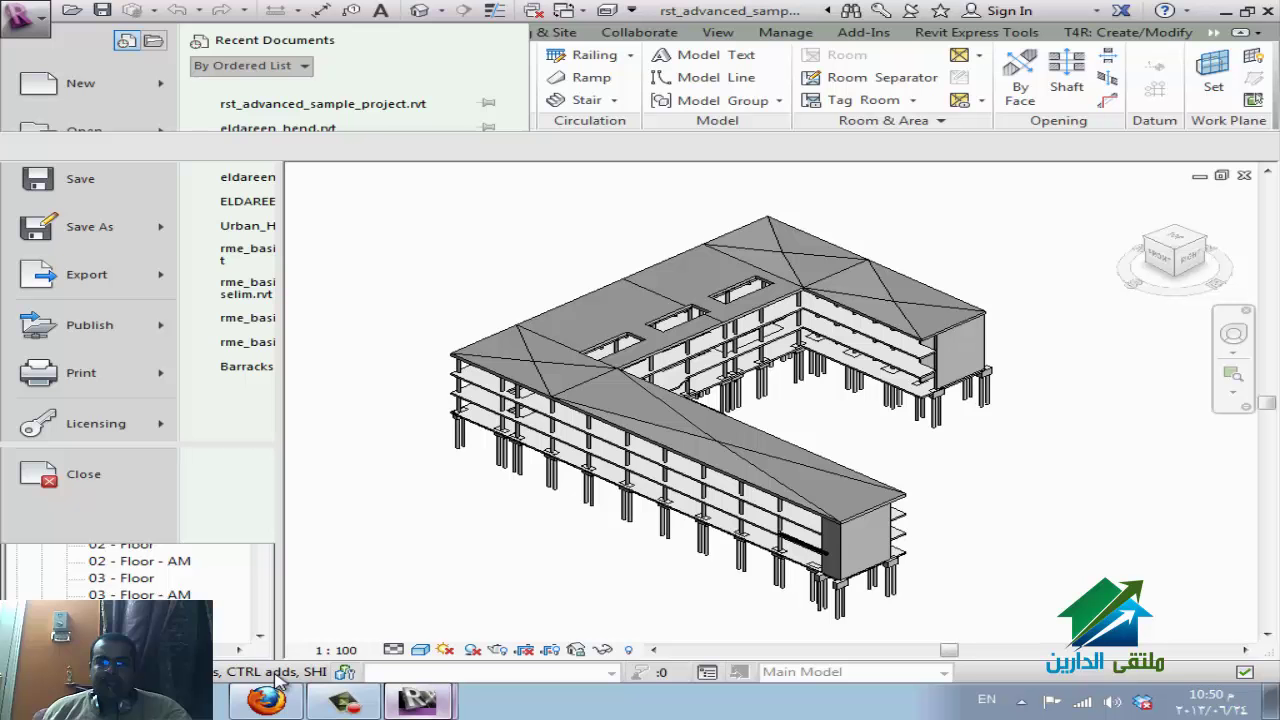
key("o")
key("p")
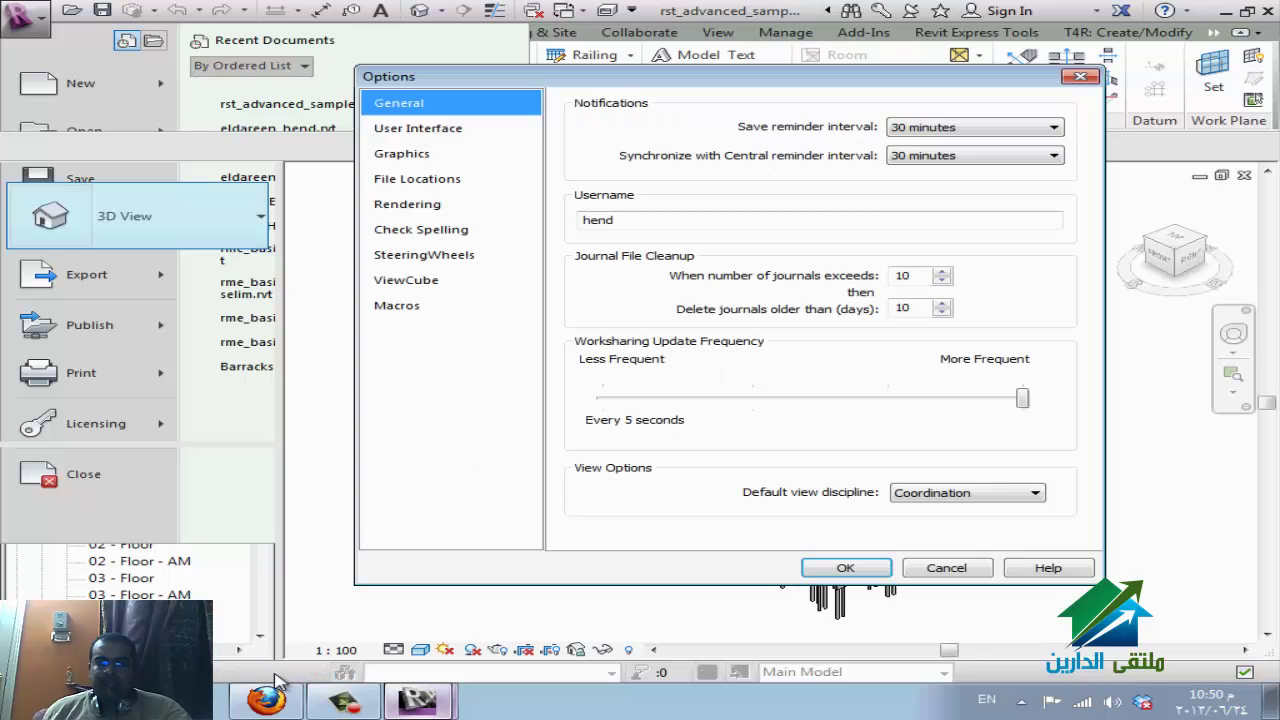
key("Down")
key("Tab")
key("Down")
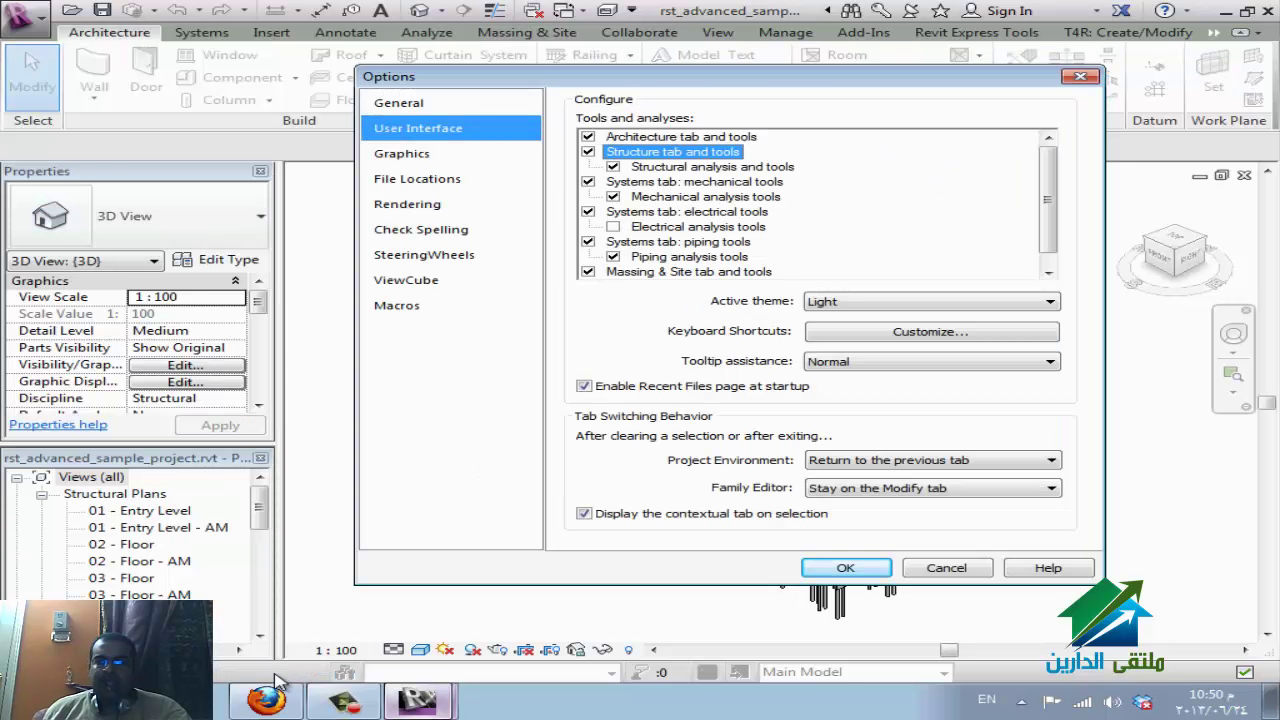
key("Return")
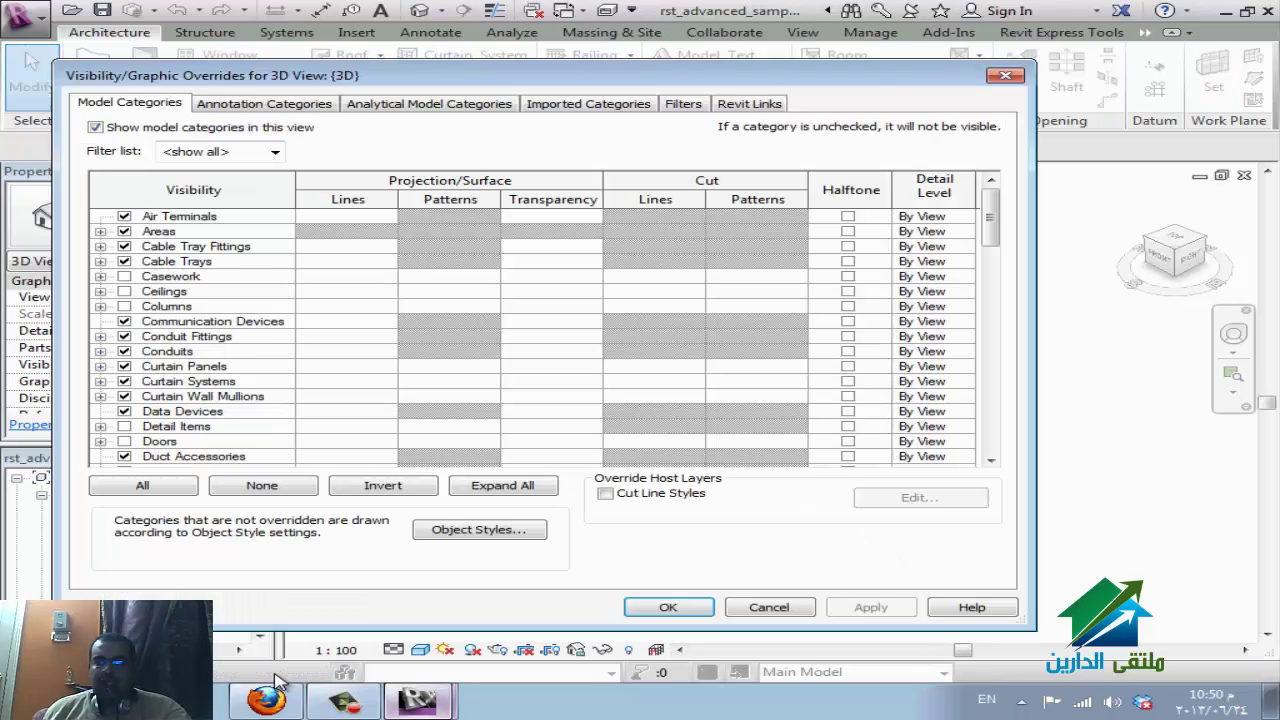
Turn on 'Show analytical model categories' including Analytical Nodes and confirm the overrides.
key("ctrl+Tab")
key("ctrl+Tab")
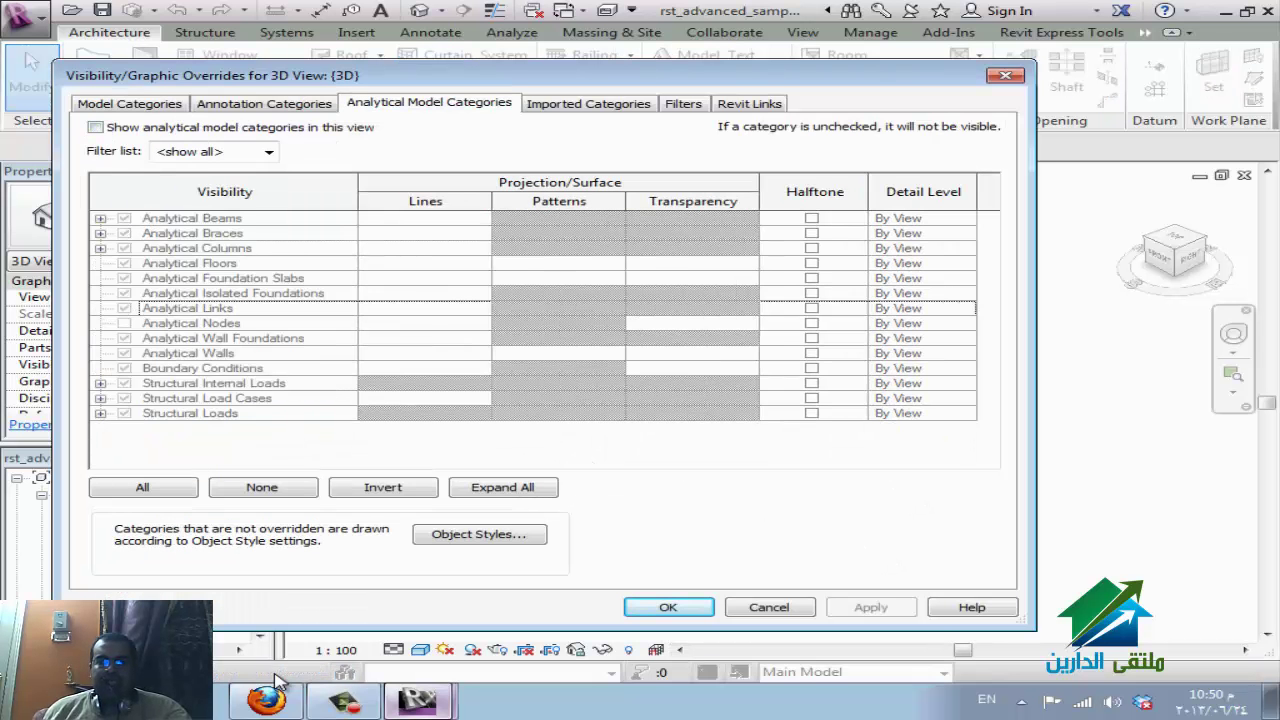
key("Tab")
key("alt+s")
key("space")
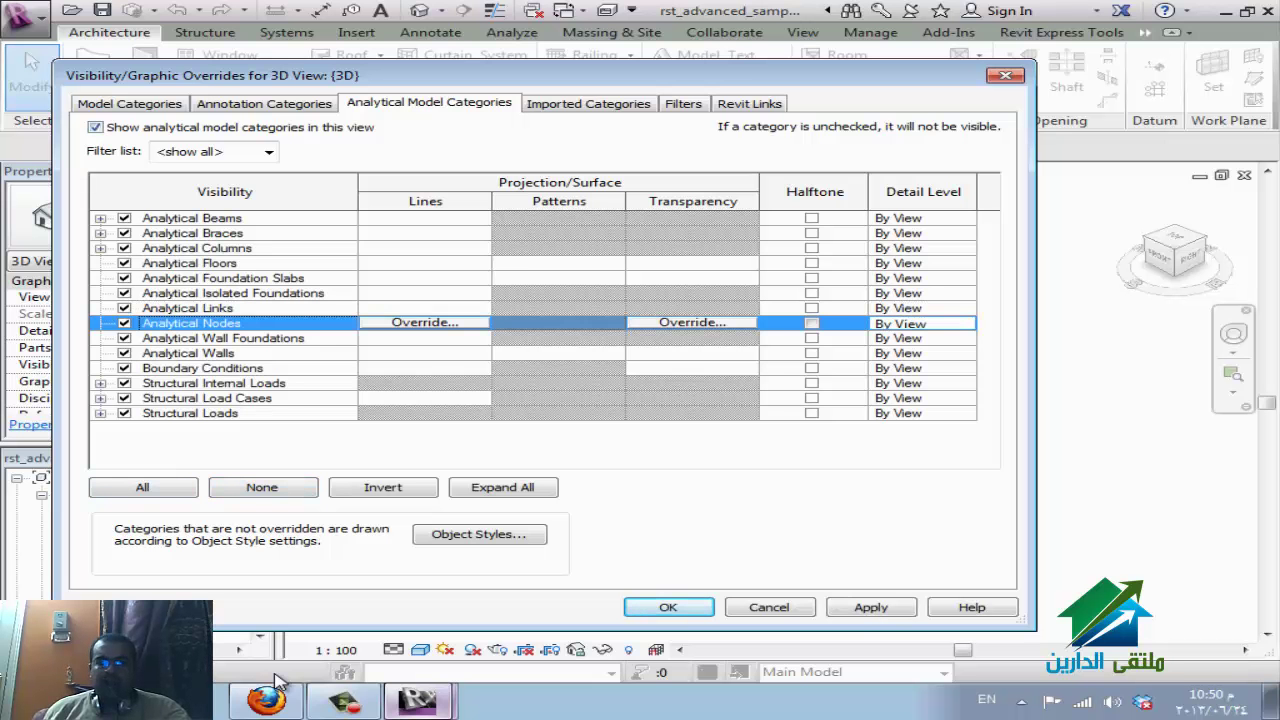
key("Return")
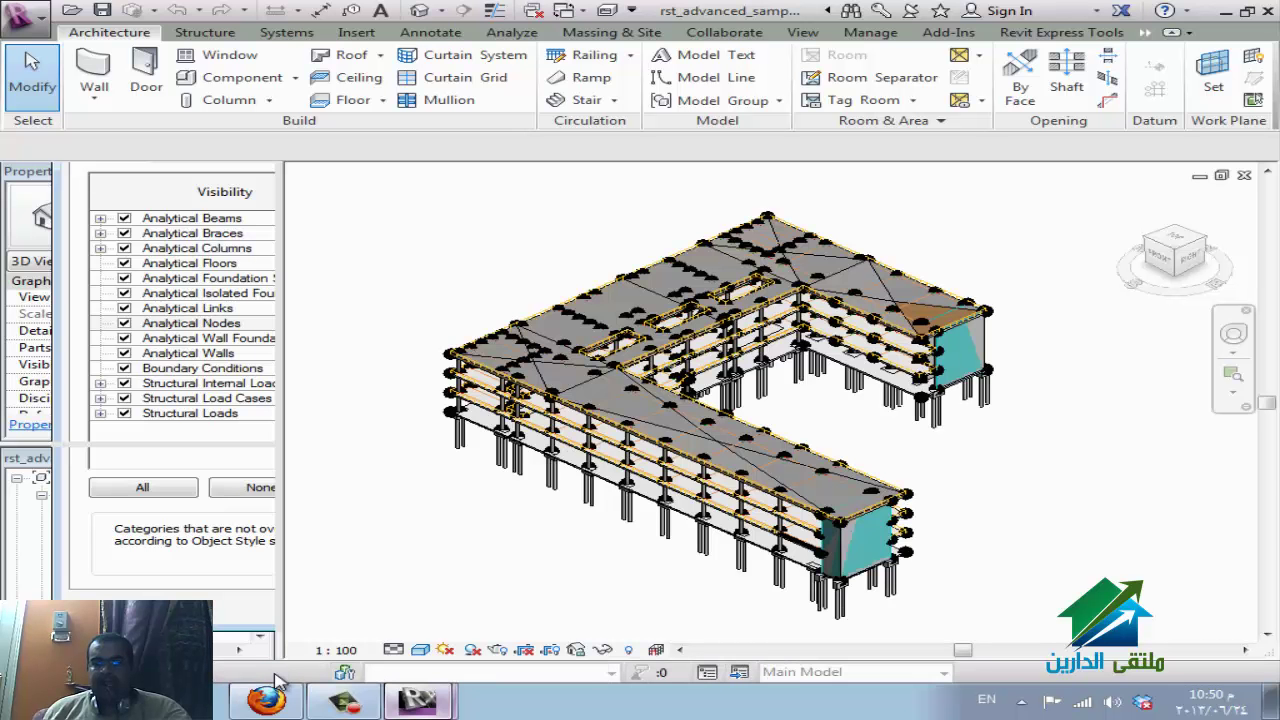
Temporarily display only the analytical model categories, then return to the WizIQ session.
left_click(656, 649)
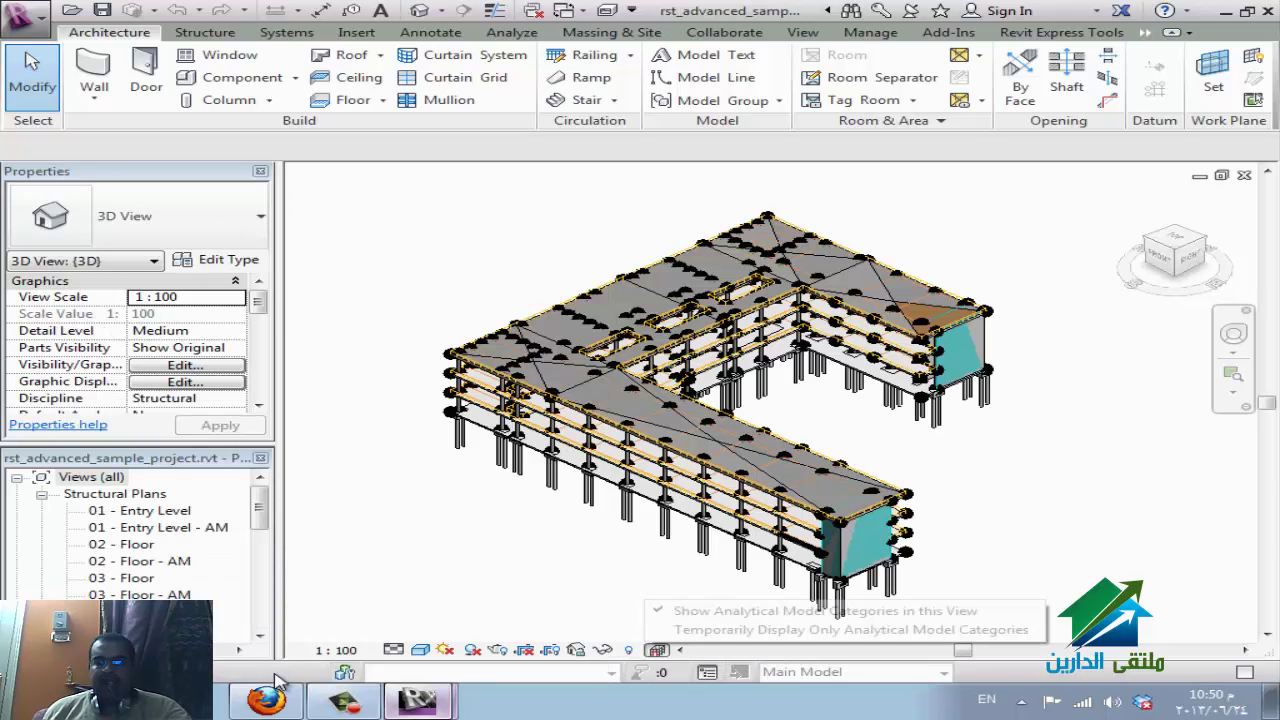
key("Escape")
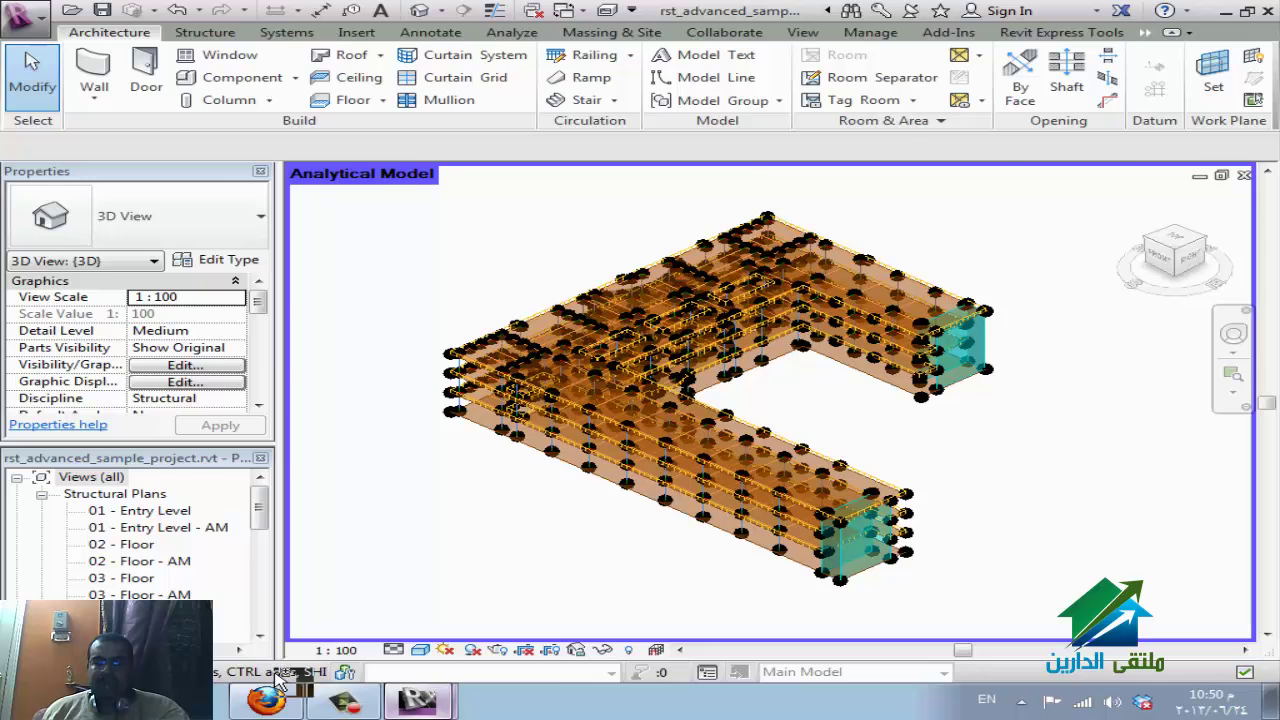
left_click(279, 680)
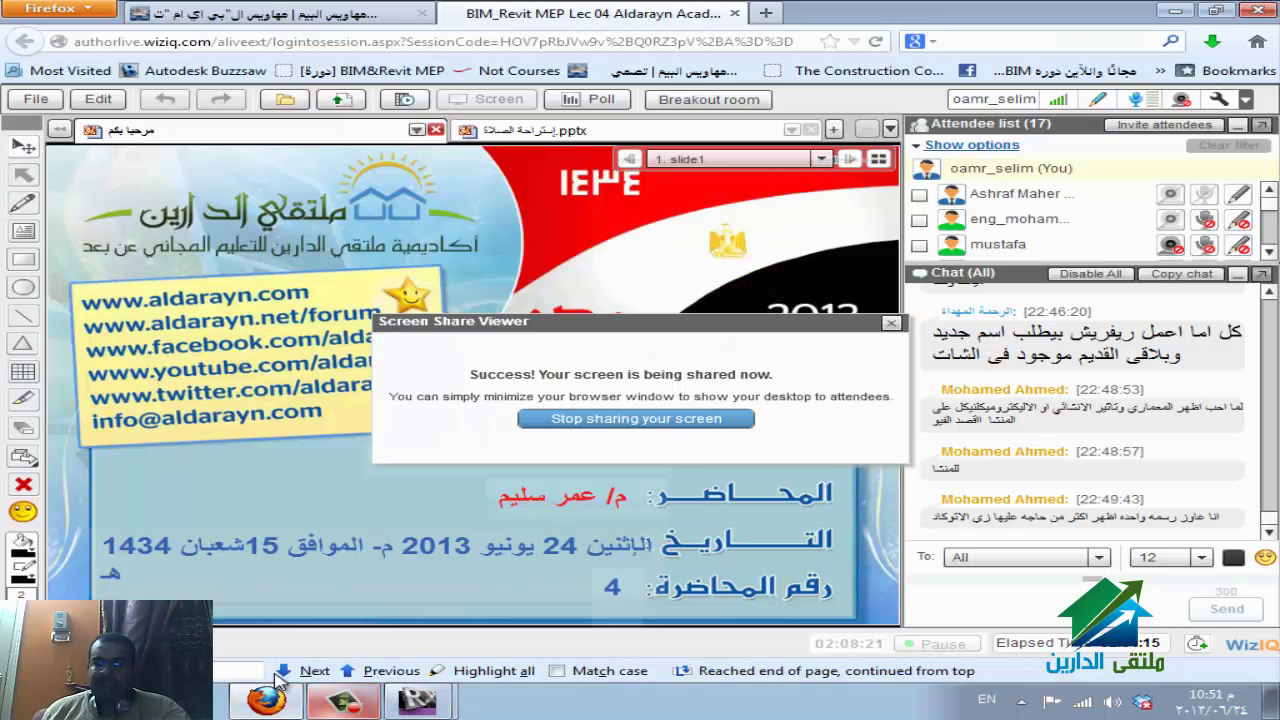